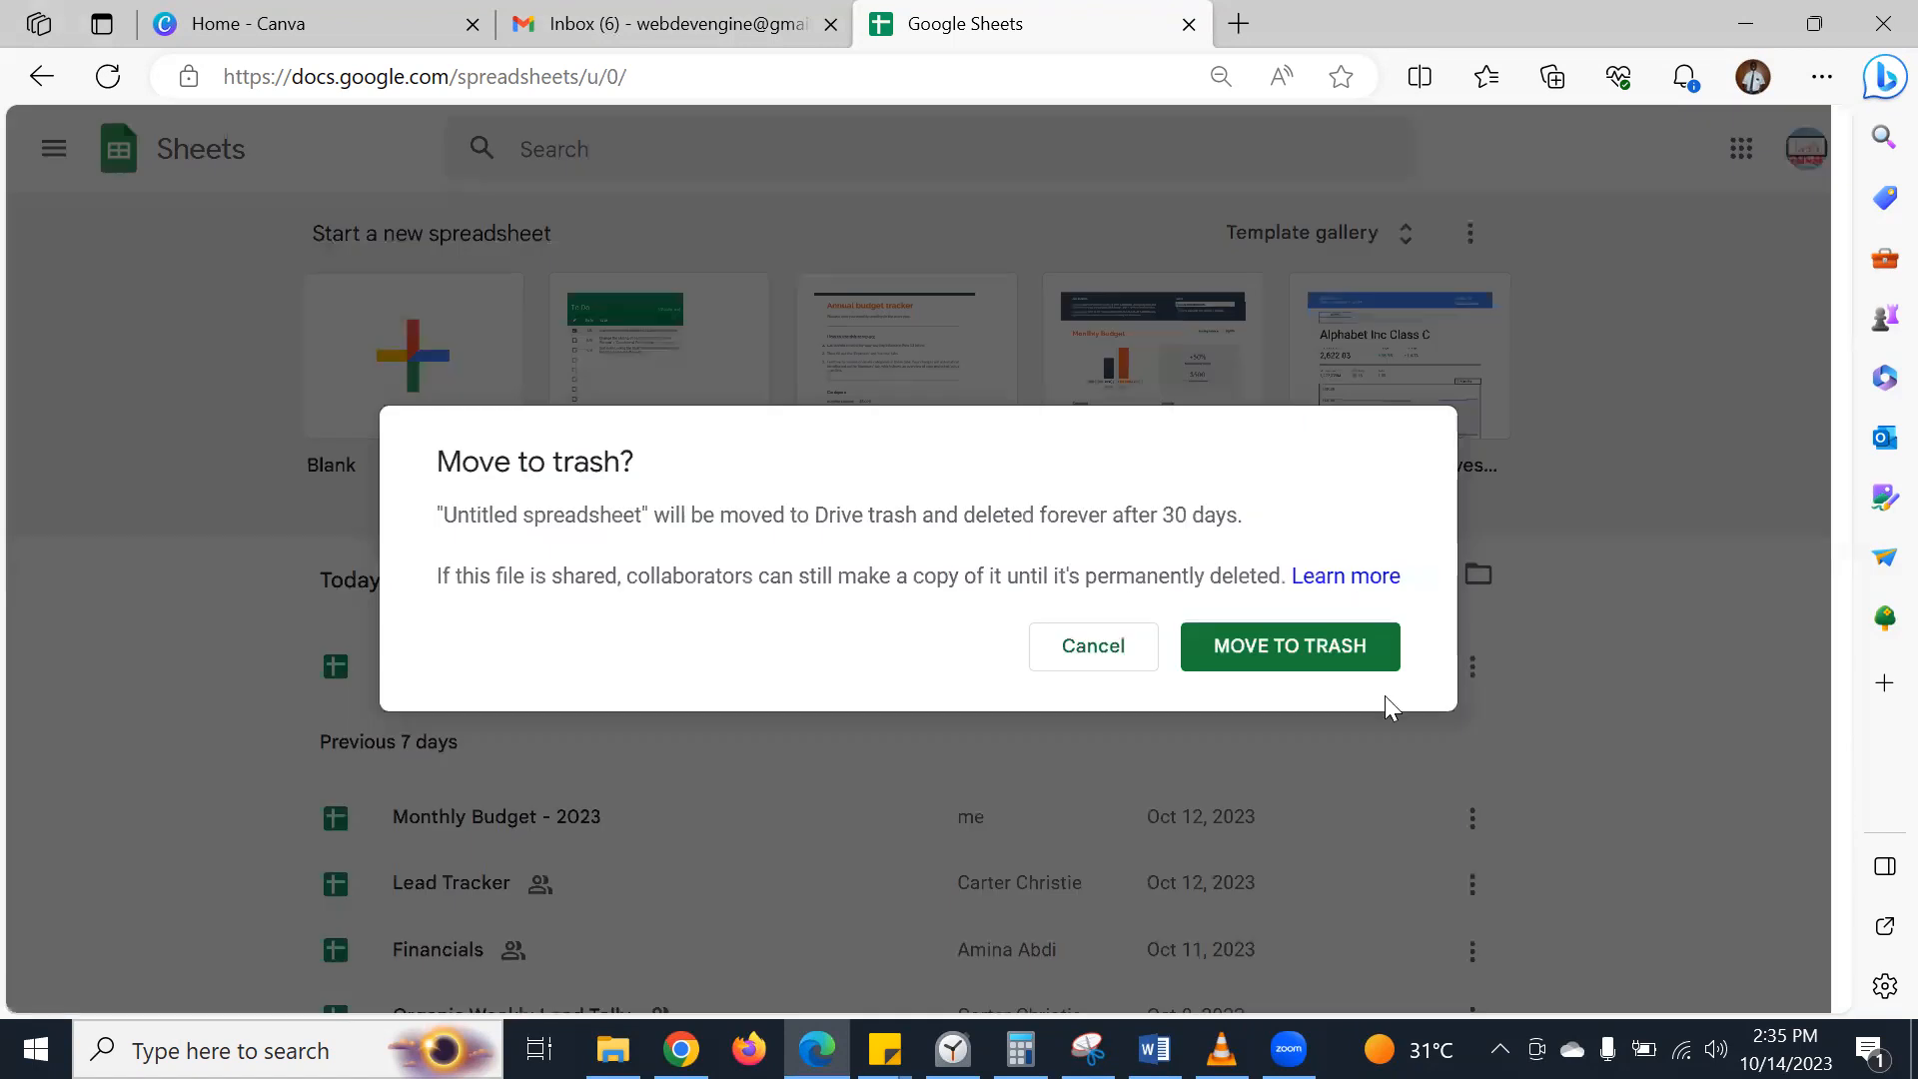
# - Confirm moving the untitled spreadsheet to the trash
pyautogui.click(1302, 646)
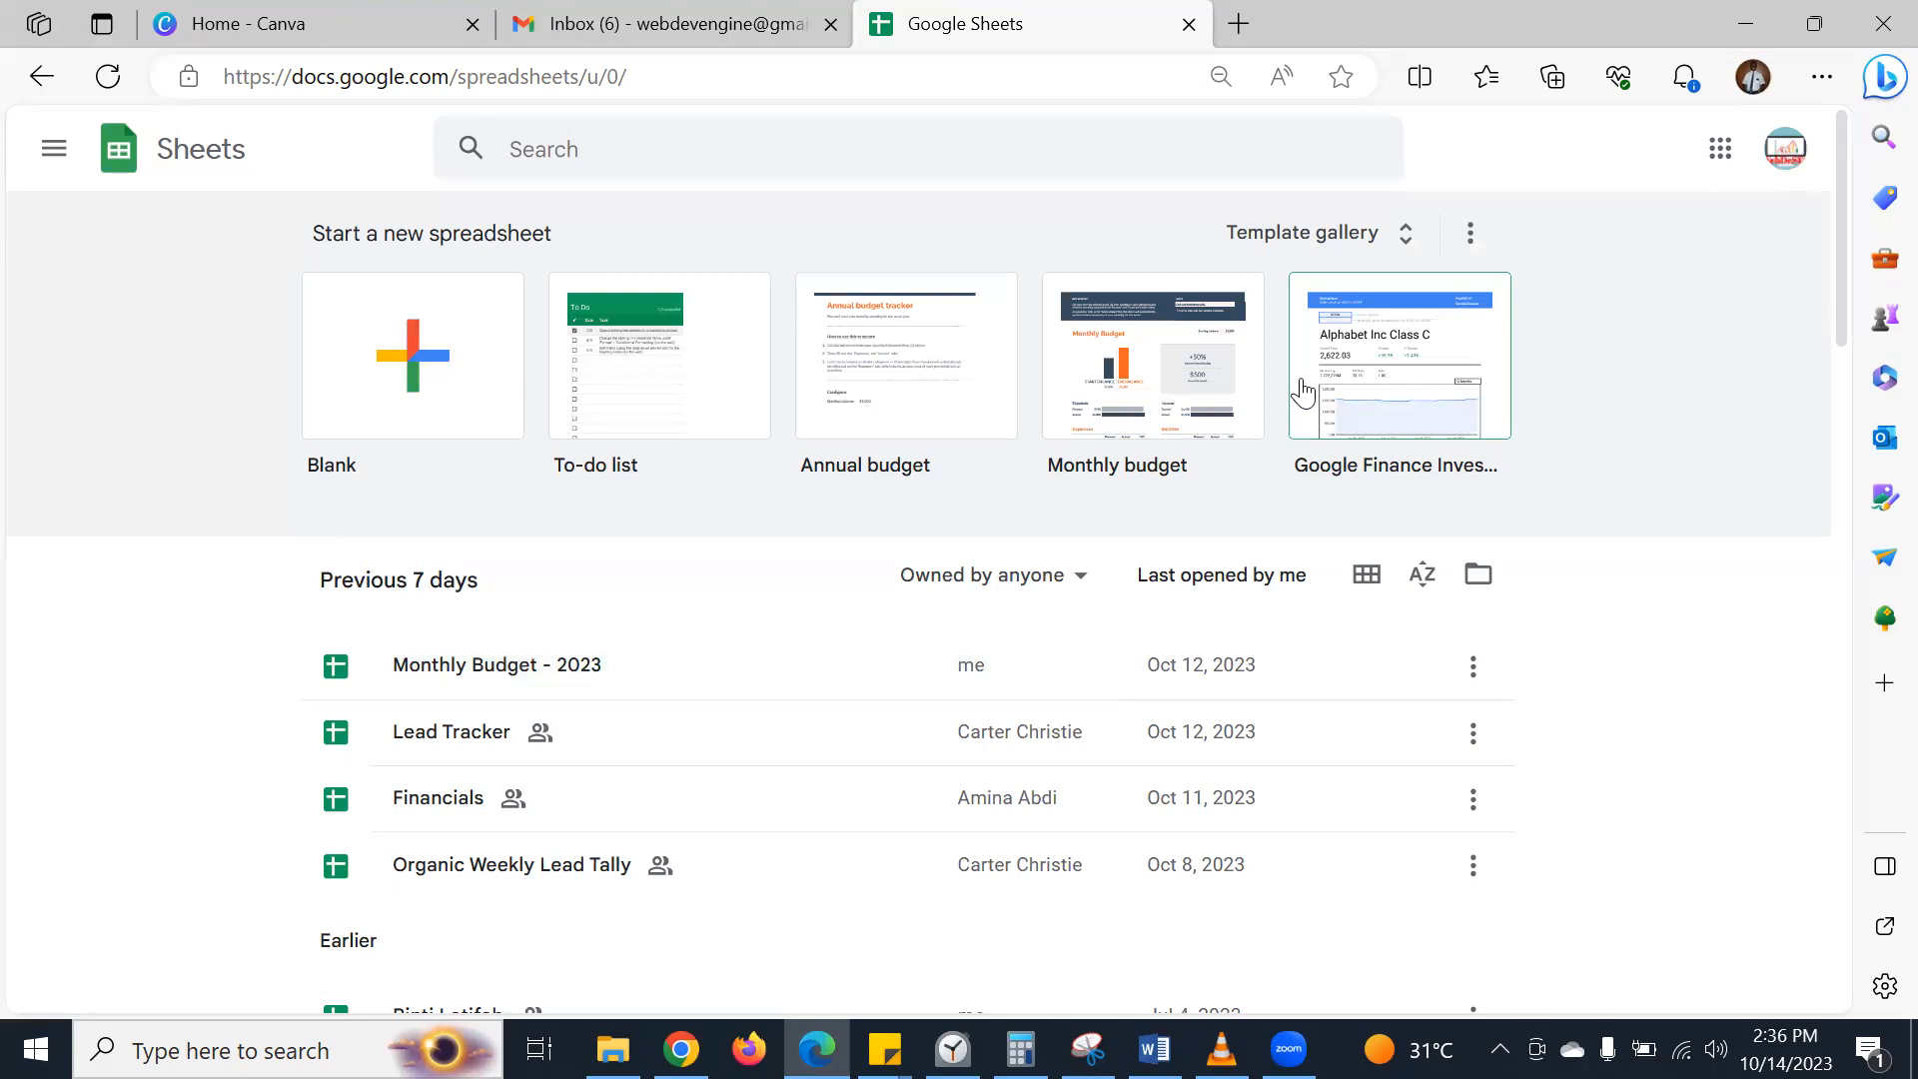
# - Browse the spreadsheet template gallery and look over the other Google apps available from the Sheets home page
pyautogui.click(1409, 255)
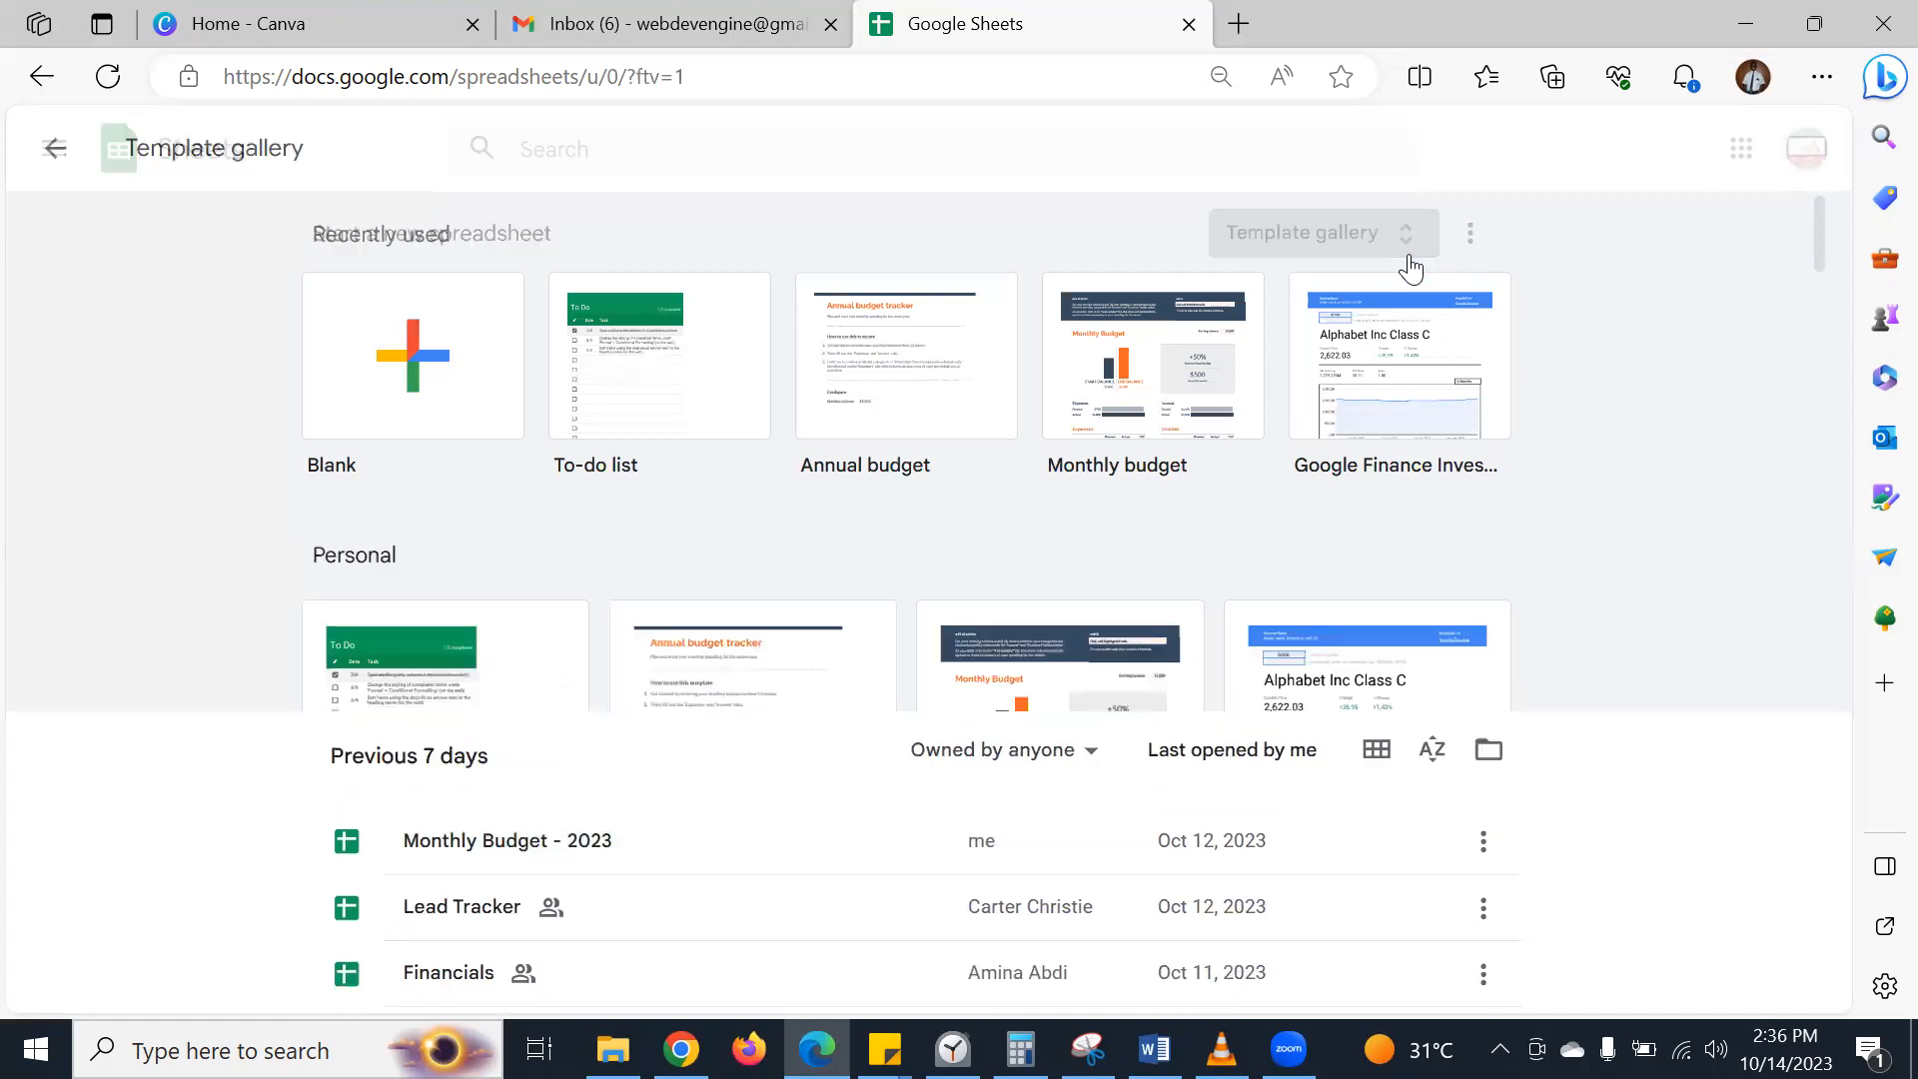
pyautogui.scroll(-15, 1127, 517)
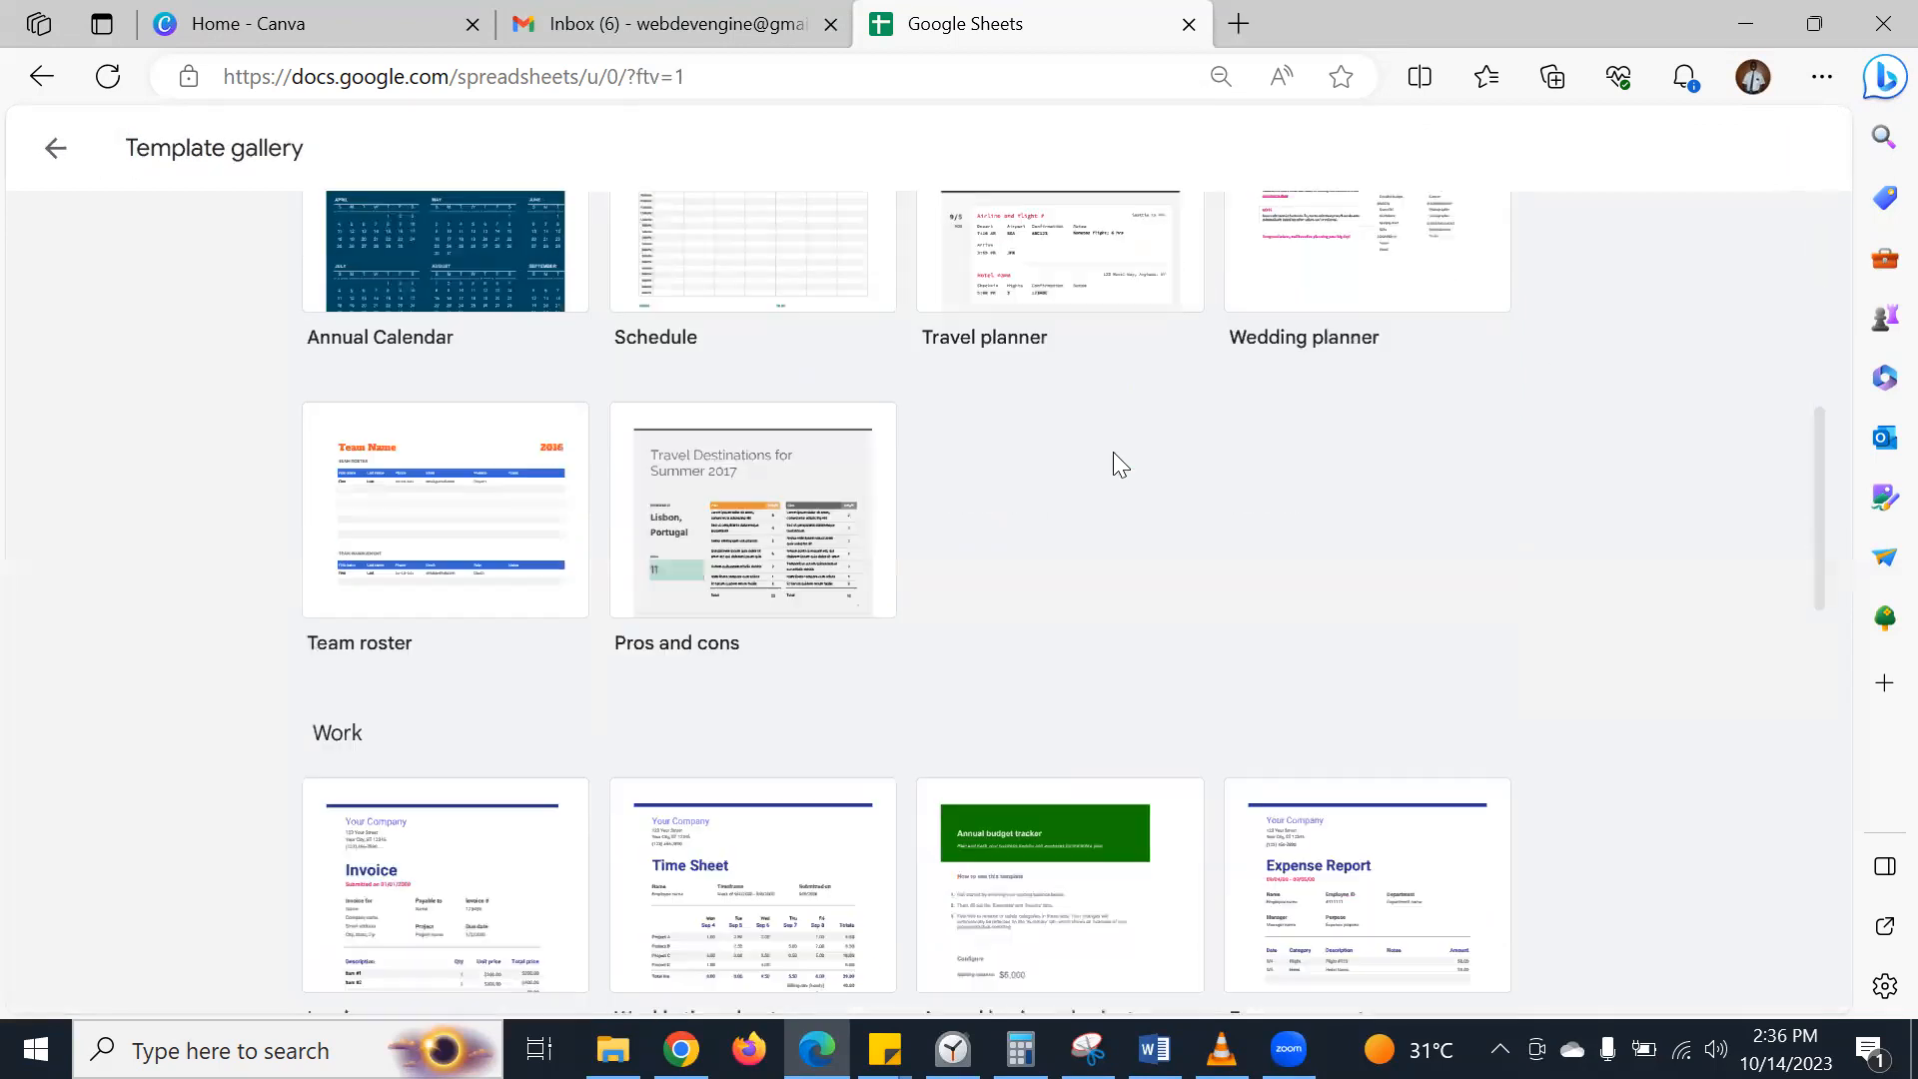
pyautogui.scroll(15, 1115, 455)
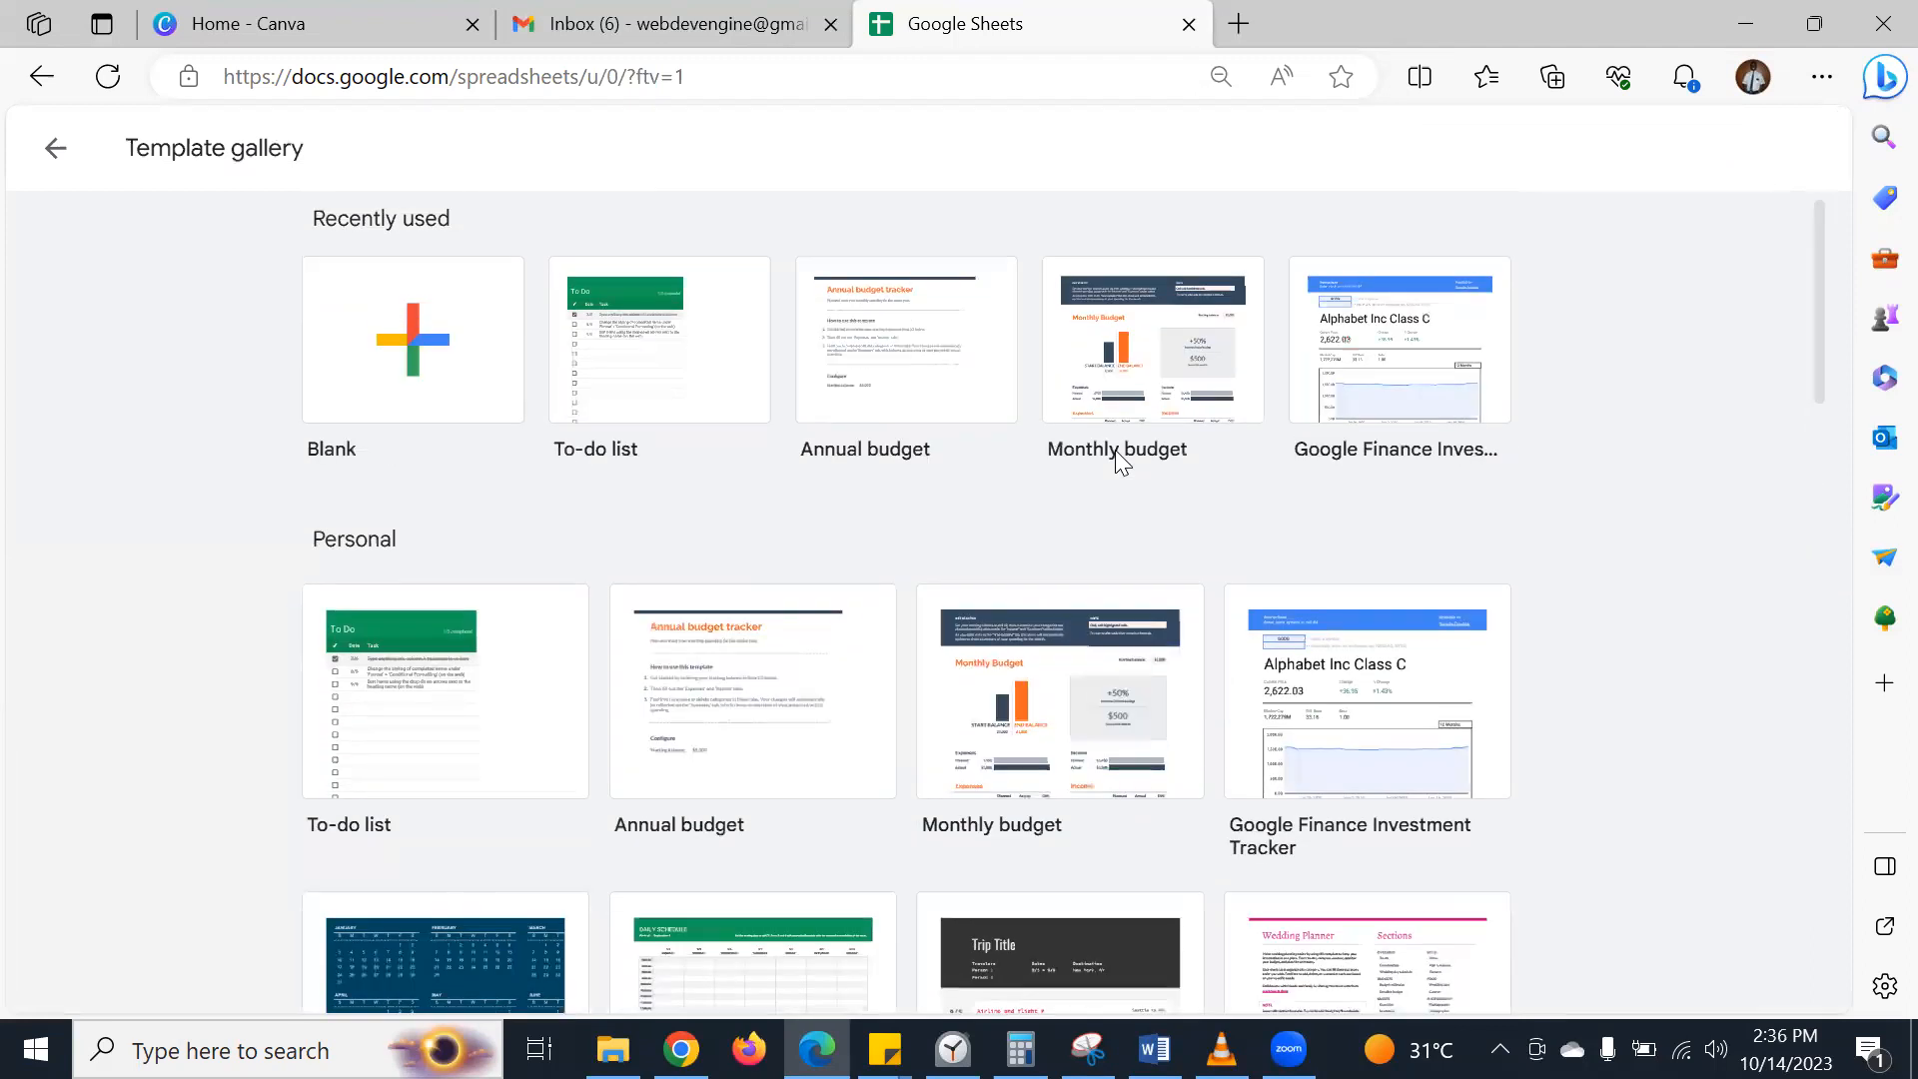
pyautogui.click(52, 148)
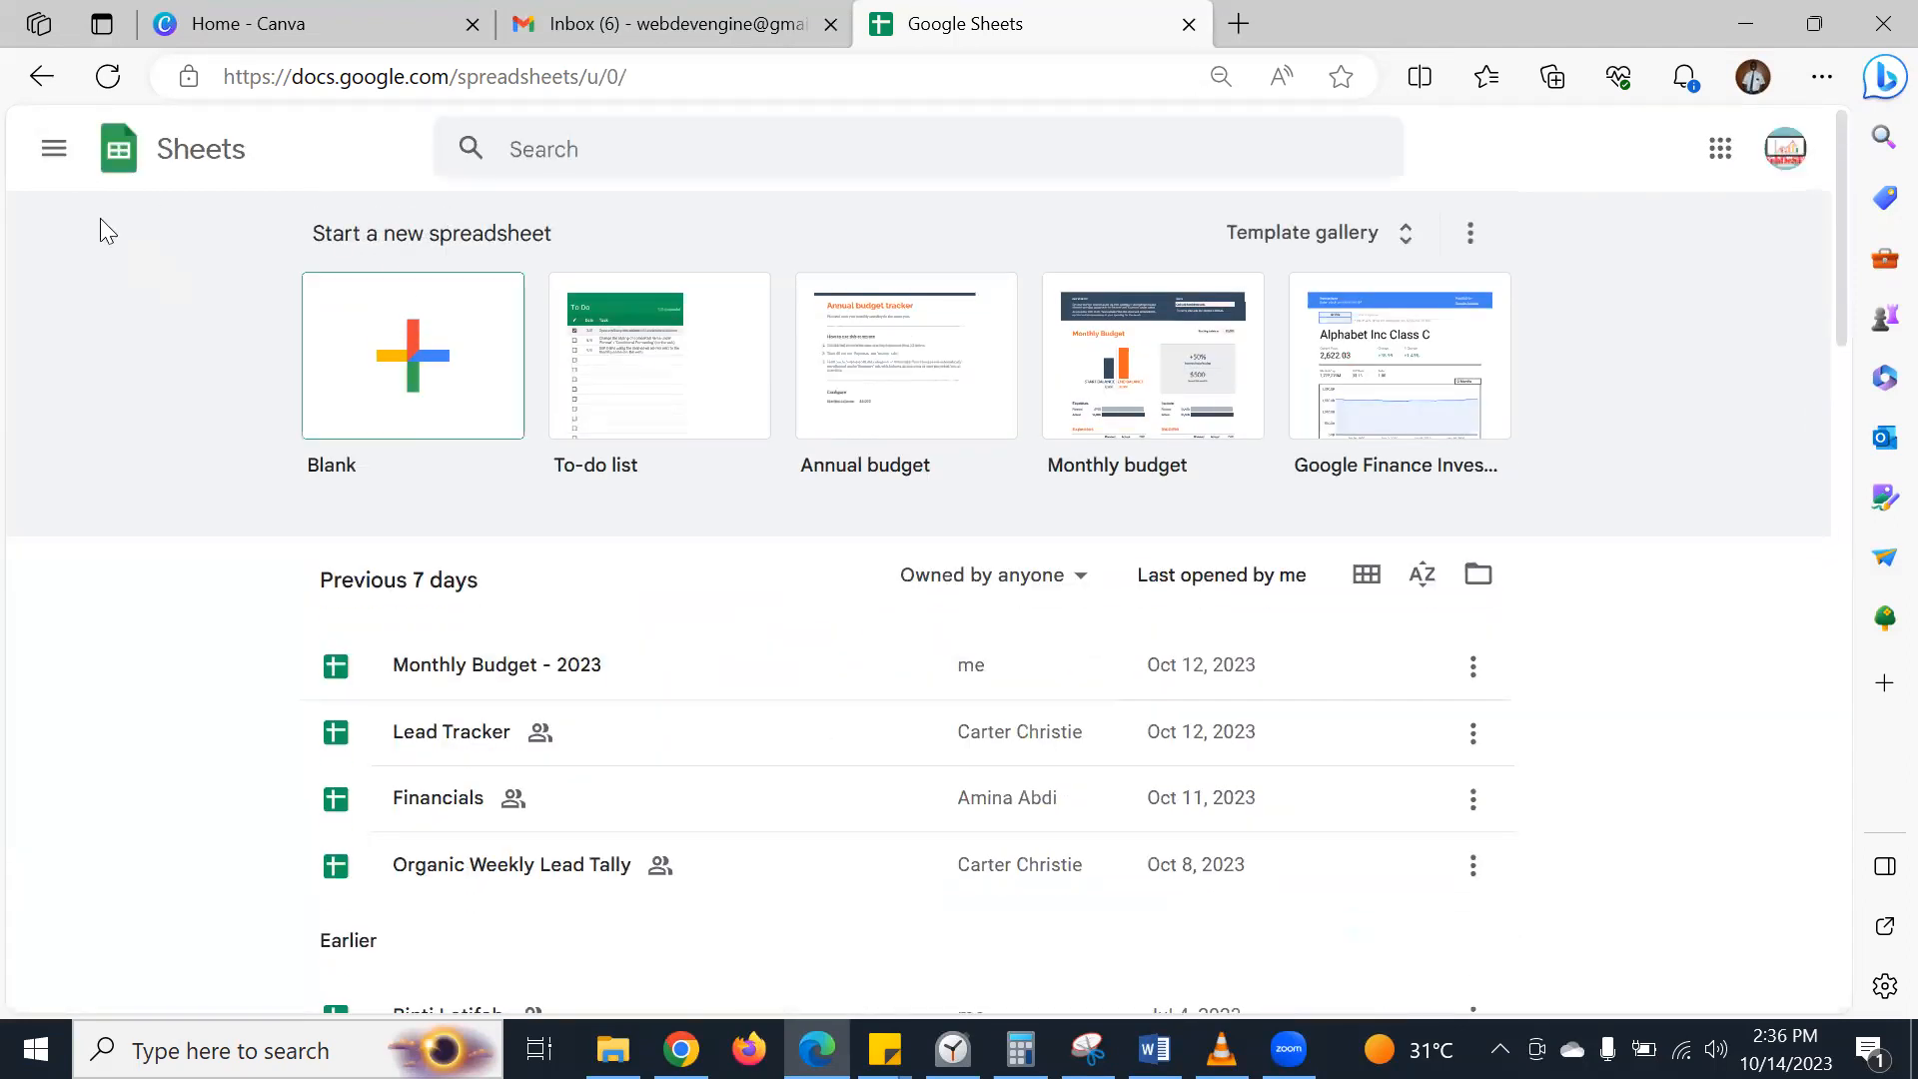
pyautogui.click(54, 159)
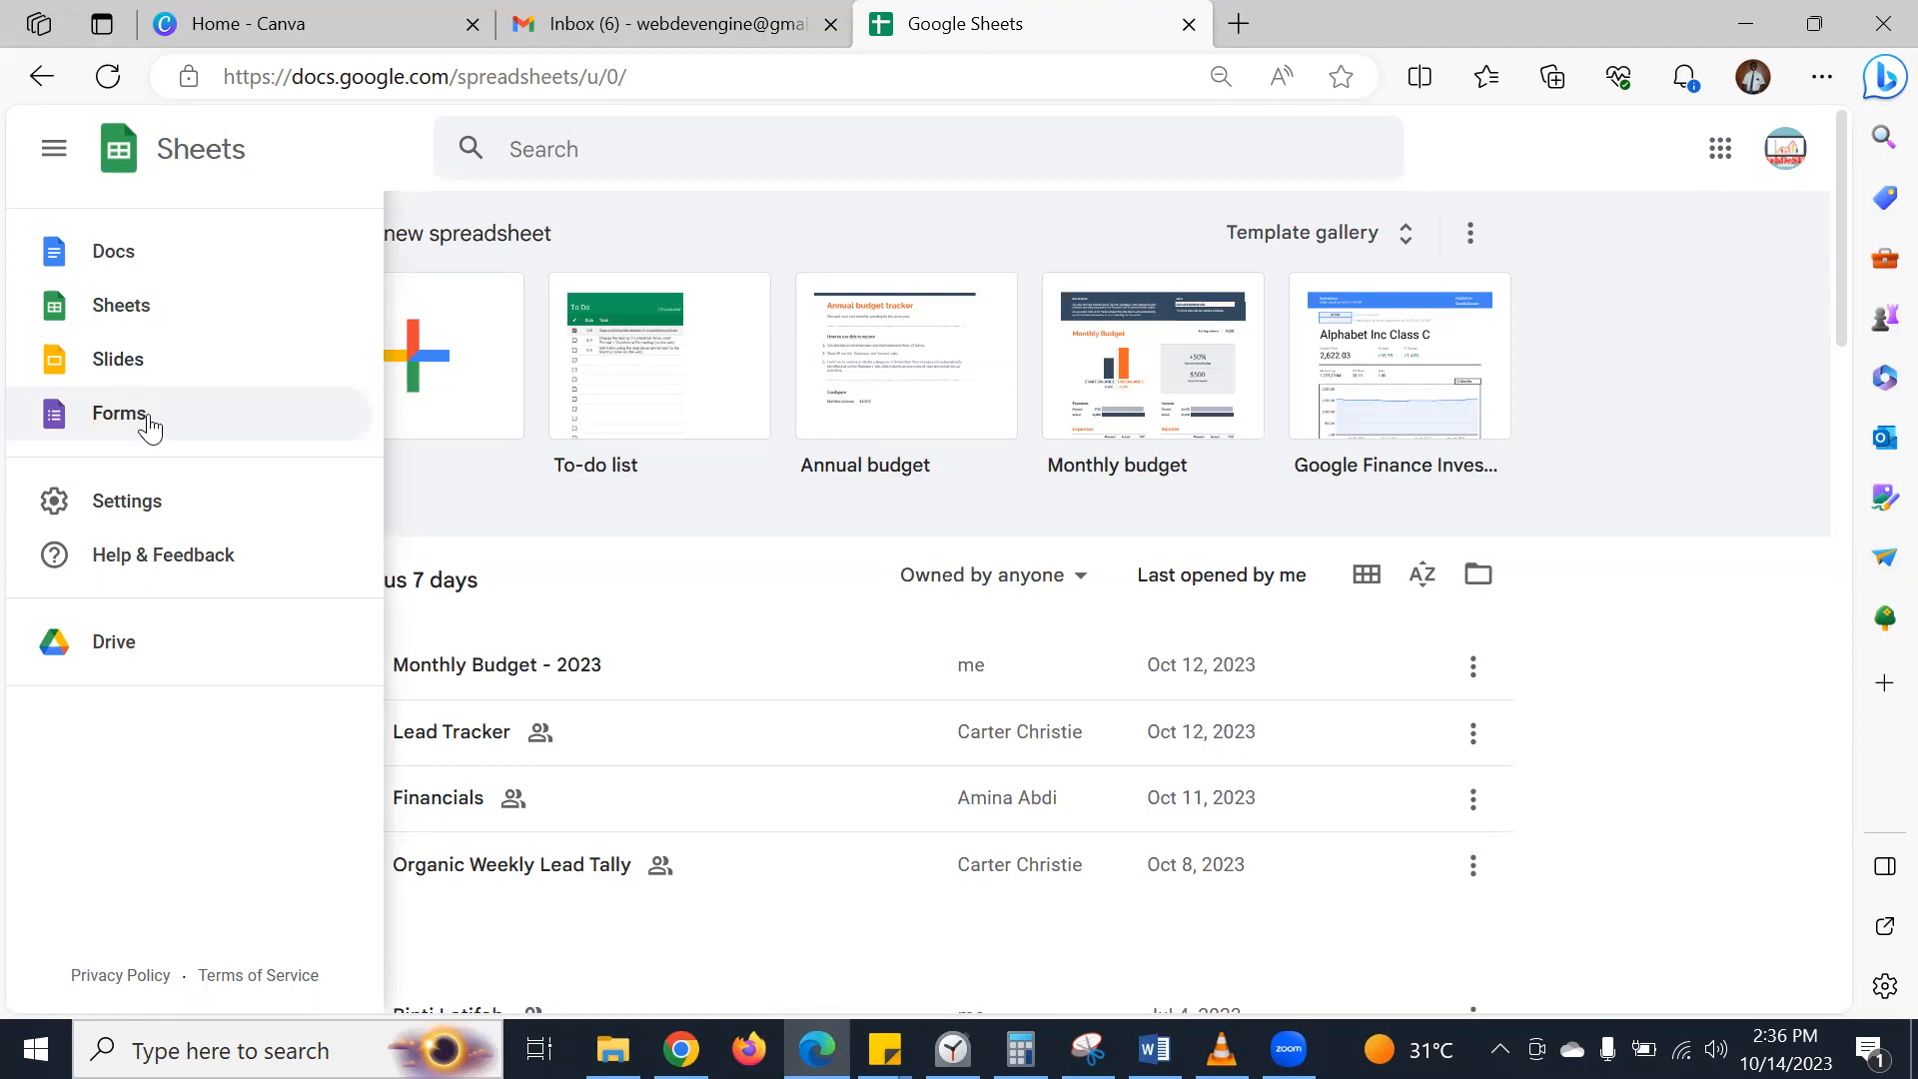
pyautogui.click(589, 231)
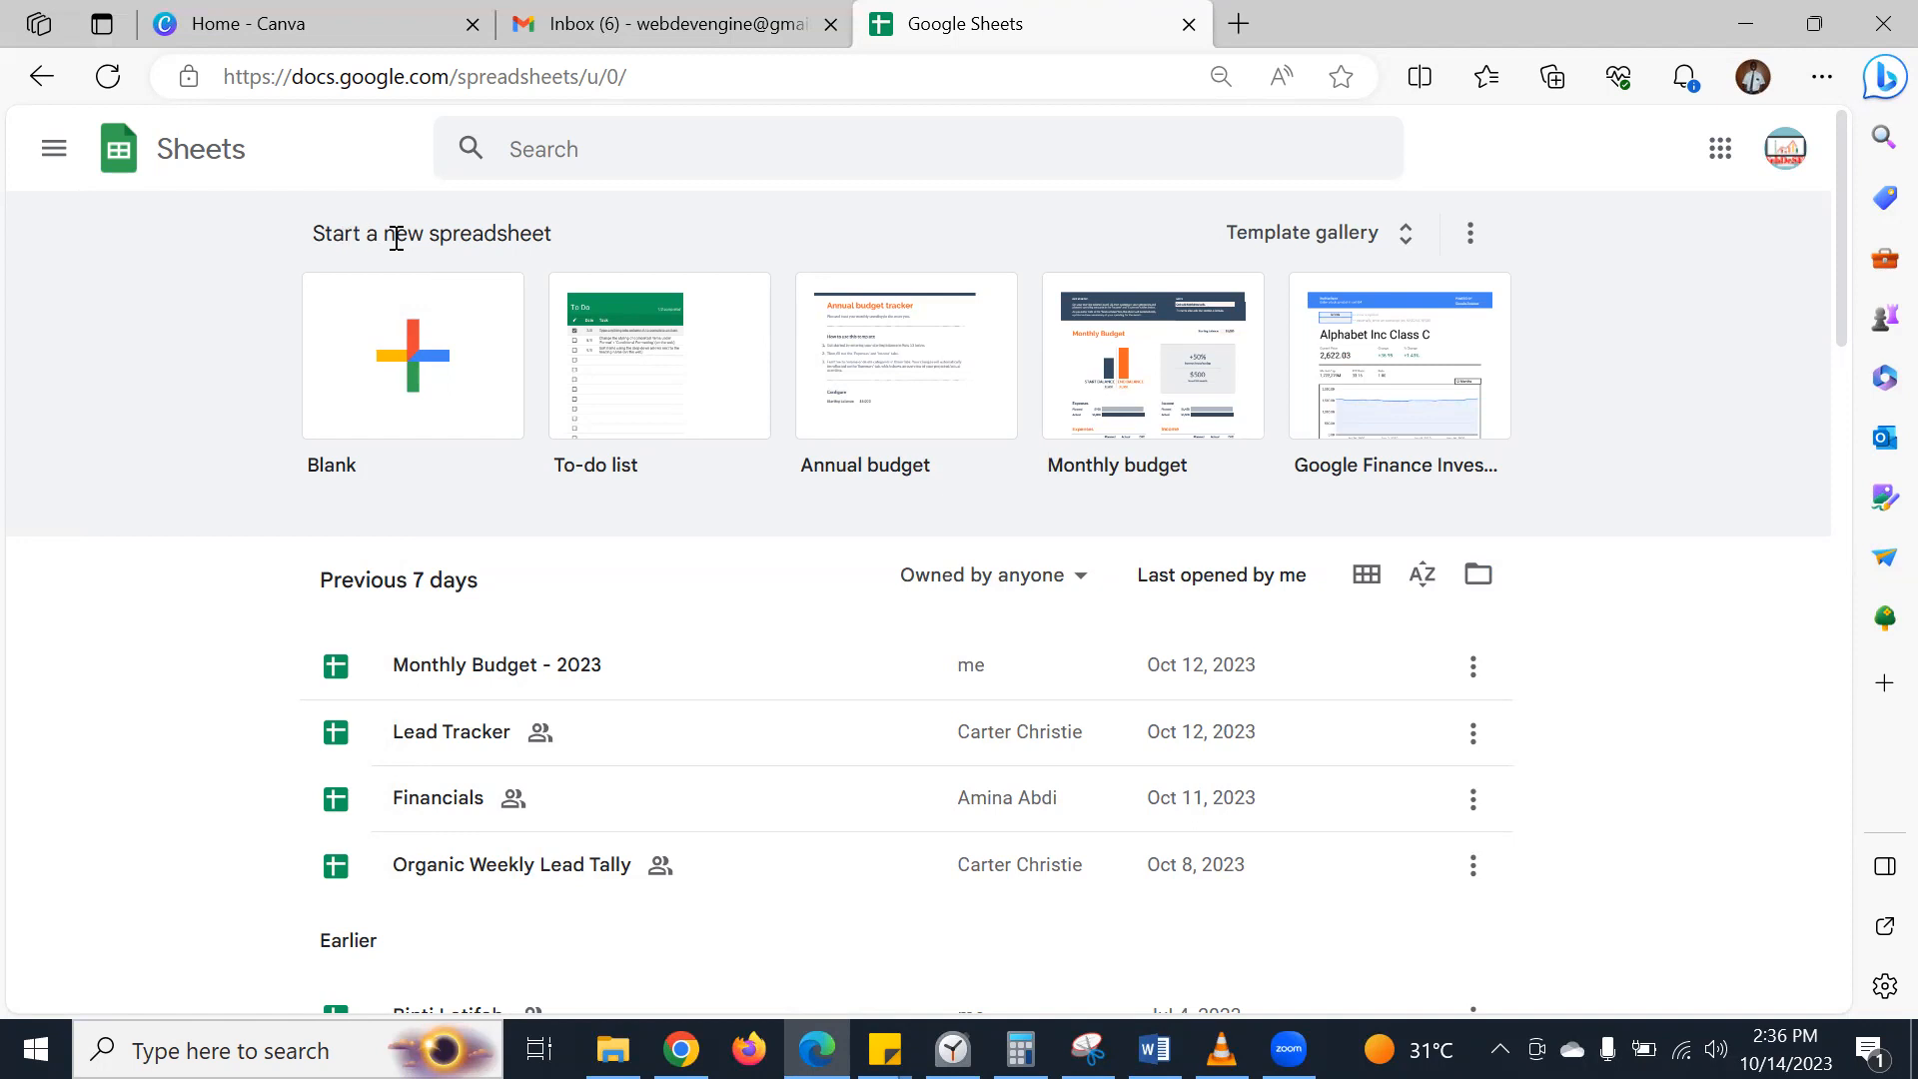
# - Create a blank spreadsheet and upload the file Financials Sample Data Assignment from the FinancialsSampleData folder for import
pyautogui.click(419, 376)
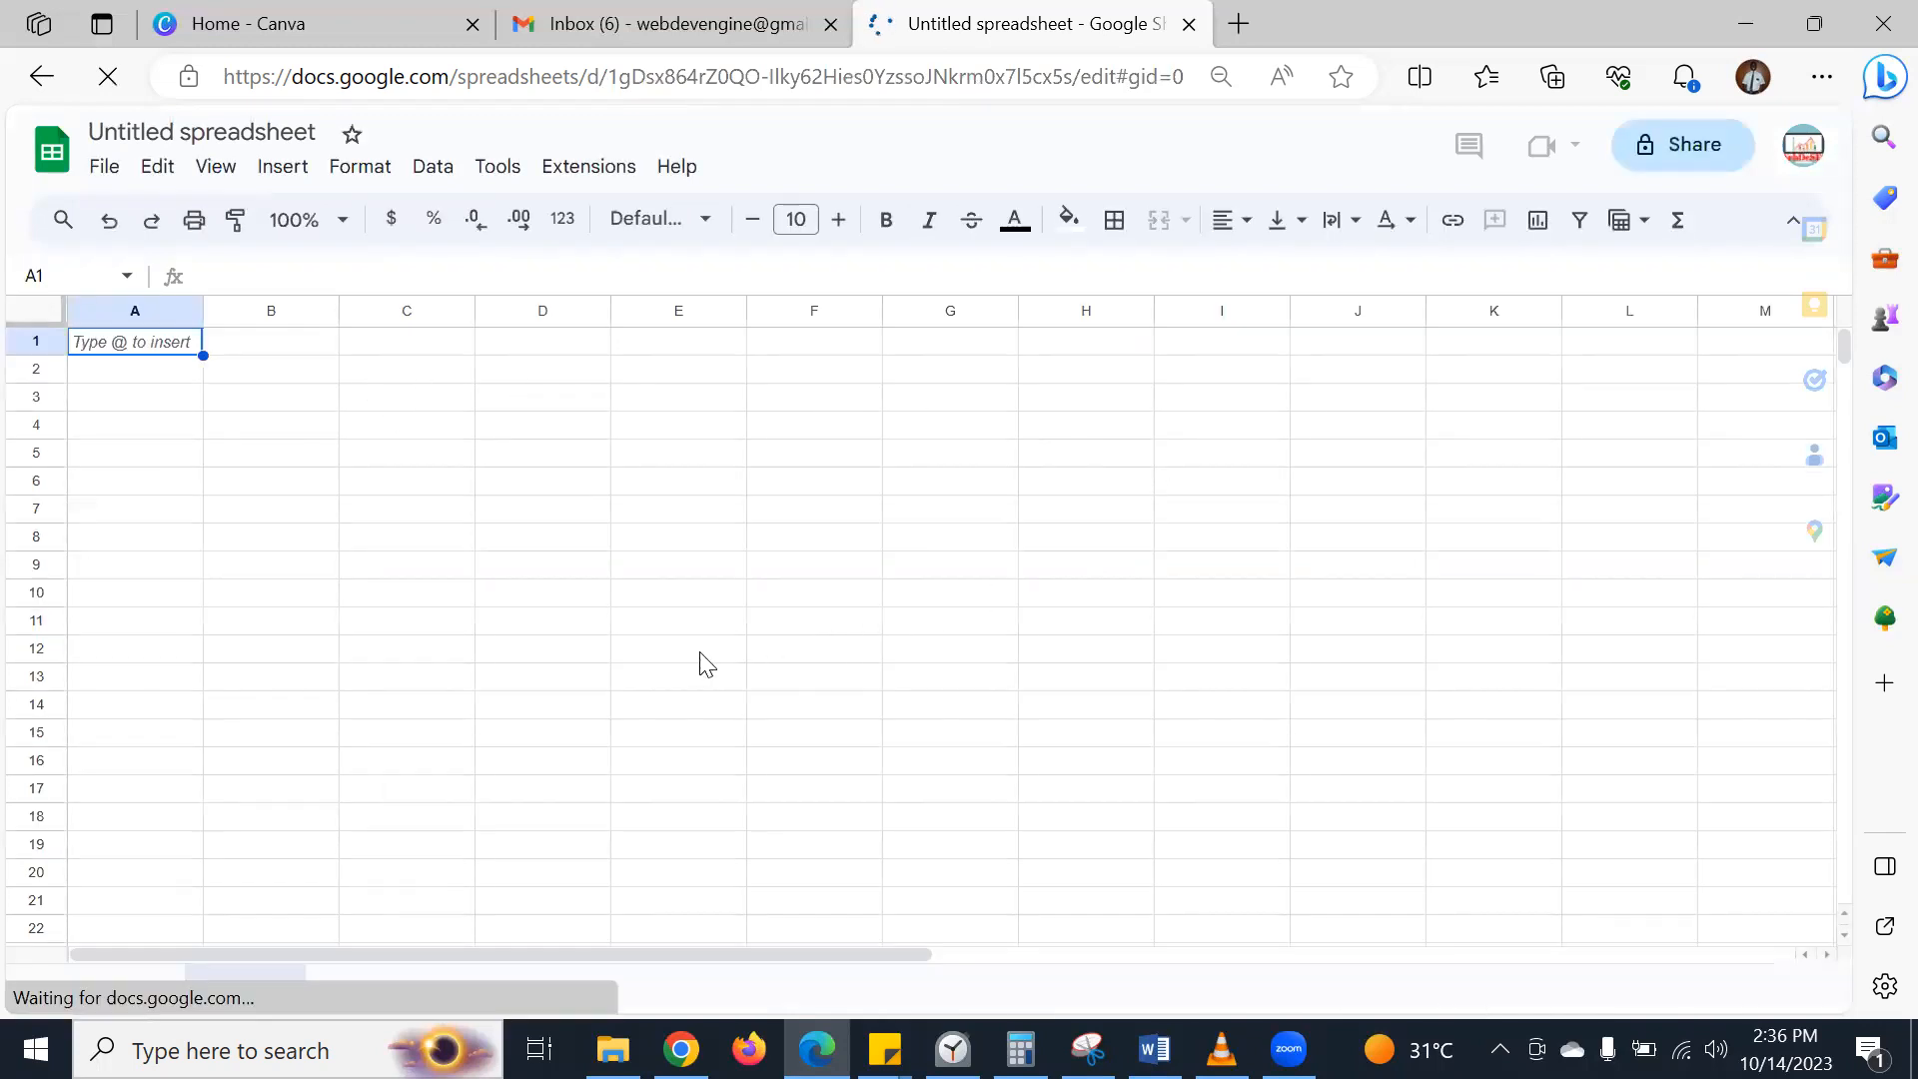
pyautogui.click(107, 172)
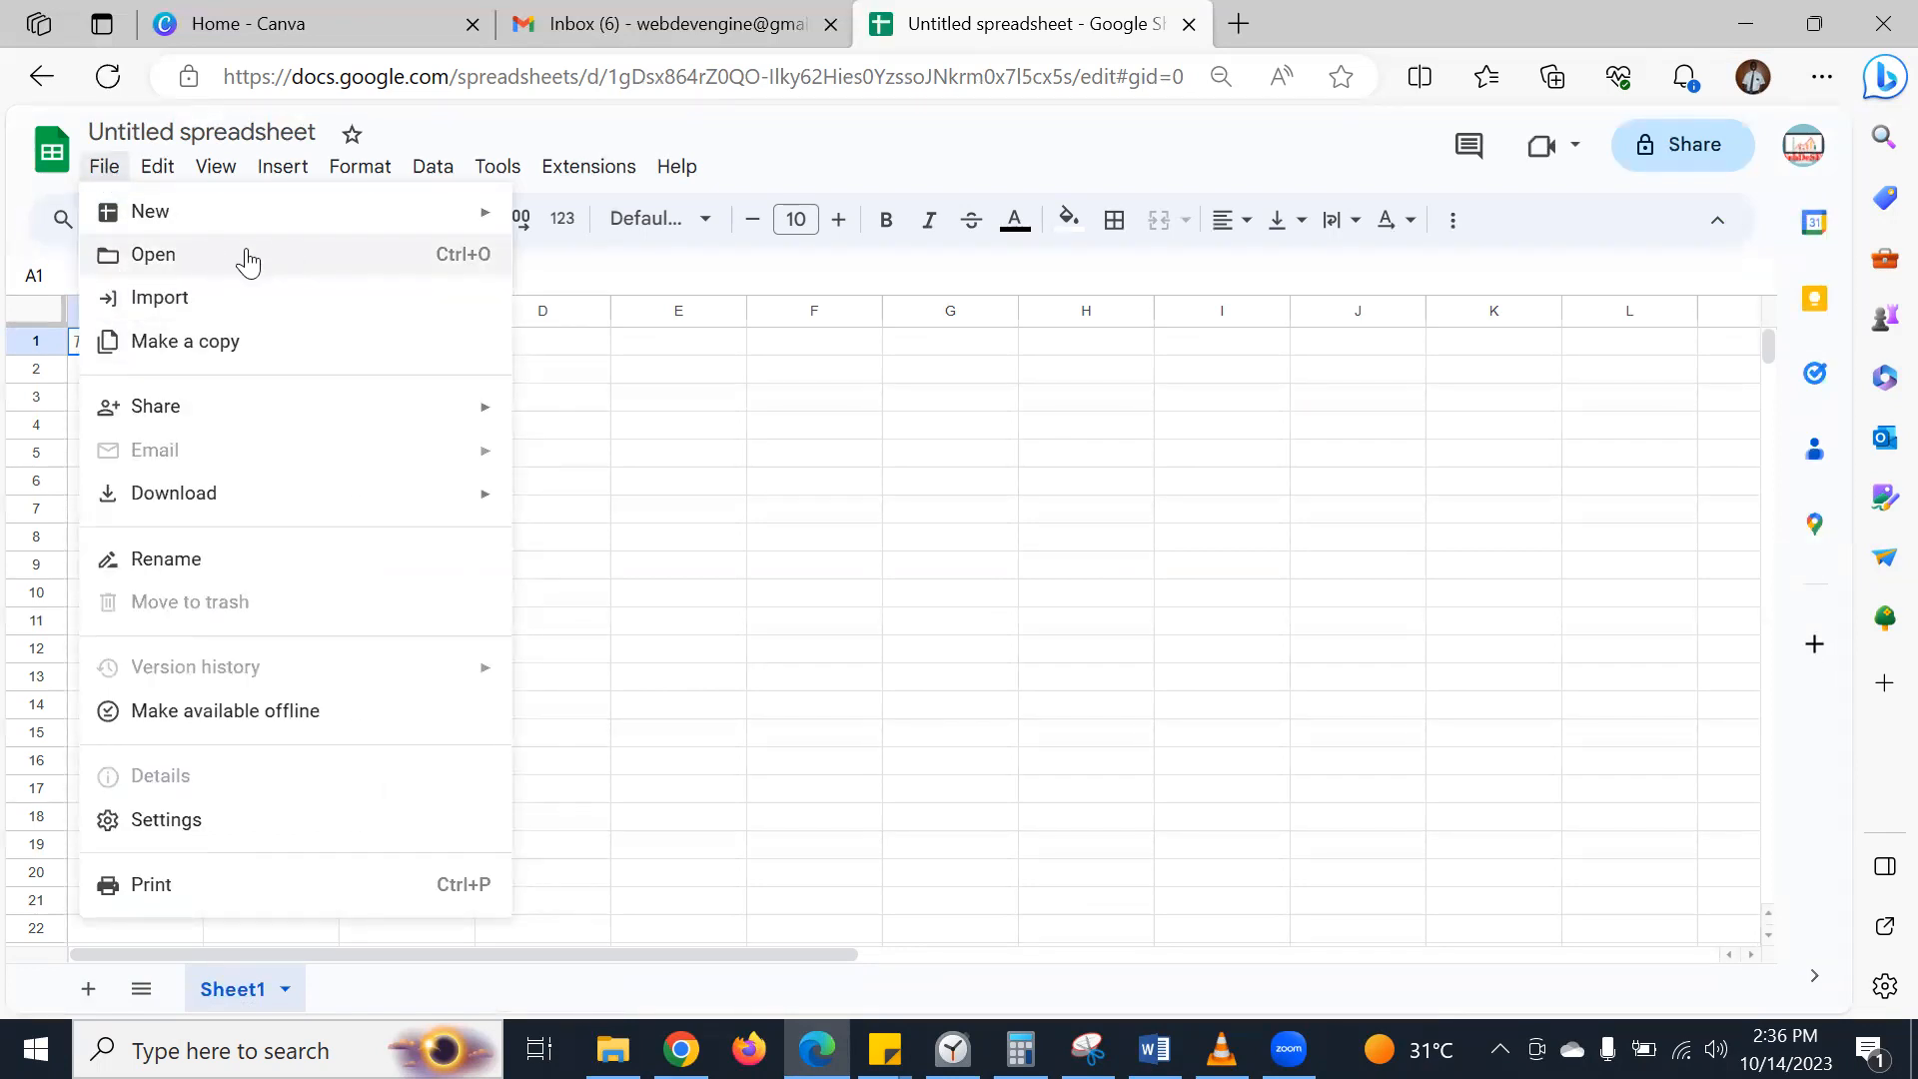
pyautogui.click(190, 297)
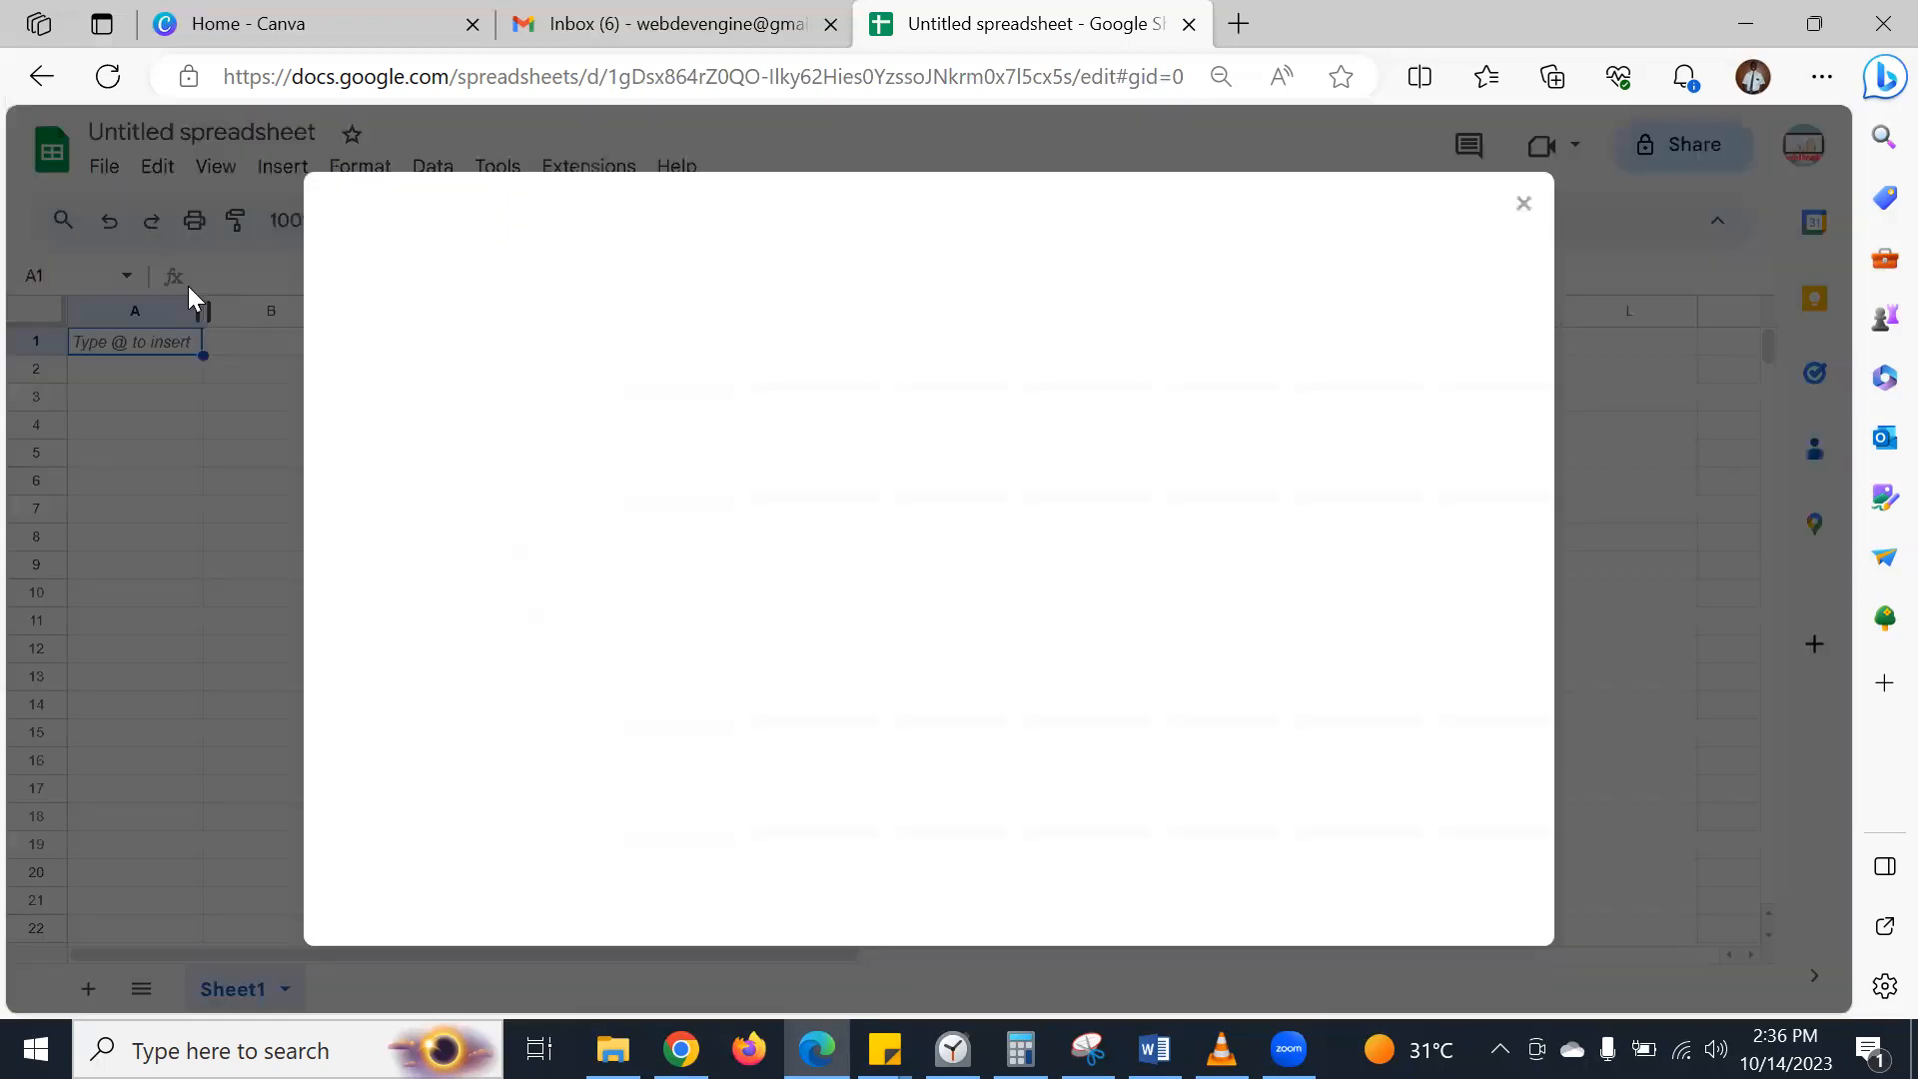
pyautogui.click(784, 307)
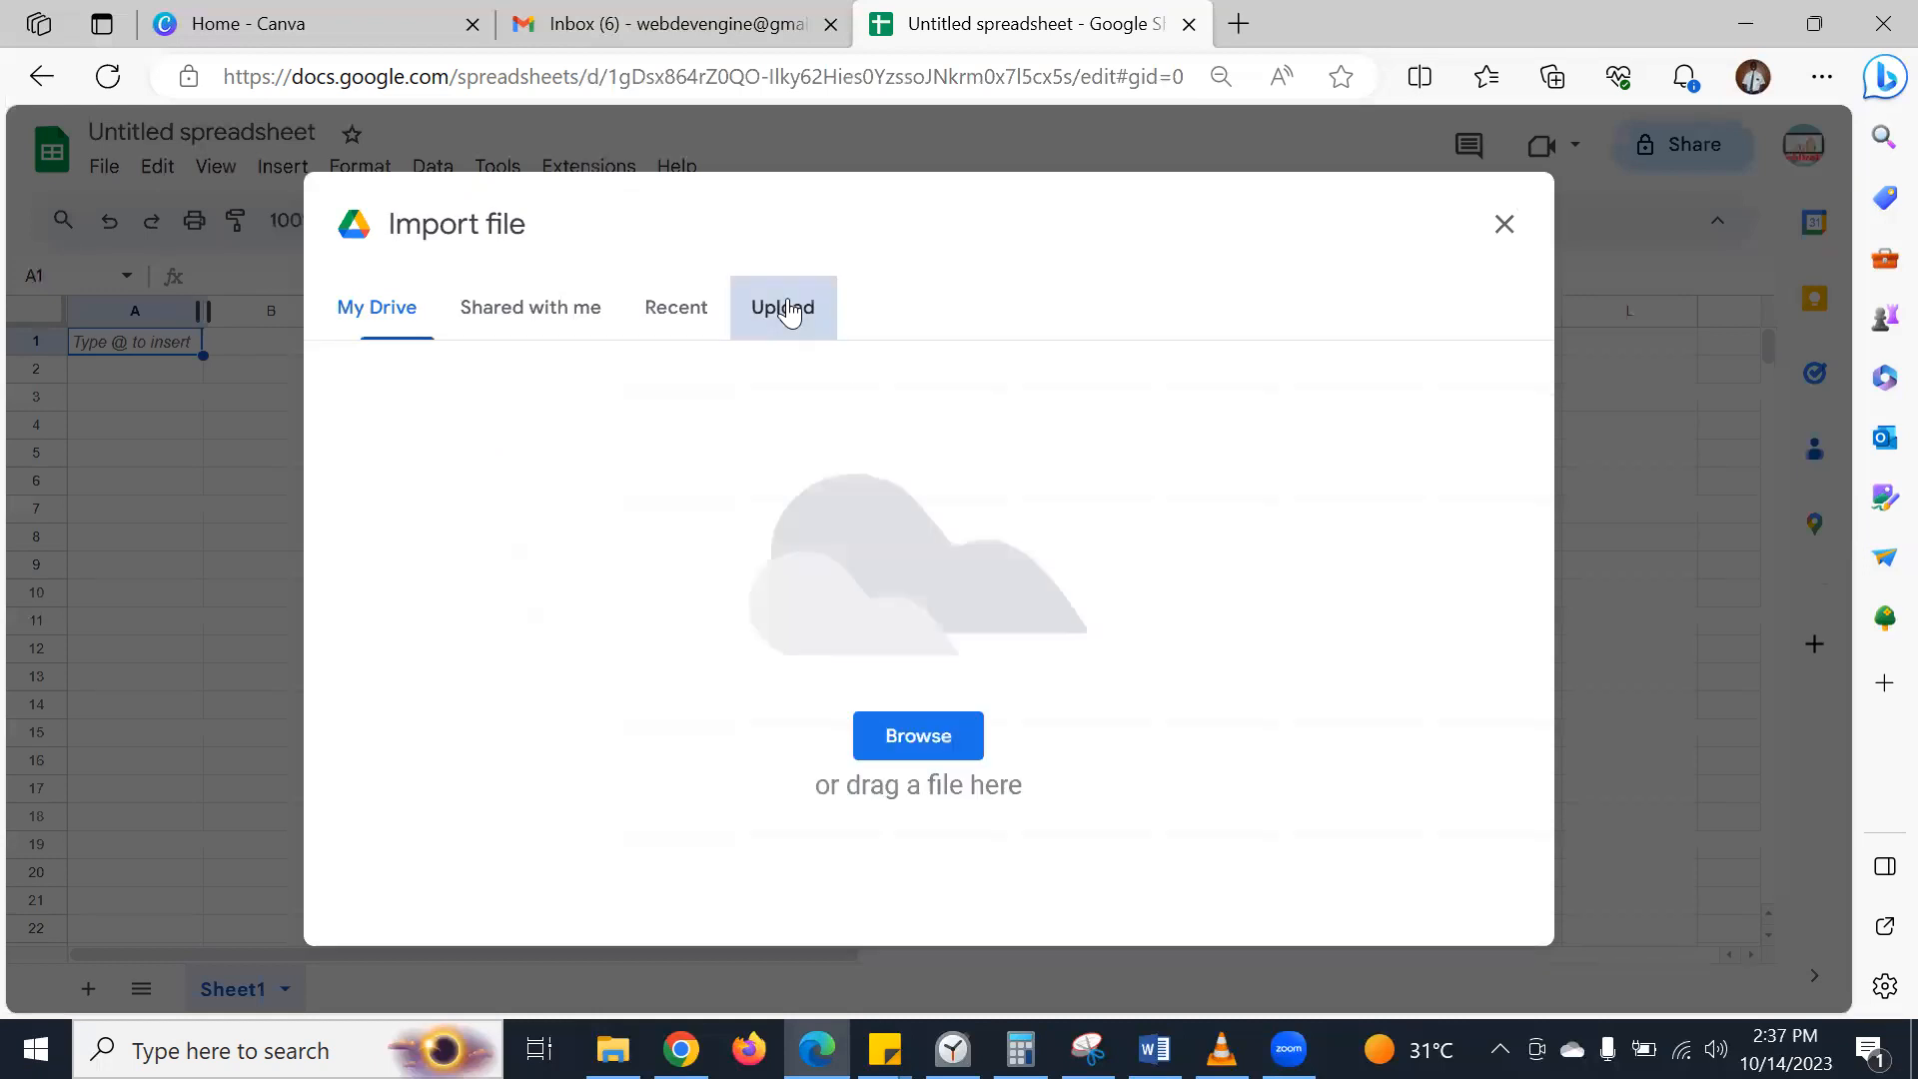
pyautogui.click(919, 737)
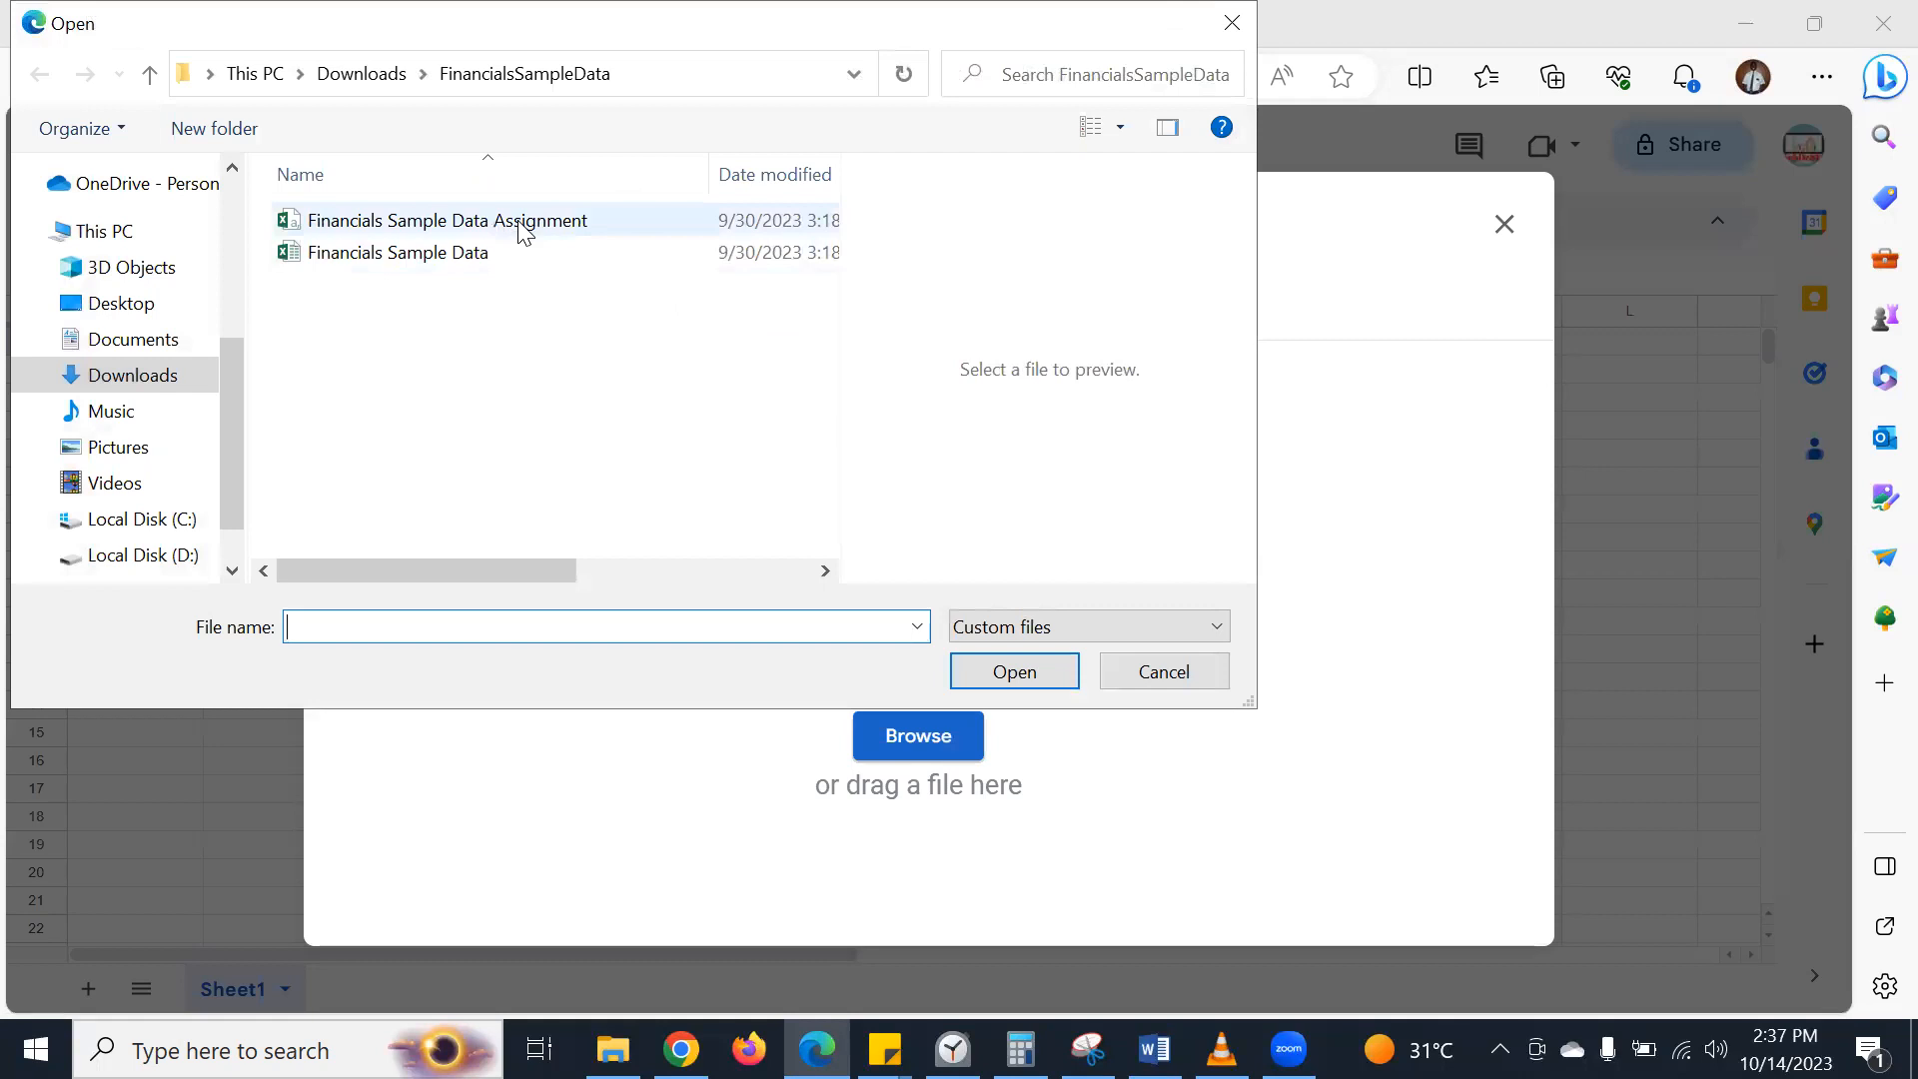
pyautogui.click(521, 222)
pyautogui.click(1011, 673)
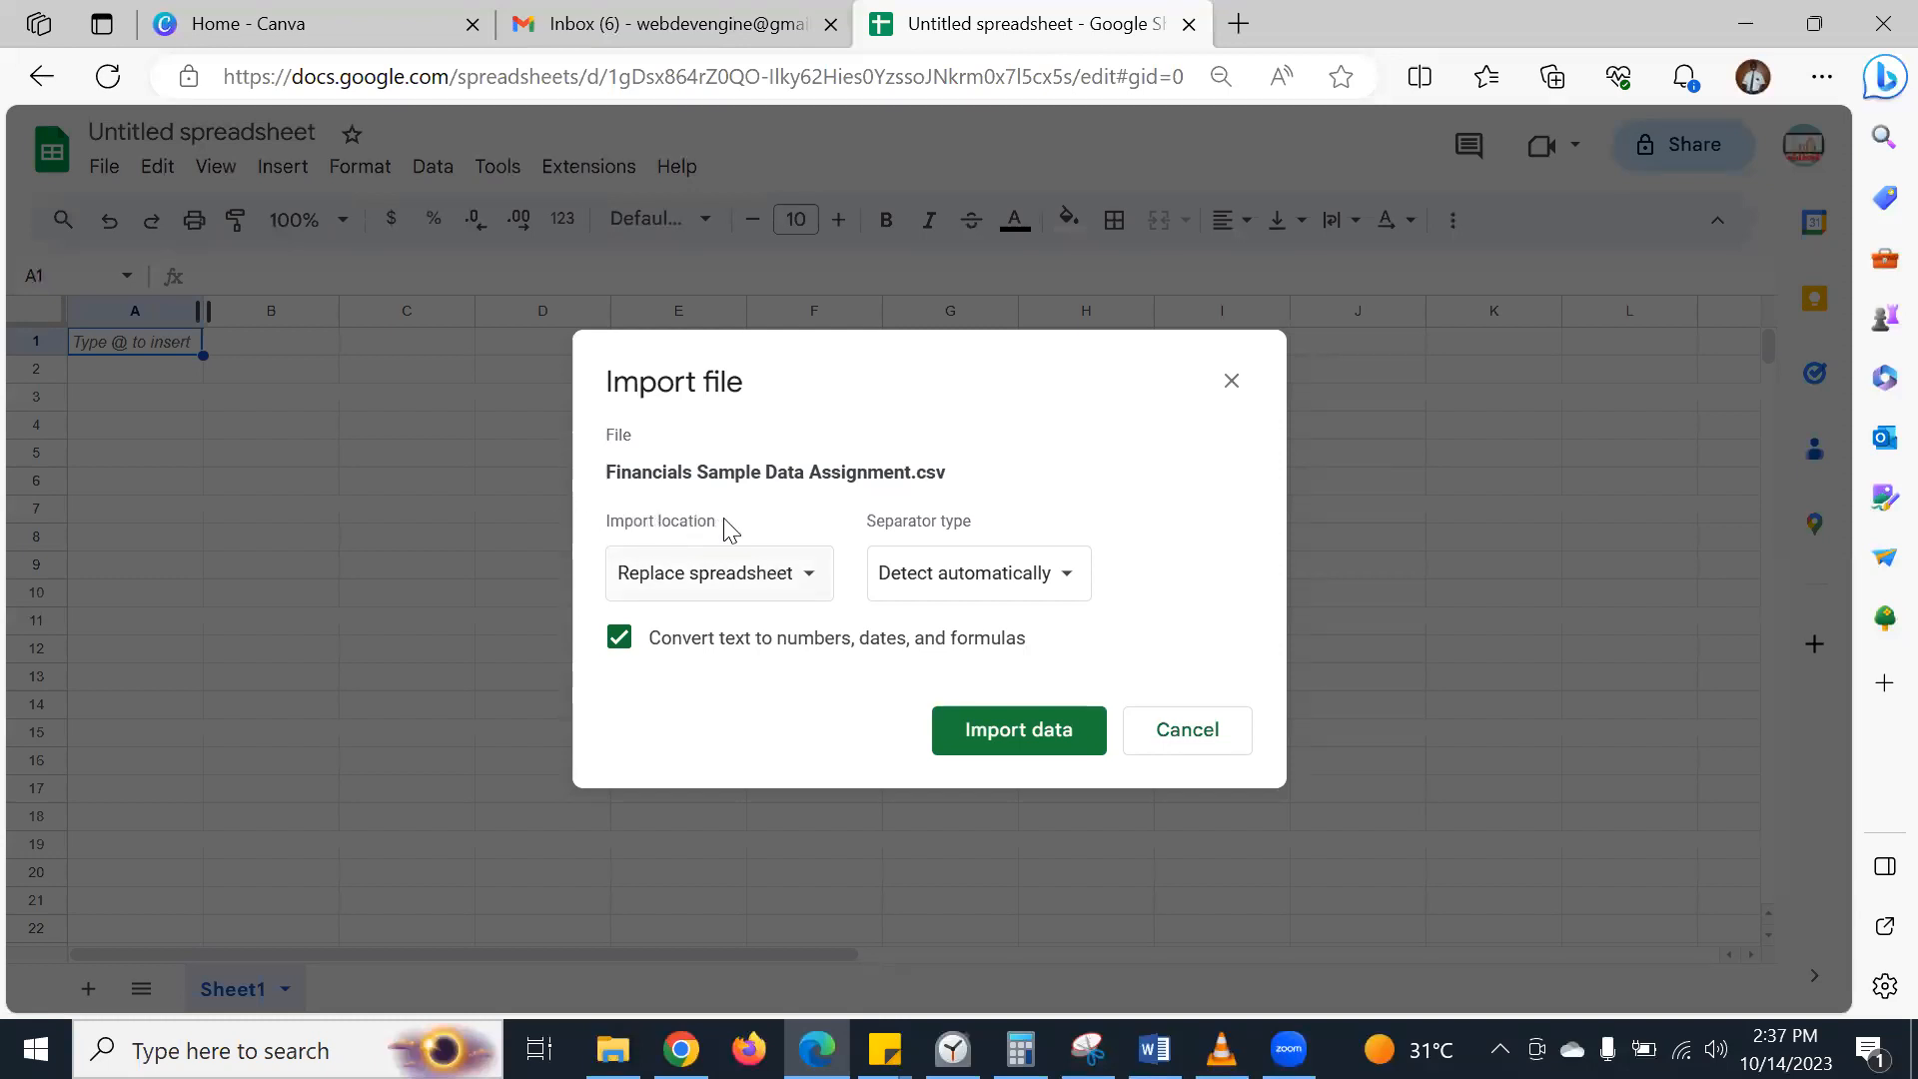
# - Review the import location and separator choices, and import the data with Replace spreadsheet and Detect automatically
pyautogui.click(809, 591)
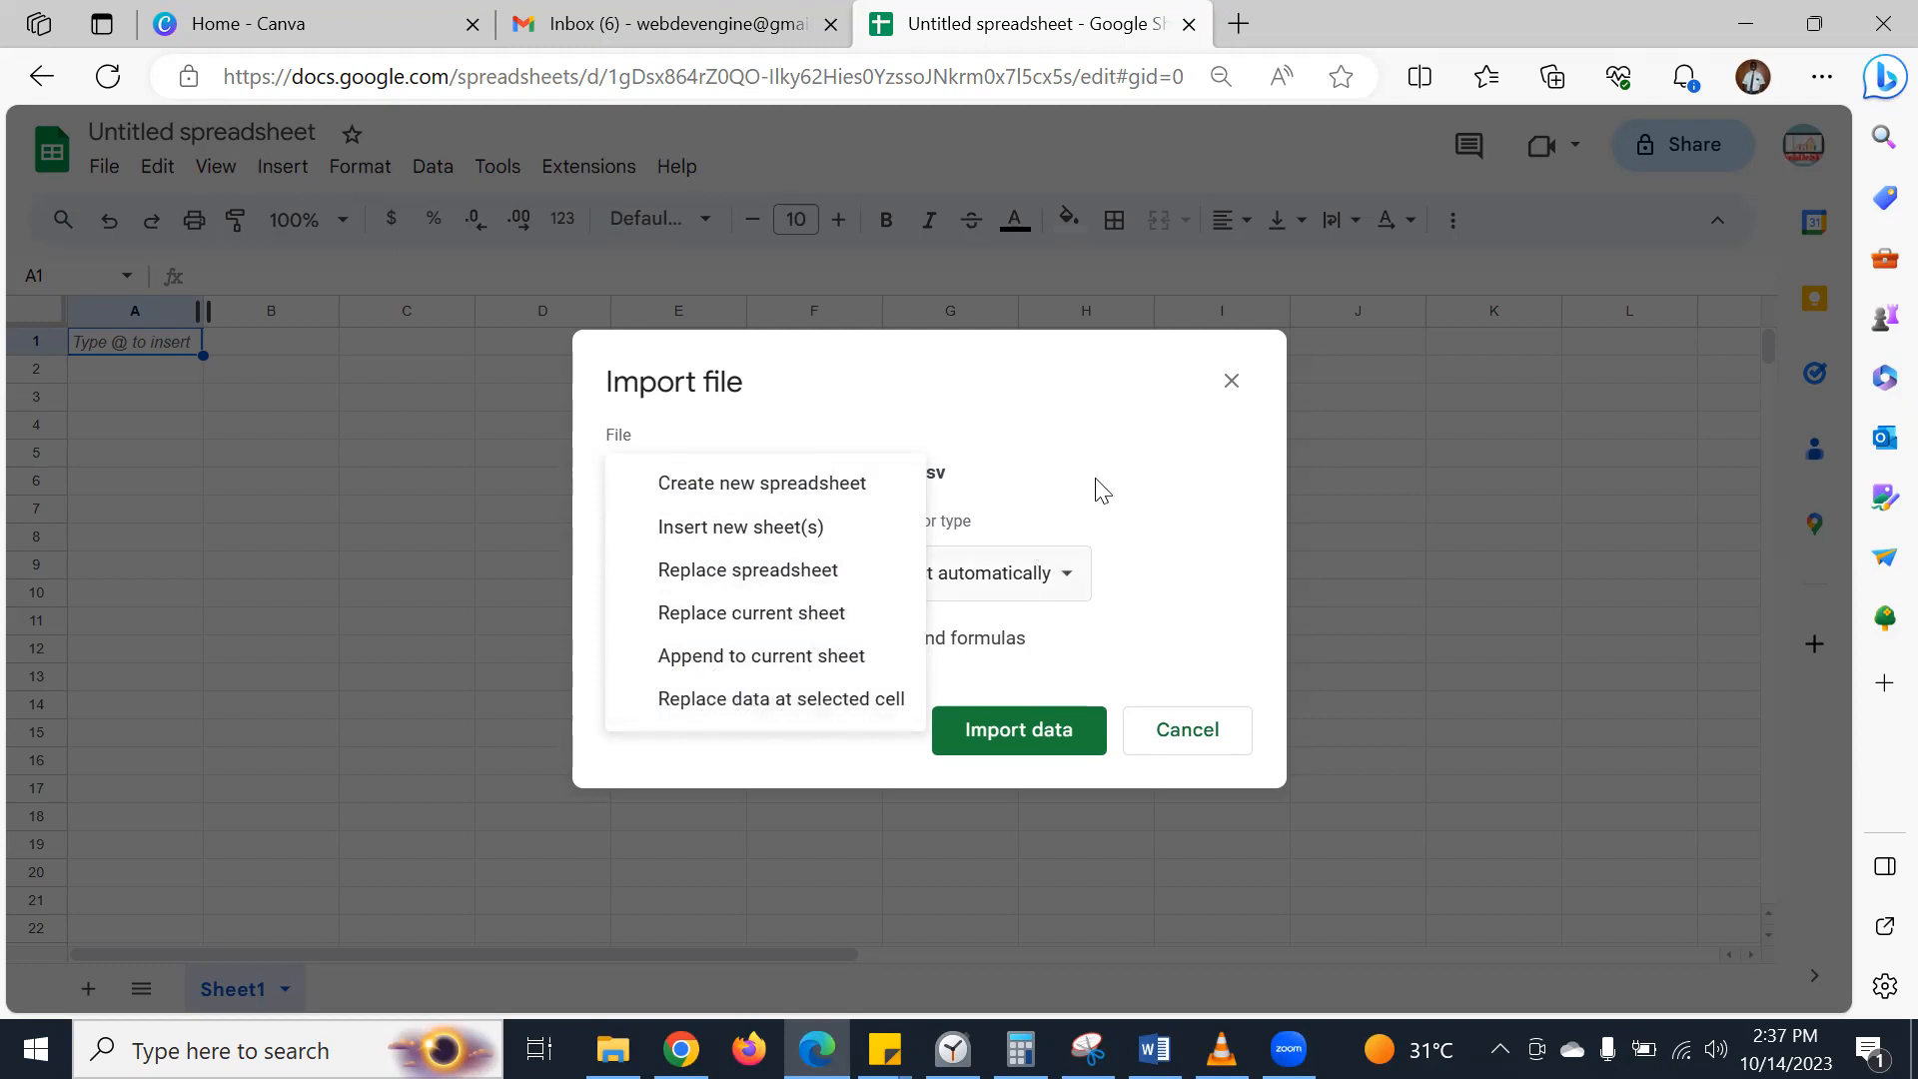
pyautogui.click(1123, 460)
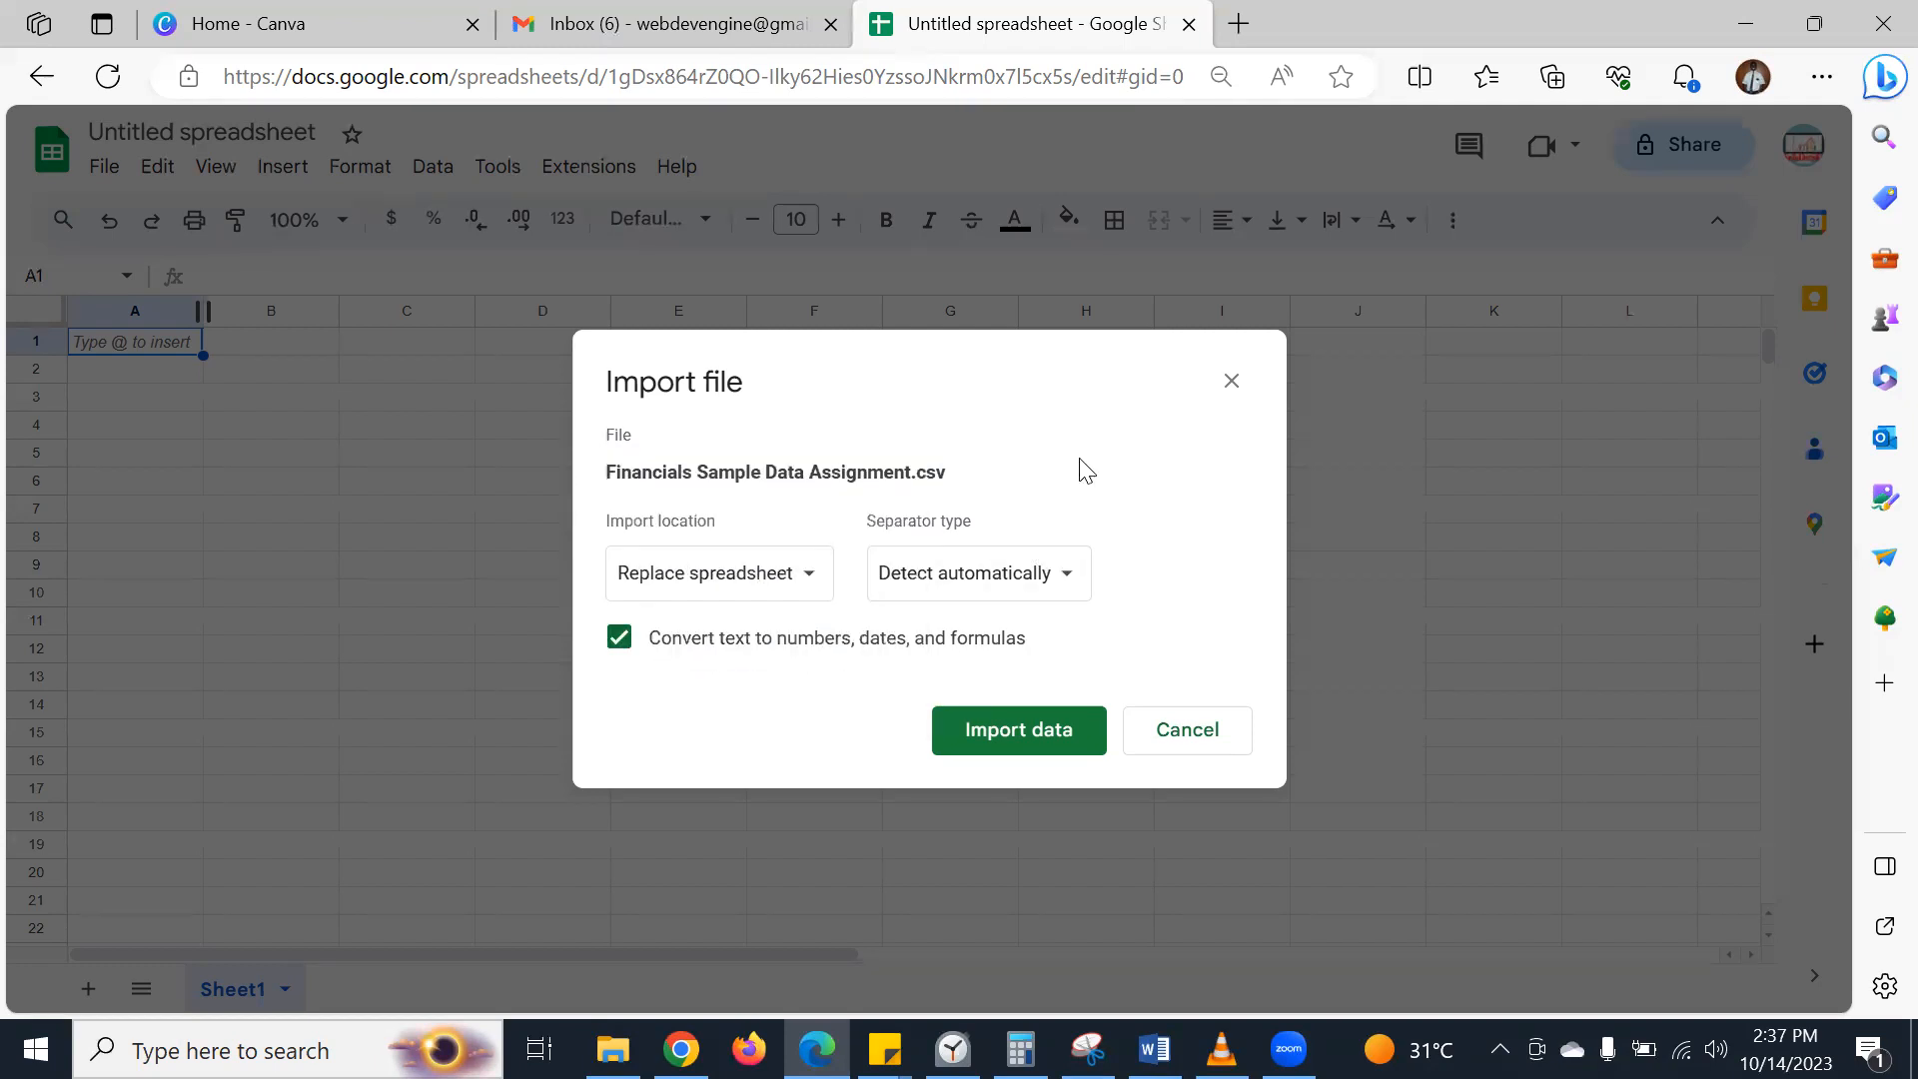
pyautogui.click(1066, 587)
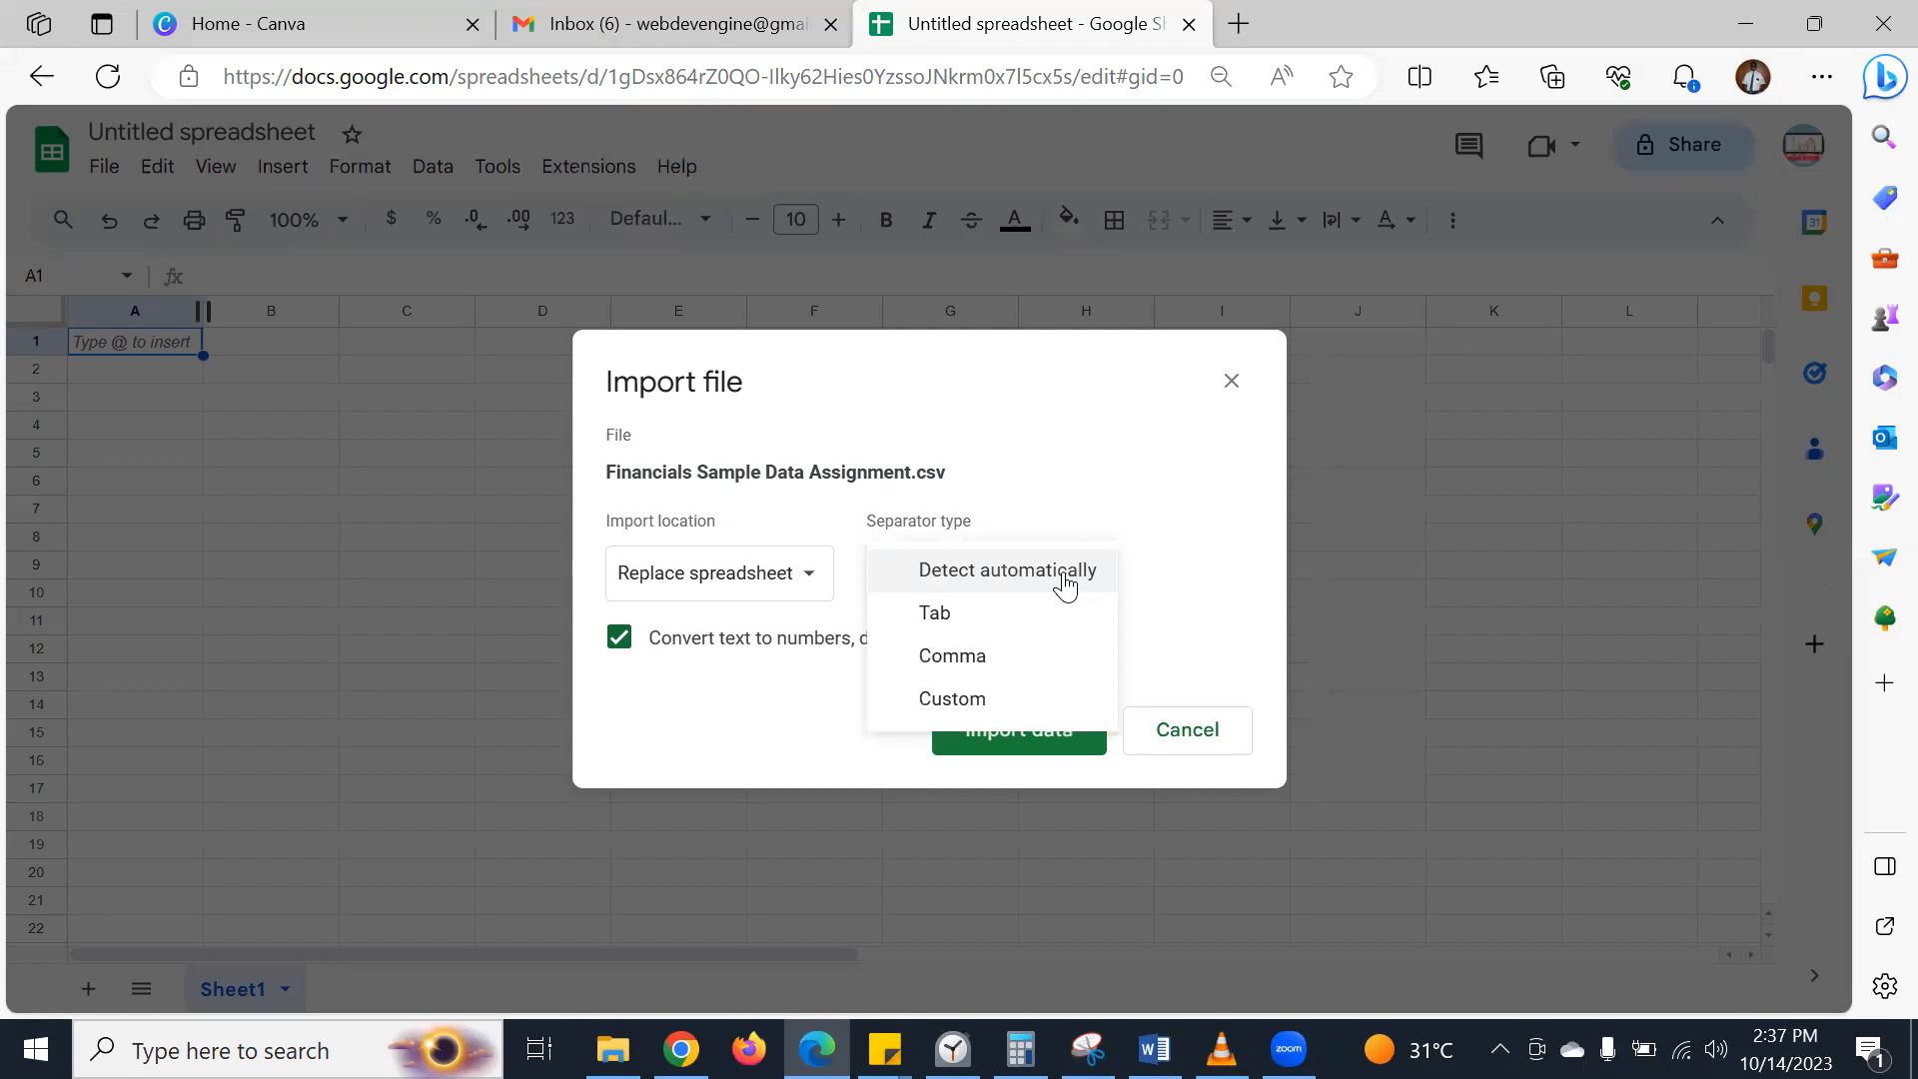
pyautogui.click(1191, 563)
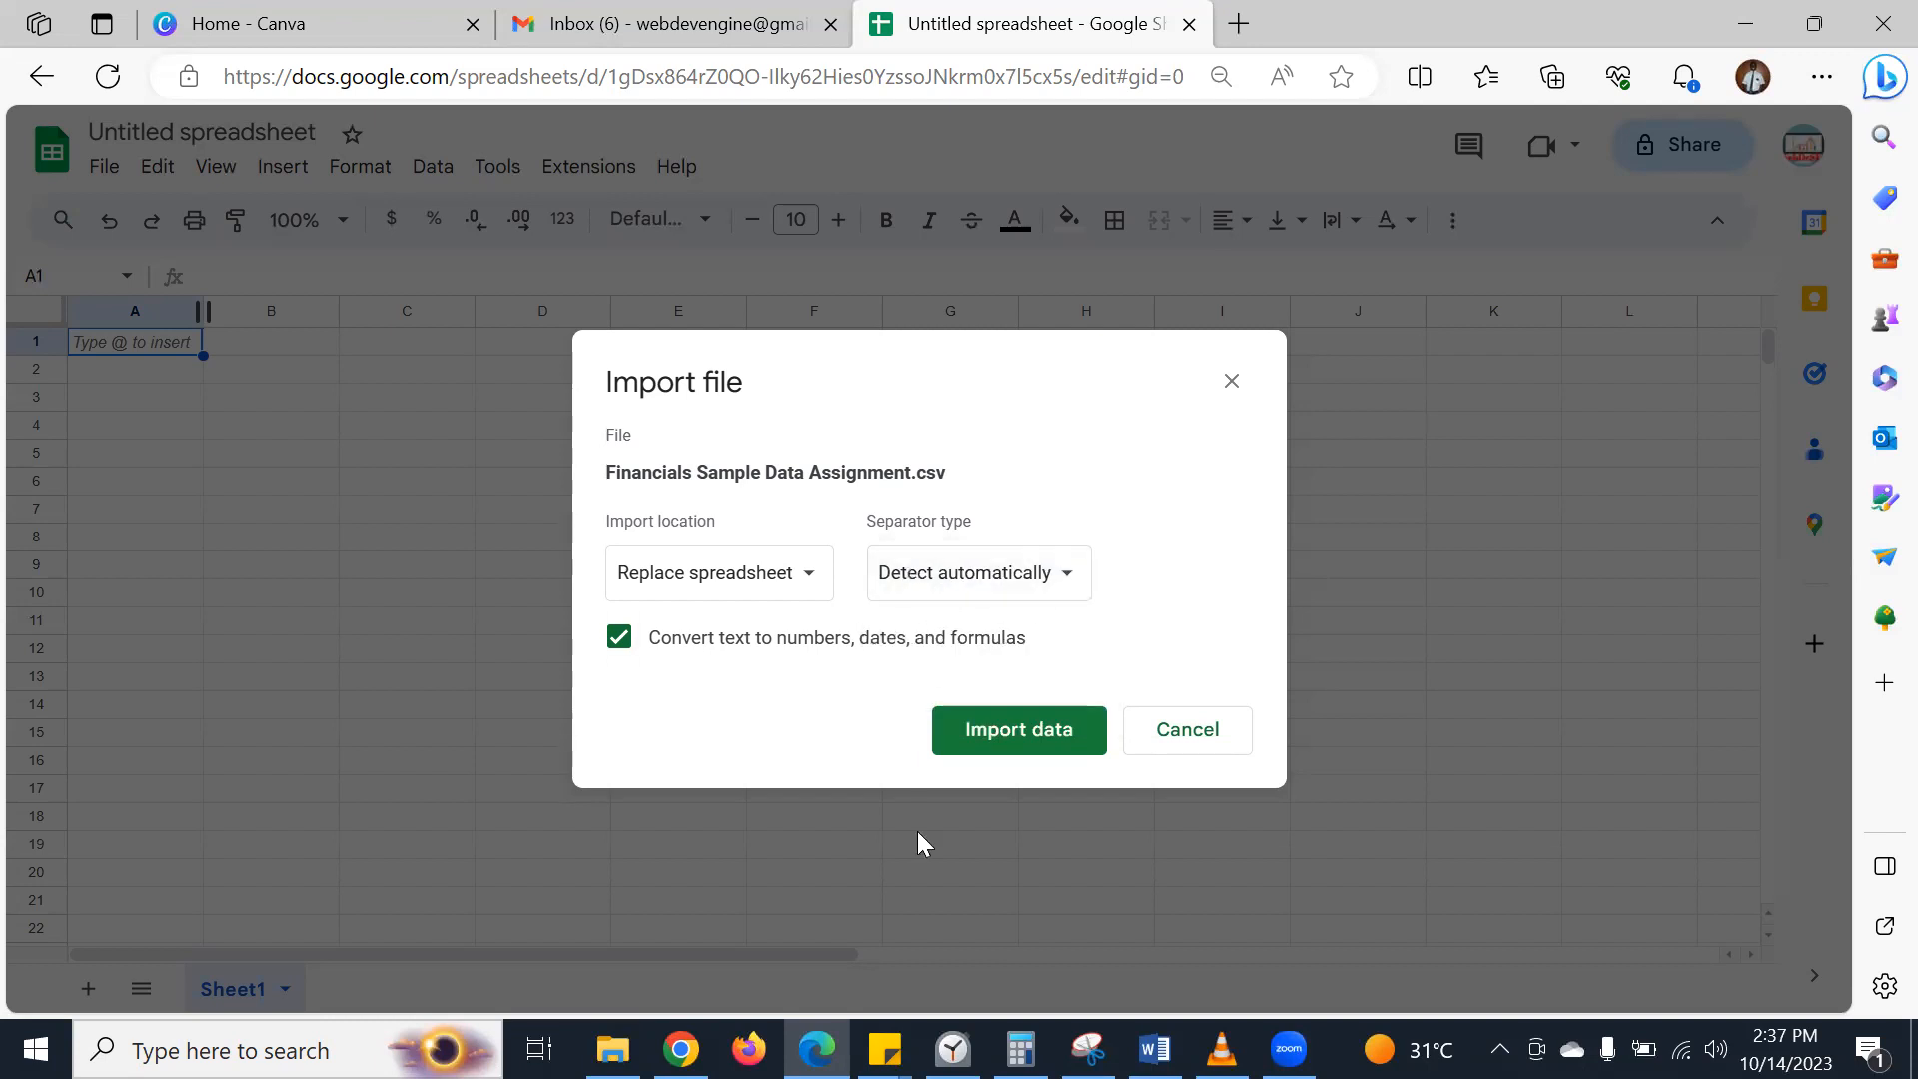
pyautogui.click(1032, 736)
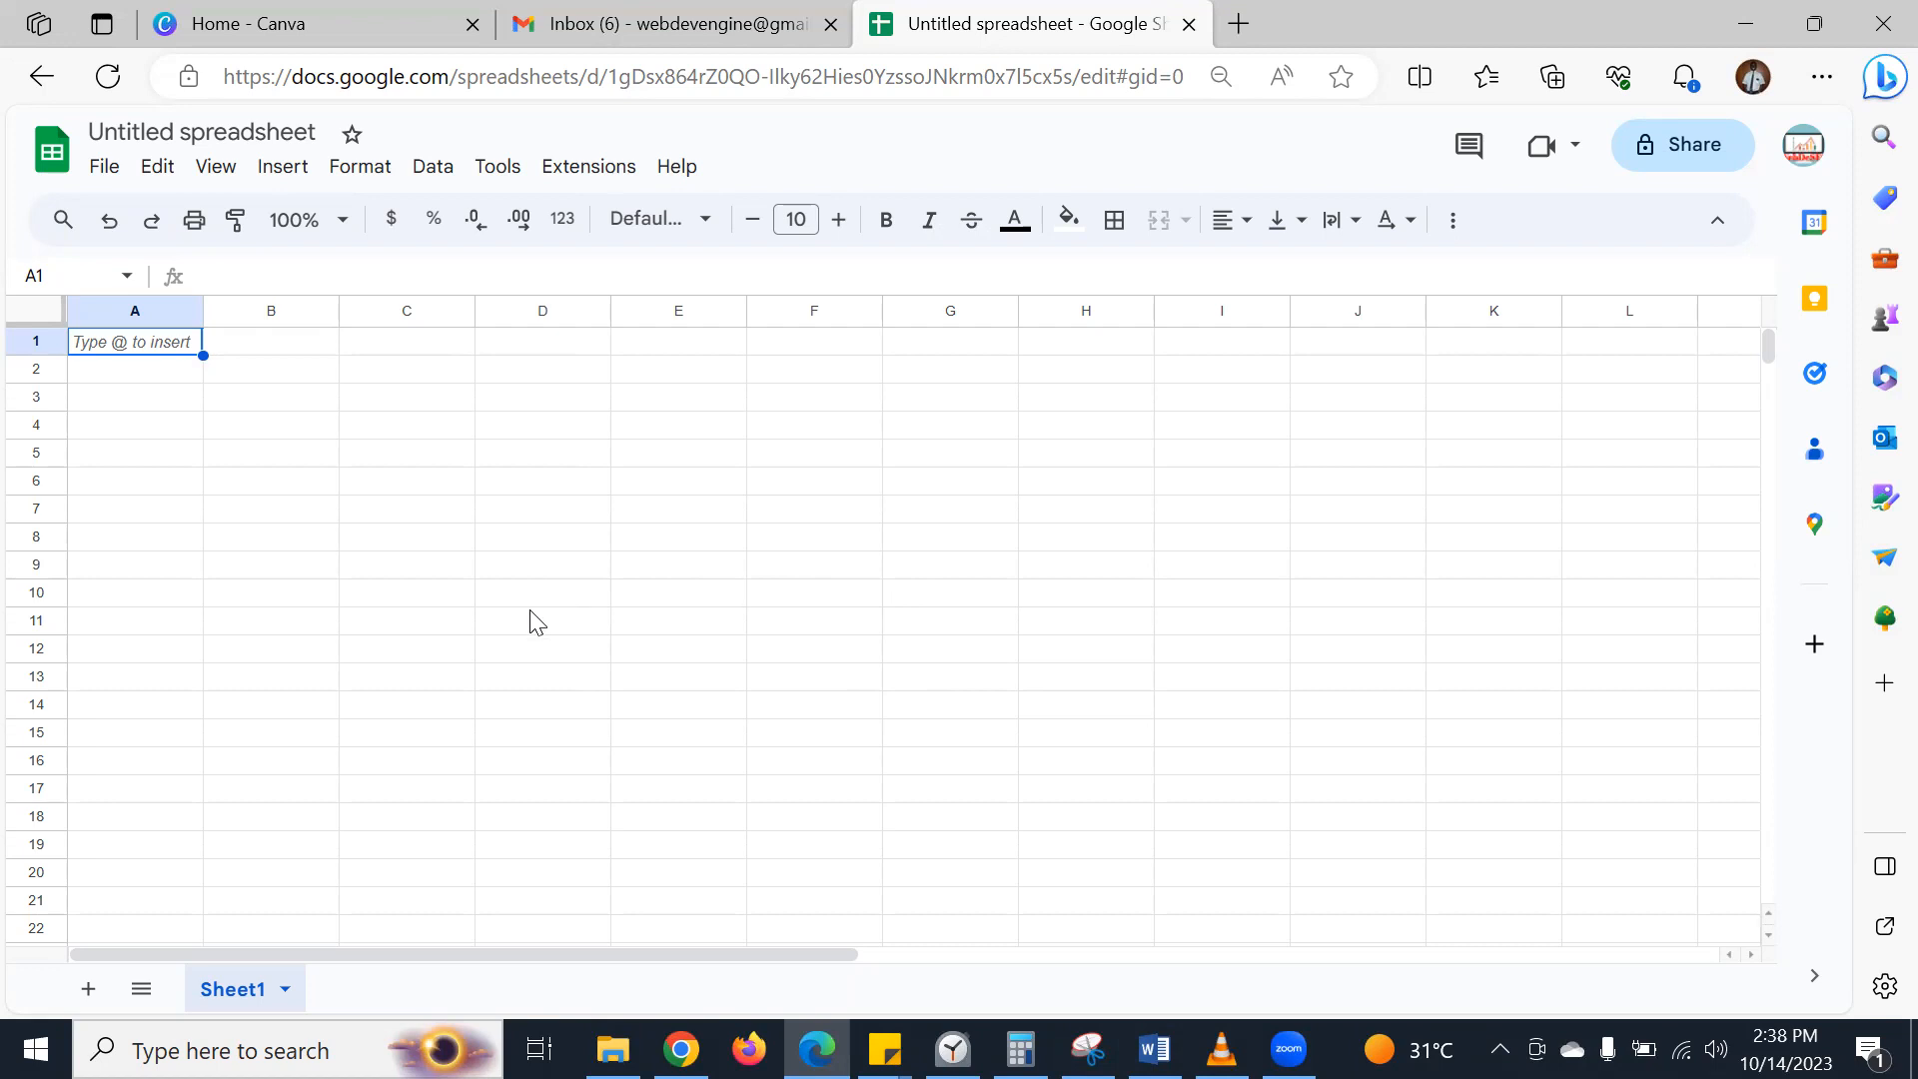
# - Rename the spreadsheet as Financials
pyautogui.click(245, 135)
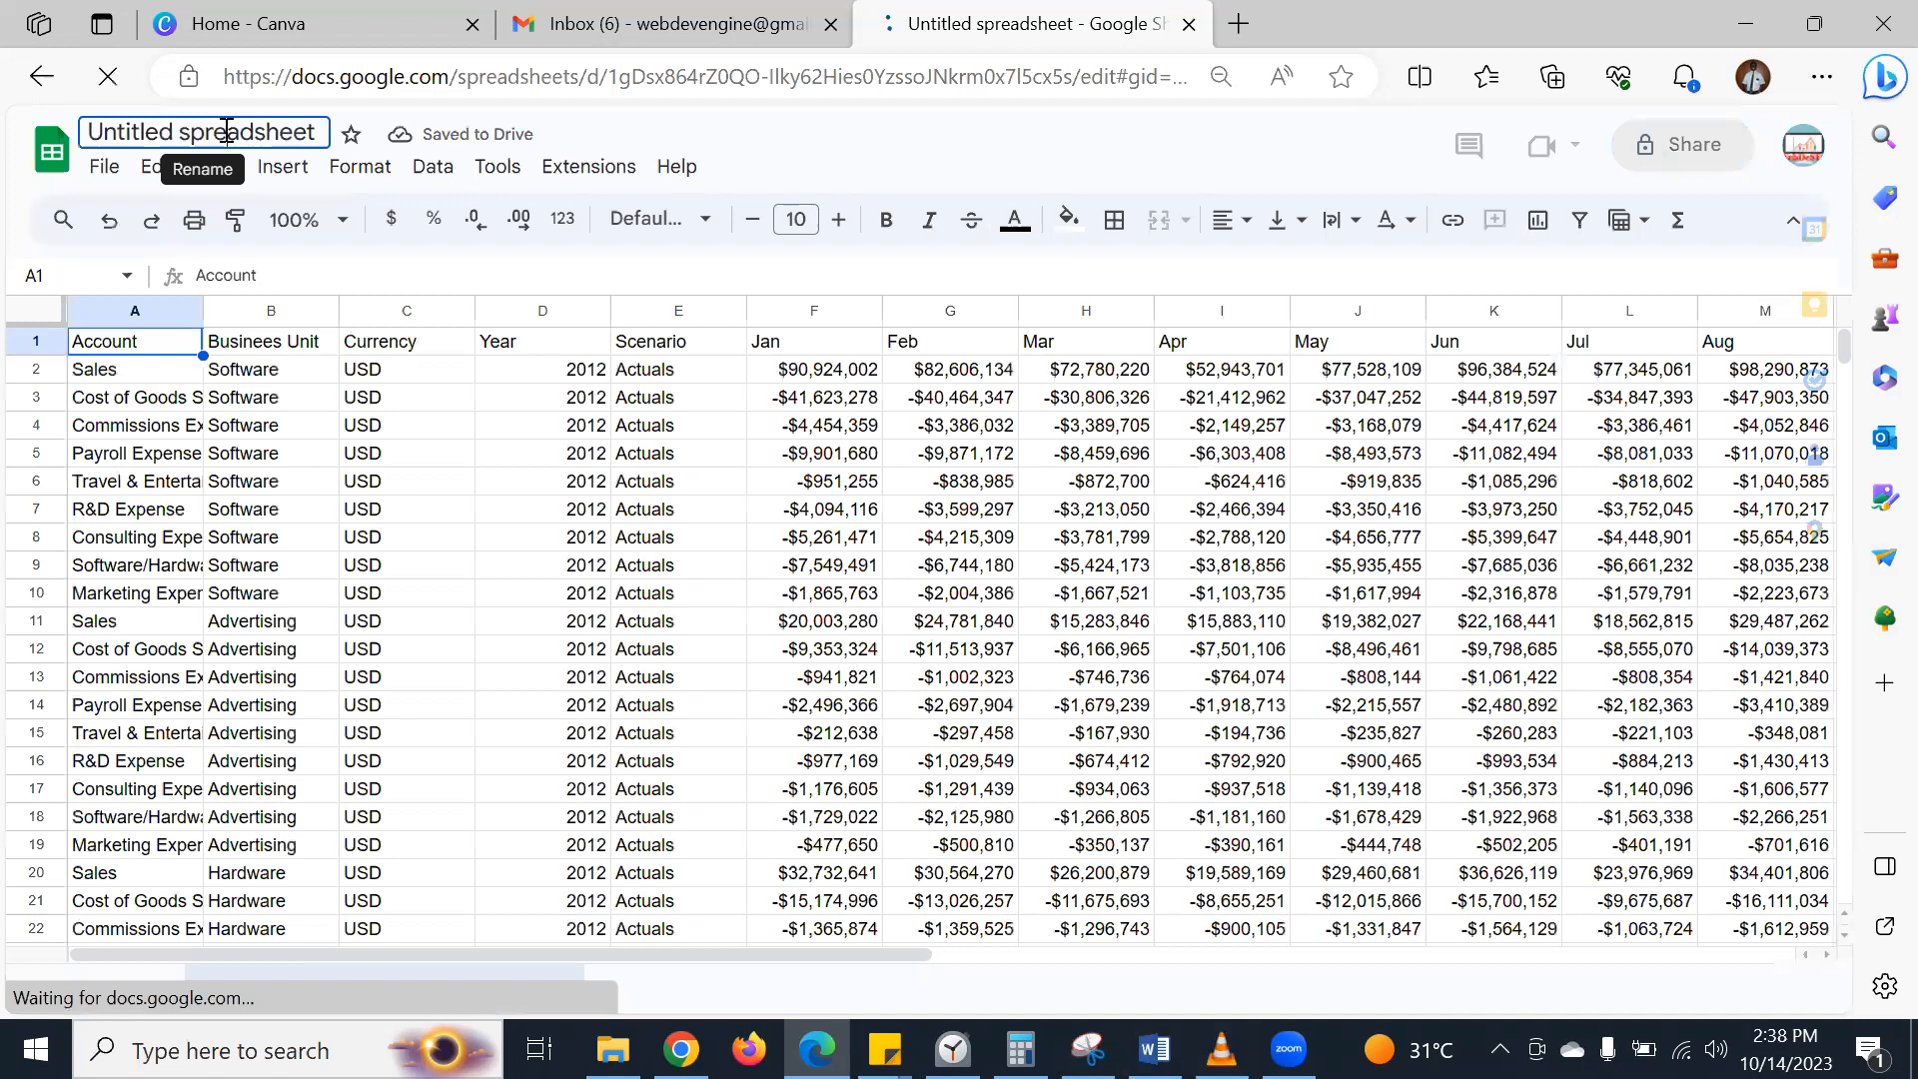
pyautogui.click(227, 133)
pyautogui.write('Financials')
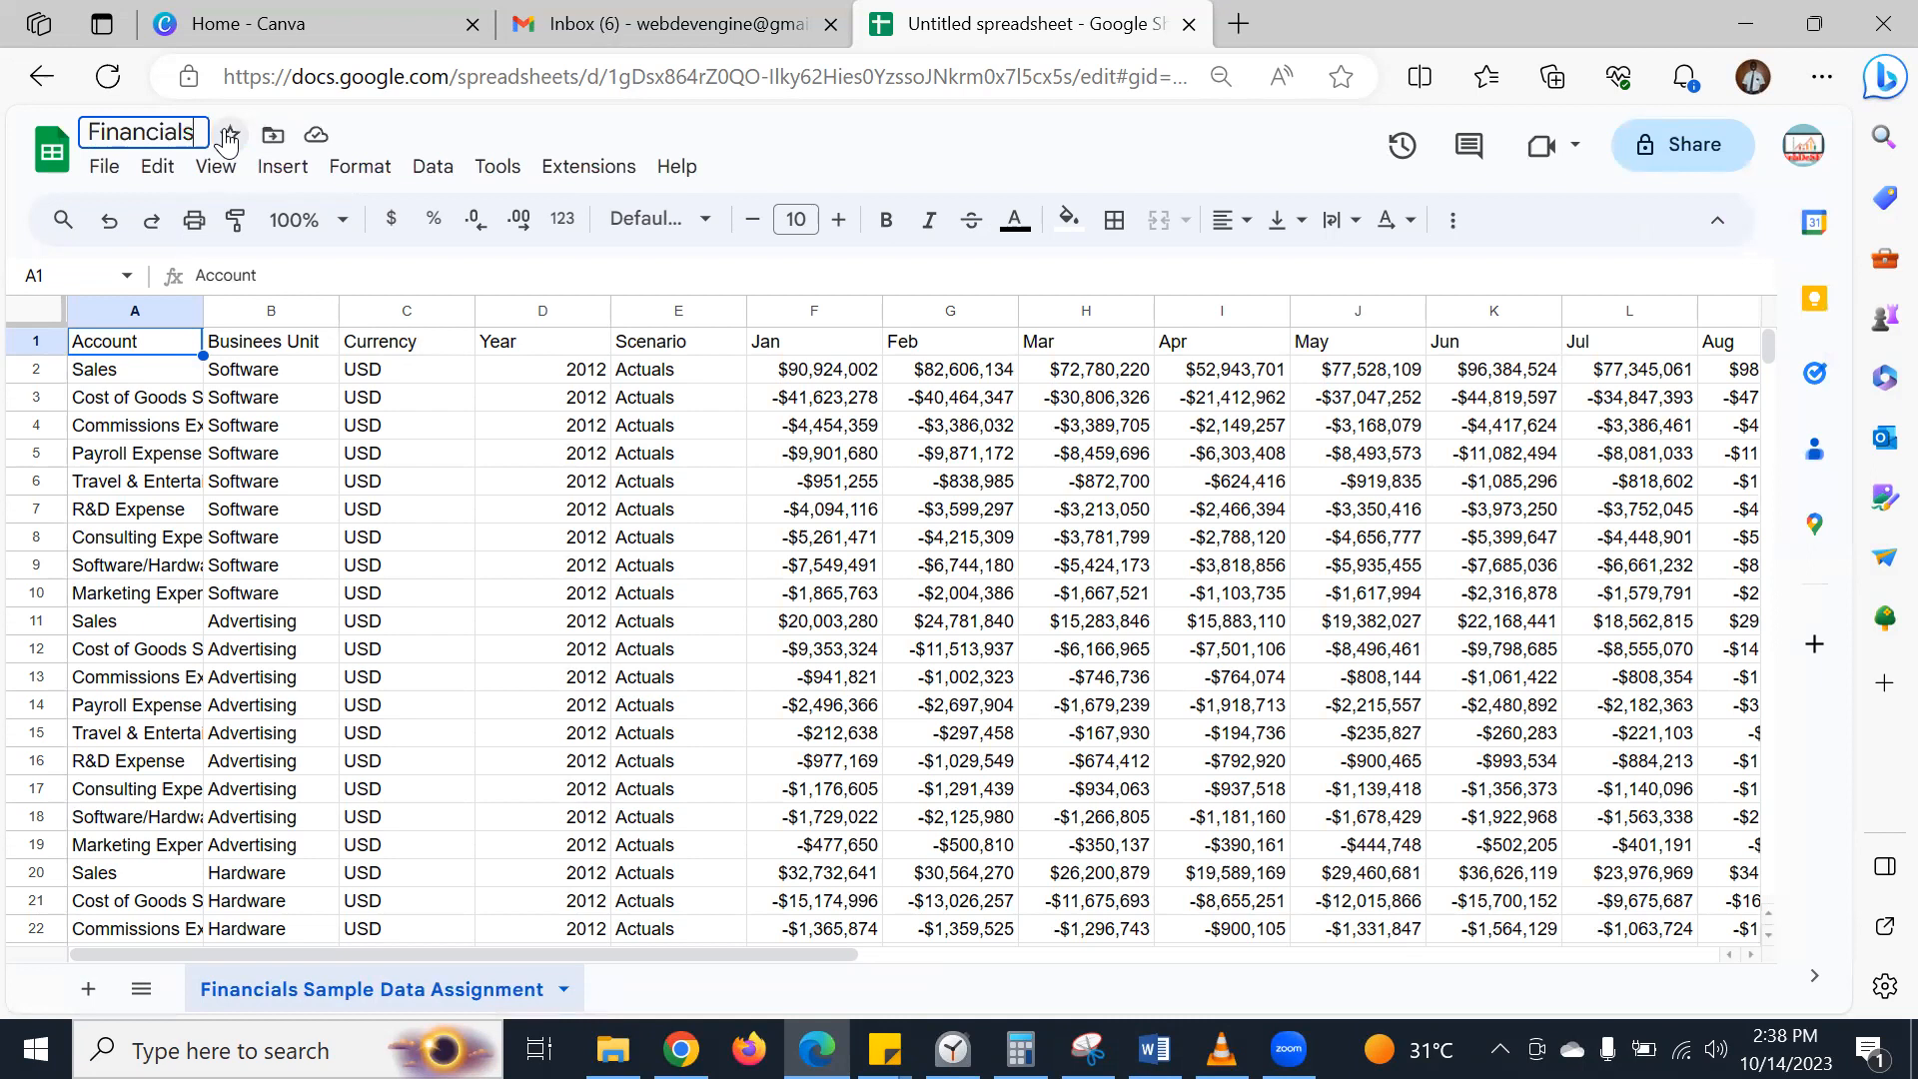
pyautogui.click(191, 430)
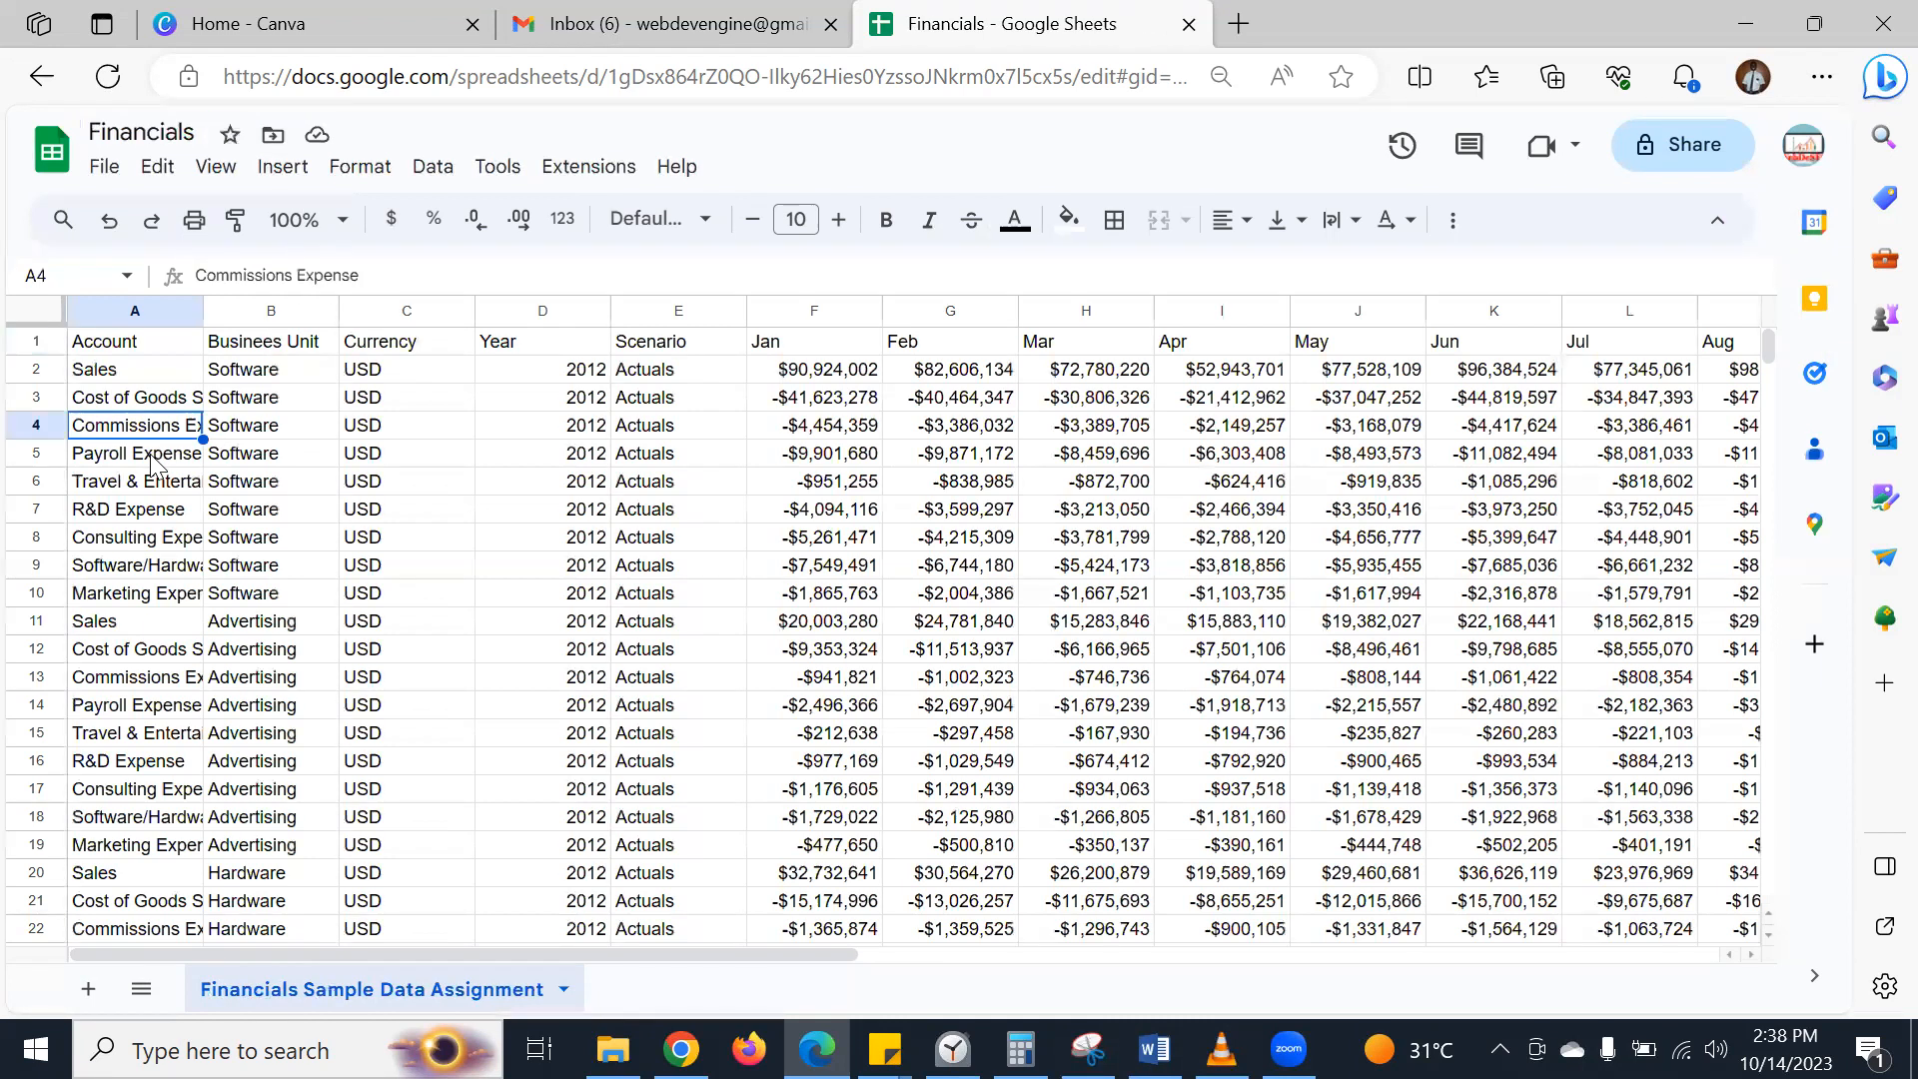
# - Create a filter over the whole data range A1:Q352
pyautogui.click(141, 377)
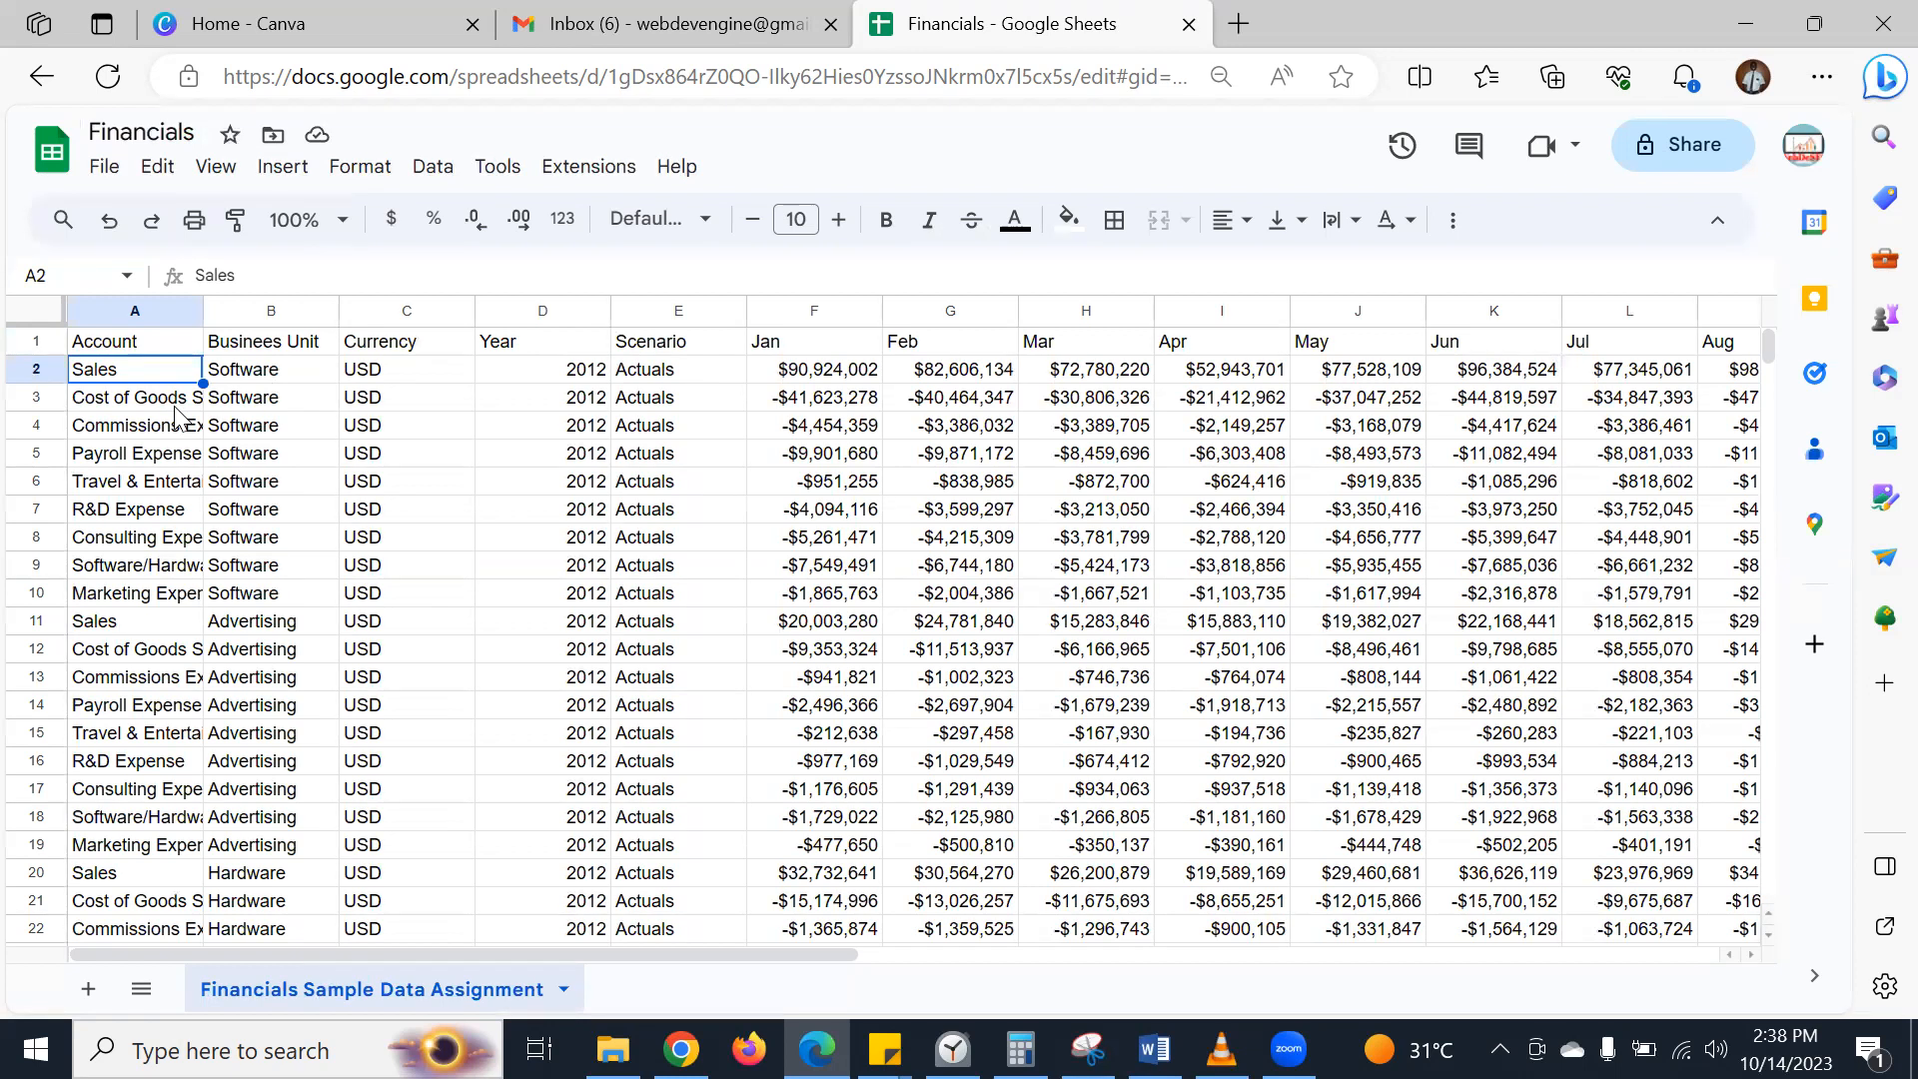
pyautogui.hotkey('ctrl', 'a')
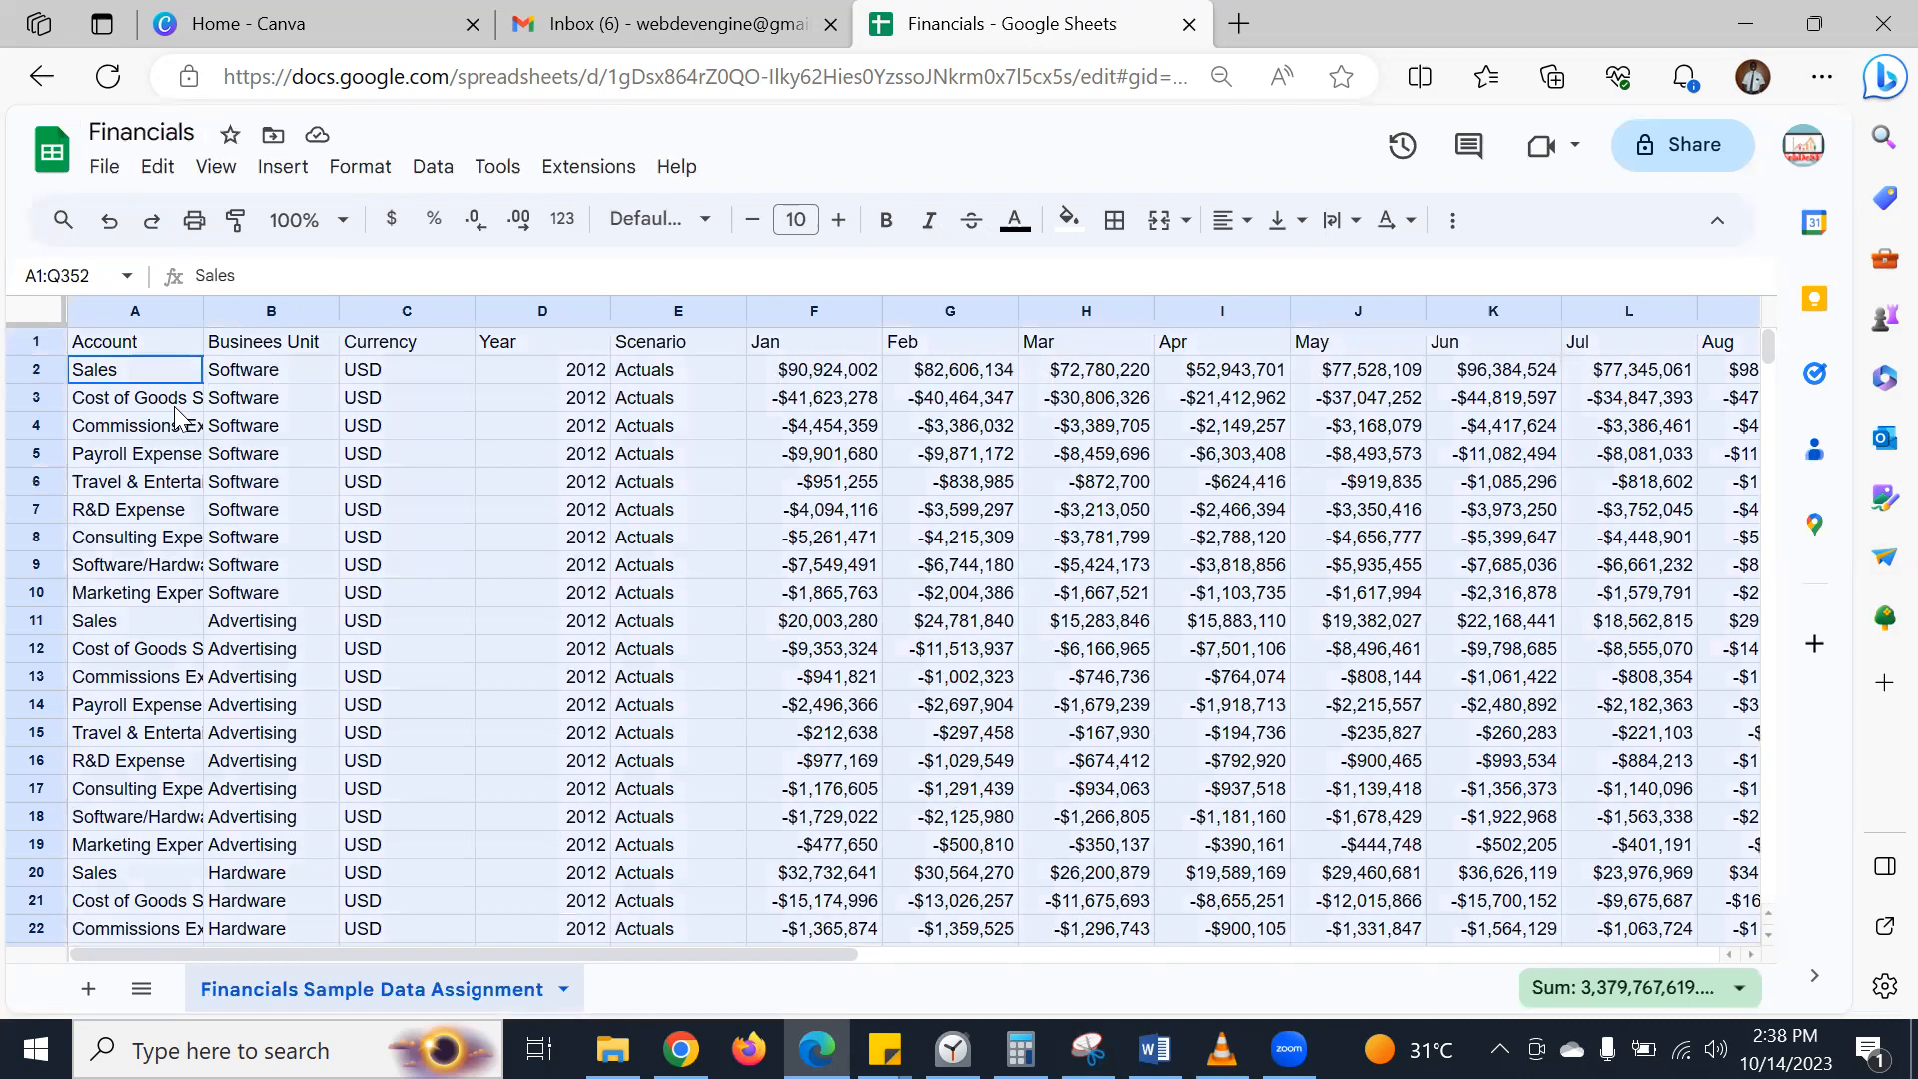
pyautogui.click(431, 167)
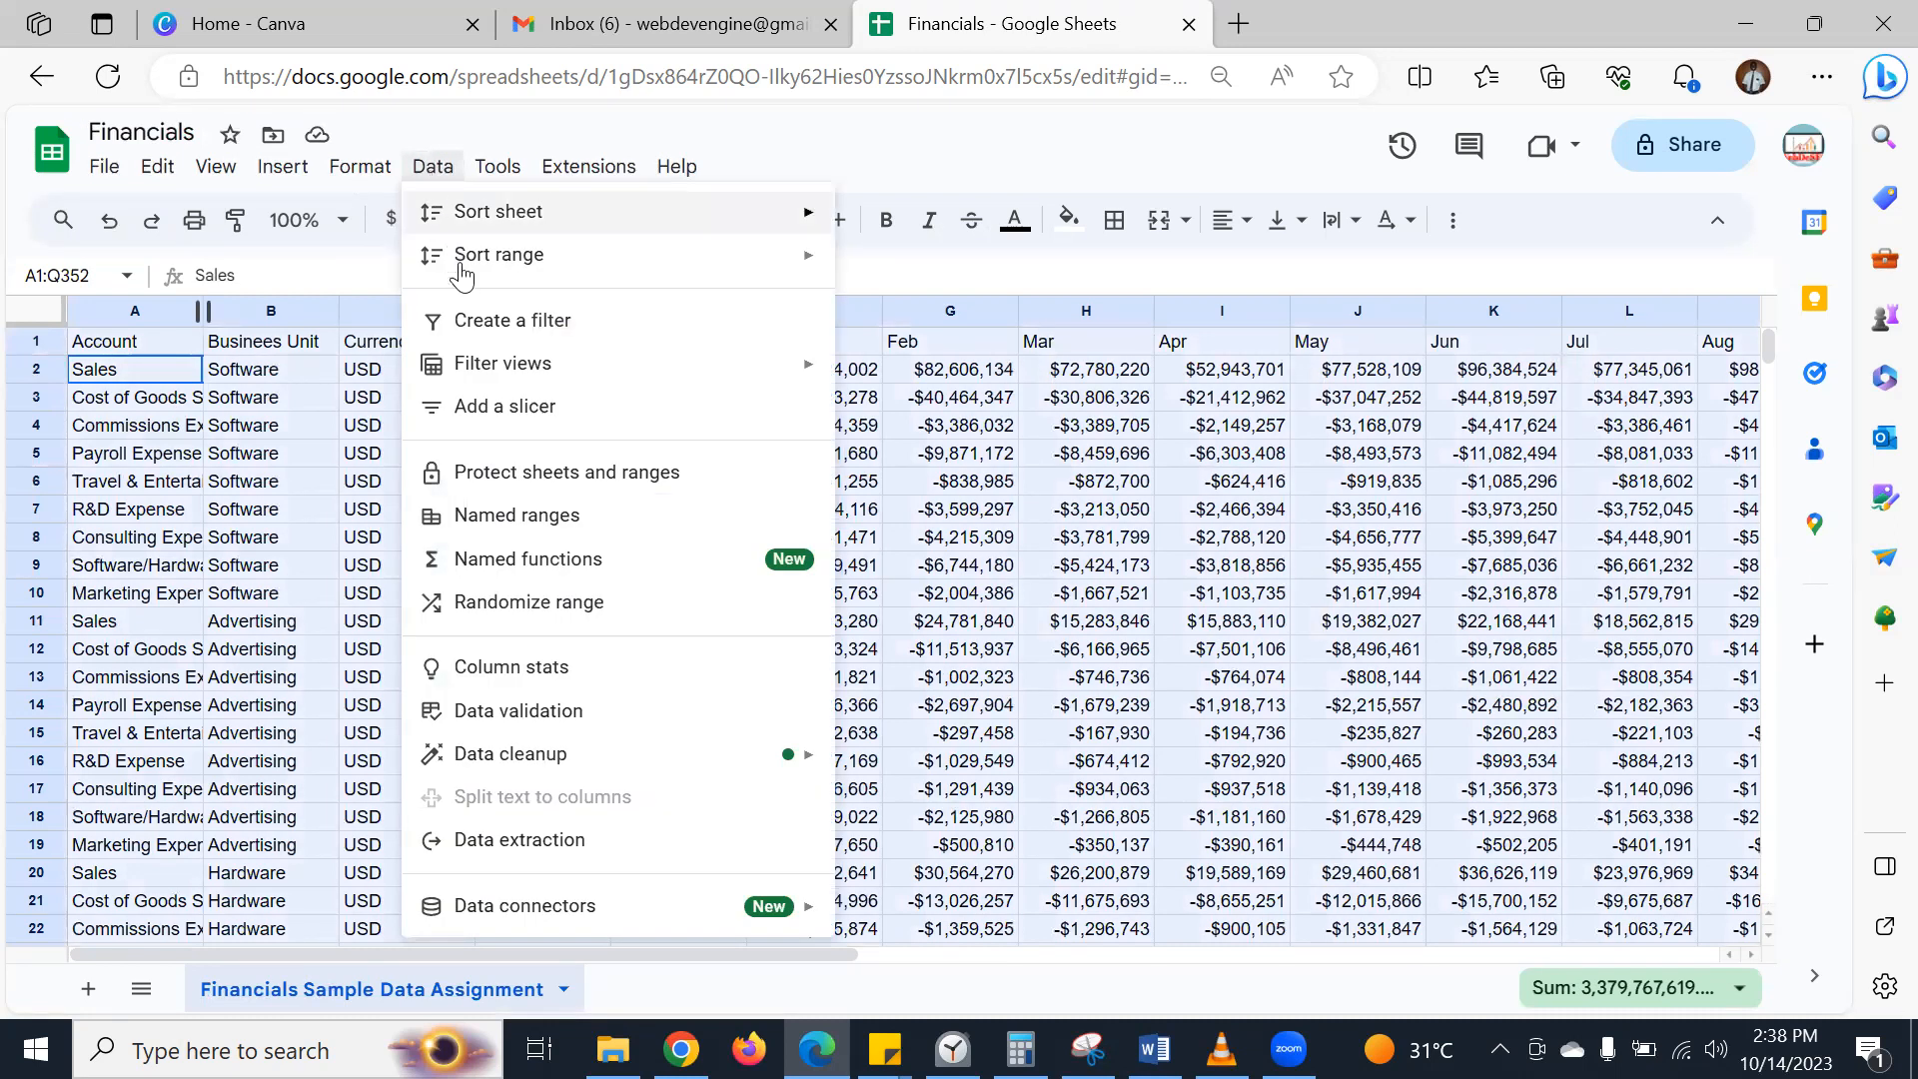
pyautogui.click(549, 327)
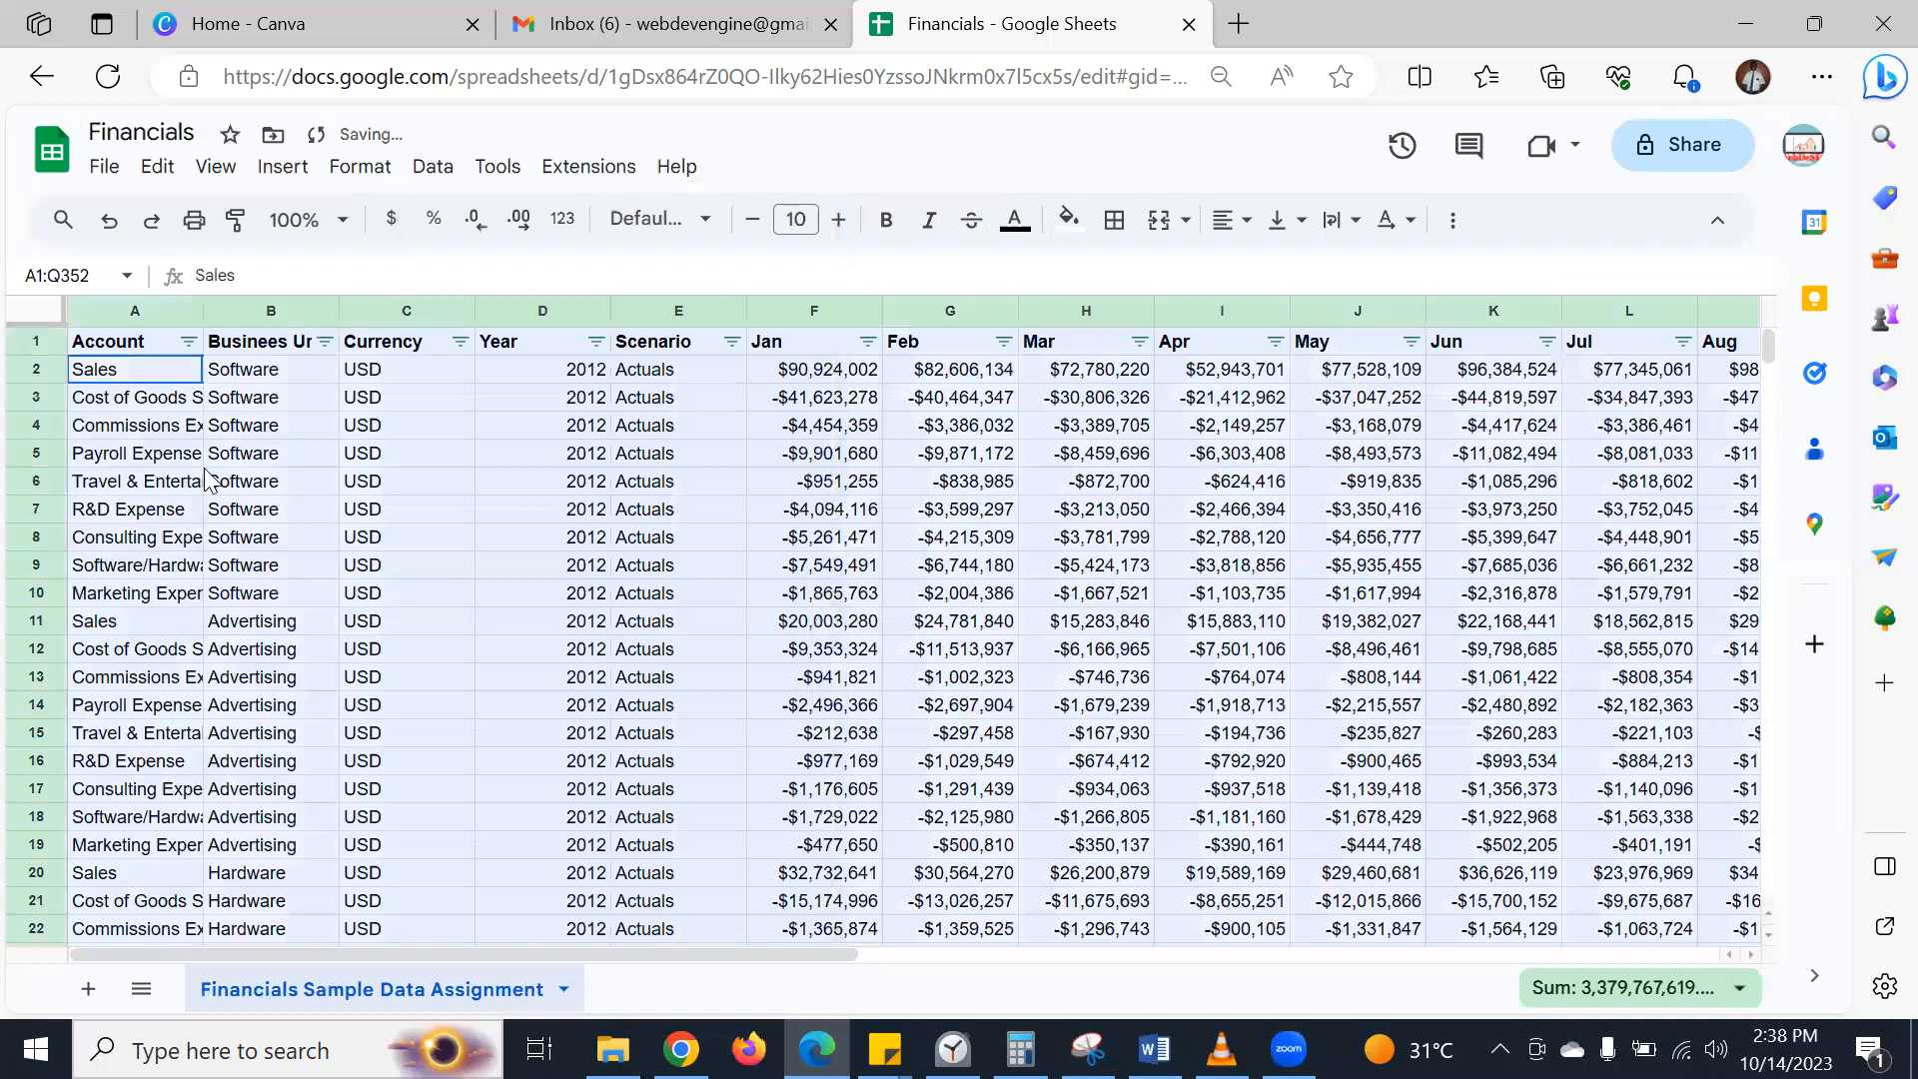
pyautogui.click(445, 489)
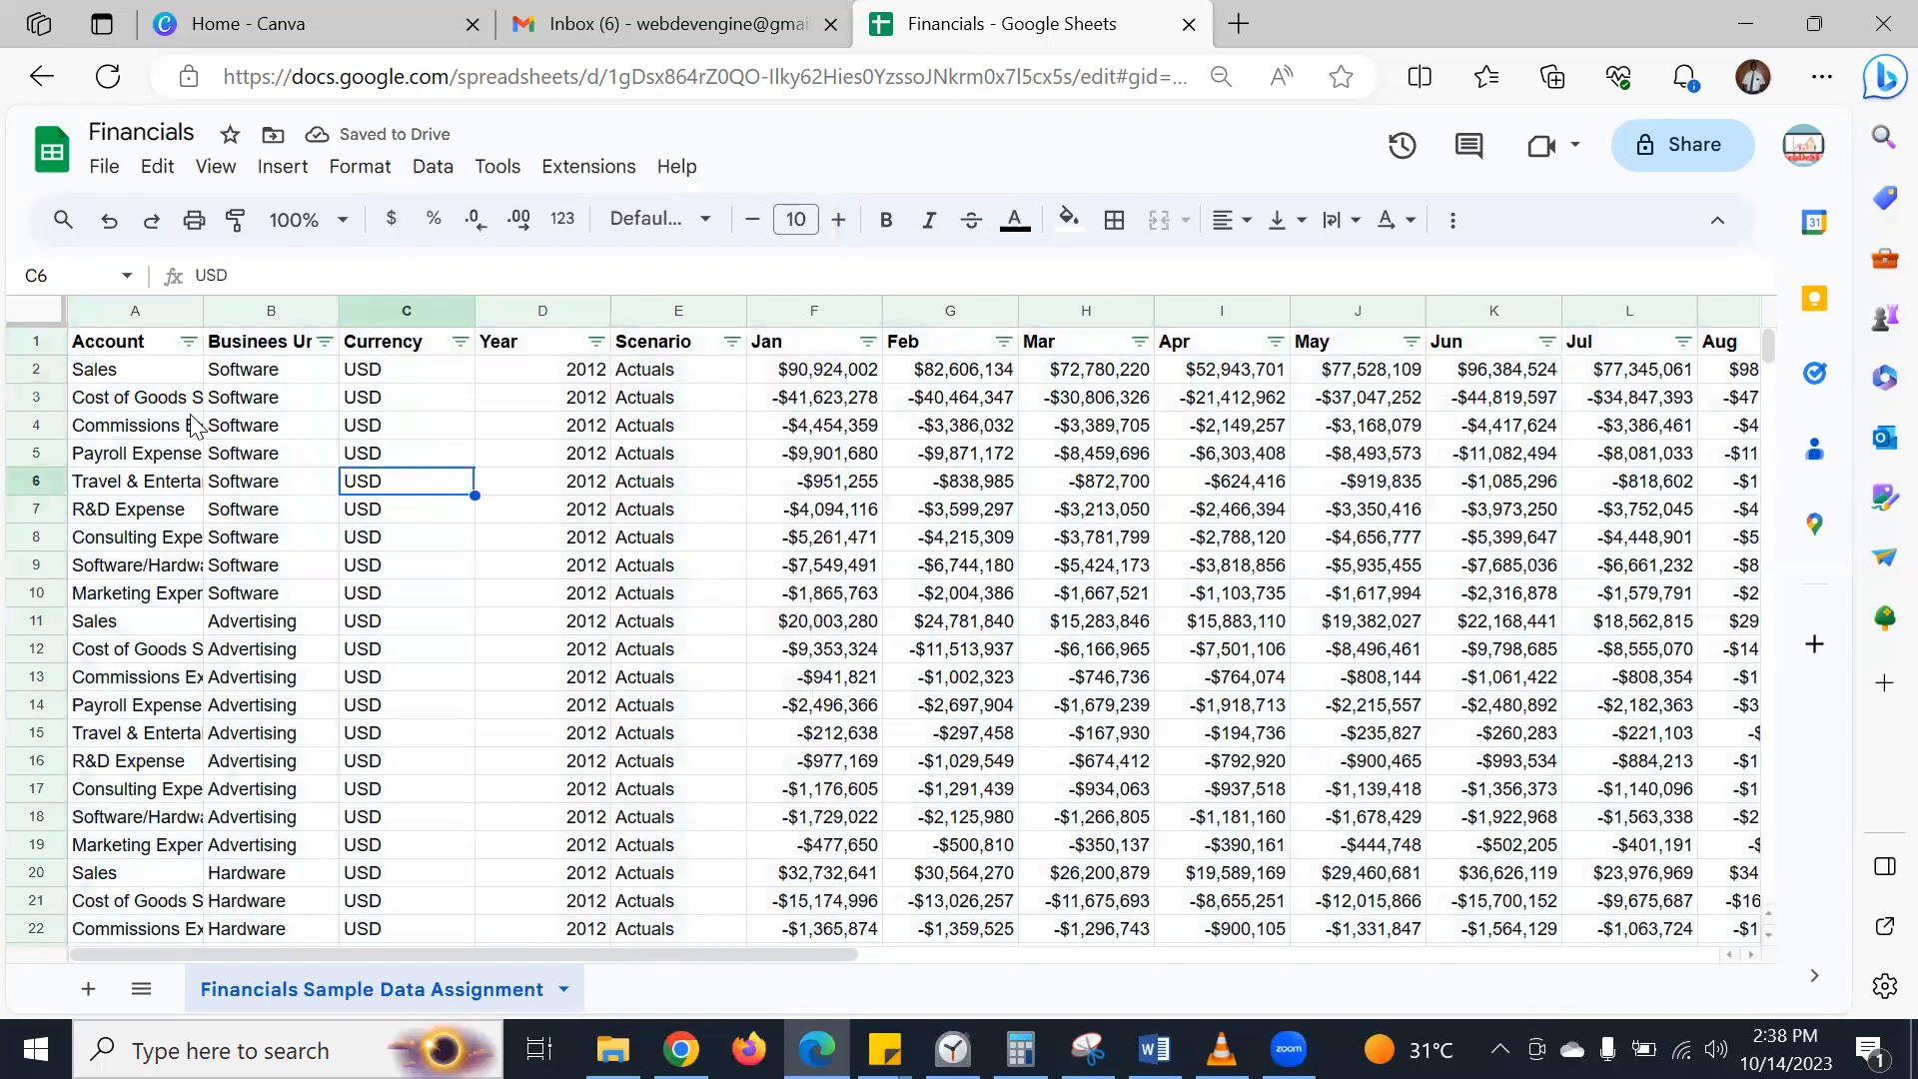
# - Fill the header row cells A1:Q1, from Account to Dec, with cyan
pyautogui.moveTo(106, 349); pyautogui.dragTo(1282, 349)
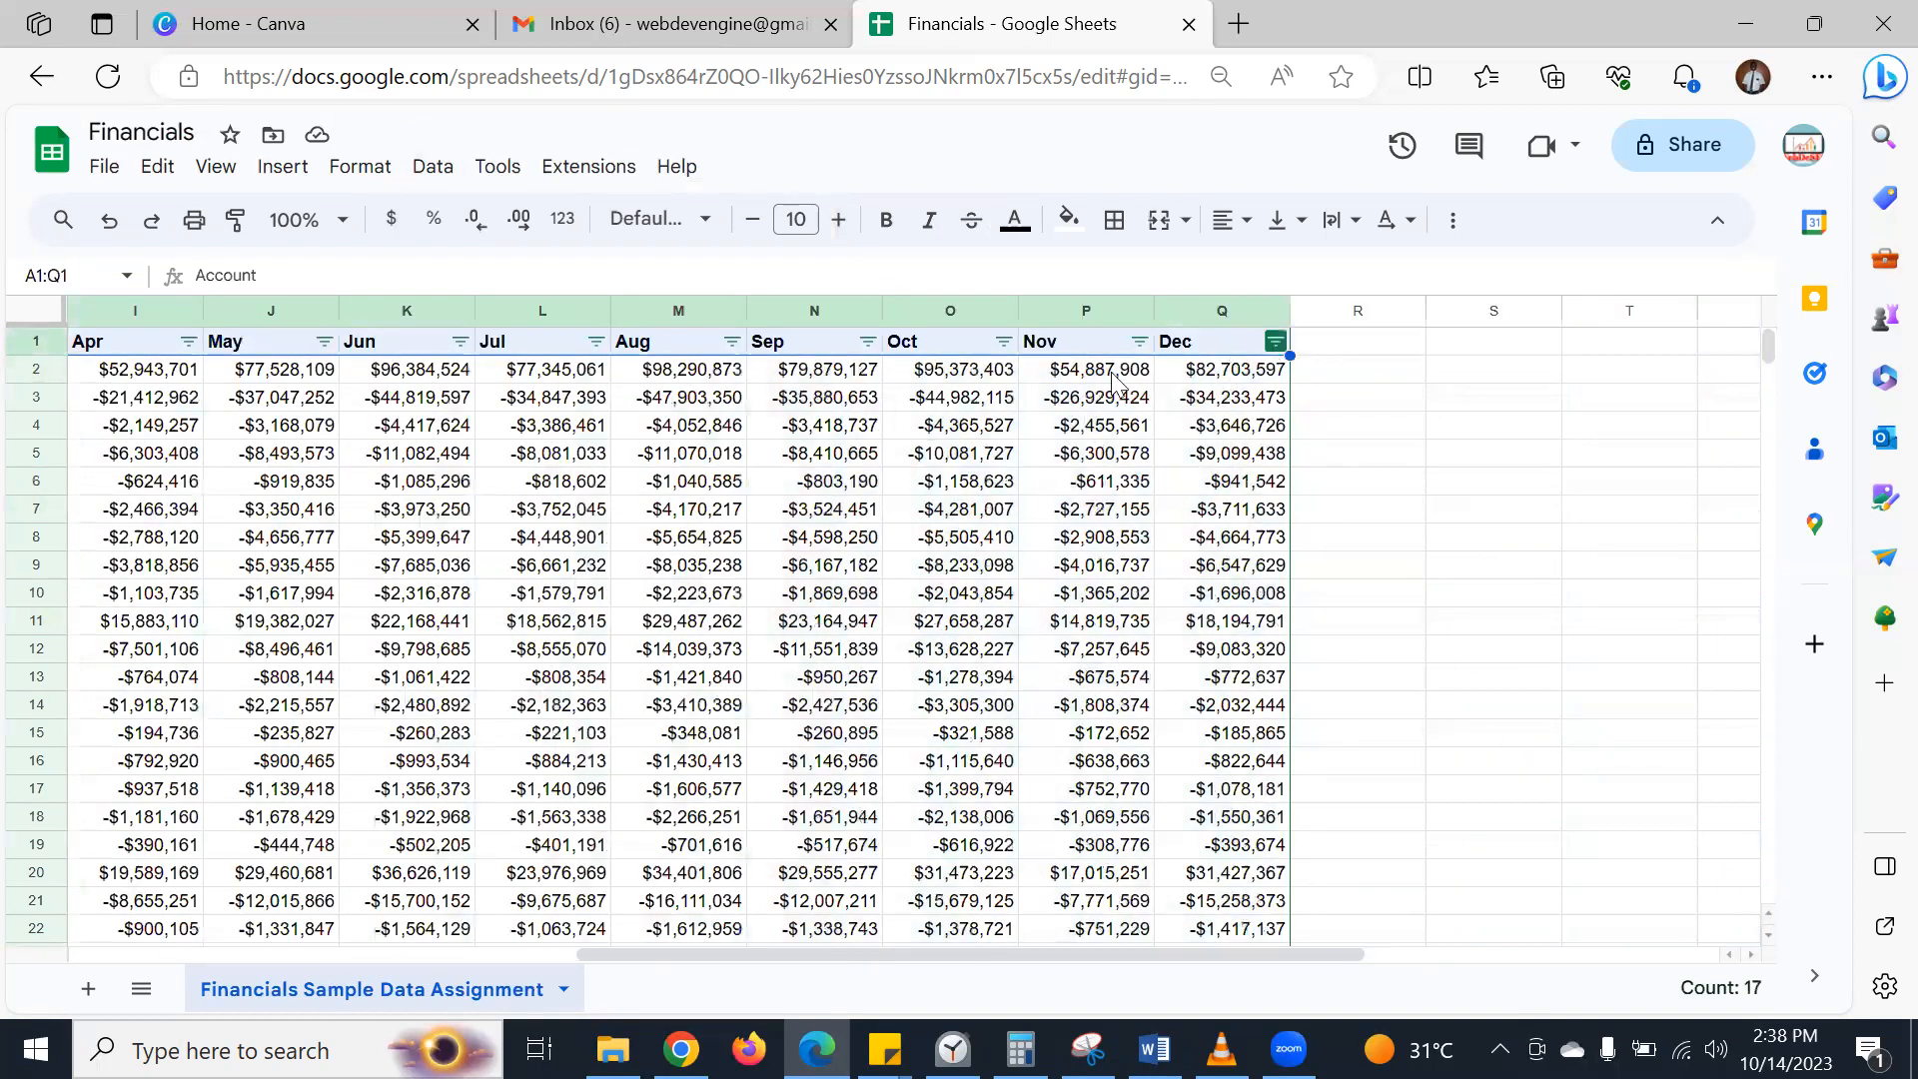
pyautogui.click(1063, 229)
pyautogui.click(1222, 342)
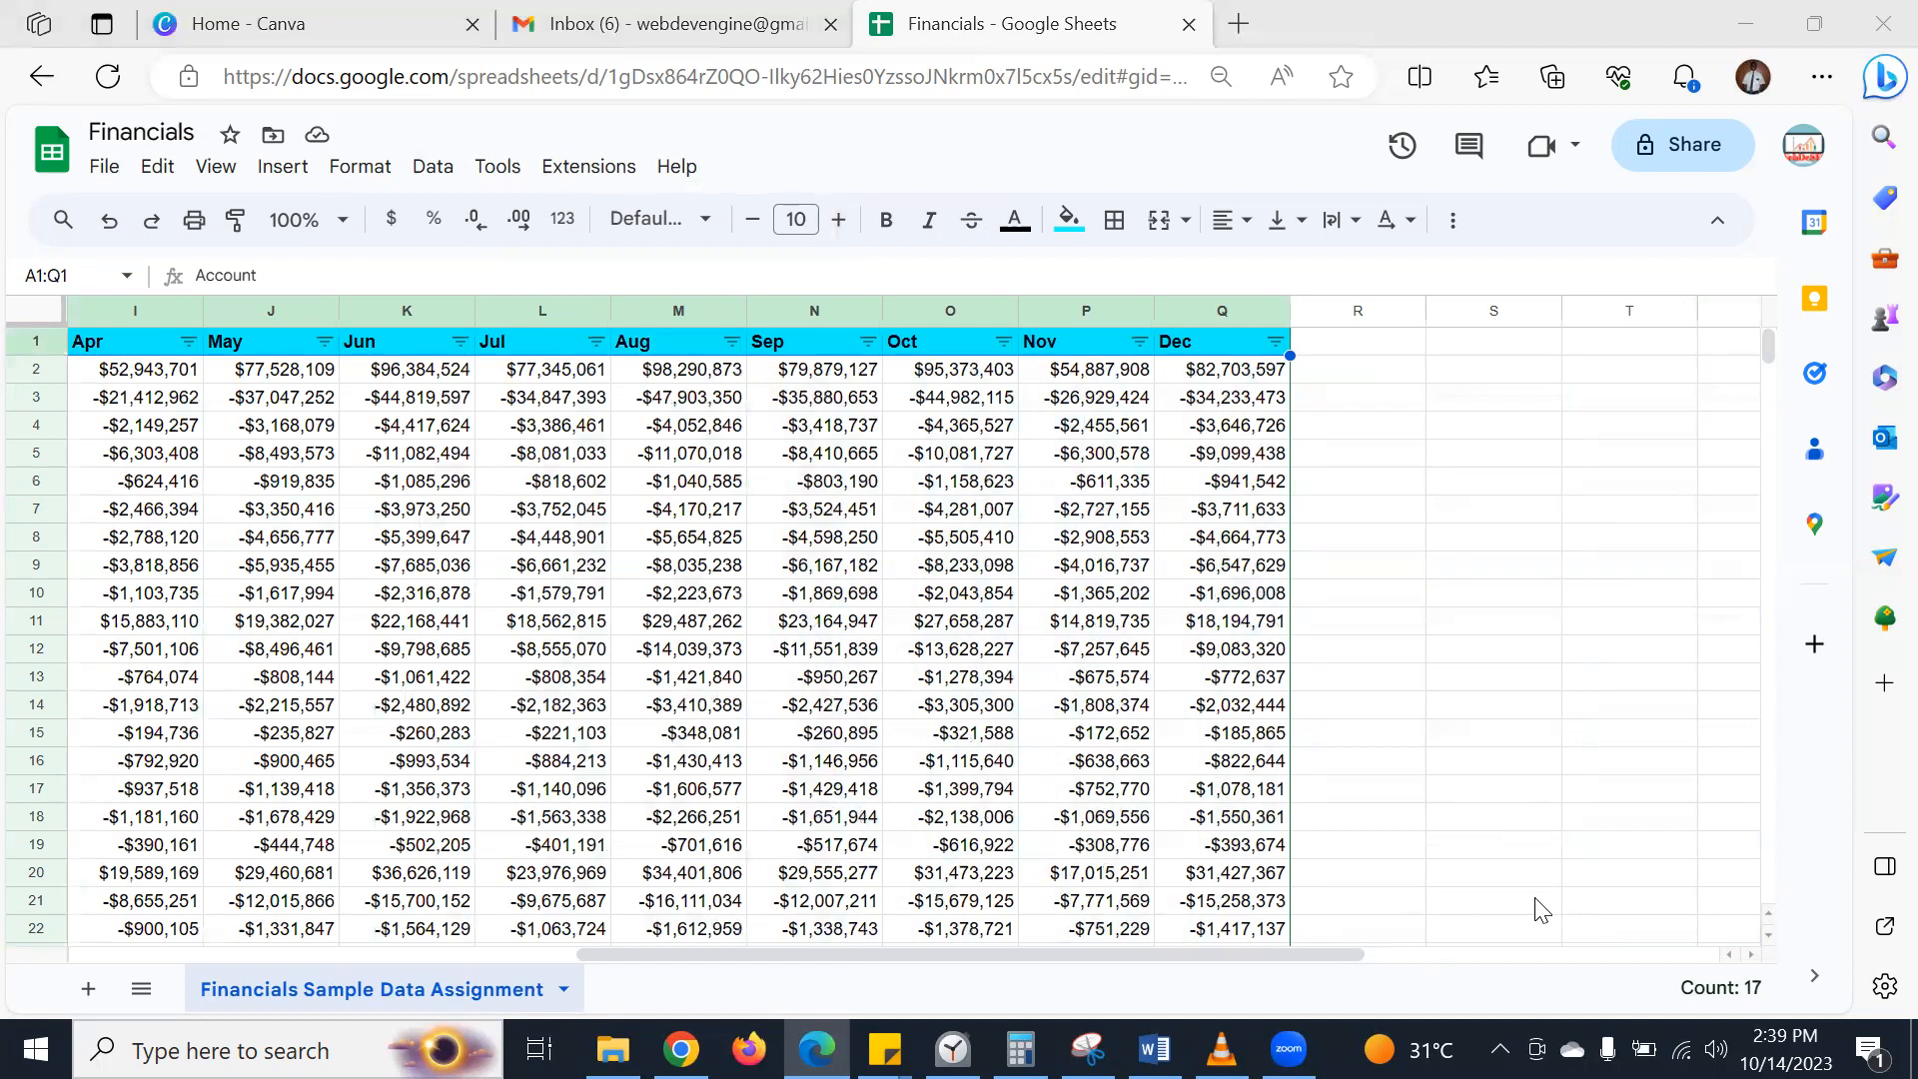
# - Filter the Account column by value to show only Cost of Goods Sold, and fit the column width to its contents
pyautogui.moveTo(1181, 954); pyautogui.dragTo(486, 956)
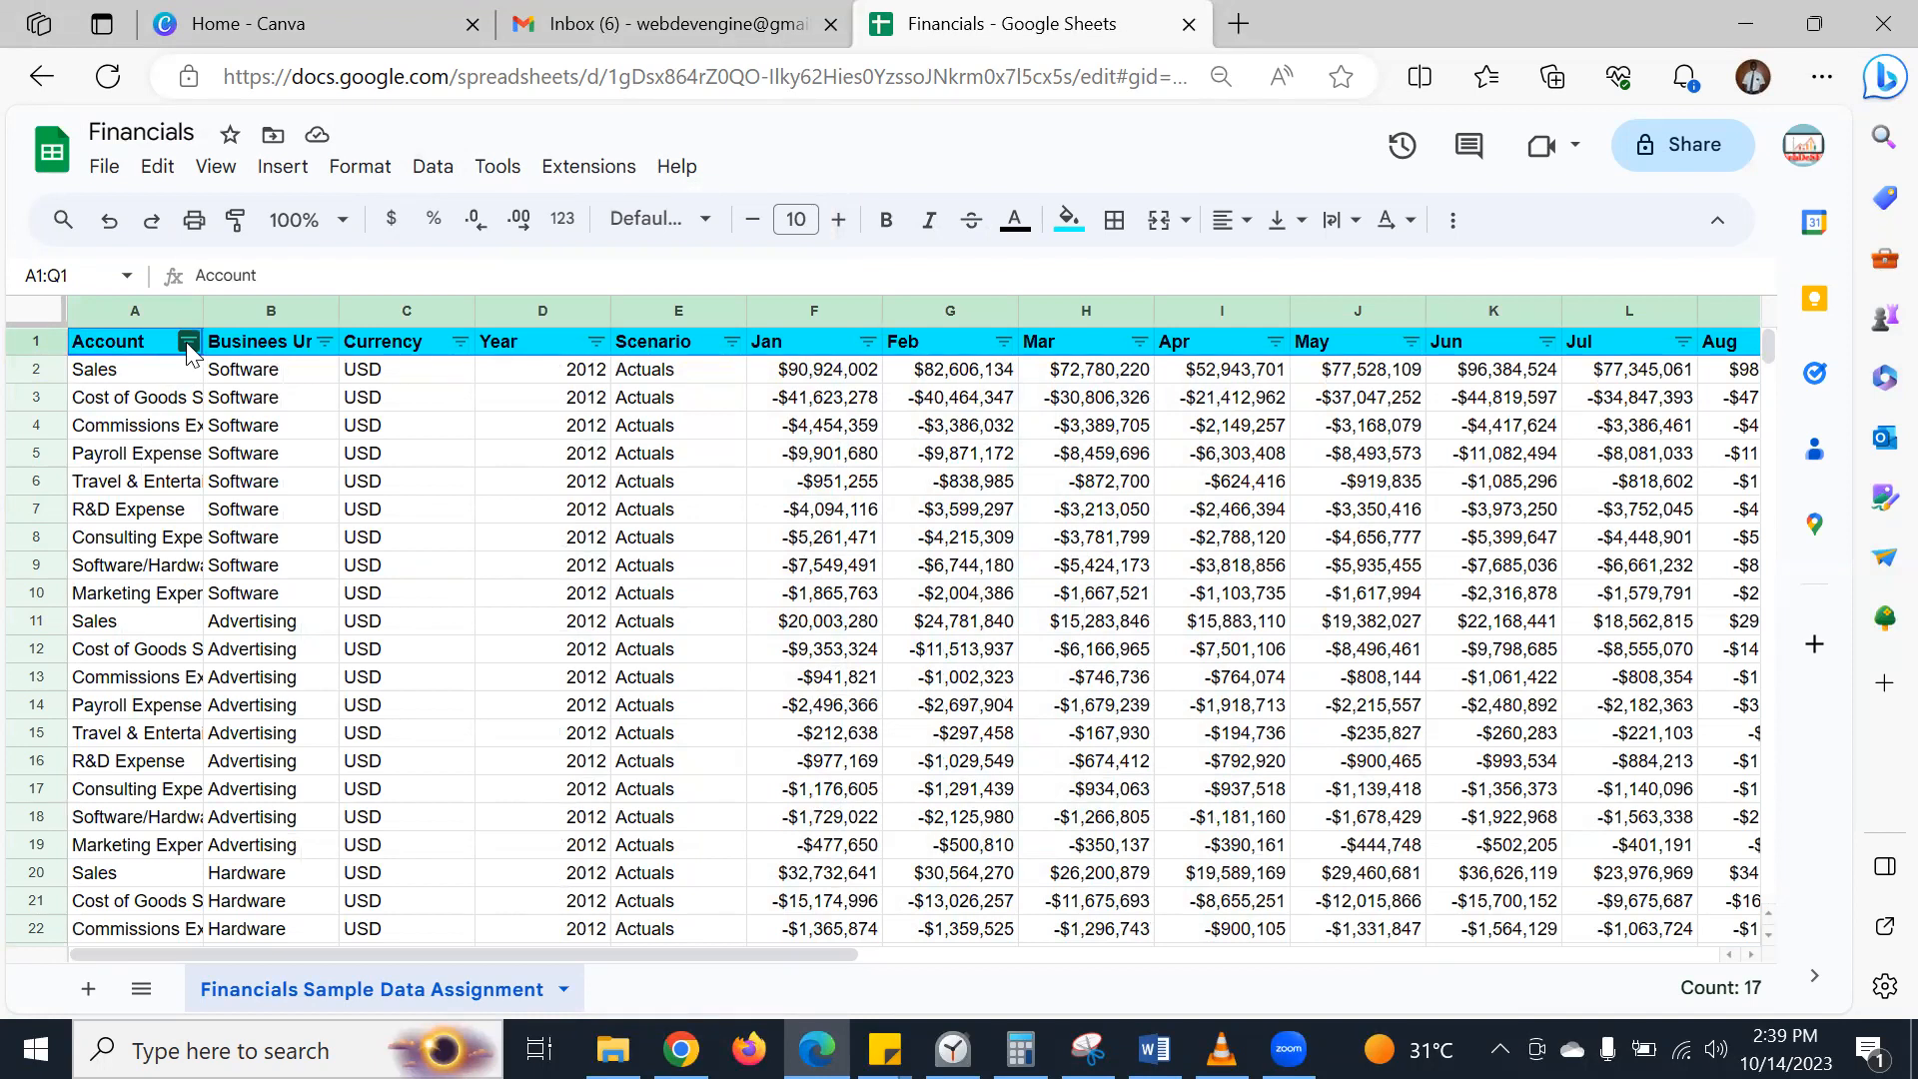
pyautogui.click(187, 342)
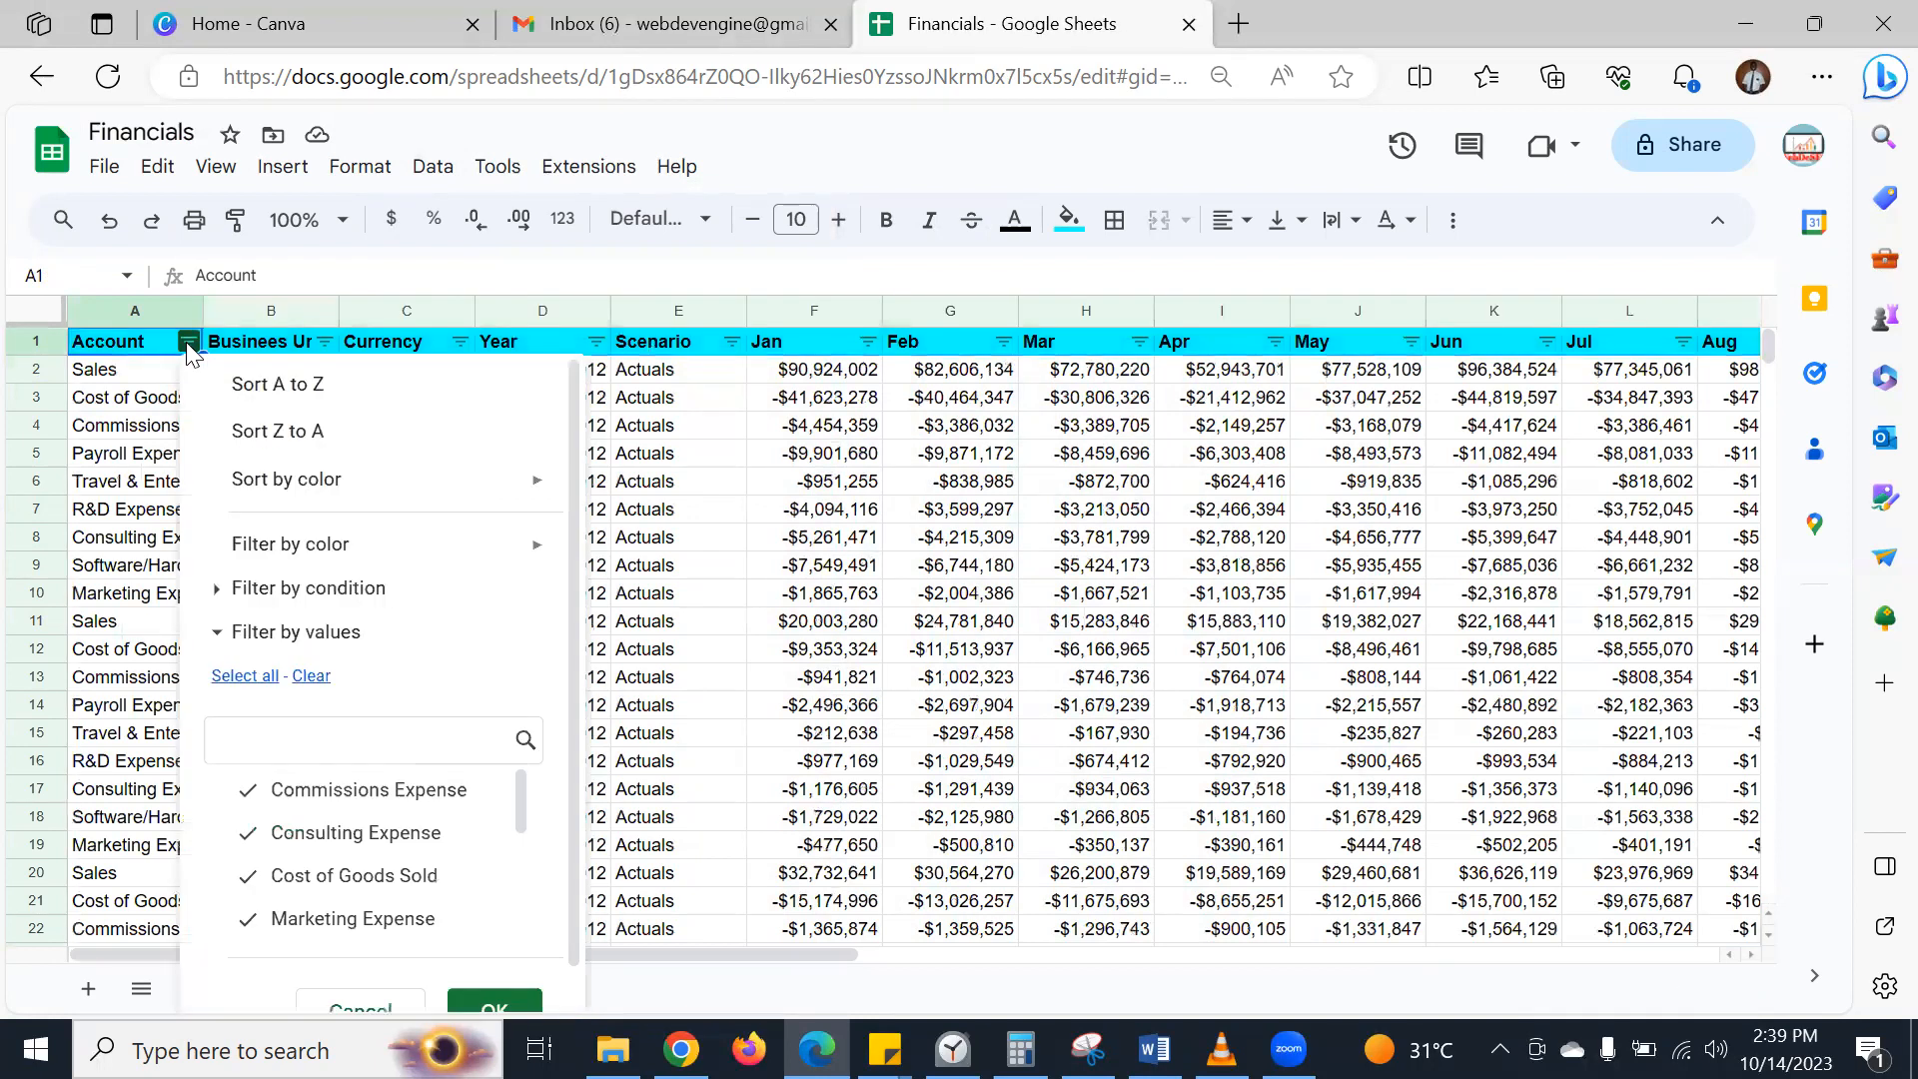
pyautogui.scroll(-1, 390, 849)
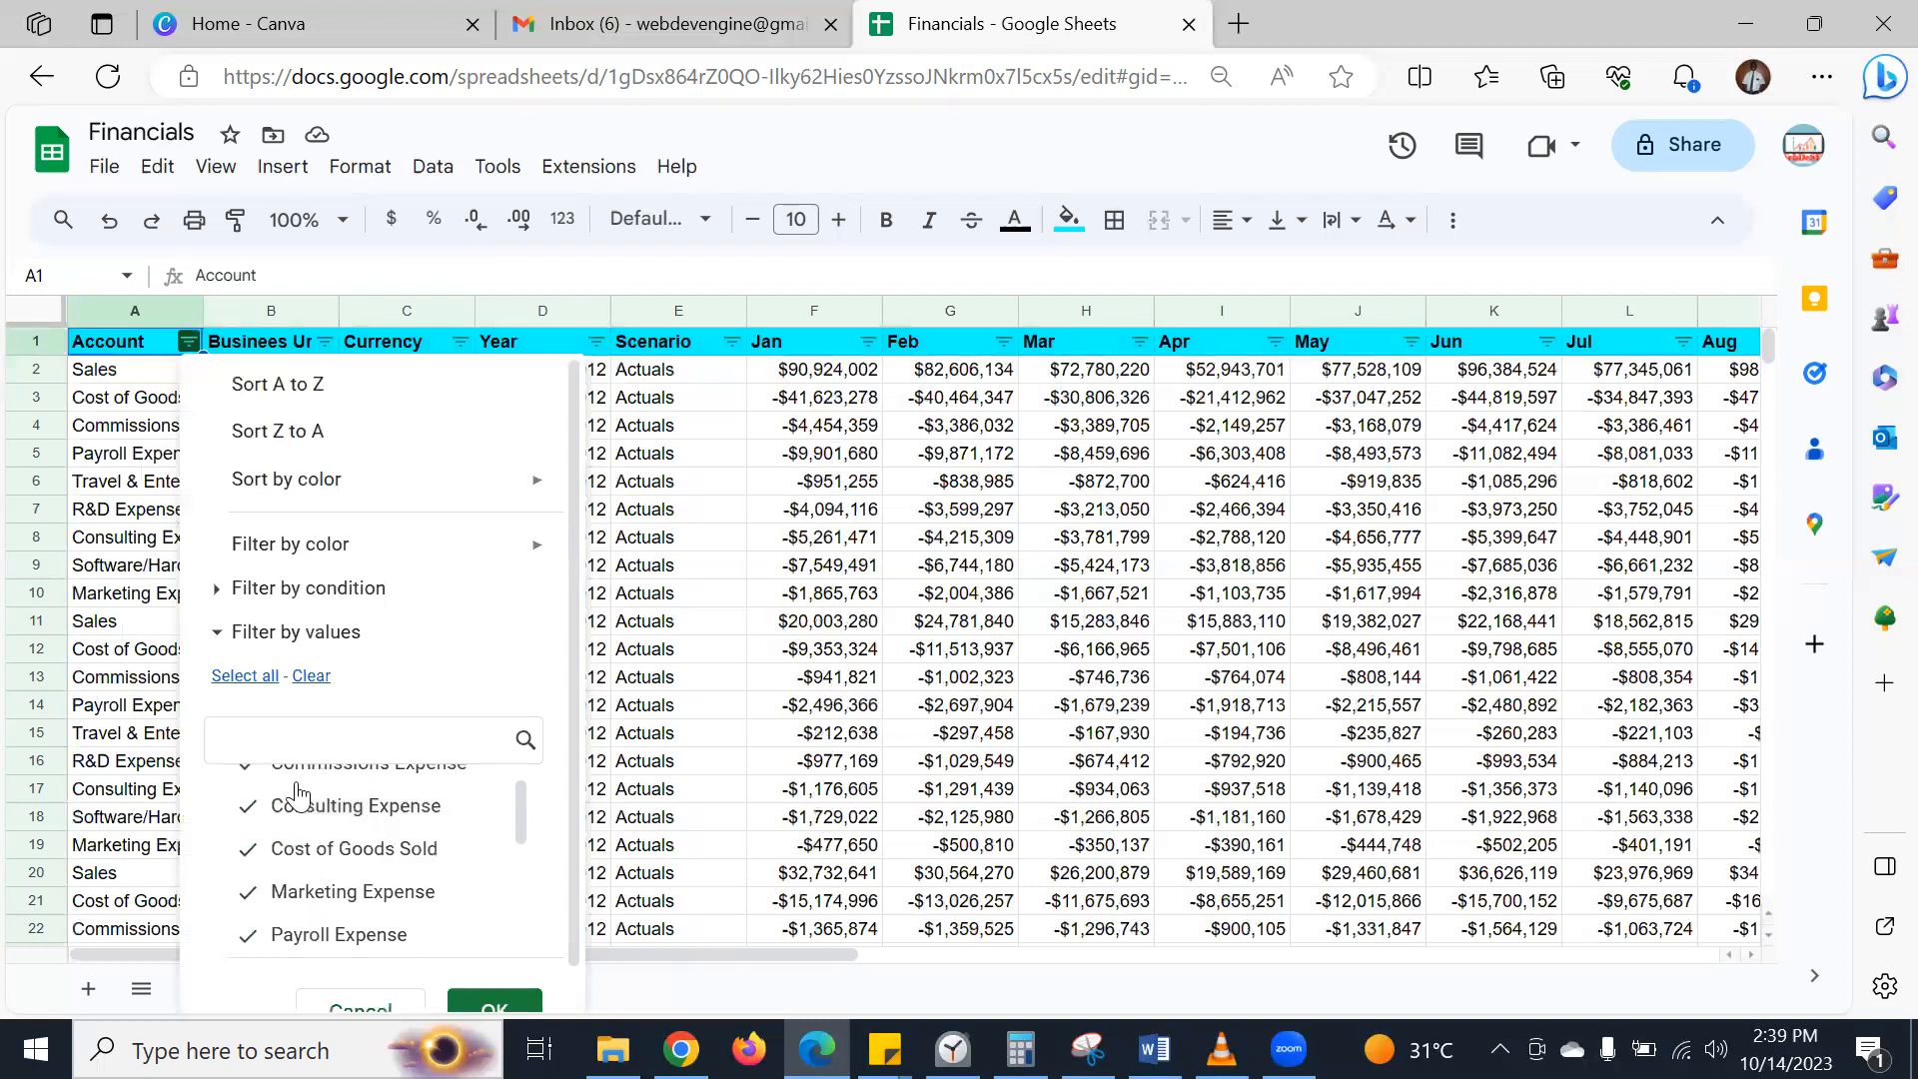
pyautogui.scroll(1, 299, 809)
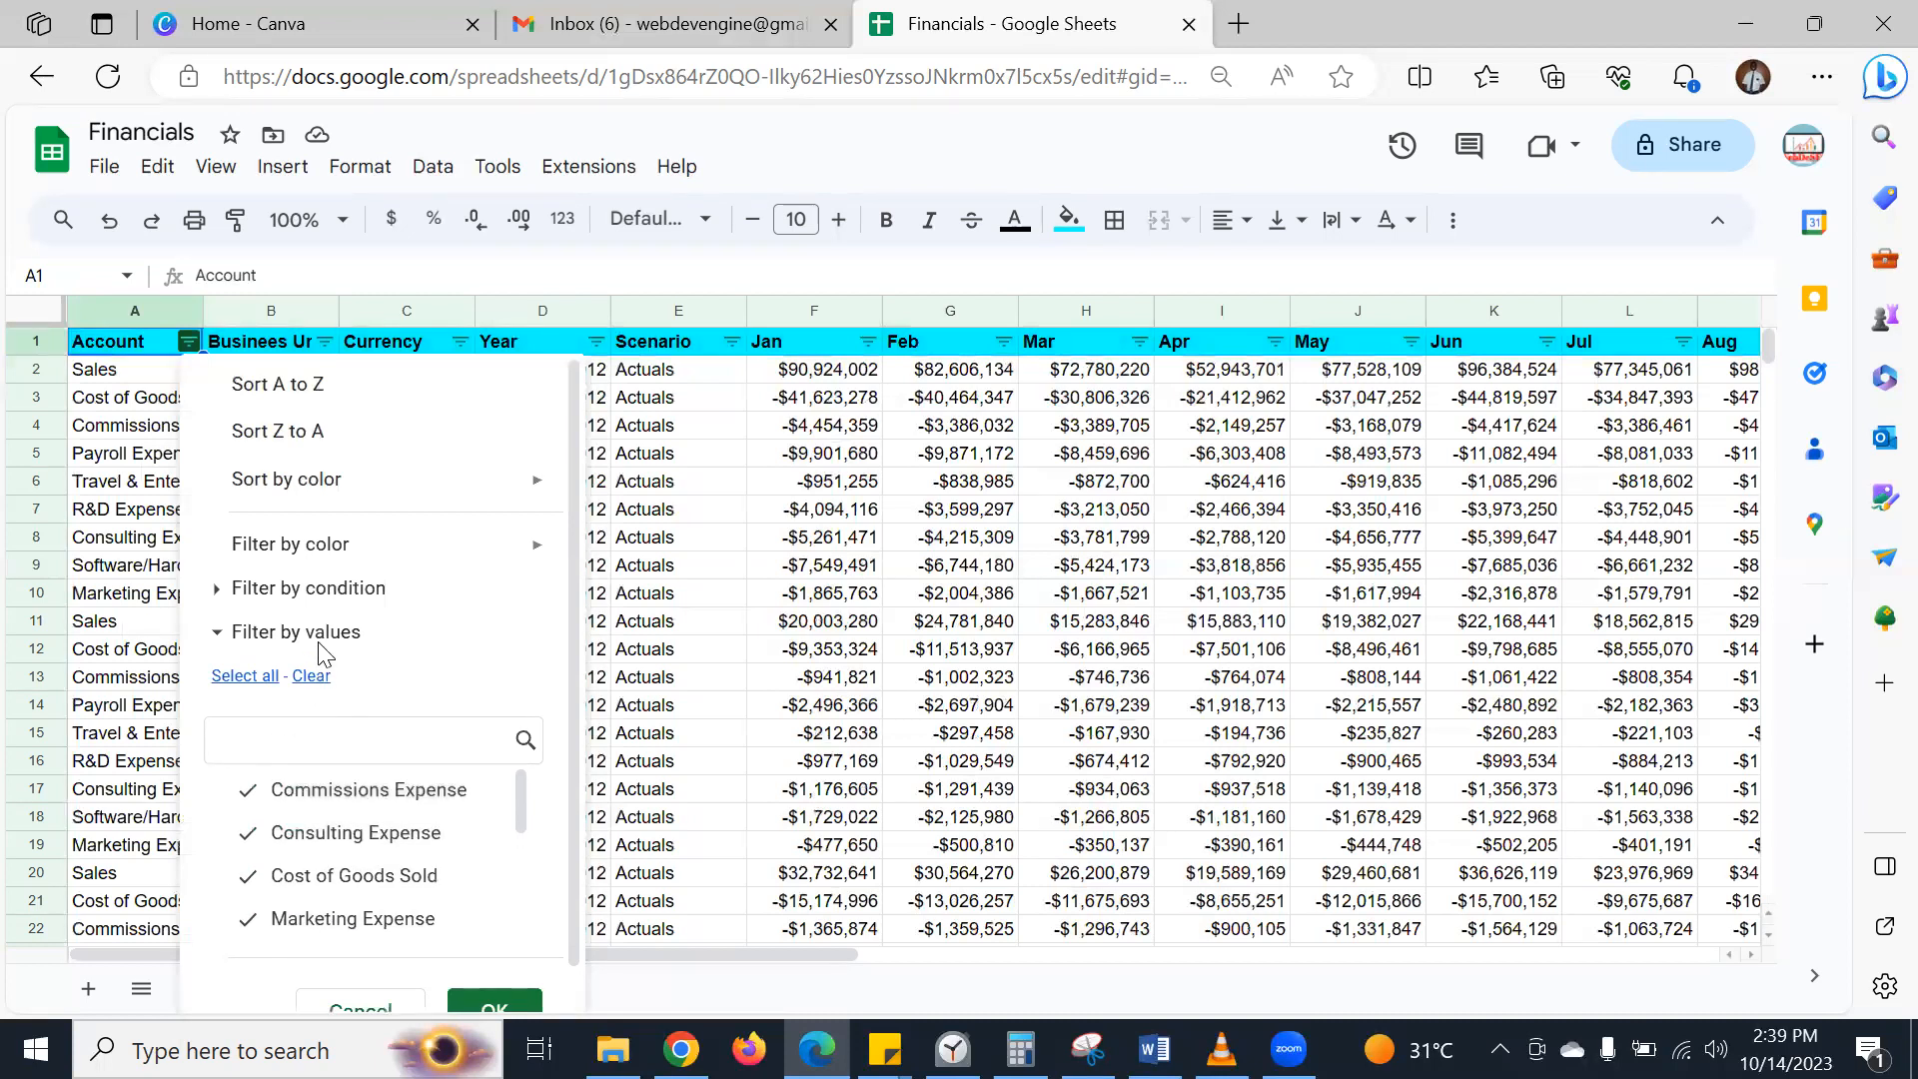
pyautogui.click(309, 678)
pyautogui.click(288, 879)
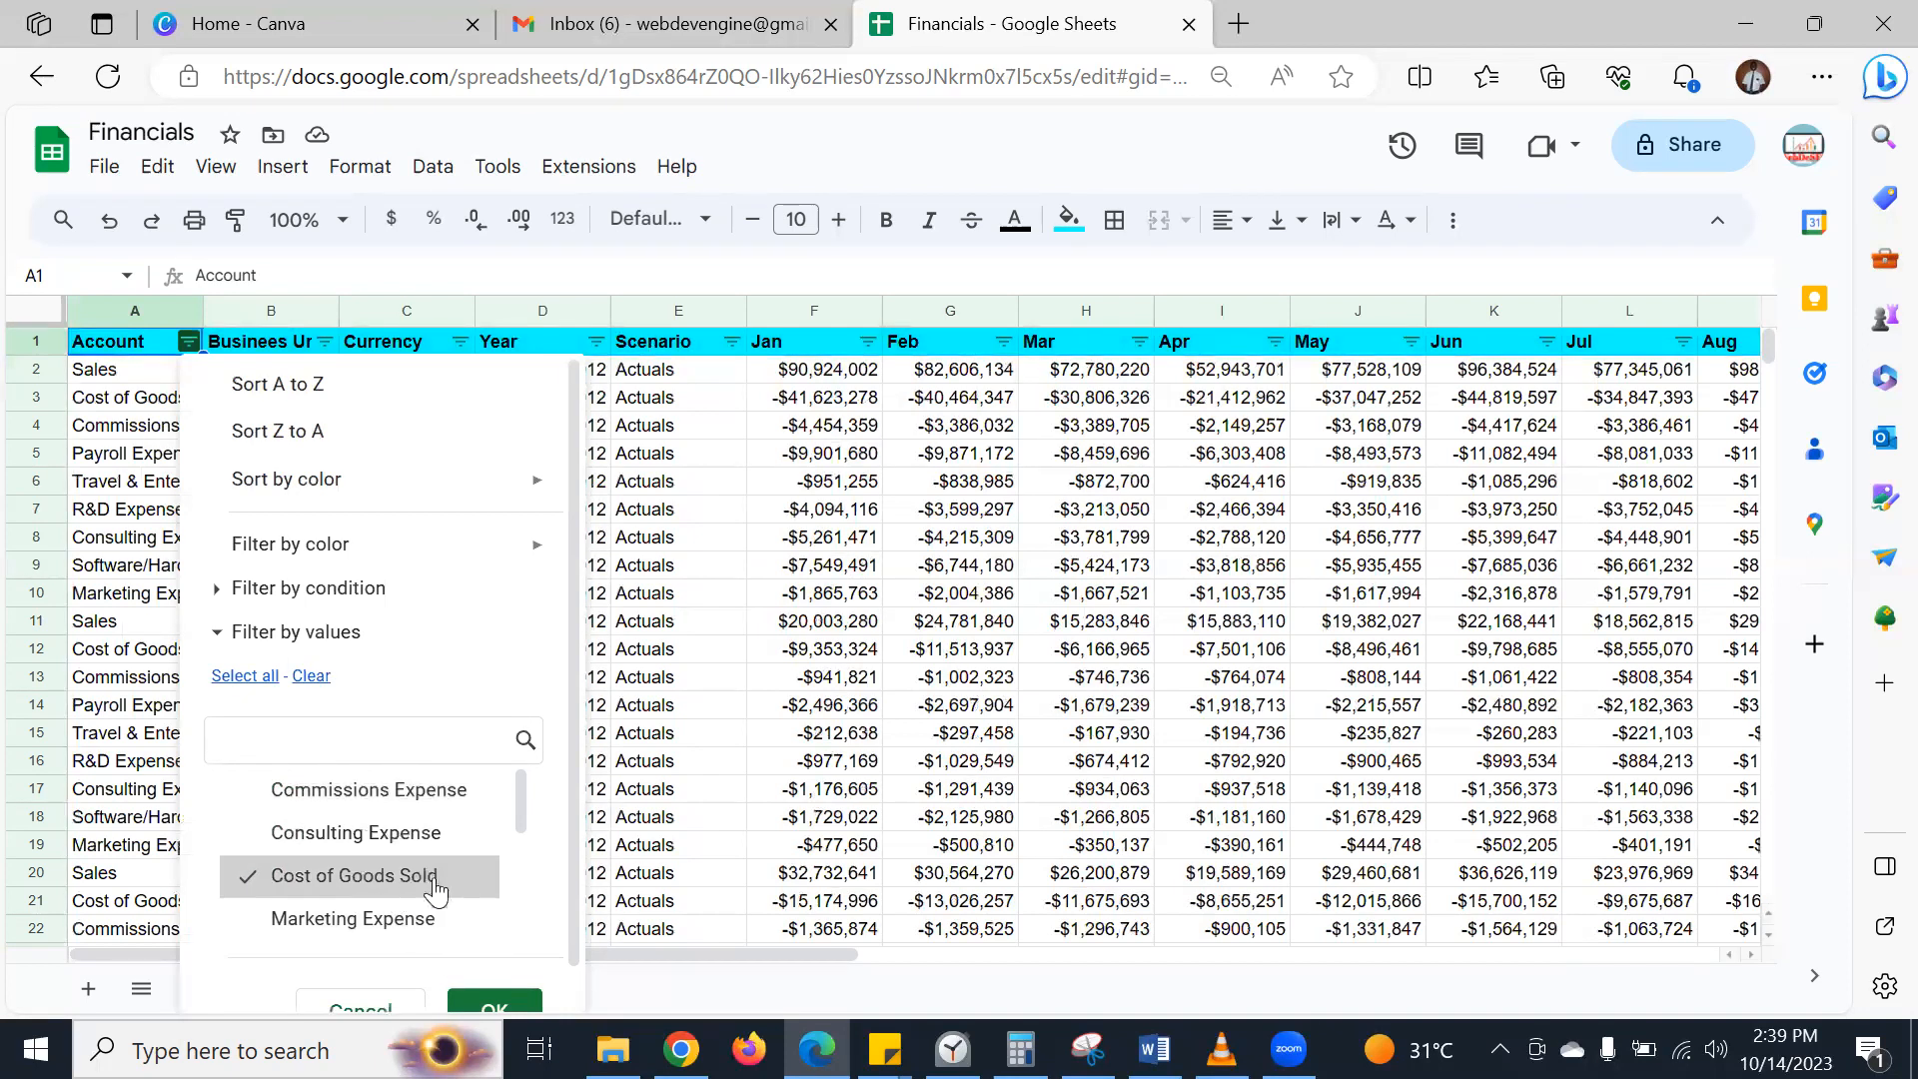
pyautogui.click(493, 1008)
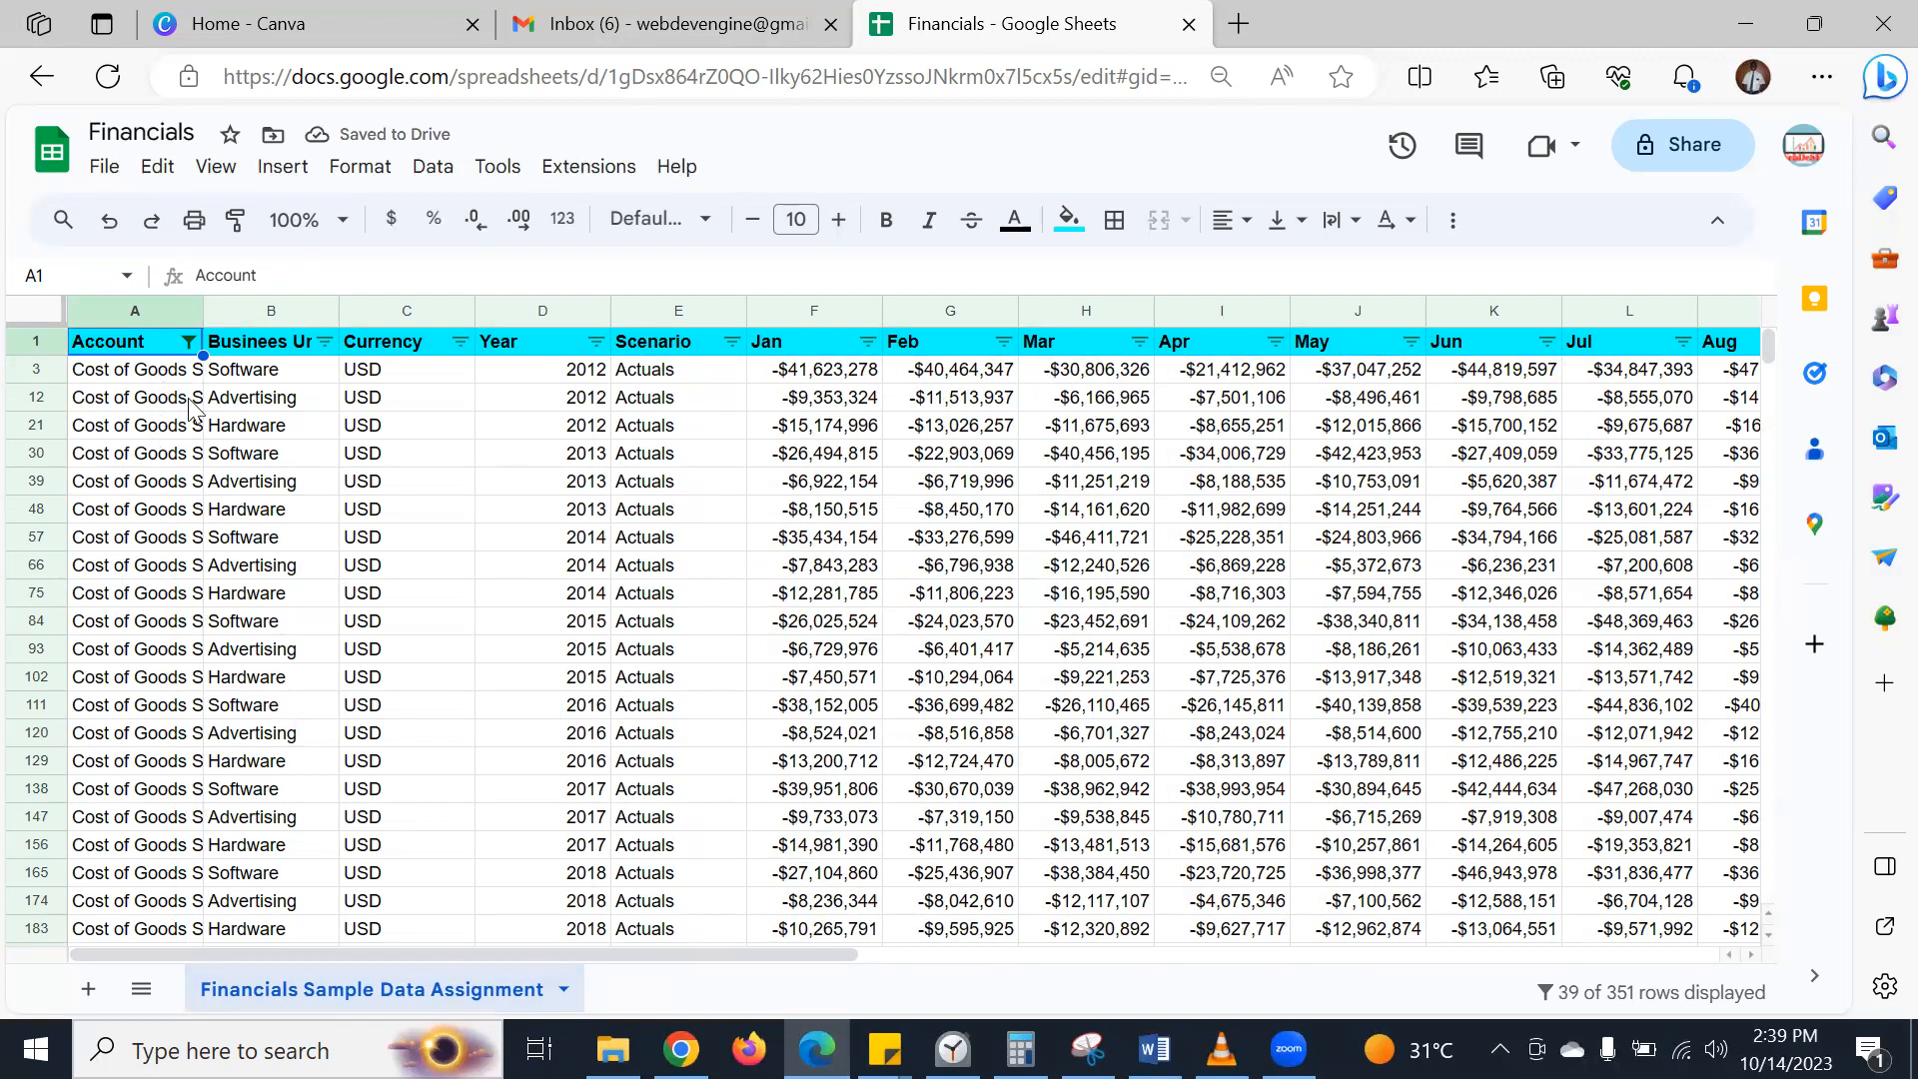
pyautogui.doubleClick(203, 311)
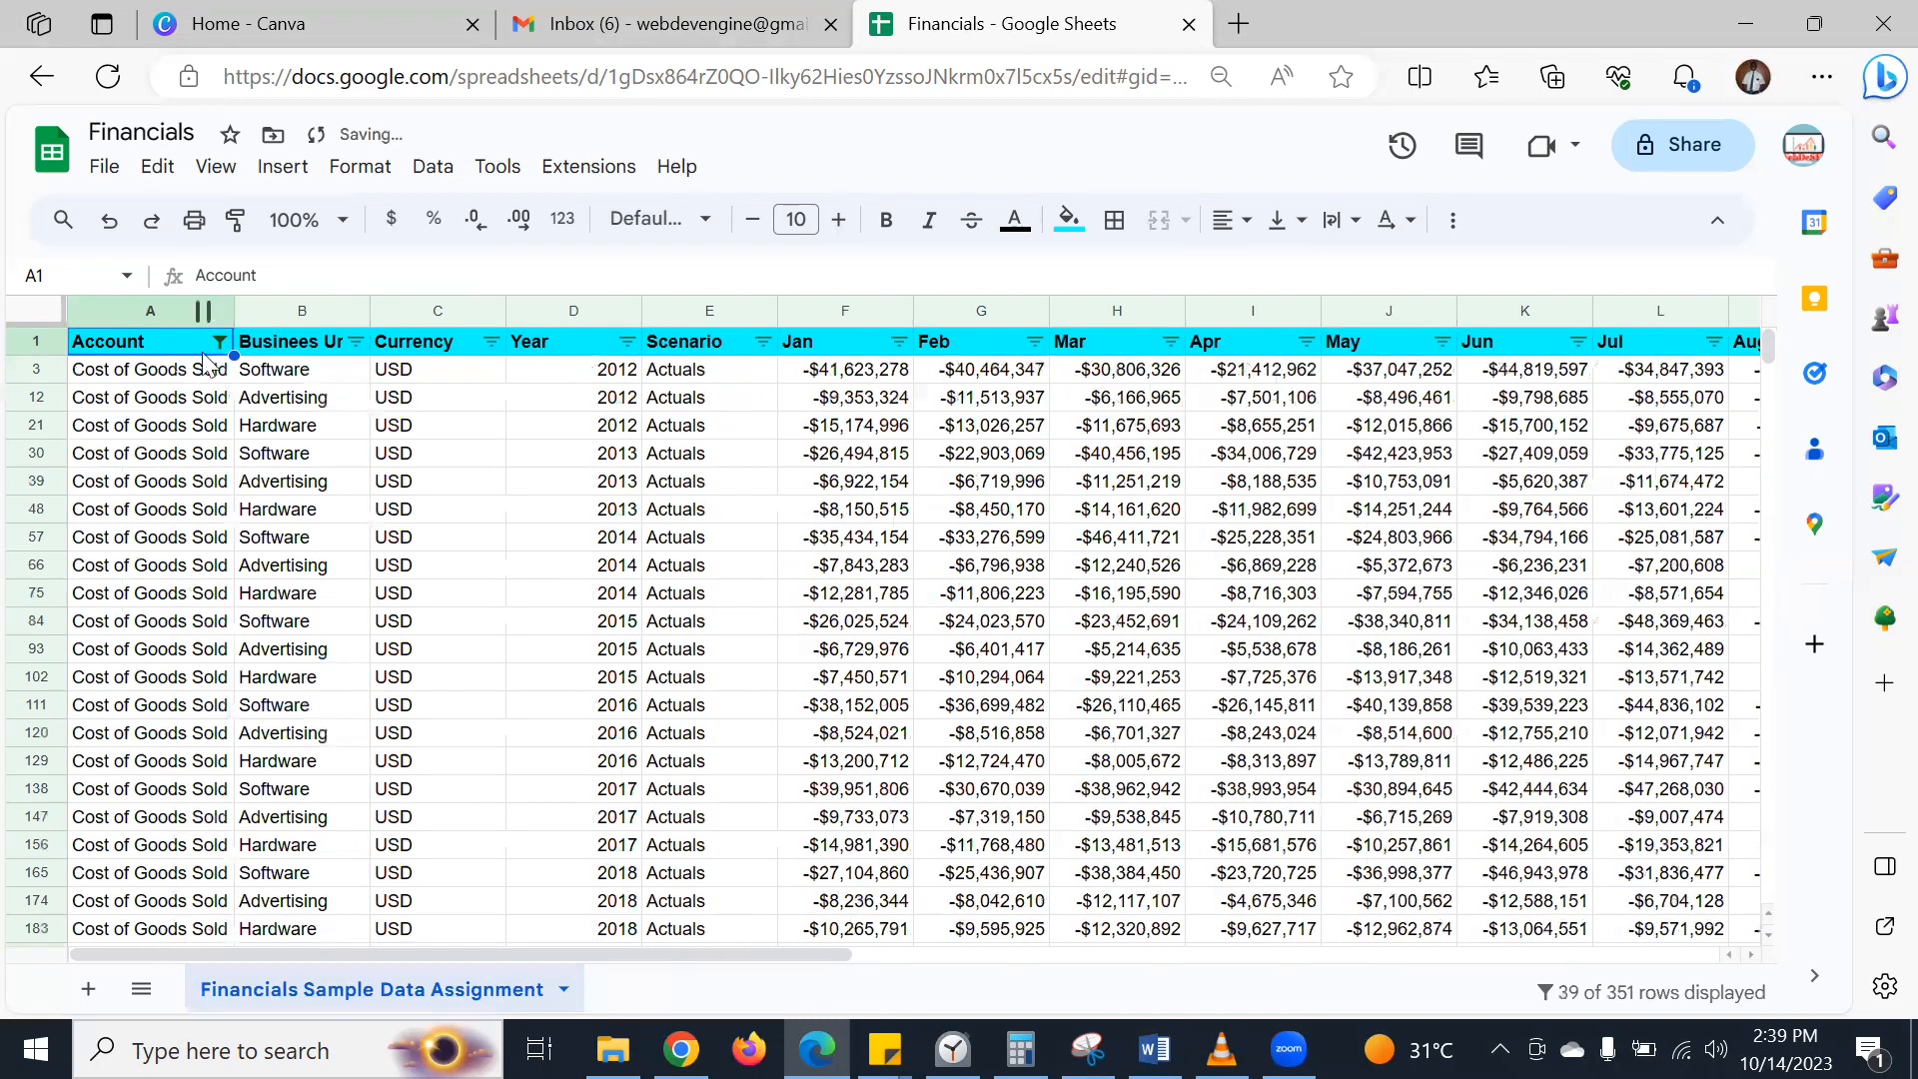
# - Try filtering the Feb column by condition to show only values greater than 50000
pyautogui.scroll(-5, 195, 829)
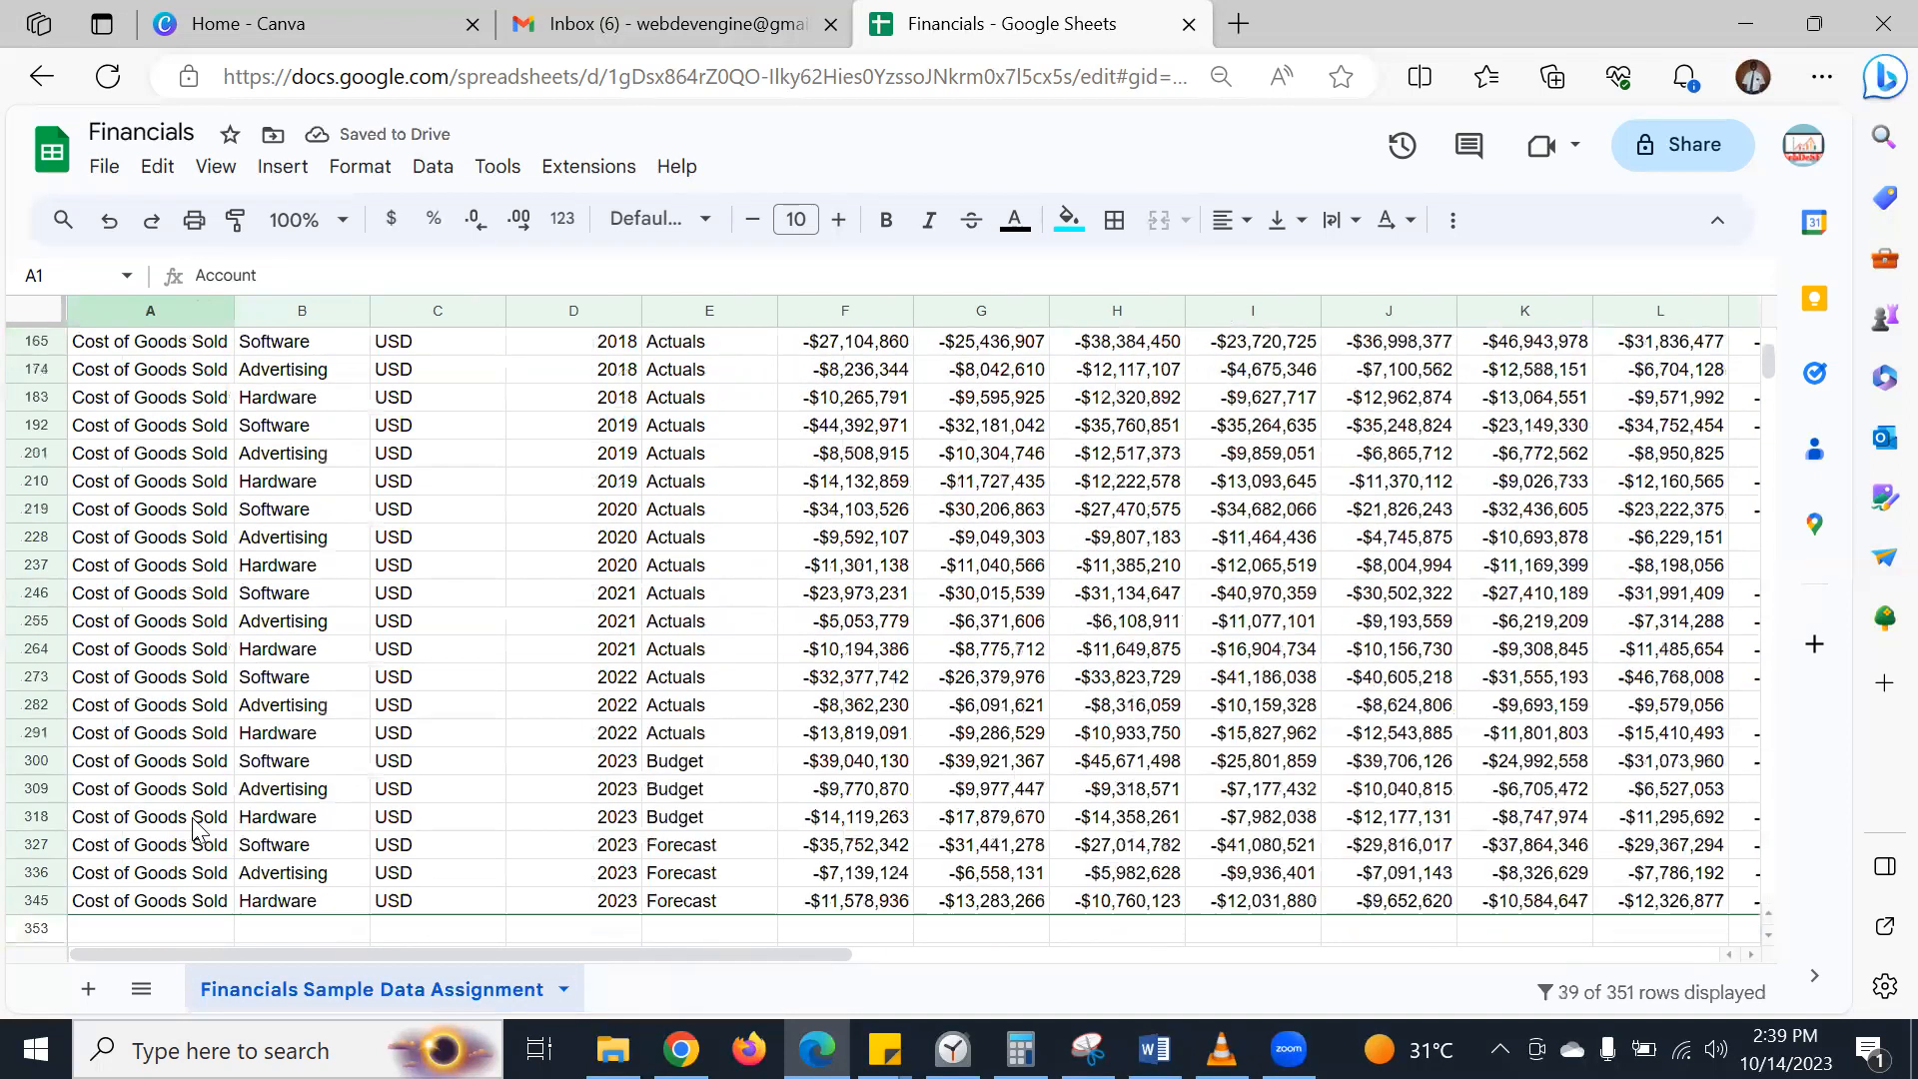
pyautogui.scroll(5, 196, 829)
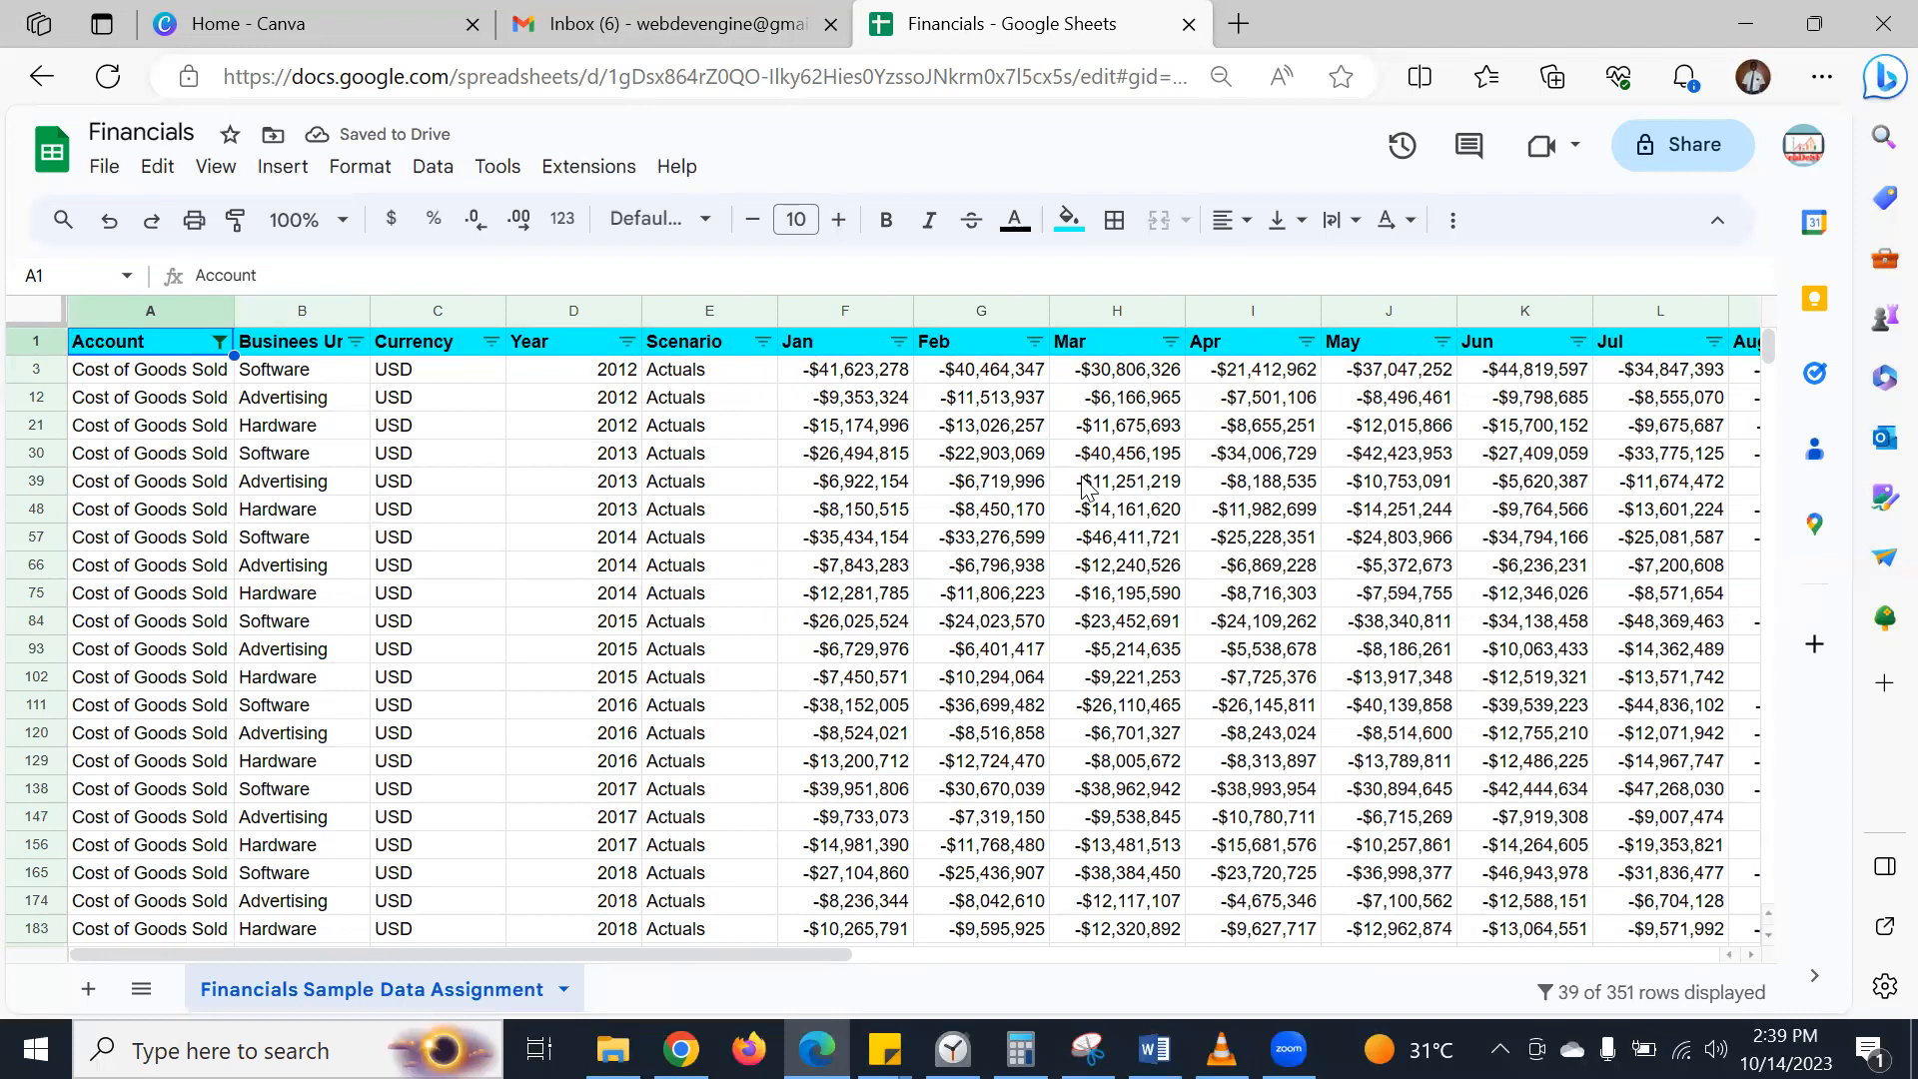
pyautogui.click(1007, 374)
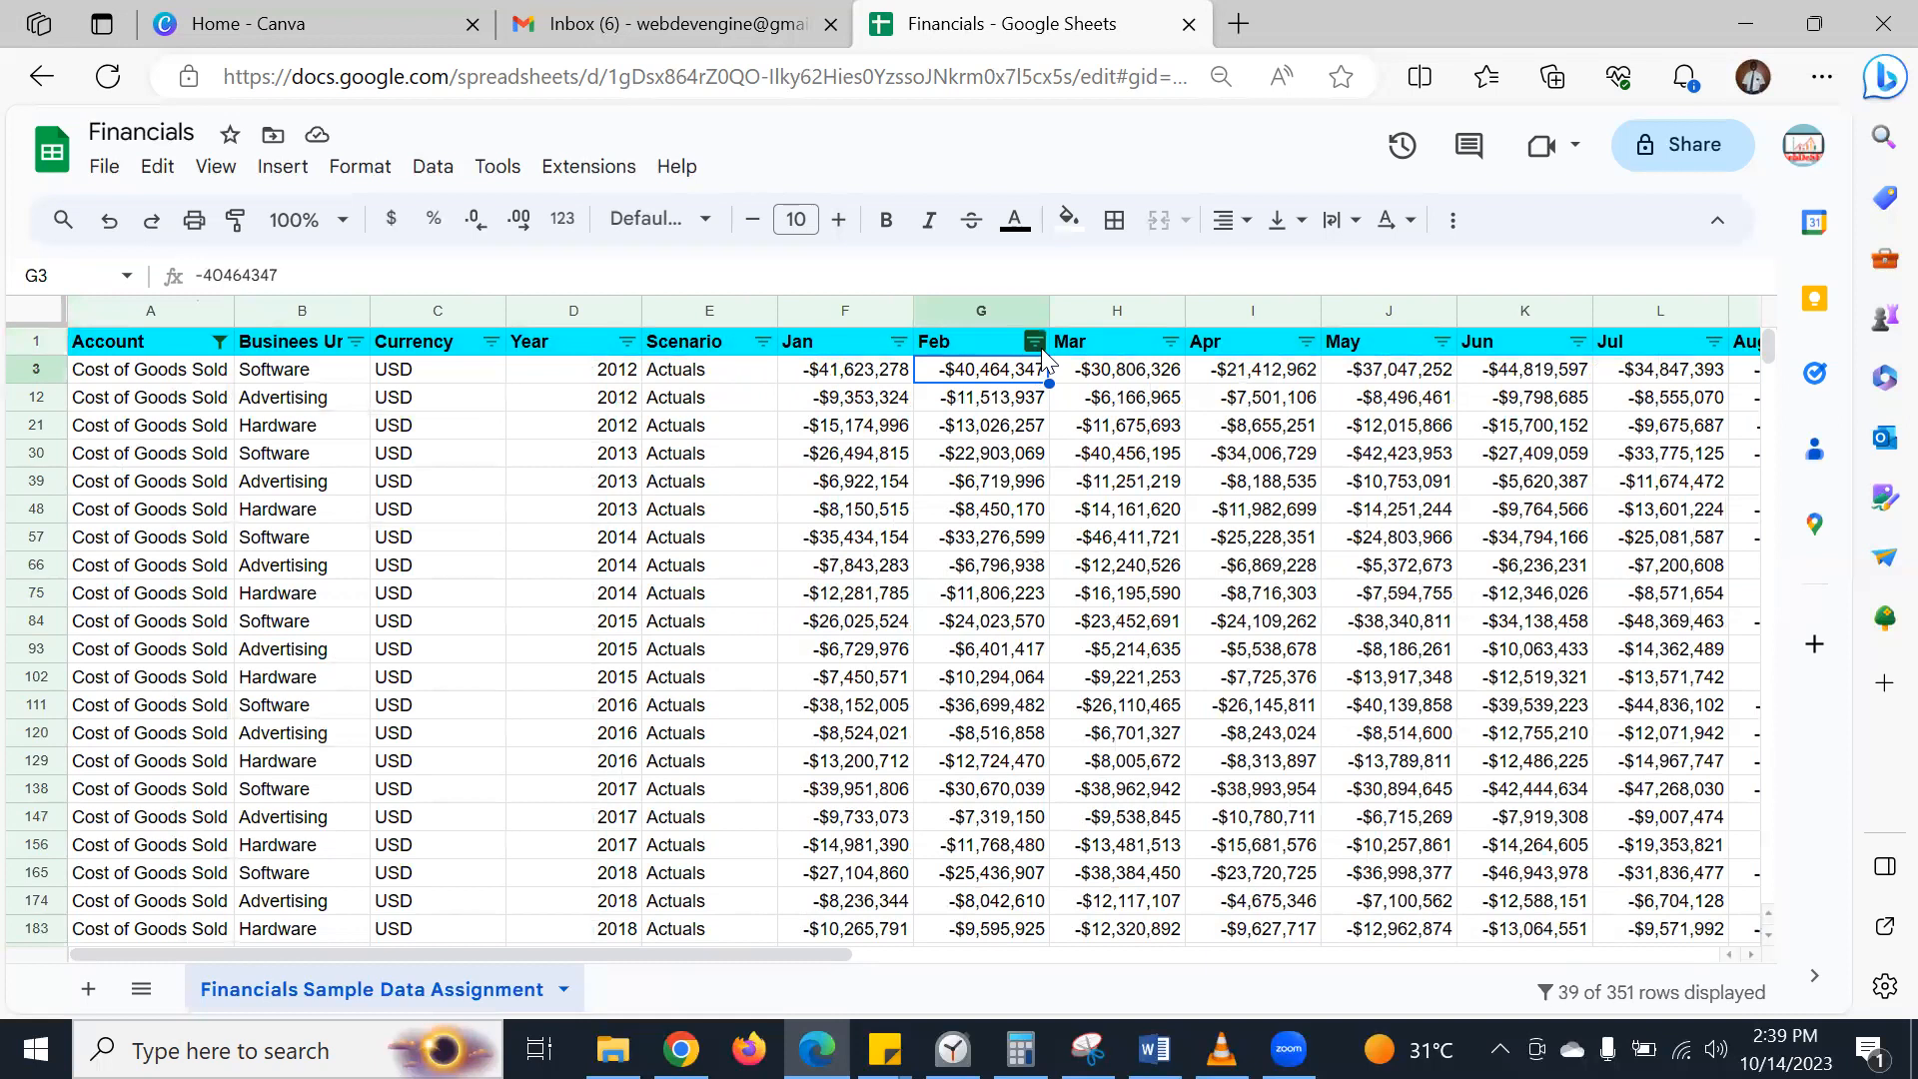
pyautogui.click(1034, 341)
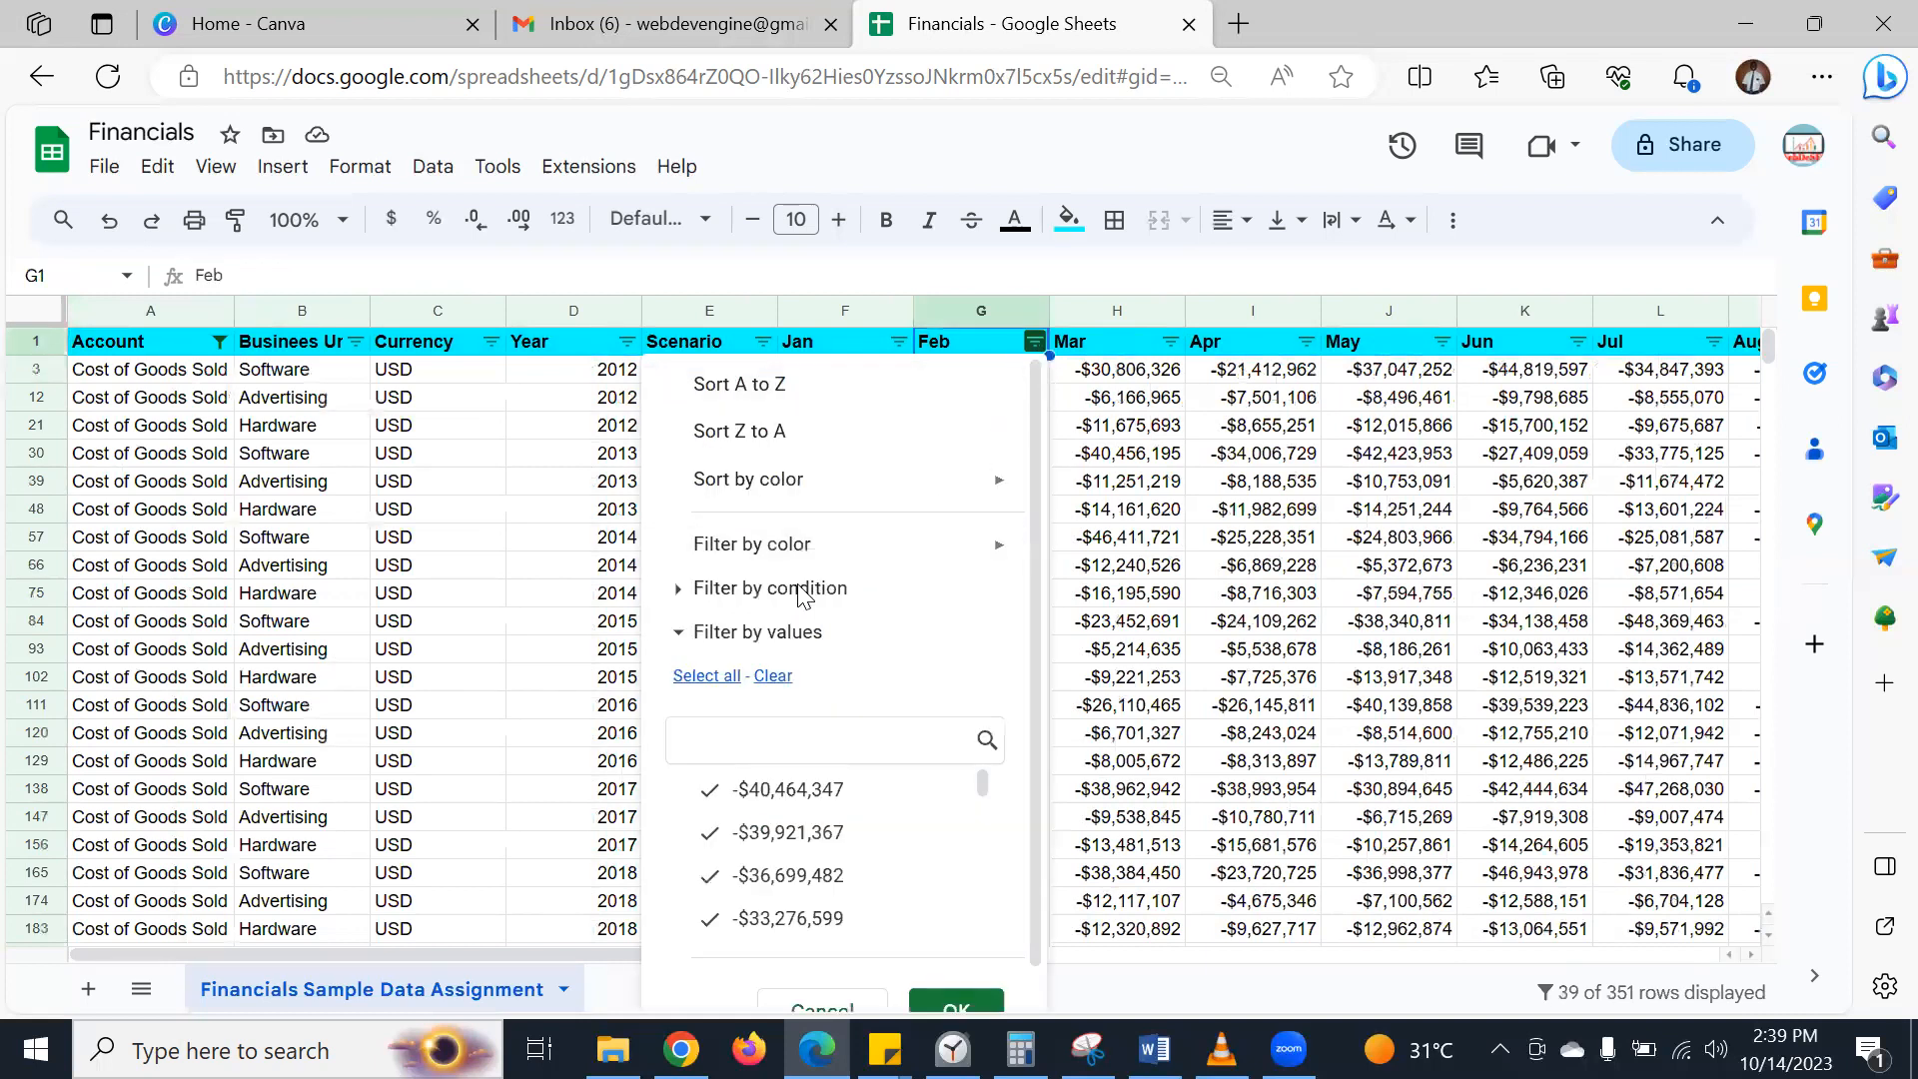
pyautogui.click(680, 591)
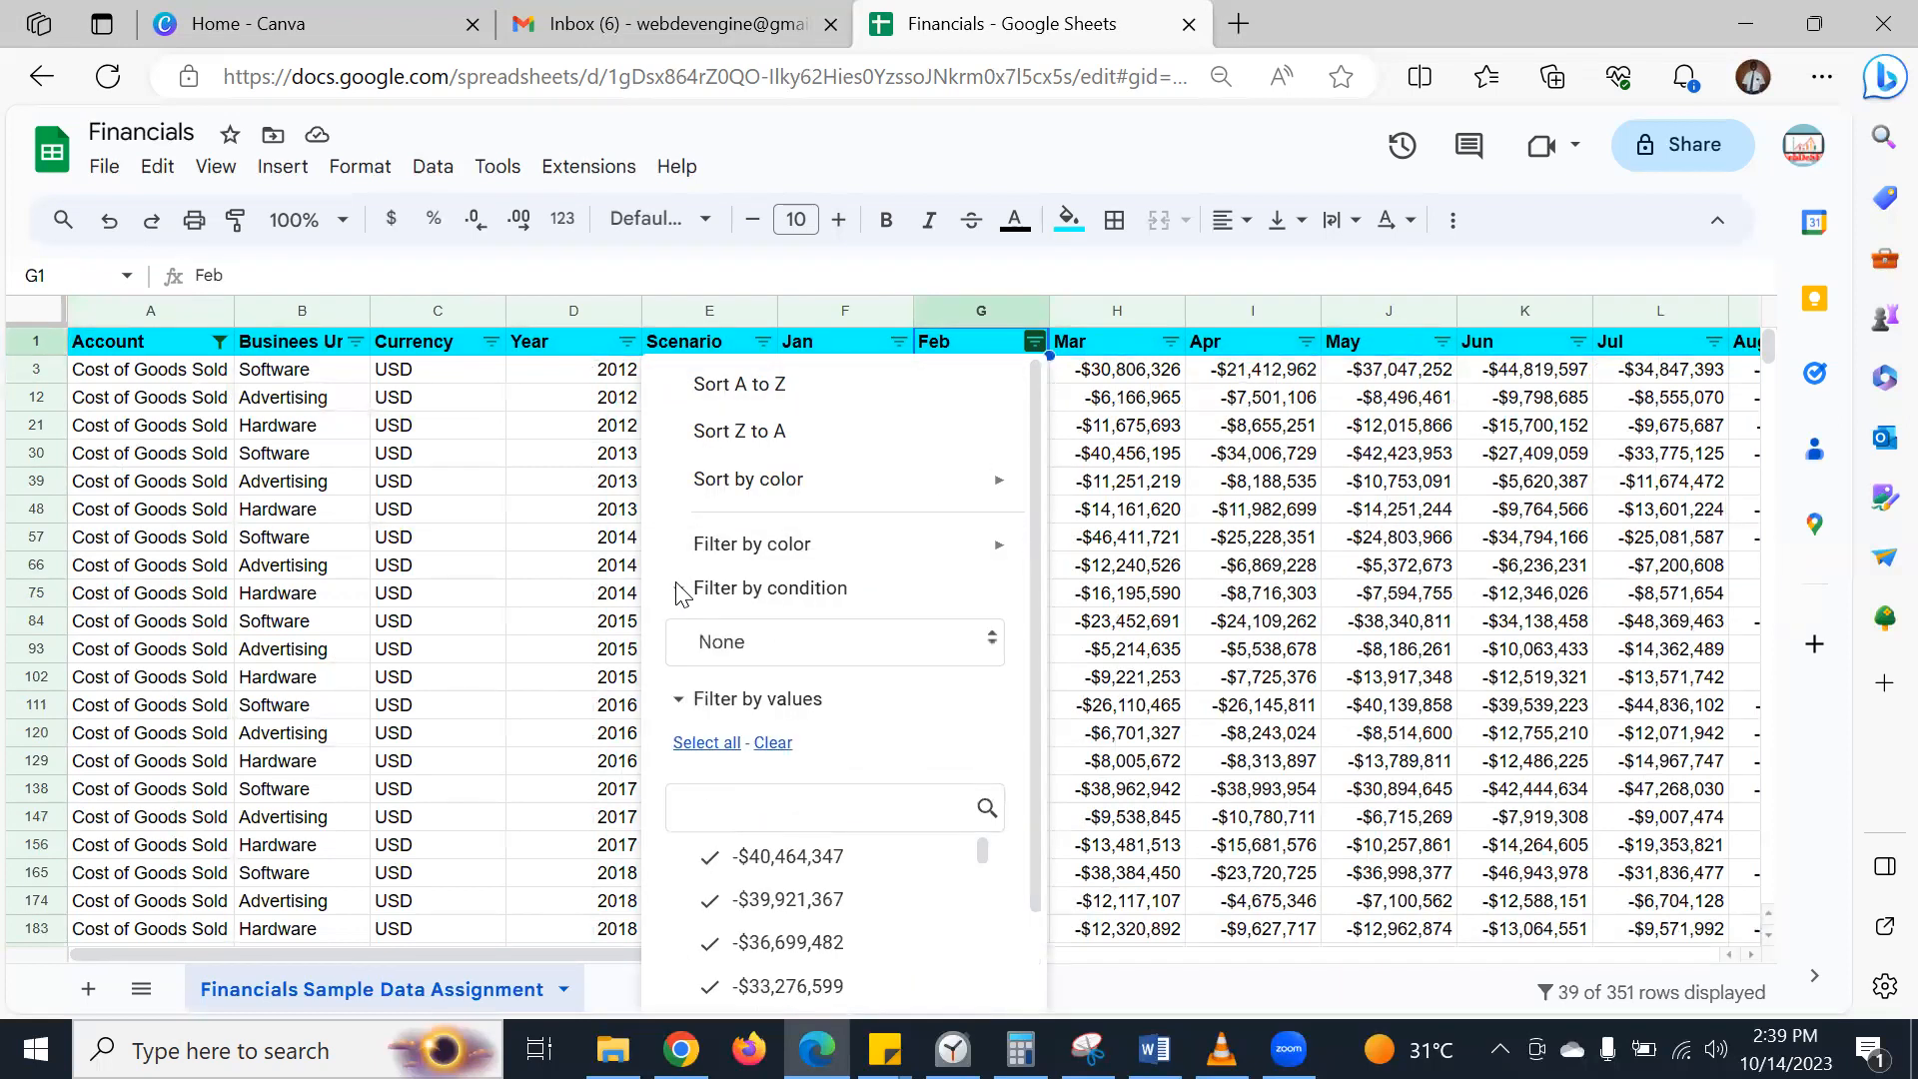
pyautogui.click(950, 652)
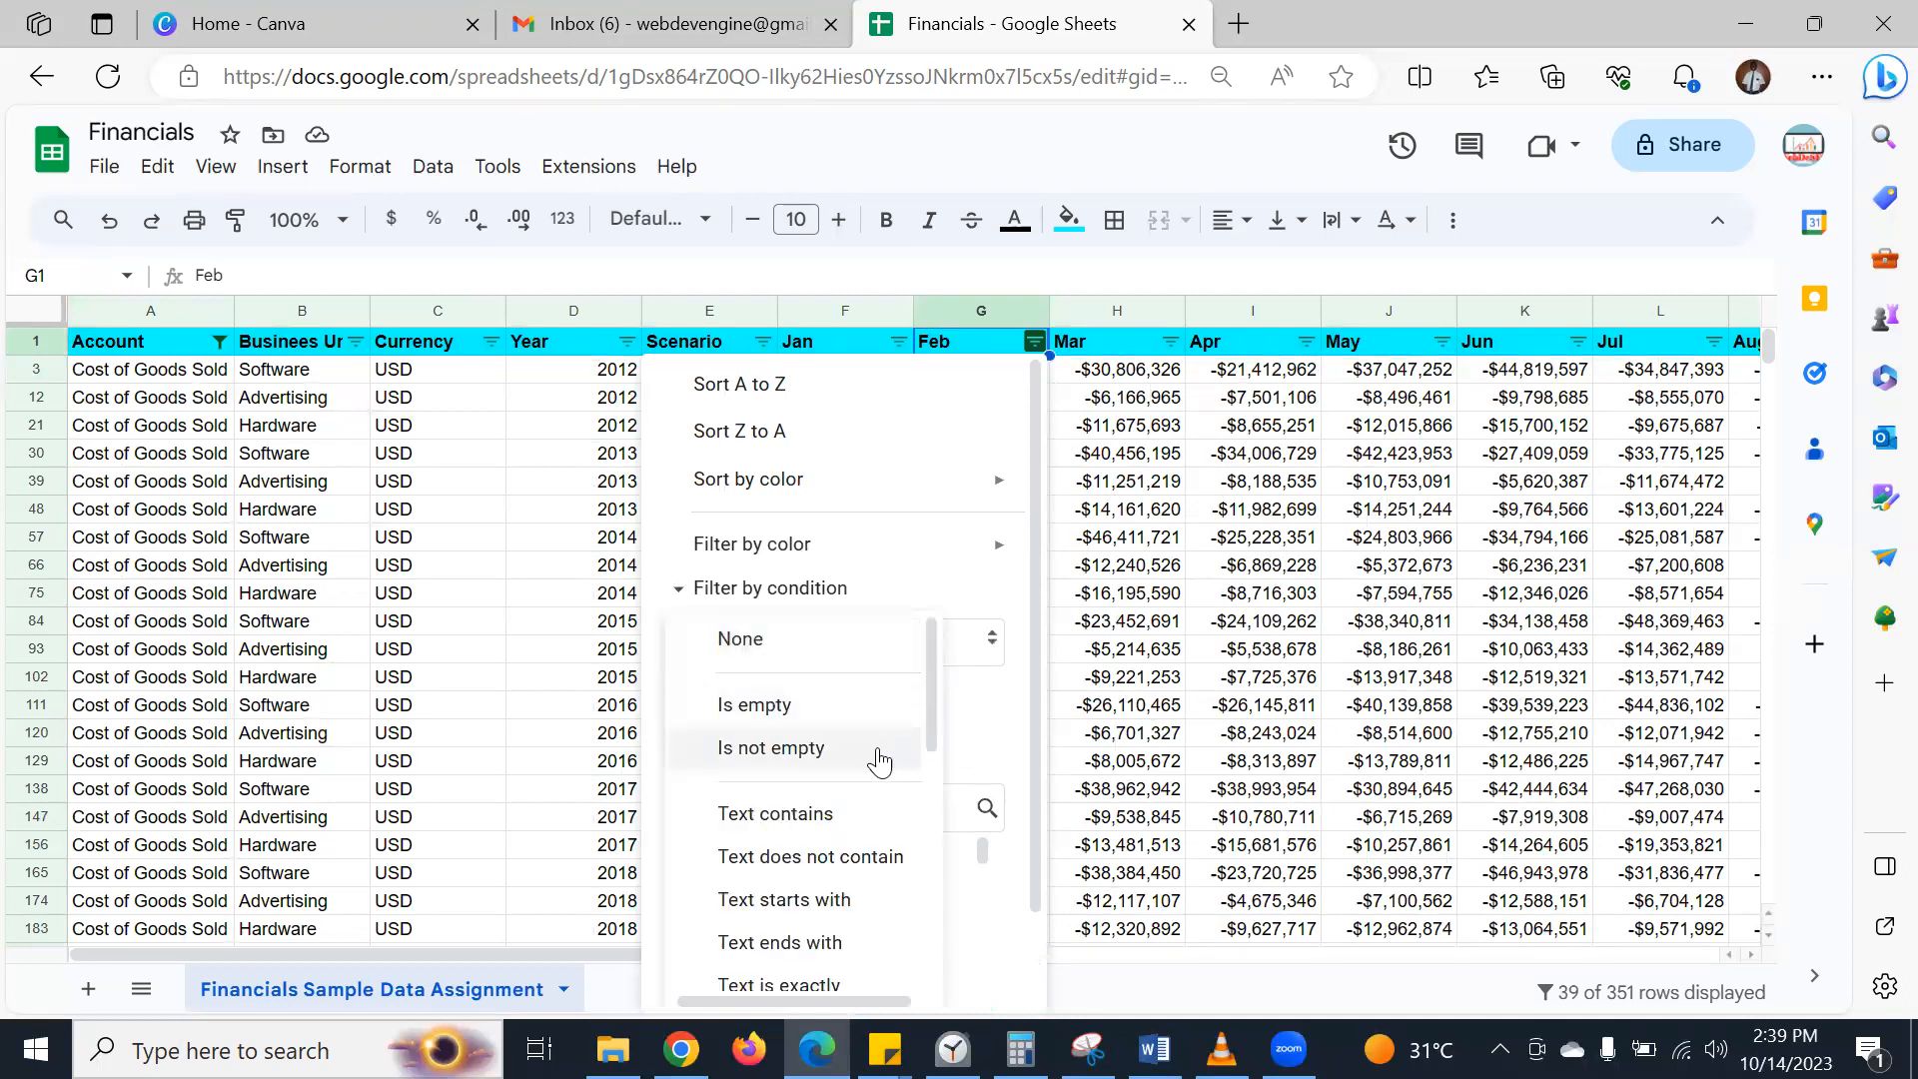
pyautogui.scroll(-3, 811, 819)
pyautogui.scroll(-3, 807, 821)
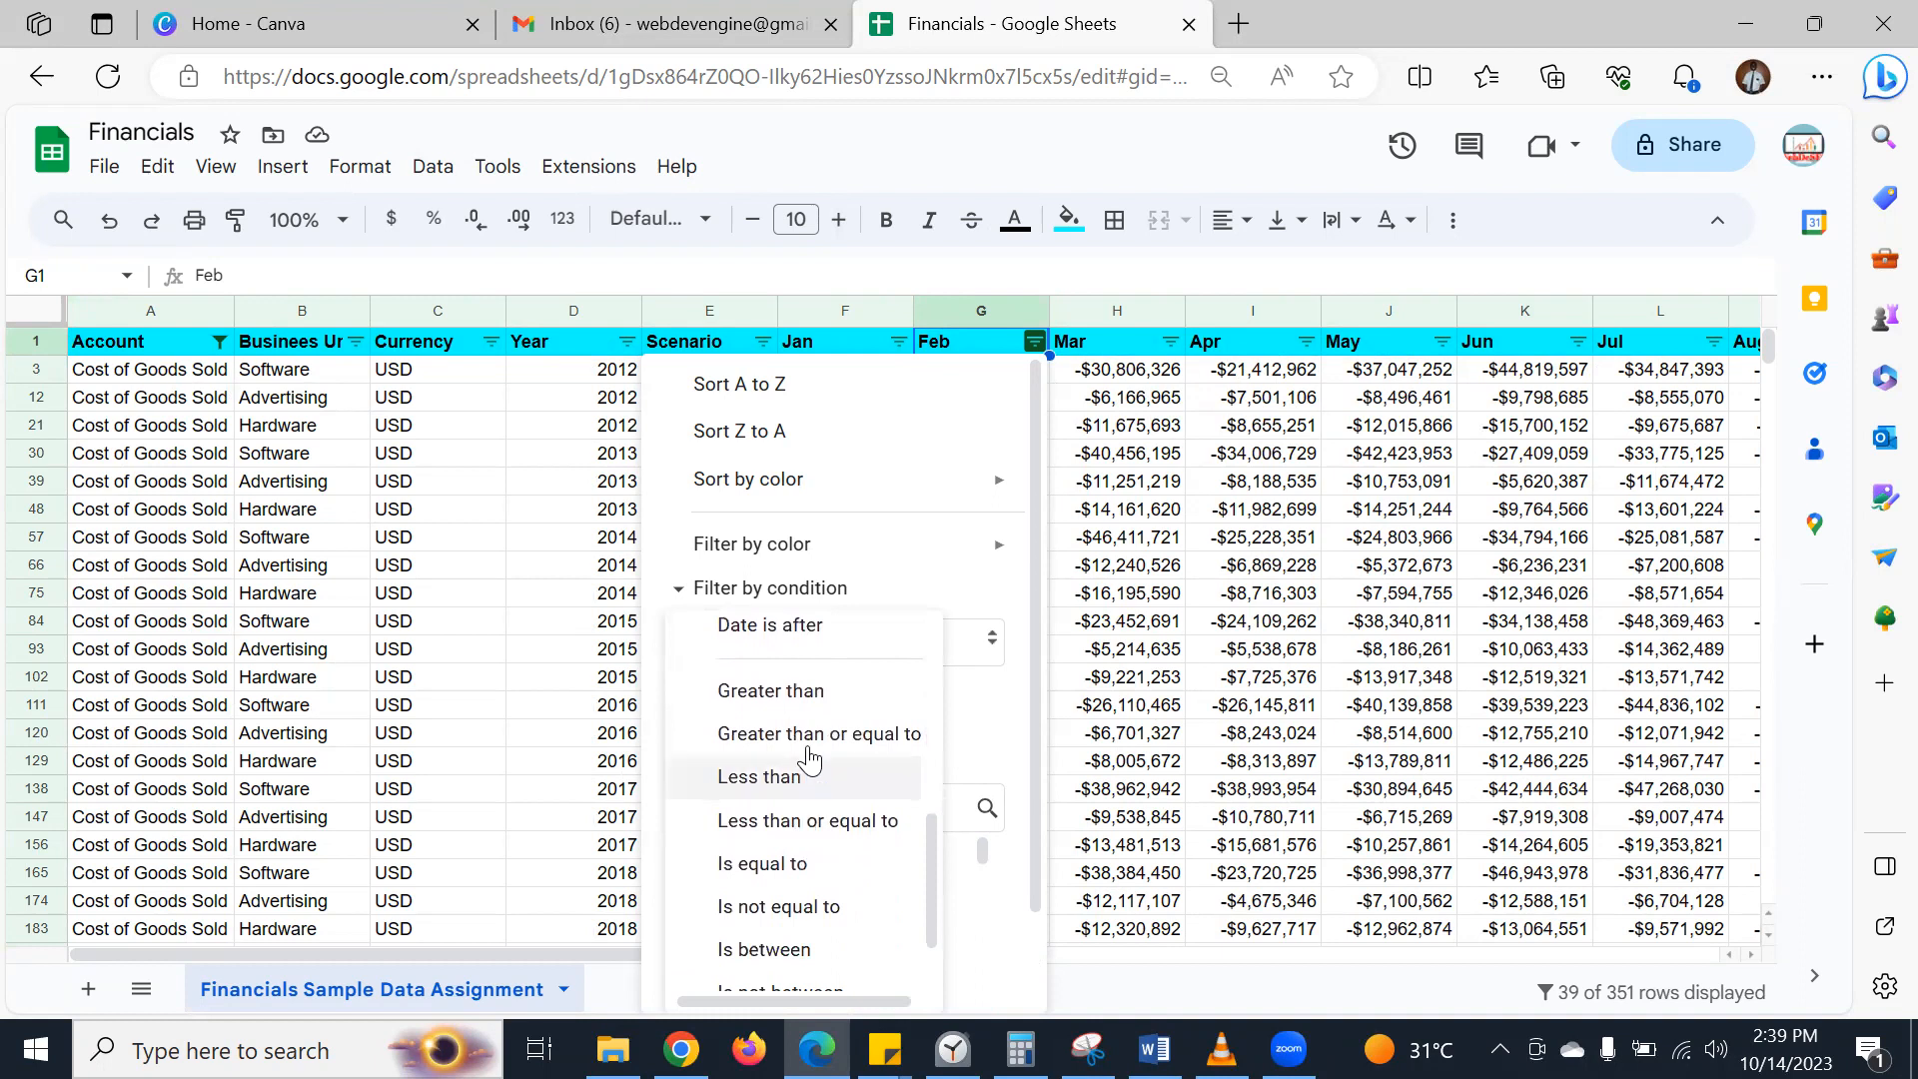
pyautogui.click(797, 691)
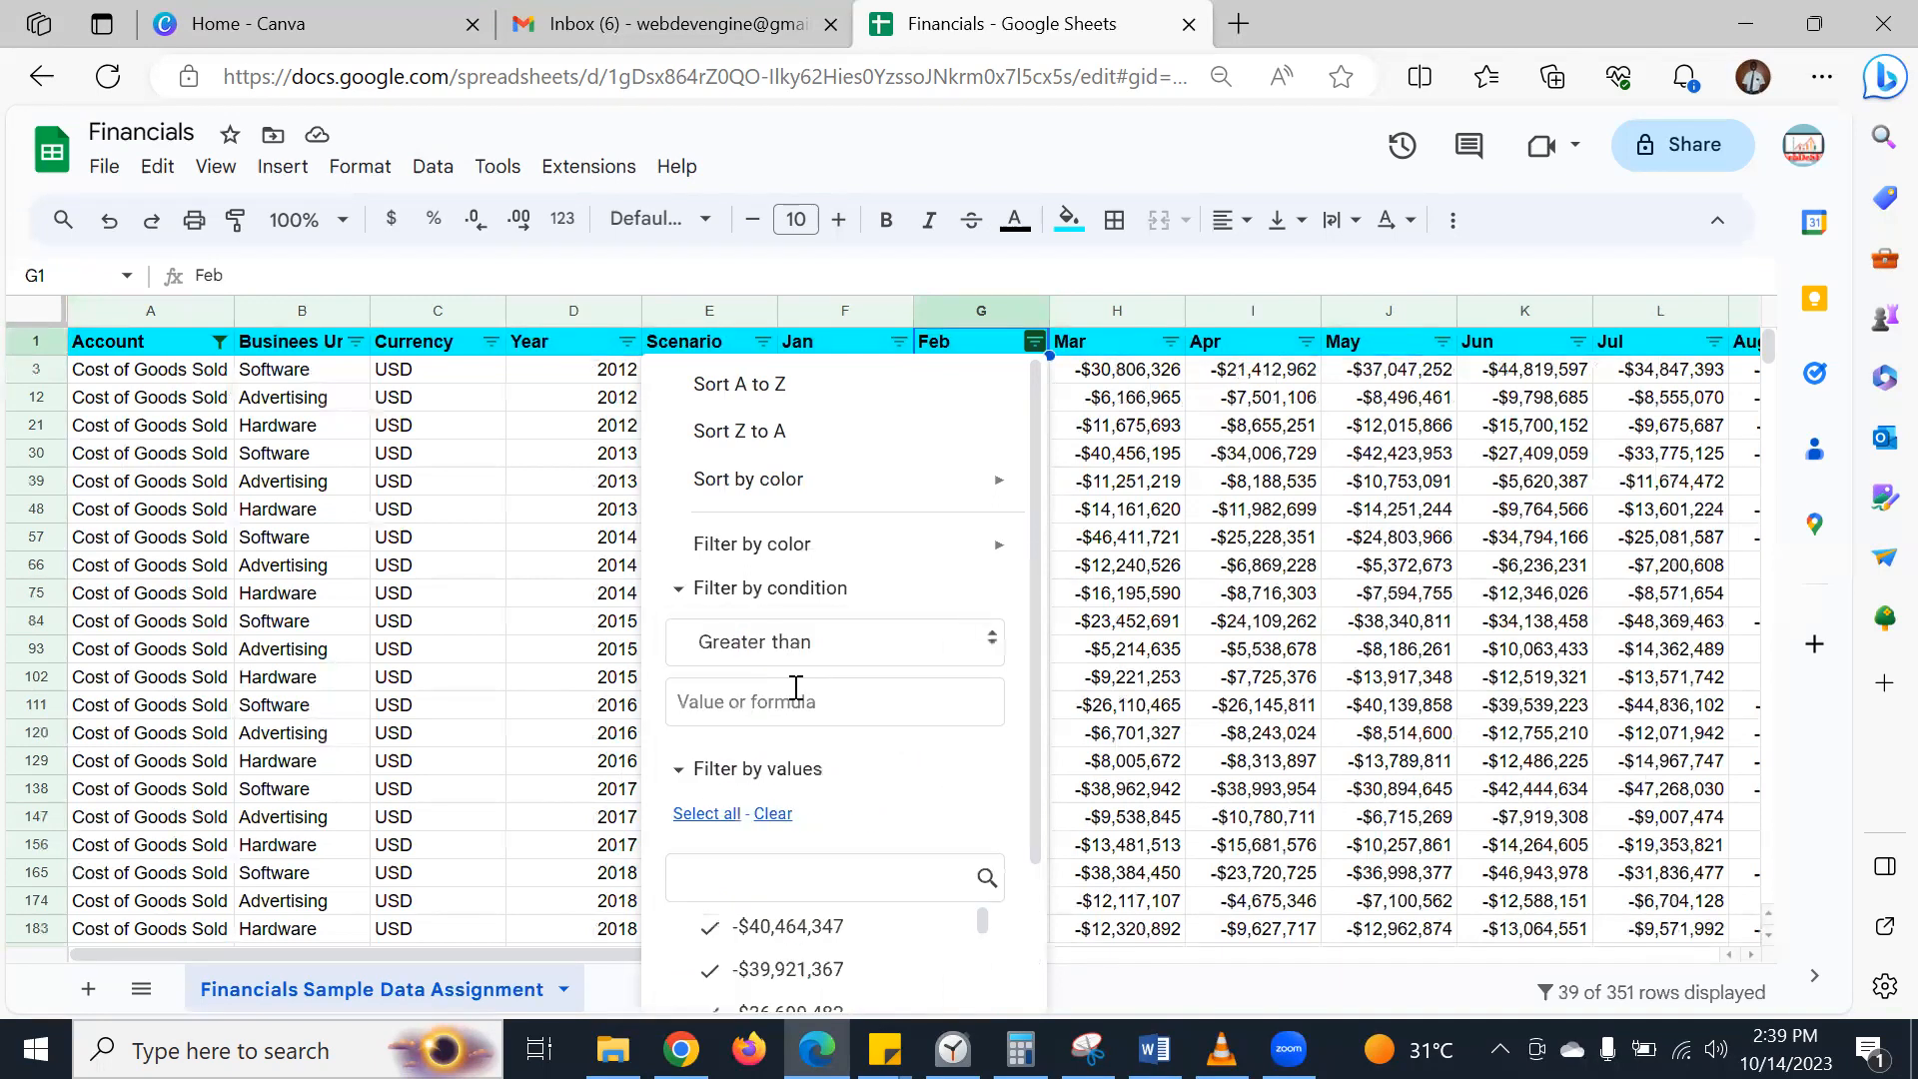
pyautogui.click(762, 691)
pyautogui.write('50000')
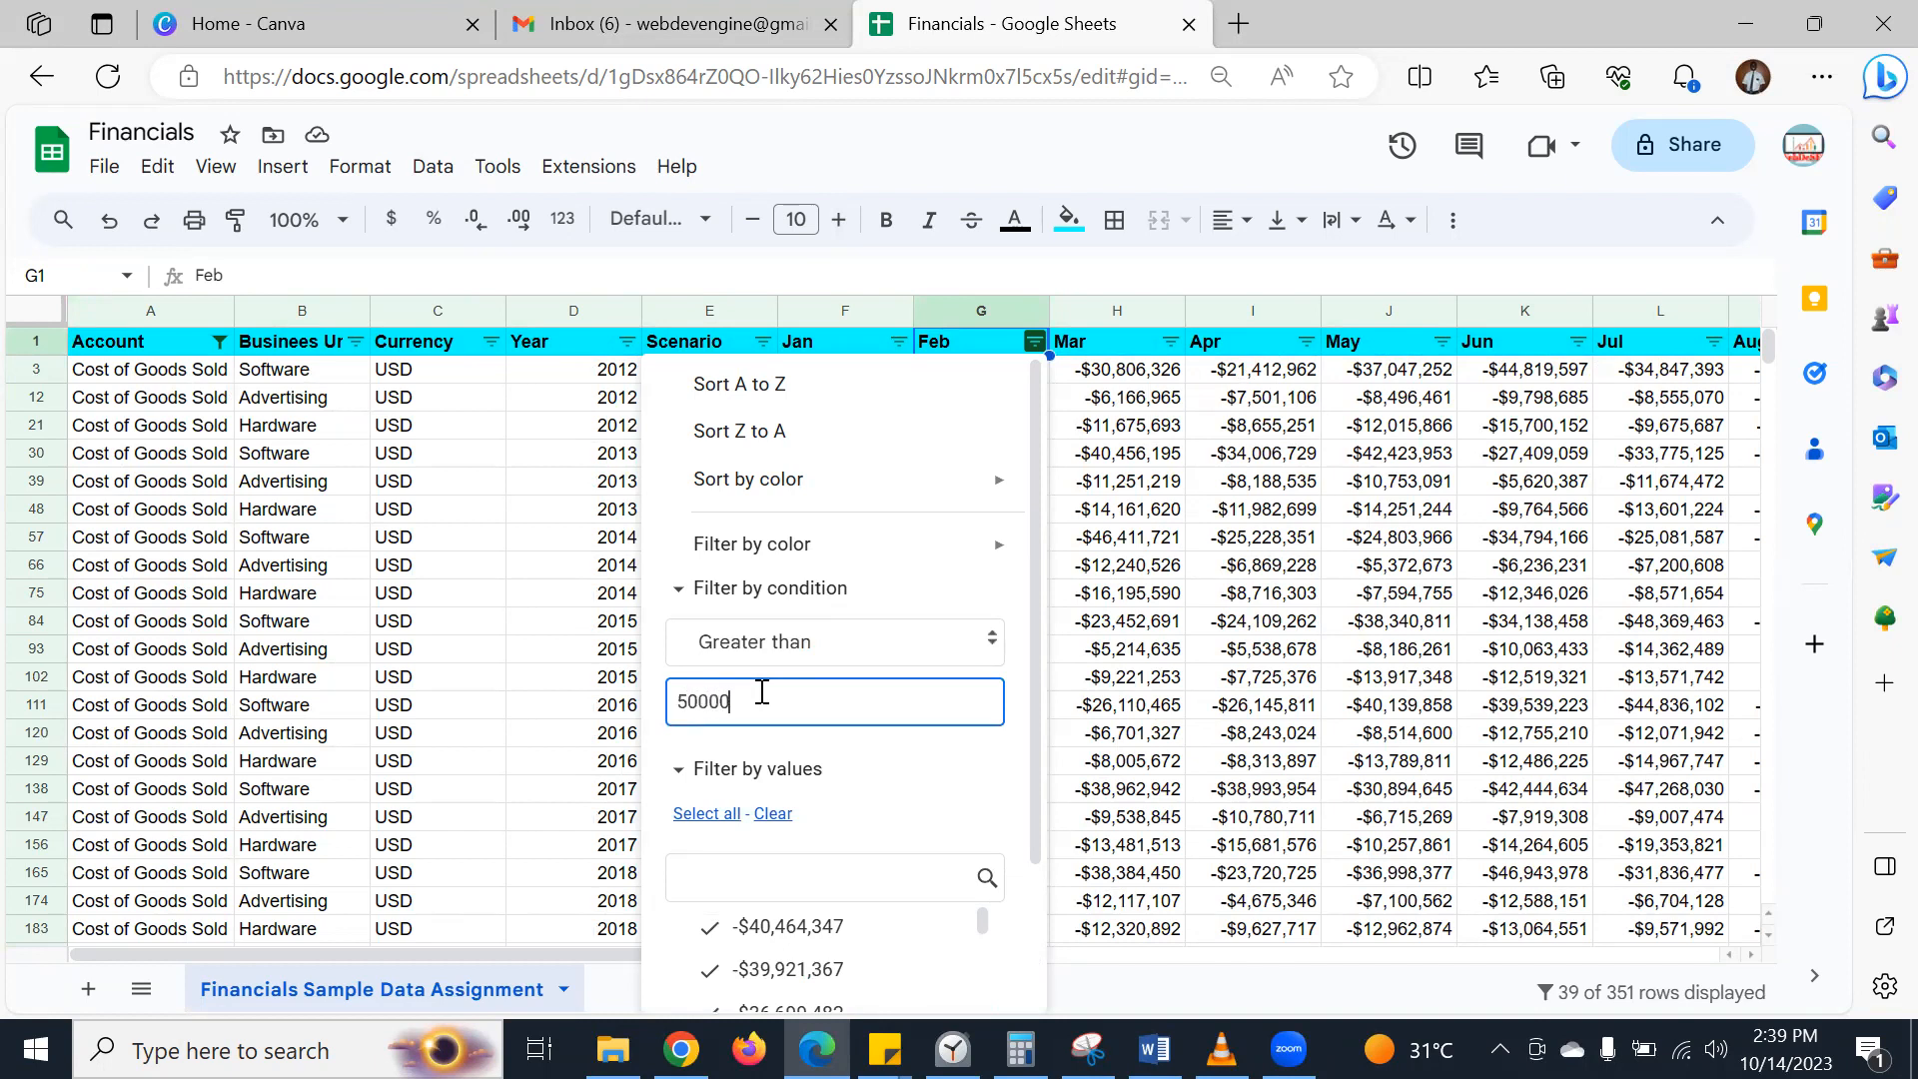
pyautogui.scroll(-2, 802, 756)
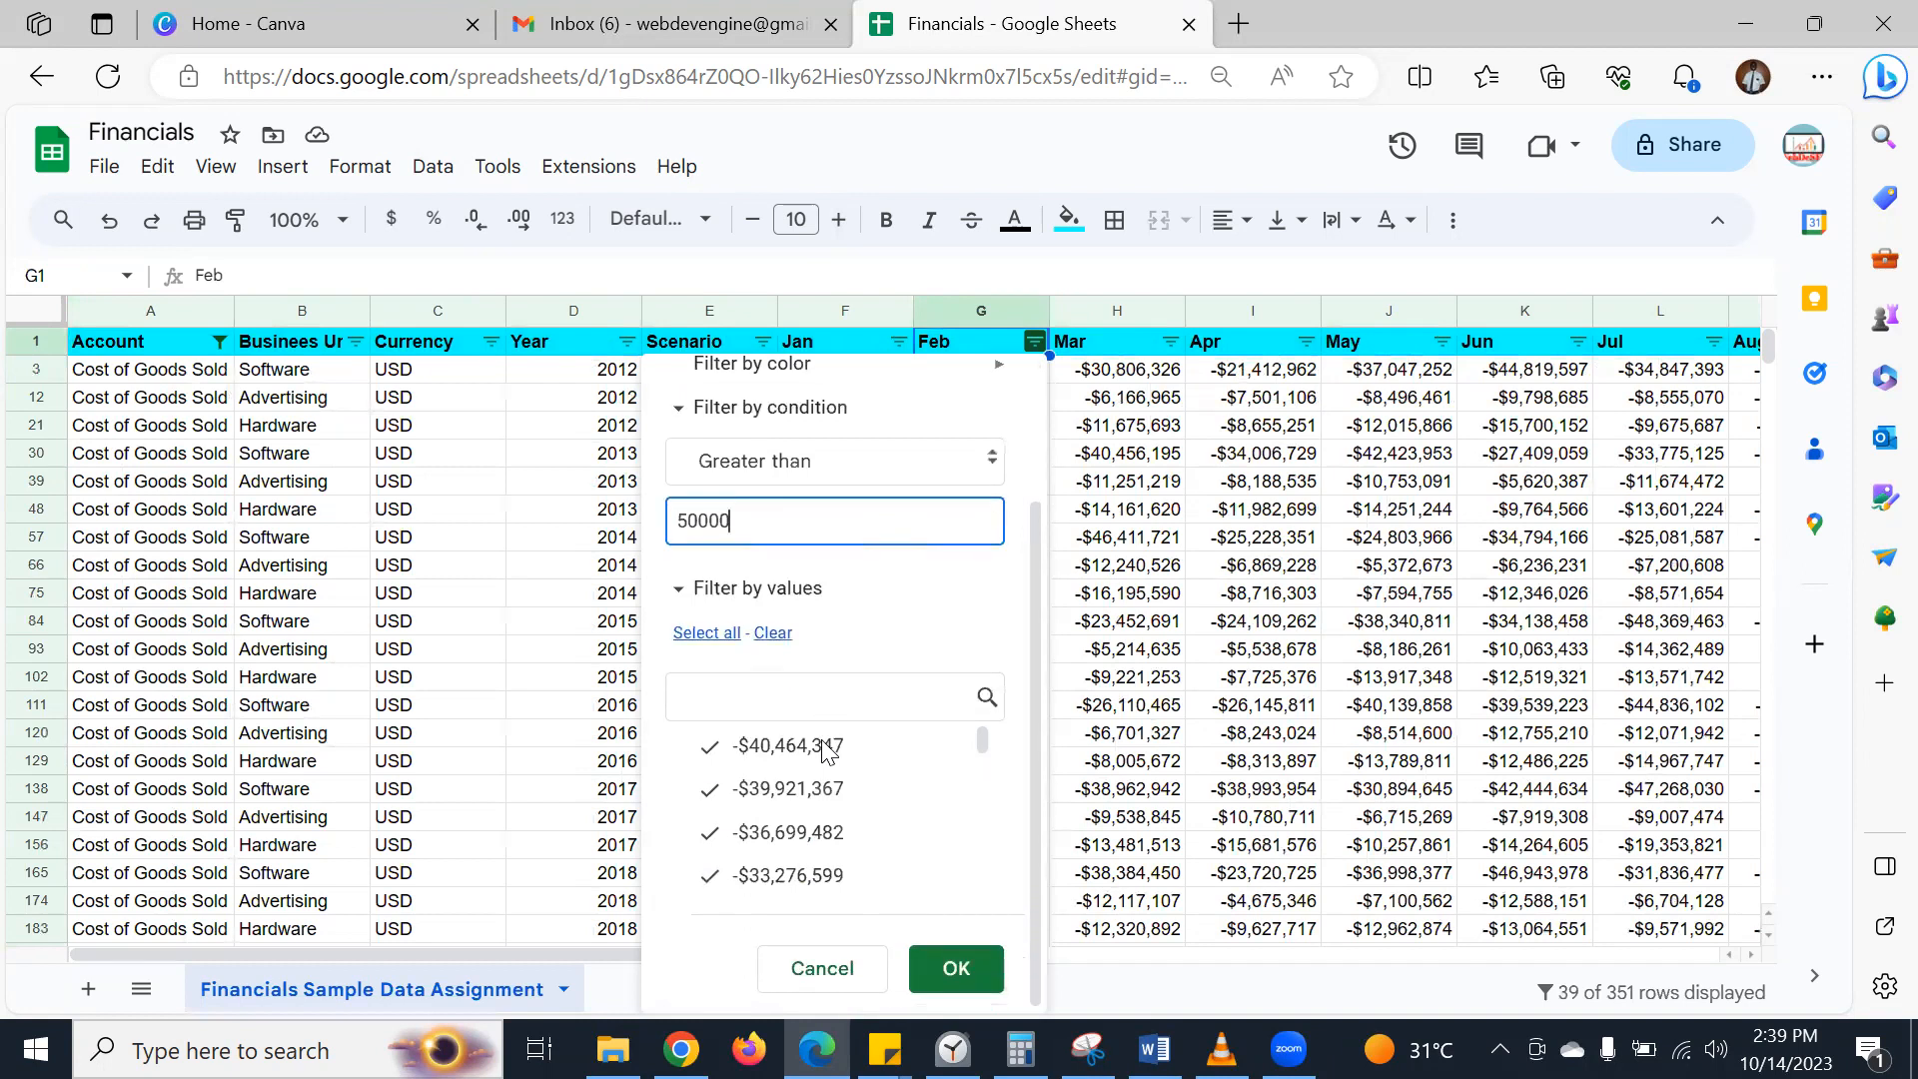
pyautogui.click(956, 969)
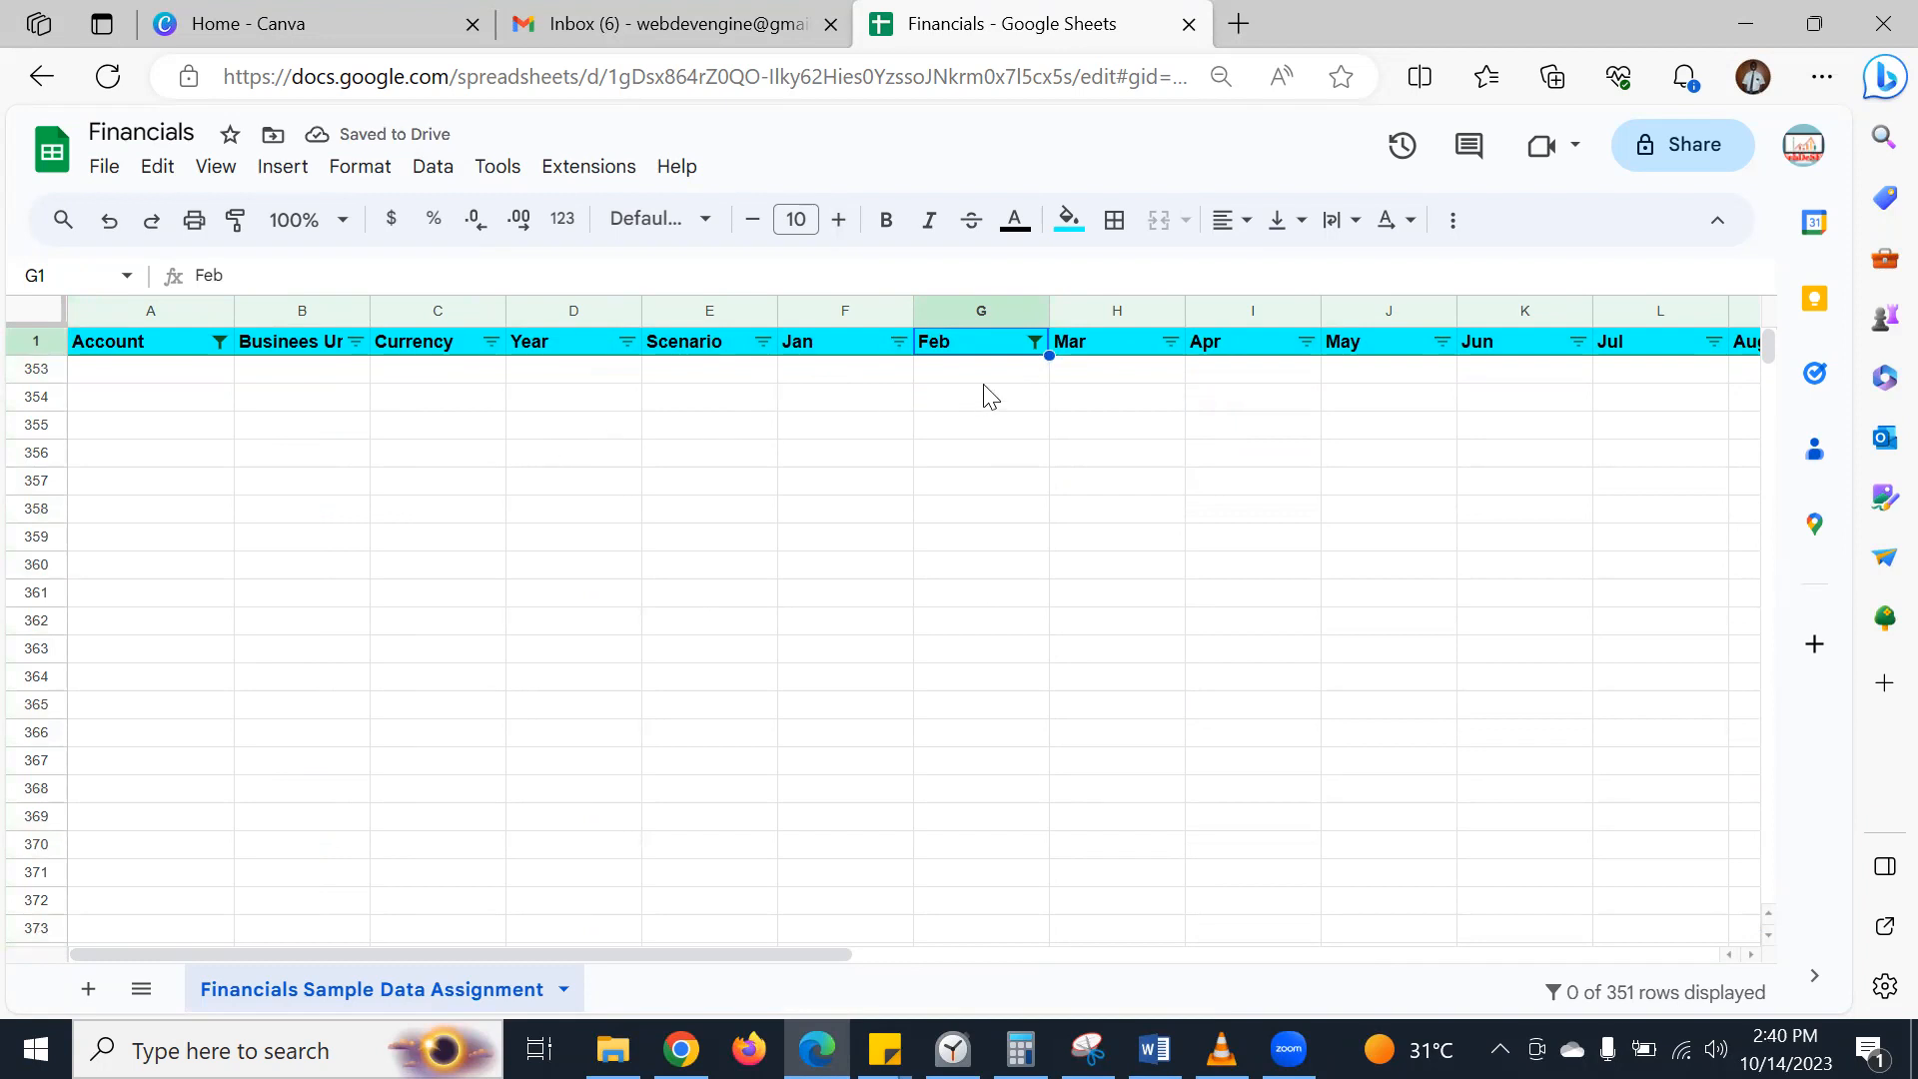
# - Change the threshold of the Feb column's greater-than filter condition to 40000
pyautogui.click(1035, 342)
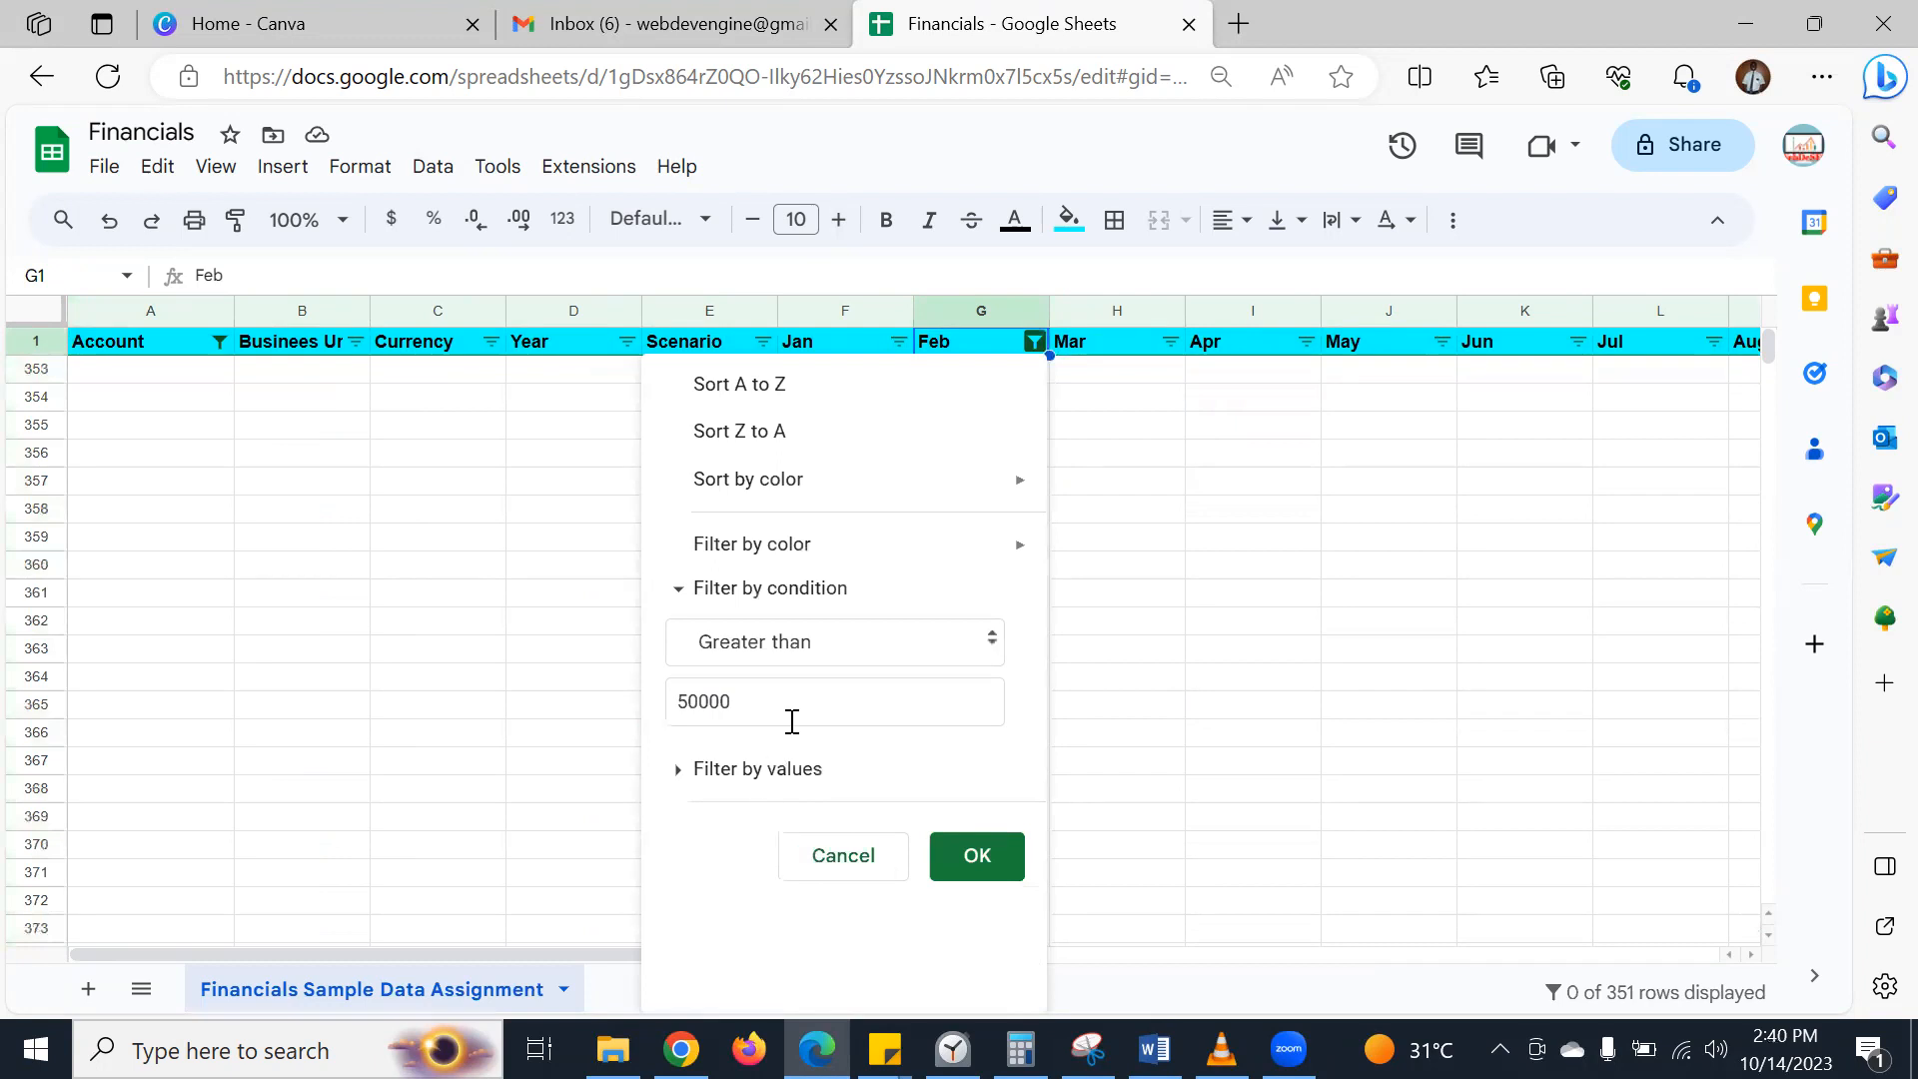
pyautogui.click(693, 702)
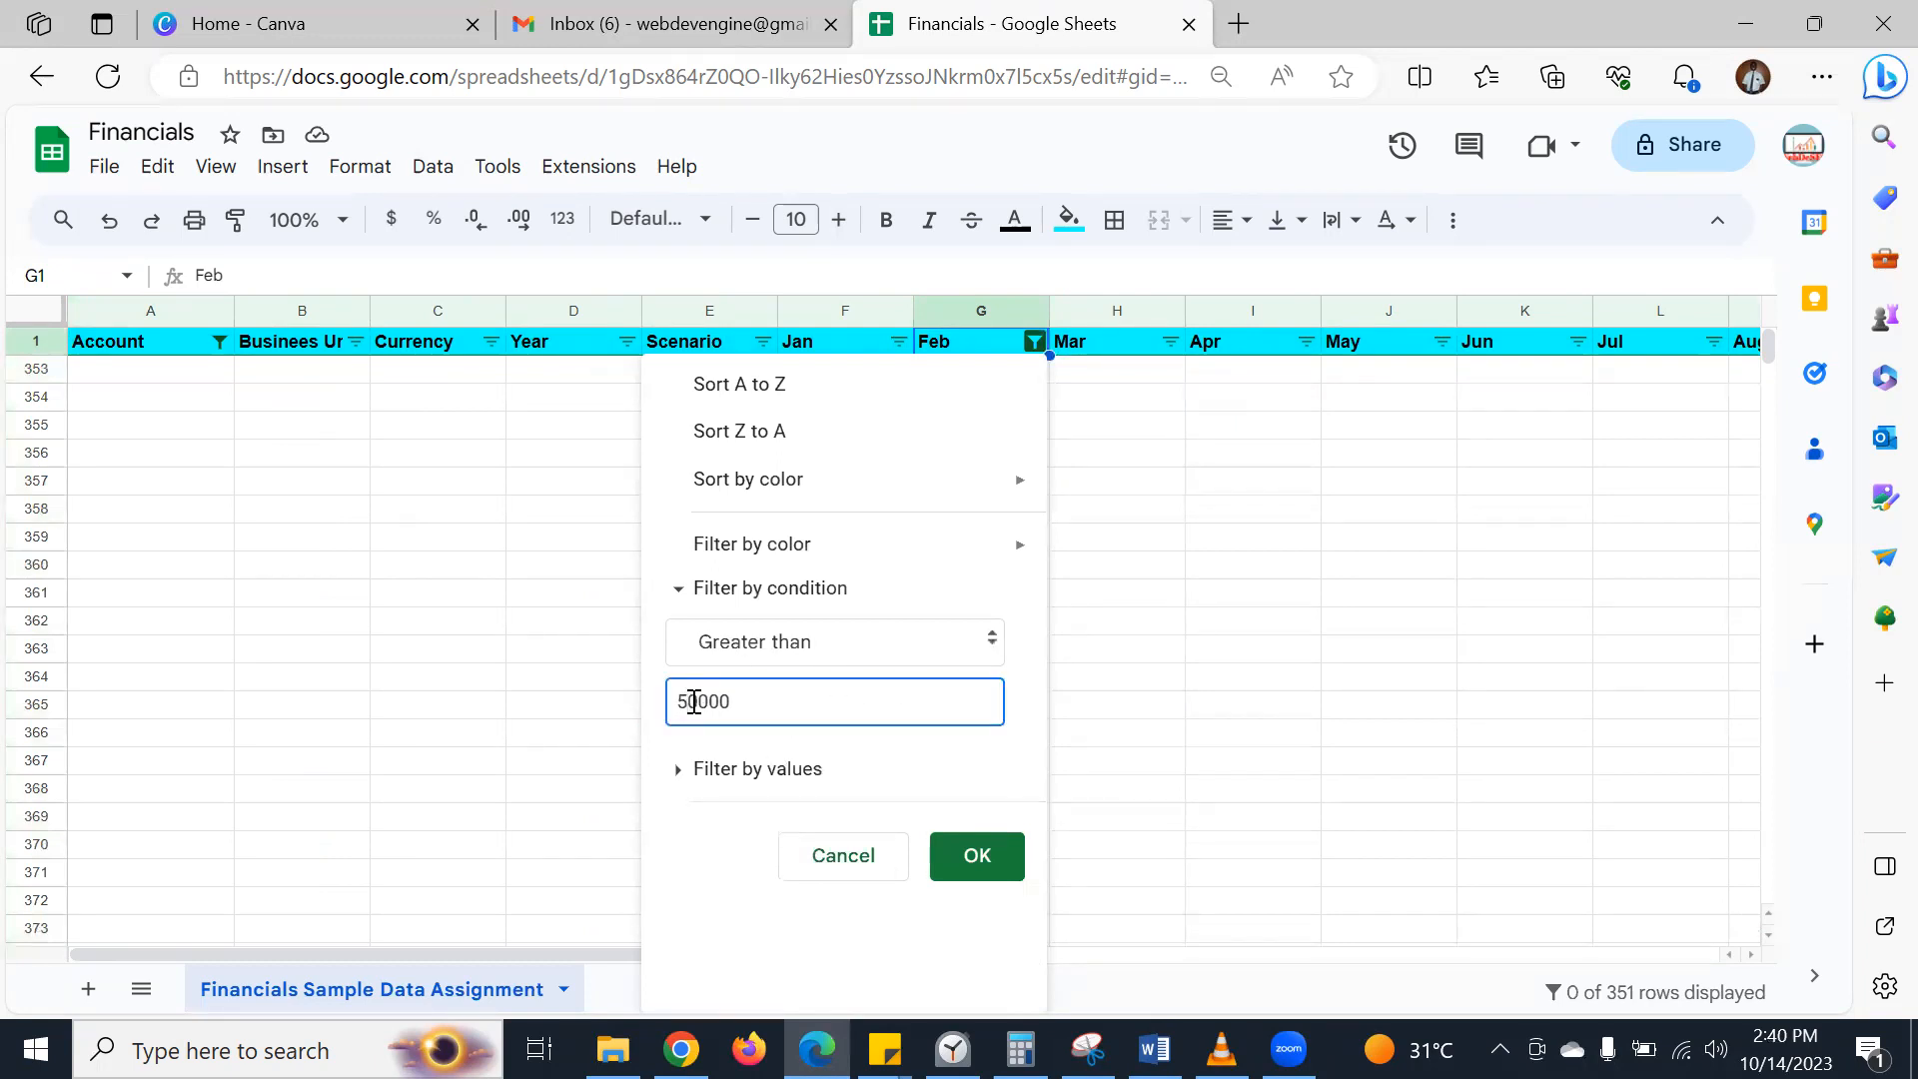
pyautogui.click(976, 855)
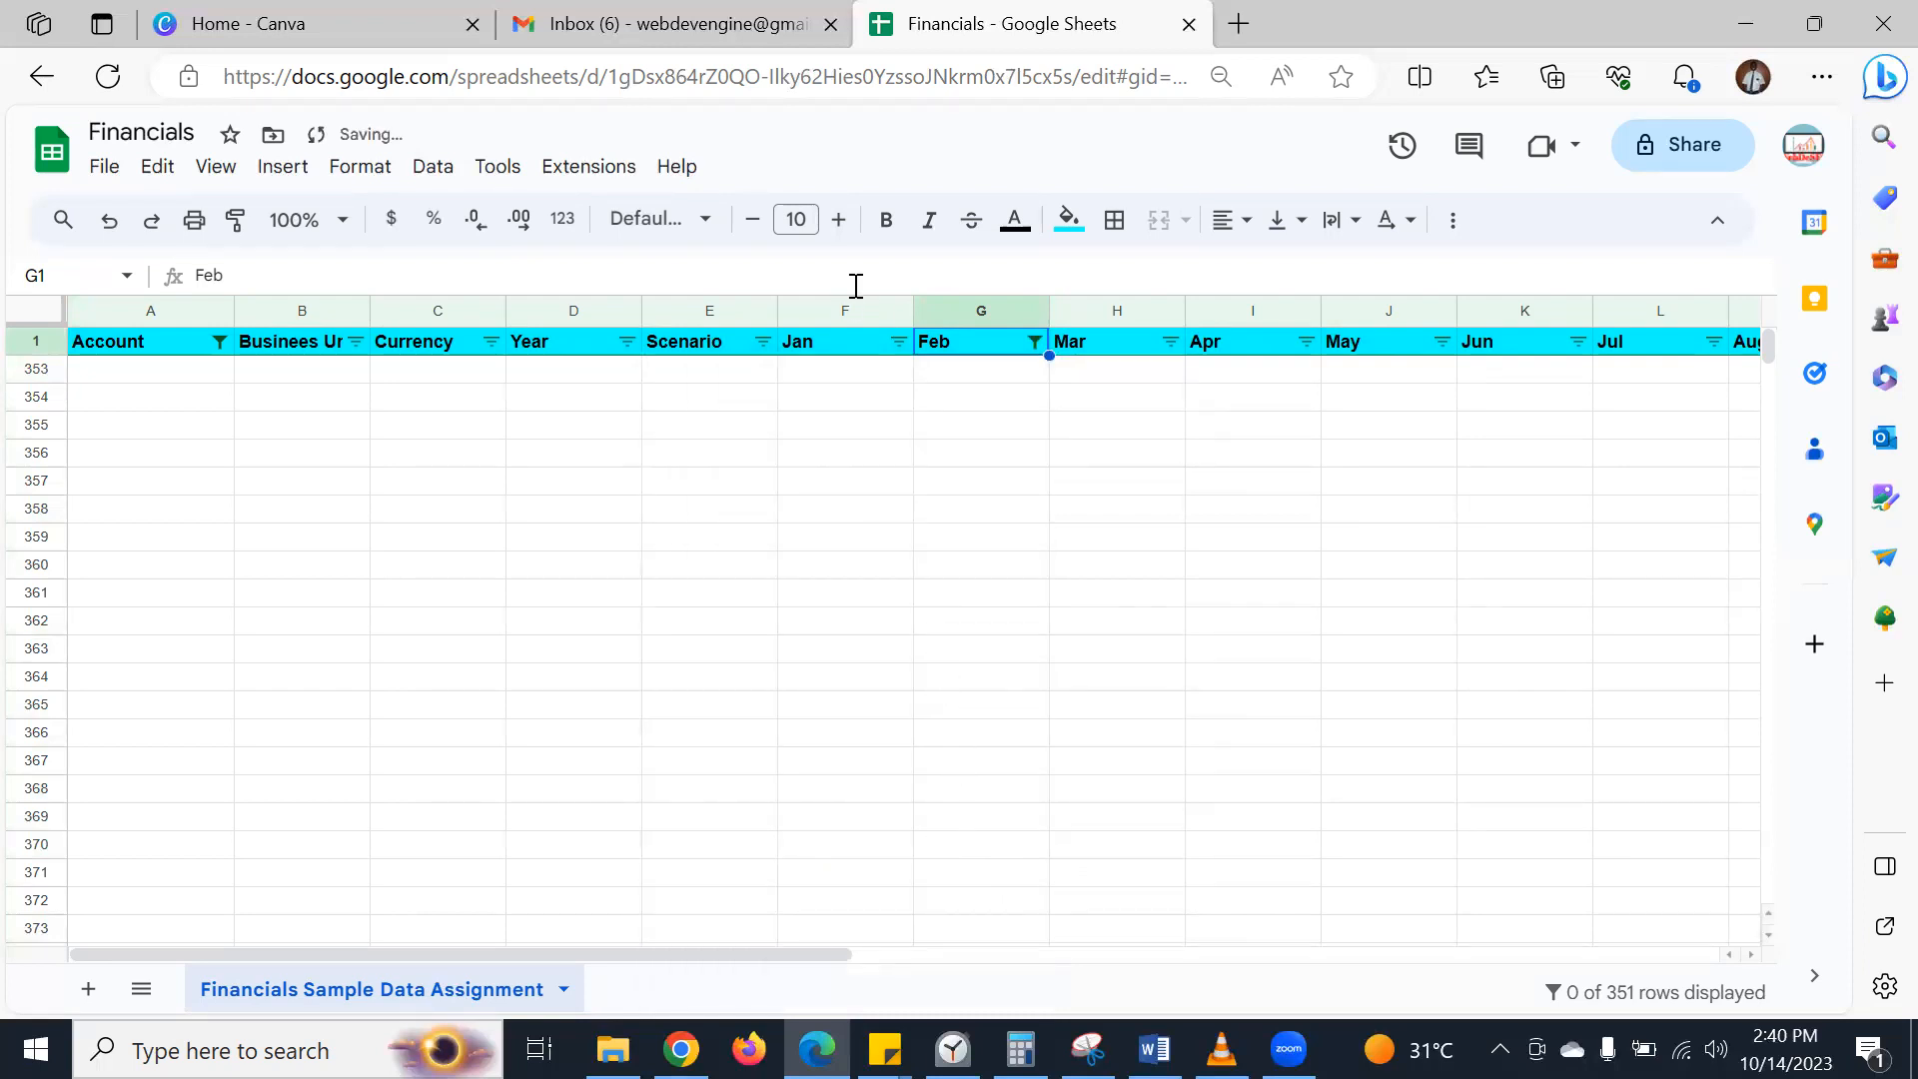
# - Leave the Feb column's filter settings and undo its greater-than condition filter
pyautogui.click(1035, 342)
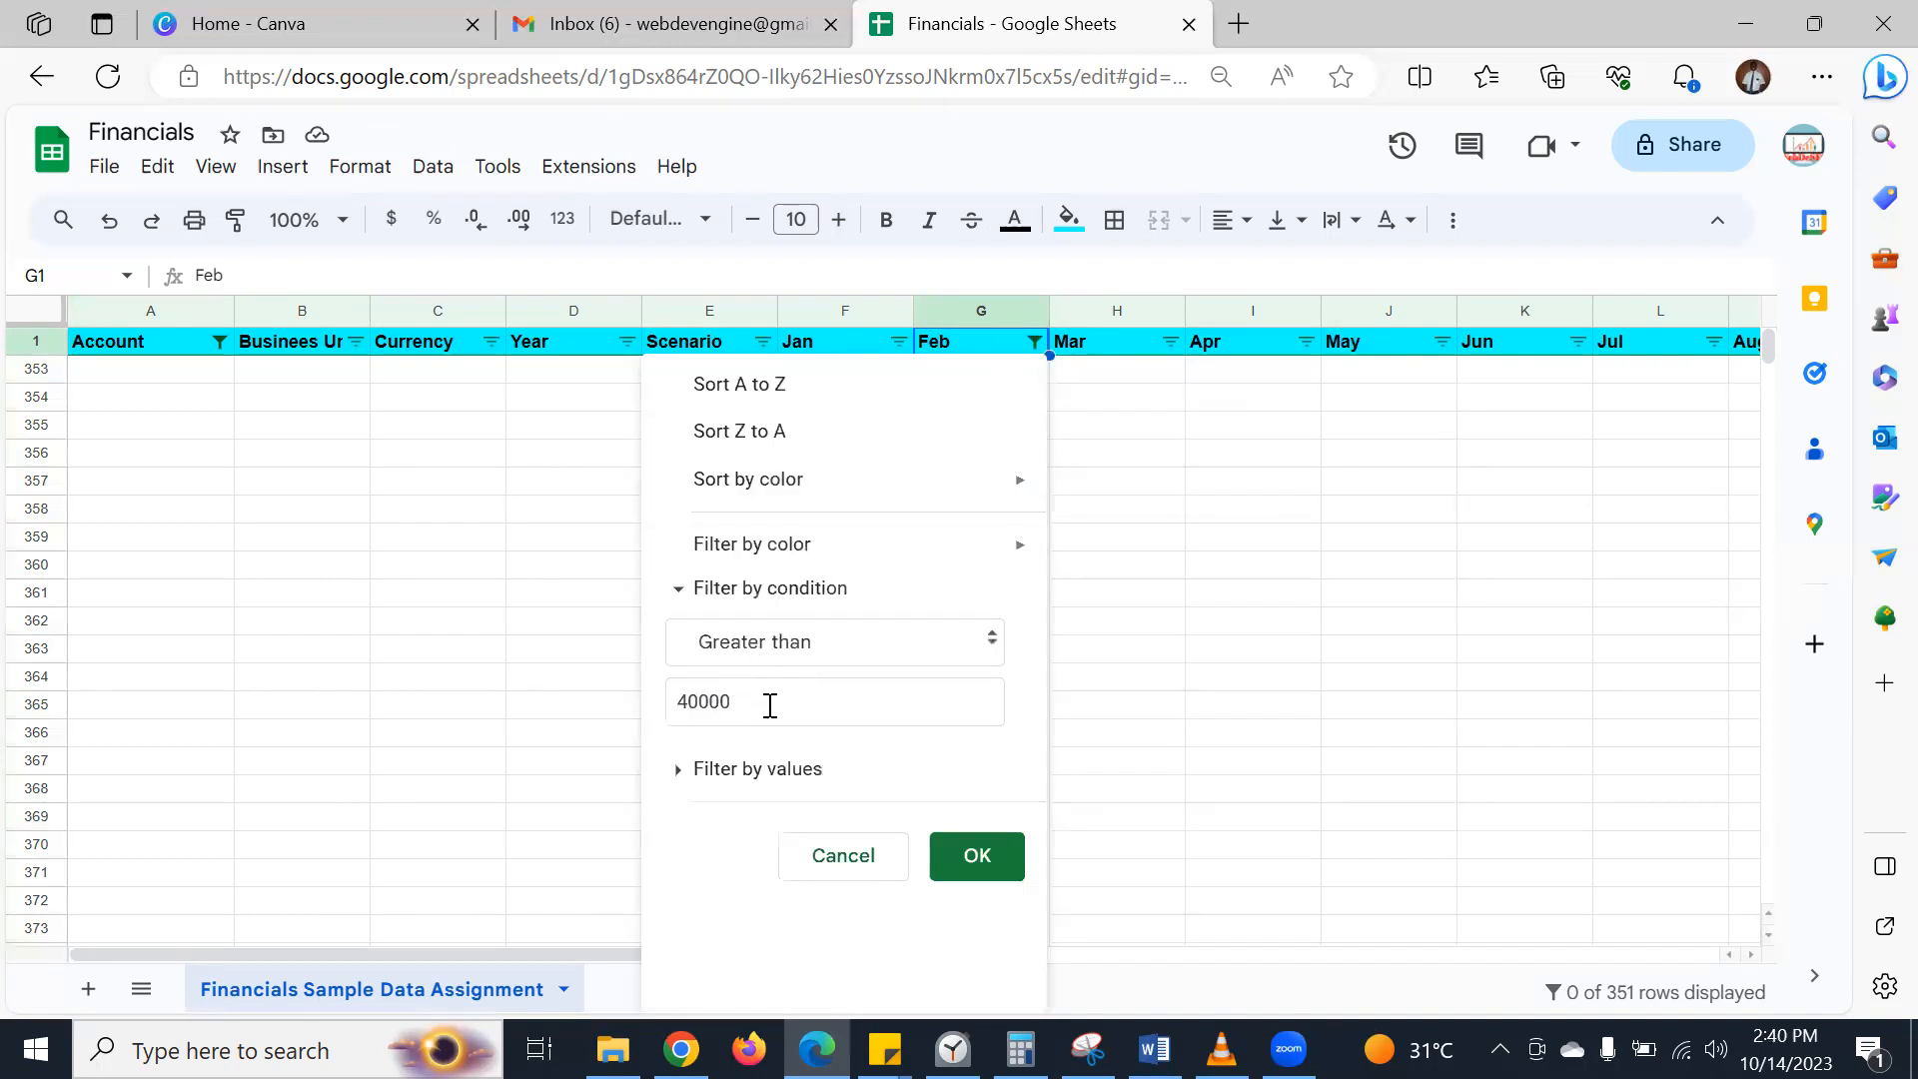
pyautogui.click(680, 770)
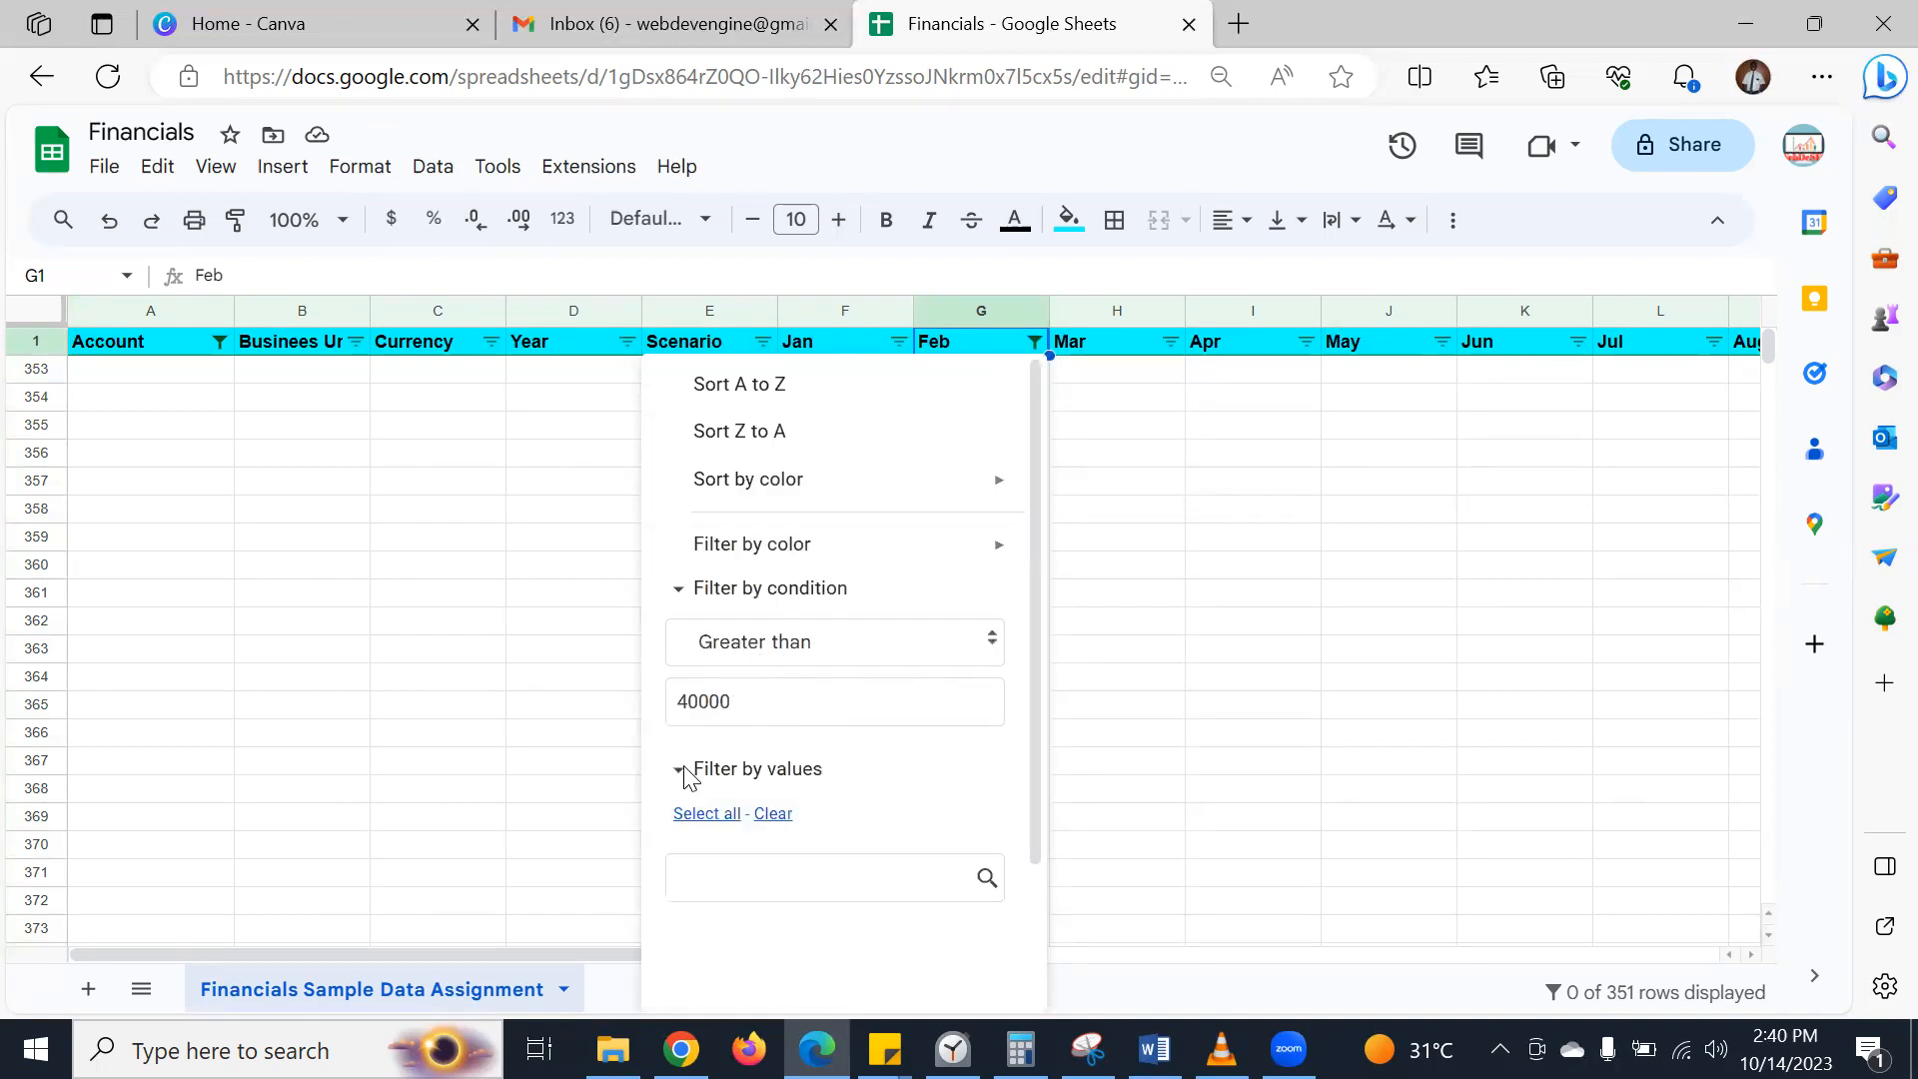
pyautogui.click(746, 699)
pyautogui.doubleClick(746, 699)
pyautogui.press('BackSpace')
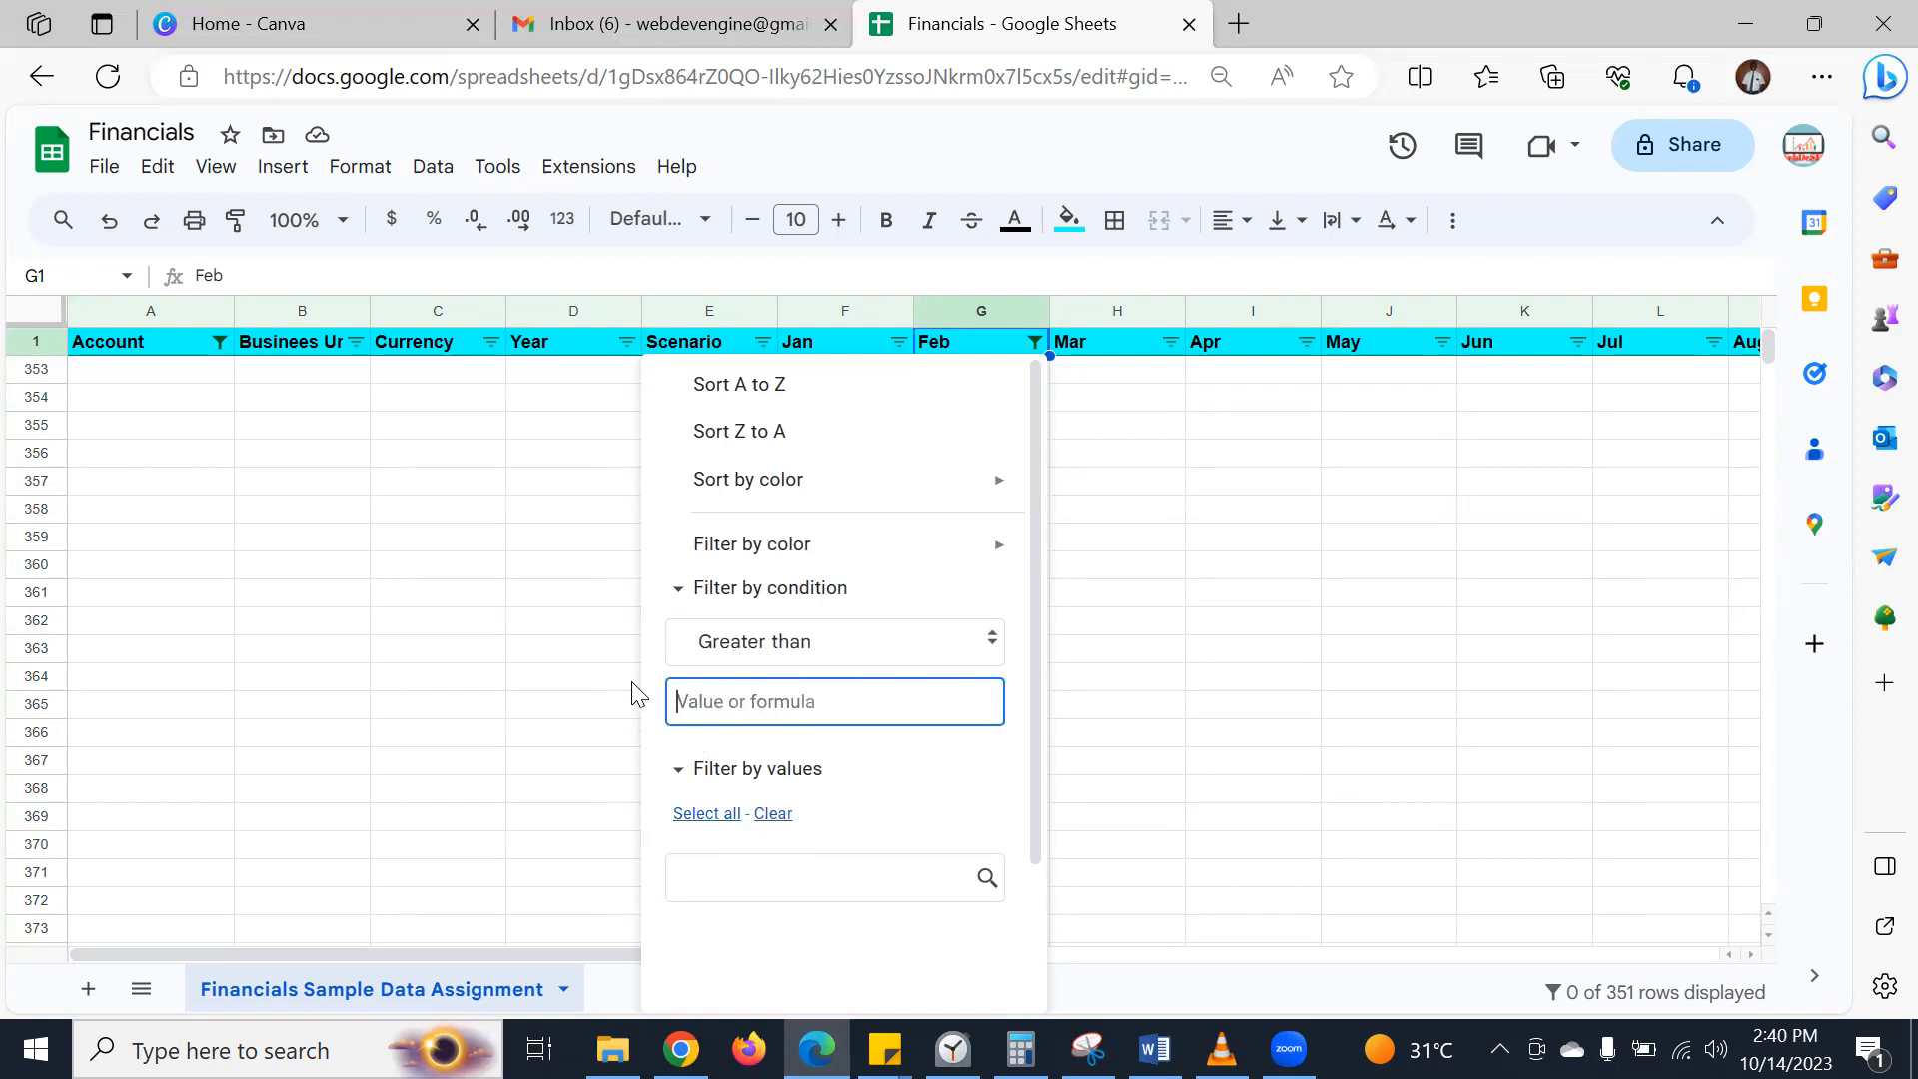
pyautogui.click(622, 623)
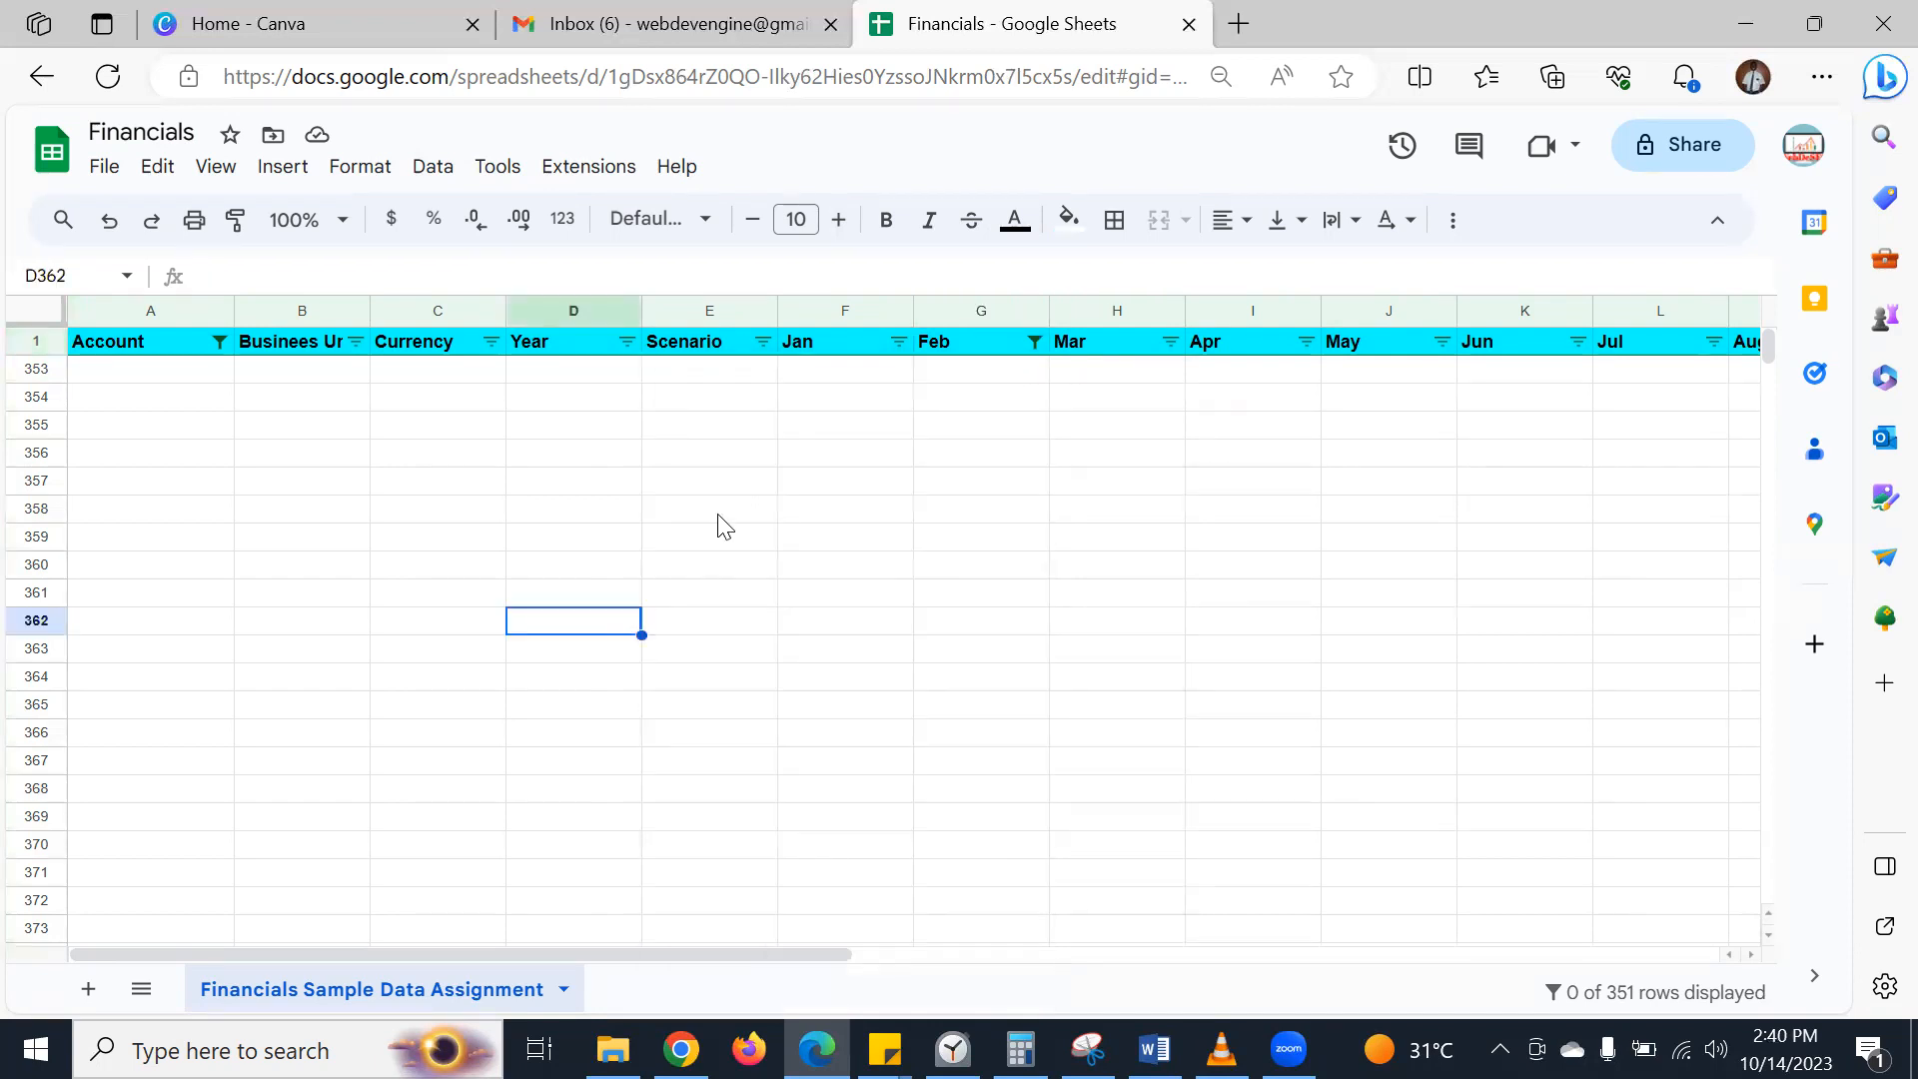
pyautogui.hotkey('ctrl', 'z')
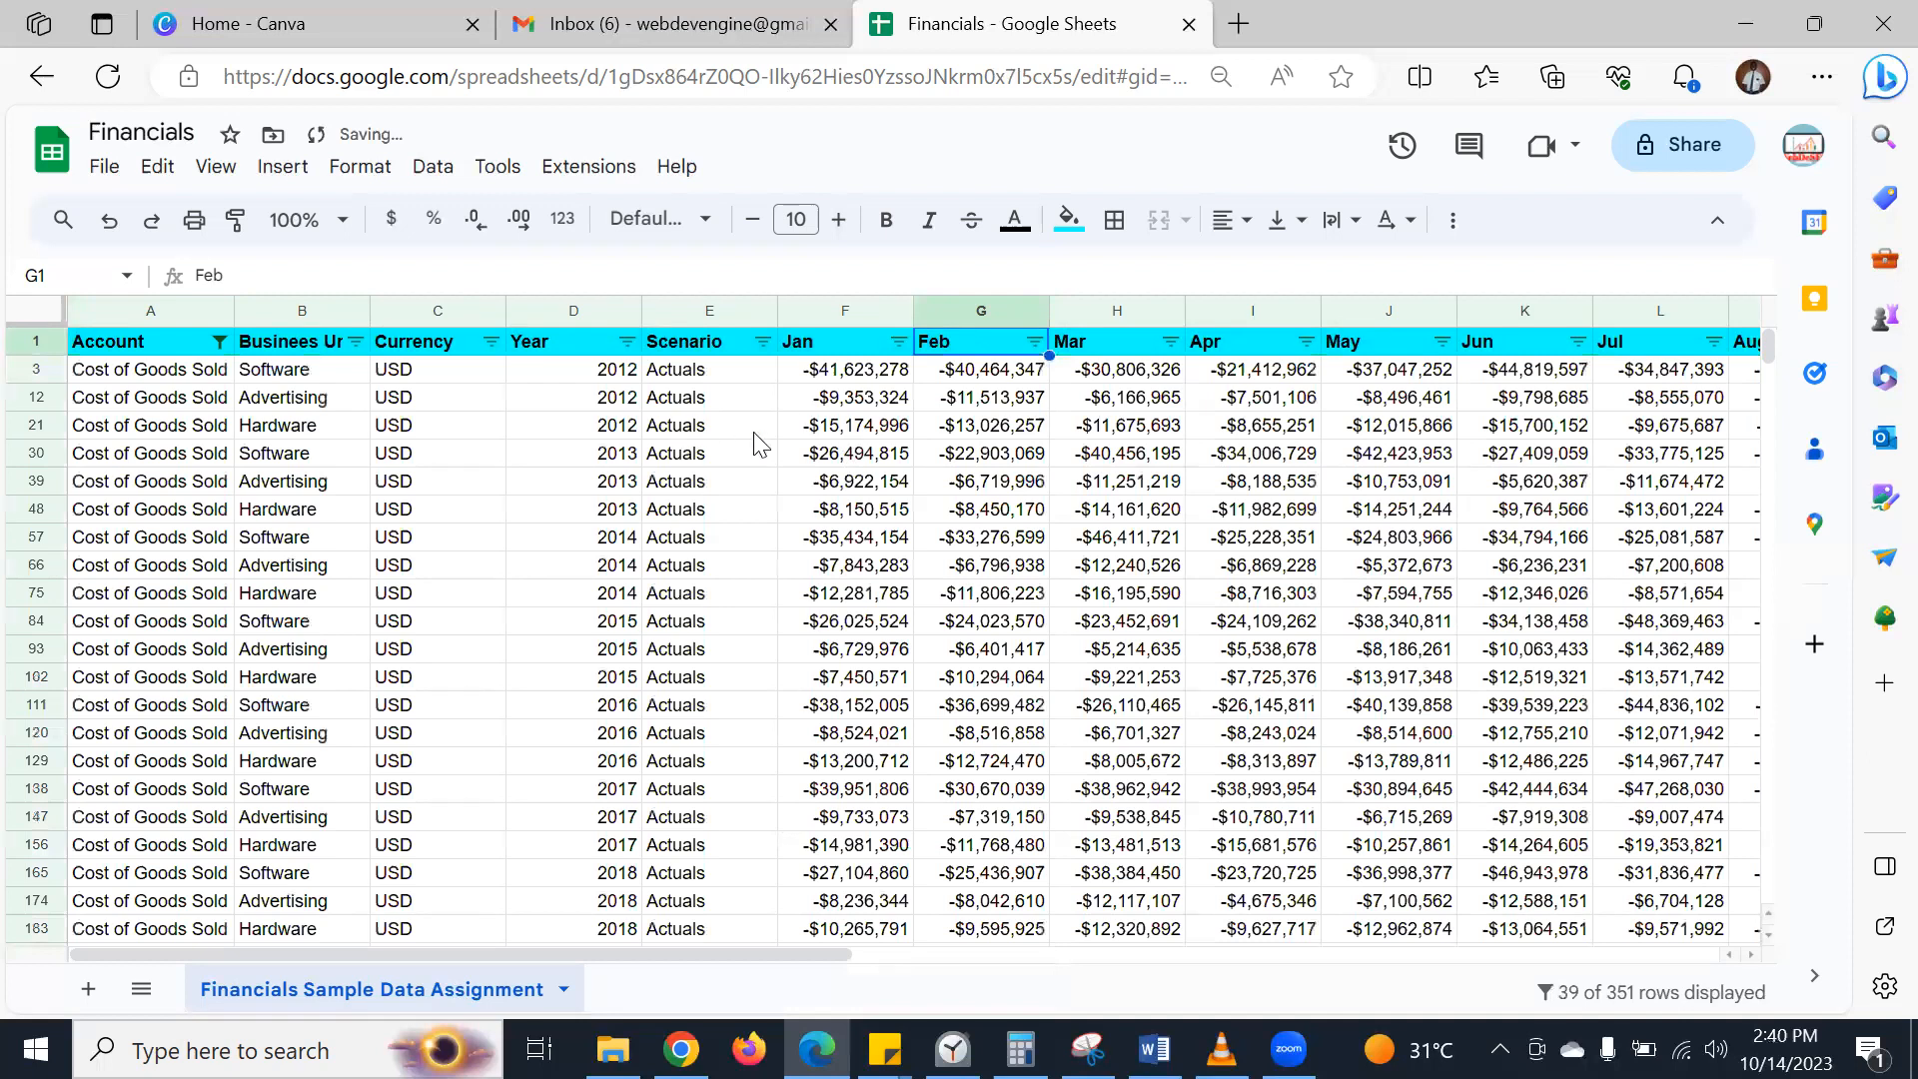
# - Try filtering the Feb column by condition to show only values less than 5
pyautogui.click(955, 398)
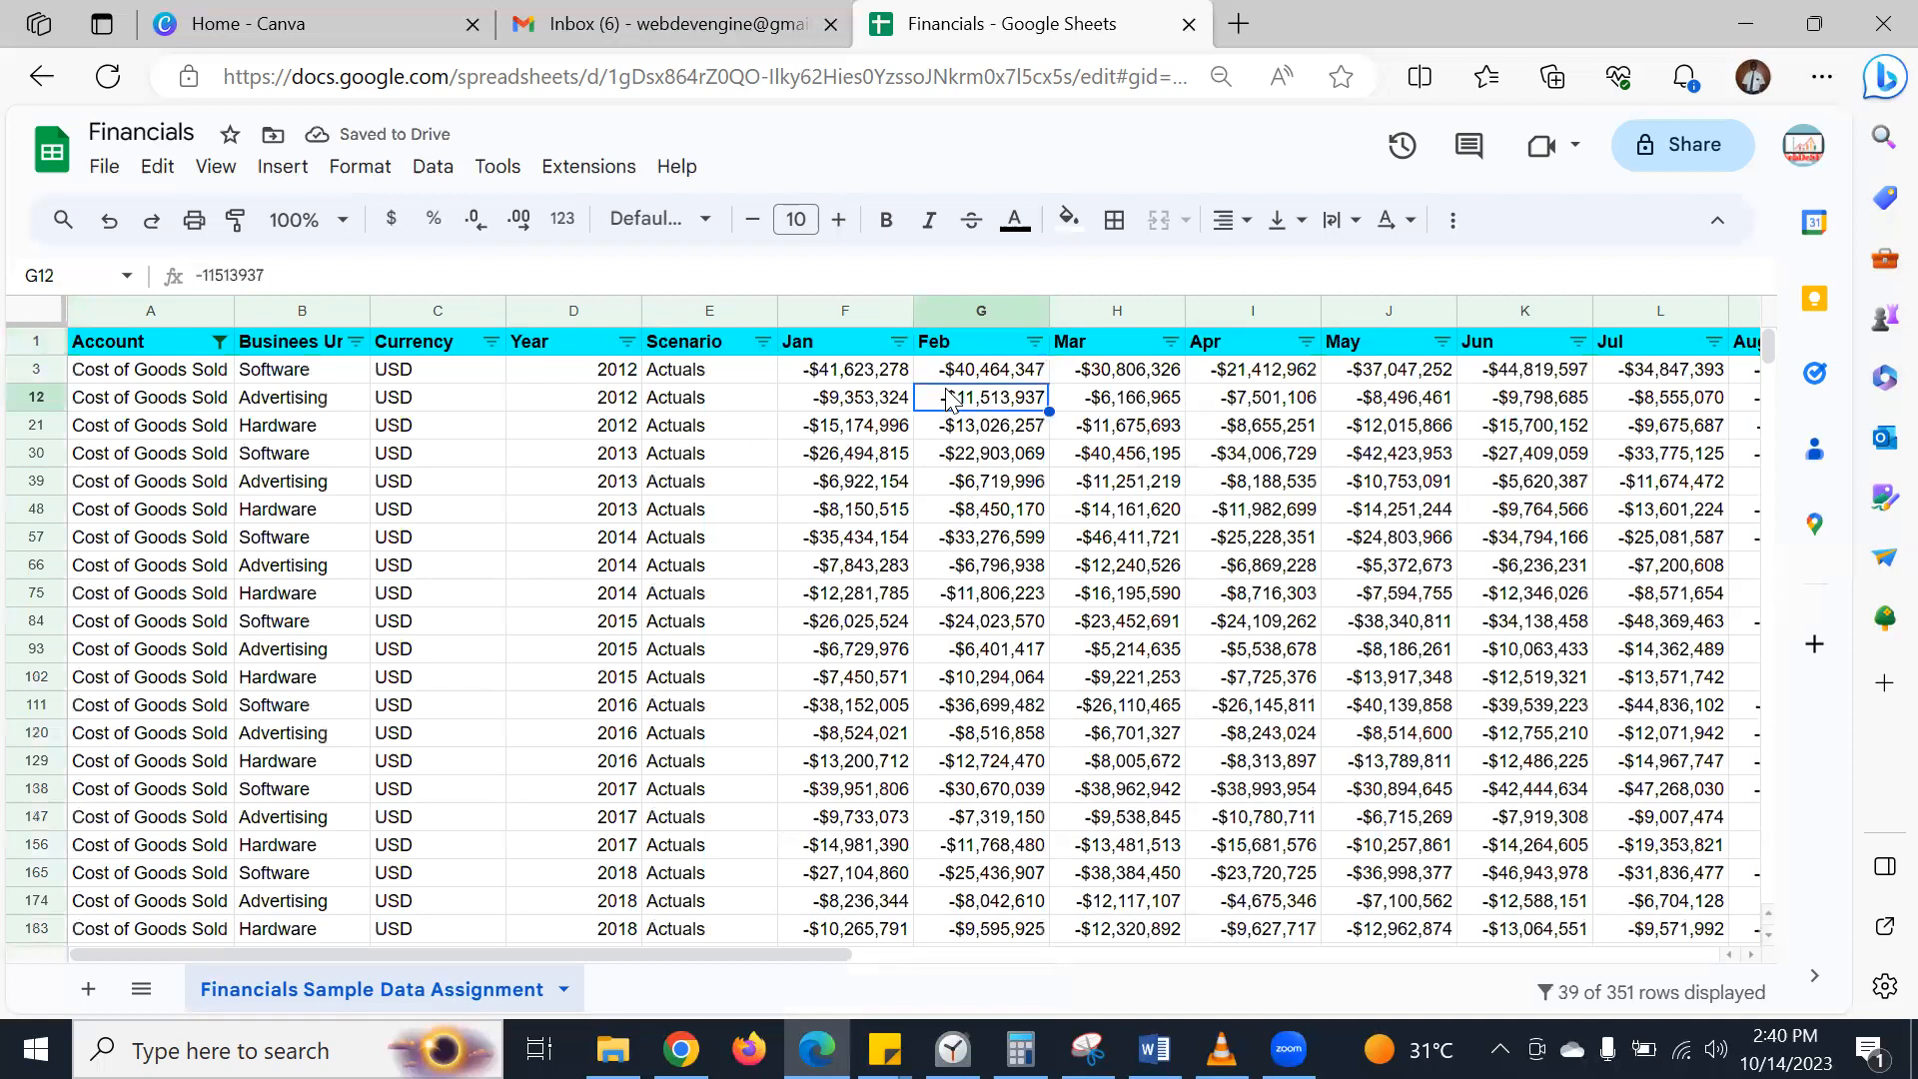
pyautogui.scroll(-10, 954, 749)
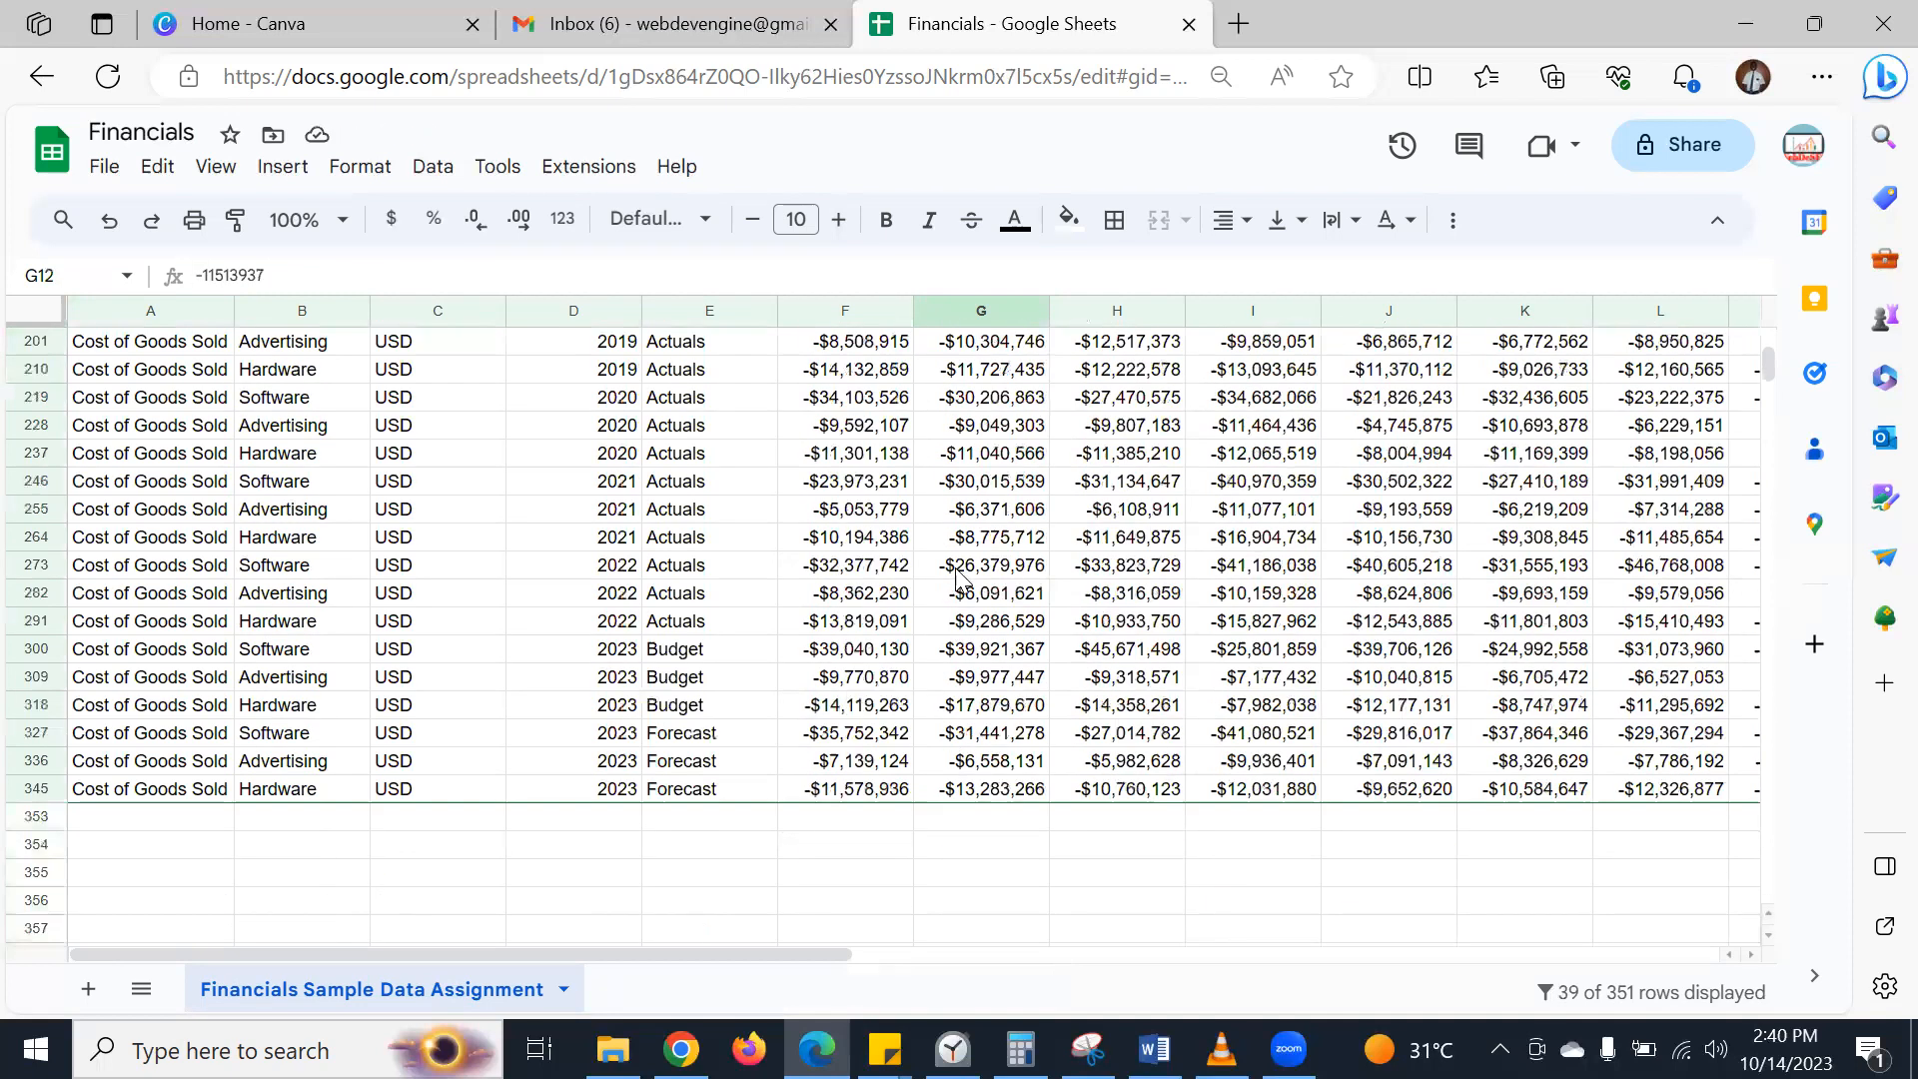
pyautogui.scroll(10, 954, 749)
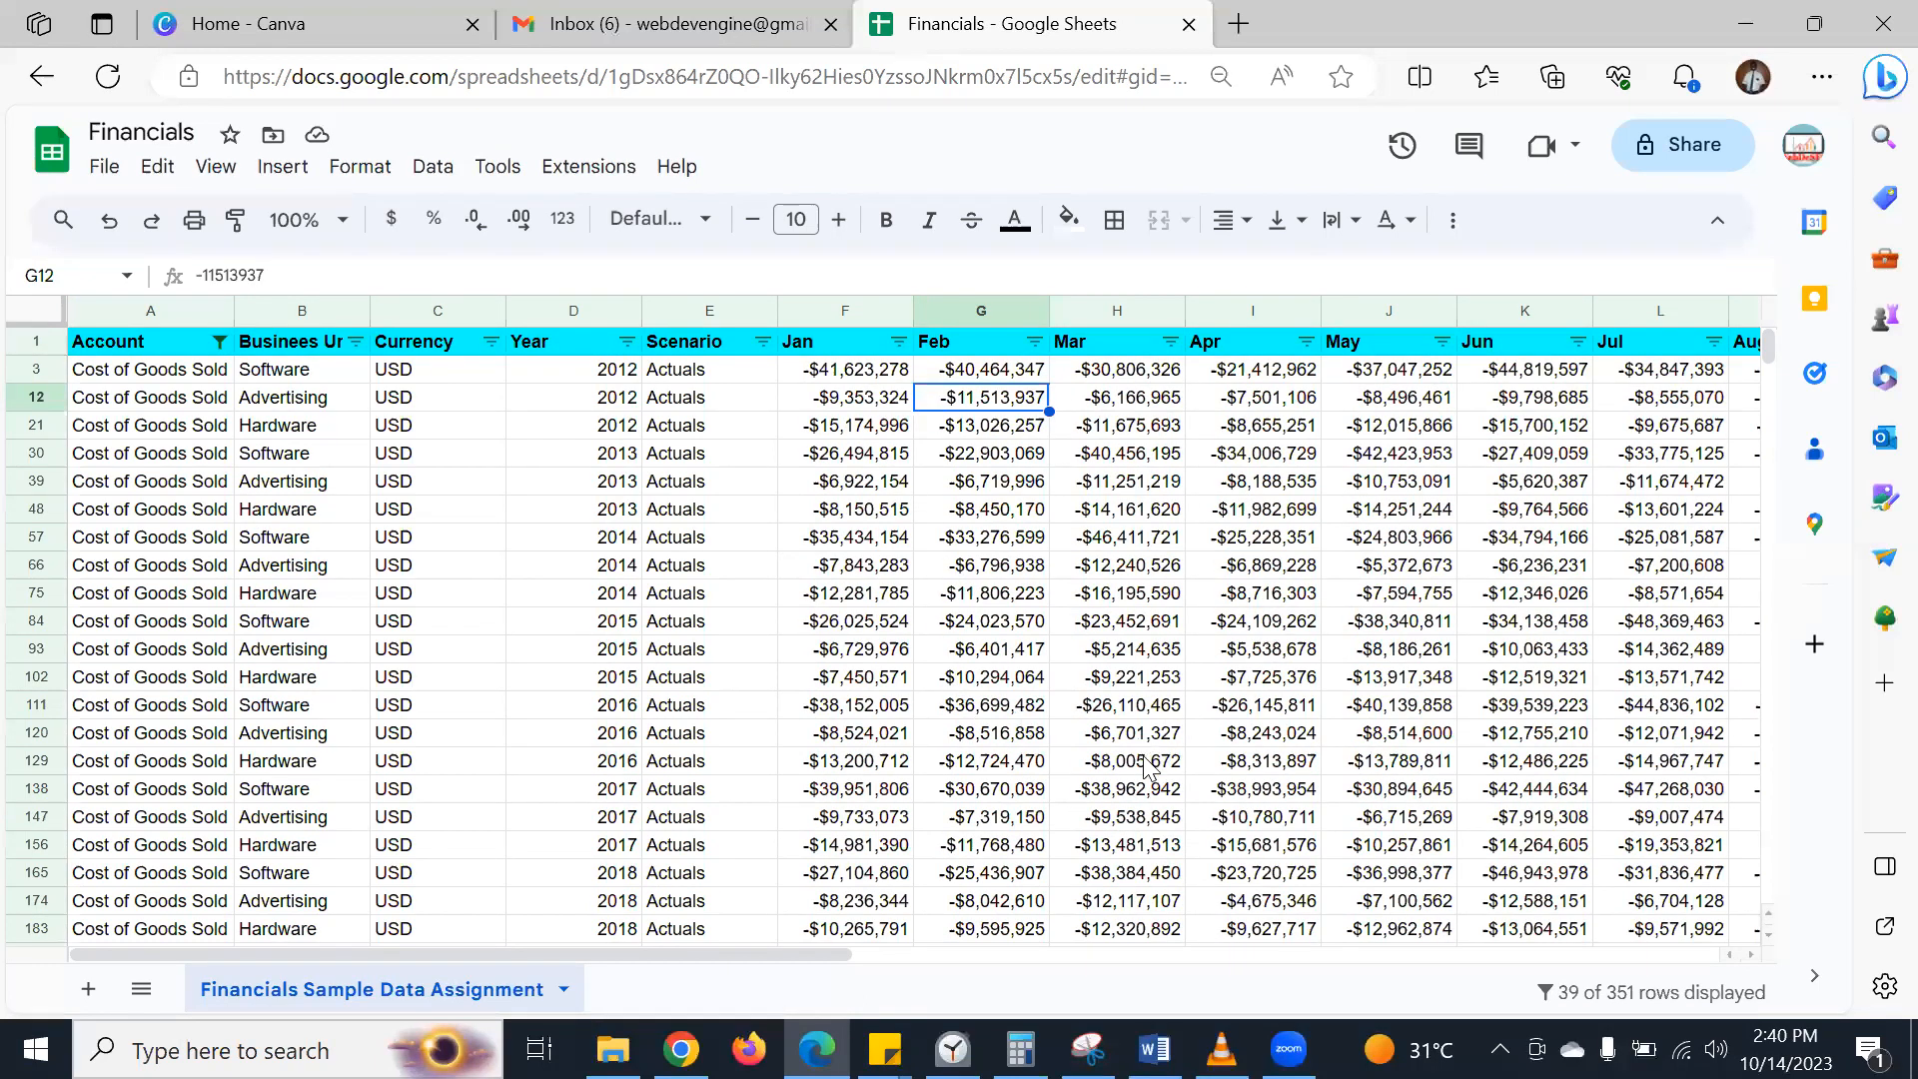
pyautogui.scroll(-8, 1128, 689)
pyautogui.scroll(8, 1123, 675)
pyautogui.click(1032, 343)
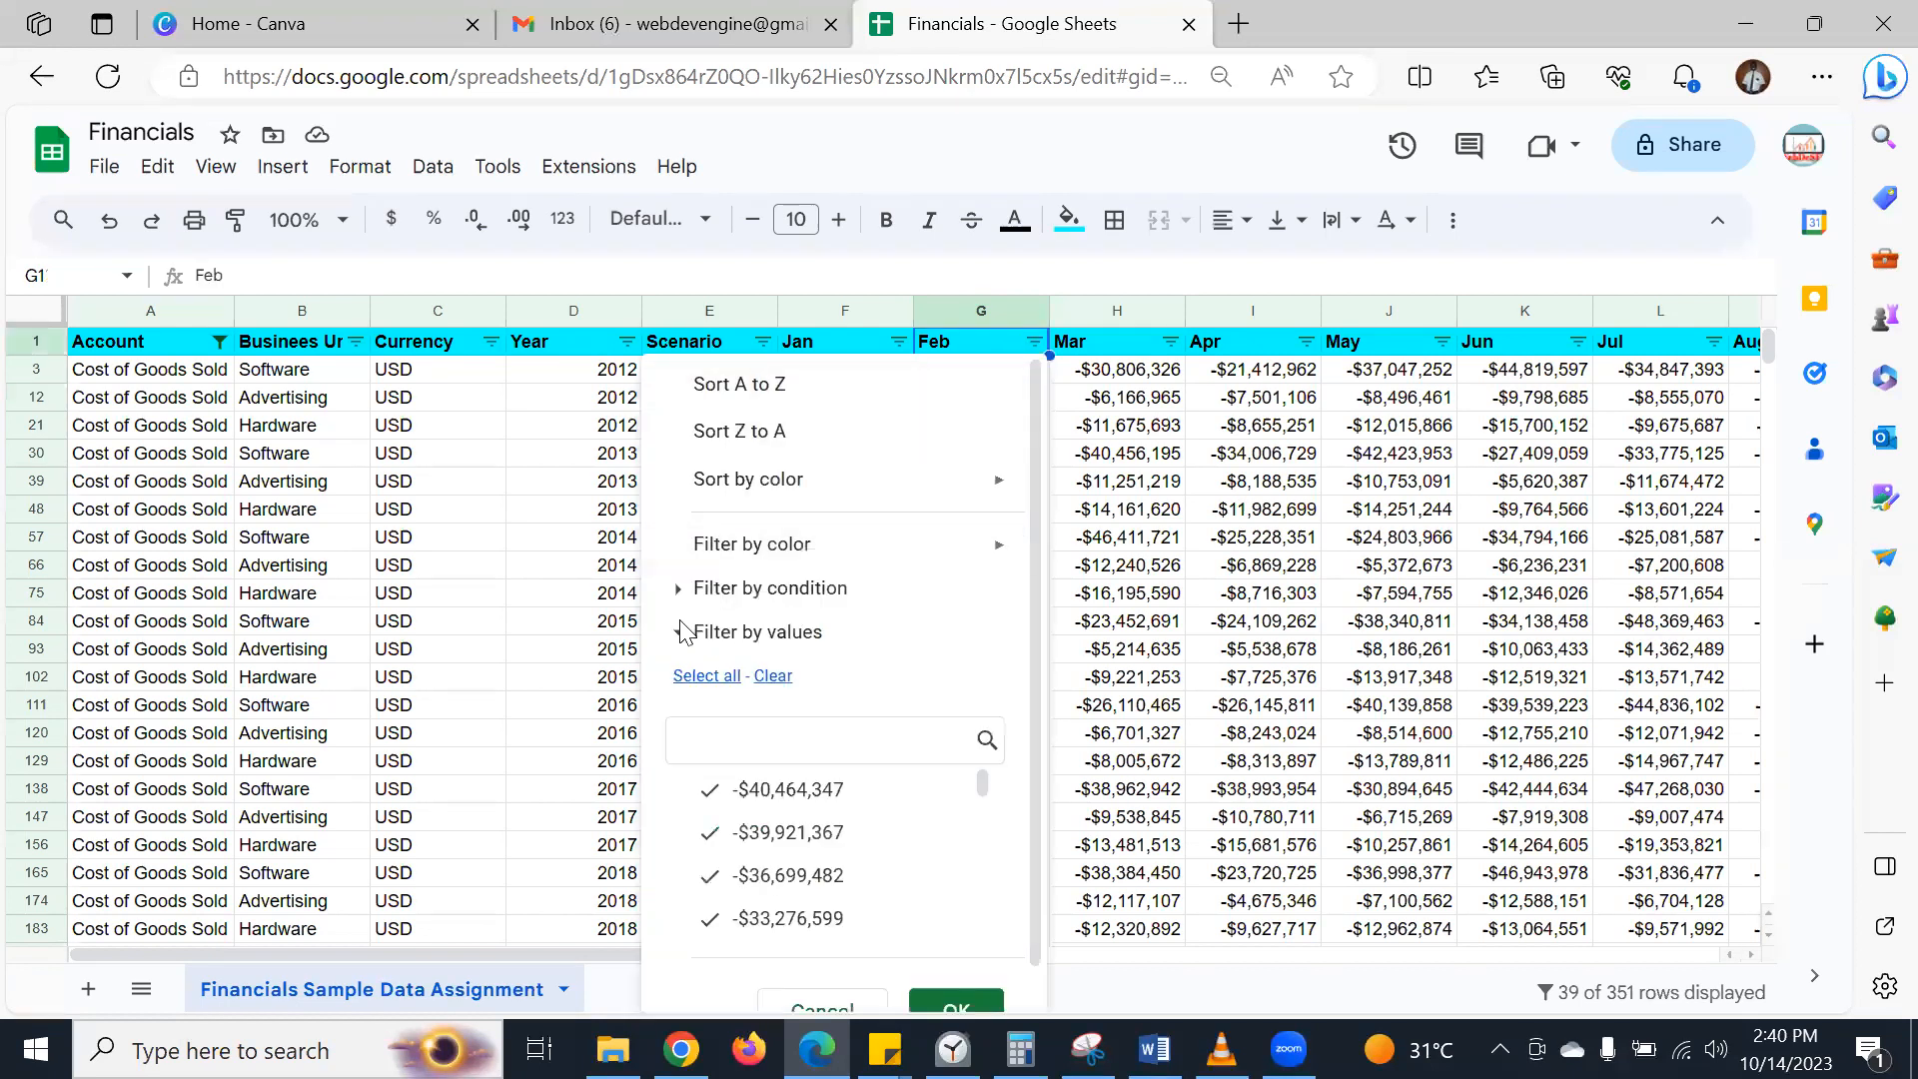
pyautogui.click(675, 589)
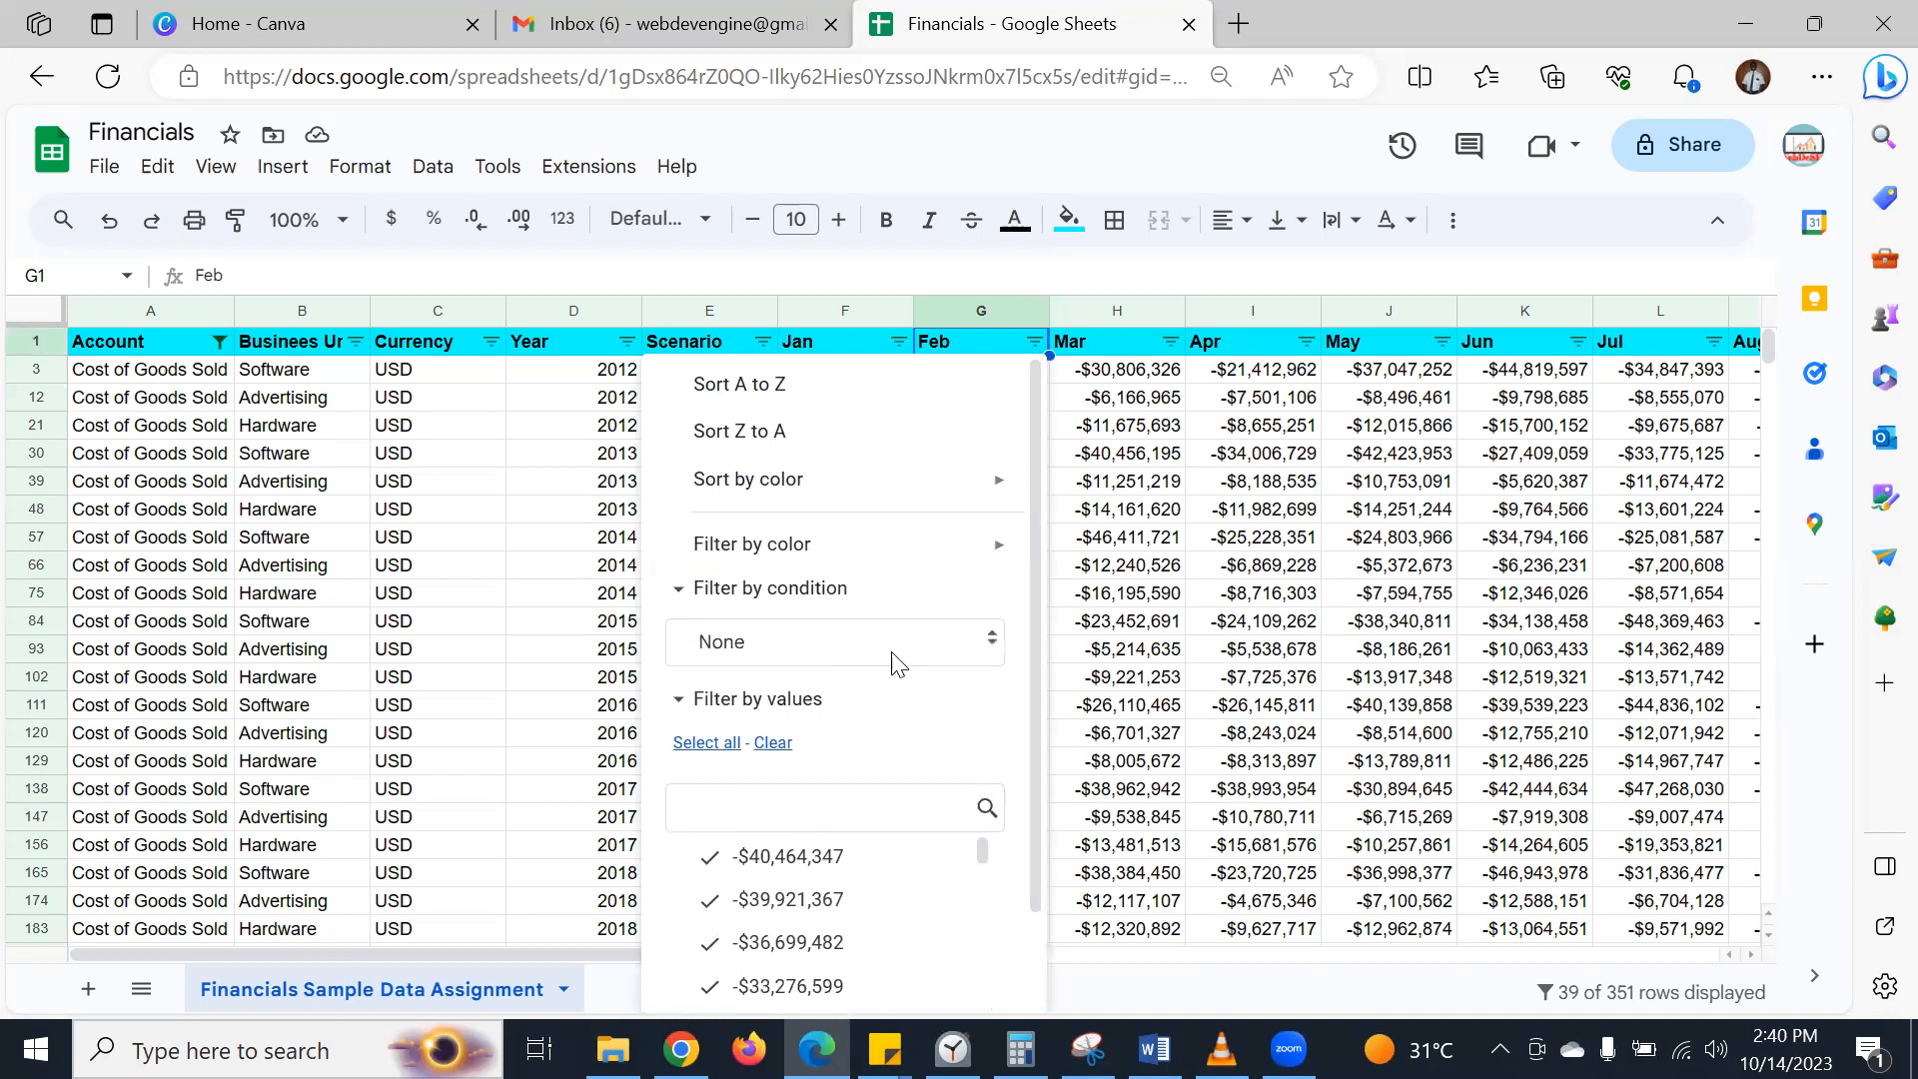
pyautogui.click(946, 660)
pyautogui.scroll(-1, 847, 779)
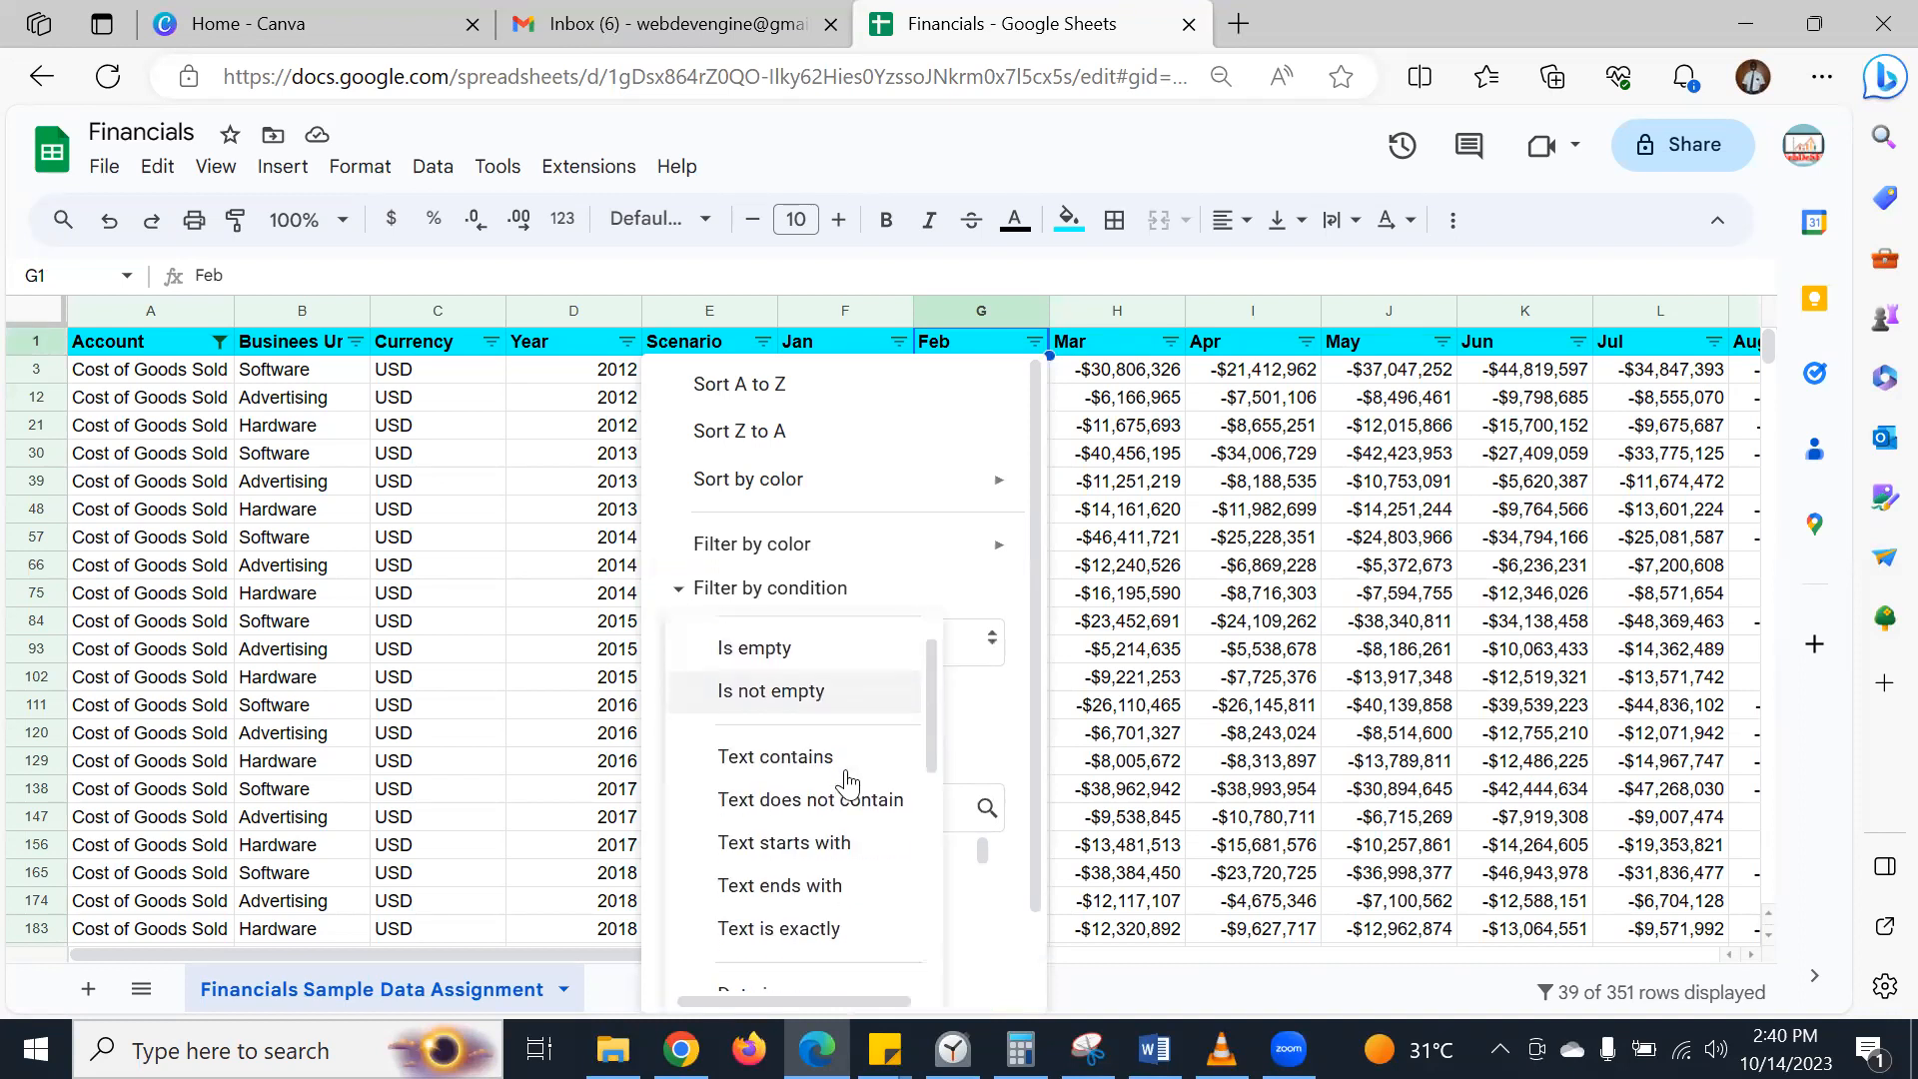
pyautogui.scroll(-4, 842, 778)
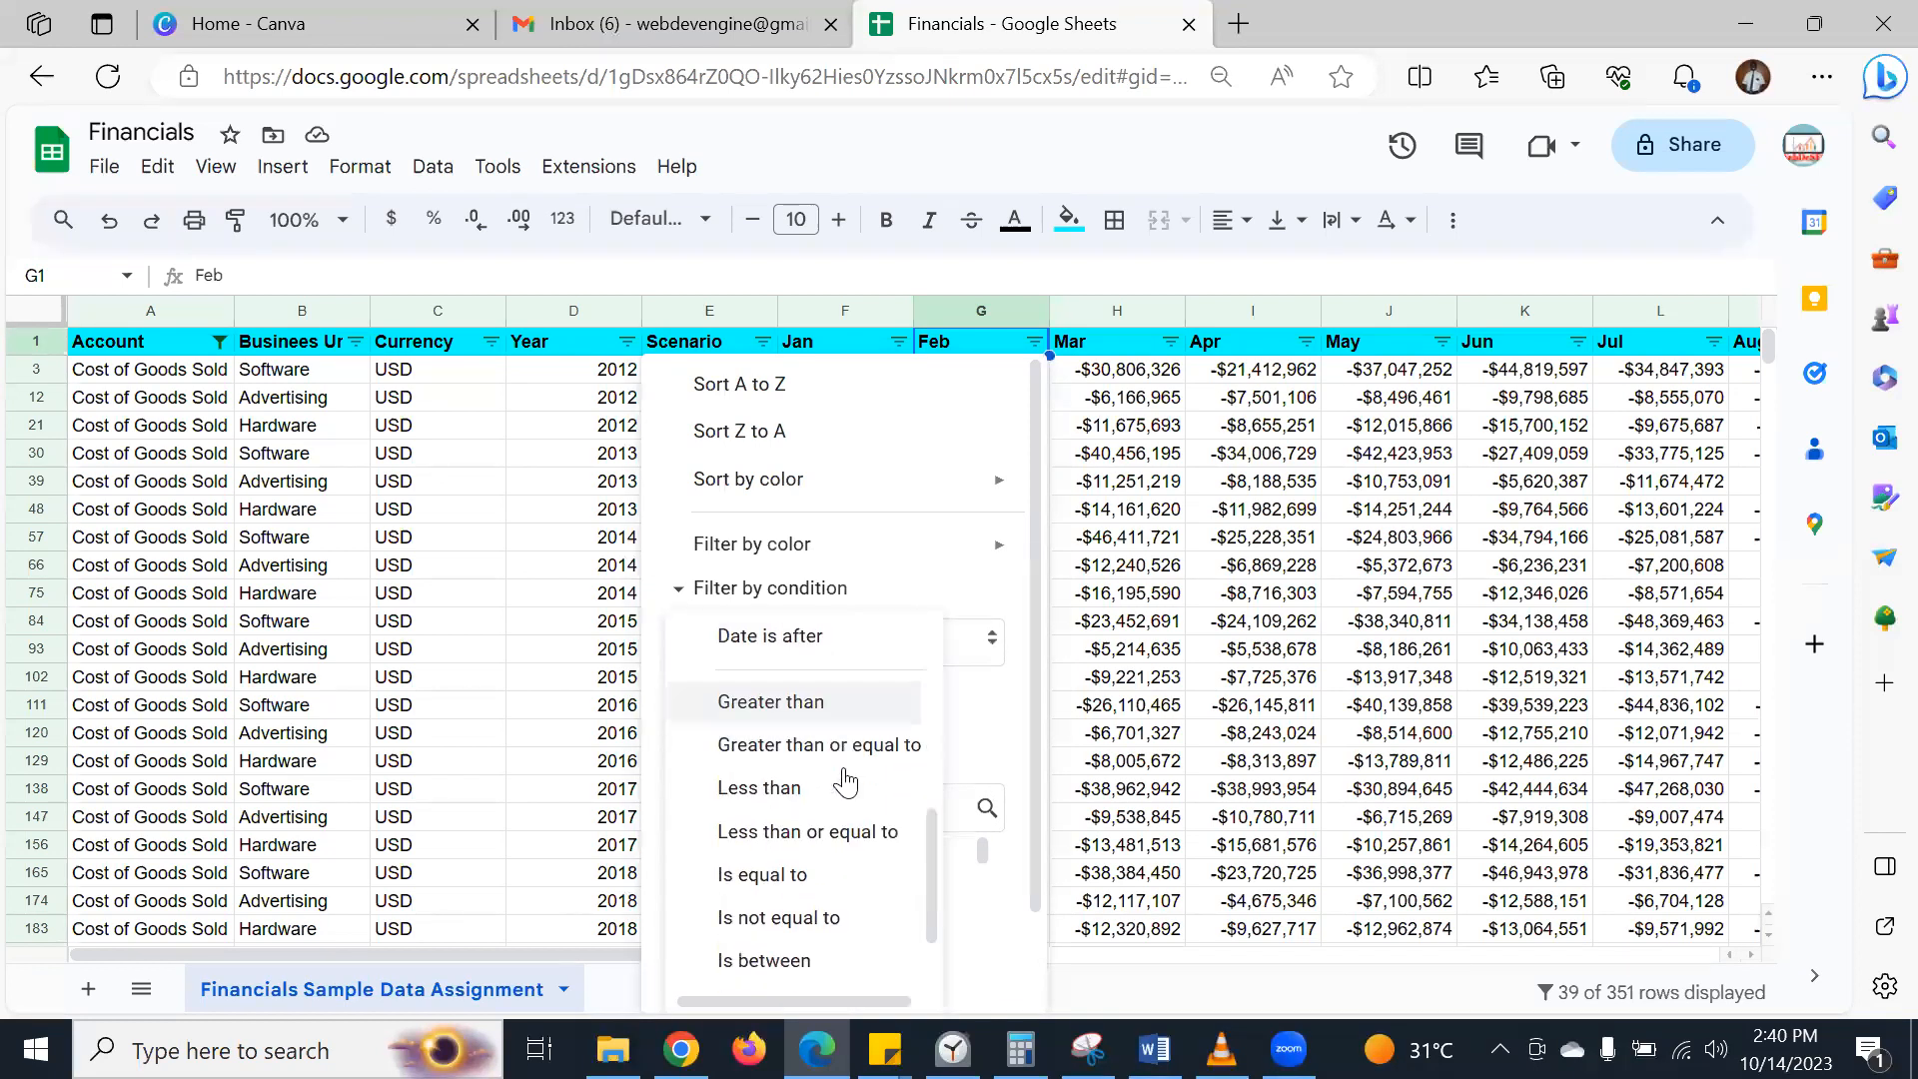
pyautogui.click(807, 789)
pyautogui.click(745, 702)
pyautogui.write('5')
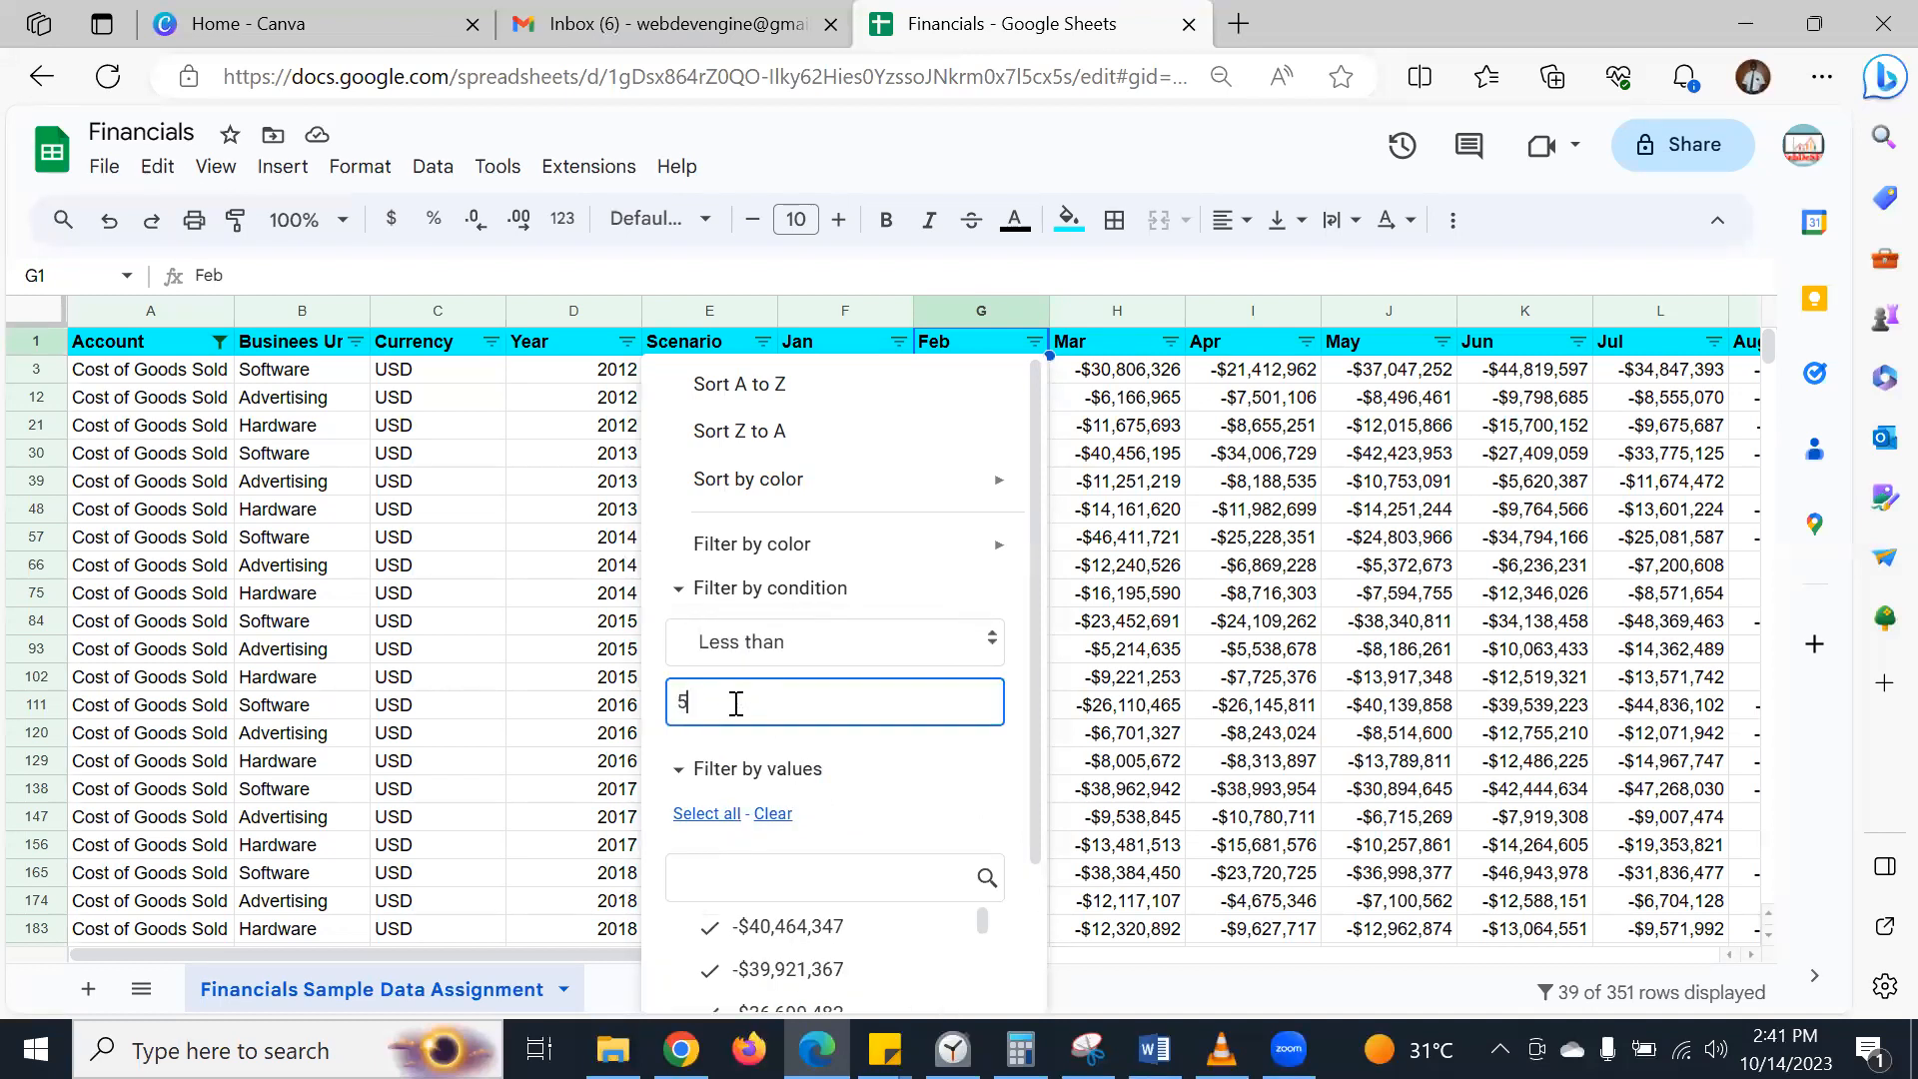
pyautogui.scroll(-1, 929, 879)
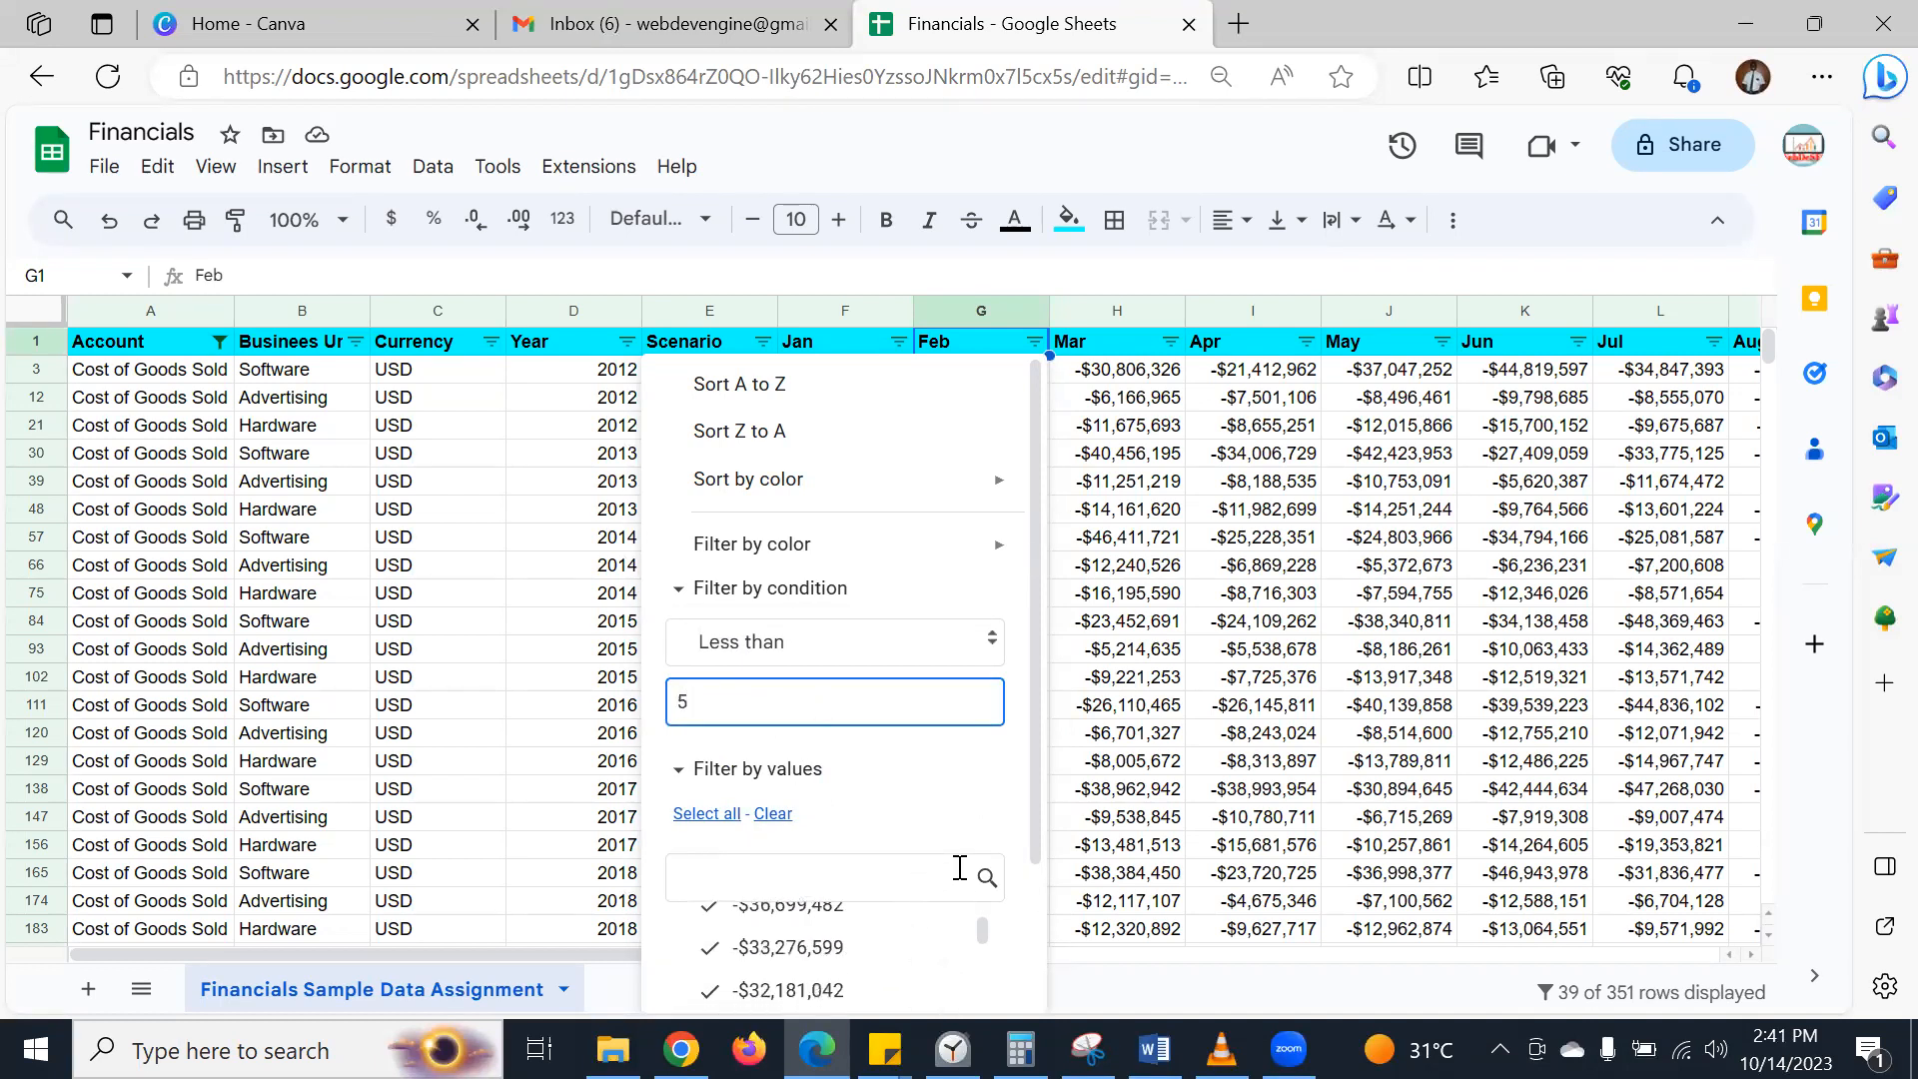
pyautogui.scroll(-2, 959, 867)
pyautogui.click(982, 989)
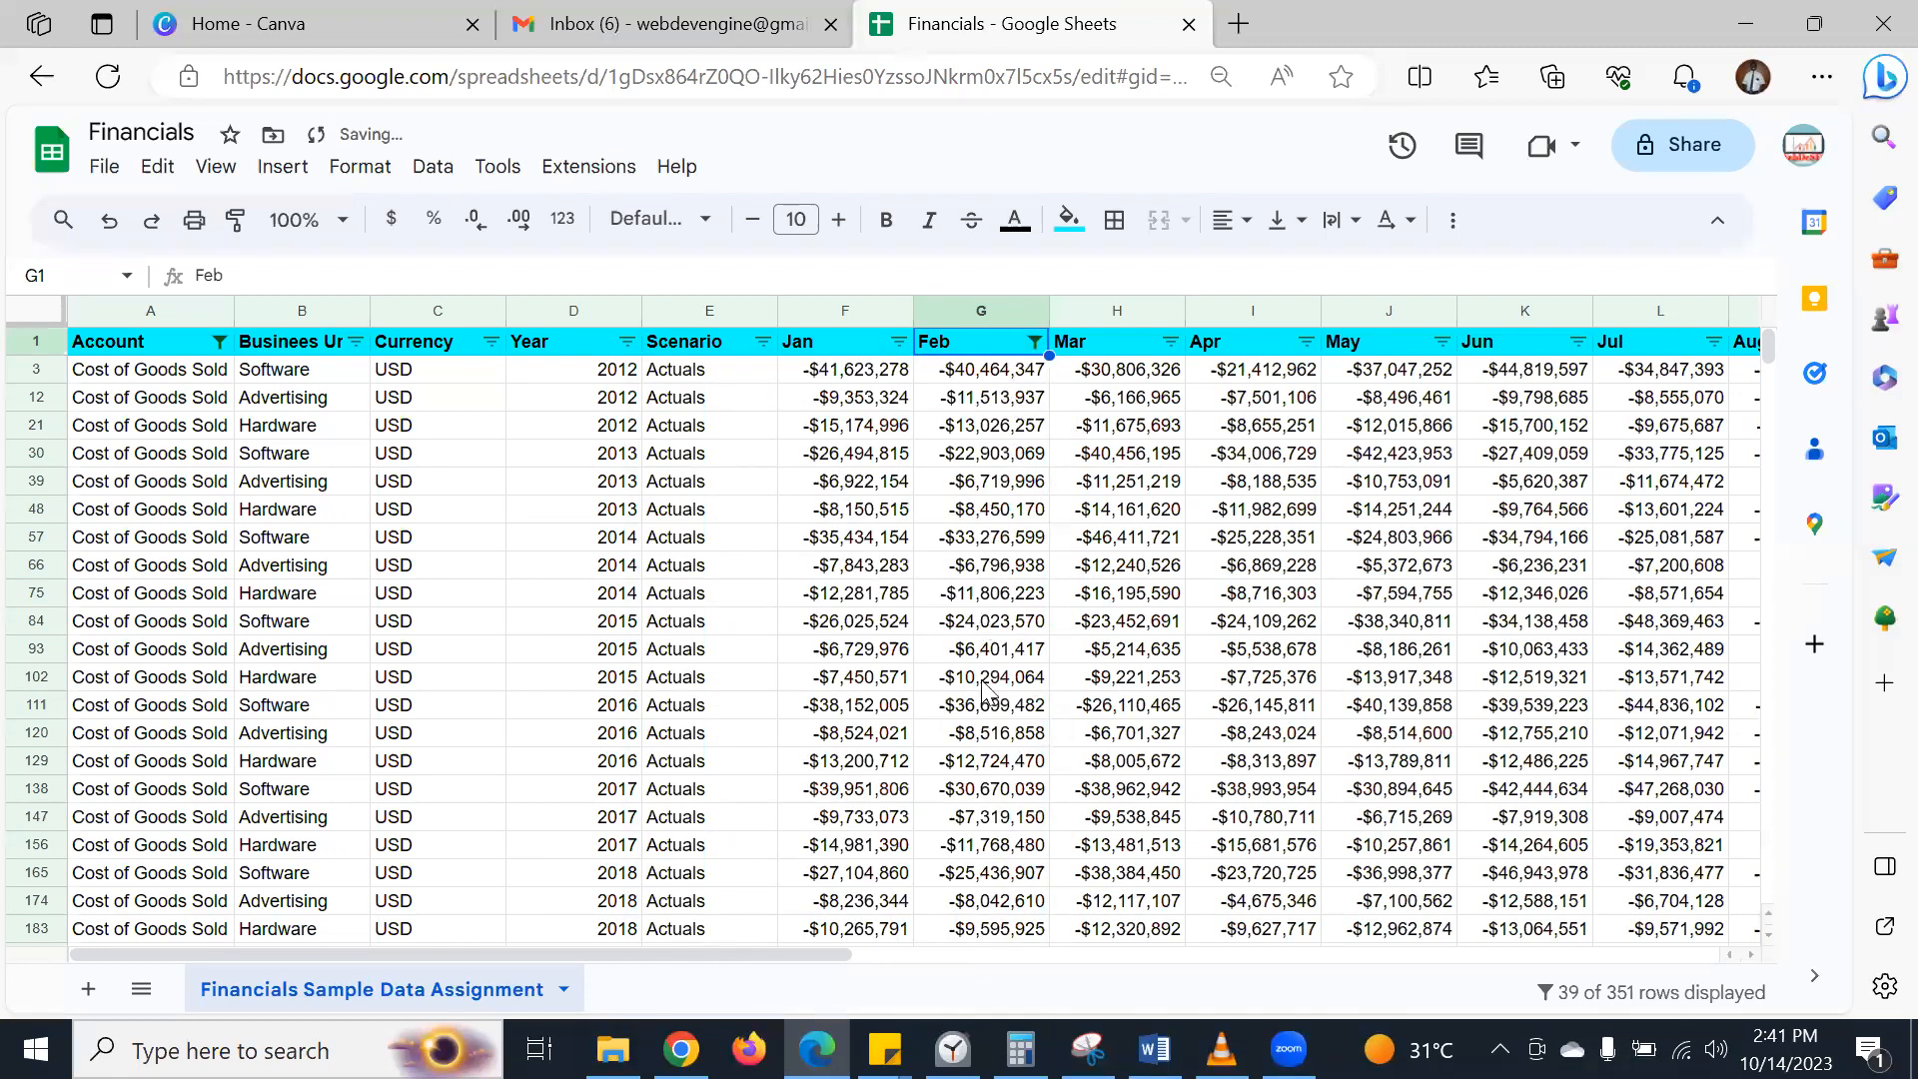
# - Review the filtered rows and remove the less-than condition from the Feb column's filter
pyautogui.scroll(-5, 967, 804)
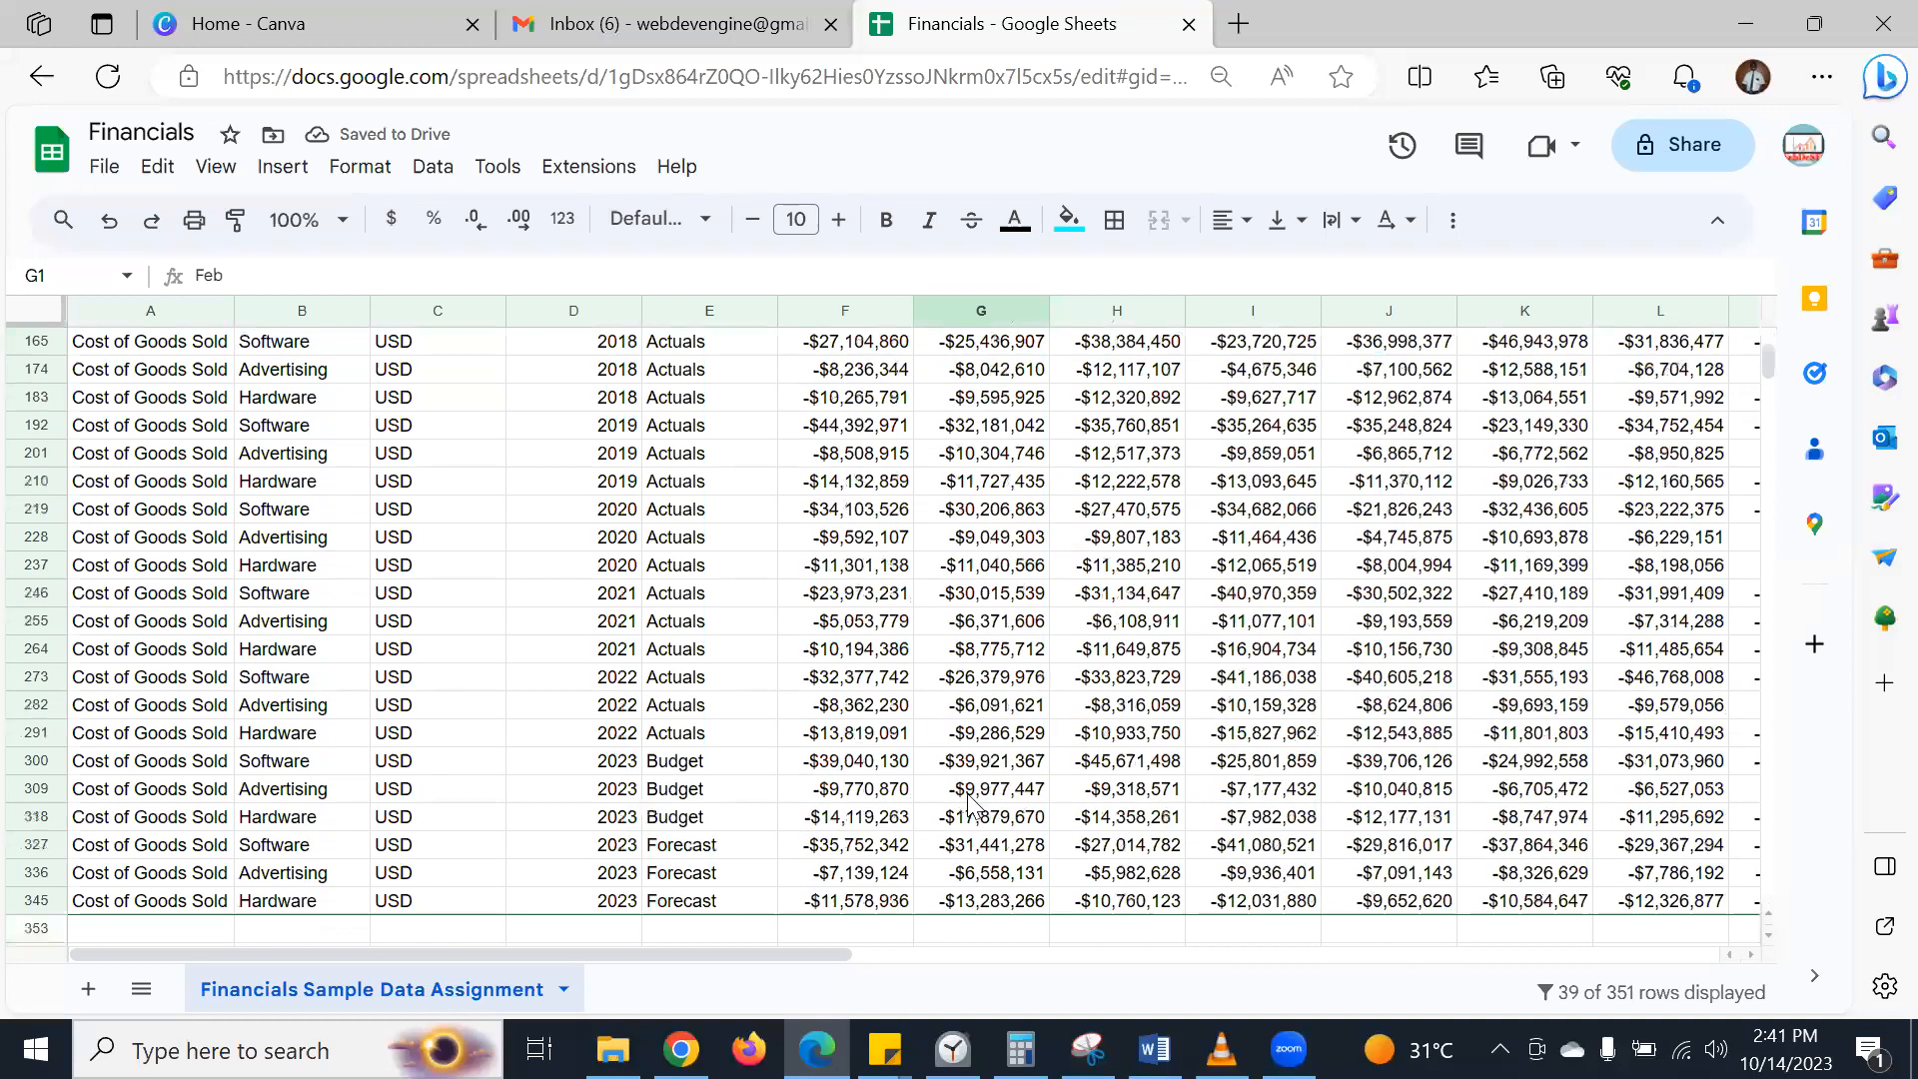
pyautogui.scroll(5, 967, 799)
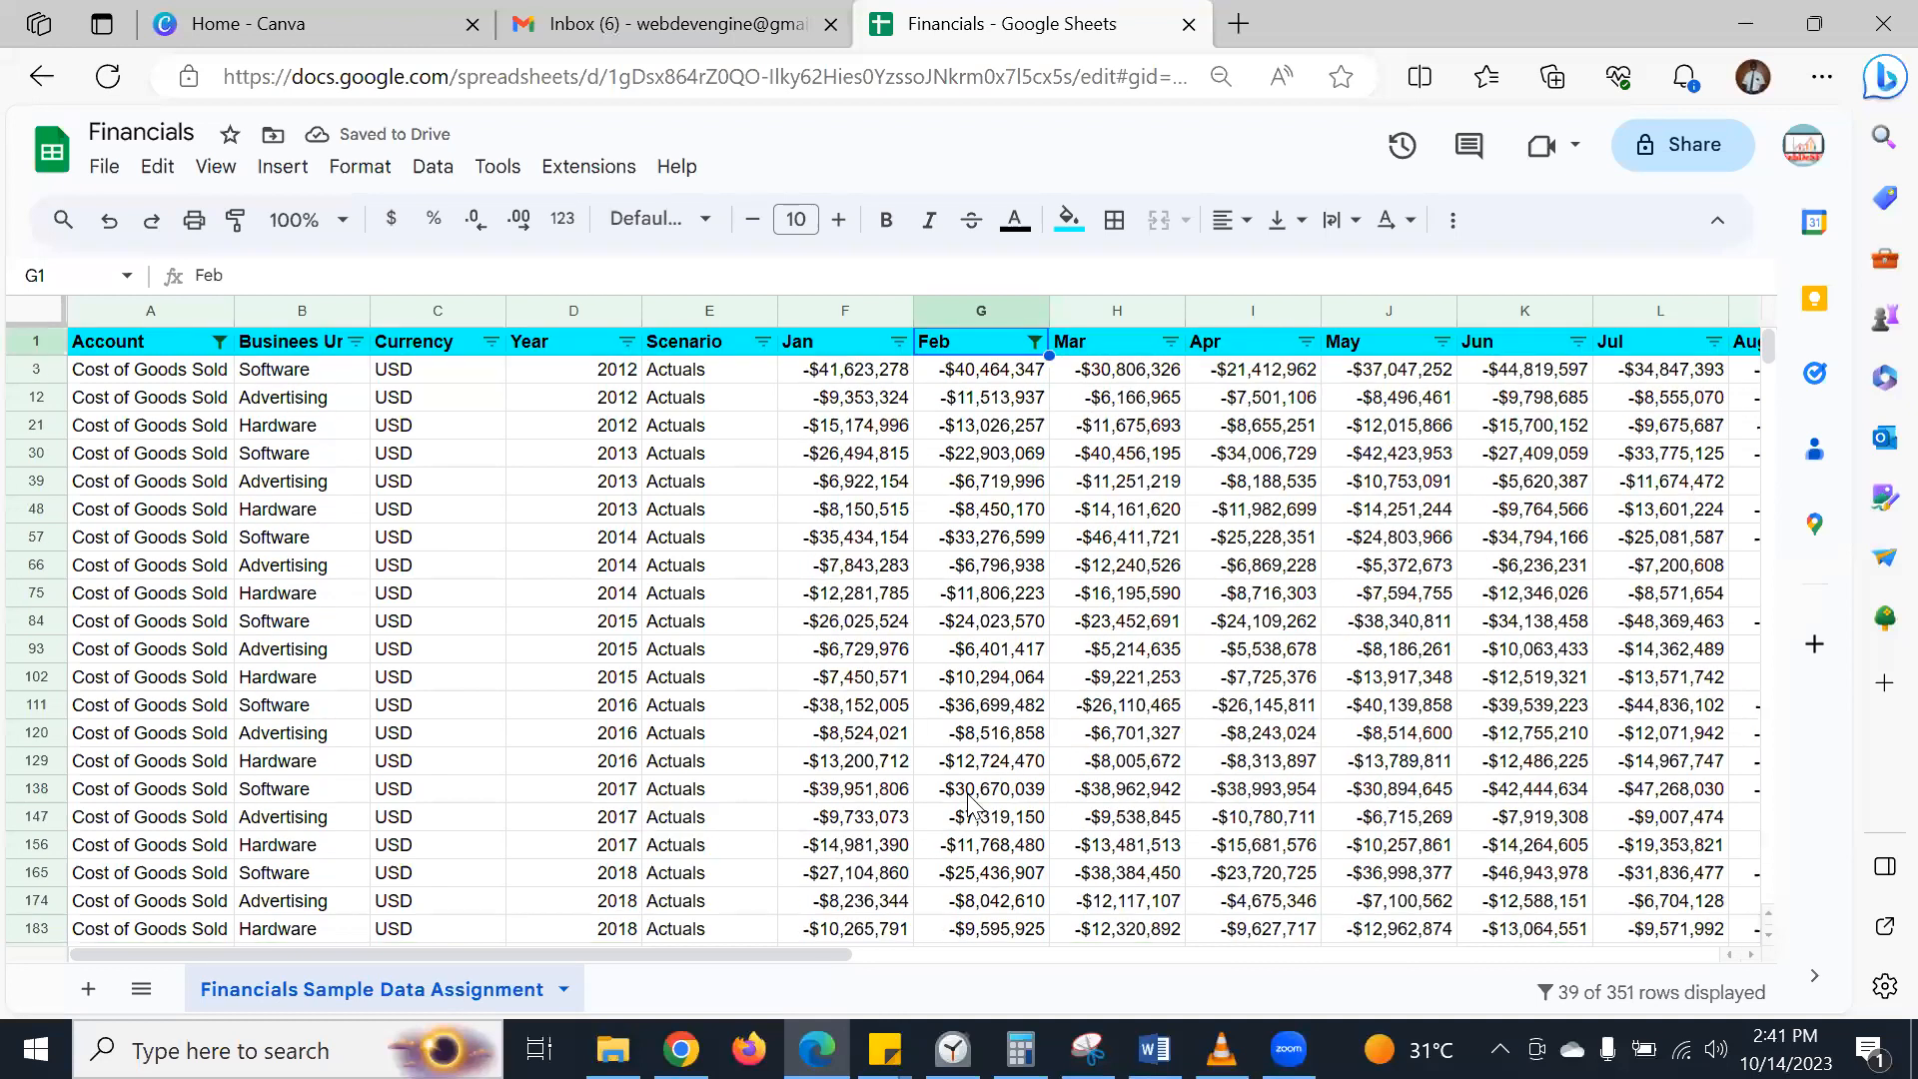
pyautogui.click(1035, 342)
pyautogui.click(759, 681)
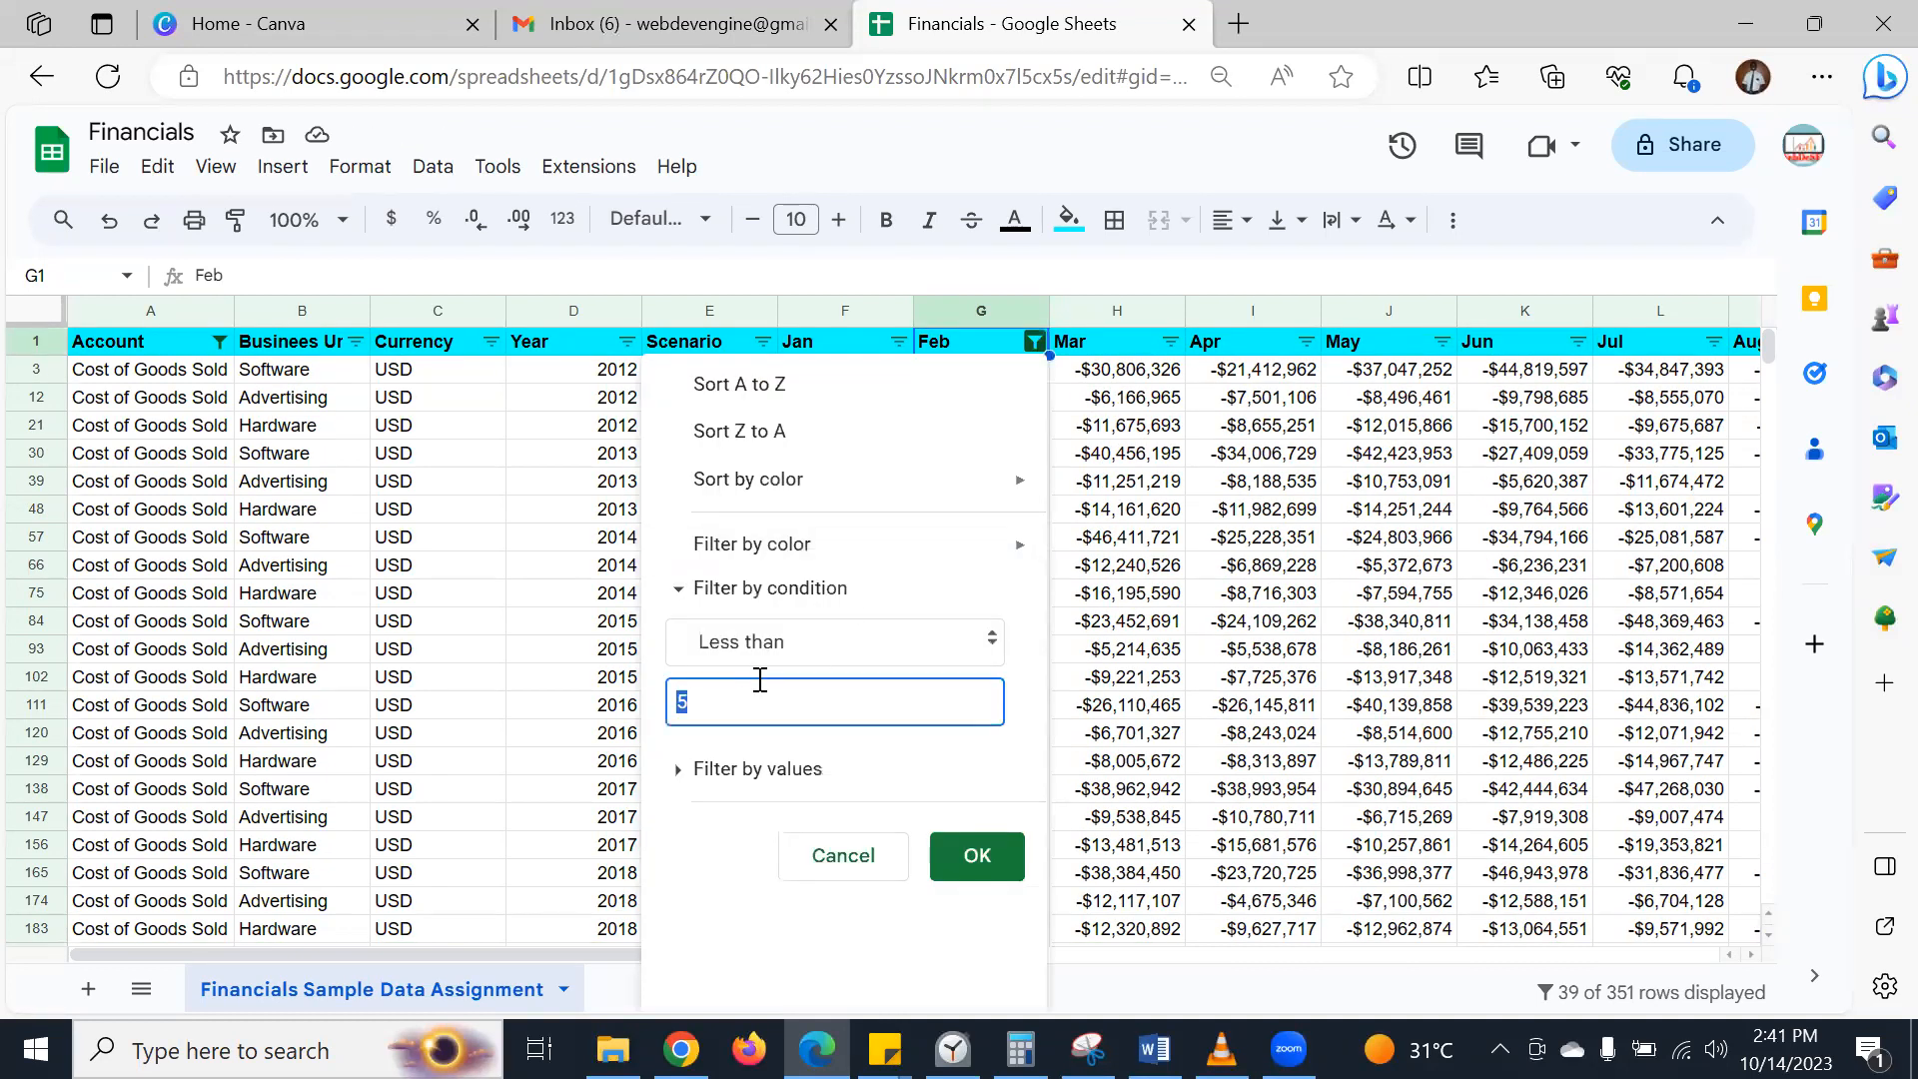
pyautogui.press('BackSpace')
pyautogui.click(976, 855)
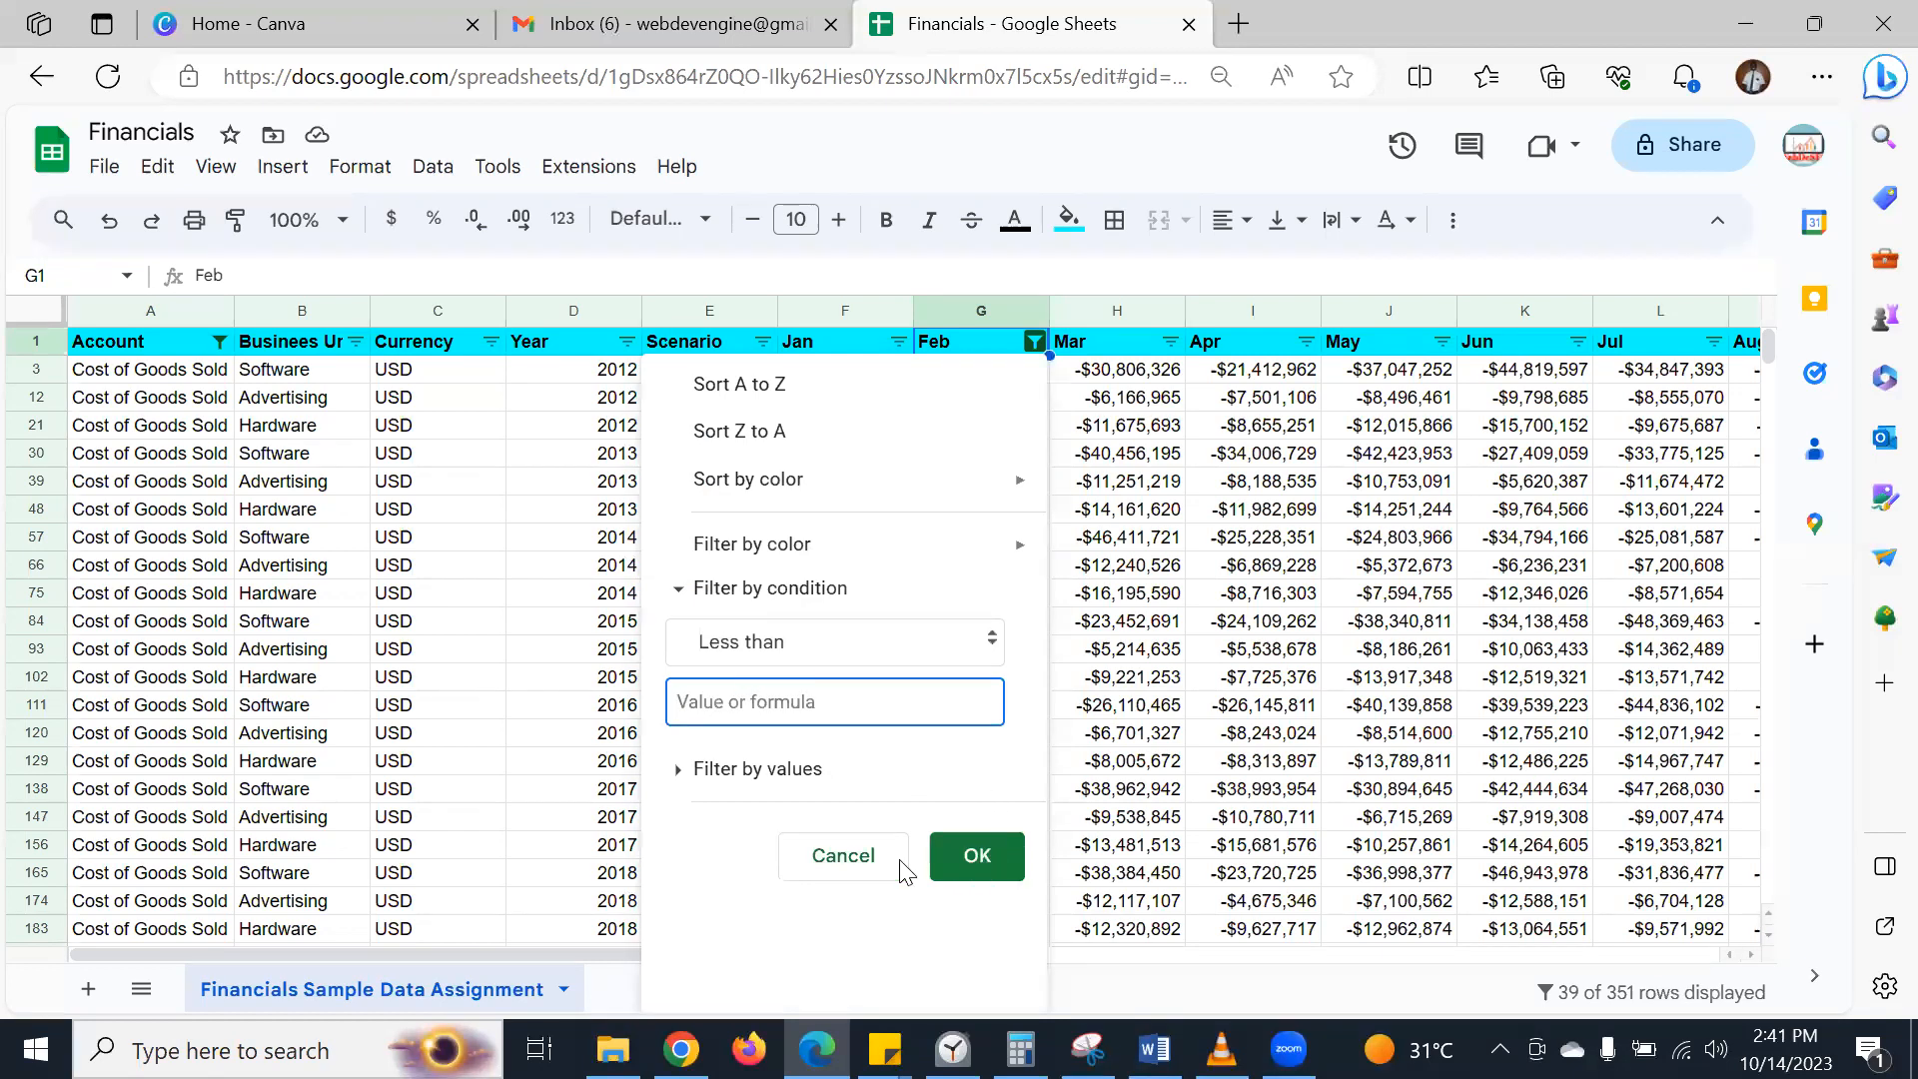
# - Leave the Feb column's filter settings and set the Mar value in row 21 to 50000
pyautogui.click(1095, 433)
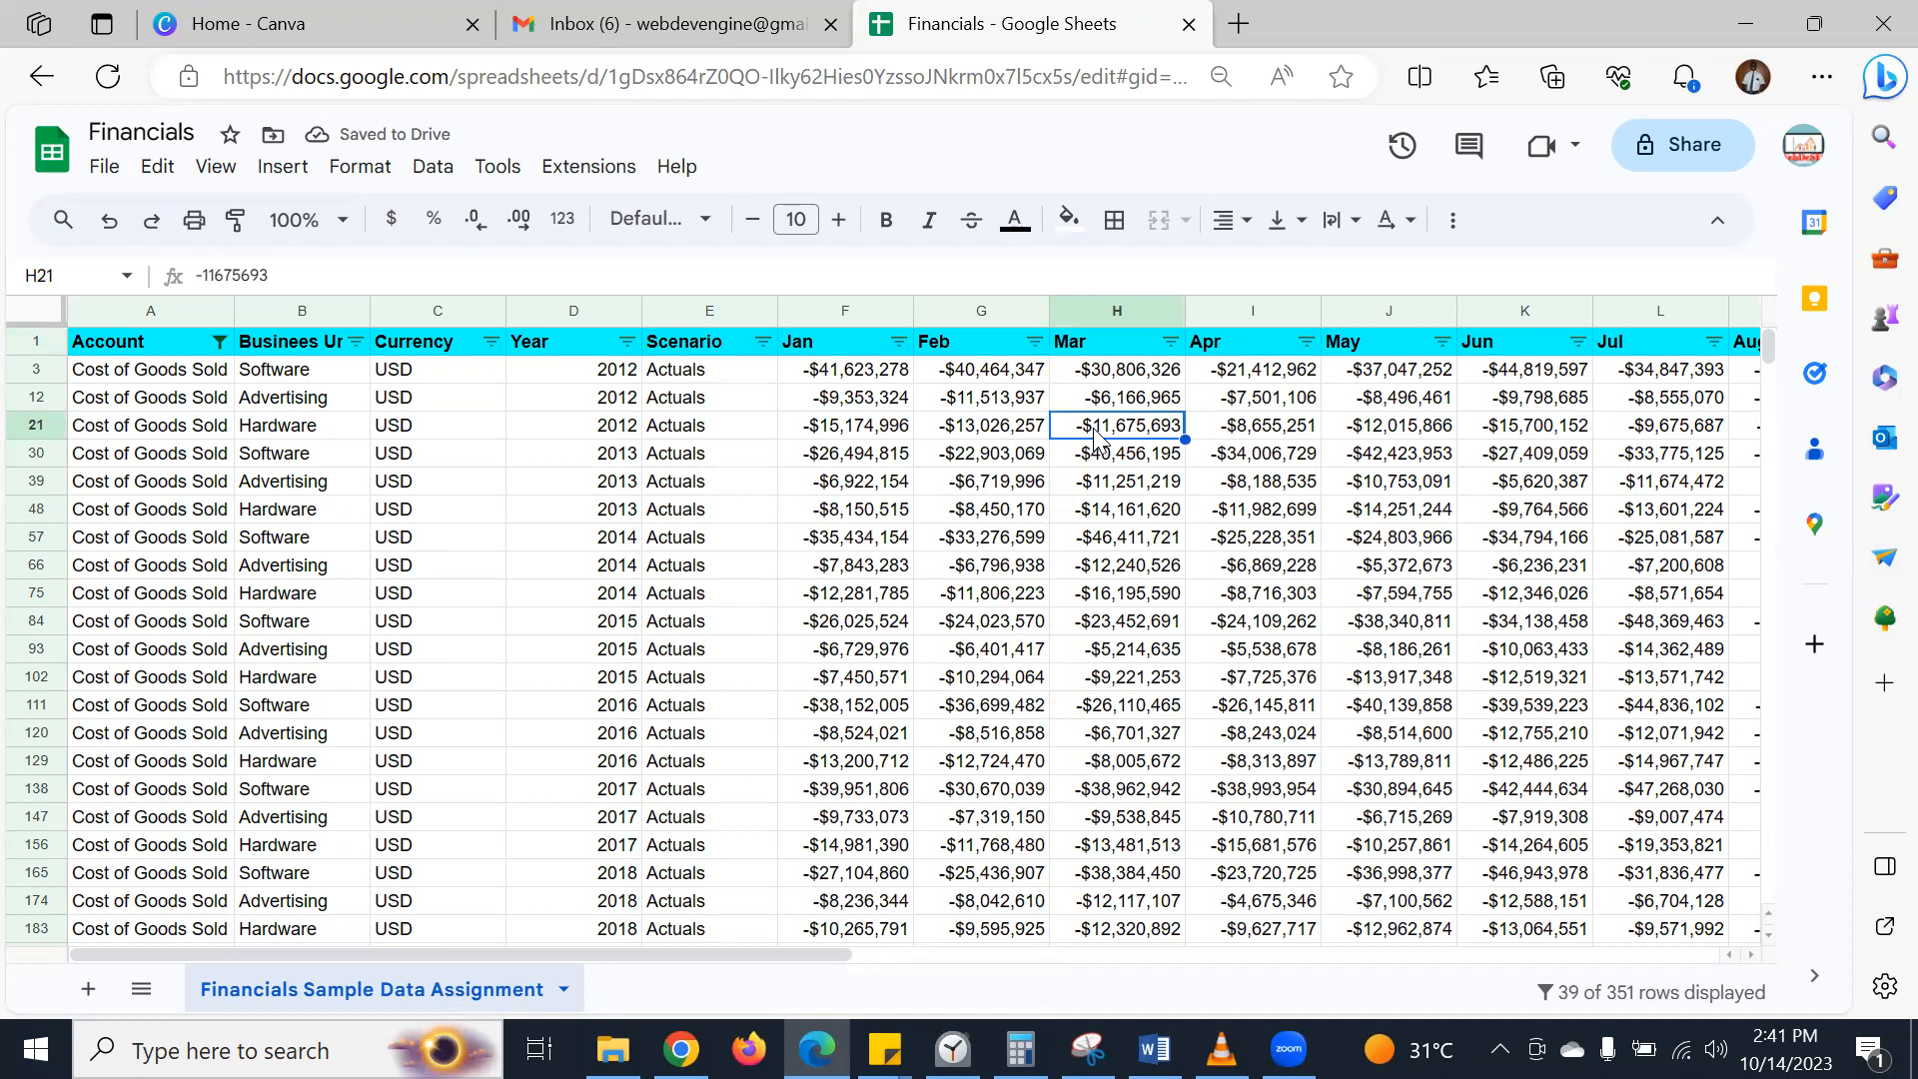
pyautogui.write('5000')
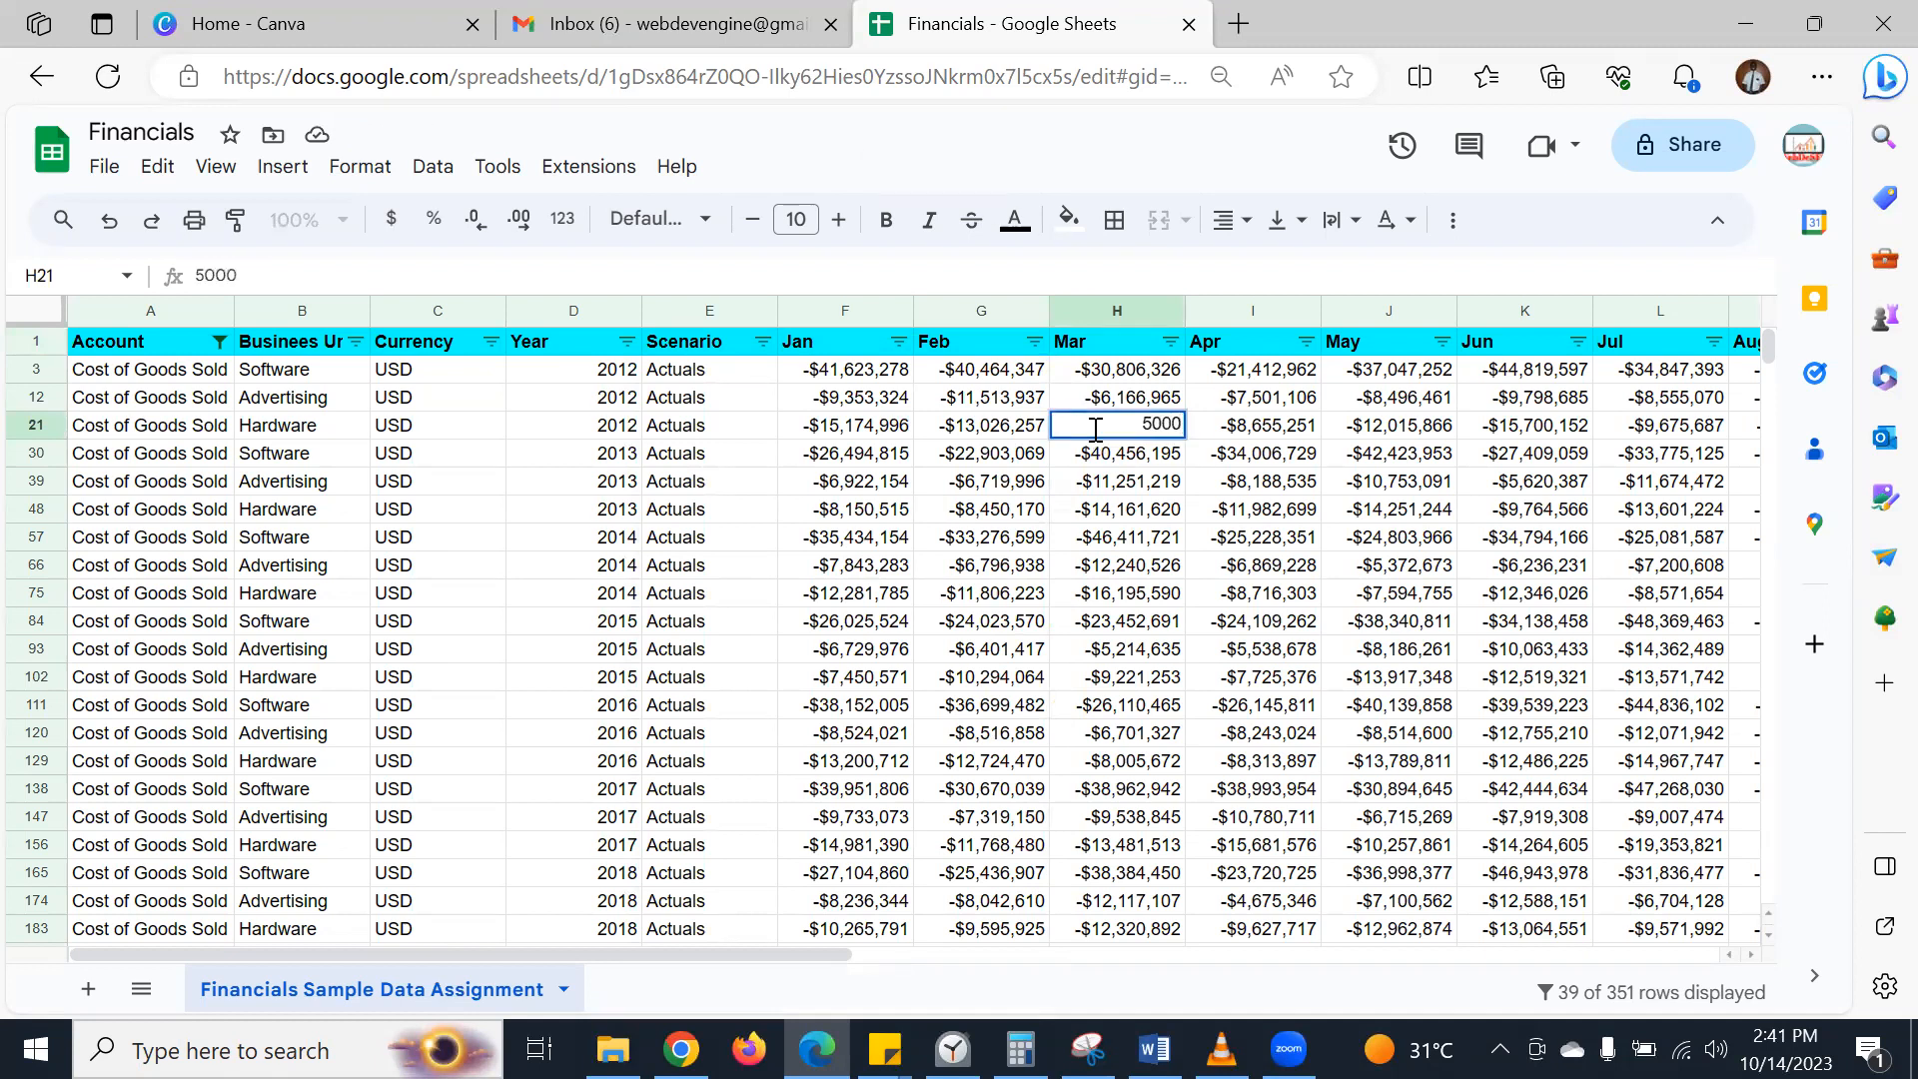
pyautogui.press('Return')
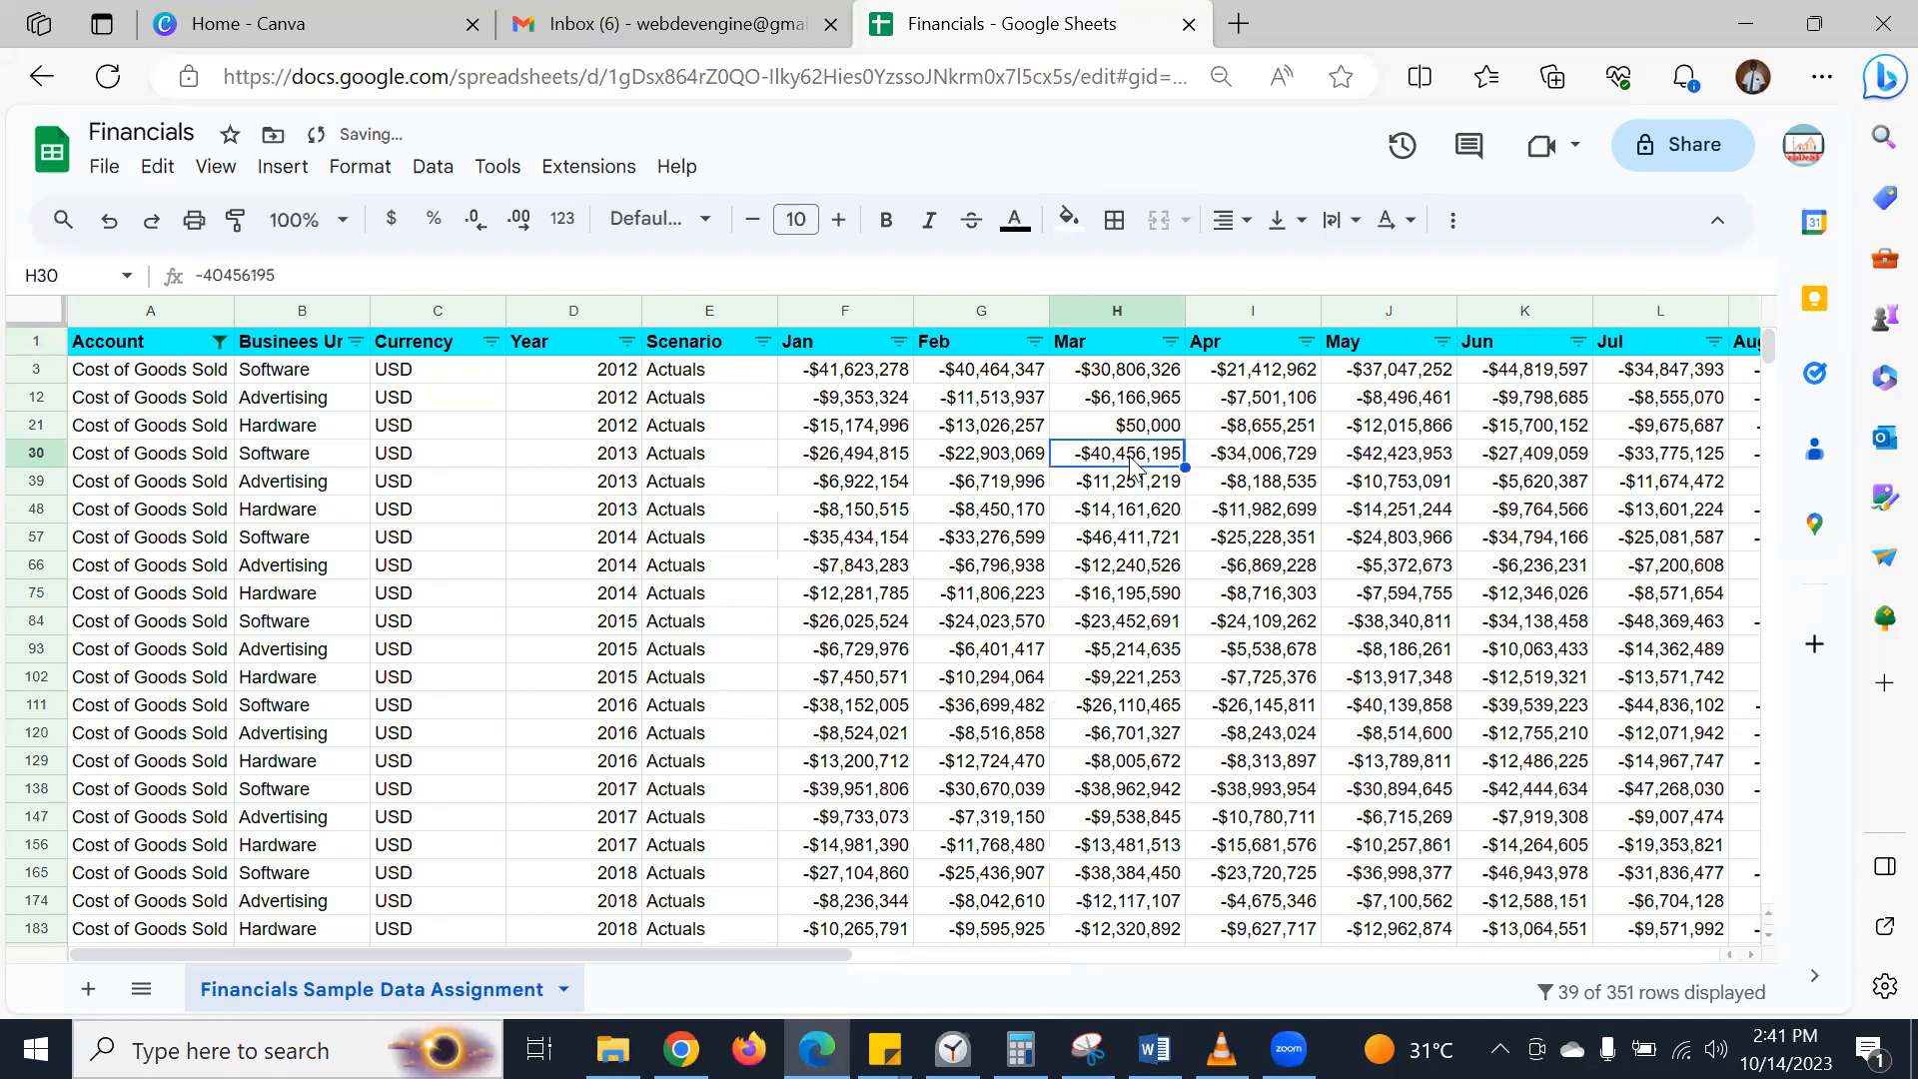
# - Filter the Mar column by condition to show only values greater than 40000, and review the applied condition
pyautogui.click(1169, 342)
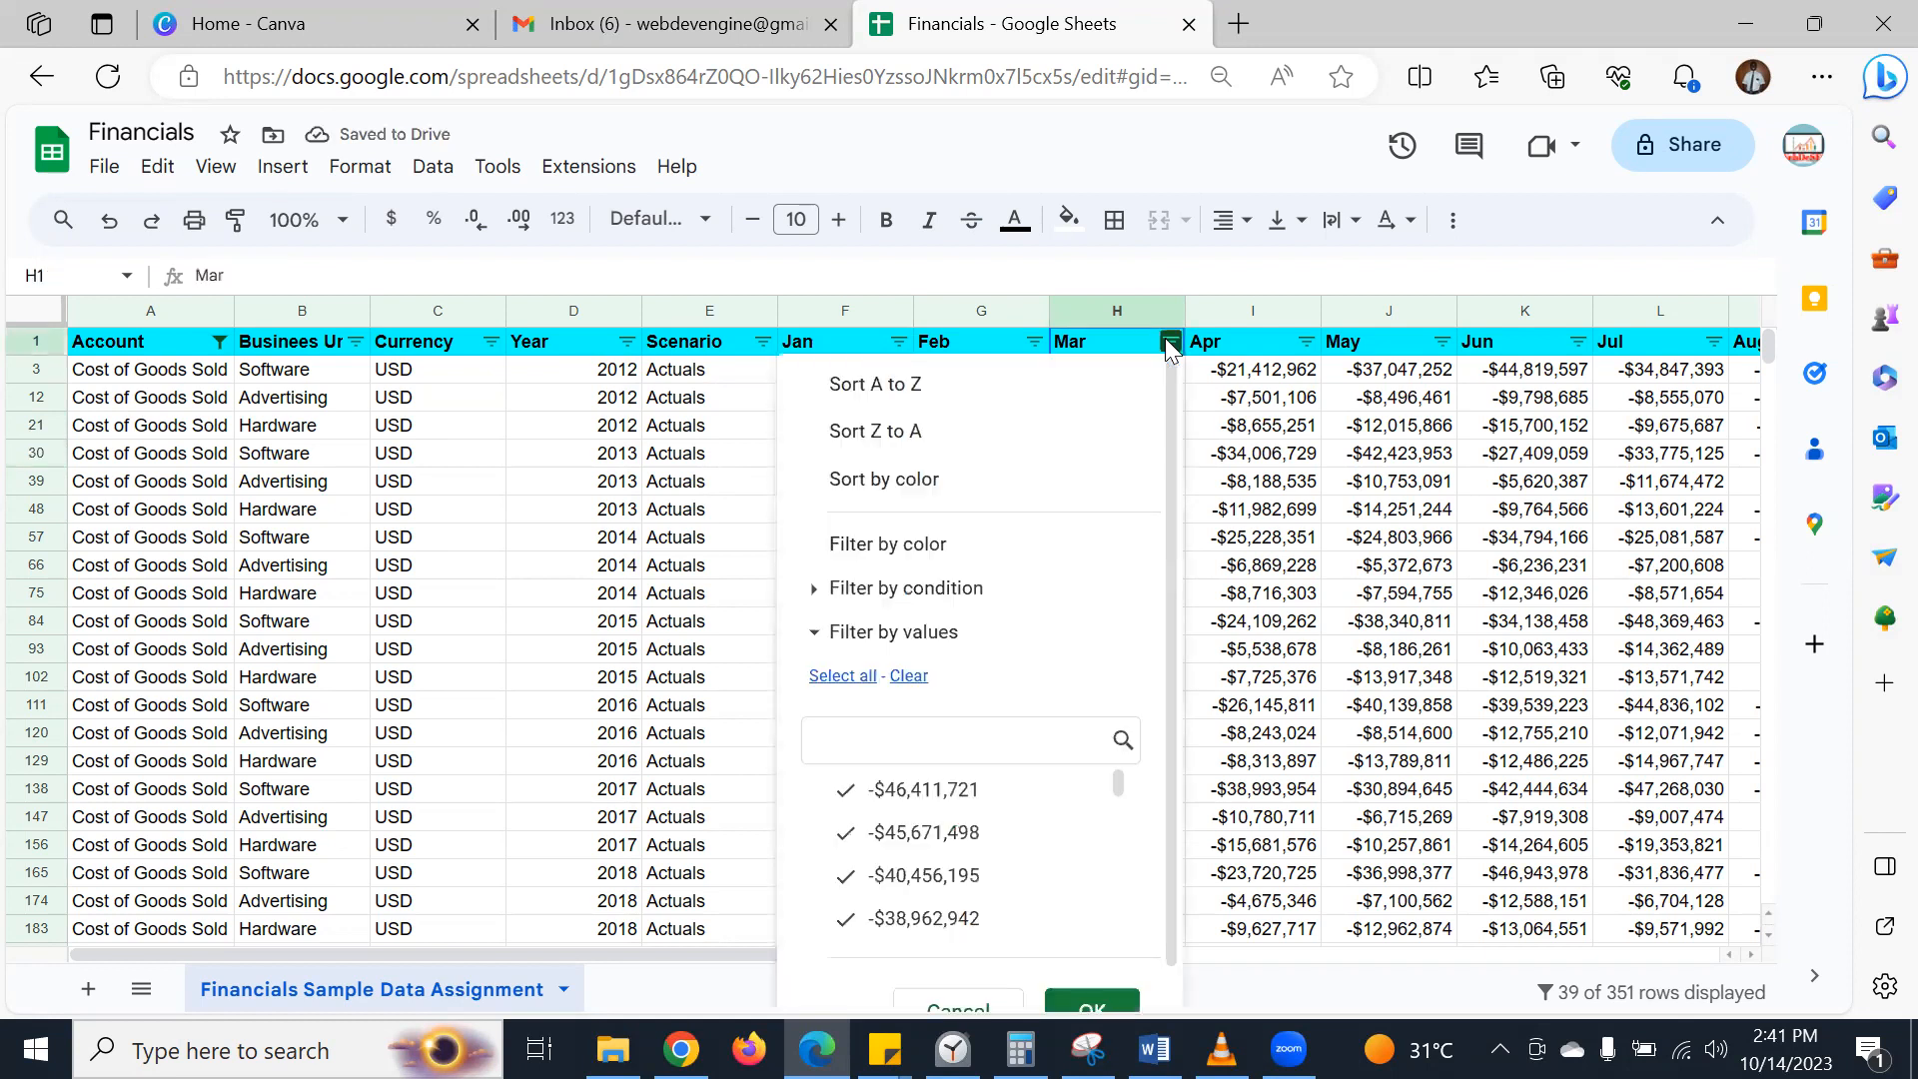
pyautogui.click(815, 589)
pyautogui.click(1103, 641)
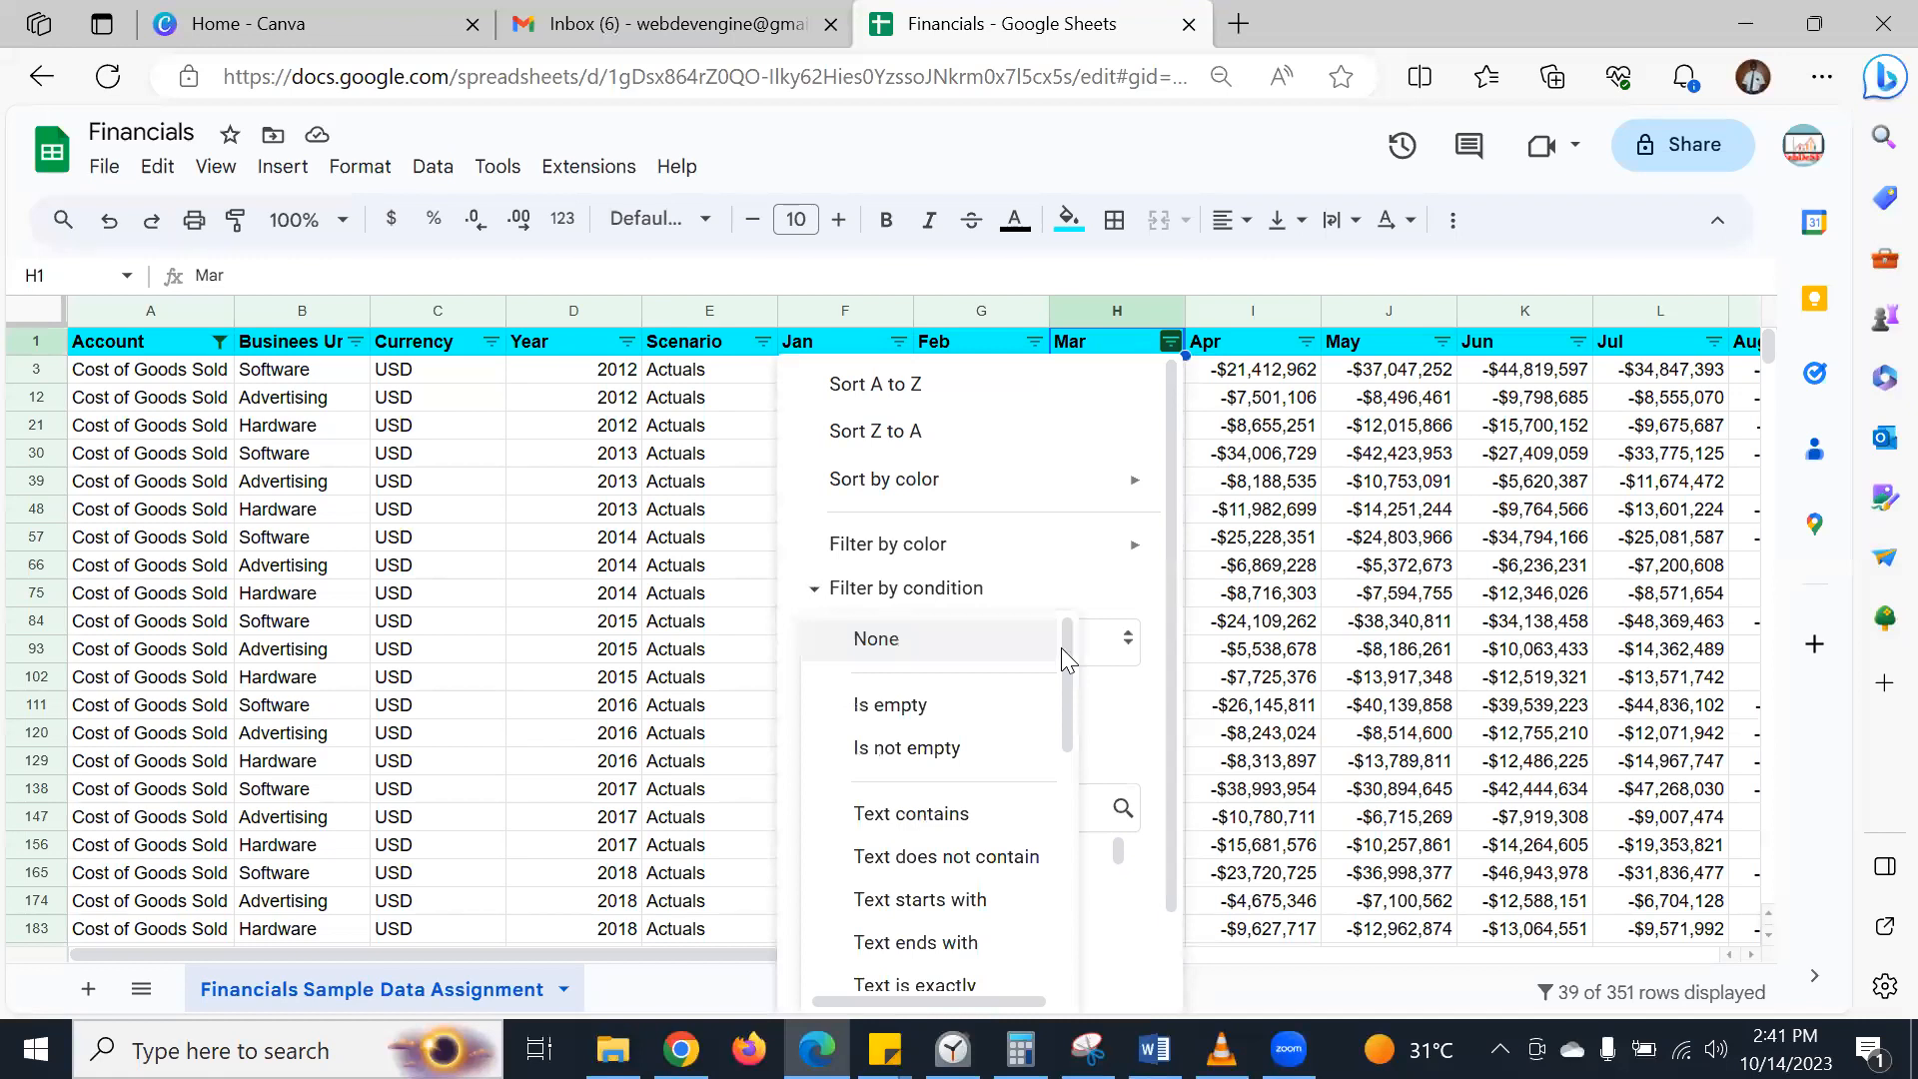
pyautogui.scroll(-6, 894, 849)
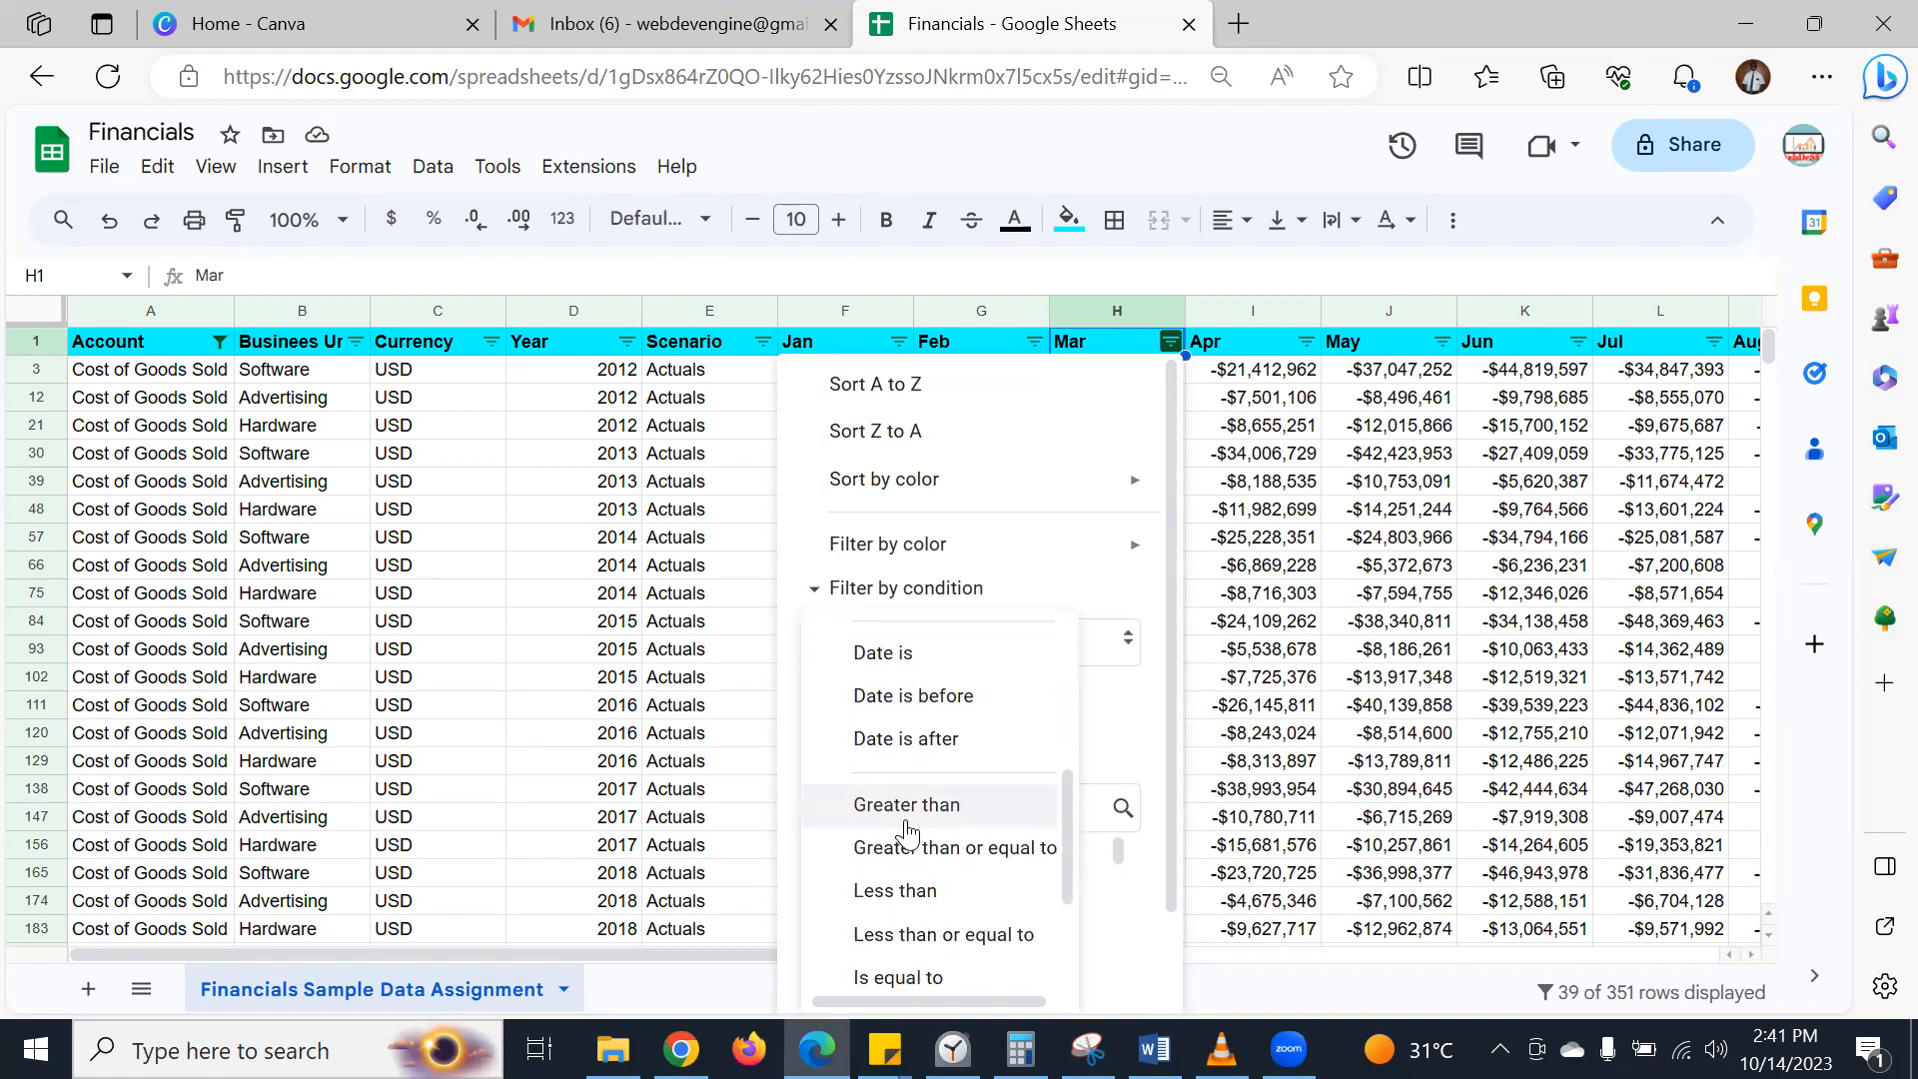
pyautogui.click(932, 636)
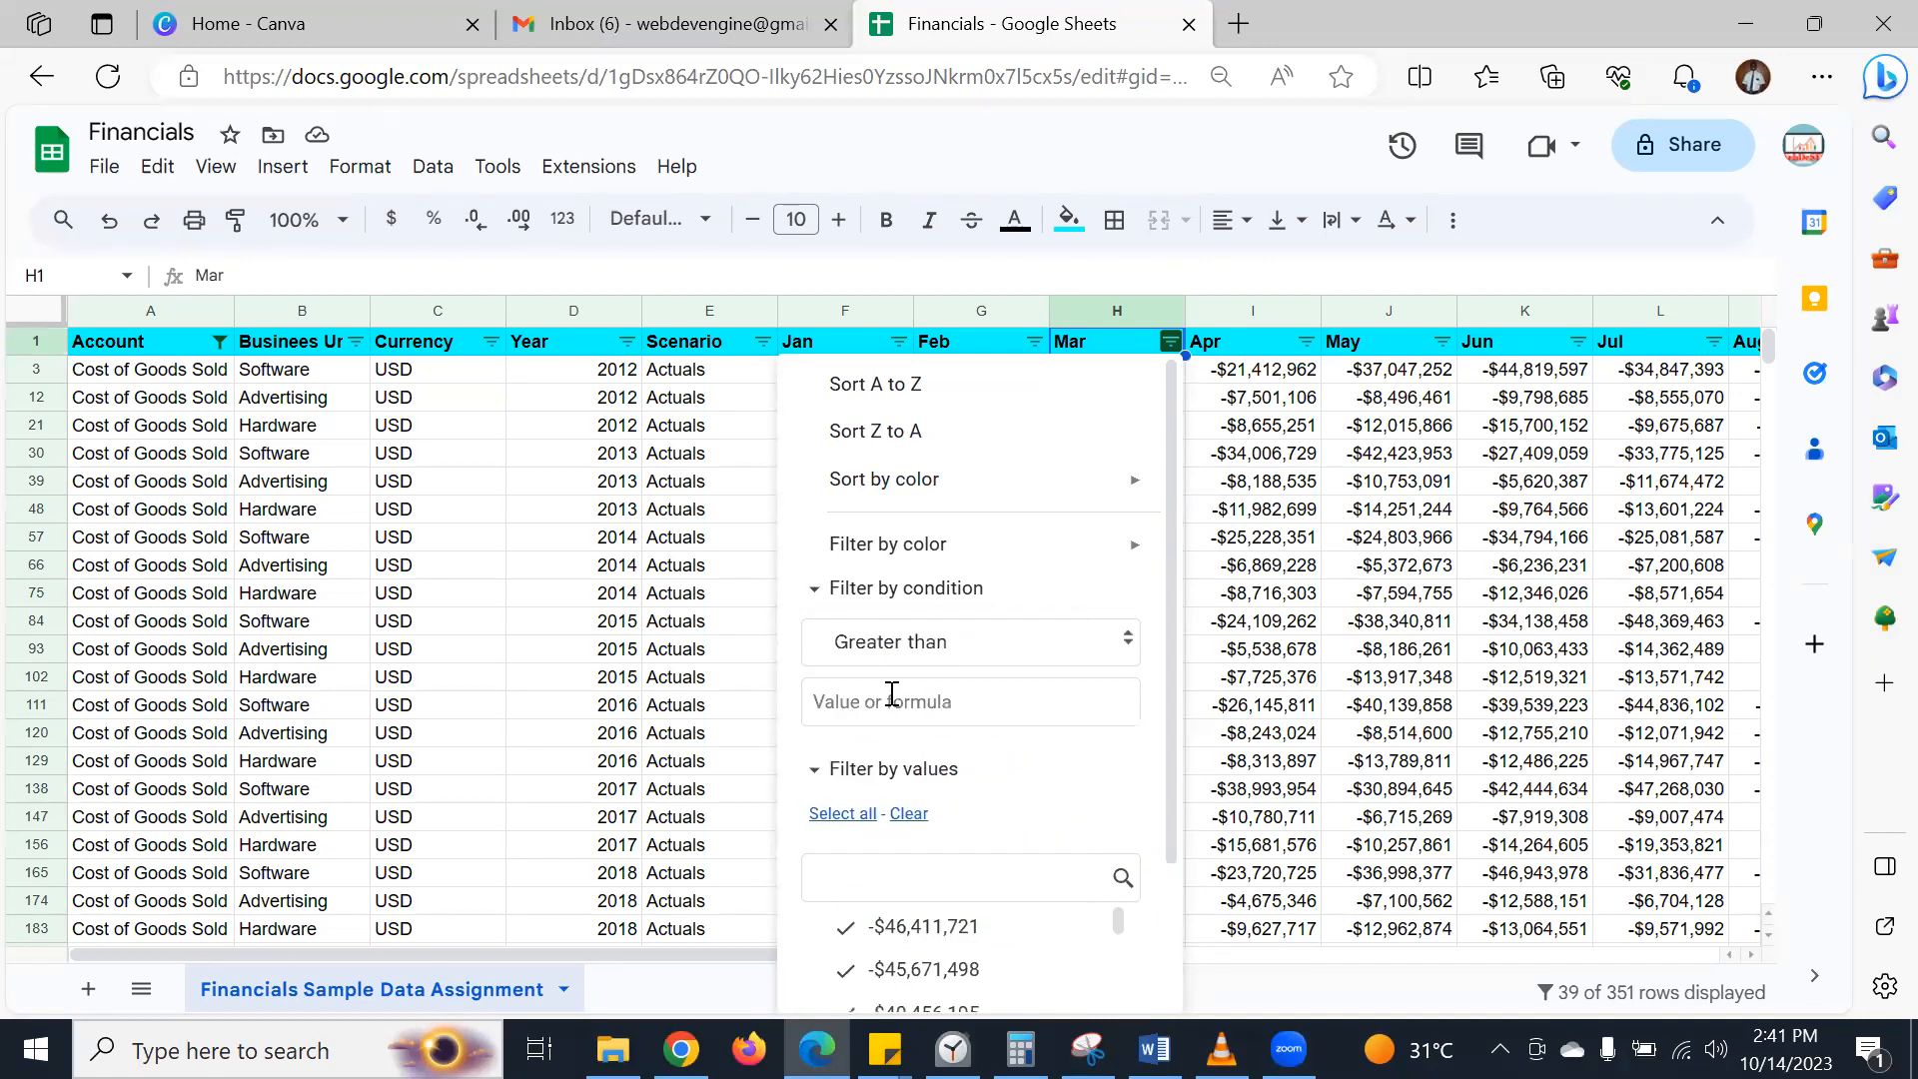
pyautogui.click(848, 698)
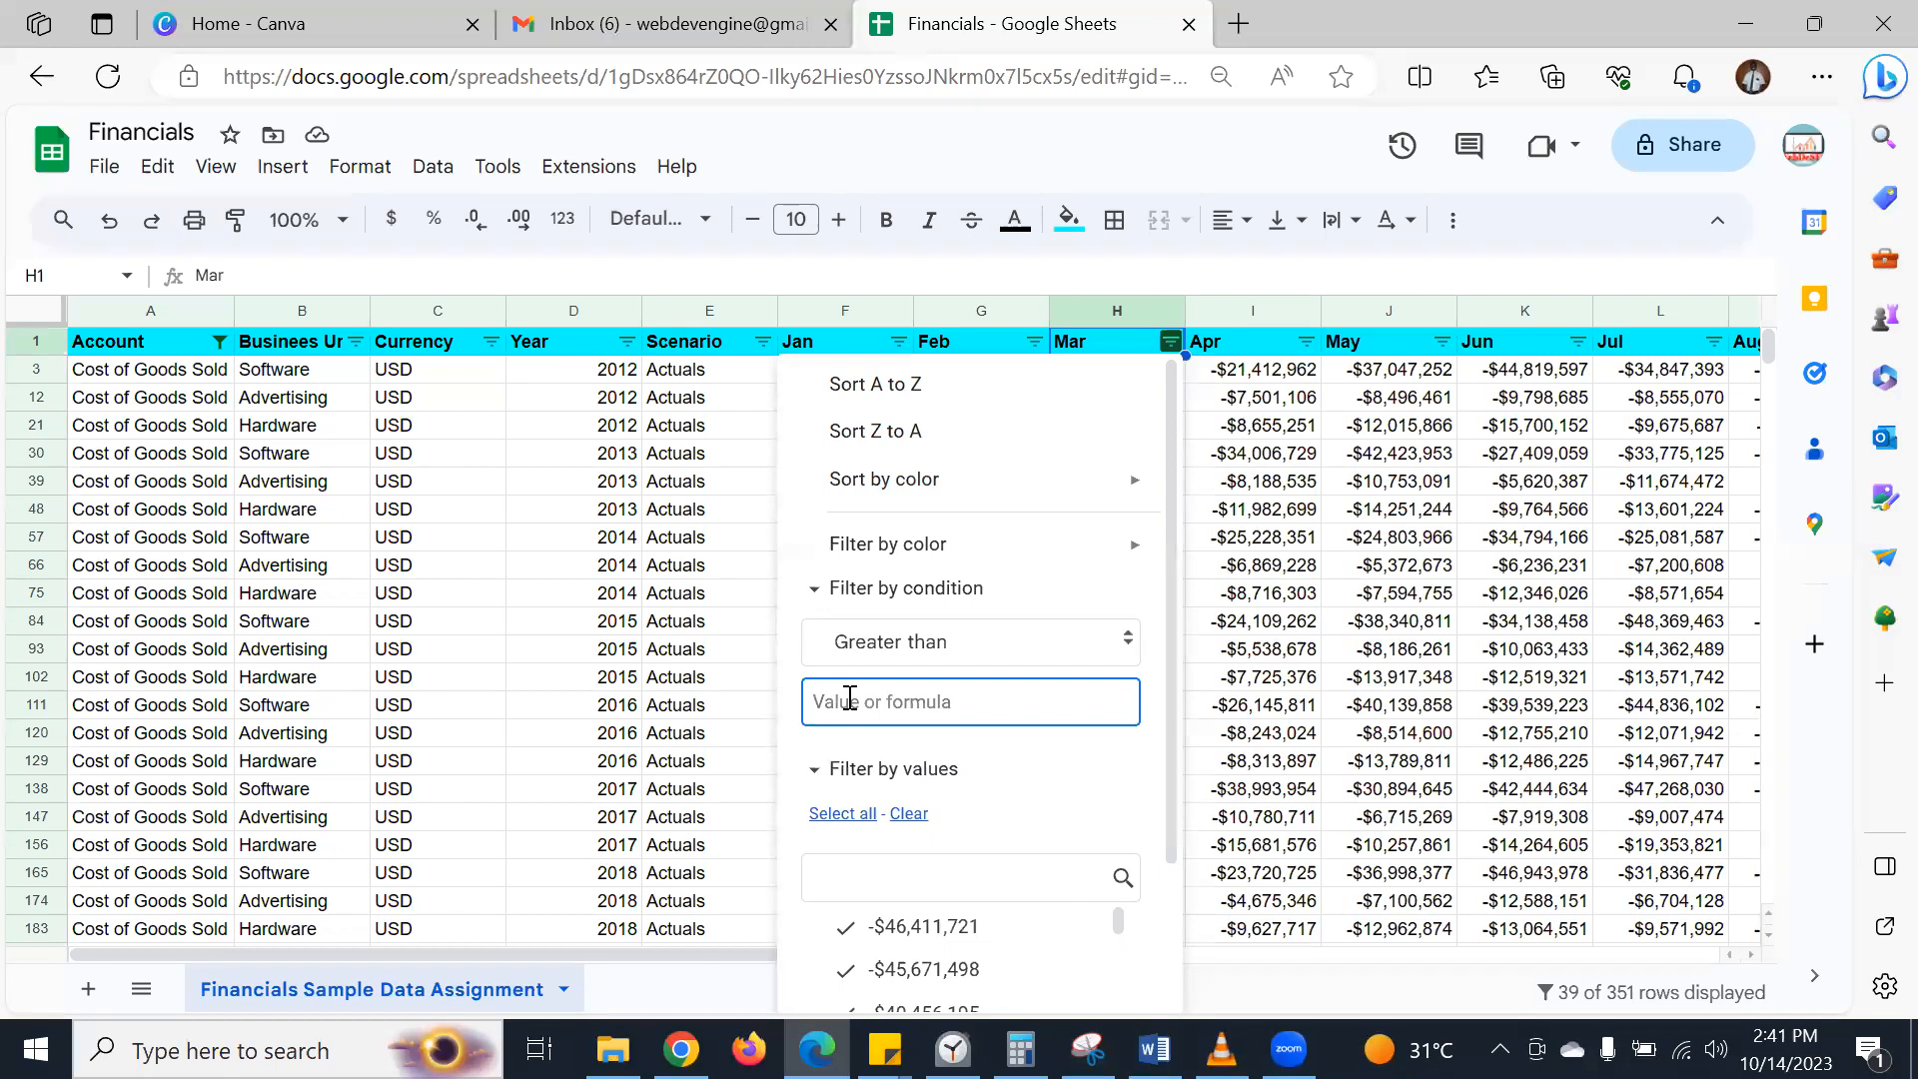
pyautogui.write('40000')
pyautogui.moveTo(832, 704); pyautogui.dragTo(914, 712)
pyautogui.scroll(-2, 975, 857)
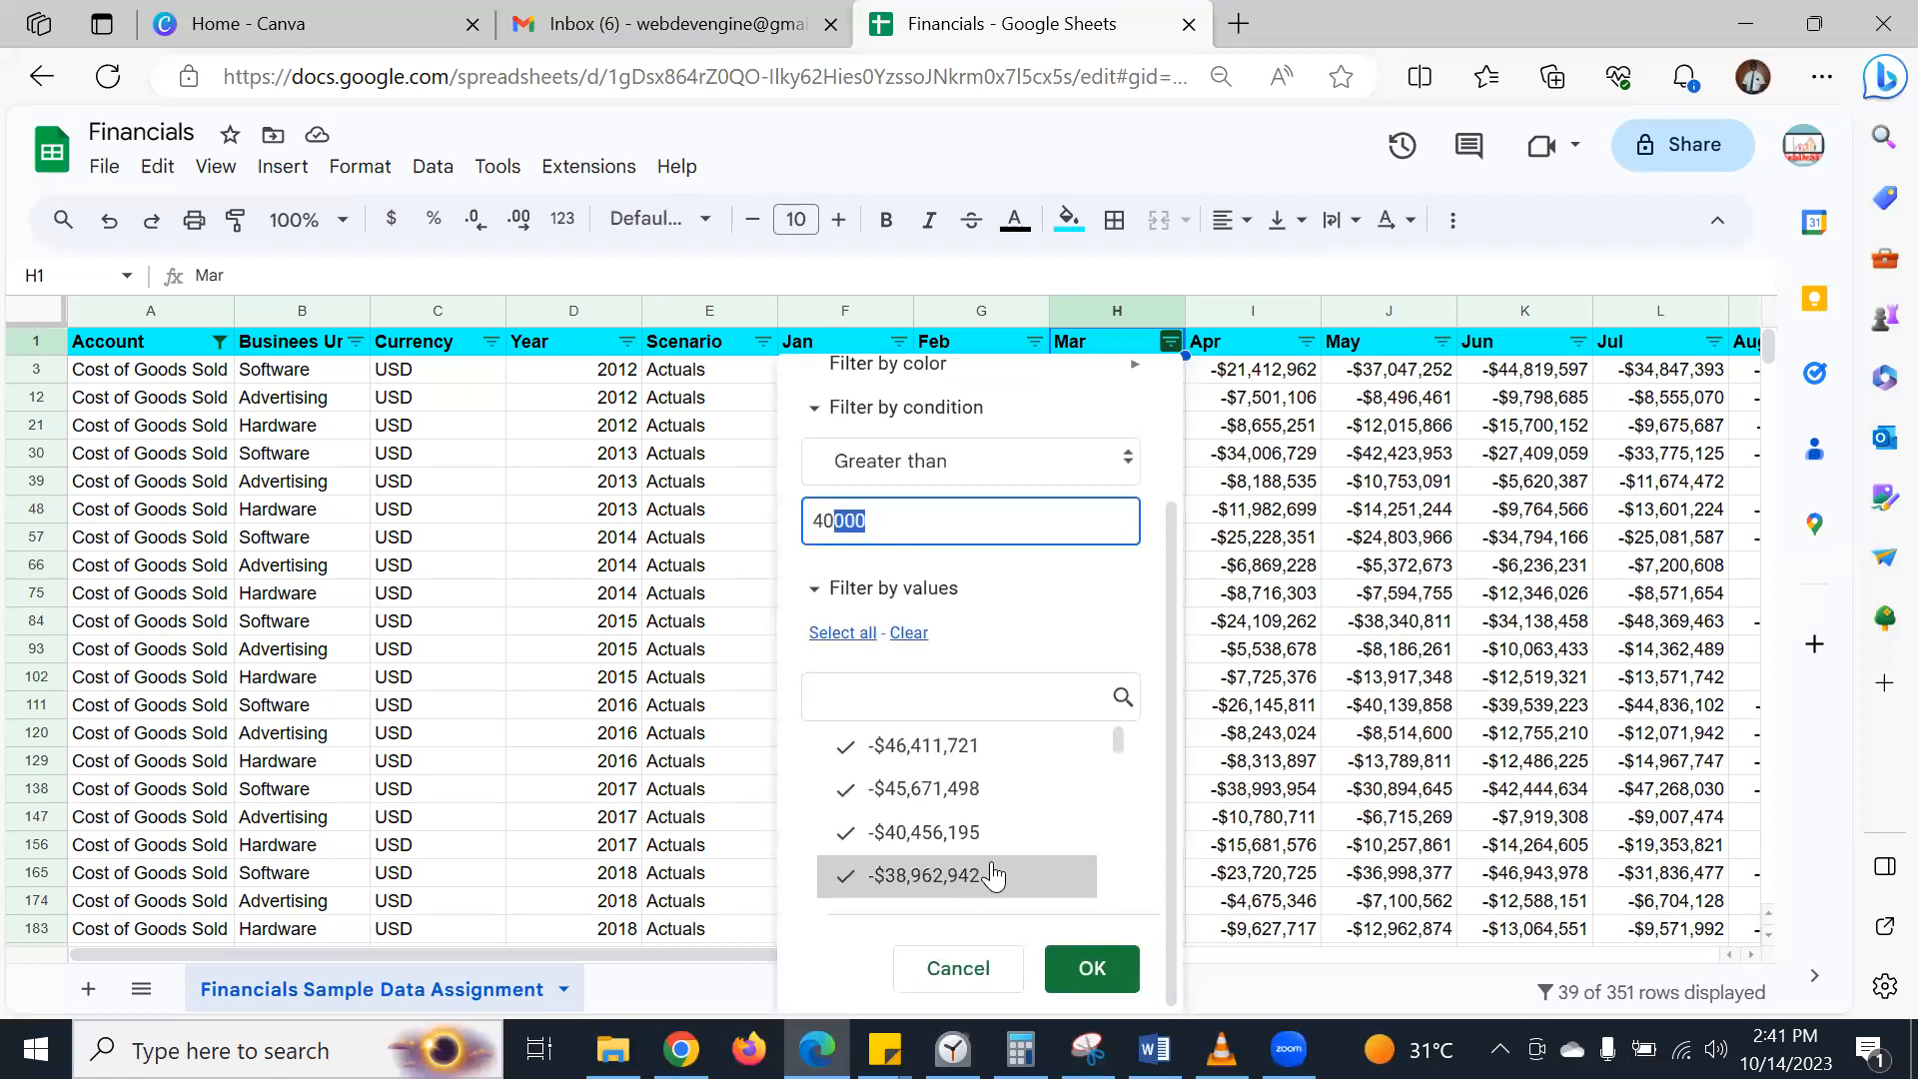
pyautogui.click(1092, 967)
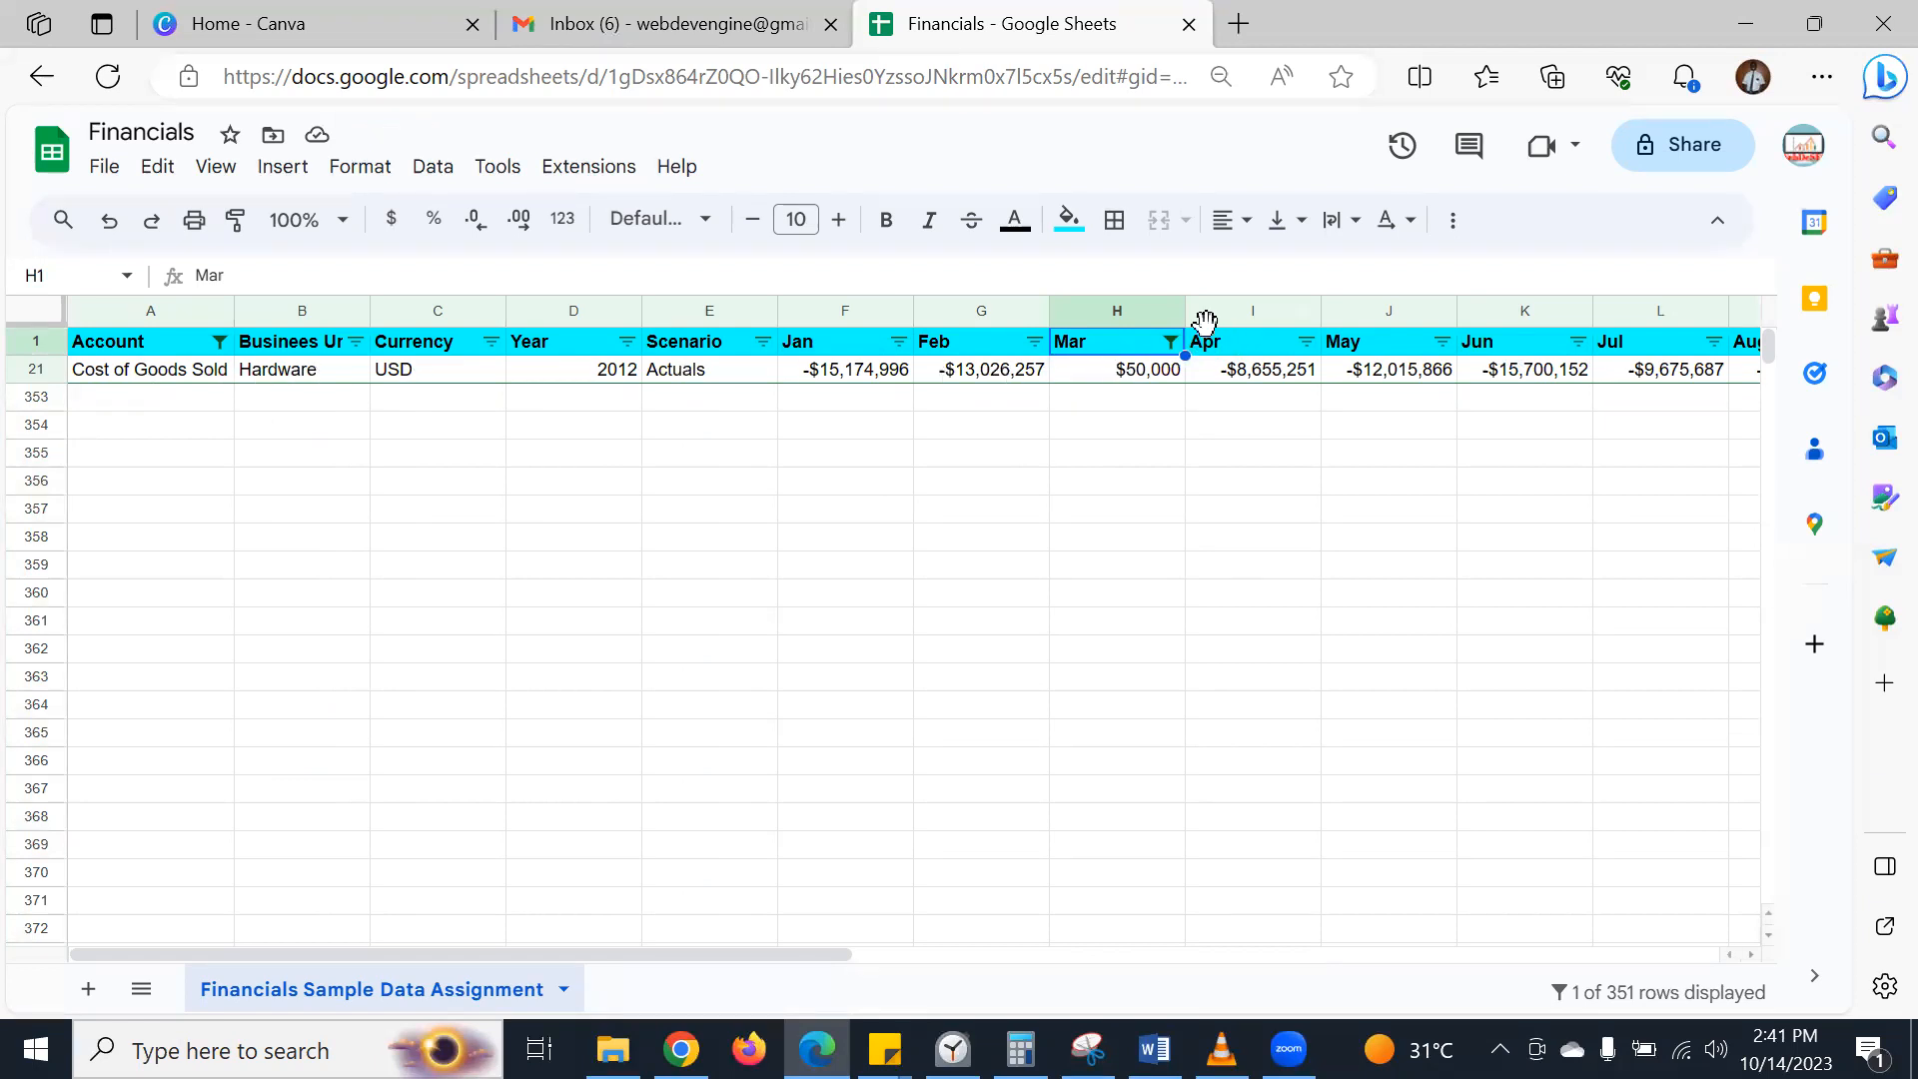
pyautogui.click(1170, 342)
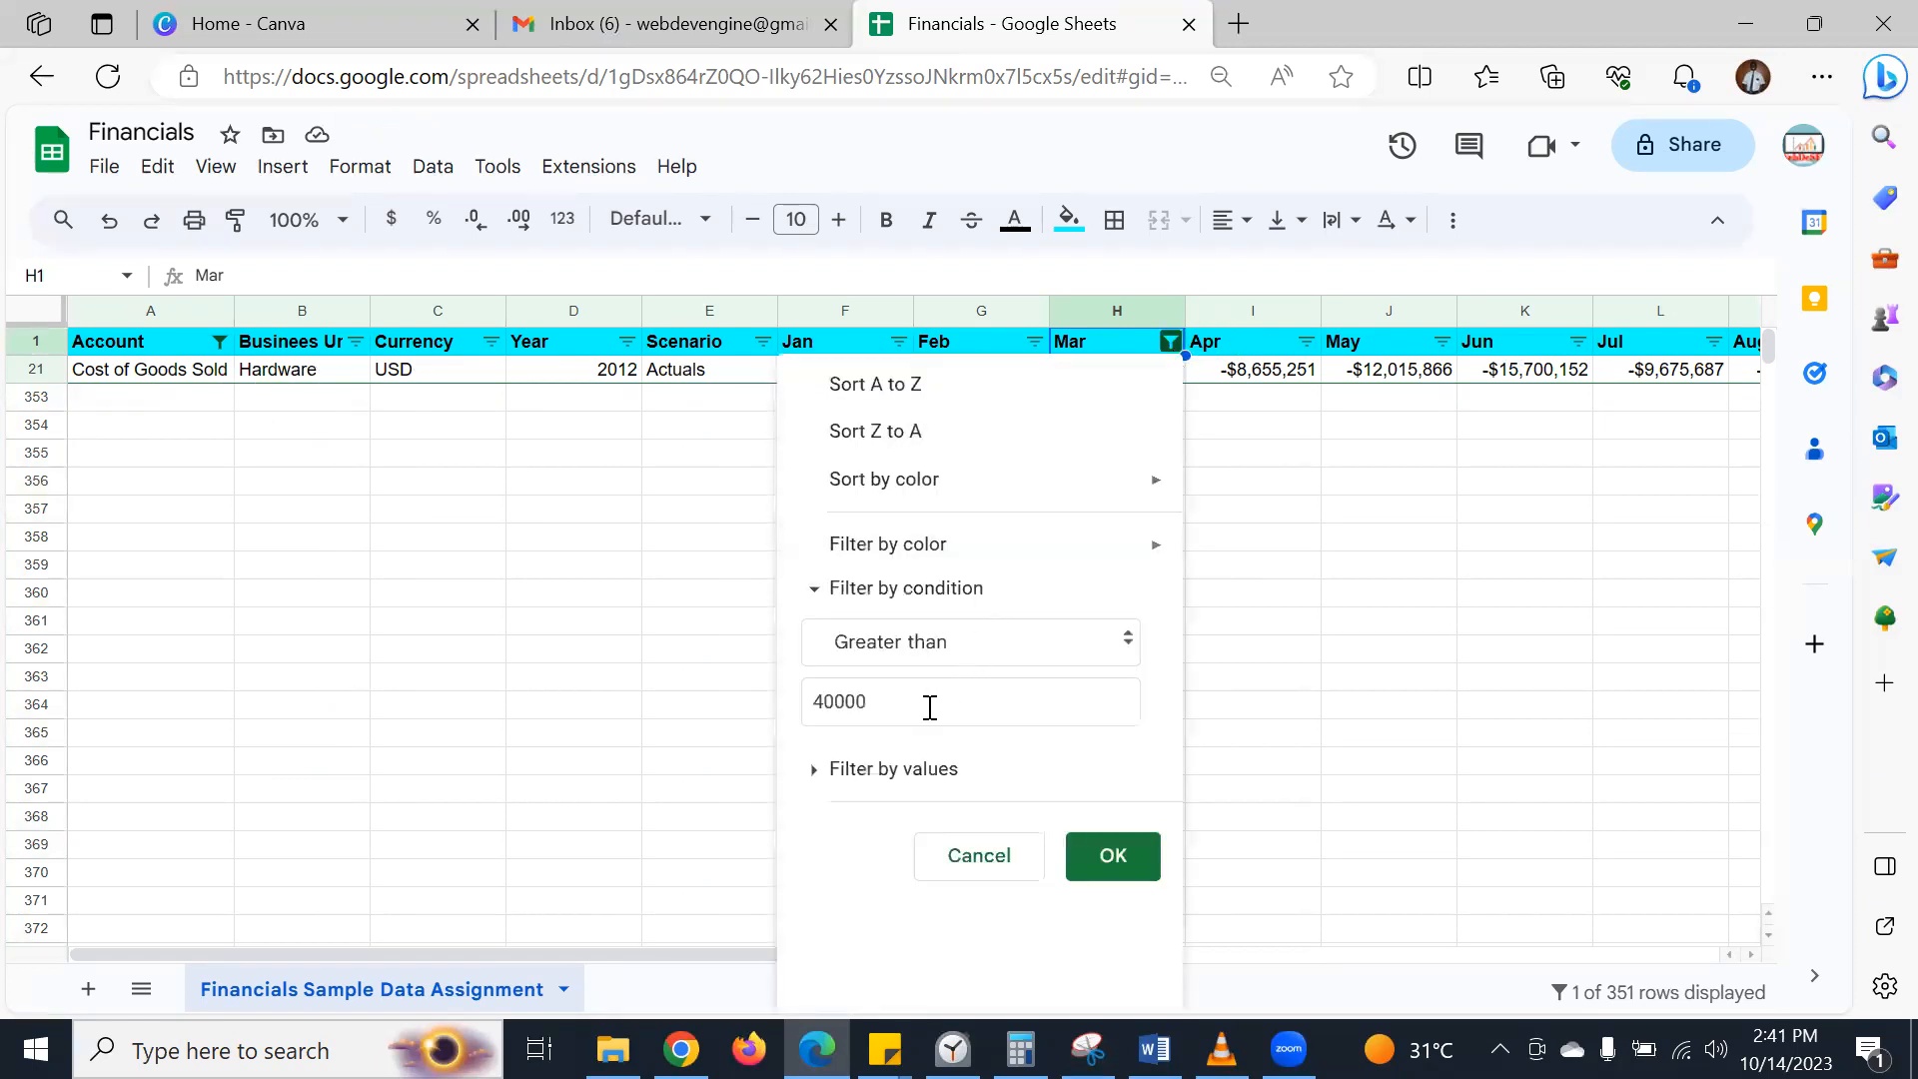
pyautogui.click(979, 861)
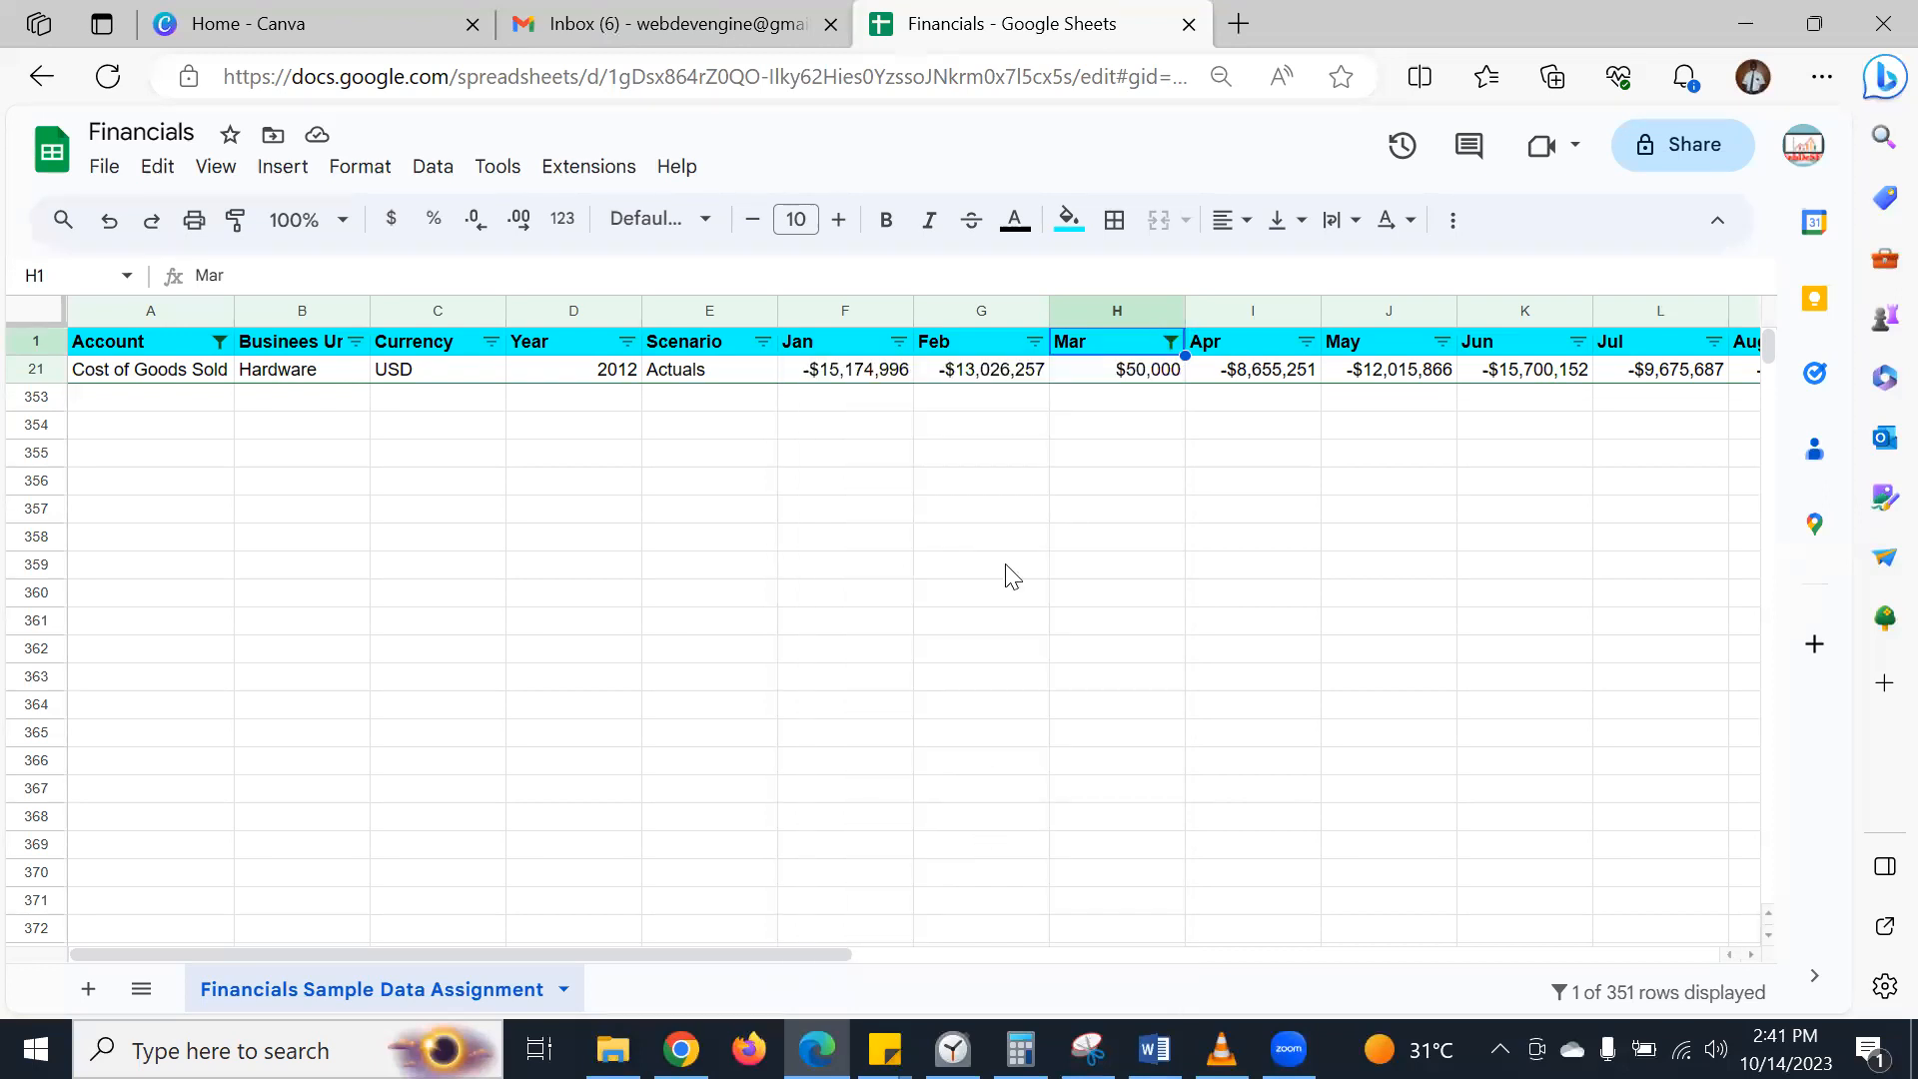
# - Undo the Mar filter, the row 21 value change and the earlier filters until all rows are unfiltered
pyautogui.hotkey('ctrl', 'z')
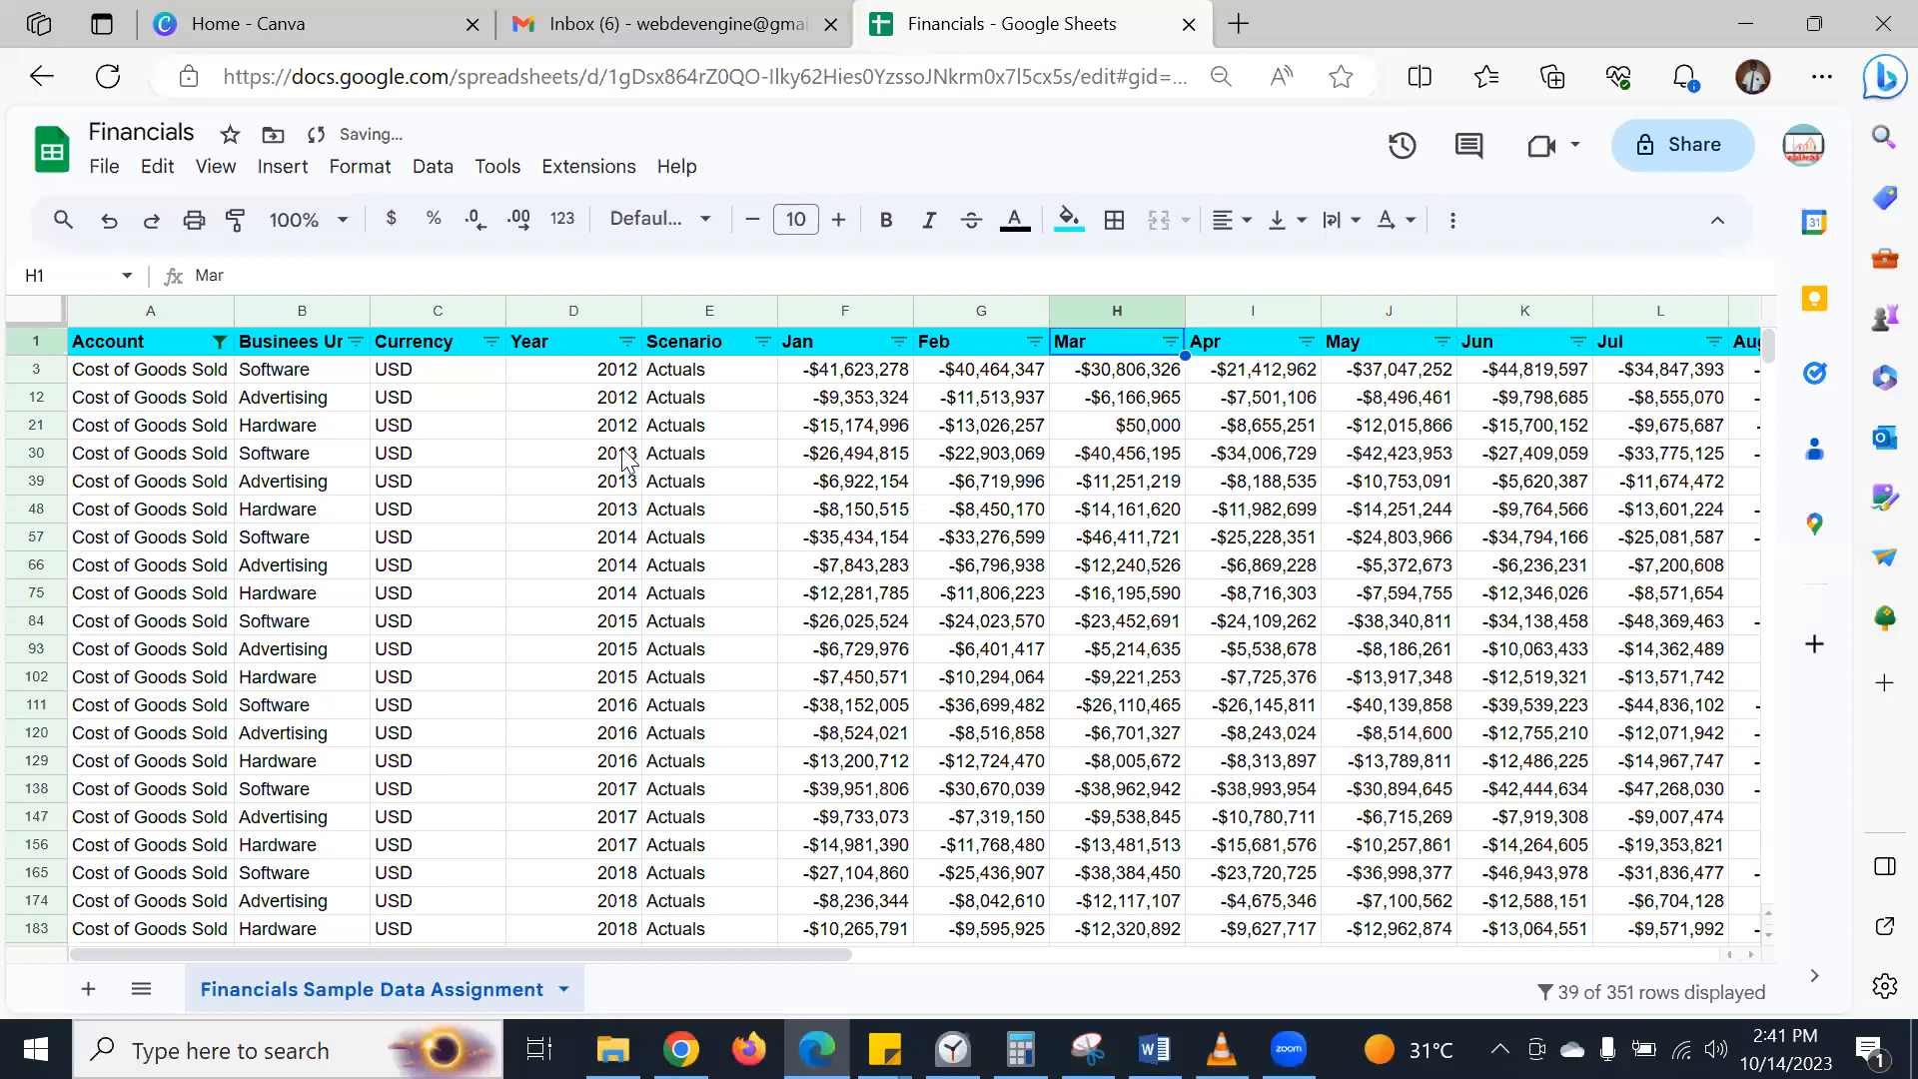
pyautogui.hotkey('ctrl', 'z')
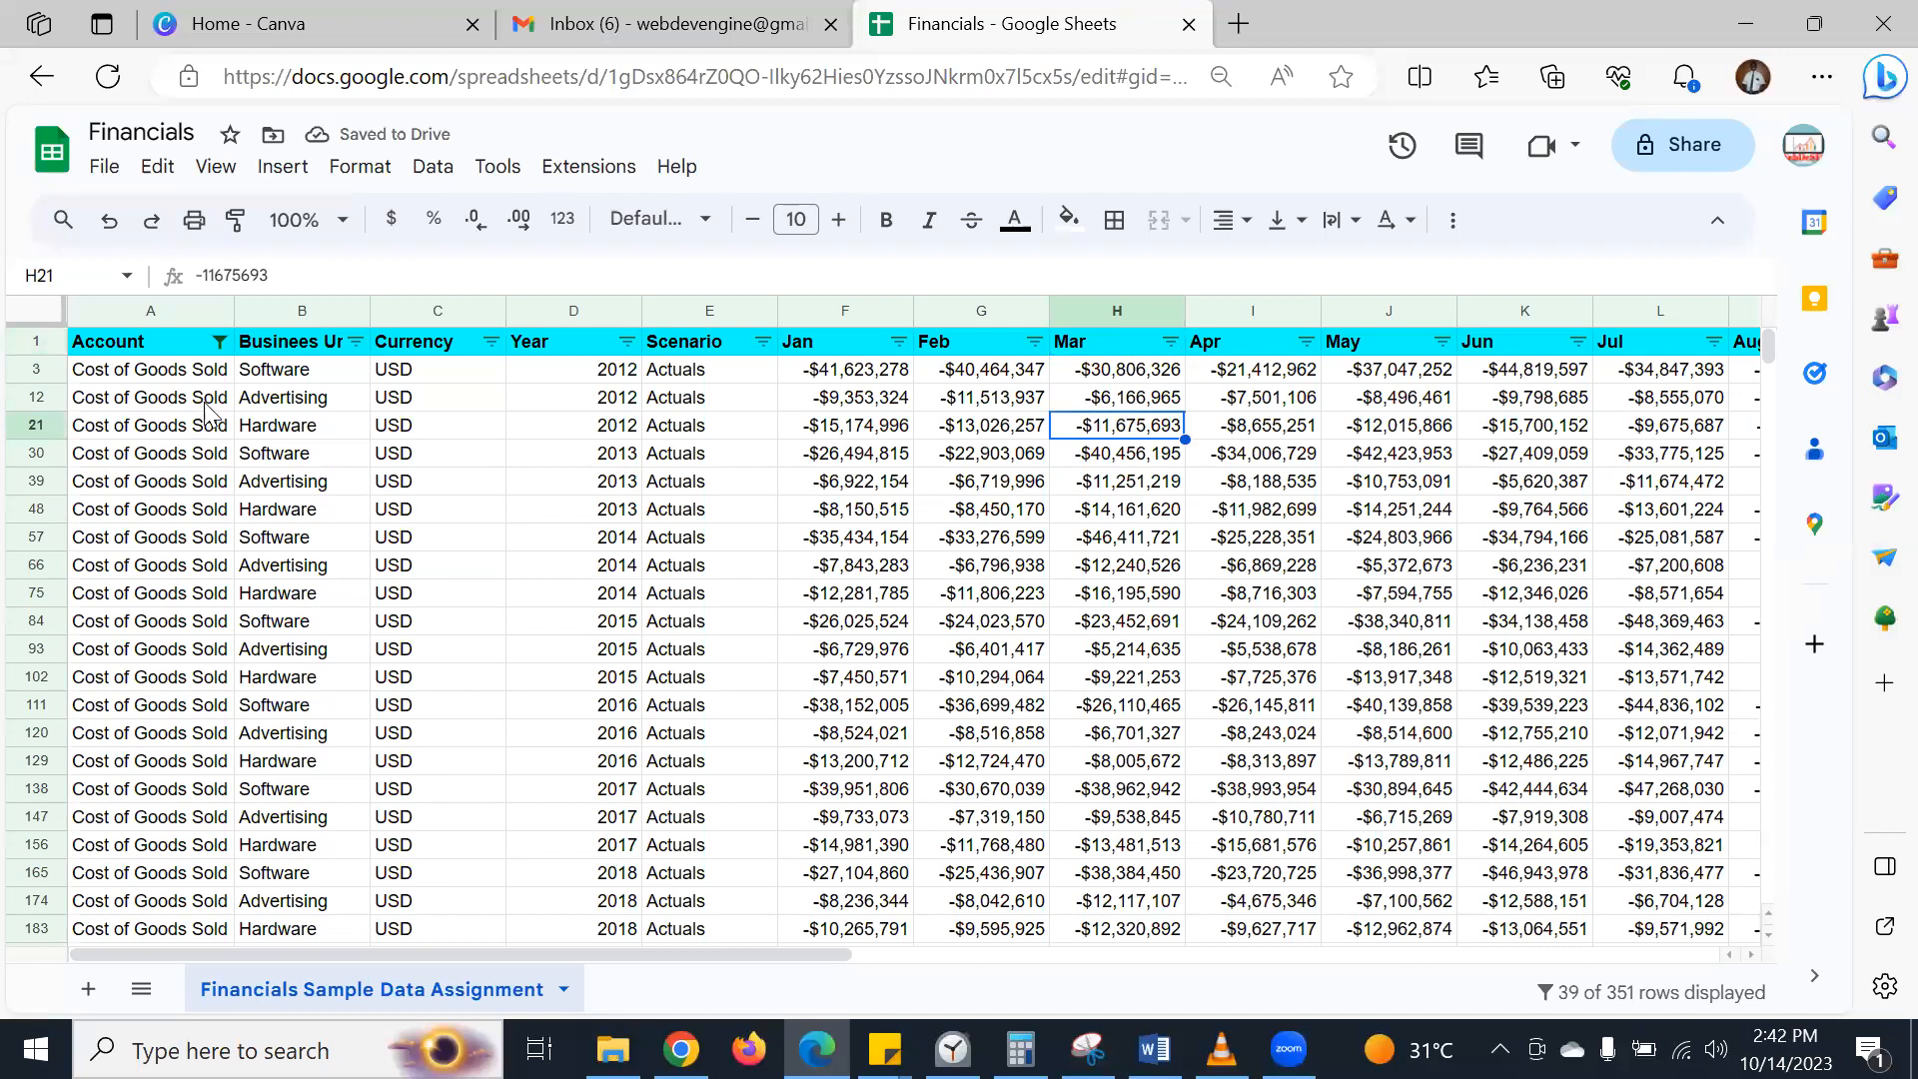
pyautogui.hotkey('ctrl', 'z')
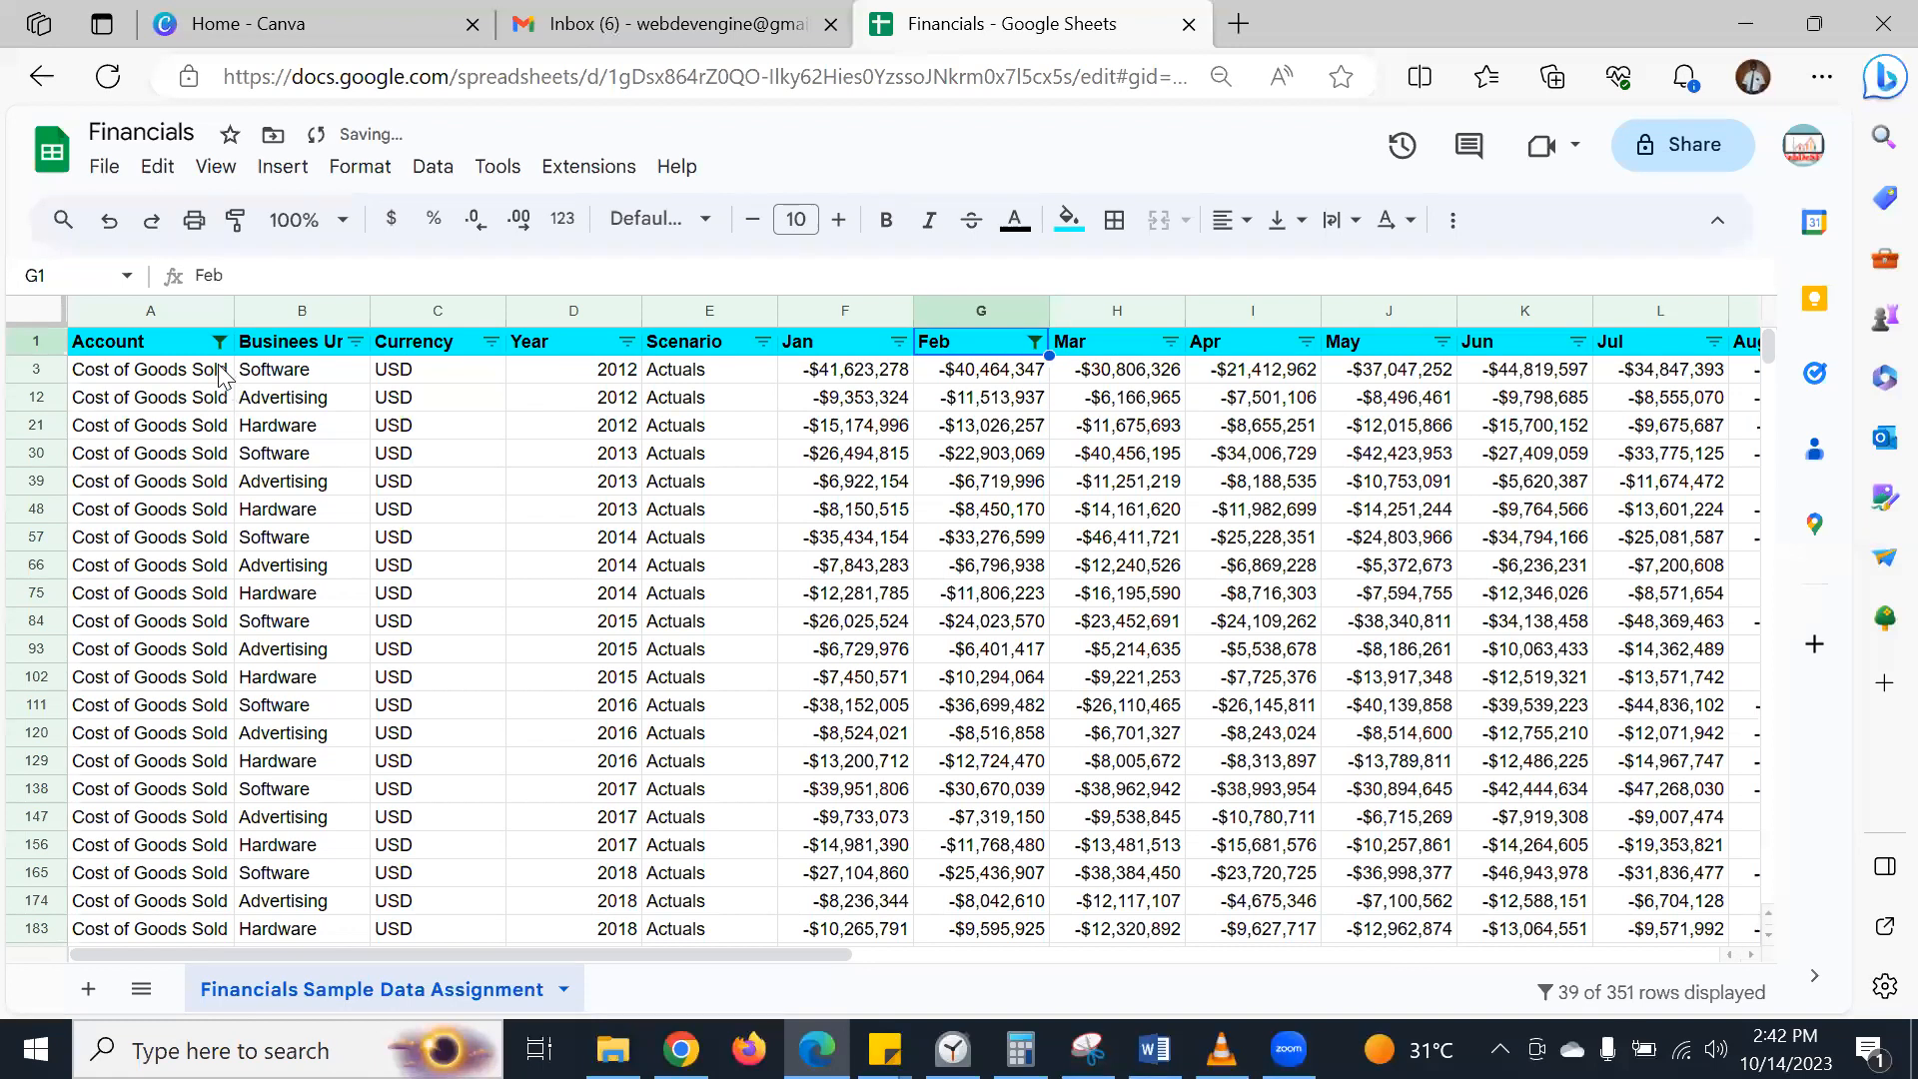
pyautogui.hotkey('ctrl', 'z')
pyautogui.hotkey('ctrl', 'z')
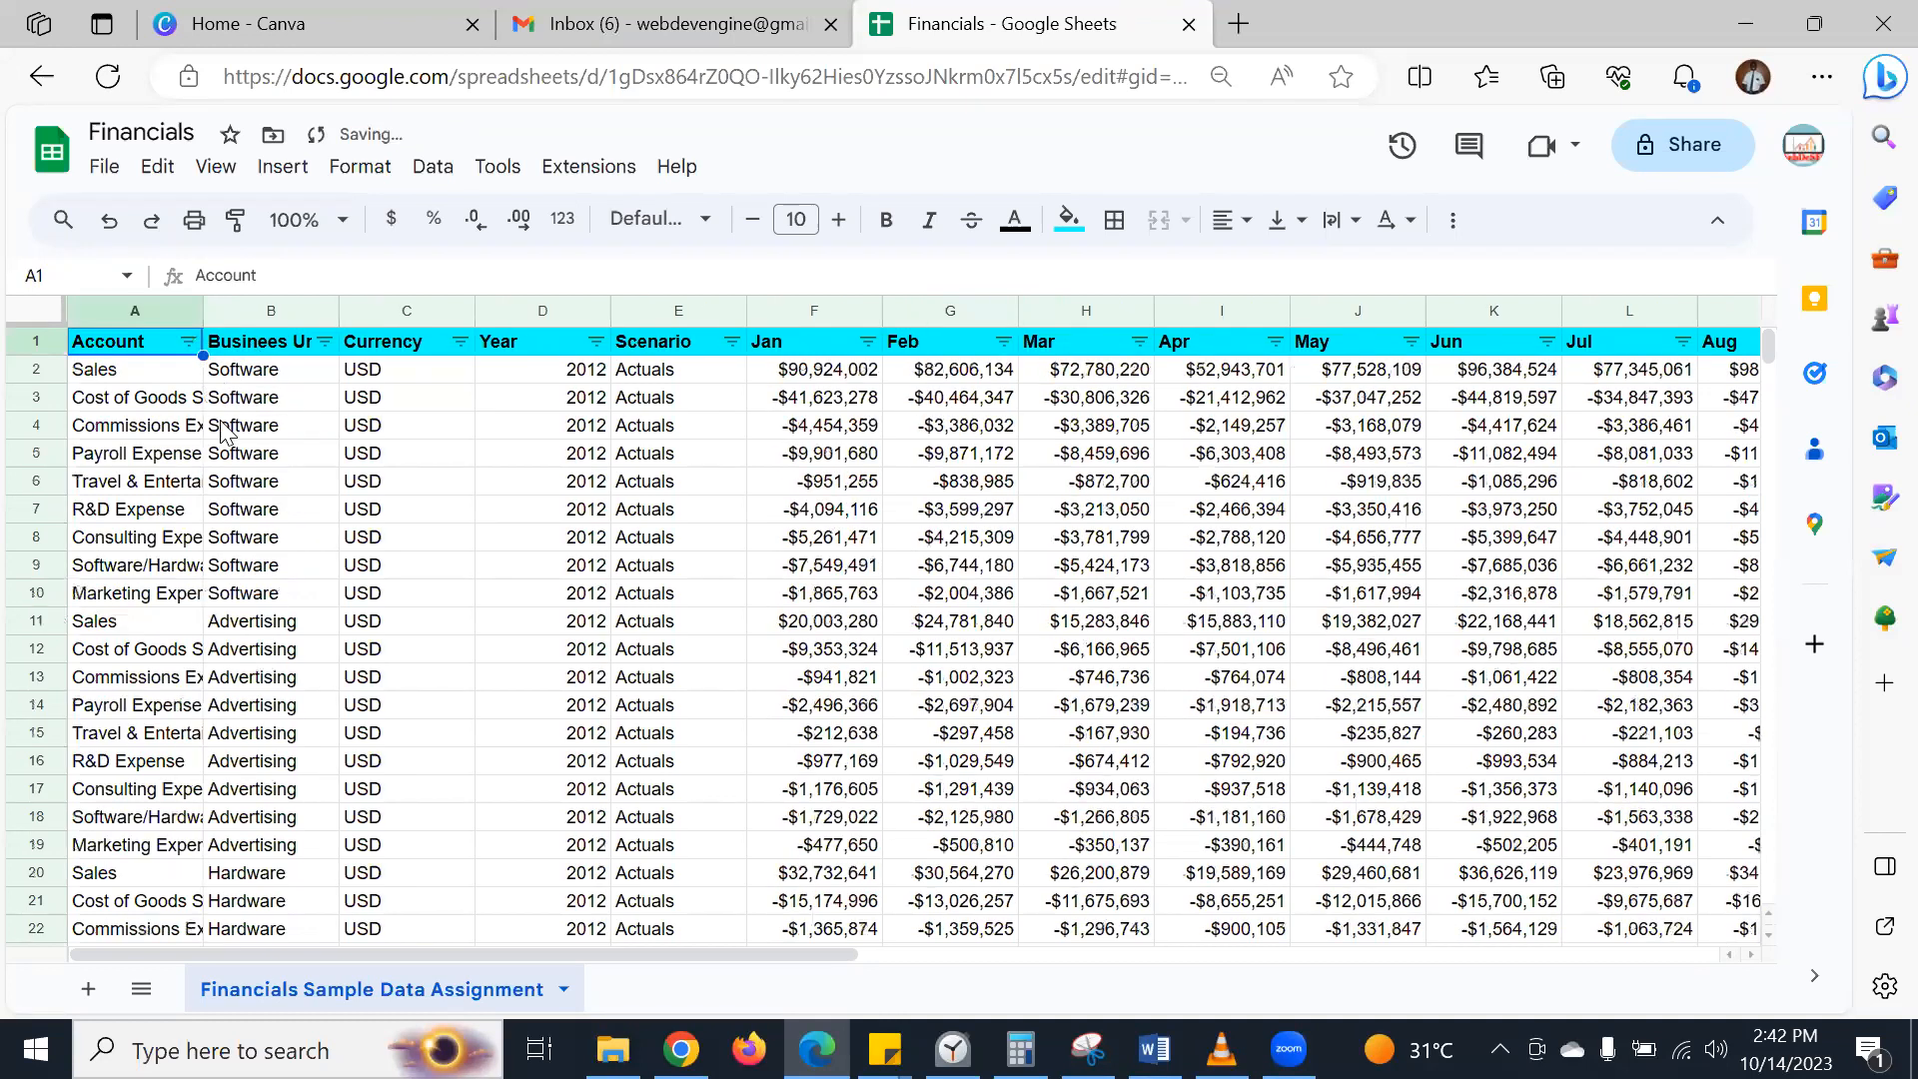
# - Examine the condition options in the Businees Unit column's filter and leave it without applying any
pyautogui.click(325, 342)
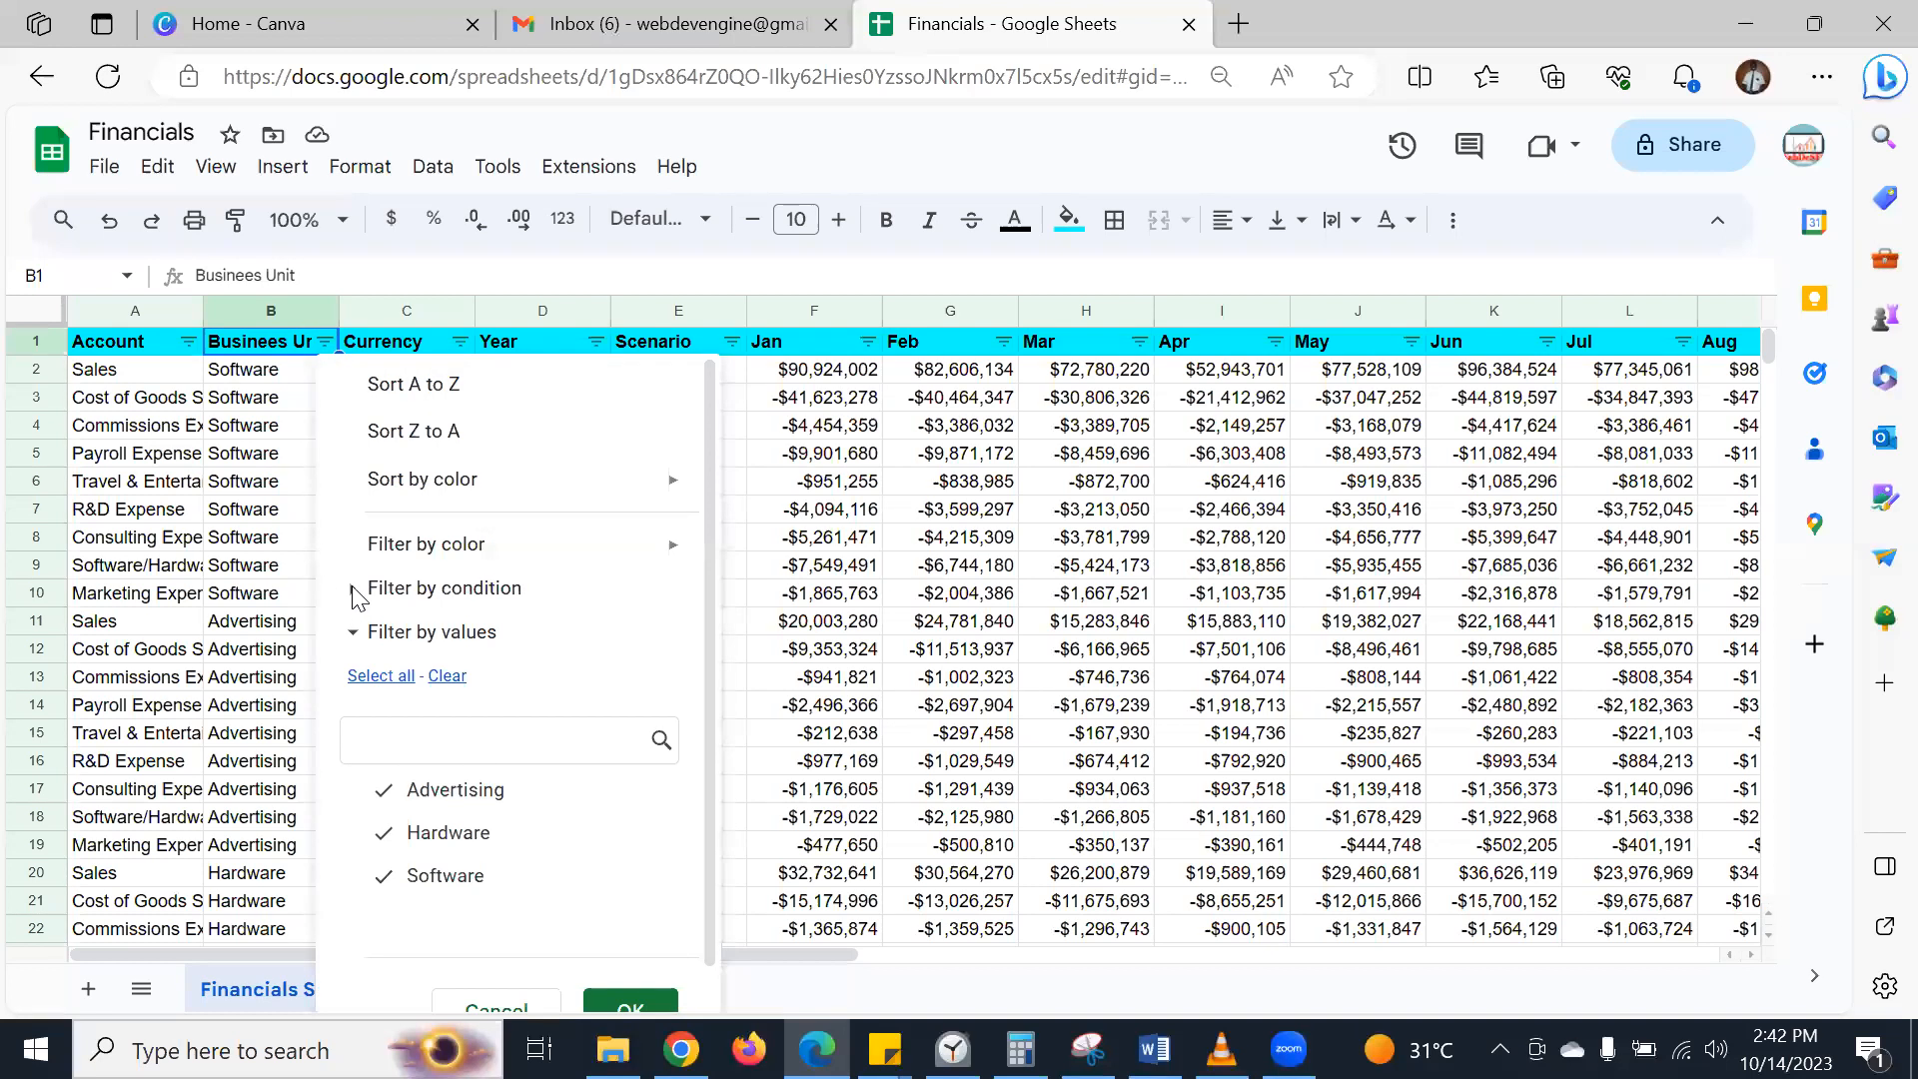
pyautogui.click(384, 599)
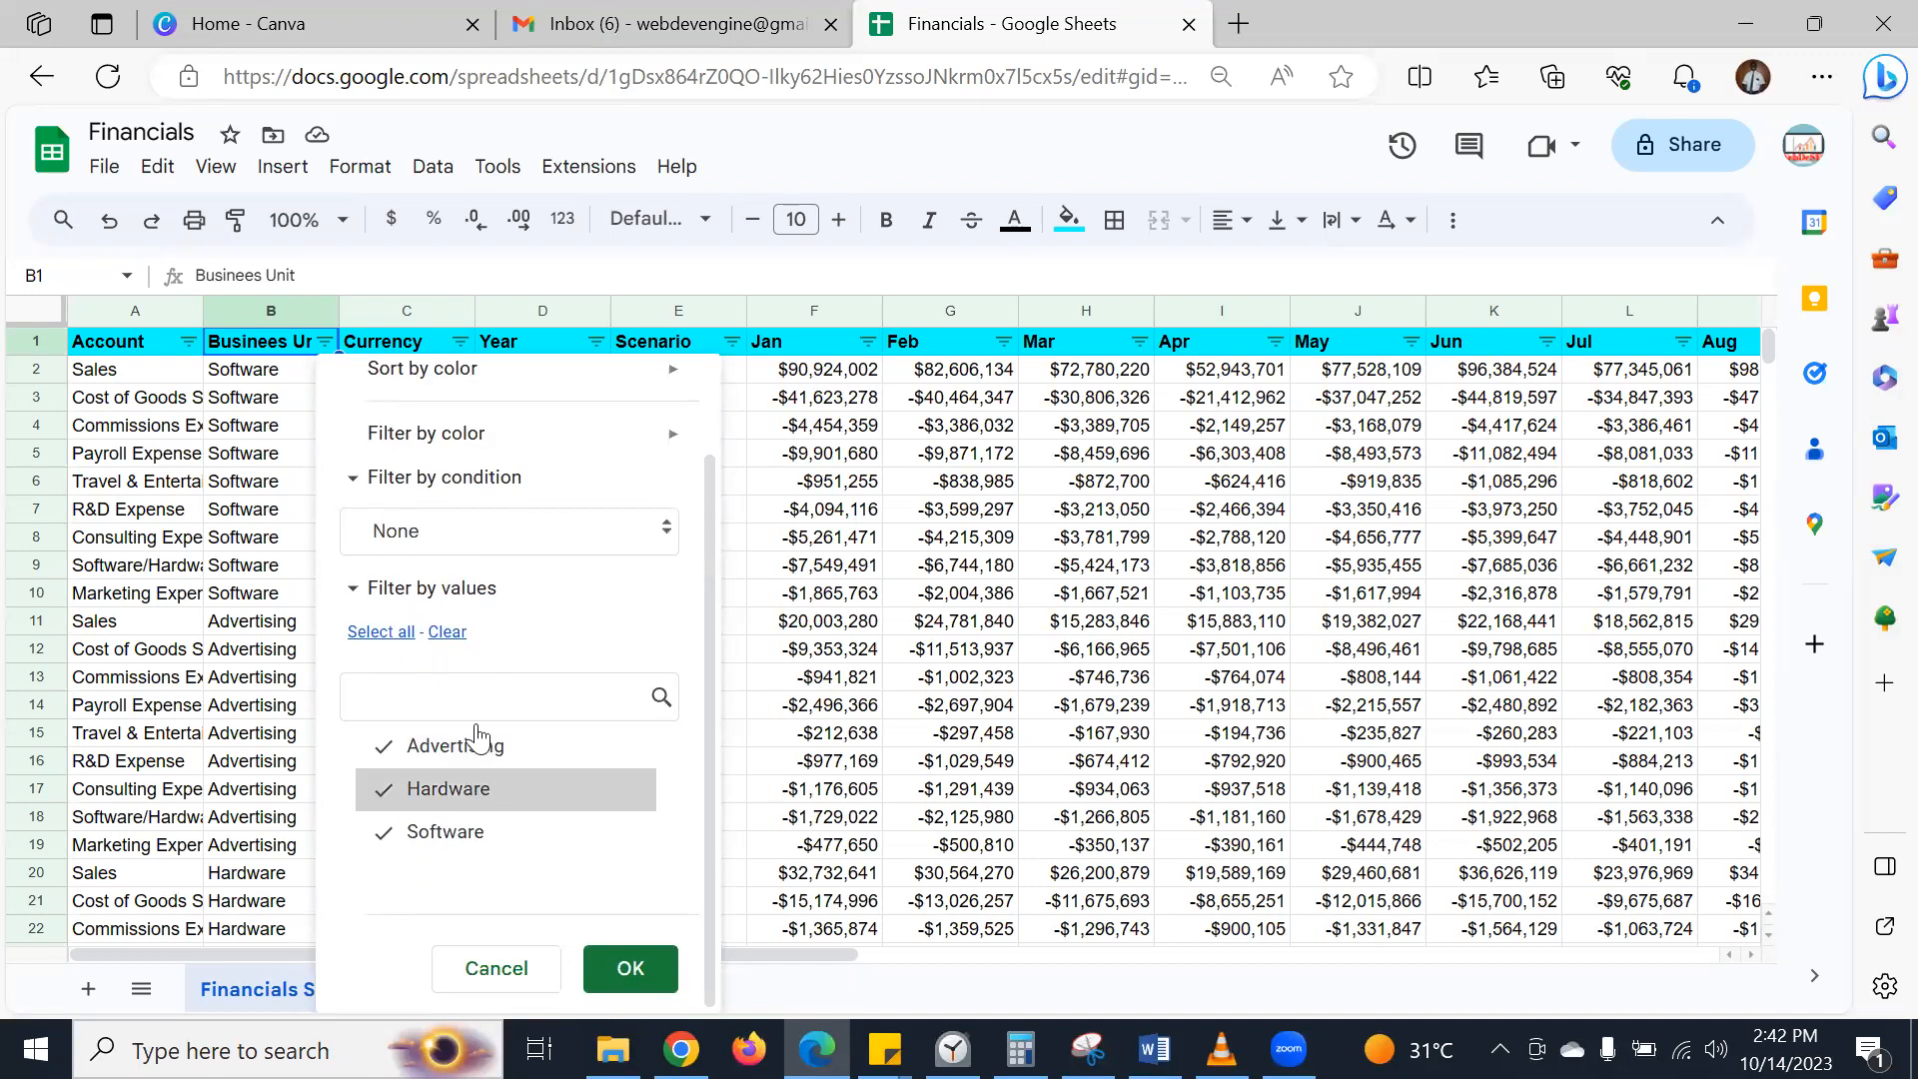
pyautogui.click(599, 531)
pyautogui.scroll(-5, 479, 689)
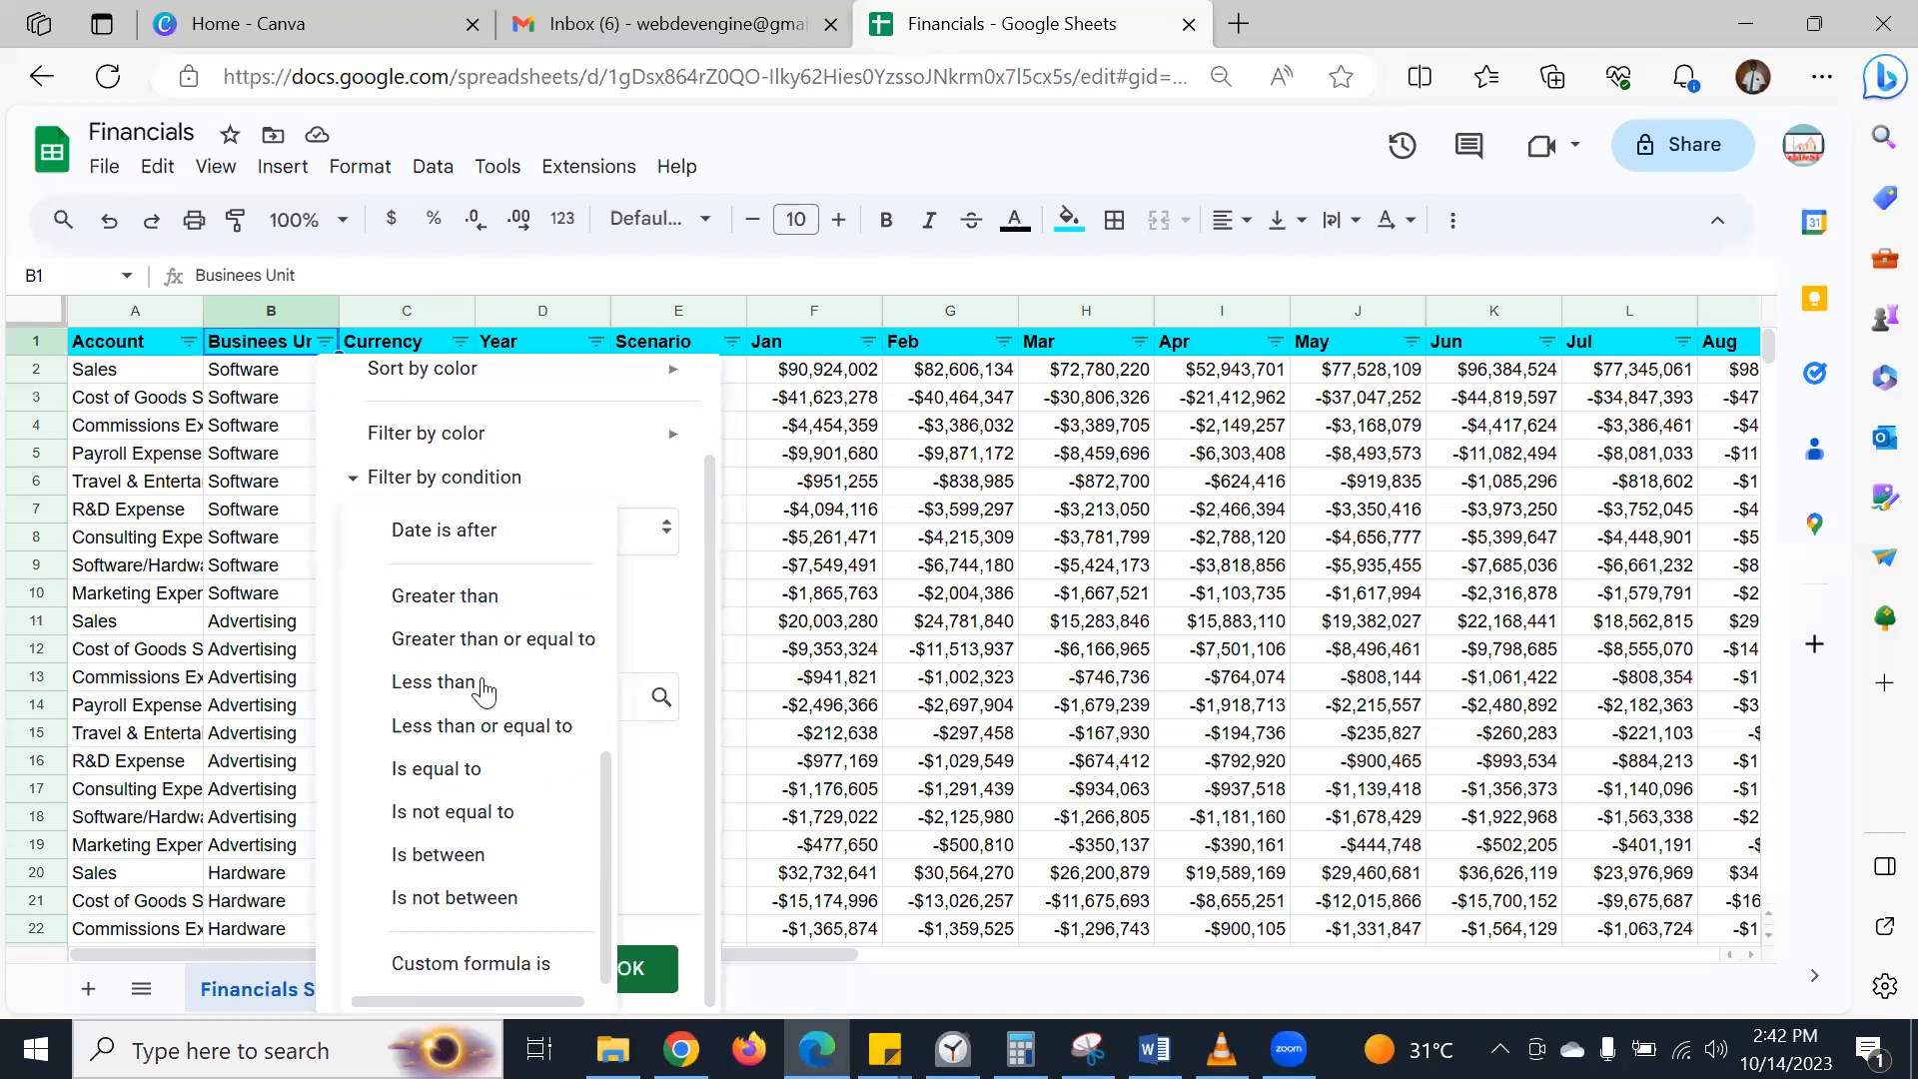
pyautogui.scroll(5, 483, 689)
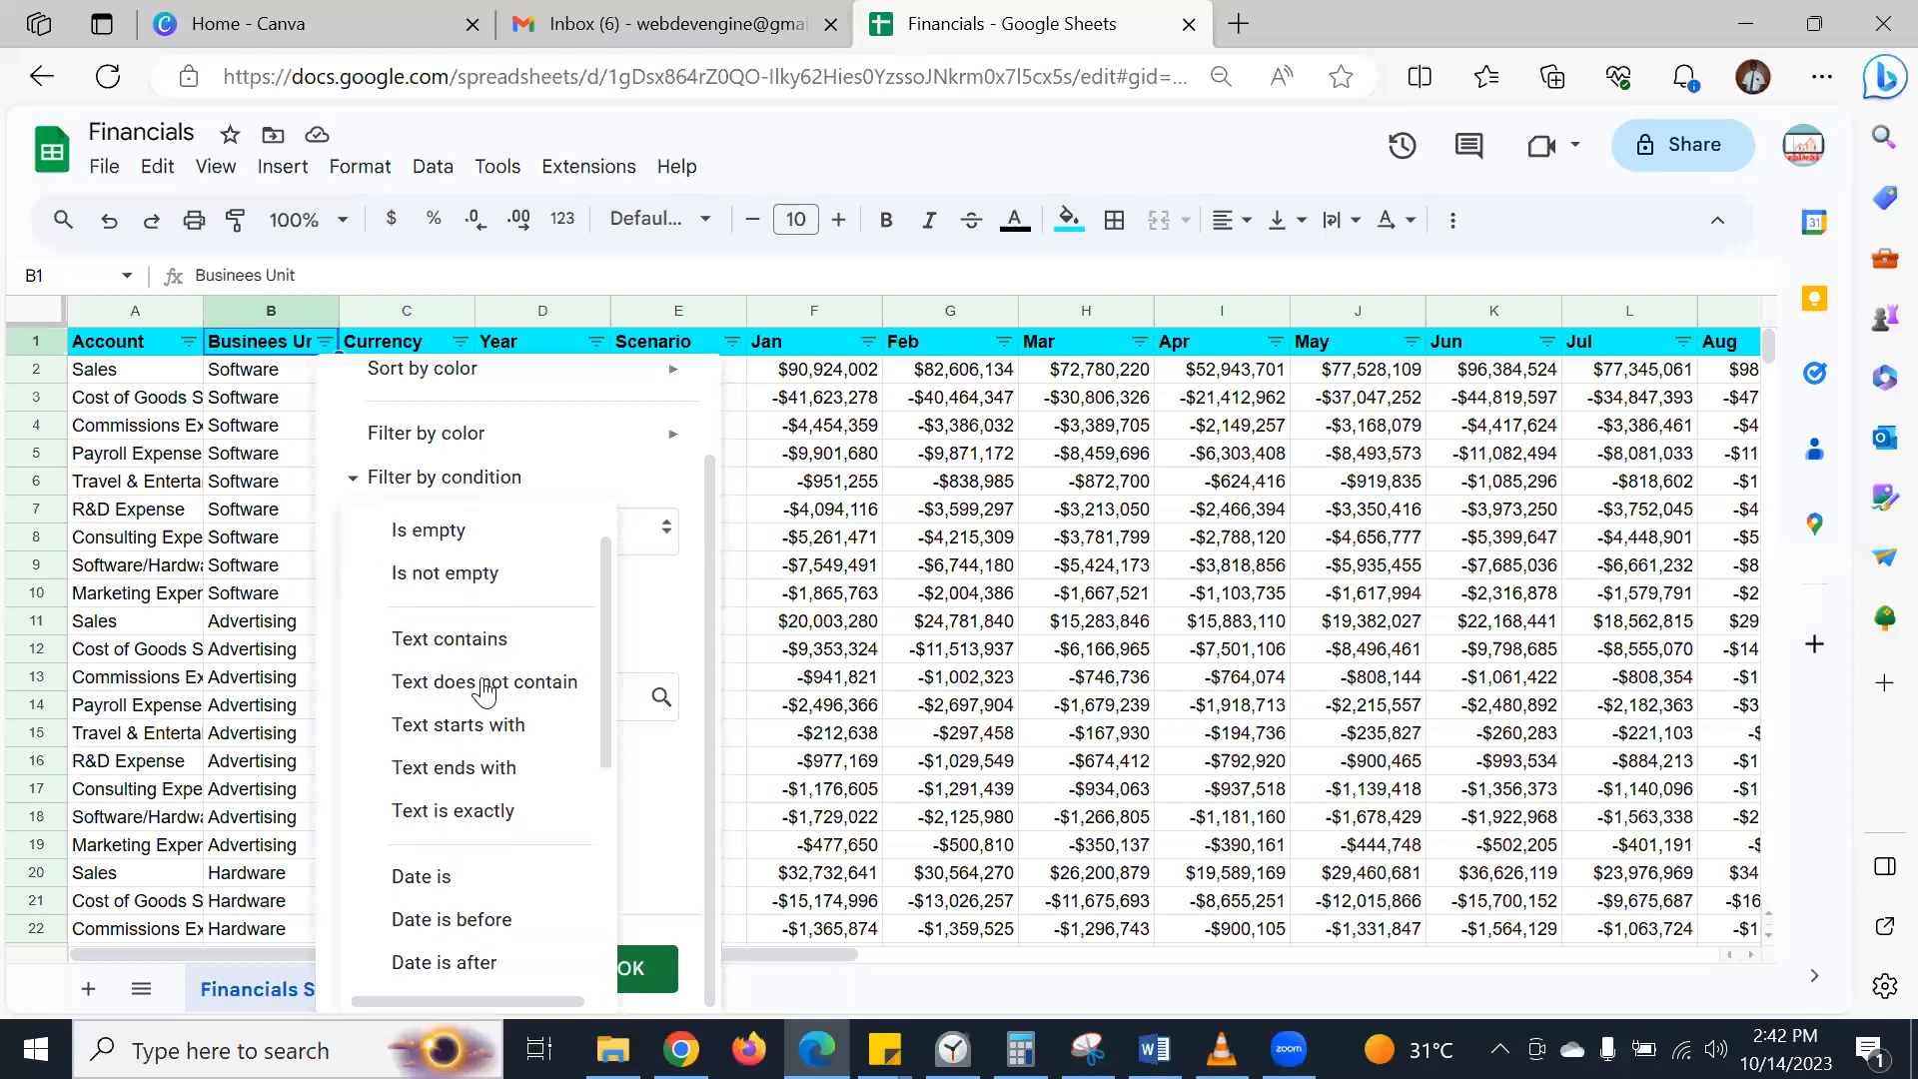
pyautogui.click(232, 459)
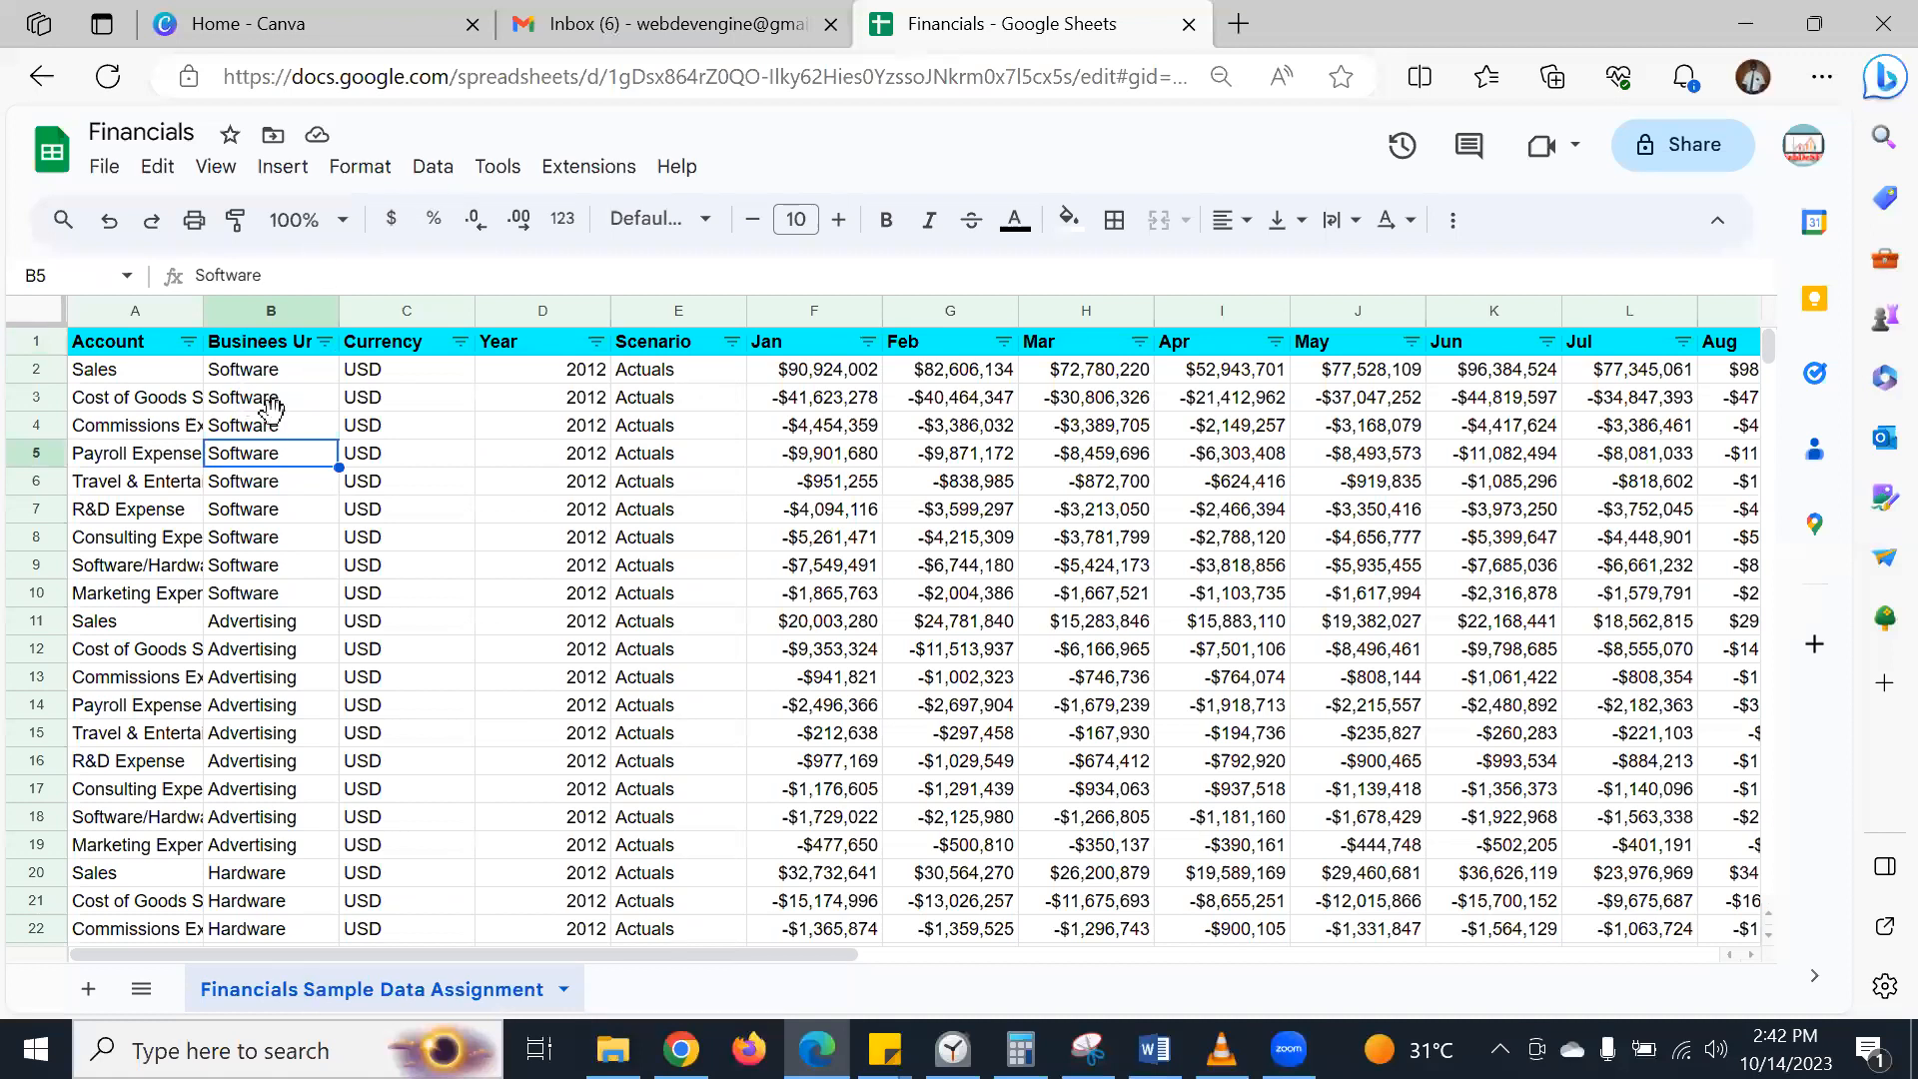
# - Create a new filter view for the data and dismiss its introductory notice
pyautogui.press('Up')
pyautogui.click(433, 180)
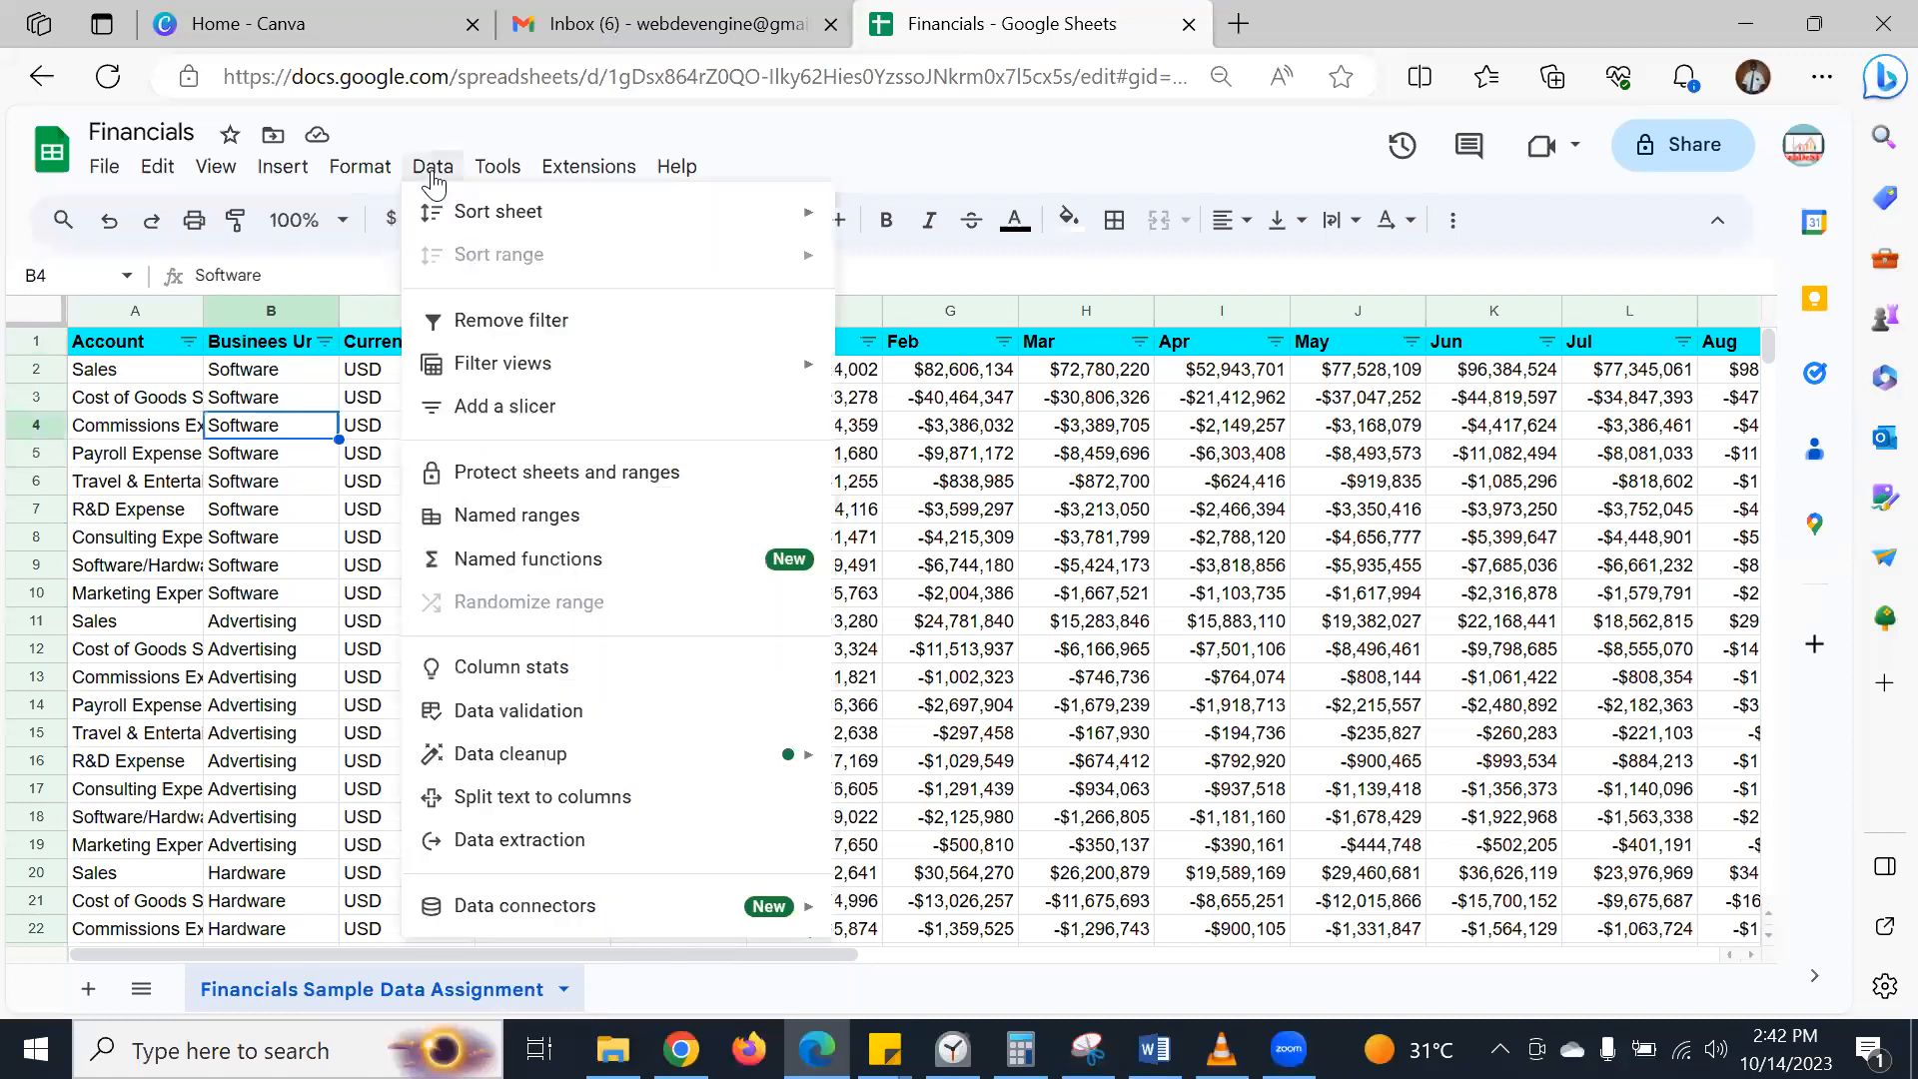
pyautogui.moveTo(574, 374)
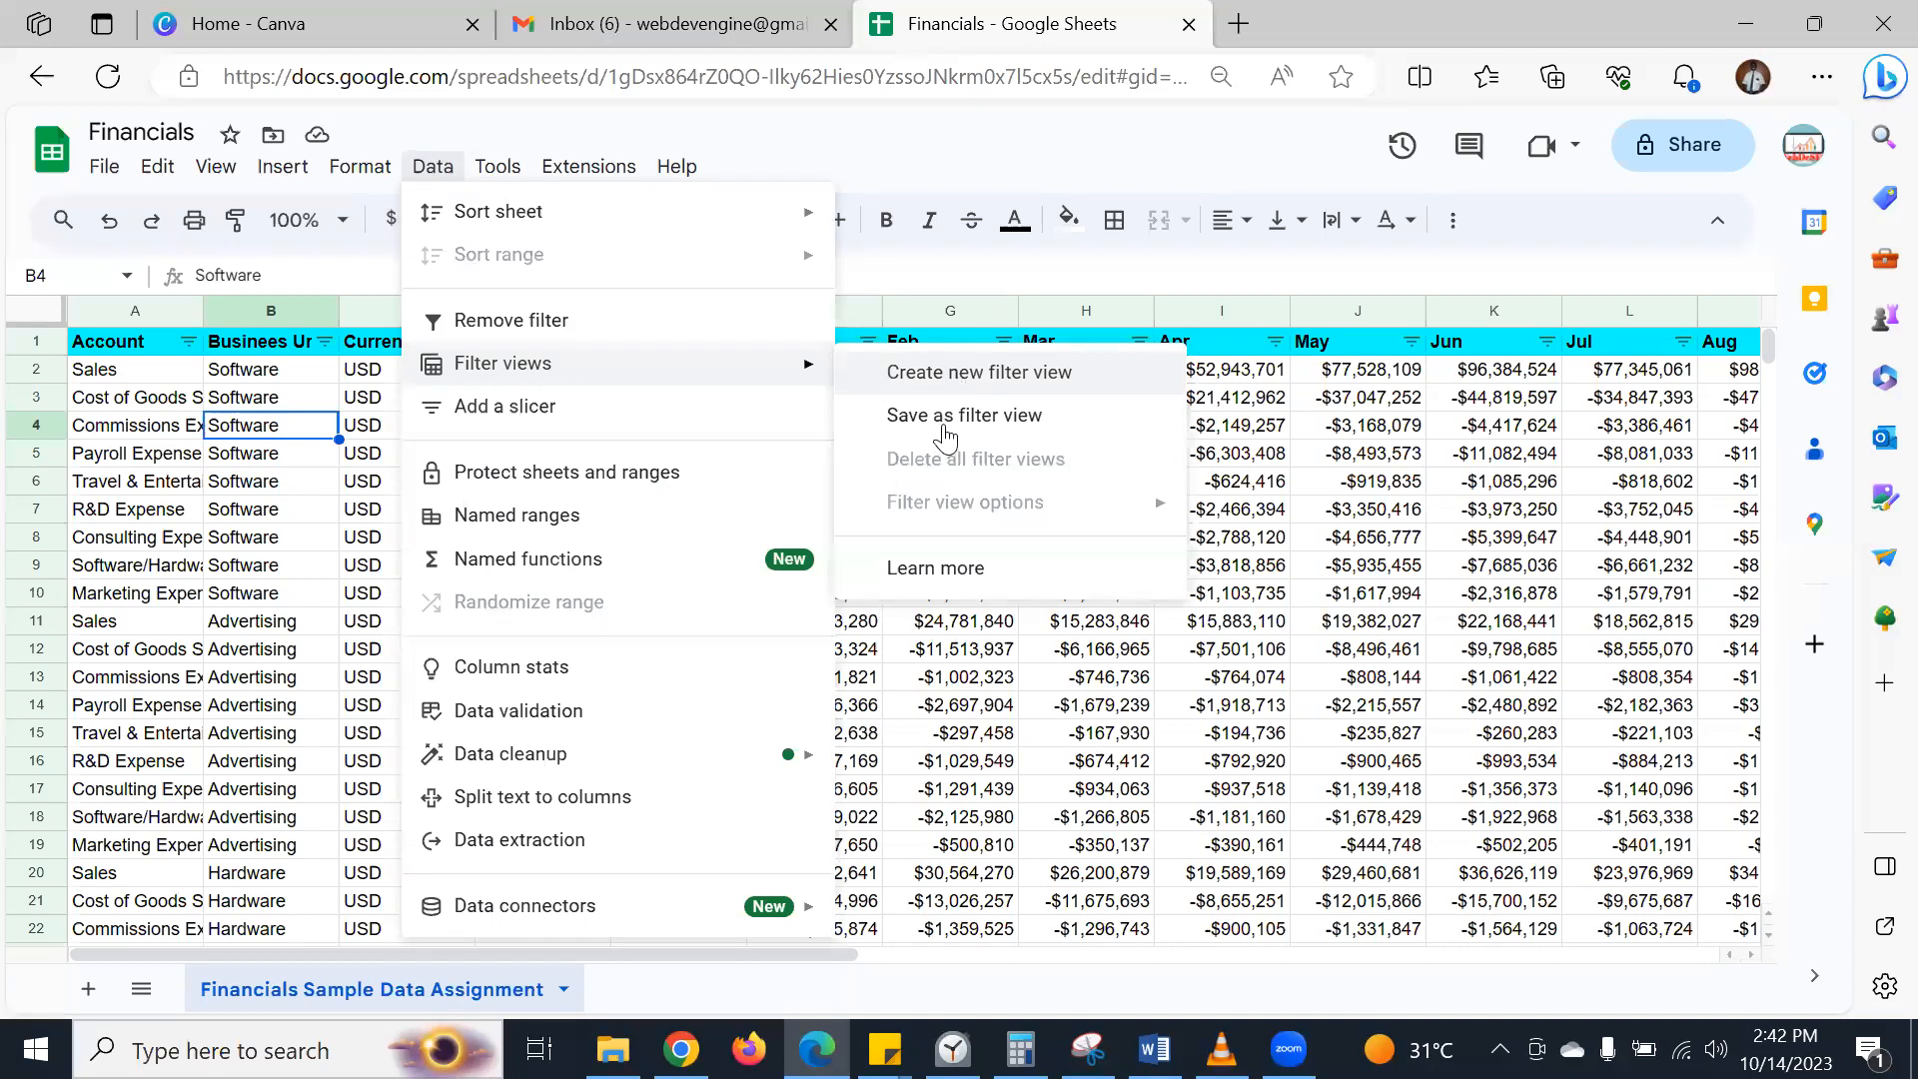
pyautogui.click(961, 373)
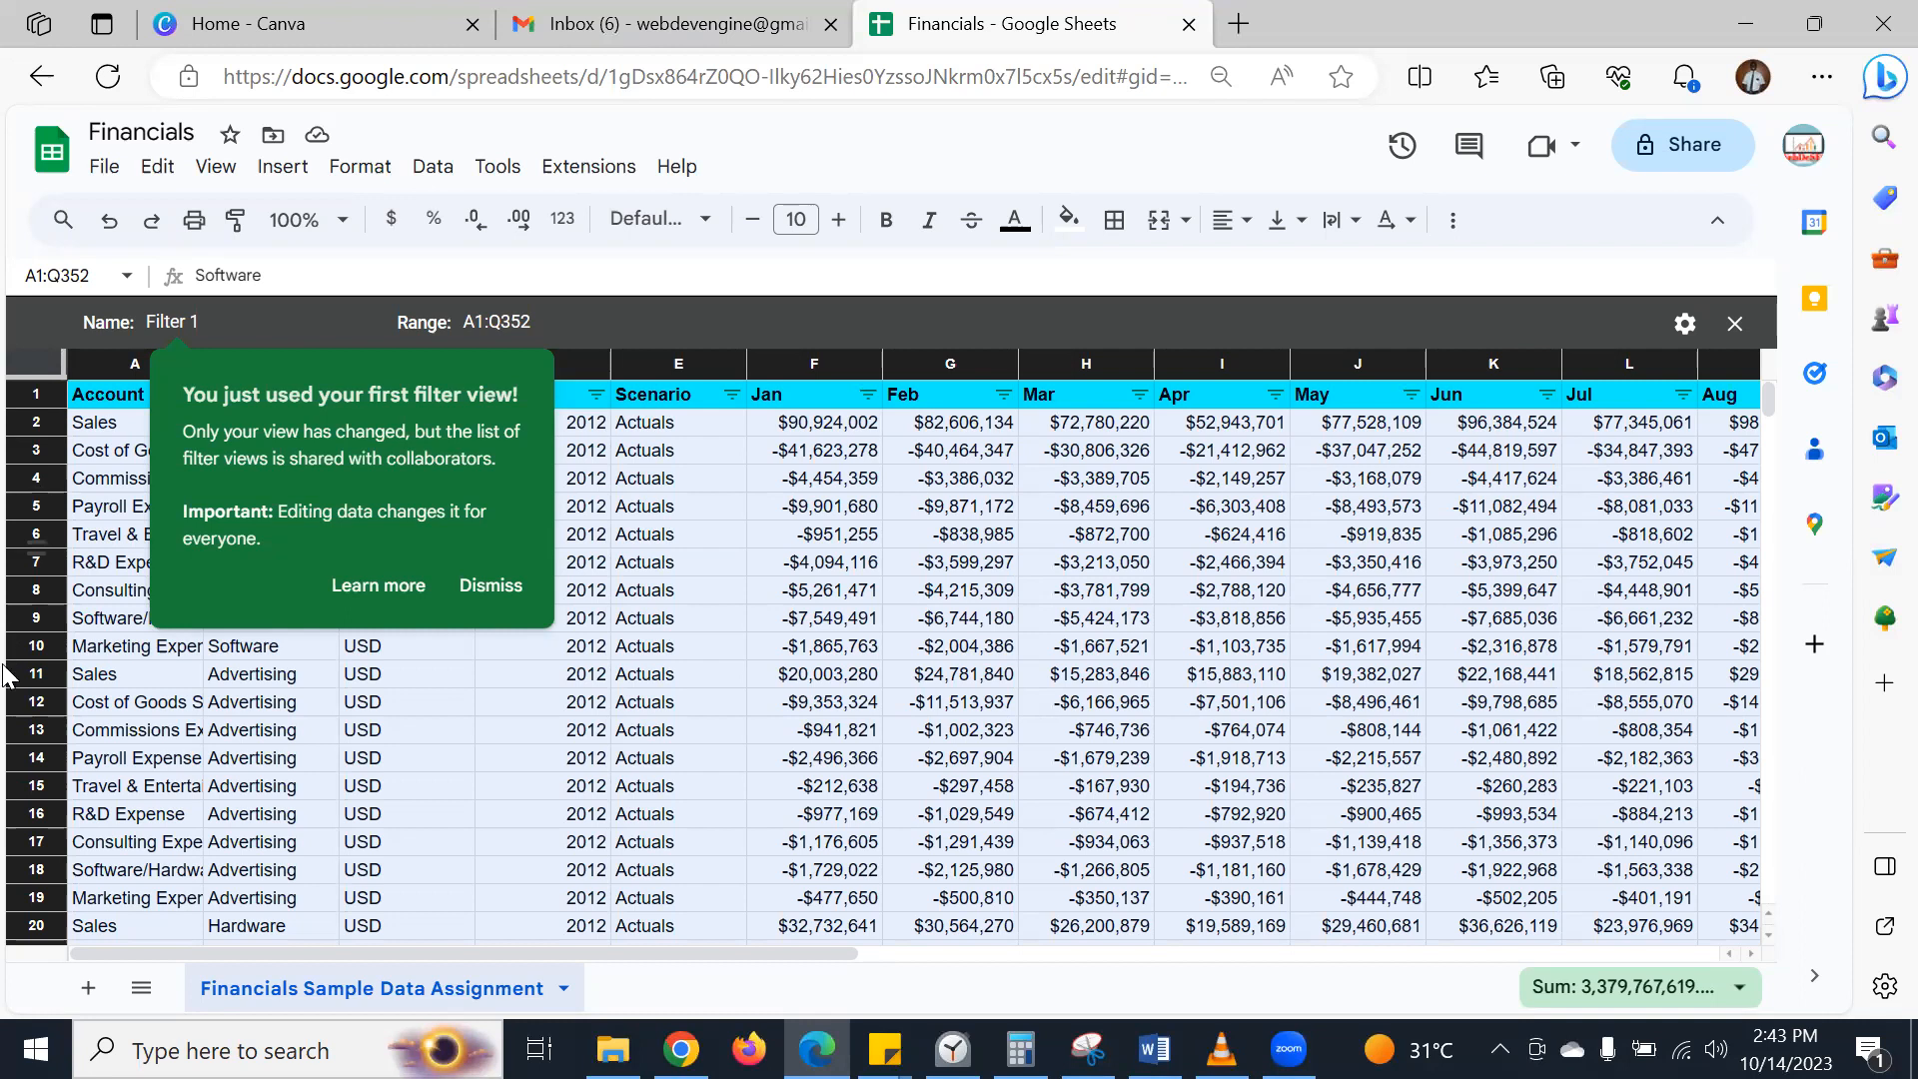
pyautogui.click(488, 587)
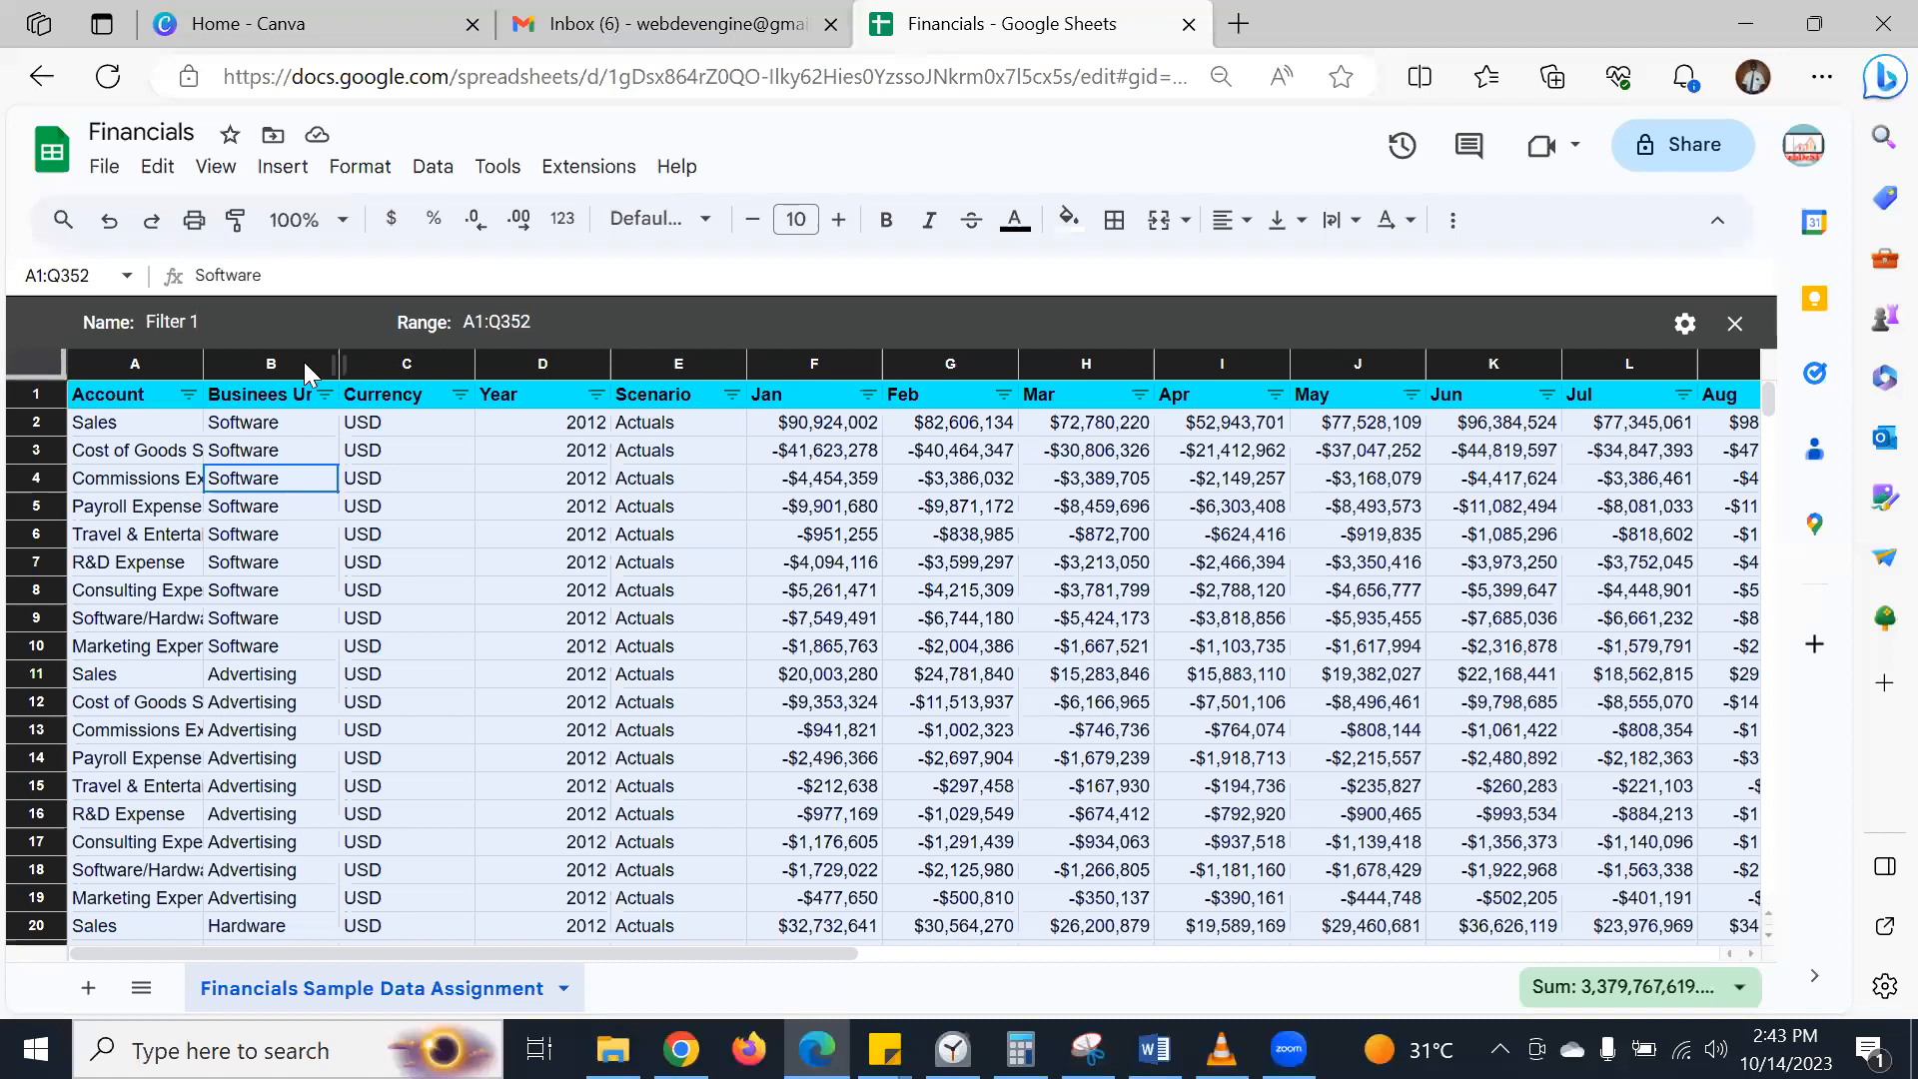
pyautogui.rightClick(178, 369)
pyautogui.moveTo(181, 385)
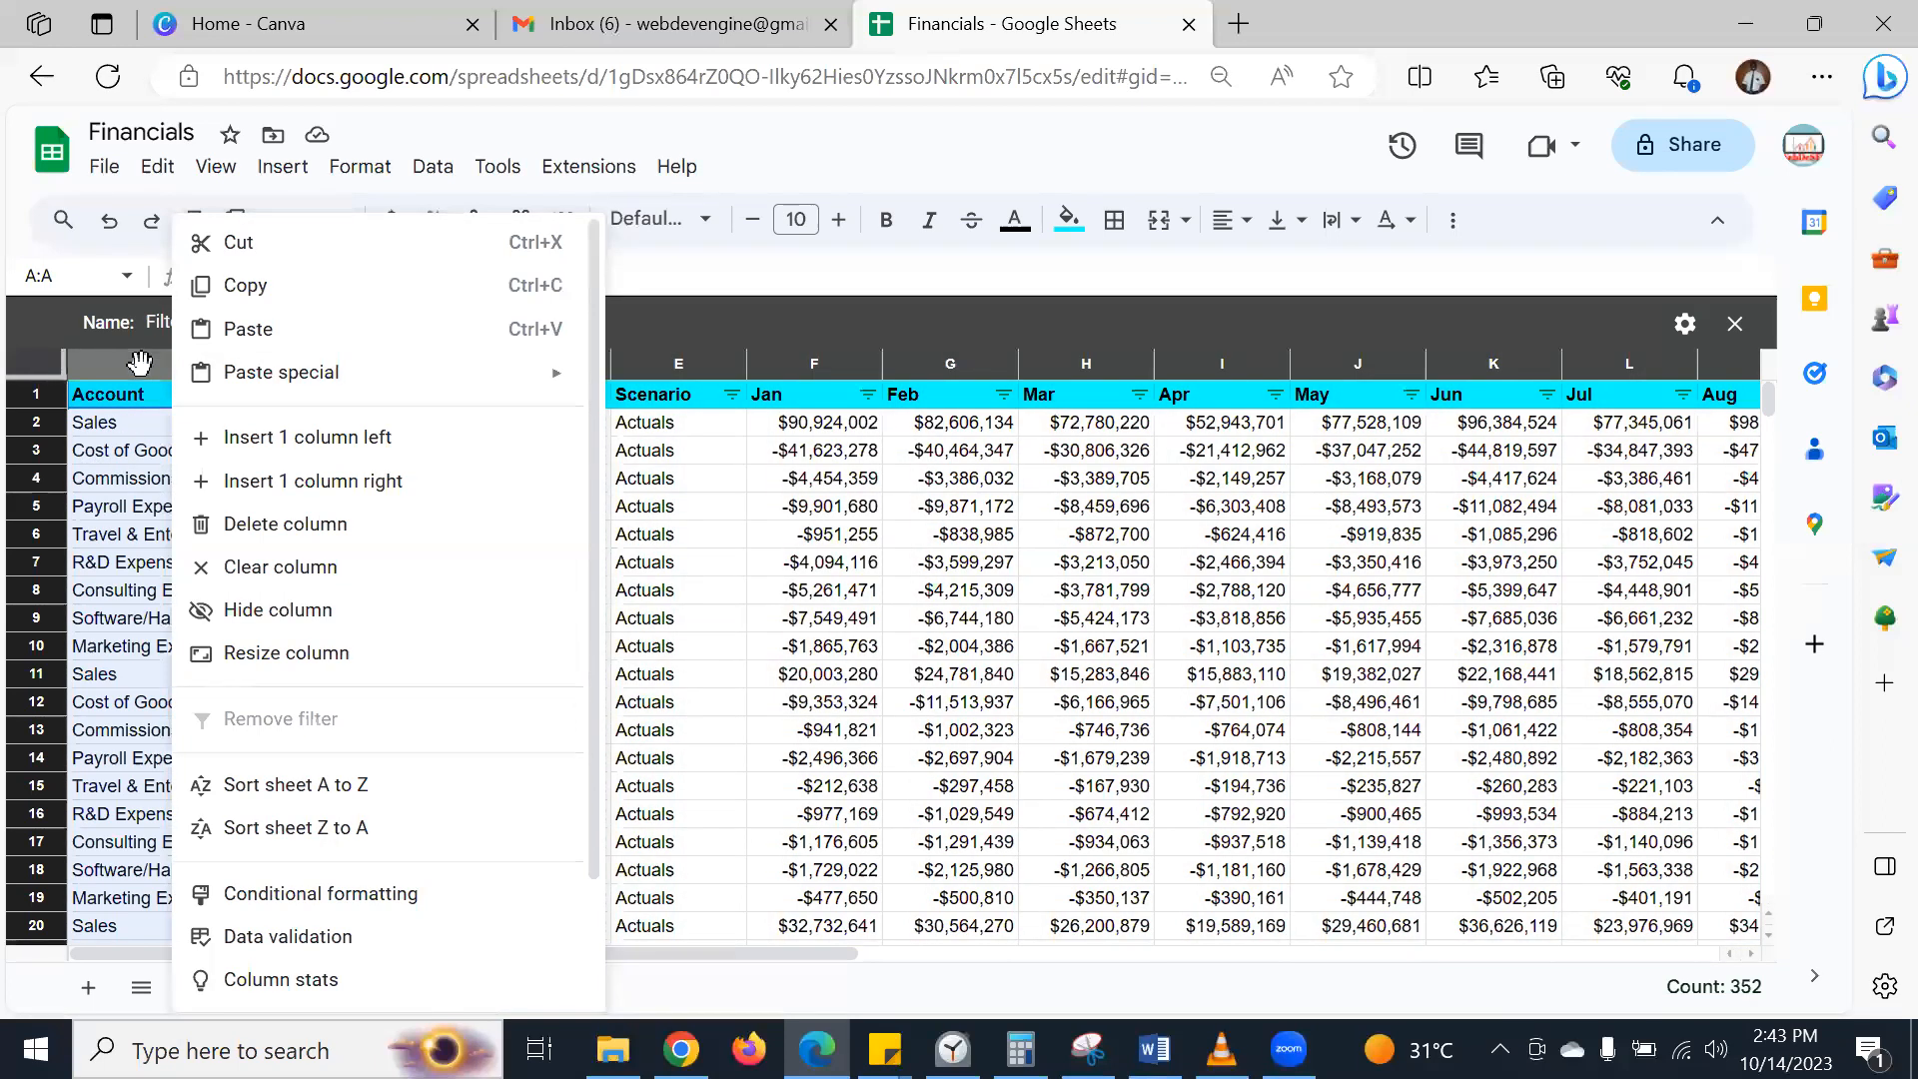
pyautogui.click(196, 428)
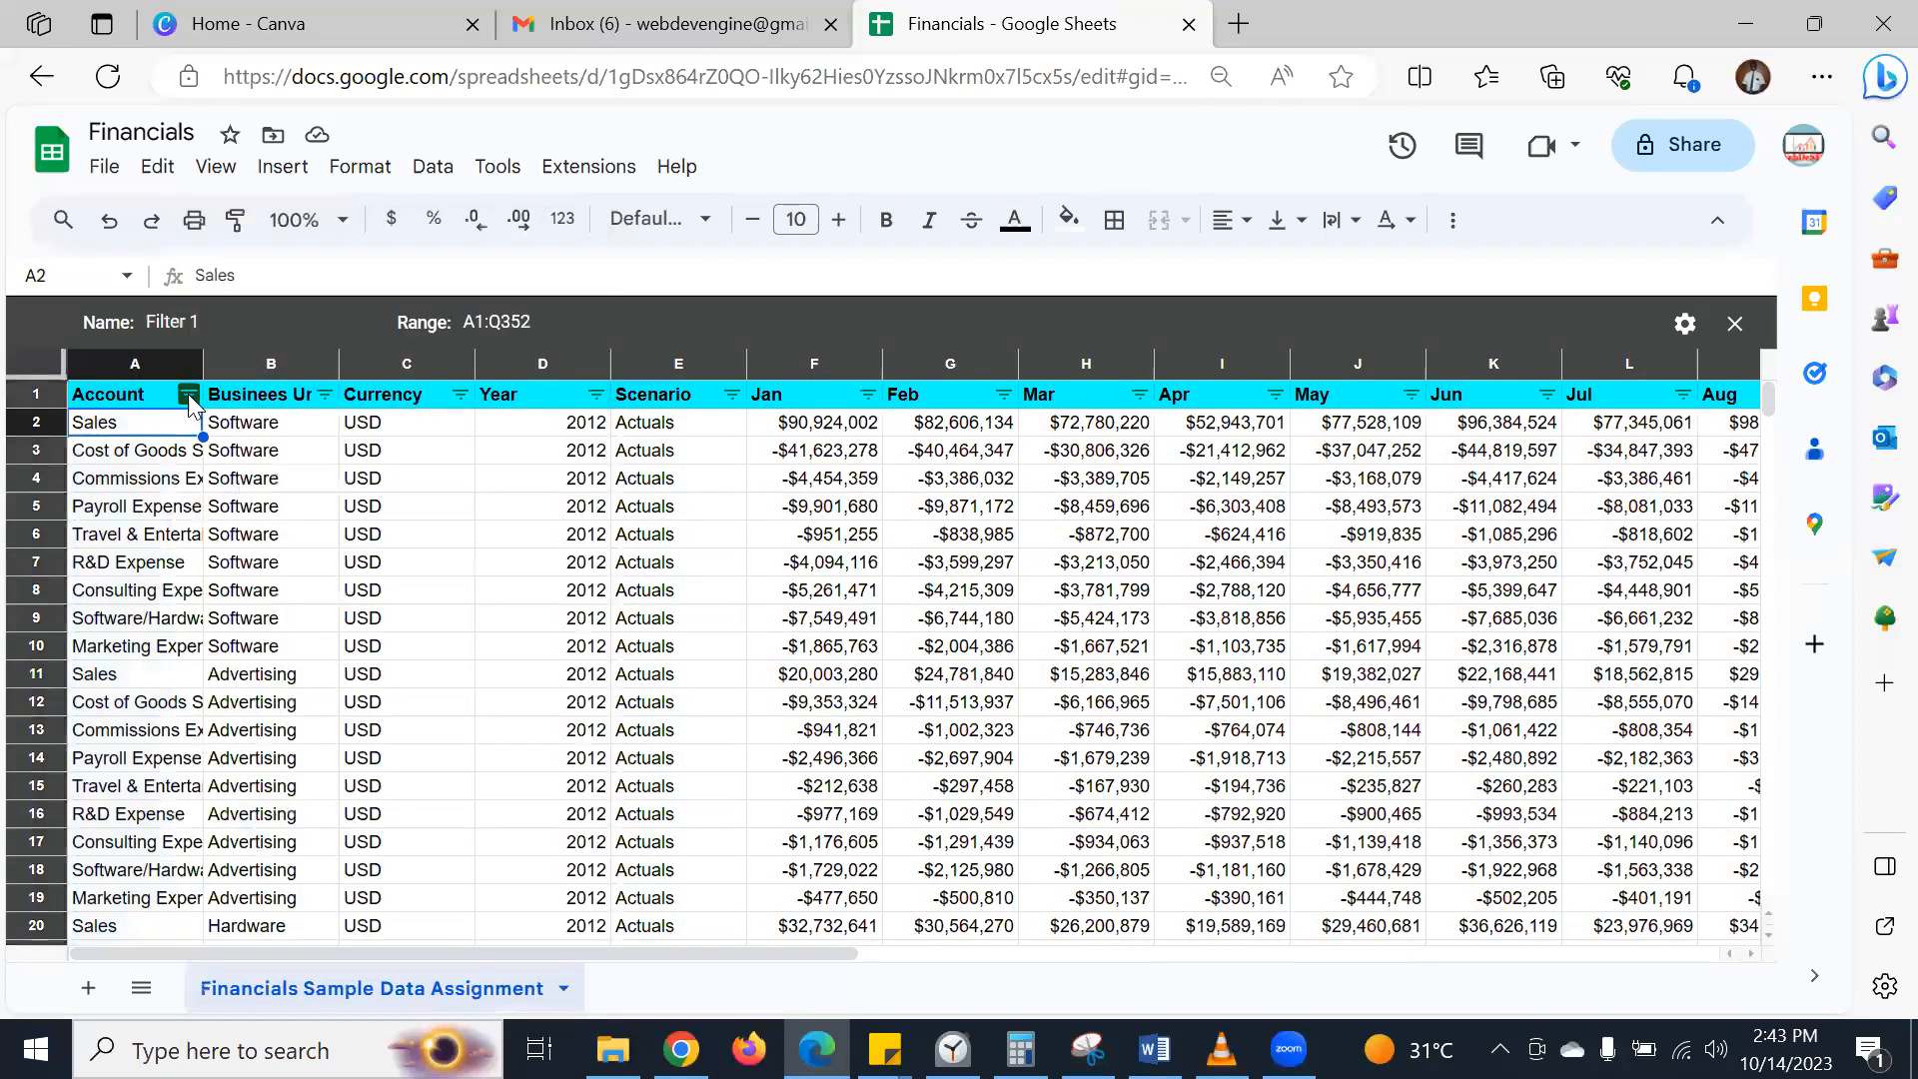
# - Examine the condition options in the Businees Unit column's filter within the filter view, applying none
pyautogui.click(189, 397)
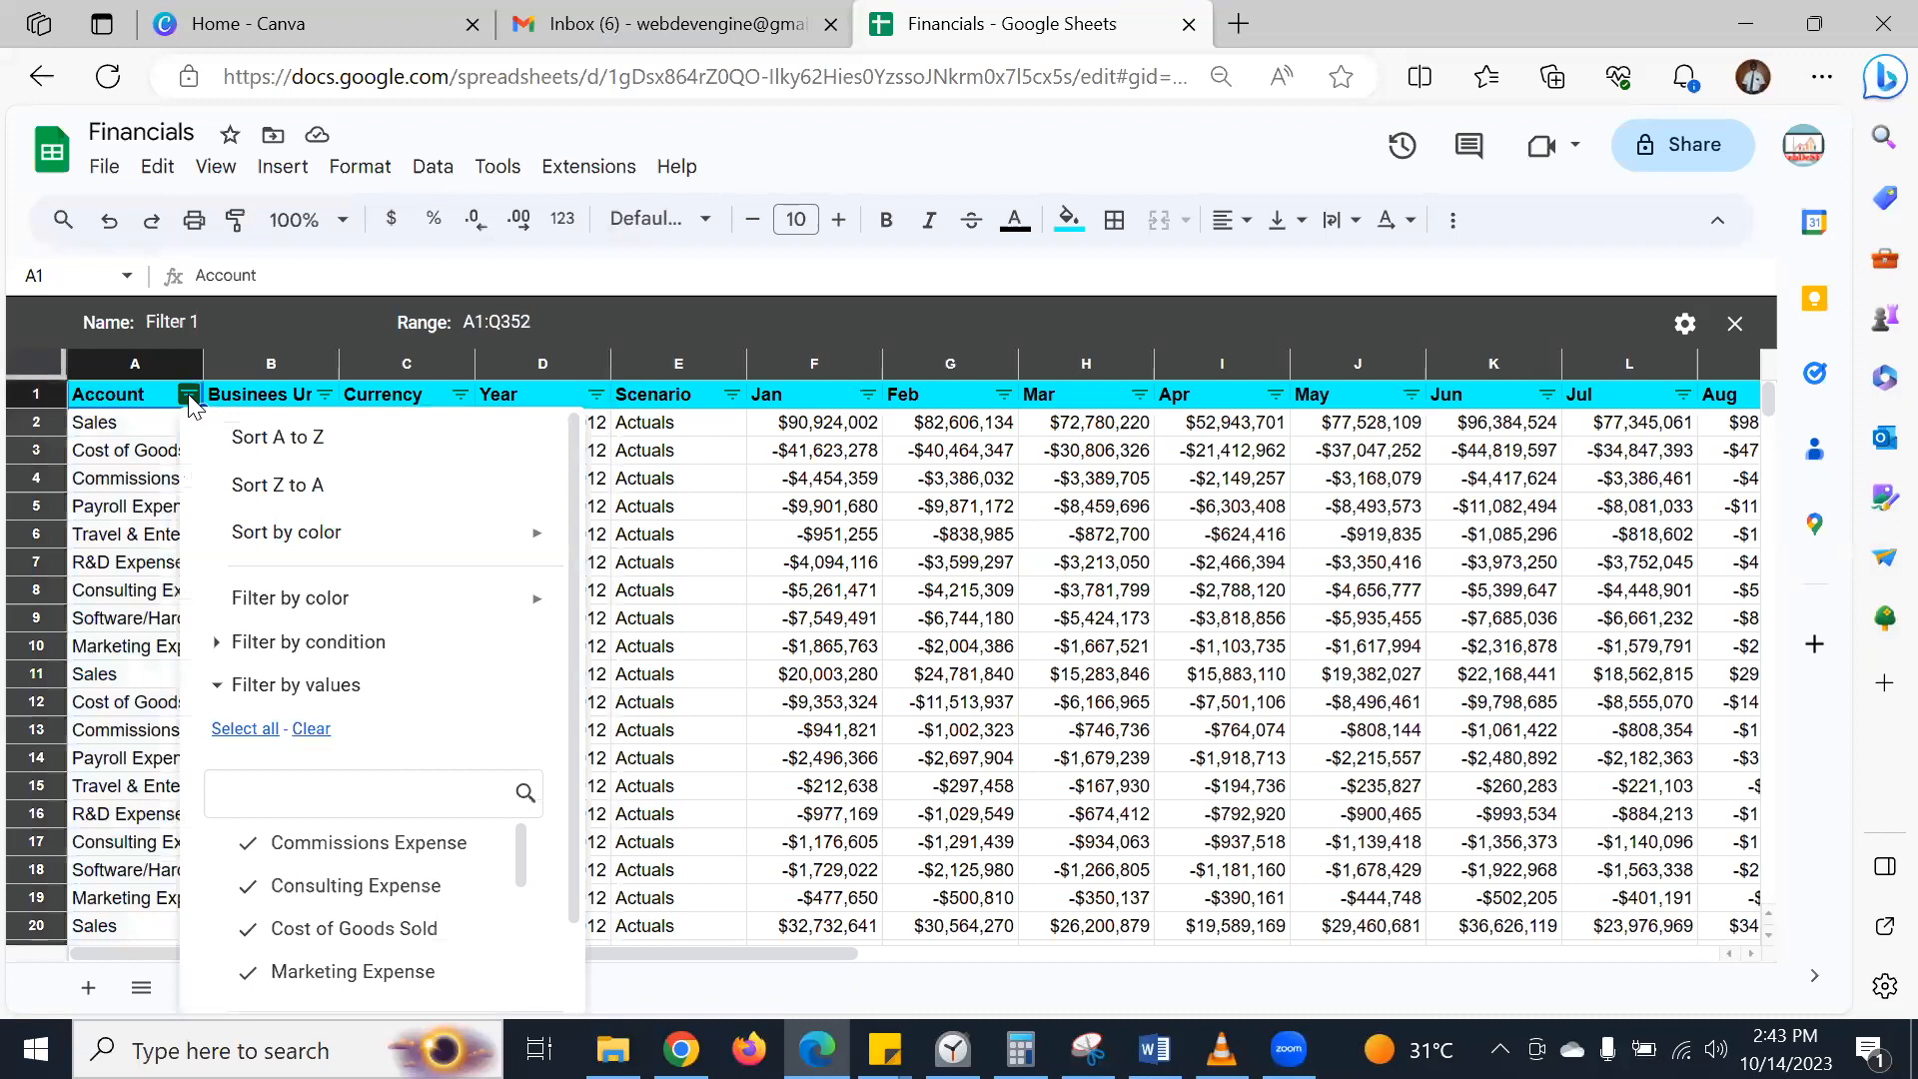
pyautogui.click(326, 395)
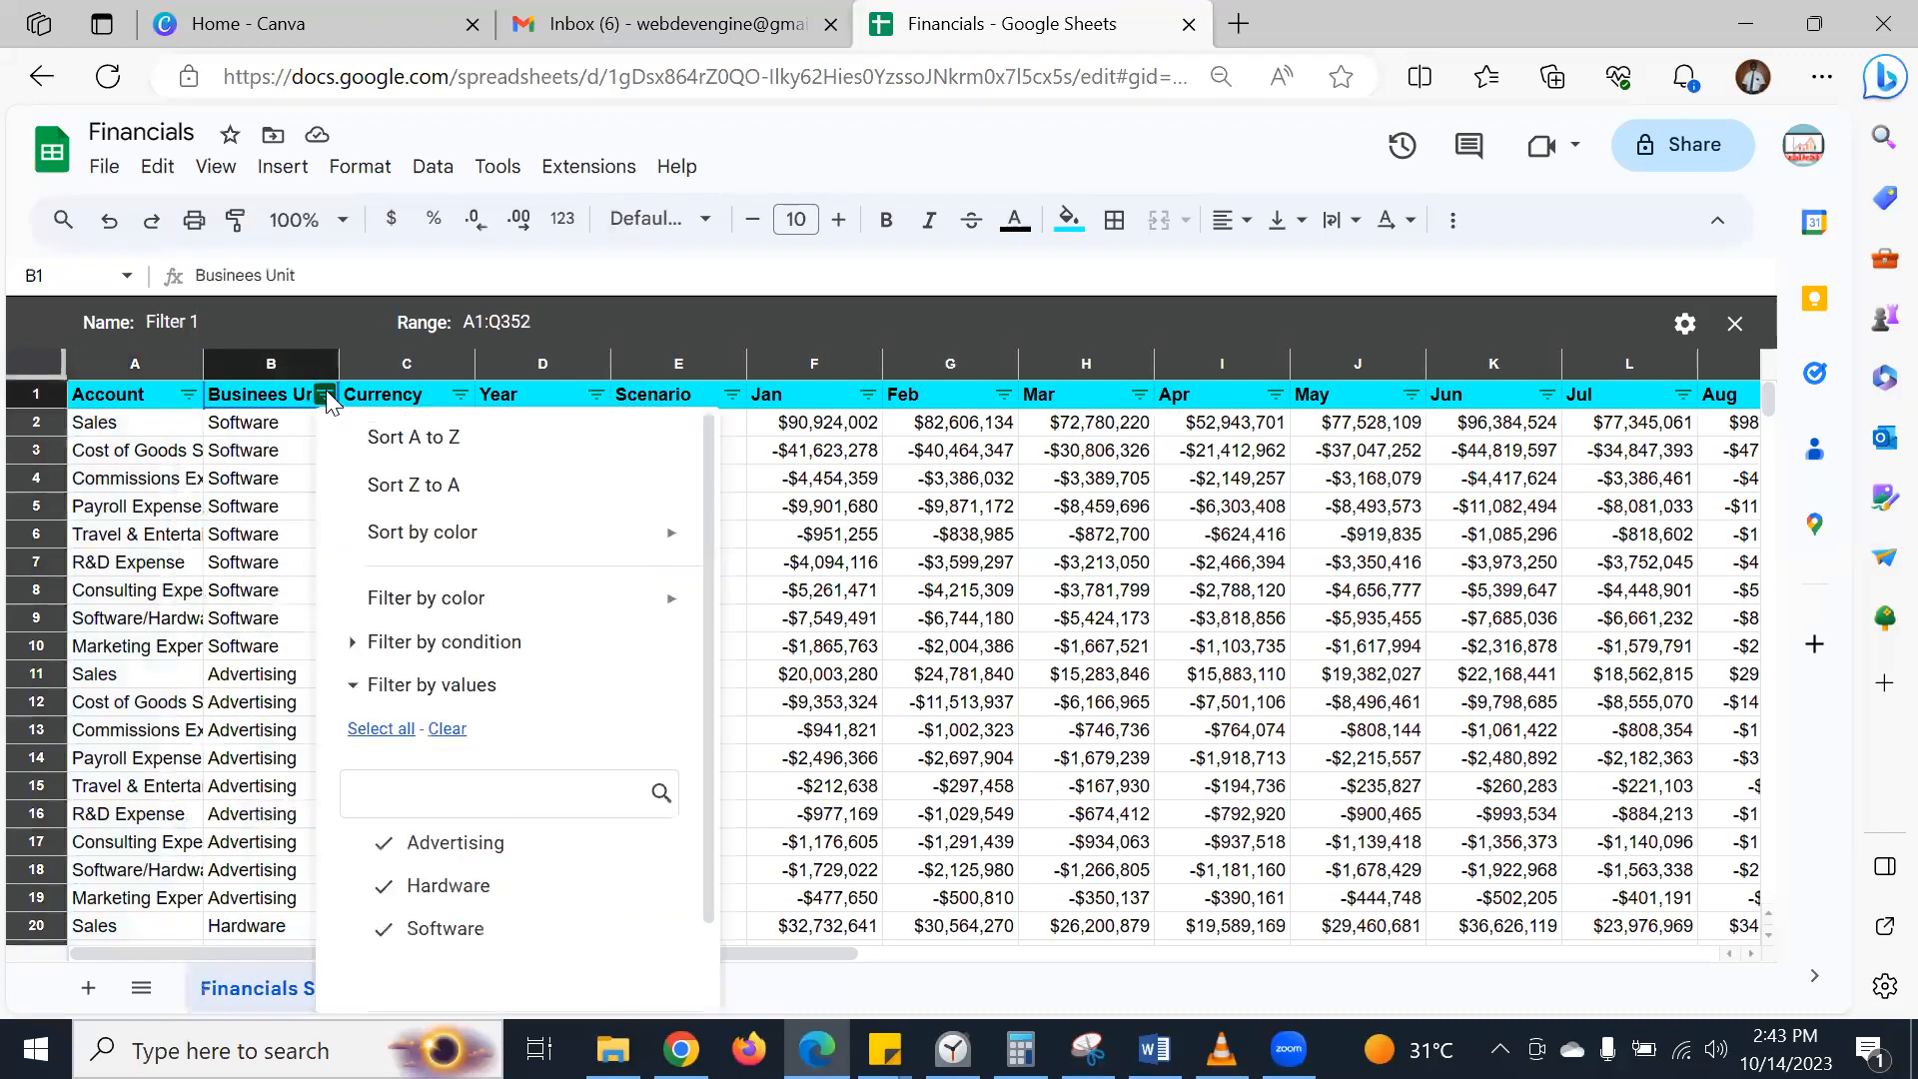
pyautogui.click(416, 649)
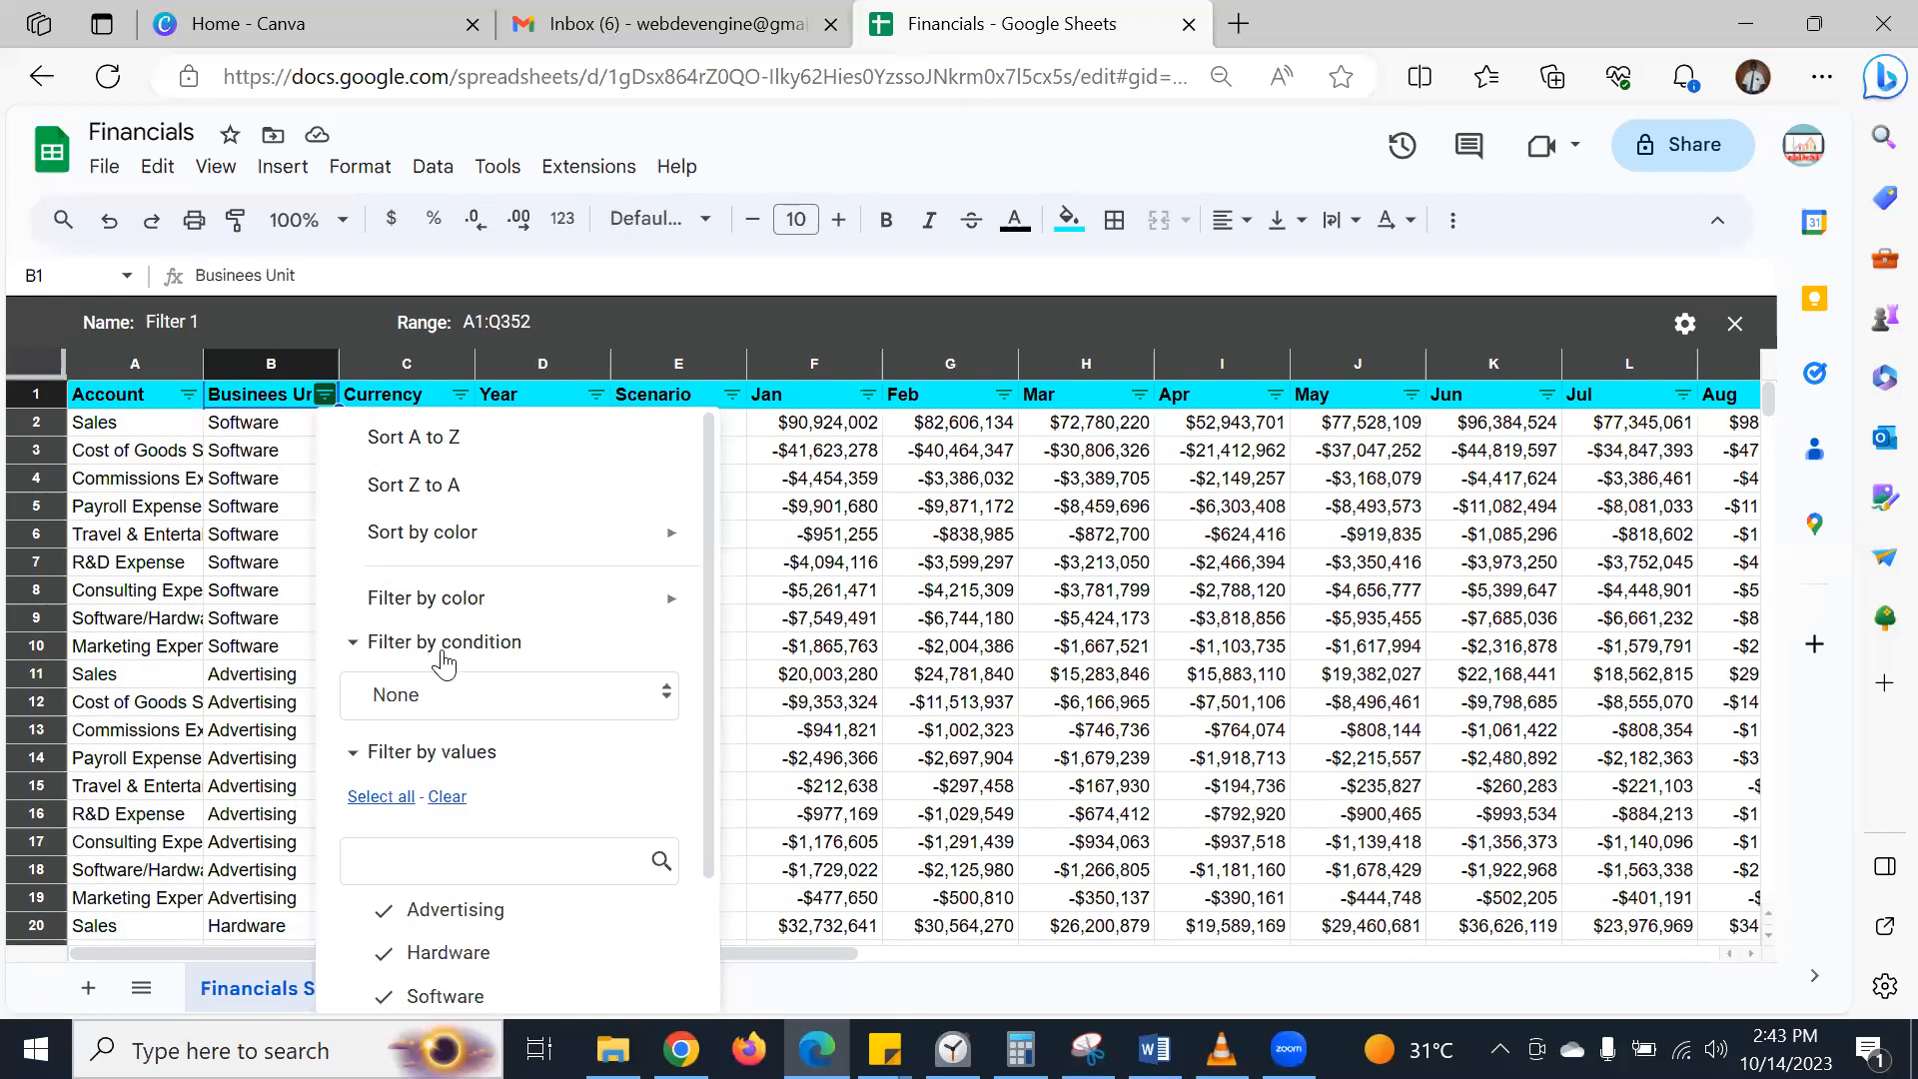
pyautogui.scroll(-2, 445, 664)
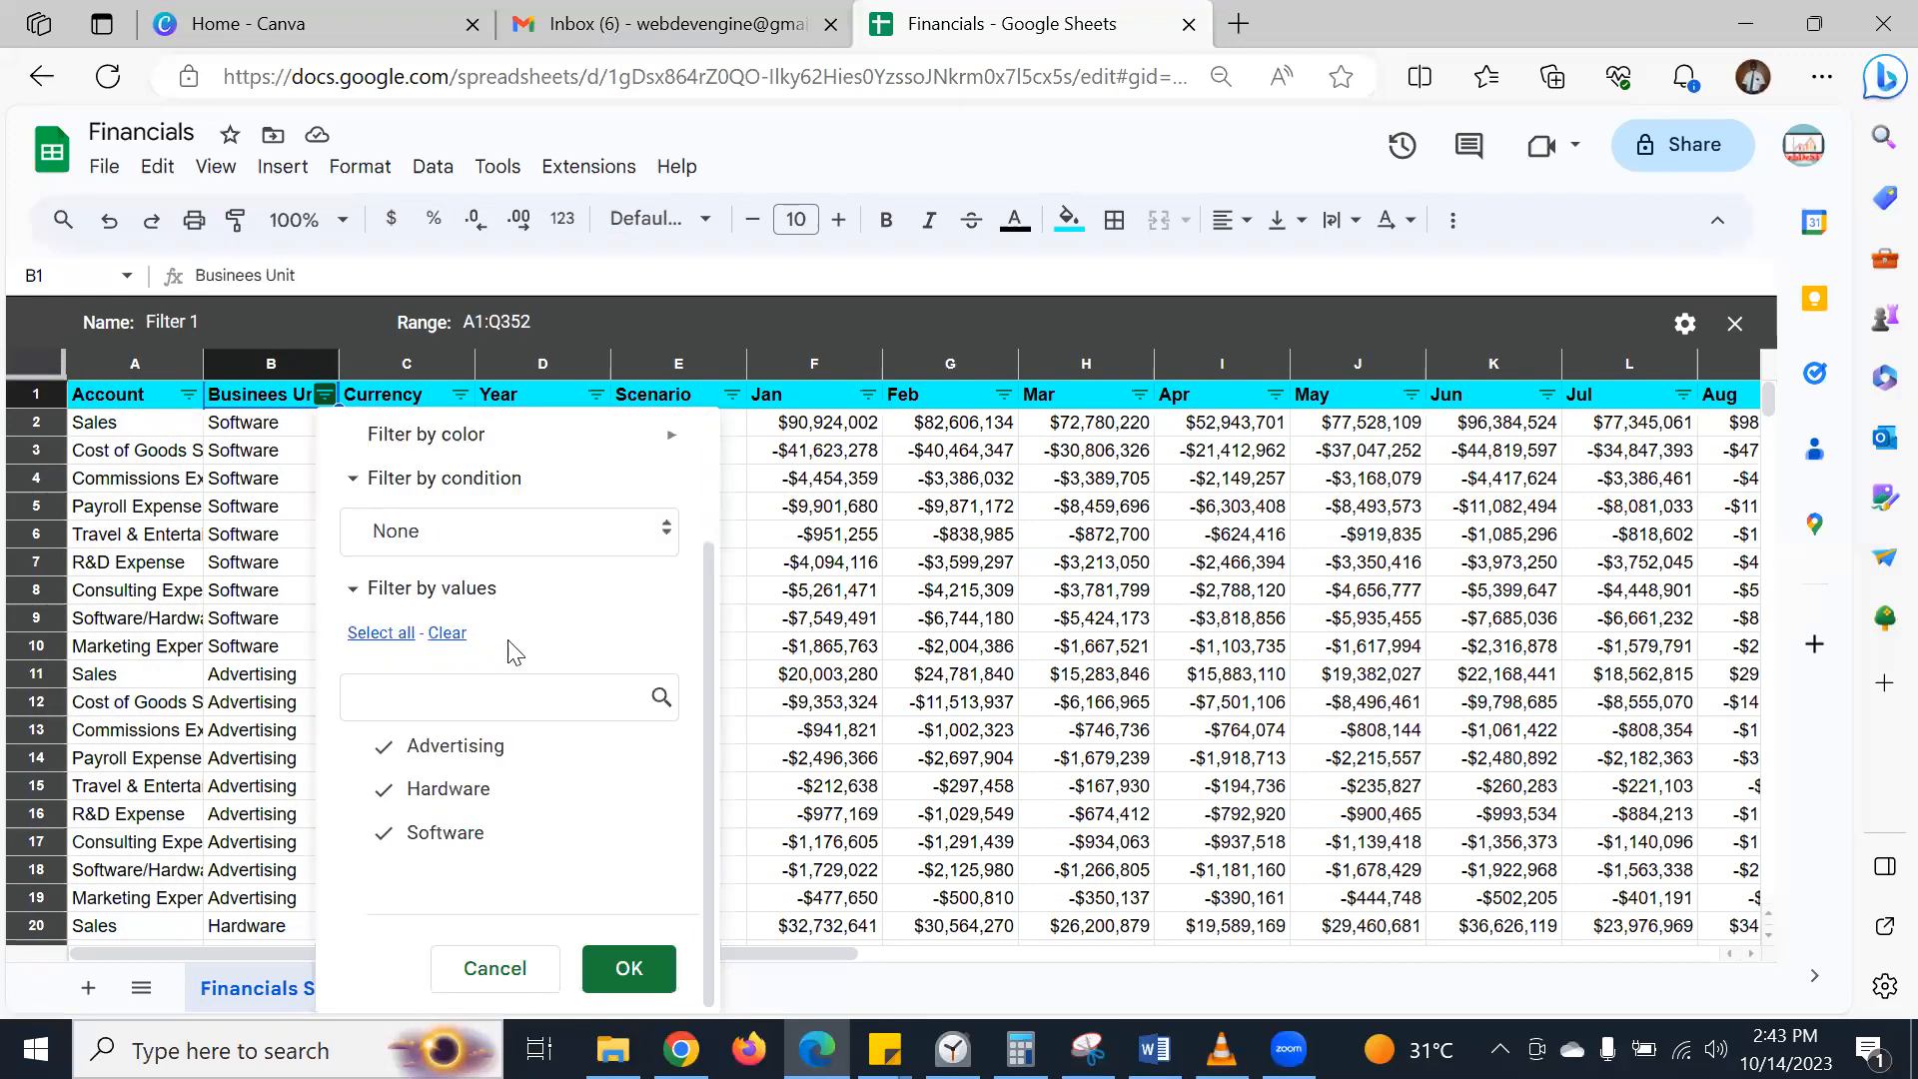
pyautogui.click(661, 539)
pyautogui.scroll(-1, 515, 705)
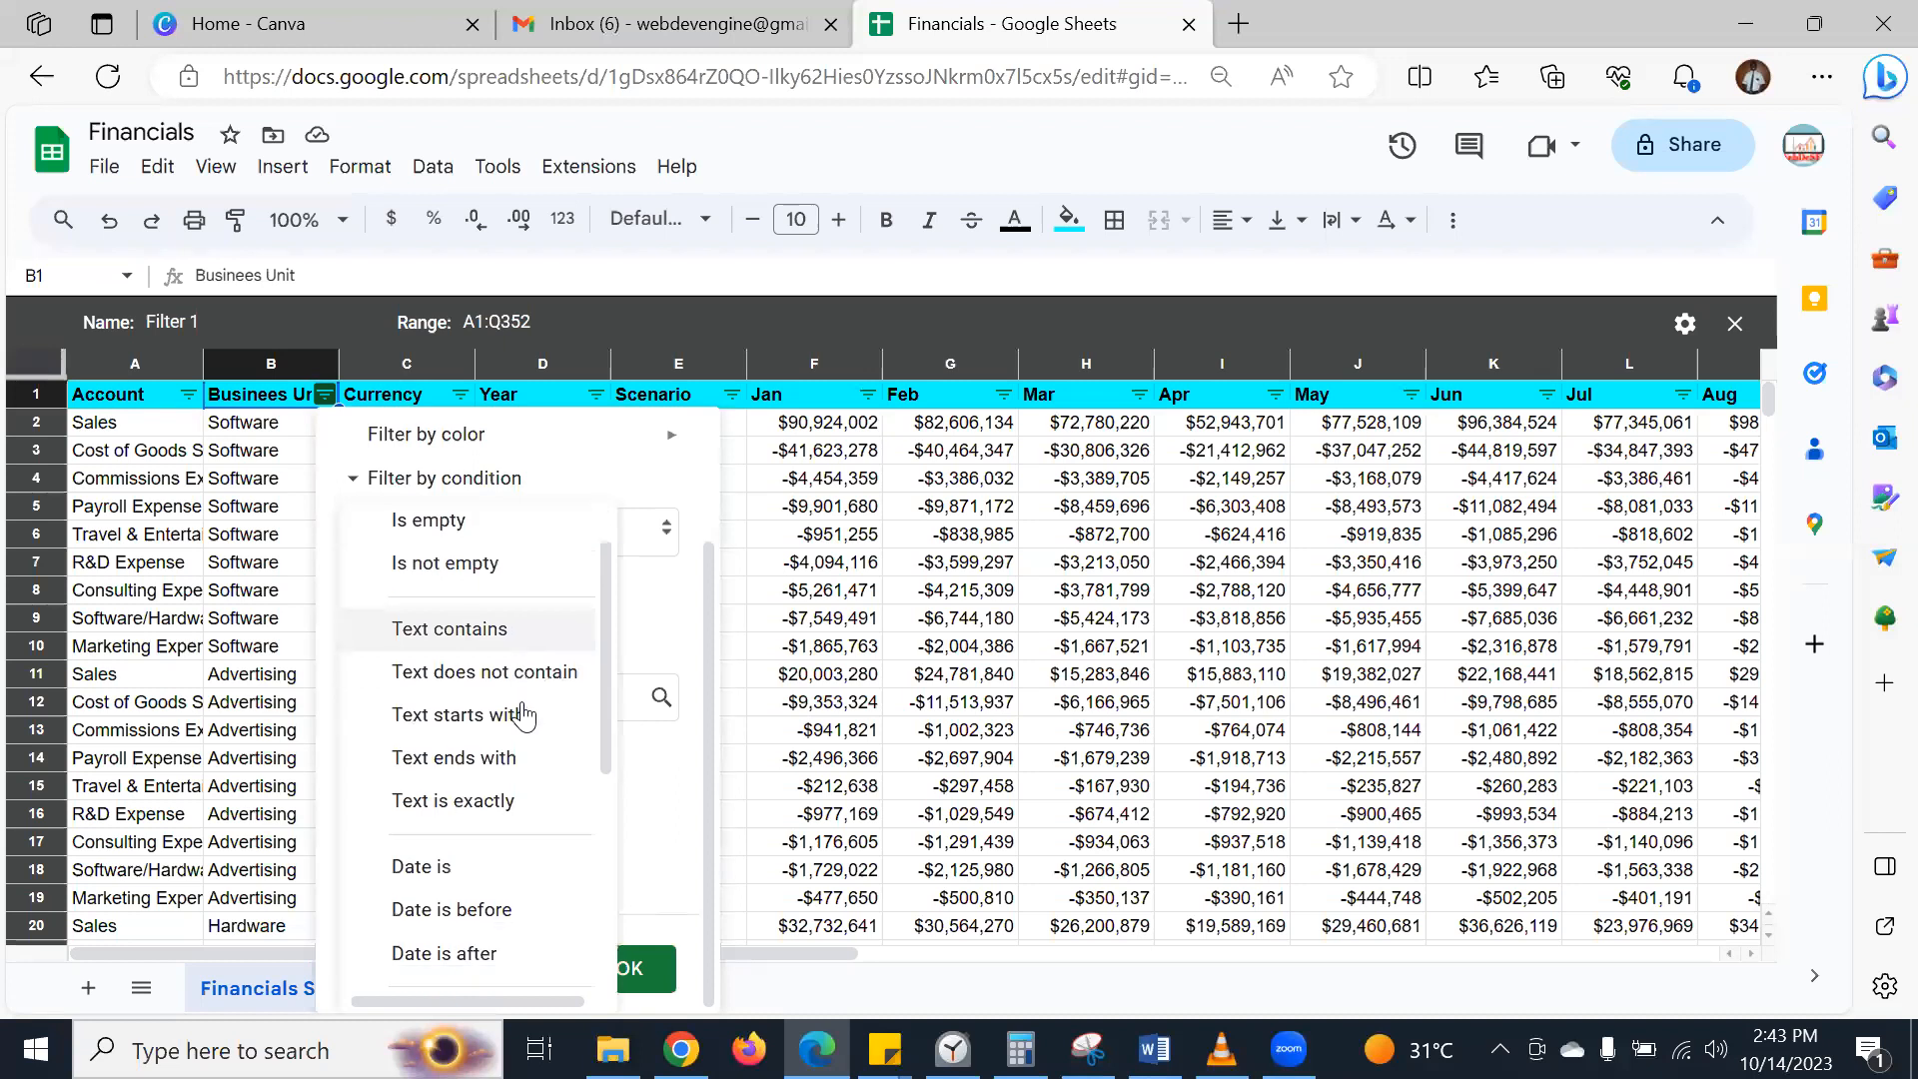
pyautogui.scroll(-2, 523, 716)
pyautogui.scroll(-3, 521, 715)
pyautogui.scroll(6, 514, 699)
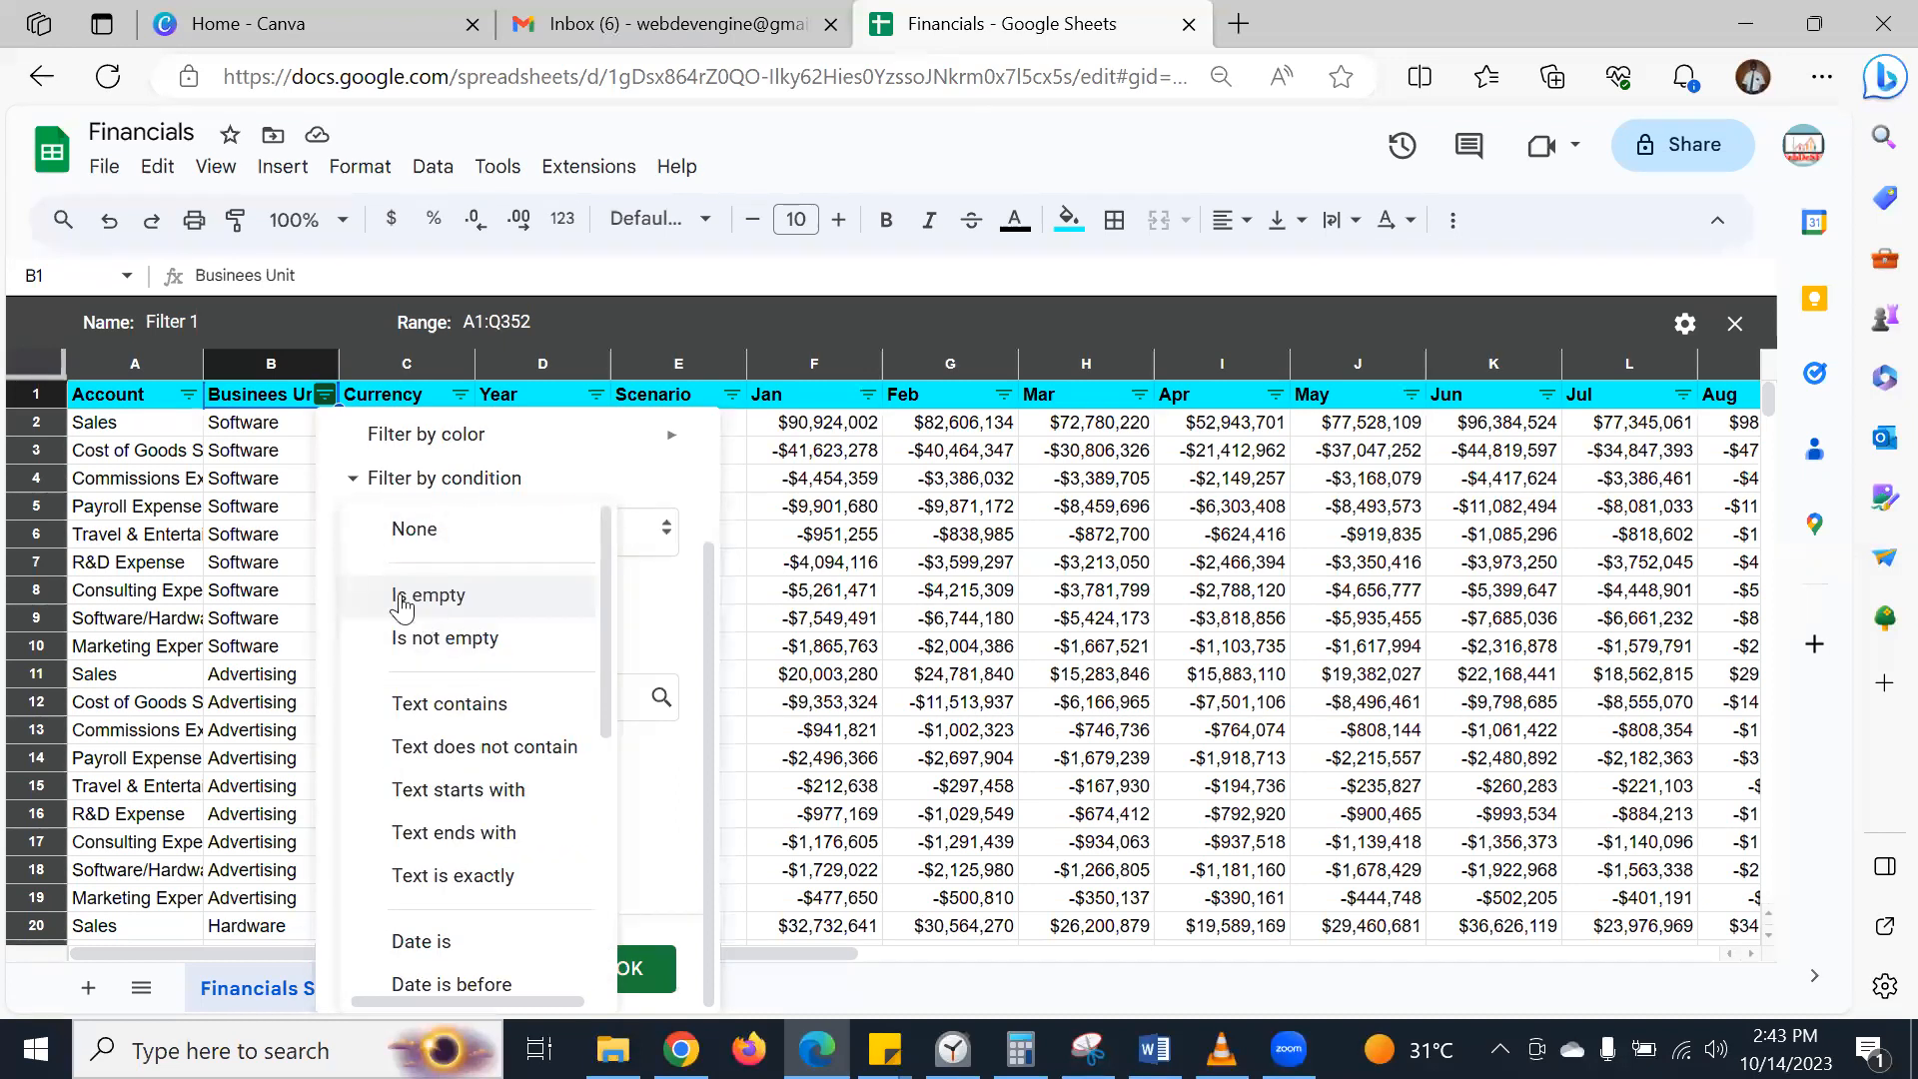
pyautogui.scroll(-6, 391, 556)
pyautogui.click(325, 380)
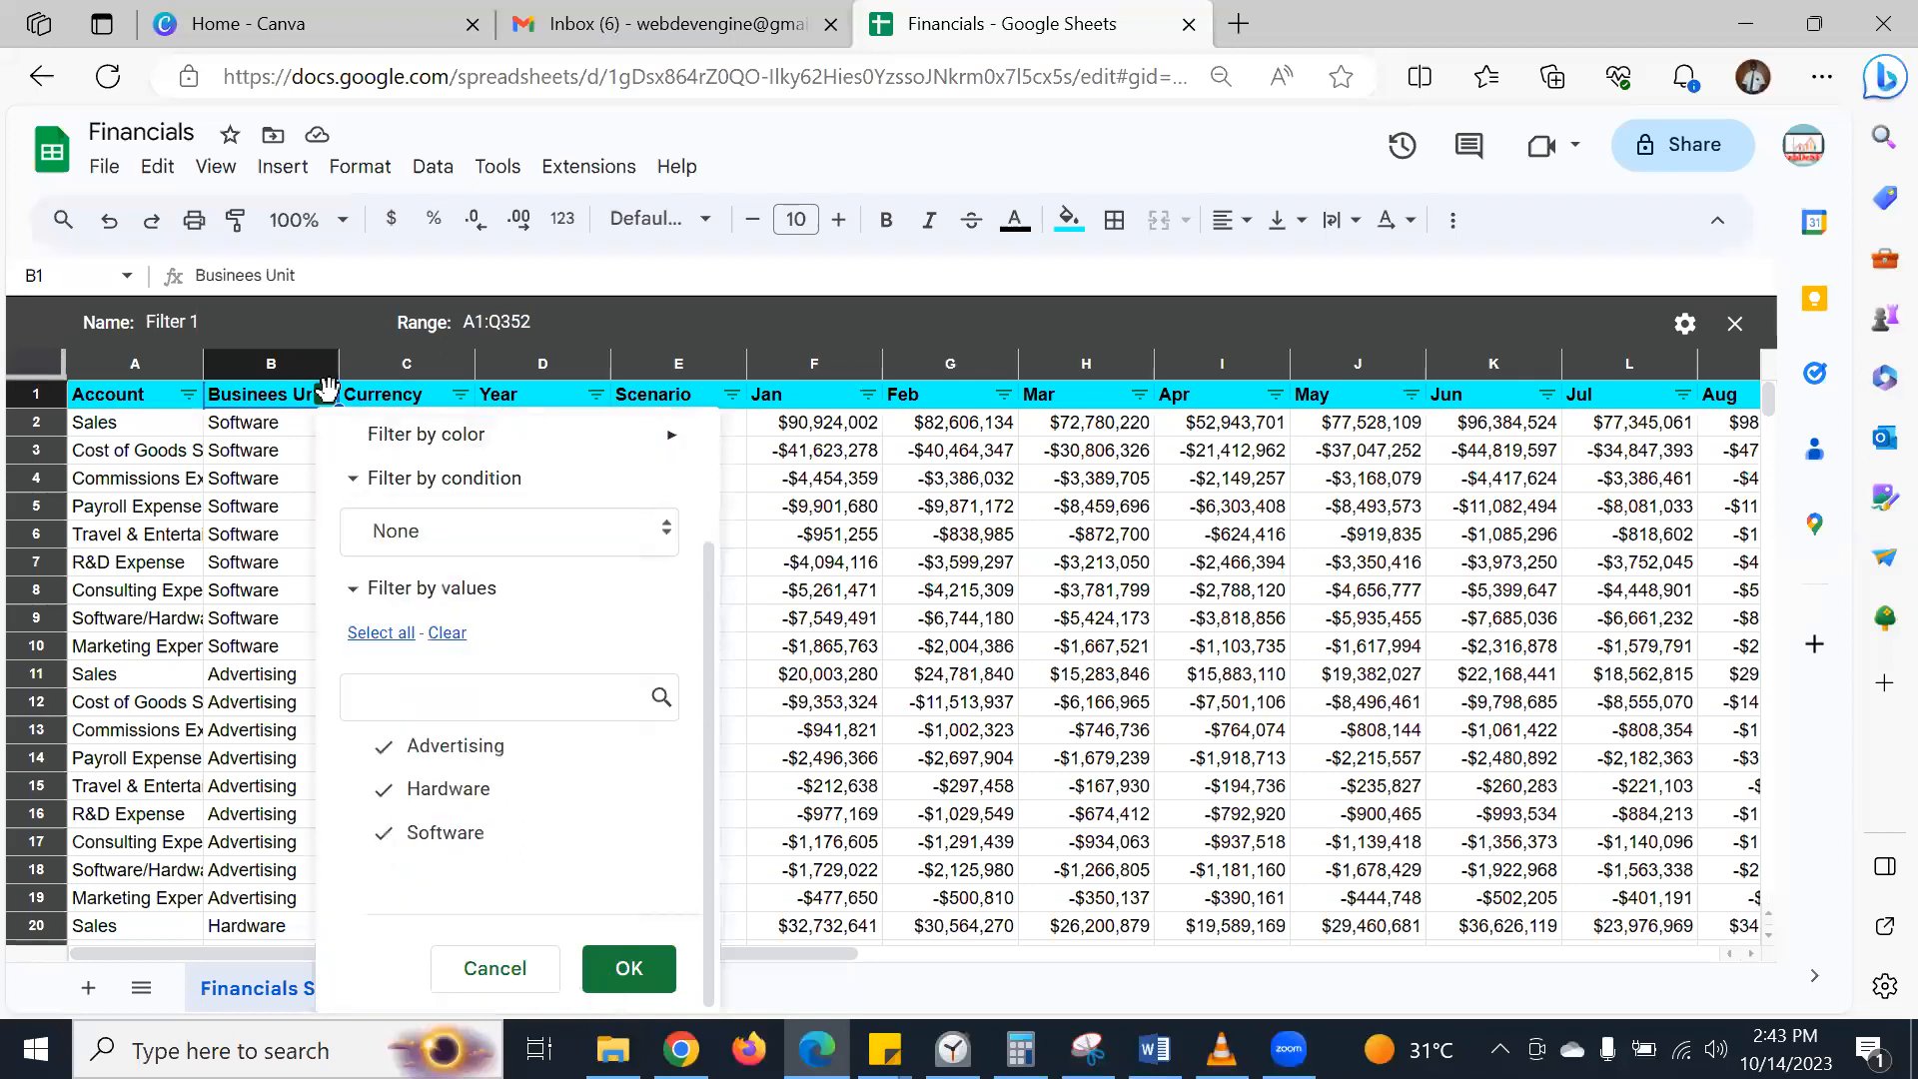
# - Filter the Businees Unit column by values in the filter view to show only Advertising
pyautogui.click(325, 394)
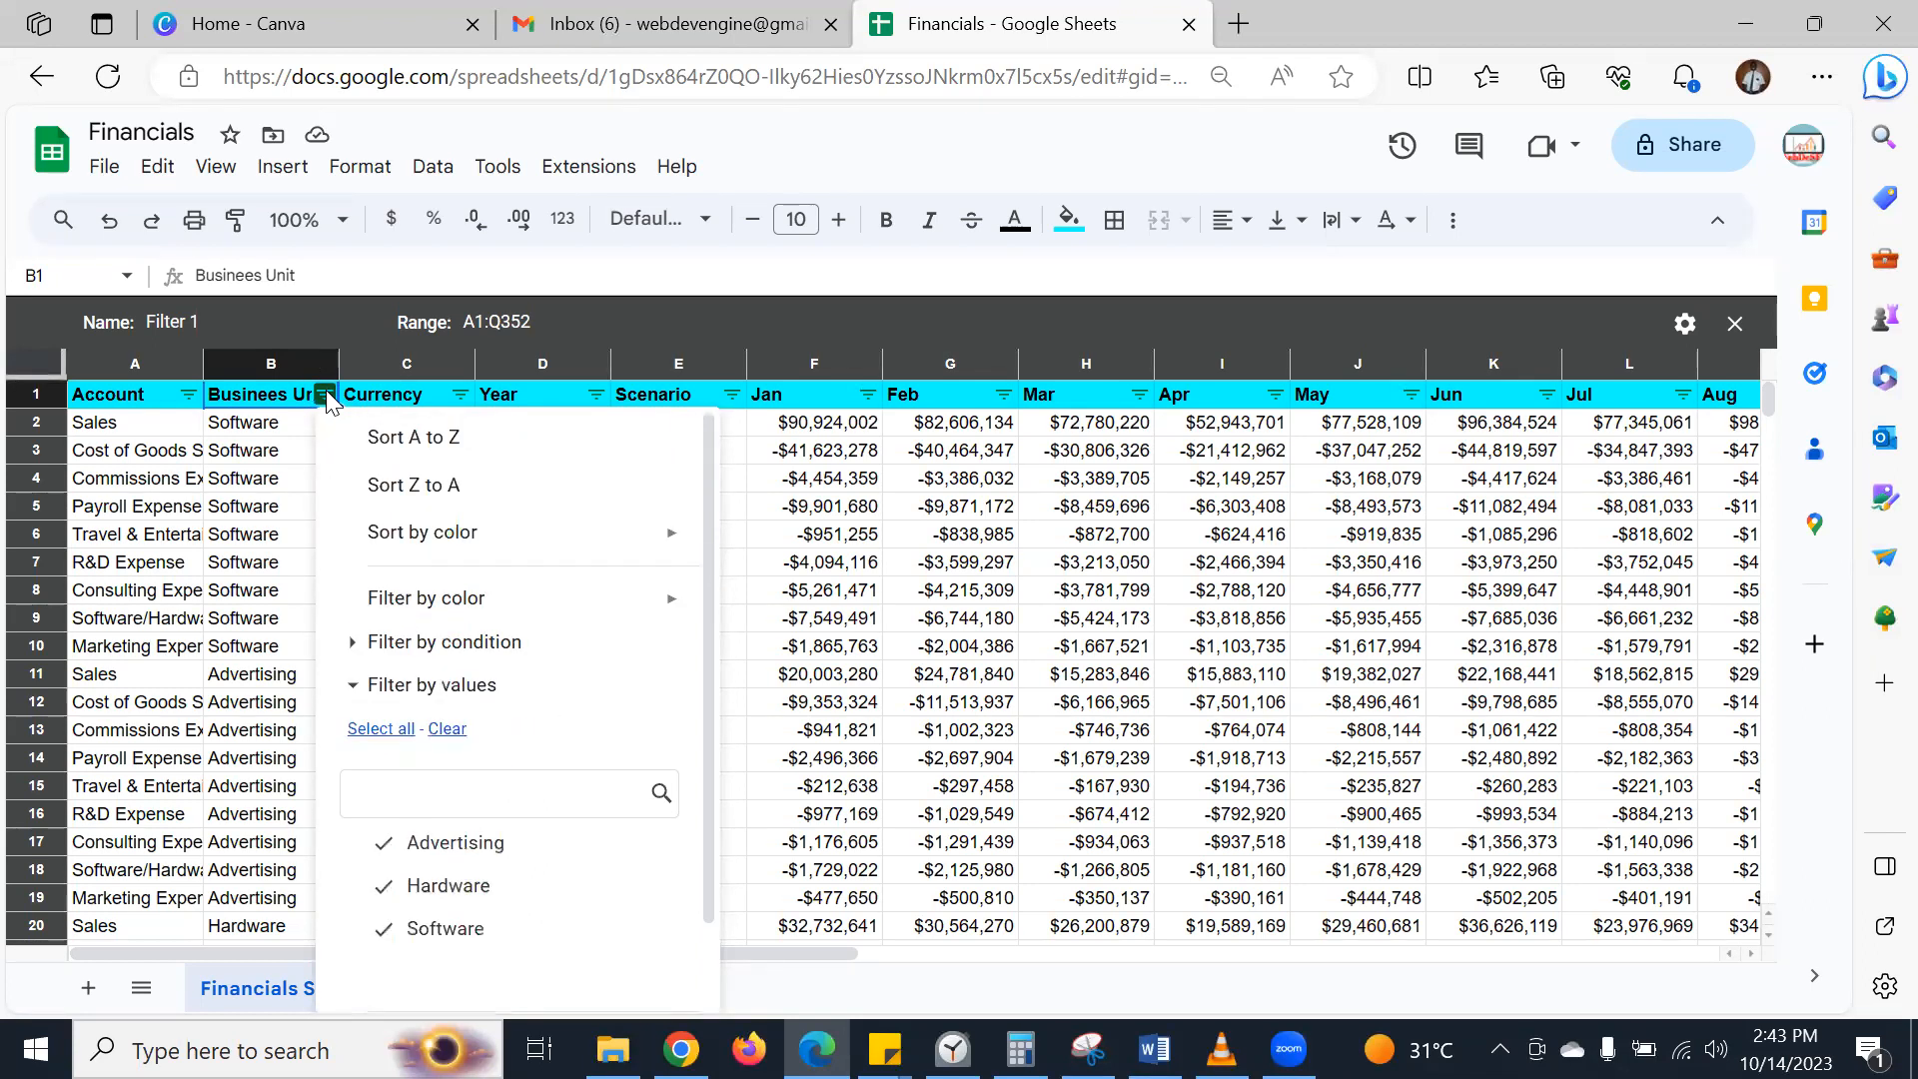
pyautogui.scroll(-1, 419, 829)
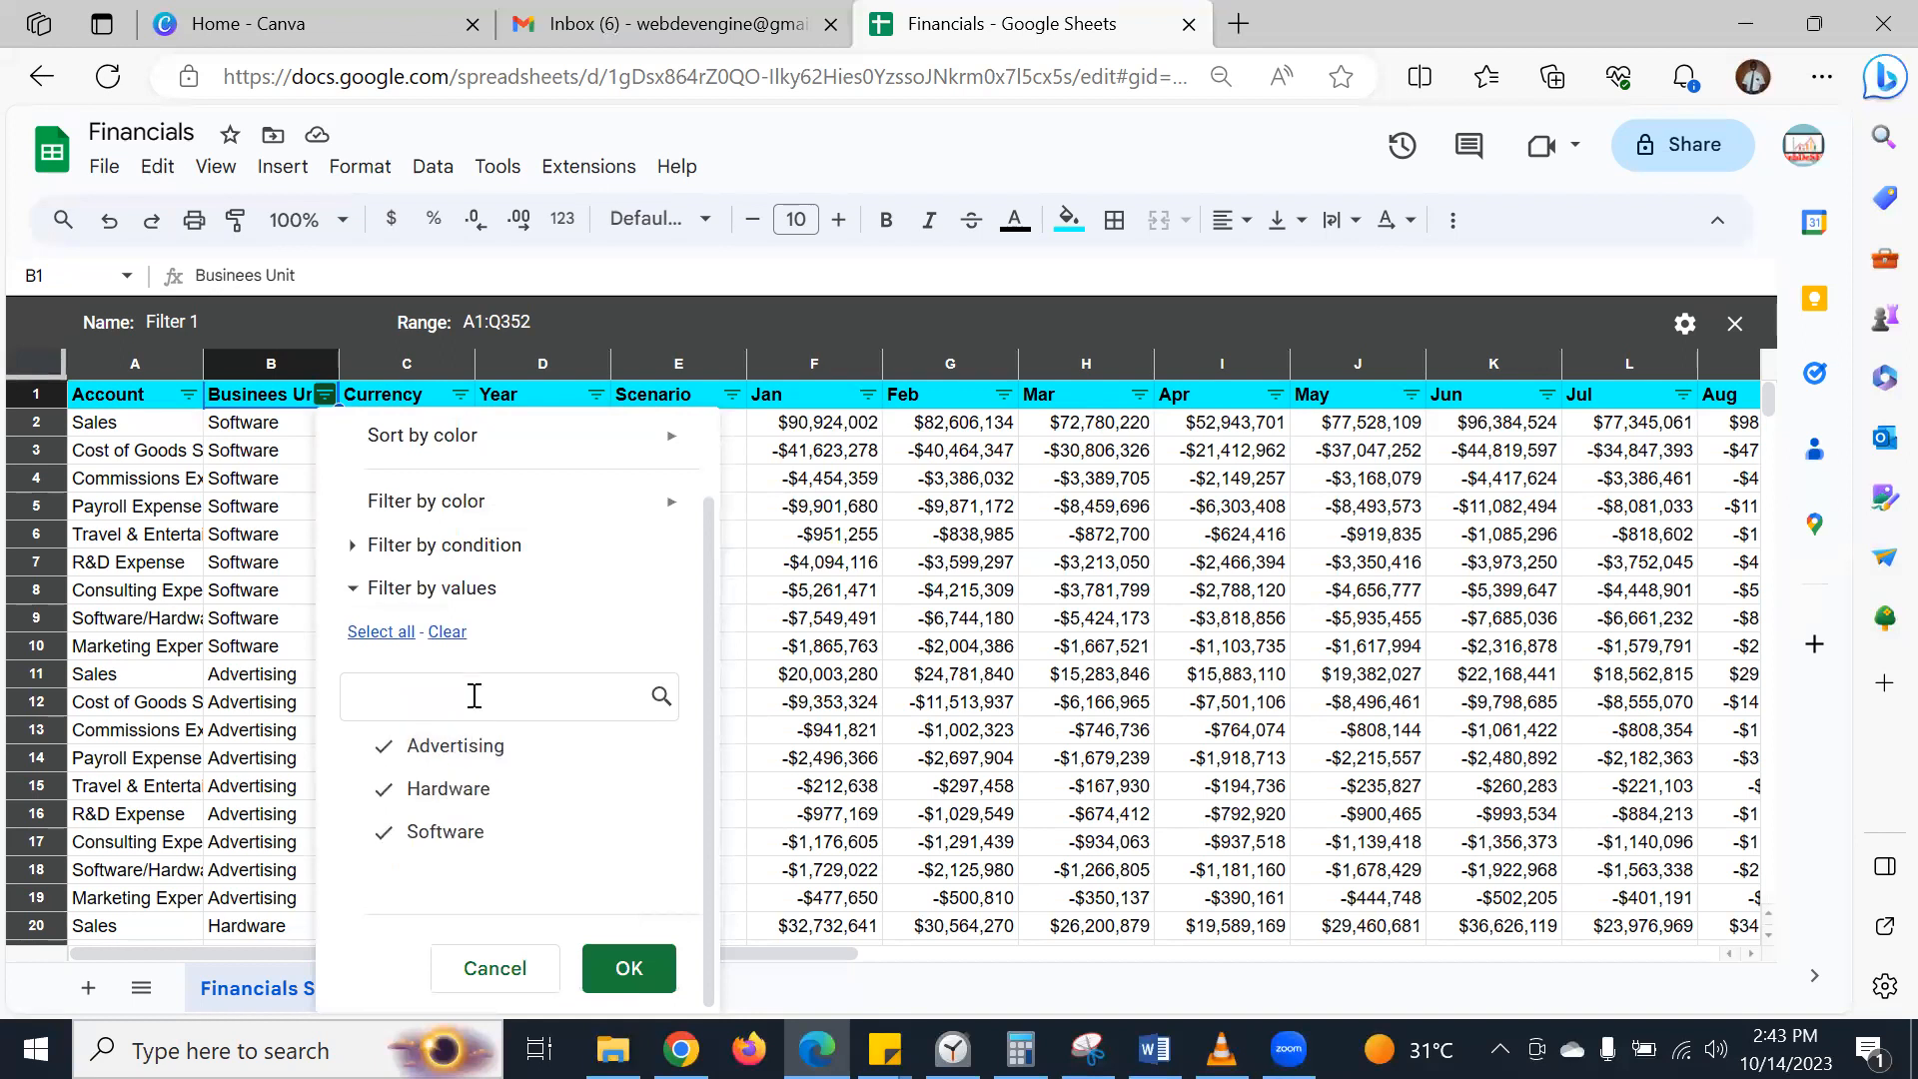
pyautogui.click(446, 631)
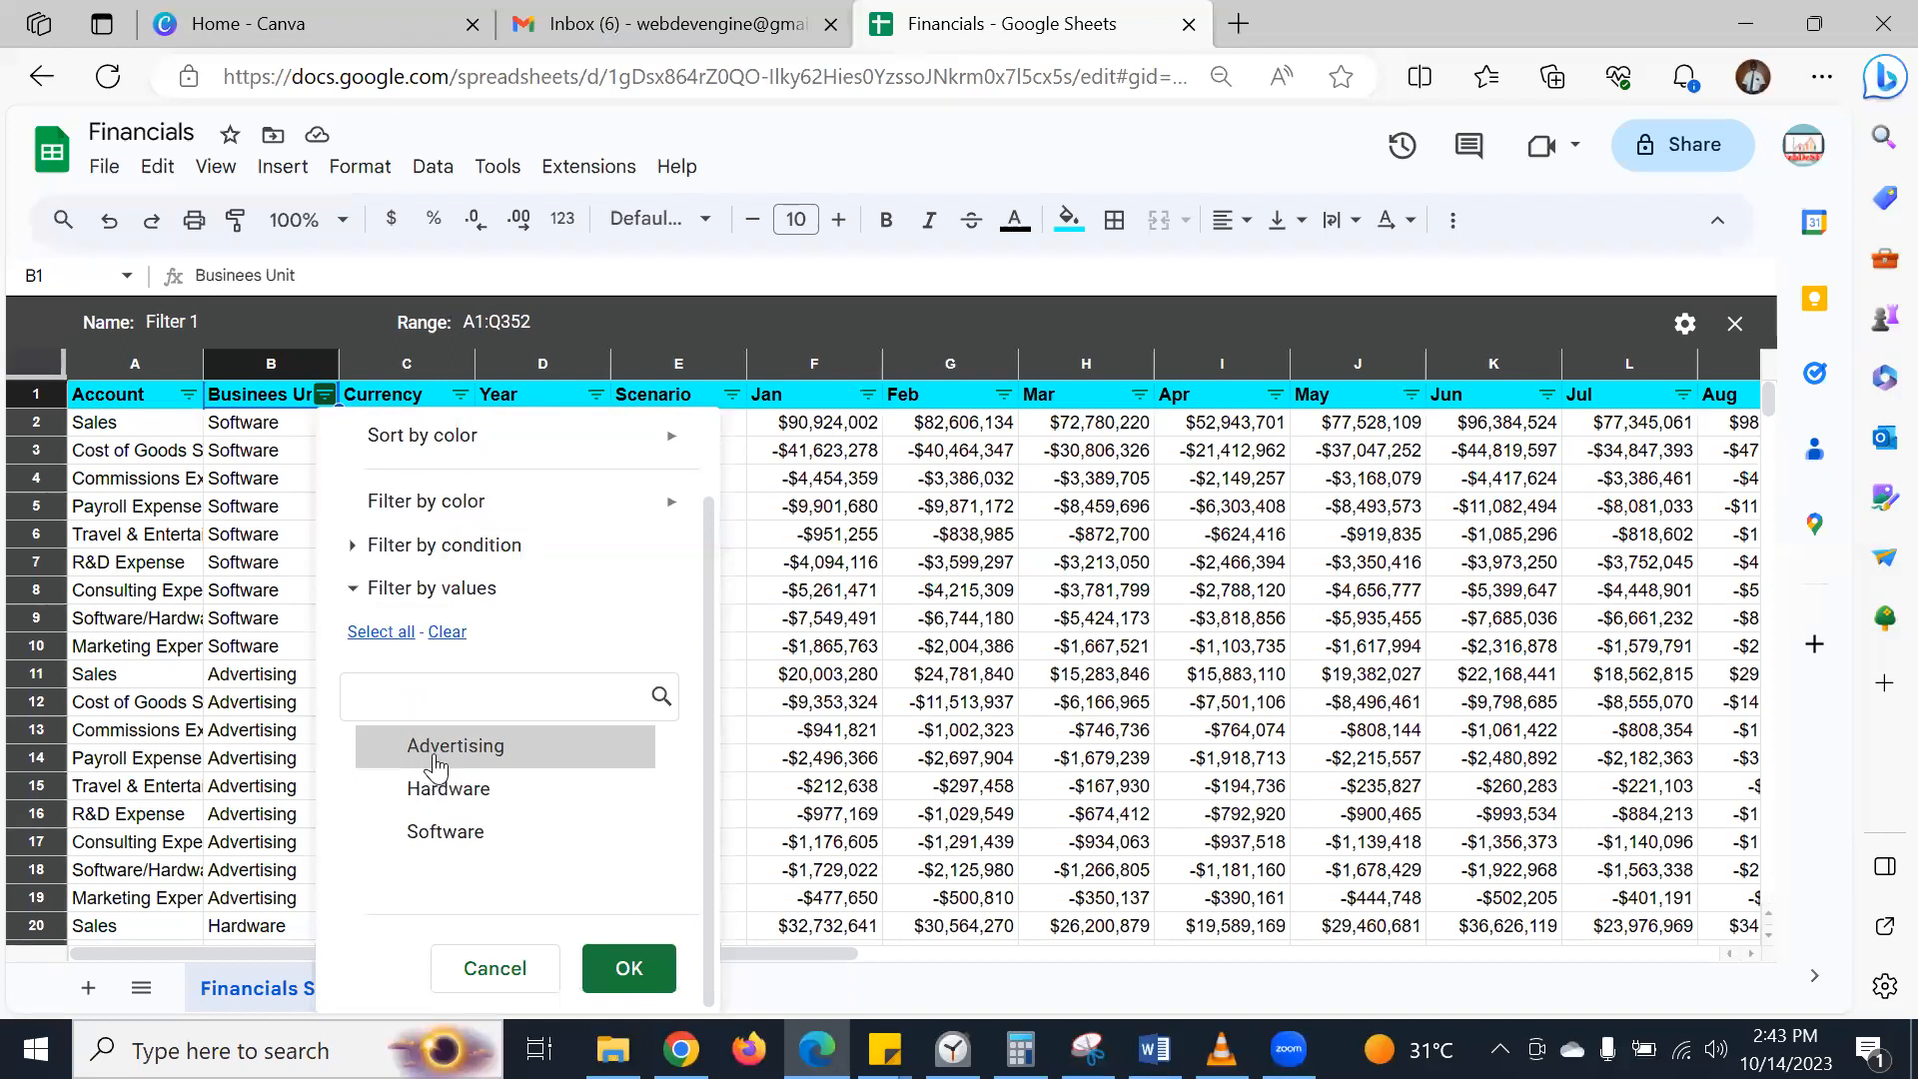
pyautogui.click(435, 767)
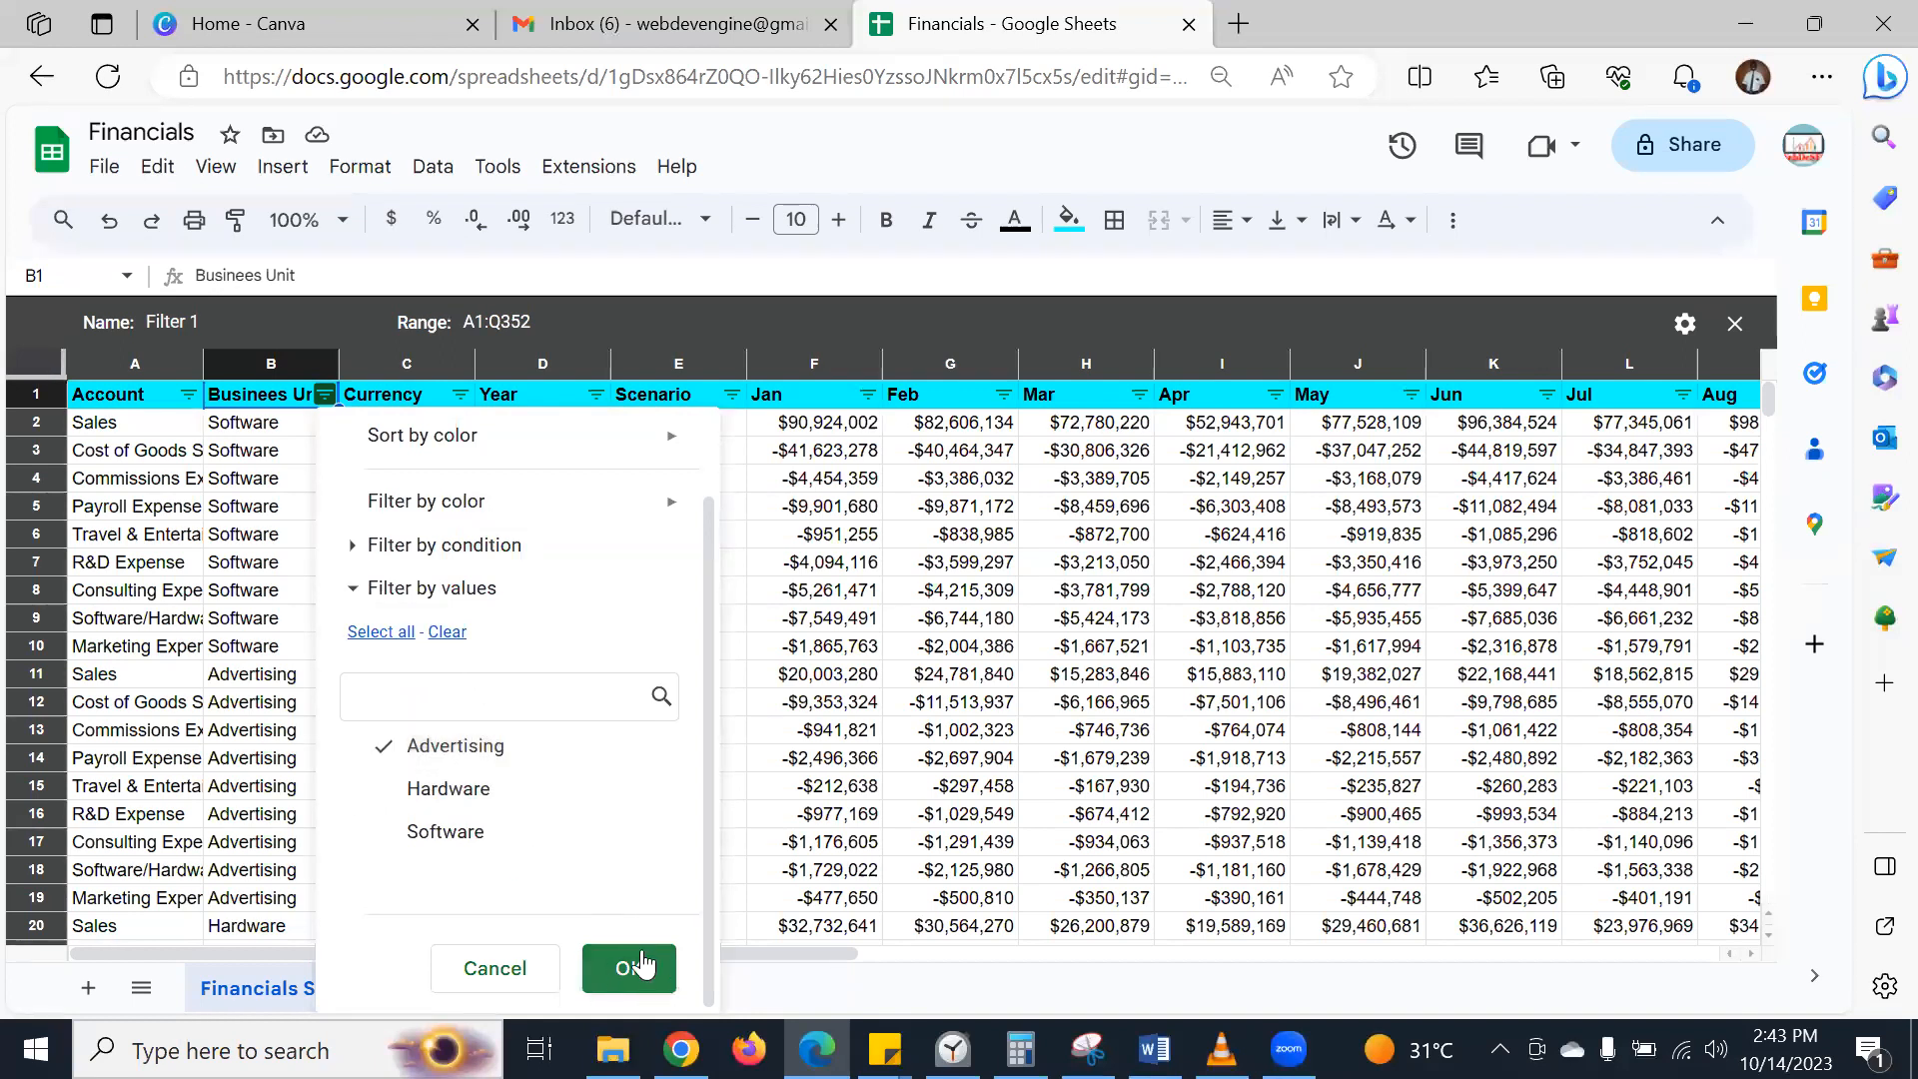
pyautogui.click(633, 965)
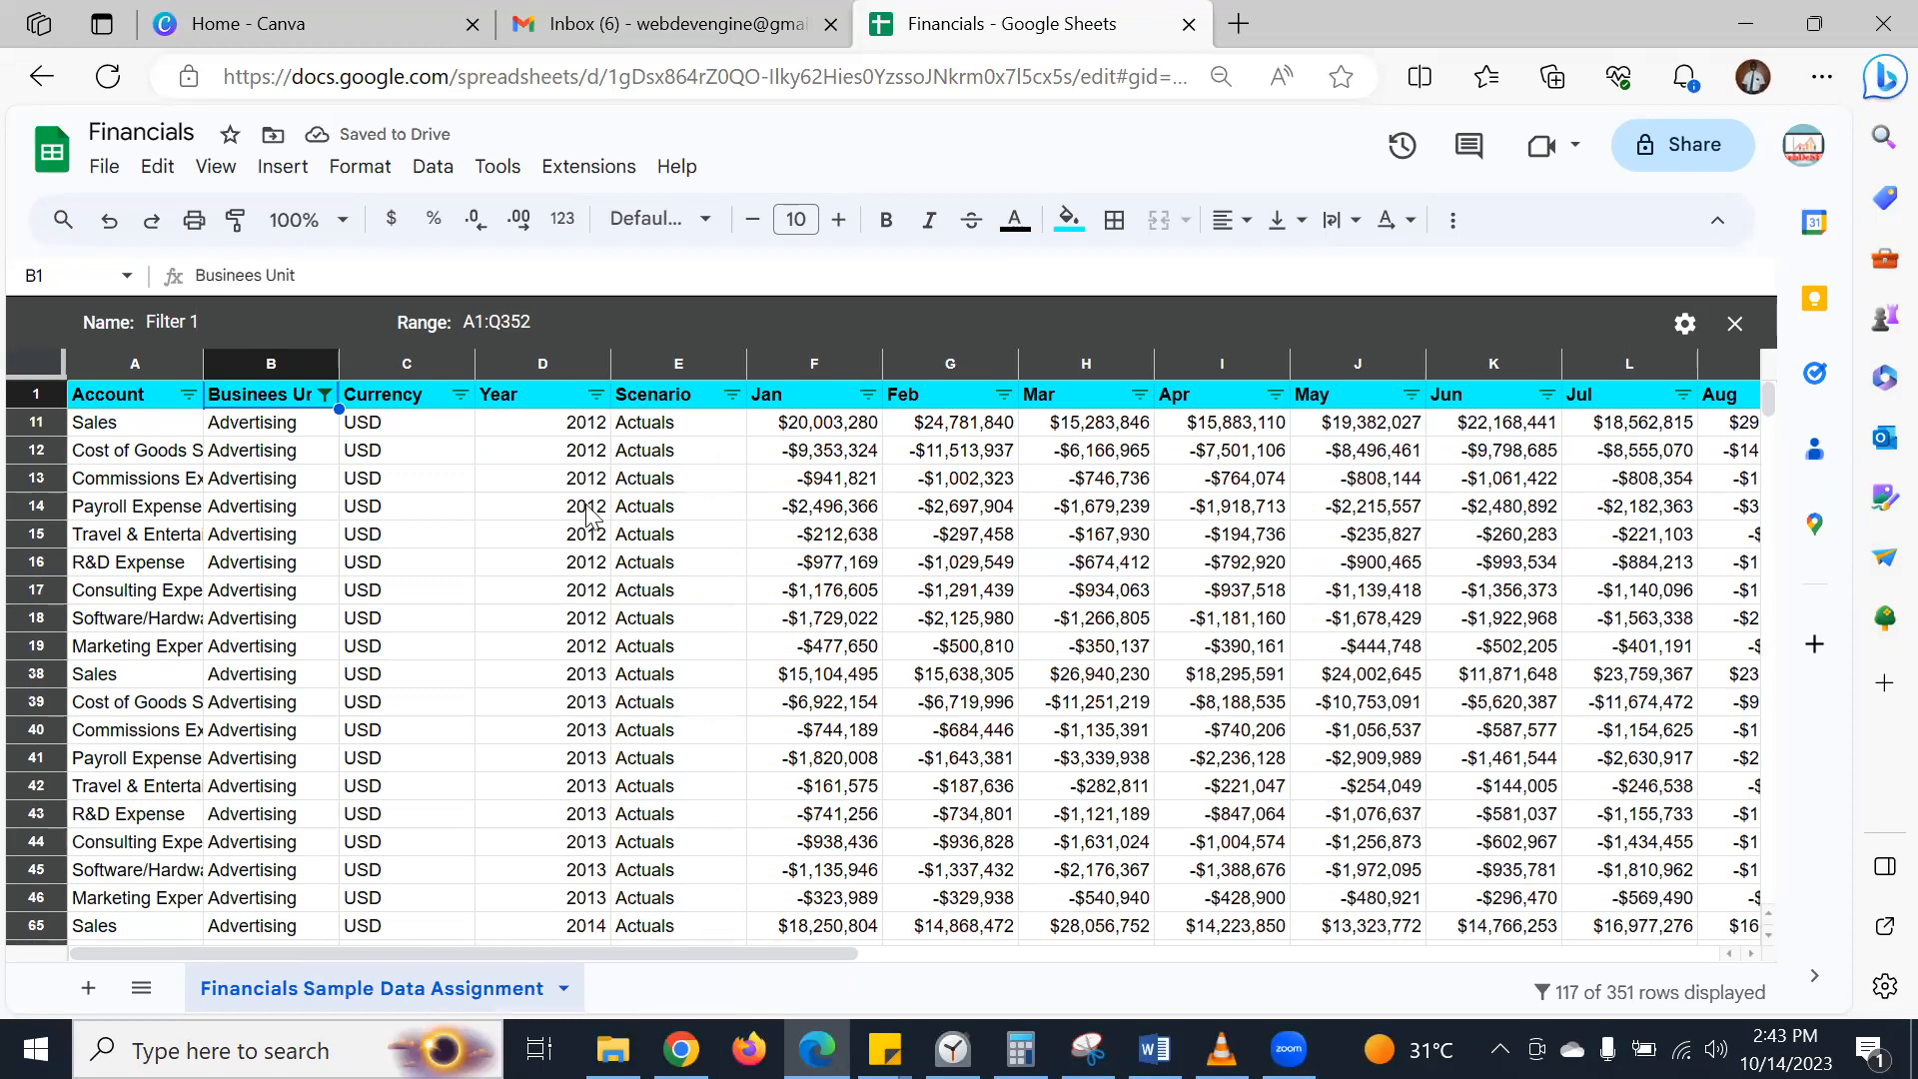
# - Rename the filter view as Advertising
pyautogui.doubleClick(214, 322)
pyautogui.tripleClick(214, 322)
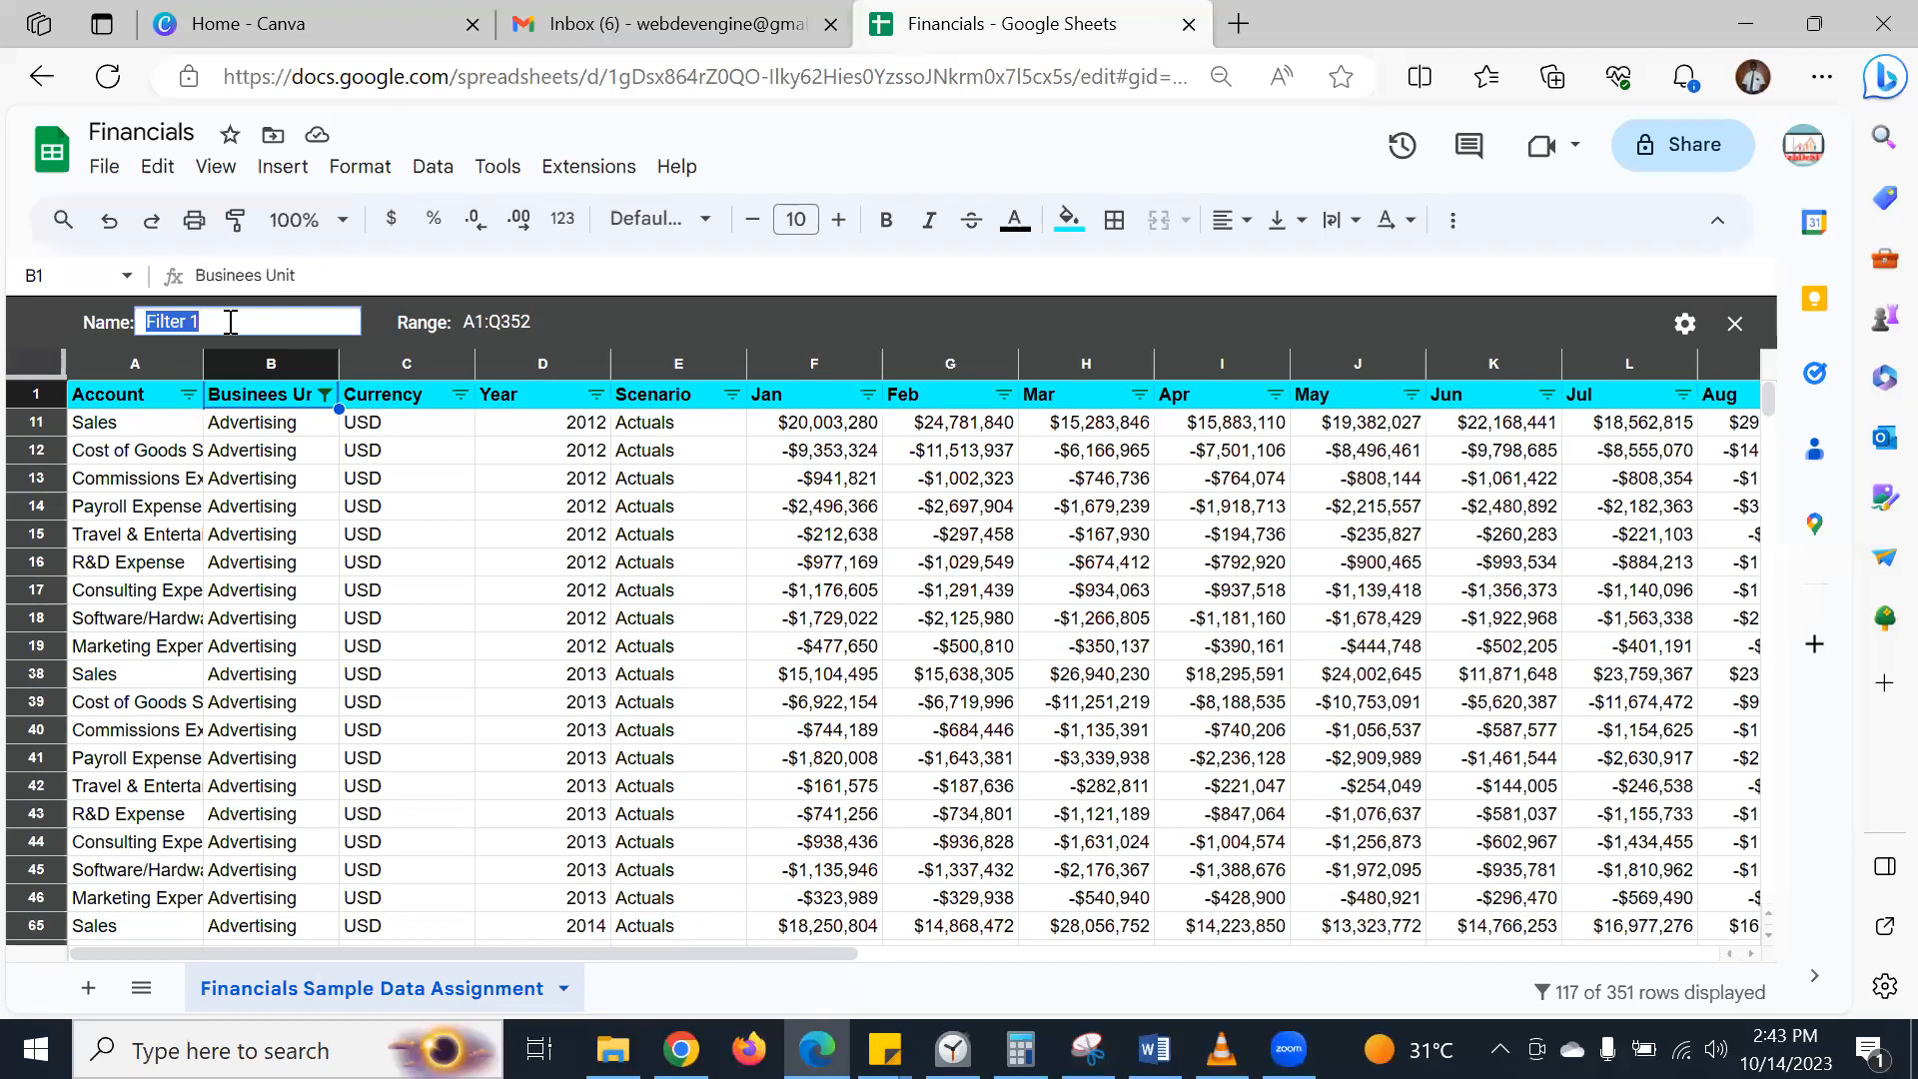
pyautogui.write('Advertisi')
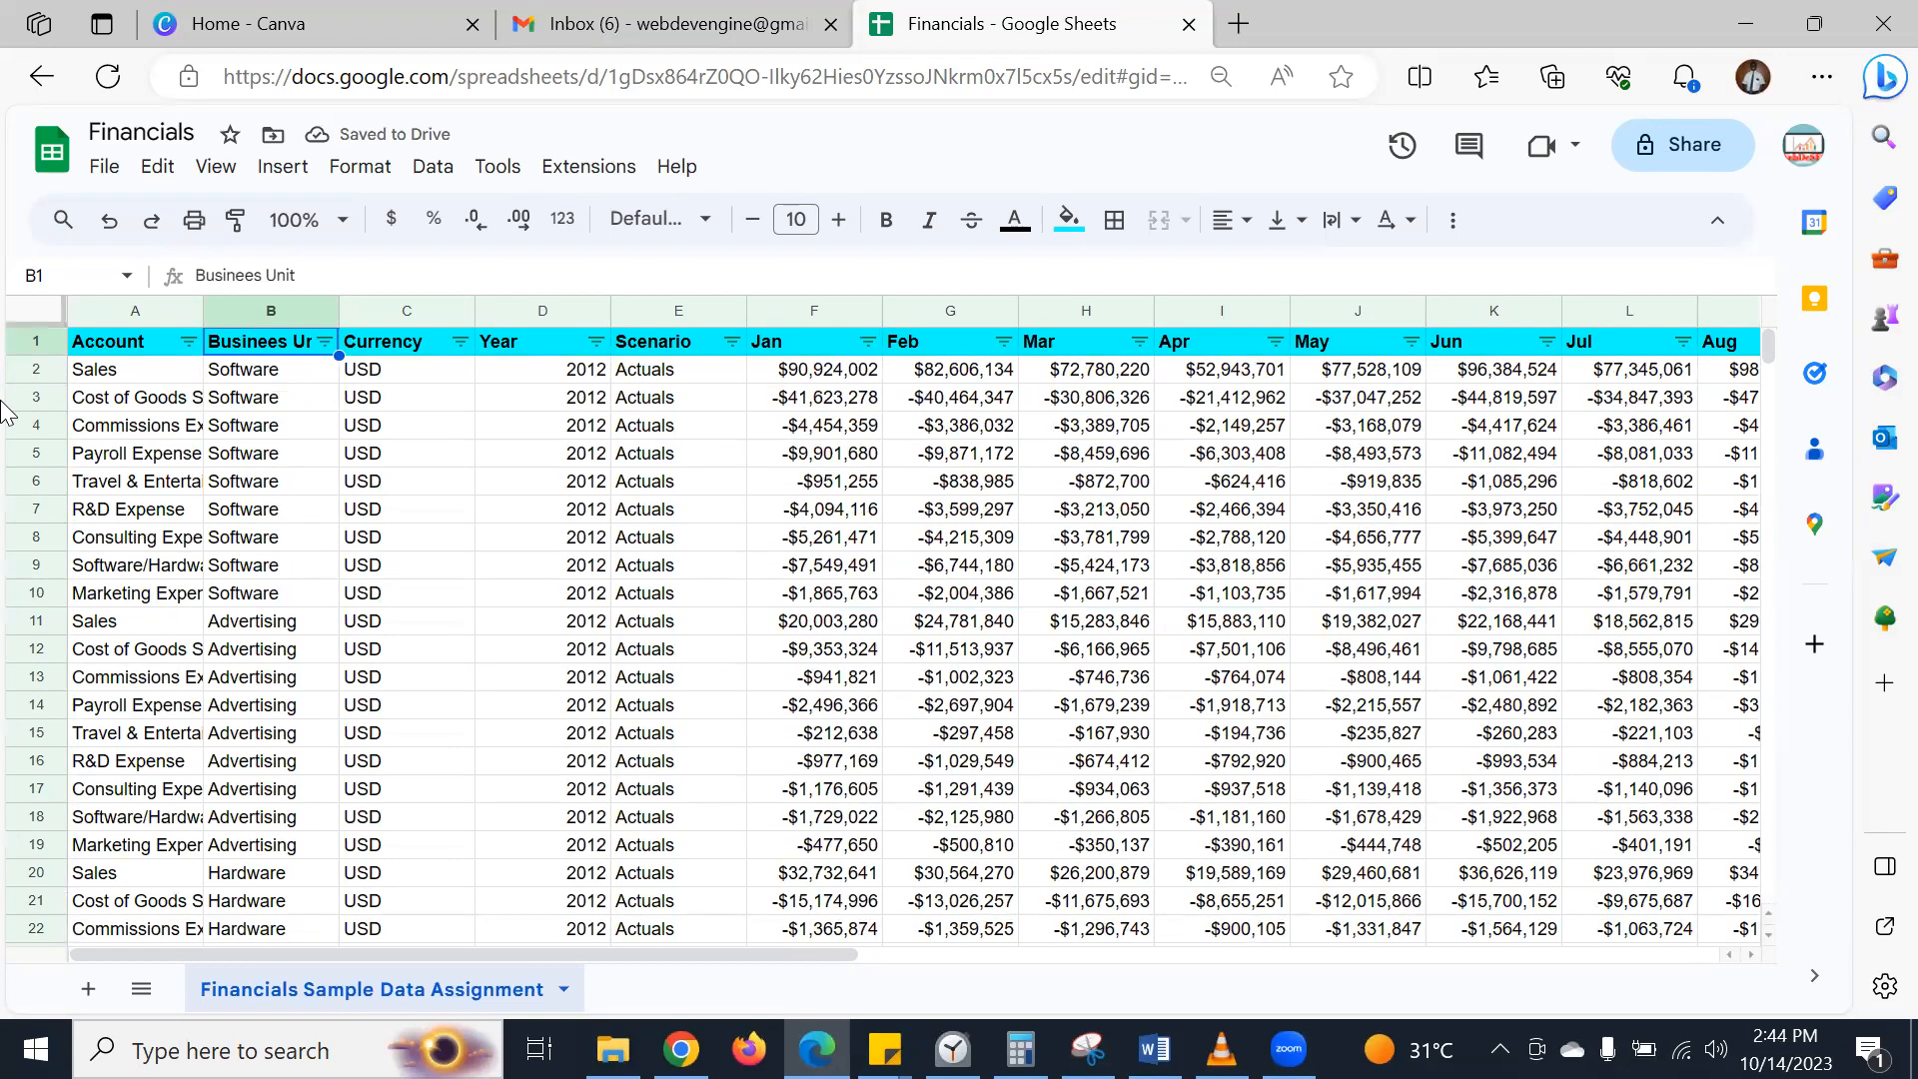
# - Apply the saved Advertising filter view and look through its filtered rows
pyautogui.click(427, 171)
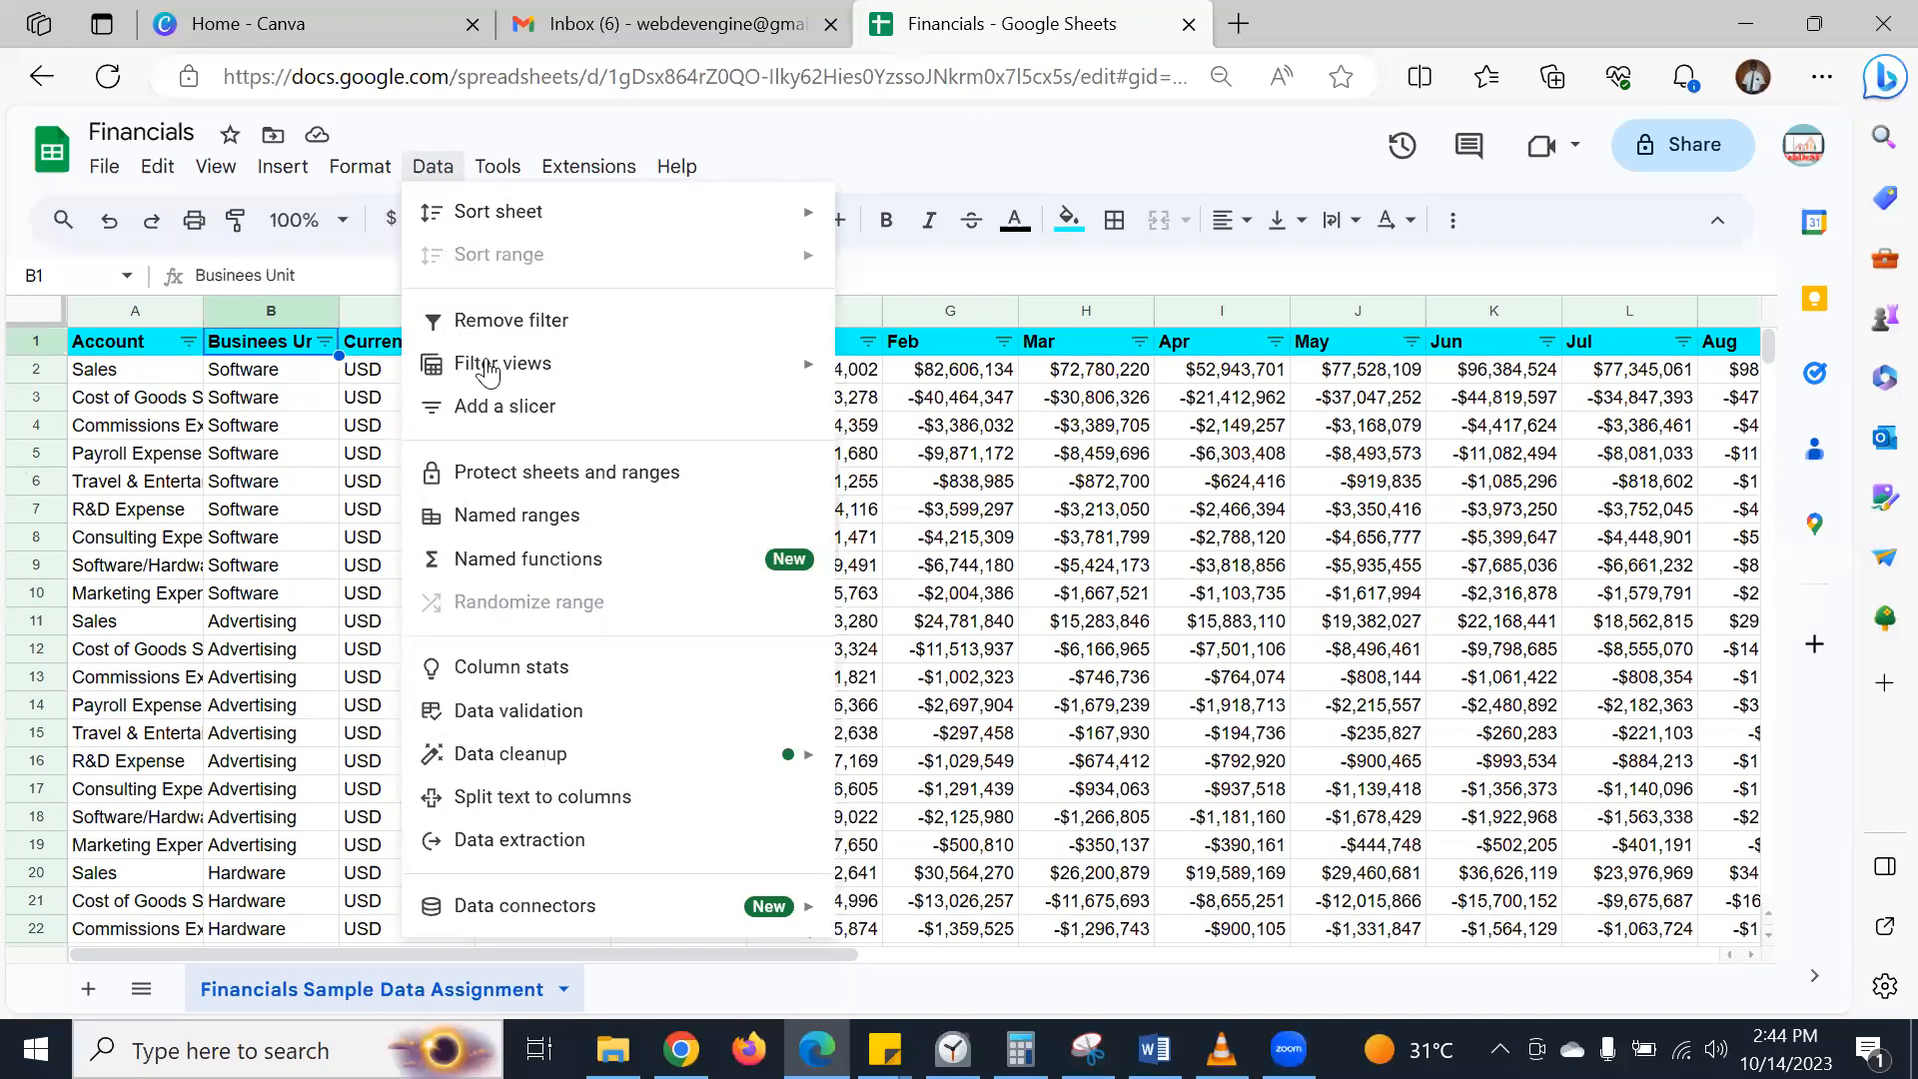
pyautogui.moveTo(534, 380)
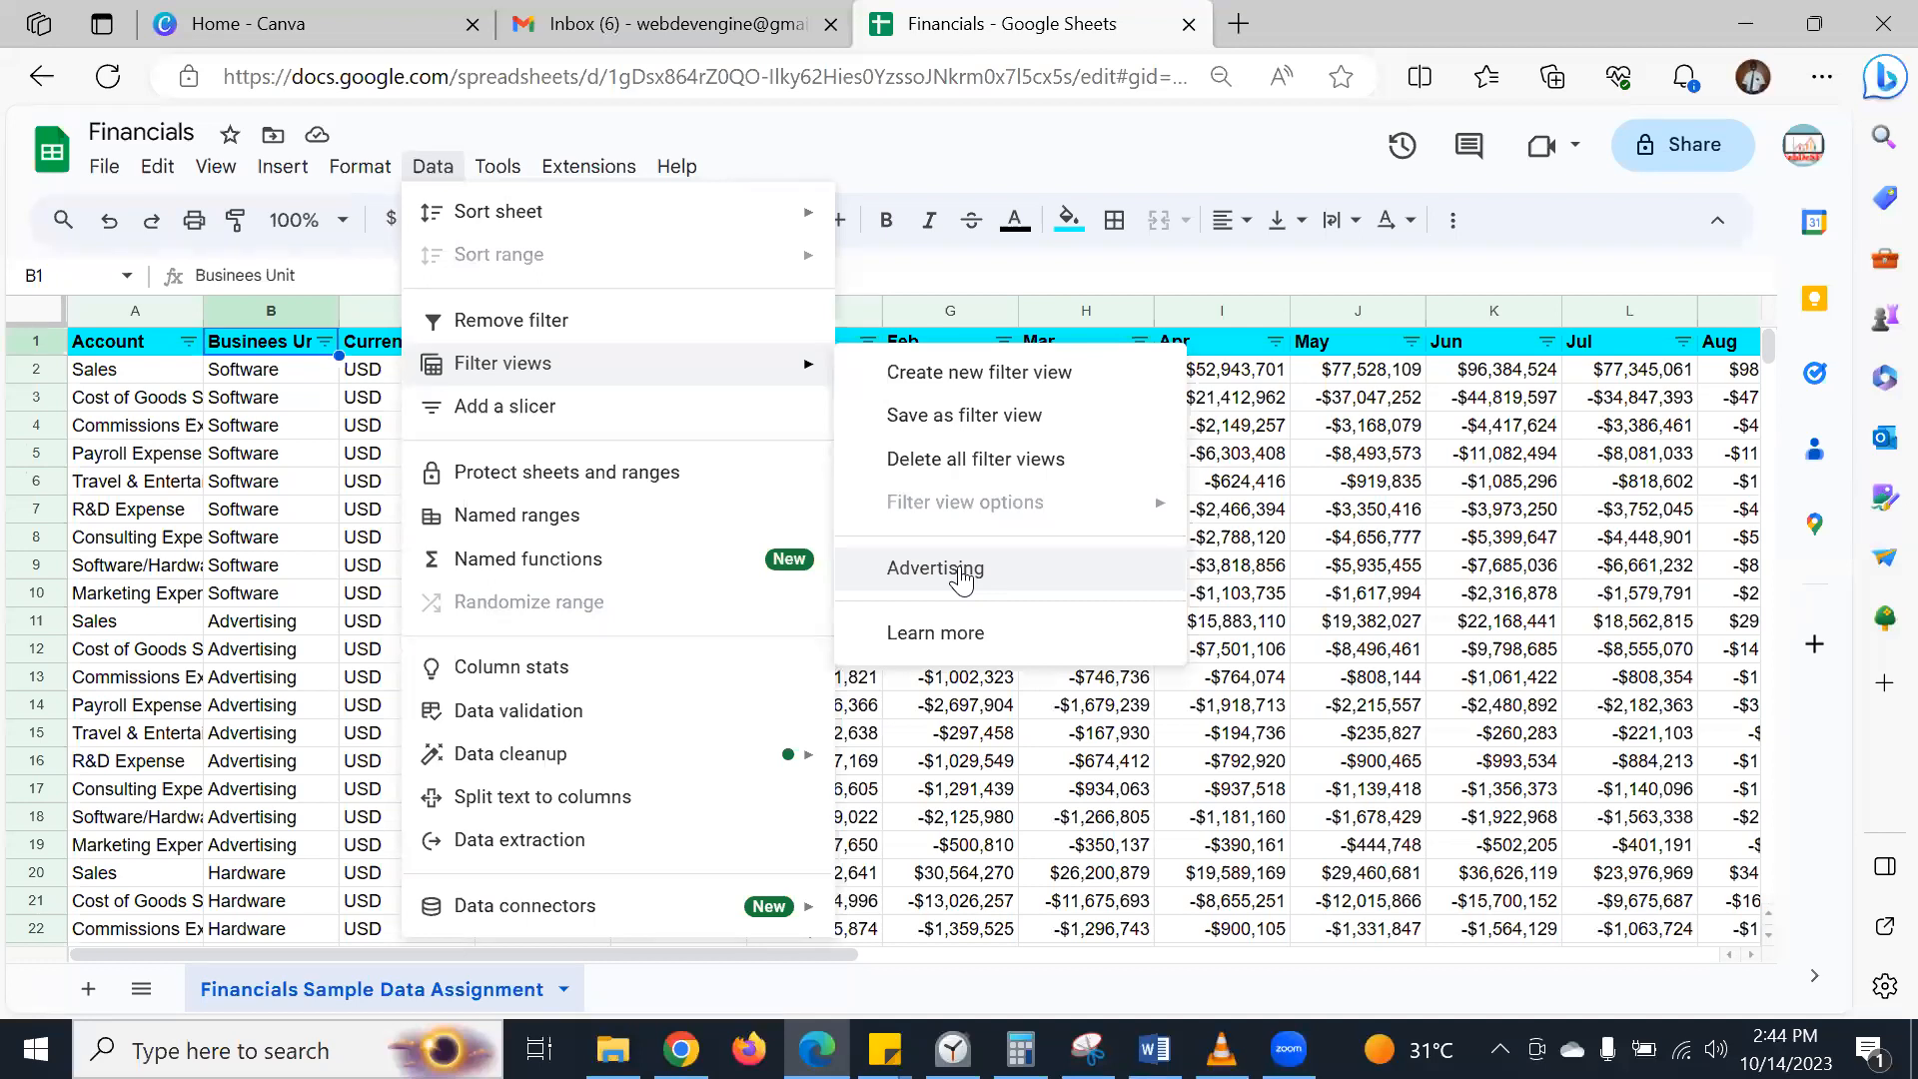
pyautogui.click(959, 571)
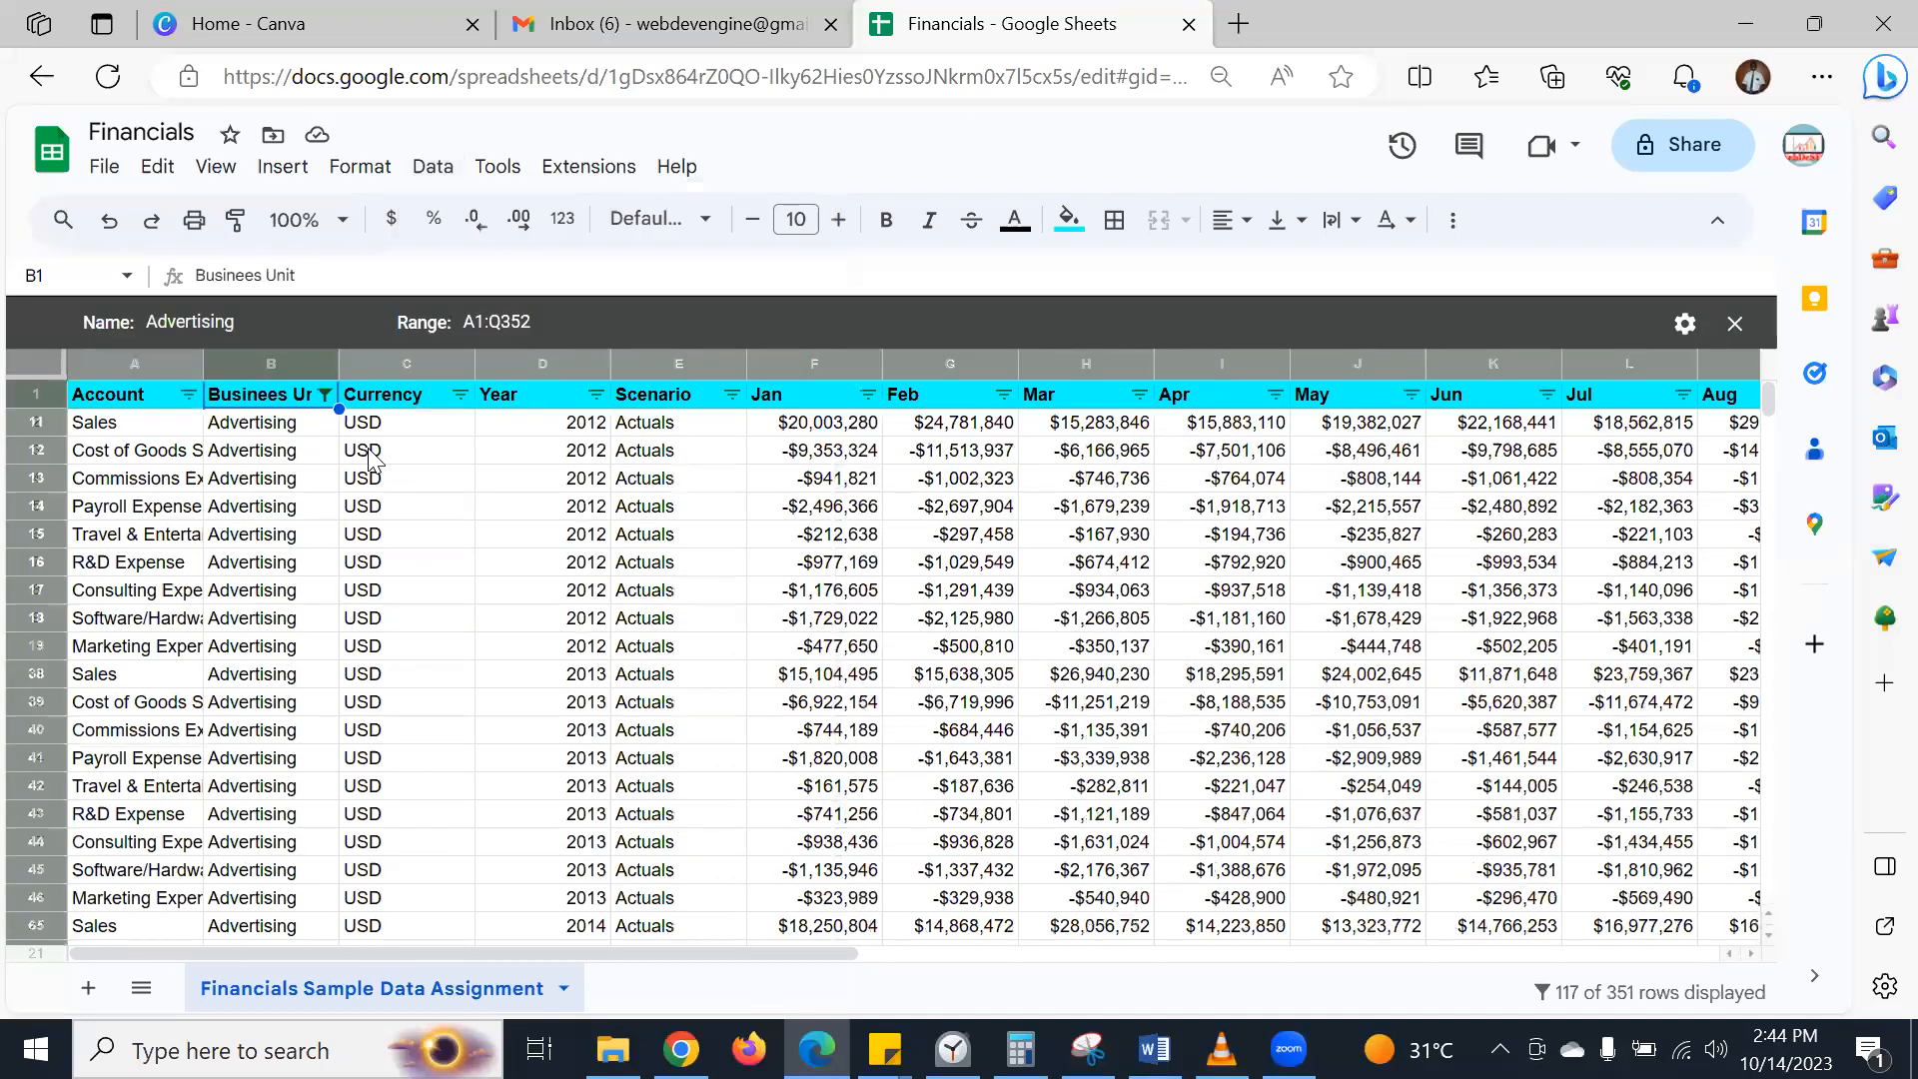
pyautogui.scroll(-12, 292, 669)
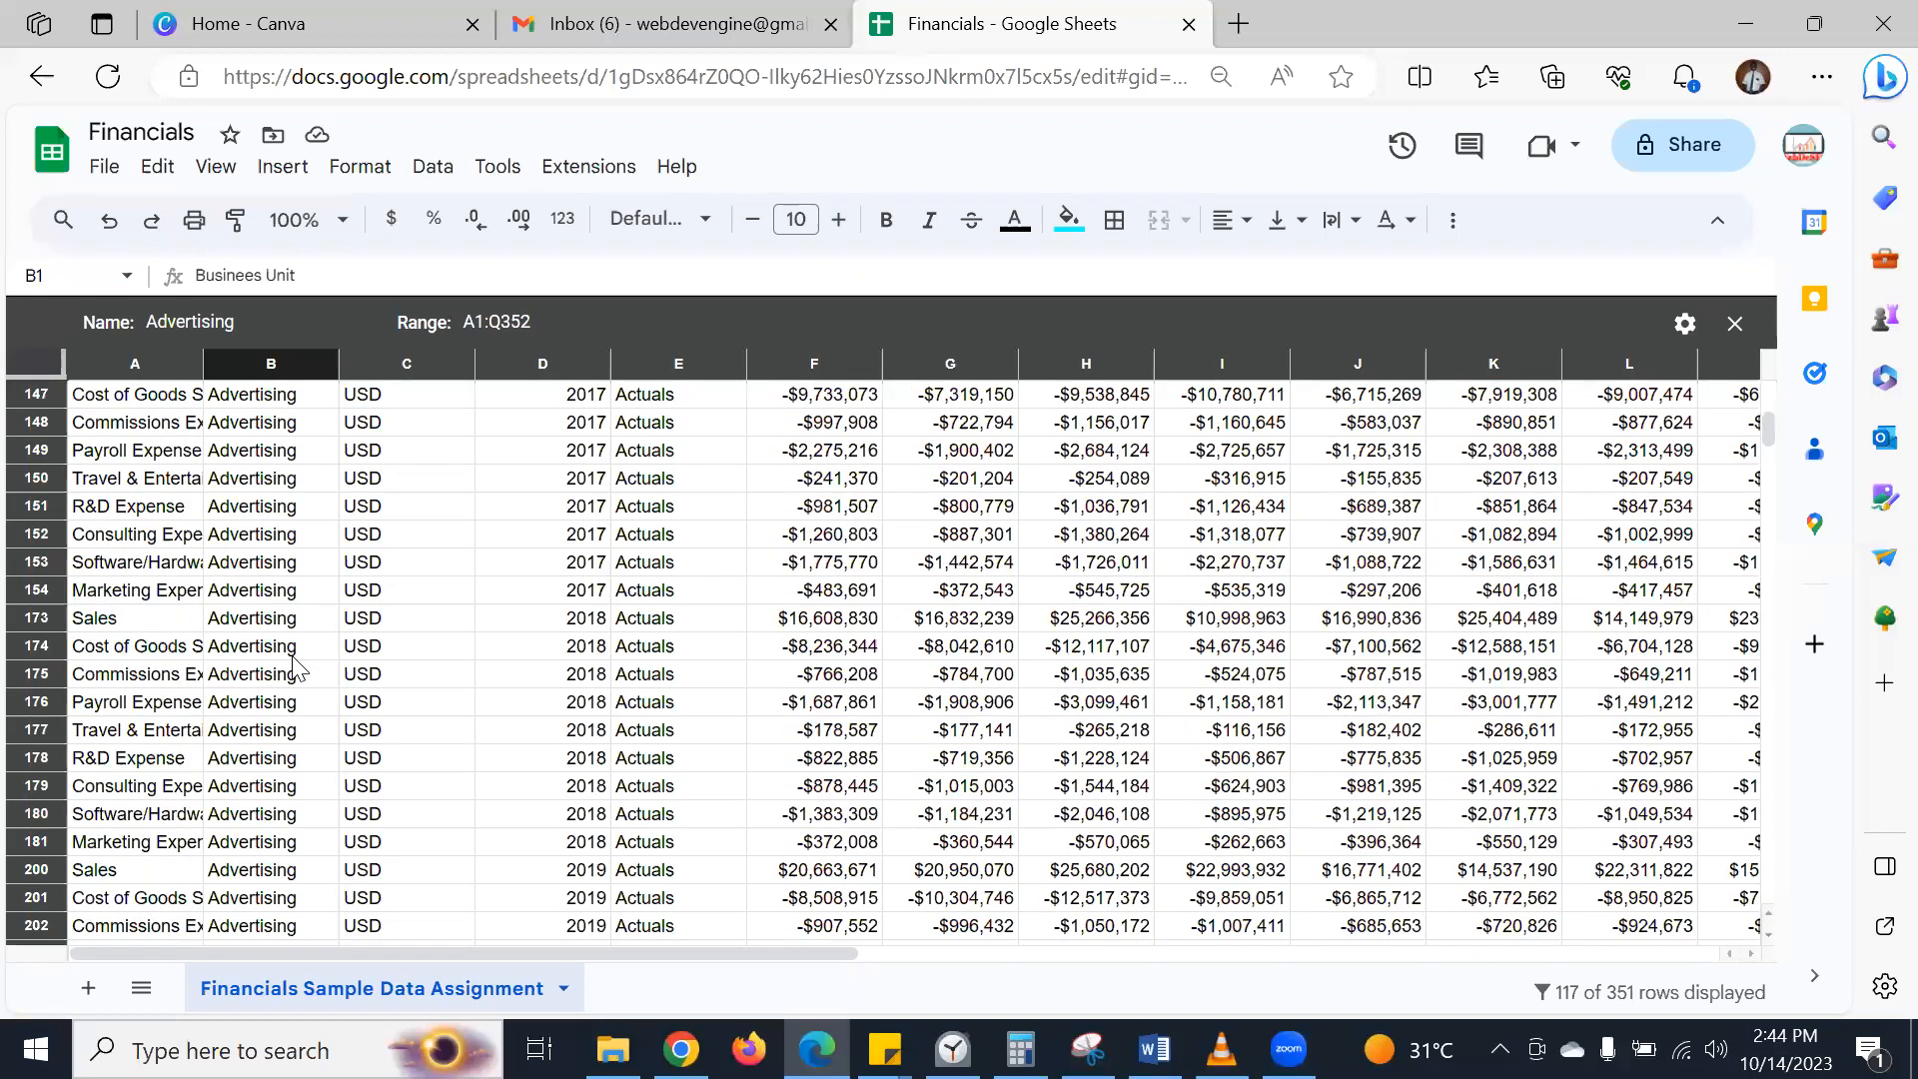
pyautogui.scroll(-6, 293, 669)
pyautogui.scroll(18, 292, 669)
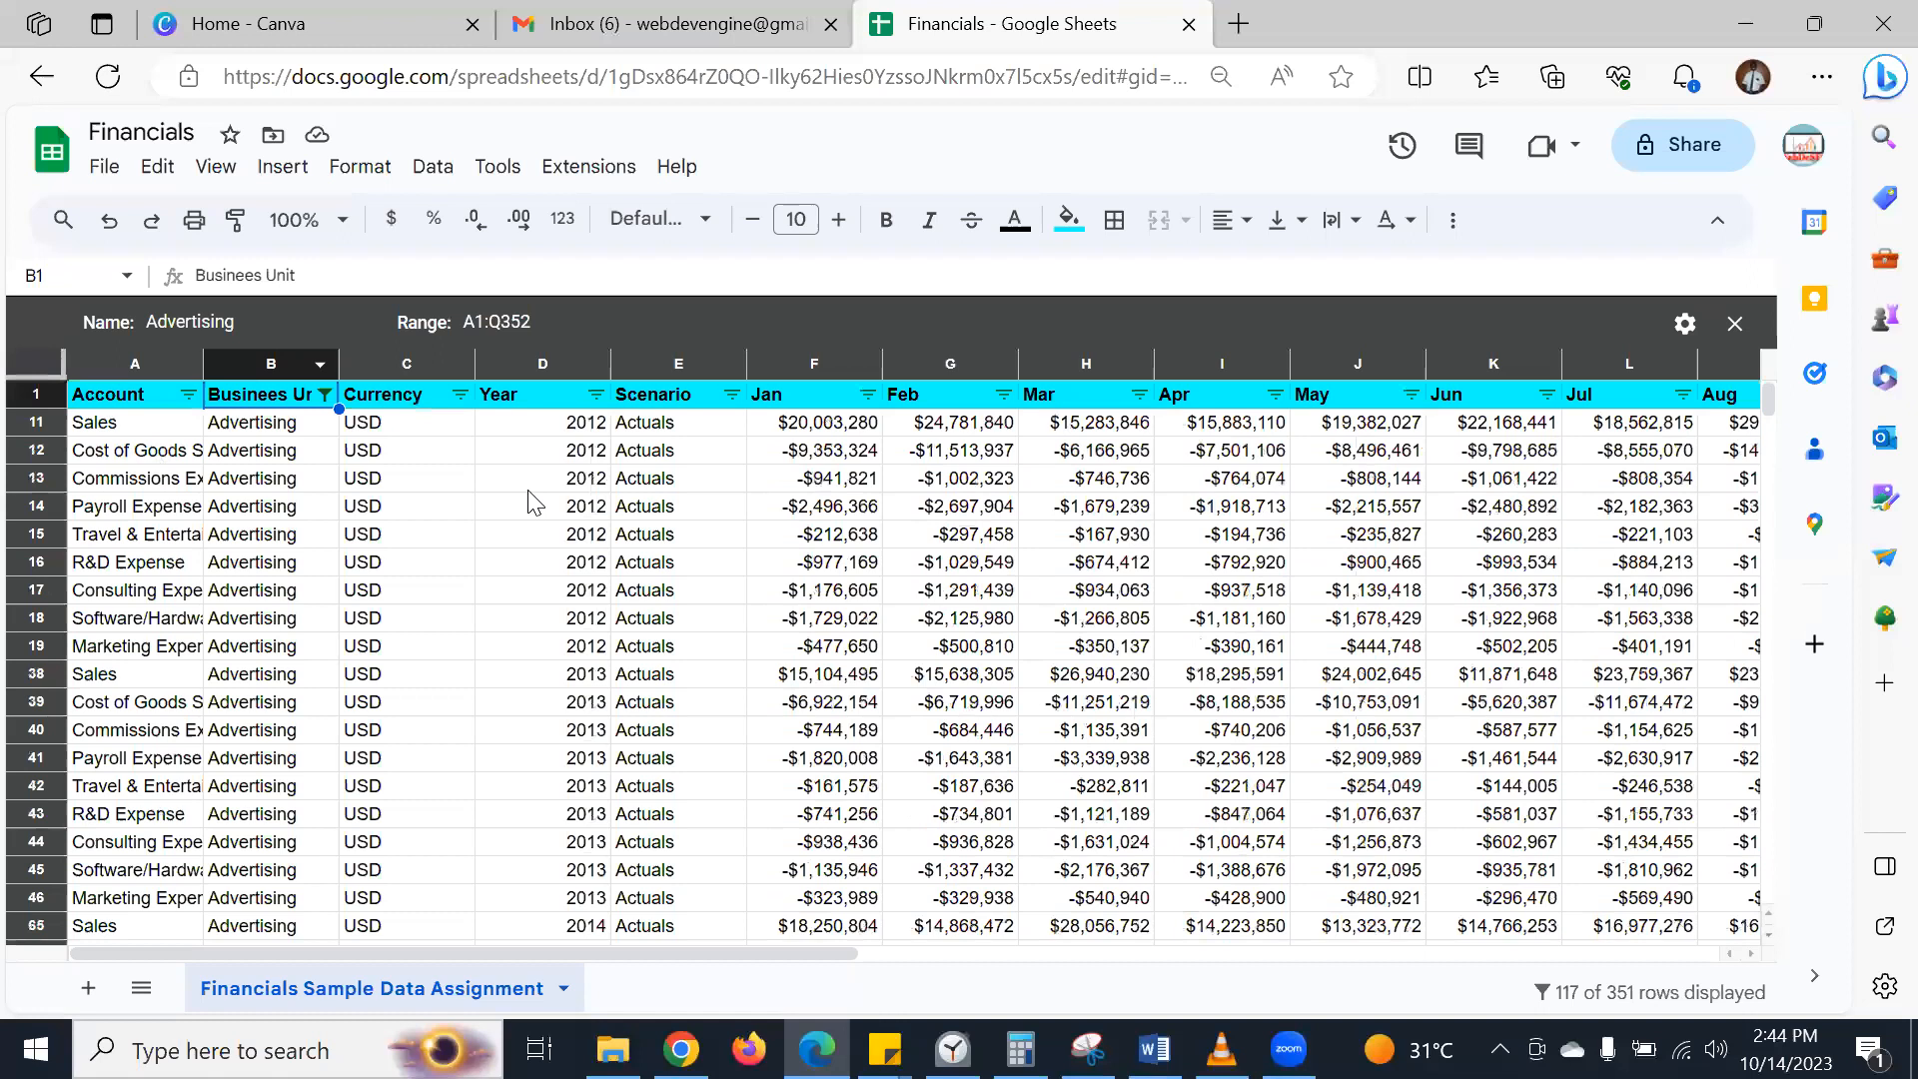
# - Close the Advertising filter view and look over the unfiltered data
pyautogui.click(1735, 325)
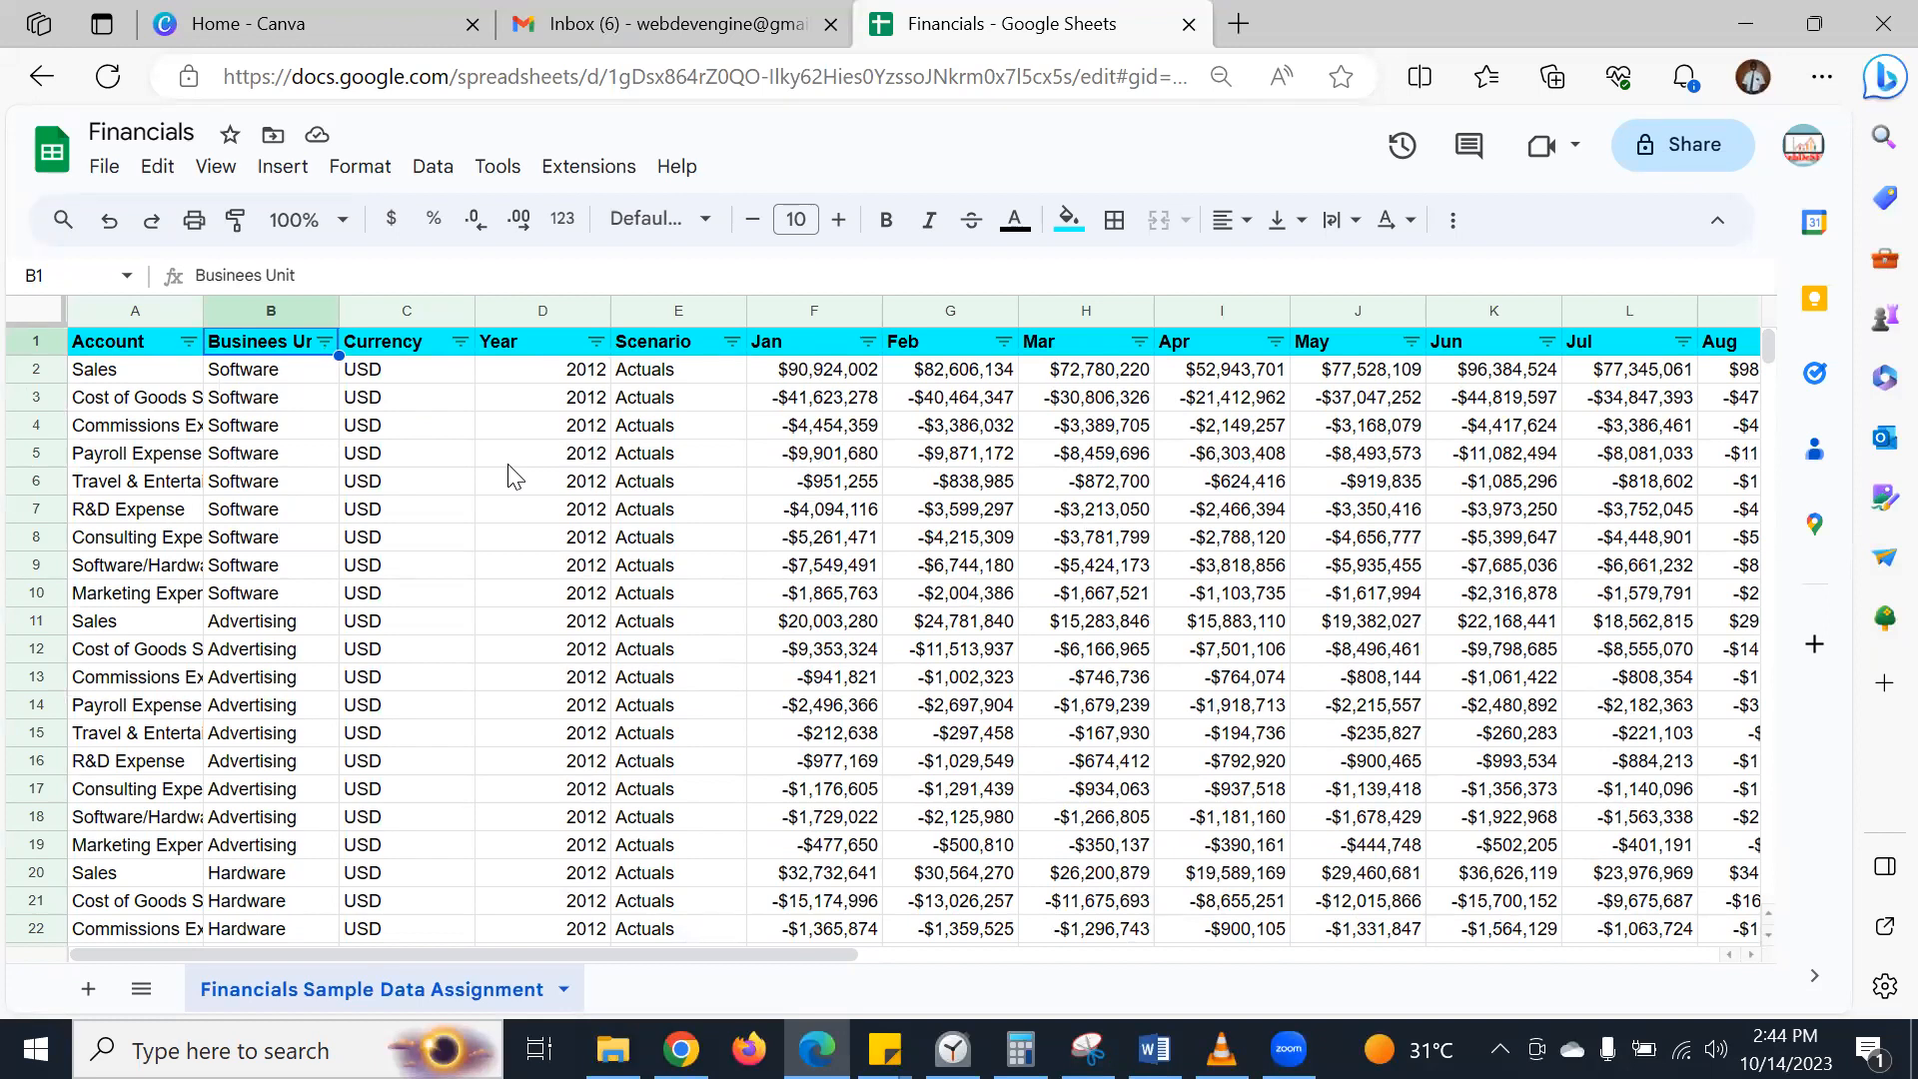
pyautogui.scroll(-7, 529, 505)
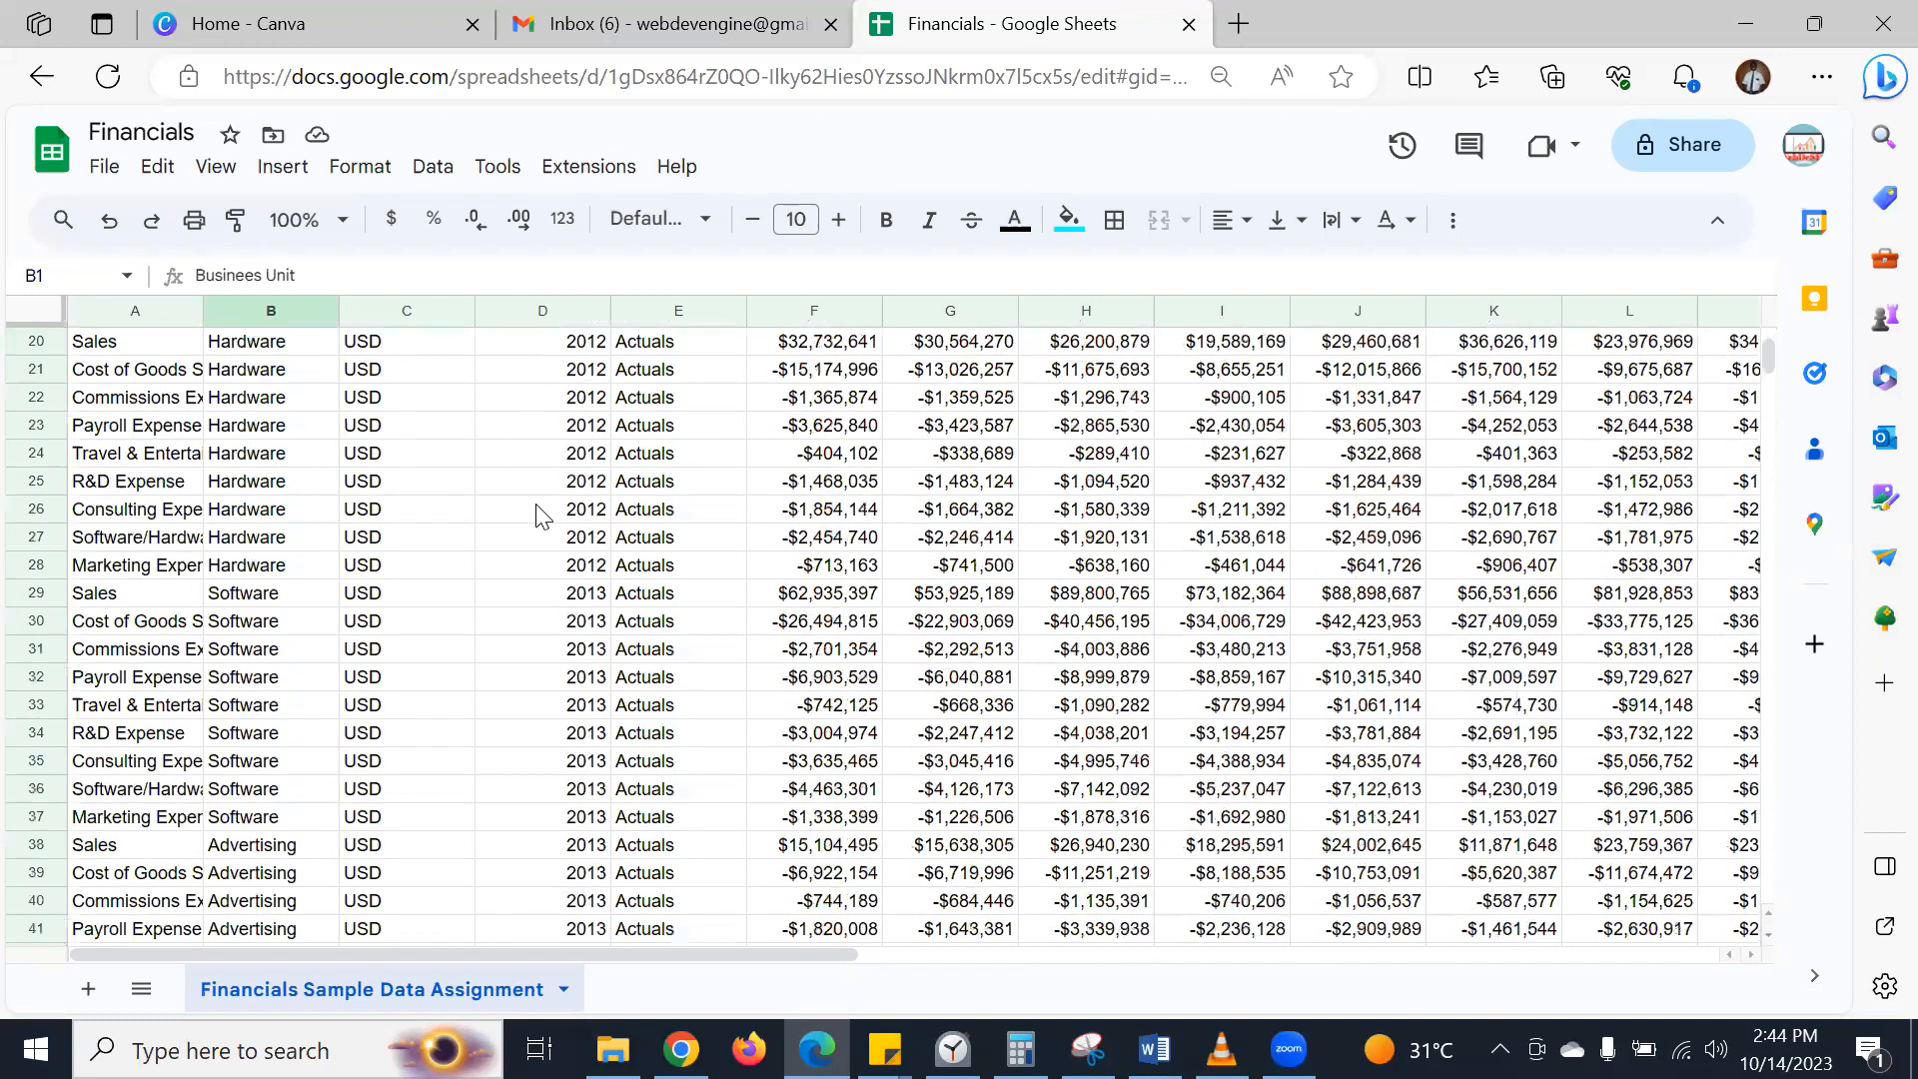
pyautogui.scroll(7, 537, 514)
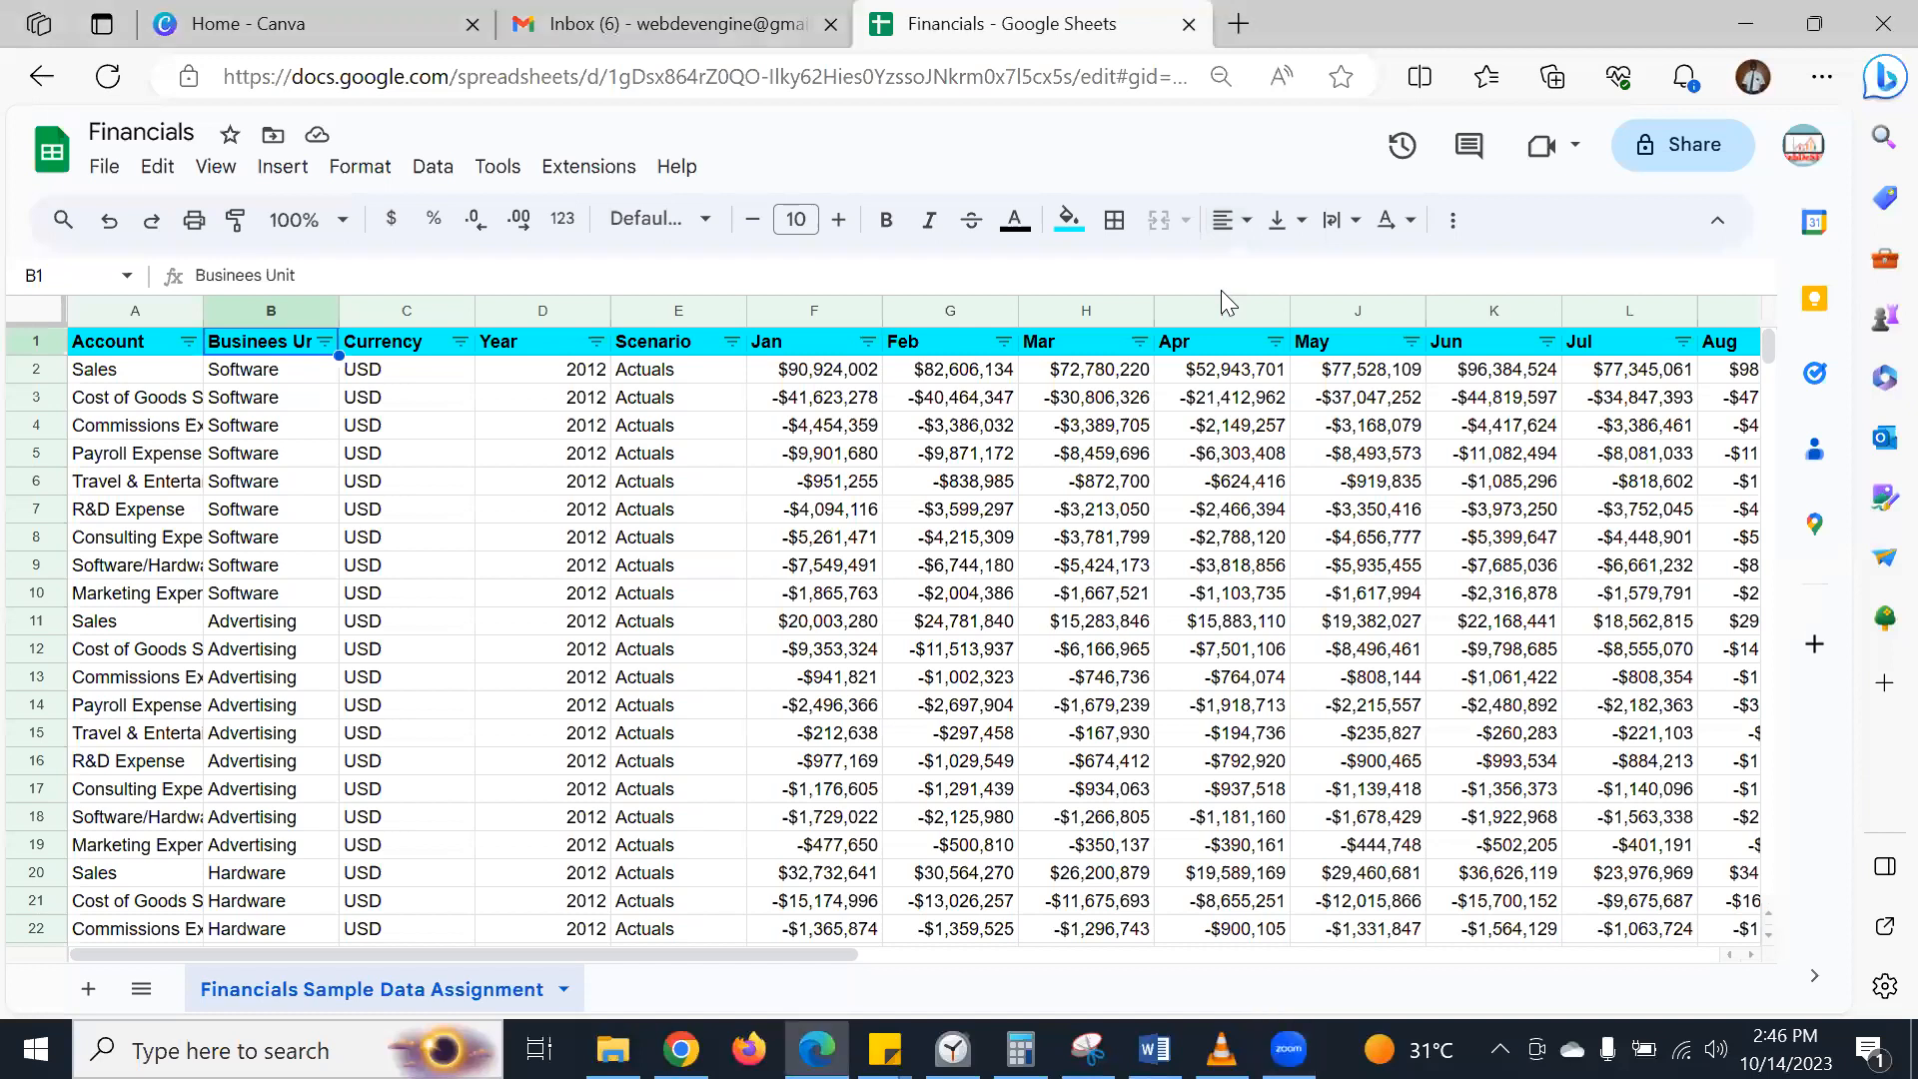
pyautogui.press('super+Down')
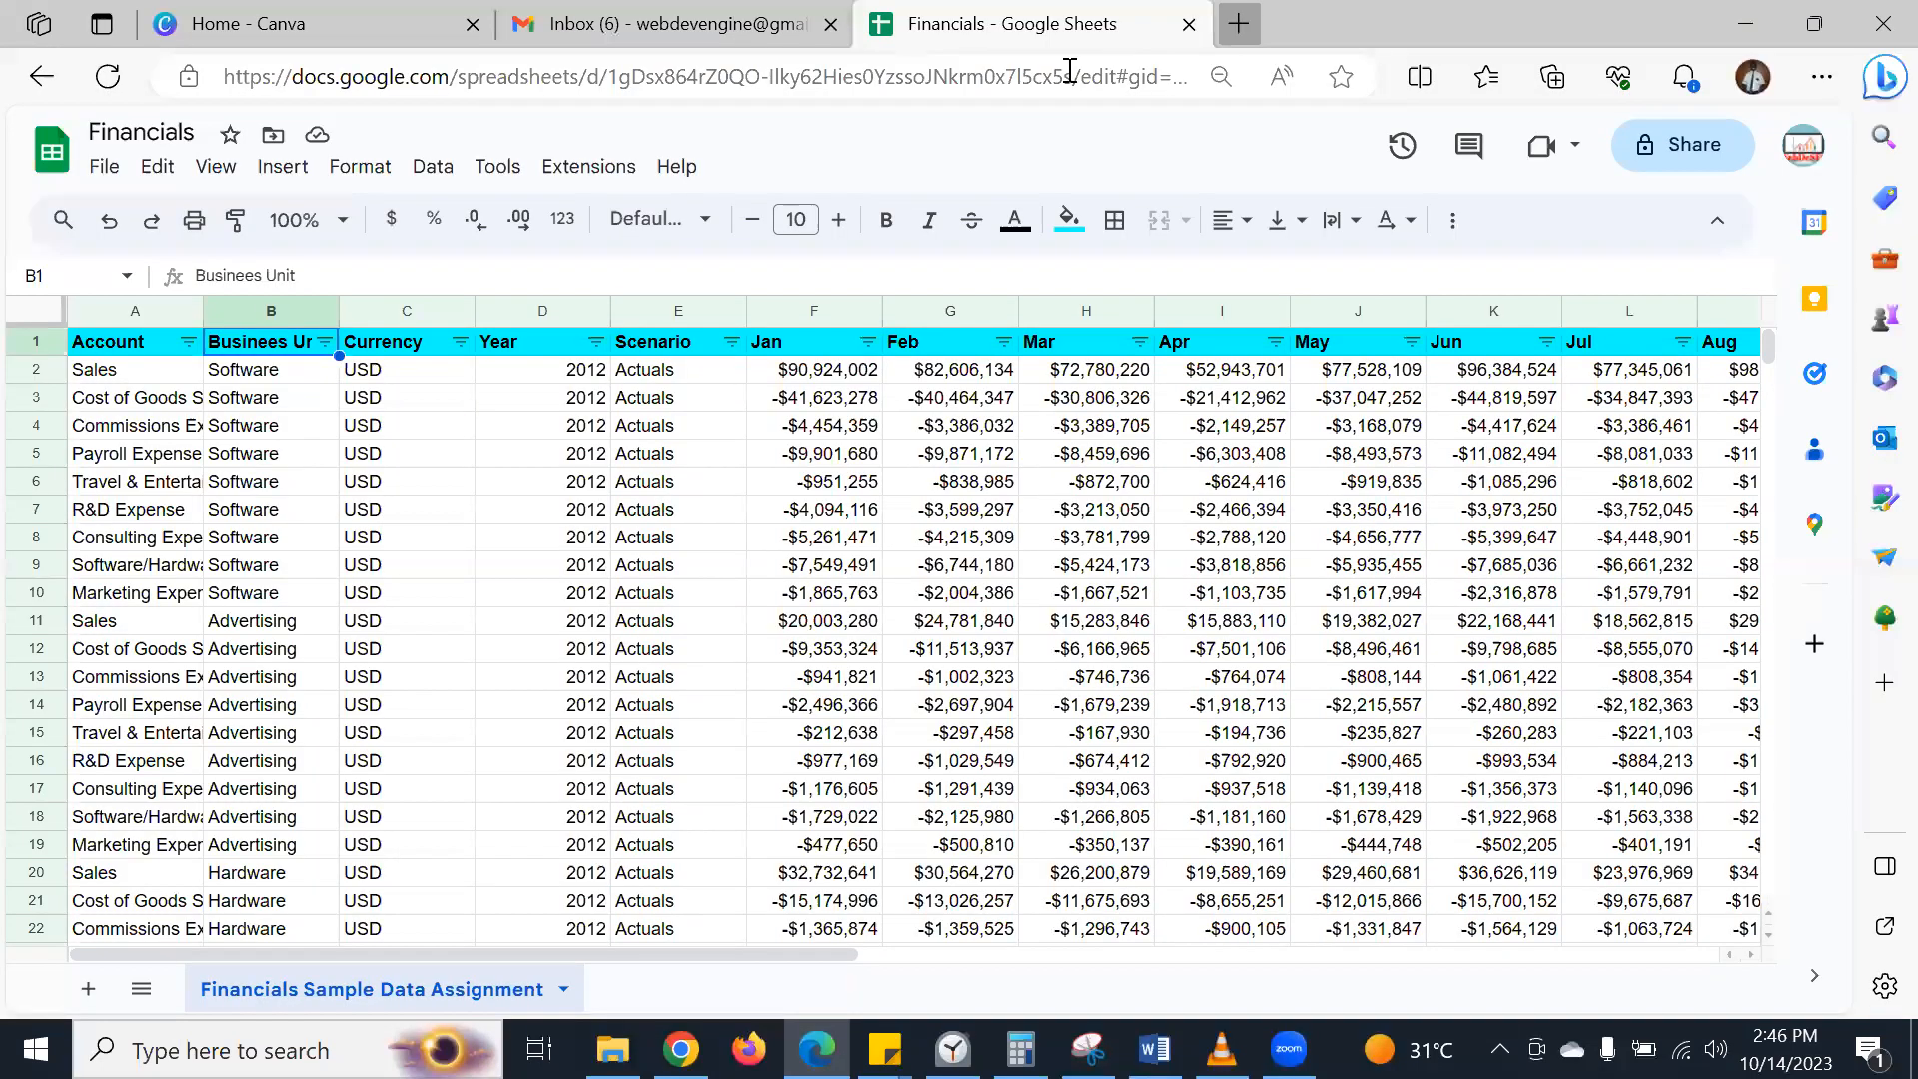
pyautogui.hotkey('ctrl', 't')
pyautogui.write('https://mir-s3-cdn-cf.behance.net/project_modules/fs/07ea7d69031757.5b726518a19d8.jpg')
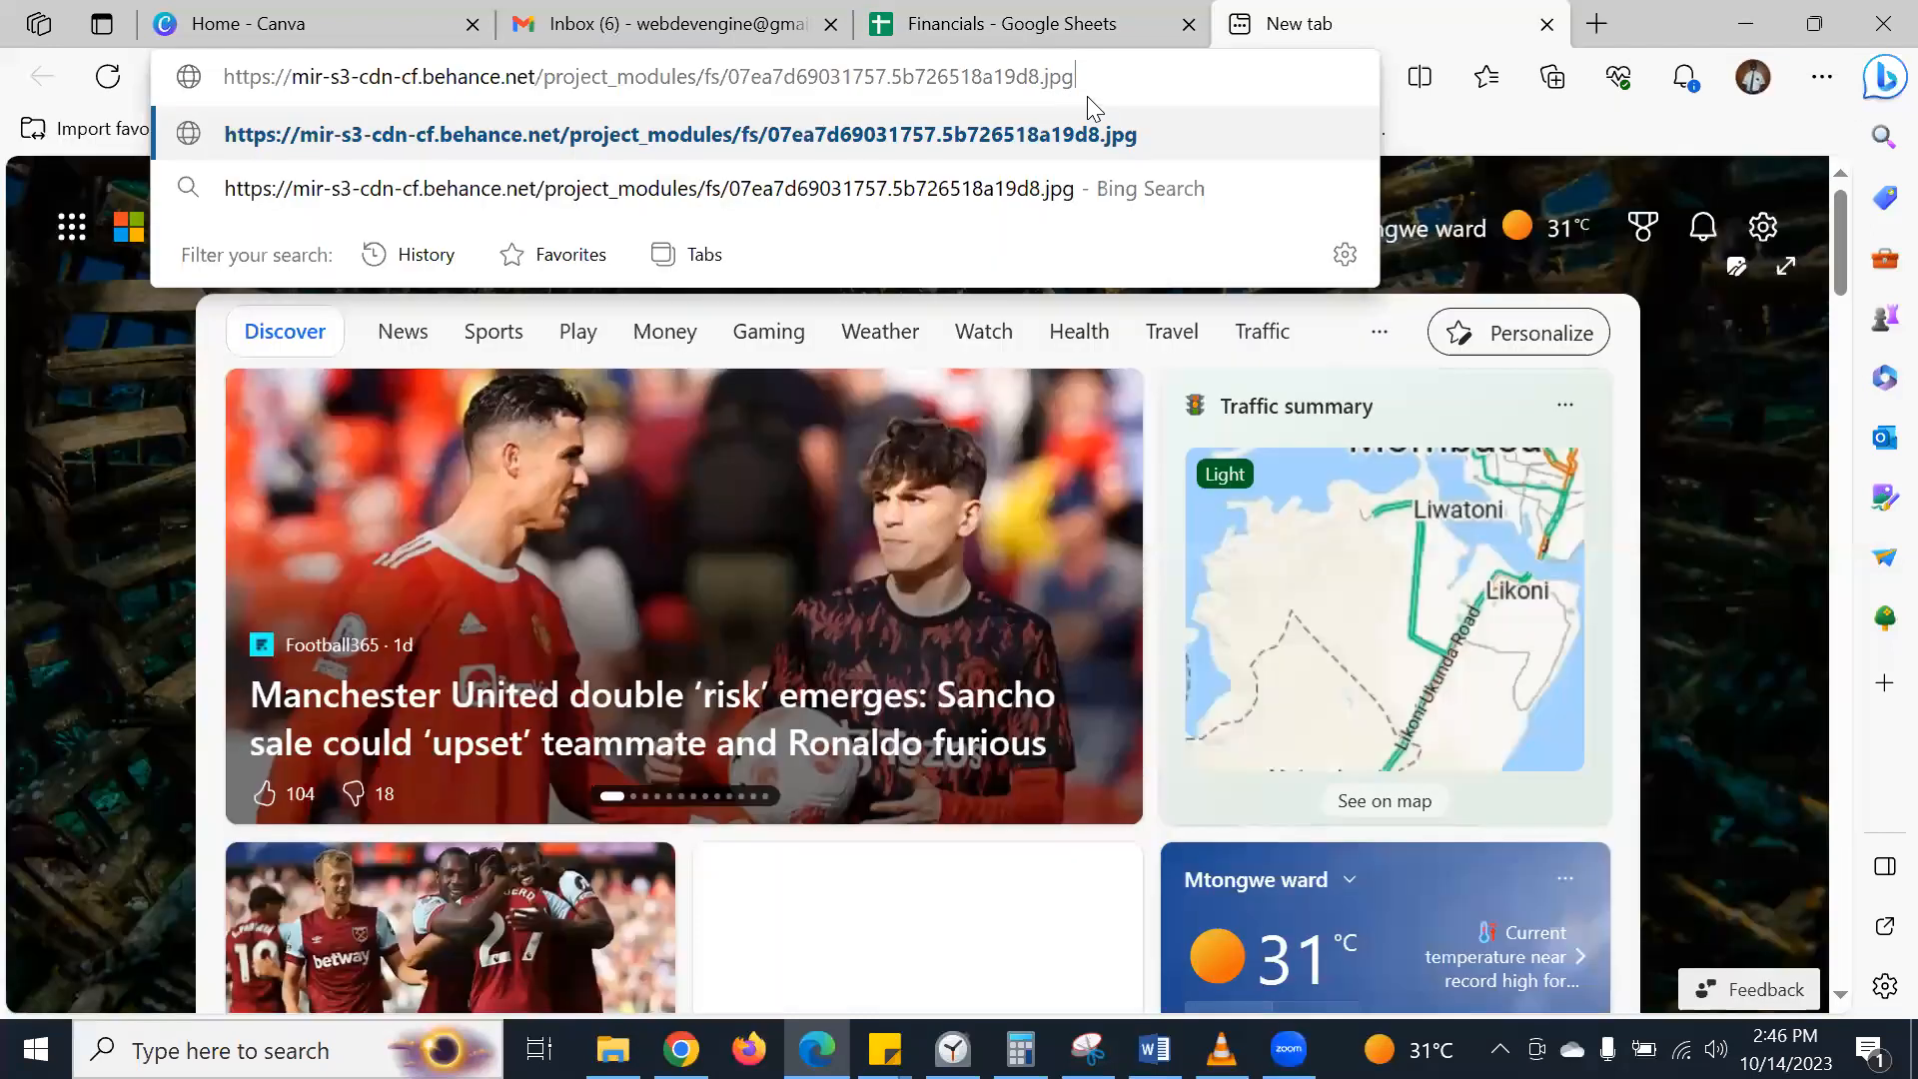
pyautogui.press('Return')
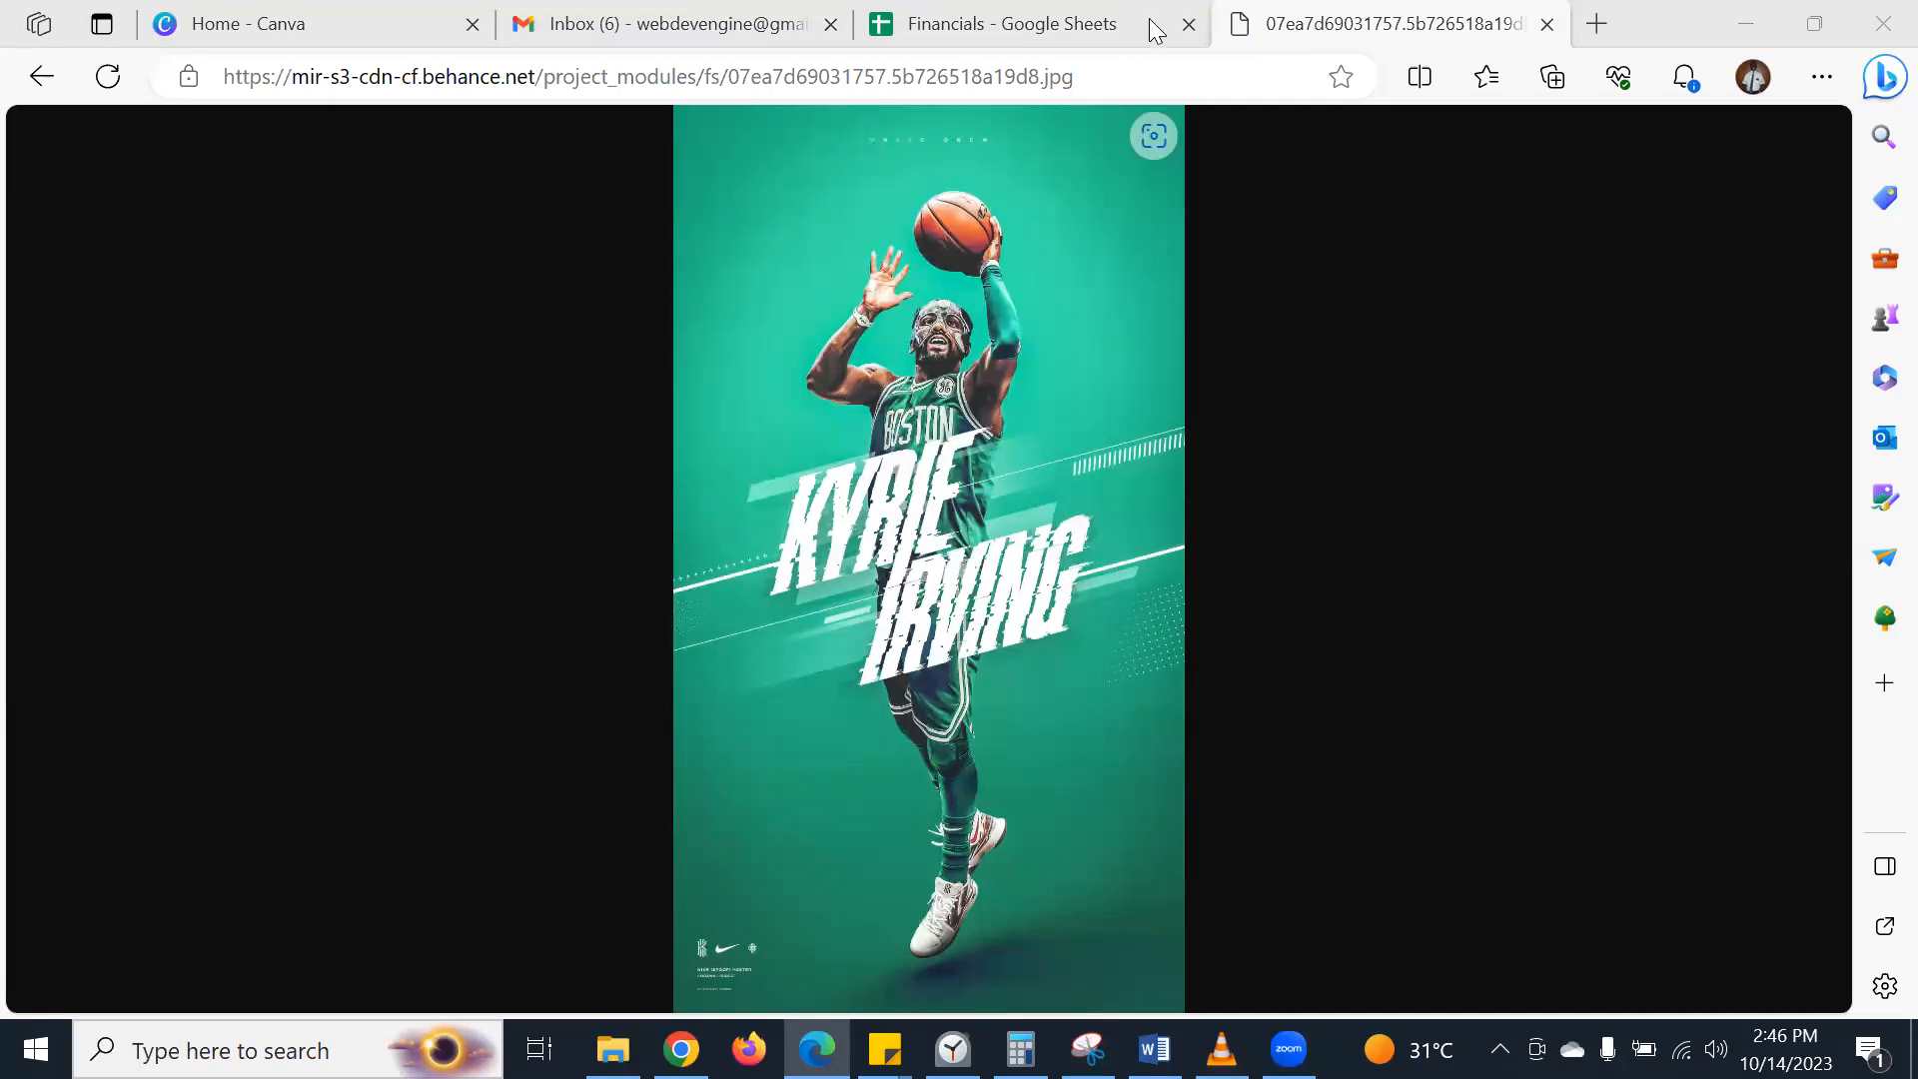
pyautogui.moveTo(1334, 21); pyautogui.dragTo(603, 8)
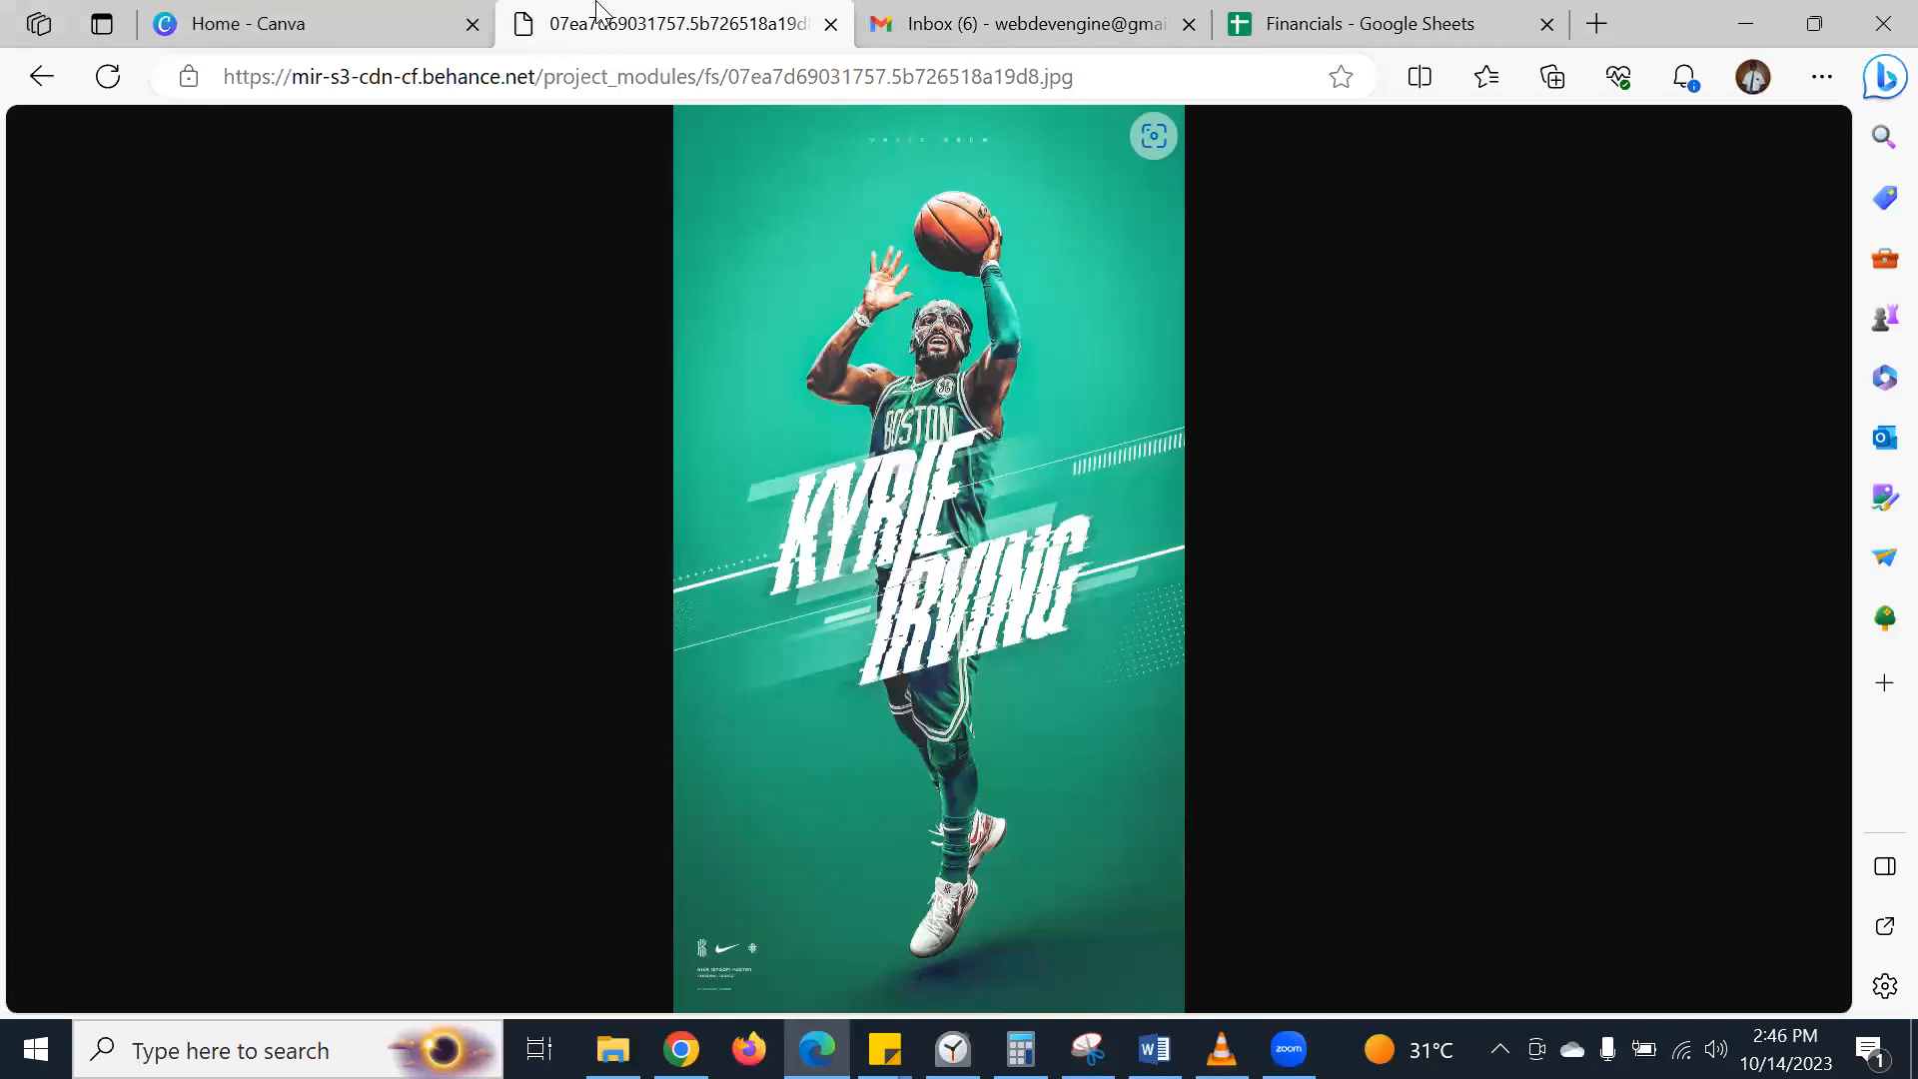
# - Switch to Canva to look over its home page and return to the basketball poster image
pyautogui.click(297, 14)
pyautogui.scroll(-2, 644, 415)
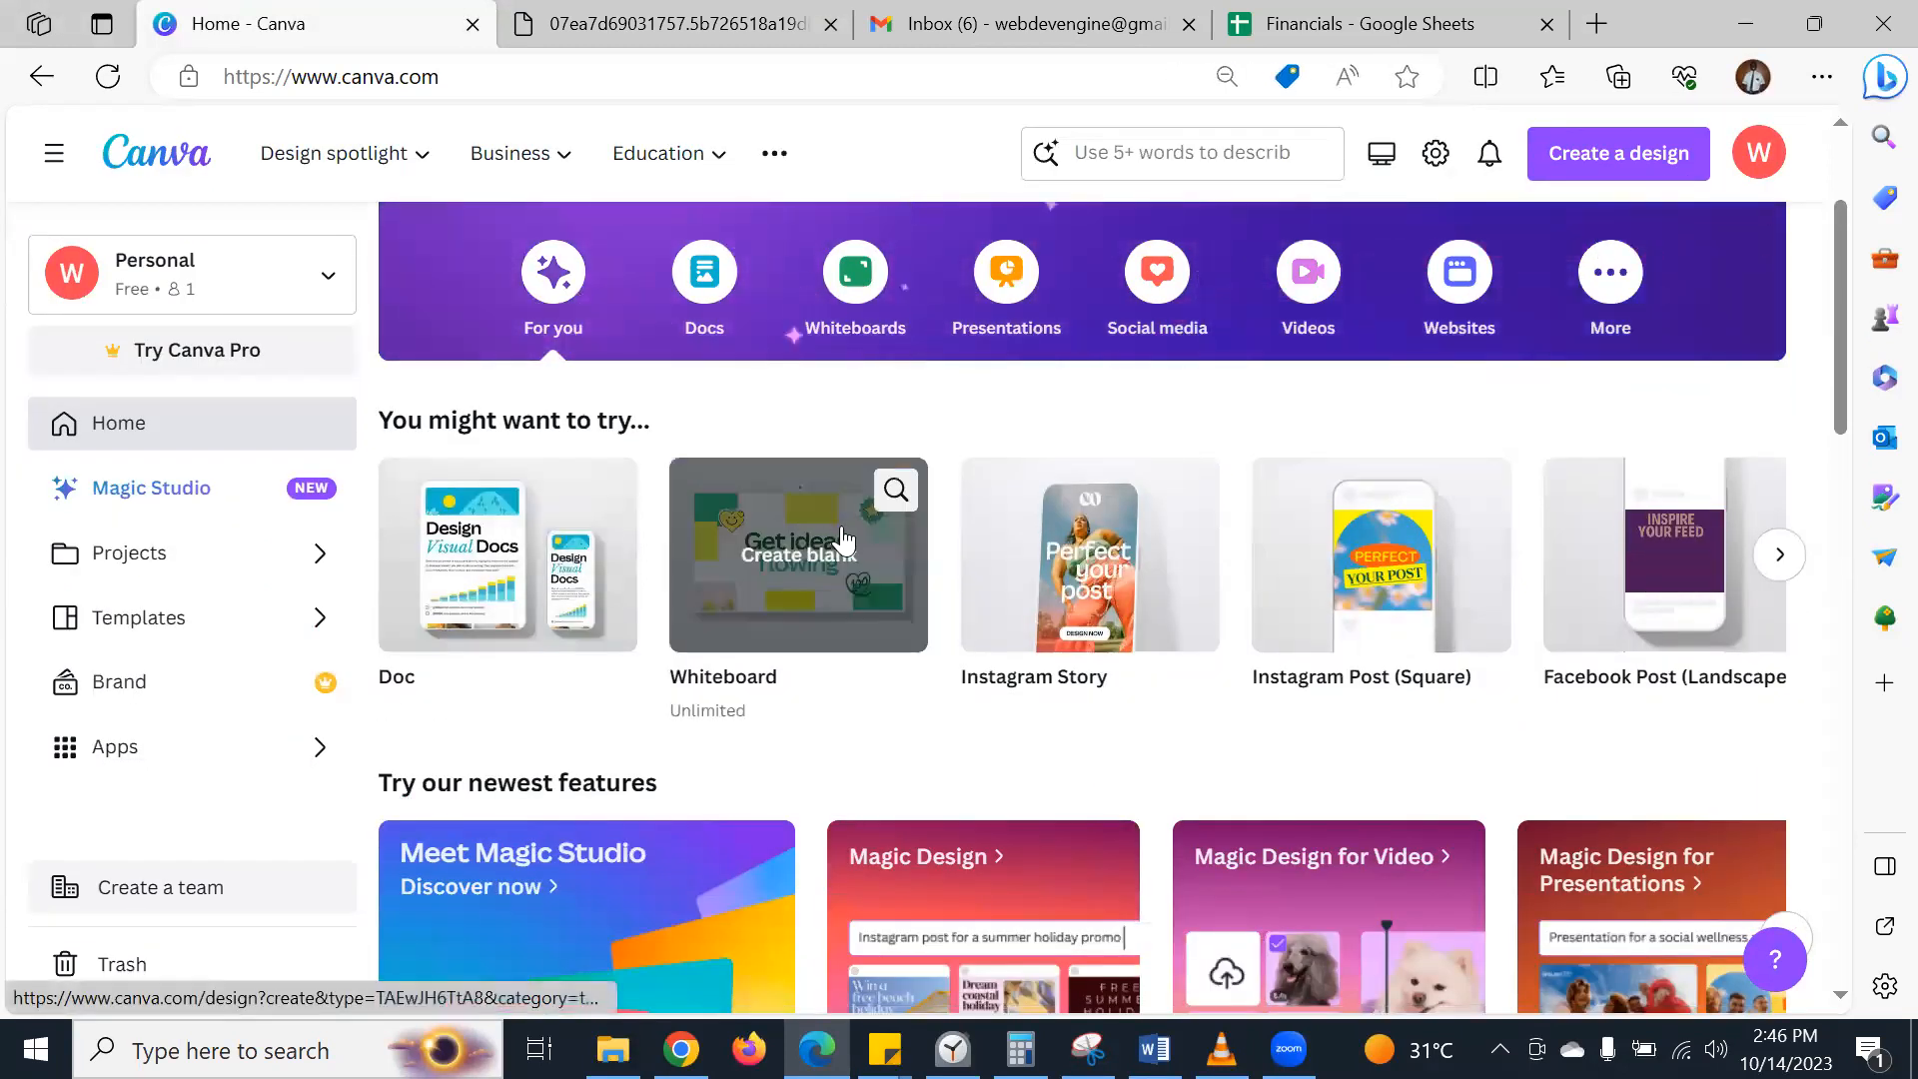
pyautogui.scroll(-8, 842, 540)
pyautogui.scroll(5, 842, 540)
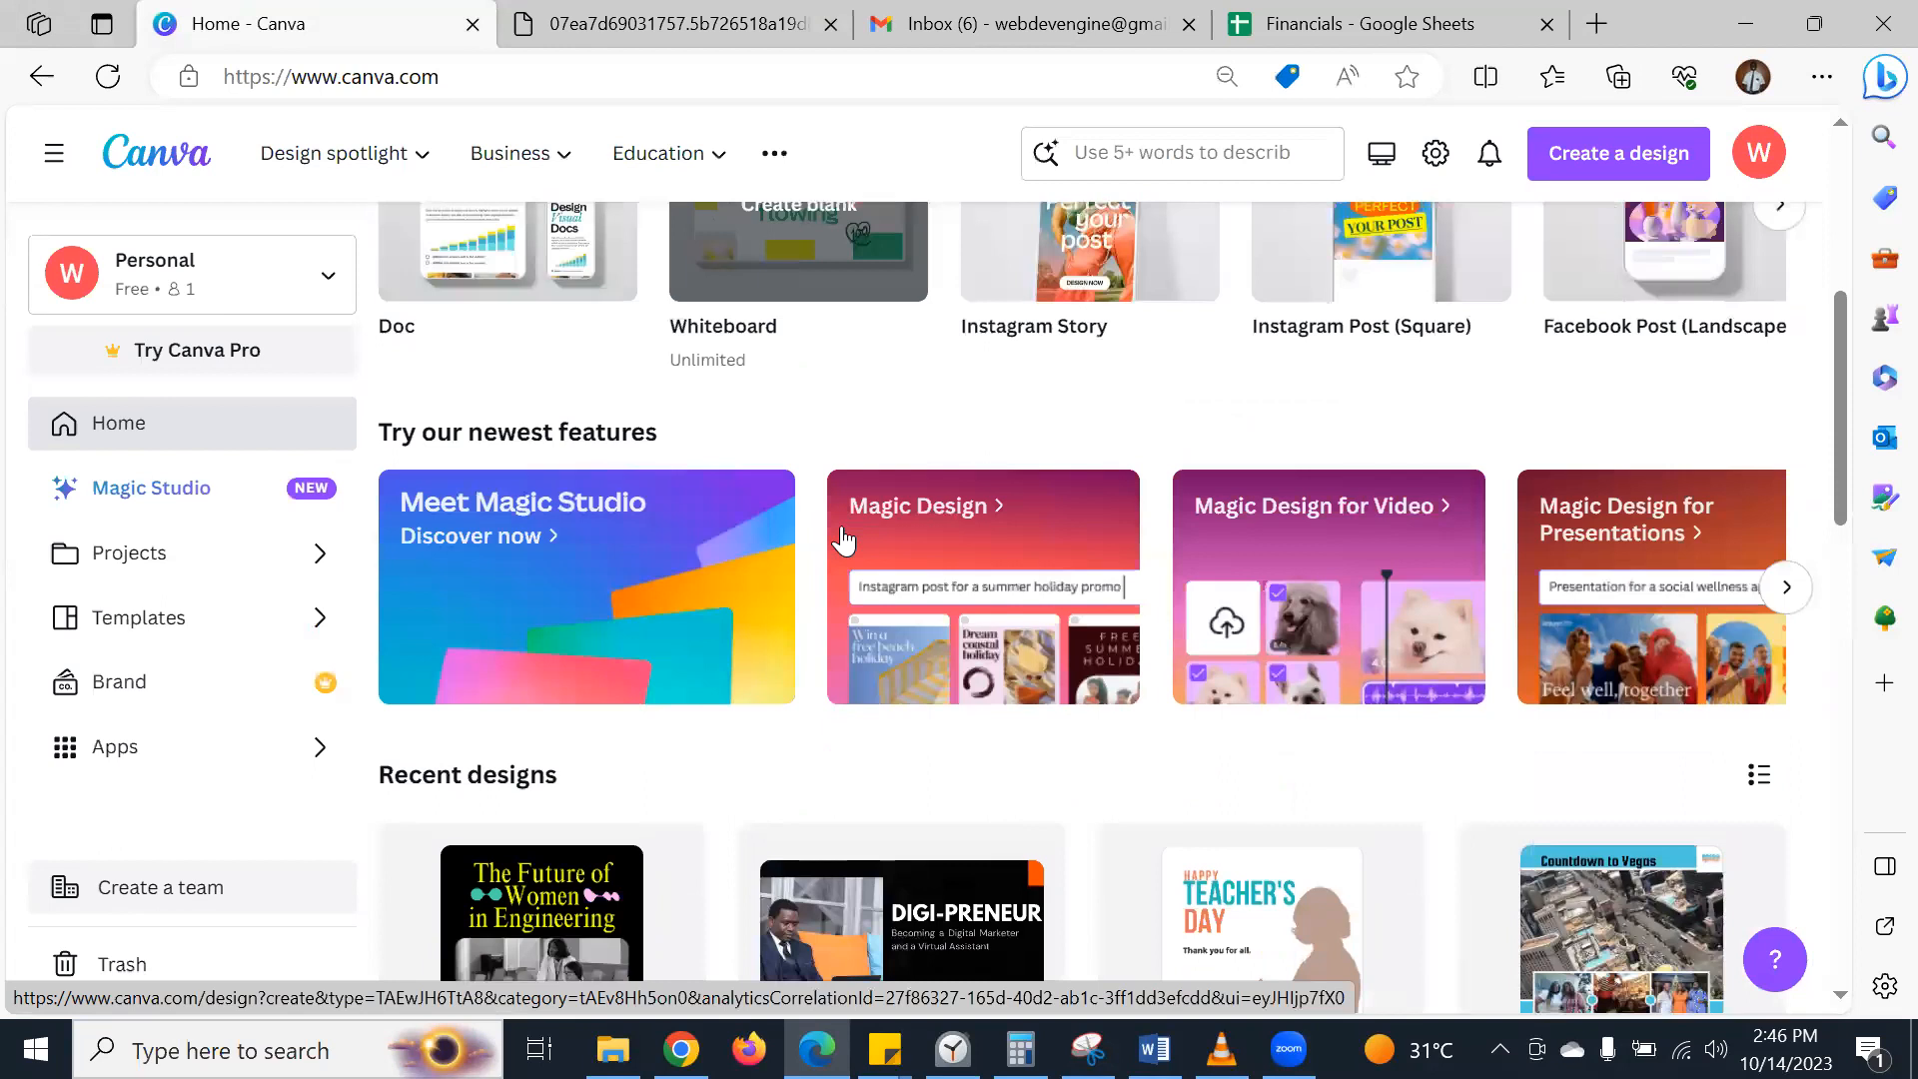
pyautogui.scroll(5, 842, 541)
pyautogui.scroll(-1, 842, 540)
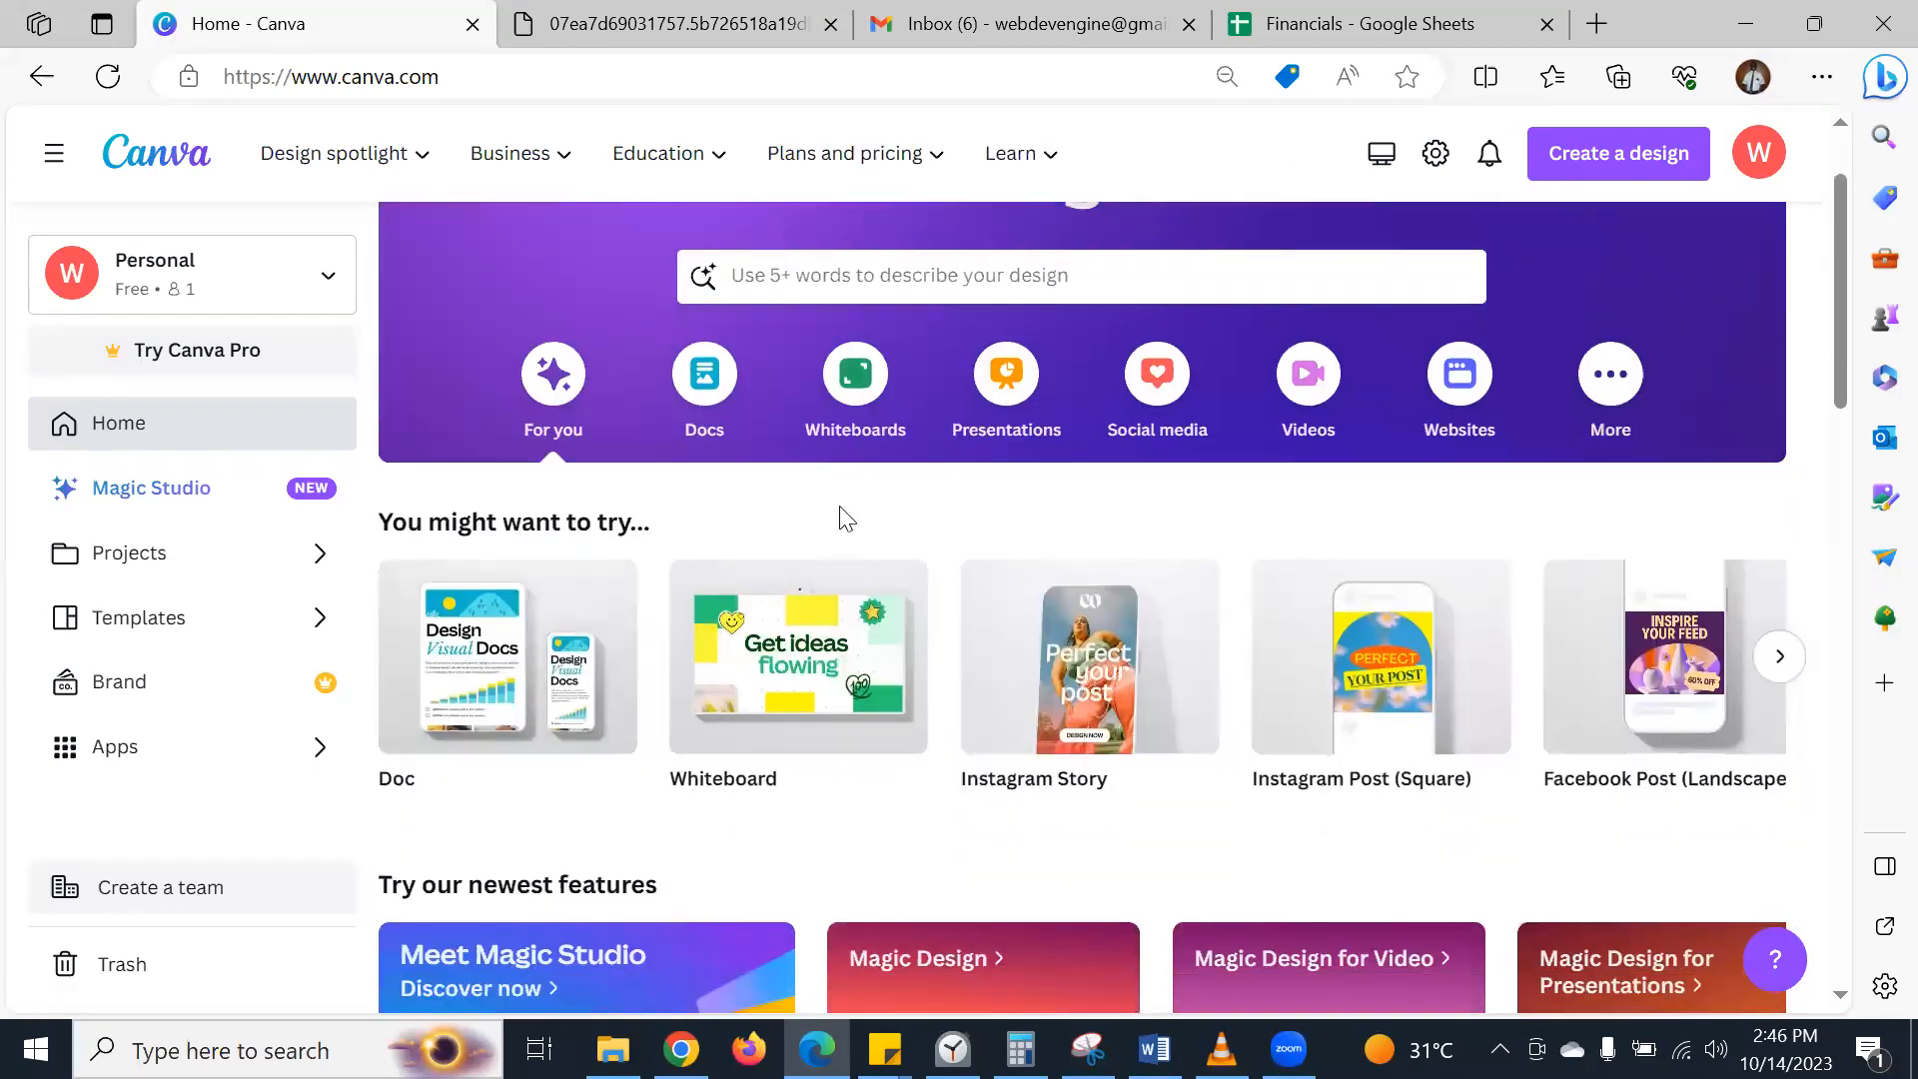
pyautogui.click(647, 14)
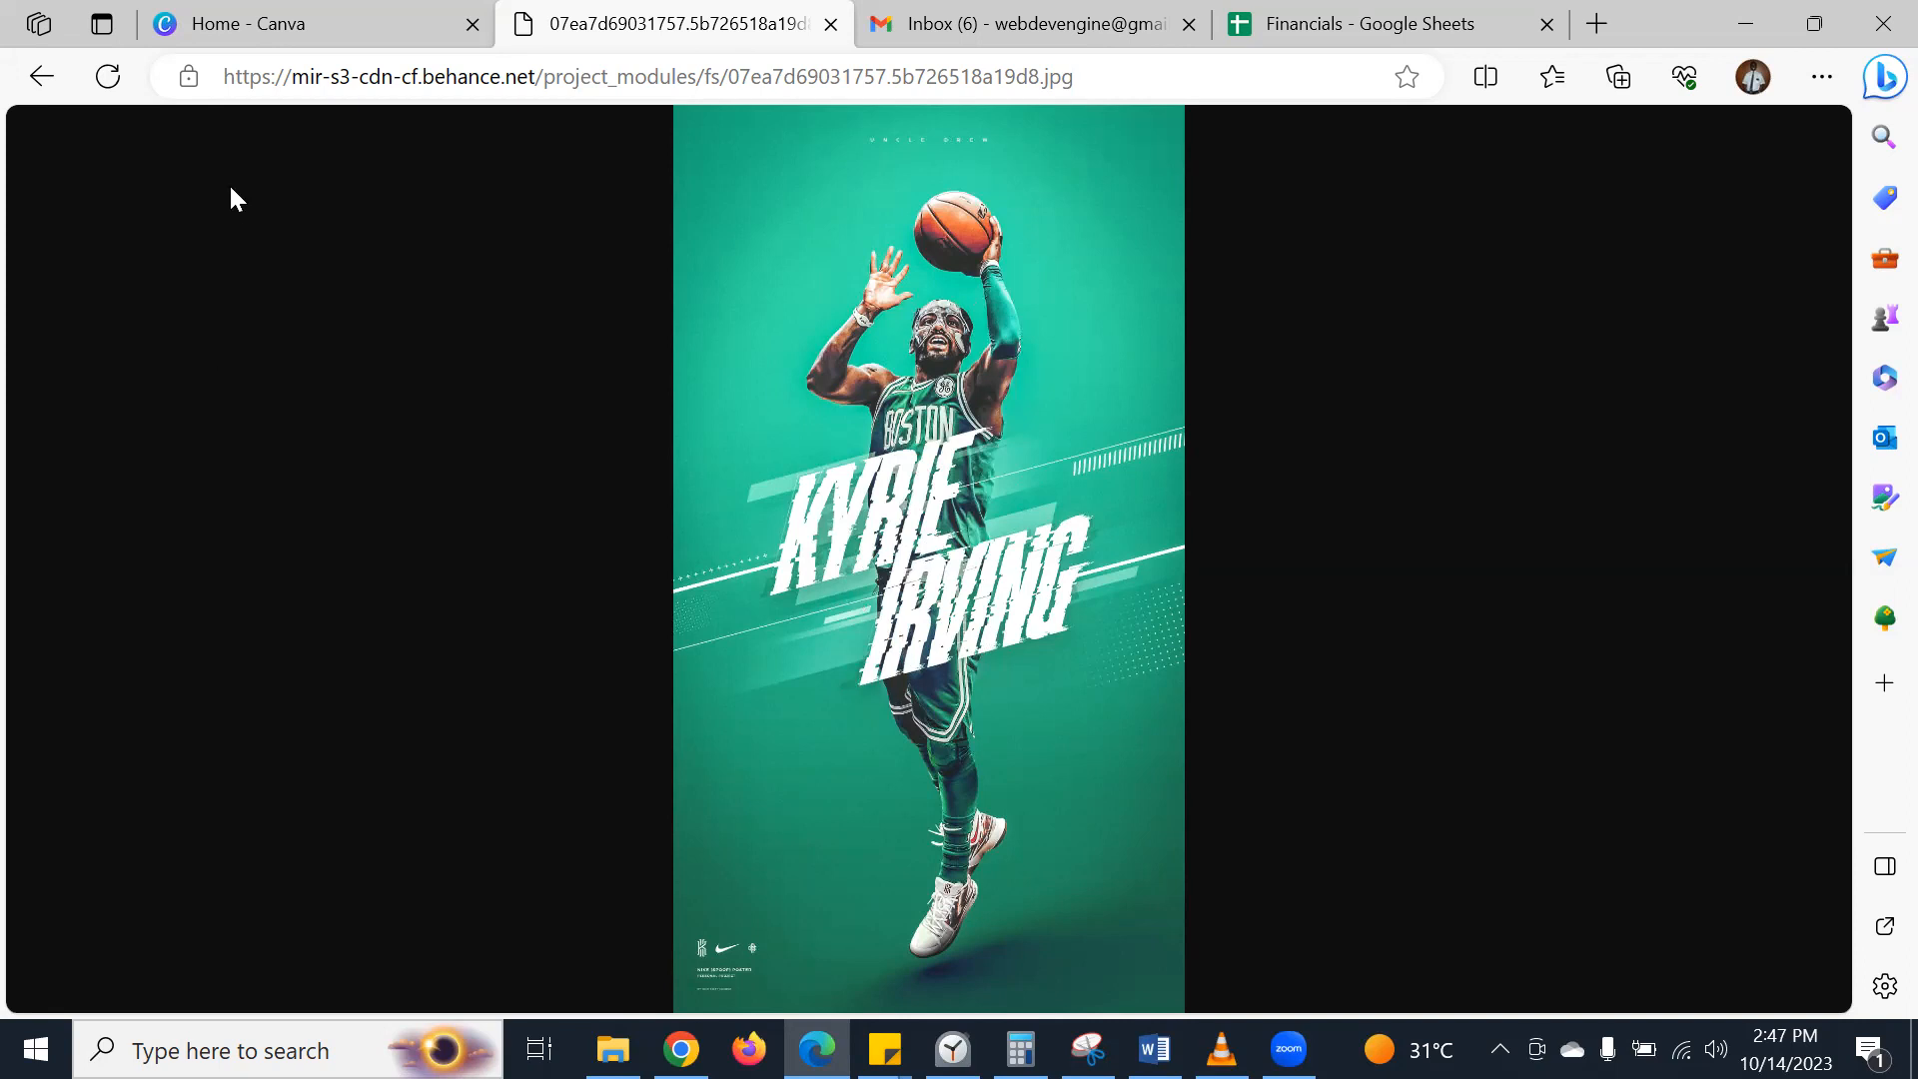
# - Switch to Canva and browse its suggested design types through to Zoom Virtual Background
pyautogui.click(321, 22)
pyautogui.scroll(-3, 1310, 579)
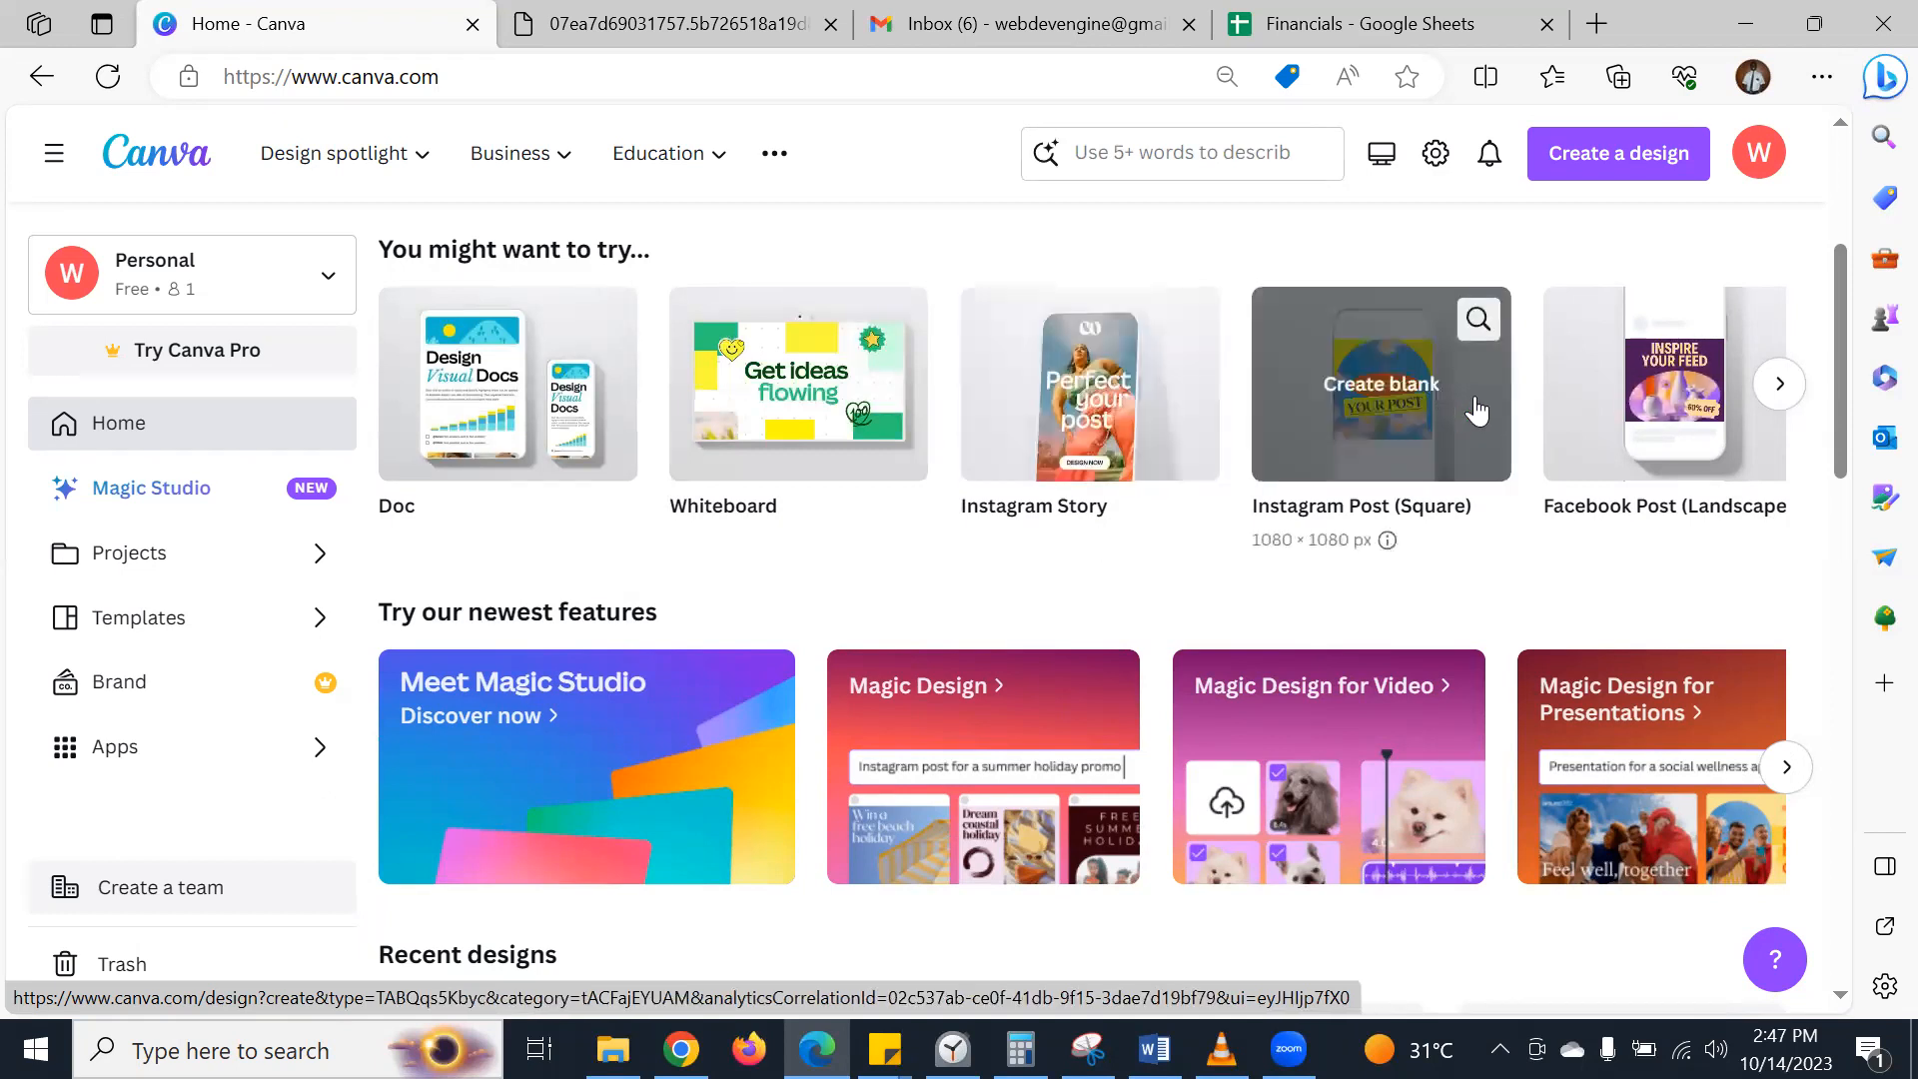
pyautogui.click(1779, 384)
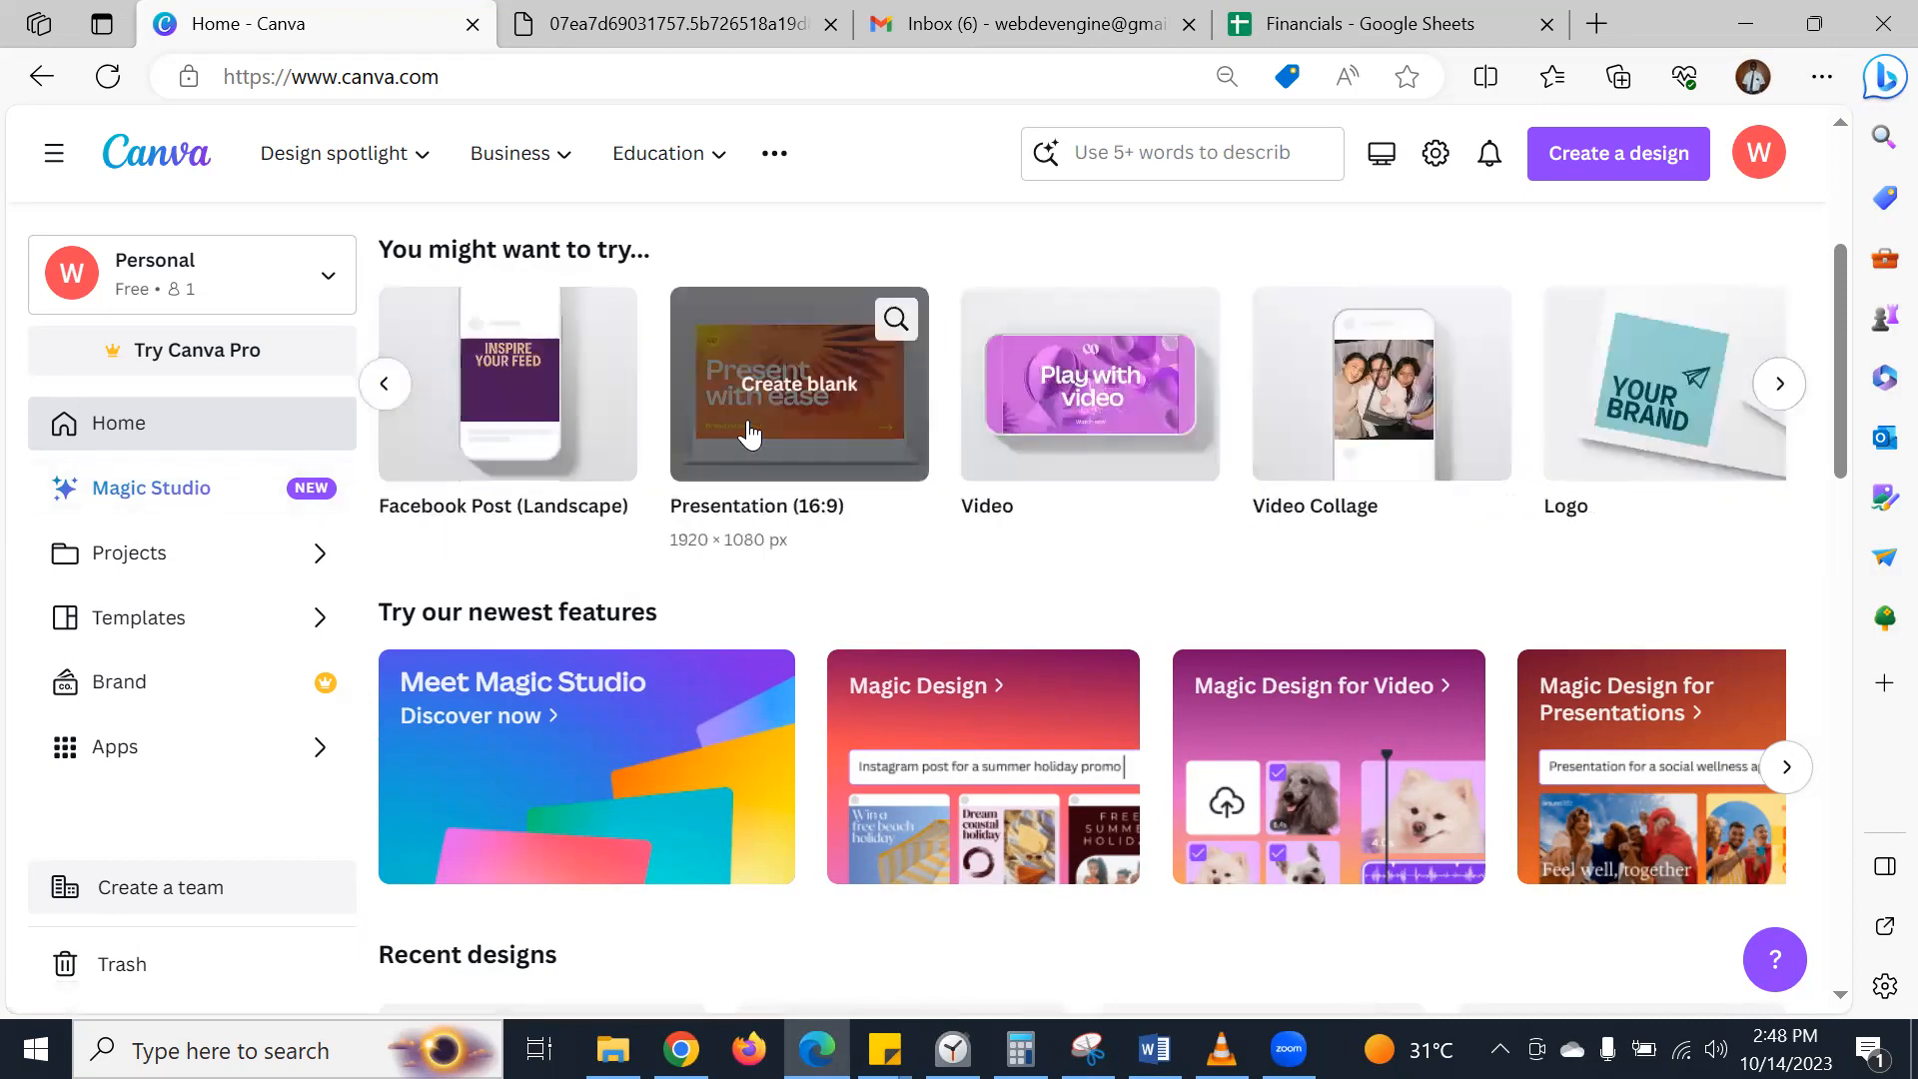
pyautogui.click(1770, 386)
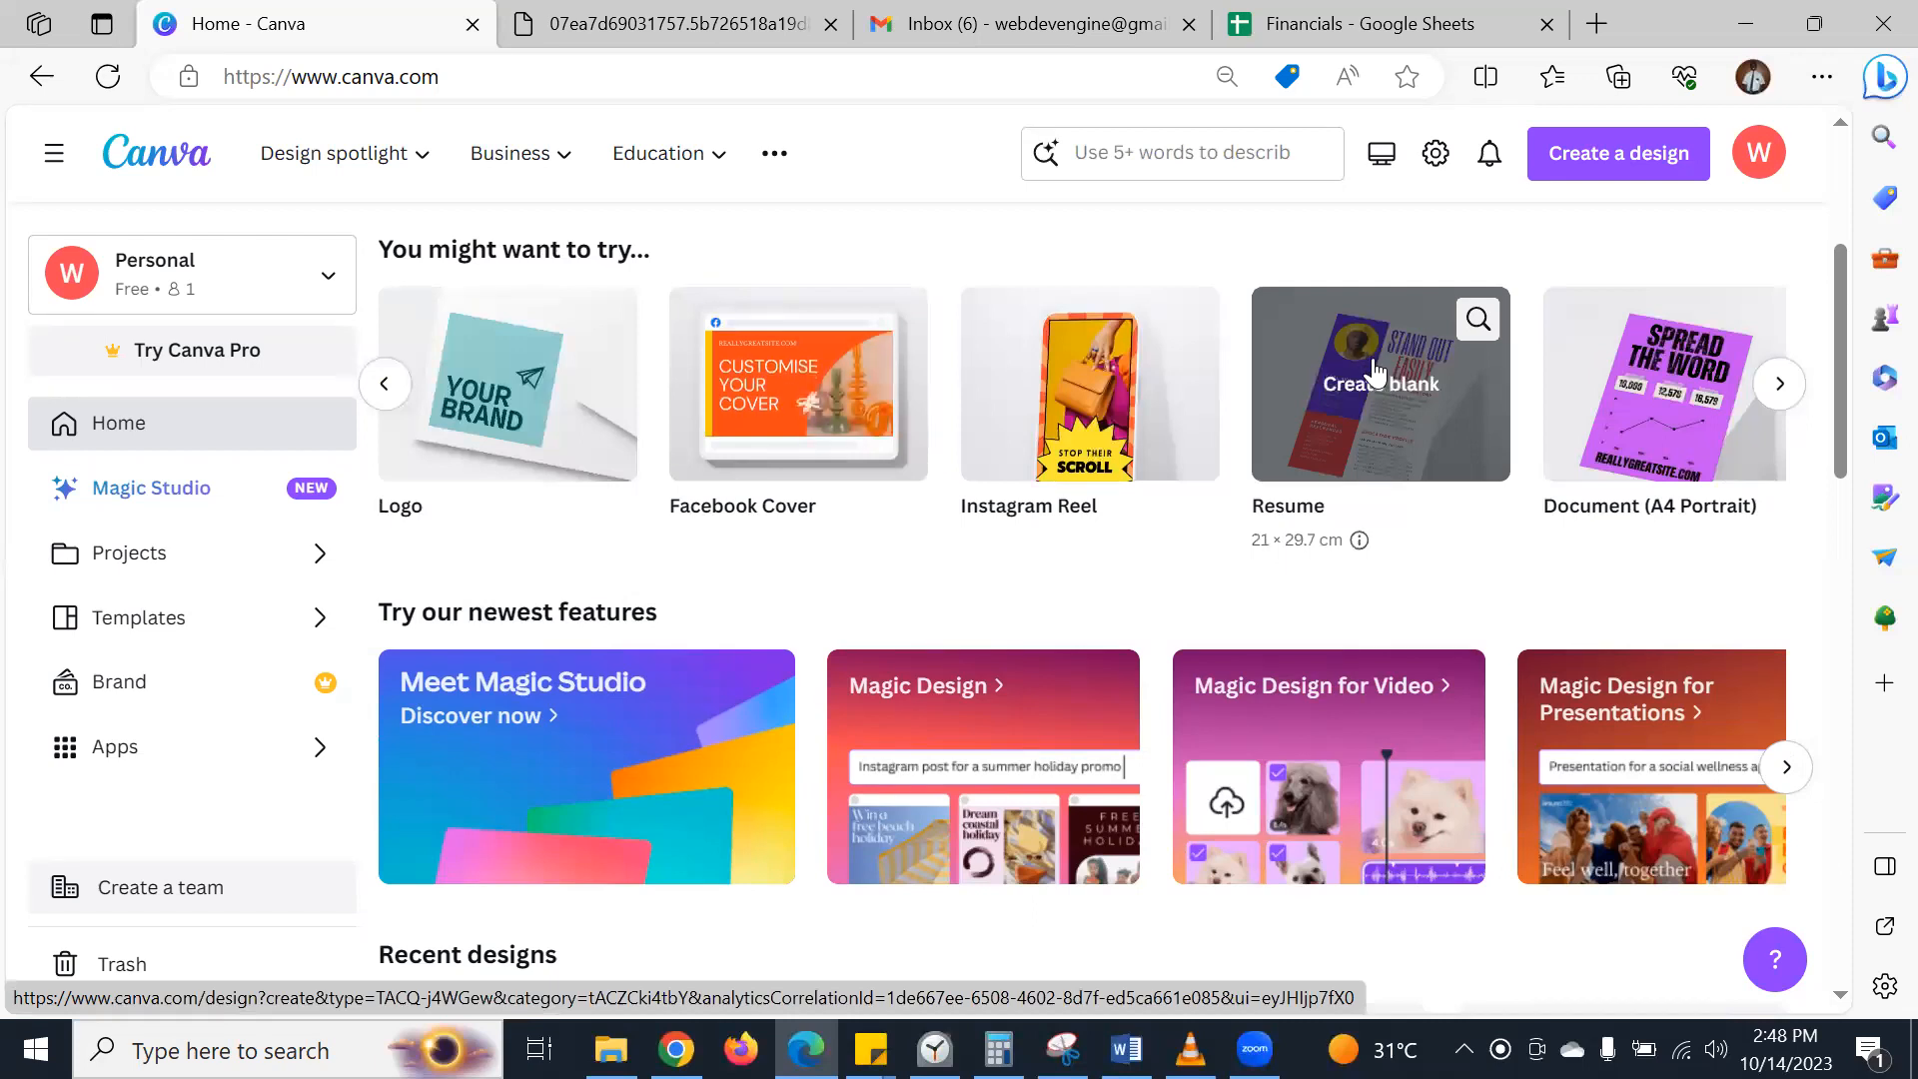
pyautogui.click(1781, 386)
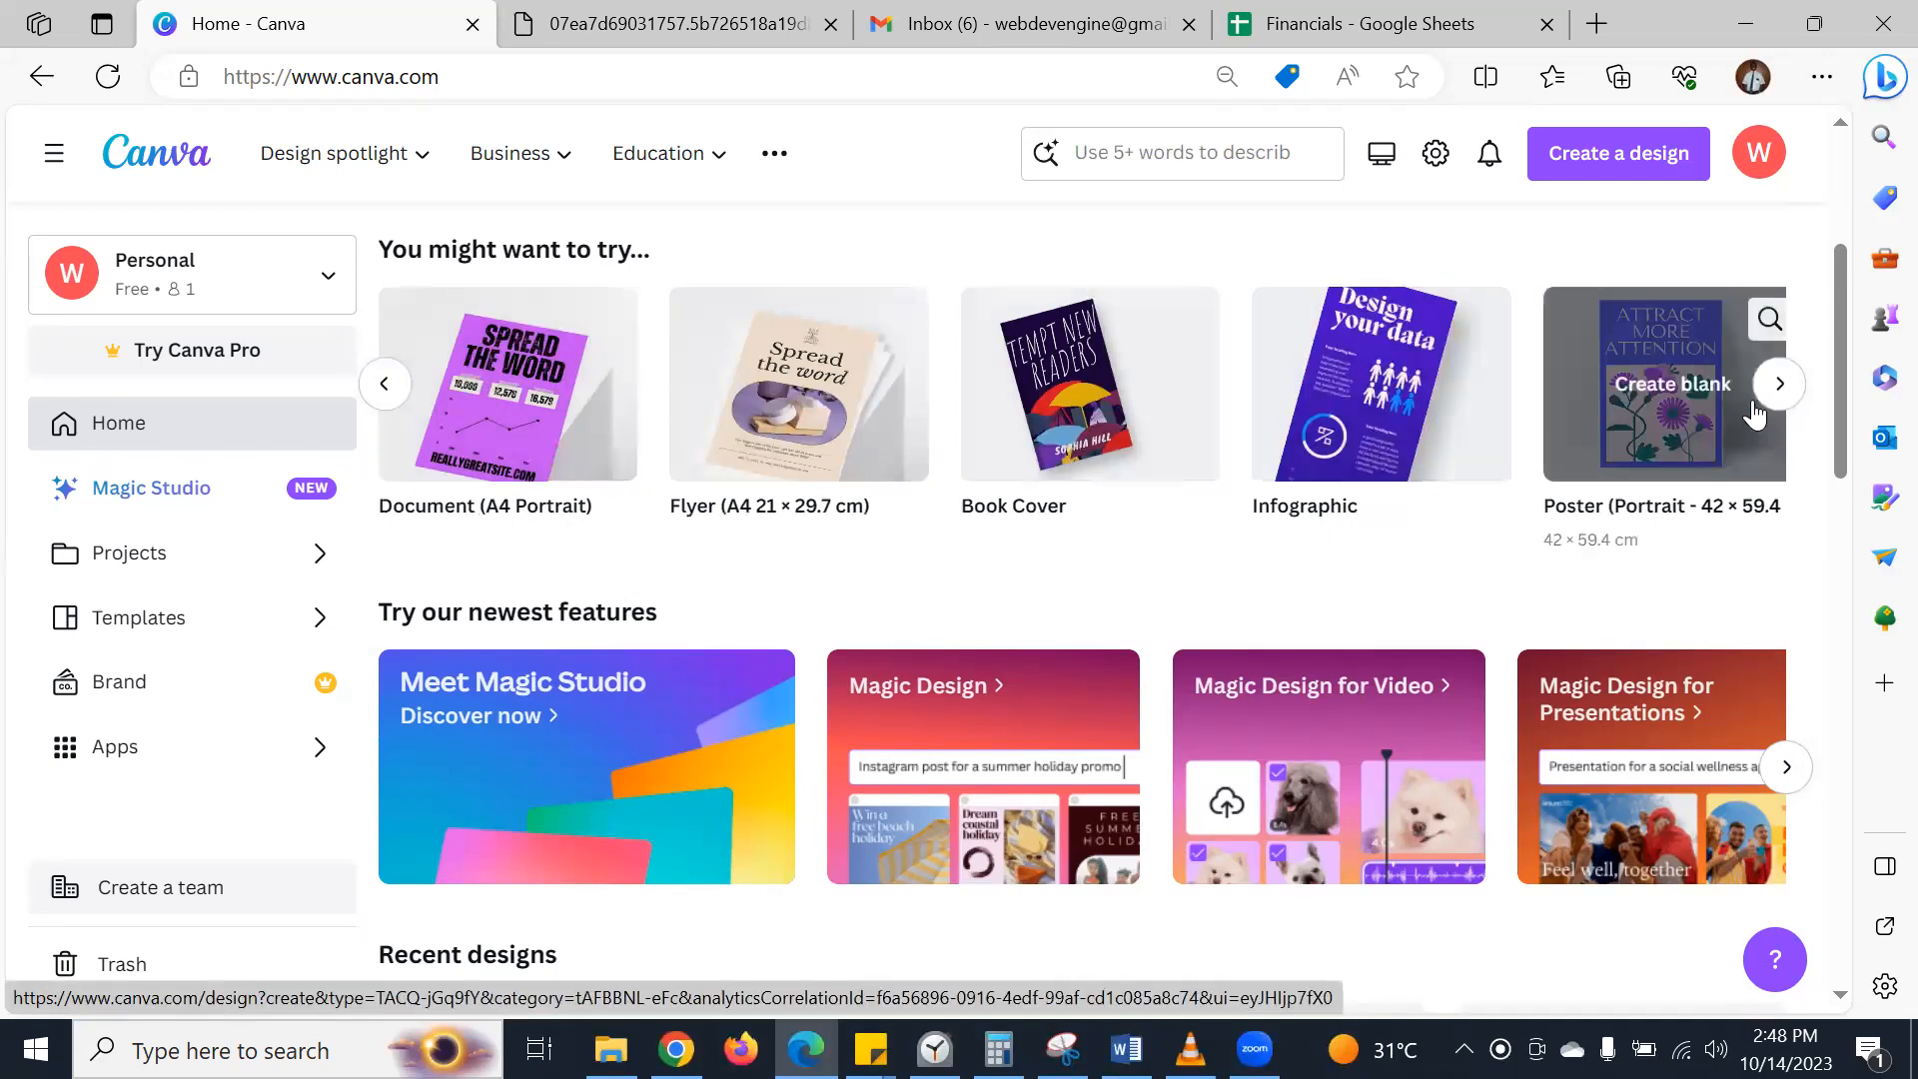
pyautogui.click(1779, 385)
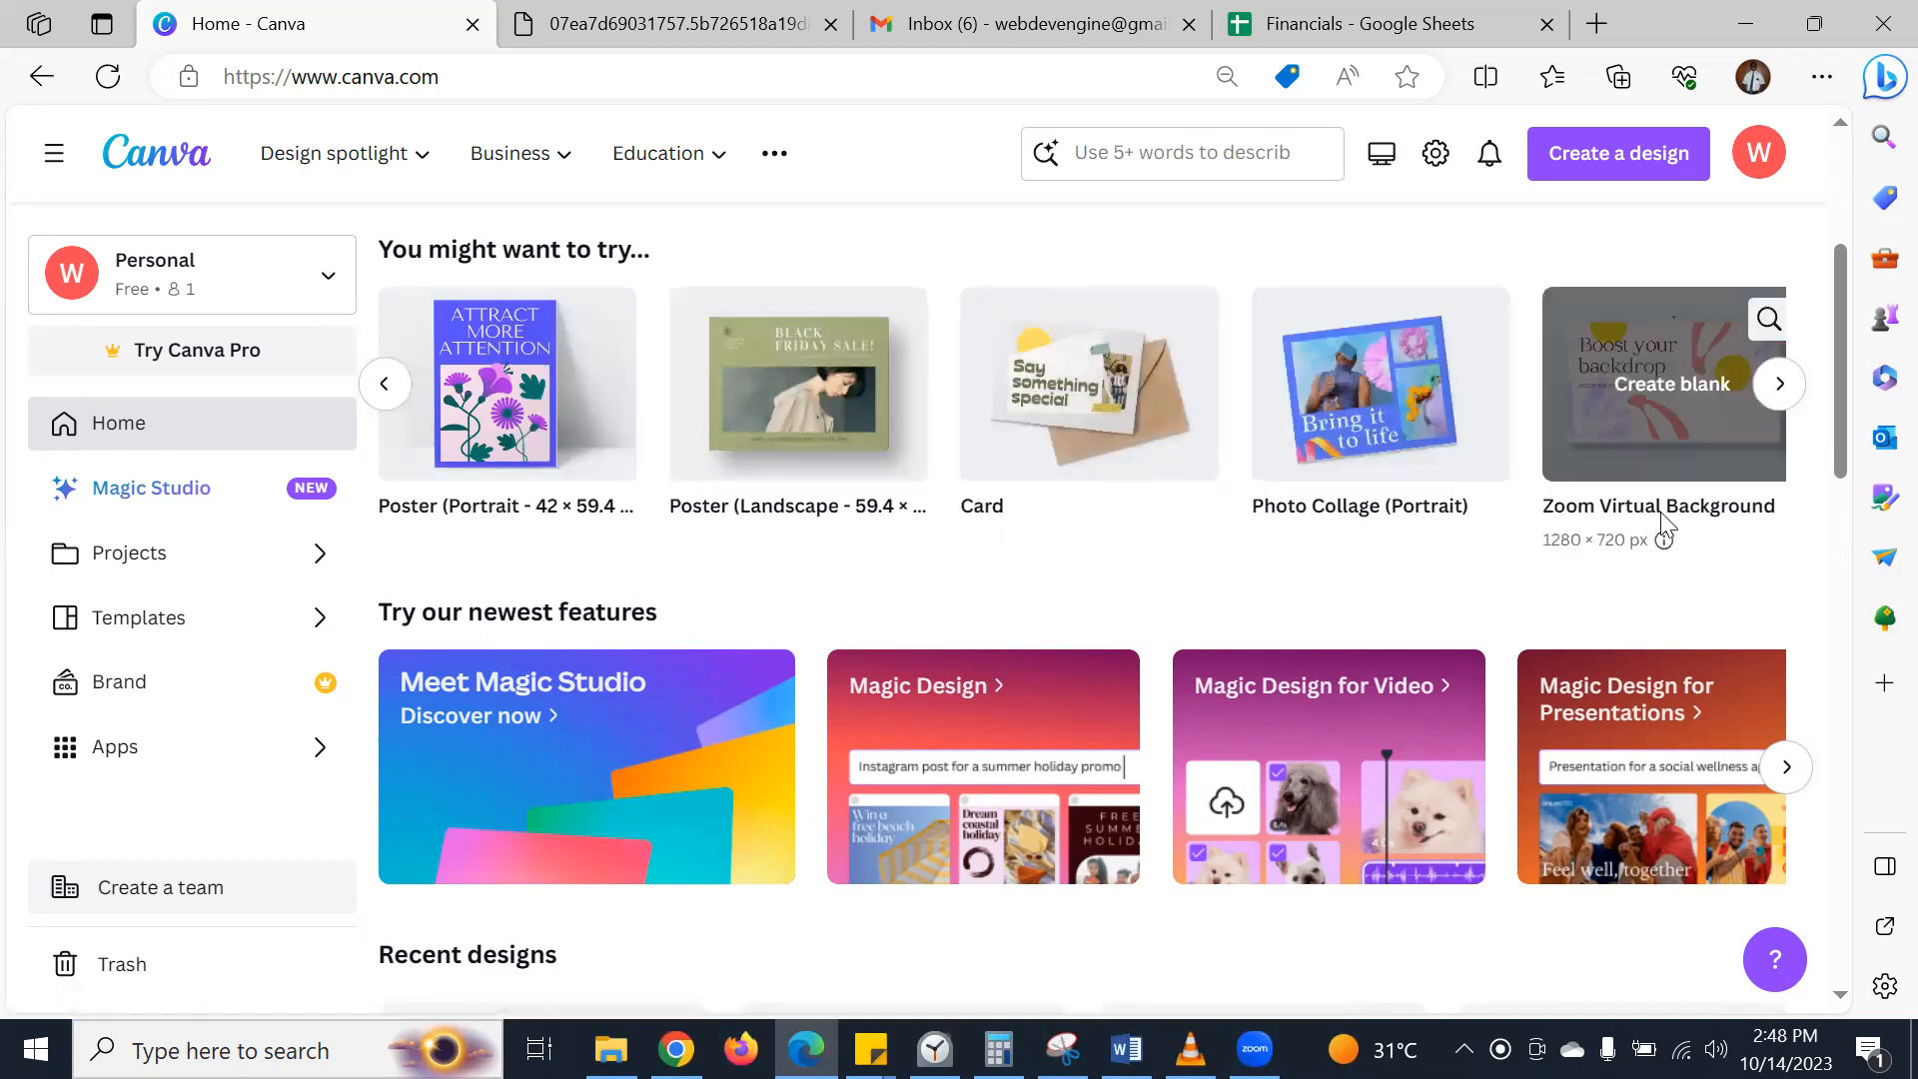
# - Browse the remaining suggested design types and create a blank Poster (Portrait - 42 × 59.4) design
pyautogui.click(1777, 384)
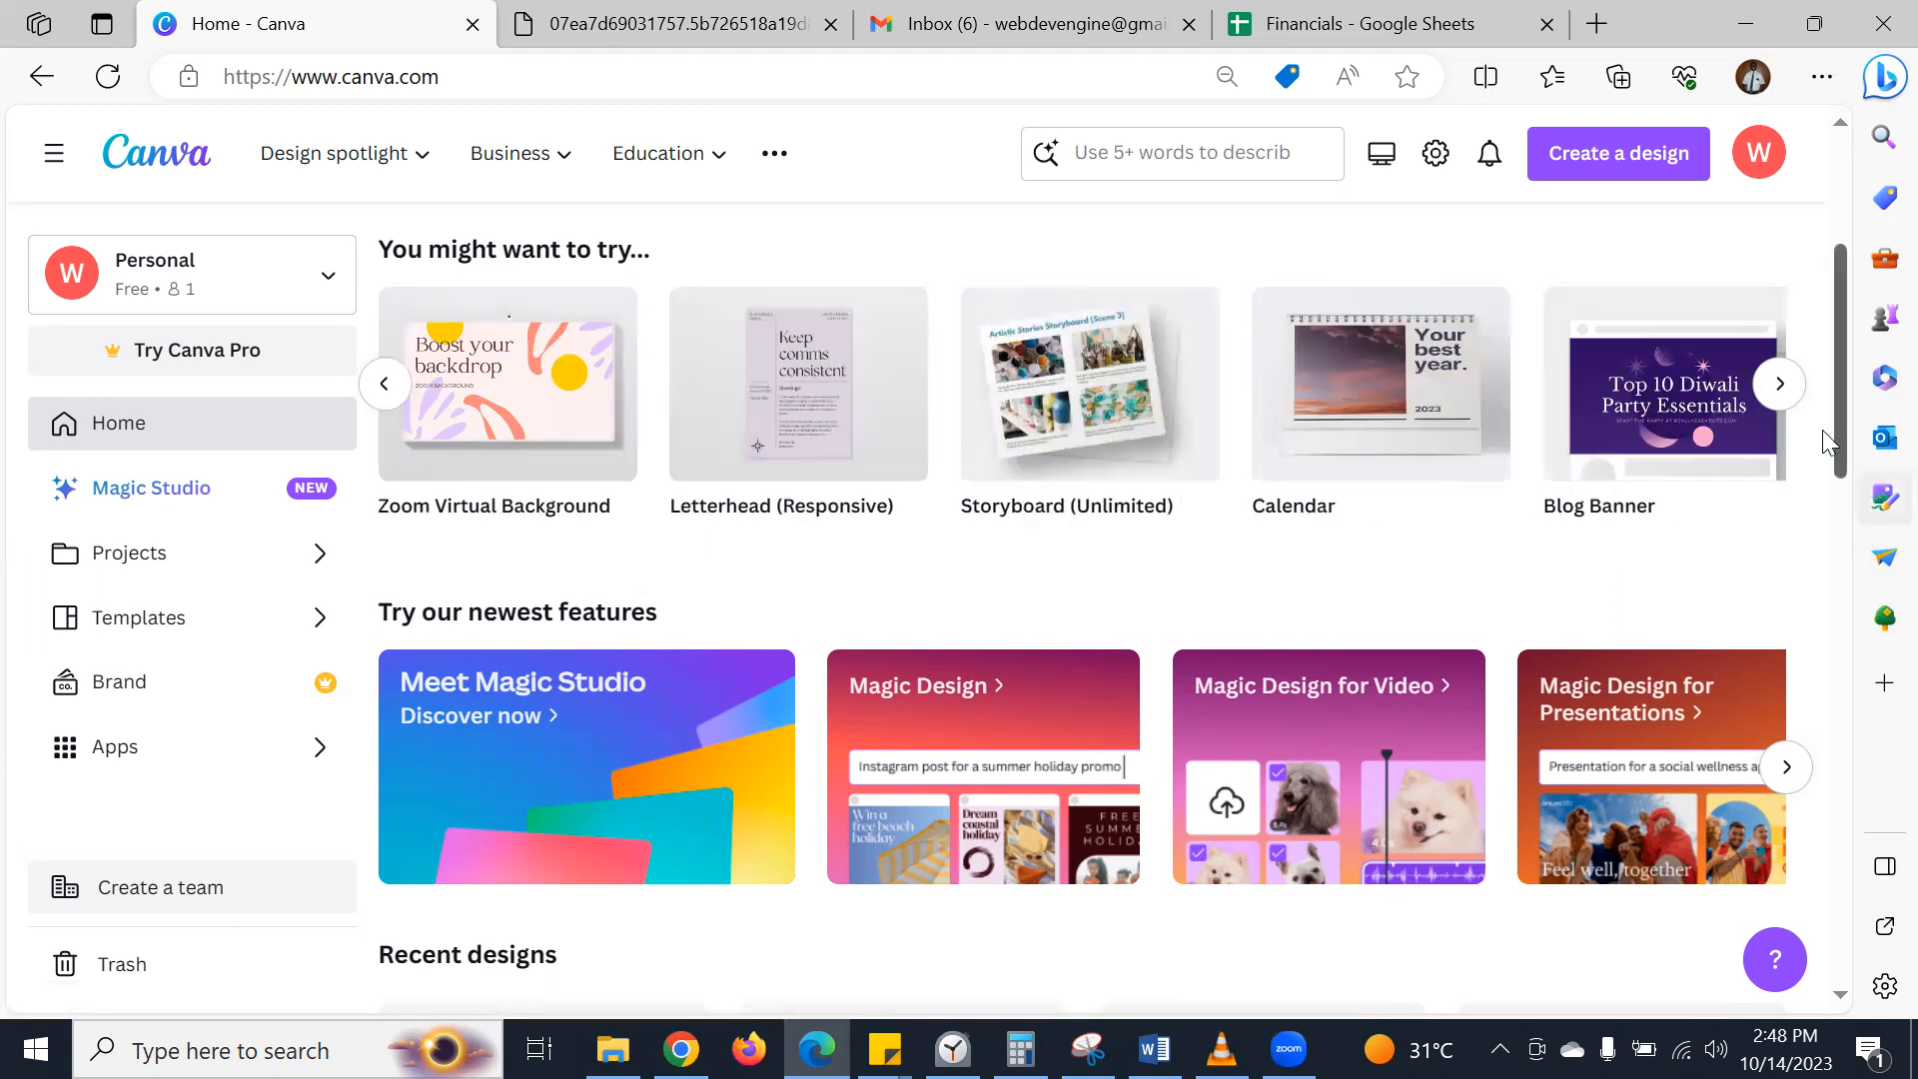
pyautogui.click(1769, 388)
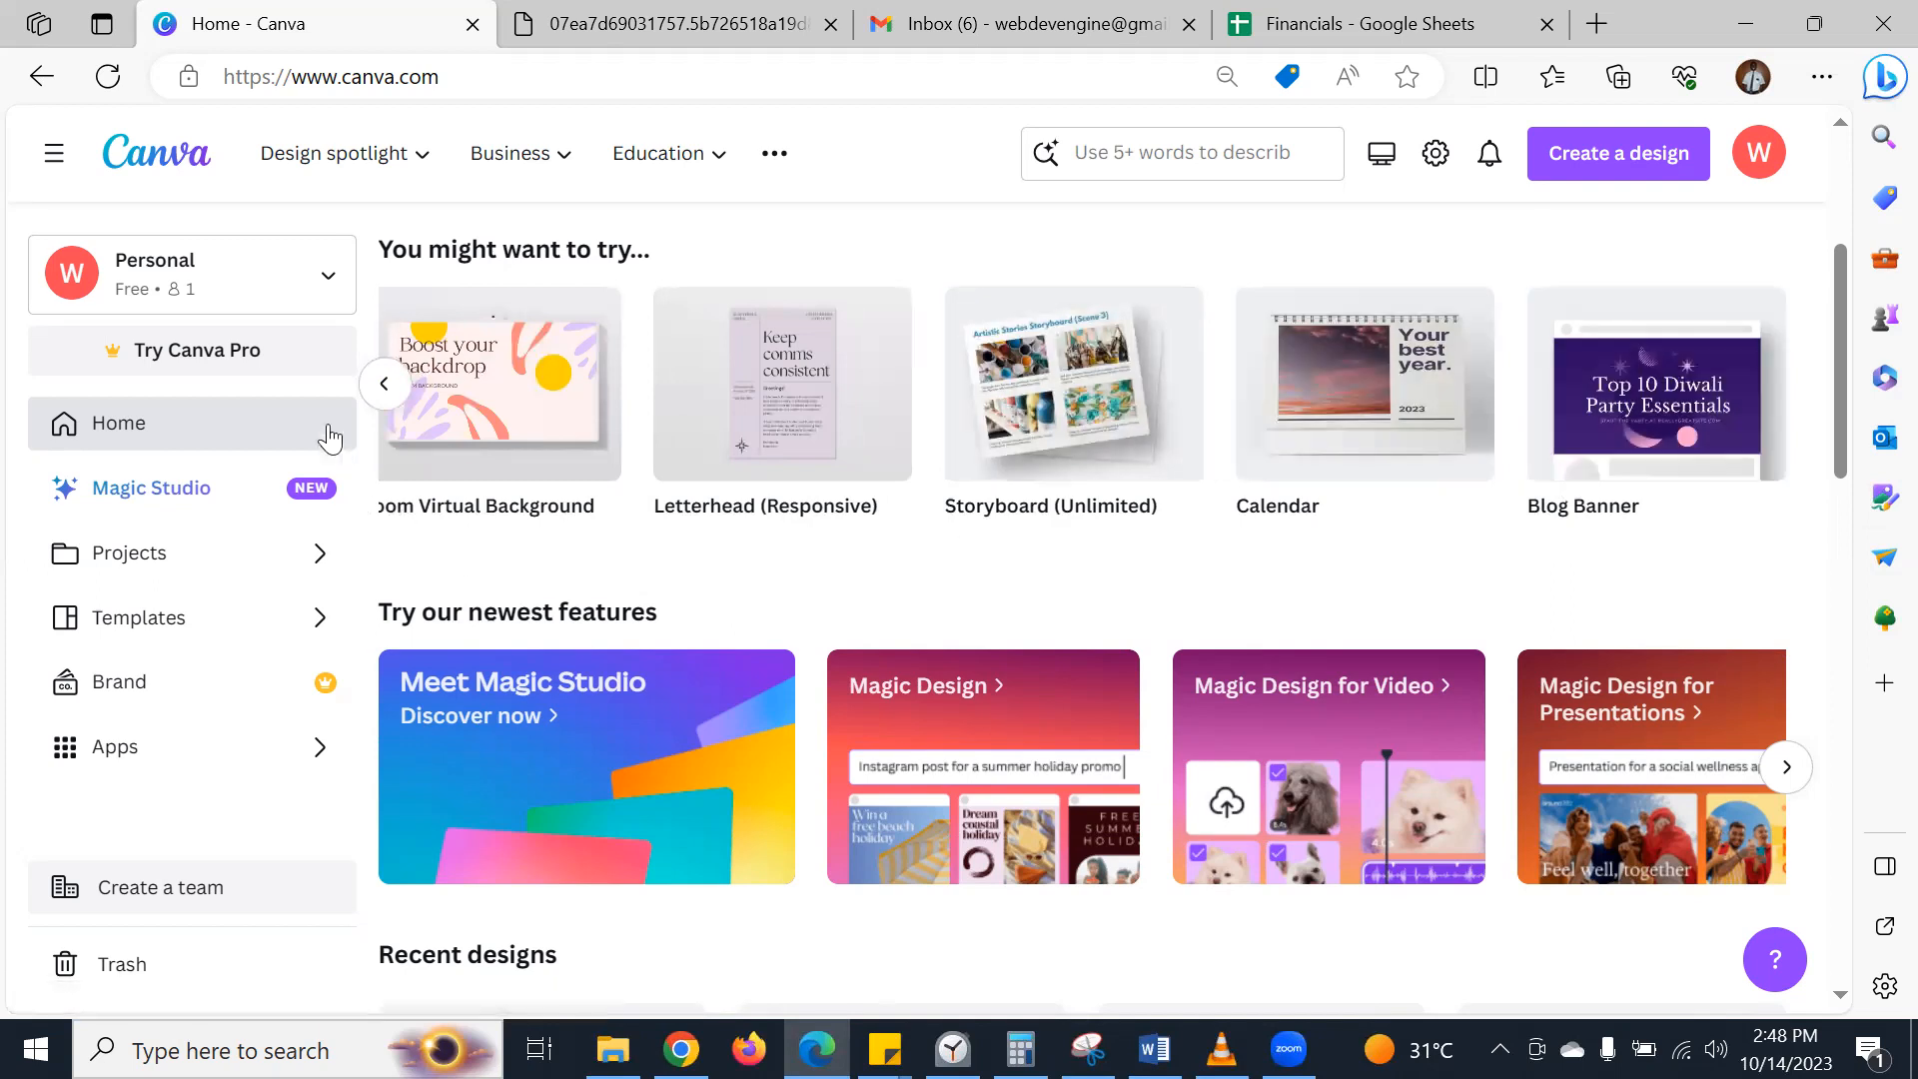
pyautogui.click(385, 385)
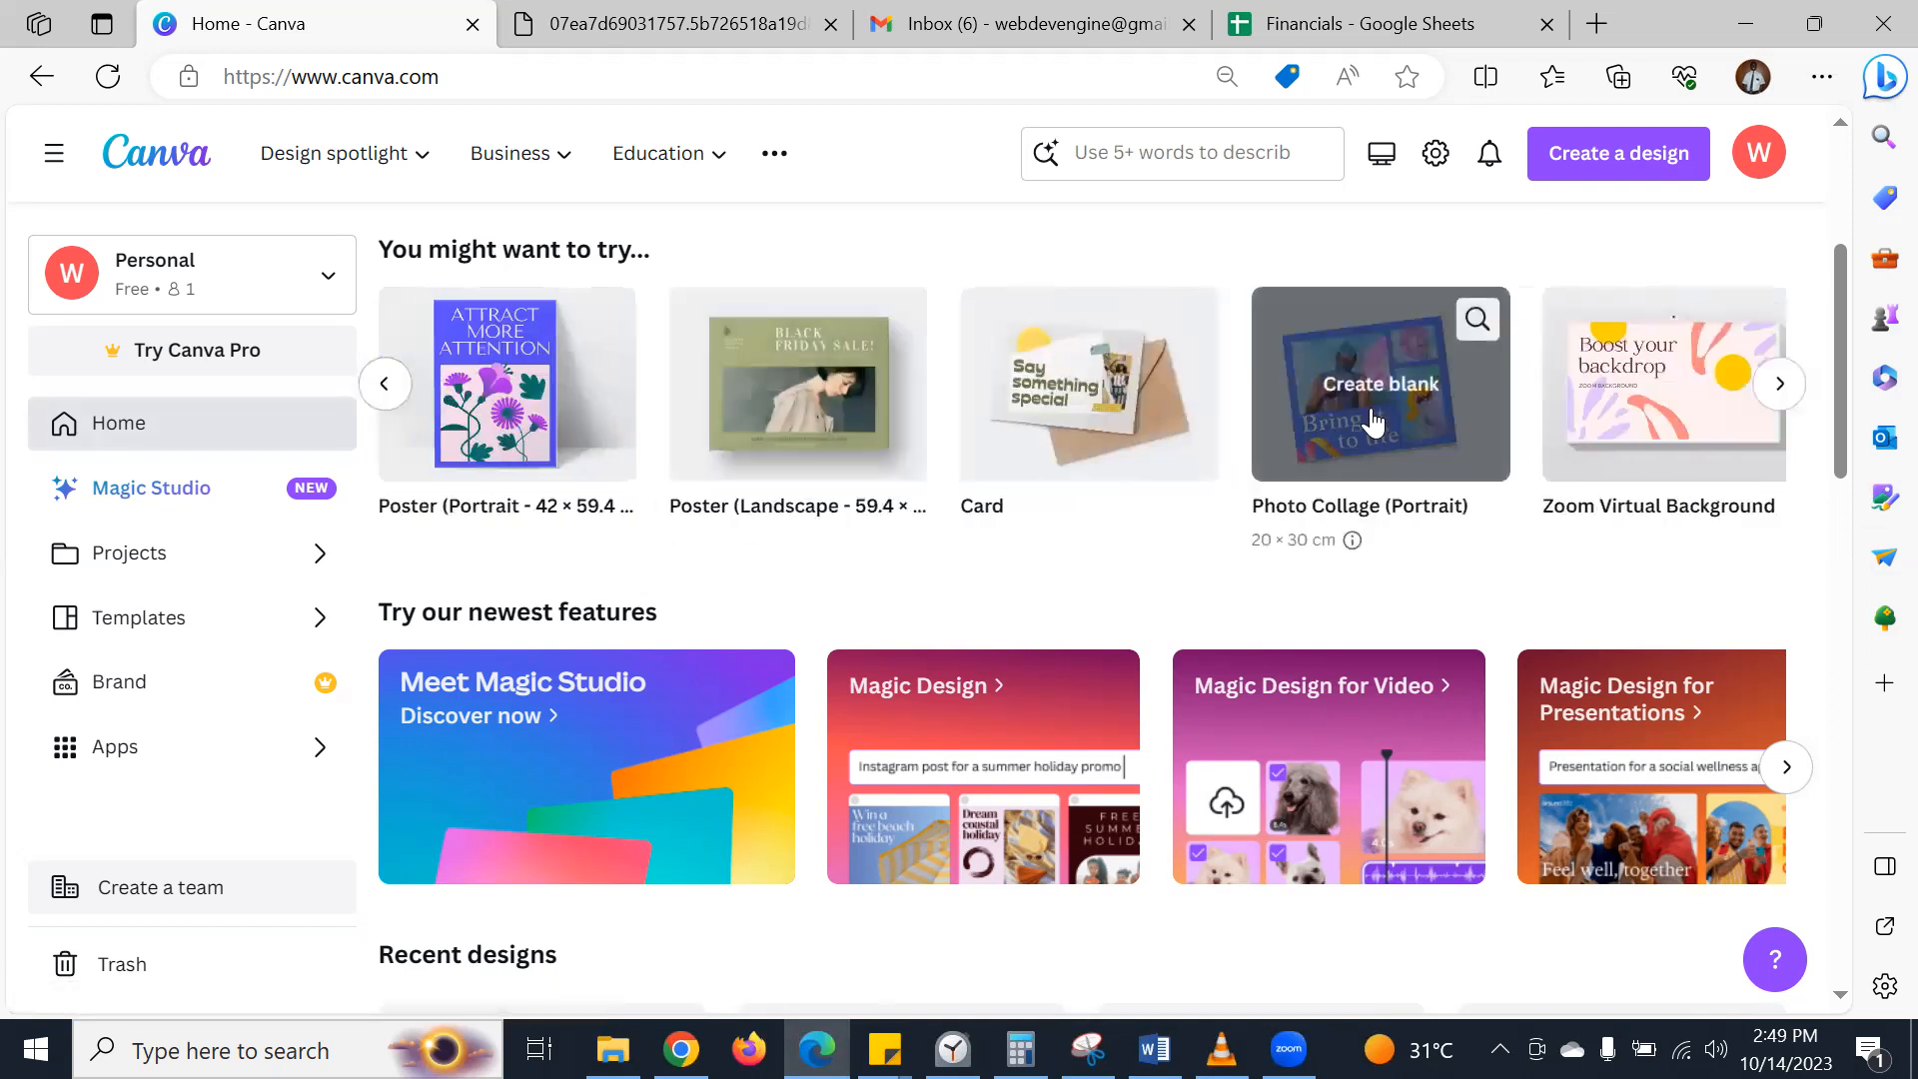
pyautogui.click(507, 389)
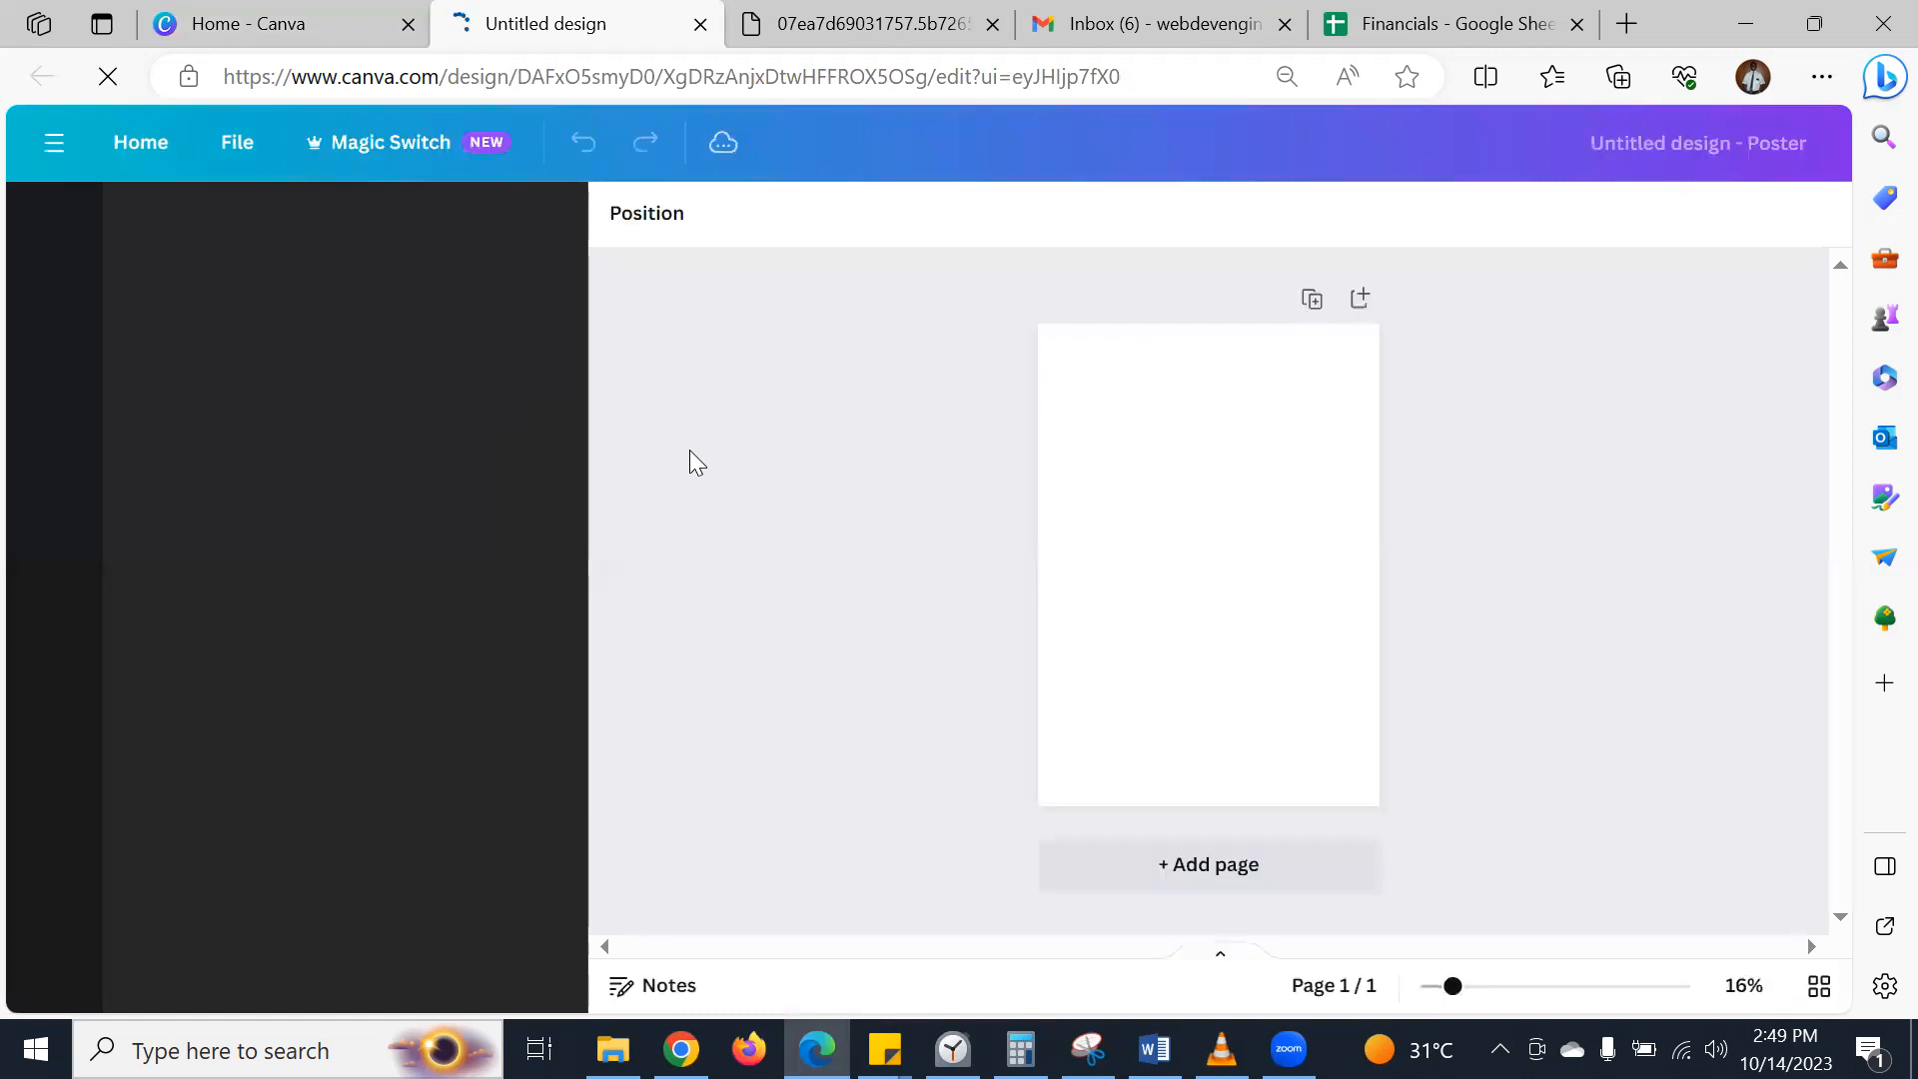
# - Look at the basketball poster image again, then return to the untitled poster design and select its blank page
pyautogui.click(878, 14)
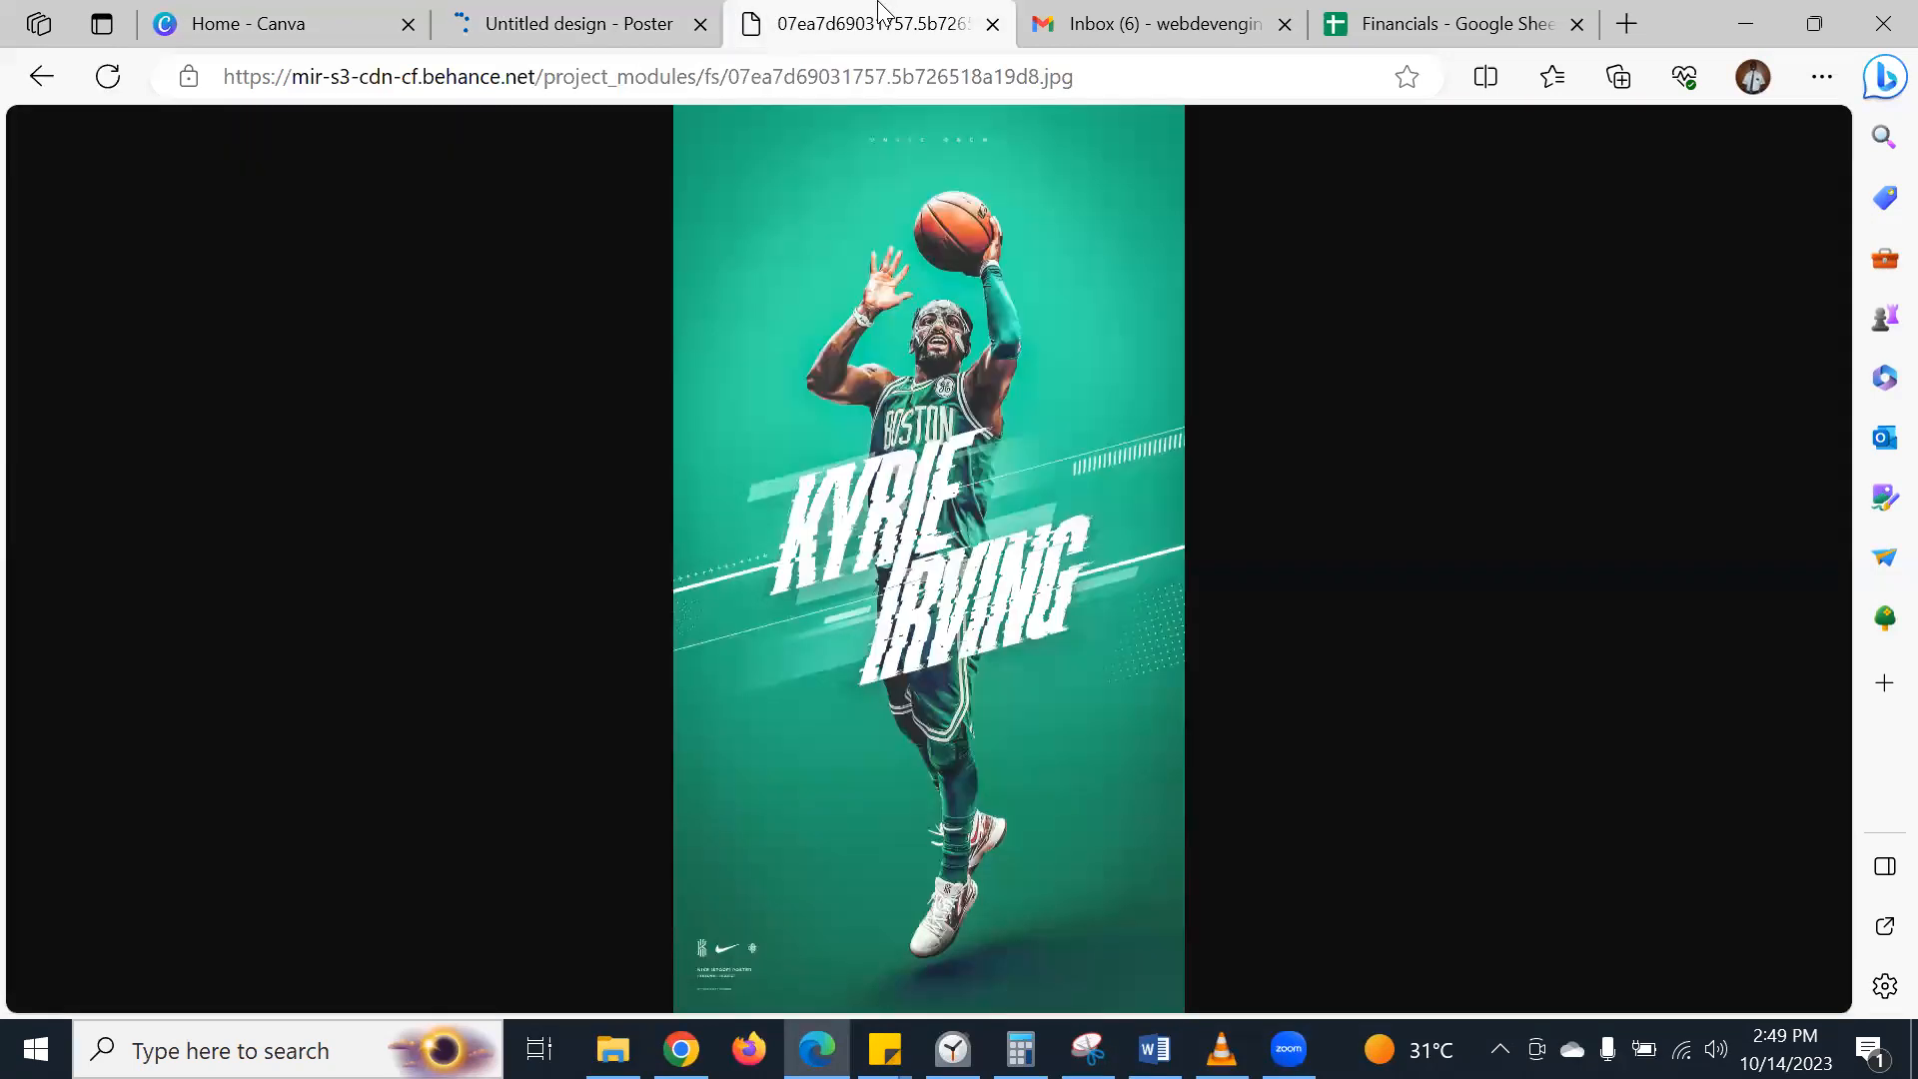
pyautogui.moveTo(614, 14)
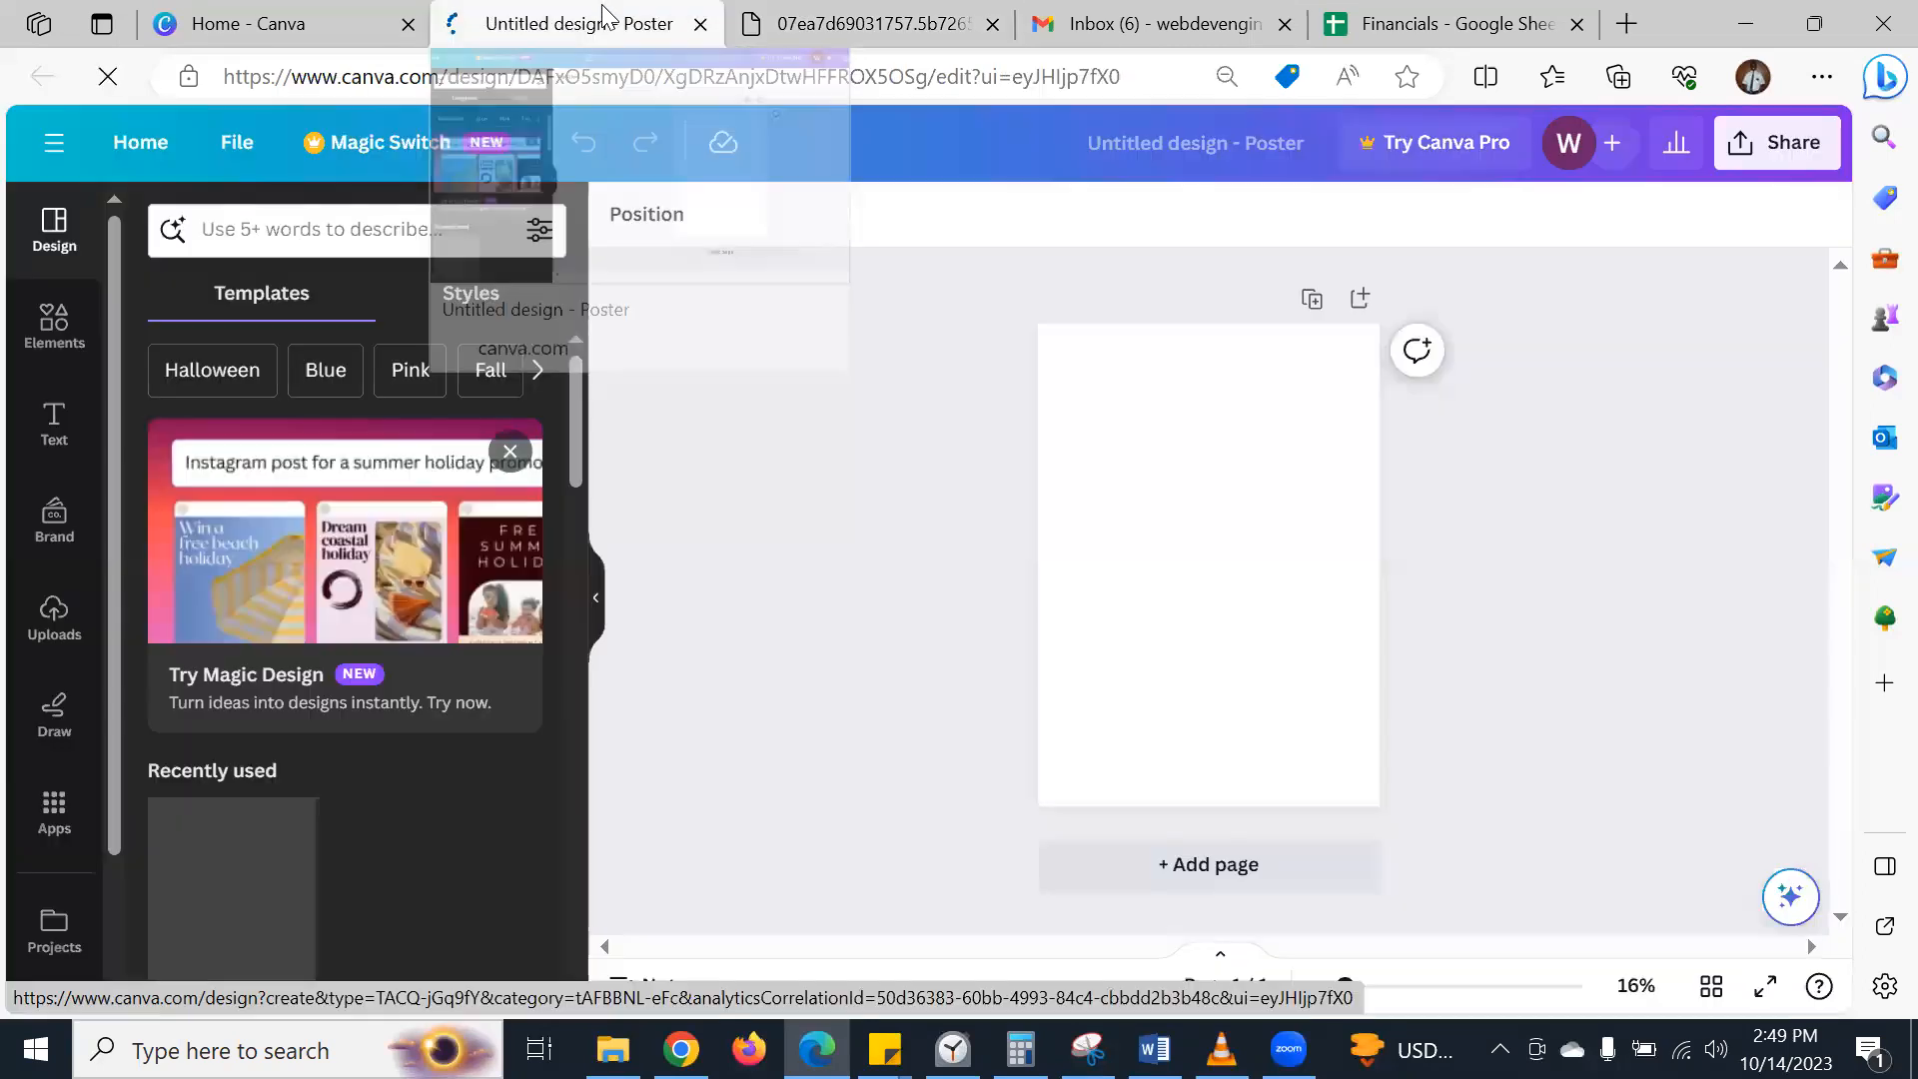
pyautogui.click(602, 16)
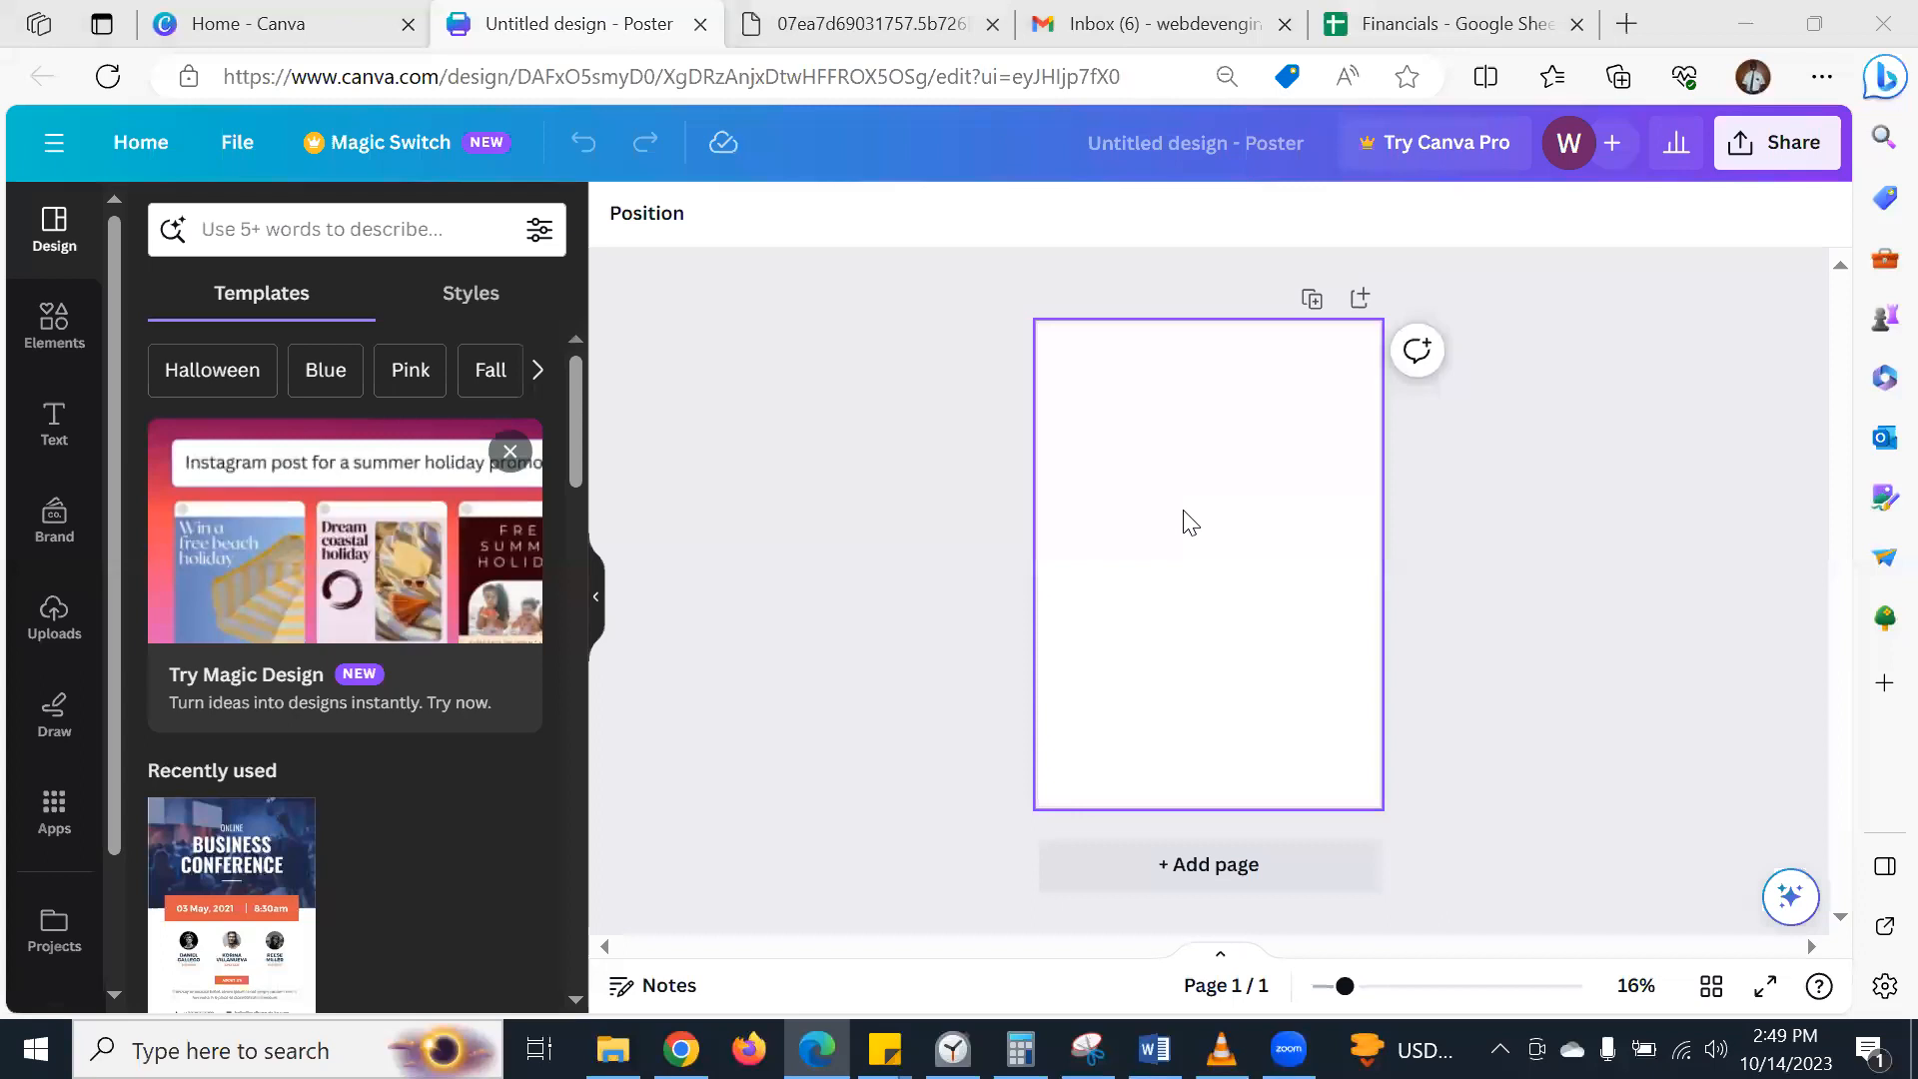
pyautogui.click(1128, 517)
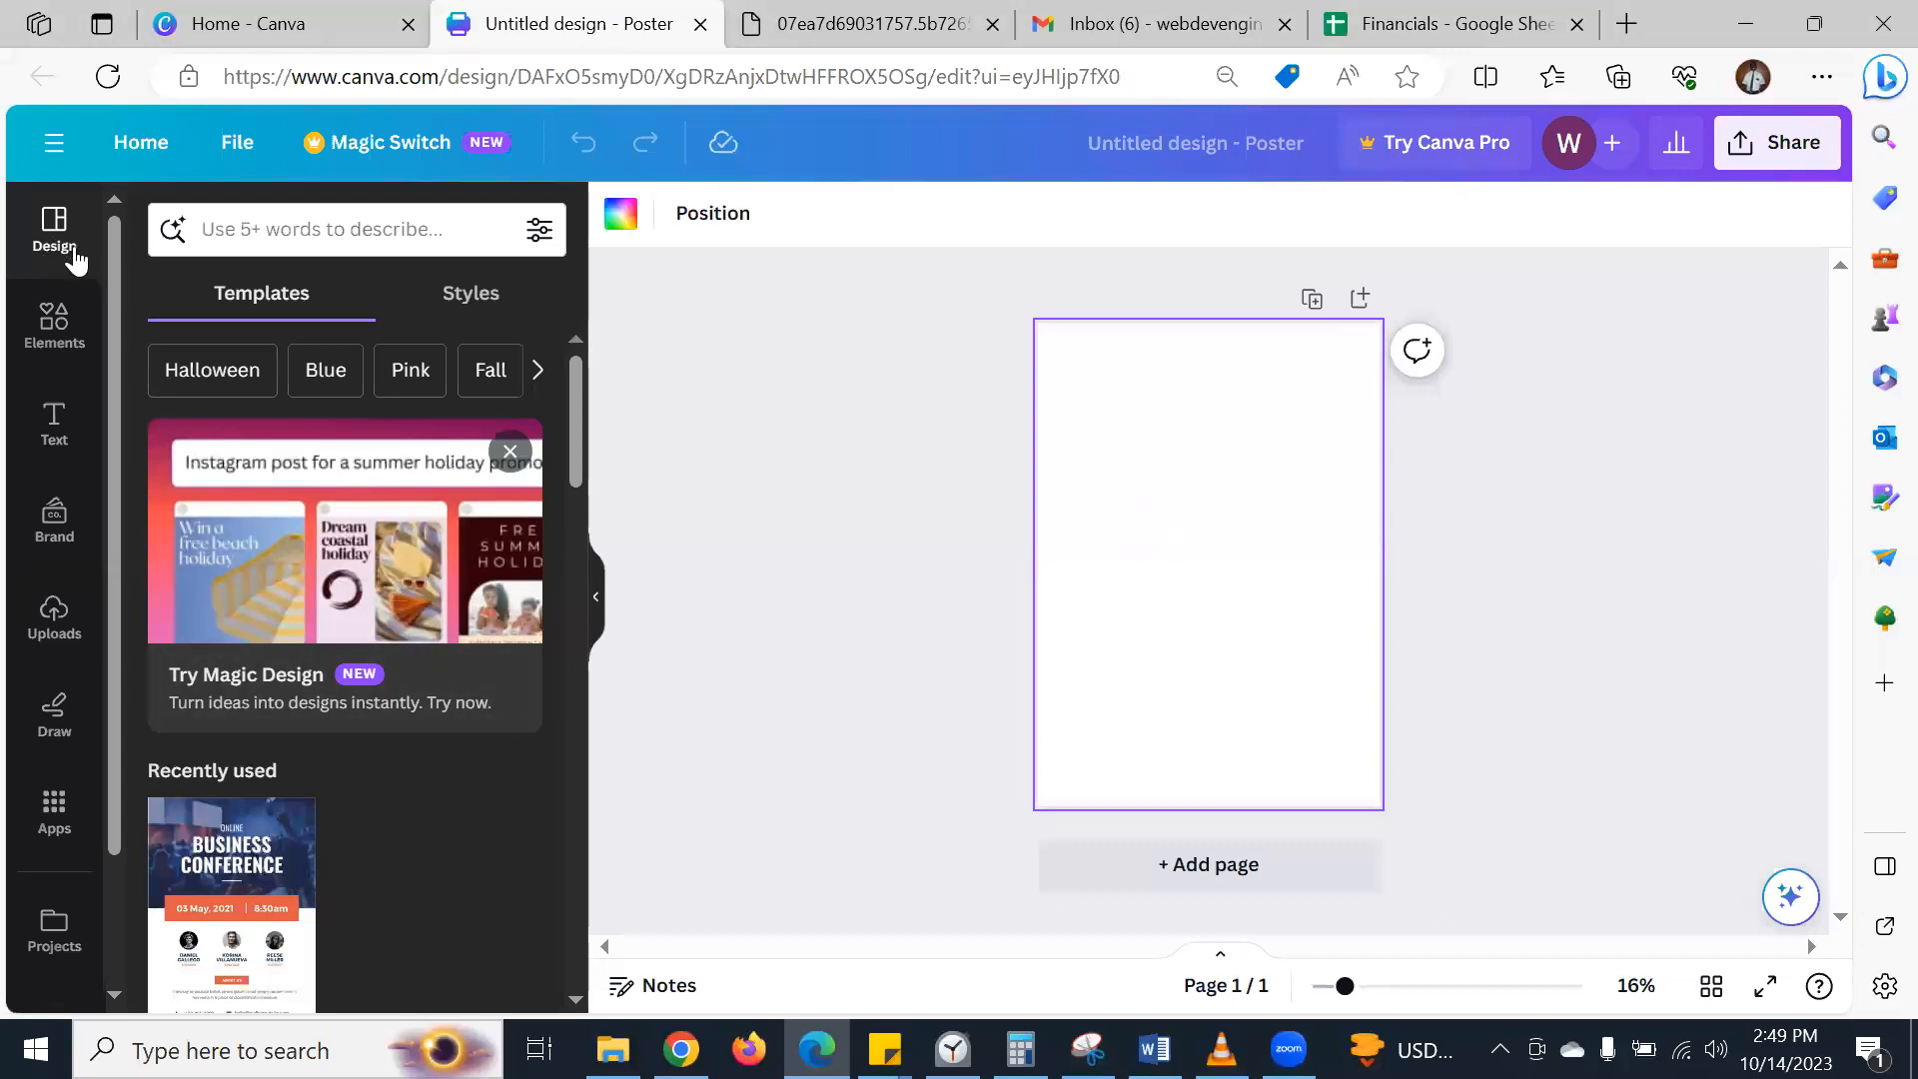
# - Browse the poster templates offered for the blank design, checking which are free and which are Pro
pyautogui.scroll(-5, 381, 686)
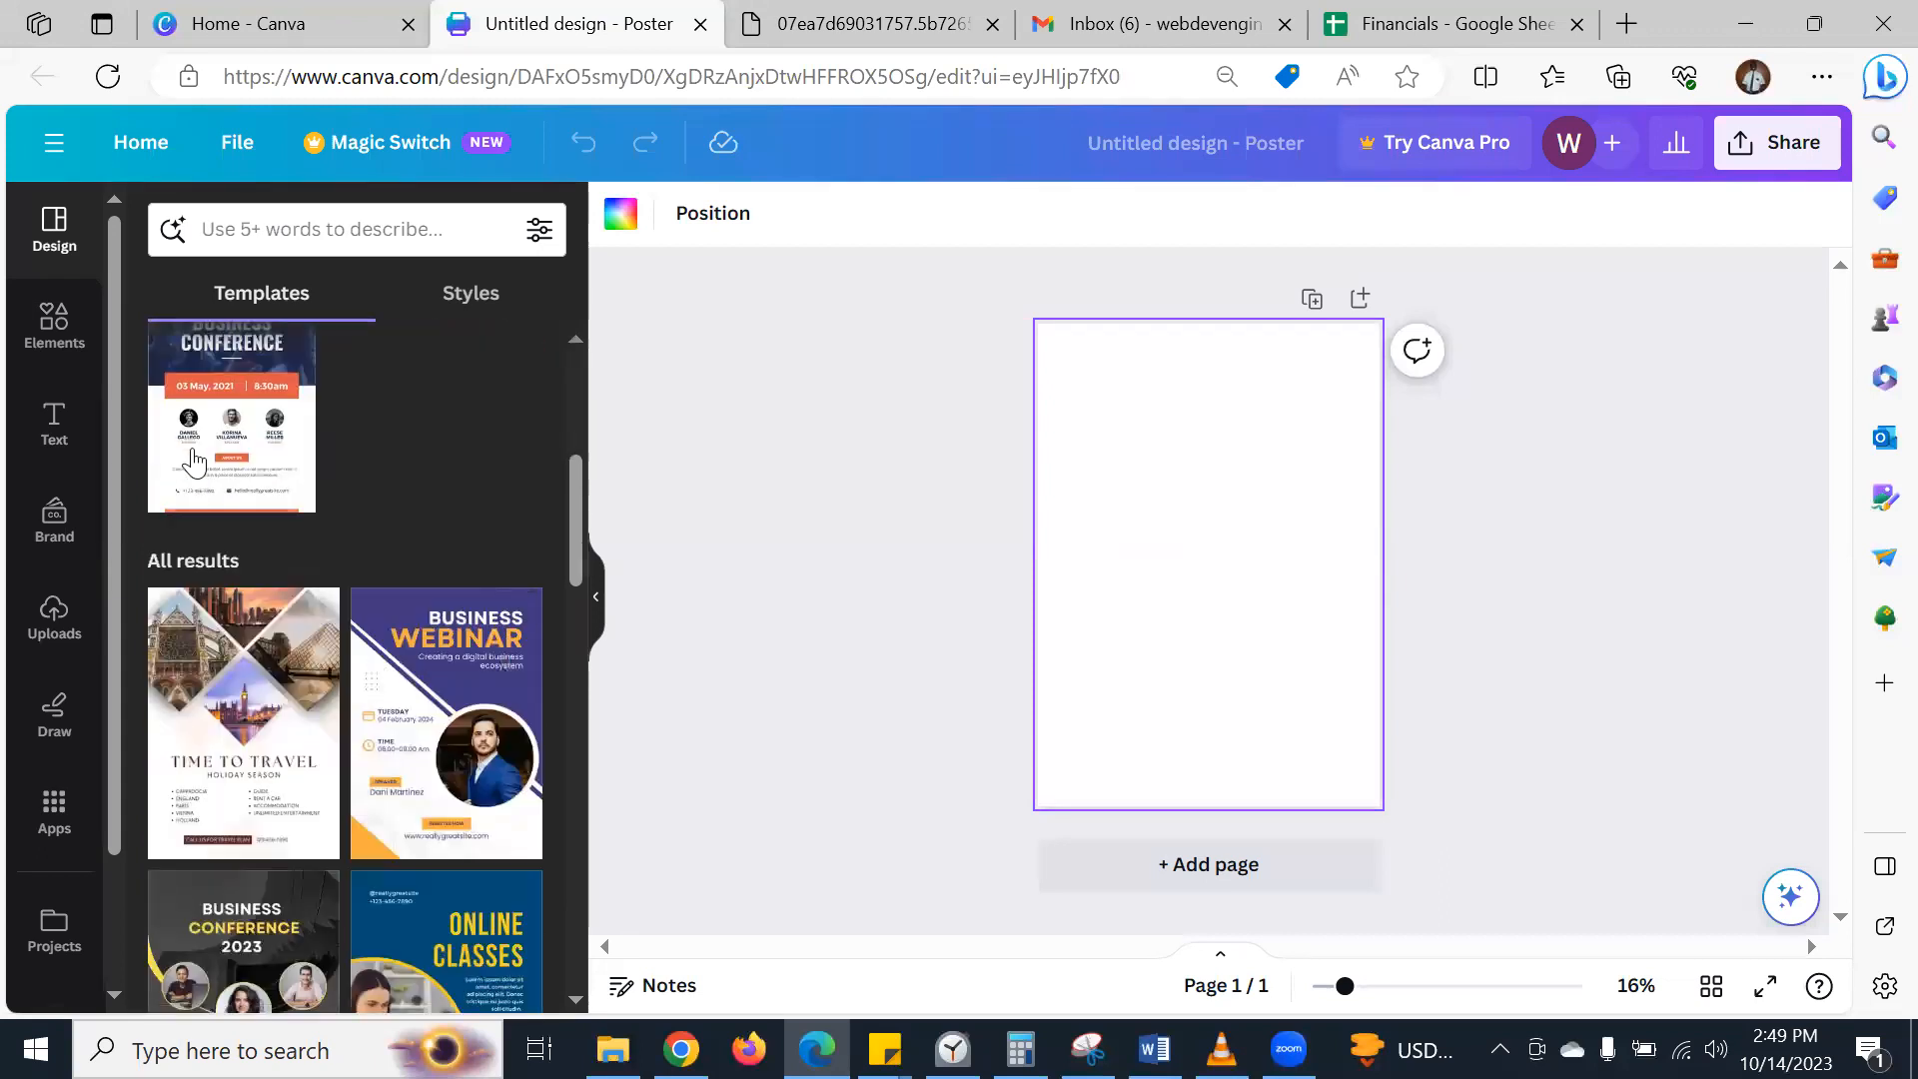
pyautogui.scroll(-5, 370, 674)
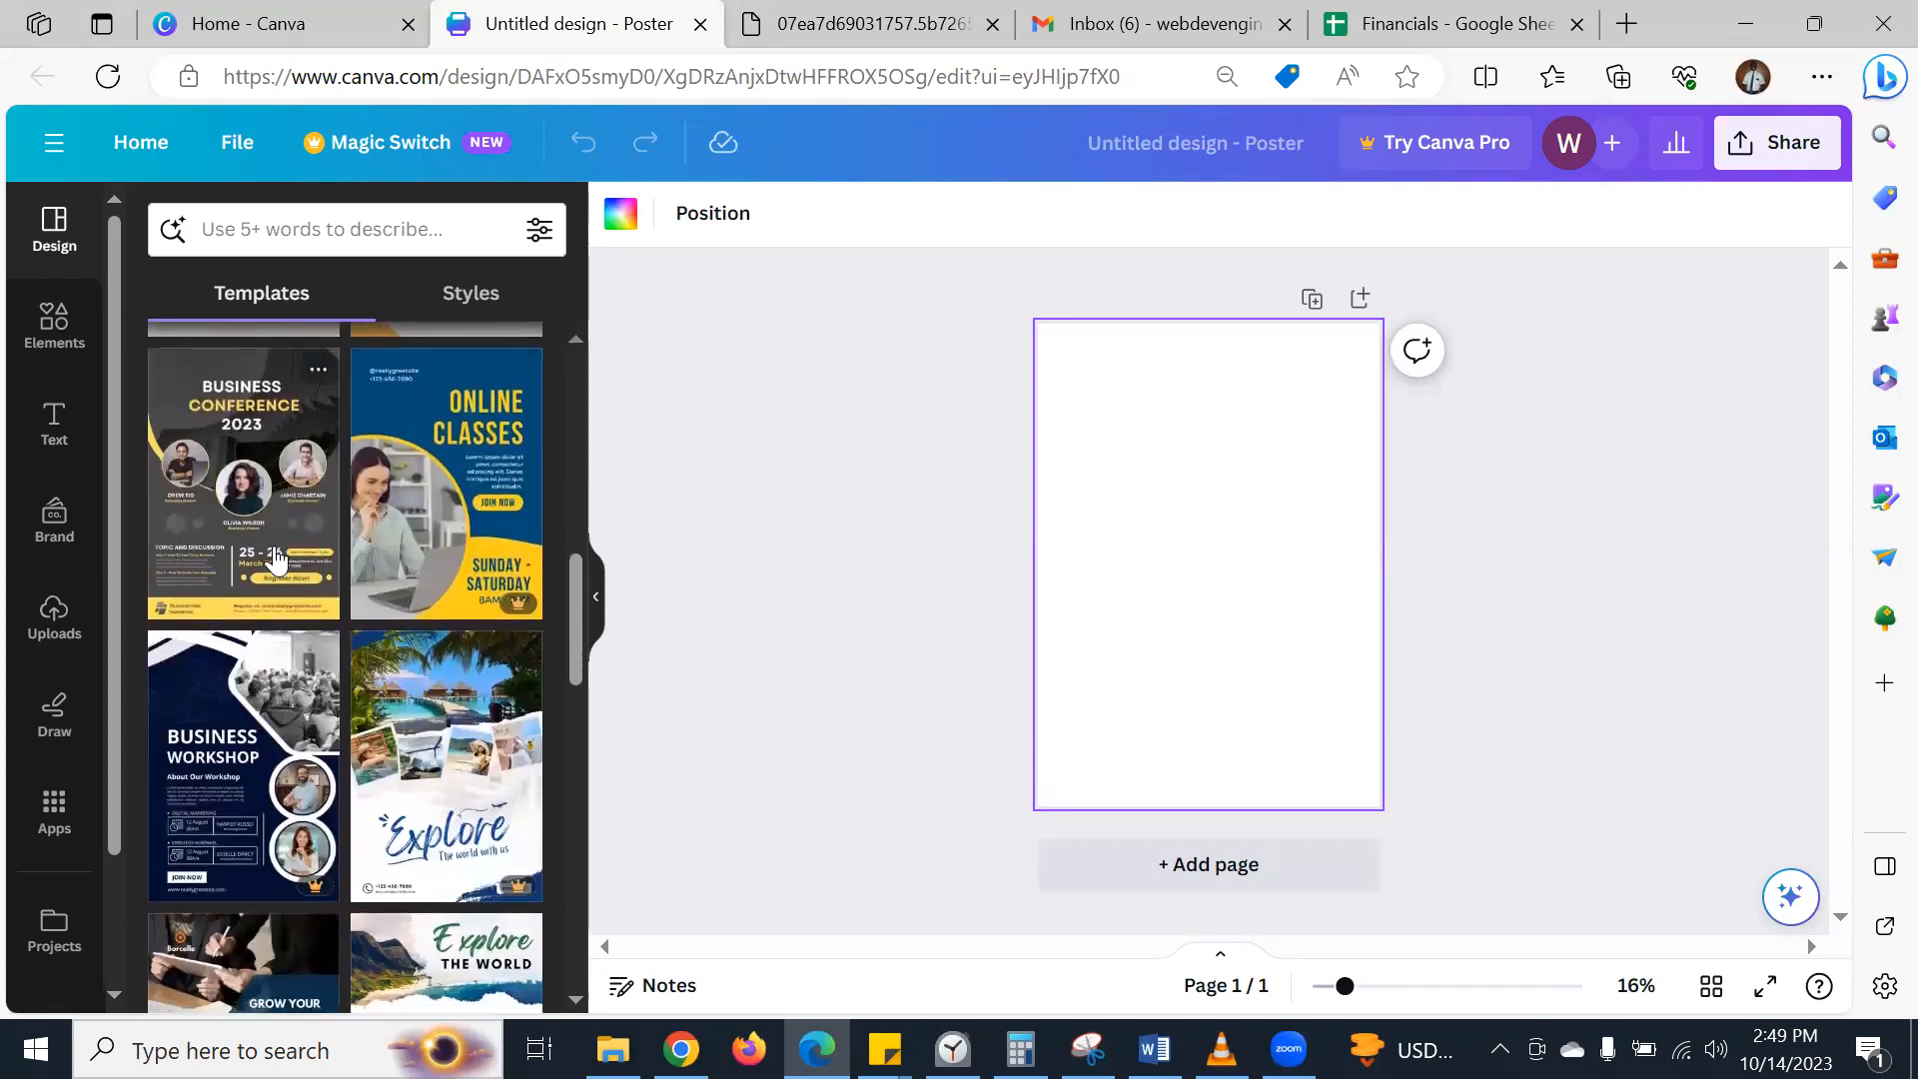
pyautogui.scroll(-5, 380, 600)
pyautogui.scroll(-2, 329, 560)
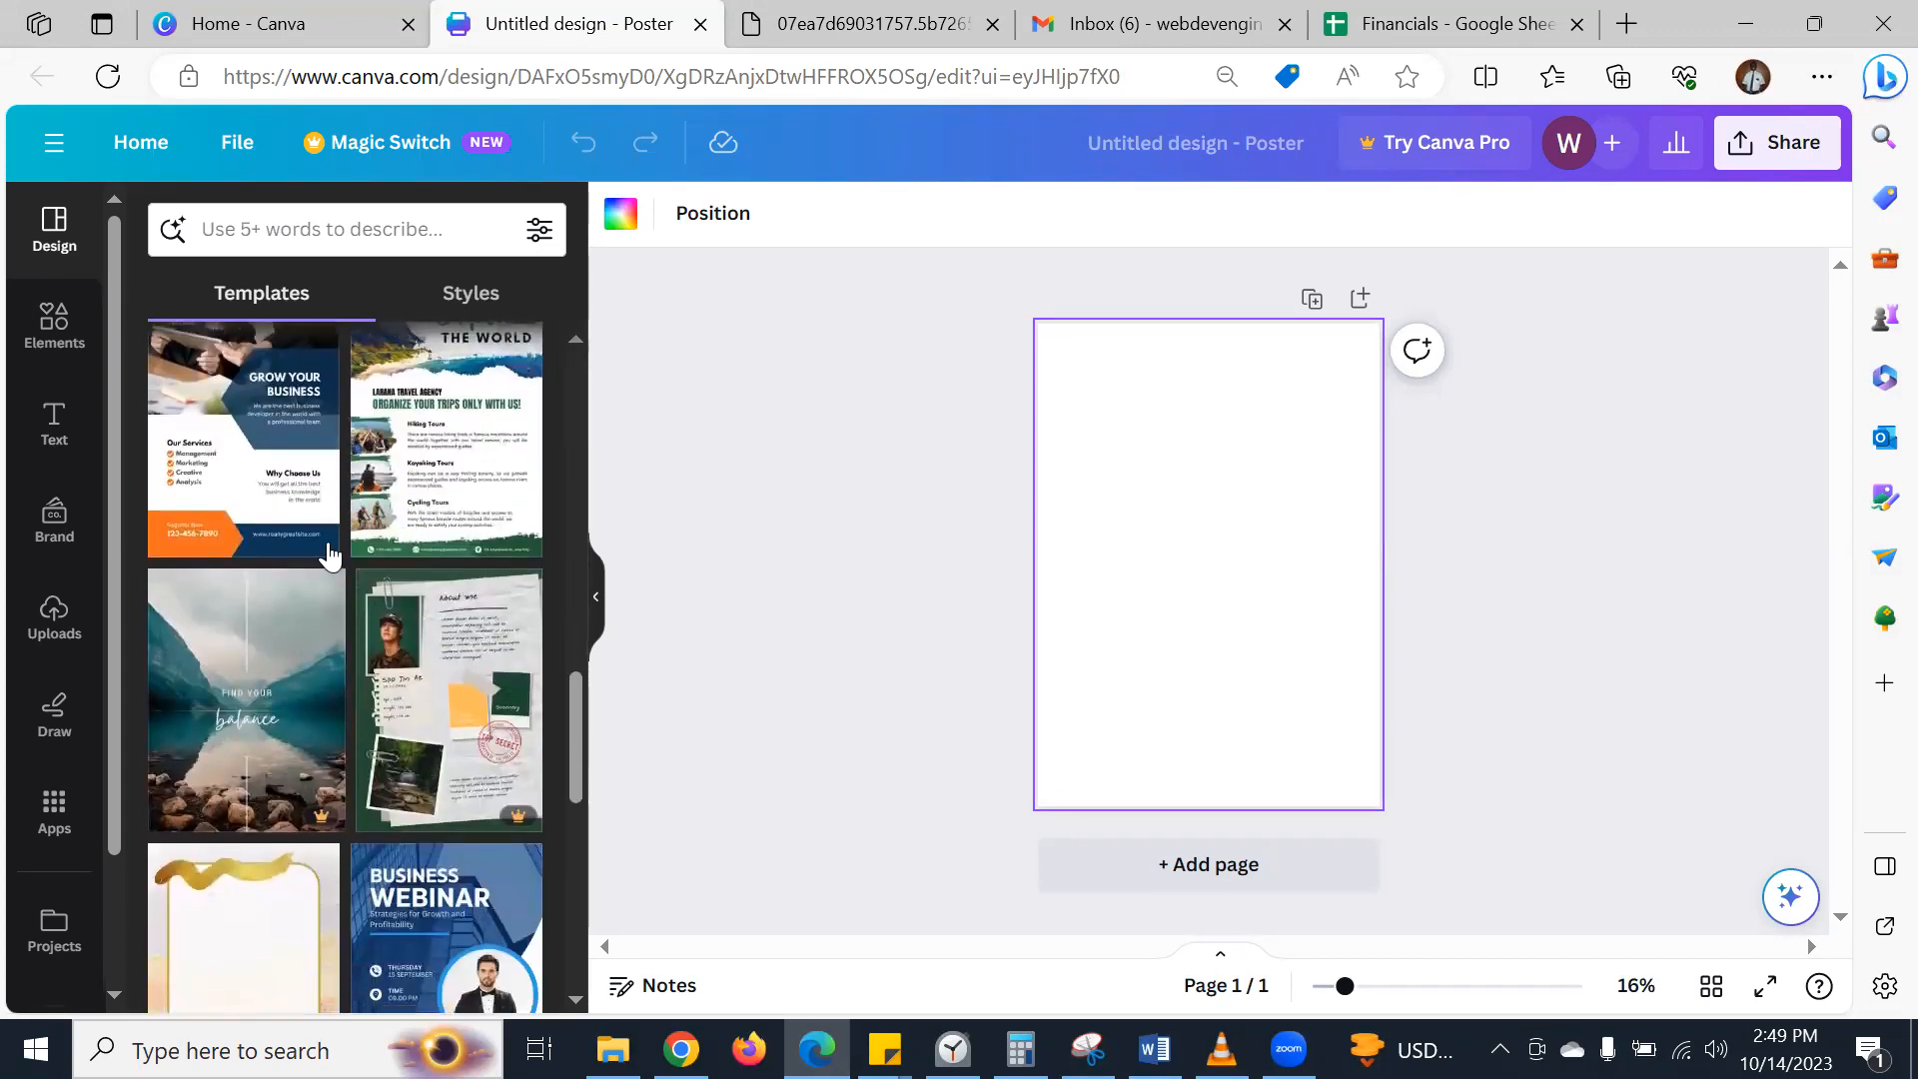
pyautogui.scroll(-2, 343, 673)
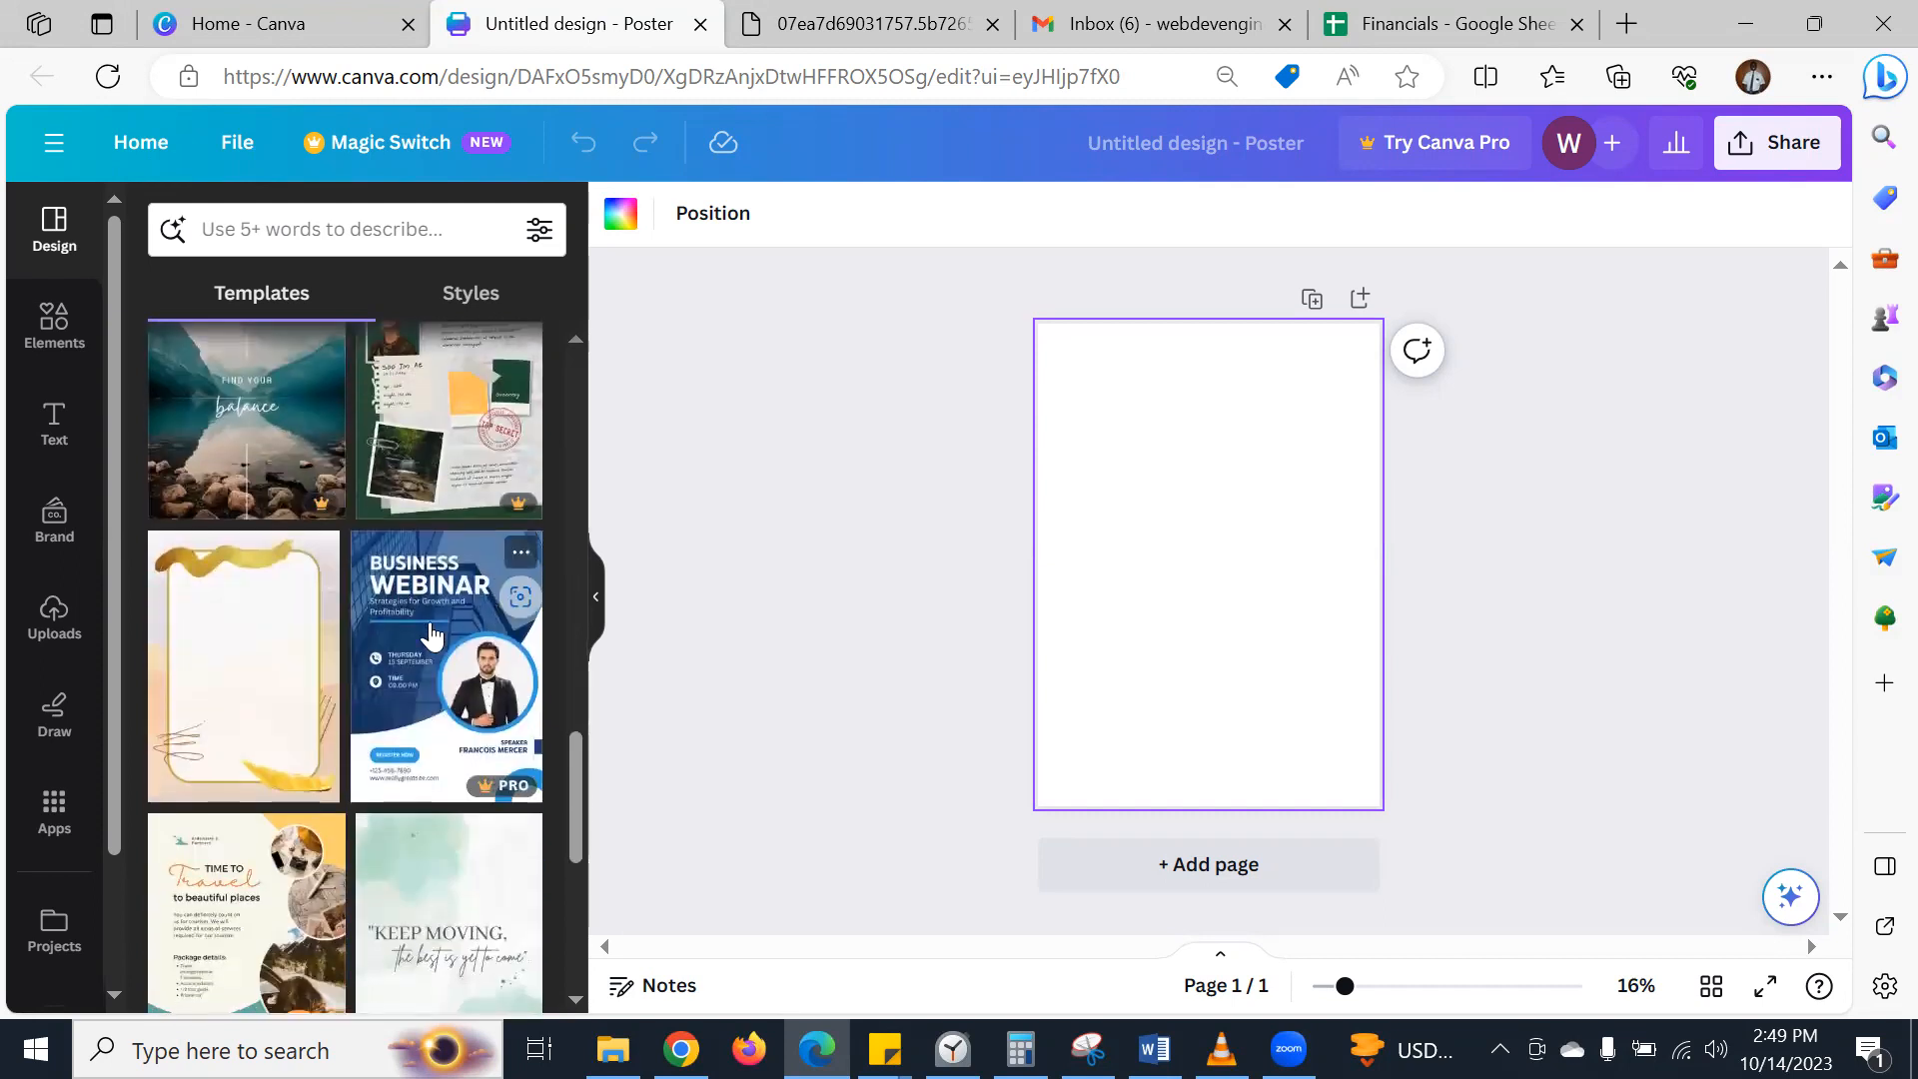
pyautogui.scroll(2, 344, 674)
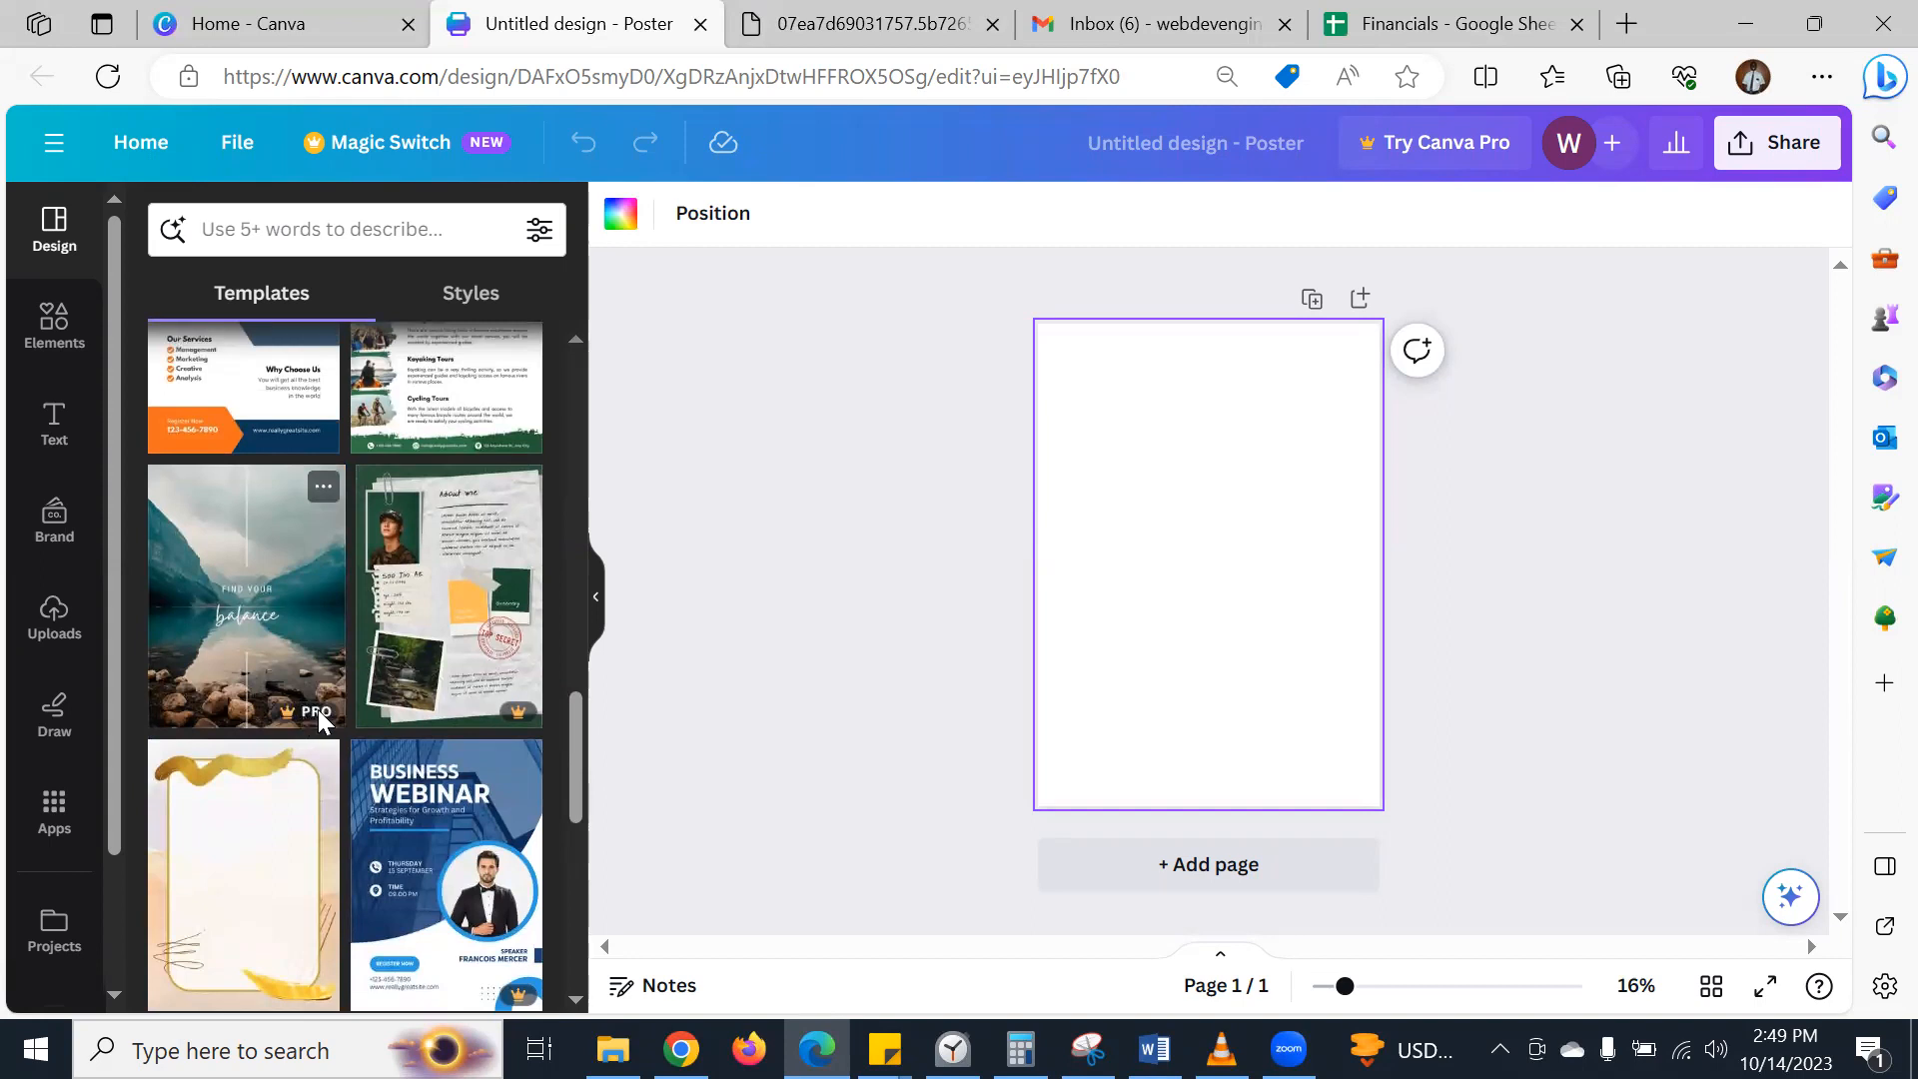
pyautogui.scroll(-1, 418, 687)
pyautogui.scroll(-2, 330, 679)
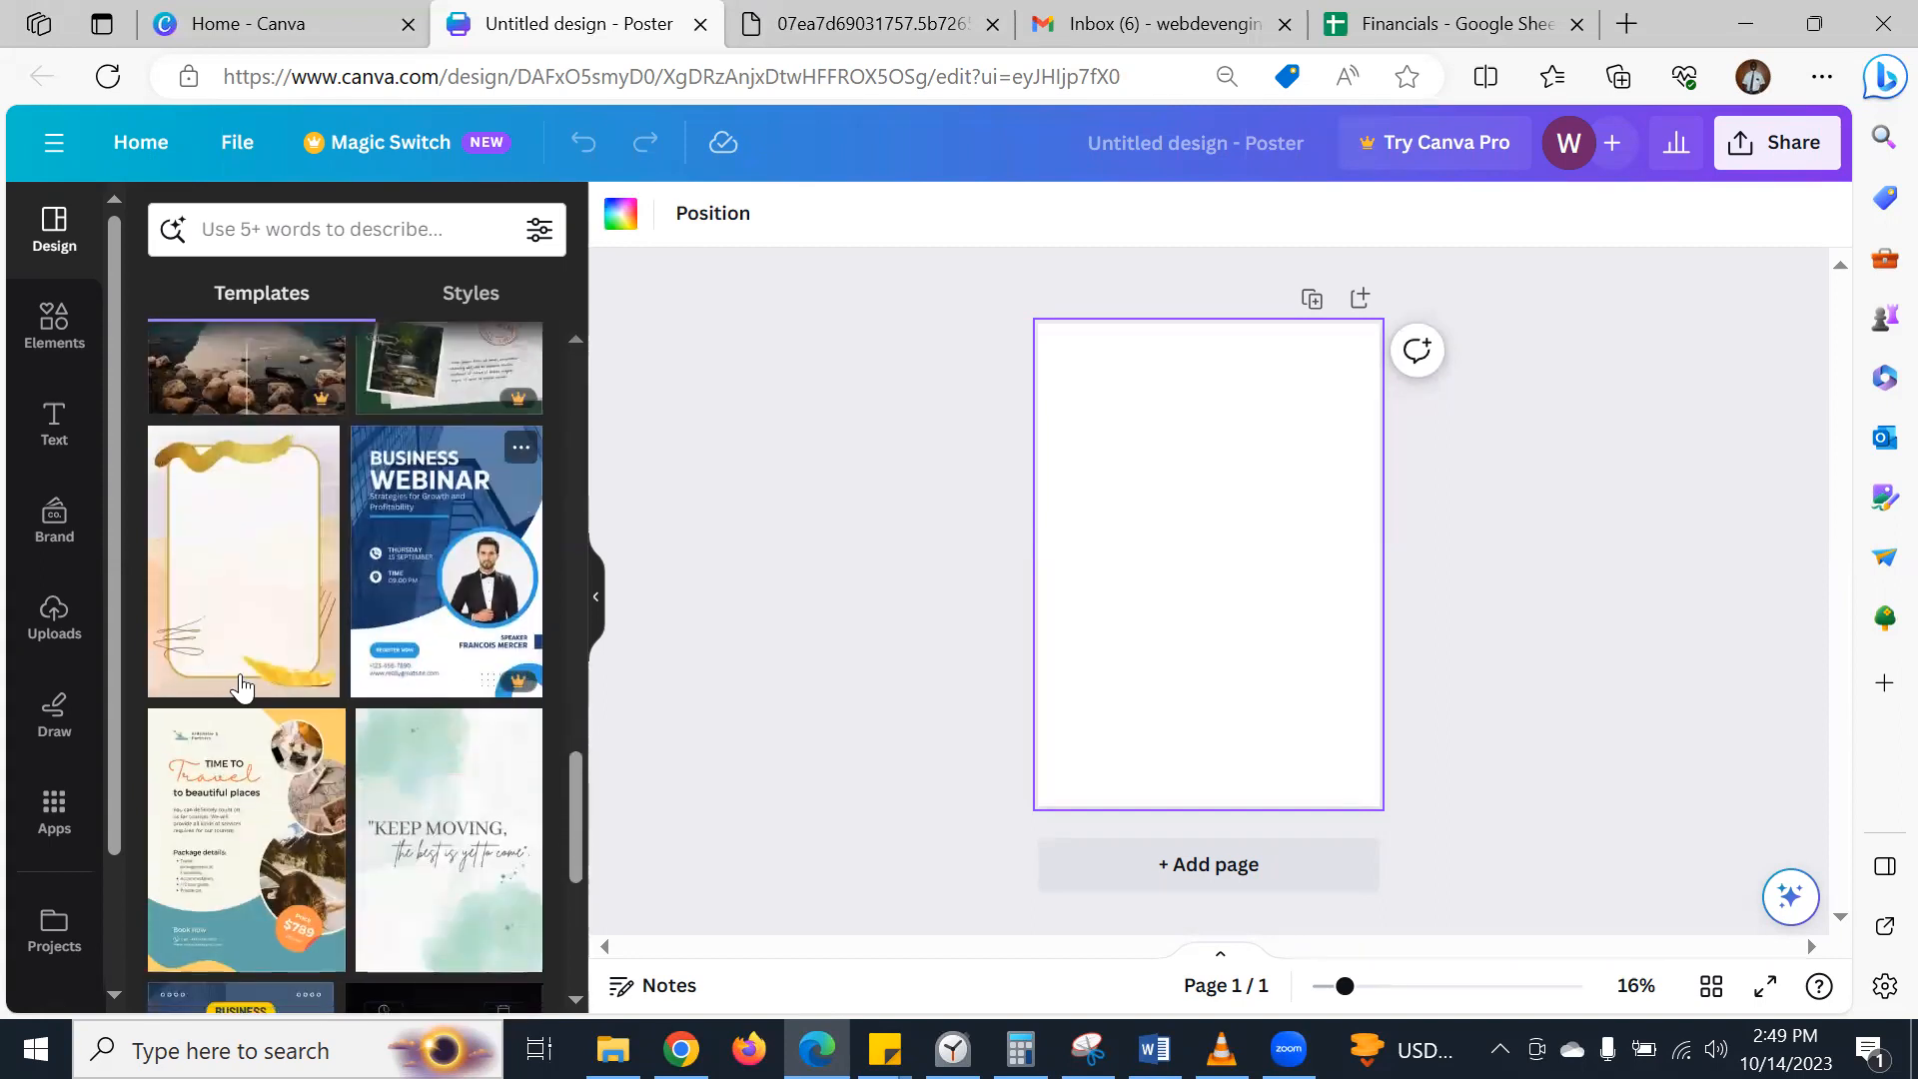
pyautogui.scroll(-1, 285, 642)
pyautogui.scroll(-2, 285, 643)
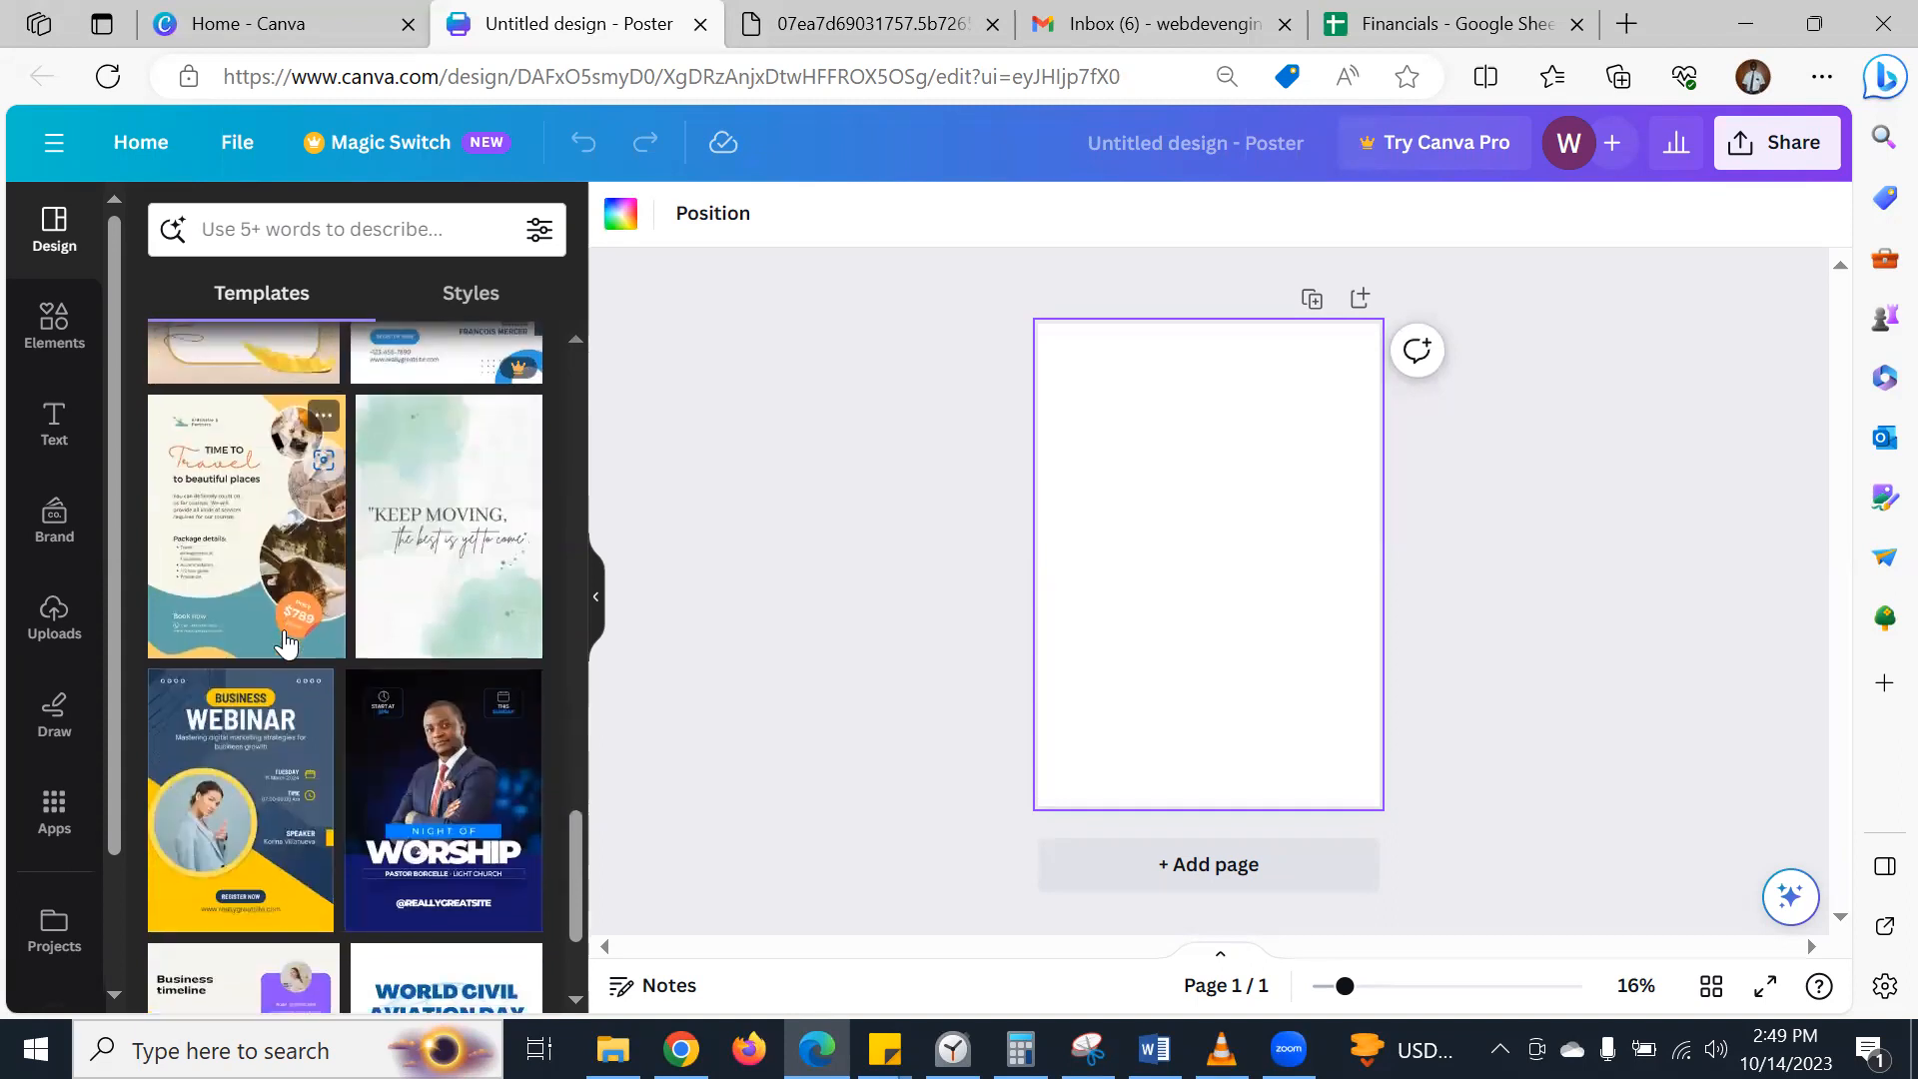
pyautogui.scroll(-2, 290, 647)
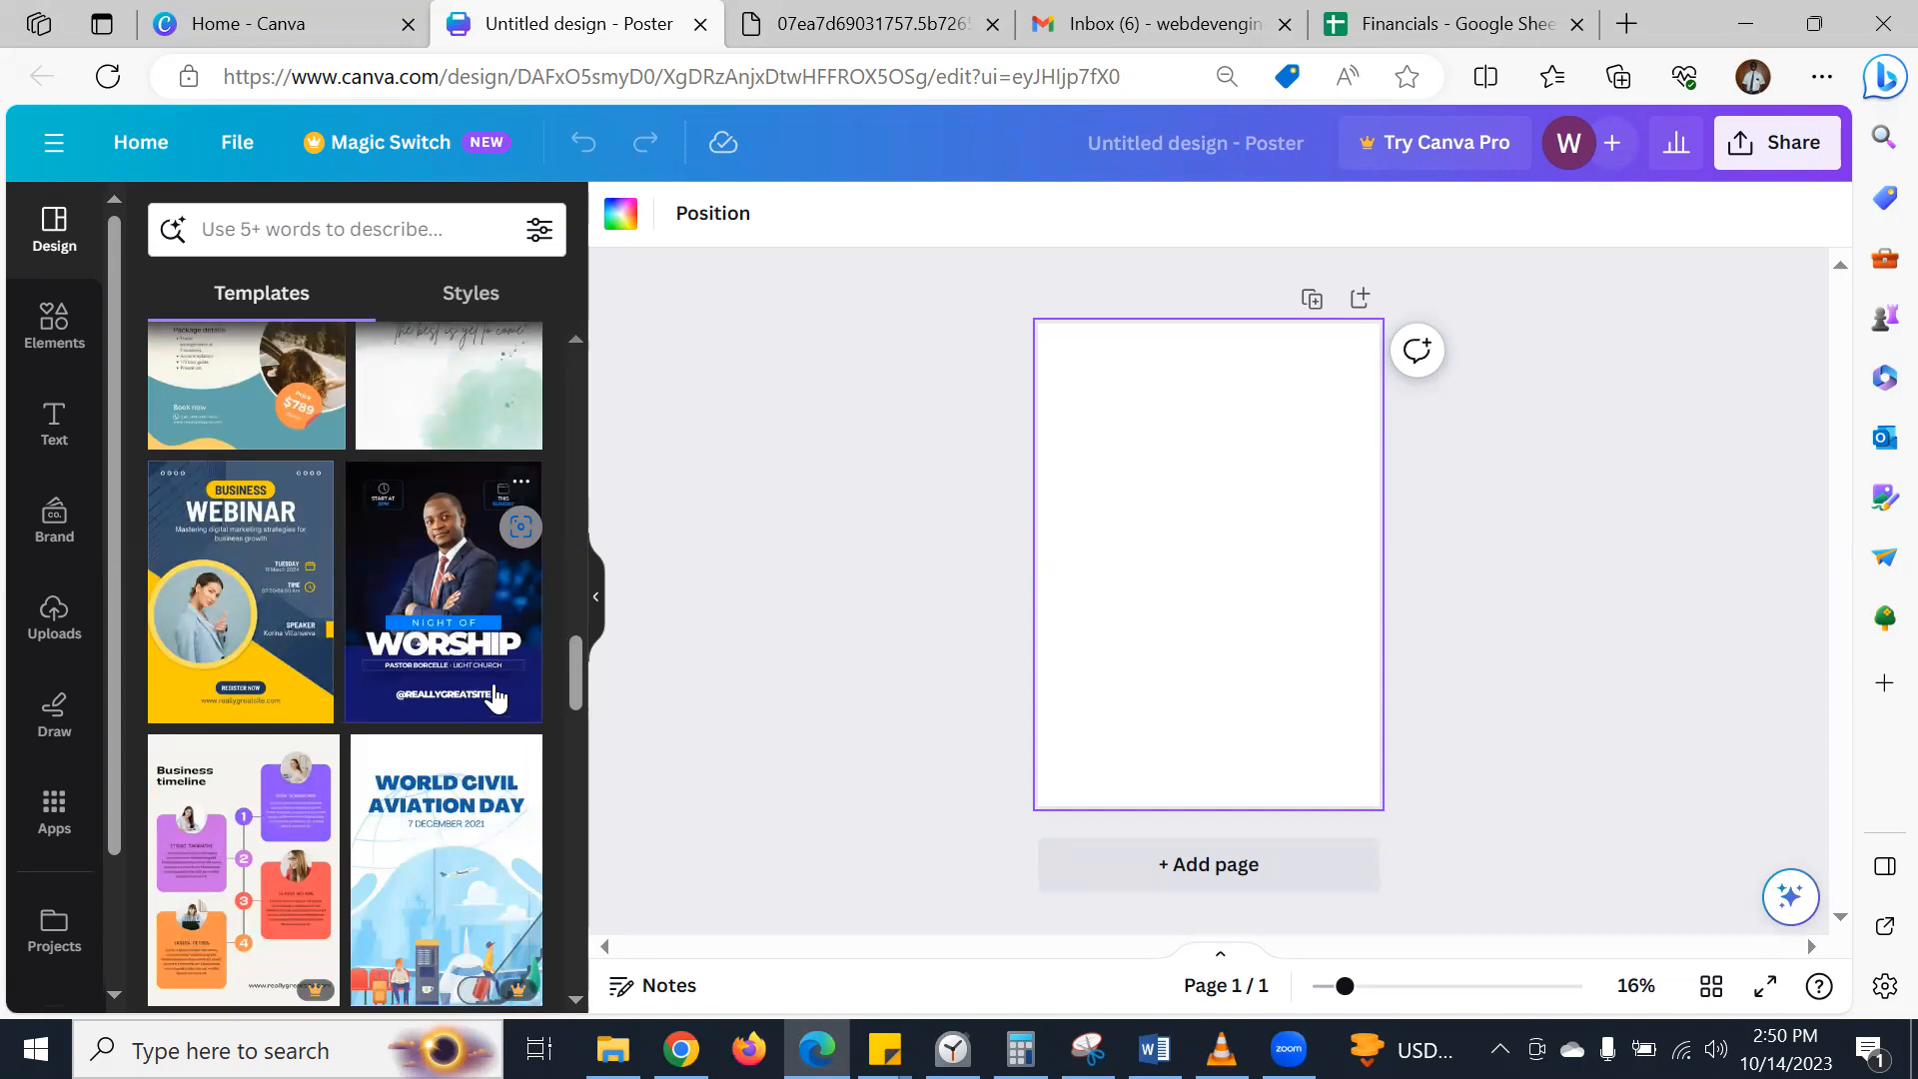
pyautogui.scroll(1, 330, 560)
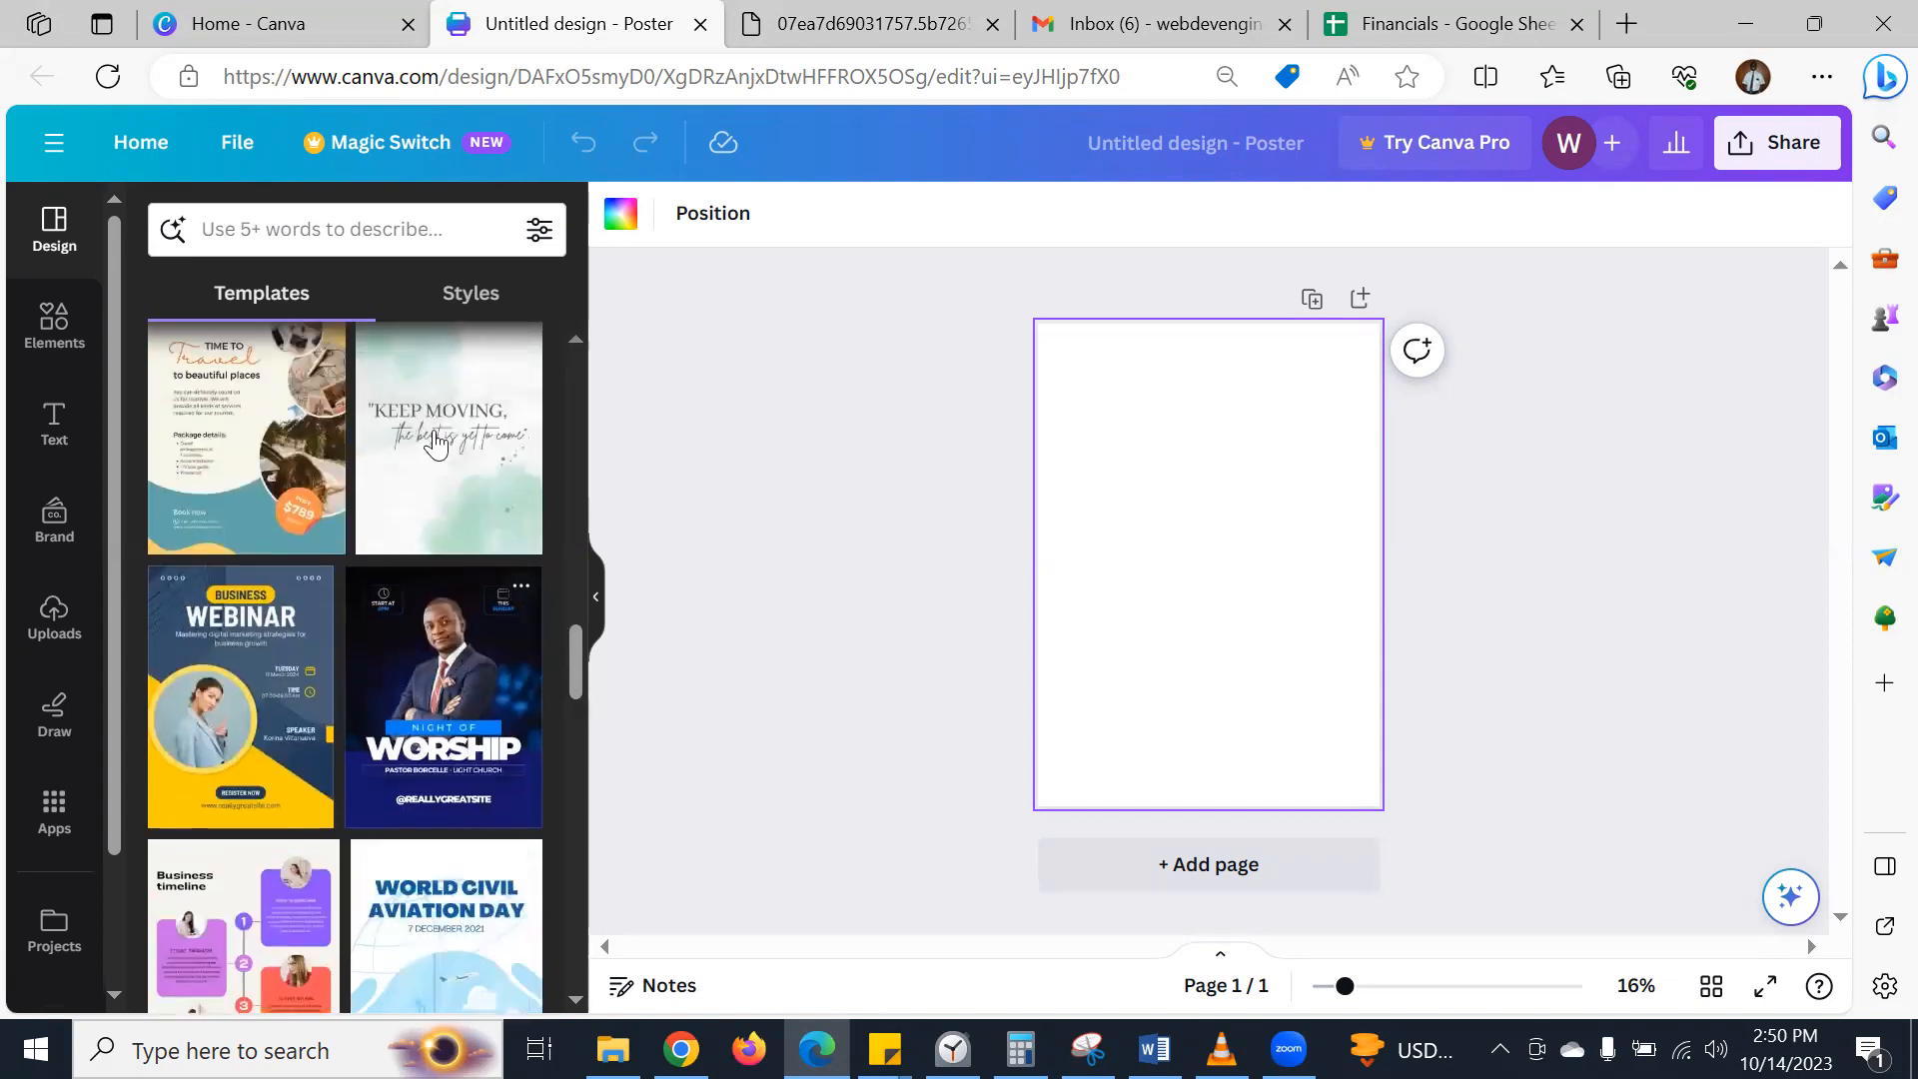
# - Look through the available styles, including combinations, color palettes and font sets, and return to the templates
pyautogui.click(502, 294)
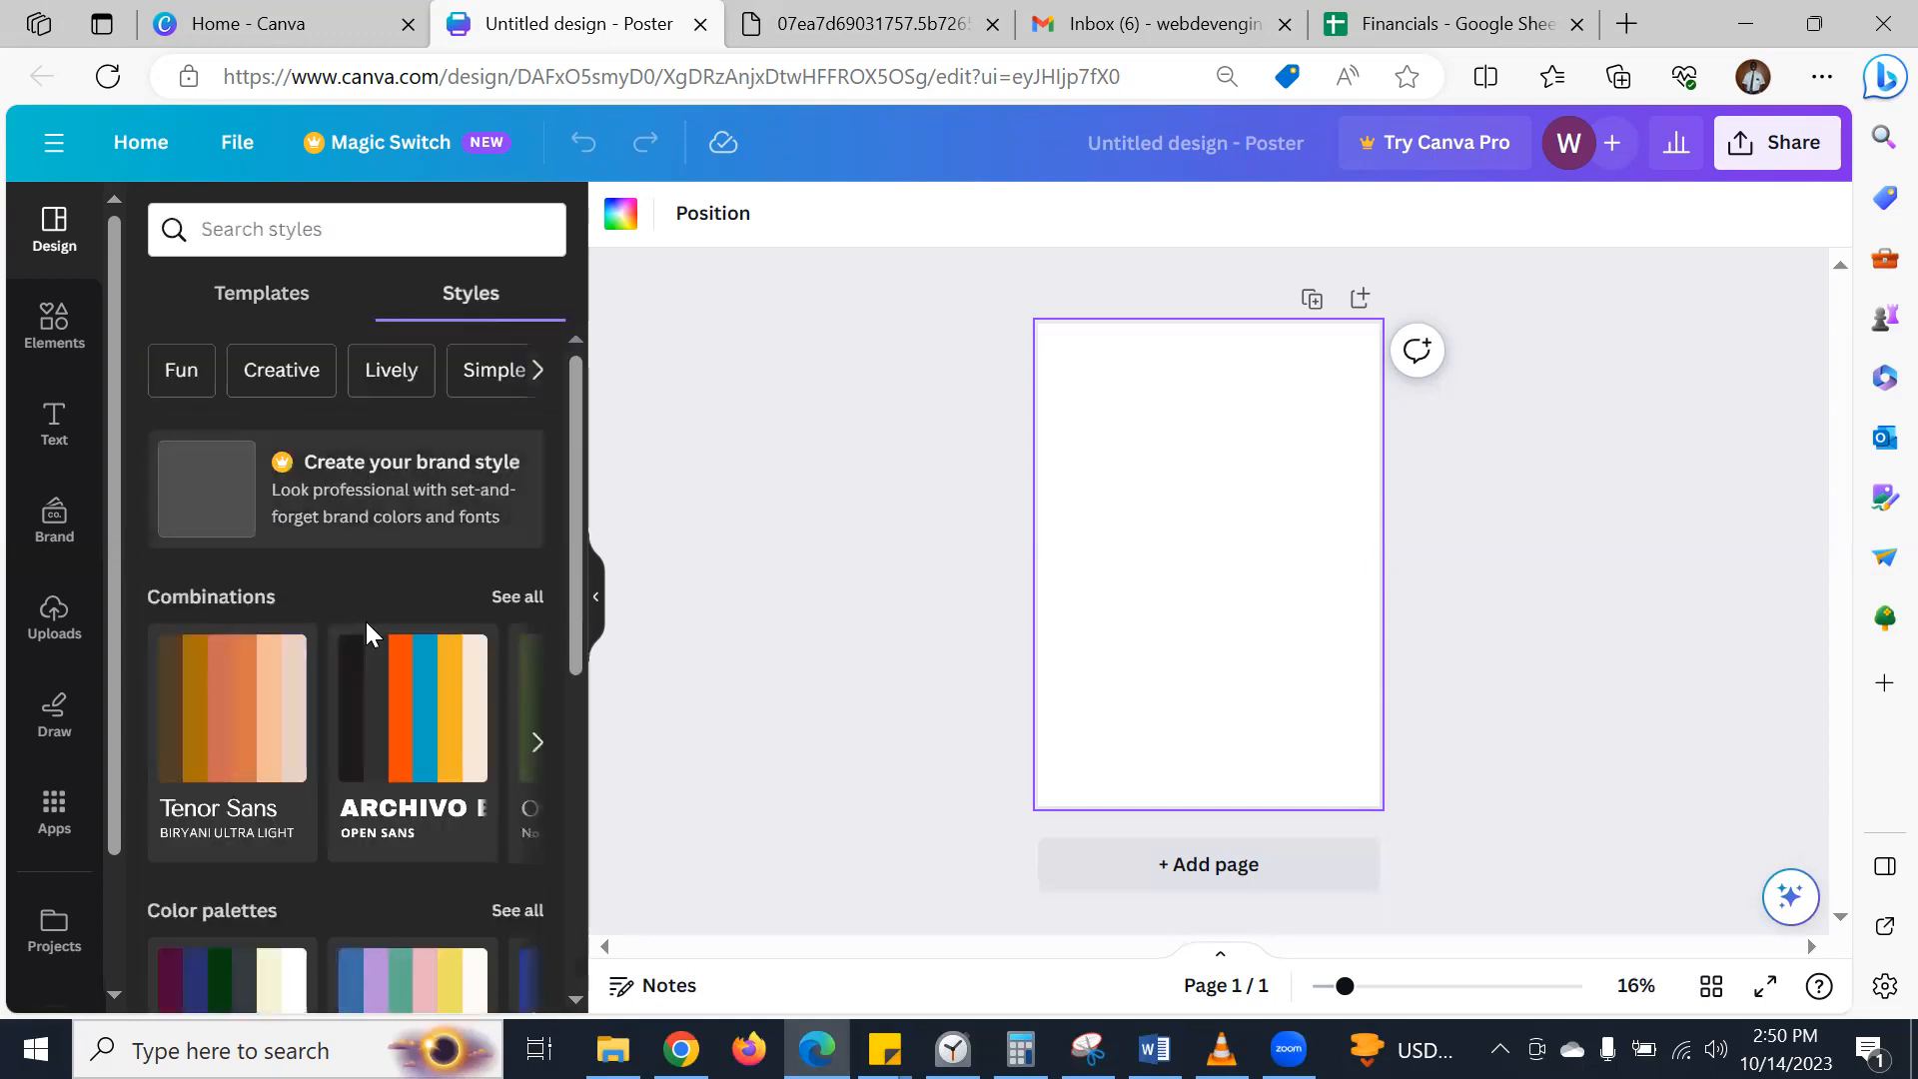
pyautogui.scroll(-2, 373, 659)
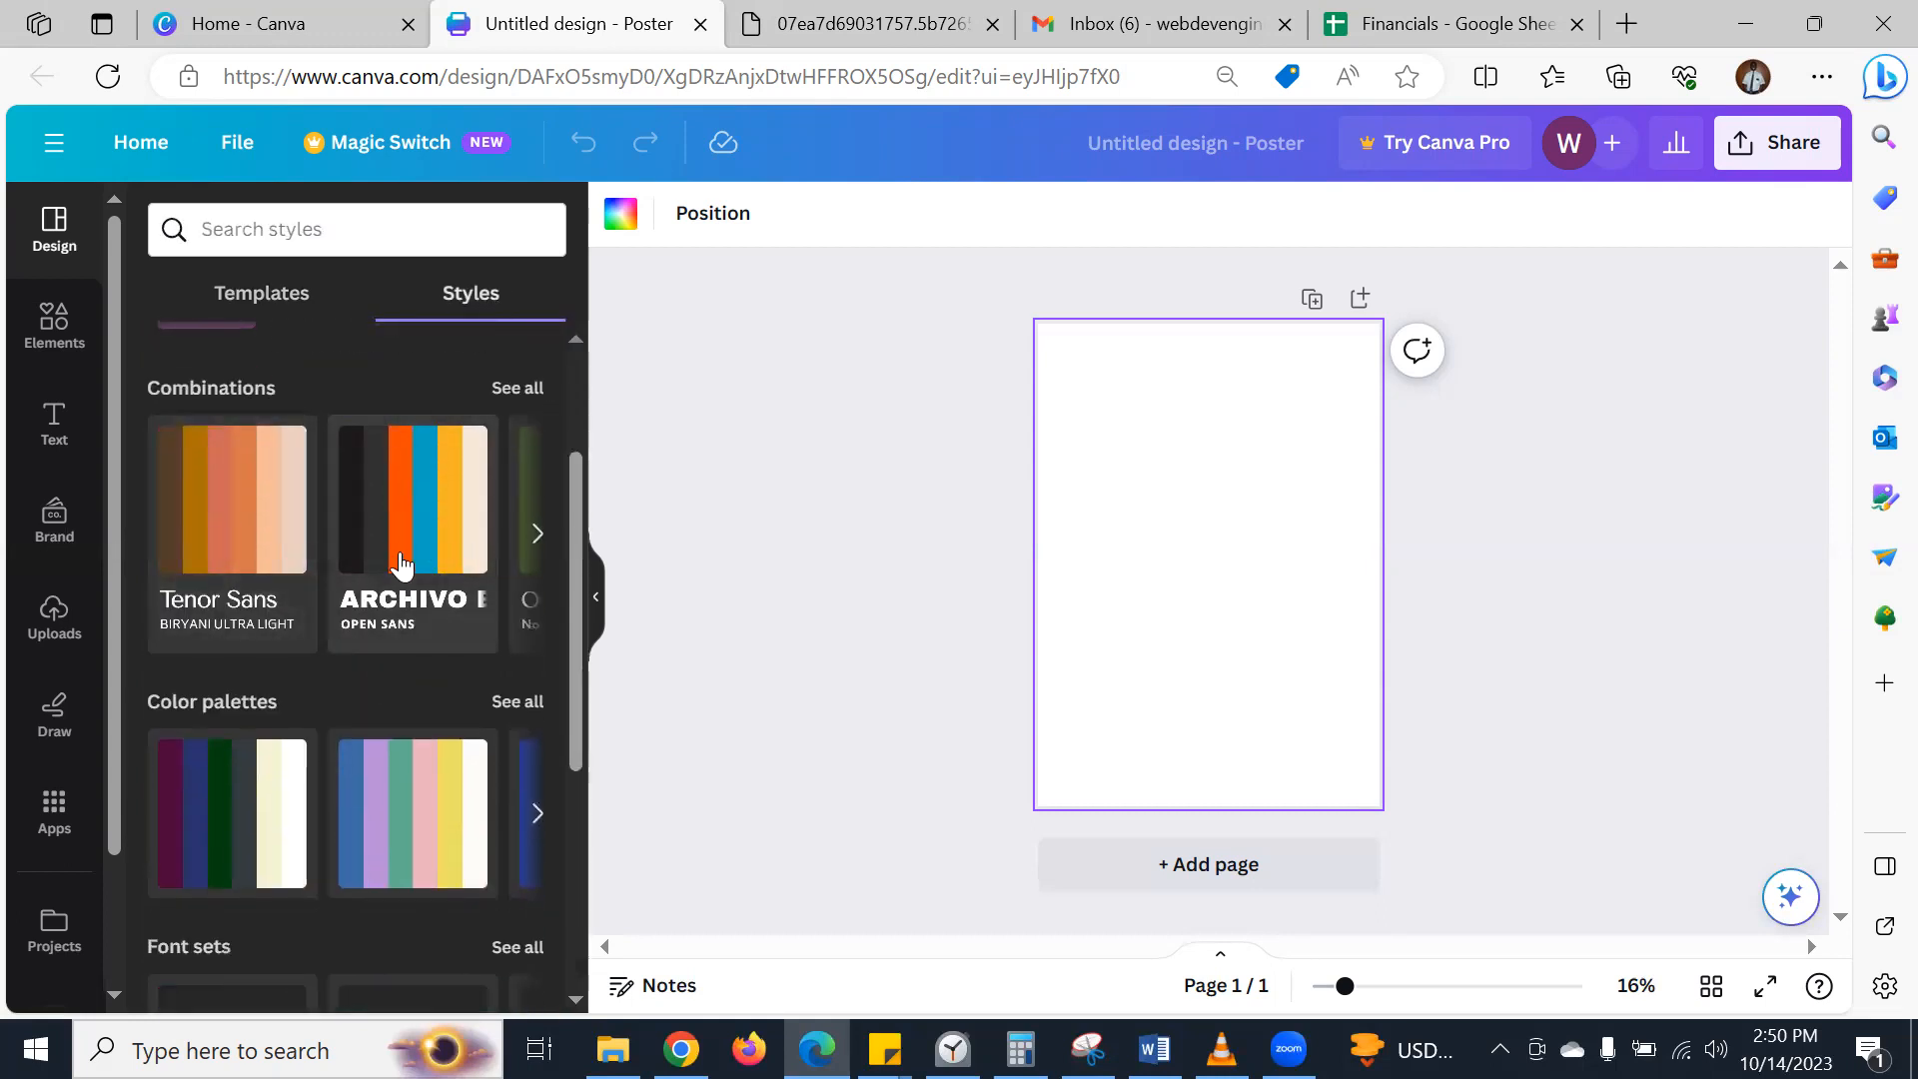
pyautogui.scroll(1, 347, 567)
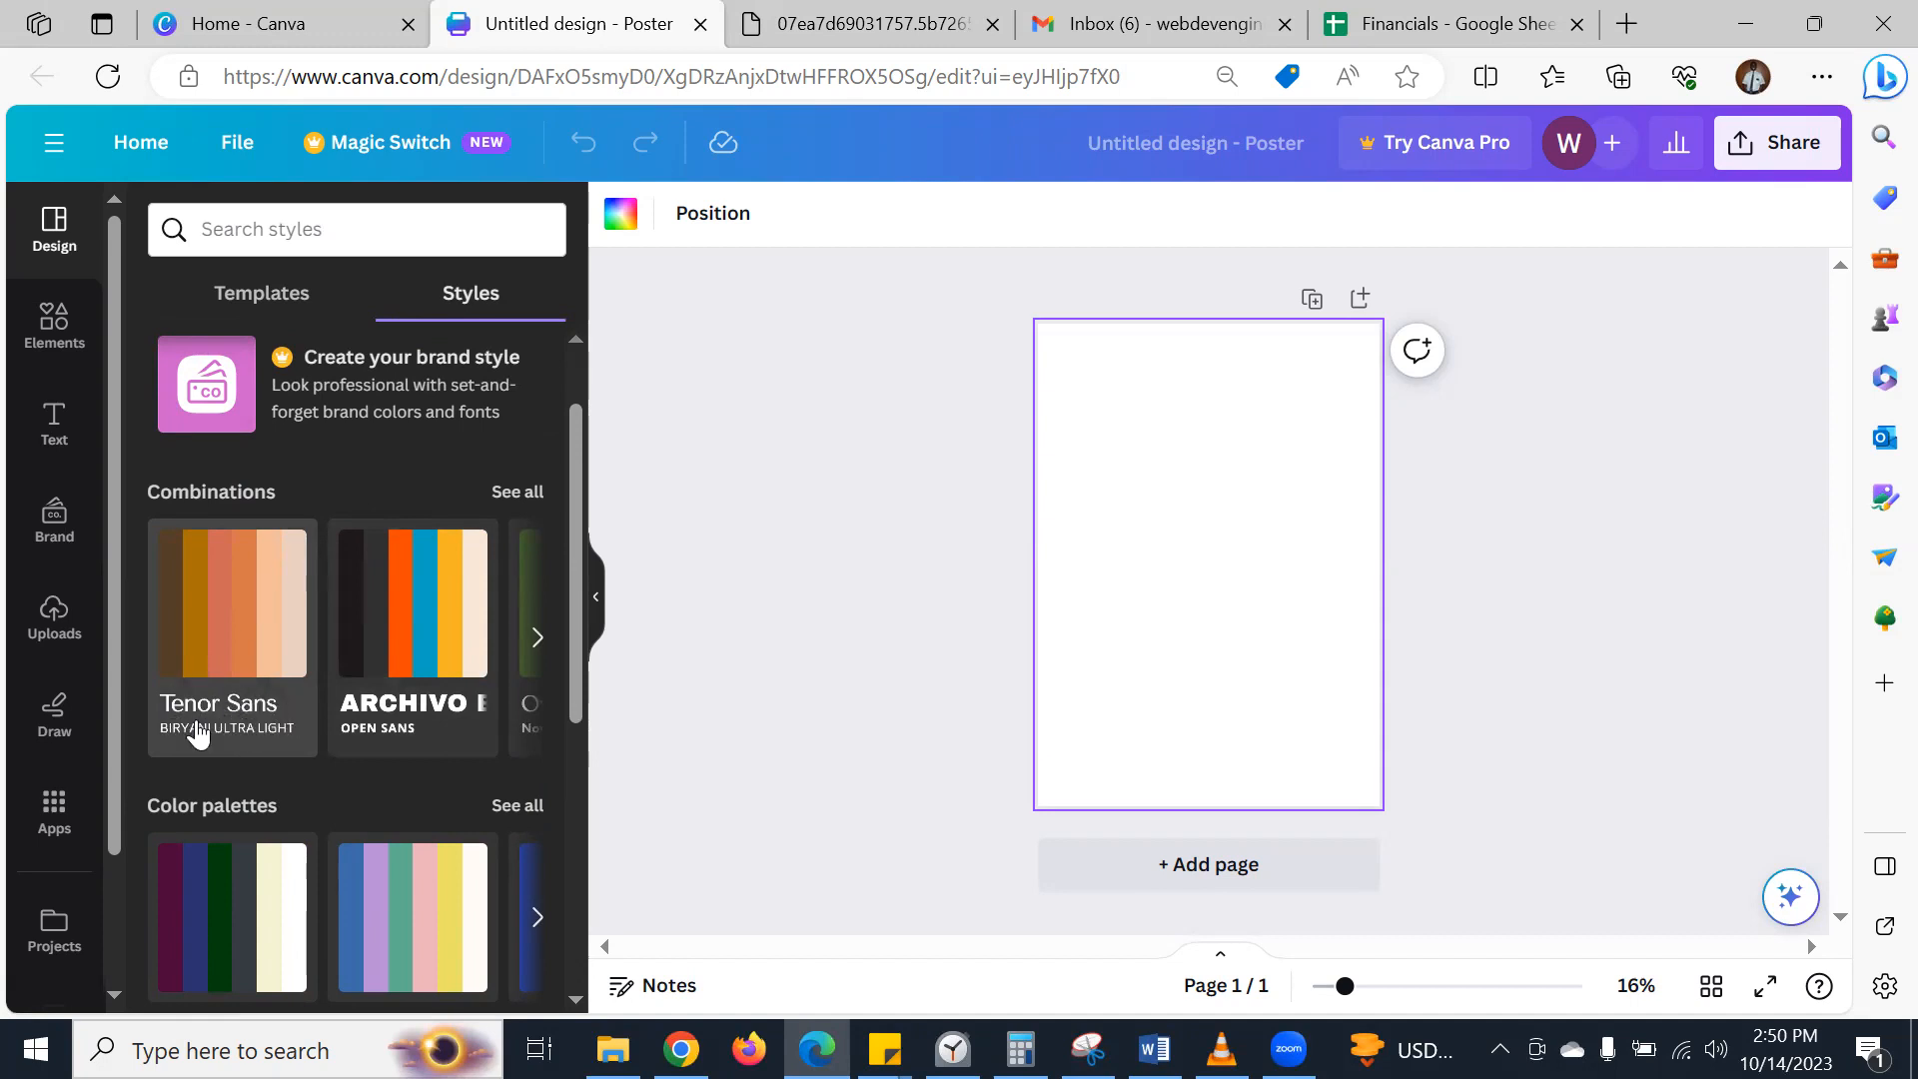
pyautogui.click(535, 644)
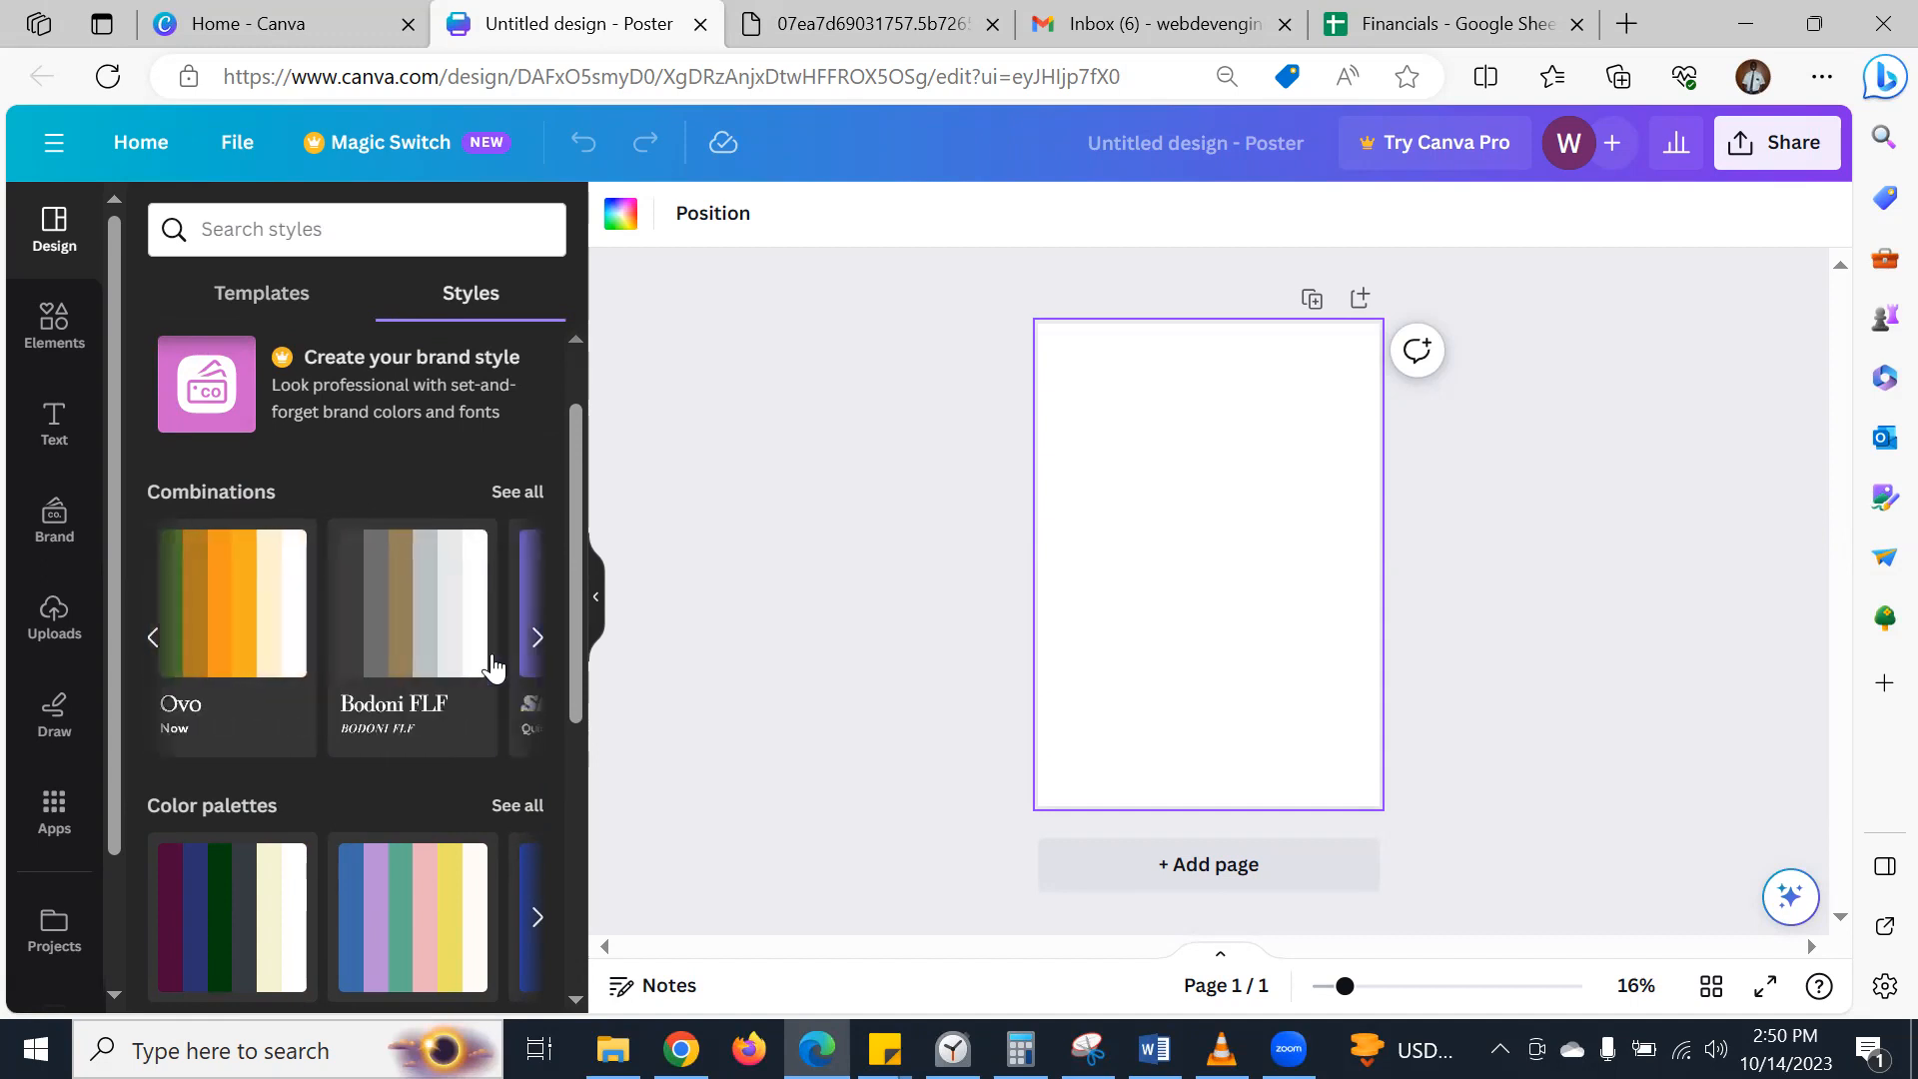
pyautogui.click(544, 647)
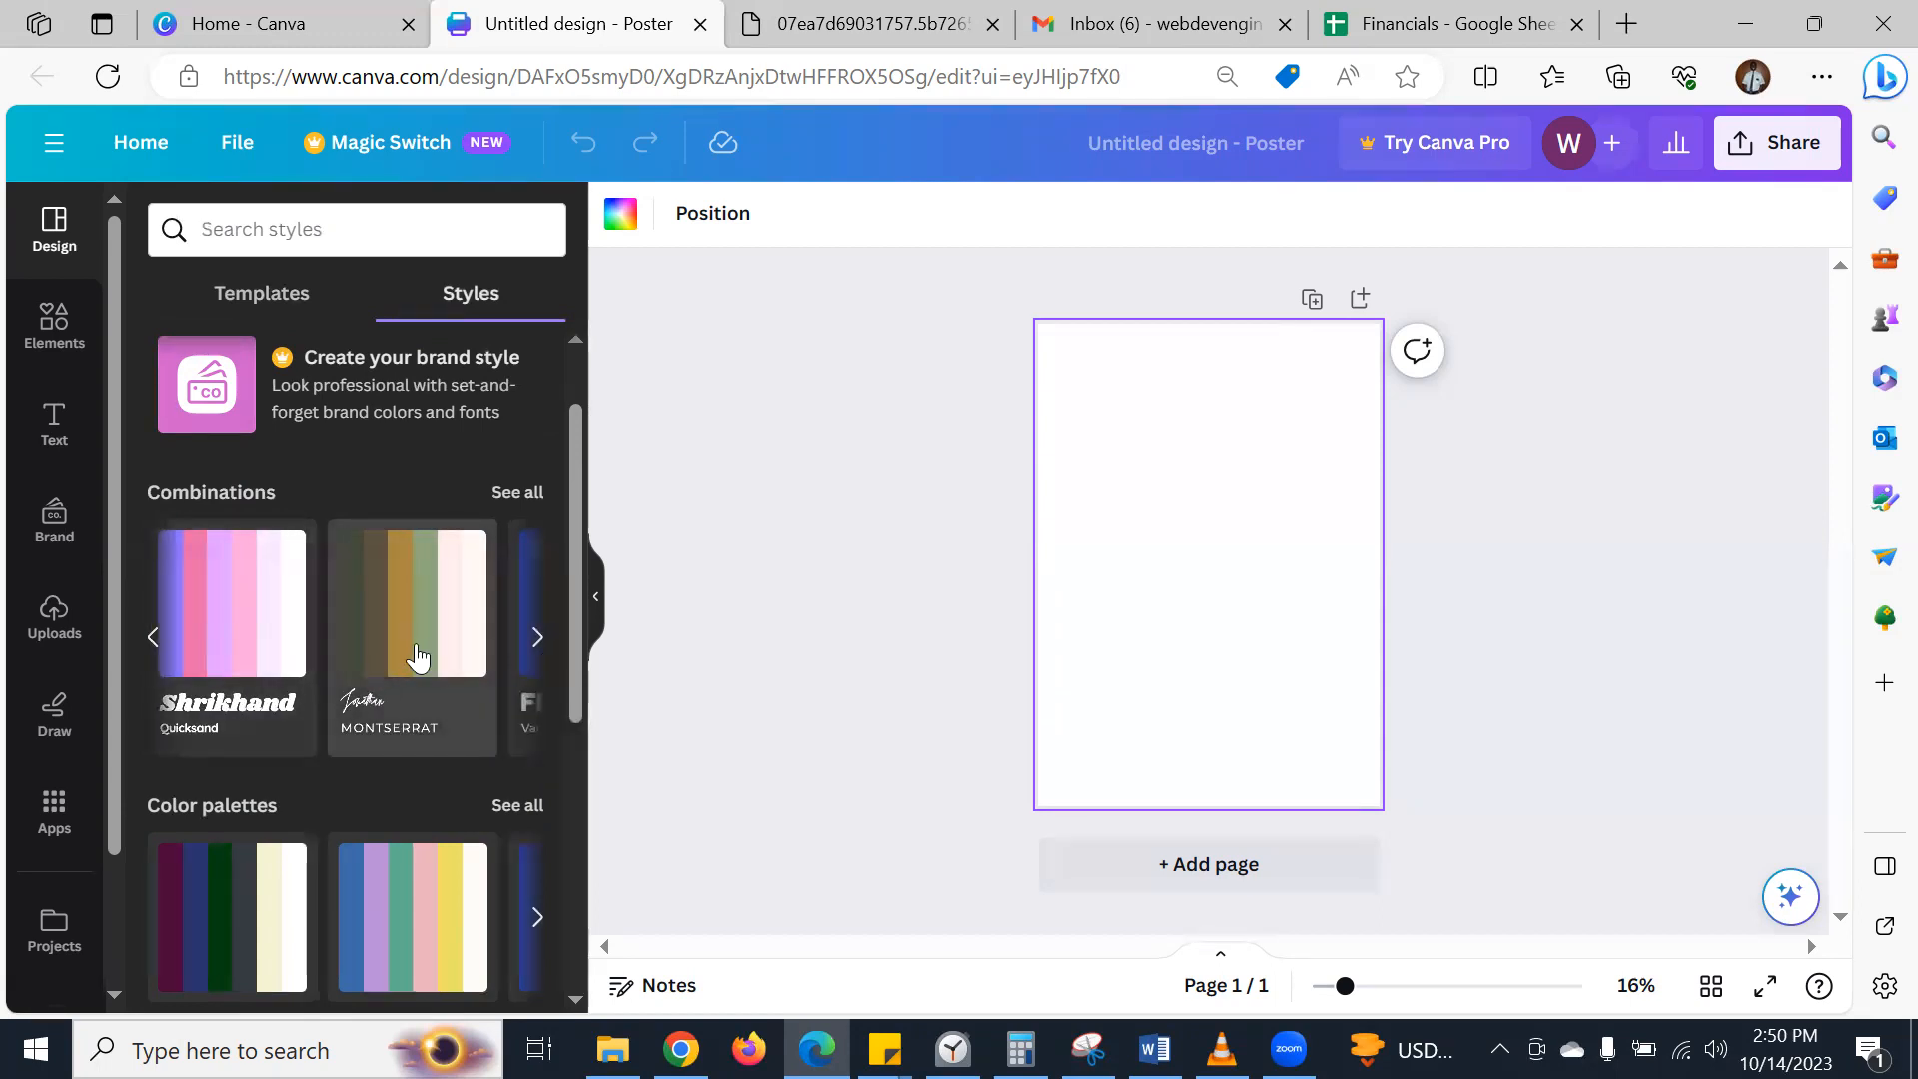
pyautogui.scroll(-4, 300, 600)
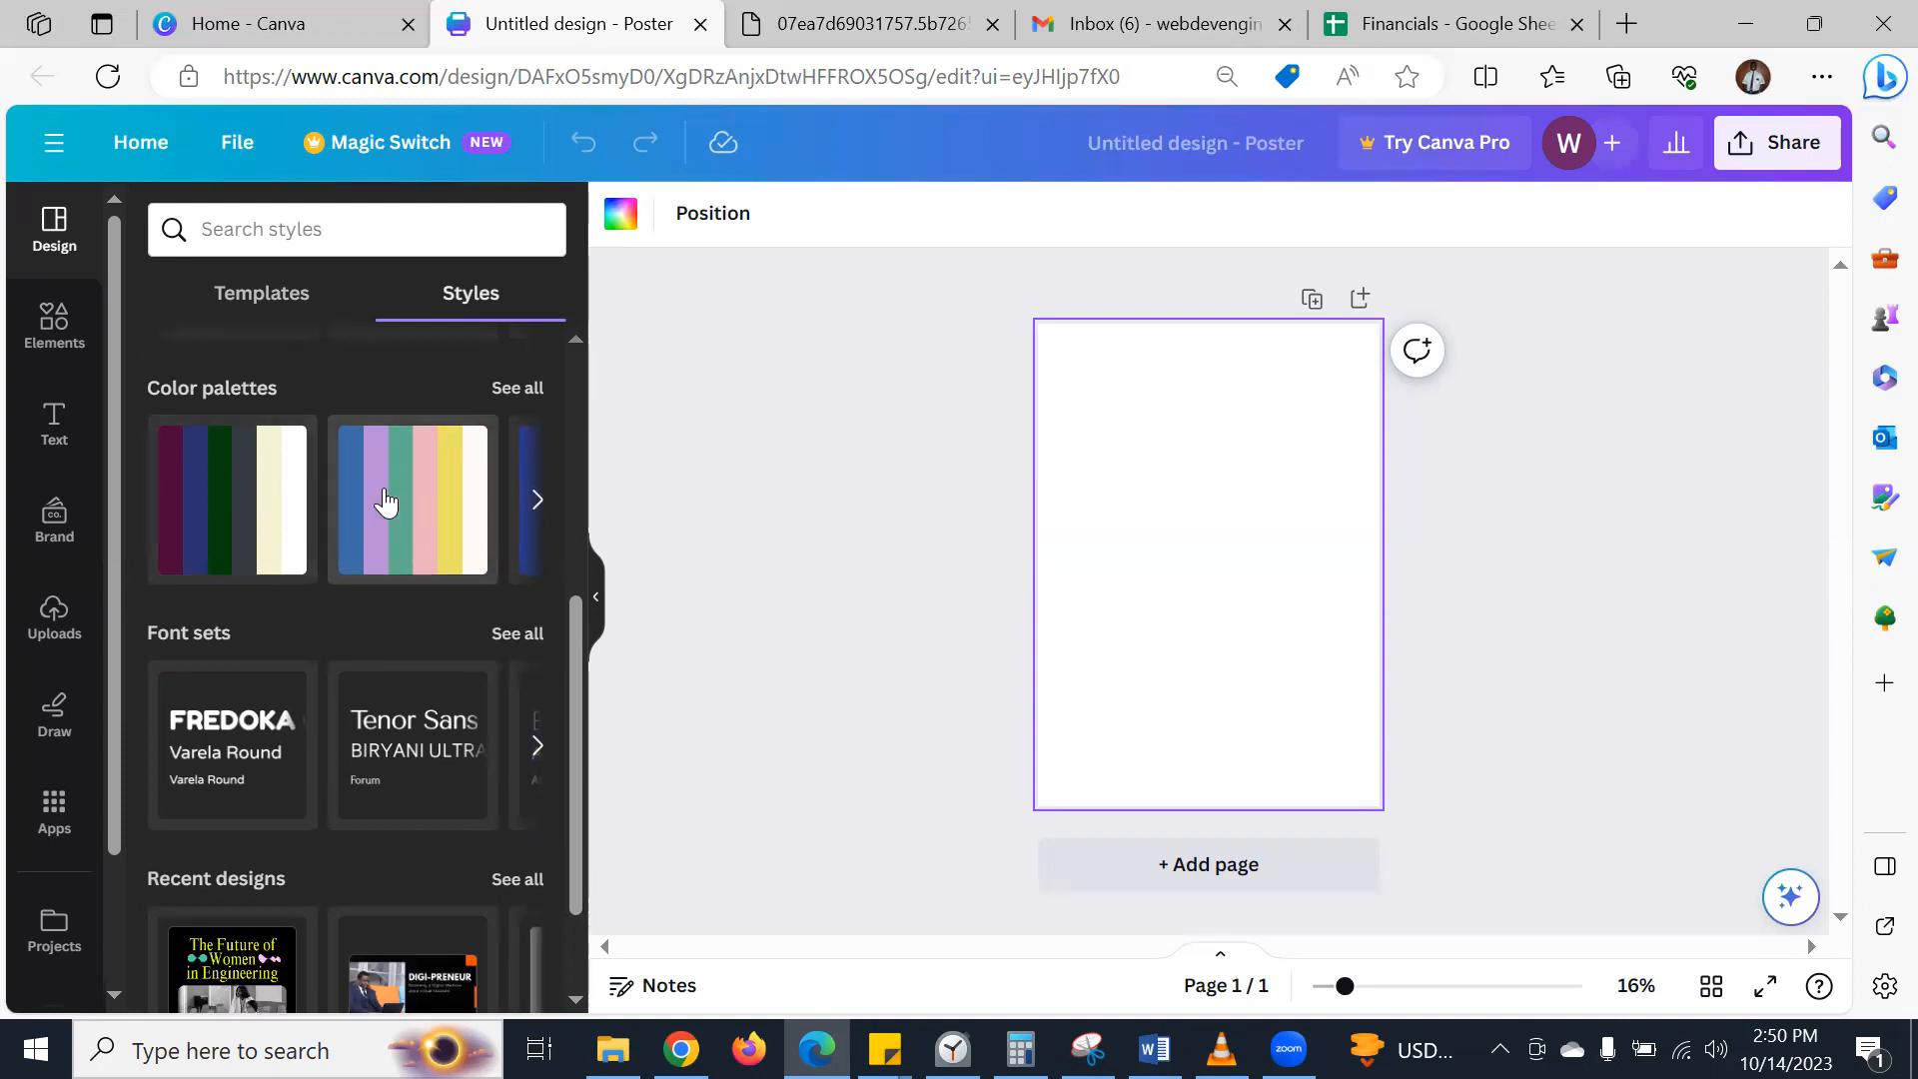
pyautogui.scroll(-2, 379, 497)
pyautogui.scroll(6, 375, 495)
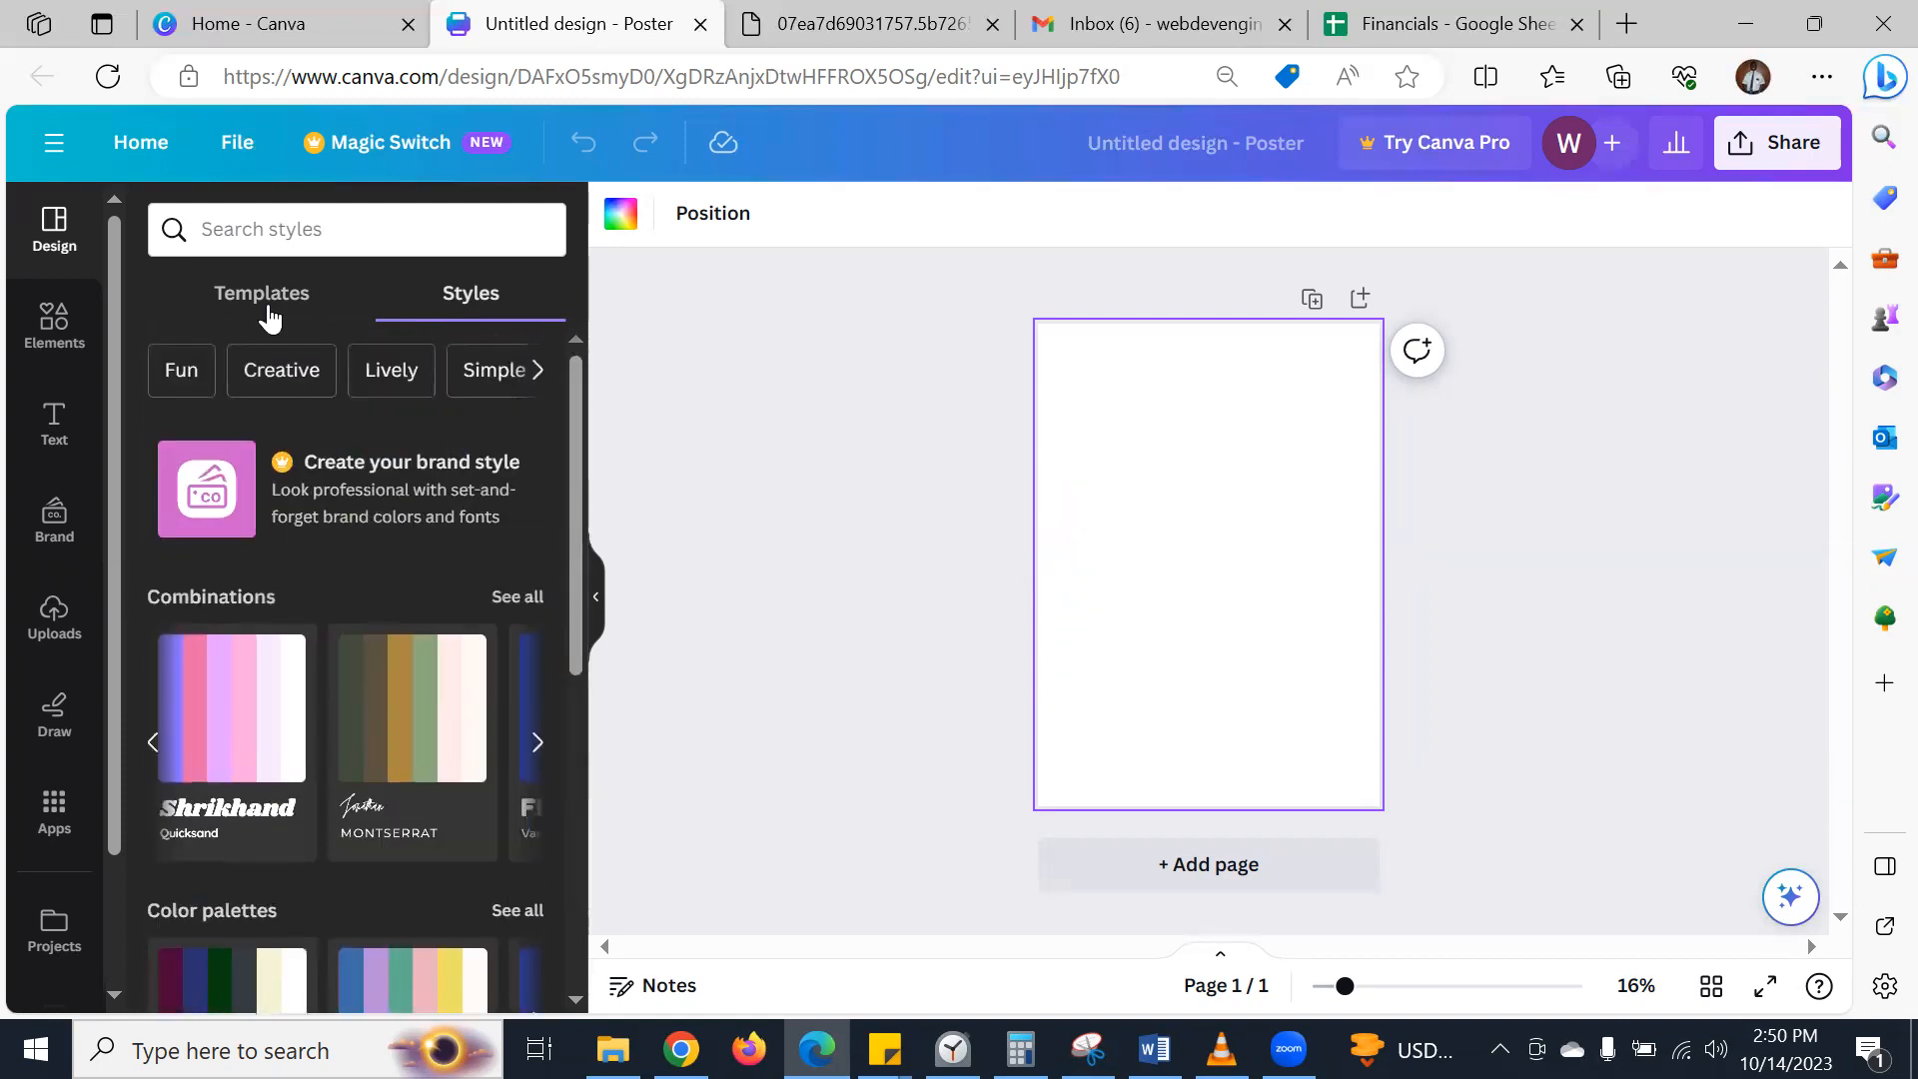
pyautogui.click(264, 306)
pyautogui.scroll(7, 312, 444)
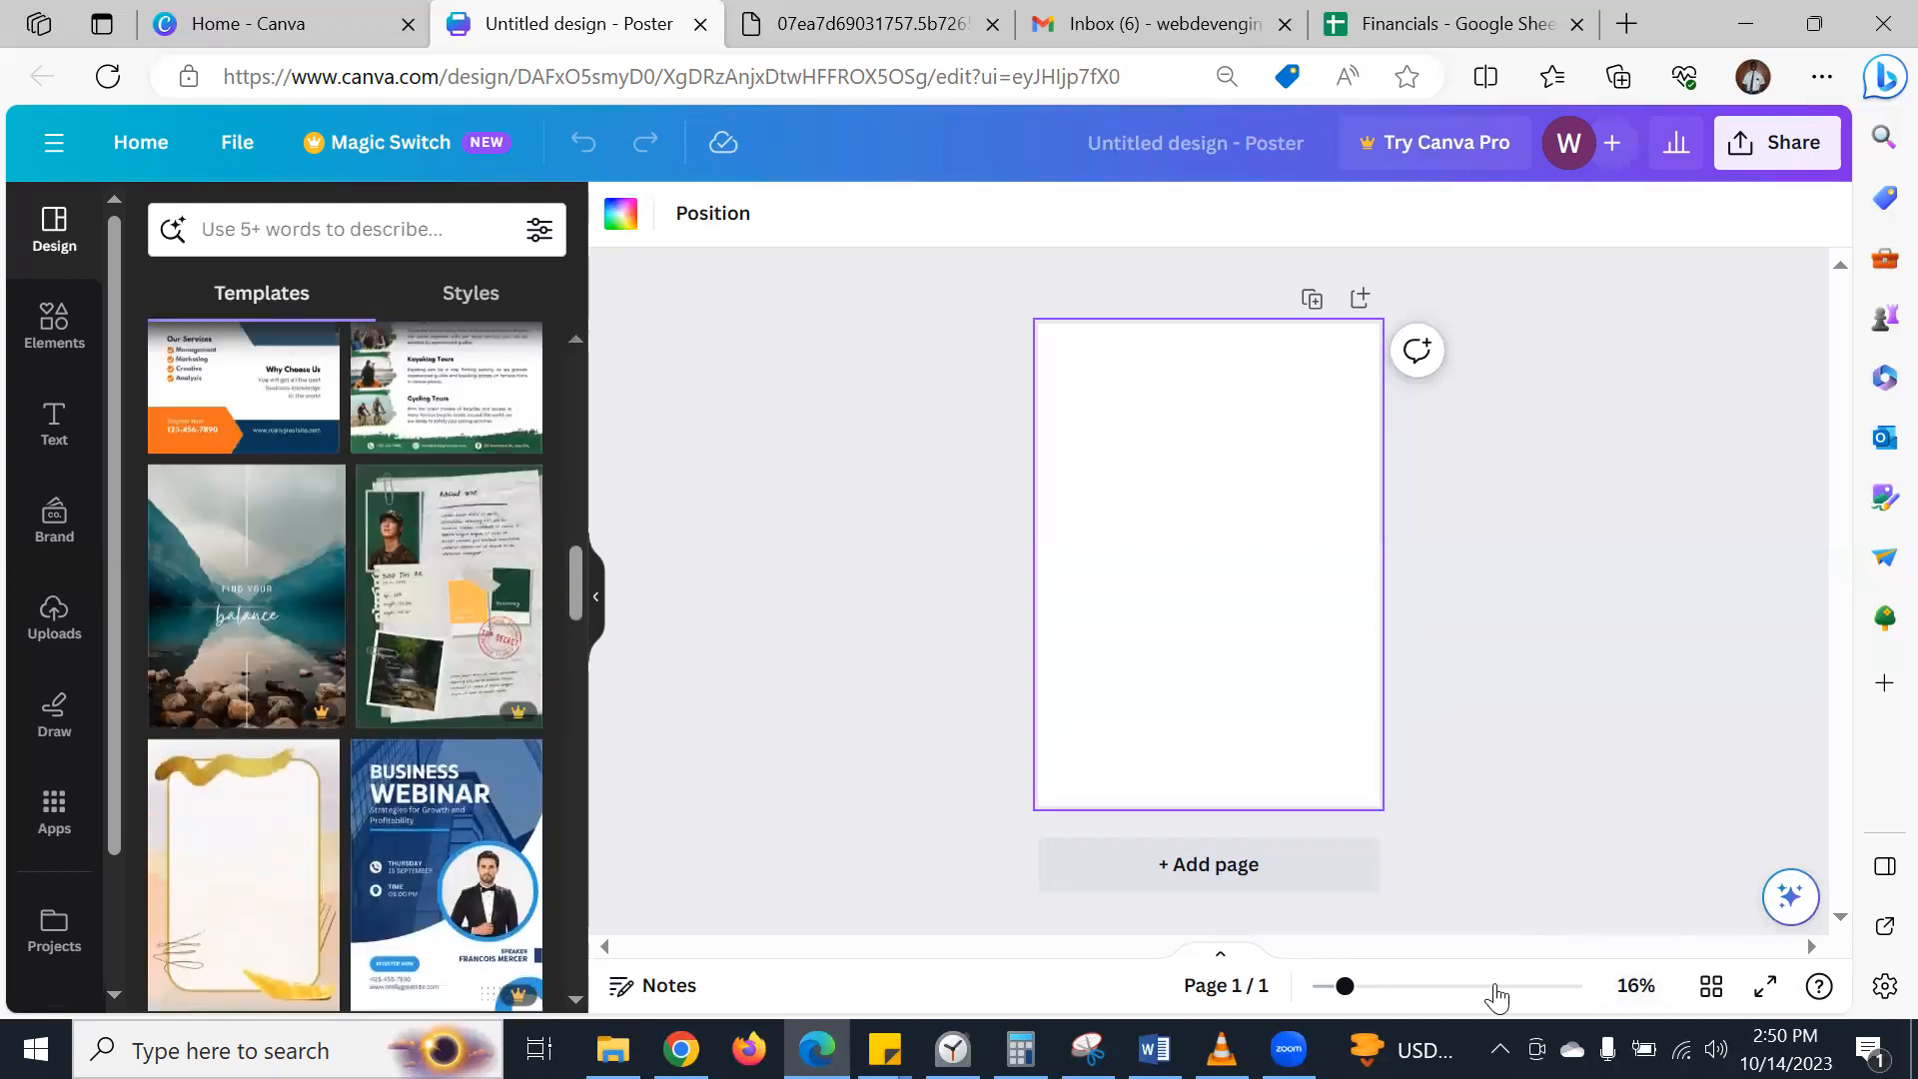
# - Set the poster canvas zoom to 20% and deselect the page
pyautogui.click(1634, 985)
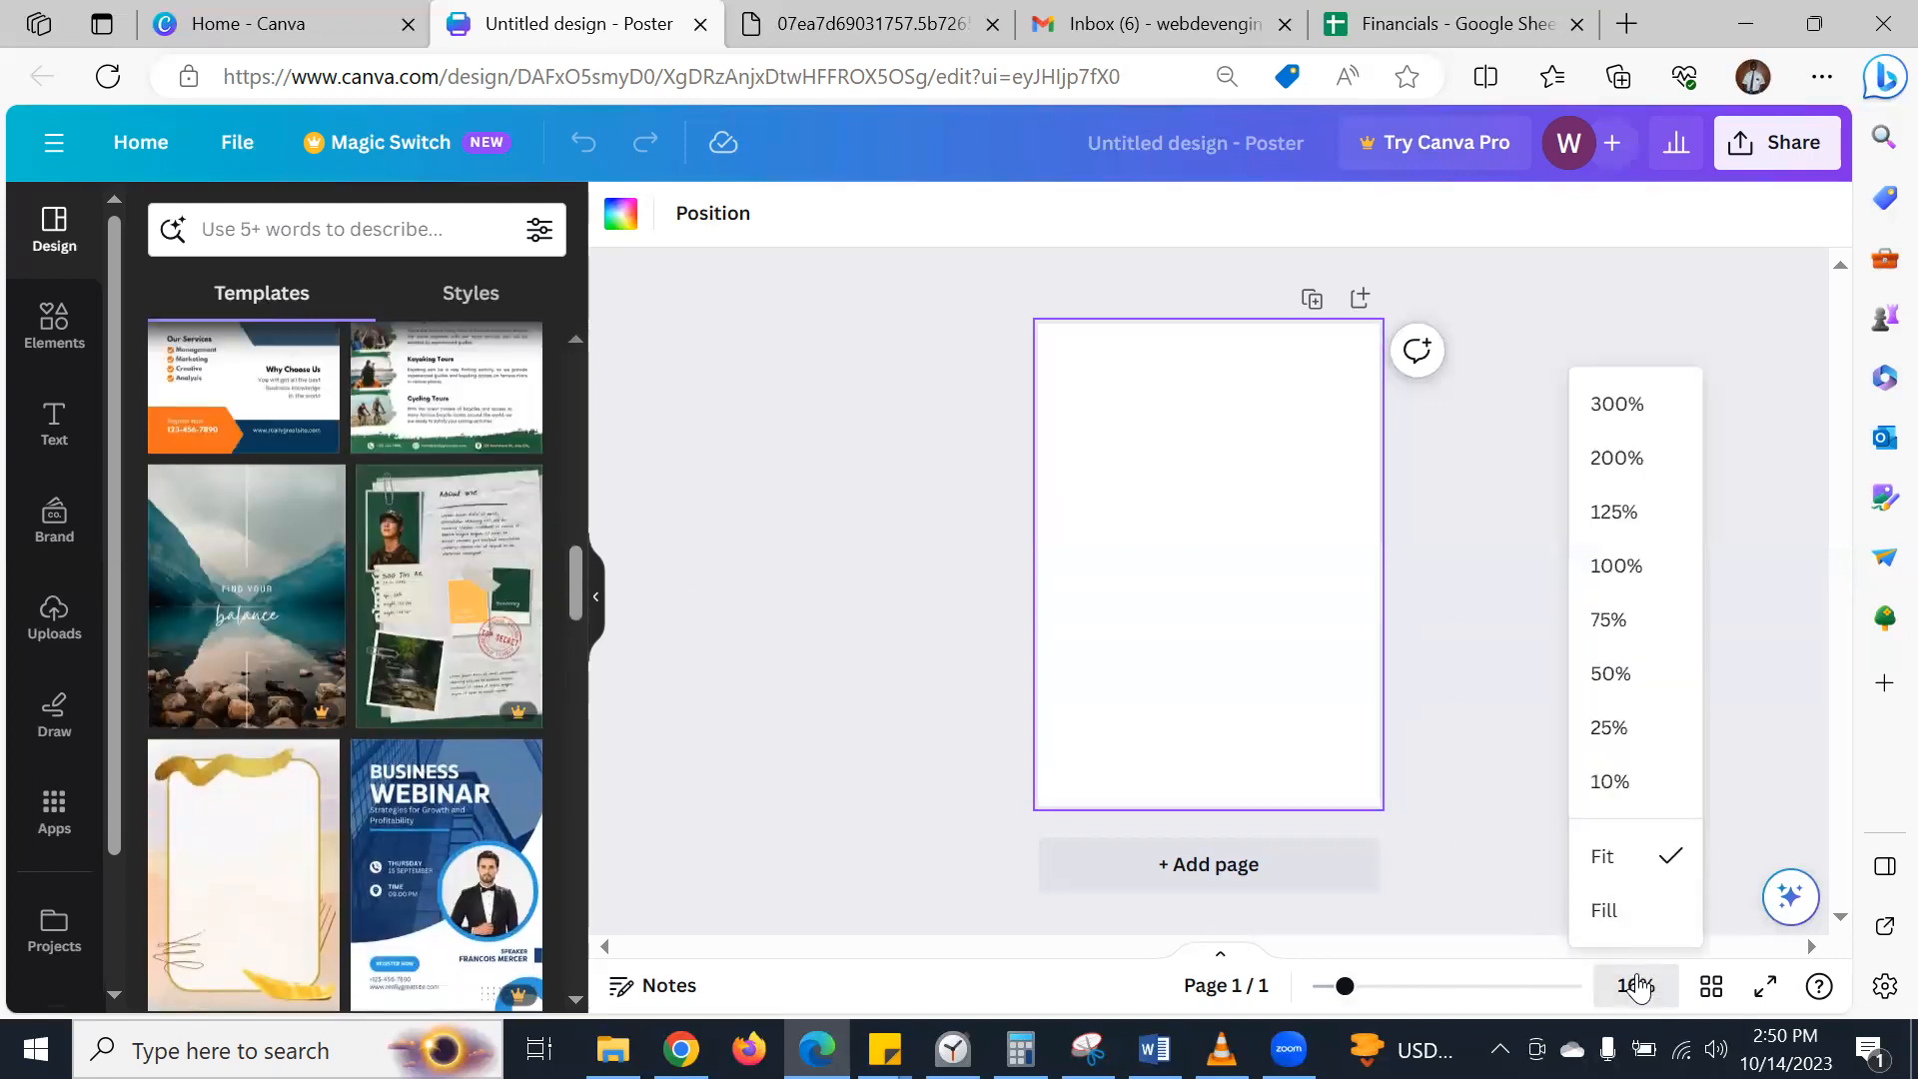
pyautogui.click(1634, 983)
pyautogui.moveTo(1347, 987); pyautogui.dragTo(1366, 986)
pyautogui.scroll(-1, 1534, 678)
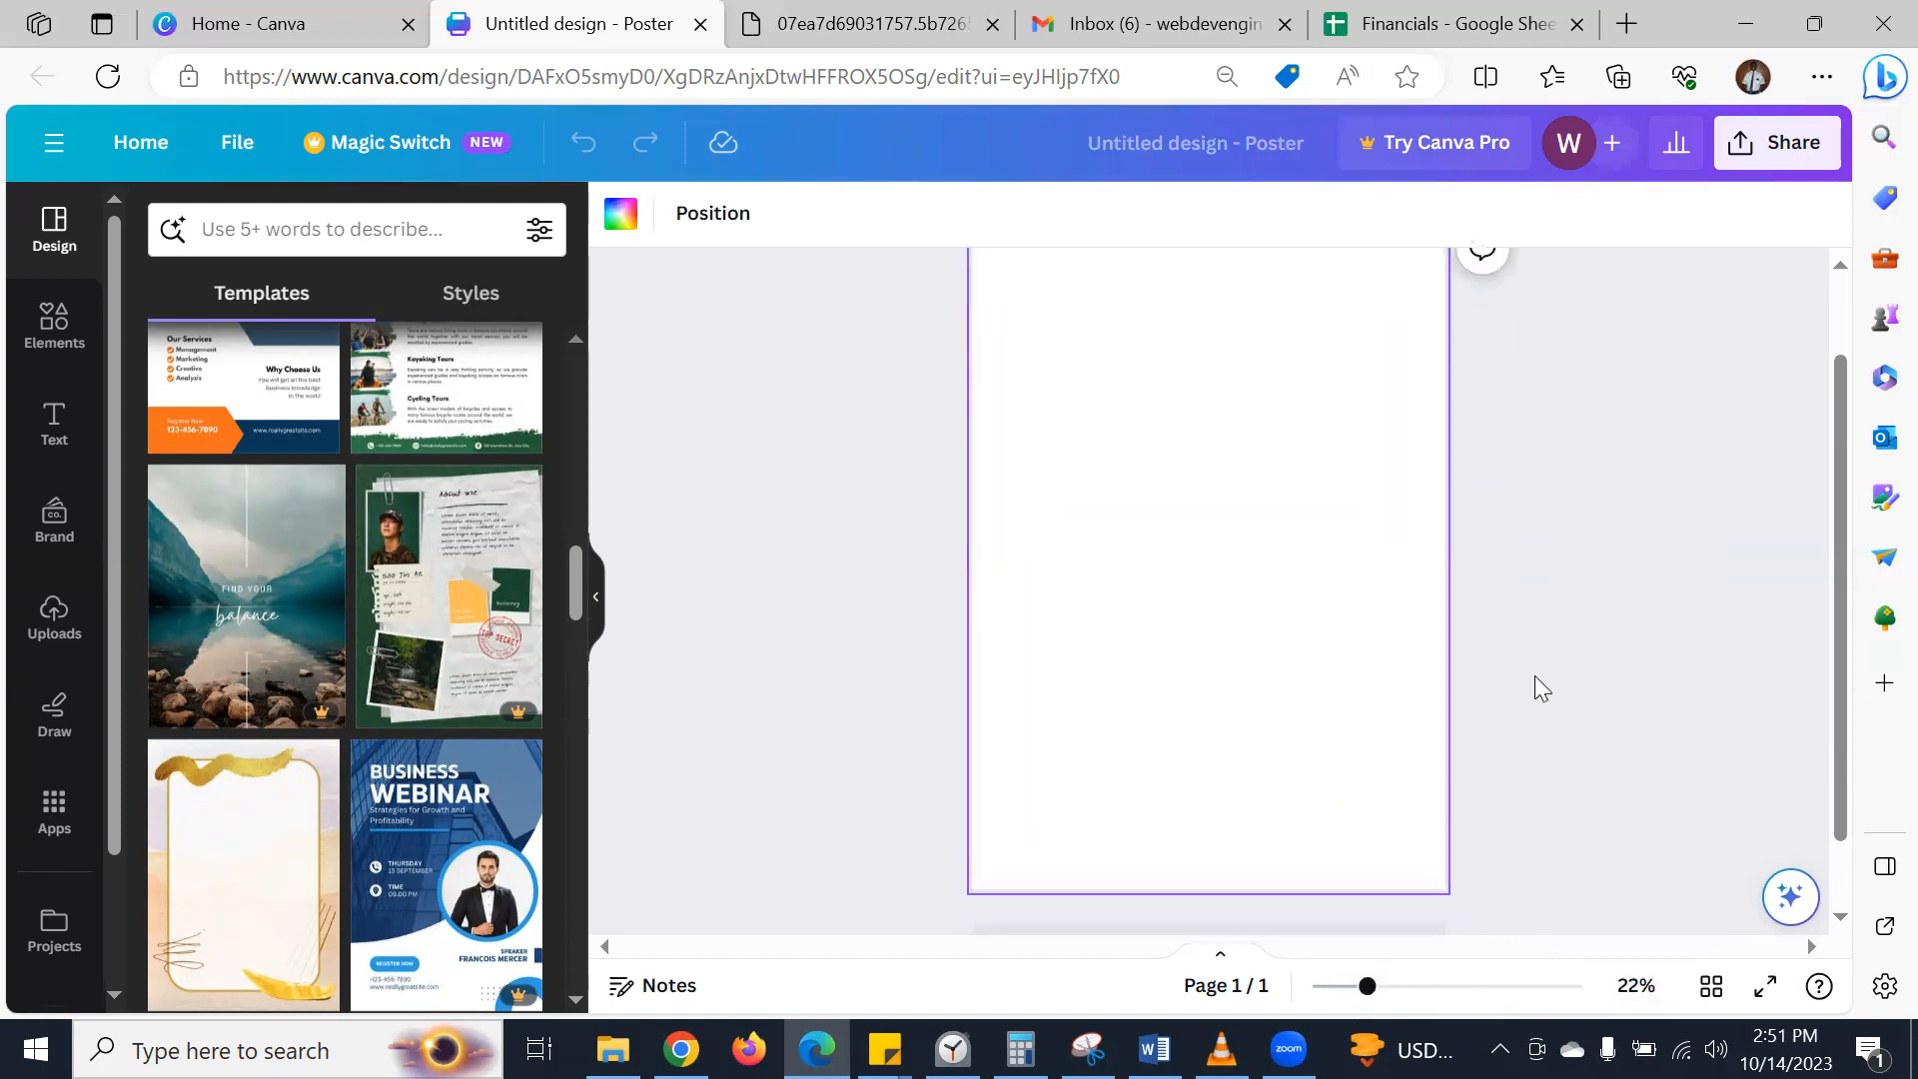
pyautogui.moveTo(1368, 987); pyautogui.dragTo(1360, 987)
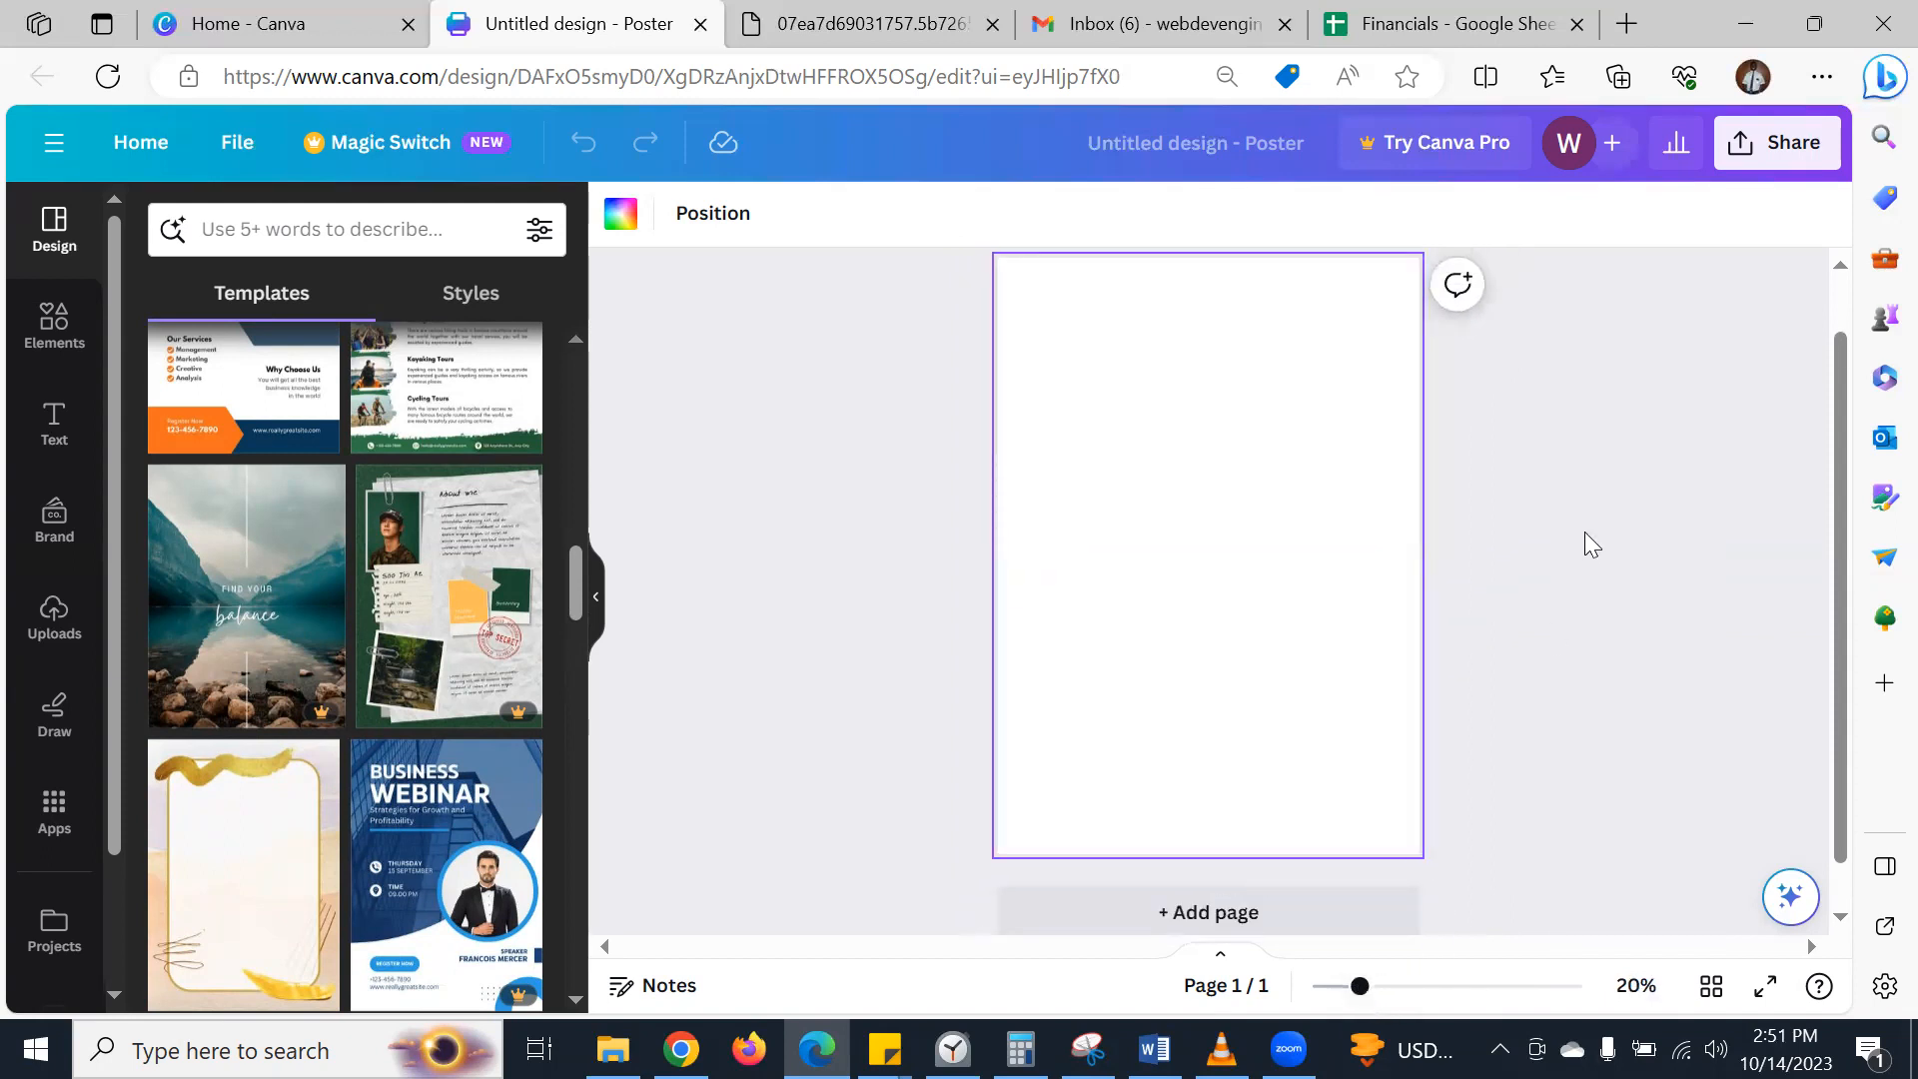
pyautogui.click(1479, 474)
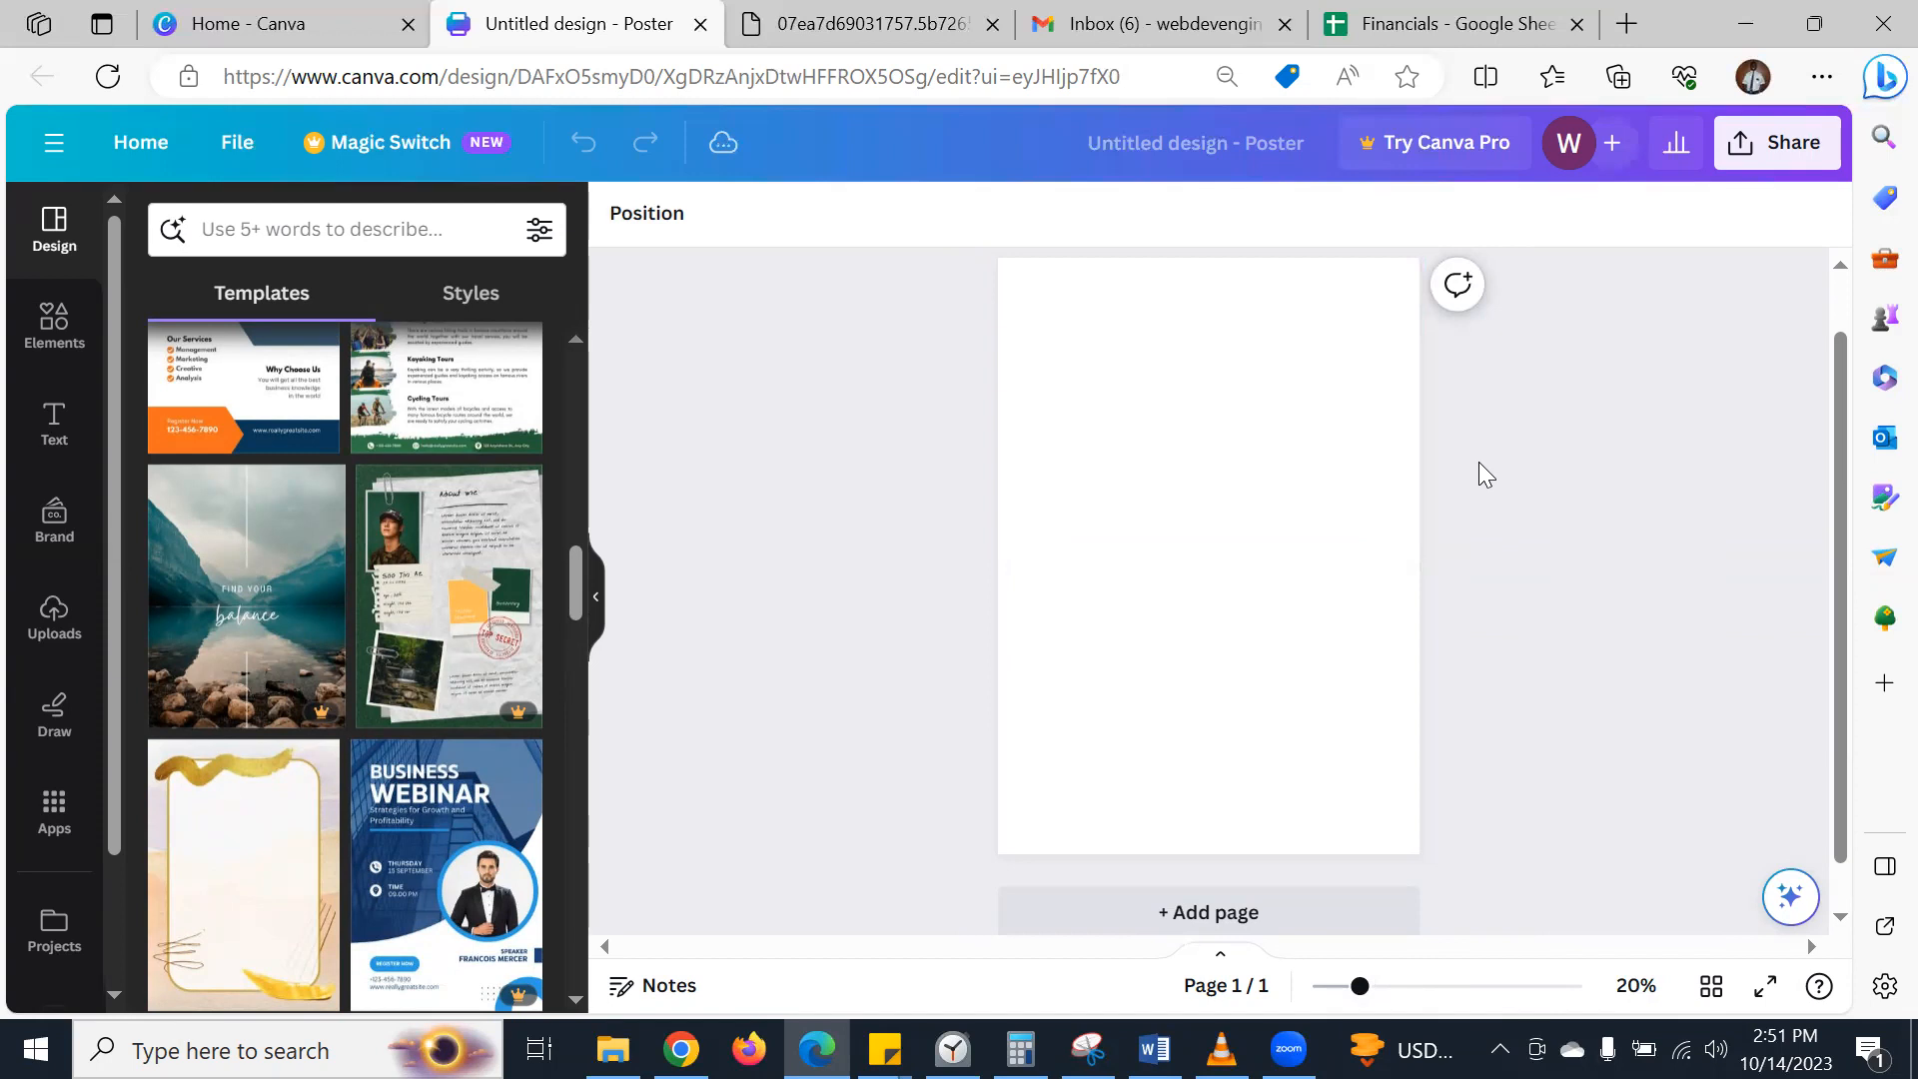
# - Copy the web address of the basketball poster image and switch to Google Chrome
pyautogui.moveTo(680, 1049)
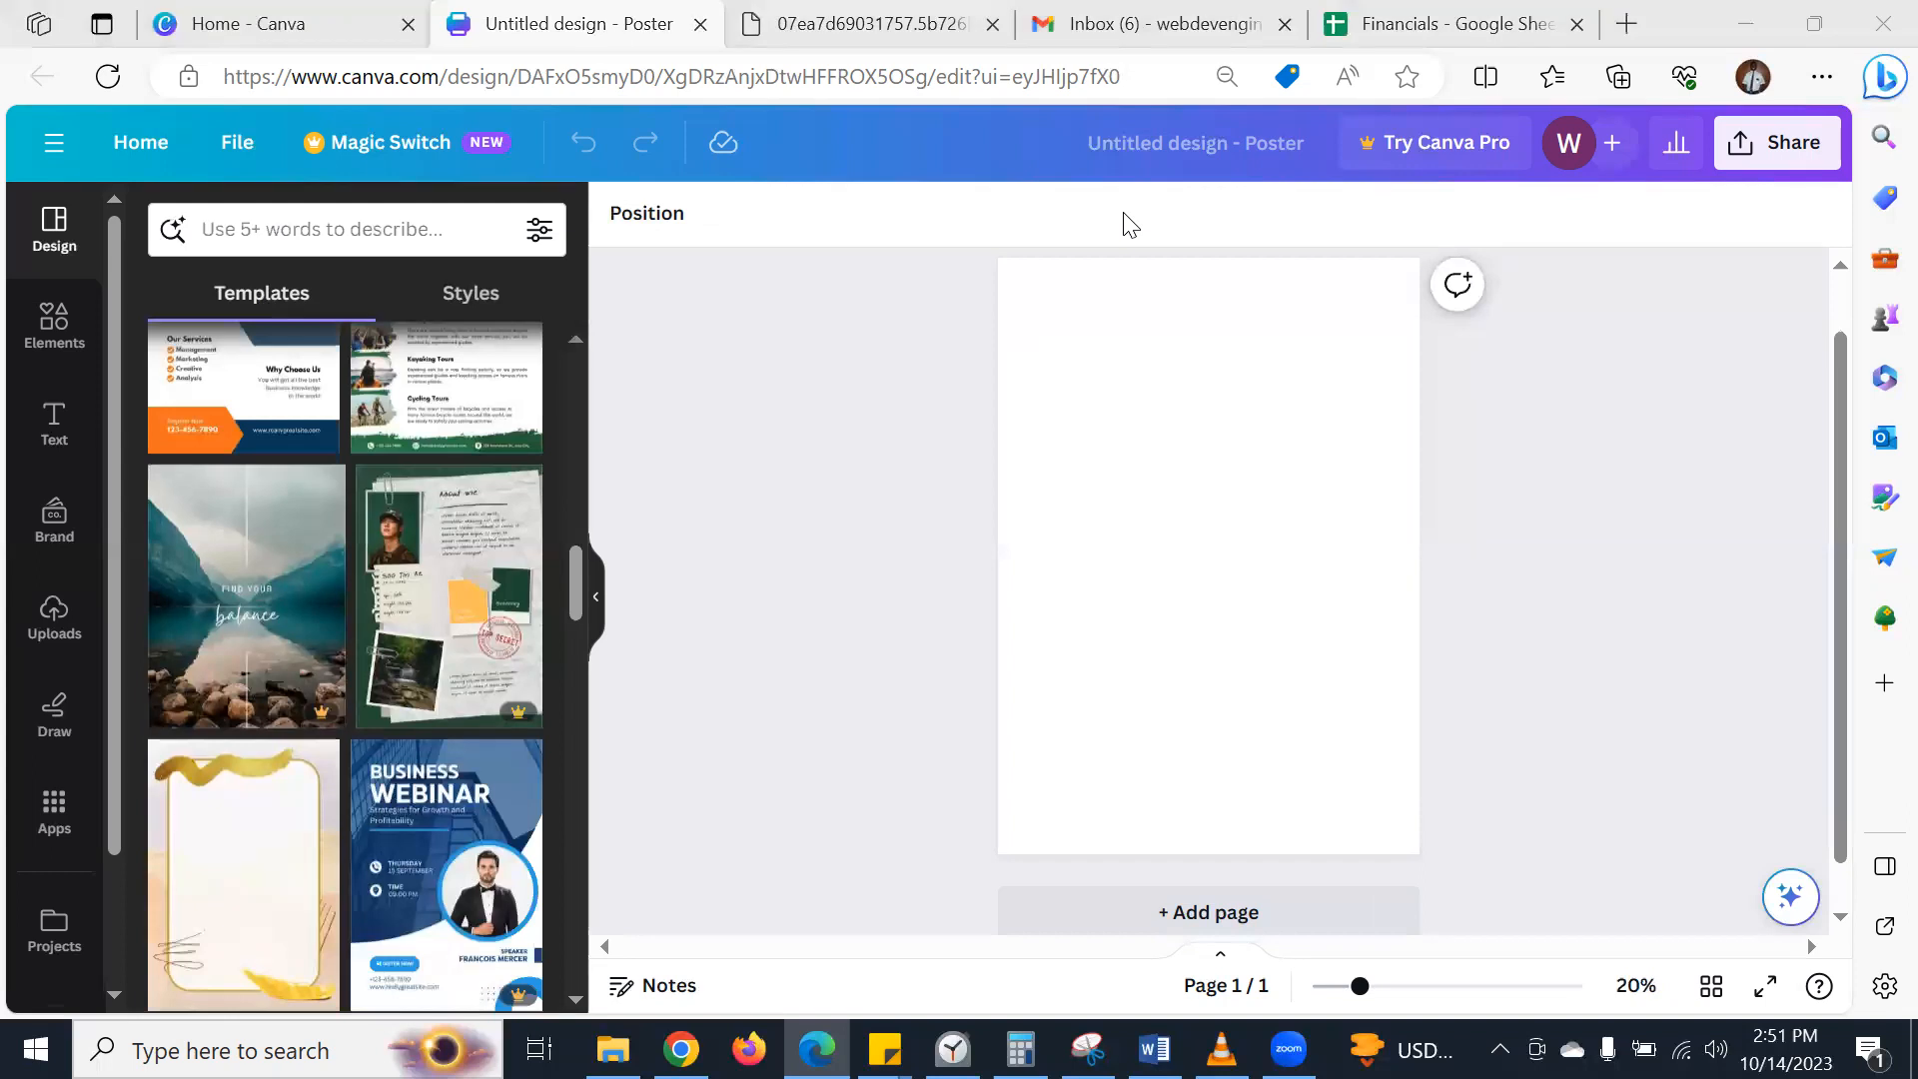
pyautogui.click(871, 12)
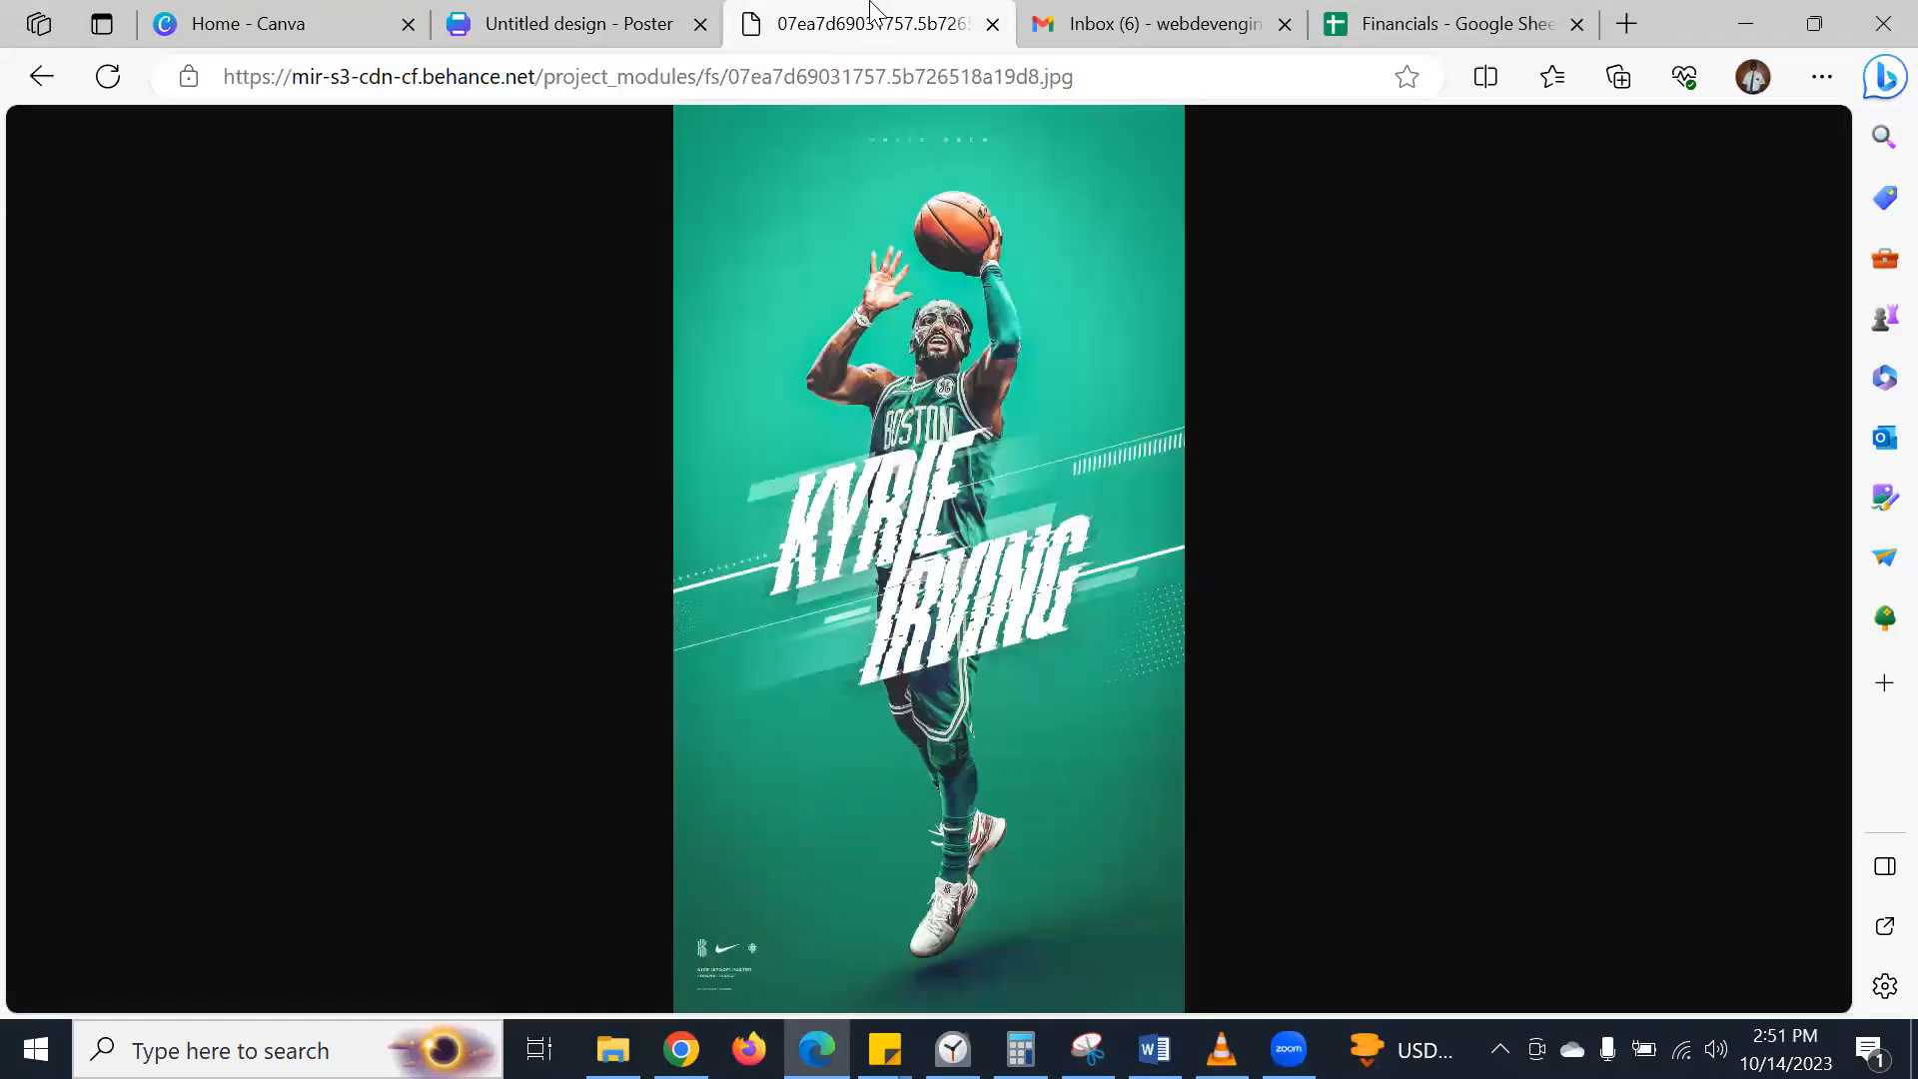
pyautogui.click(1112, 77)
pyautogui.hotkey('ctrl', 'c')
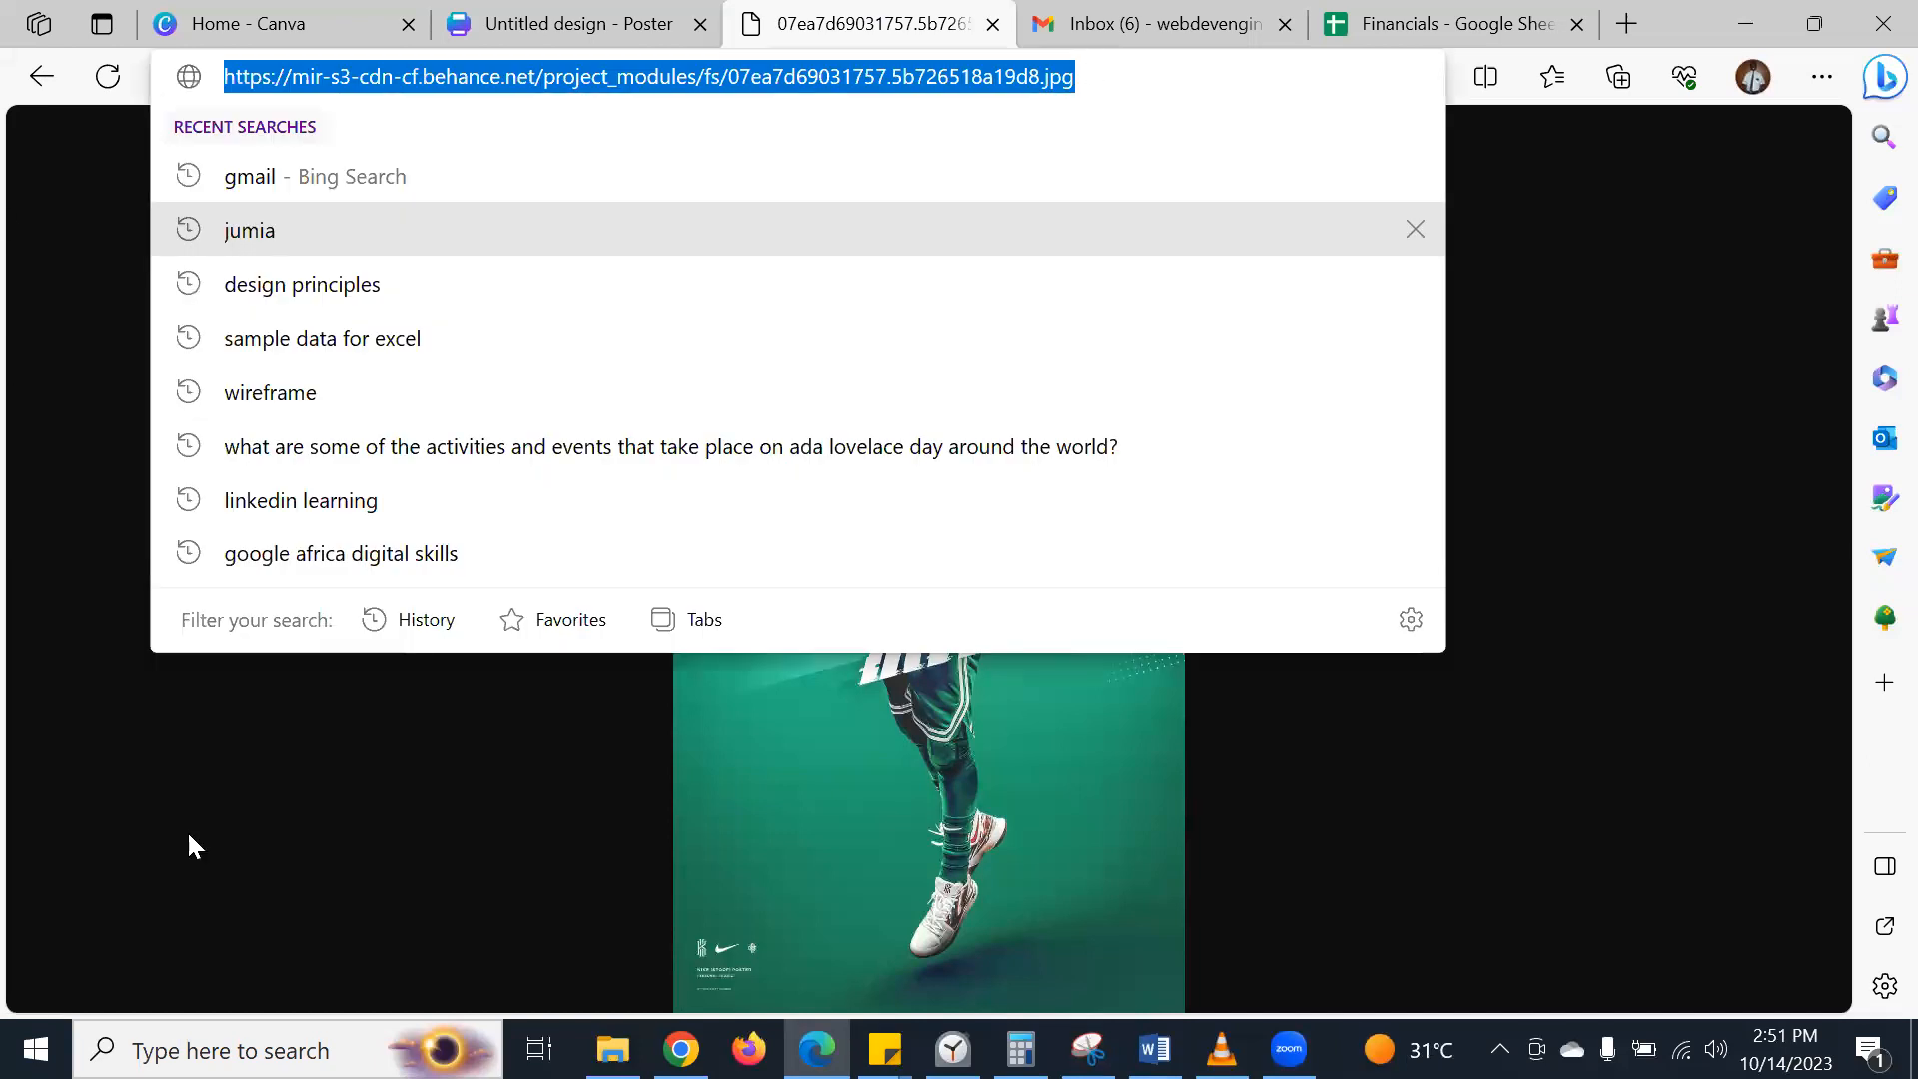
pyautogui.click(780, 783)
pyautogui.click(779, 781)
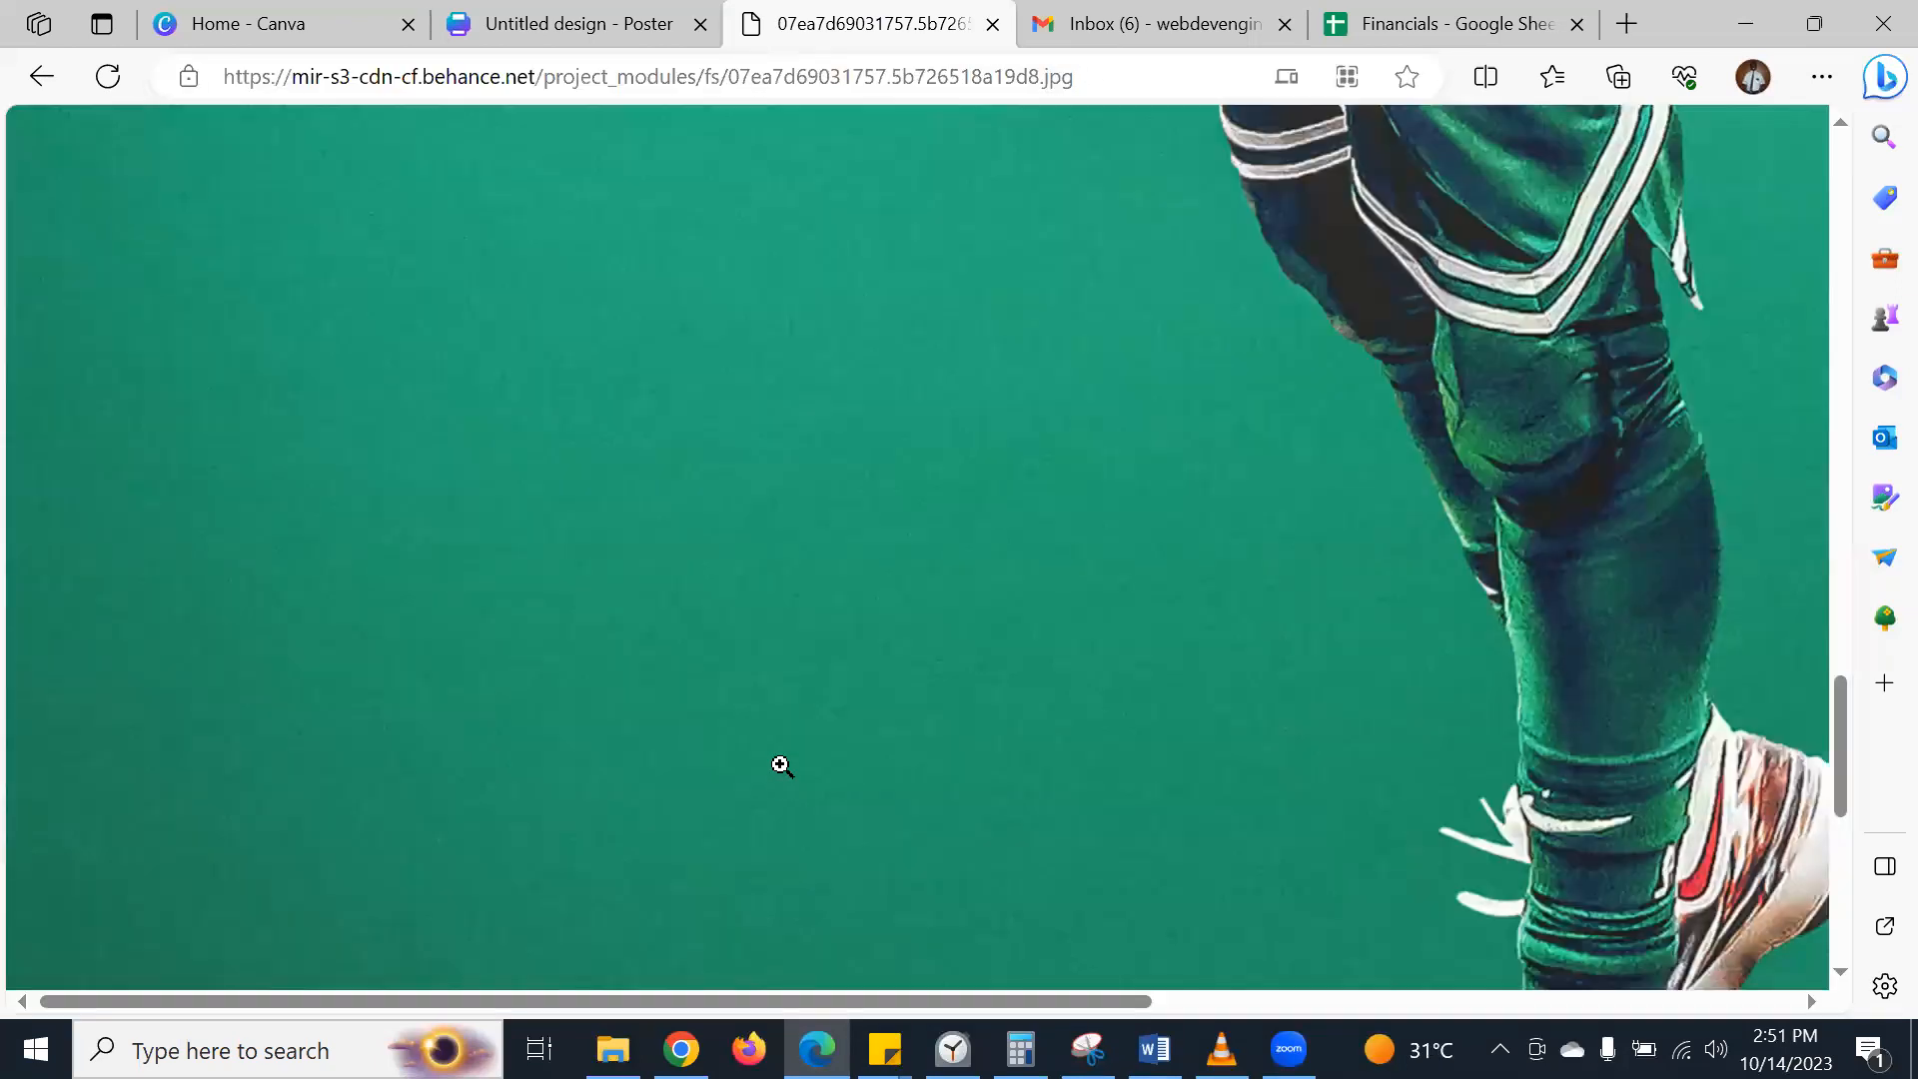
pyautogui.click(780, 765)
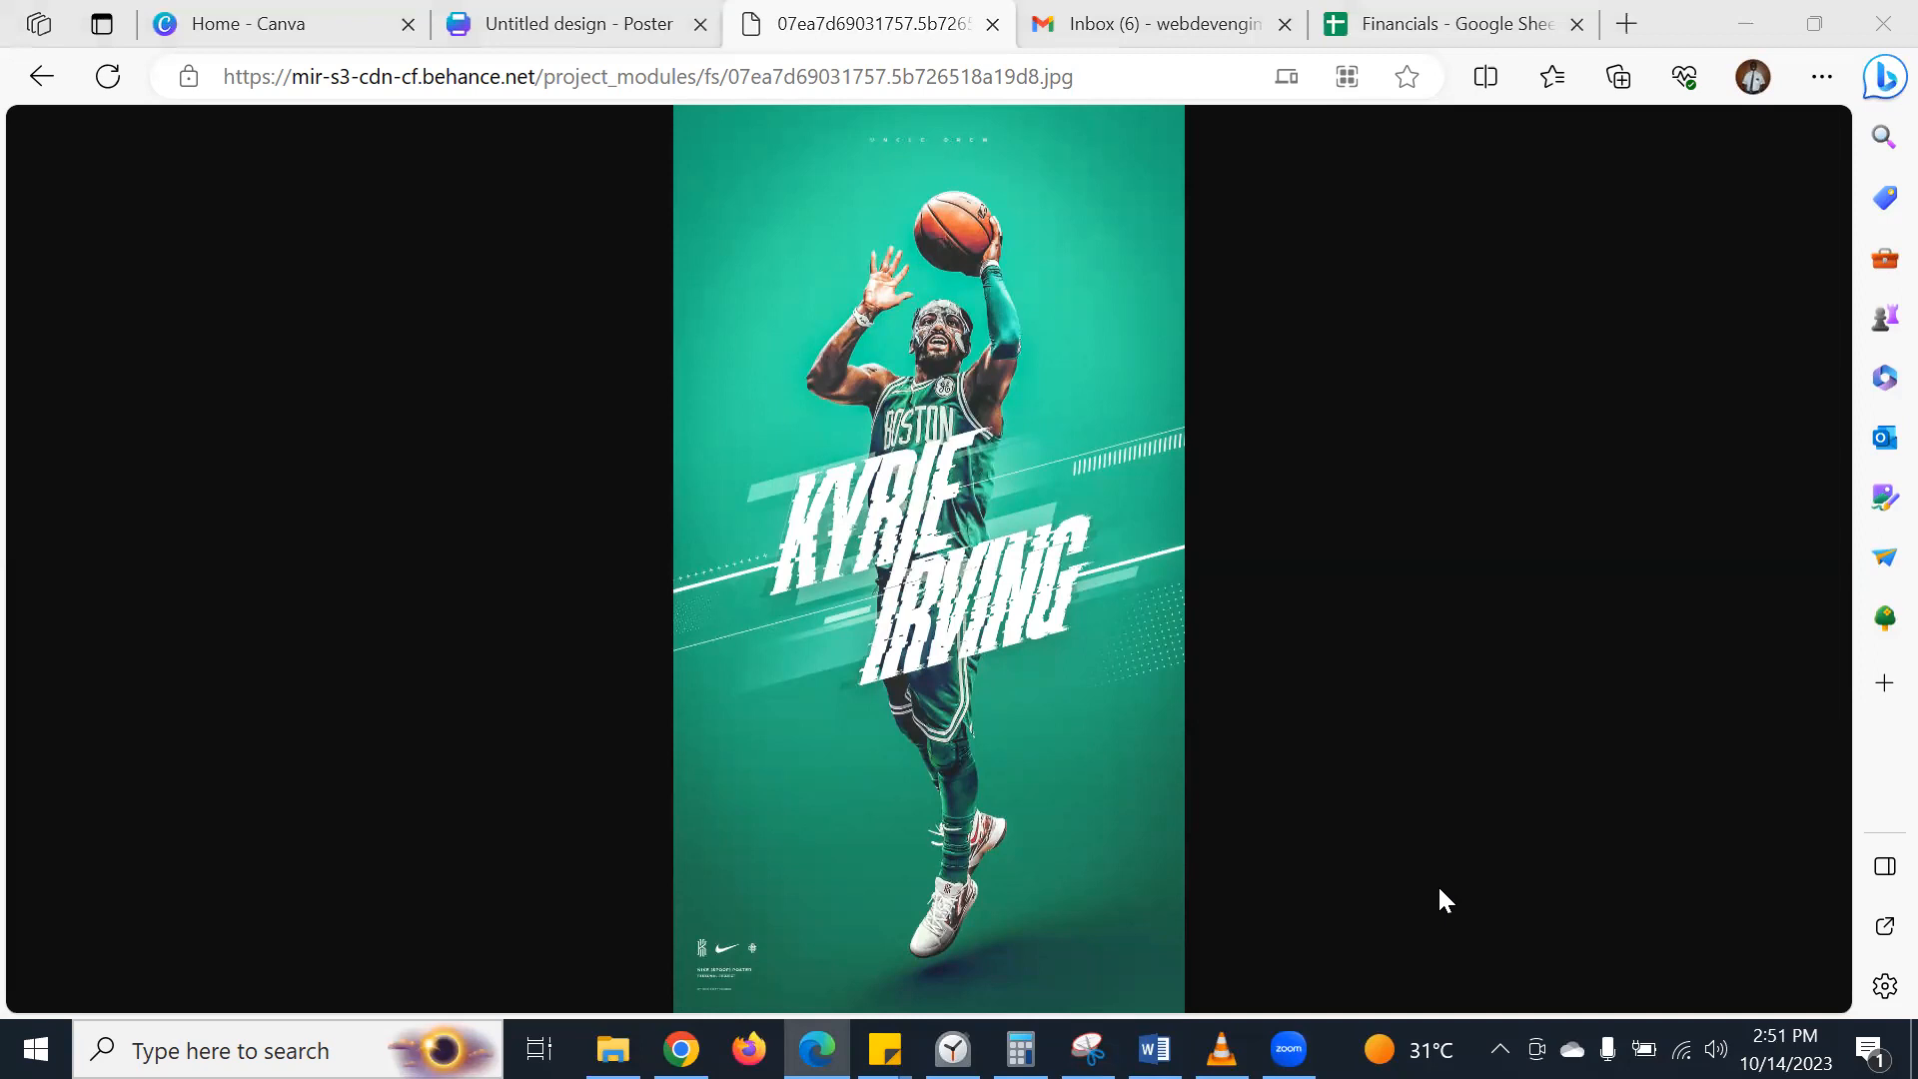
pyautogui.click(681, 1049)
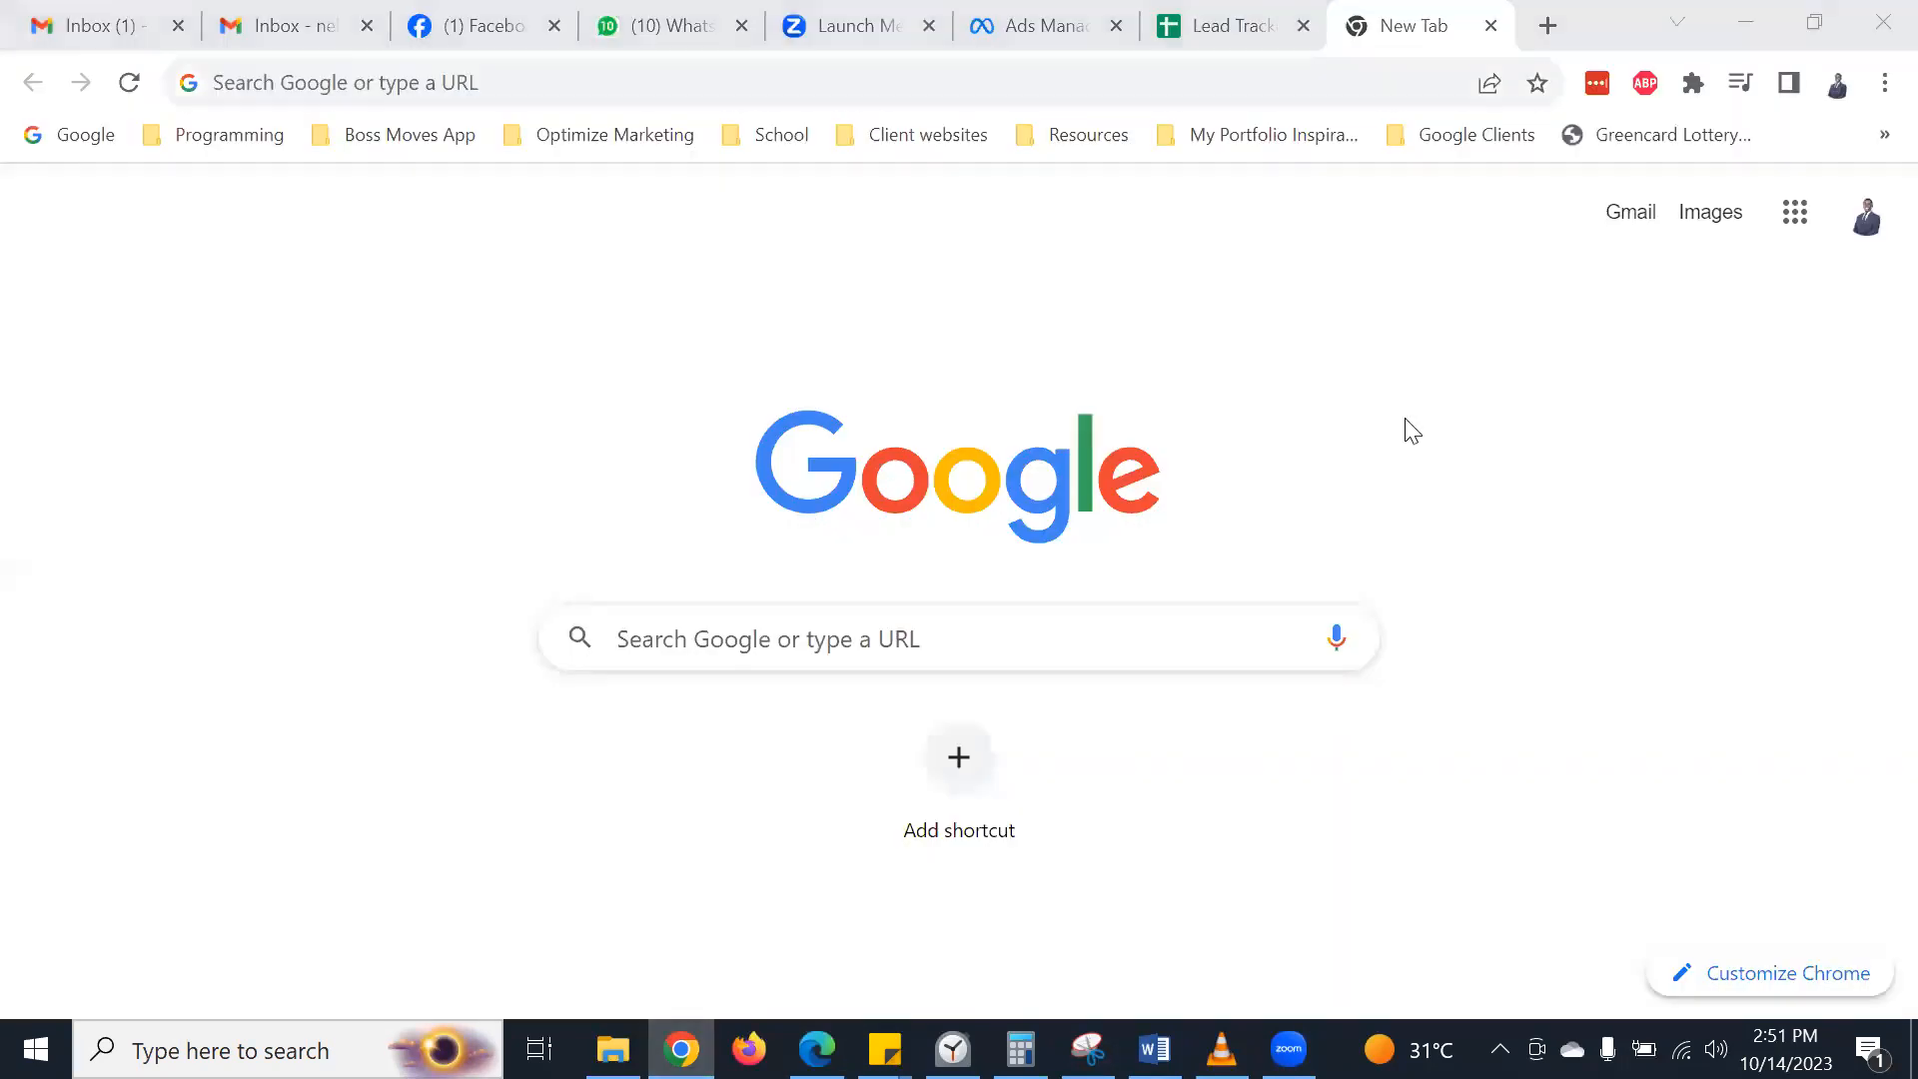
# - Open the basketball poster image from the copied web address and close the Zoom launch page
pyautogui.click(575, 87)
pyautogui.hotkey('ctrl', 'v')
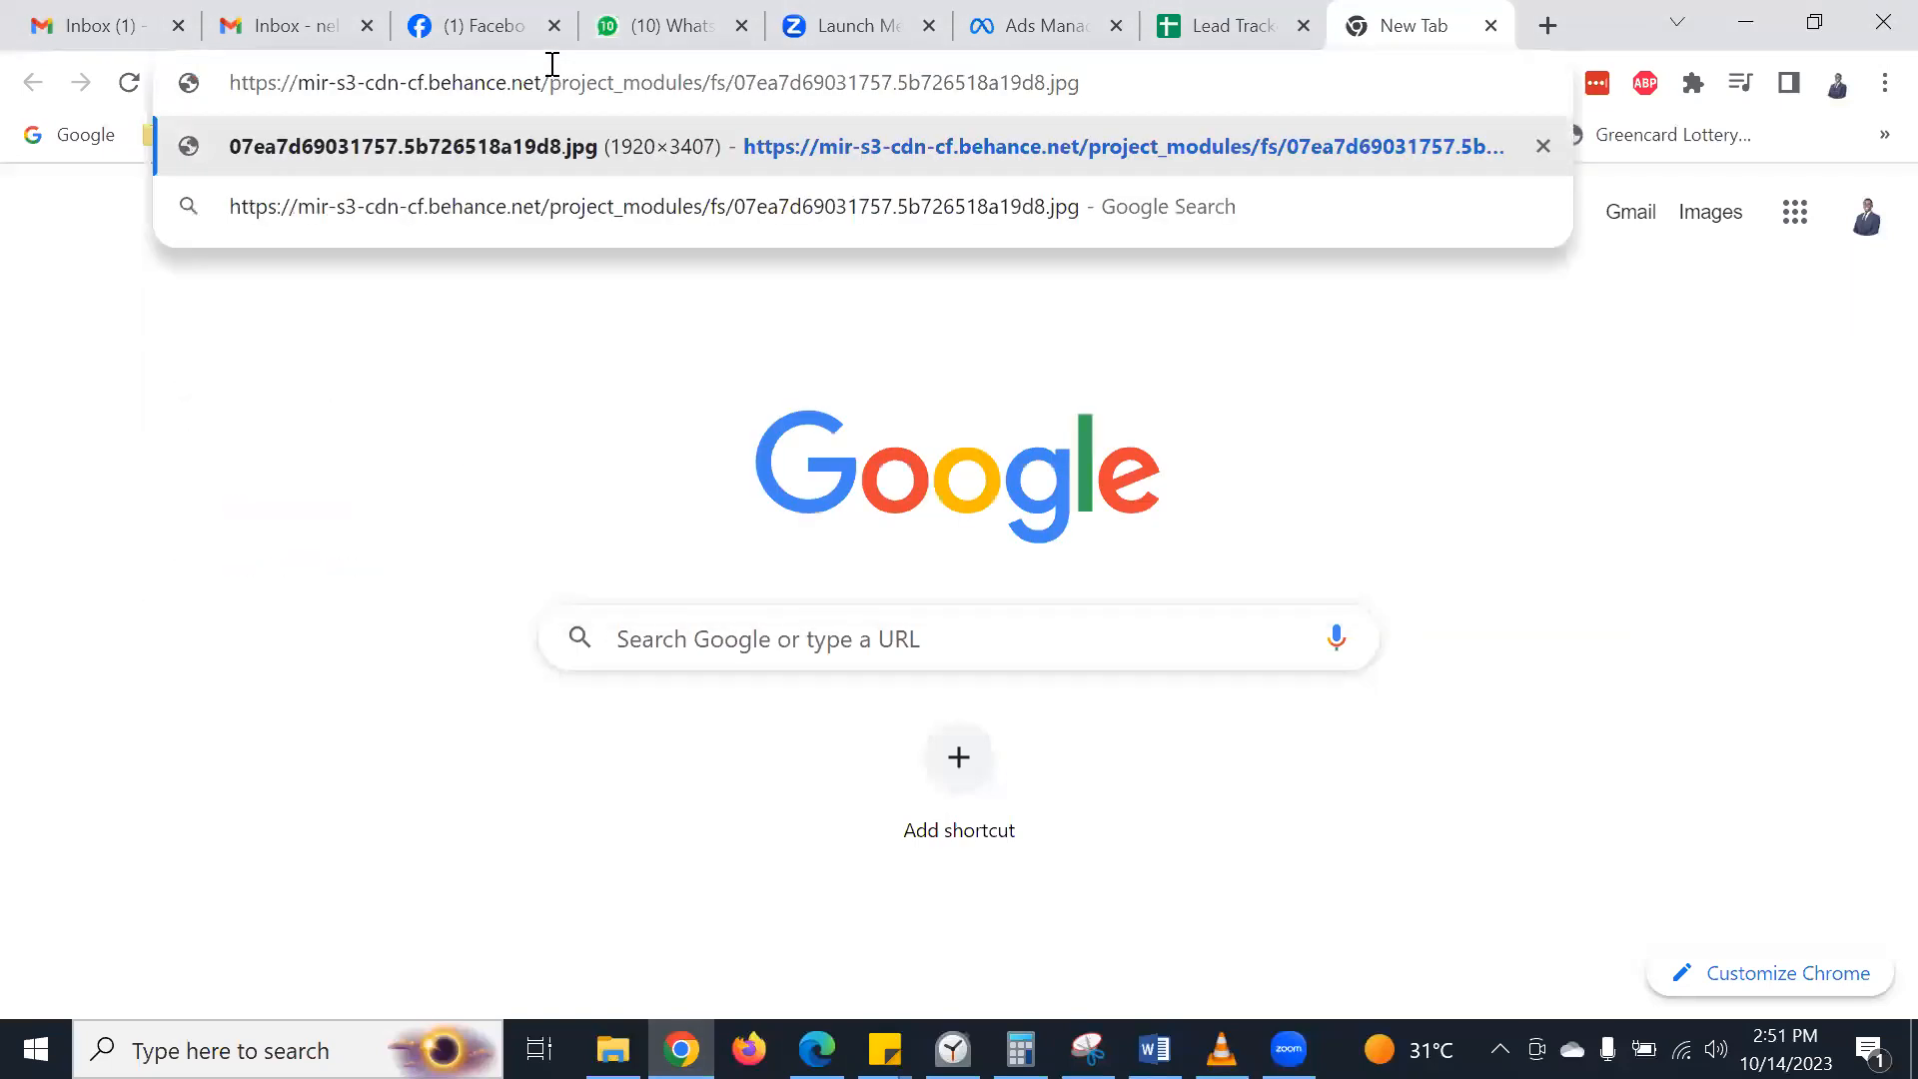
pyautogui.press('Return')
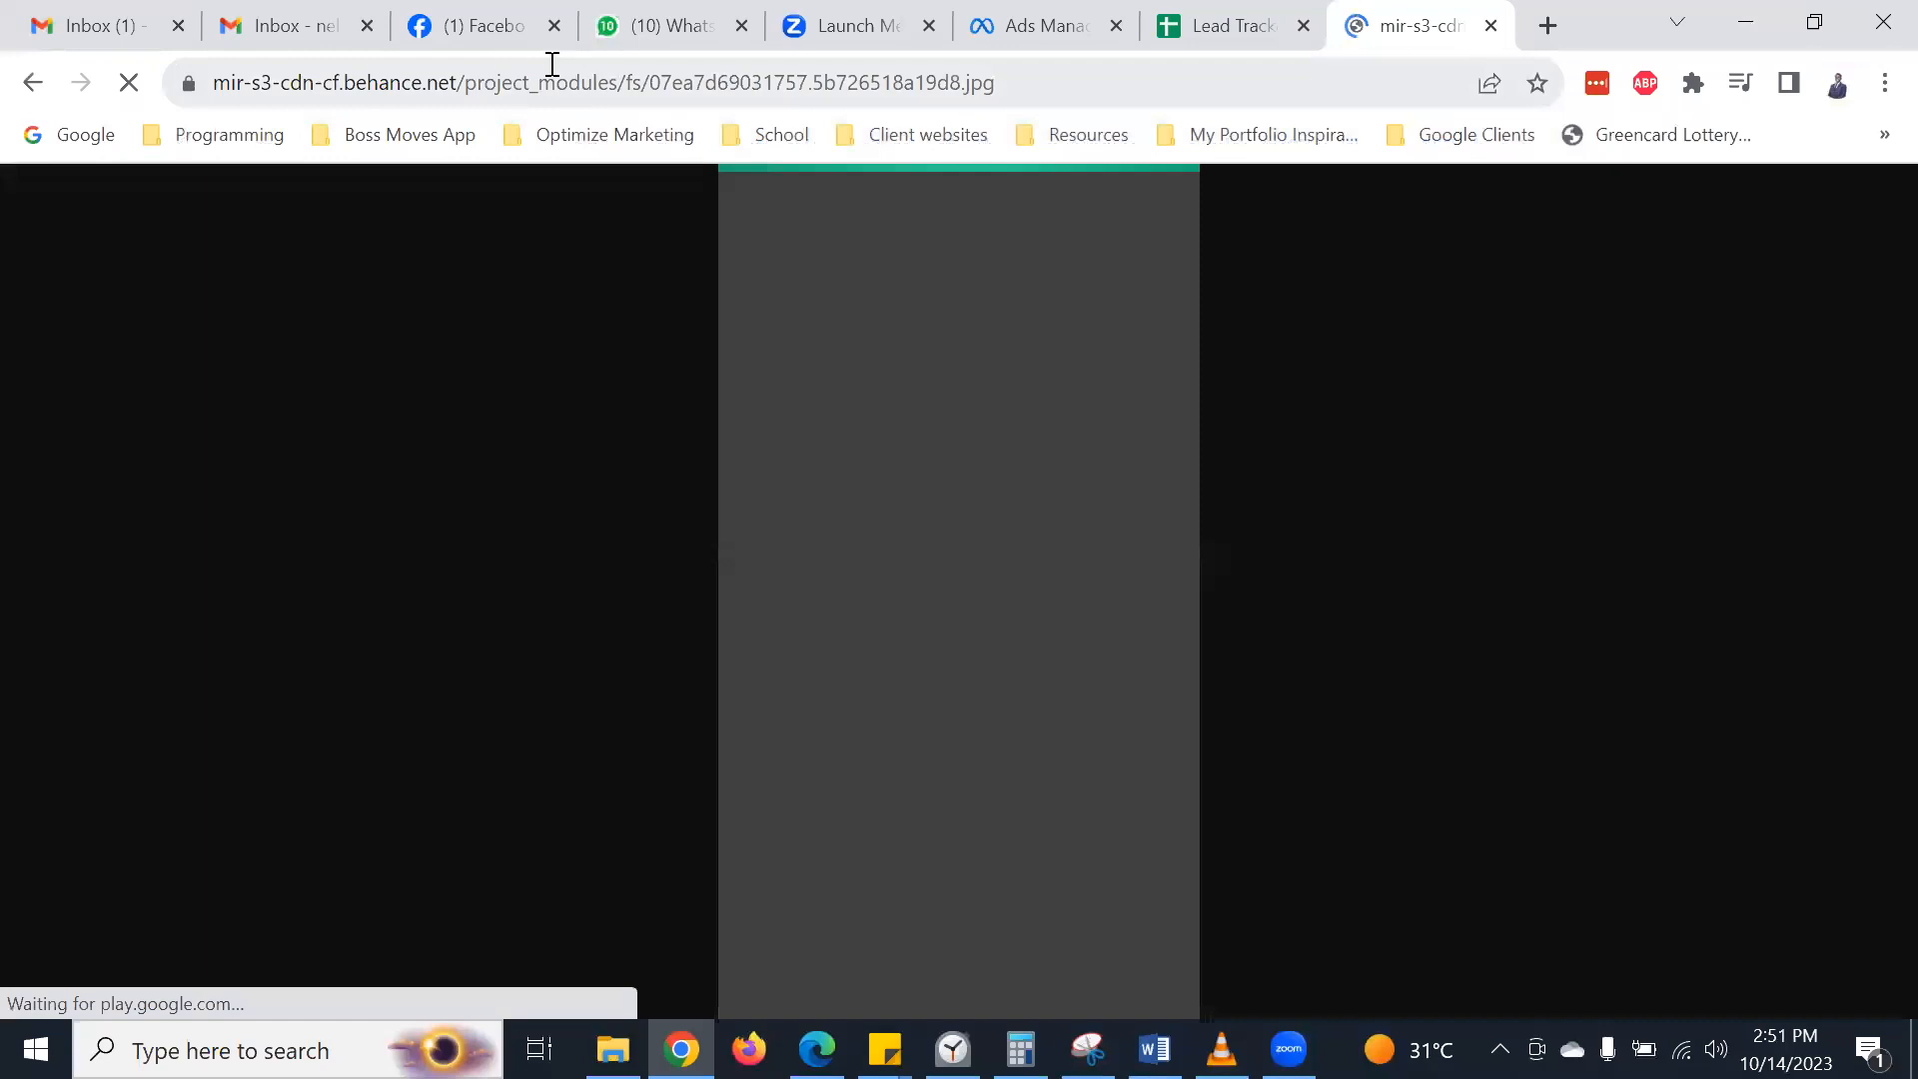
pyautogui.click(928, 25)
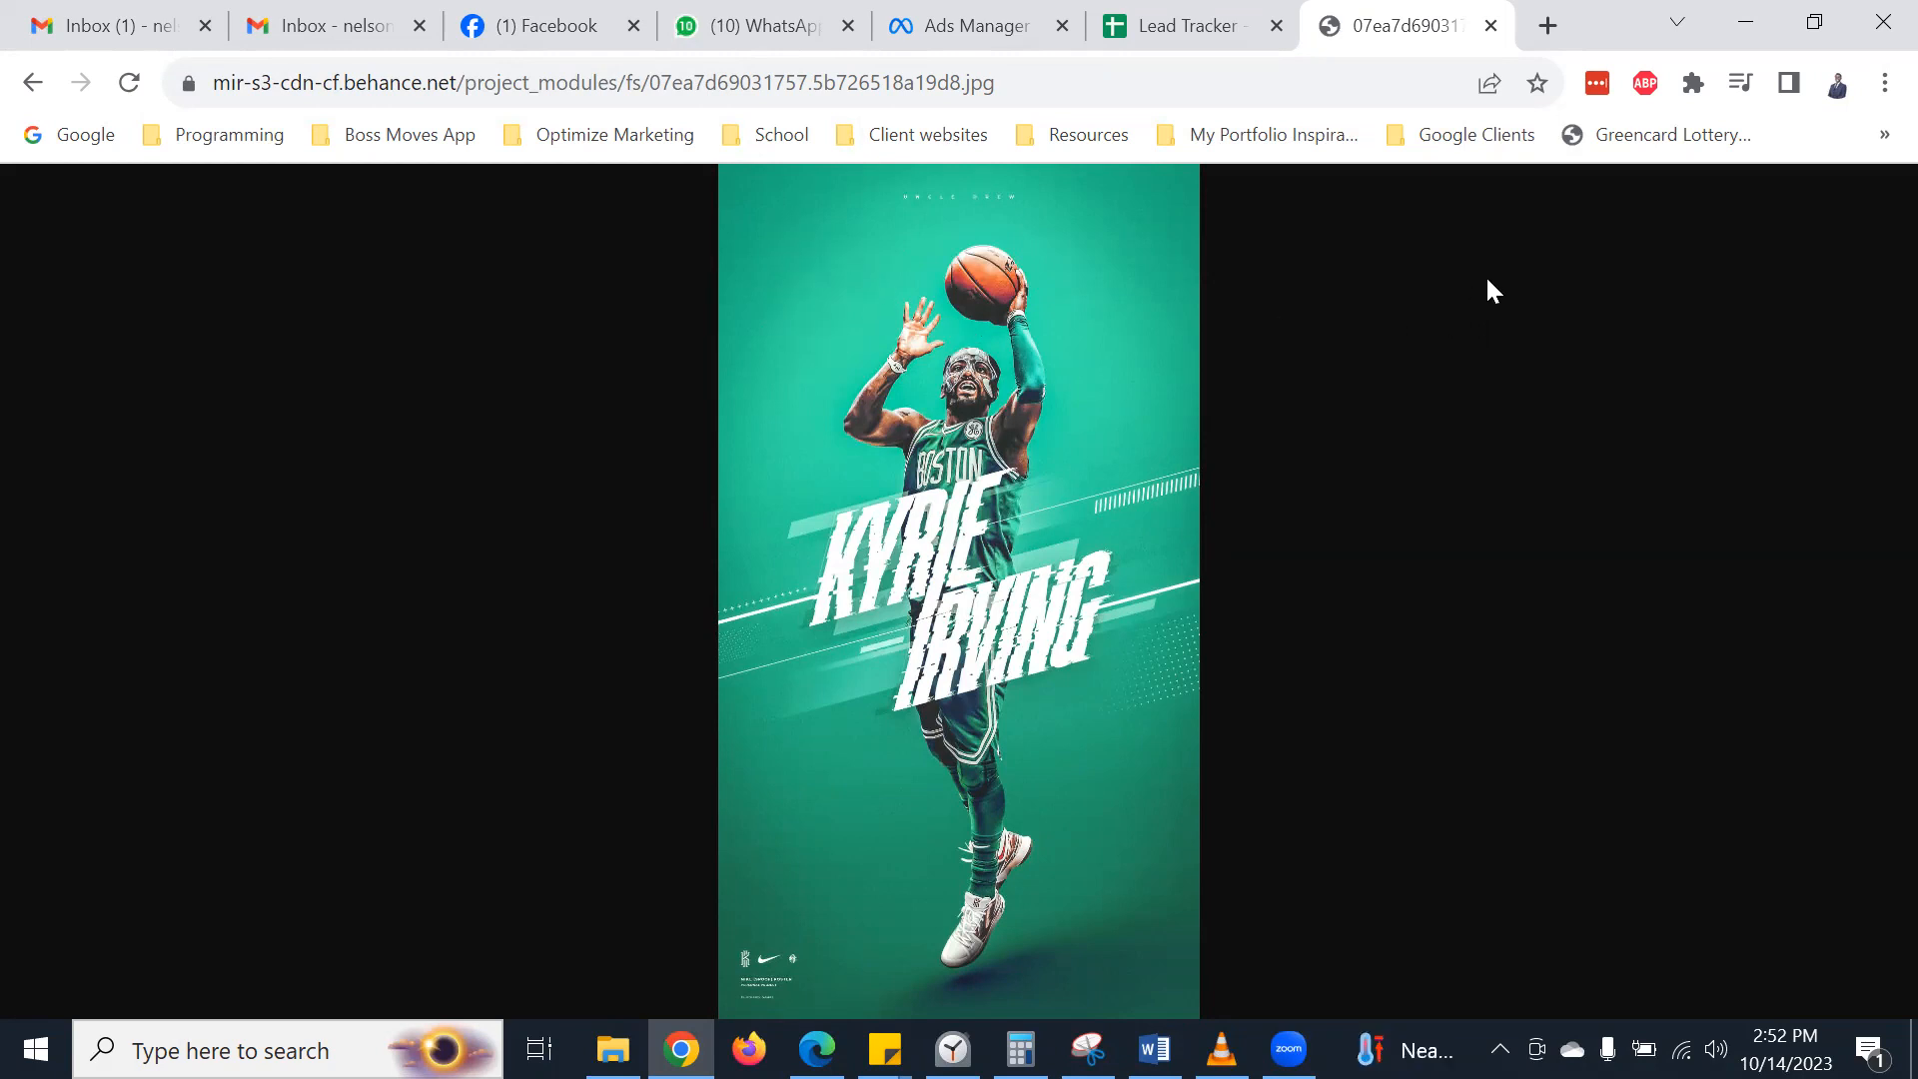
# - Sample the green background near the poster's upper-left corner with the Eye Dropper extension
pyautogui.click(1691, 84)
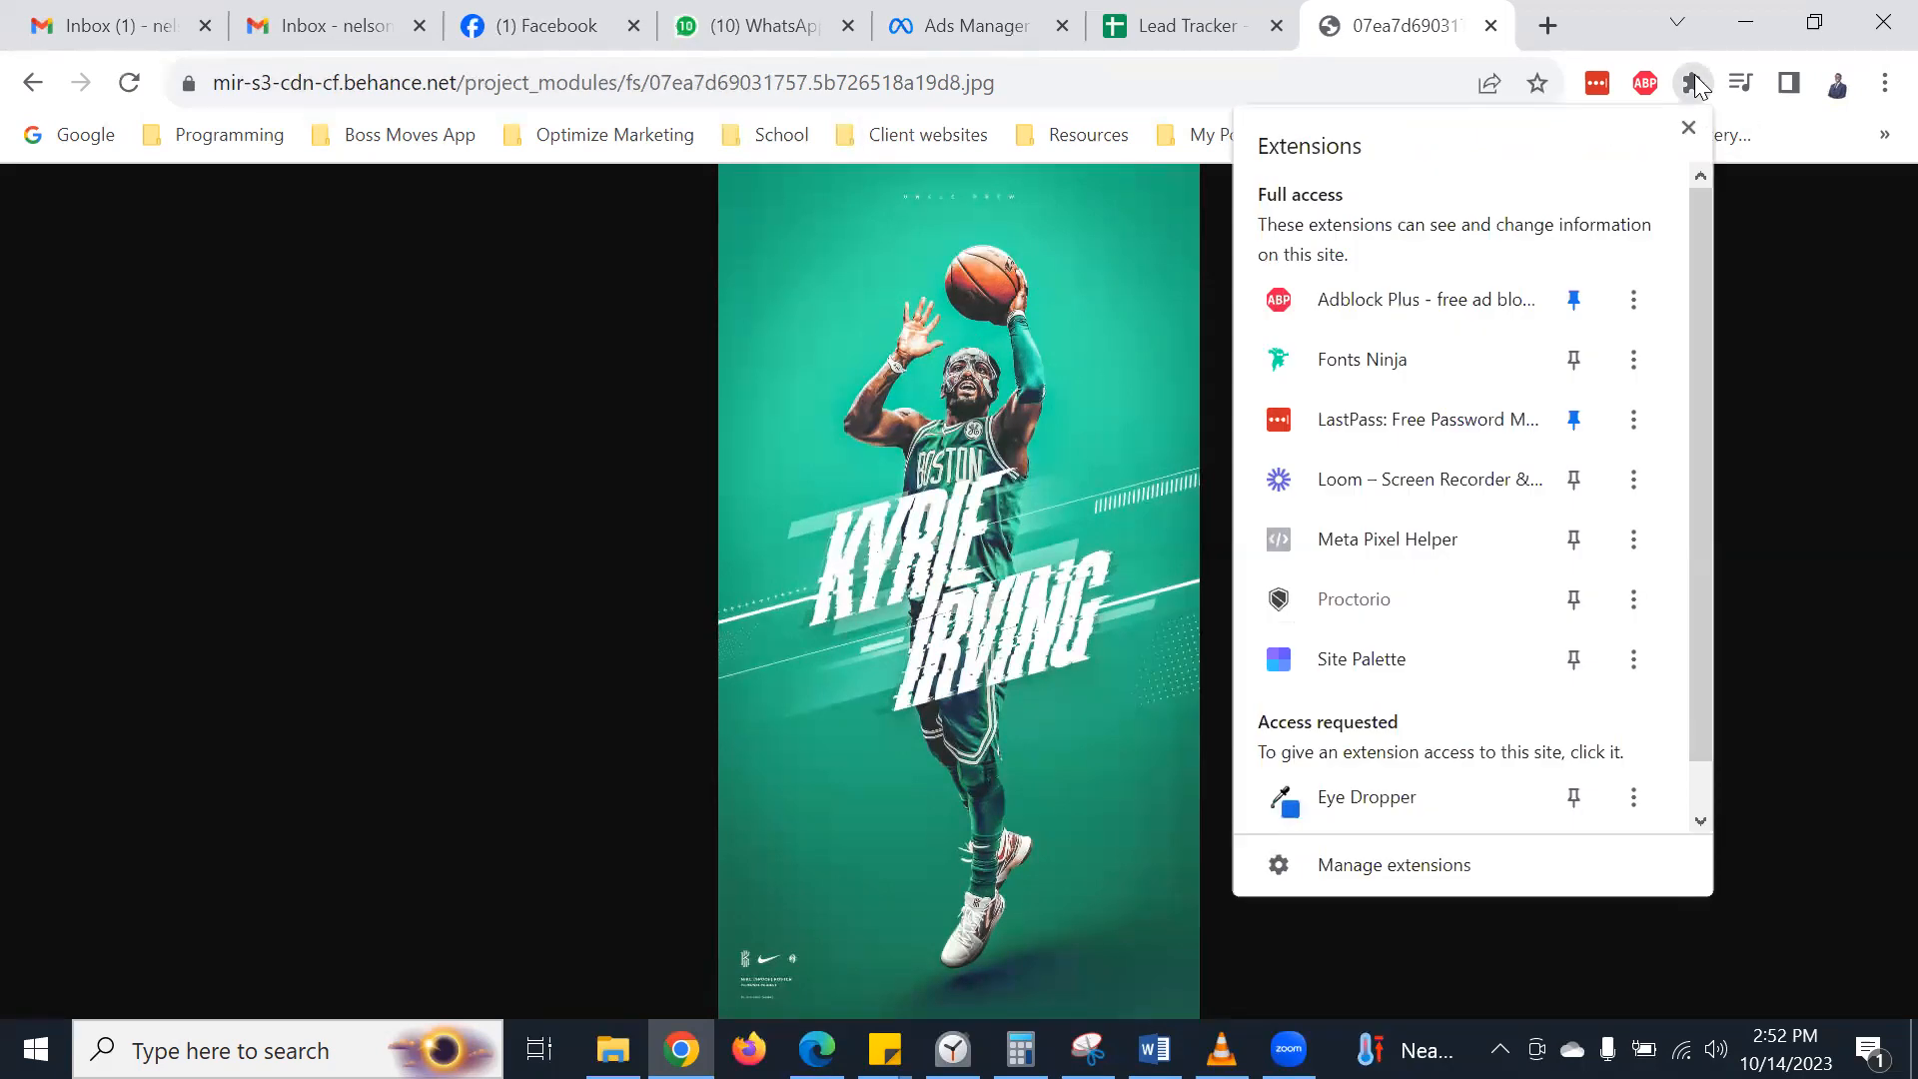
pyautogui.scroll(-1, 1453, 439)
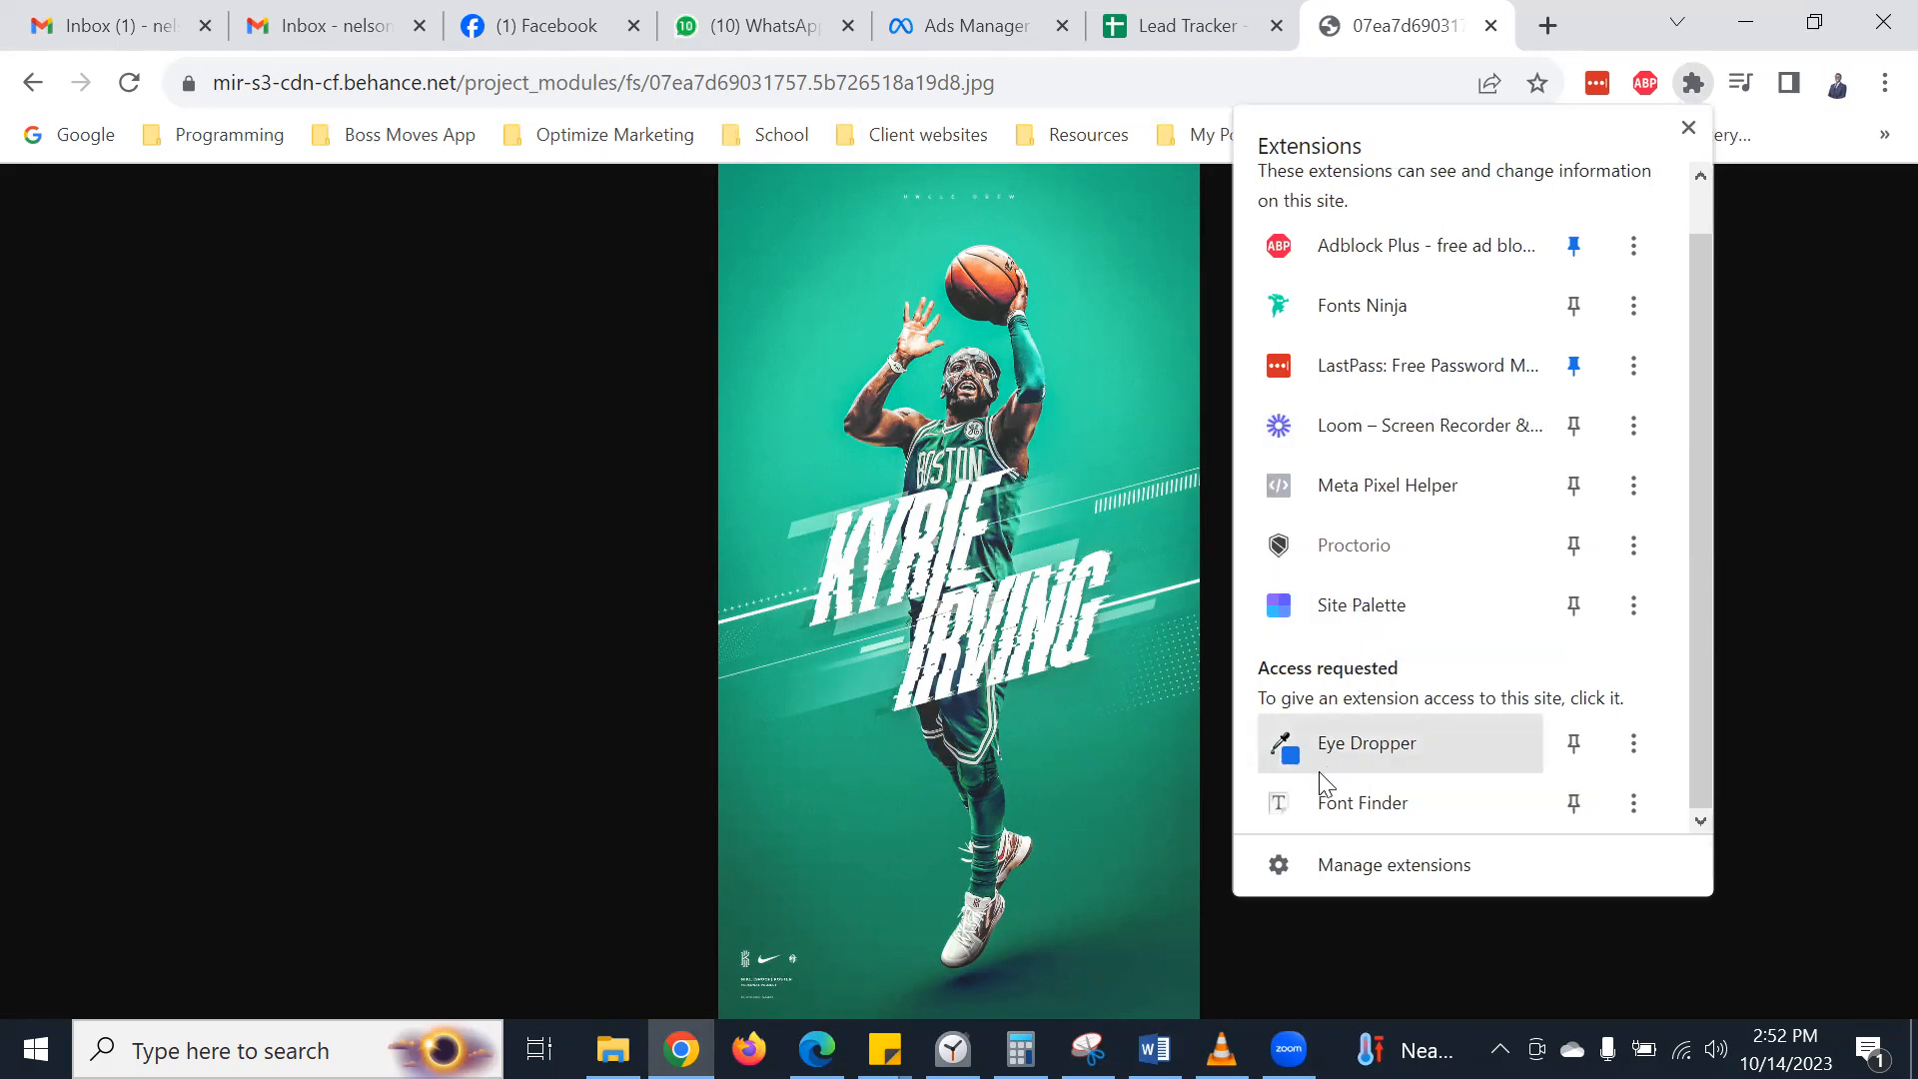
pyautogui.click(1348, 748)
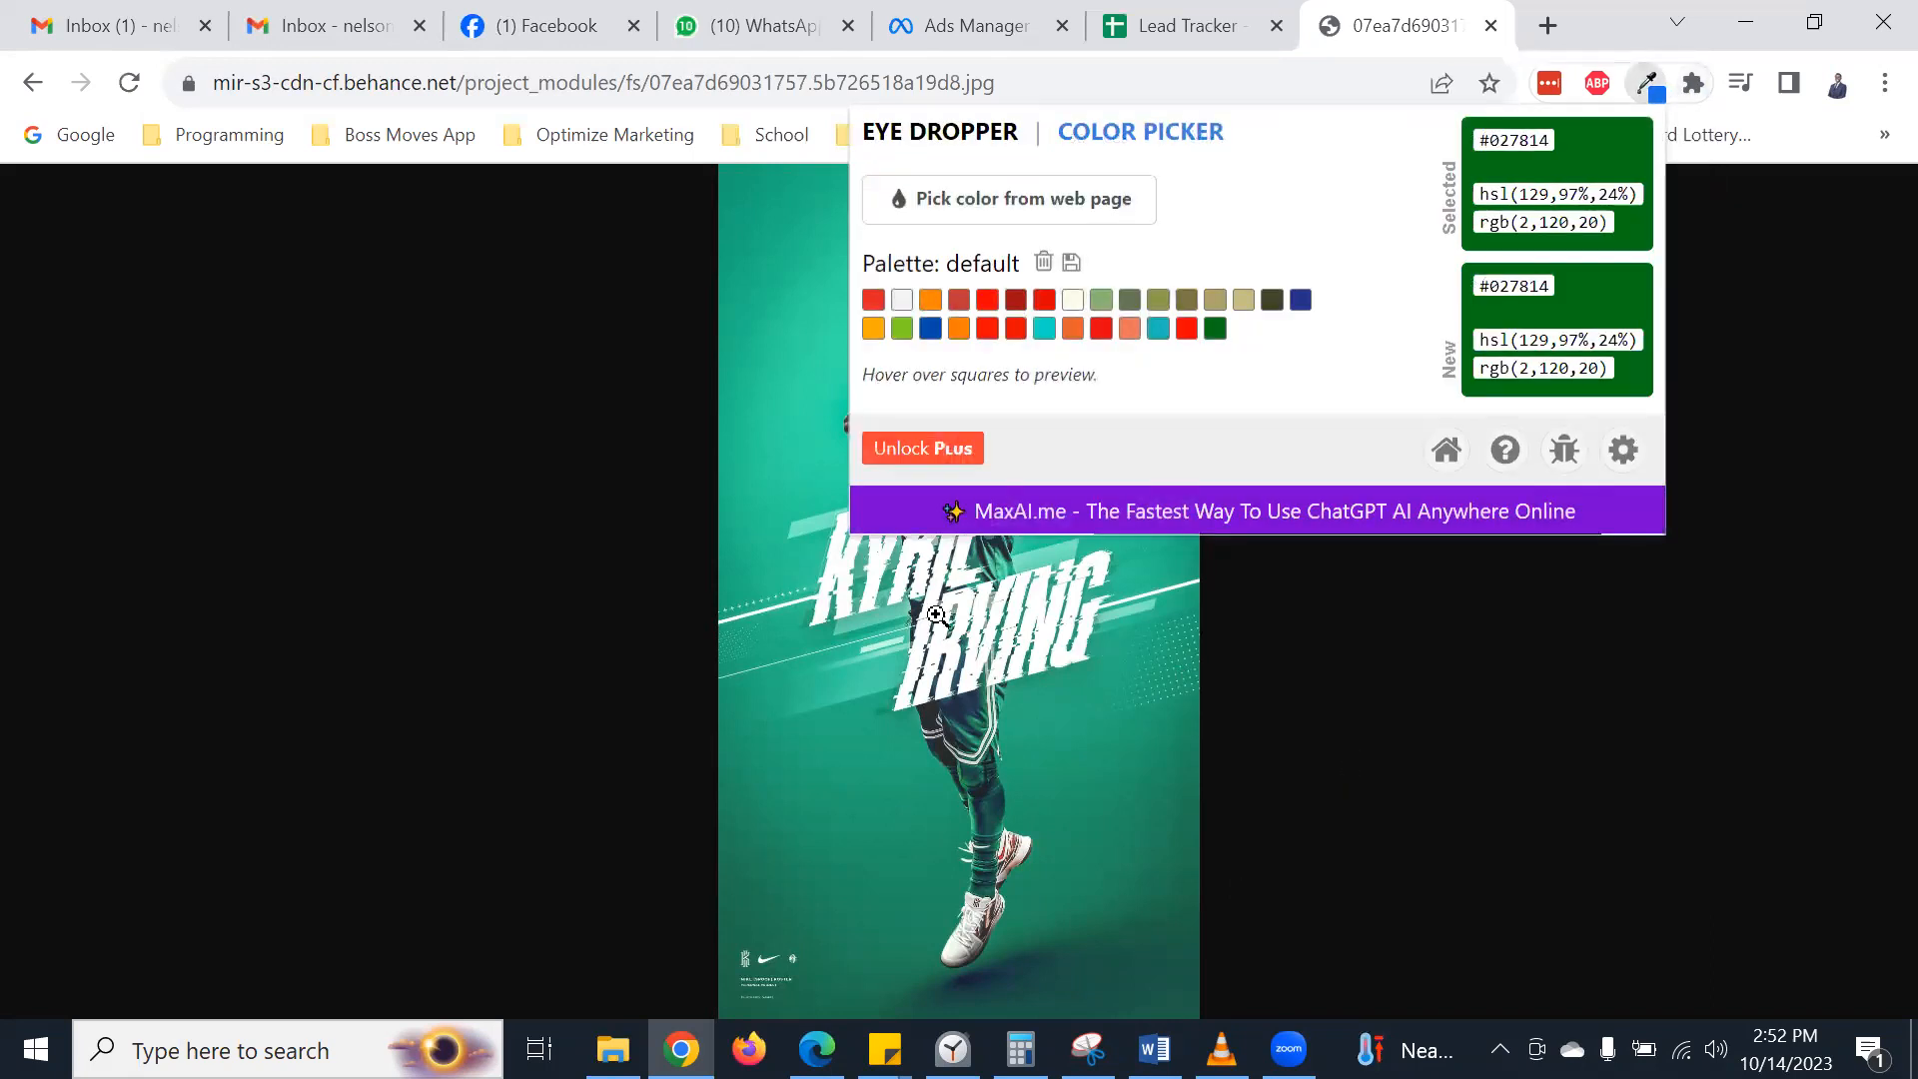
pyautogui.click(1004, 205)
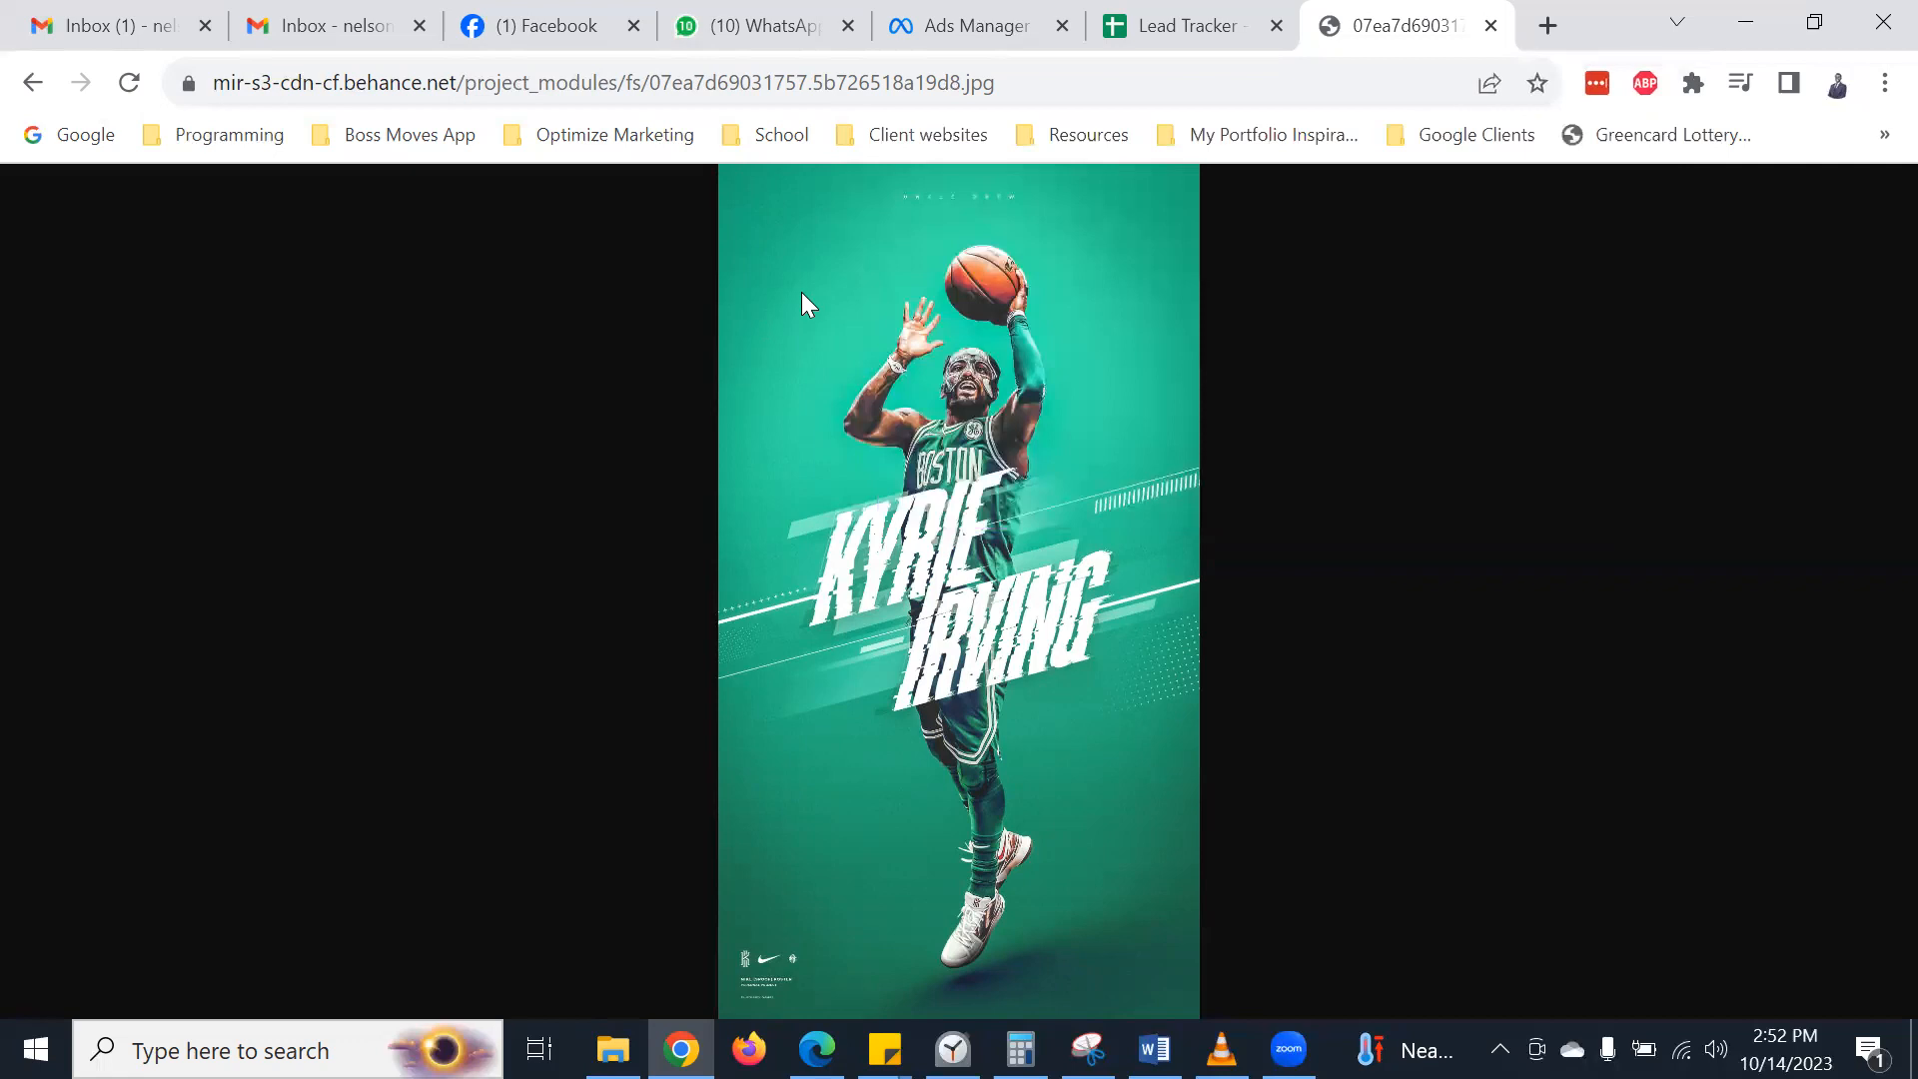
pyautogui.click(757, 263)
# - Copy the sampled green's hex code, #1ab784, from the Eye Dropper extension
pyautogui.click(1693, 84)
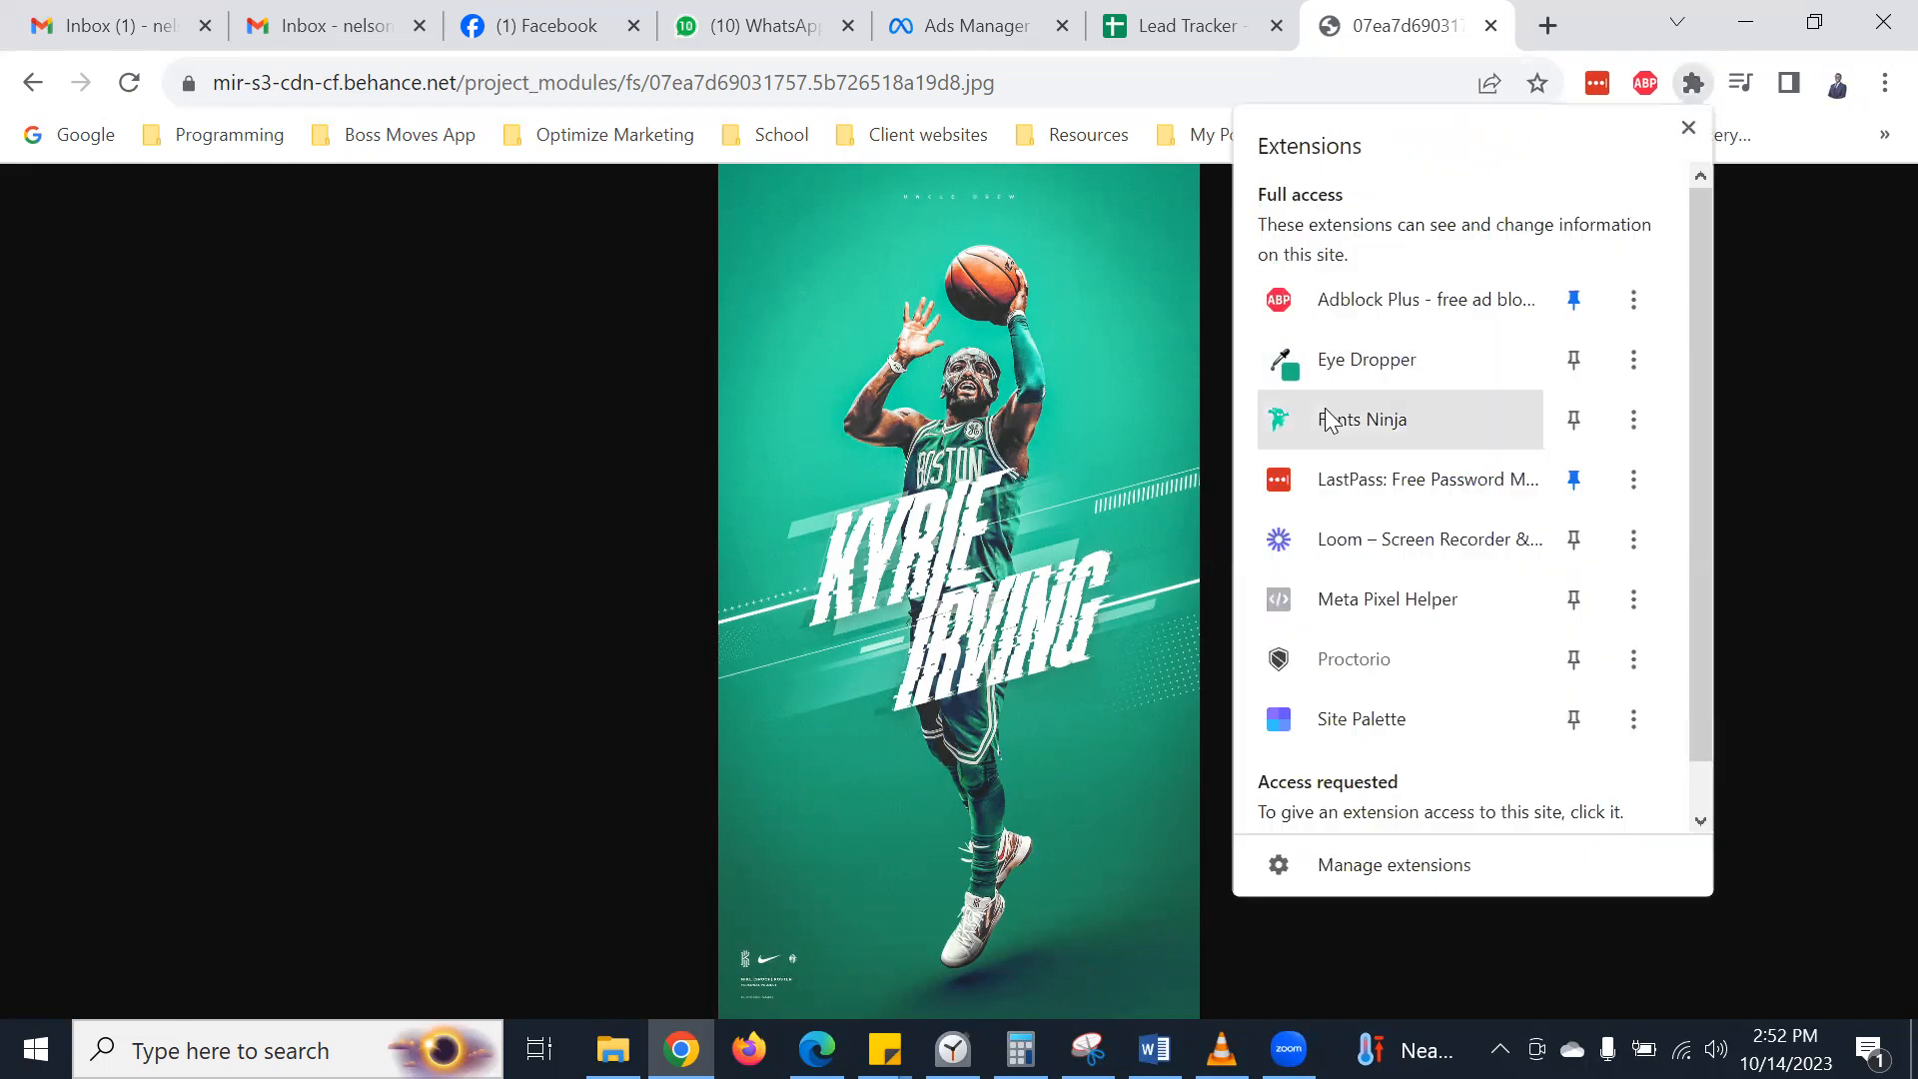
pyautogui.click(1338, 368)
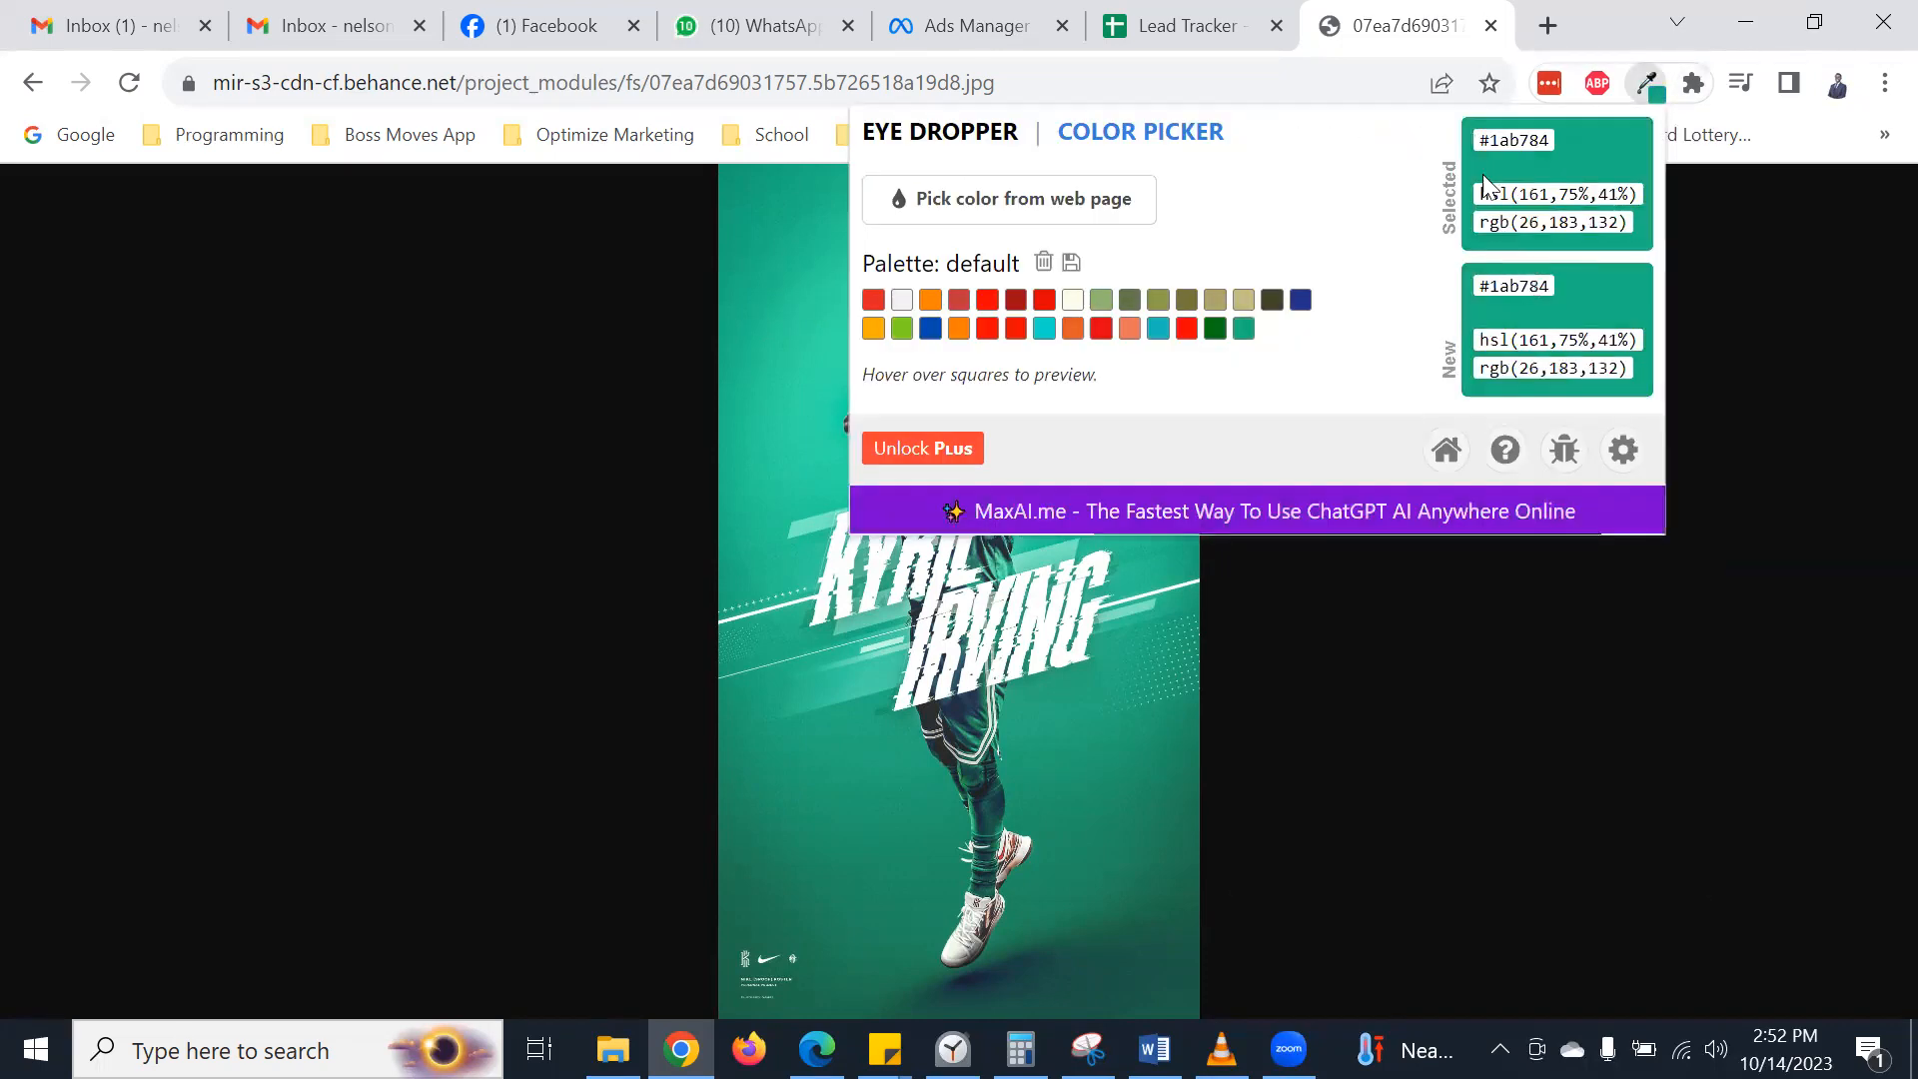
pyautogui.moveTo(1480, 142); pyautogui.dragTo(1547, 144)
pyautogui.rightClick(1507, 140)
pyautogui.click(1563, 160)
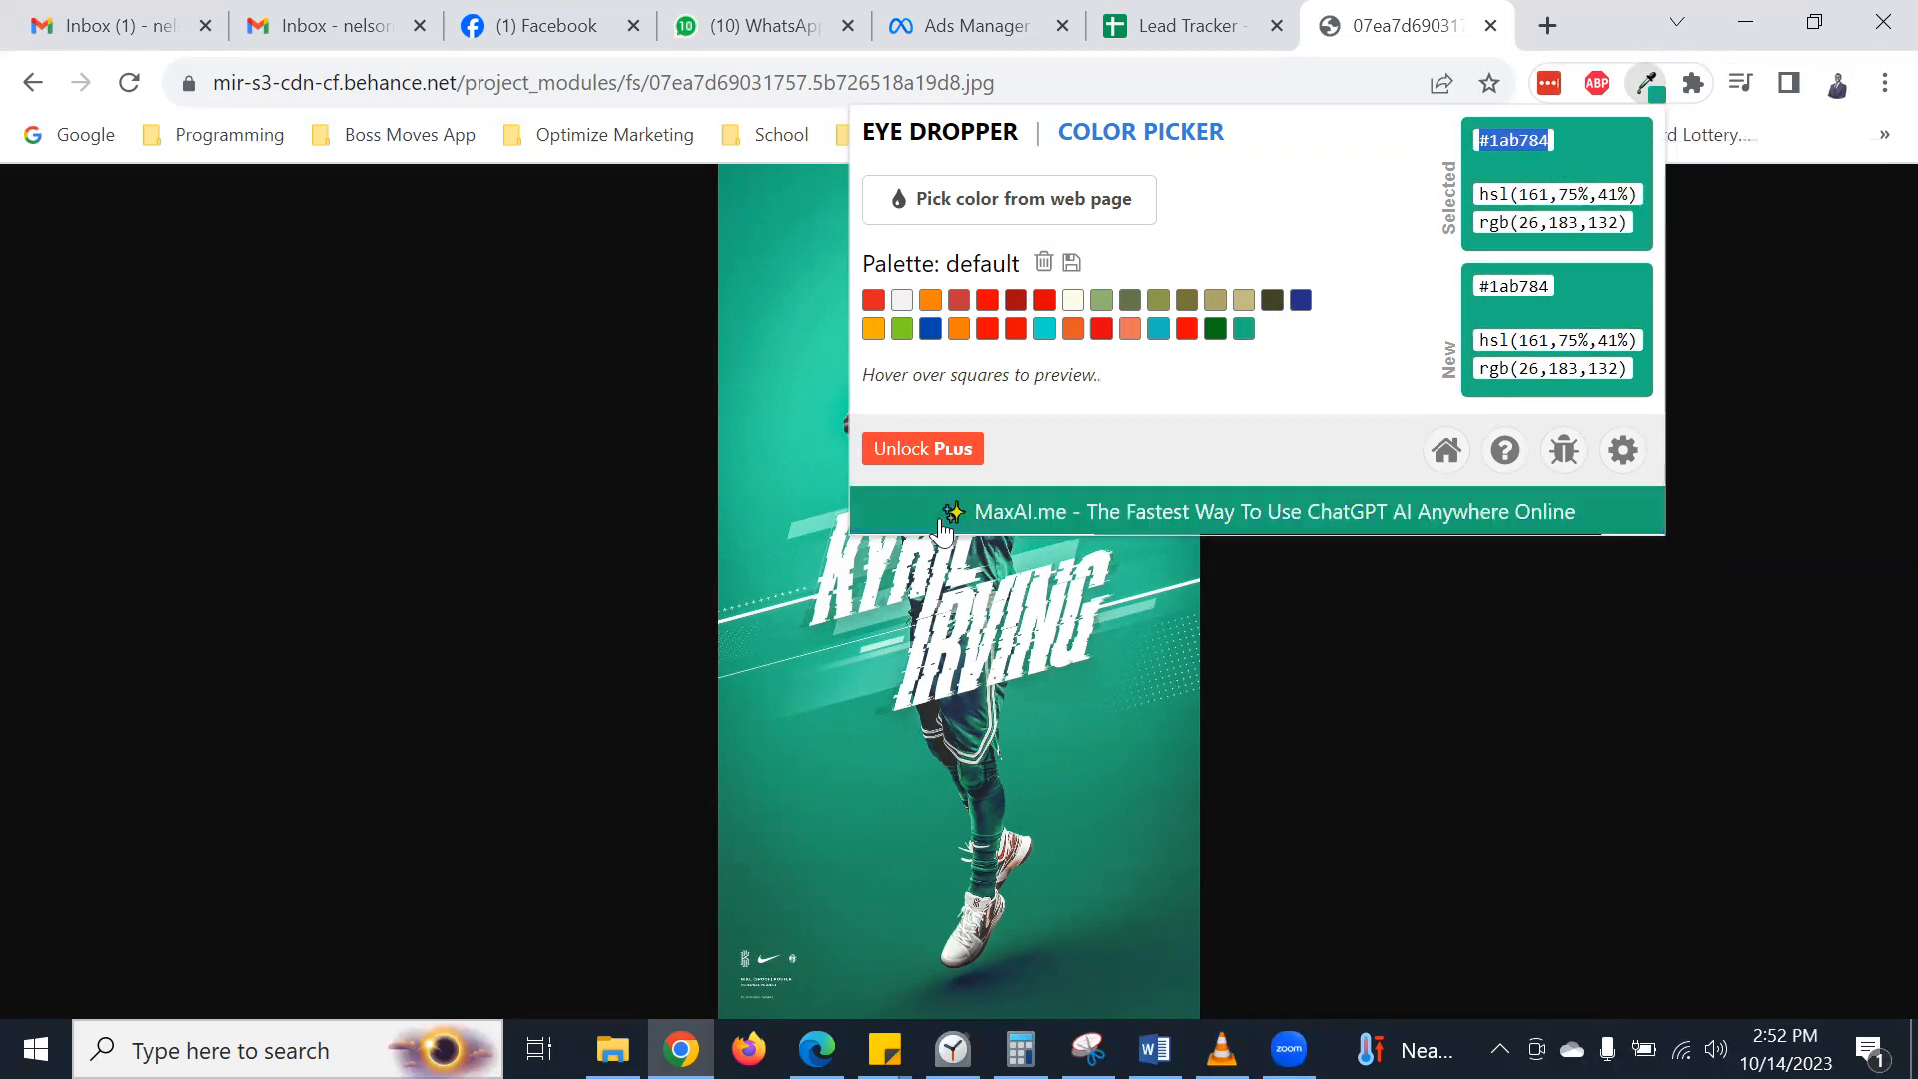
# - Switch to the Canva poster in Microsoft Edge and name the design "Design Examples"
pyautogui.hotkey('alt', 'Tab')
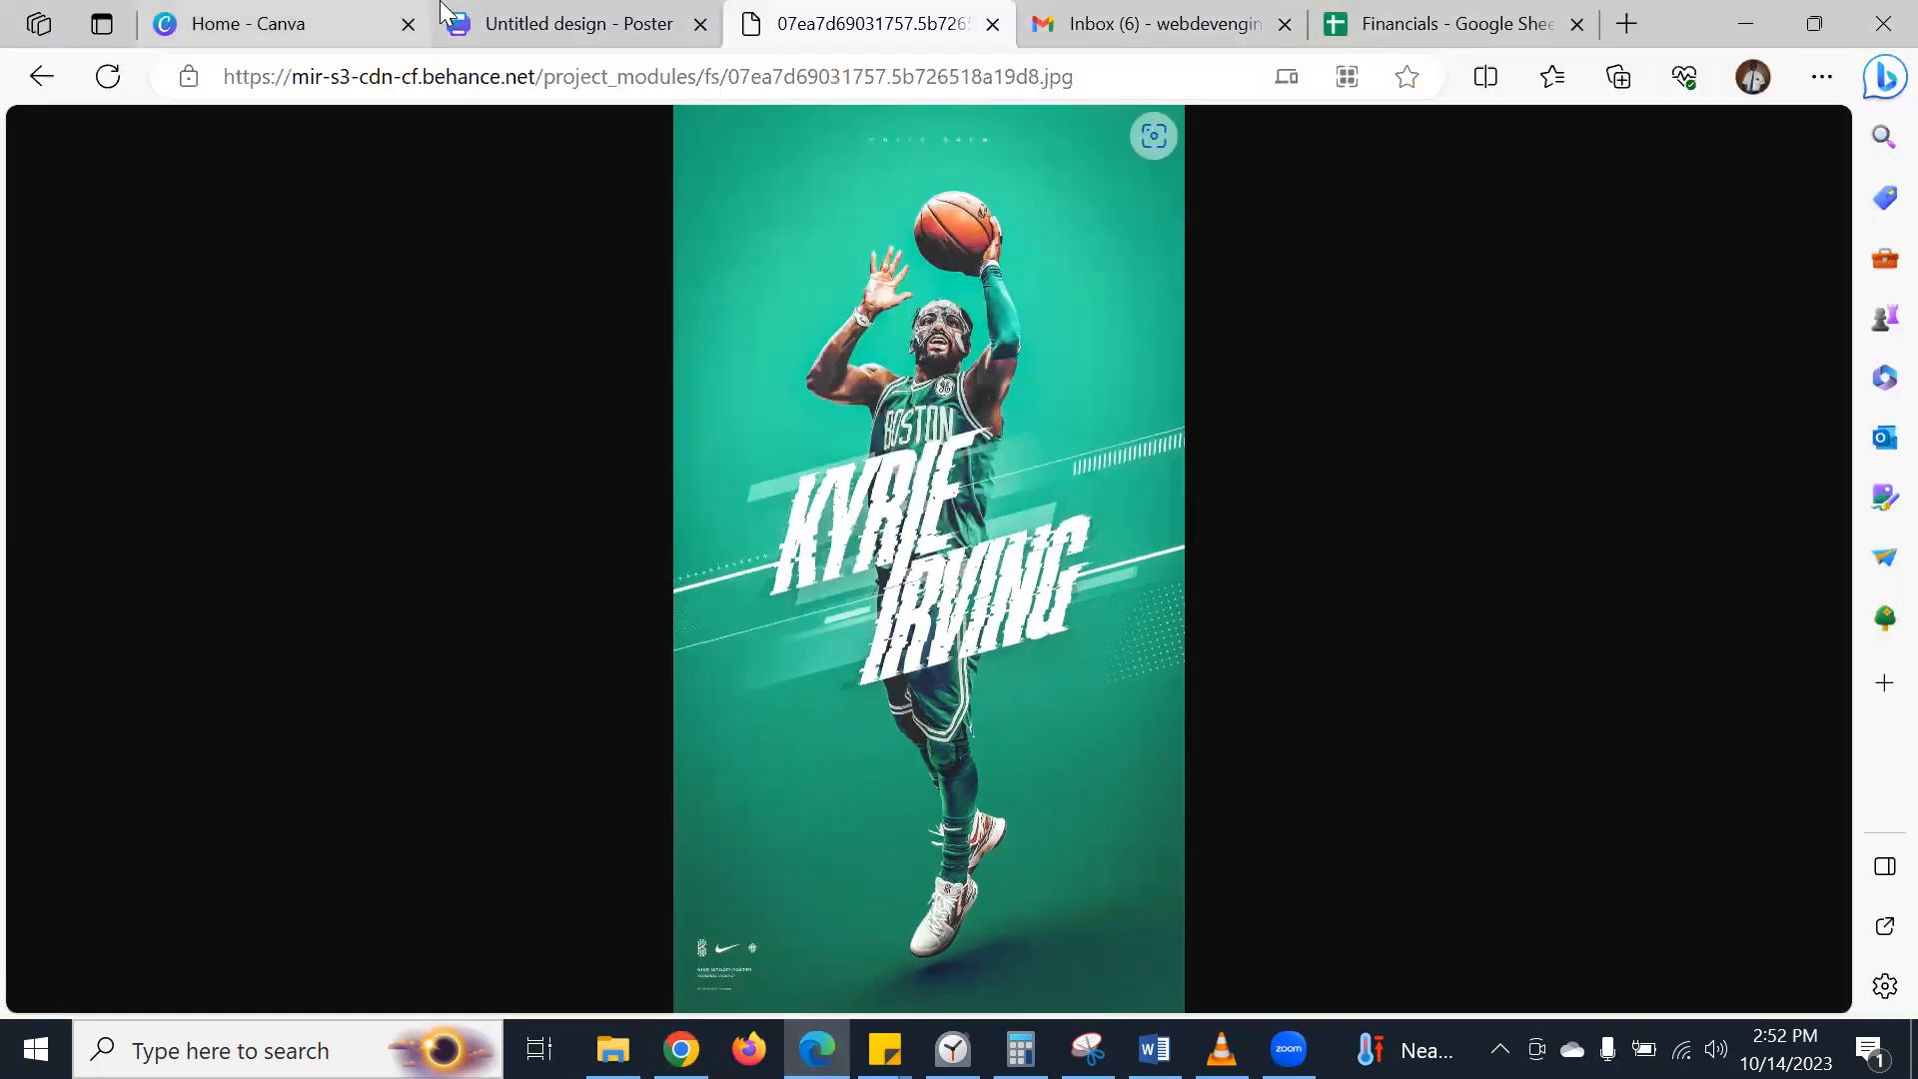
pyautogui.click(539, 14)
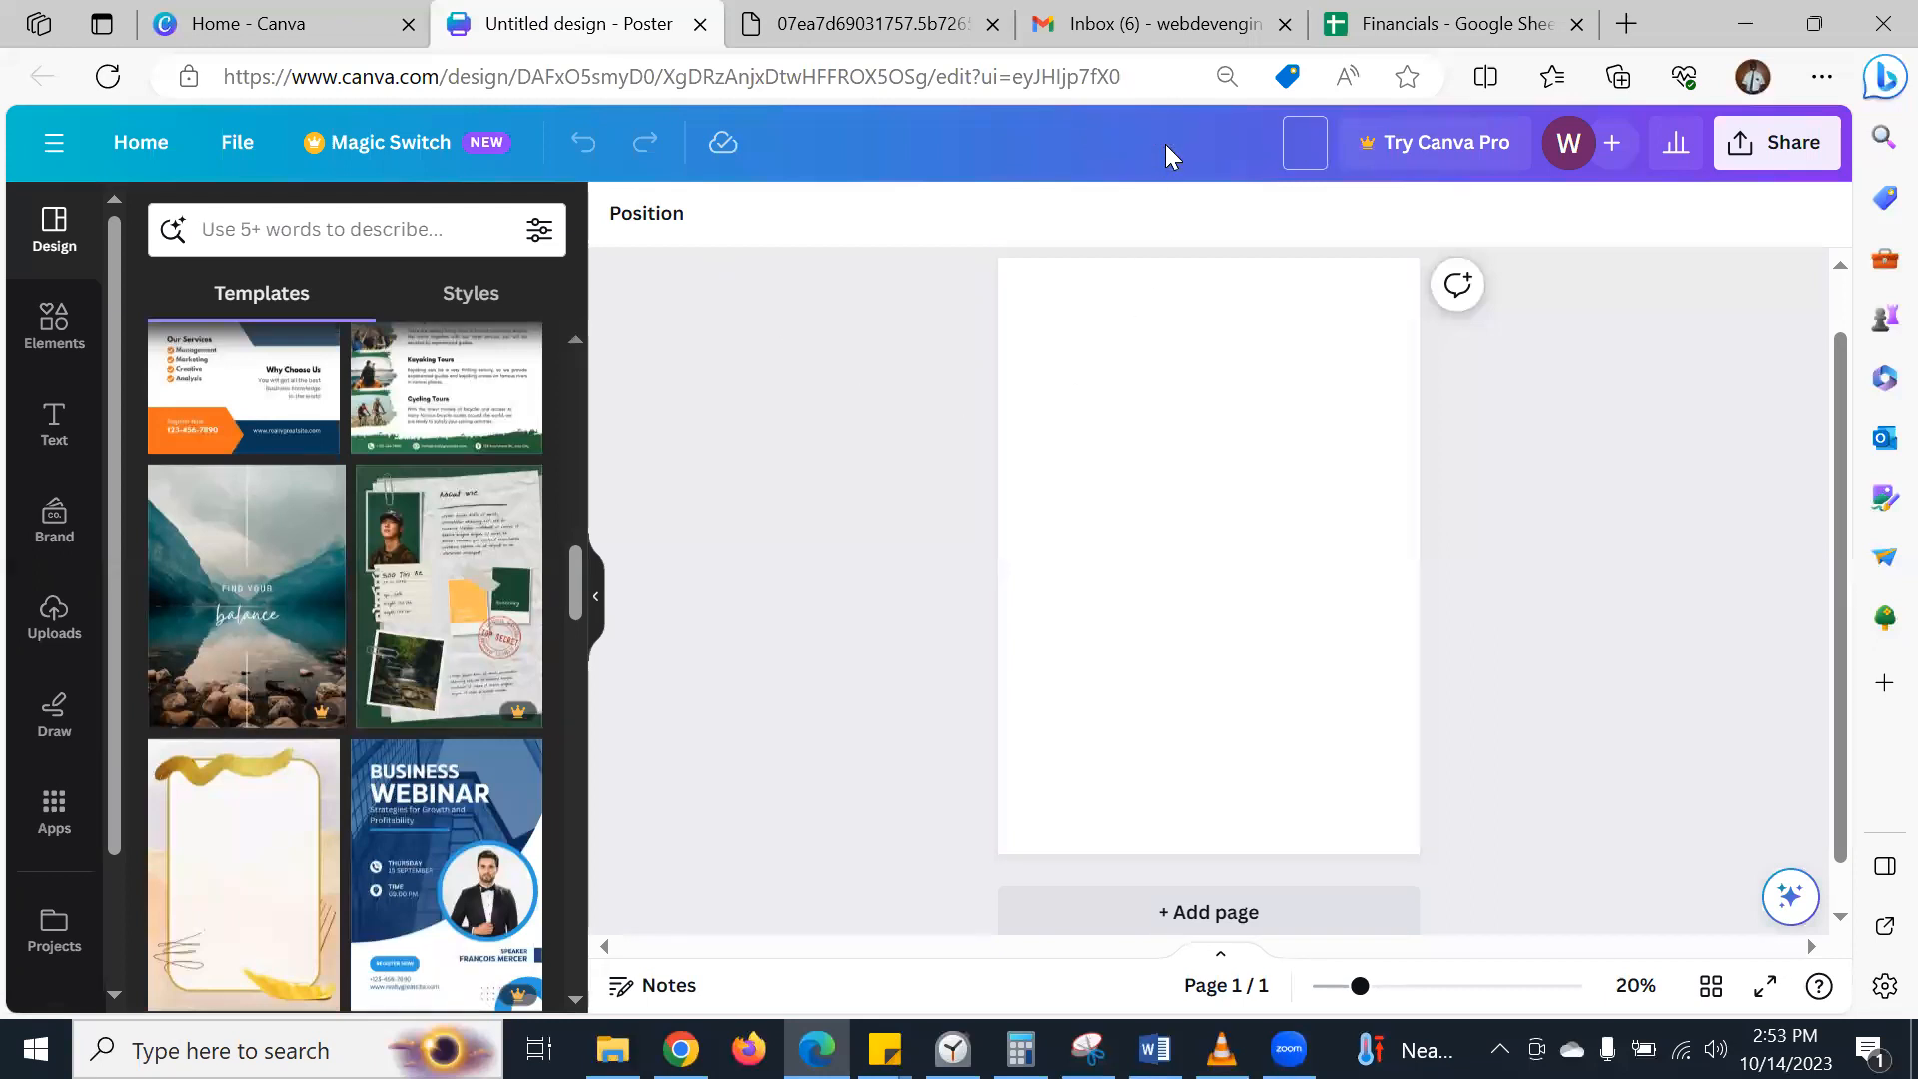
pyautogui.write('Design Examples')
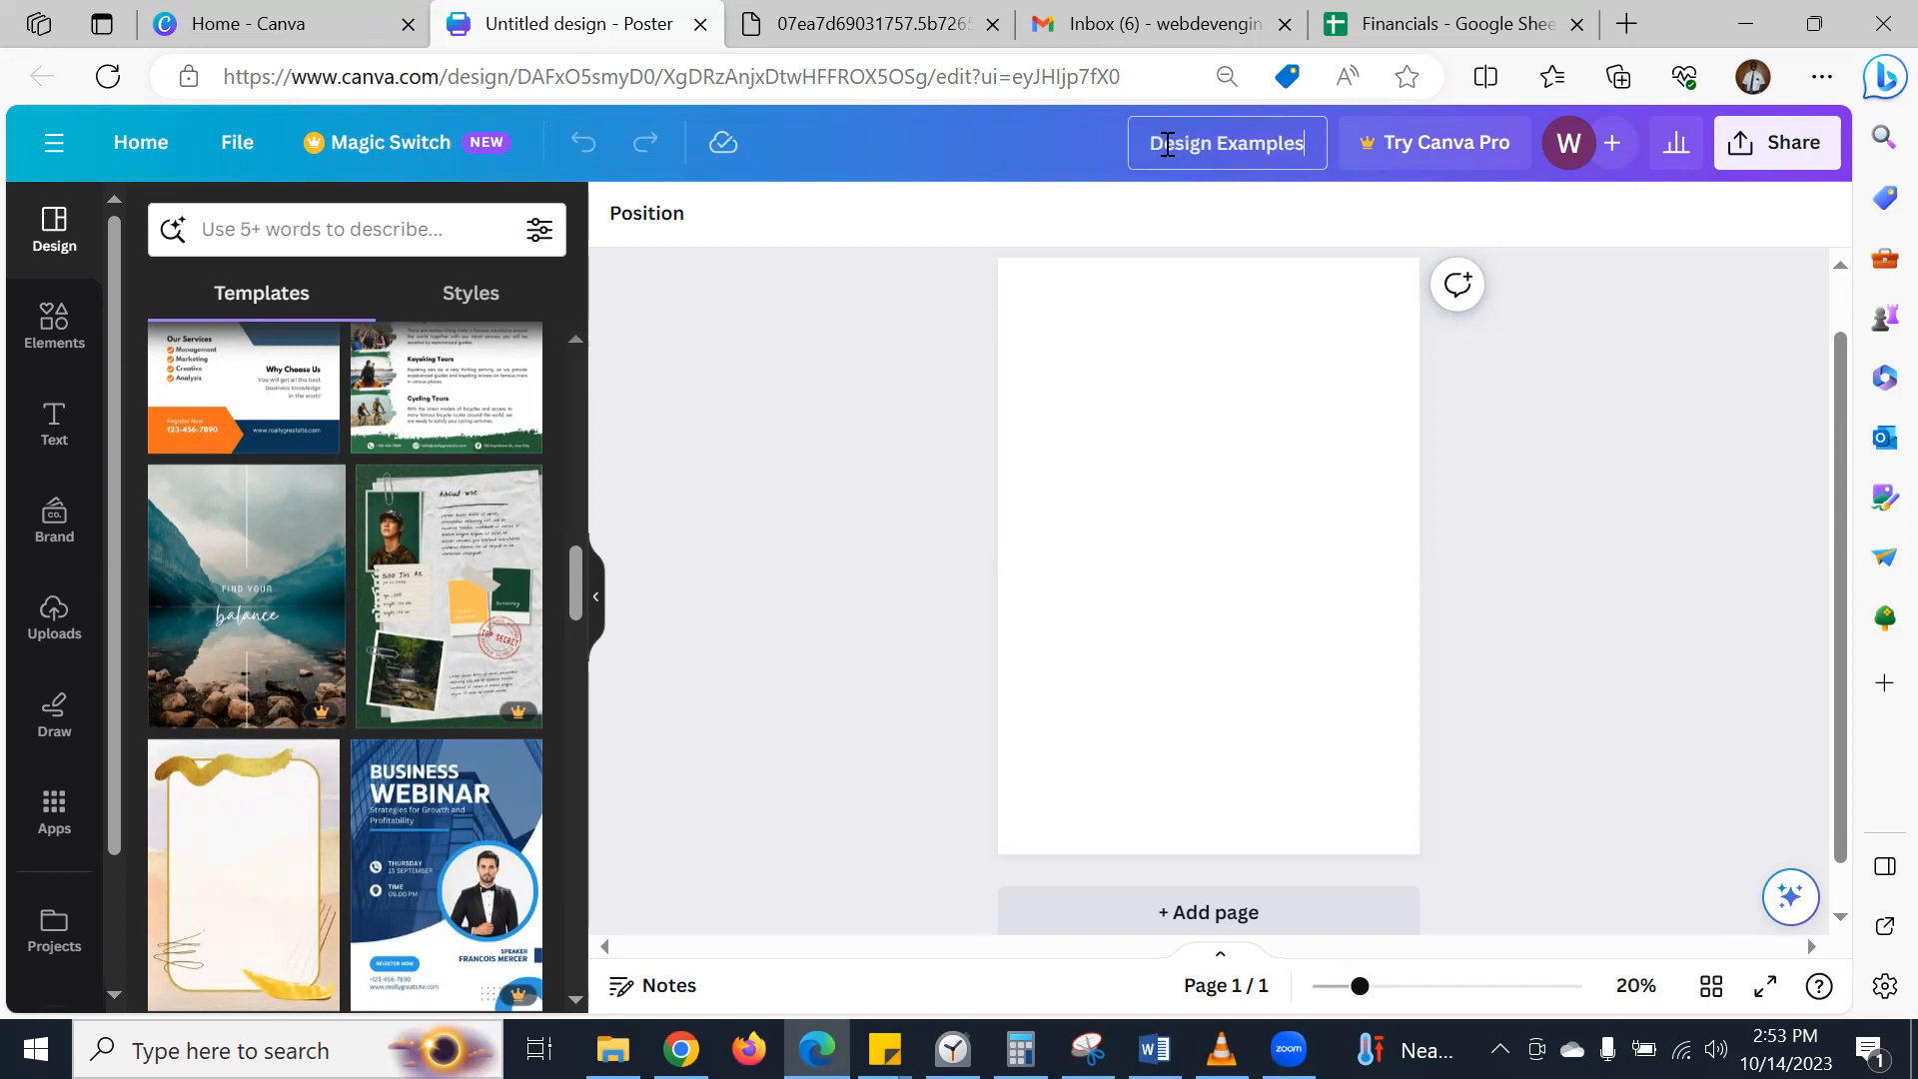
# - Set the blank poster page's background color to the copied green, #1ab784
pyautogui.click(1213, 404)
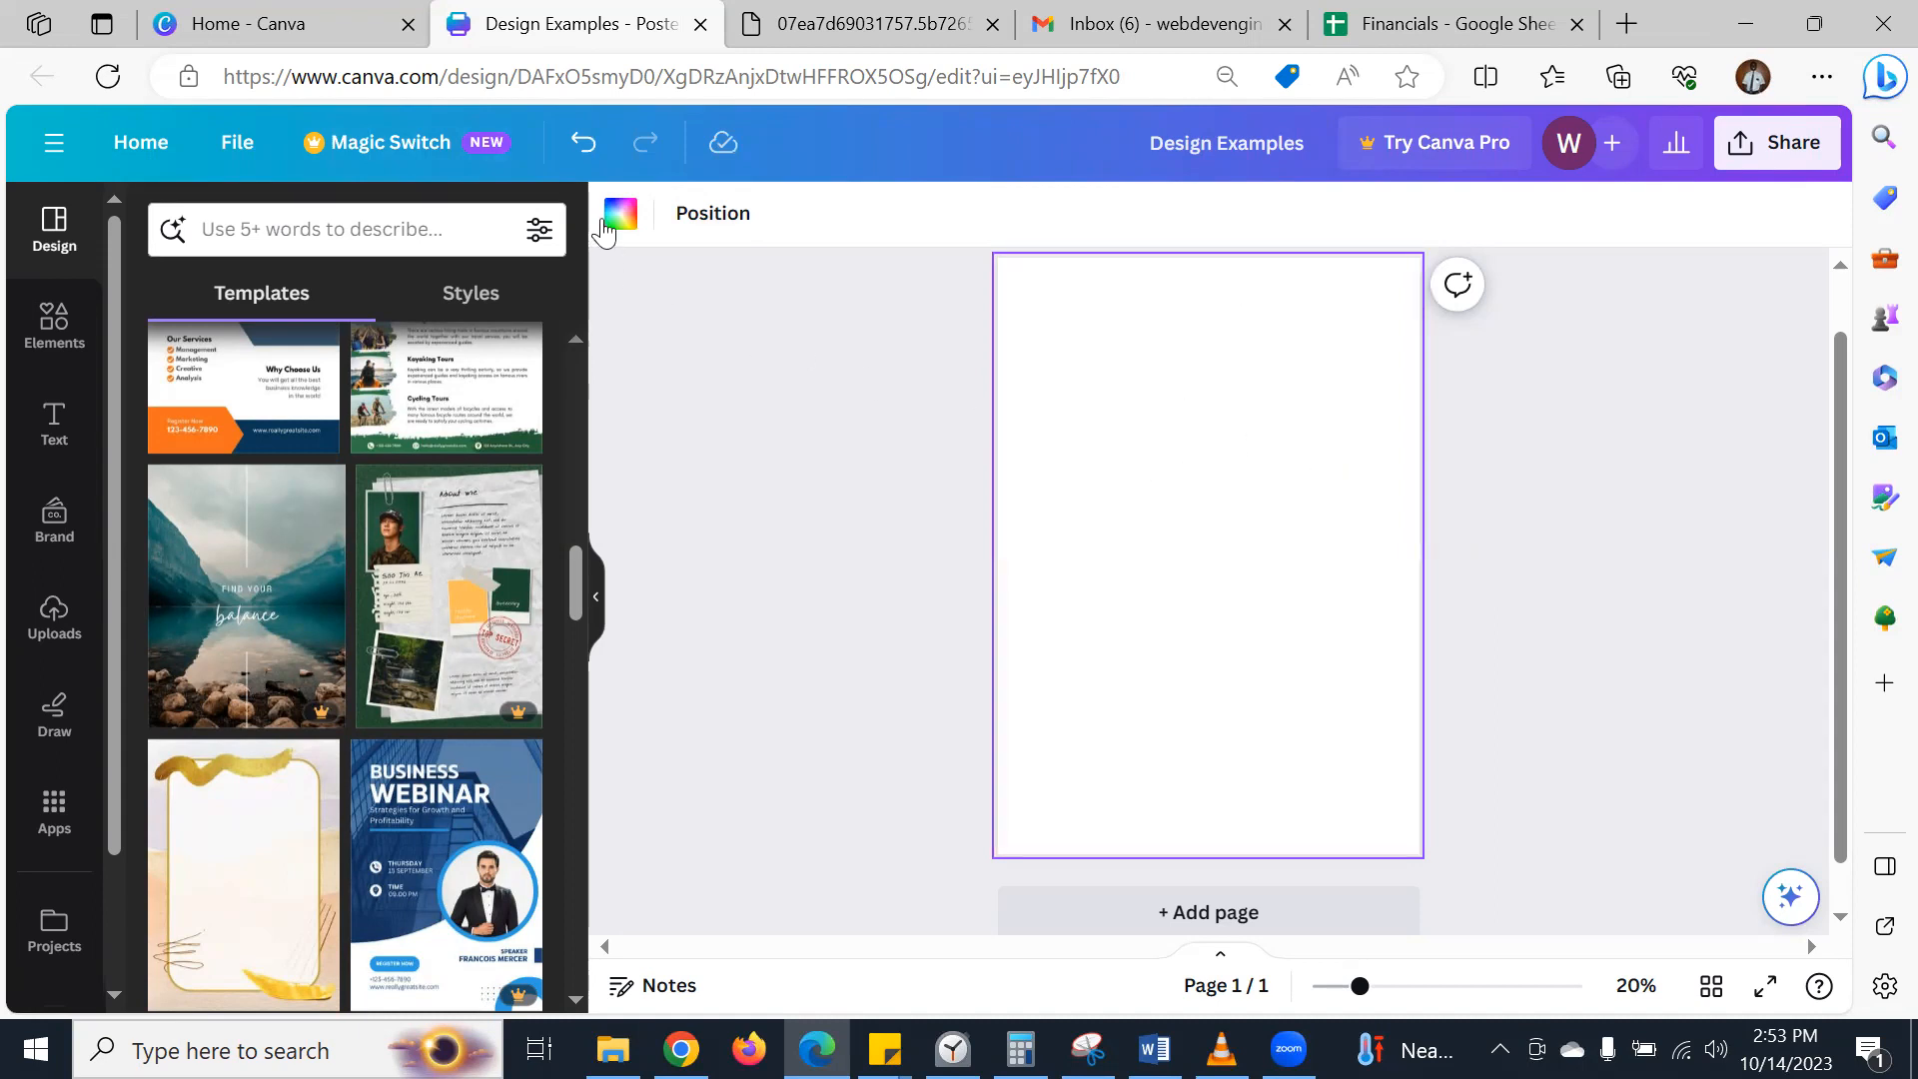
pyautogui.click(618, 226)
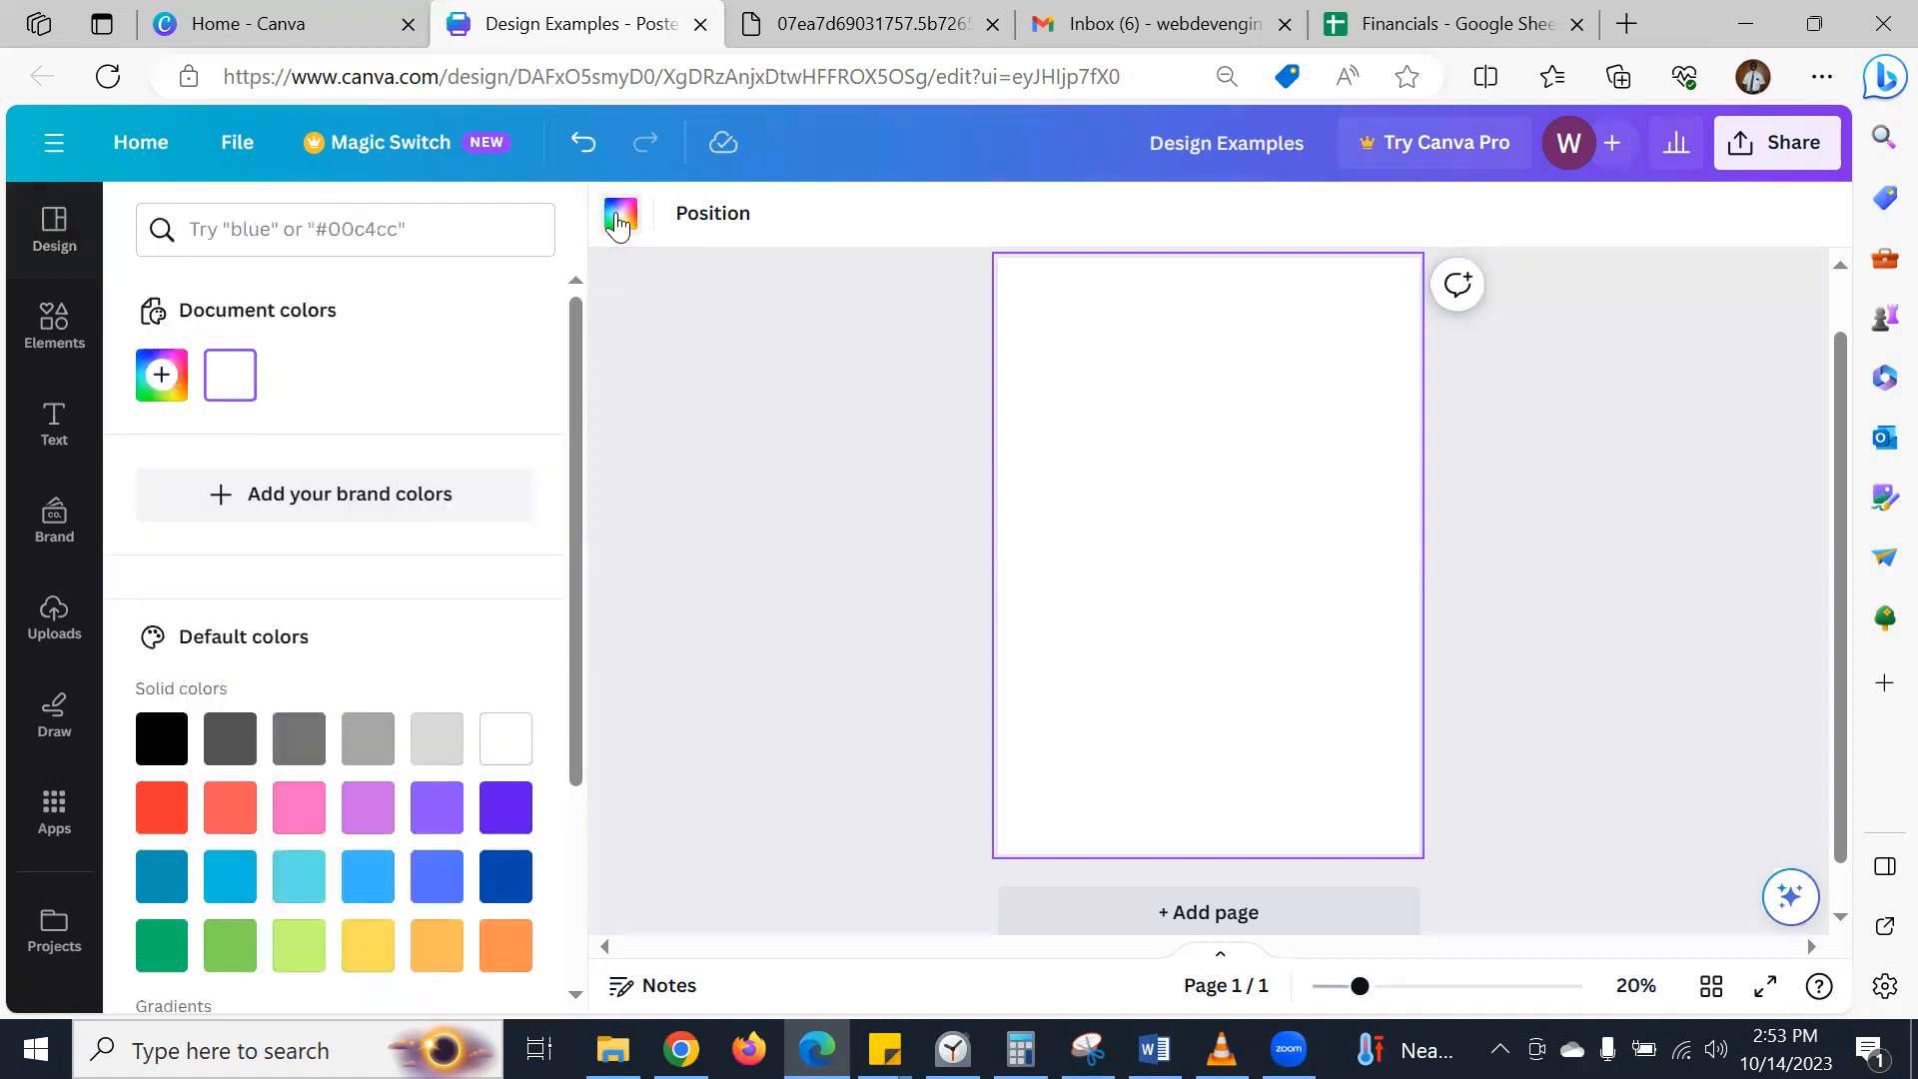
pyautogui.click(309, 233)
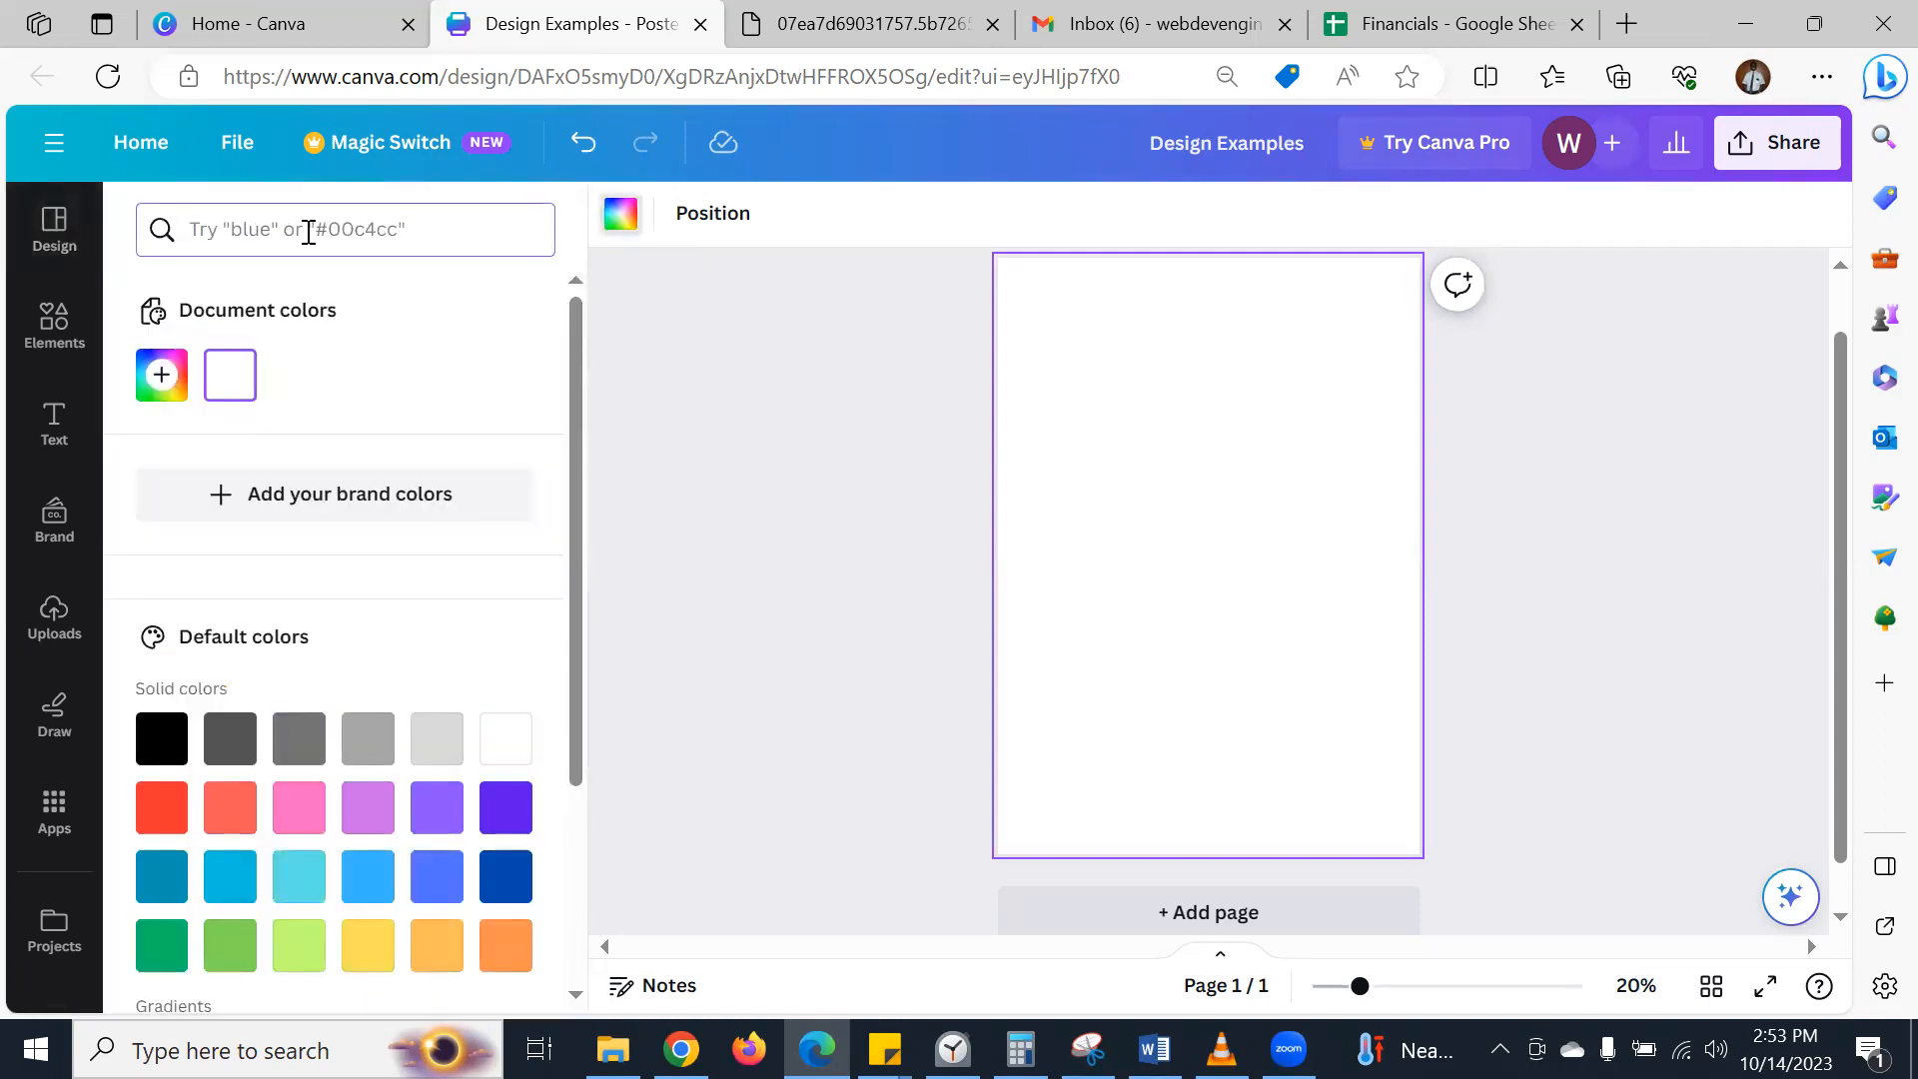
pyautogui.hotkey('ctrl', 'v')
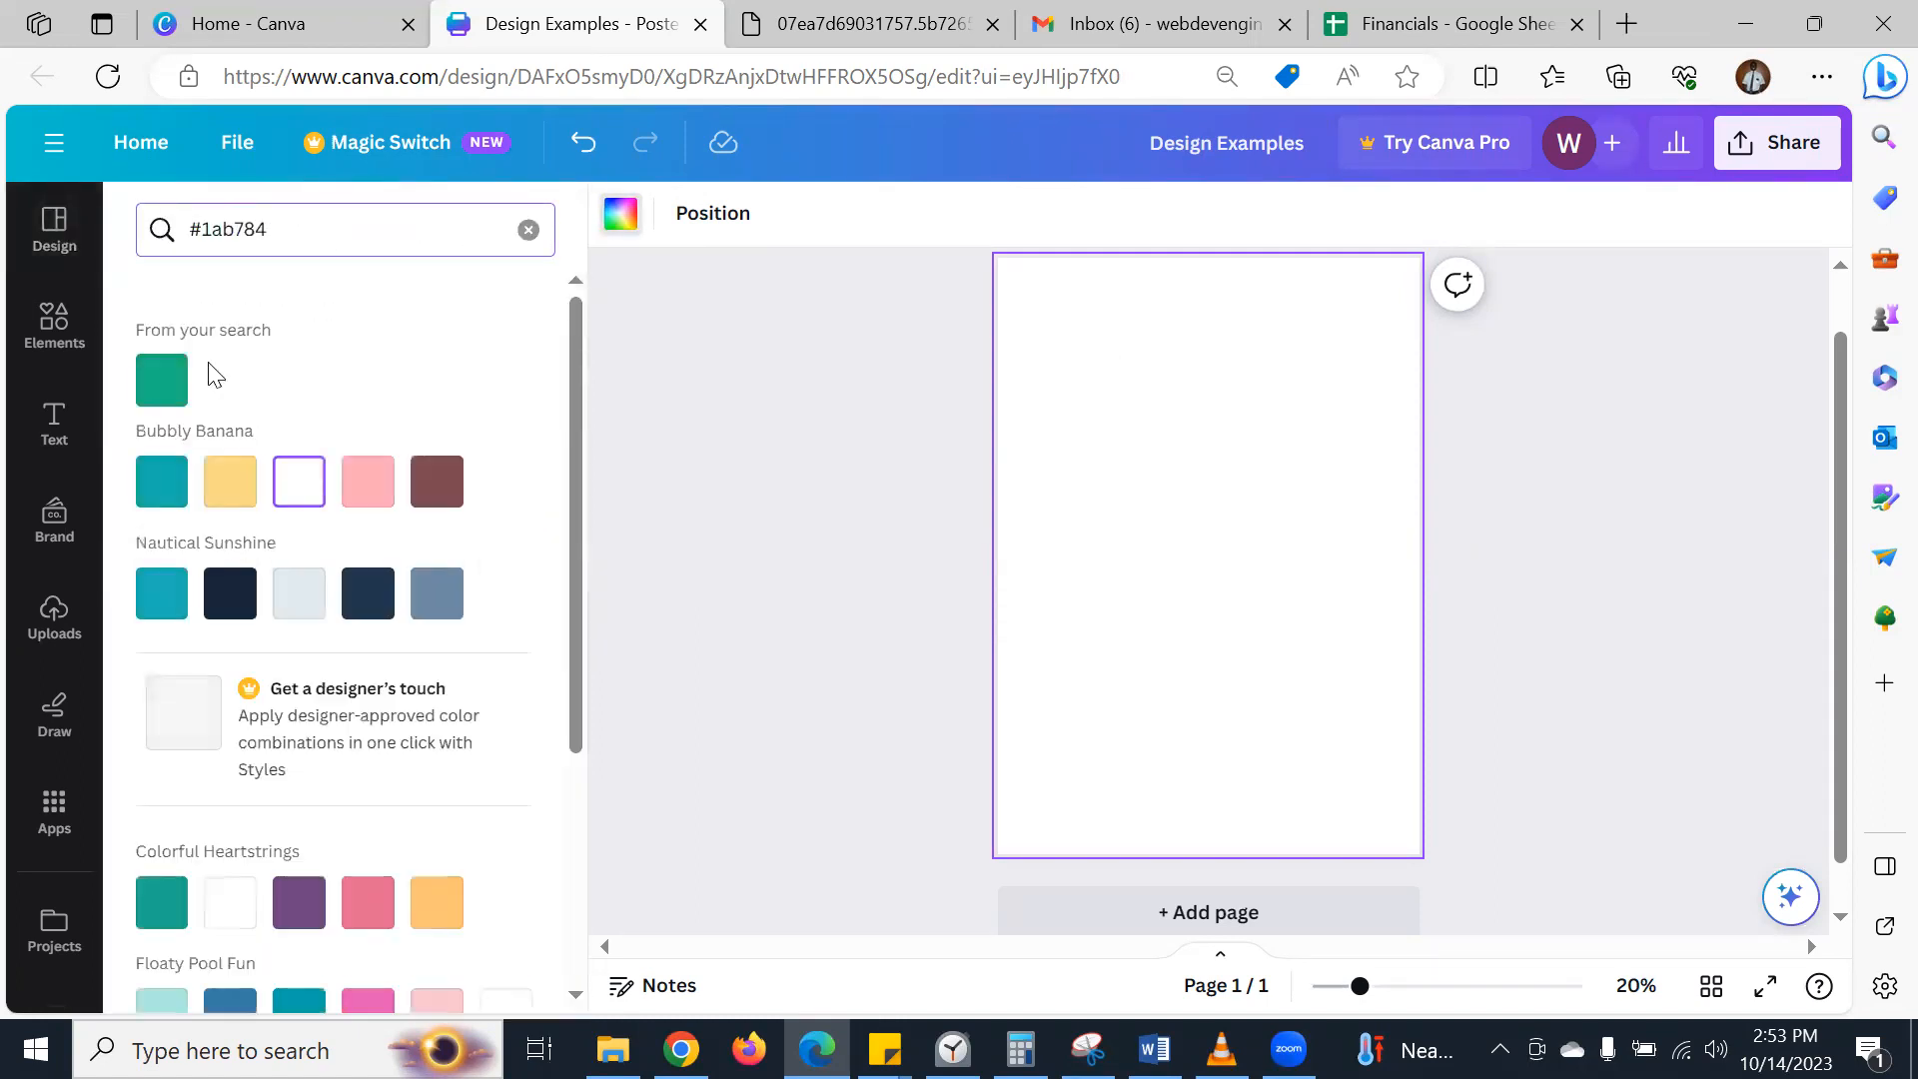
pyautogui.click(163, 398)
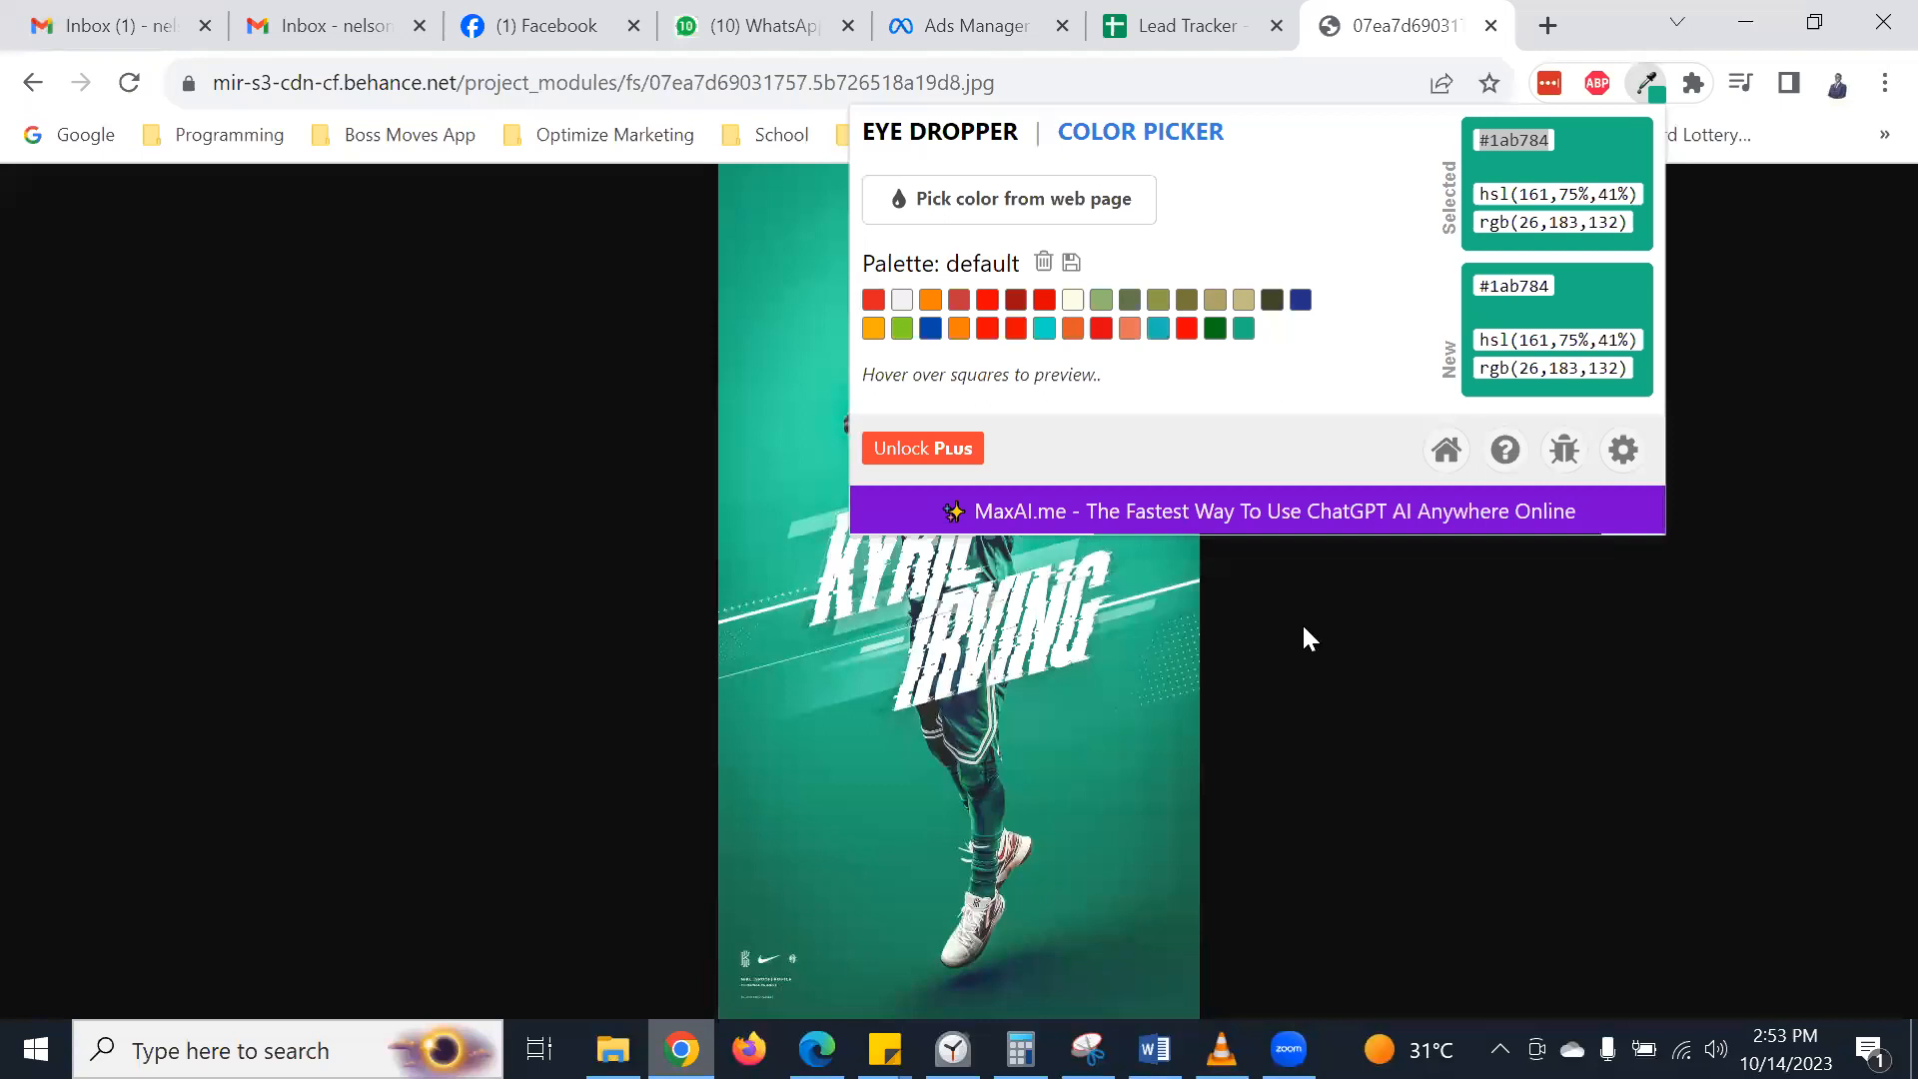
# - Return to the poster image in Google Chrome and scan it for fonts with the Fonts Ninja extension
pyautogui.click(1301, 667)
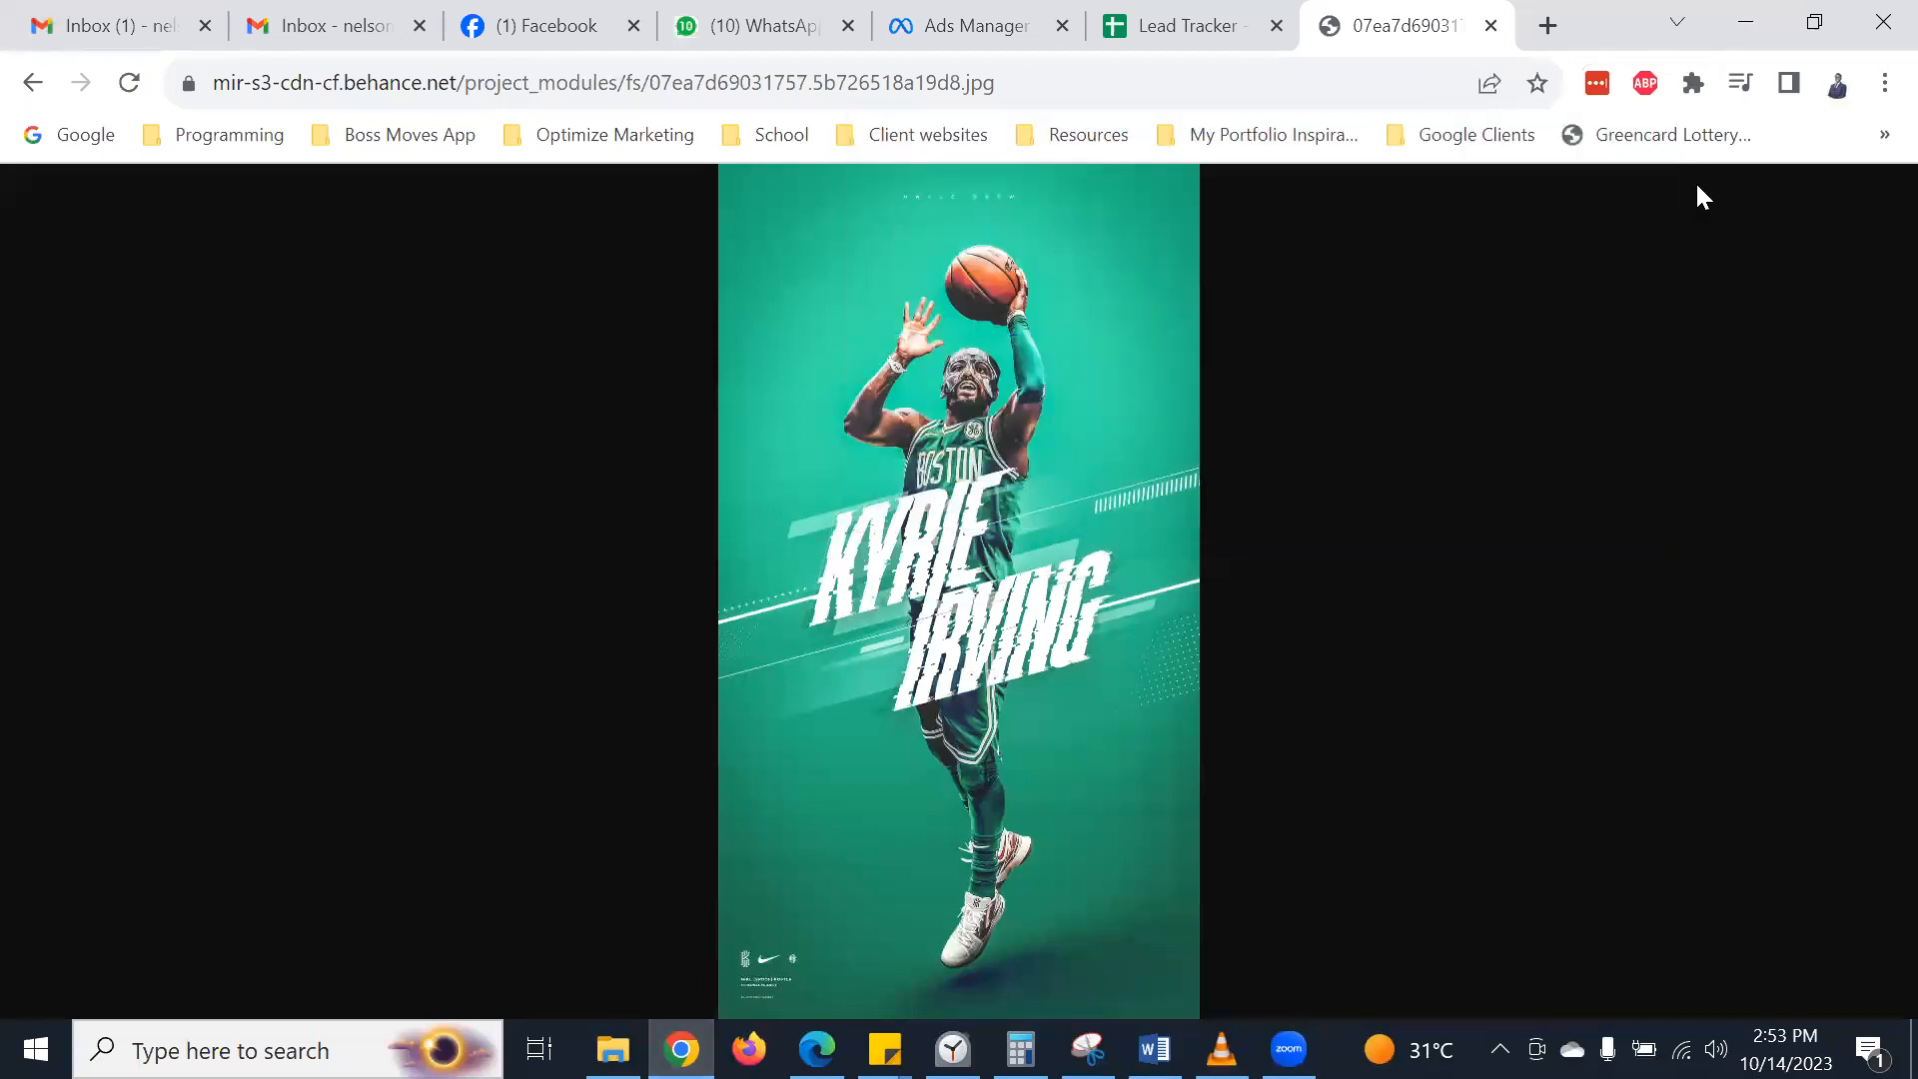
pyautogui.click(1693, 84)
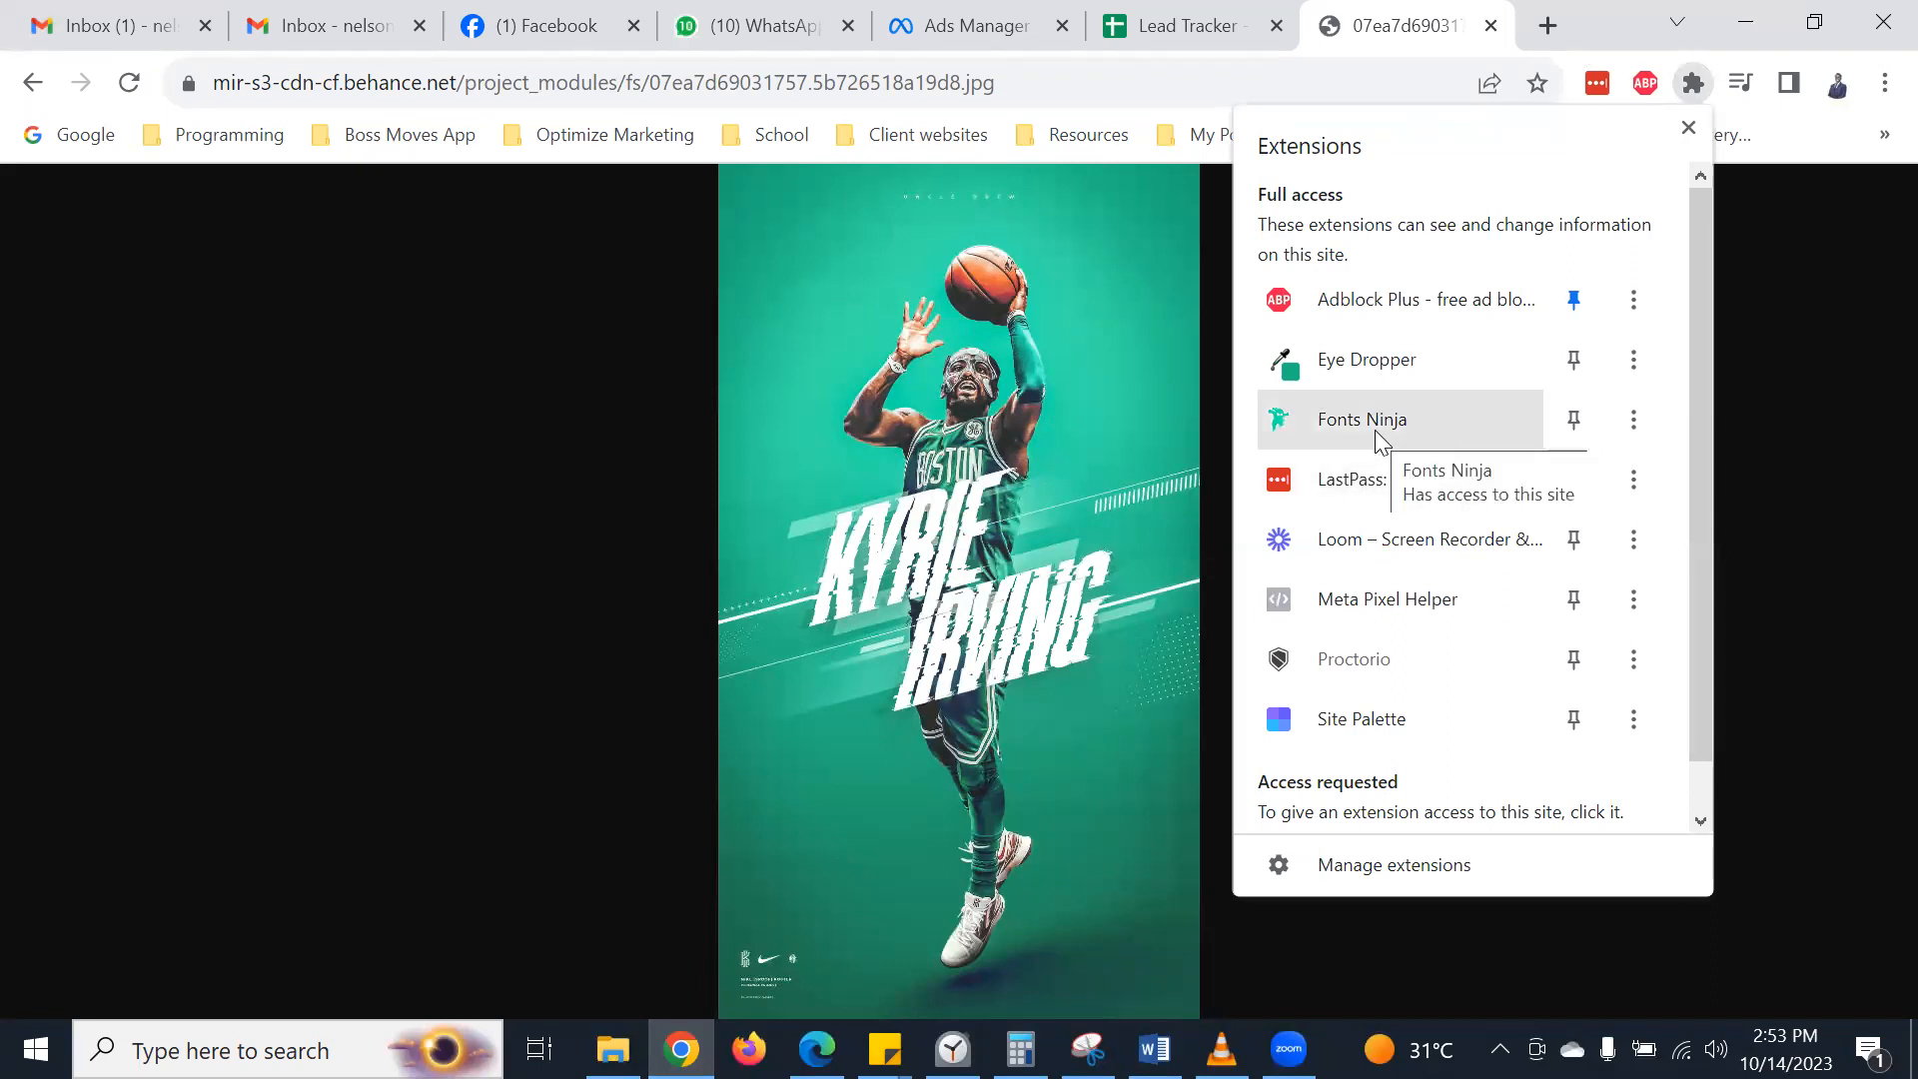
pyautogui.scroll(-1, 1374, 430)
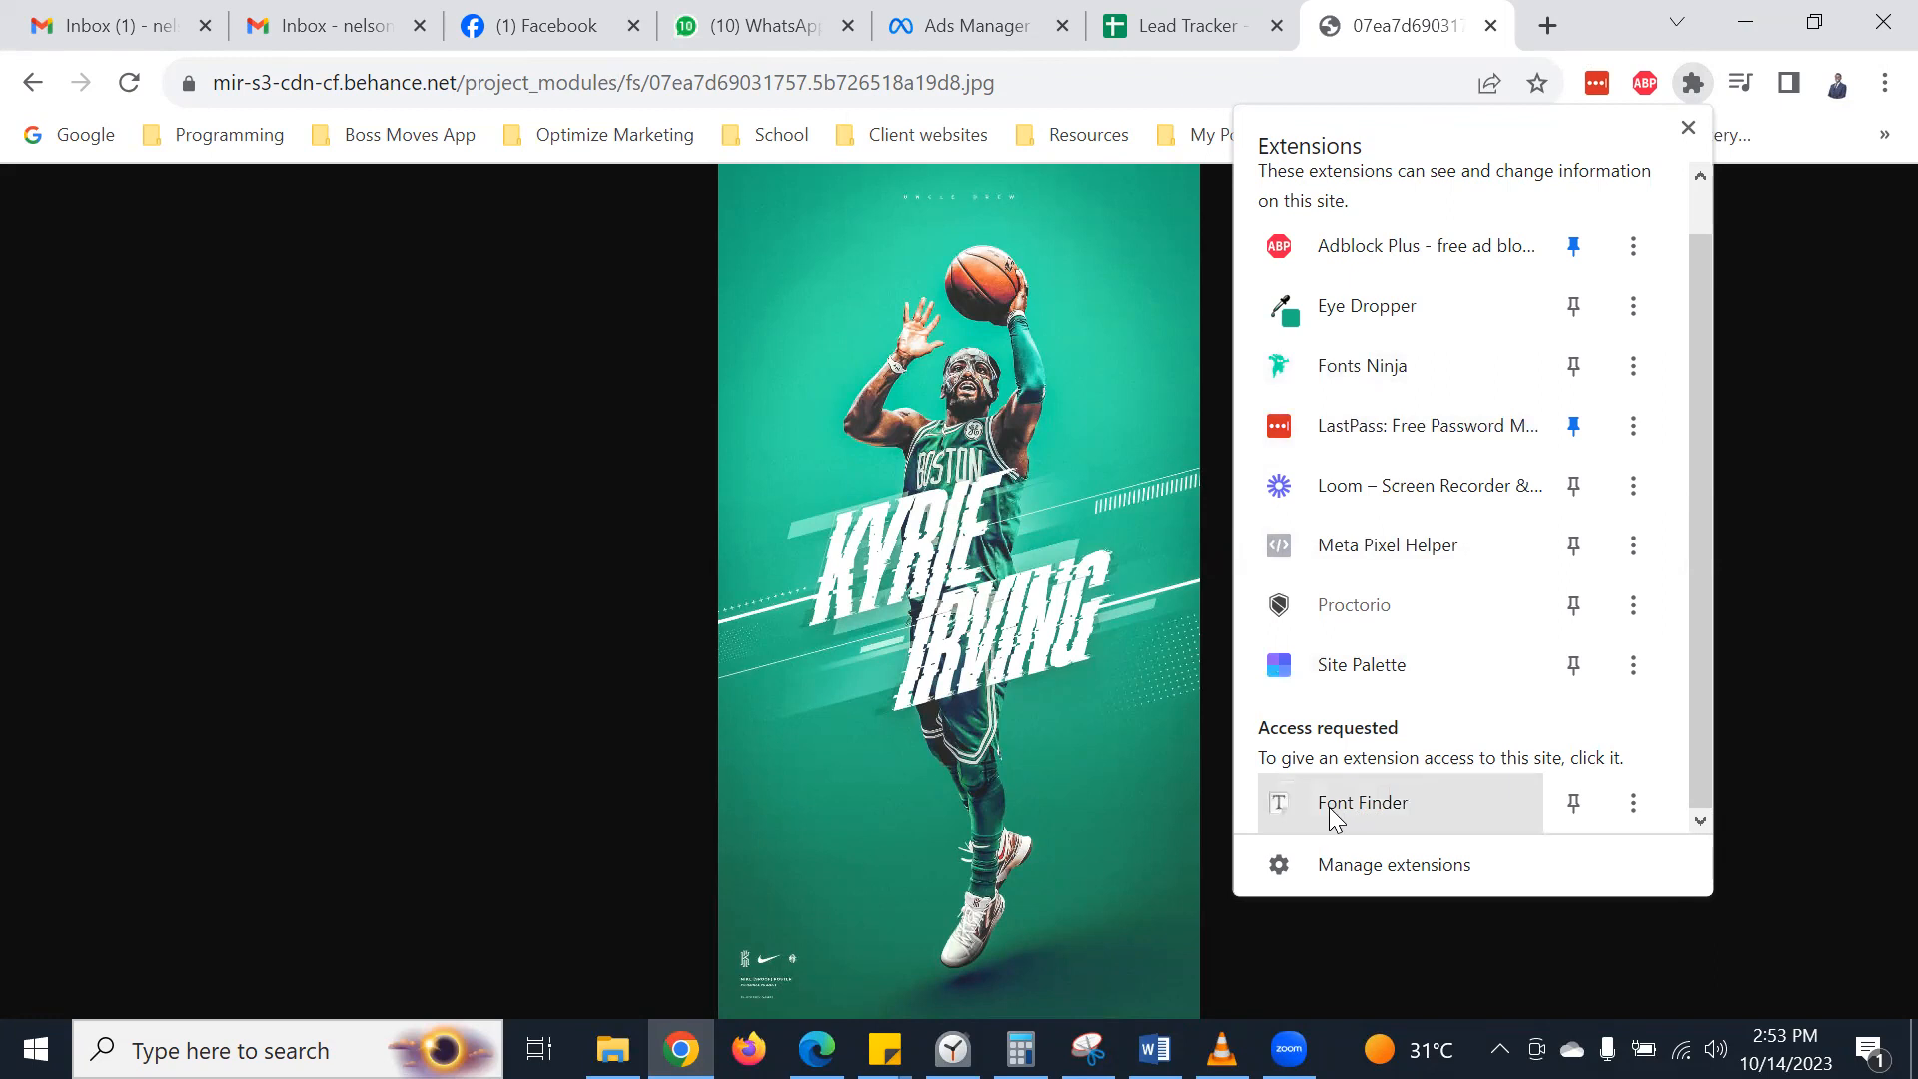
pyautogui.scroll(1, 1403, 739)
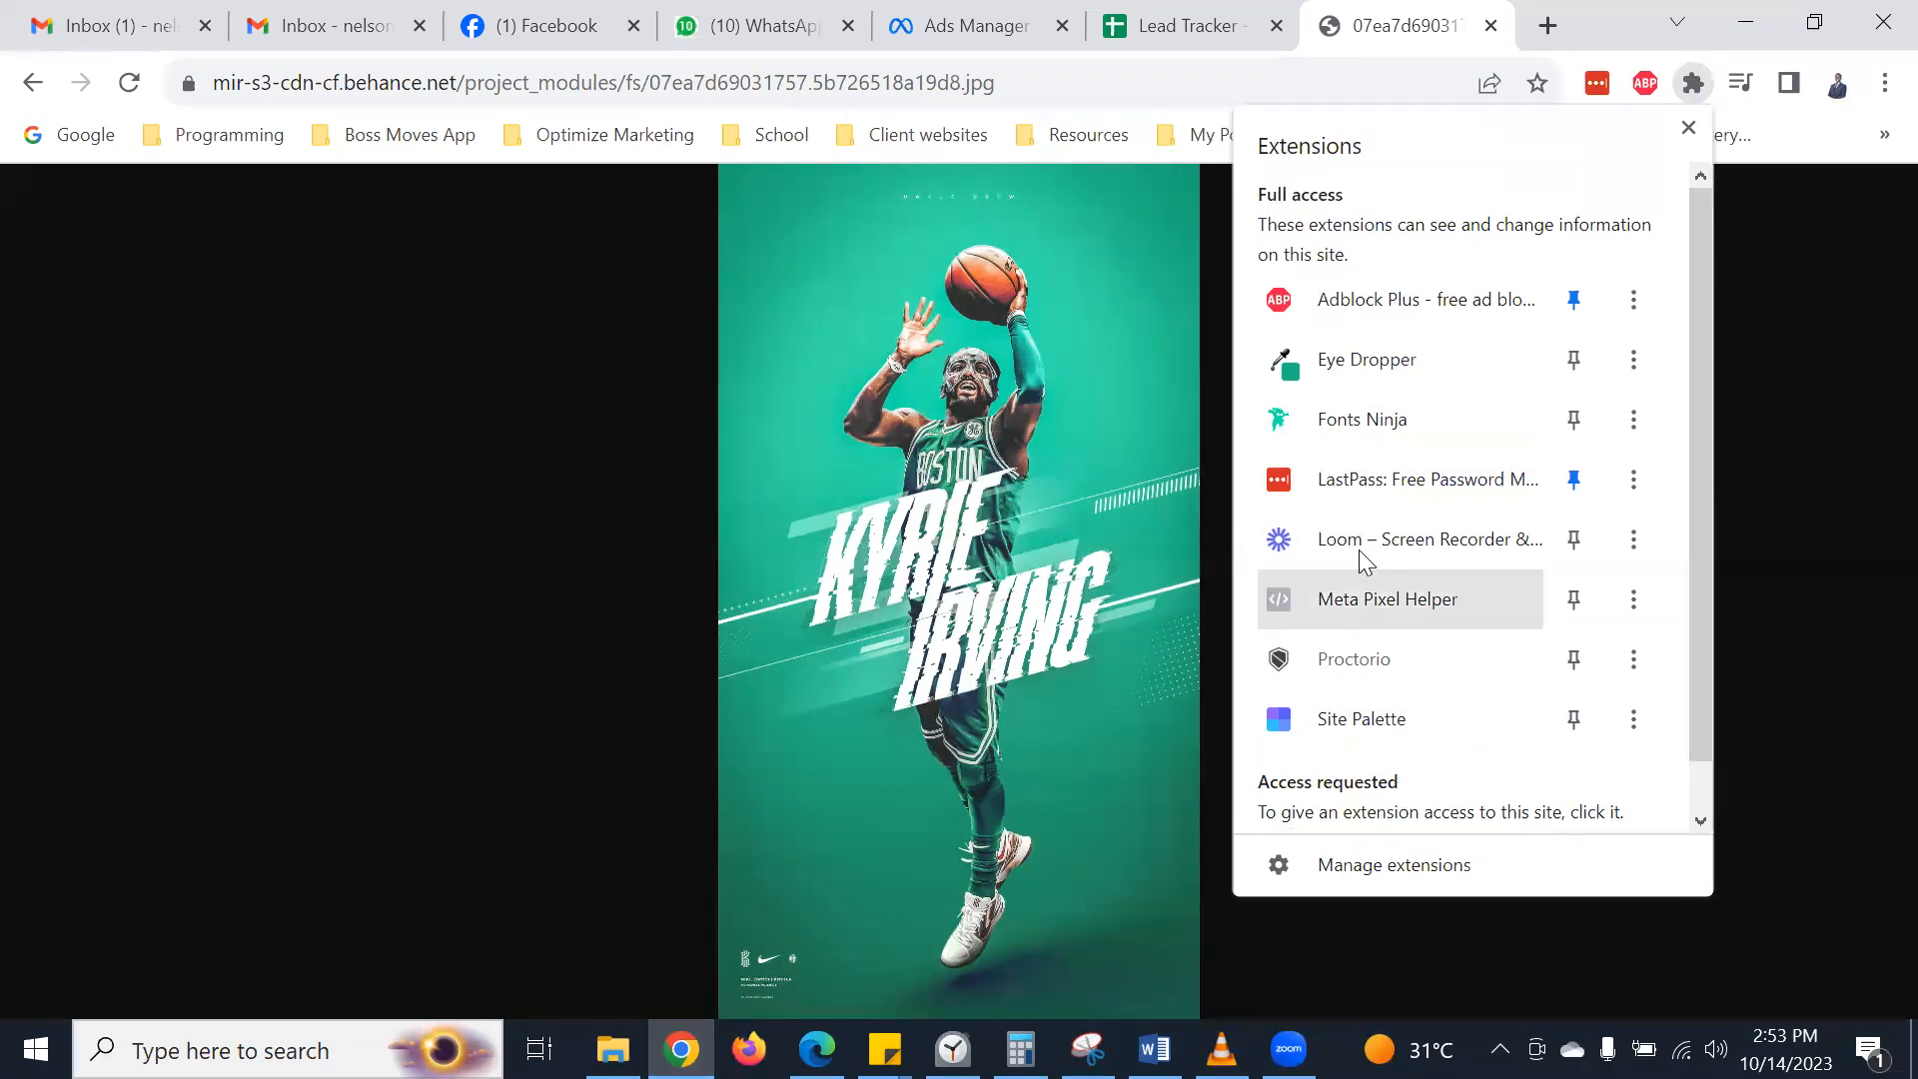
pyautogui.click(1341, 420)
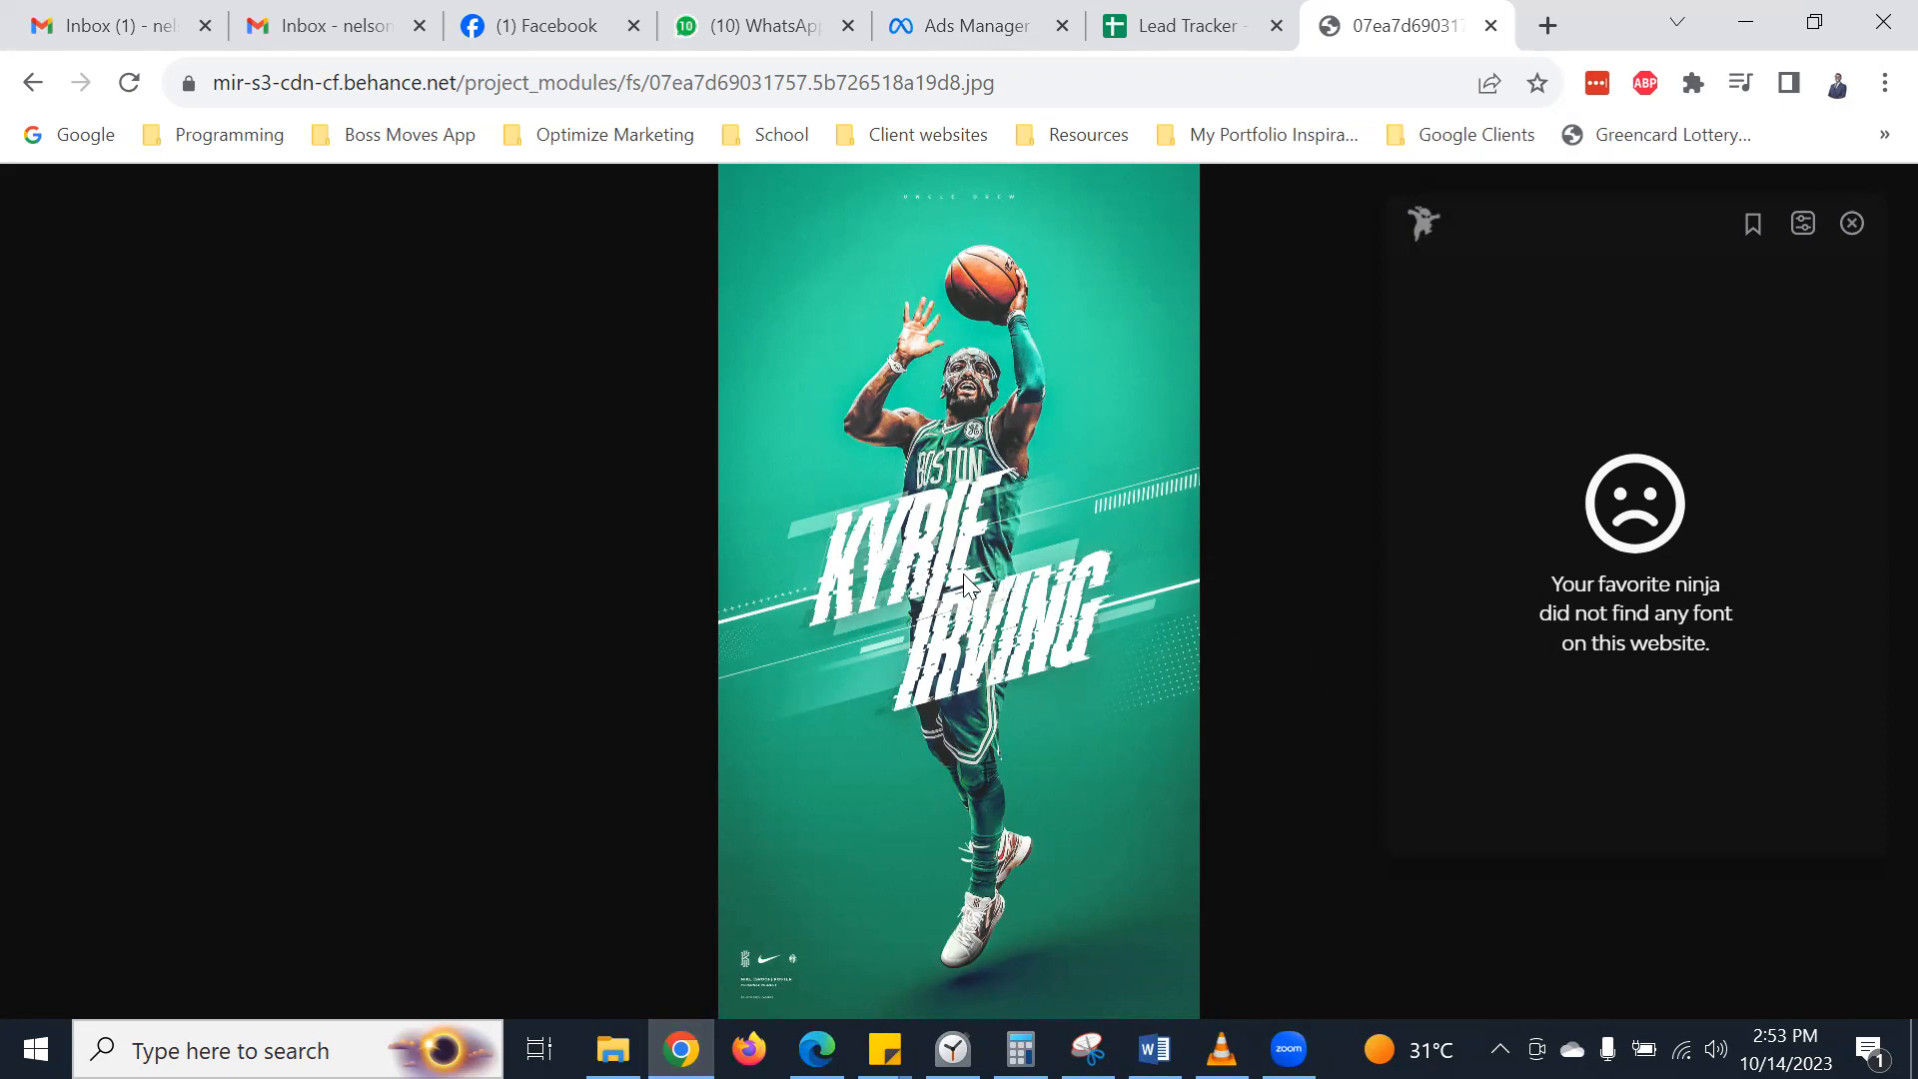
# - Inspect the poster image with the Font Finder extension and close the inspector
pyautogui.click(1697, 87)
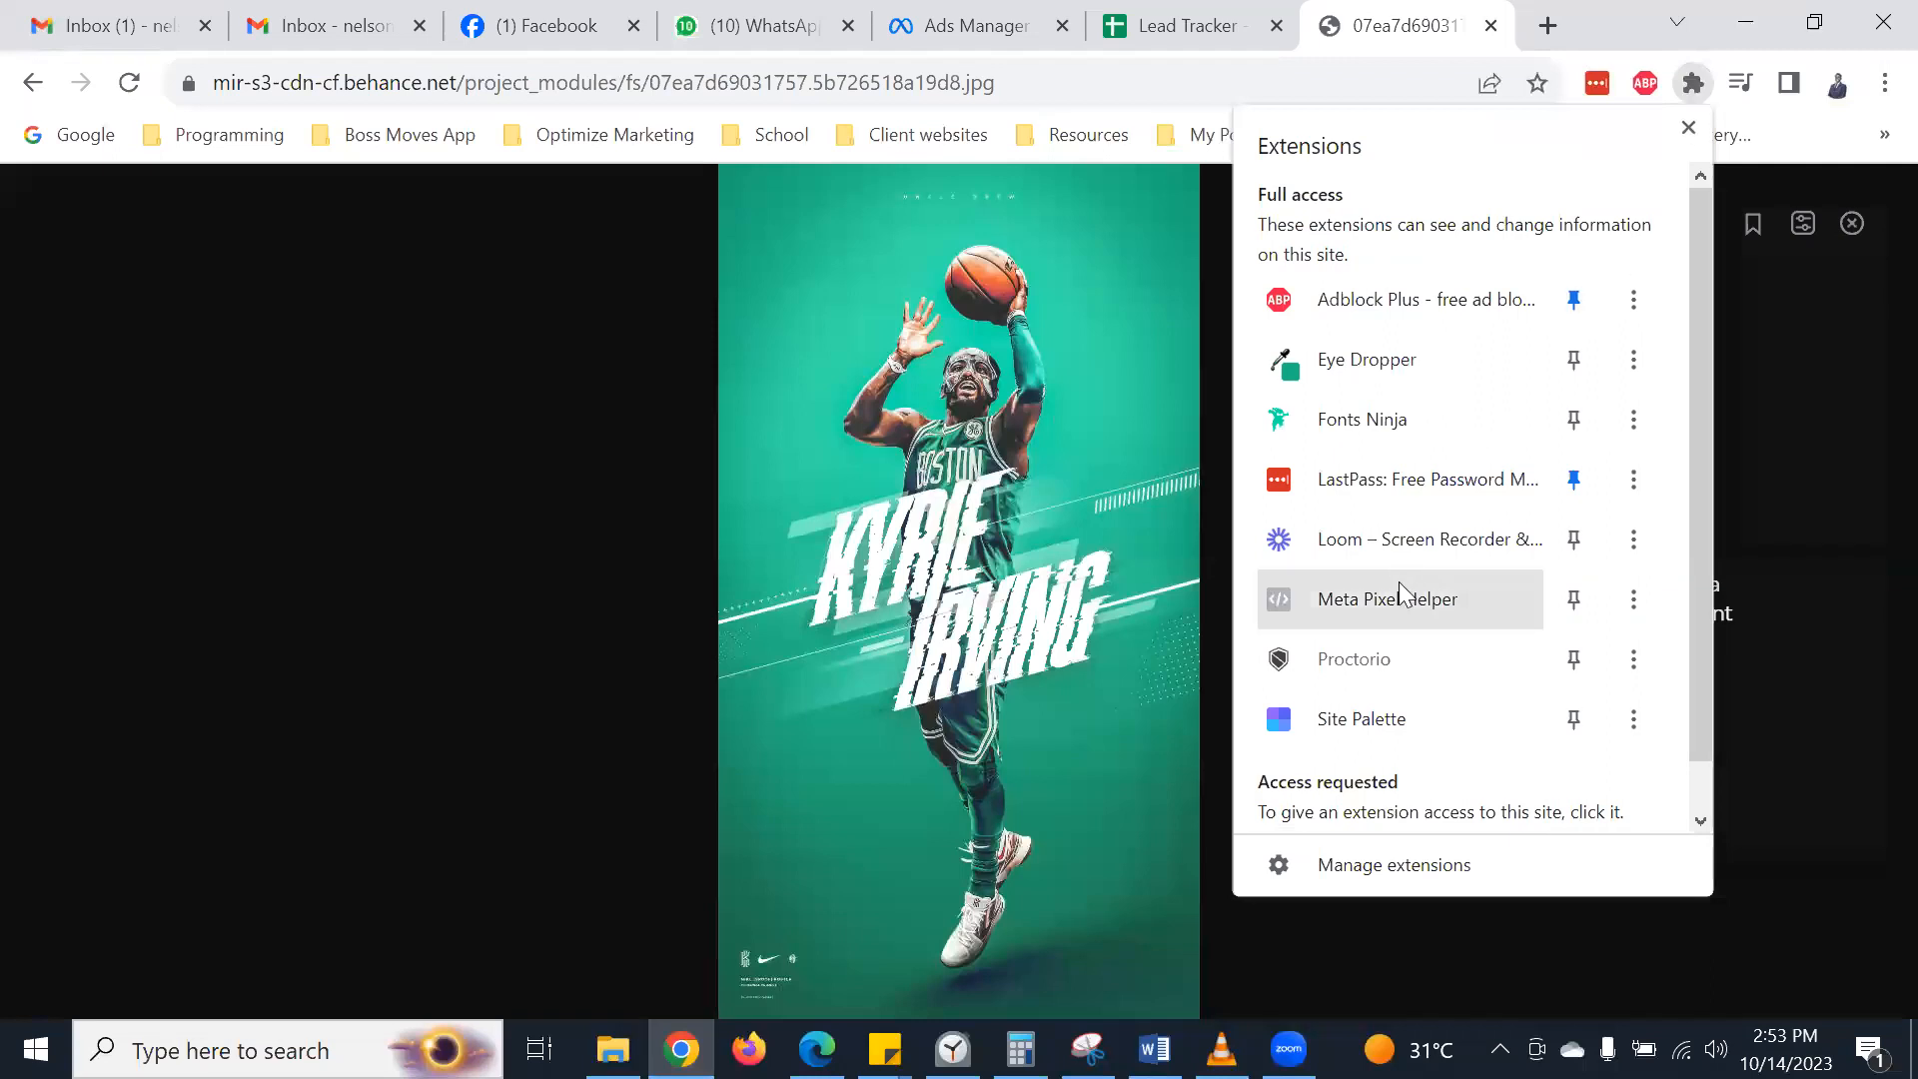
pyautogui.scroll(-1, 1399, 600)
pyautogui.click(1341, 798)
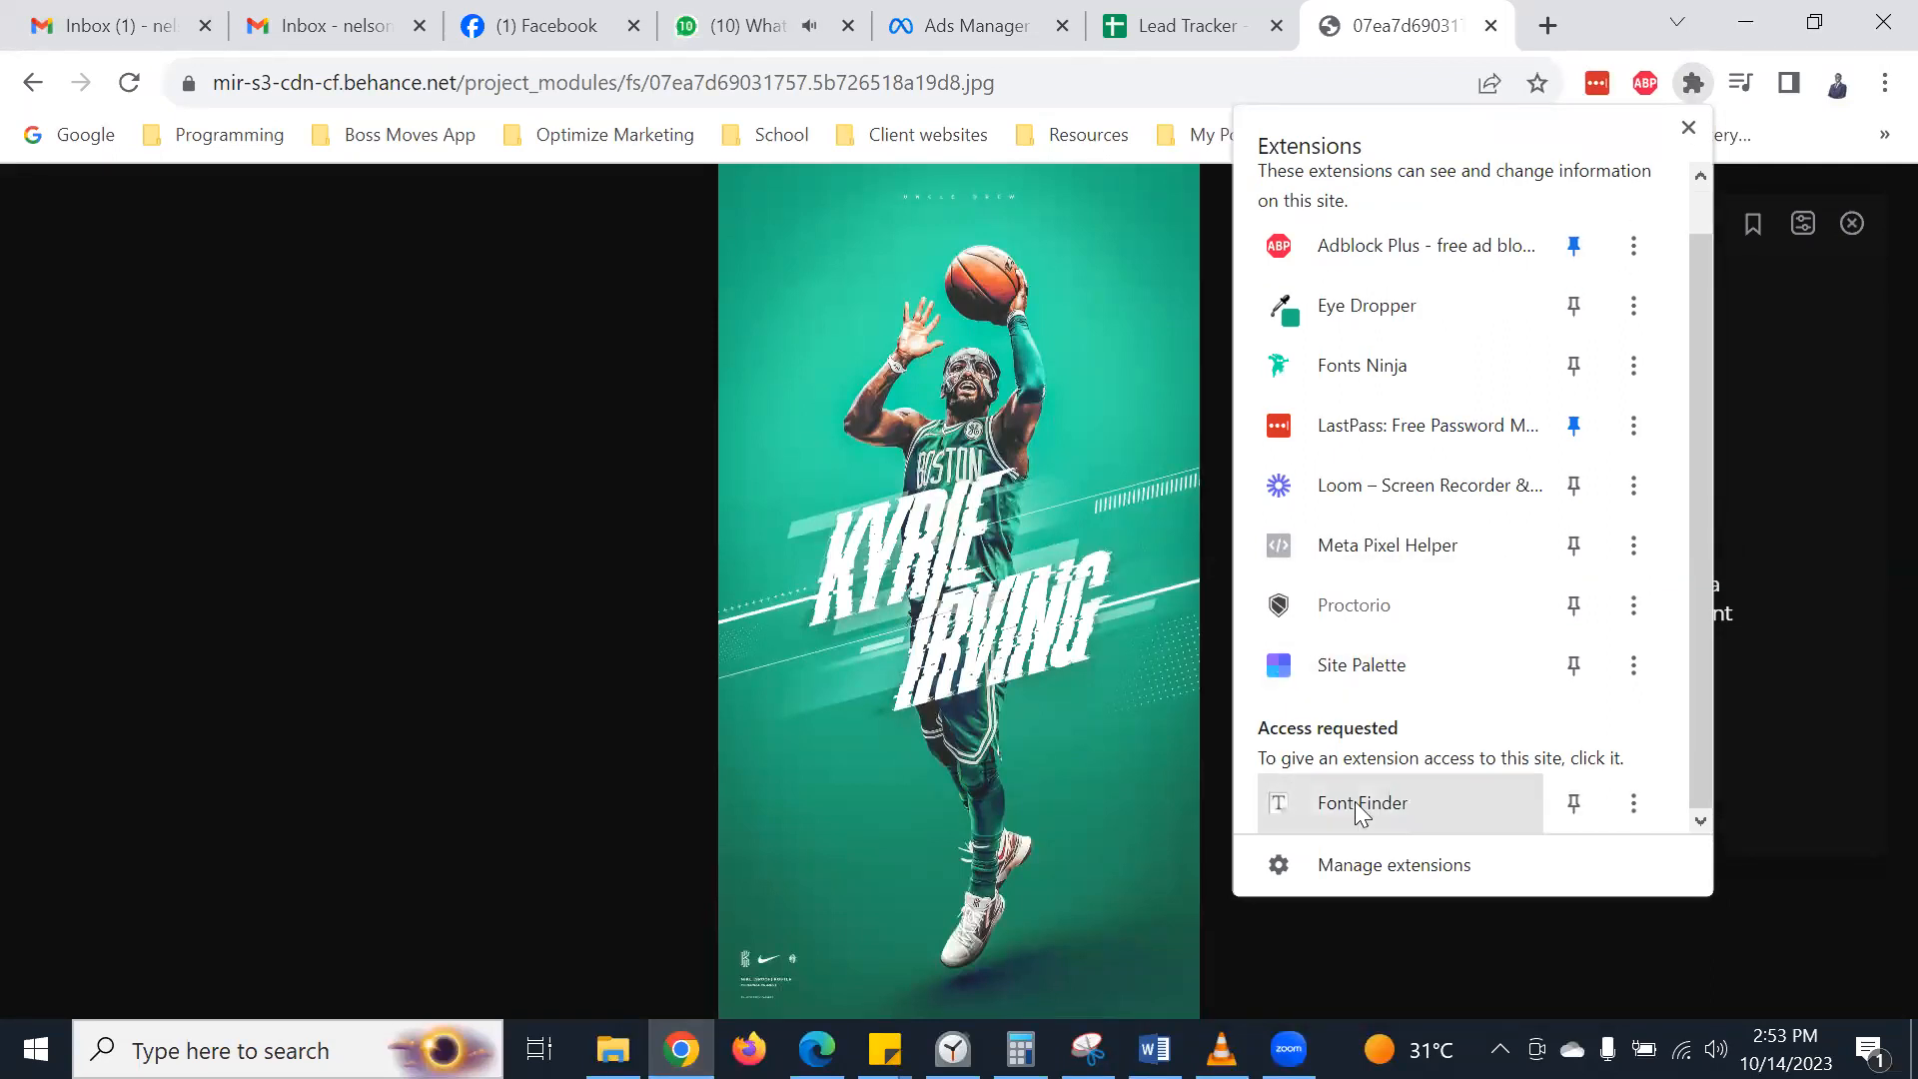
pyautogui.click(1296, 804)
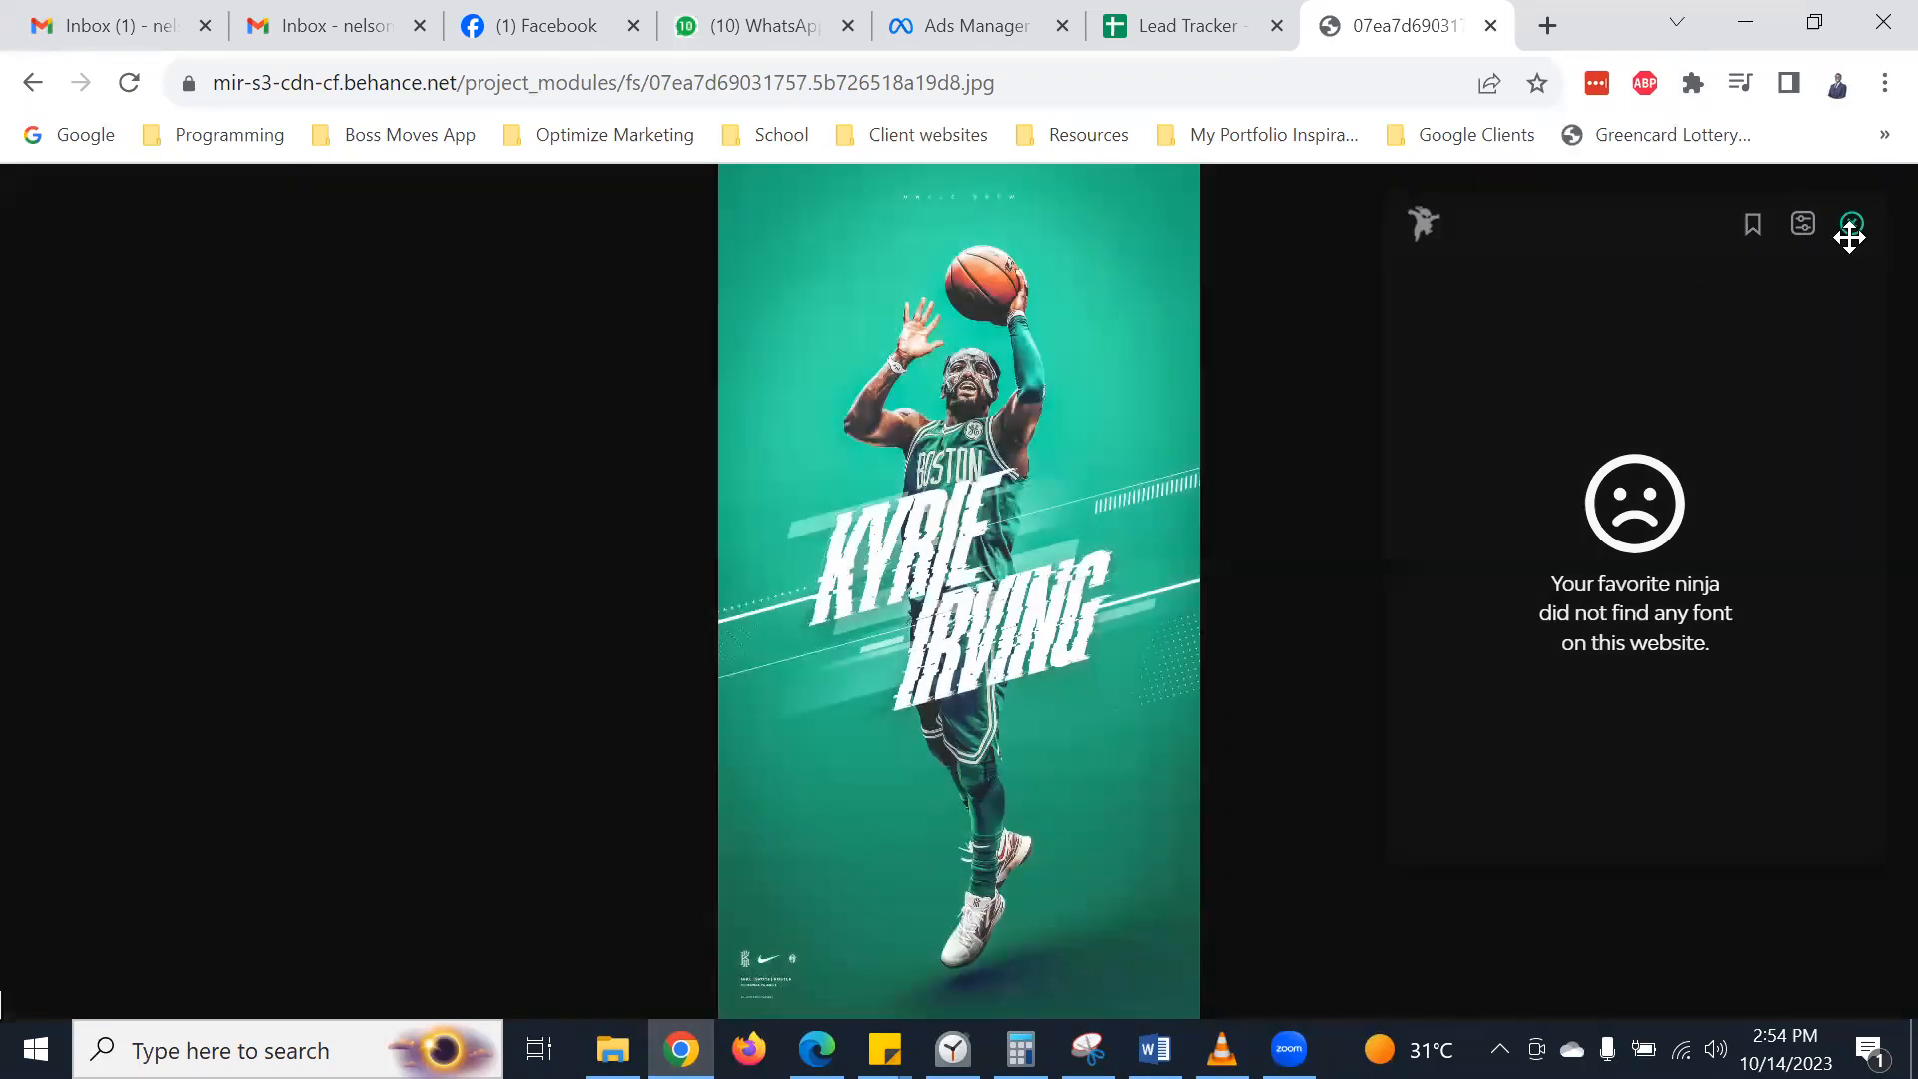
pyautogui.click(1850, 236)
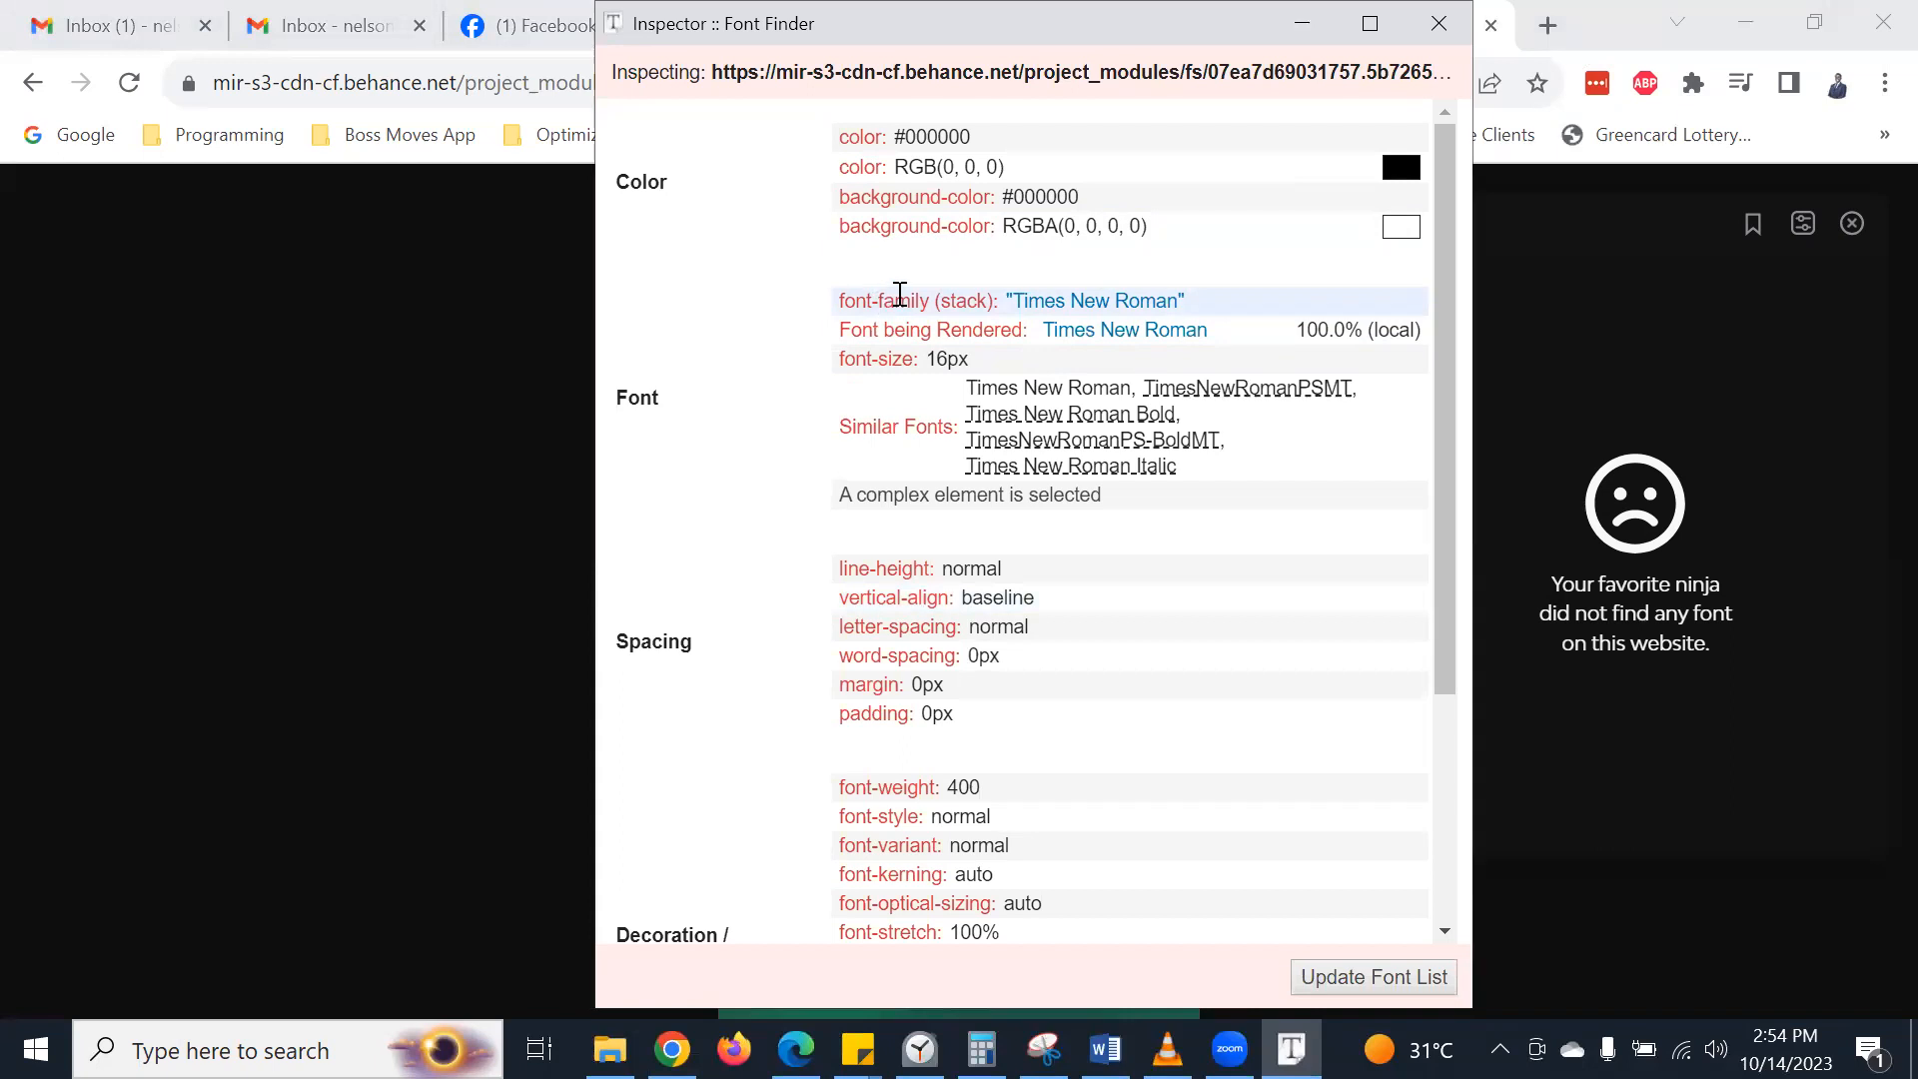
pyautogui.doubleClick(1037, 45)
pyautogui.click(1244, 158)
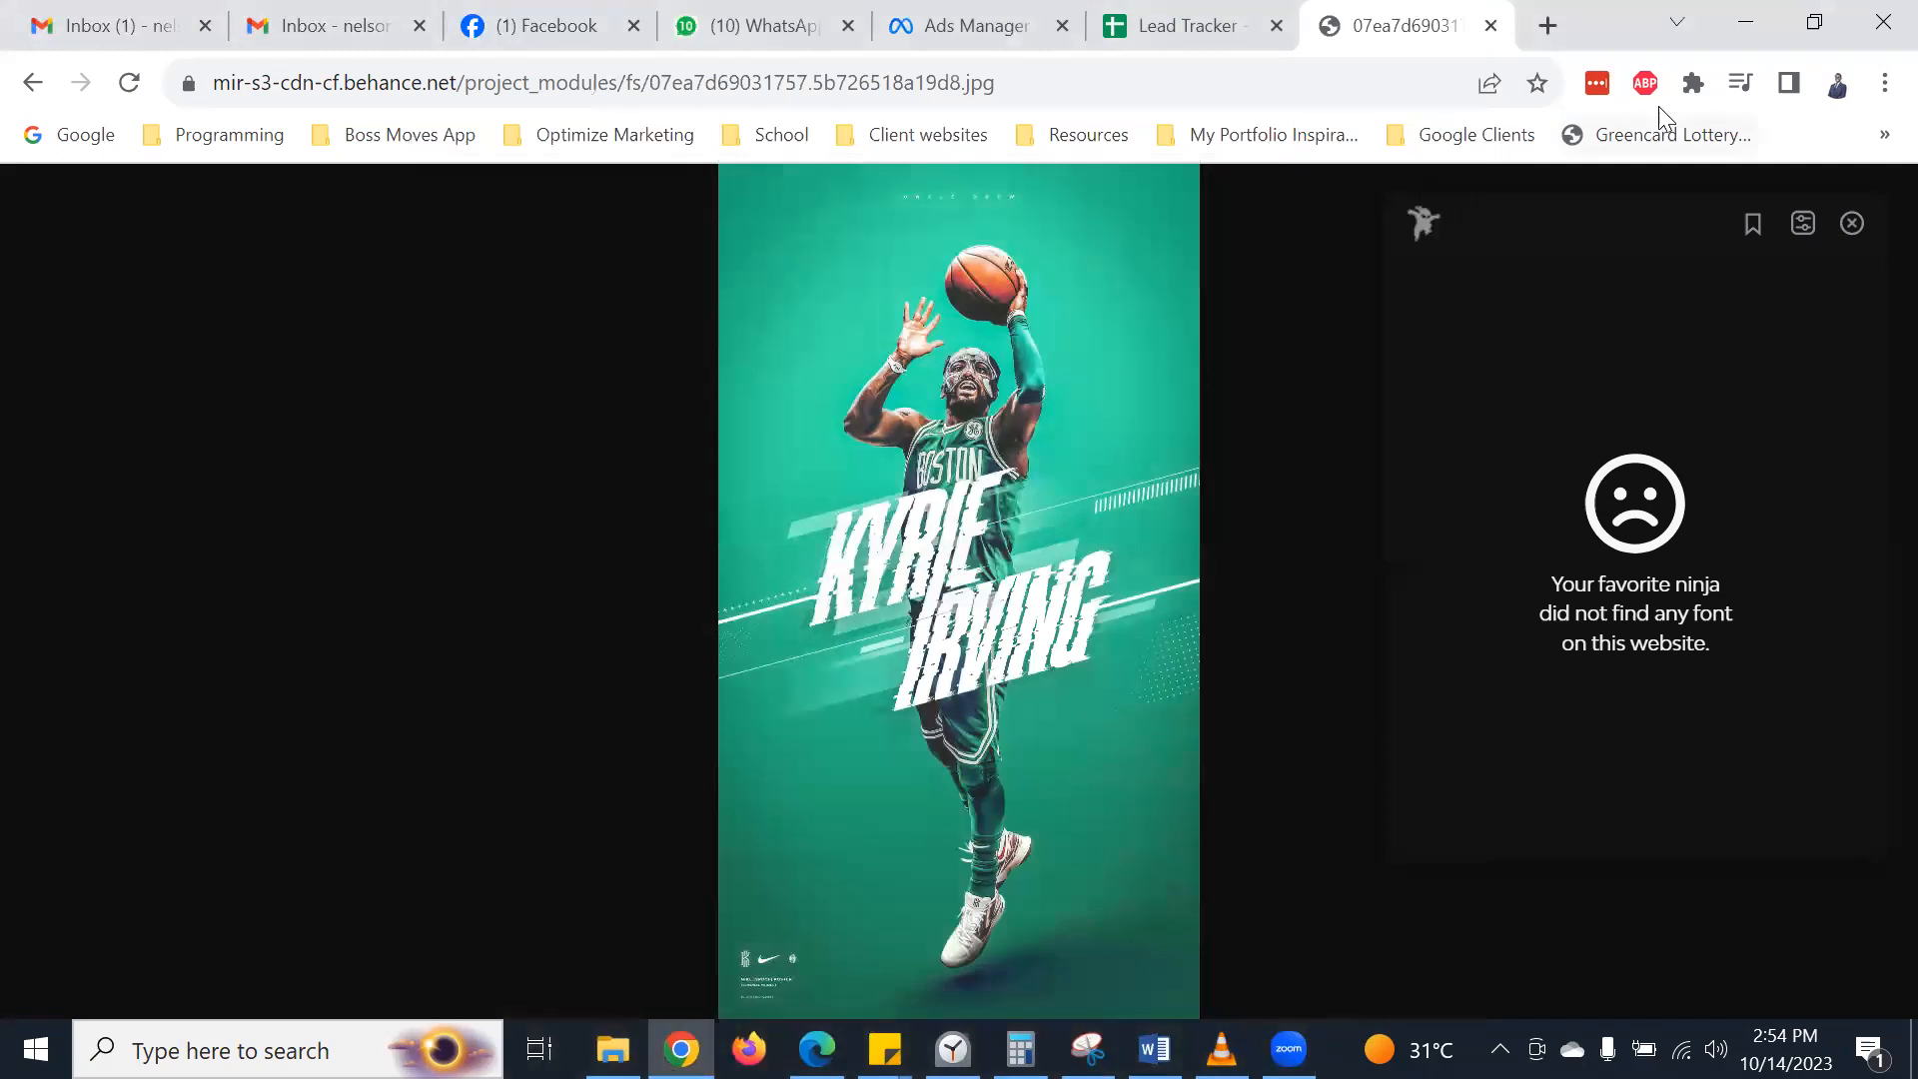
# - Inspect the poster's title lettering again with Font Finder, reviewing the listed font properties, and open a new browser tab
pyautogui.click(1693, 84)
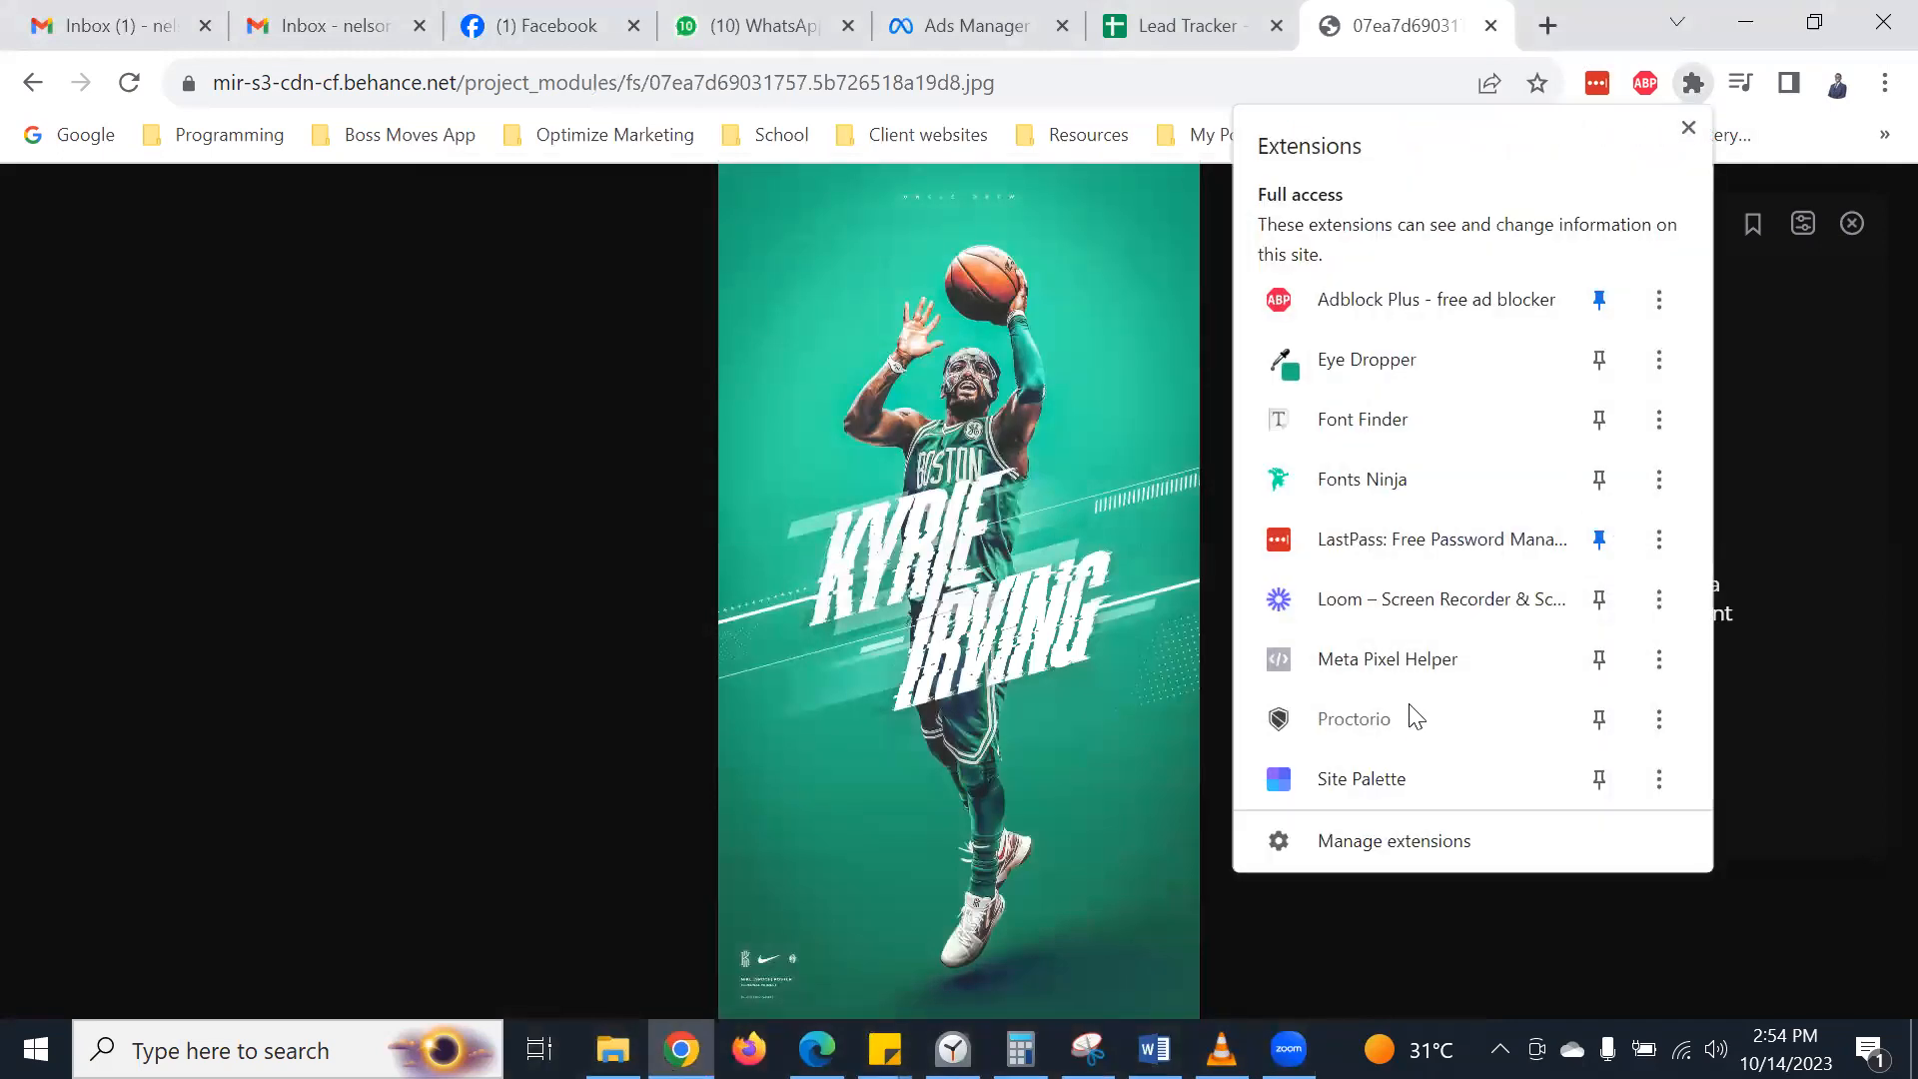
pyautogui.click(1331, 425)
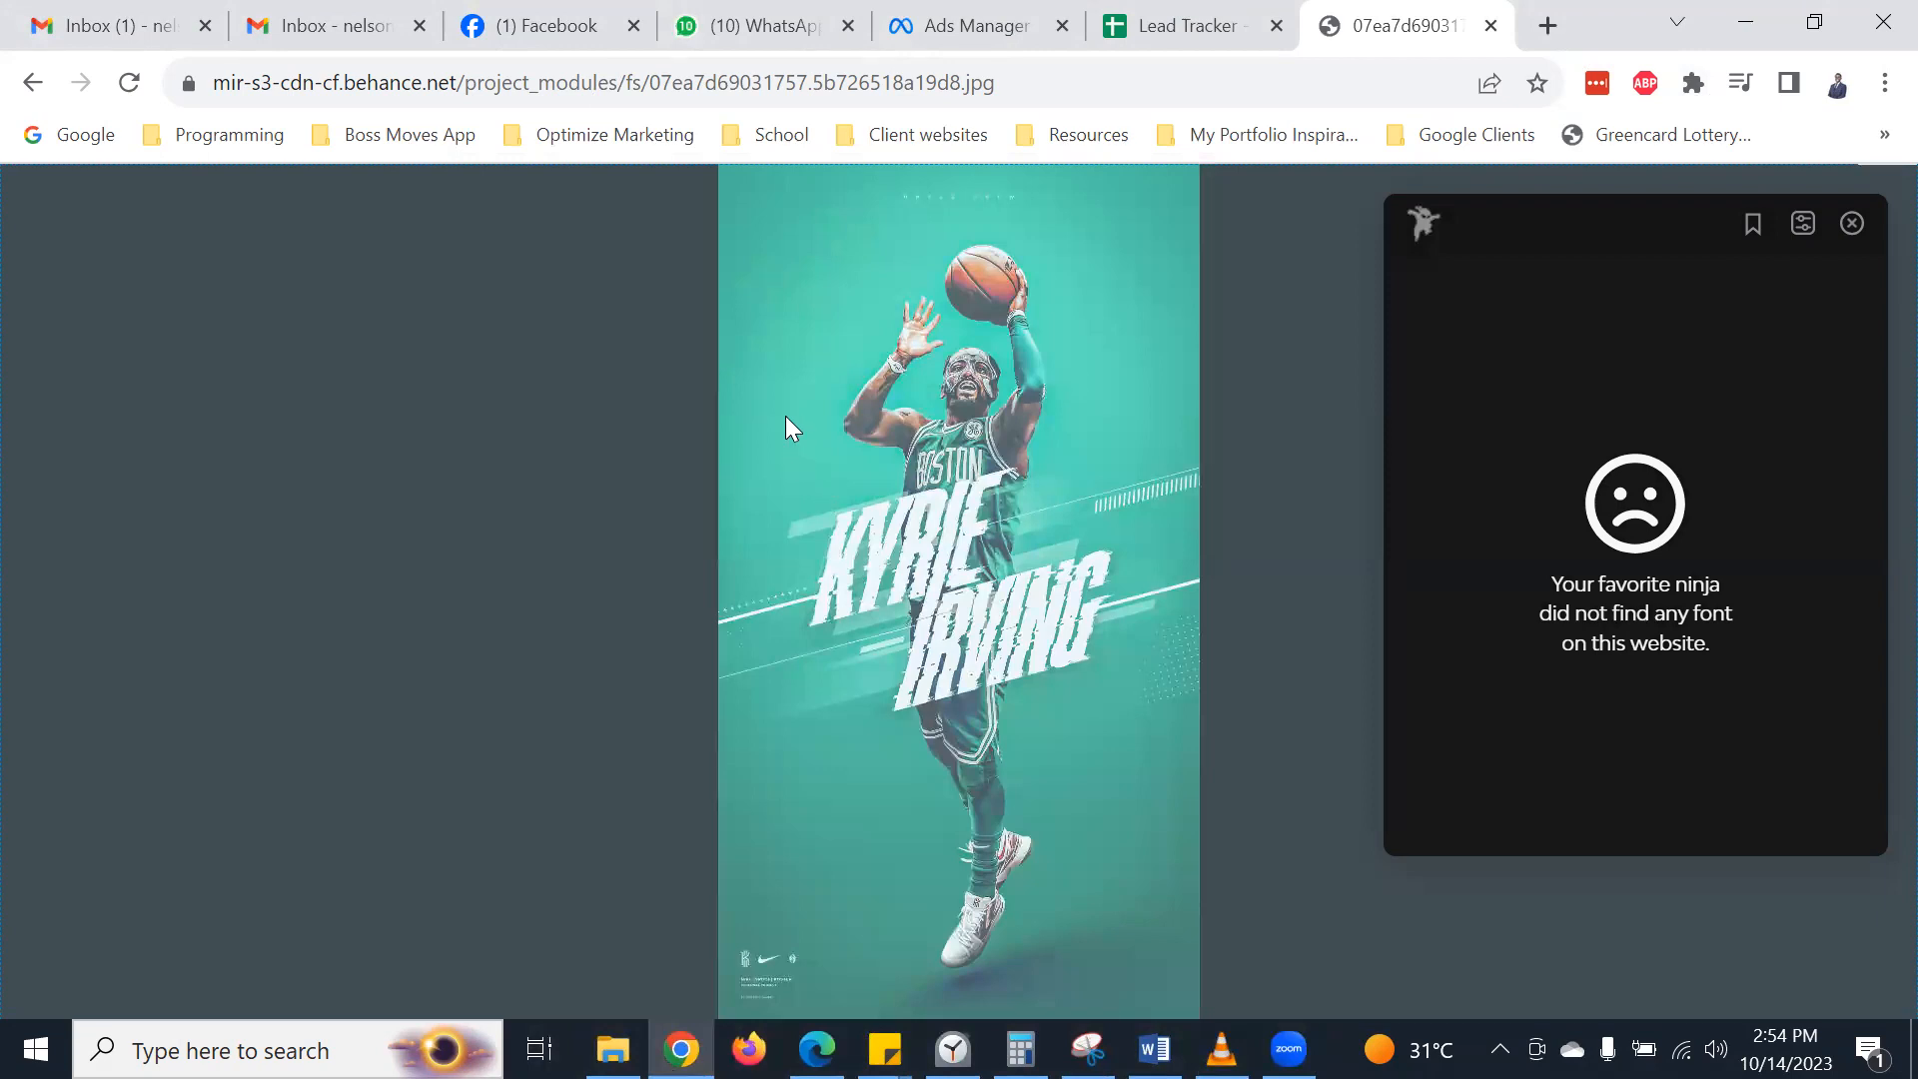
pyautogui.click(902, 512)
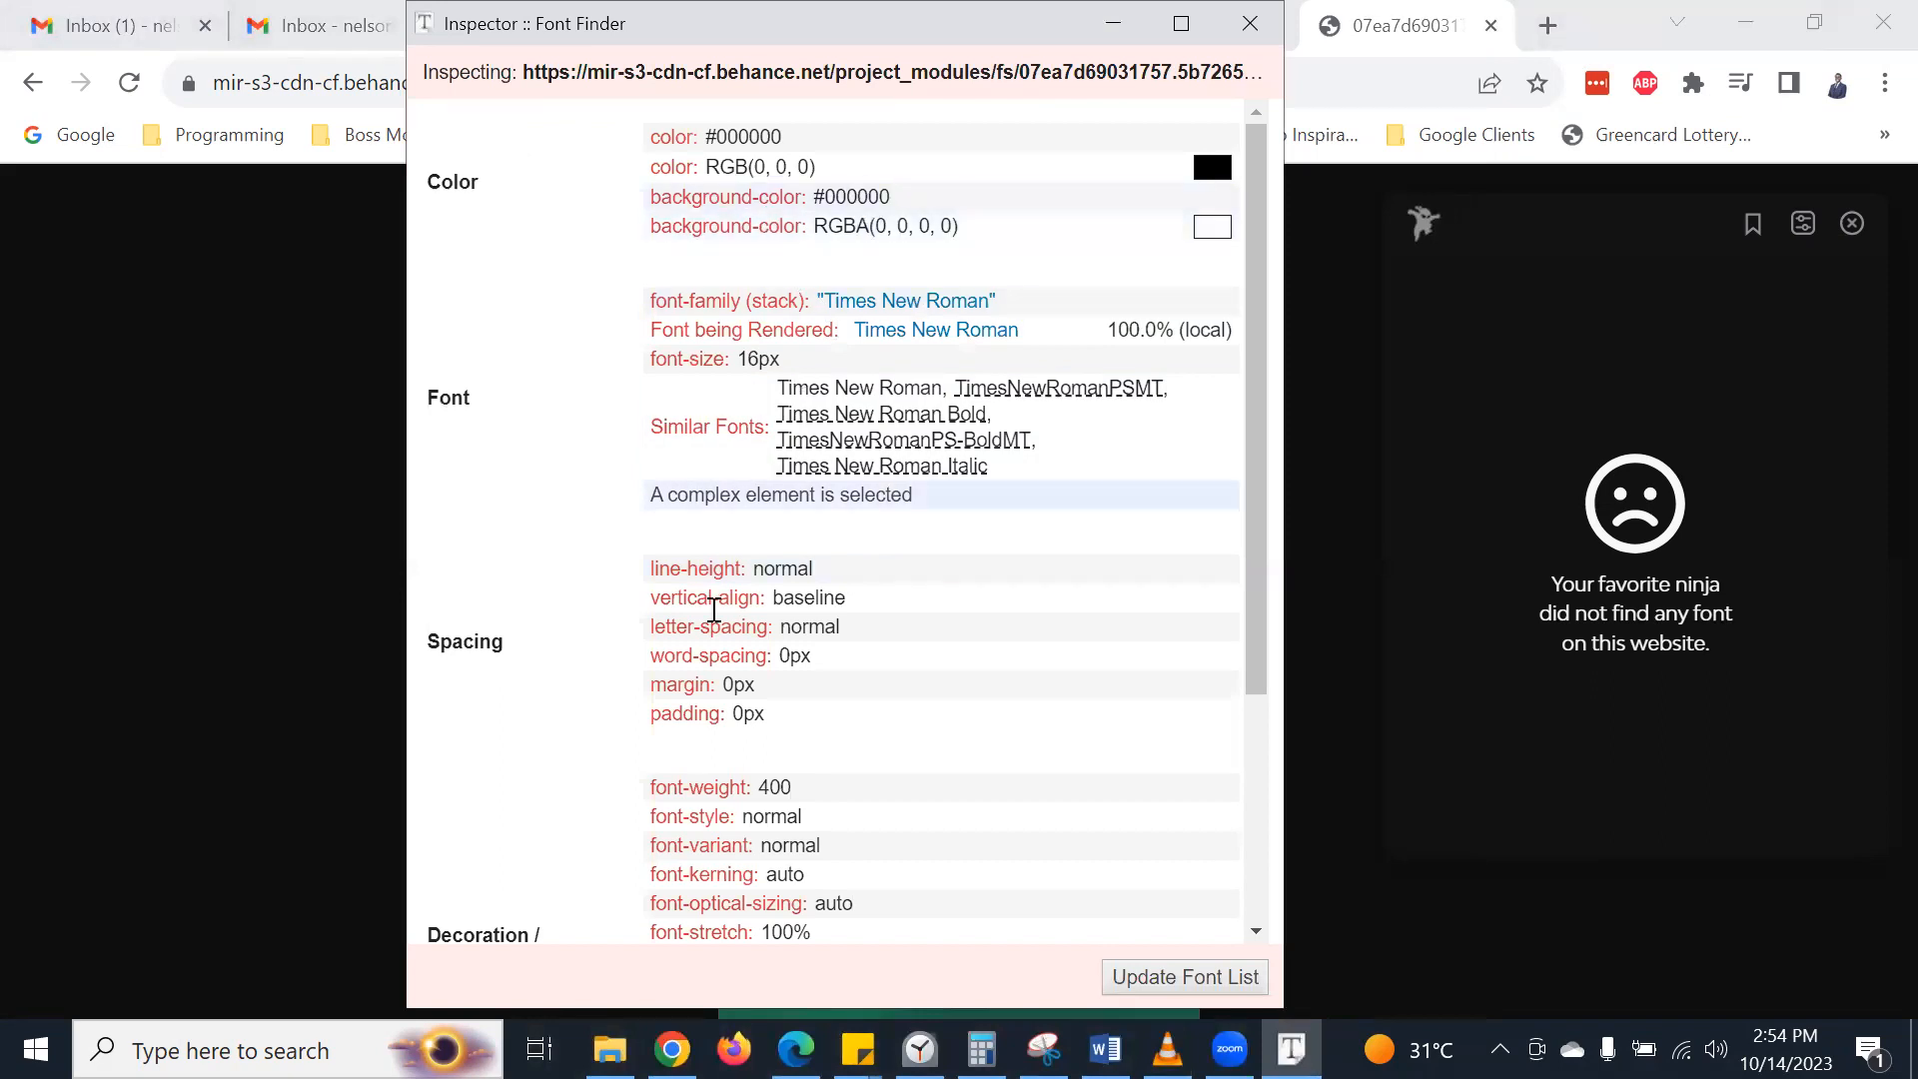
pyautogui.scroll(-3, 736, 644)
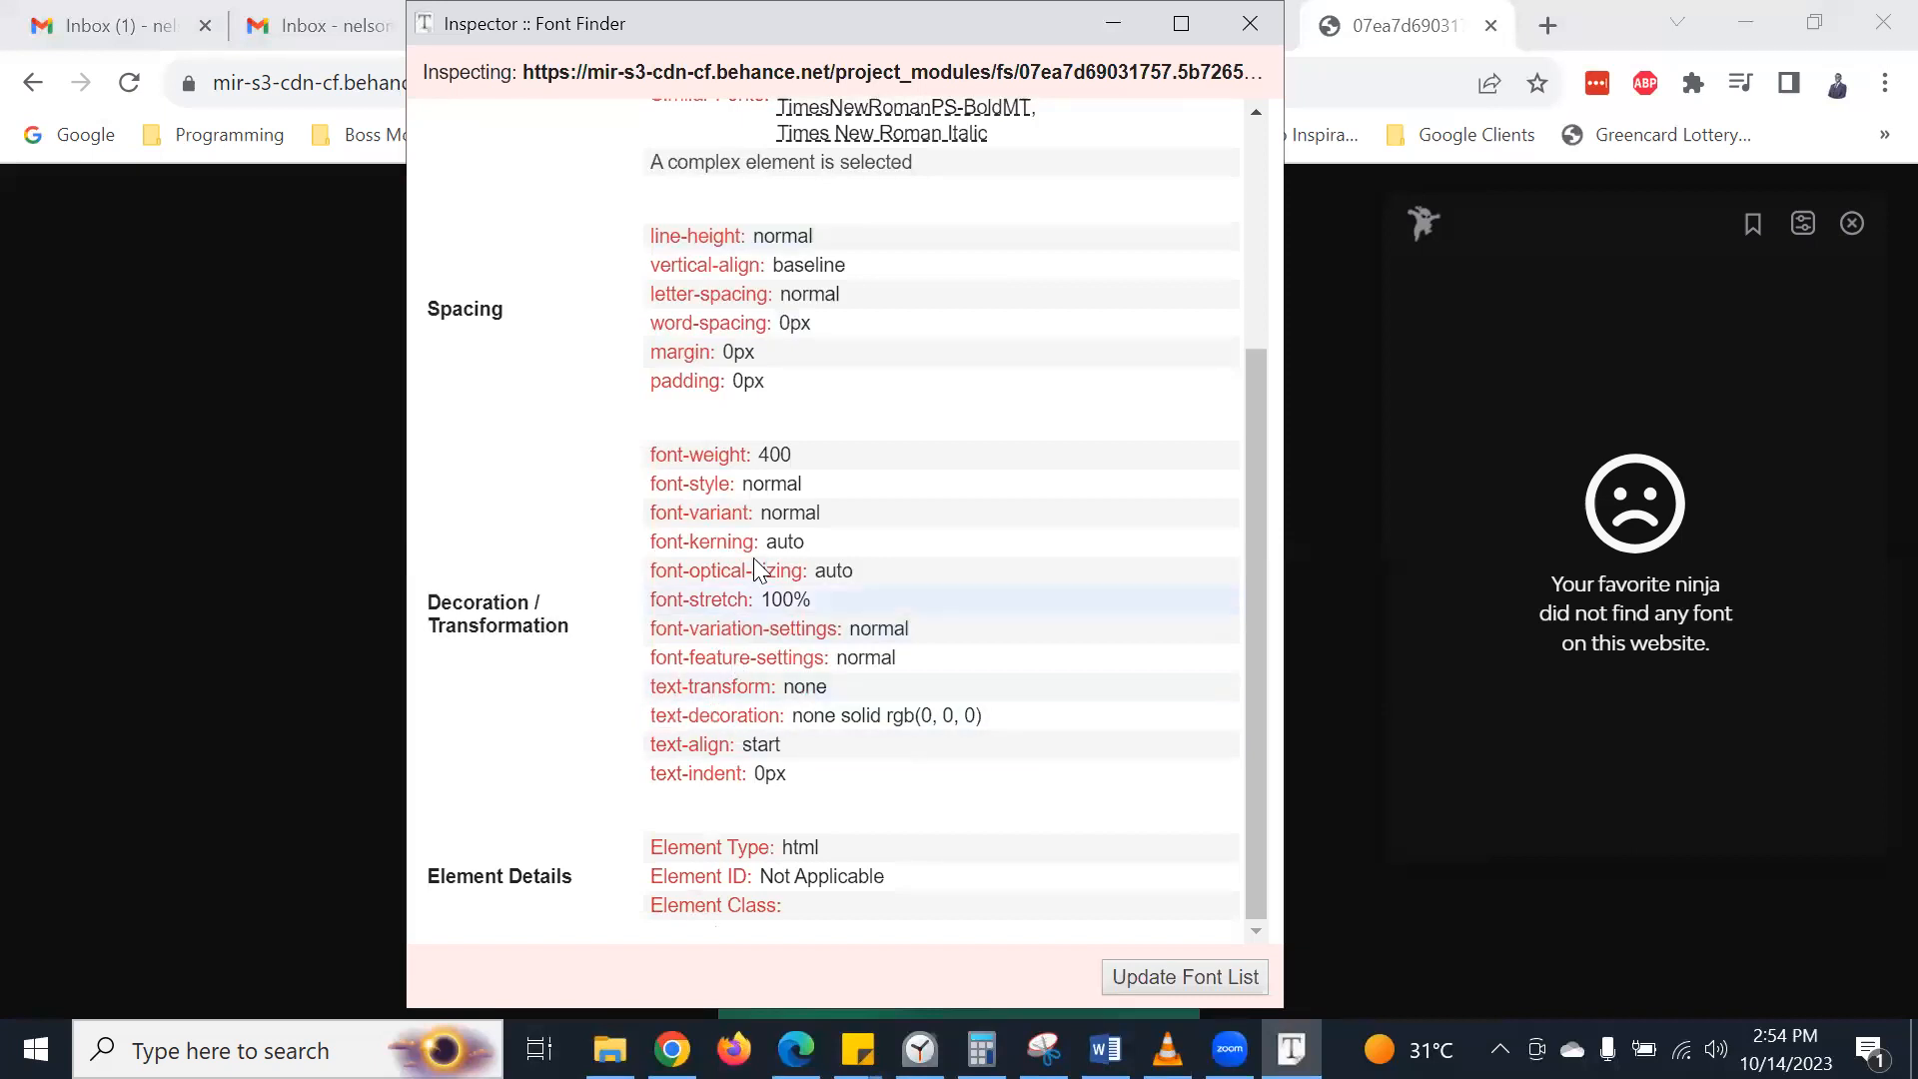
pyautogui.scroll(3, 759, 570)
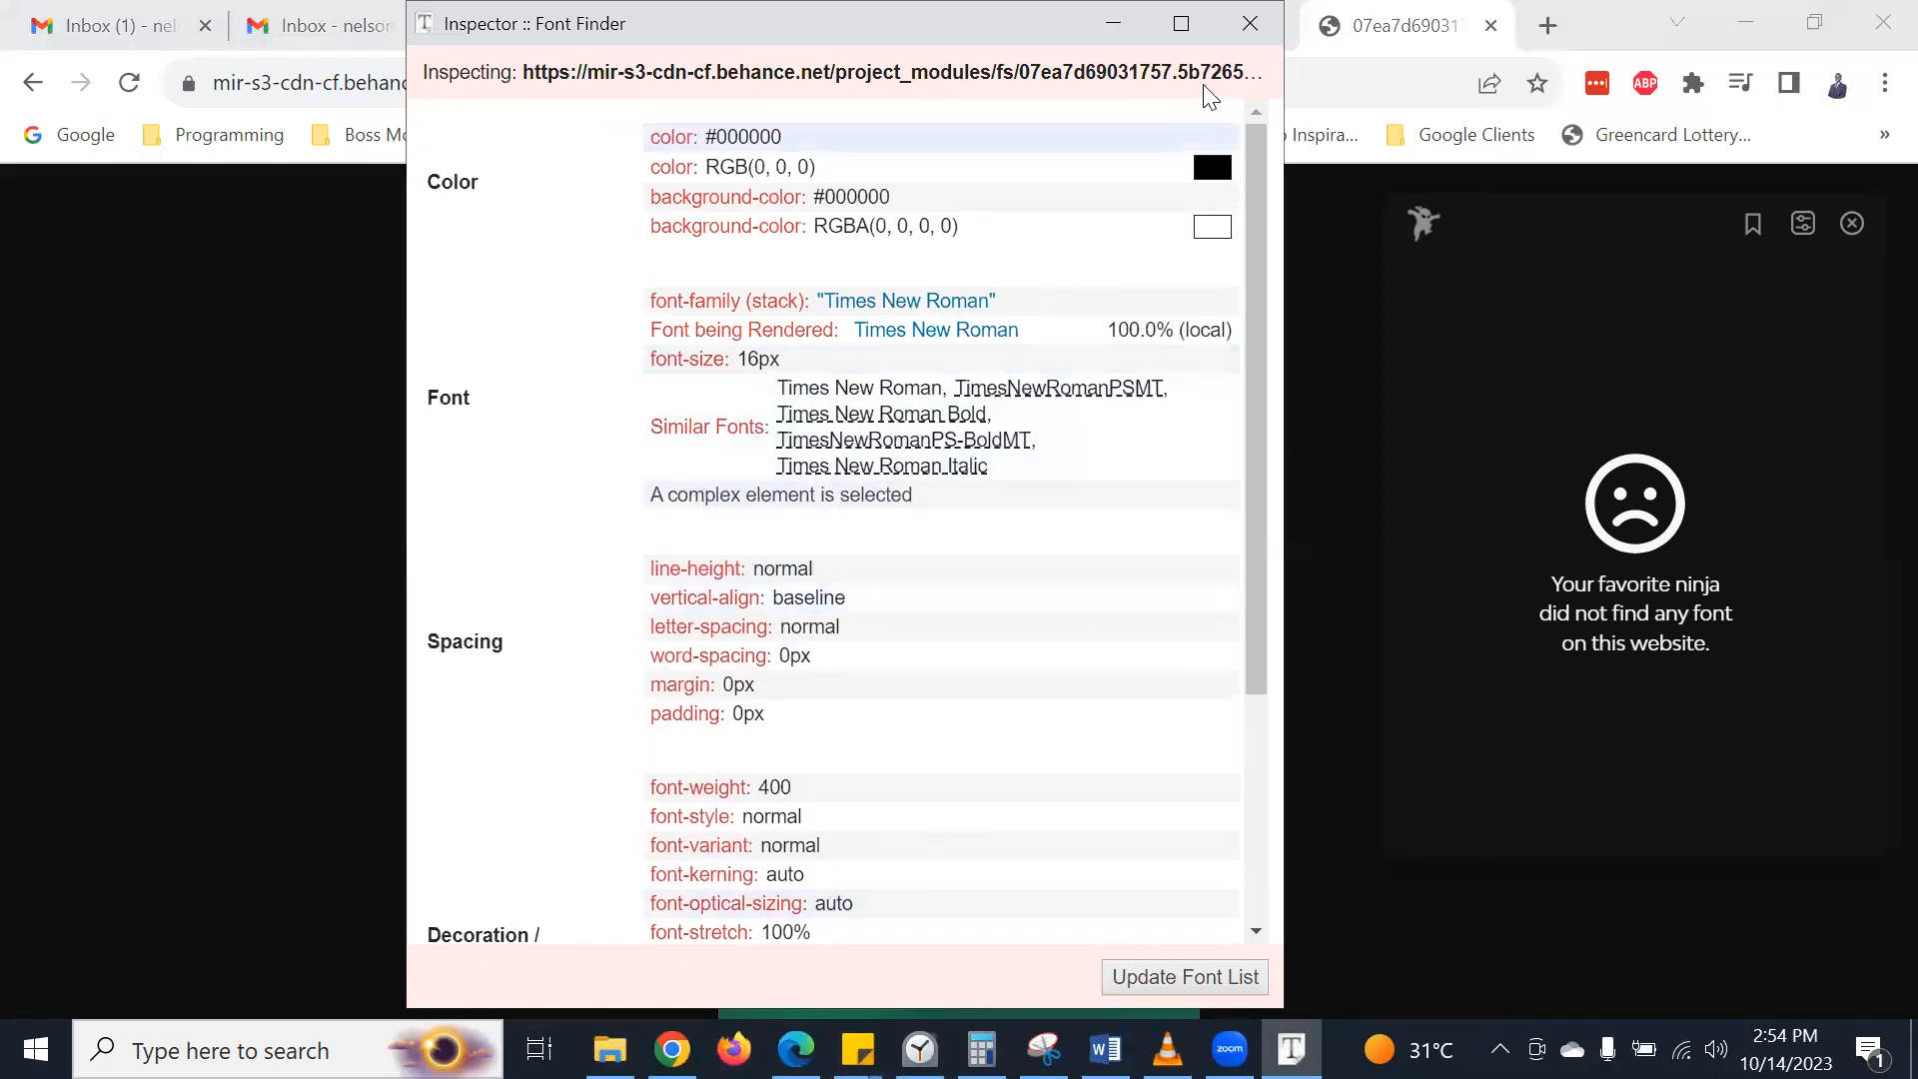
pyautogui.click(1249, 23)
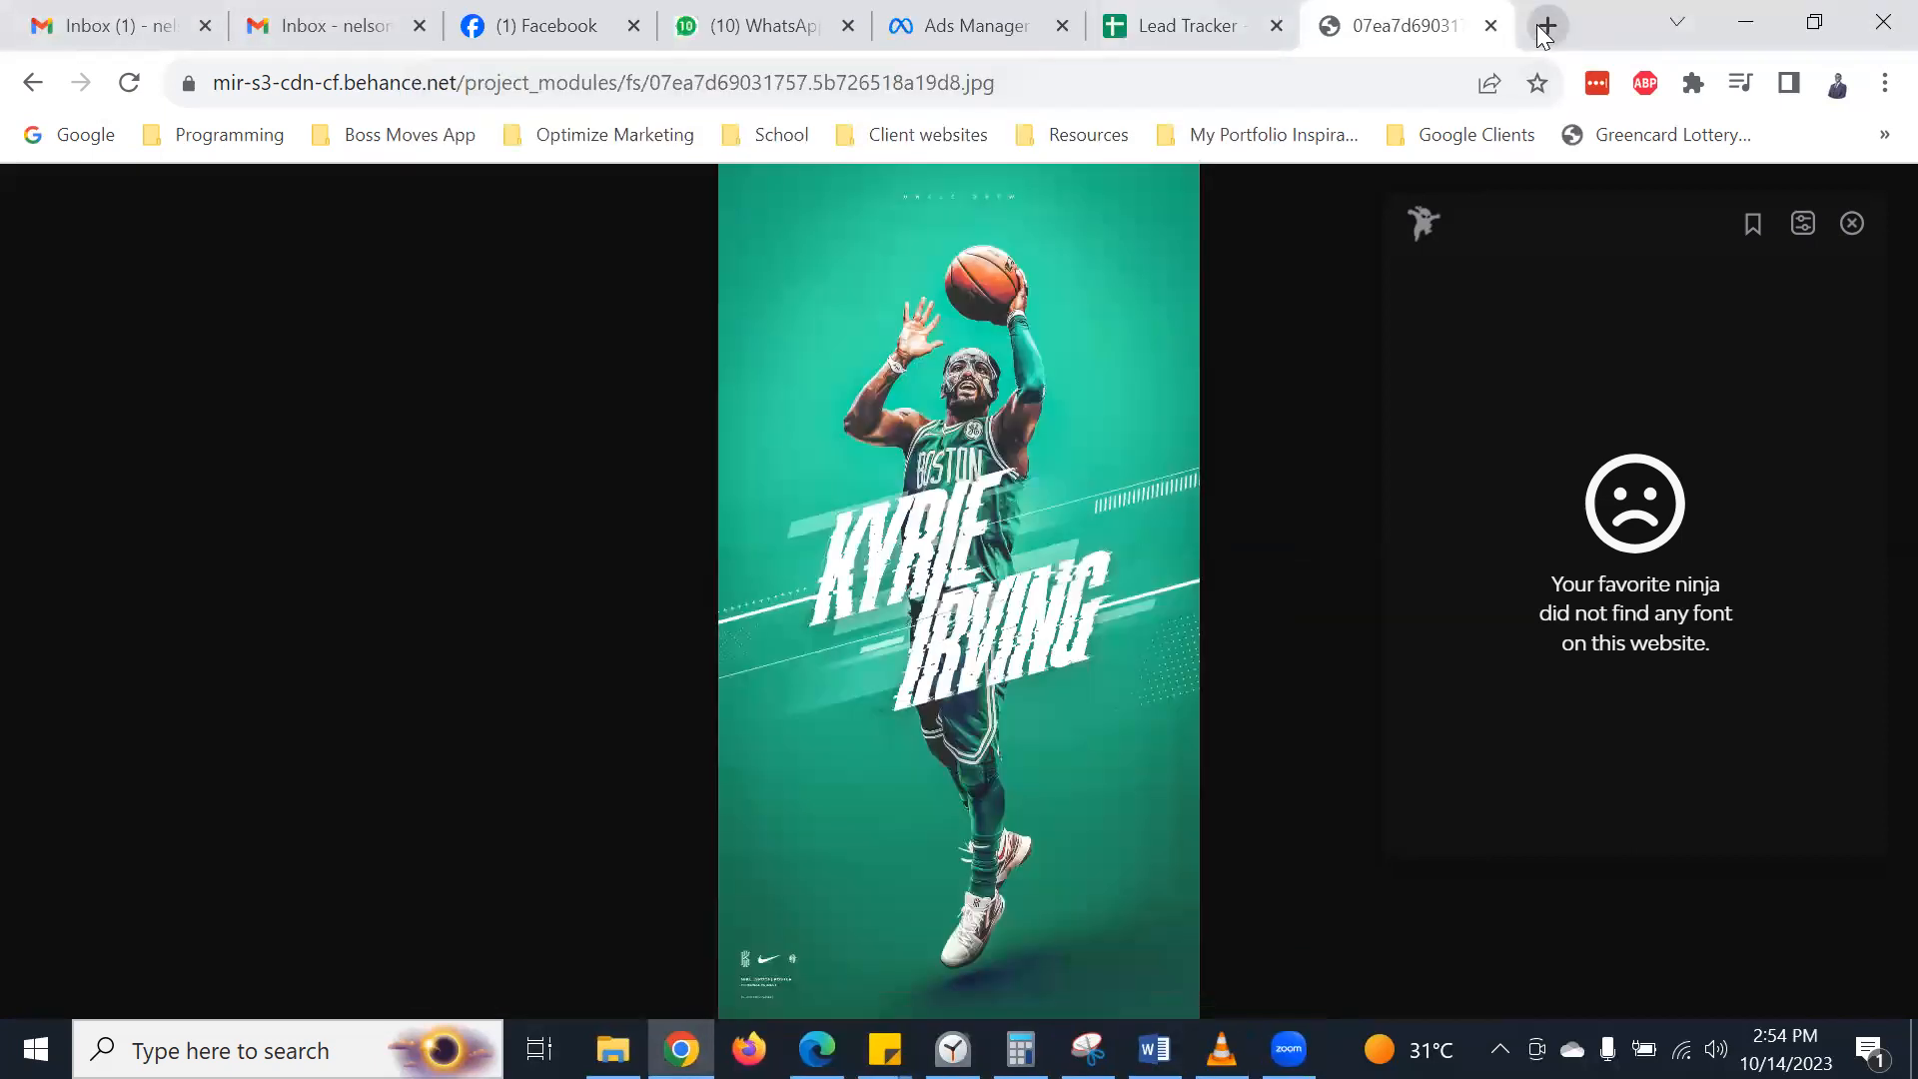
pyautogui.click(1544, 27)
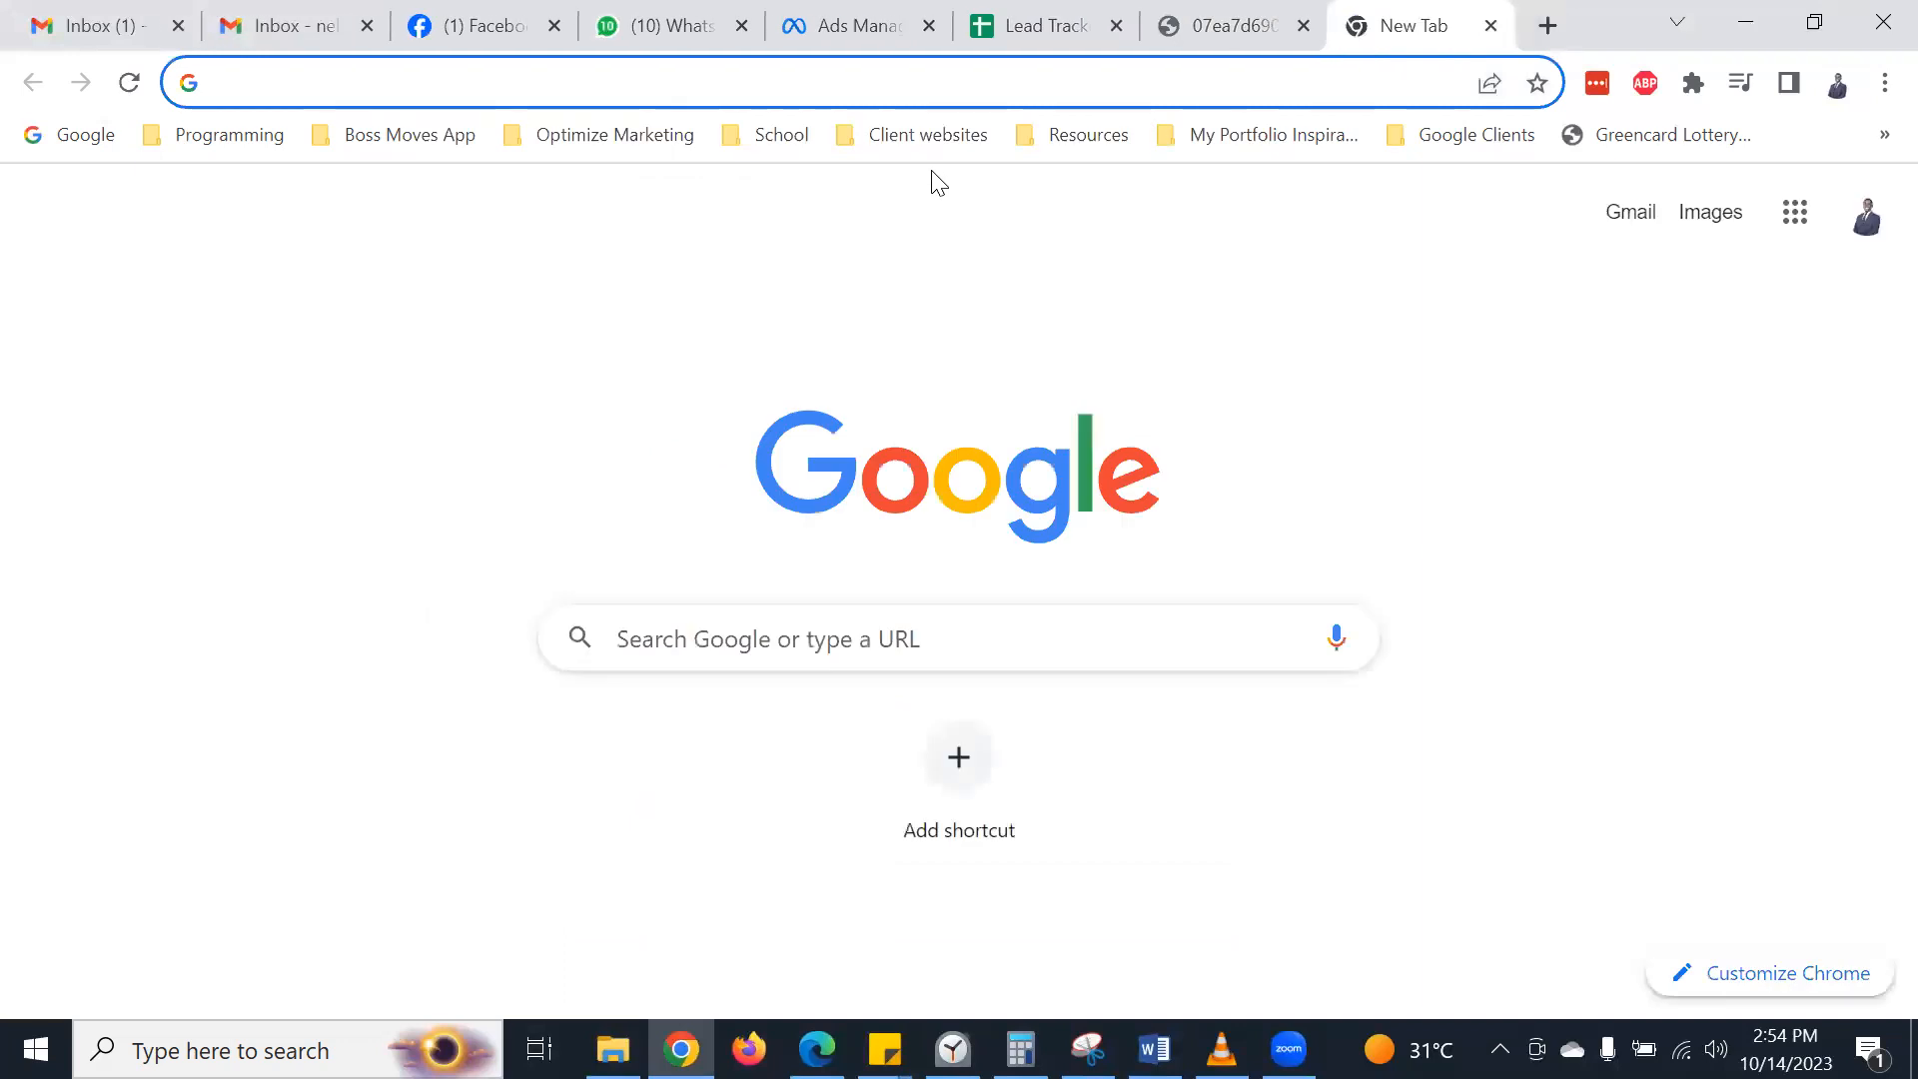
# - Search Google for "extract font type from image" and review the font identification tools among the results
pyautogui.write('extract f')
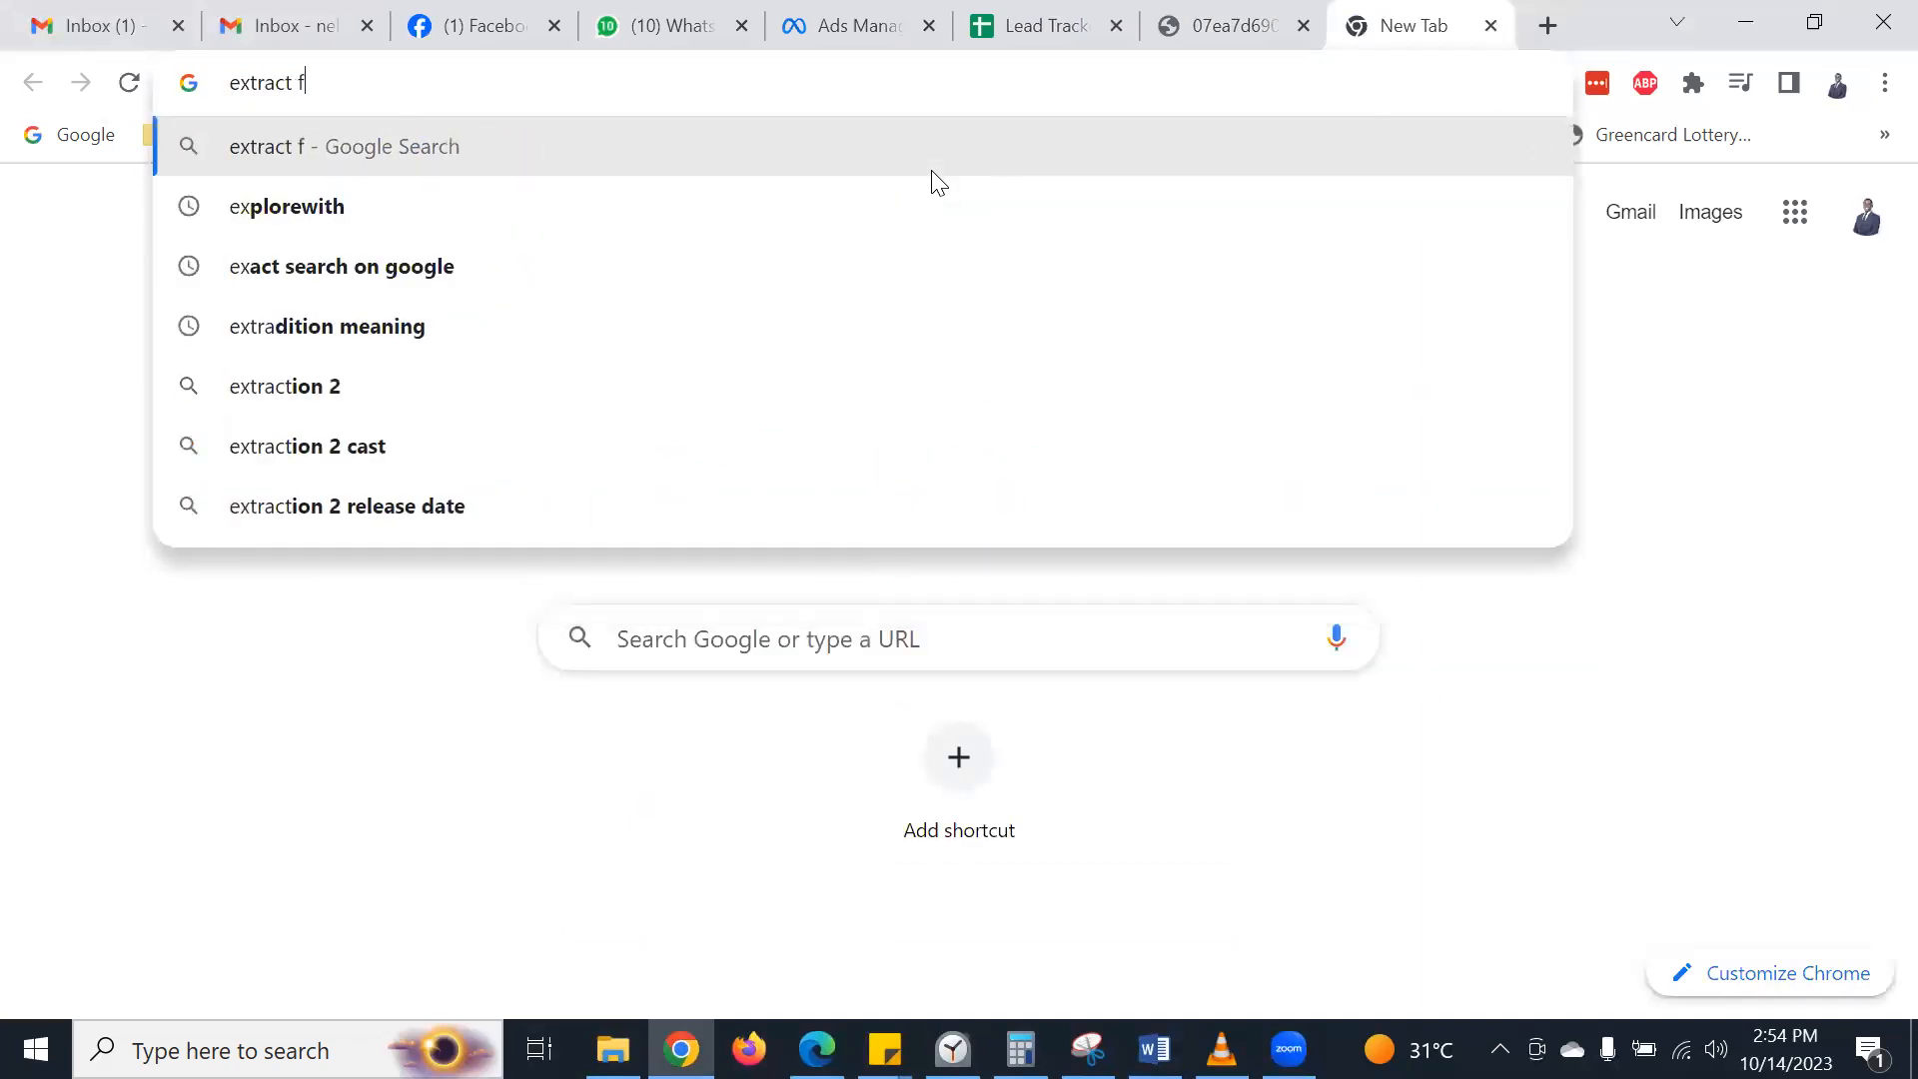
pyautogui.write('ont t')
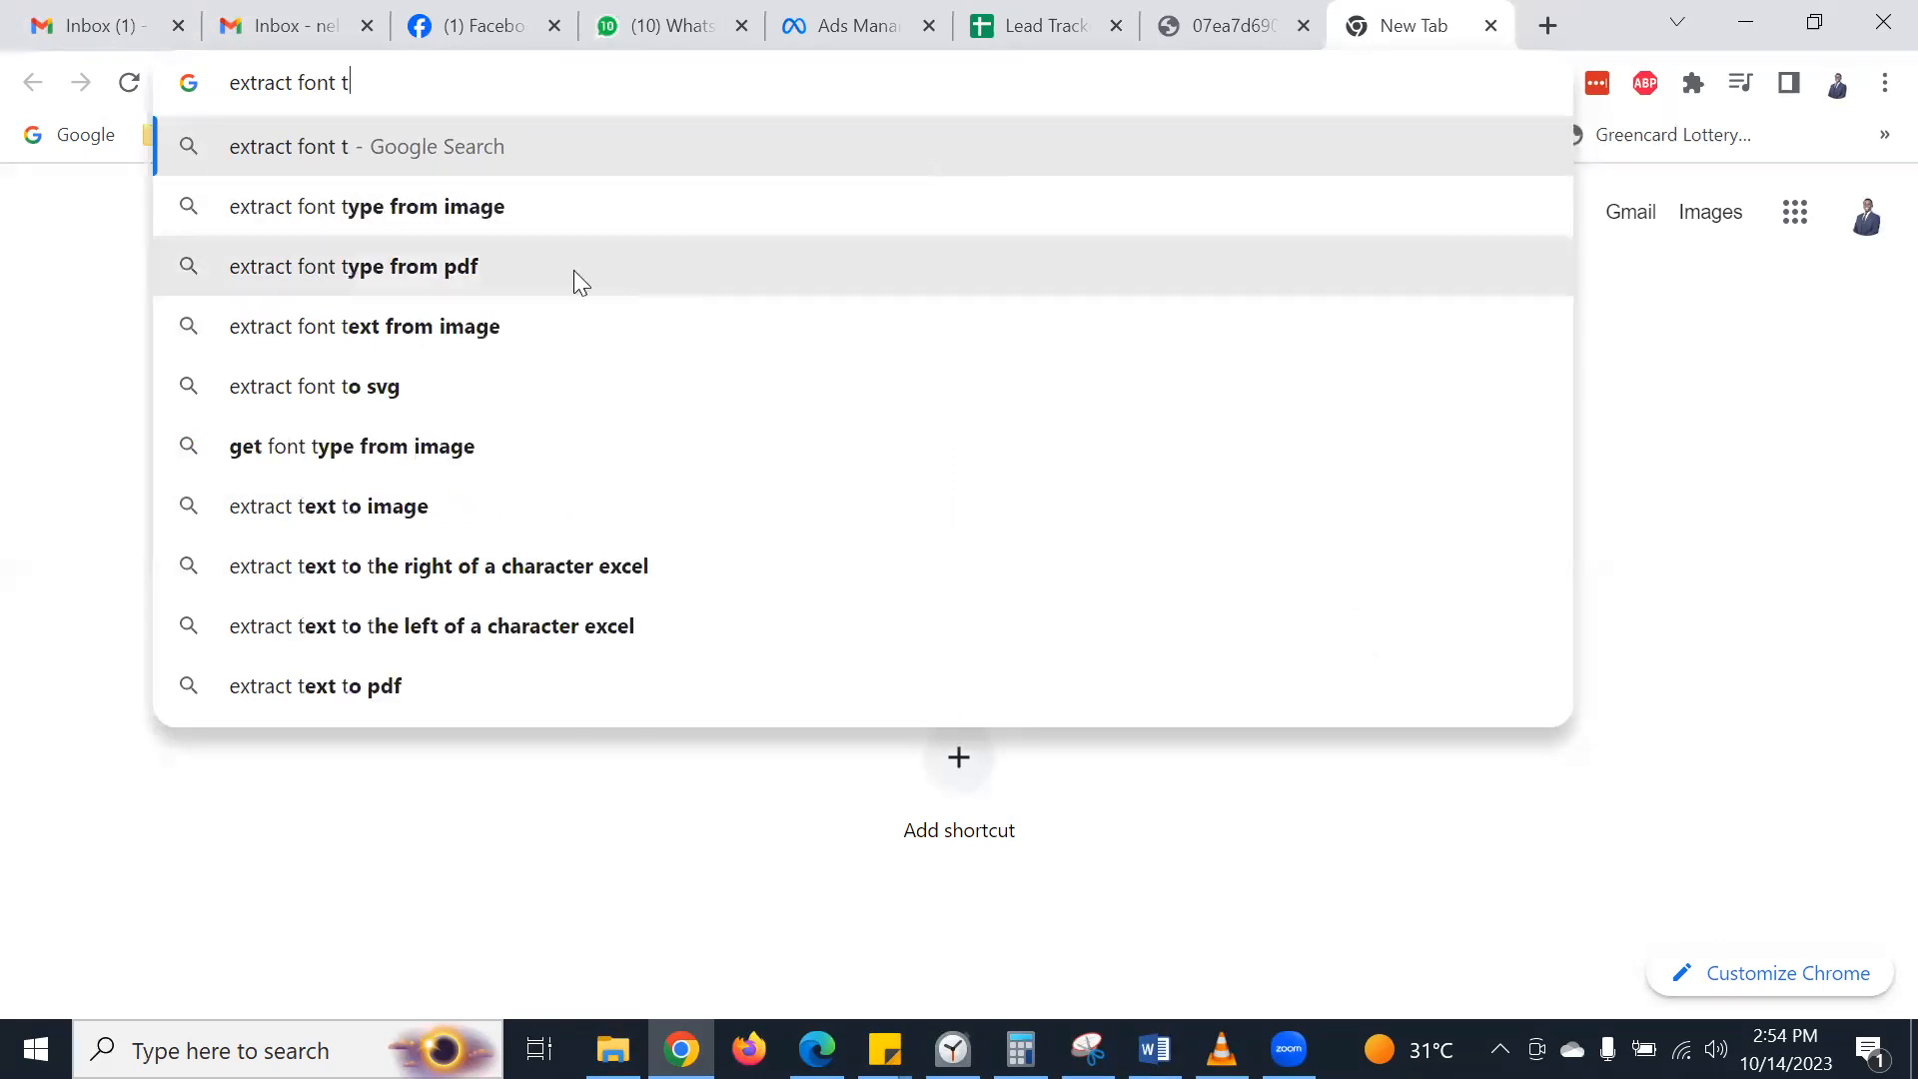
pyautogui.click(517, 211)
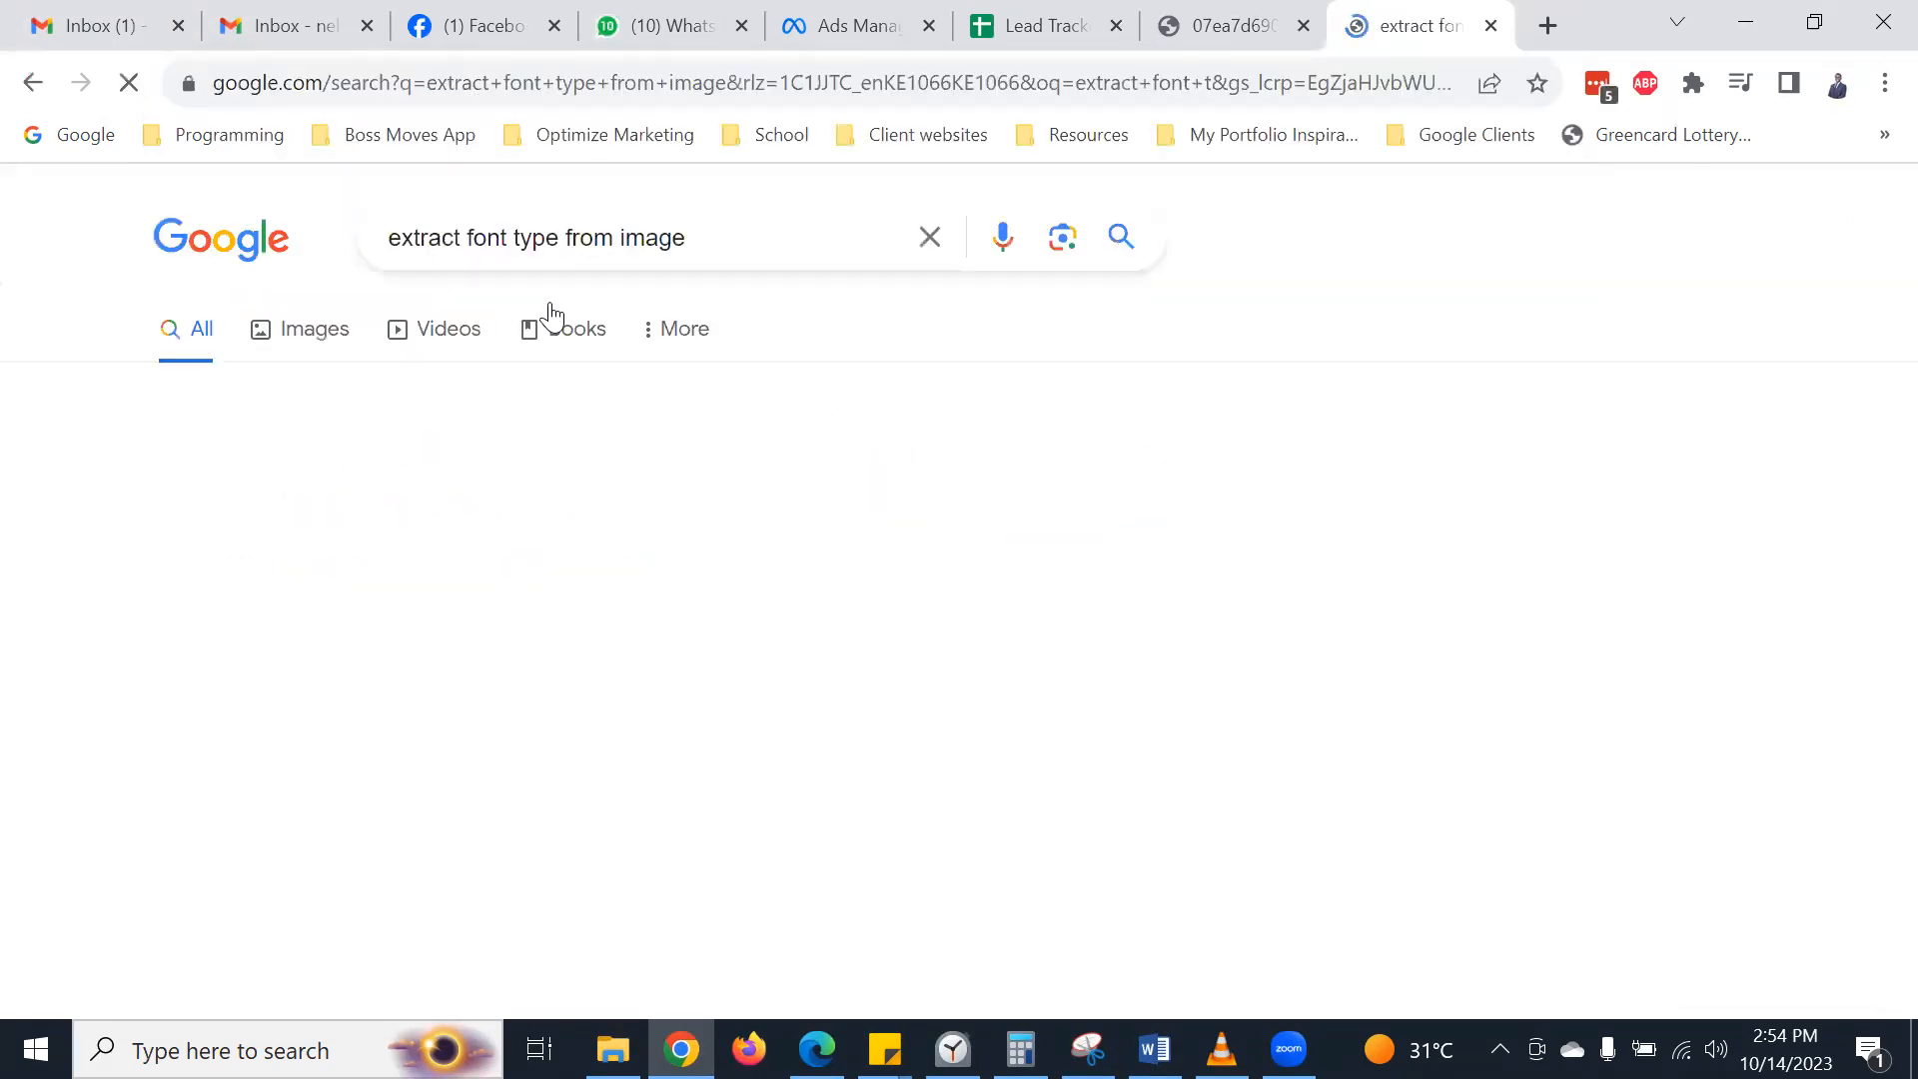
pyautogui.scroll(-3, 599, 458)
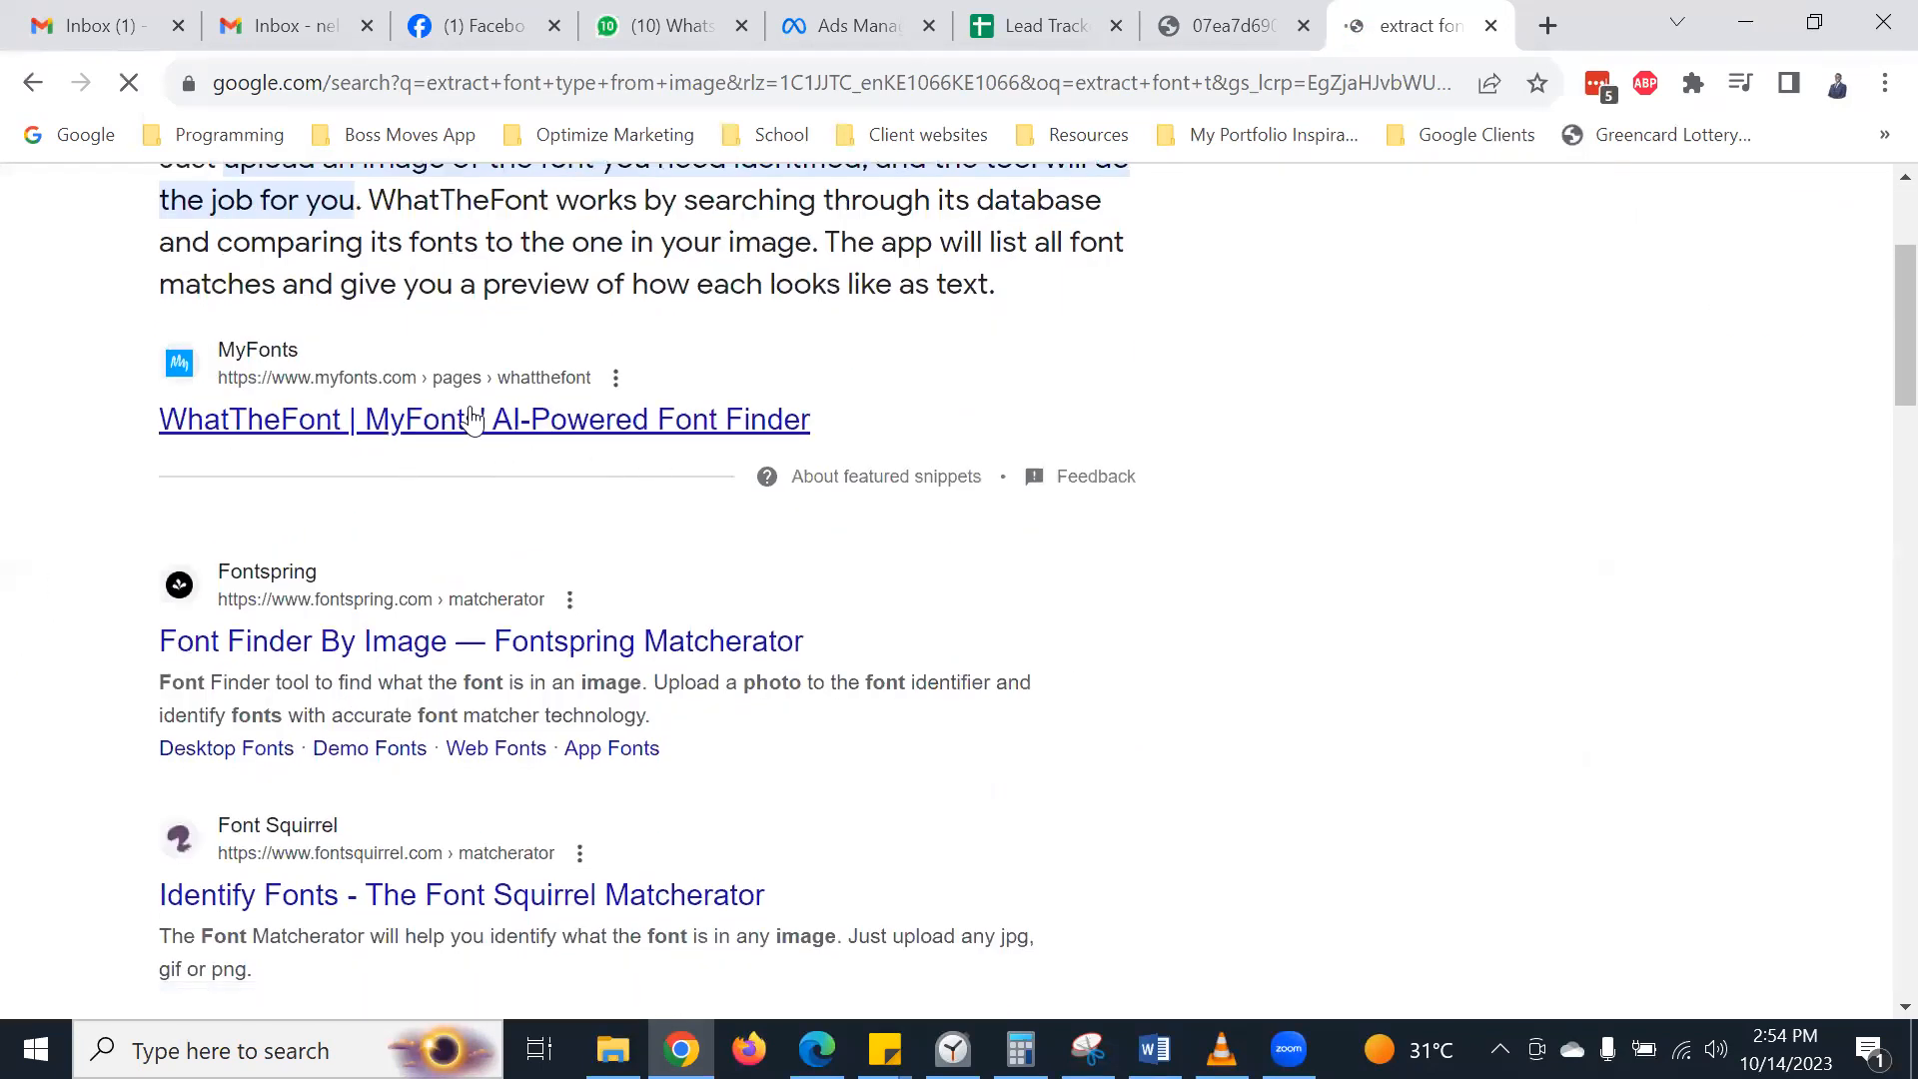
pyautogui.scroll(-2, 88, 534)
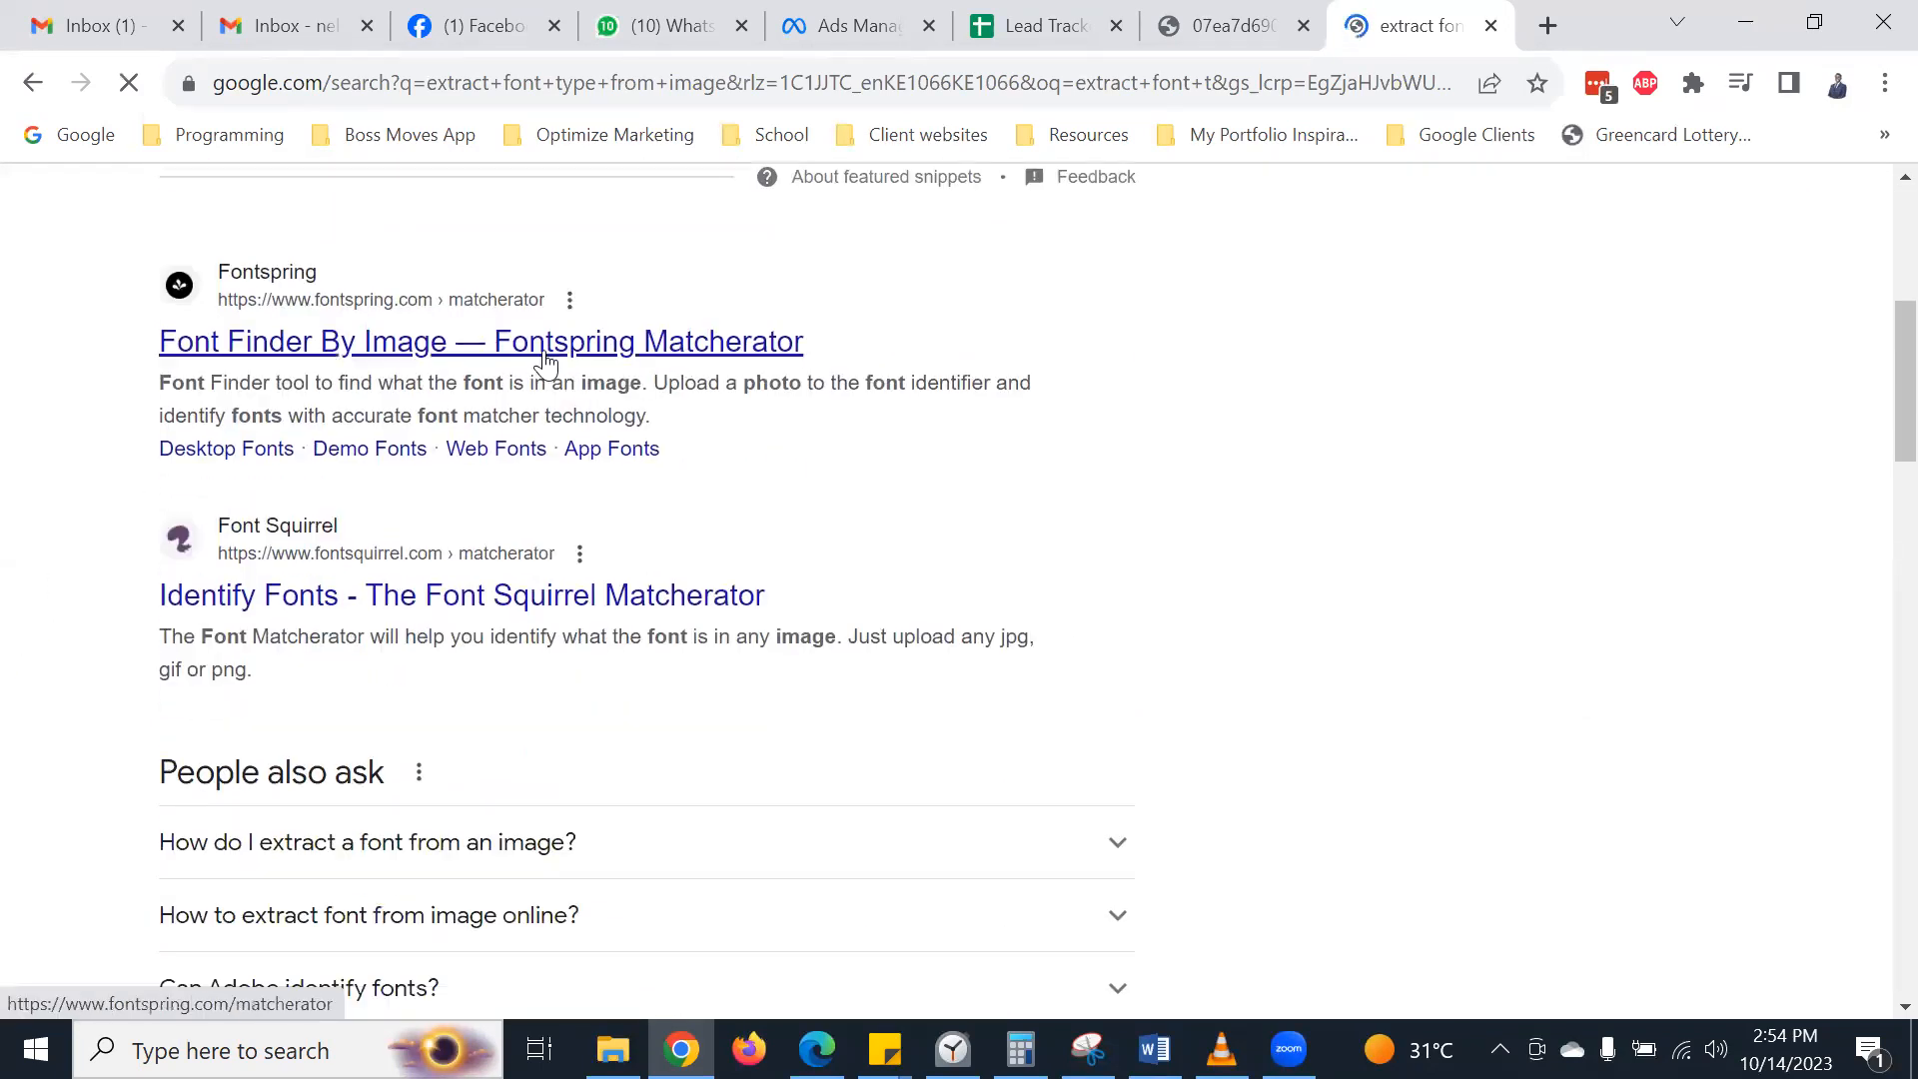
pyautogui.scroll(-5, 480, 363)
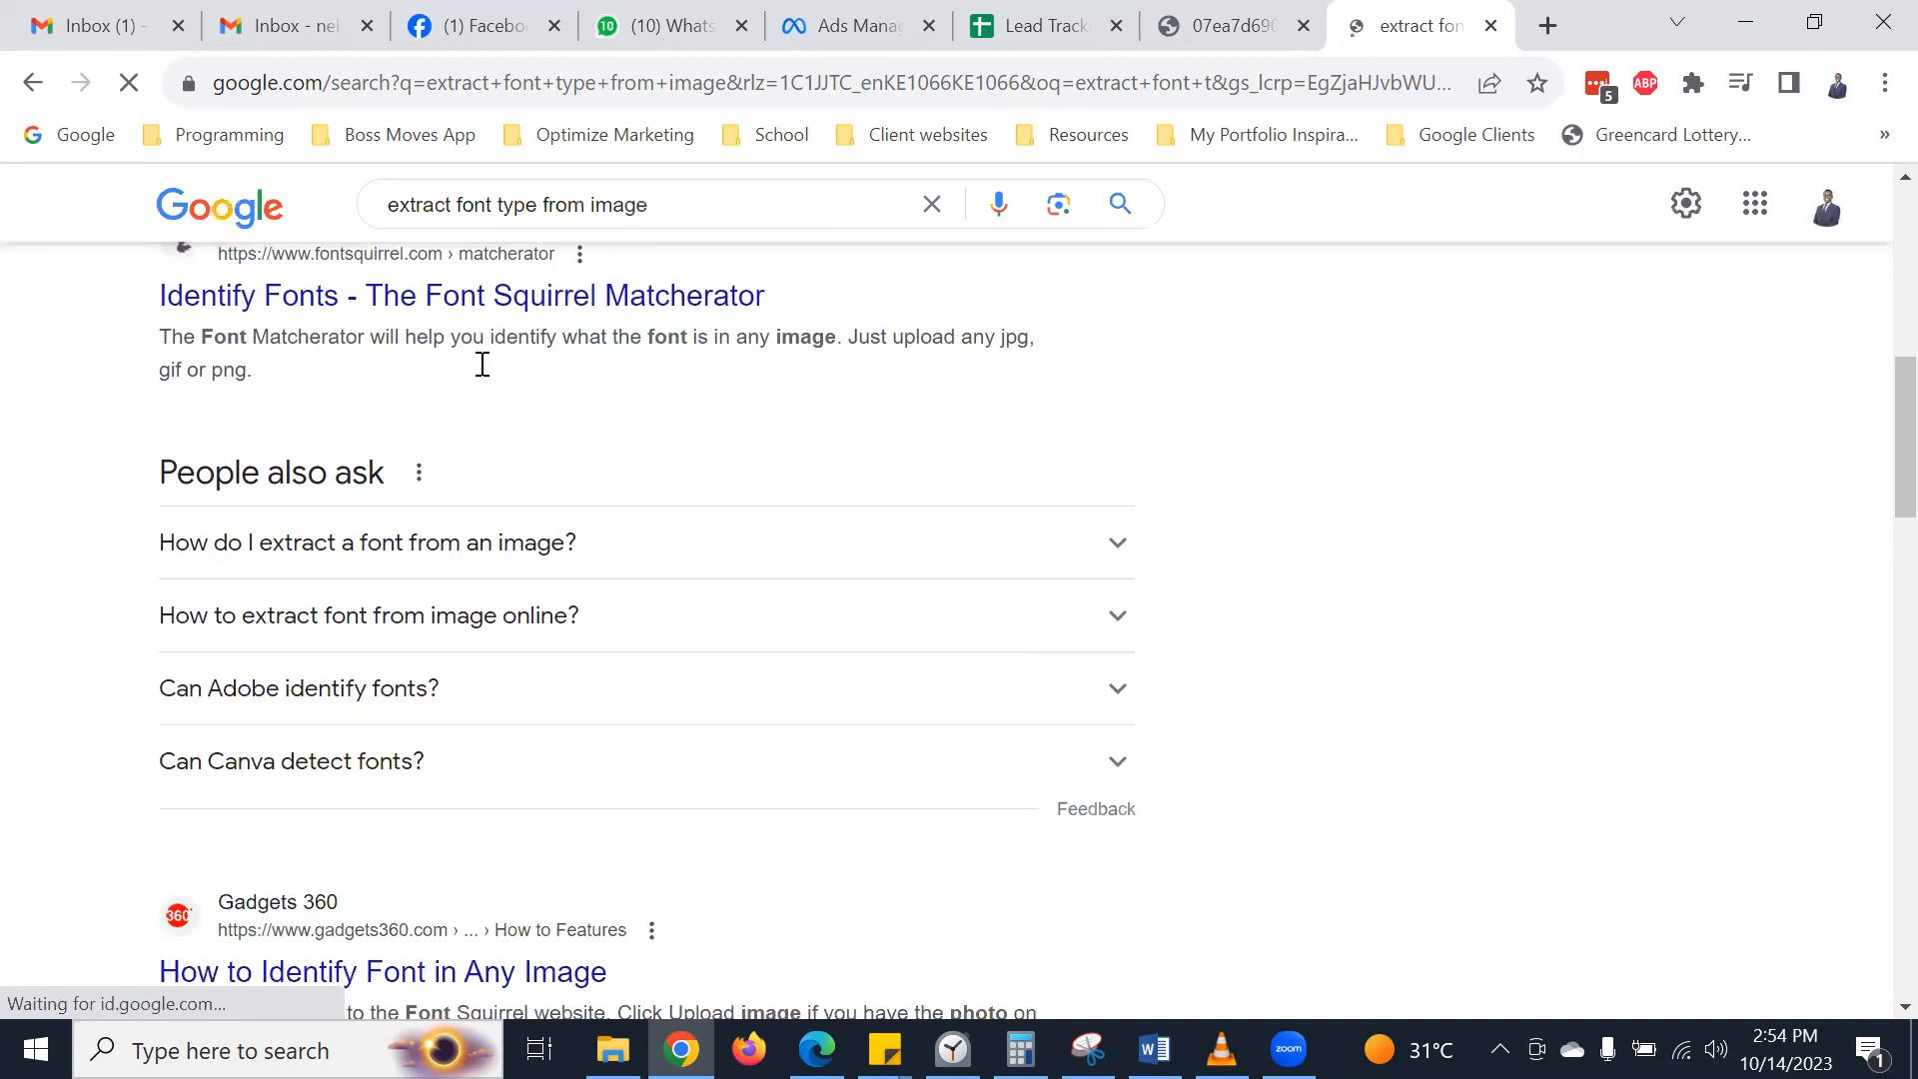
pyautogui.scroll(-3, 482, 363)
pyautogui.scroll(-3, 864, 458)
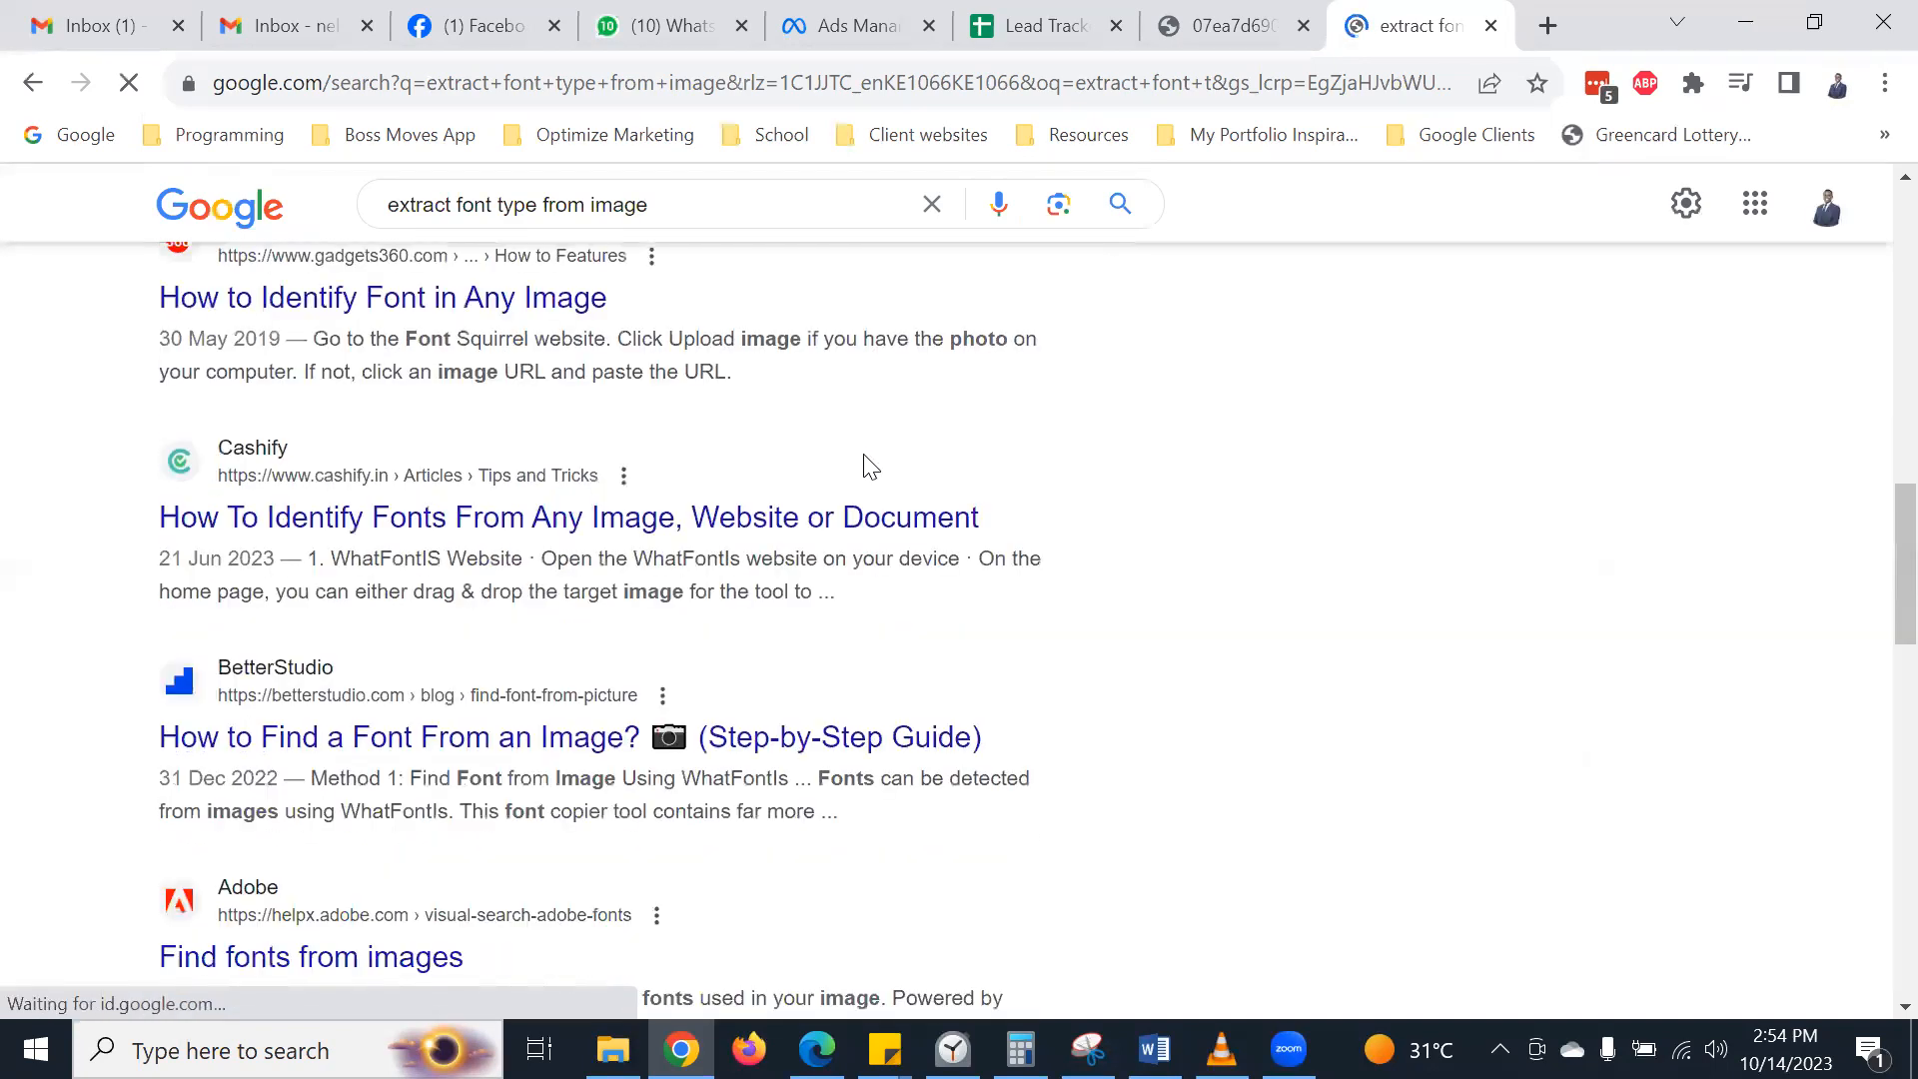
pyautogui.scroll(12, 559, 451)
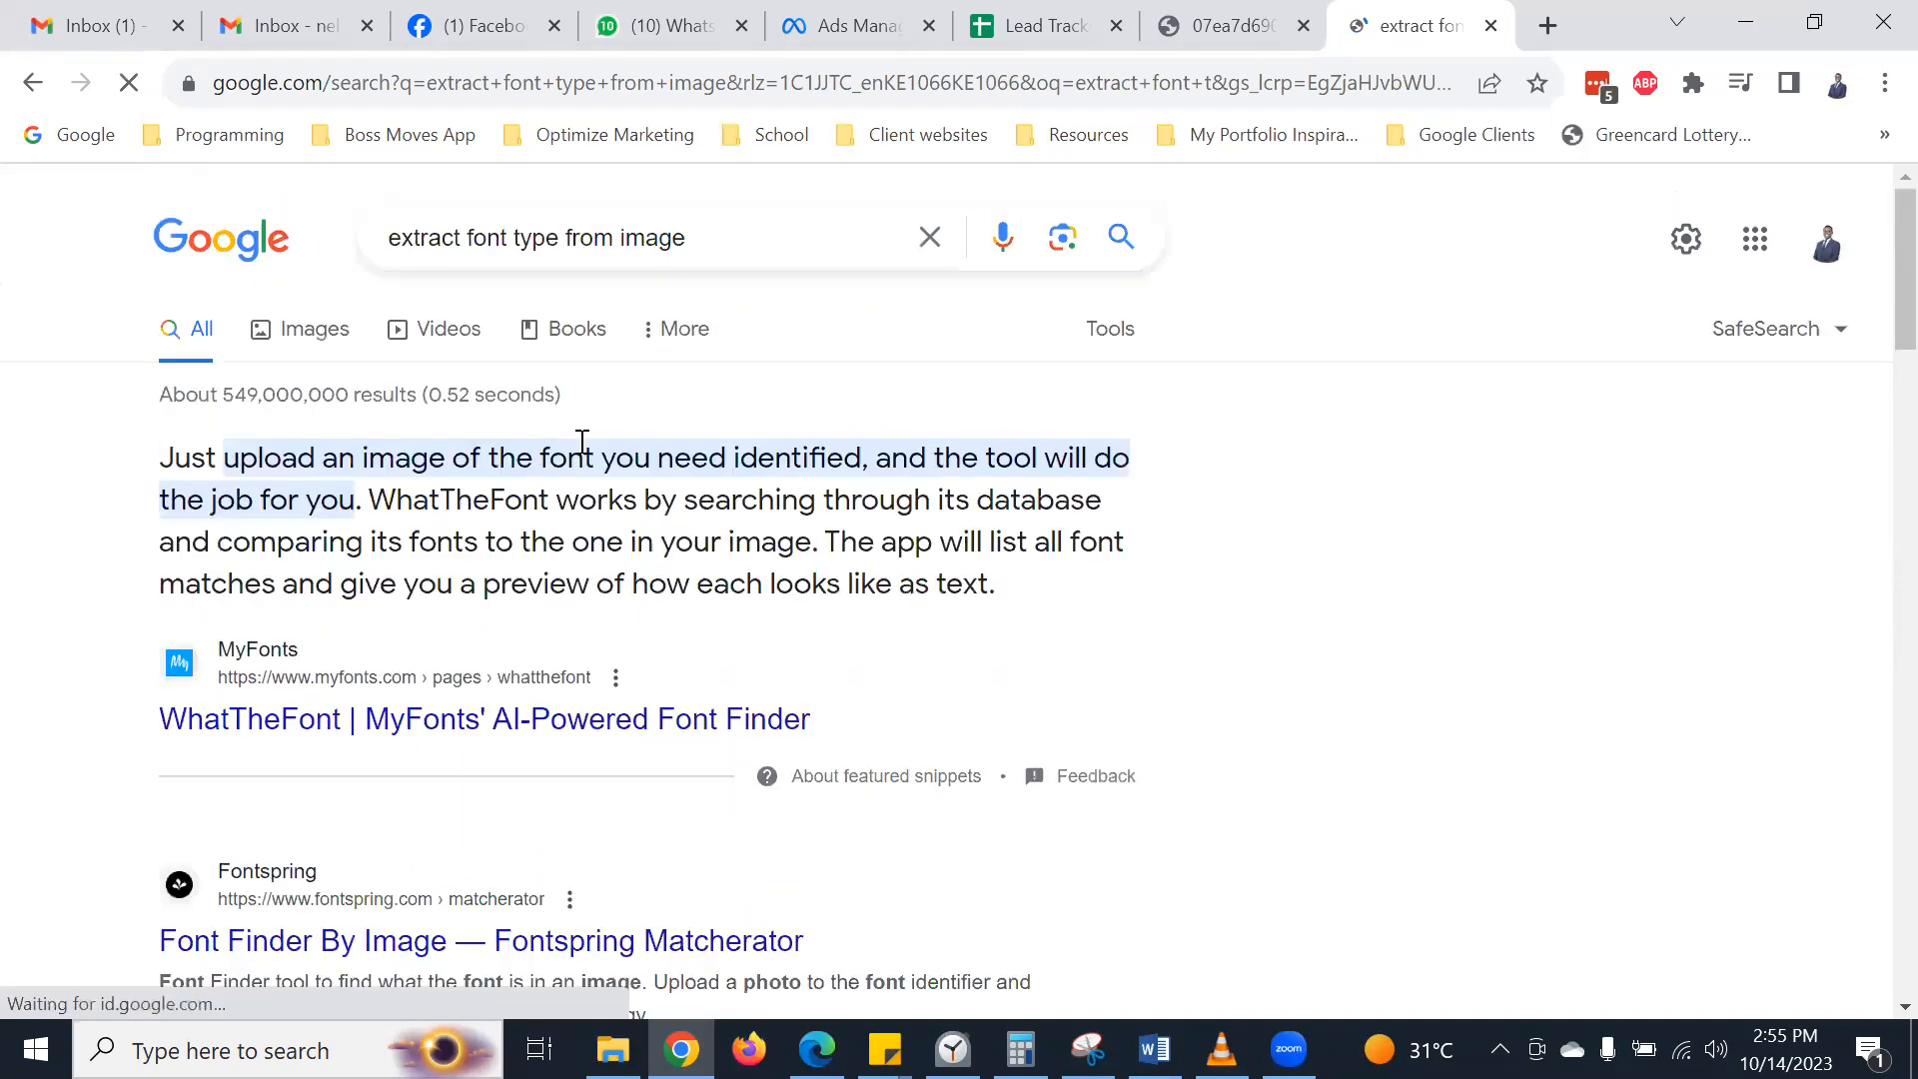
# - Close the font search results tab and dismiss the Fonts Ninja panel over the poster image
pyautogui.click(1490, 25)
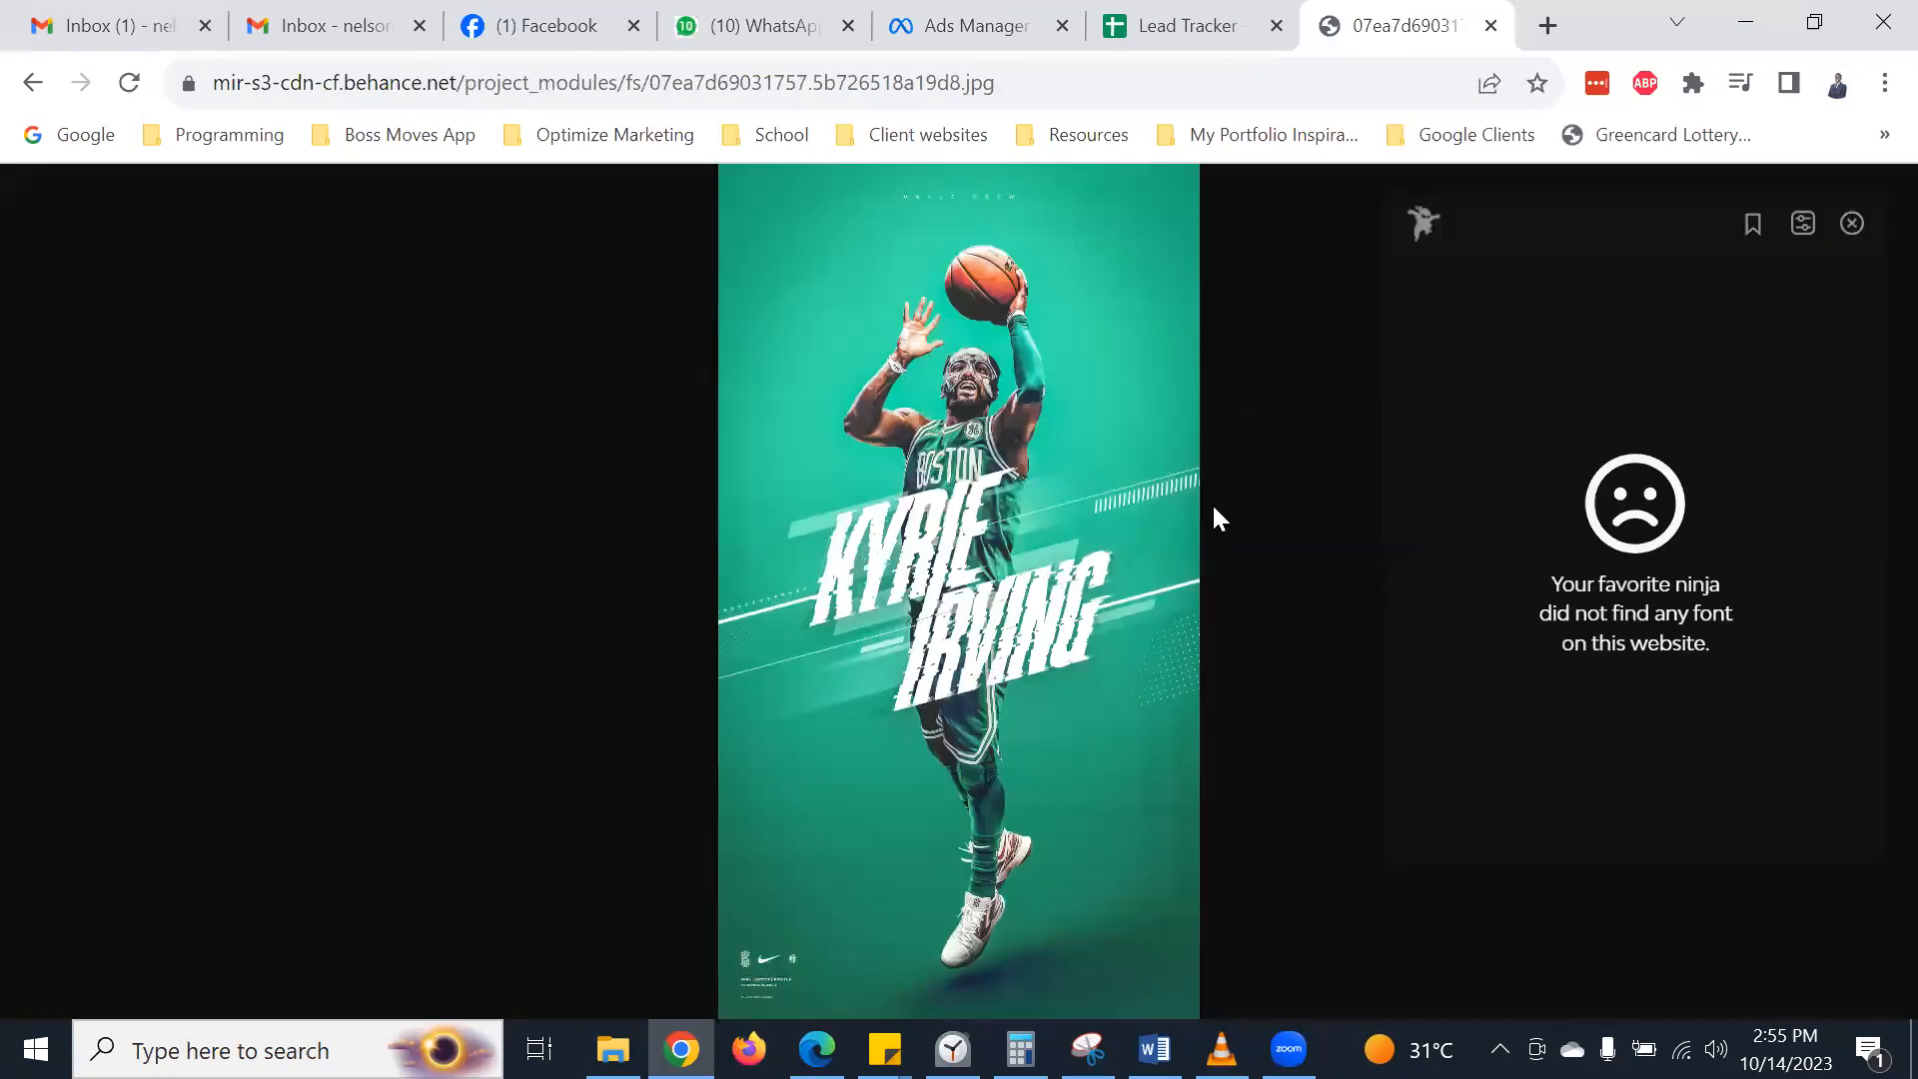
pyautogui.click(1852, 223)
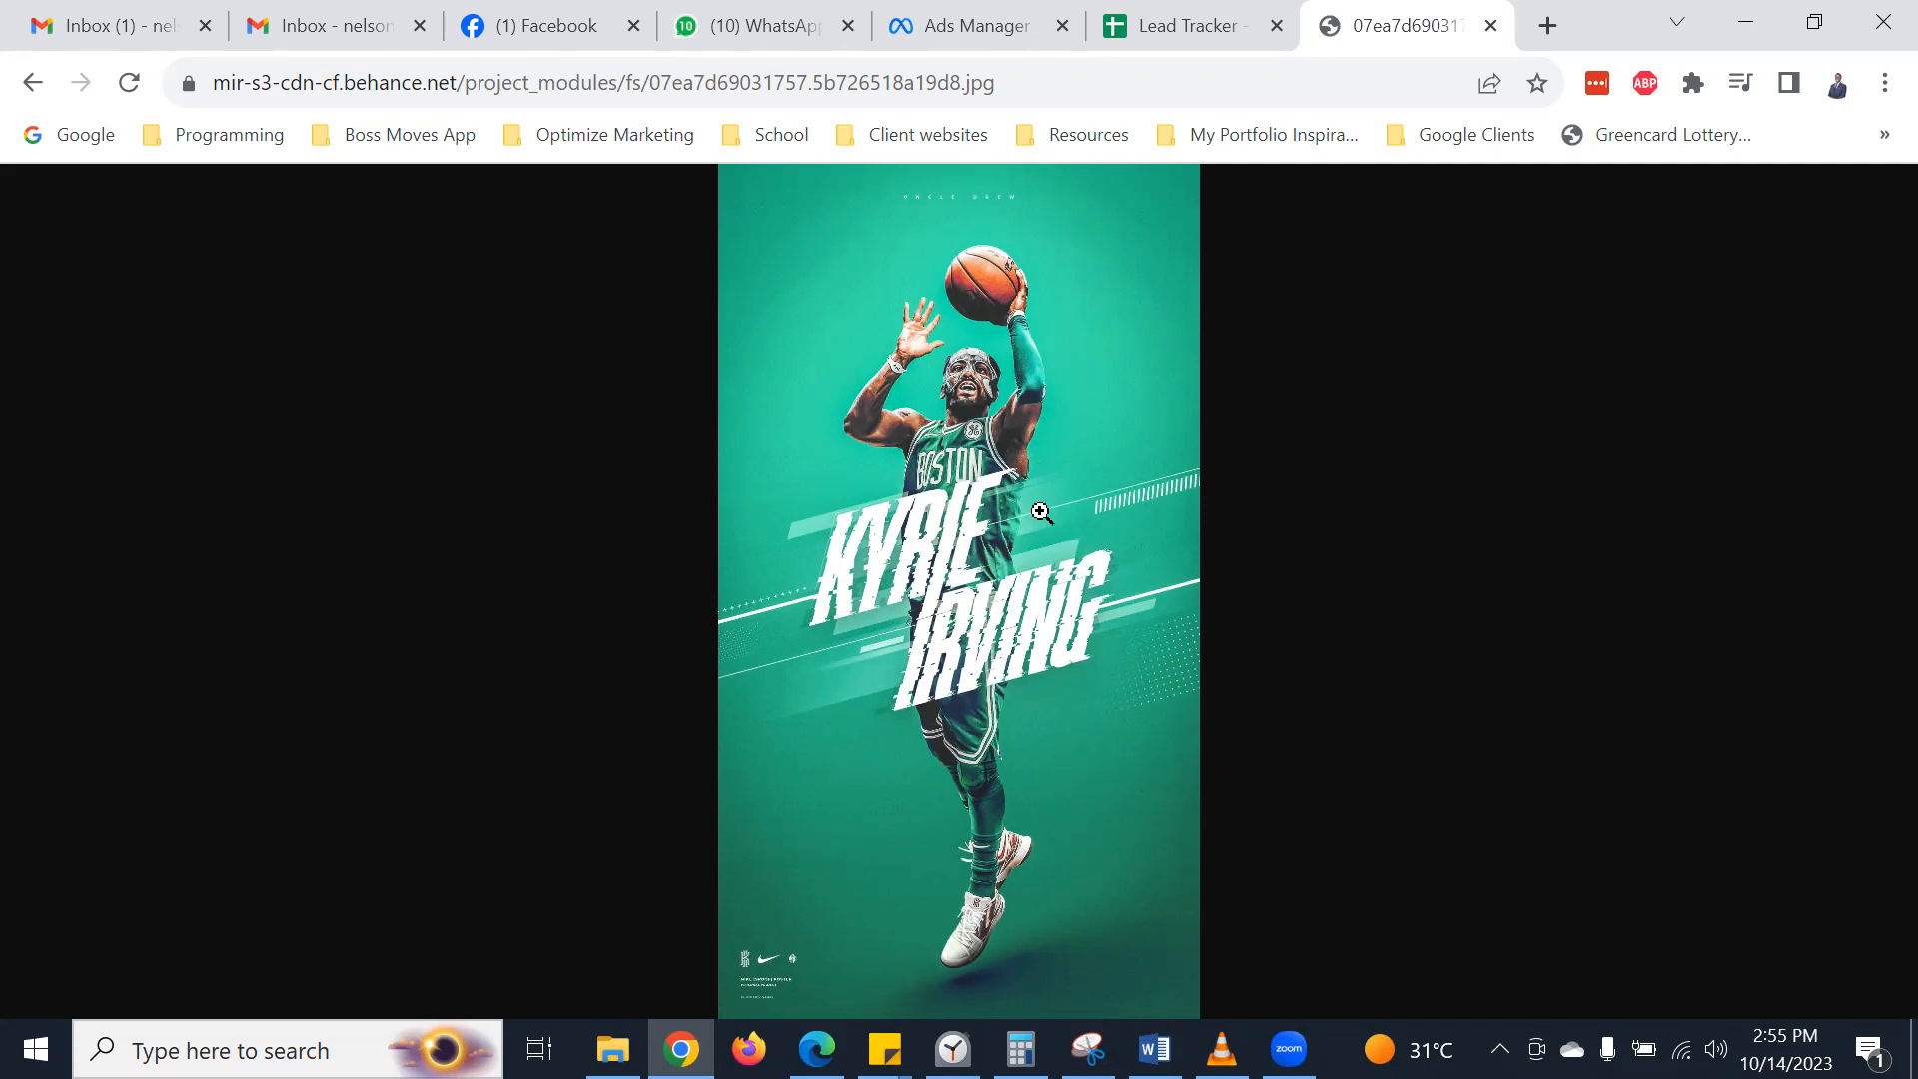
# - Open a new browser tab and go to pexel.com
pyautogui.click(1548, 25)
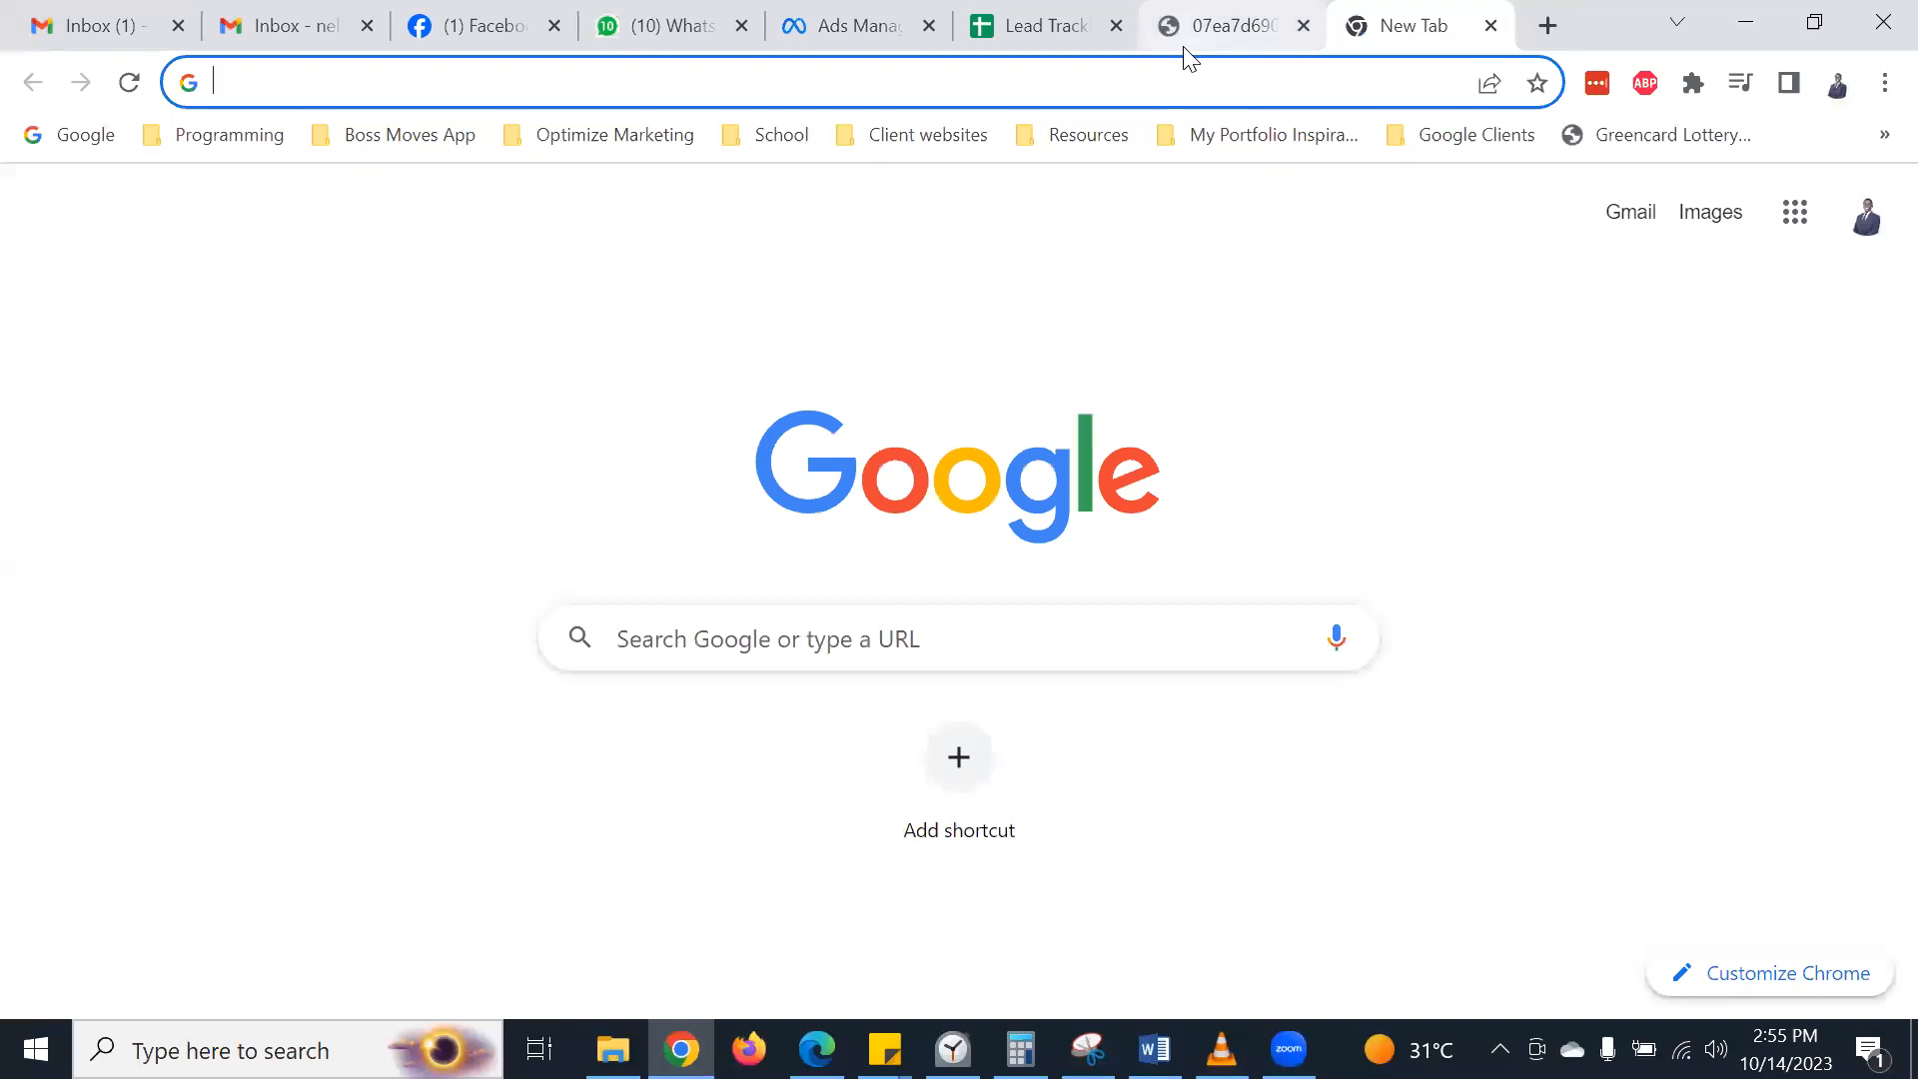
pyautogui.write('pexel.com')
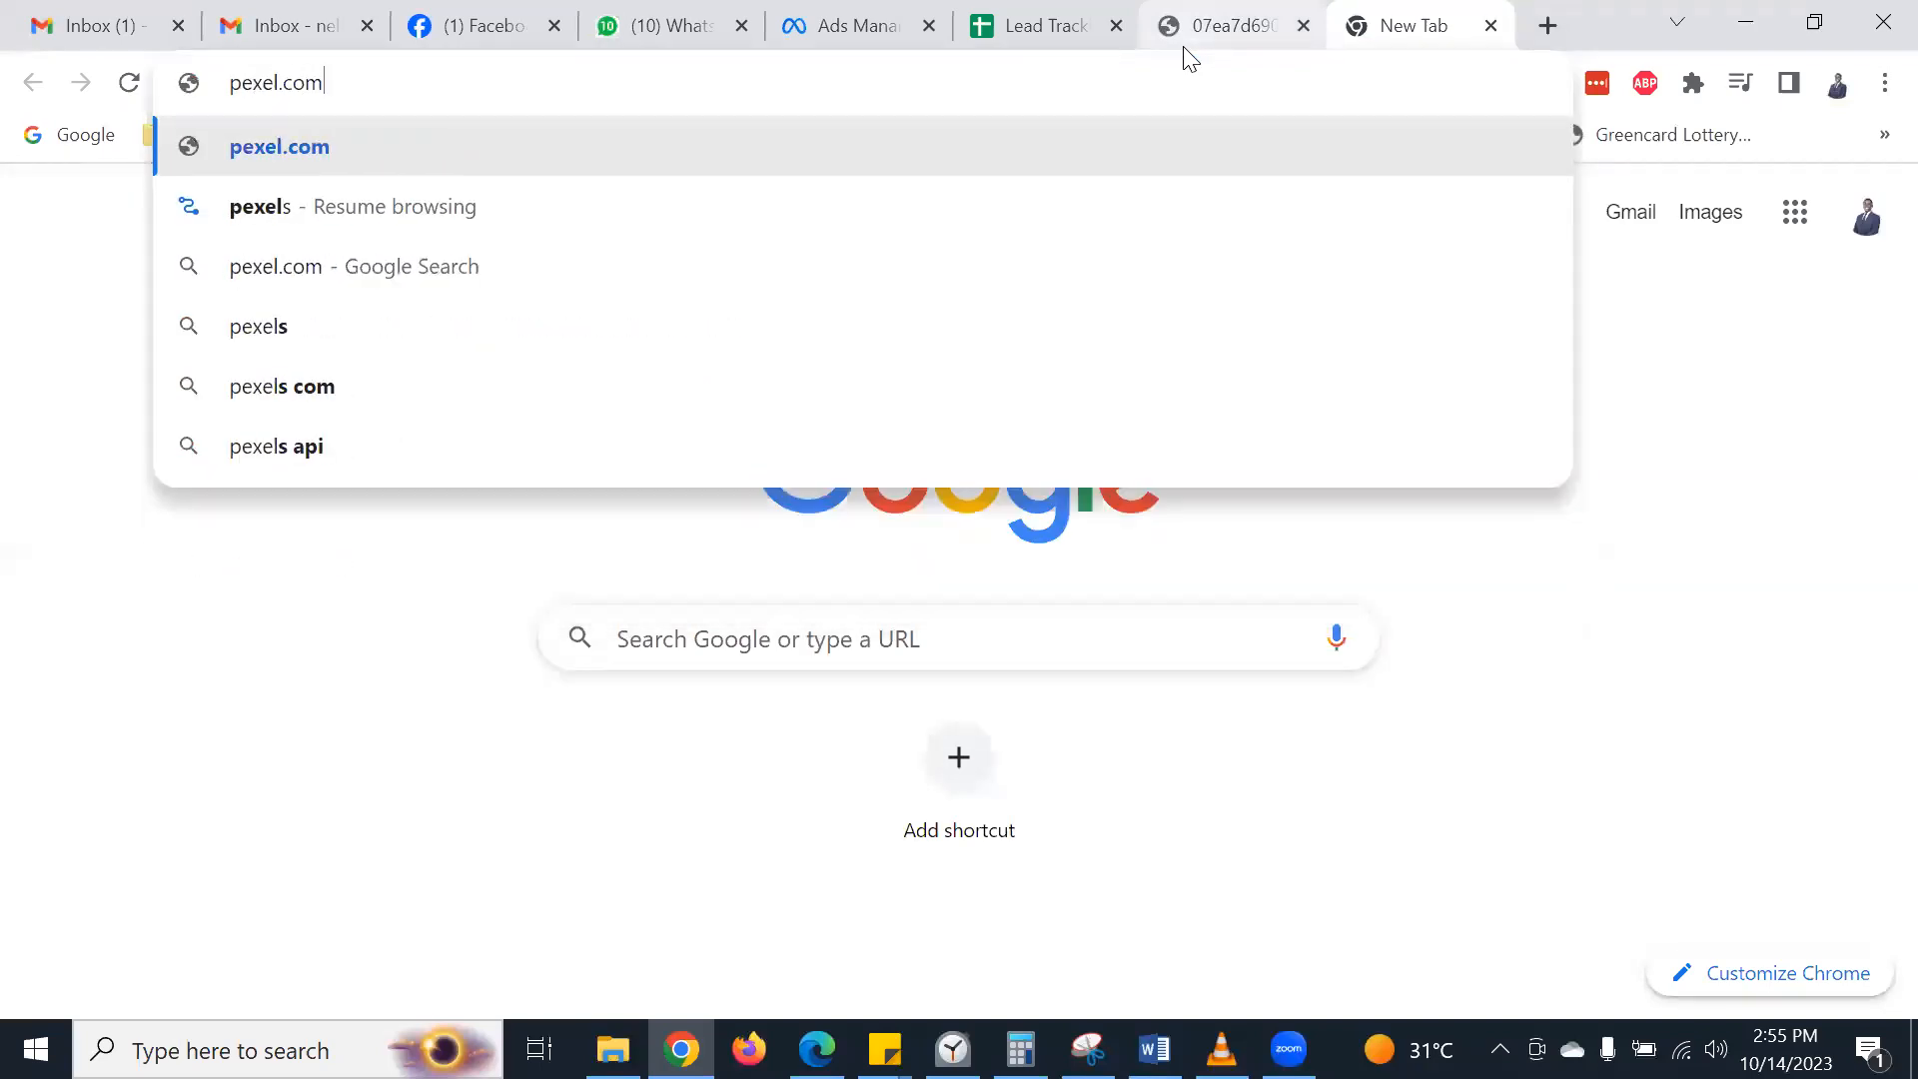
pyautogui.press('Return')
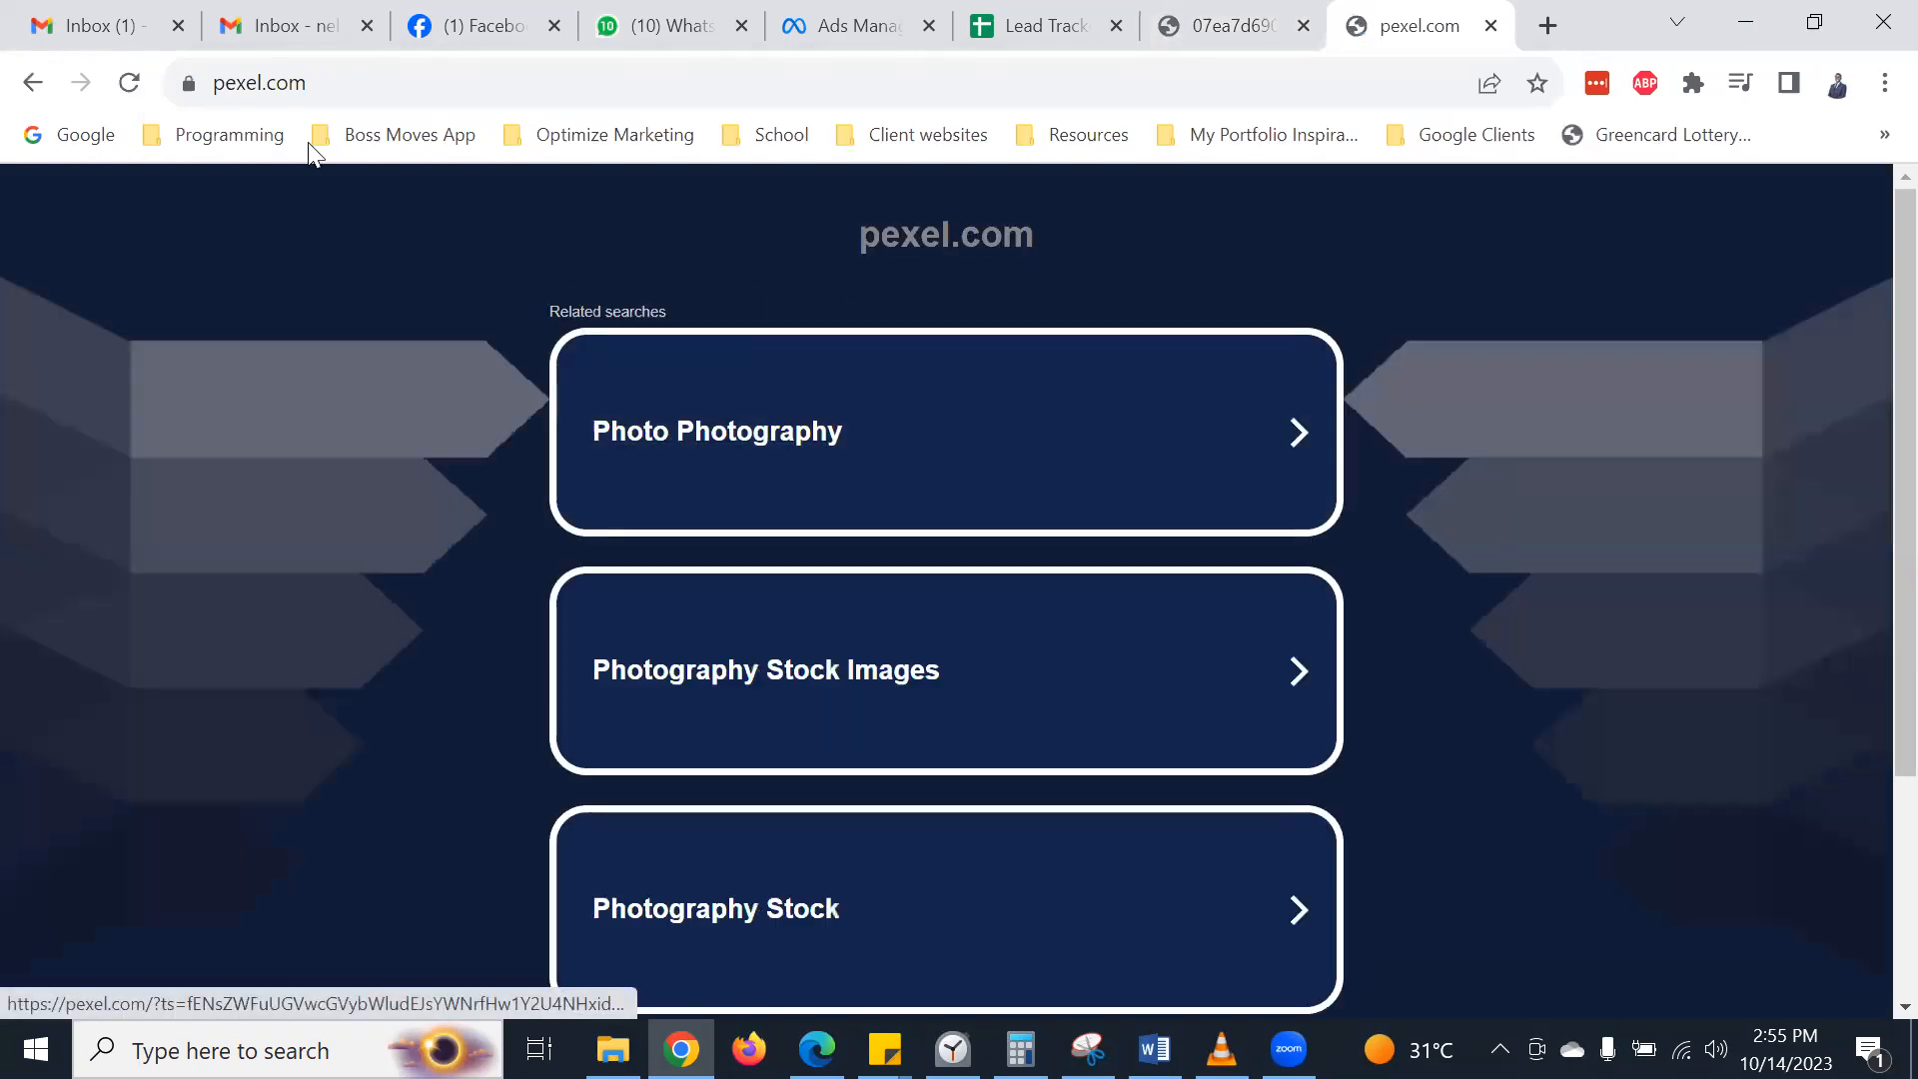
# - Search Google for "pexel free images" and open the Pexels website from the results
pyautogui.doubleClick(238, 84)
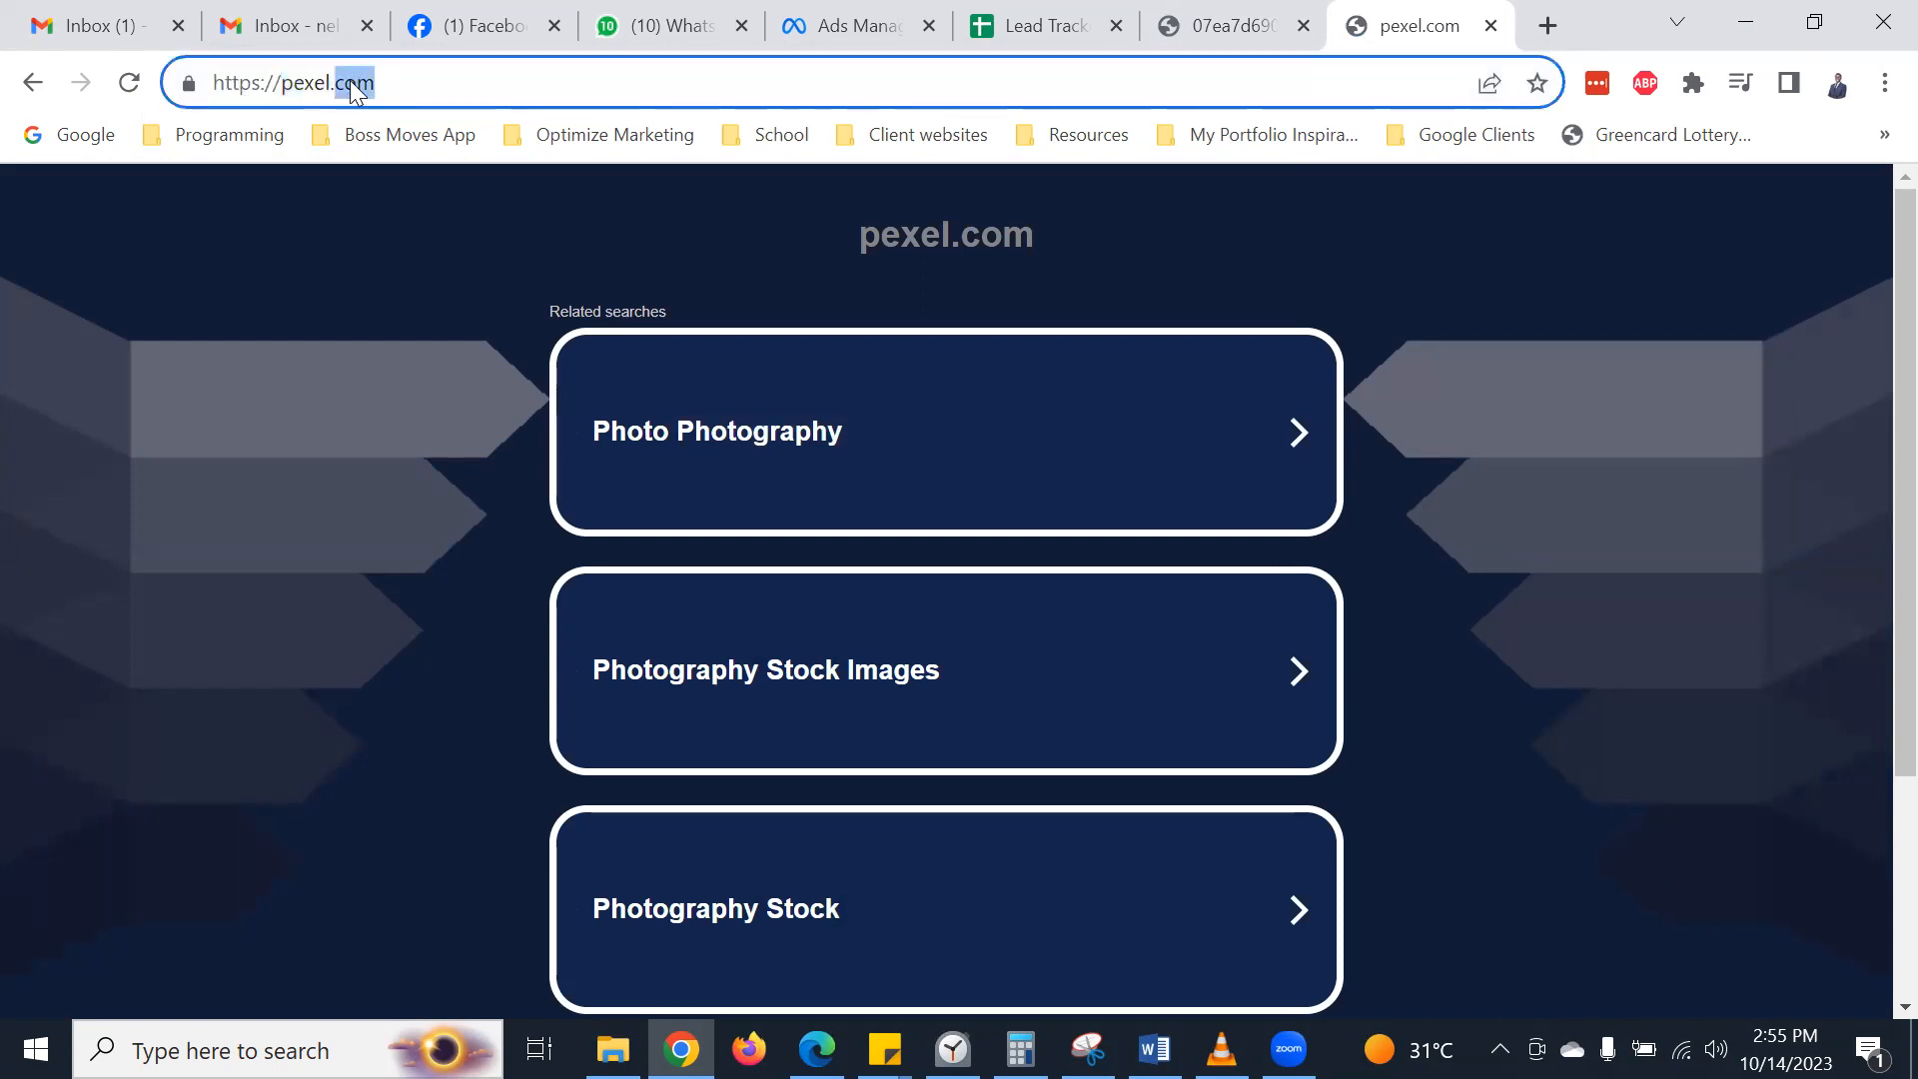
pyautogui.hotkey('ctrl', 'a')
pyautogui.write('pexel free ')
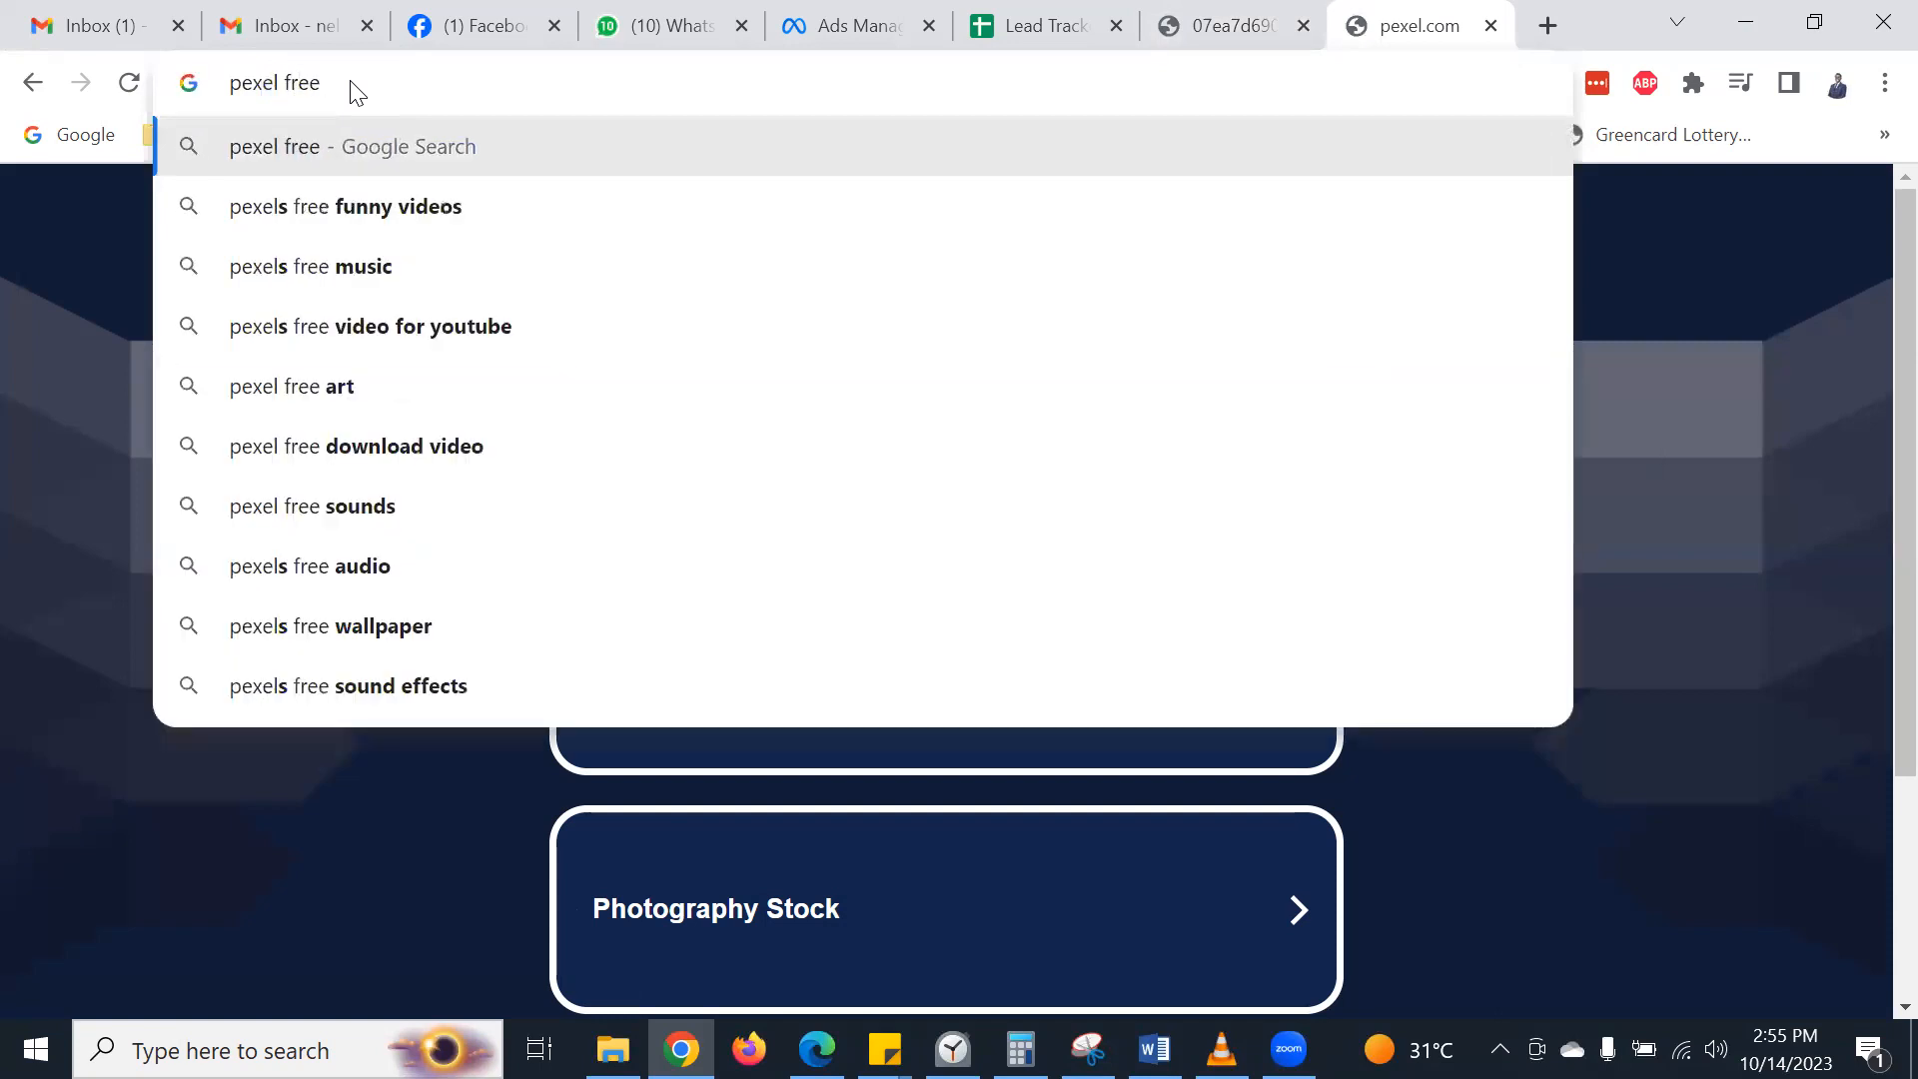
pyautogui.write('images')
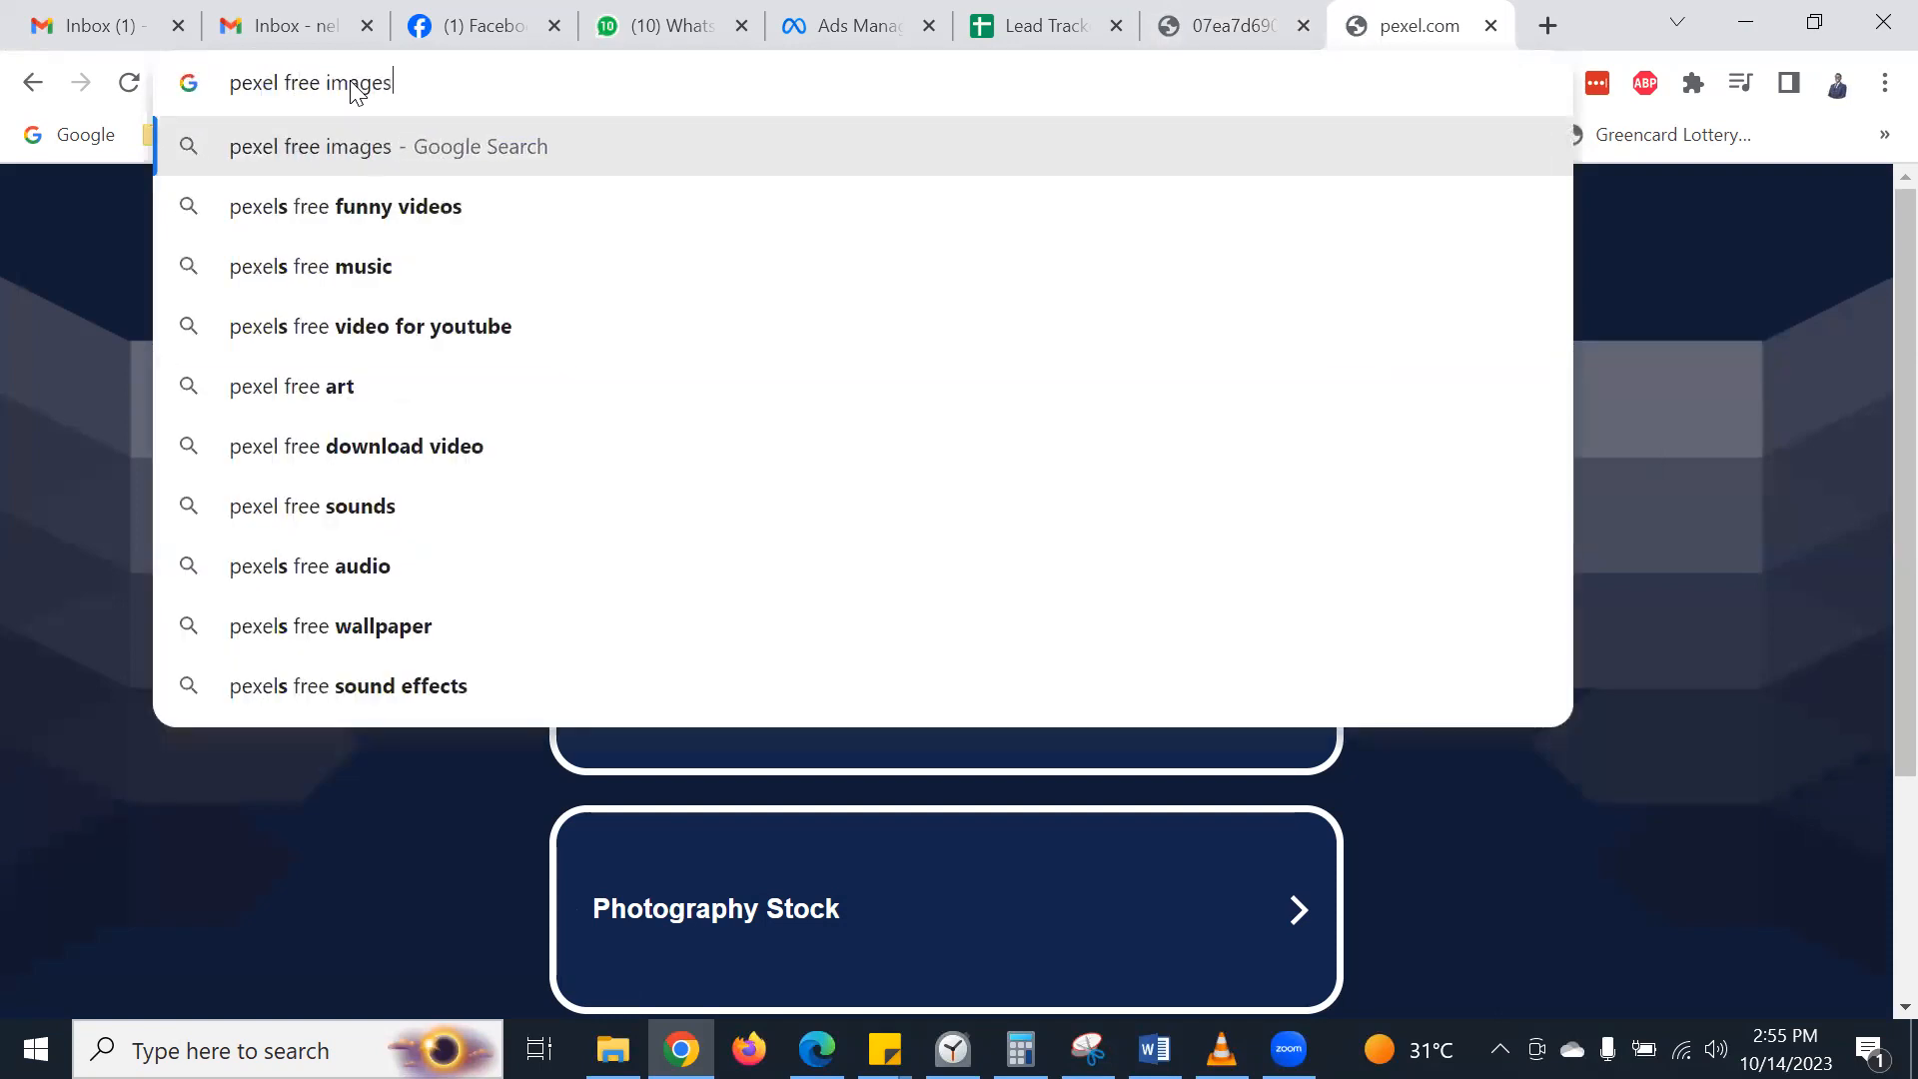
pyautogui.press('Return')
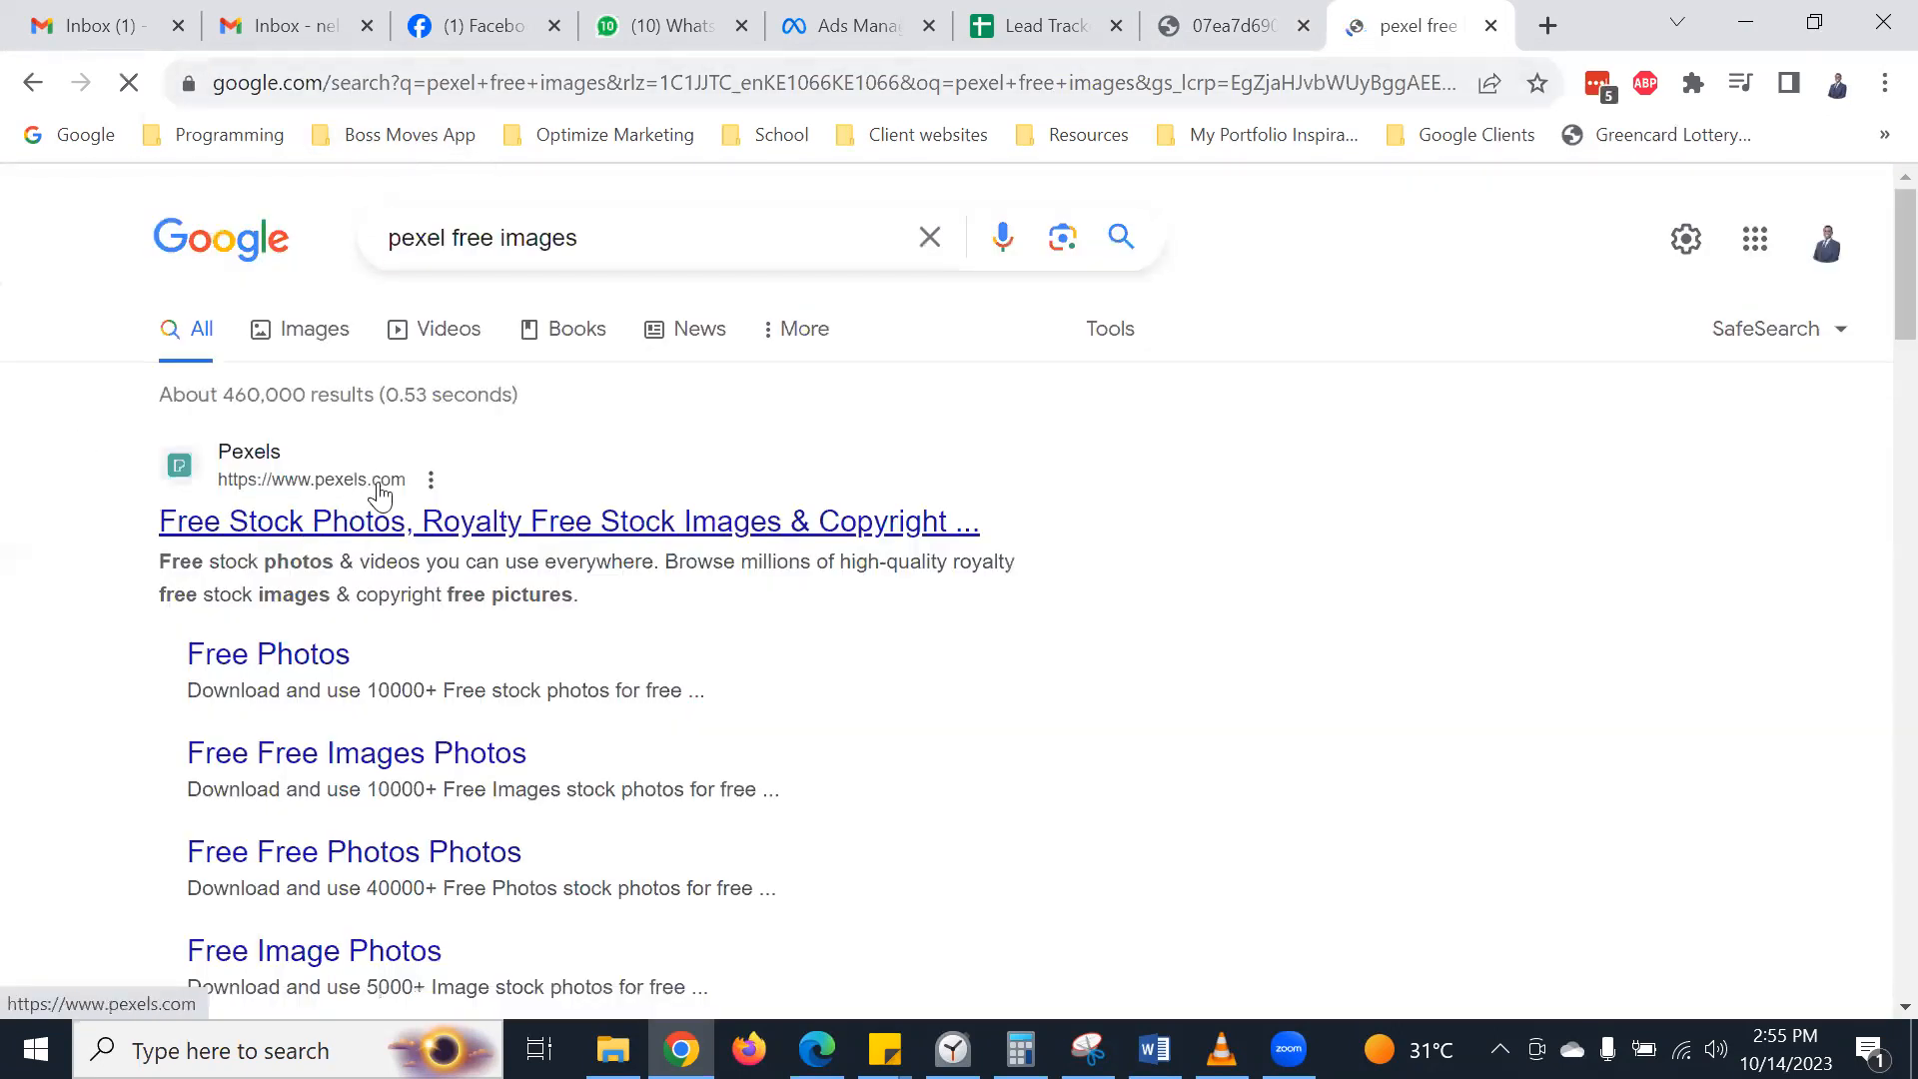
pyautogui.click(394, 529)
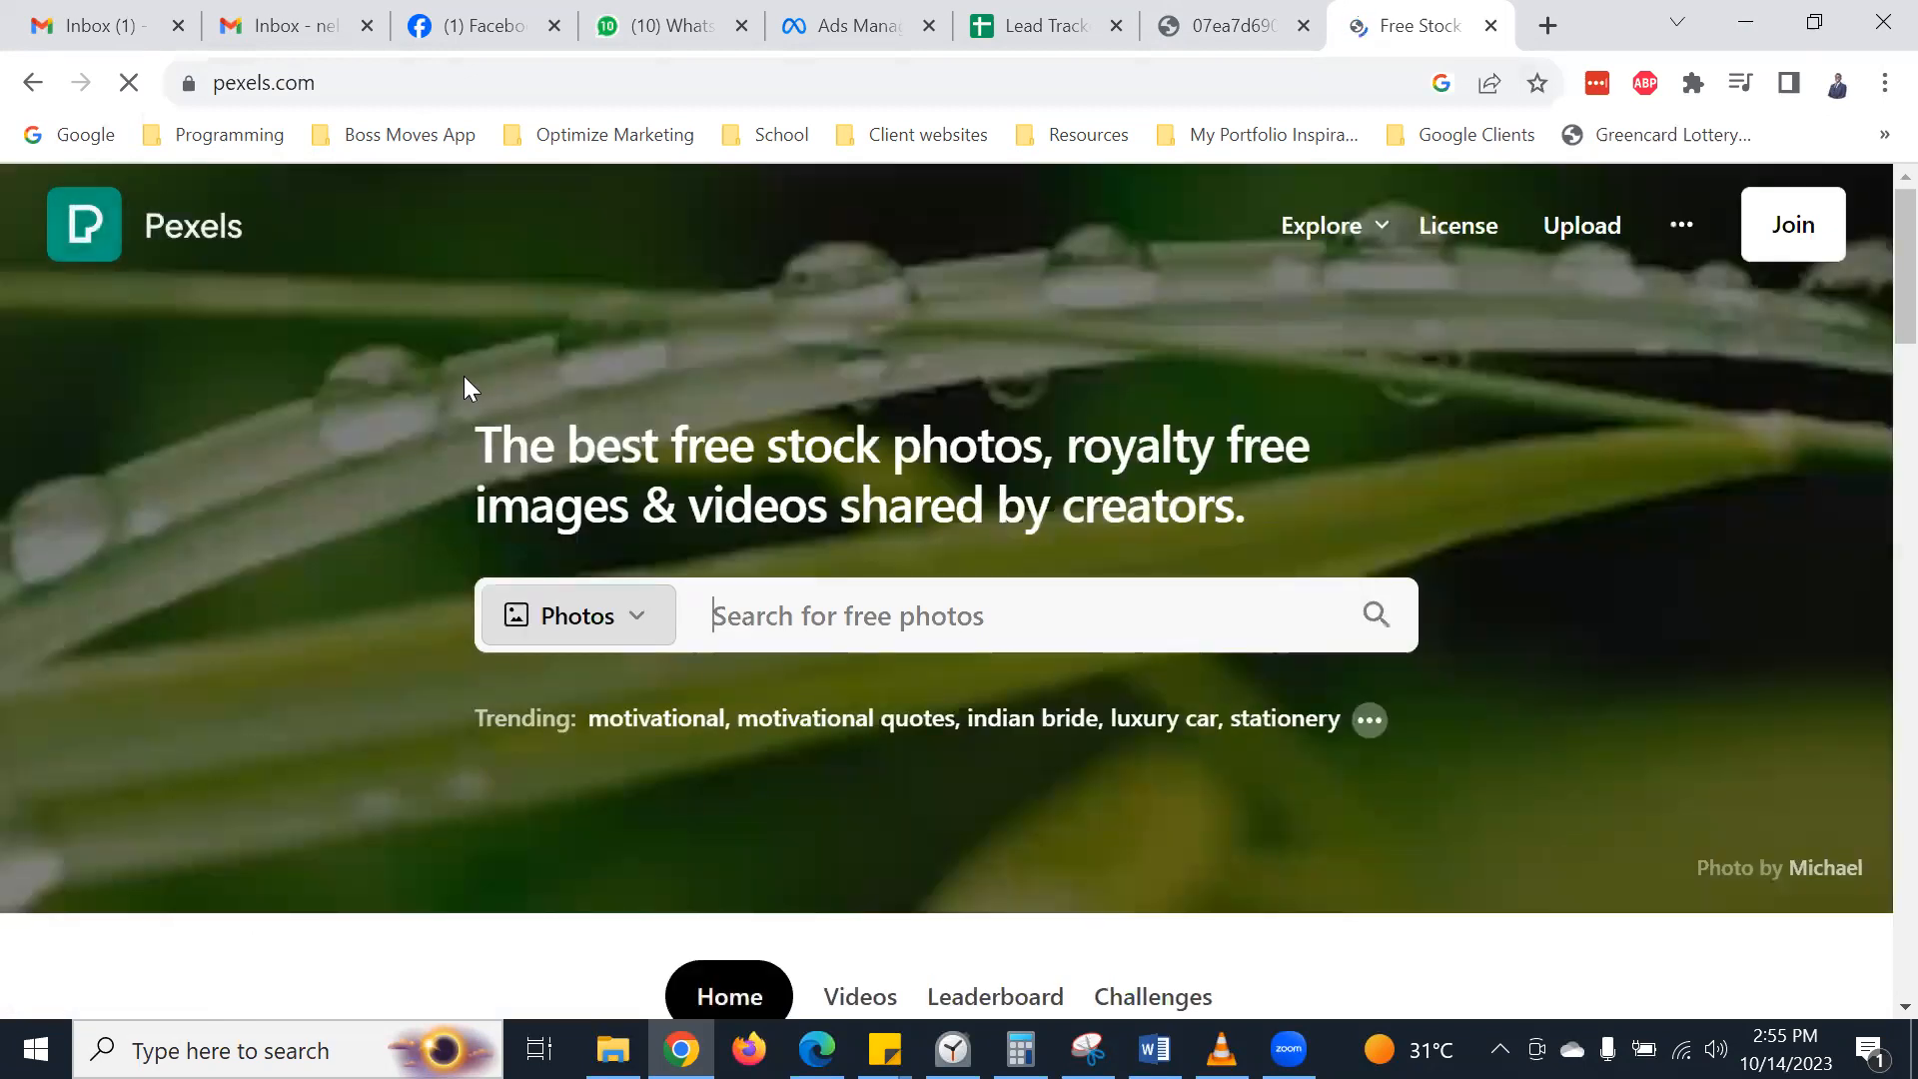
# - Examine the Pexels home page, including the media types its search offers and the free stock photos
pyautogui.scroll(-1, 481, 366)
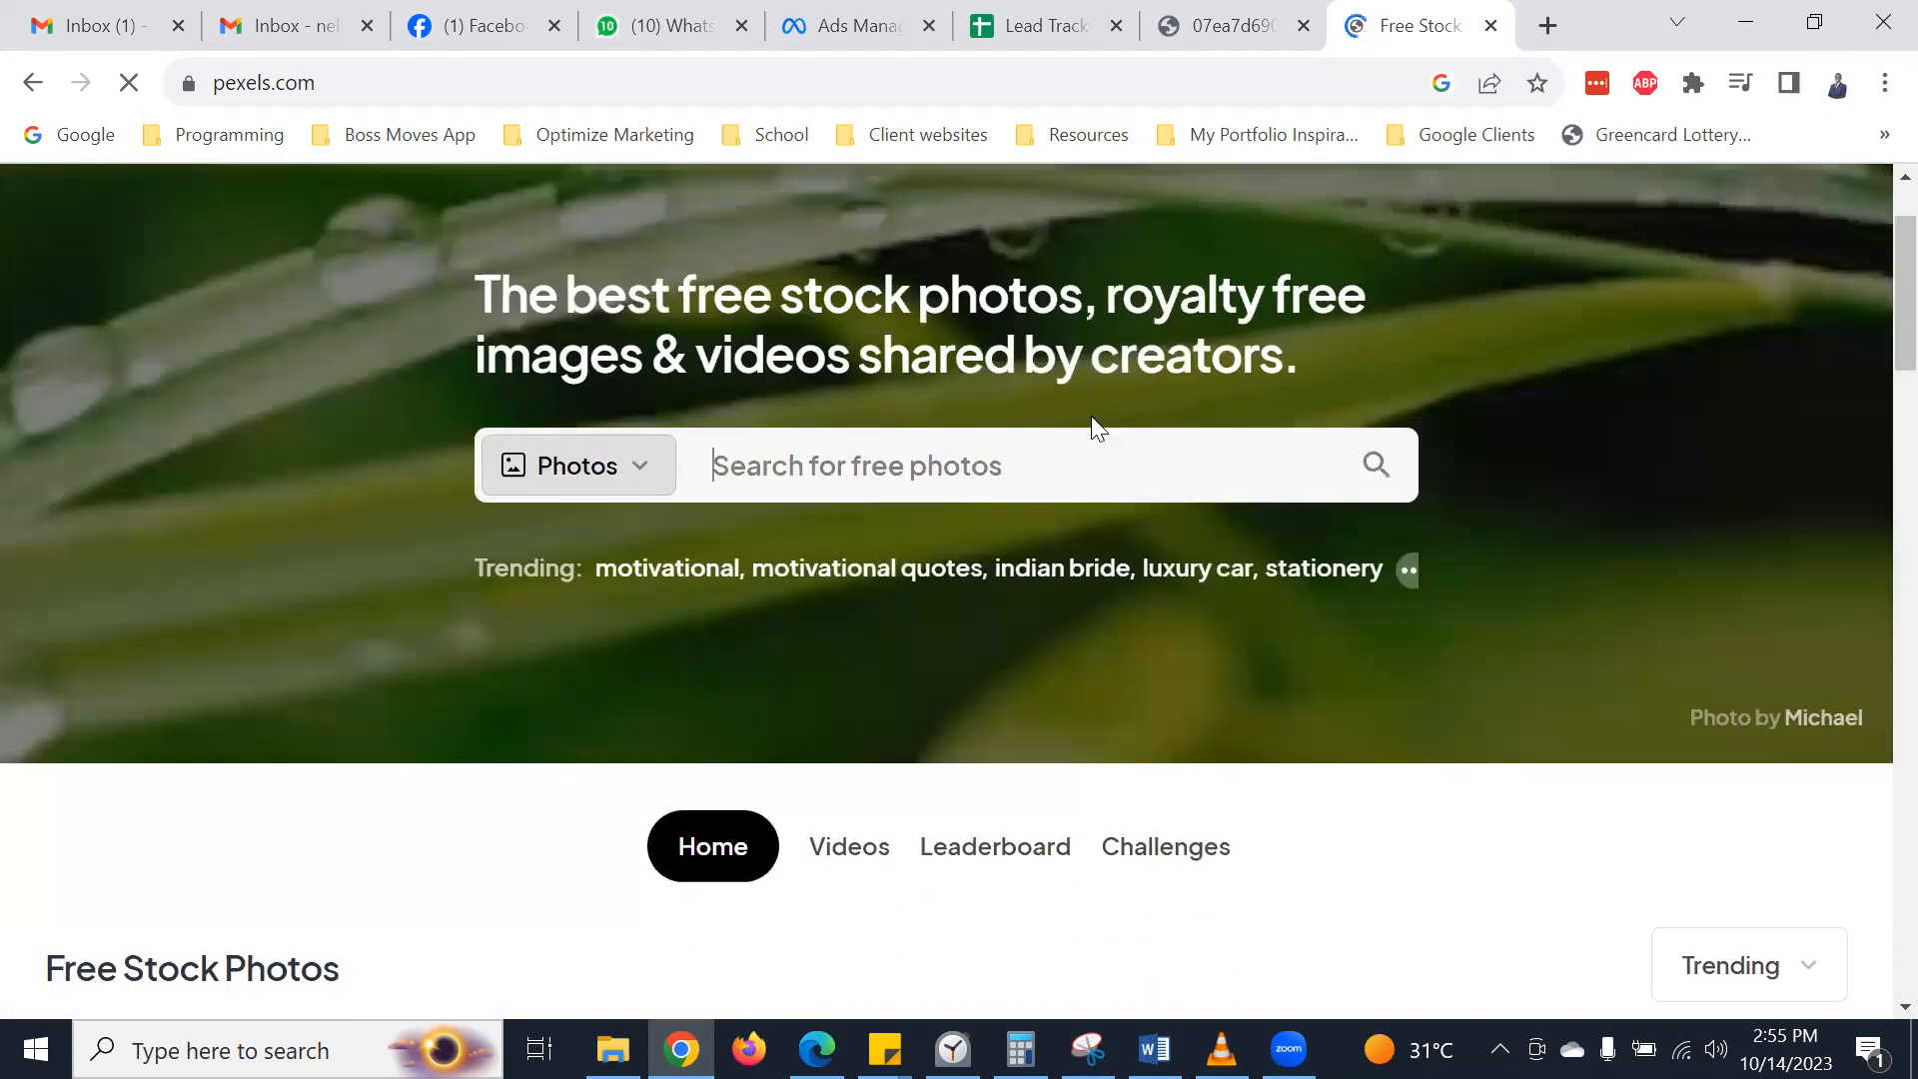
pyautogui.scroll(-1, 886, 428)
pyautogui.scroll(1, 699, 430)
pyautogui.click(626, 463)
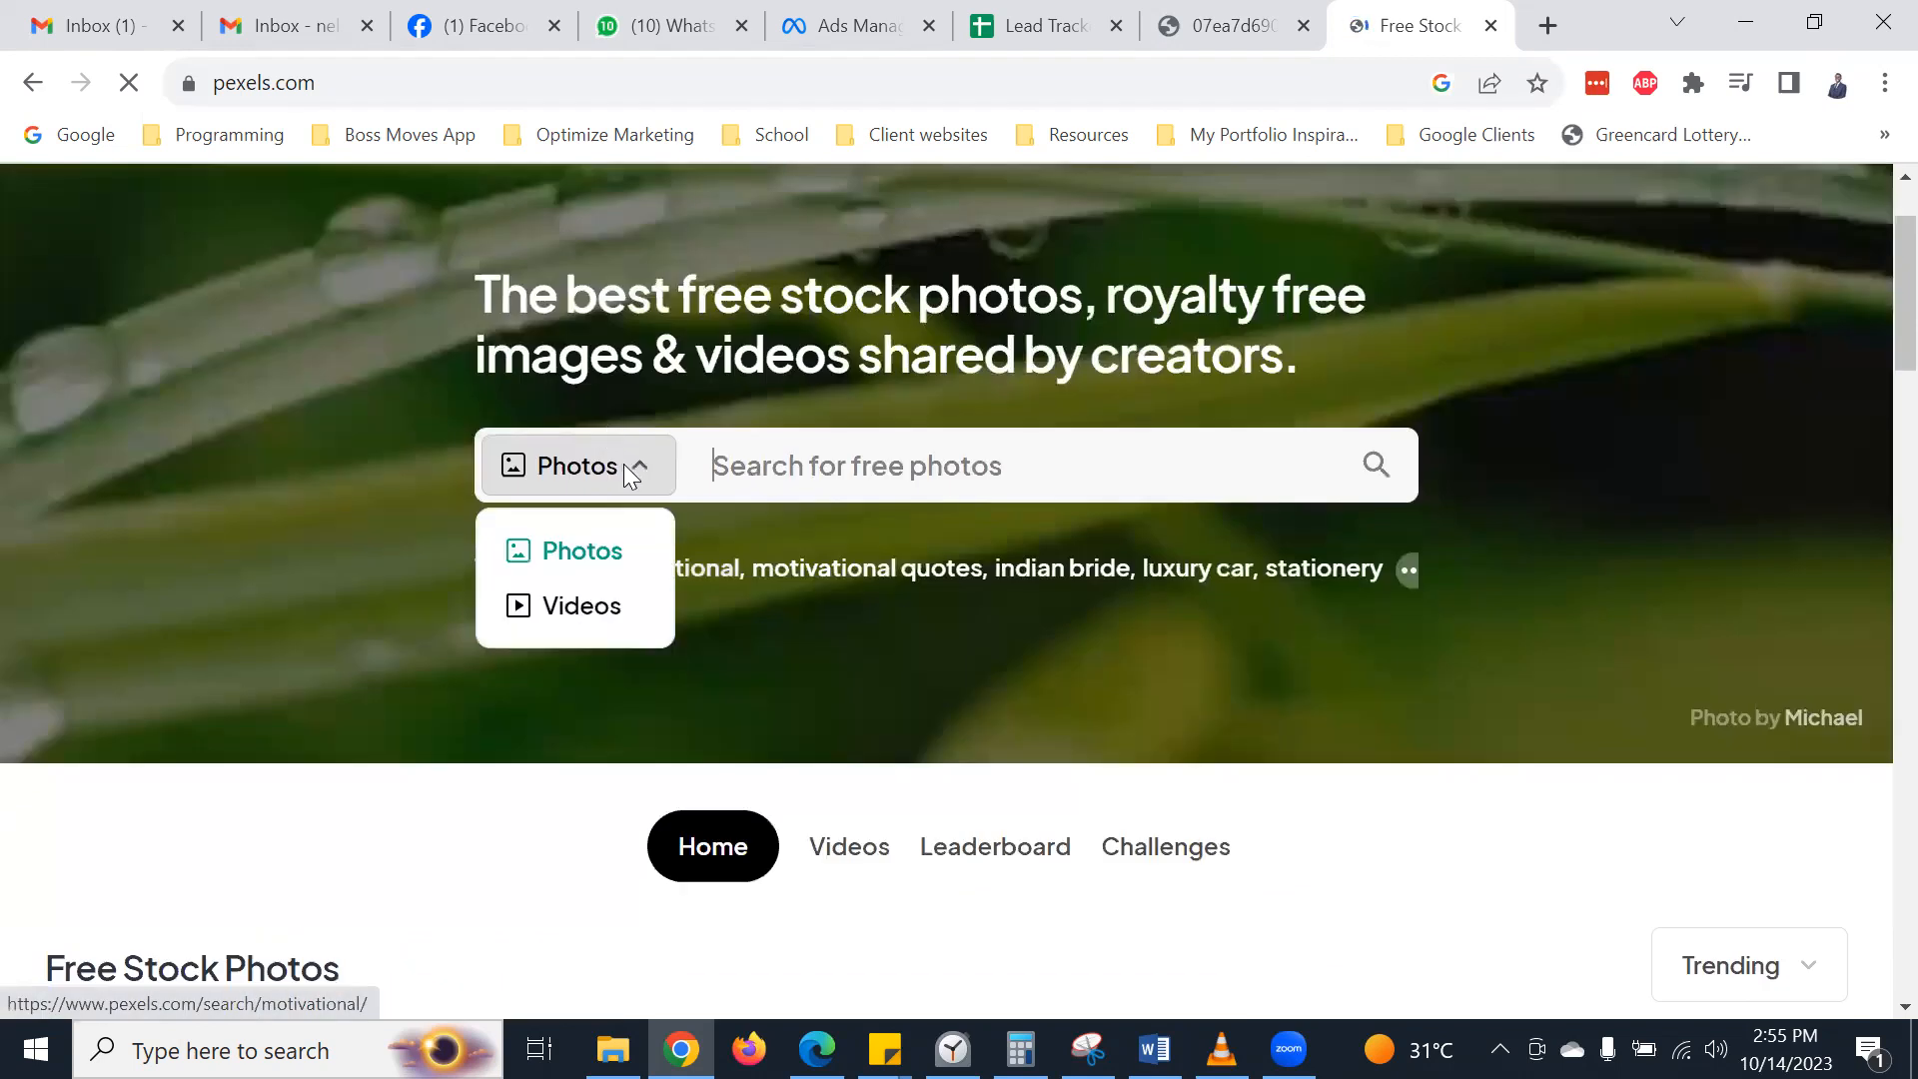
pyautogui.click(358, 455)
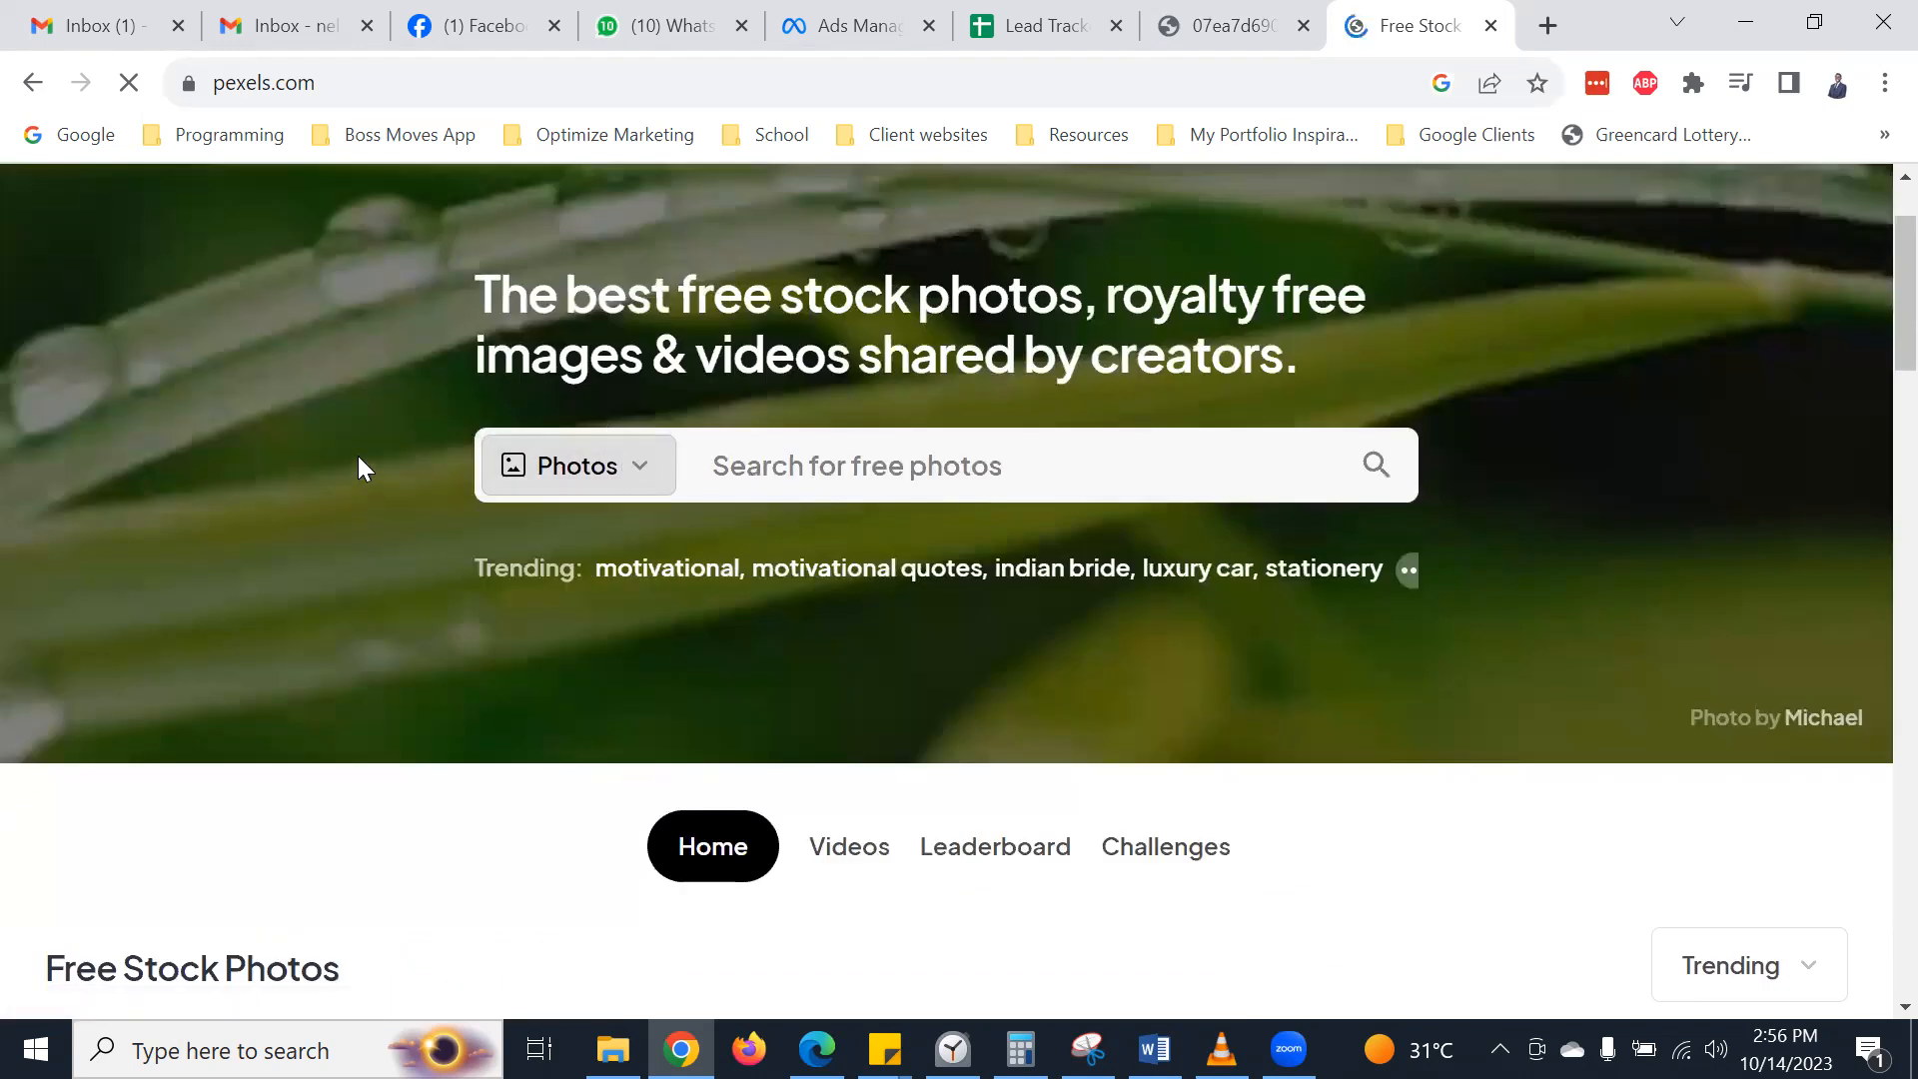
pyautogui.scroll(1, 358, 456)
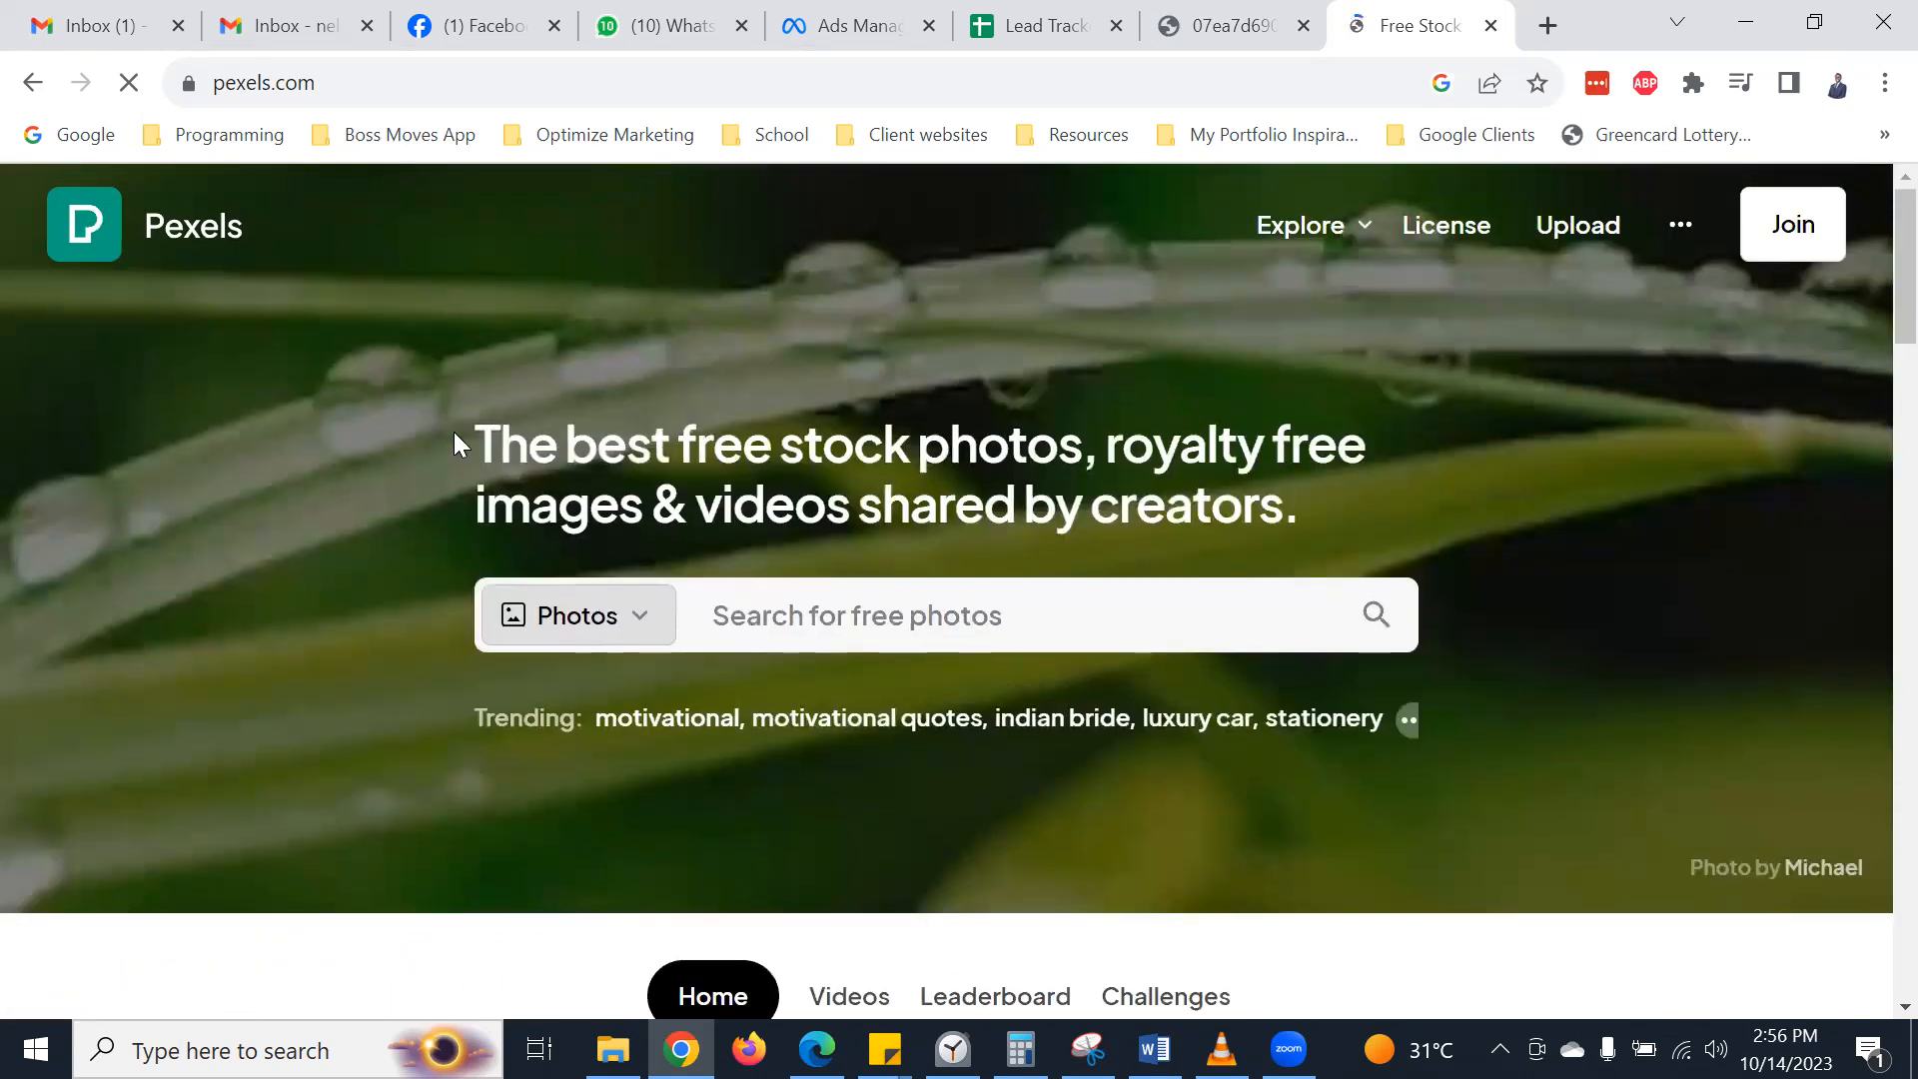
pyautogui.scroll(-10, 1366, 354)
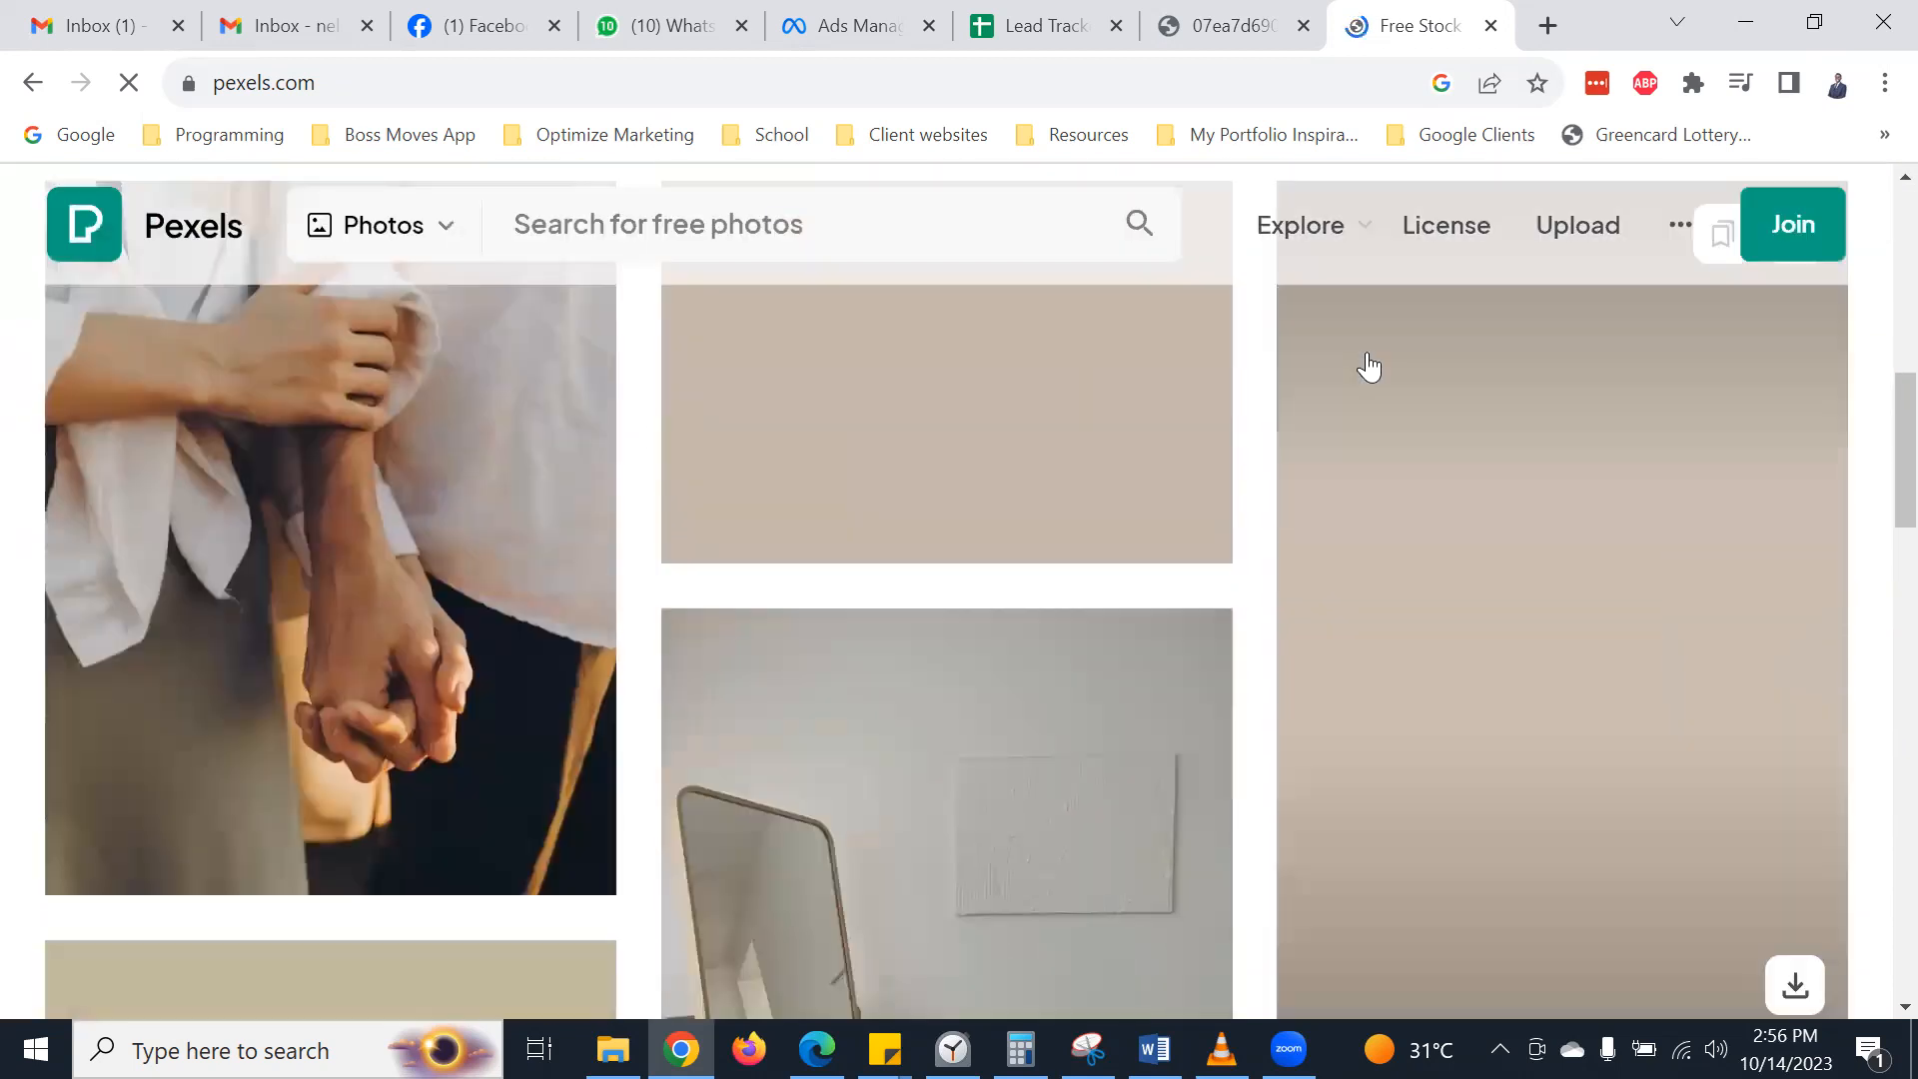
pyautogui.scroll(10, 488, 518)
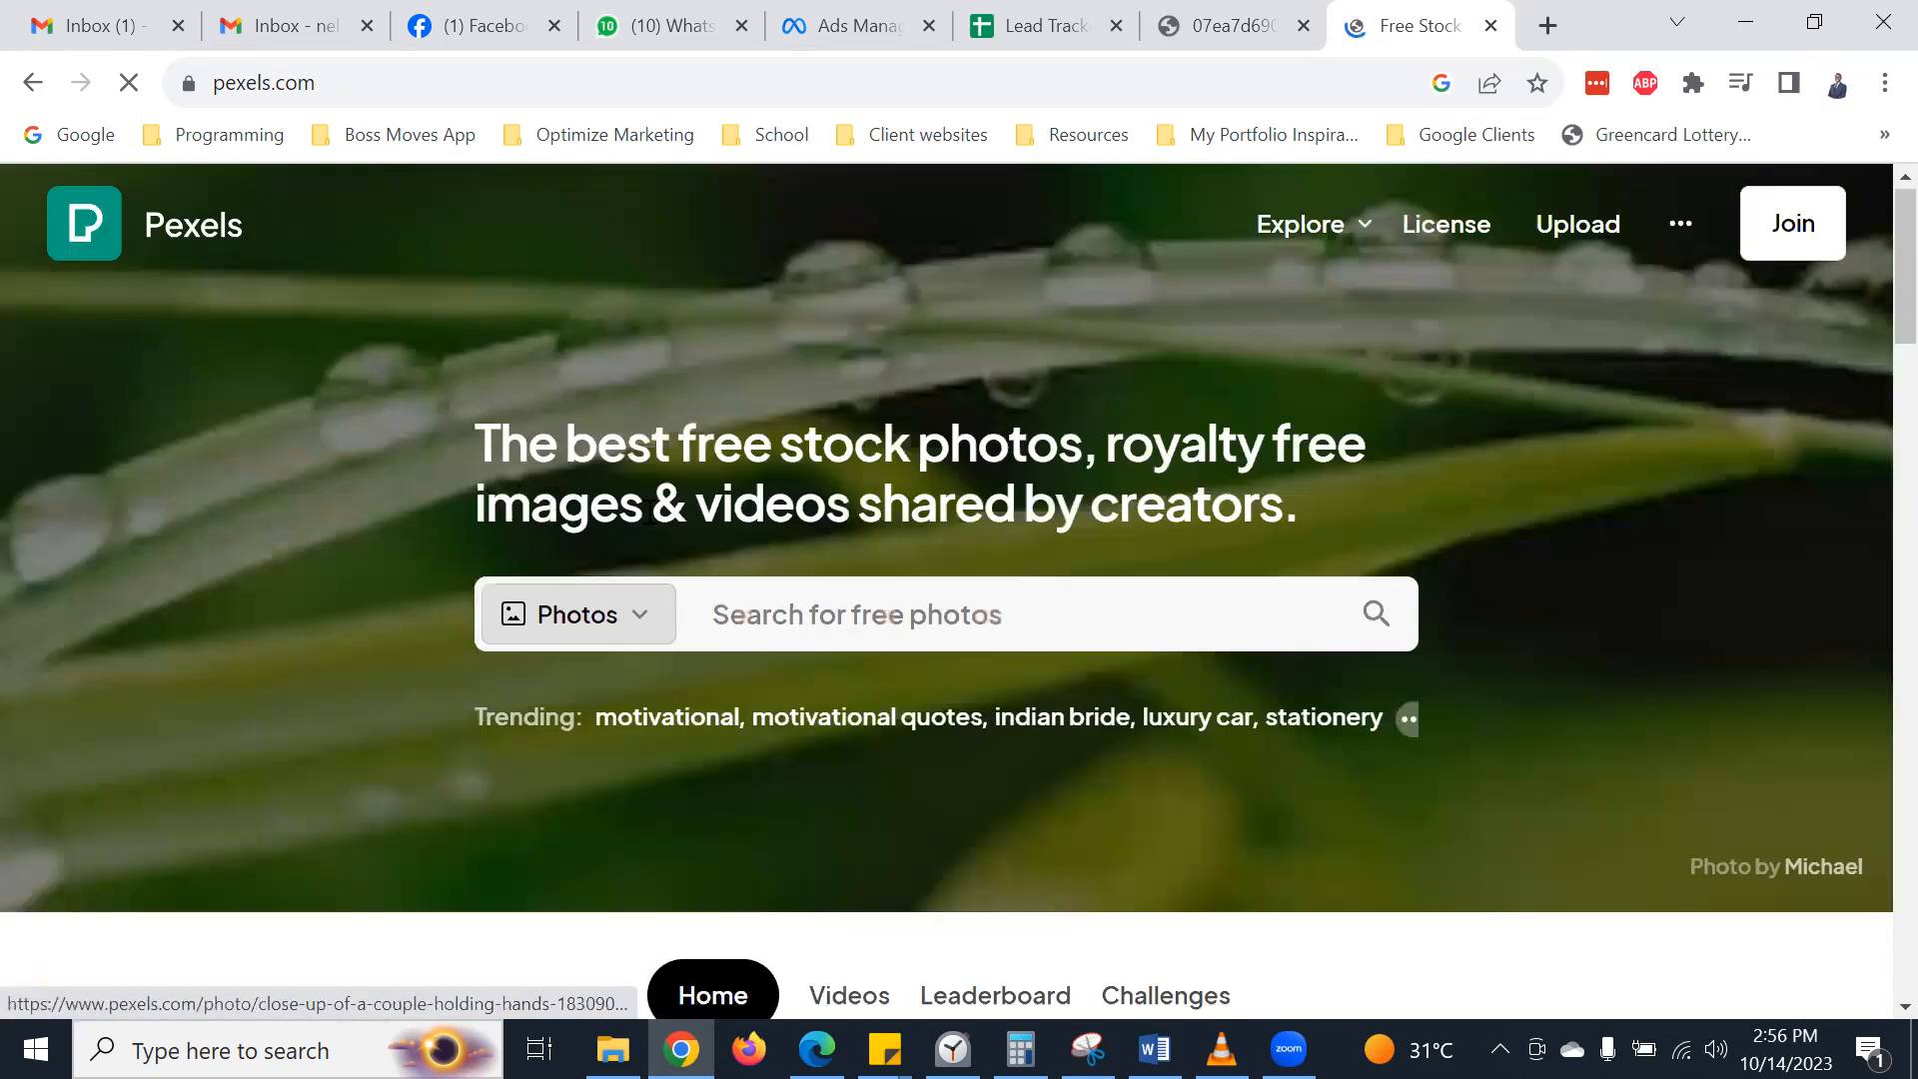
# - Search Pexels photos for "basketball player", copying the search term as well
pyautogui.click(811, 623)
pyautogui.write('ba')
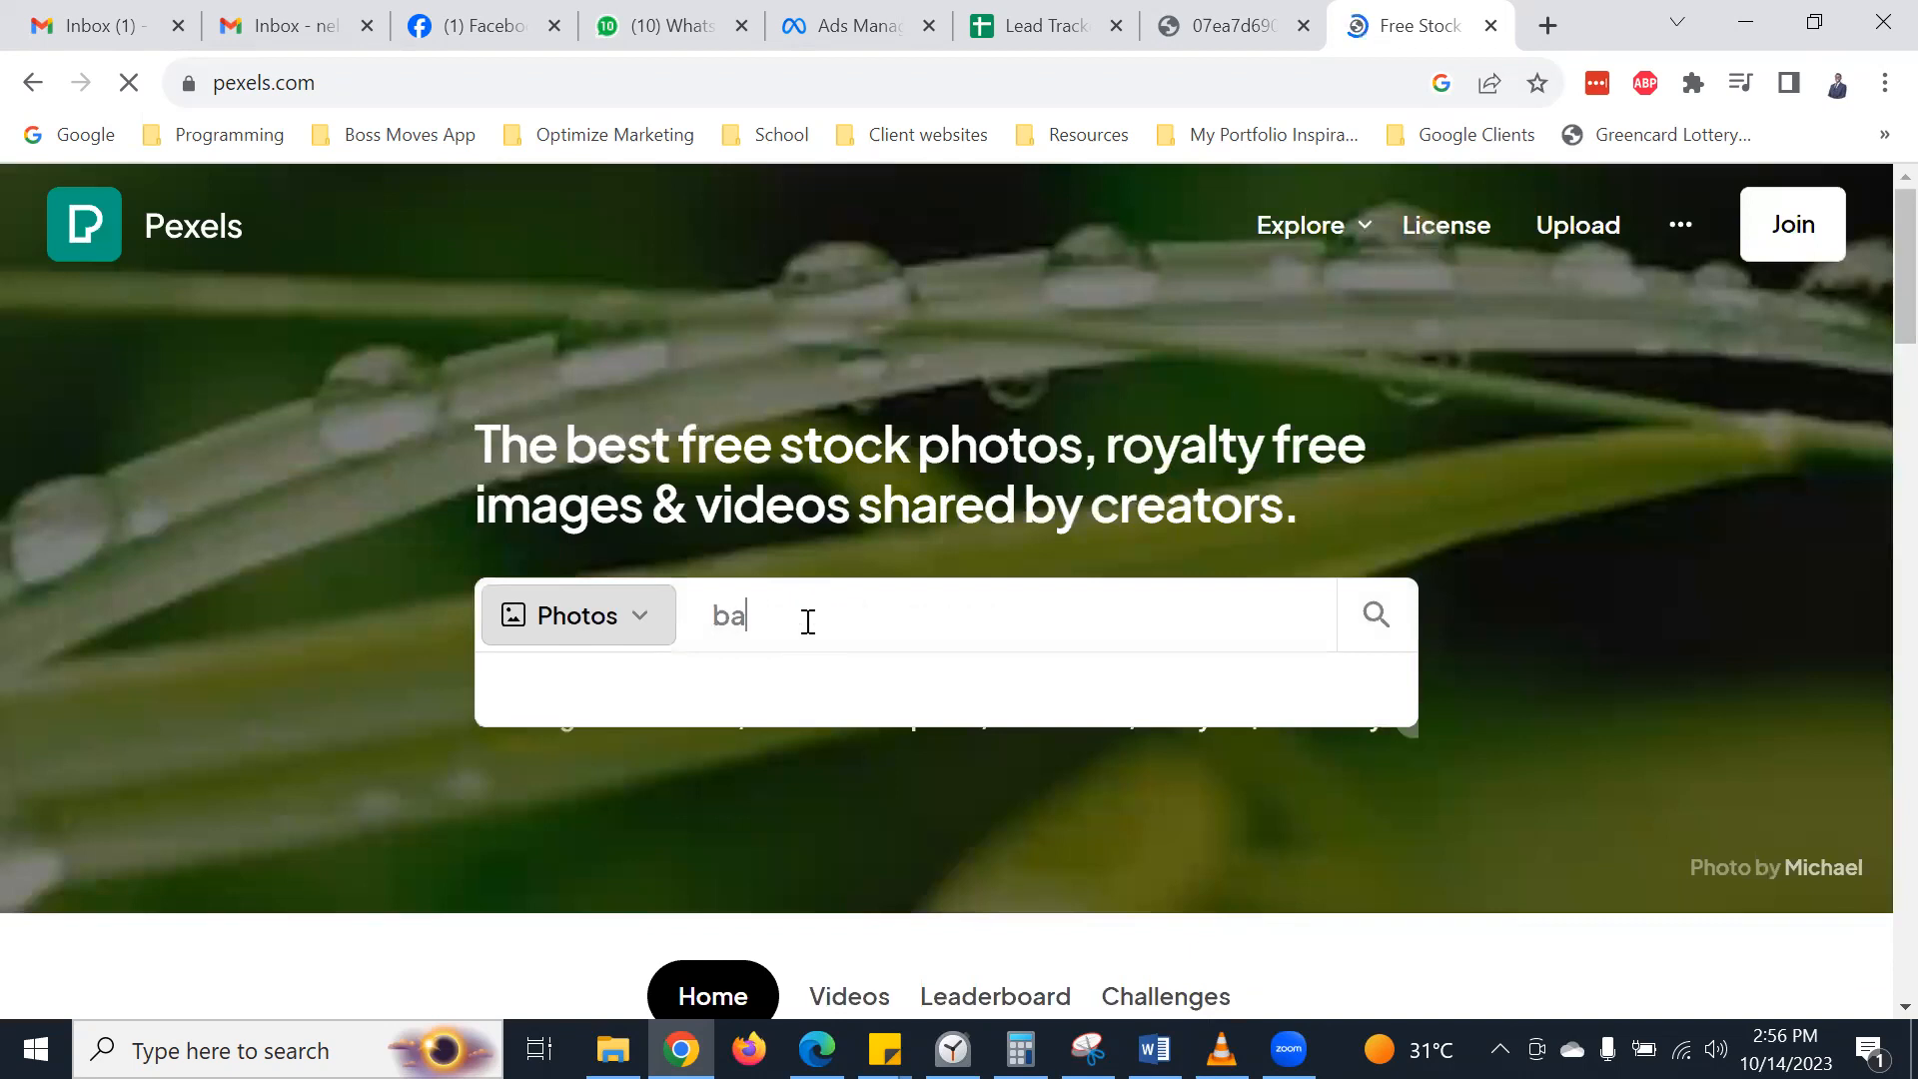
pyautogui.press('BackSpace')
pyautogui.press('BackSpace')
pyautogui.press('BackSpace')
pyautogui.write('asketball player')
pyautogui.tripleClick(807, 619)
pyautogui.hotkey('ctrl', 'c')
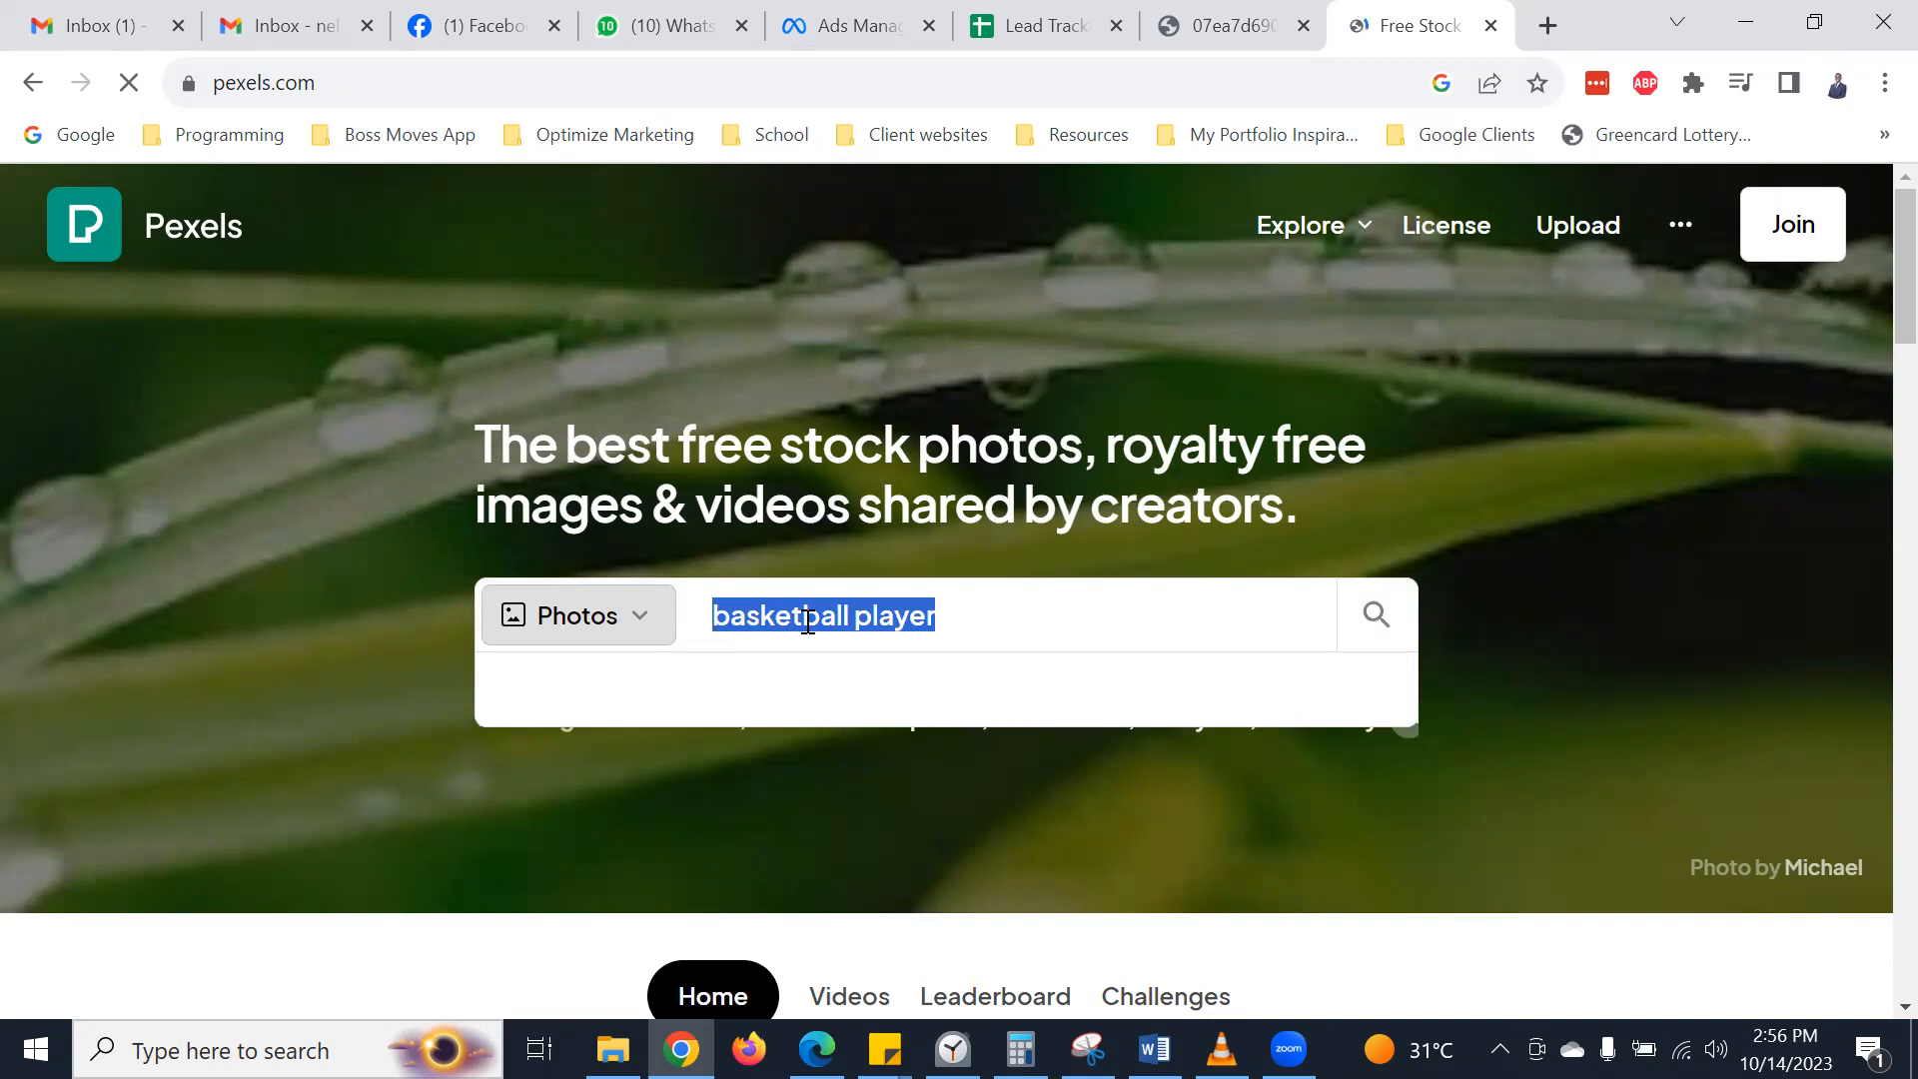
pyautogui.click(1380, 616)
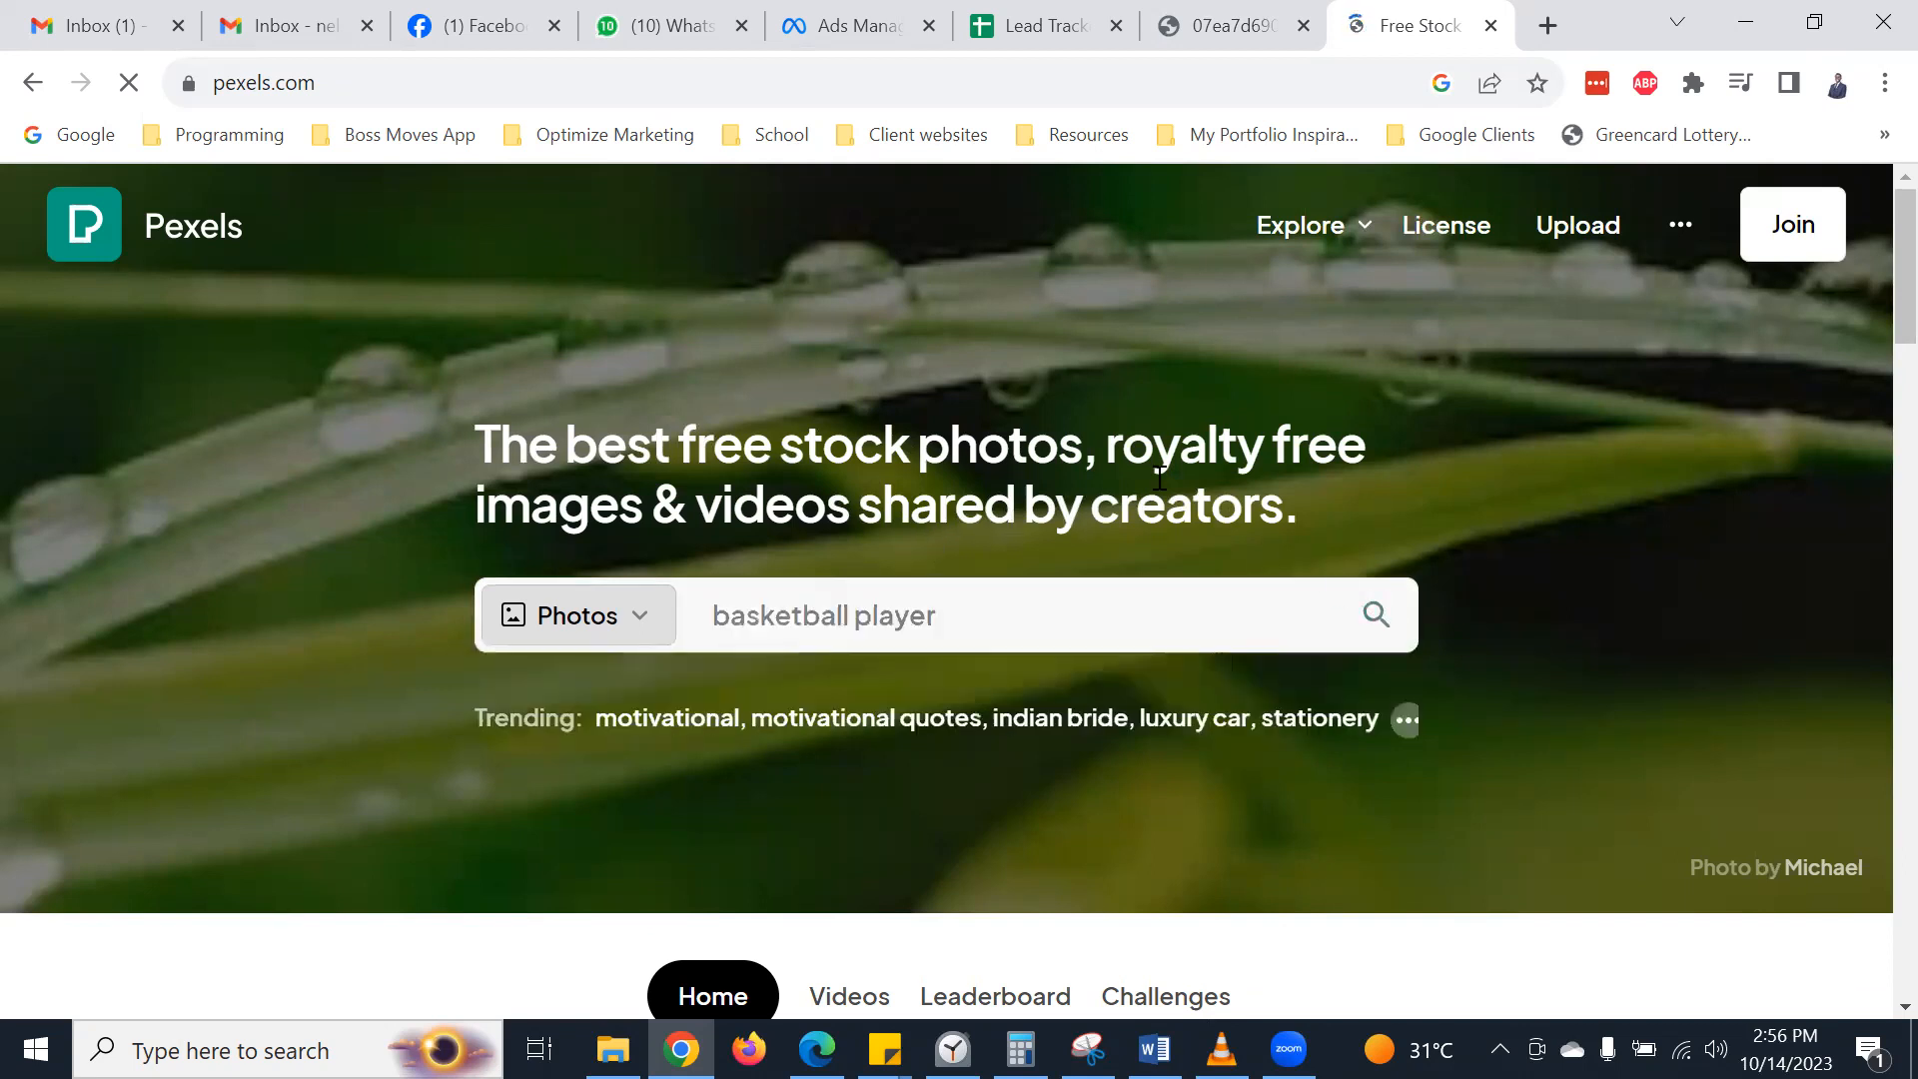
pyautogui.scroll(-3, 1159, 478)
pyautogui.scroll(-3, 1159, 477)
pyautogui.scroll(5, 1158, 478)
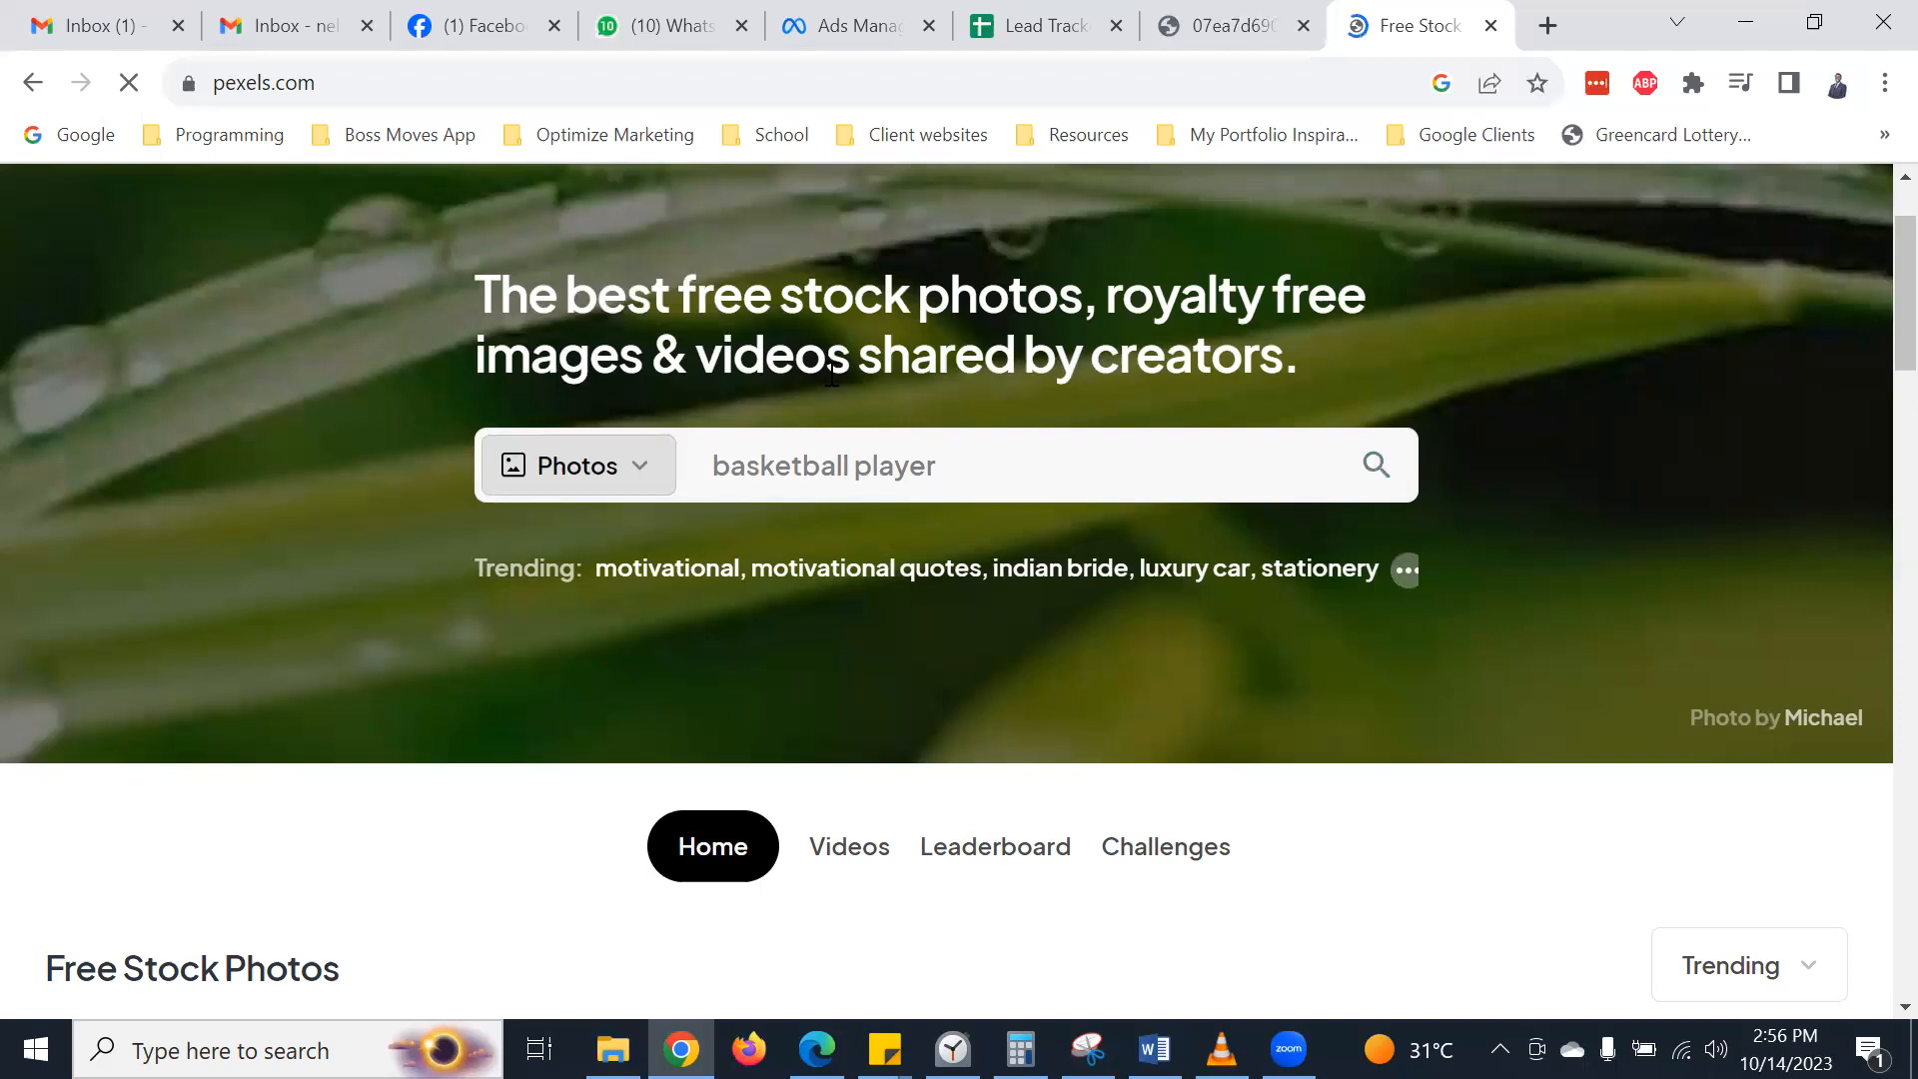
# - Open unsplash.com in a new tab and search it for the copied term "basketball player"
pyautogui.click(1547, 25)
pyautogui.write('unsplash.com')
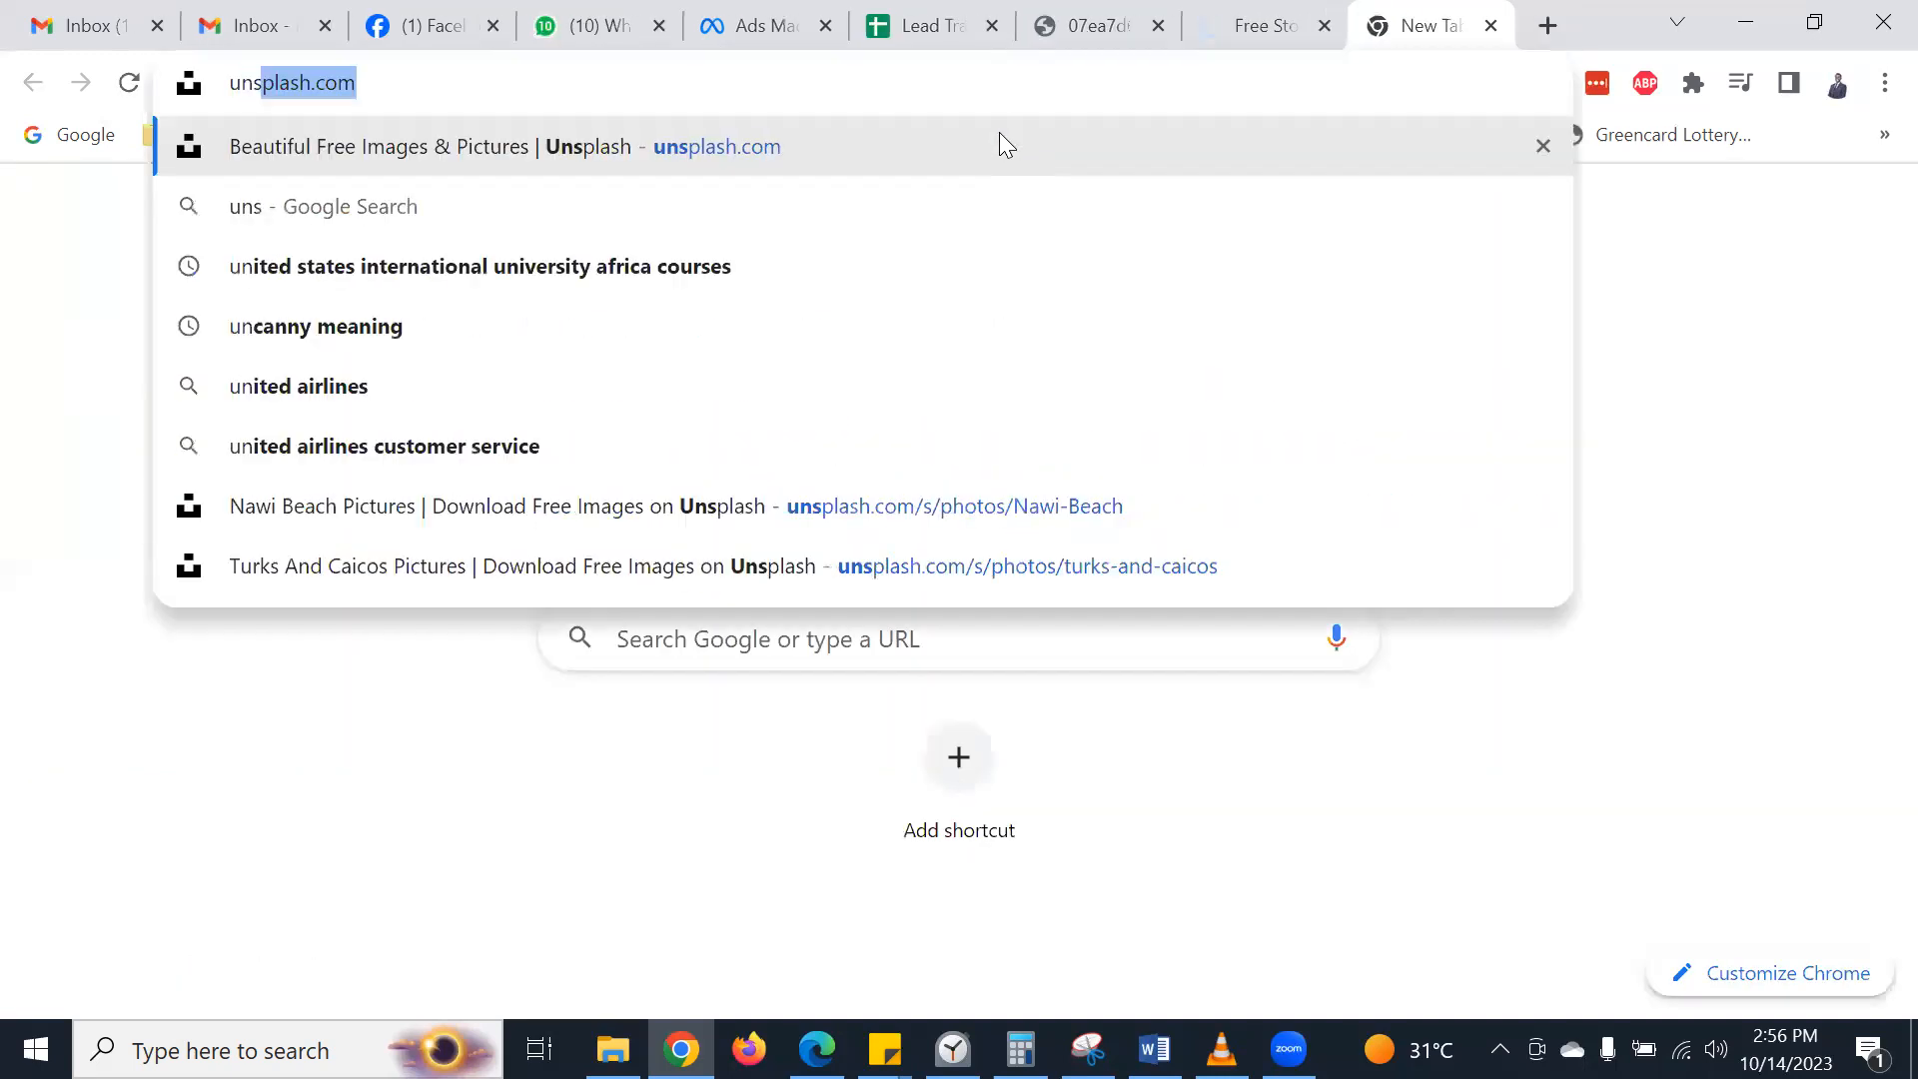
pyautogui.press('Return')
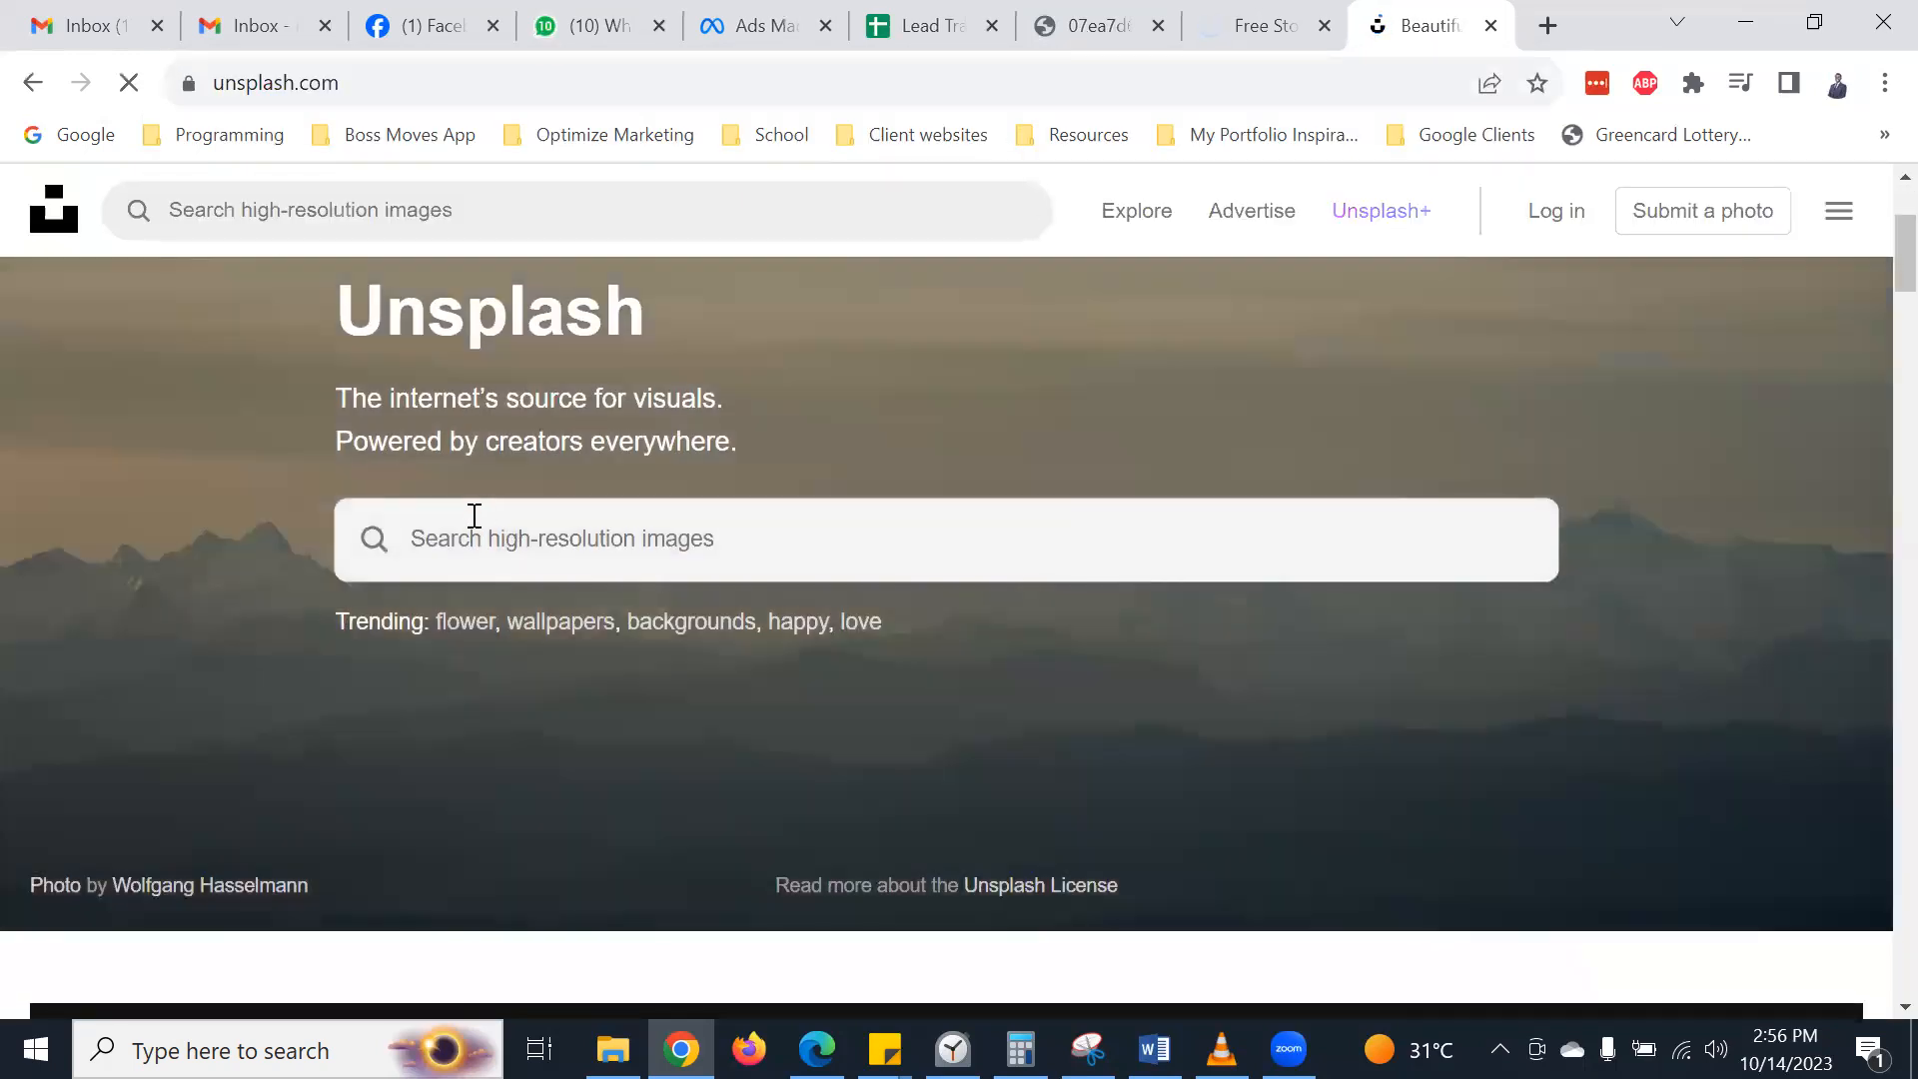
pyautogui.click(469, 519)
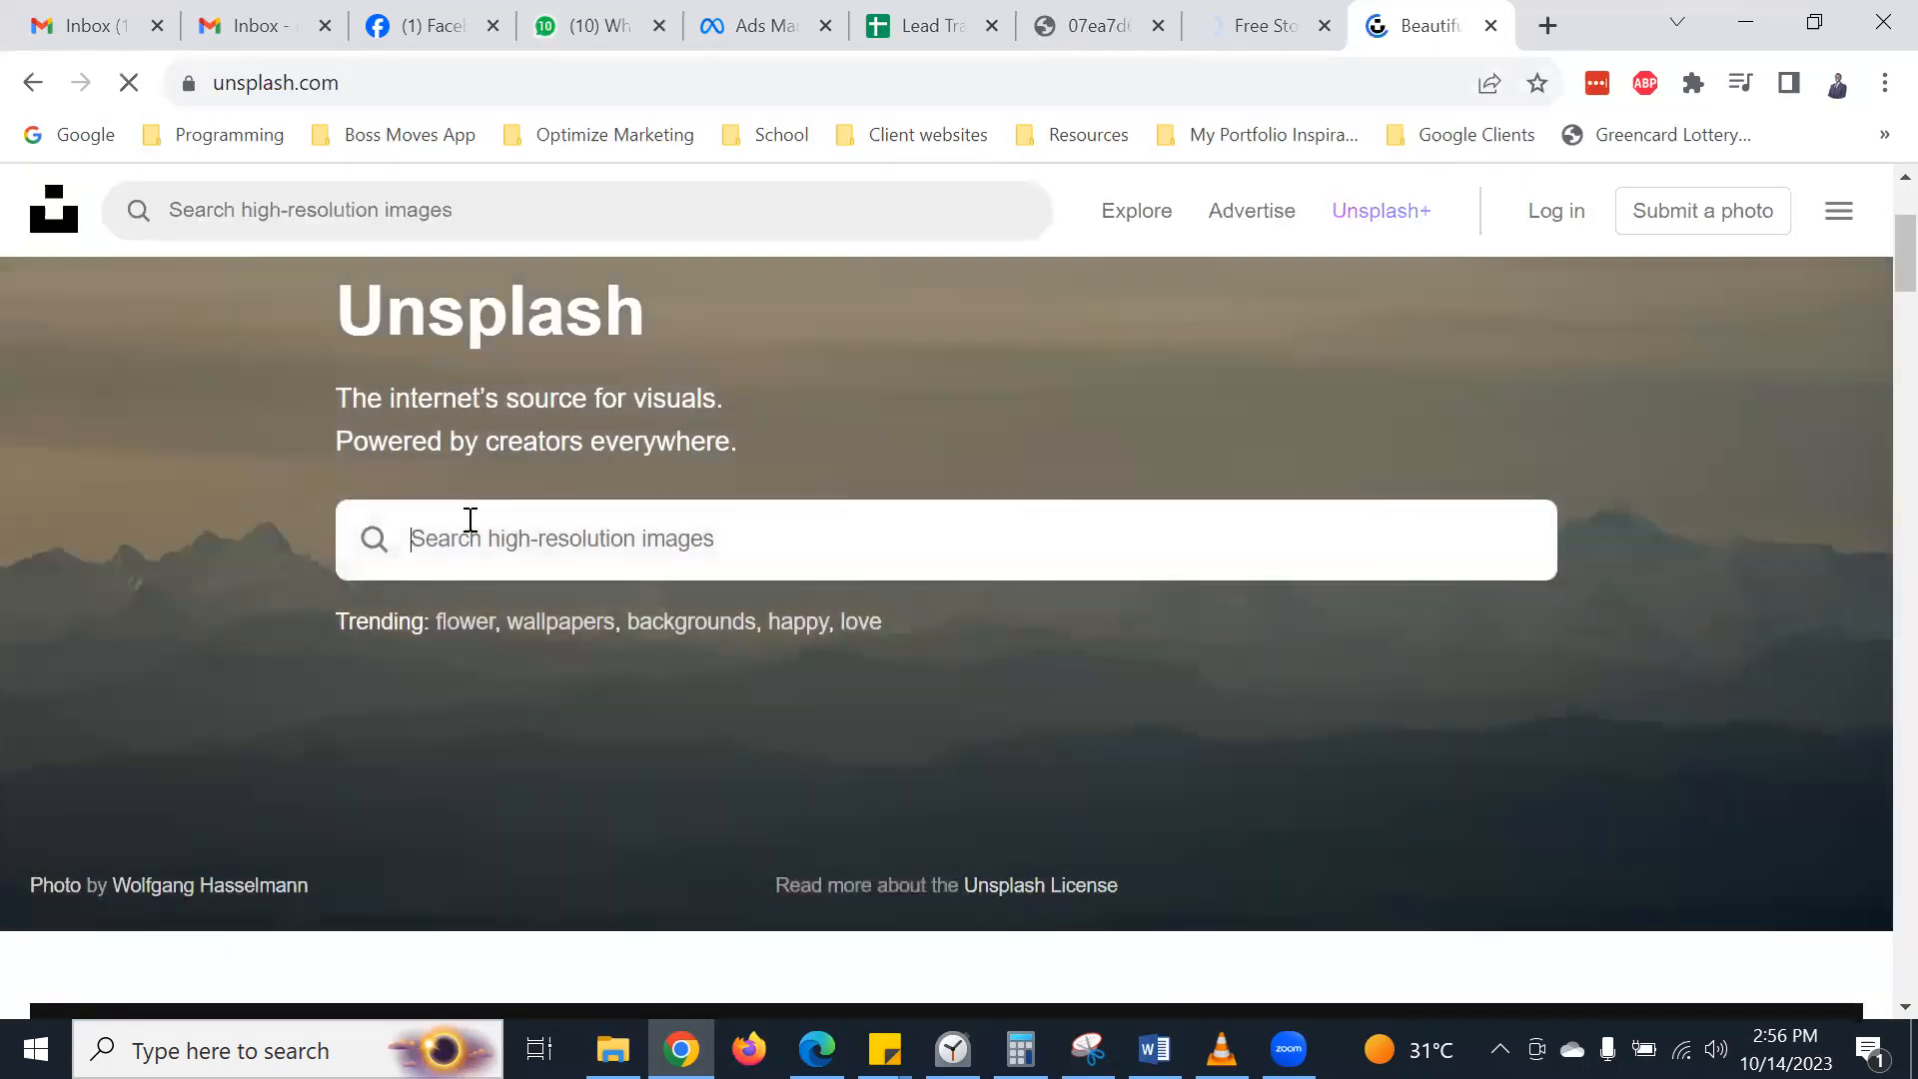
pyautogui.hotkey('ctrl', 'v')
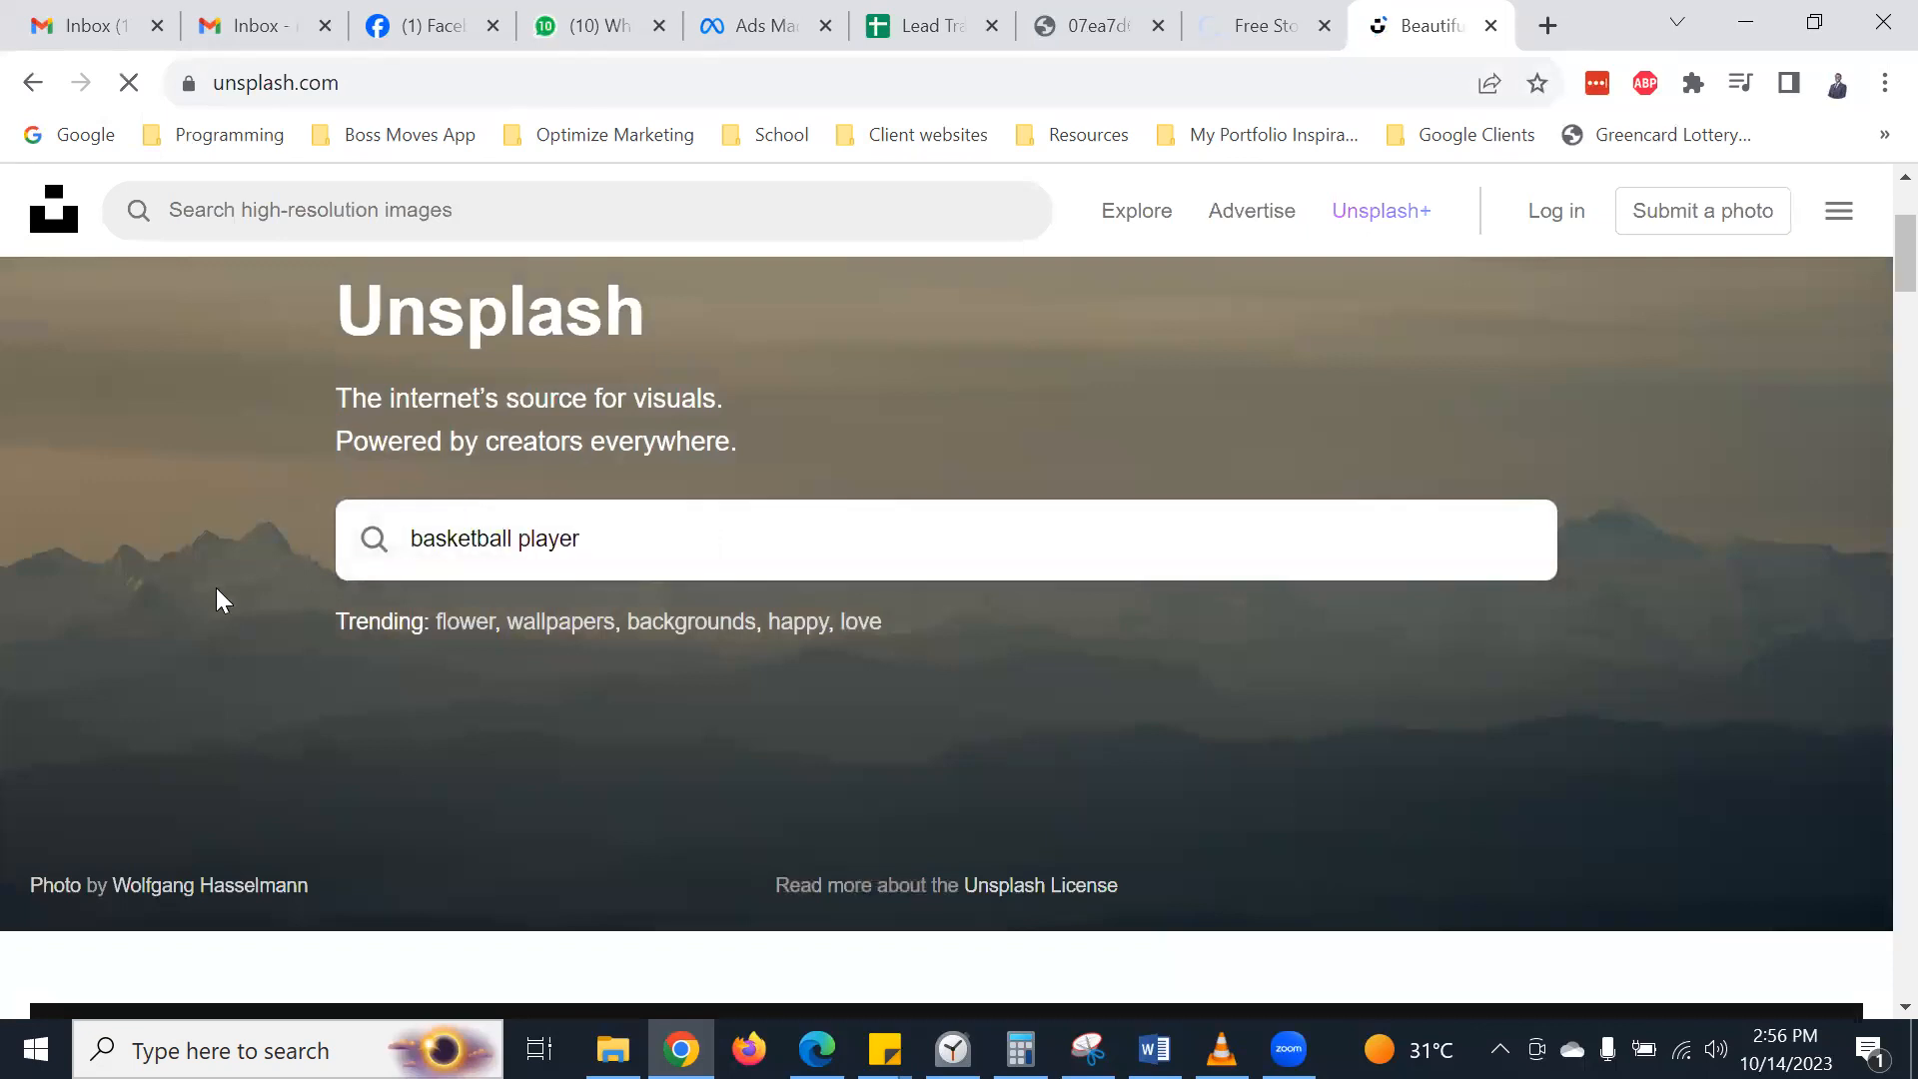
pyautogui.scroll(-9, 216, 600)
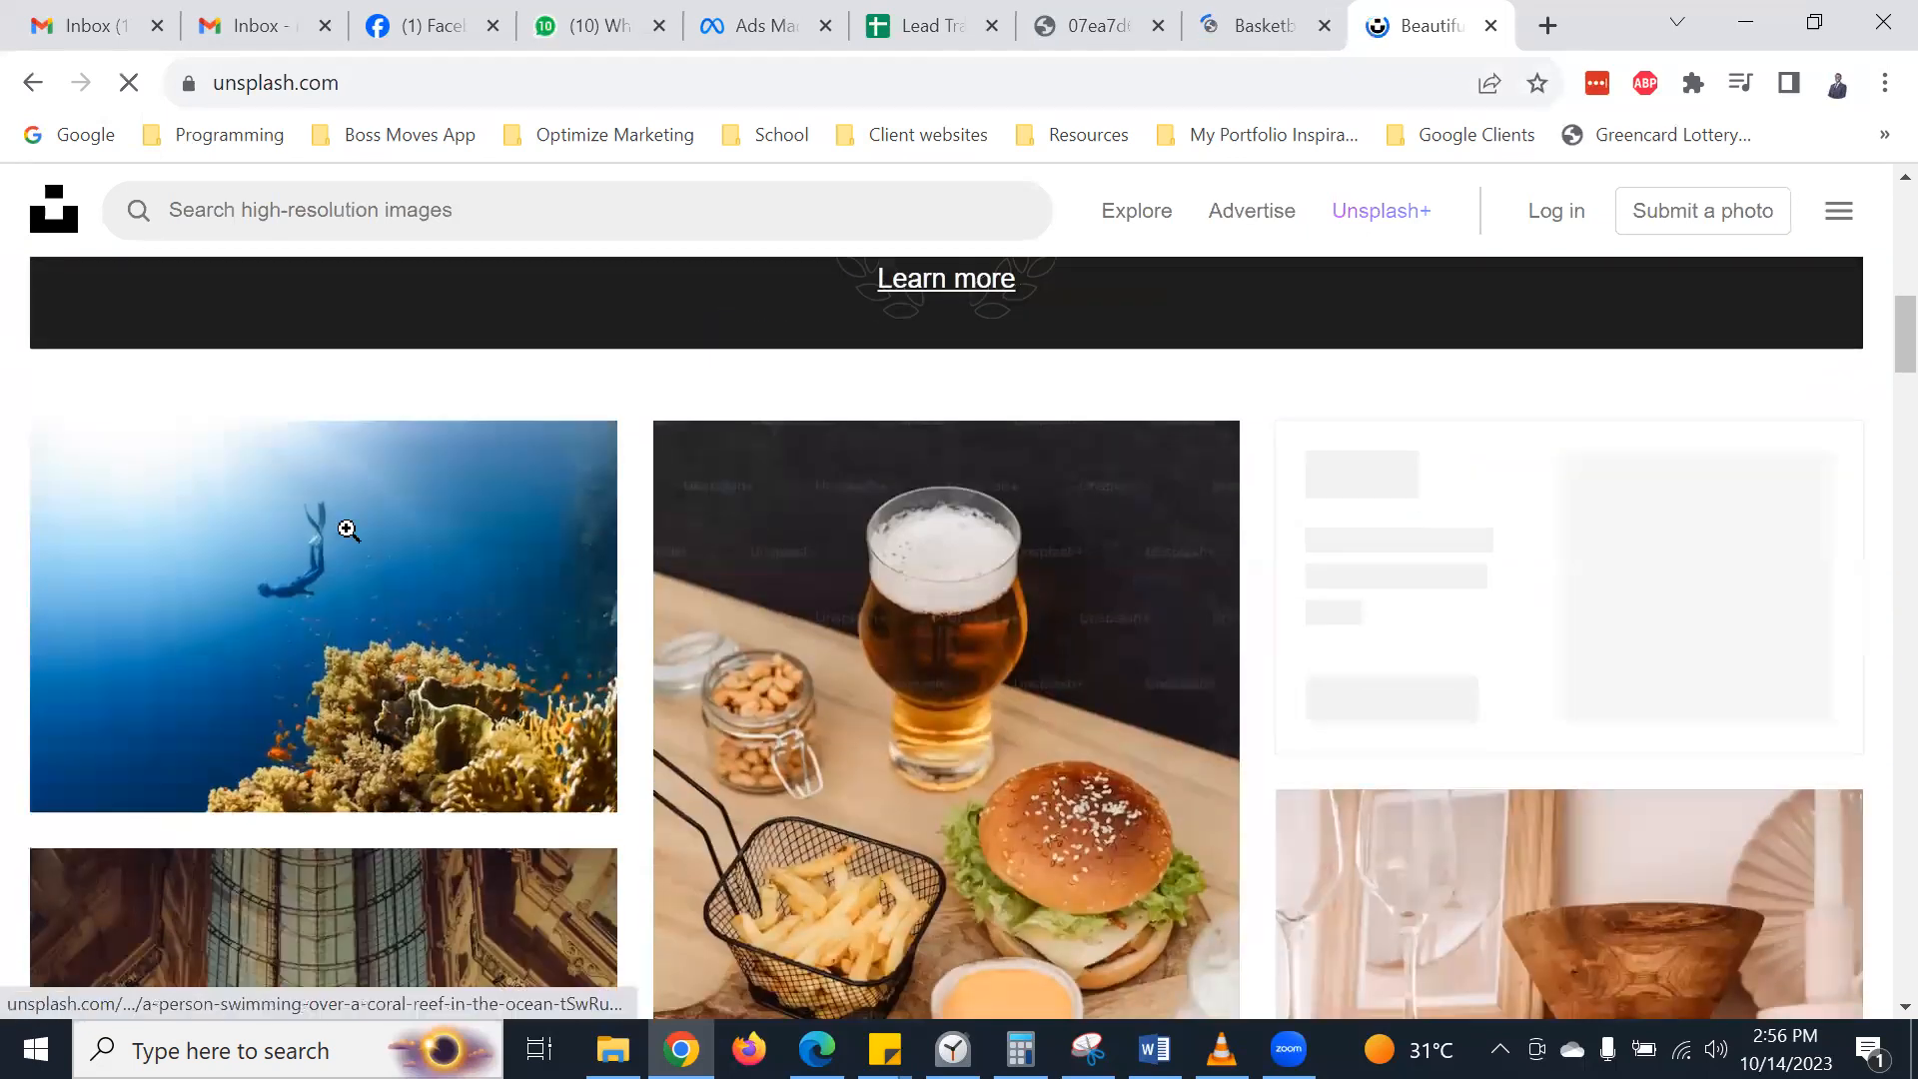
pyautogui.scroll(-5, 884, 554)
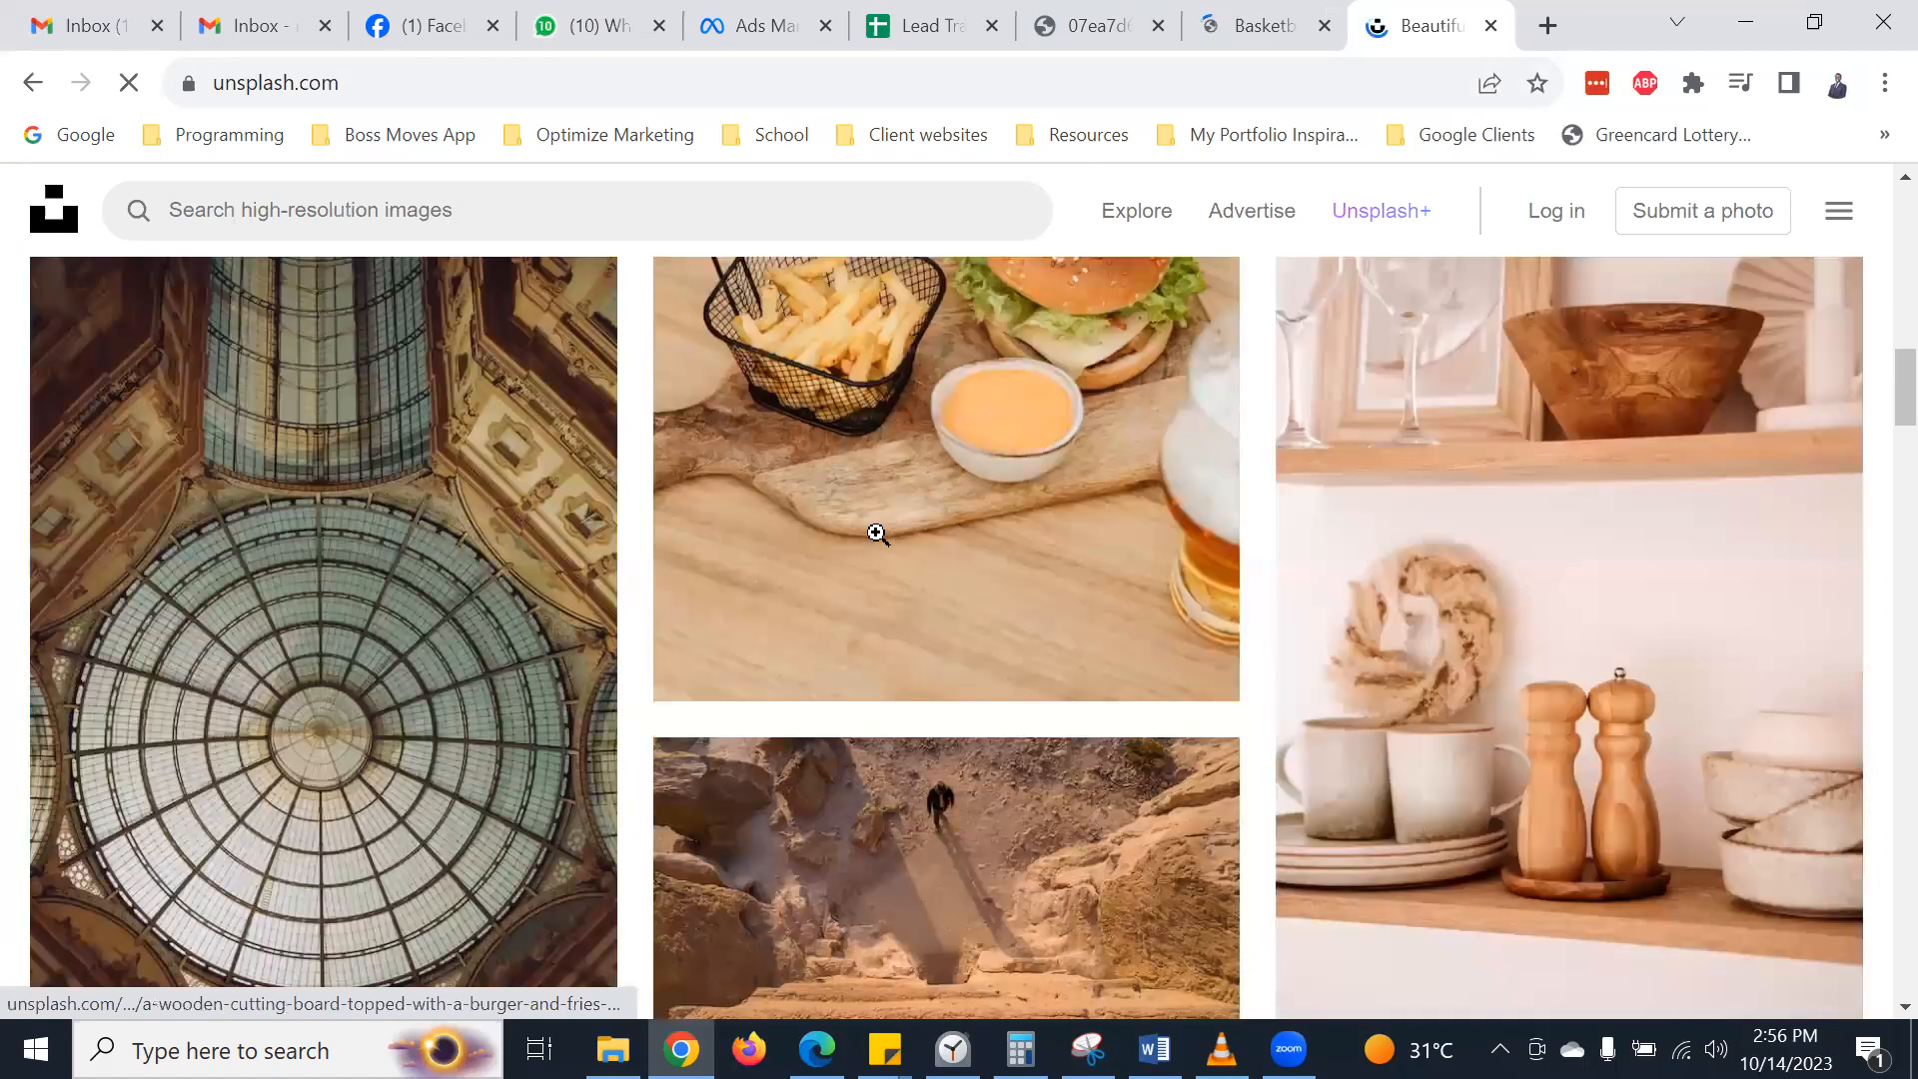
pyautogui.scroll(10, 877, 534)
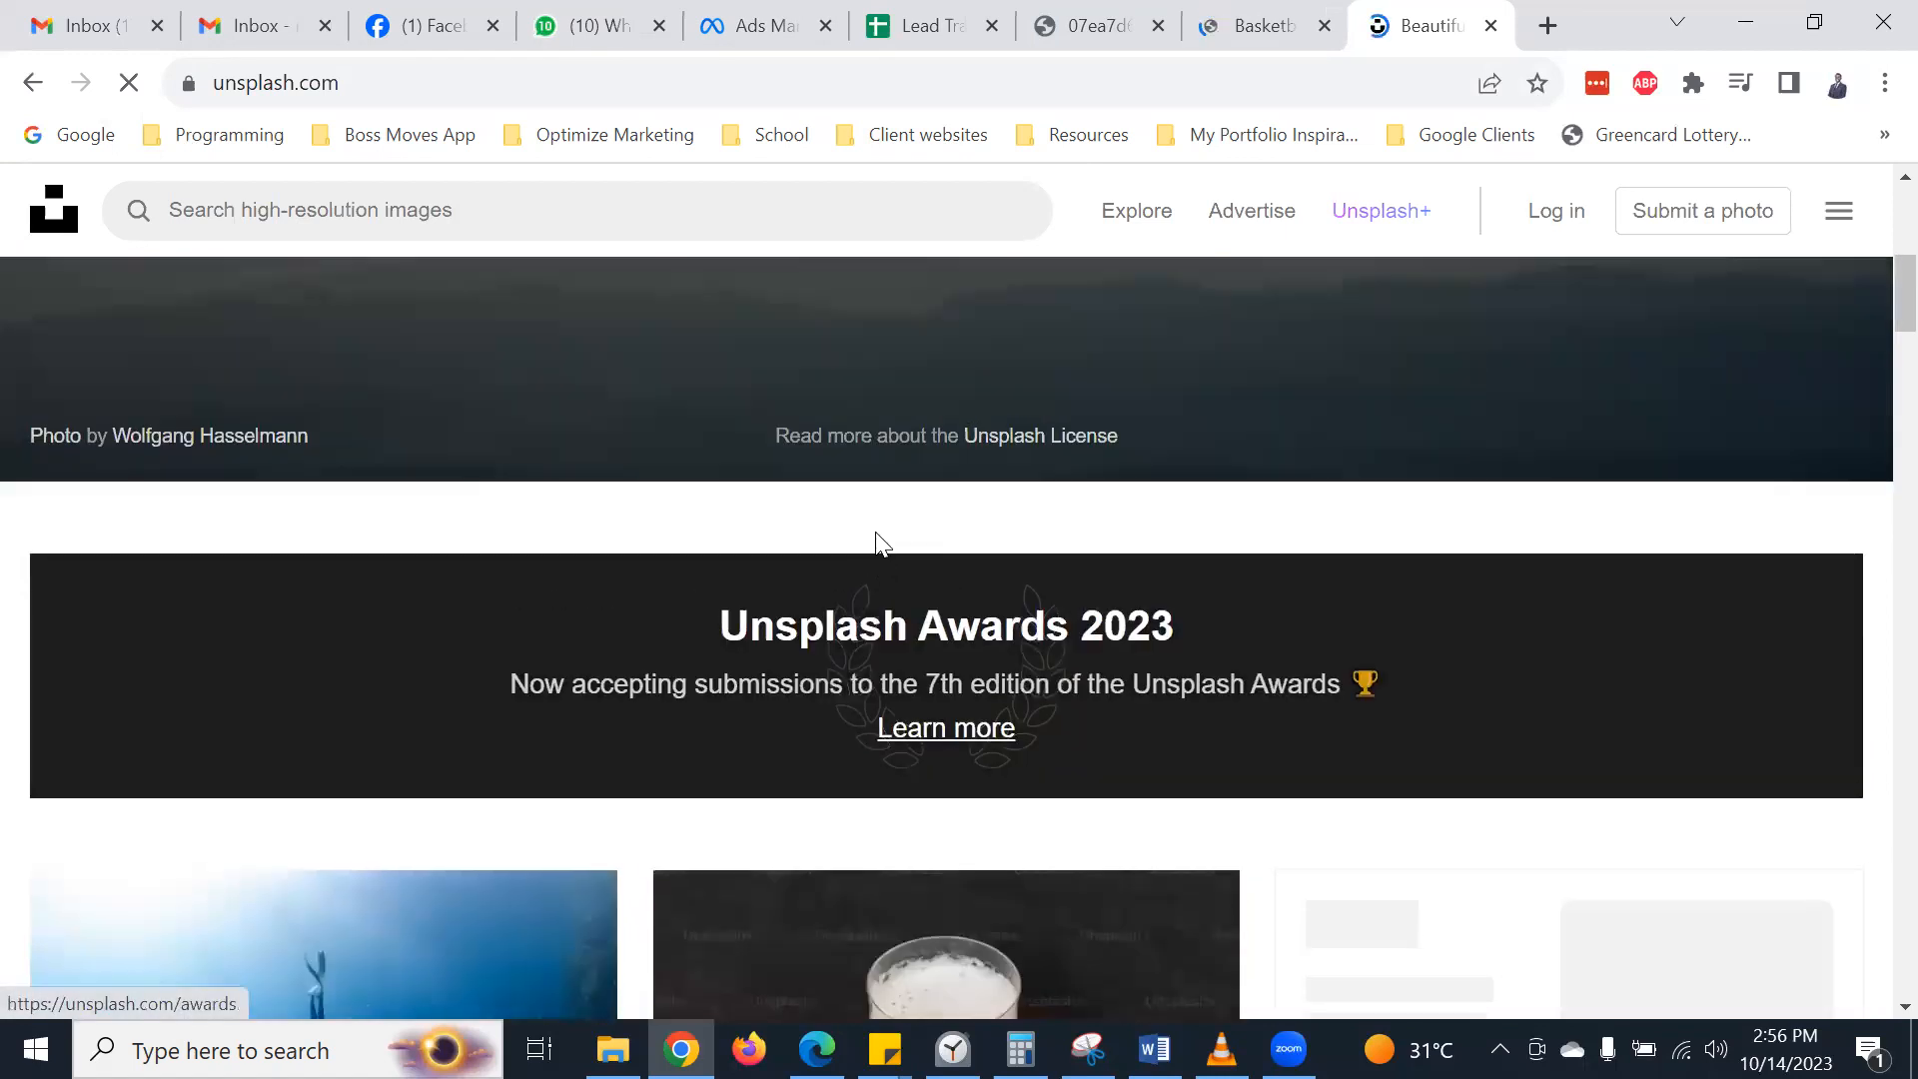
# - Look over the featured photos on the Unsplash home page
pyautogui.scroll(-5, 873, 535)
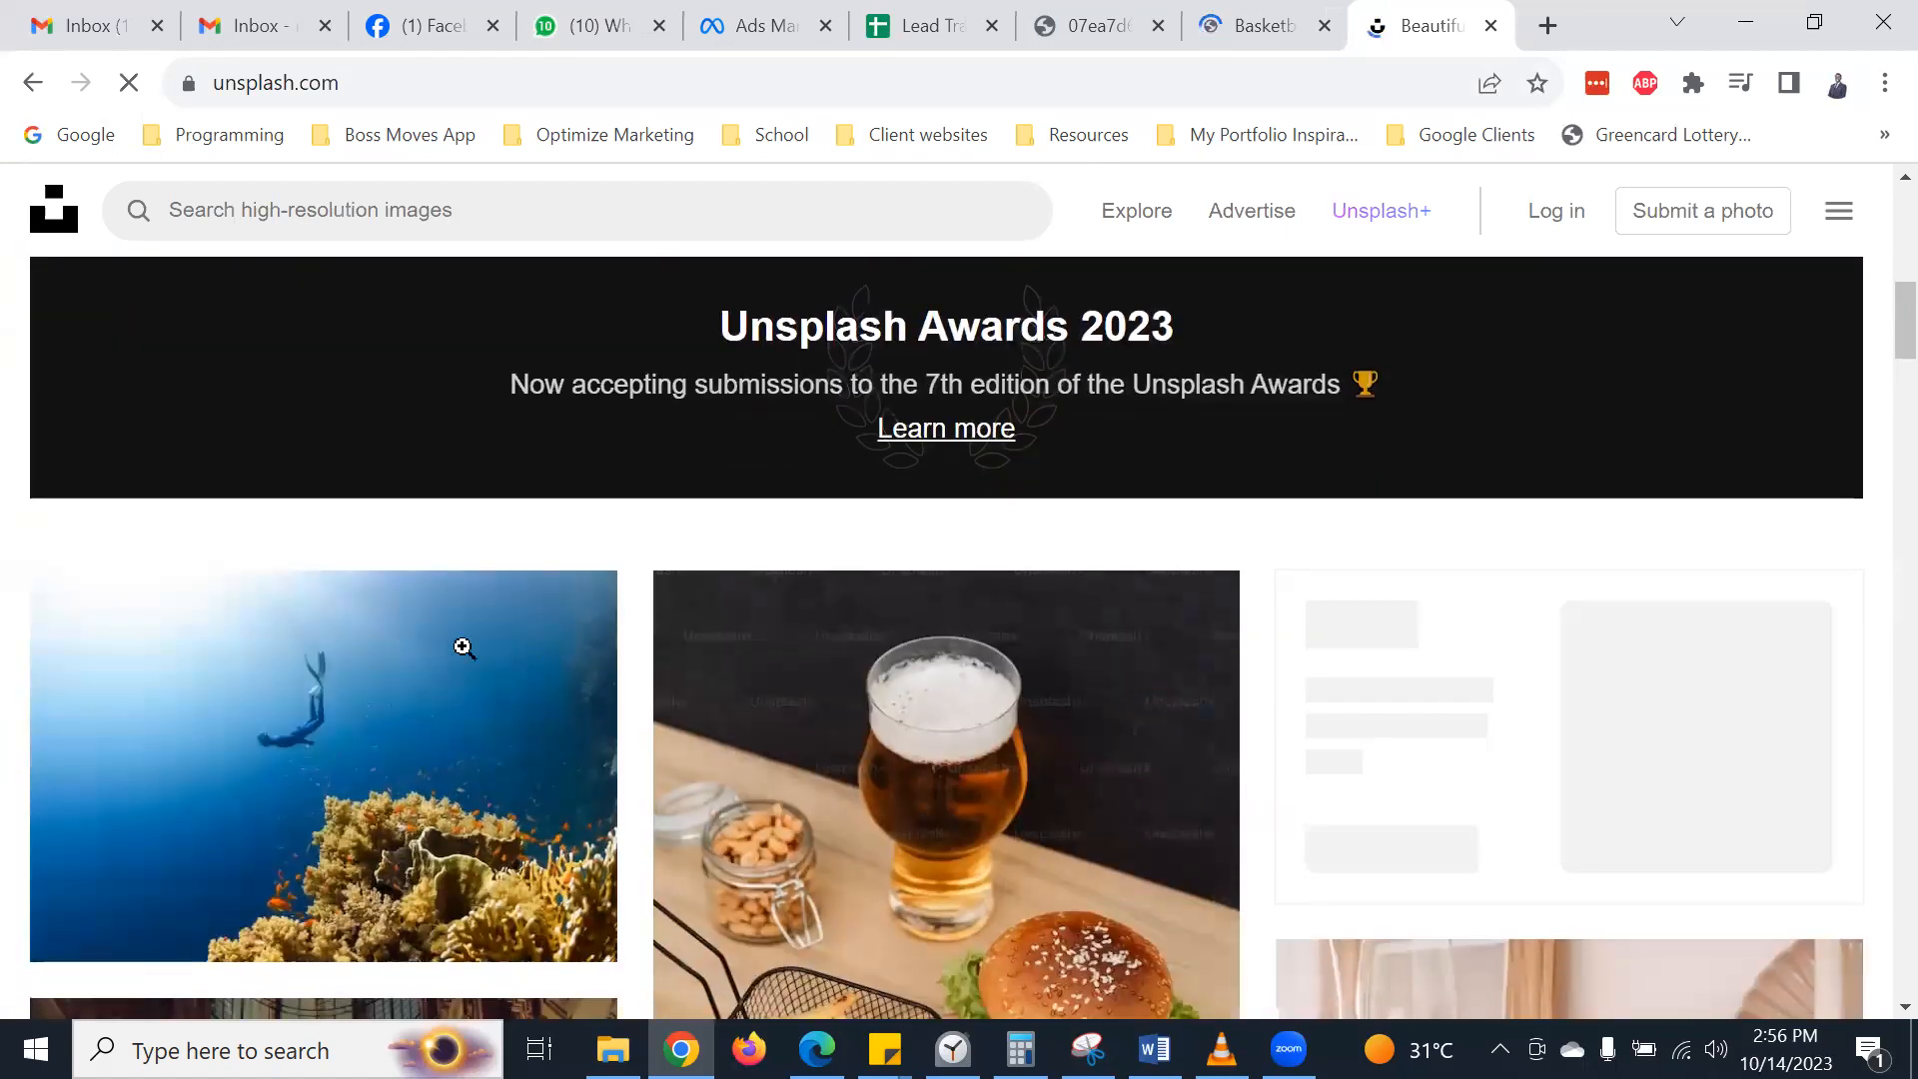
pyautogui.scroll(-3, 463, 646)
pyautogui.scroll(-6, 417, 619)
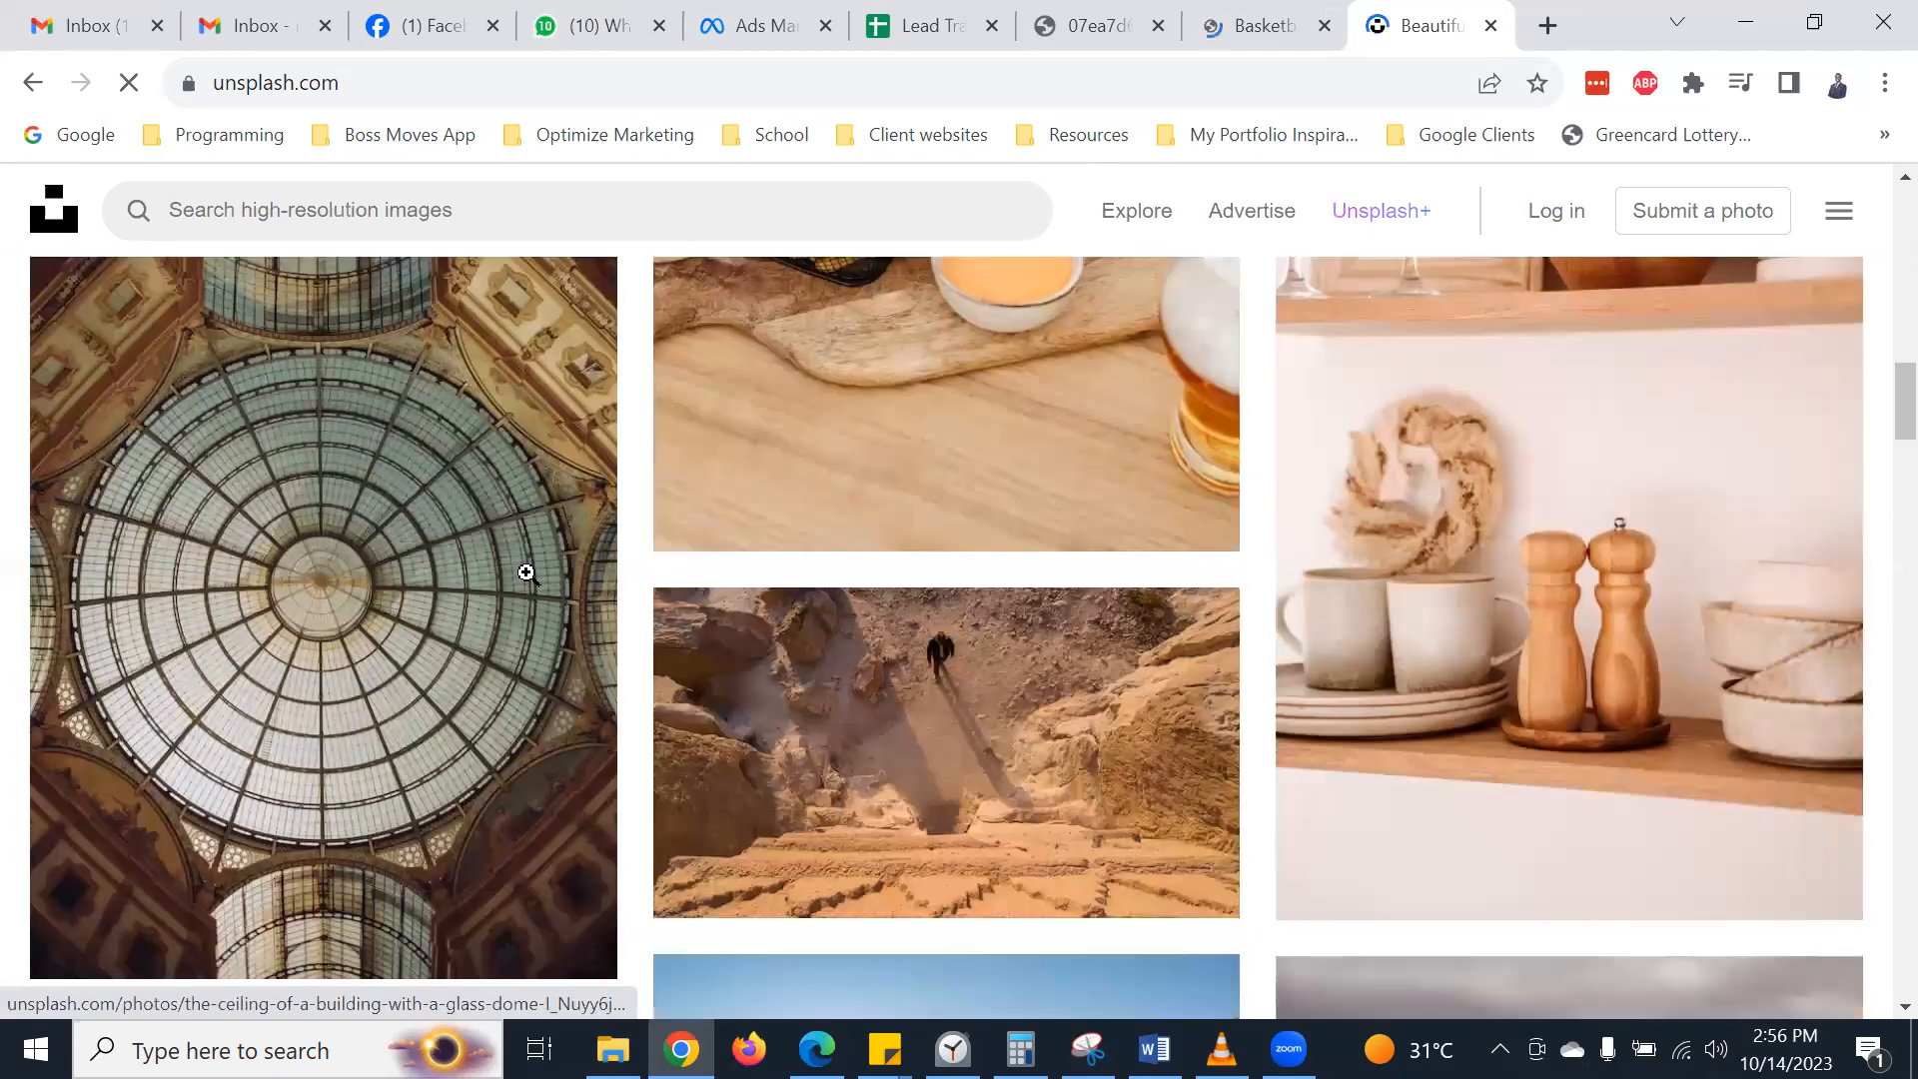
pyautogui.scroll(5, 645, 601)
pyautogui.scroll(2, 645, 601)
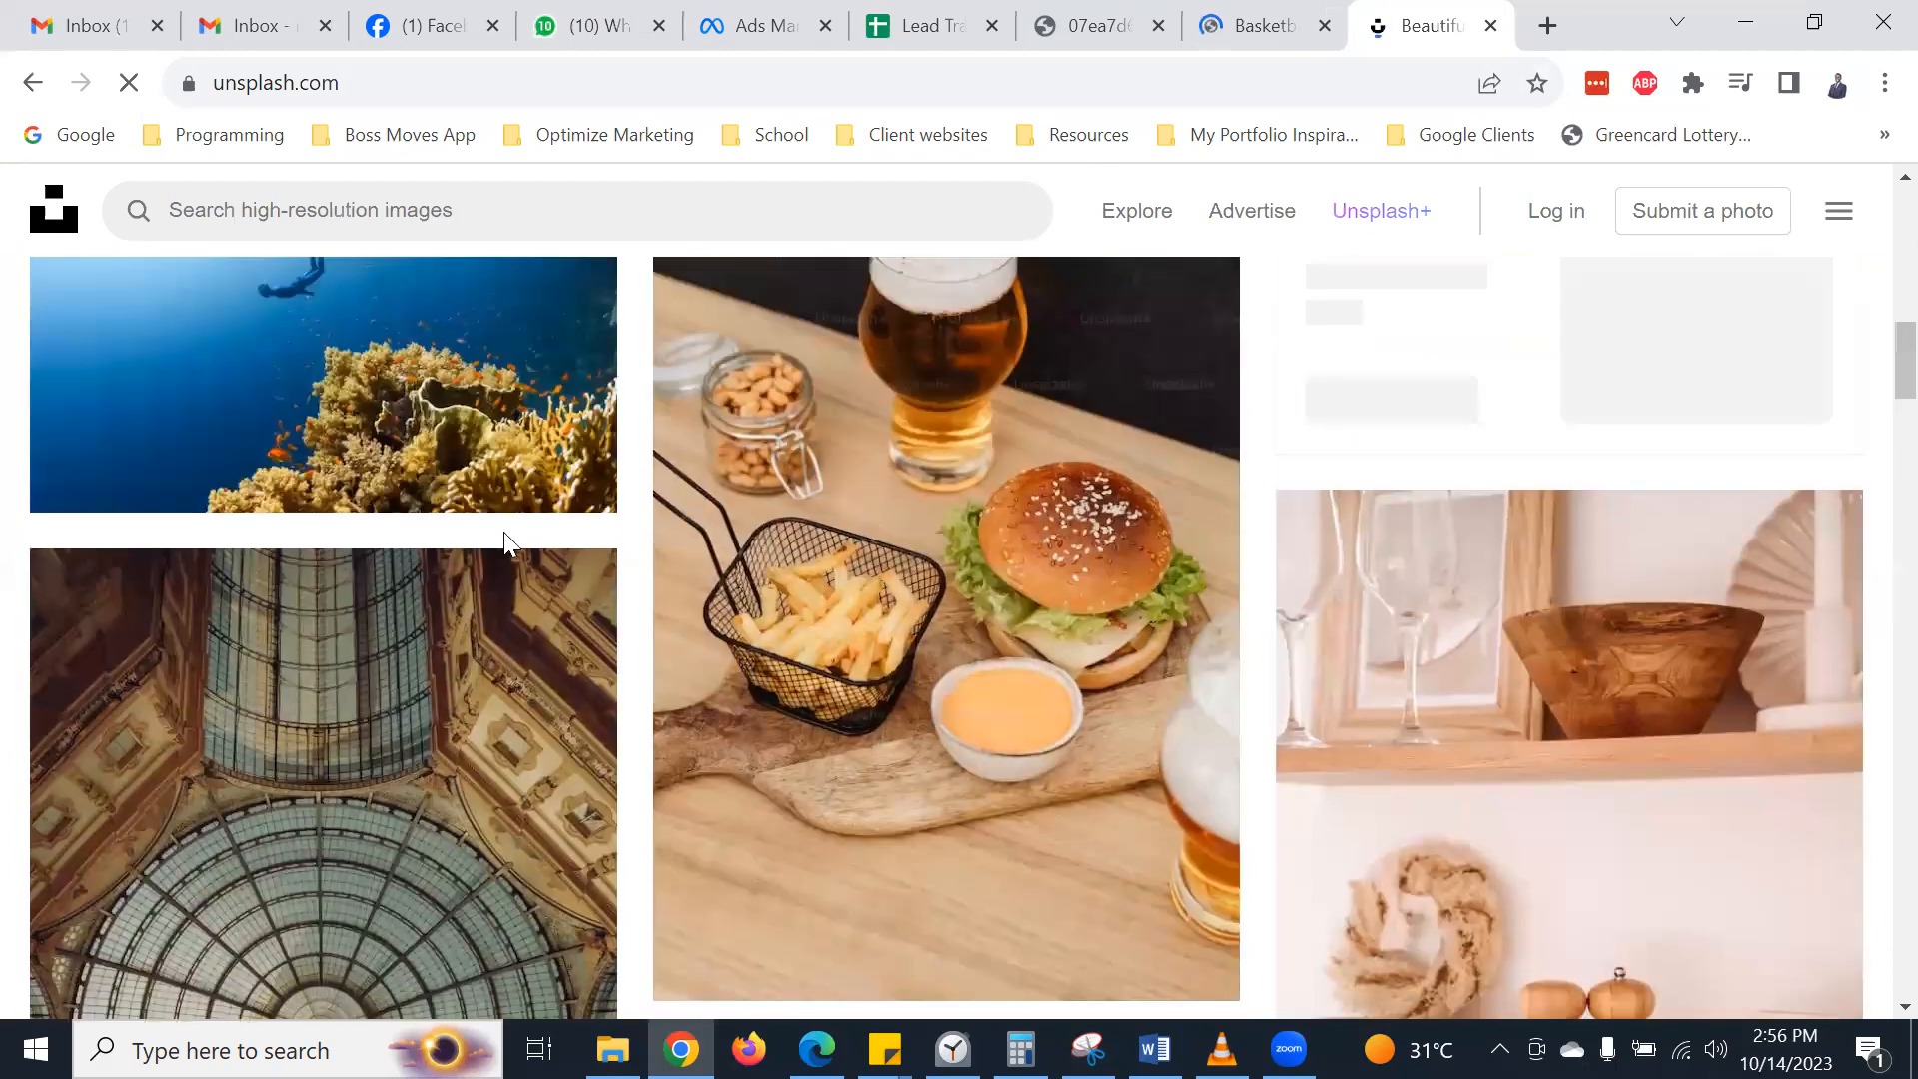
pyautogui.scroll(3, 387, 597)
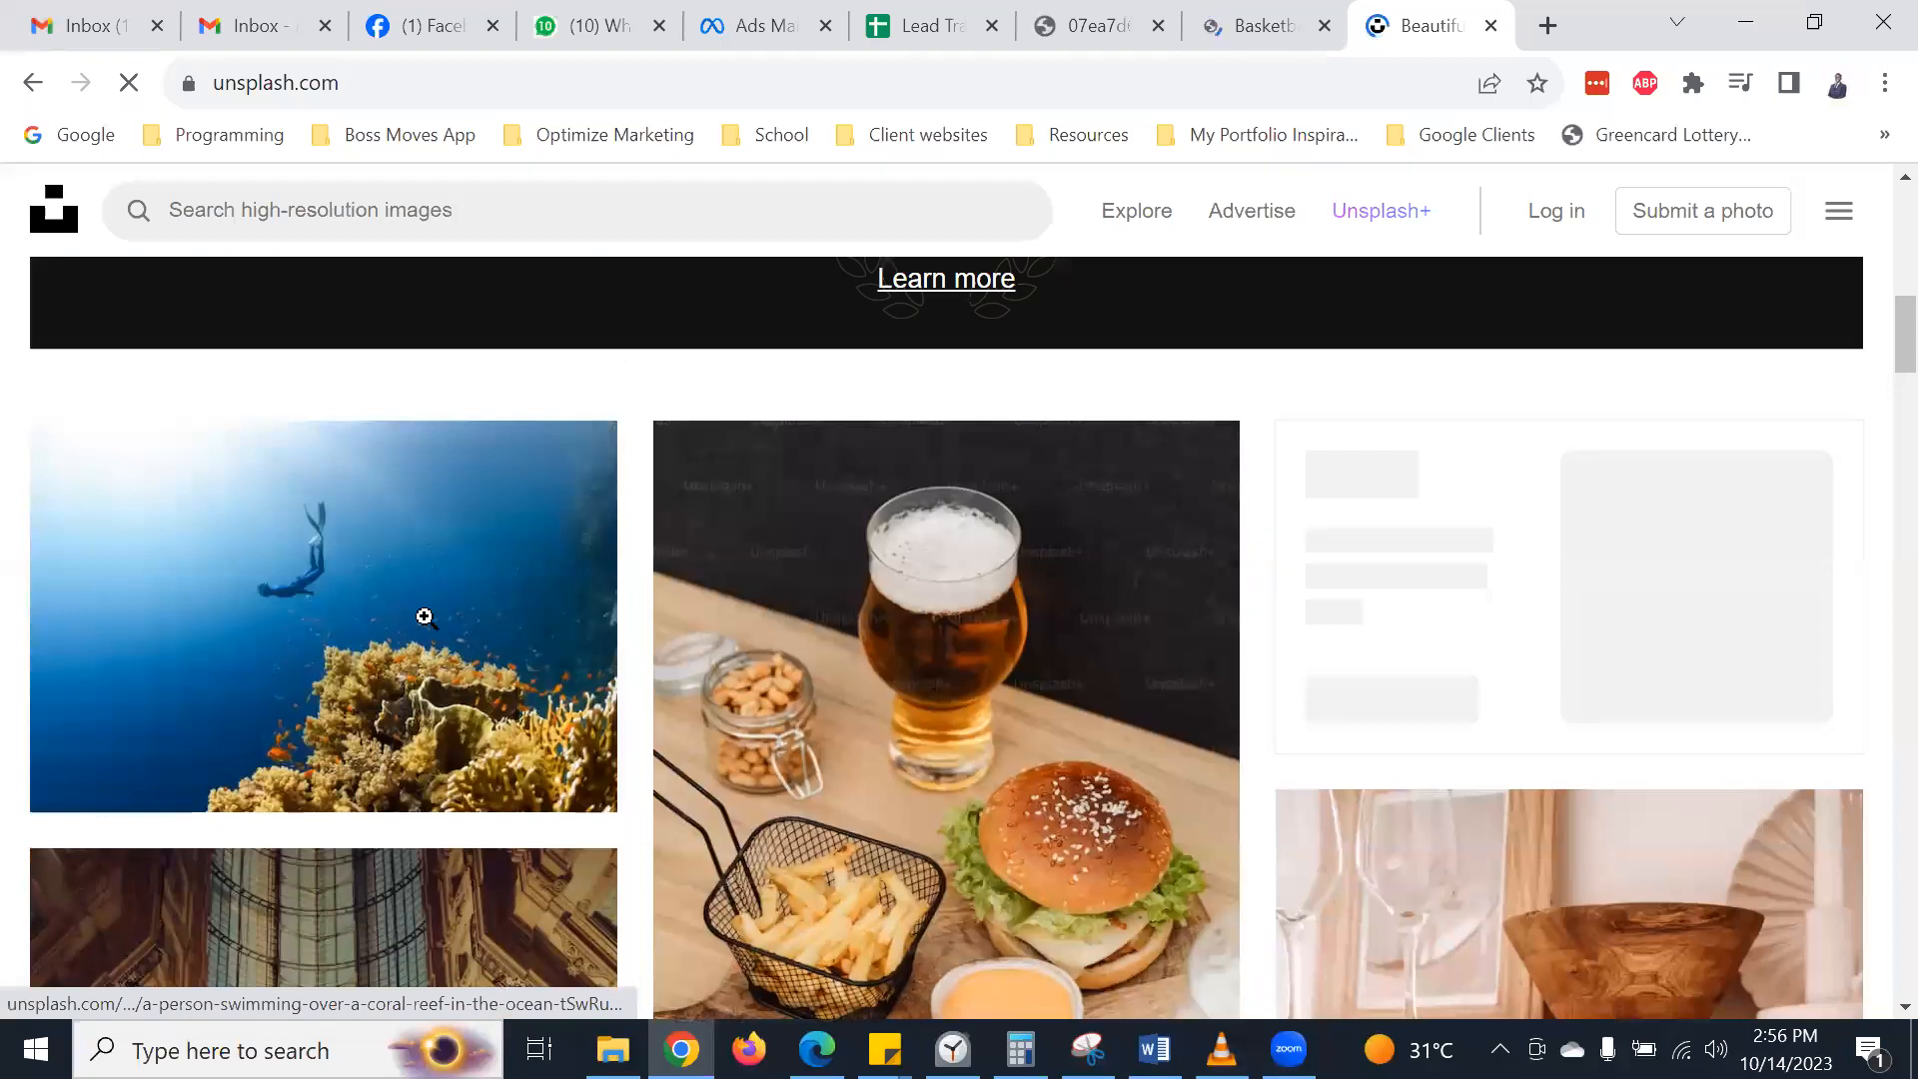
pyautogui.scroll(3, 424, 616)
pyautogui.scroll(5, 424, 633)
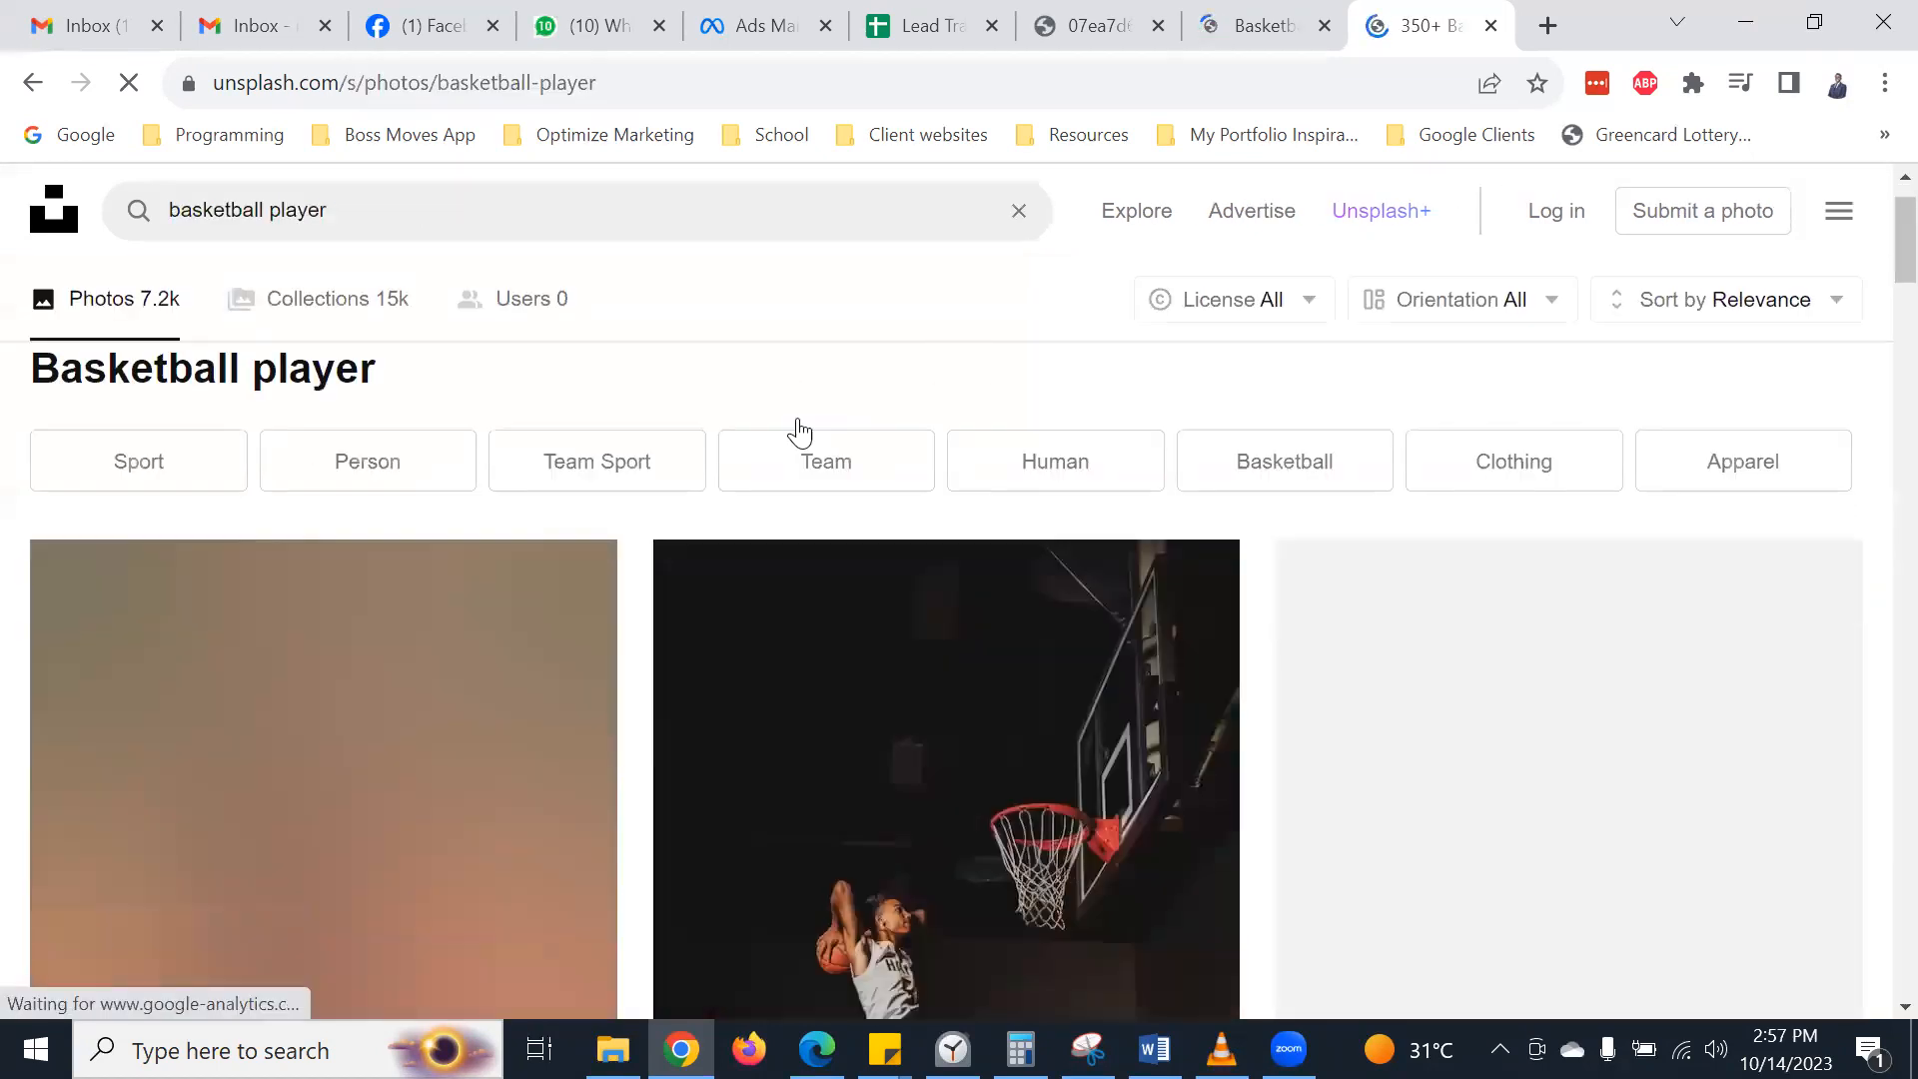
# - Examine the Unsplash "basketball player" results for a photo of a single player in action
pyautogui.scroll(-3, 799, 431)
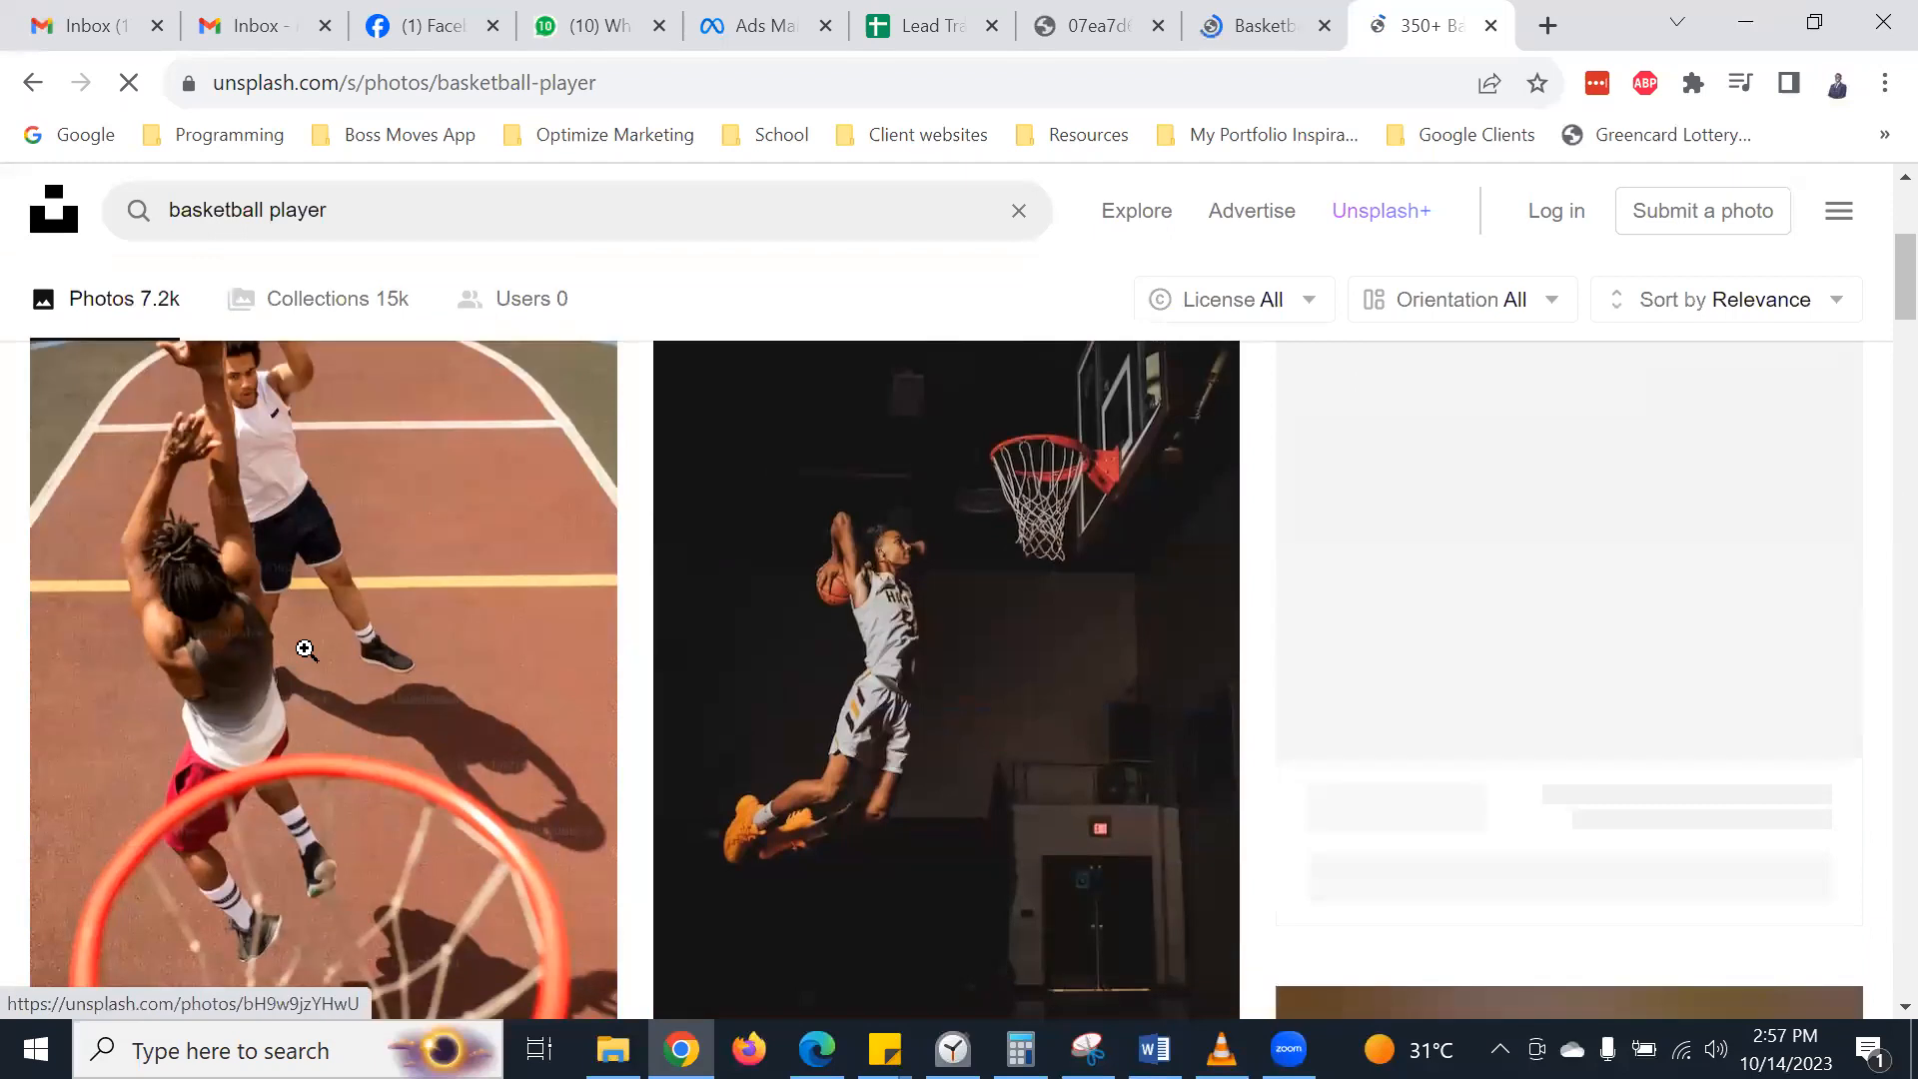
pyautogui.scroll(1, 291, 629)
pyautogui.scroll(-3, 235, 579)
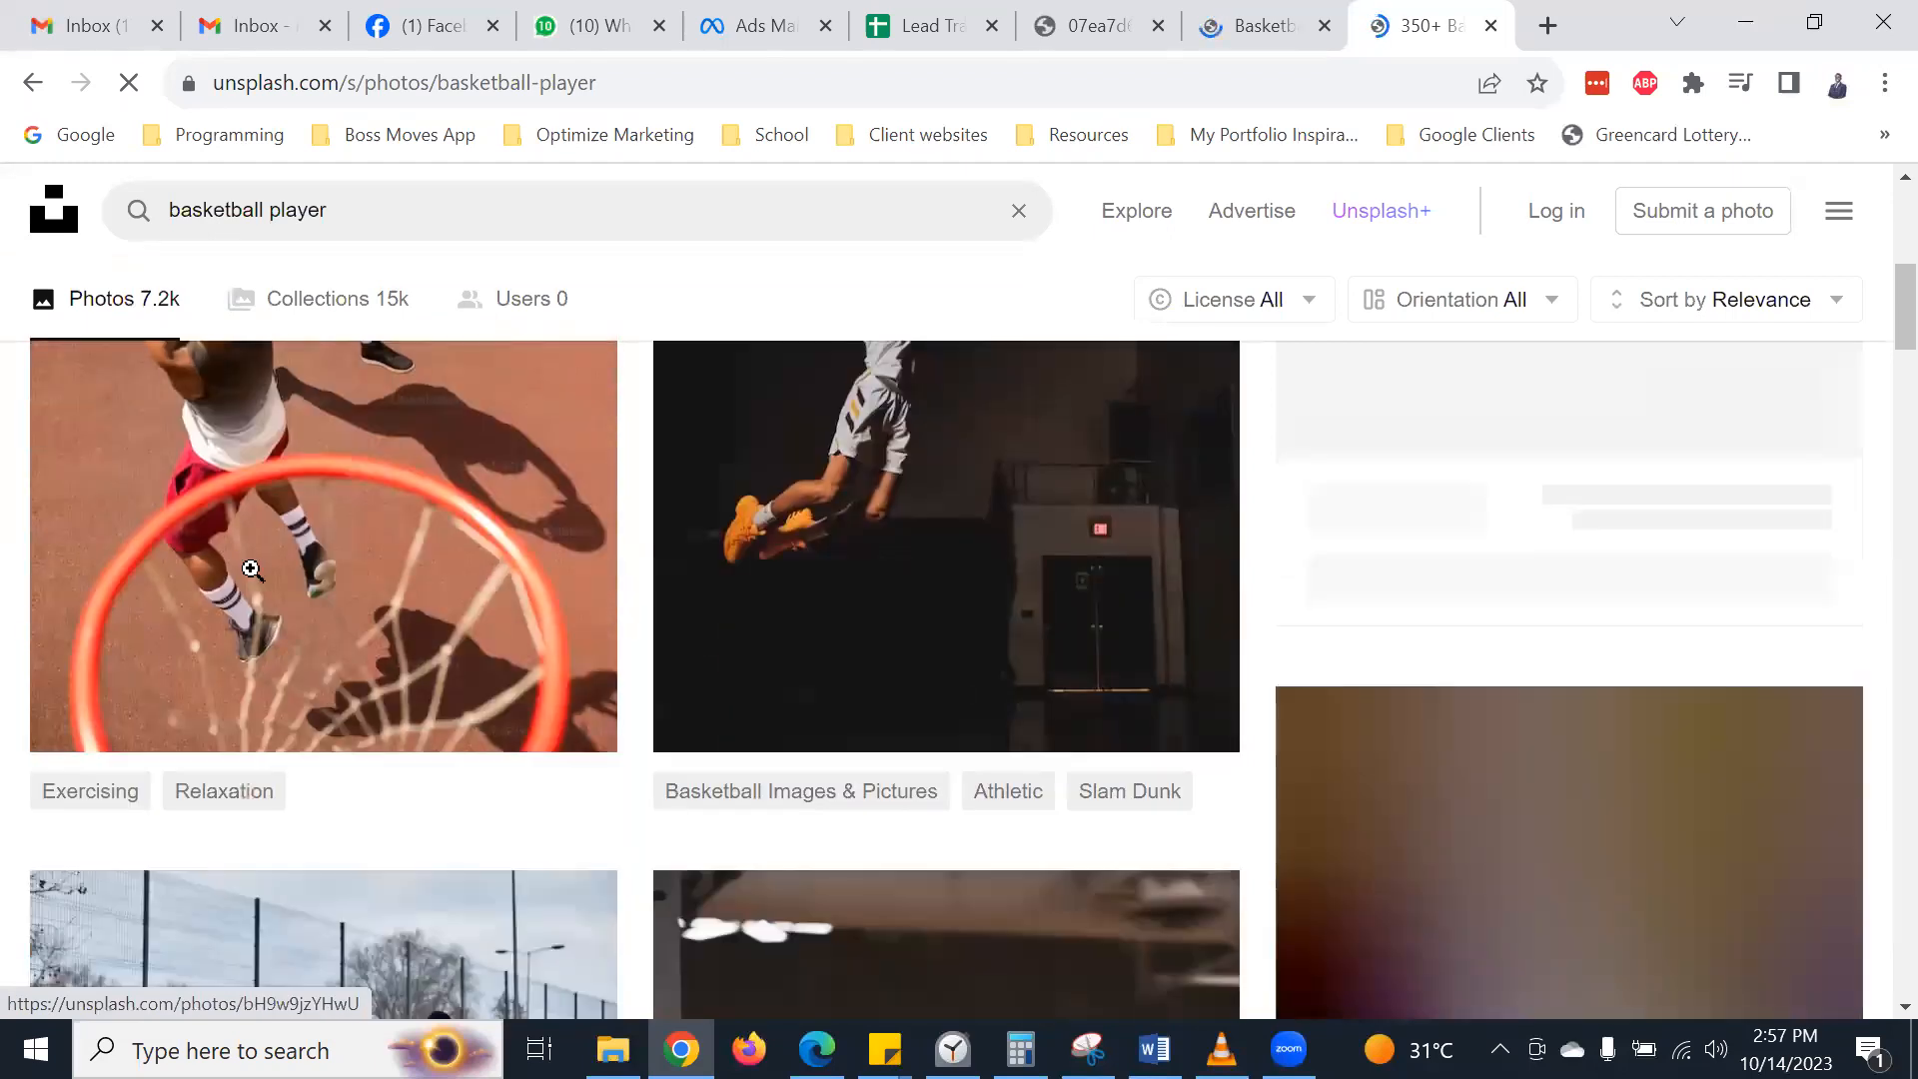
pyautogui.scroll(3, 251, 570)
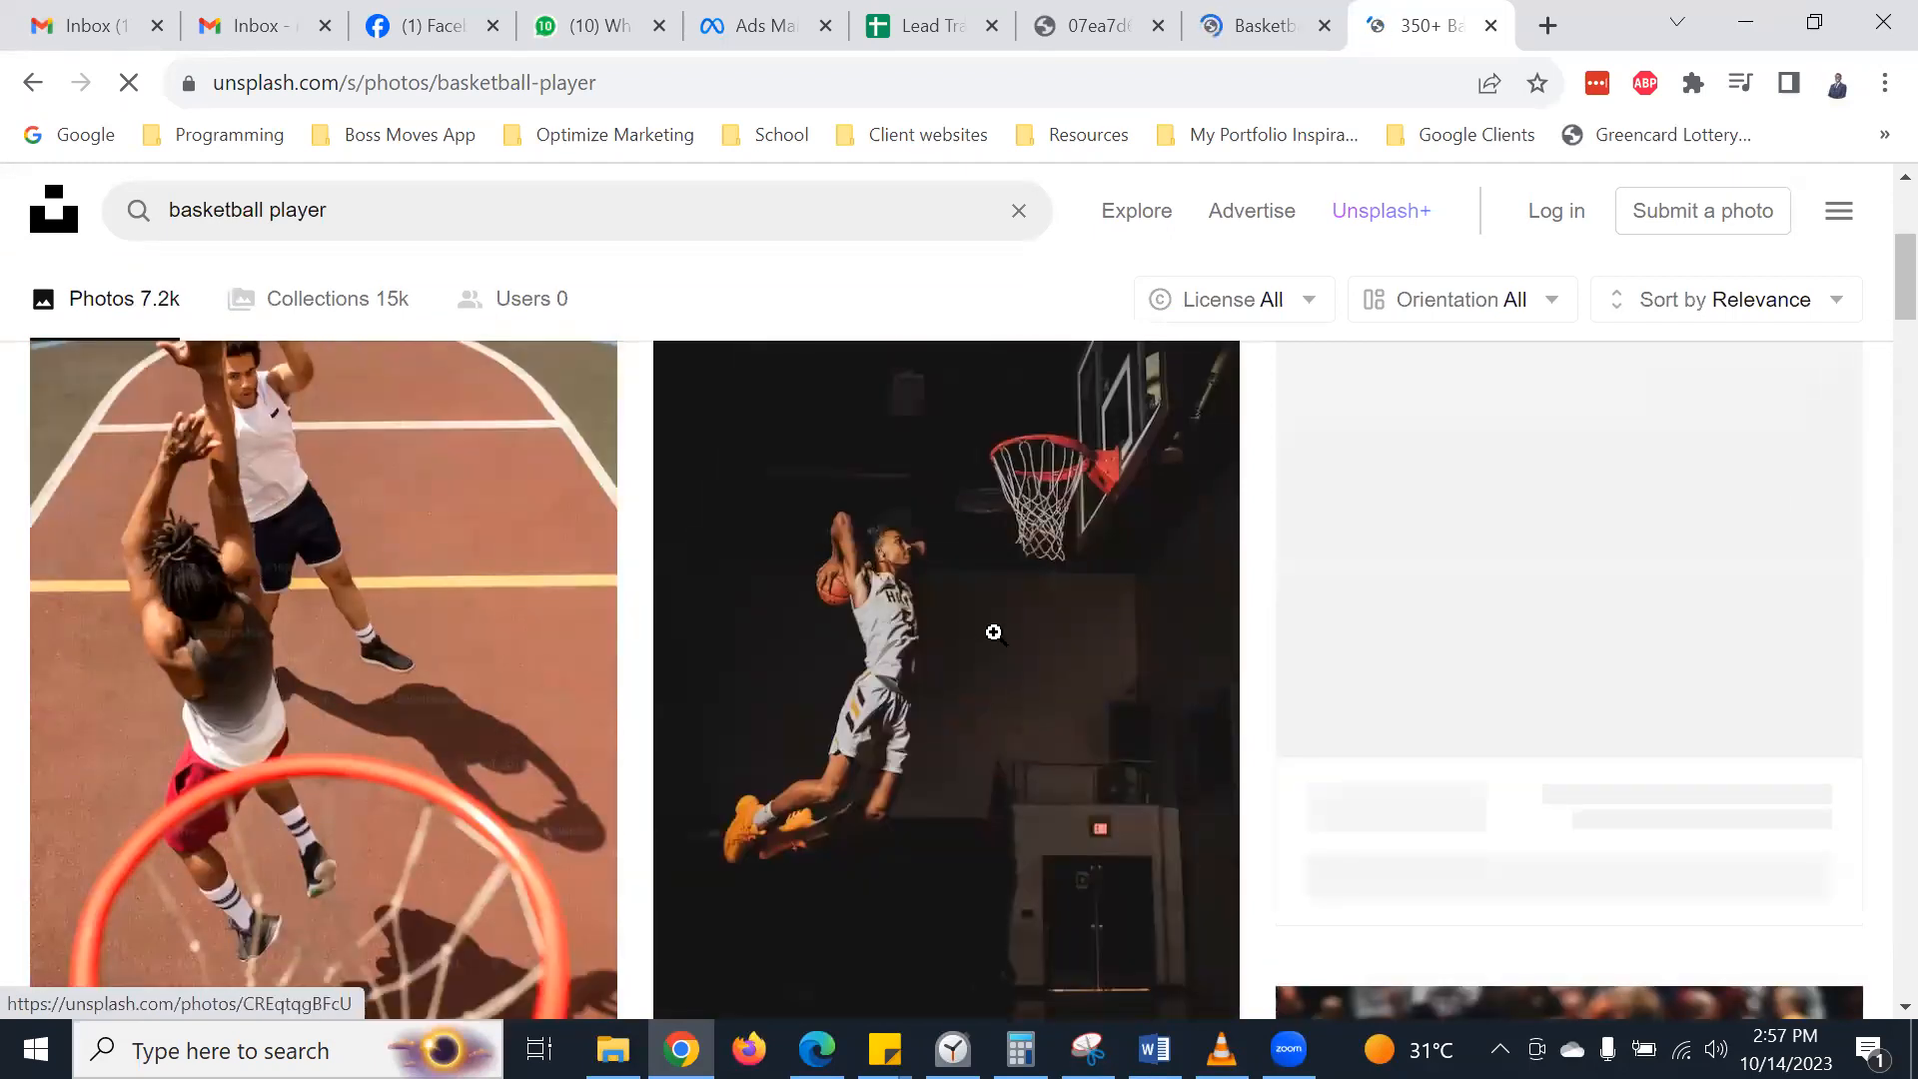
pyautogui.scroll(-8, 993, 629)
pyautogui.scroll(-4, 1260, 597)
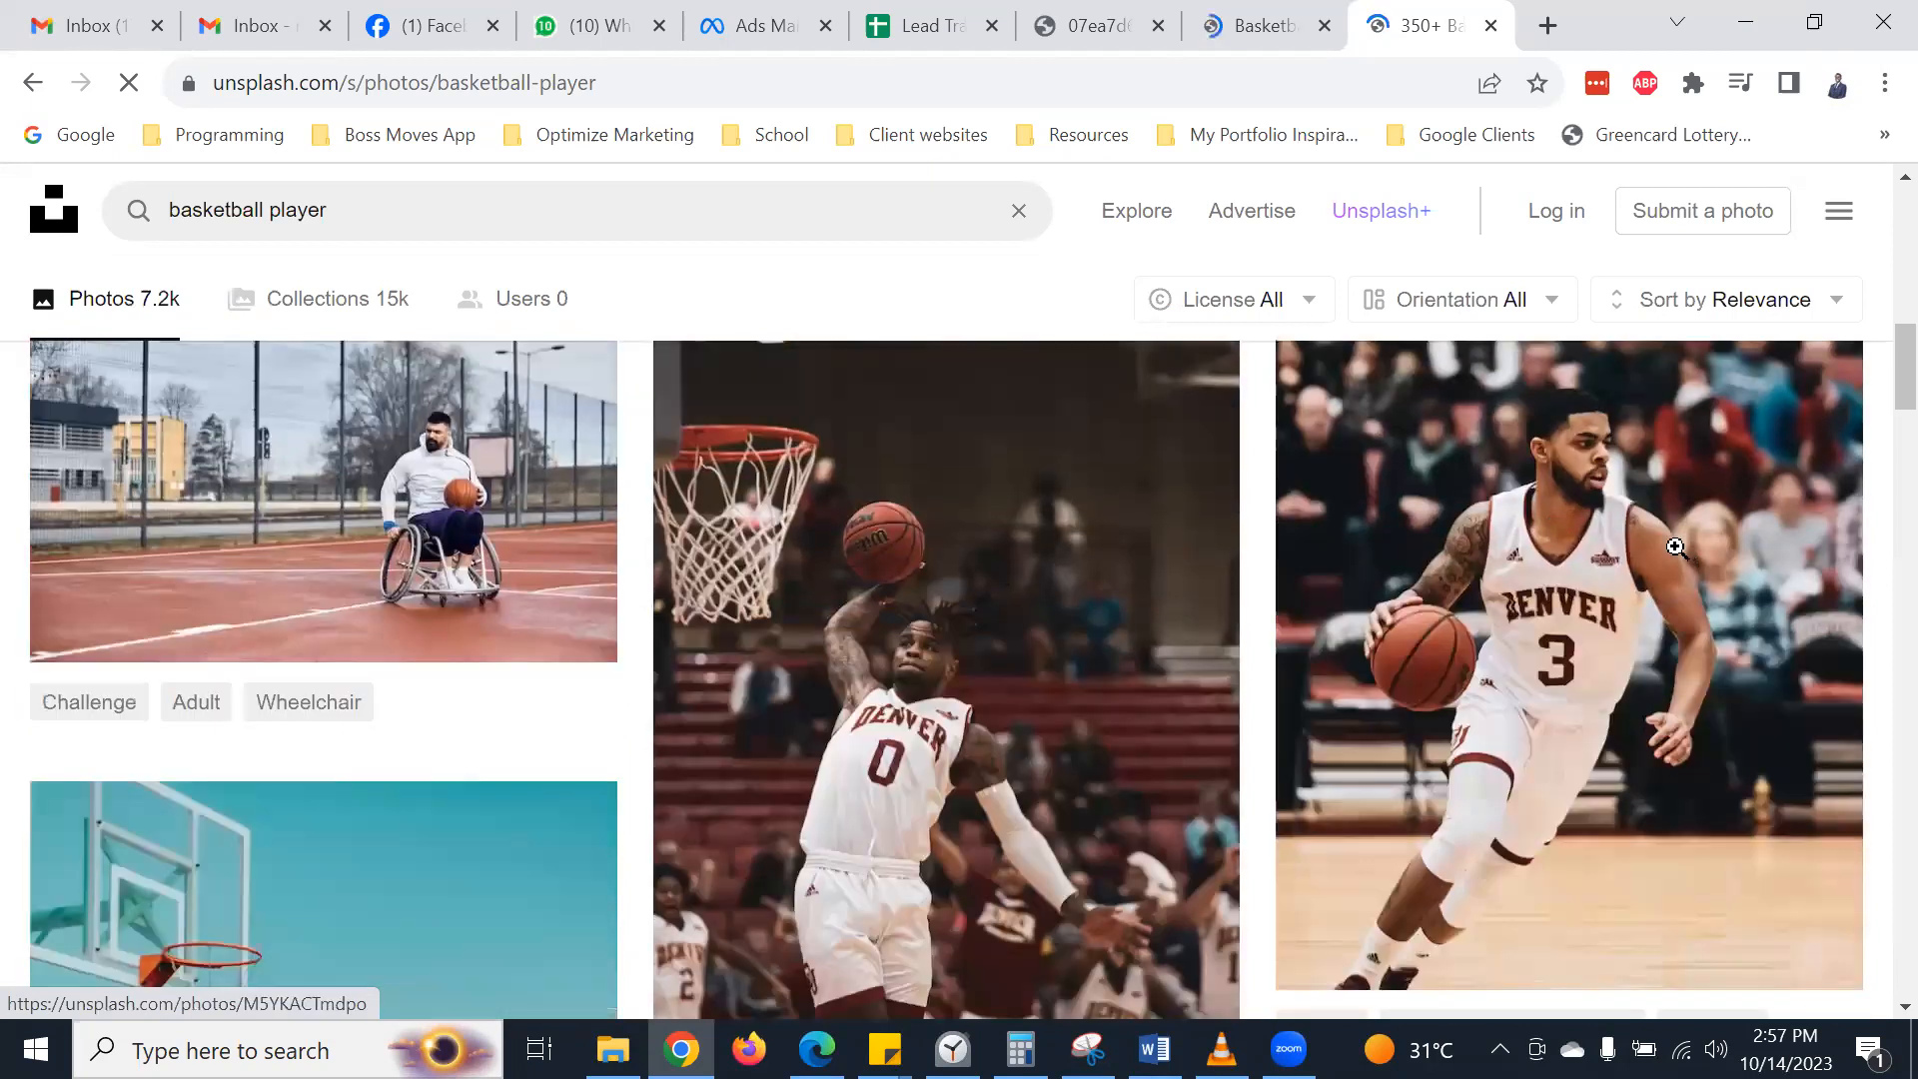
pyautogui.scroll(-3, 794, 616)
pyautogui.scroll(-4, 794, 616)
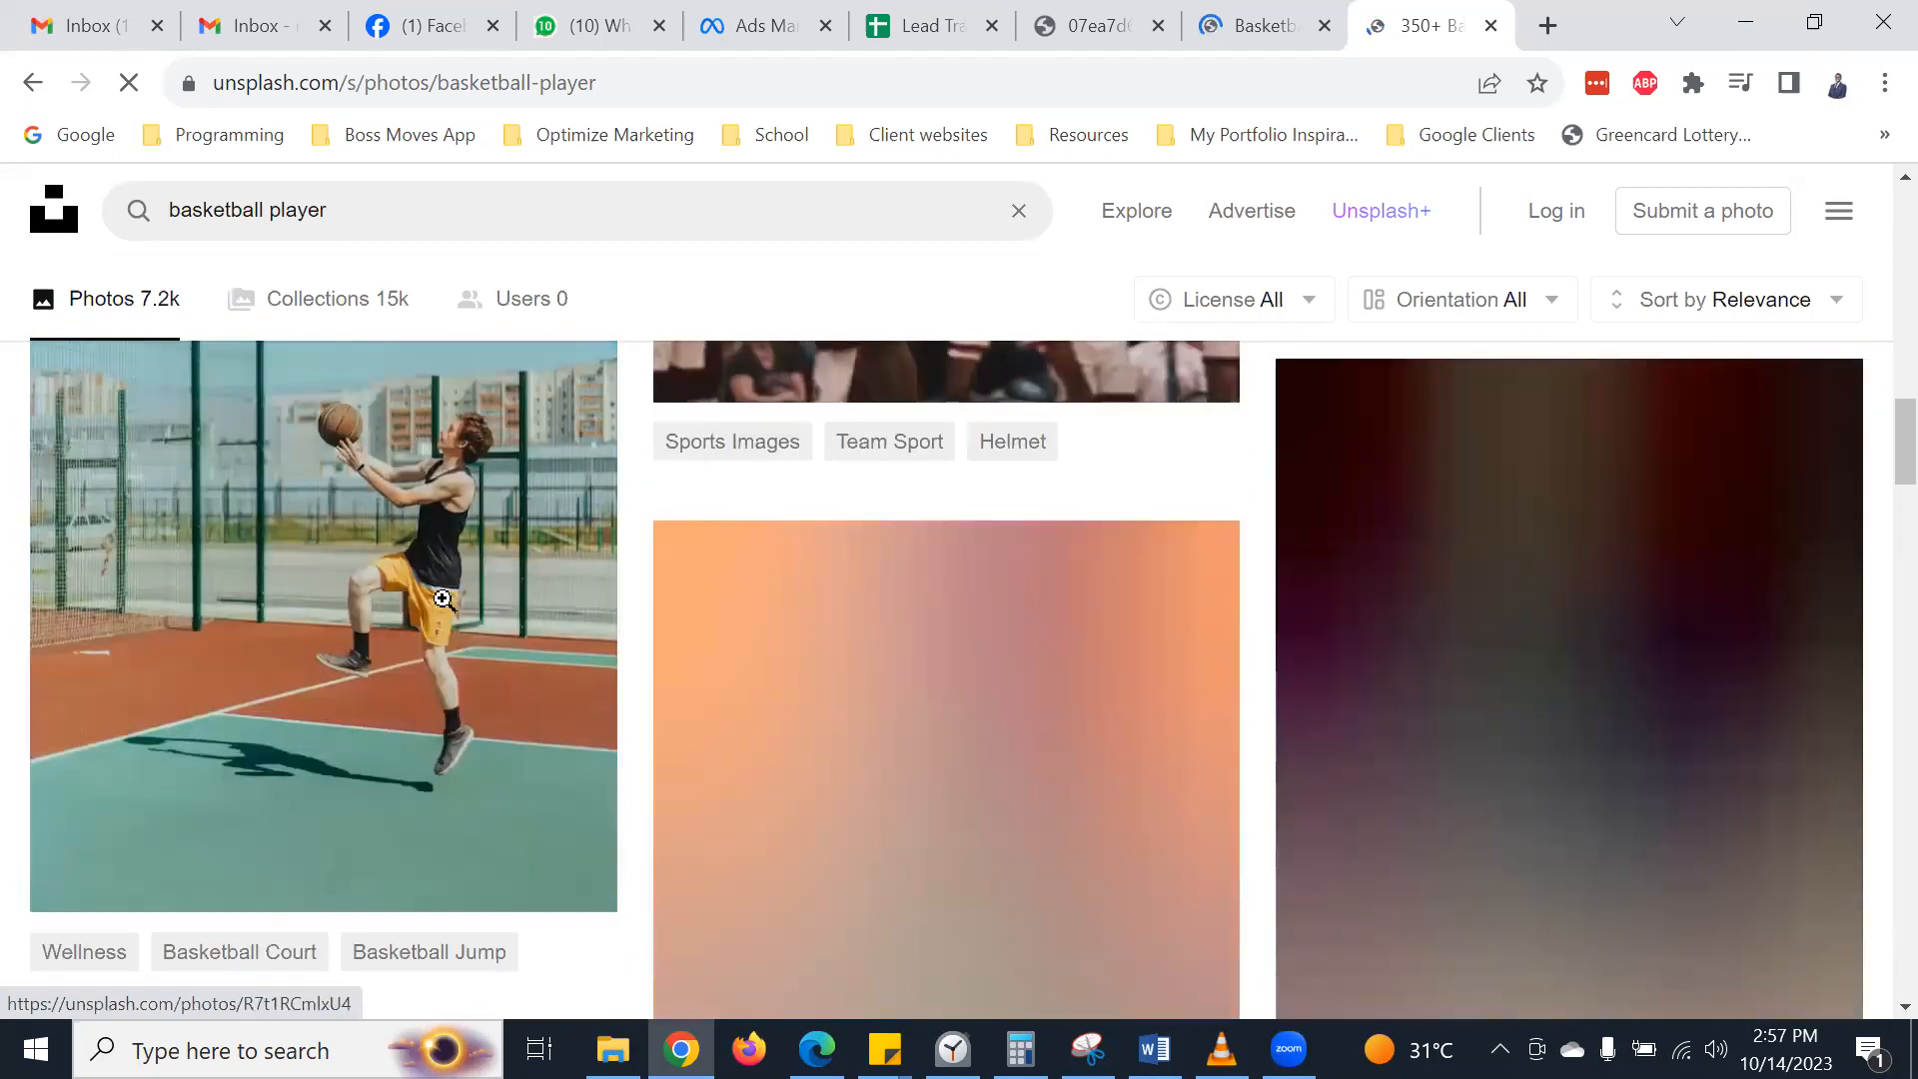
pyautogui.scroll(10, 441, 599)
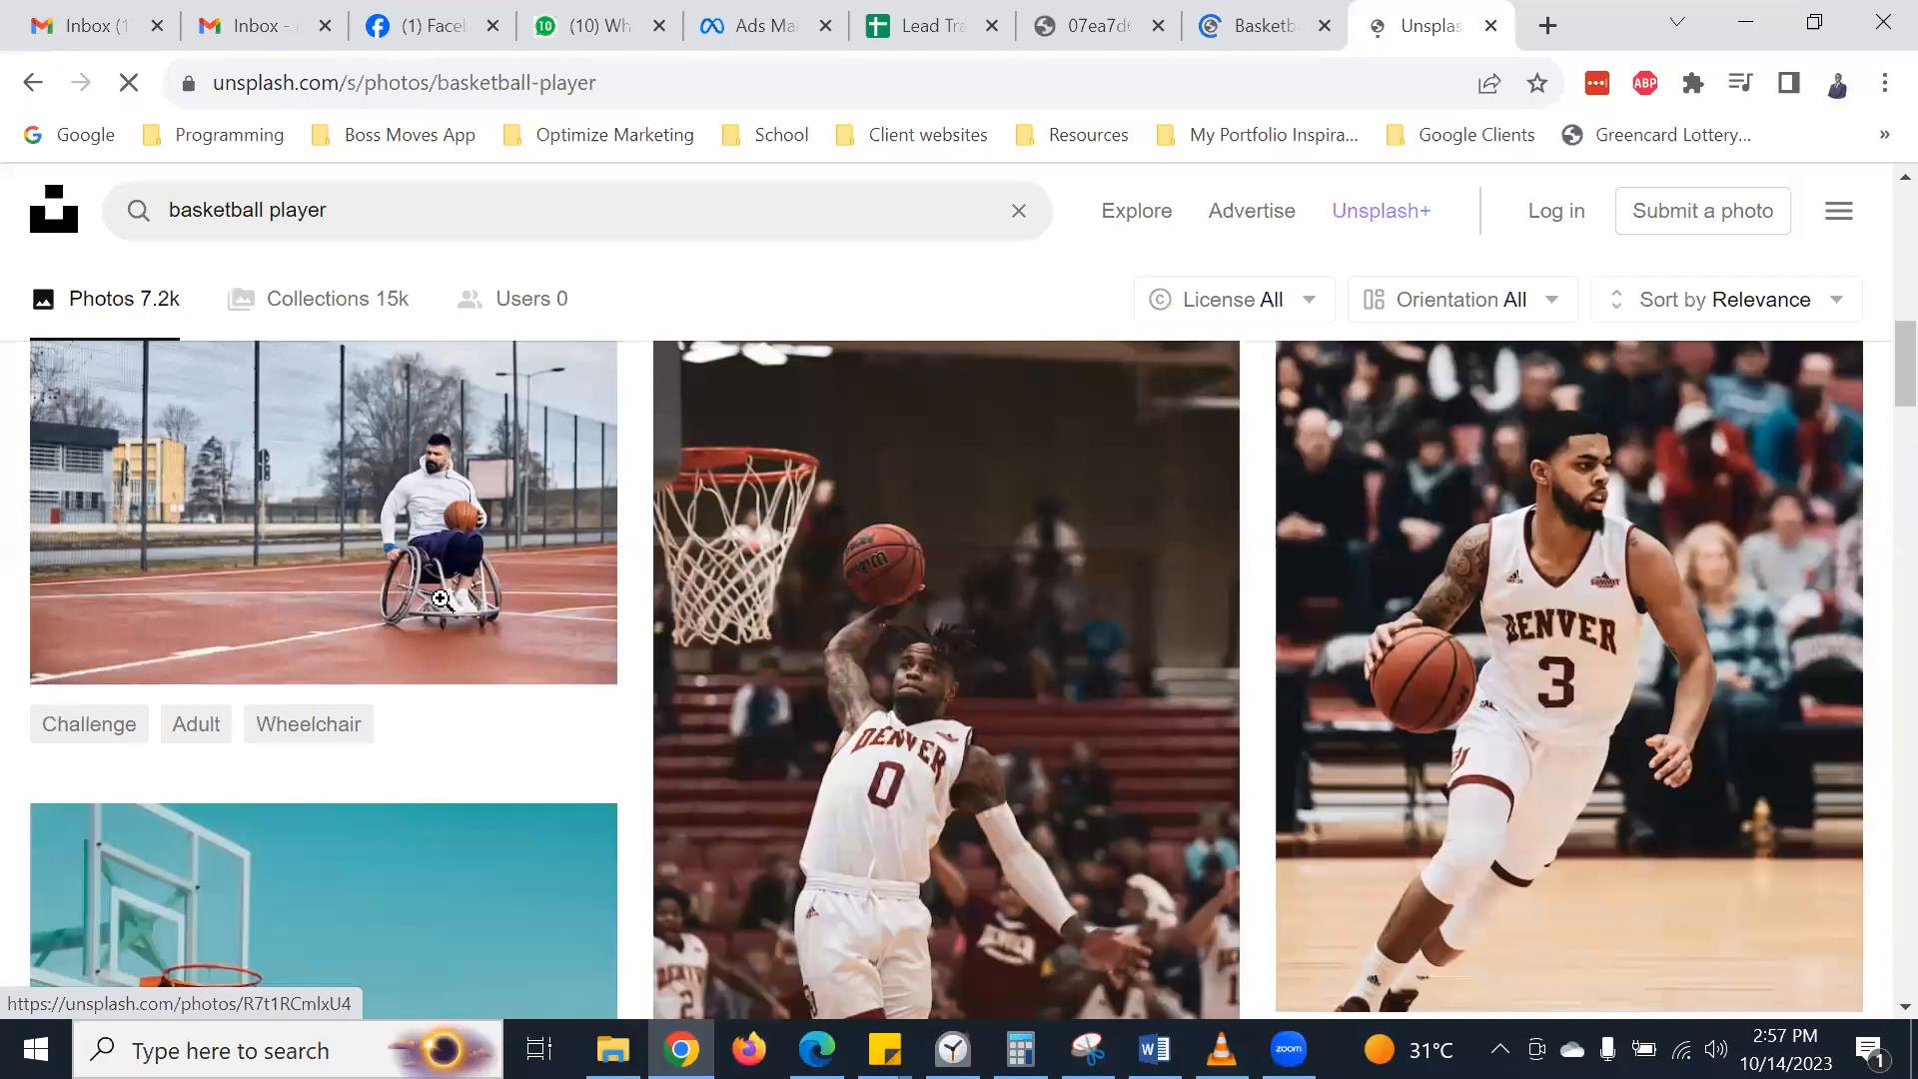
pyautogui.scroll(-3, 440, 599)
# - Compare the Unsplash basketball player photos with the pose in the sample Kyrie Irving poster
pyautogui.click(1067, 14)
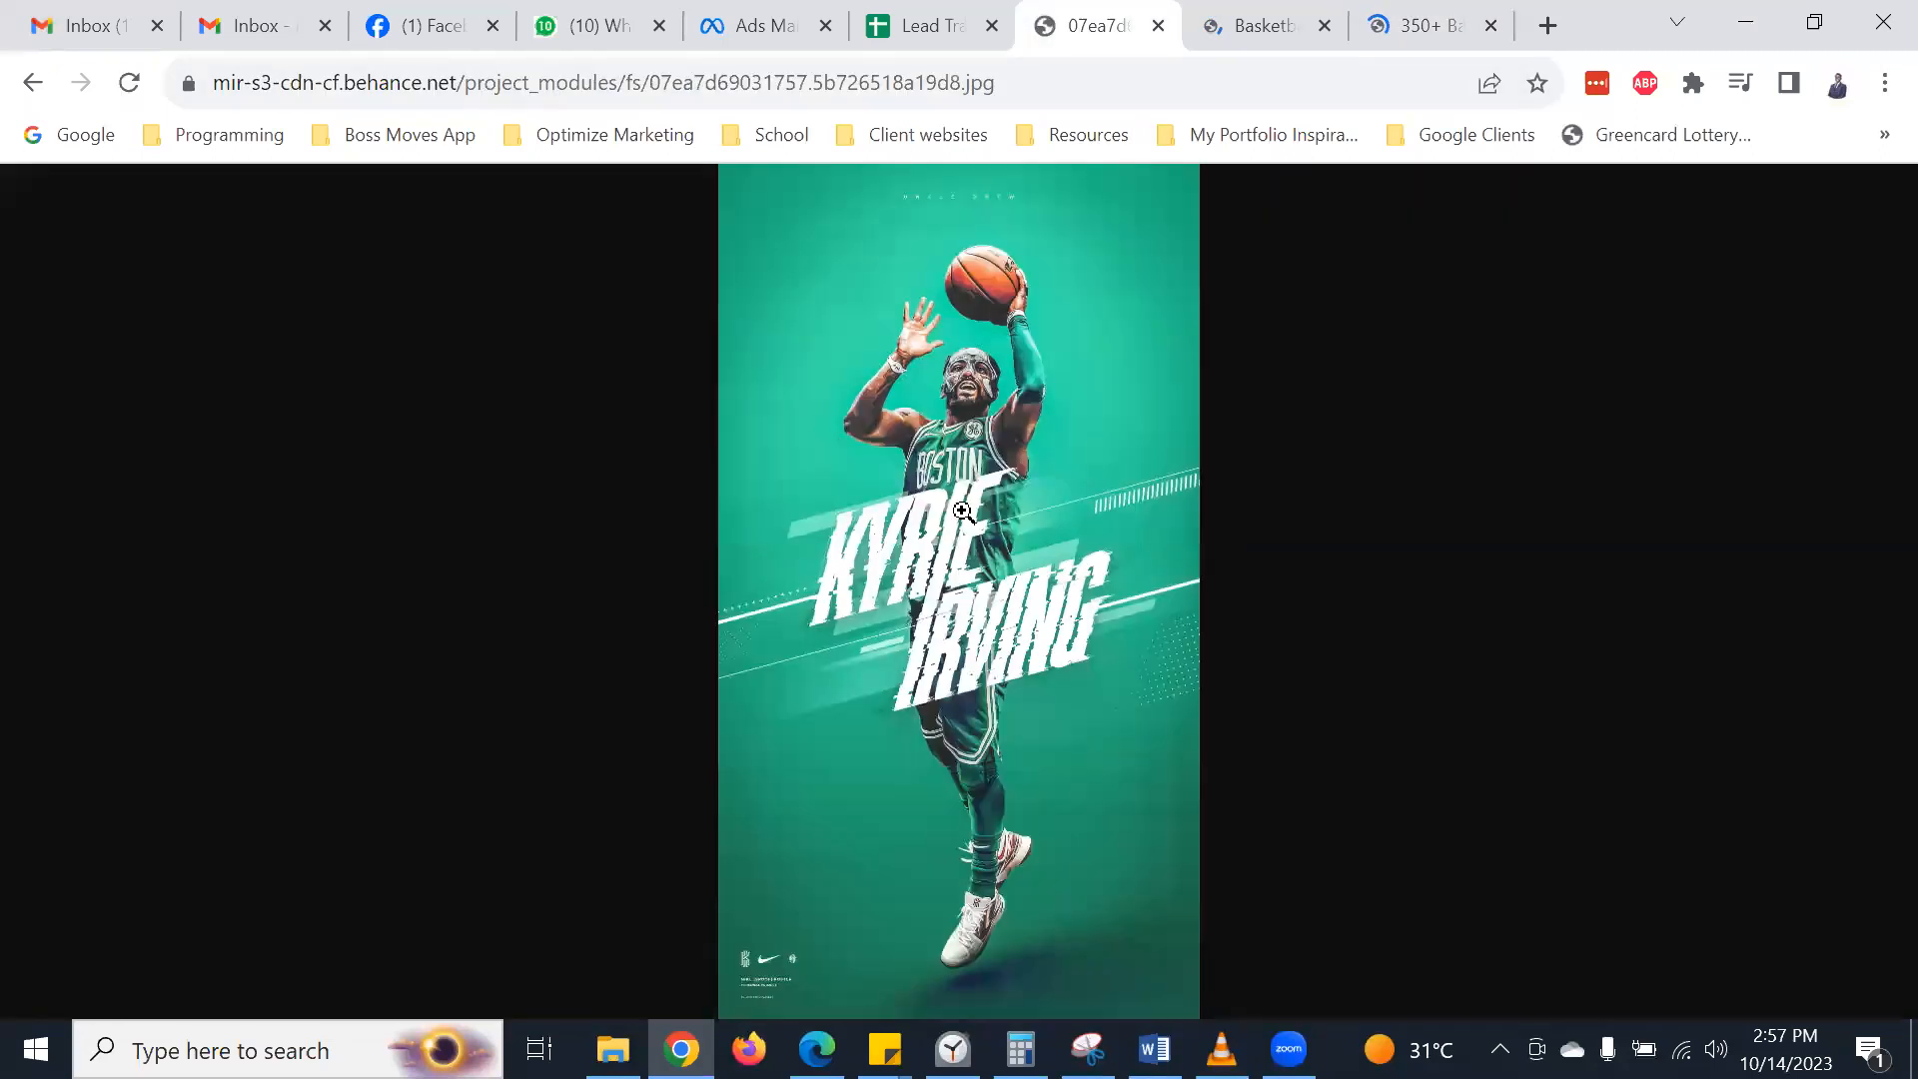
pyautogui.click(1428, 14)
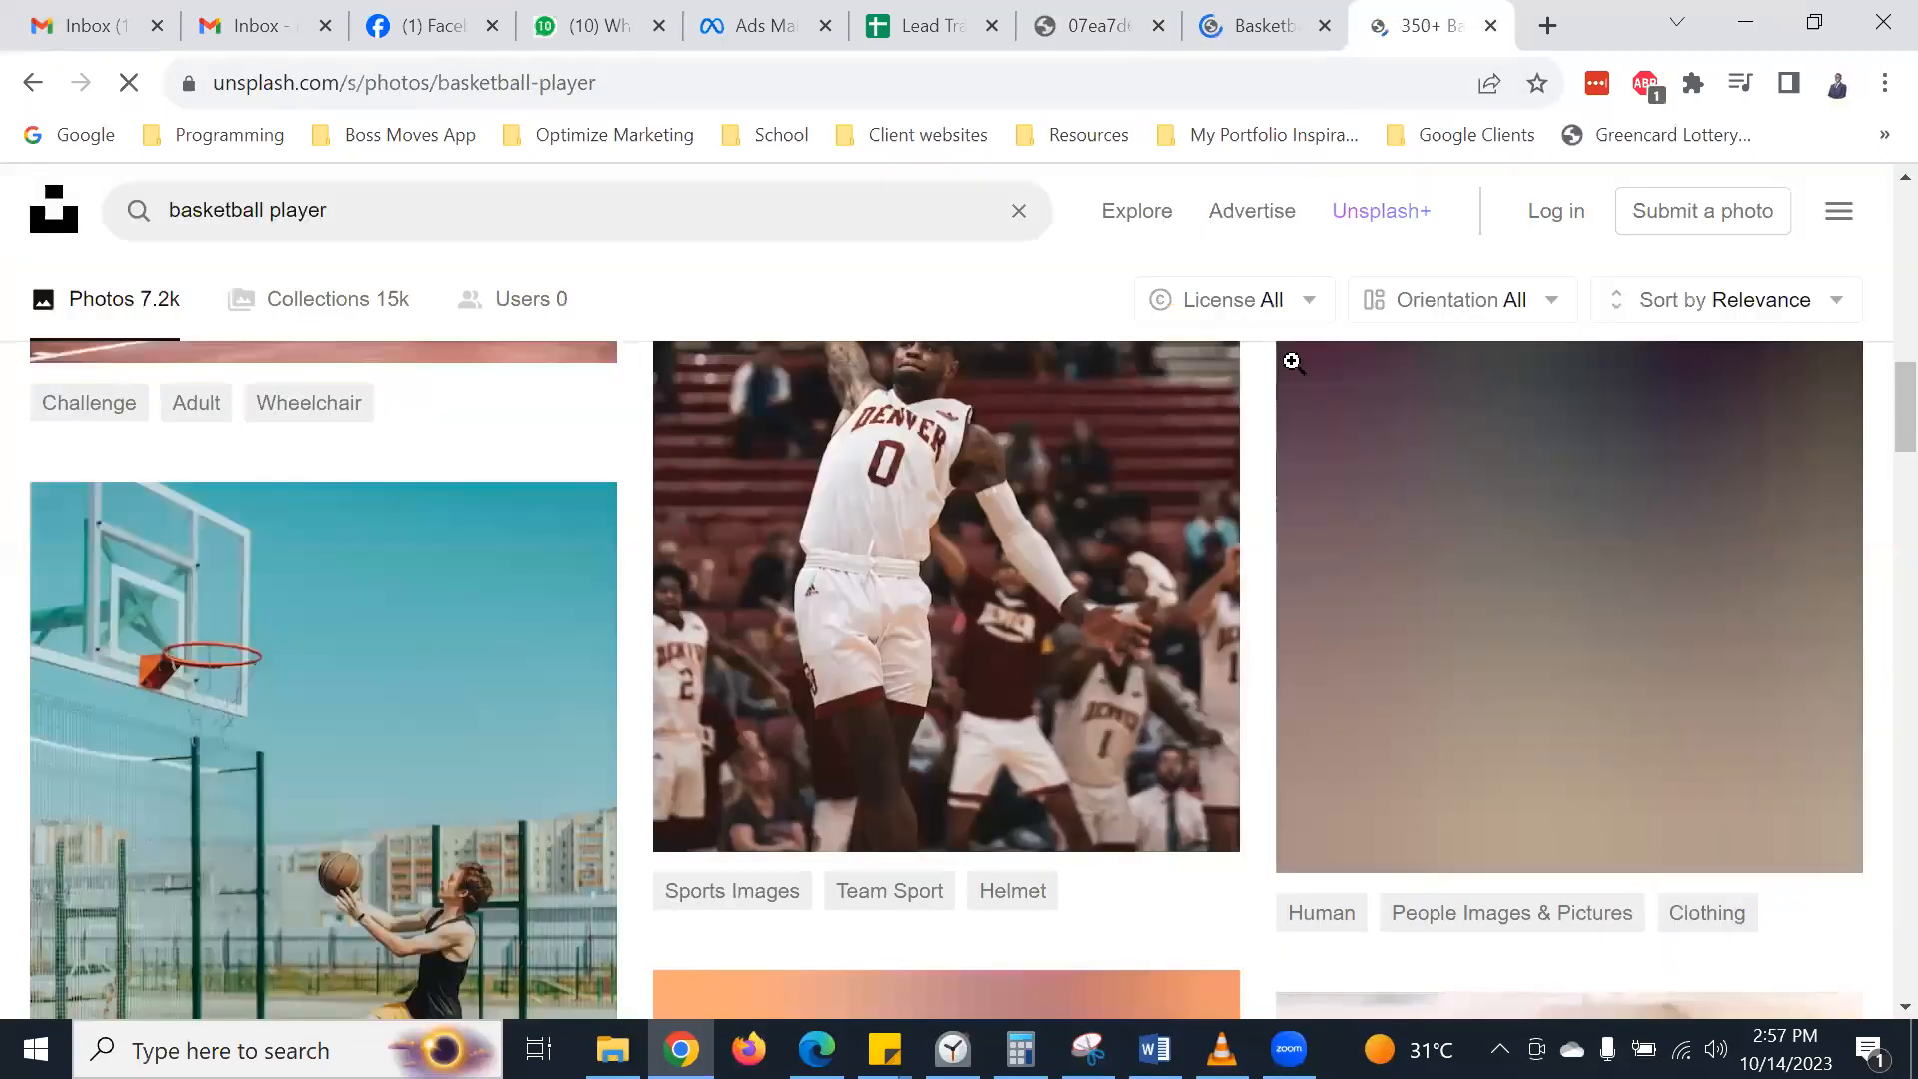
pyautogui.scroll(6, 1264, 594)
pyautogui.scroll(5, 1264, 600)
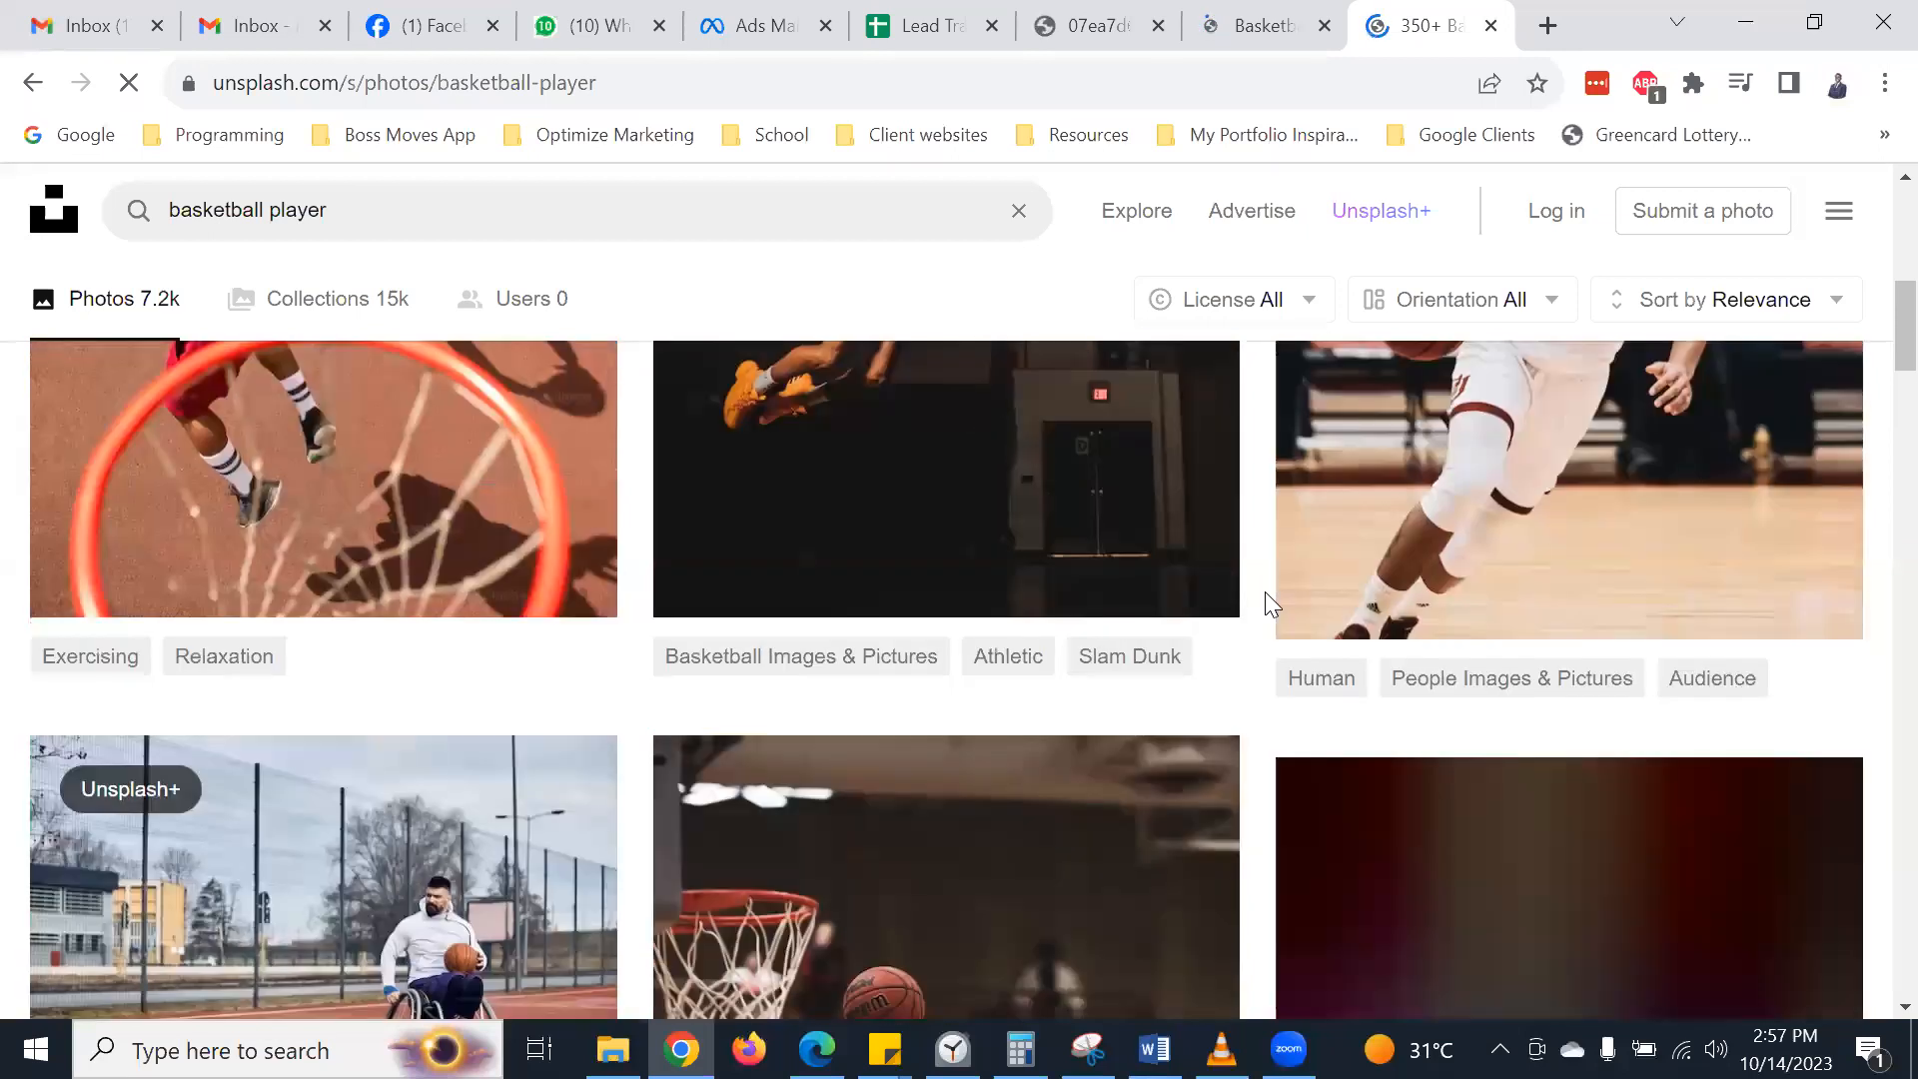
pyautogui.scroll(-2, 1466, 656)
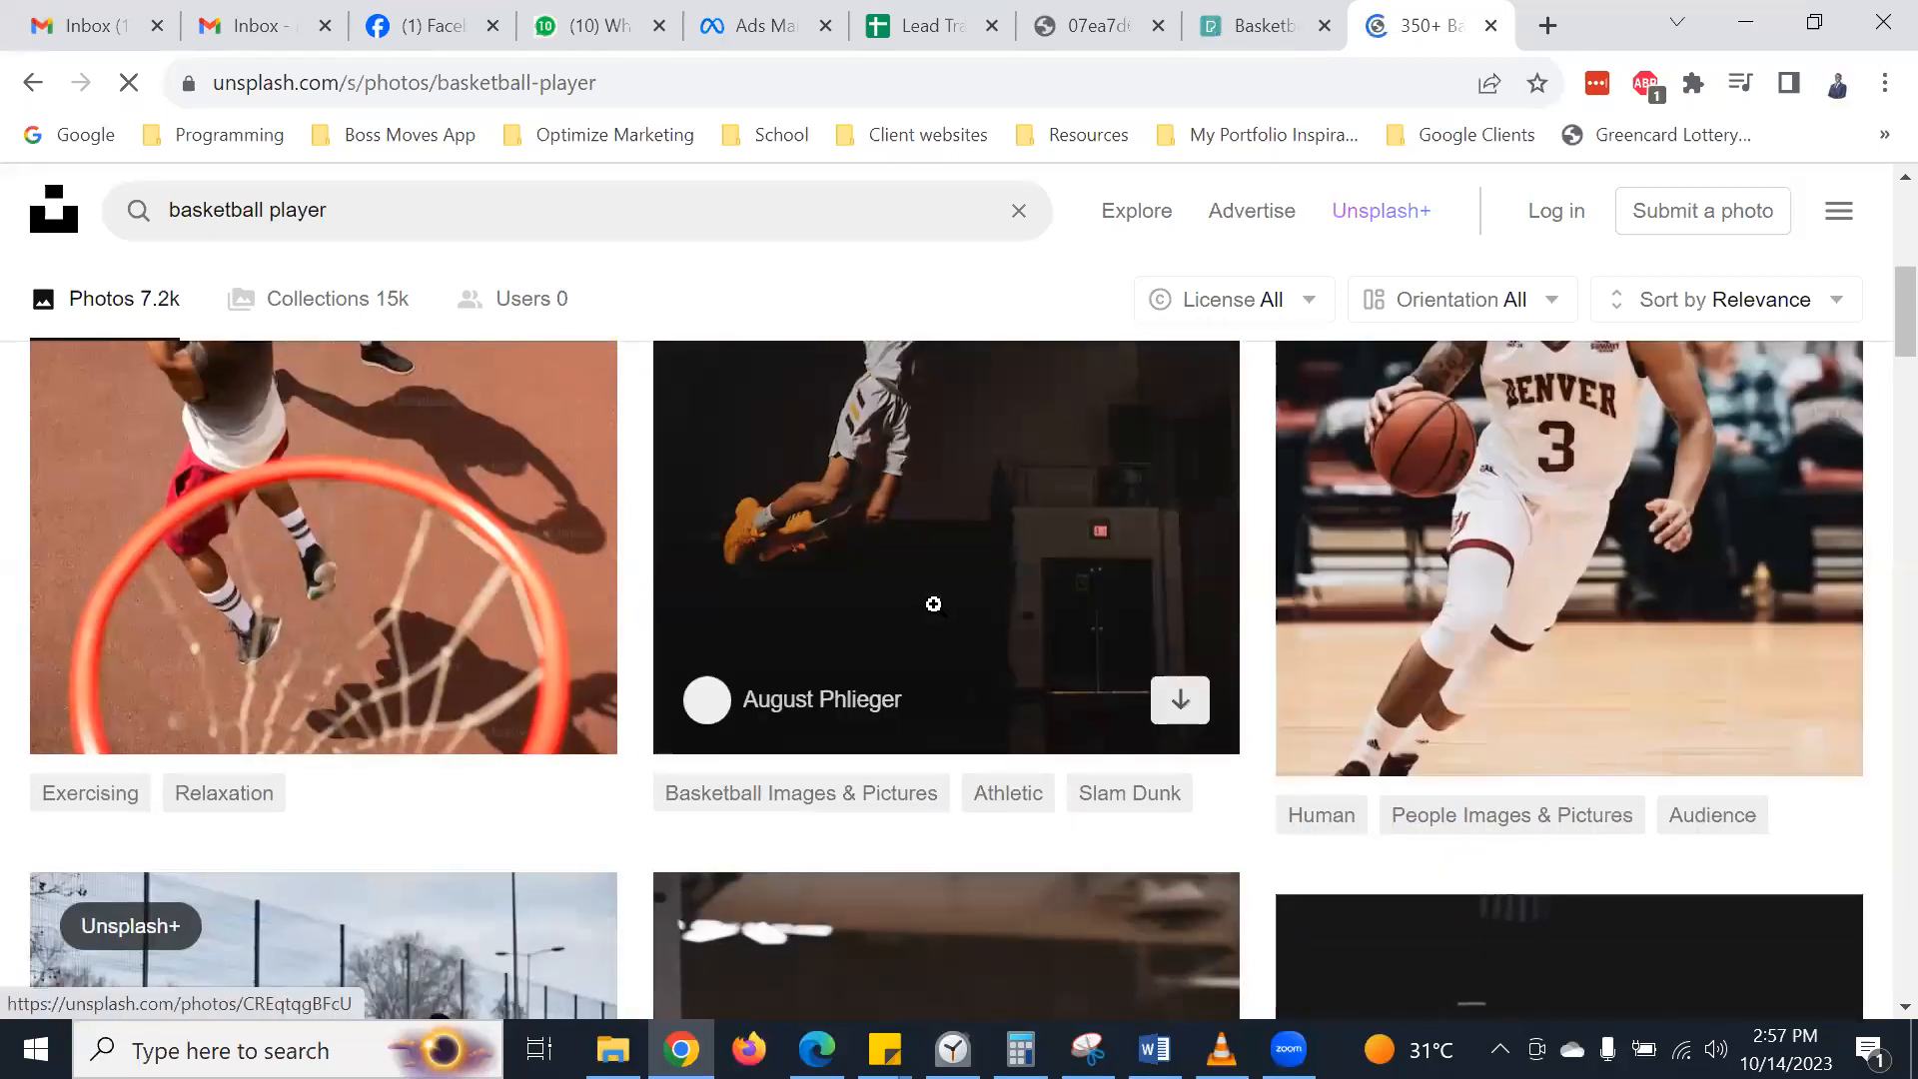
pyautogui.scroll(3, 933, 604)
pyautogui.scroll(-10, 932, 604)
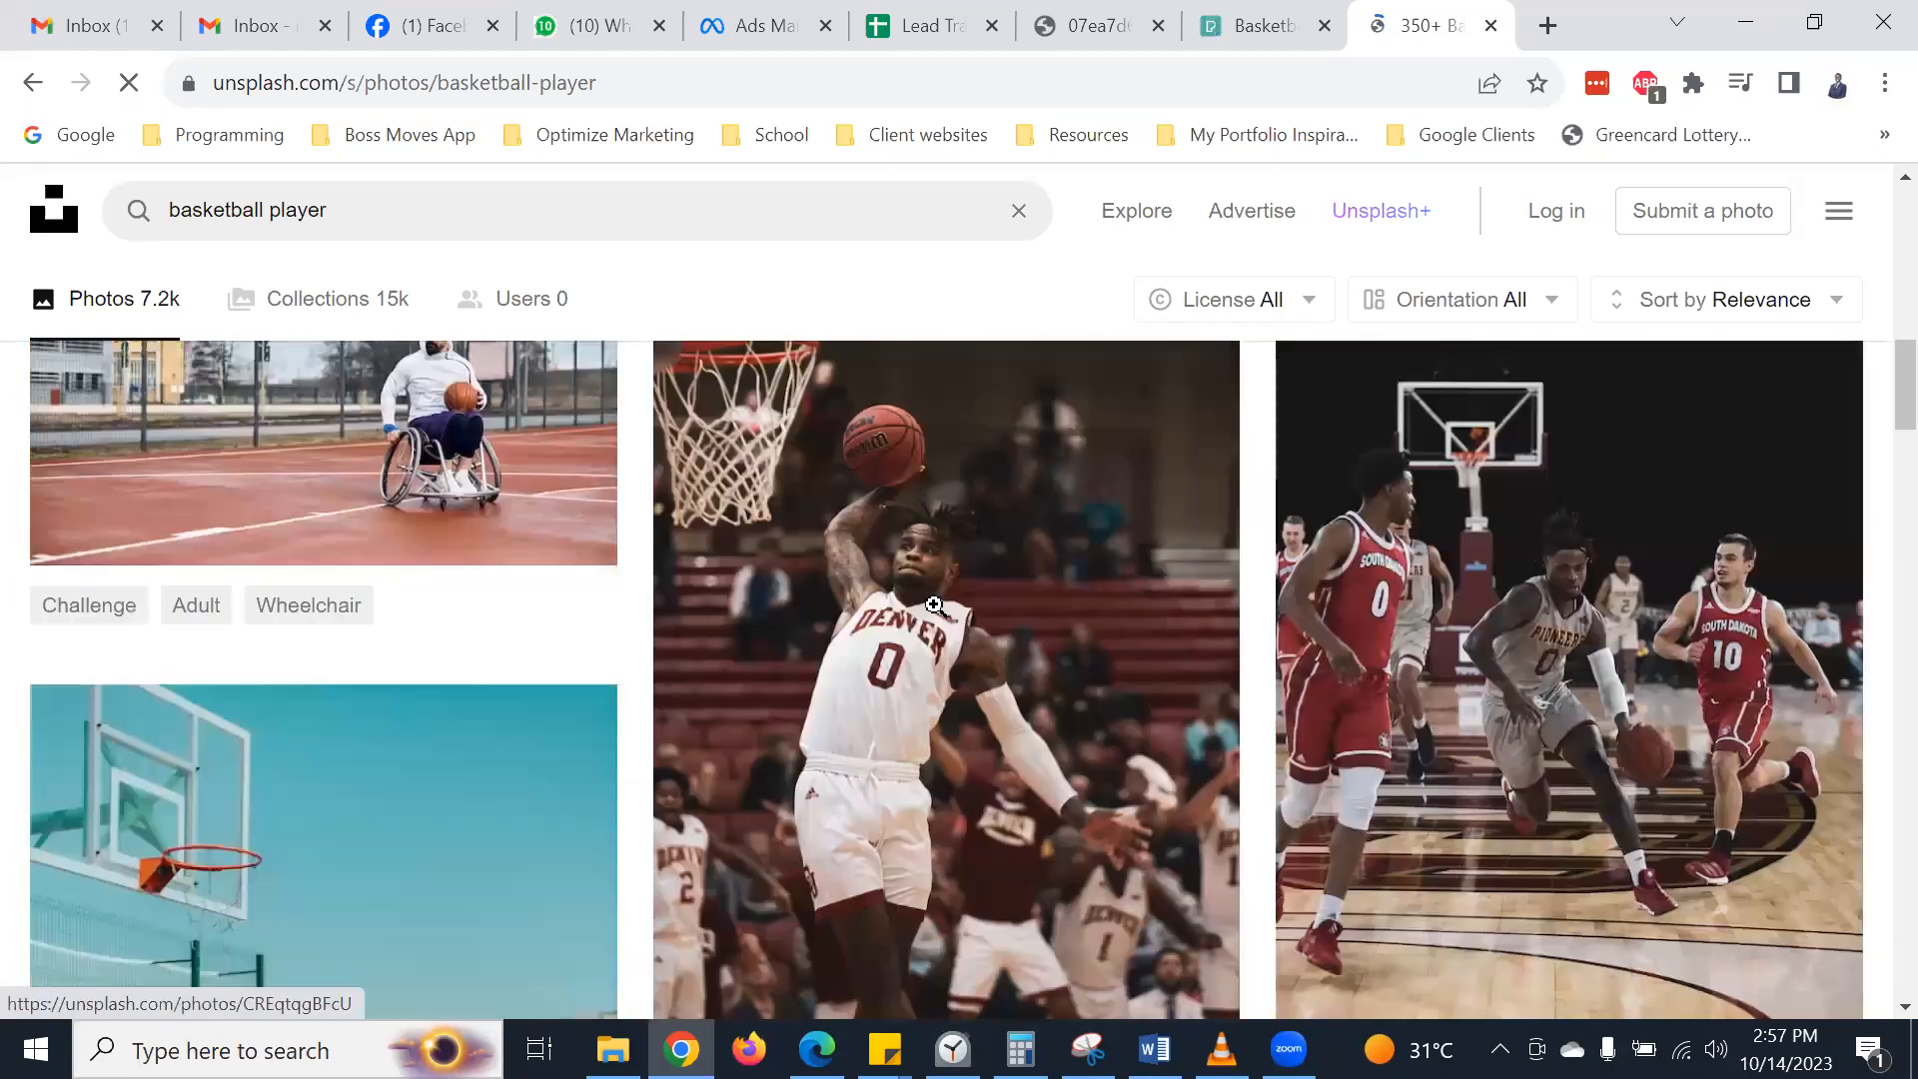
pyautogui.scroll(-1, 1513, 598)
pyautogui.scroll(-4, 1476, 608)
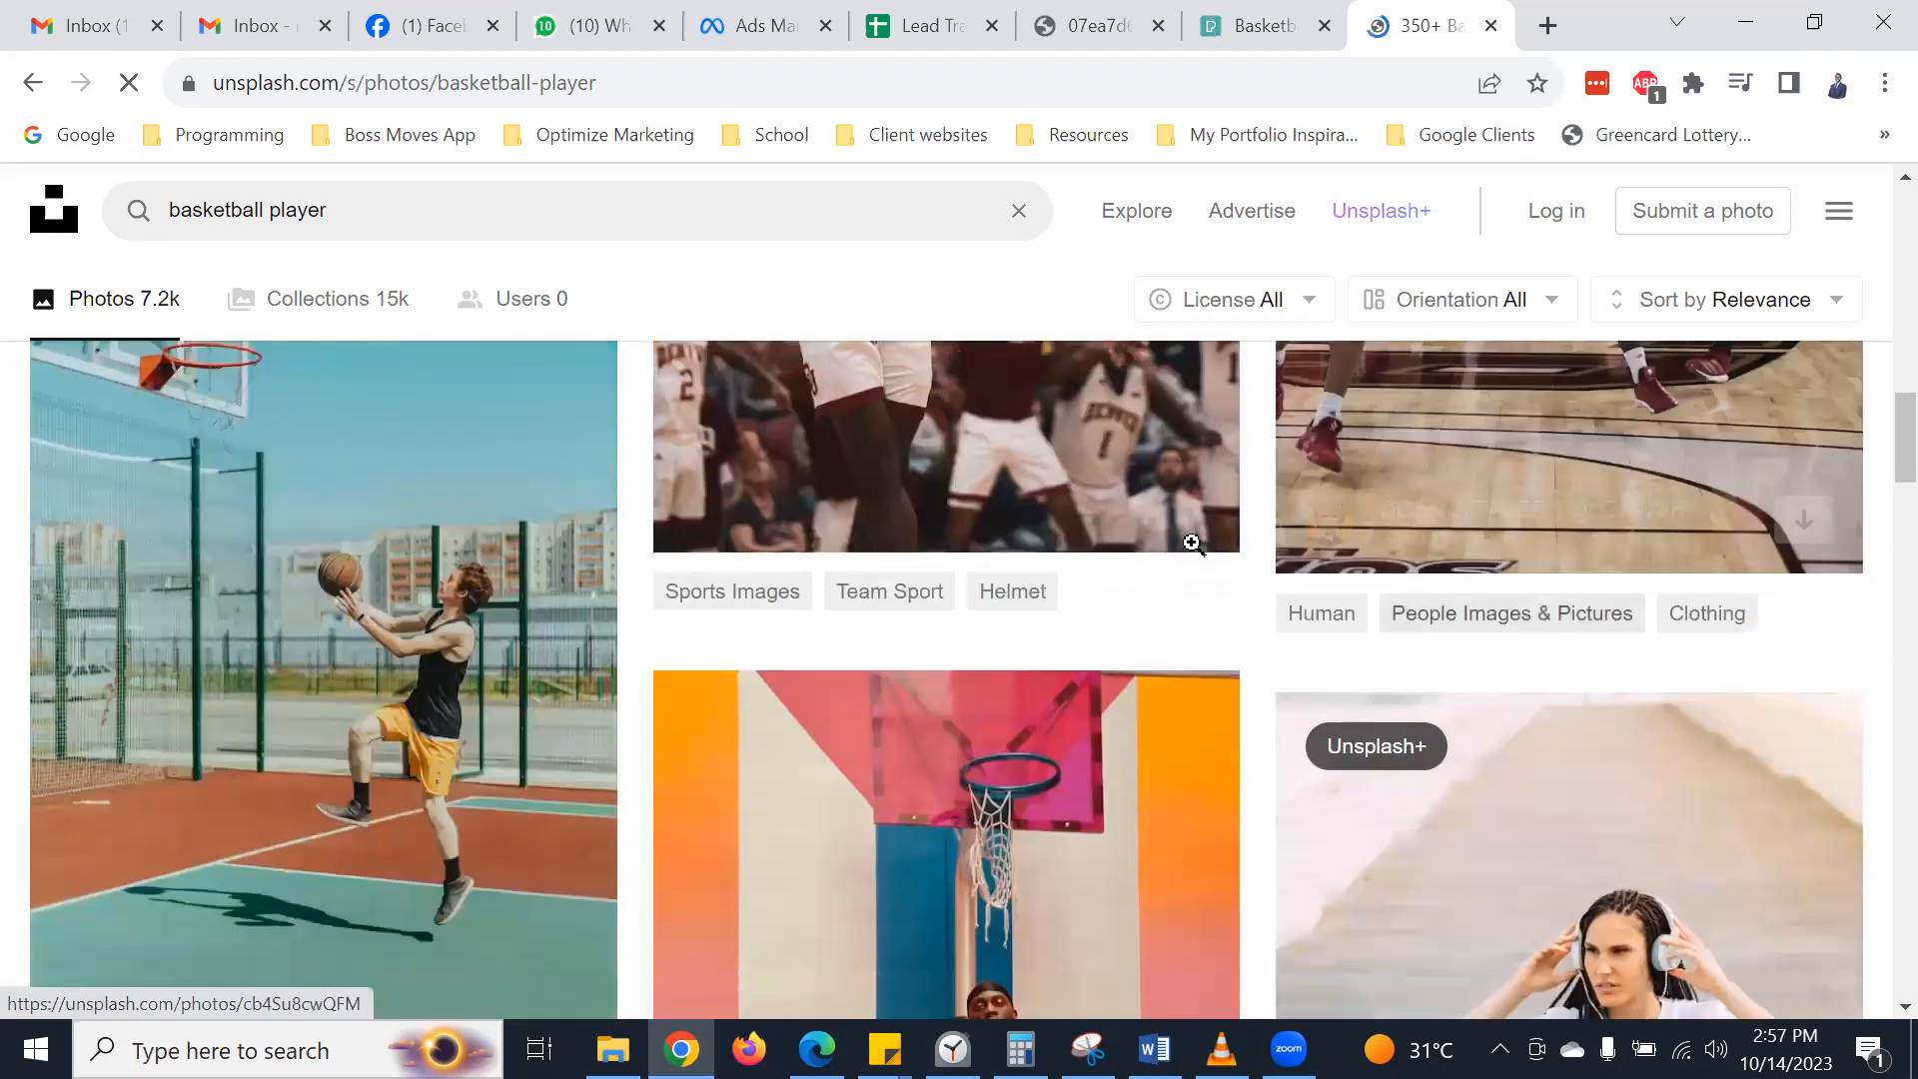
pyautogui.scroll(-3, 1183, 539)
pyautogui.click(1079, 14)
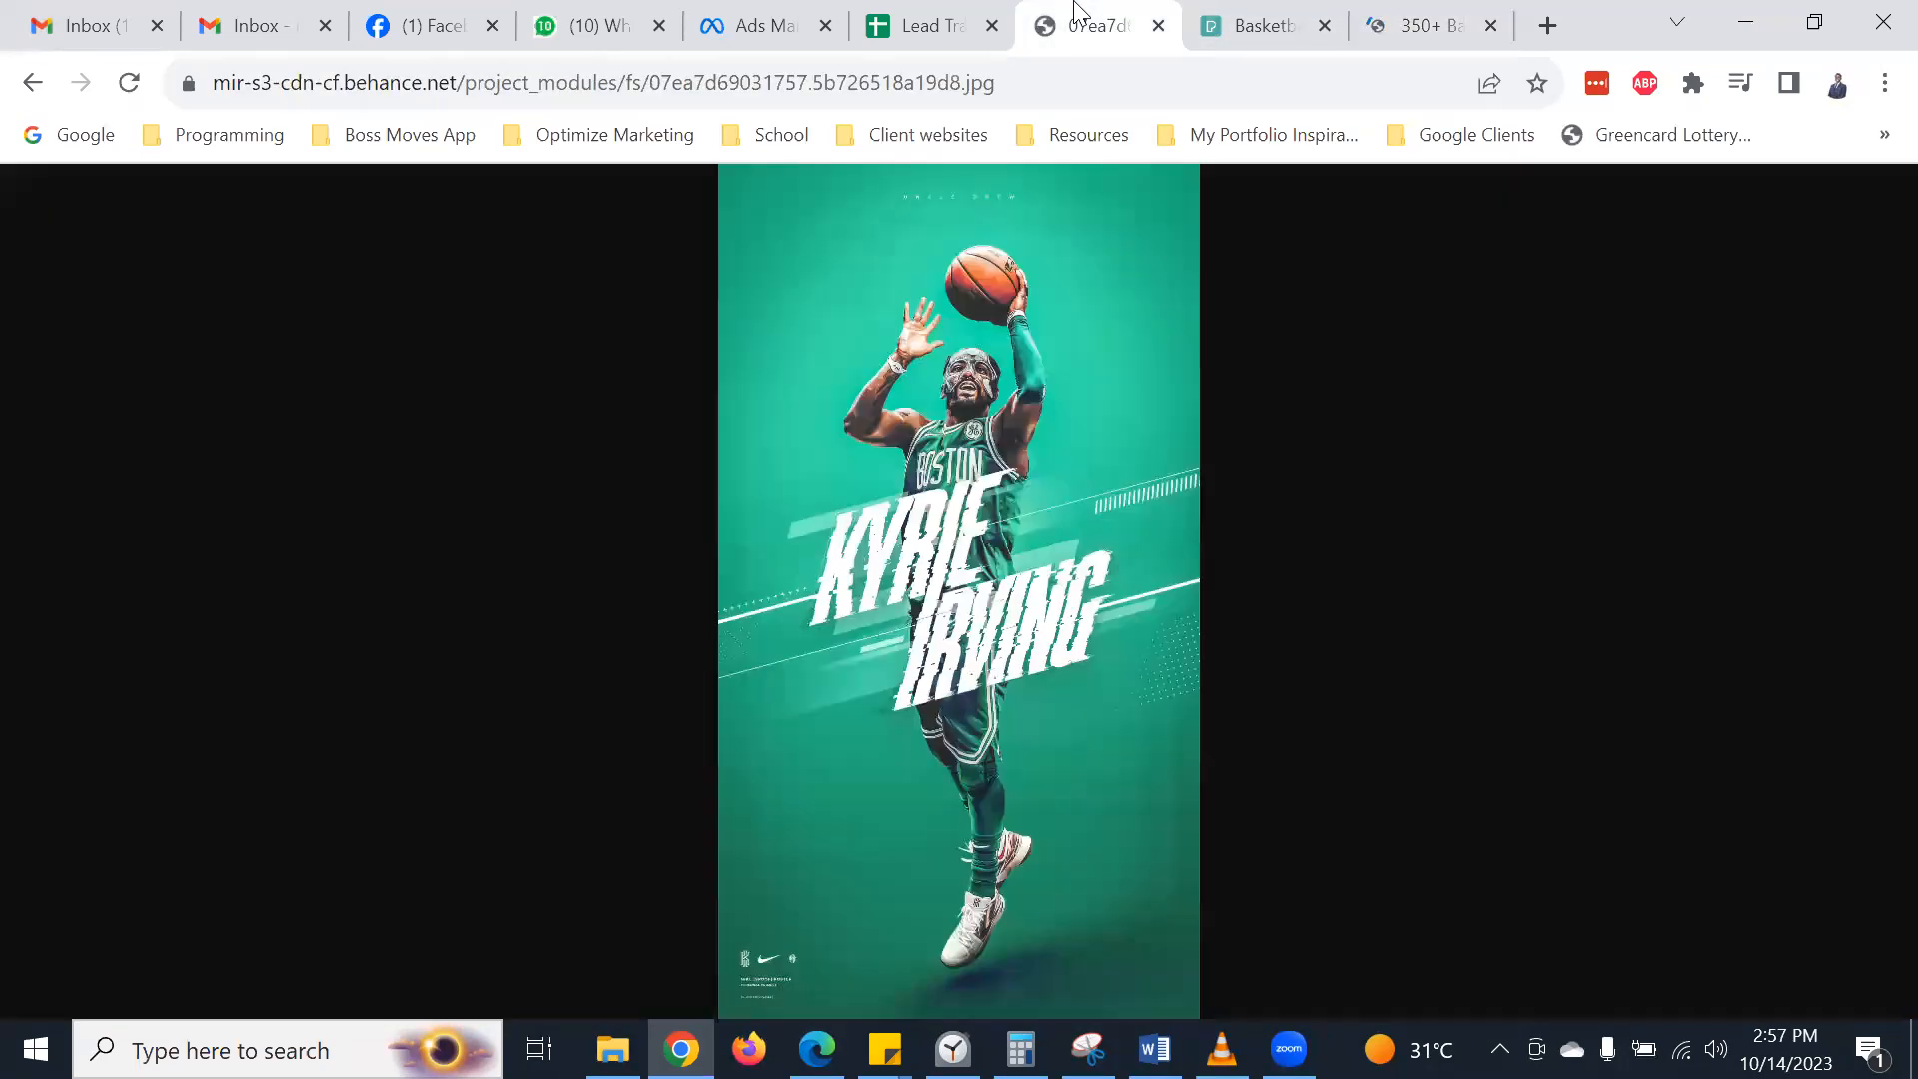
pyautogui.click(1406, 12)
# - Search Unsplash photos for "kyrie irvin"
pyautogui.scroll(10, 633, 655)
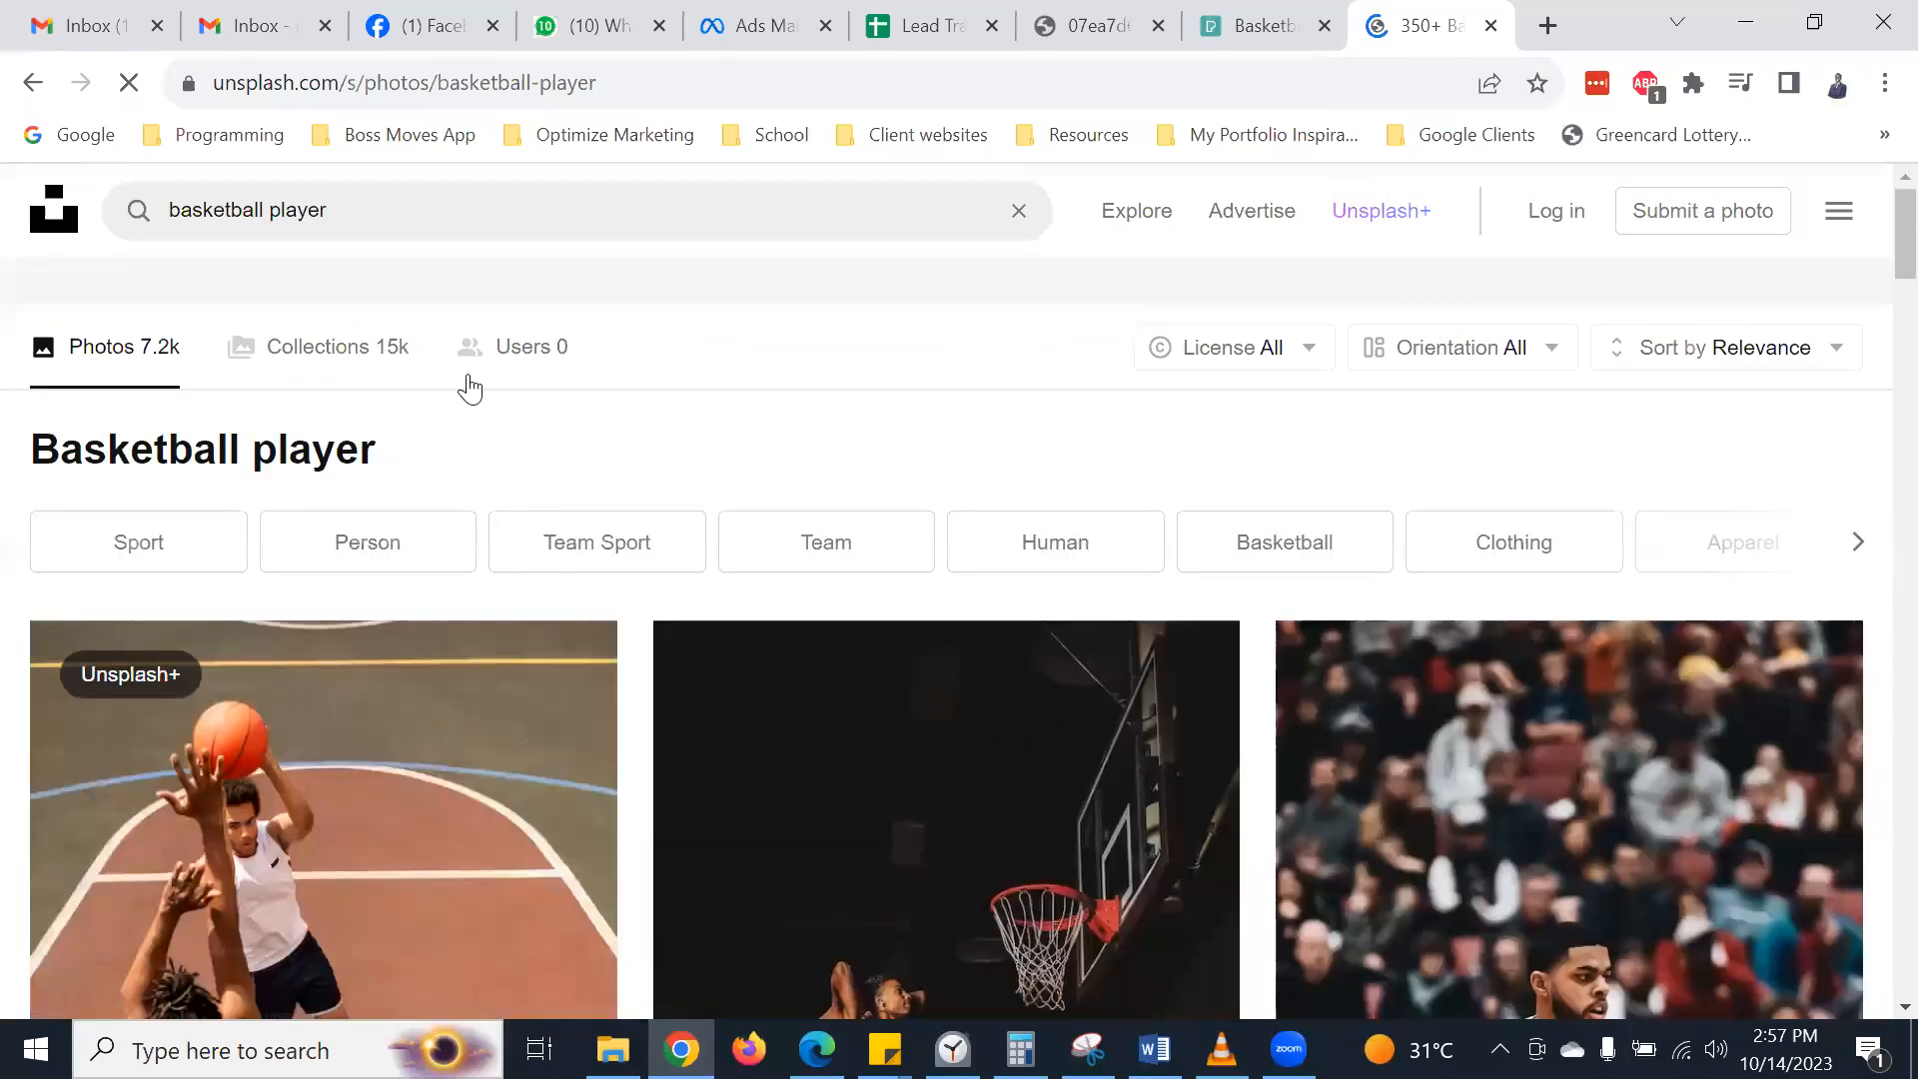
pyautogui.click(379, 205)
pyautogui.write('k')
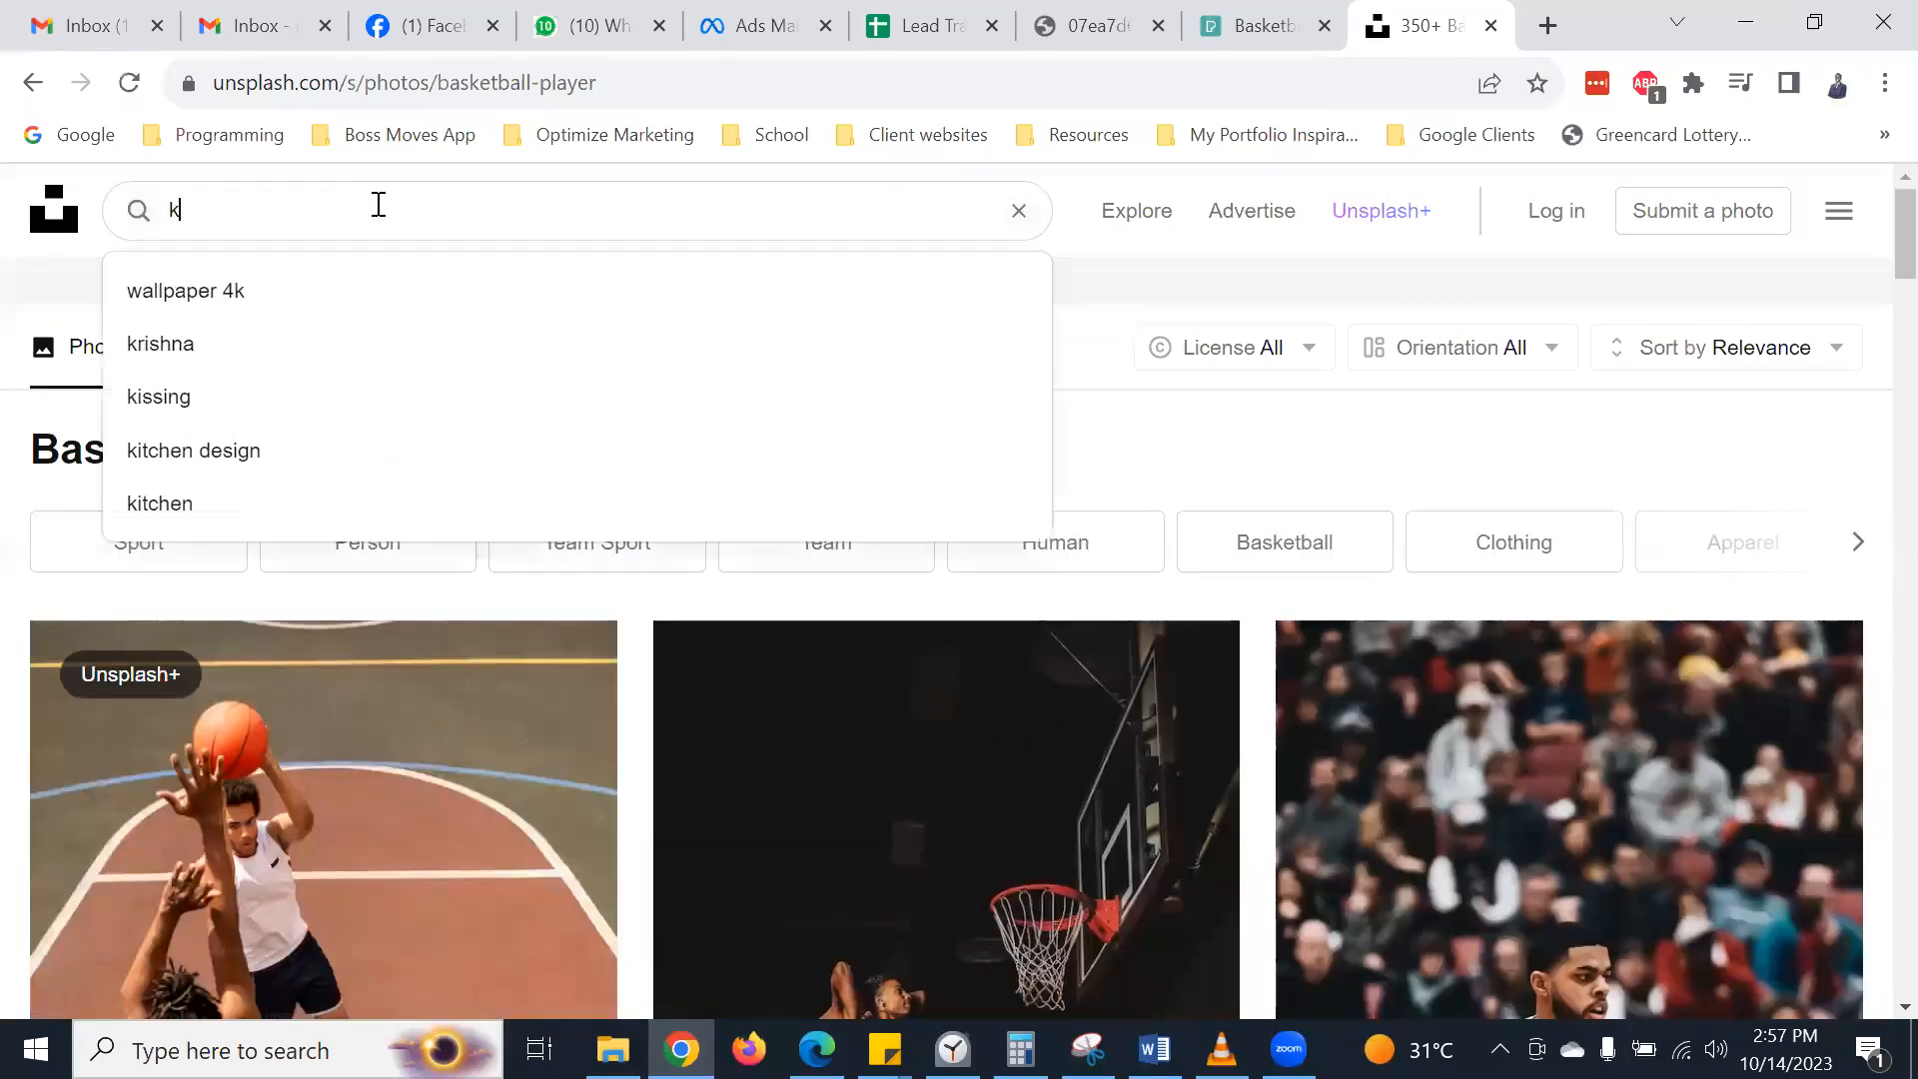
pyautogui.write('yrie irvin')
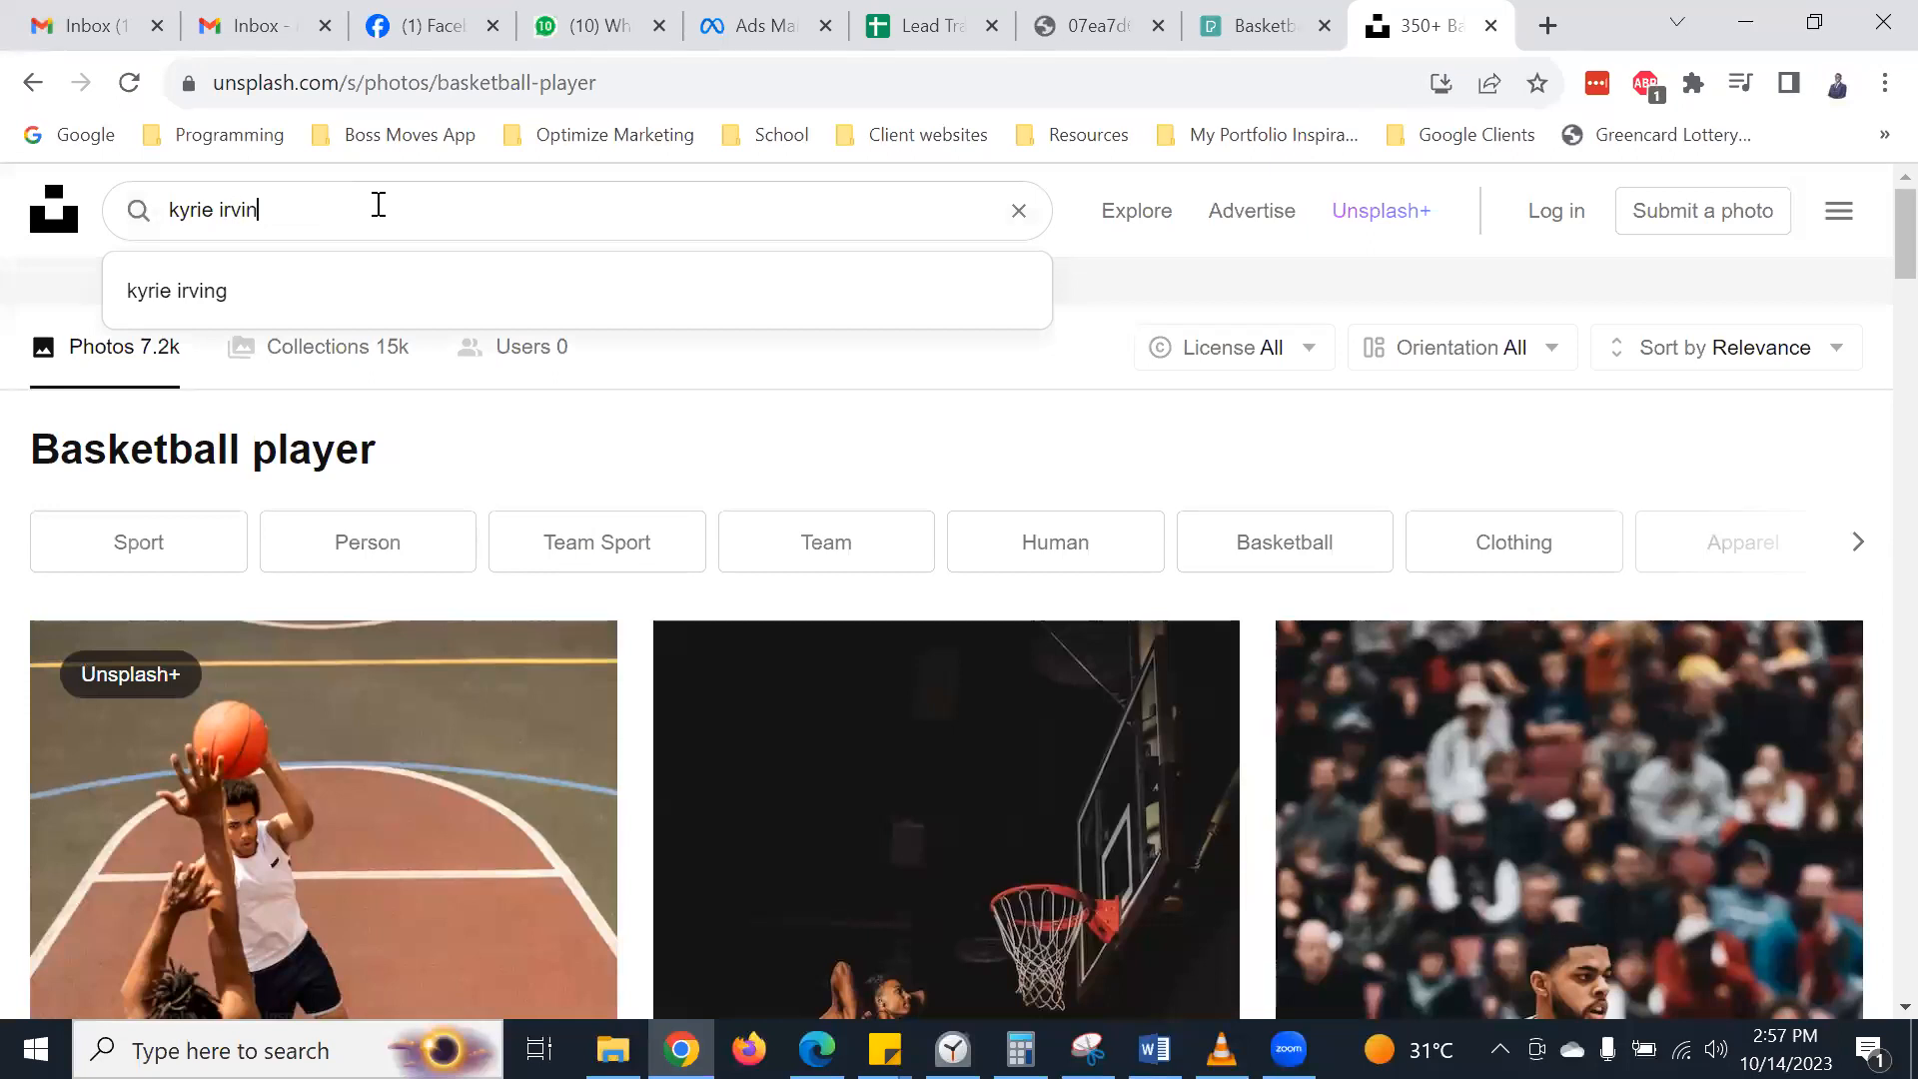
pyautogui.press('Return')
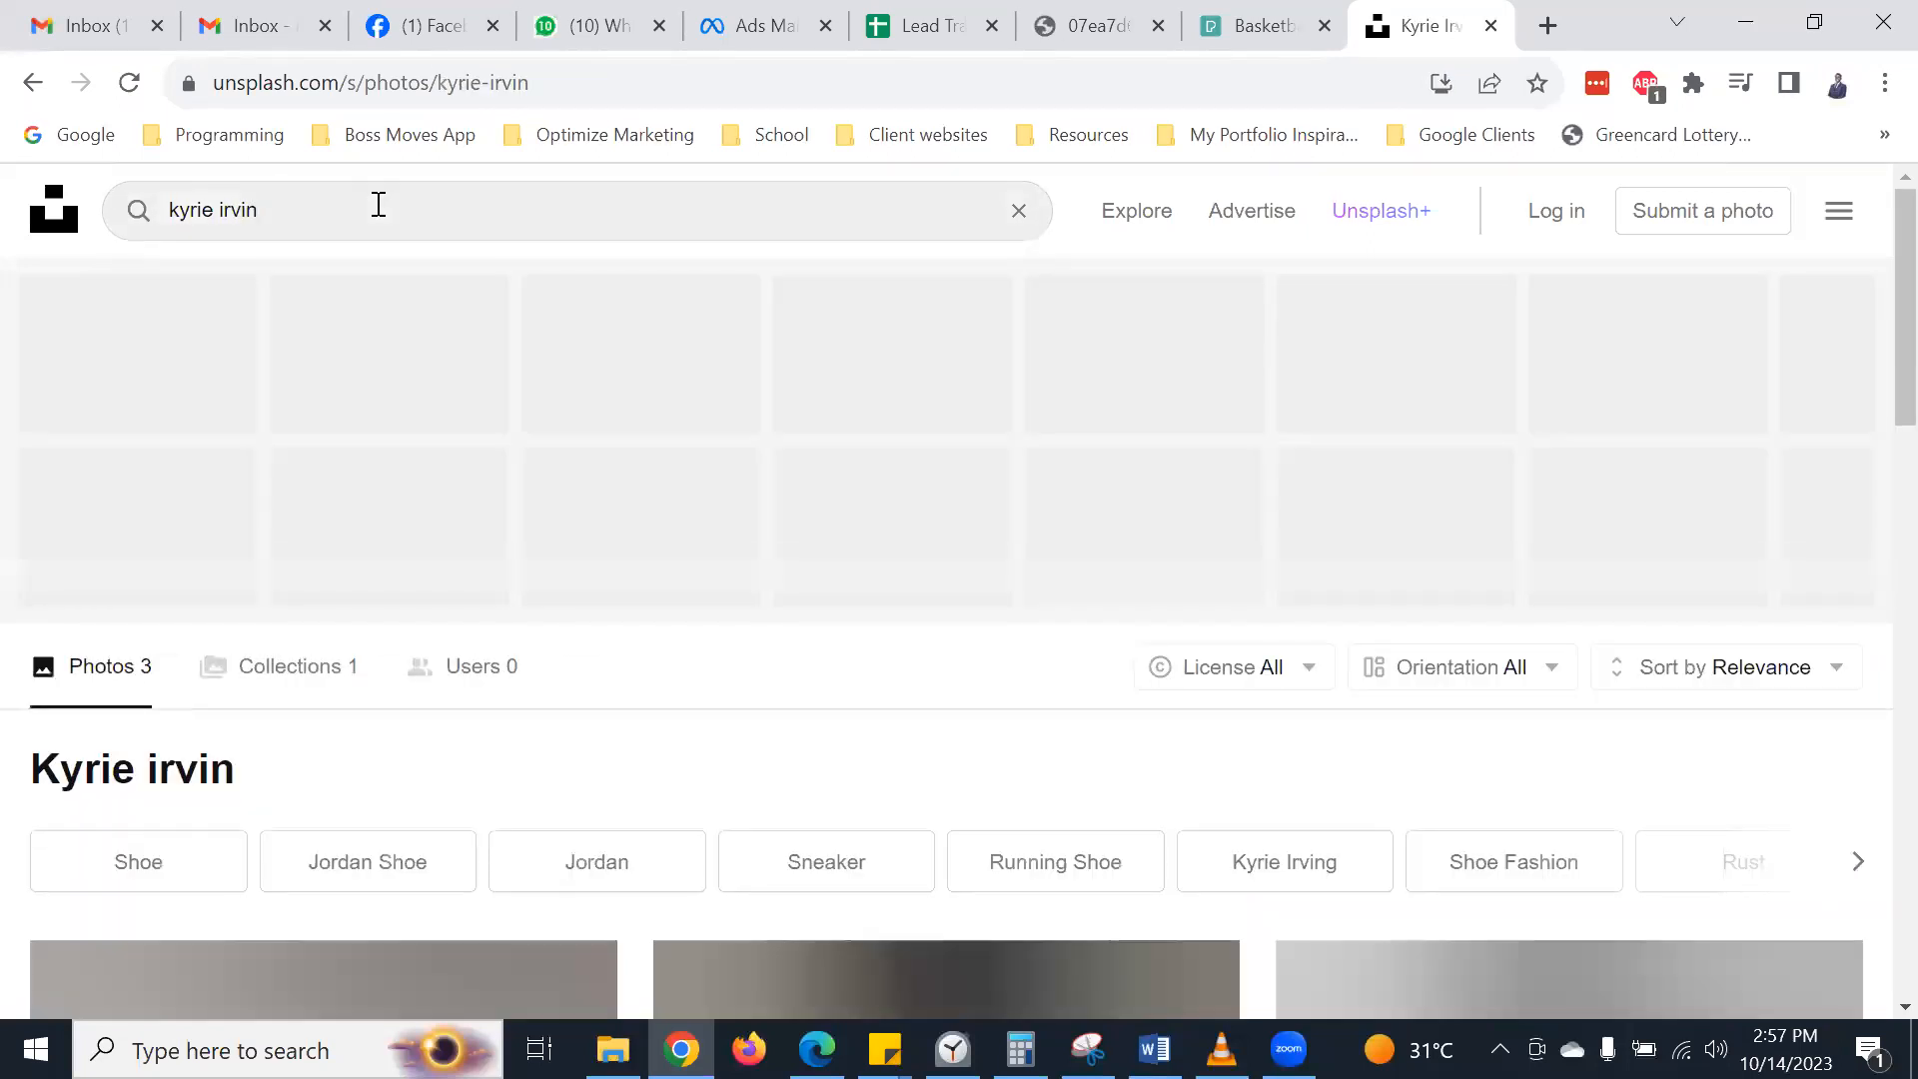
# - Look through the "kyrie irvin" photos and return to the Unsplash "basketball player" results
pyautogui.scroll(-6, 871, 386)
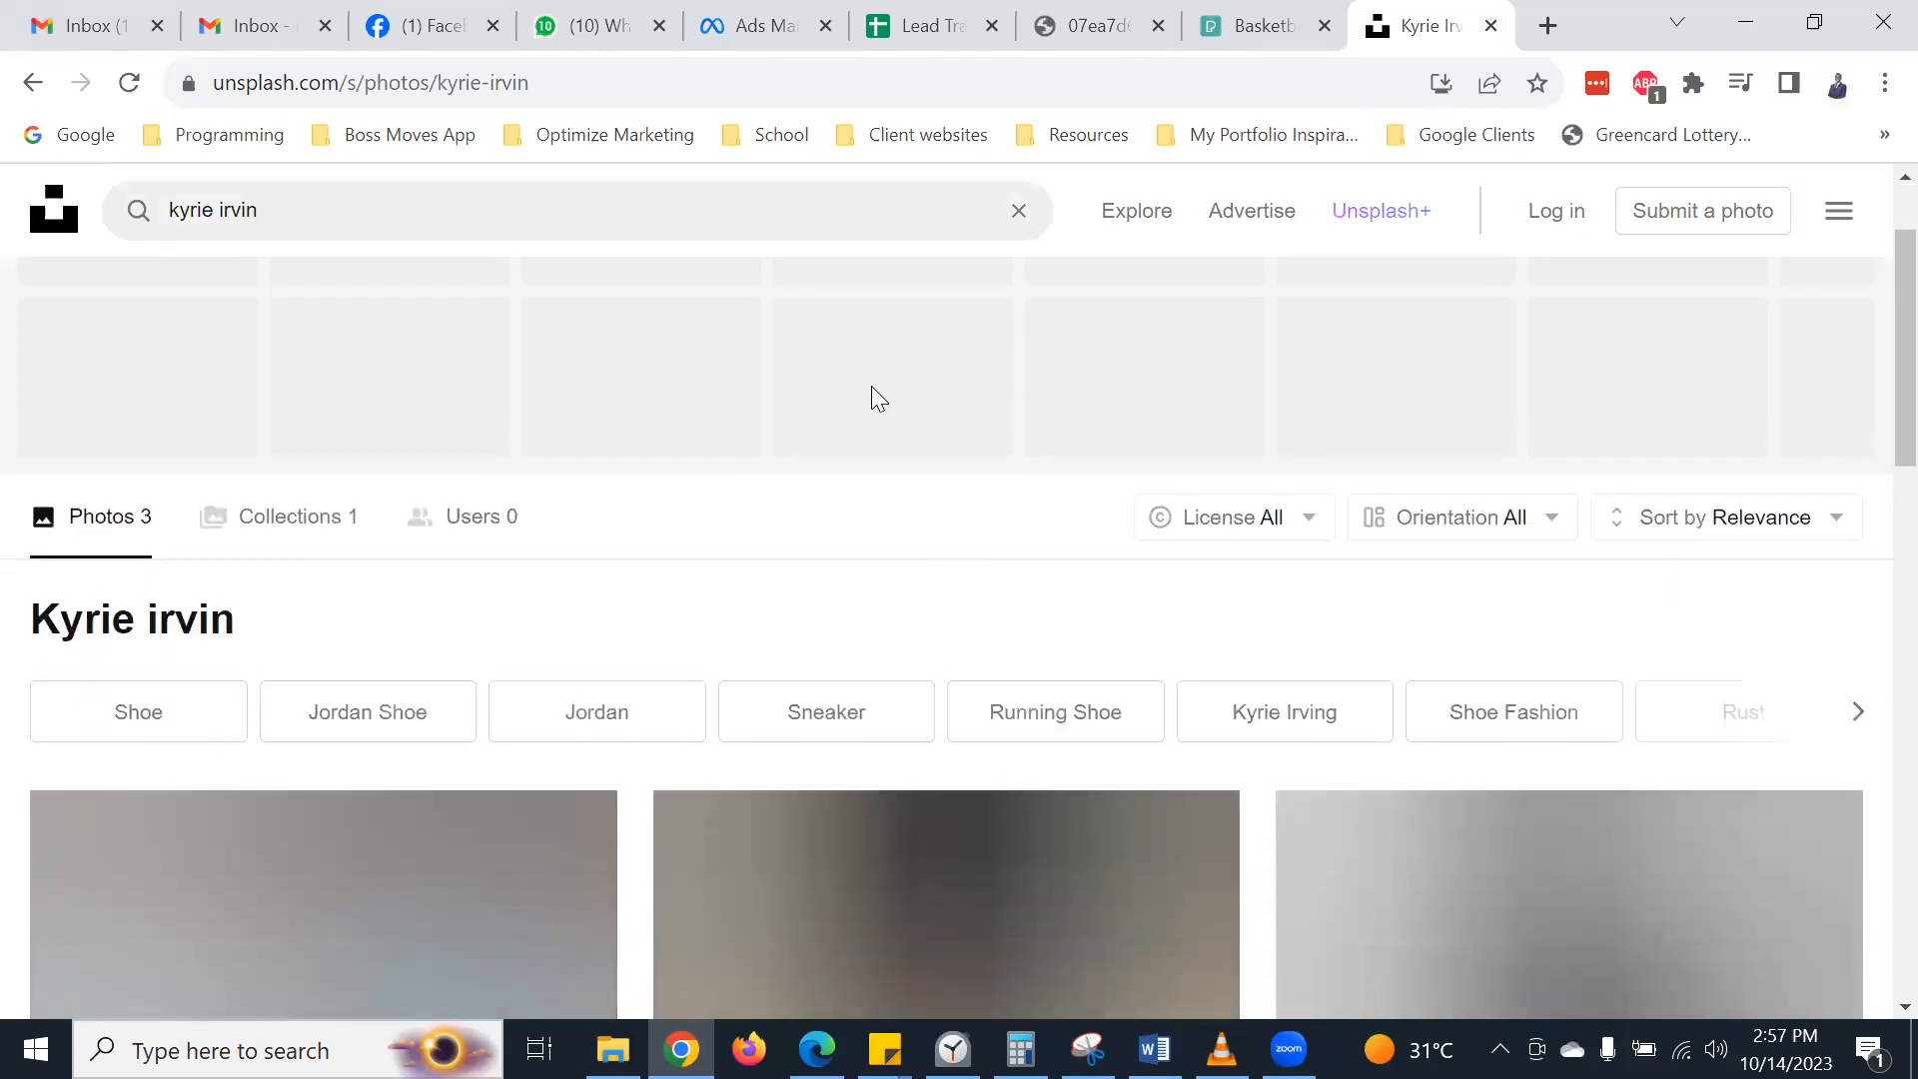
pyautogui.scroll(-5, 1039, 461)
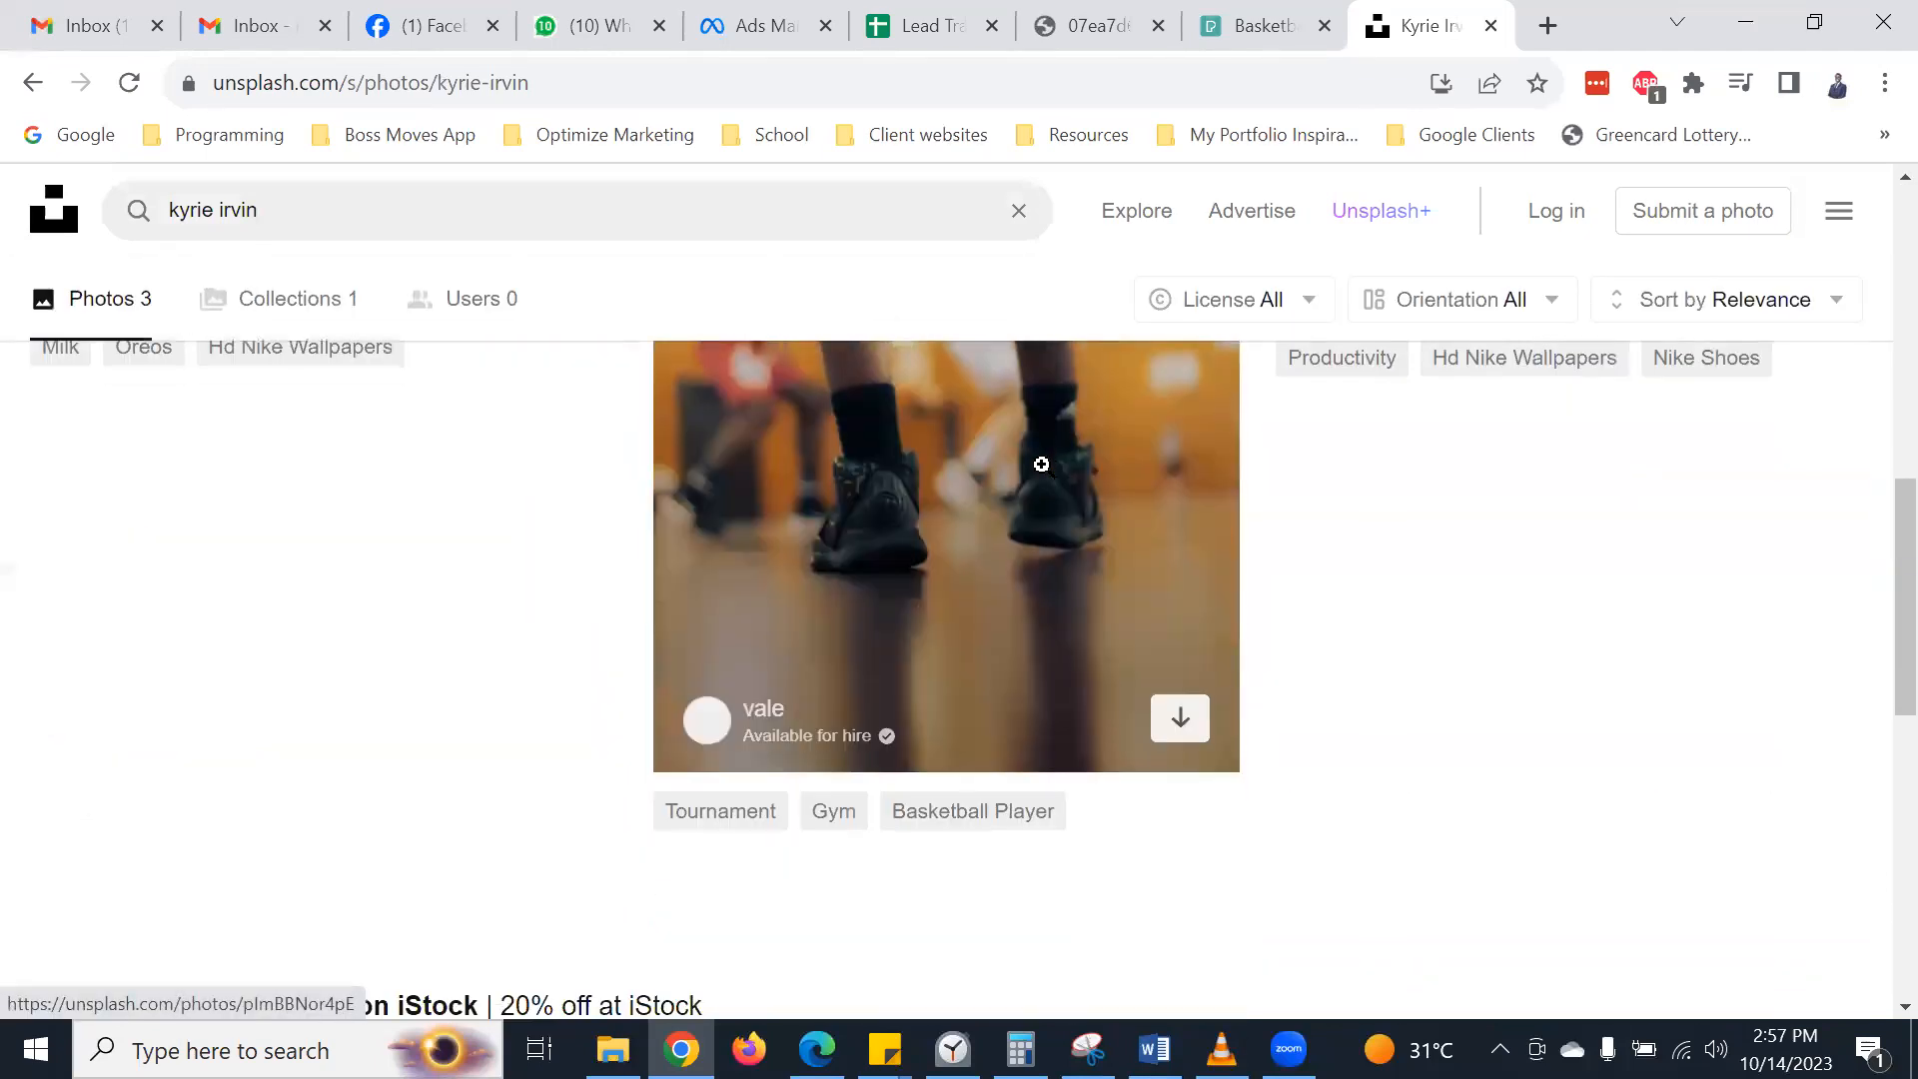
pyautogui.scroll(-6, 1136, 454)
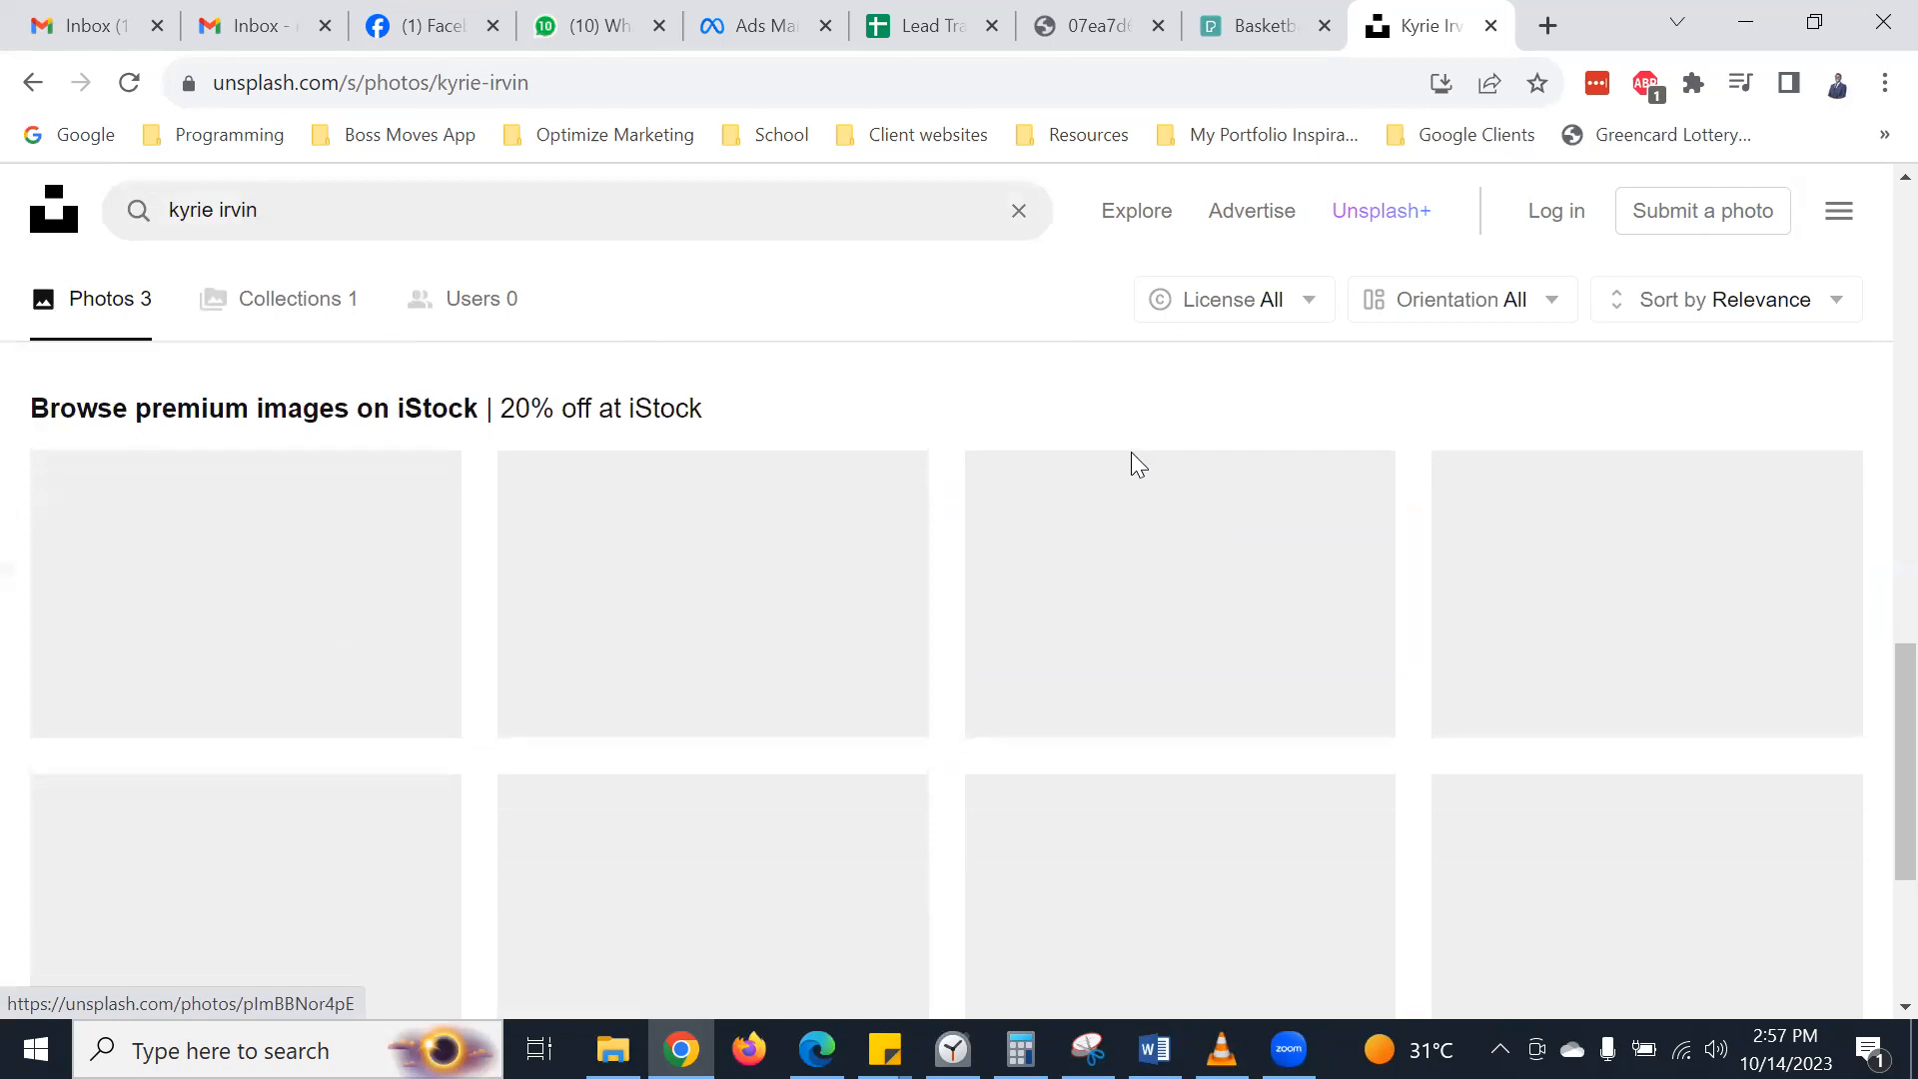
pyautogui.scroll(5, 1135, 462)
pyautogui.scroll(10, 1130, 451)
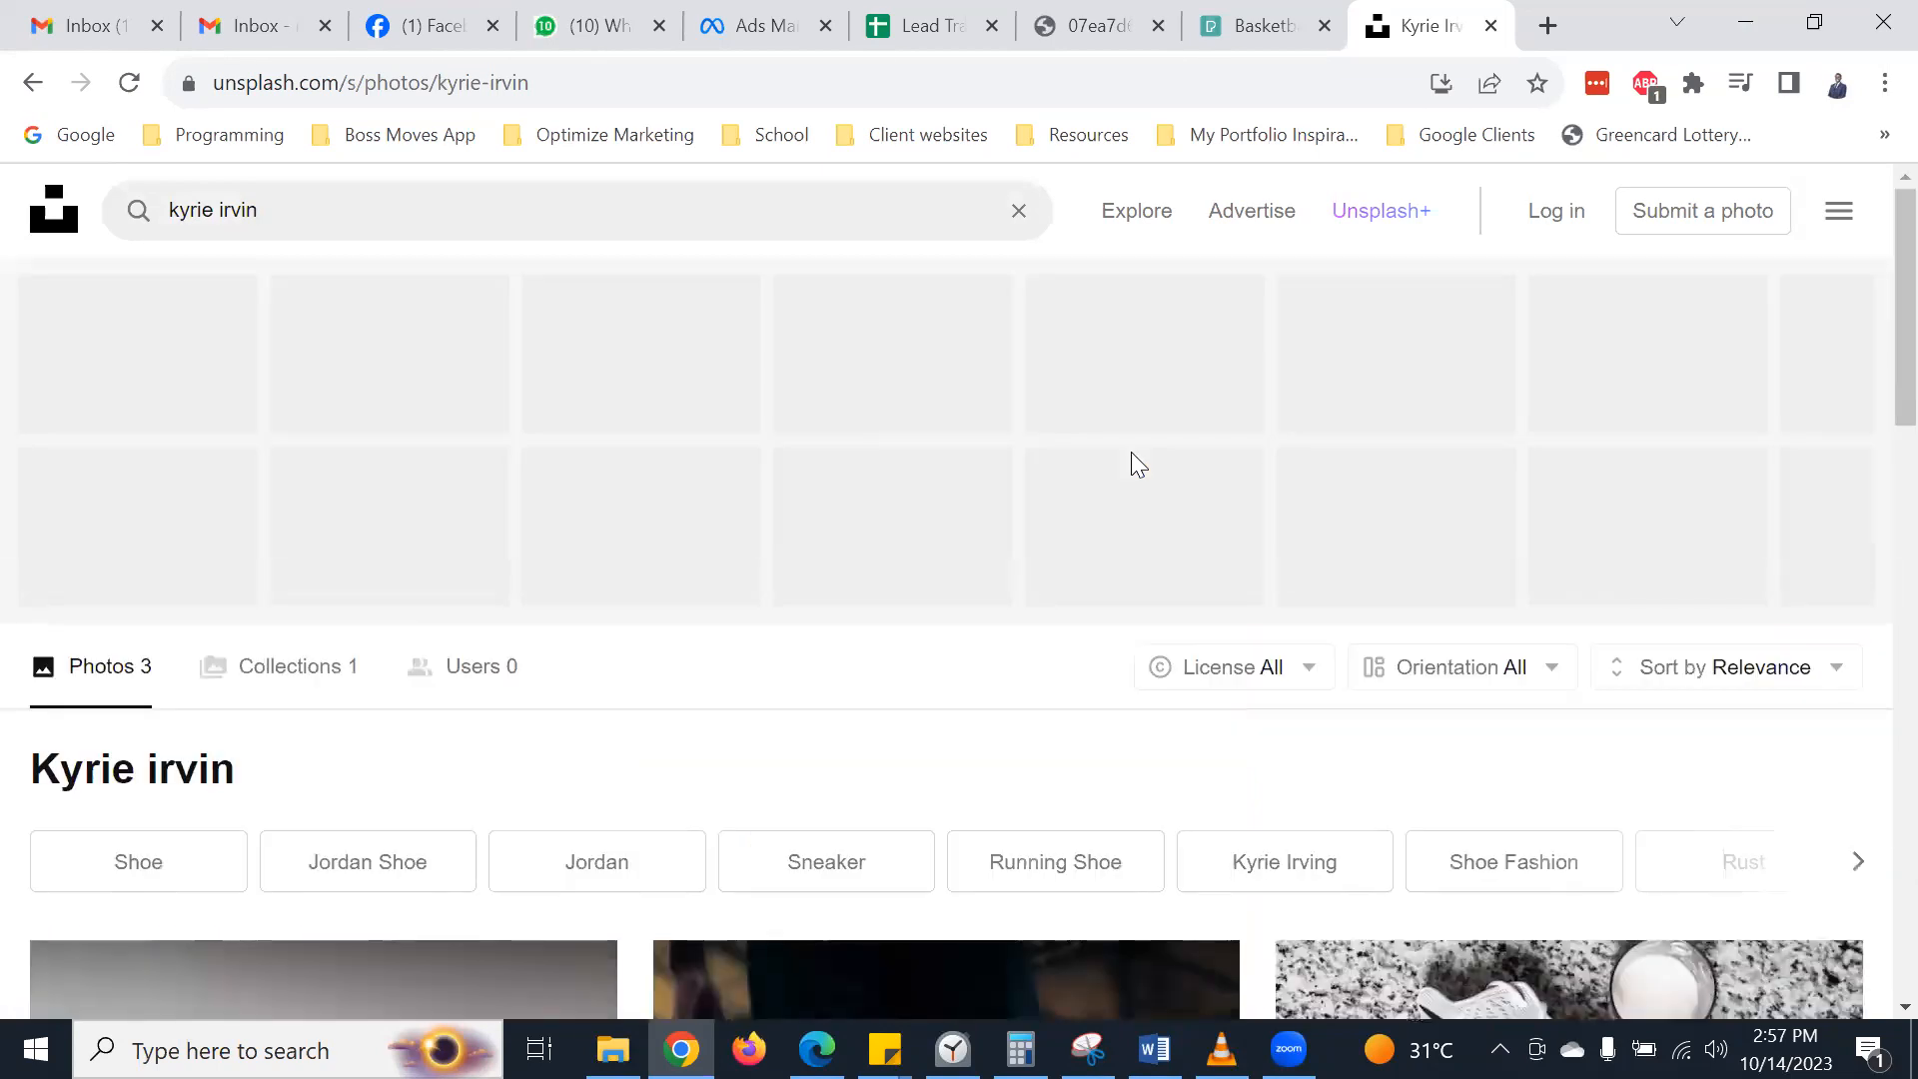
pyautogui.click(32, 82)
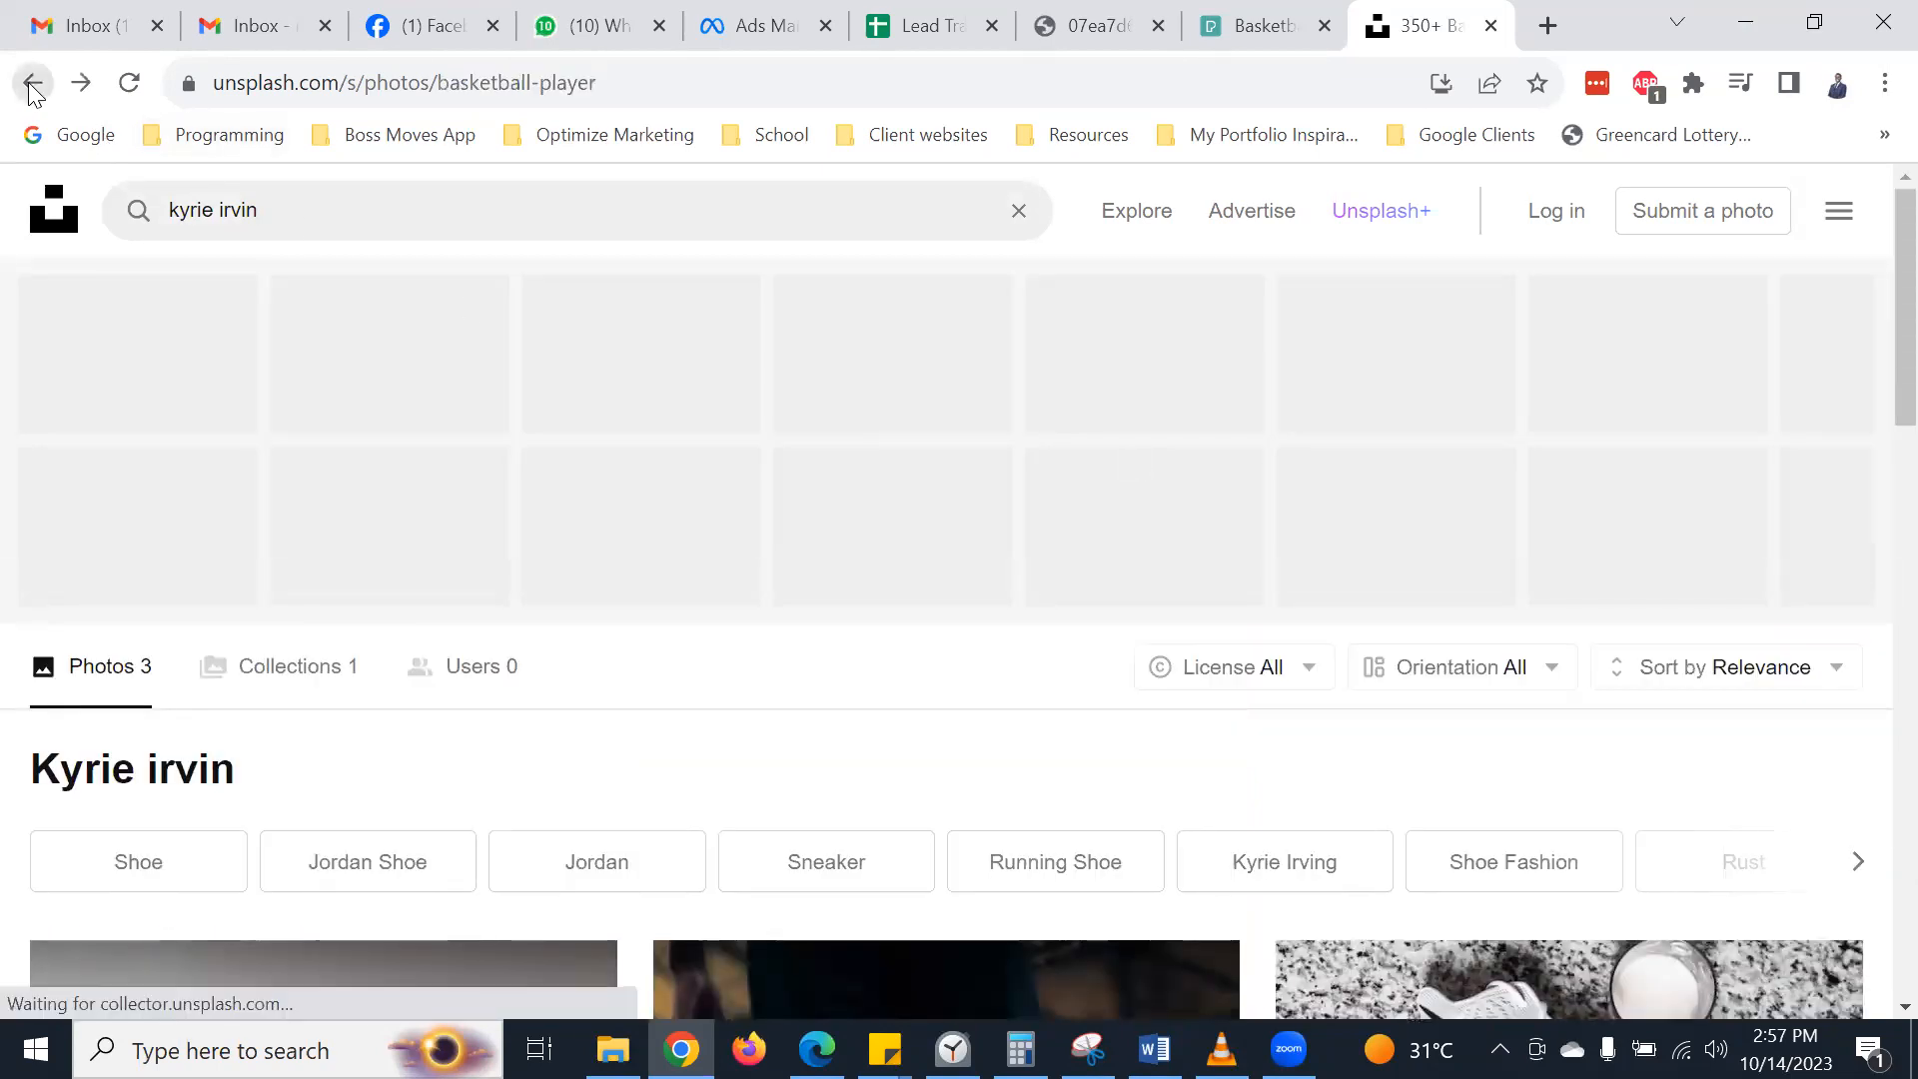
pyautogui.scroll(-3, 1078, 499)
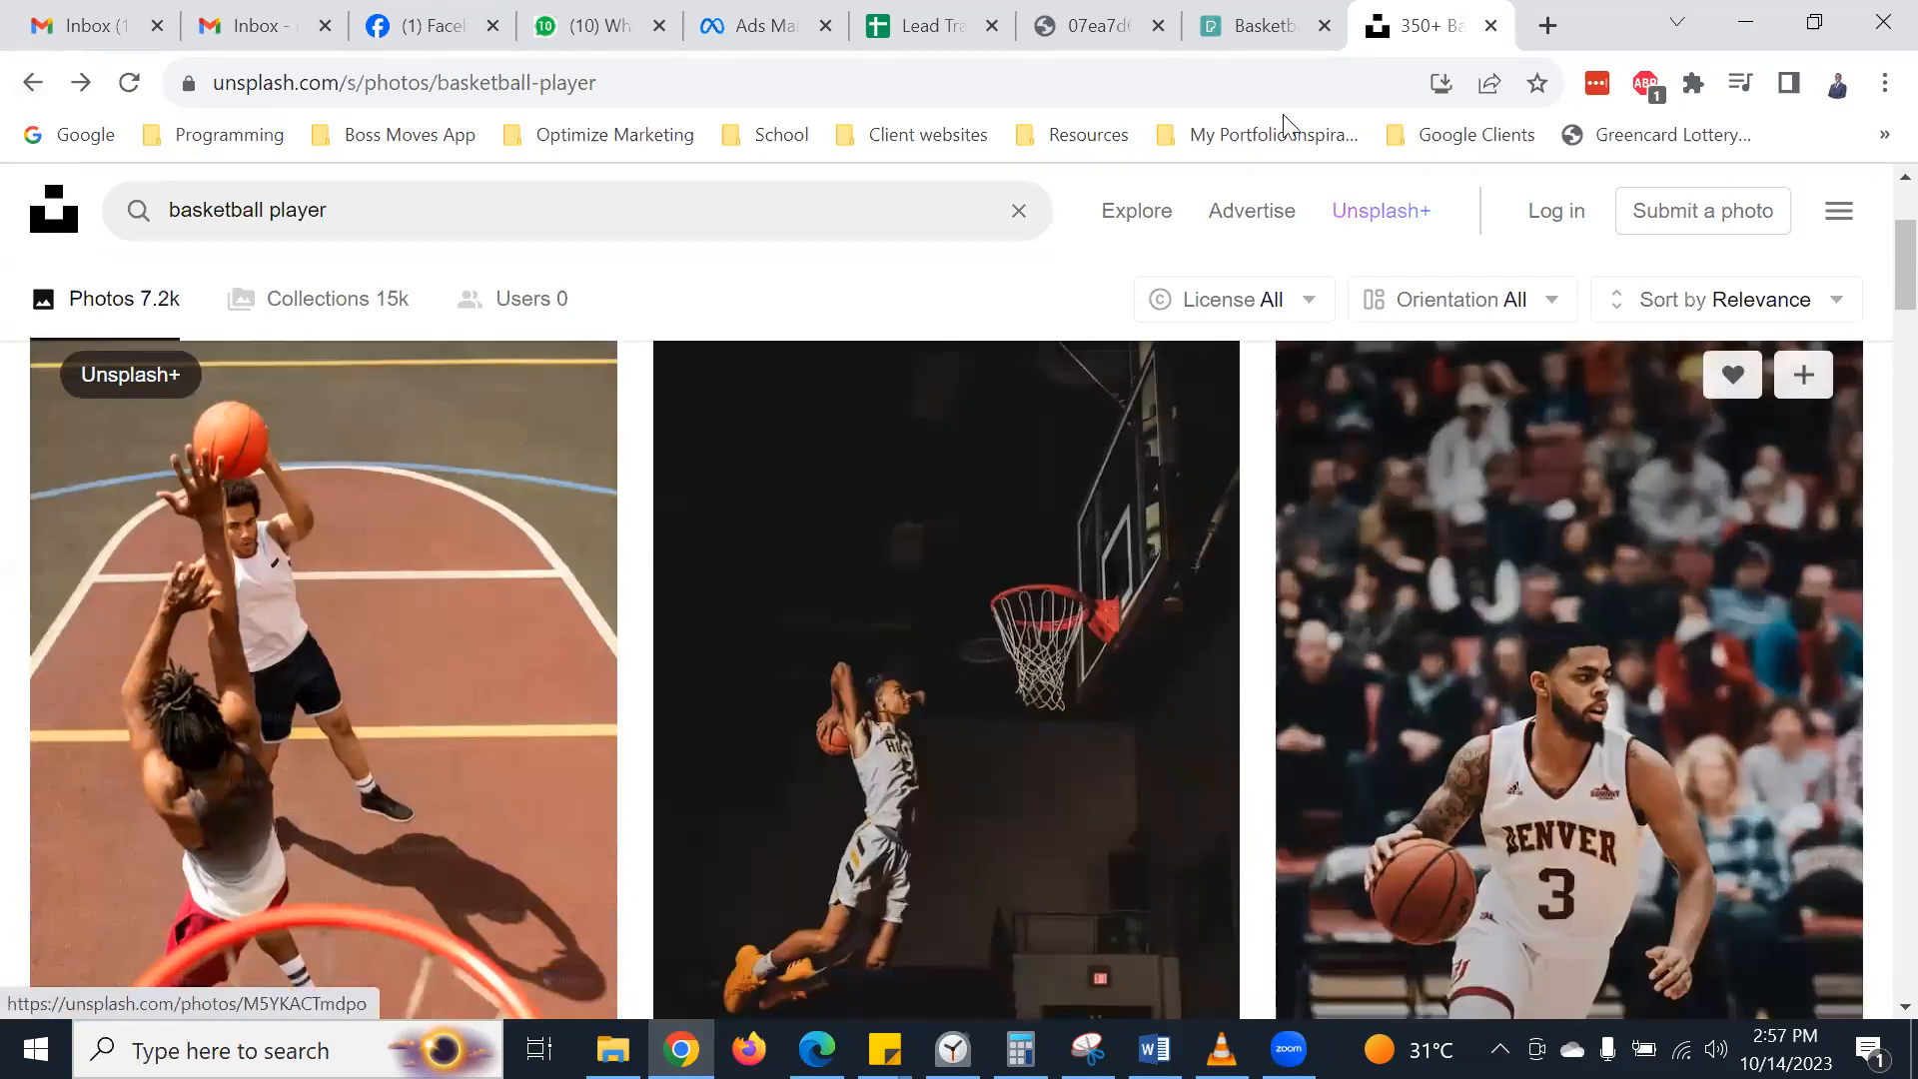
# - Switch to the Pexels "basketball player" results, dismiss the Google sign-in prompt, and examine the photos for a suitable player
pyautogui.click(1216, 12)
pyautogui.scroll(-6, 858, 509)
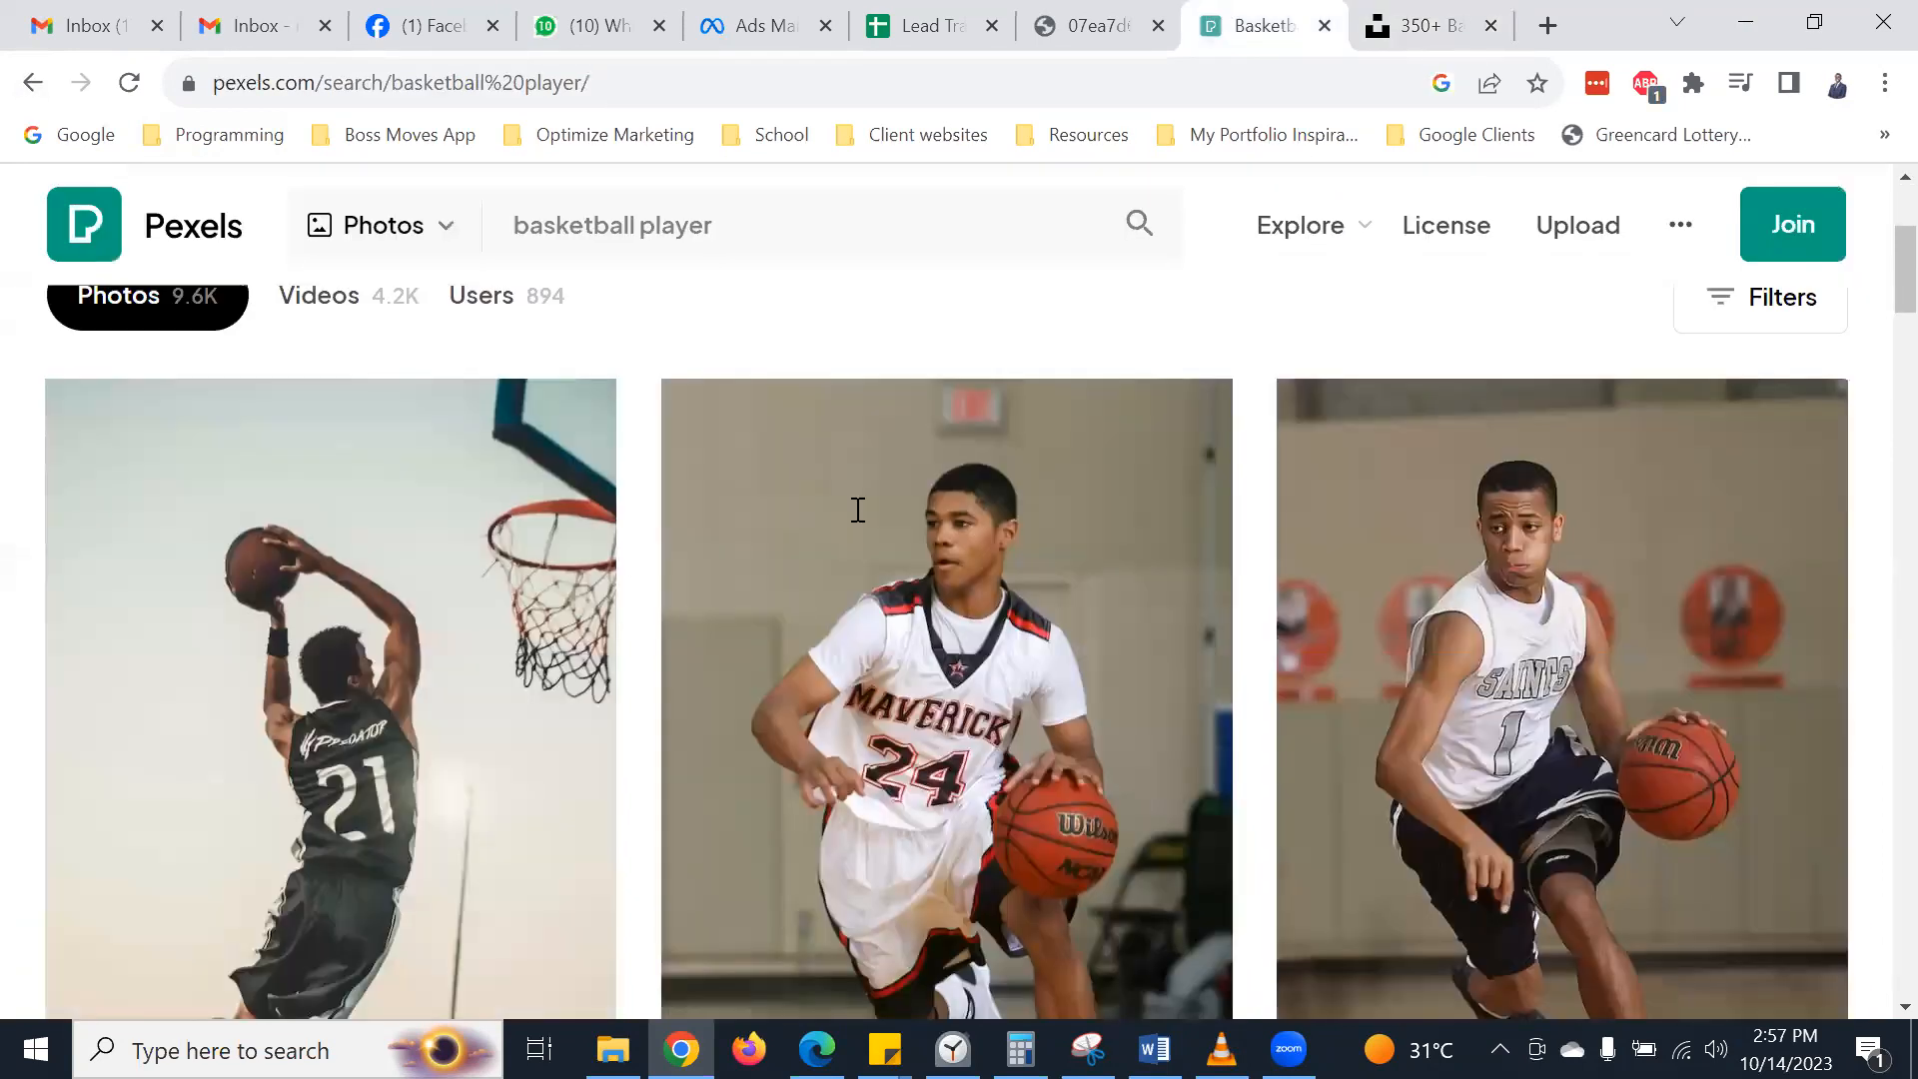
pyautogui.scroll(5, 858, 509)
pyautogui.scroll(-3, 858, 510)
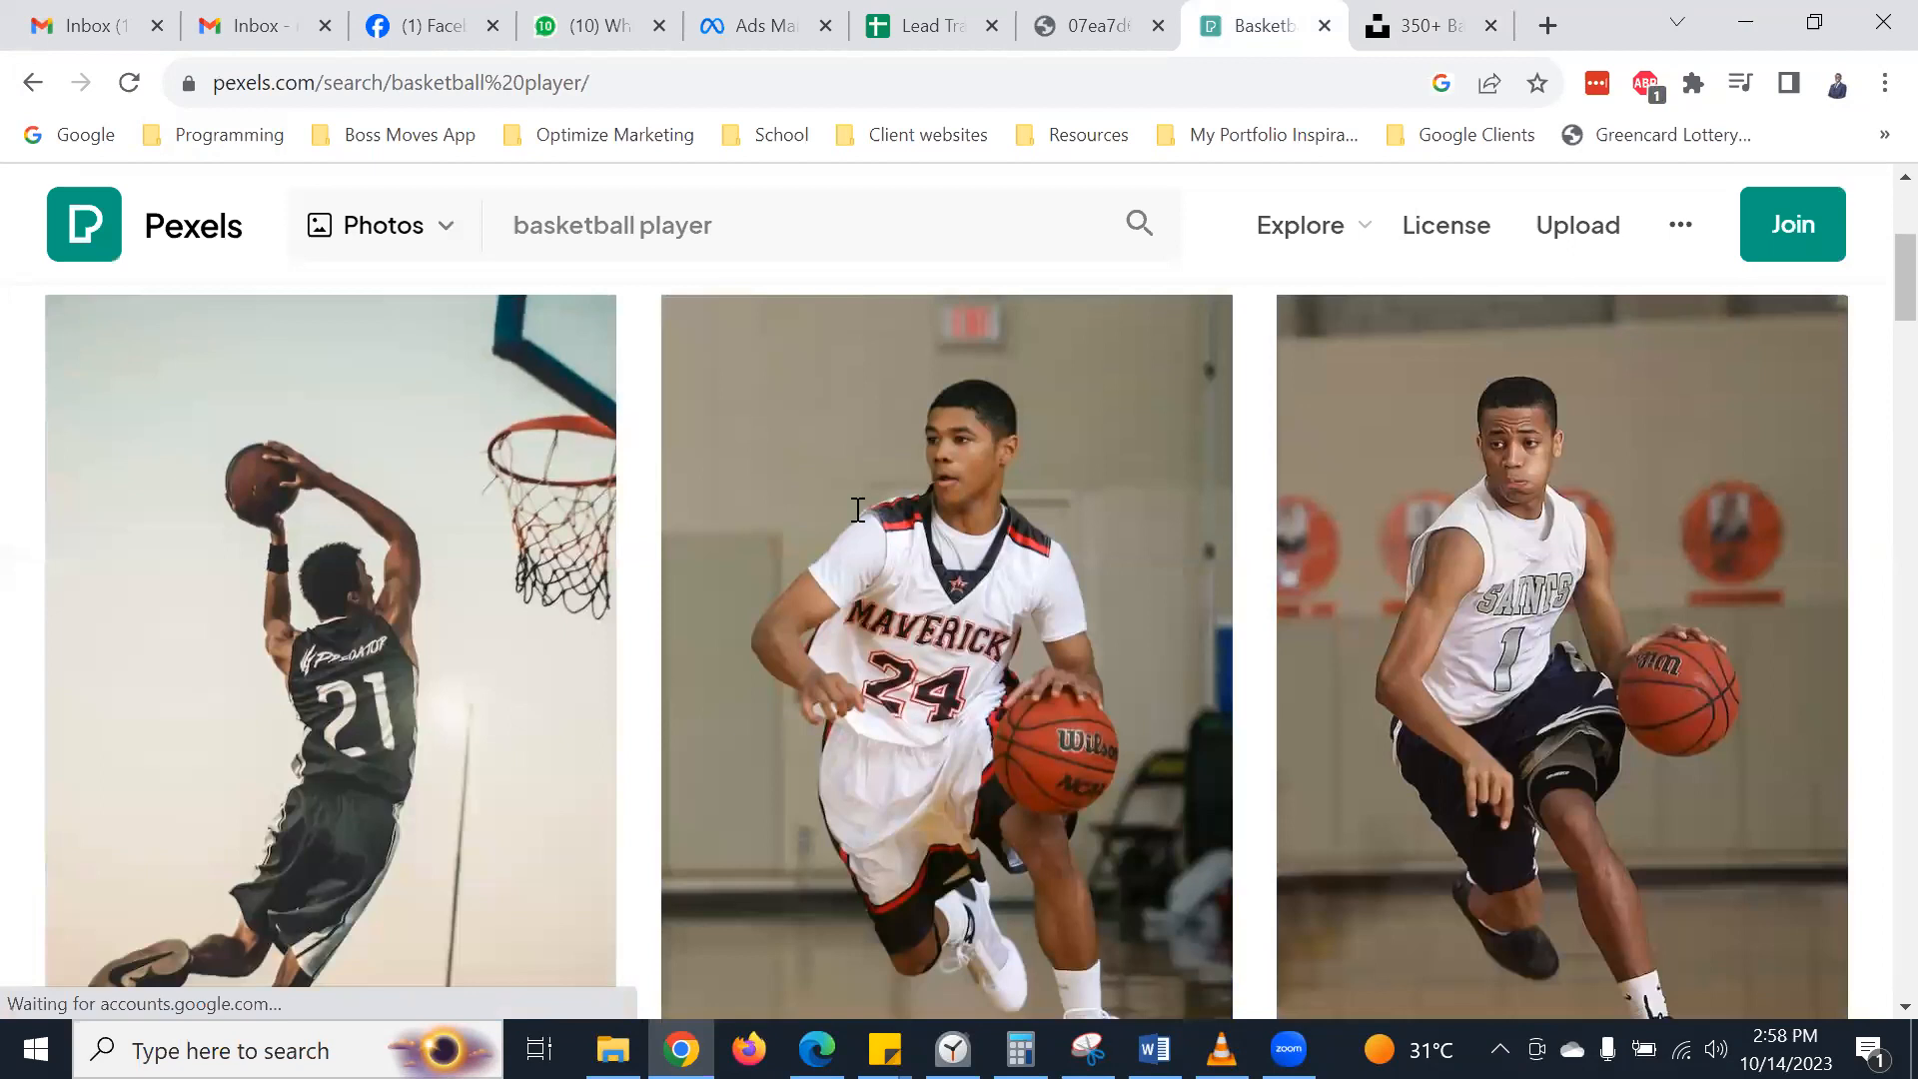
pyautogui.scroll(-3, 255, 644)
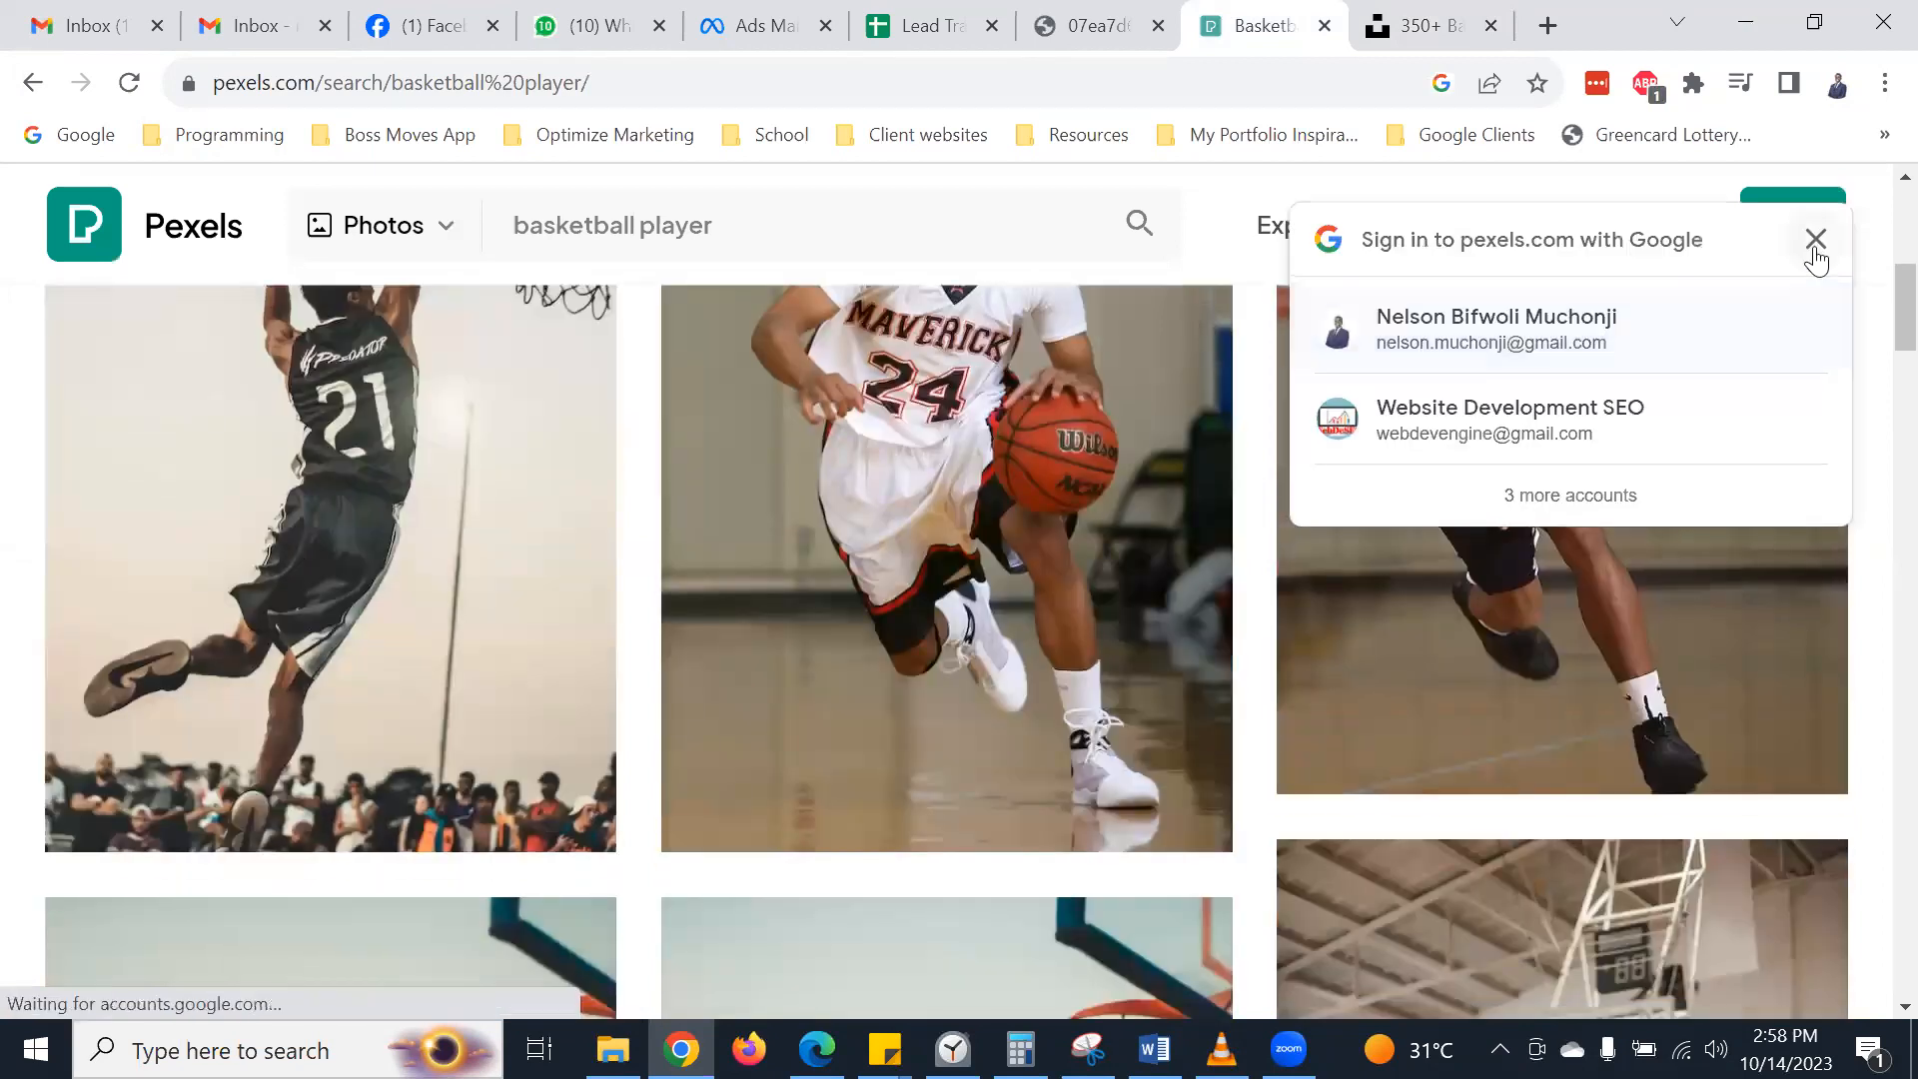
pyautogui.click(1814, 240)
pyautogui.scroll(6, 1129, 452)
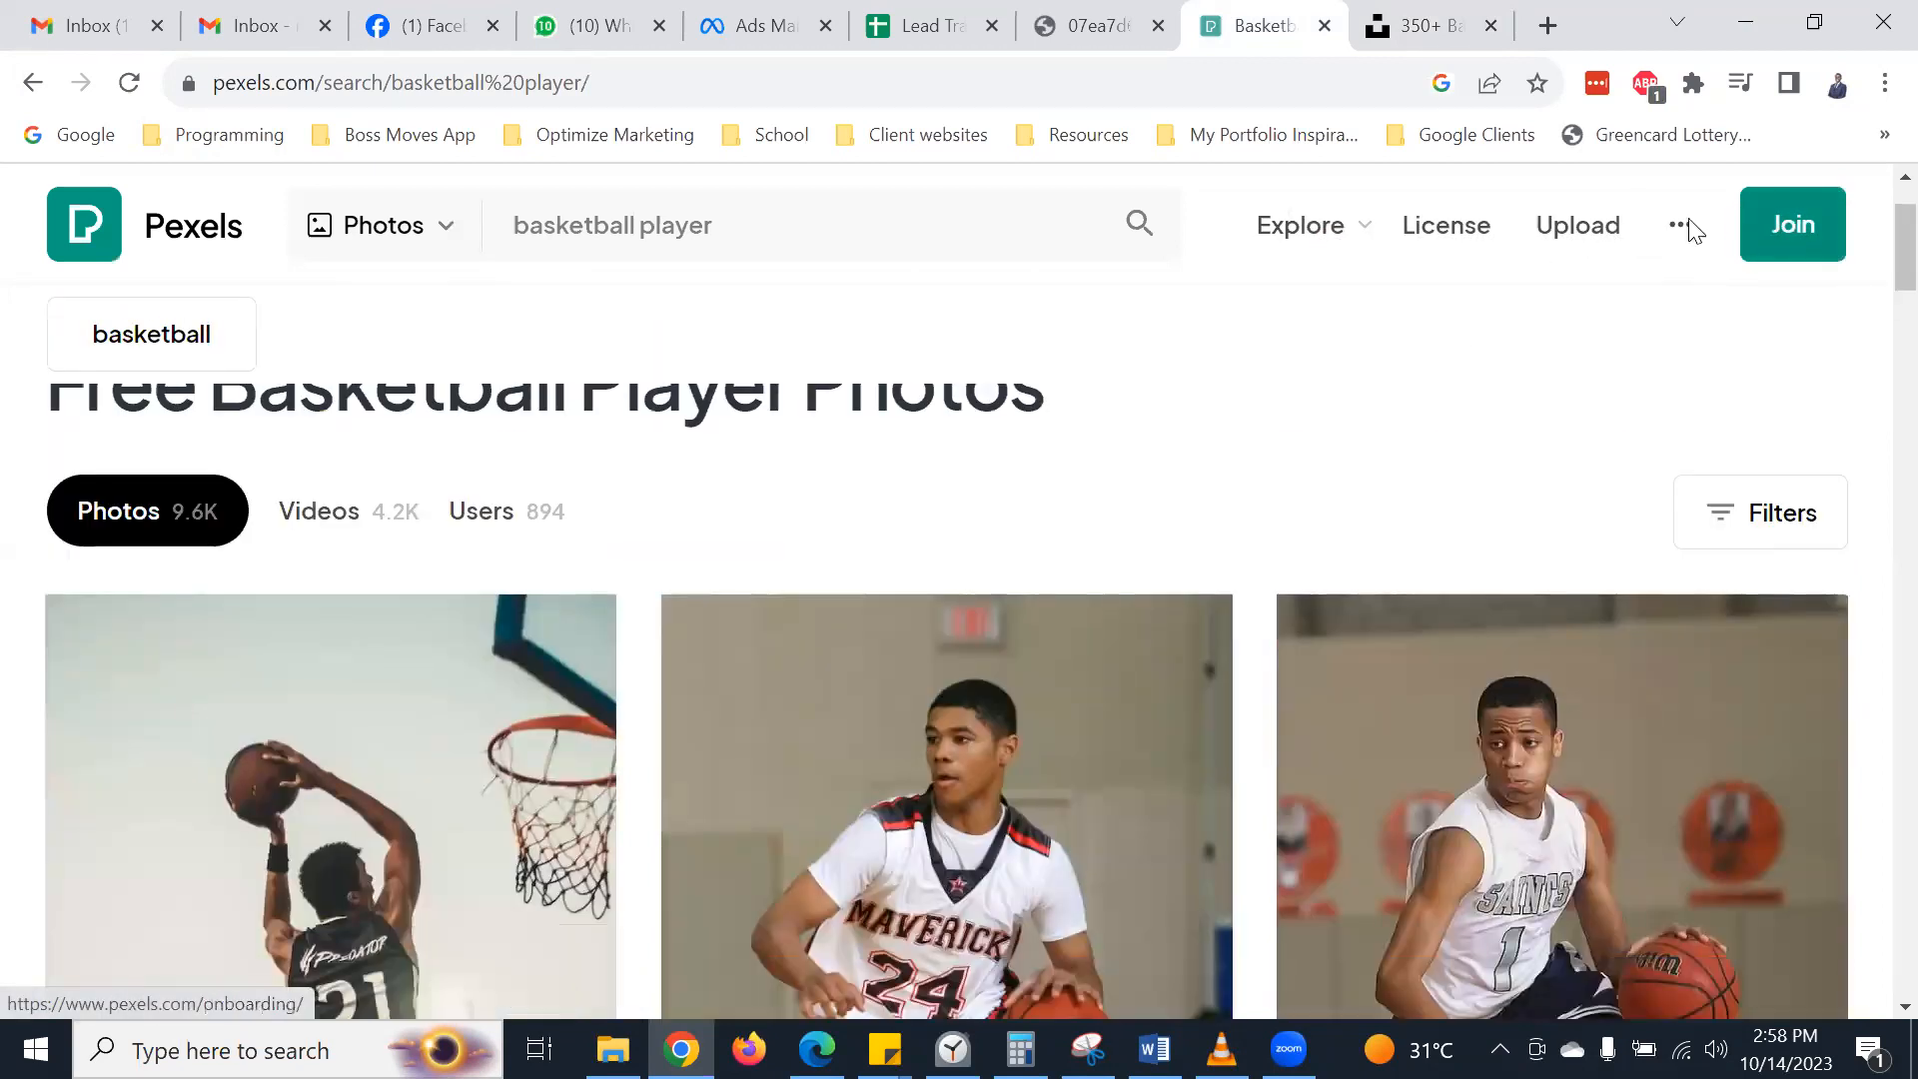
pyautogui.scroll(-3, 578, 621)
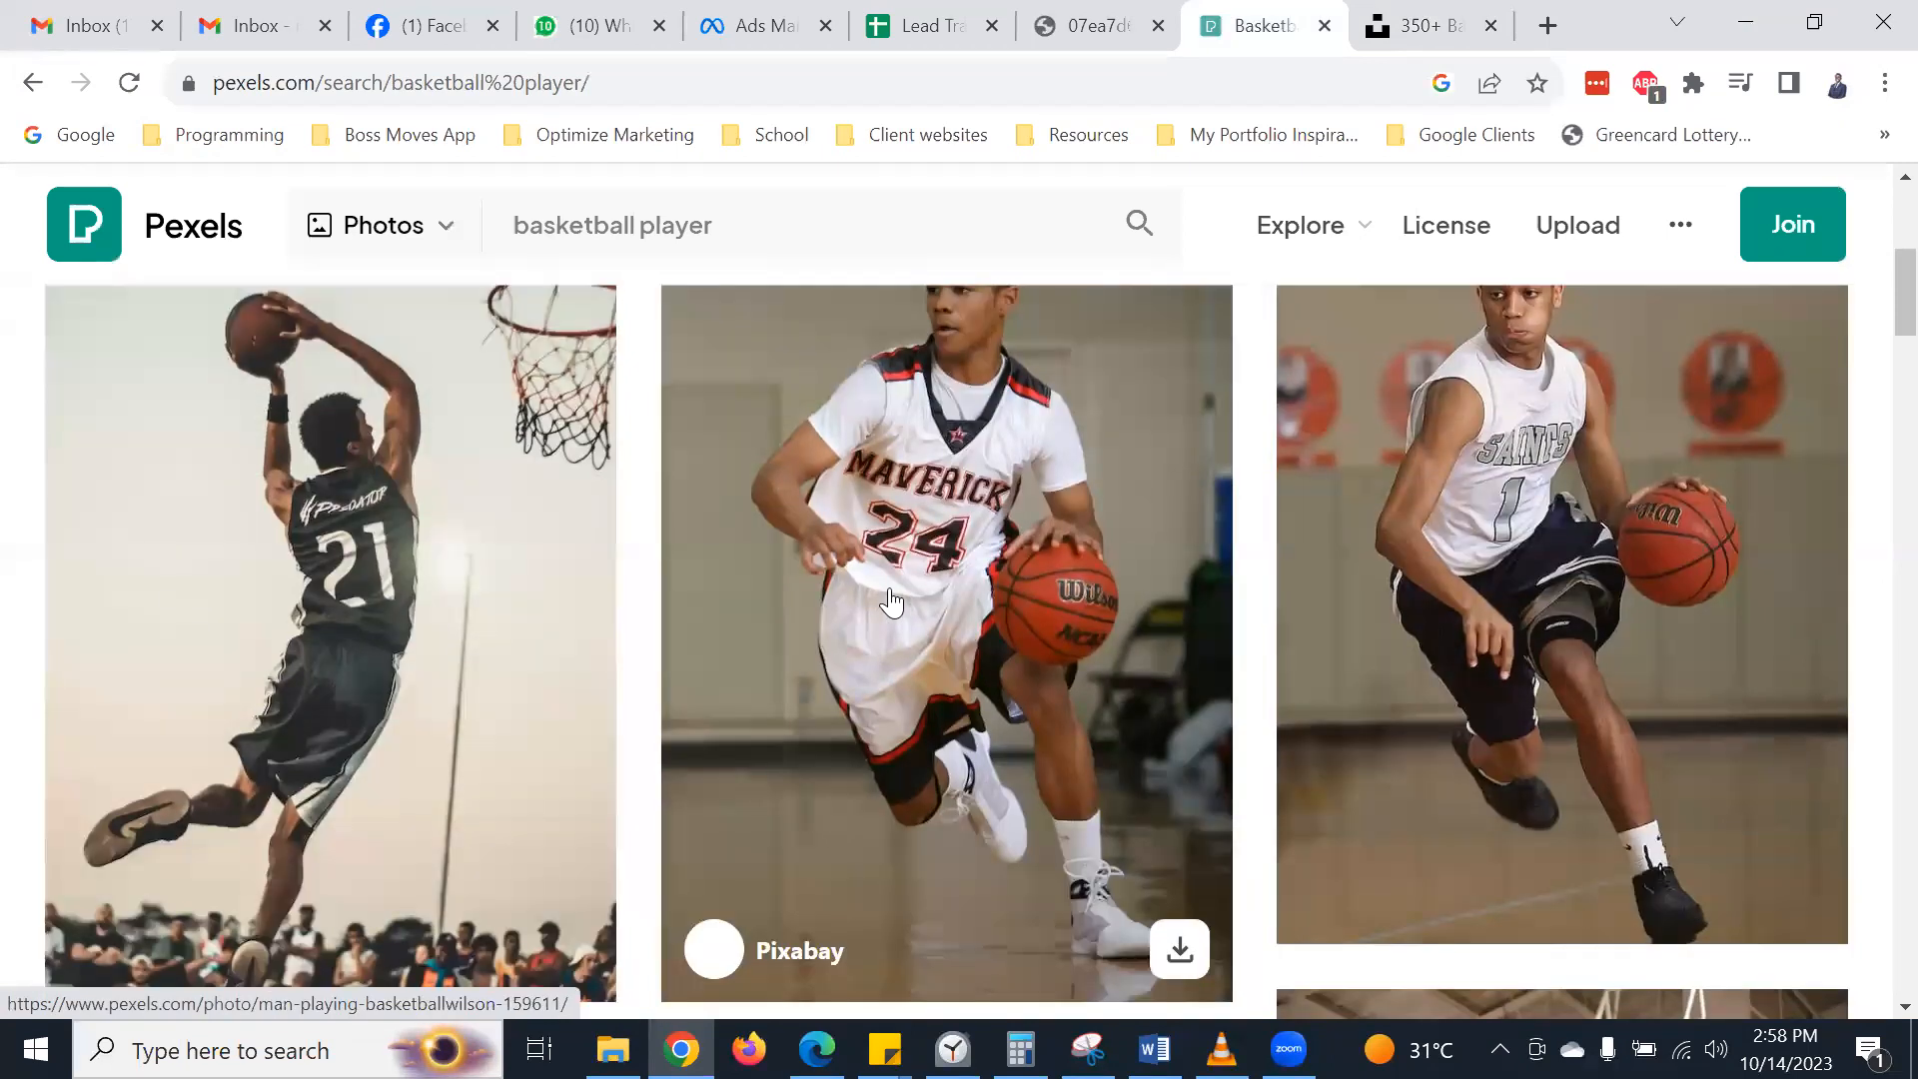
pyautogui.scroll(1, 892, 600)
pyautogui.scroll(-8, 892, 599)
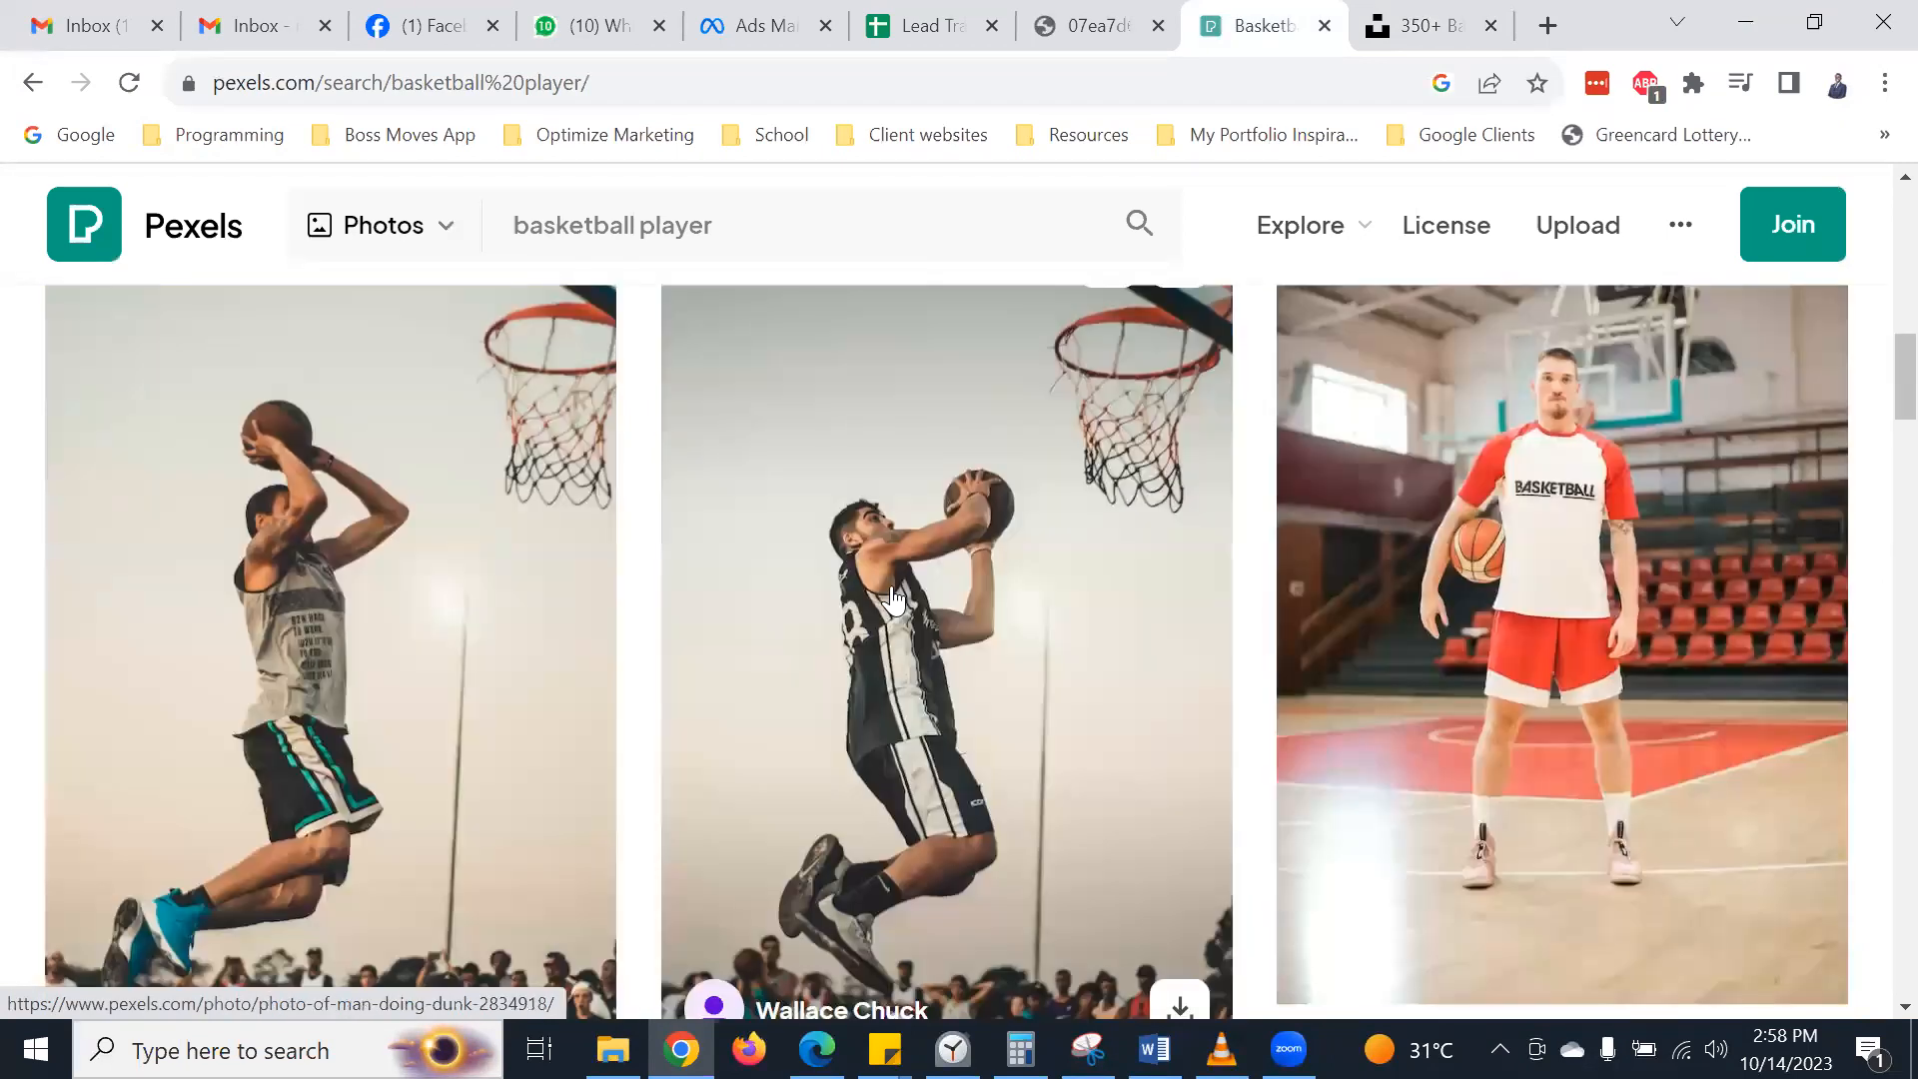
pyautogui.scroll(-5, 892, 599)
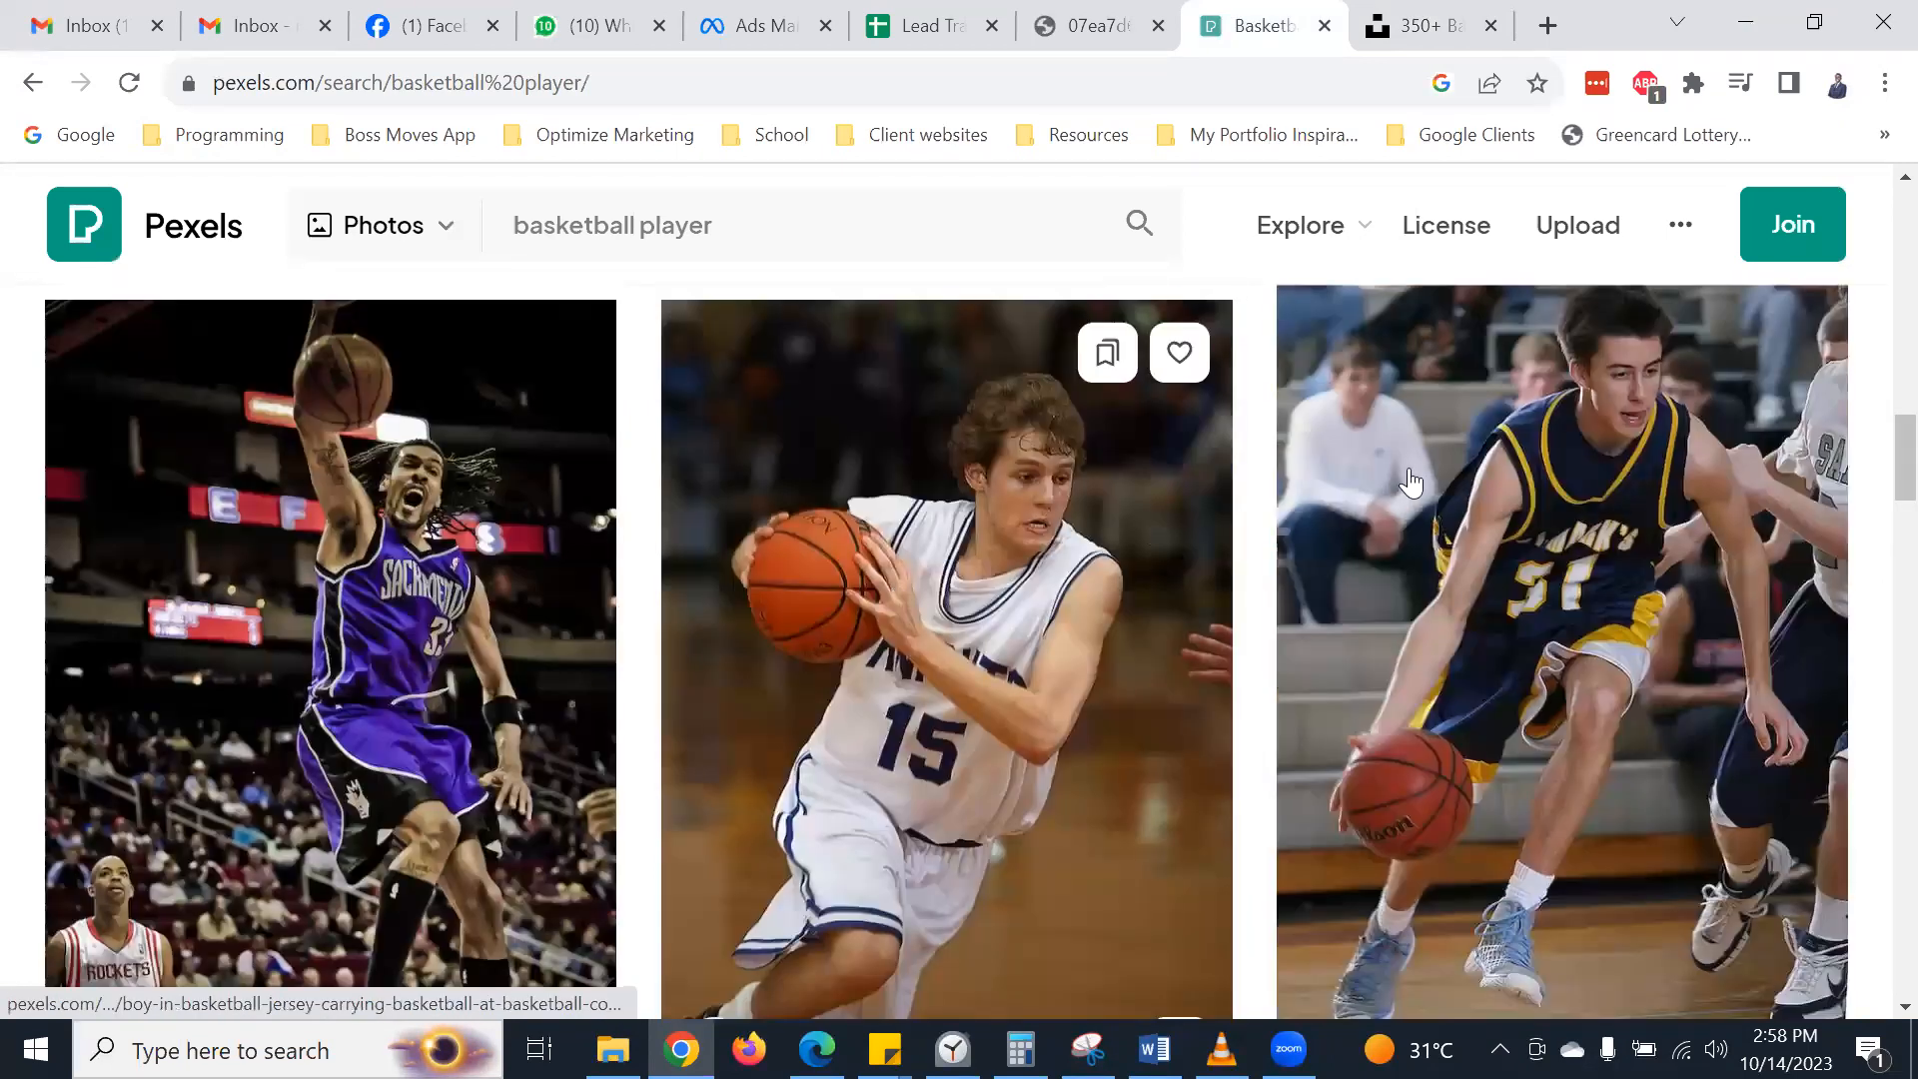
# - Look further through the Pexels basketball player photos and replace the search with one for "paris"
pyautogui.scroll(-5, 1091, 526)
pyautogui.scroll(-5, 604, 539)
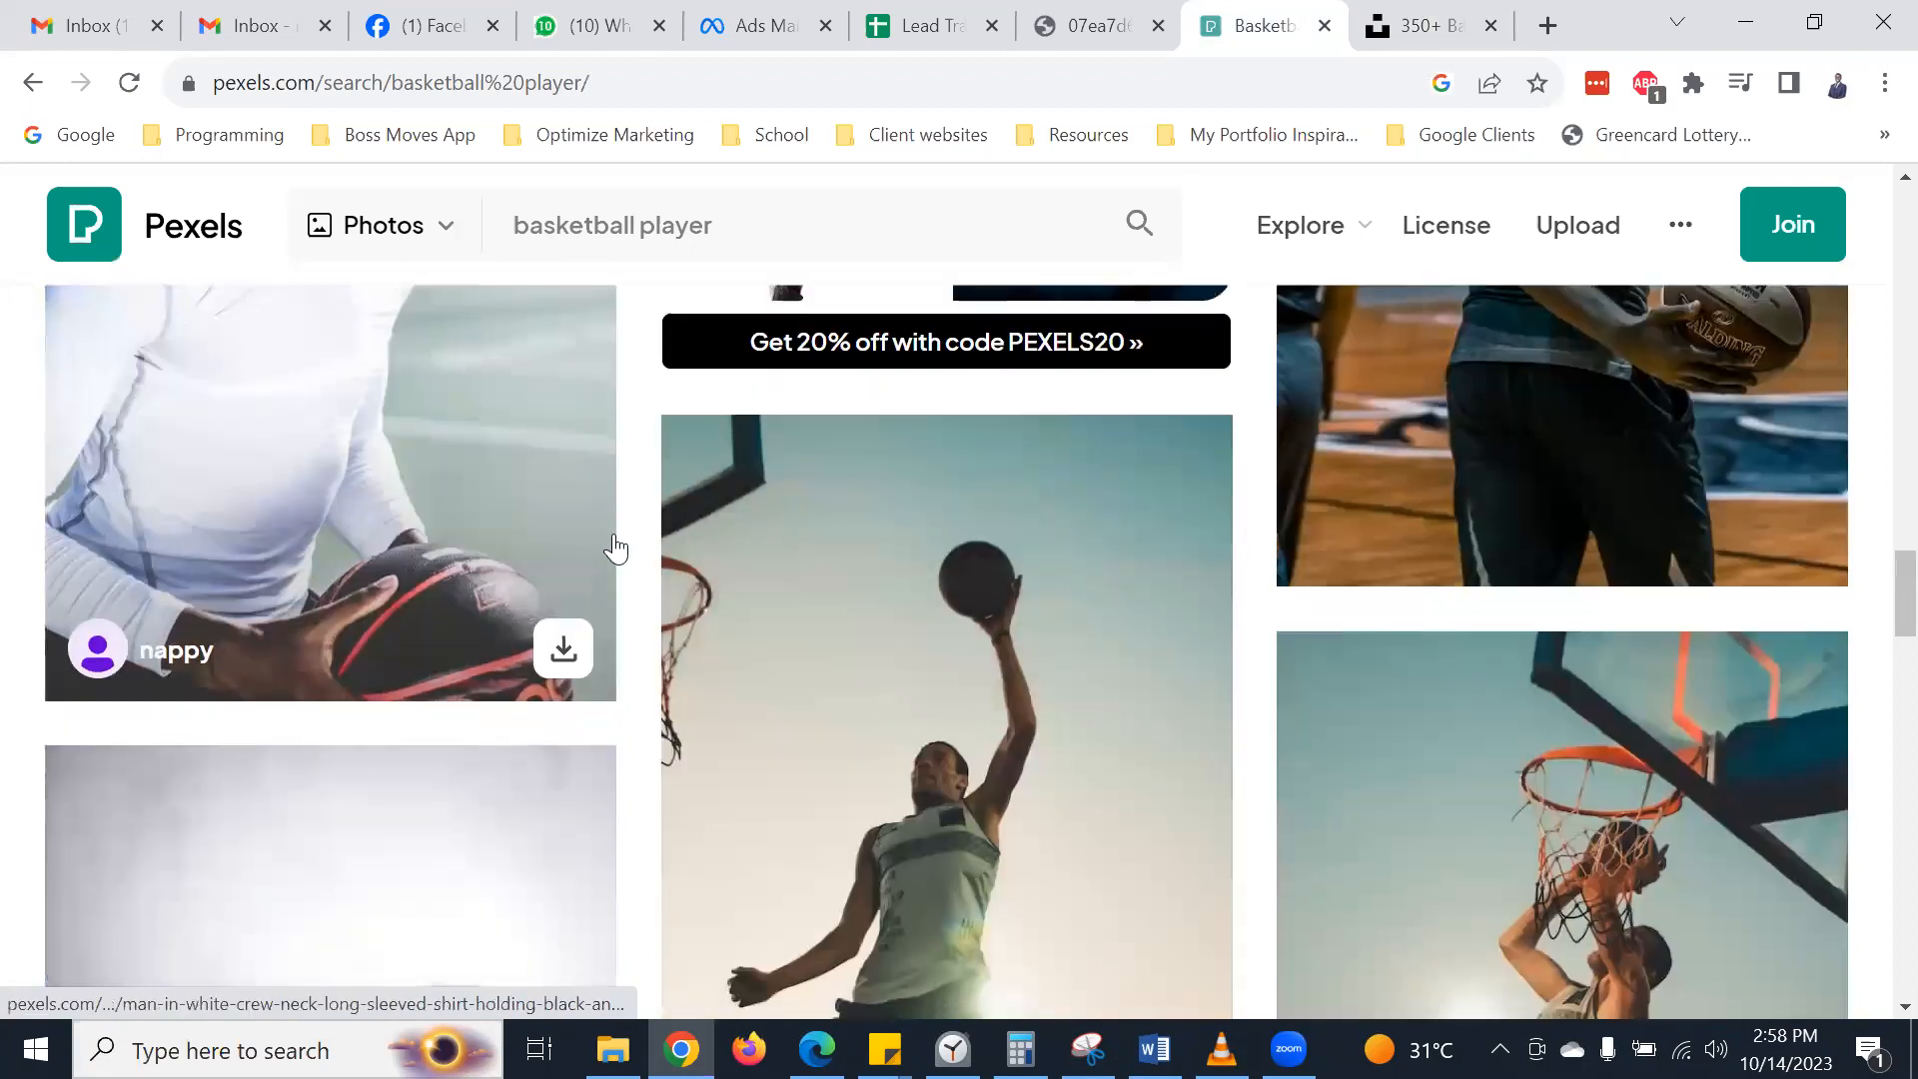
pyautogui.scroll(-5, 649, 554)
pyautogui.scroll(5, 715, 505)
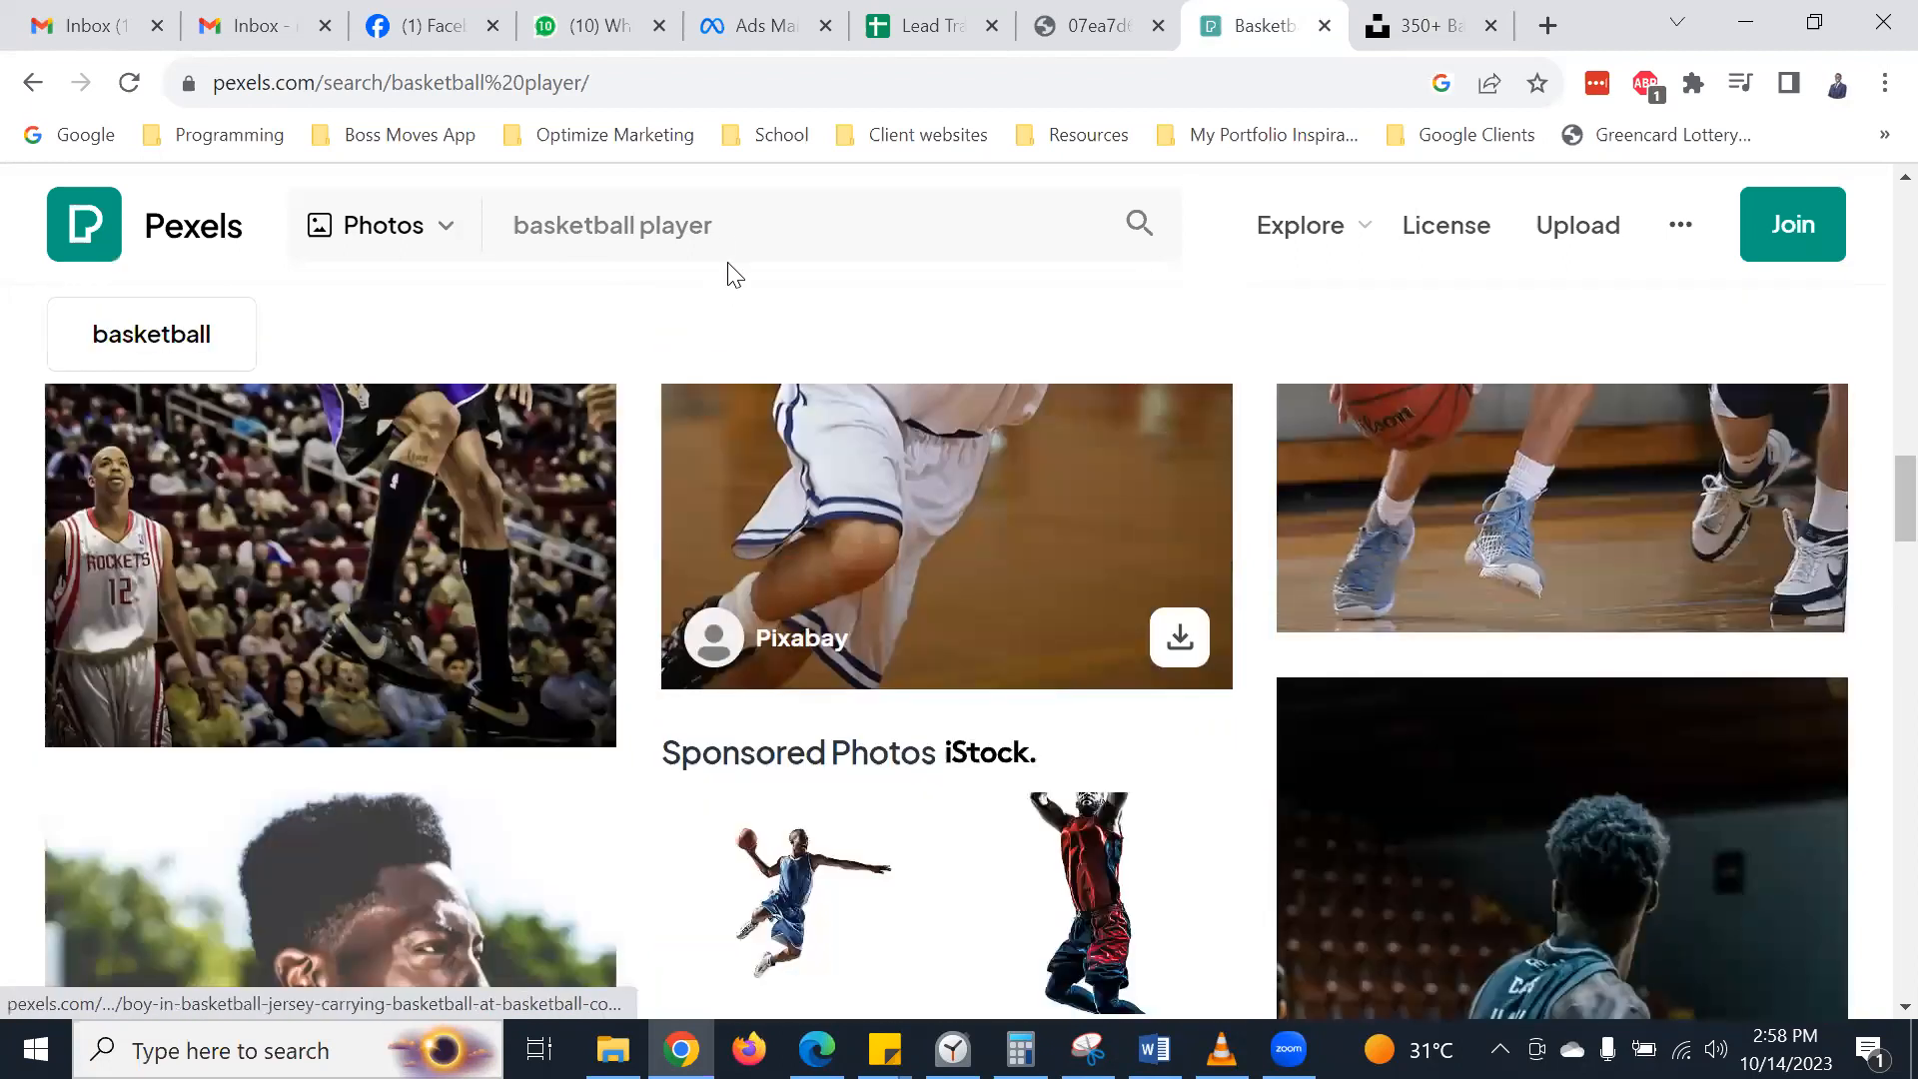
pyautogui.scroll(4, 727, 235)
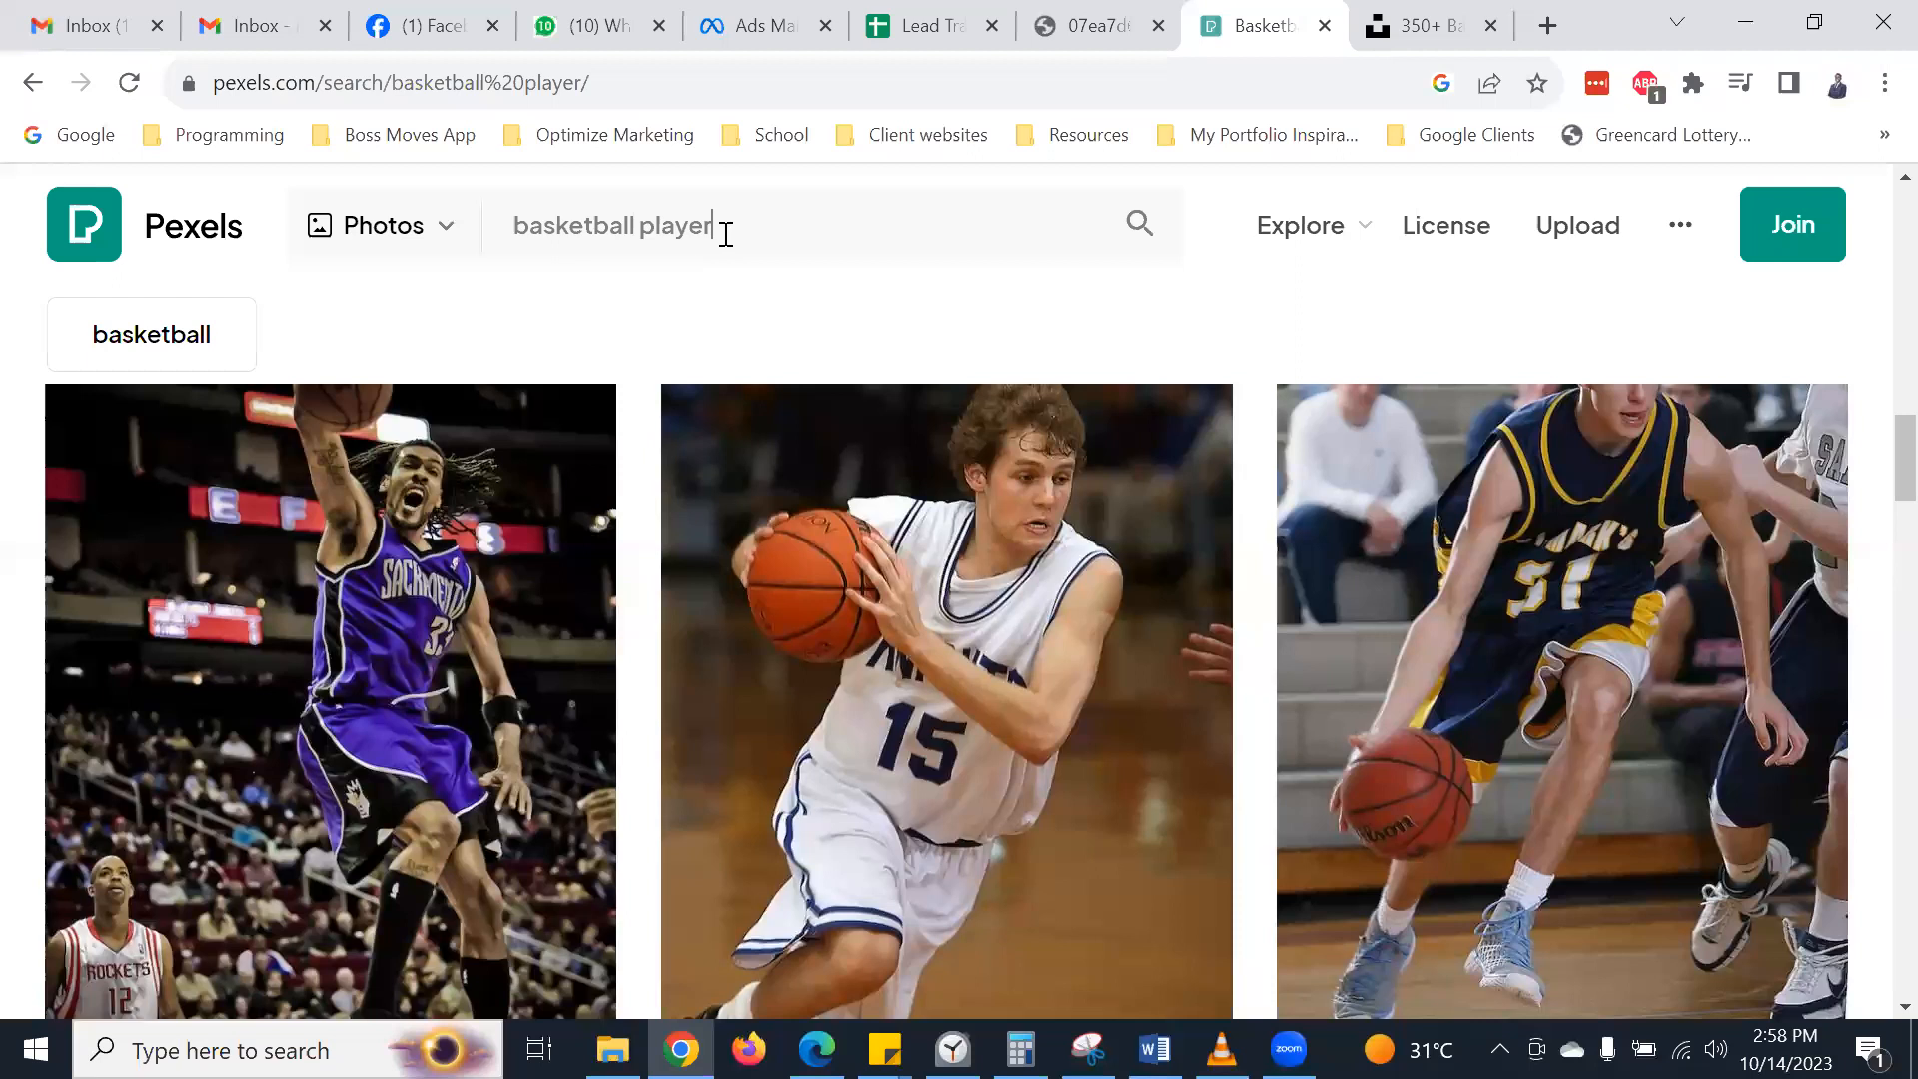
pyautogui.click(726, 235)
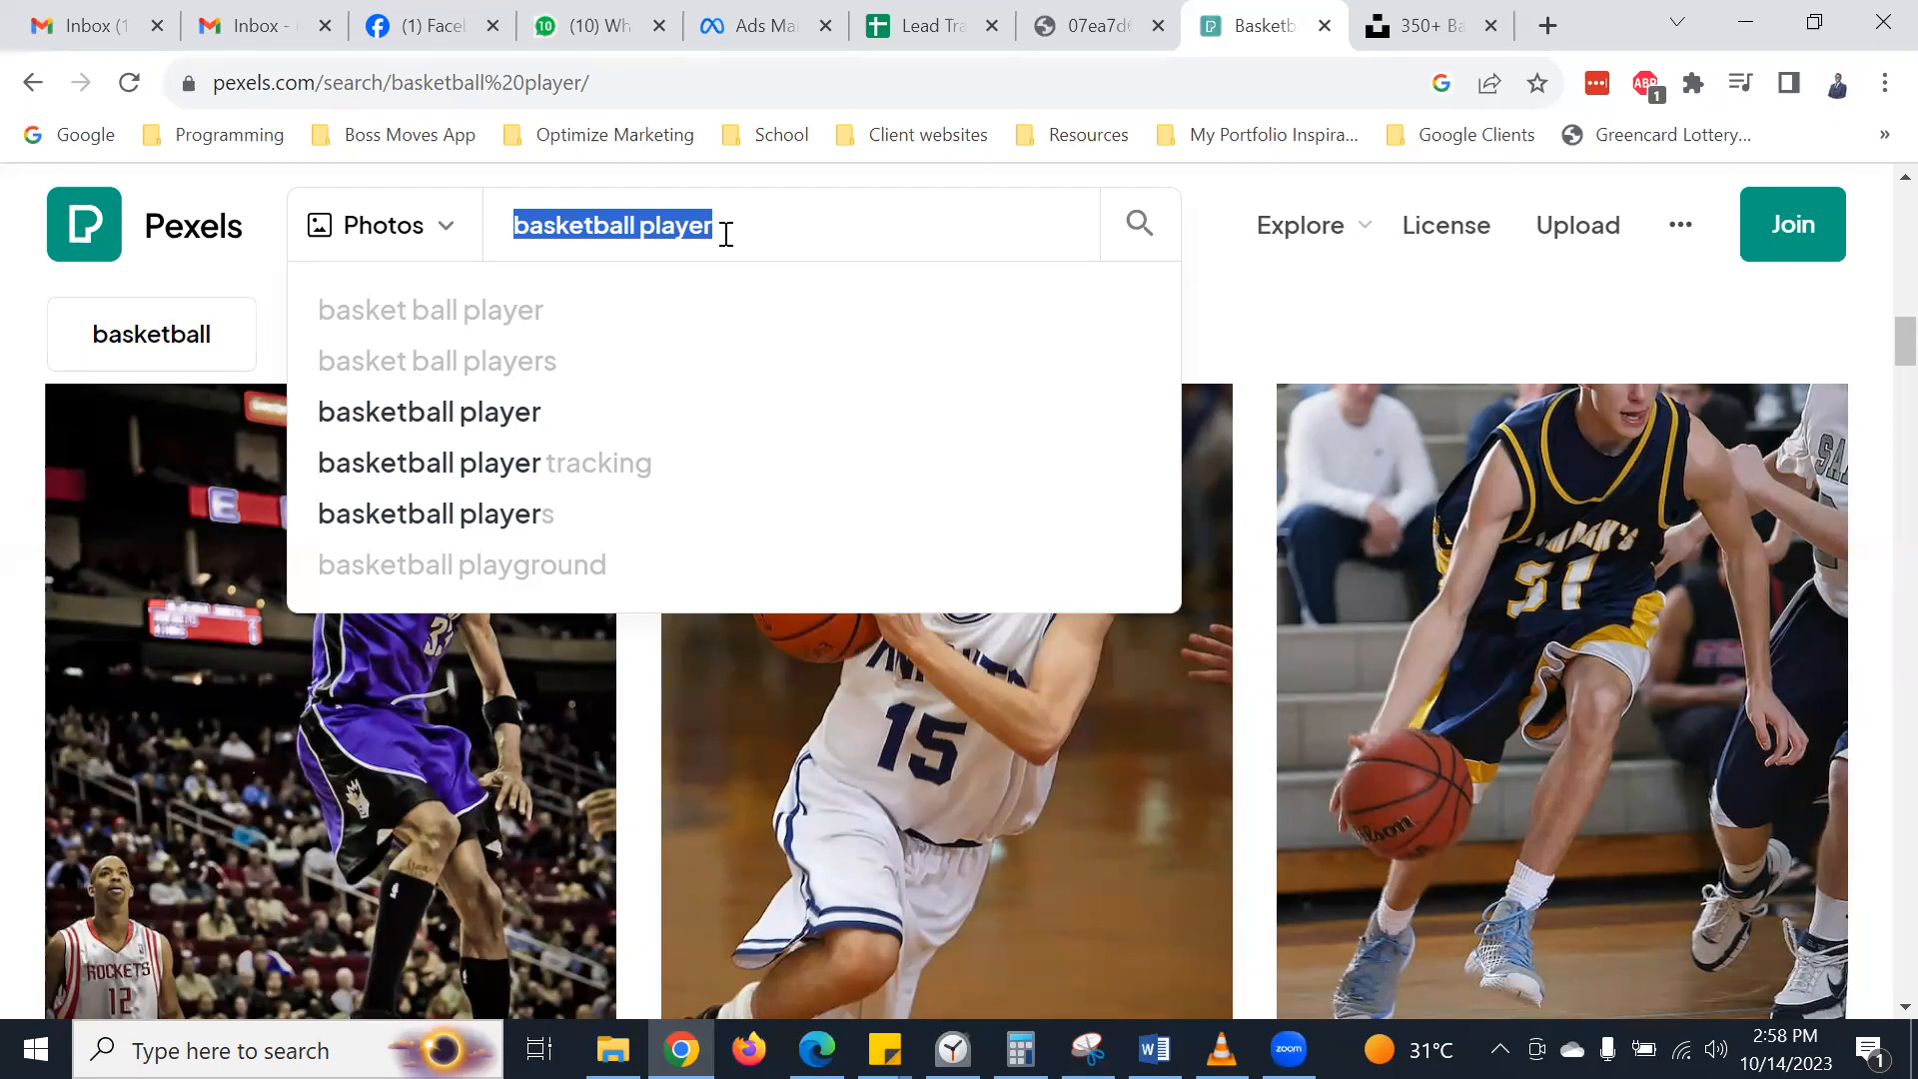
pyautogui.write('paris')
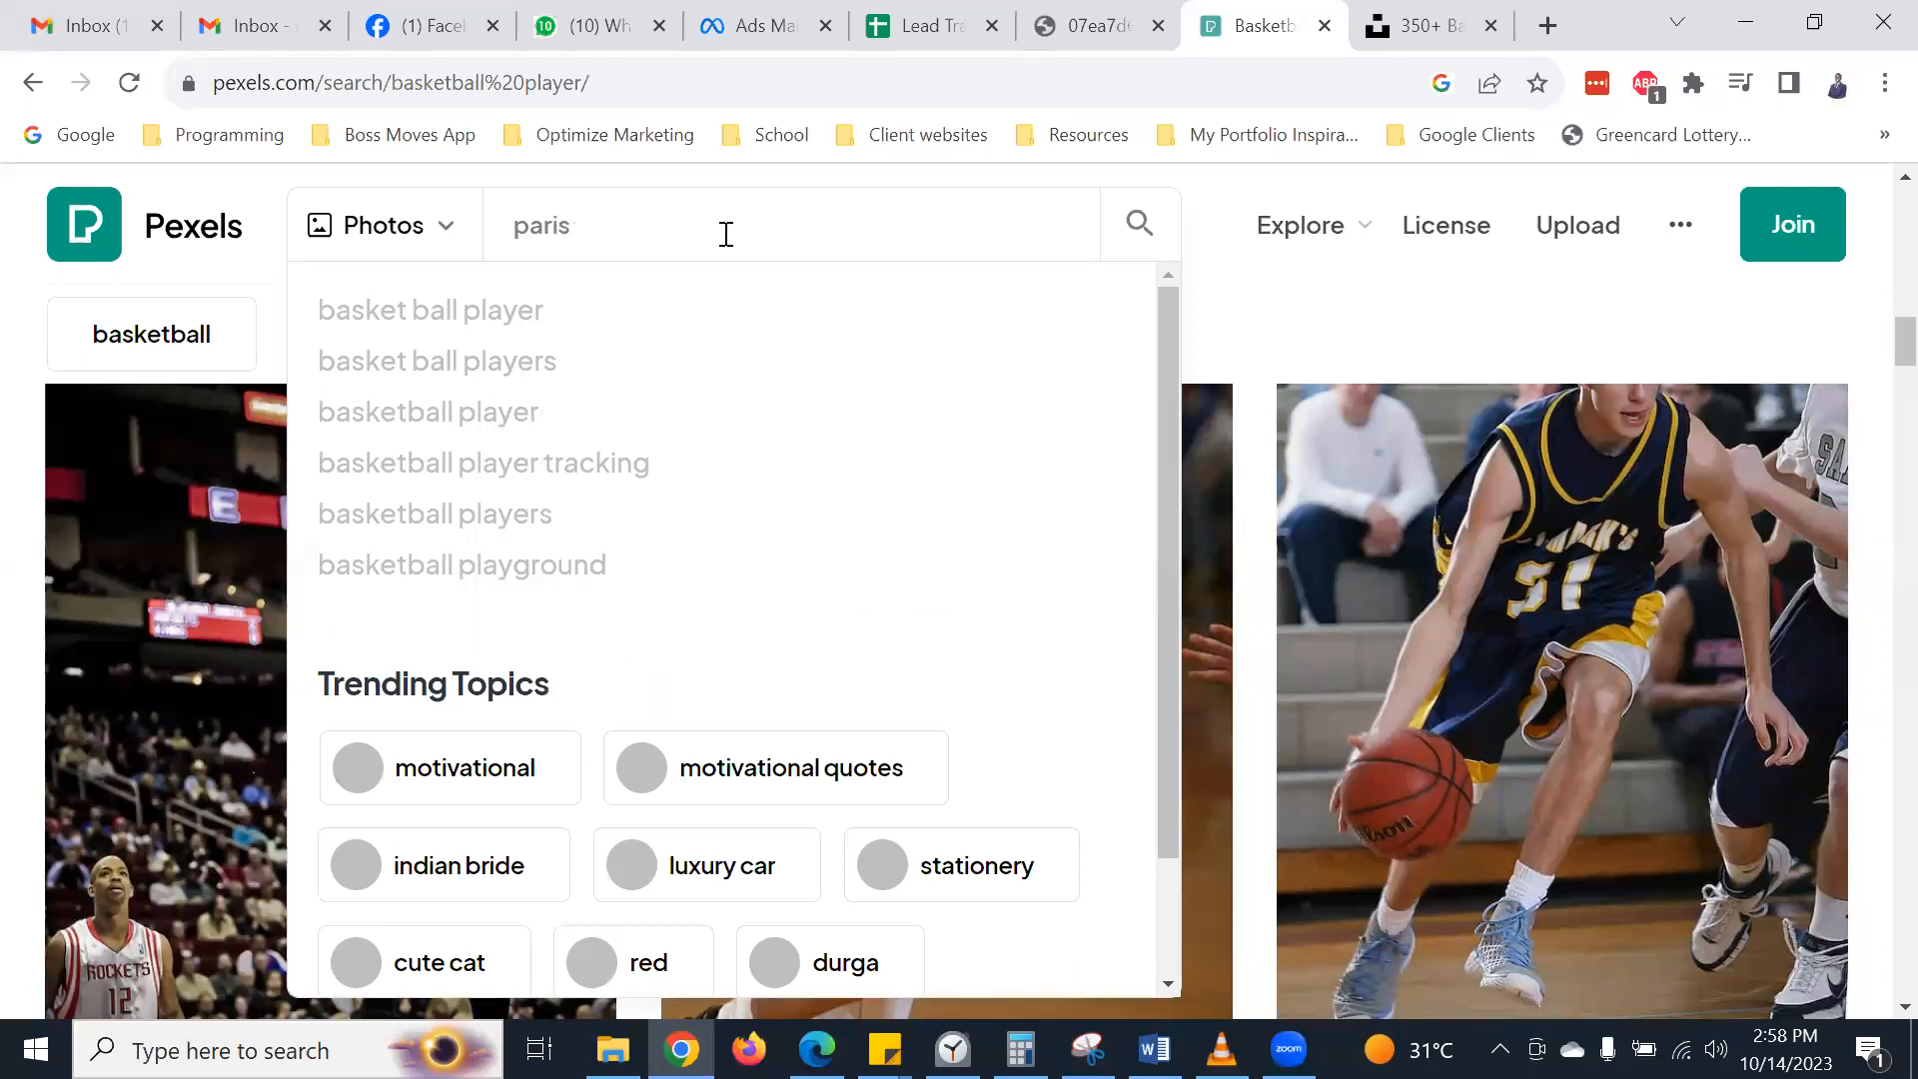
pyautogui.press('Return')
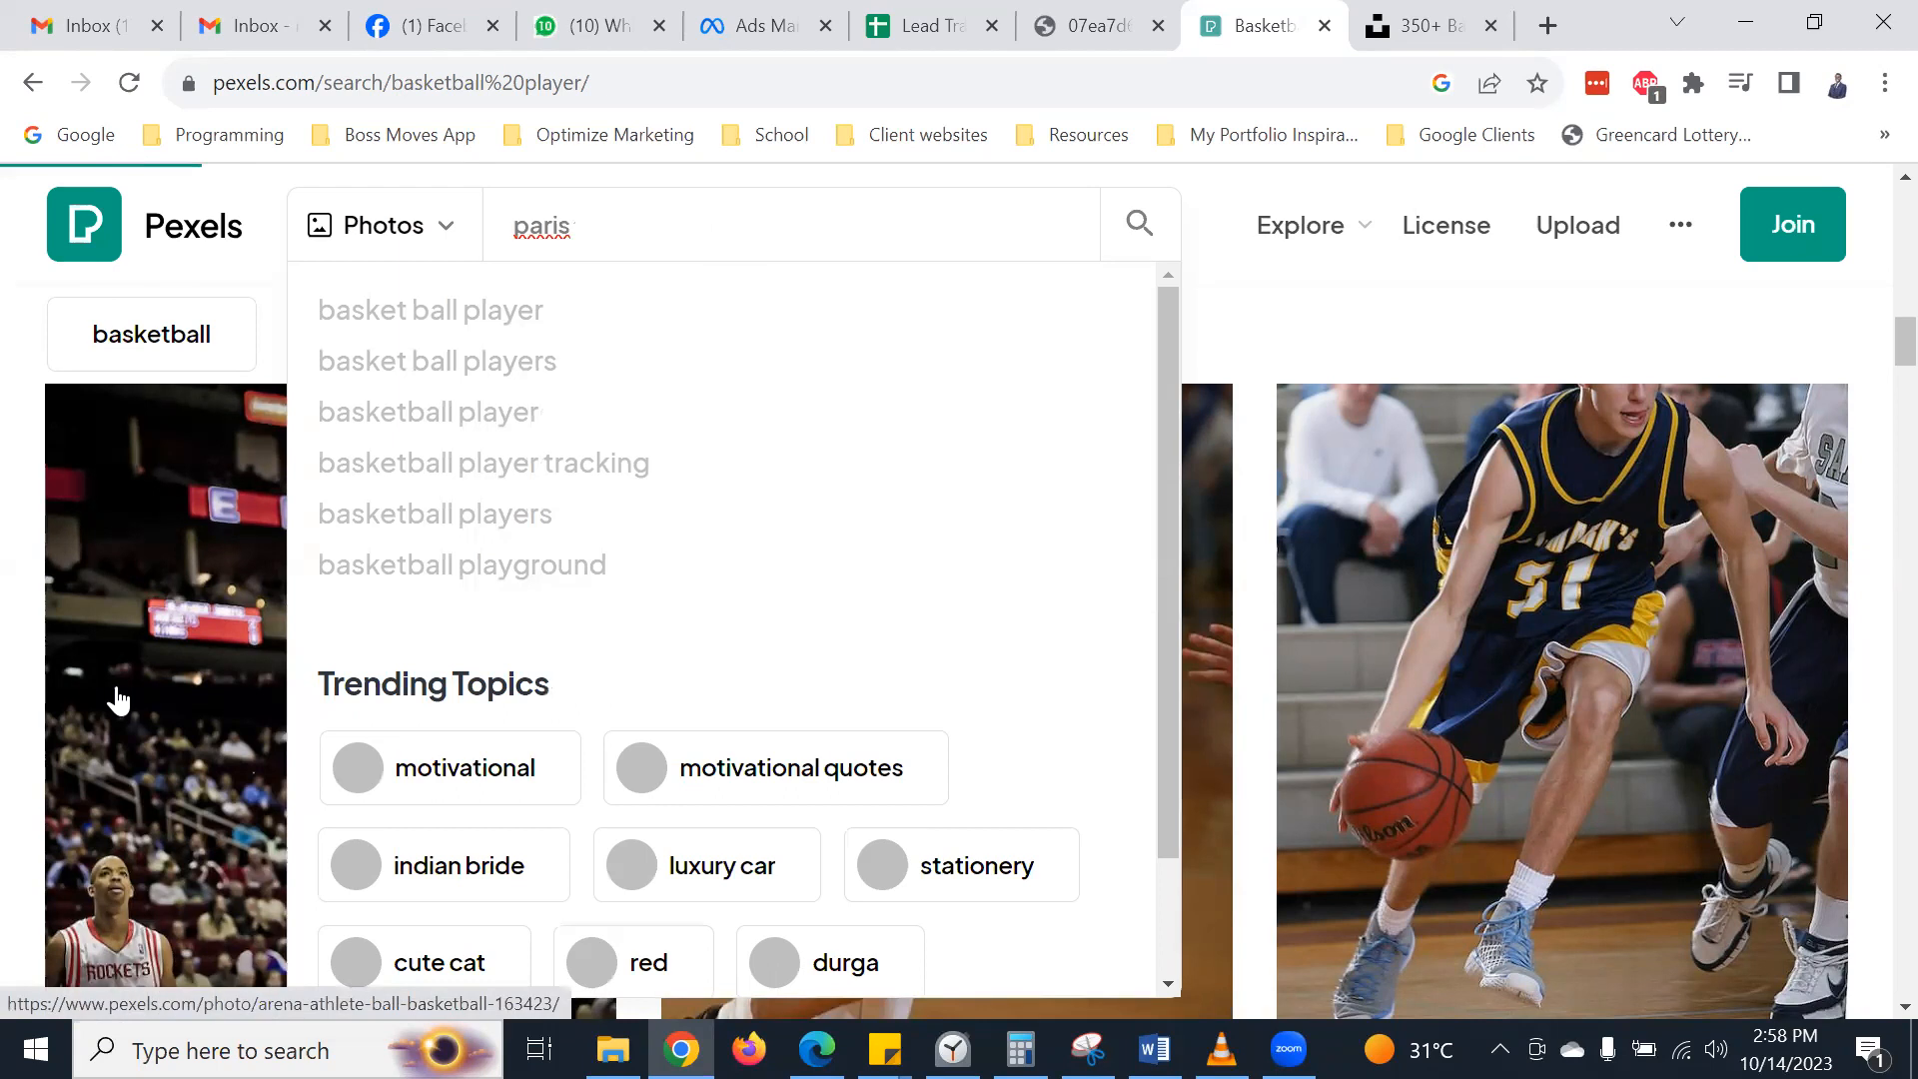
pyautogui.click(1, 397)
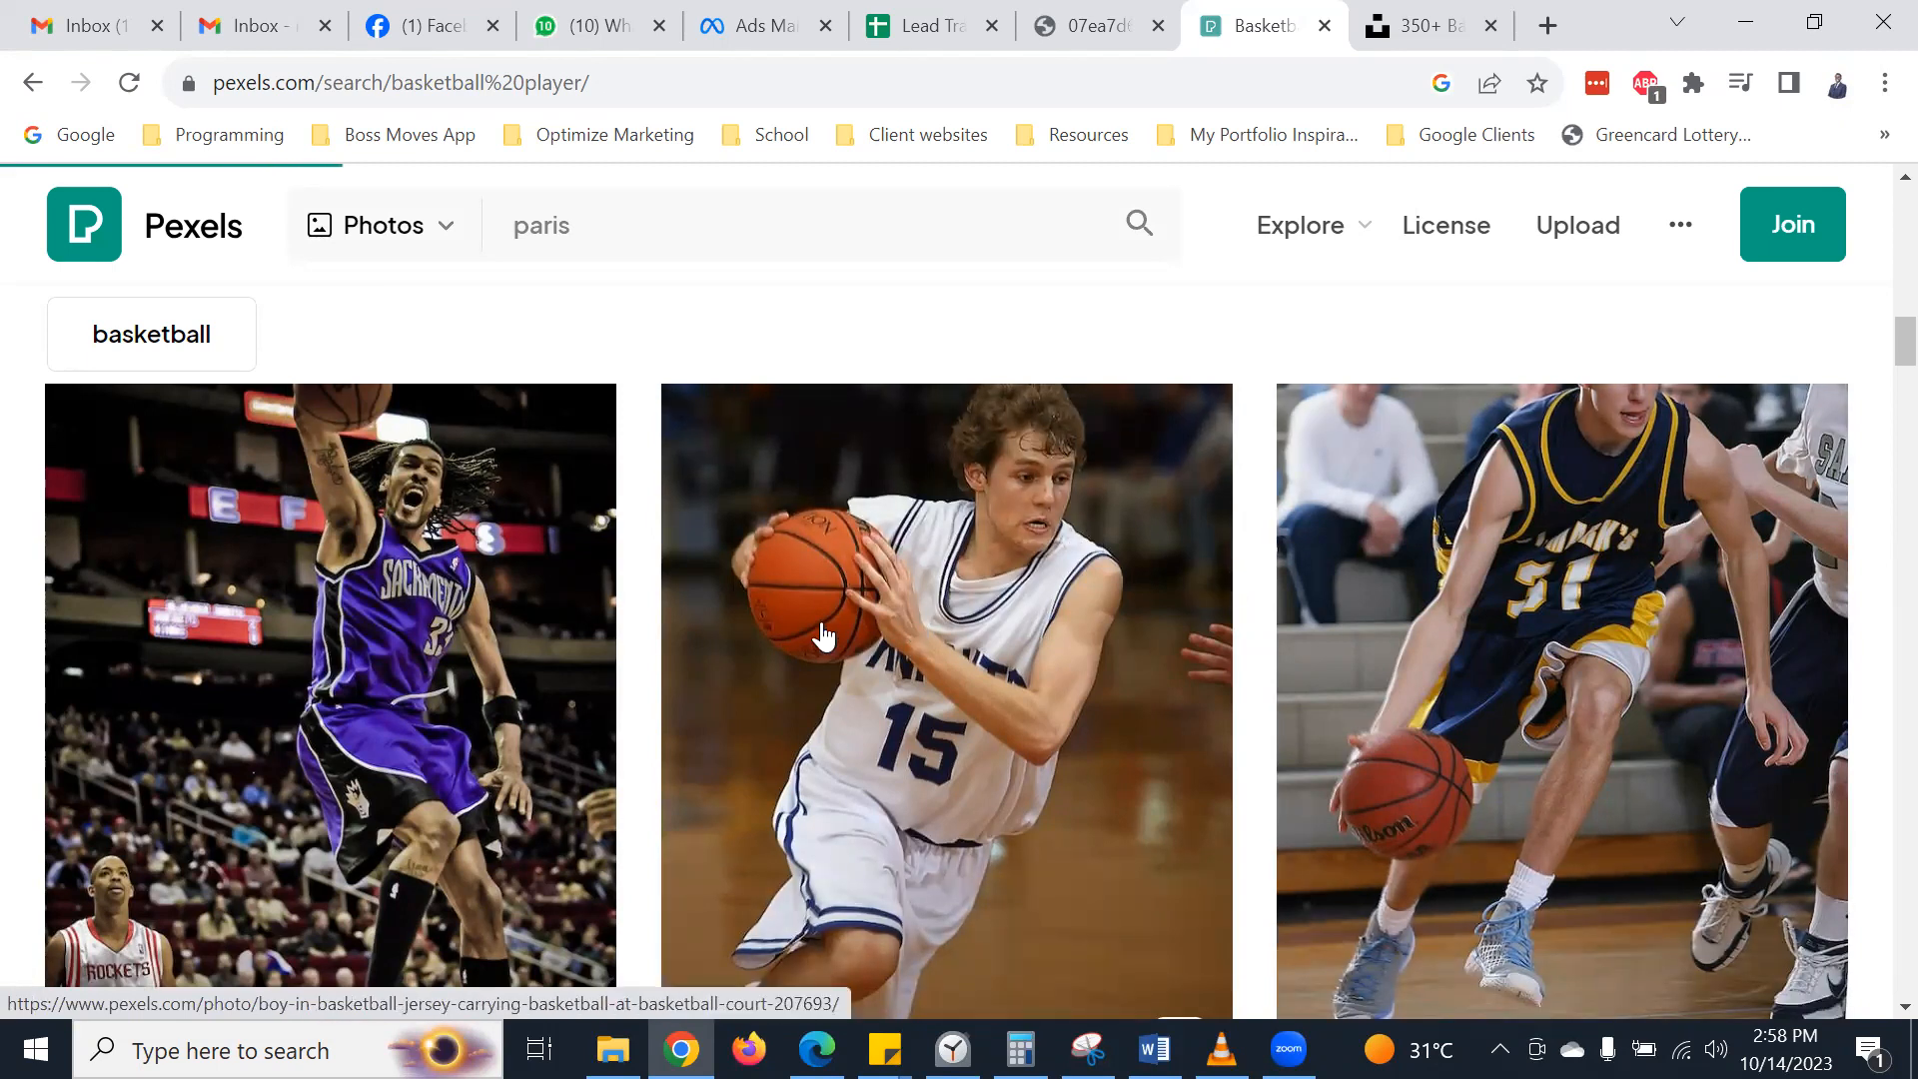
pyautogui.scroll(-1, 822, 636)
pyautogui.scroll(1, 822, 639)
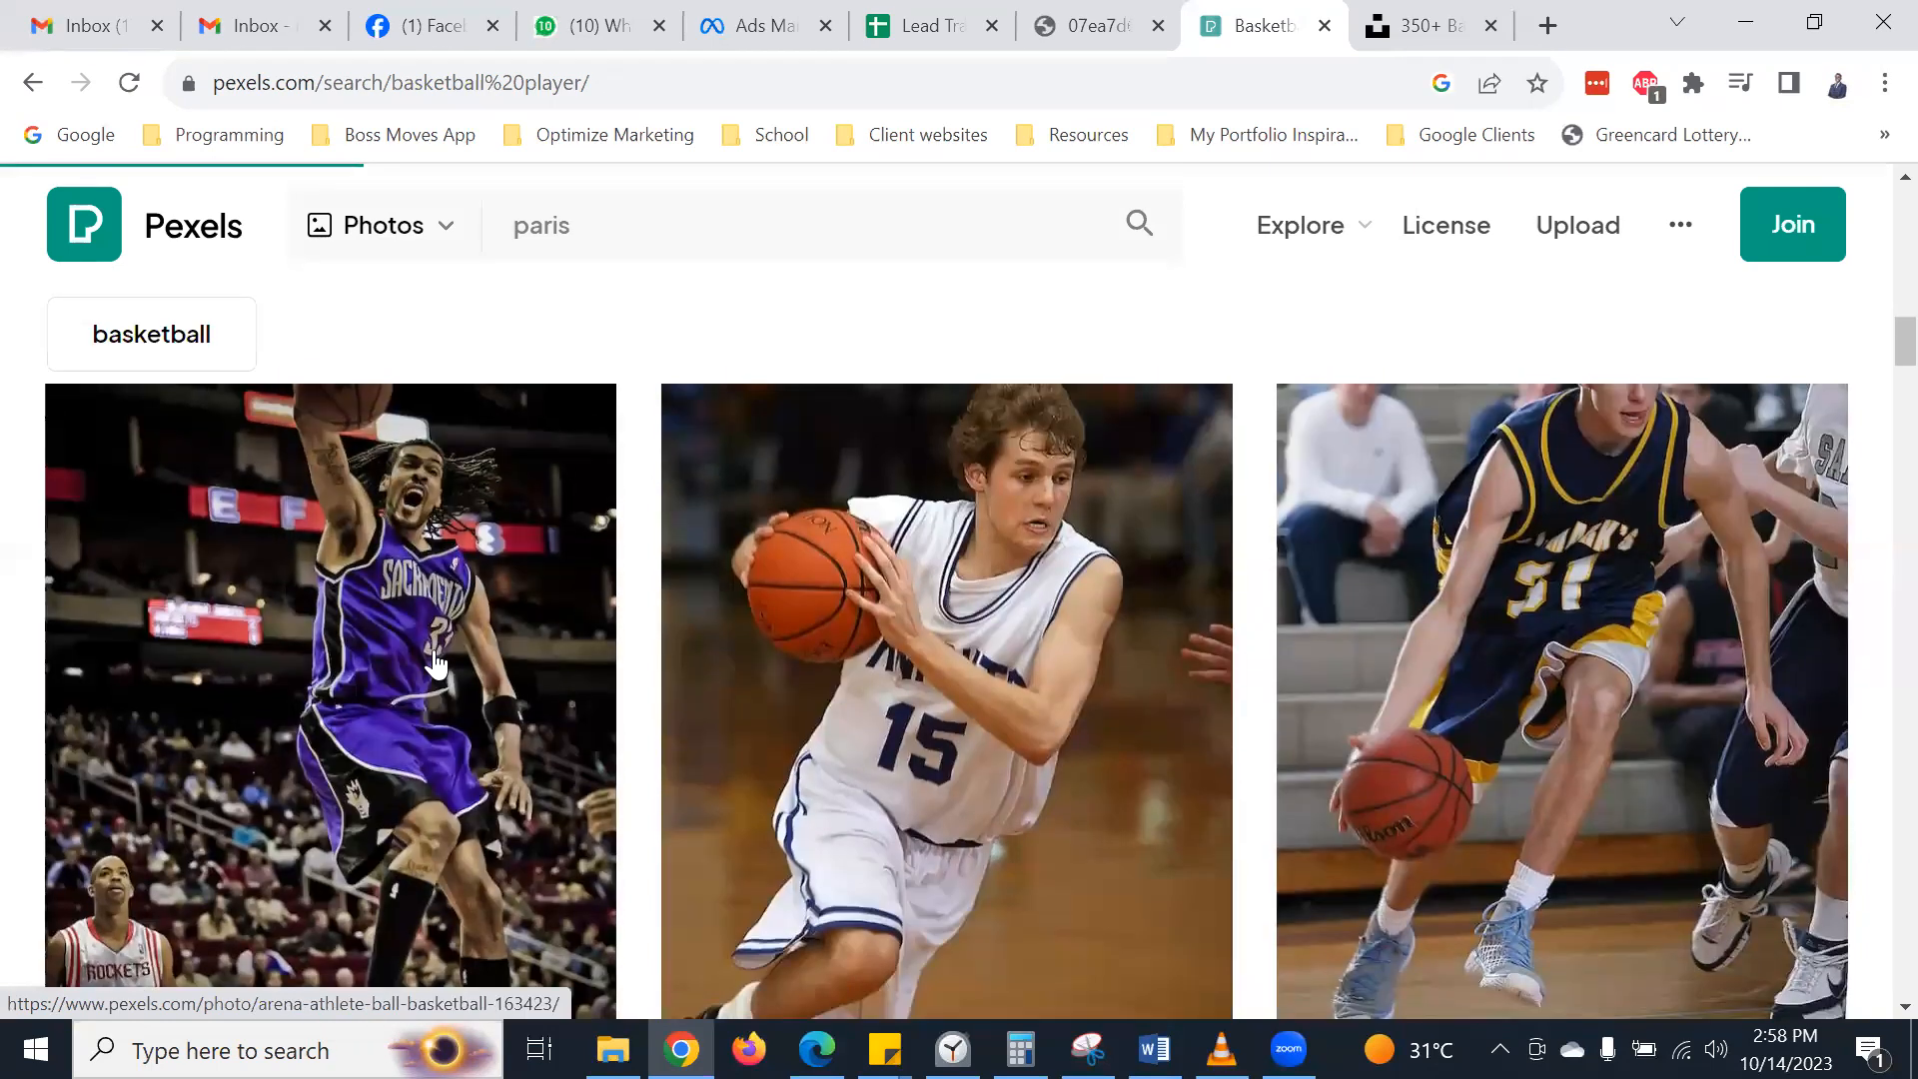
pyautogui.scroll(-3, 435, 662)
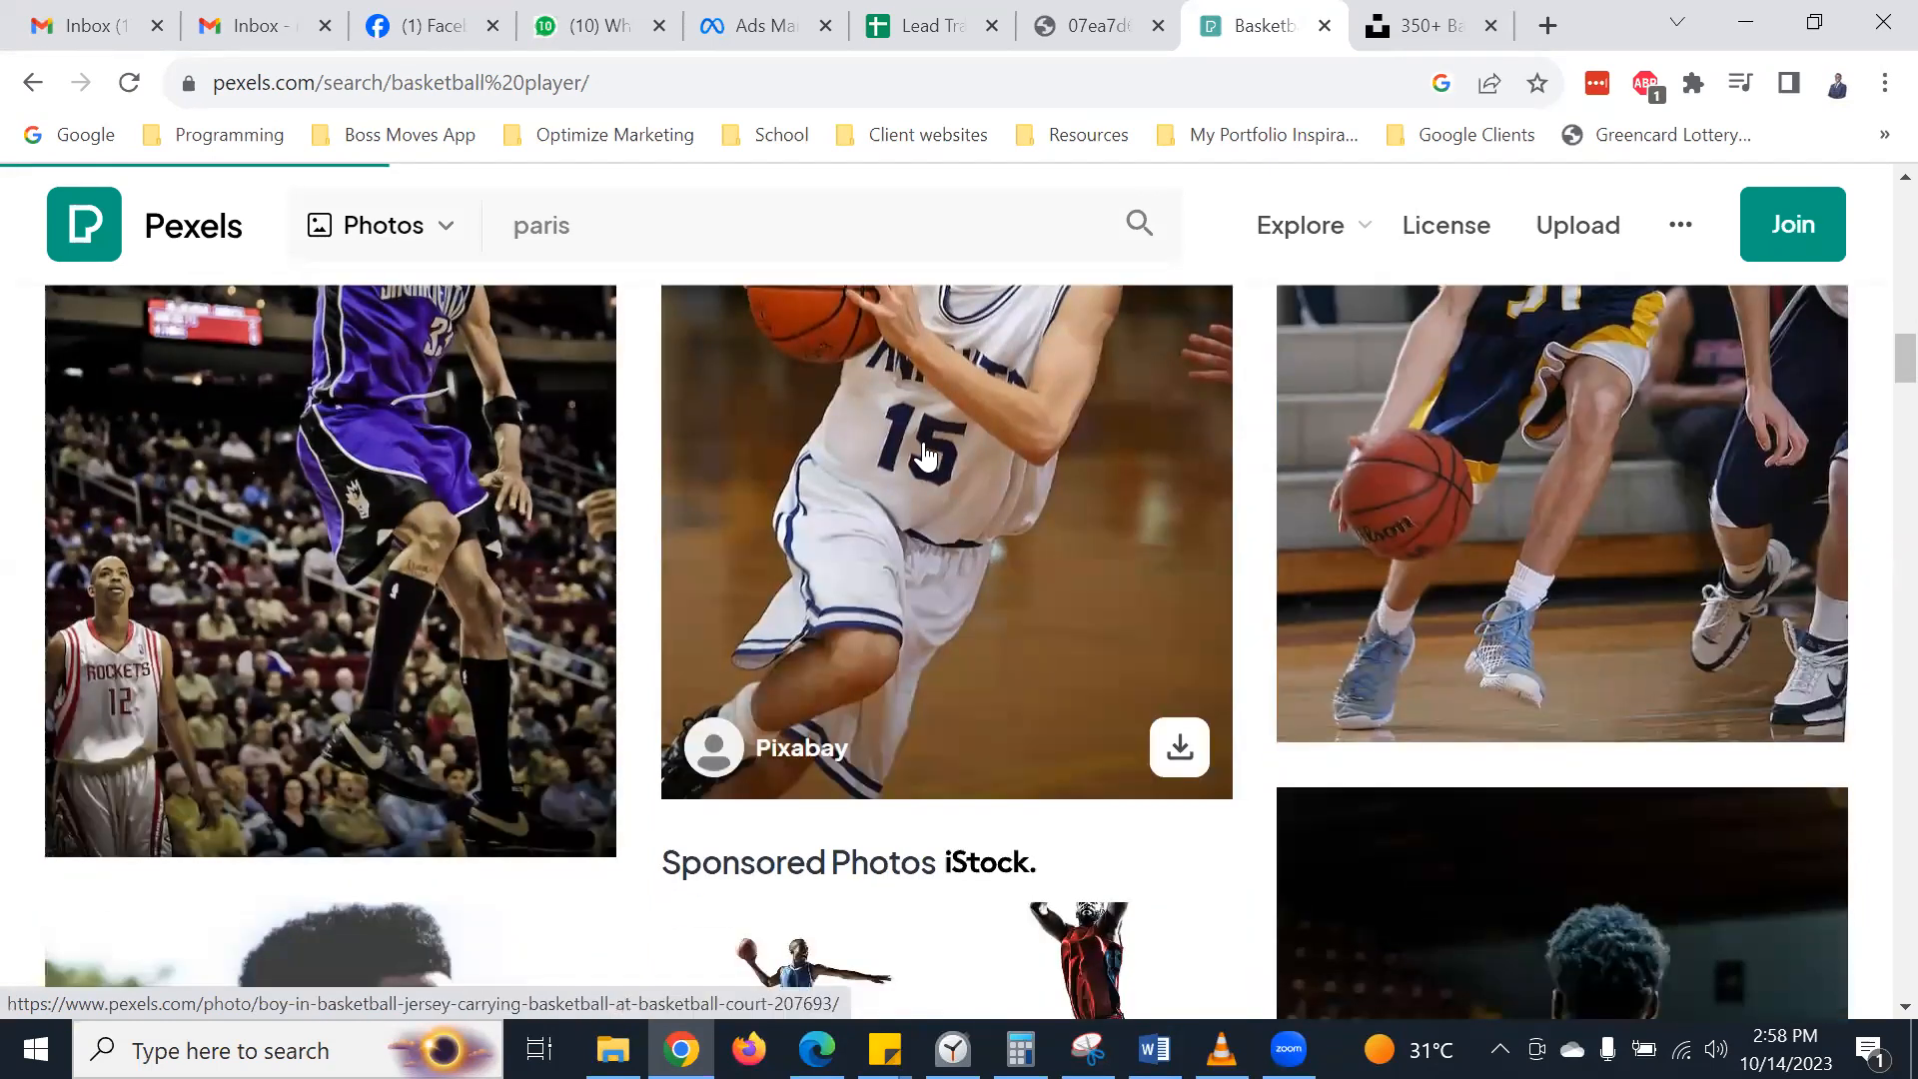
pyautogui.scroll(6, 924, 454)
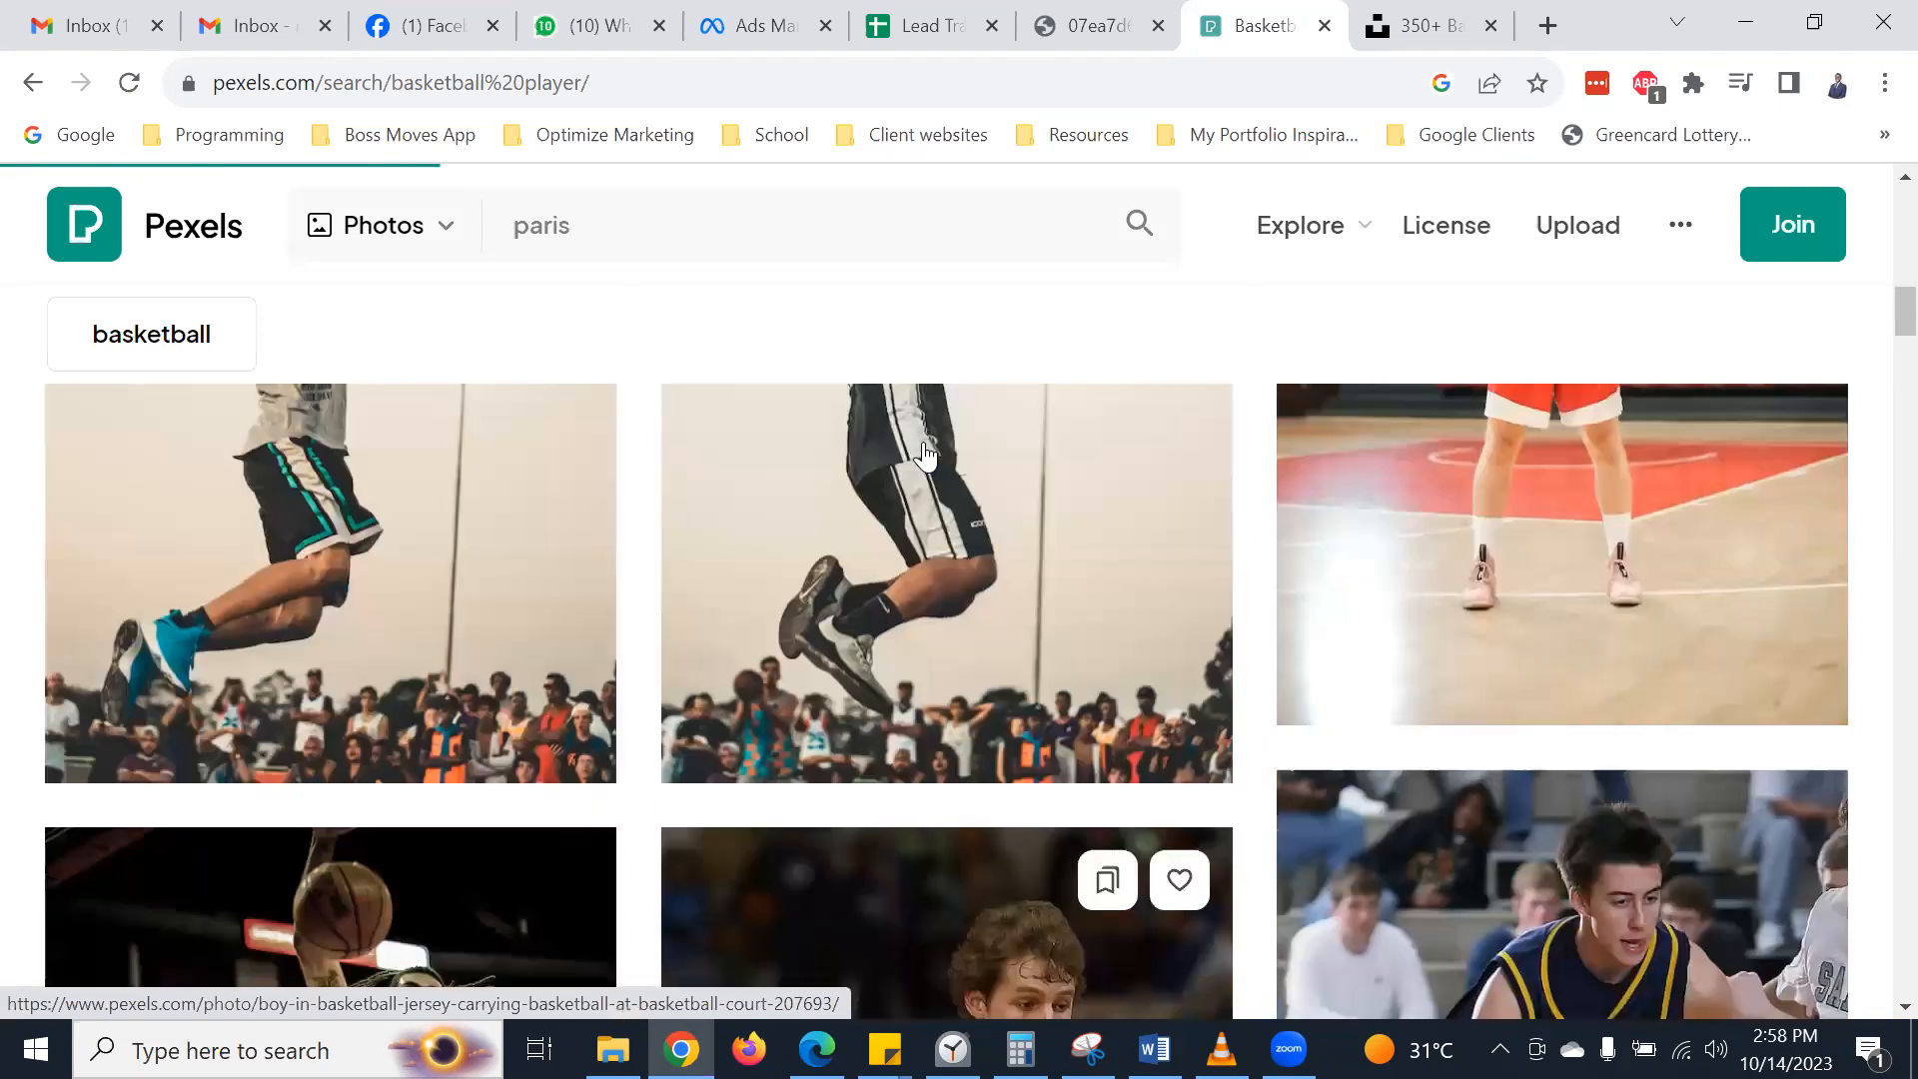
pyautogui.scroll(5, 923, 455)
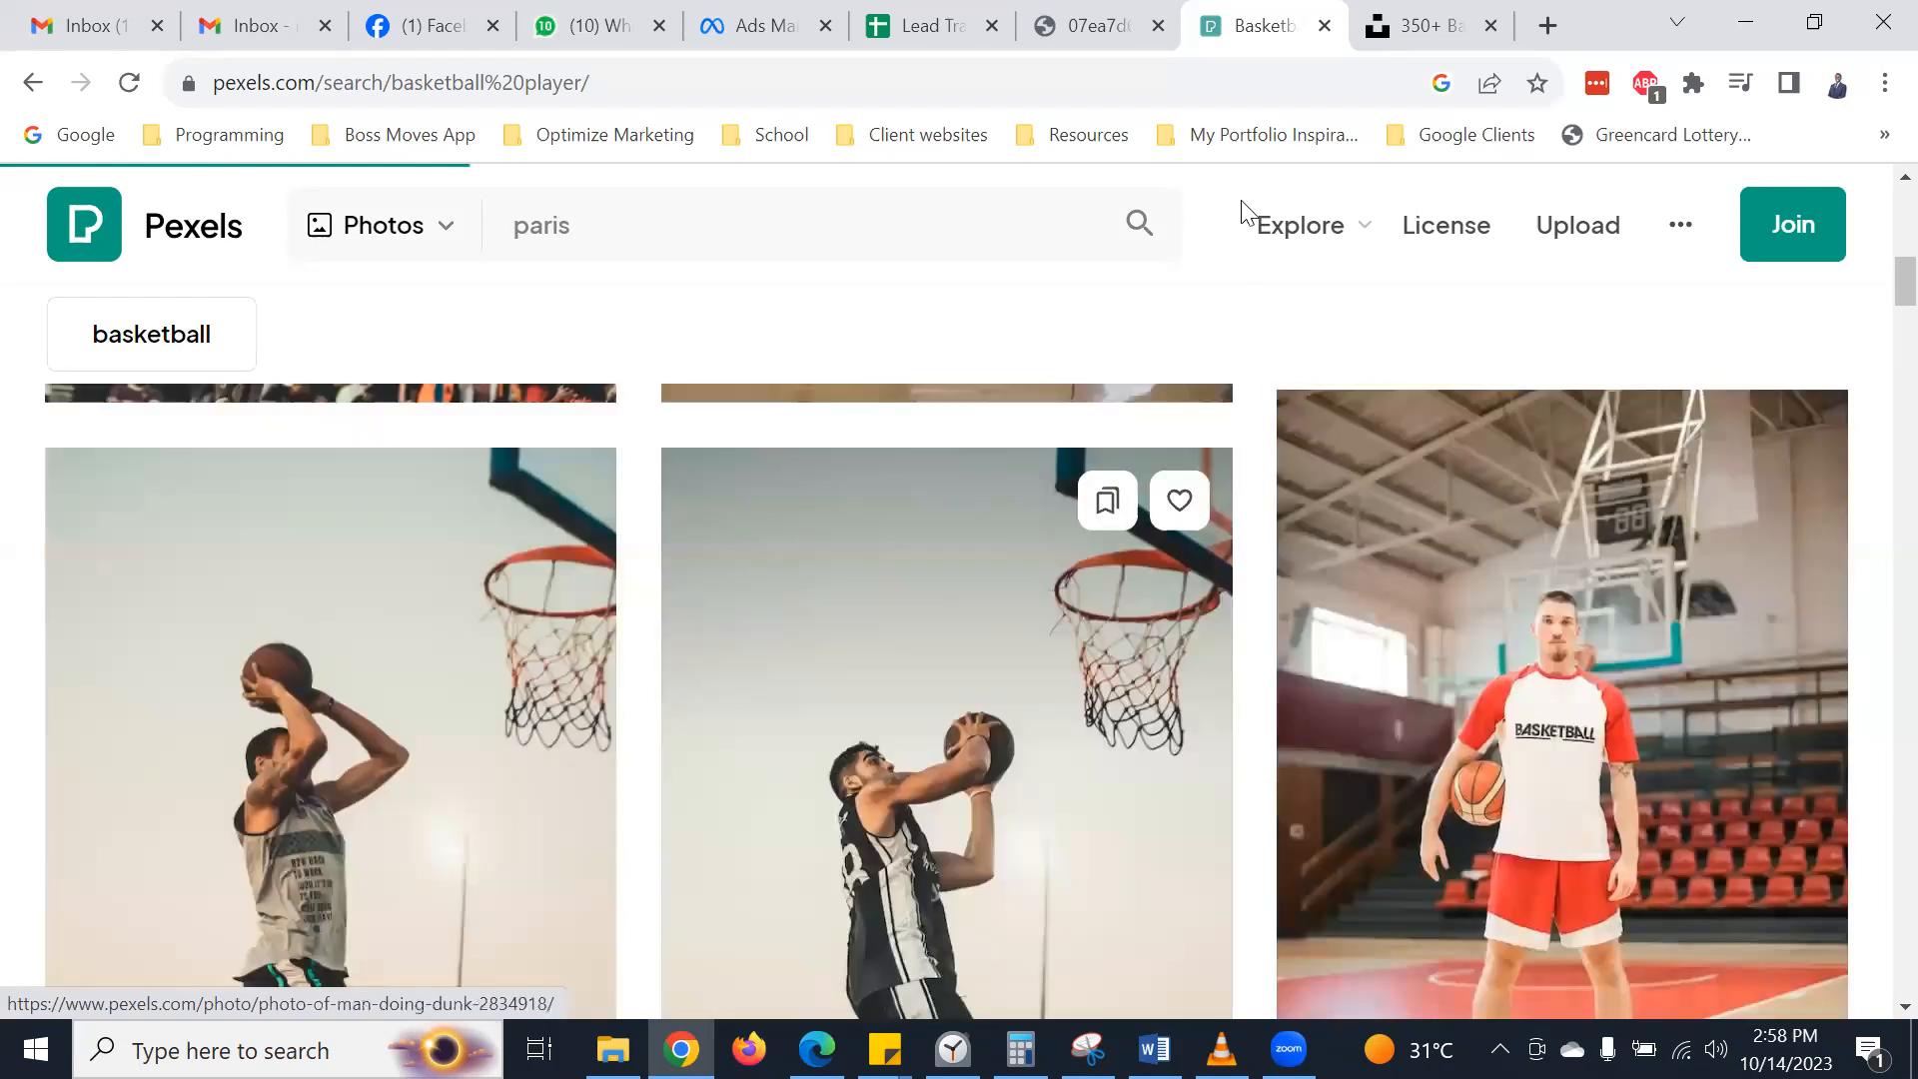
# - Open a new browser tab and begin a Google search
pyautogui.click(1548, 26)
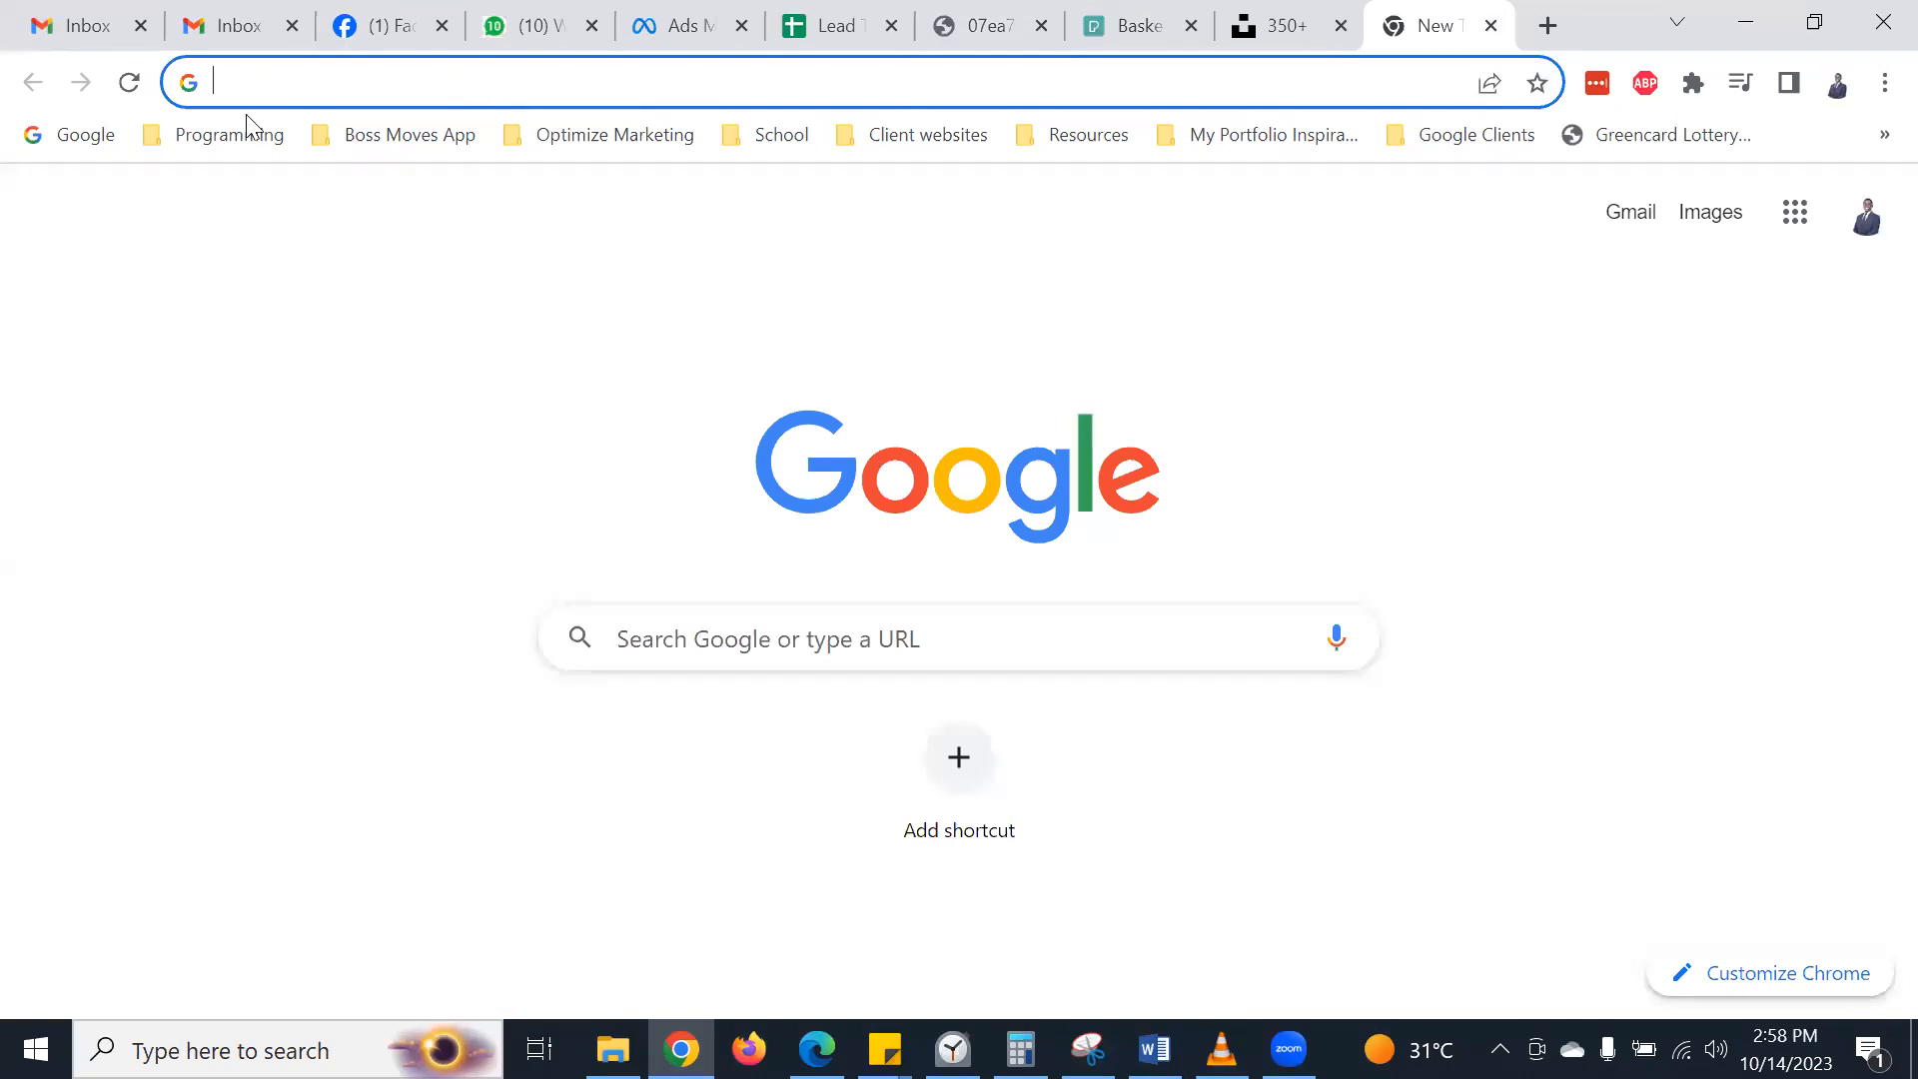
pyautogui.click(737, 636)
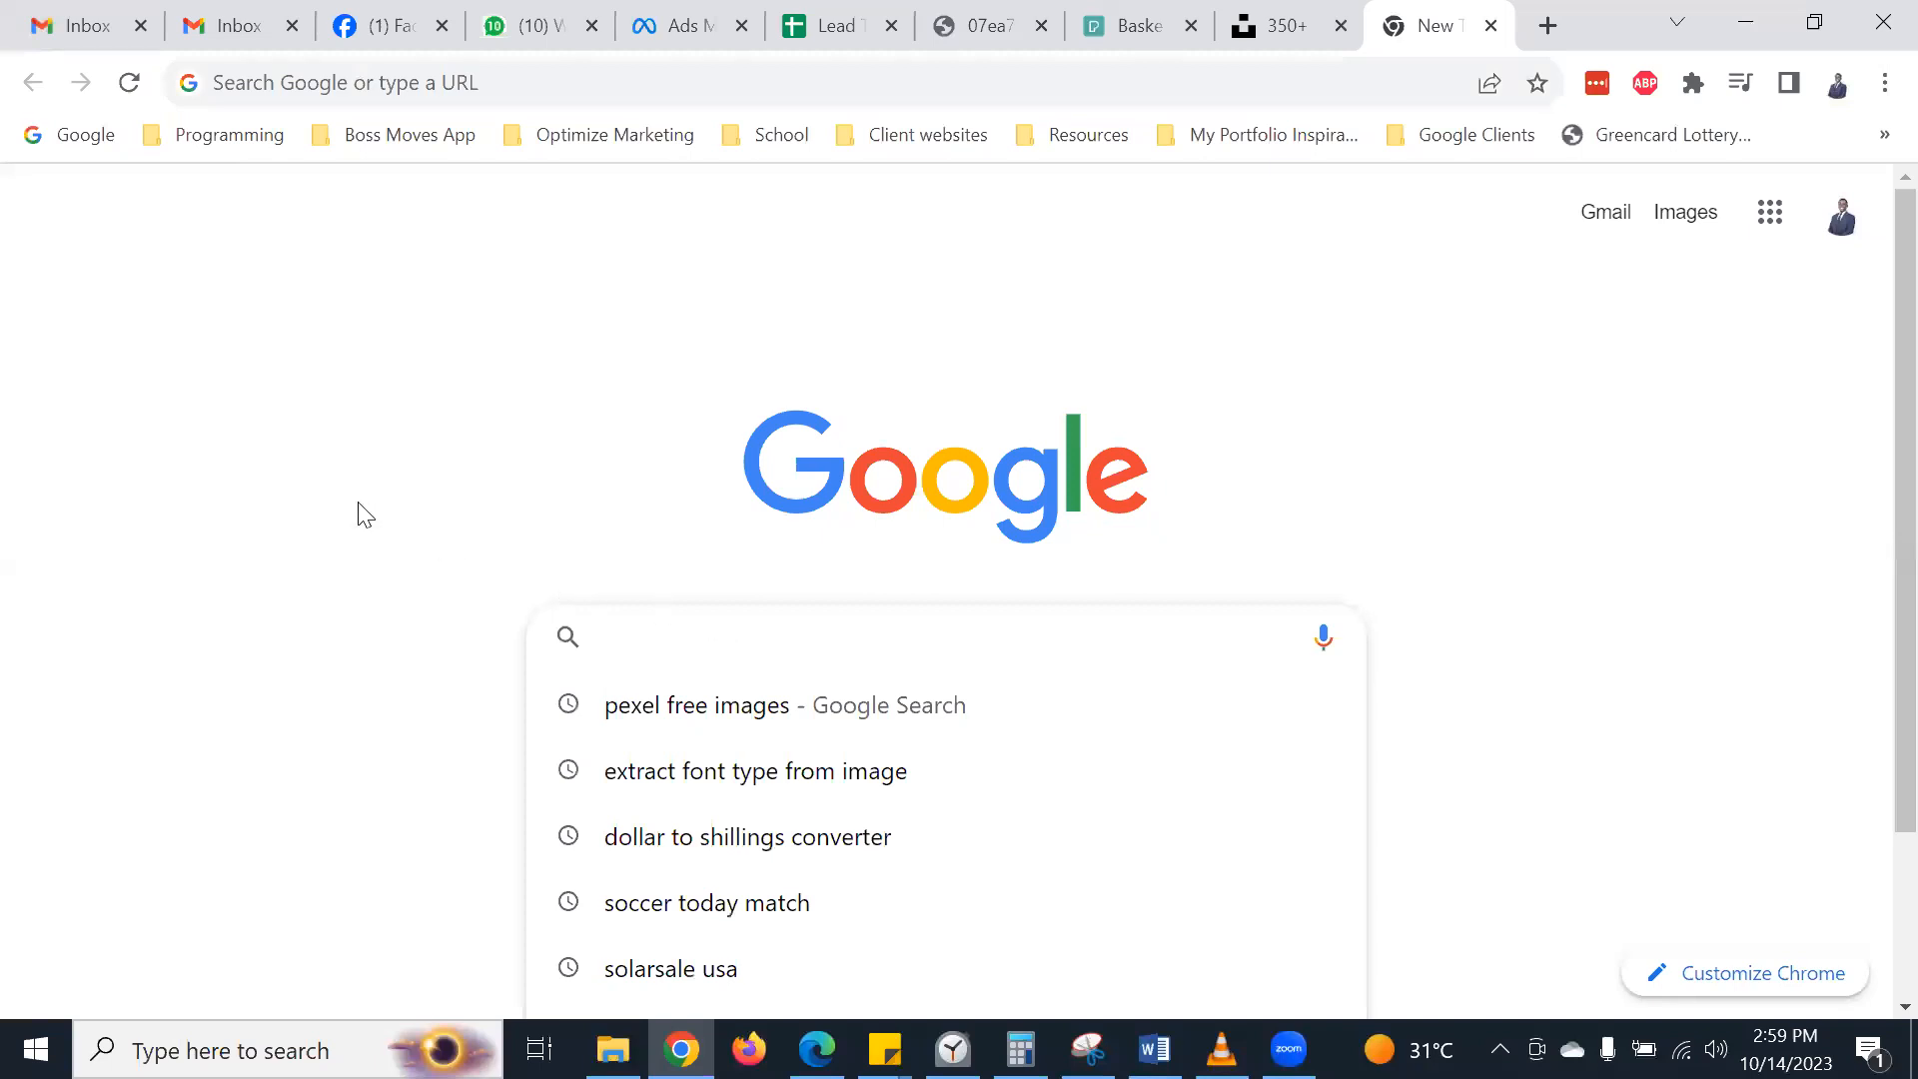
# - Search Google for "basketball player" and switch to the image results
pyautogui.click(321, 83)
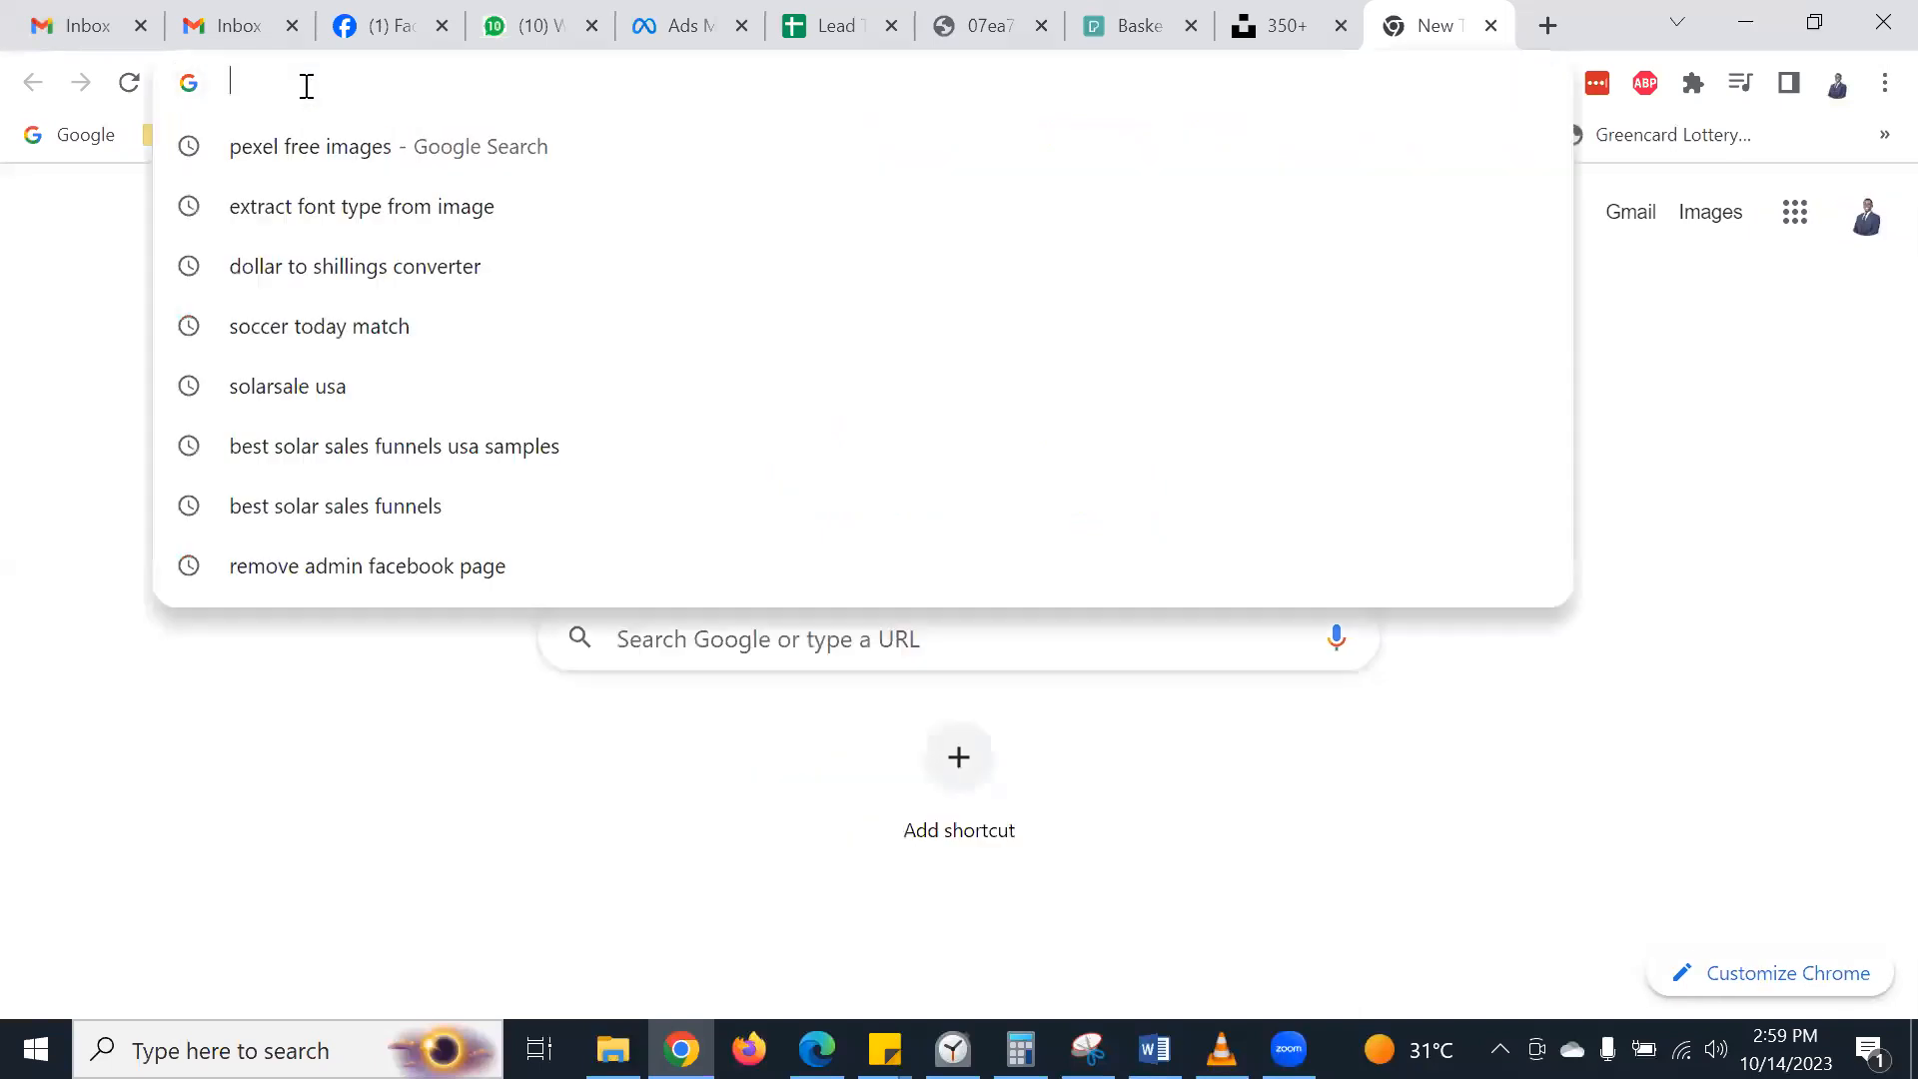
pyautogui.click(73, 482)
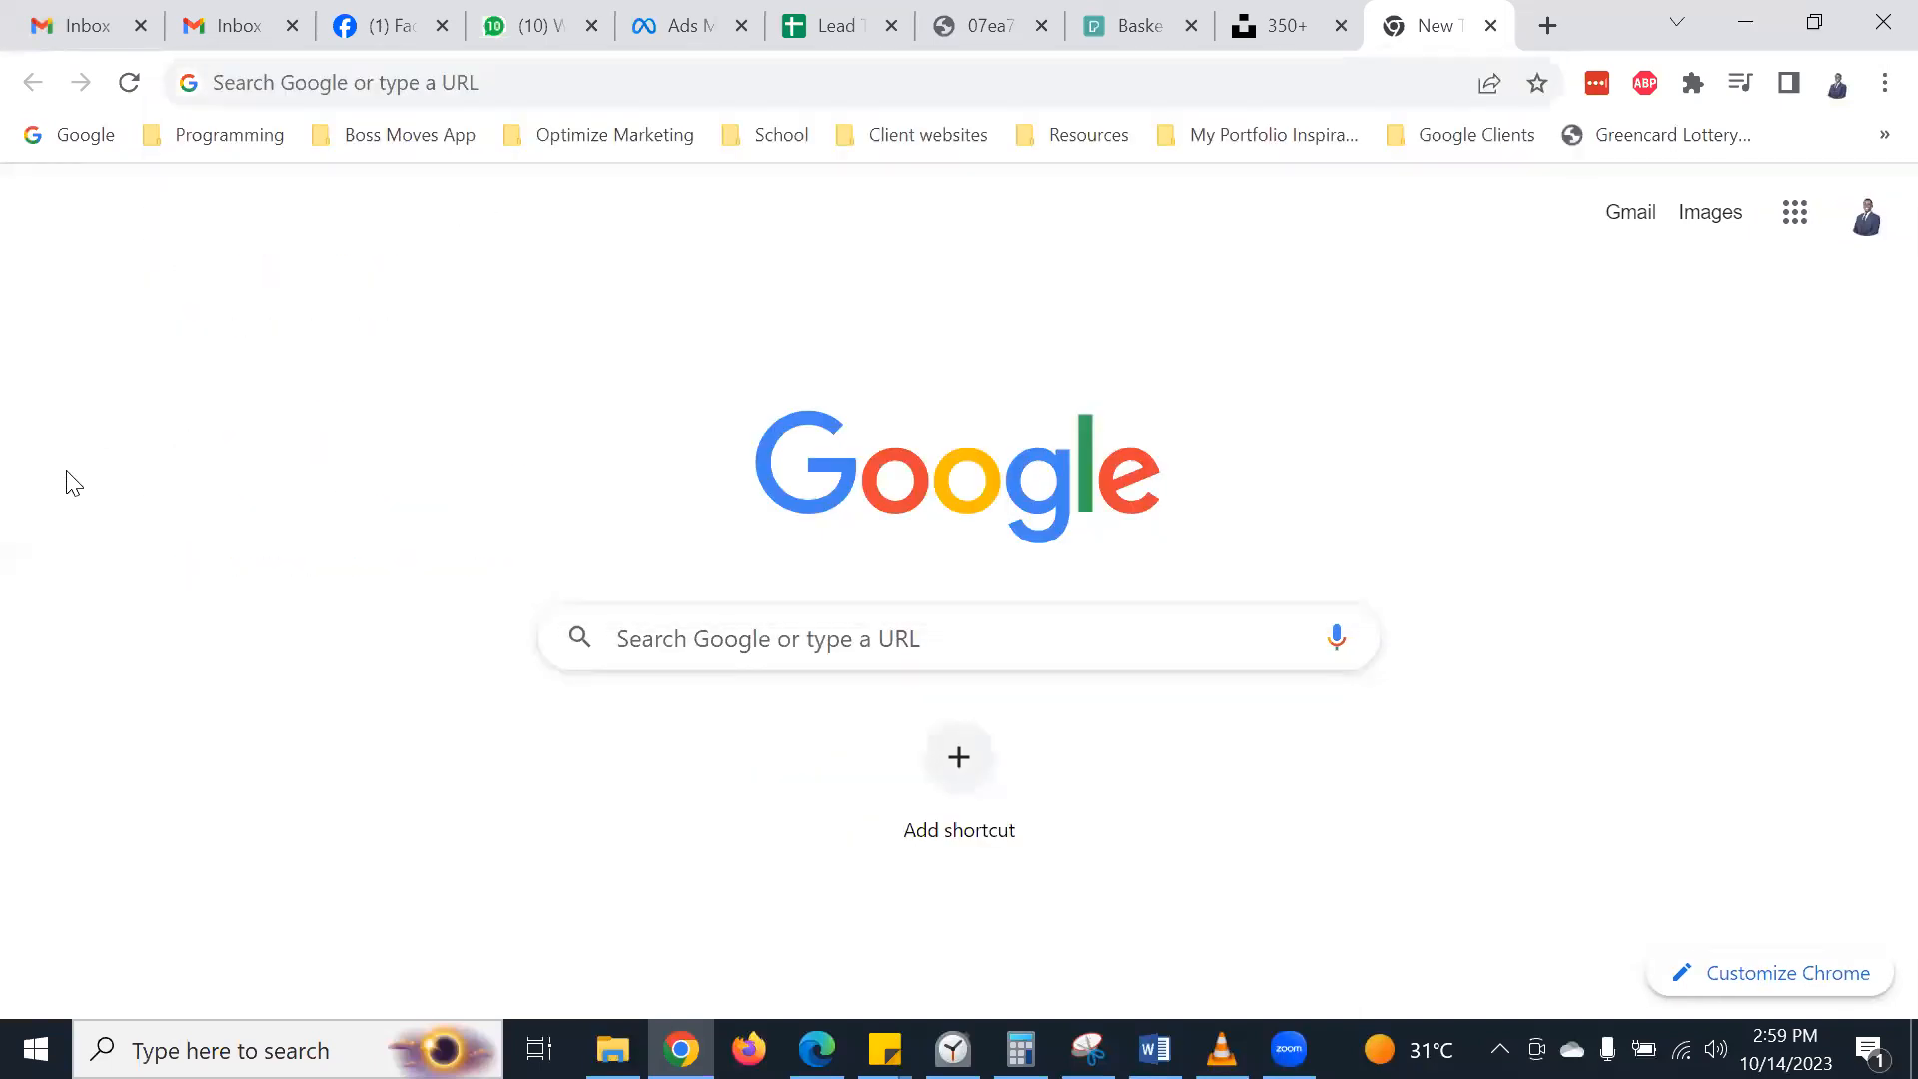
pyautogui.click(335, 82)
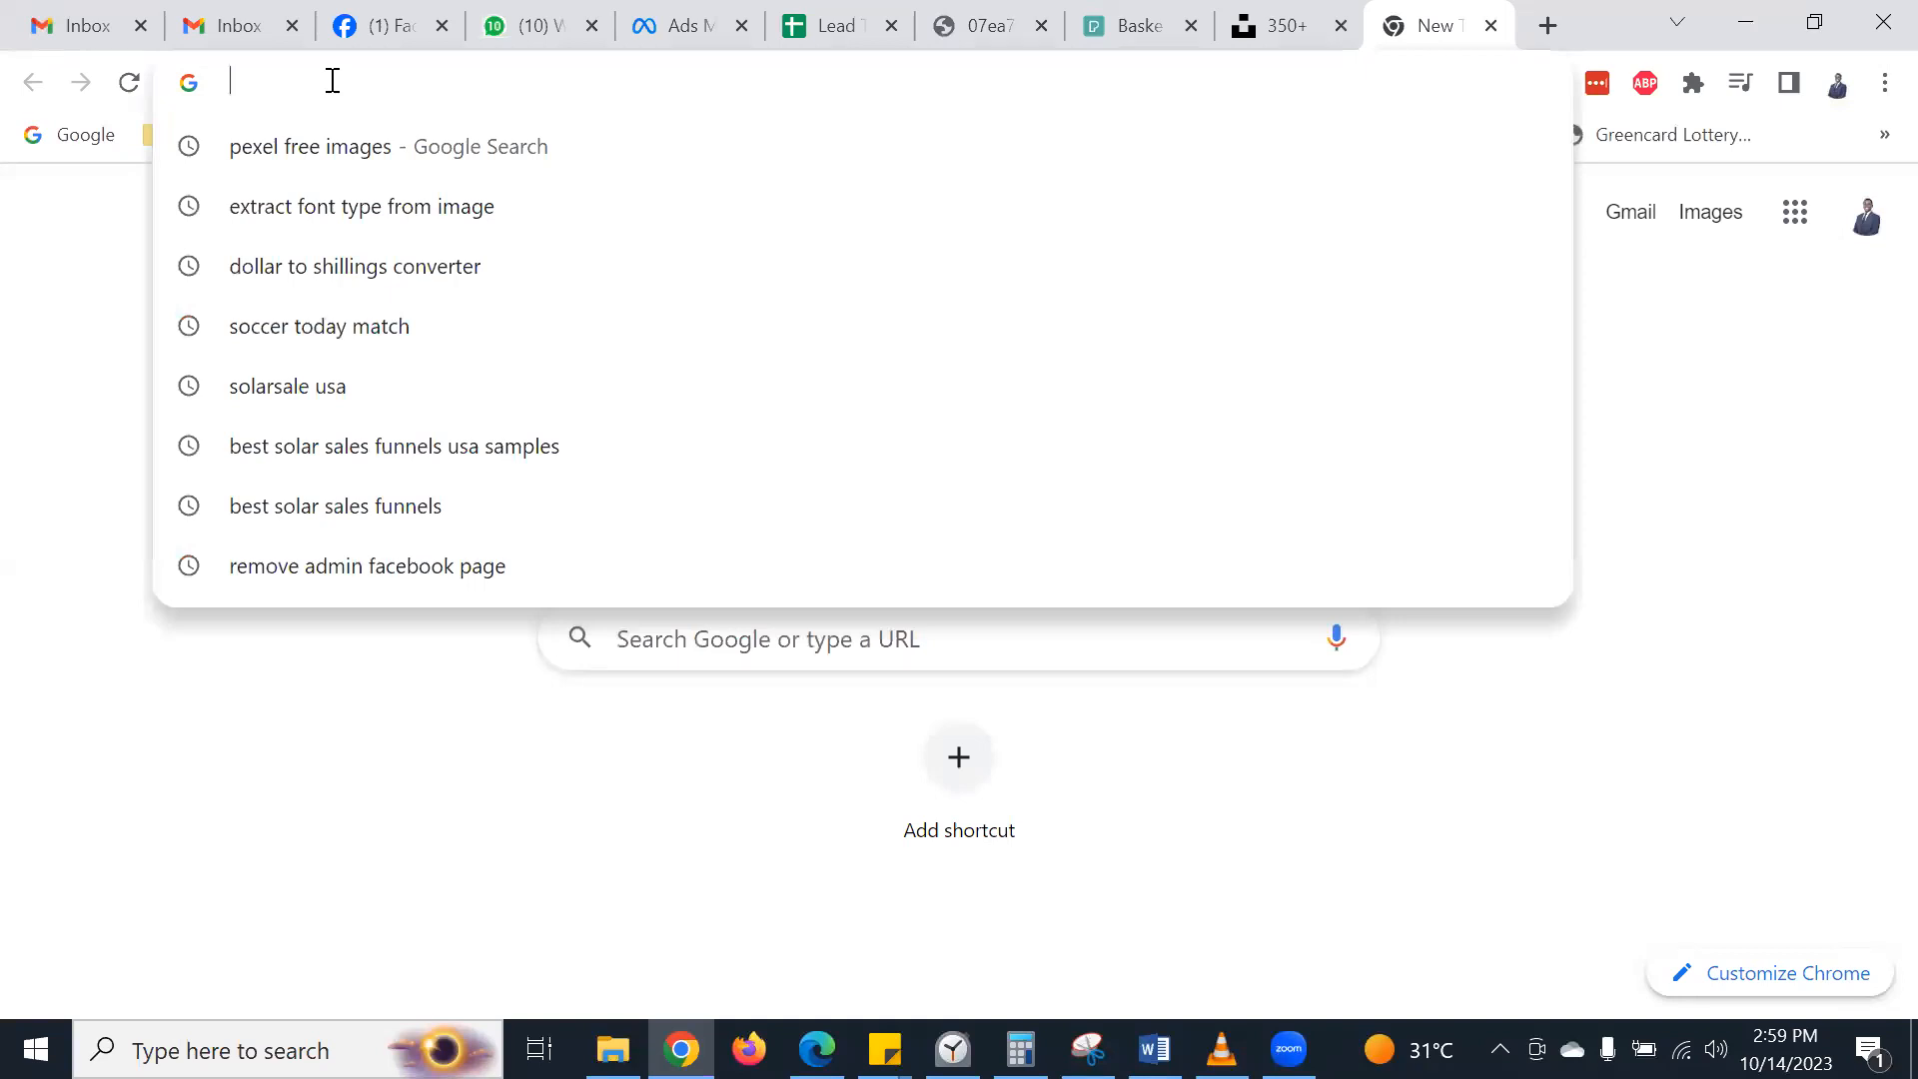
pyautogui.write('bac')
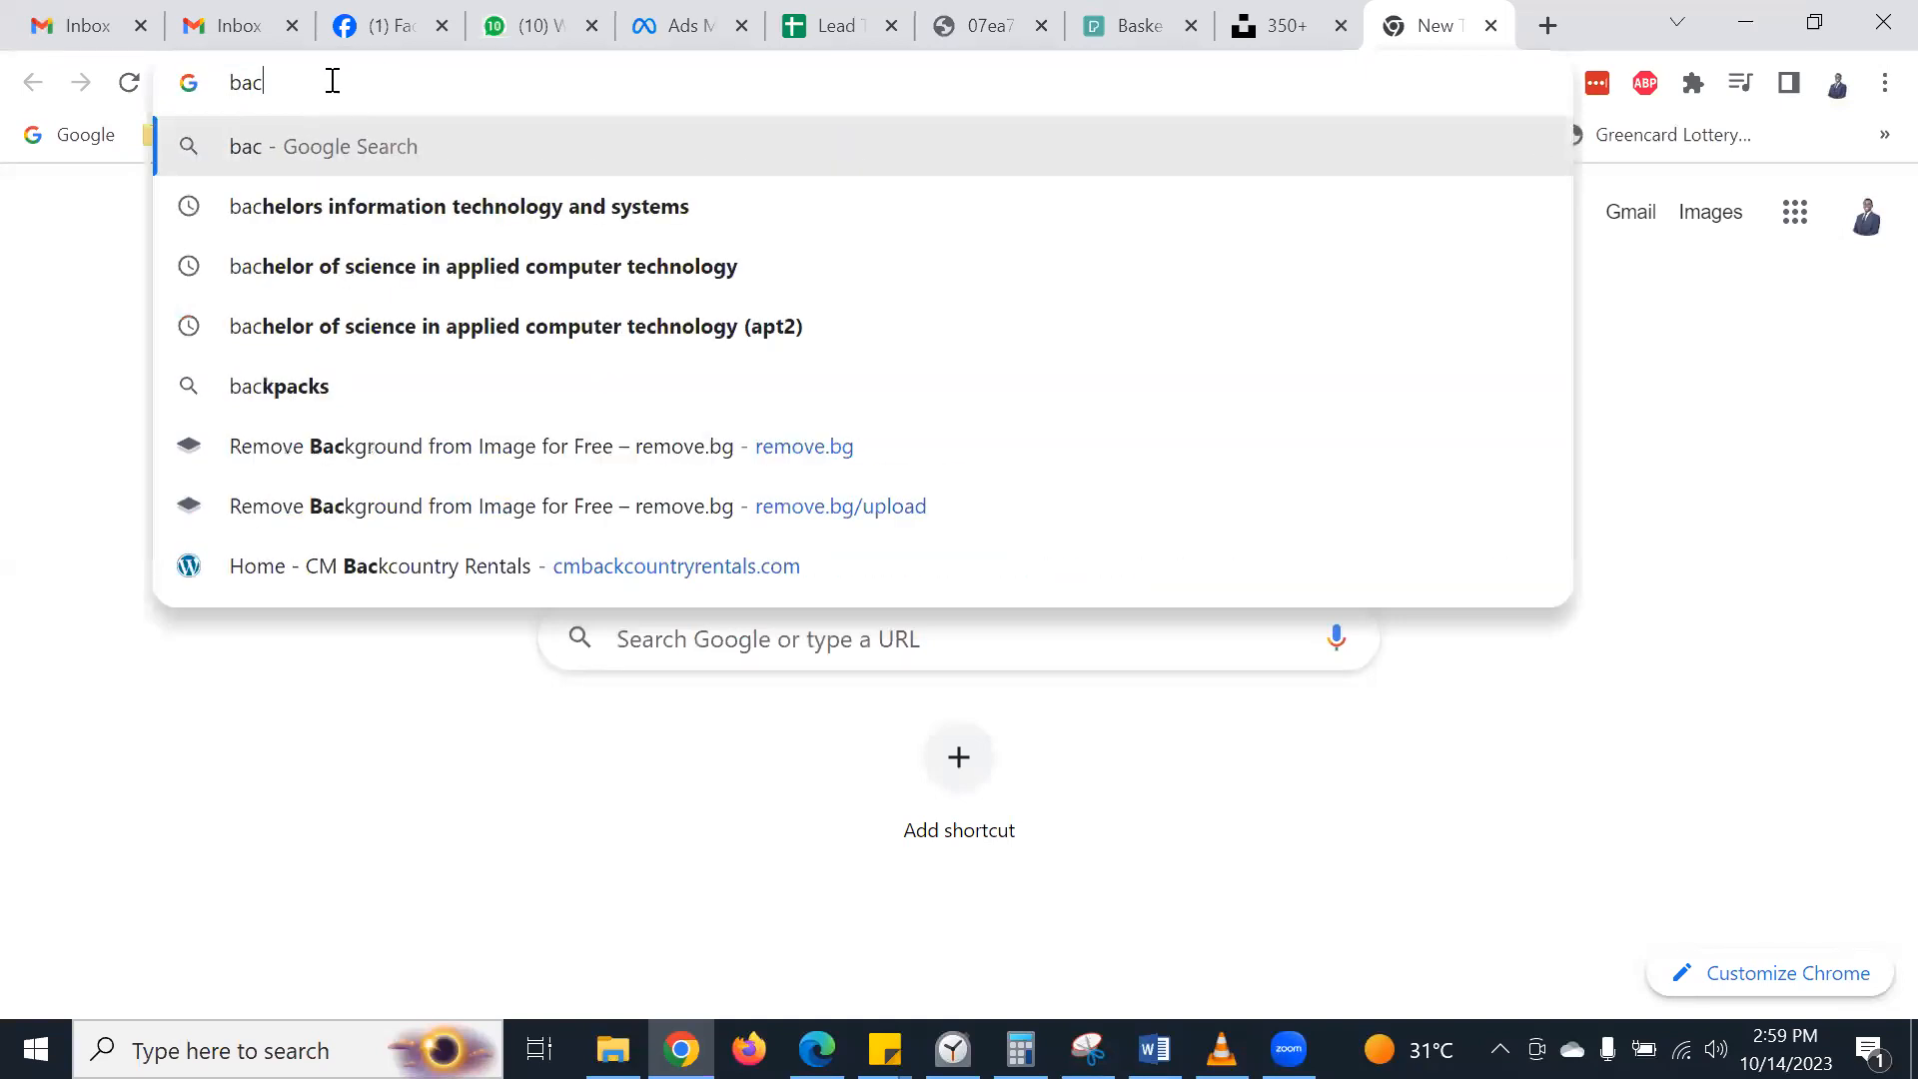
pyautogui.press('BackSpace')
pyautogui.write('sket')
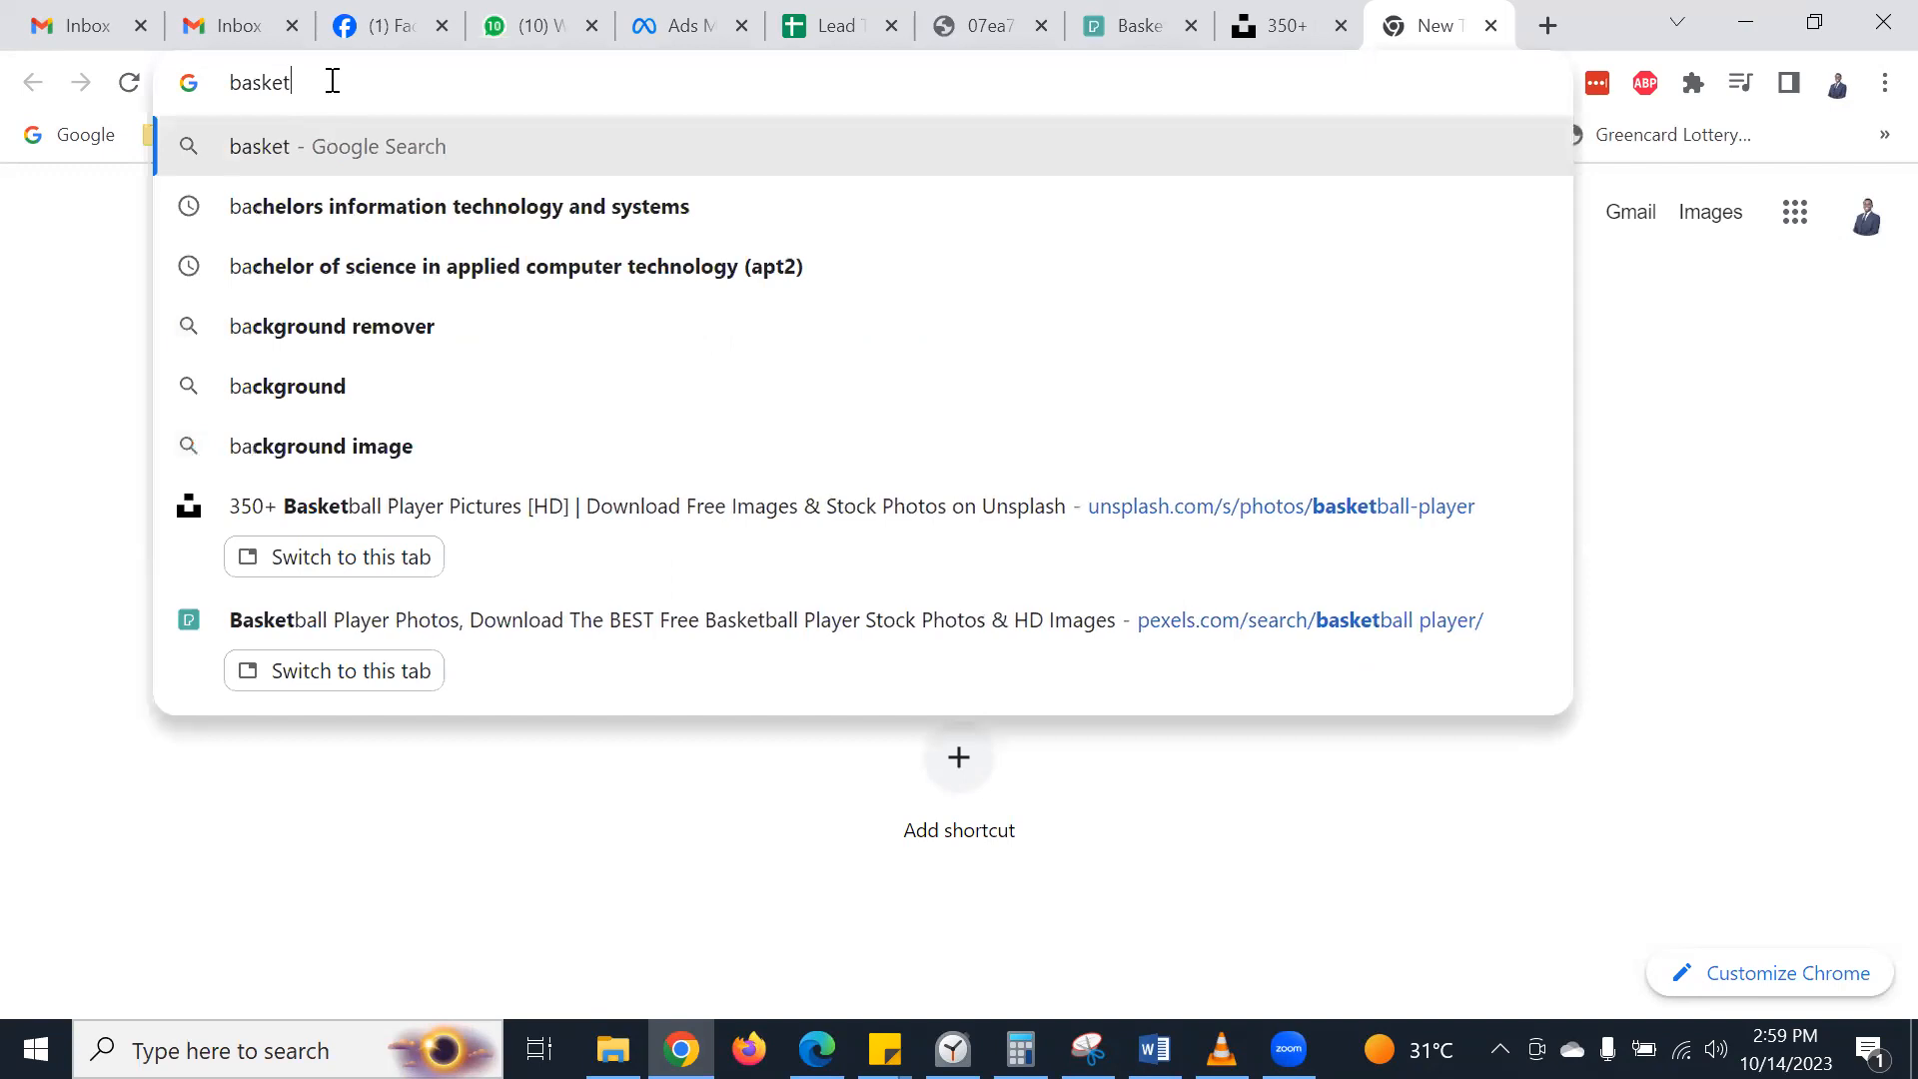
pyautogui.write('bal')
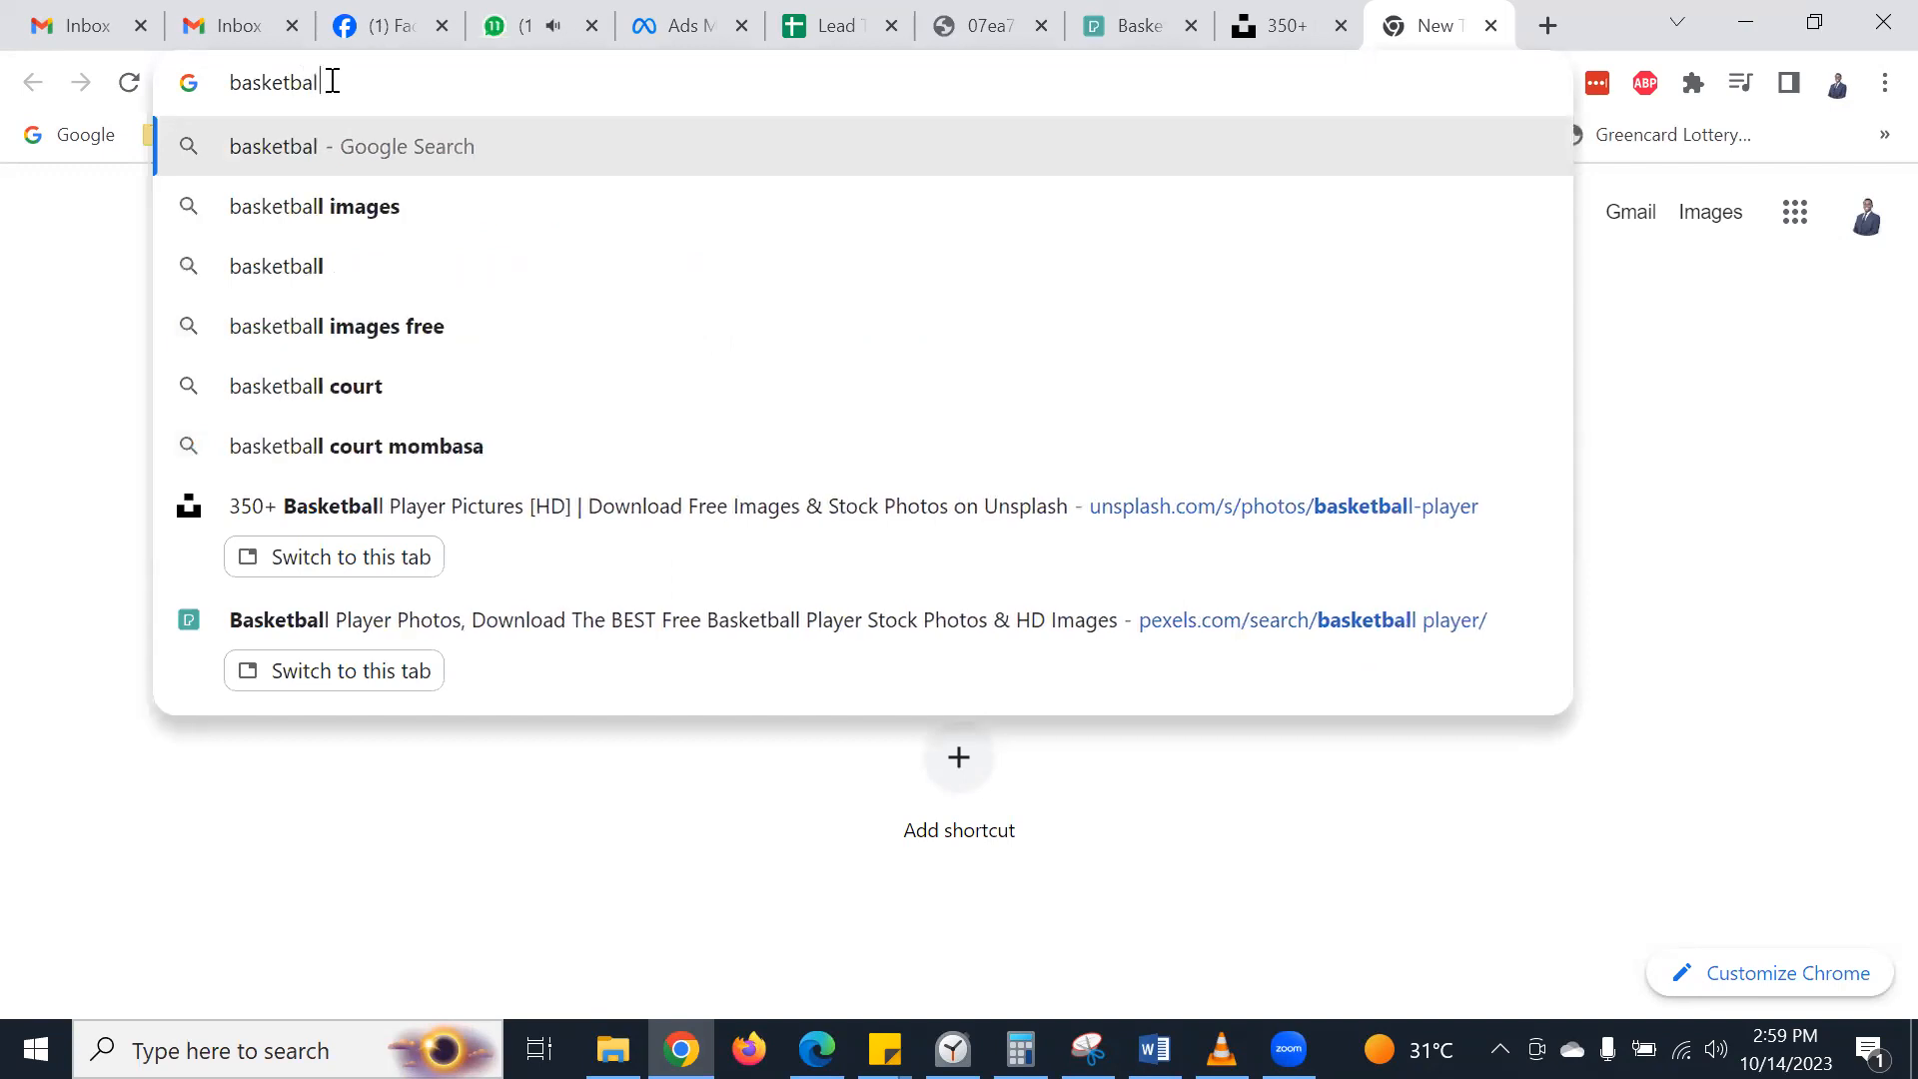
pyautogui.write('l player')
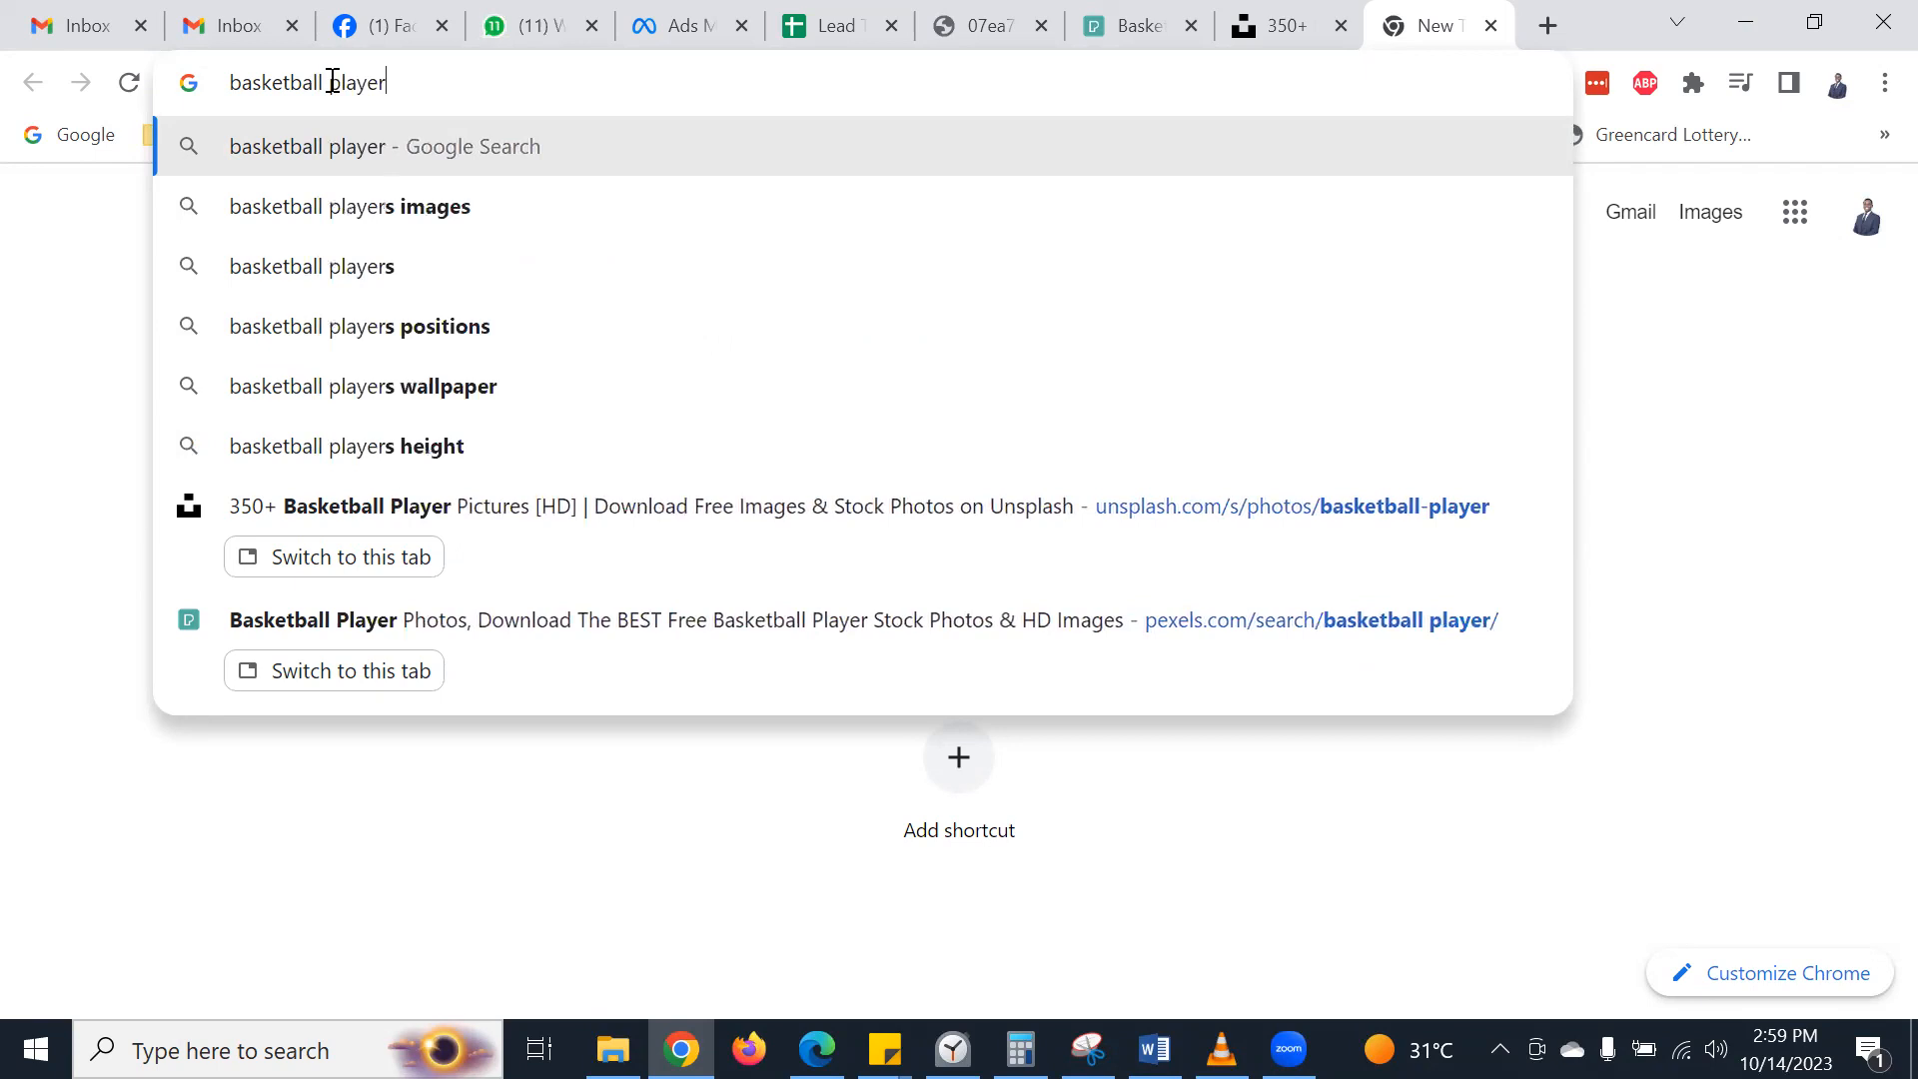
pyautogui.press('Return')
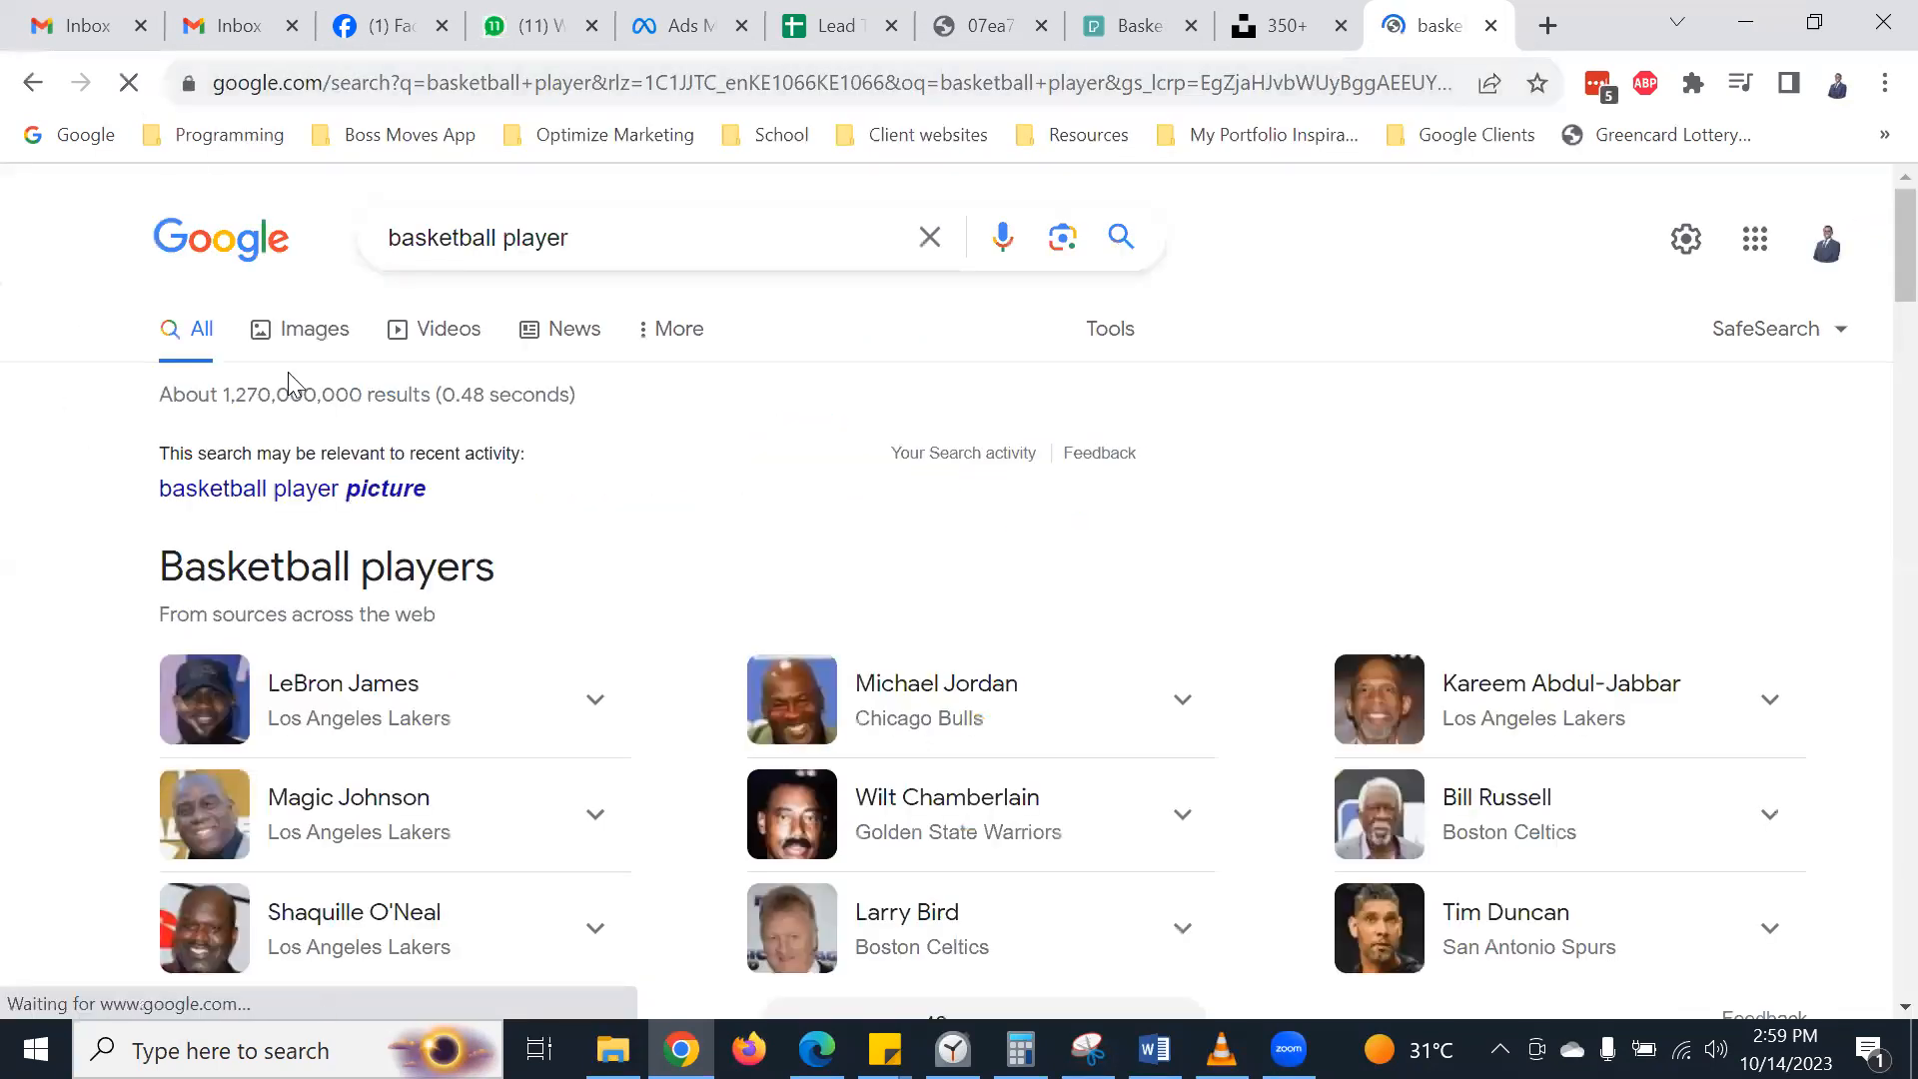
pyautogui.click(314, 332)
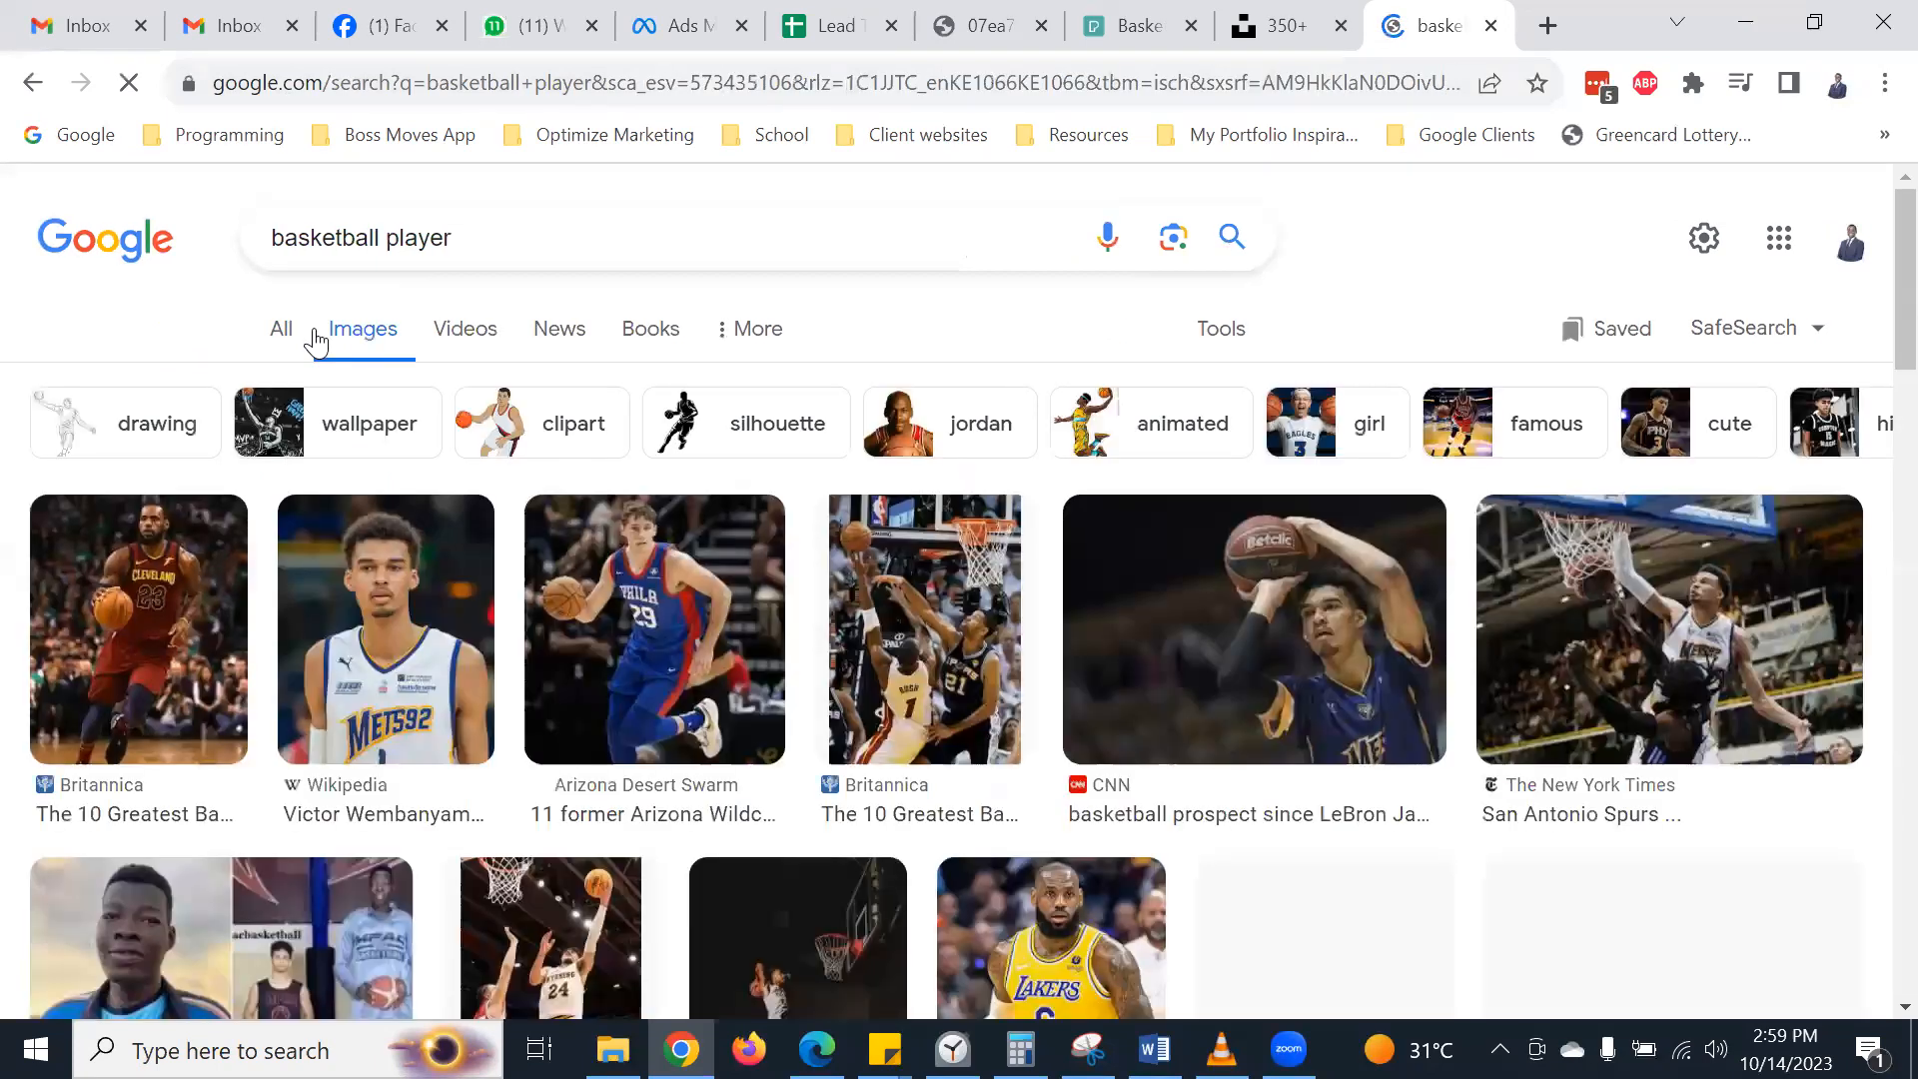
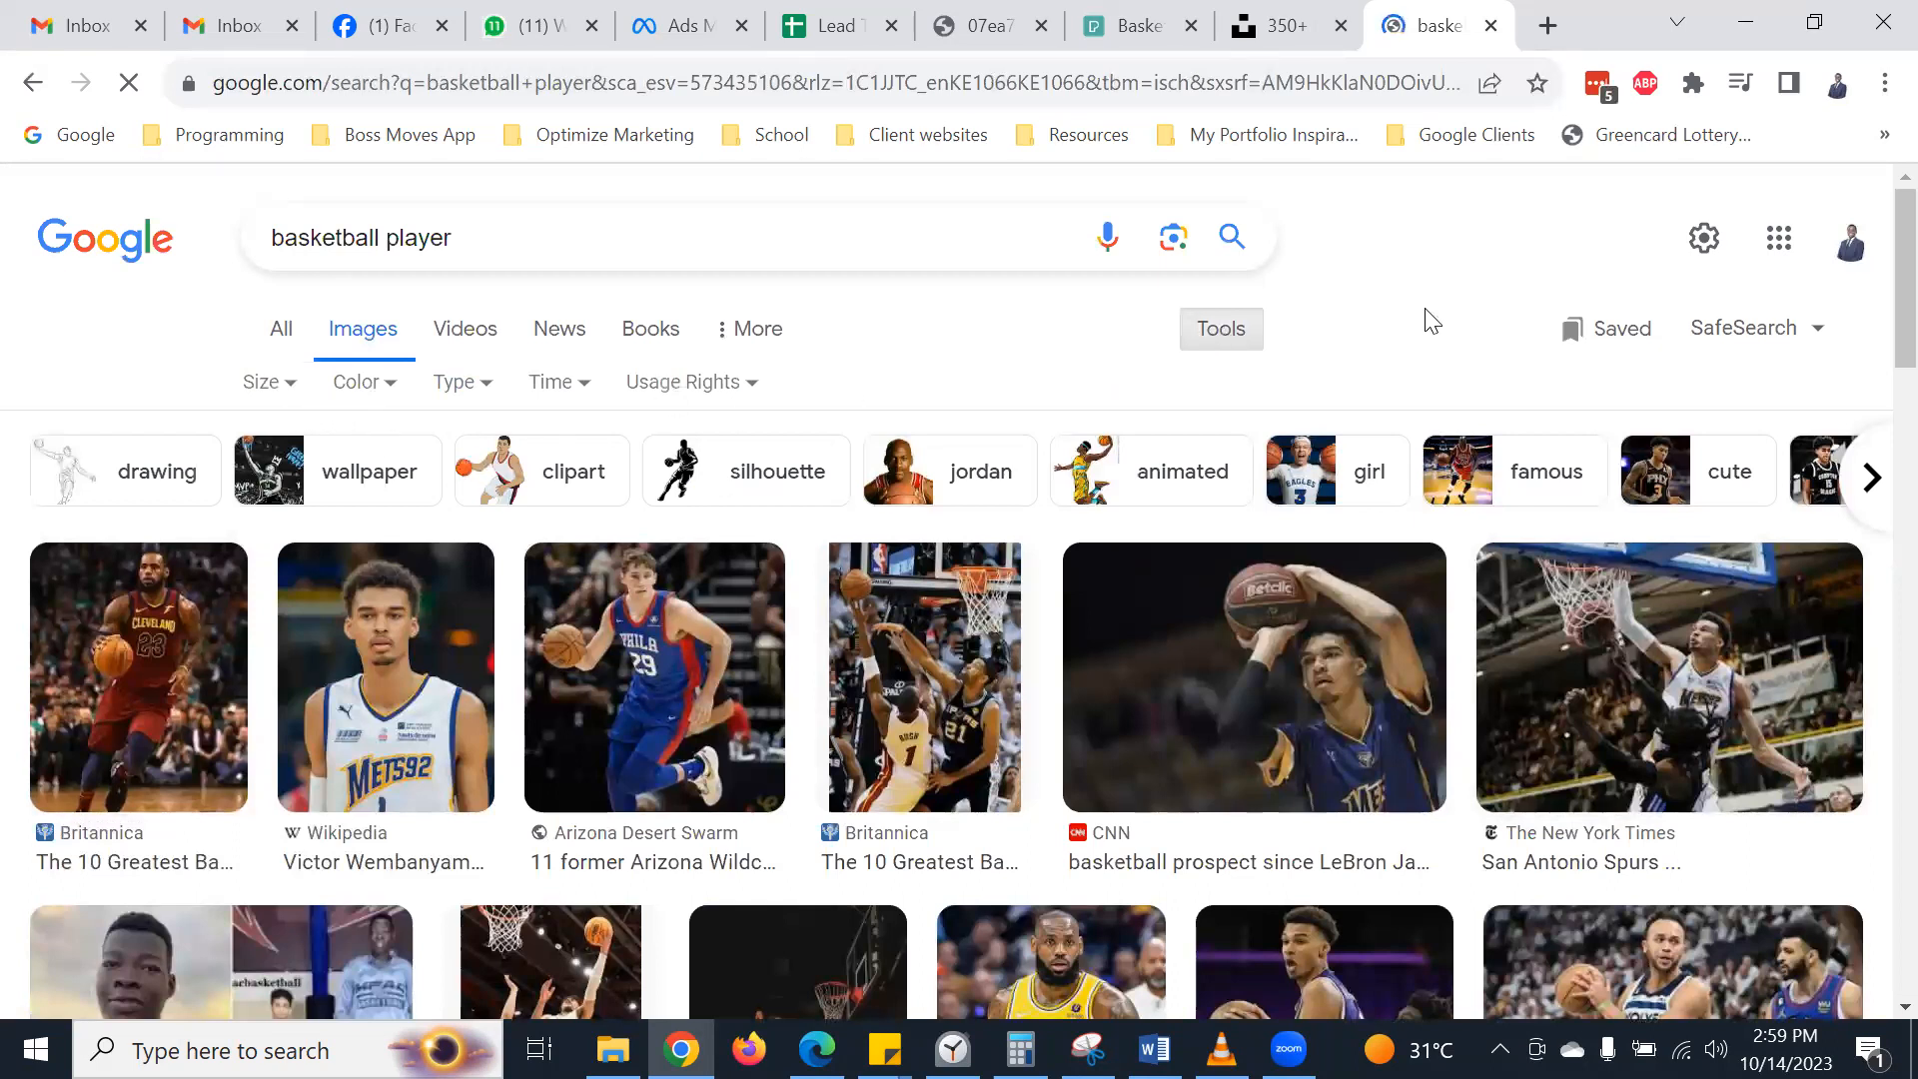
# - Look through the image search filters and limit the basketball player images' usage rights to Creative Commons licenses
pyautogui.click(1226, 332)
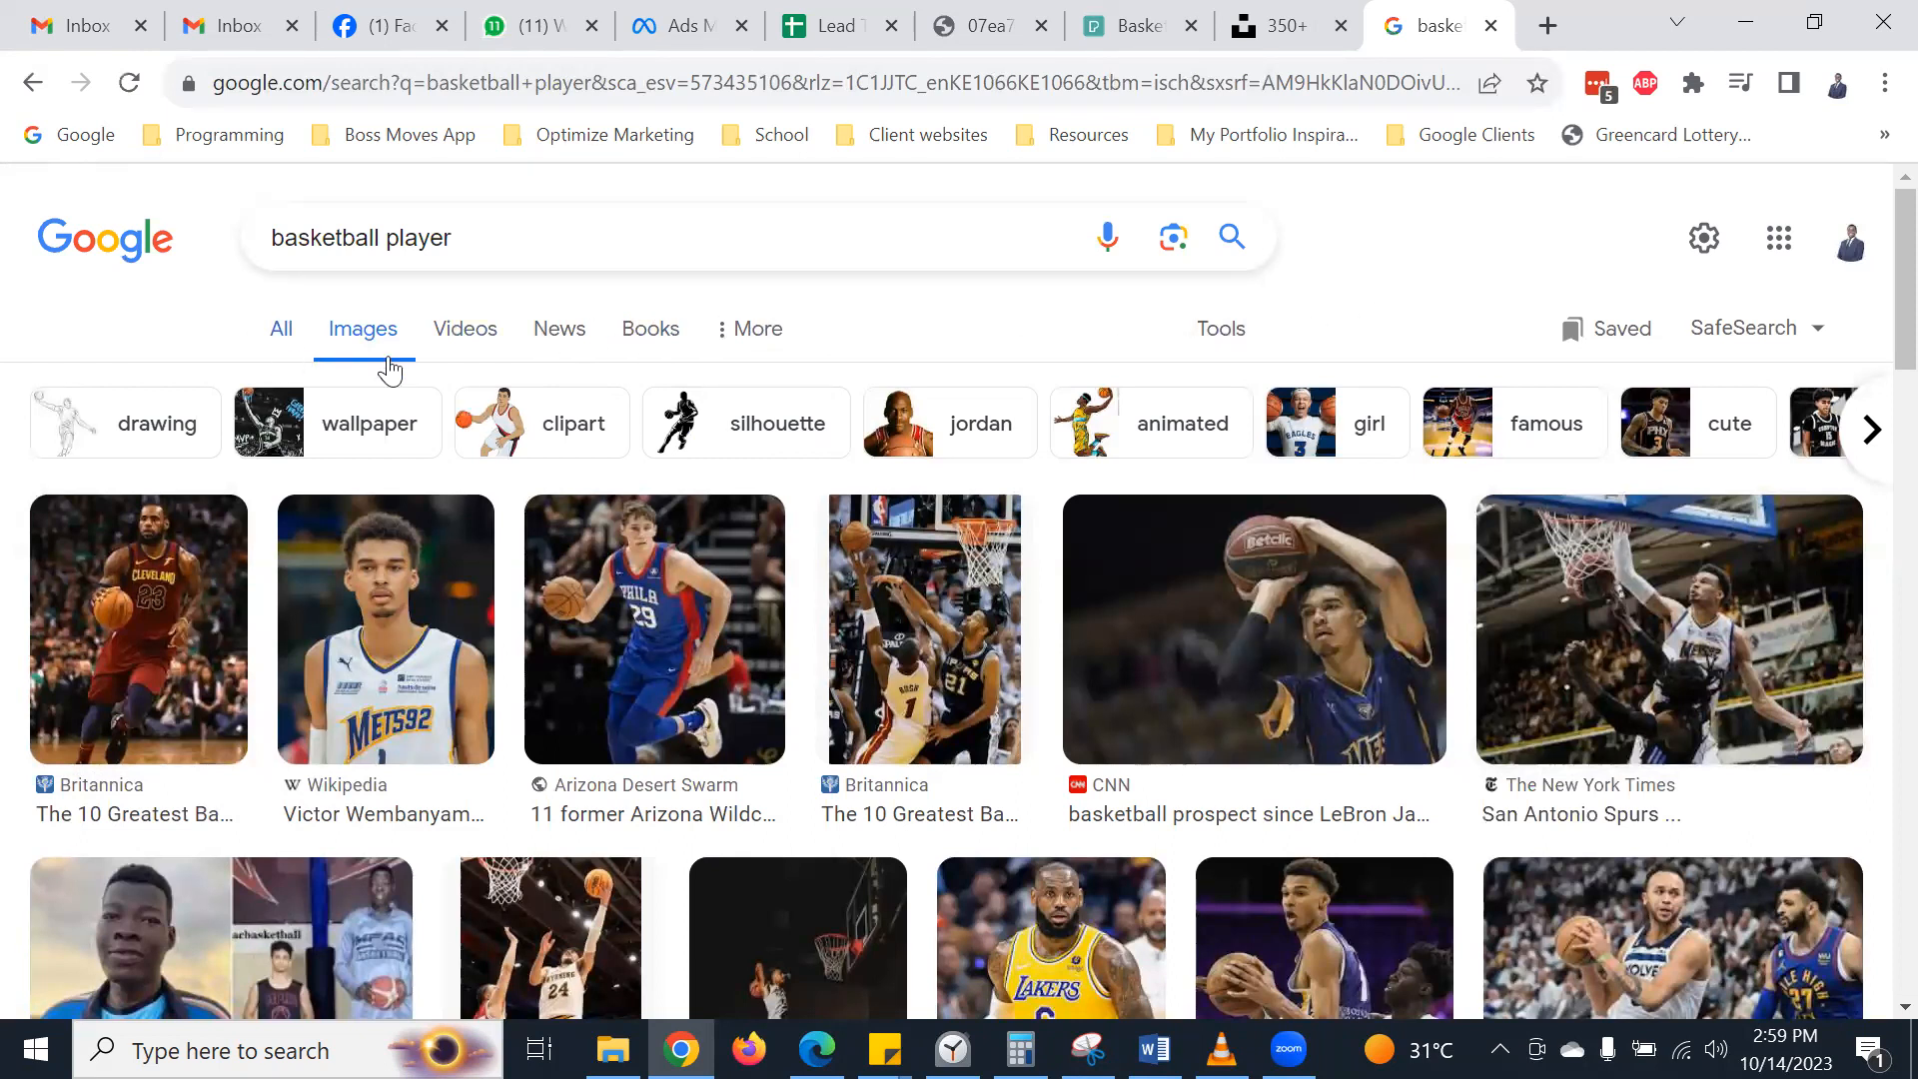
pyautogui.click(1241, 339)
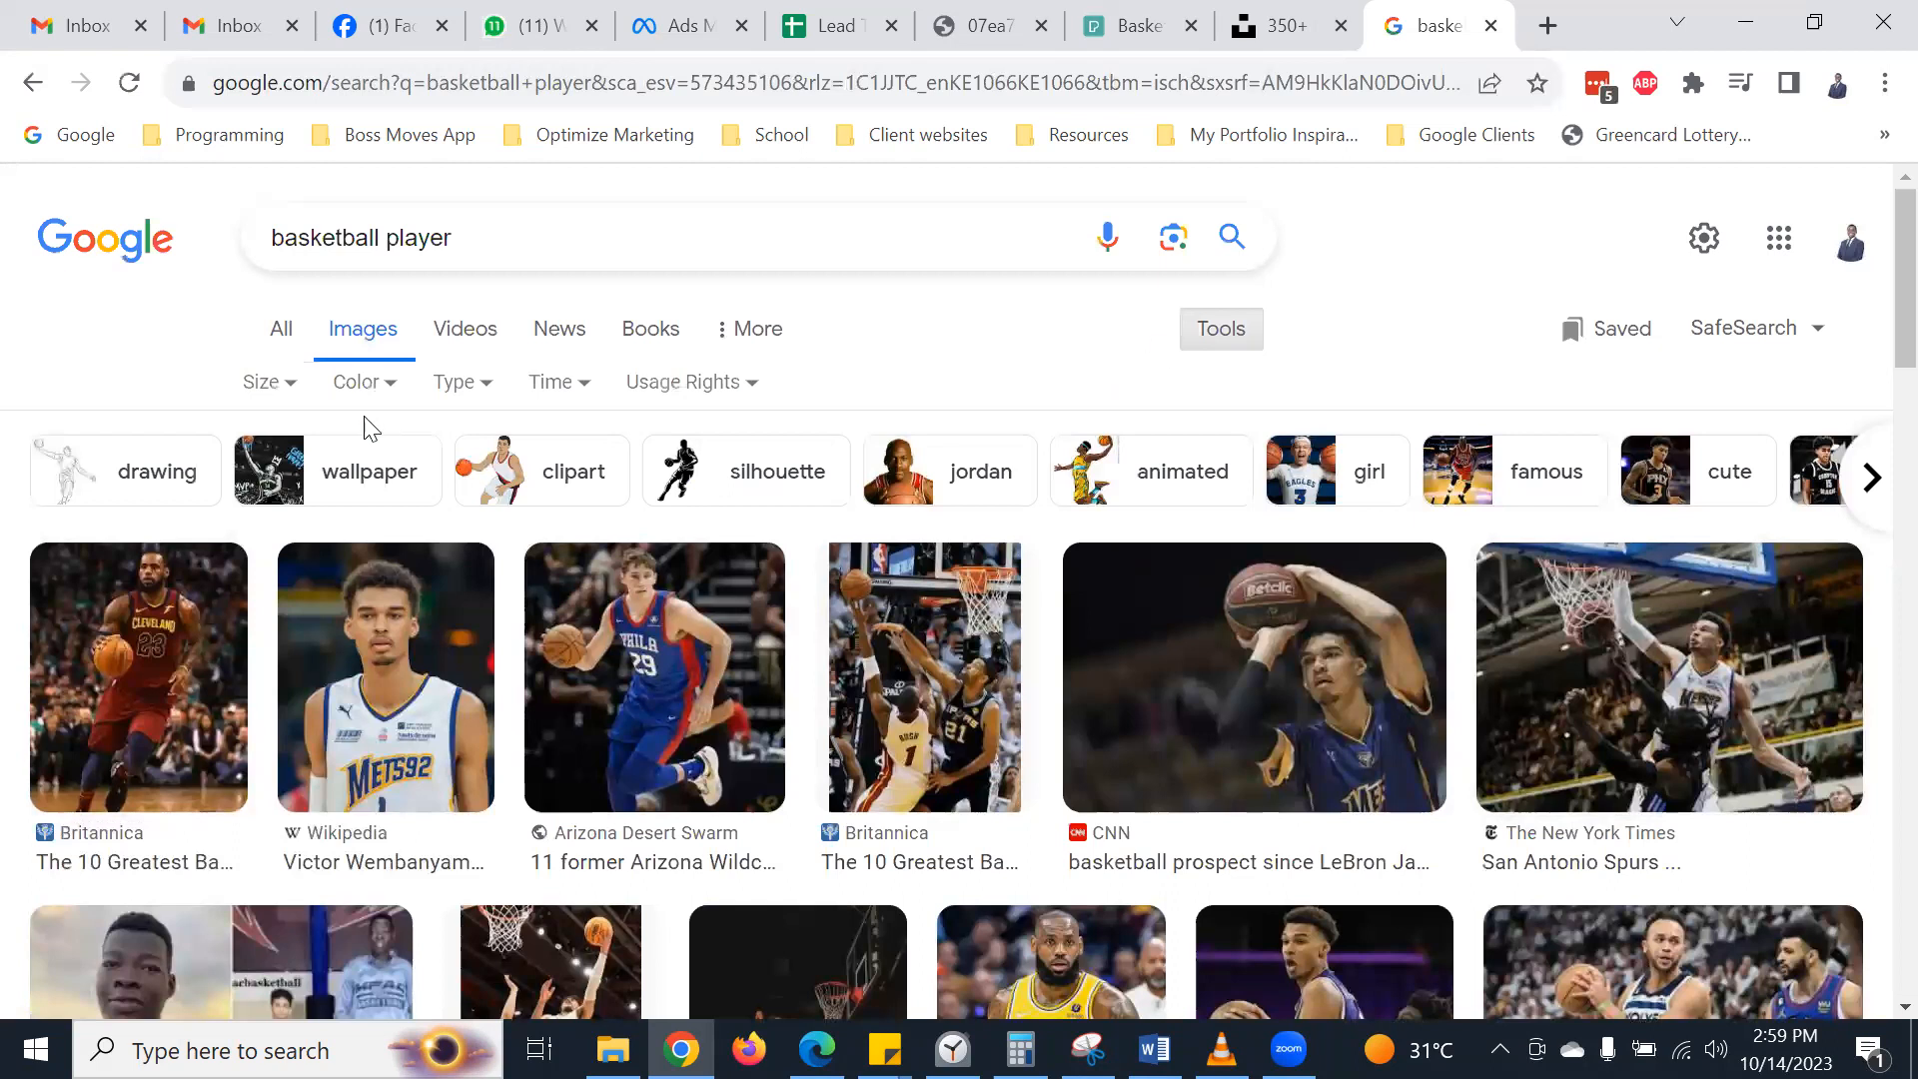
pyautogui.click(289, 388)
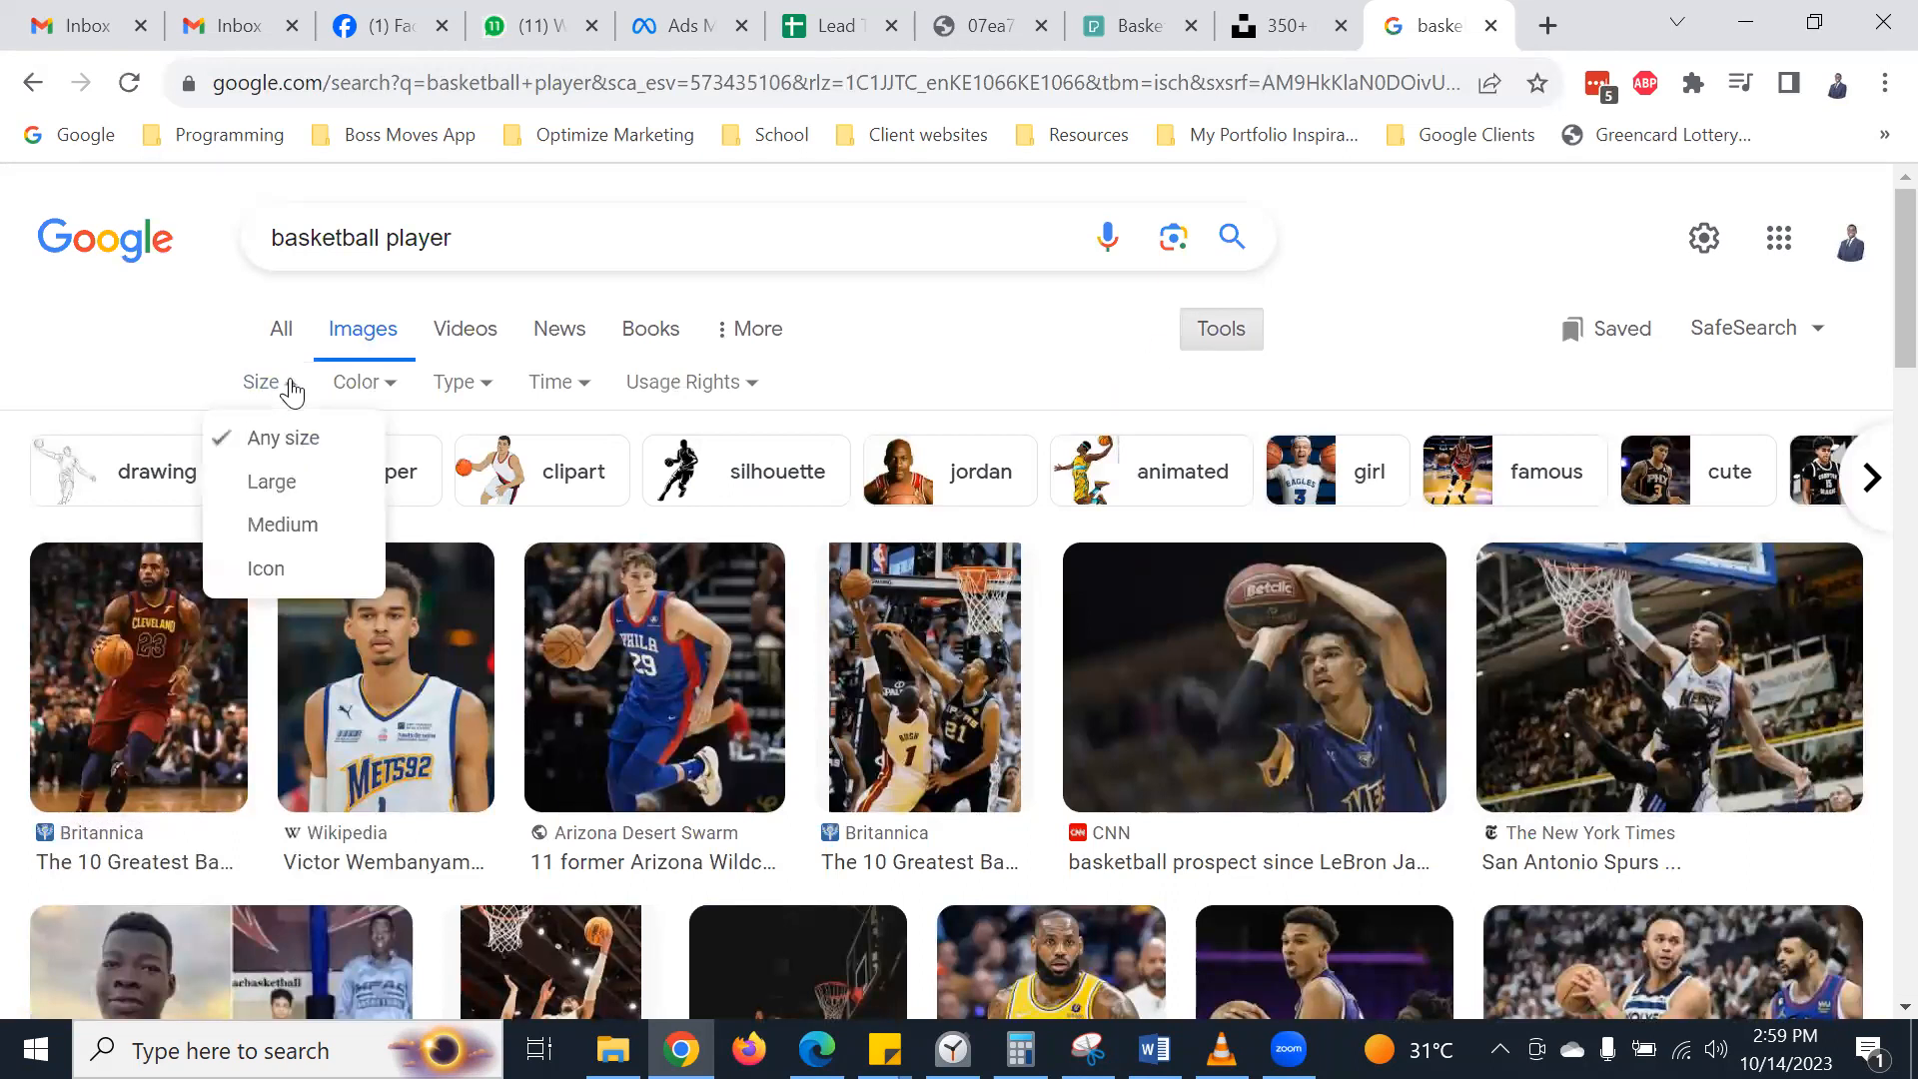
pyautogui.click(388, 390)
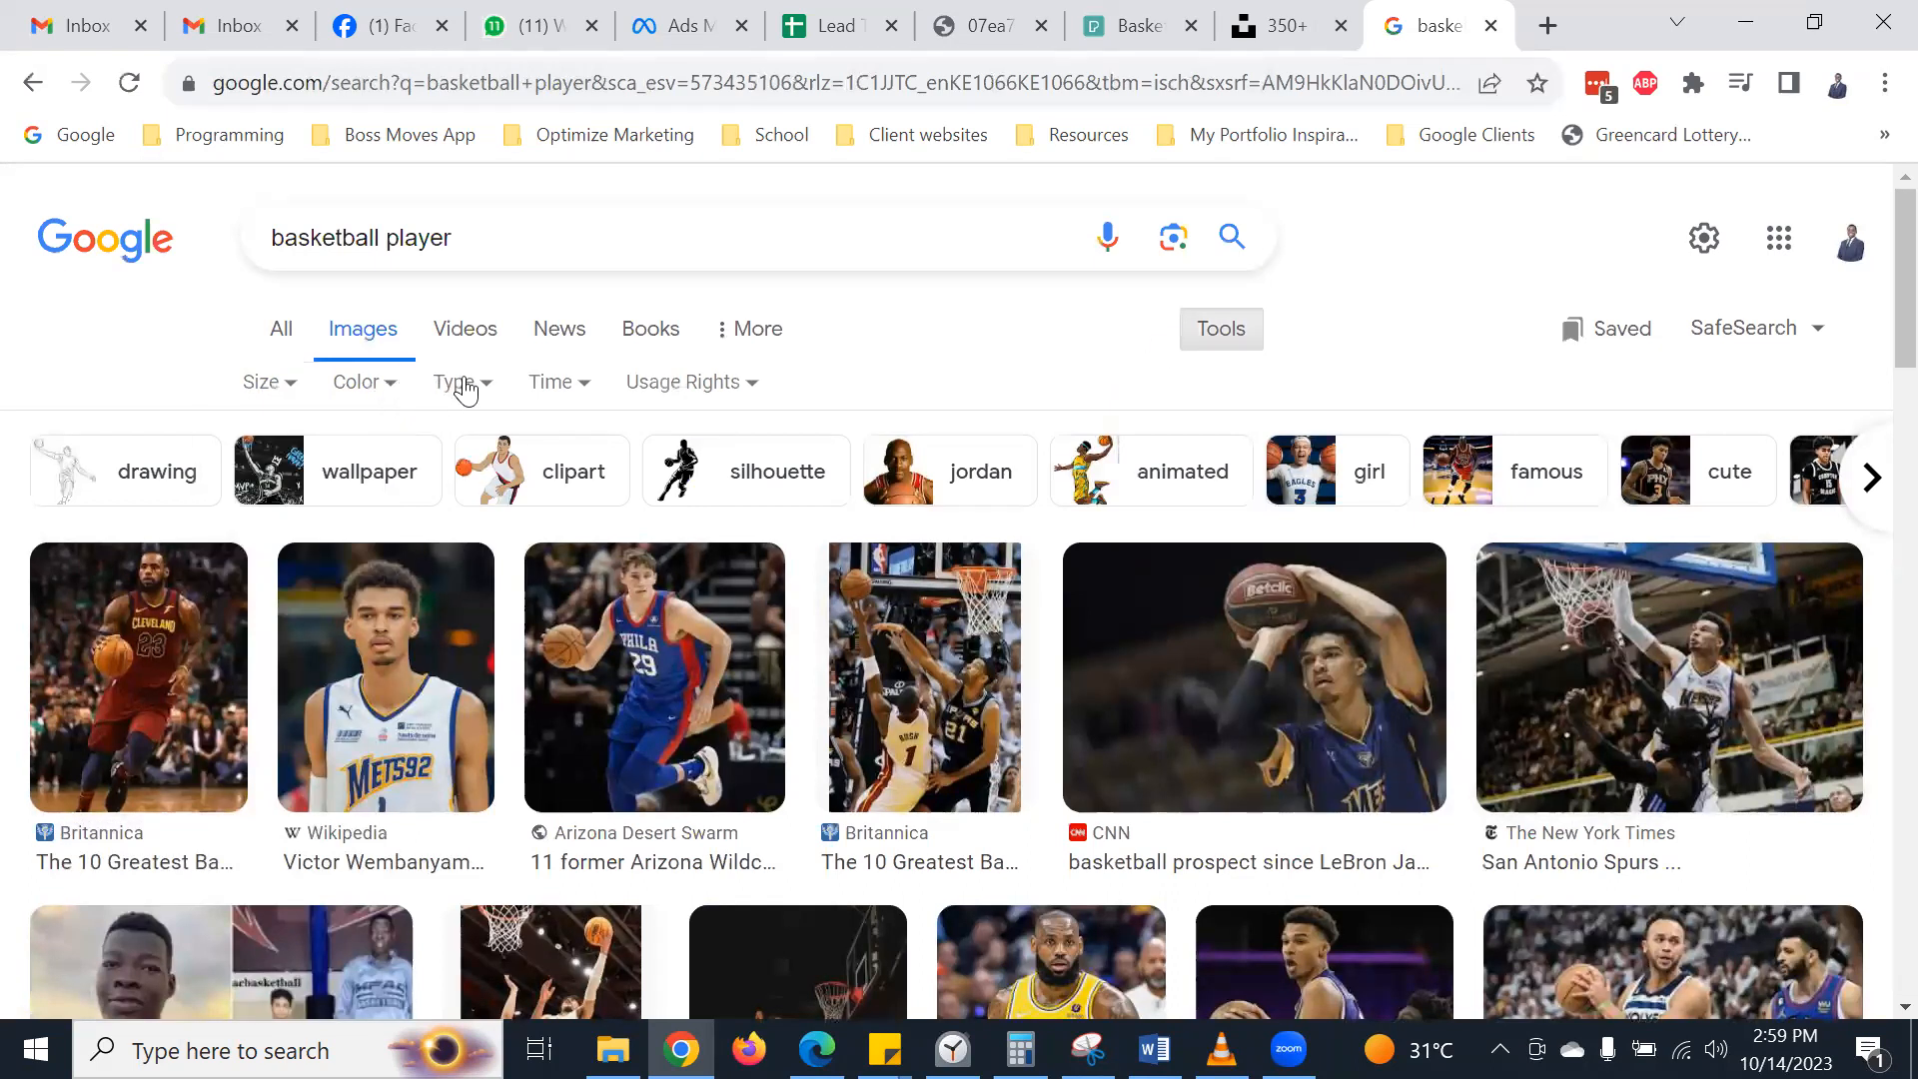
pyautogui.click(480, 390)
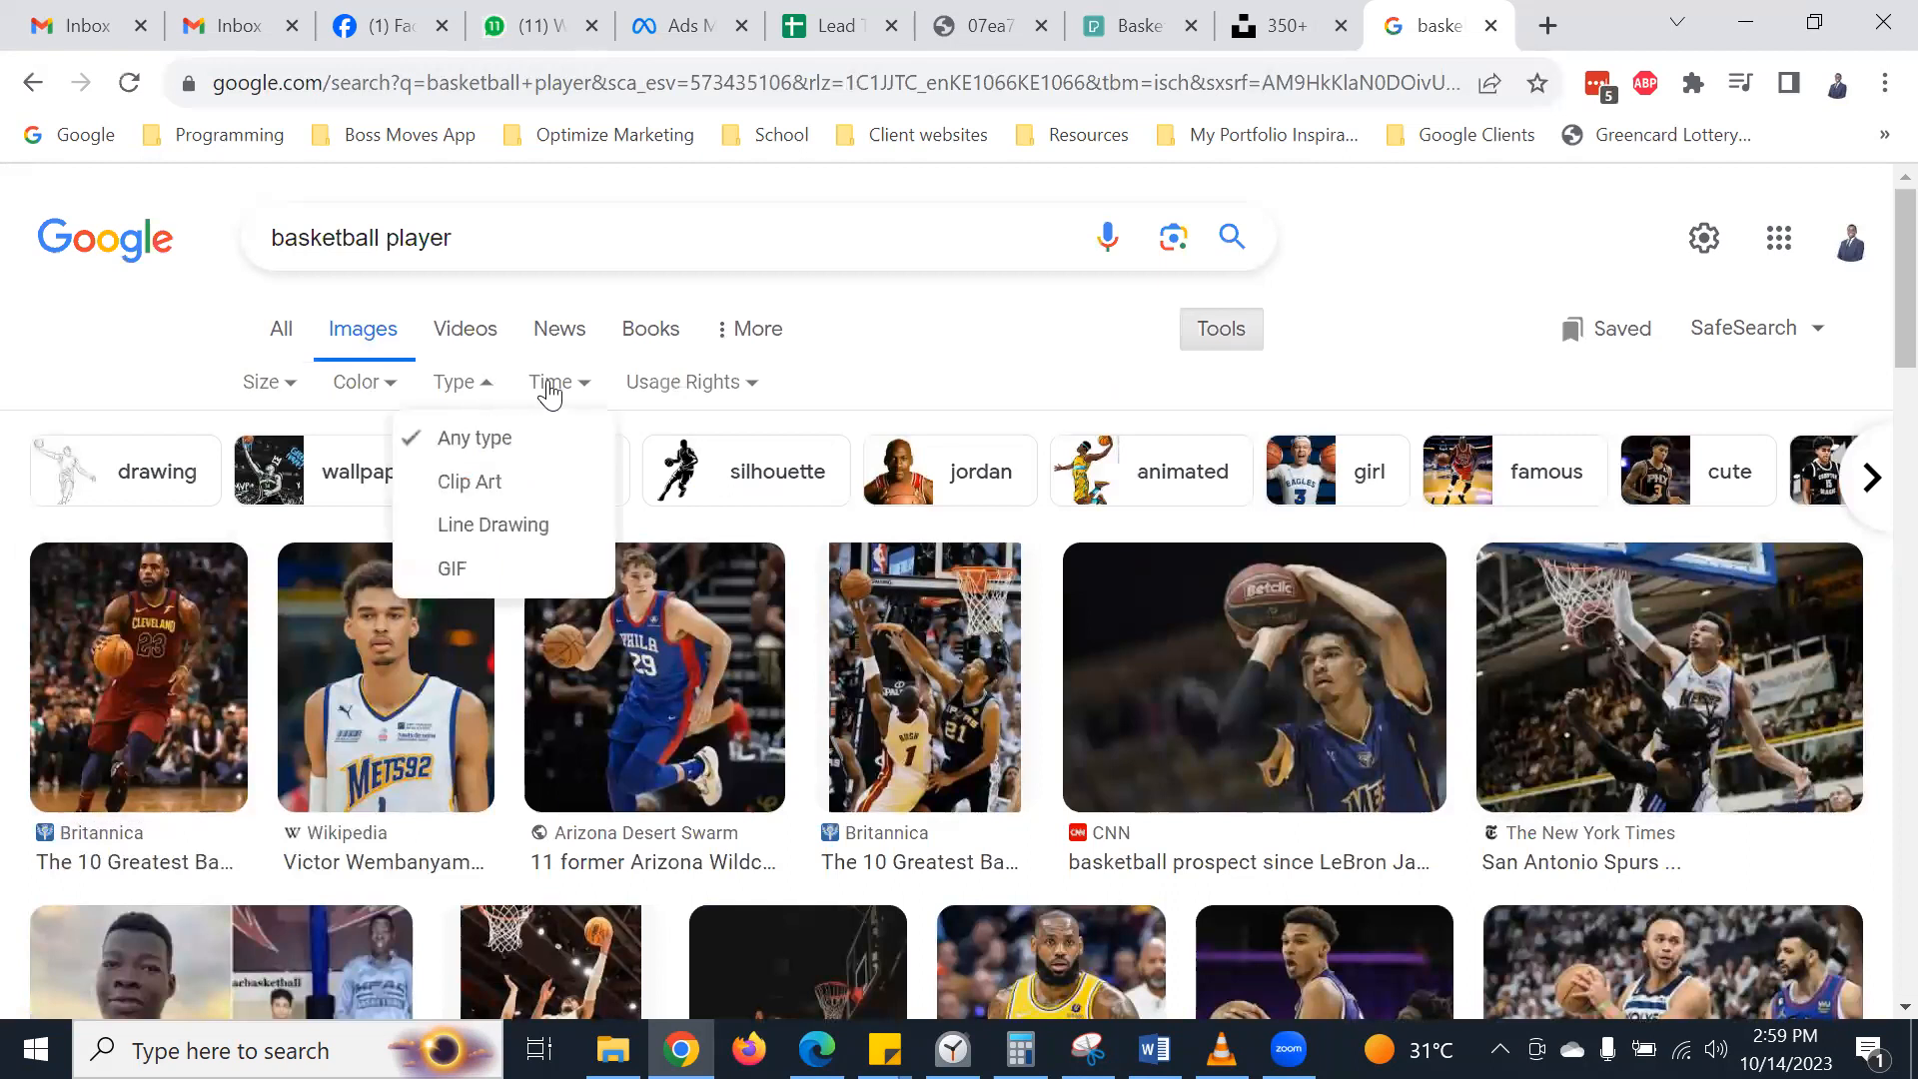
pyautogui.click(579, 387)
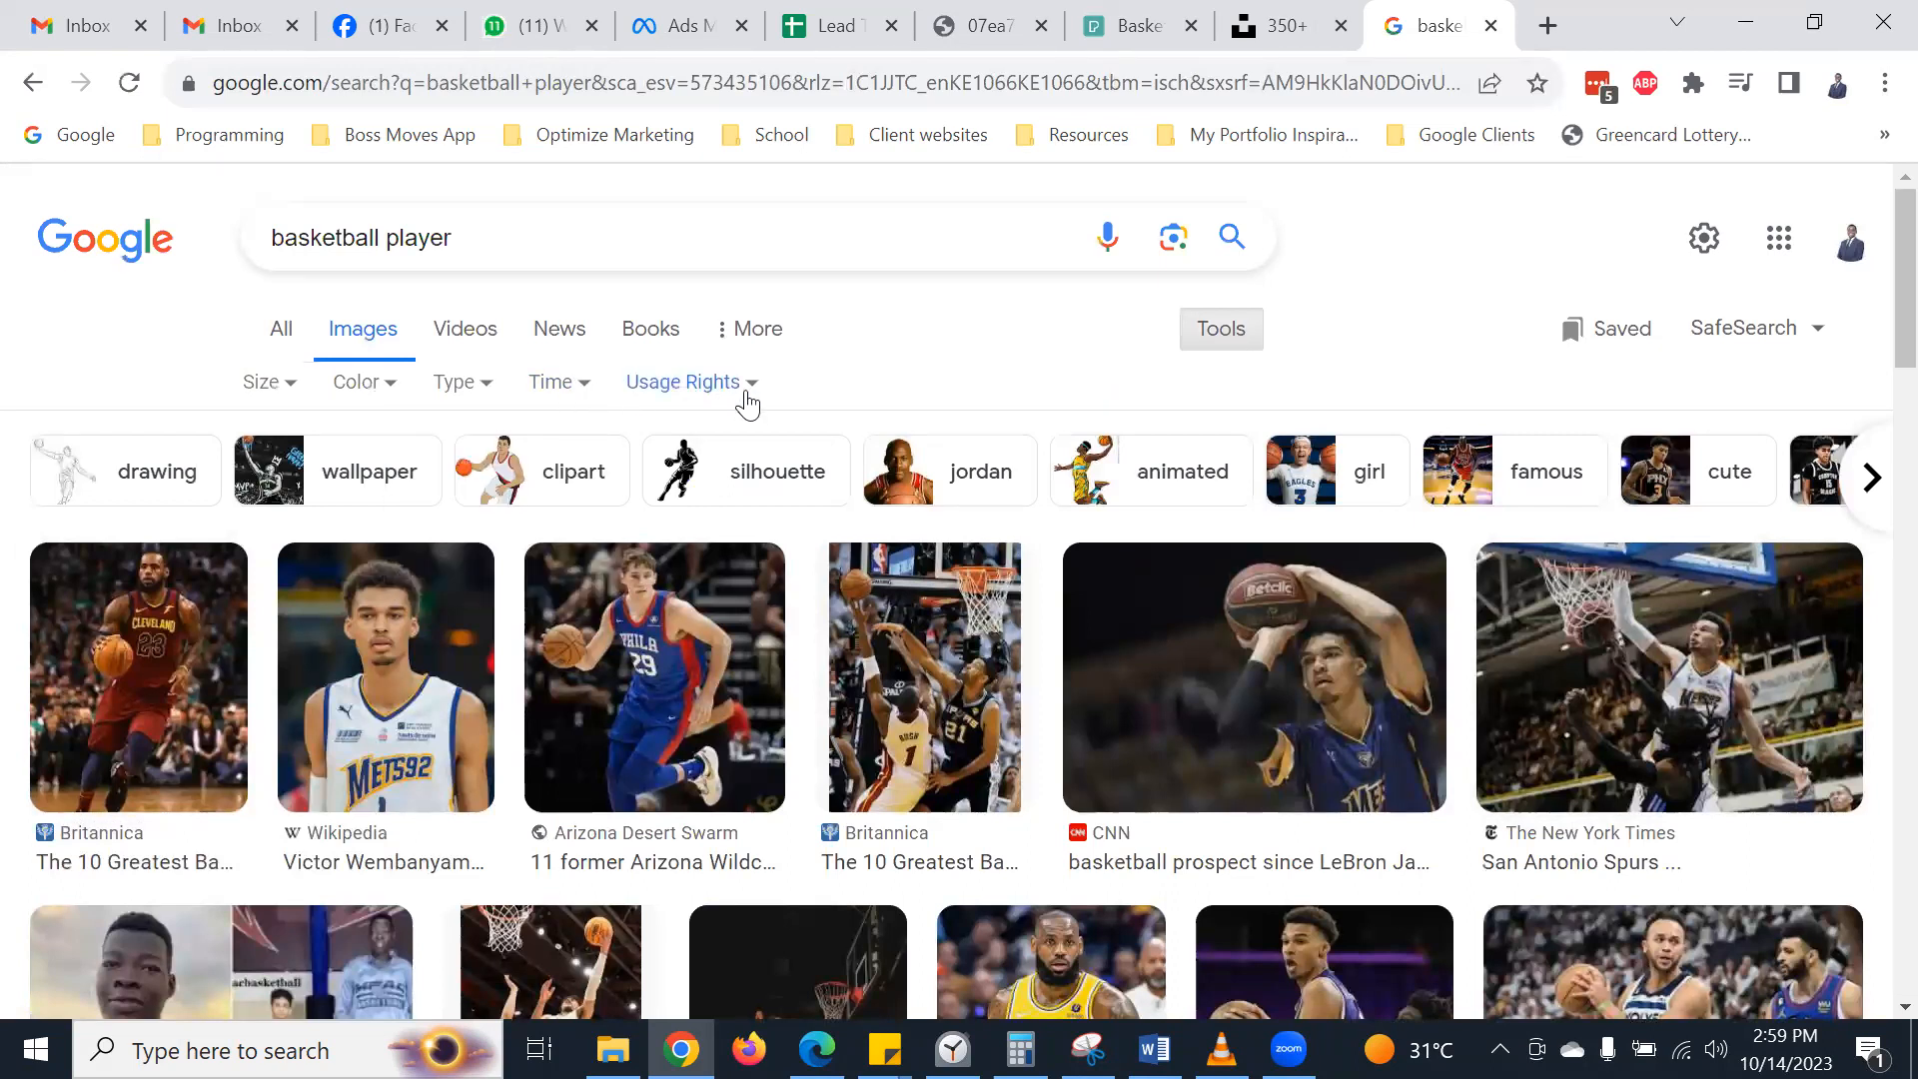
pyautogui.click(746, 385)
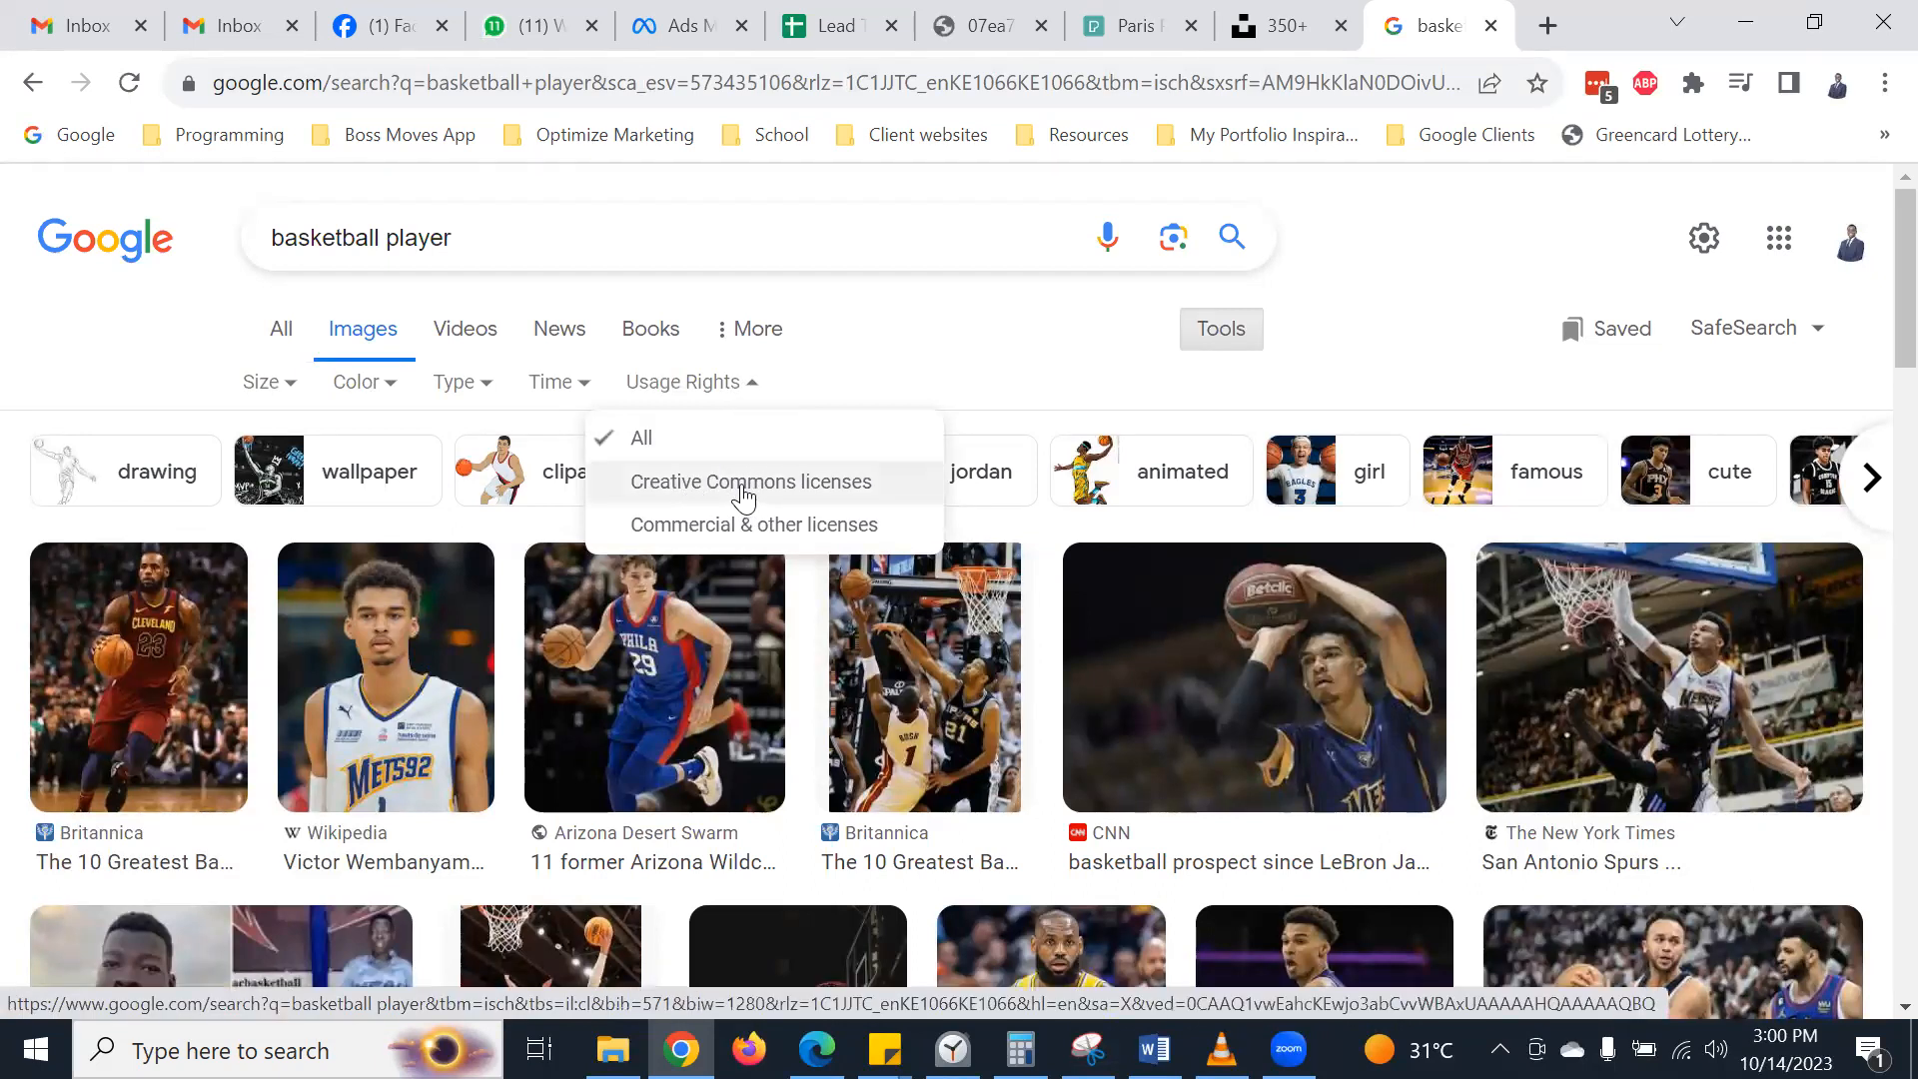
pyautogui.click(744, 482)
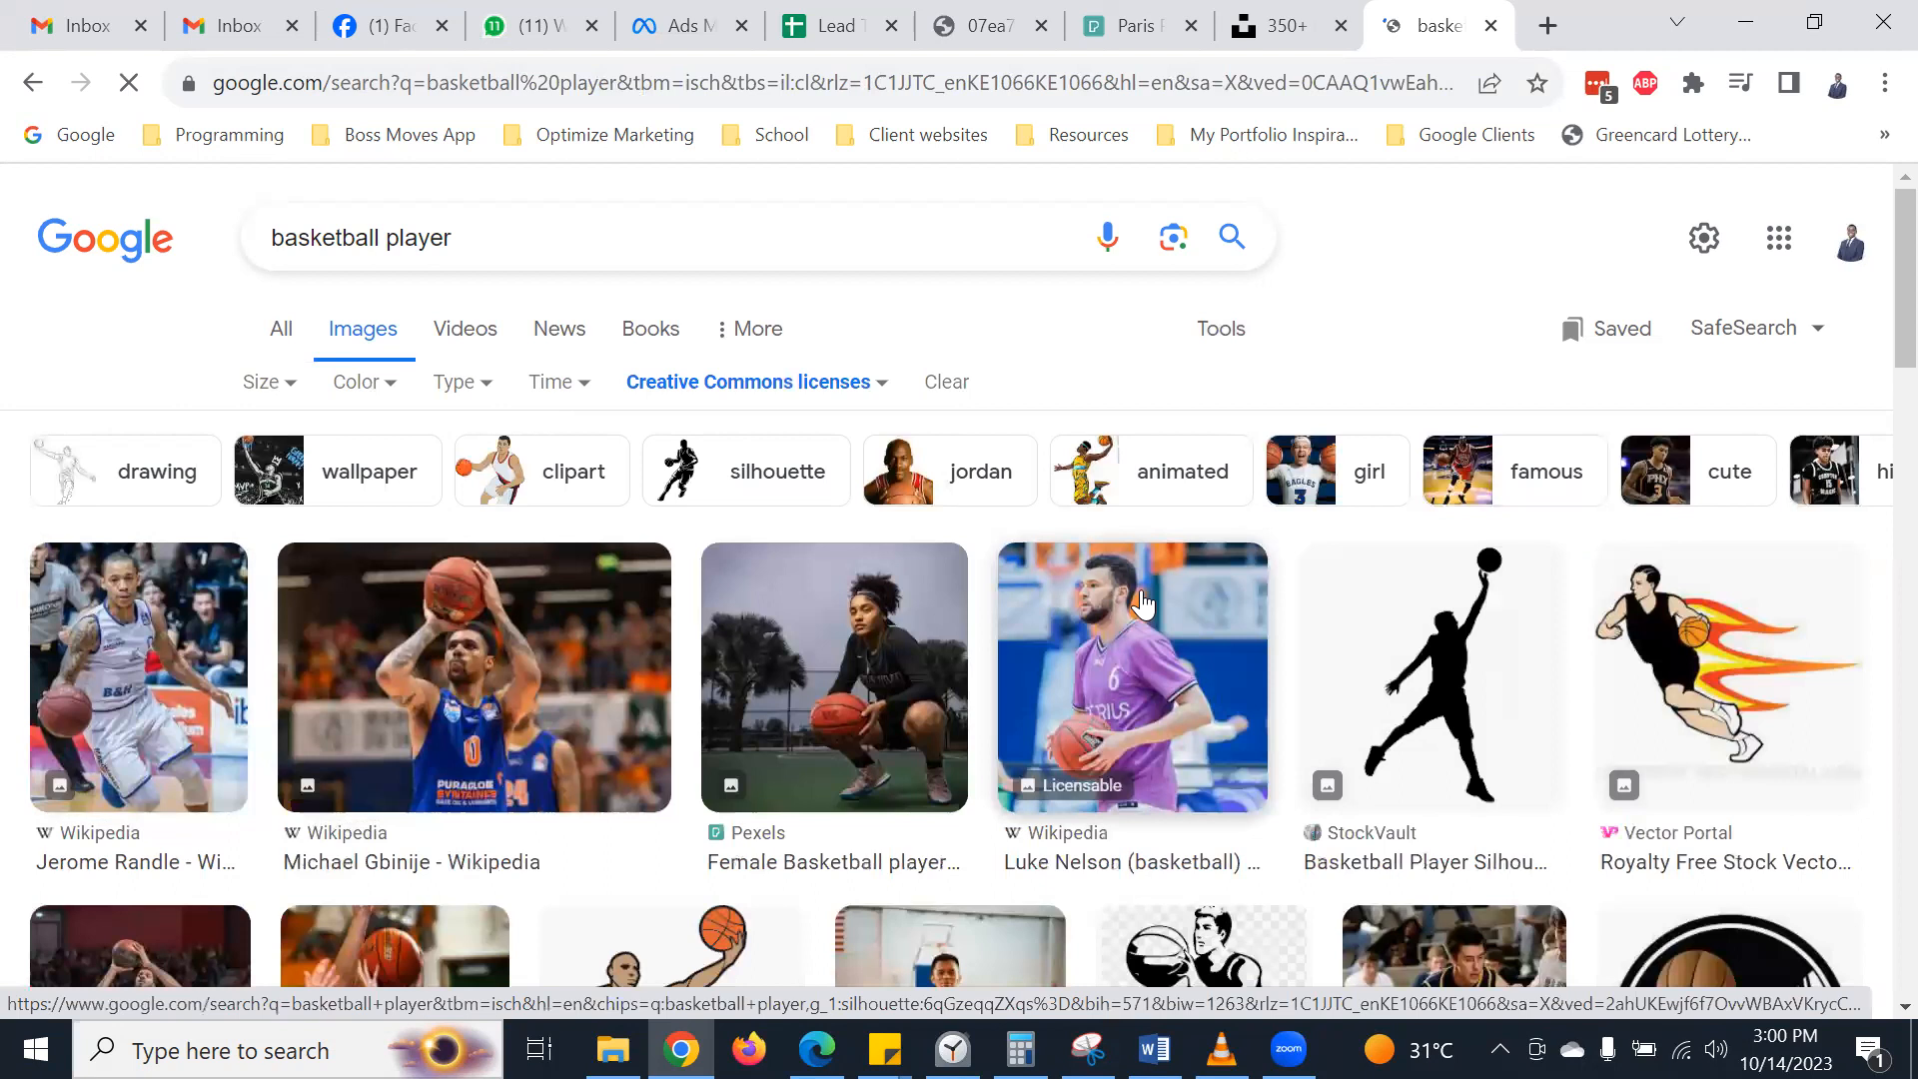
# - Browse the licensed basketball player images and replace the image search query with "kyrie irving"
pyautogui.scroll(-3, 1141, 599)
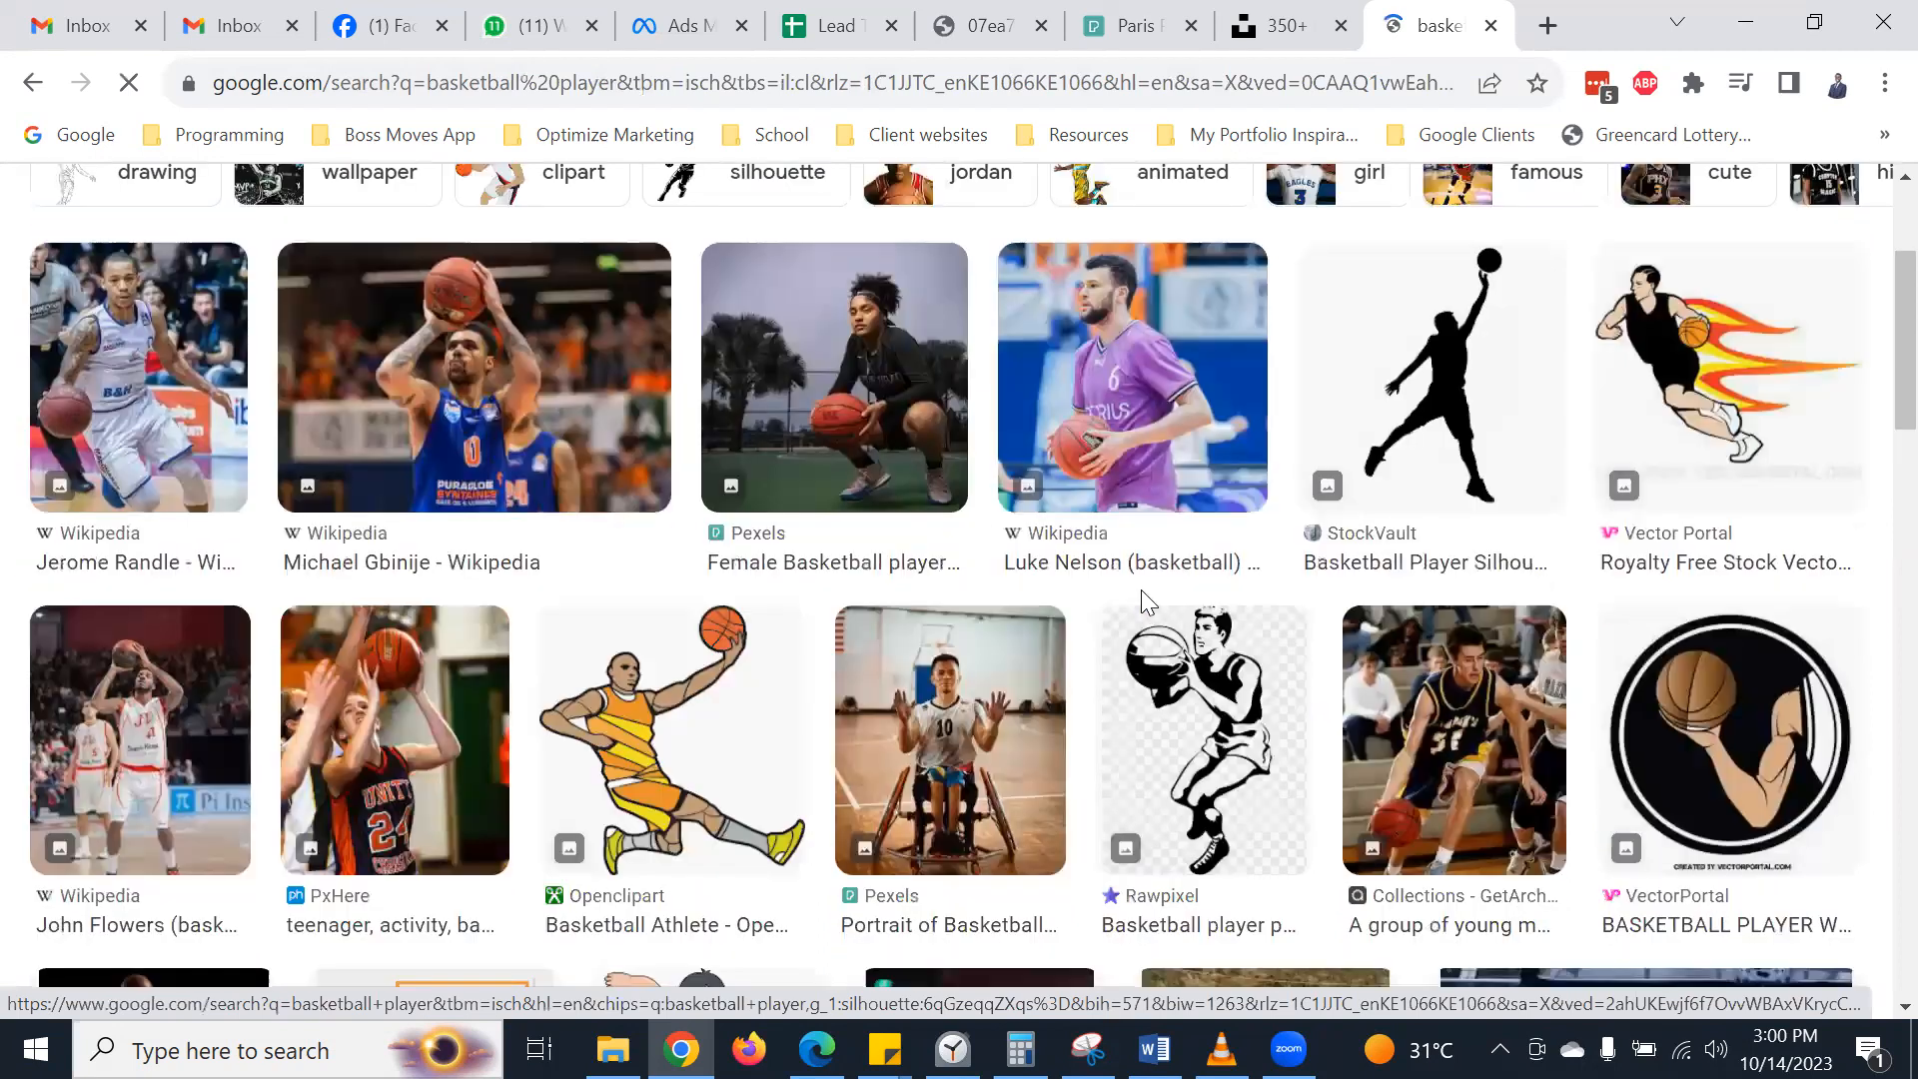
pyautogui.scroll(-6, 1141, 591)
pyautogui.scroll(3, 1140, 600)
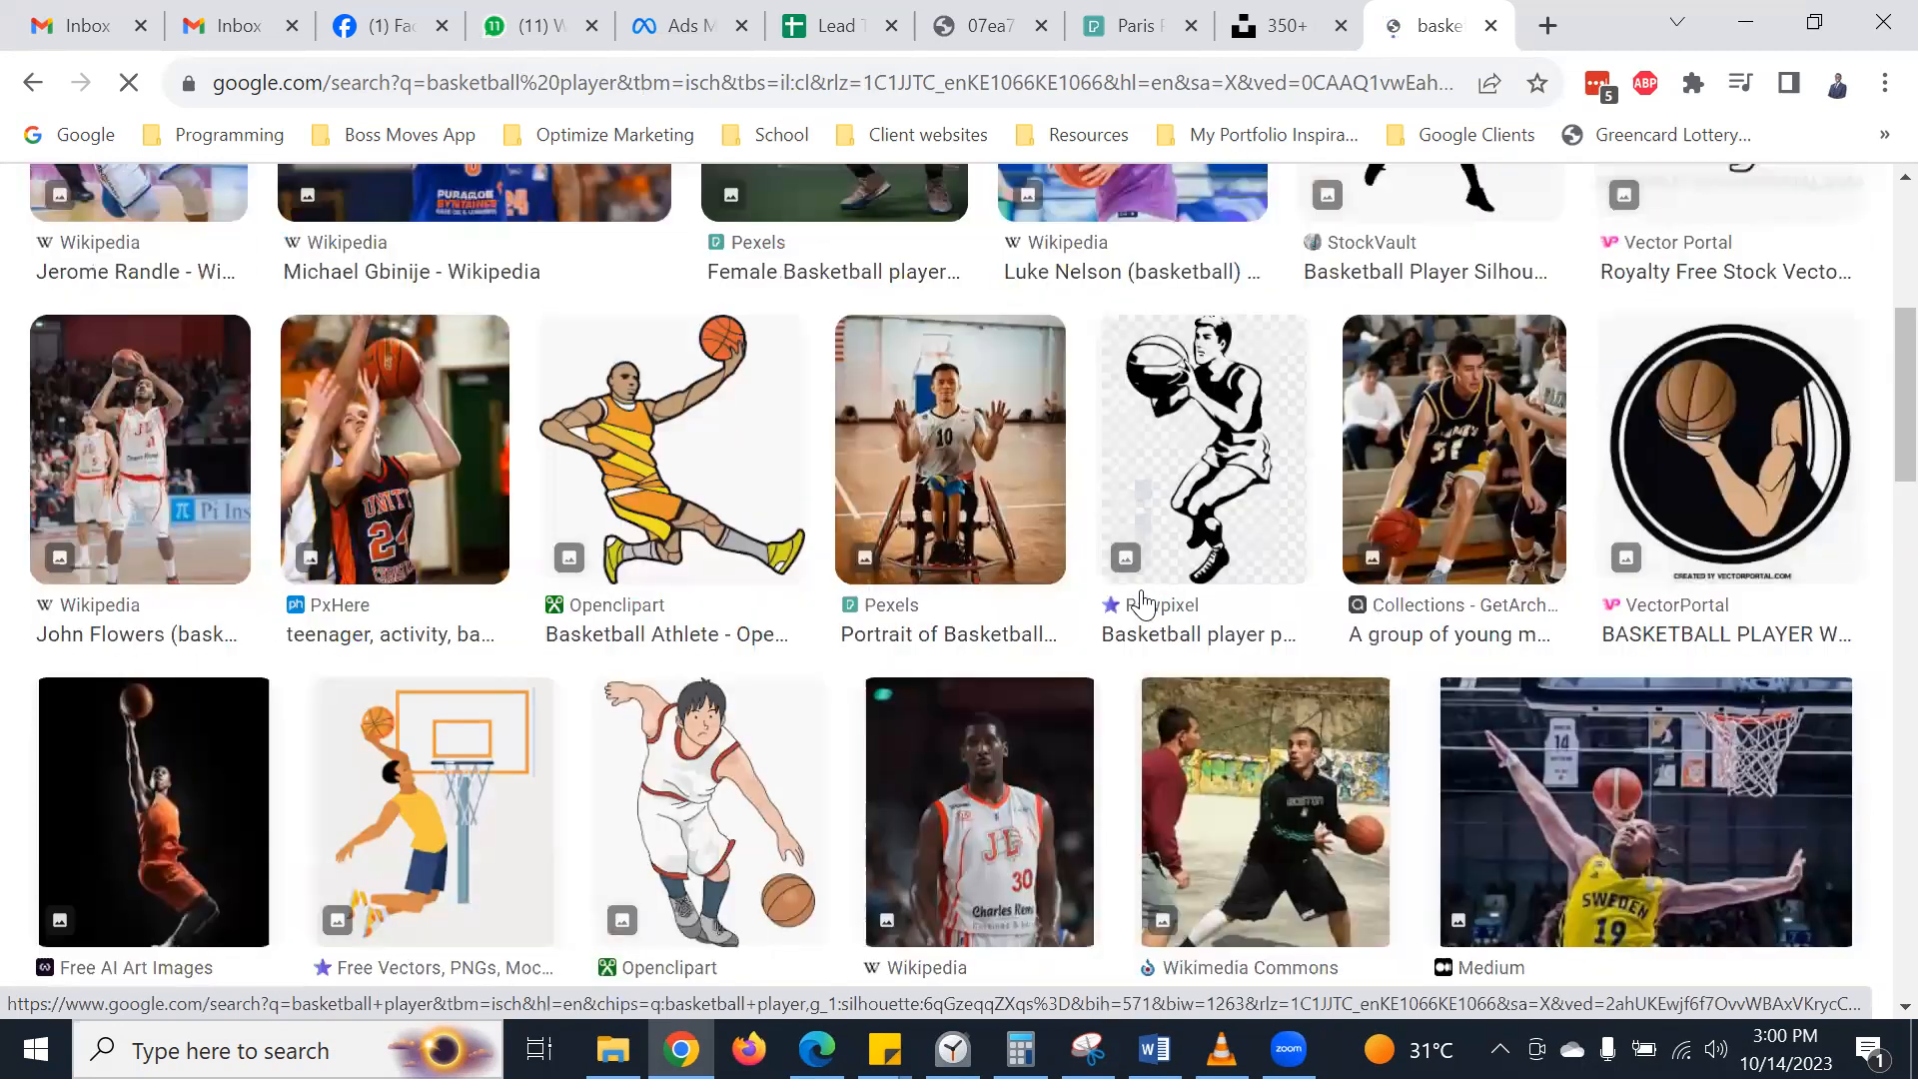
pyautogui.scroll(8, 462, 300)
pyautogui.tripleClick(353, 247)
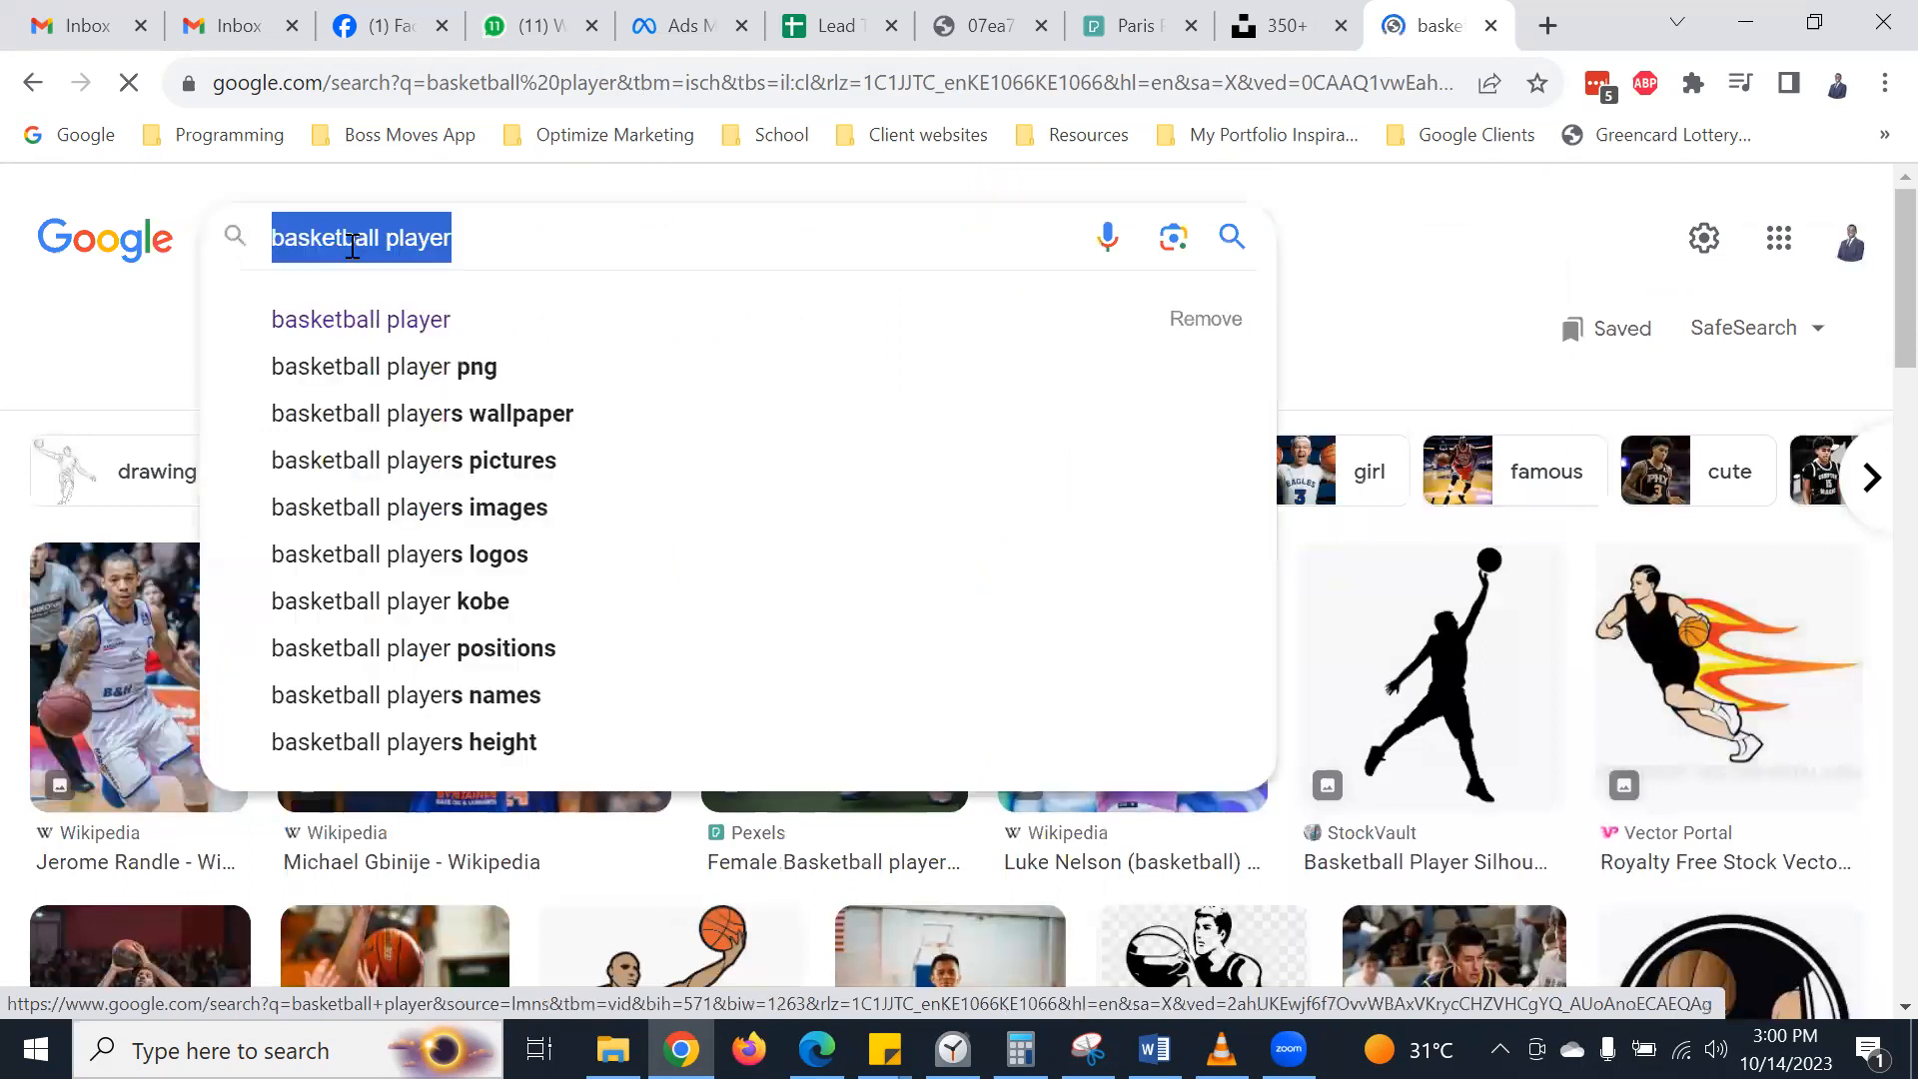
pyautogui.write('kyr')
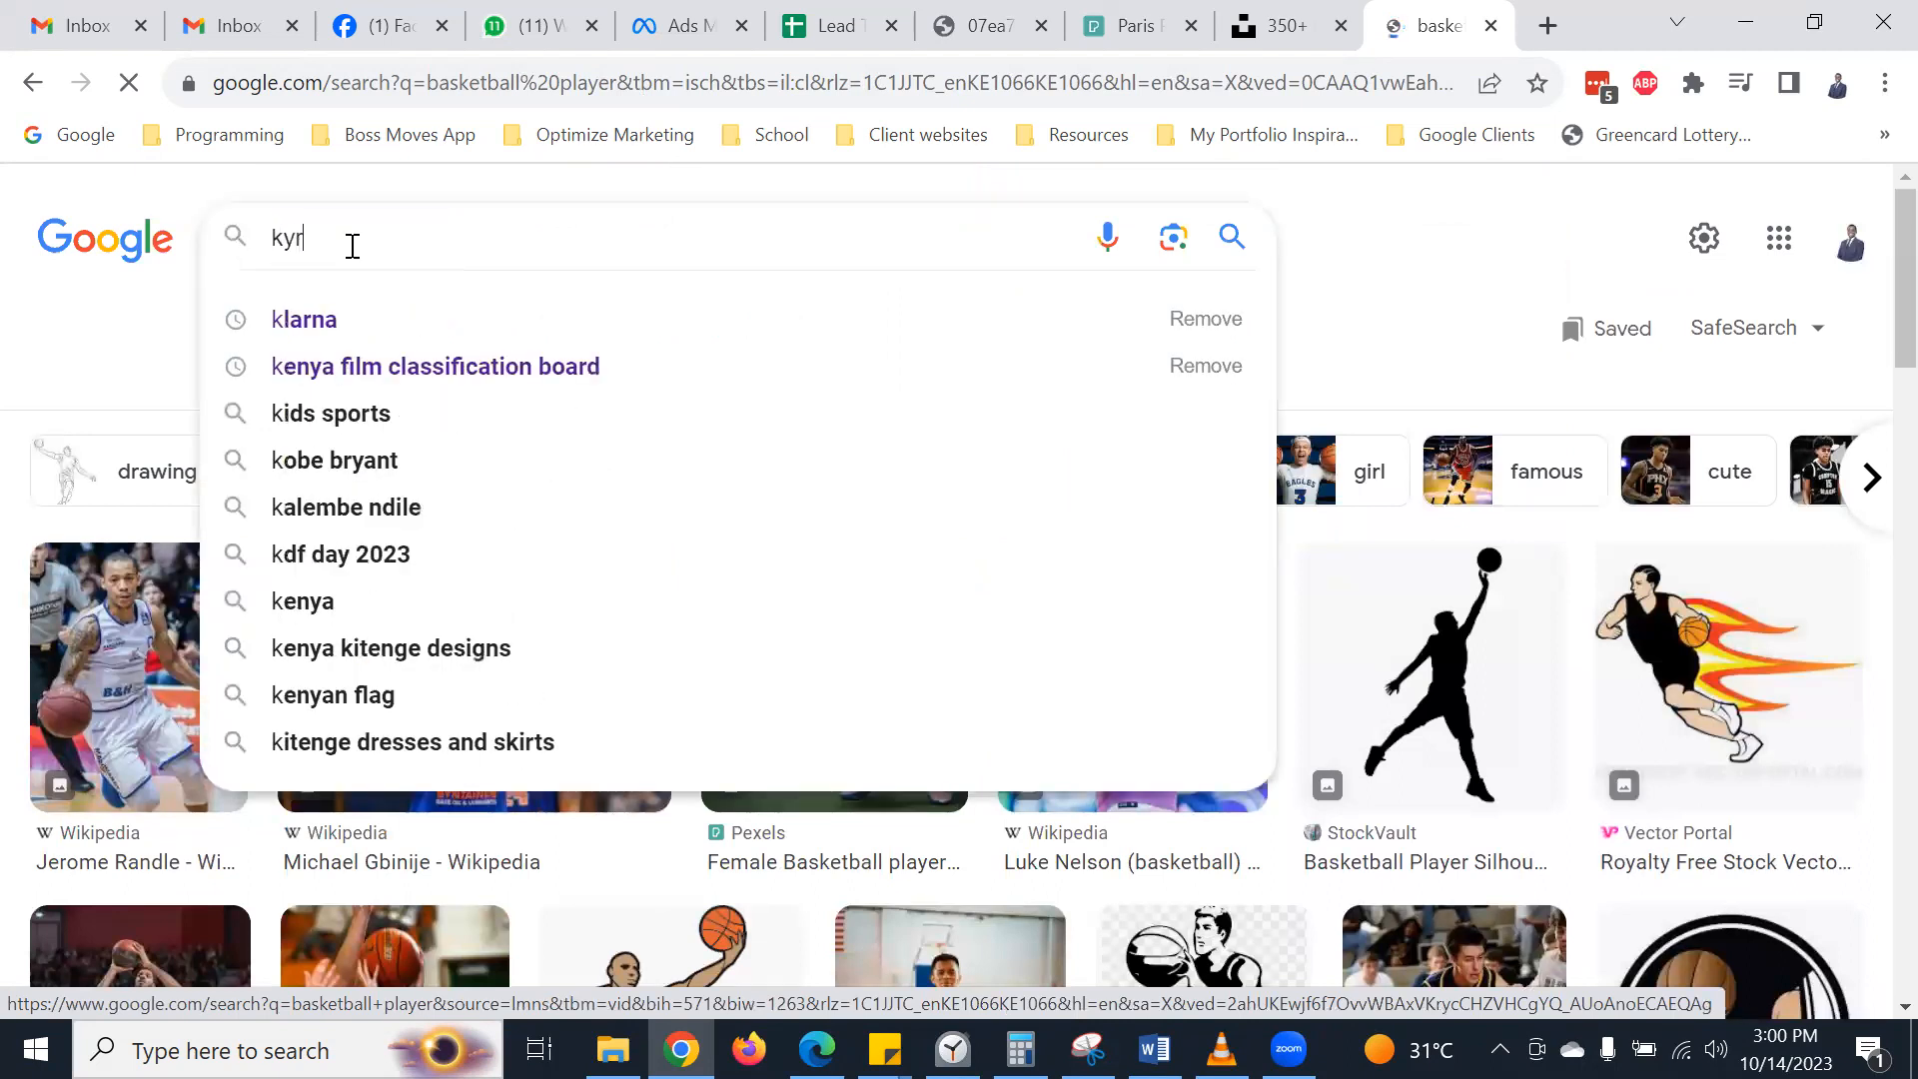
pyautogui.write('ie ir')
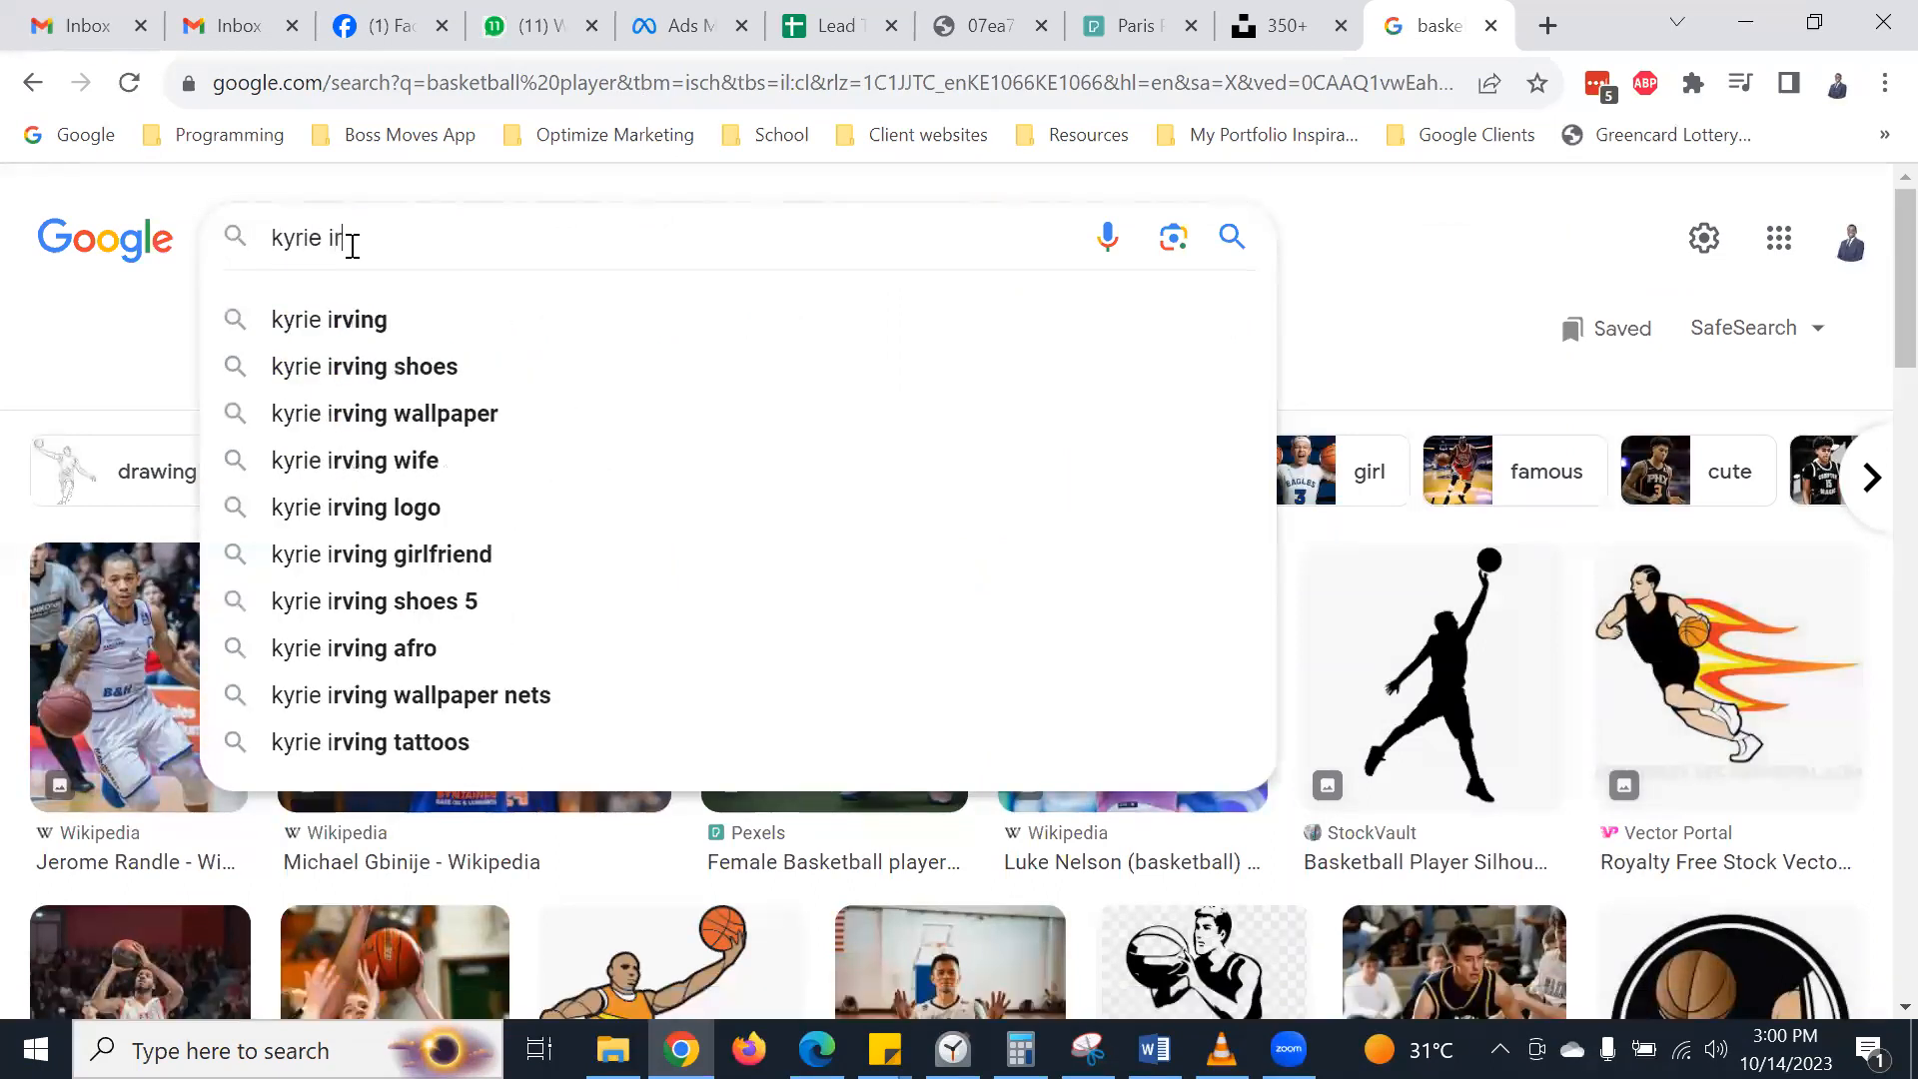
pyautogui.click(387, 320)
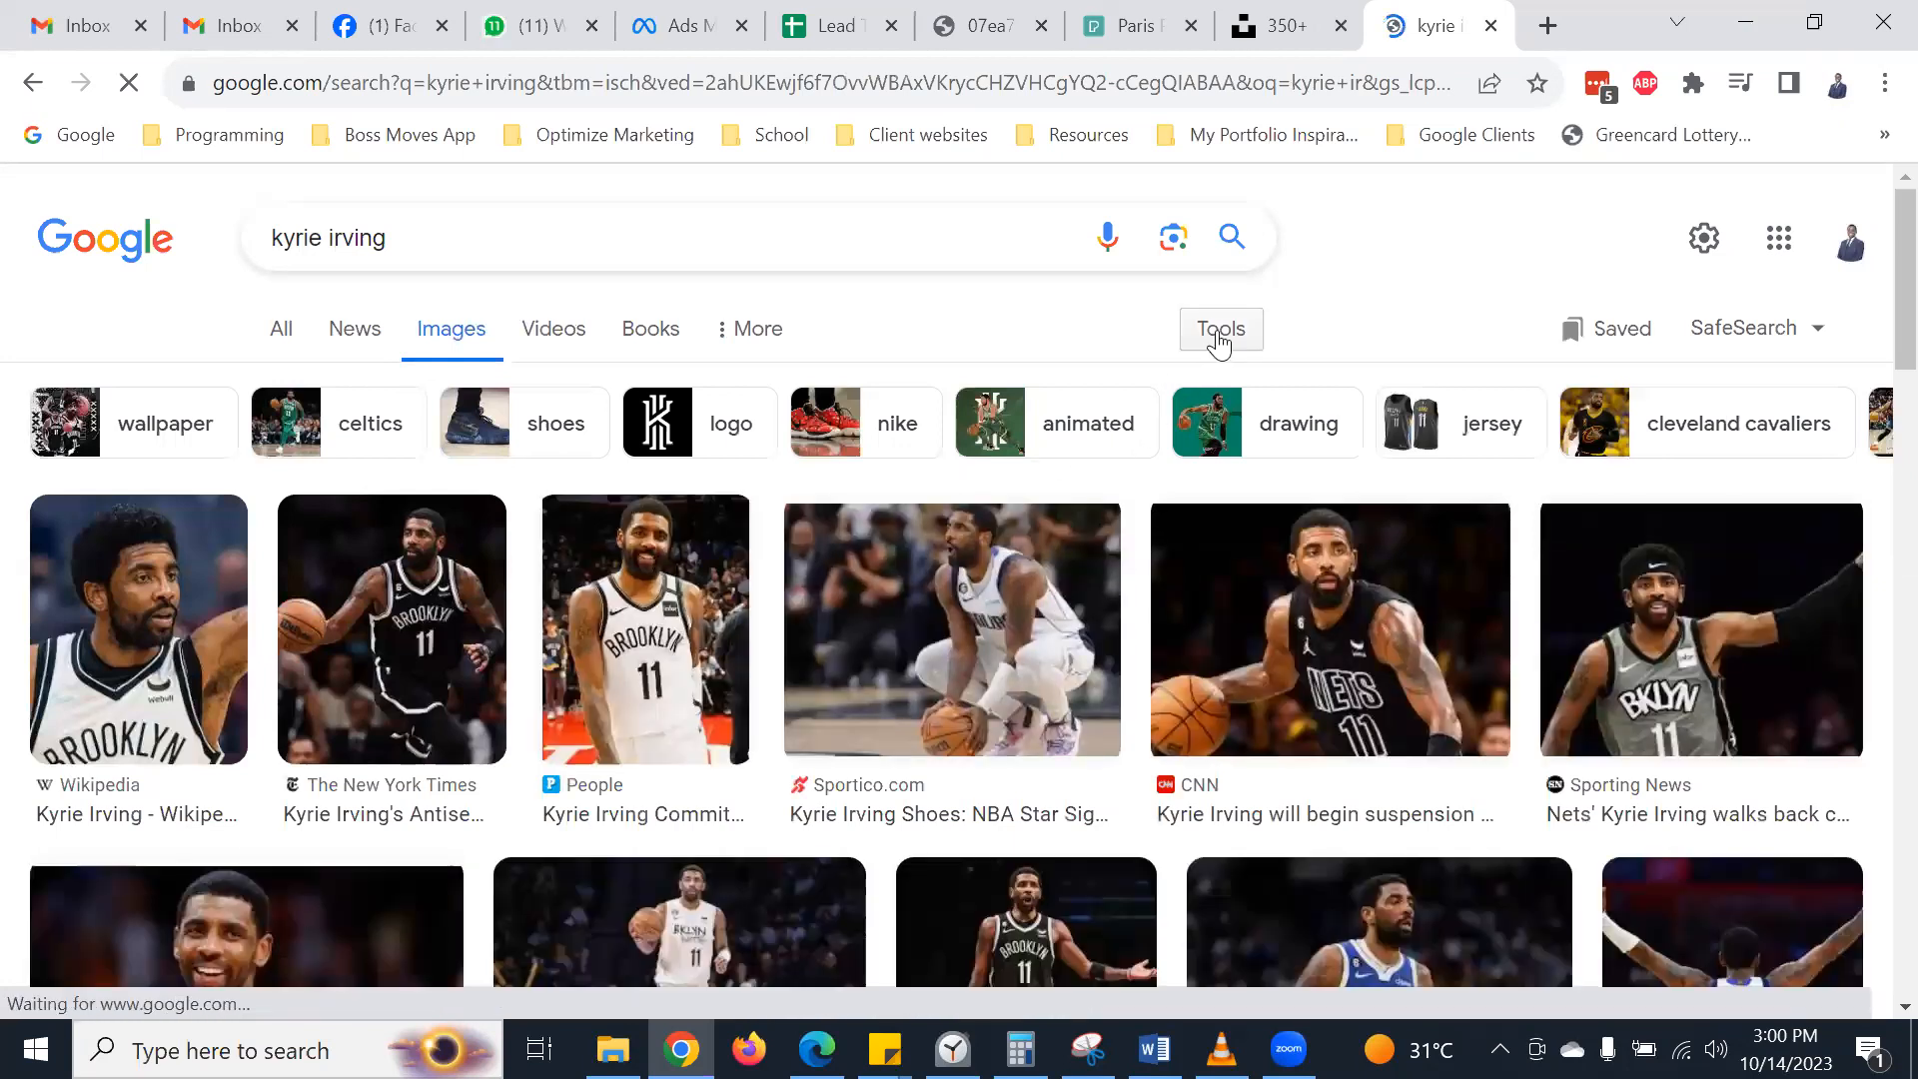
# - Filter the Kyrie Irving image results by usage rights to Creative Commons licenses
pyautogui.click(1219, 341)
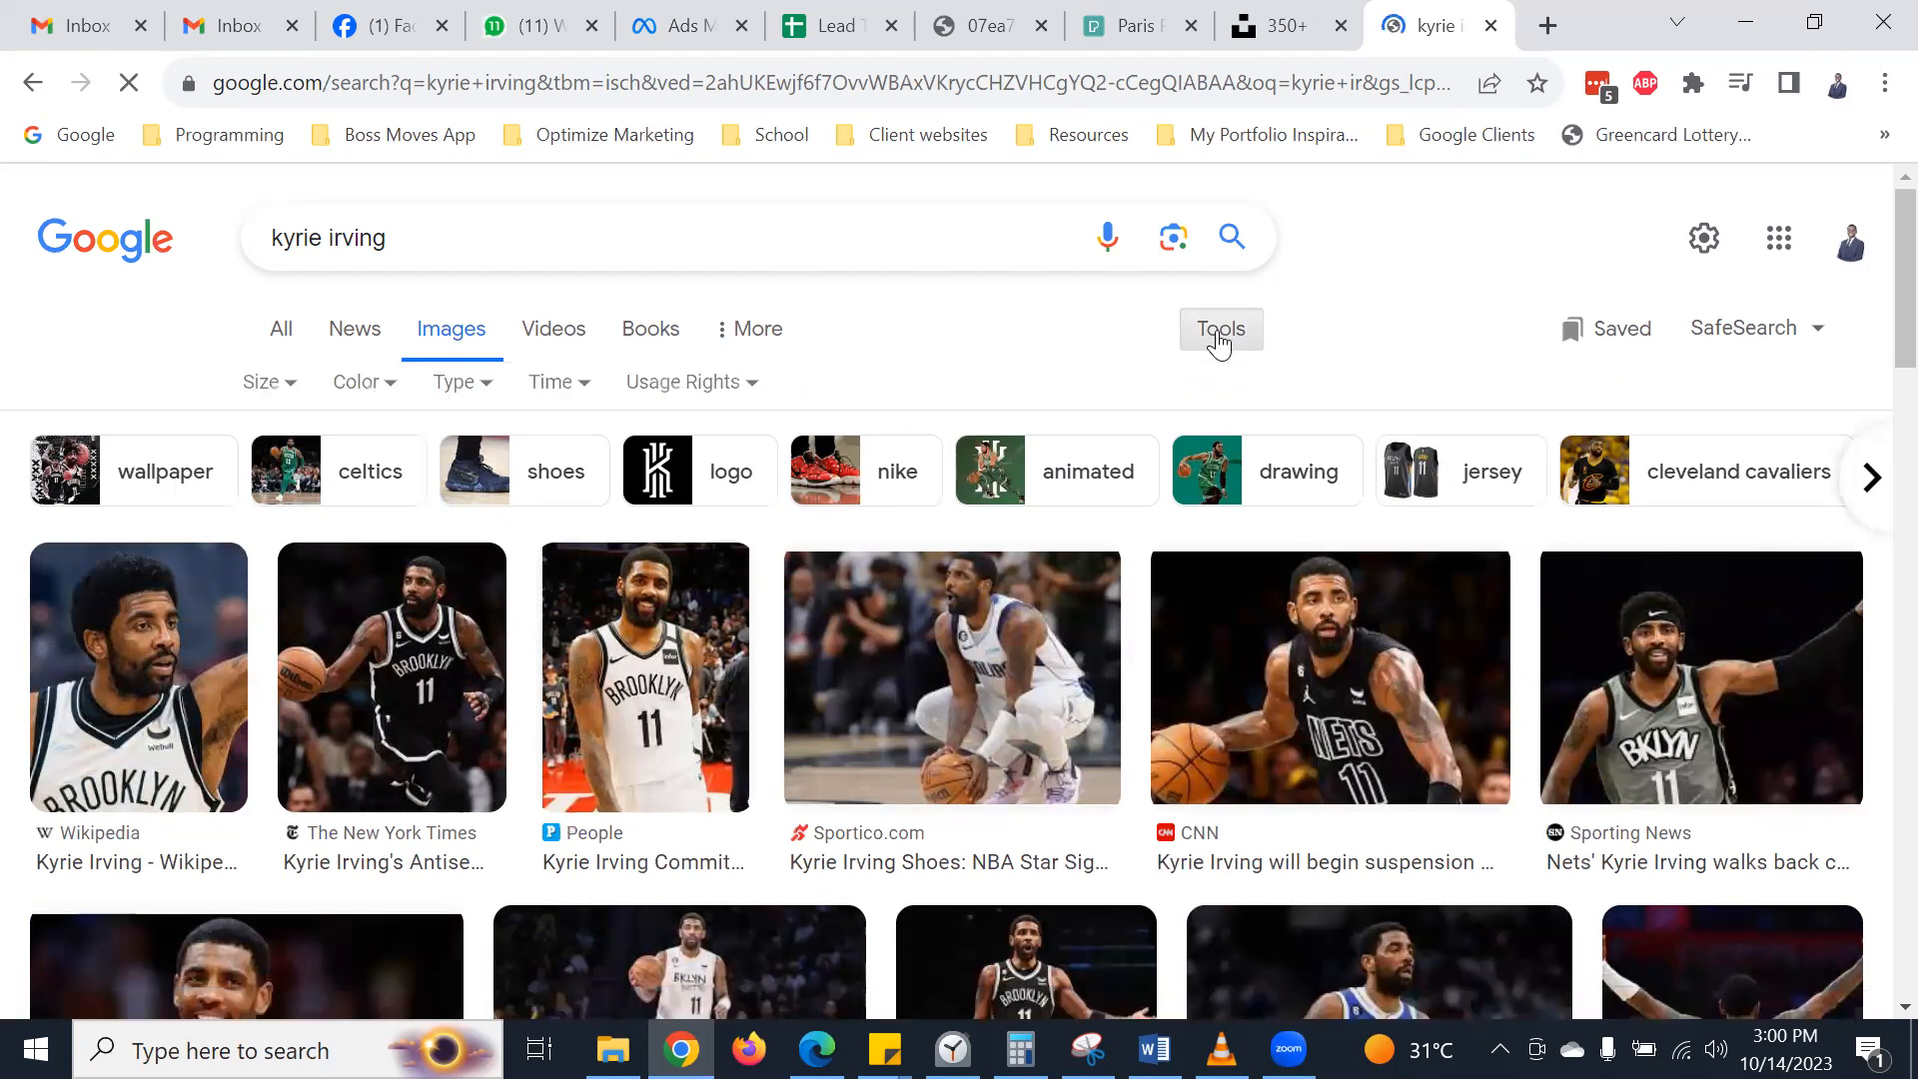
pyautogui.click(730, 385)
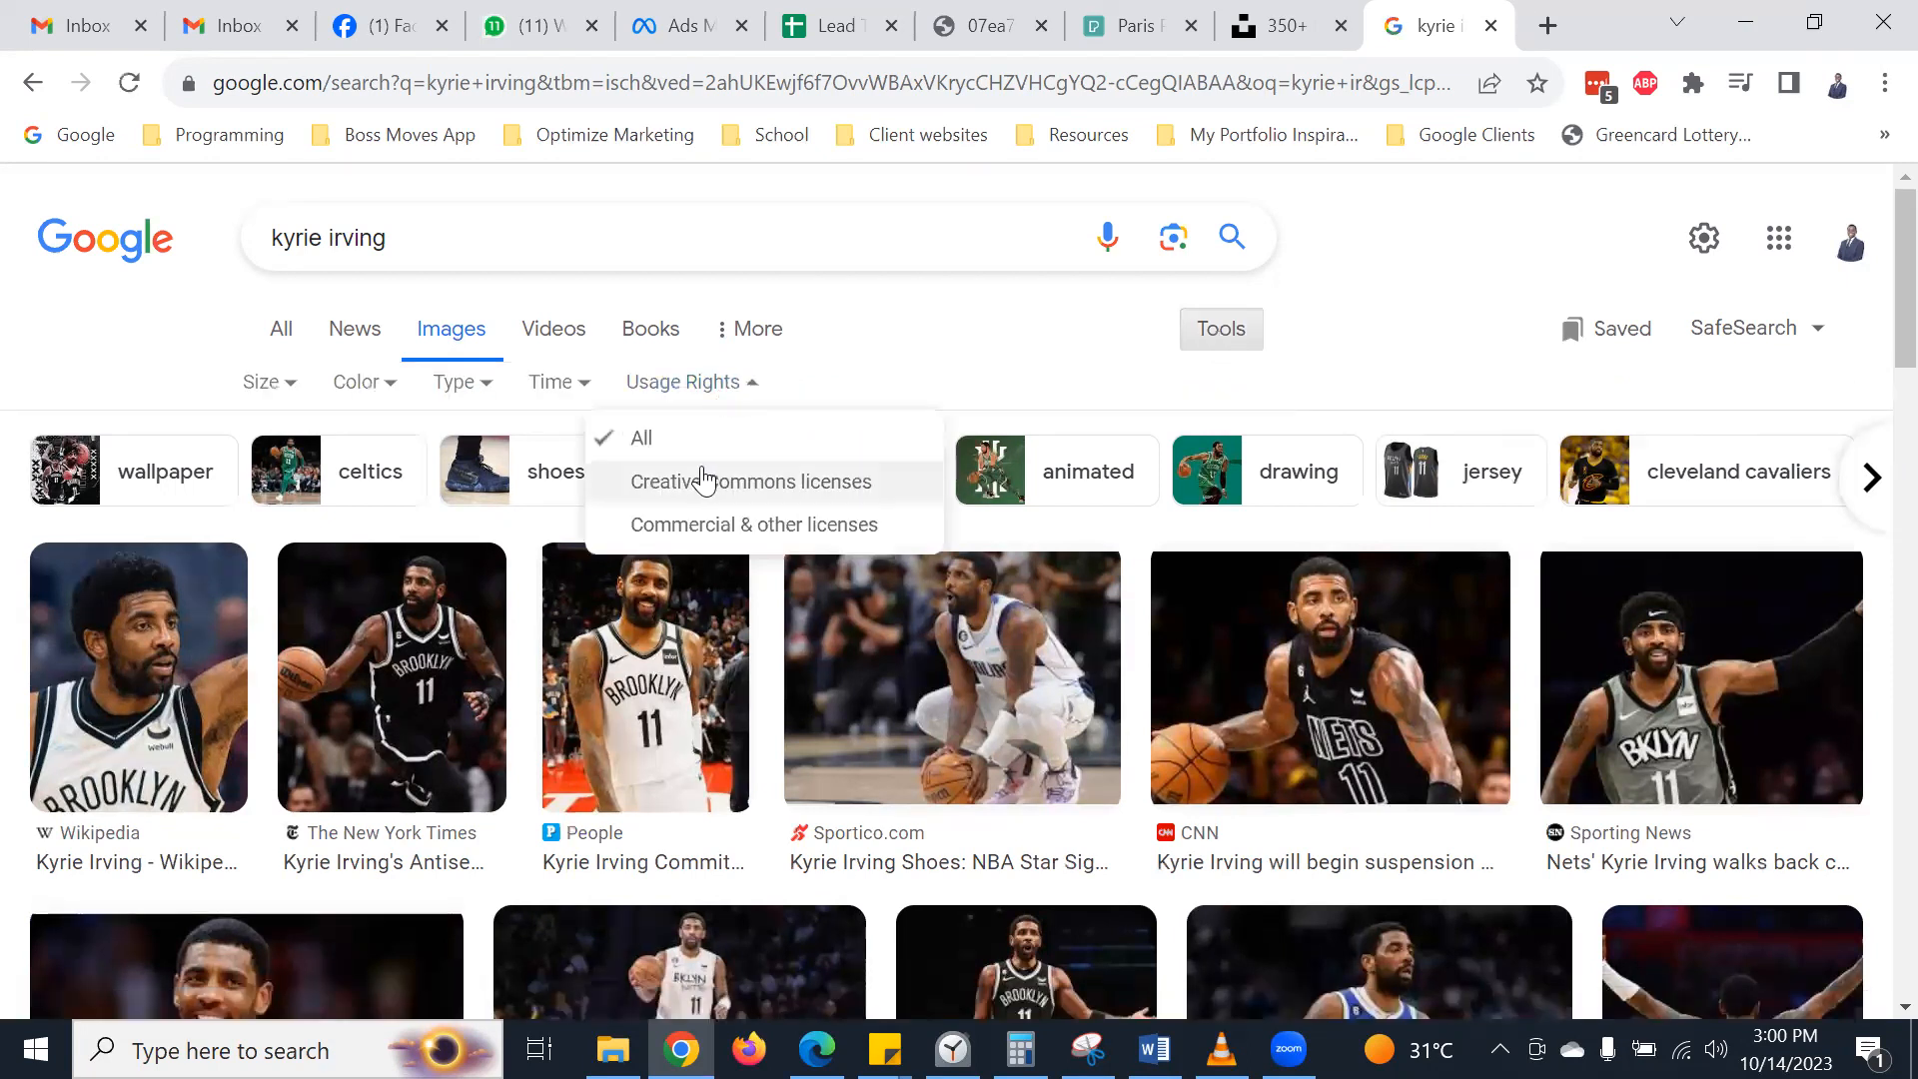
pyautogui.click(687, 482)
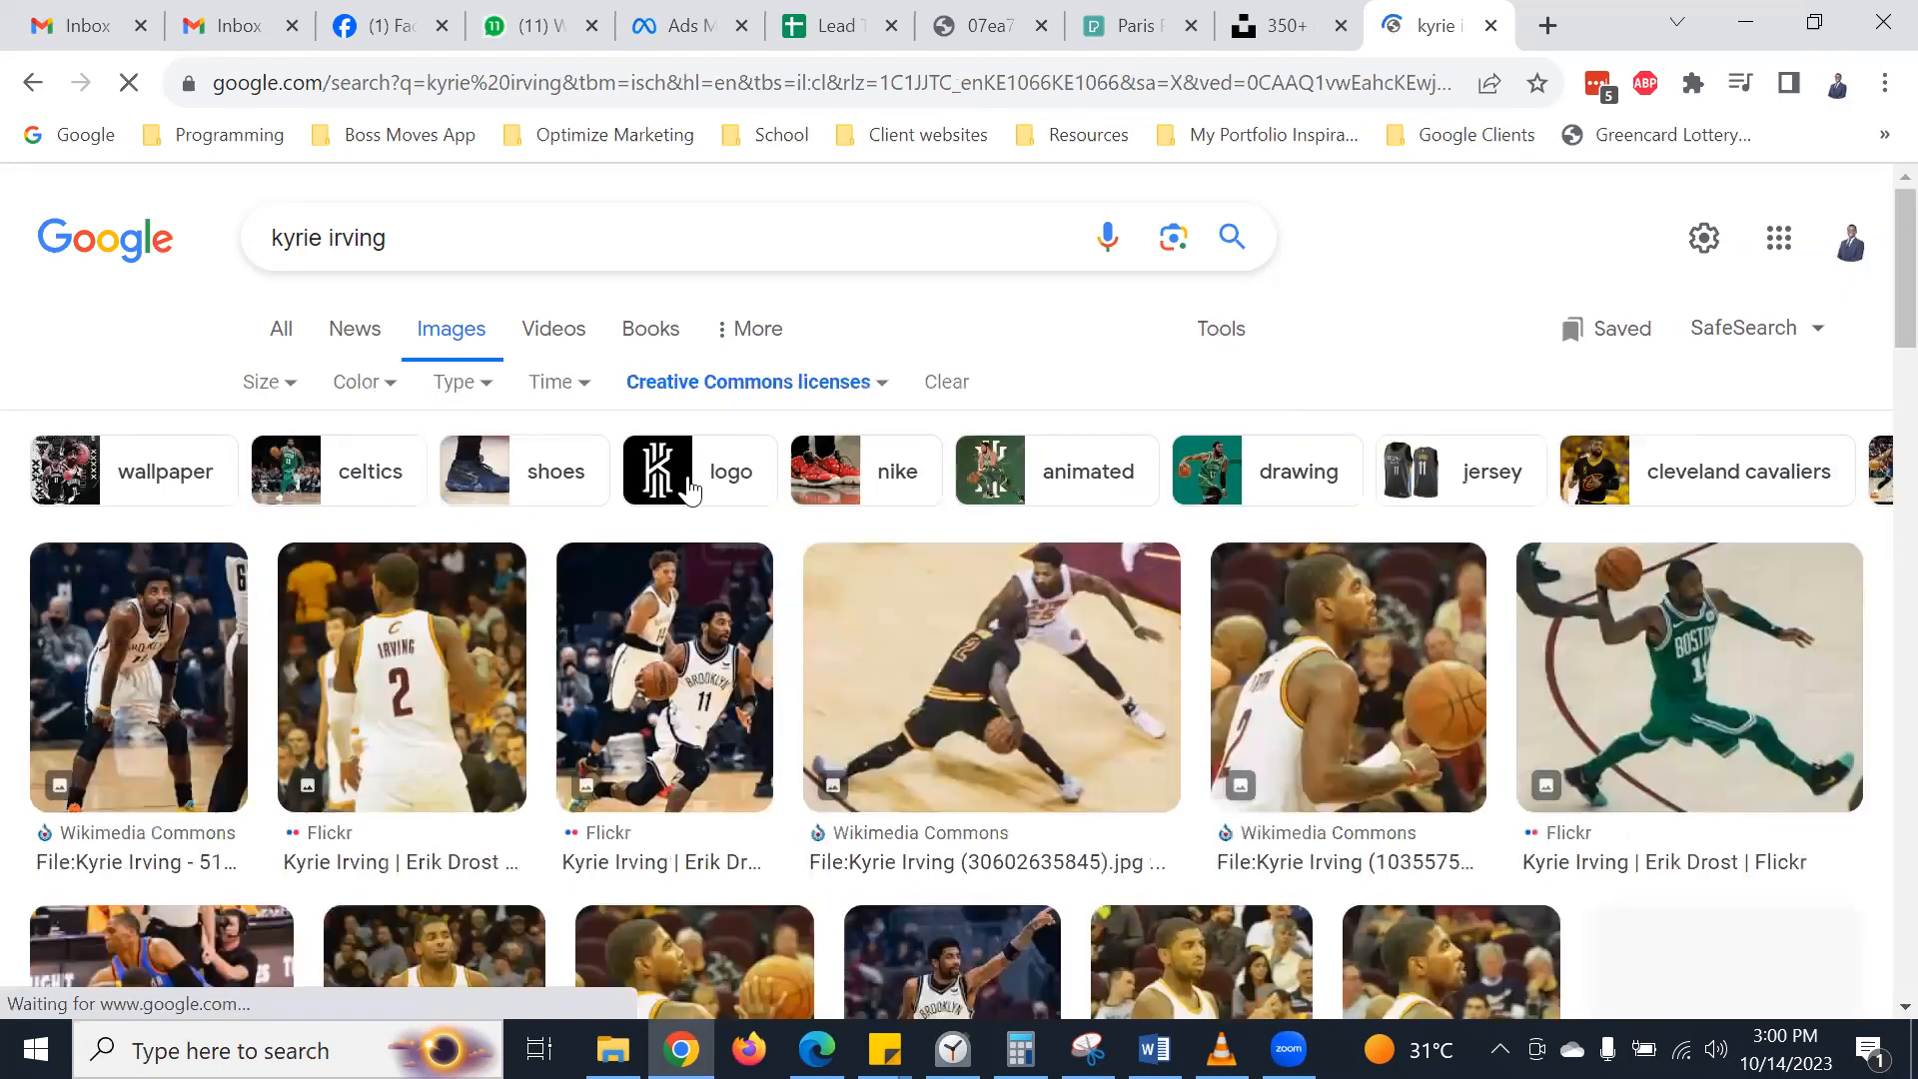
# - Compare the Creative Commons Kyrie Irving images with the green Kyrie Irving reference poster
pyautogui.scroll(-3, 689, 489)
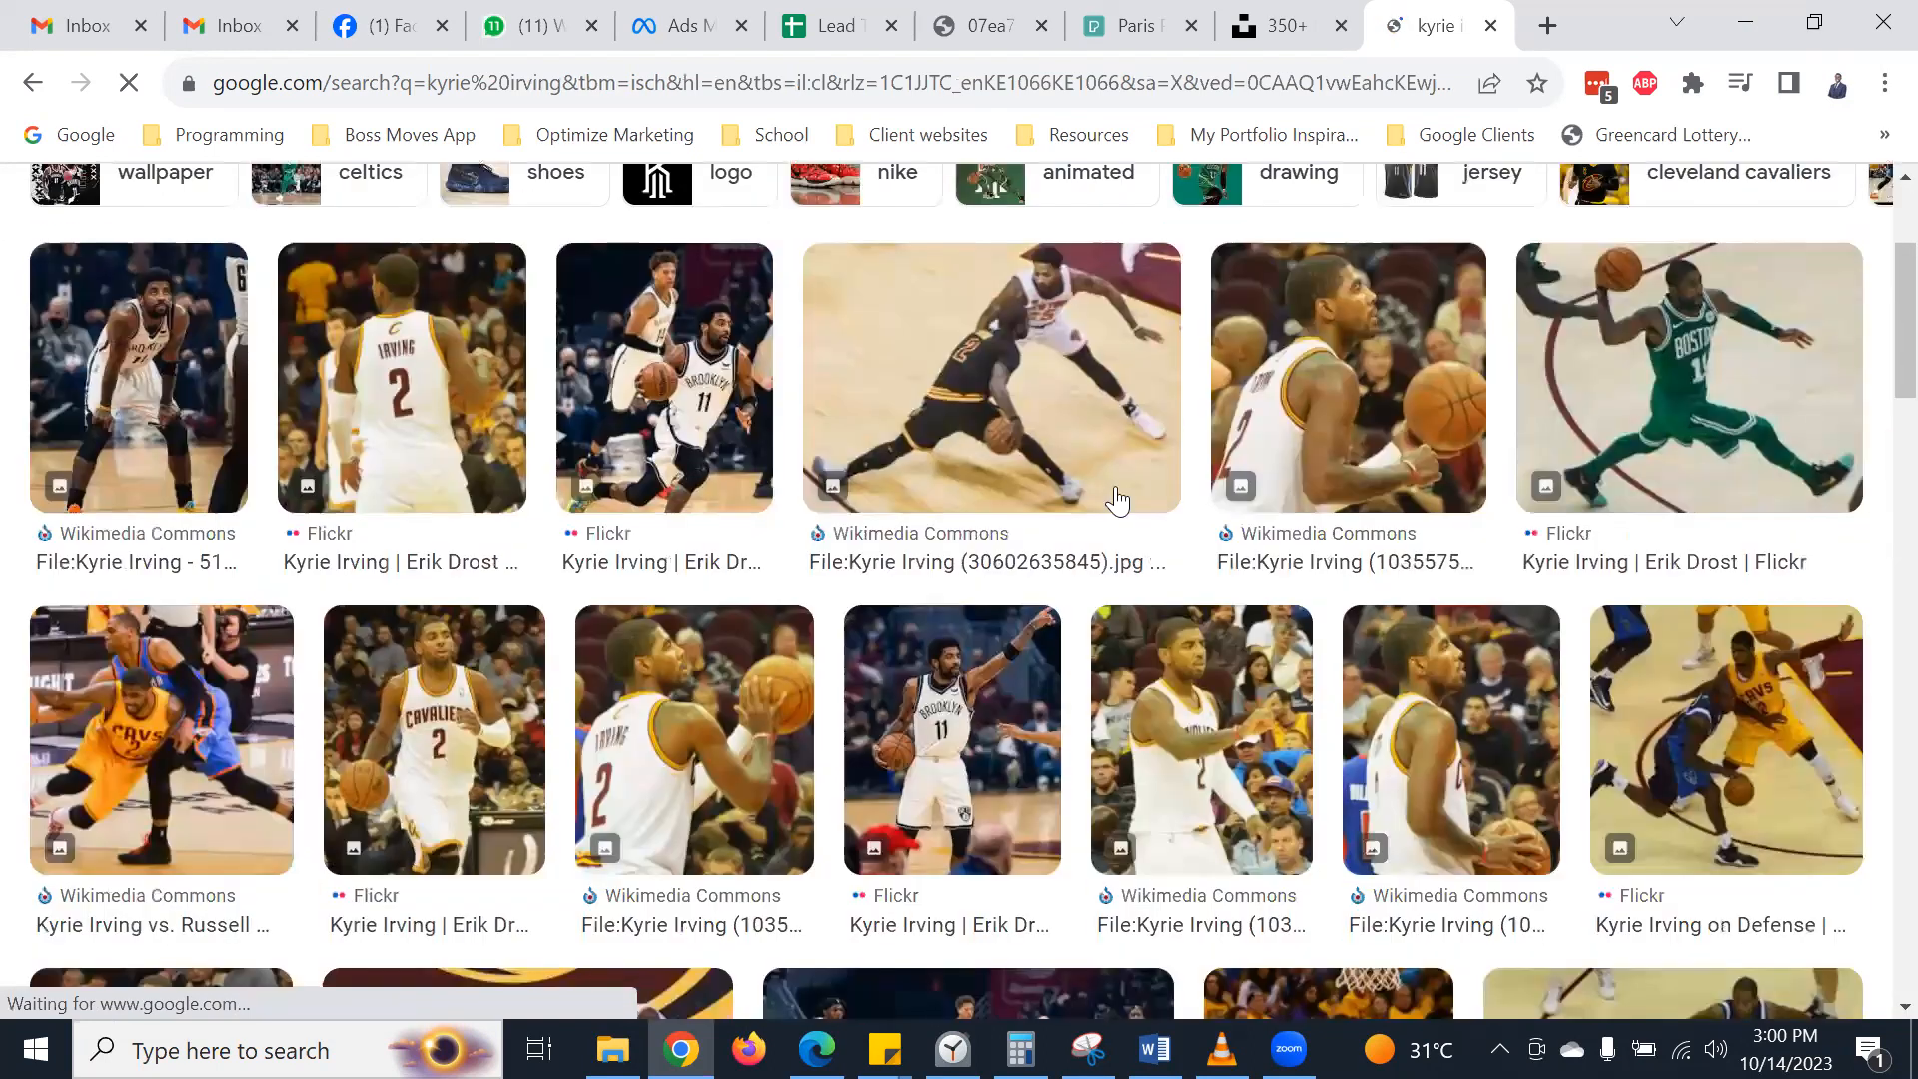
pyautogui.scroll(-3, 1702, 411)
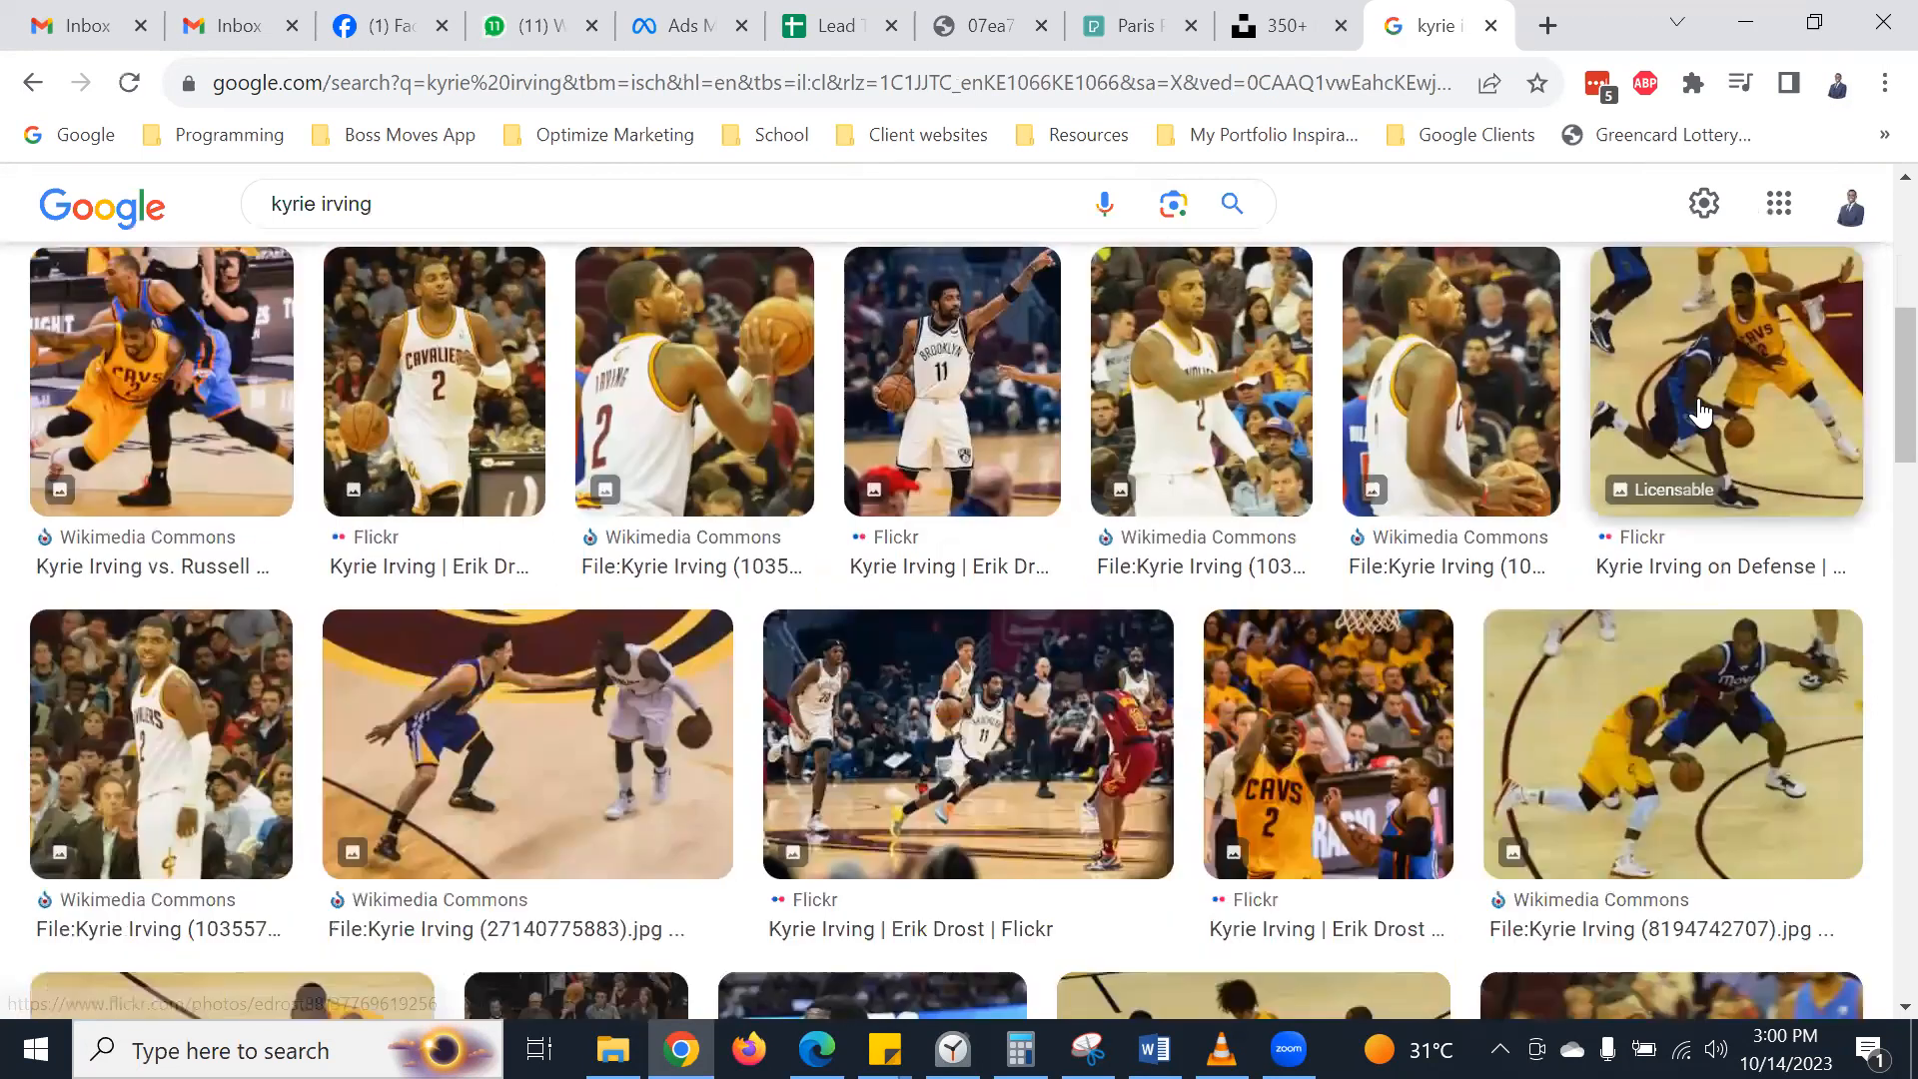
pyautogui.scroll(2, 1643, 341)
pyautogui.click(1014, 8)
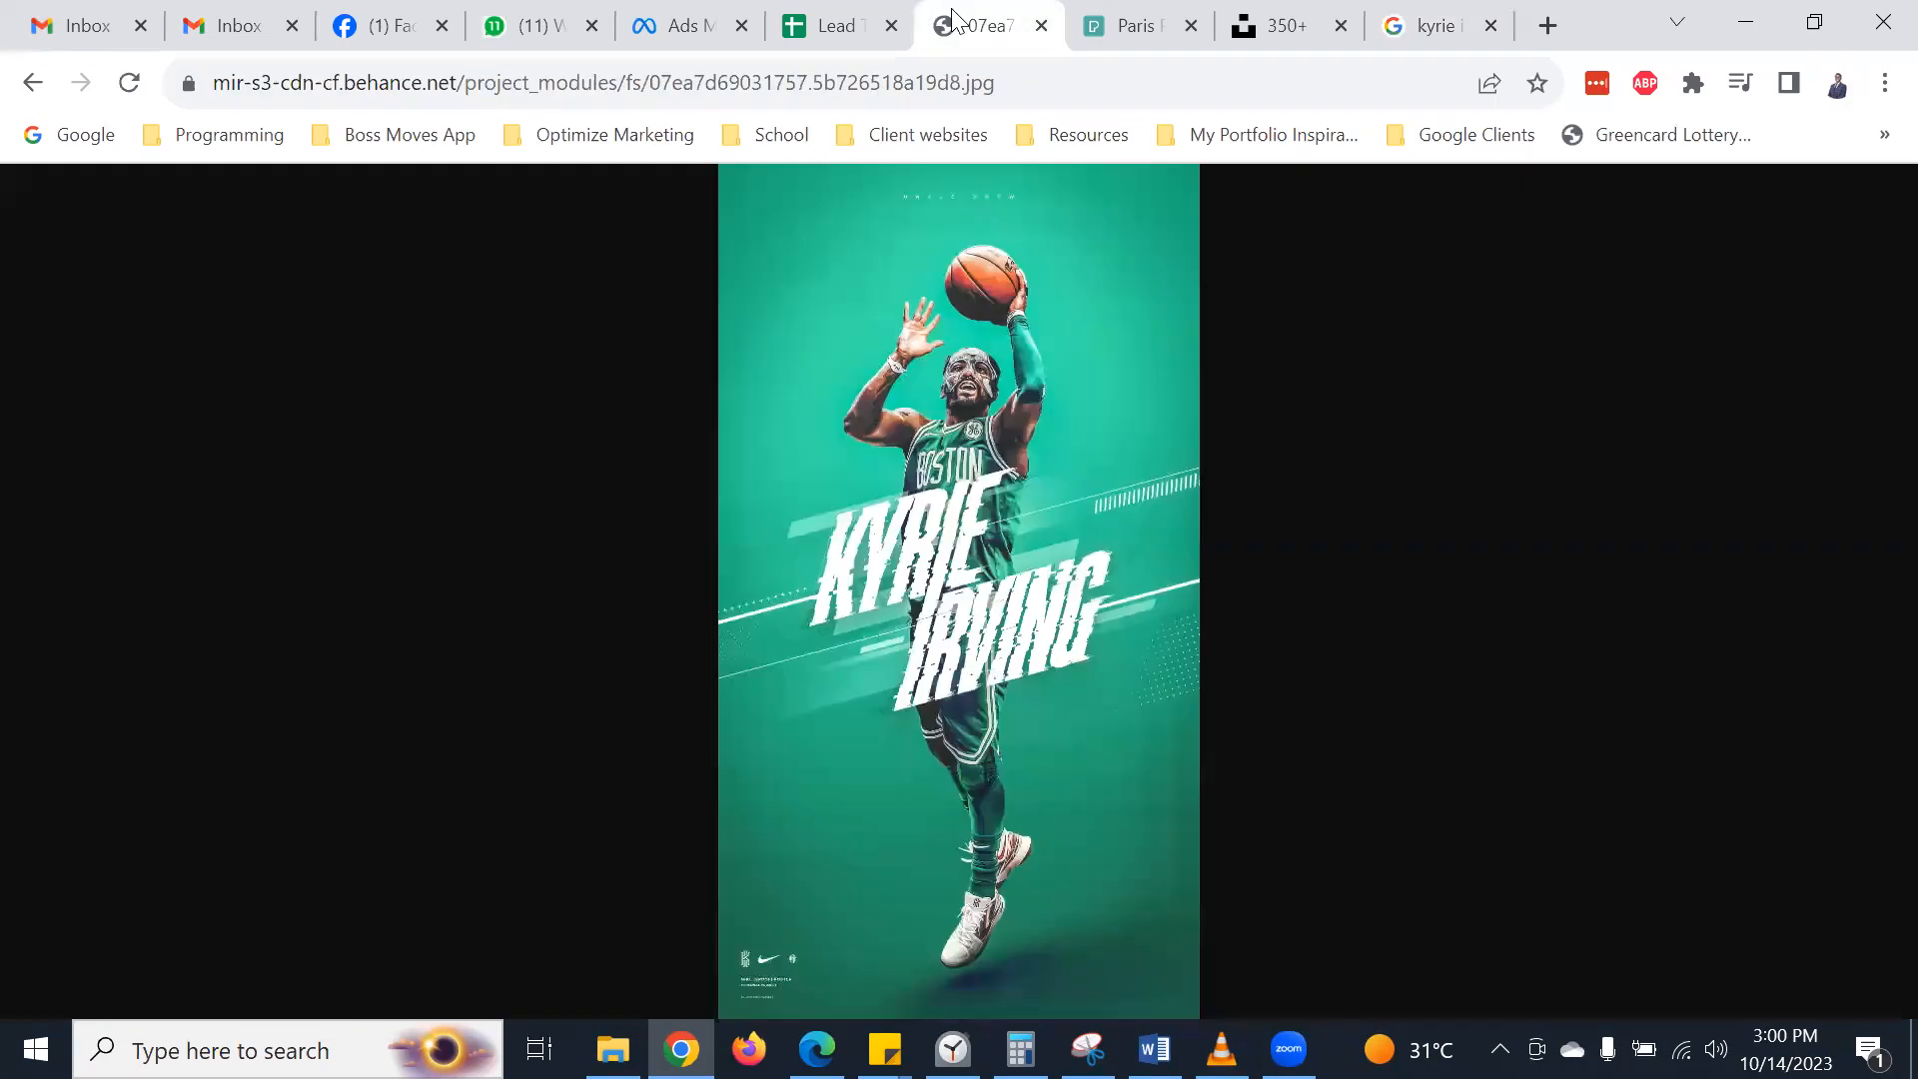
pyautogui.click(1403, 10)
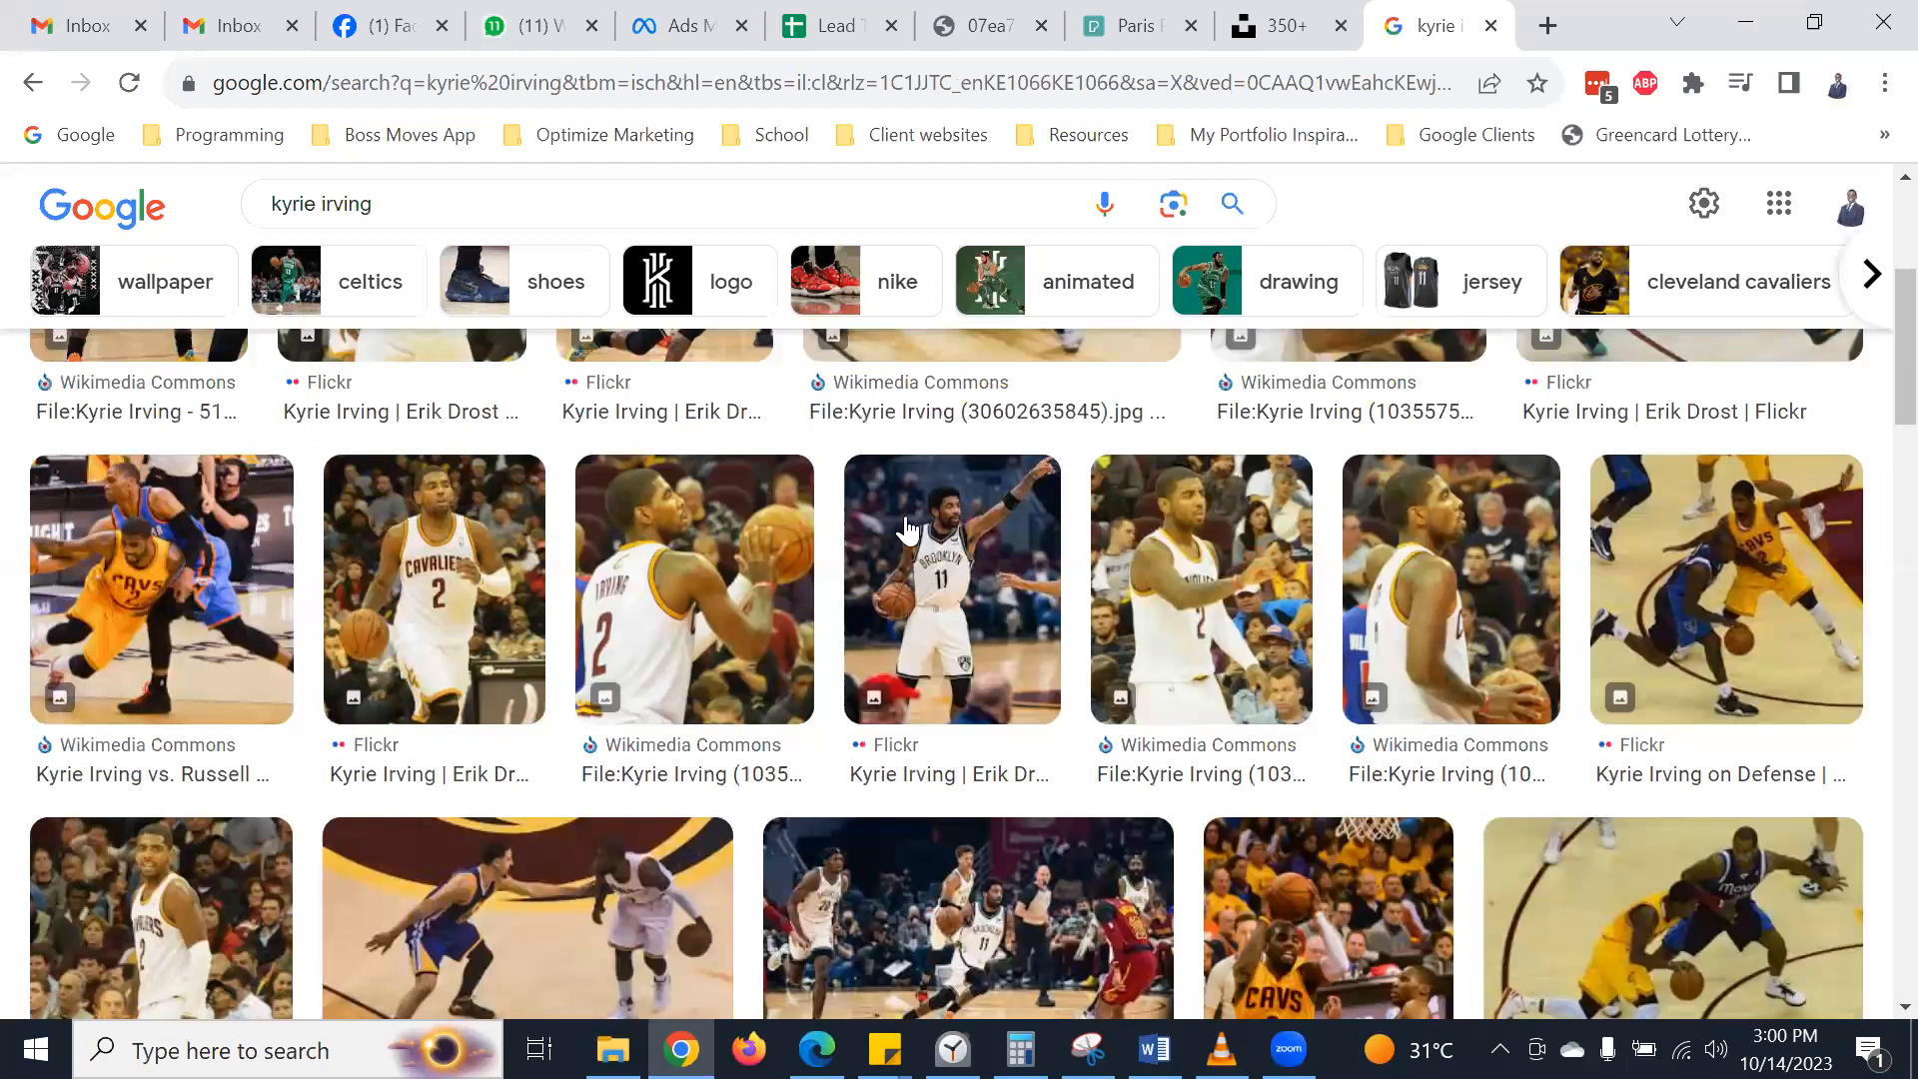
pyautogui.scroll(2, 908, 530)
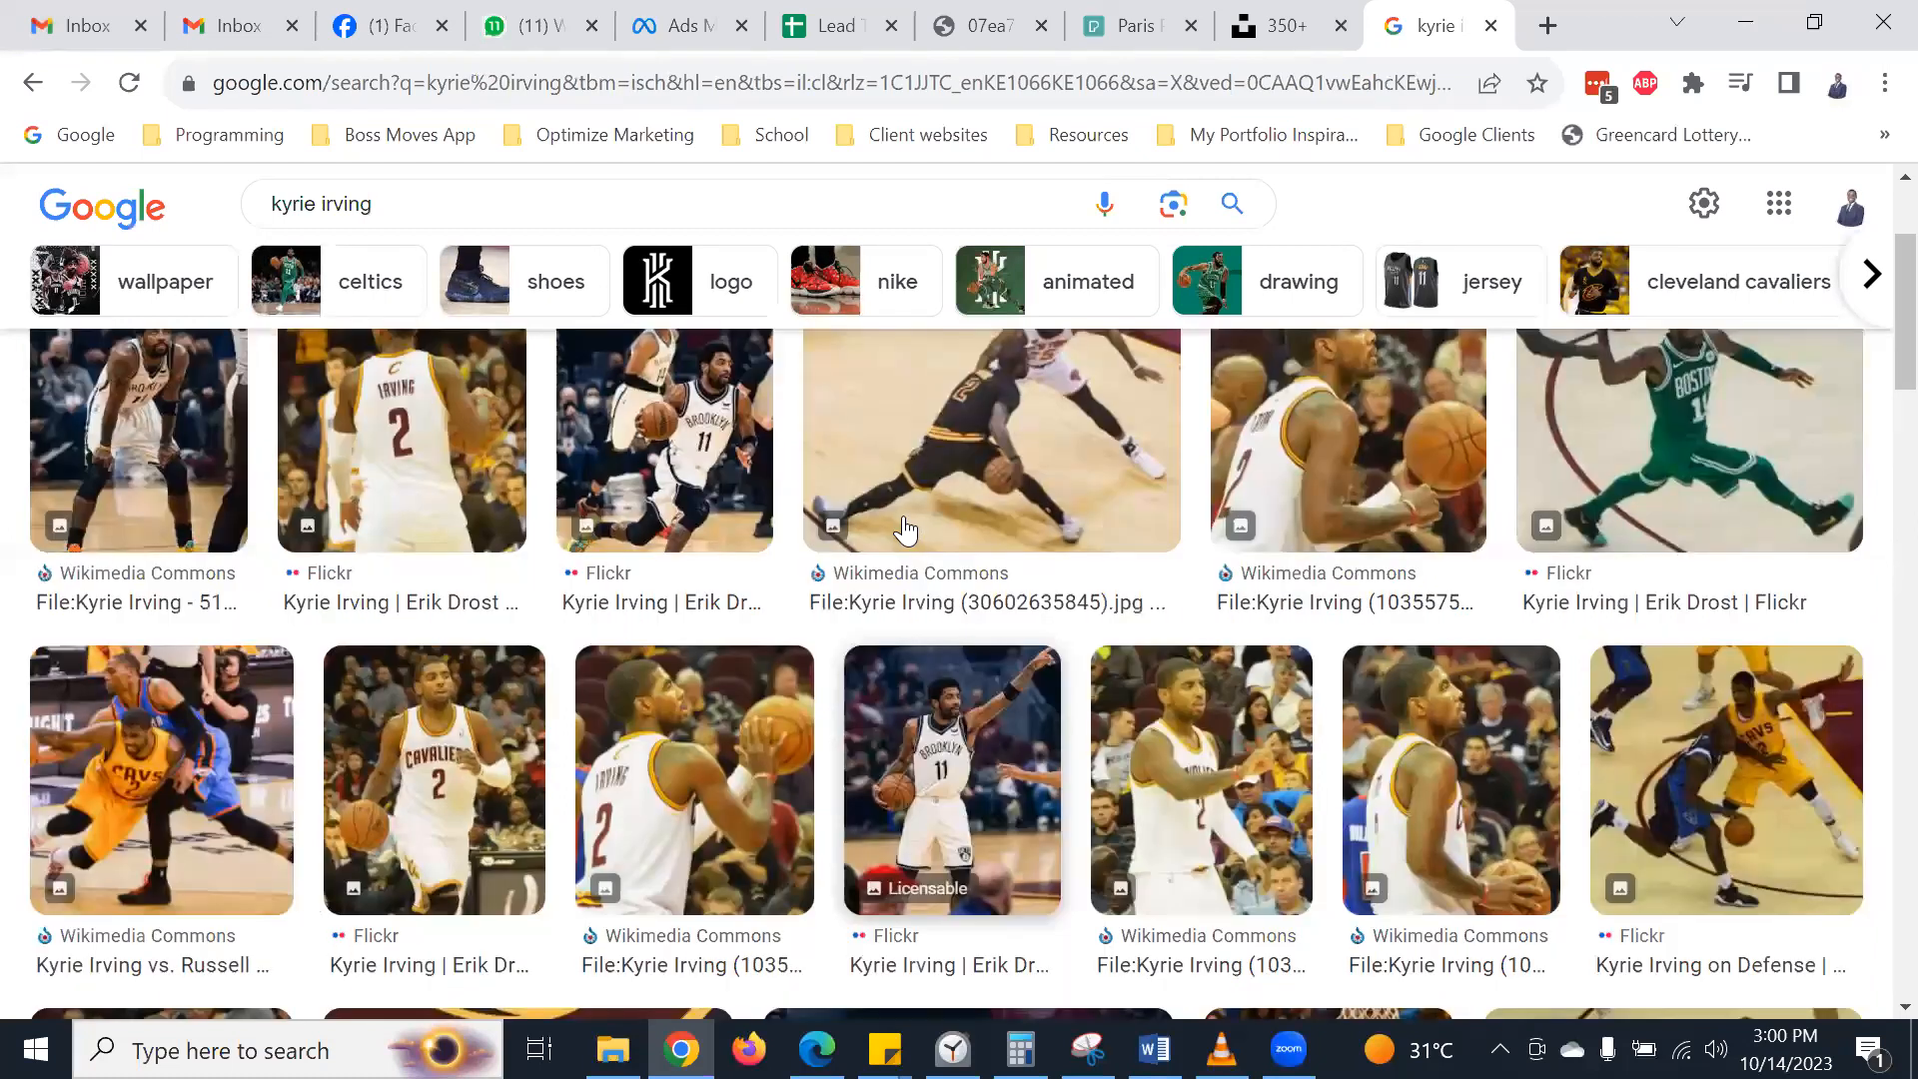
# - Browse the rest of the Creative Commons Kyrie Irving results for a usable full-body action photo
pyautogui.scroll(-5, 1134, 569)
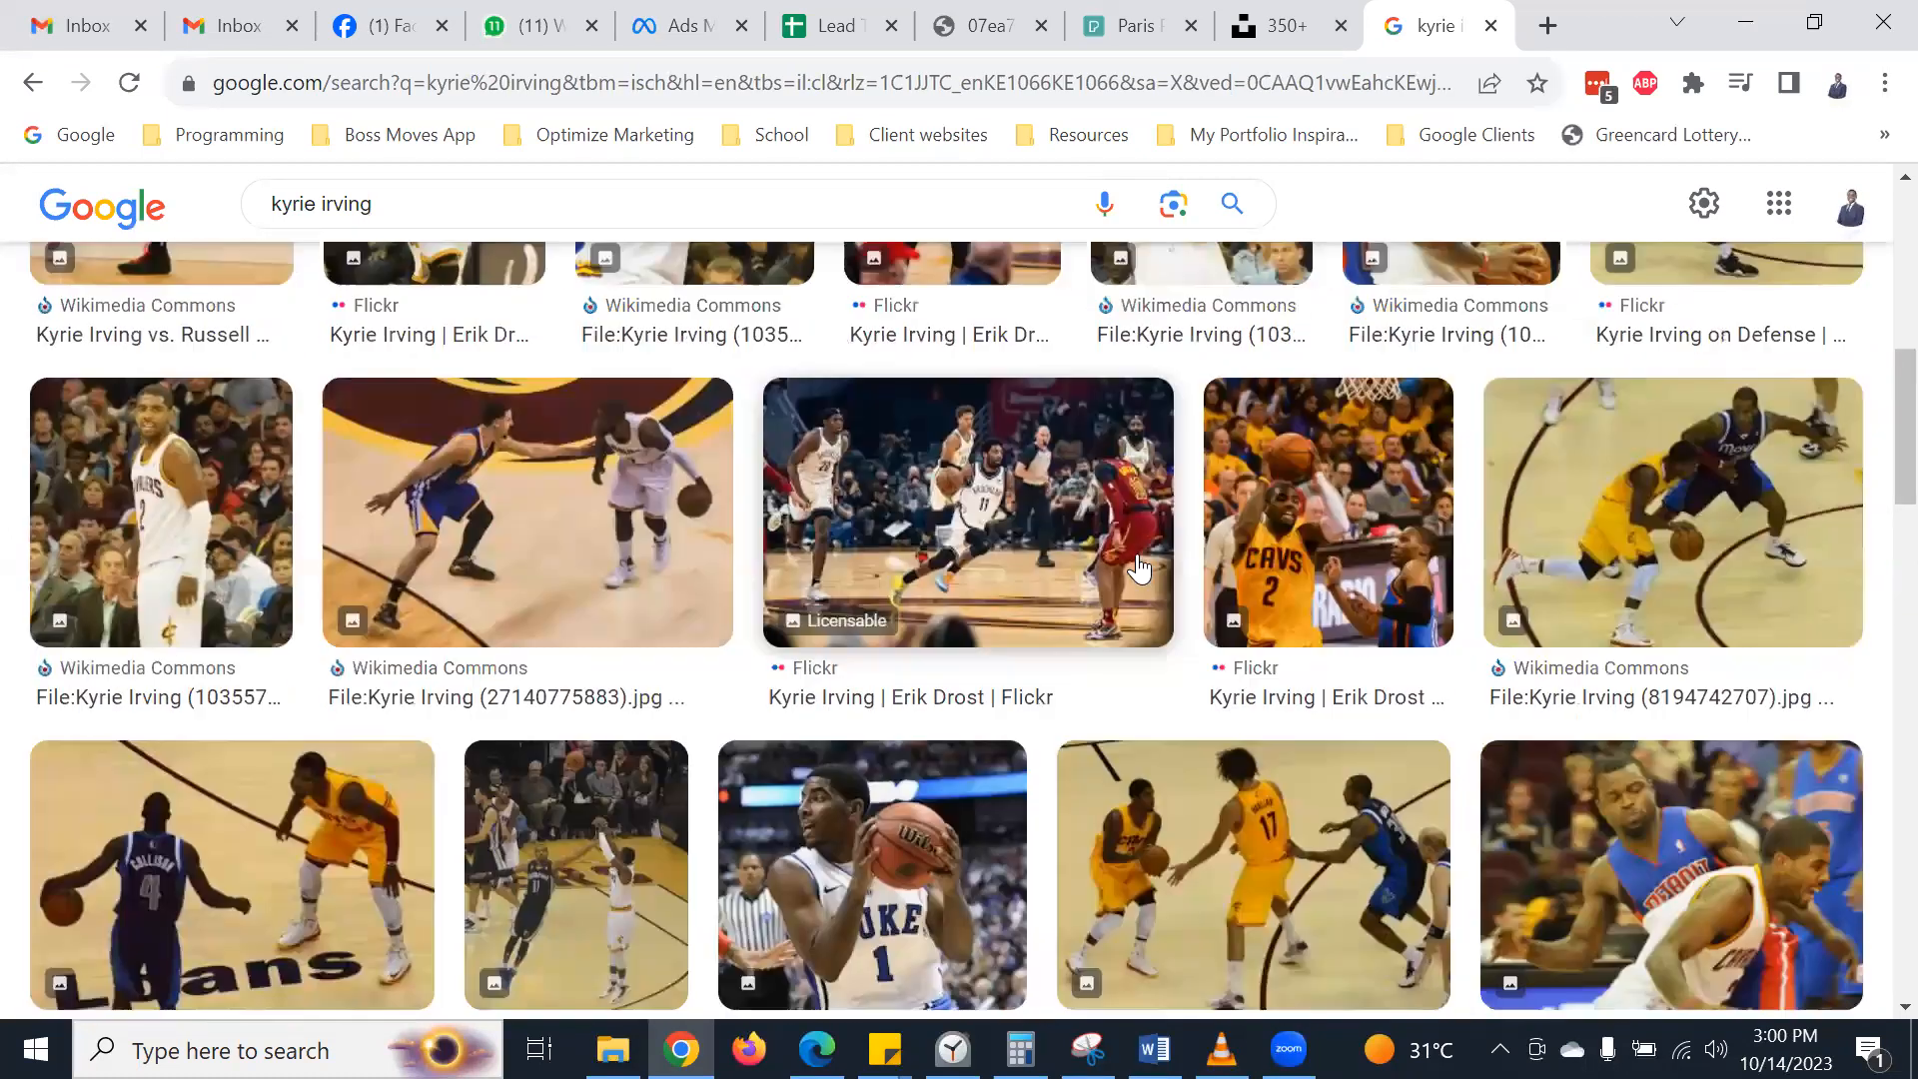
pyautogui.scroll(-4, 1139, 567)
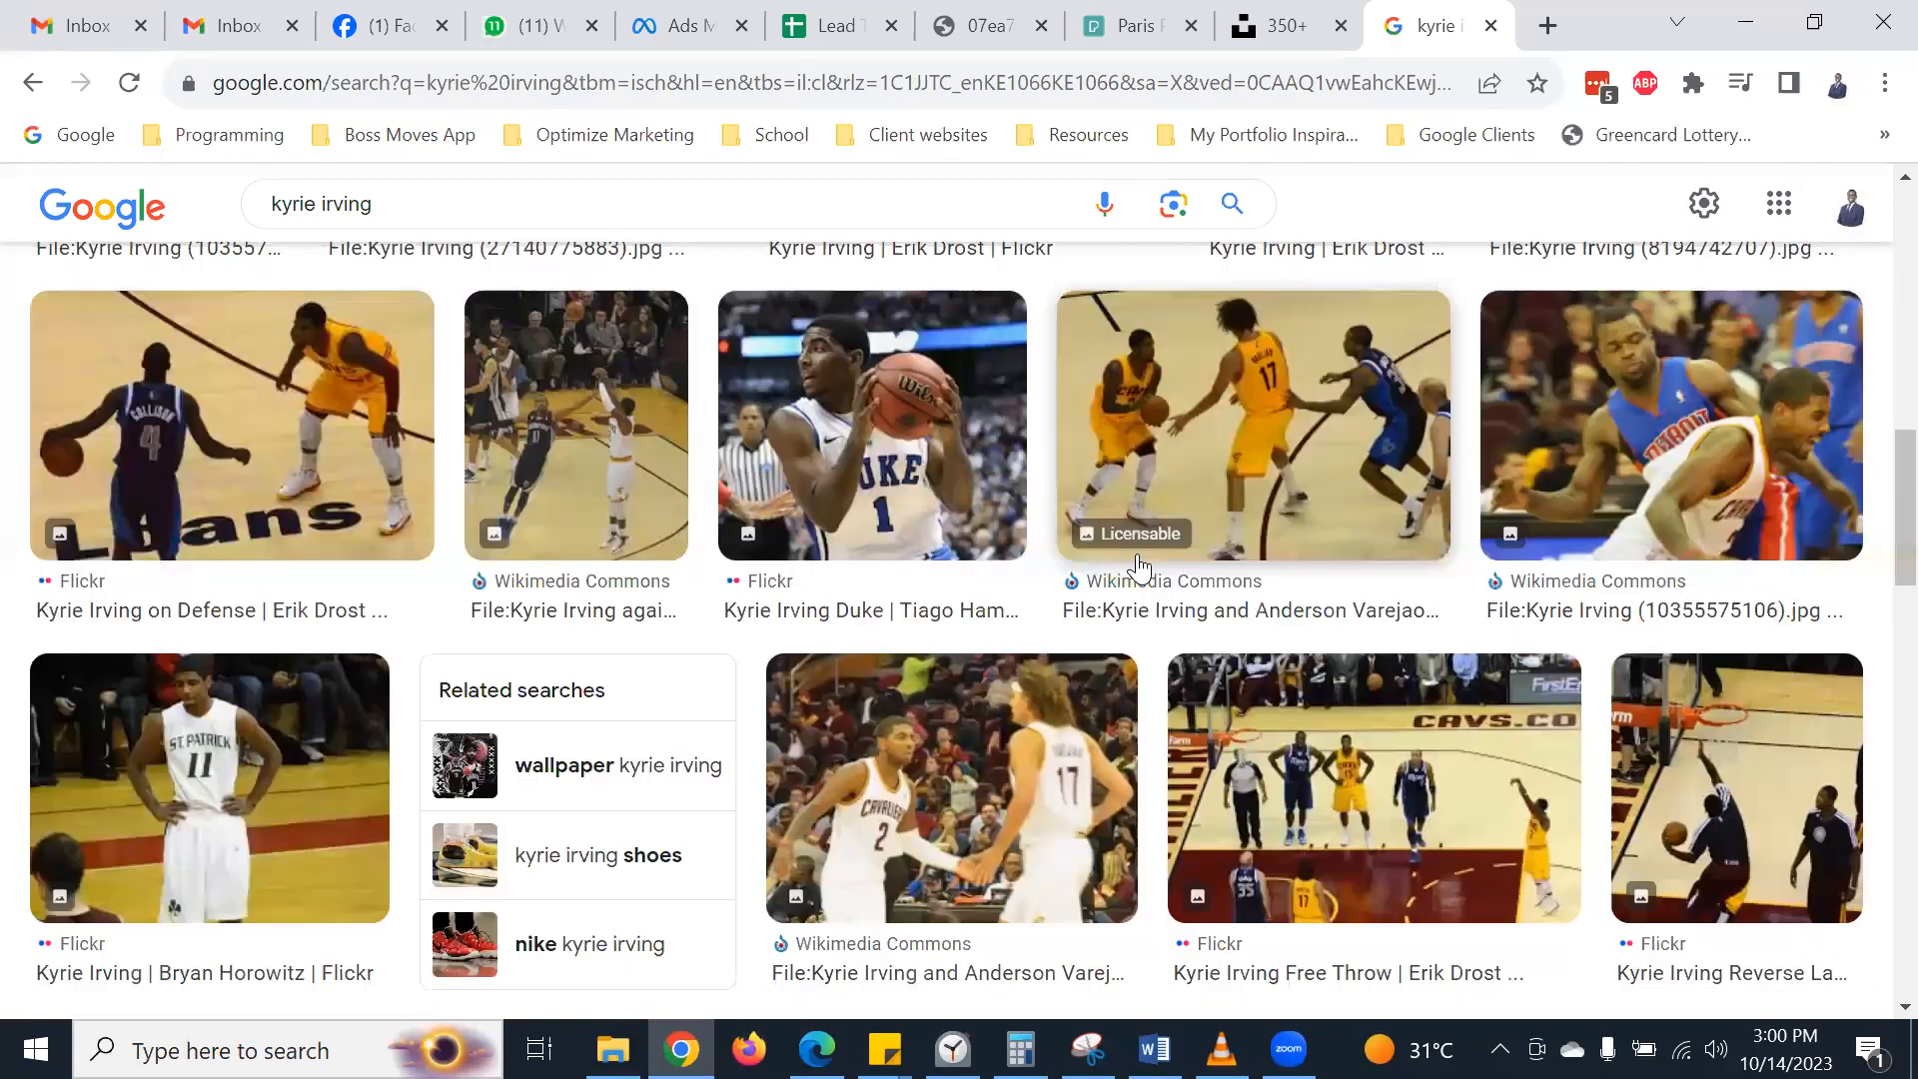
pyautogui.scroll(-5, 1139, 568)
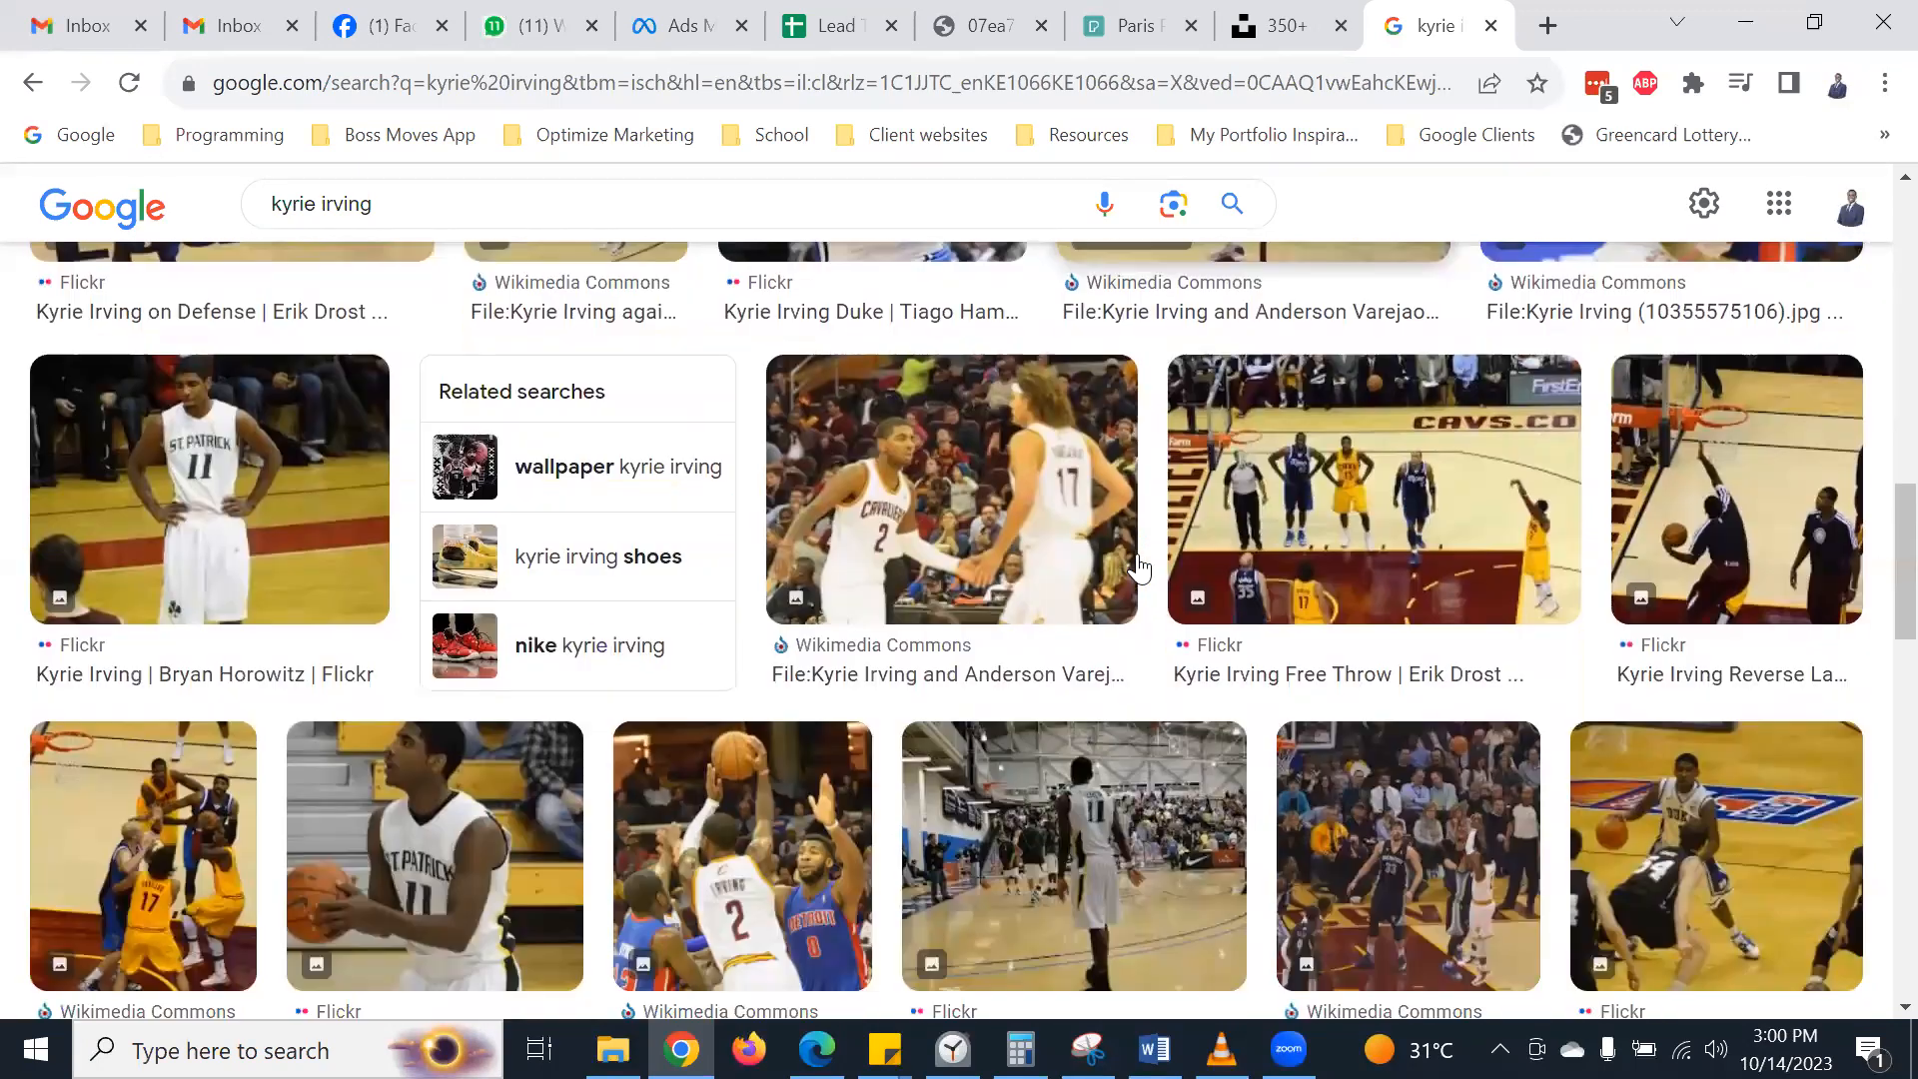
pyautogui.scroll(-1, 1138, 567)
pyautogui.scroll(-3, 1138, 567)
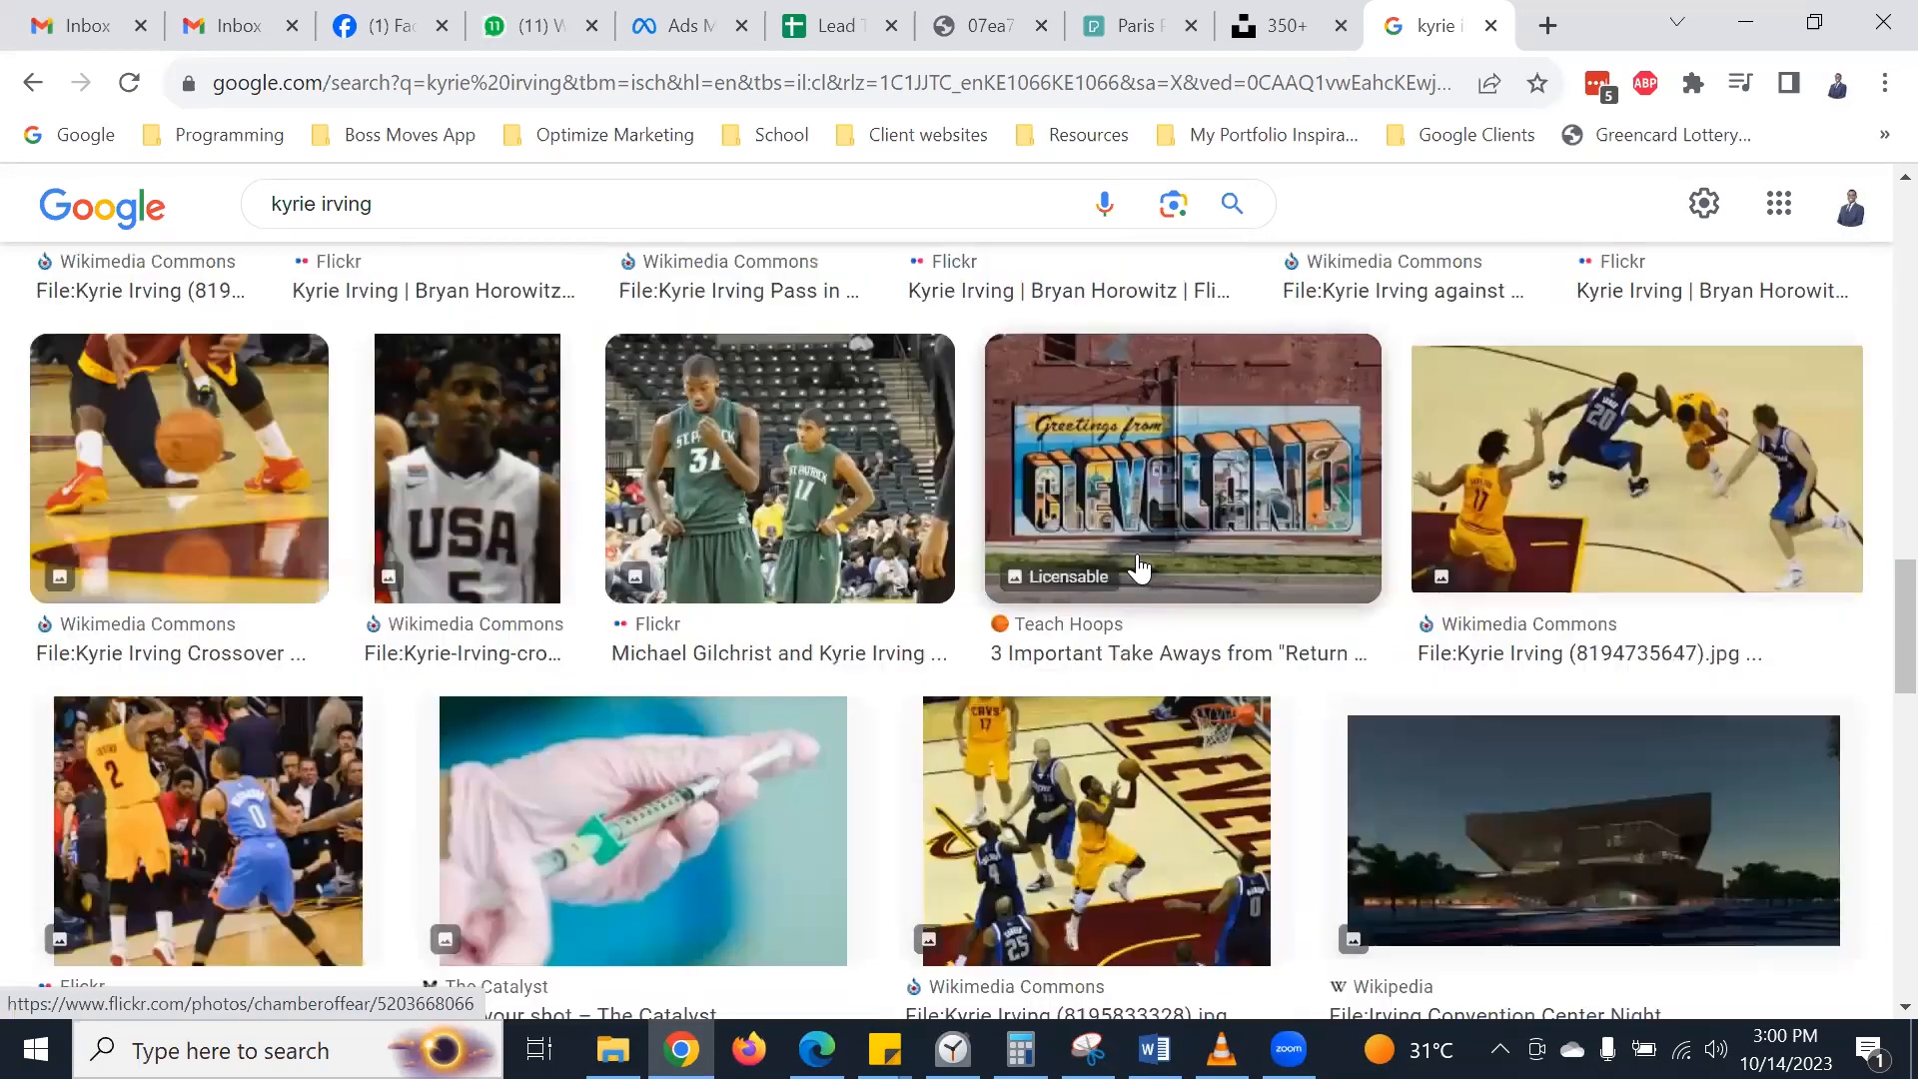
pyautogui.scroll(-3, 1138, 568)
pyautogui.scroll(-1, 1138, 568)
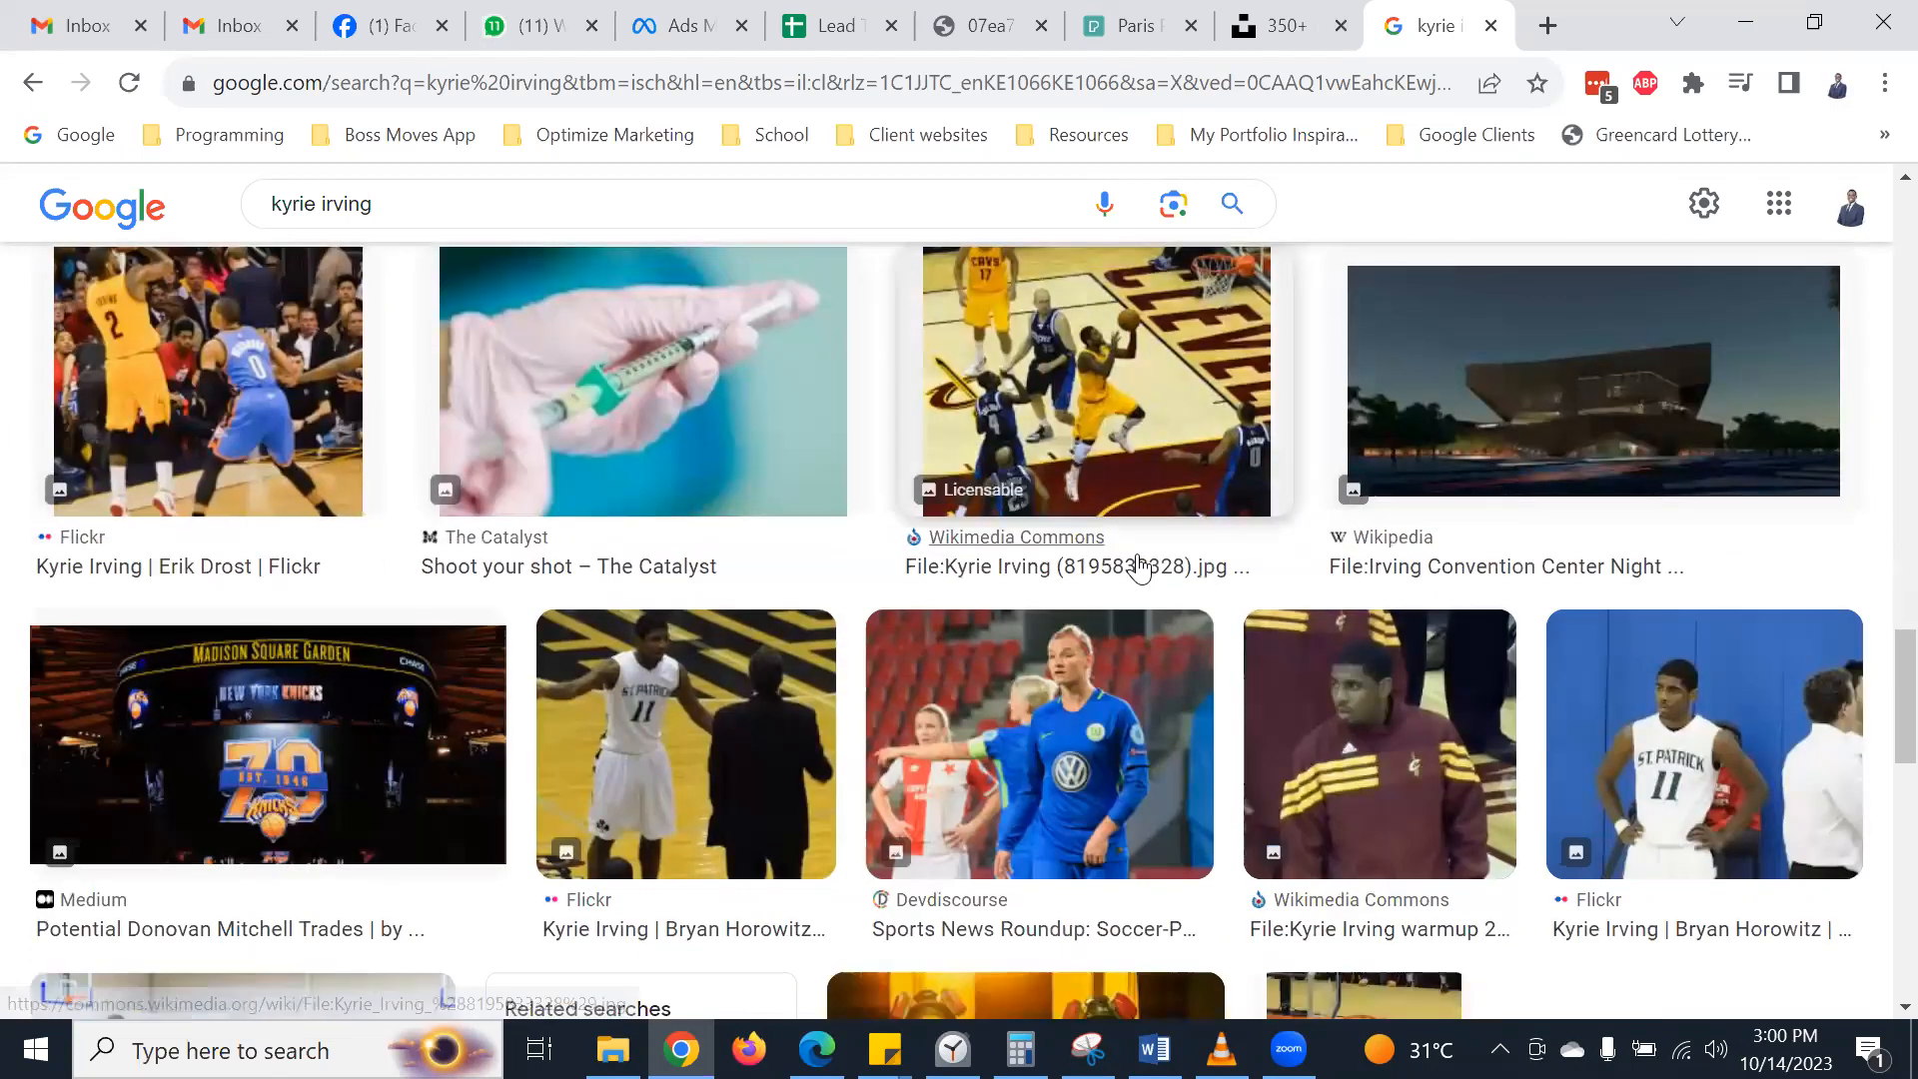
pyautogui.scroll(-9, 1139, 567)
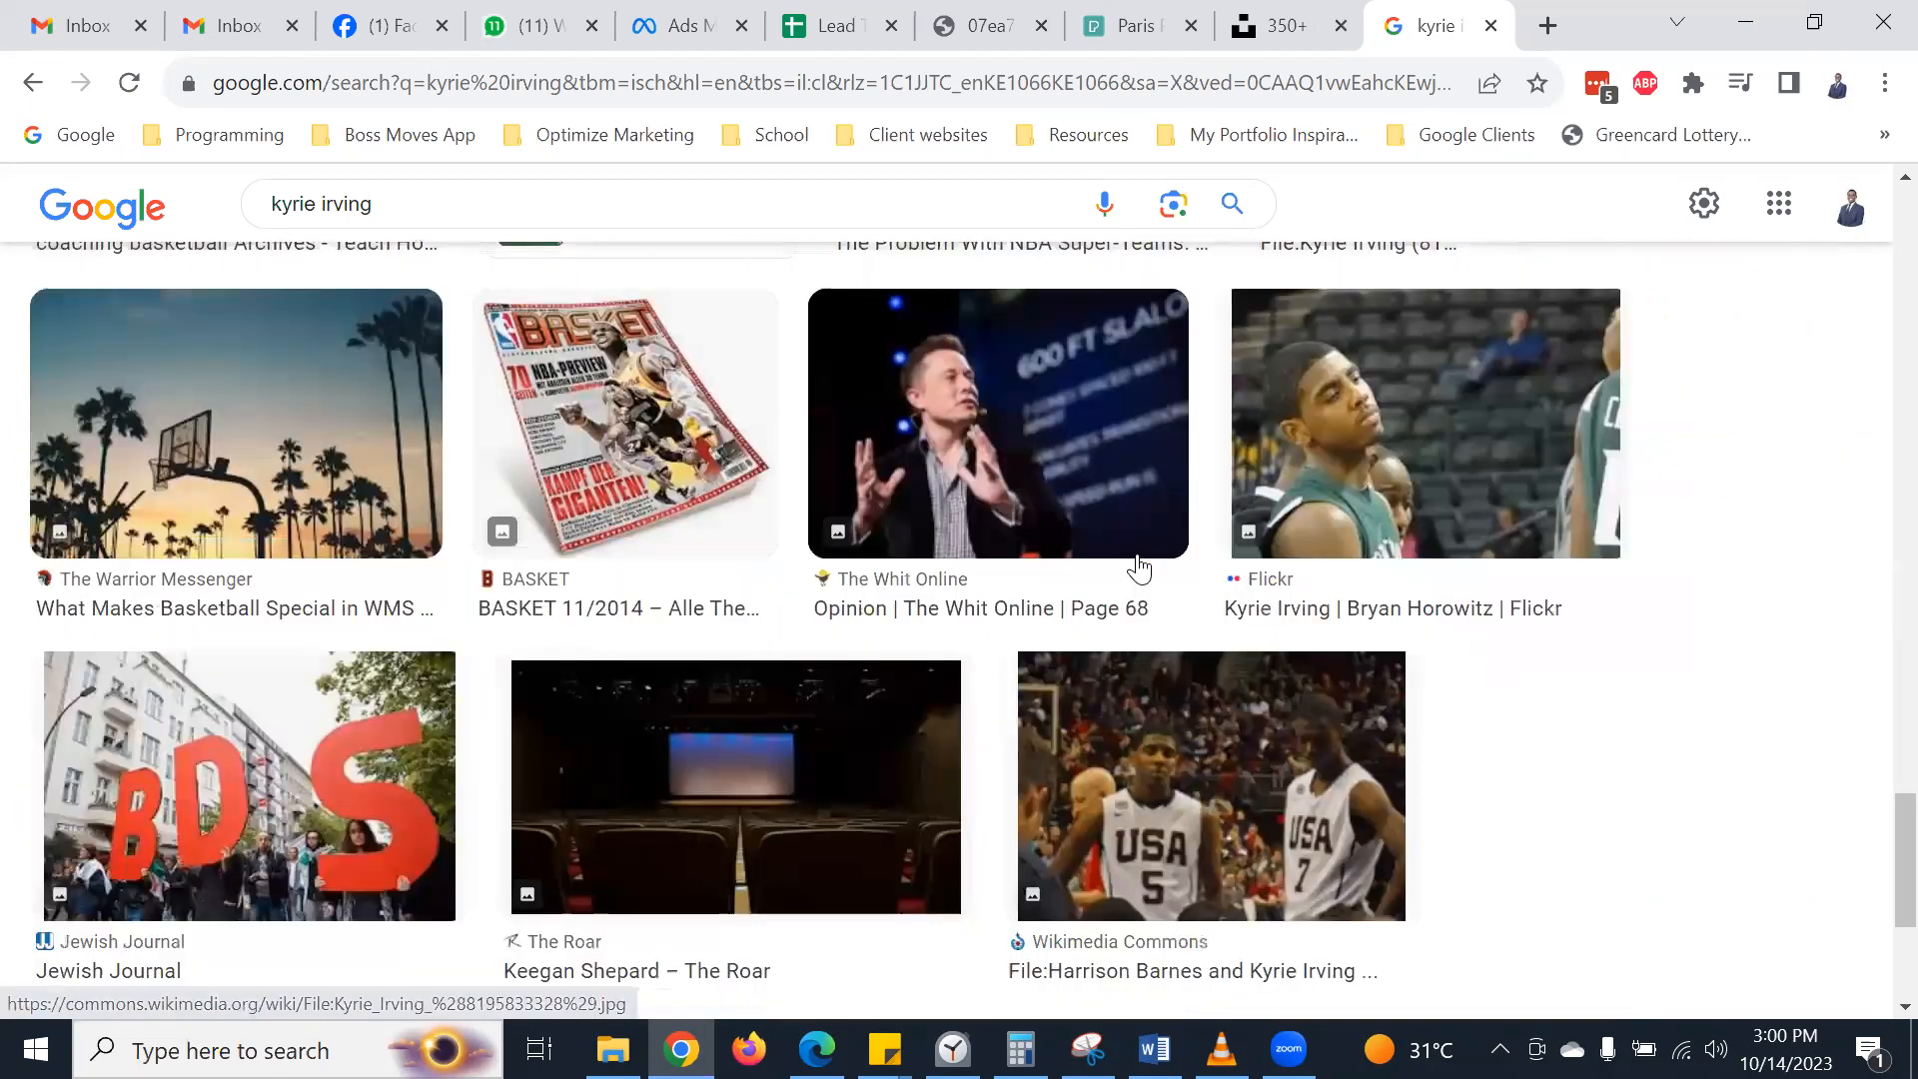
pyautogui.scroll(-4, 1138, 567)
pyautogui.scroll(5, 1138, 567)
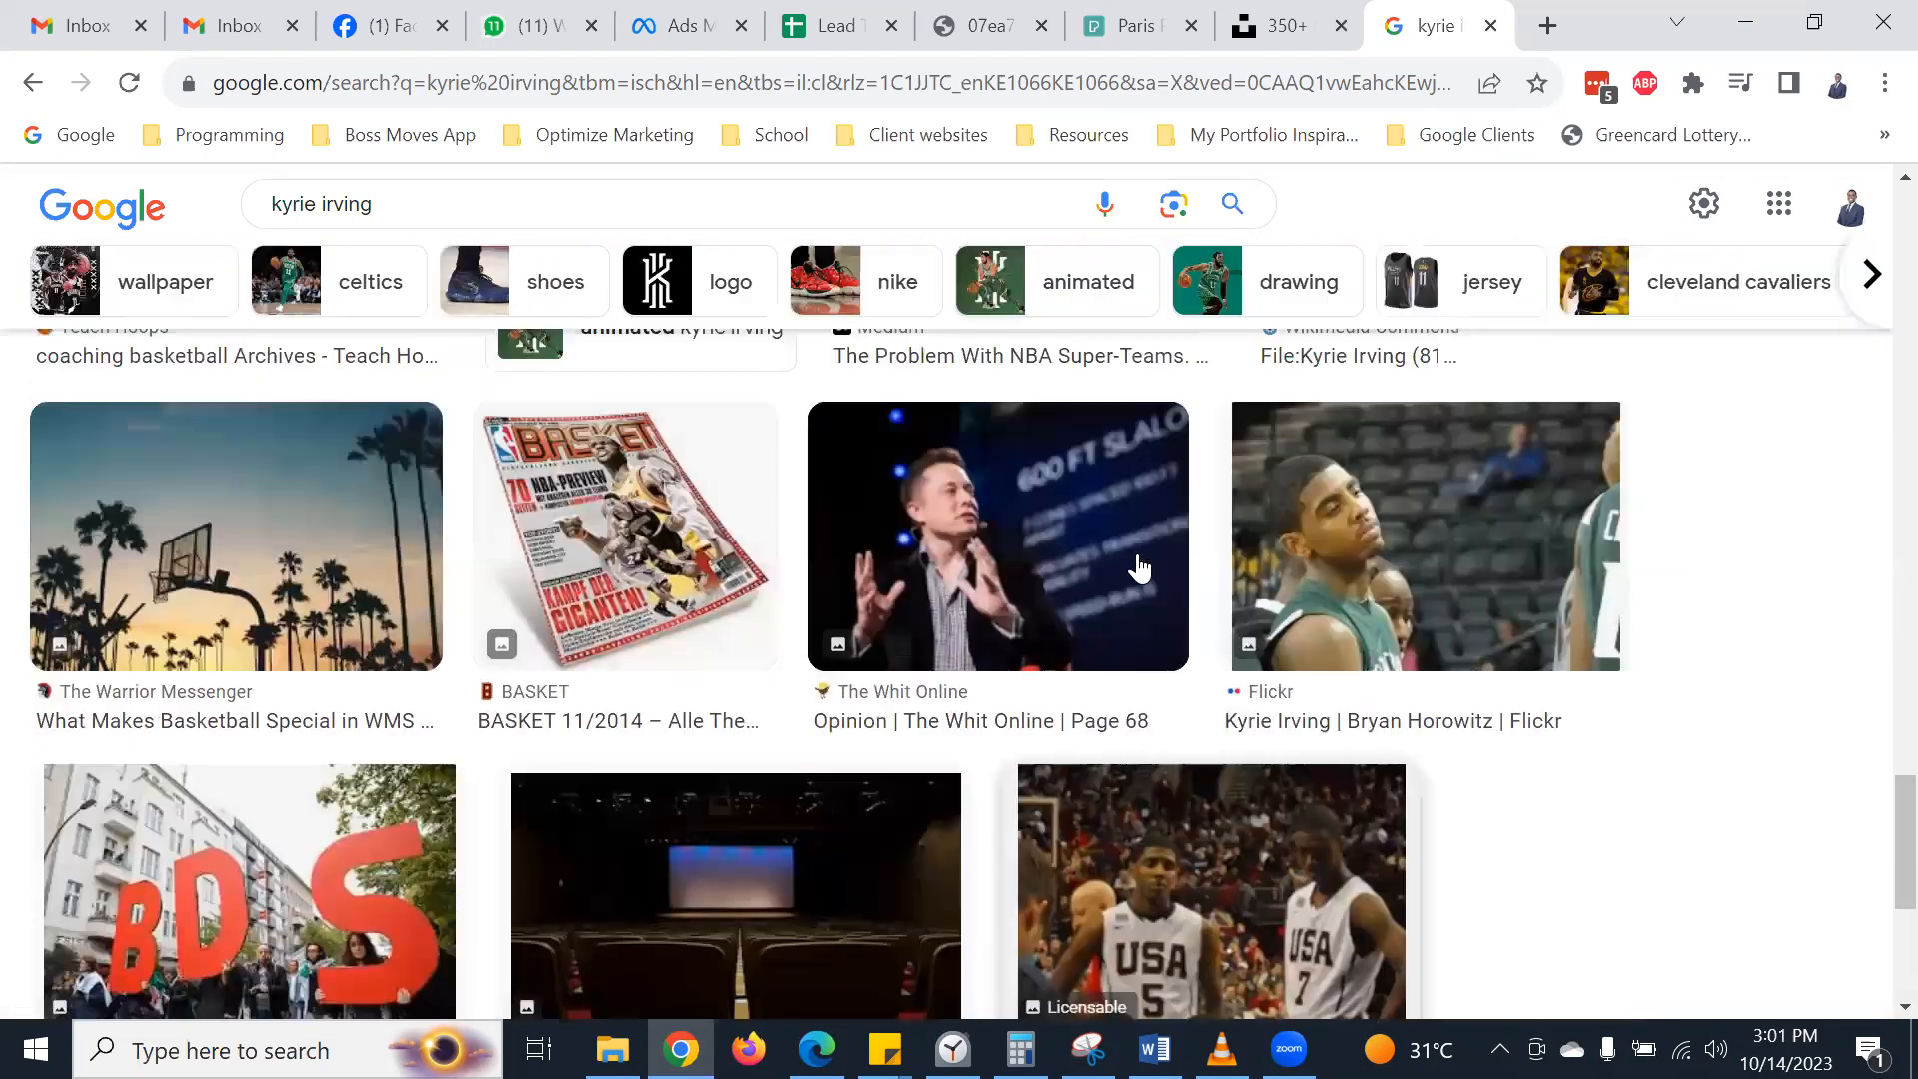
pyautogui.scroll(5, 1138, 568)
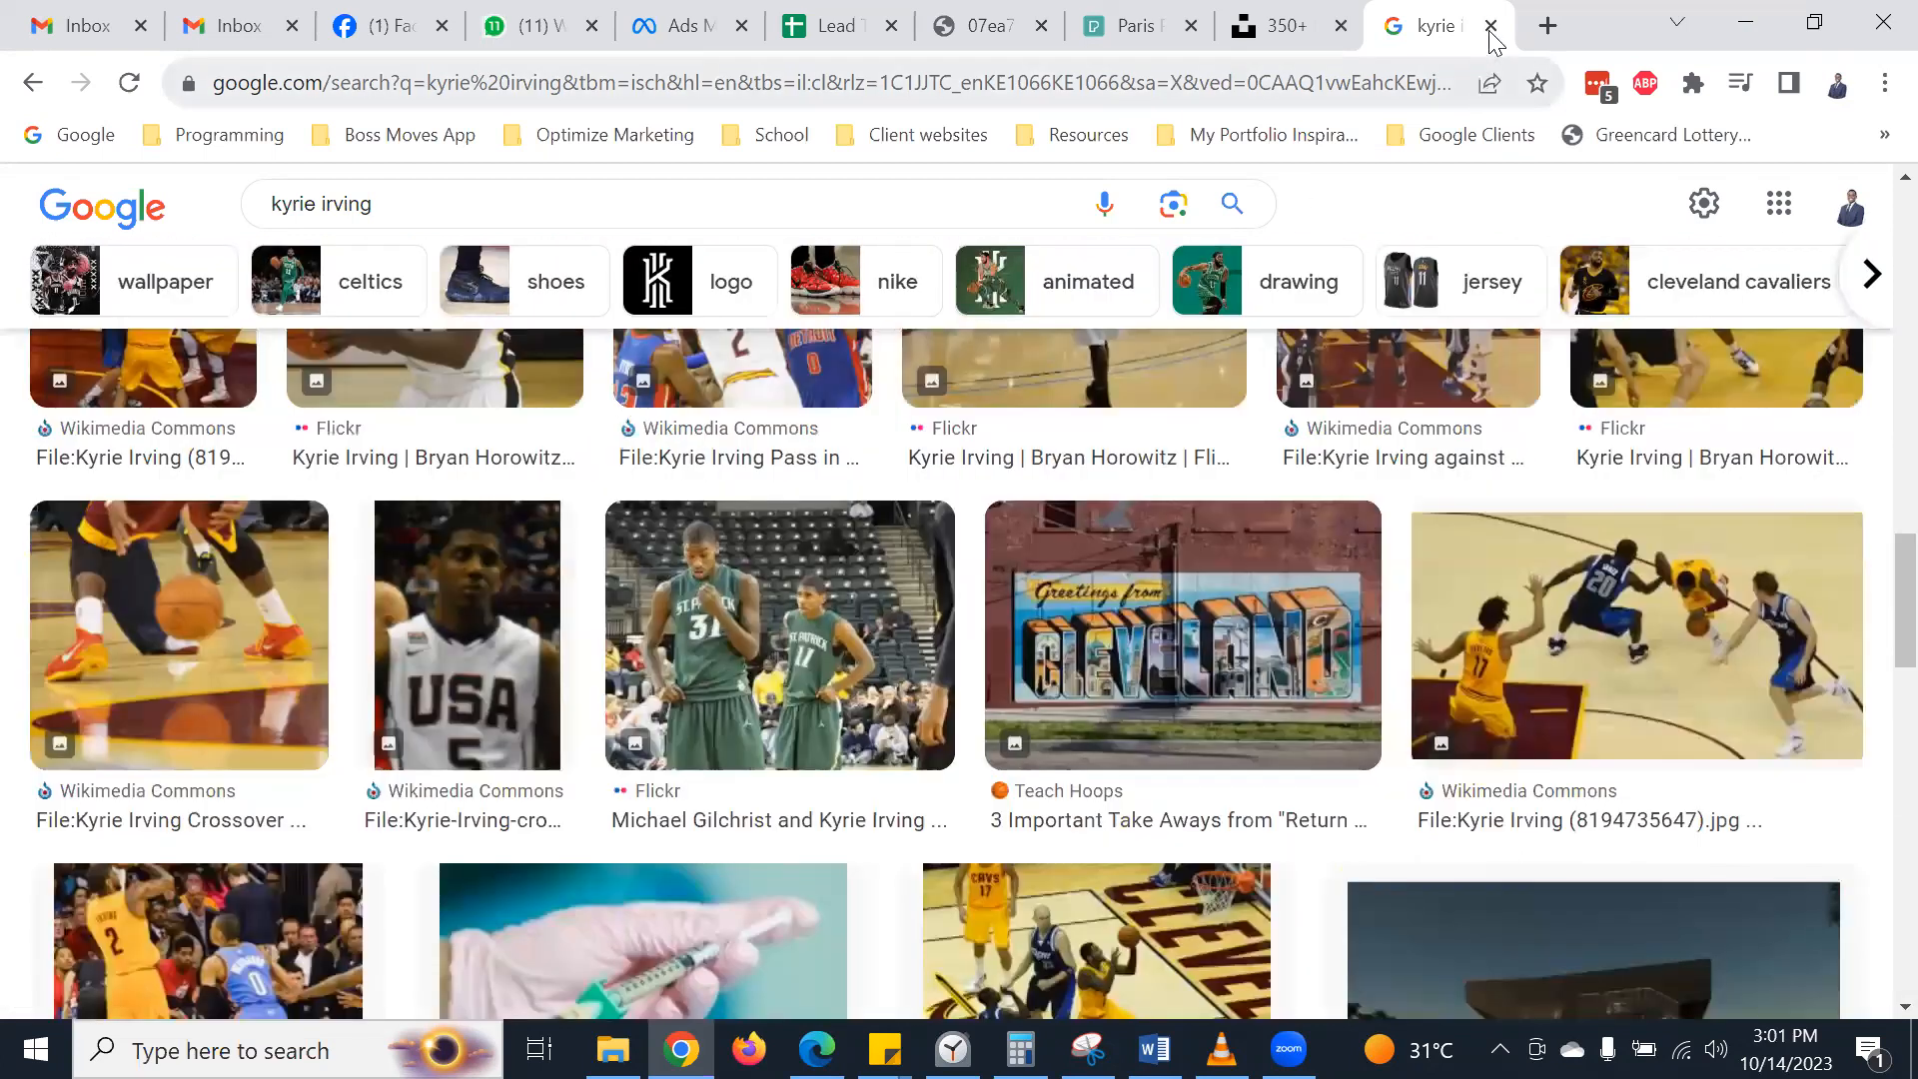
# - Close the Google Images results and return to the "basketball player" search results on Pexels
pyautogui.click(1489, 27)
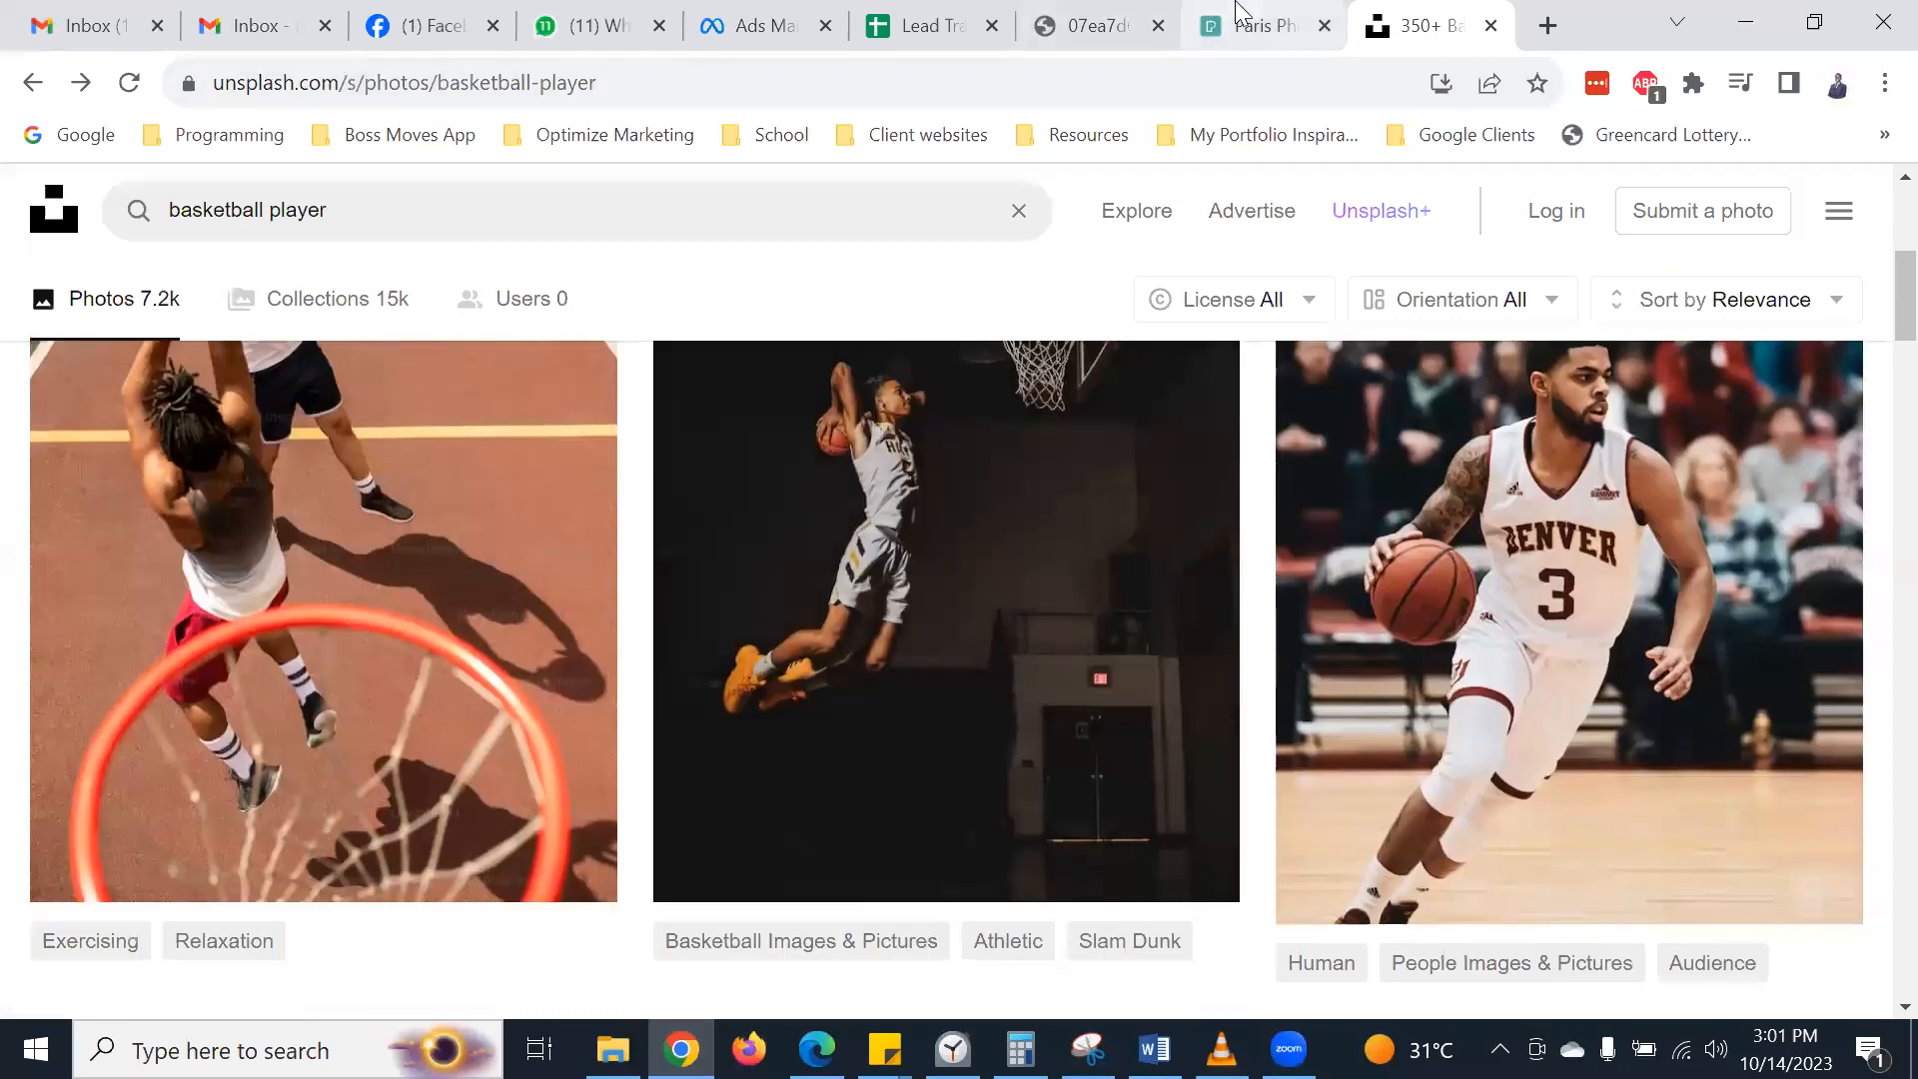
pyautogui.click(1249, 27)
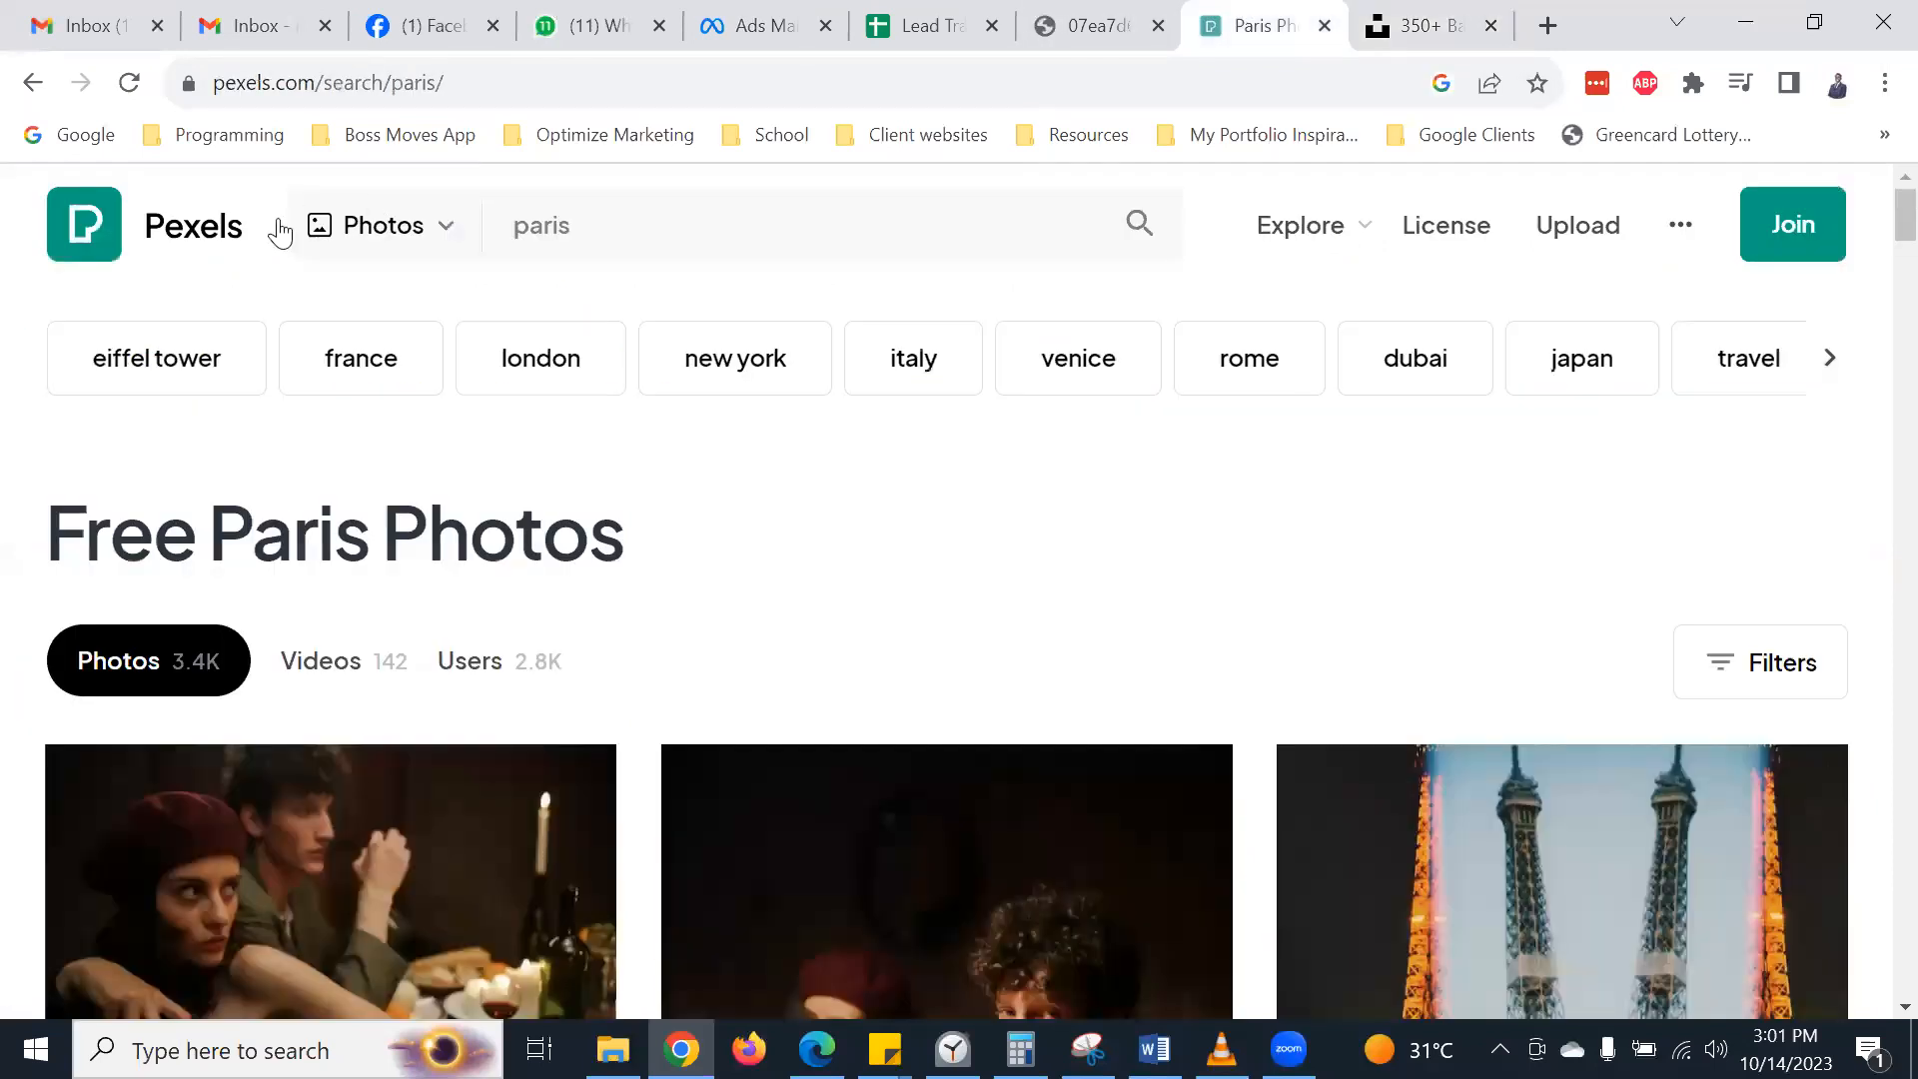
pyautogui.click(33, 84)
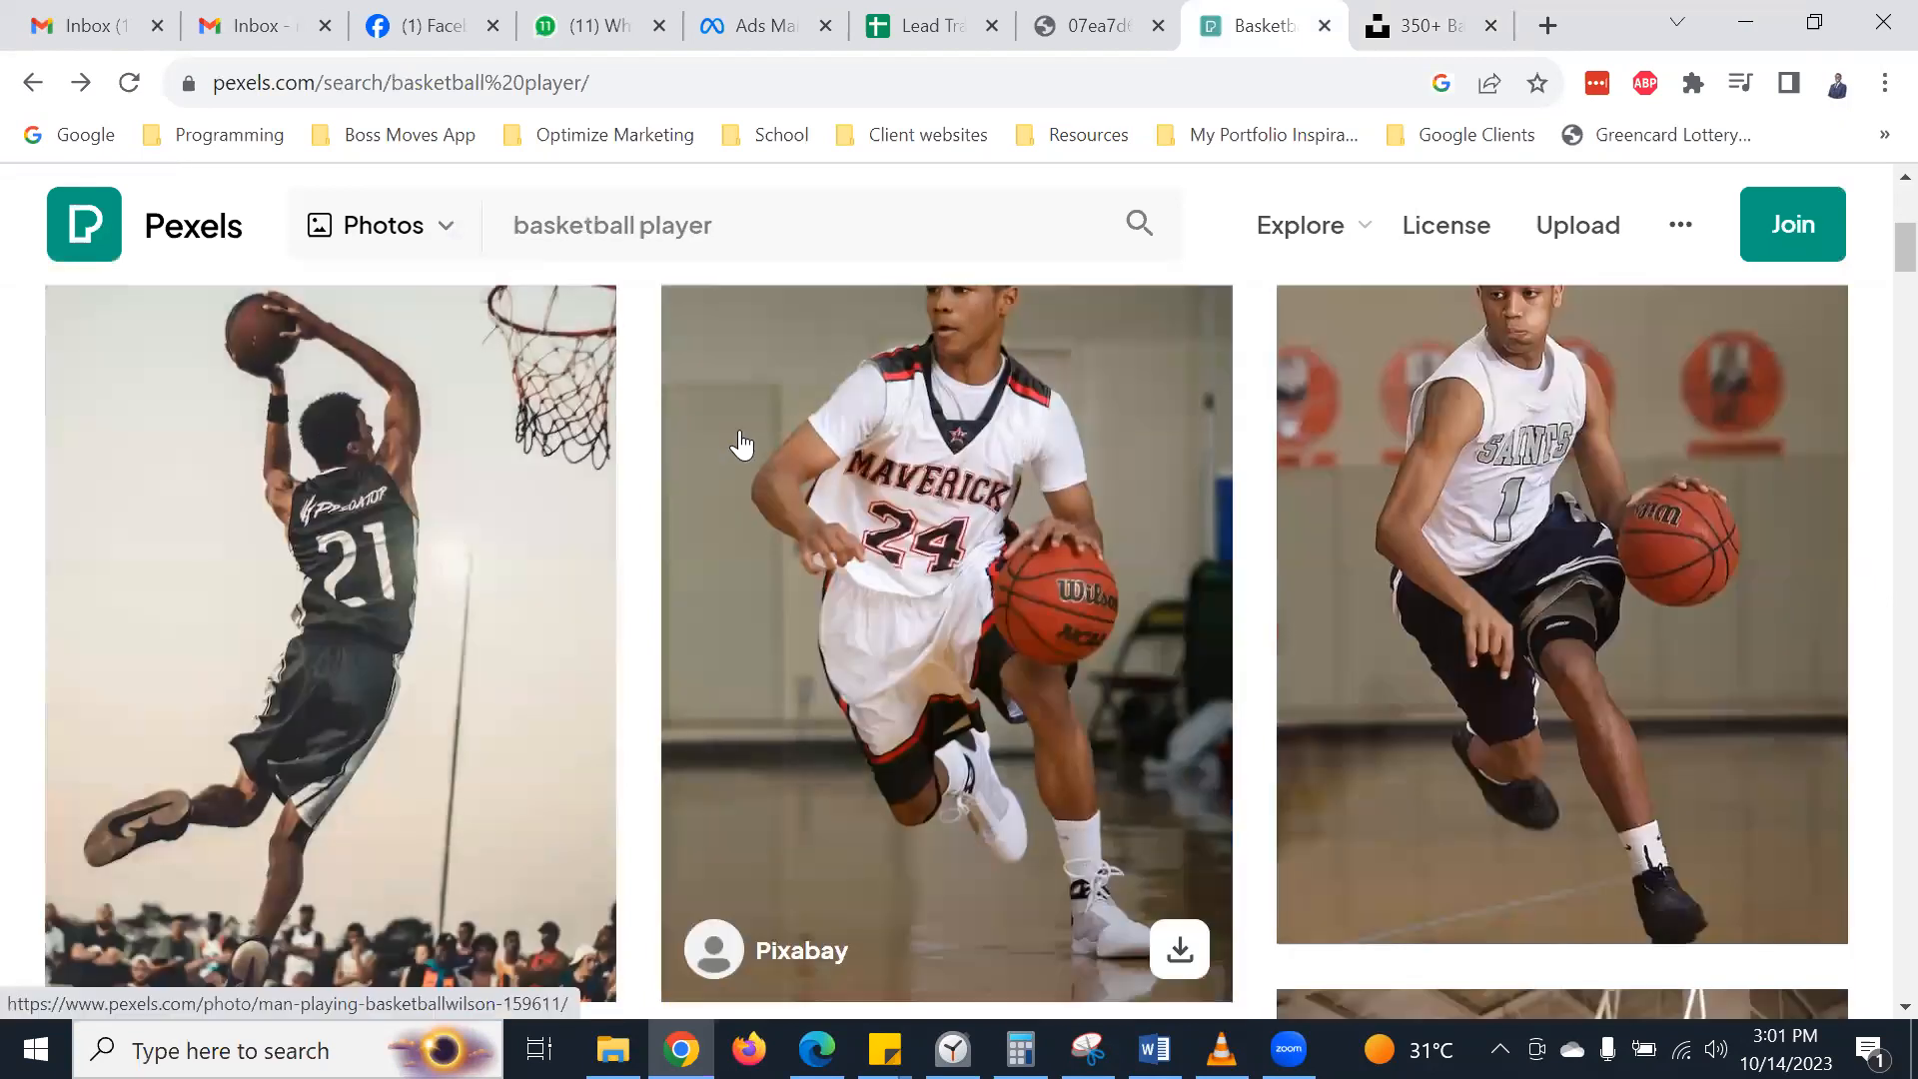
# - Browse the Pexels basketball player photos for a full-body action pose similar to the reference poster
pyautogui.scroll(1, 740, 443)
pyautogui.scroll(-5, 740, 444)
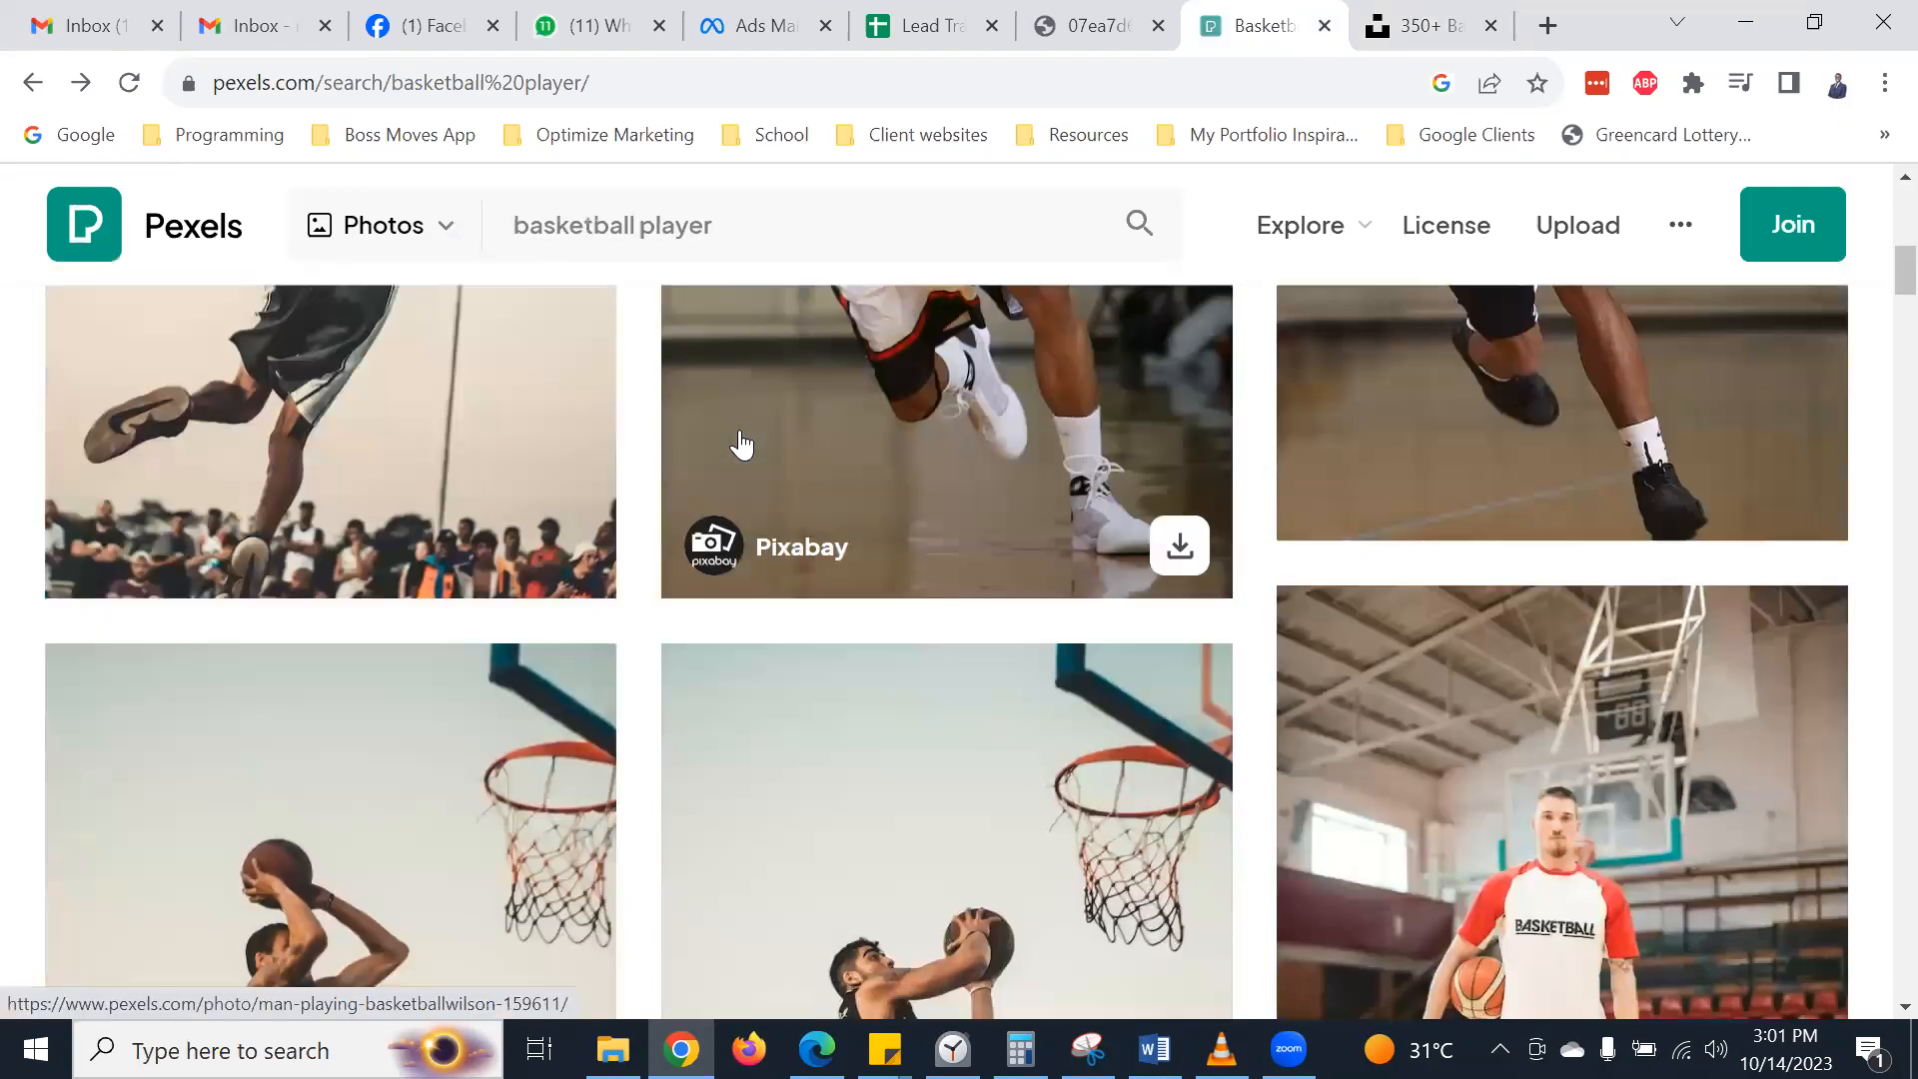
pyautogui.scroll(-10, 740, 443)
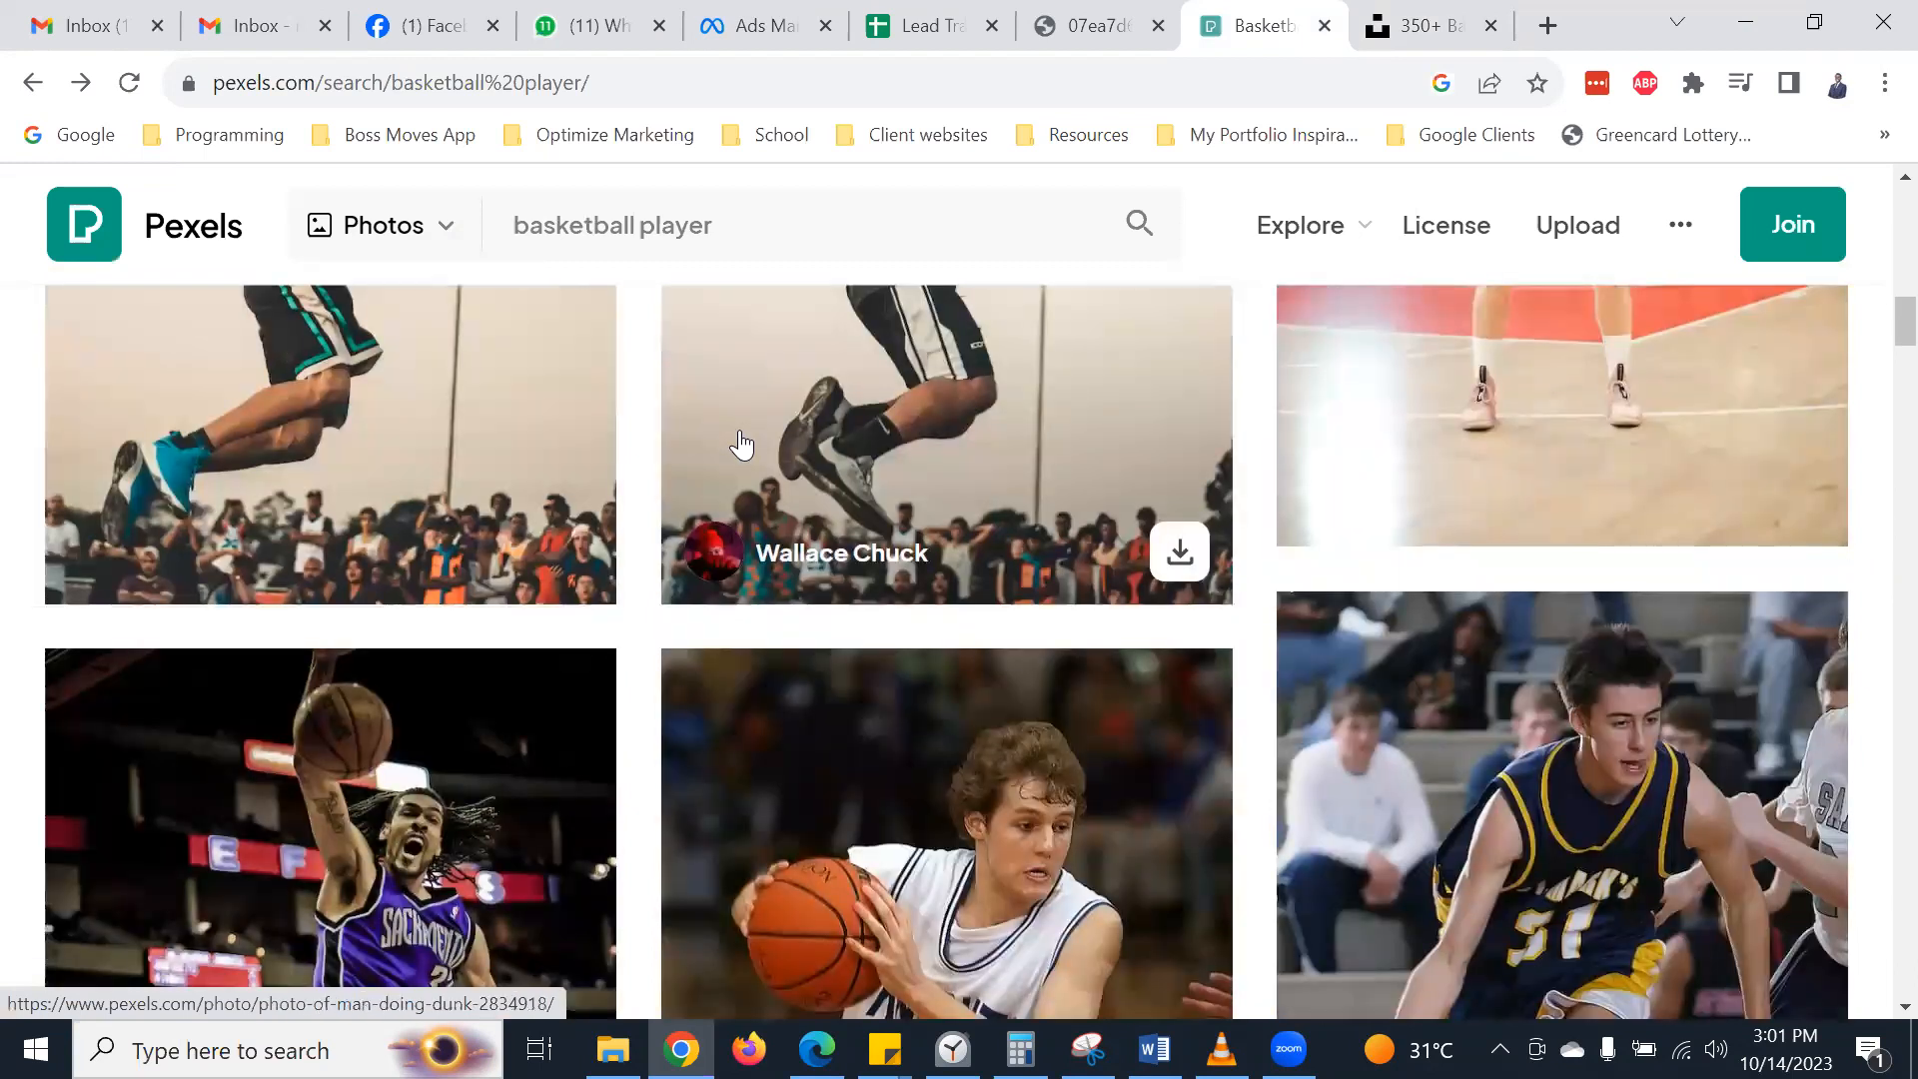
pyautogui.scroll(-3, 740, 443)
pyautogui.scroll(-3, 740, 443)
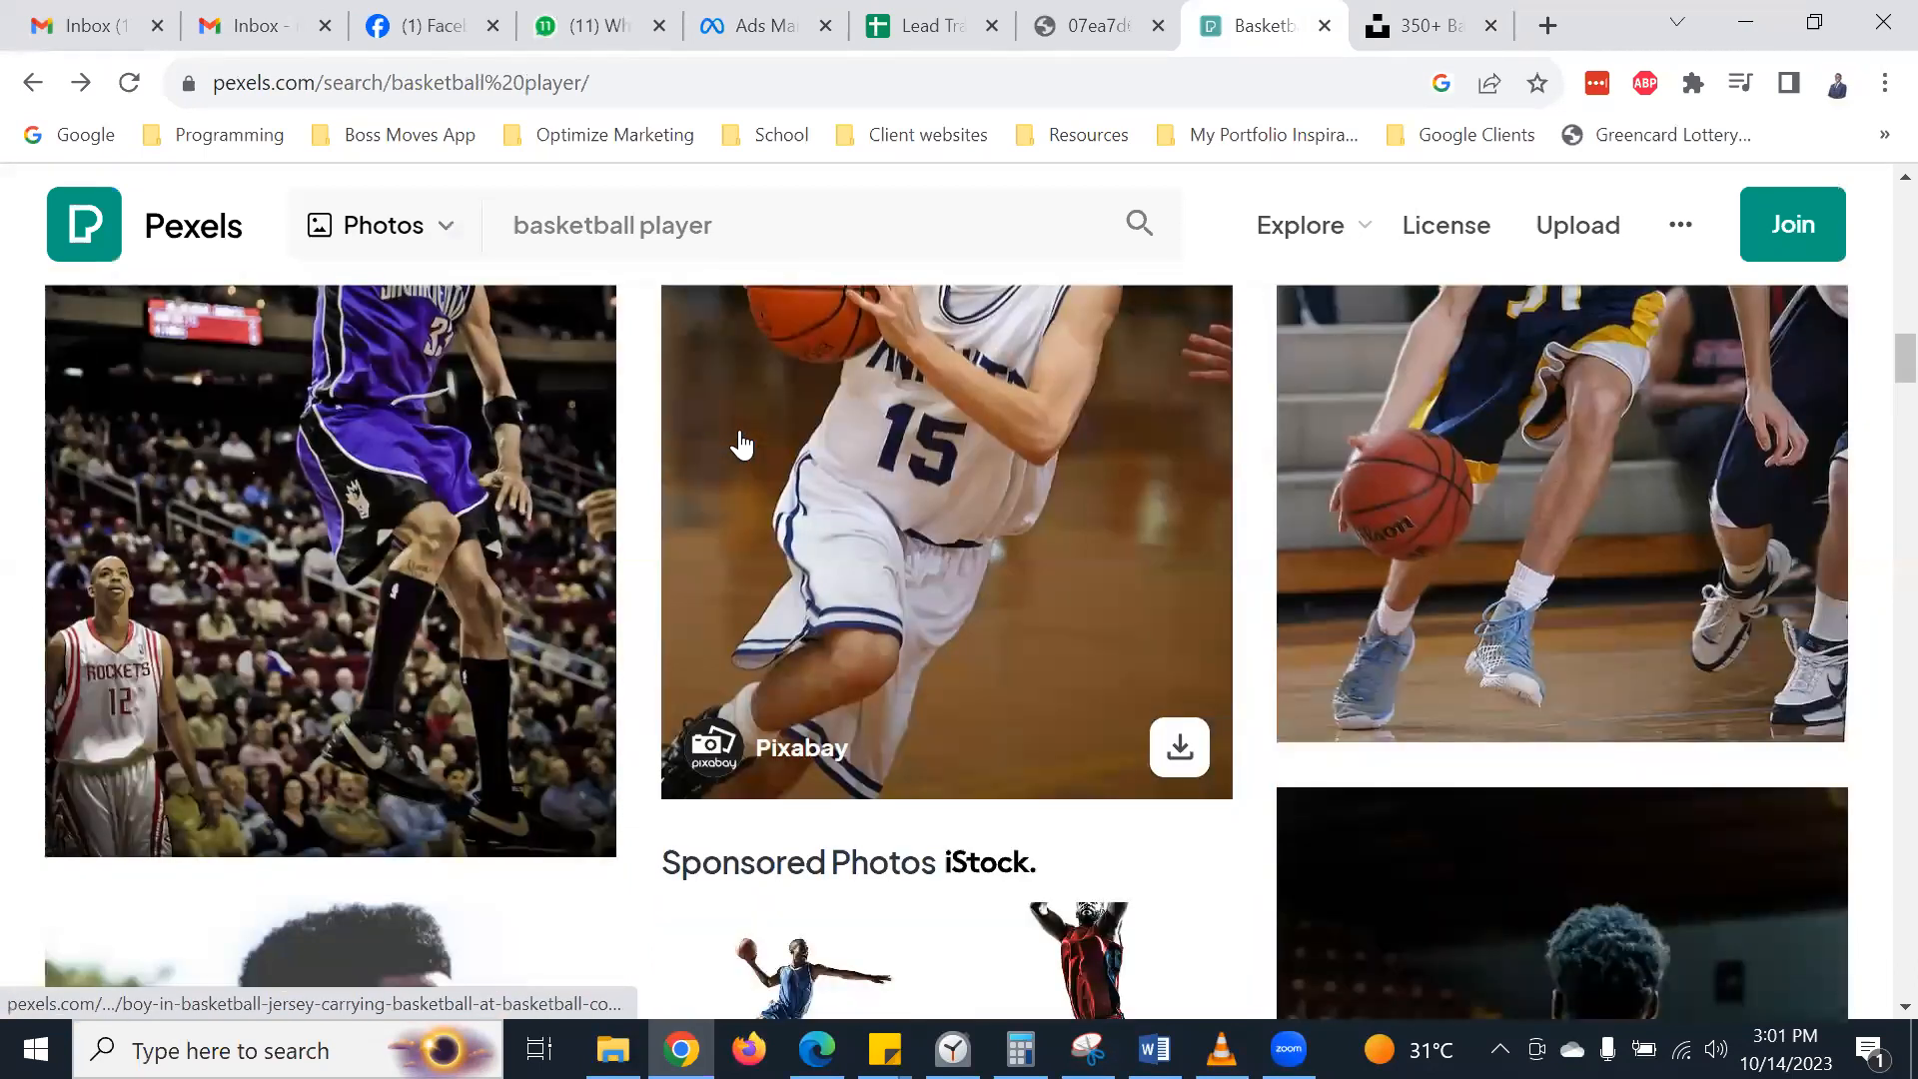
pyautogui.scroll(3, 740, 444)
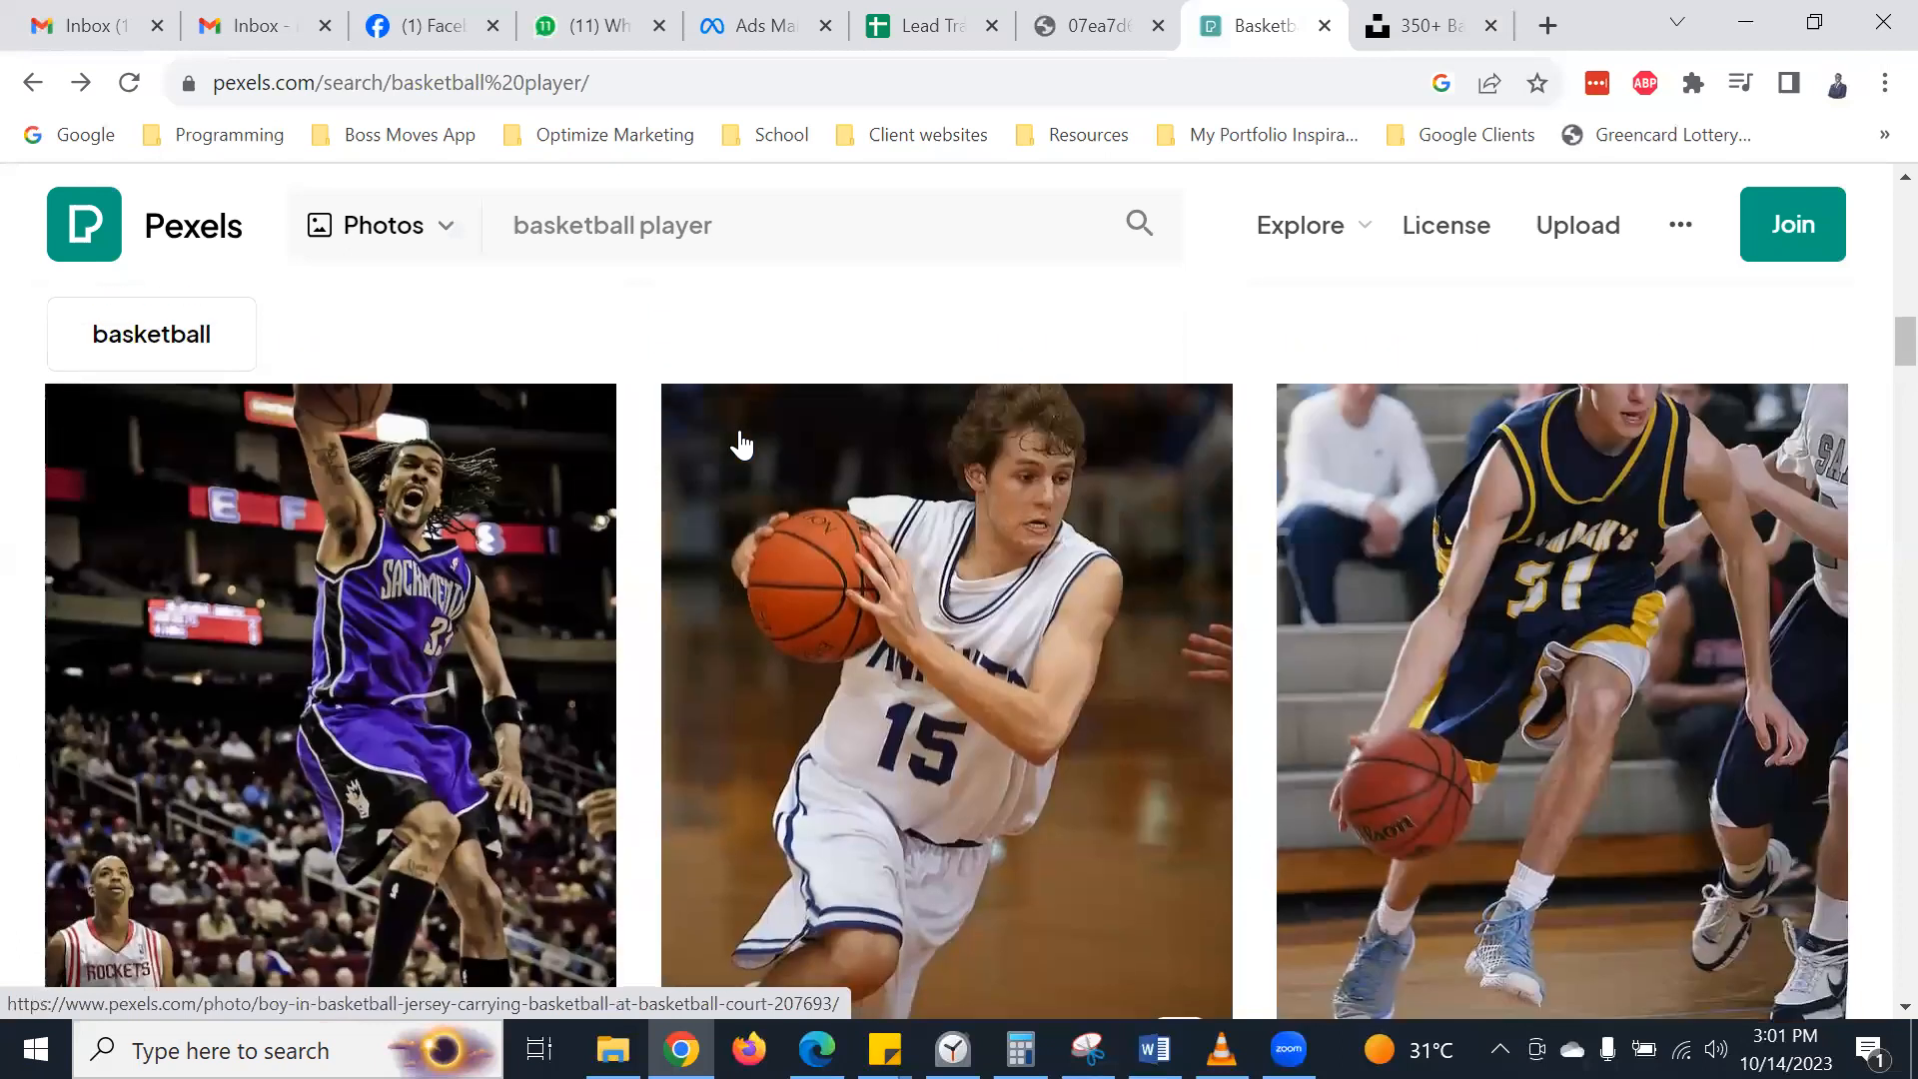
pyautogui.scroll(-1, 740, 444)
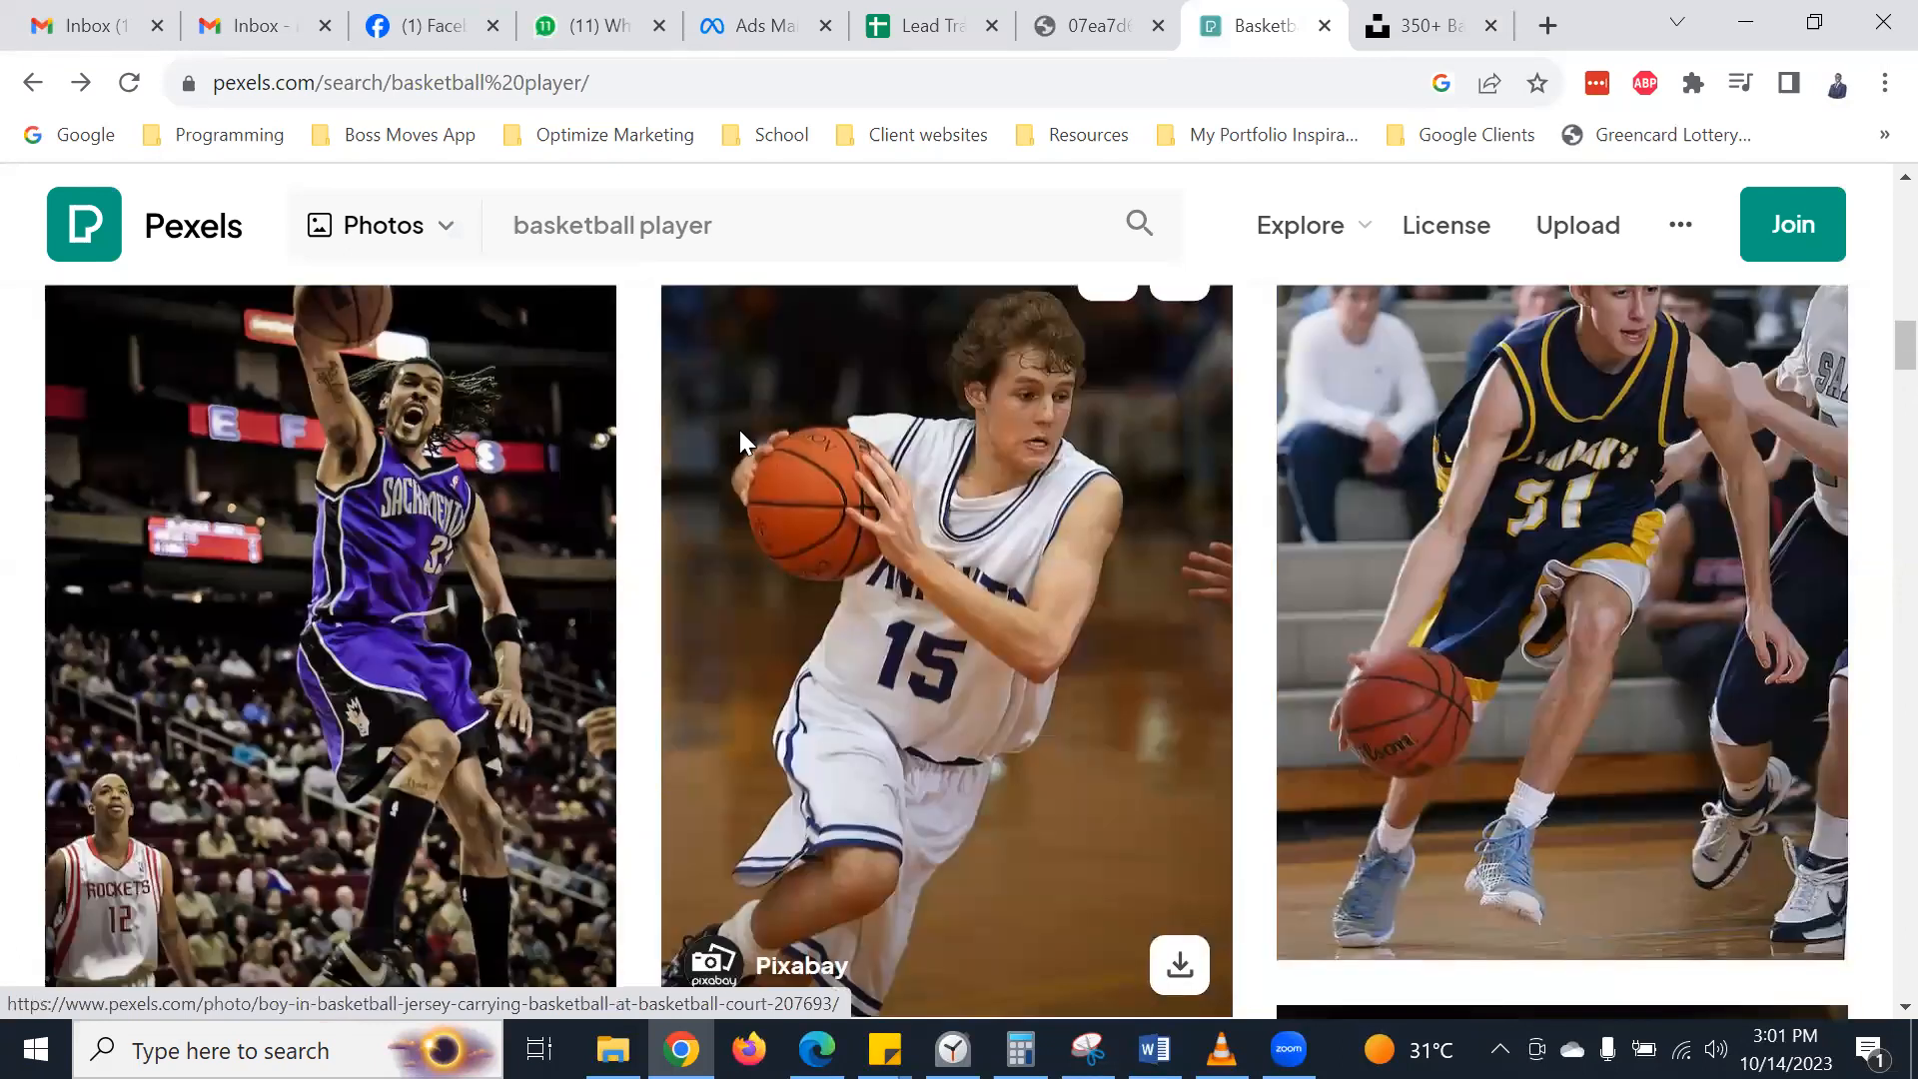
pyautogui.scroll(2, 740, 440)
pyautogui.scroll(-4, 535, 548)
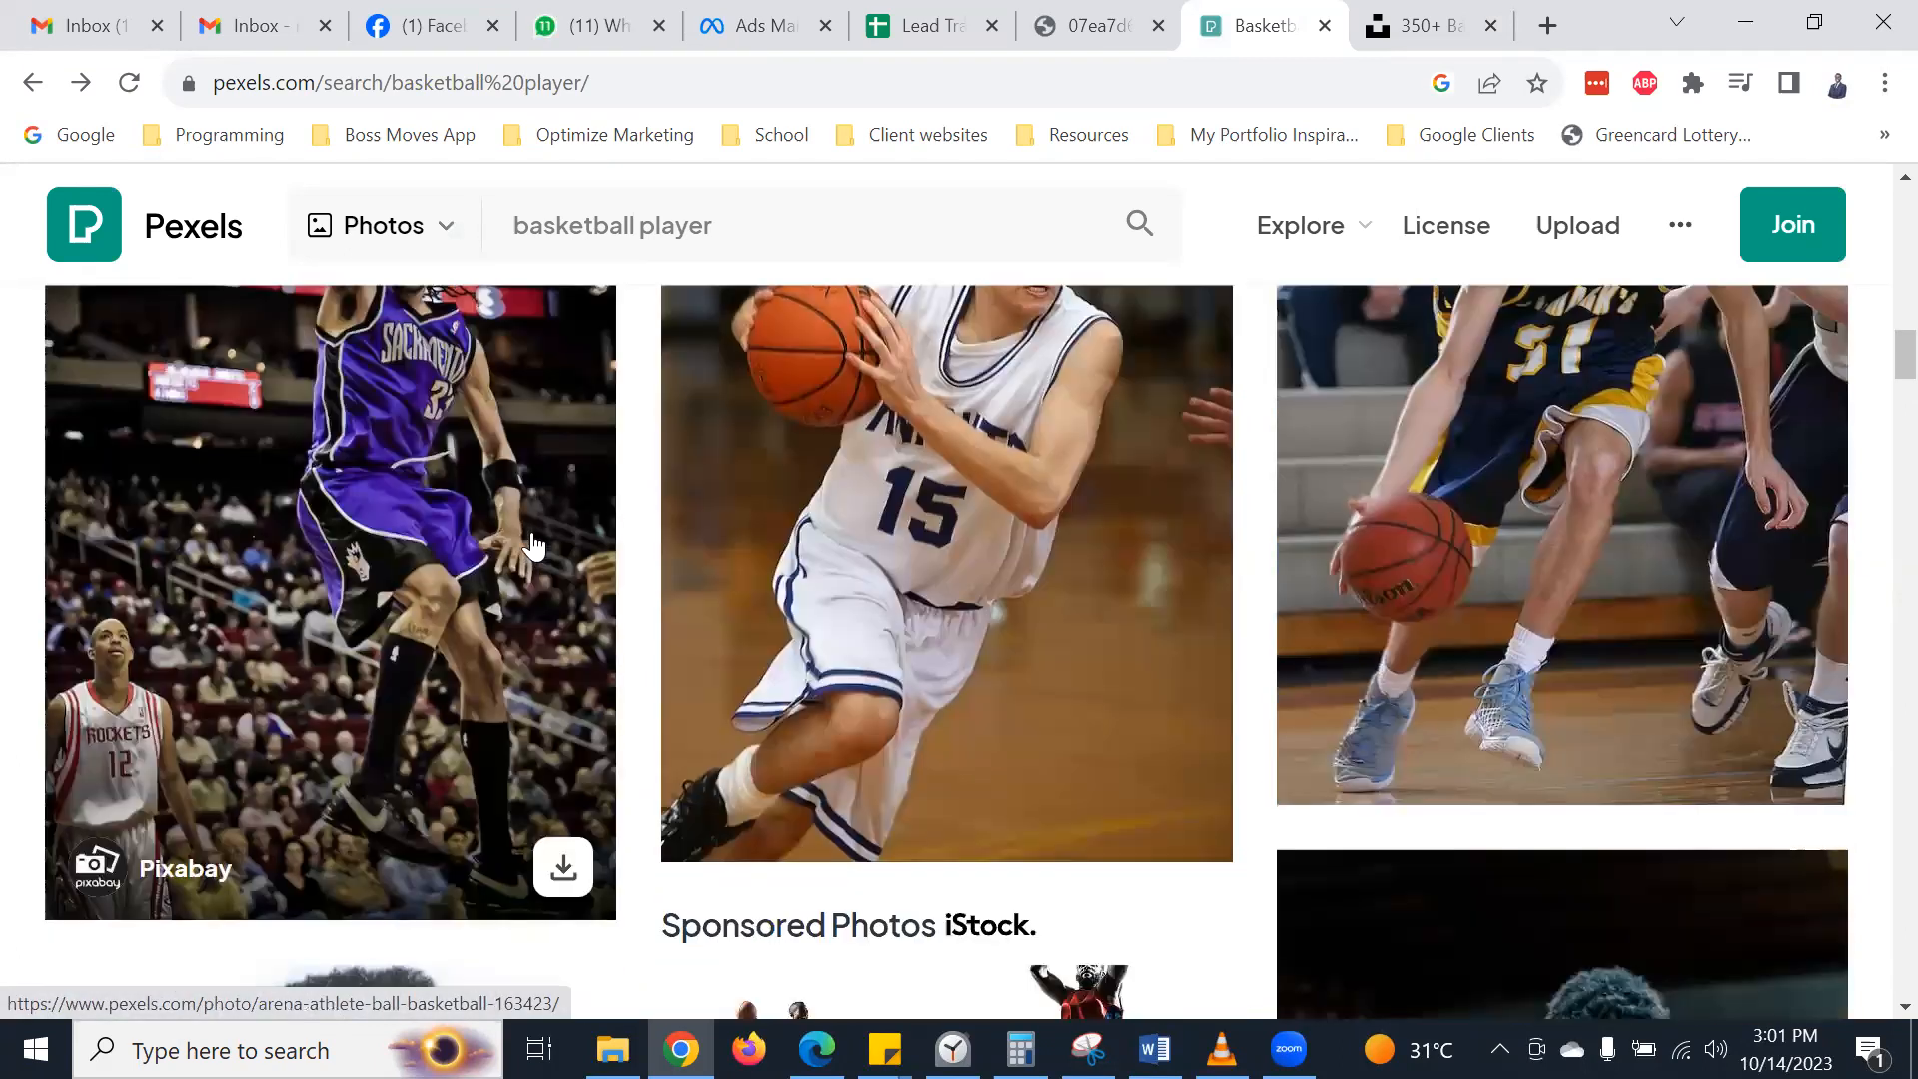
pyautogui.scroll(-8, 535, 549)
pyautogui.scroll(-5, 1002, 469)
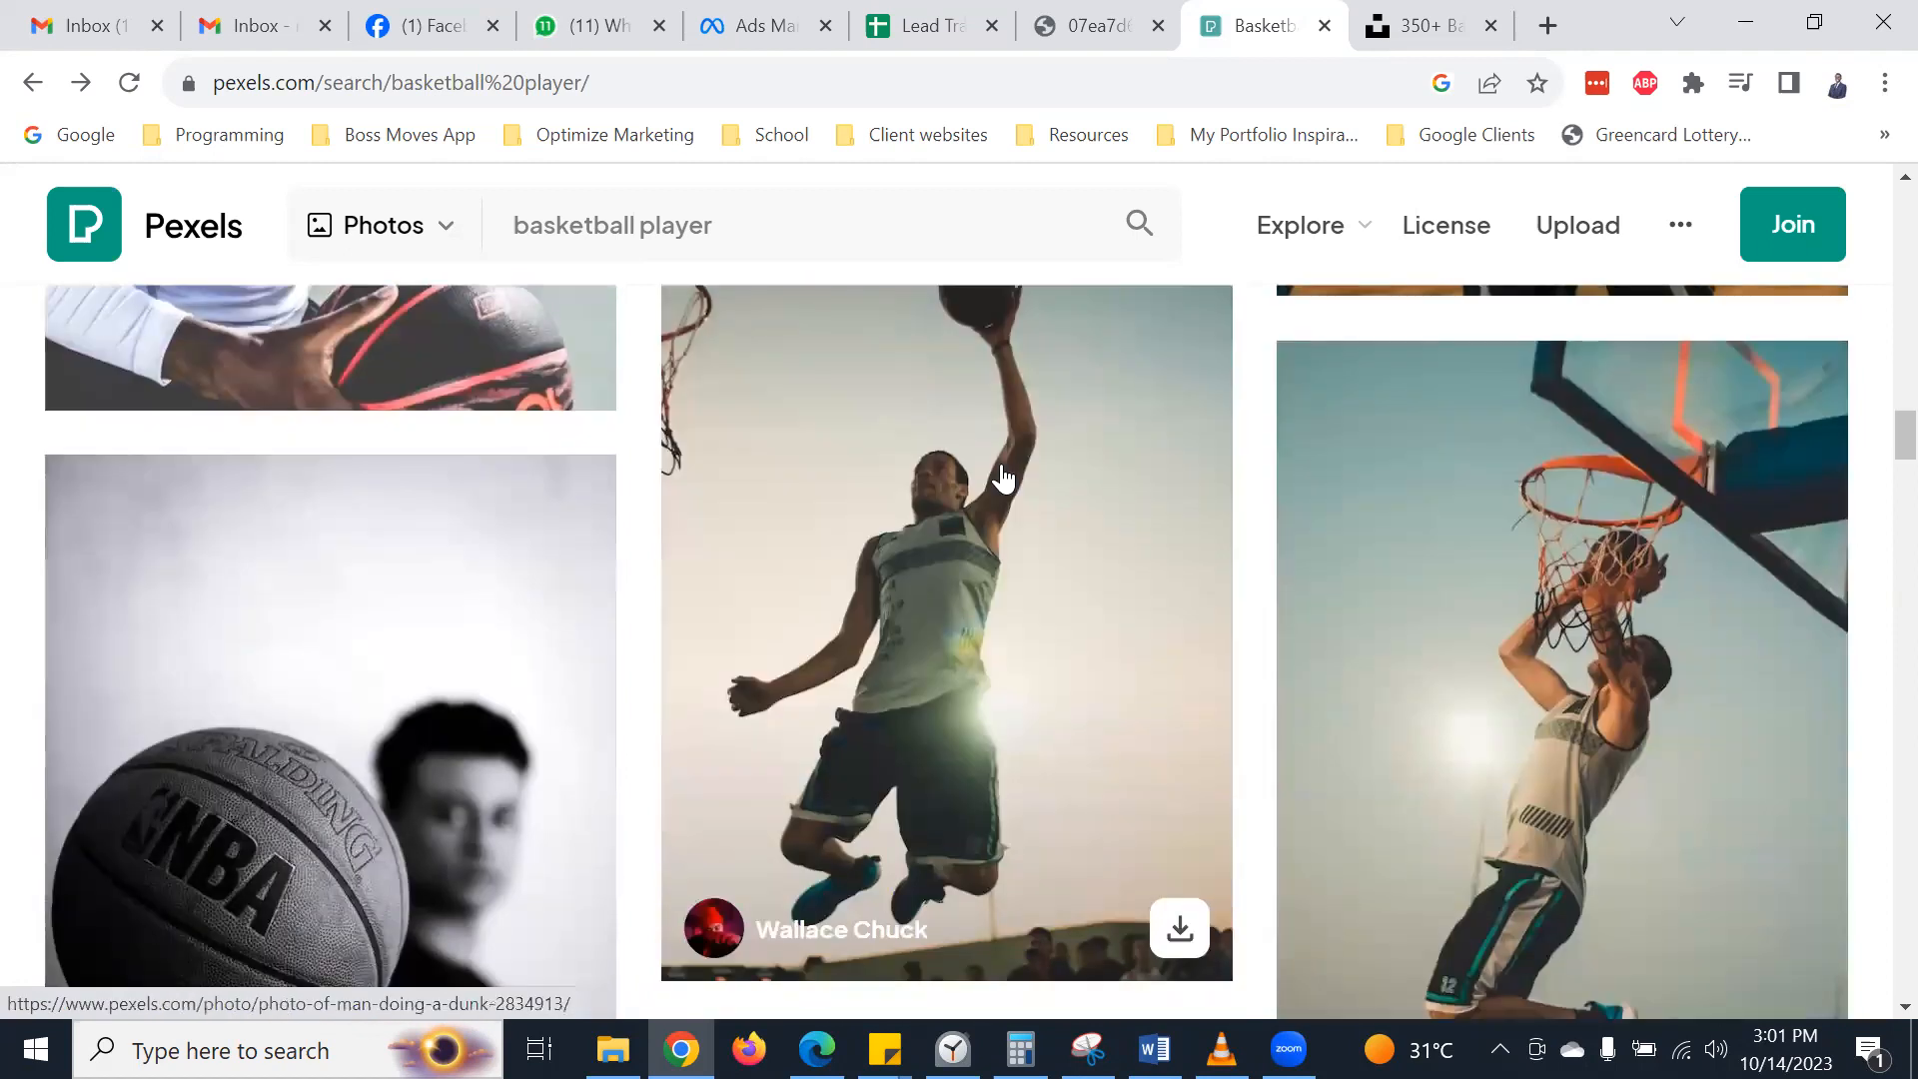
# - Examine the Pexels photos of players dunking against the sky and compare them with the earlier results
pyautogui.scroll(-3, 1003, 469)
pyautogui.scroll(3, 1003, 469)
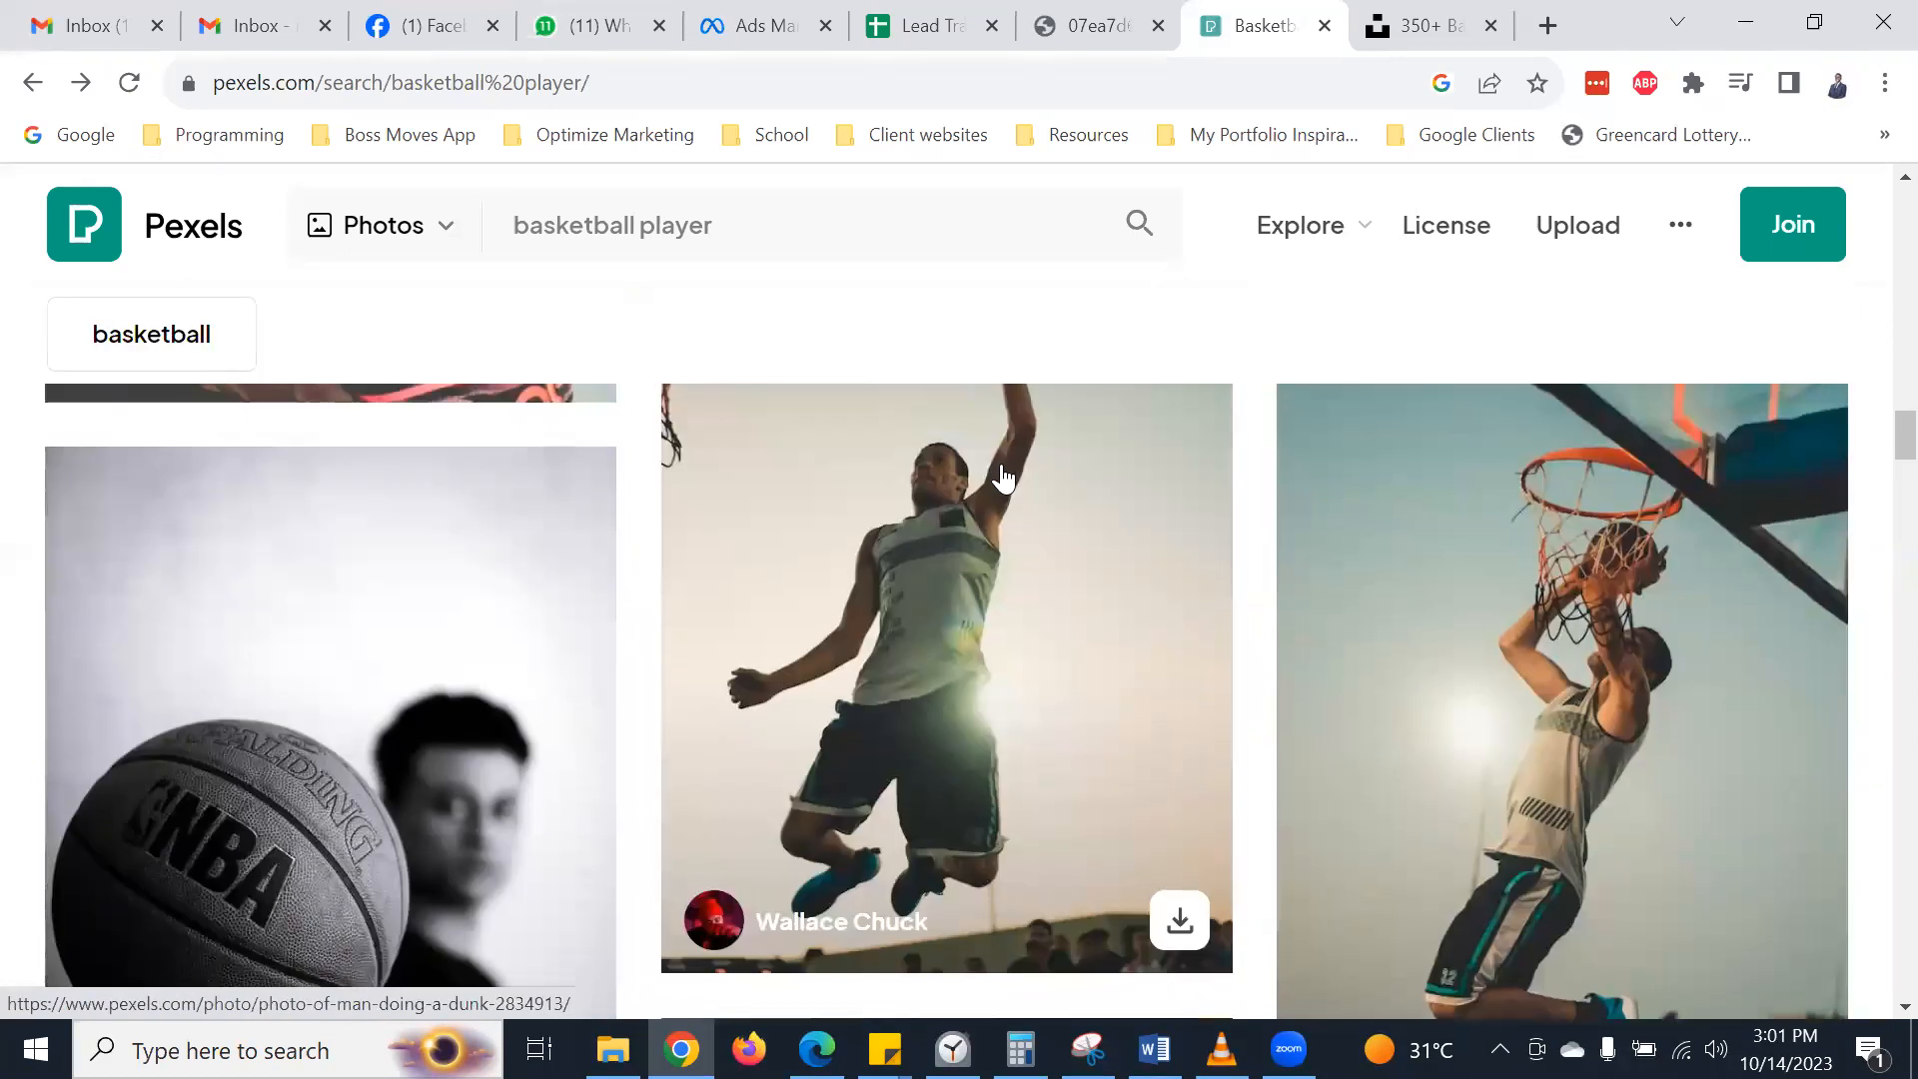
pyautogui.scroll(-5, 1003, 477)
pyautogui.scroll(7, 1002, 477)
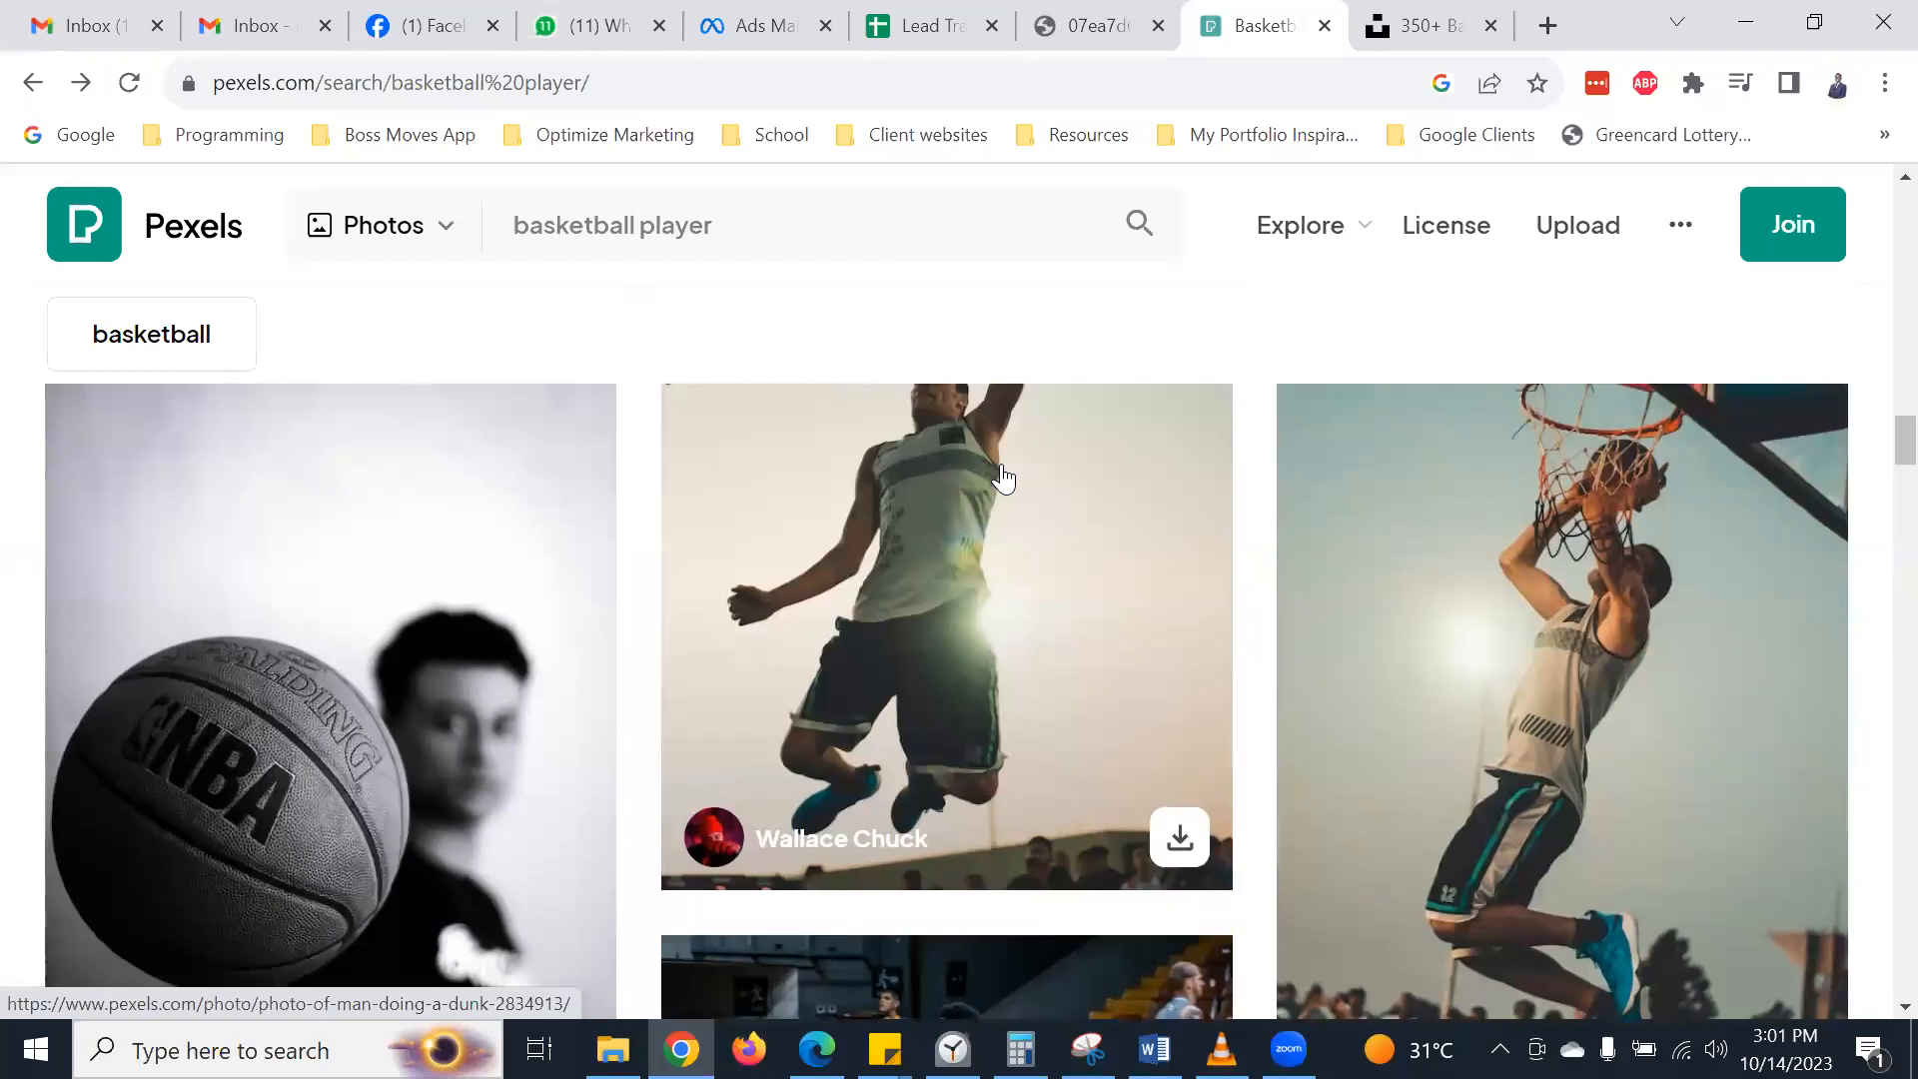
pyautogui.scroll(-3, 1002, 477)
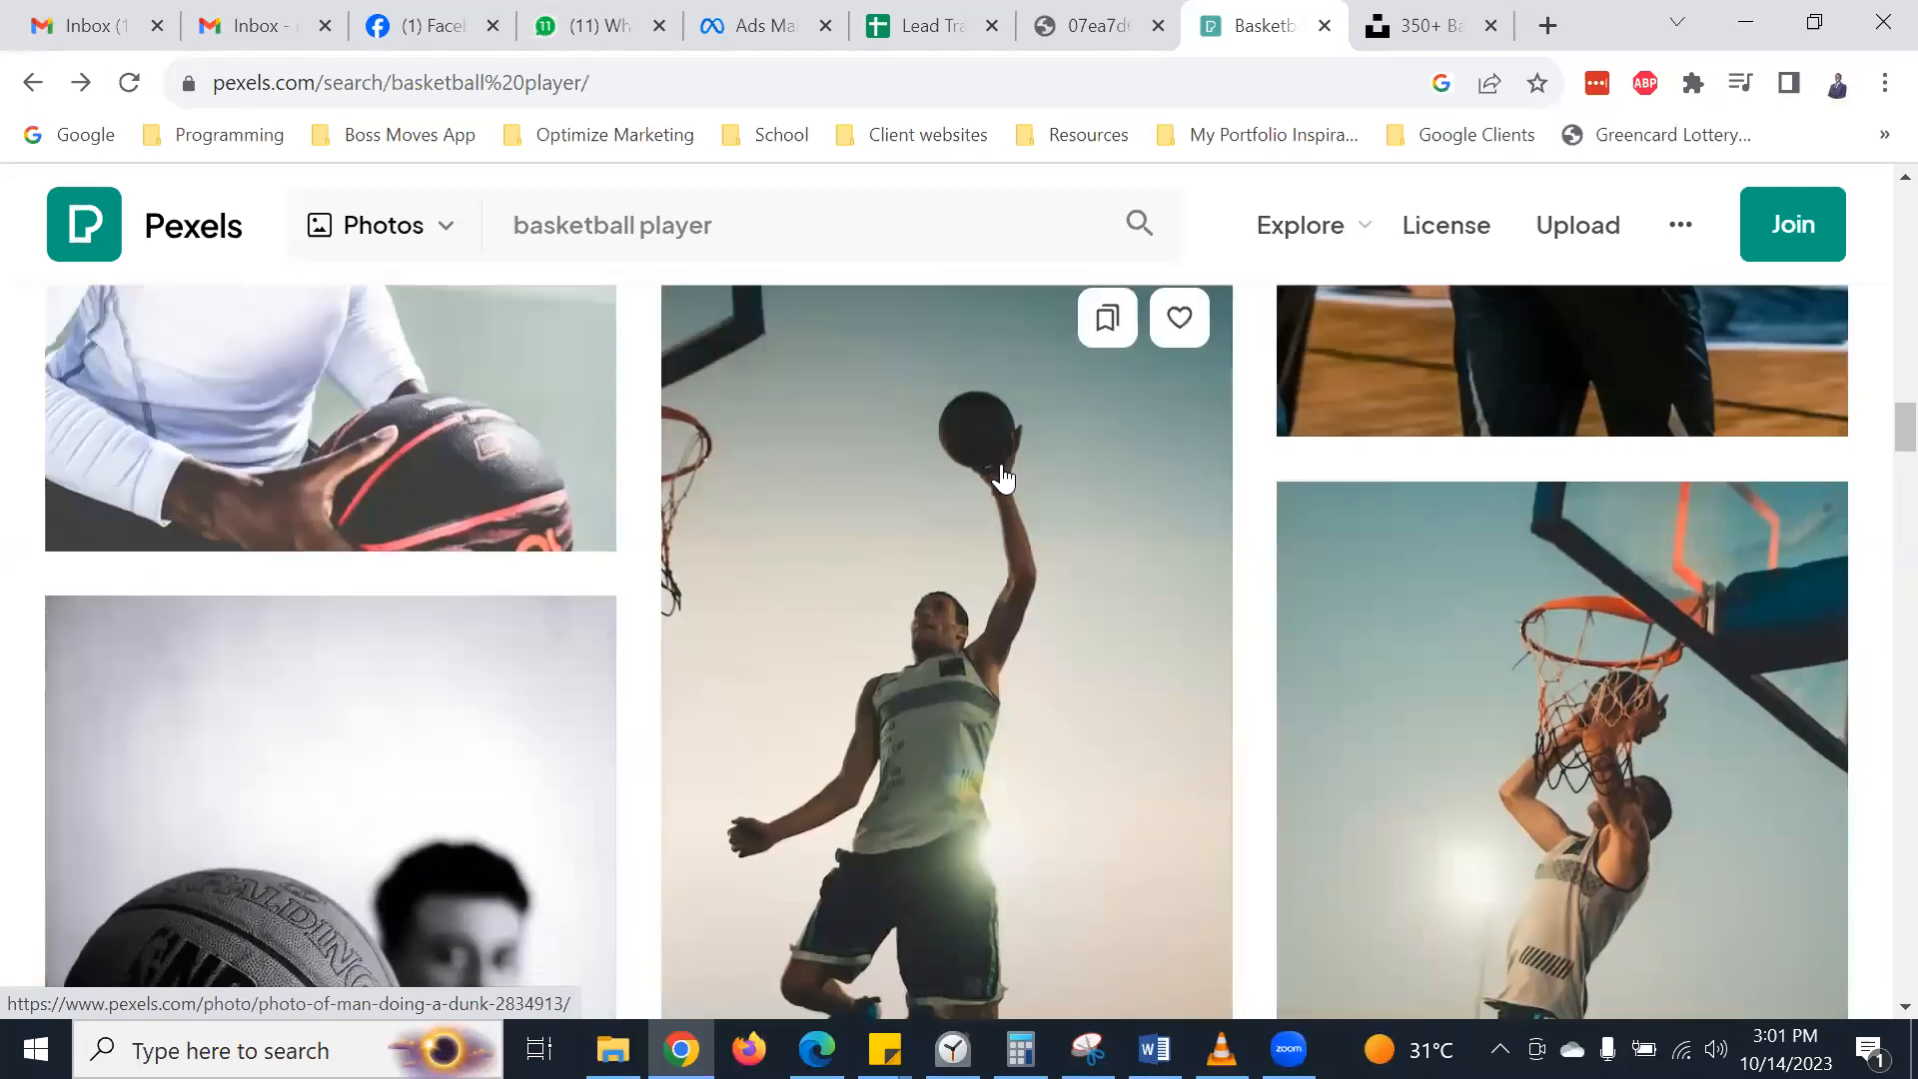
pyautogui.scroll(-4, 1002, 477)
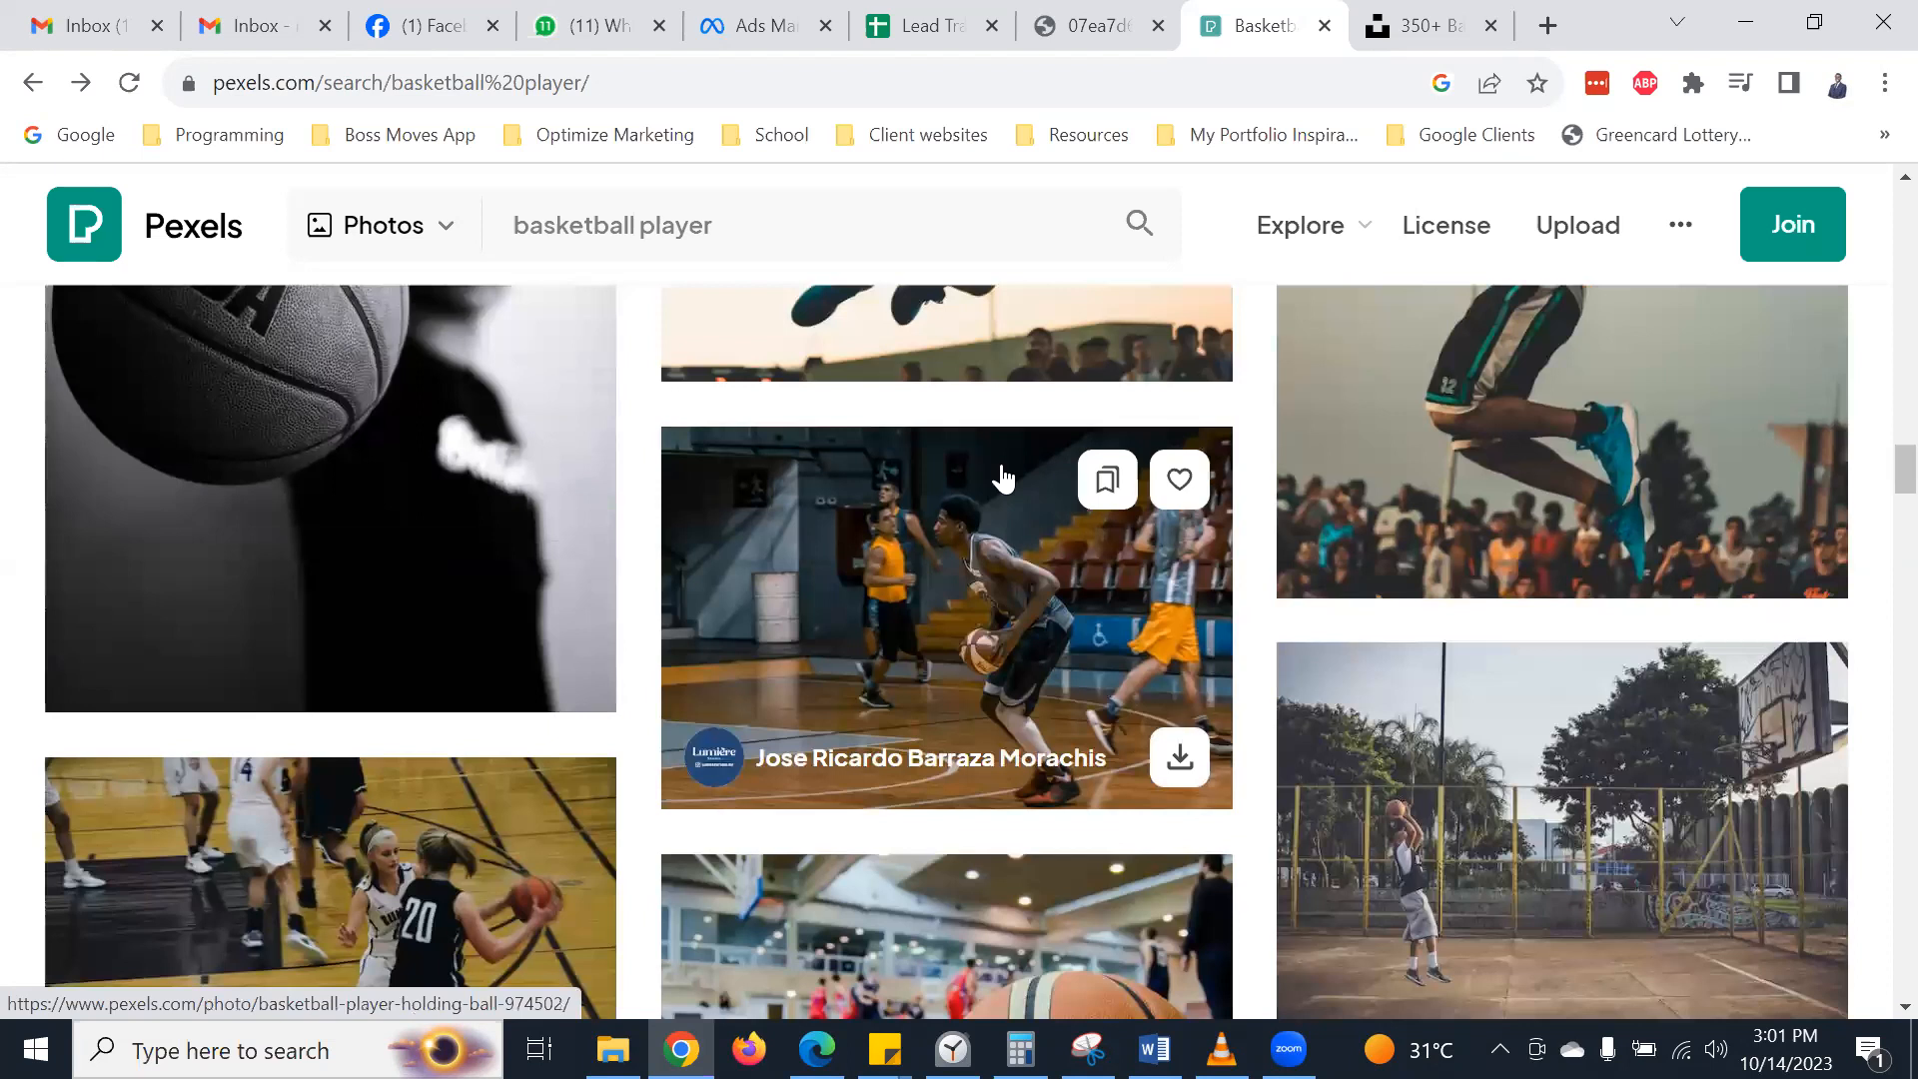
pyautogui.scroll(7, 1002, 478)
pyautogui.scroll(1, 1003, 478)
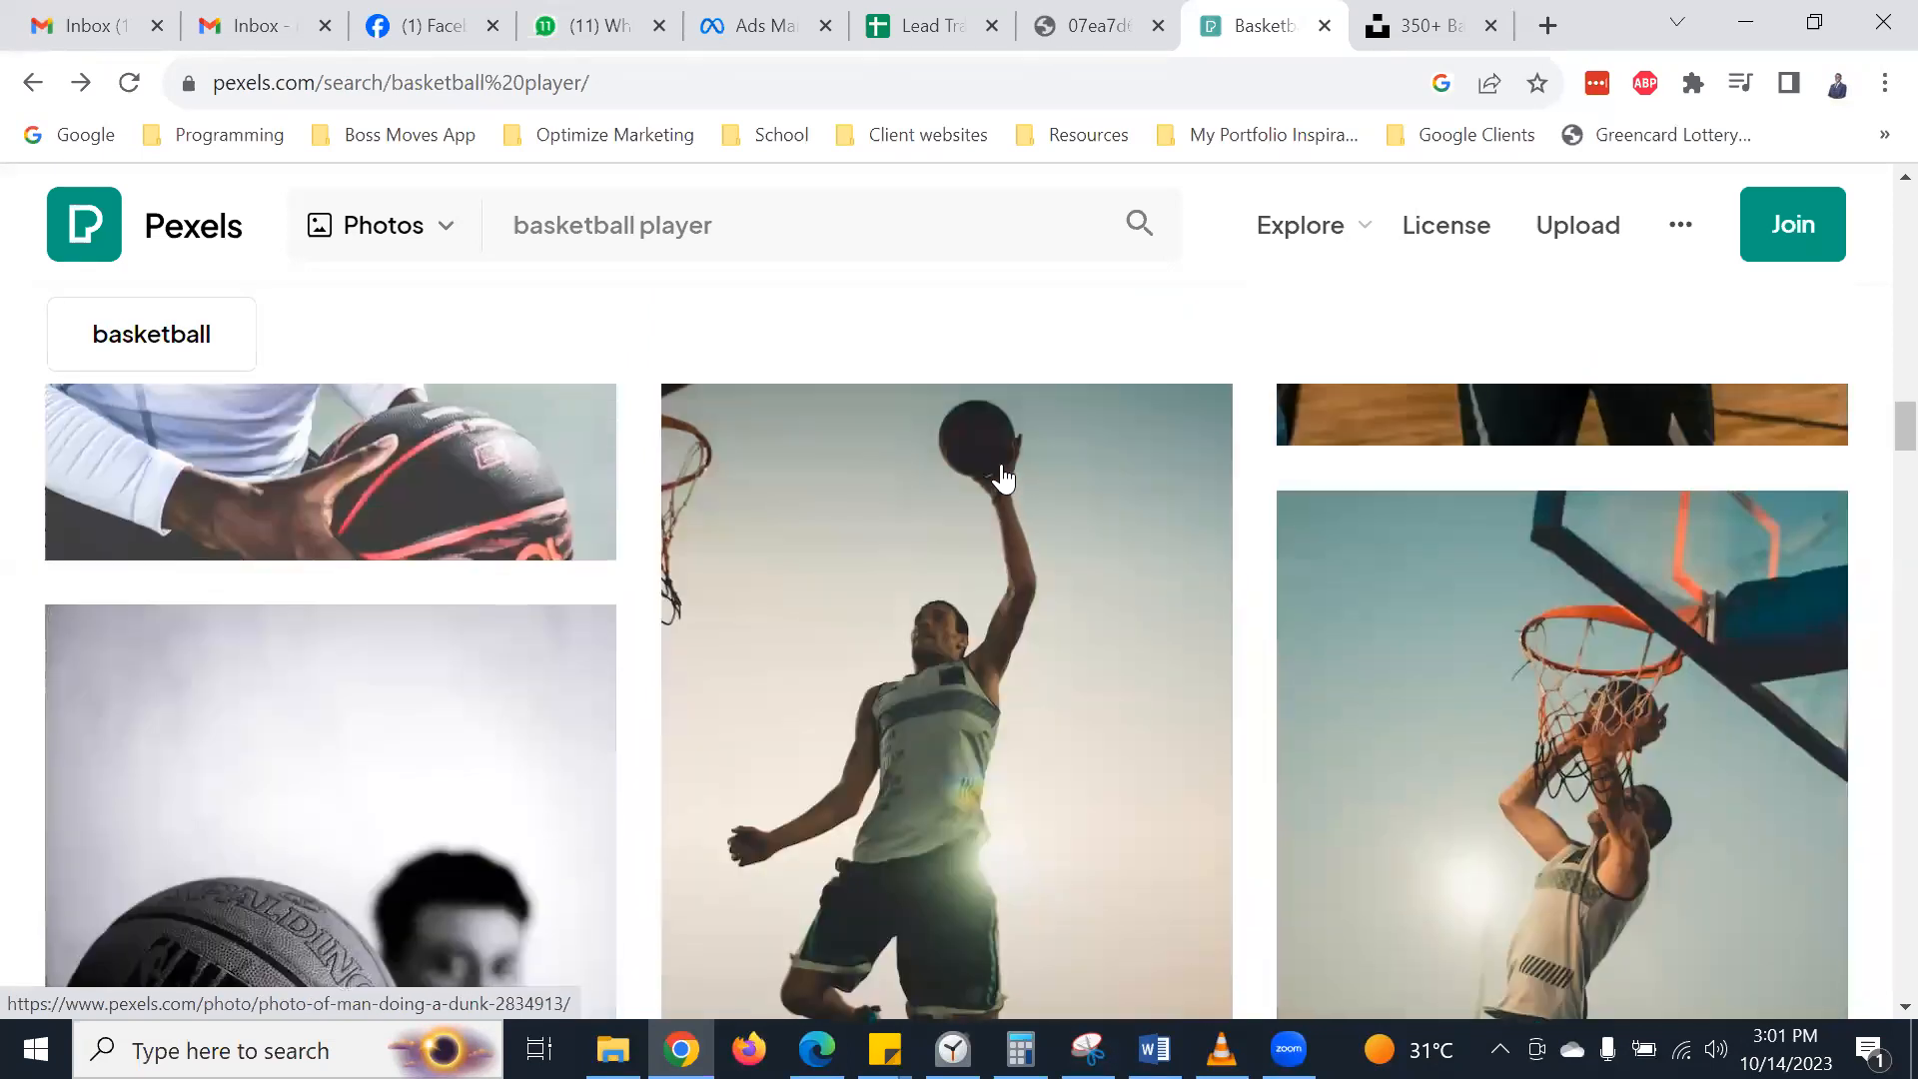
pyautogui.scroll(-4, 1003, 478)
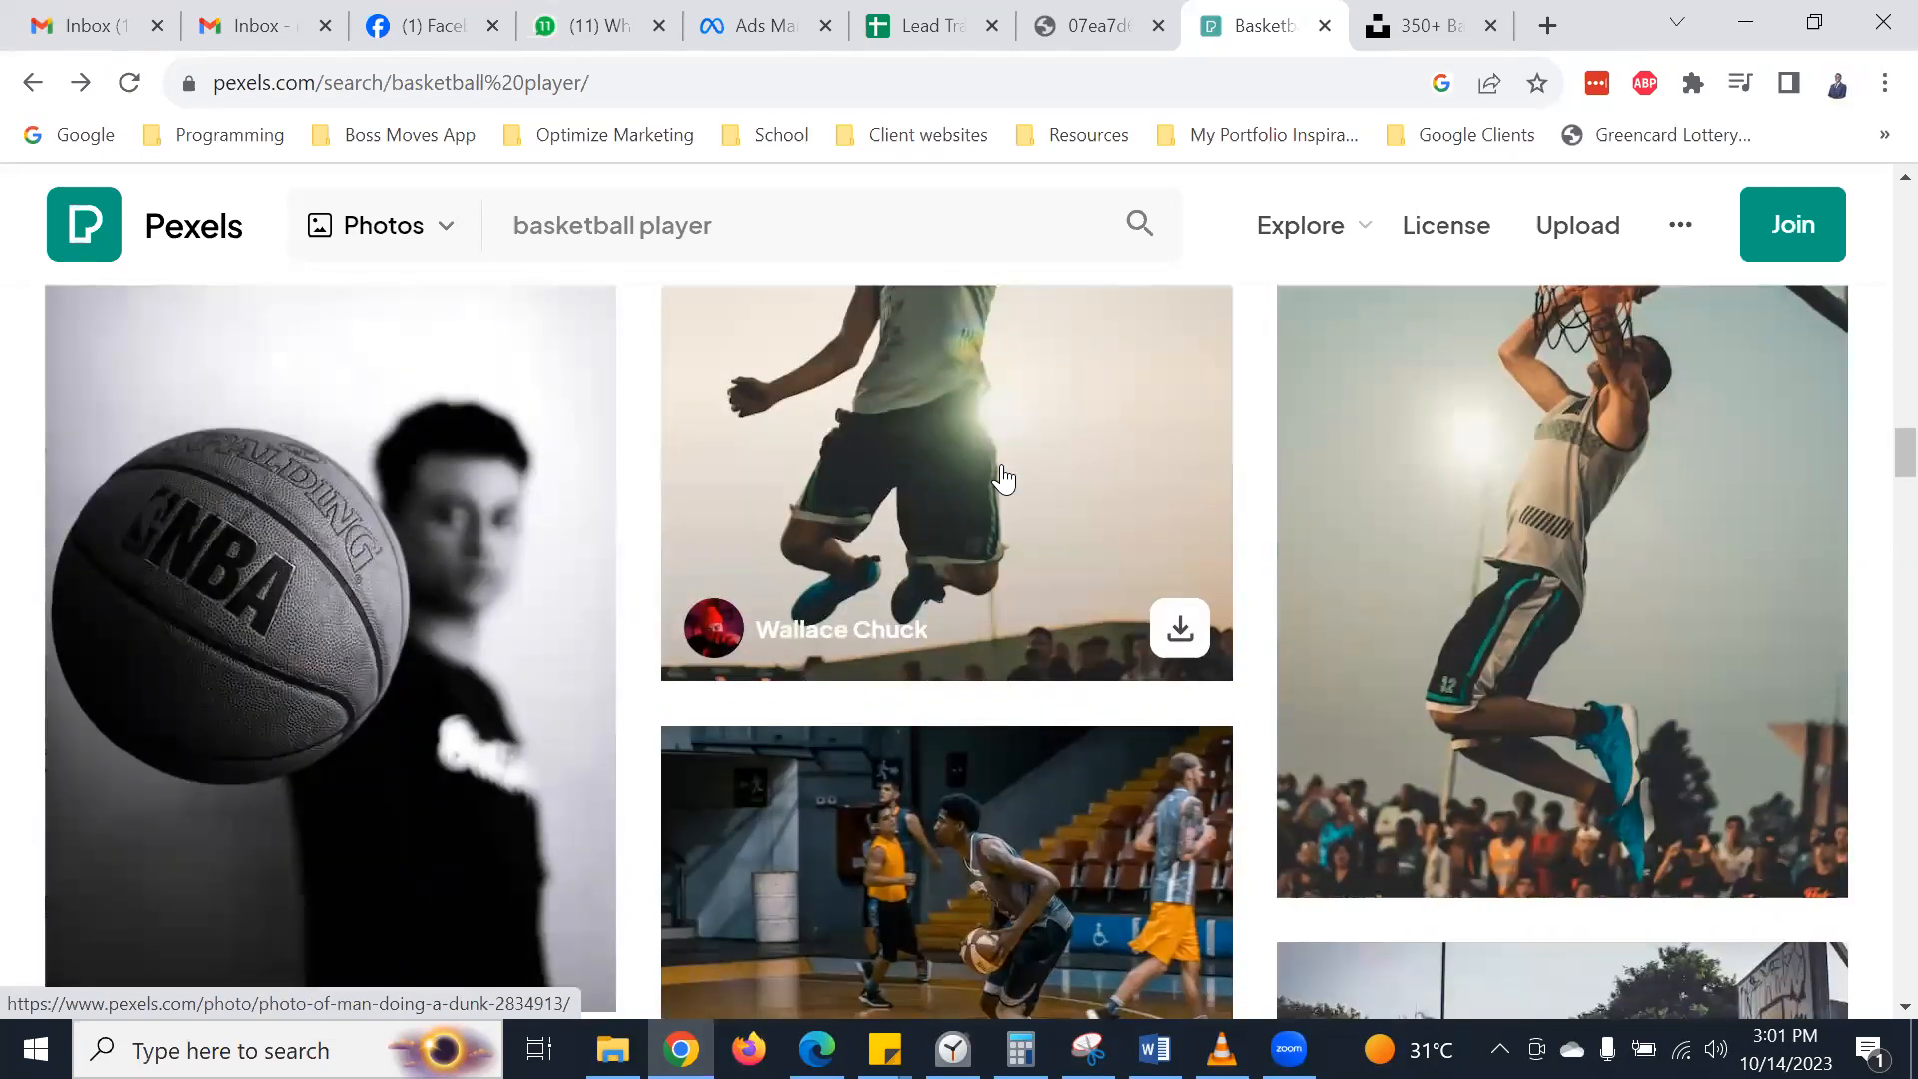
pyautogui.scroll(6, 1003, 477)
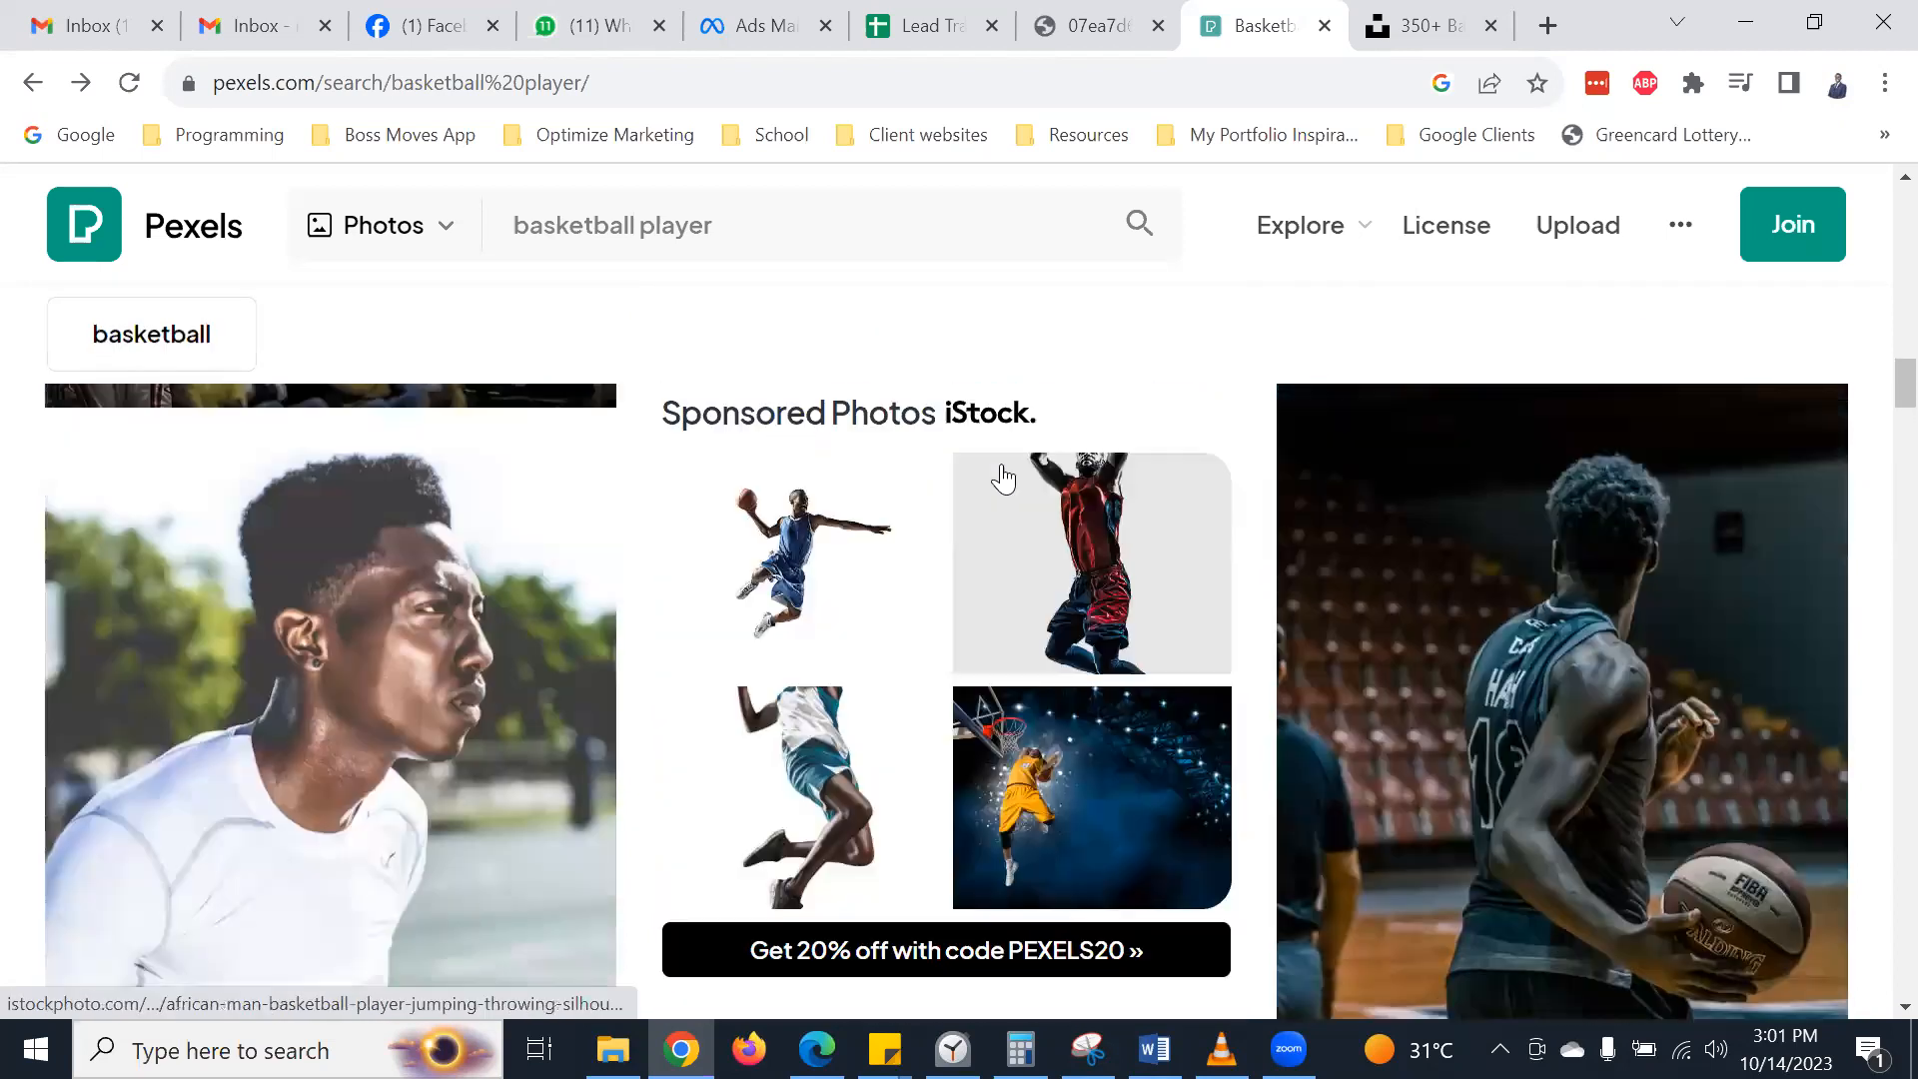
pyautogui.scroll(3, 1003, 478)
pyautogui.scroll(5, 1003, 477)
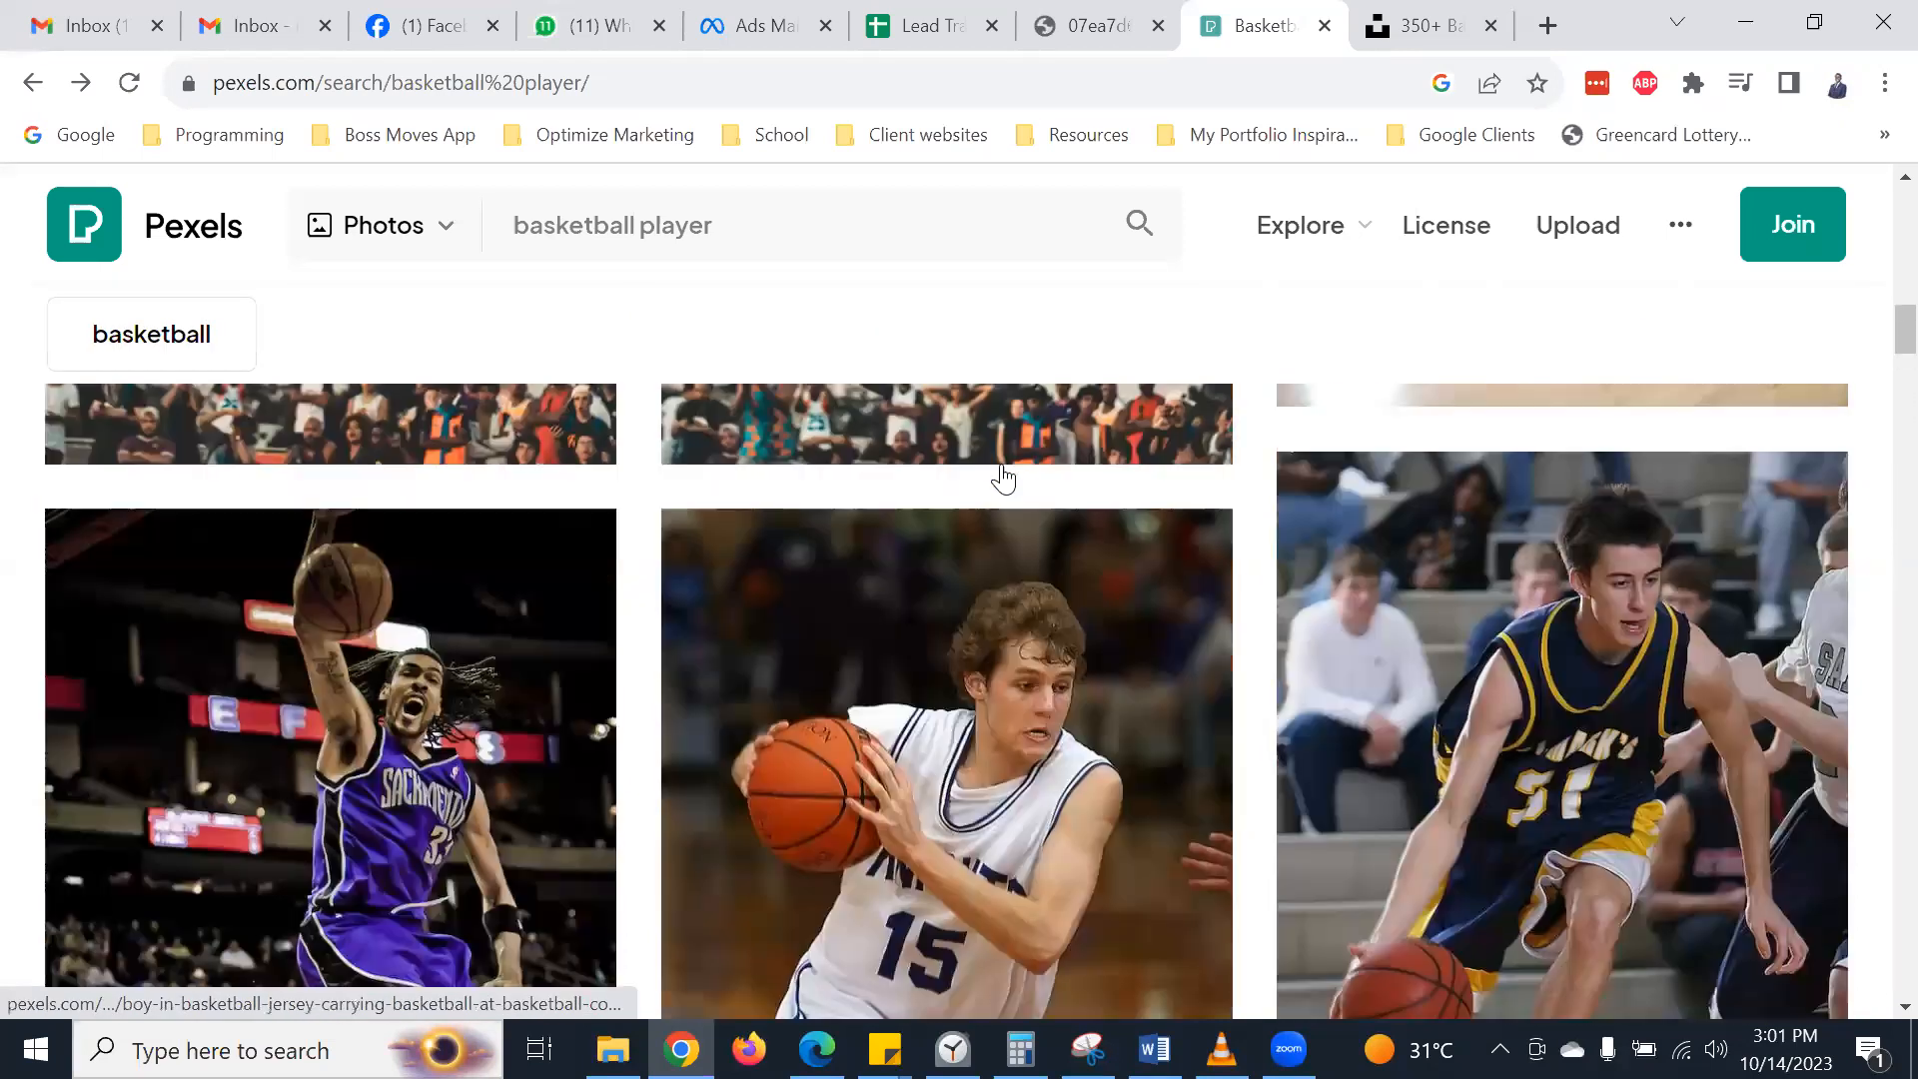
pyautogui.scroll(6, 1002, 477)
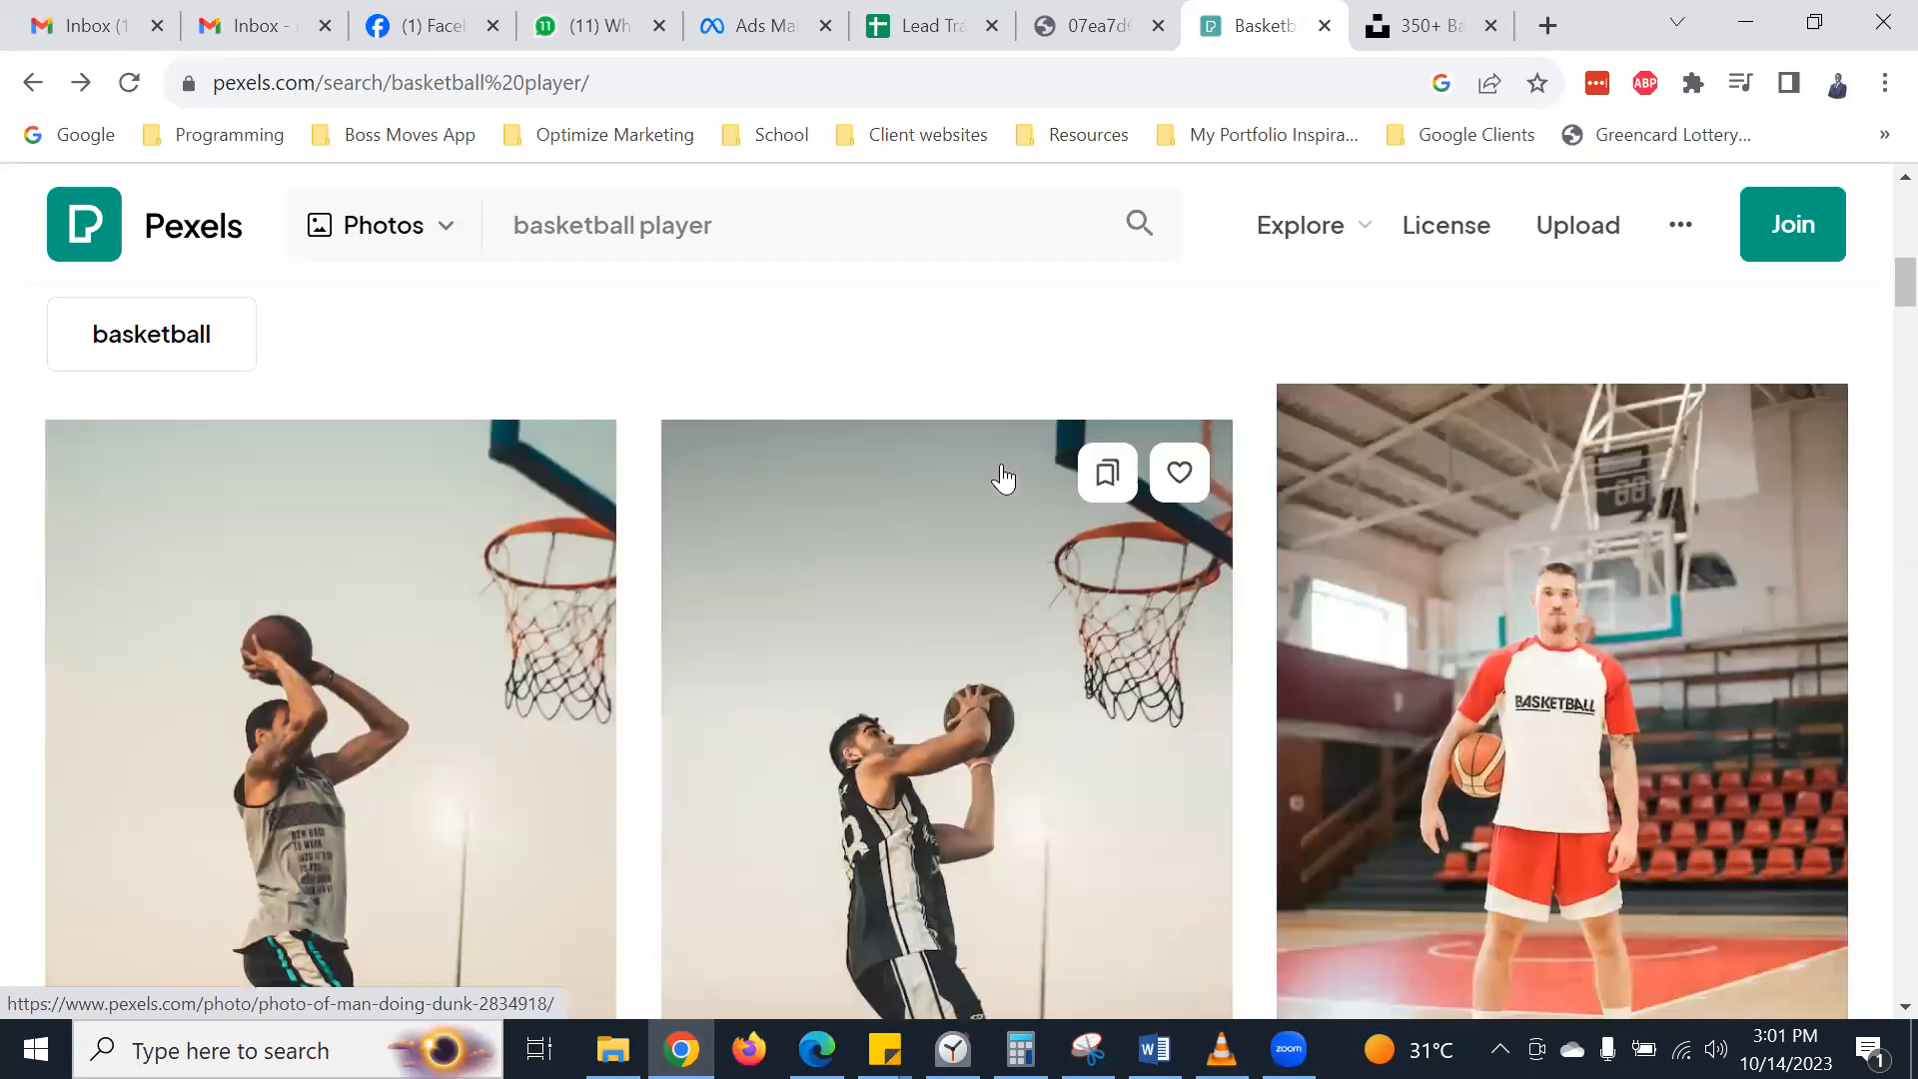
pyautogui.scroll(-8, 1002, 477)
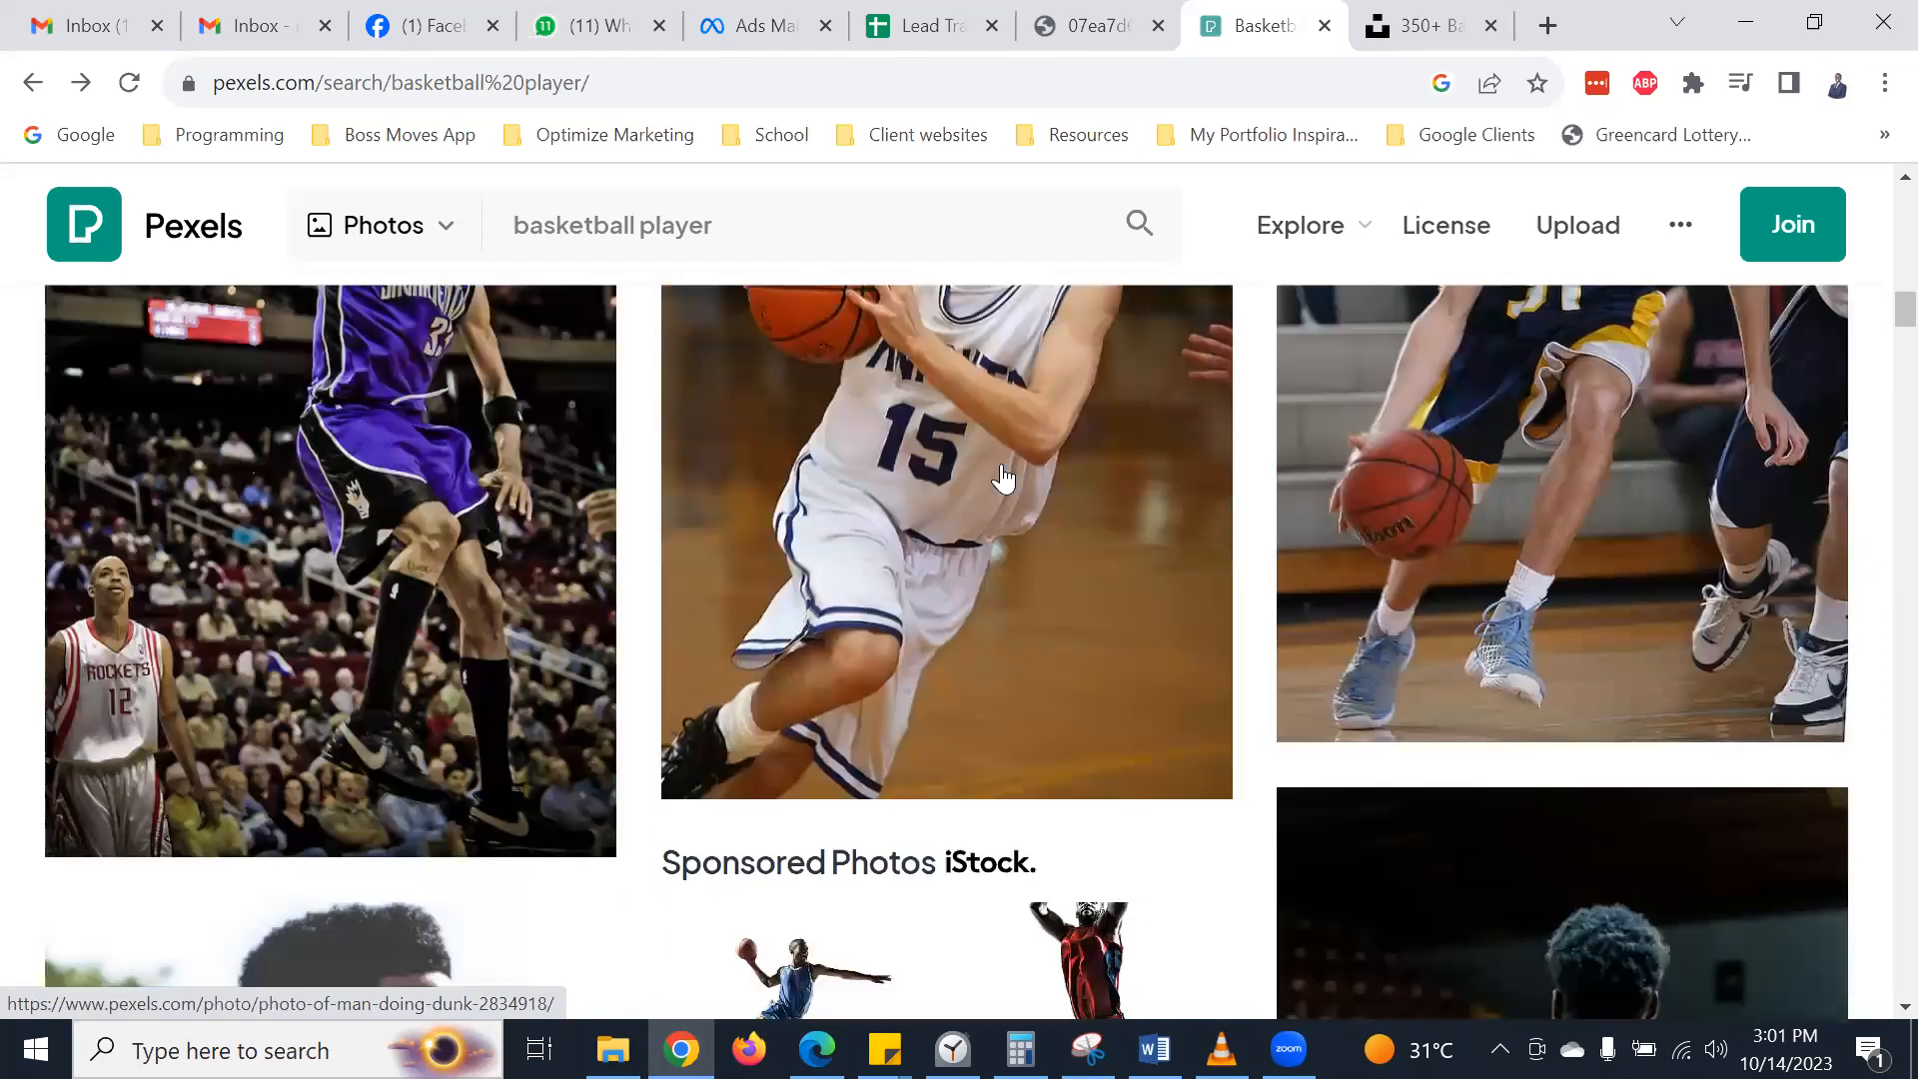
# - Switch to the Unsplash "basketball player" results and download the photo of the Denver number 0 player dunking
pyautogui.click(1435, 12)
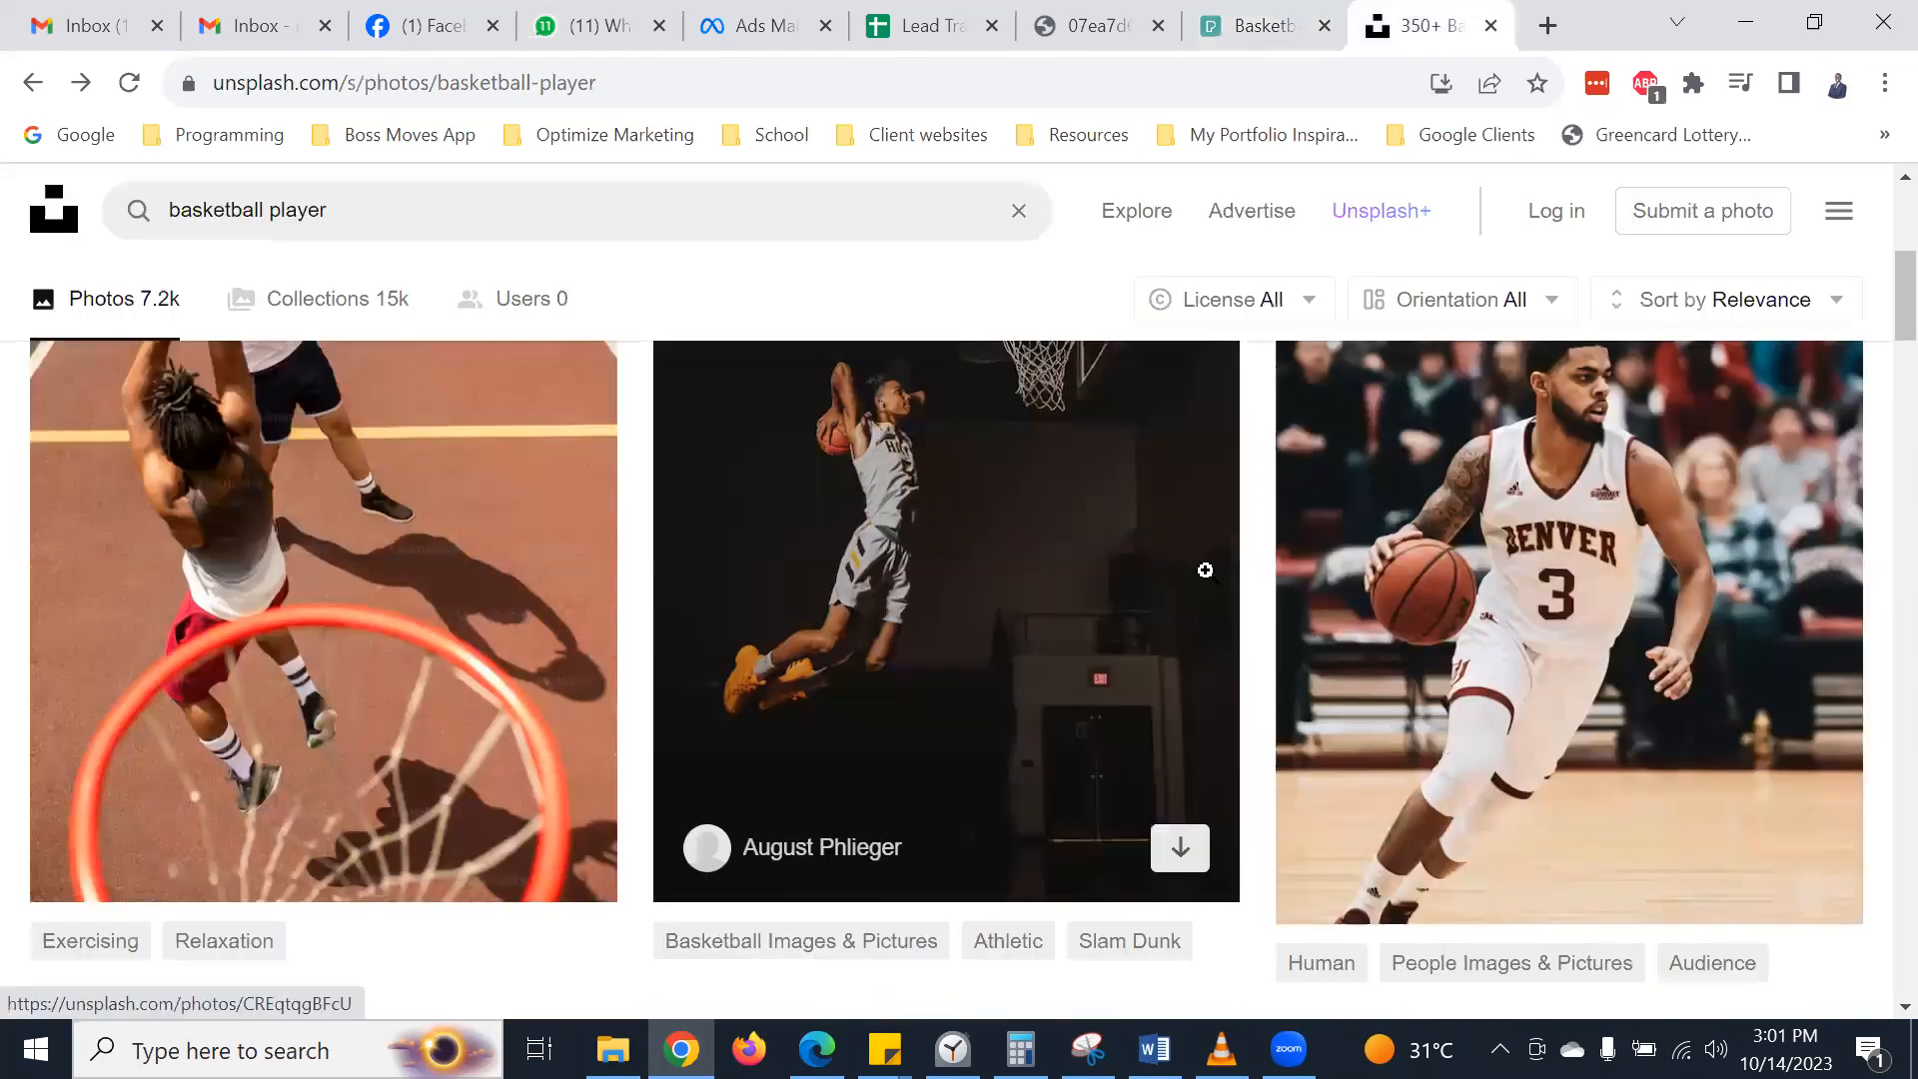
pyautogui.scroll(-10, 1205, 569)
pyautogui.scroll(3, 1204, 570)
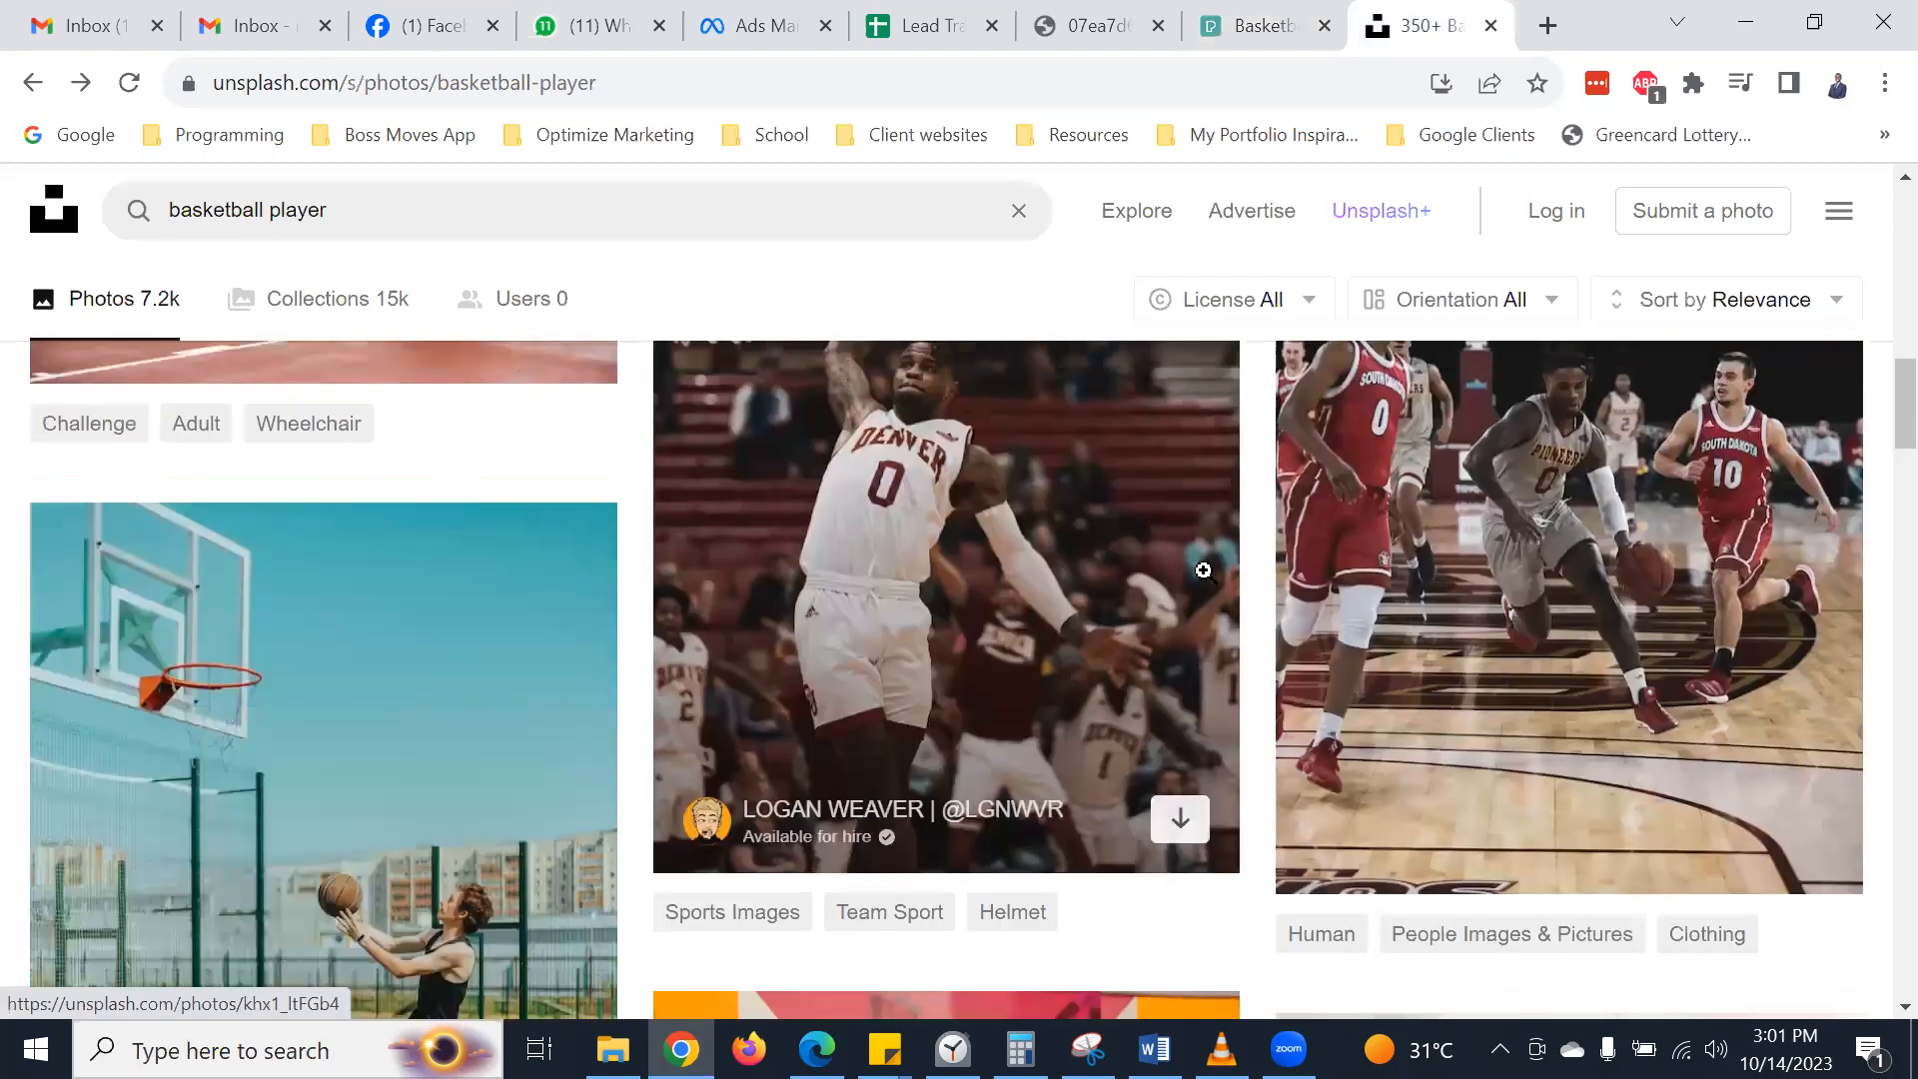
pyautogui.scroll(-3, 1203, 570)
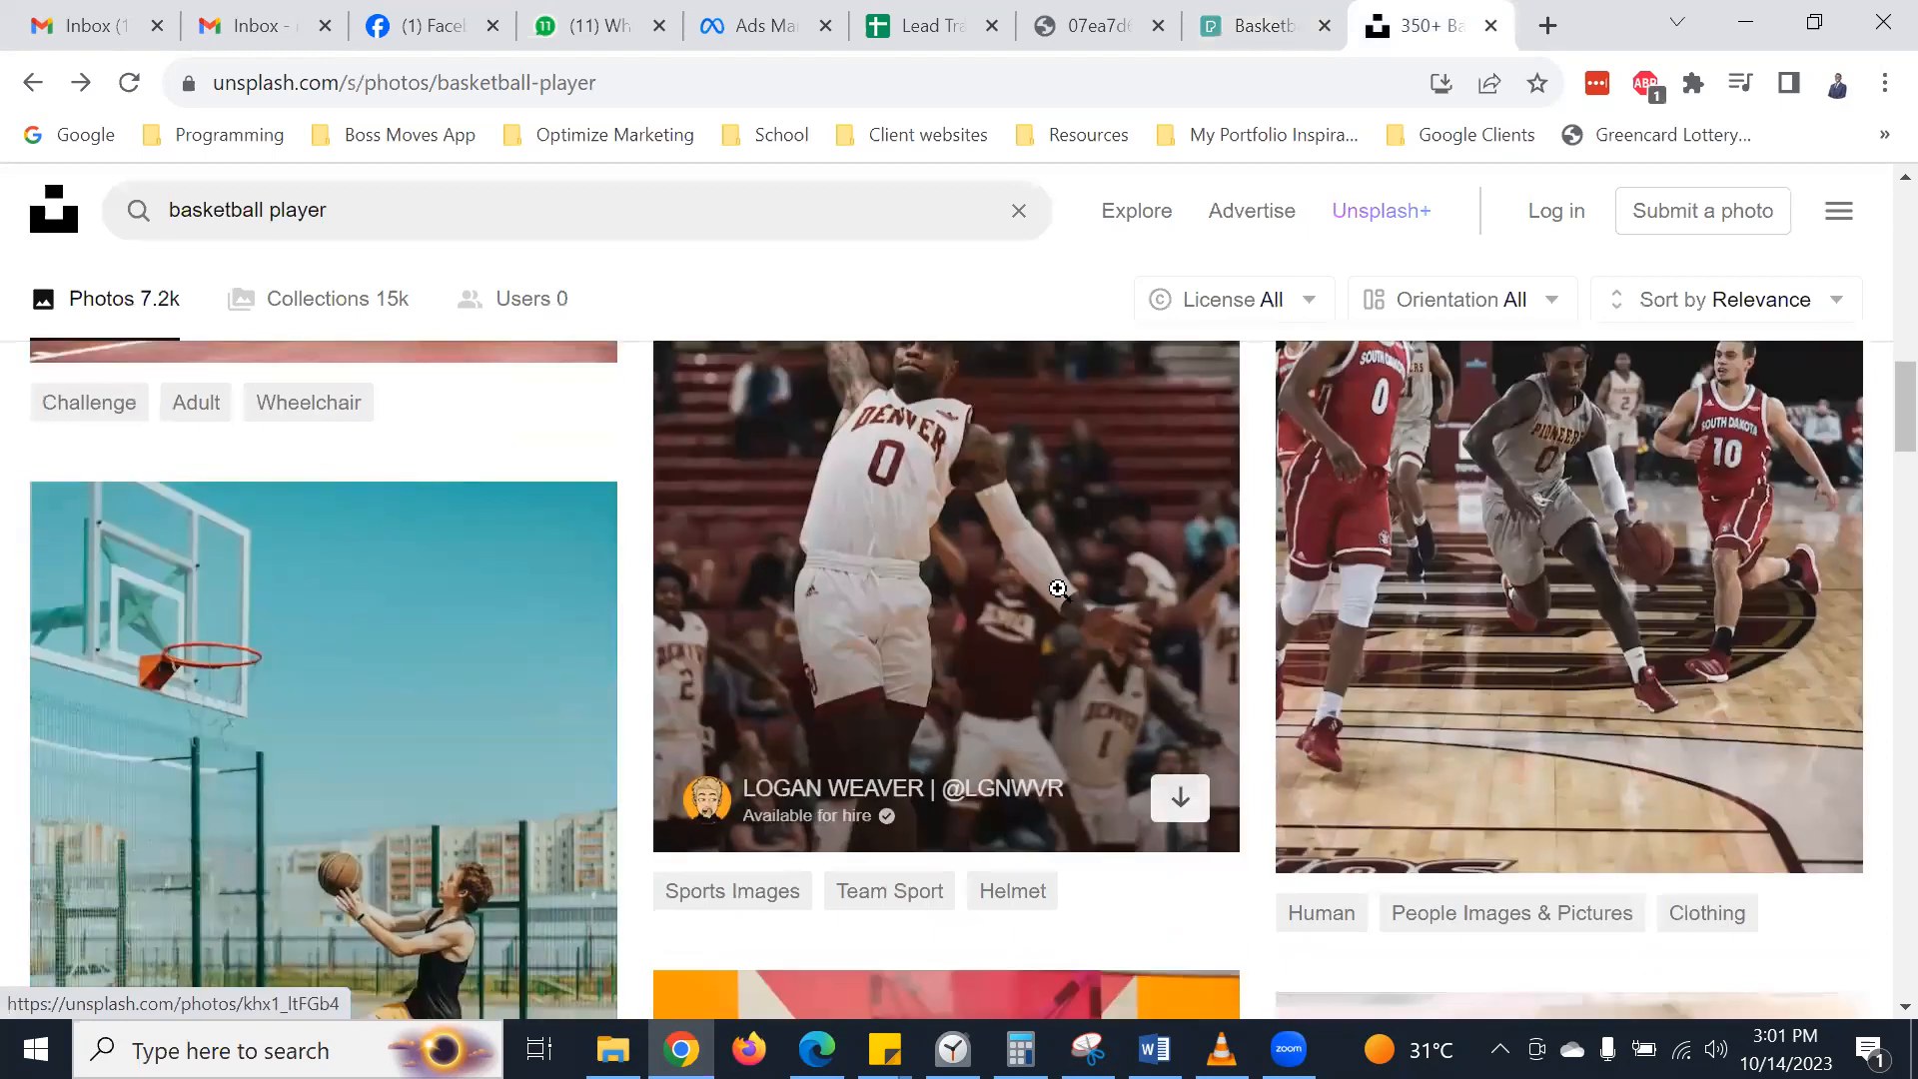
pyautogui.scroll(3, 900, 608)
pyautogui.scroll(-3, 900, 608)
pyautogui.scroll(-2, 1142, 672)
pyautogui.click(1183, 654)
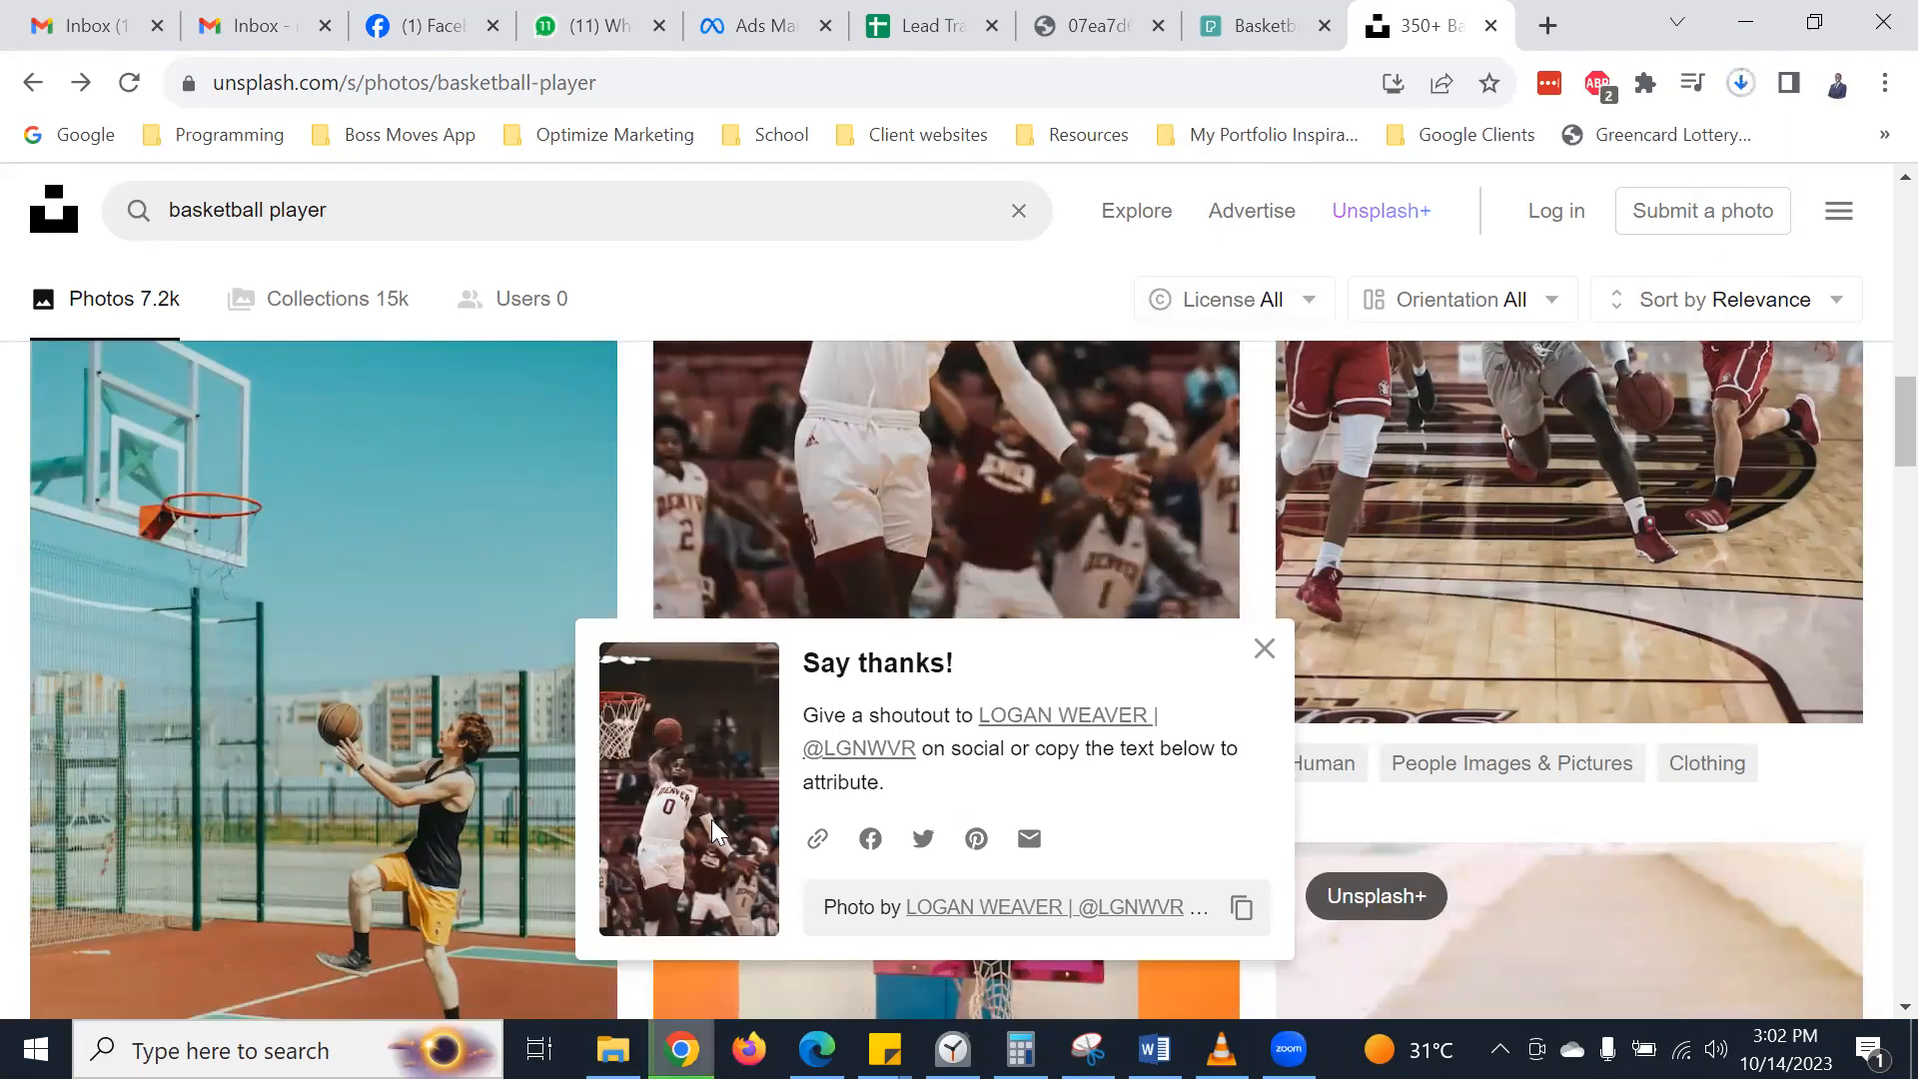
pyautogui.click(817, 1049)
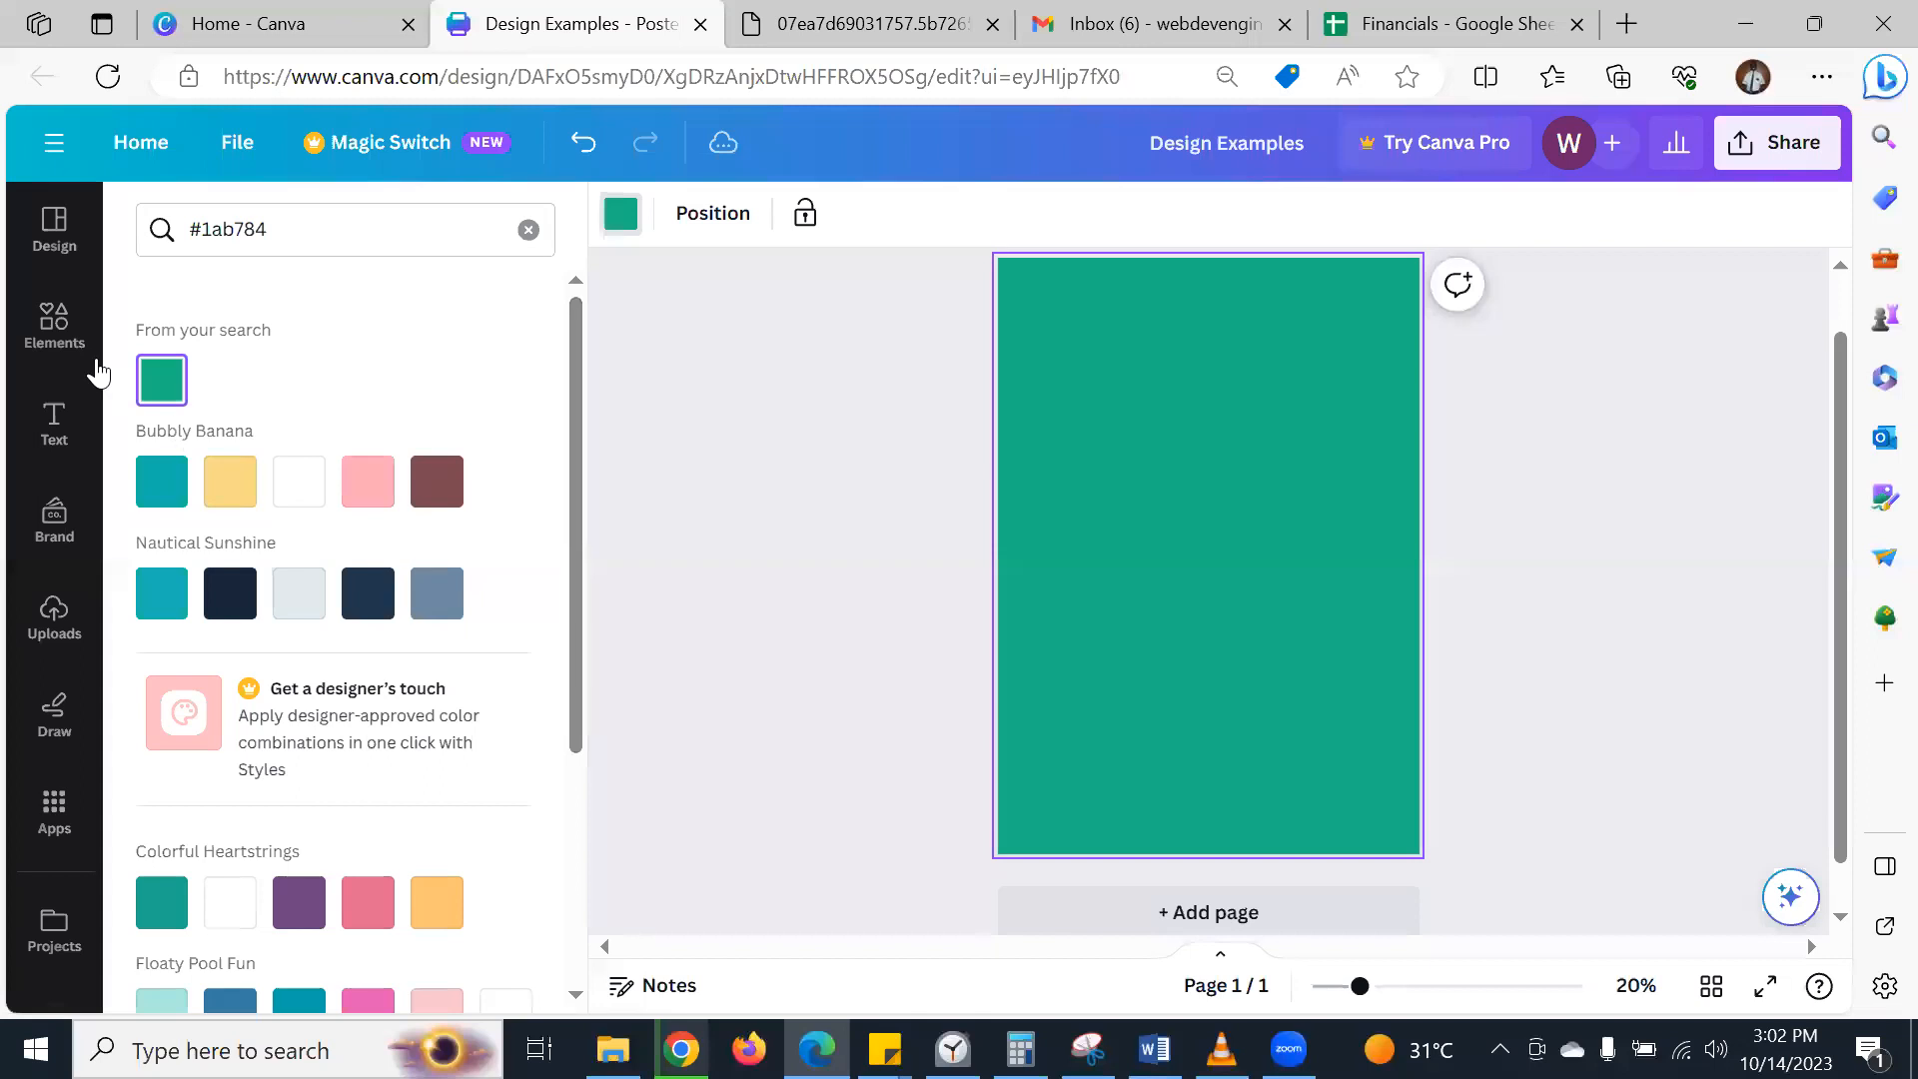
pyautogui.click(53, 614)
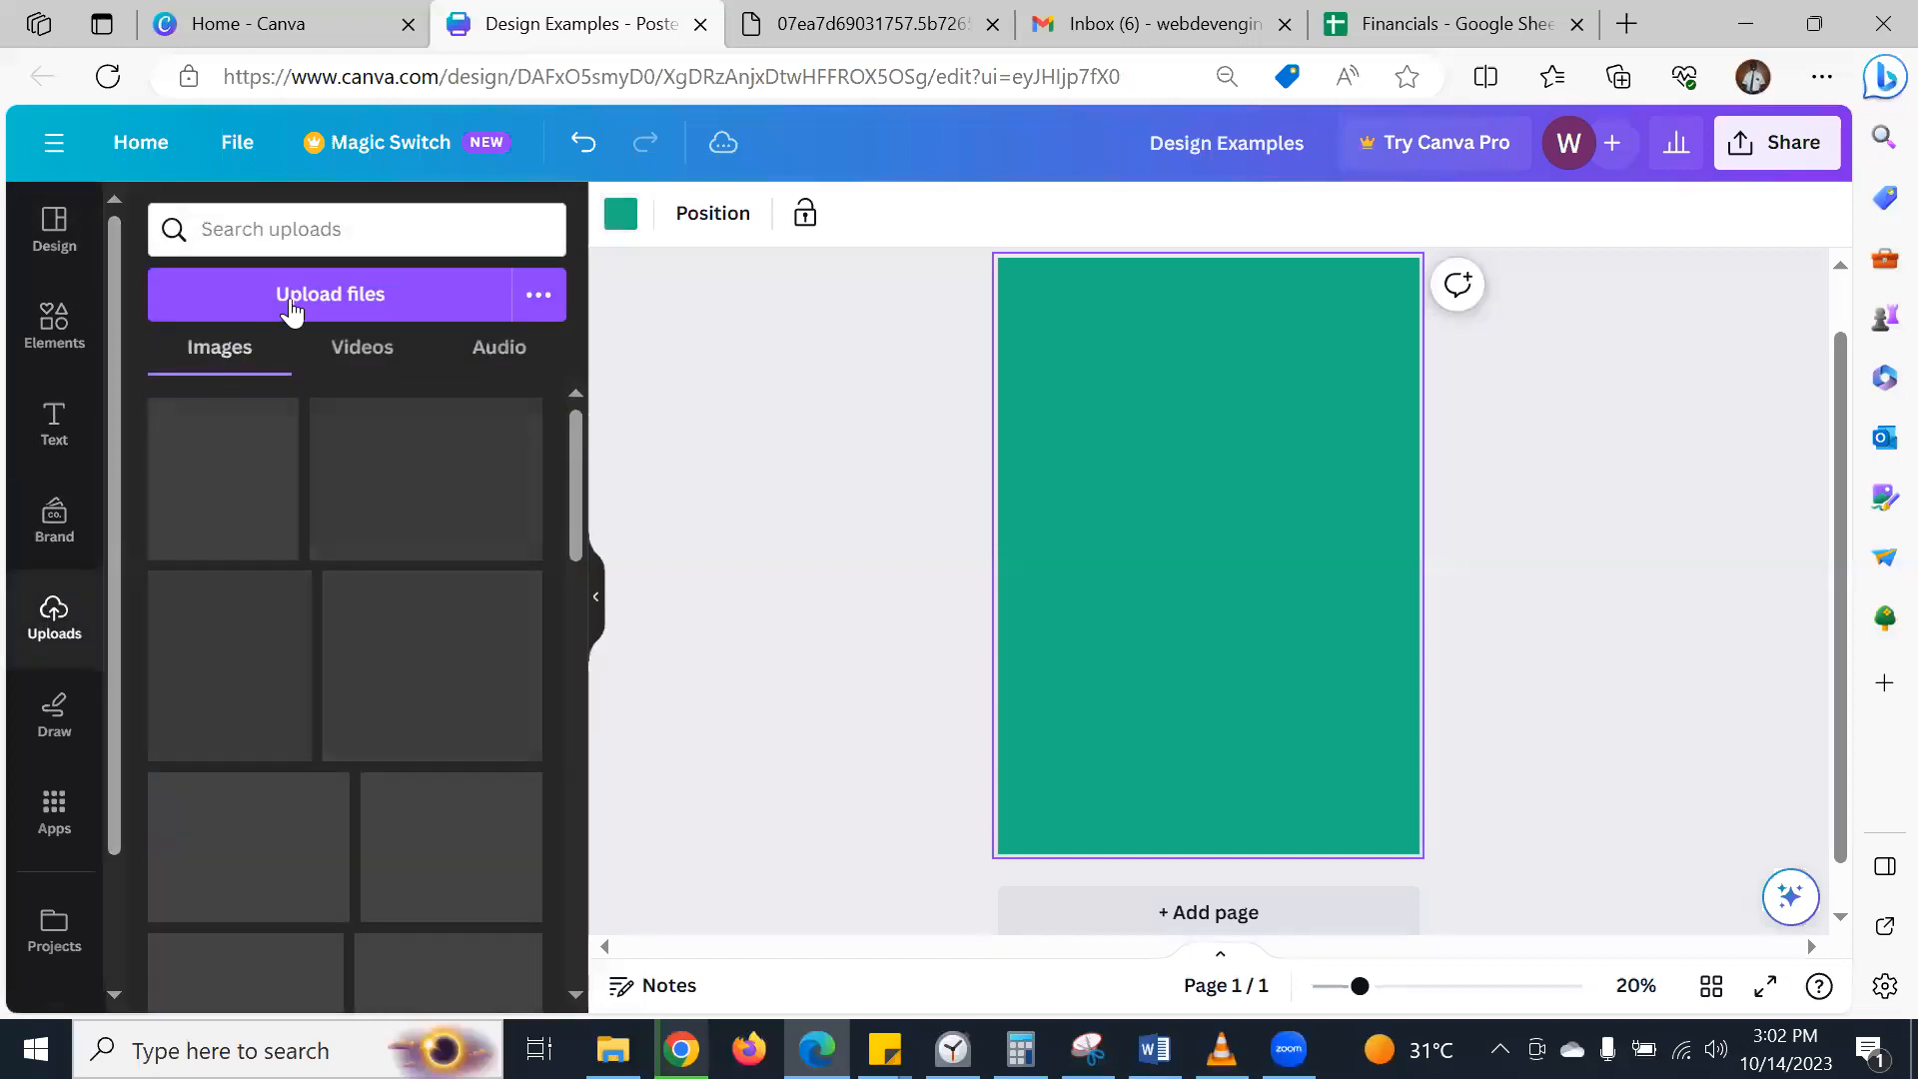
pyautogui.click(308, 298)
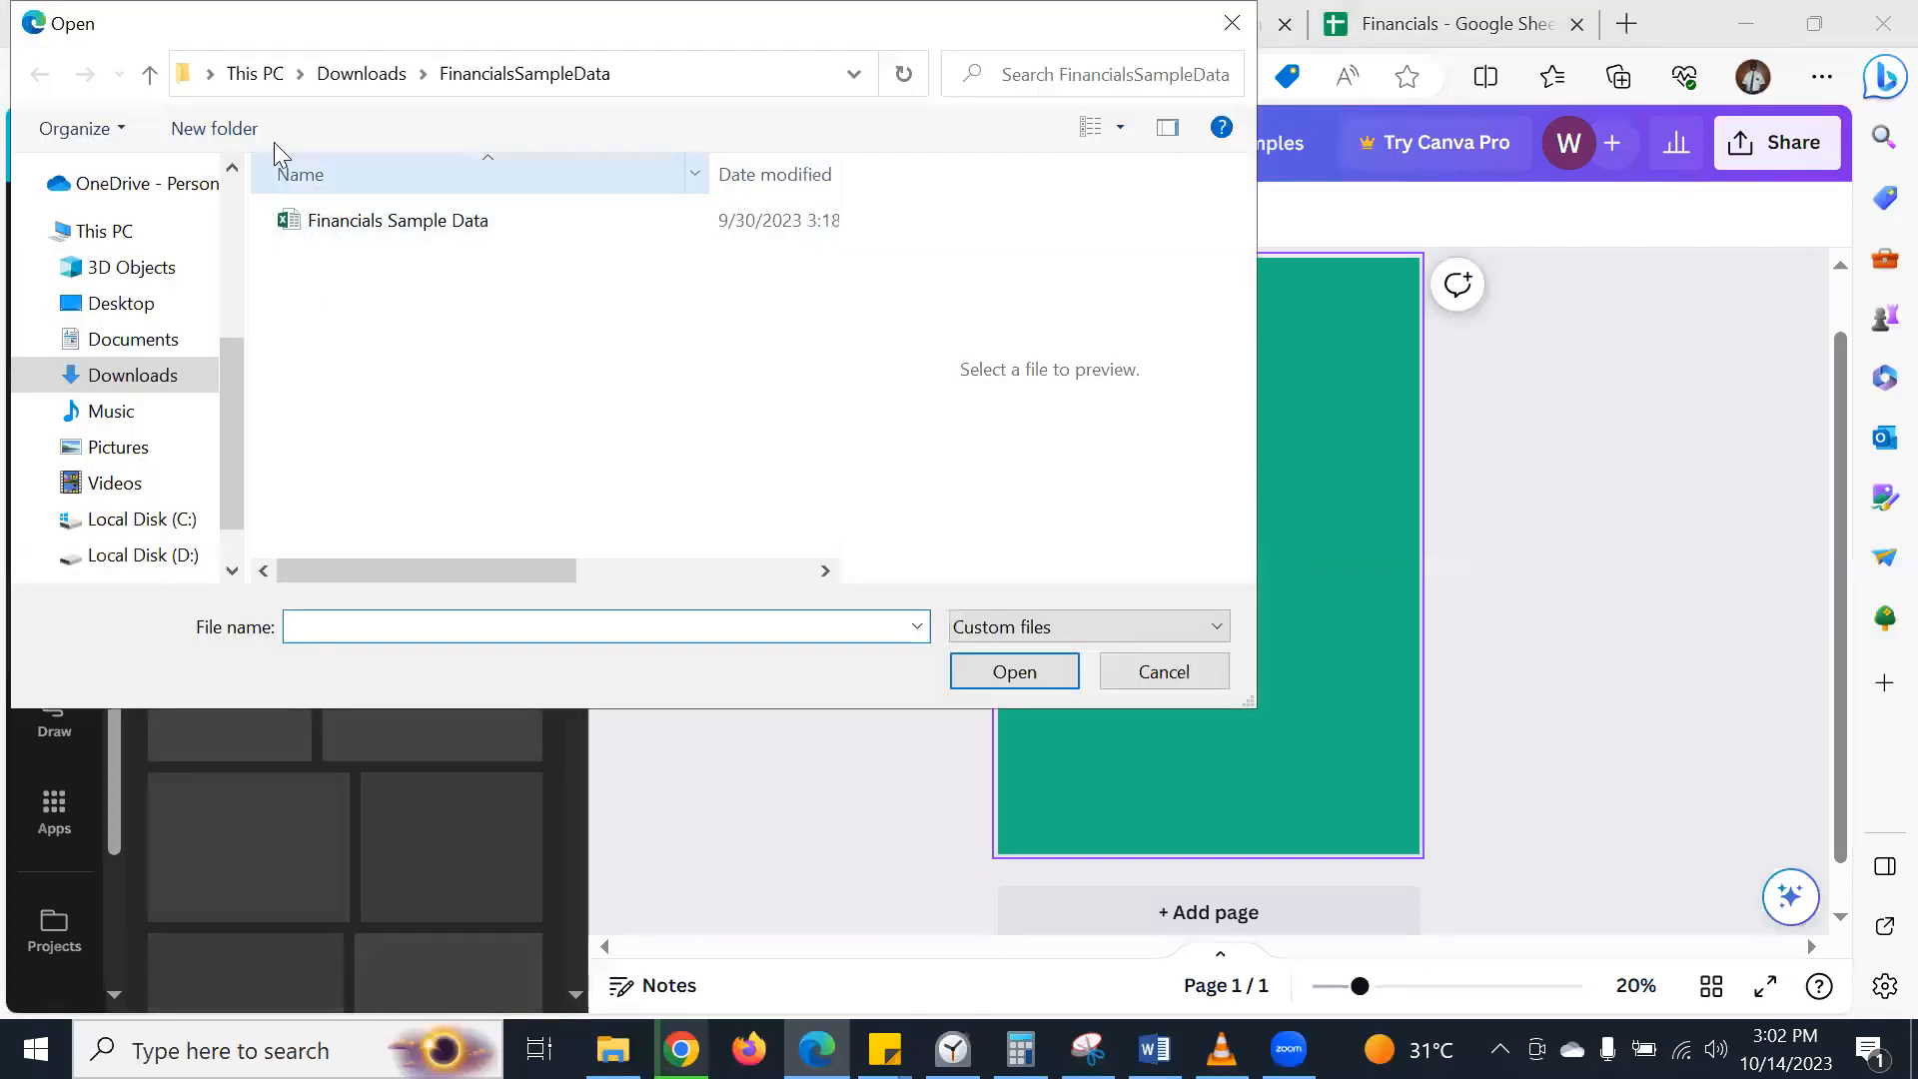
pyautogui.click(361, 73)
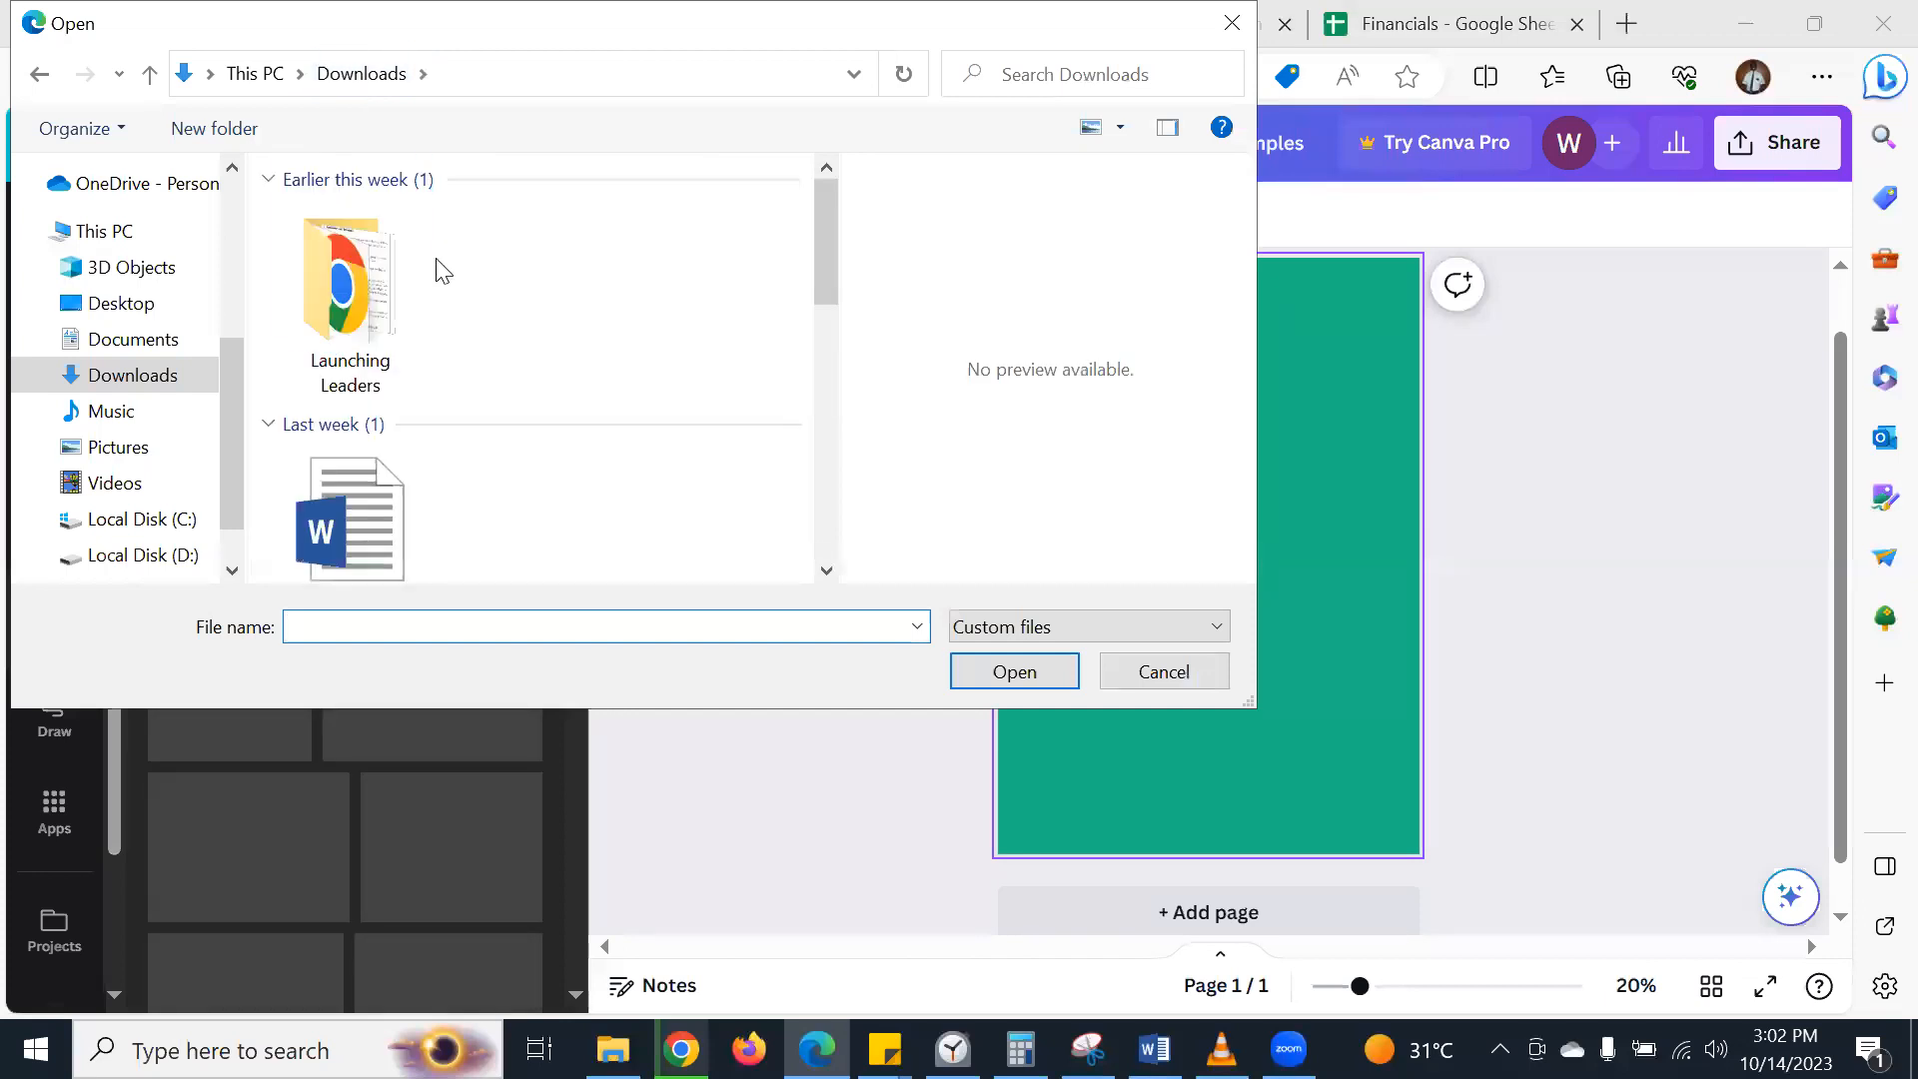
pyautogui.click(1232, 22)
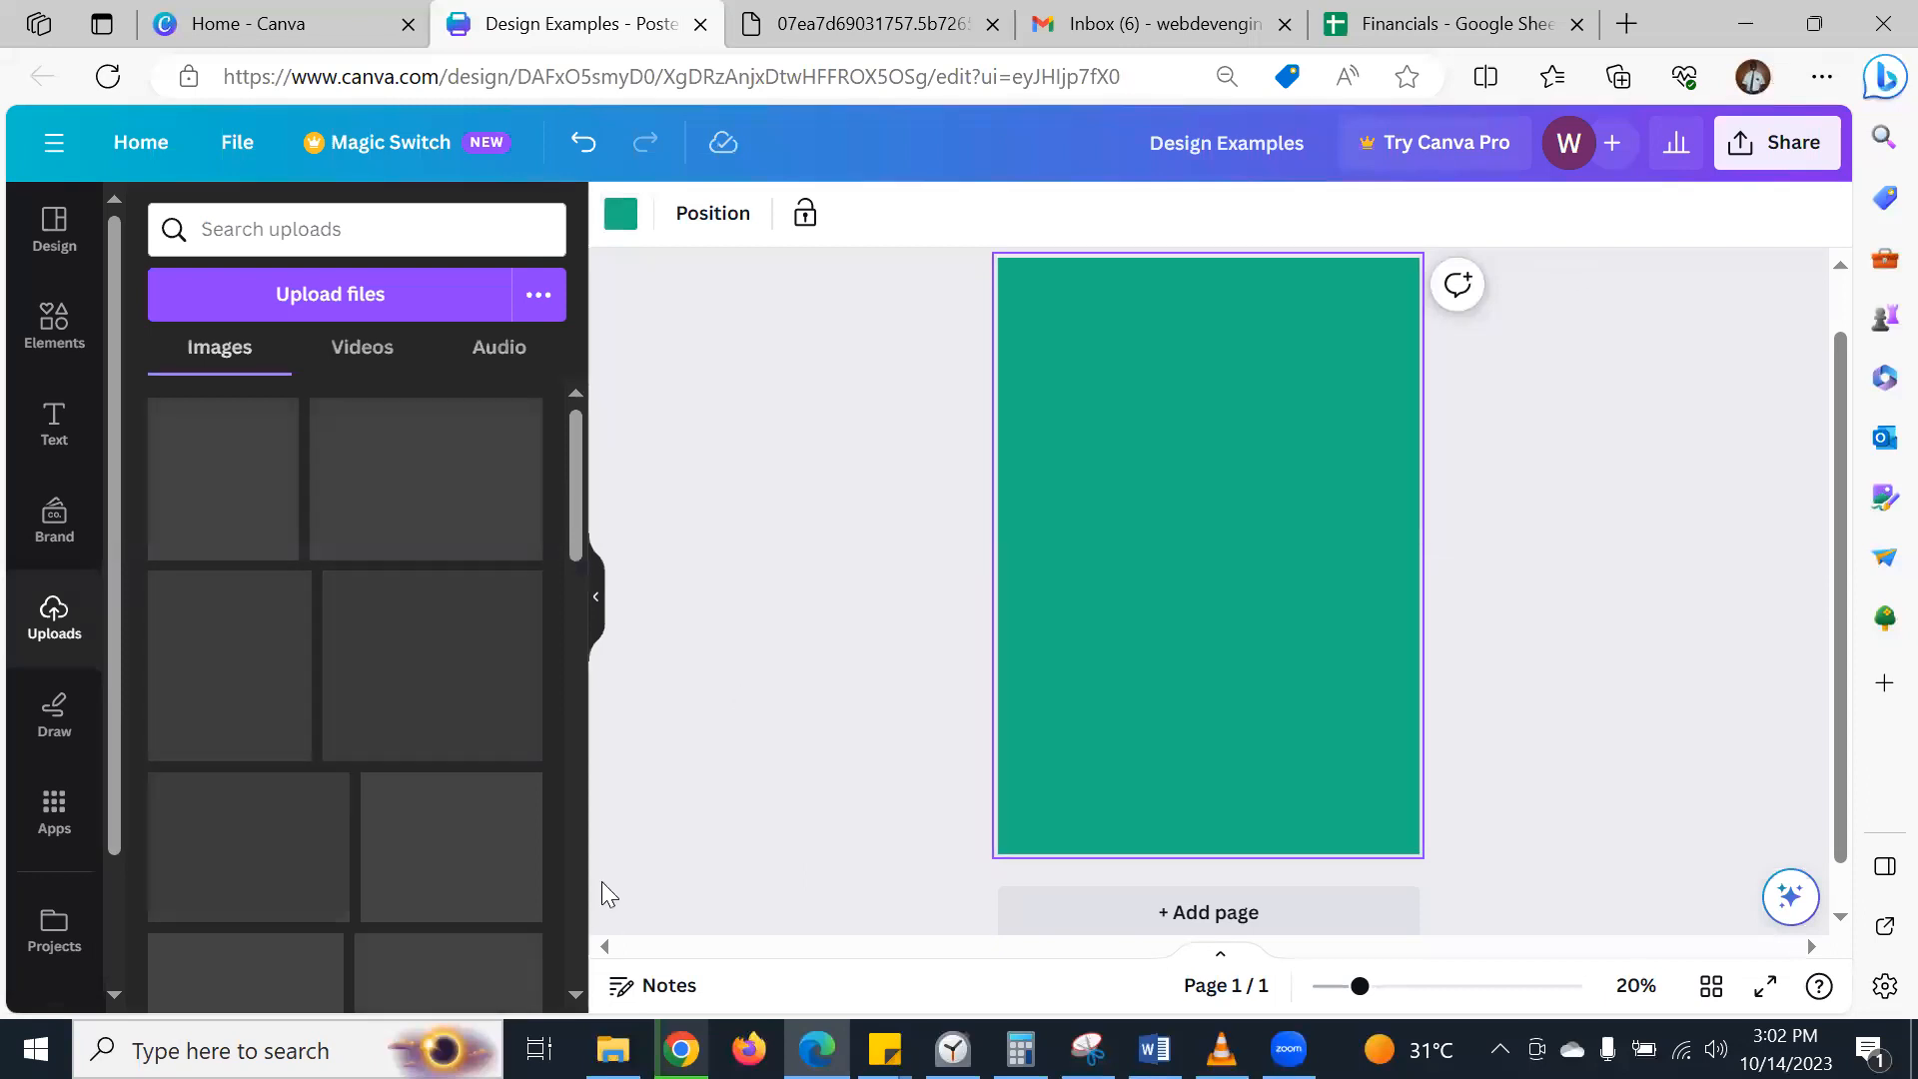
# - Return to Unsplash in Chrome, check the photo's download progress, and dismiss the attribution popup
pyautogui.click(681, 1049)
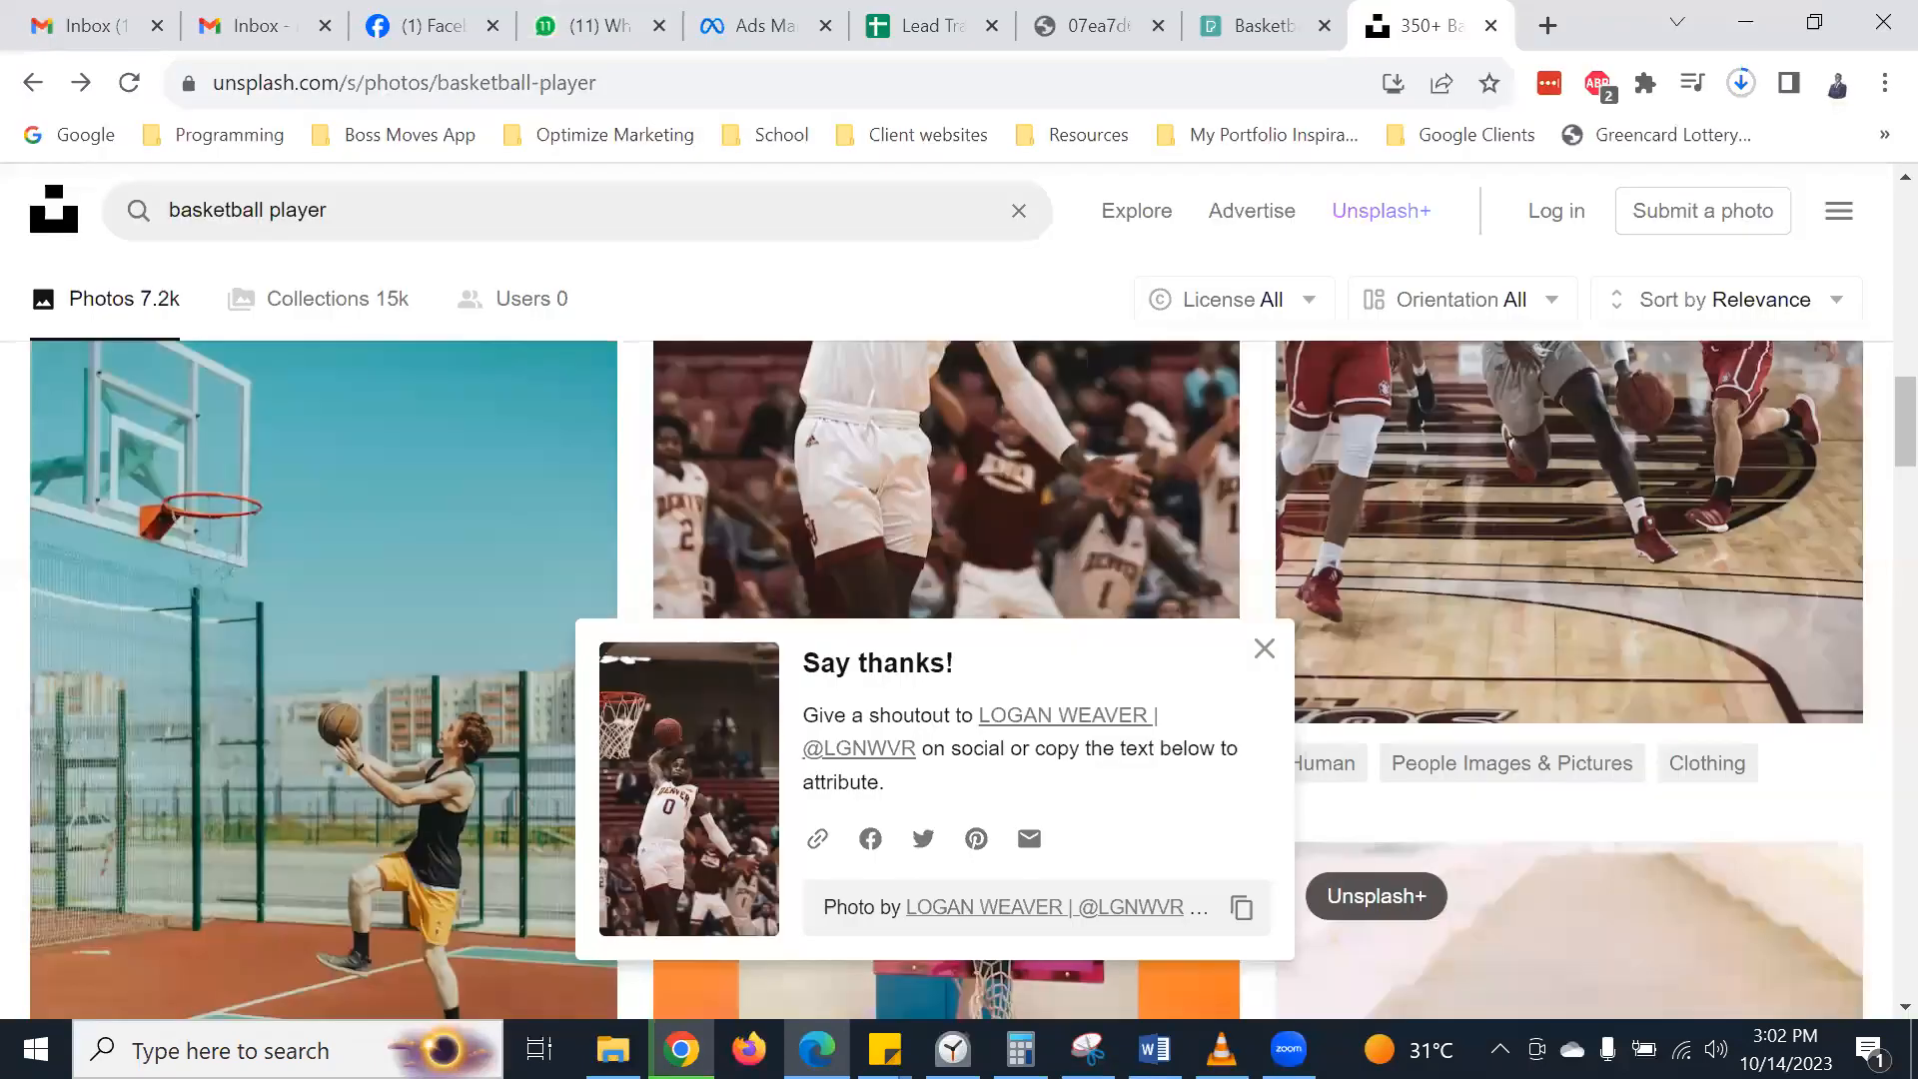
pyautogui.click(1754, 88)
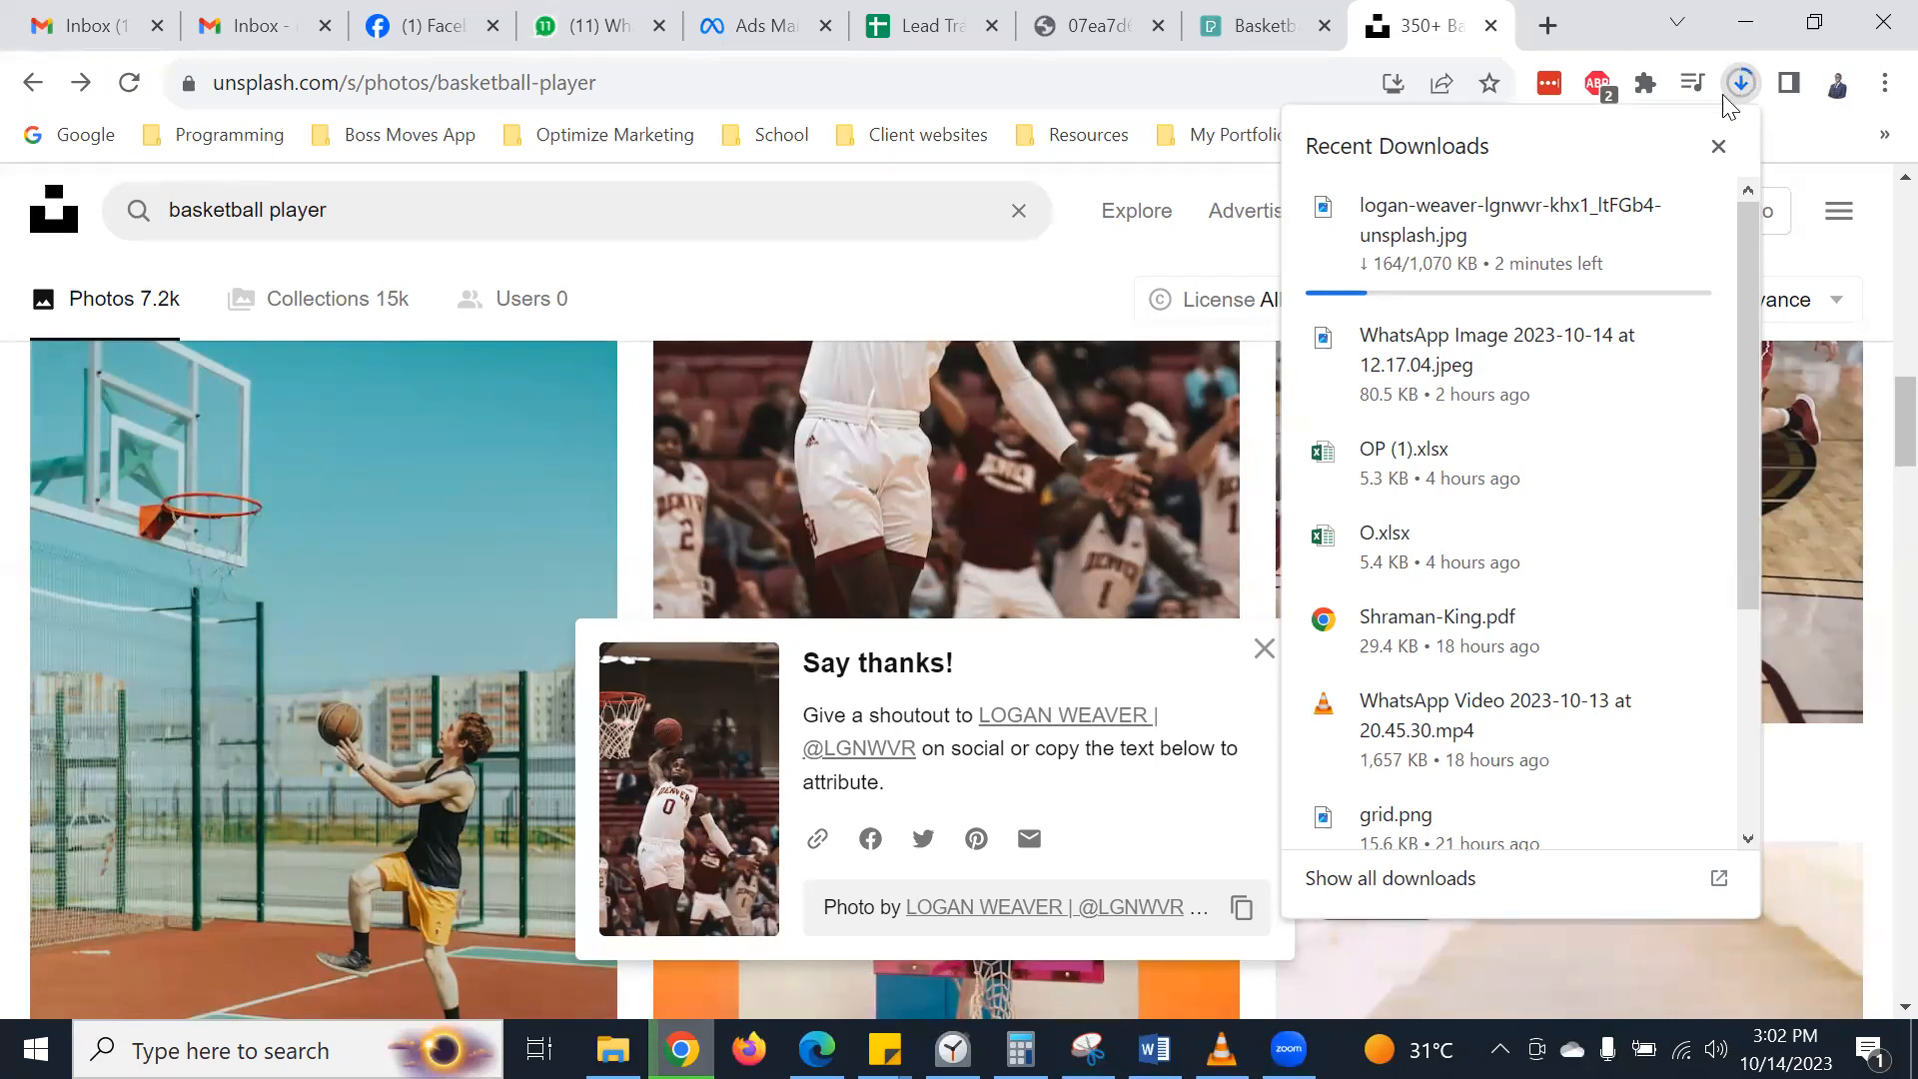
pyautogui.click(1038, 305)
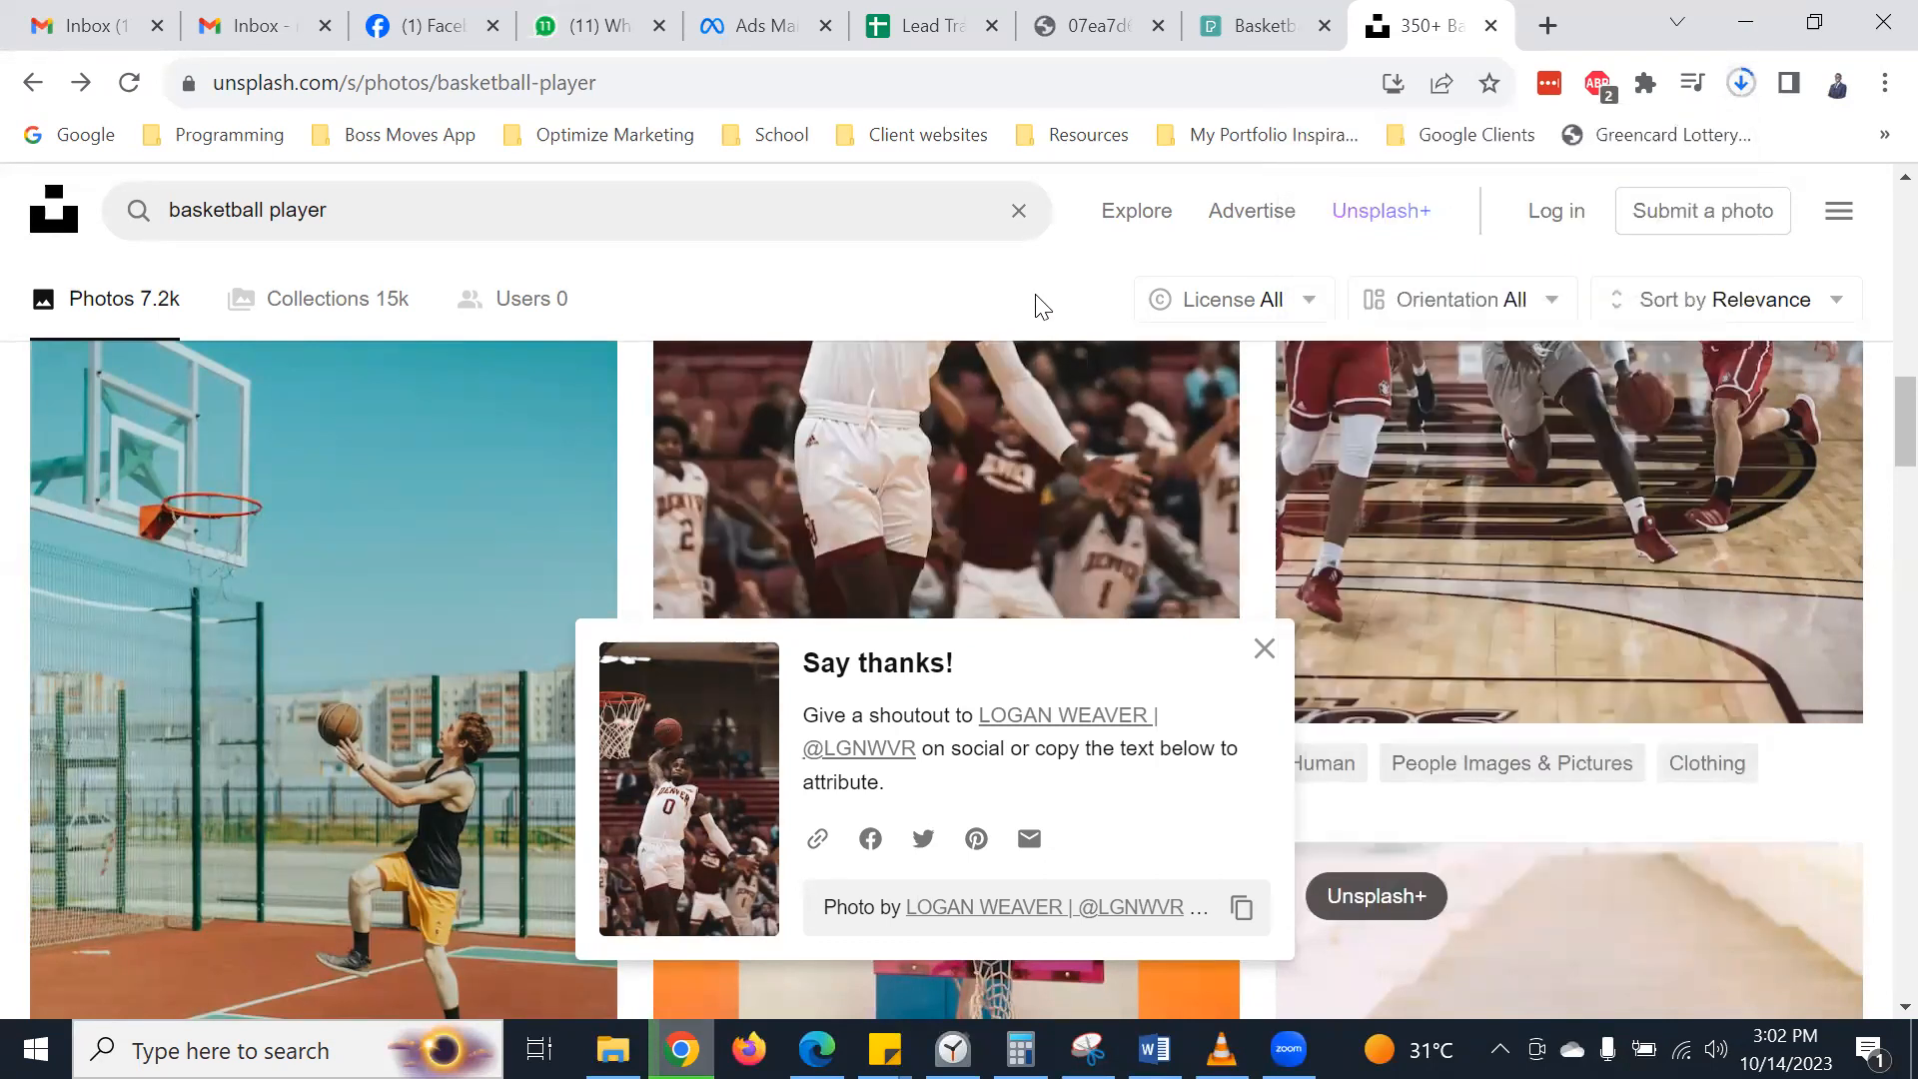
pyautogui.click(1262, 667)
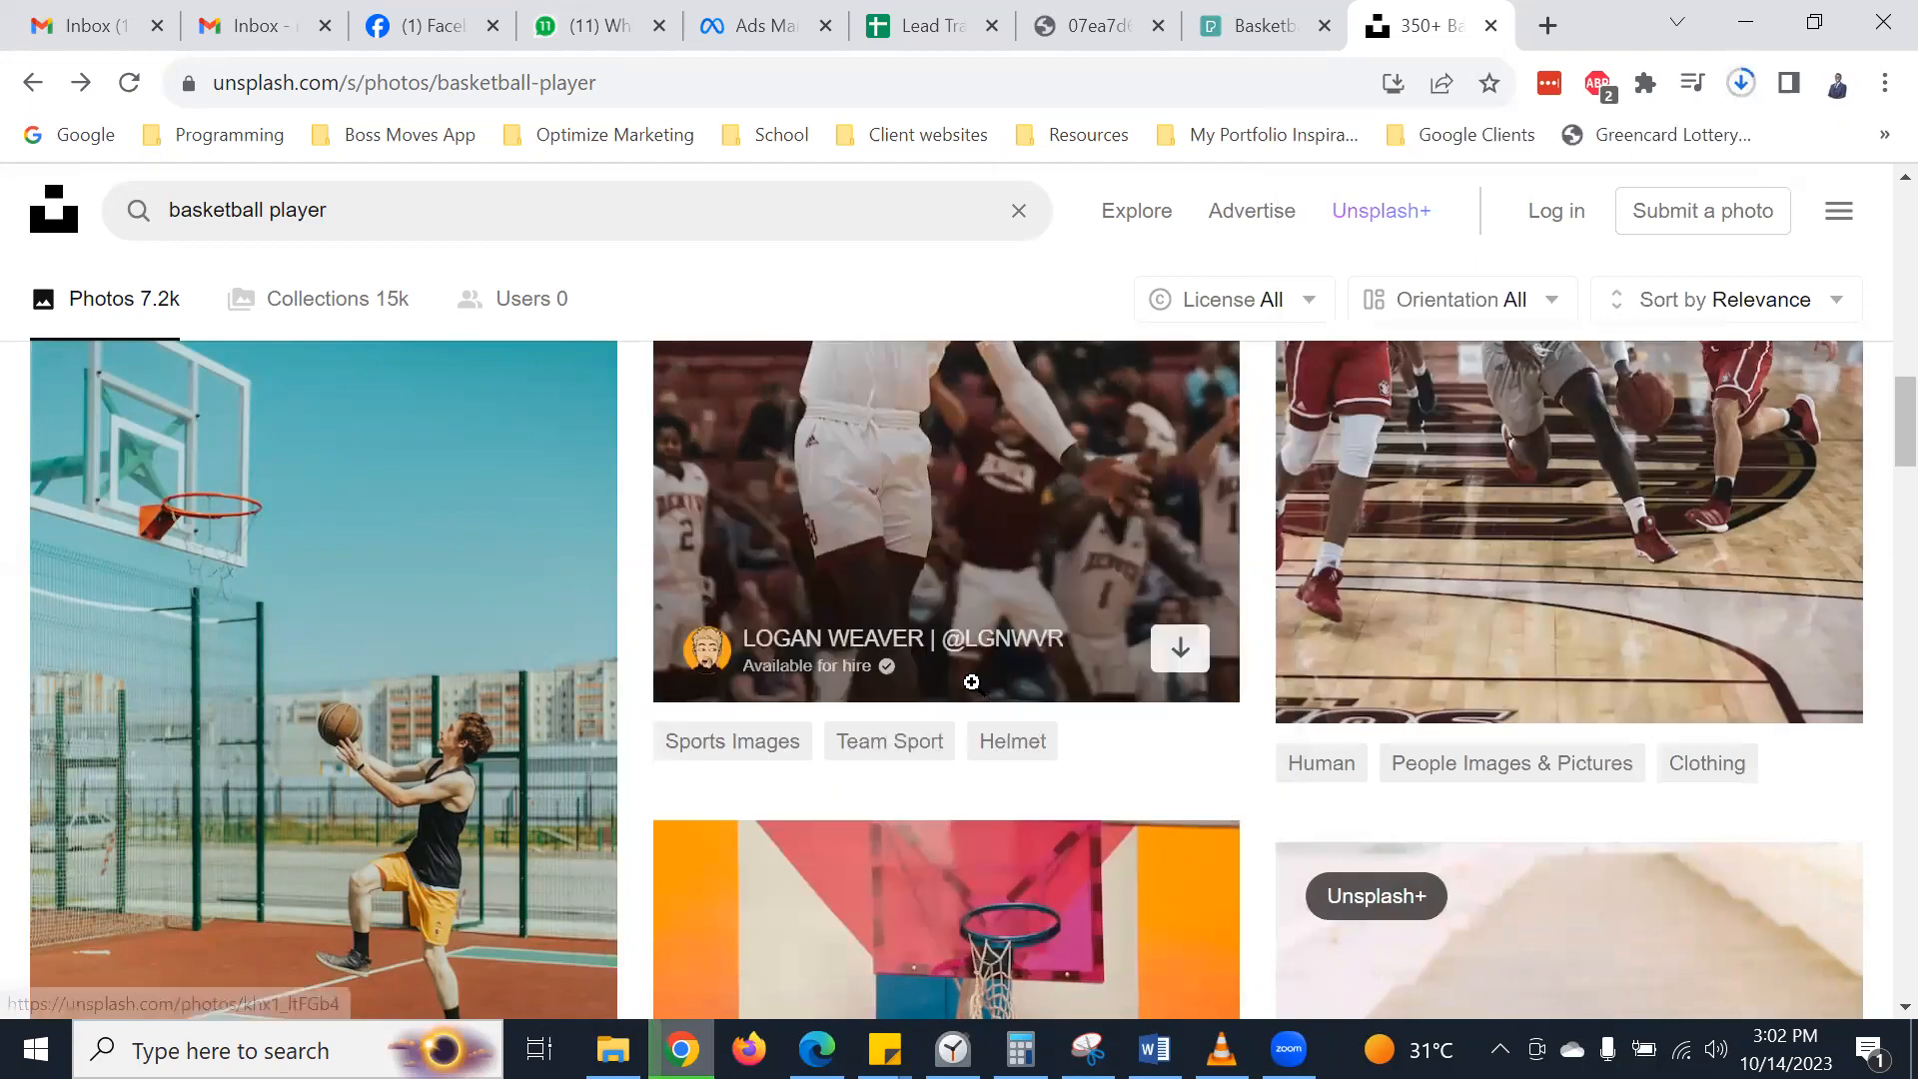
pyautogui.moveTo(970, 687)
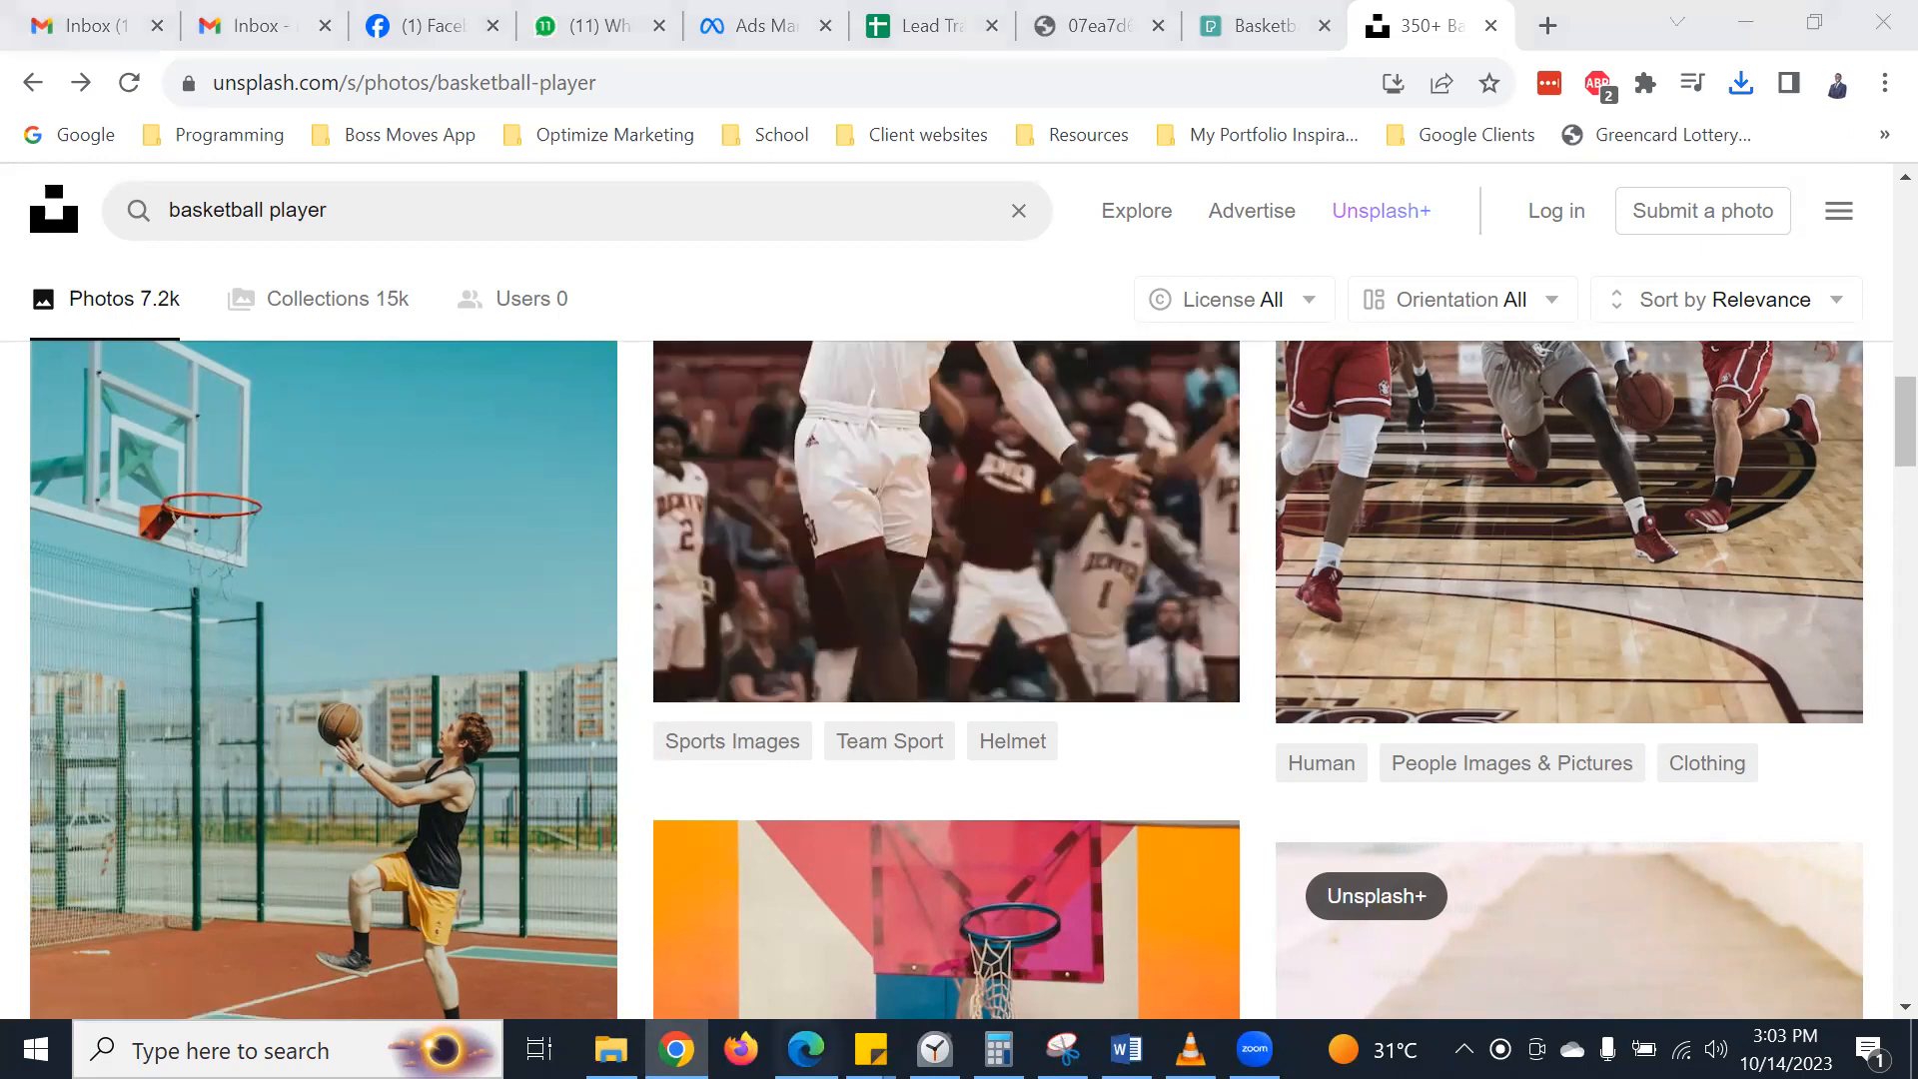
# - Switch to the Canva design and upload the downloaded dunking player photo from the Downloads folder
pyautogui.hotkey('alt', 'Tab')
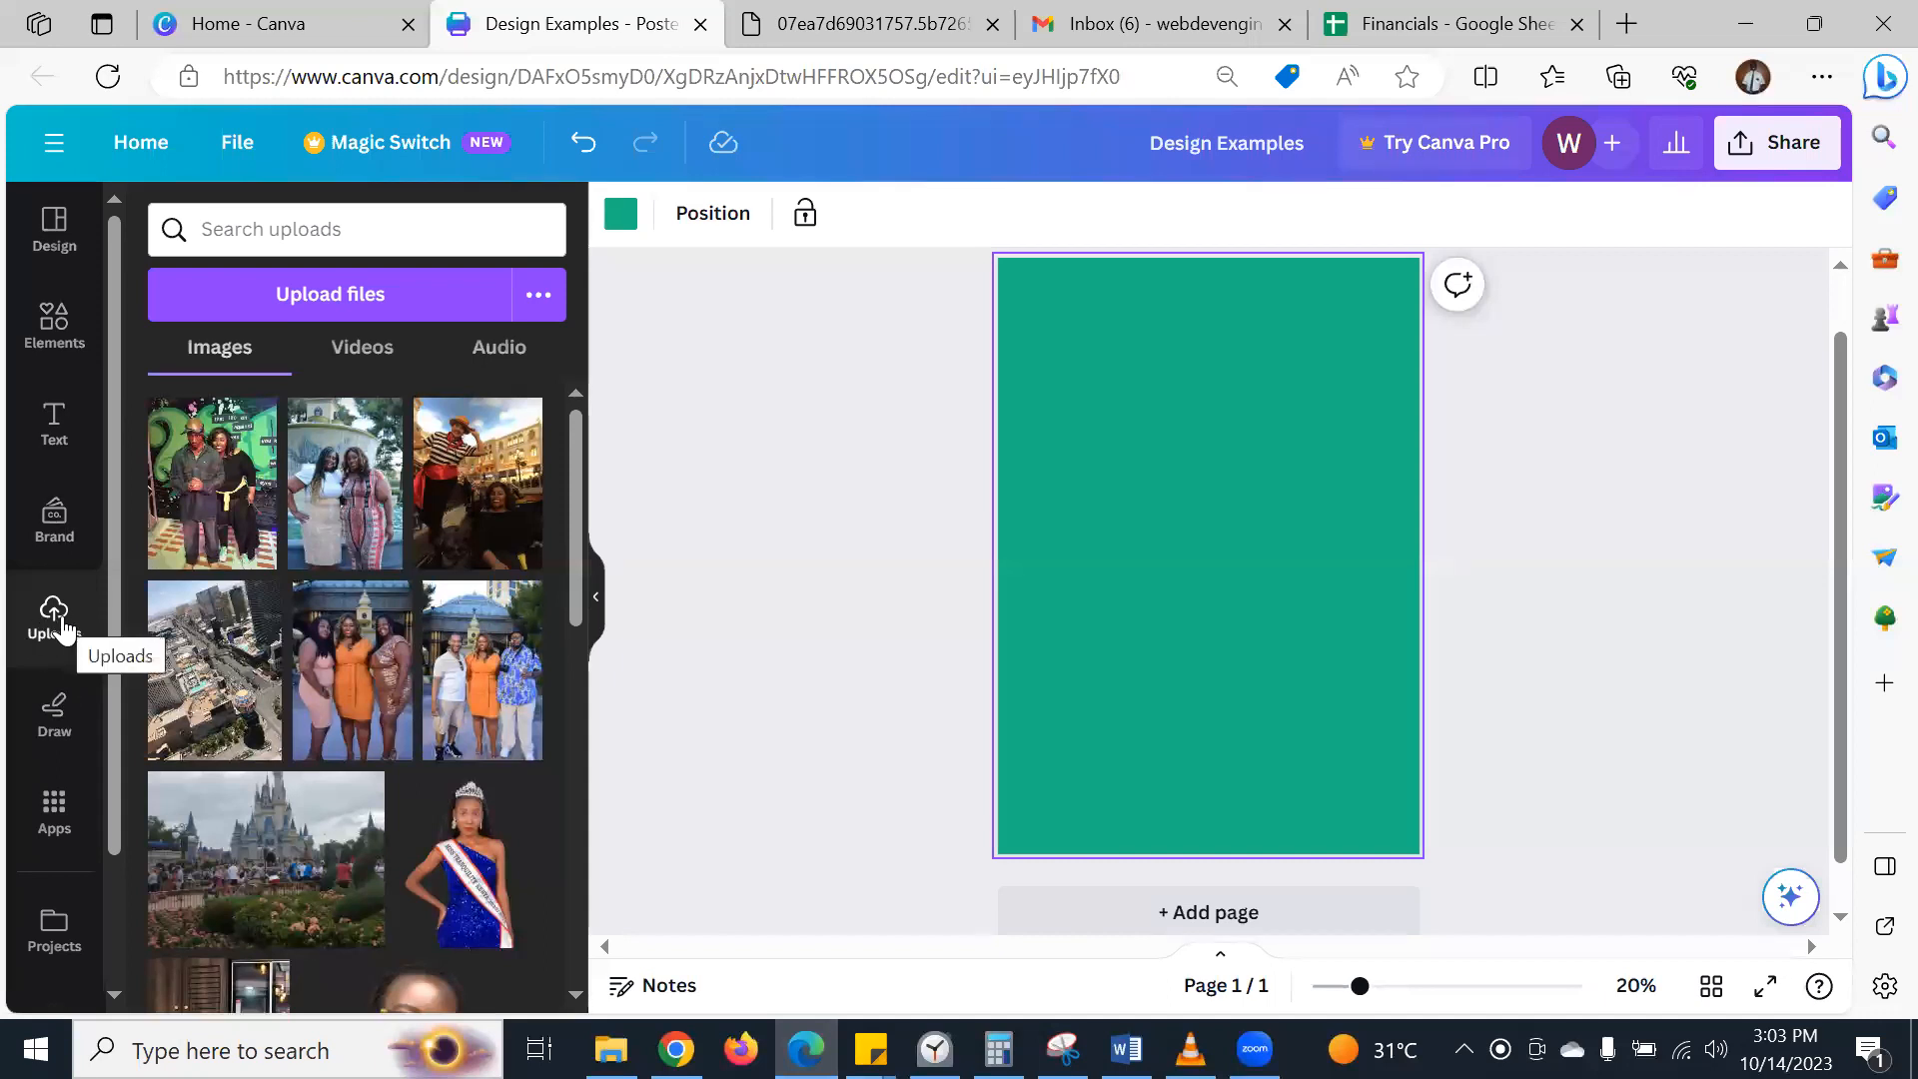
pyautogui.click(322, 298)
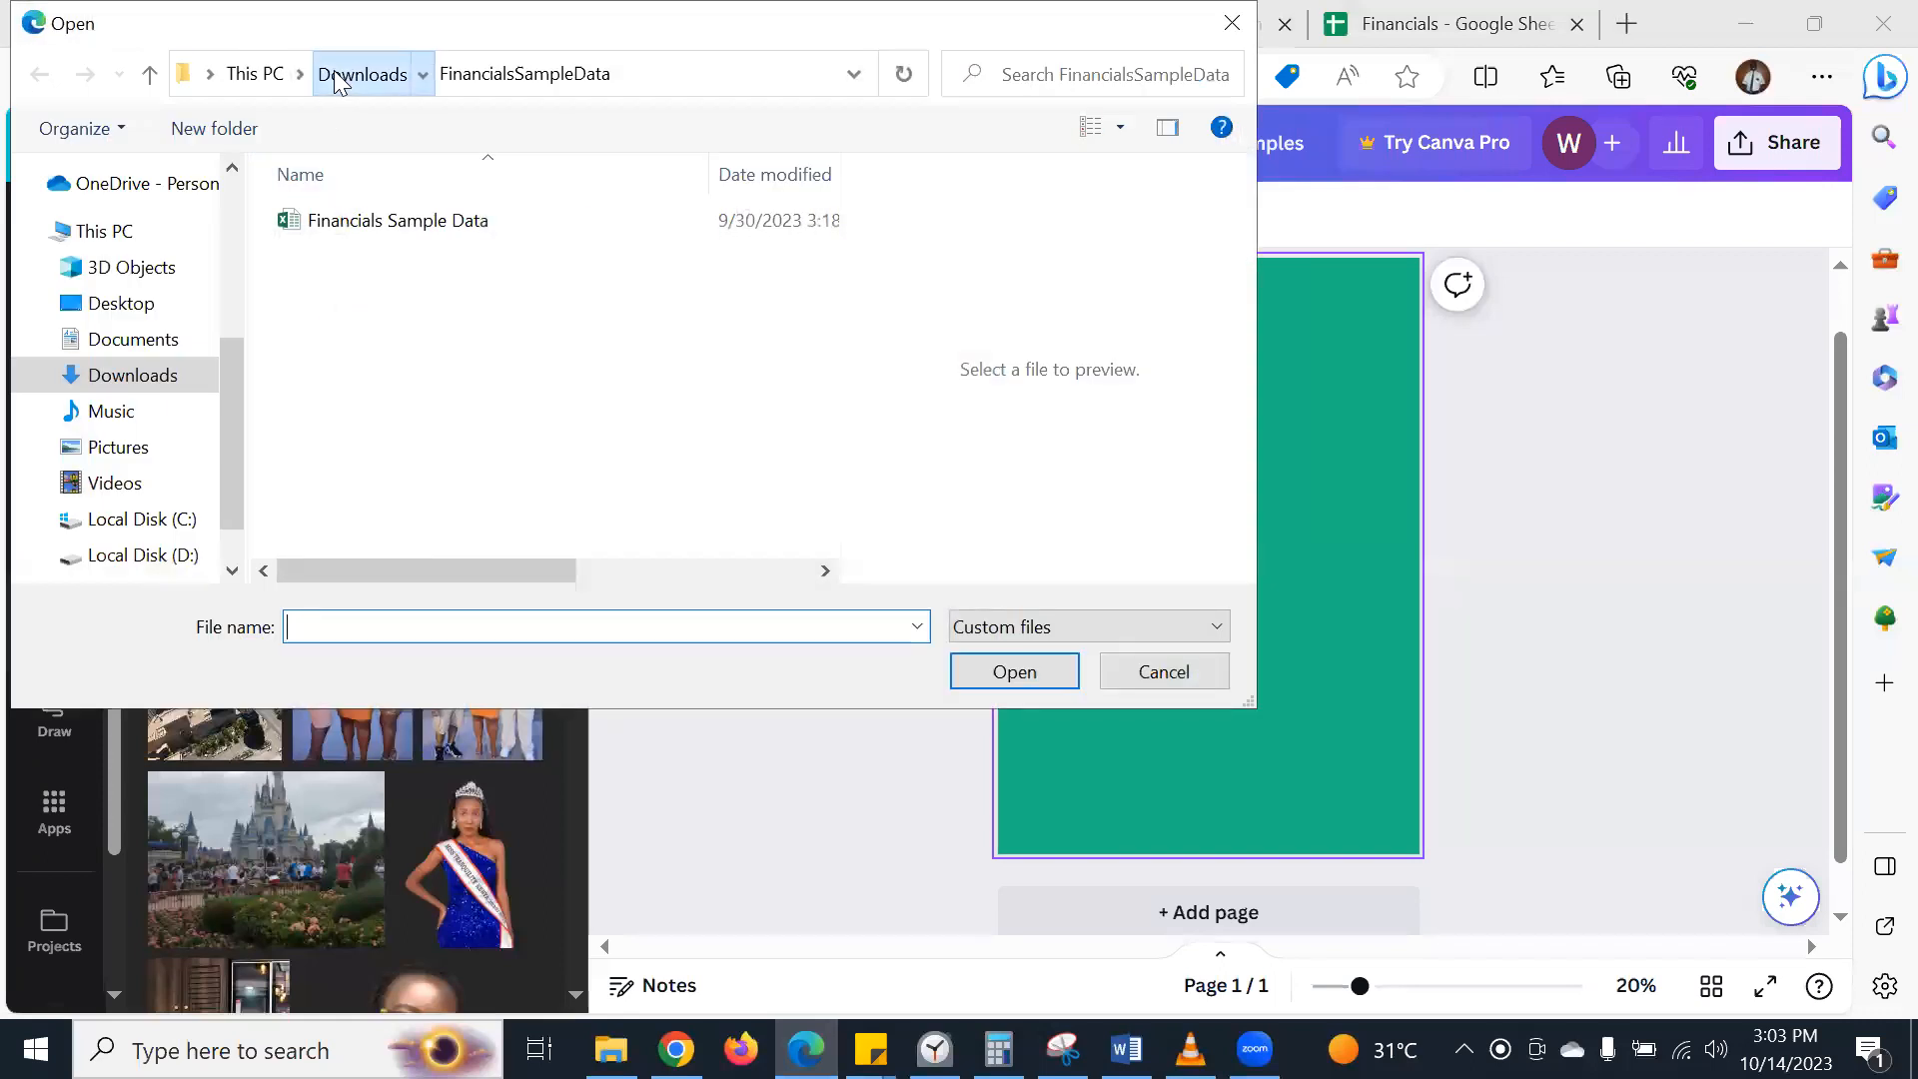
pyautogui.click(360, 73)
pyautogui.scroll(5, 359, 329)
pyautogui.click(360, 300)
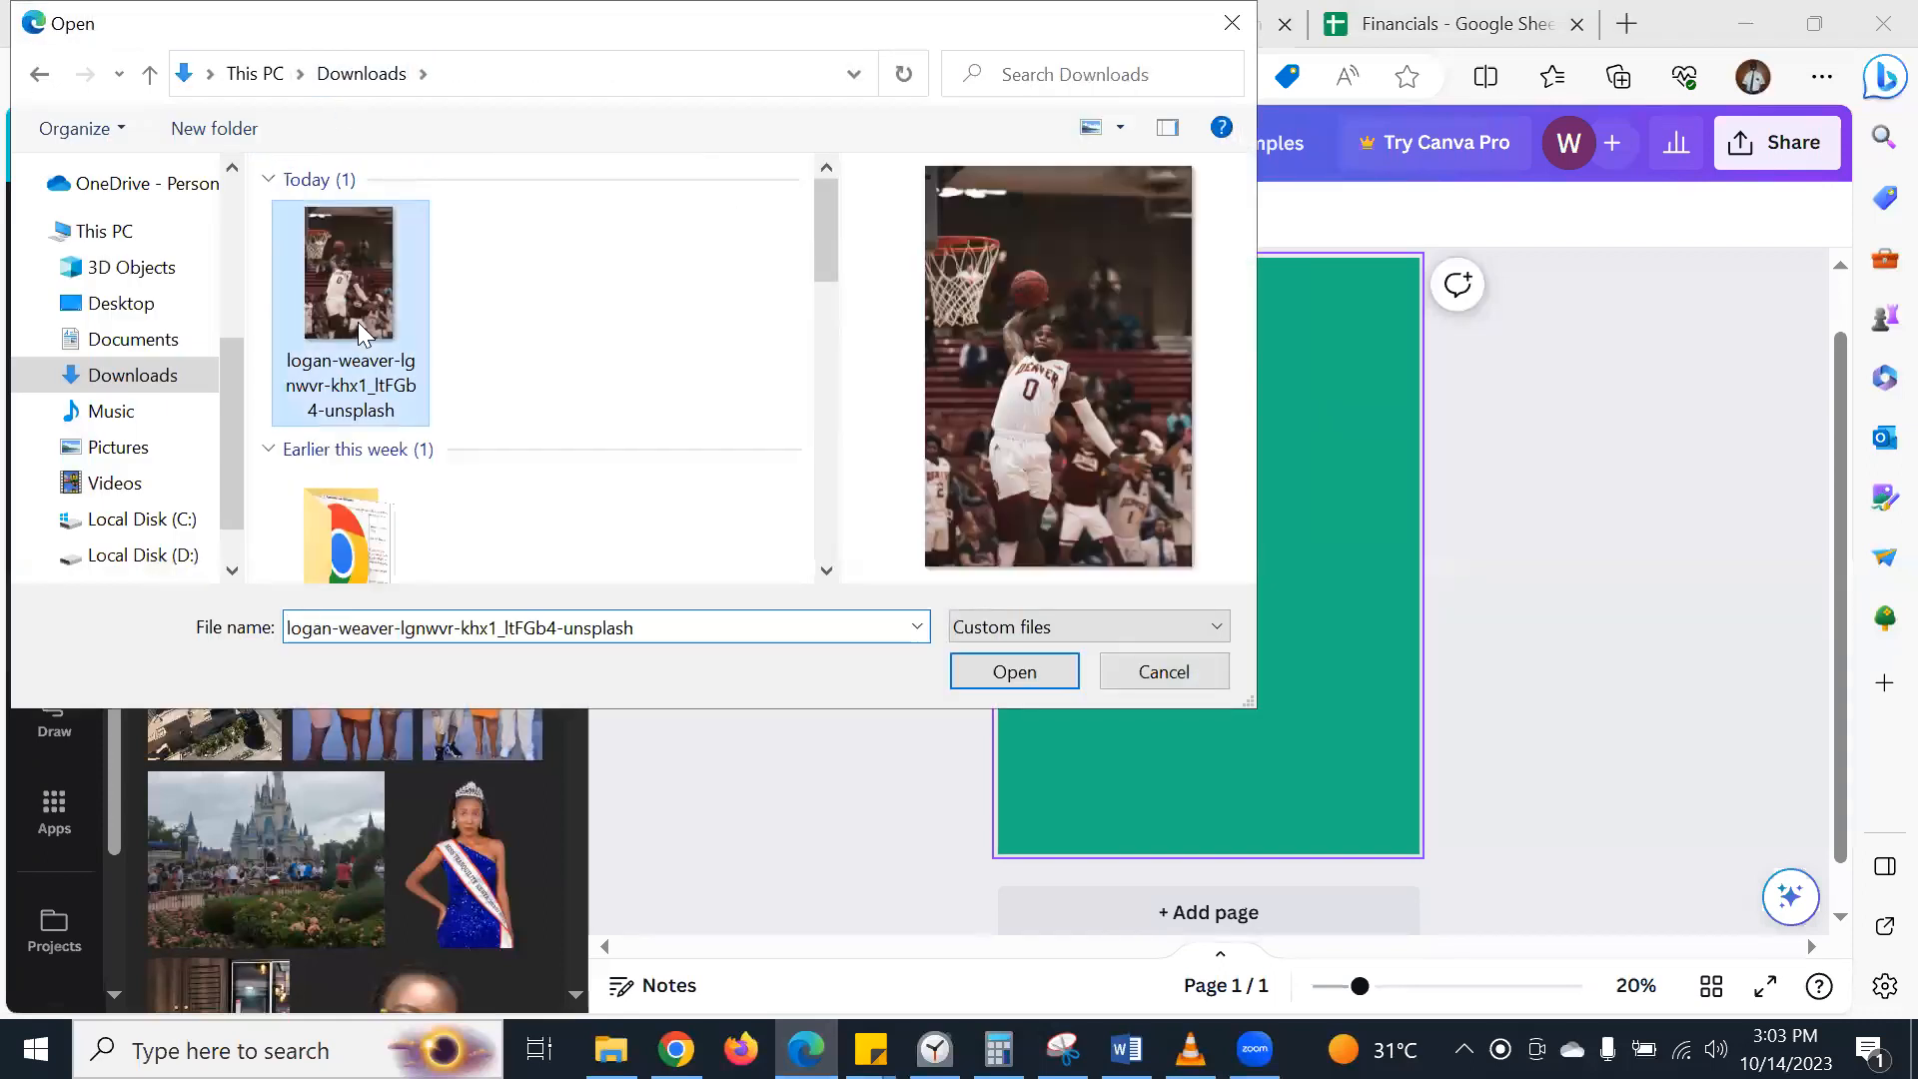
pyautogui.click(1014, 674)
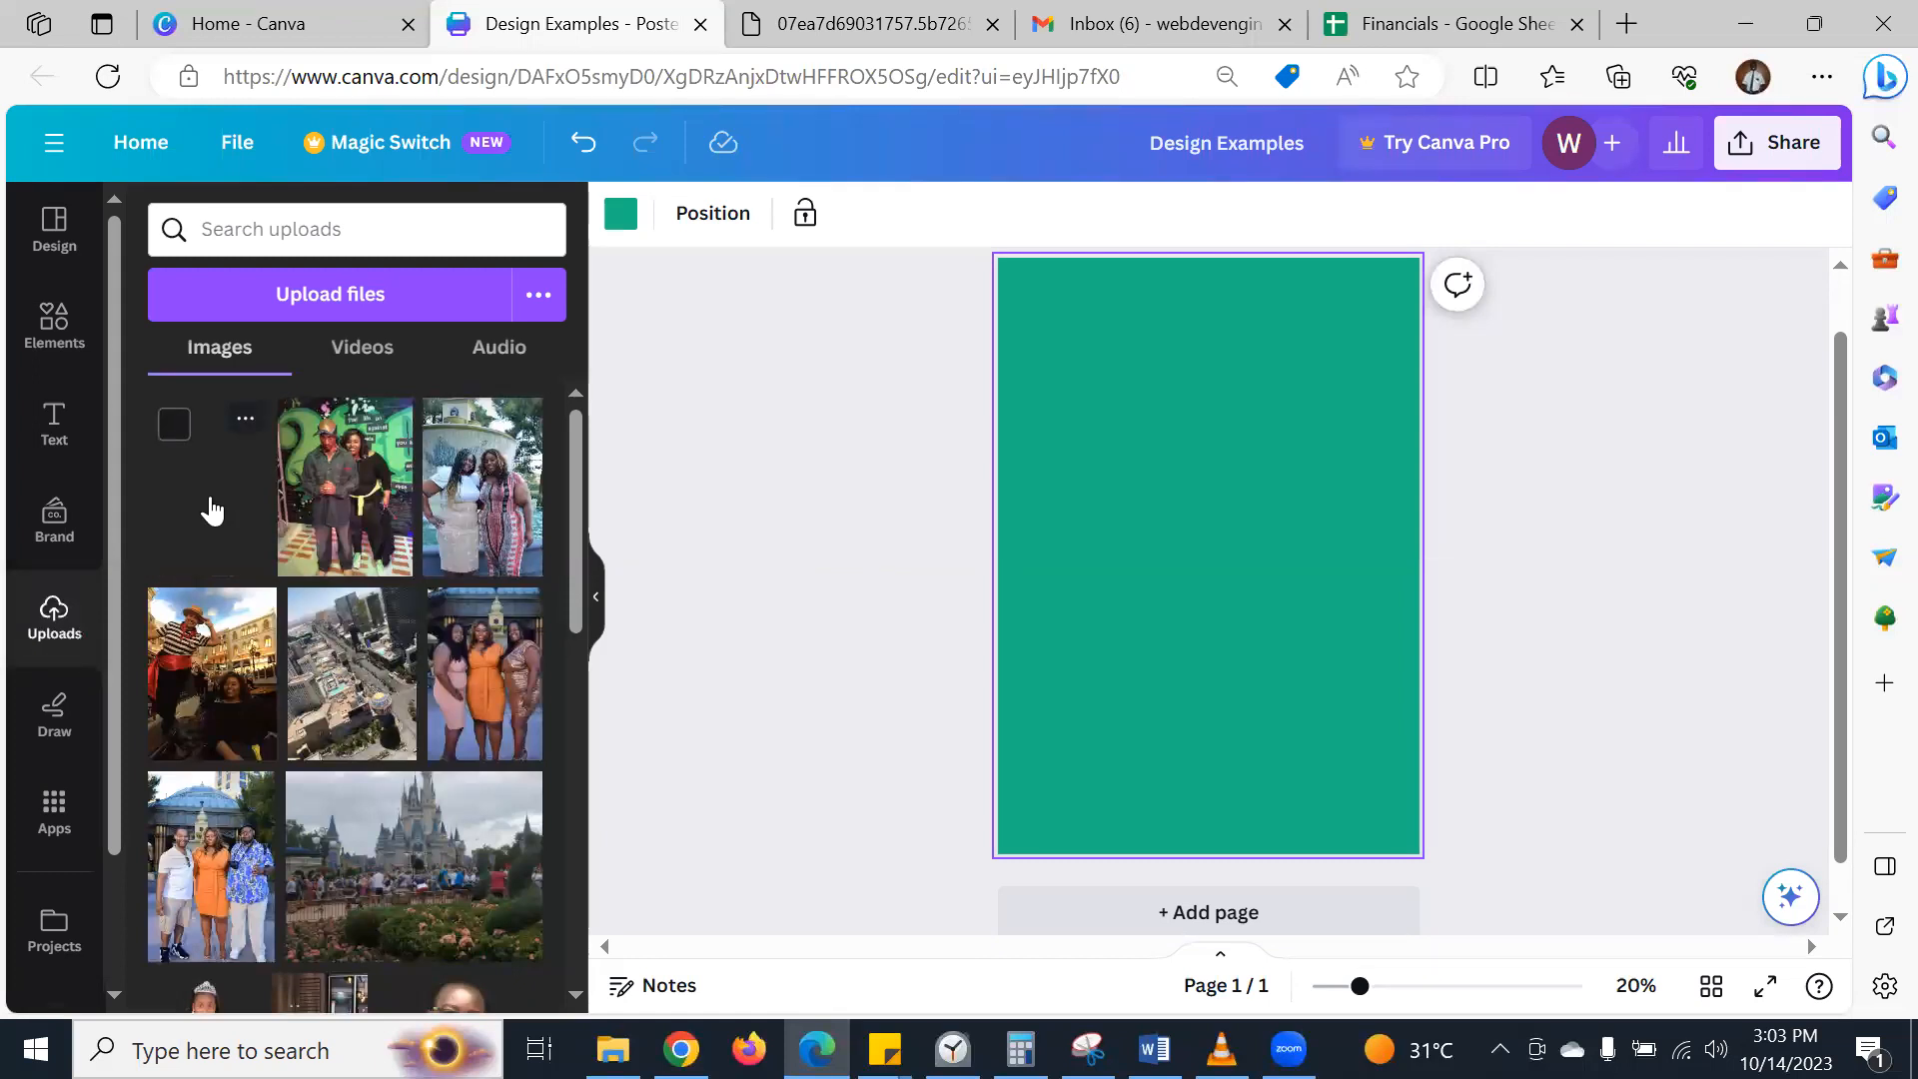
# - Fill the whole poster page with the uploaded dunking player photo as its background
pyautogui.click(243, 421)
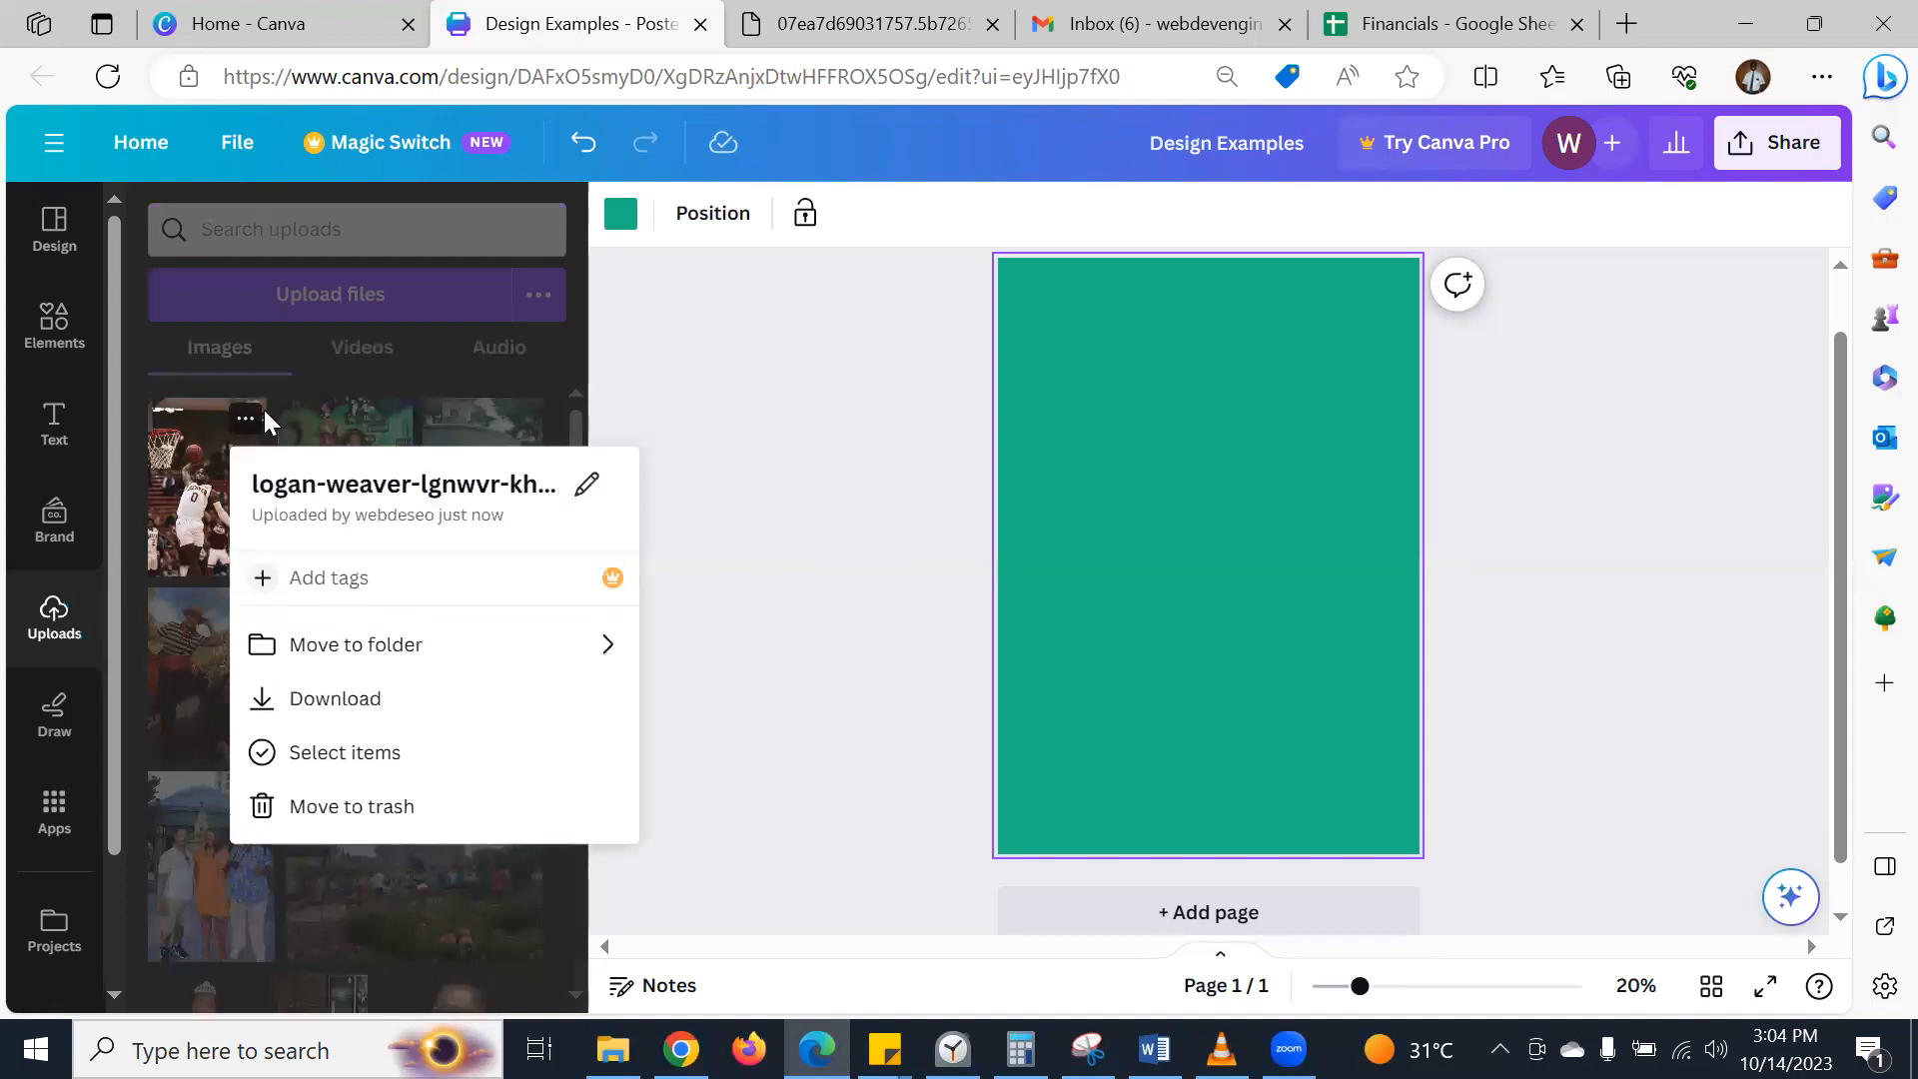
pyautogui.click(867, 499)
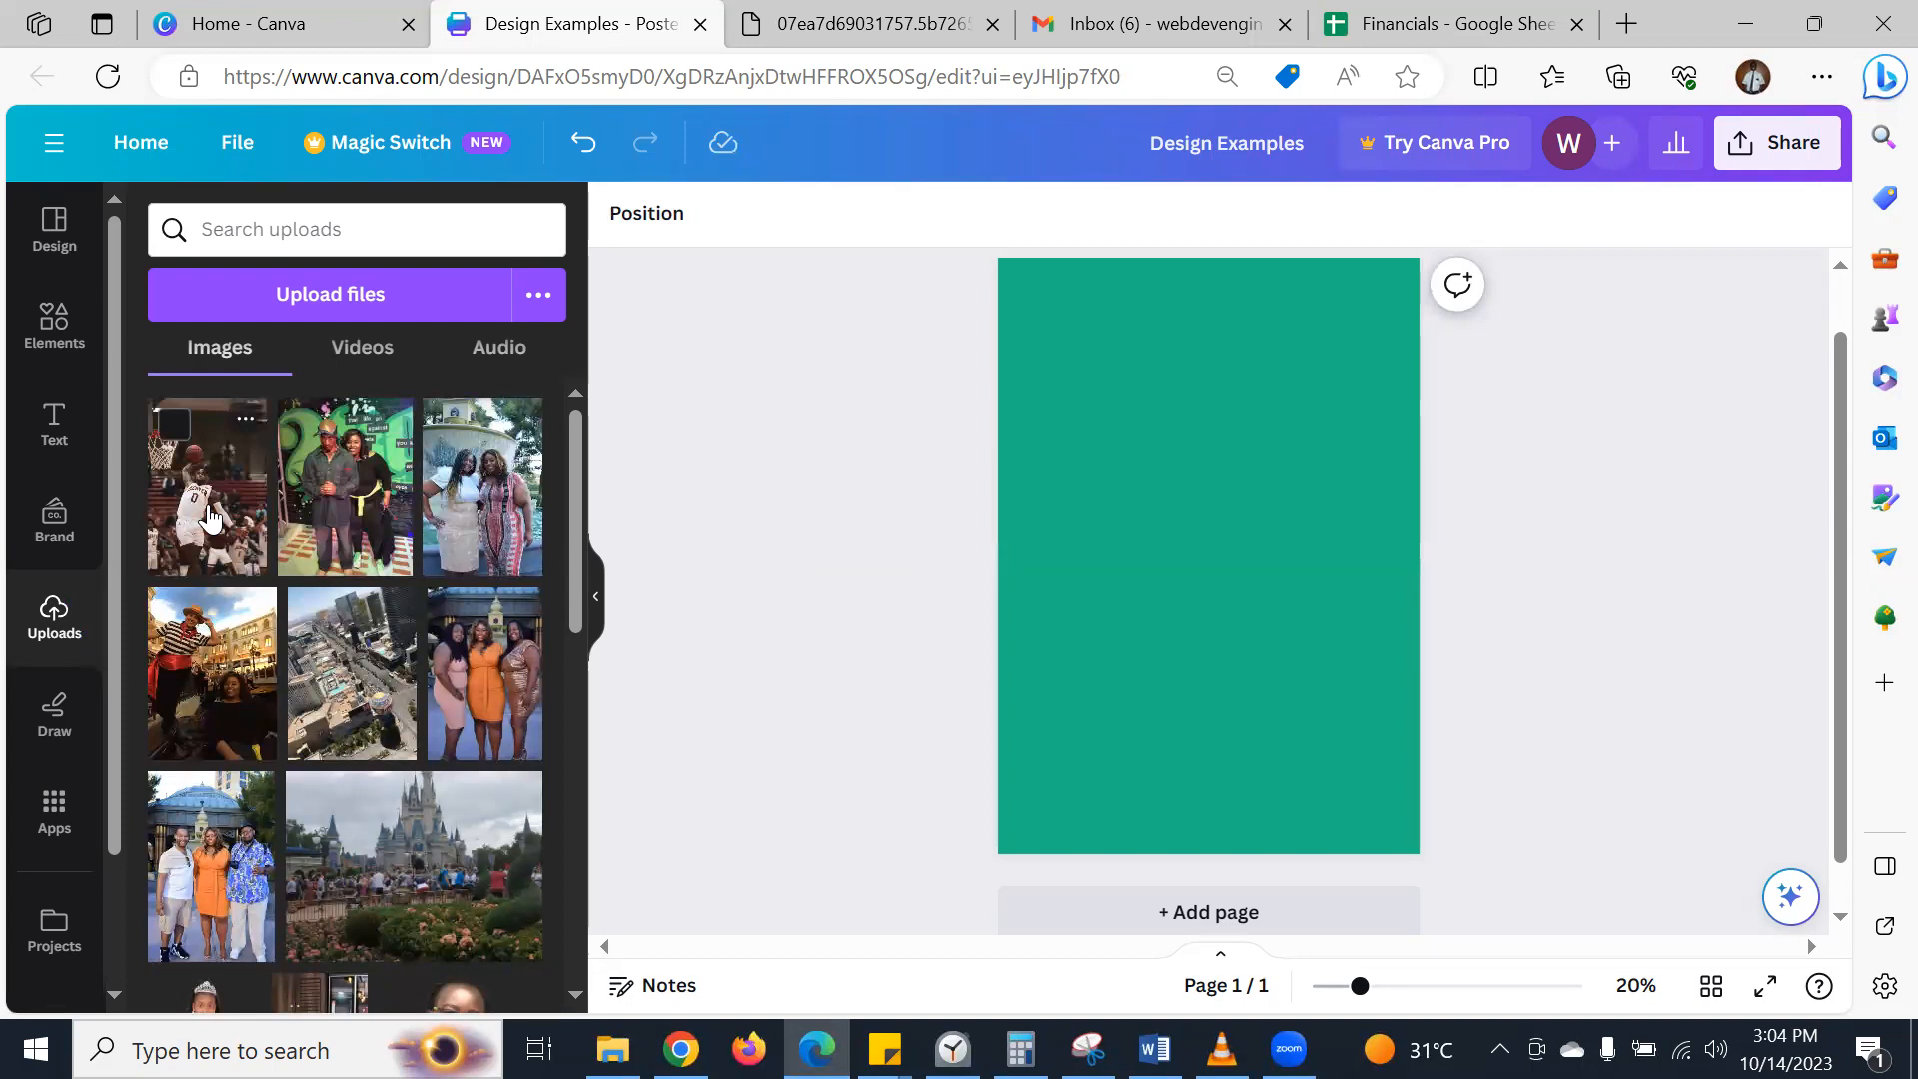
pyautogui.moveTo(180, 509); pyautogui.dragTo(1039, 416)
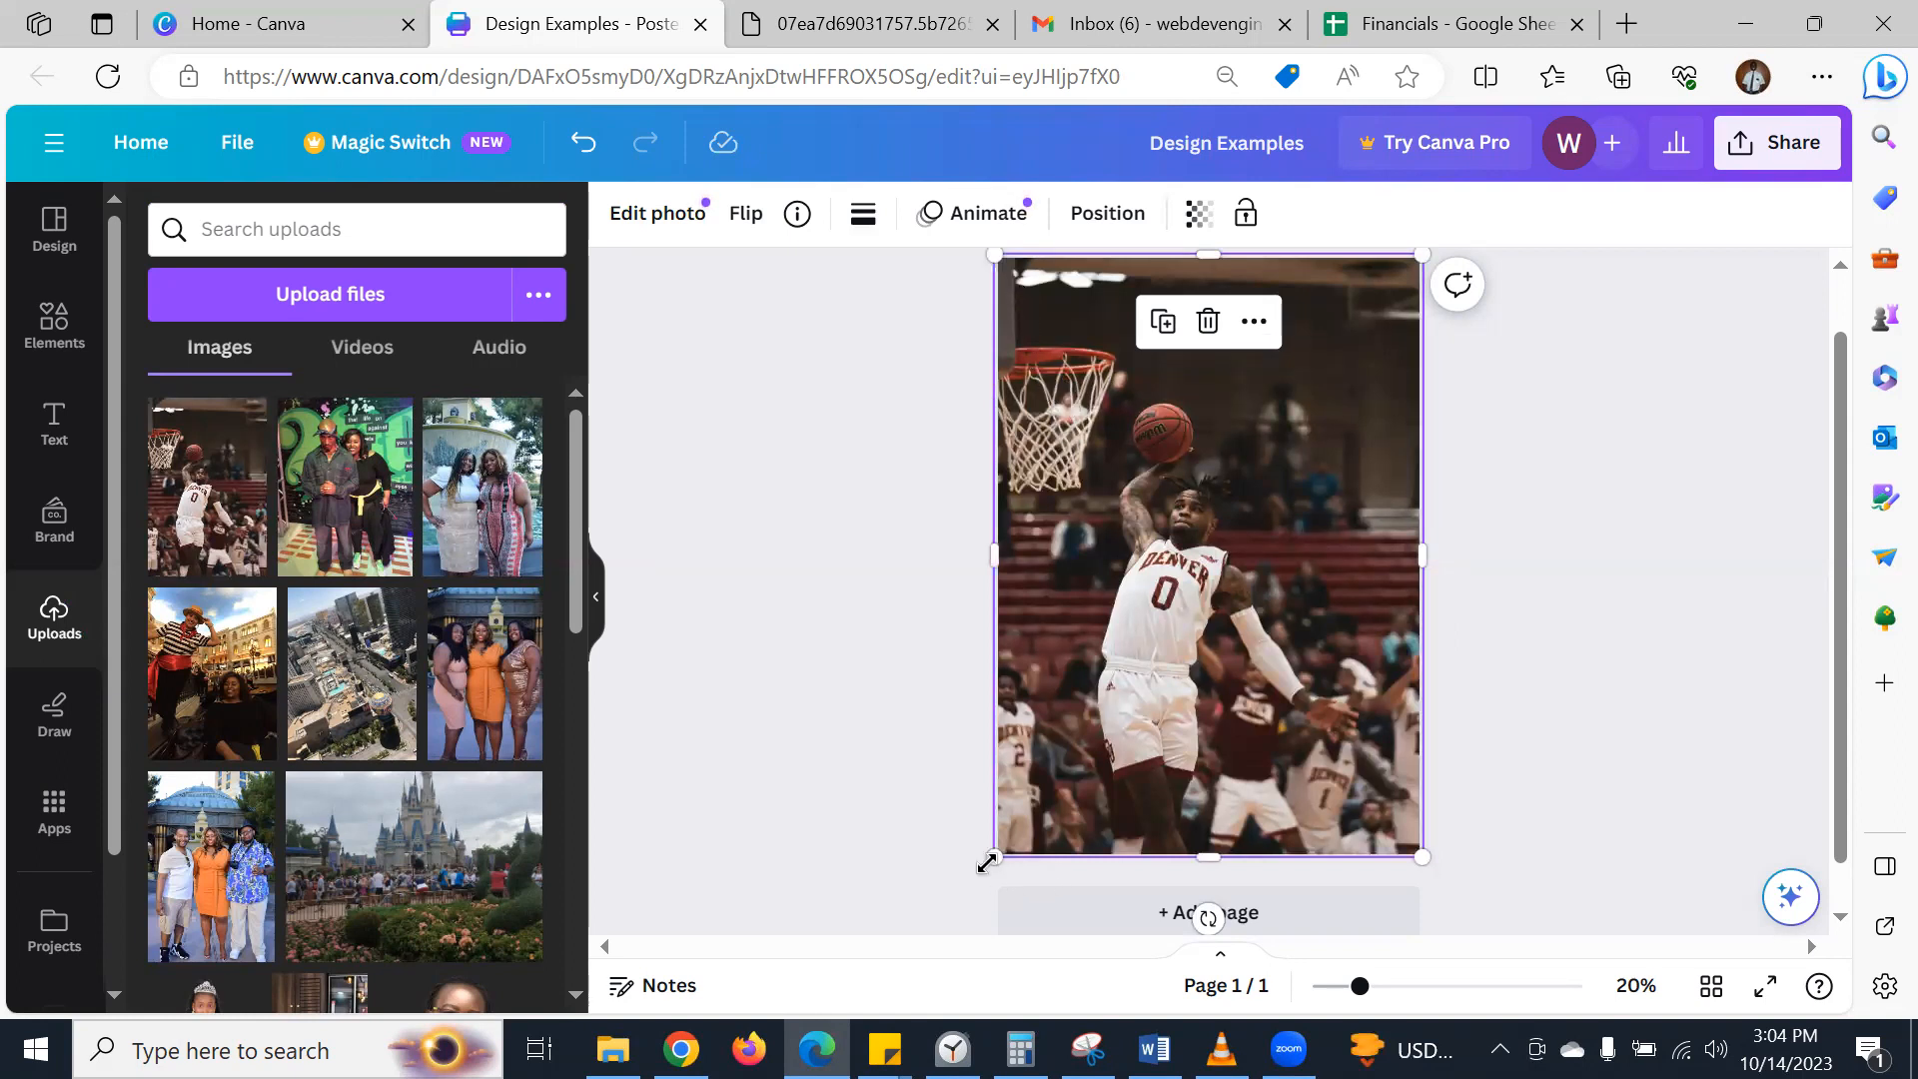
pyautogui.click(1516, 575)
pyautogui.click(1260, 600)
pyautogui.click(835, 569)
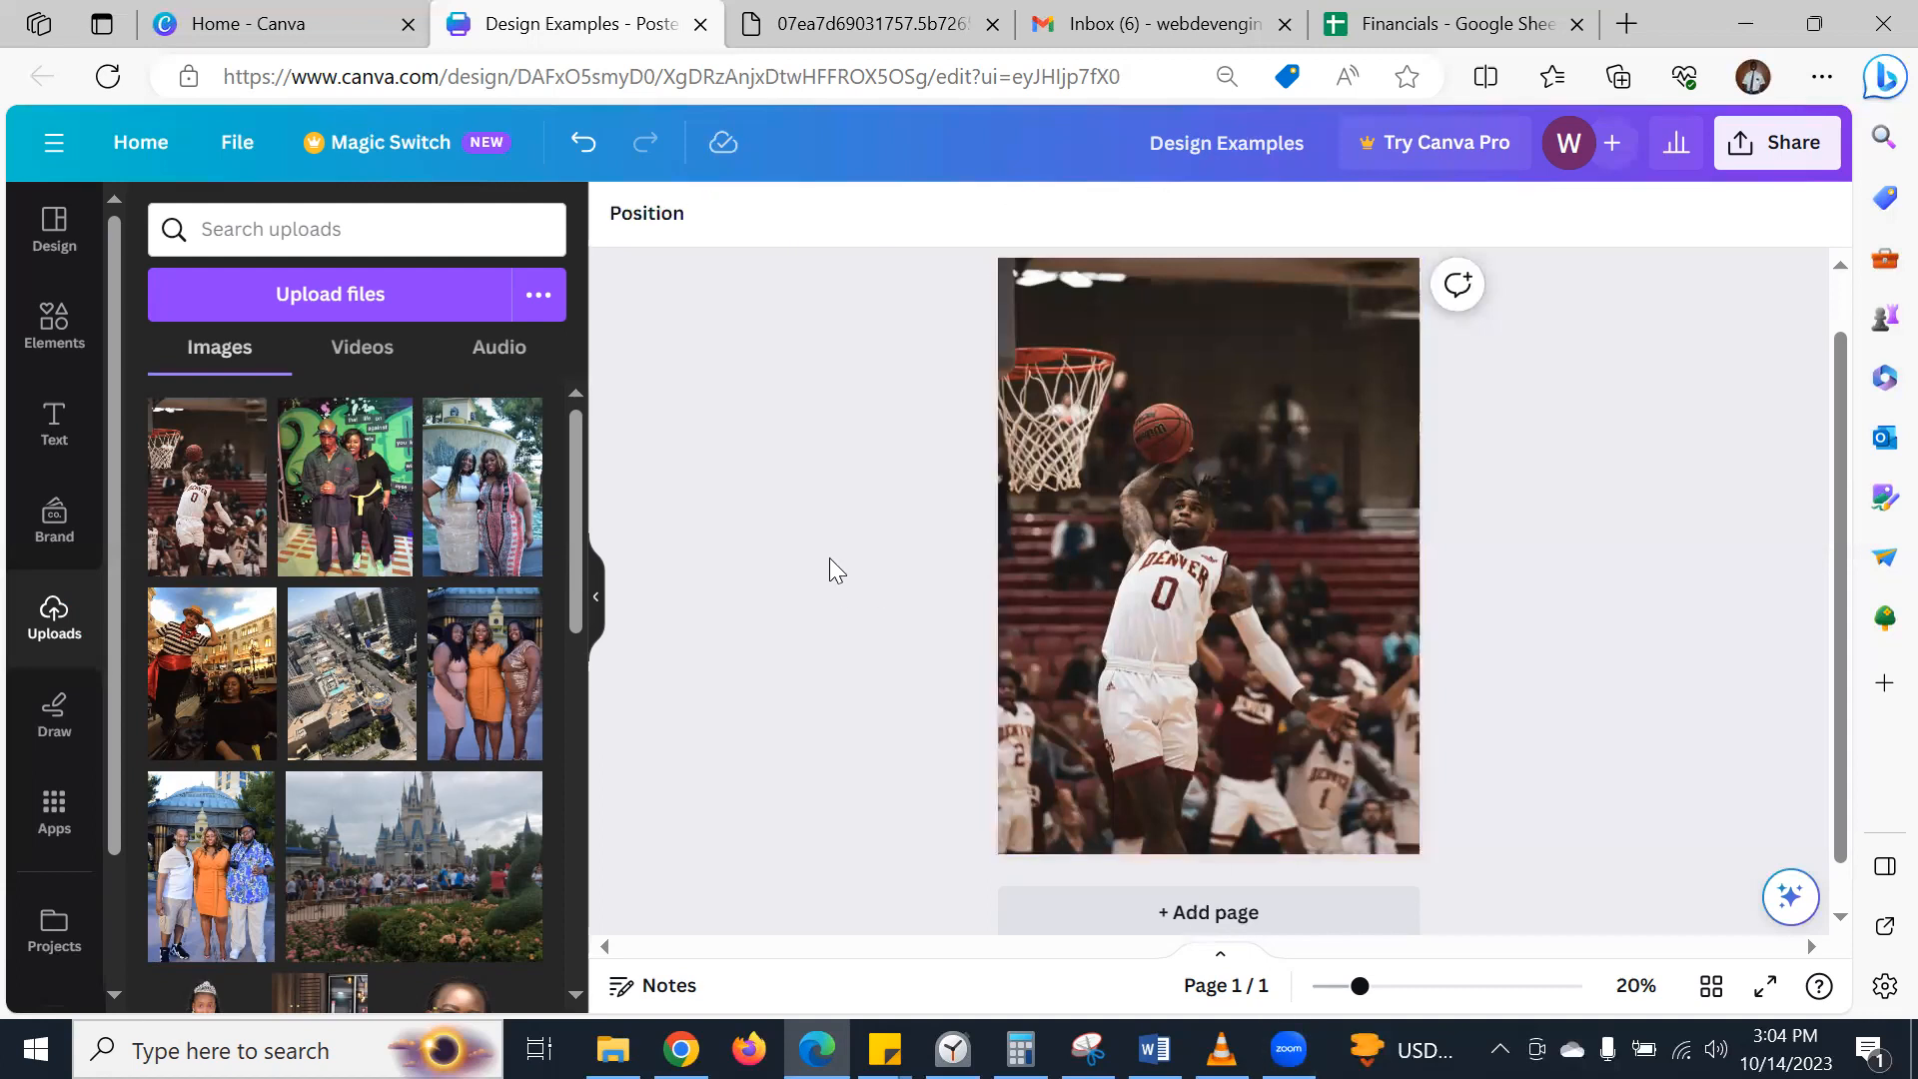
# - Try the background photo at a transparency of 53, and return it to 100
pyautogui.click(1120, 465)
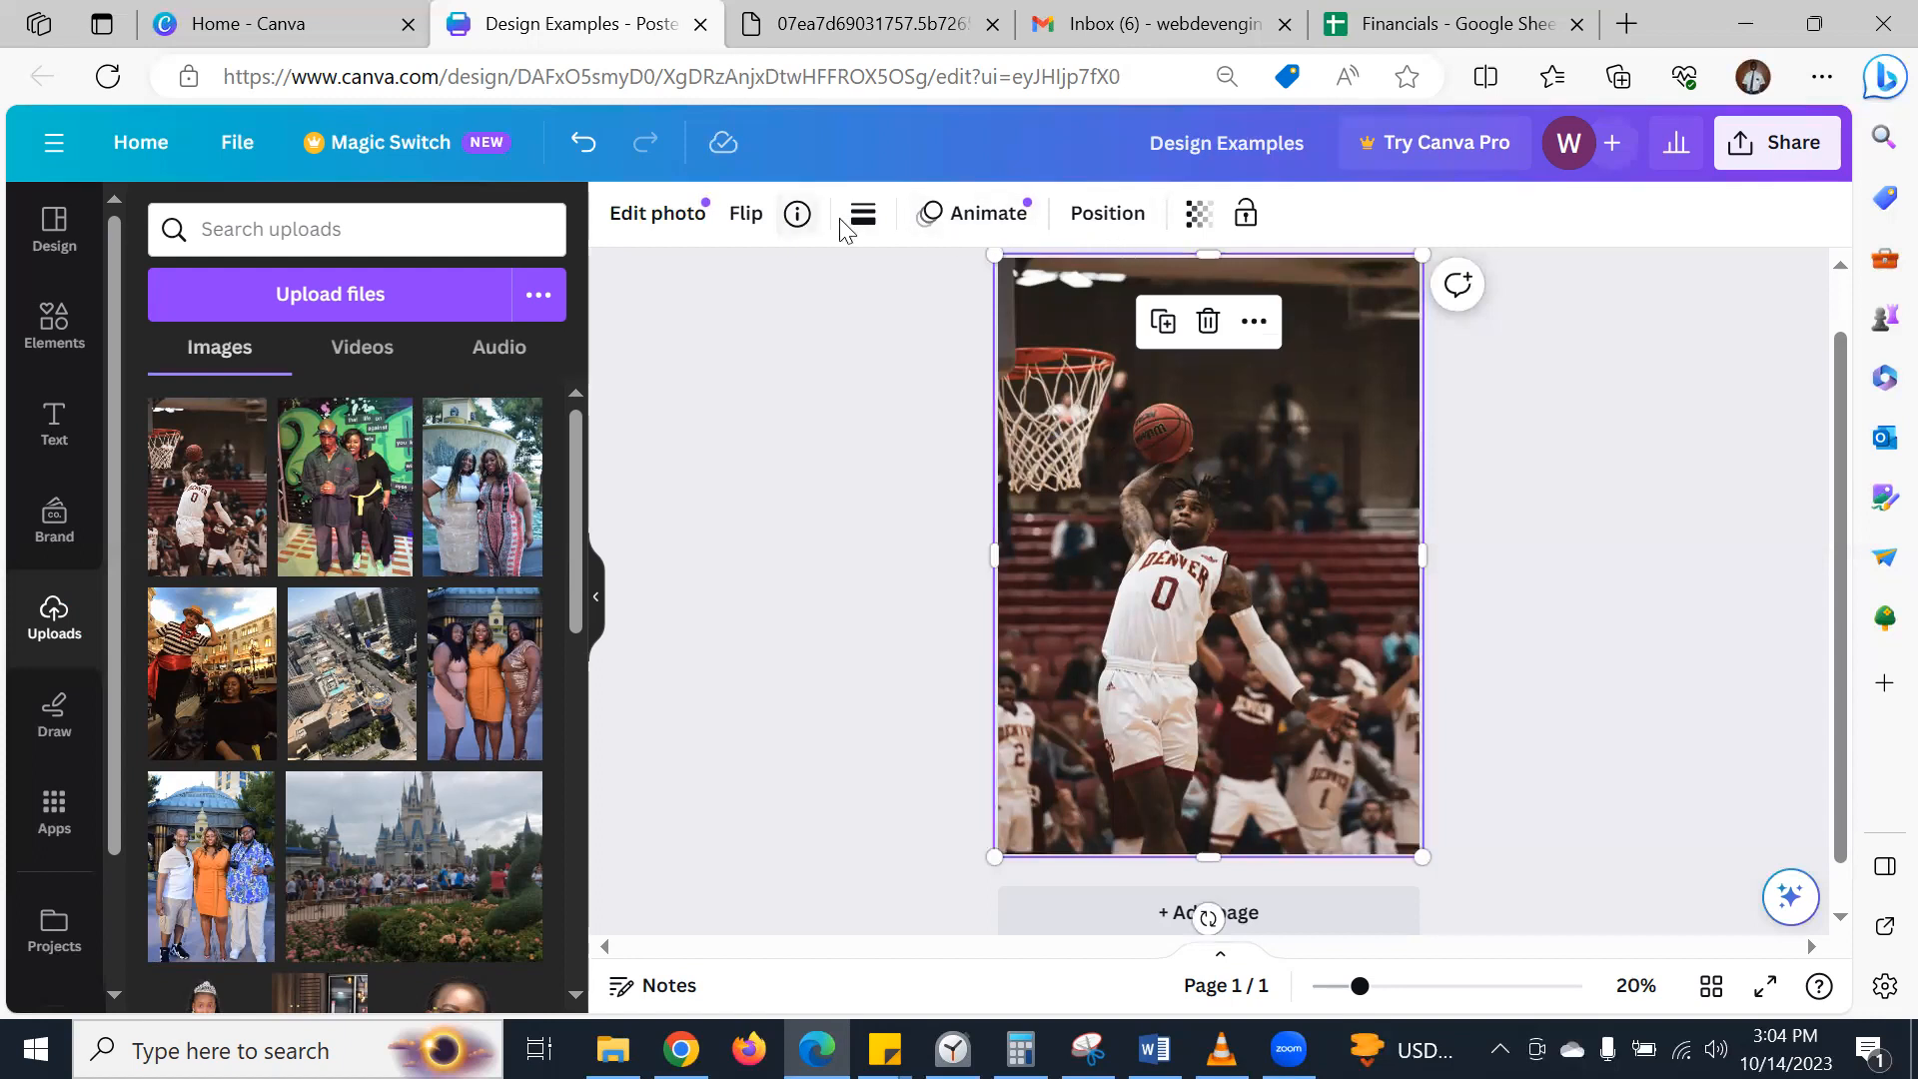
pyautogui.click(1197, 215)
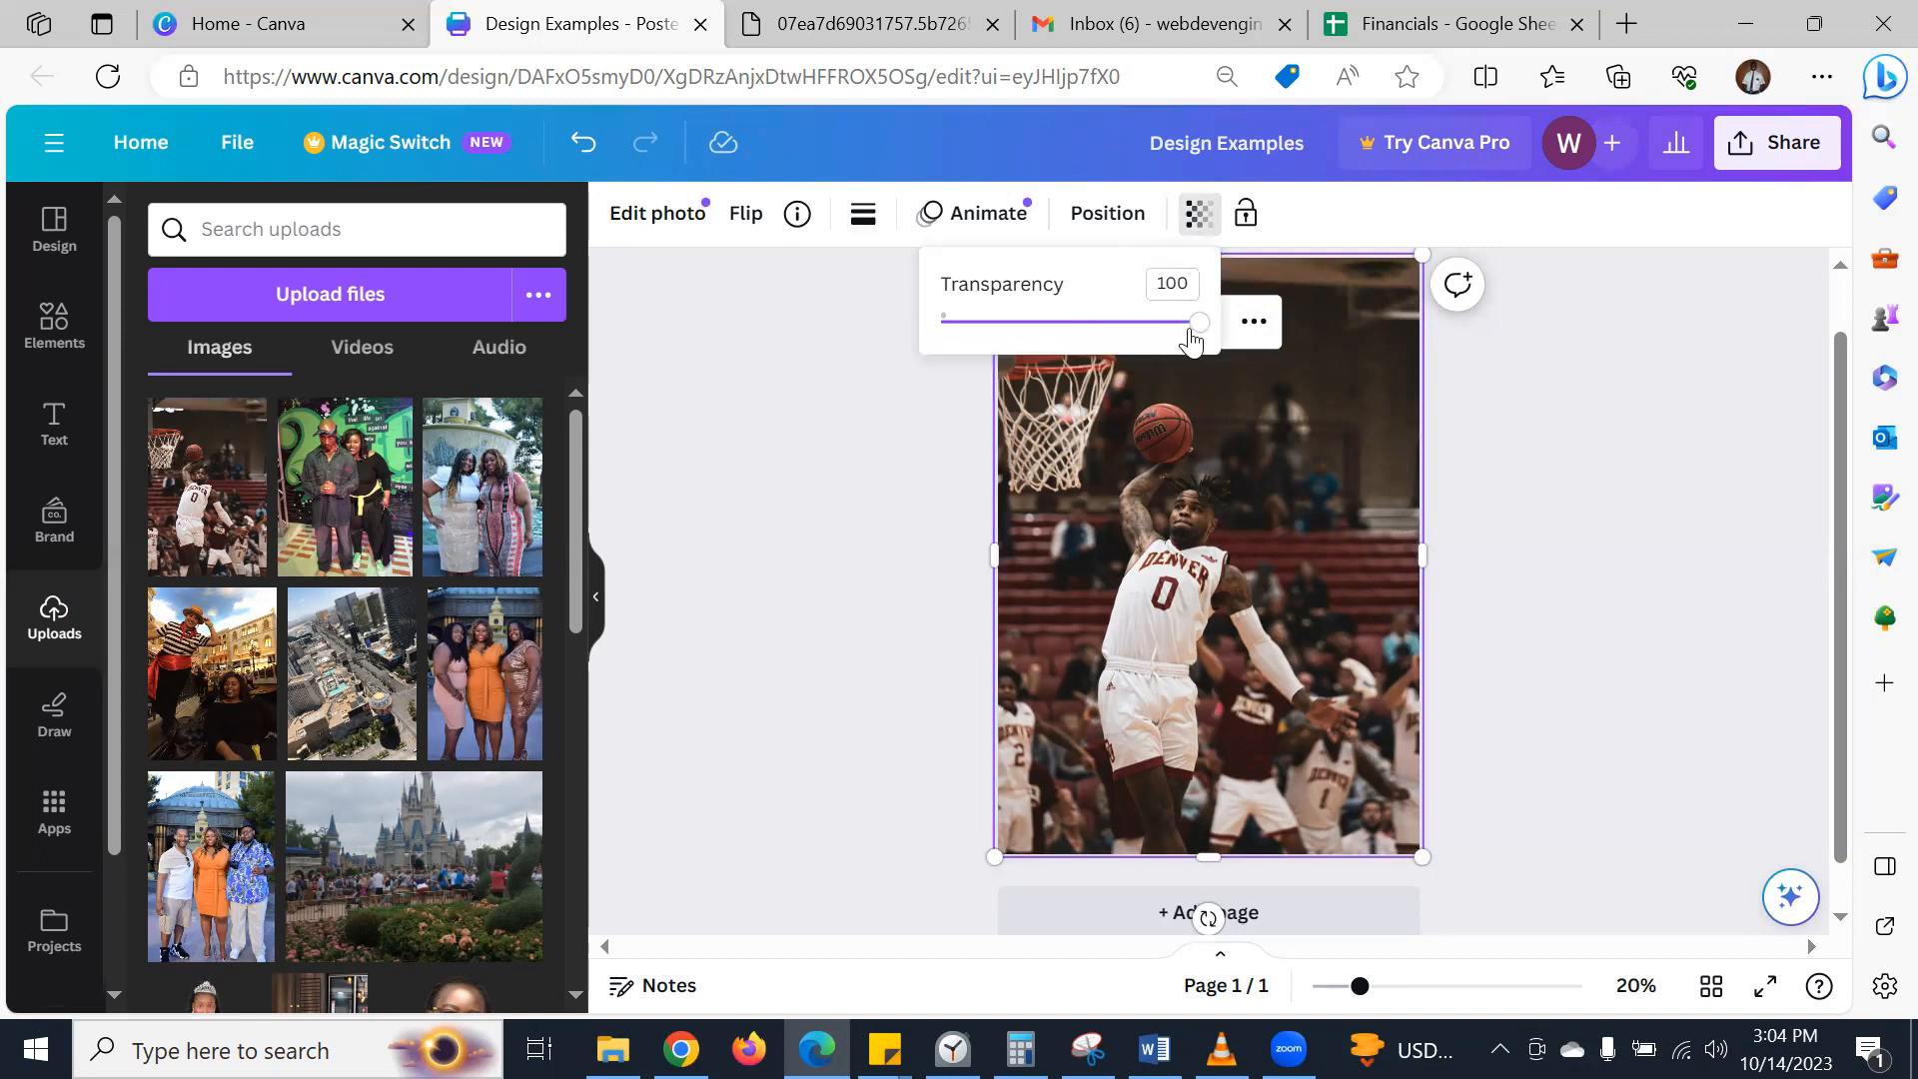
pyautogui.moveTo(1198, 322); pyautogui.dragTo(1080, 328)
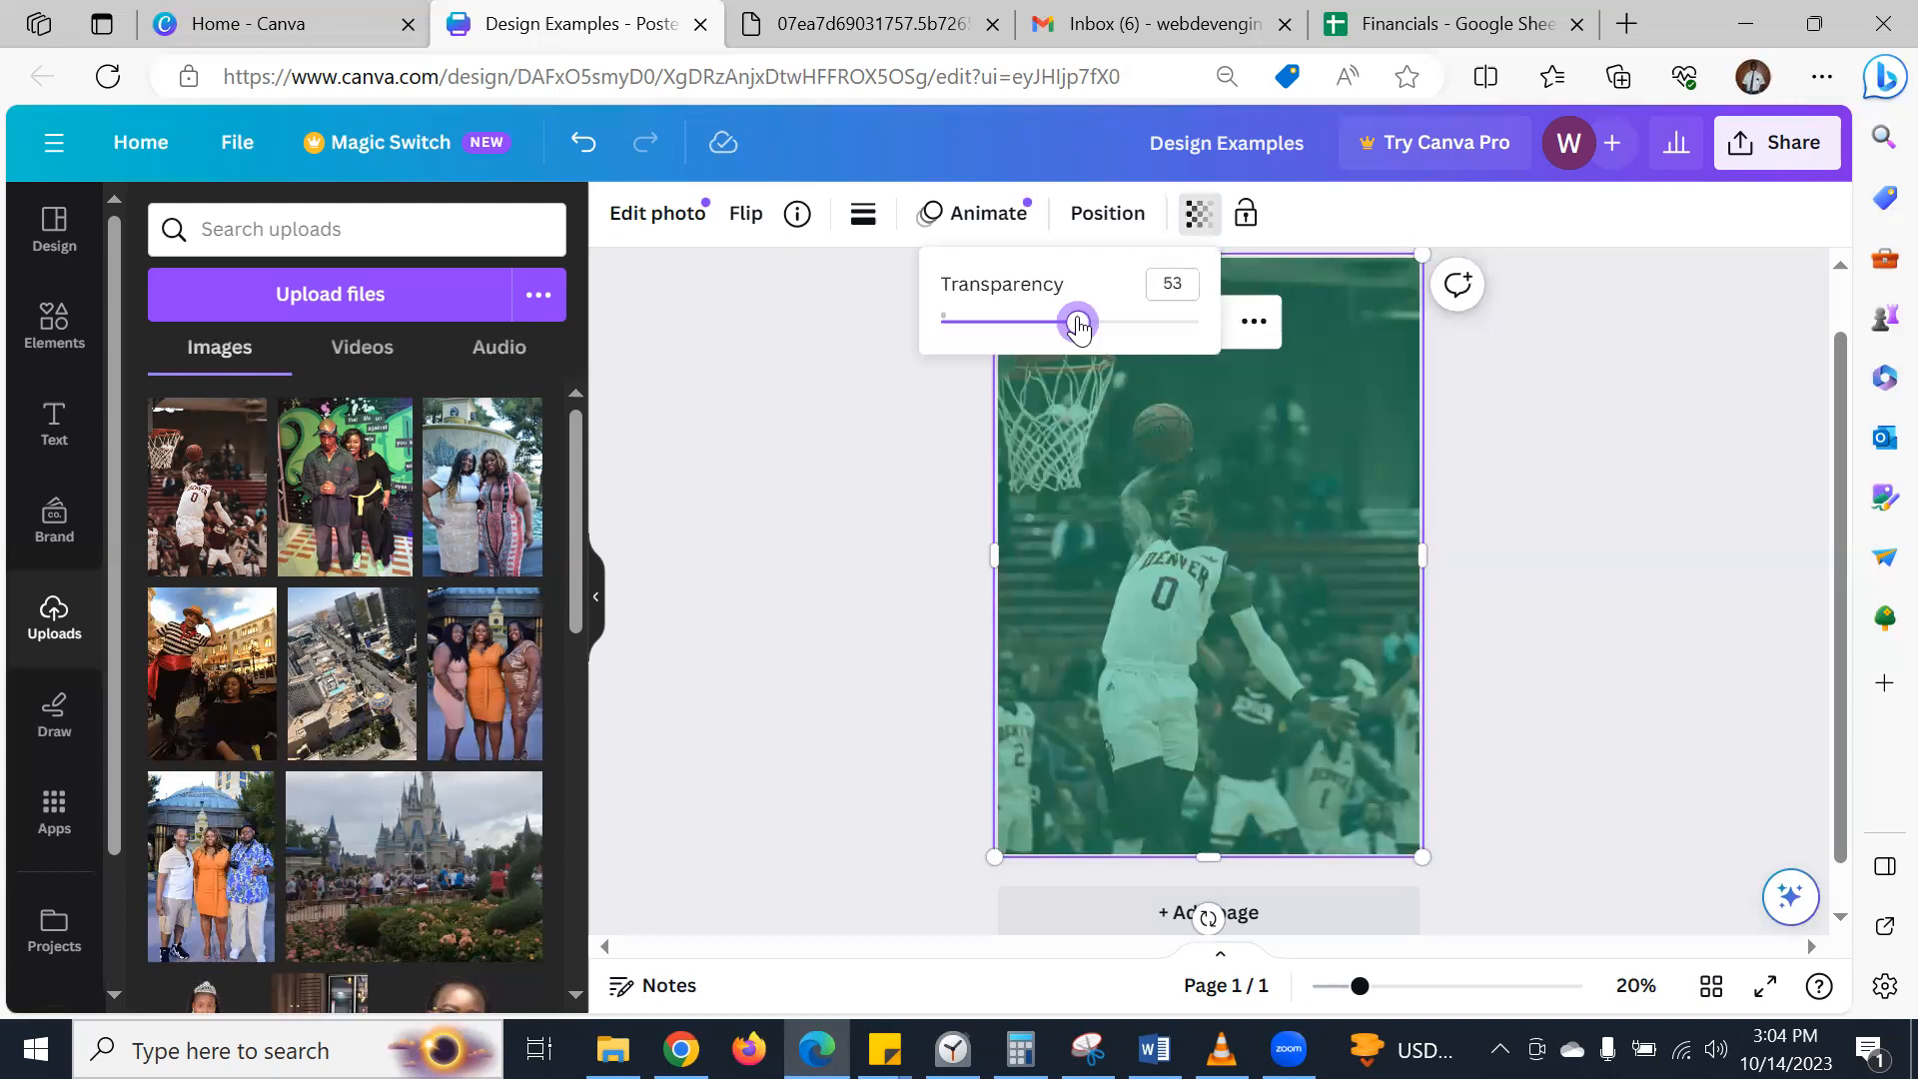
pyautogui.moveTo(1077, 325); pyautogui.dragTo(1297, 343)
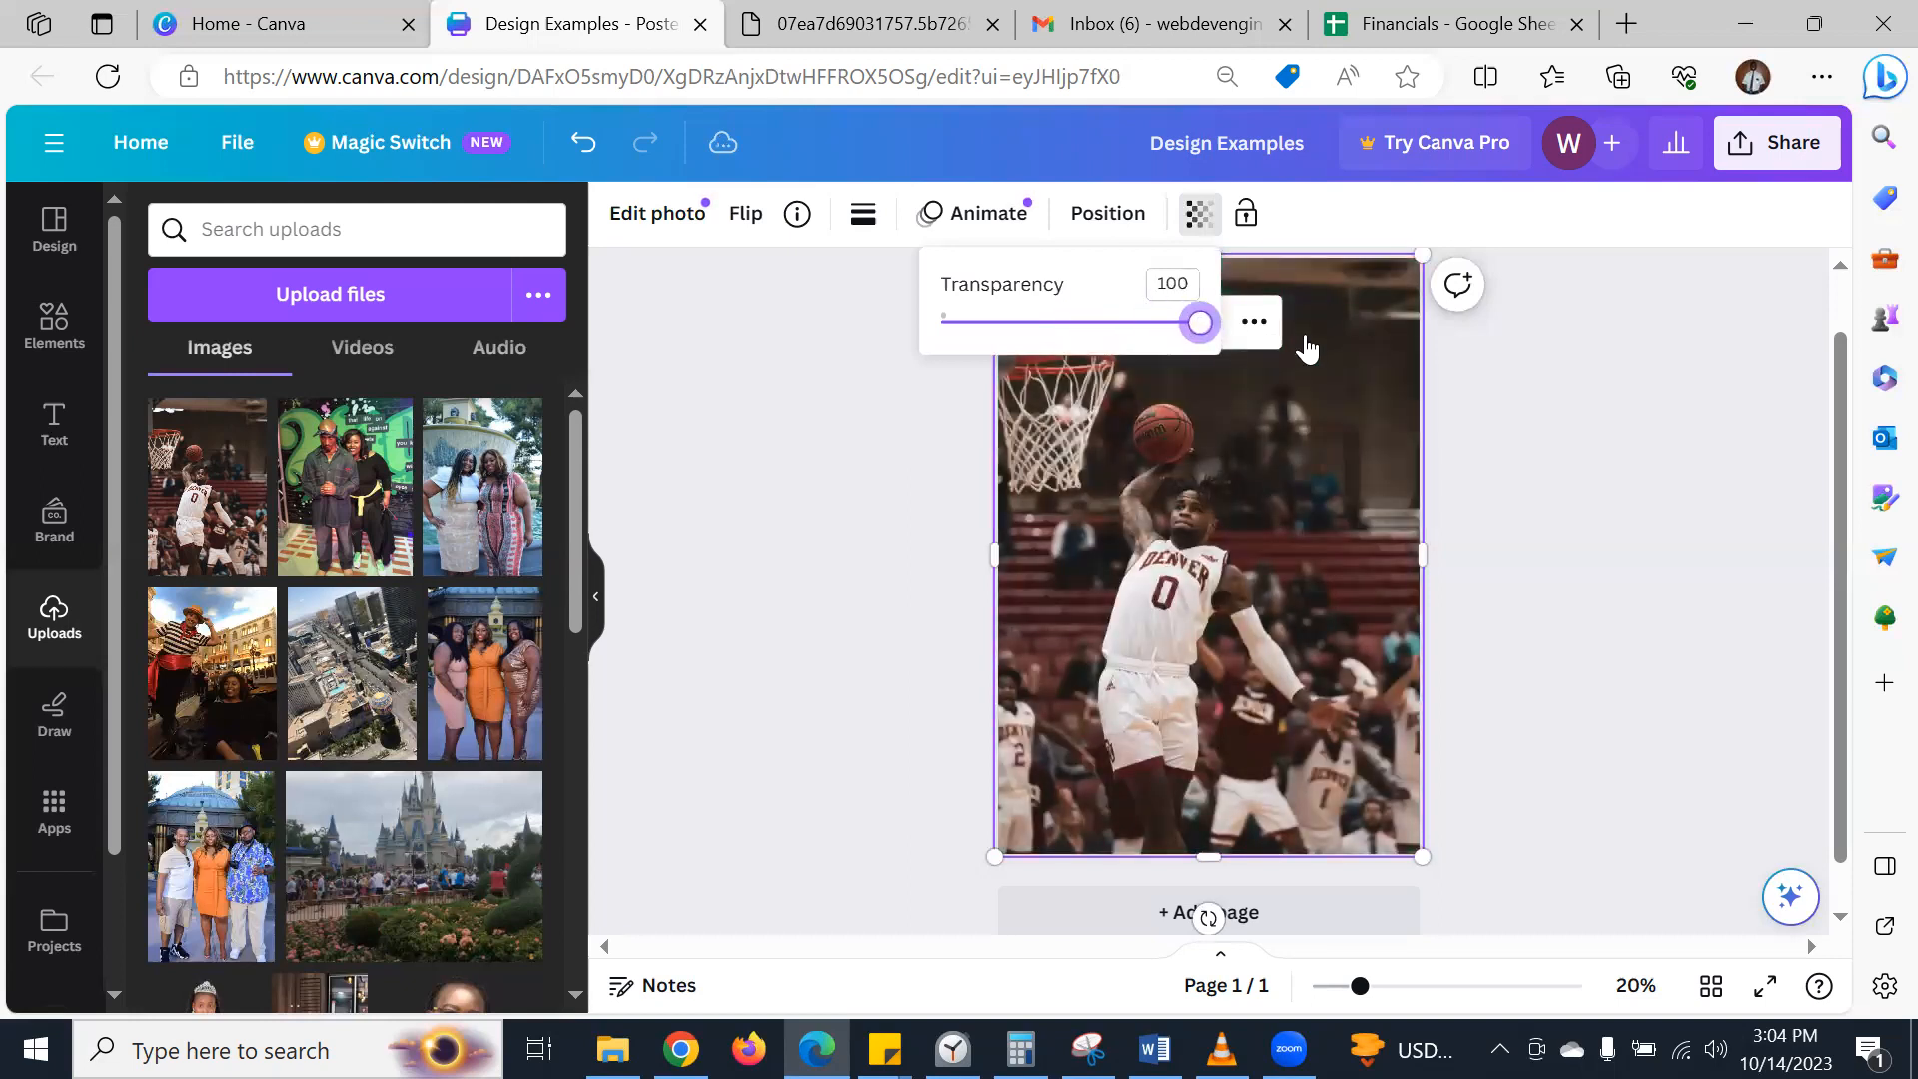
pyautogui.click(1265, 469)
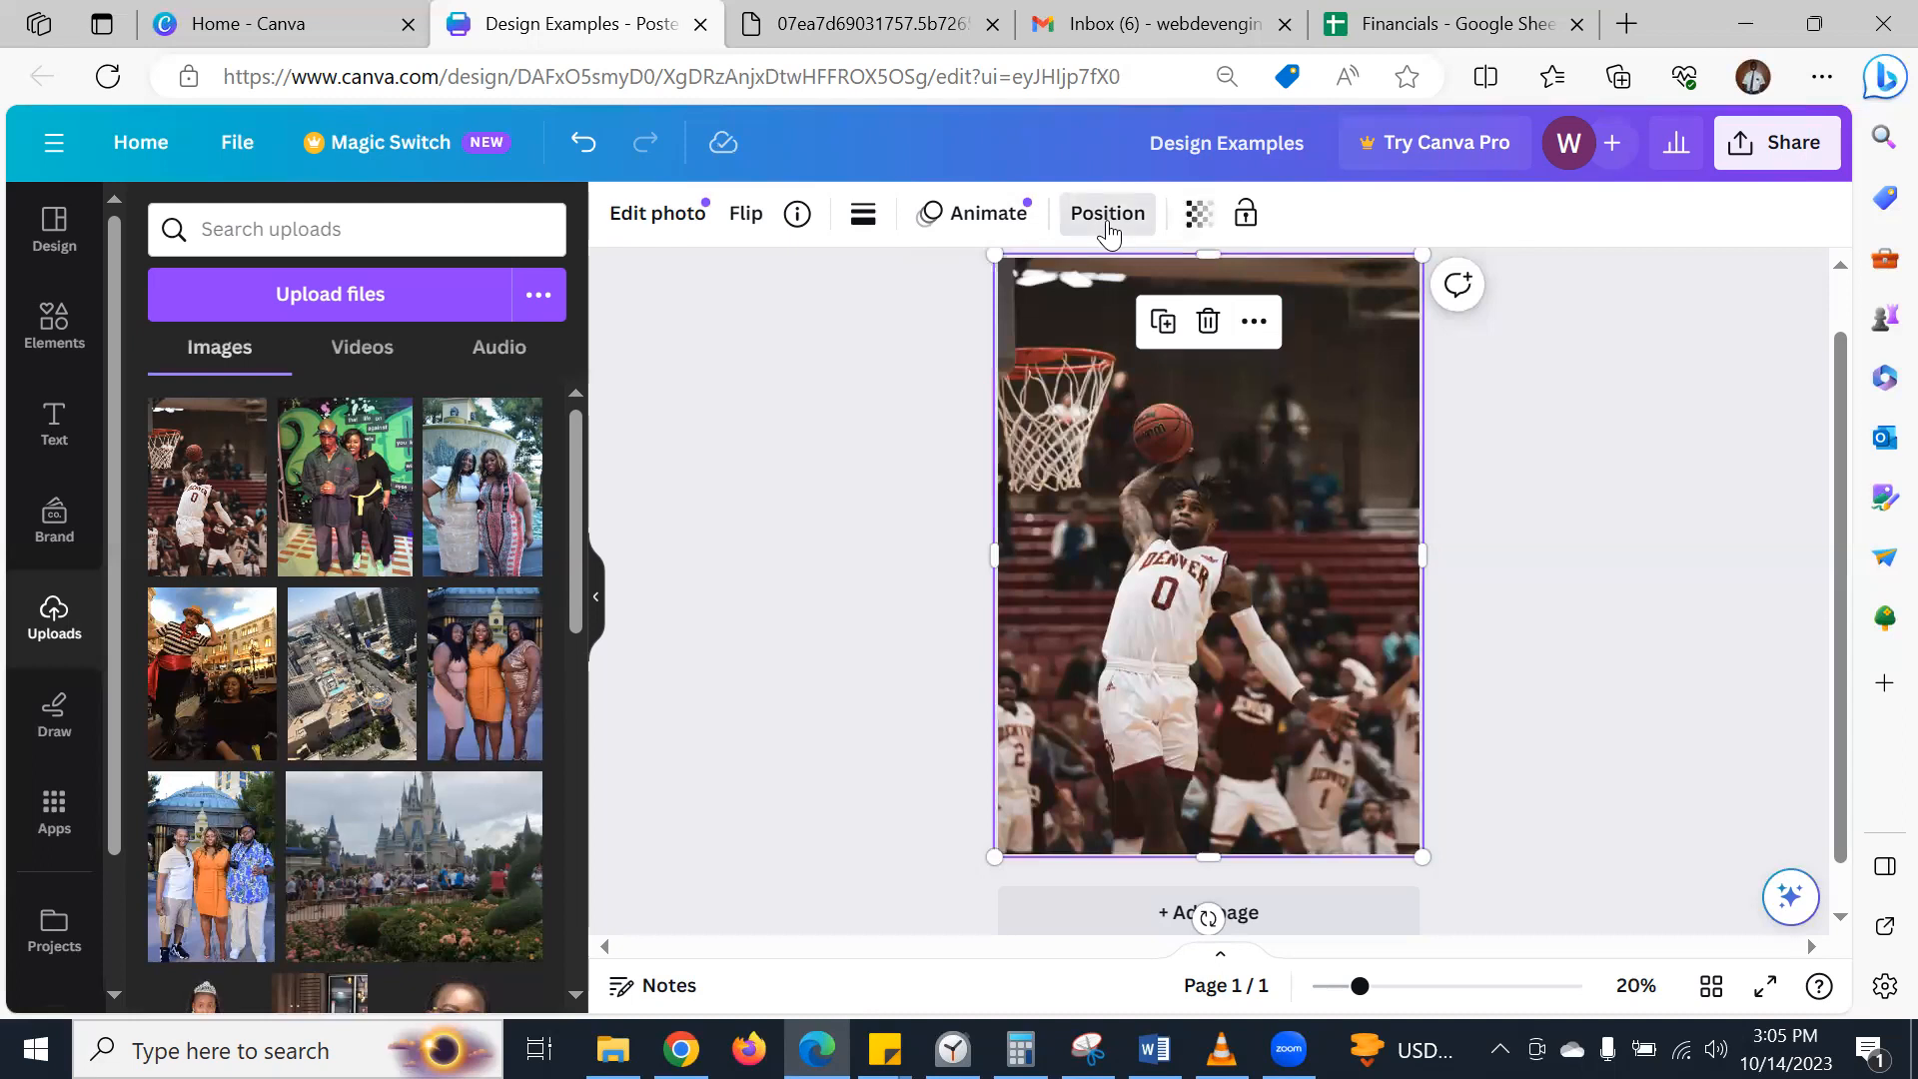
# - Replace the page's background photo with the aerial city photo from the uploads, and delete it from the page
pyautogui.click(1108, 222)
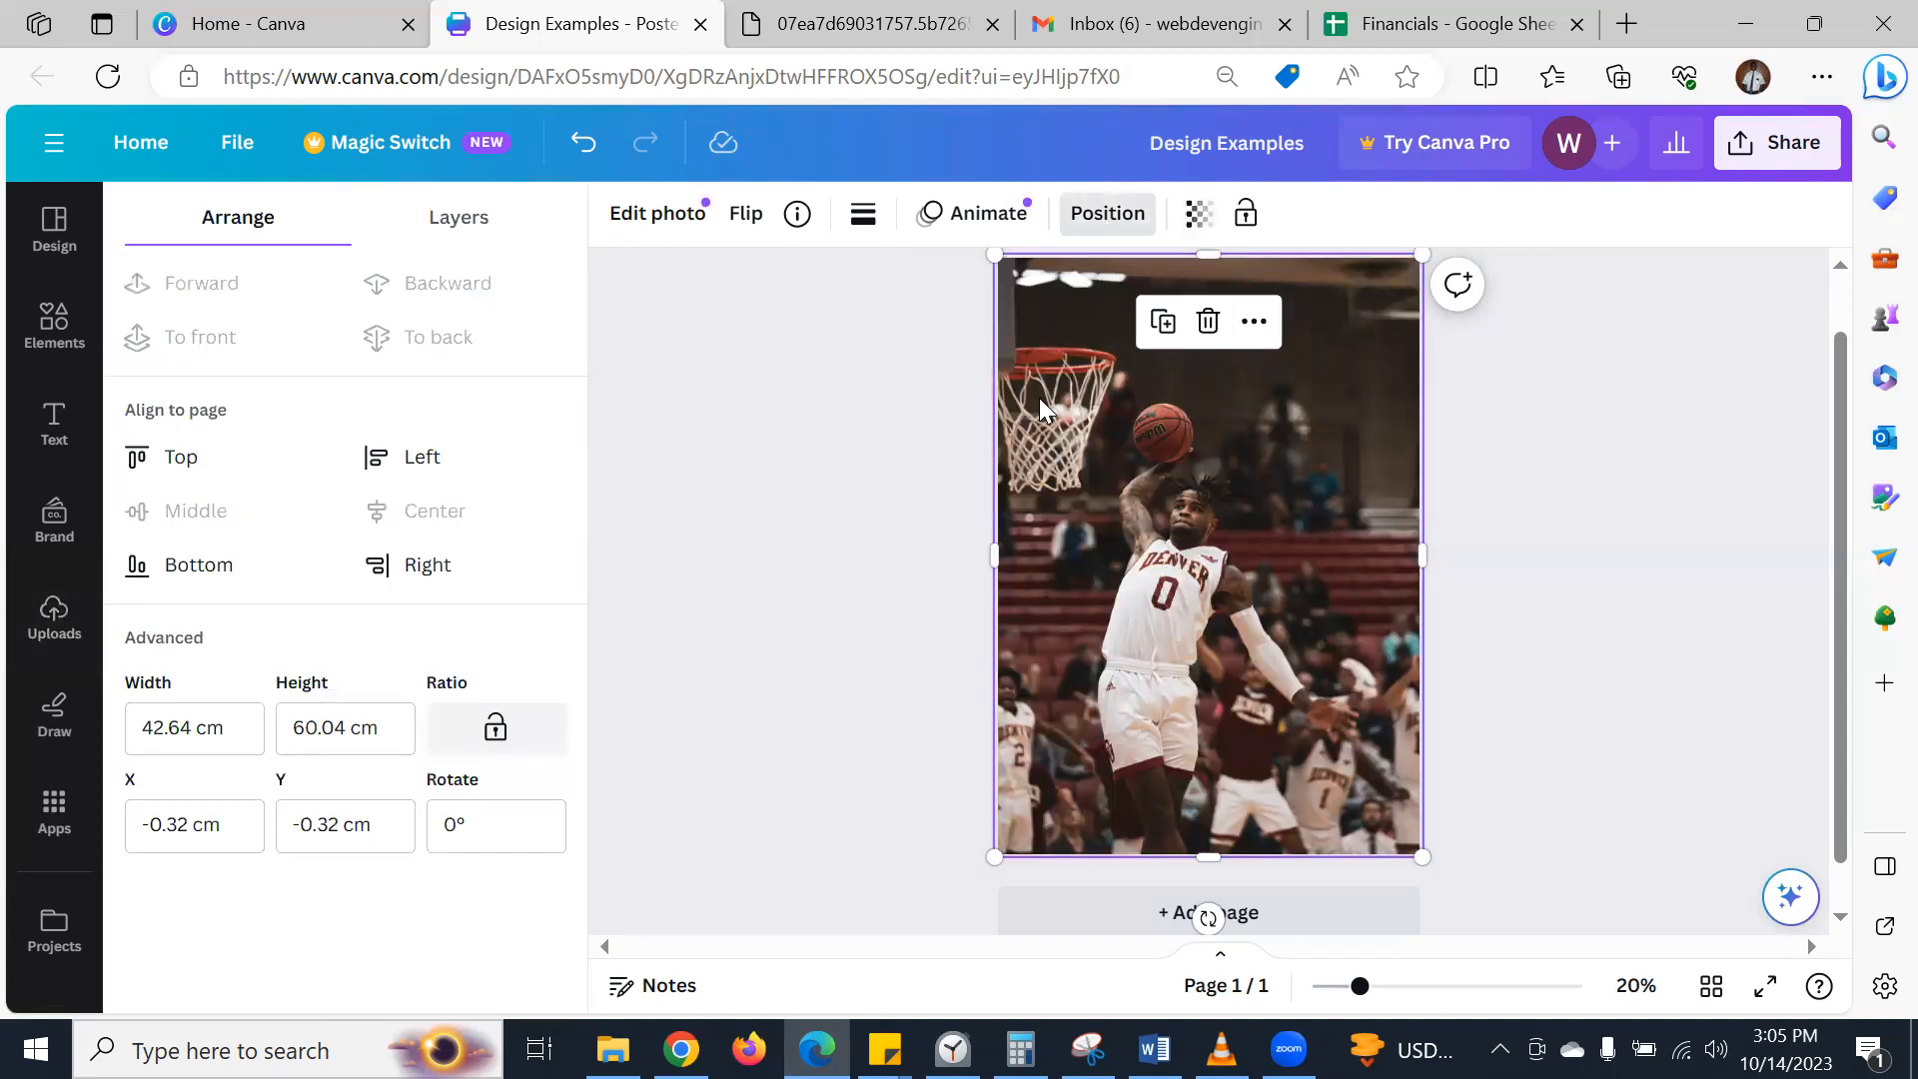
pyautogui.click(55, 621)
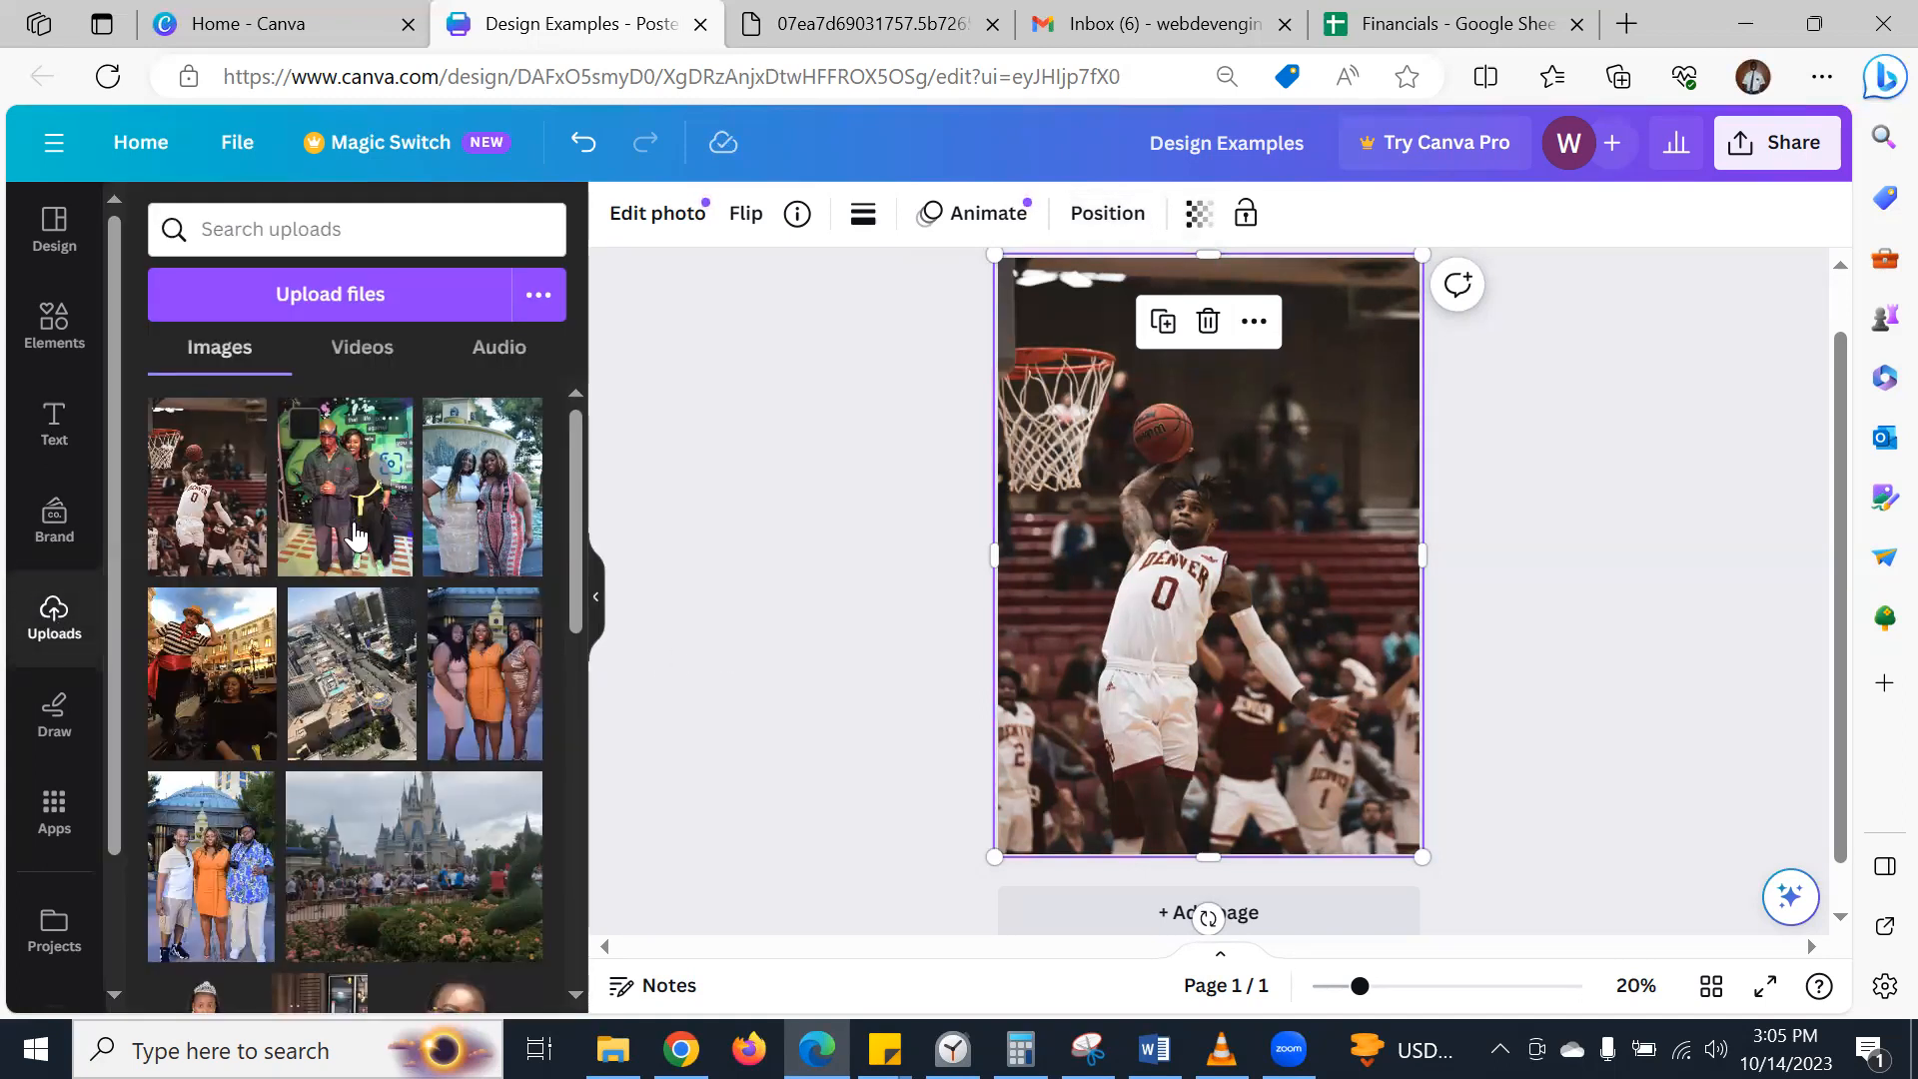
pyautogui.moveTo(529, 649); pyautogui.dragTo(1149, 629)
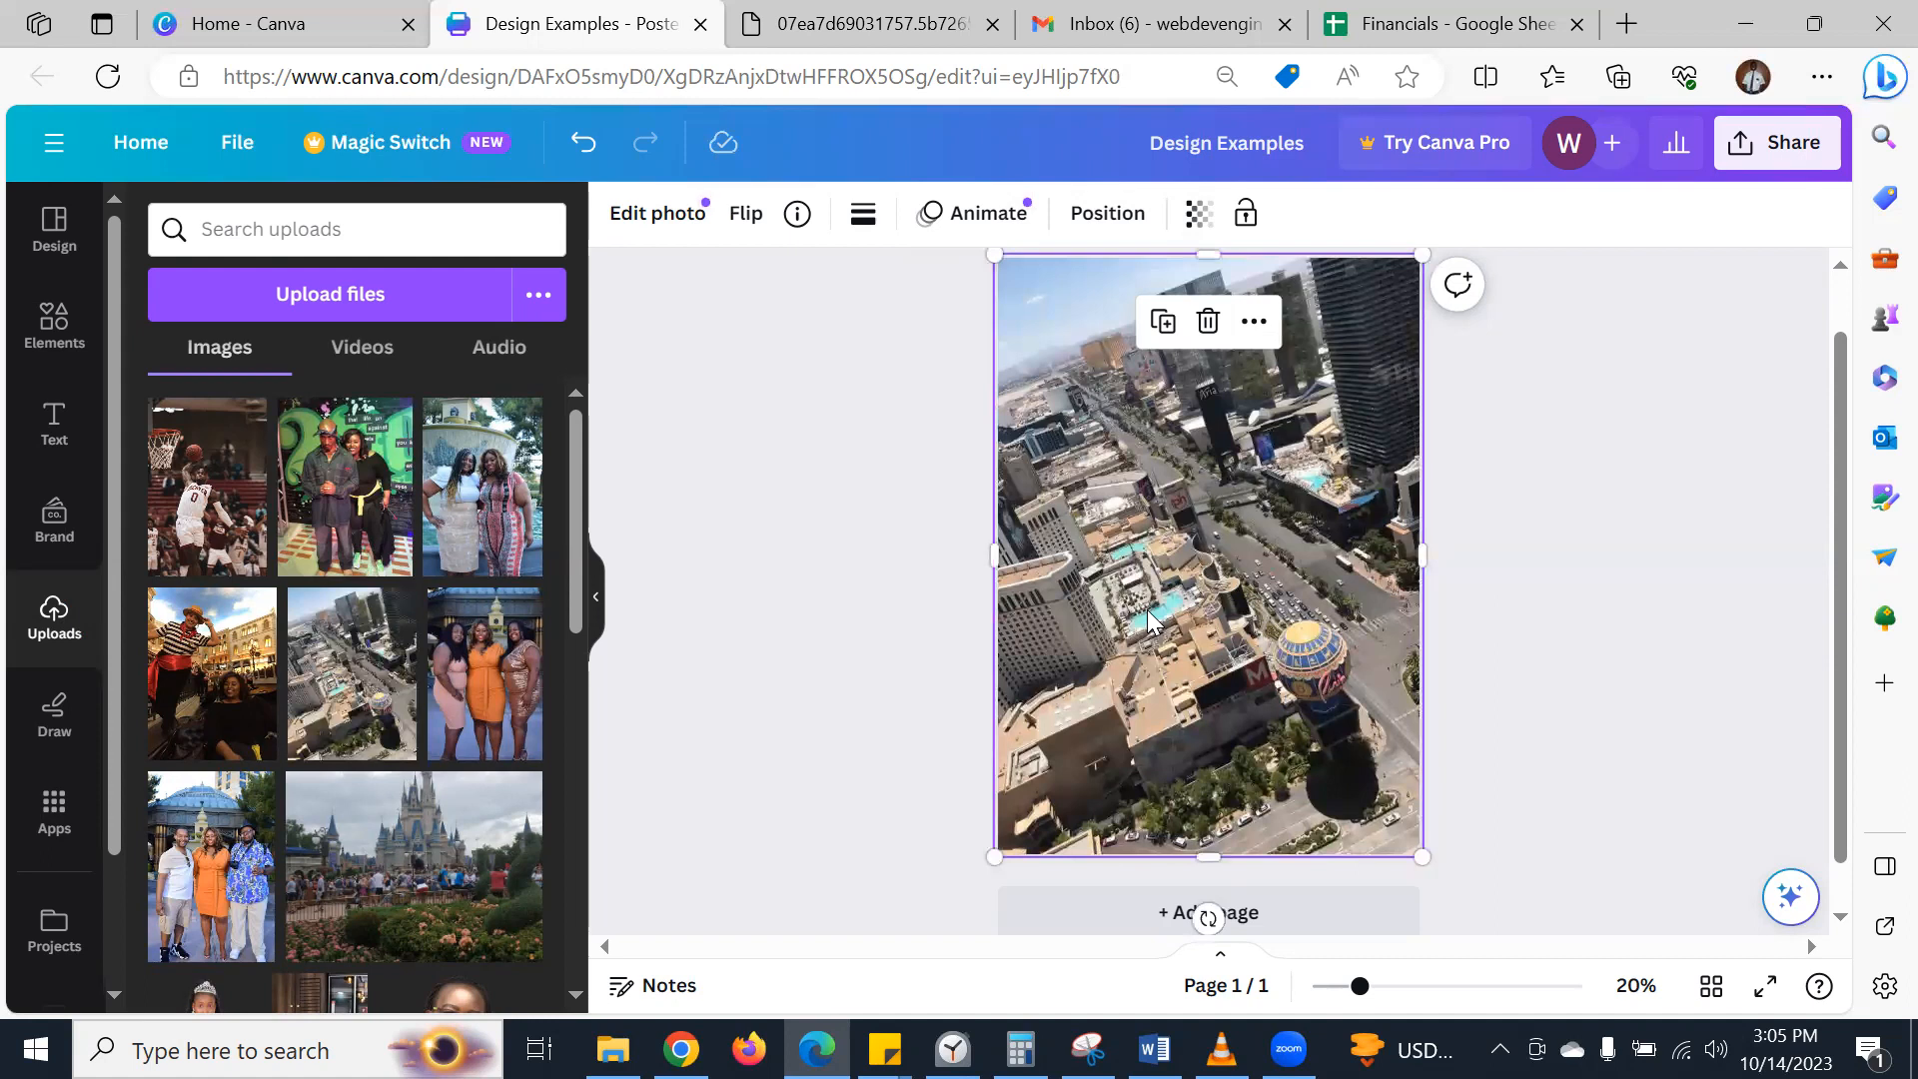
pyautogui.click(1106, 226)
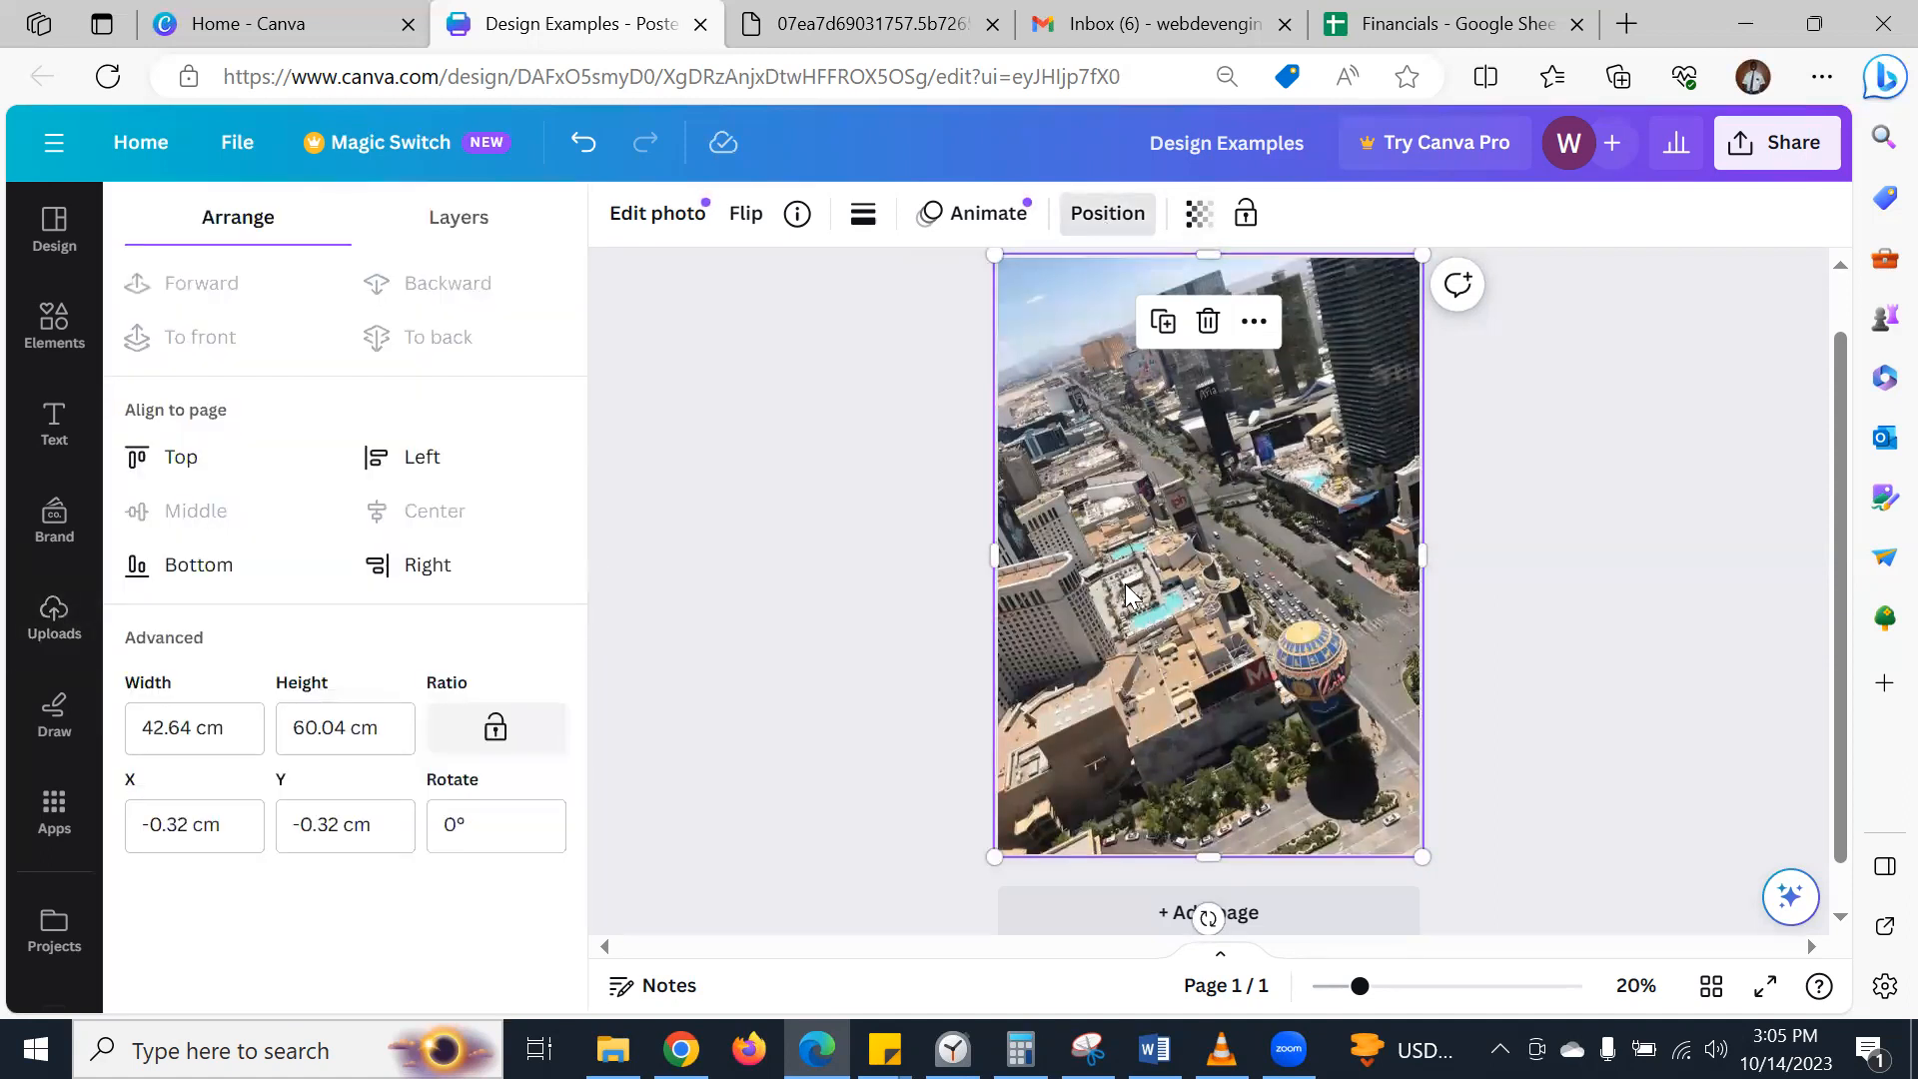
pyautogui.press('Delete')
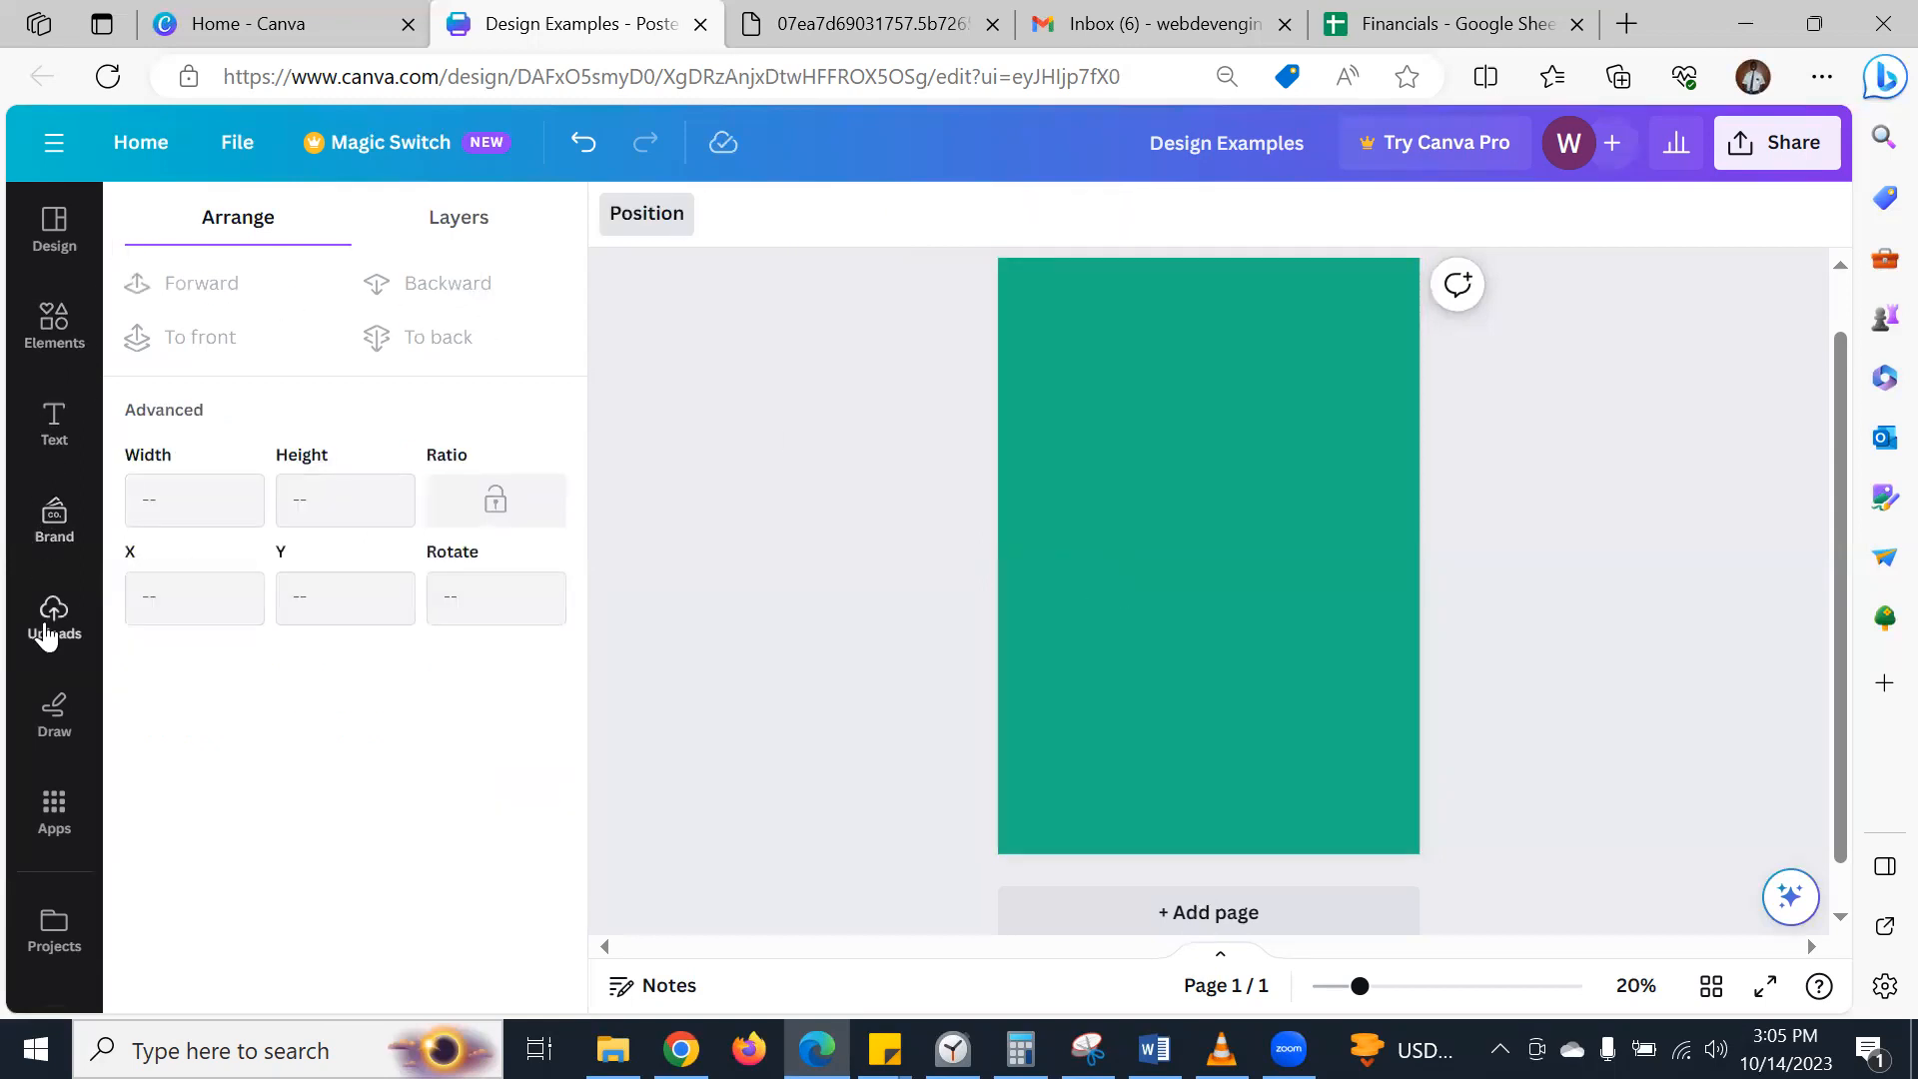
# - Add the dunking player photo as a separate image in the page's upper part, and place the aerial city photo over it
pyautogui.click(54, 617)
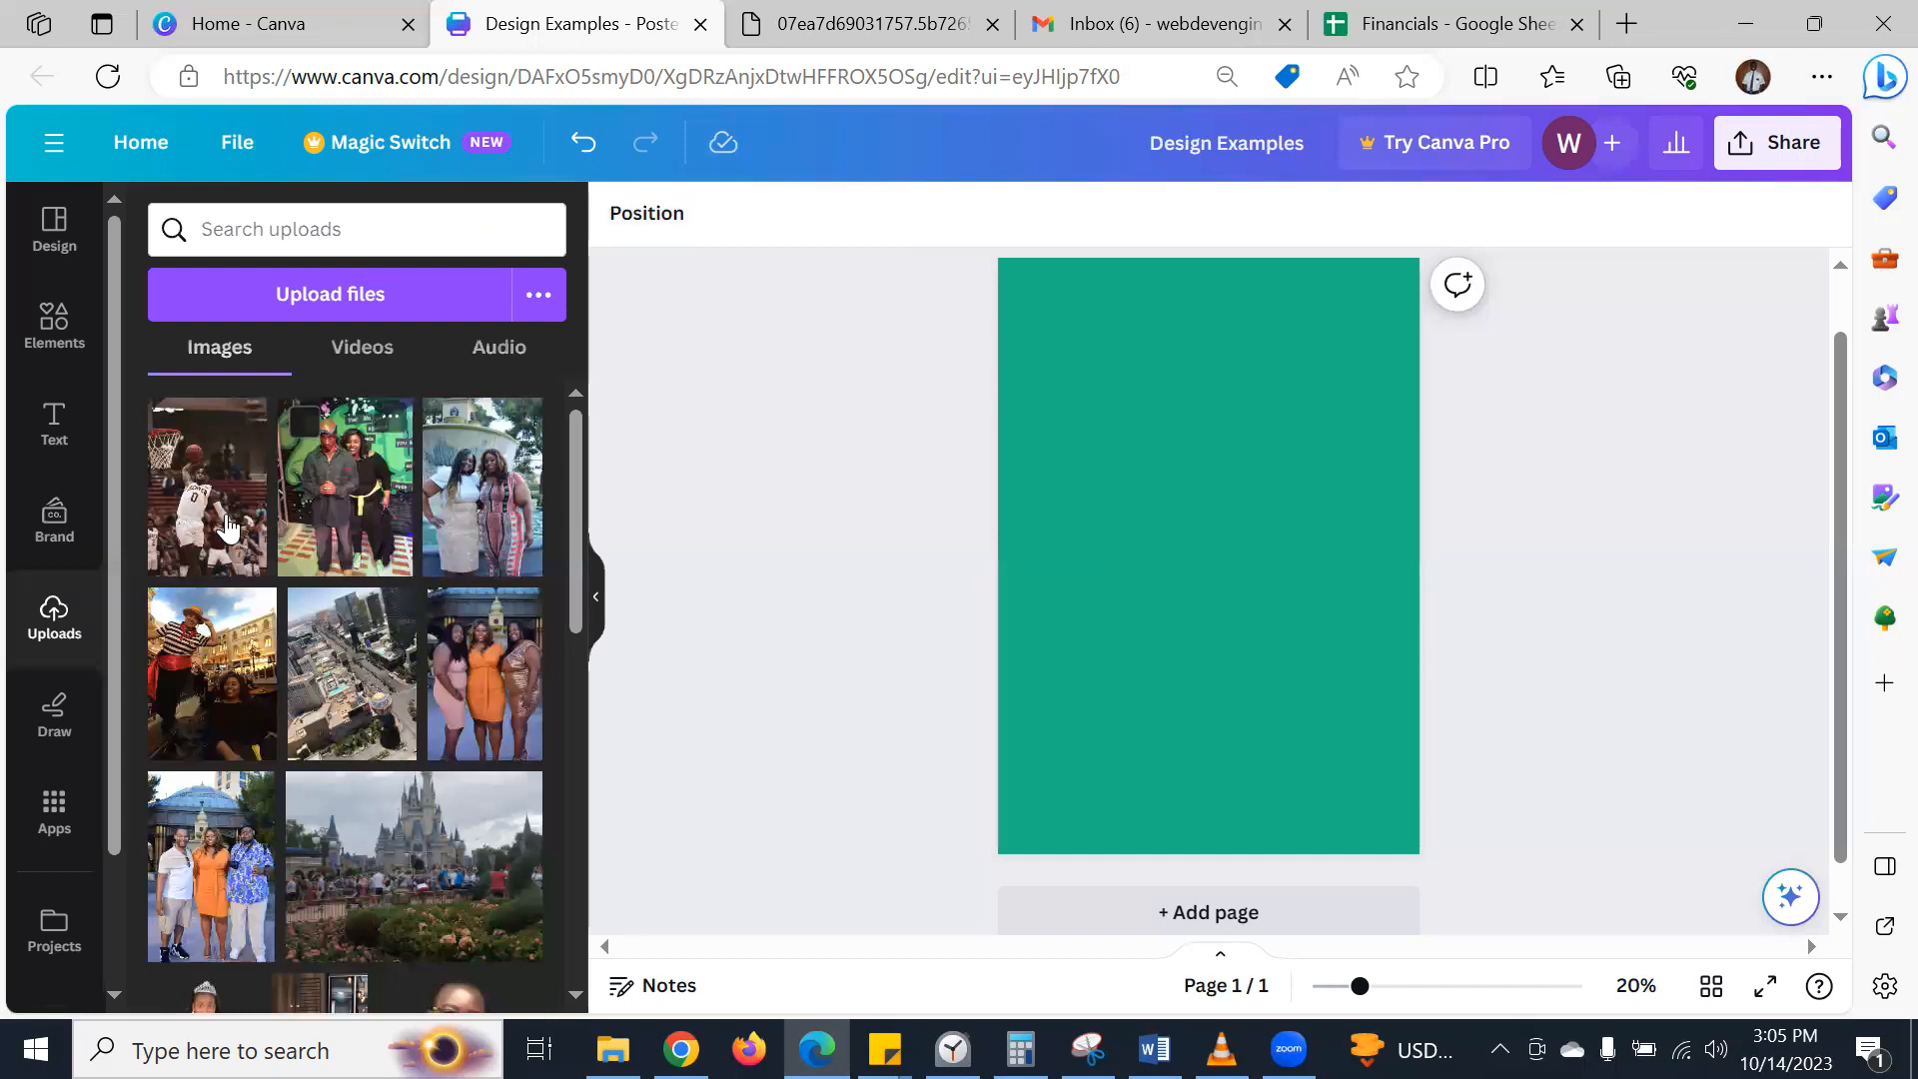
pyautogui.click(228, 529)
pyautogui.moveTo(1198, 496); pyautogui.dragTo(1168, 464)
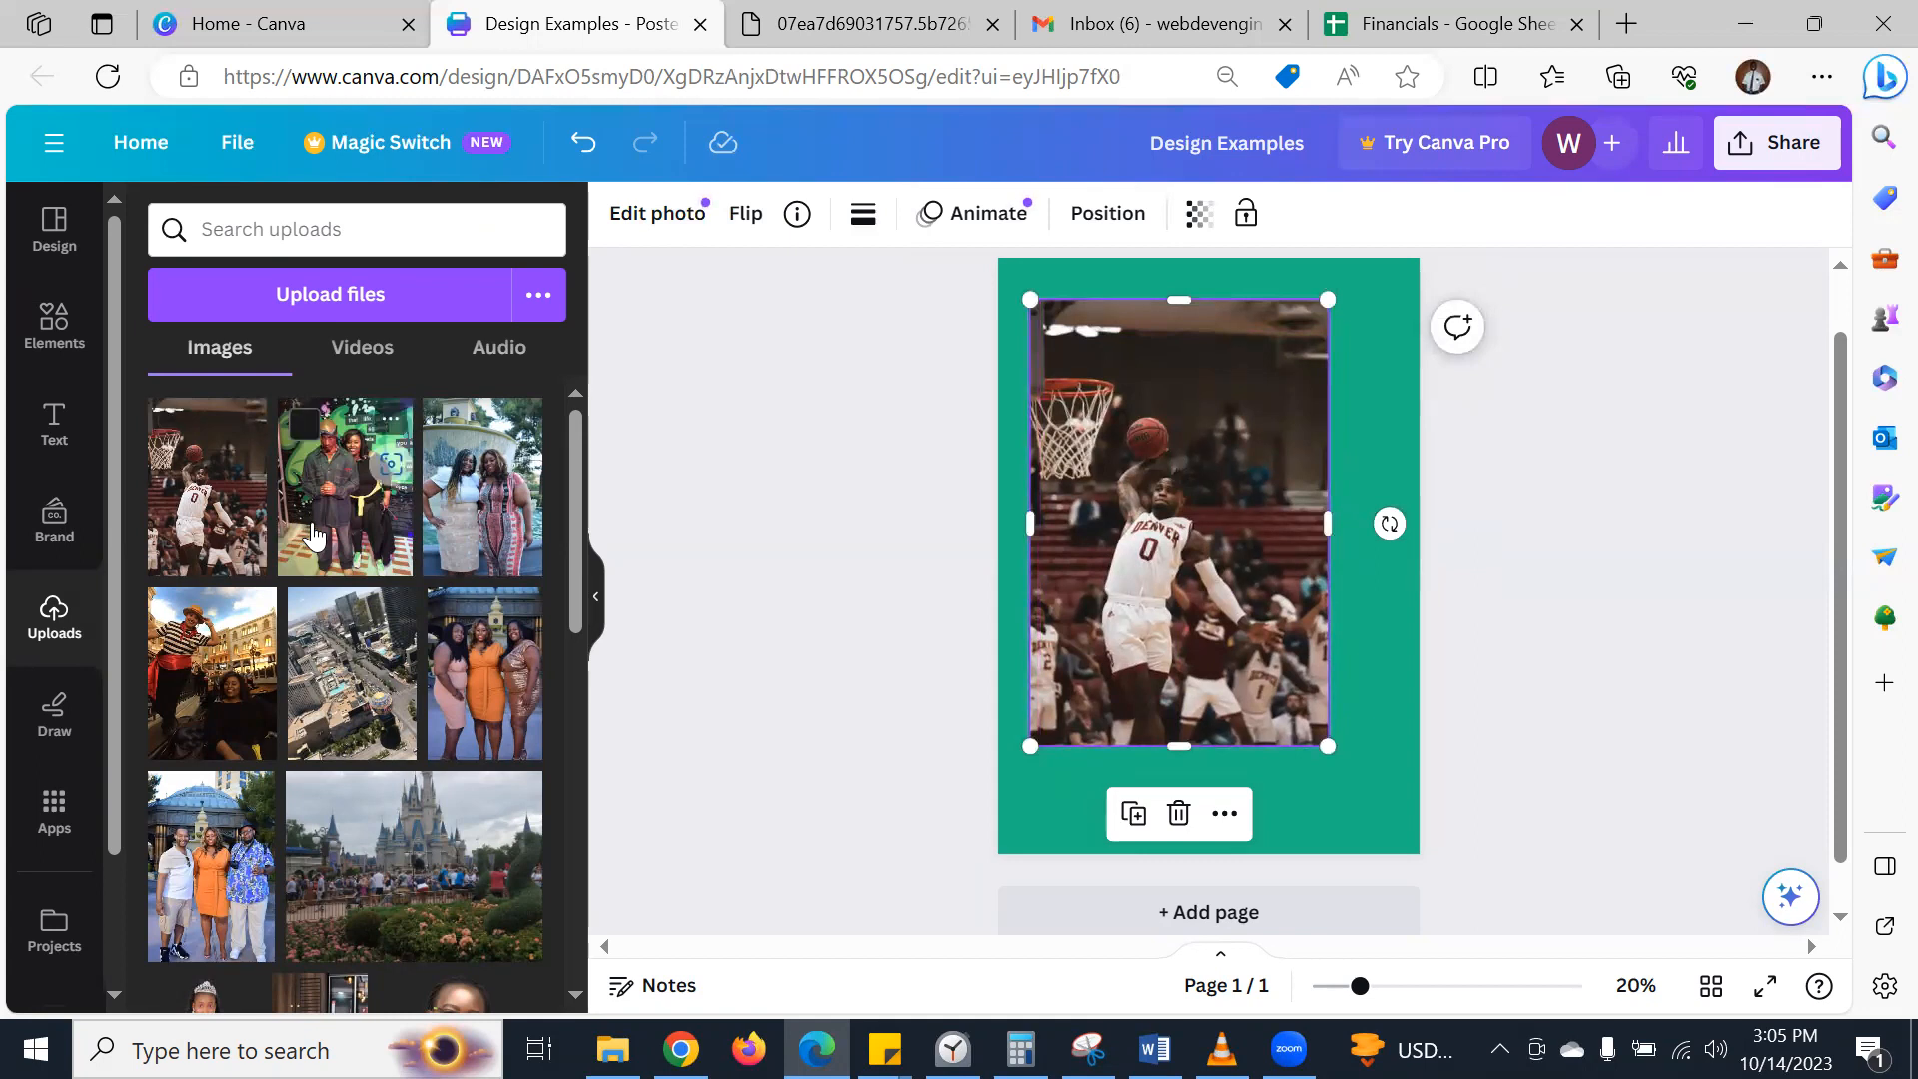
pyautogui.click(330, 714)
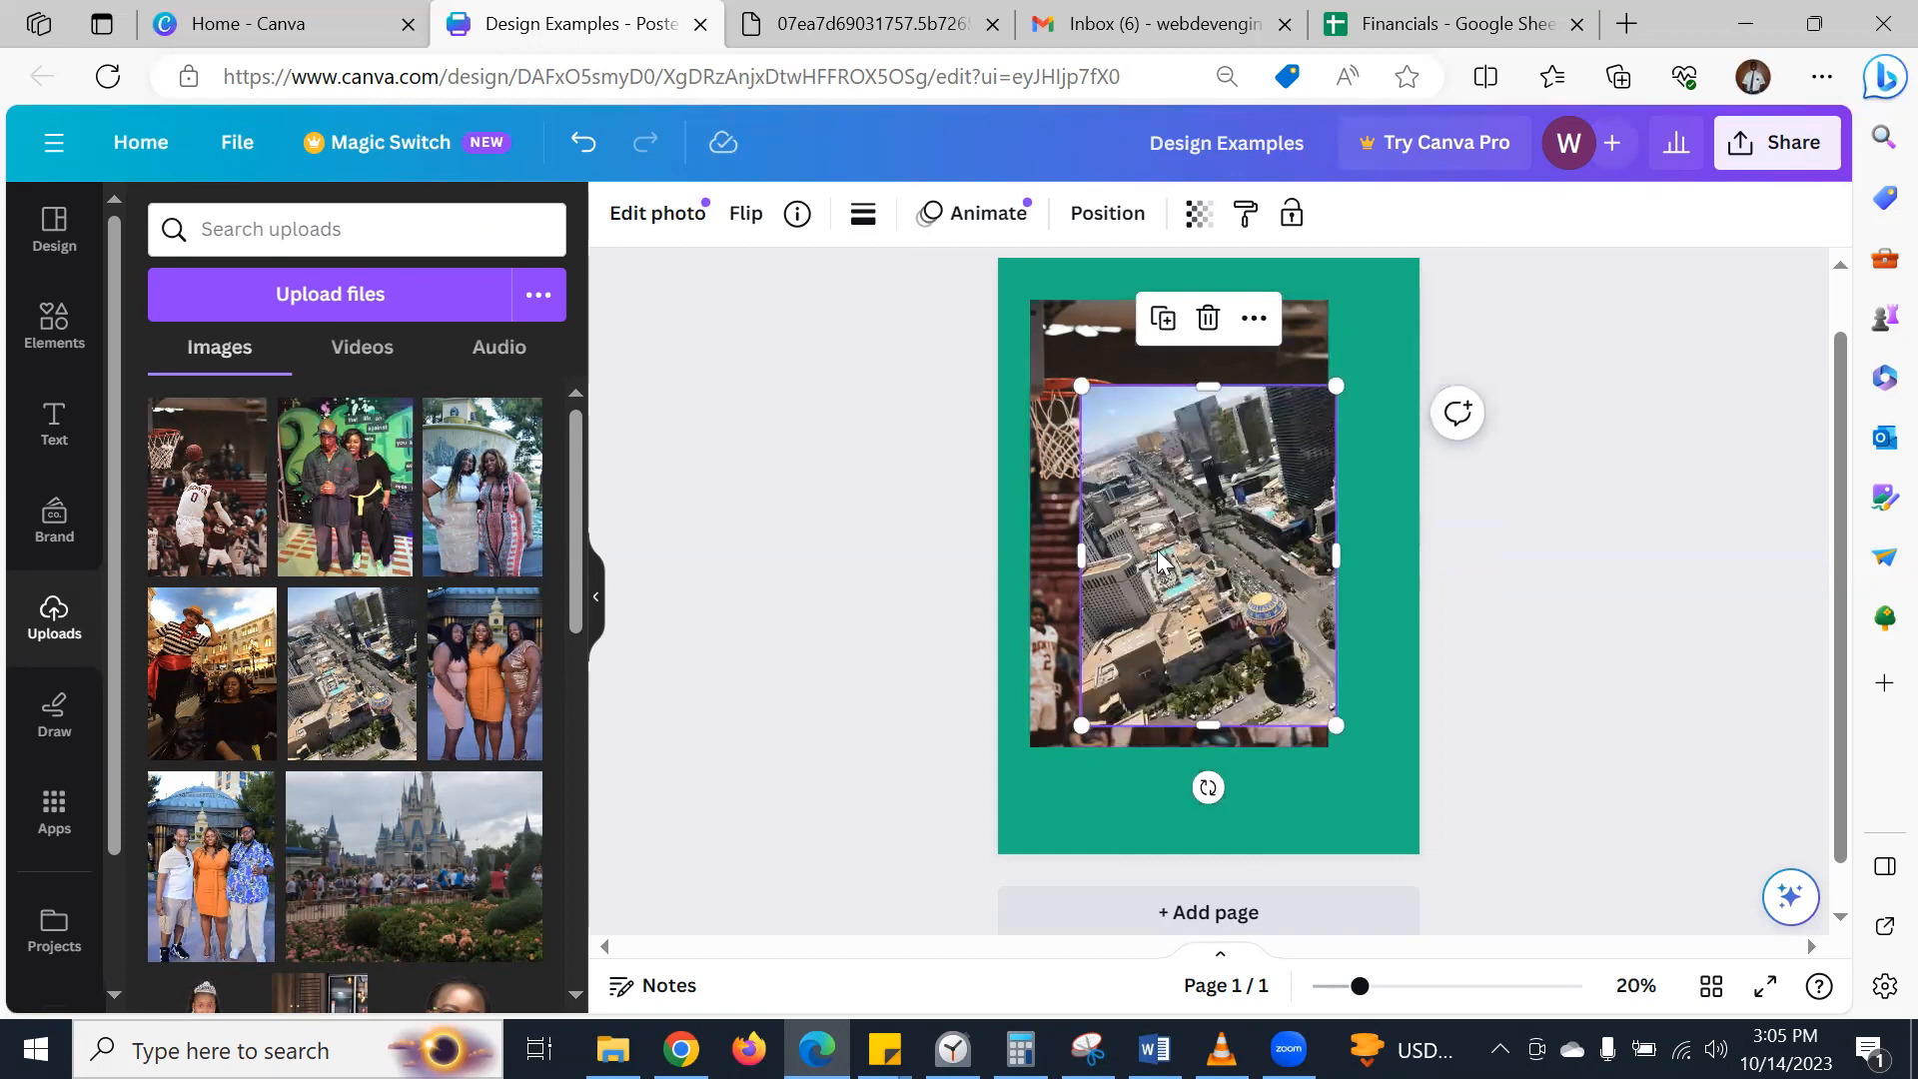
# - Rearrange the city and player photos so they partly overlap, bring the player photo one layer forward, and send it backward again
pyautogui.moveTo(1255, 540); pyautogui.dragTo(1365, 521)
pyautogui.moveTo(1068, 531); pyautogui.dragTo(1089, 597)
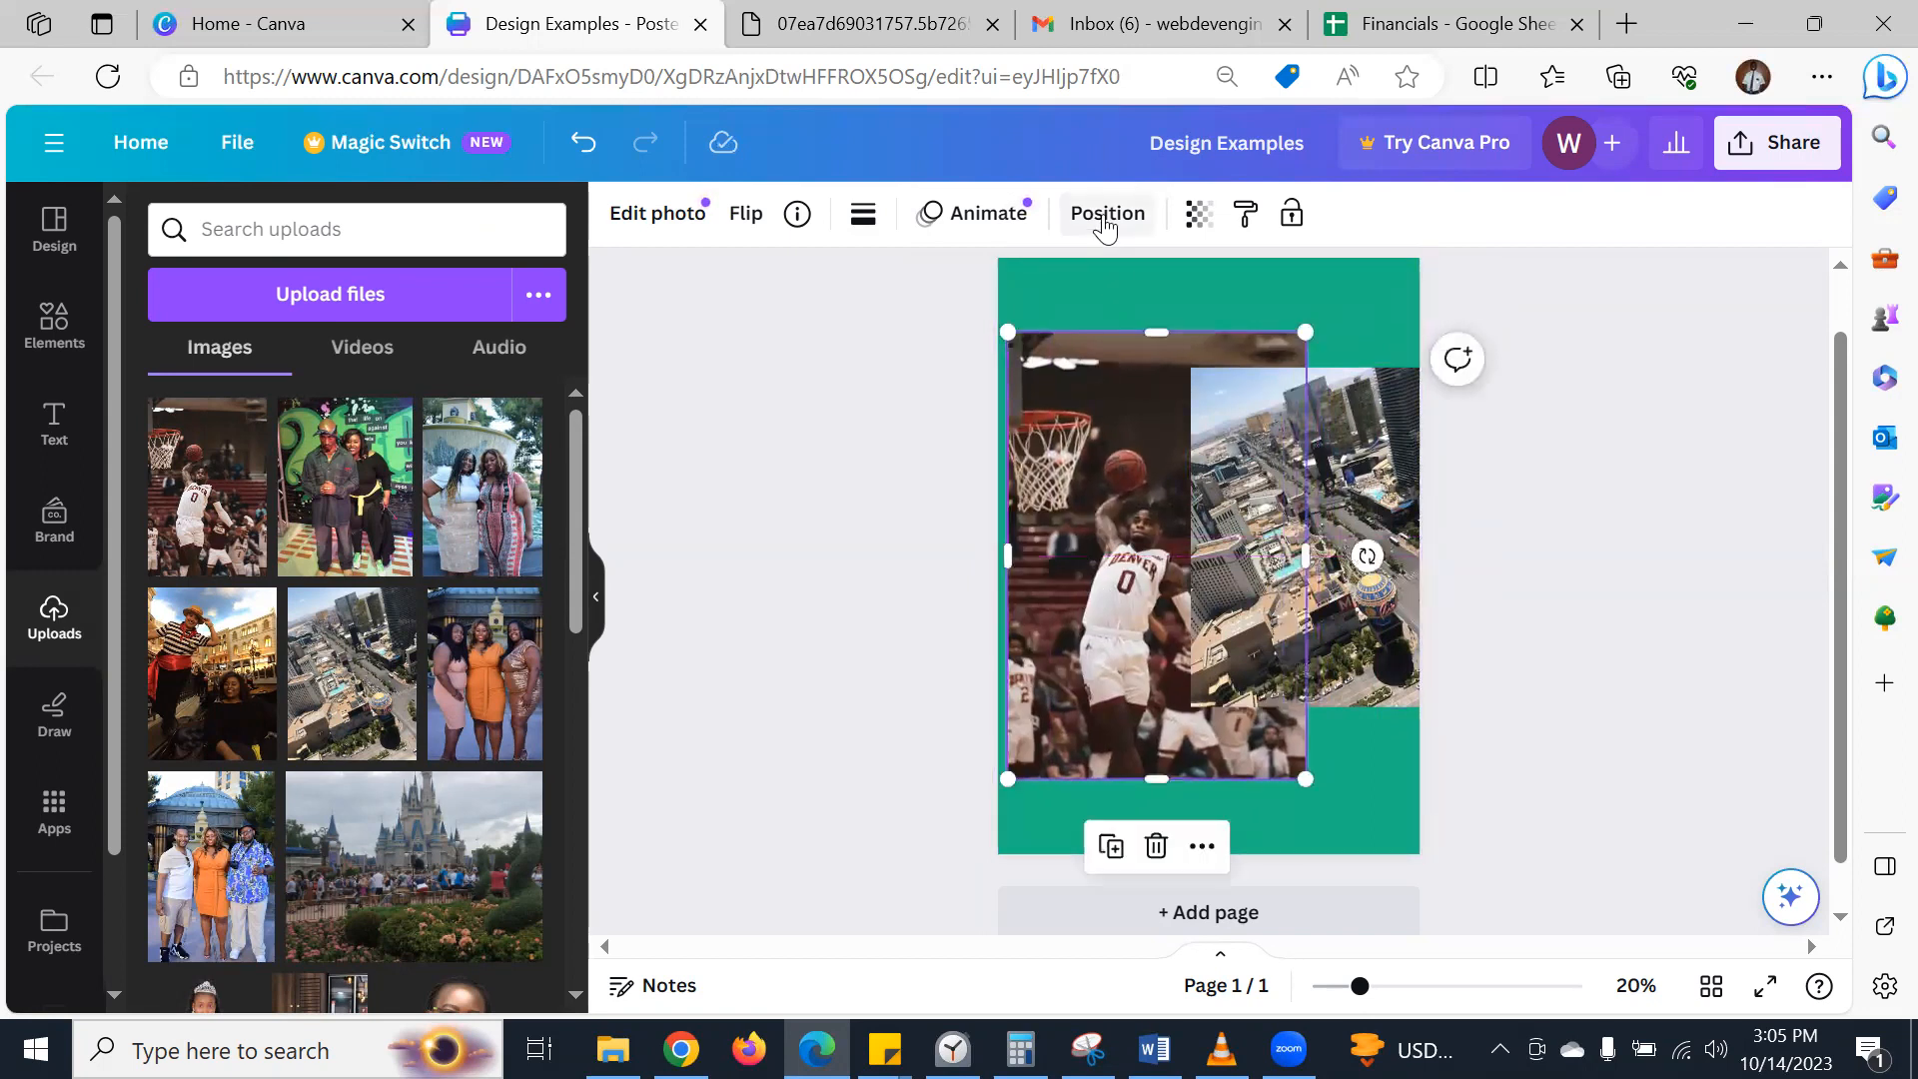
pyautogui.click(1104, 228)
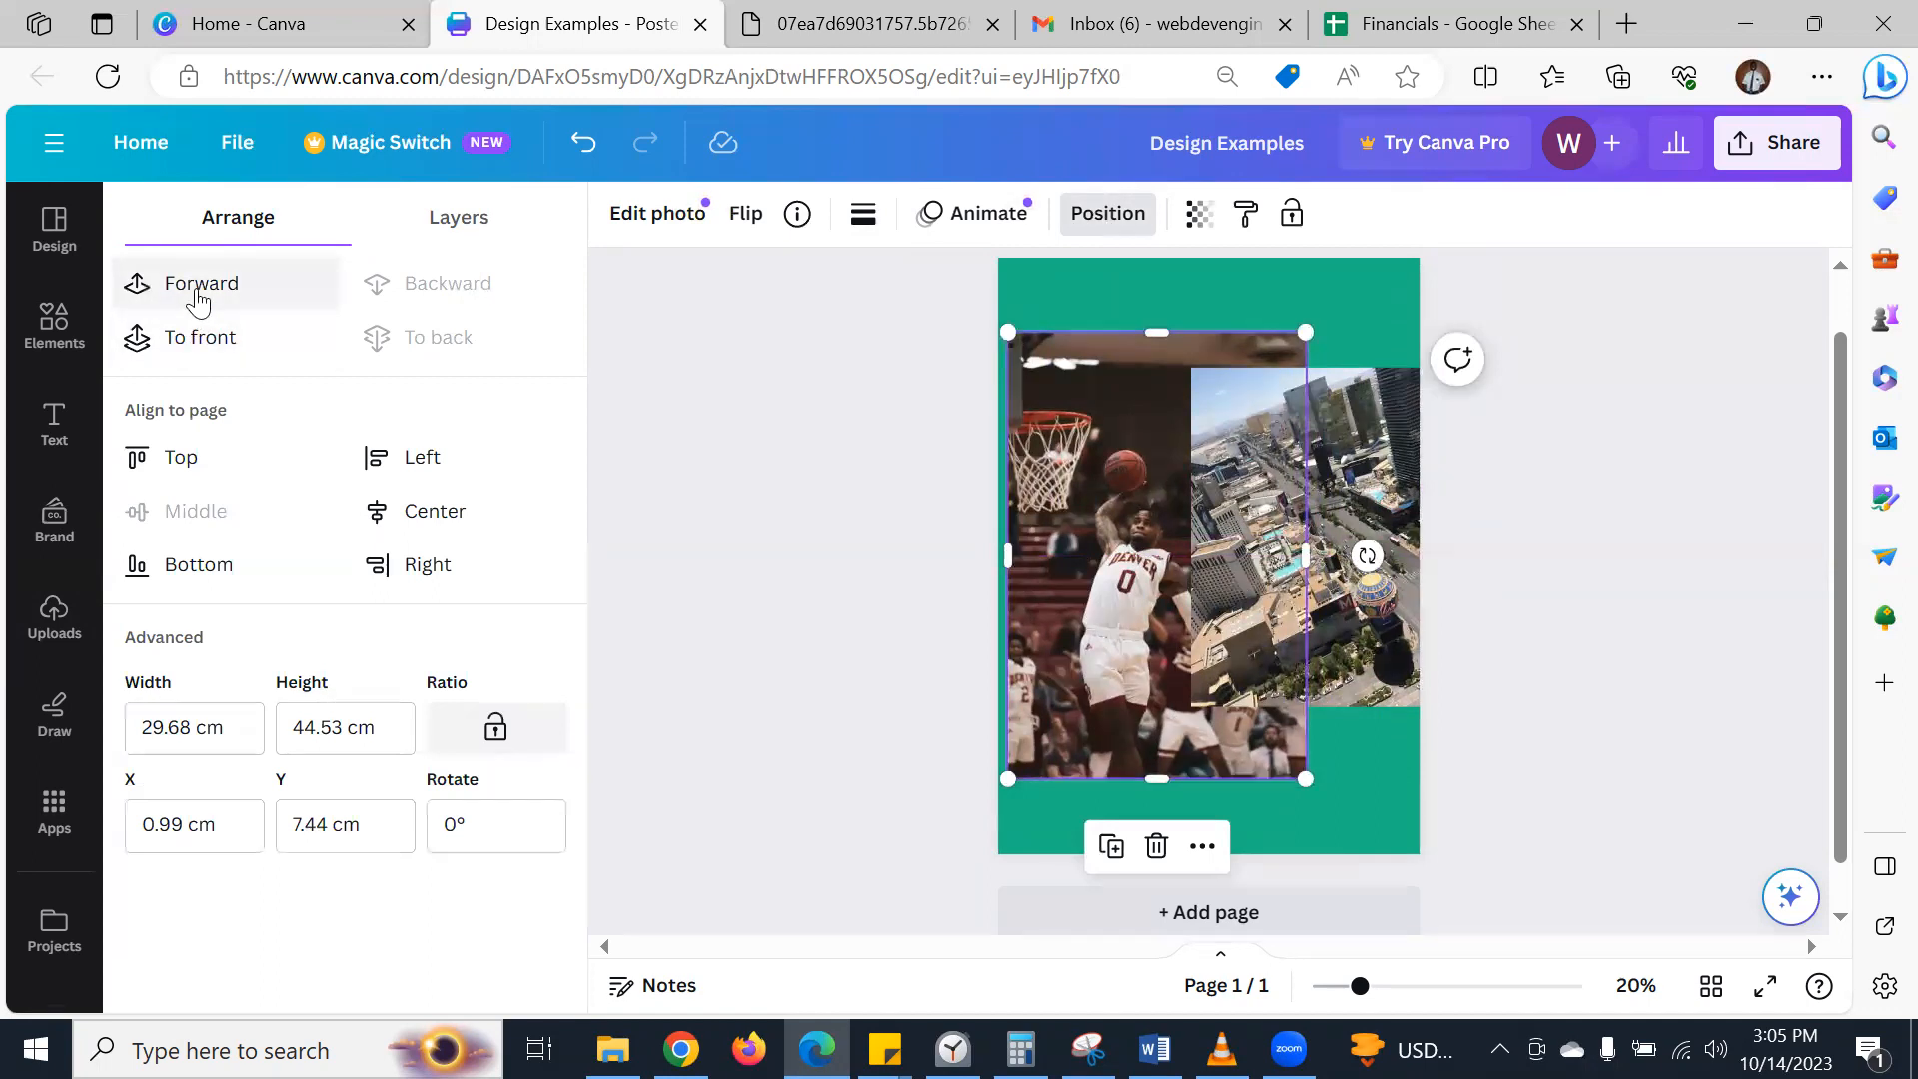
pyautogui.click(200, 290)
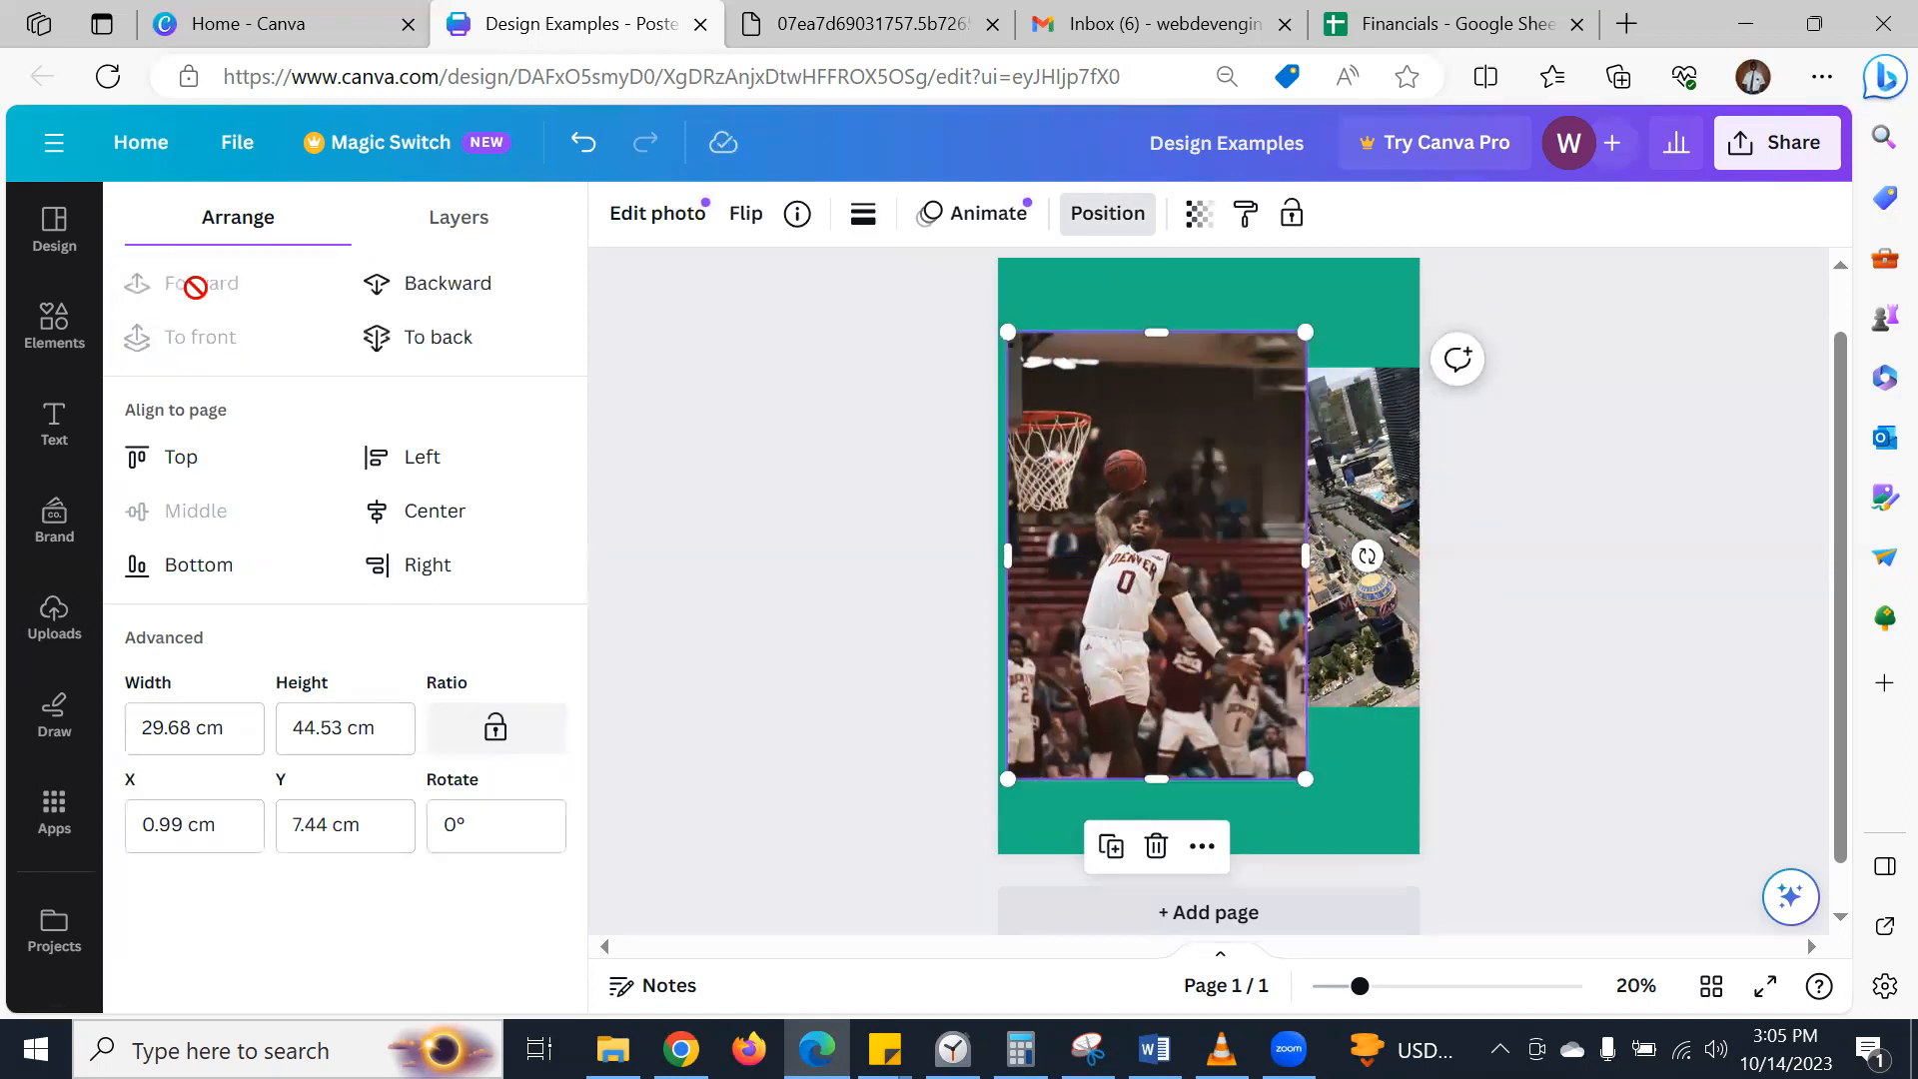
pyautogui.click(463, 283)
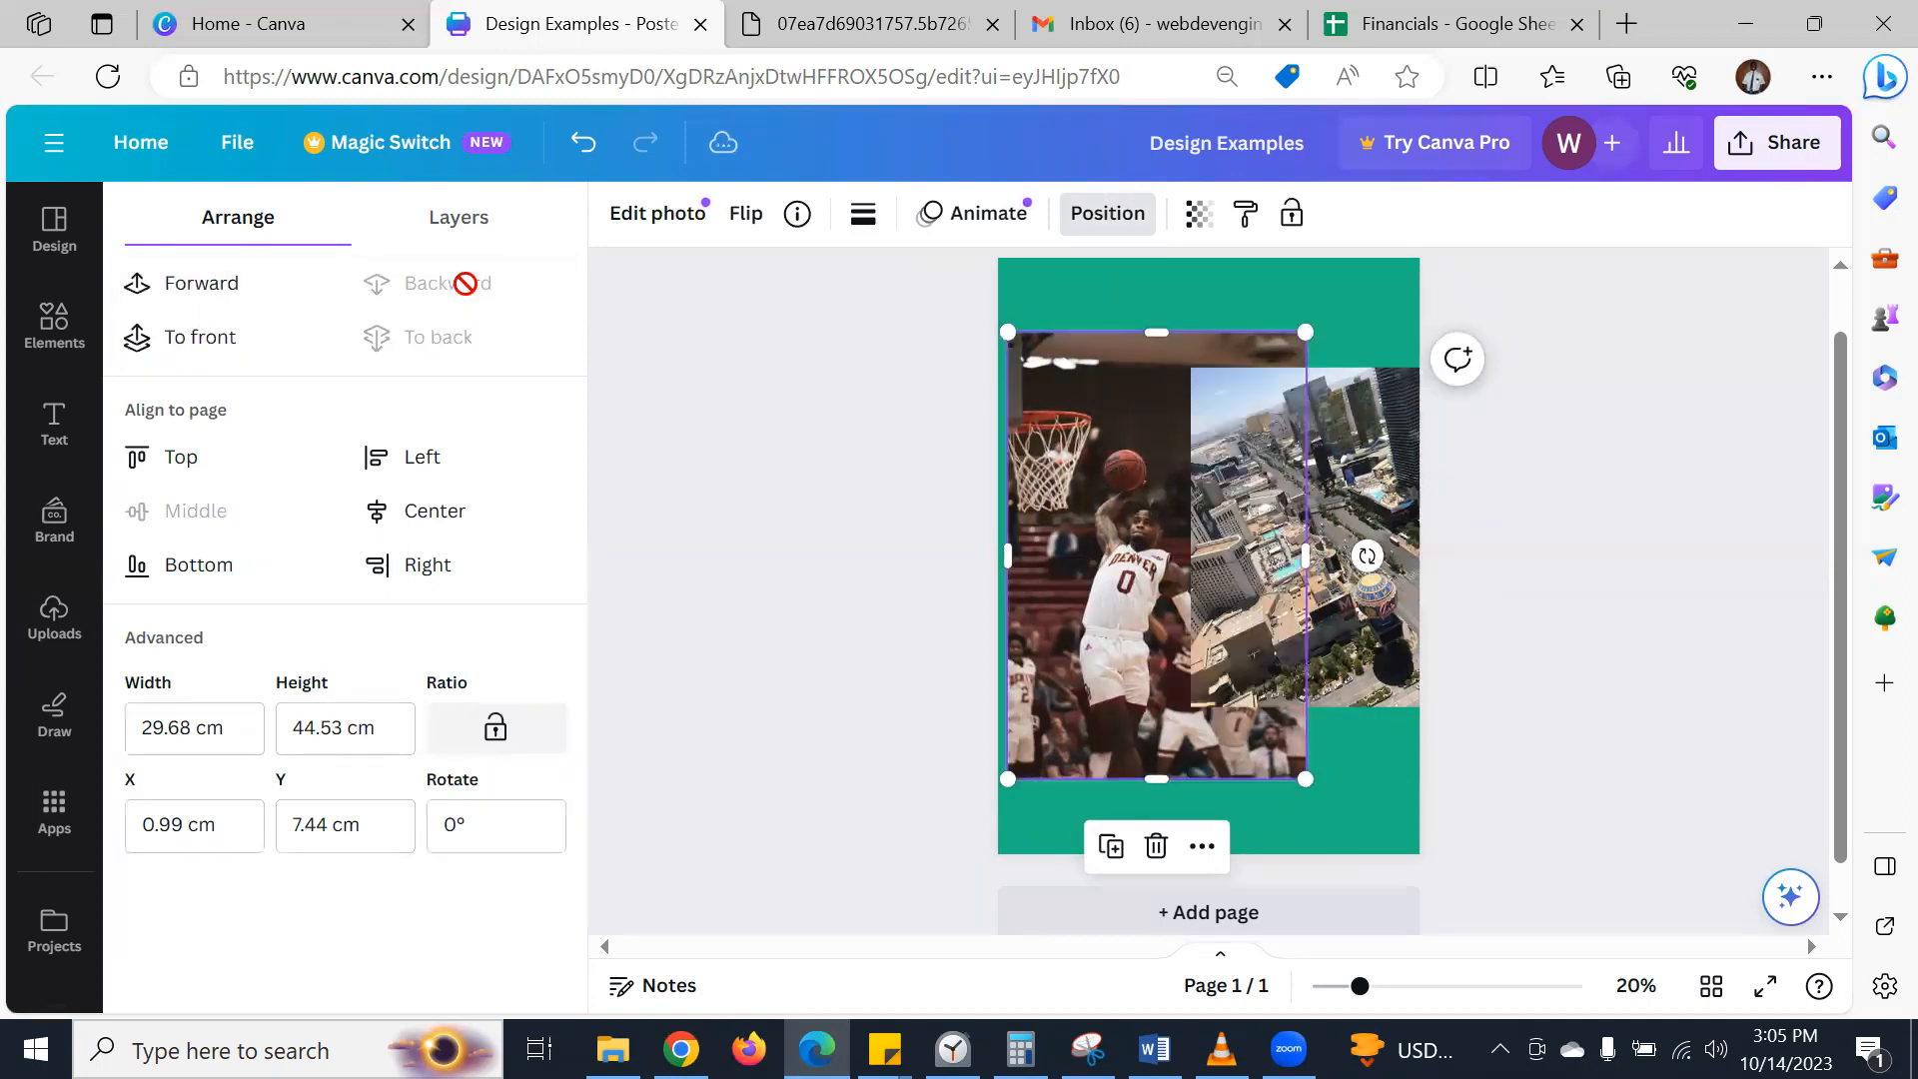
# - Delete the aerial city photo from the page, and shift the player photo slightly toward the page's centre
pyautogui.click(1352, 739)
pyautogui.click(1306, 597)
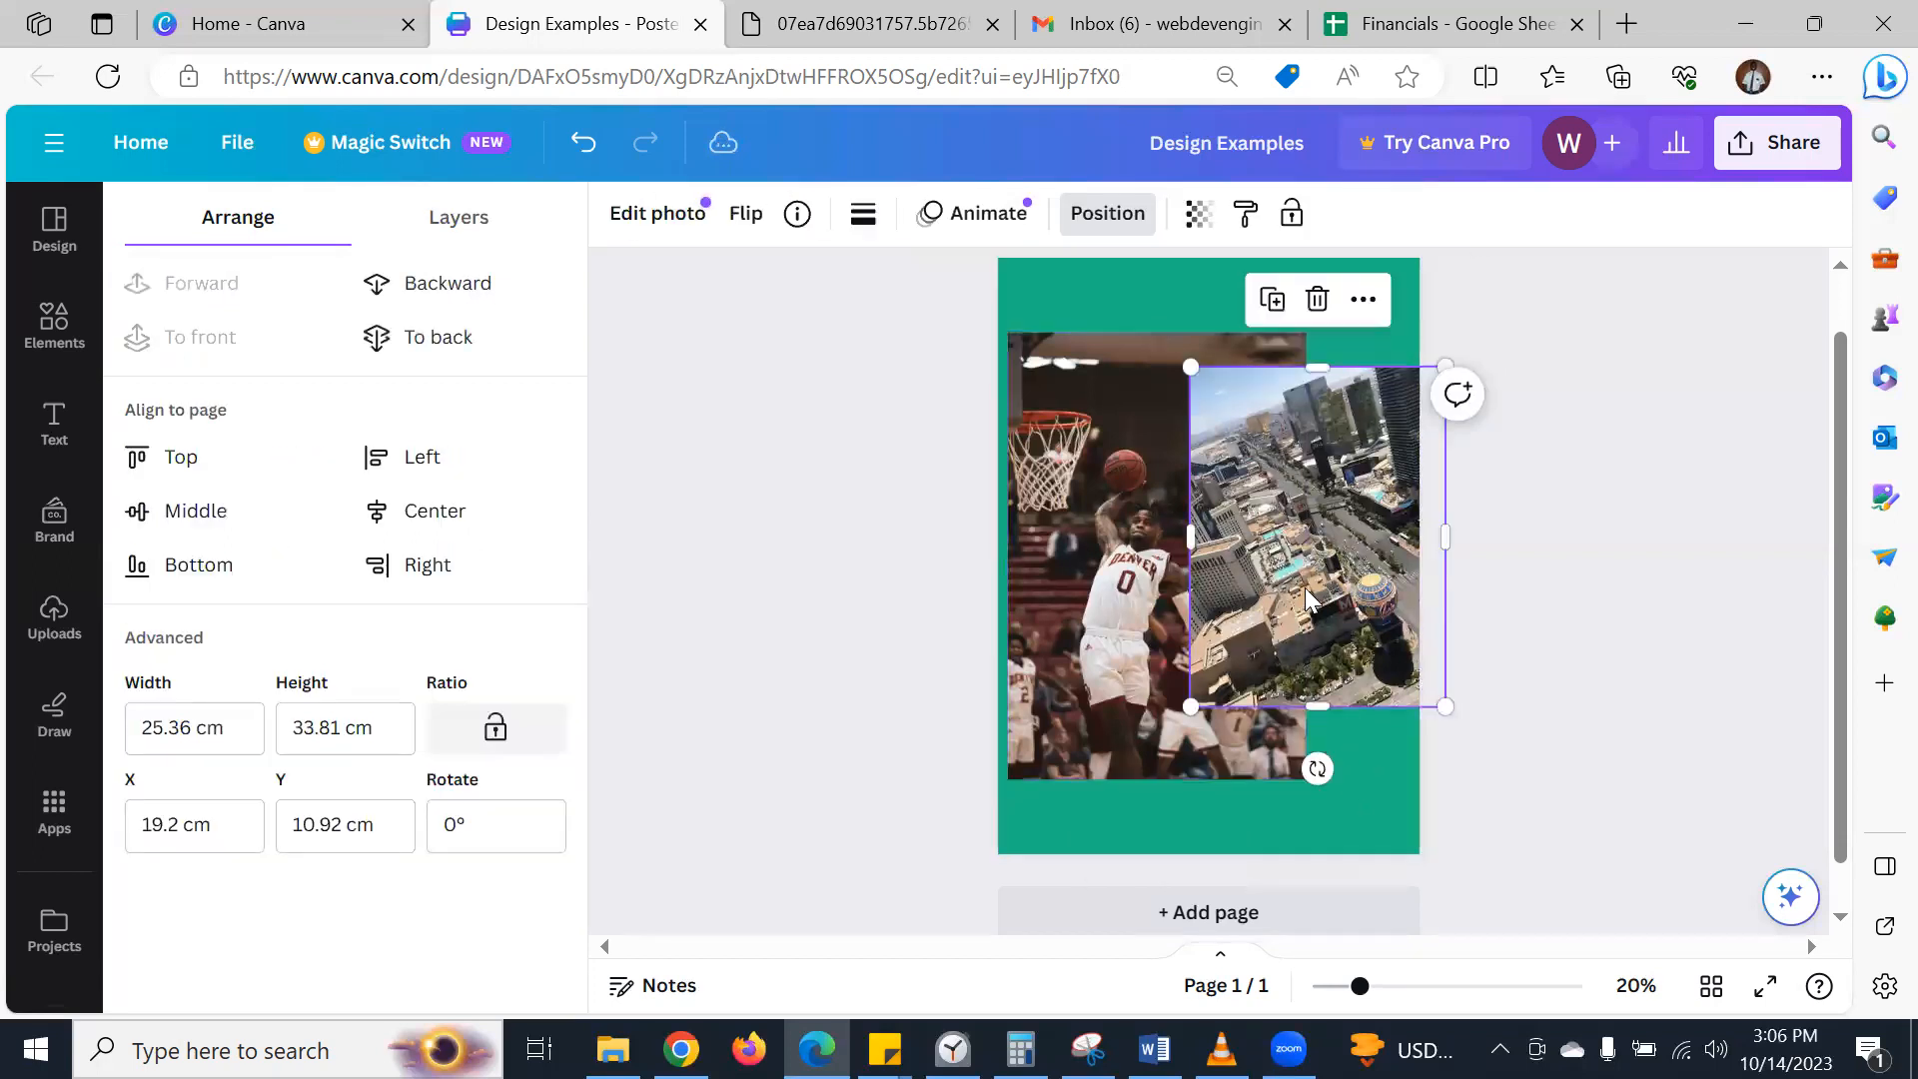
pyautogui.press('Delete')
pyautogui.click(1142, 566)
pyautogui.moveTo(1142, 566); pyautogui.dragTo(1160, 567)
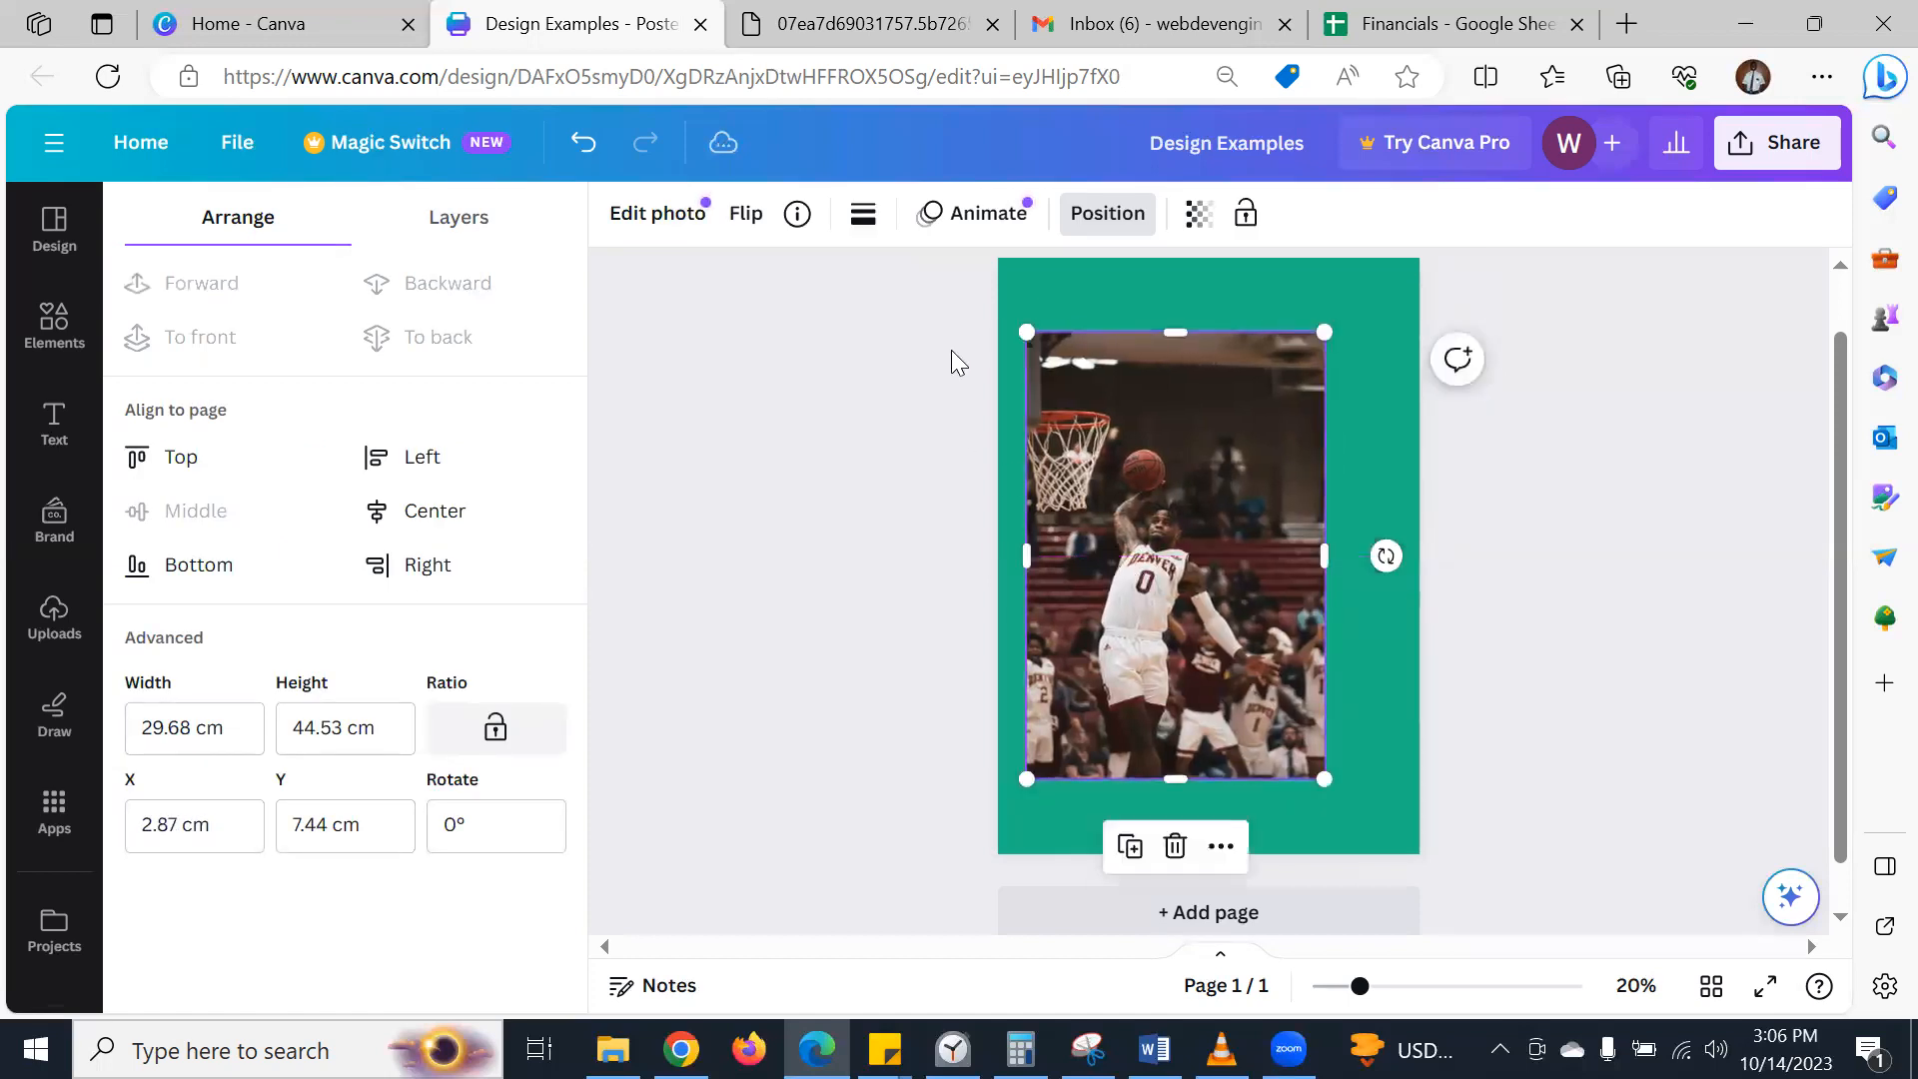
# - Open the photo animation options, and flip the player photo horizontally, vertically, and horizontally again
pyautogui.click(976, 225)
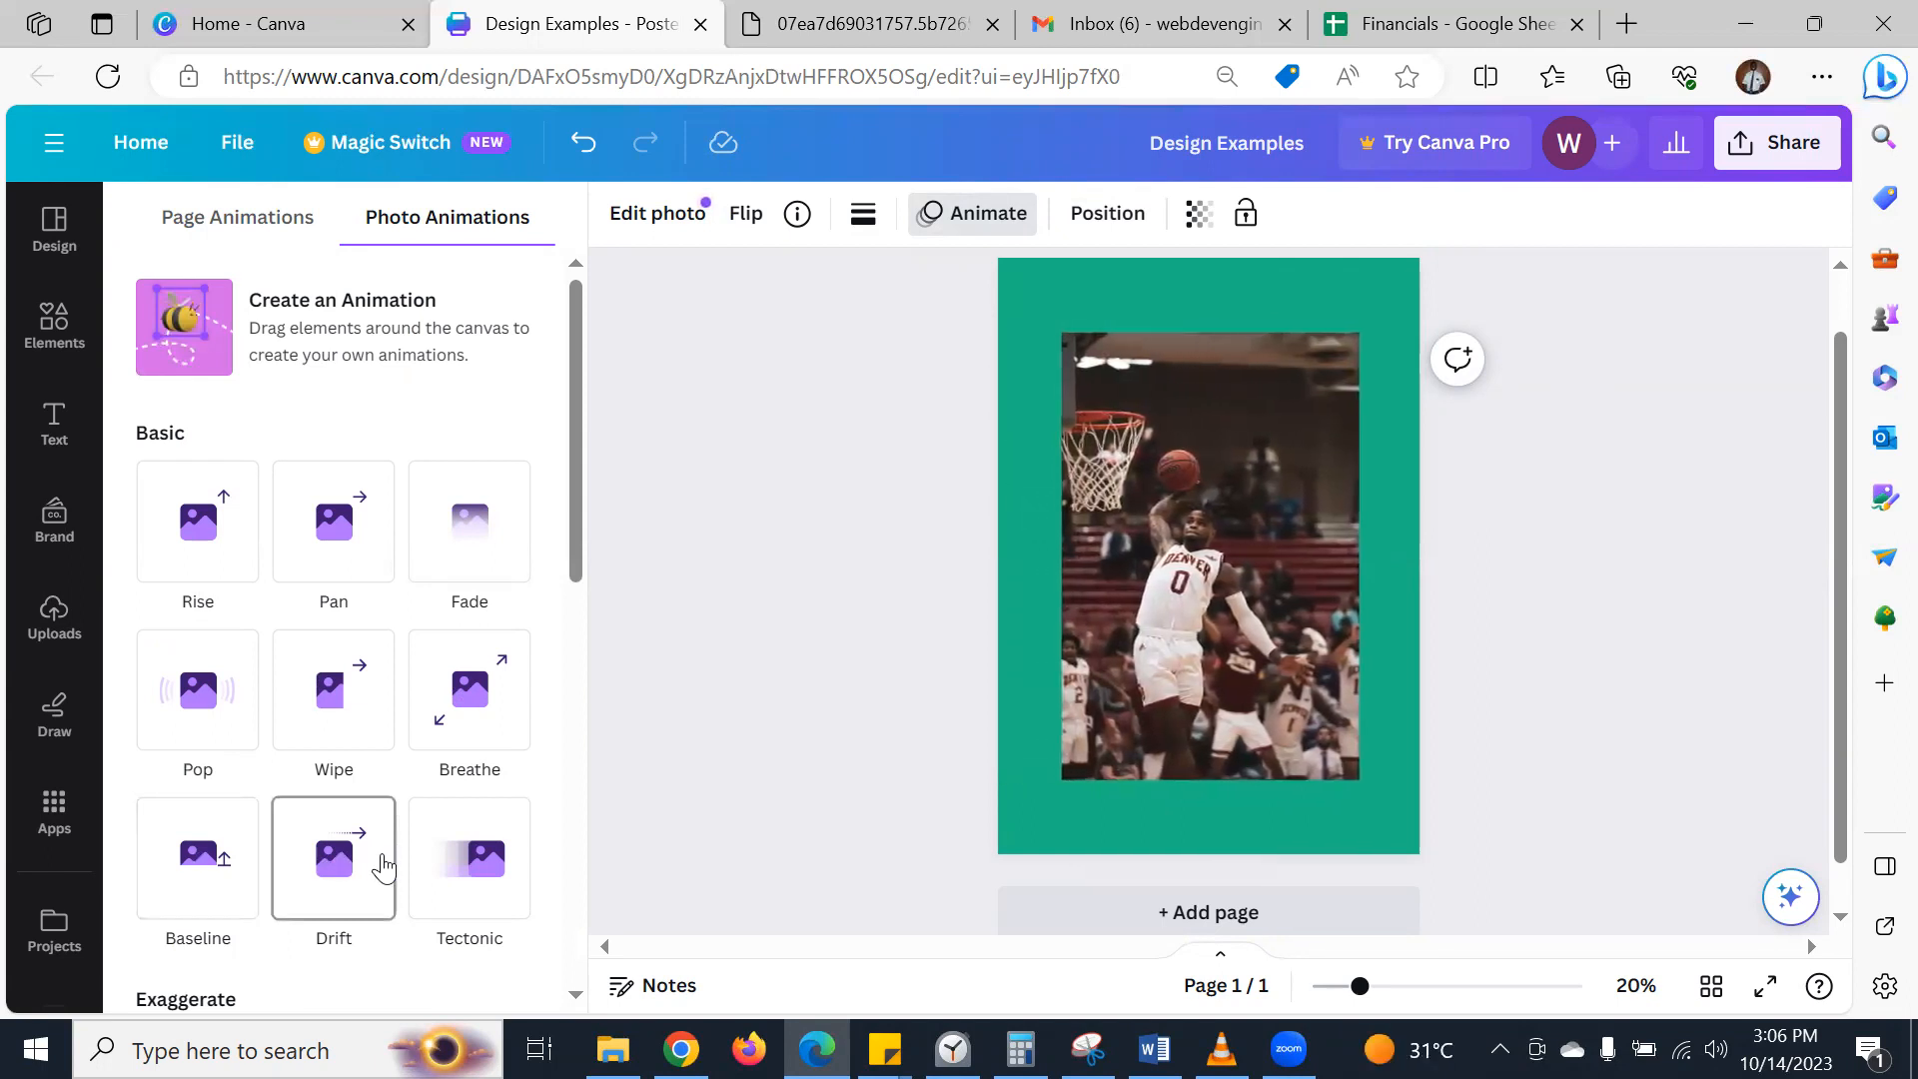
pyautogui.click(747, 215)
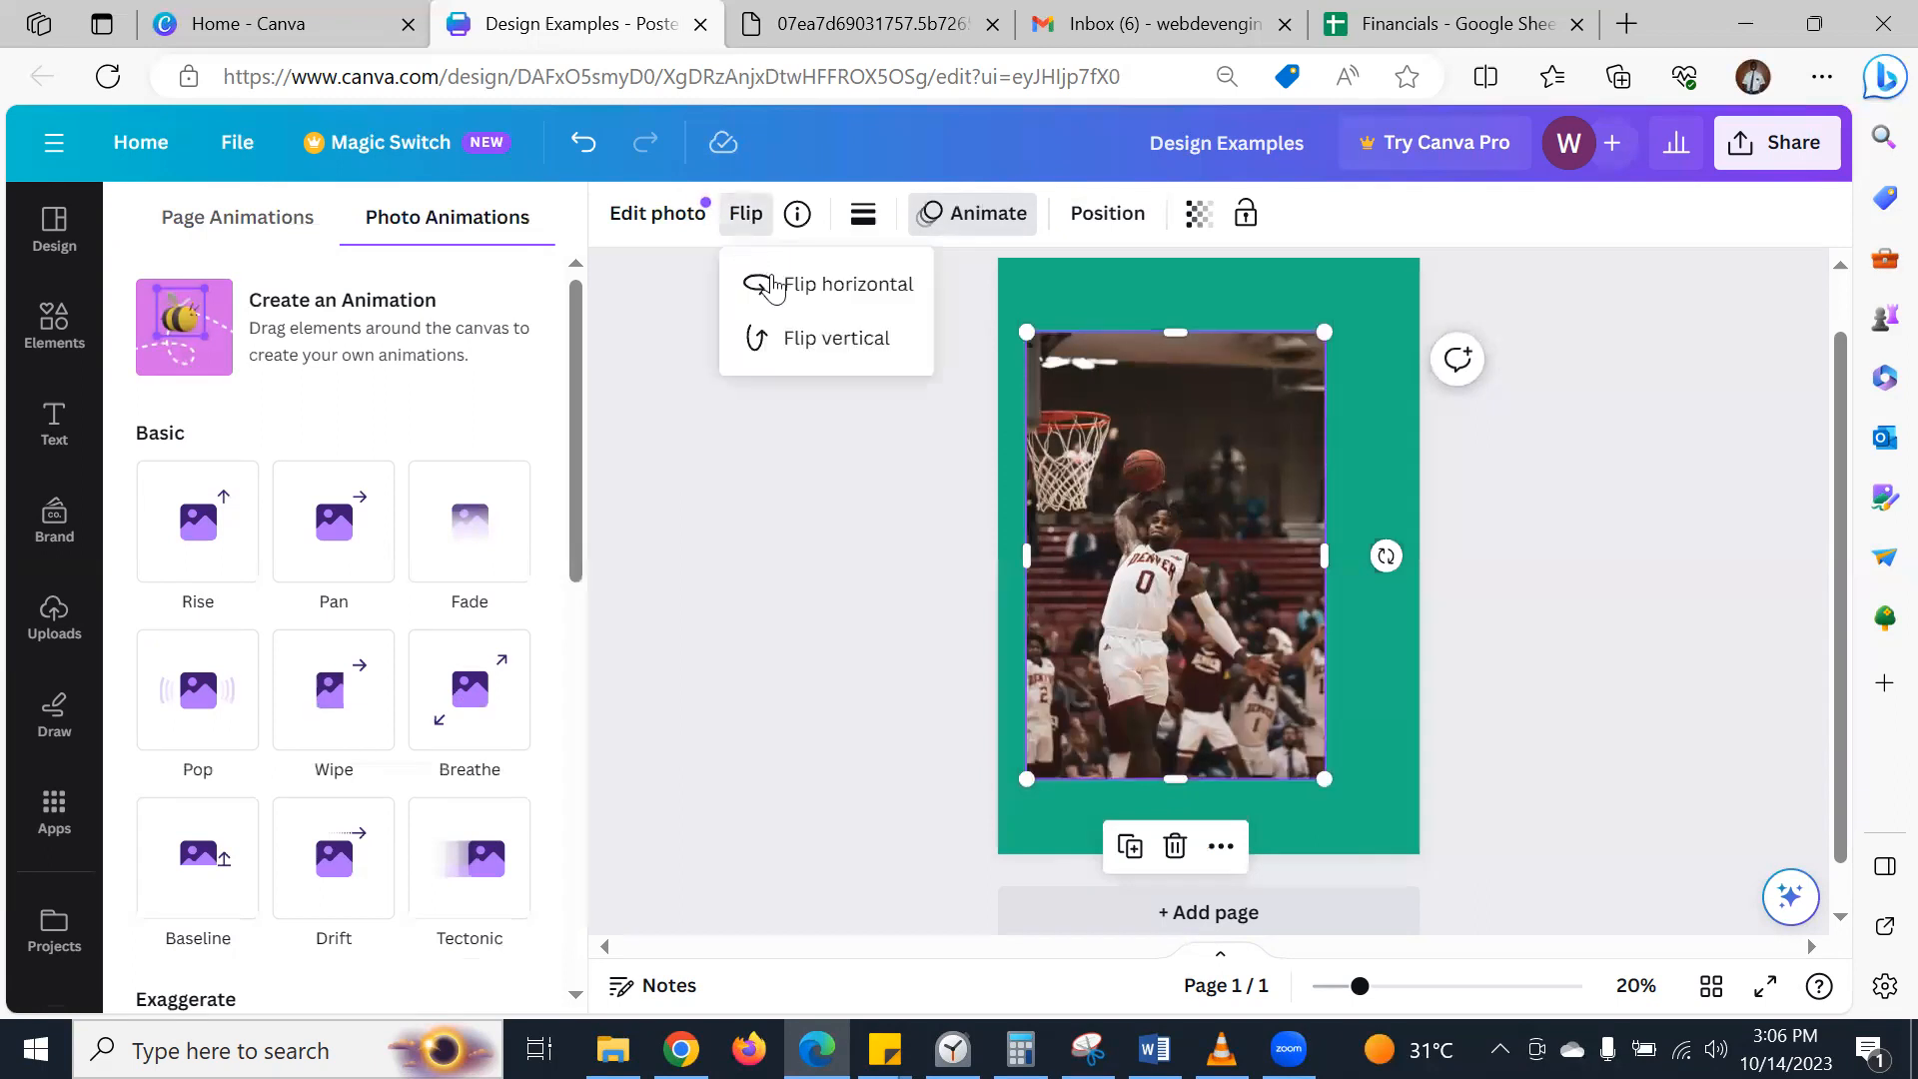
pyautogui.click(836, 290)
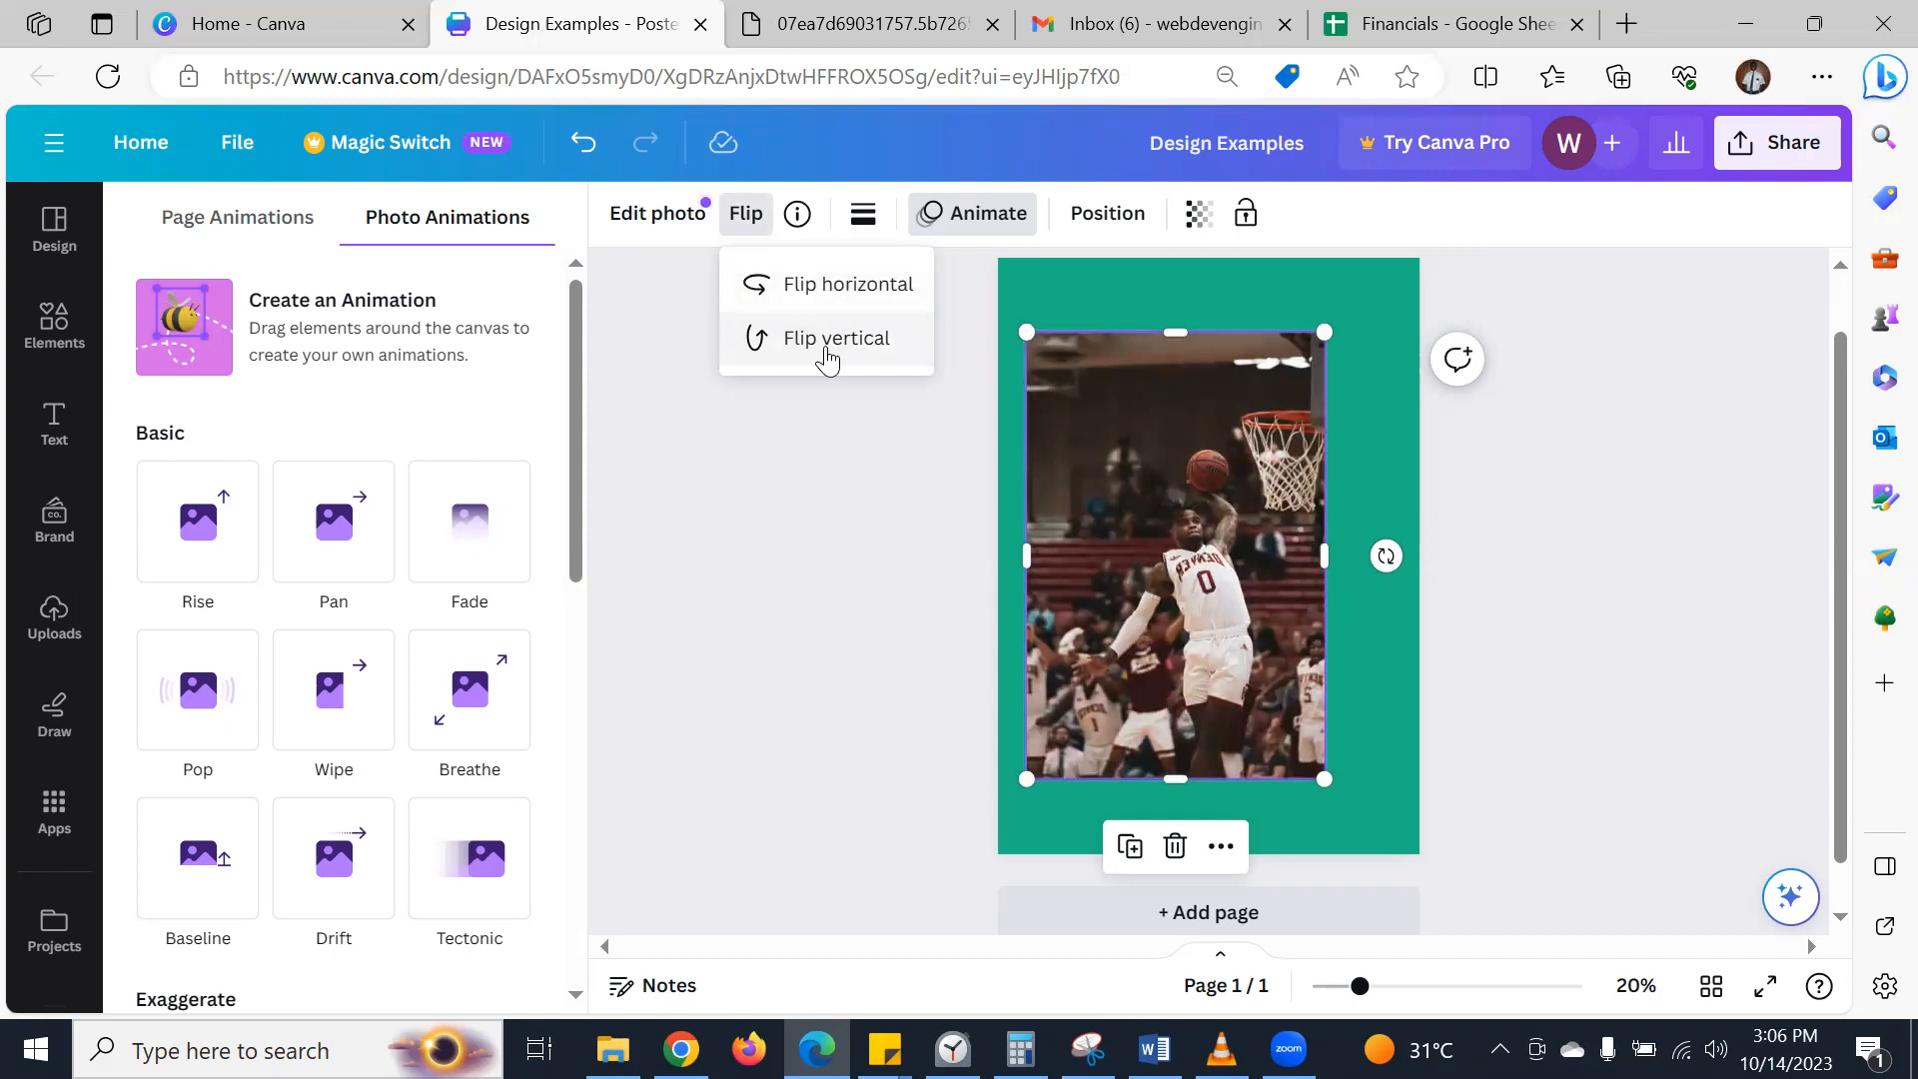
pyautogui.click(827, 345)
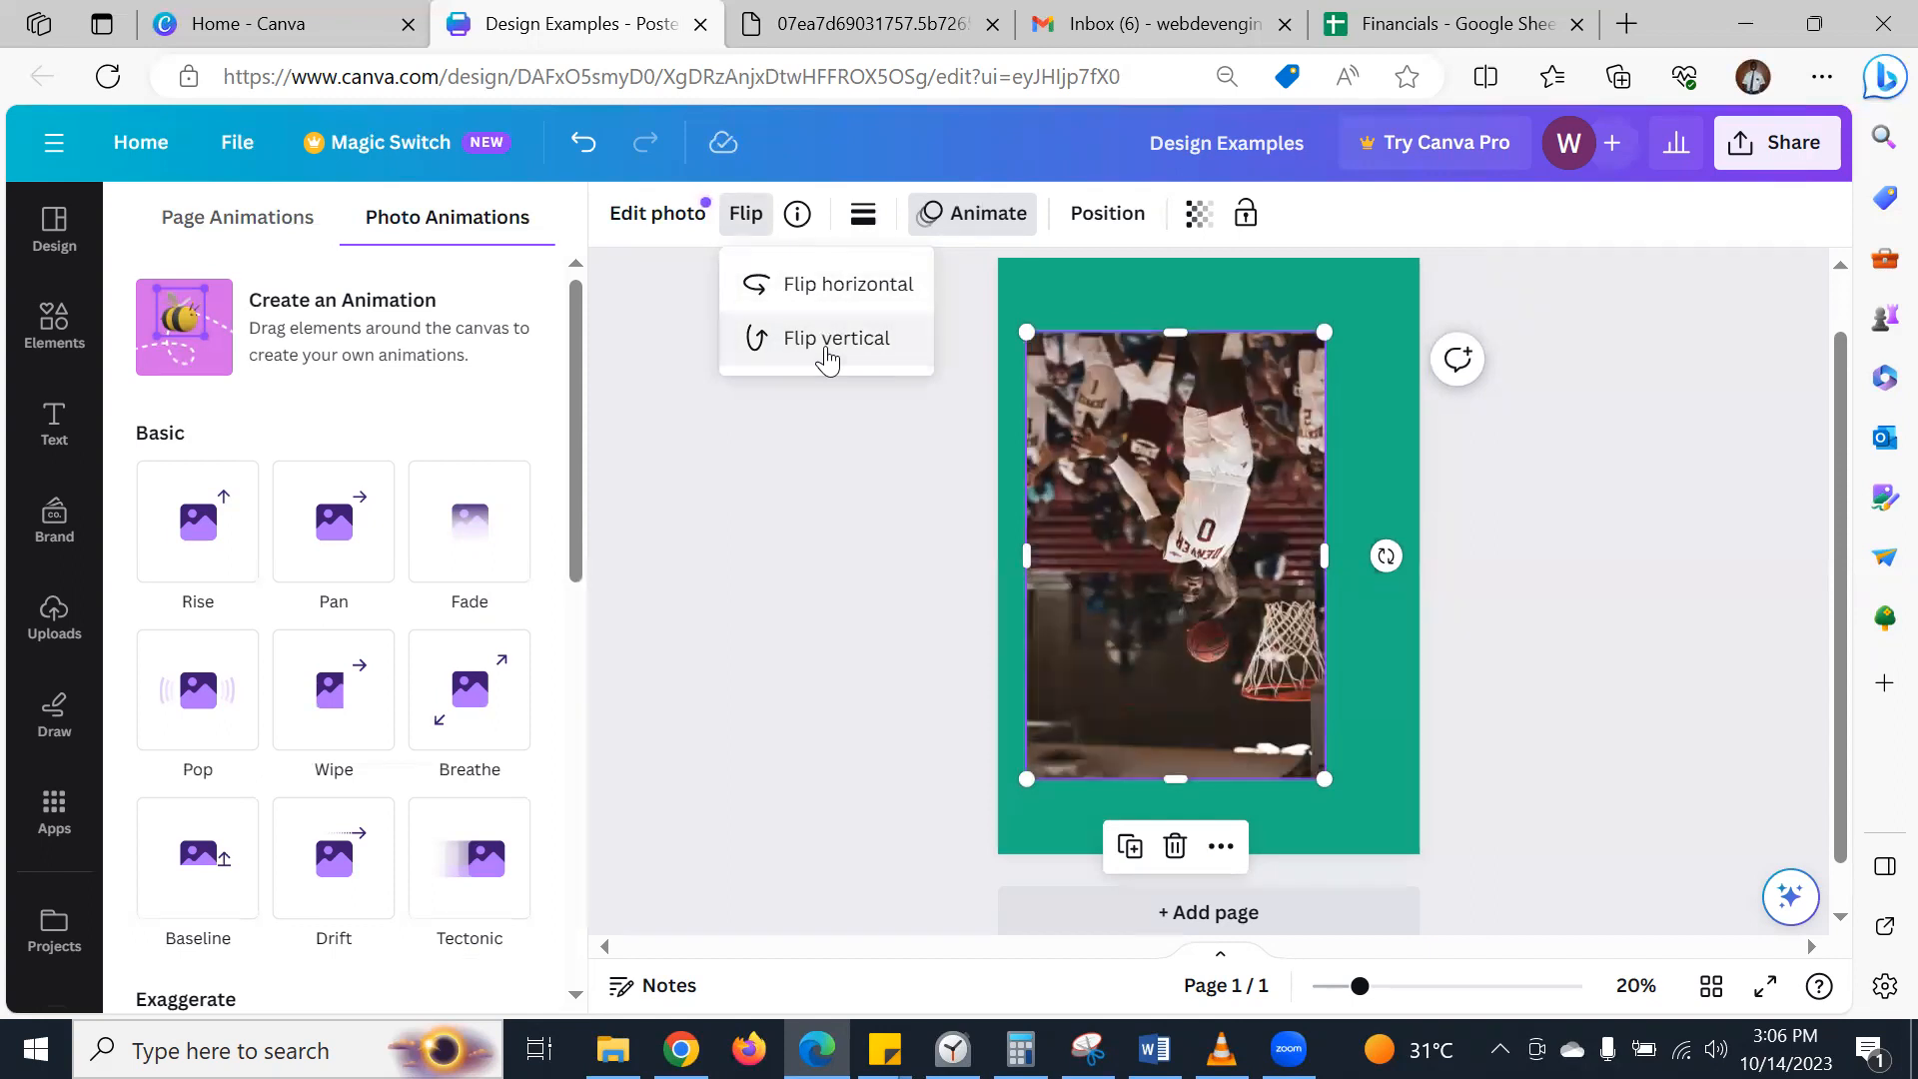
pyautogui.click(842, 292)
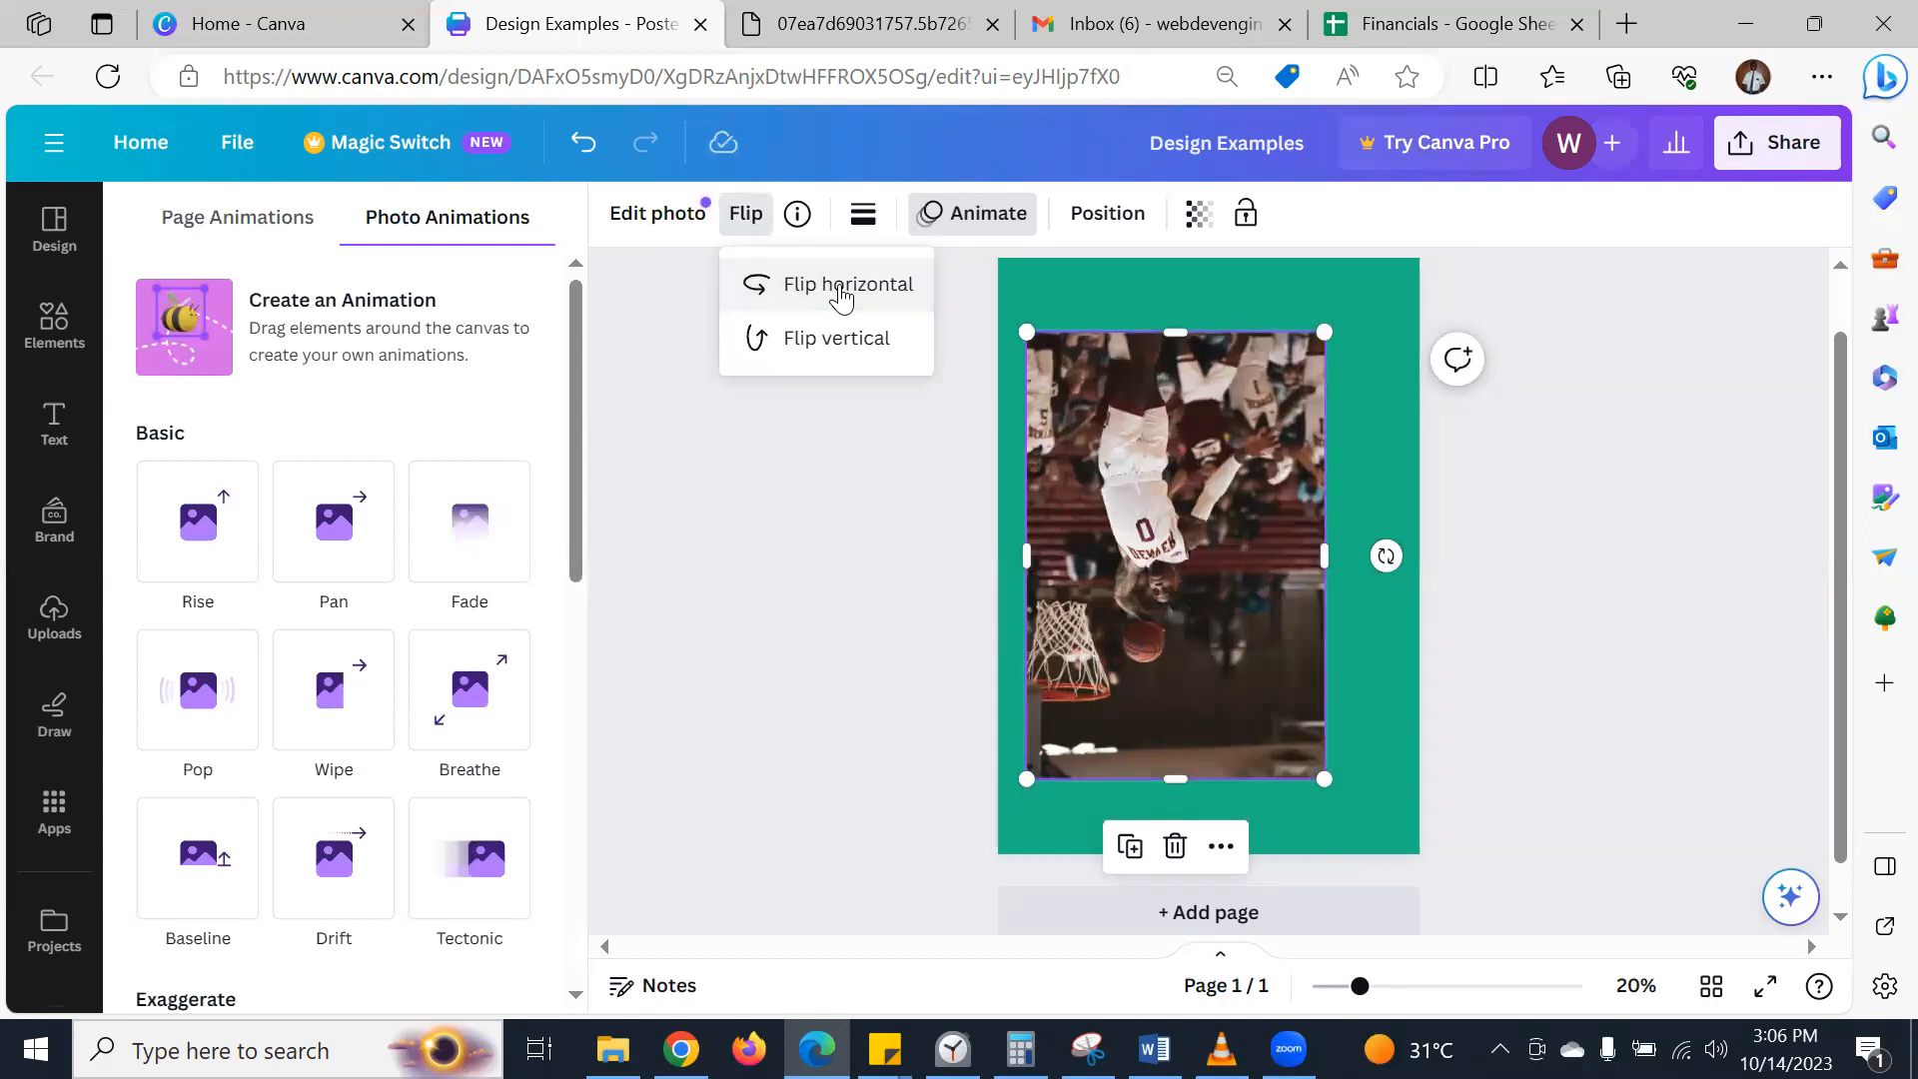
# - Shrink the upside-down player photo and place it against the page's bottom edge
pyautogui.moveTo(1132, 529); pyautogui.dragTo(1198, 729)
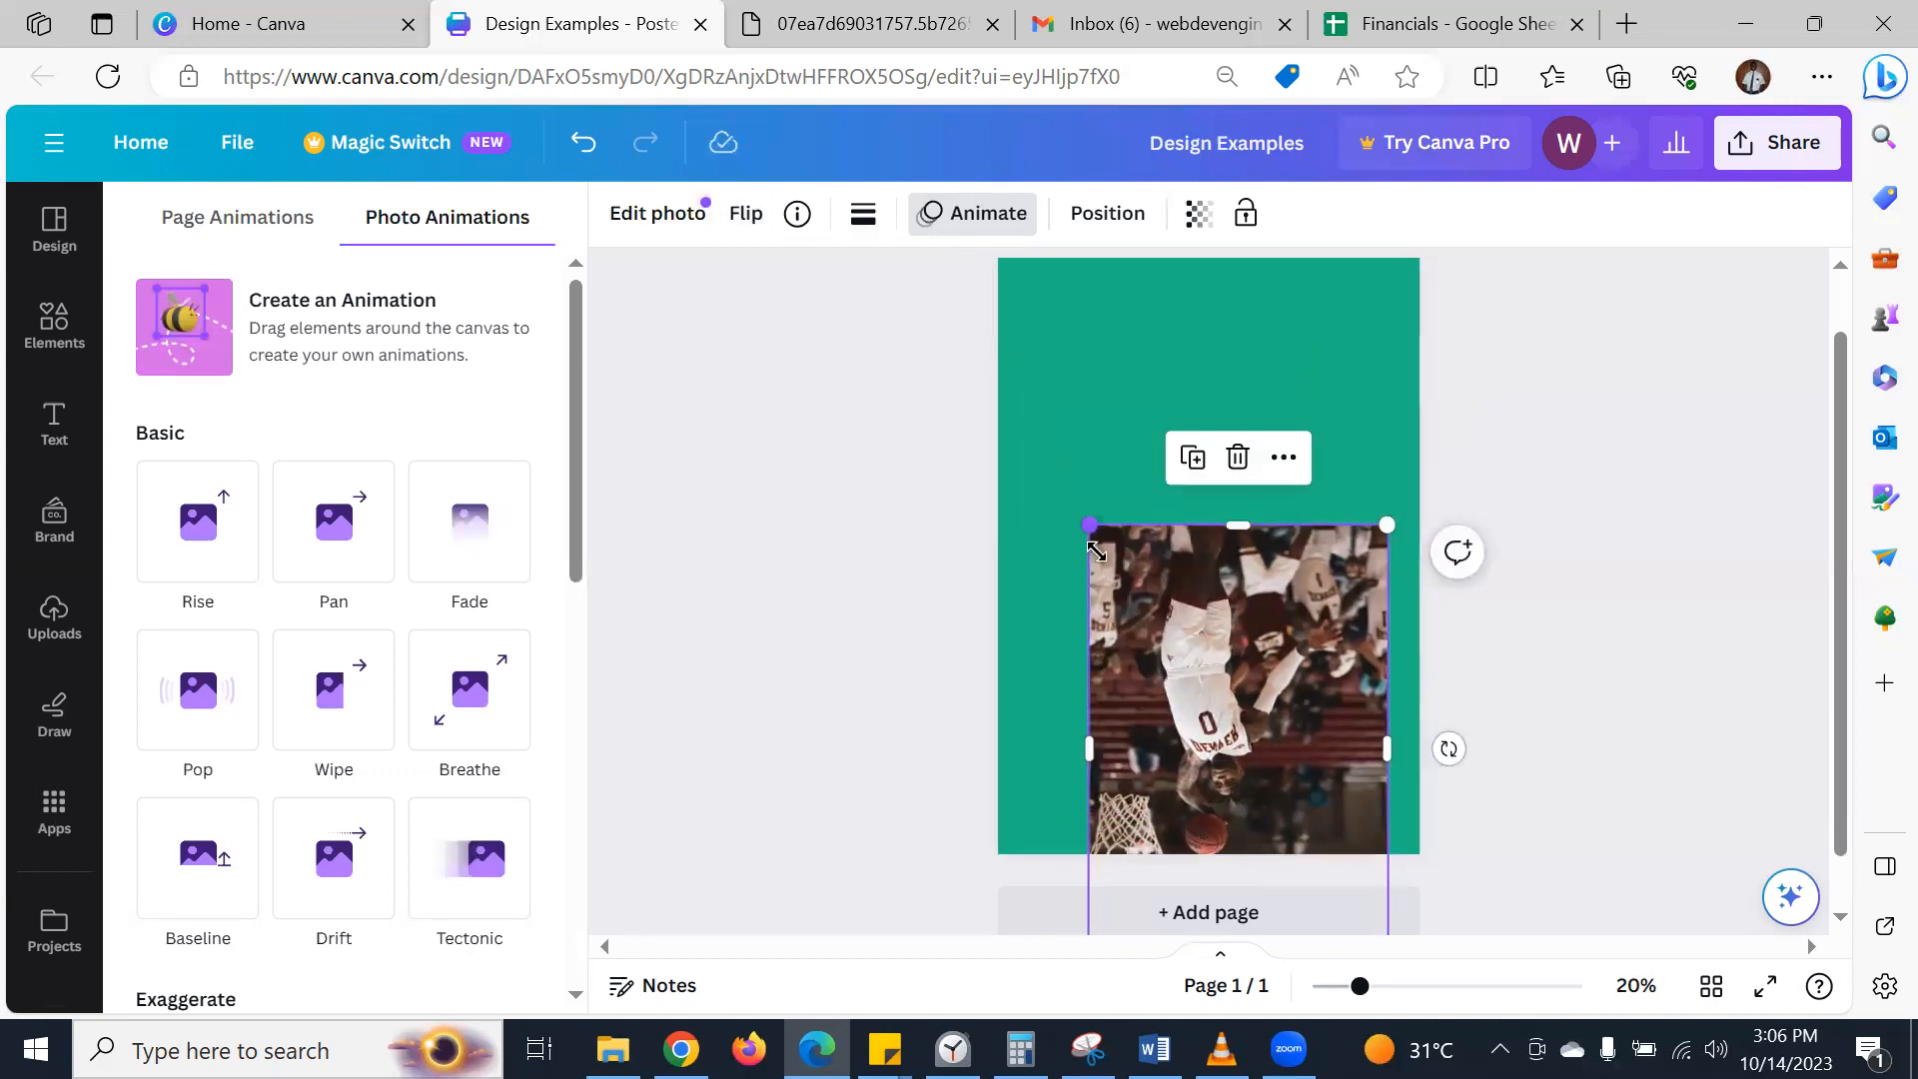
pyautogui.moveTo(1081, 520); pyautogui.dragTo(1182, 663)
pyautogui.moveTo(1289, 814); pyautogui.dragTo(1224, 699)
pyautogui.moveTo(1322, 546); pyautogui.dragTo(1337, 518)
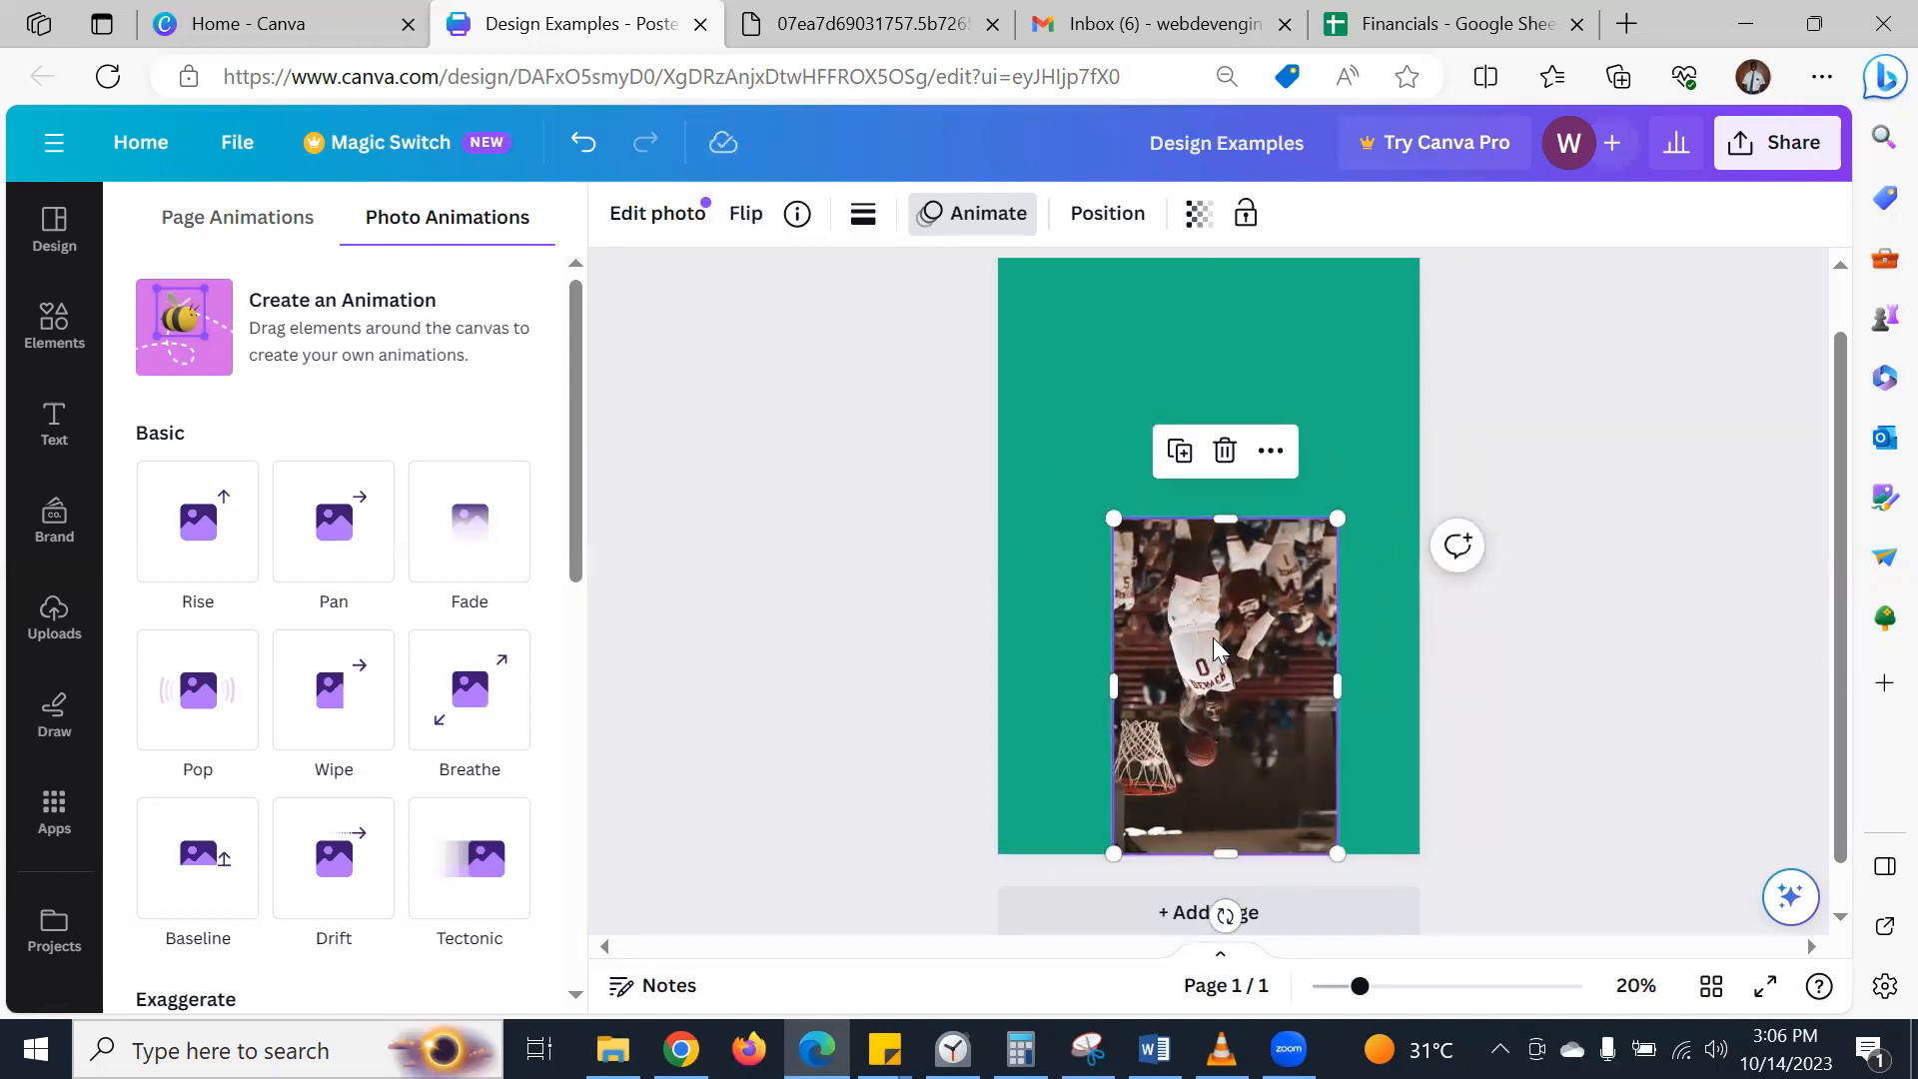
# - Duplicate the upside-down player photo above itself, flip the copy upright, and set it edge to edge as a mirror image
pyautogui.moveTo(1178, 613); pyautogui.dragTo(1221, 380)
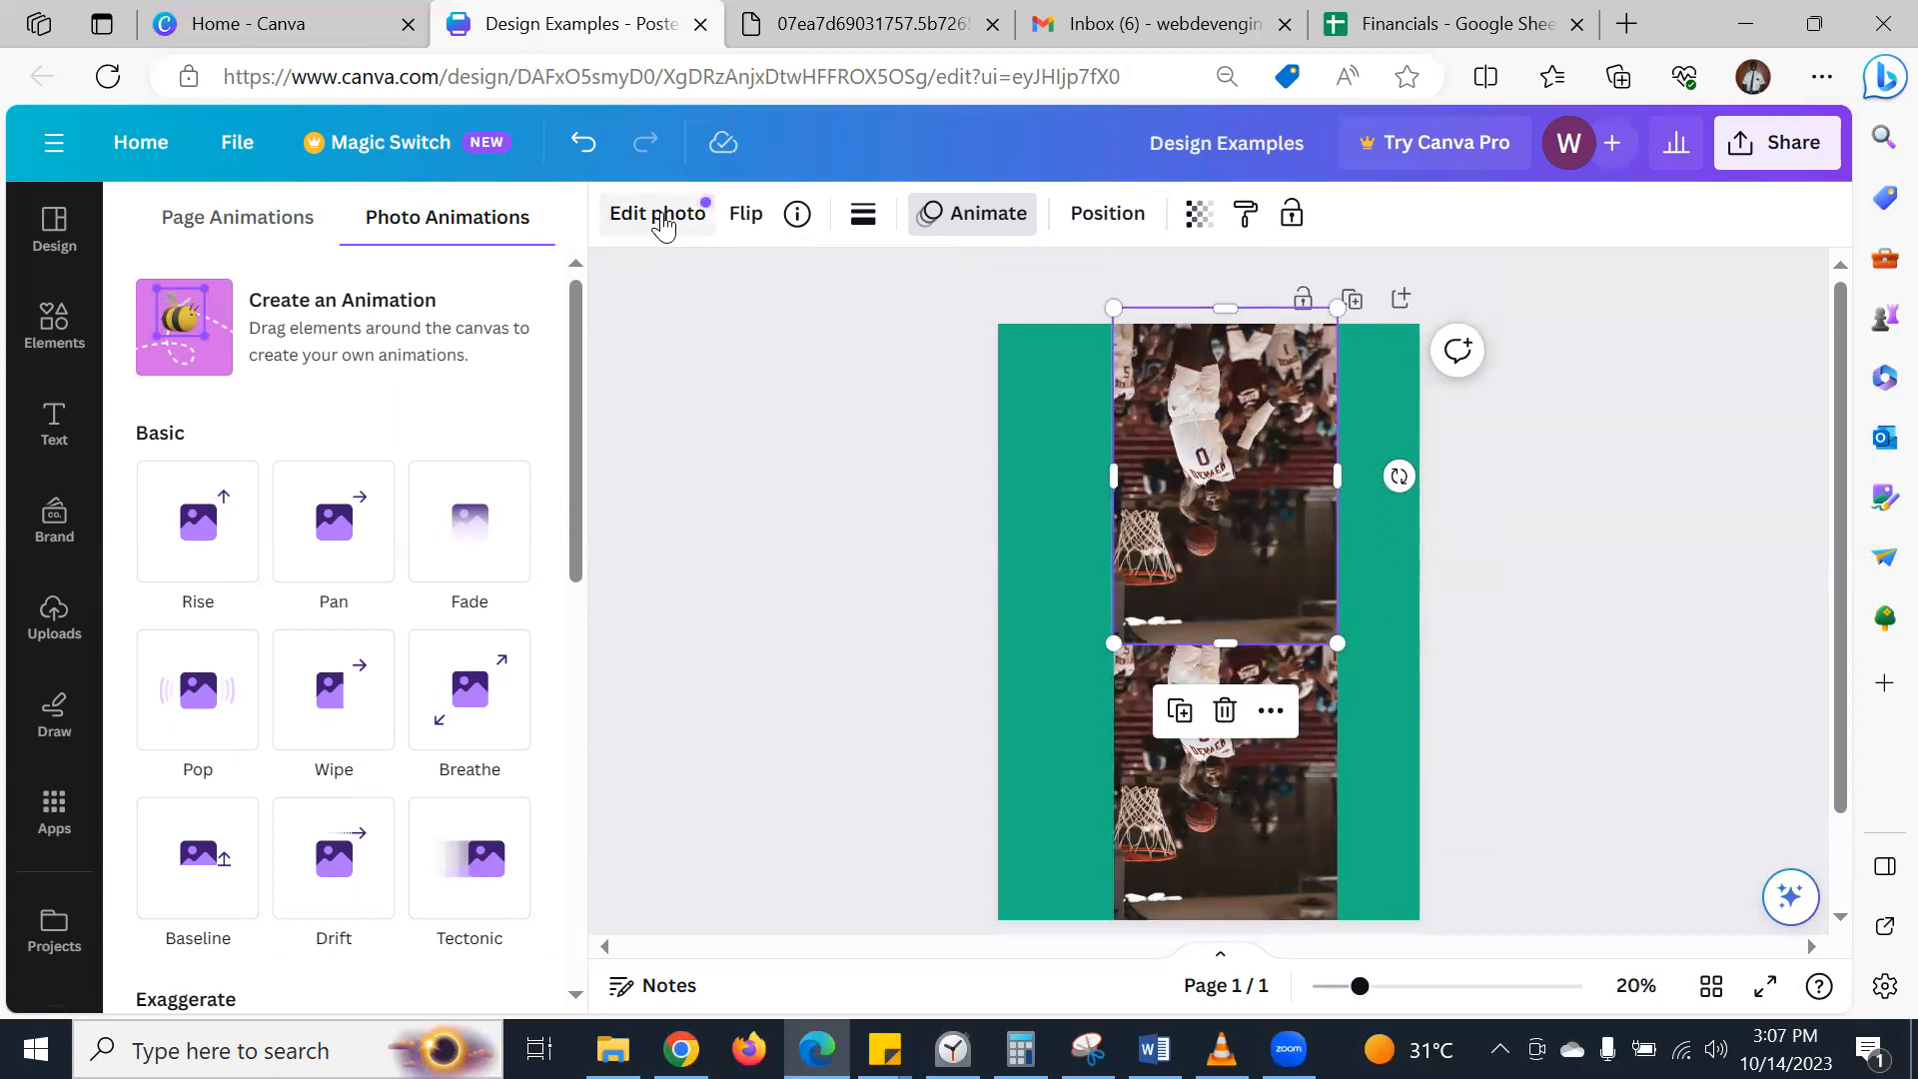
pyautogui.click(744, 213)
pyautogui.click(798, 287)
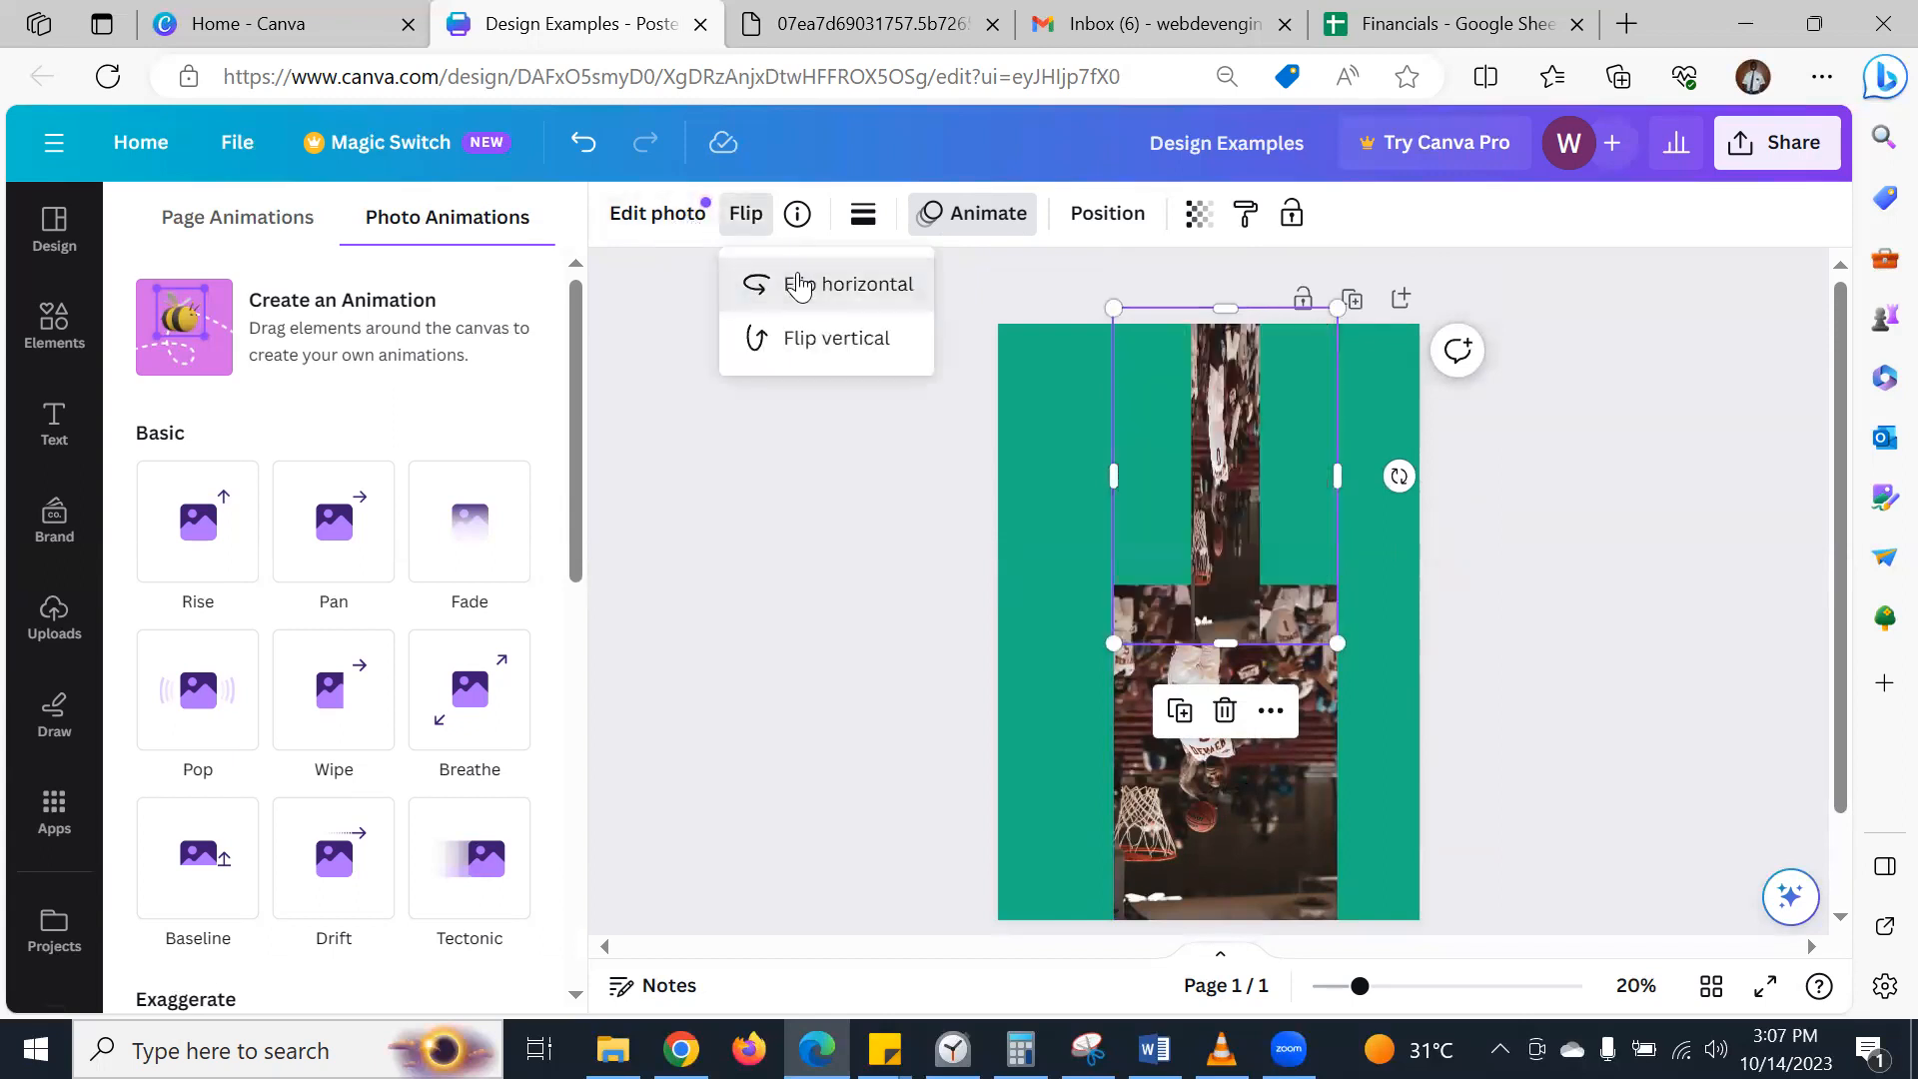
pyautogui.click(792, 339)
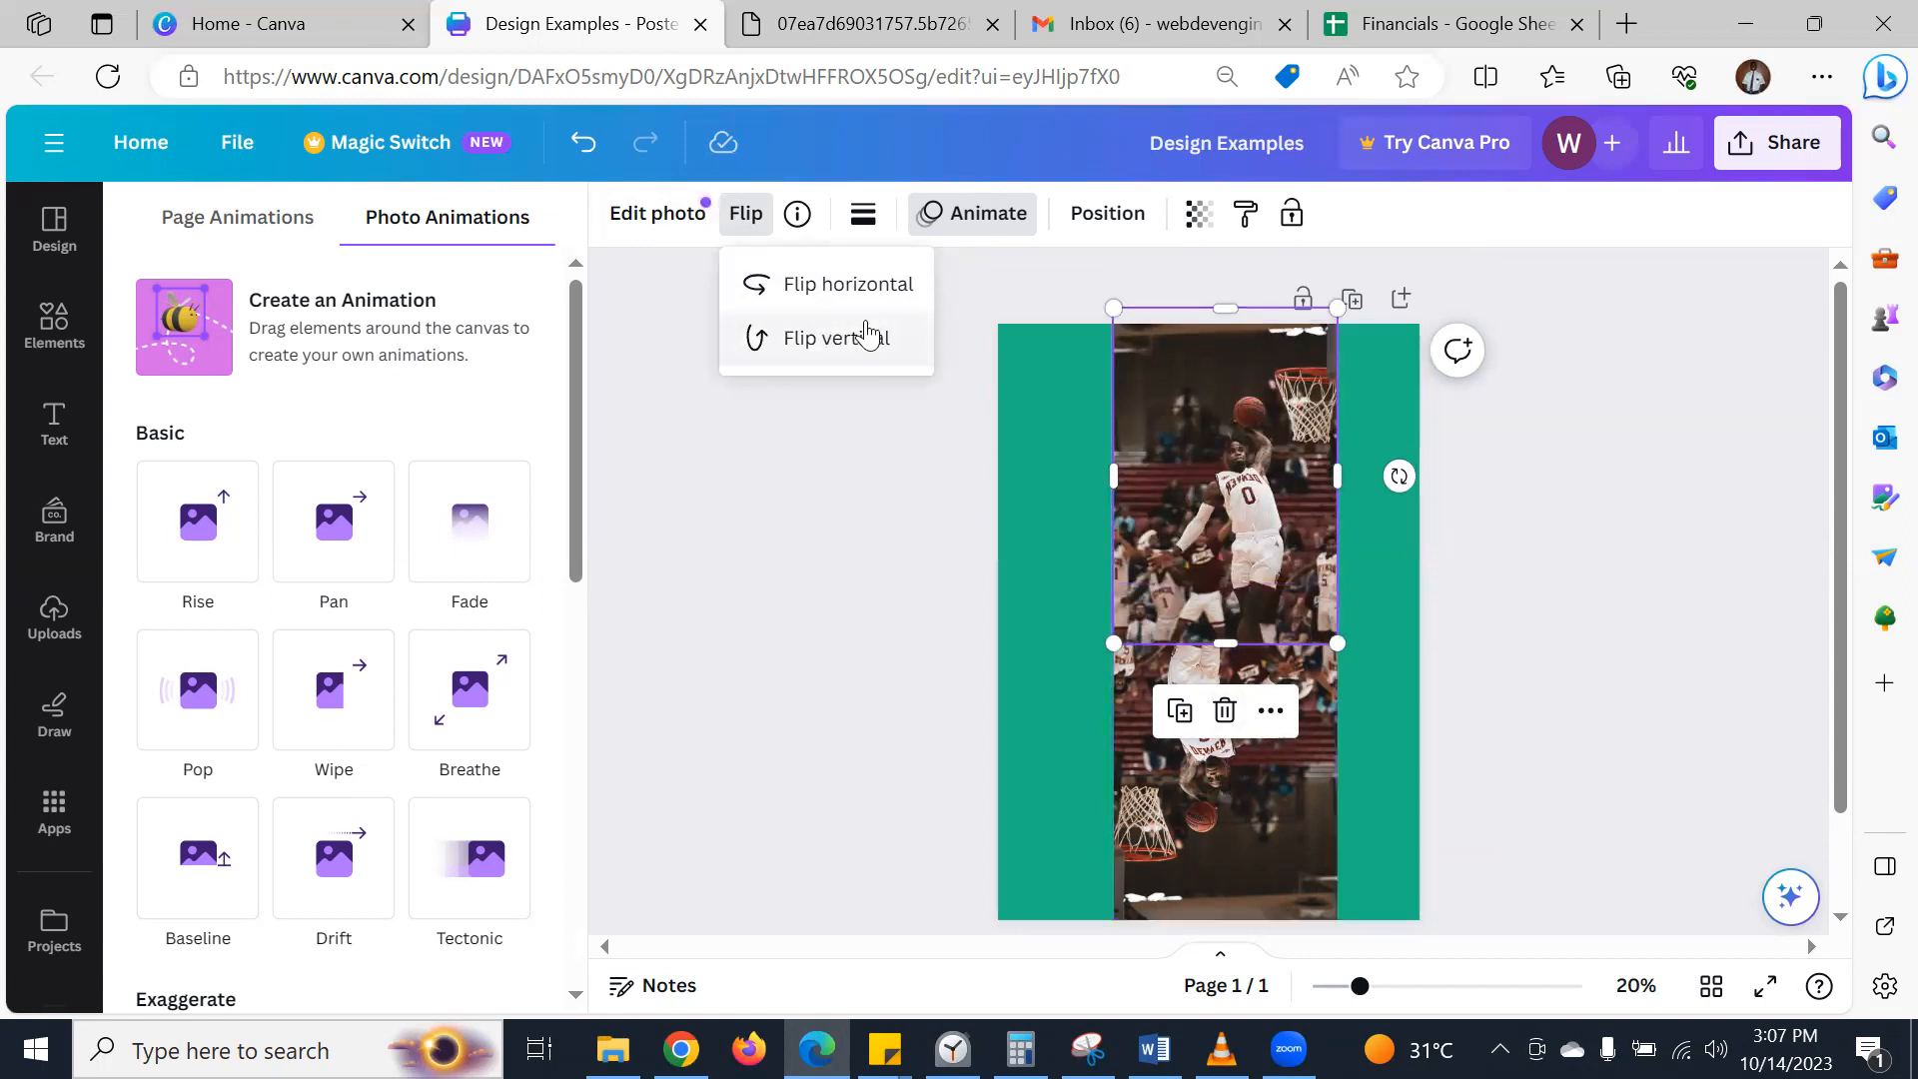
pyautogui.click(844, 288)
pyautogui.moveTo(1256, 535); pyautogui.dragTo(1253, 464)
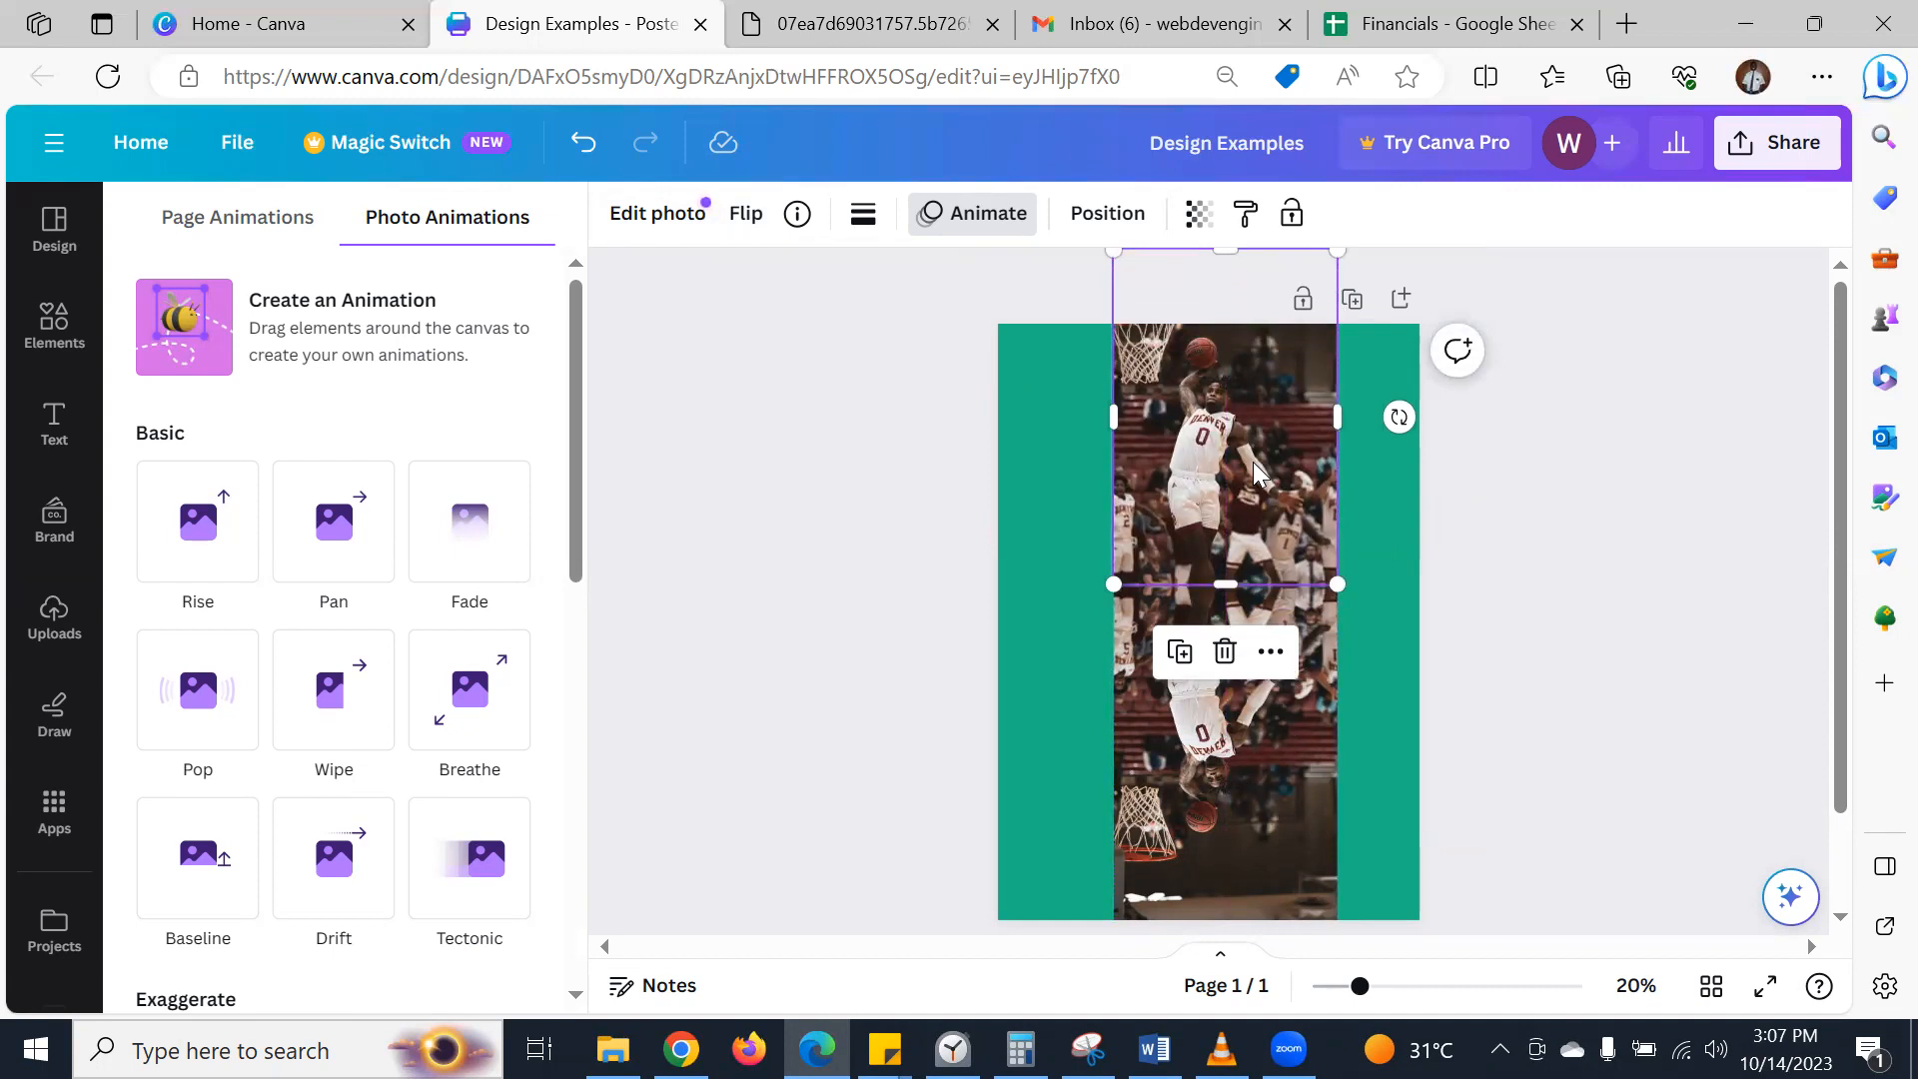
# - Scale down the upside-down lower photo and keep it against the page's bottom edge
pyautogui.click(1056, 547)
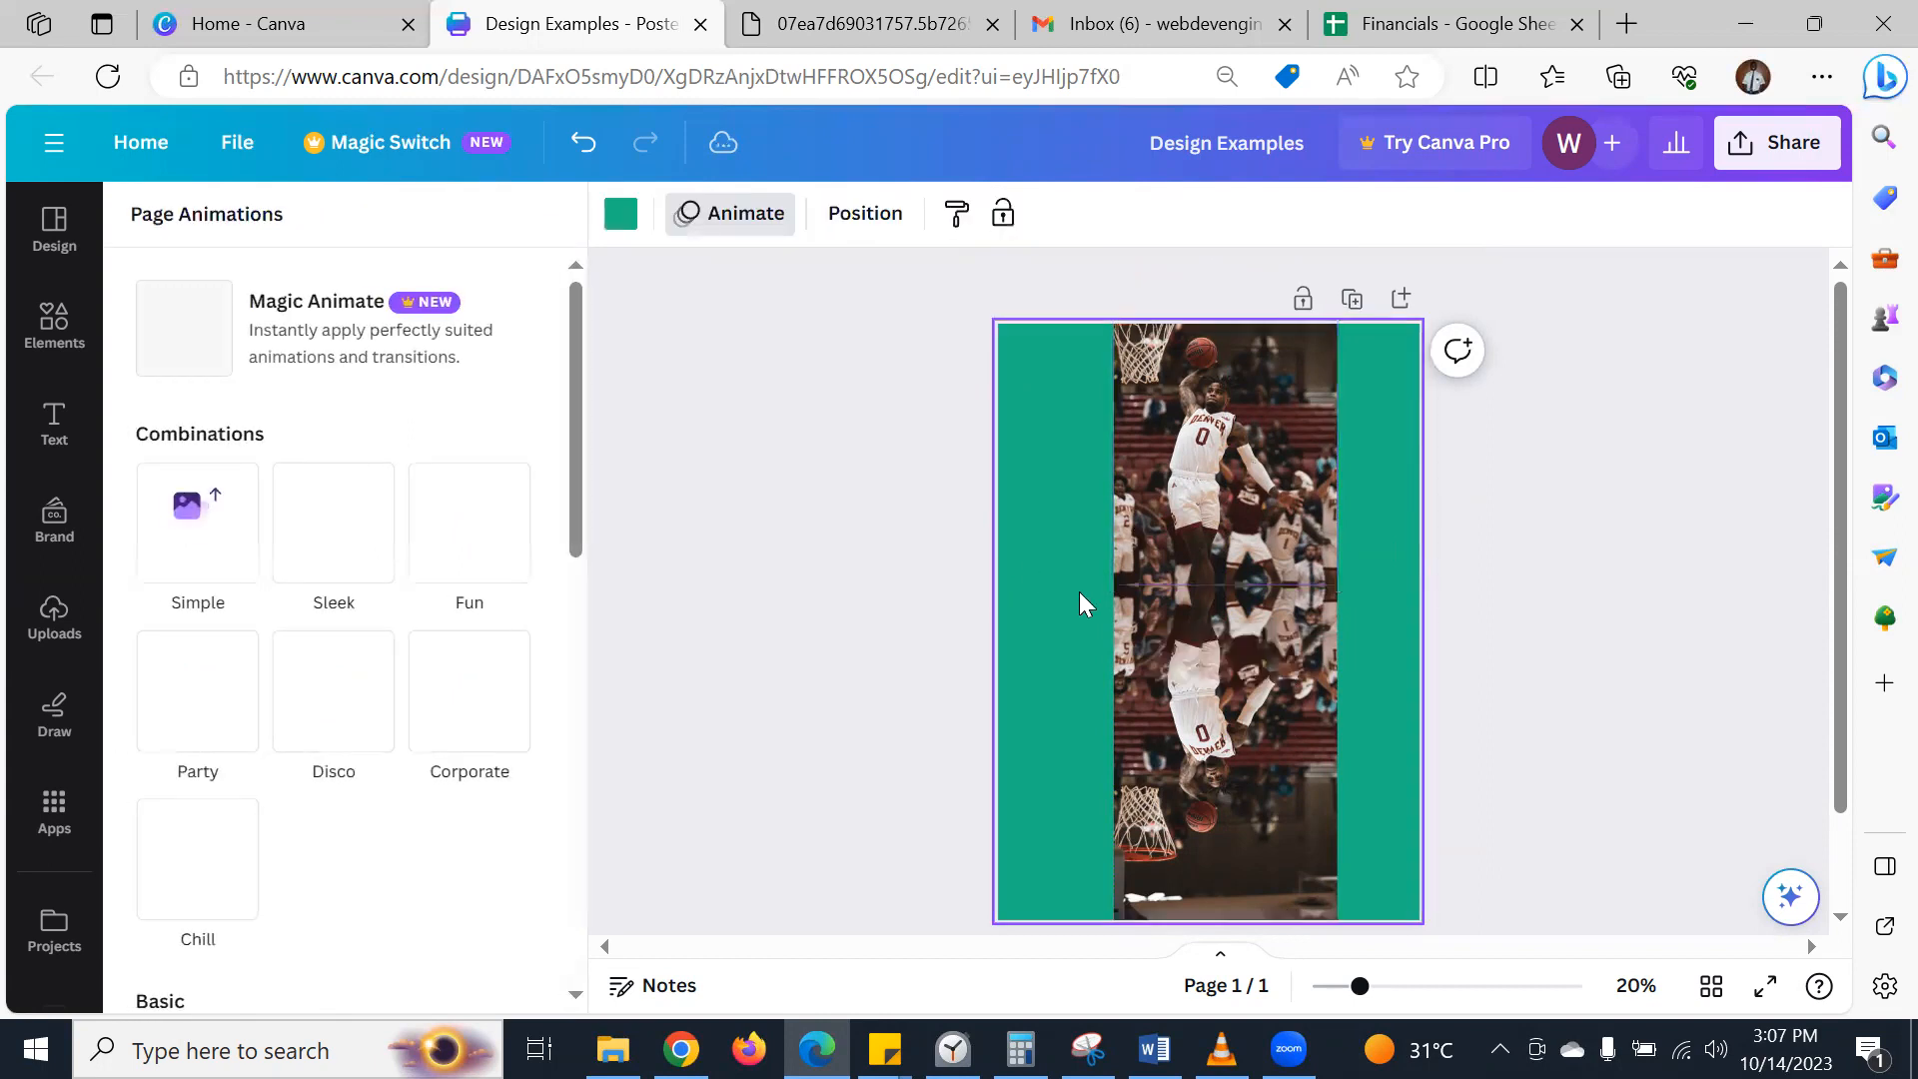
pyautogui.scroll(-2, 1198, 759)
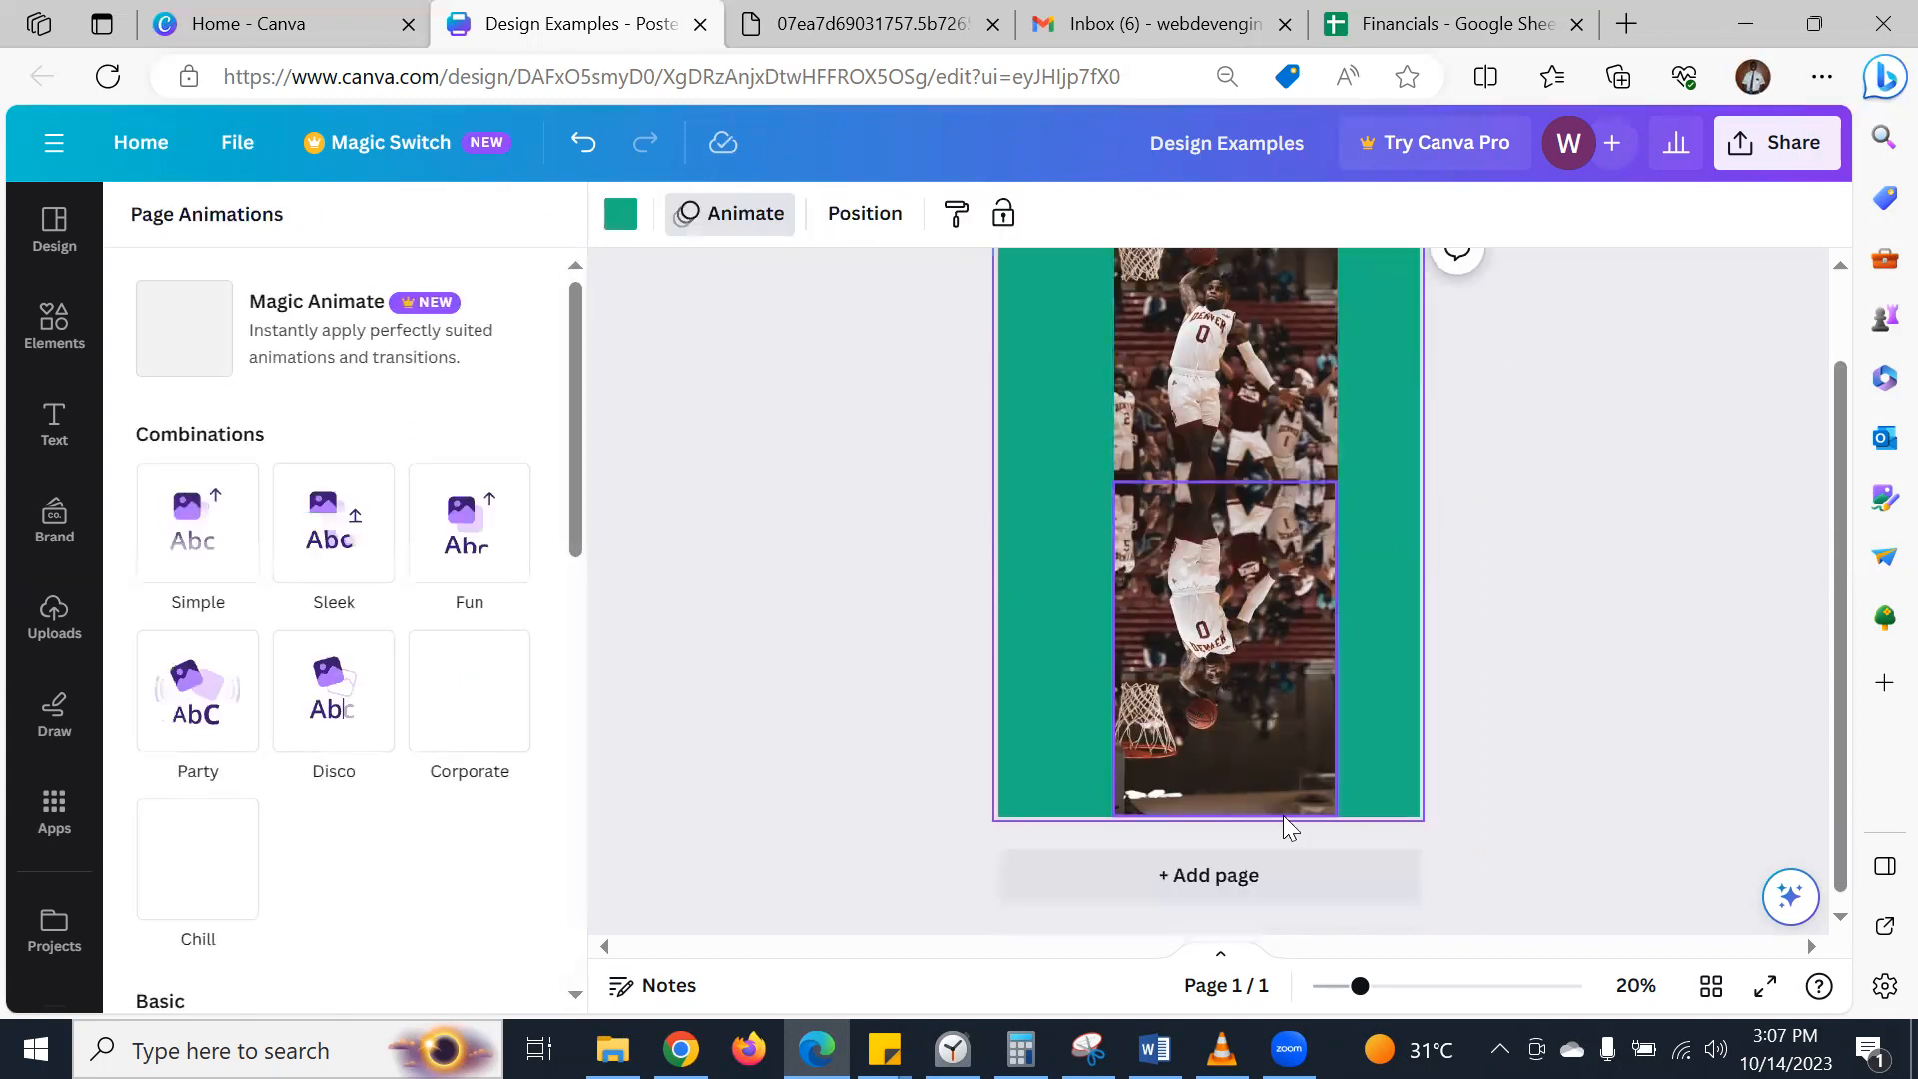
pyautogui.click(1292, 751)
pyautogui.moveTo(1337, 812); pyautogui.dragTo(1281, 732)
pyautogui.moveTo(1227, 631); pyautogui.dragTo(1253, 704)
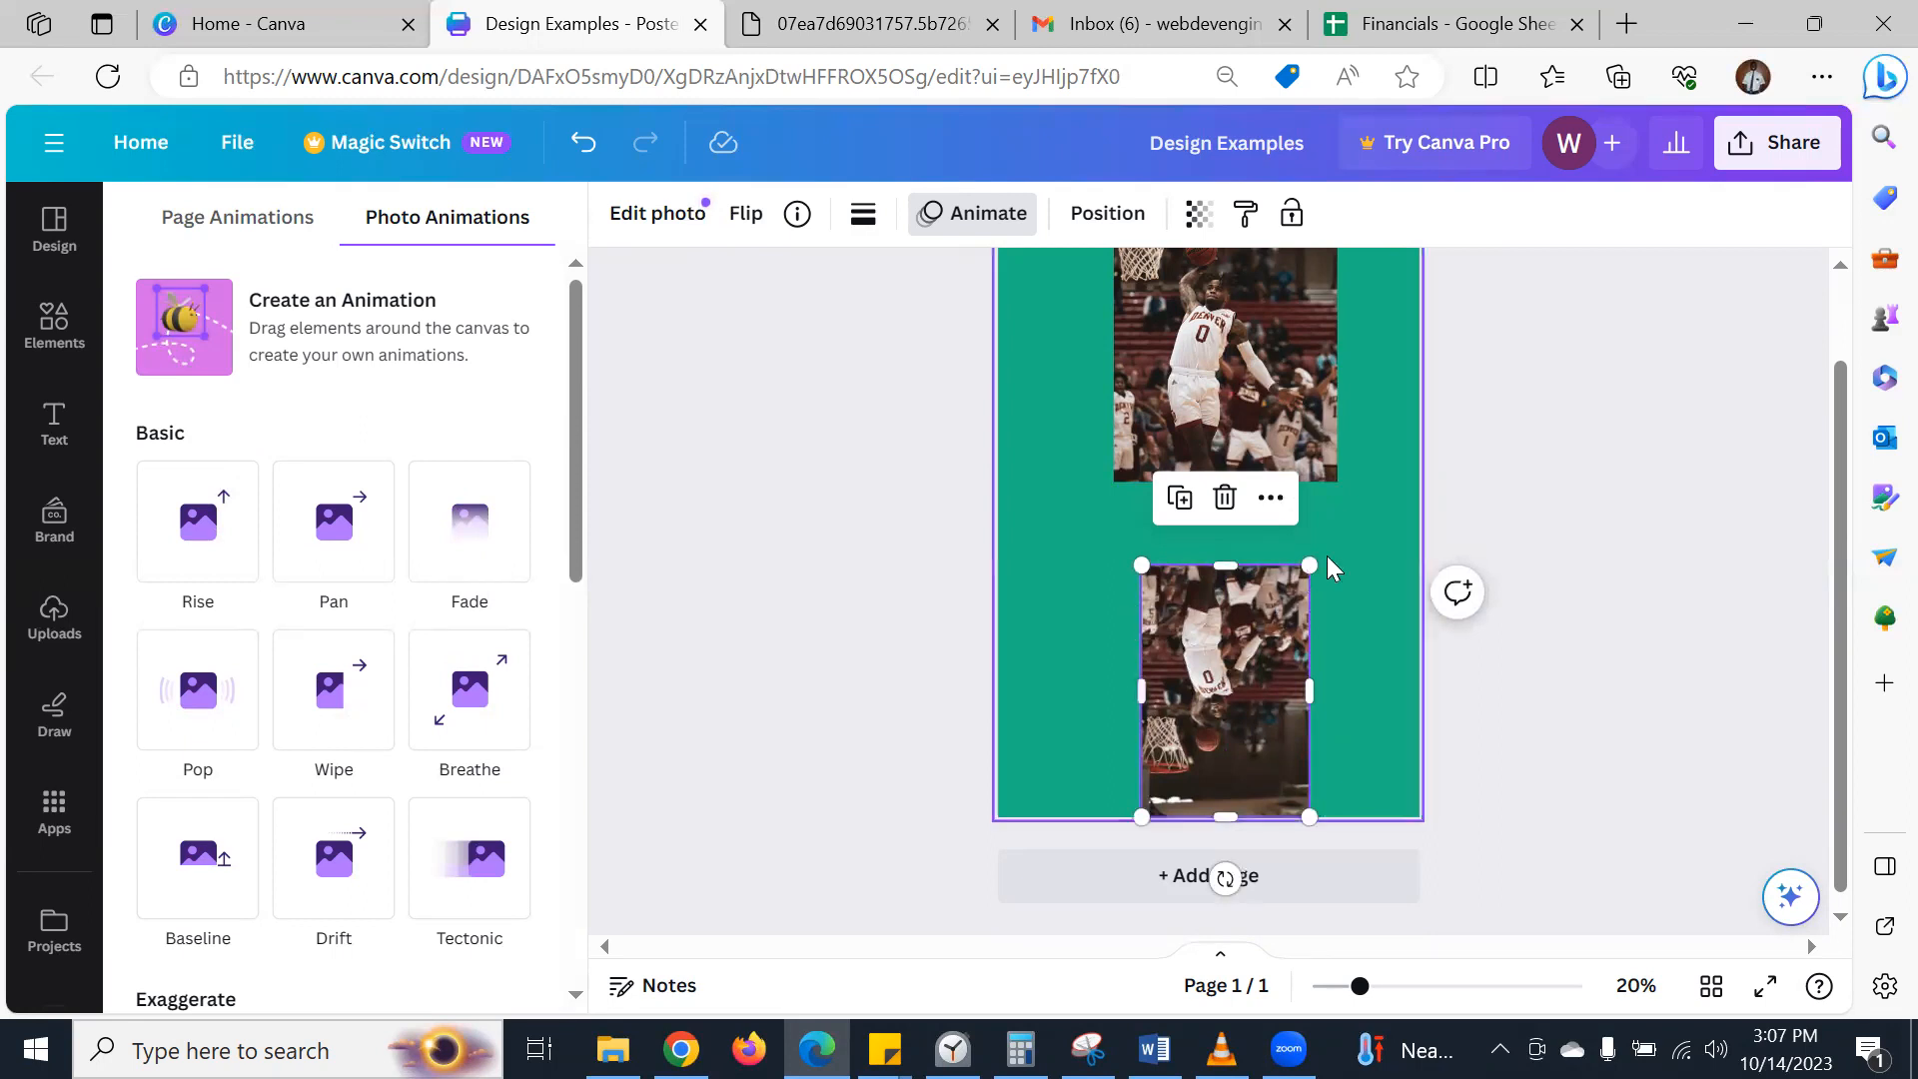
pyautogui.moveTo(1319, 537); pyautogui.dragTo(1352, 491)
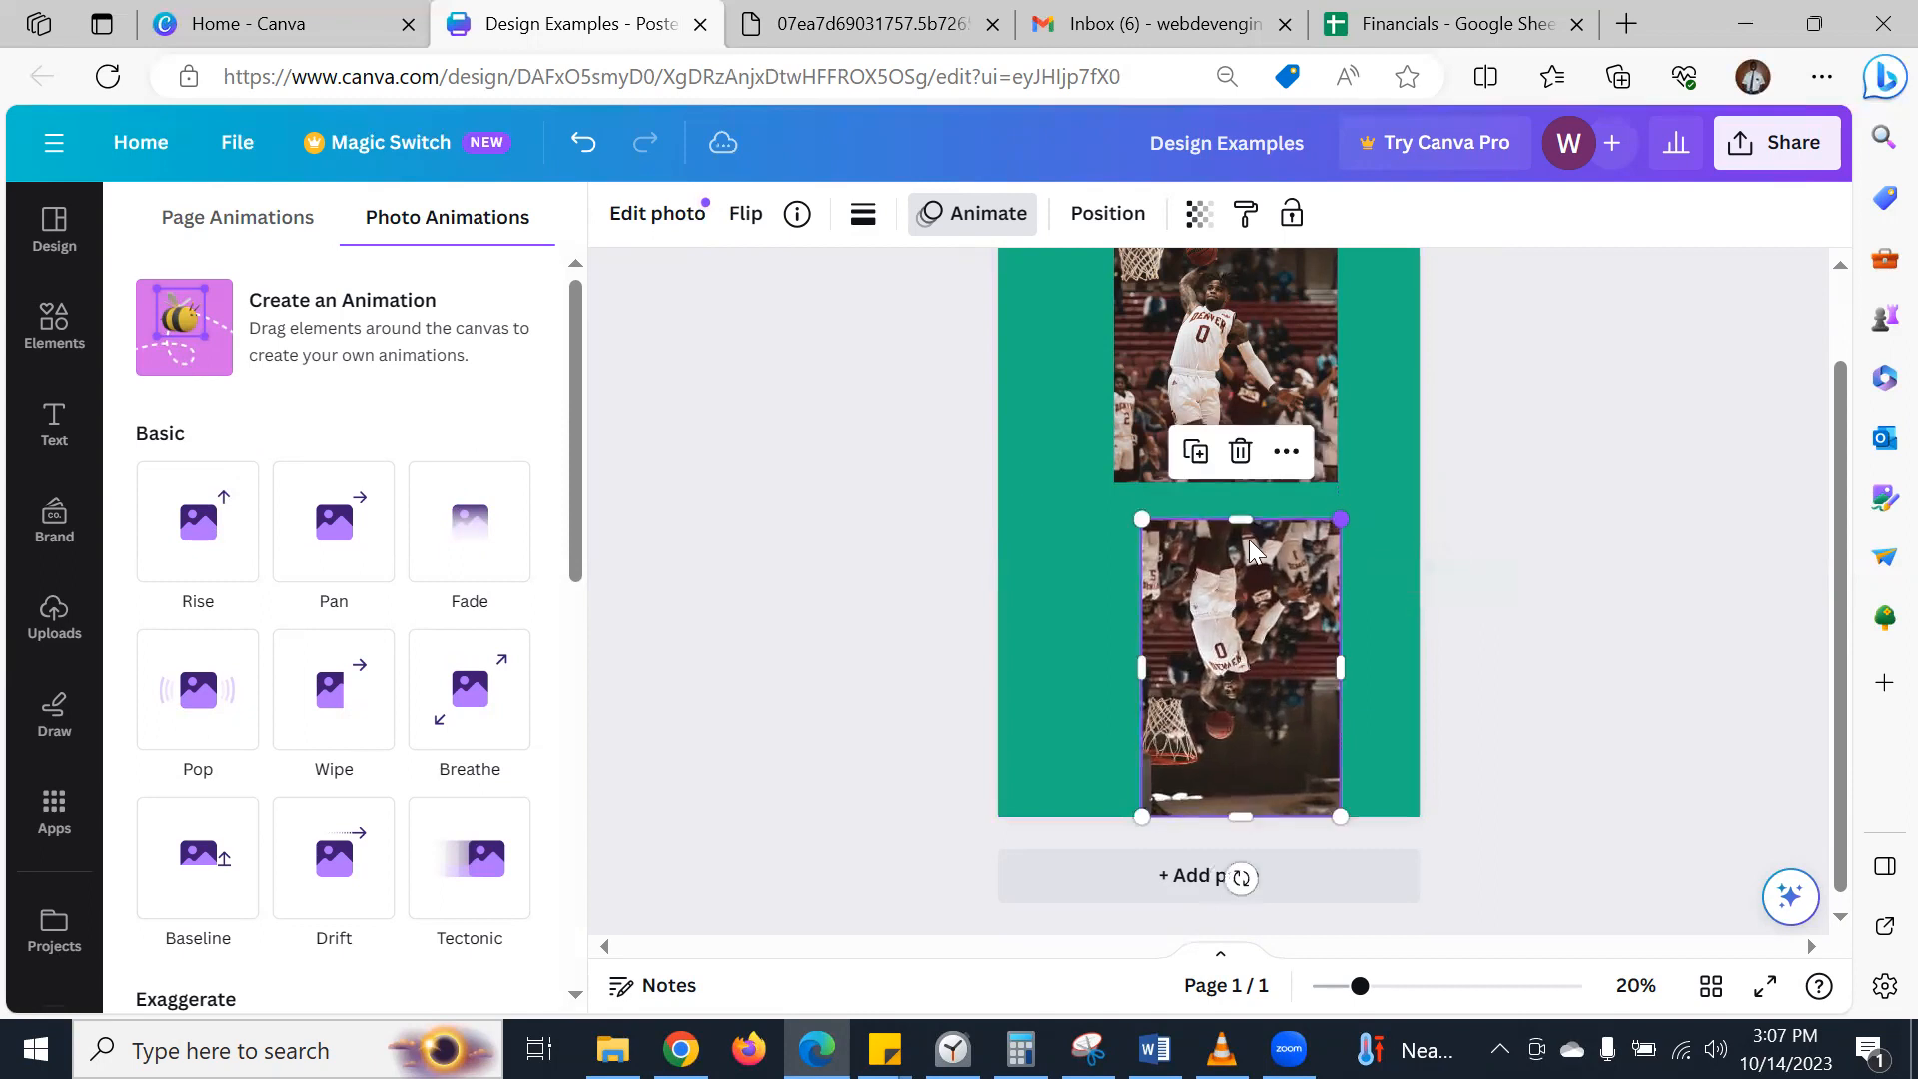
# - Resize the upright upper photo to match the lower one's width, and fit it between the page's top edge and the lower photo
pyautogui.scroll(1, 1208, 524)
pyautogui.moveTo(1208, 525); pyautogui.dragTo(1221, 558)
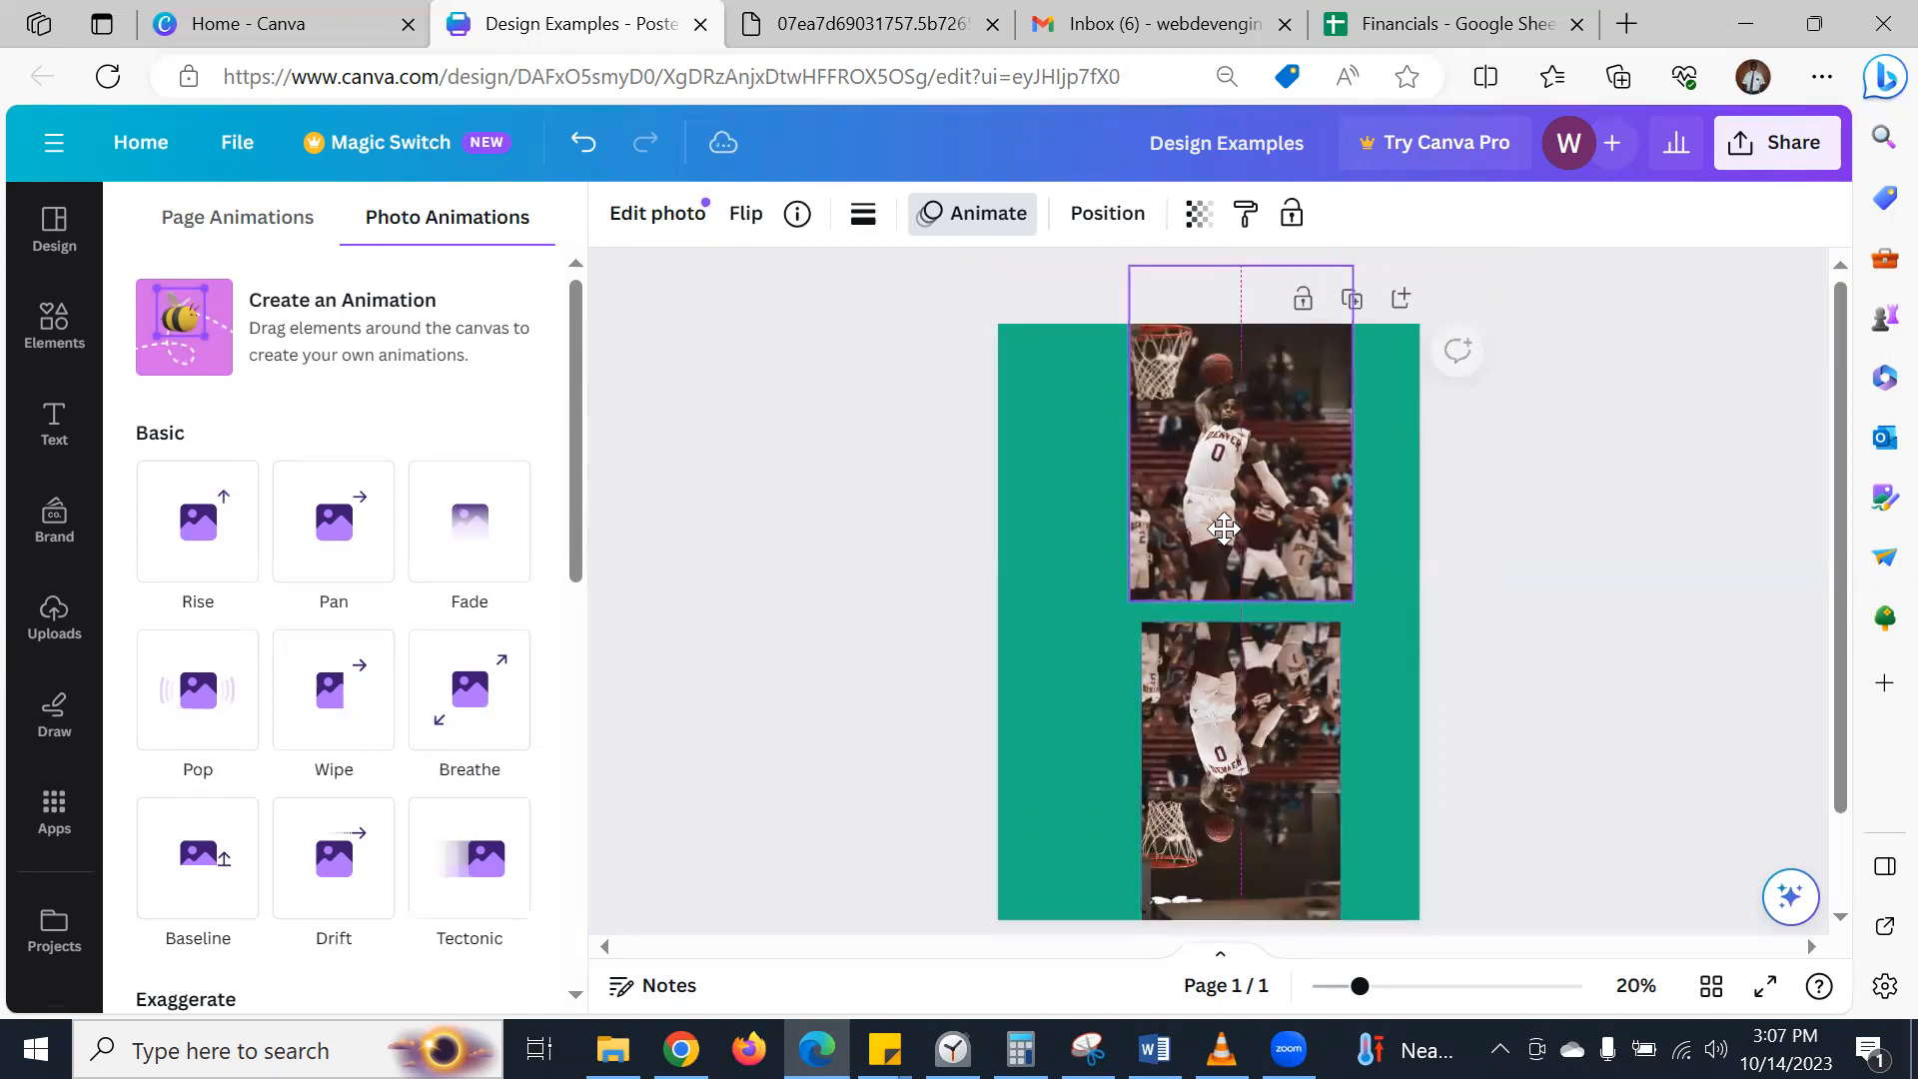
pyautogui.moveTo(1353, 287); pyautogui.dragTo(1320, 333)
pyautogui.moveTo(1237, 452); pyautogui.dragTo(1234, 459)
pyautogui.moveTo(1331, 336); pyautogui.dragTo(1337, 329)
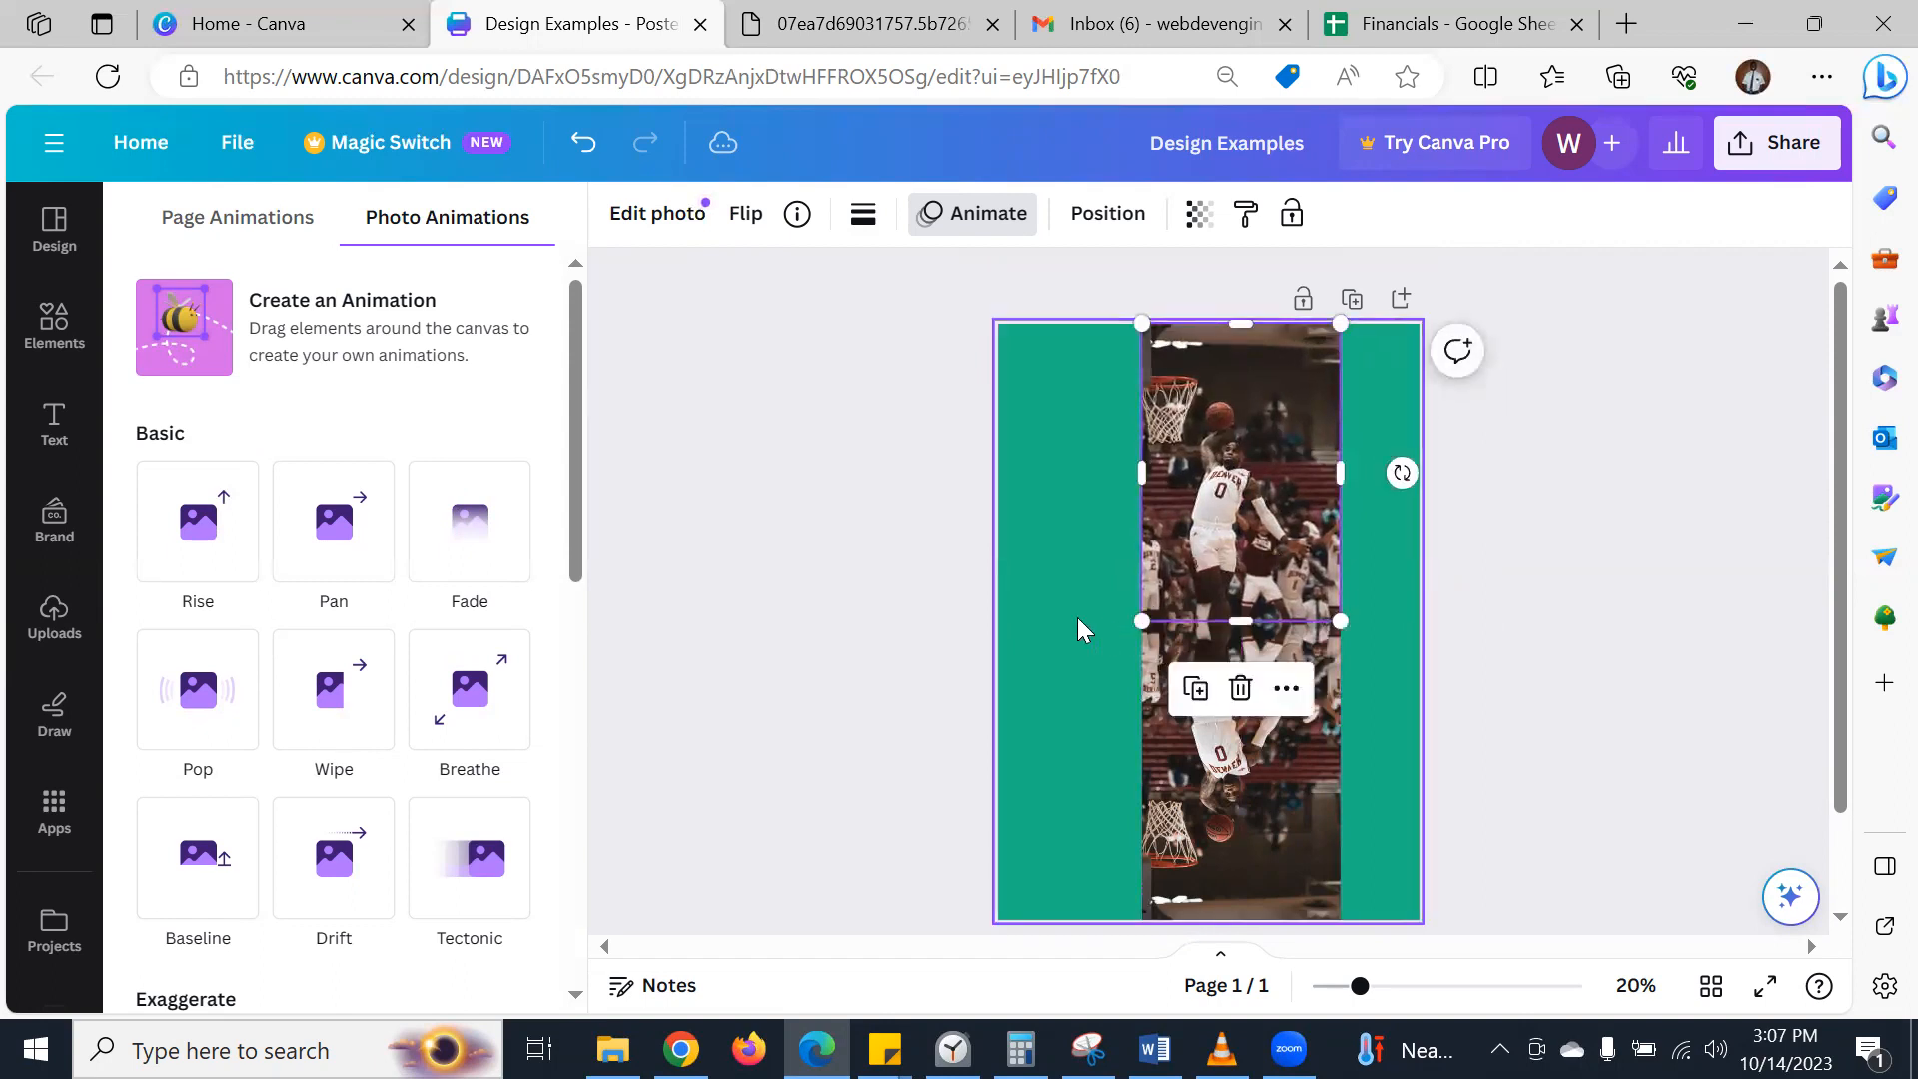
# - Search the elements library for "mirror"
pyautogui.click(51, 327)
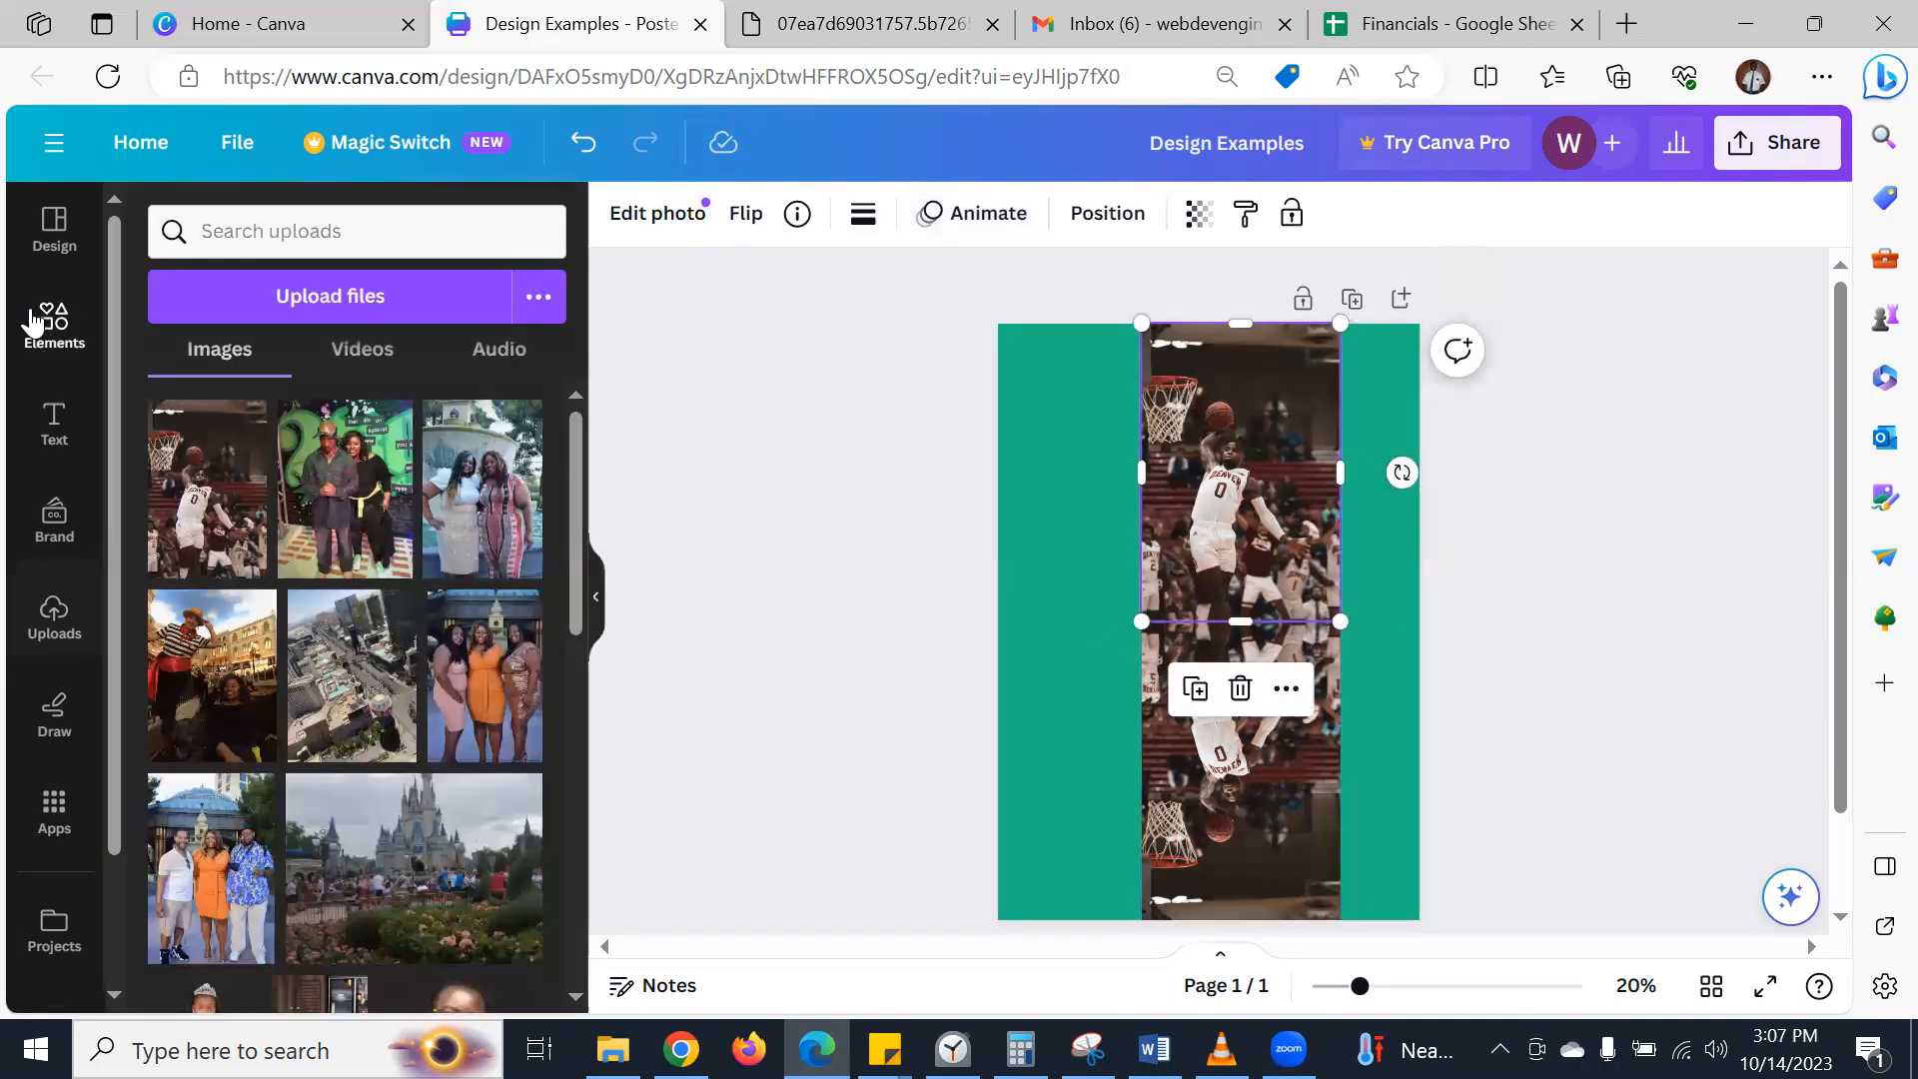
pyautogui.click(291, 226)
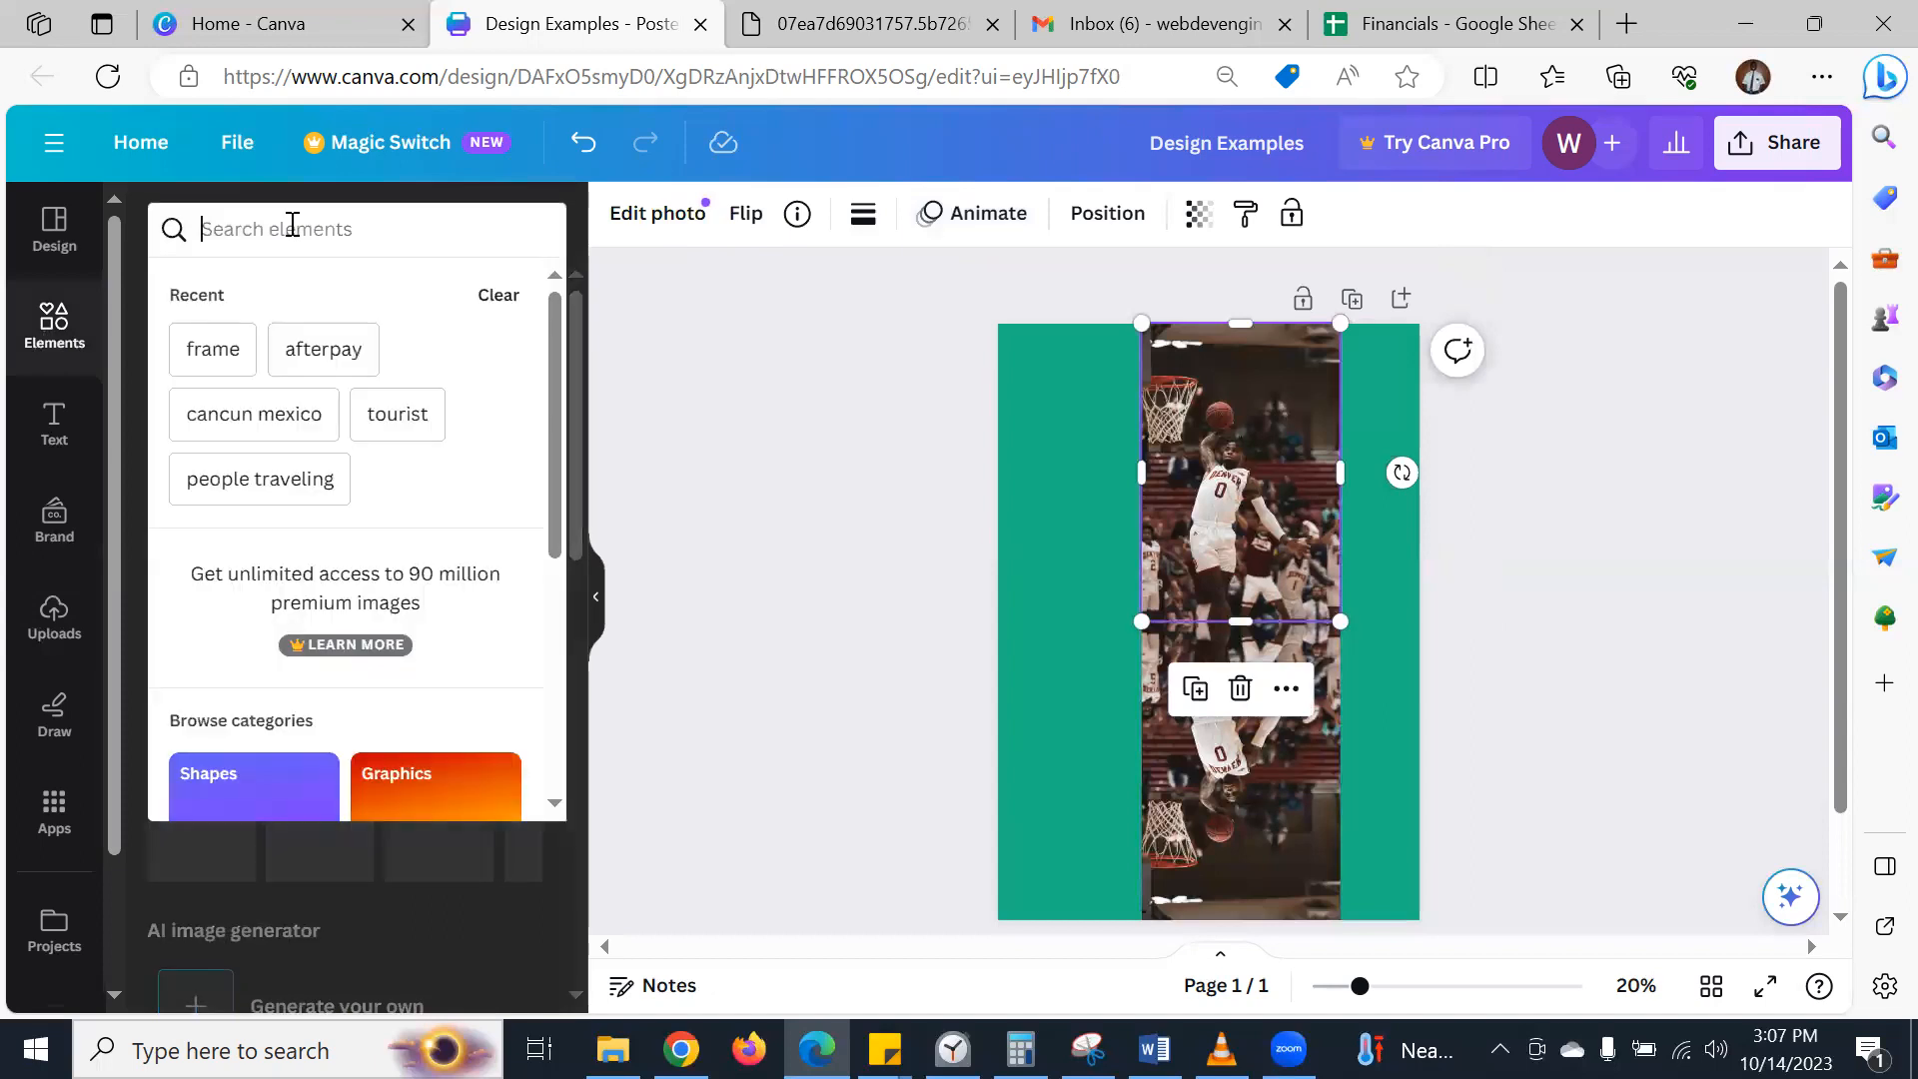
pyautogui.write('mirror')
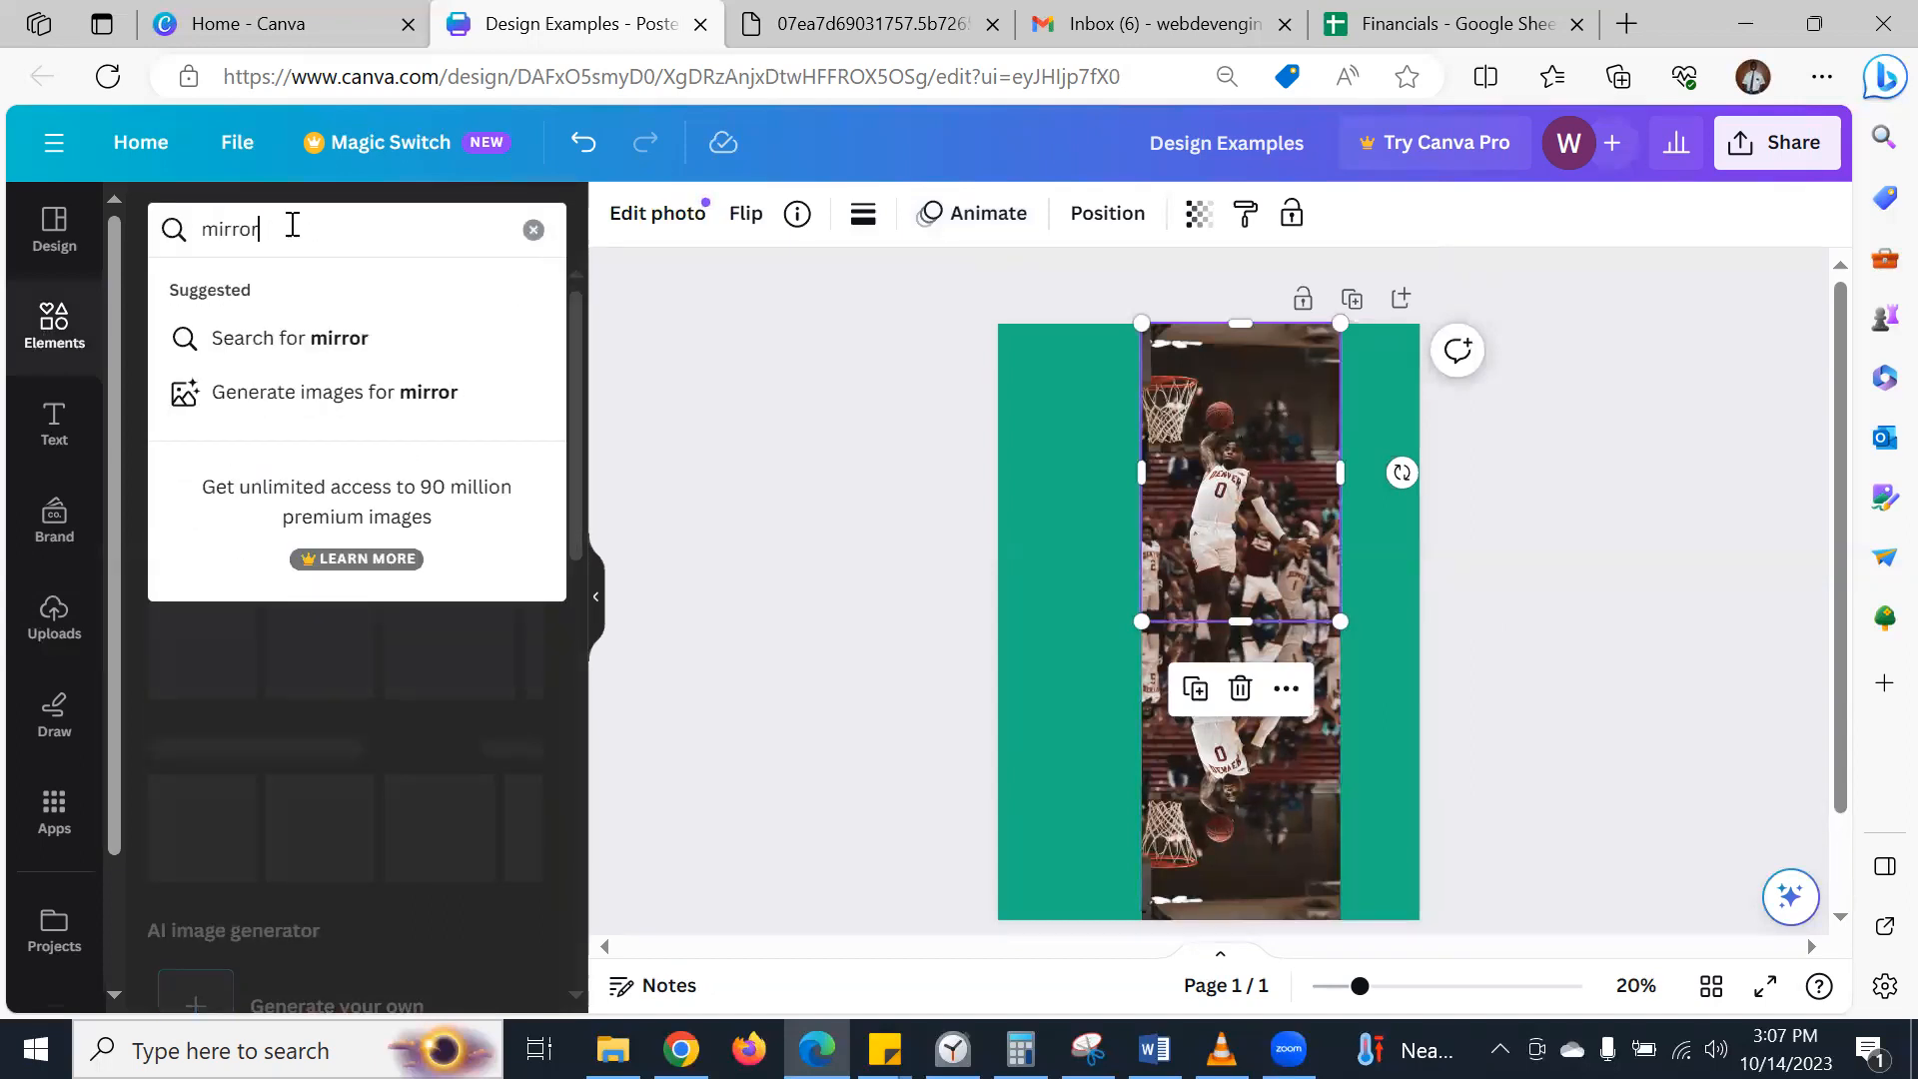
pyautogui.press('Return')
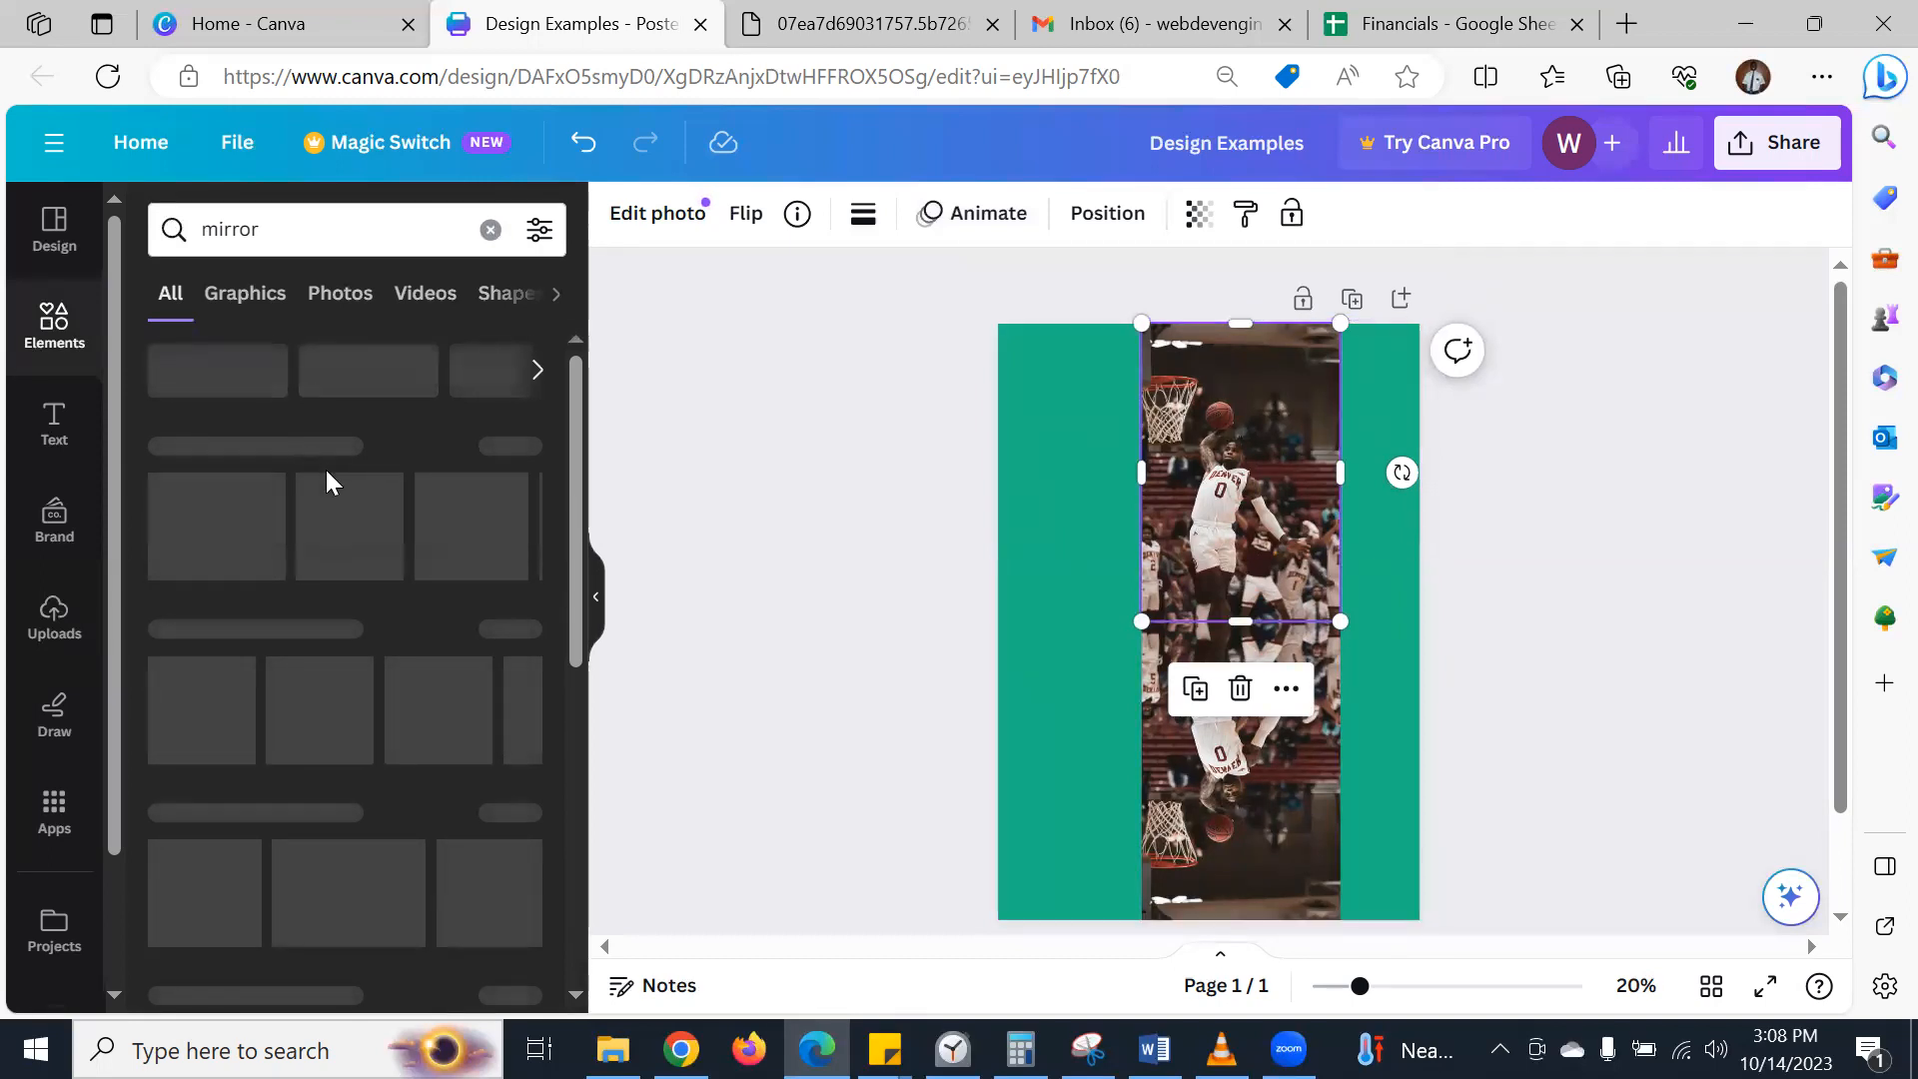
# - Delete the upside-down lower photo, then enlarge the upright player photo and move it to about the middle of the page
pyautogui.click(1244, 769)
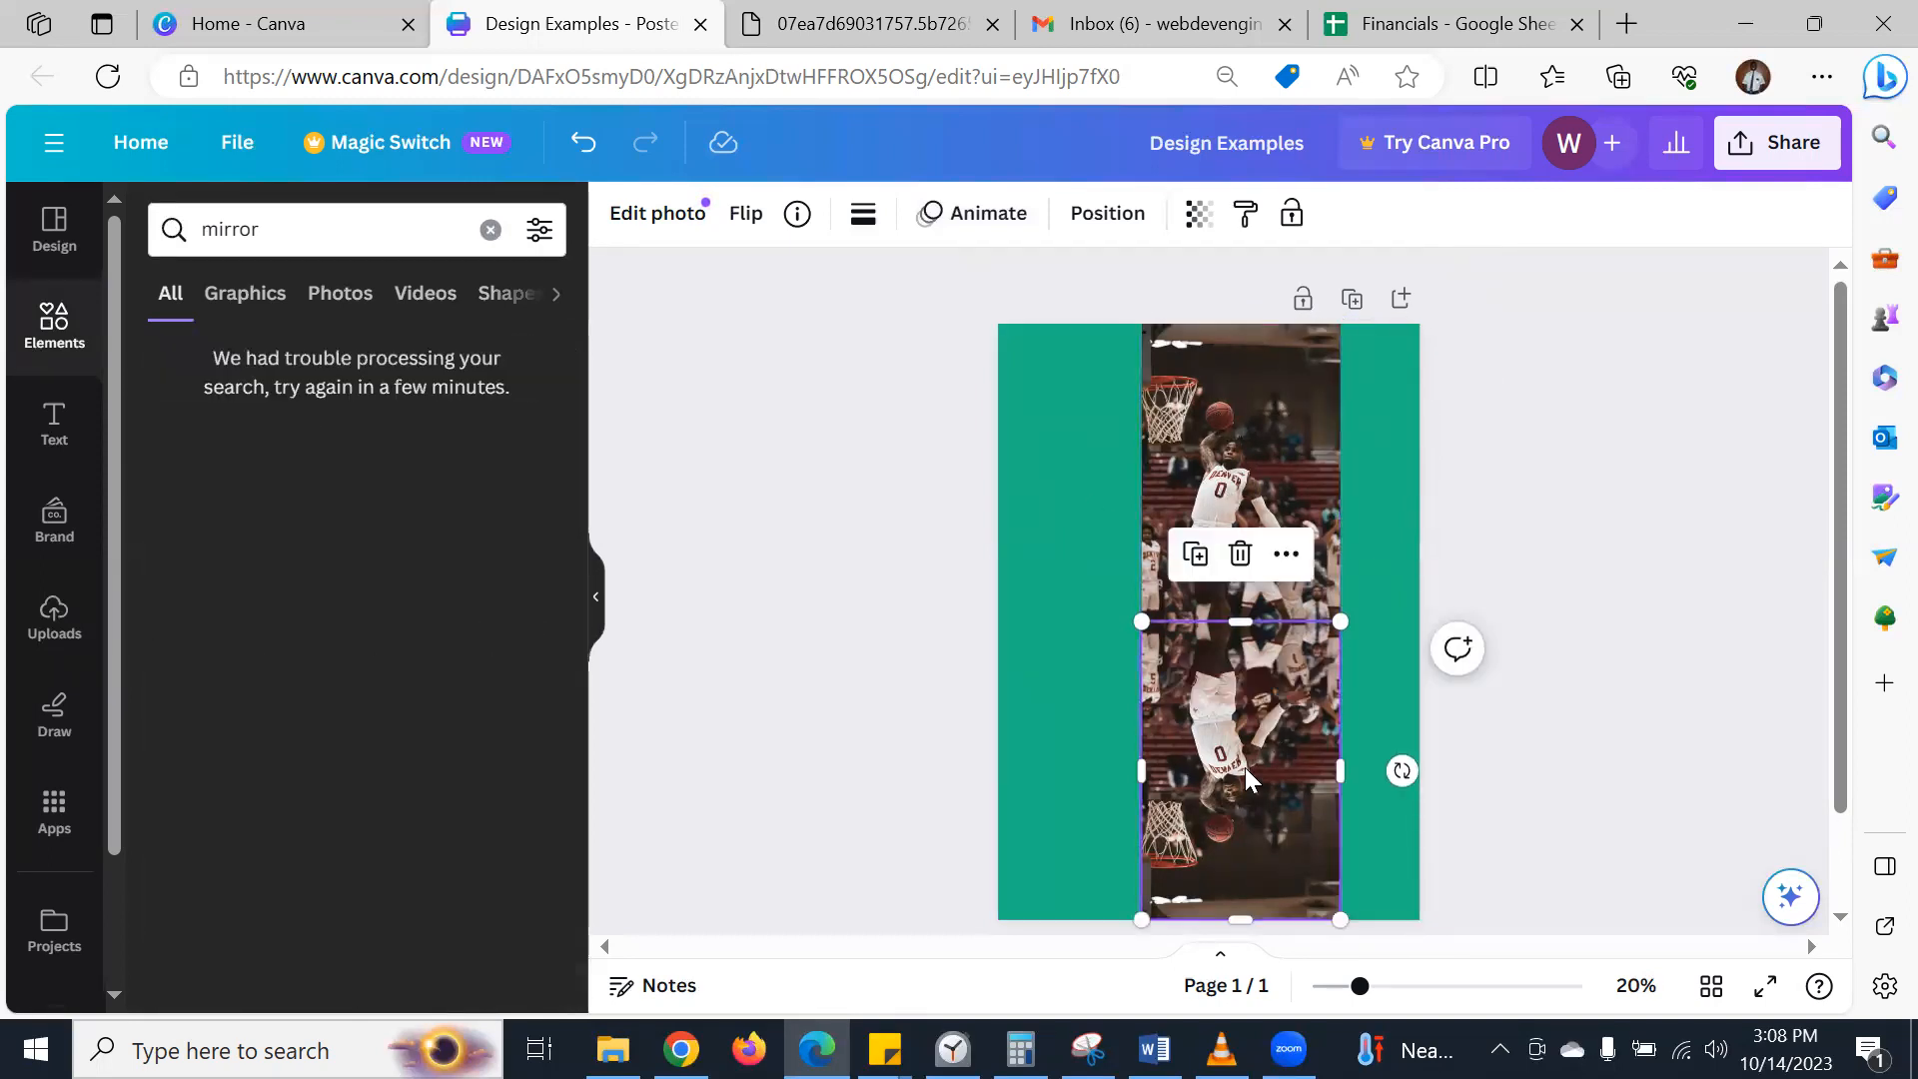
pyautogui.press('Delete')
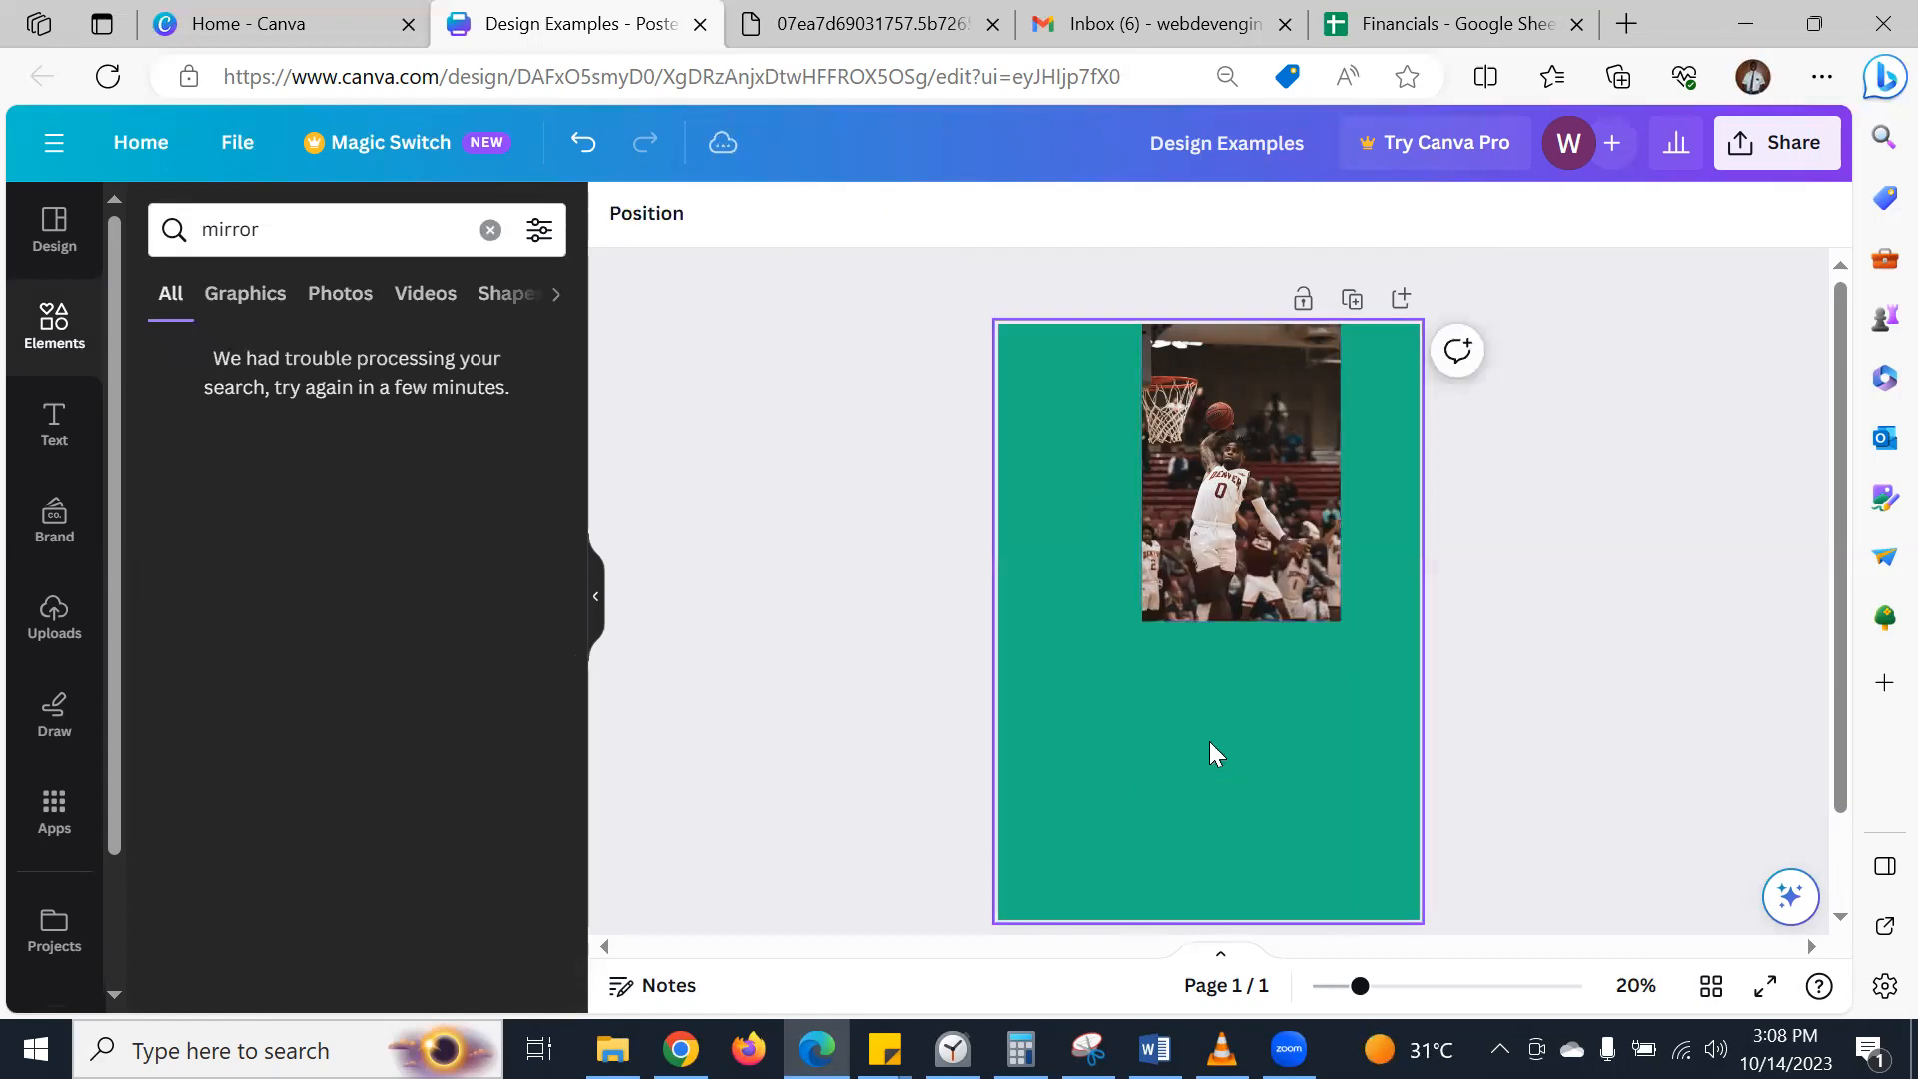
pyautogui.click(1146, 607)
pyautogui.moveTo(1140, 611); pyautogui.dragTo(1070, 727)
pyautogui.moveTo(1175, 542); pyautogui.dragTo(1190, 622)
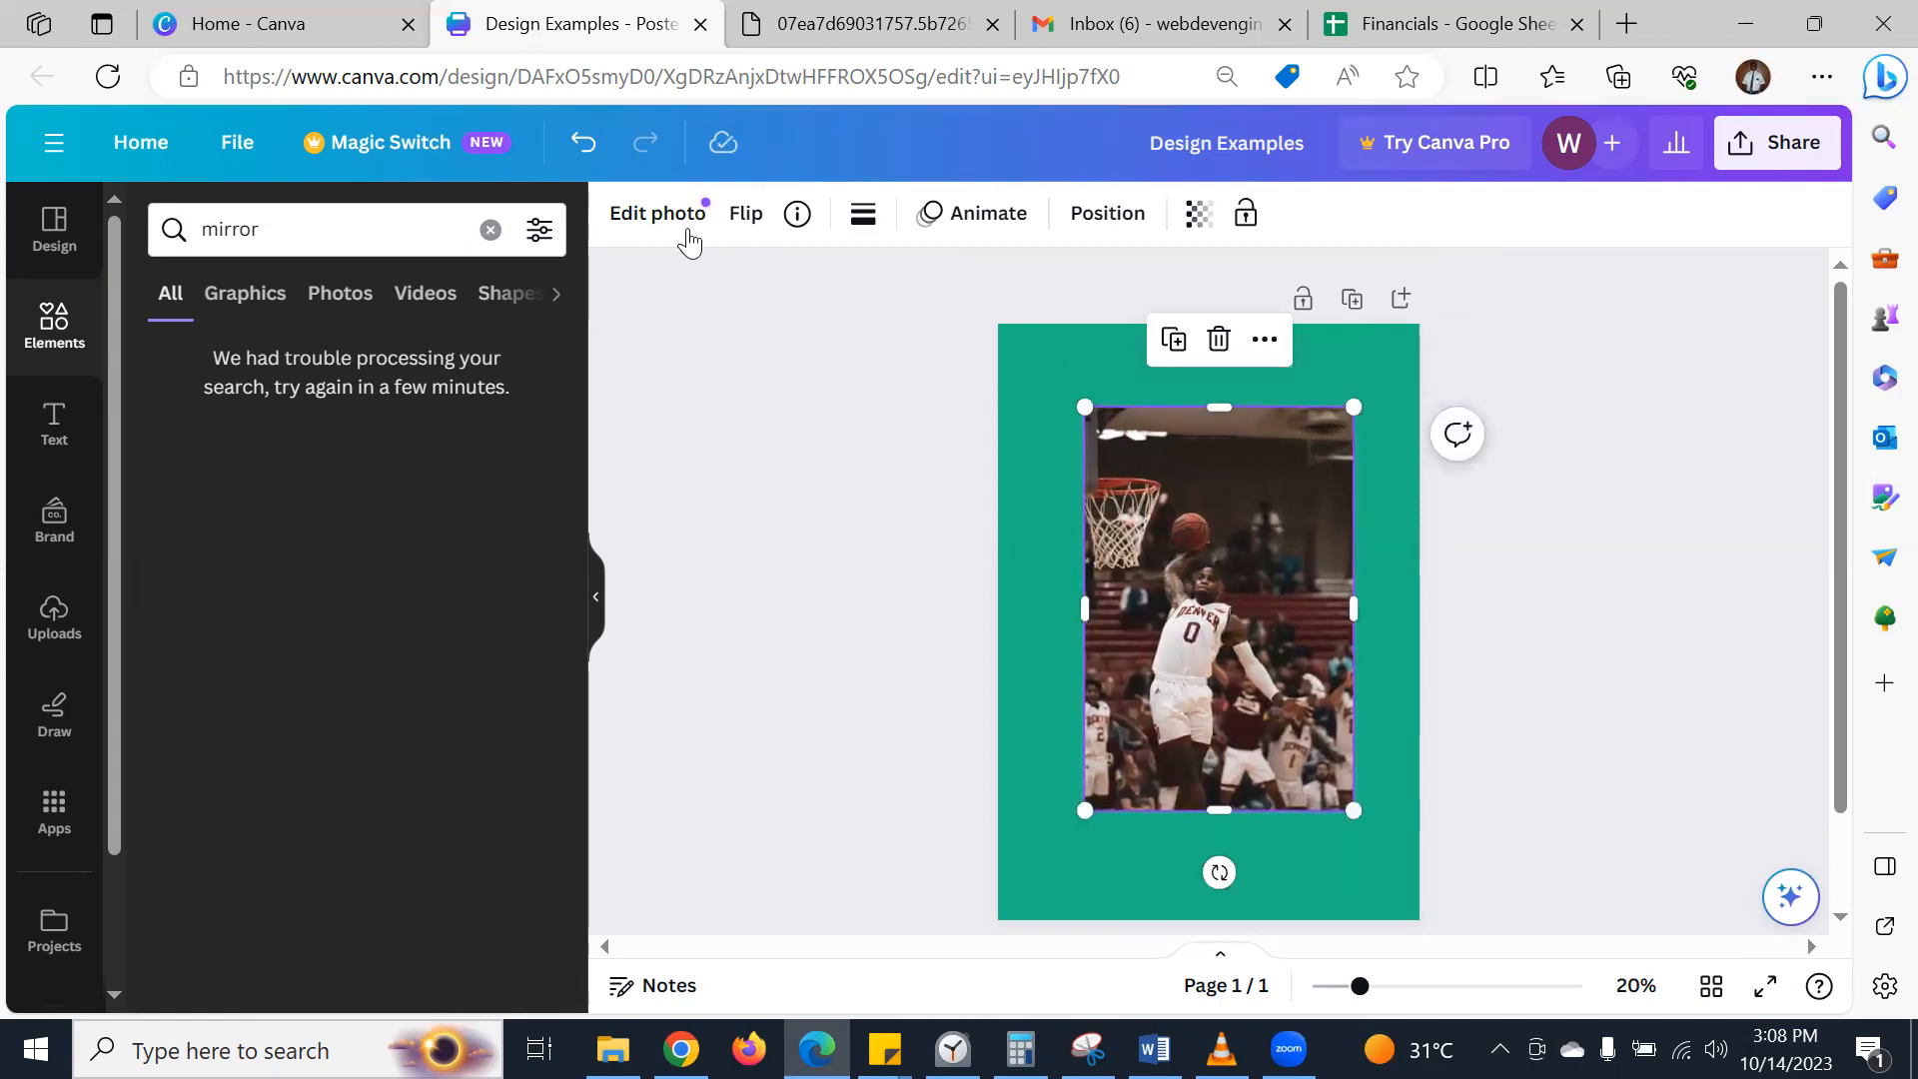
# - Examine the player photo's Magic Studio tools, filters and effects, including Shadows, Auto Focus, Blur and Duotone
pyautogui.doubleClick(654, 229)
pyautogui.click(654, 229)
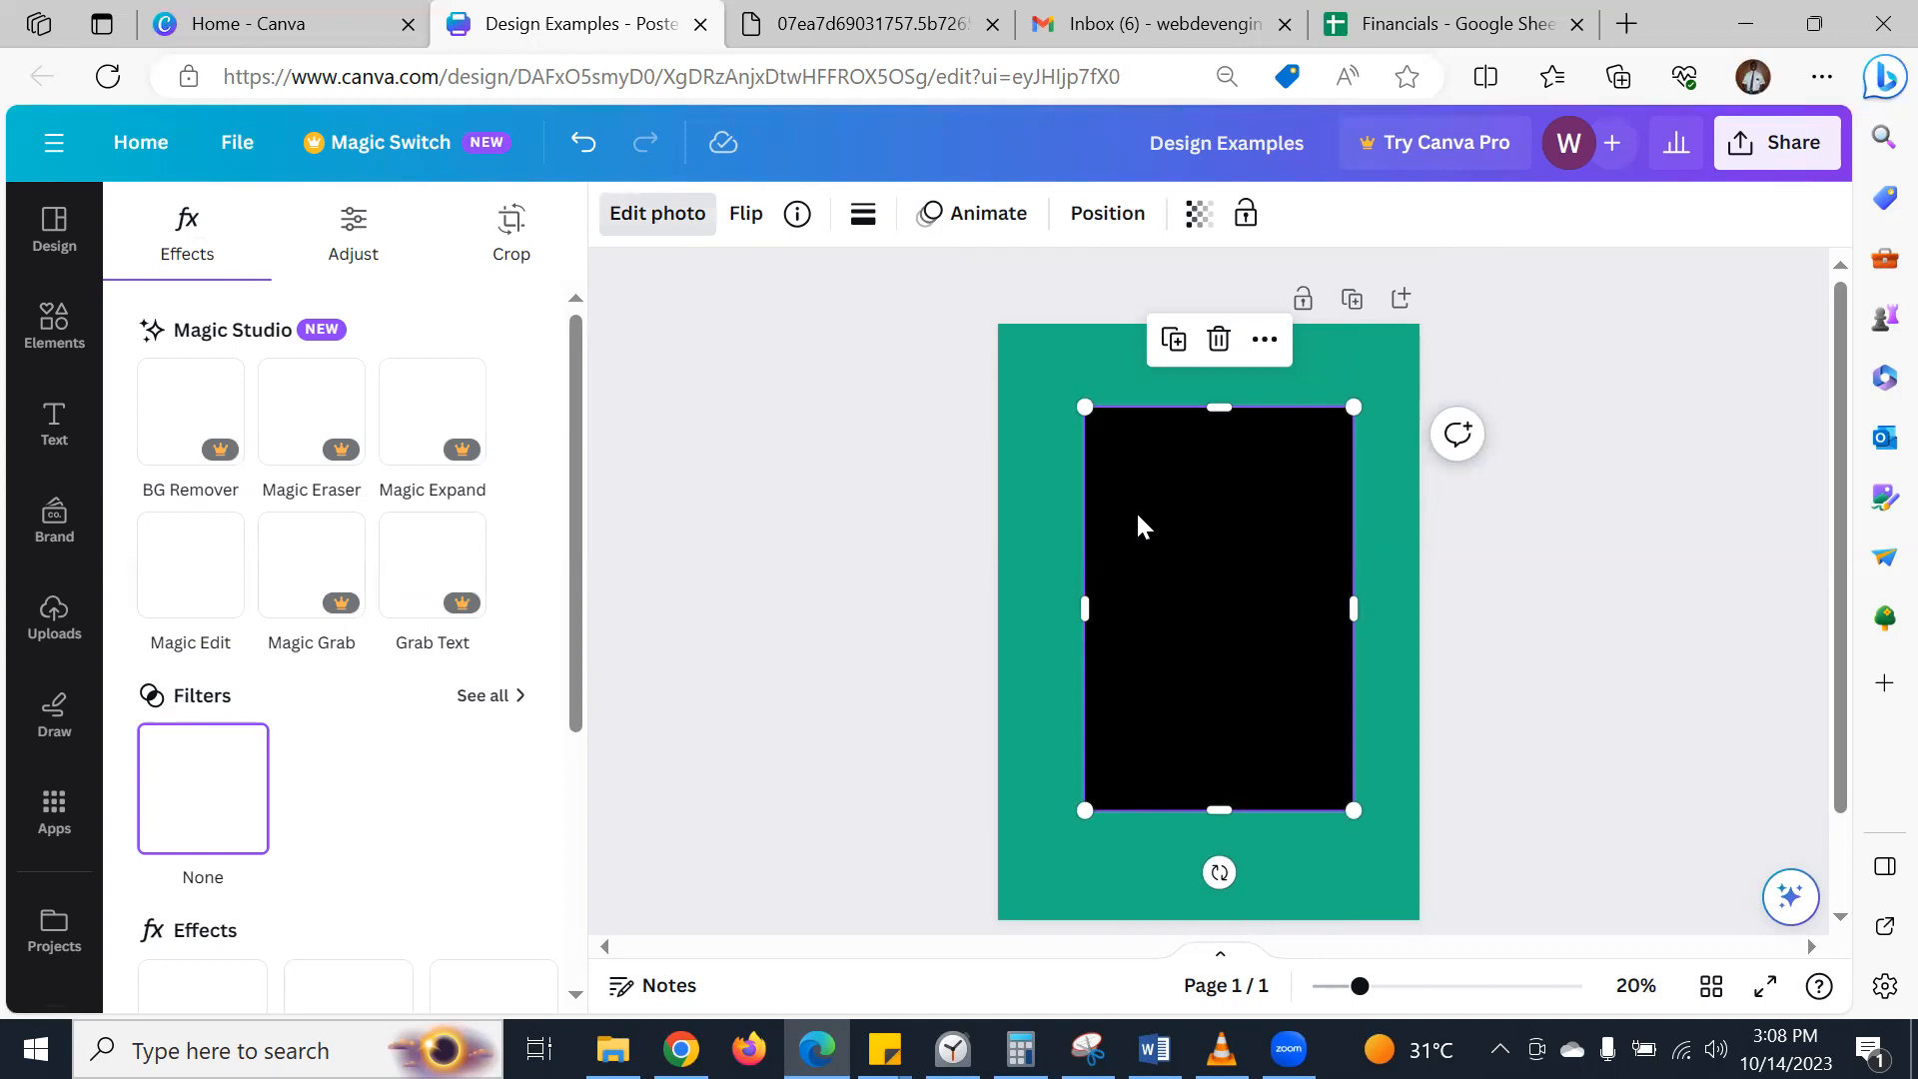
pyautogui.click(1035, 499)
pyautogui.click(1268, 544)
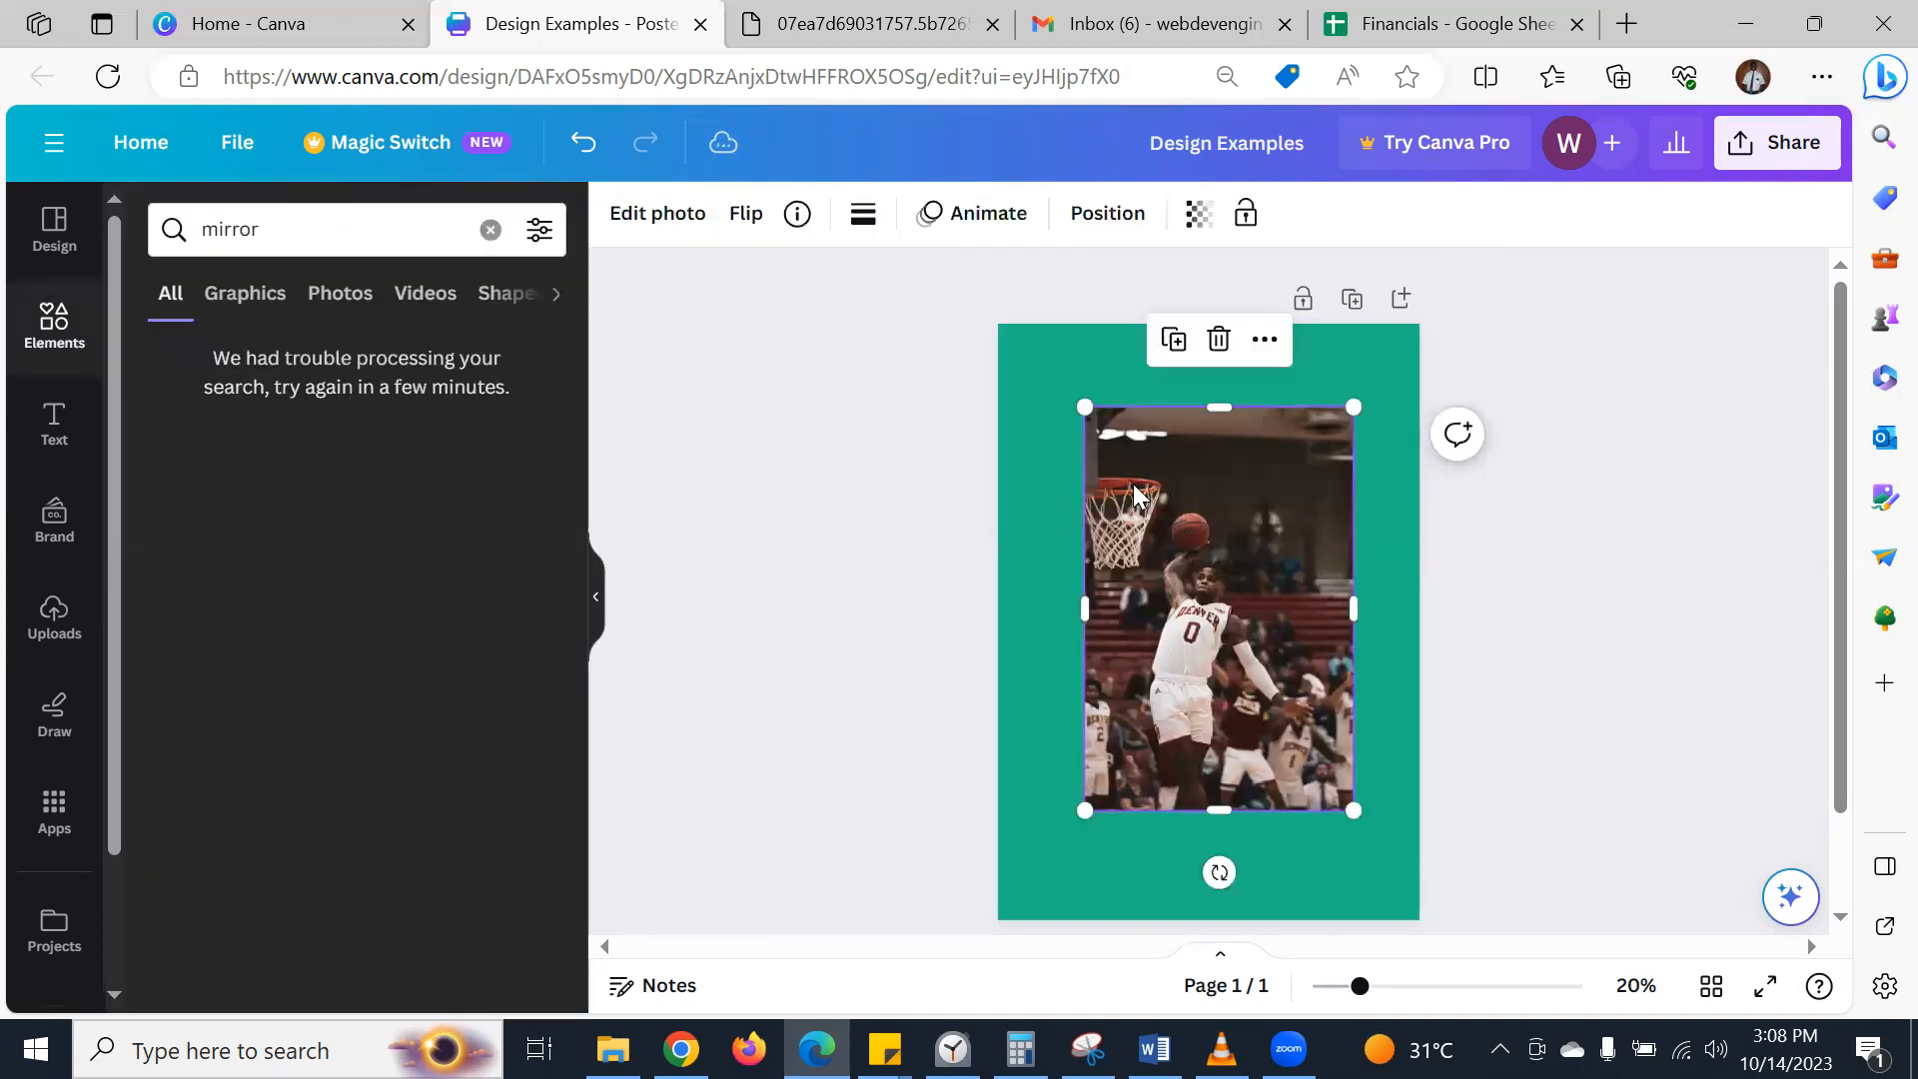
pyautogui.click(679, 213)
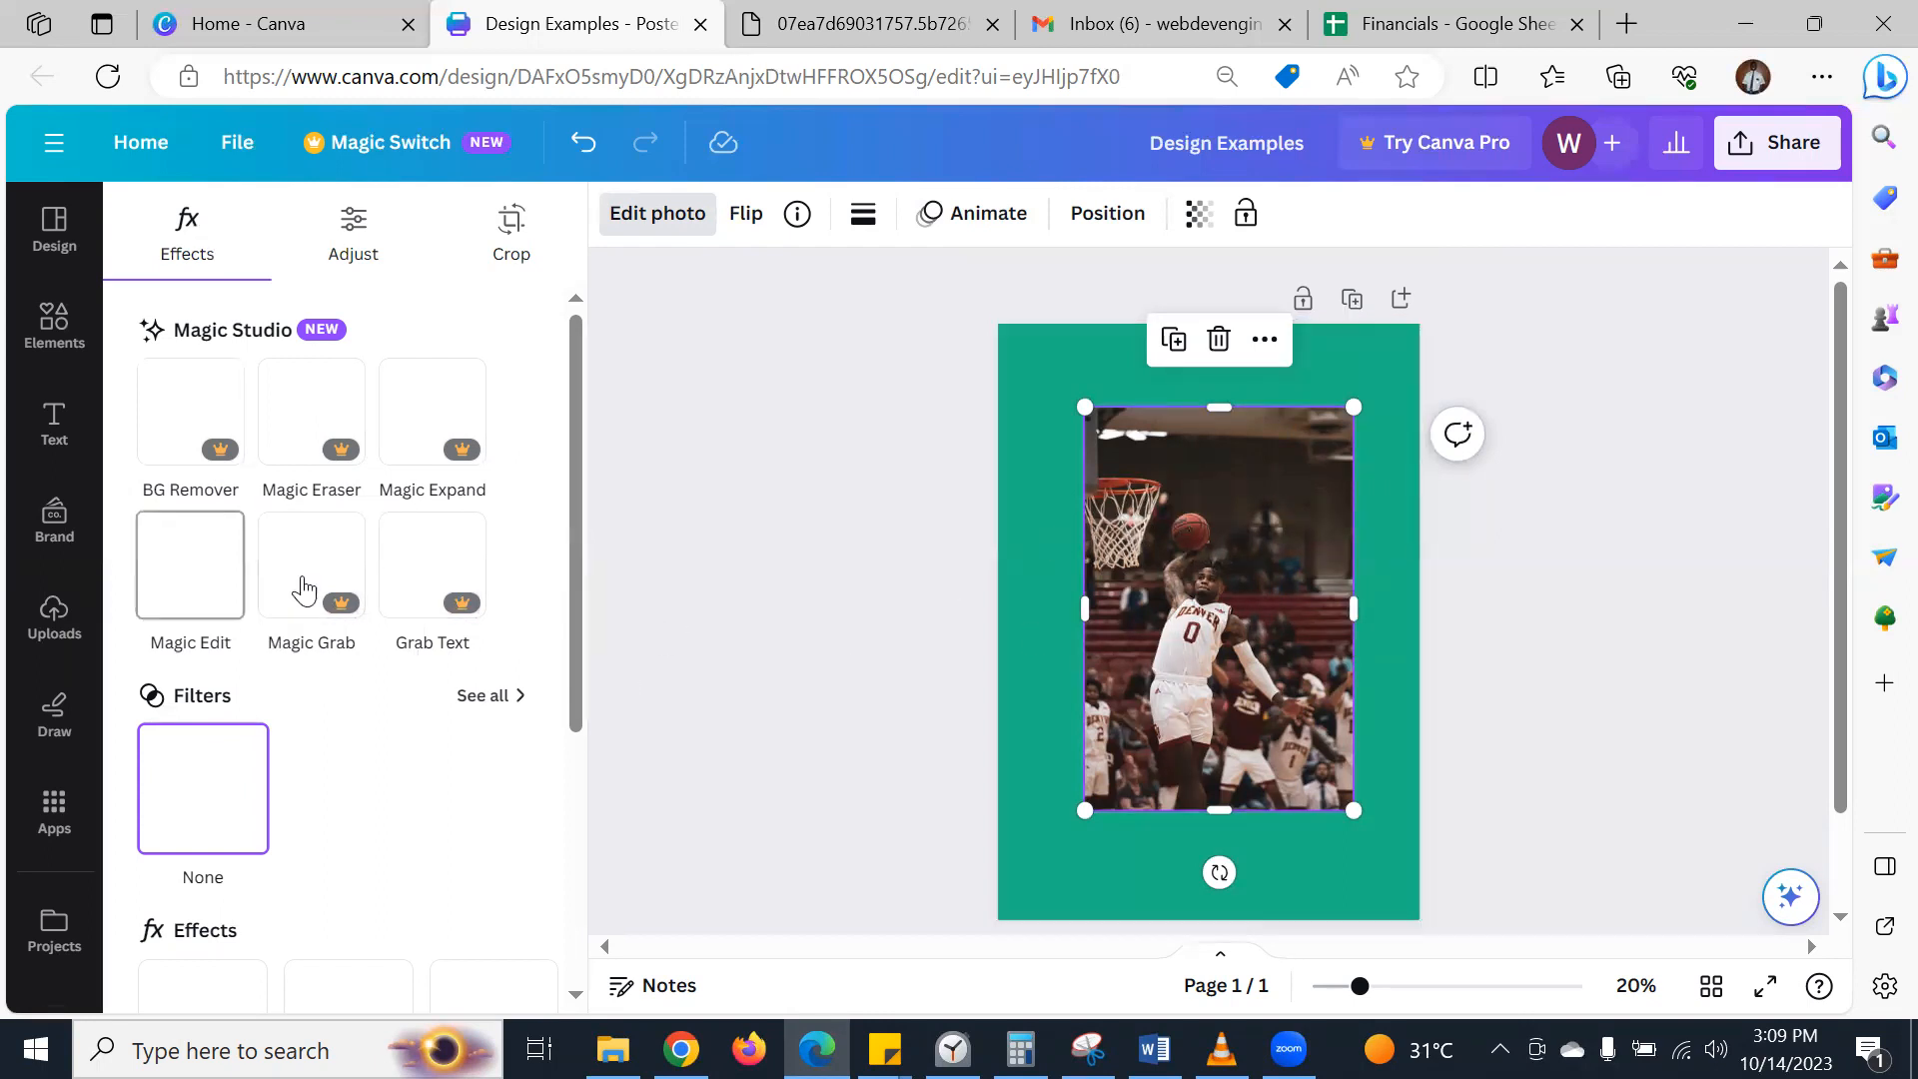
pyautogui.scroll(-4, 258, 599)
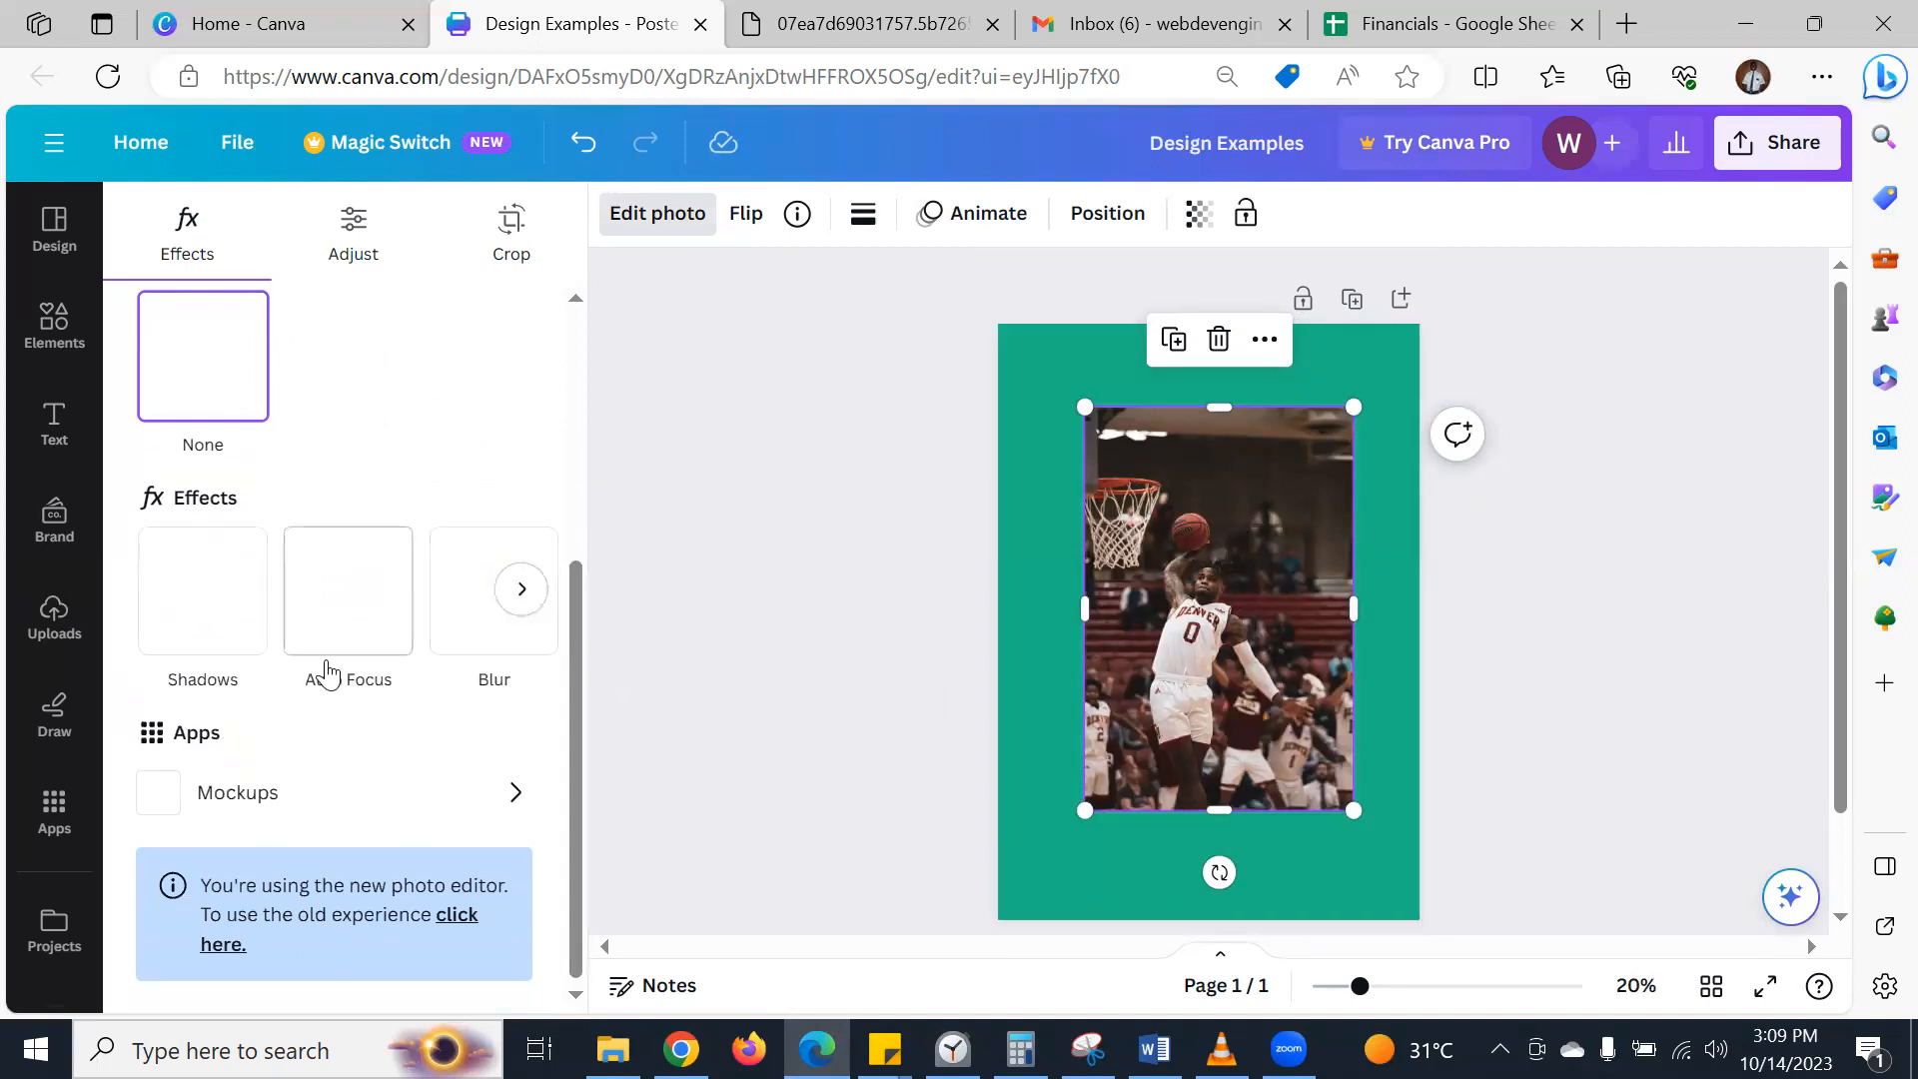
pyautogui.click(520, 597)
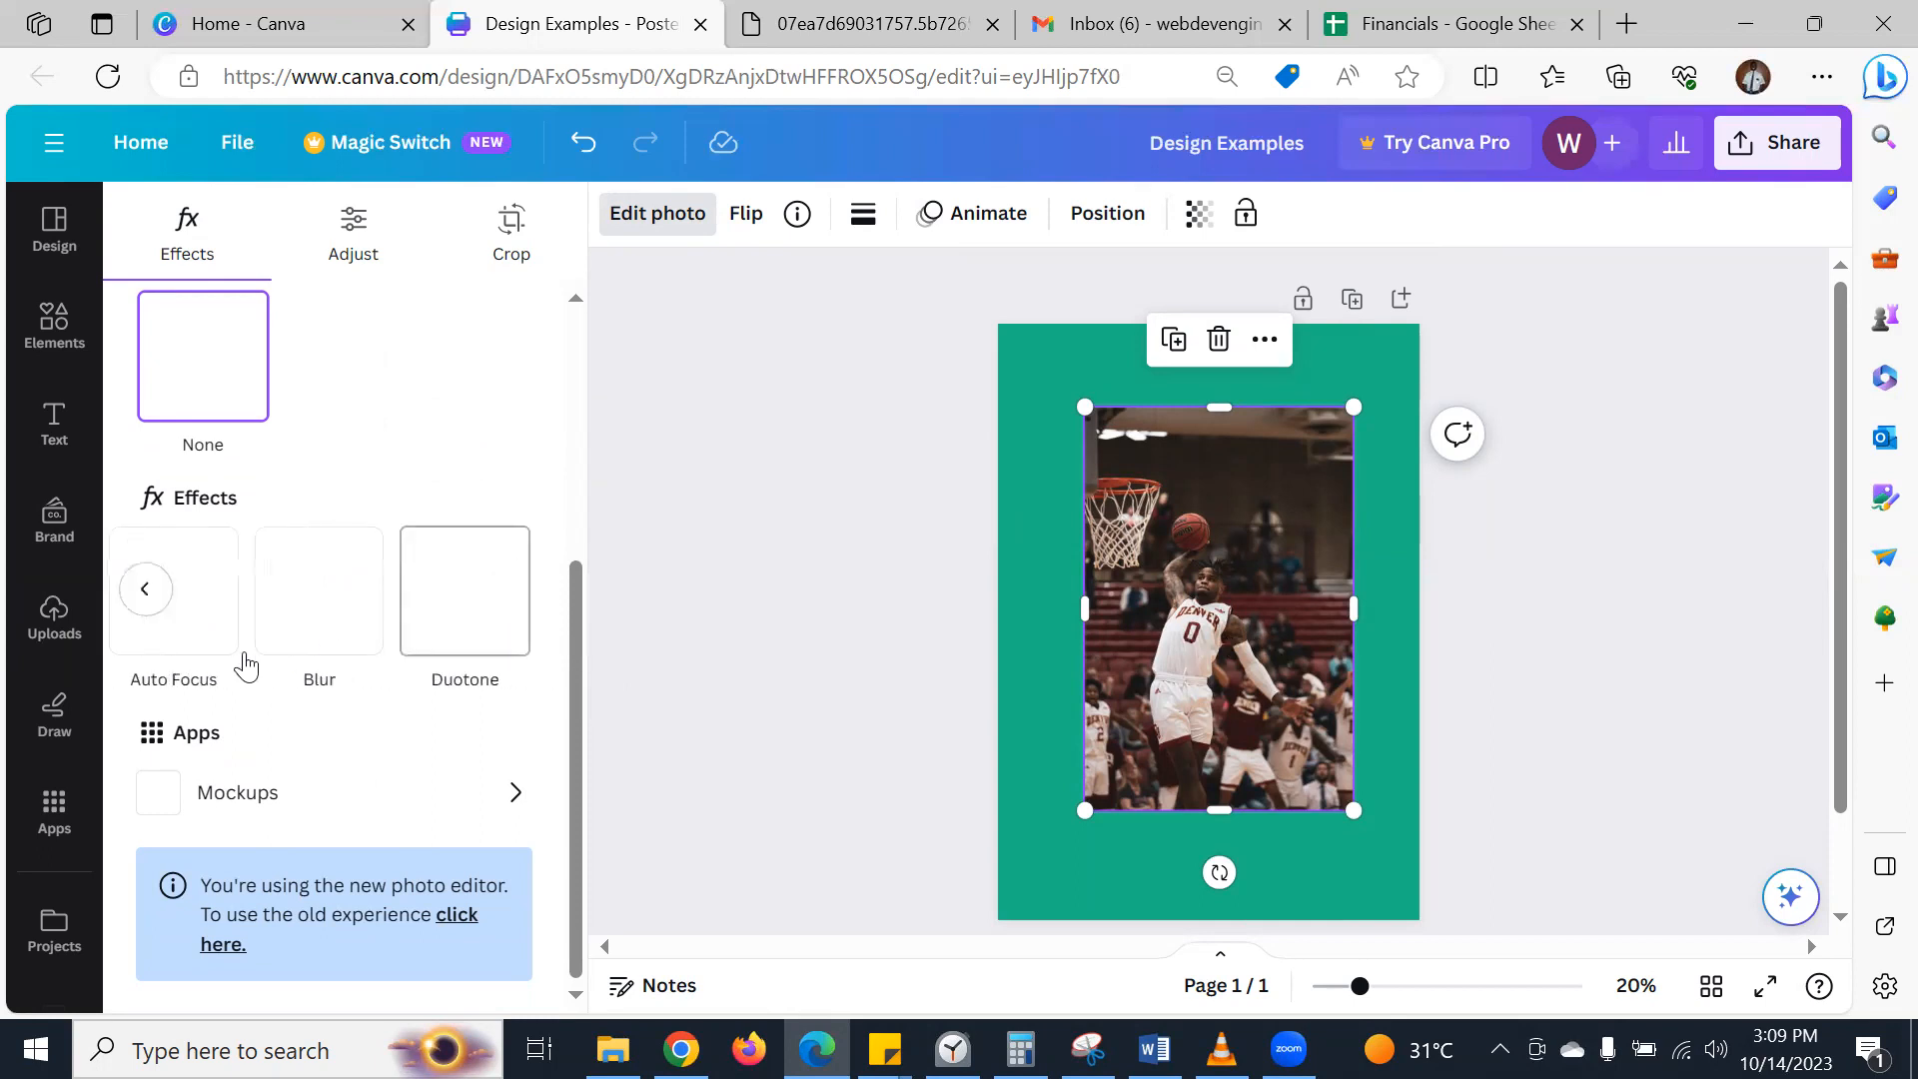
pyautogui.click(152, 592)
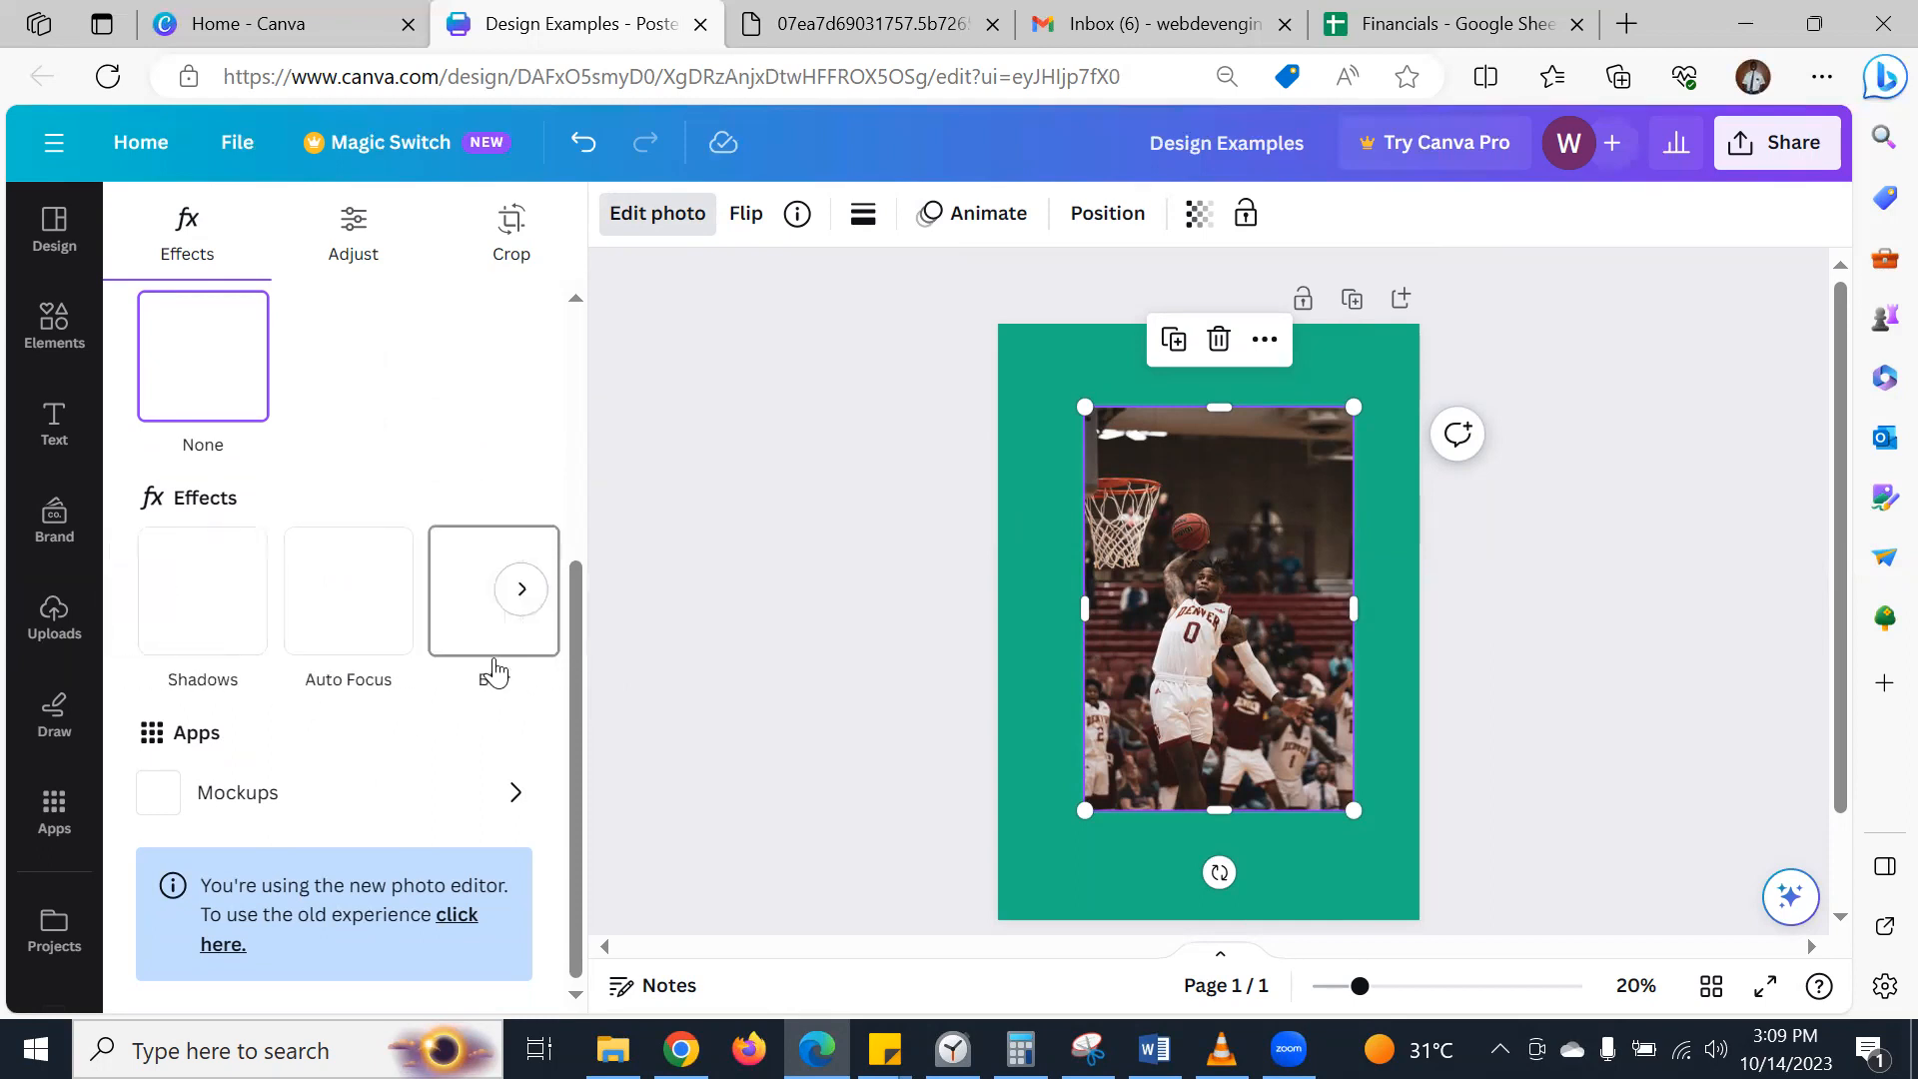
pyautogui.click(521, 591)
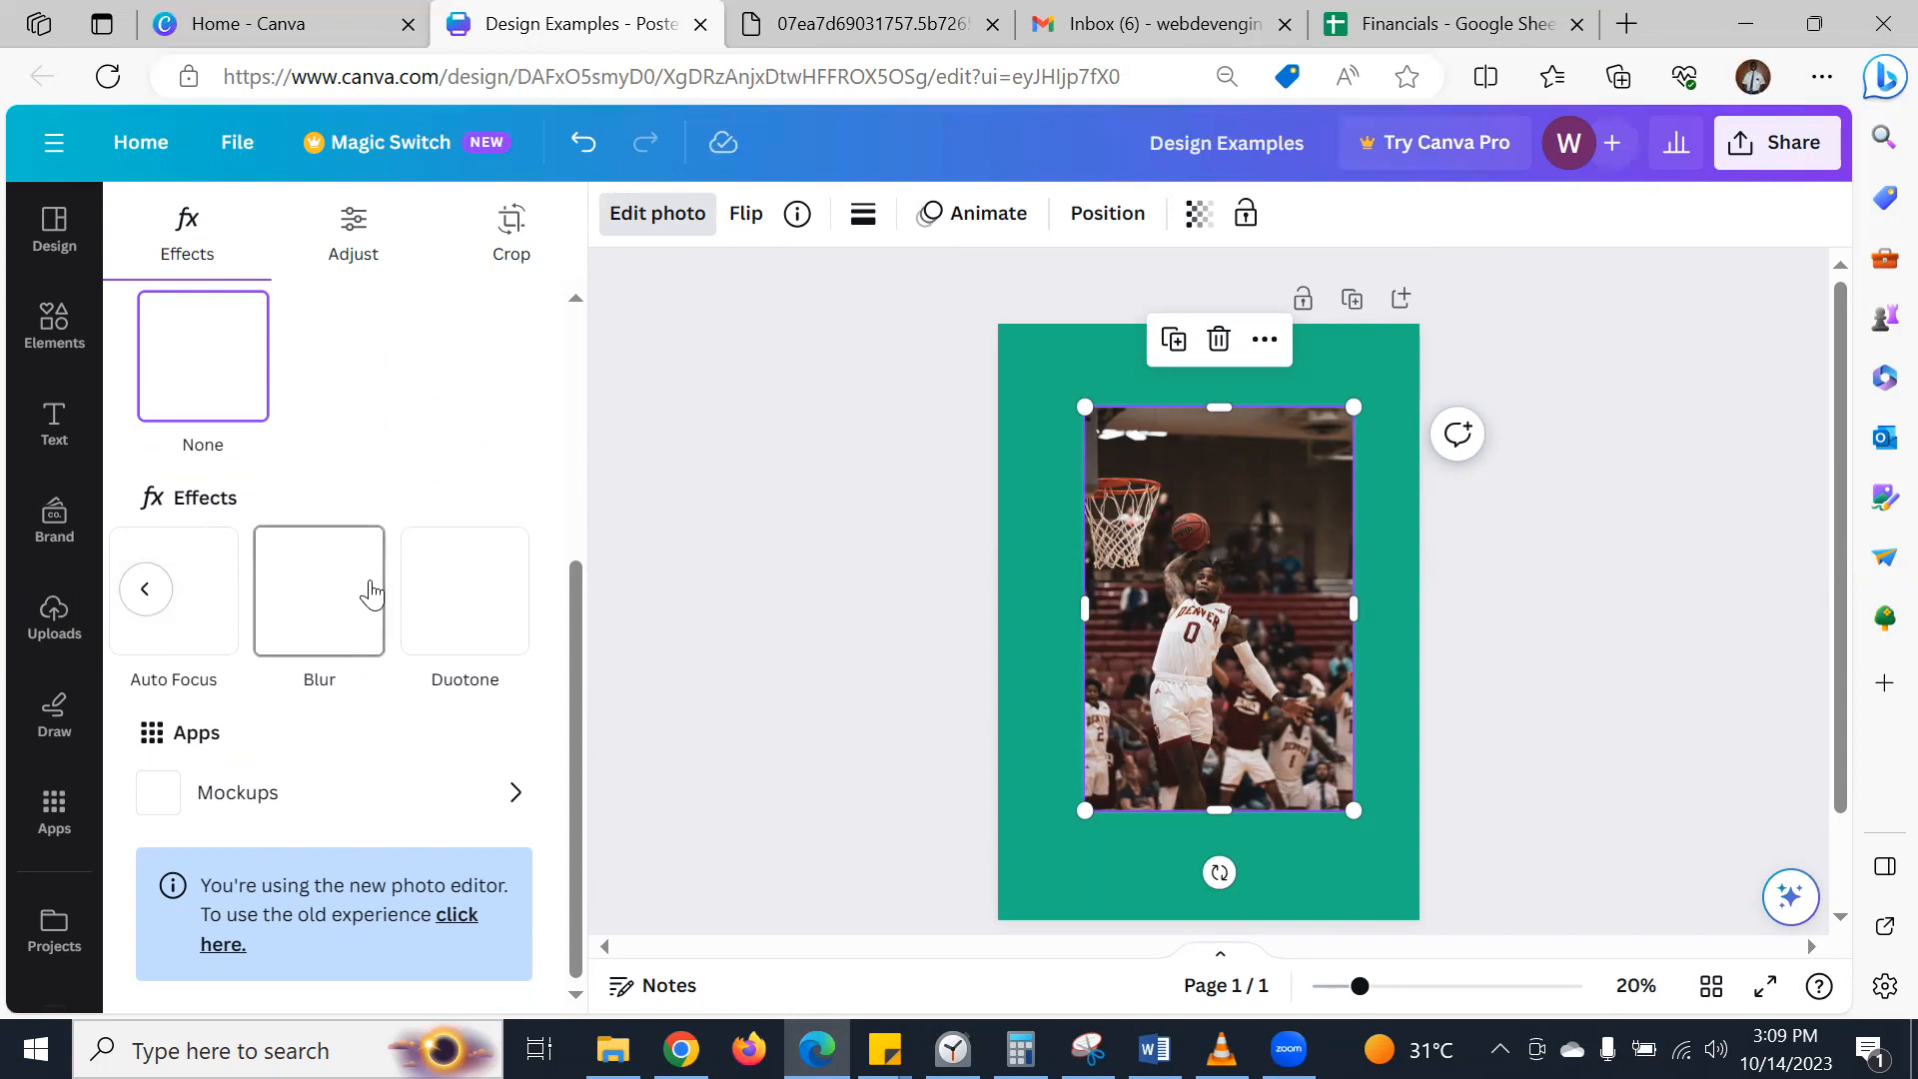
pyautogui.scroll(2, 362, 594)
pyautogui.scroll(2, 363, 594)
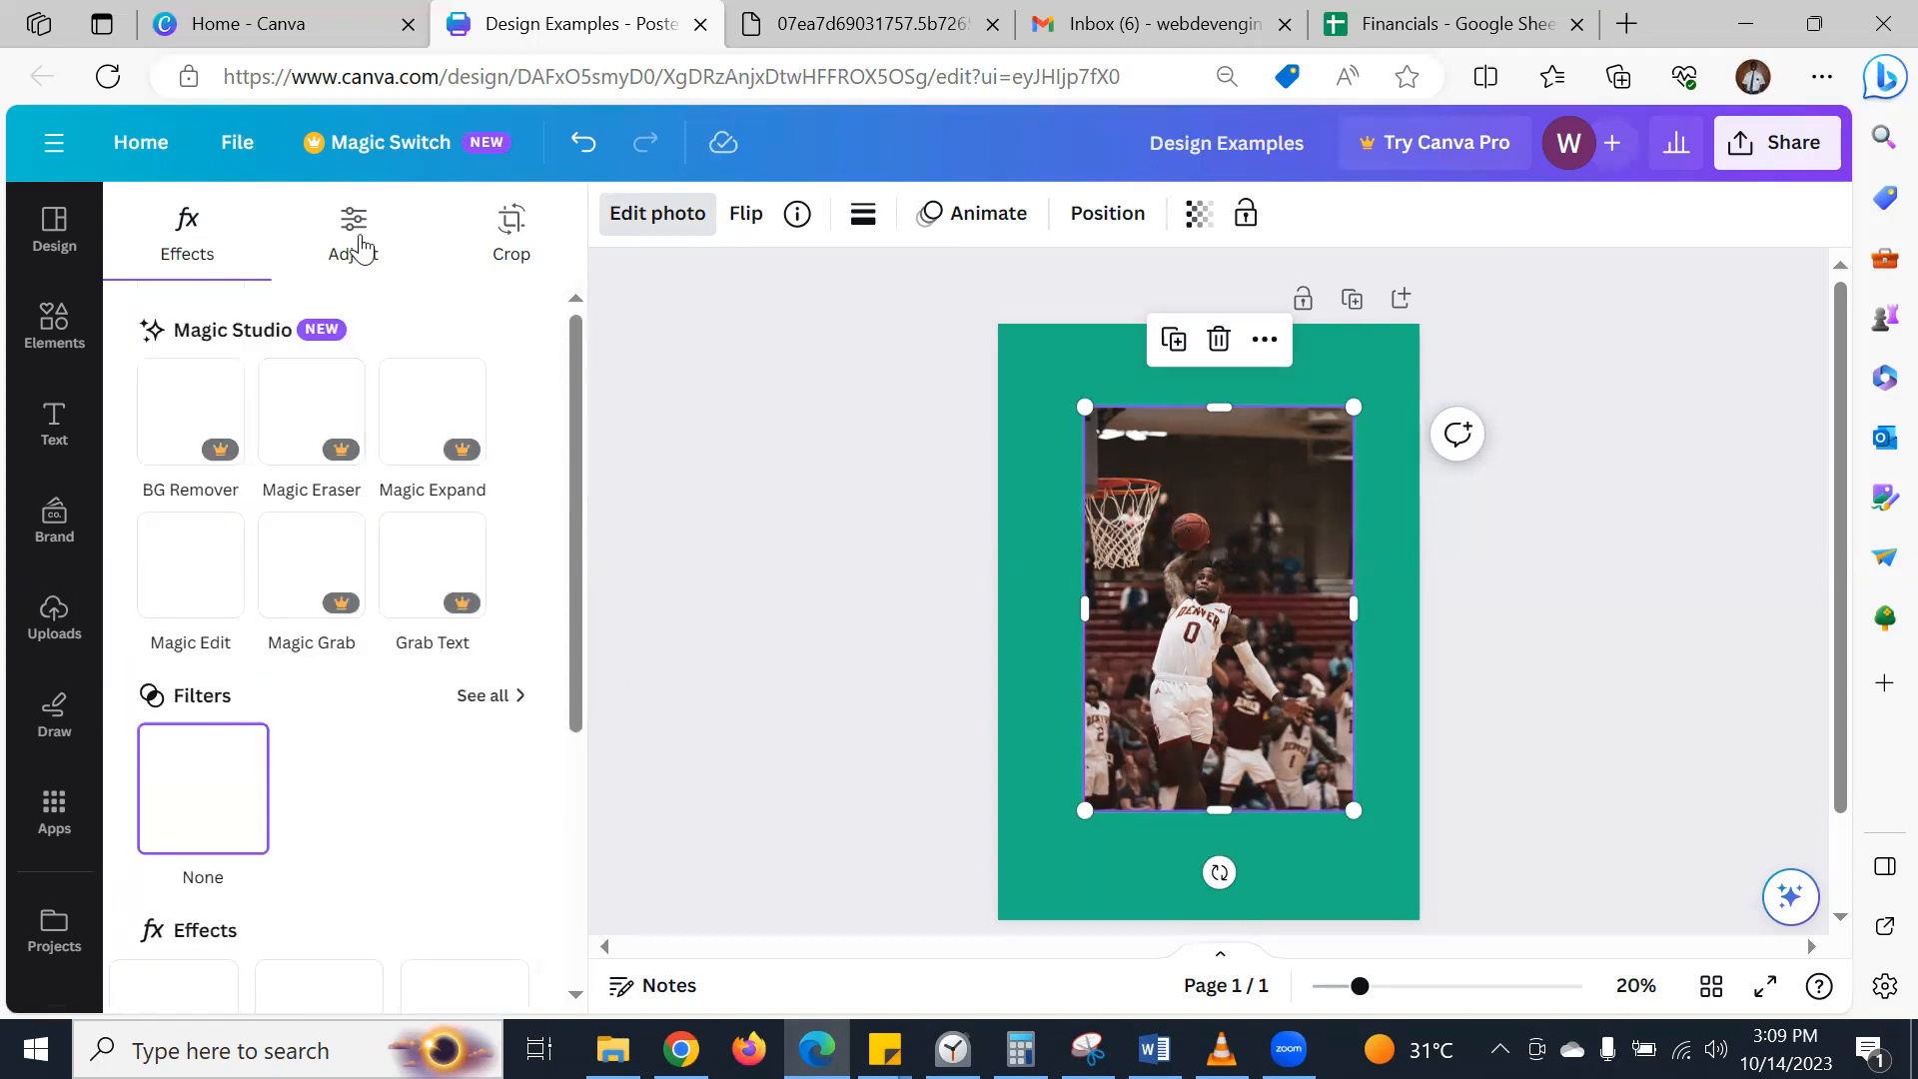
# - Examine the player photo's adjustment options: the selectable area, white balance, light, color and texture settings
pyautogui.click(361, 246)
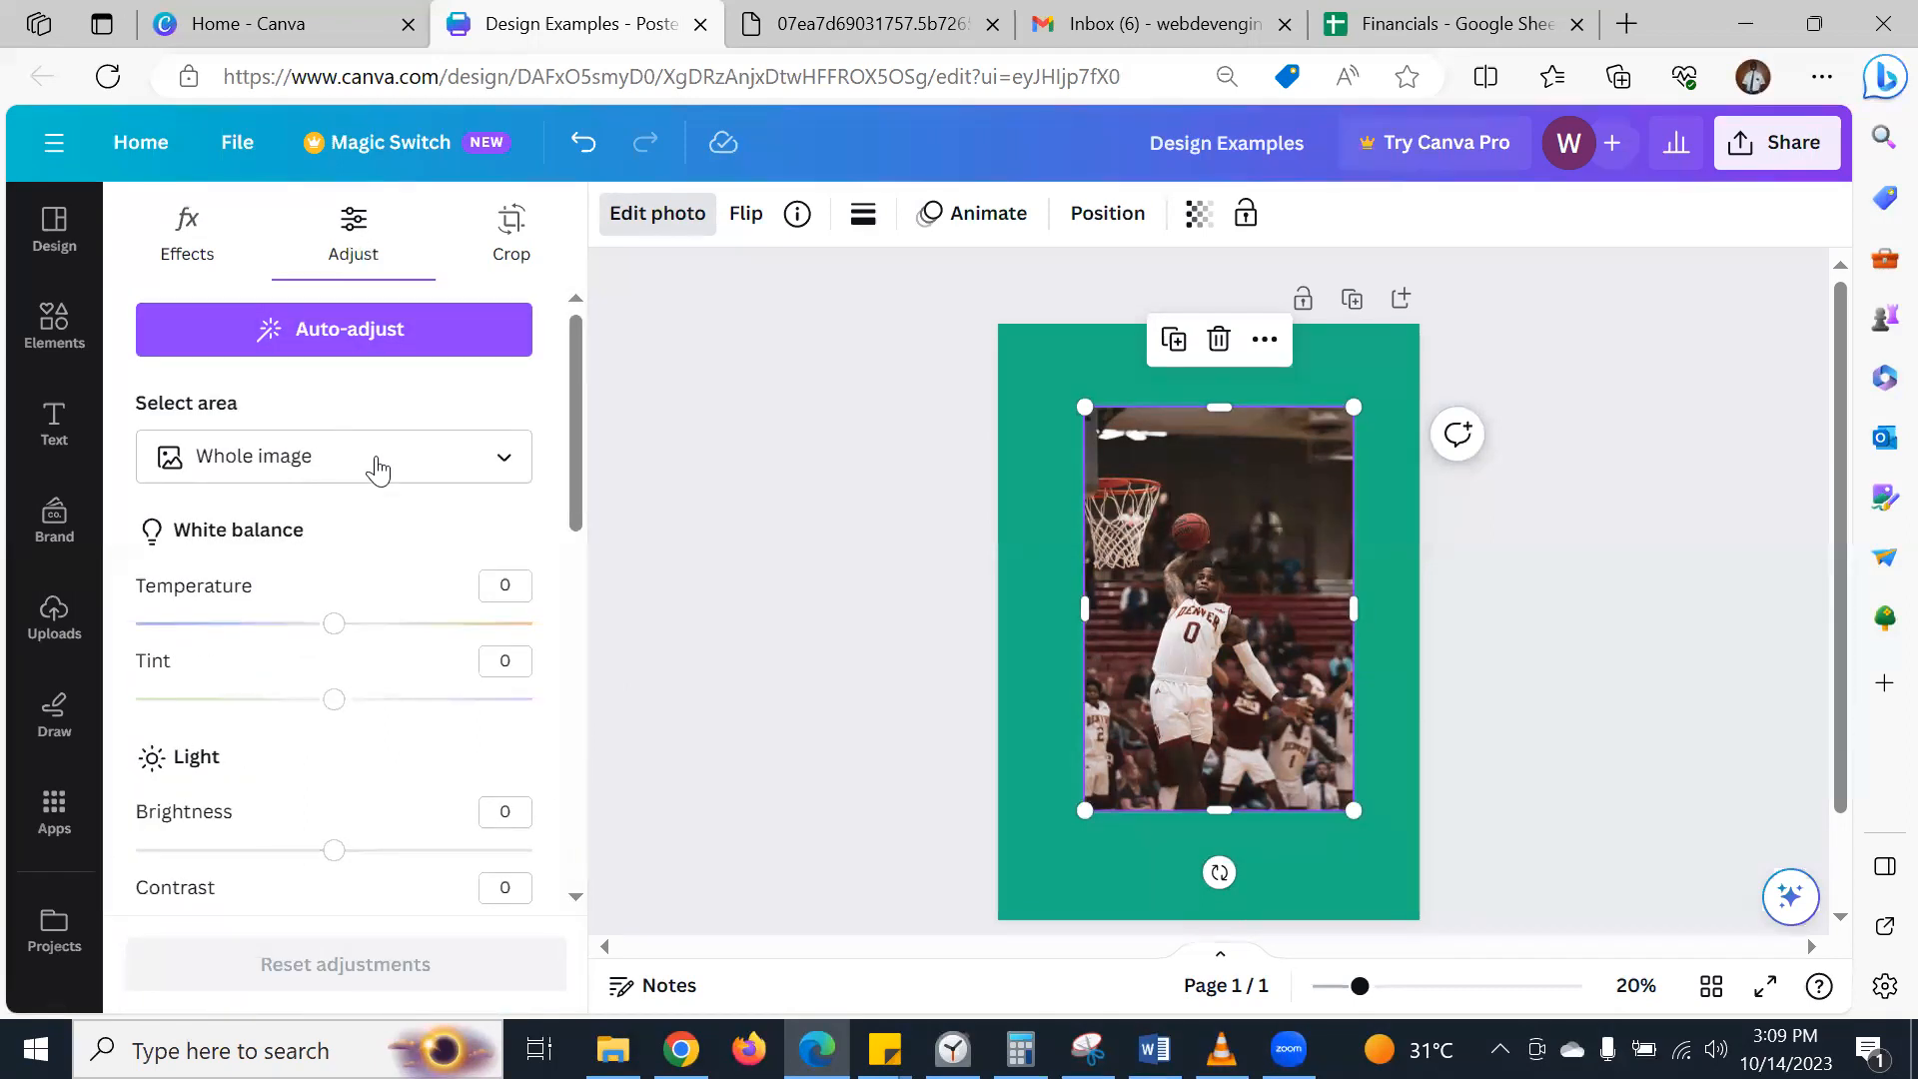
pyautogui.click(503, 457)
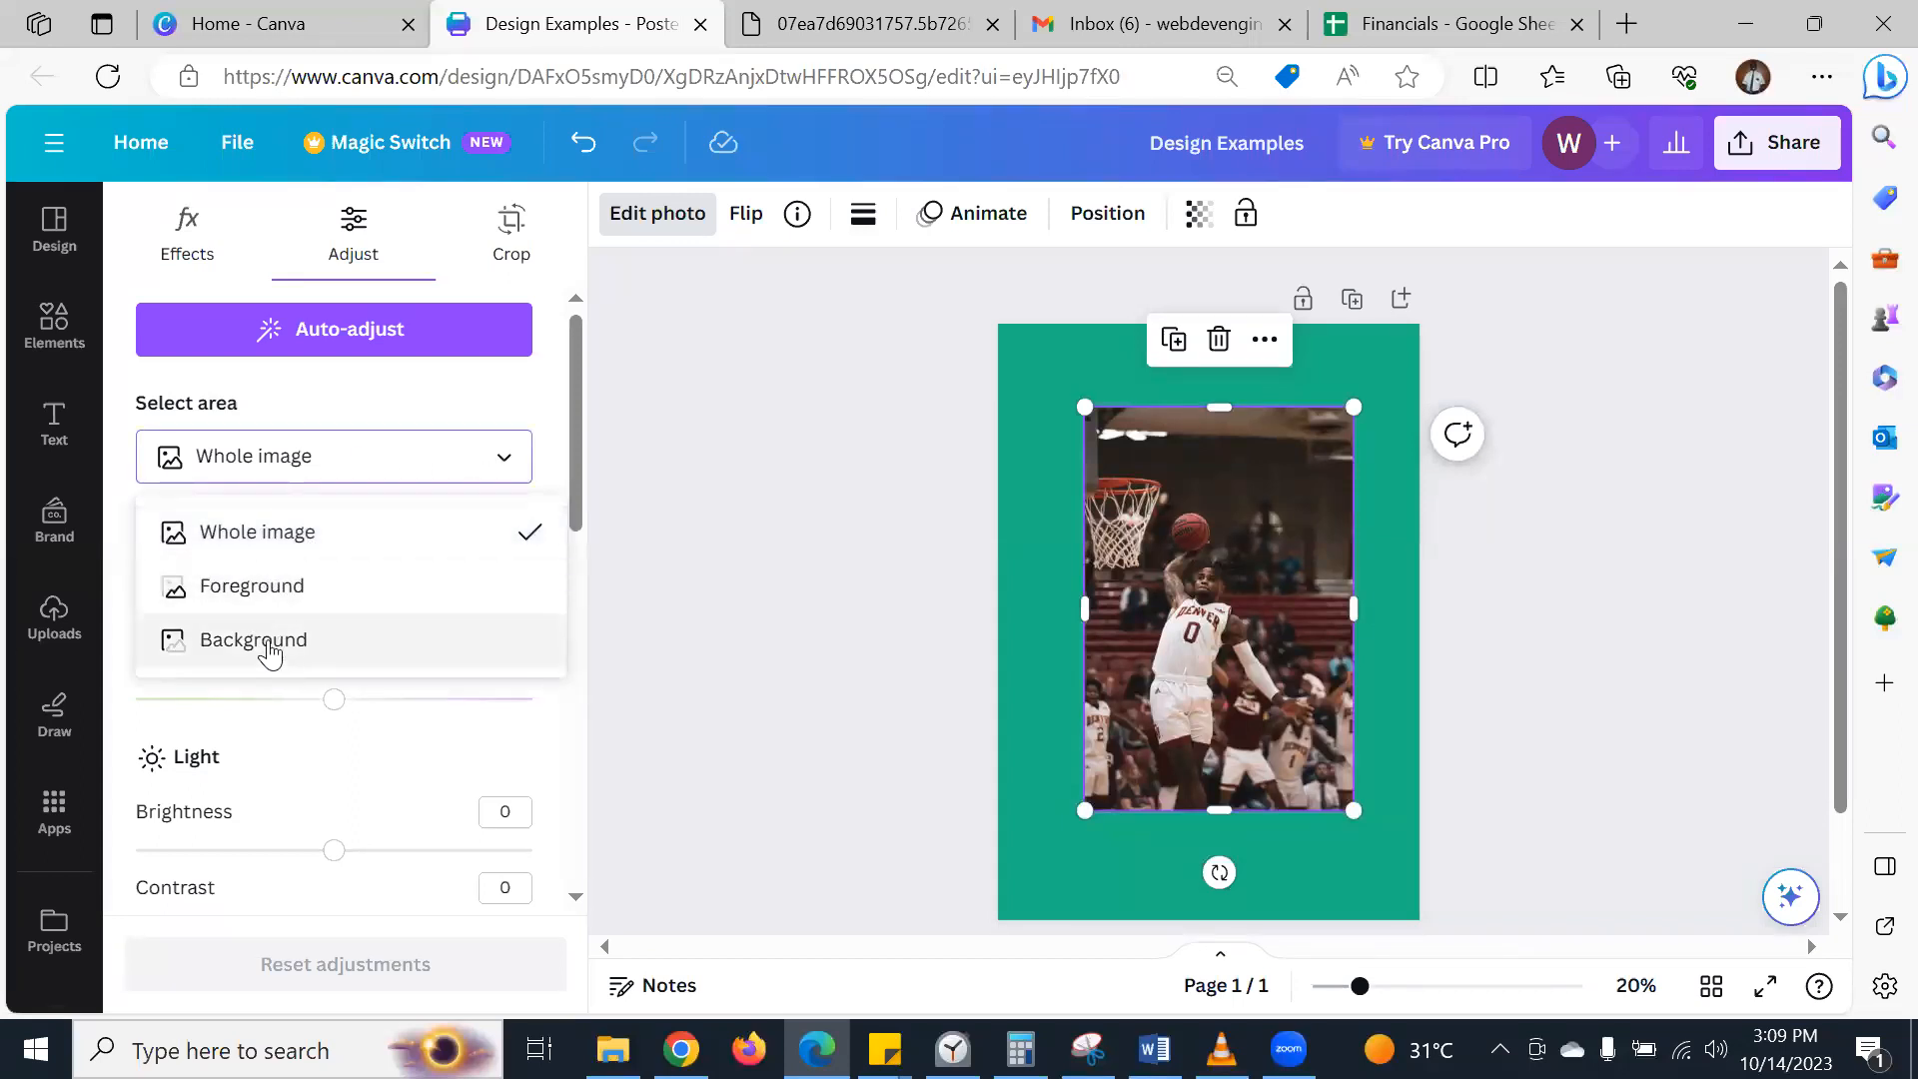
pyautogui.click(501, 456)
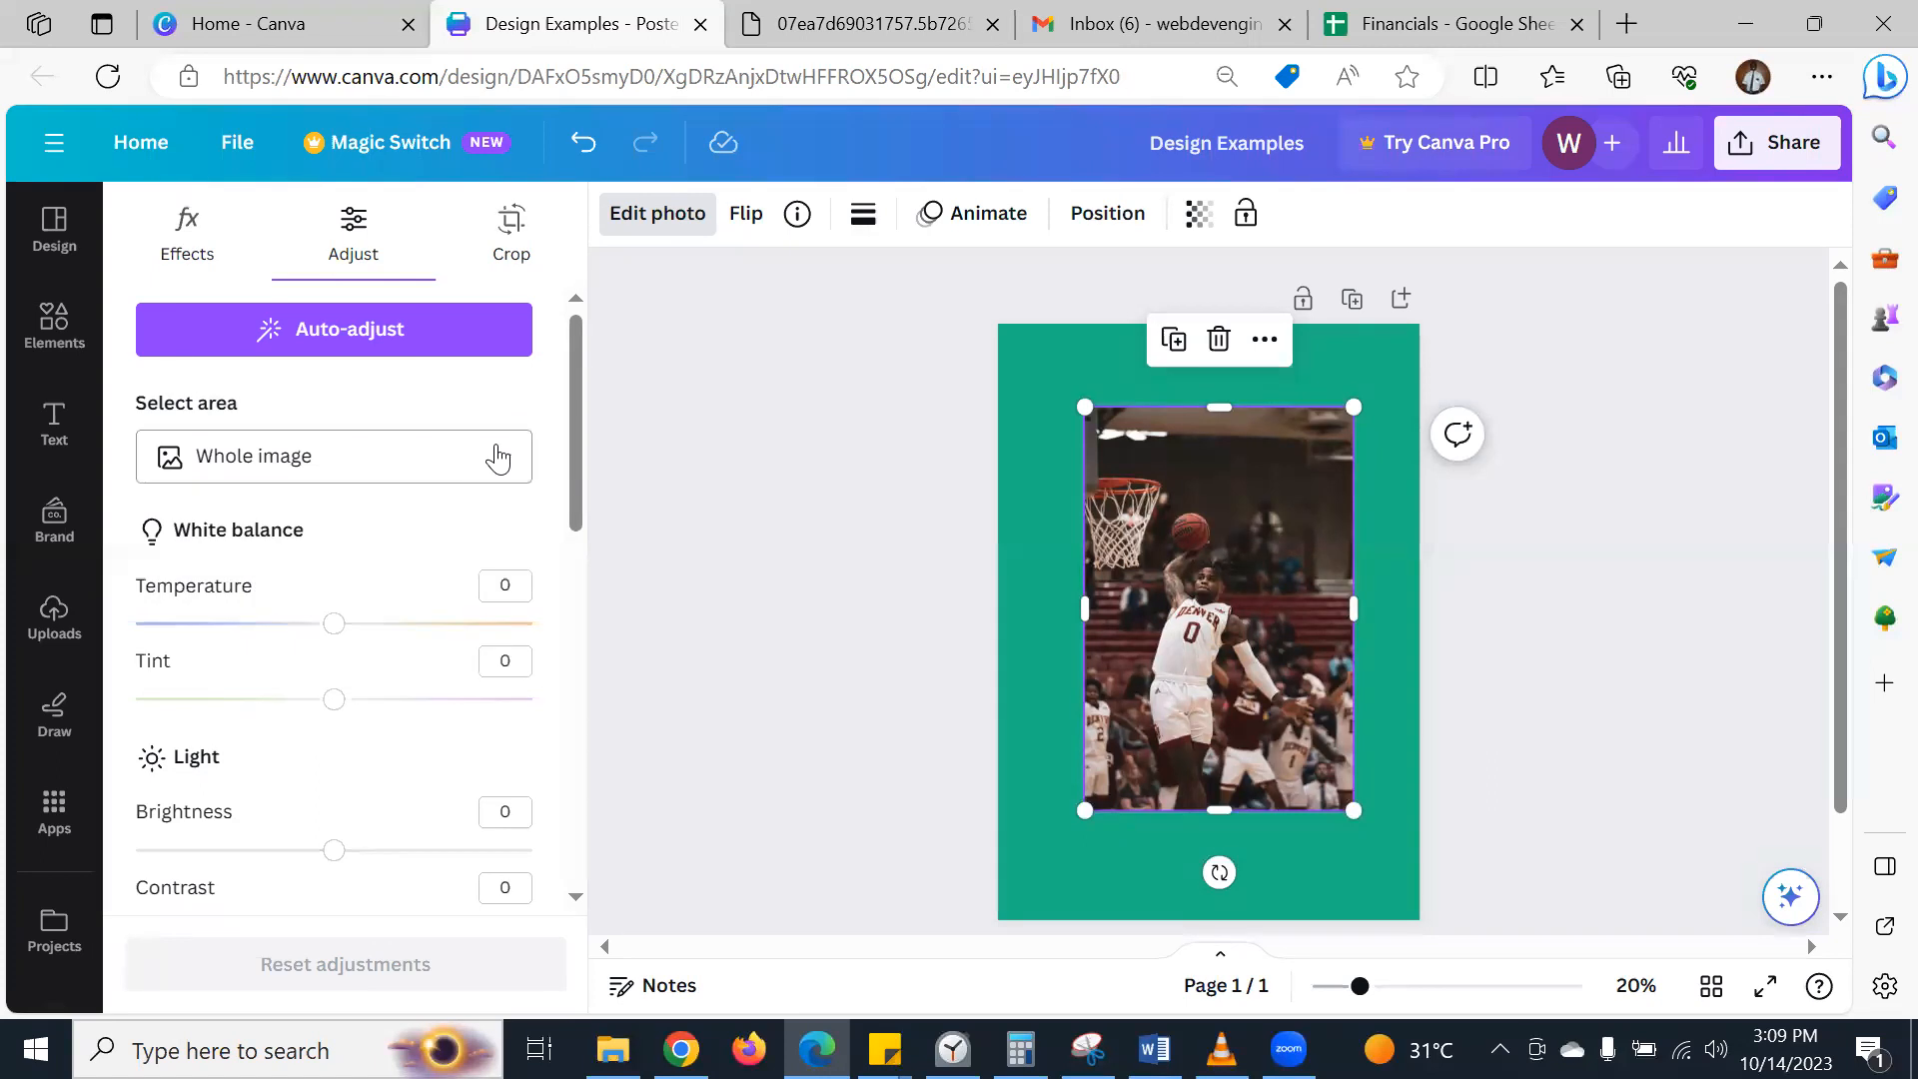
pyautogui.scroll(-1, 317, 649)
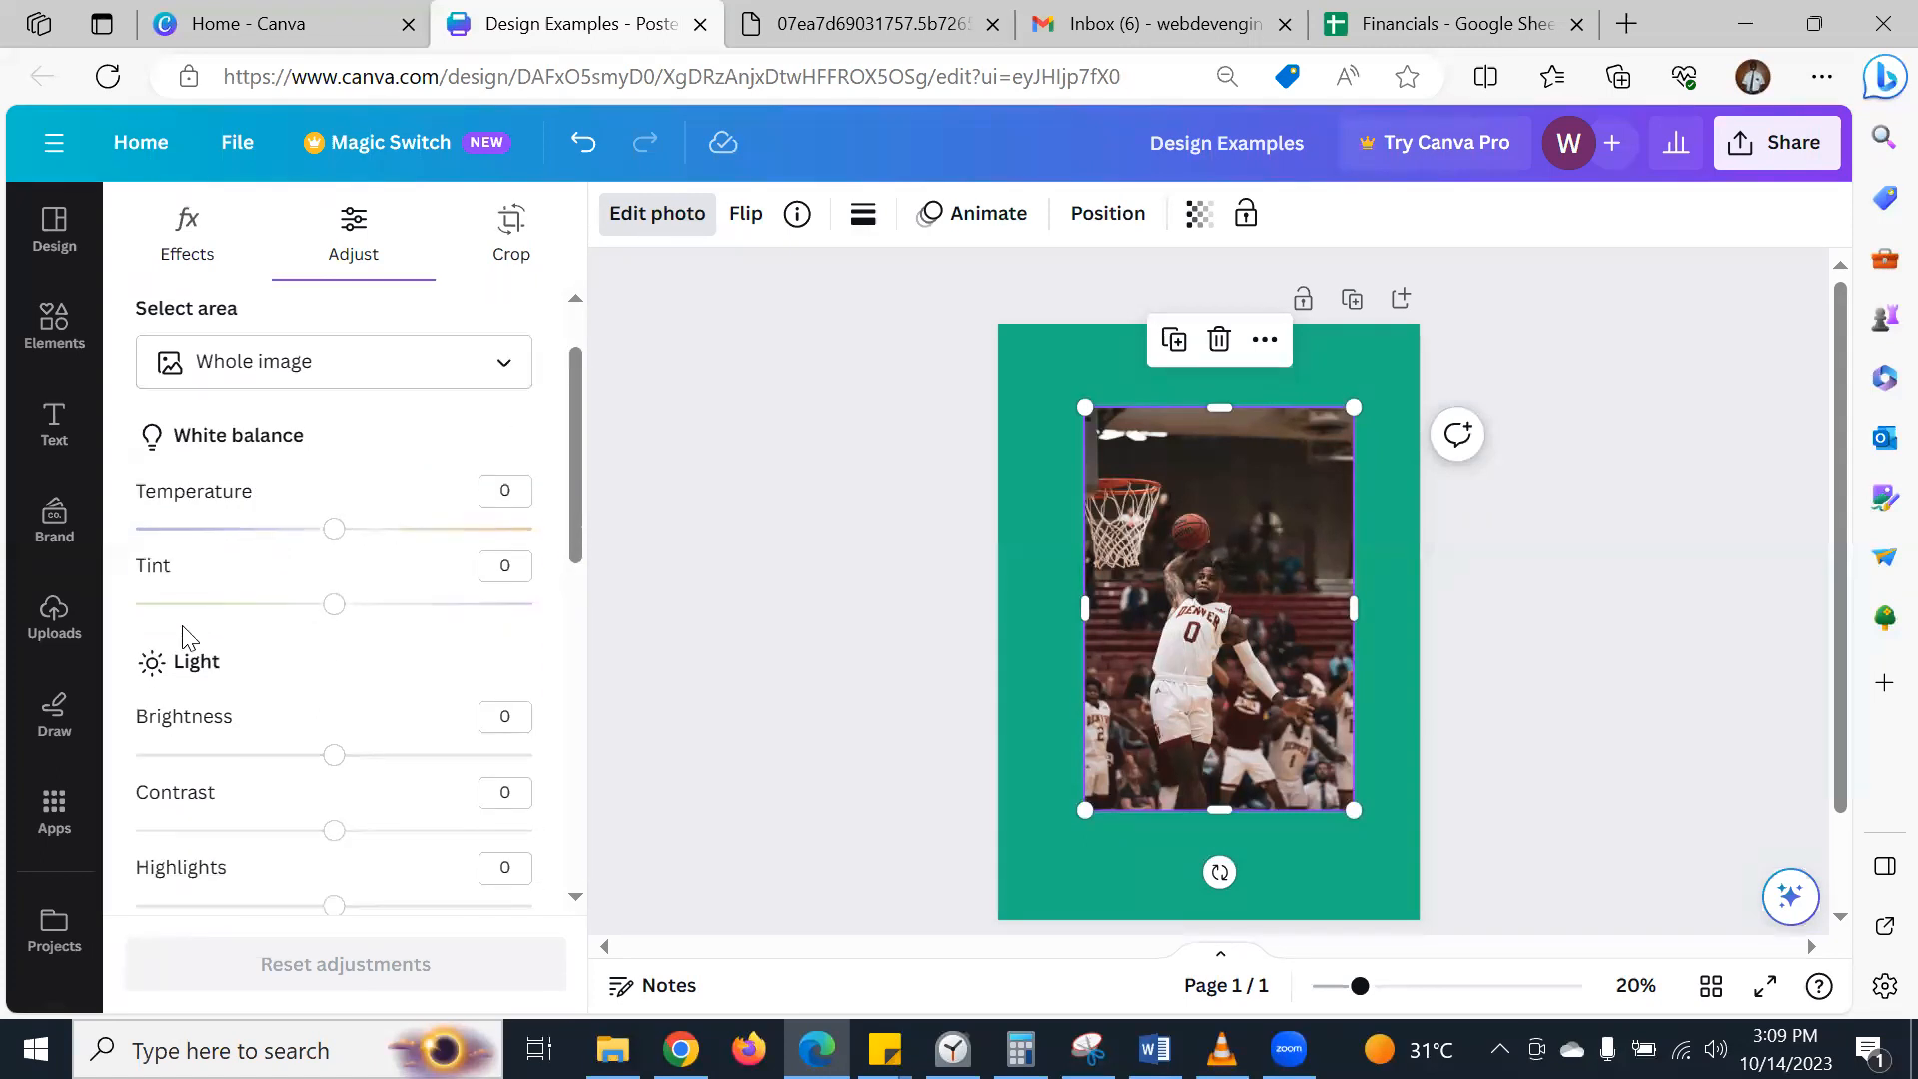
pyautogui.scroll(-2, 271, 622)
pyautogui.scroll(3, 265, 650)
pyautogui.scroll(-4, 308, 530)
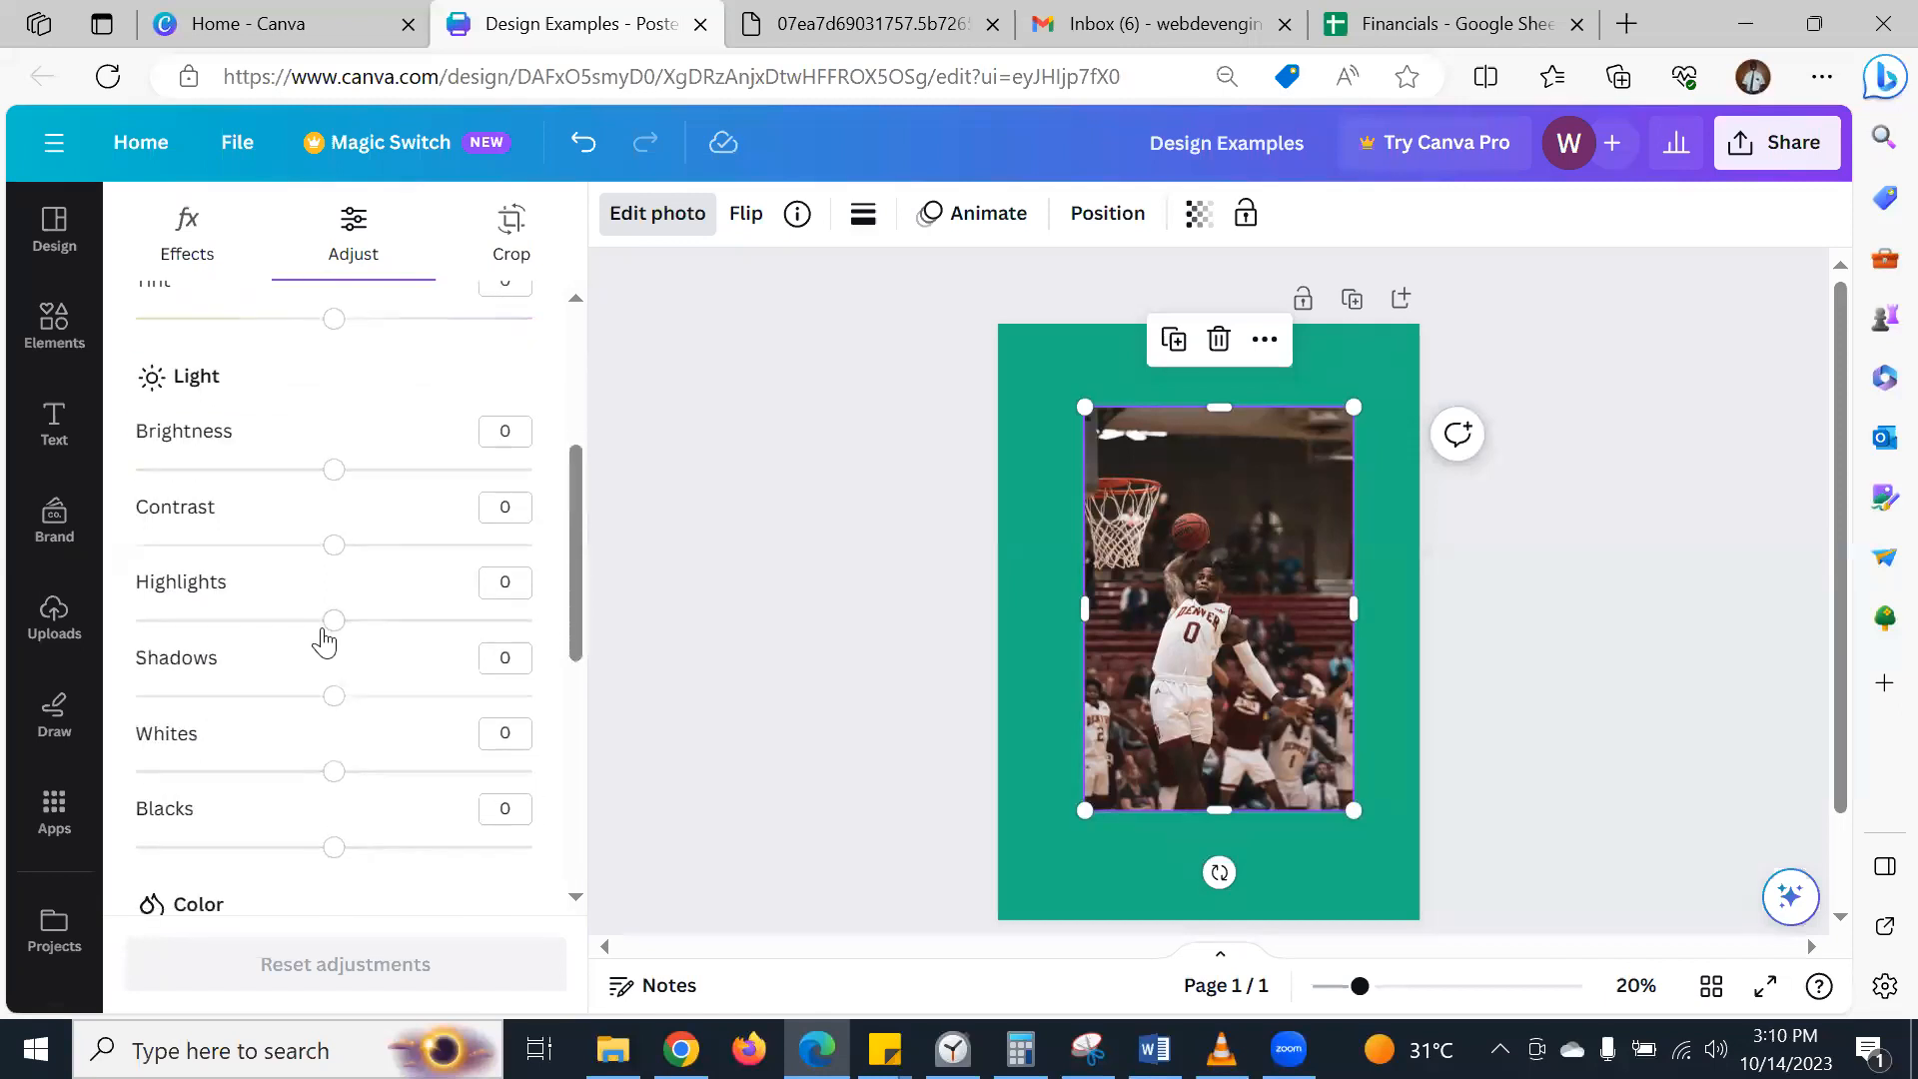
pyautogui.scroll(-2, 337, 626)
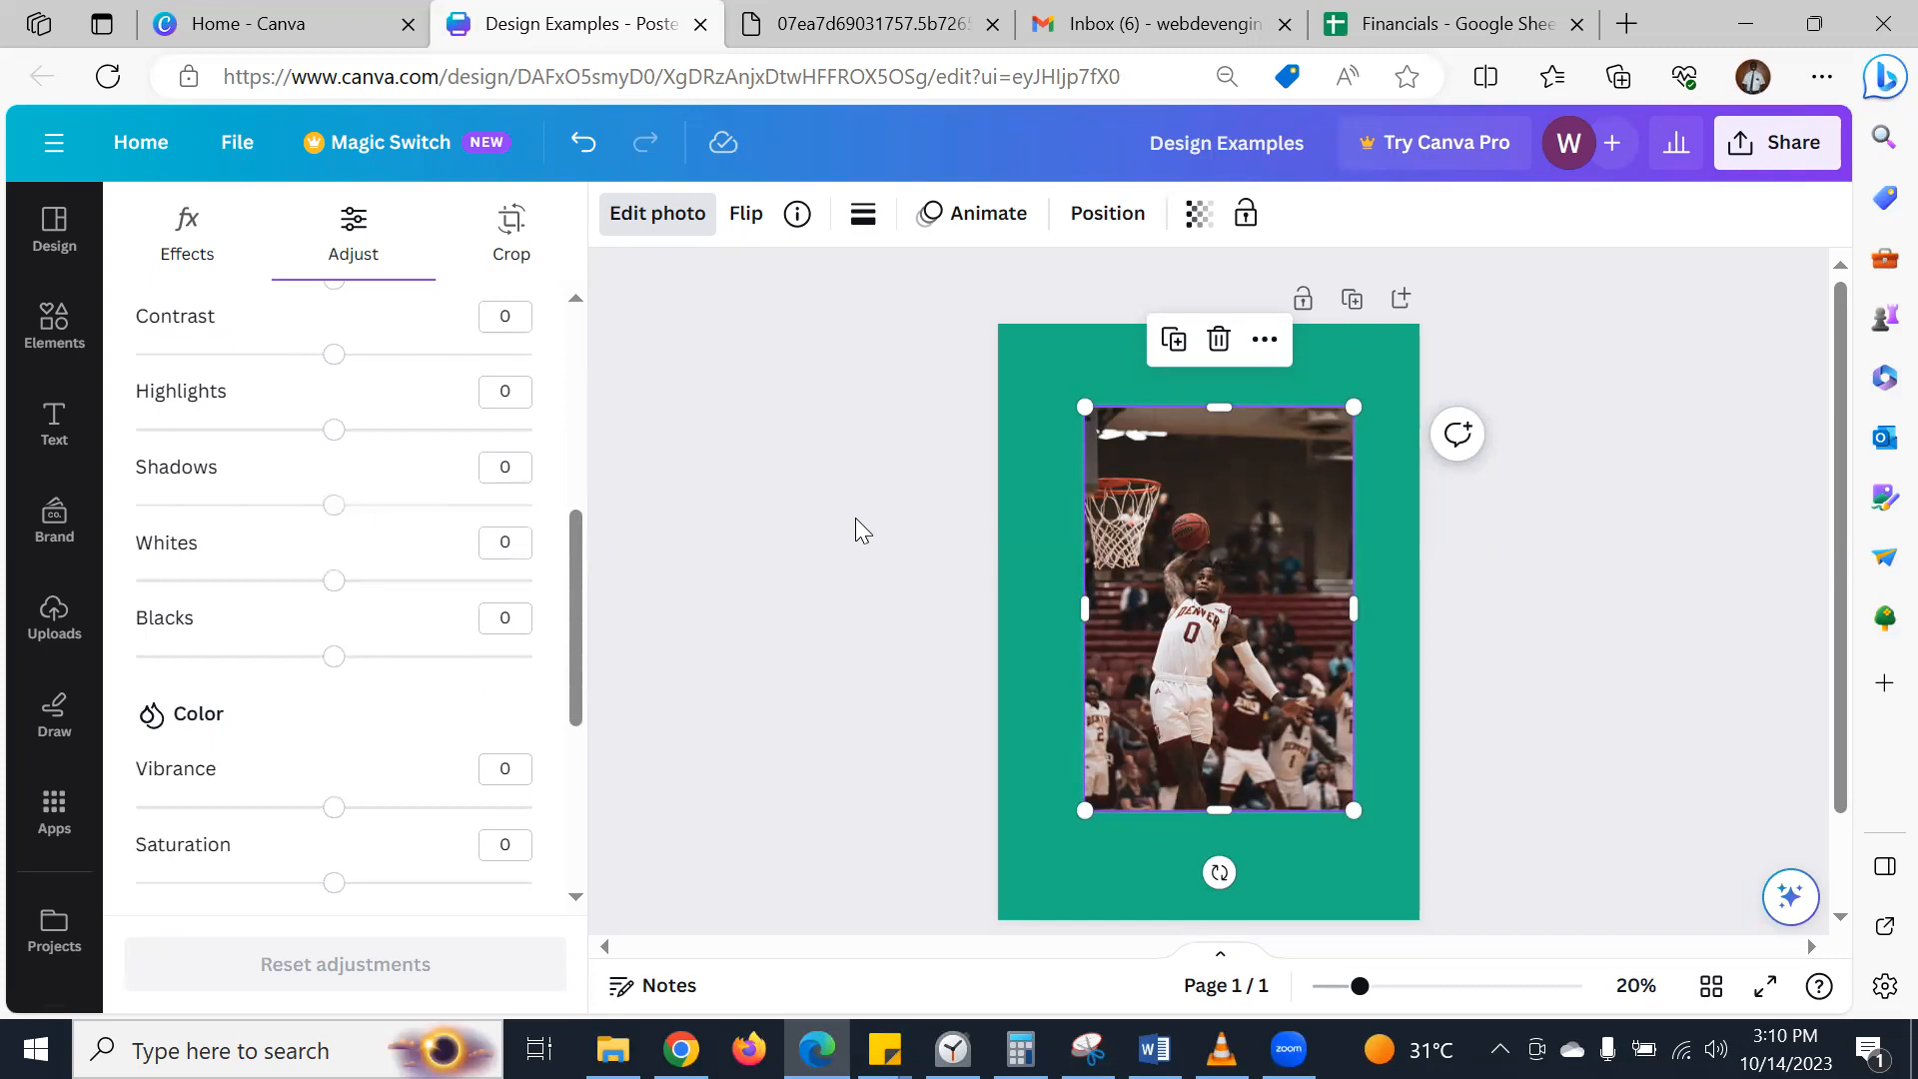
pyautogui.scroll(-2, 218, 645)
pyautogui.scroll(-2, 441, 633)
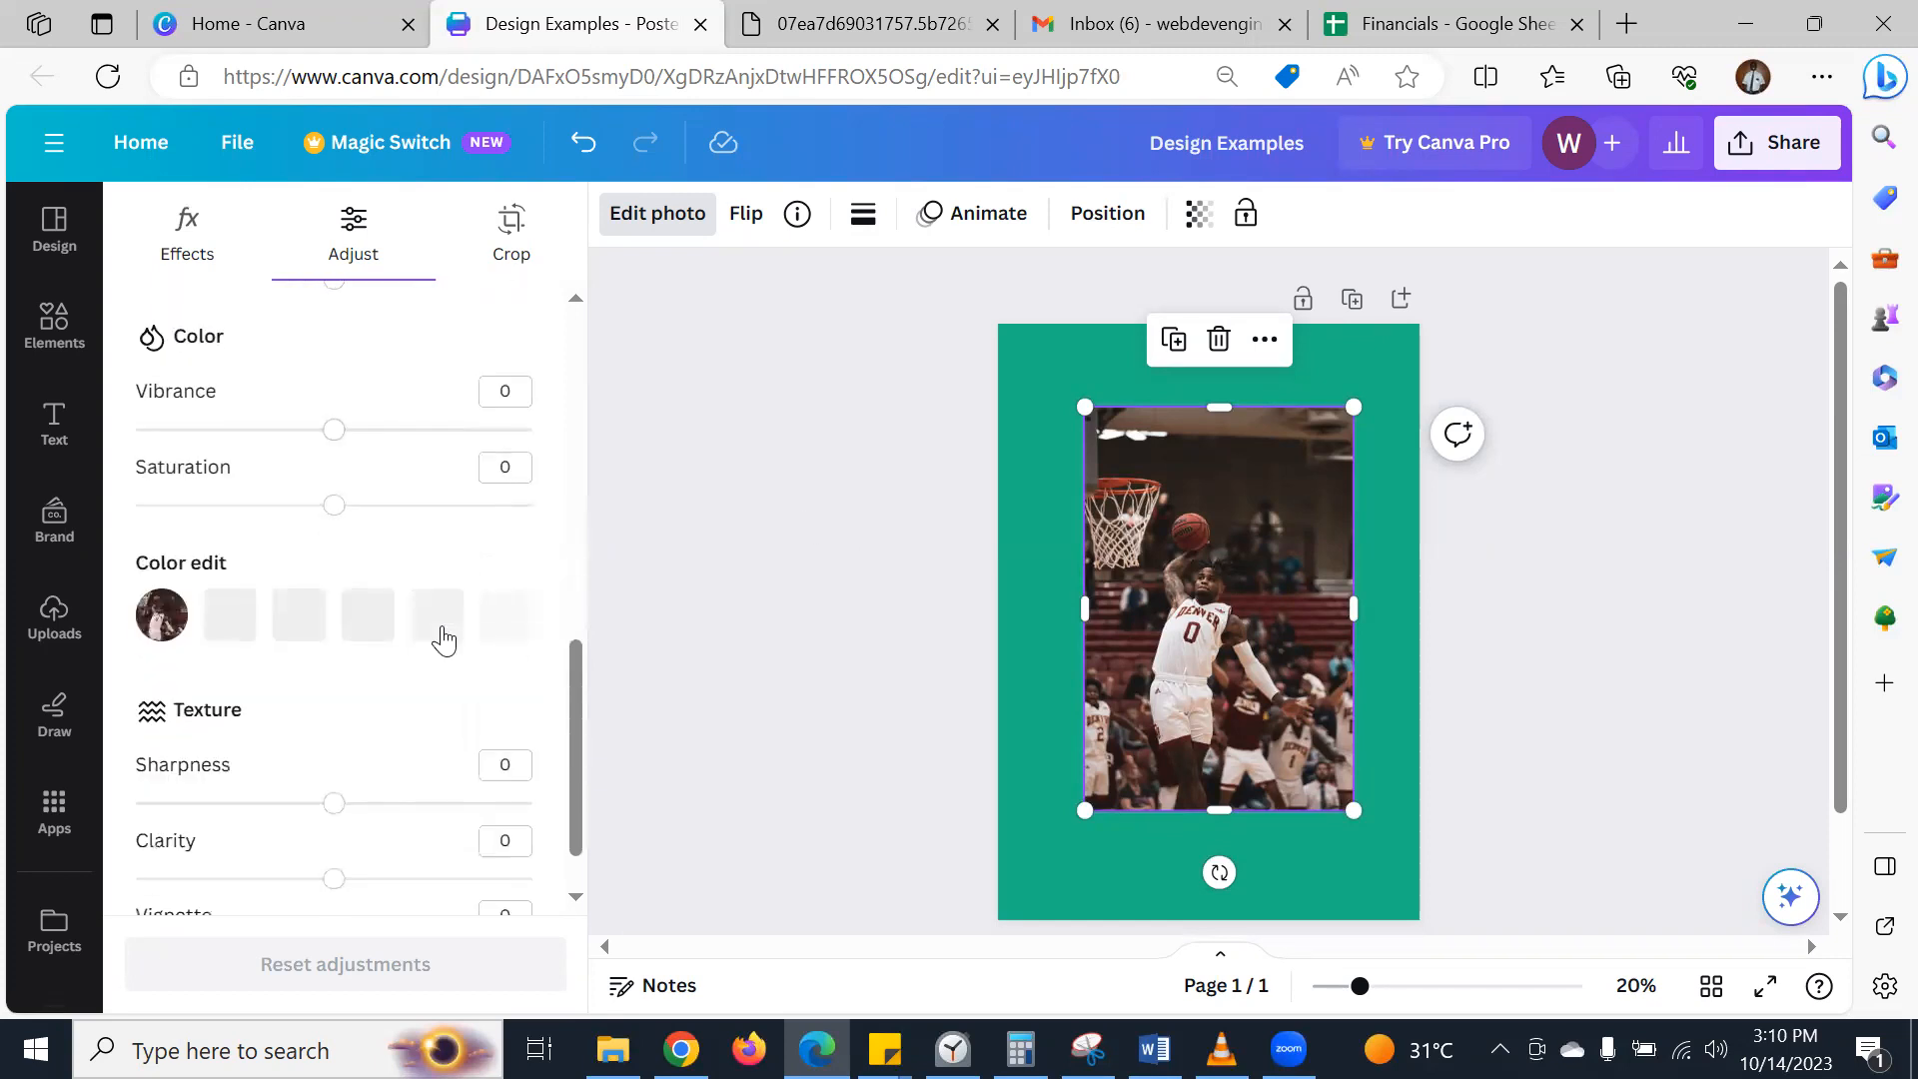
pyautogui.scroll(-1, 445, 635)
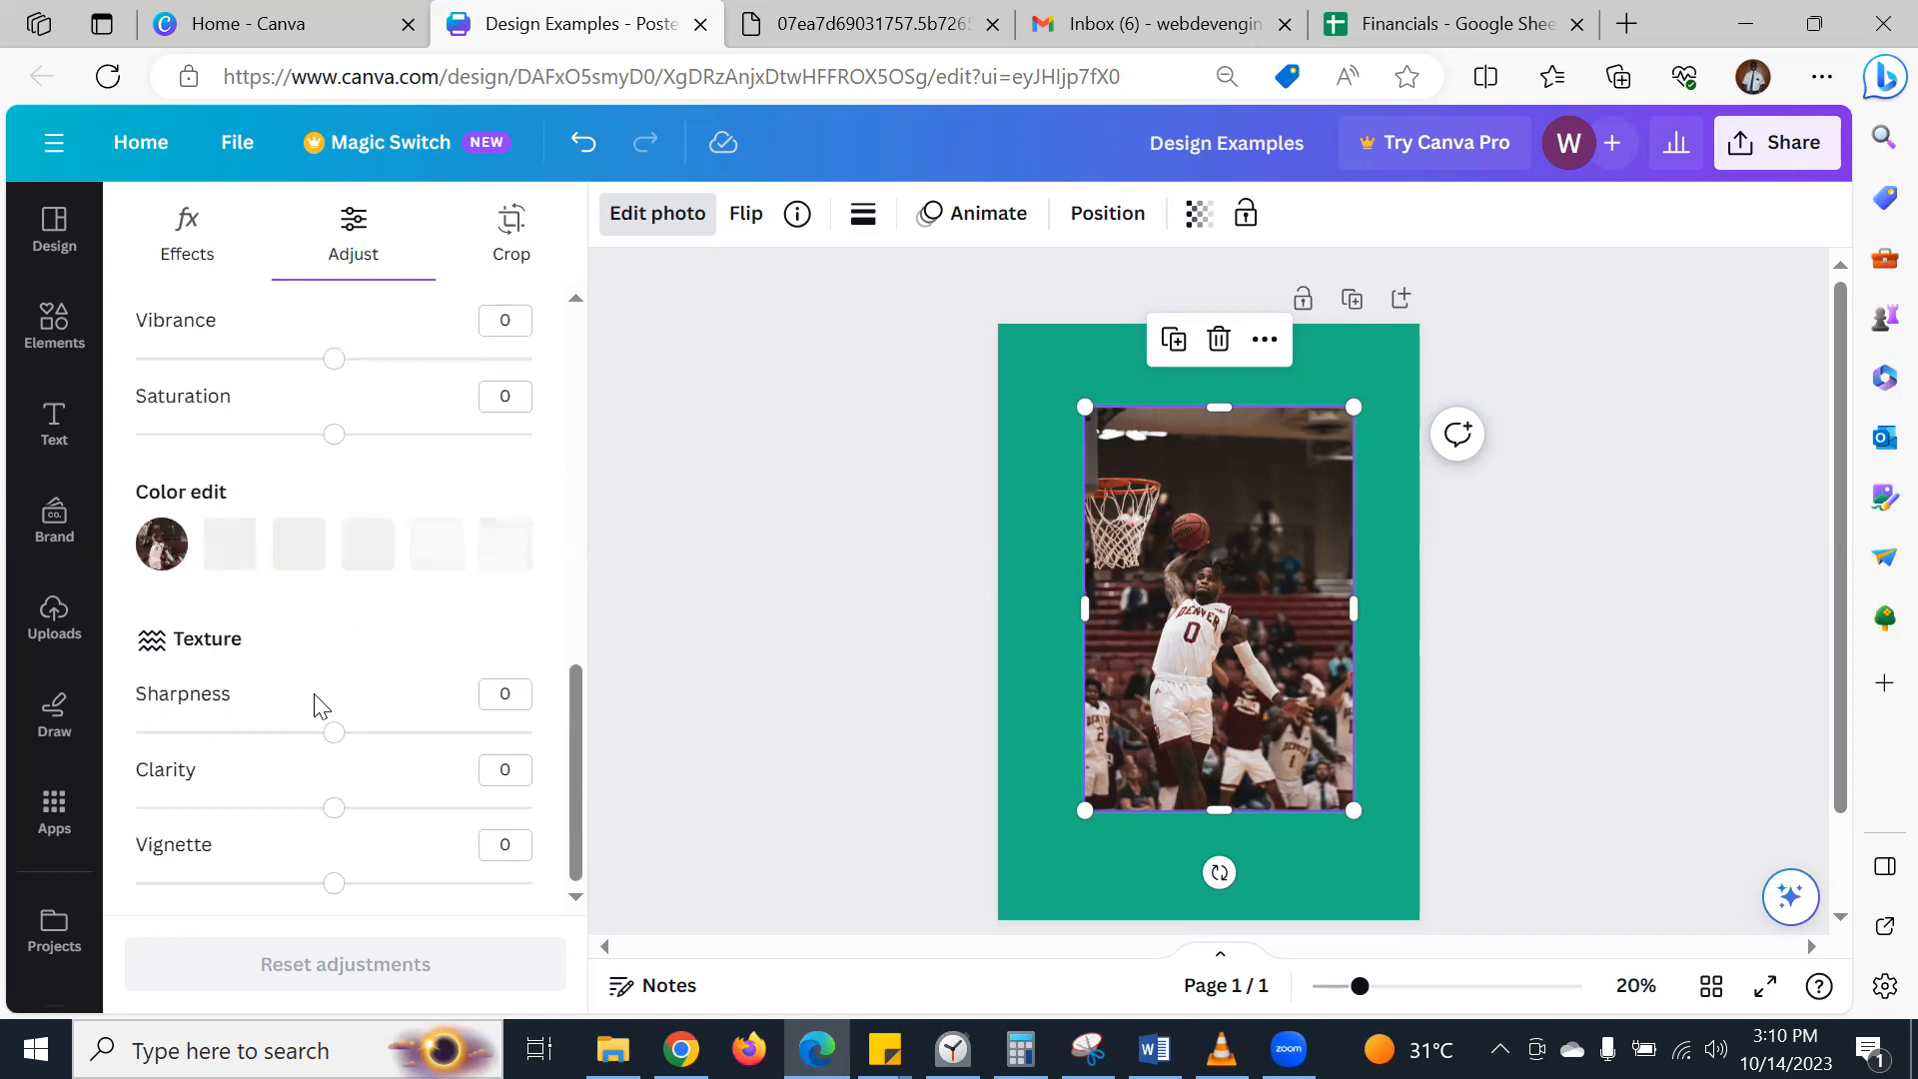
pyautogui.scroll(5, 386, 736)
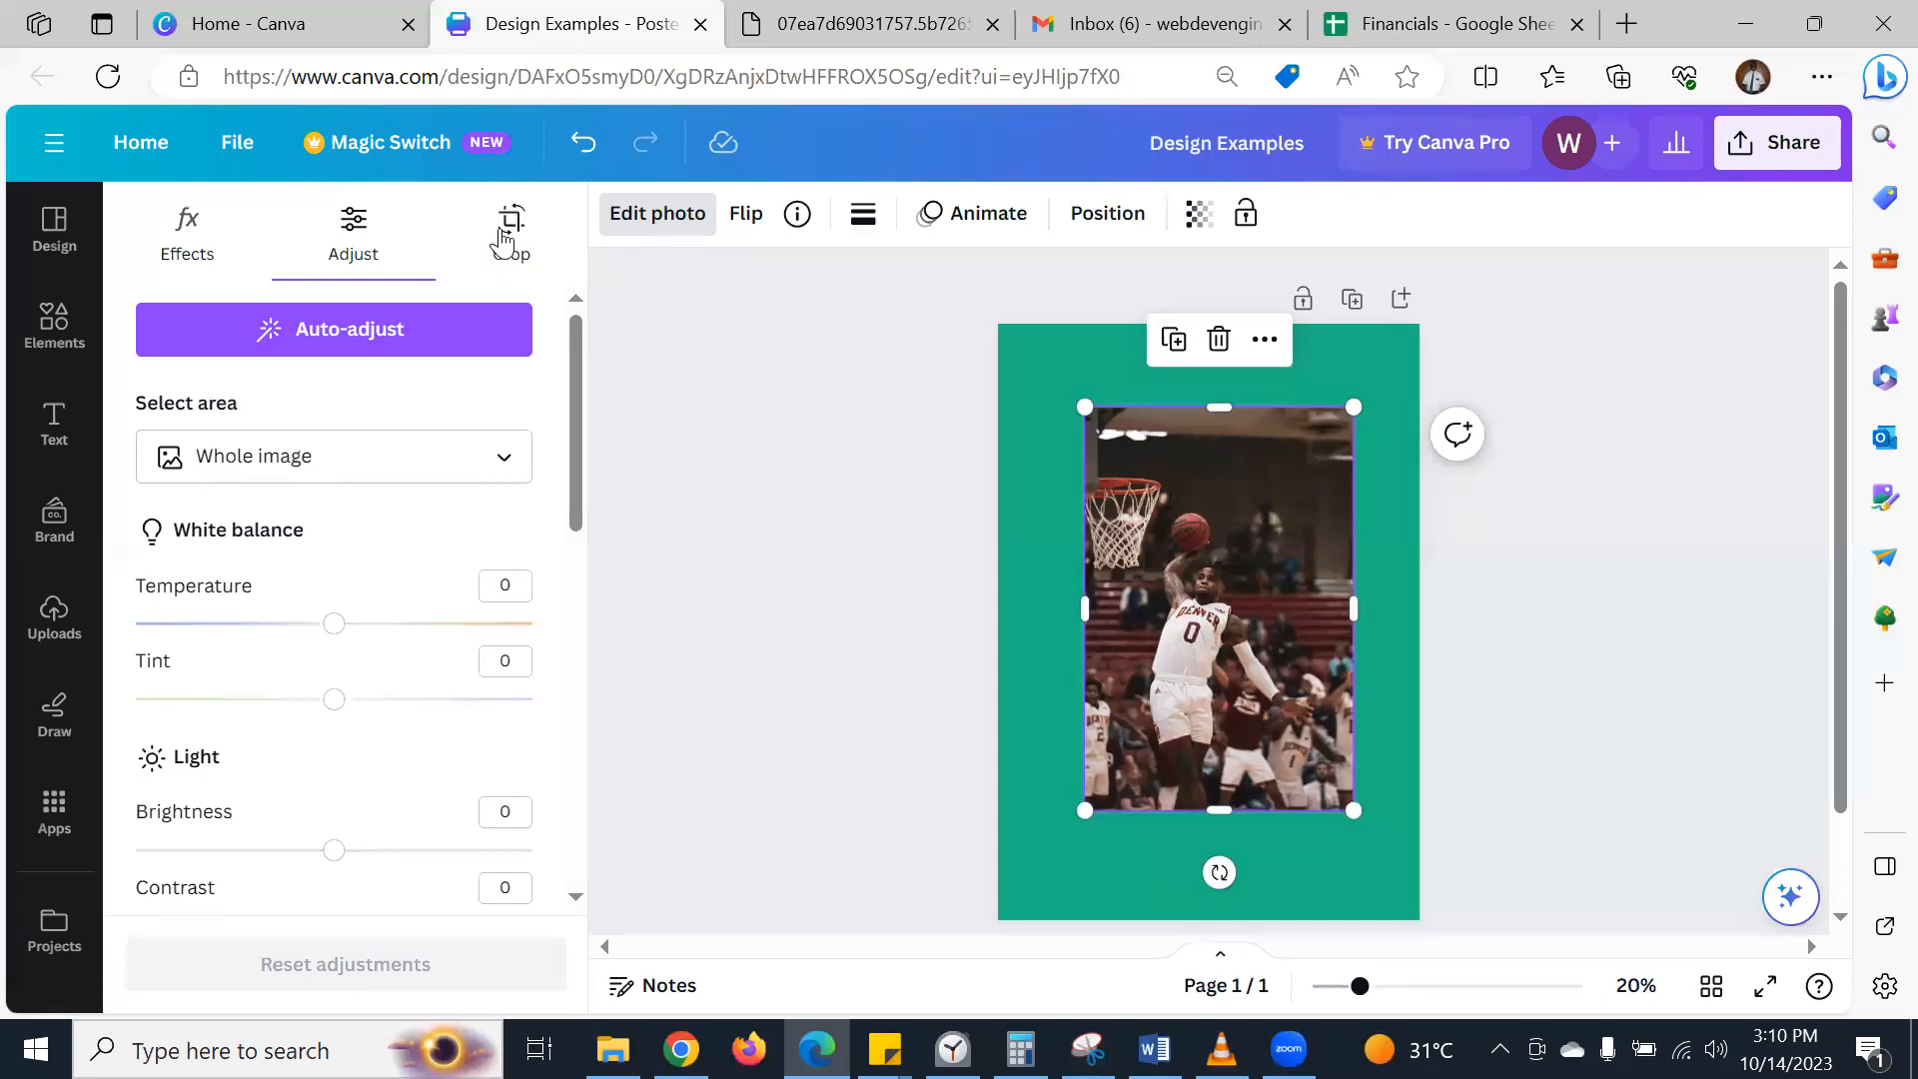
# - Look at the player photo's crop and aspect ratio options, and leave photo editing with the photo still selected
pyautogui.click(503, 239)
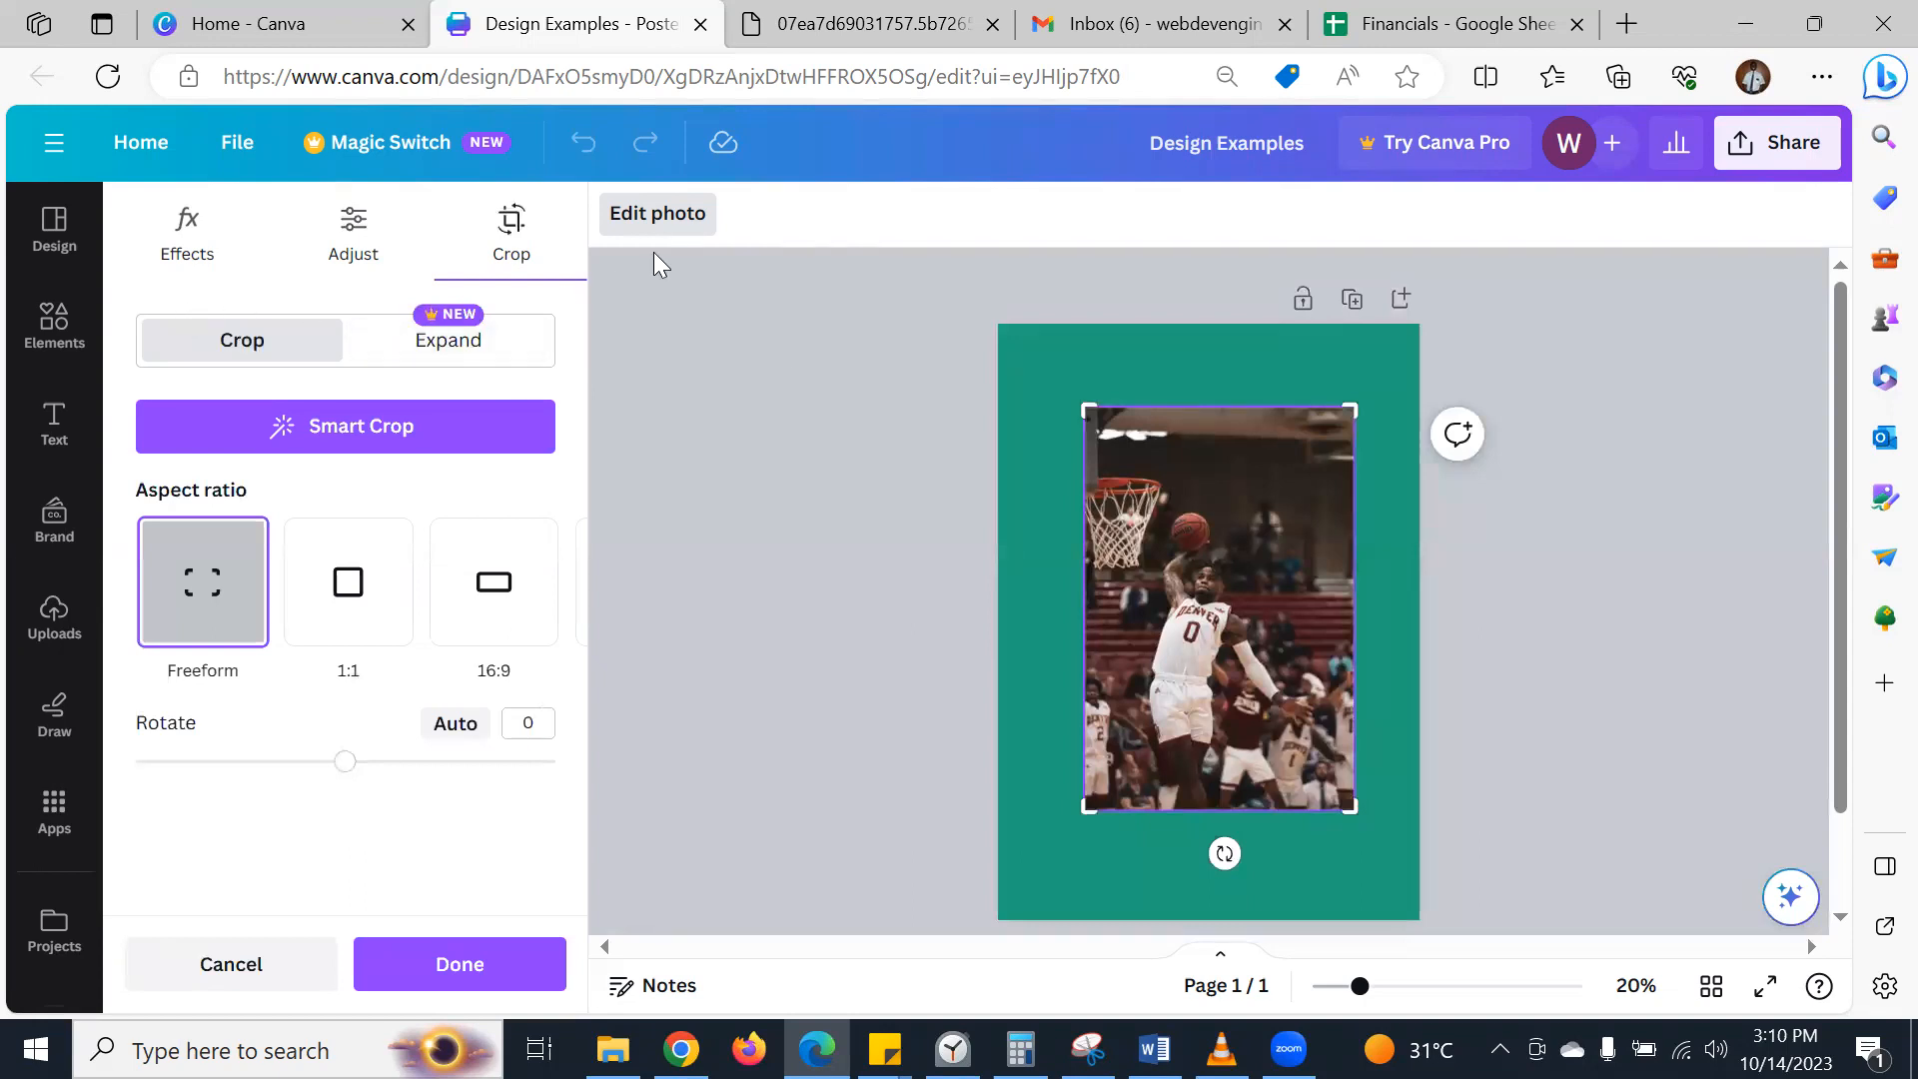
pyautogui.click(639, 222)
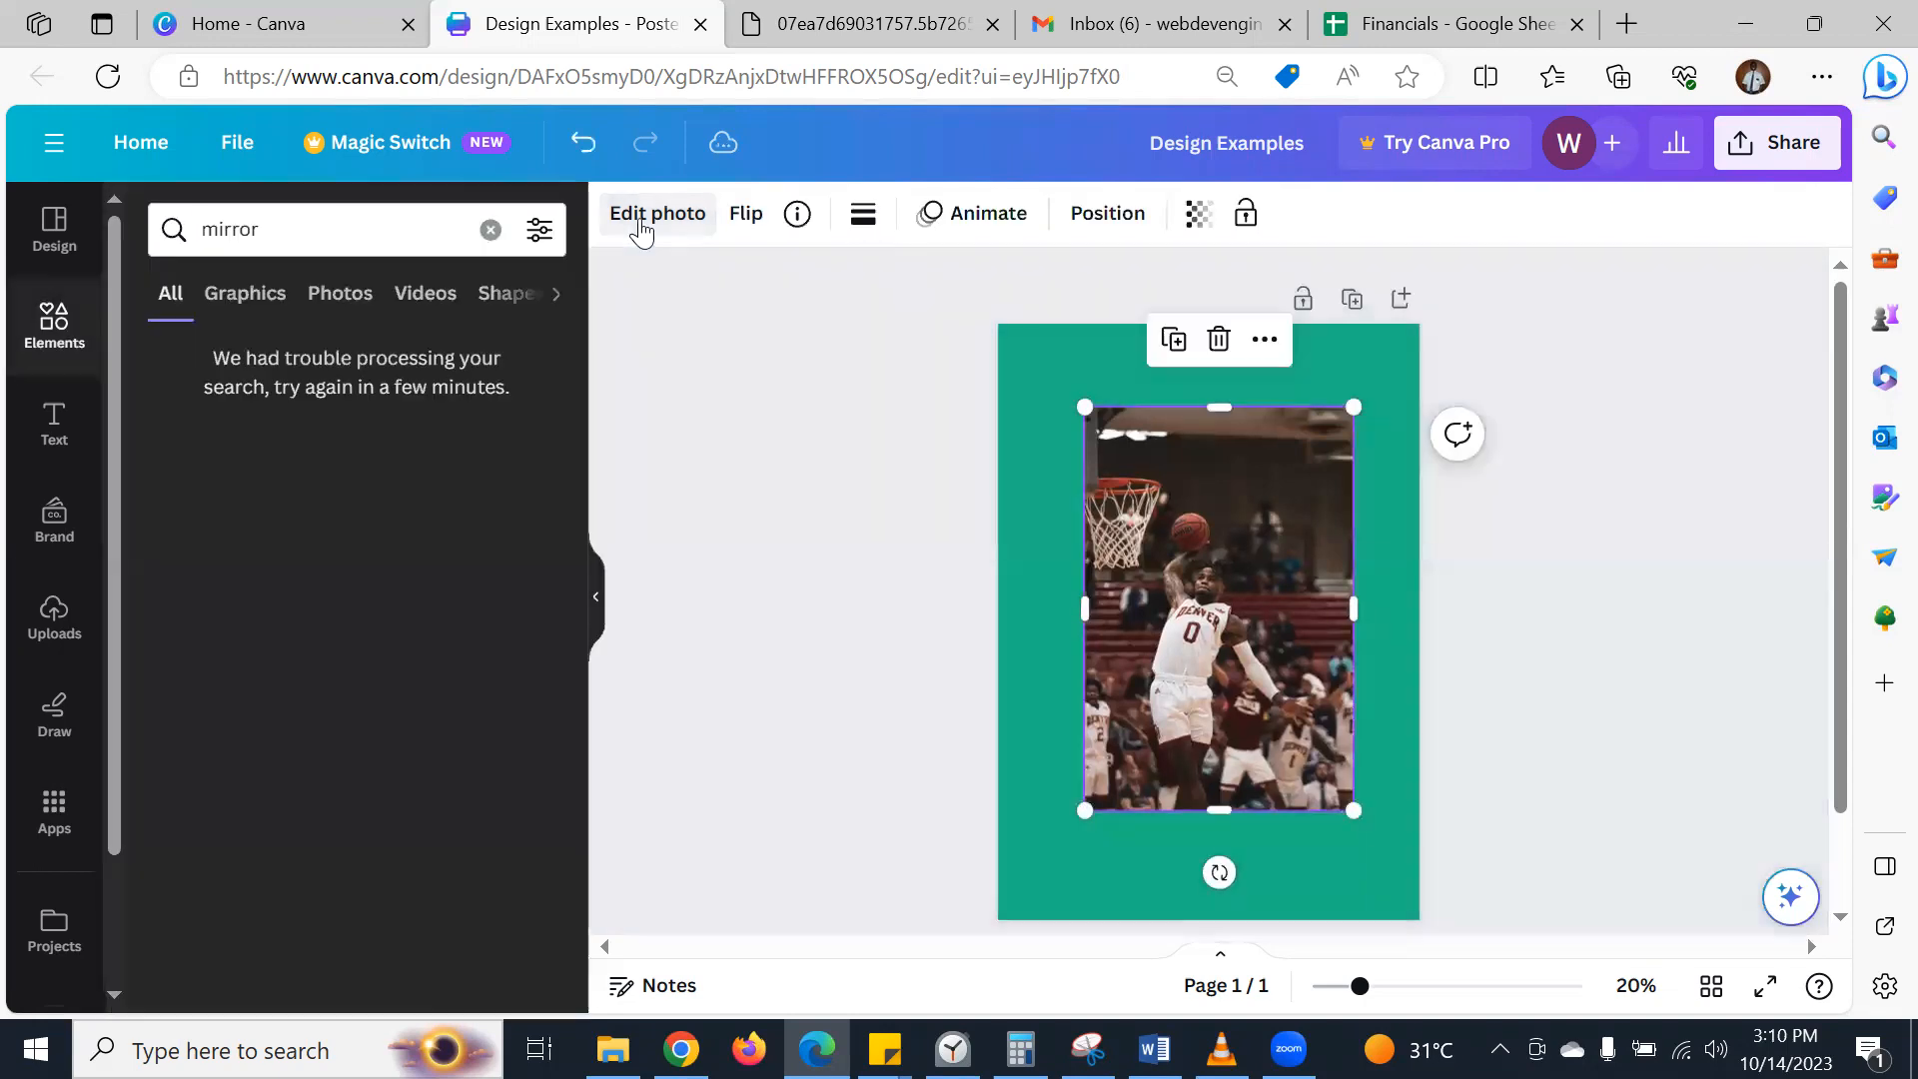
pyautogui.click(639, 222)
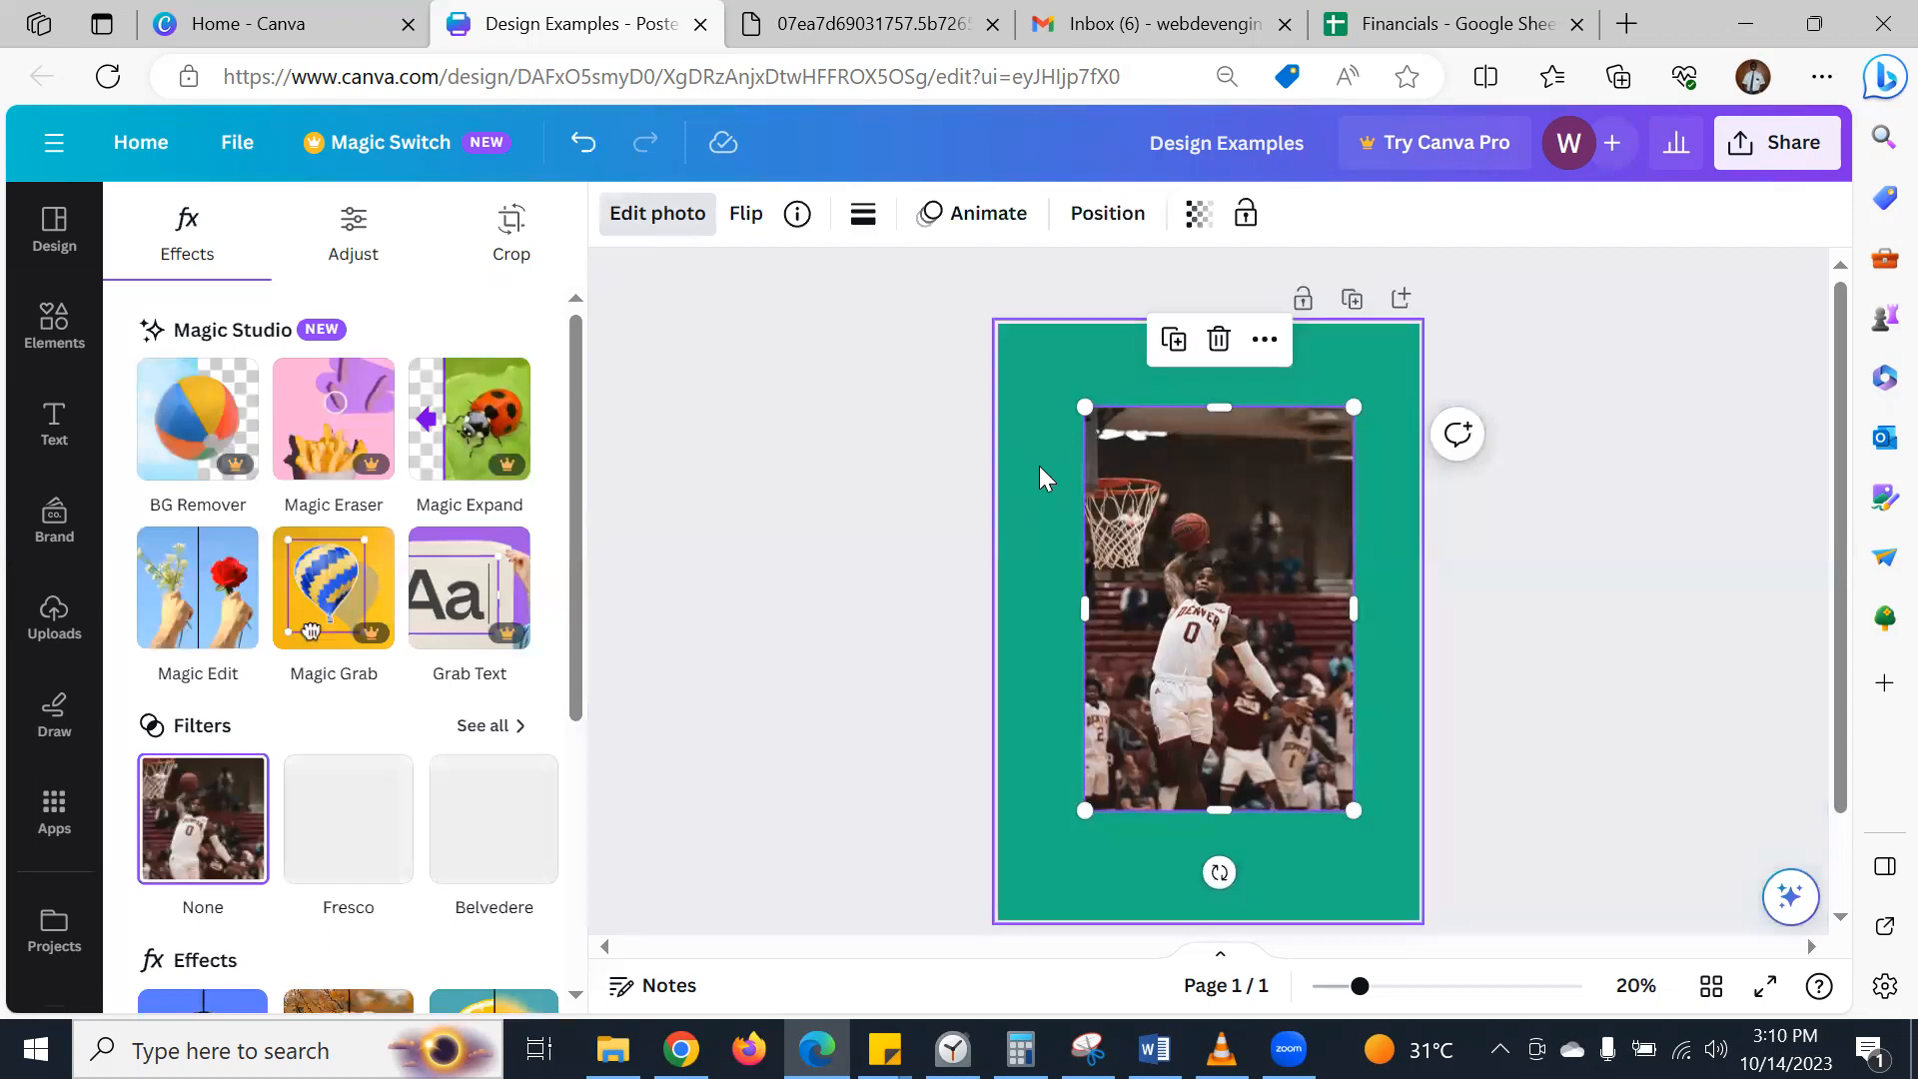
pyautogui.click(1041, 476)
pyautogui.click(1173, 504)
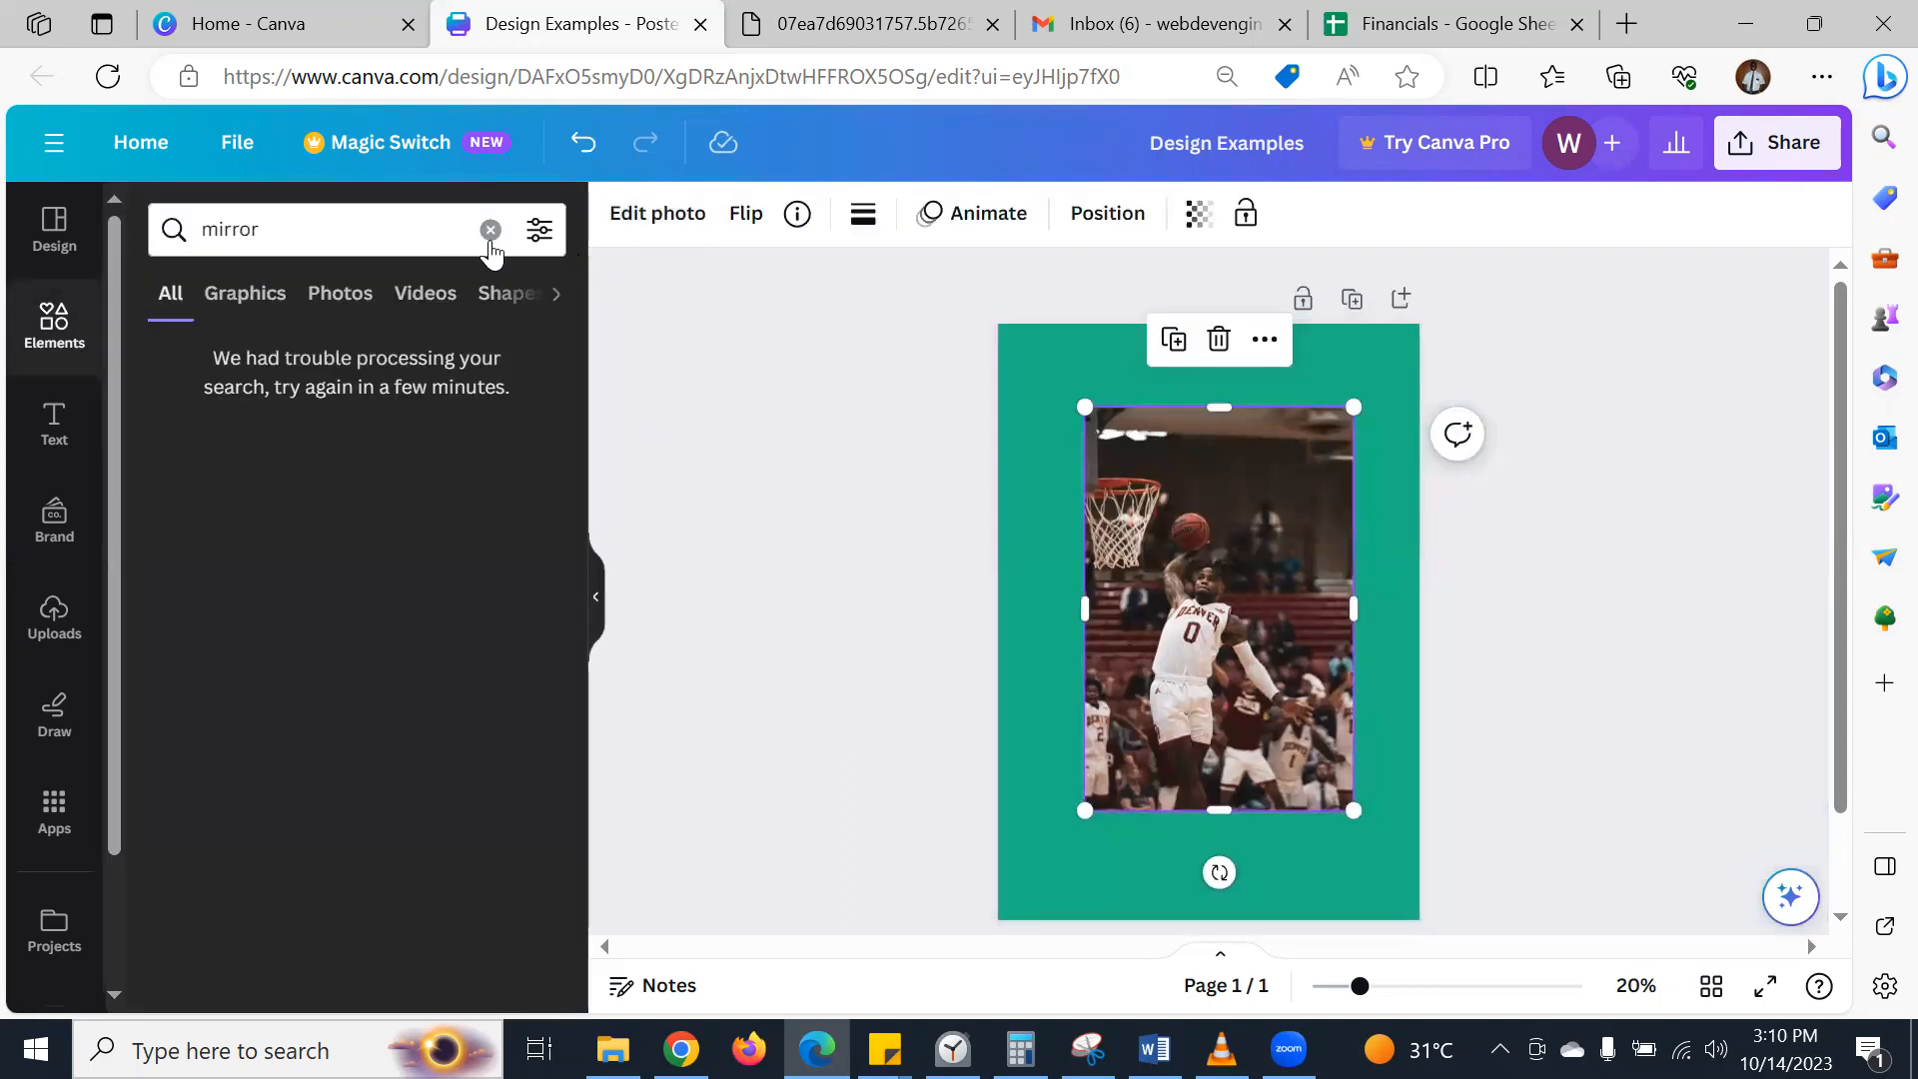
# - Clear the "mirror" search from the elements library and delete the player photo from the green page
pyautogui.click(490, 230)
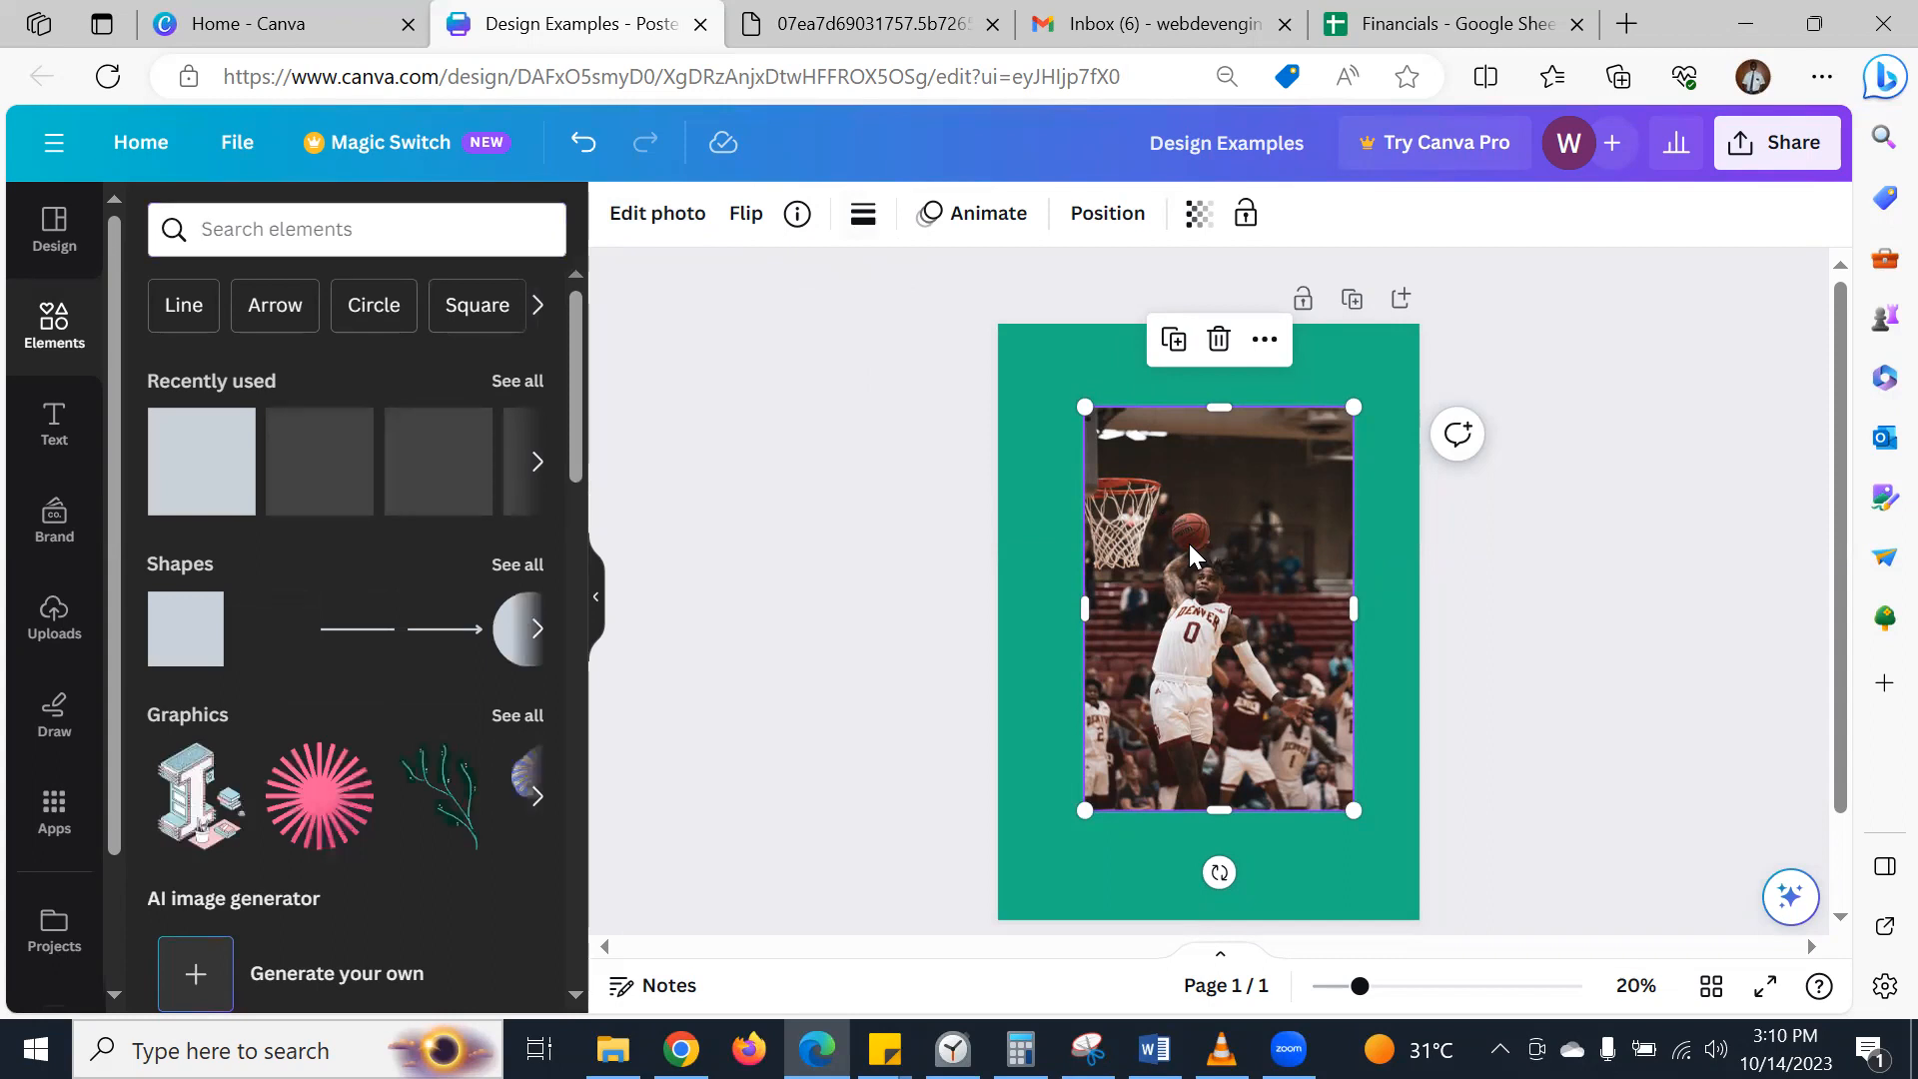
pyautogui.press('Delete')
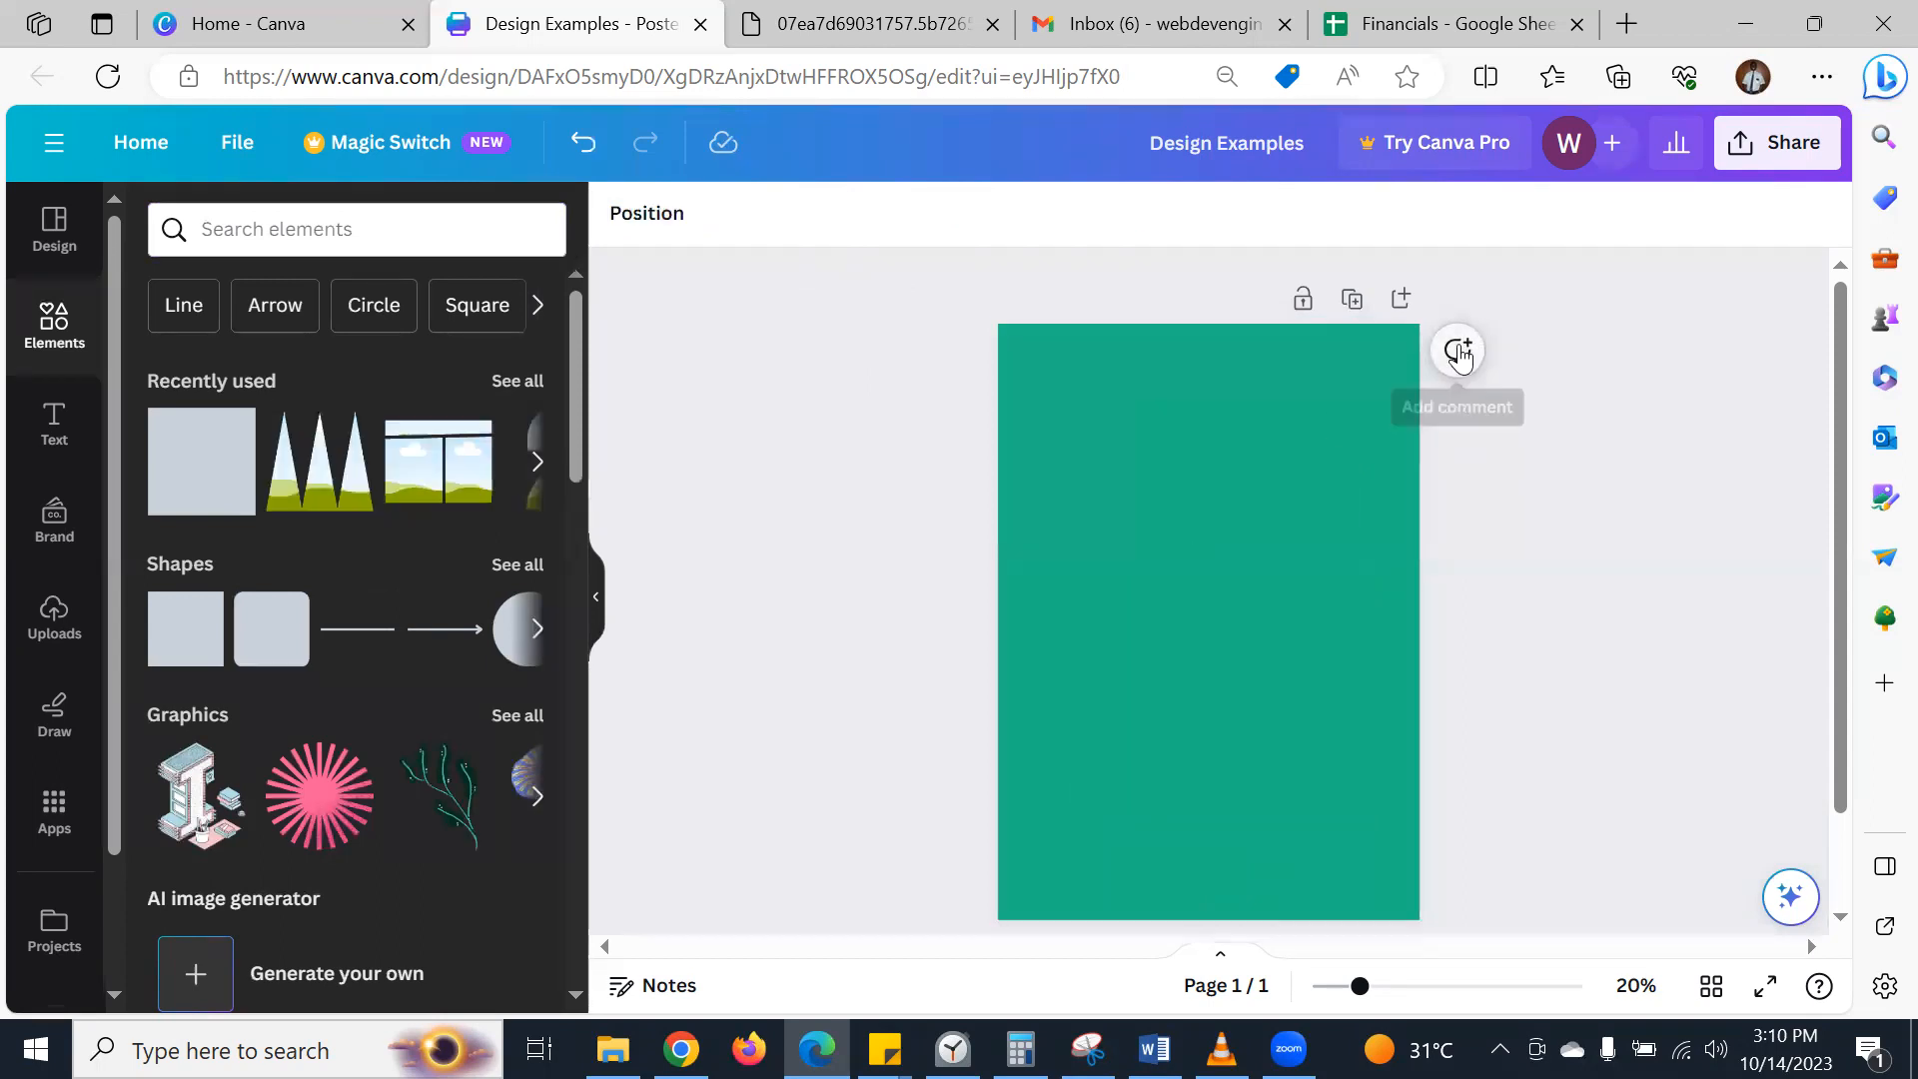
pyautogui.click(1458, 367)
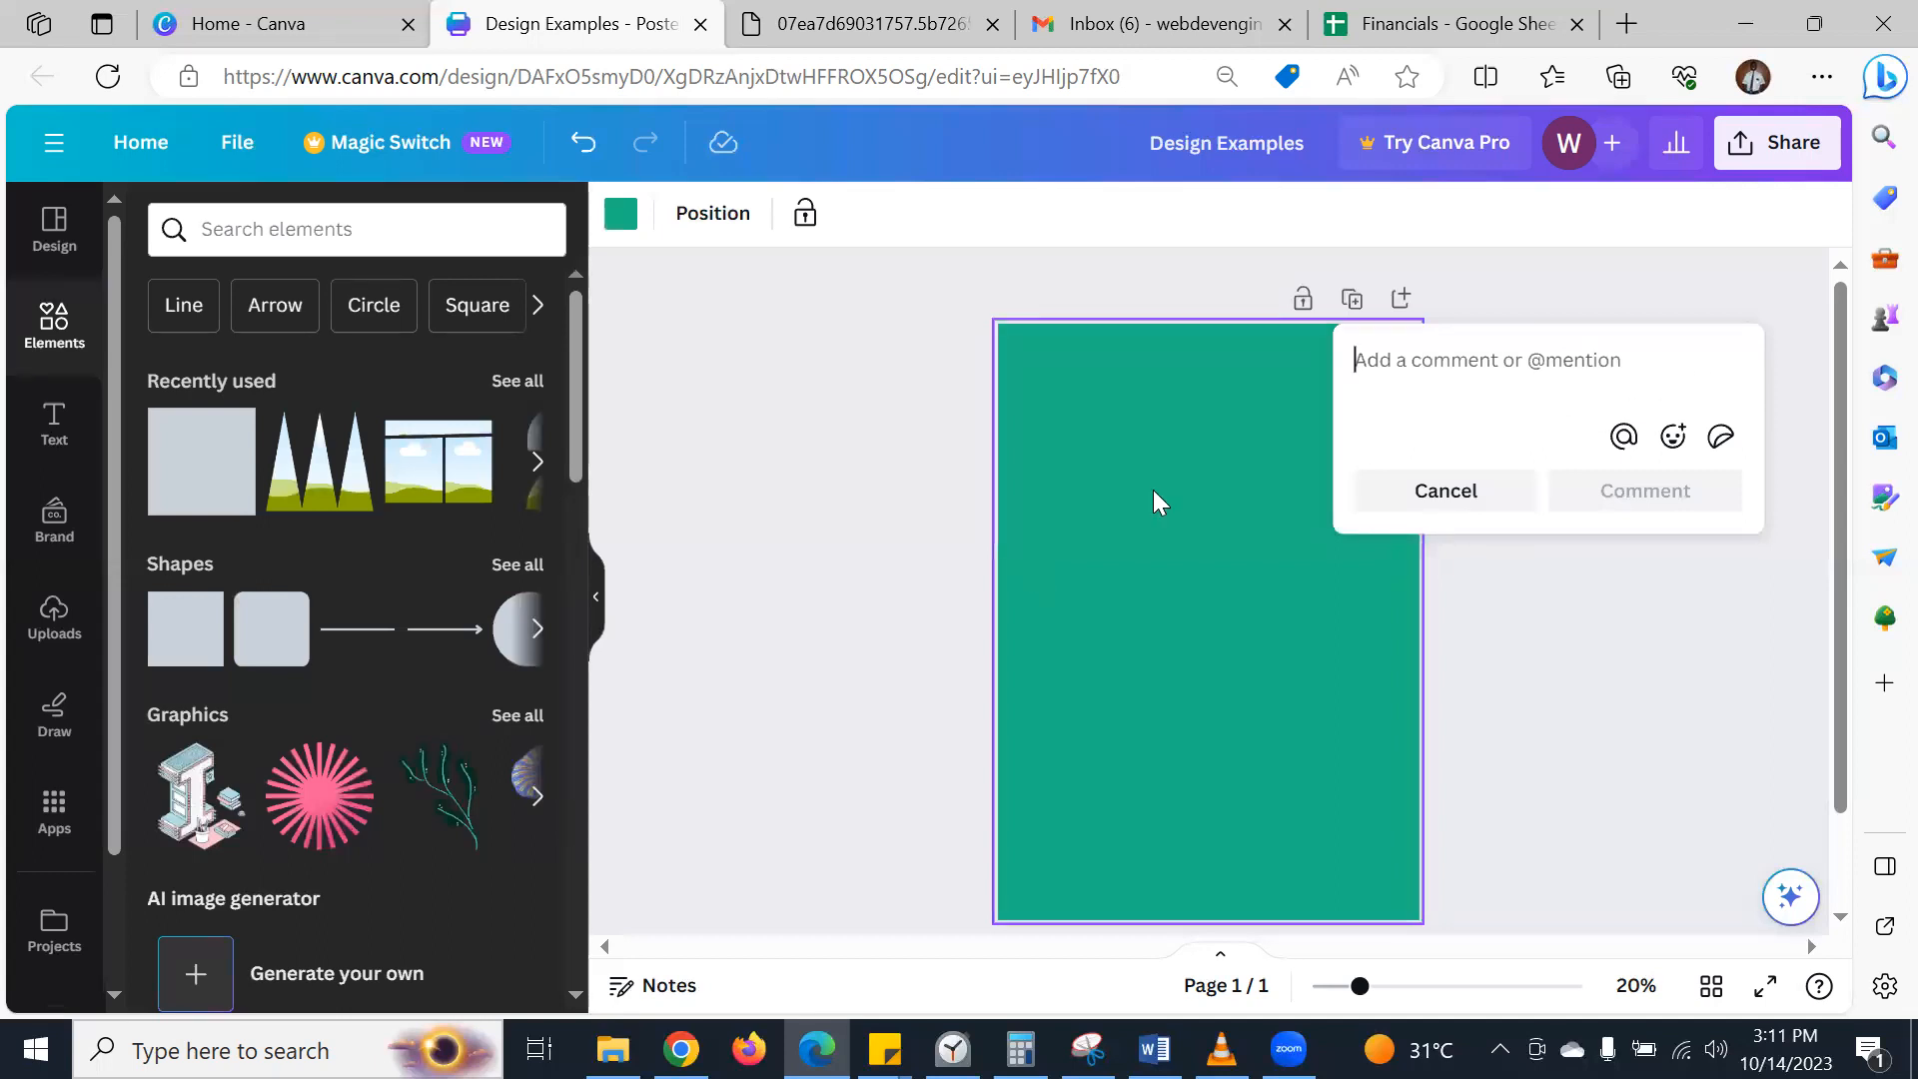
pyautogui.click(1581, 292)
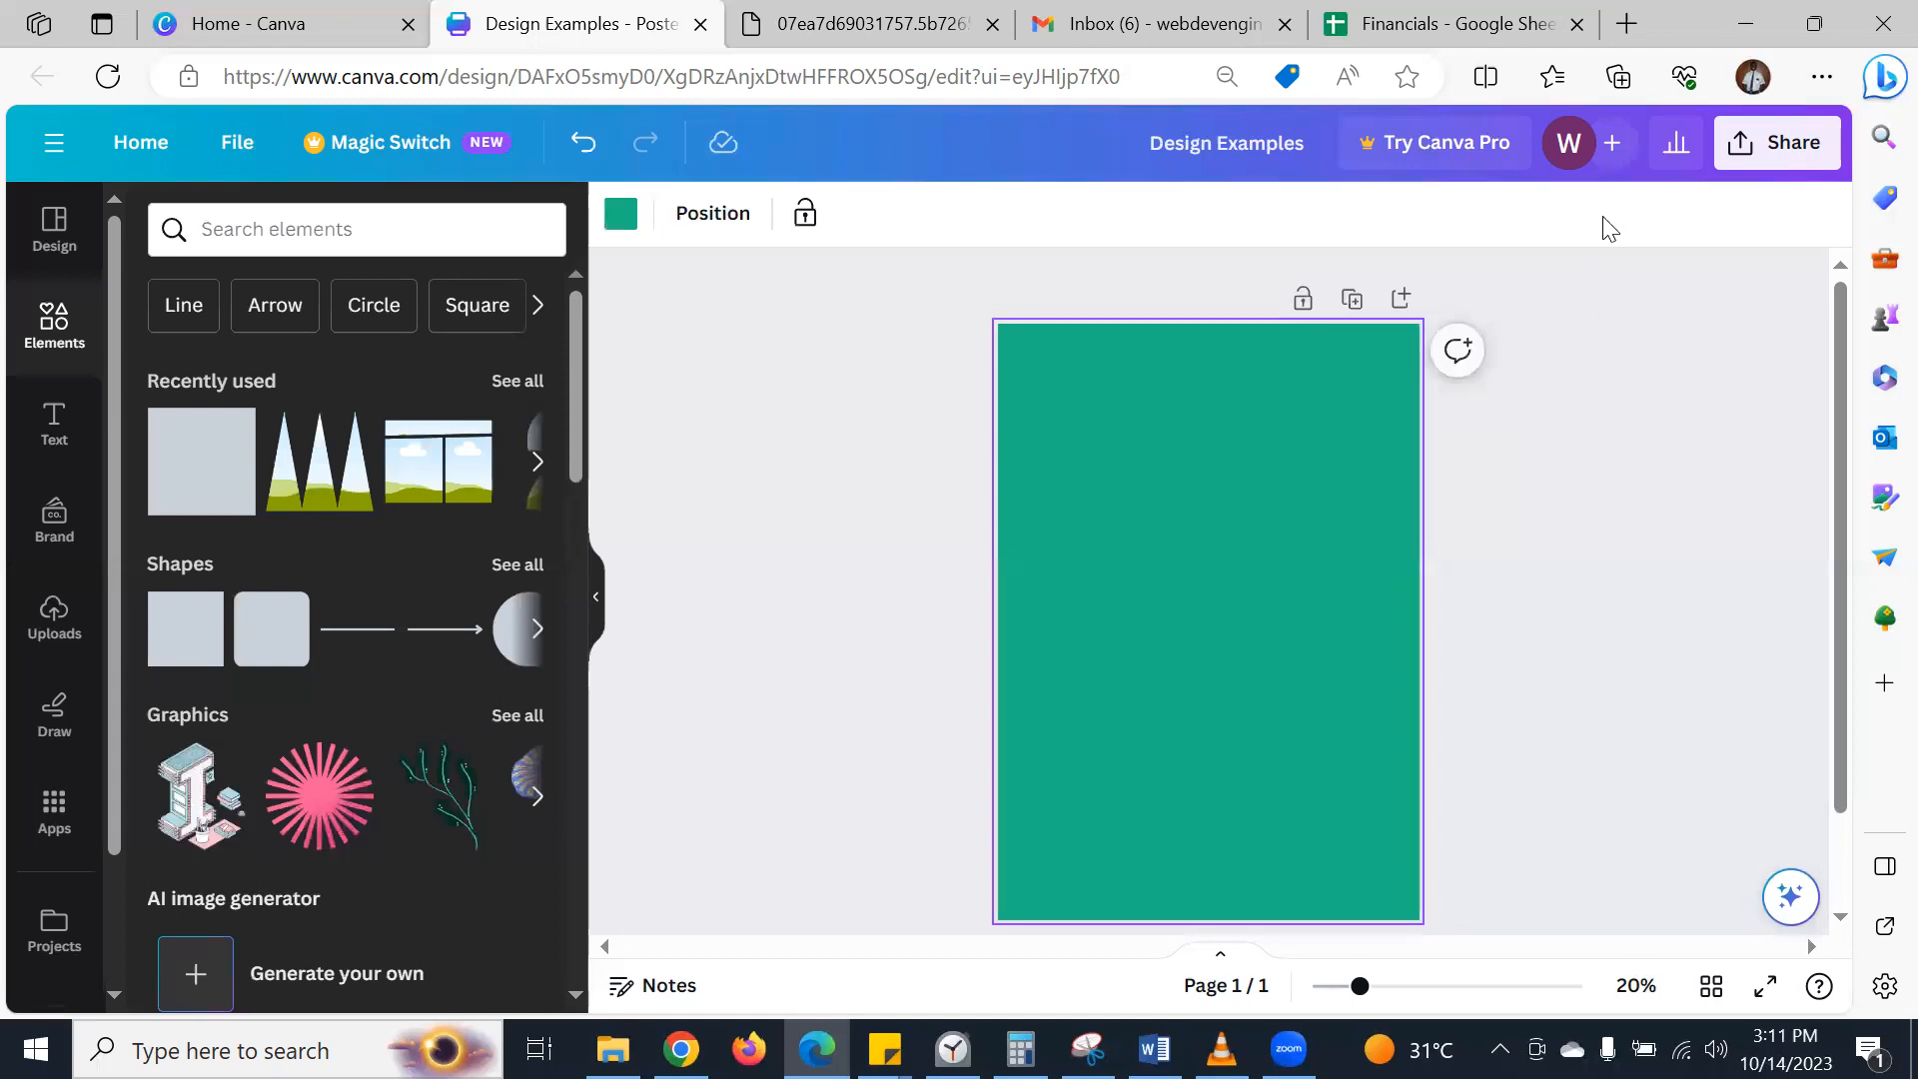
pyautogui.click(1612, 143)
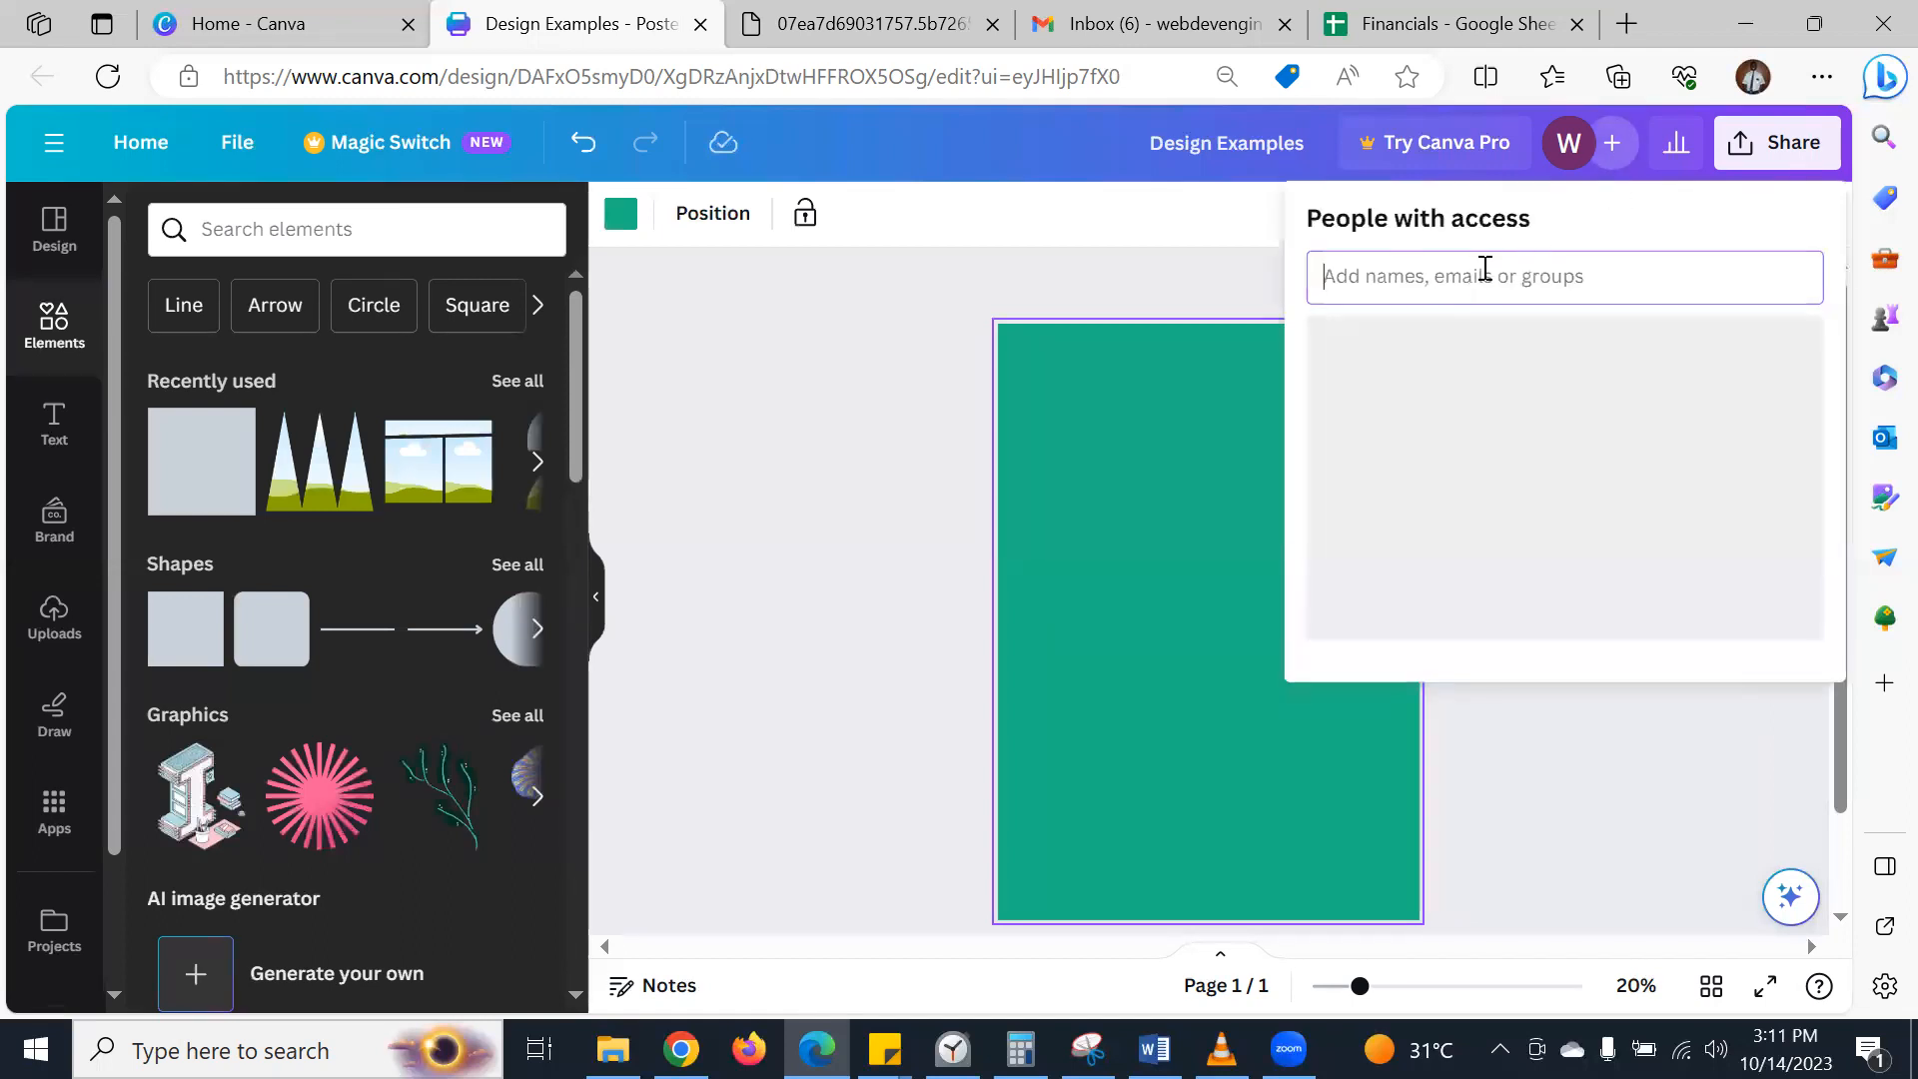
pyautogui.click(859, 468)
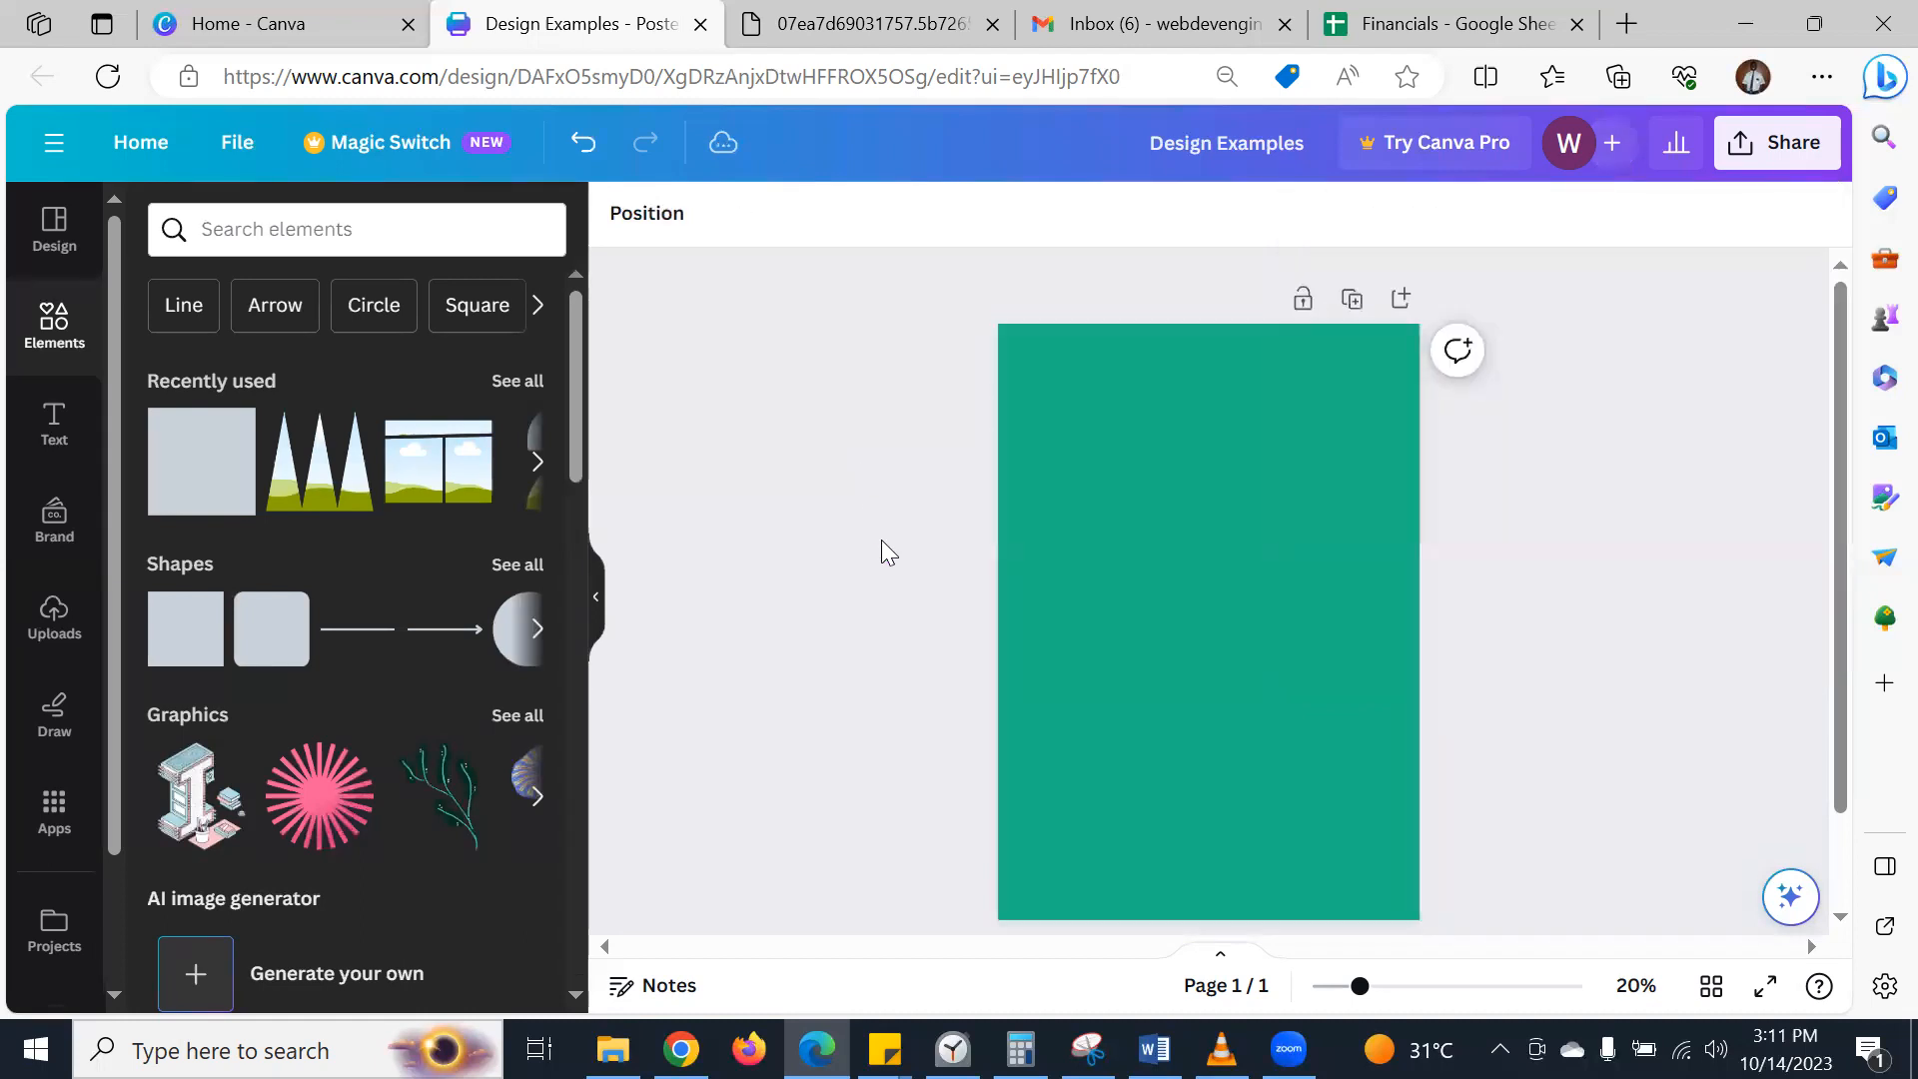
pyautogui.click(1182, 578)
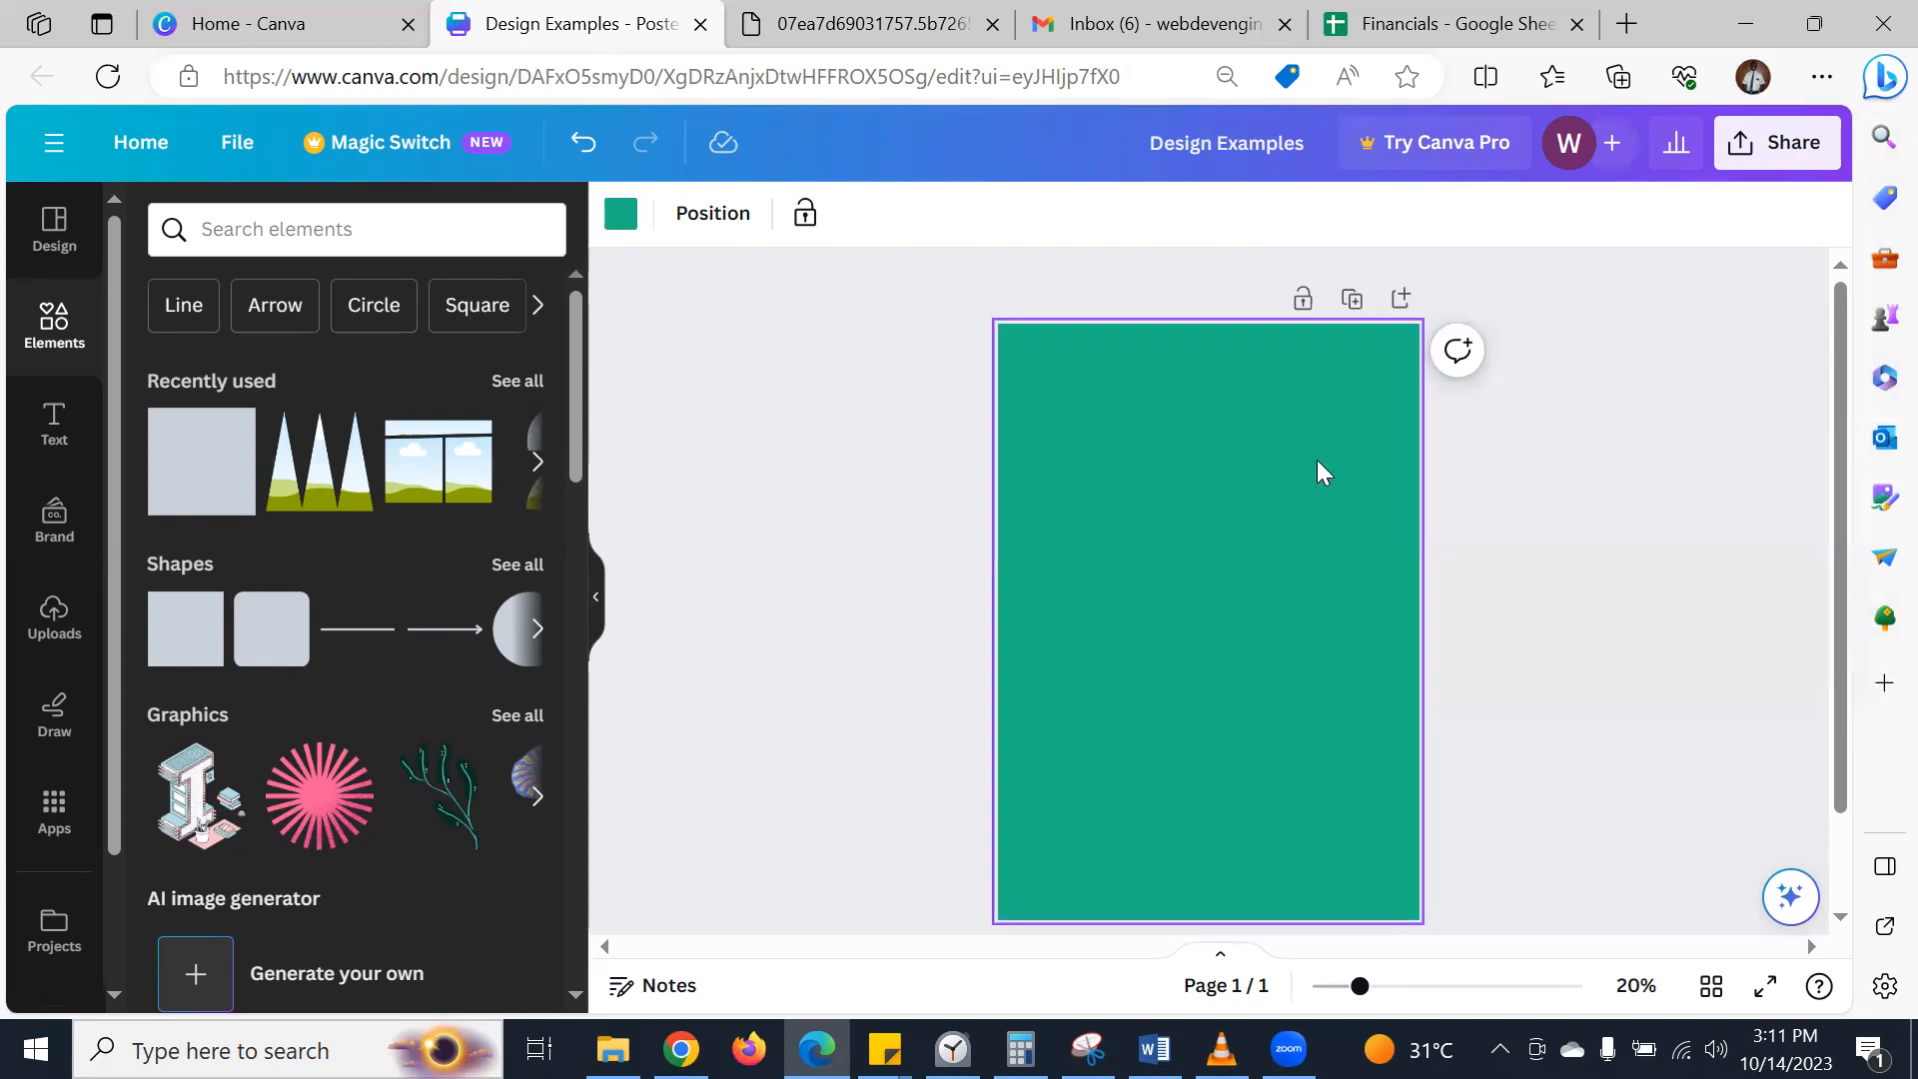
pyautogui.scroll(-1, 1250, 452)
pyautogui.scroll(1, 1251, 452)
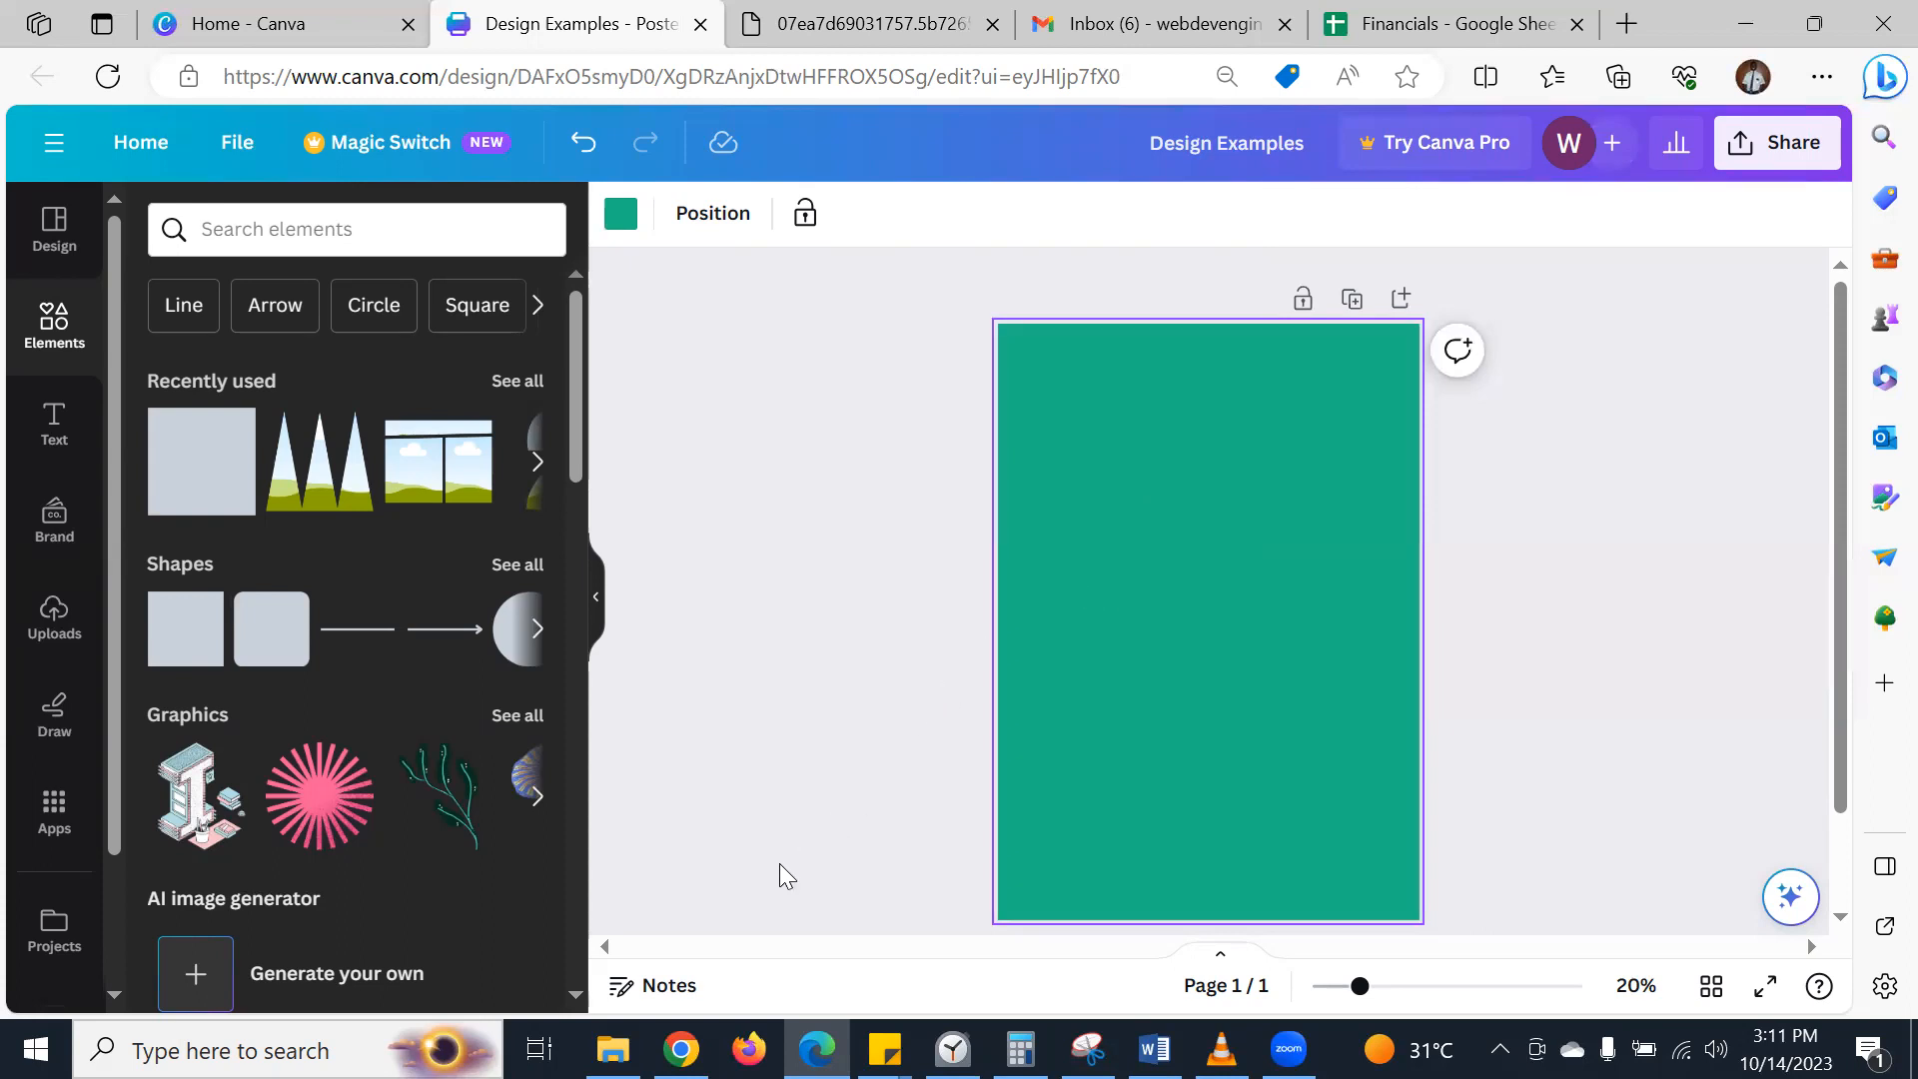
# - Switch to Chrome and load remove.bg in place of the Unsplash basketball player results
pyautogui.hotkey('alt', 'Tab')
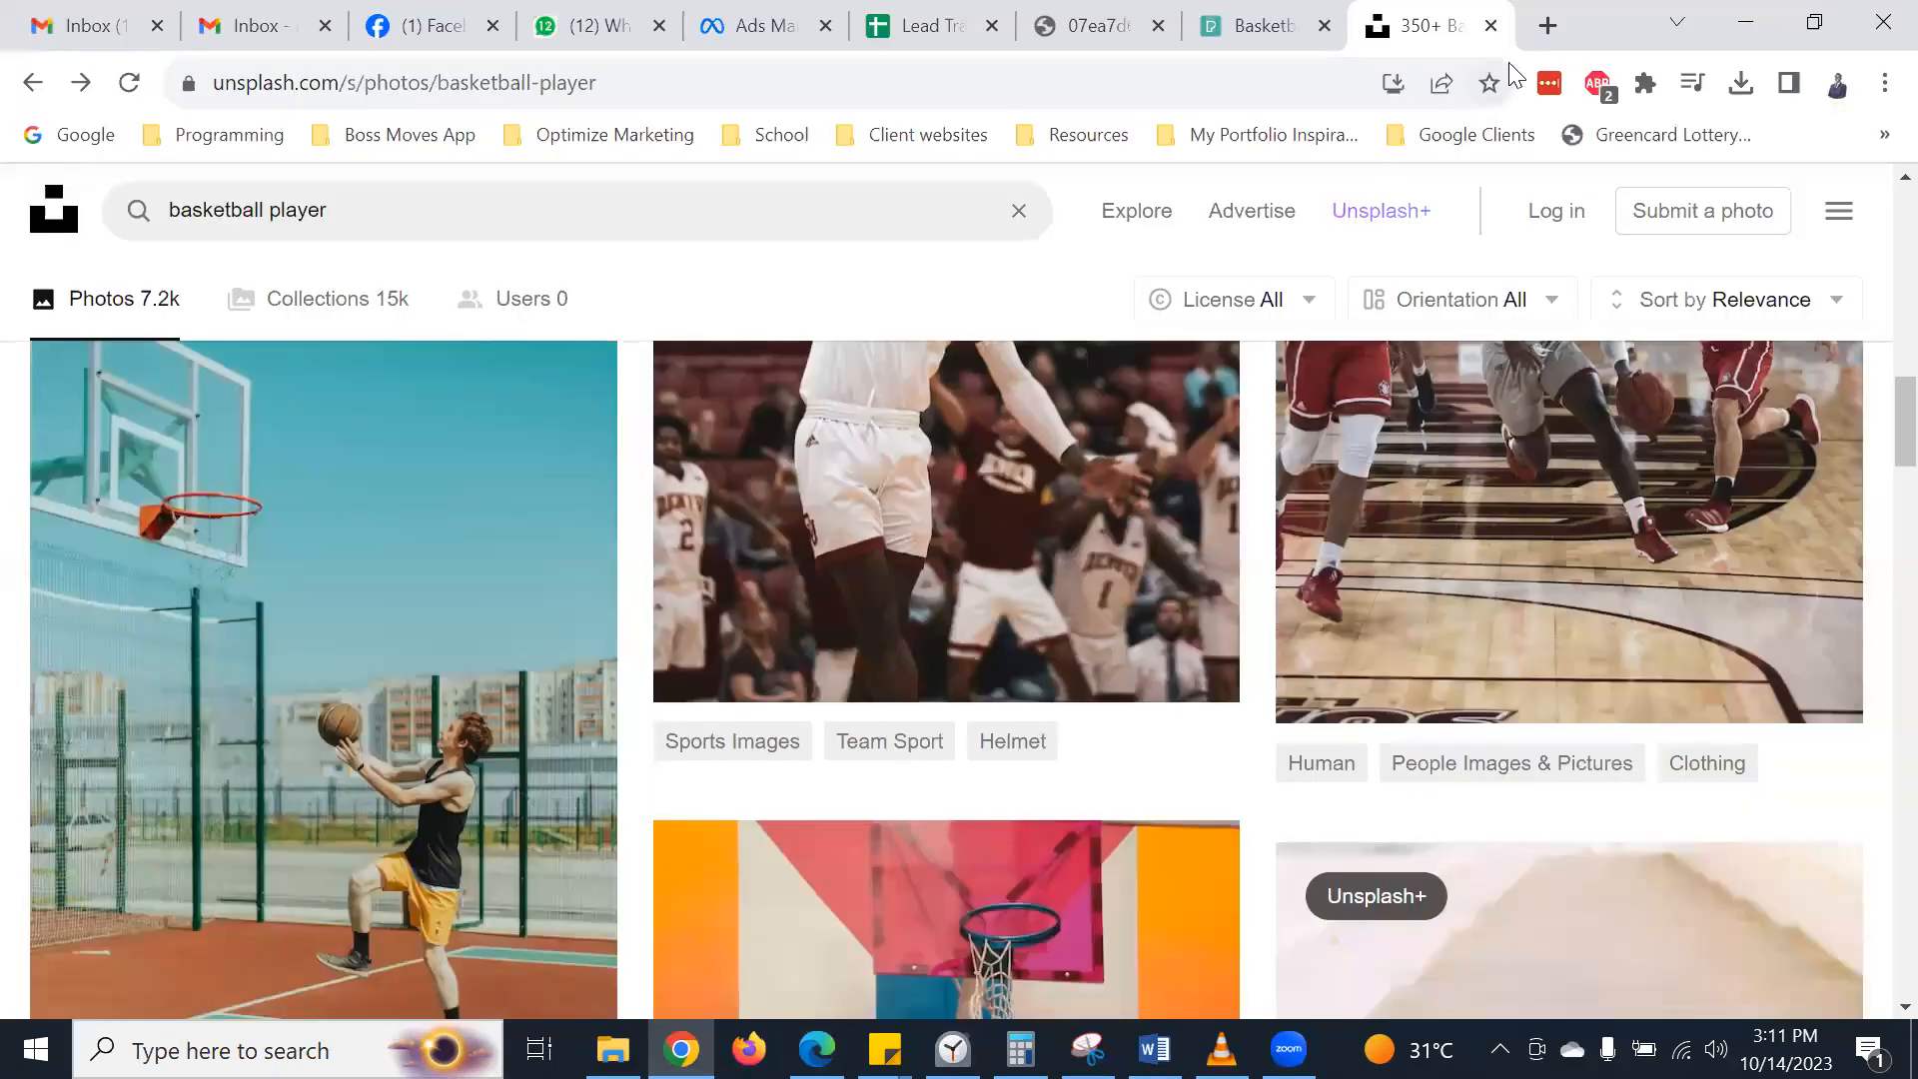
pyautogui.click(1177, 87)
pyautogui.hotkey('ctrl', 'a')
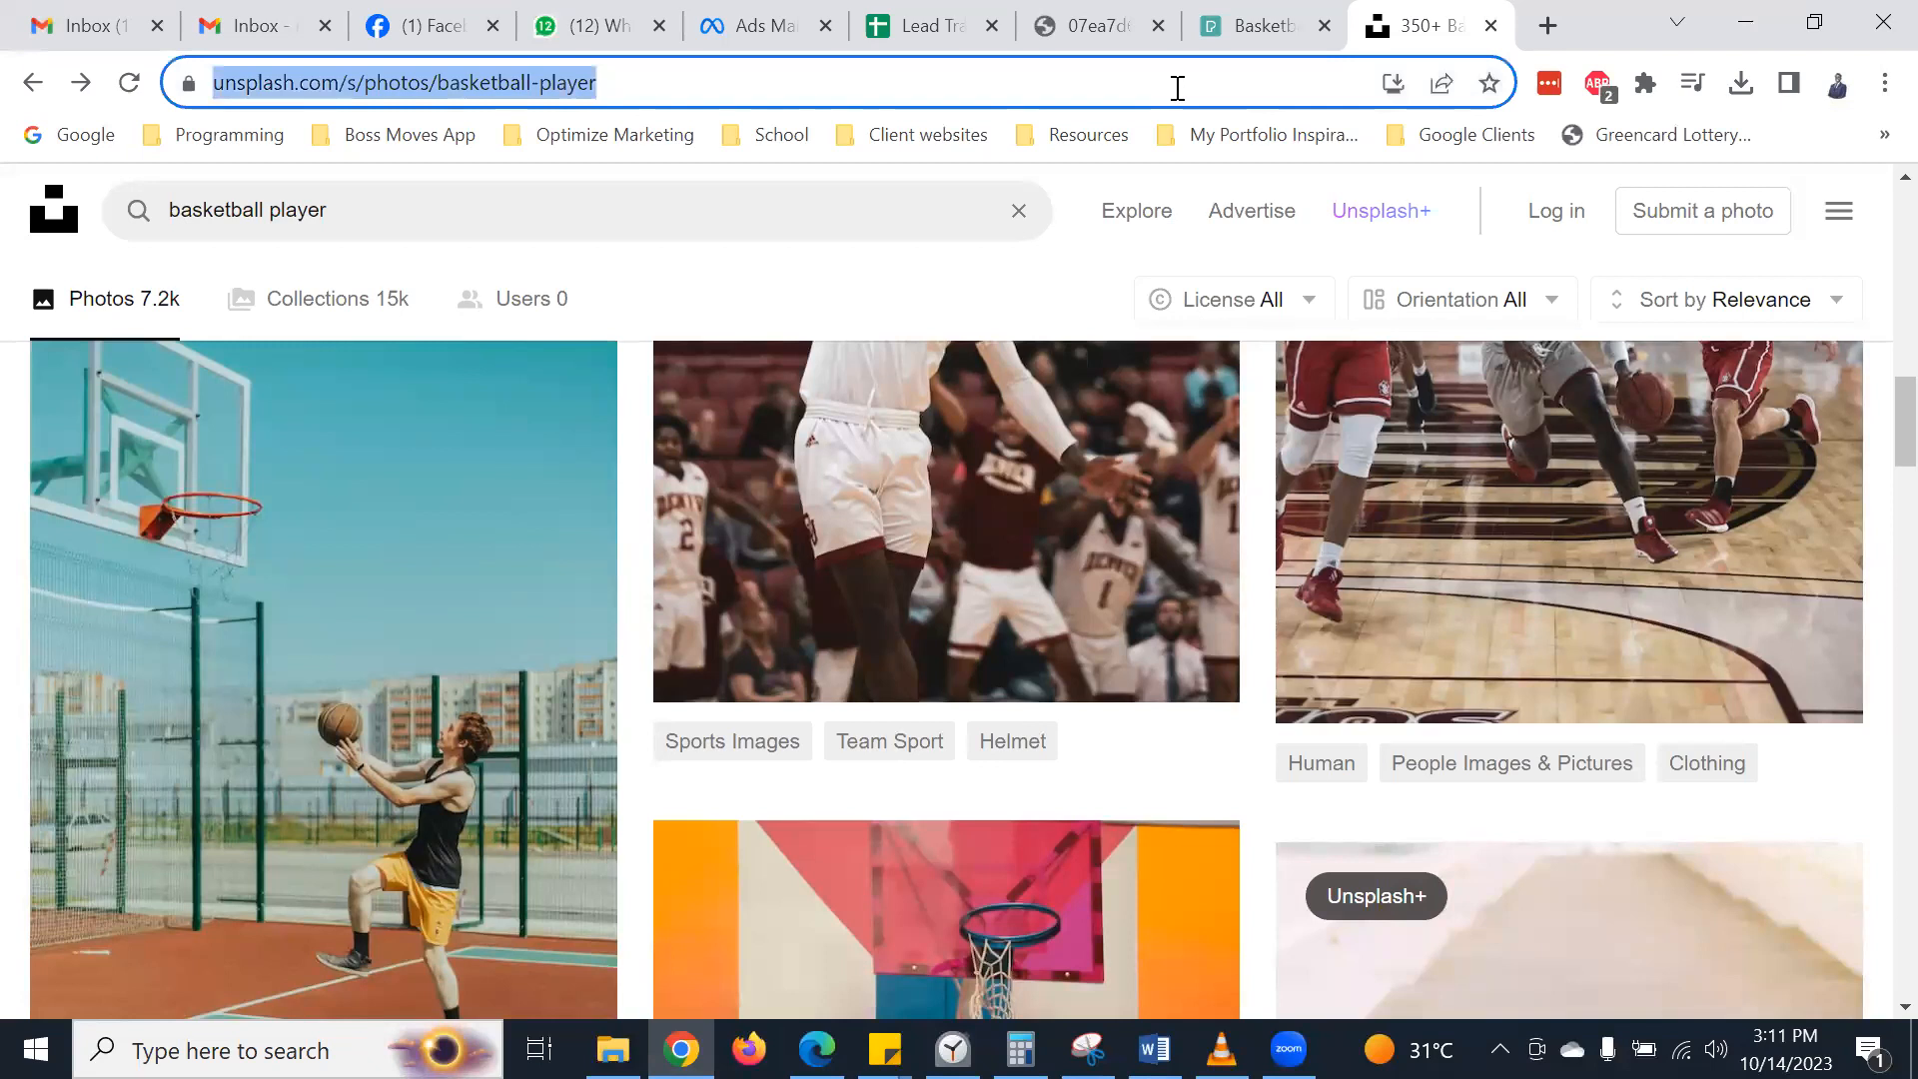
pyautogui.write('remove.bg')
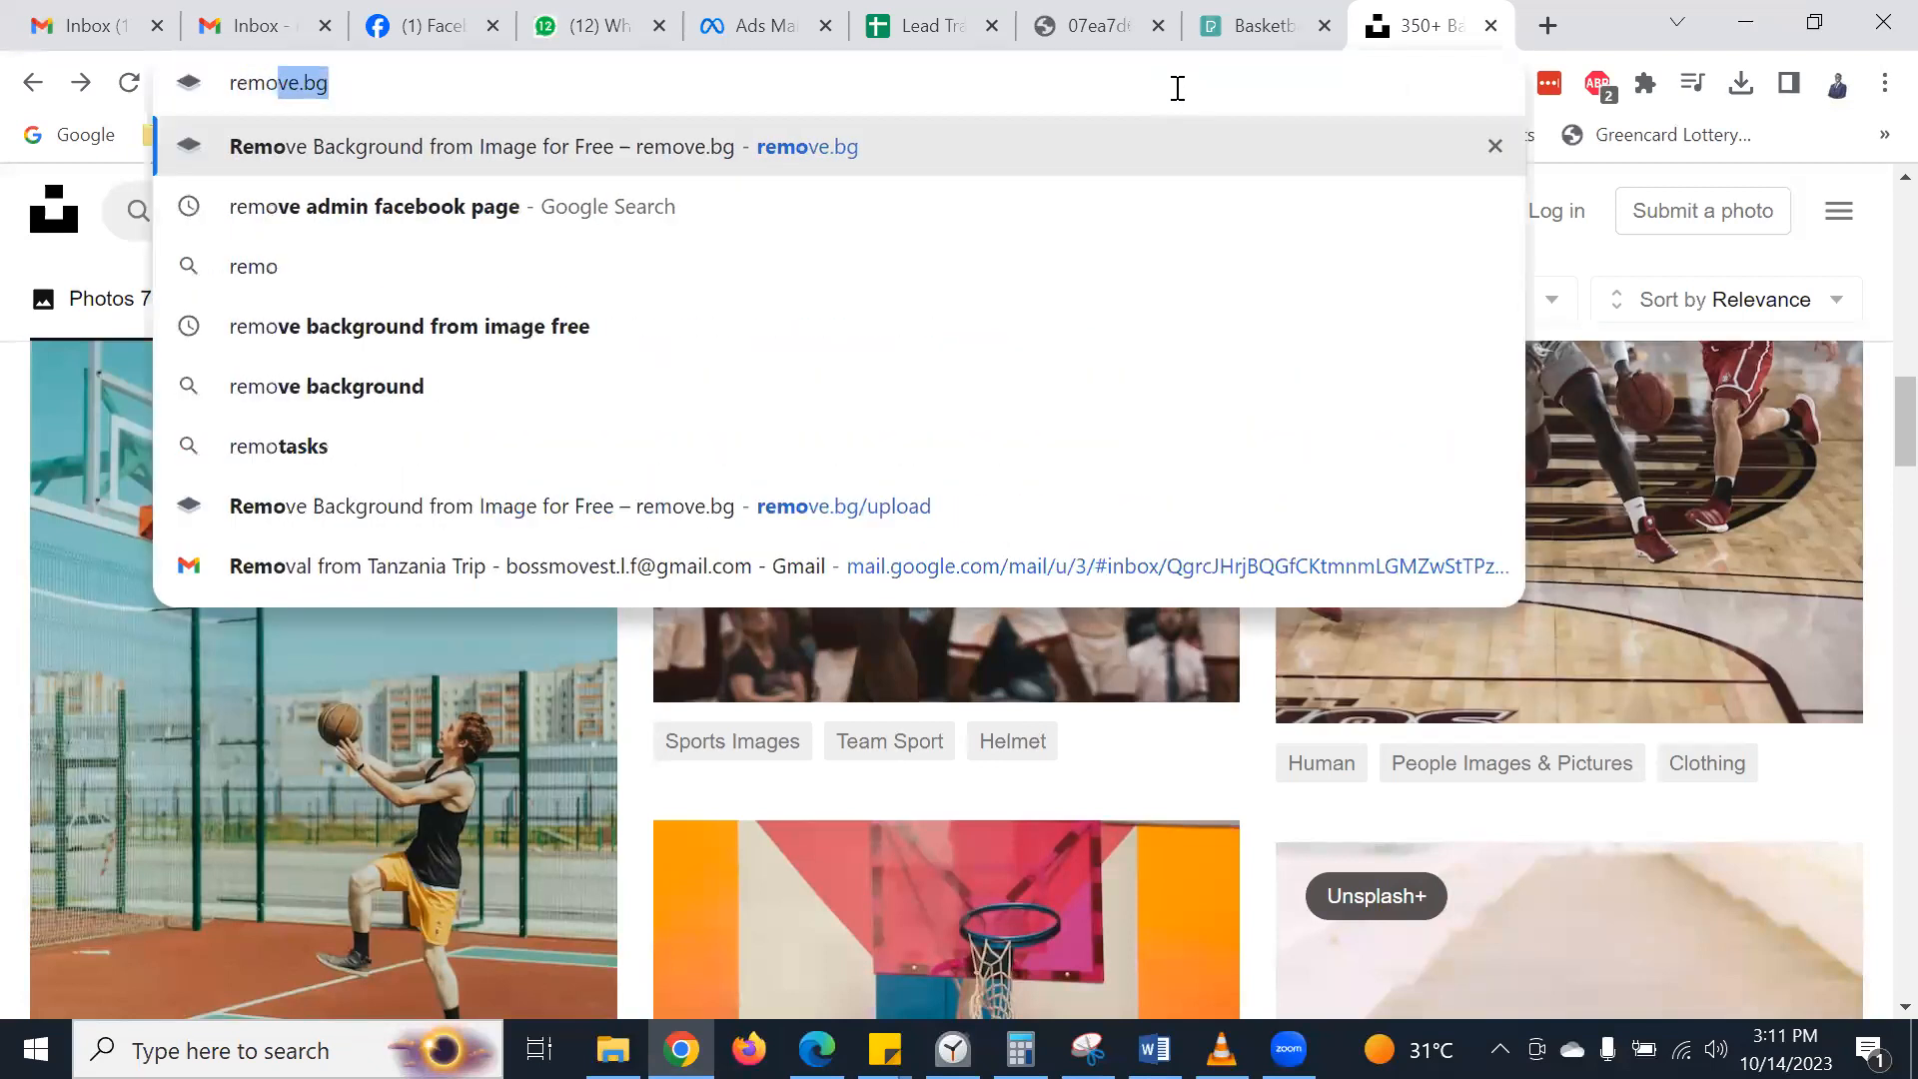
pyautogui.press('Return')
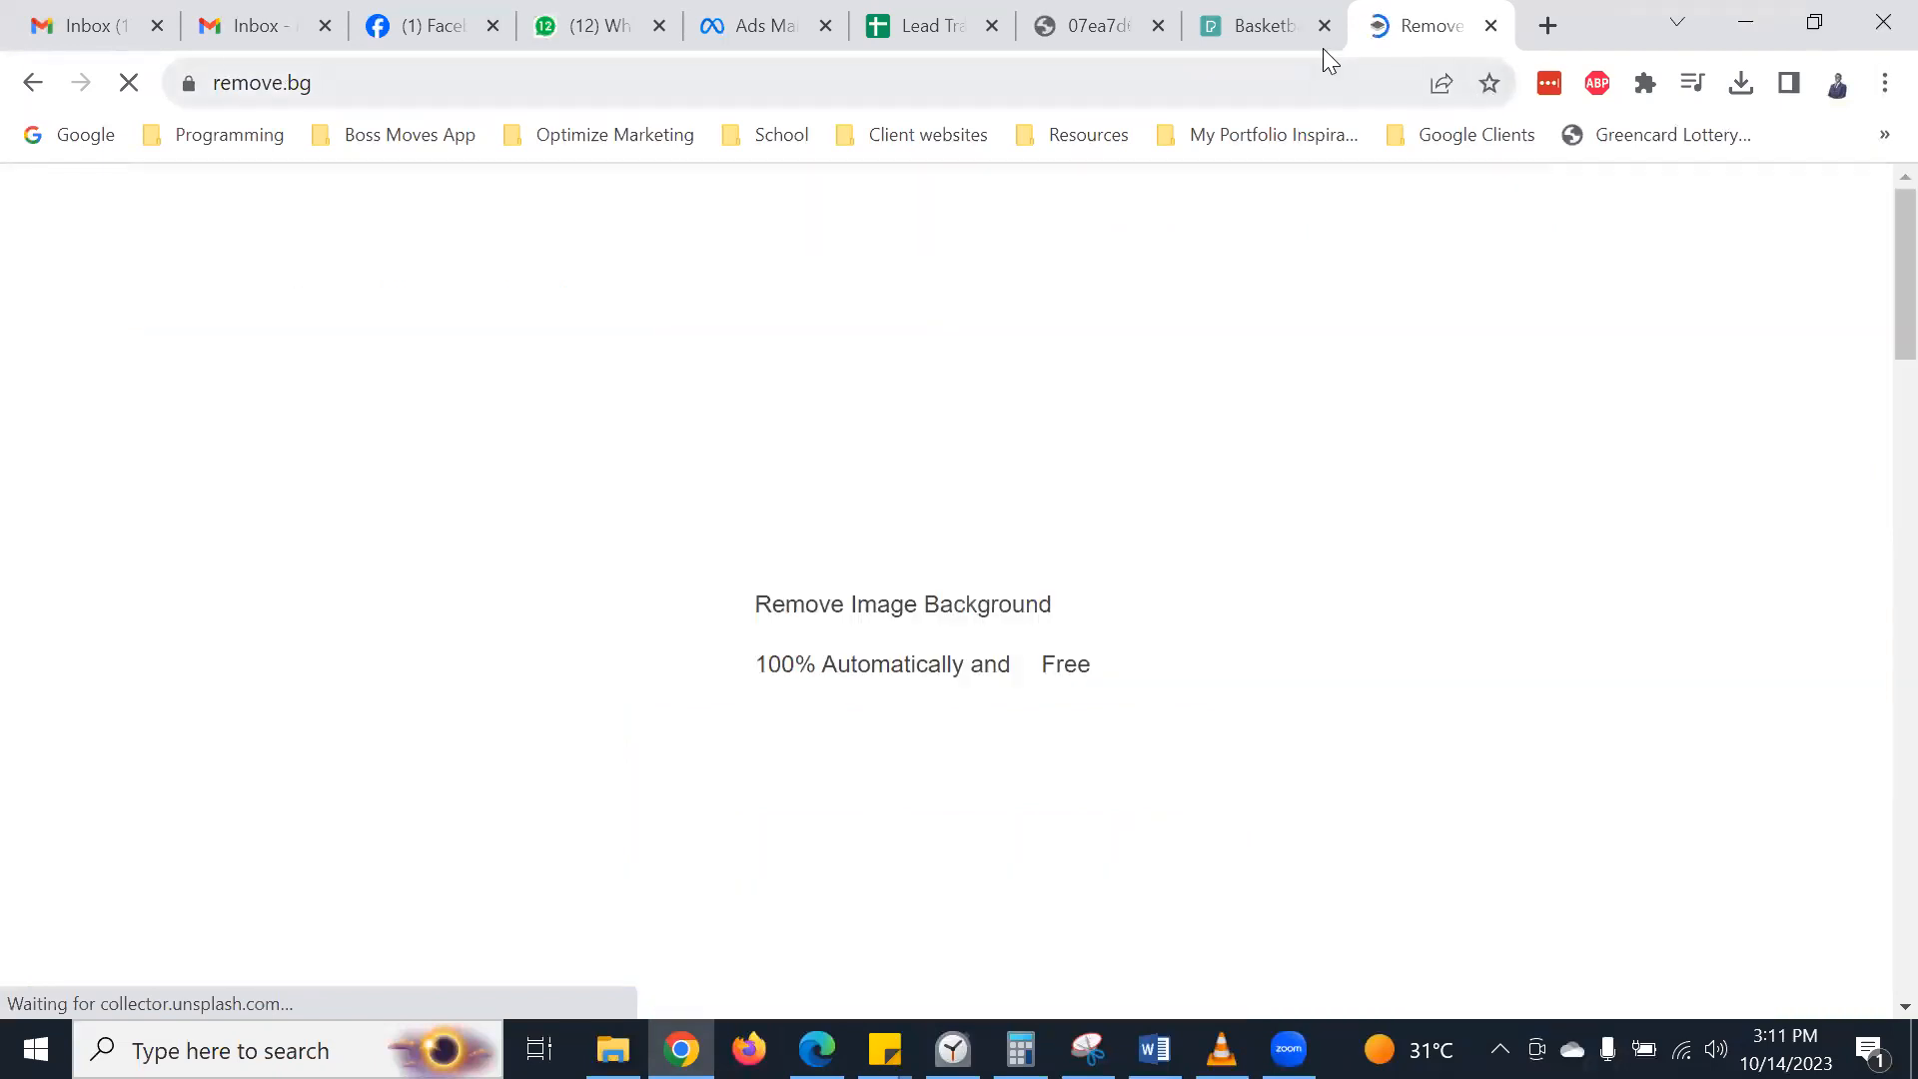
# - Close the two basketball reference tabs beside the remove.bg page
pyautogui.click(1324, 25)
pyautogui.click(1157, 25)
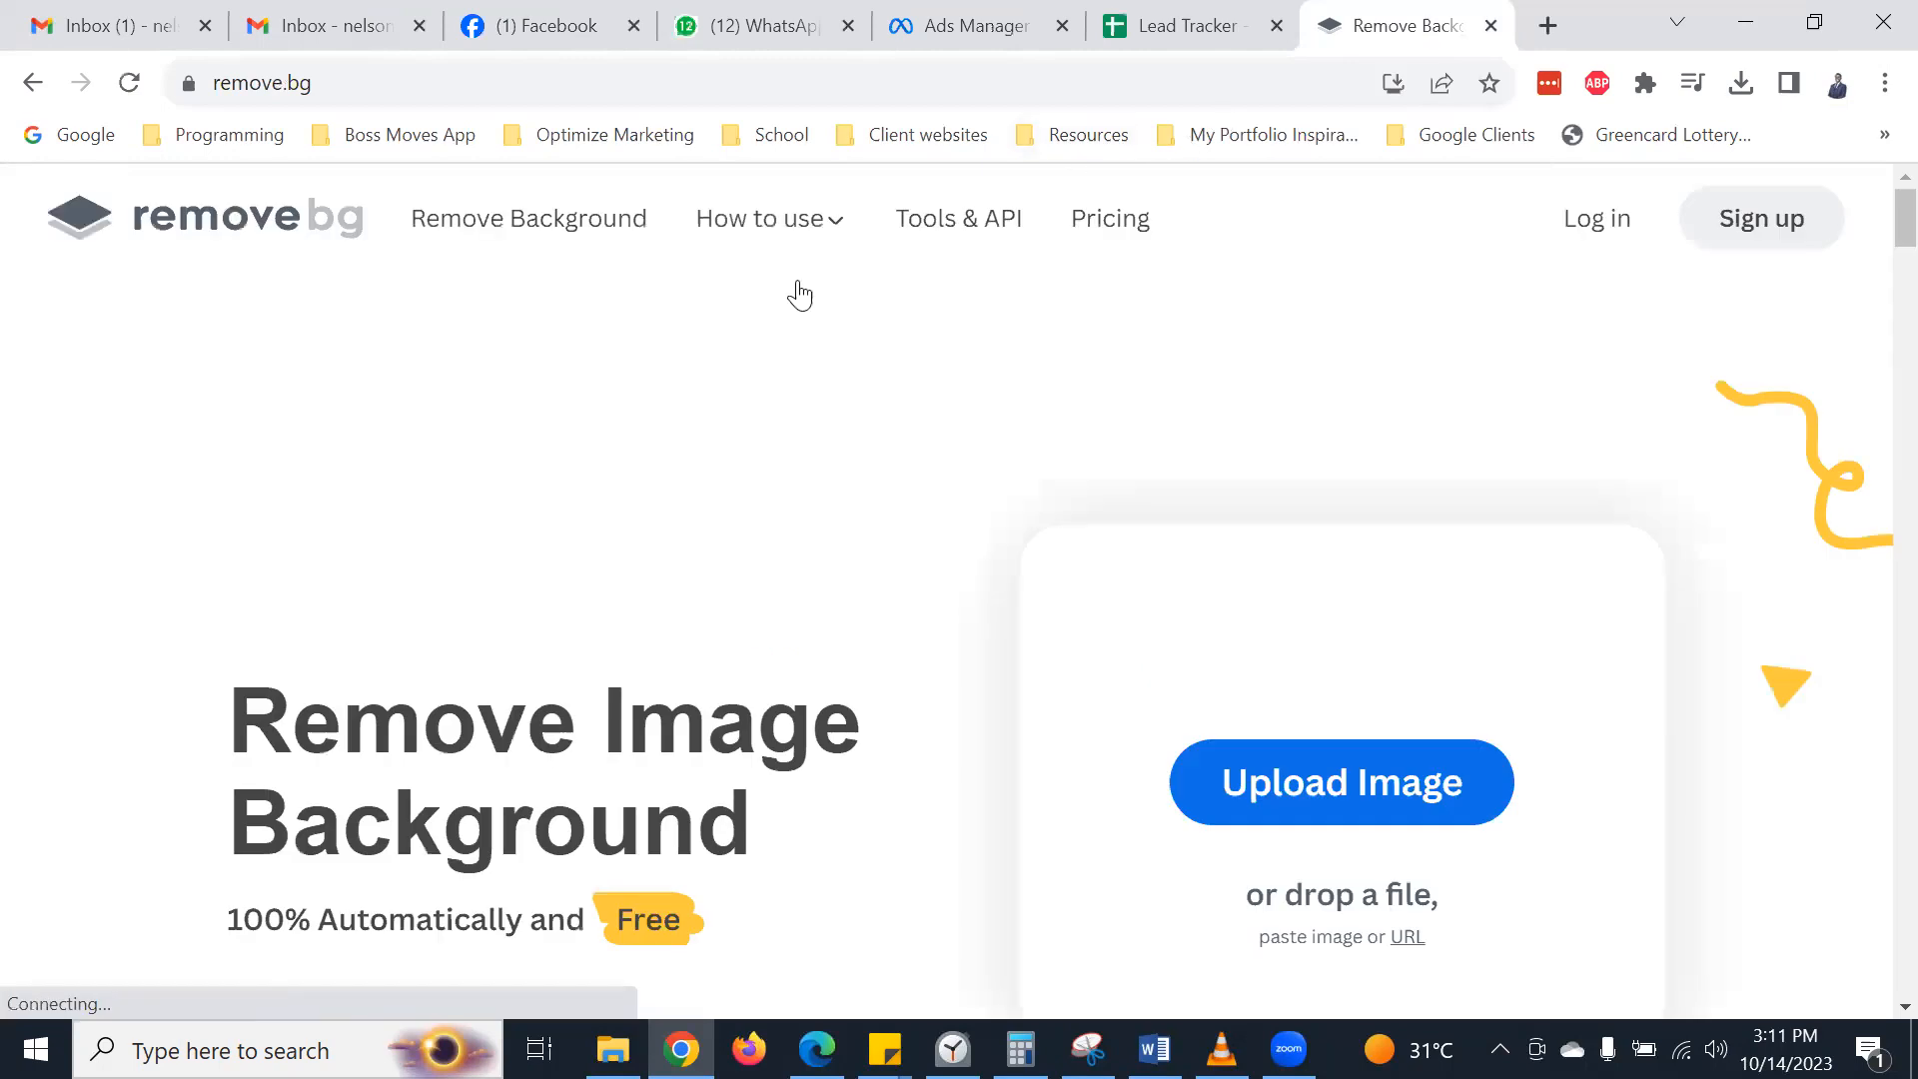
pyautogui.scroll(-2, 415, 589)
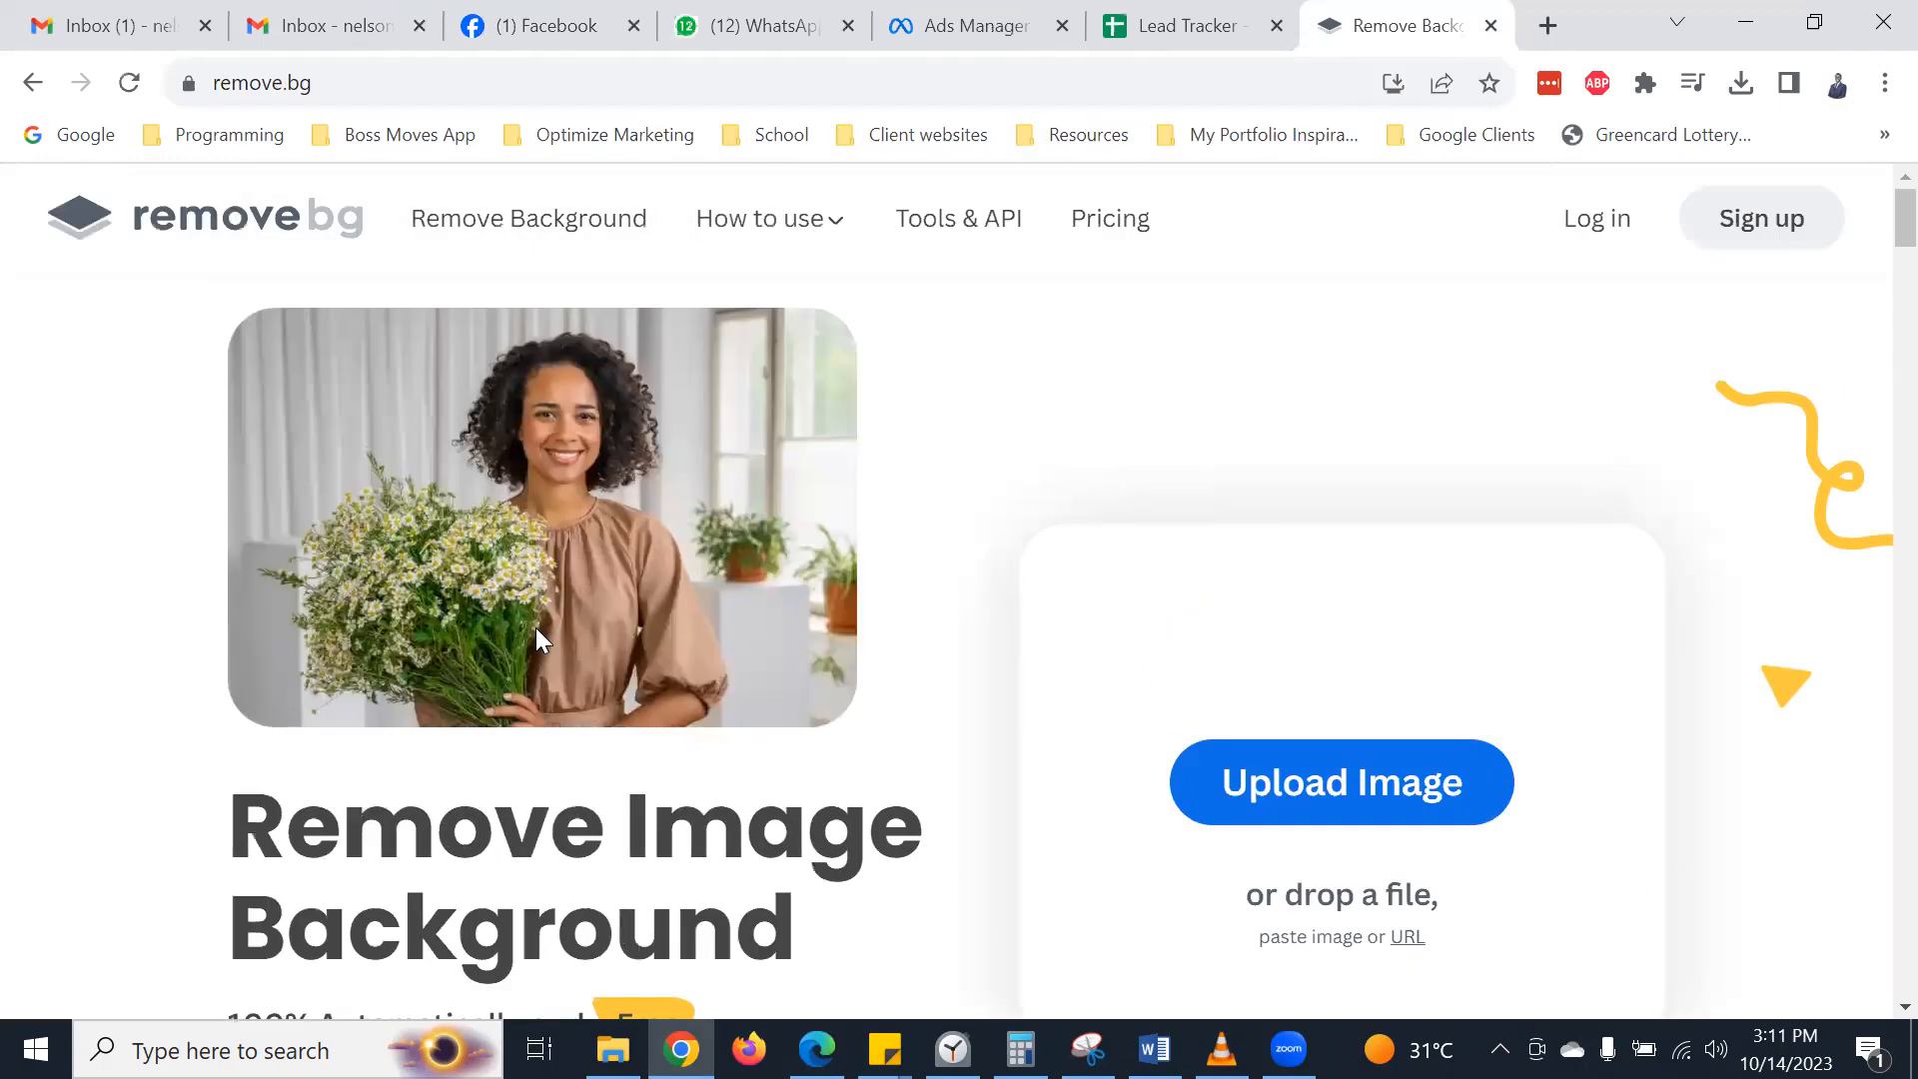
# - Upload the downloaded Unsplash photo of the dunking basketball player to remove.bg for background removal
pyautogui.scroll(-2, 535, 627)
pyautogui.click(1332, 483)
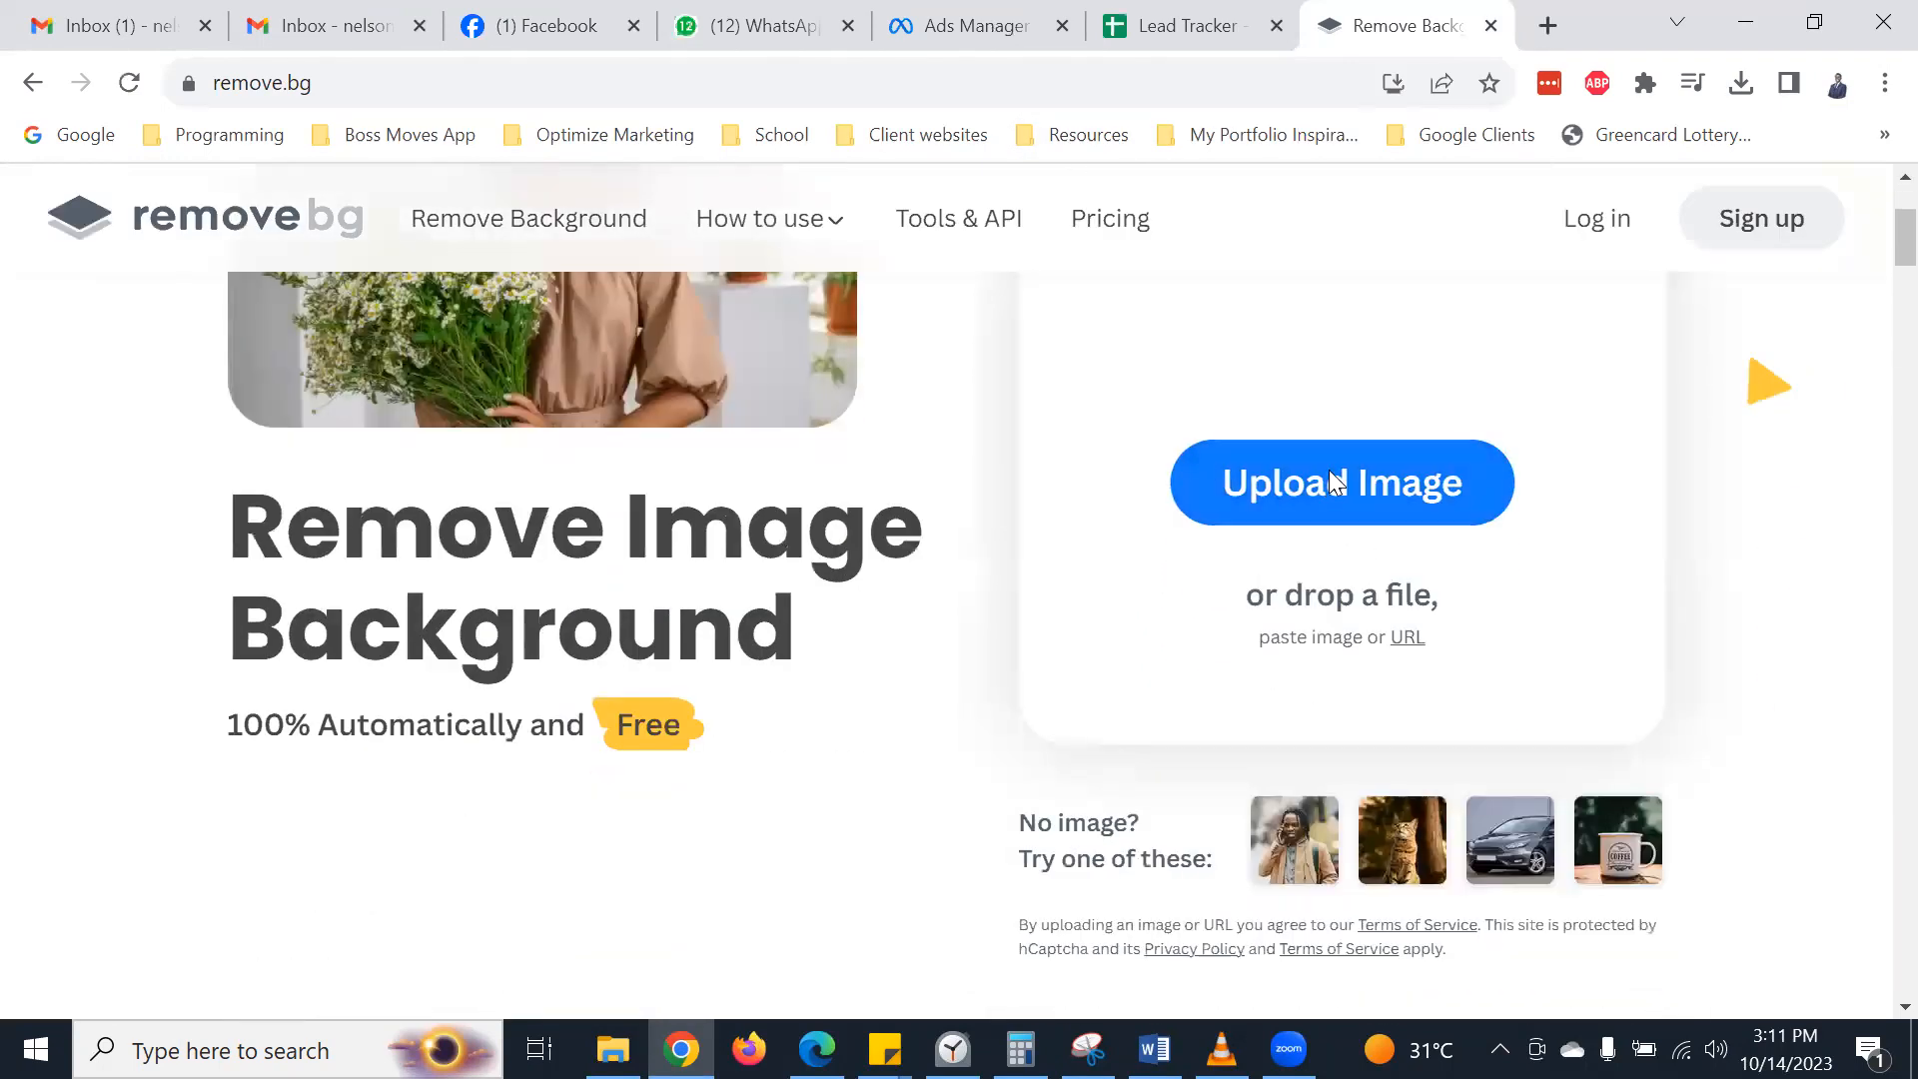
pyautogui.click(323, 300)
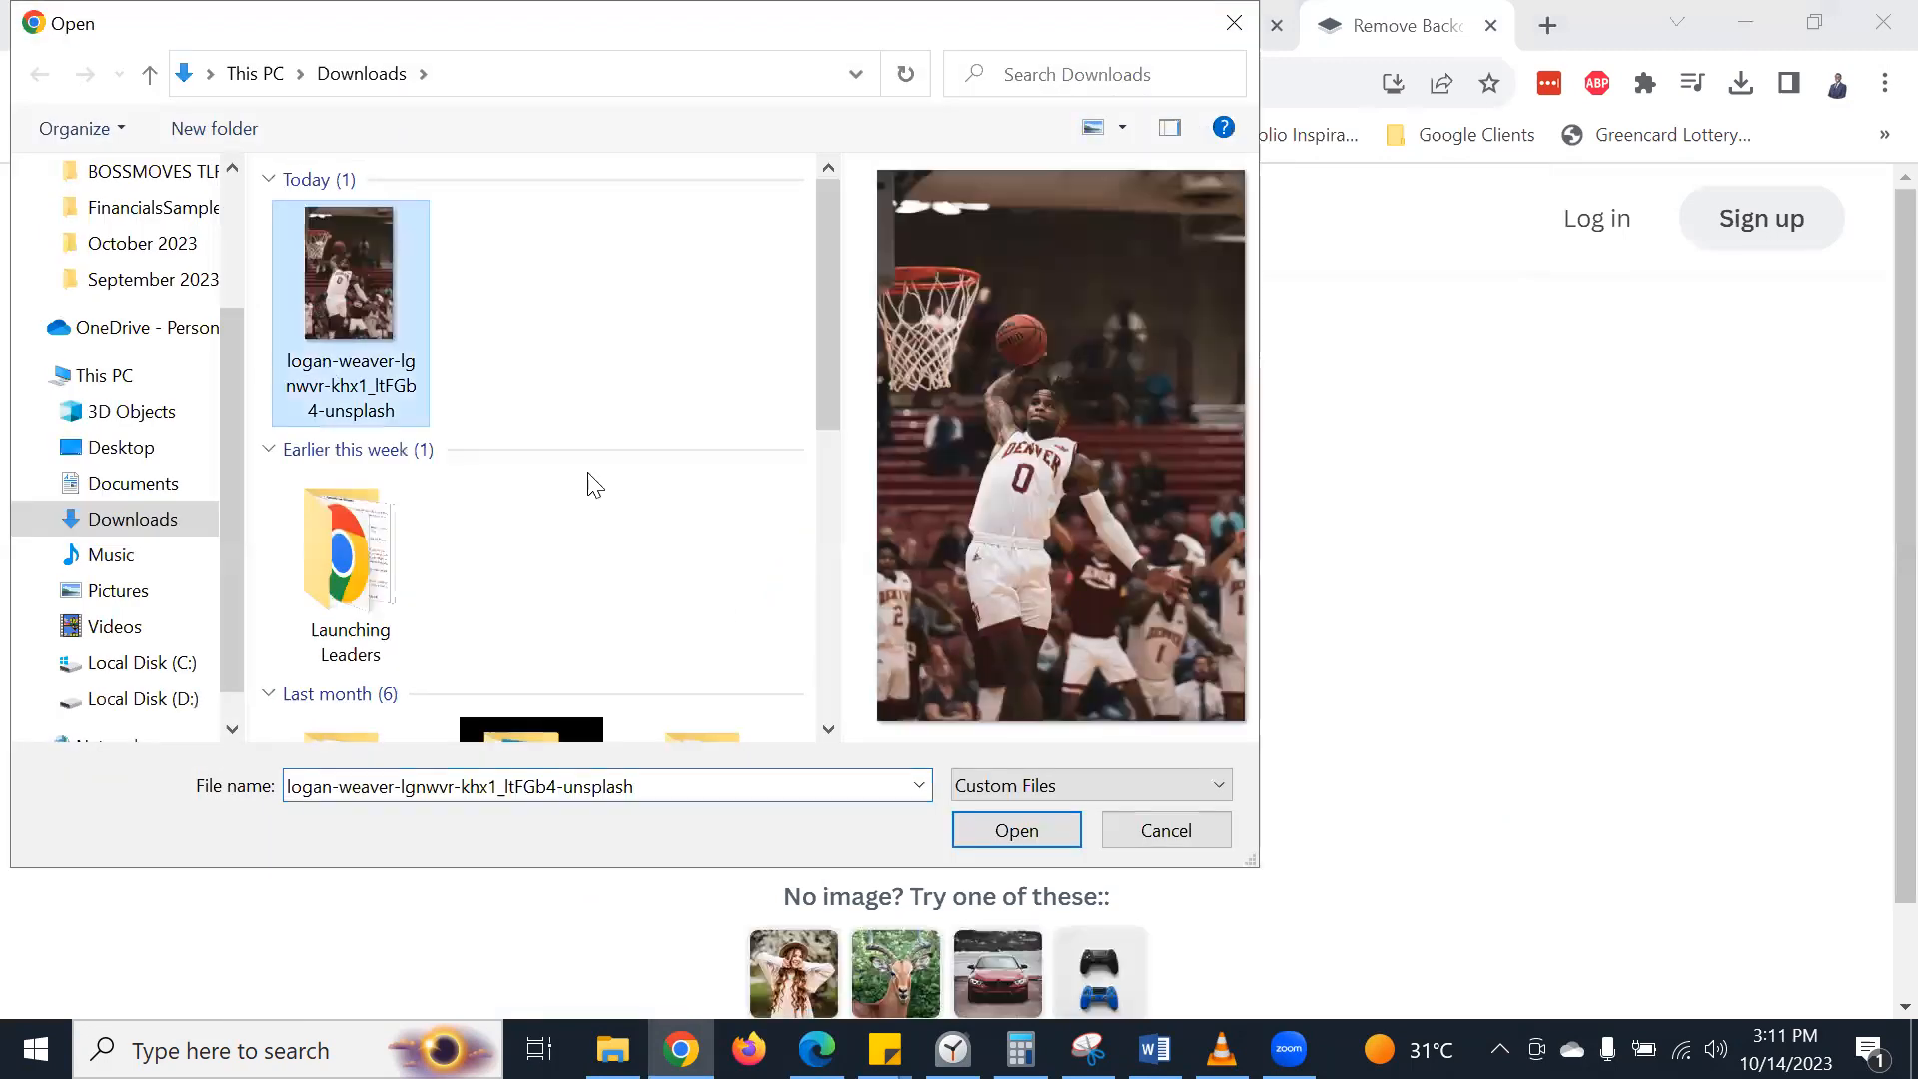
pyautogui.click(1017, 834)
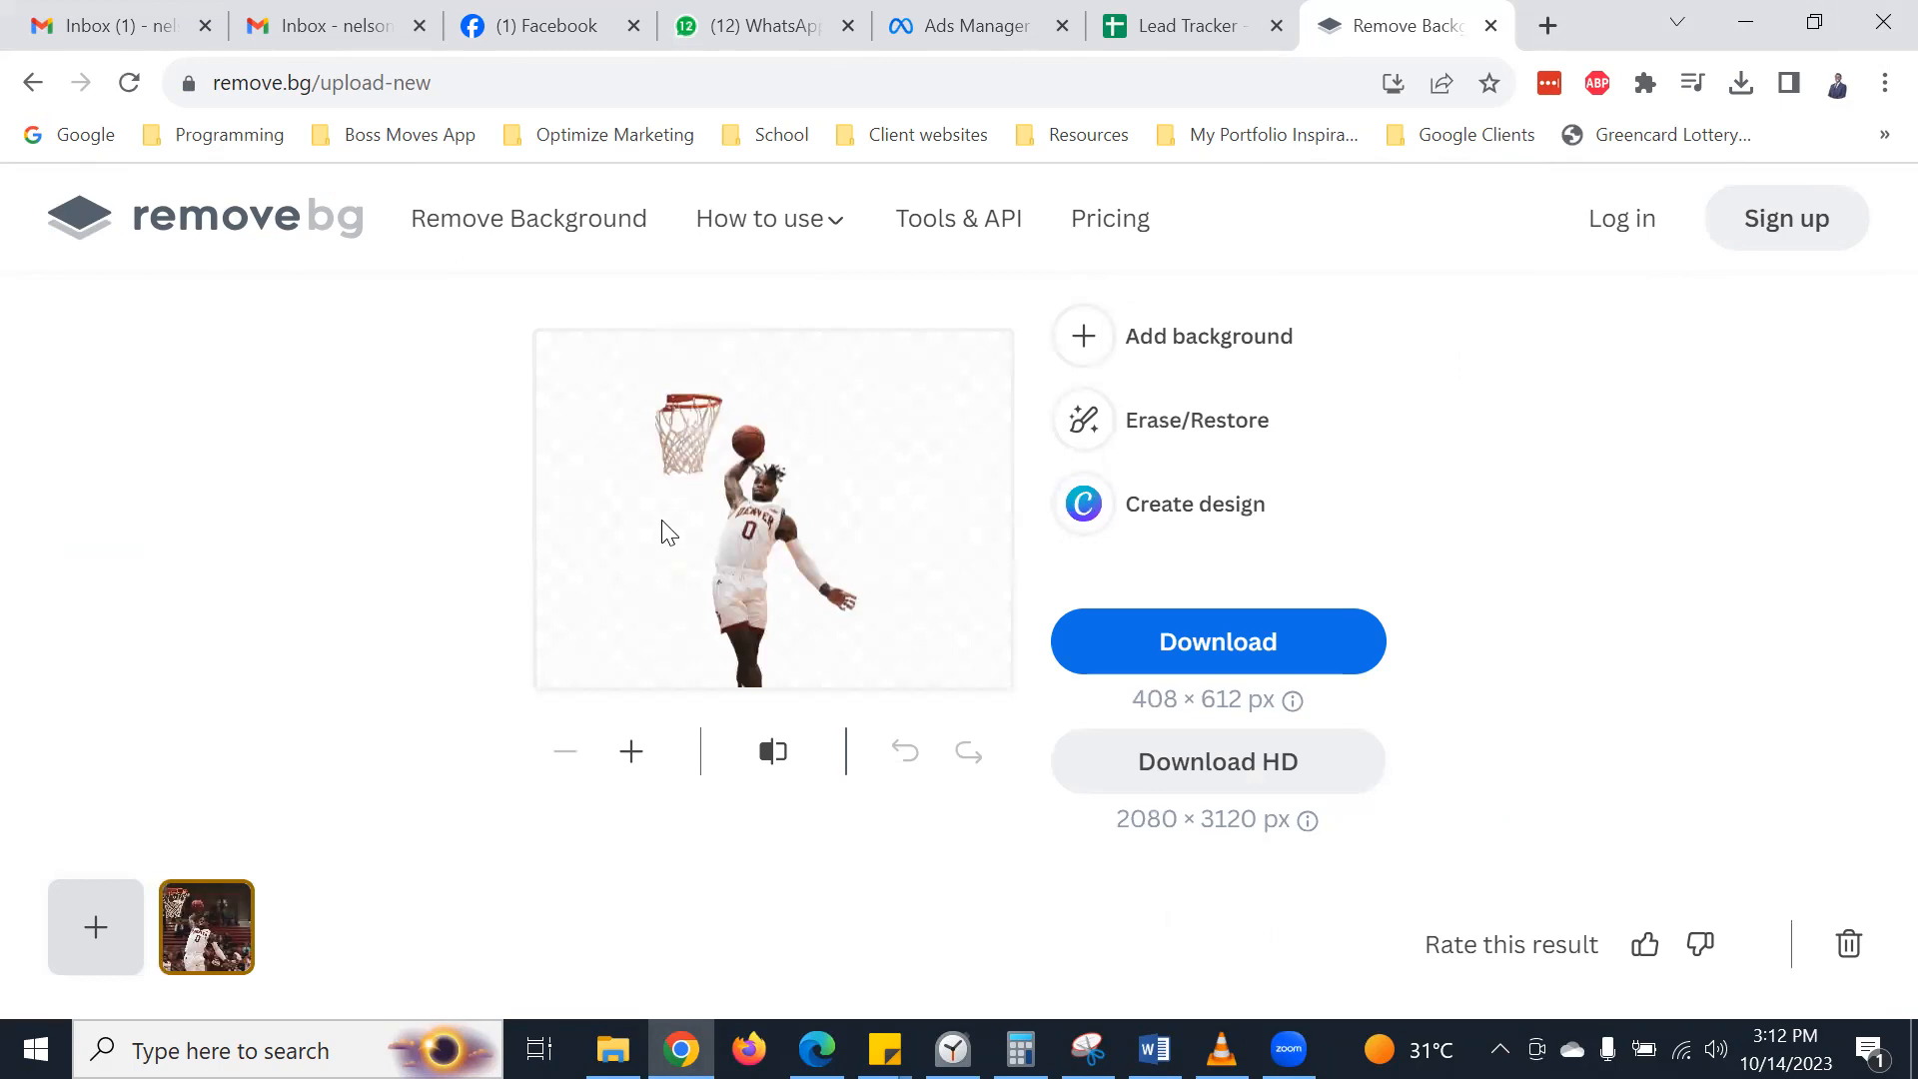
# - Erase the leftover hoop and net from the player cutout with the Magic Brush at a smaller brush size, and apply the edit
pyautogui.click(1171, 433)
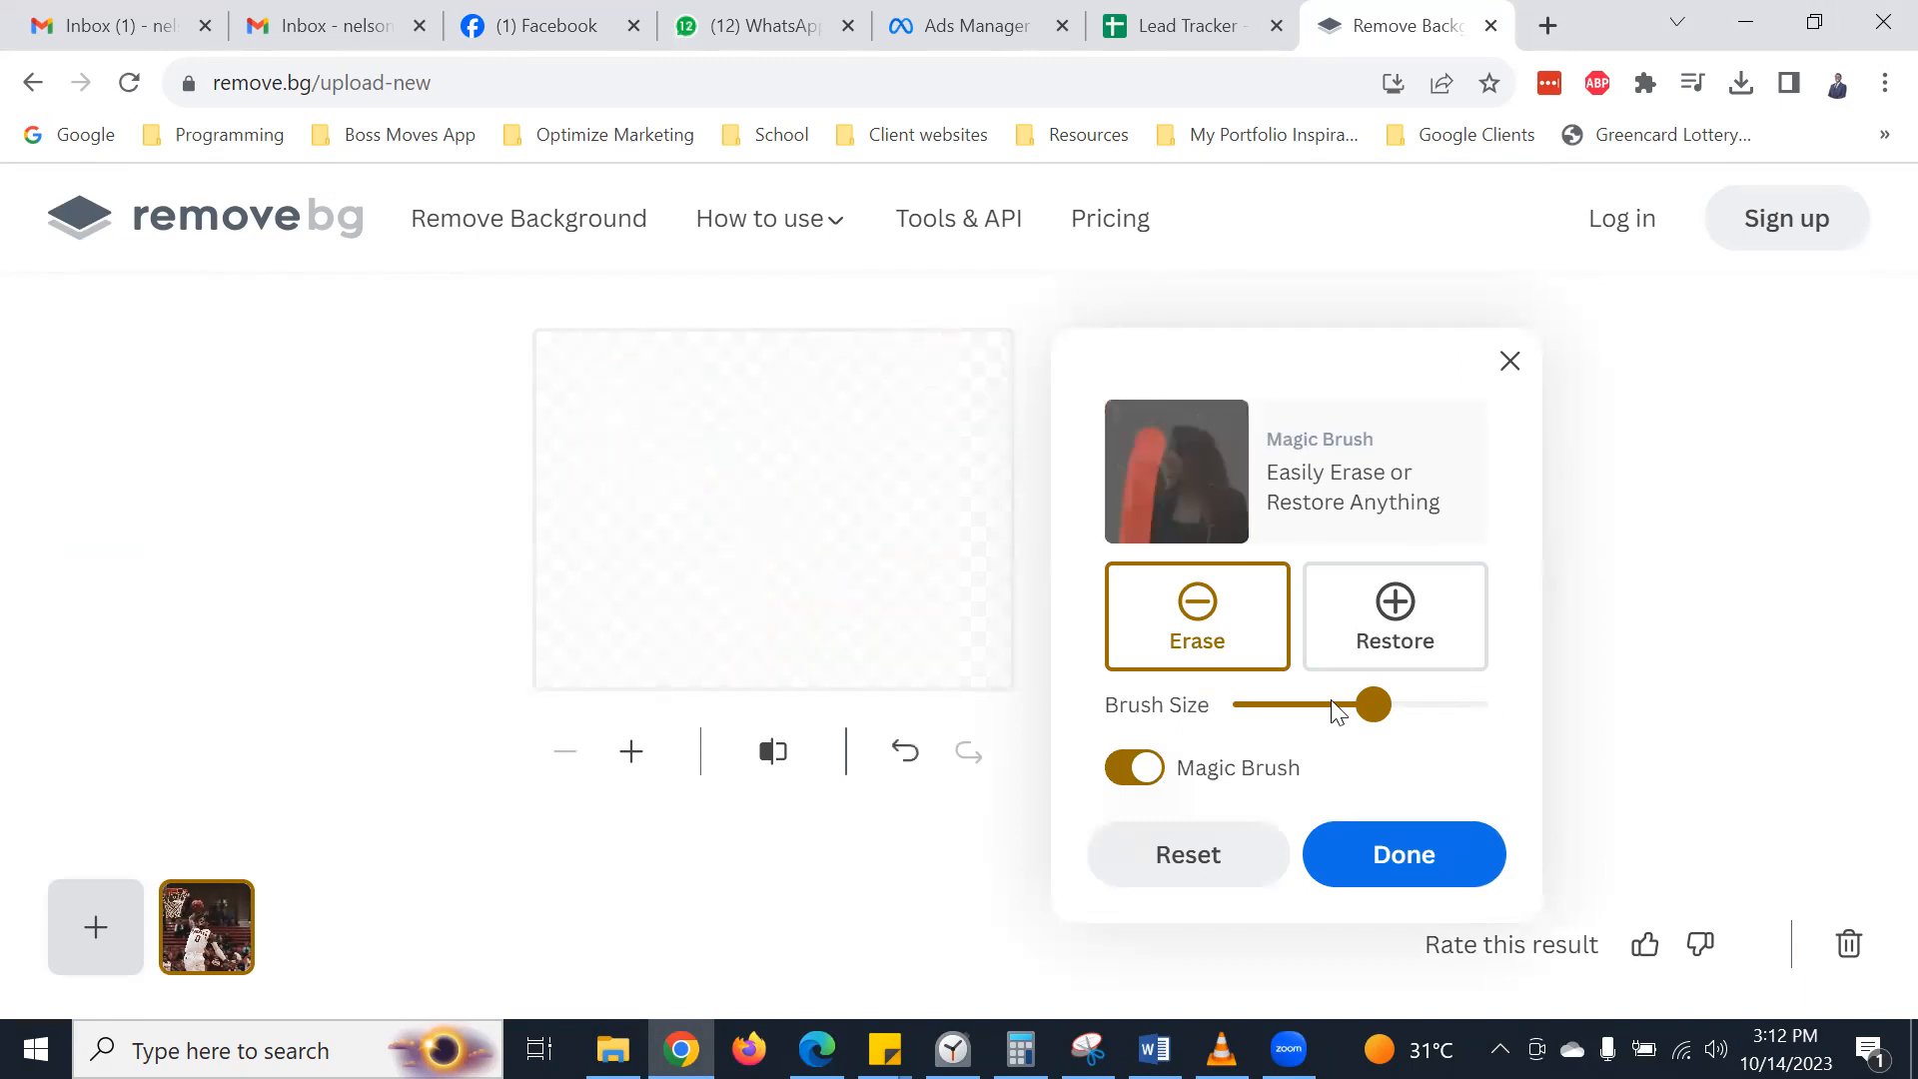
pyautogui.moveTo(1373, 706); pyautogui.dragTo(1263, 709)
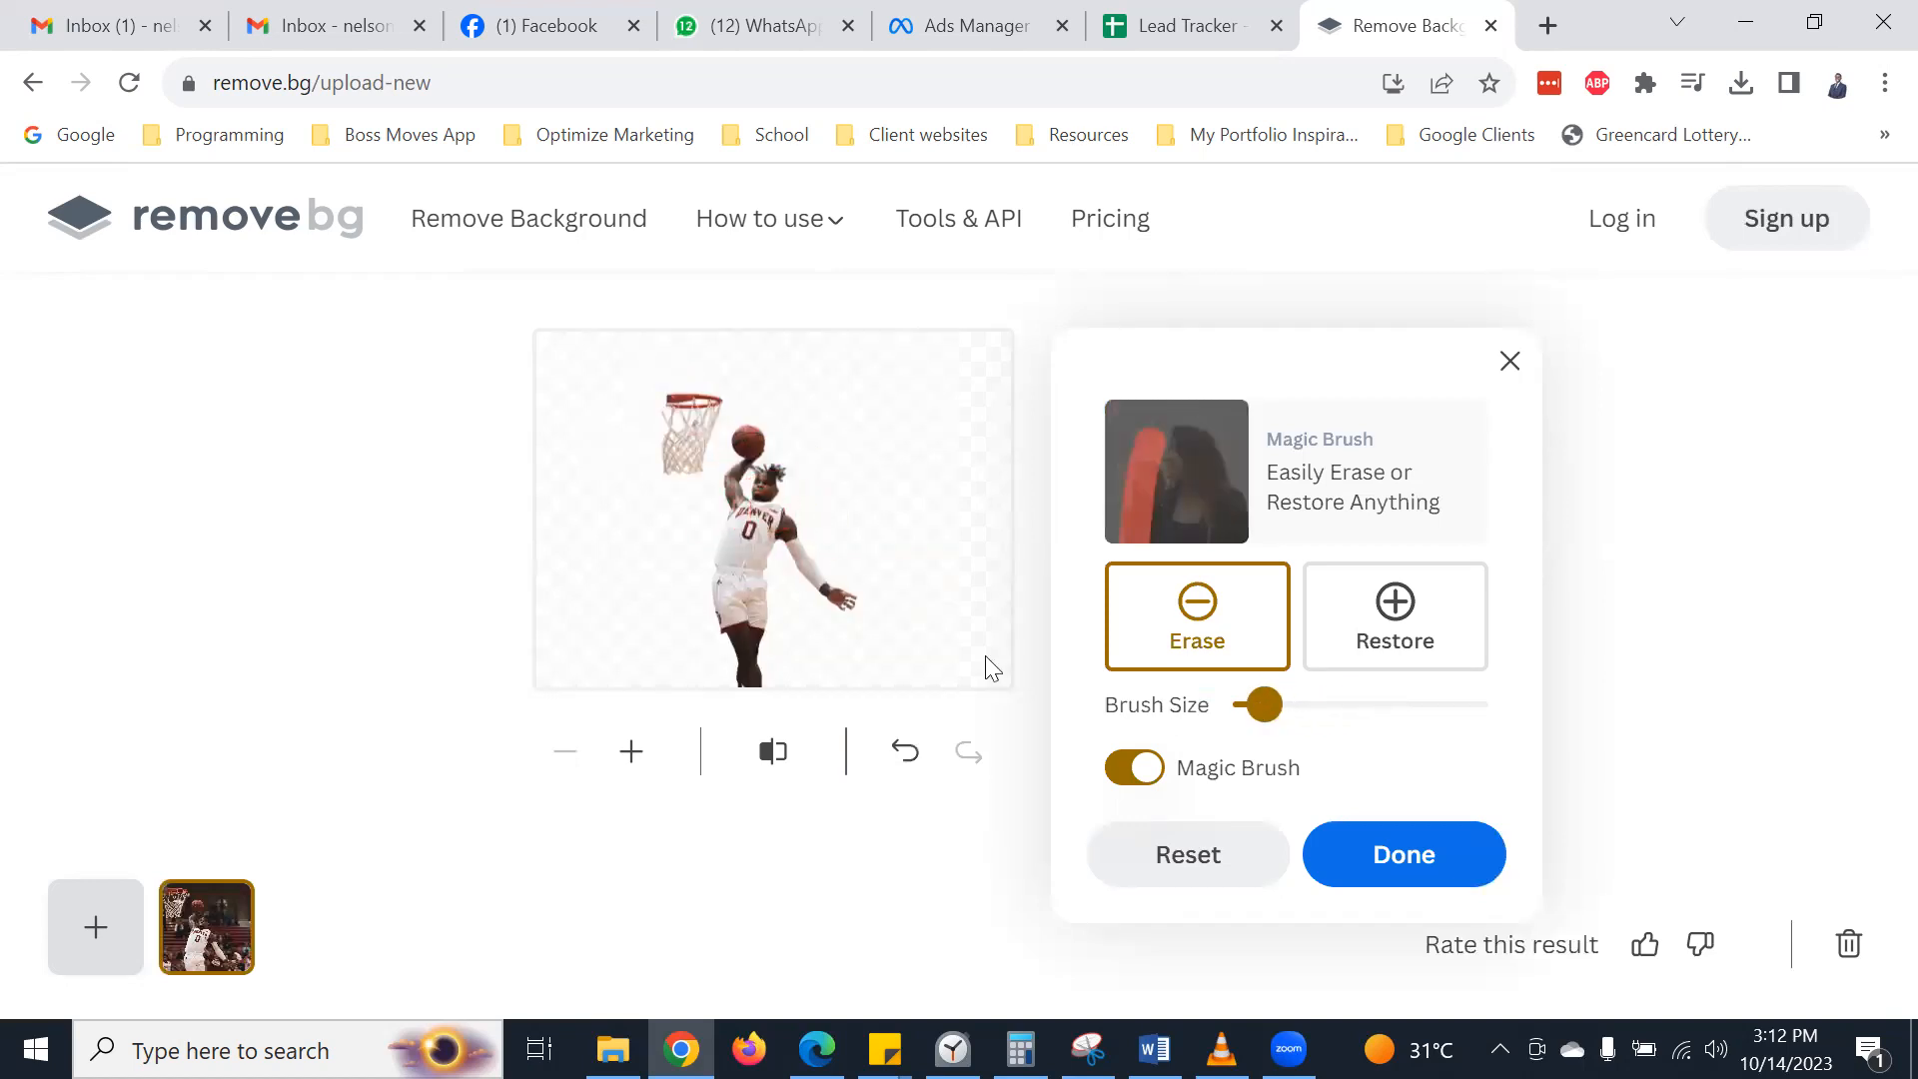
pyautogui.moveTo(696, 395); pyautogui.dragTo(680, 472)
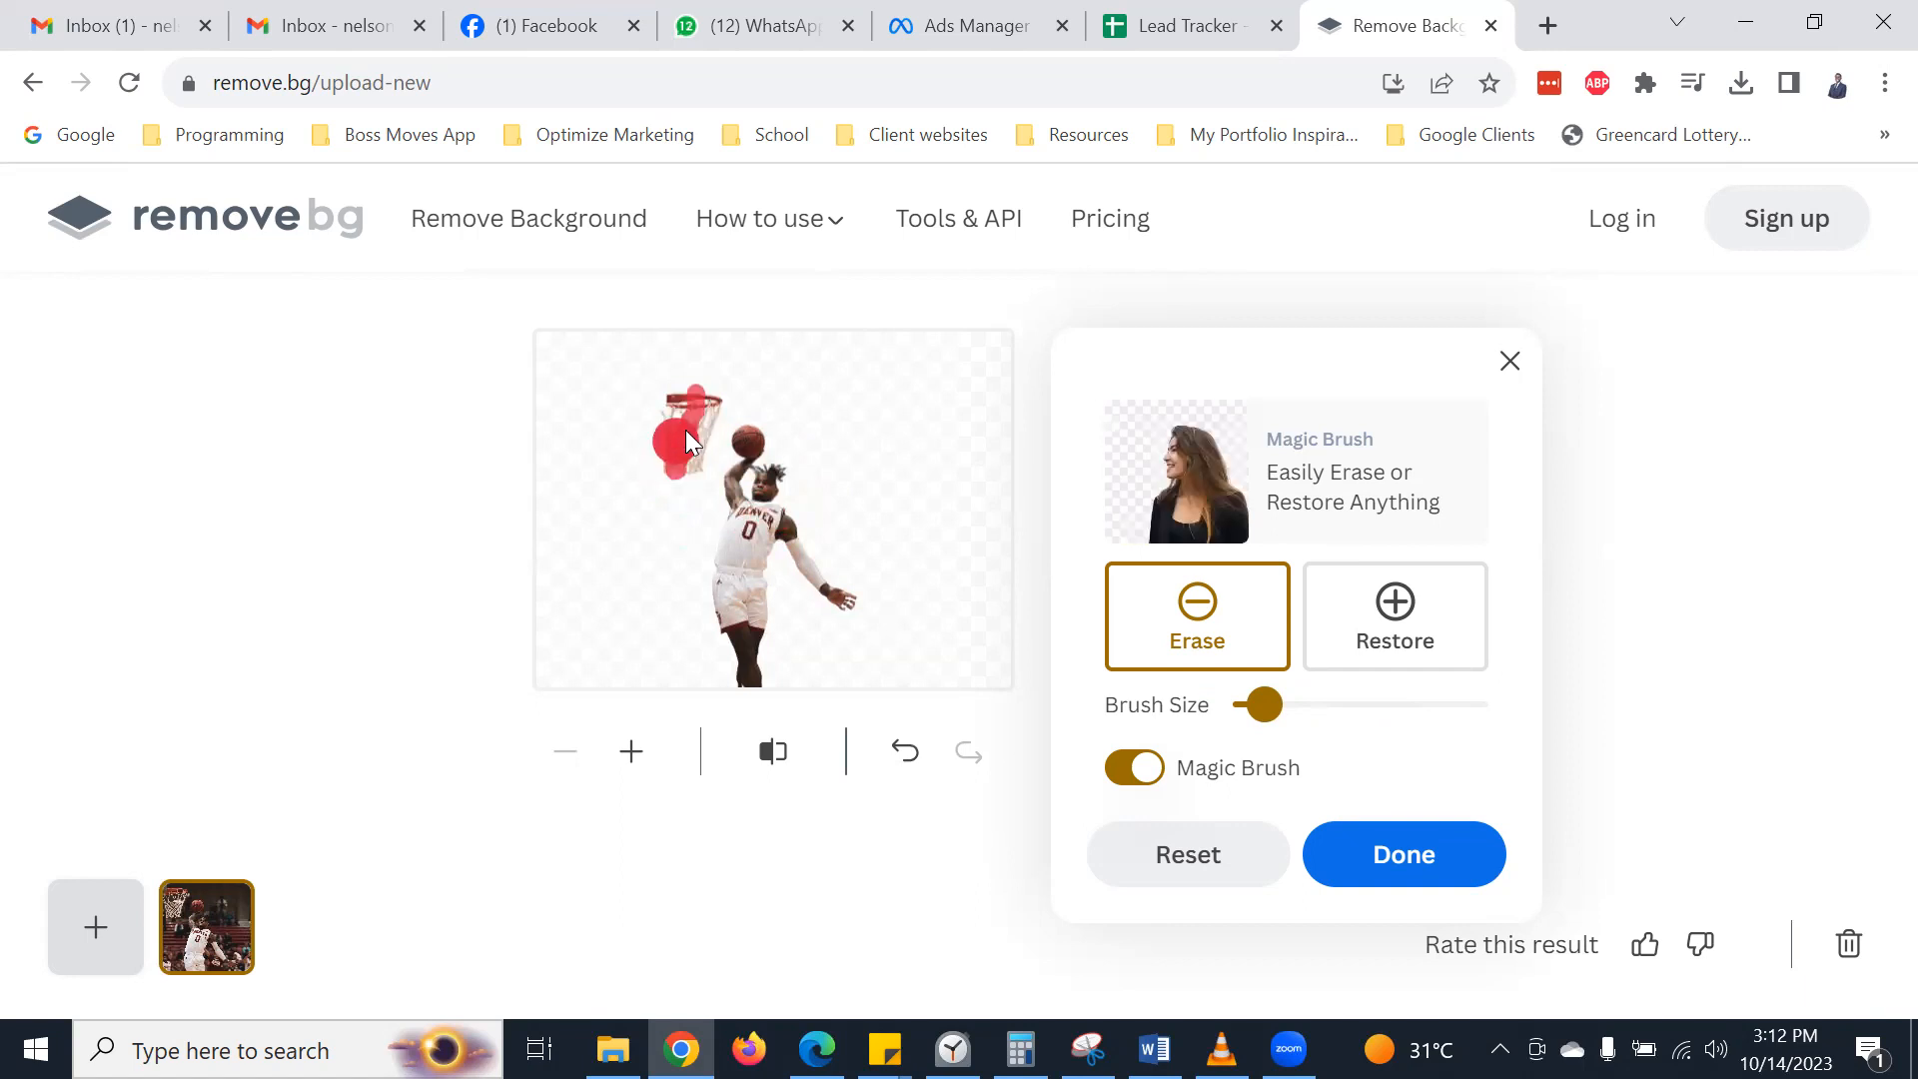
pyautogui.moveTo(699, 392)
pyautogui.mouseDown()
pyautogui.moveTo(692, 463)
pyautogui.moveTo(709, 383)
pyautogui.mouseUp()
pyautogui.moveTo(678, 462)
pyautogui.mouseDown()
pyautogui.moveTo(666, 382)
pyautogui.moveTo(674, 483)
pyautogui.moveTo(702, 378)
pyautogui.moveTo(679, 465)
pyautogui.moveTo(690, 386)
pyautogui.moveTo(671, 455)
pyautogui.moveTo(682, 382)
pyautogui.moveTo(674, 419)
pyautogui.moveTo(670, 401)
pyautogui.moveTo(692, 359)
pyautogui.moveTo(664, 468)
pyautogui.moveTo(682, 404)
pyautogui.moveTo(712, 383)
pyautogui.moveTo(677, 473)
pyautogui.mouseUp()
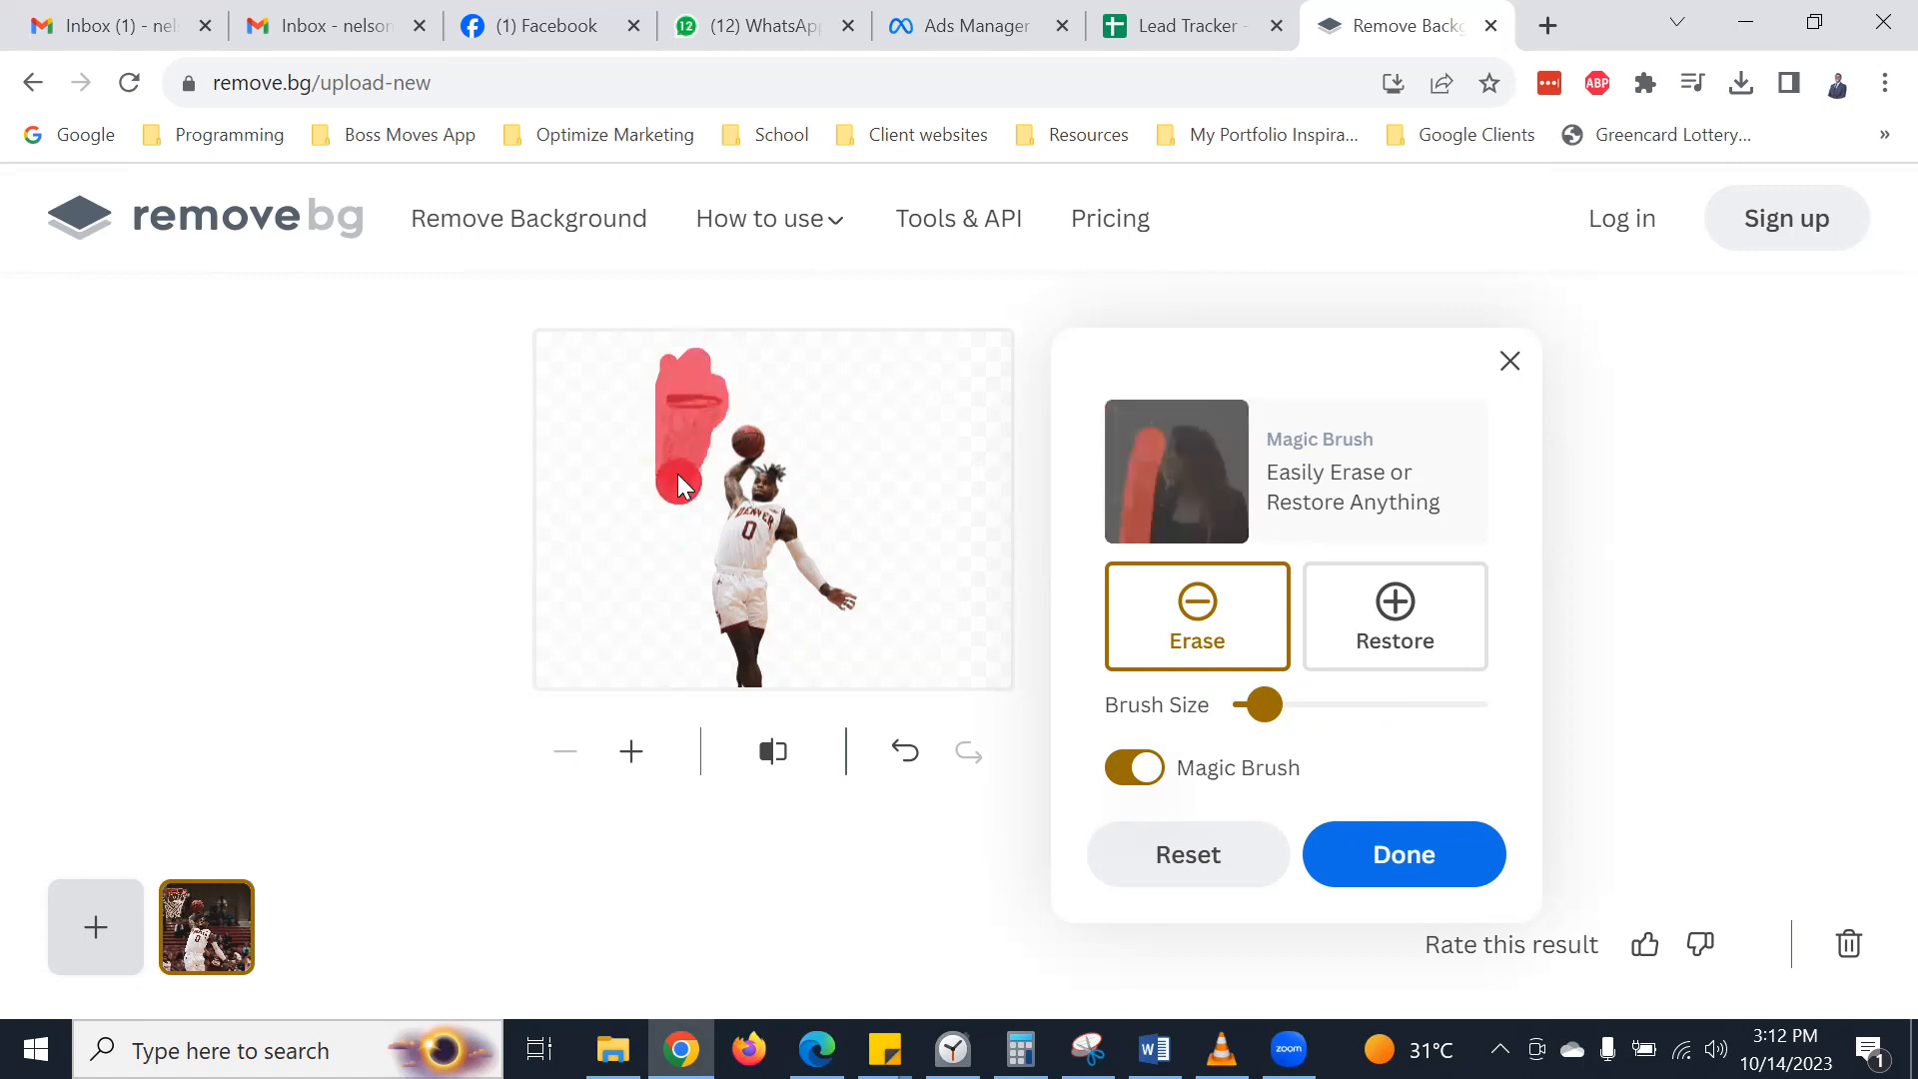
pyautogui.click(1442, 857)
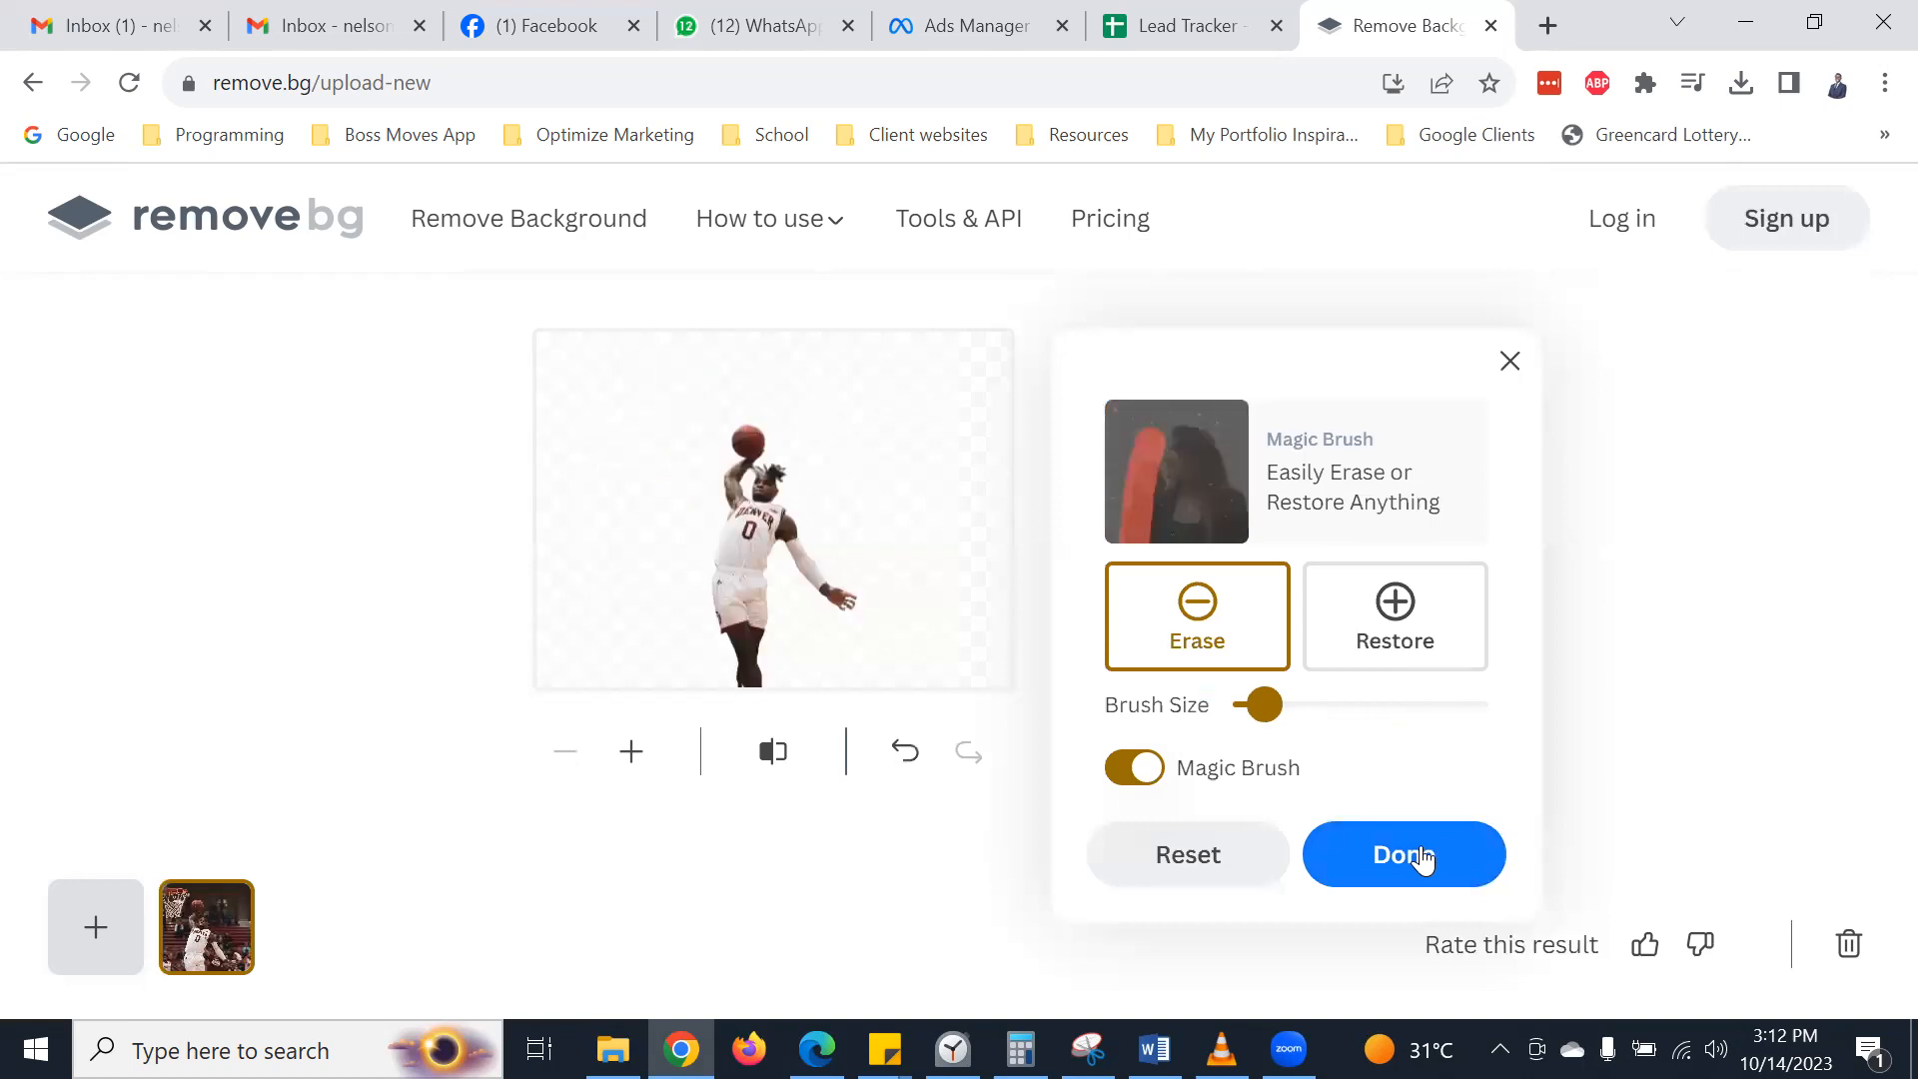
pyautogui.click(1422, 865)
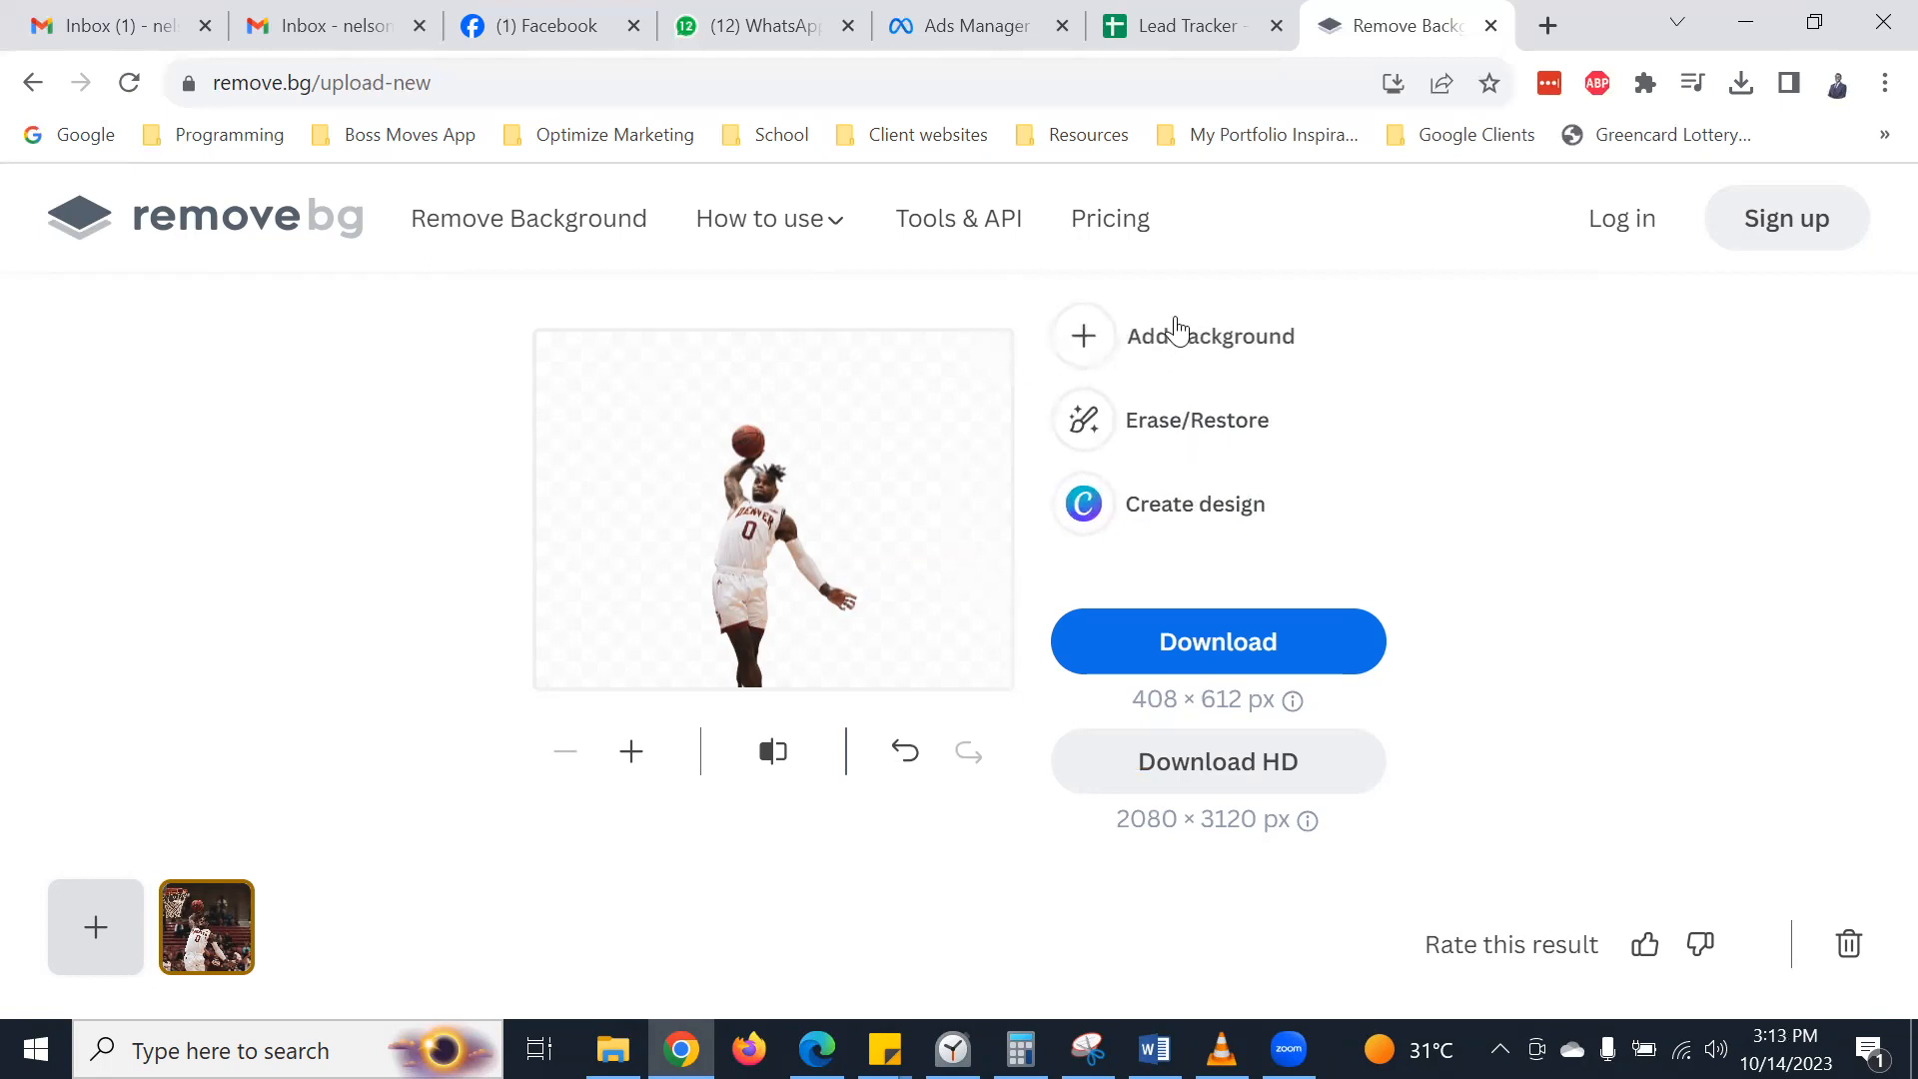
# - Look through the Photo, Color and Blur background options, and download the cutout at 408 × 612 px without adding a background
pyautogui.click(1079, 355)
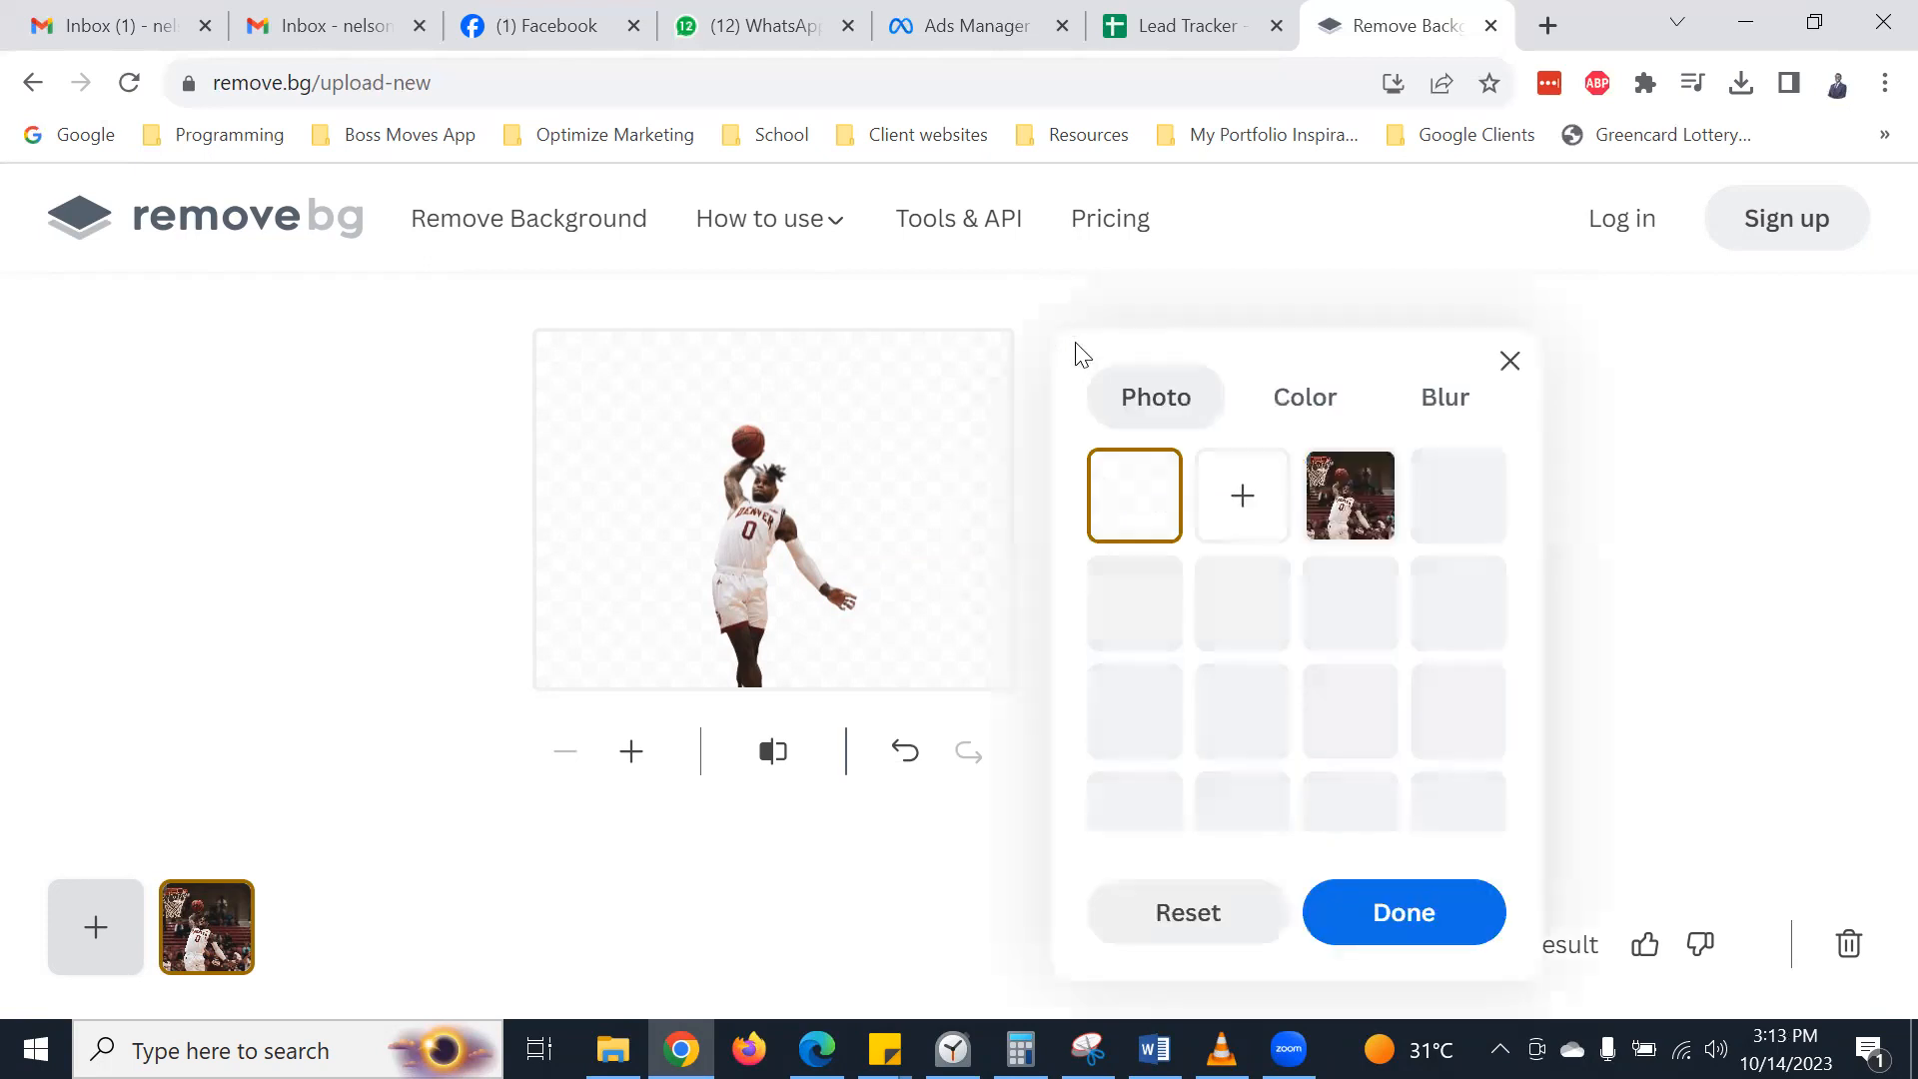
pyautogui.click(1332, 410)
pyautogui.click(1434, 393)
pyautogui.click(1150, 405)
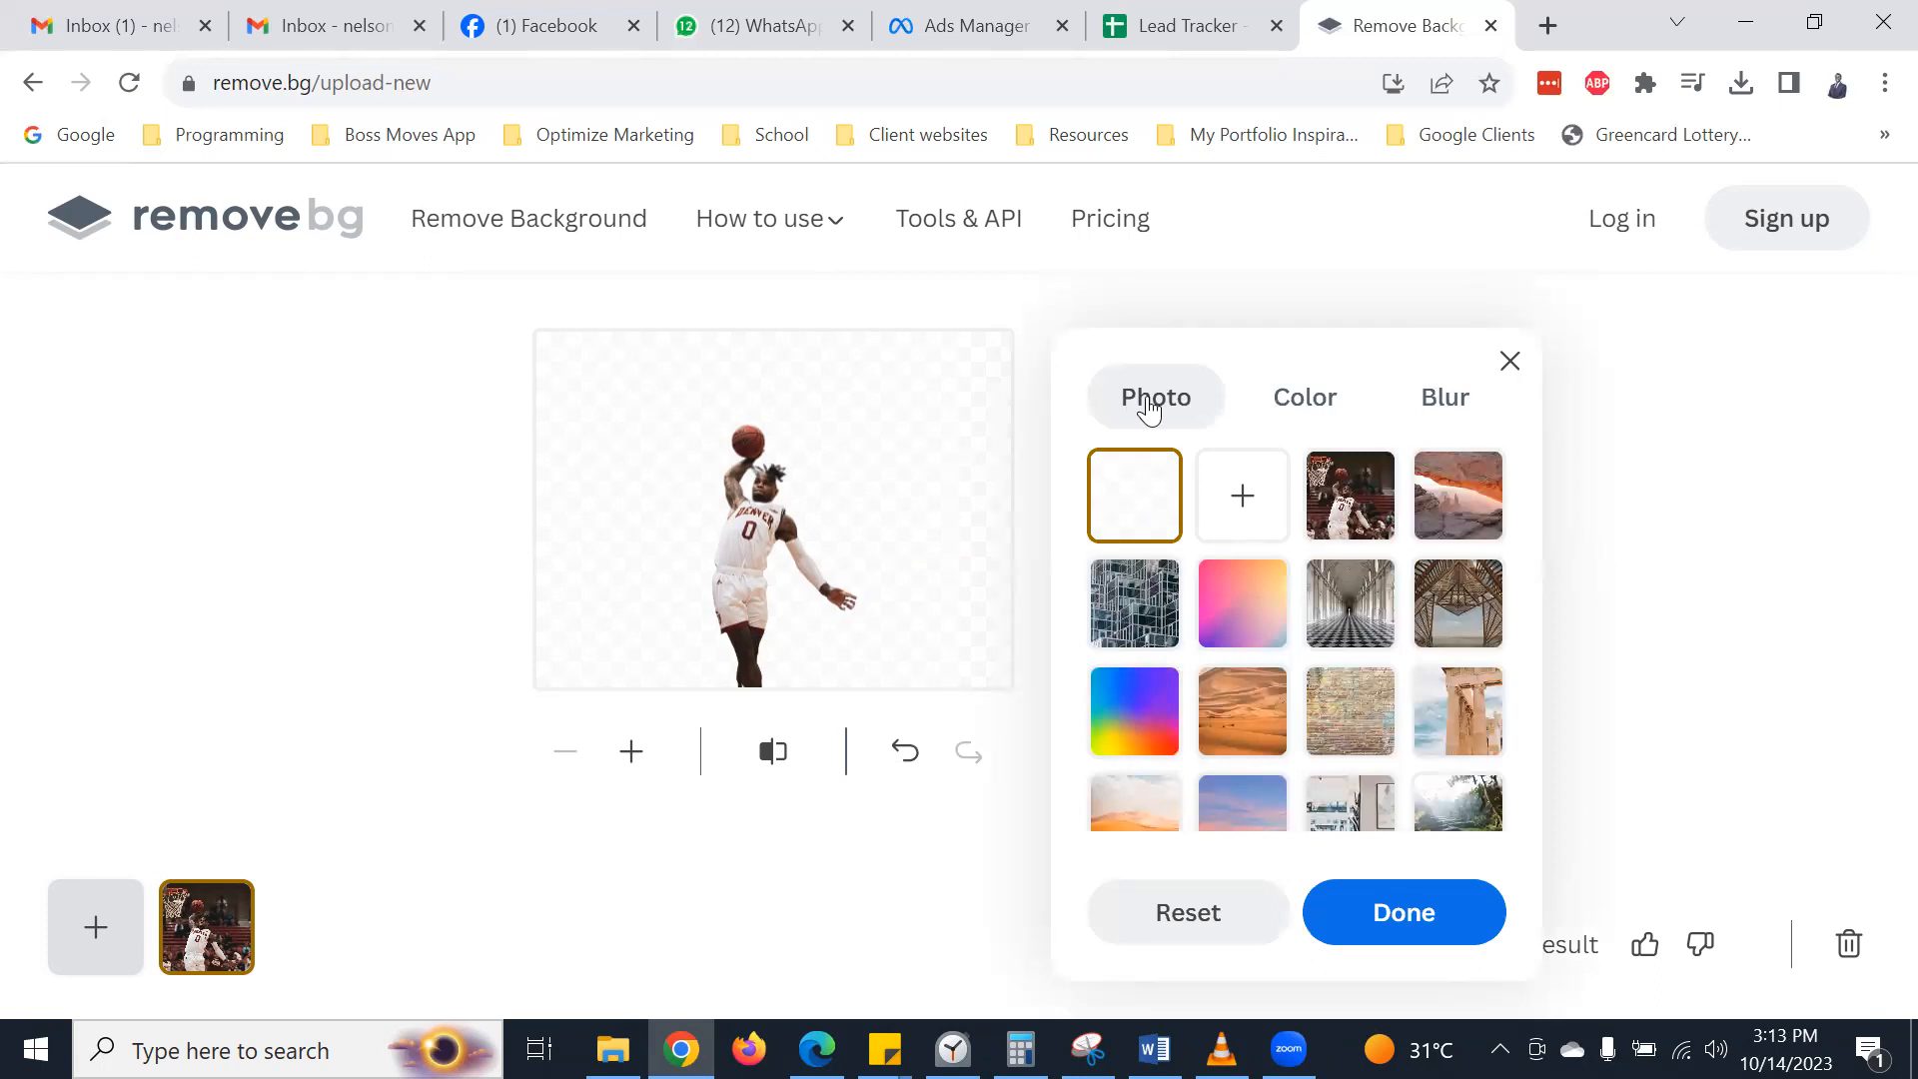
pyautogui.click(1507, 372)
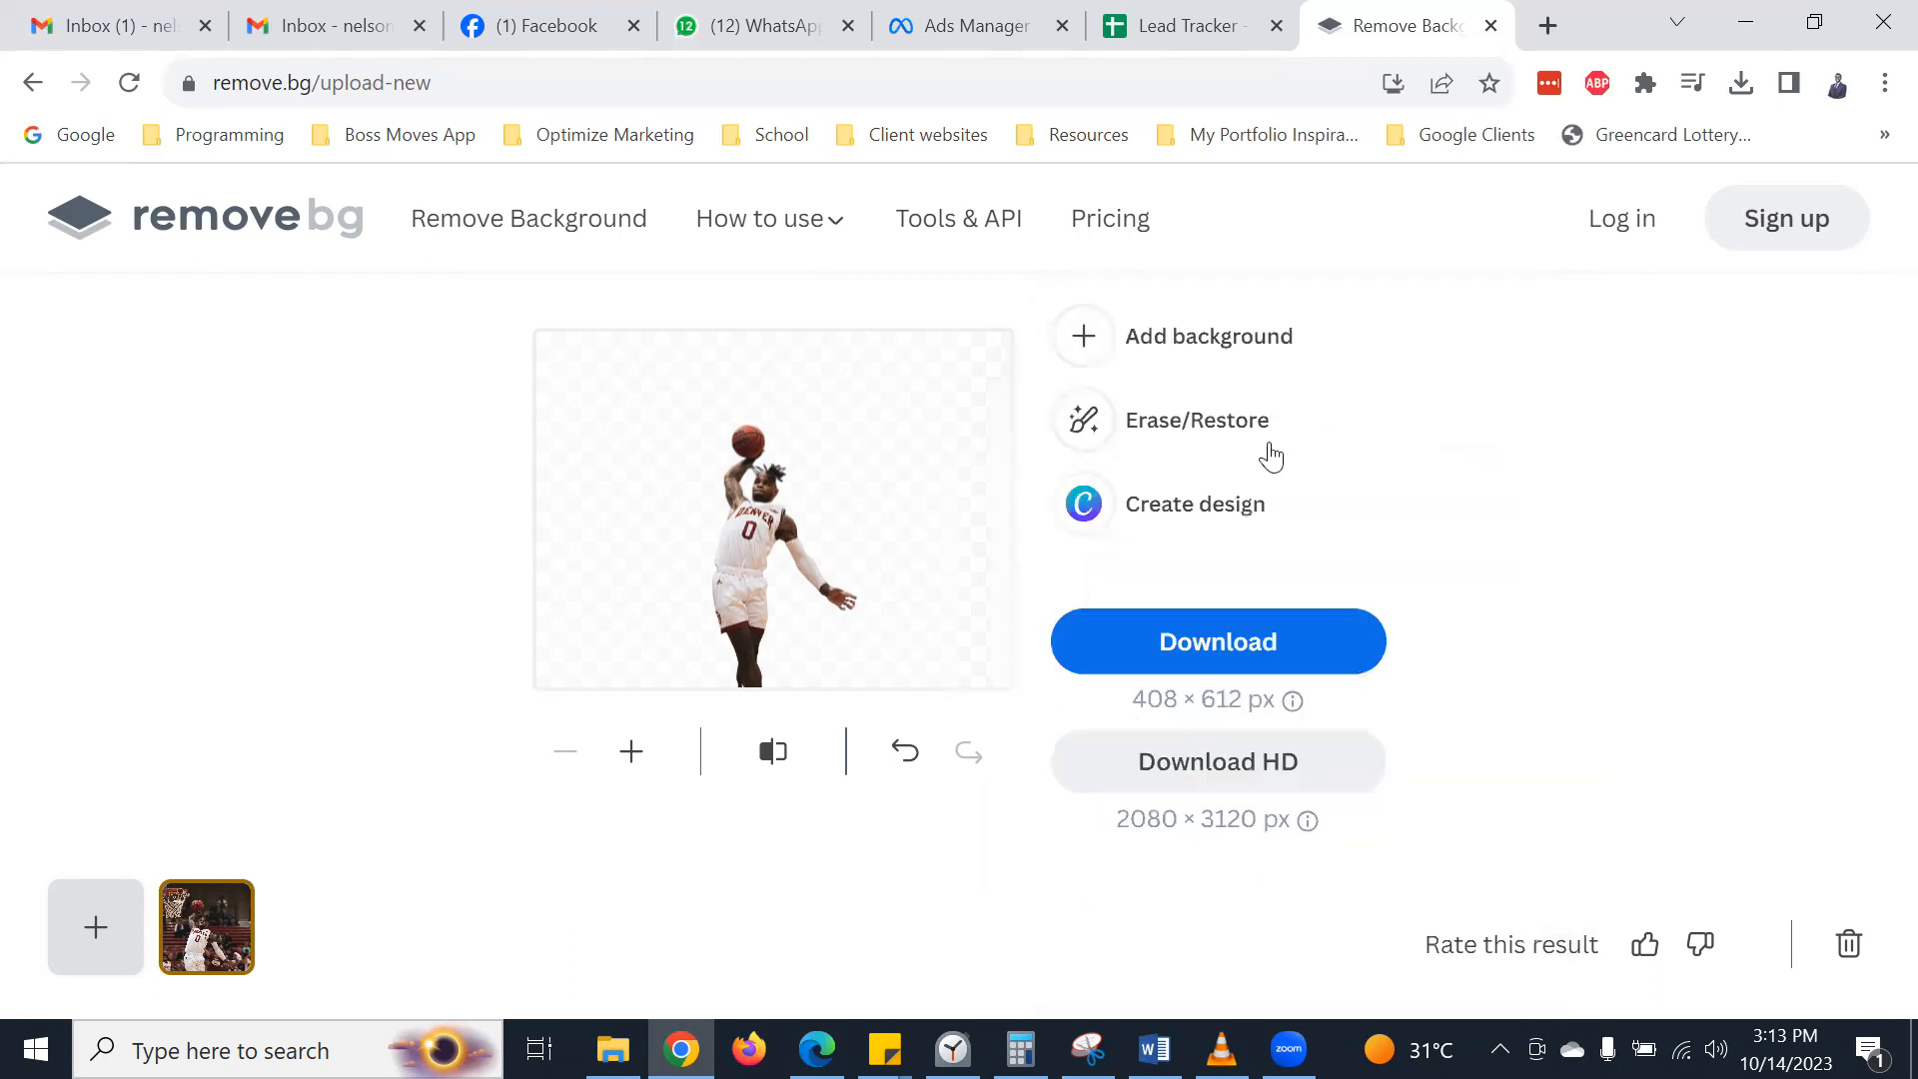
pyautogui.click(1206, 656)
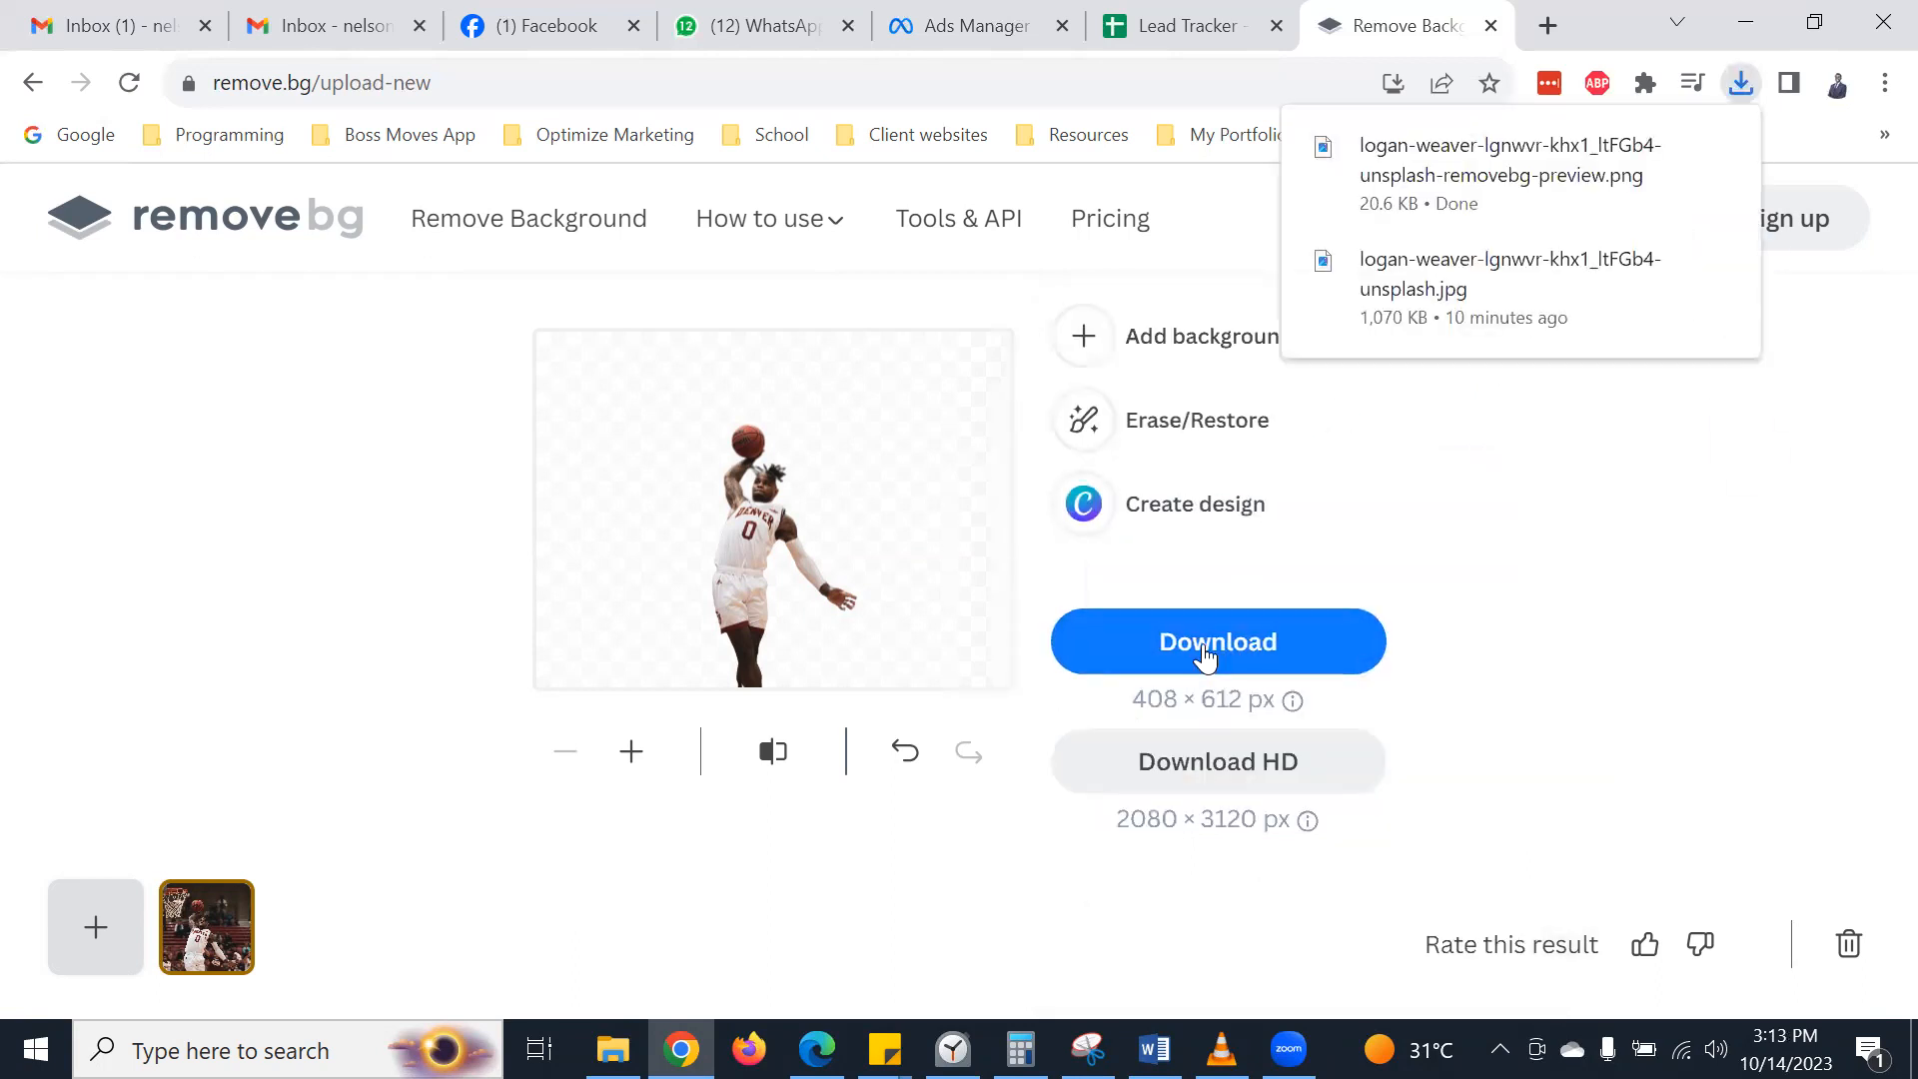
# - Search Google Images for "black man" in a new browser tab and look through the photos for a suitable example
pyautogui.click(1547, 24)
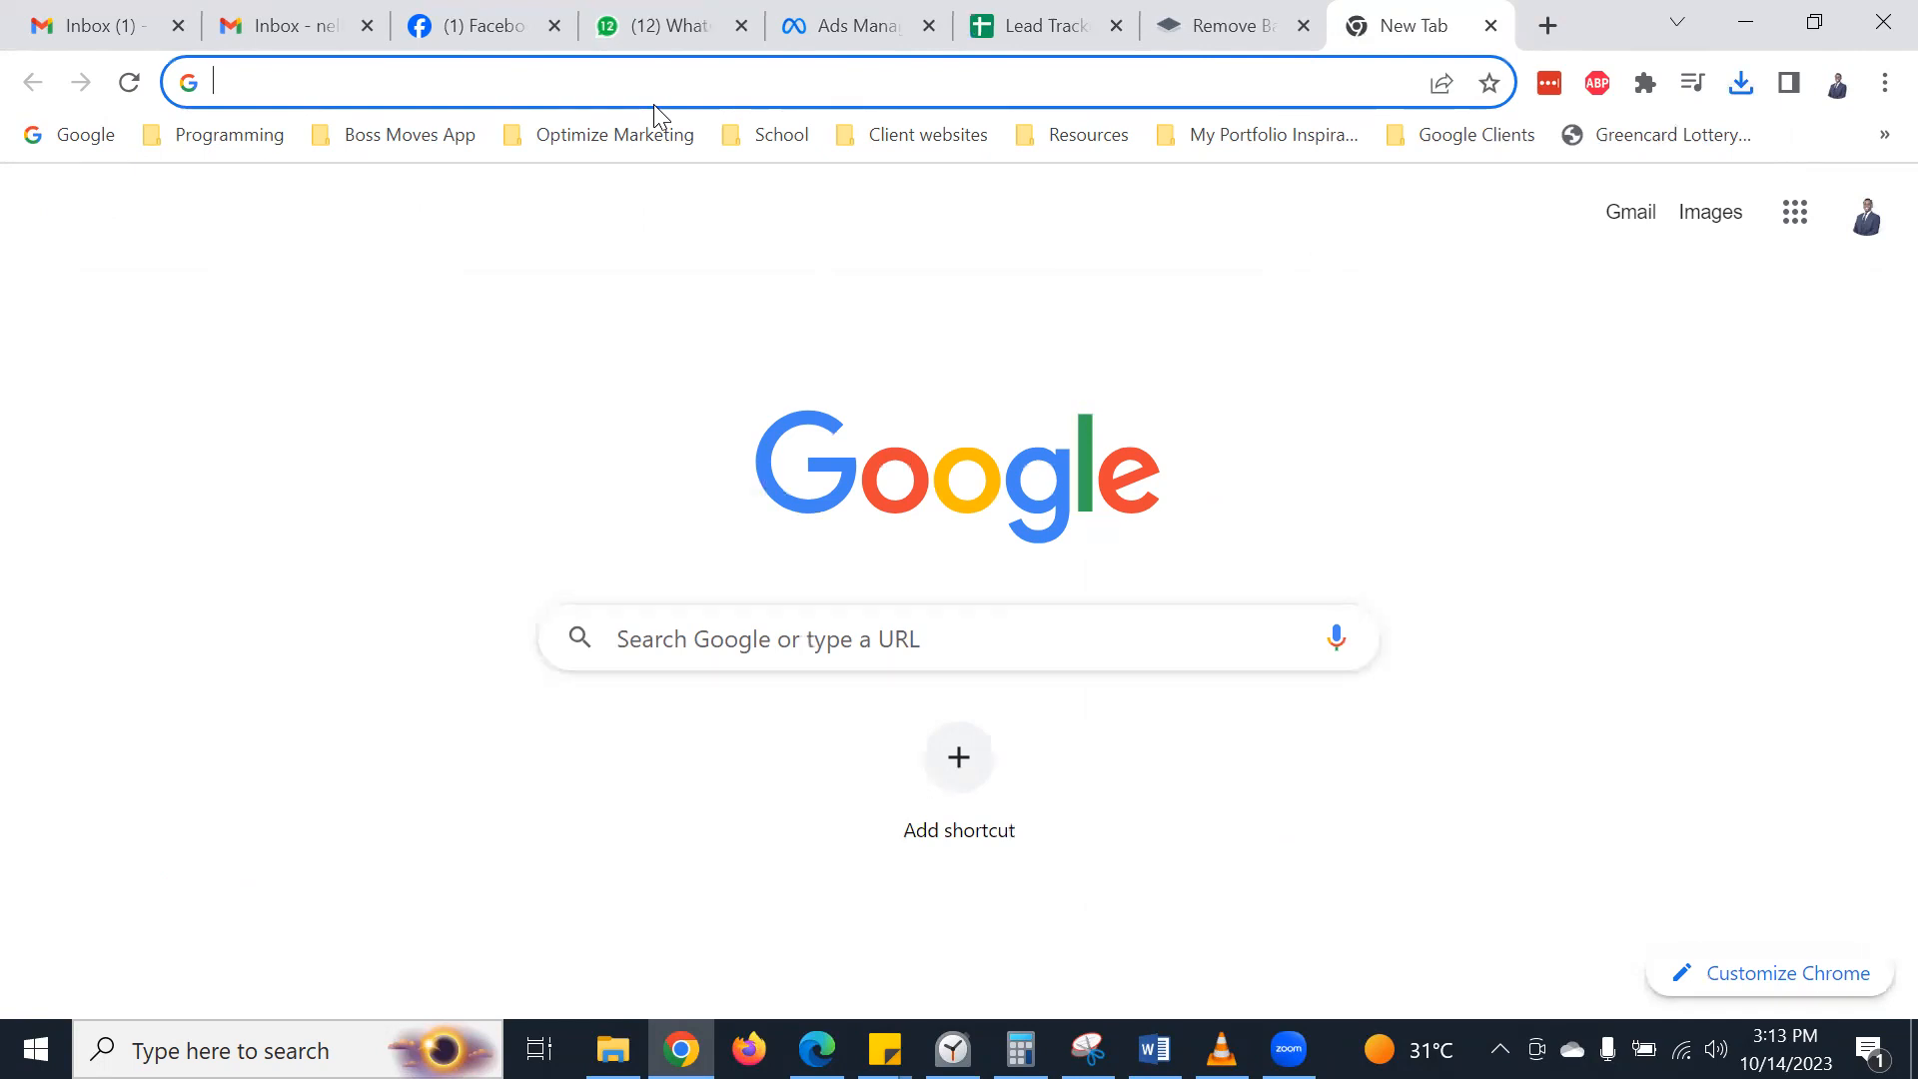
pyautogui.write('black')
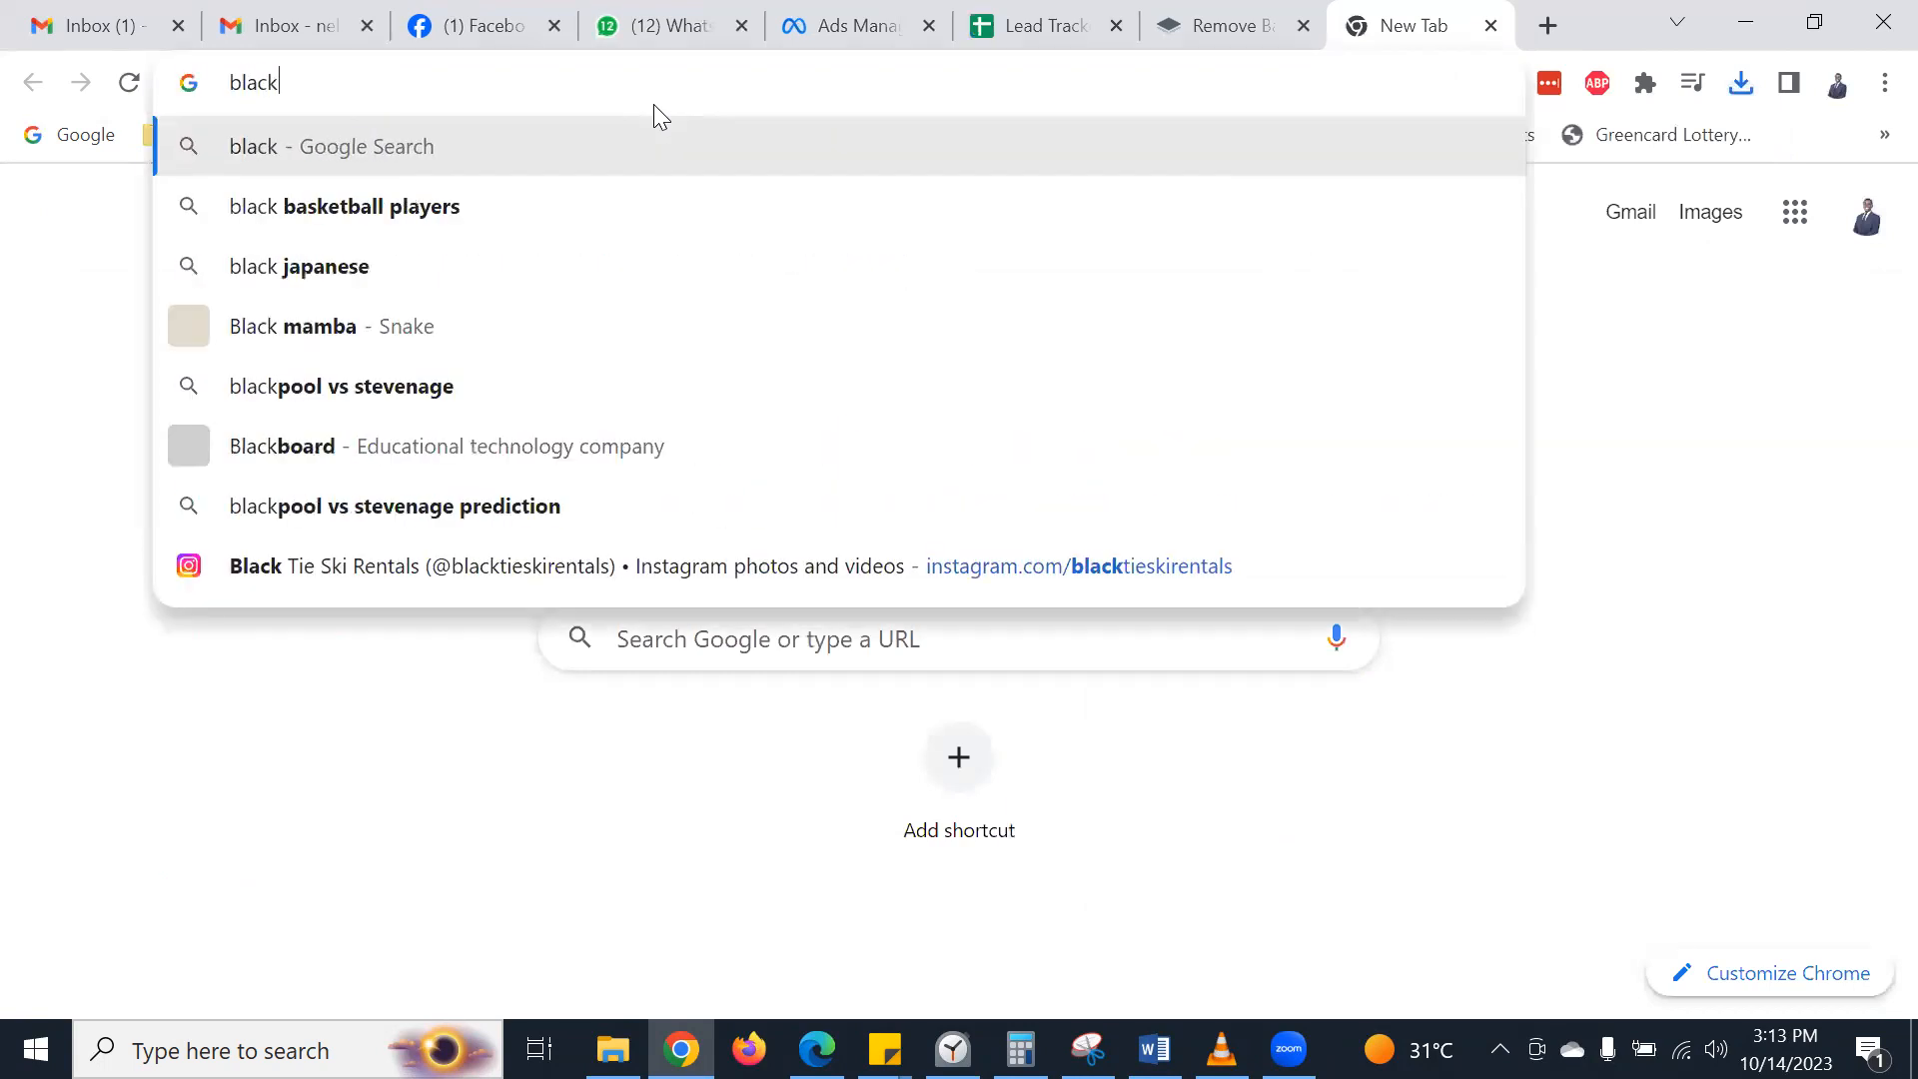
pyautogui.write(' man')
pyautogui.press('Return')
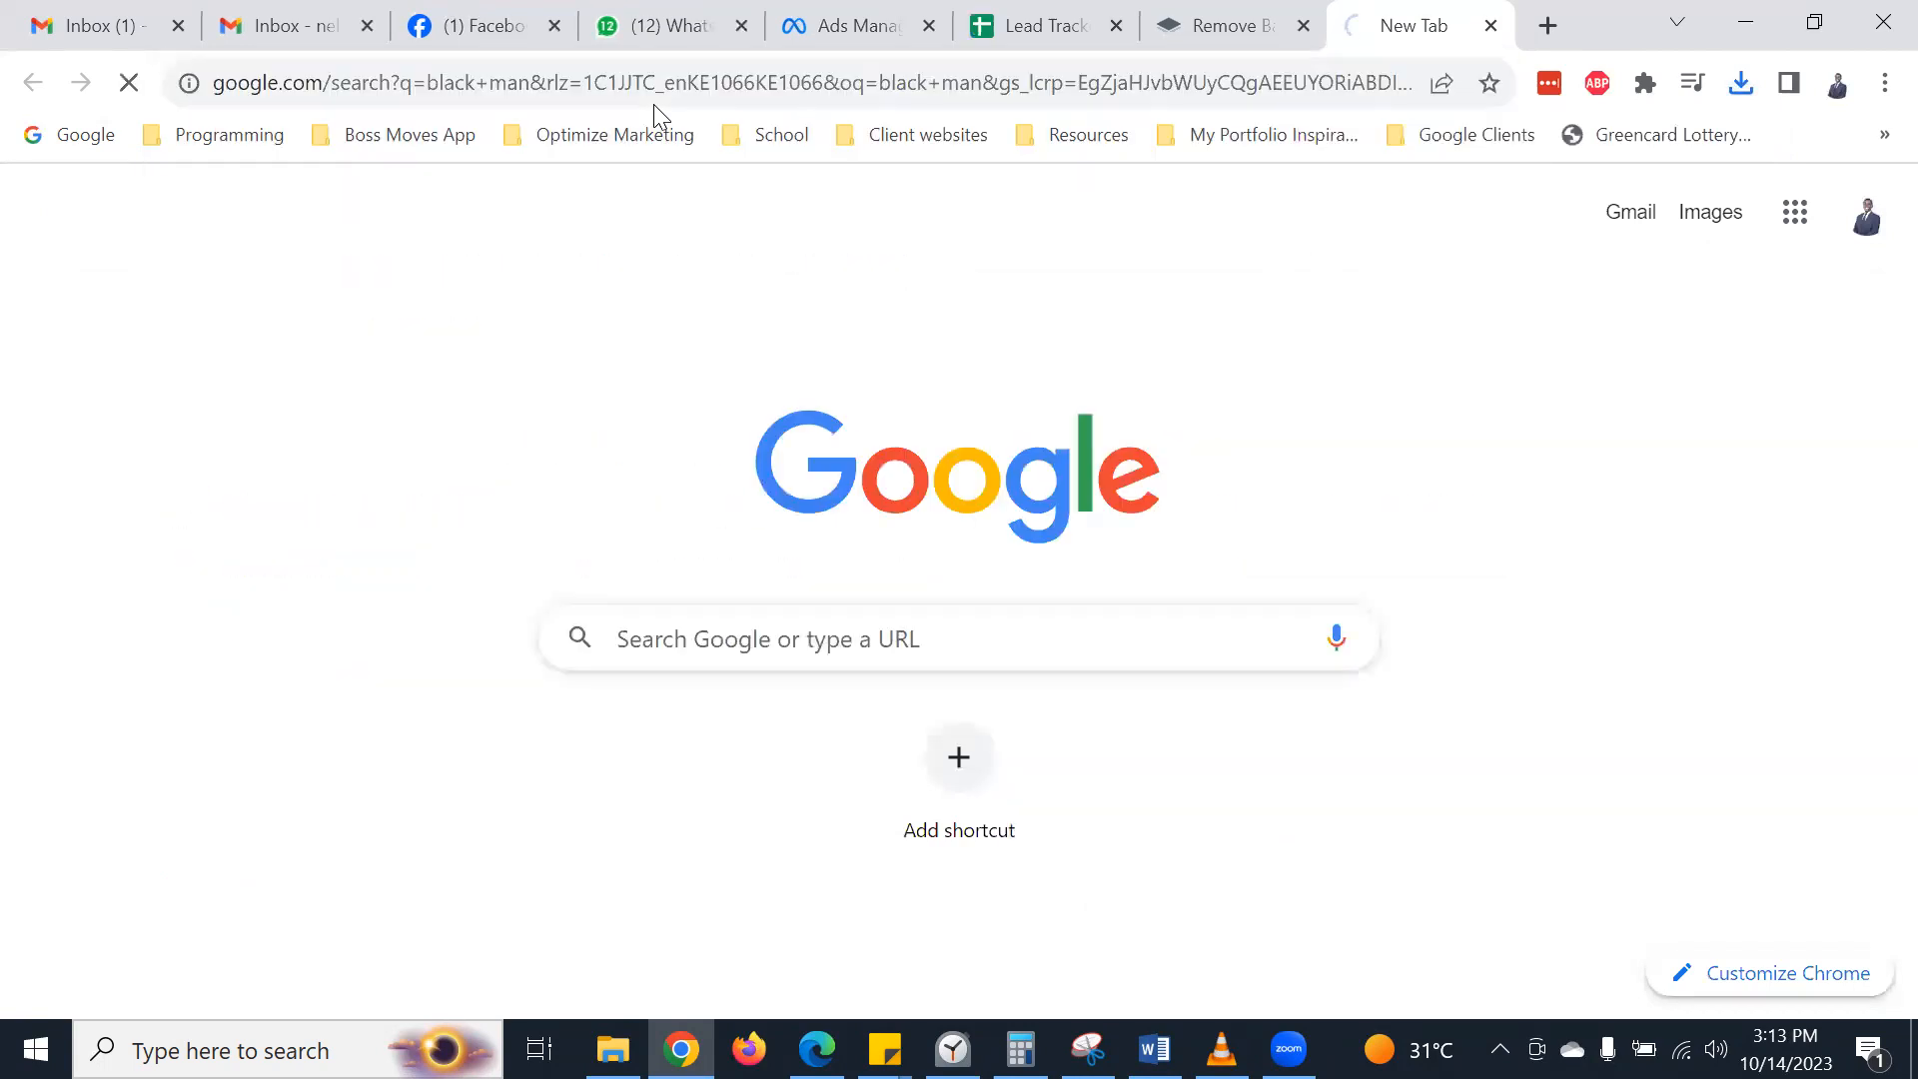
pyautogui.click(316, 344)
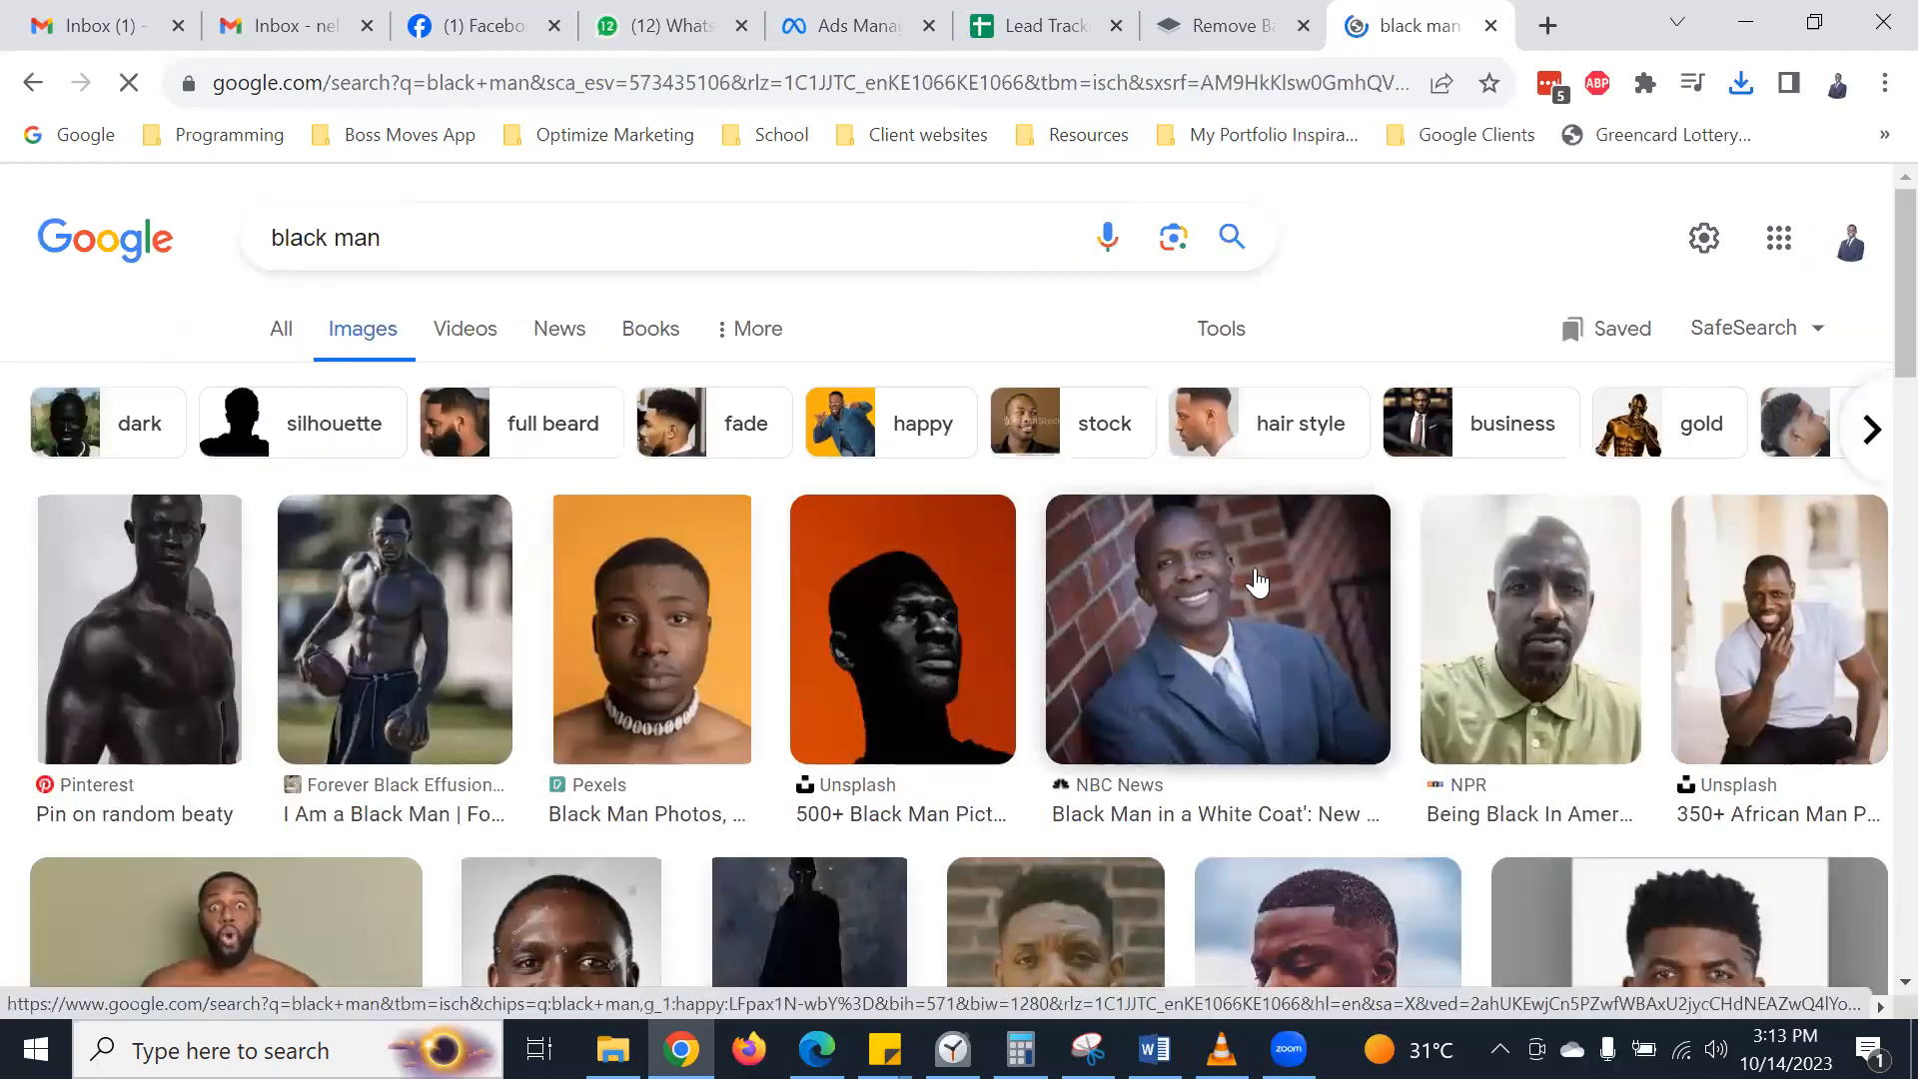
pyautogui.scroll(-4, 1254, 584)
pyautogui.scroll(-4, 1306, 583)
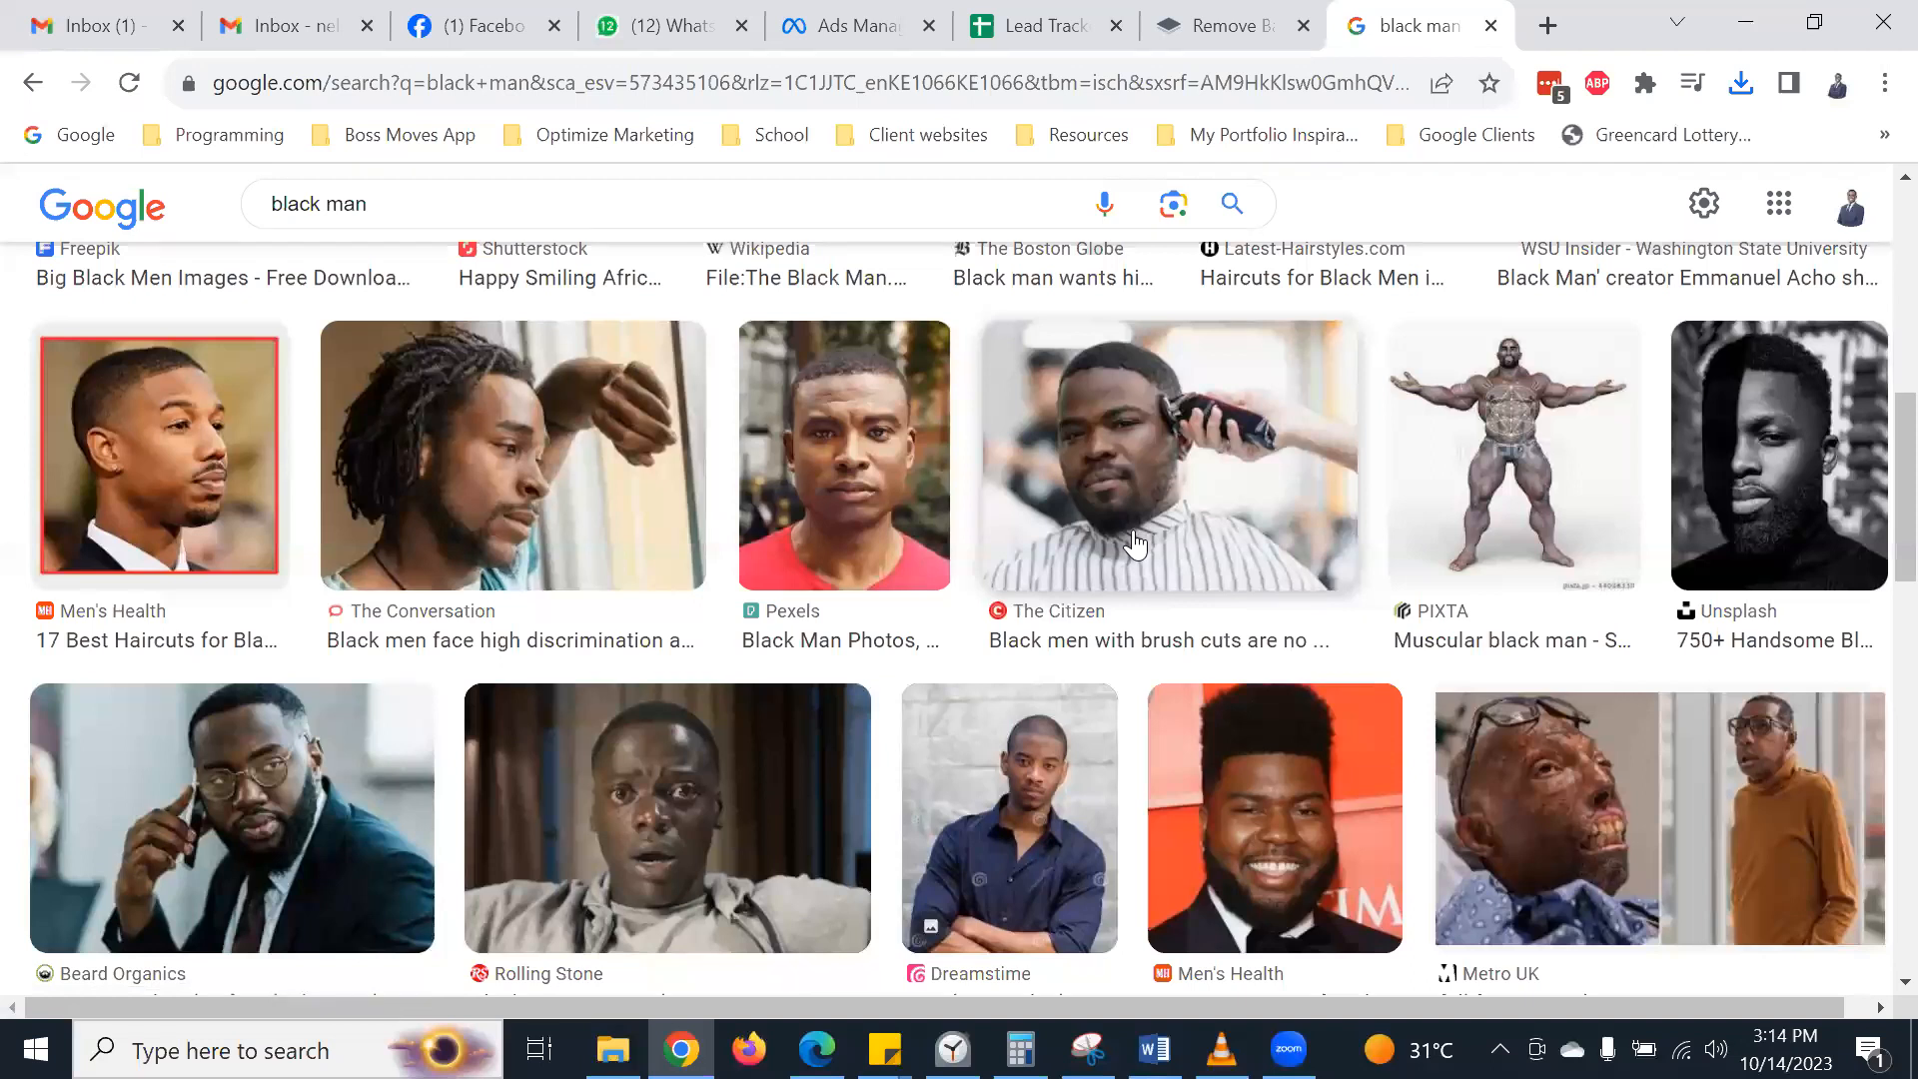
pyautogui.scroll(-1, 1136, 545)
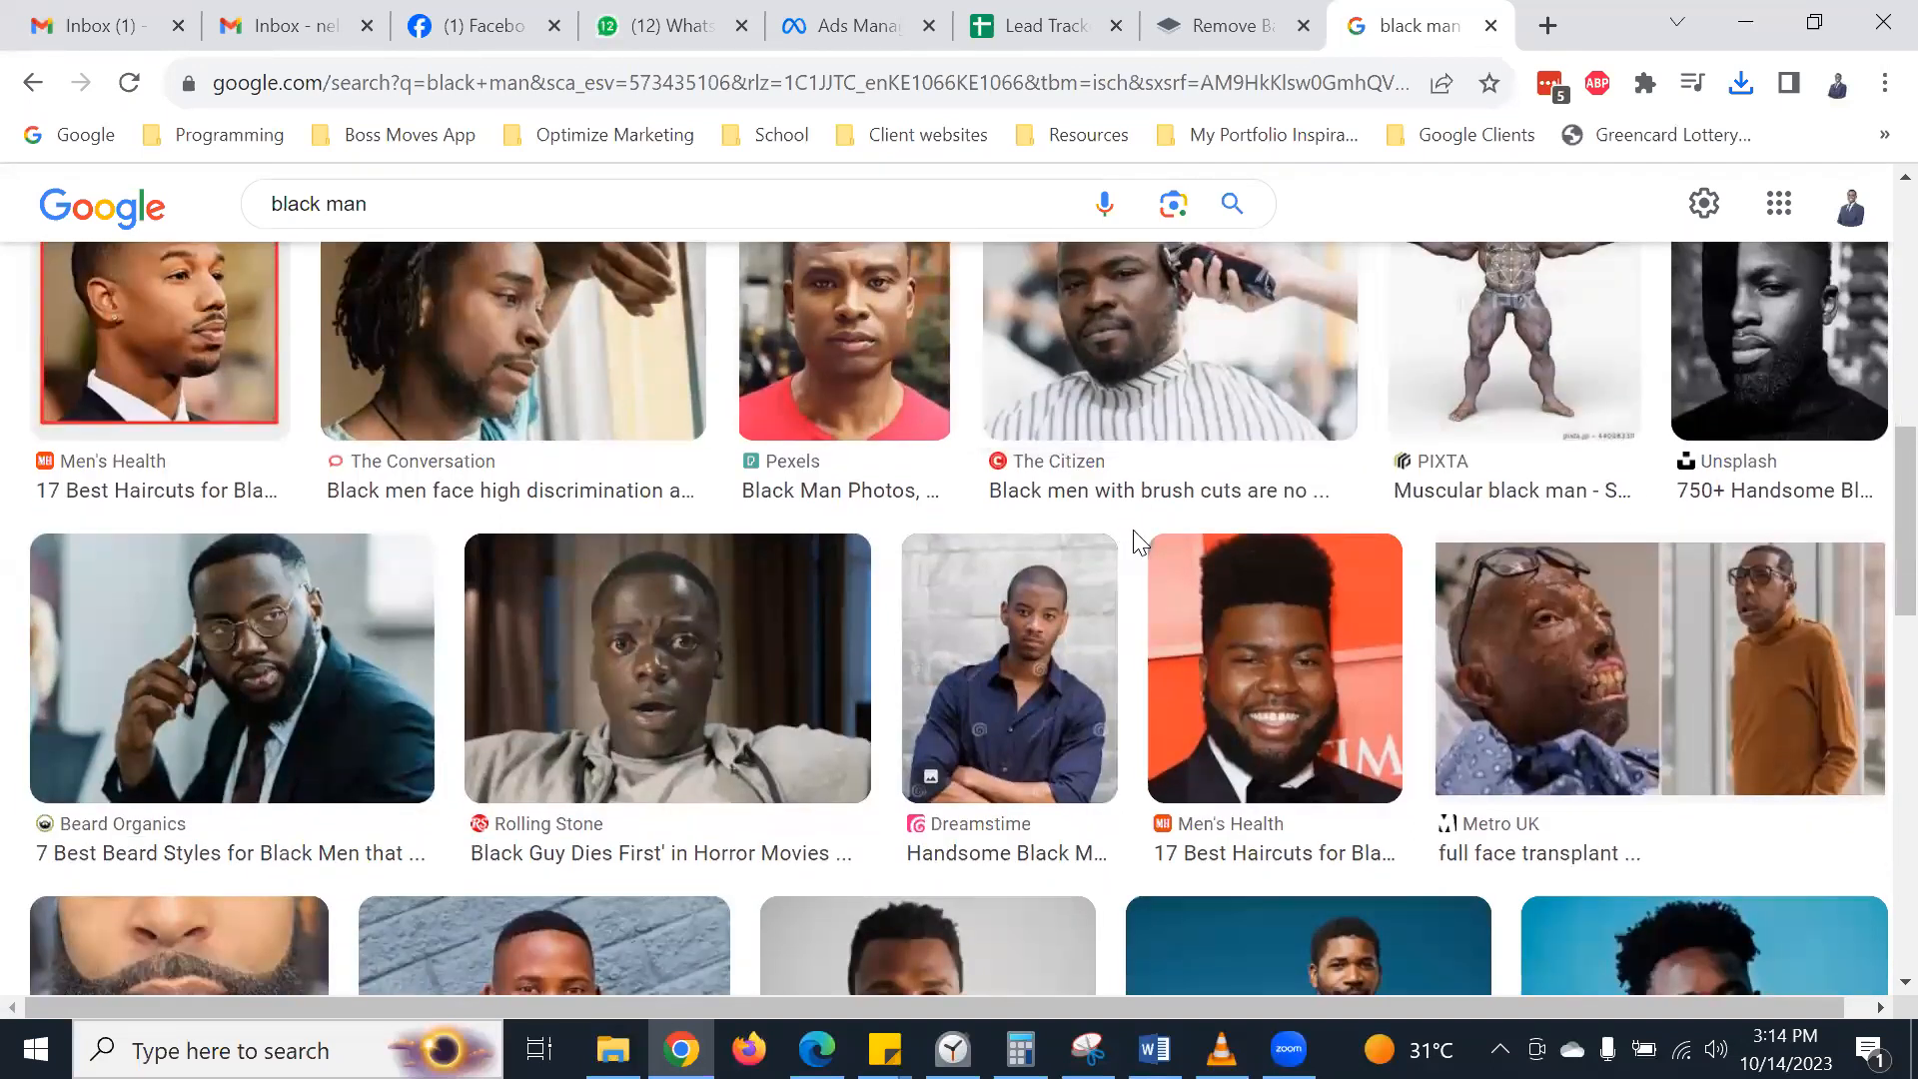
pyautogui.scroll(-2, 927, 528)
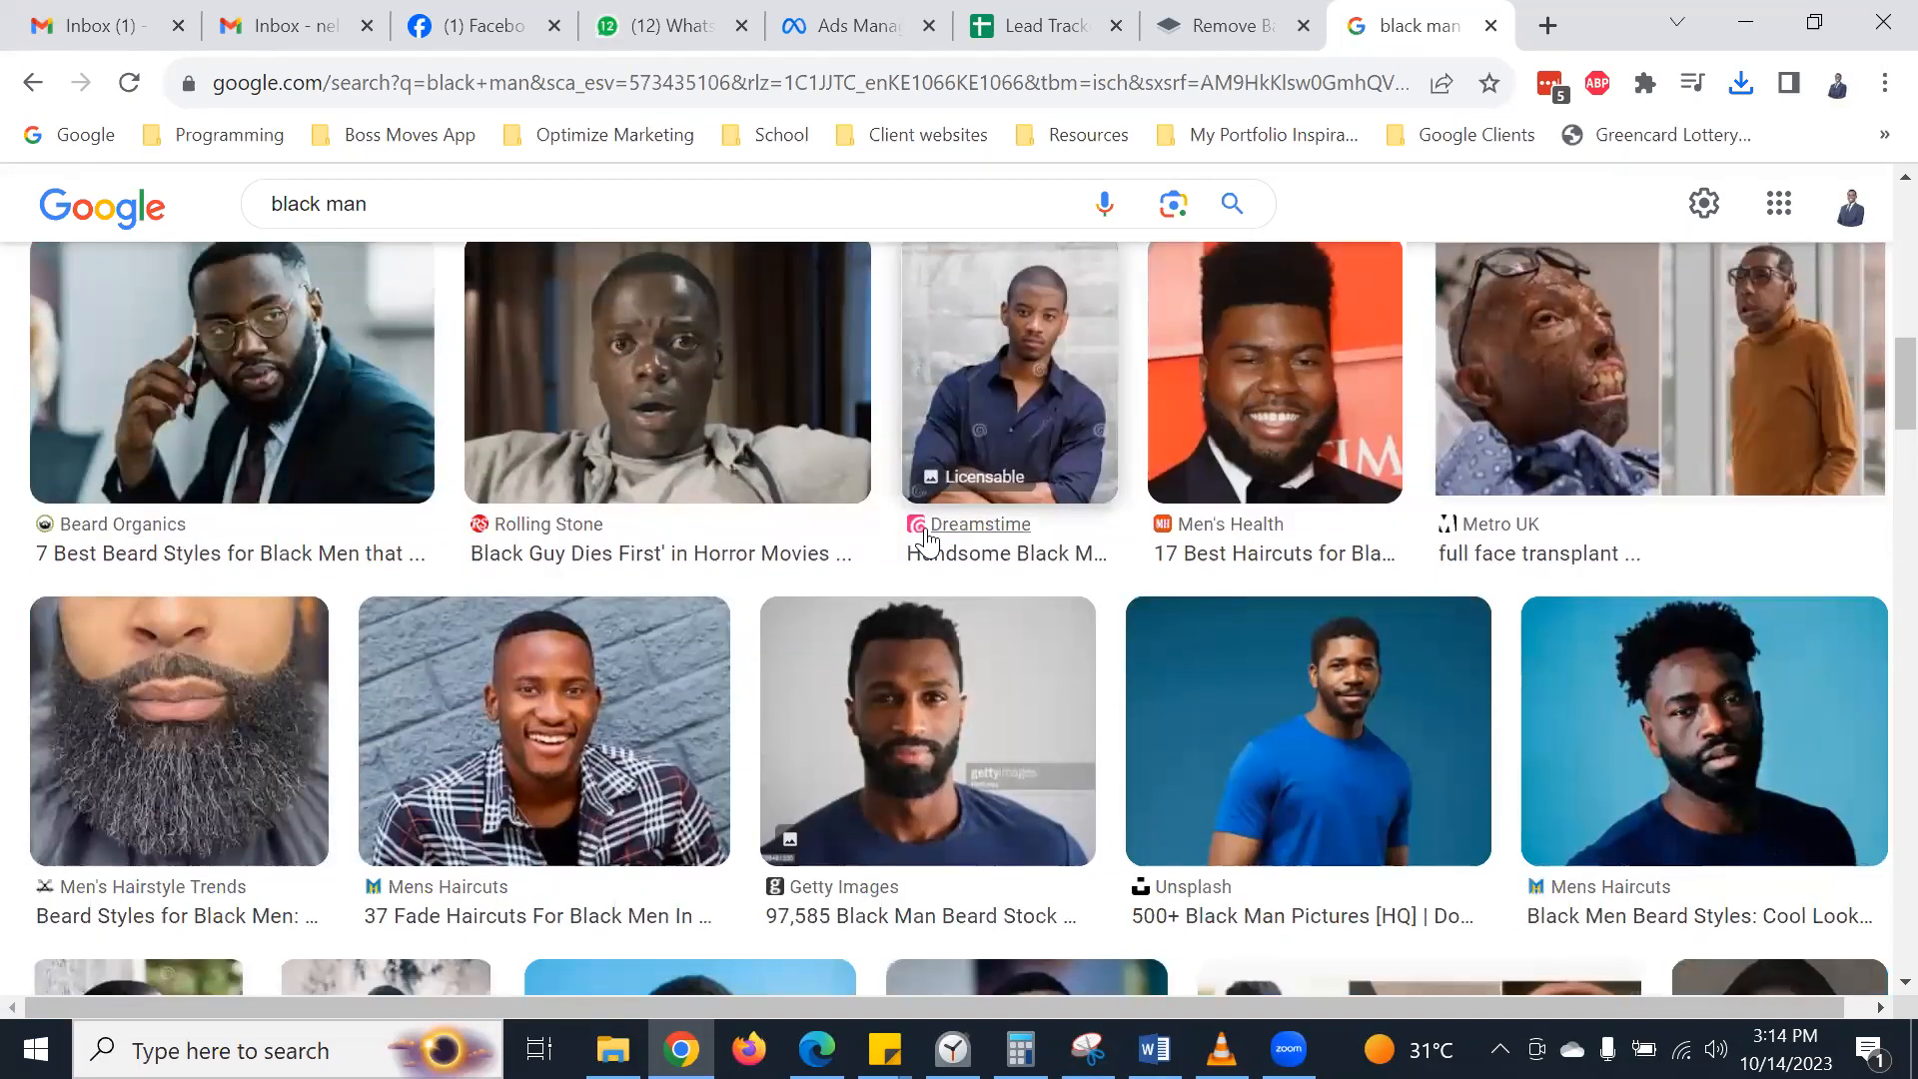
pyautogui.scroll(2, 925, 532)
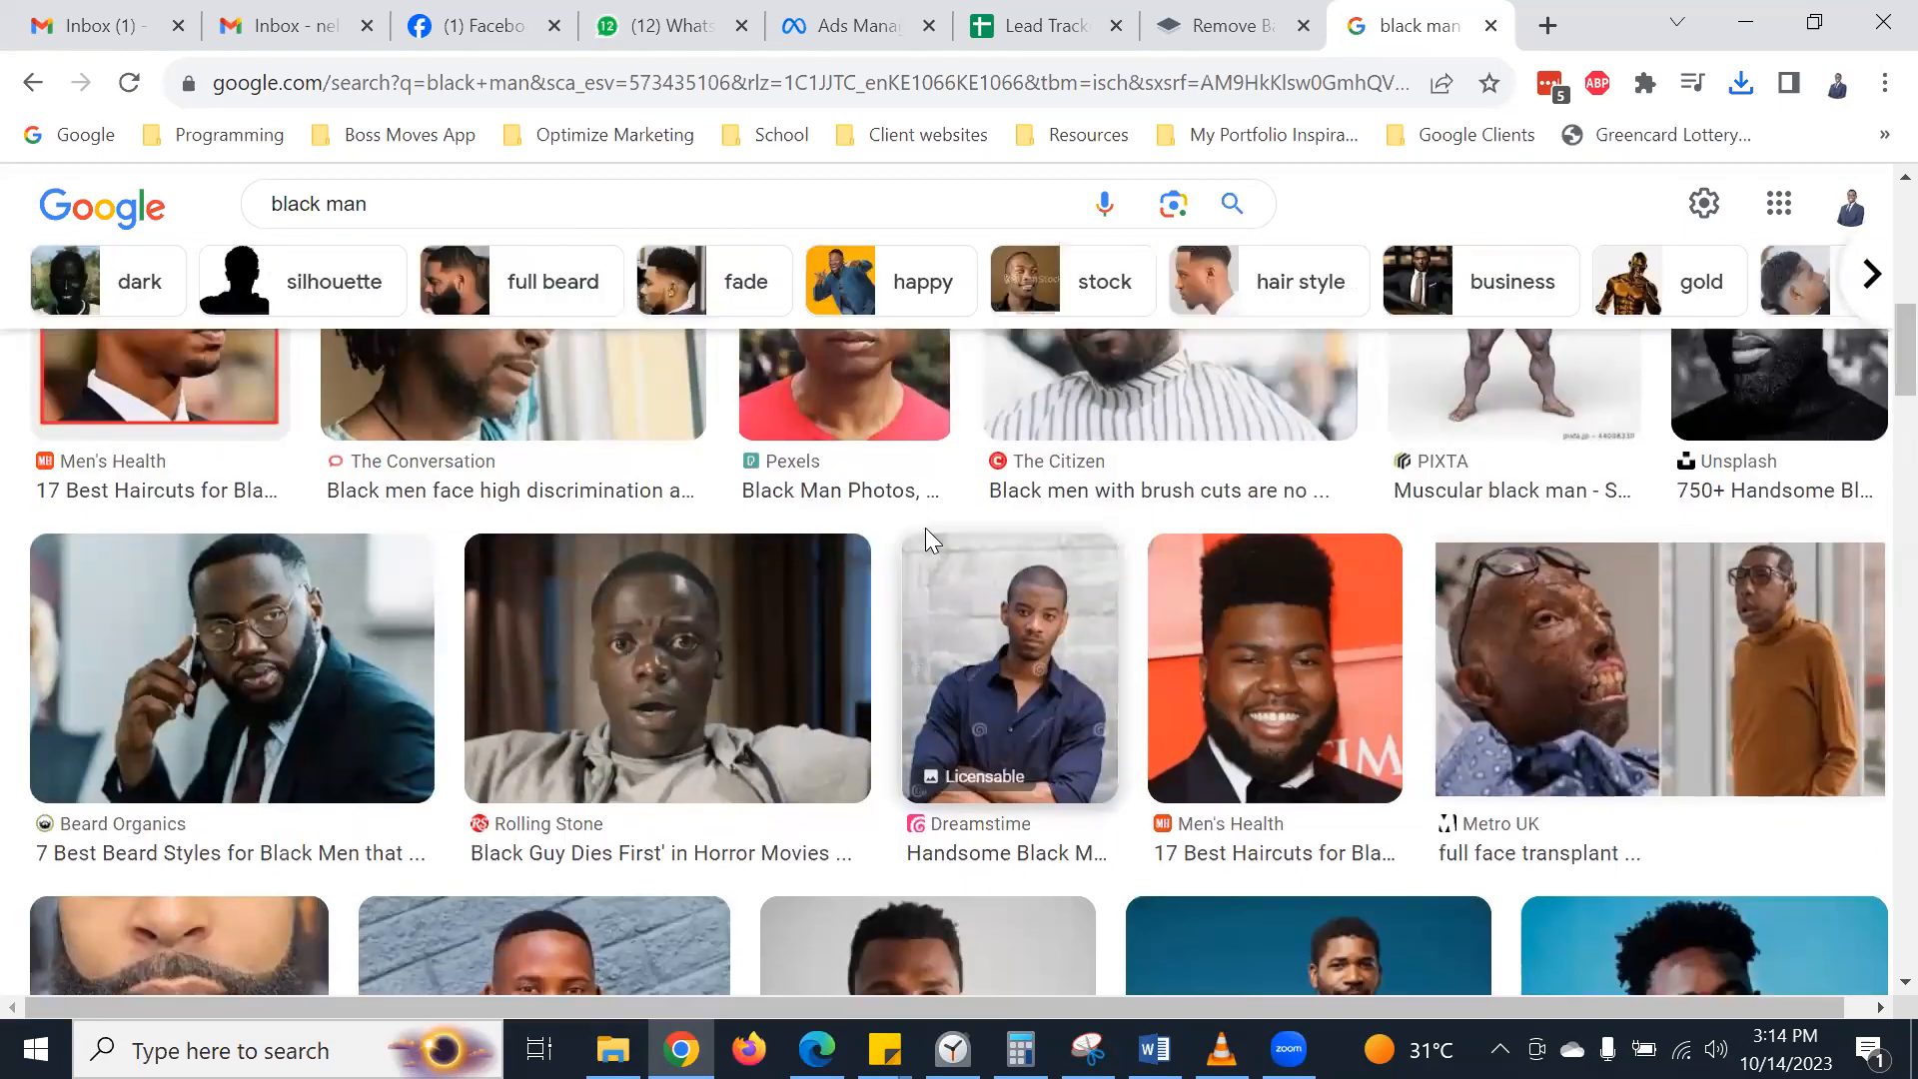
# - Search the images for "jude belingham" and preview the Eurosport photo of him in the white kit with outstretched arms
pyautogui.scroll(3, 925, 527)
pyautogui.tripleClick(348, 190)
pyautogui.write('jude beling')
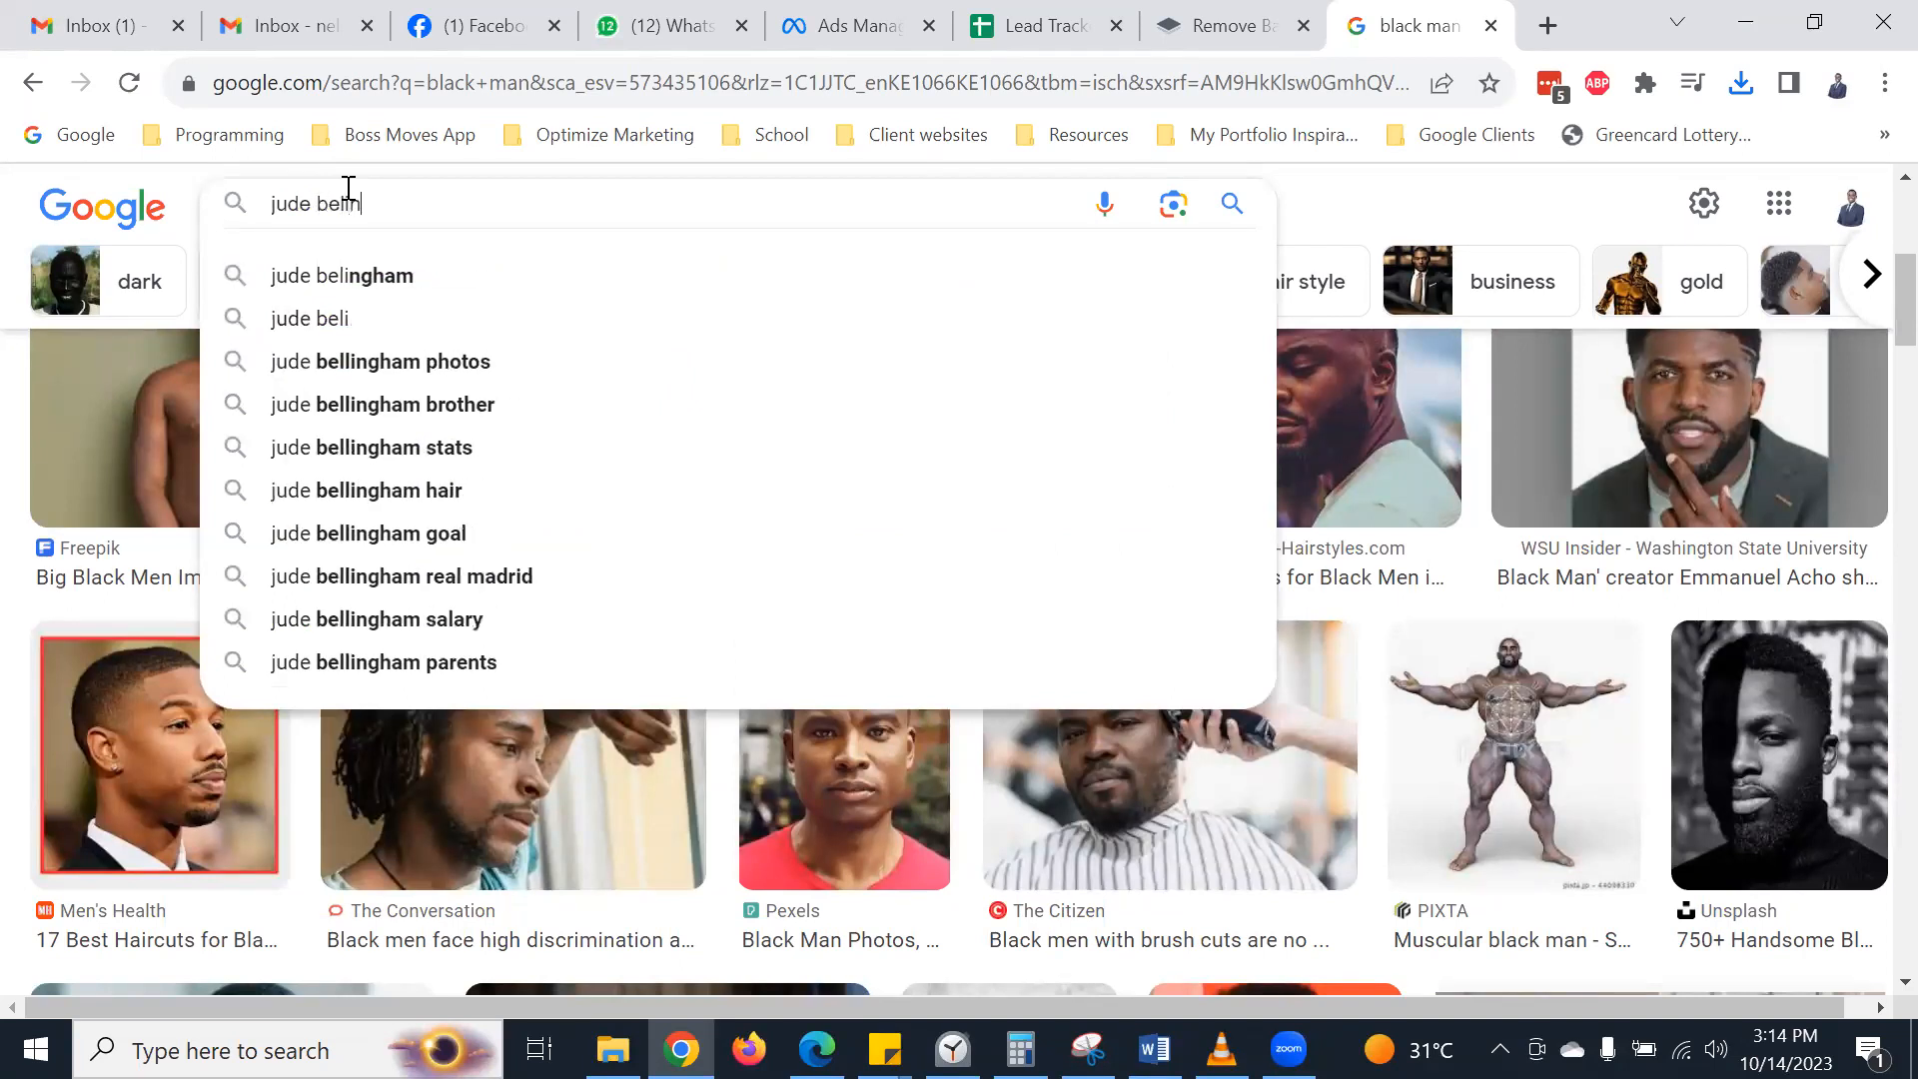
pyautogui.click(369, 276)
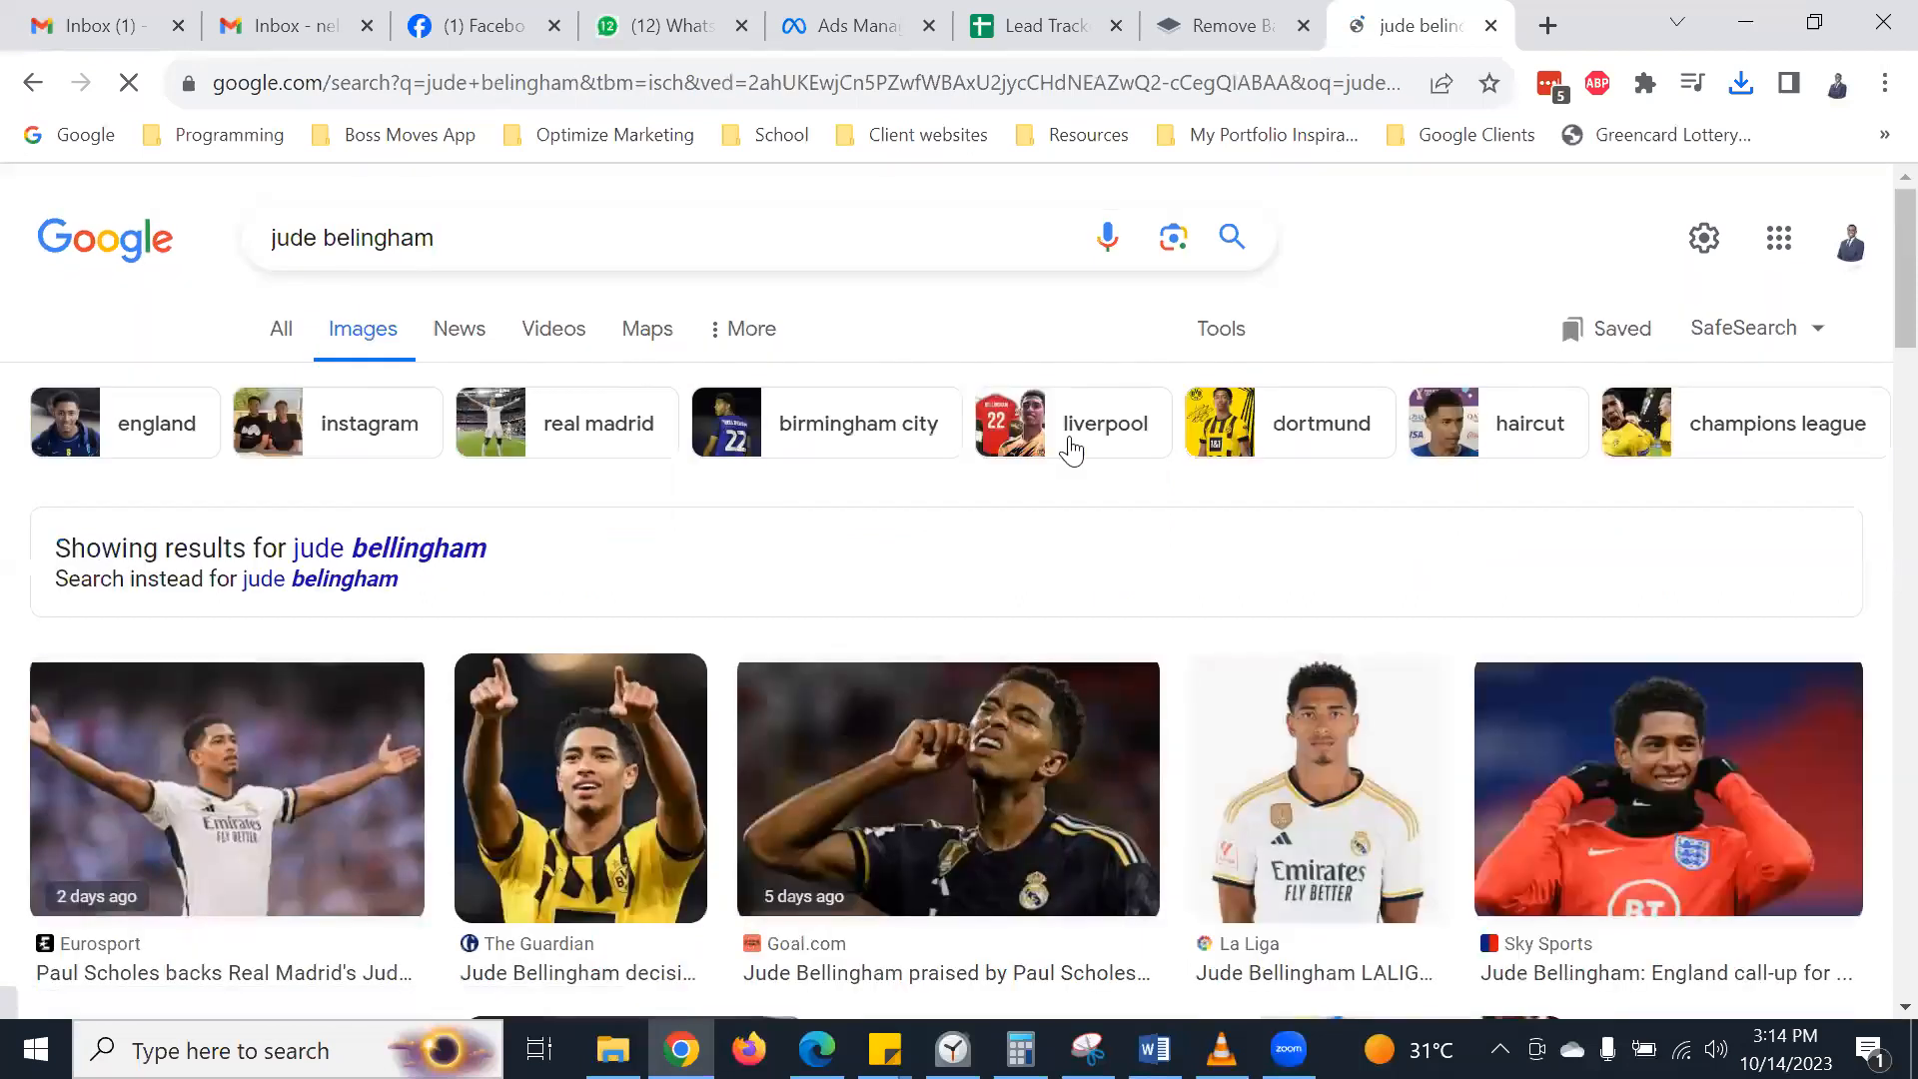
pyautogui.scroll(-1, 1176, 557)
pyautogui.scroll(-2, 1177, 557)
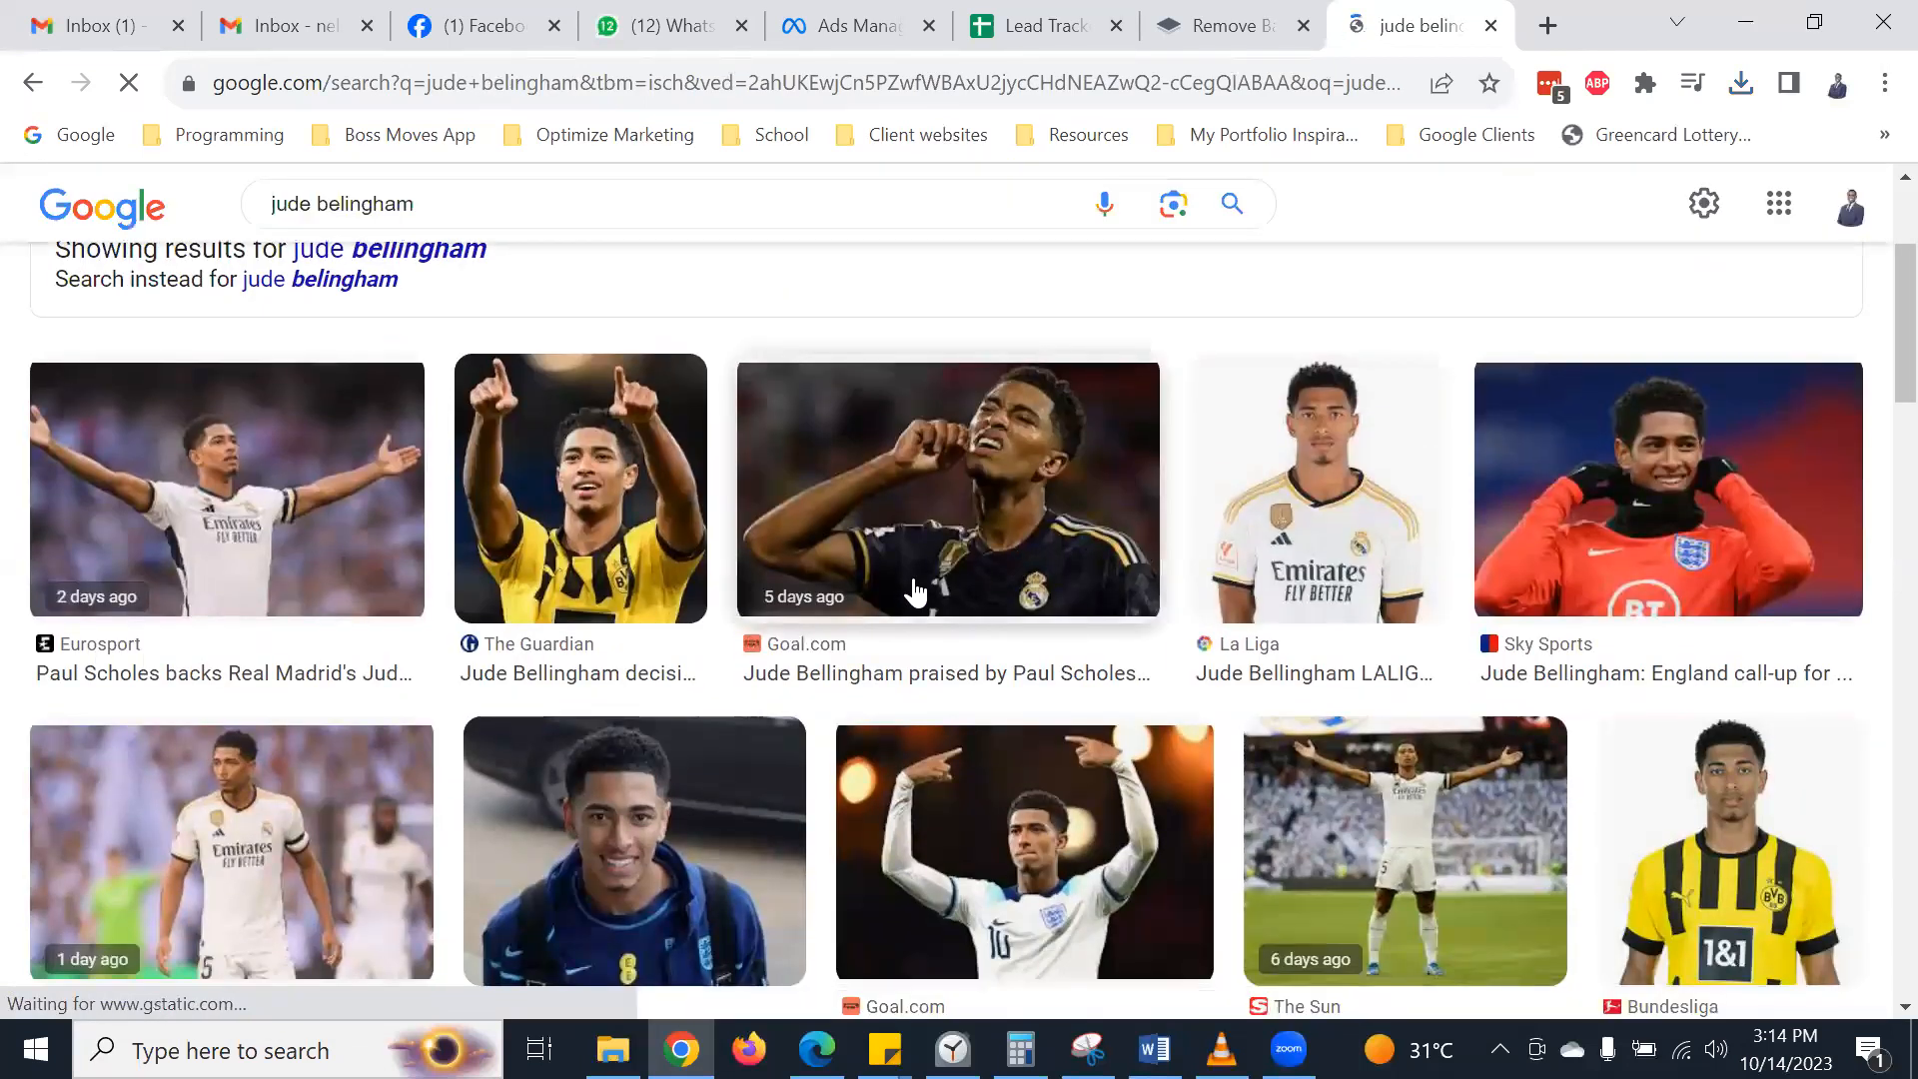
pyautogui.click(244, 562)
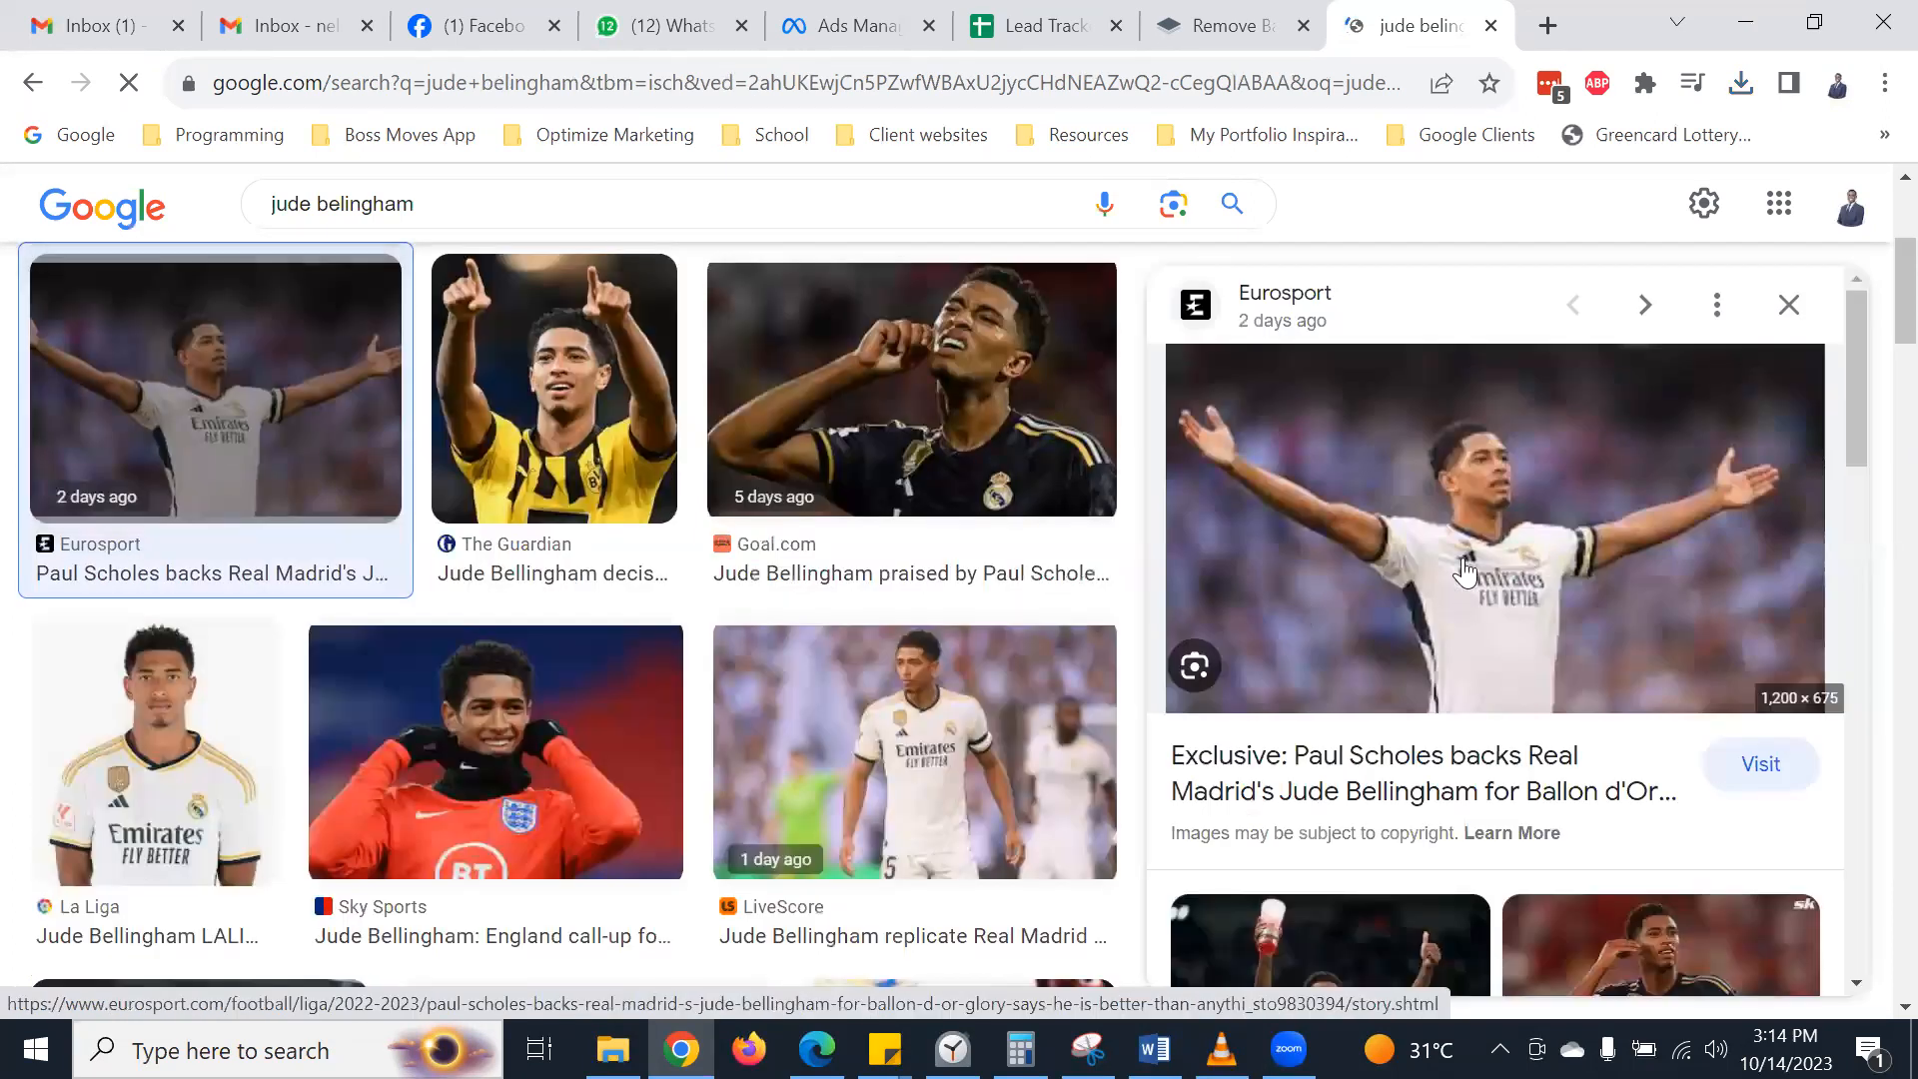
pyautogui.rightClick(1414, 552)
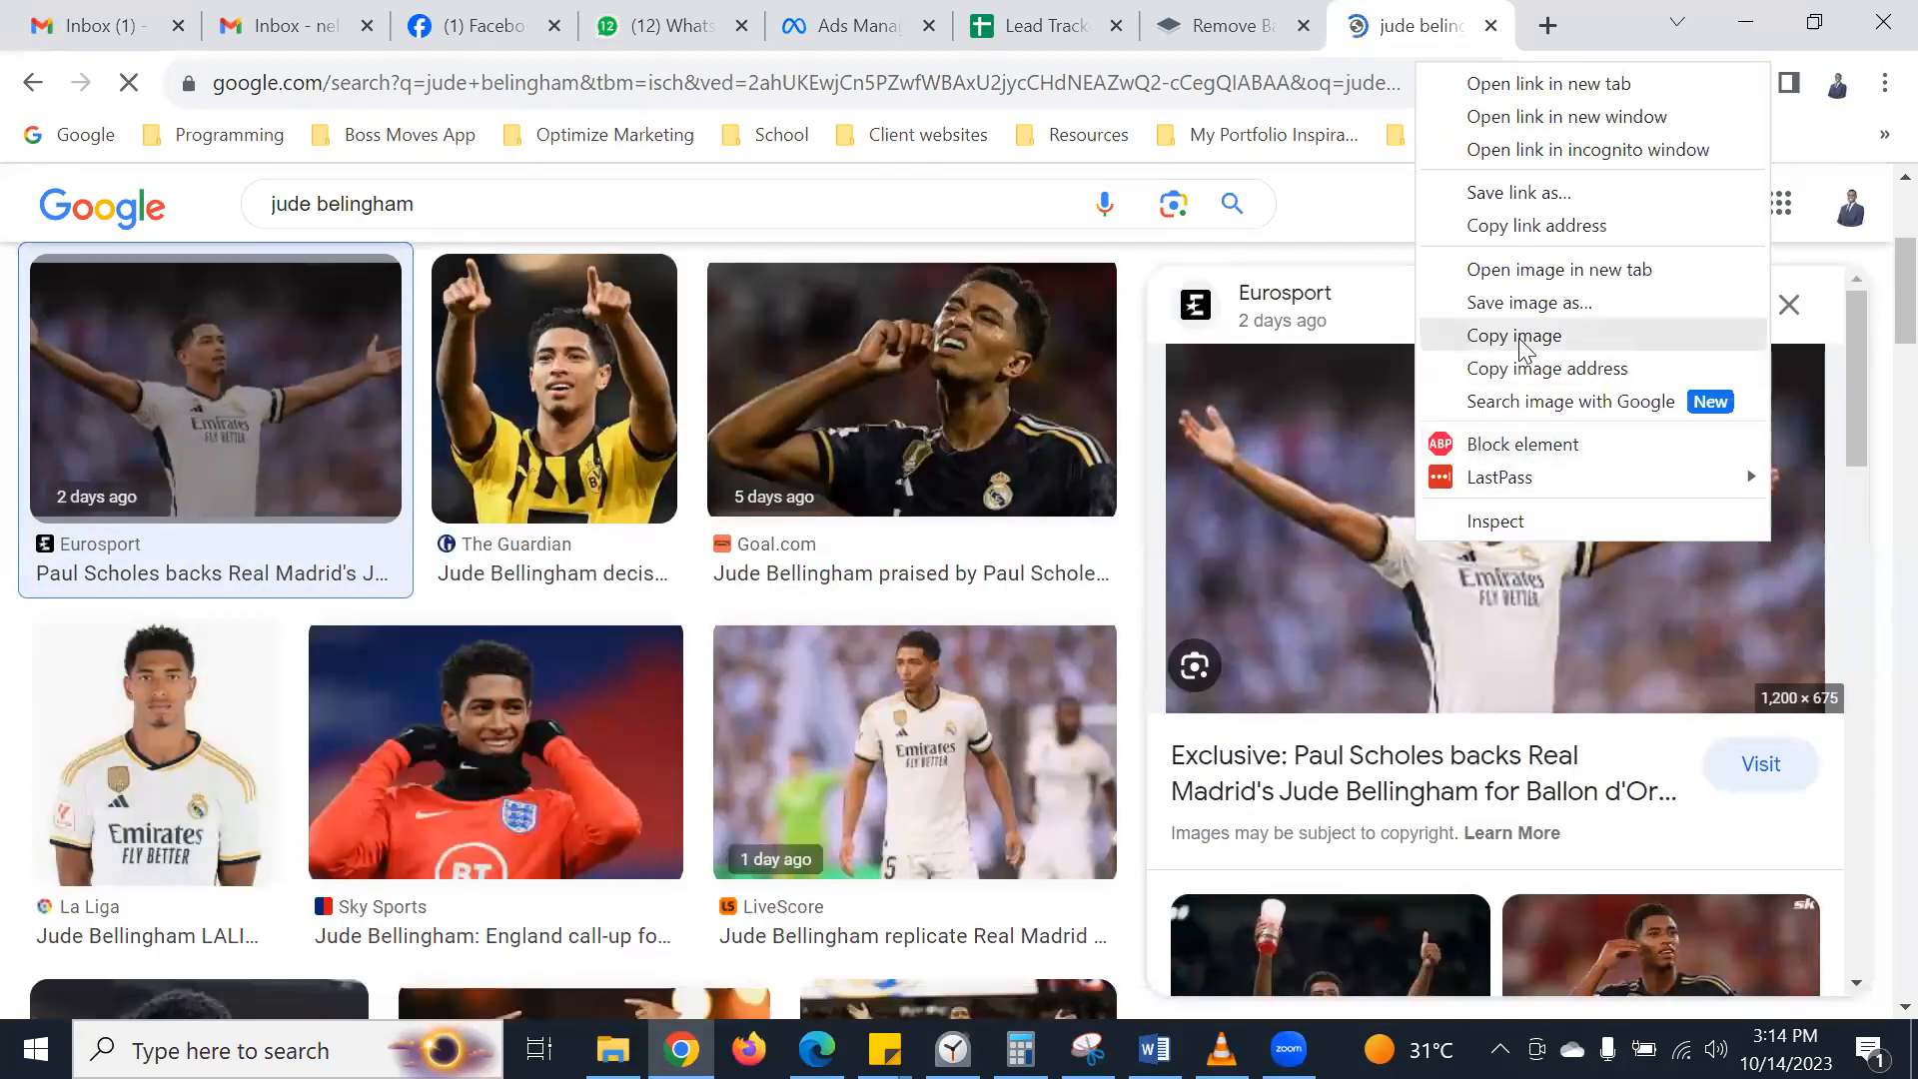
pyautogui.click(1081, 479)
# - Limit the Jude Bellingham images to Creative Commons licenses and look through the filtered photos
pyautogui.scroll(3, 1063, 515)
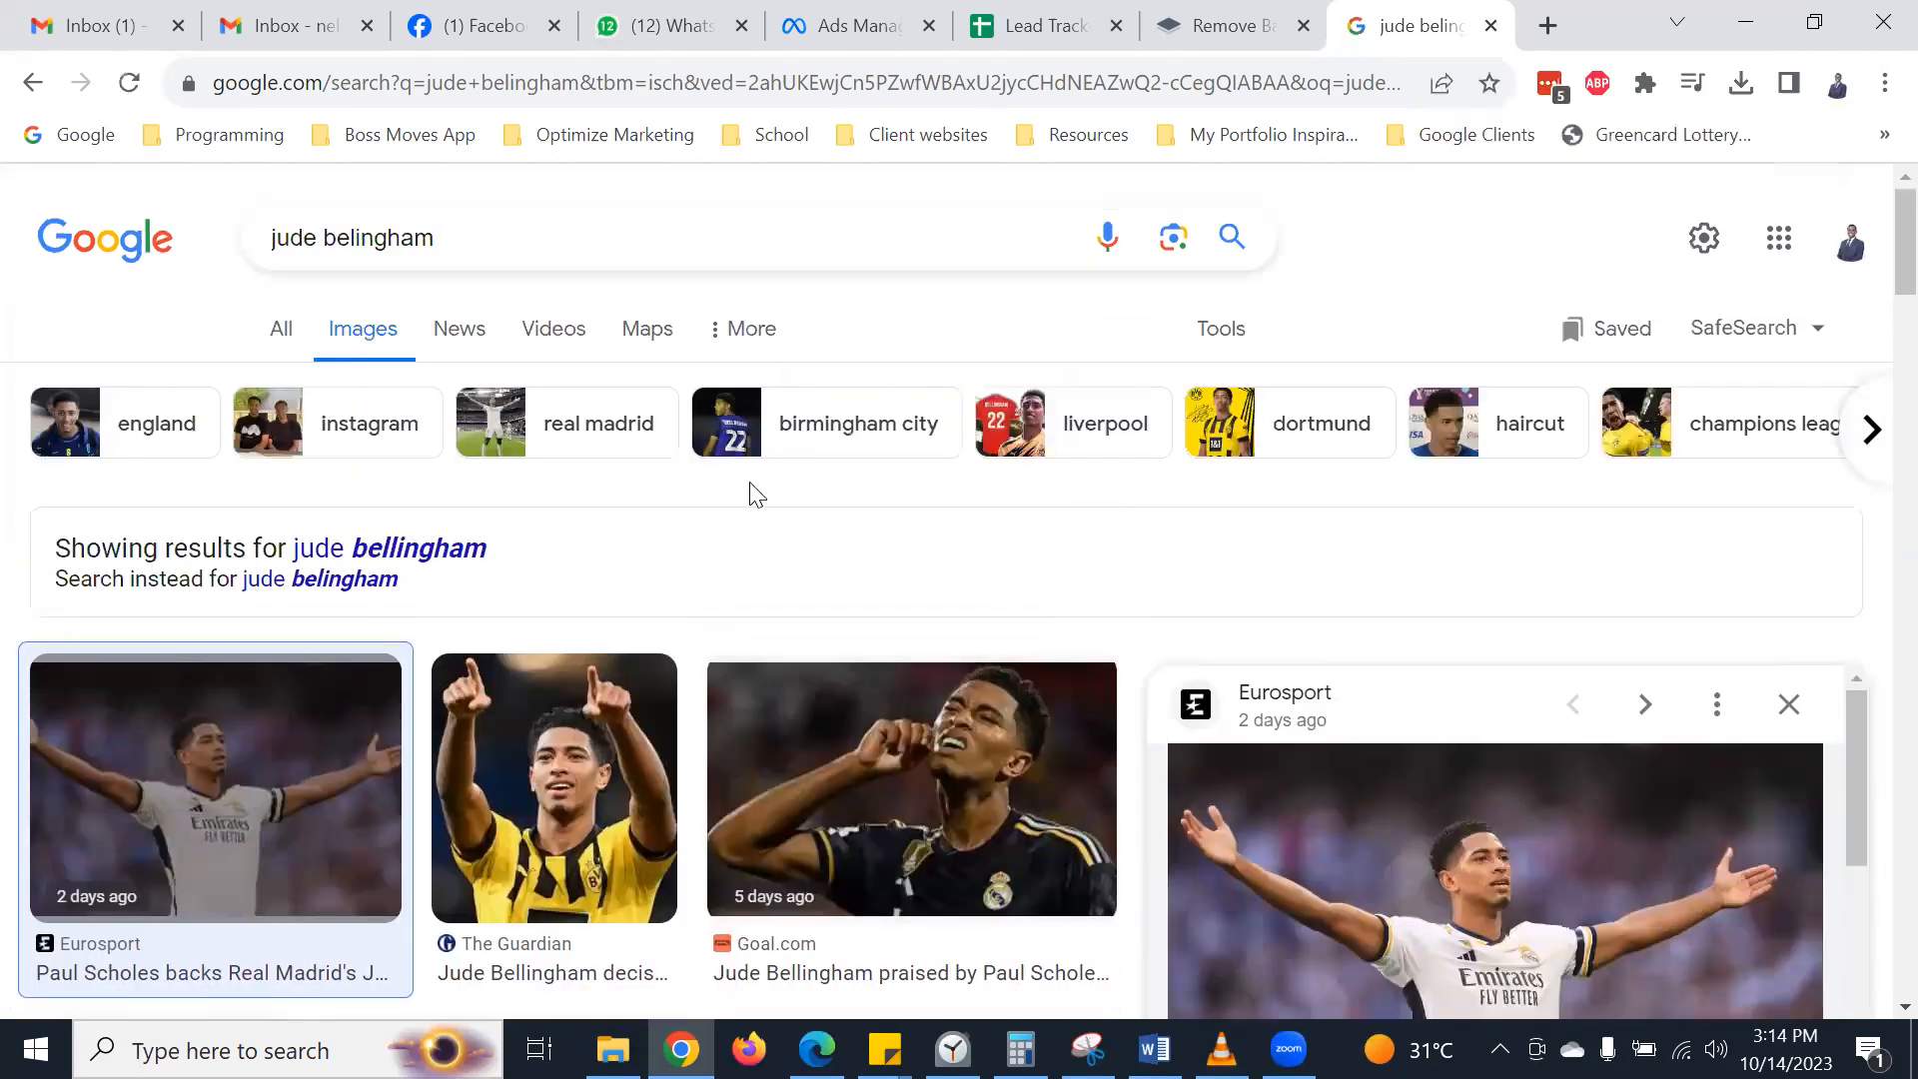
pyautogui.click(1239, 334)
pyautogui.click(659, 386)
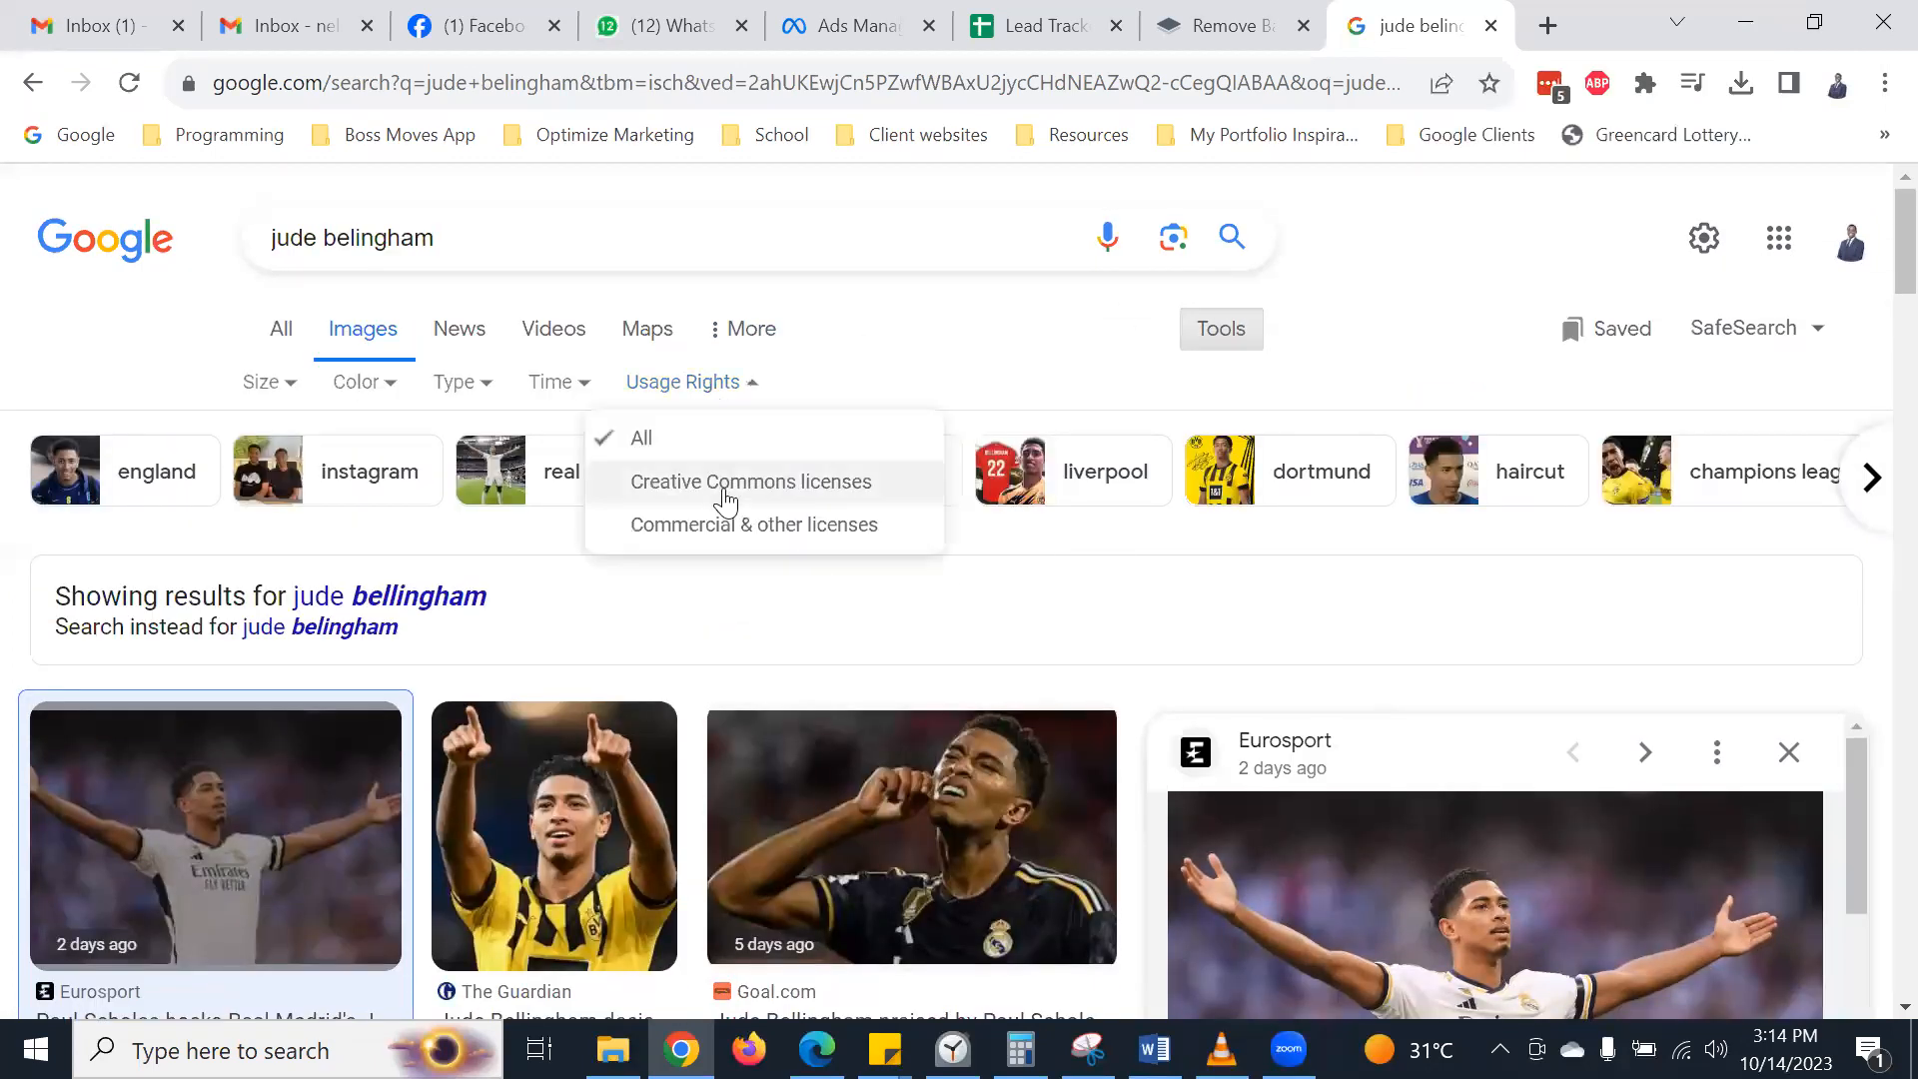
pyautogui.click(727, 487)
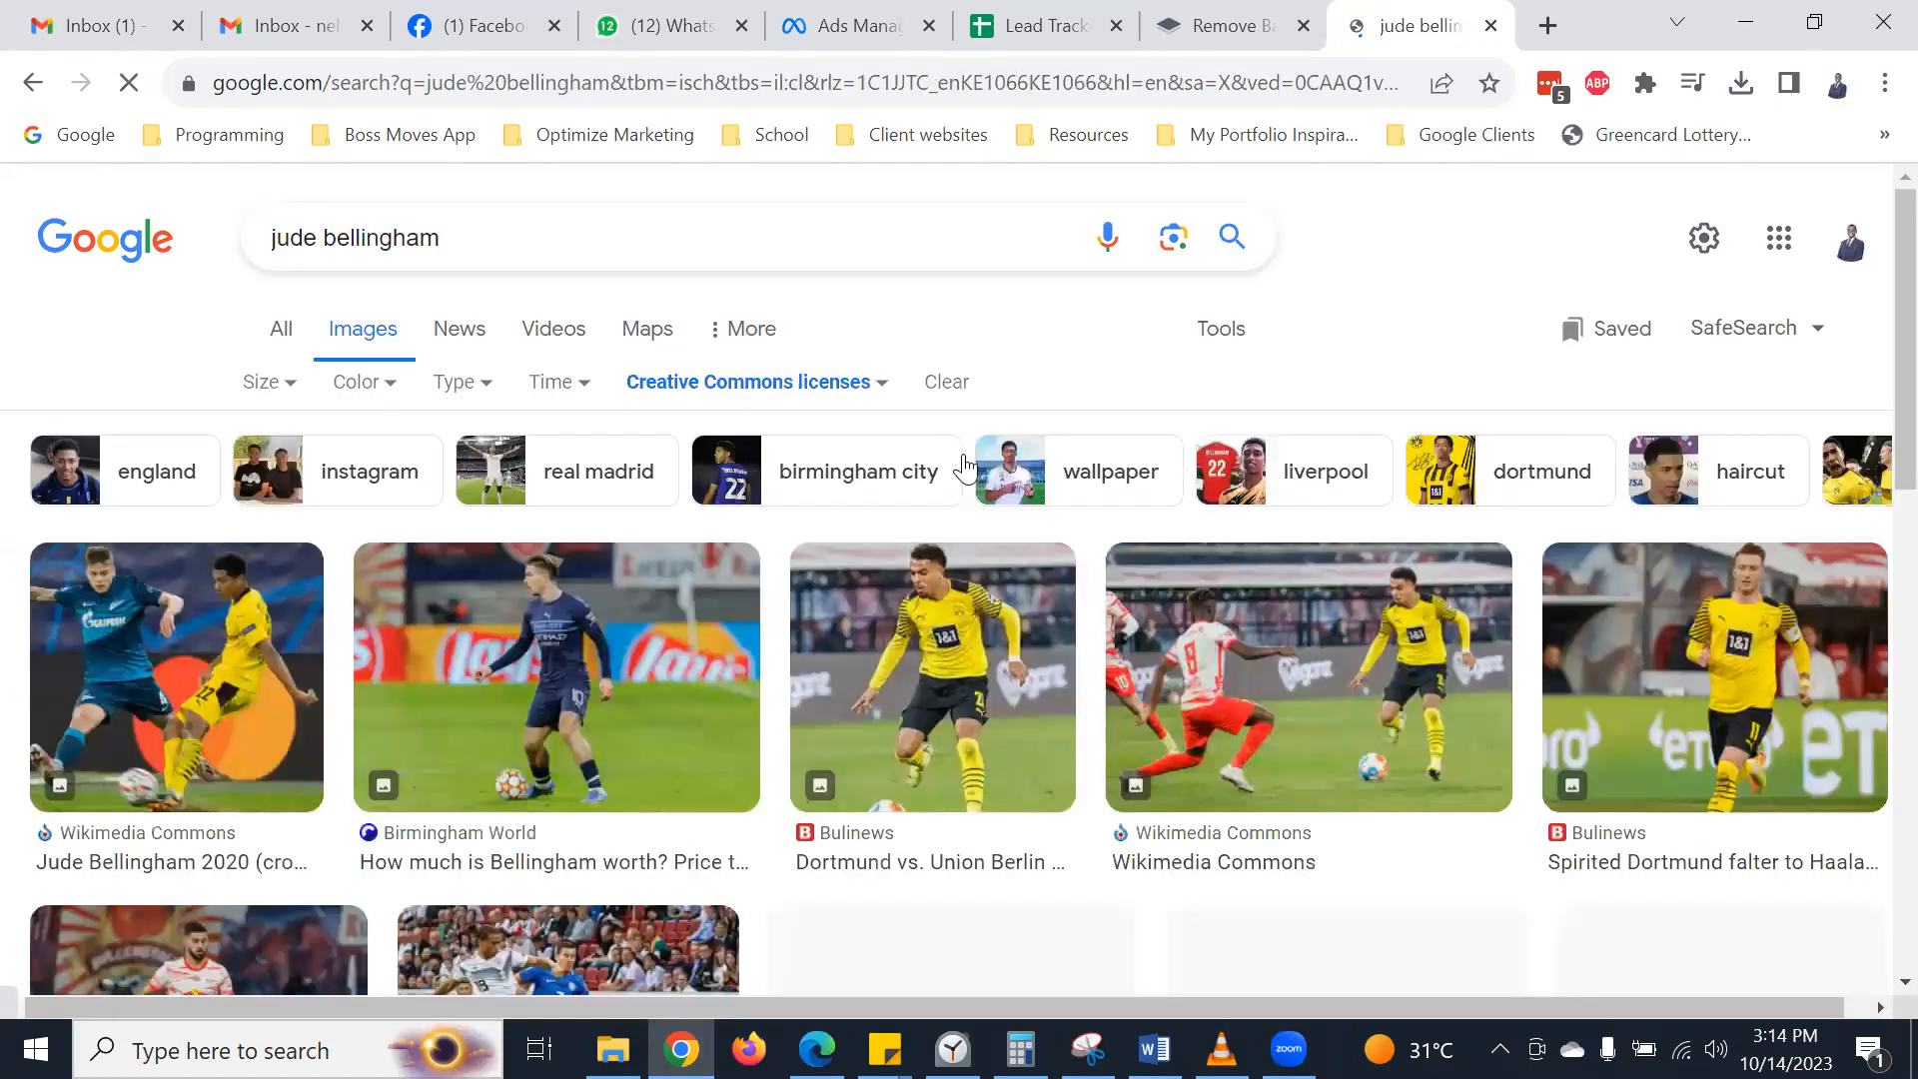
pyautogui.scroll(-1, 727, 490)
pyautogui.scroll(-3, 986, 506)
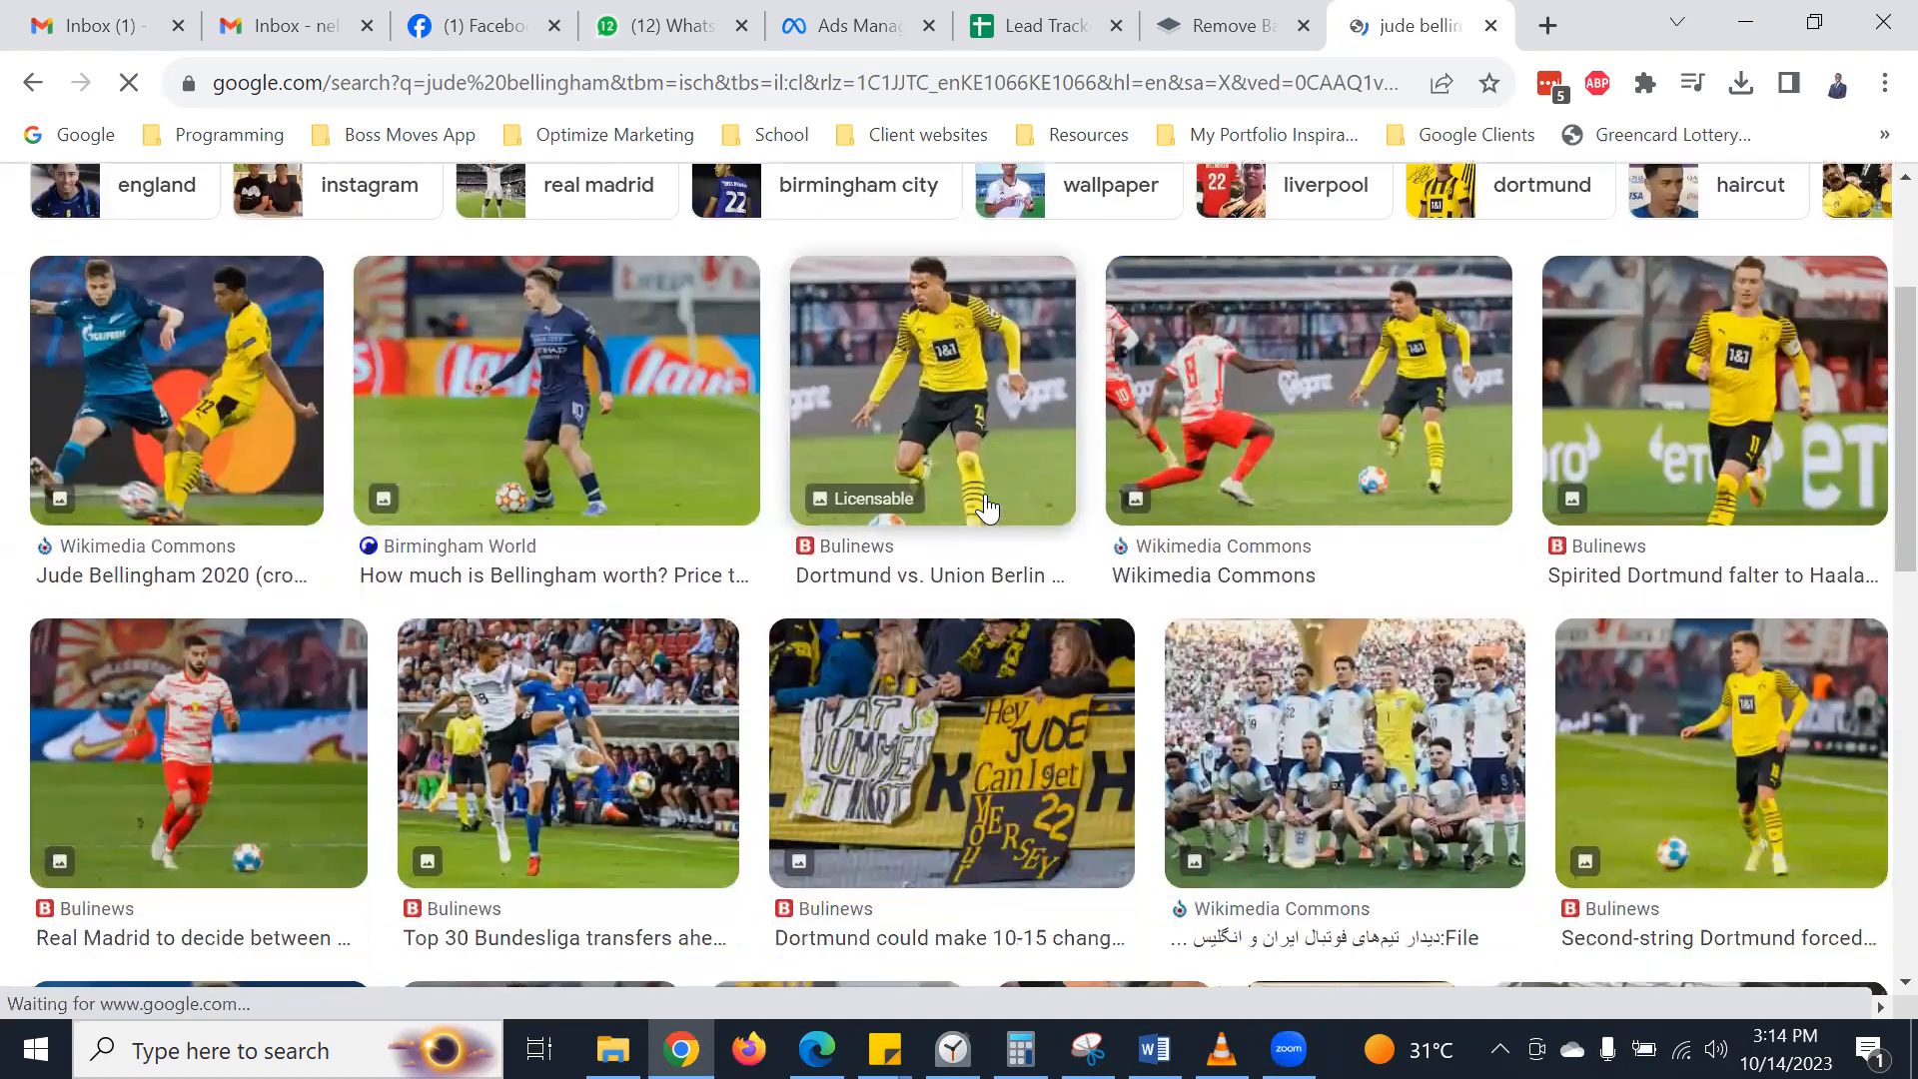
pyautogui.scroll(-3, 872, 477)
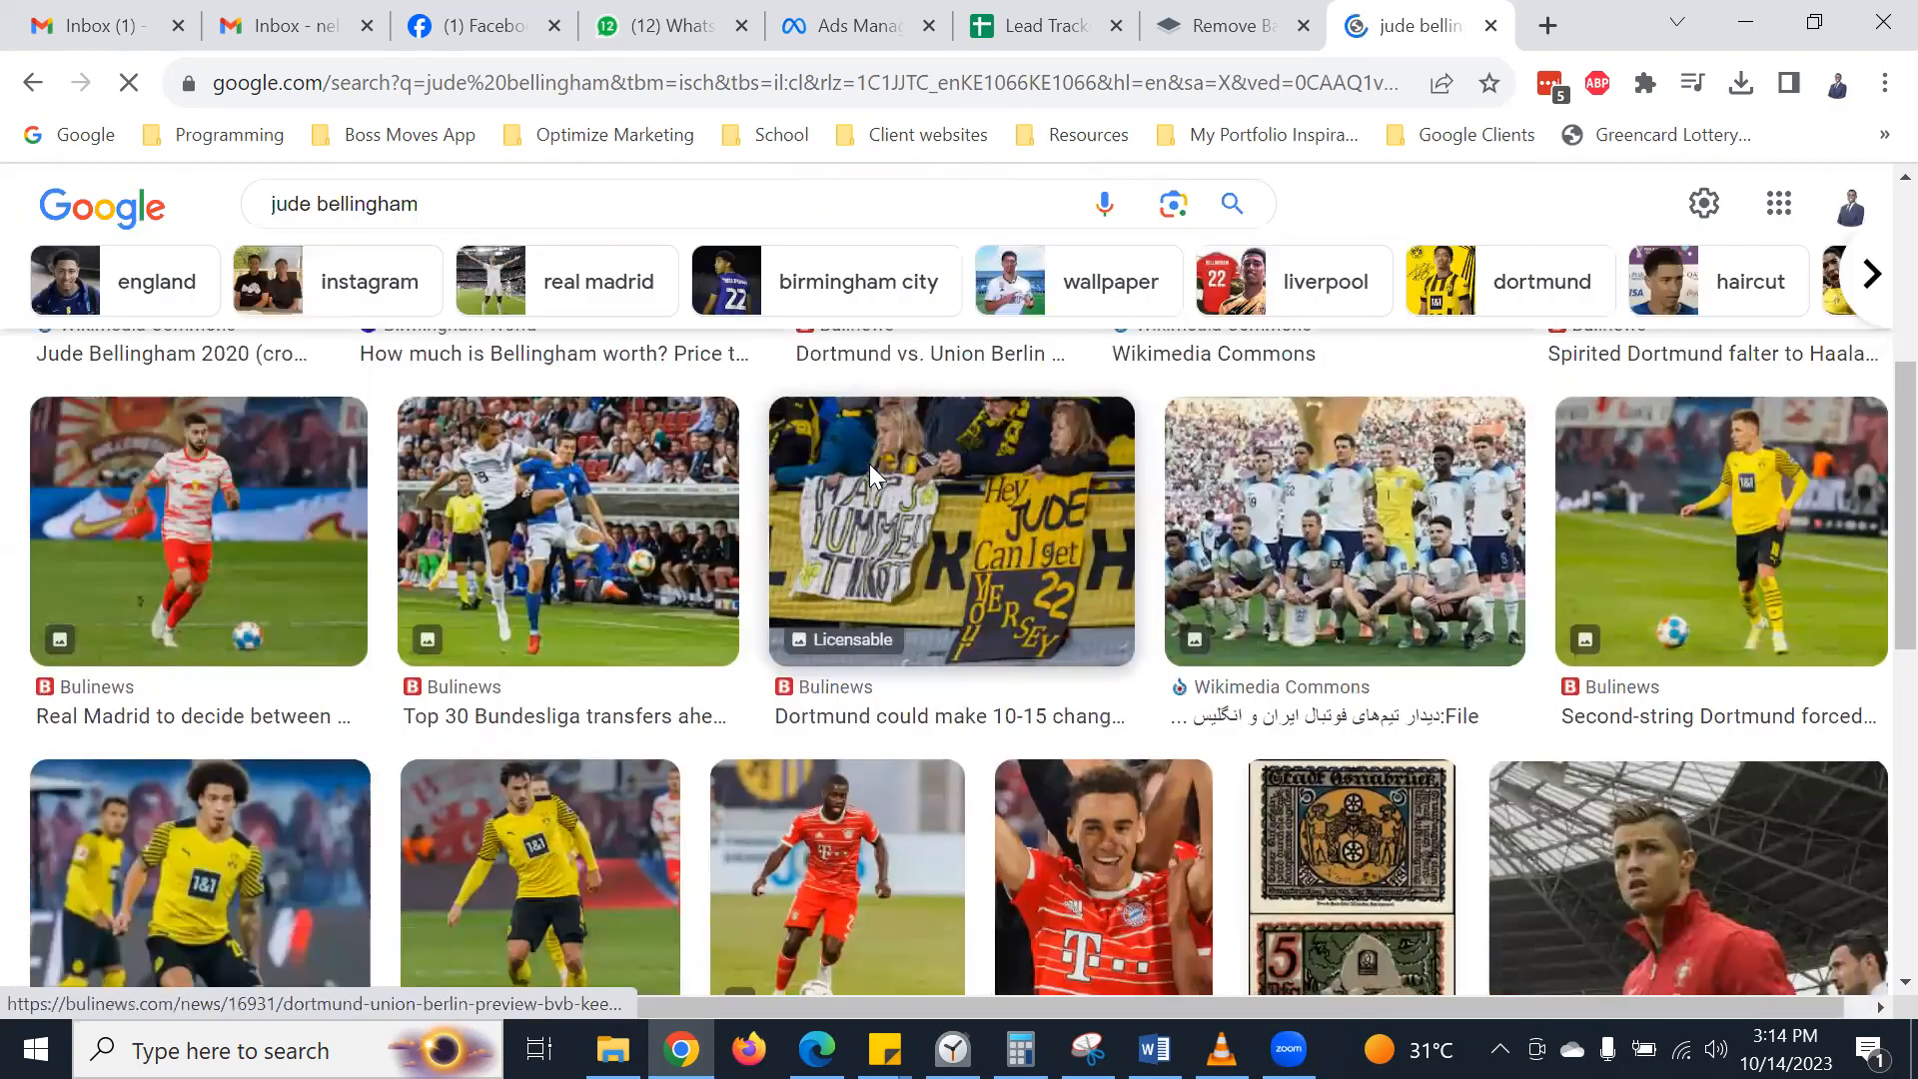
pyautogui.scroll(-2, 872, 477)
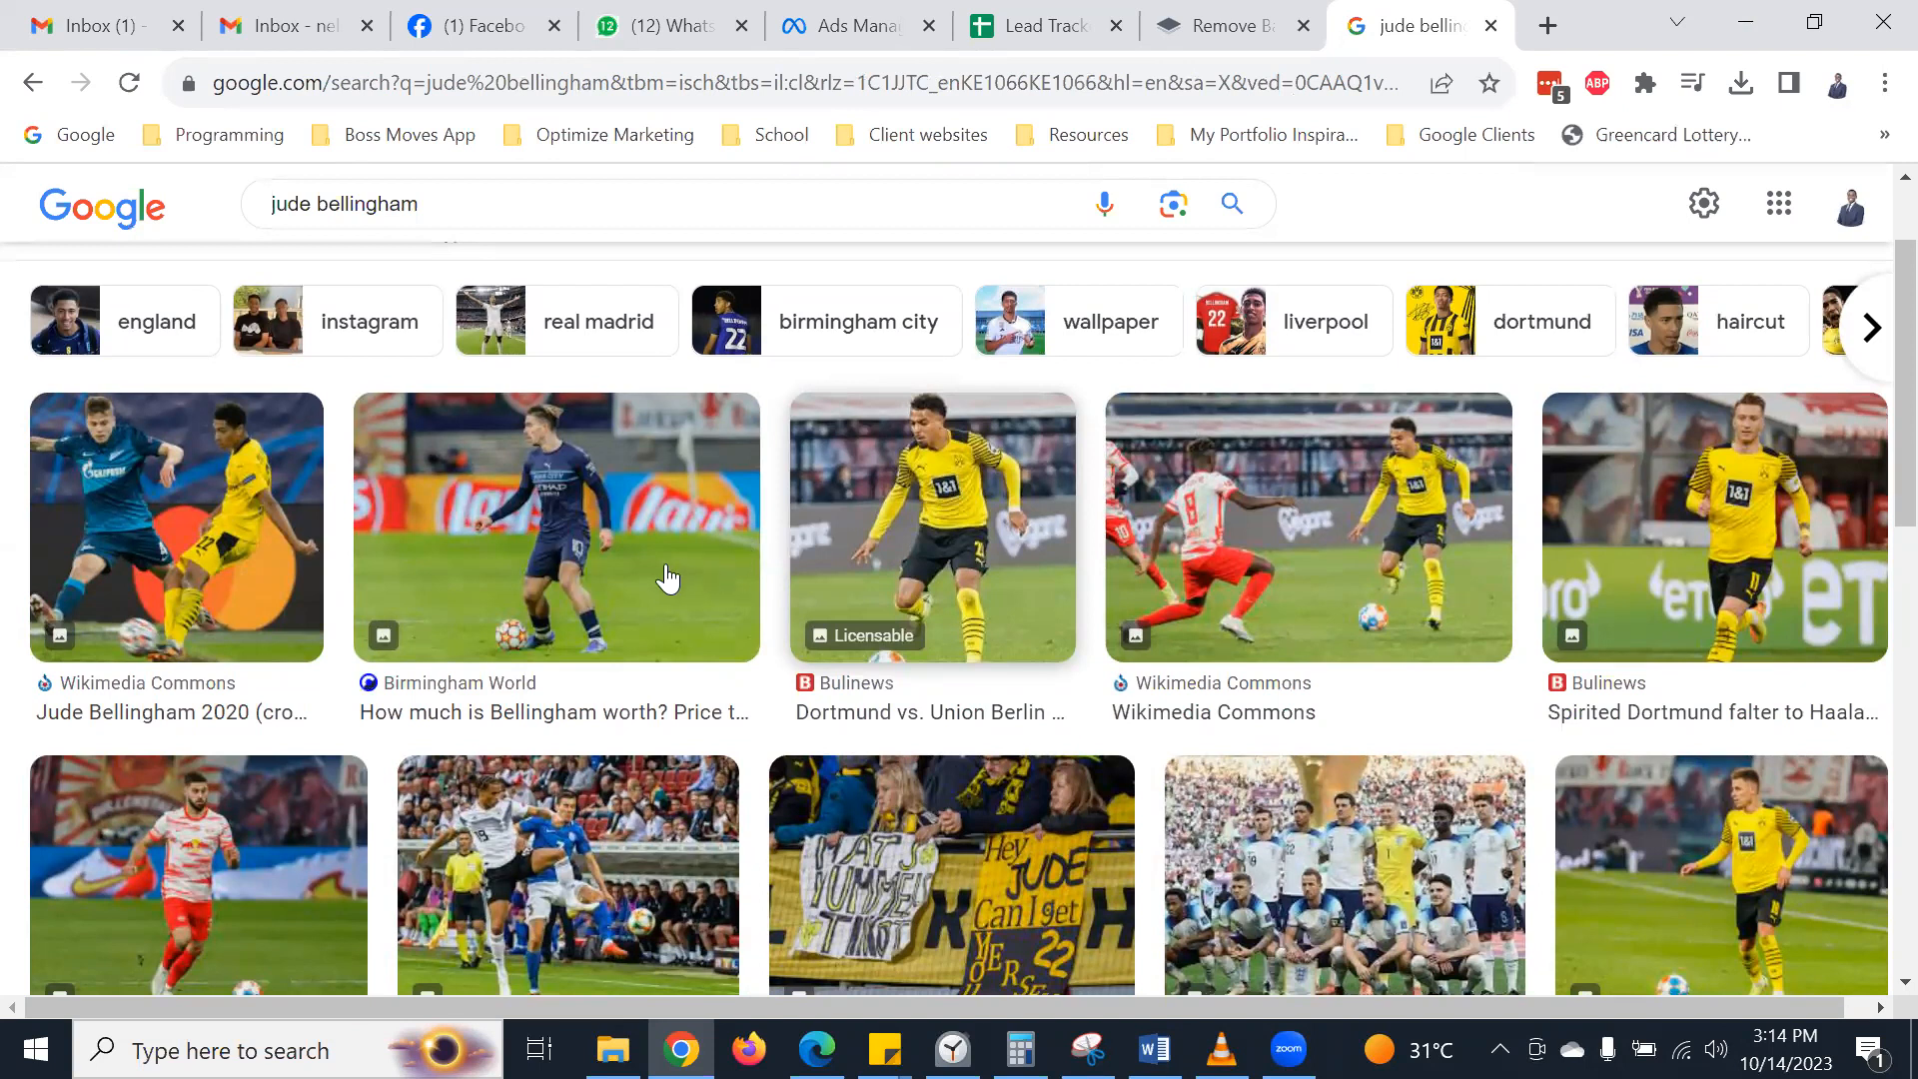
# - Narrow the Jude Bellingham images to Real Madrid and save the Eurosport outstretched-arms photo to Downloads as "jude"
pyautogui.click(534, 328)
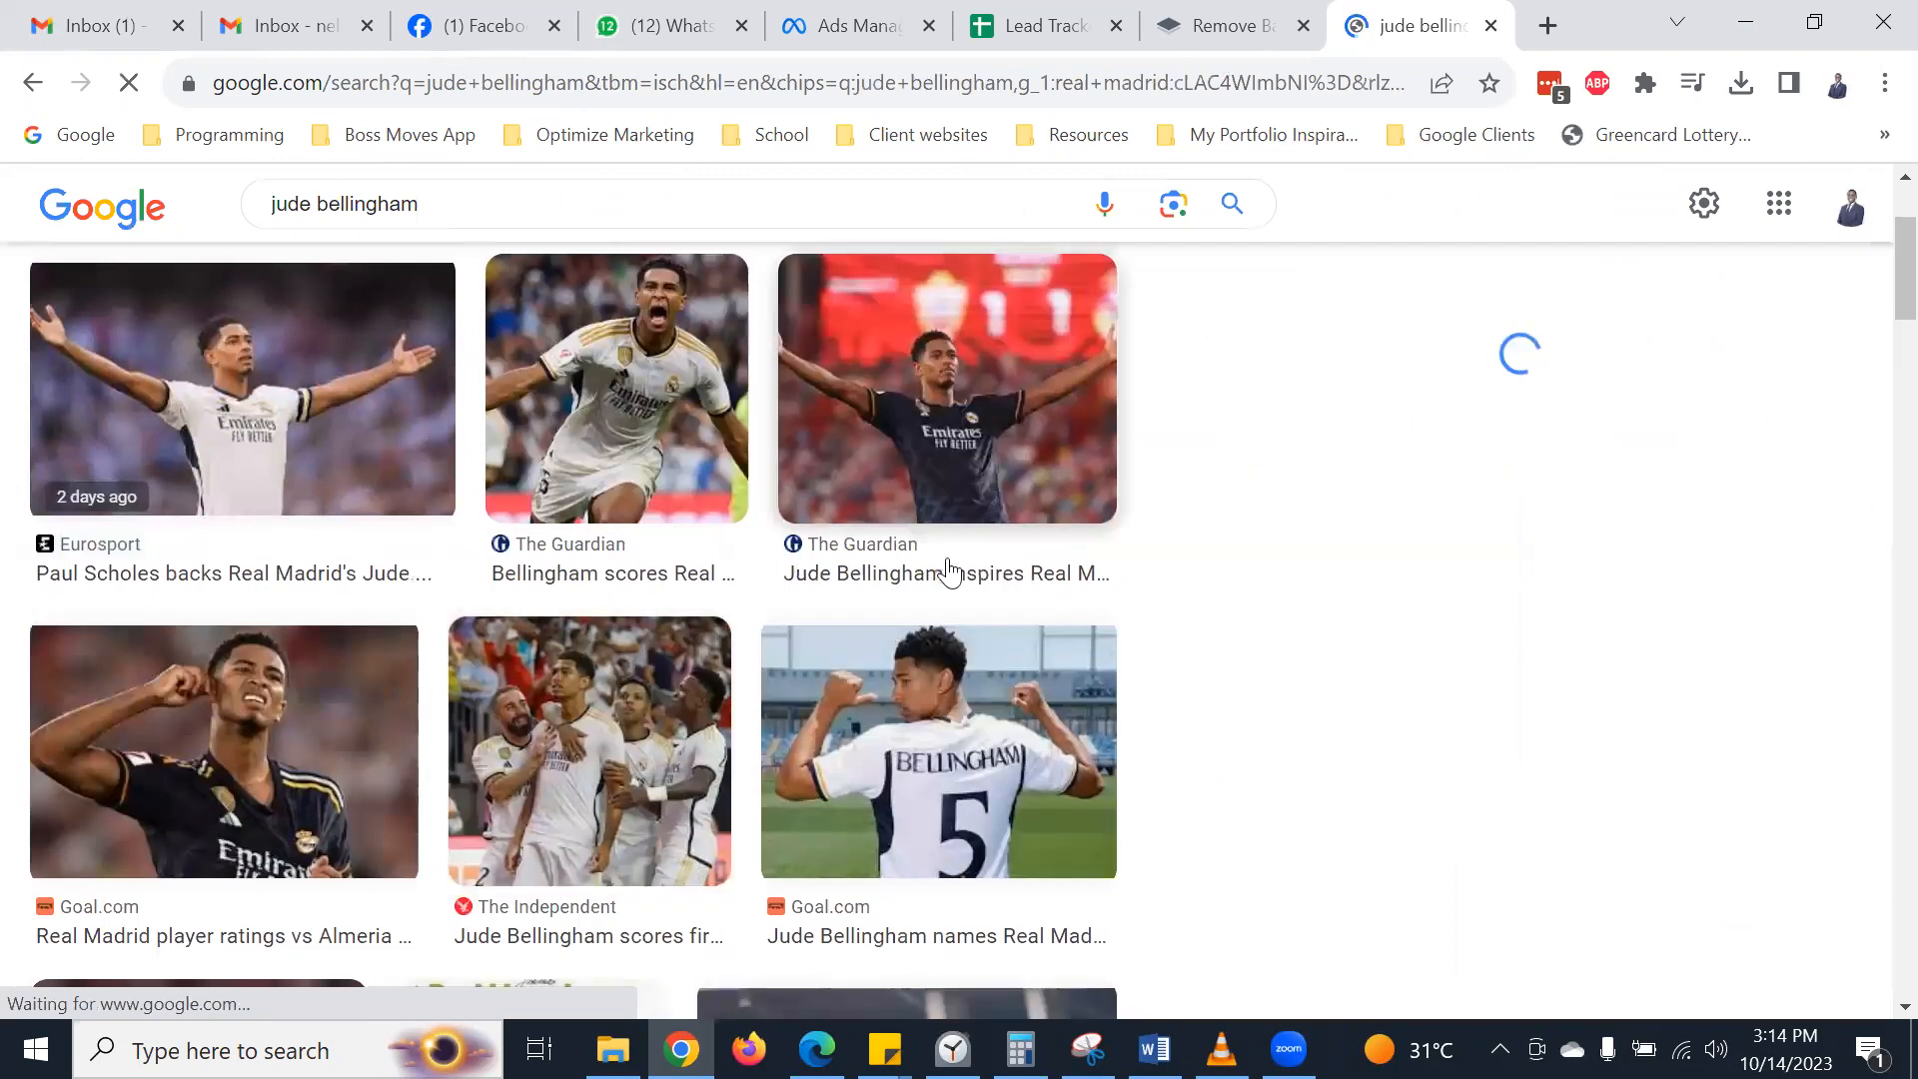
pyautogui.rightClick(1394, 473)
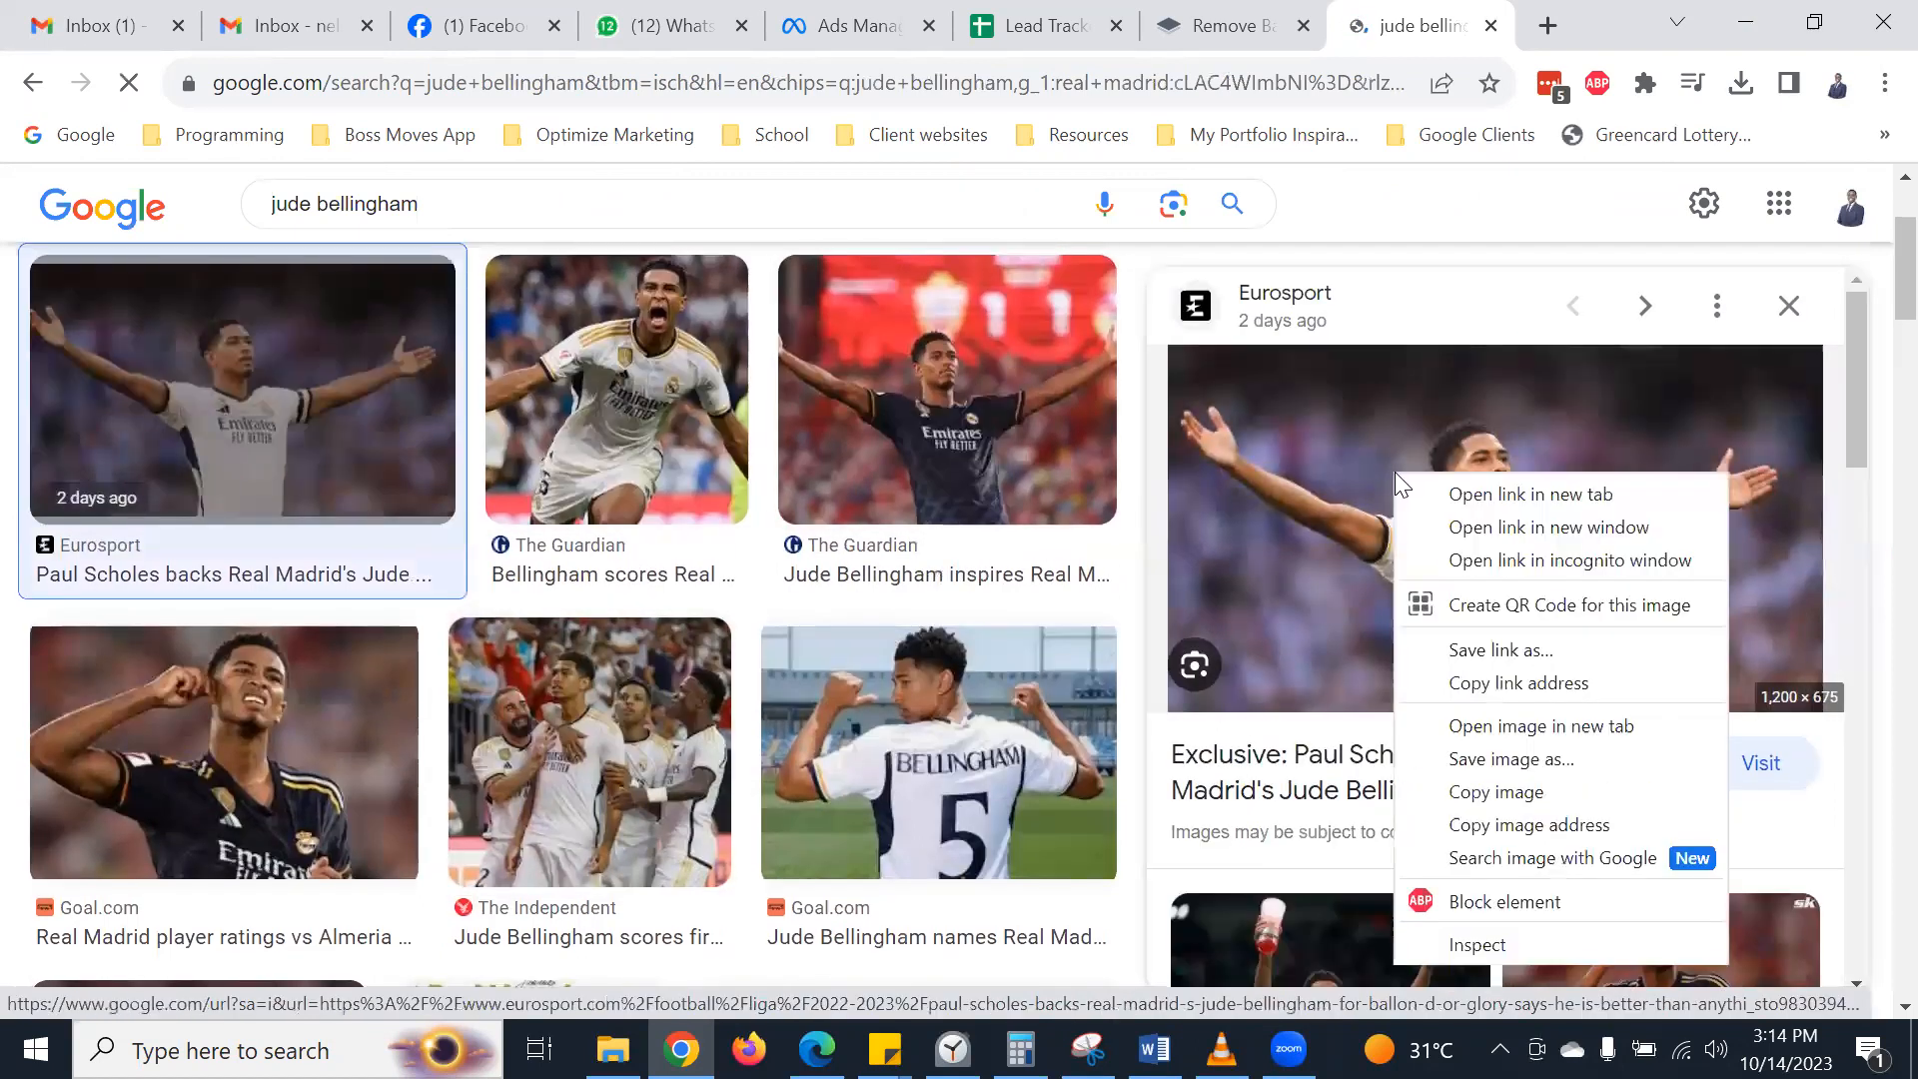
pyautogui.click(1510, 761)
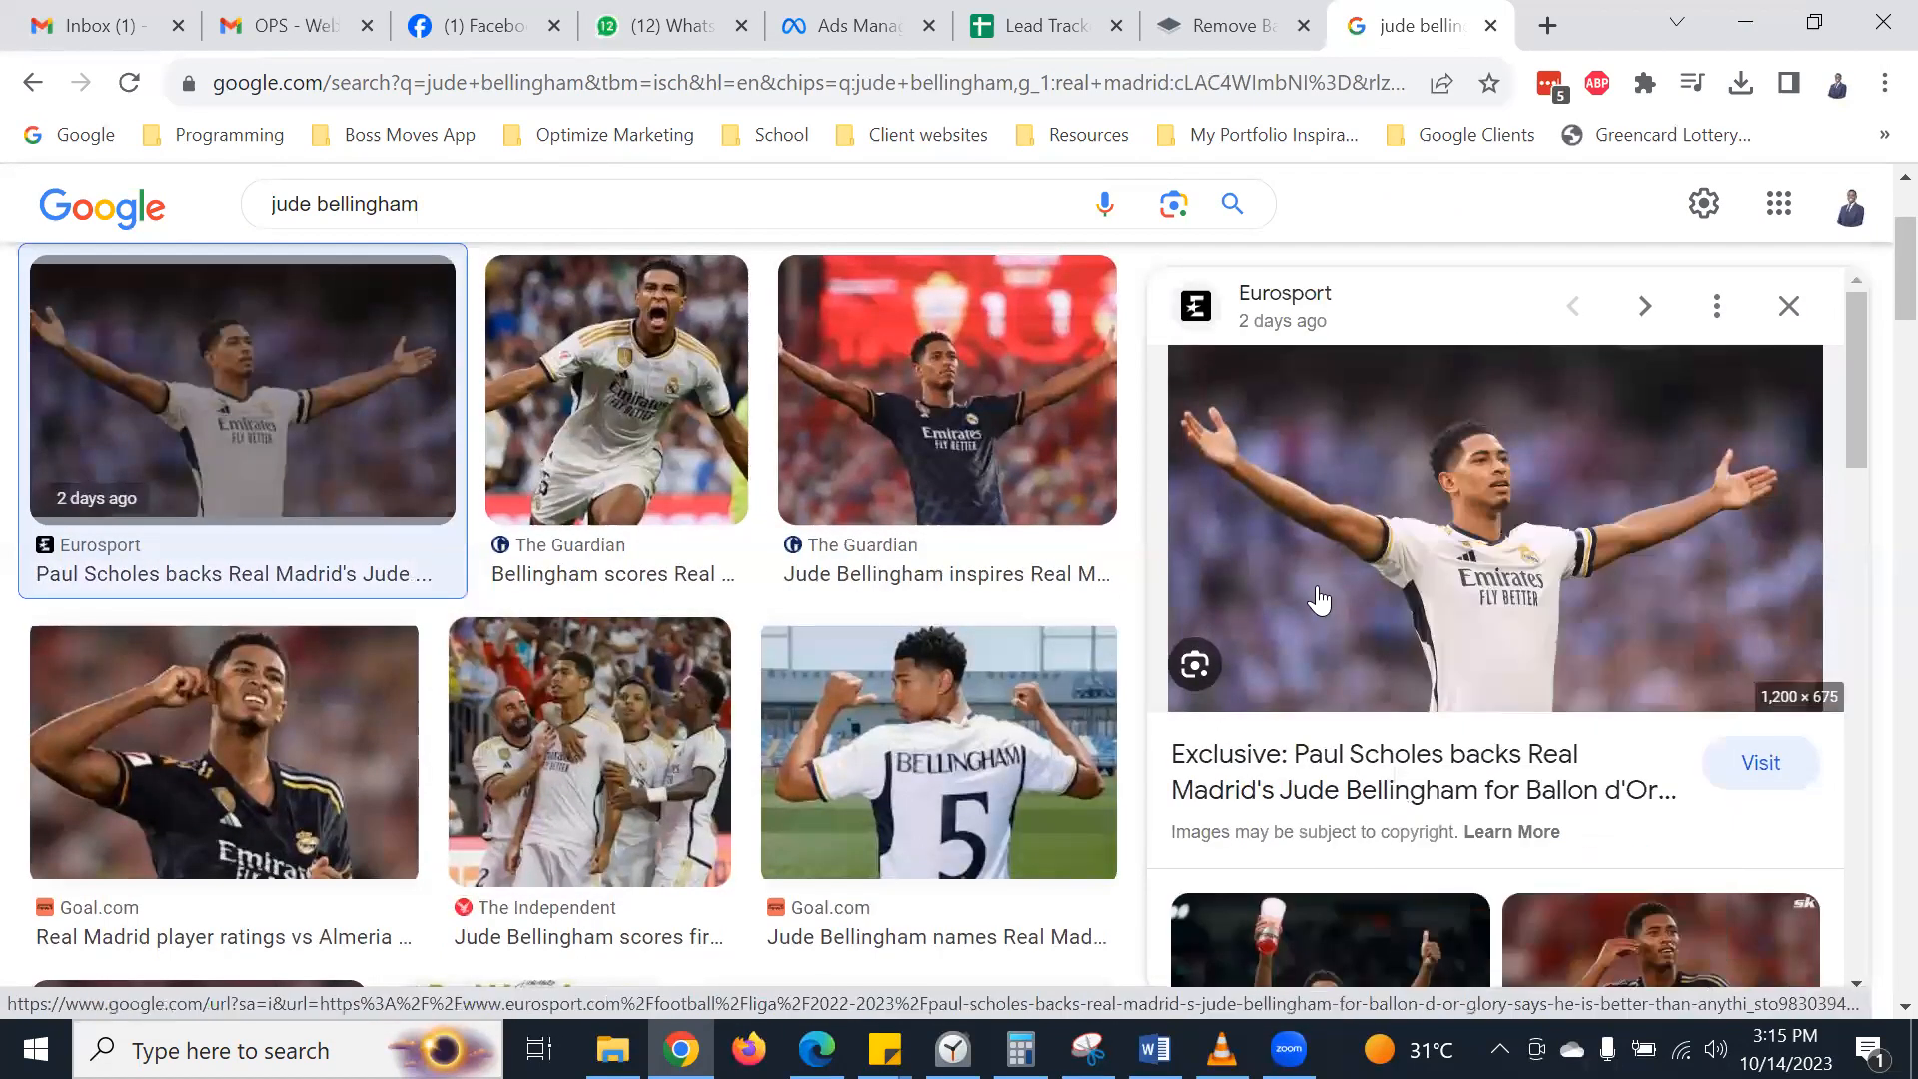
pyautogui.write('jude')
pyautogui.press('Return')
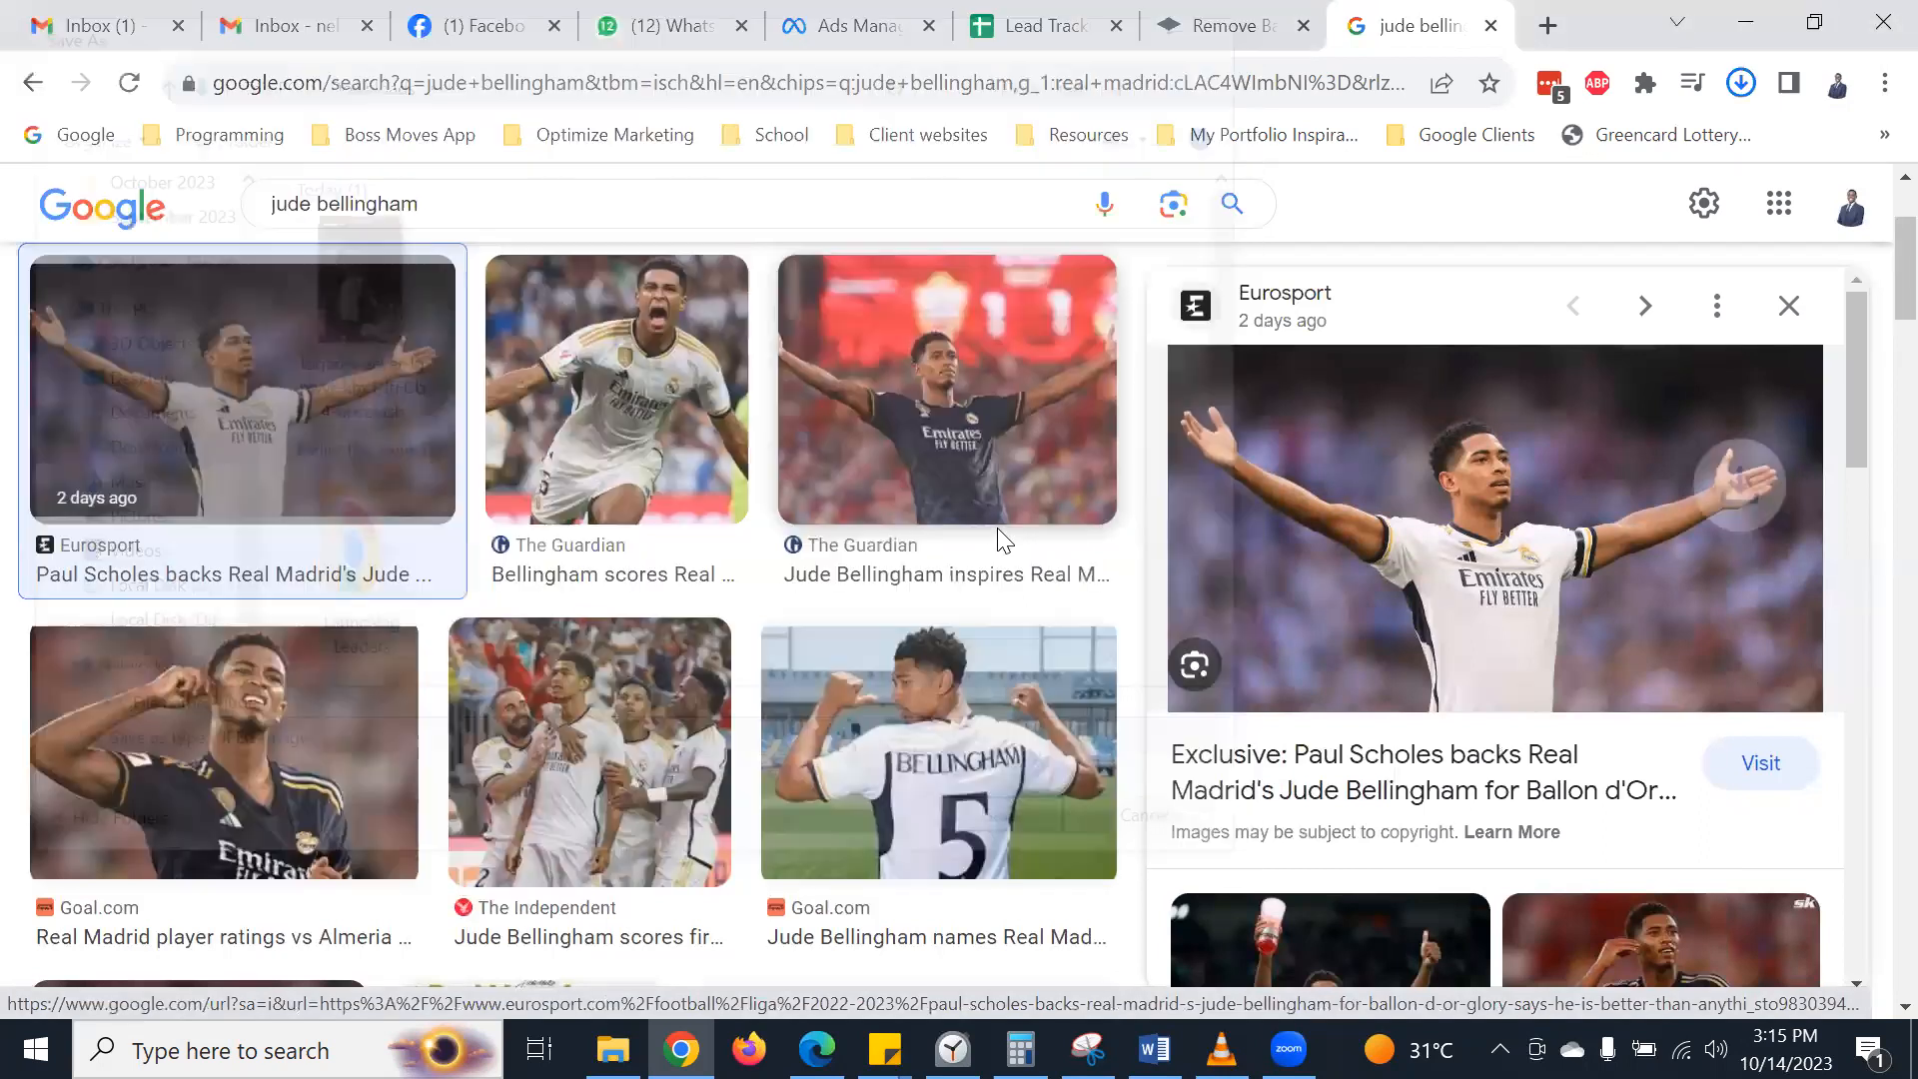
# - Go back to the remove.bg page and check the Downloads folder in File Explorer for the saved jude photo
pyautogui.click(1208, 12)
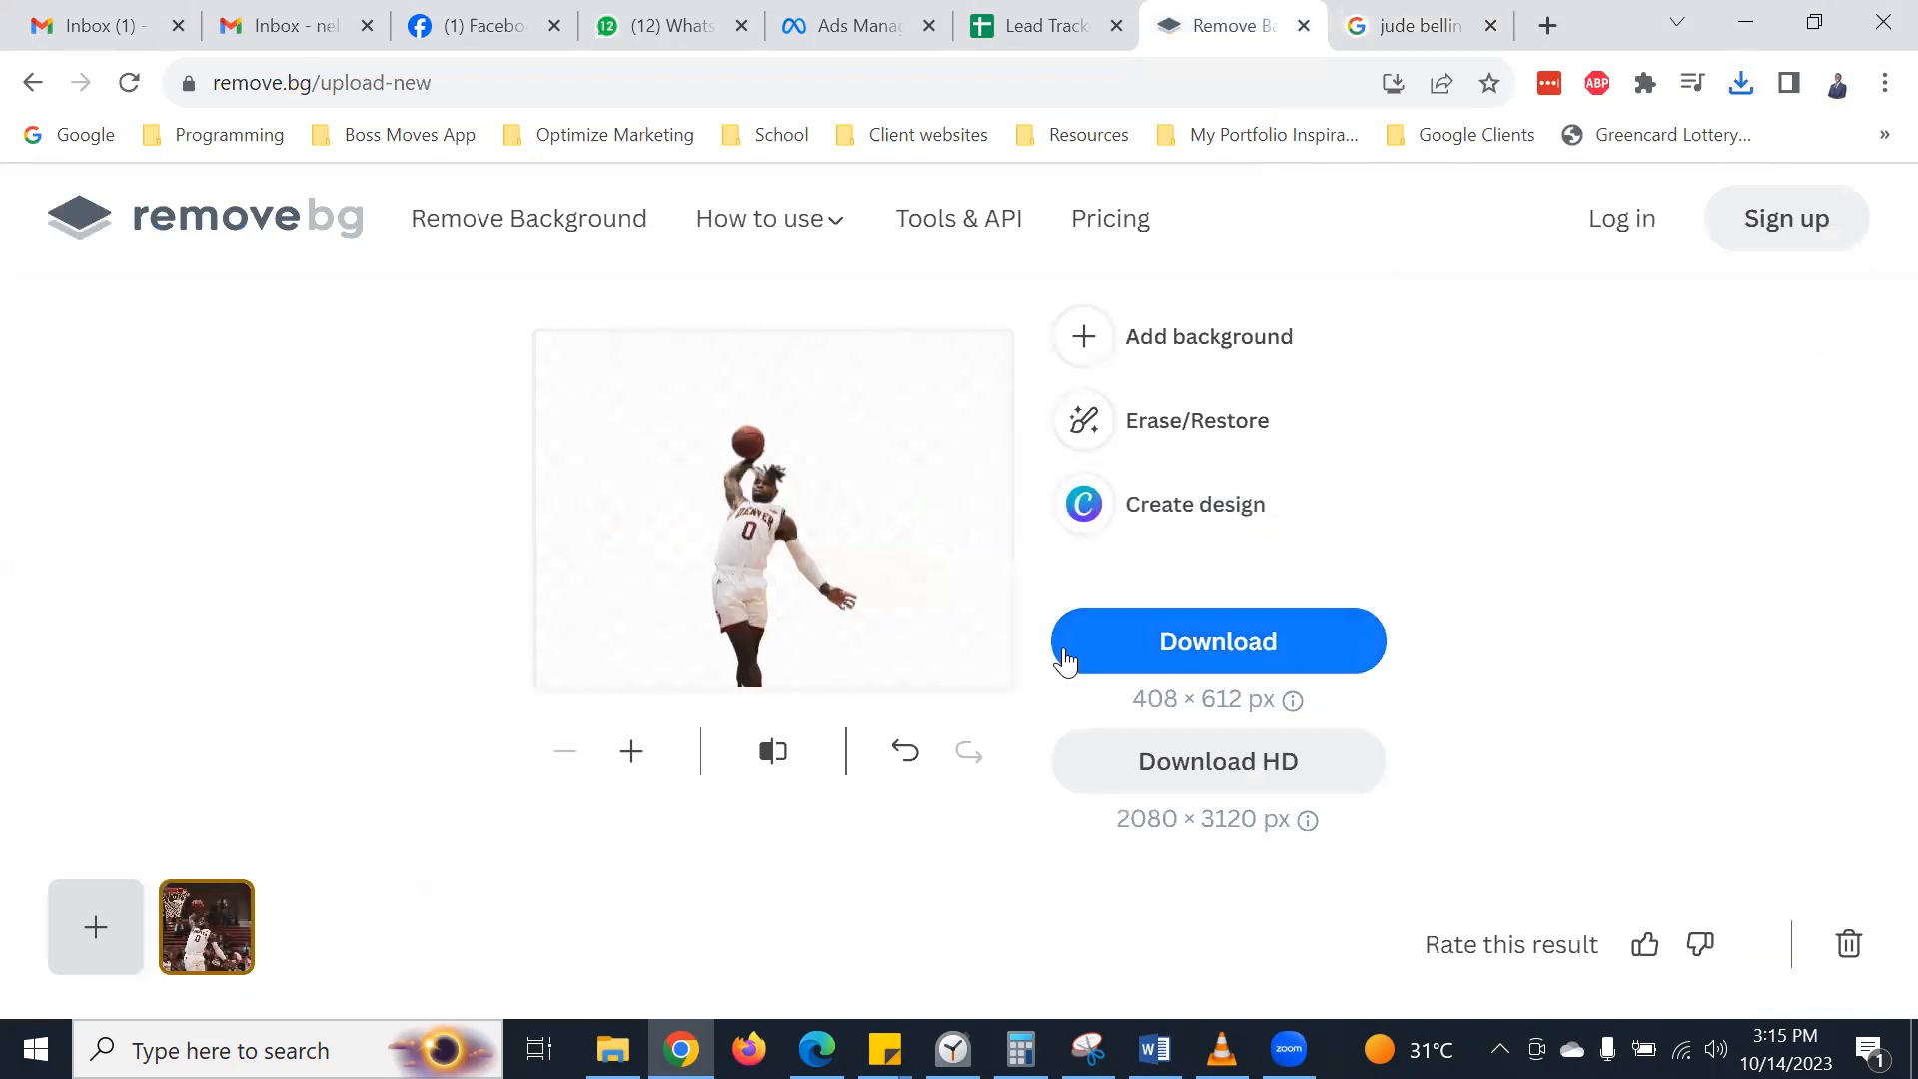
pyautogui.scroll(2, 727, 465)
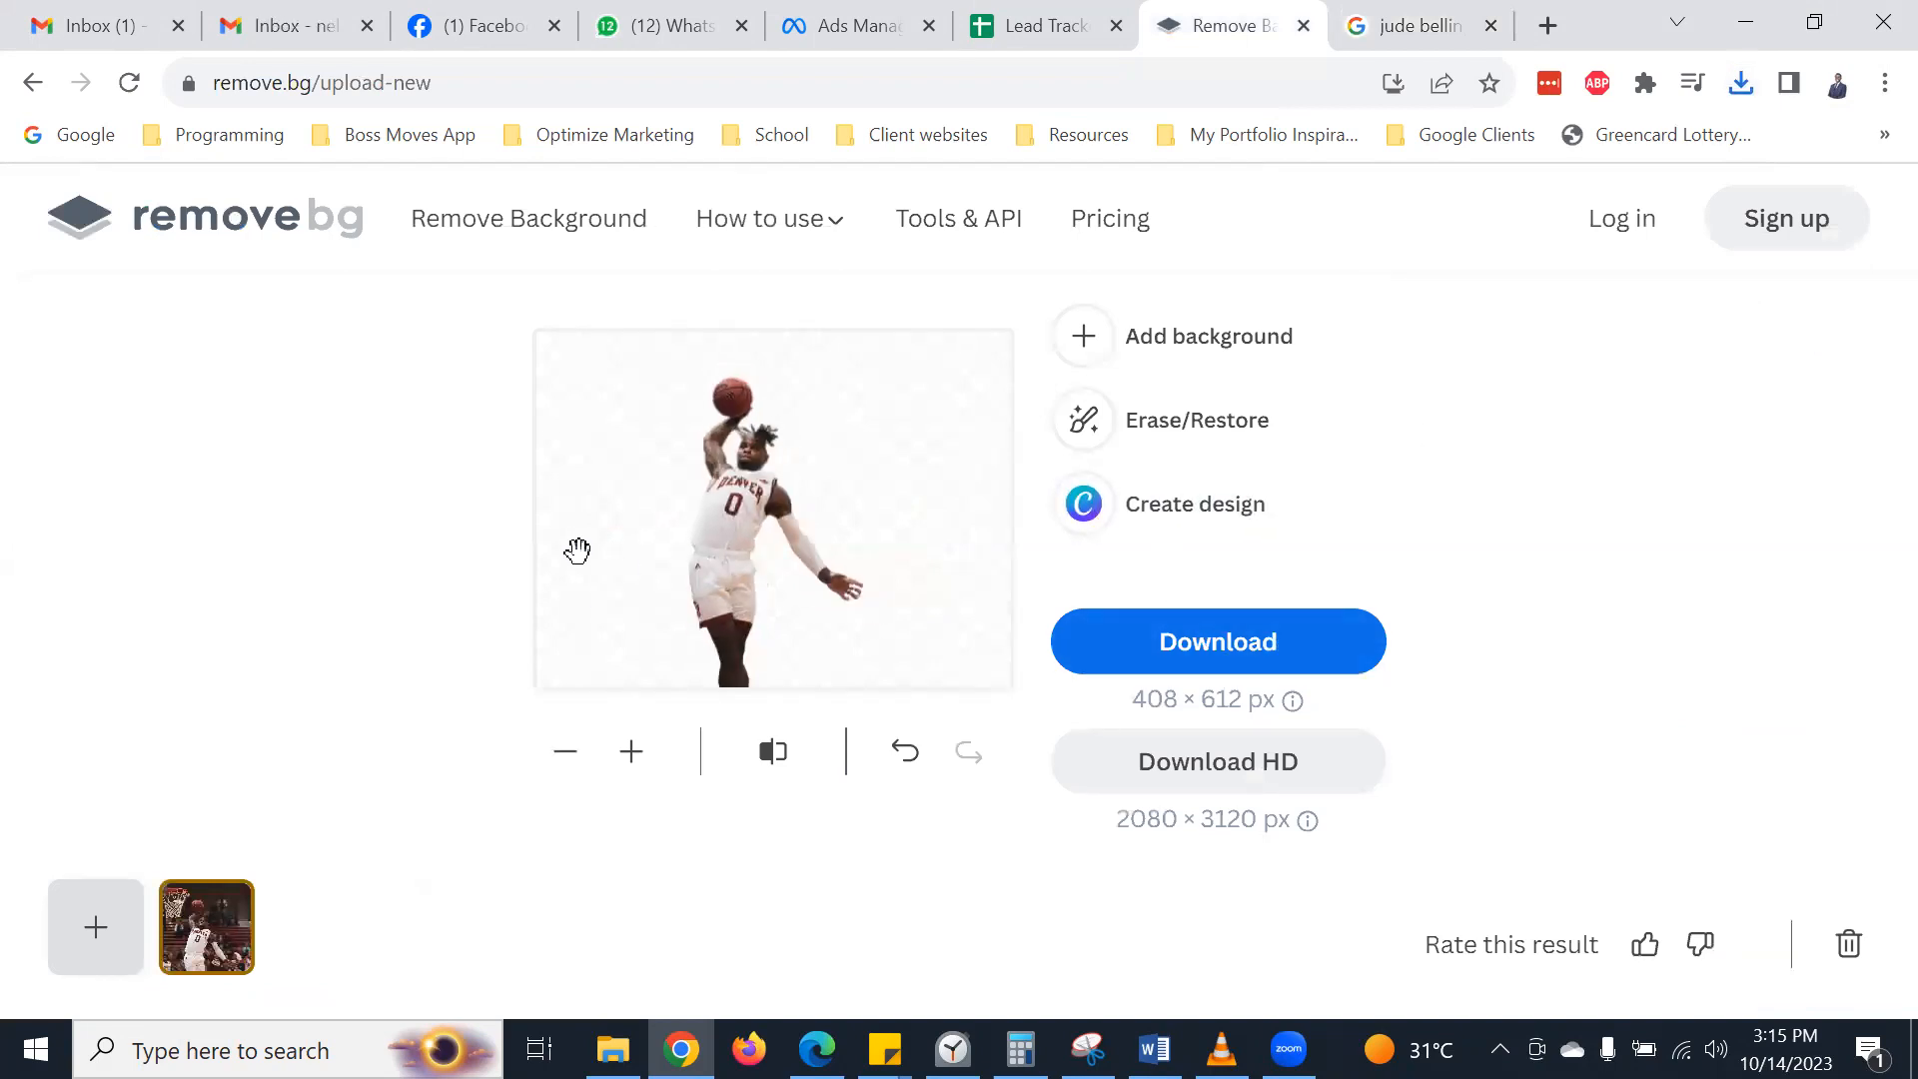
pyautogui.click(517, 238)
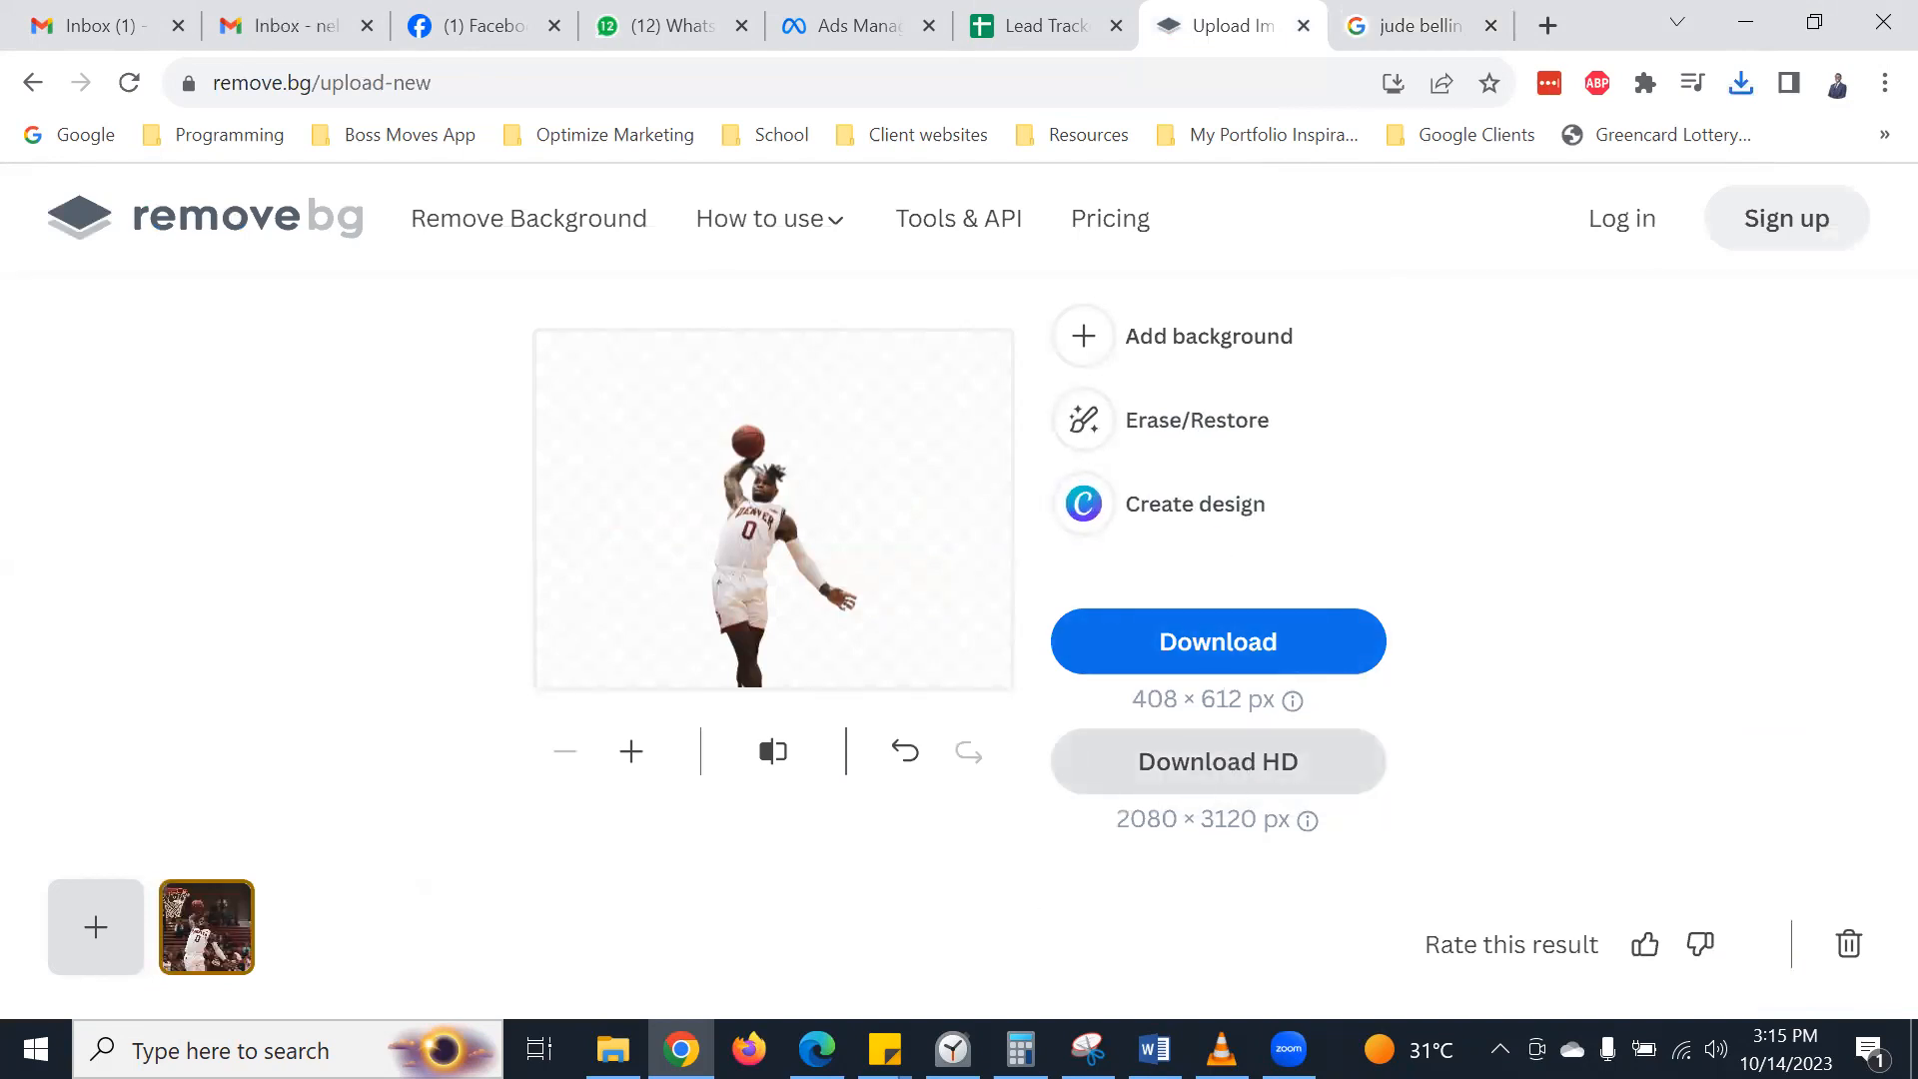
pyautogui.click(612, 1049)
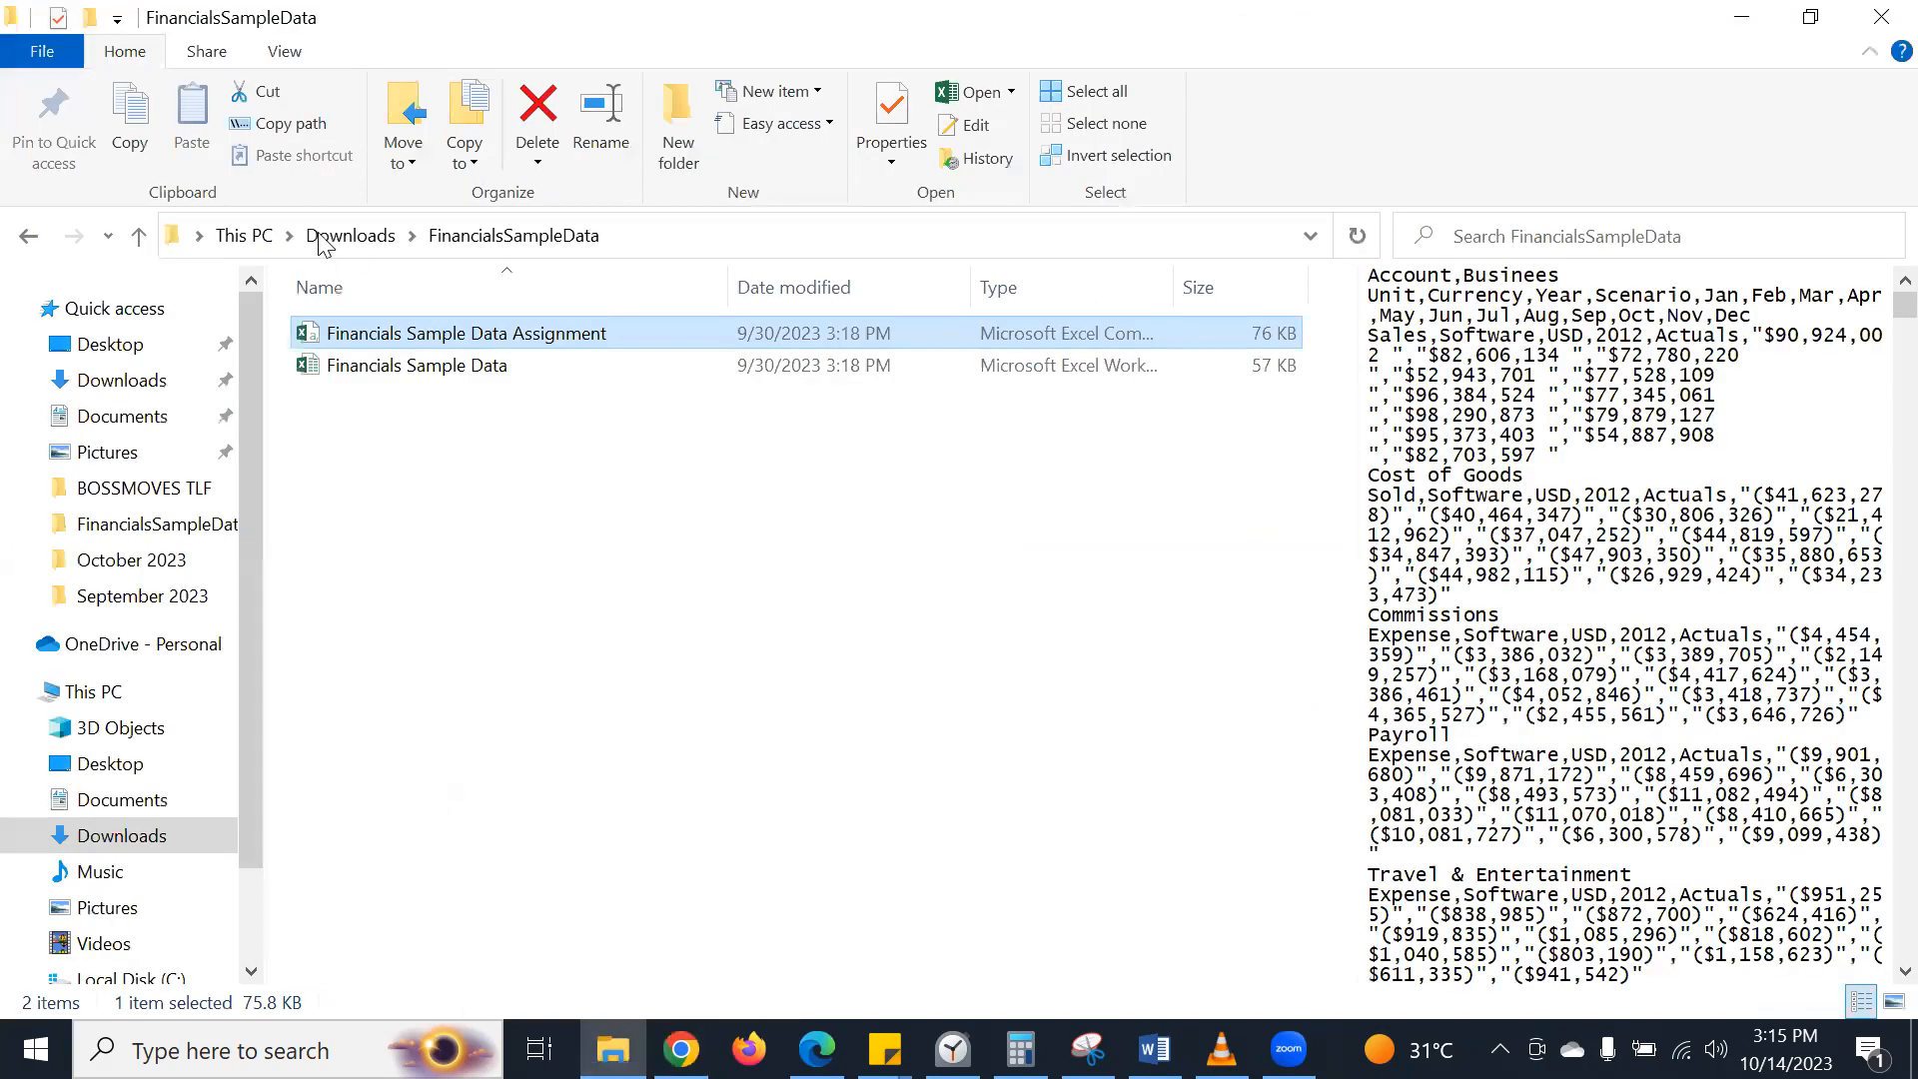
pyautogui.hotkey('alt', 'Up')
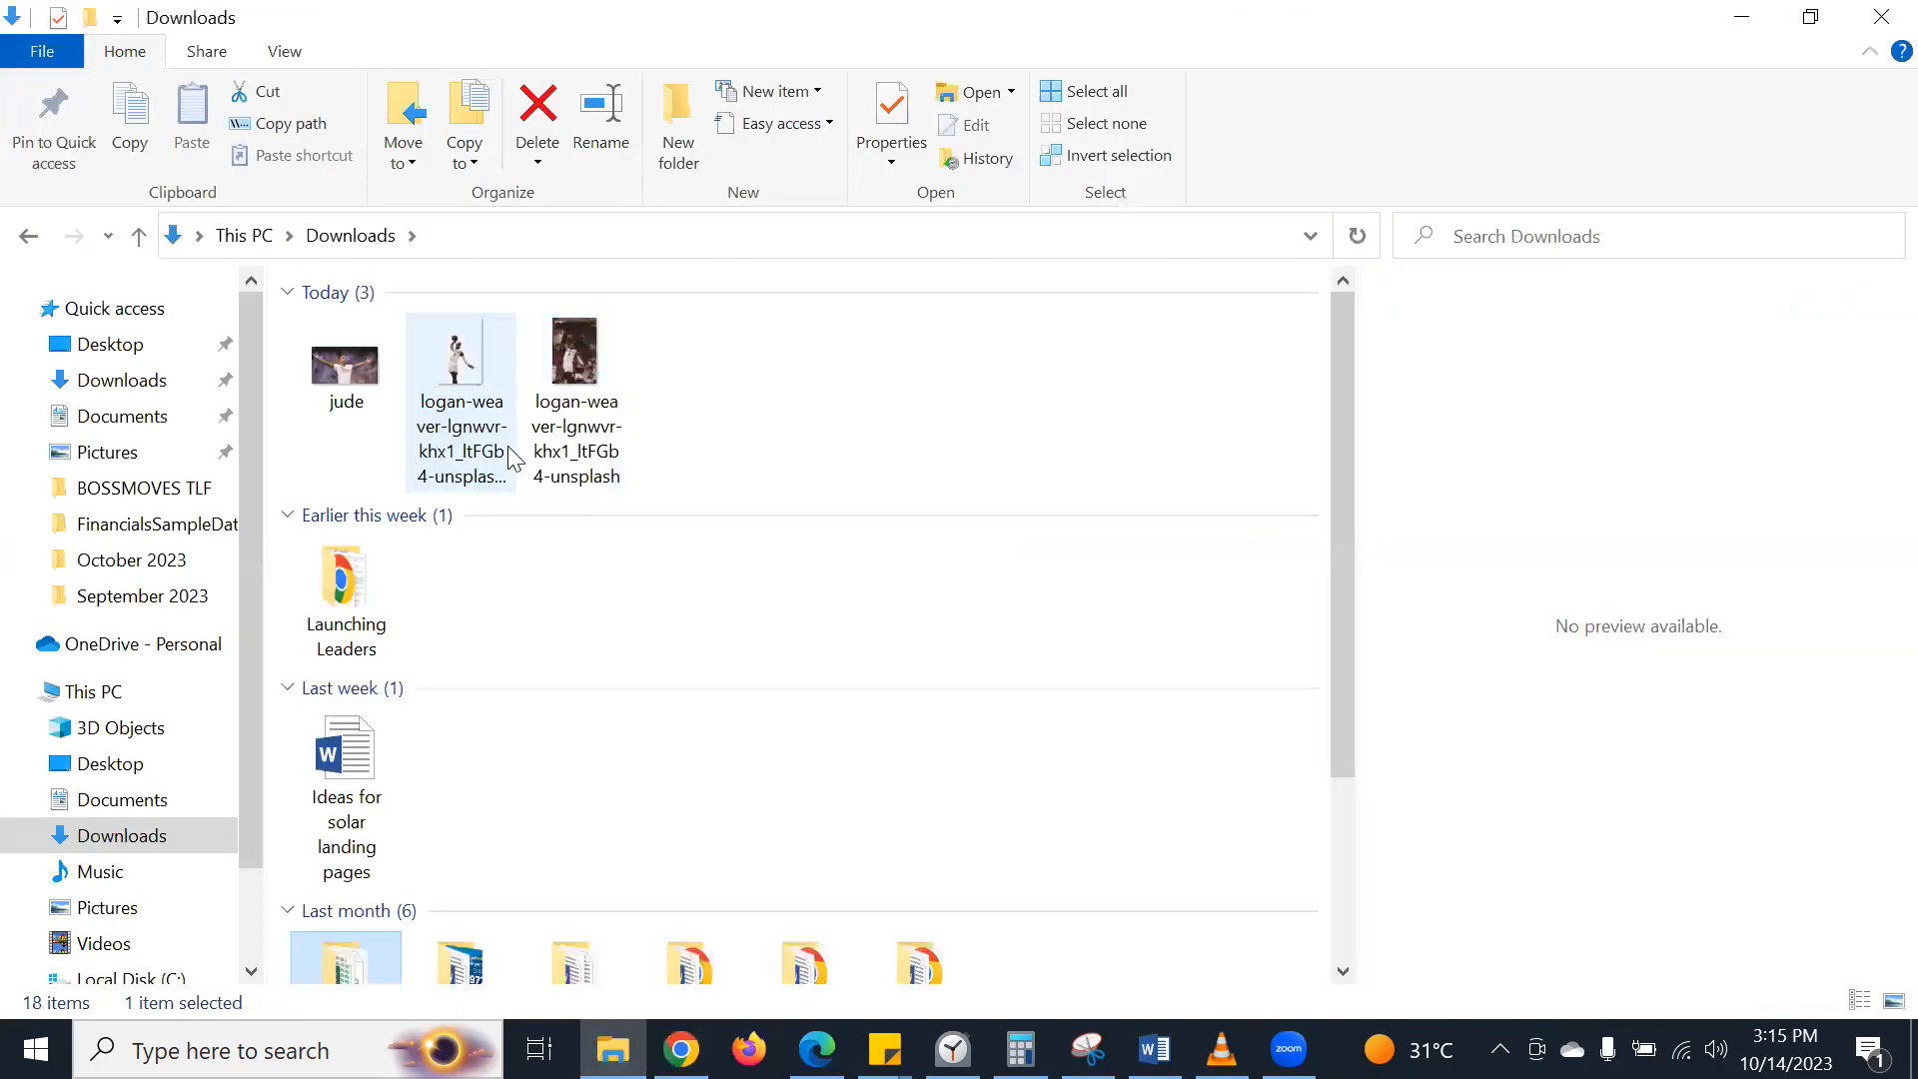
pyautogui.click(680, 1049)
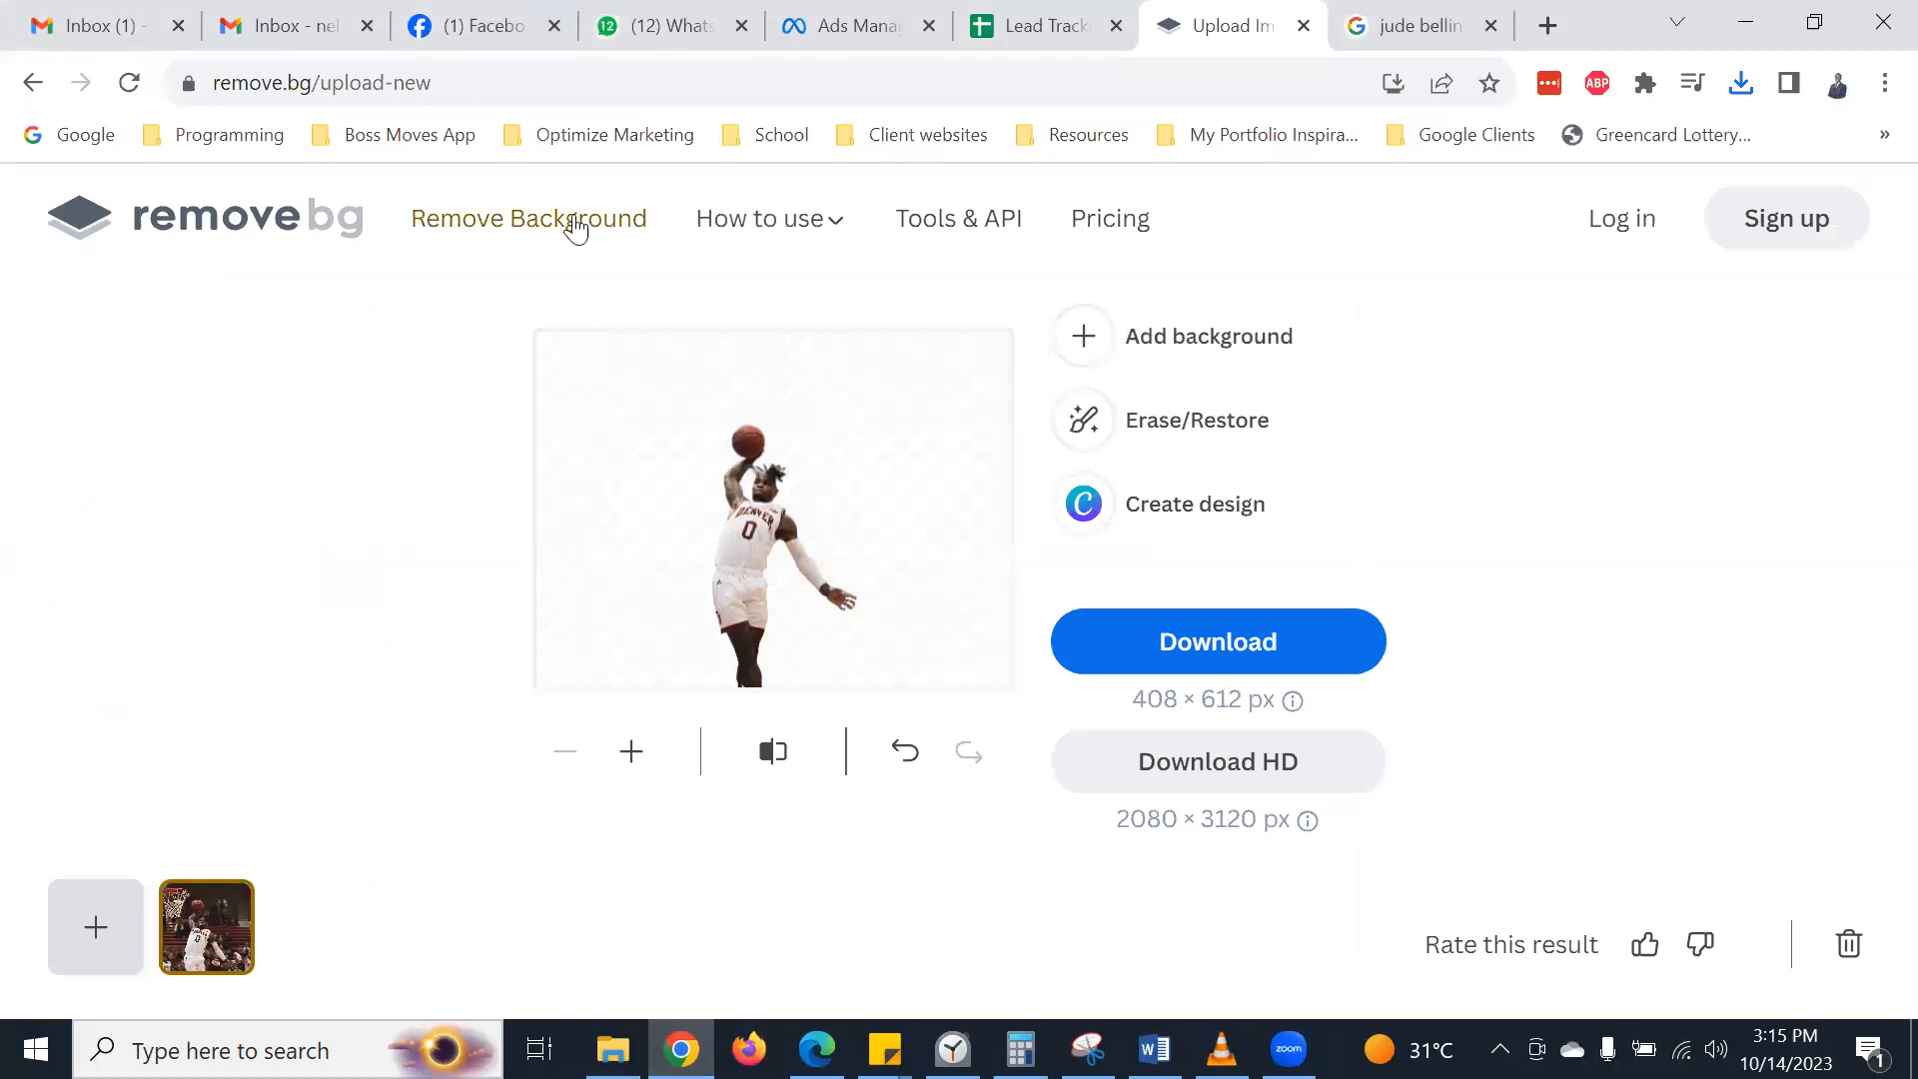
# - Upload the jude photo from Downloads to remove.bg to cut out its background
pyautogui.click(256, 228)
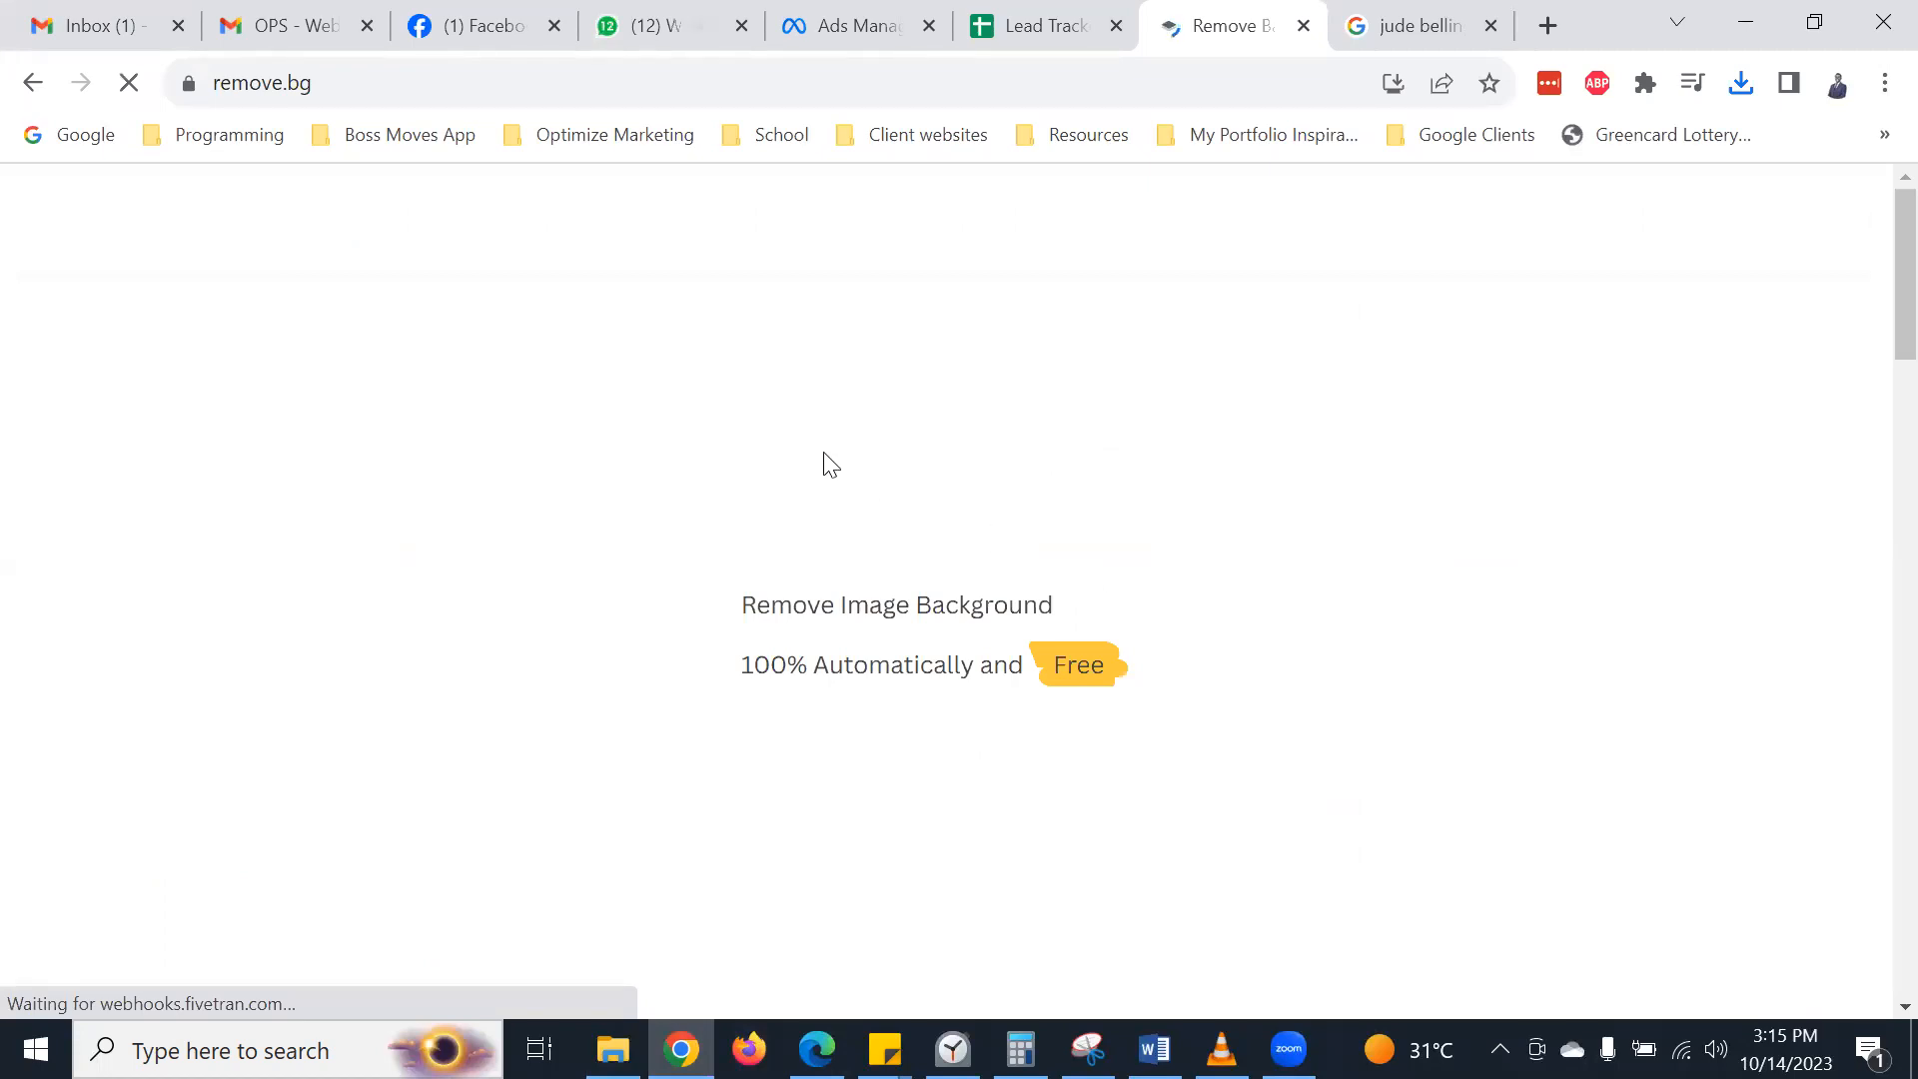
pyautogui.click(1319, 781)
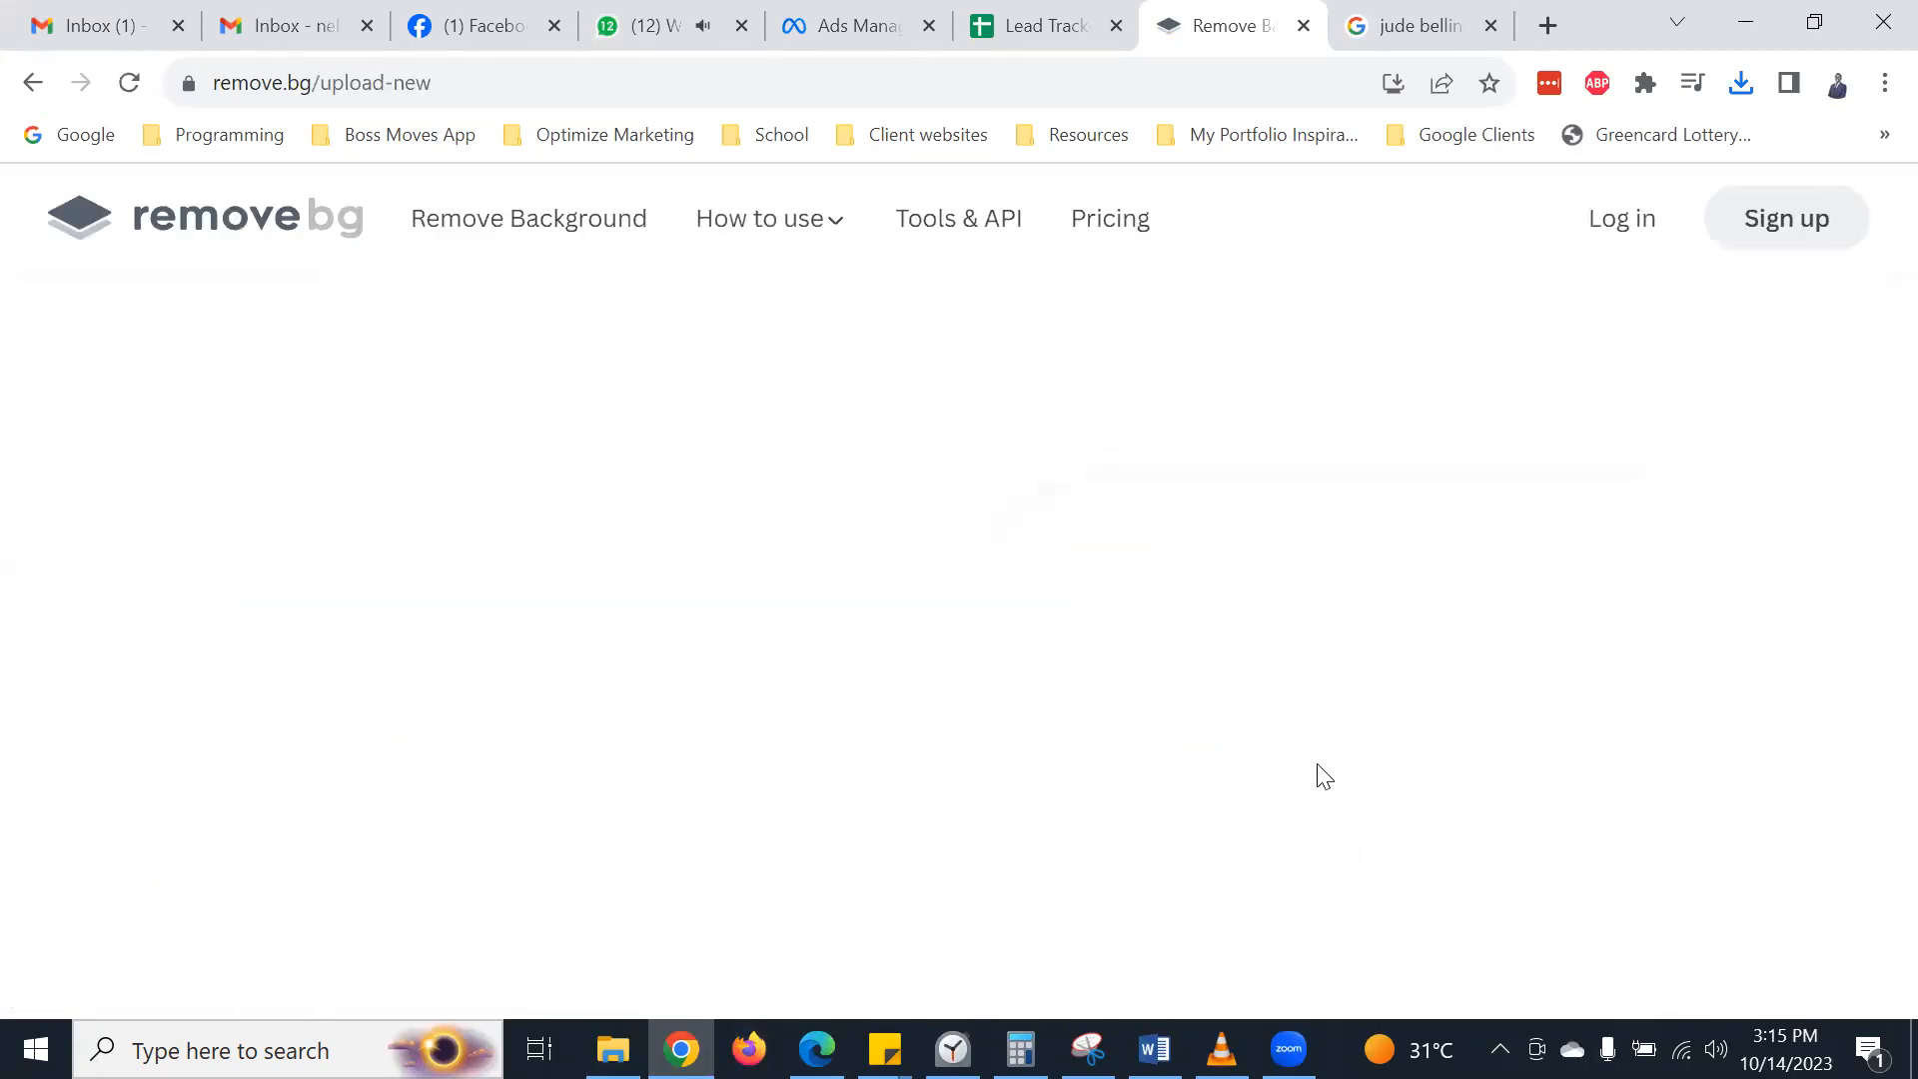
pyautogui.click(368, 306)
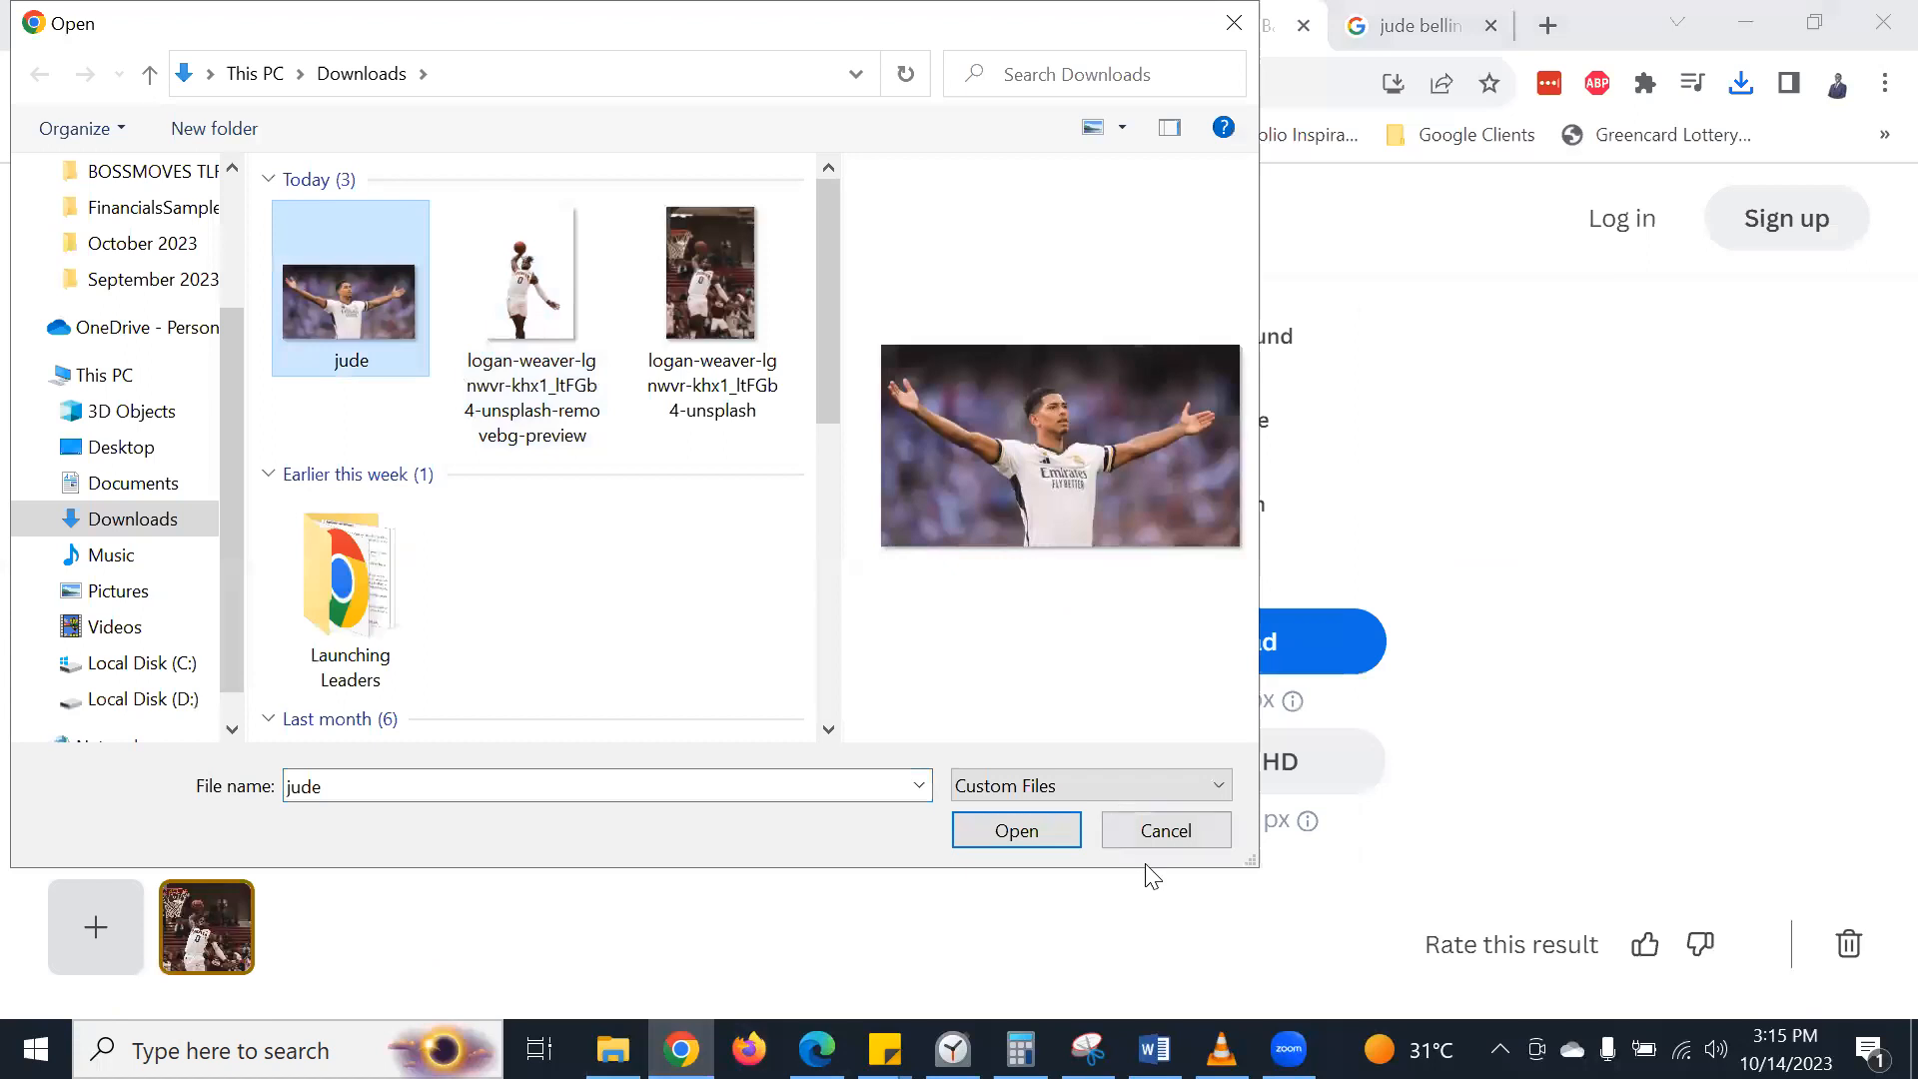
pyautogui.click(1028, 830)
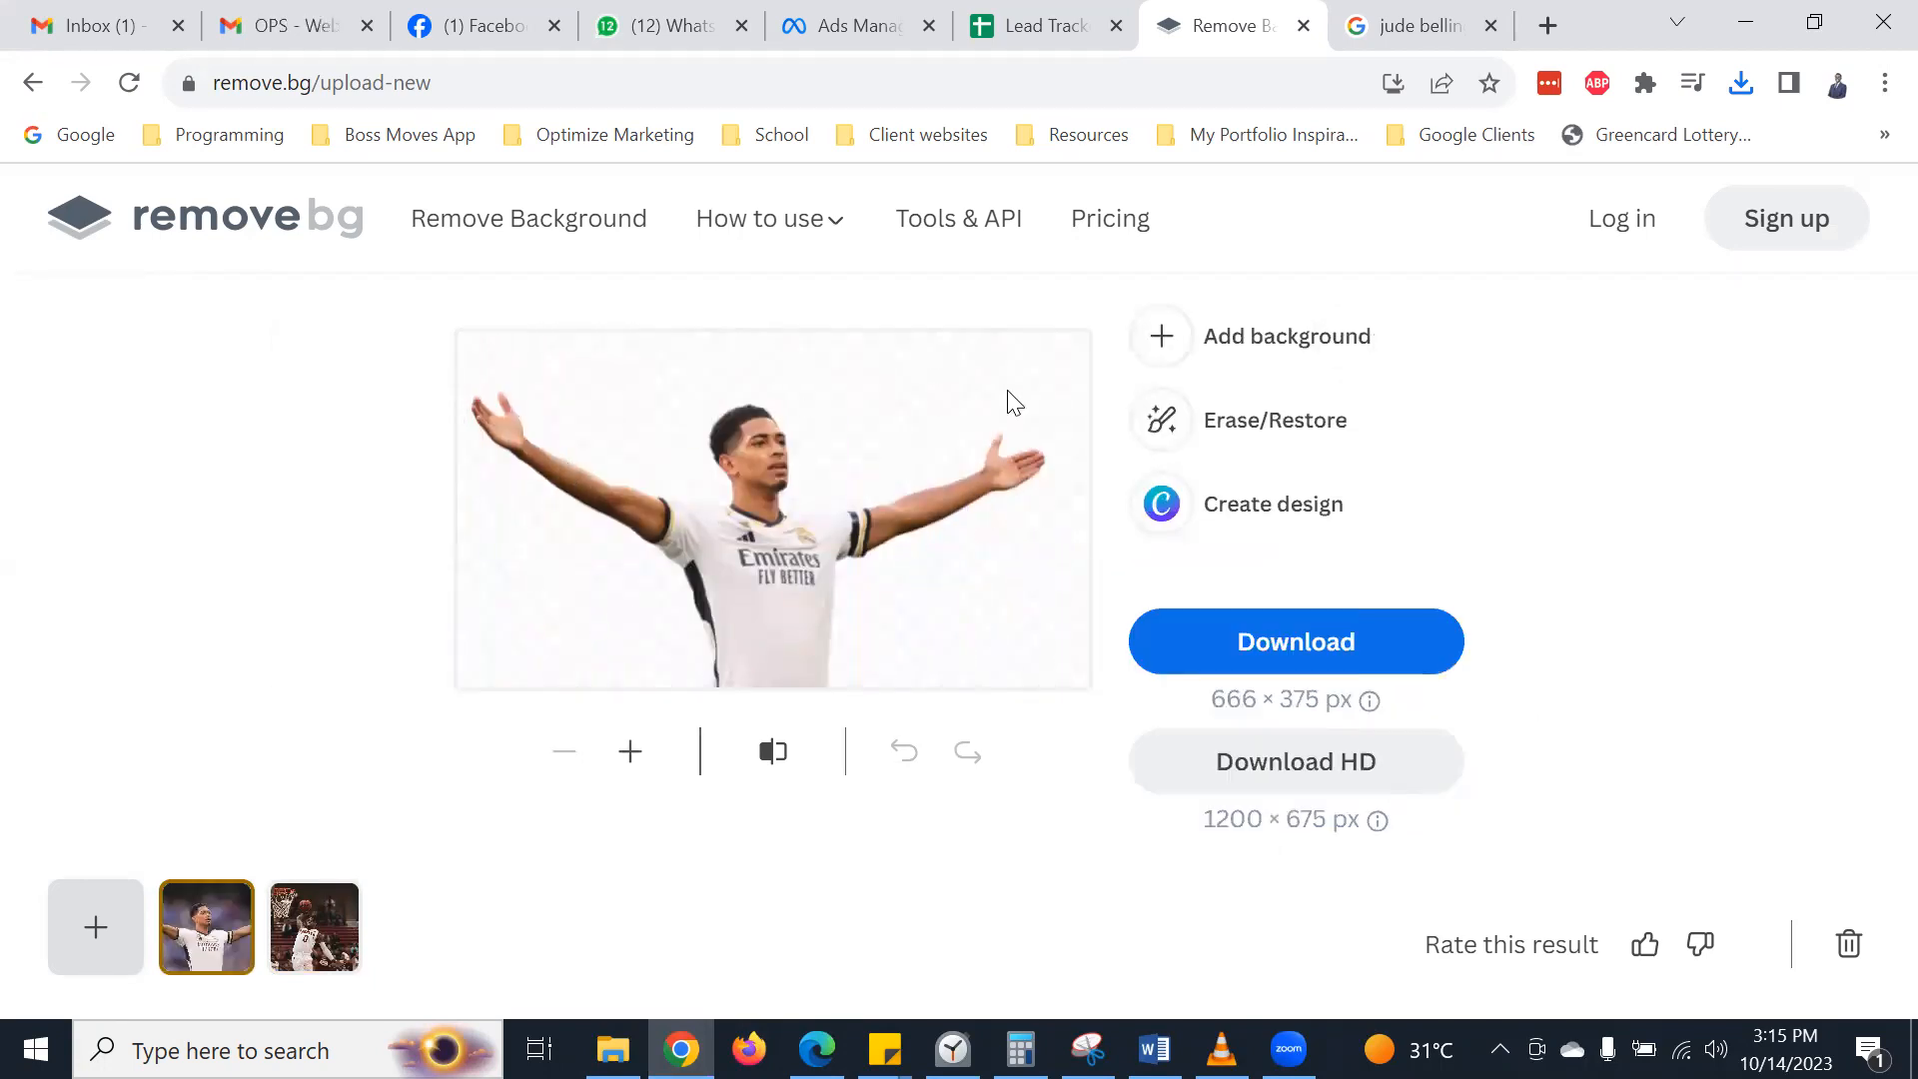
# - Browse the photo backgrounds for the cutout and try the city skyline with the tall tower
pyautogui.click(1164, 336)
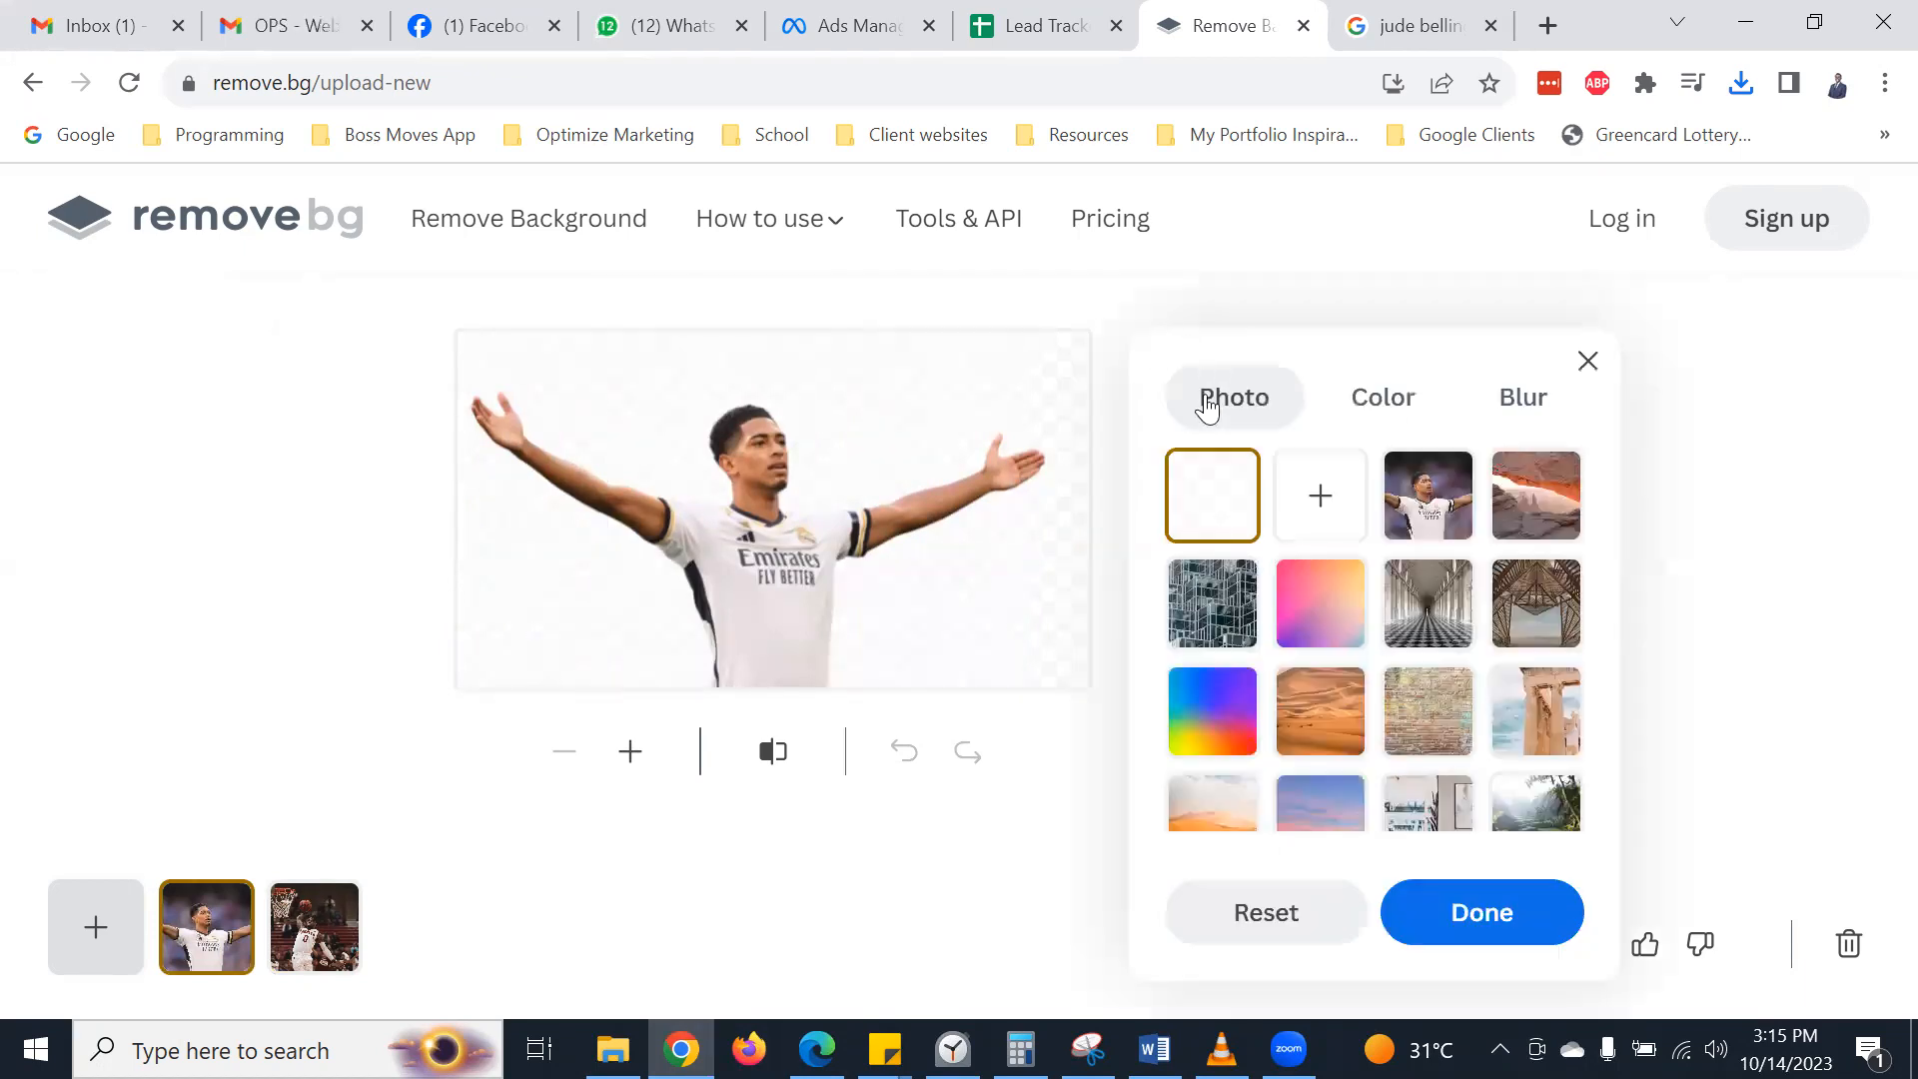
pyautogui.scroll(-1, 1406, 659)
pyautogui.scroll(-5, 1406, 657)
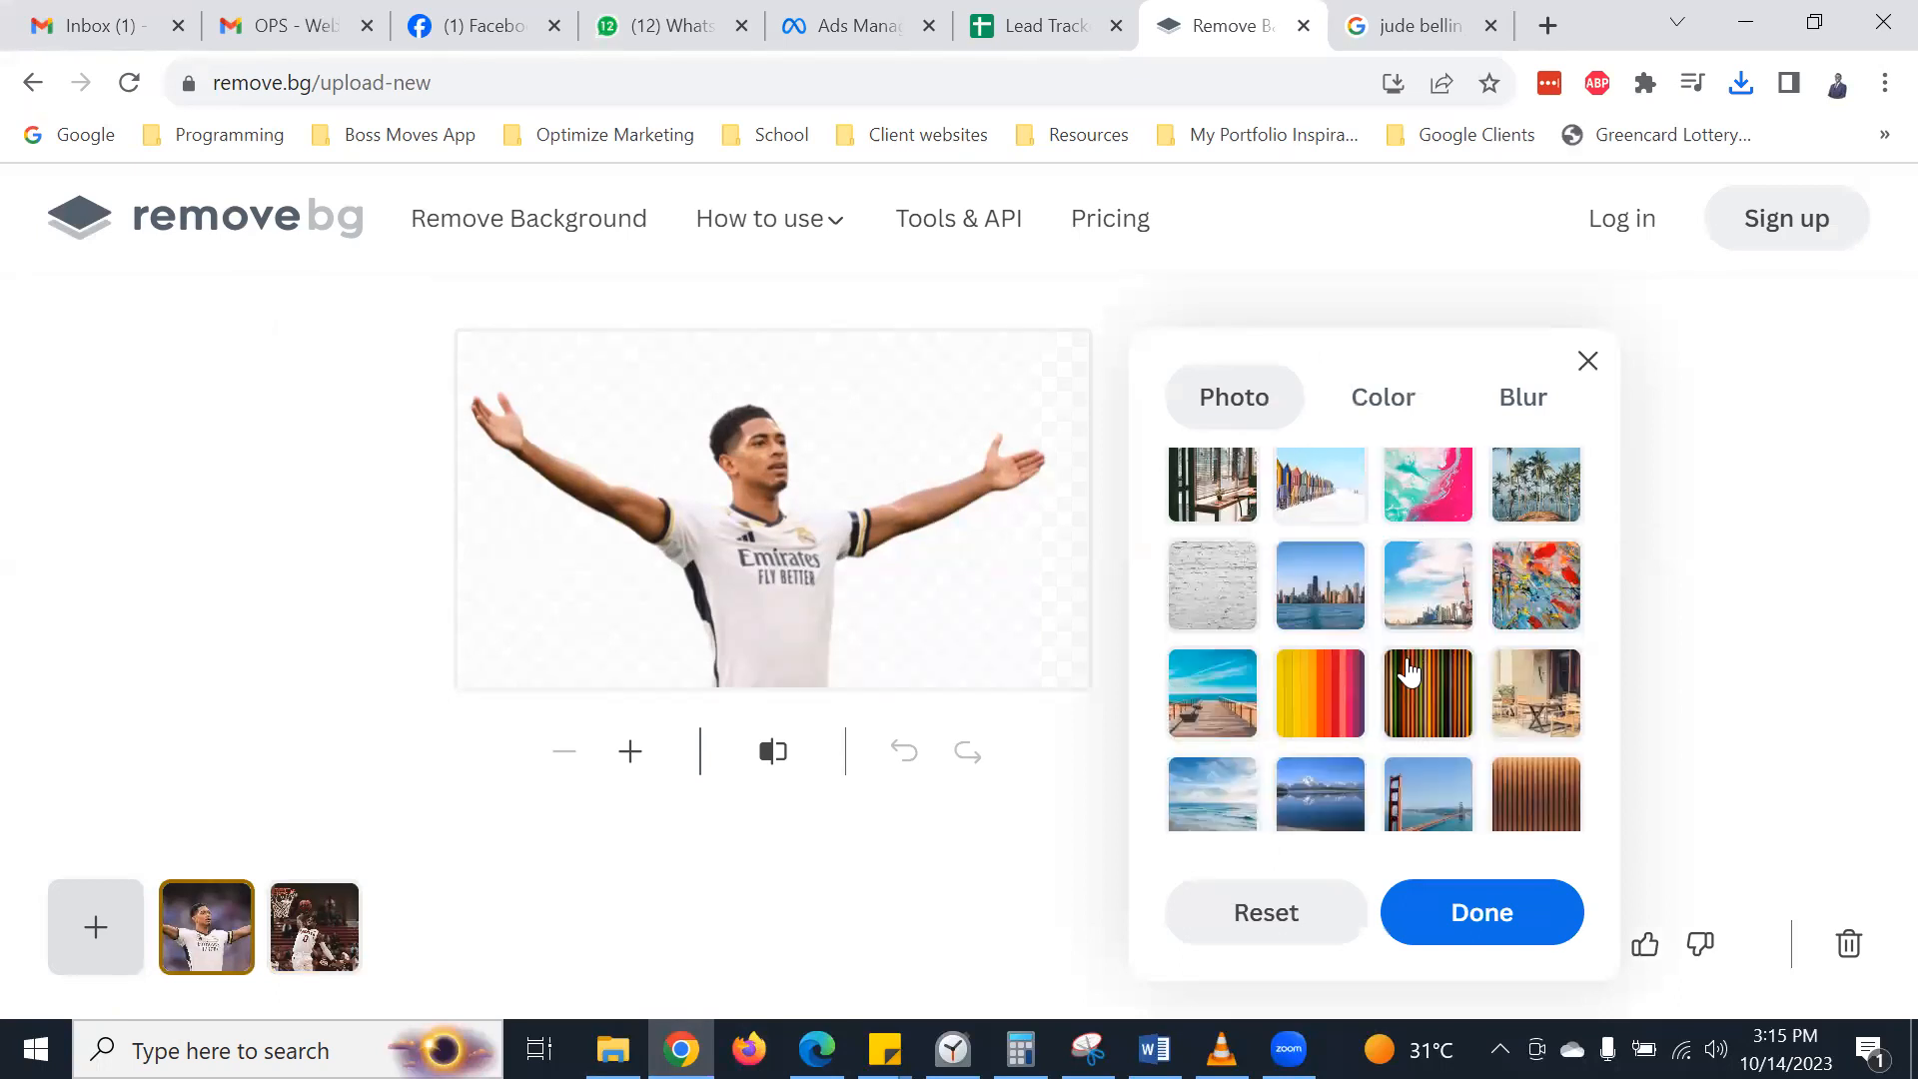
pyautogui.click(1441, 591)
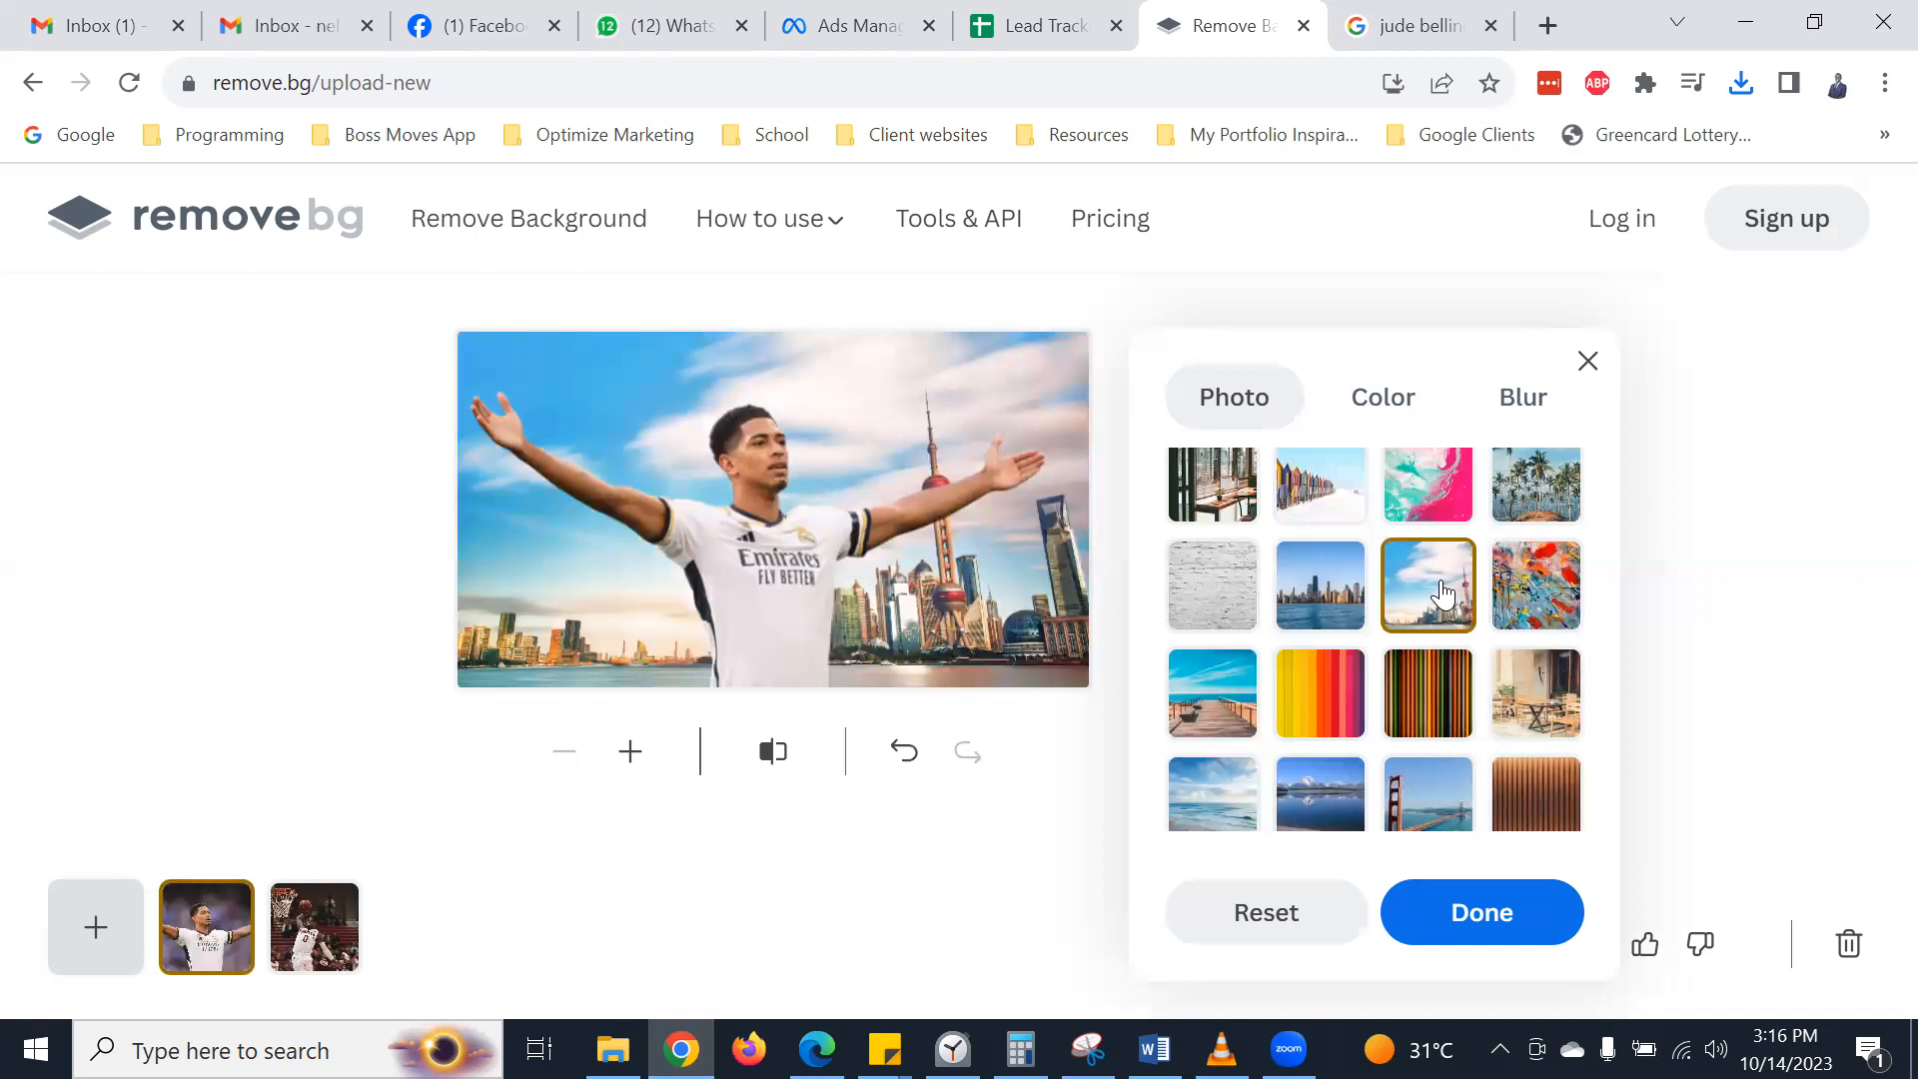
# - Try the mountain lake photo and the plain blue sky photo as backgrounds behind the player
pyautogui.scroll(-10, 1423, 644)
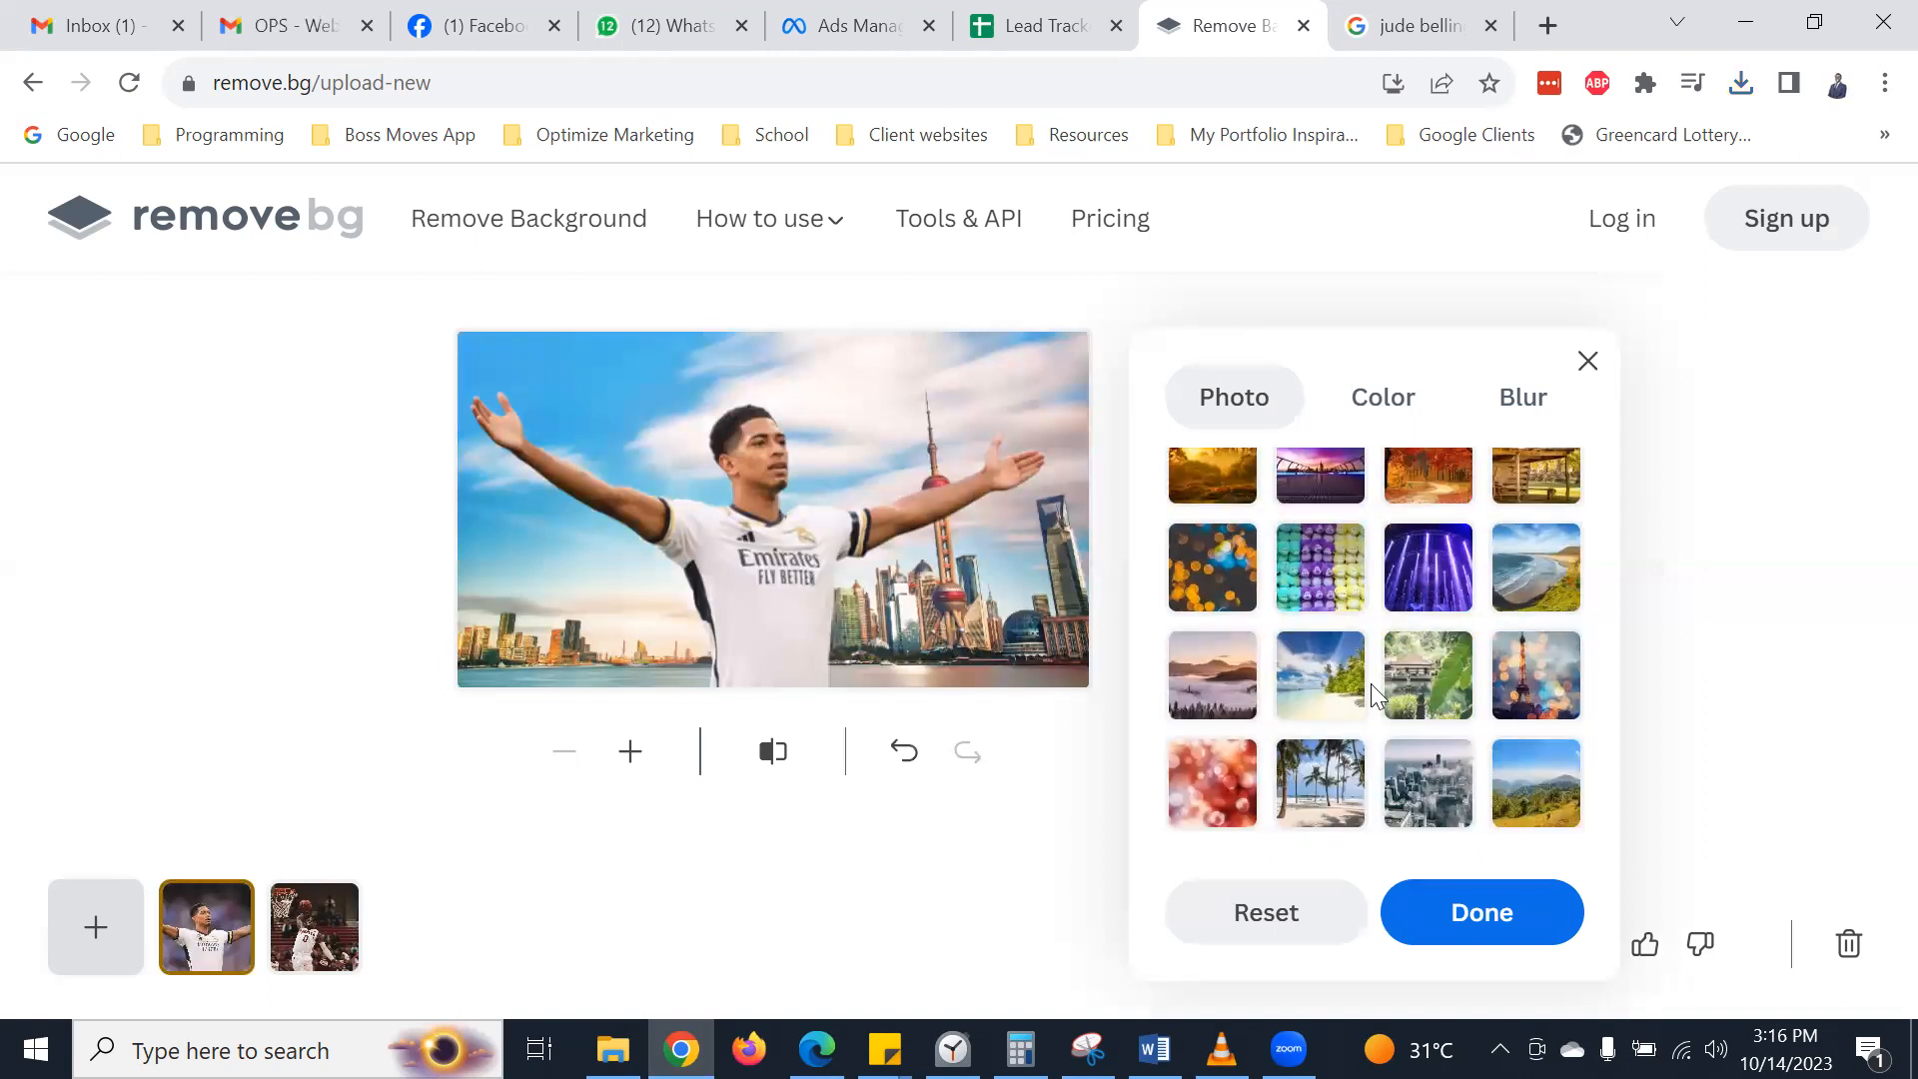
pyautogui.scroll(-3, 1379, 690)
pyautogui.scroll(-3, 1423, 690)
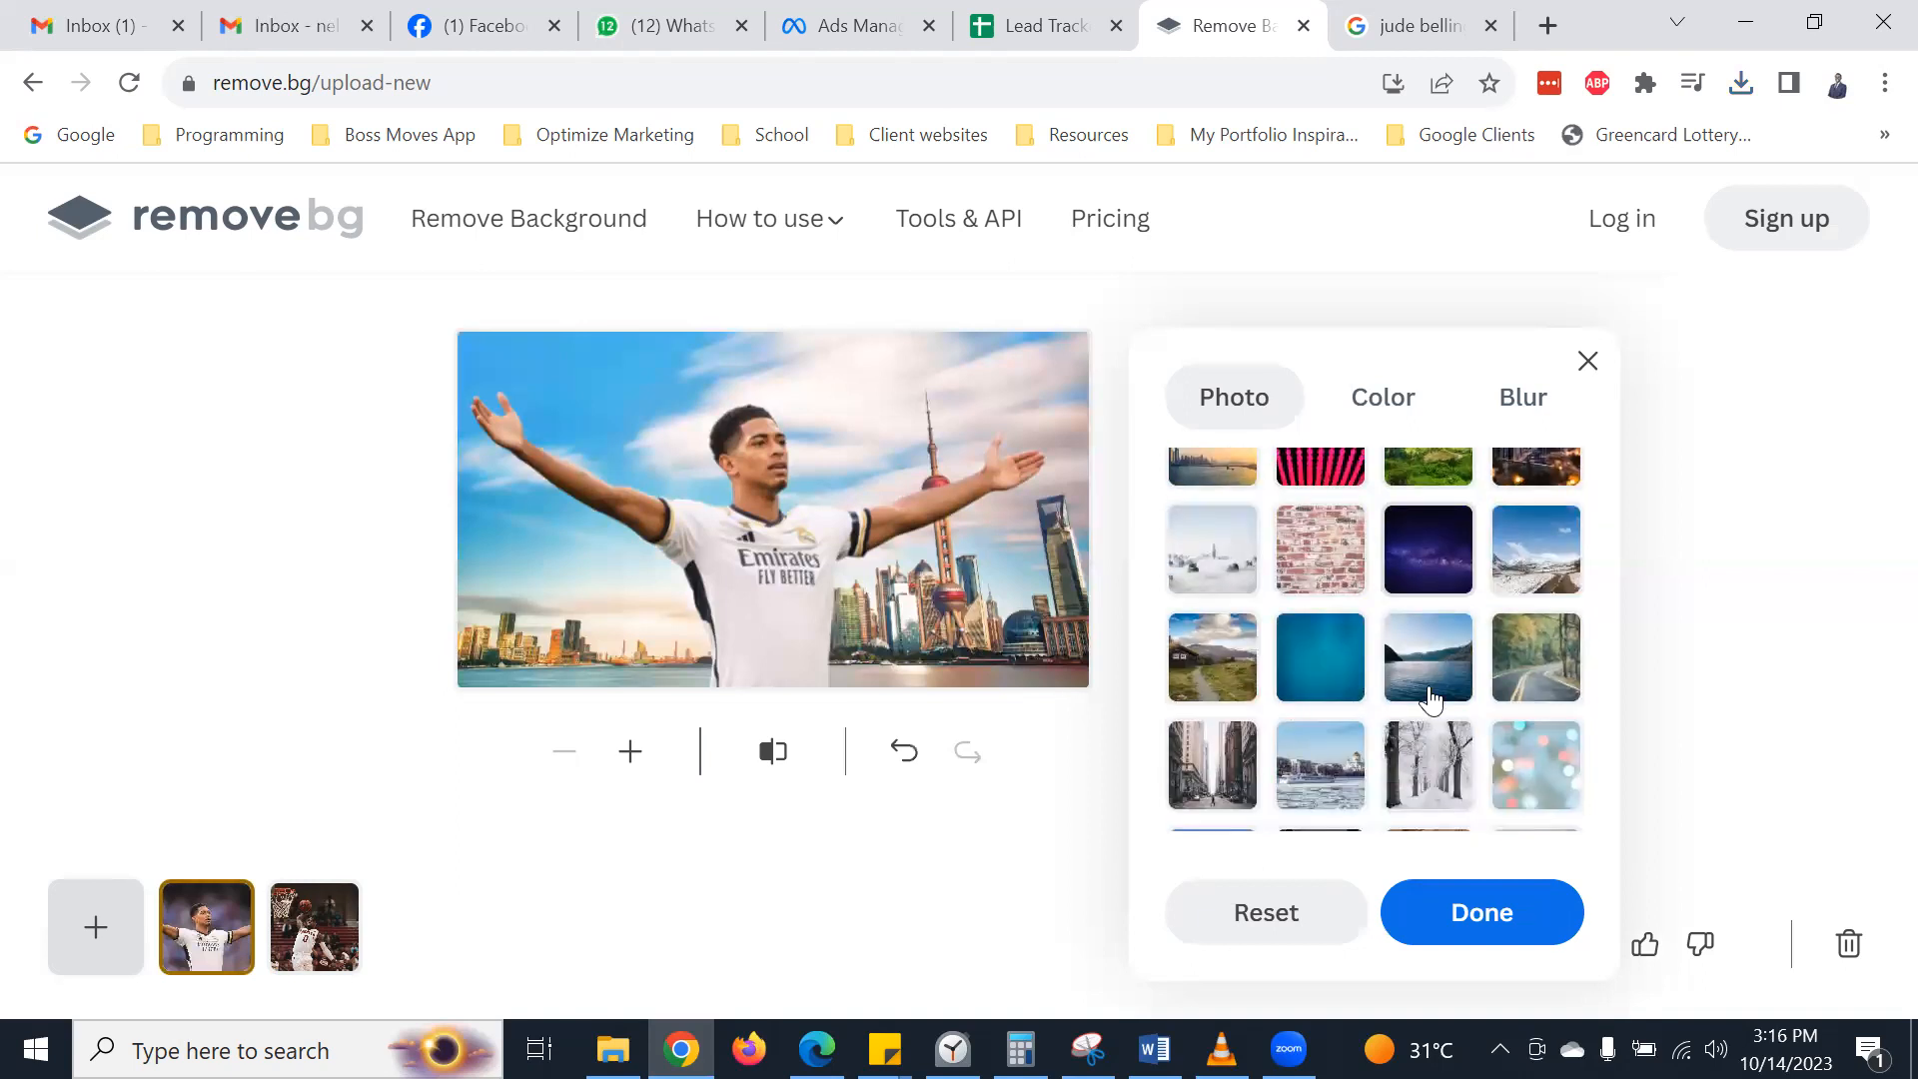
pyautogui.click(1432, 676)
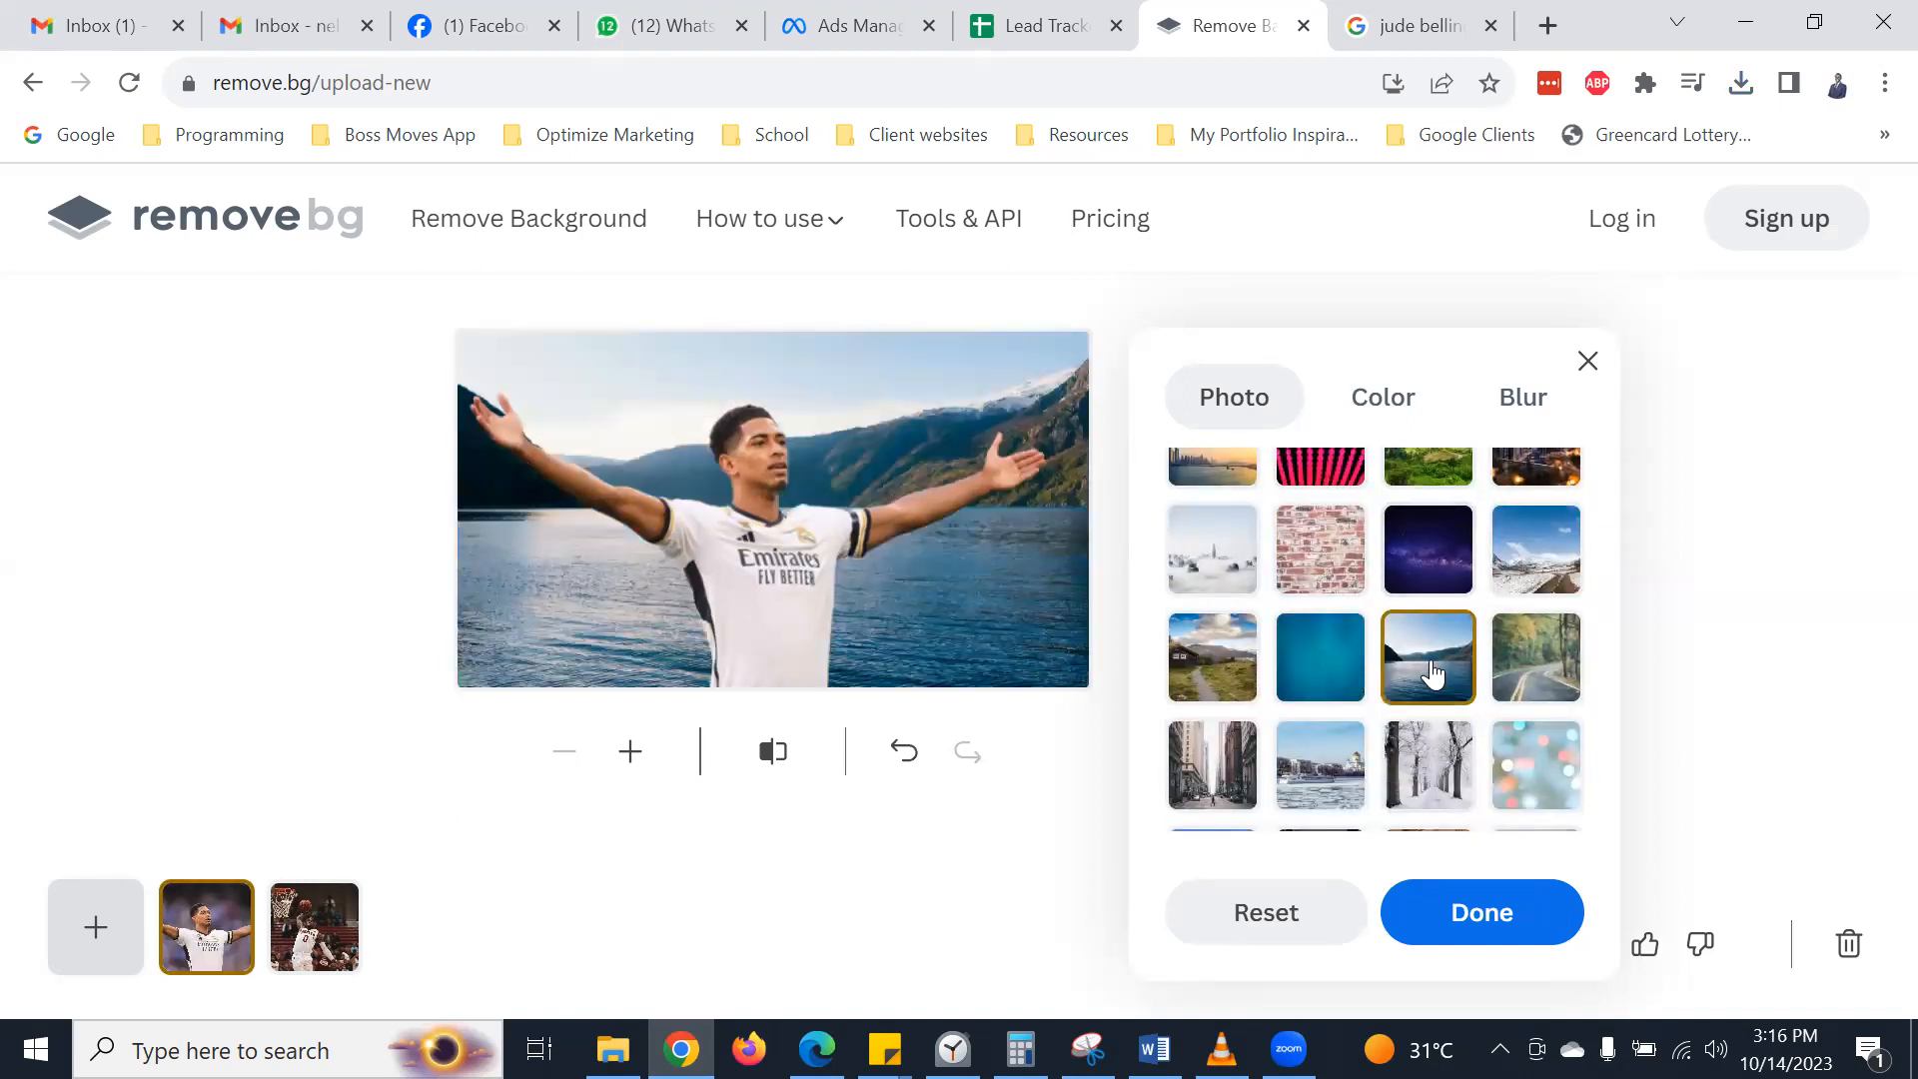
pyautogui.scroll(-3, 1398, 679)
pyautogui.click(1328, 689)
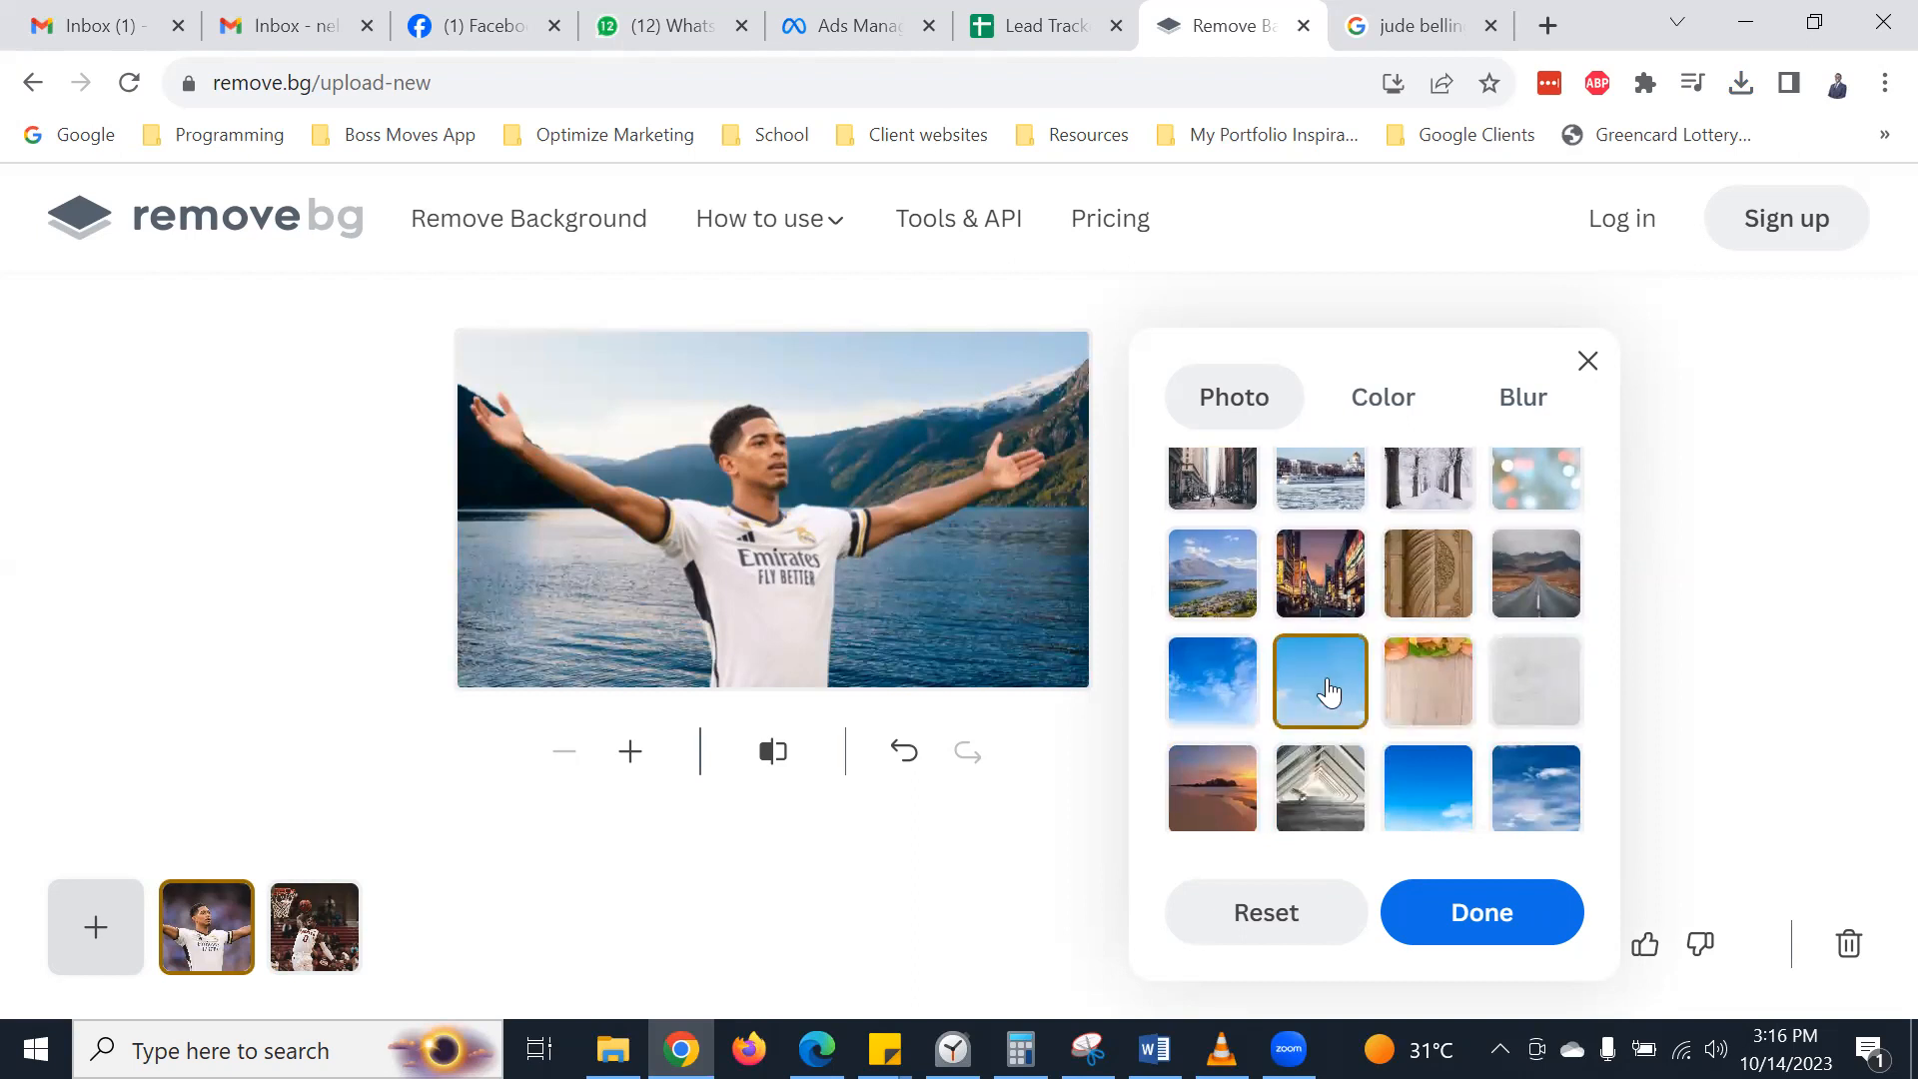
# - Try the grey corridor photo and the red-orange sunset sky as backgrounds behind the player
pyautogui.scroll(-3, 1377, 664)
pyautogui.click(1301, 577)
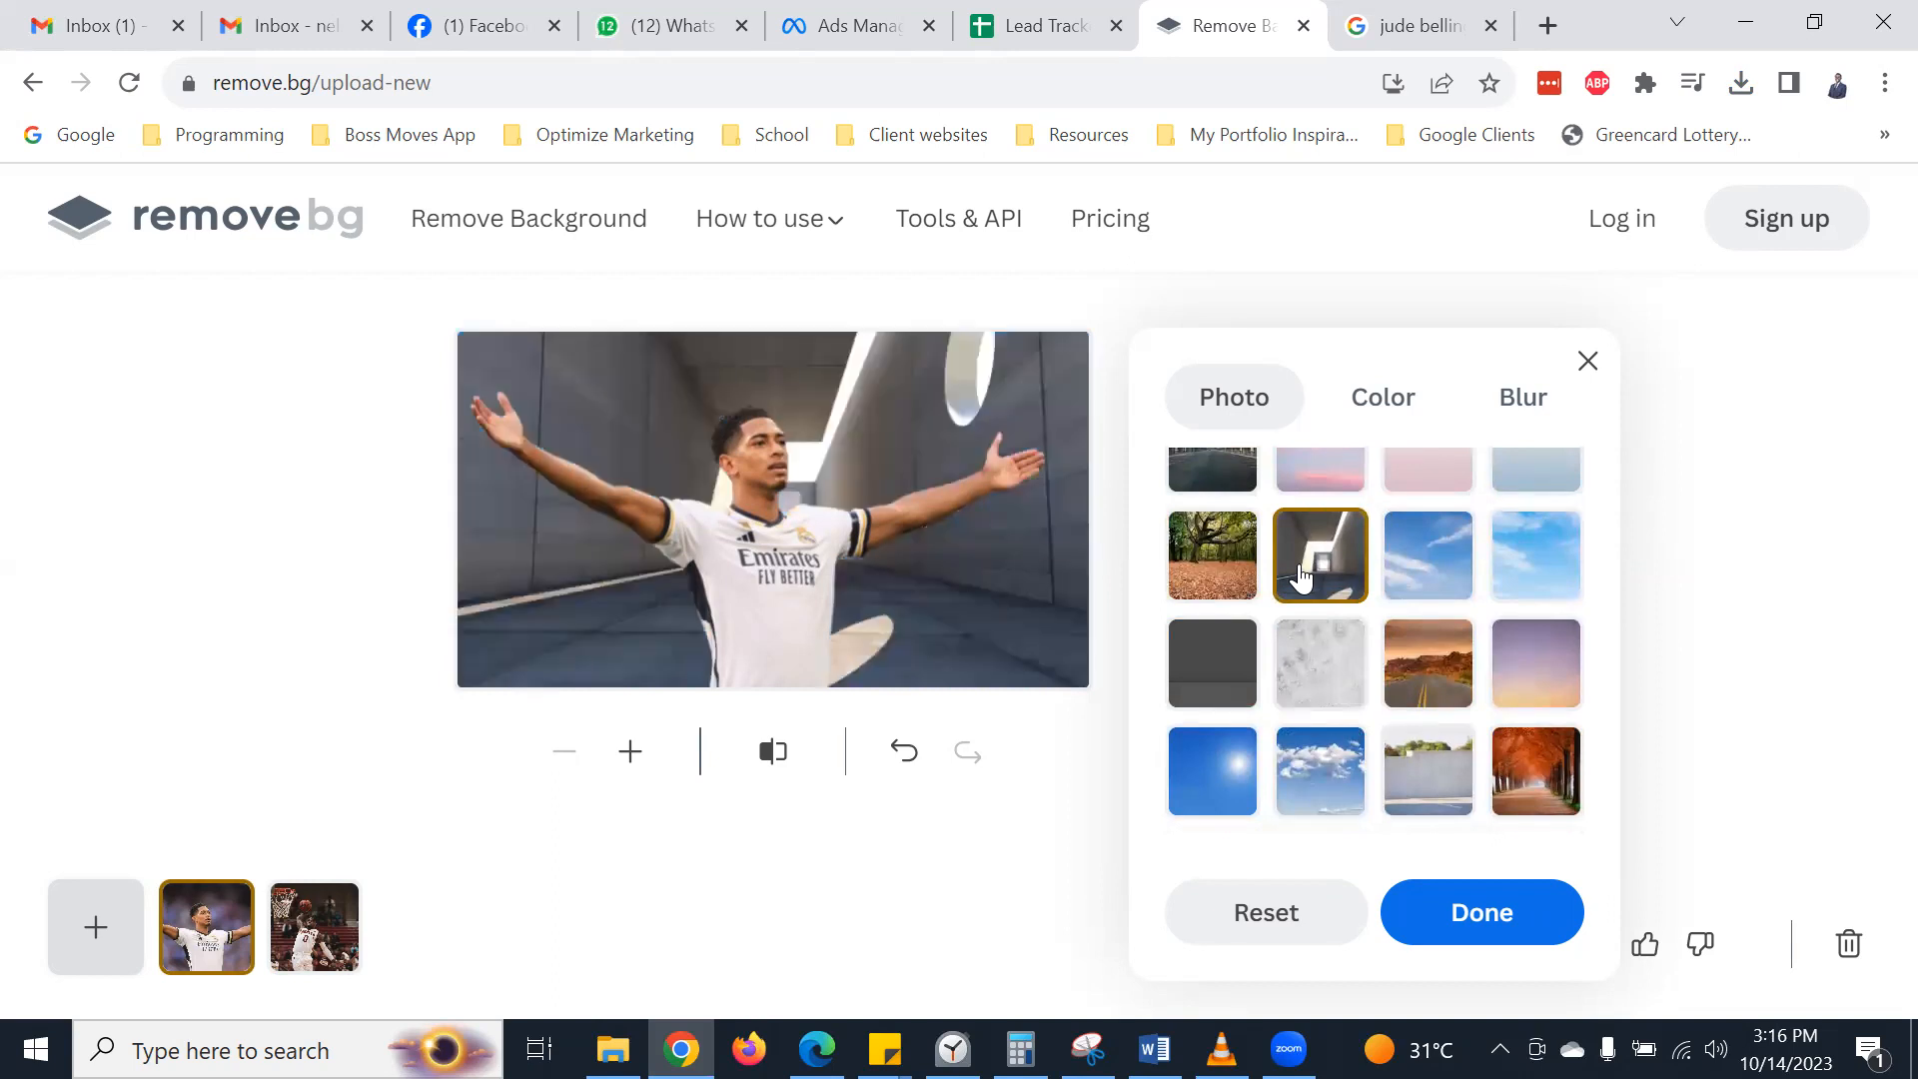
pyautogui.scroll(-5, 1301, 577)
pyautogui.scroll(-2, 1298, 679)
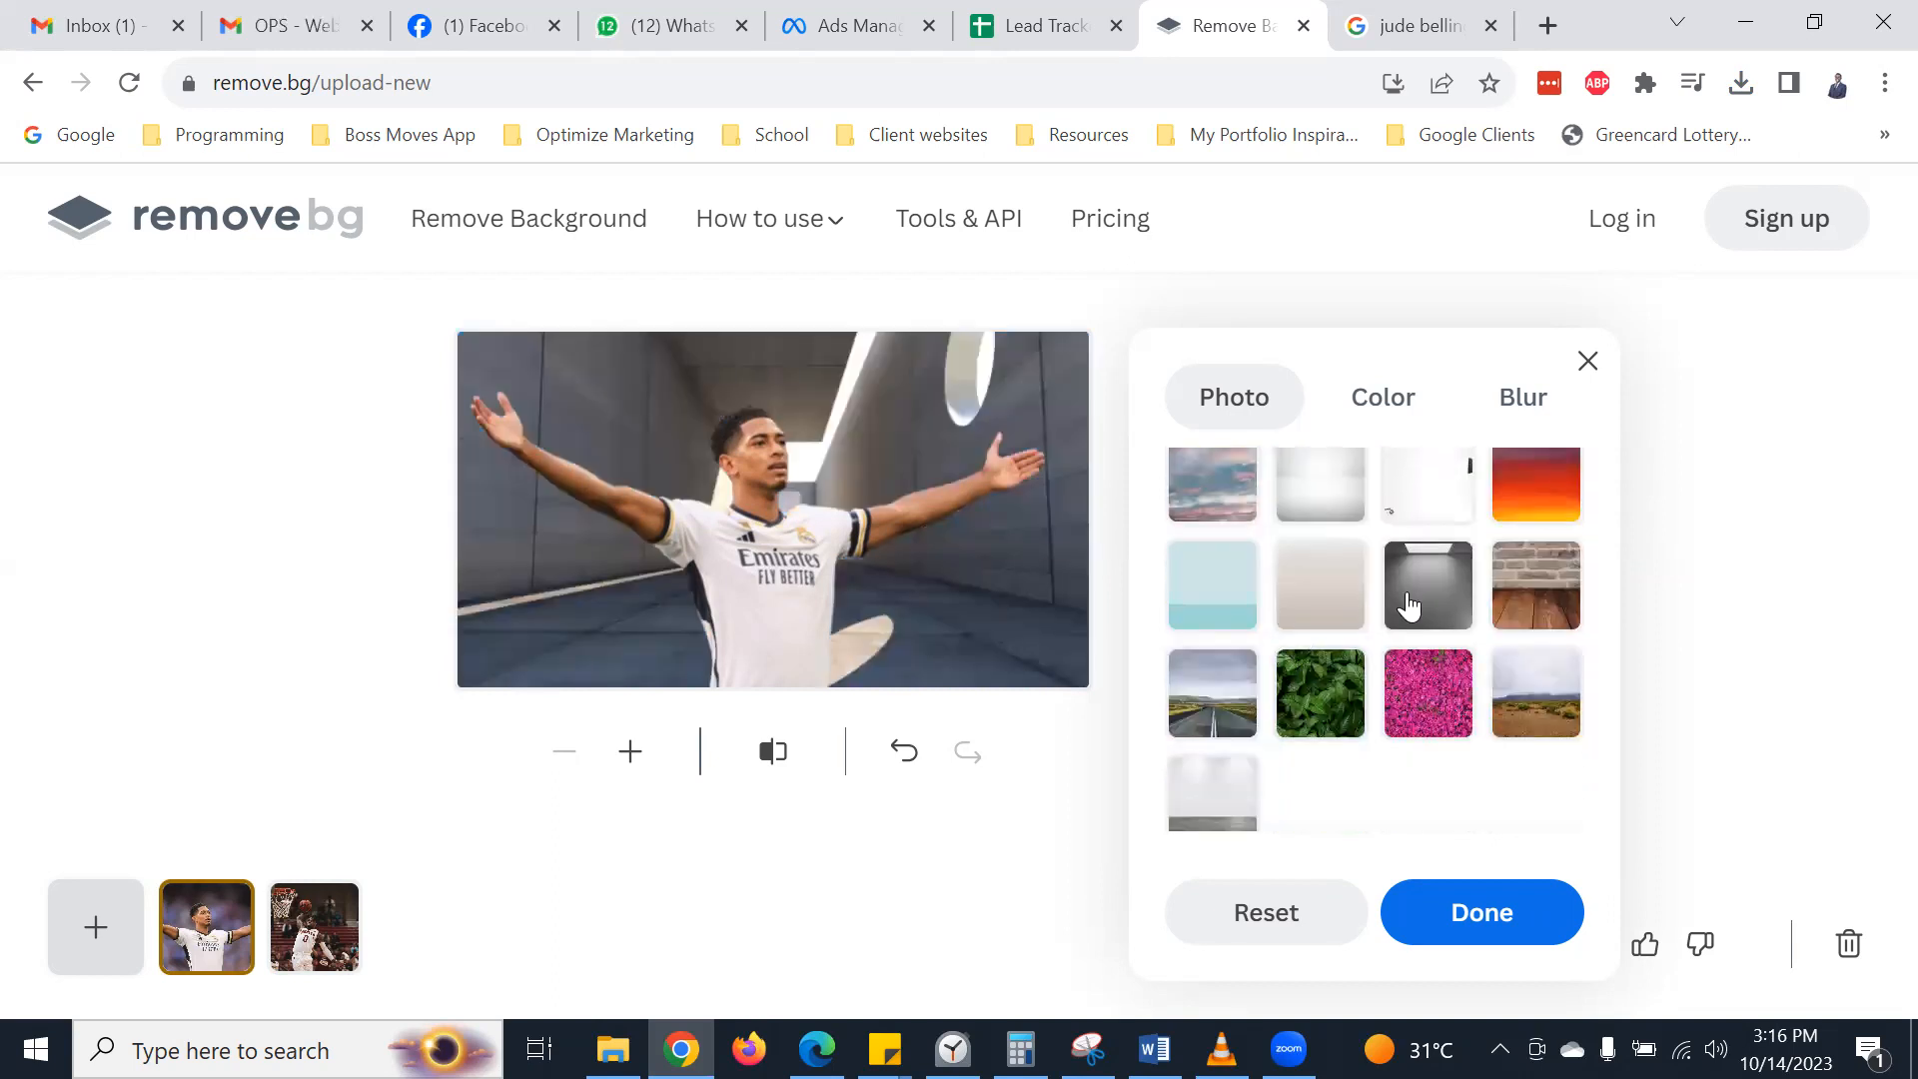
pyautogui.click(1554, 475)
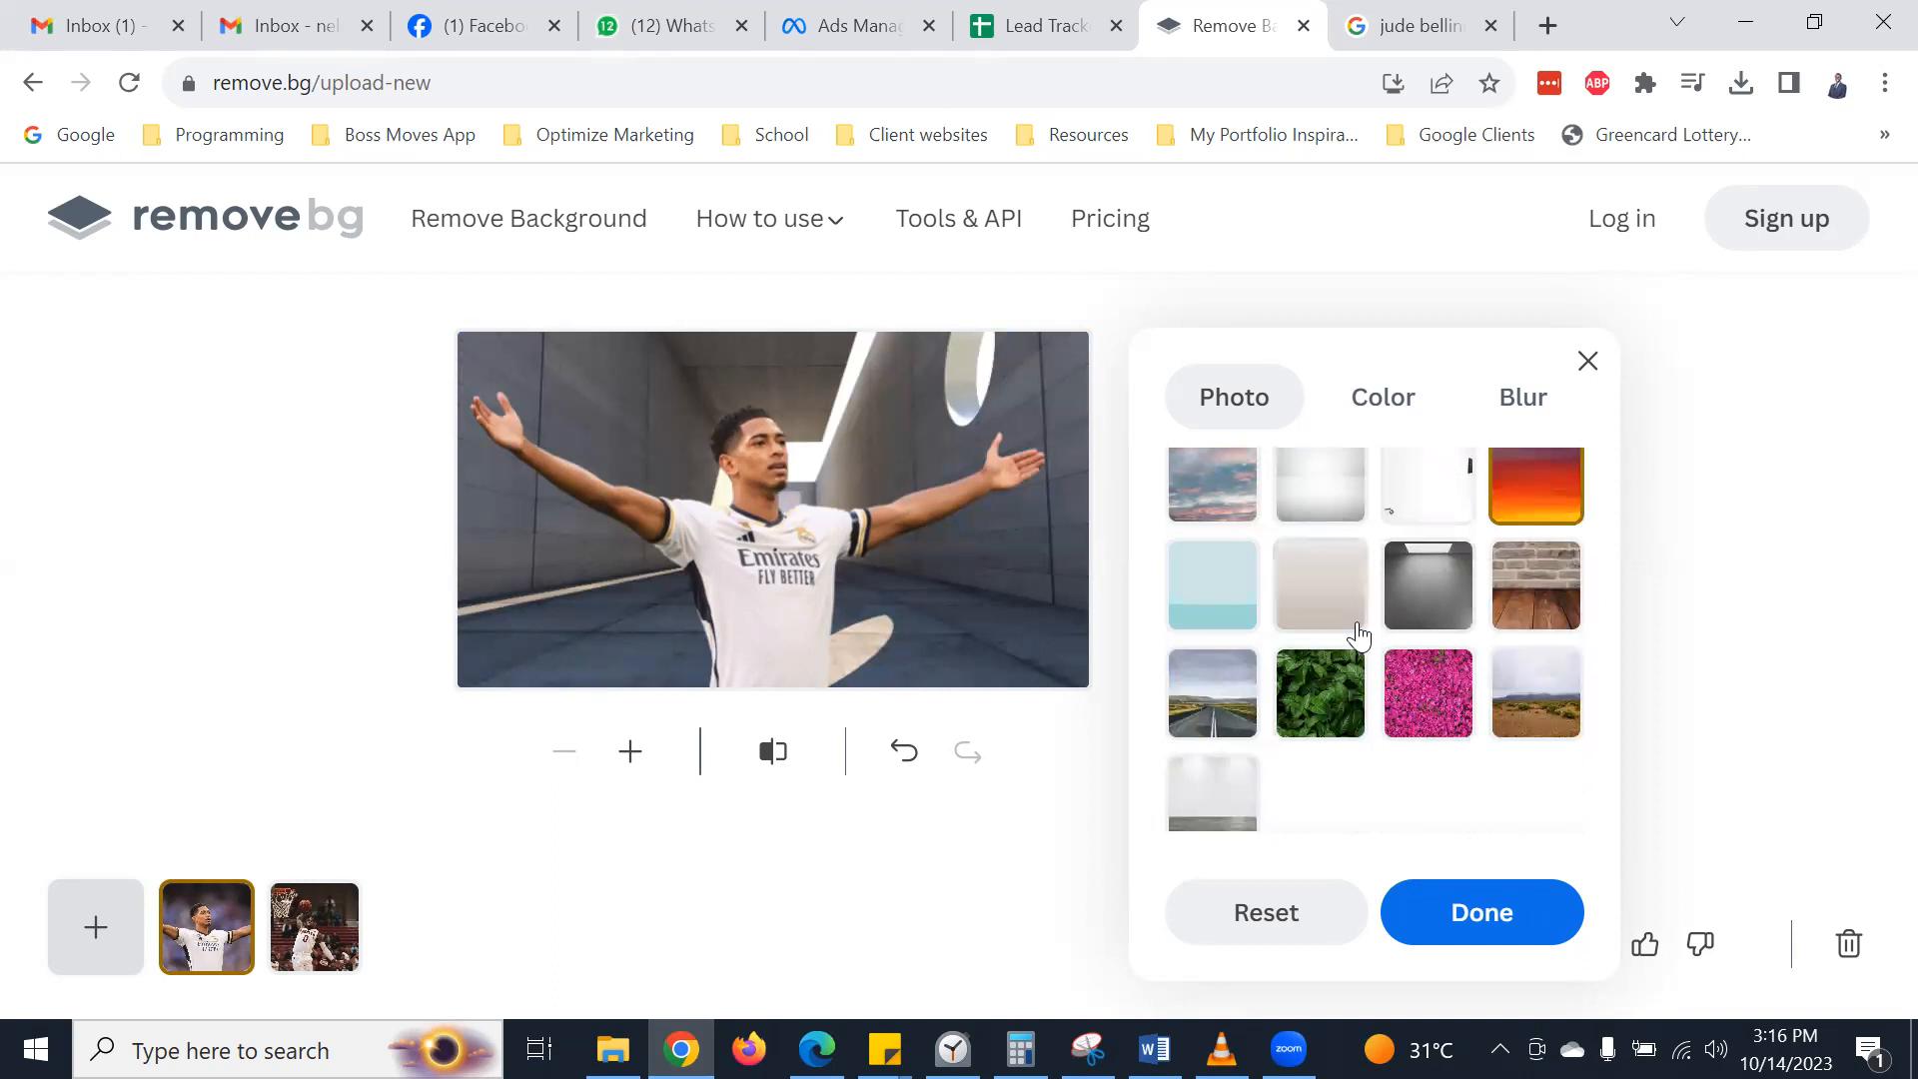
# - Try the green leaves photo and the open road with grassy hills as backgrounds behind the player
pyautogui.scroll(-1, 1353, 635)
pyautogui.click(1329, 699)
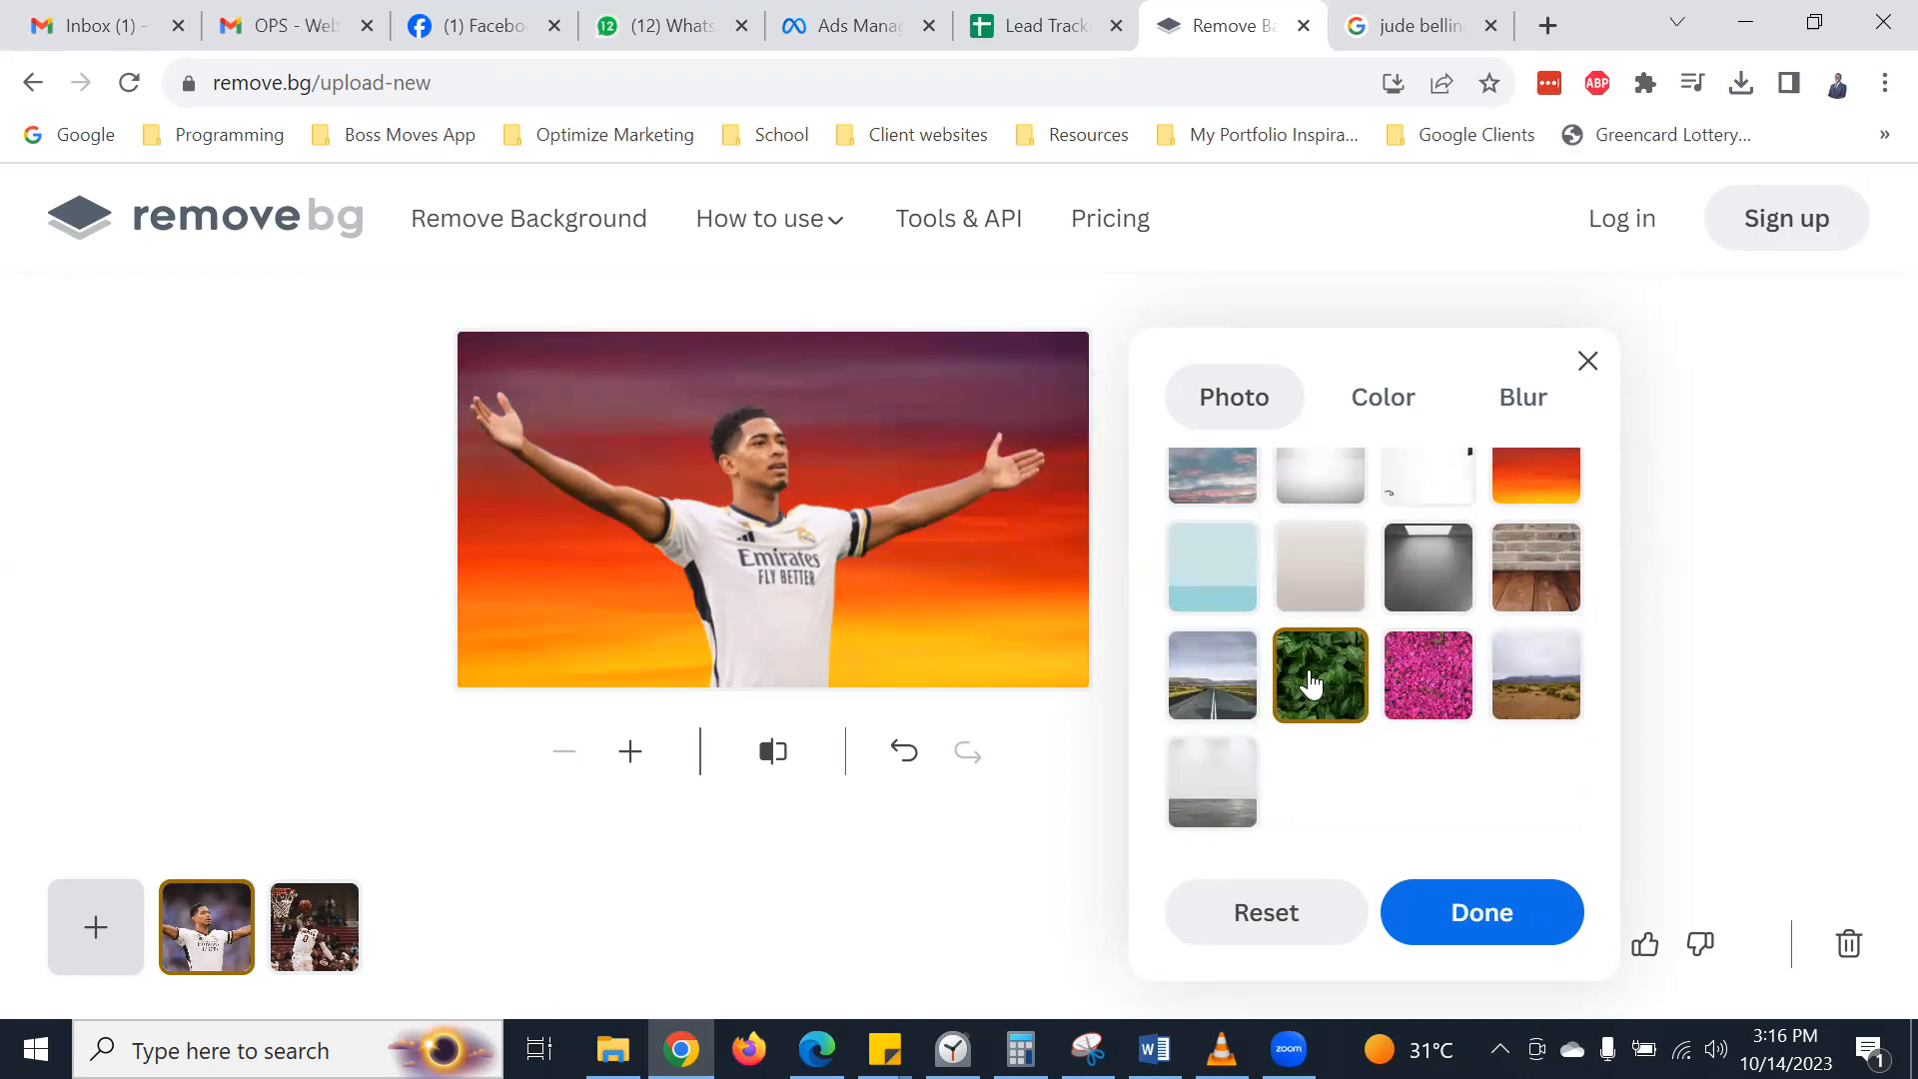
pyautogui.click(1221, 687)
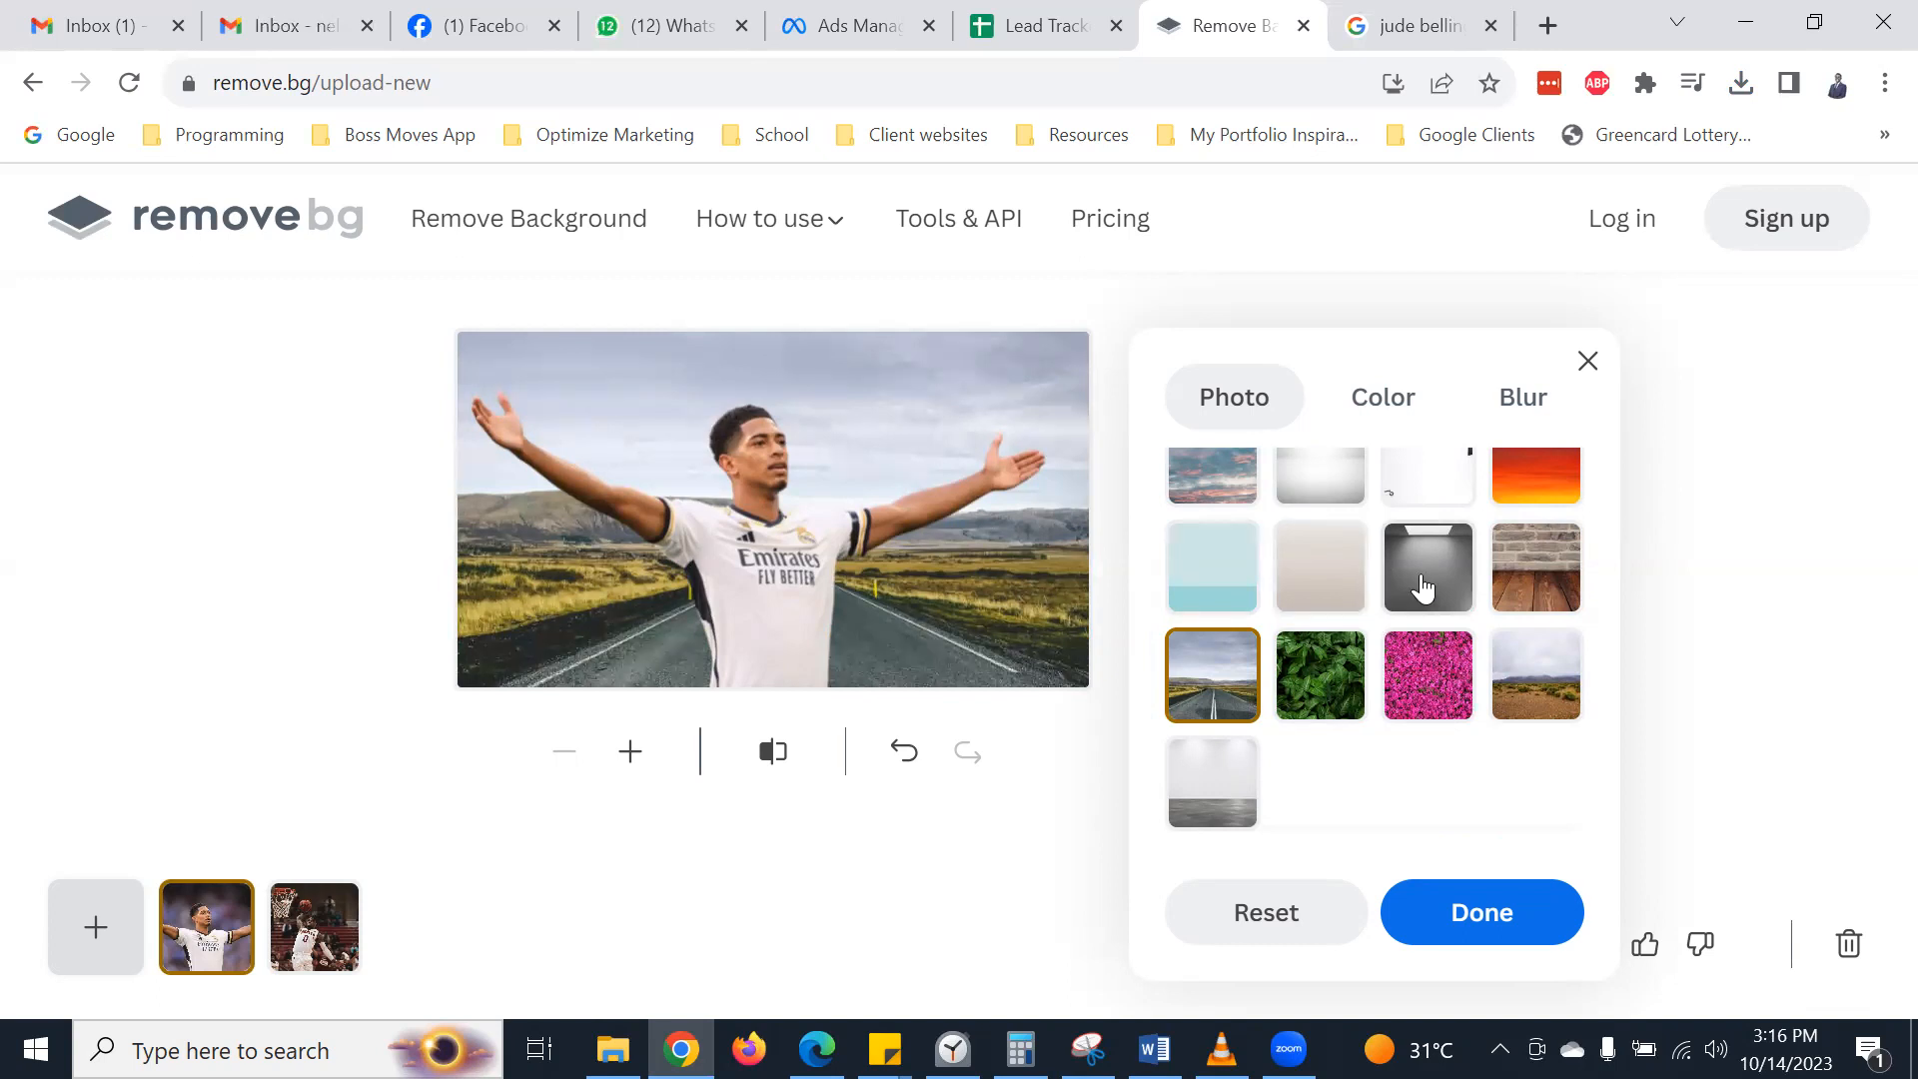
# - Look back through the other photo backgrounds and close the remove.bg page without downloading the image
pyautogui.scroll(3, 1421, 587)
pyautogui.scroll(2, 1421, 588)
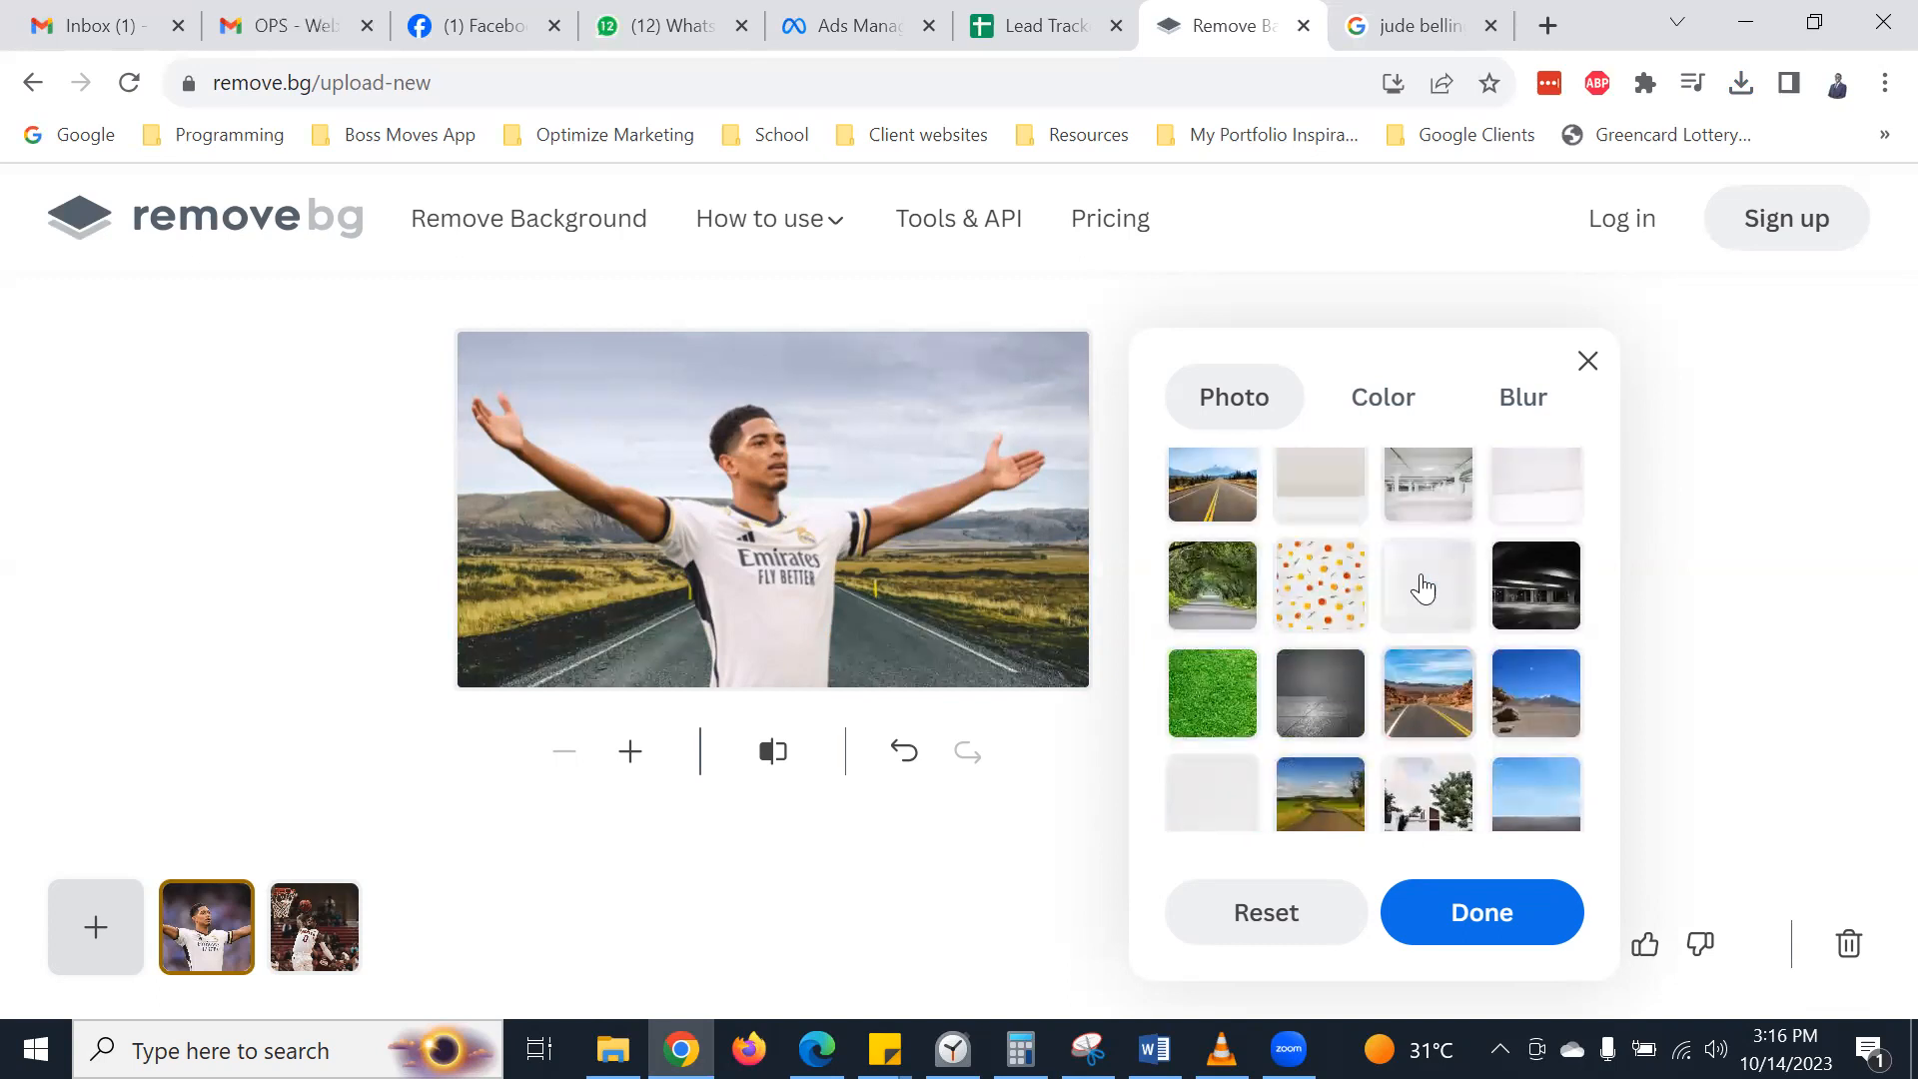
pyautogui.scroll(2, 1424, 589)
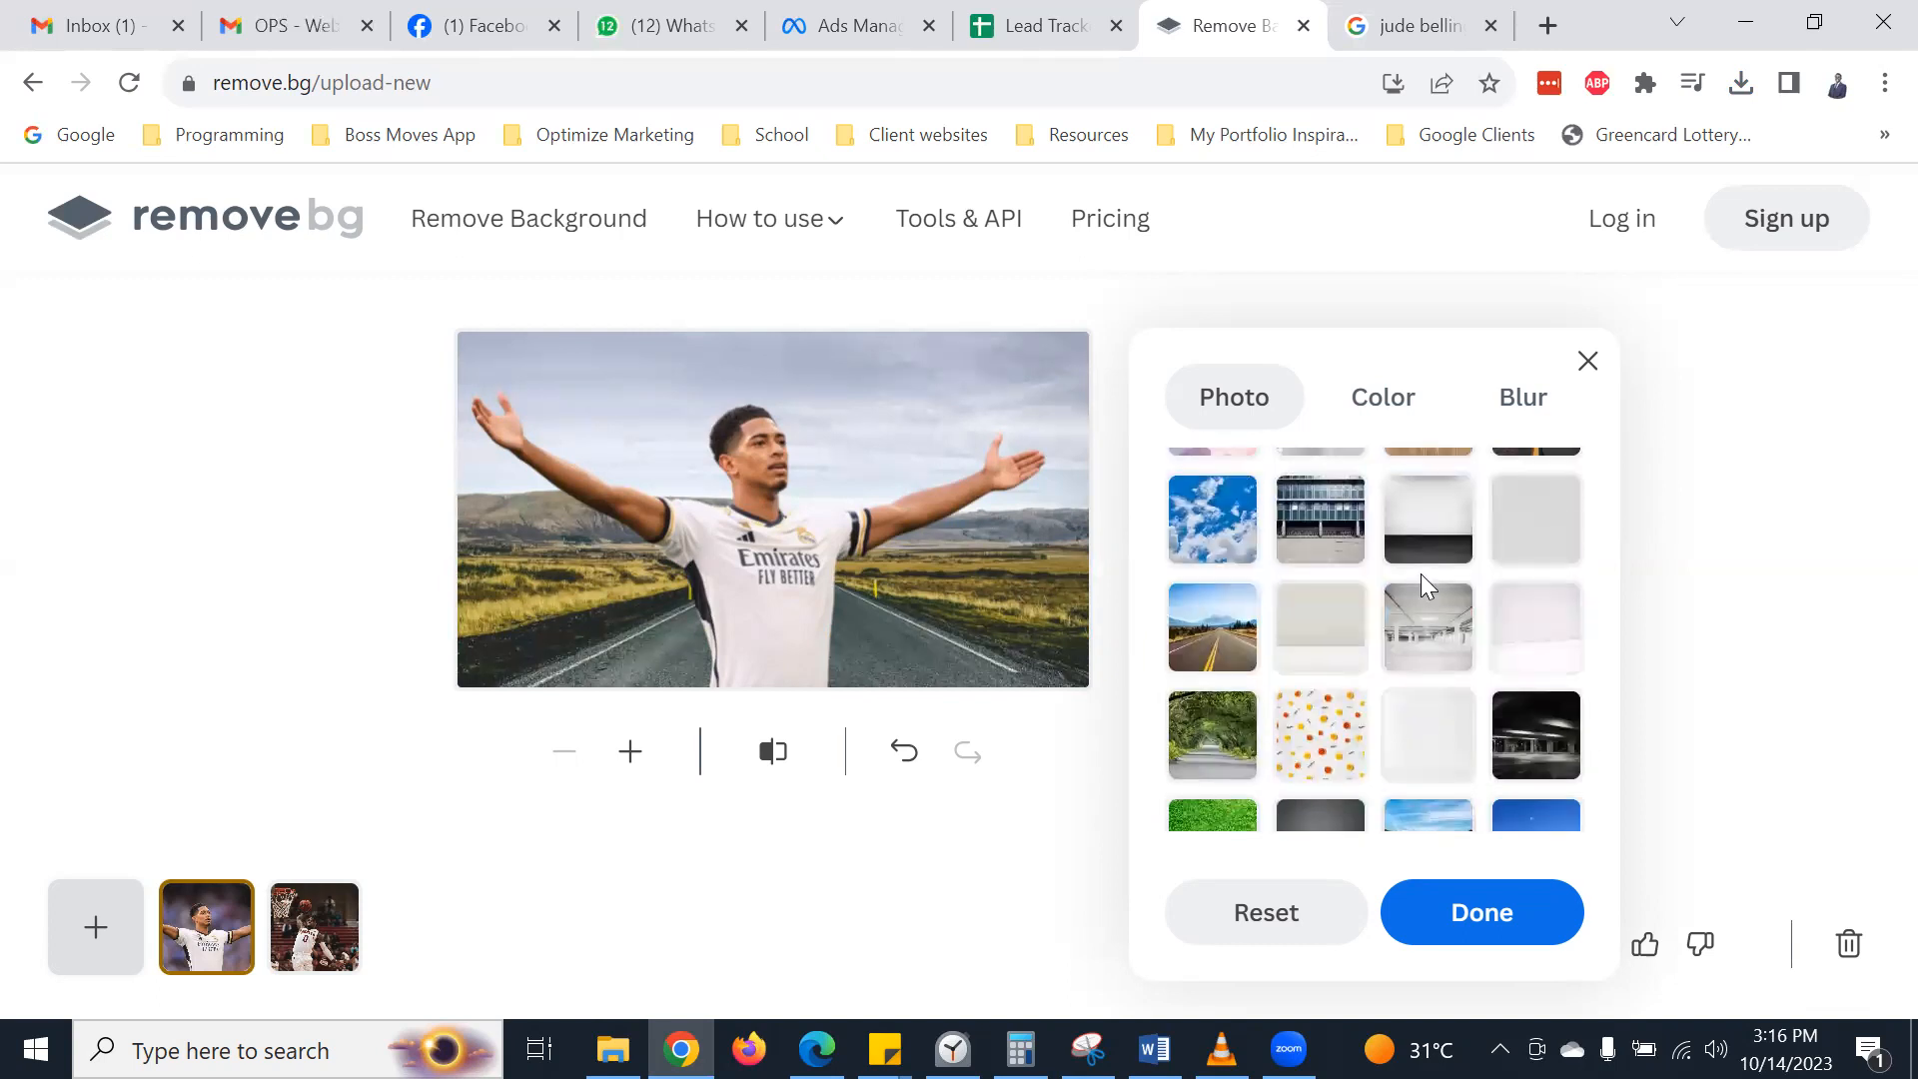
pyautogui.scroll(2, 1420, 577)
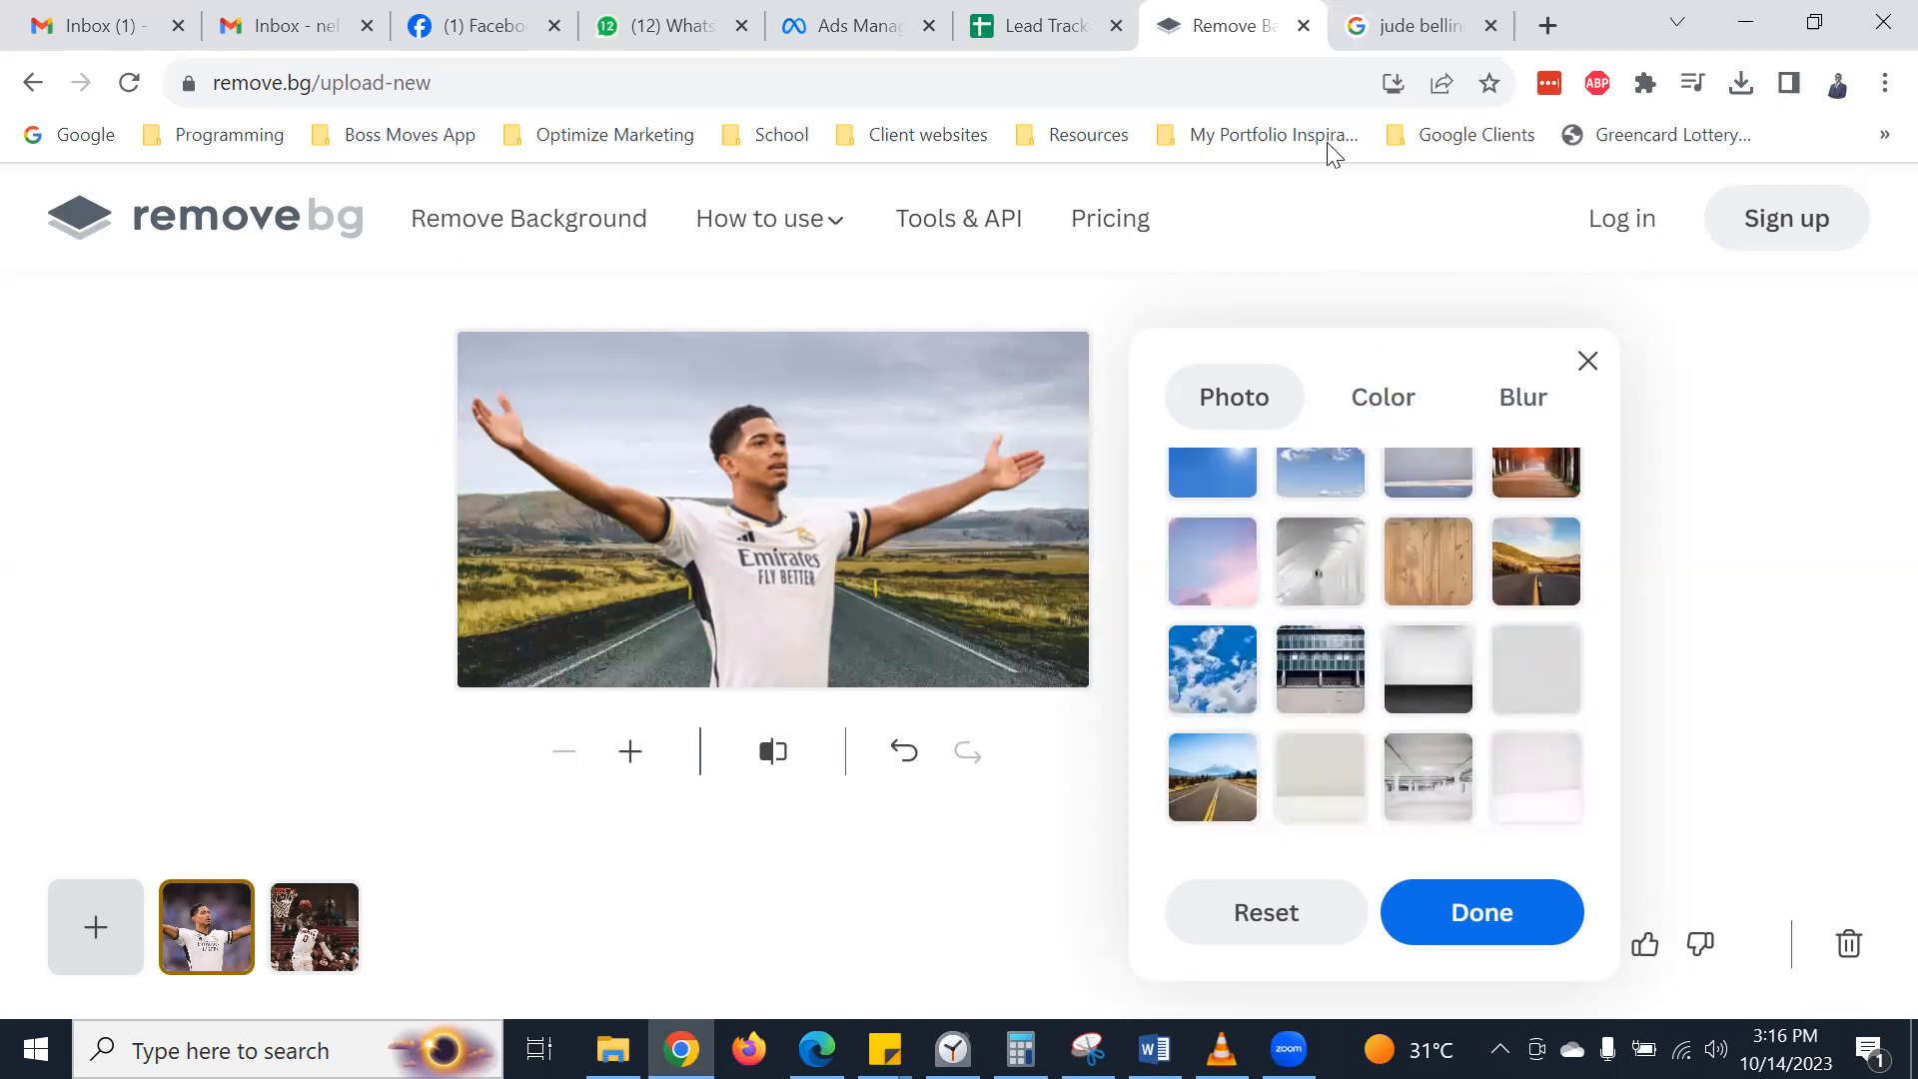
pyautogui.click(1303, 25)
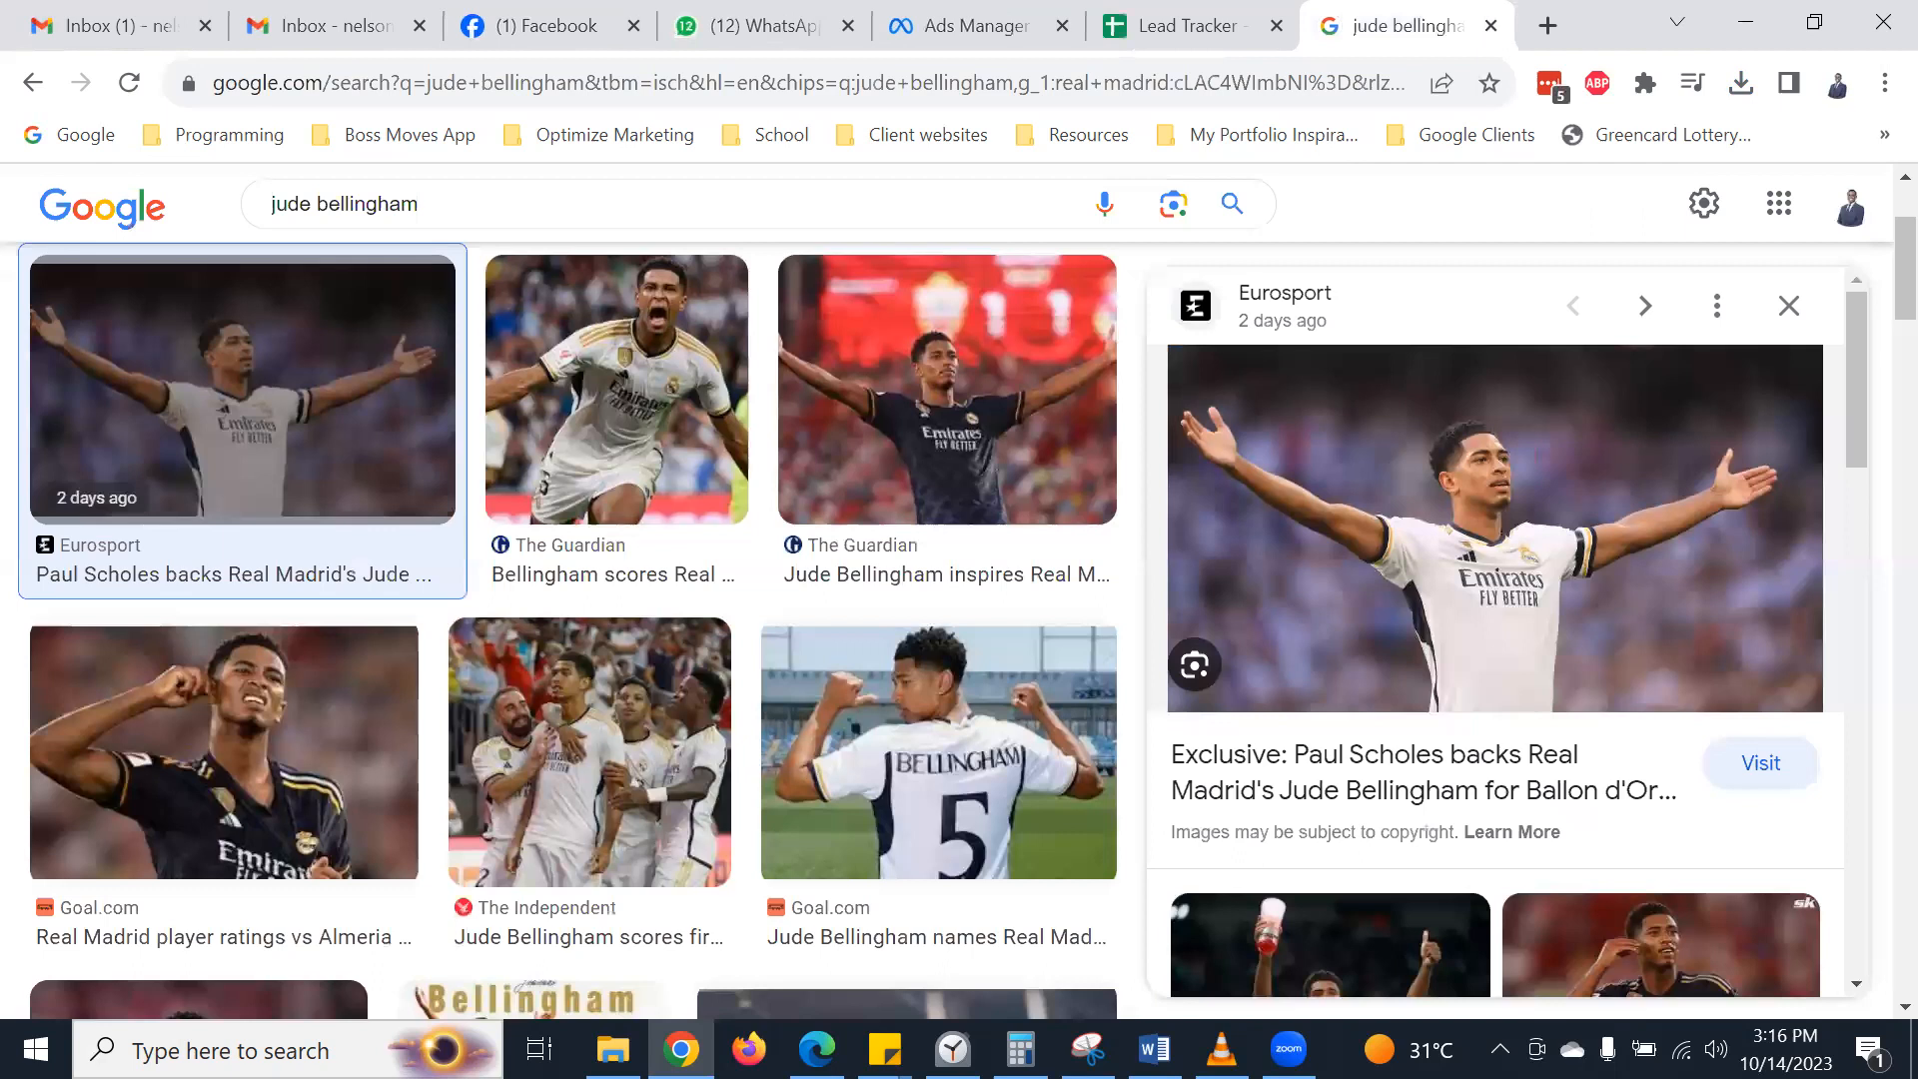
# - Switch to the Canva poster in Edge, upload the basketball player cutout logan-weaver-lgnwvr-khx1_ltFGb4-unsplash-removebg-preview, and bring up the Kyrie Irving reference poster
pyautogui.click(817, 1049)
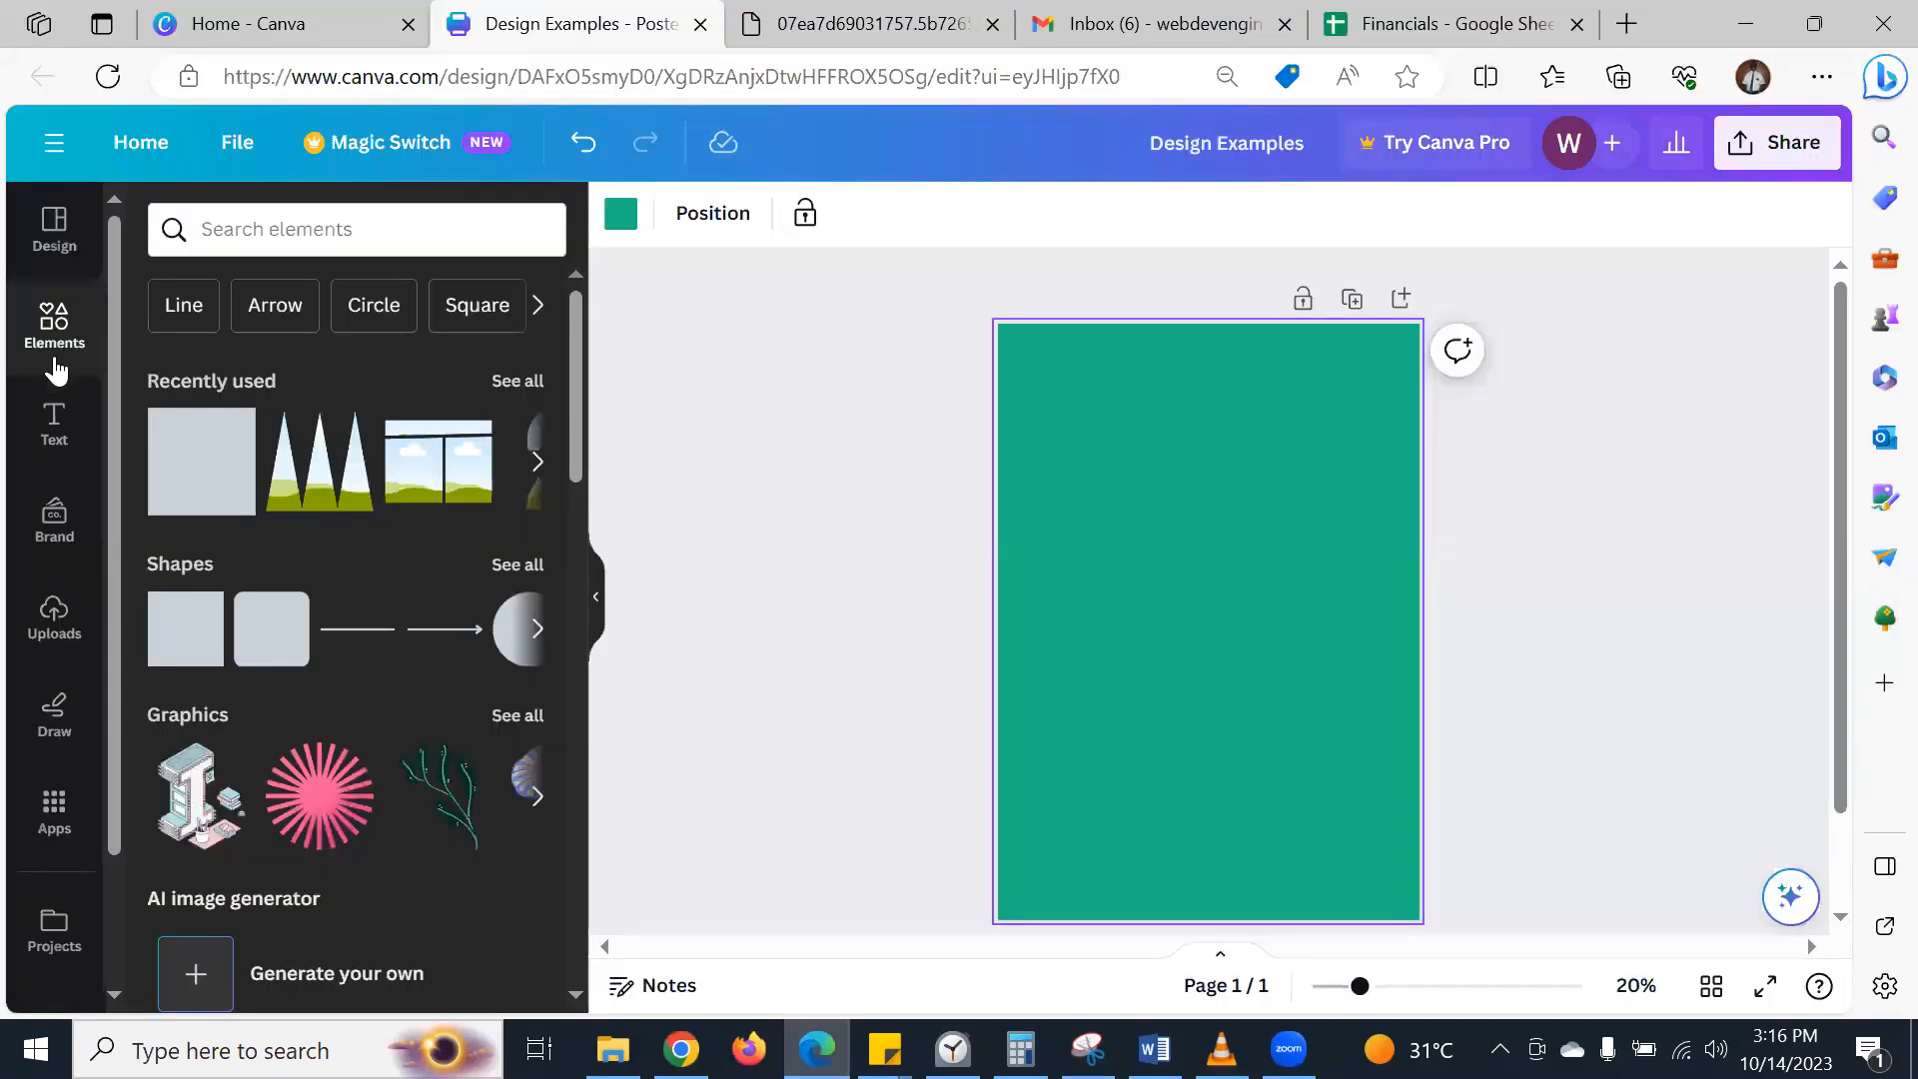
pyautogui.click(57, 637)
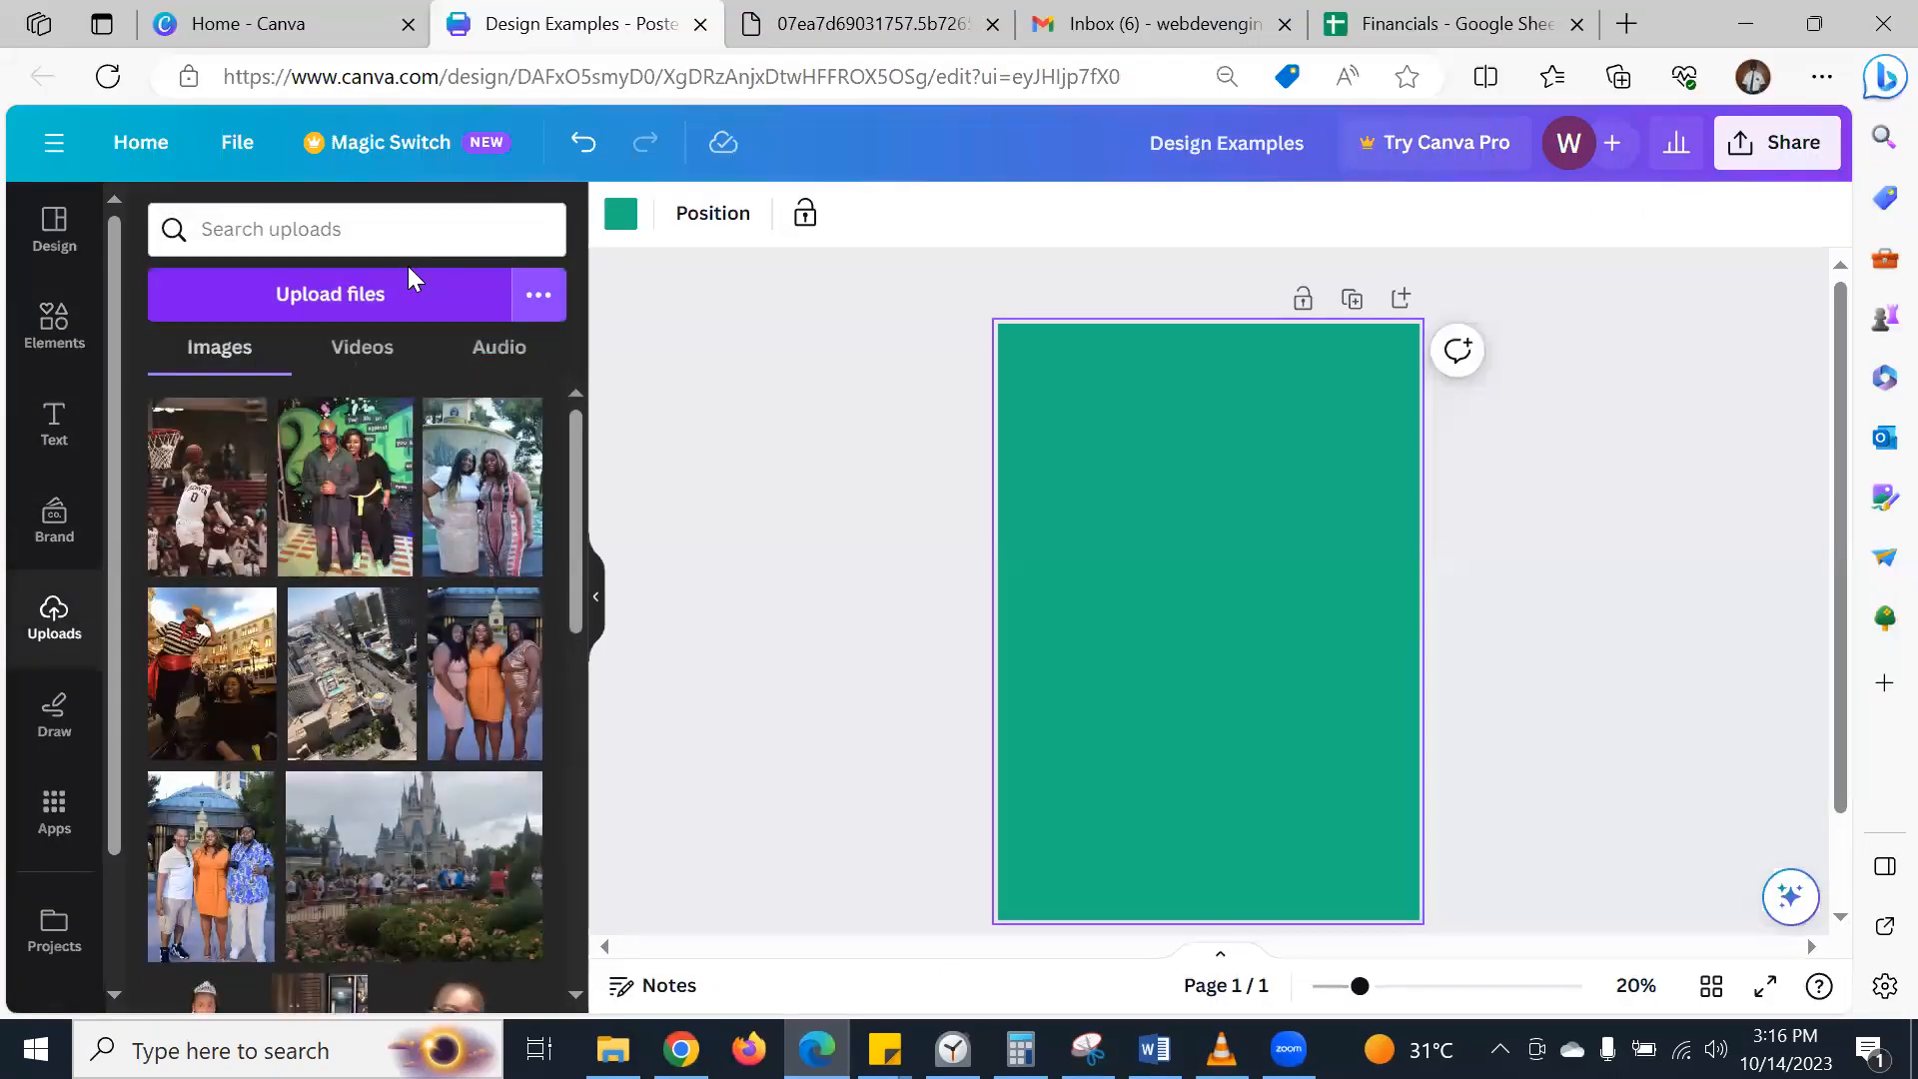
pyautogui.click(374, 289)
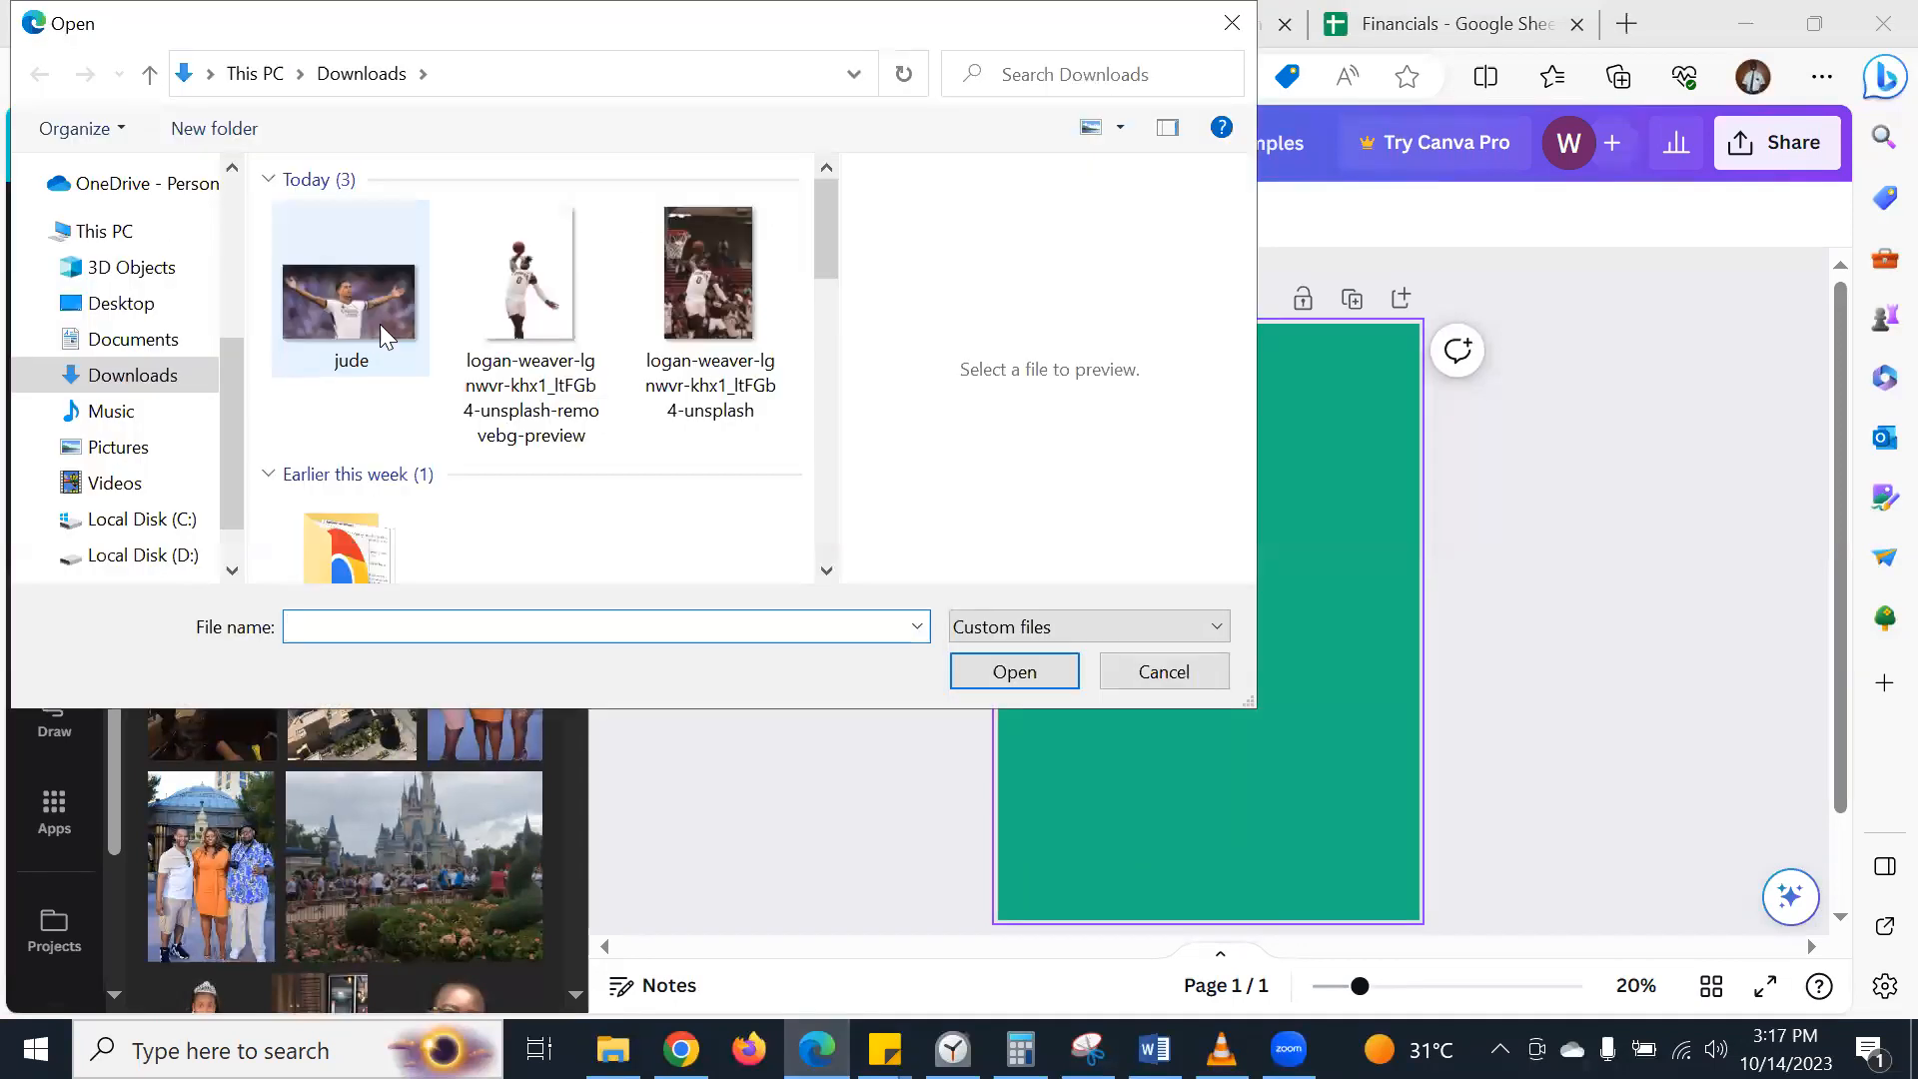
pyautogui.click(522, 300)
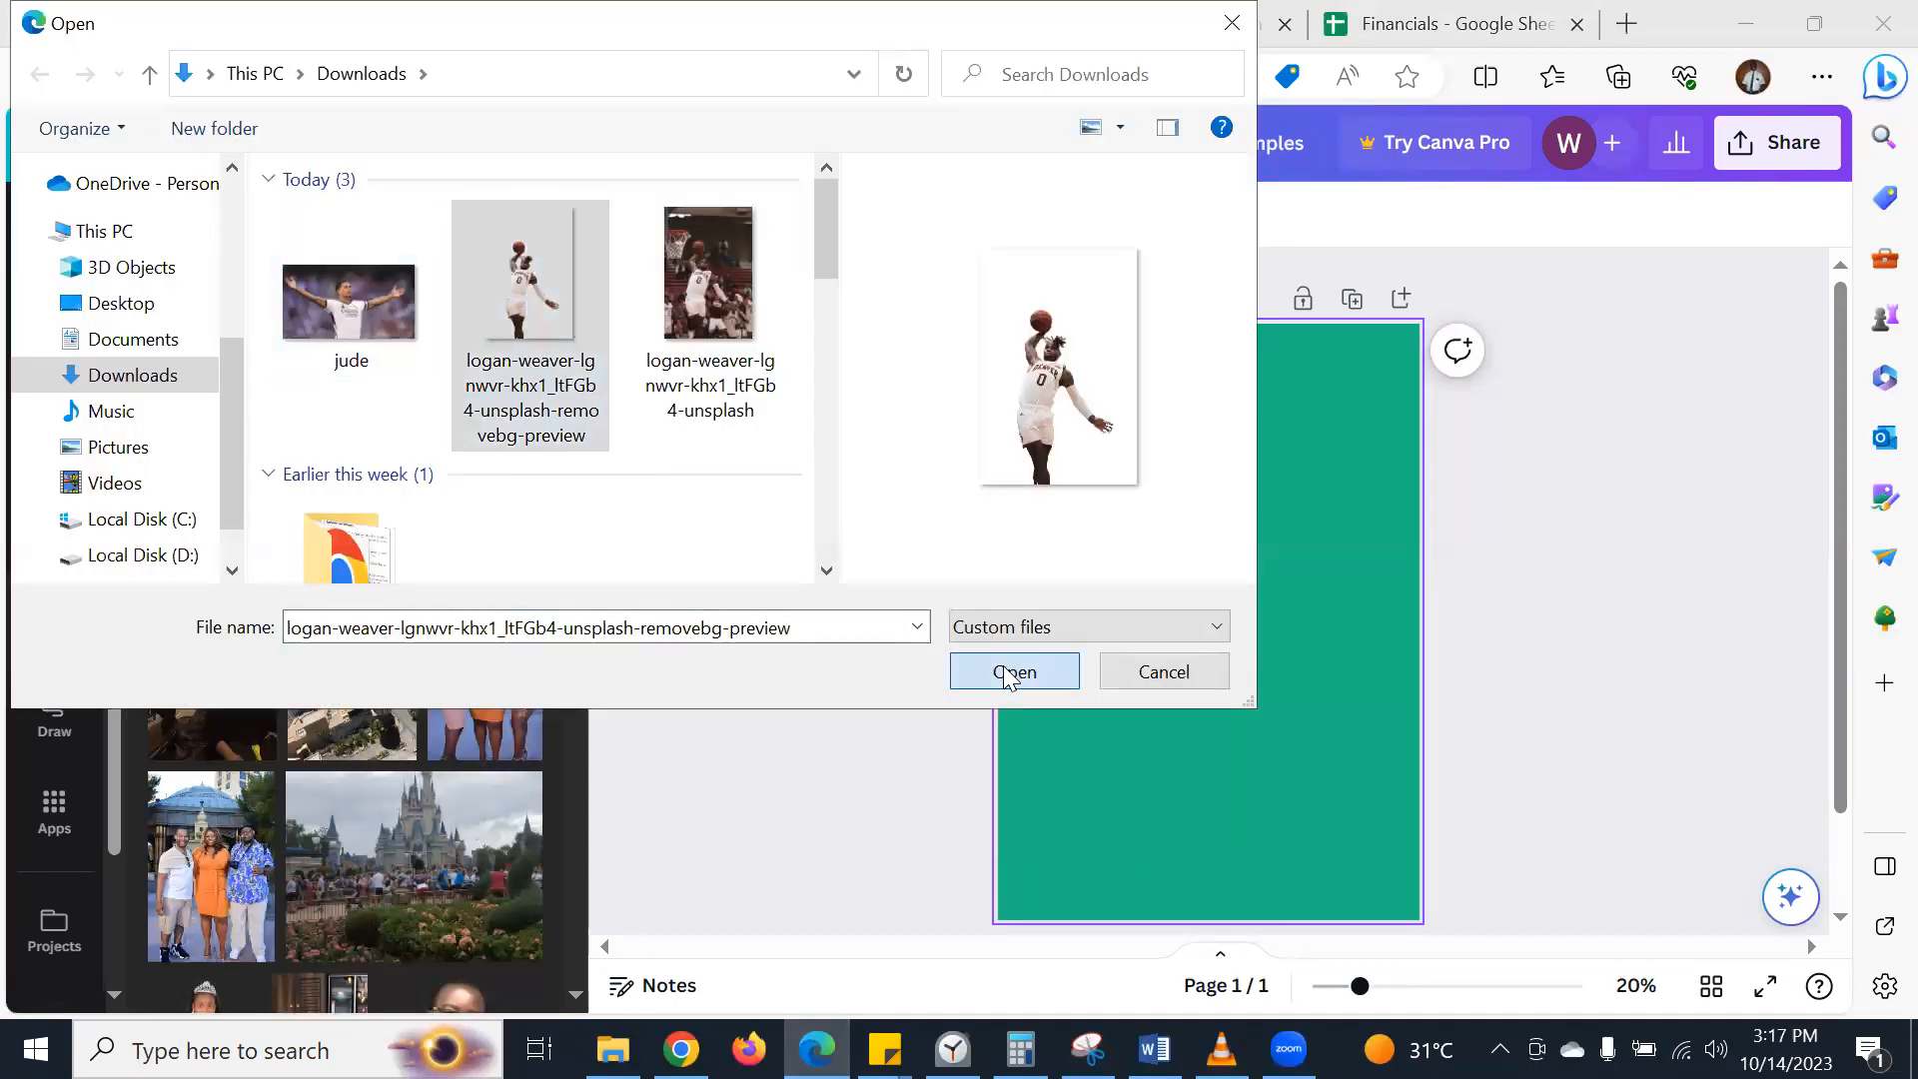
pyautogui.click(1011, 670)
pyautogui.click(884, 23)
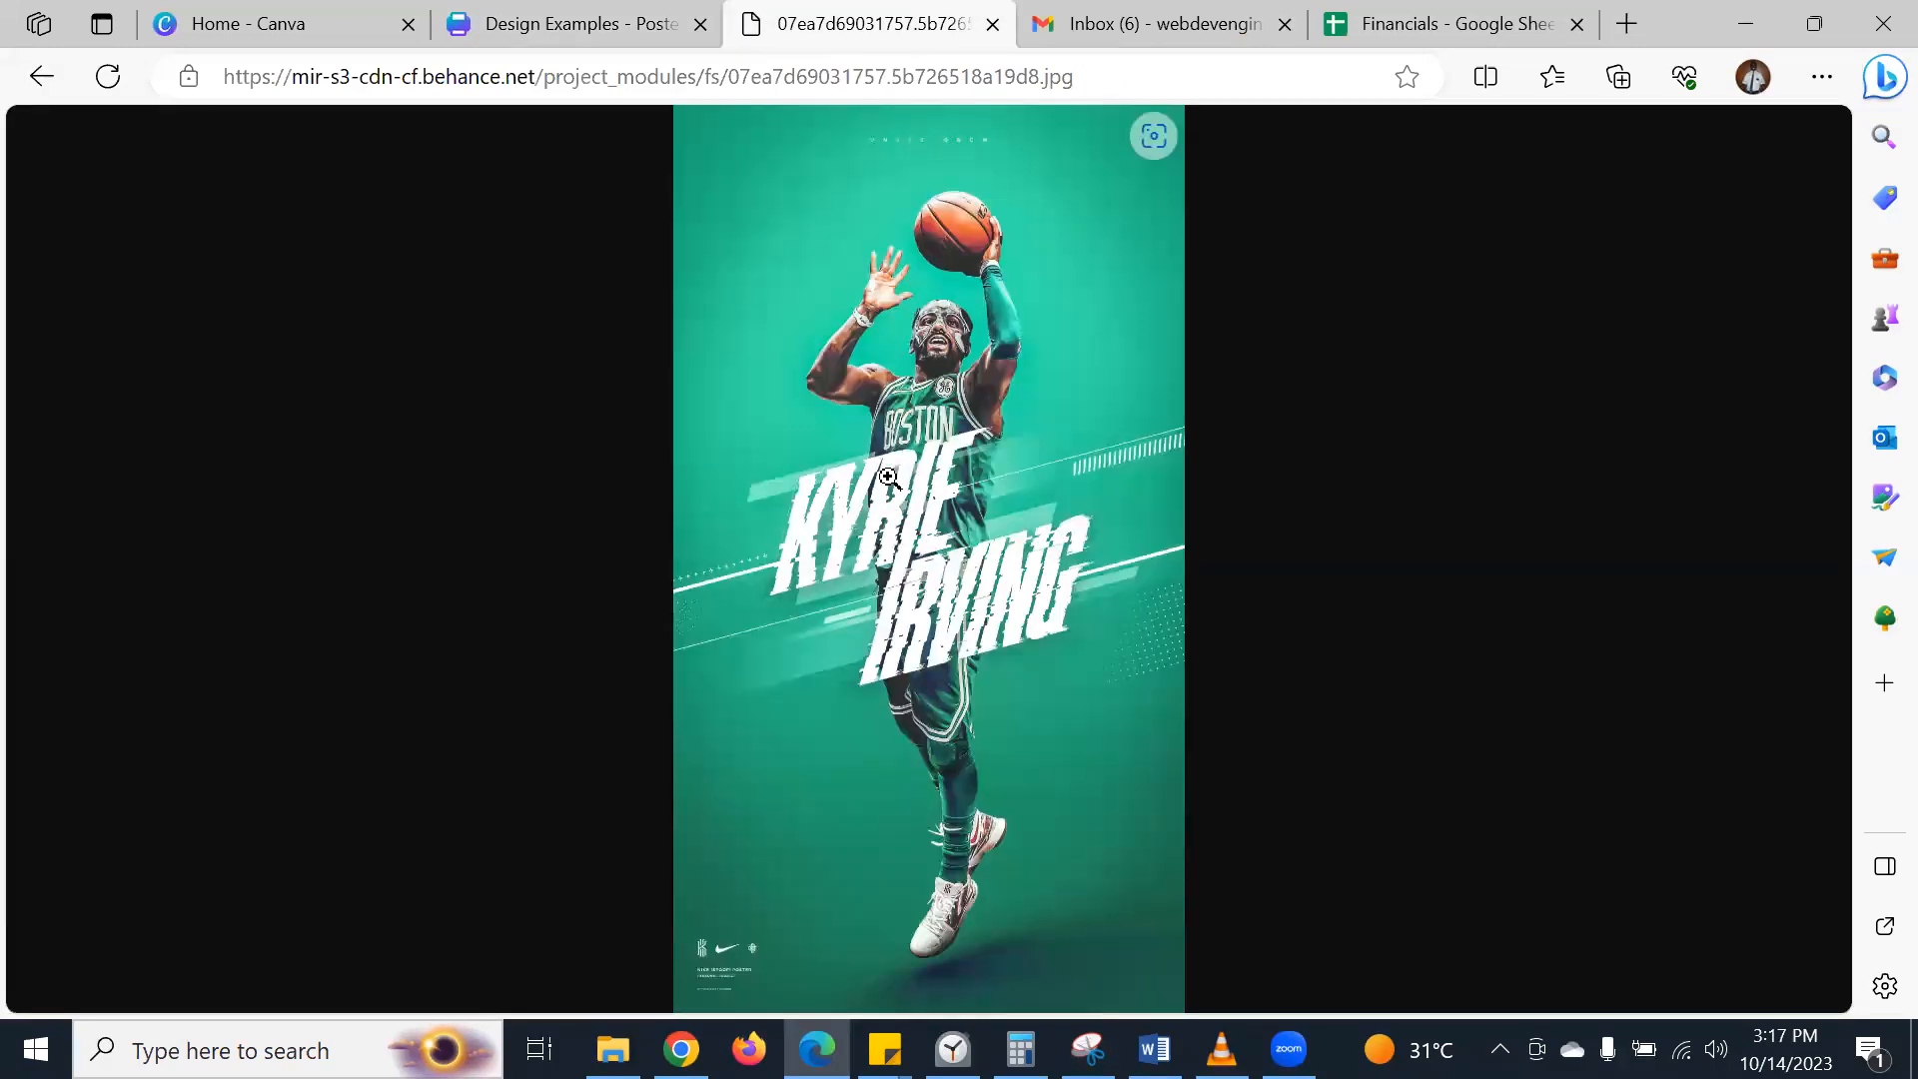
# - Return to the Canva poster and upload the background-free basketball player cutout from the Downloads folder
pyautogui.click(584, 10)
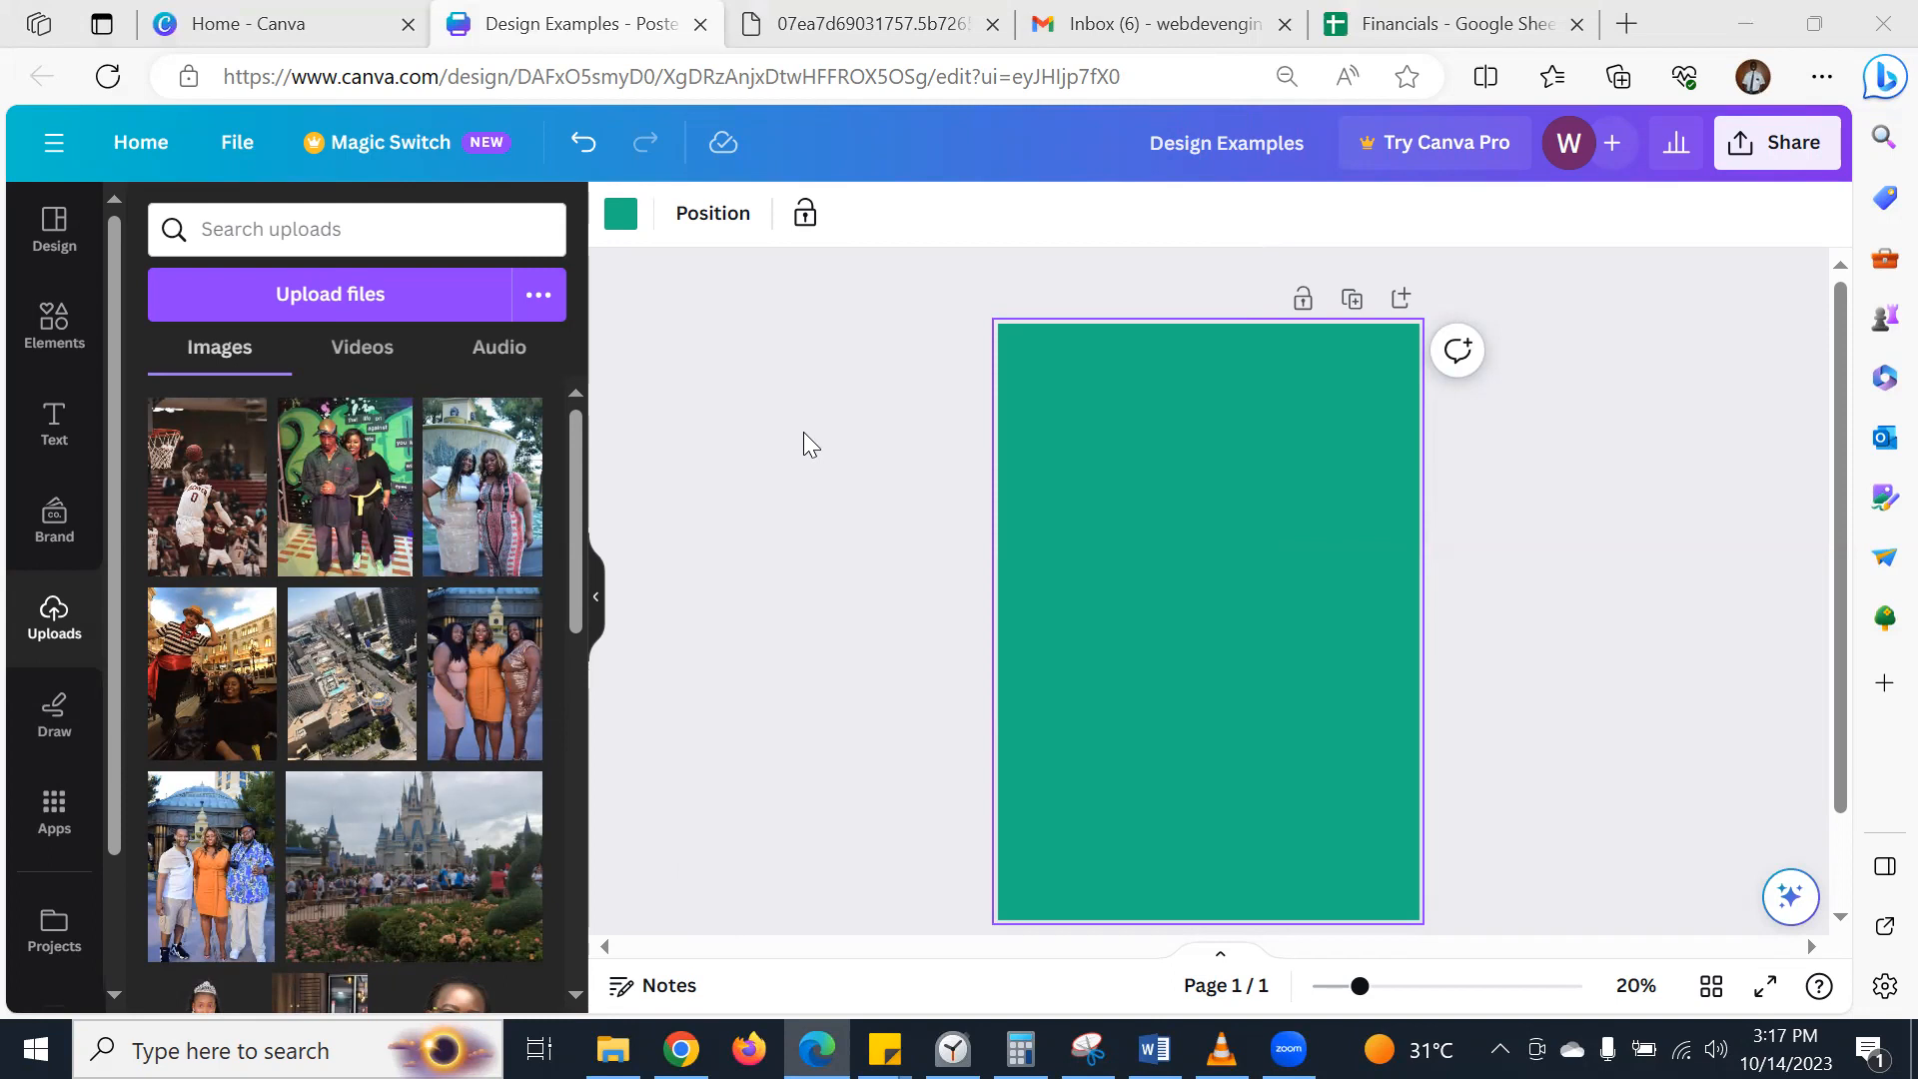
pyautogui.click(331, 293)
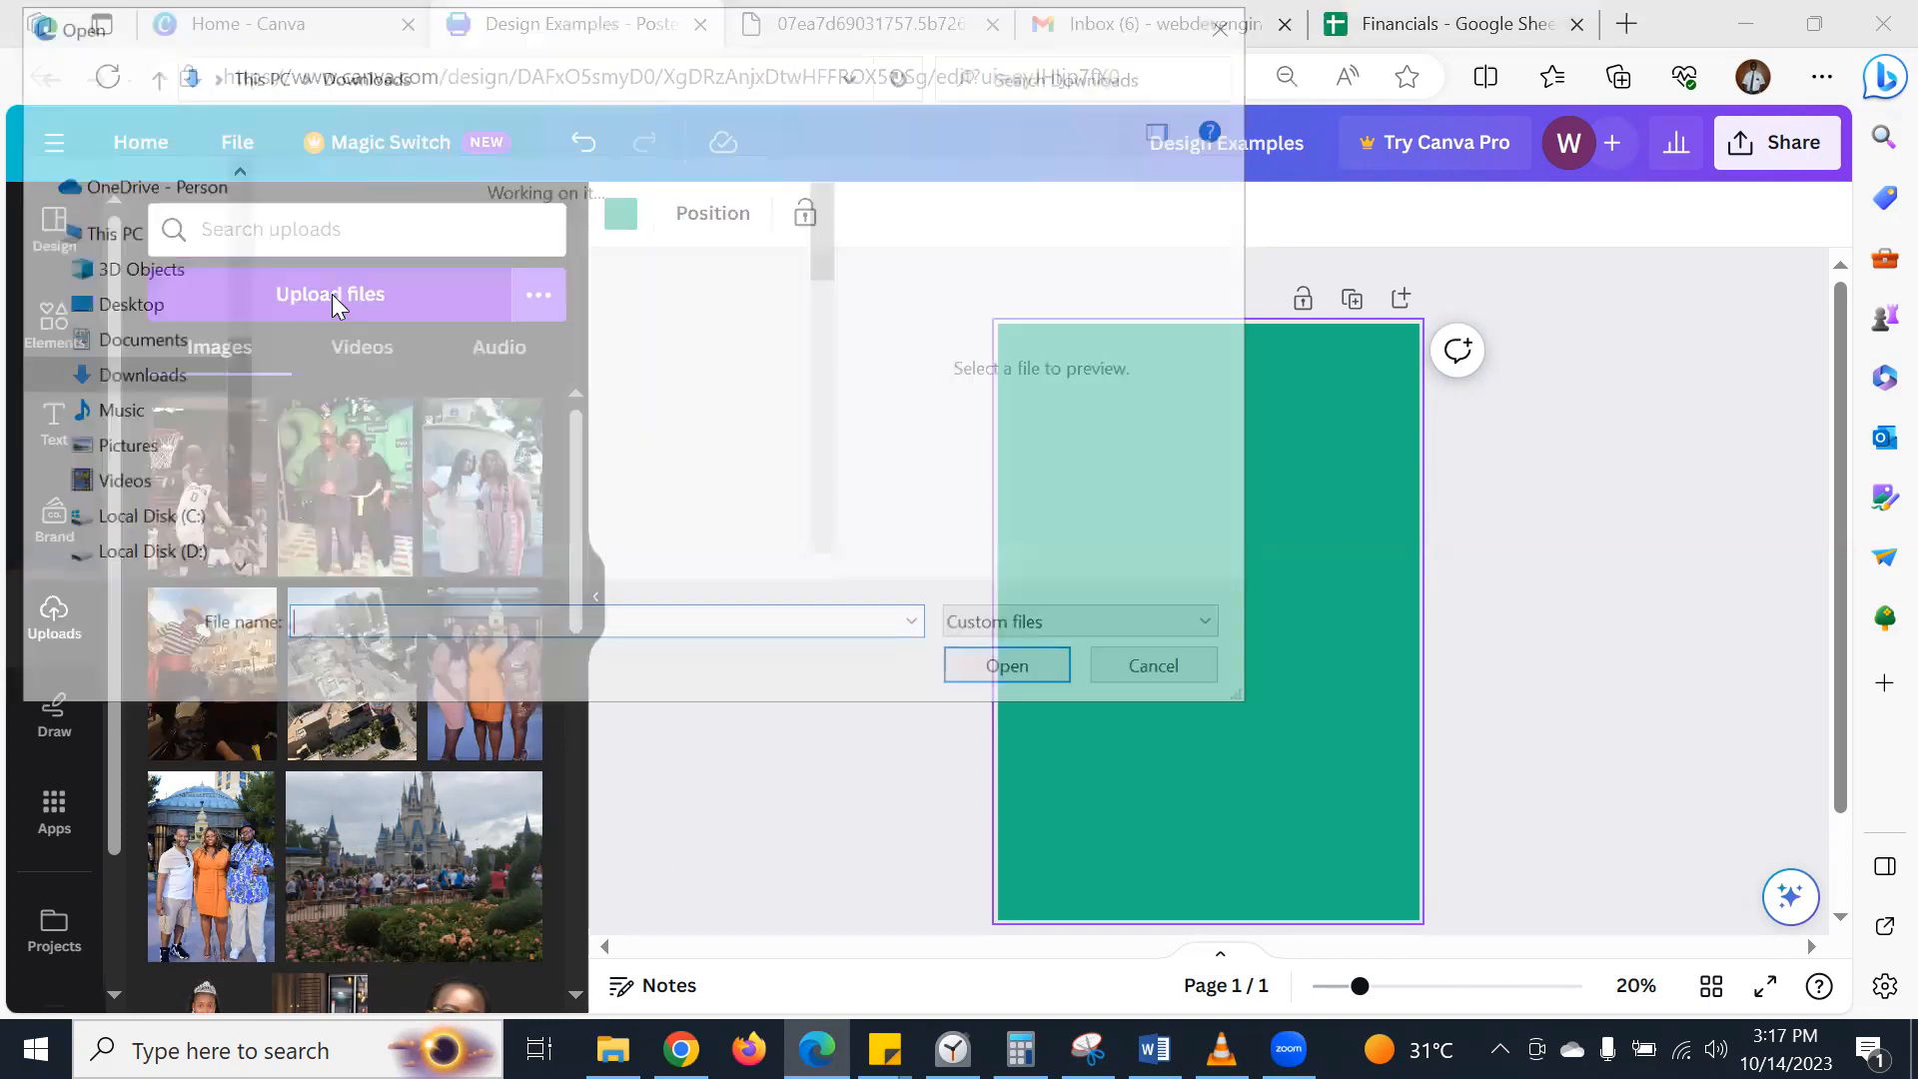
pyautogui.click(503, 333)
pyautogui.click(1016, 677)
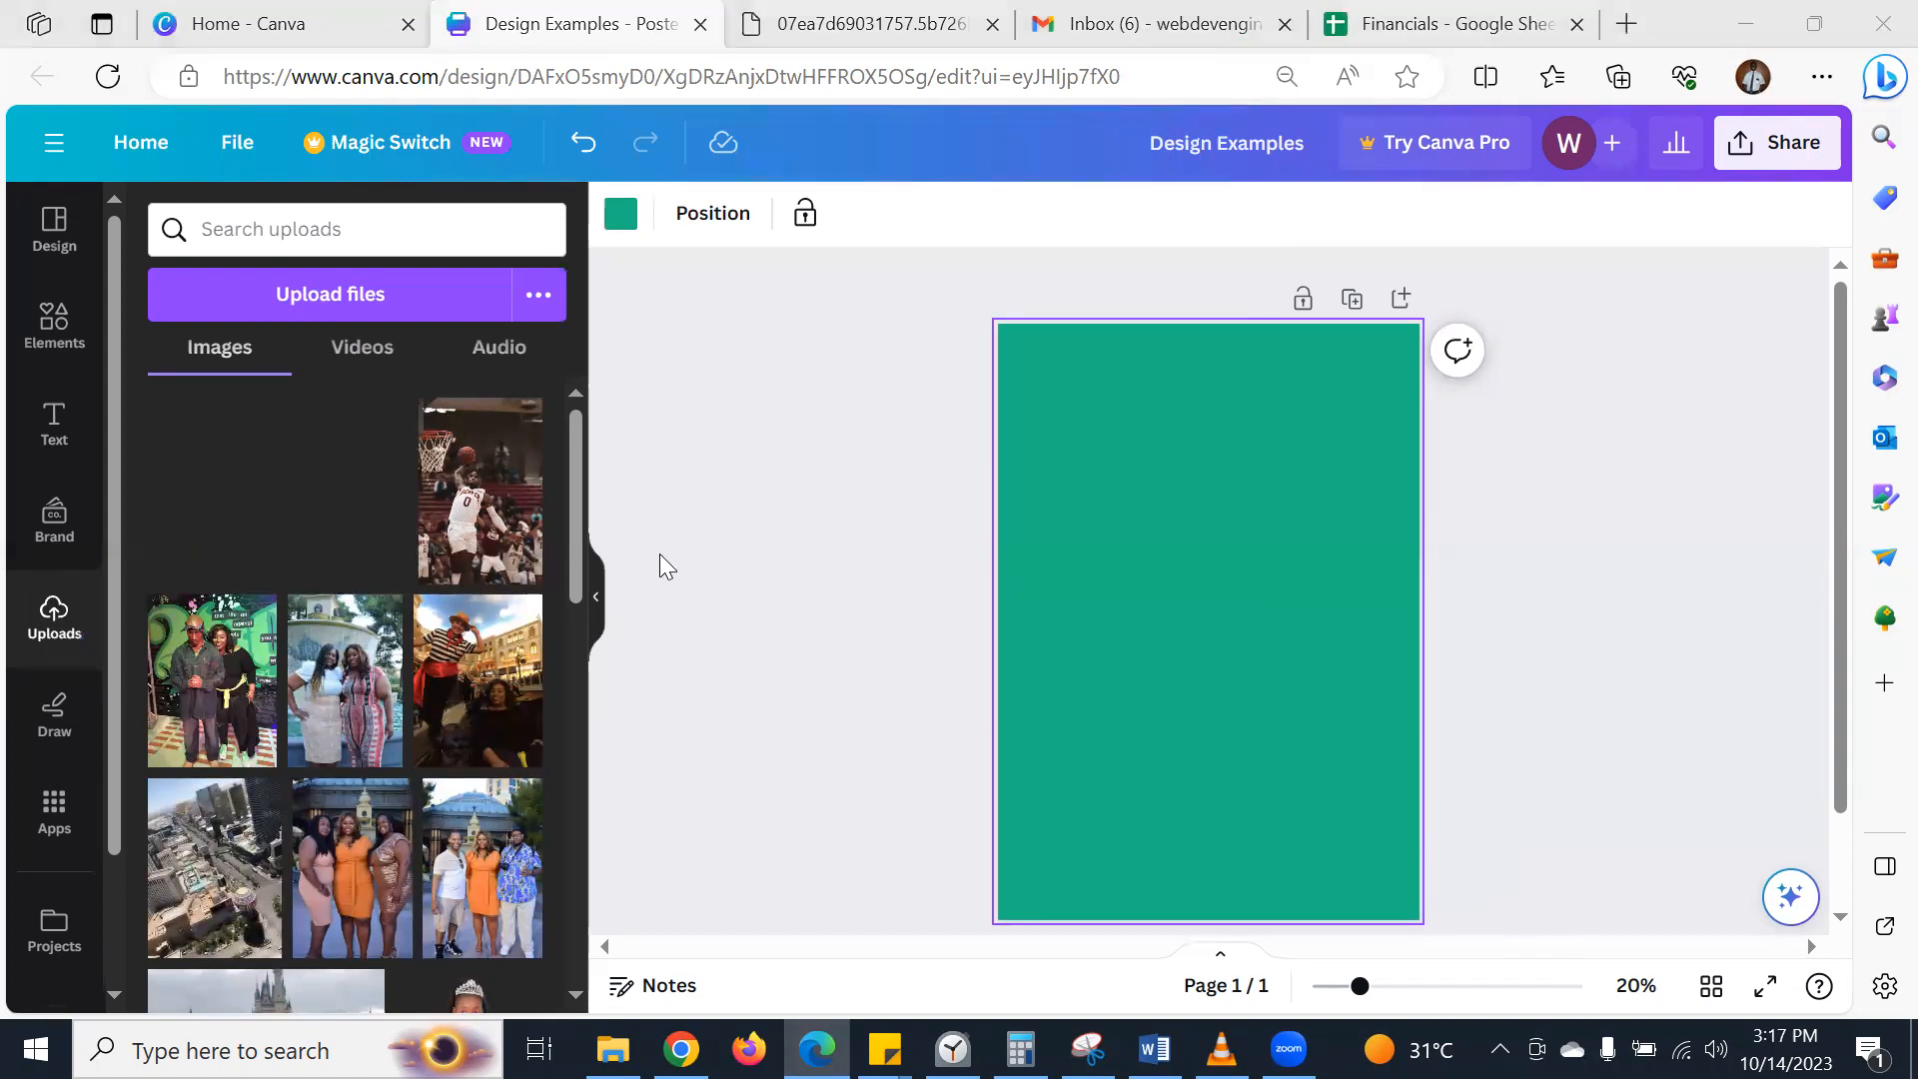
pyautogui.moveTo(291, 483)
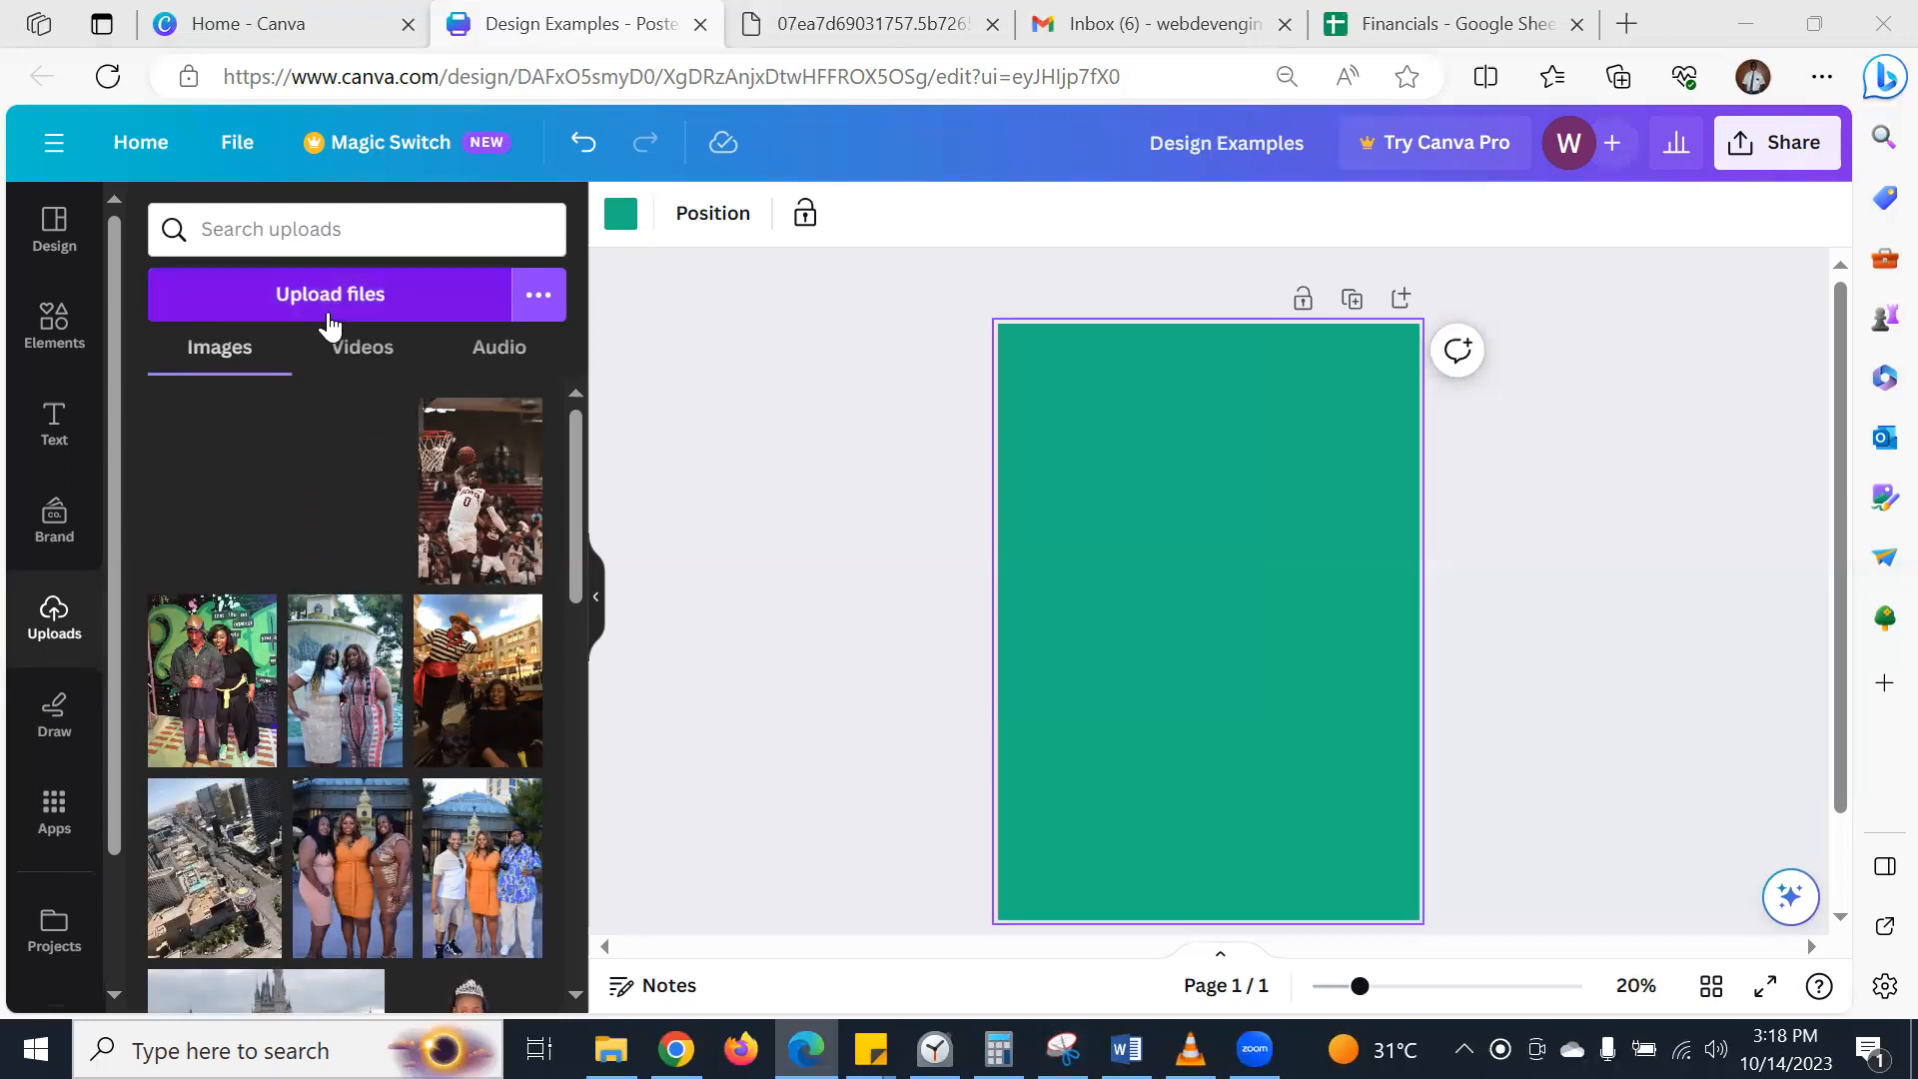
pyautogui.click(323, 485)
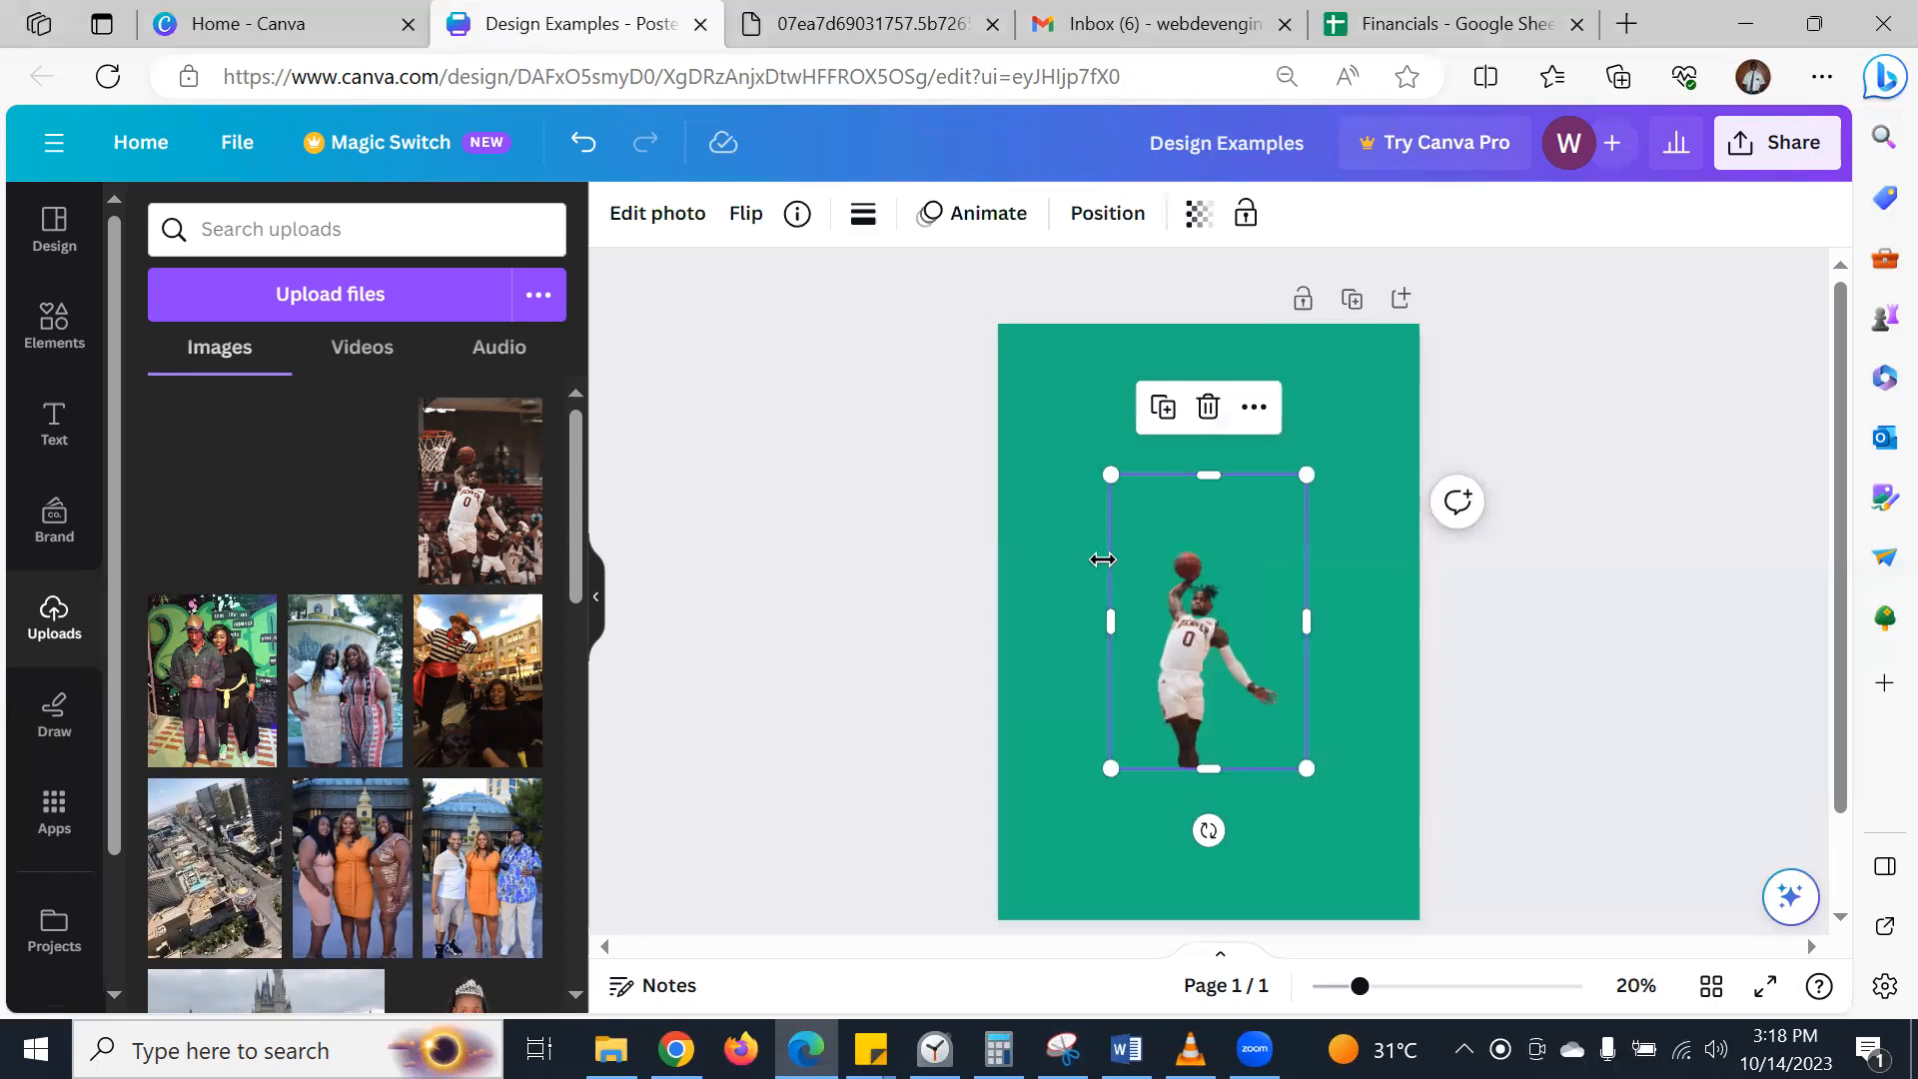
pyautogui.moveTo(1110, 475); pyautogui.dragTo(1023, 363)
pyautogui.moveTo(1305, 357); pyautogui.dragTo(1501, 292)
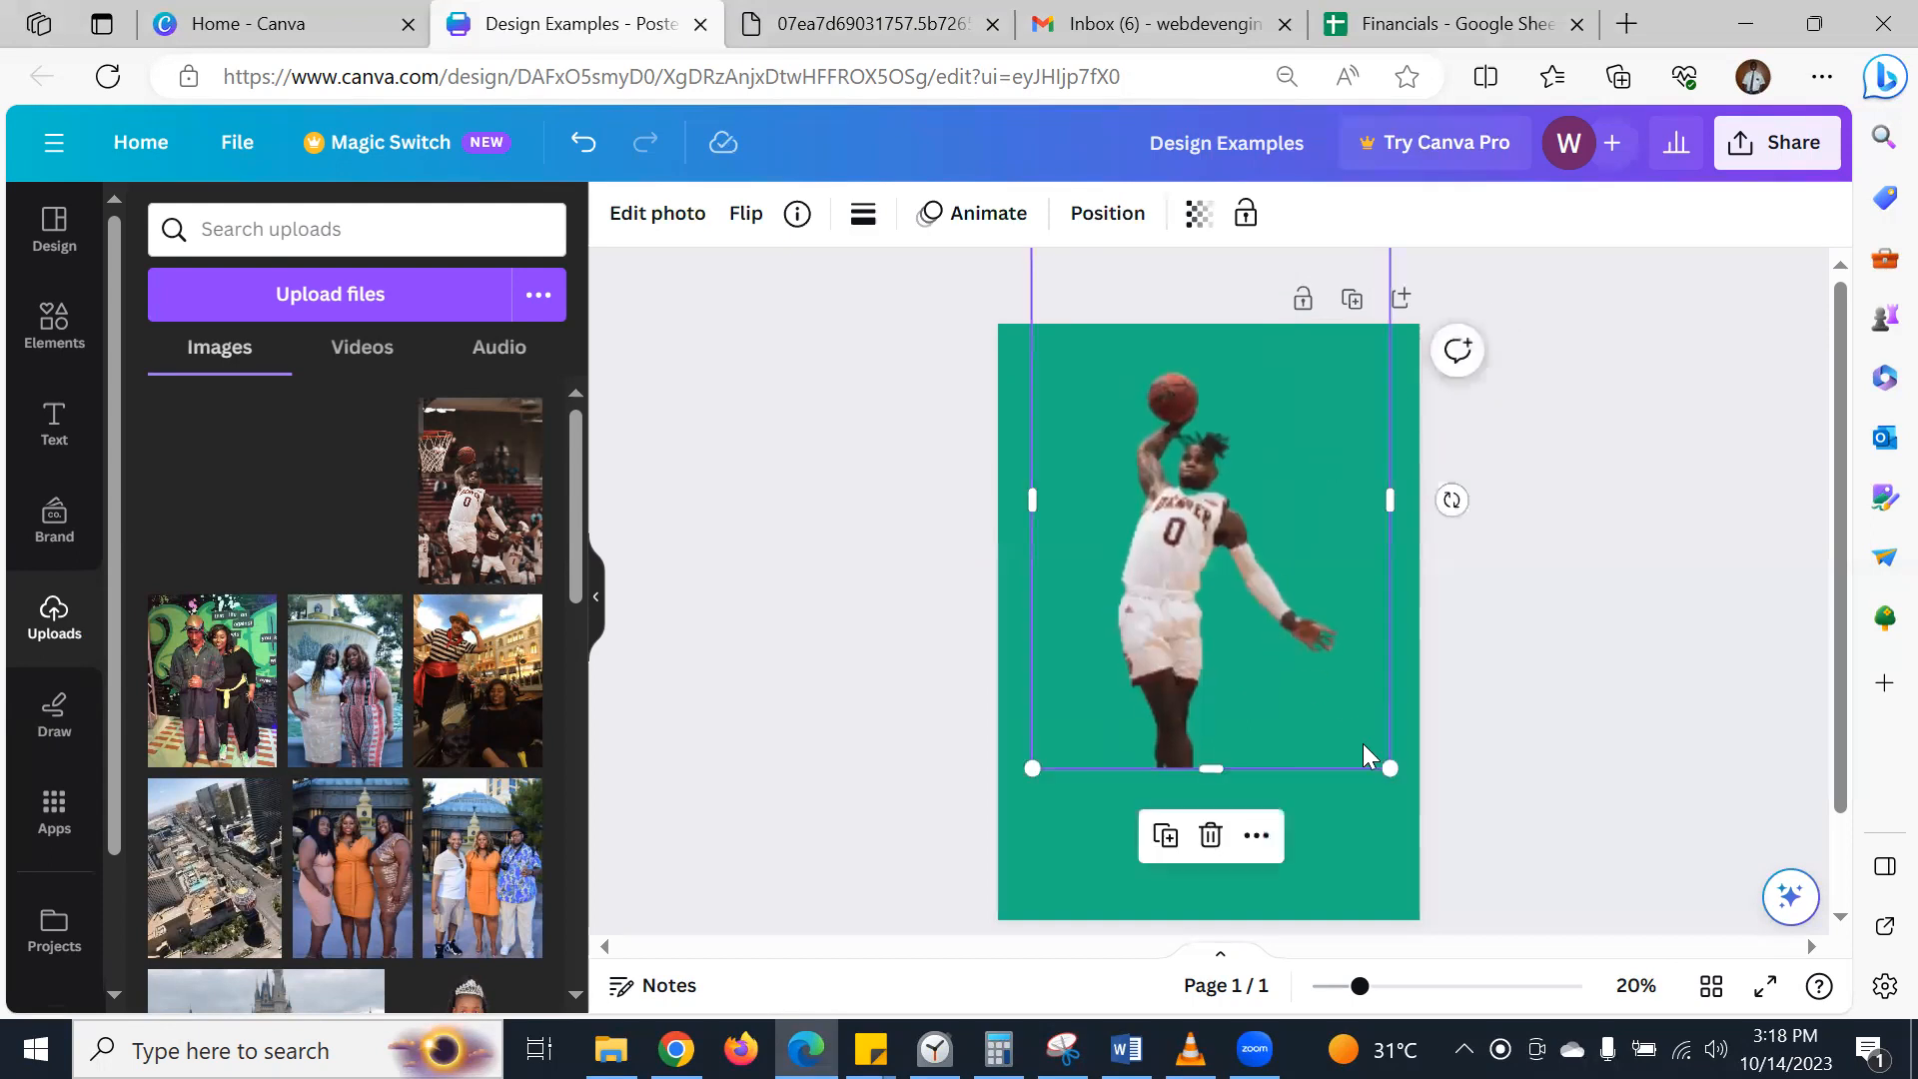
pyautogui.press('Delete')
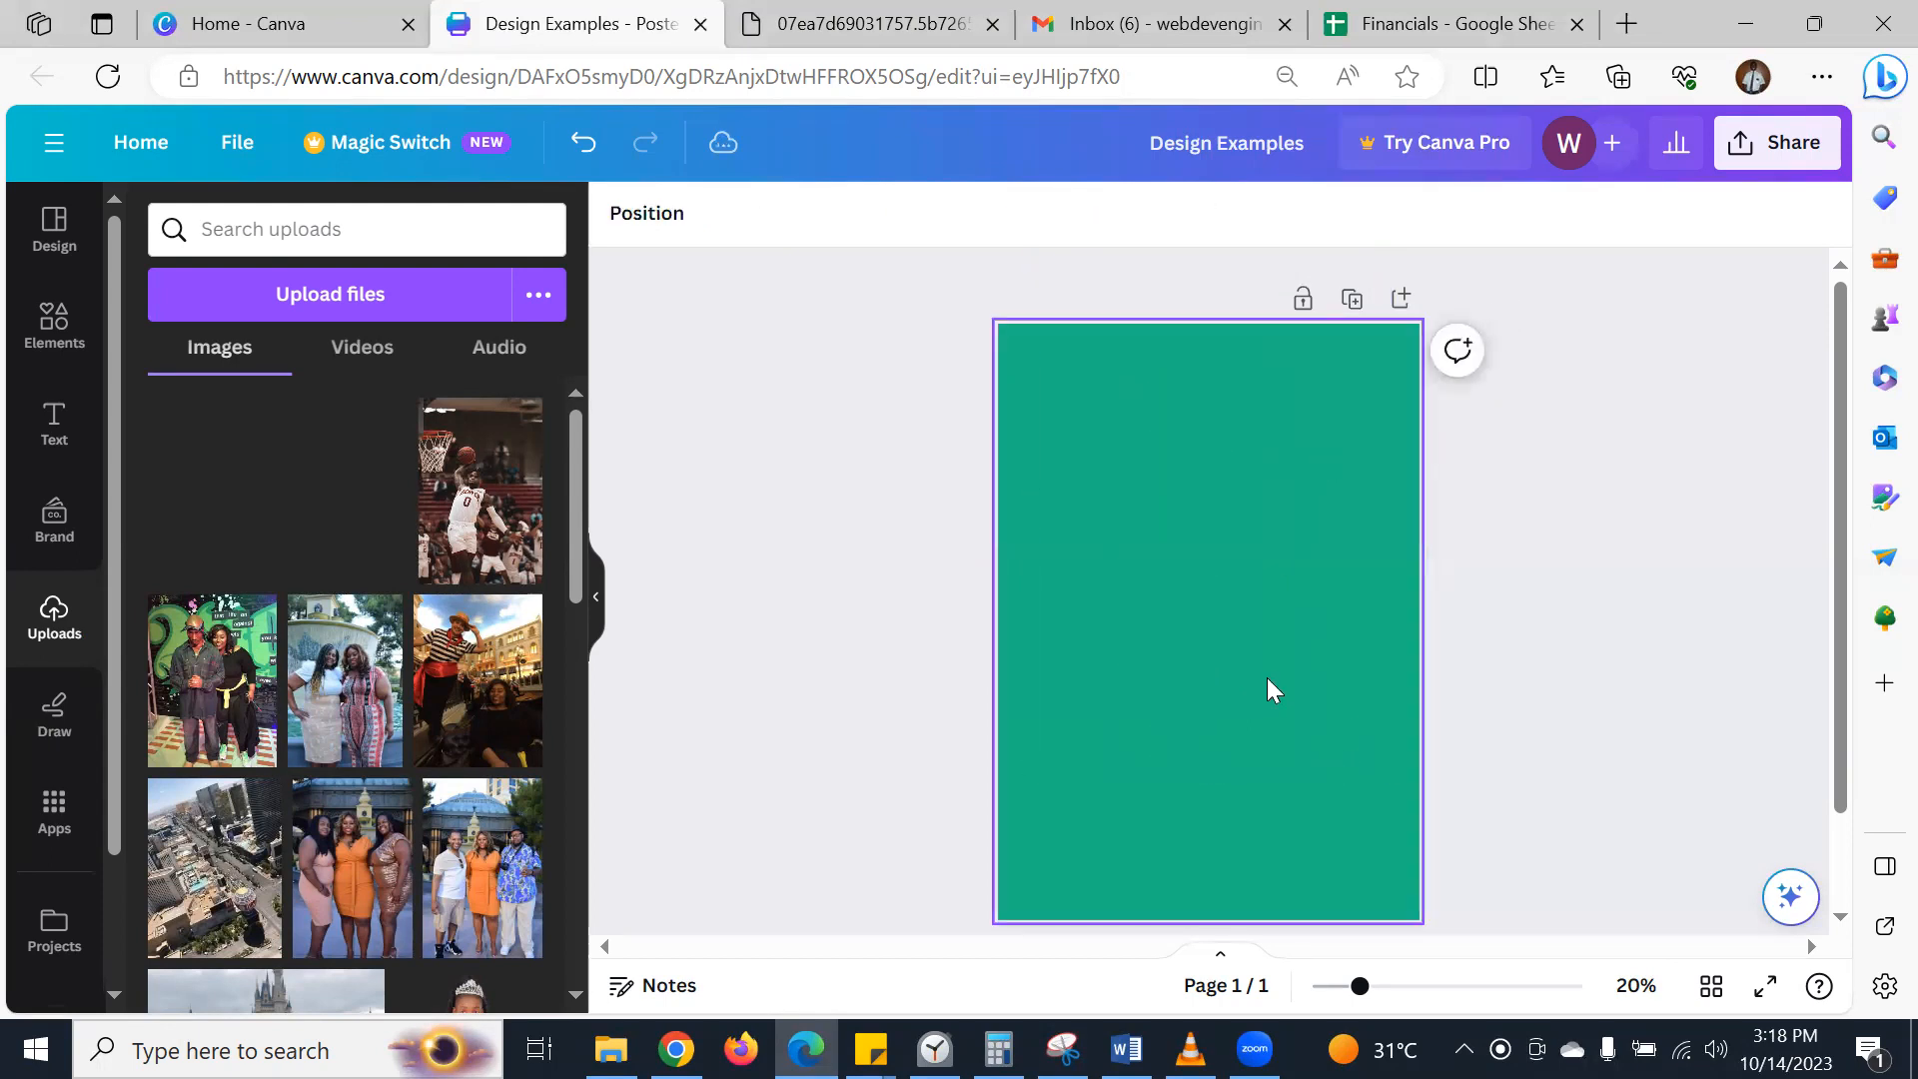
# - Place the player cutout on the green poster and size it with its lower edge on the page's bottom edge
pyautogui.moveTo(322, 513); pyautogui.dragTo(1078, 481)
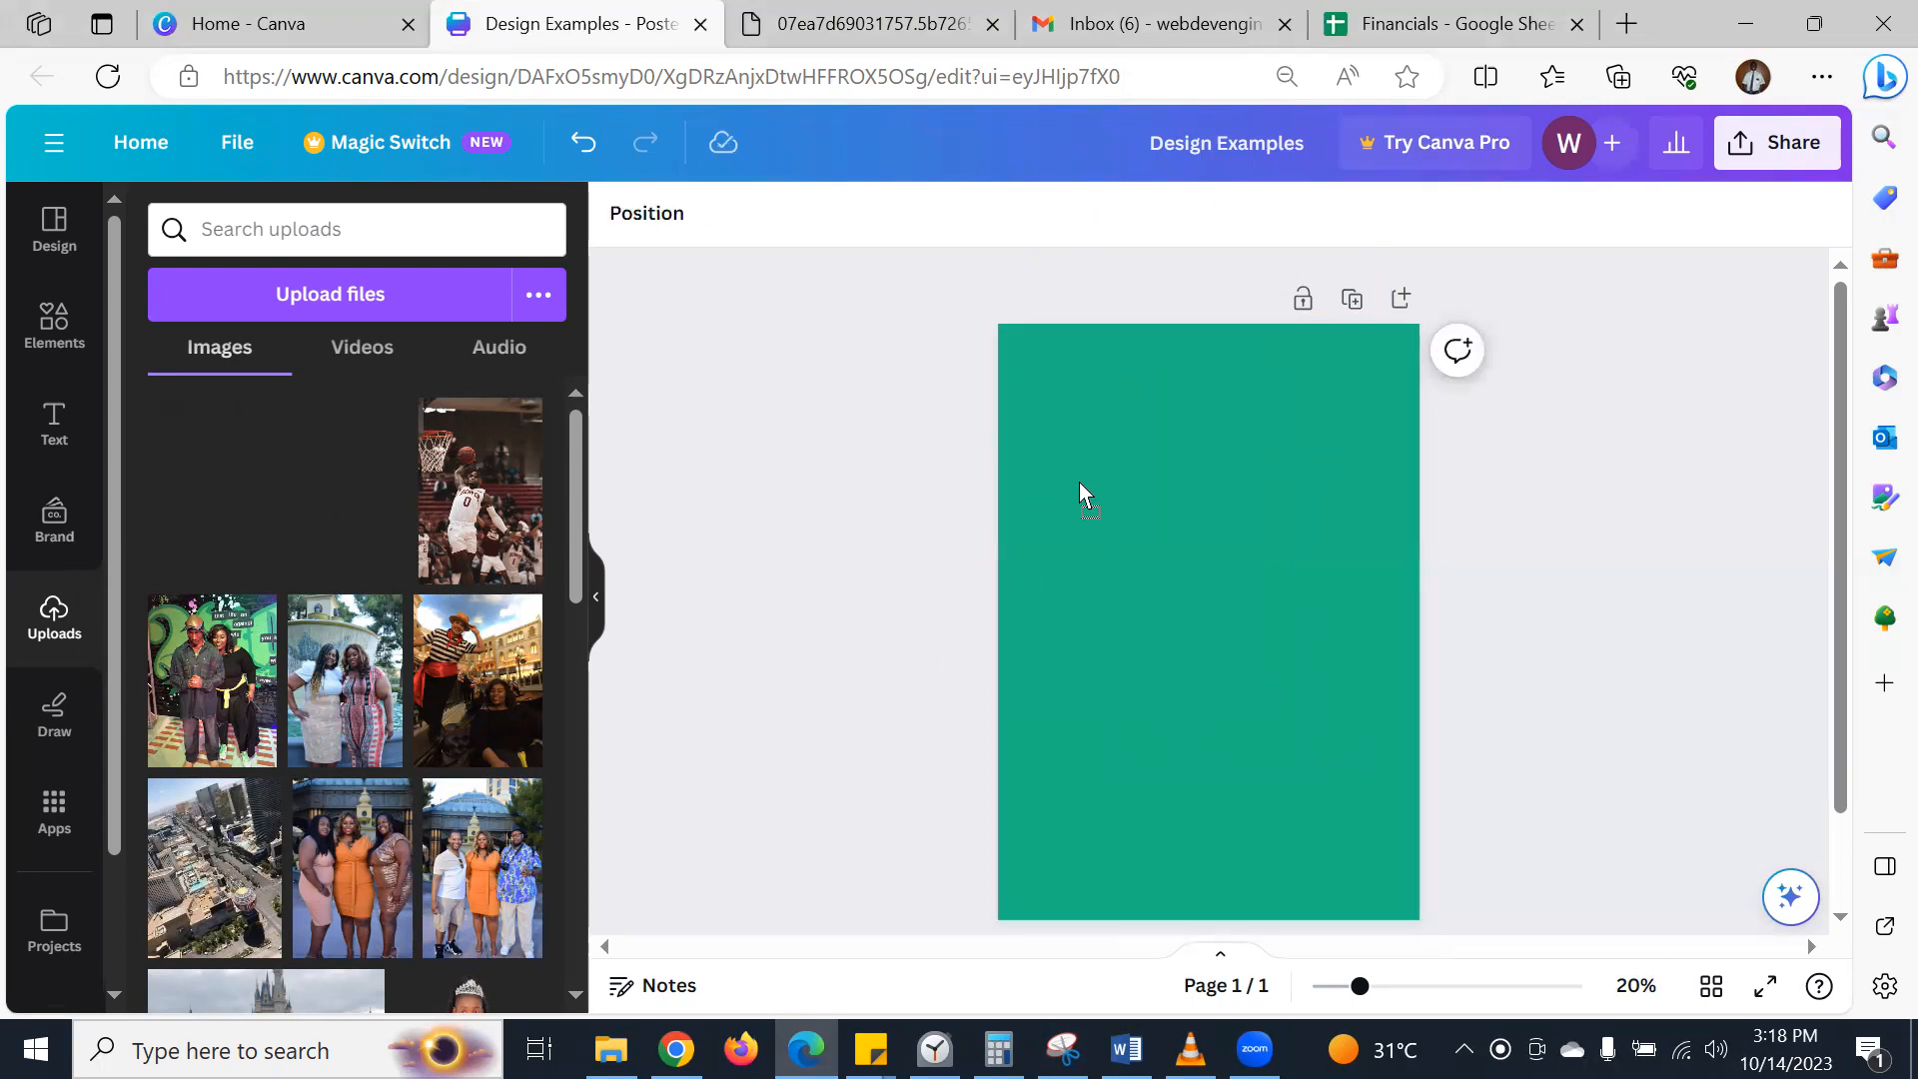
pyautogui.moveTo(1003, 337); pyautogui.dragTo(1129, 436)
pyautogui.moveTo(1145, 711); pyautogui.dragTo(1009, 919)
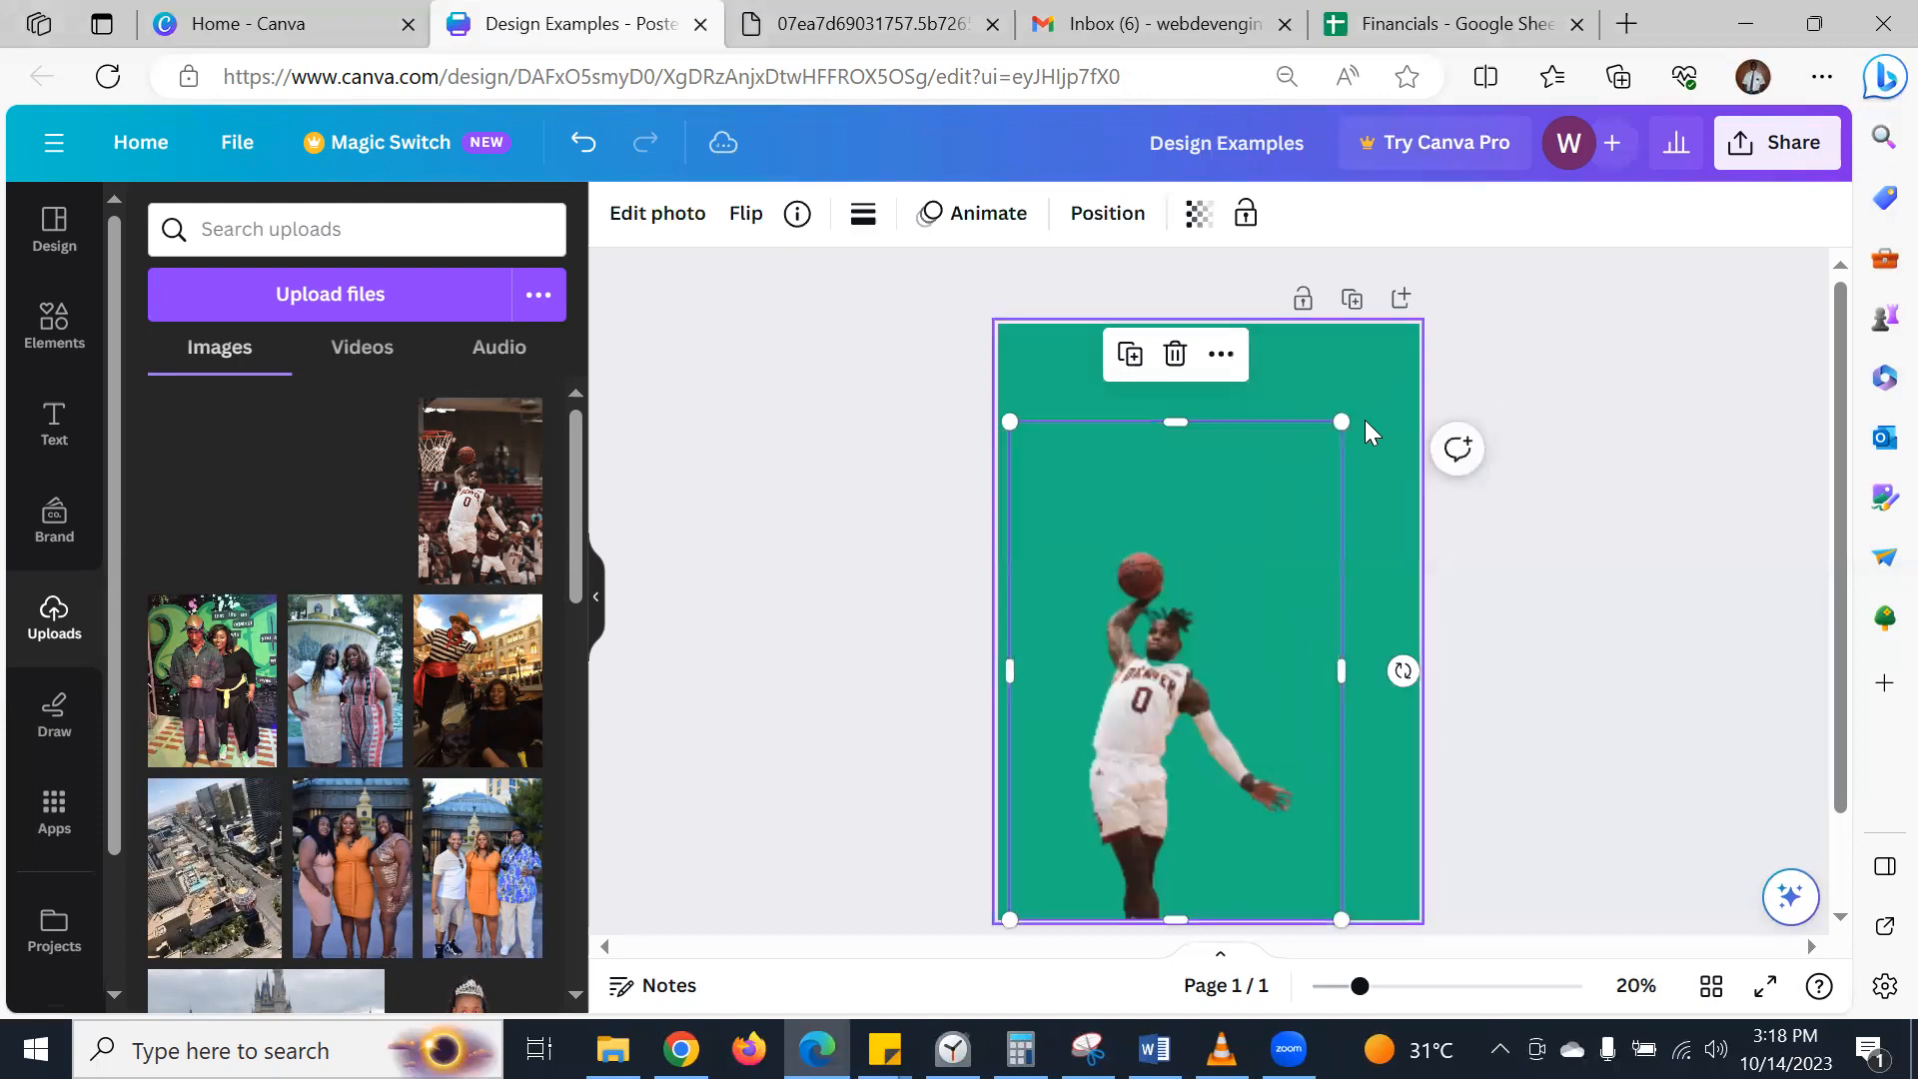
# - Enlarge the player cutout until the figure spans nearly the full poster height, and shift it so the legs reach the bottom edge
pyautogui.moveTo(1339, 420); pyautogui.dragTo(1508, 166)
pyautogui.moveTo(1142, 630); pyautogui.dragTo(1103, 638)
pyautogui.scroll(-1, 1288, 554)
pyautogui.moveTo(956, 825)
pyautogui.mouseDown()
pyautogui.moveTo(933, 865)
pyautogui.moveTo(940, 847)
pyautogui.mouseUp()
pyautogui.moveTo(1171, 644)
pyautogui.mouseDown()
pyautogui.moveTo(1182, 599)
pyautogui.moveTo(1181, 628)
pyautogui.mouseUp()
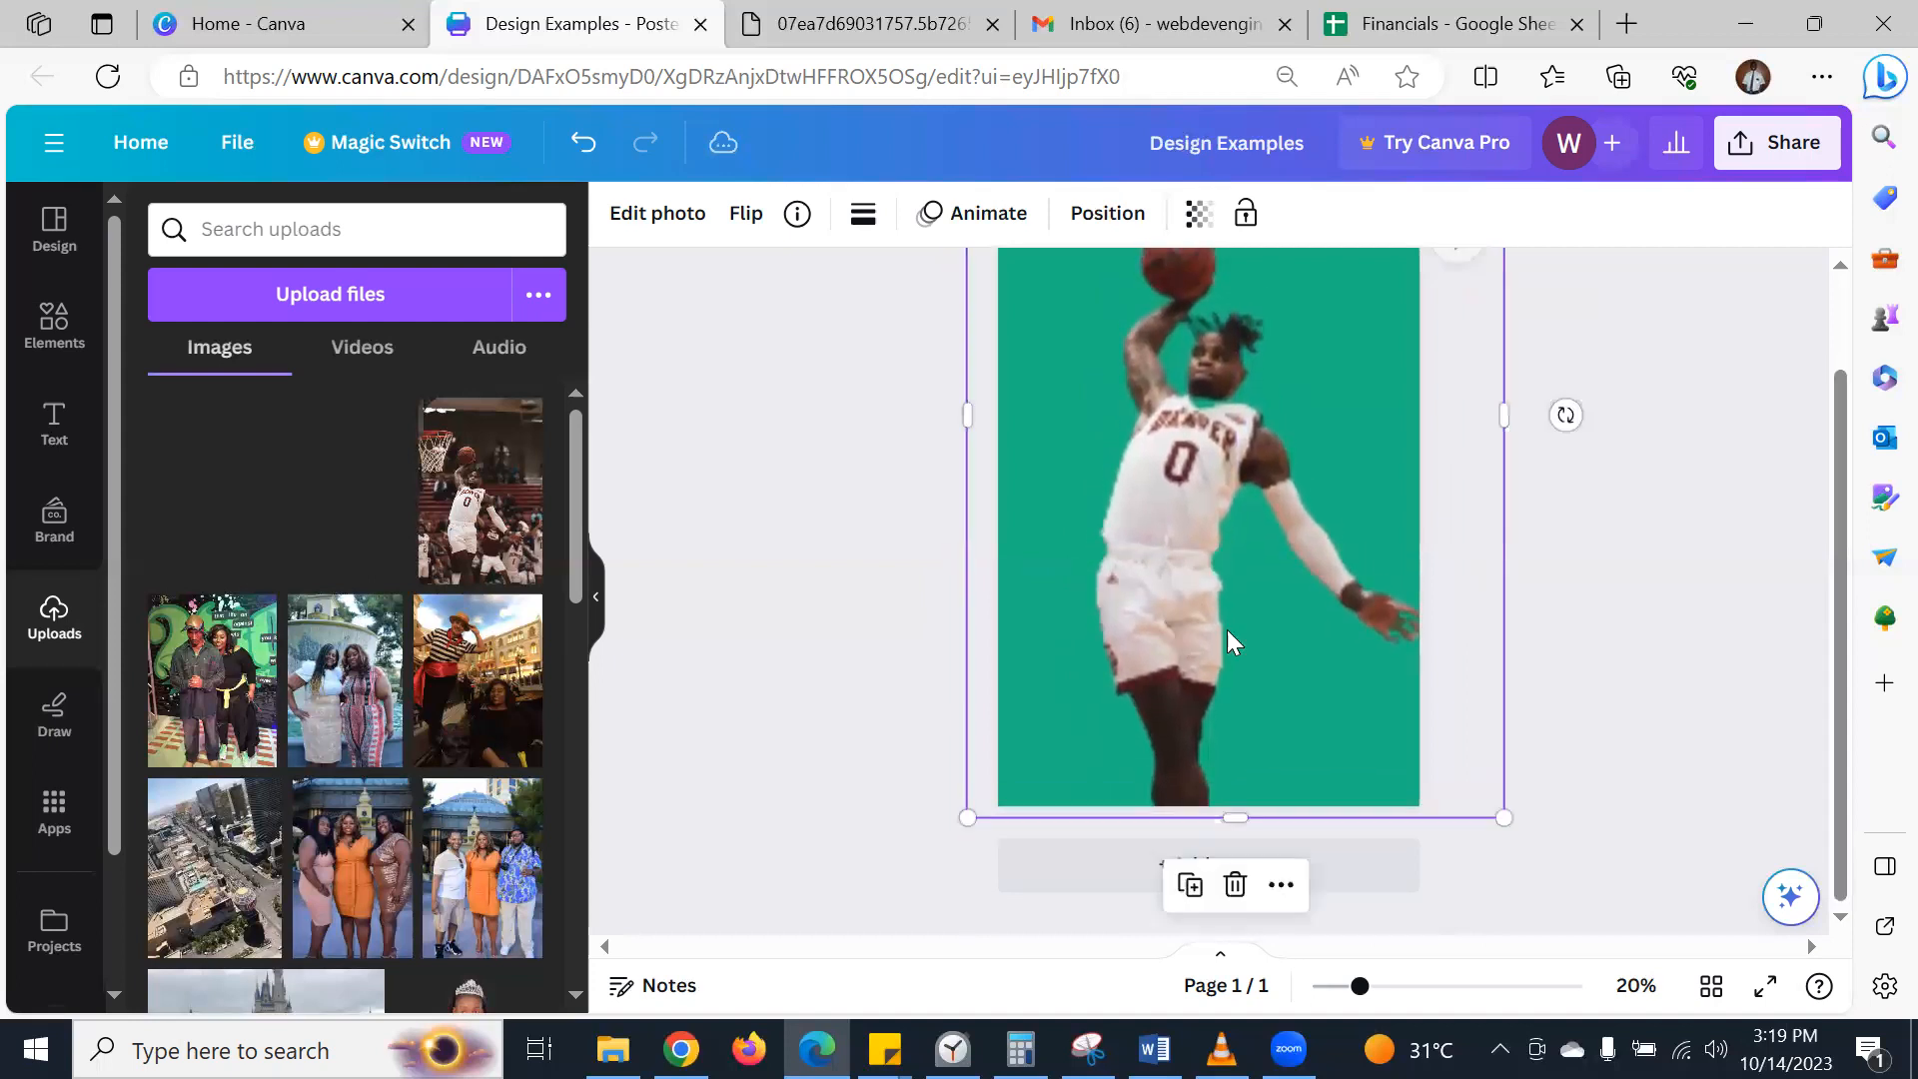
pyautogui.scroll(1, 1594, 623)
pyautogui.click(1654, 725)
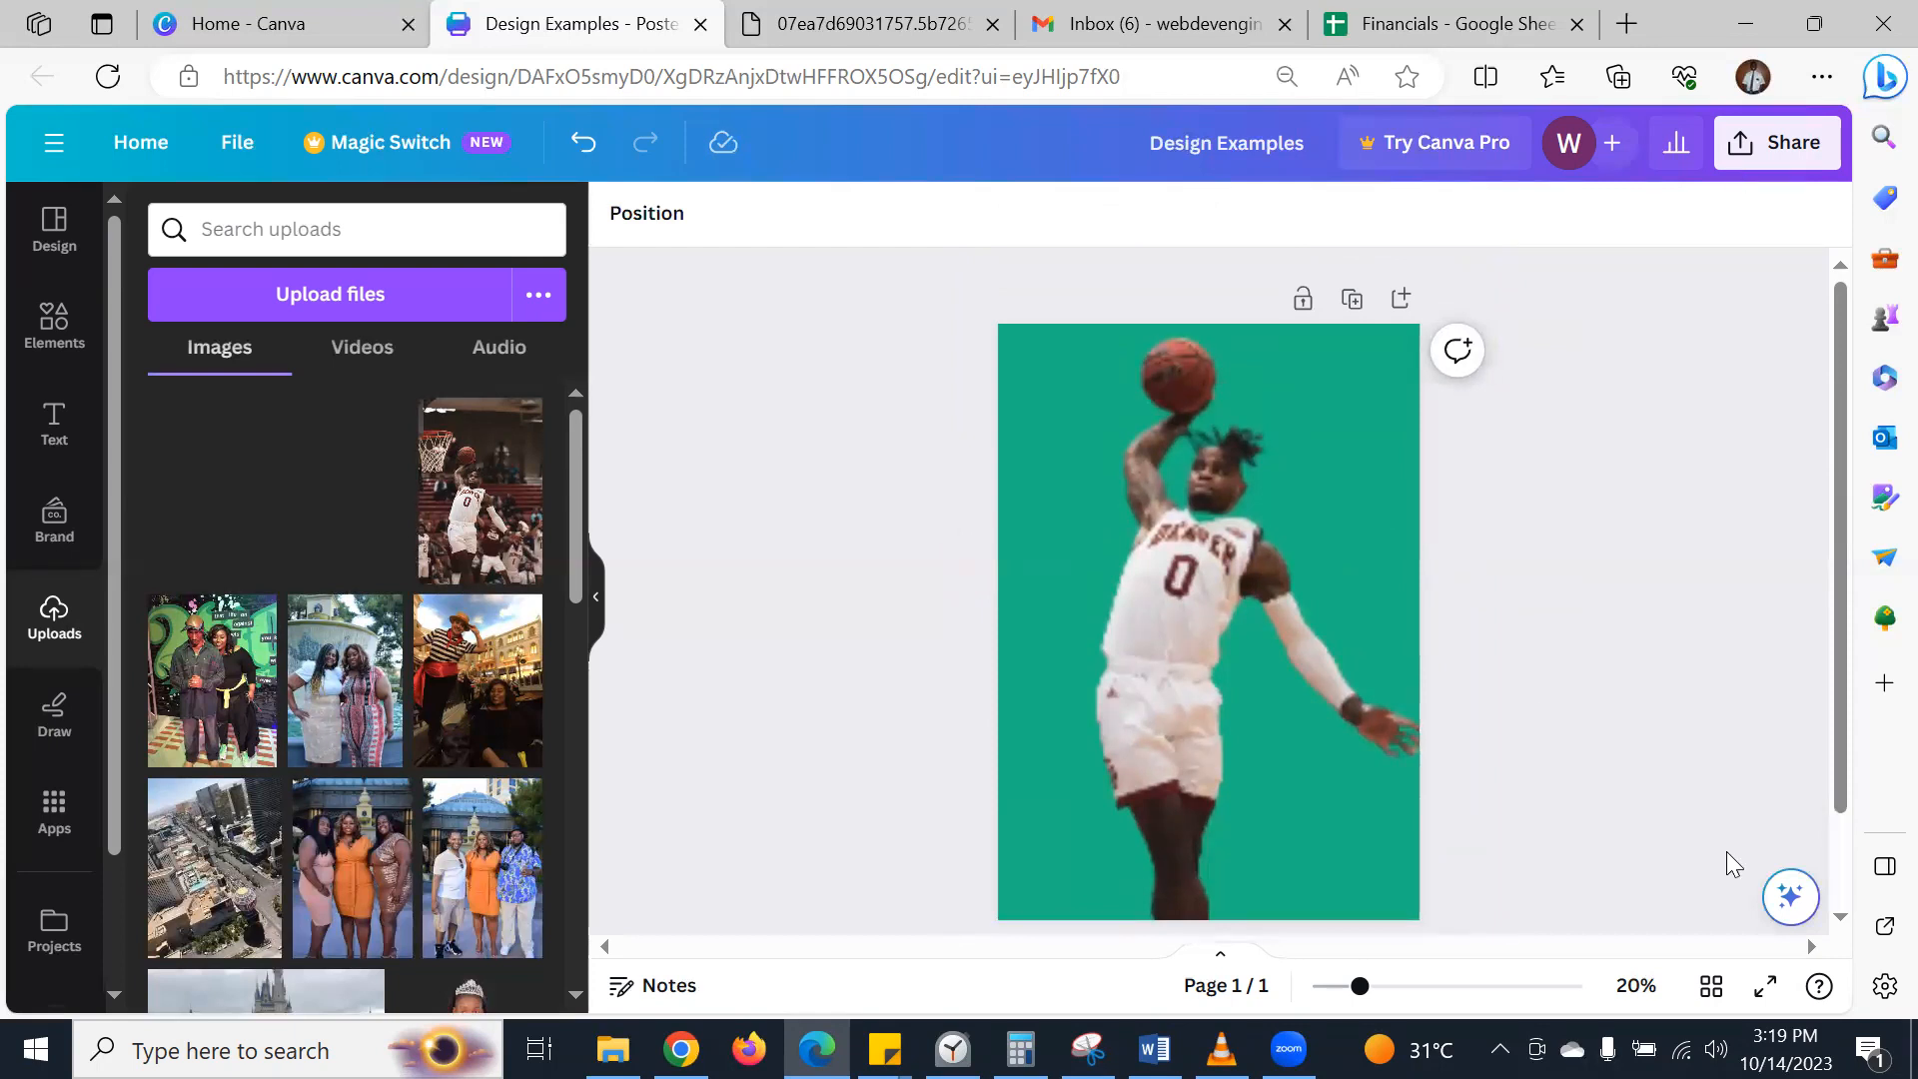
# - Compare with the Kyrie Irving reference and shrink the player cutout slightly, leaving free space above the ball
pyautogui.click(837, 22)
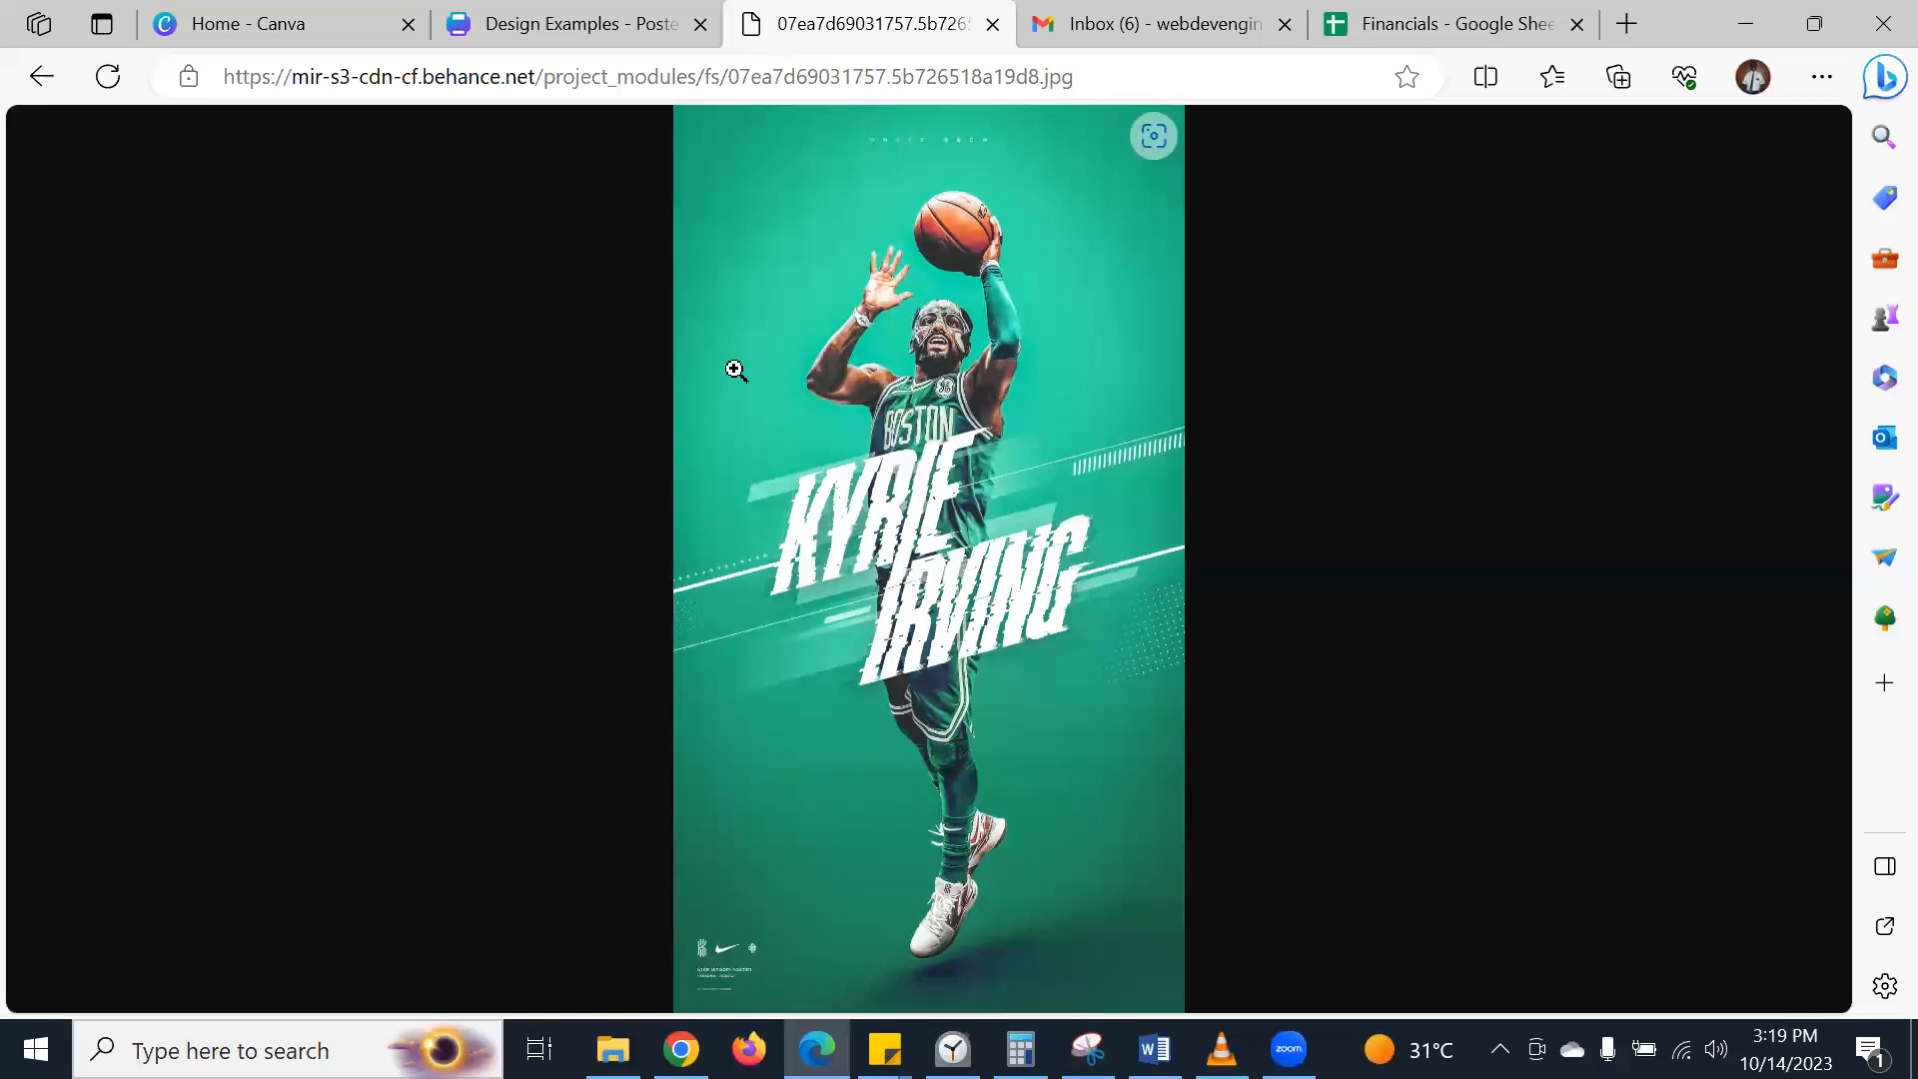
pyautogui.click(579, 24)
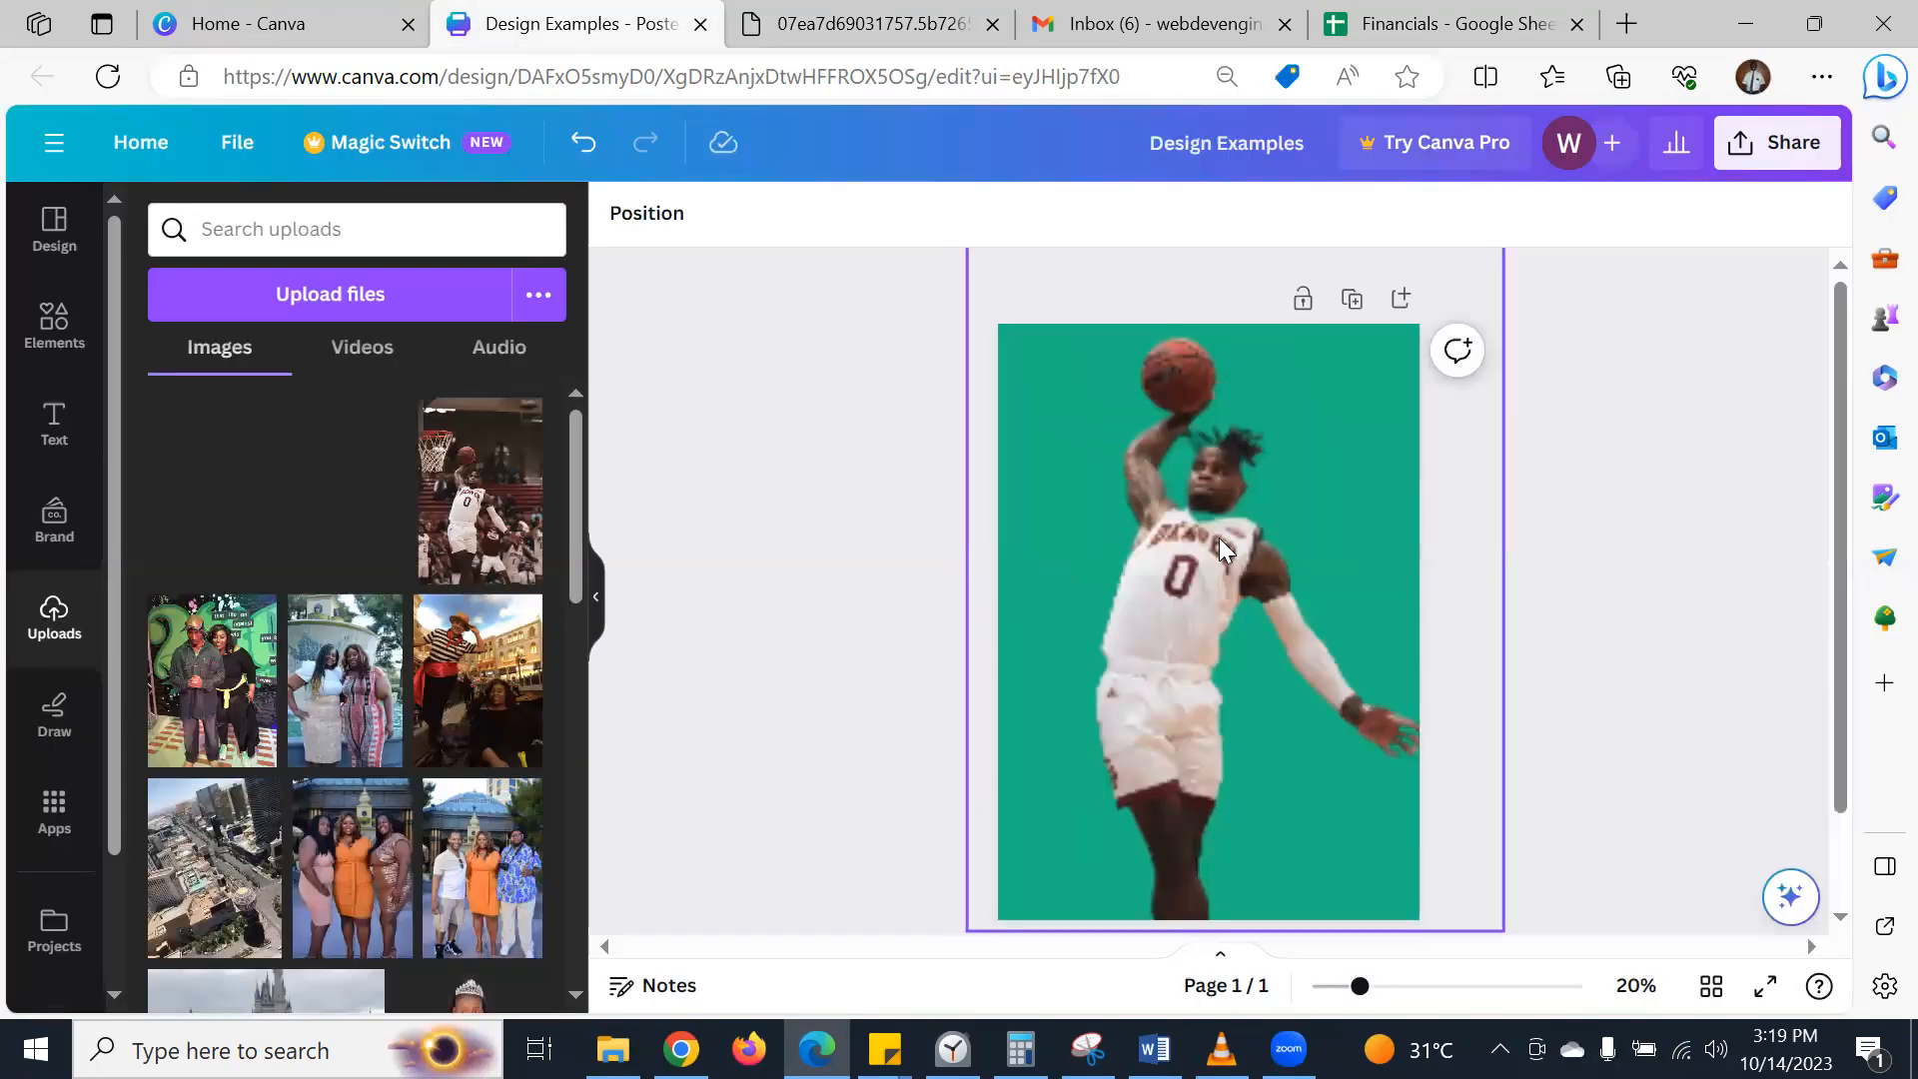
pyautogui.scroll(-2, 1218, 538)
pyautogui.click(1402, 759)
pyautogui.moveTo(1506, 824); pyautogui.dragTo(1458, 755)
pyautogui.moveTo(1252, 680); pyautogui.dragTo(1254, 682)
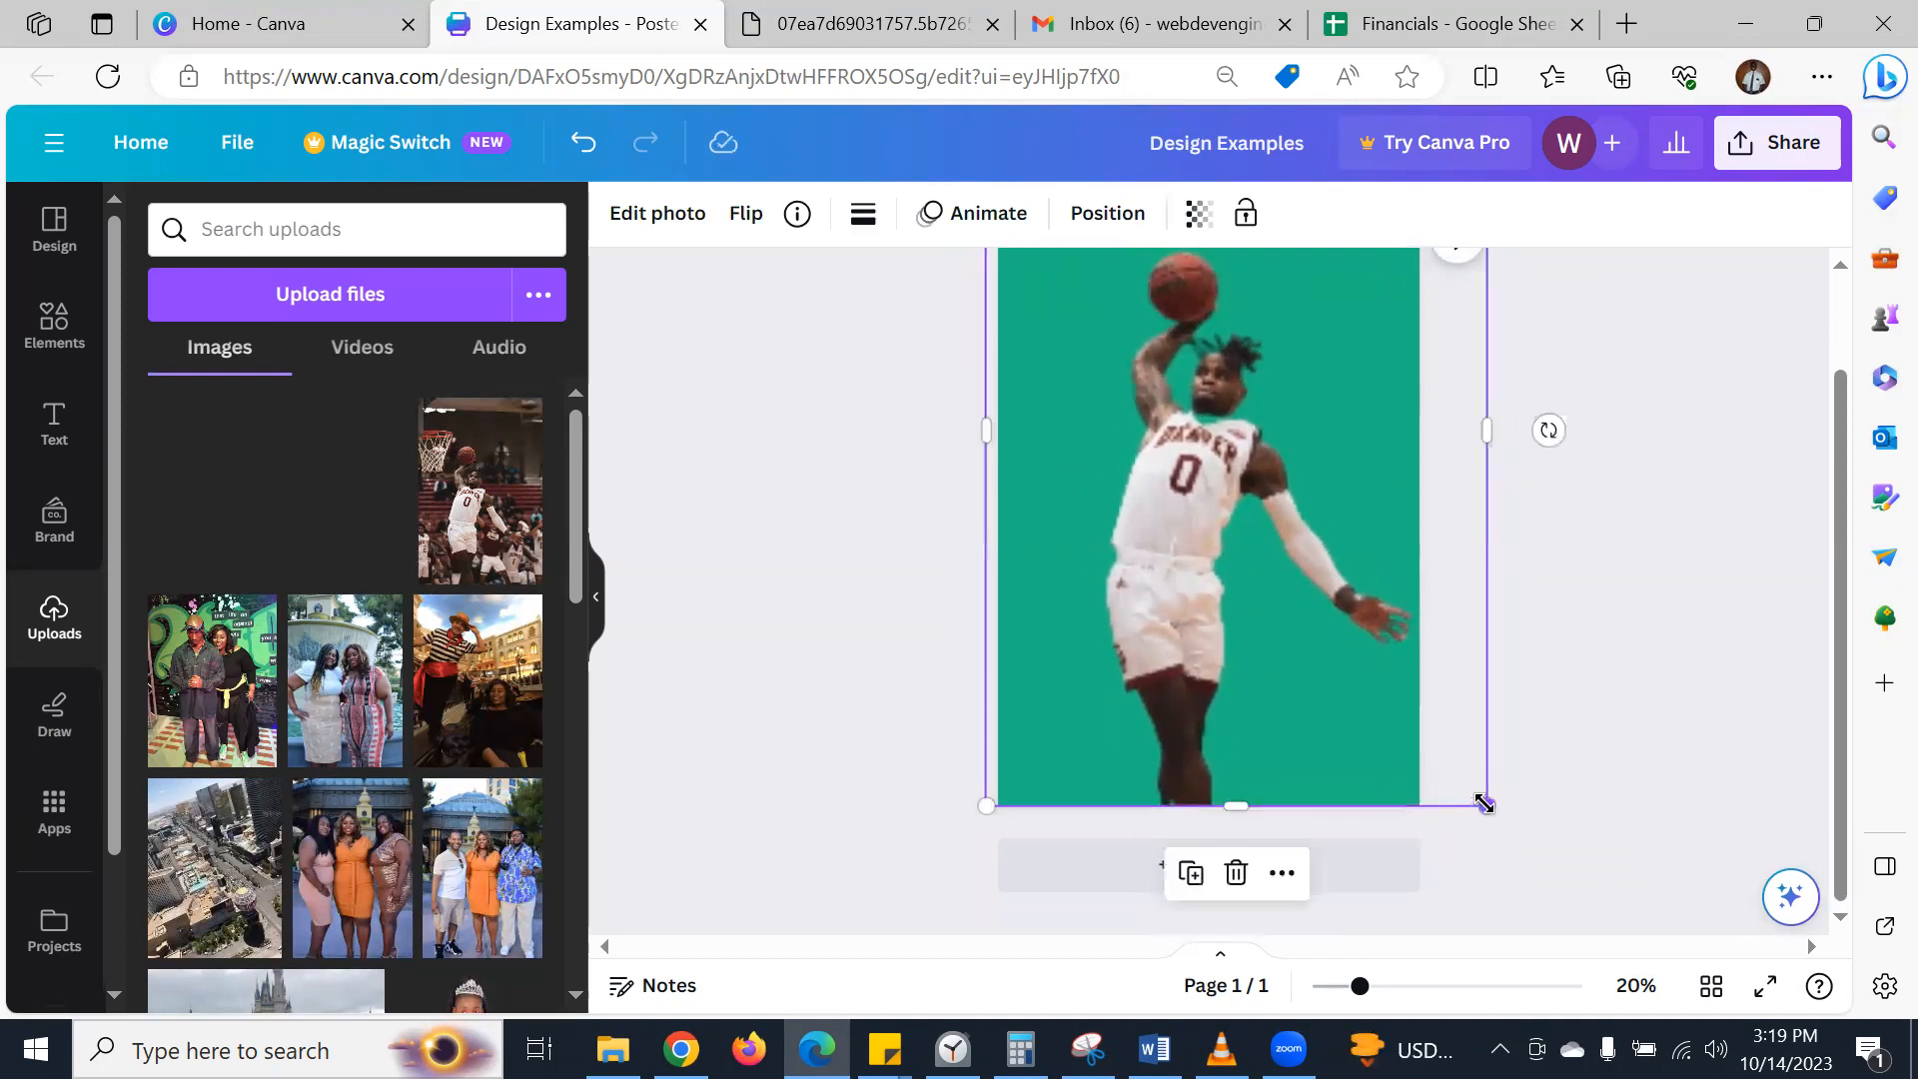
pyautogui.moveTo(1484, 802); pyautogui.dragTo(1455, 753)
pyautogui.moveTo(1242, 630); pyautogui.dragTo(1255, 672)
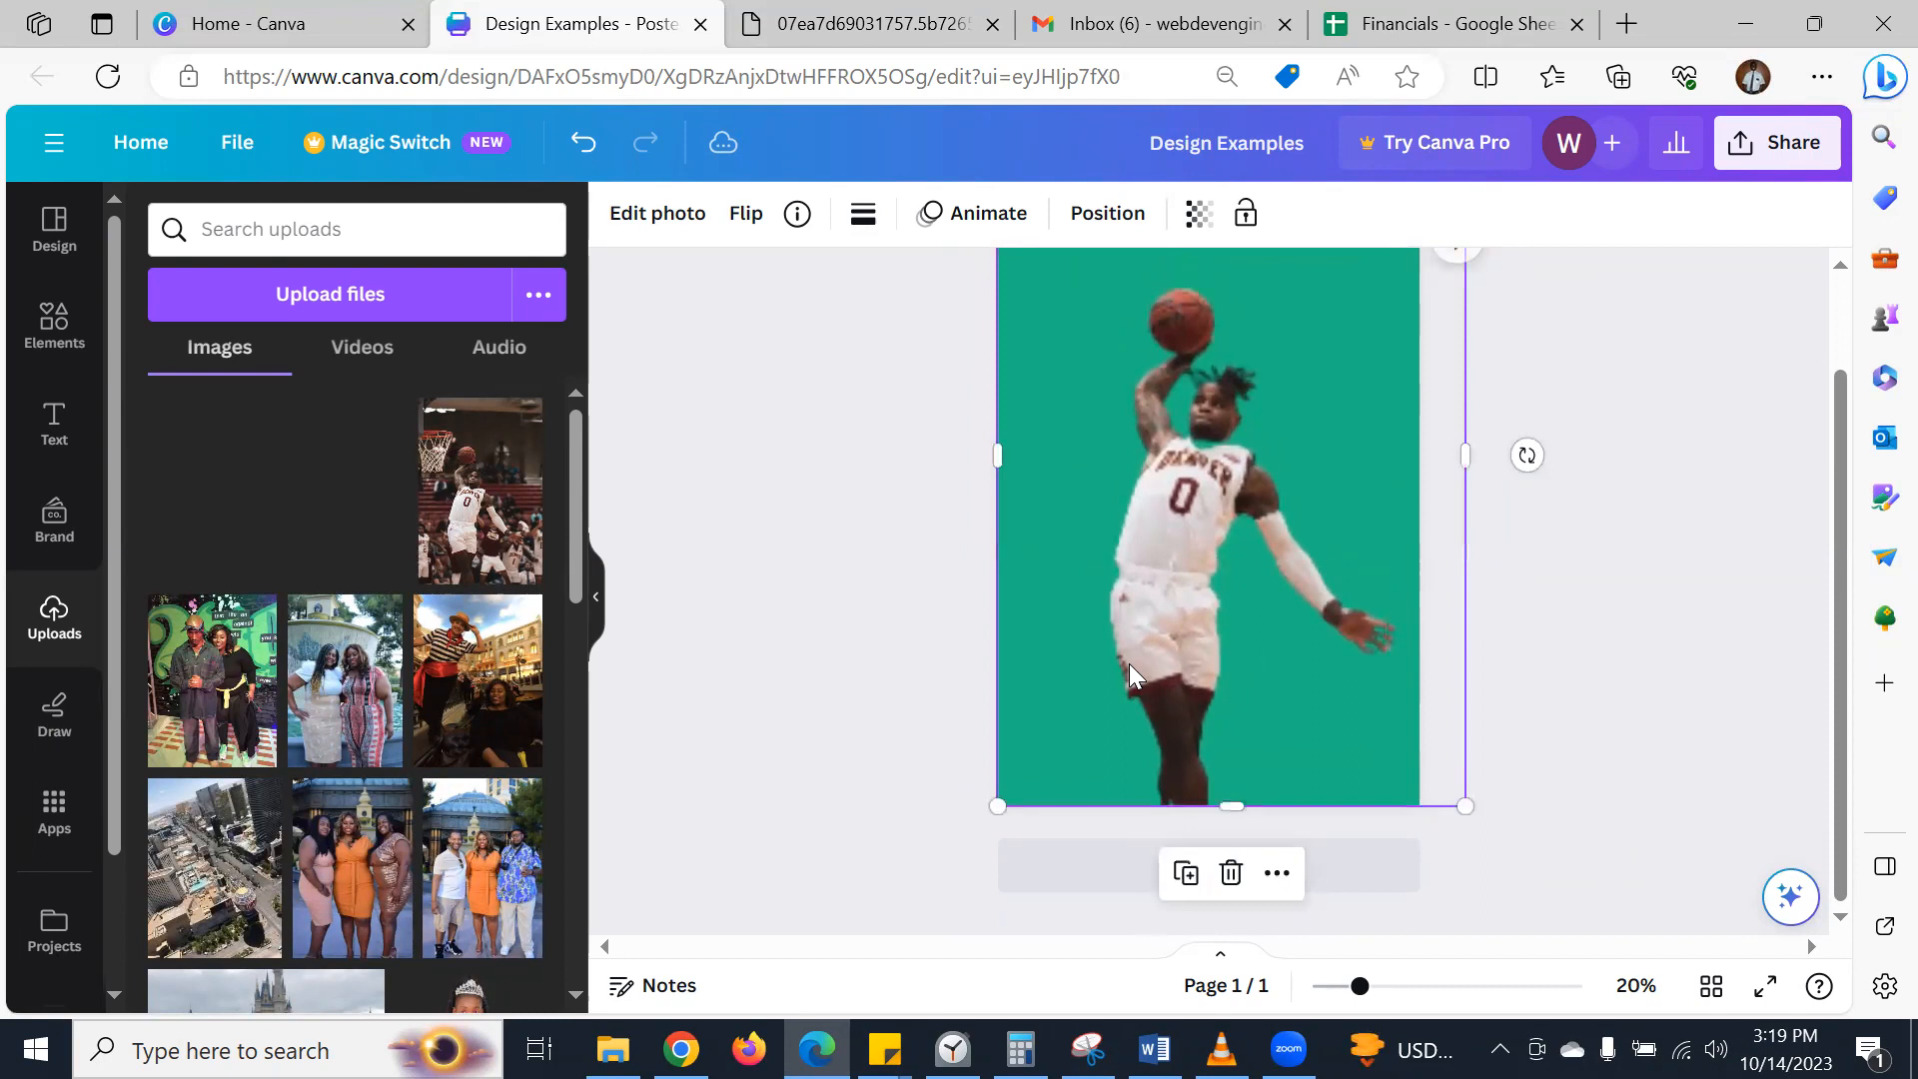
pyautogui.click(923, 593)
pyautogui.scroll(1, 923, 593)
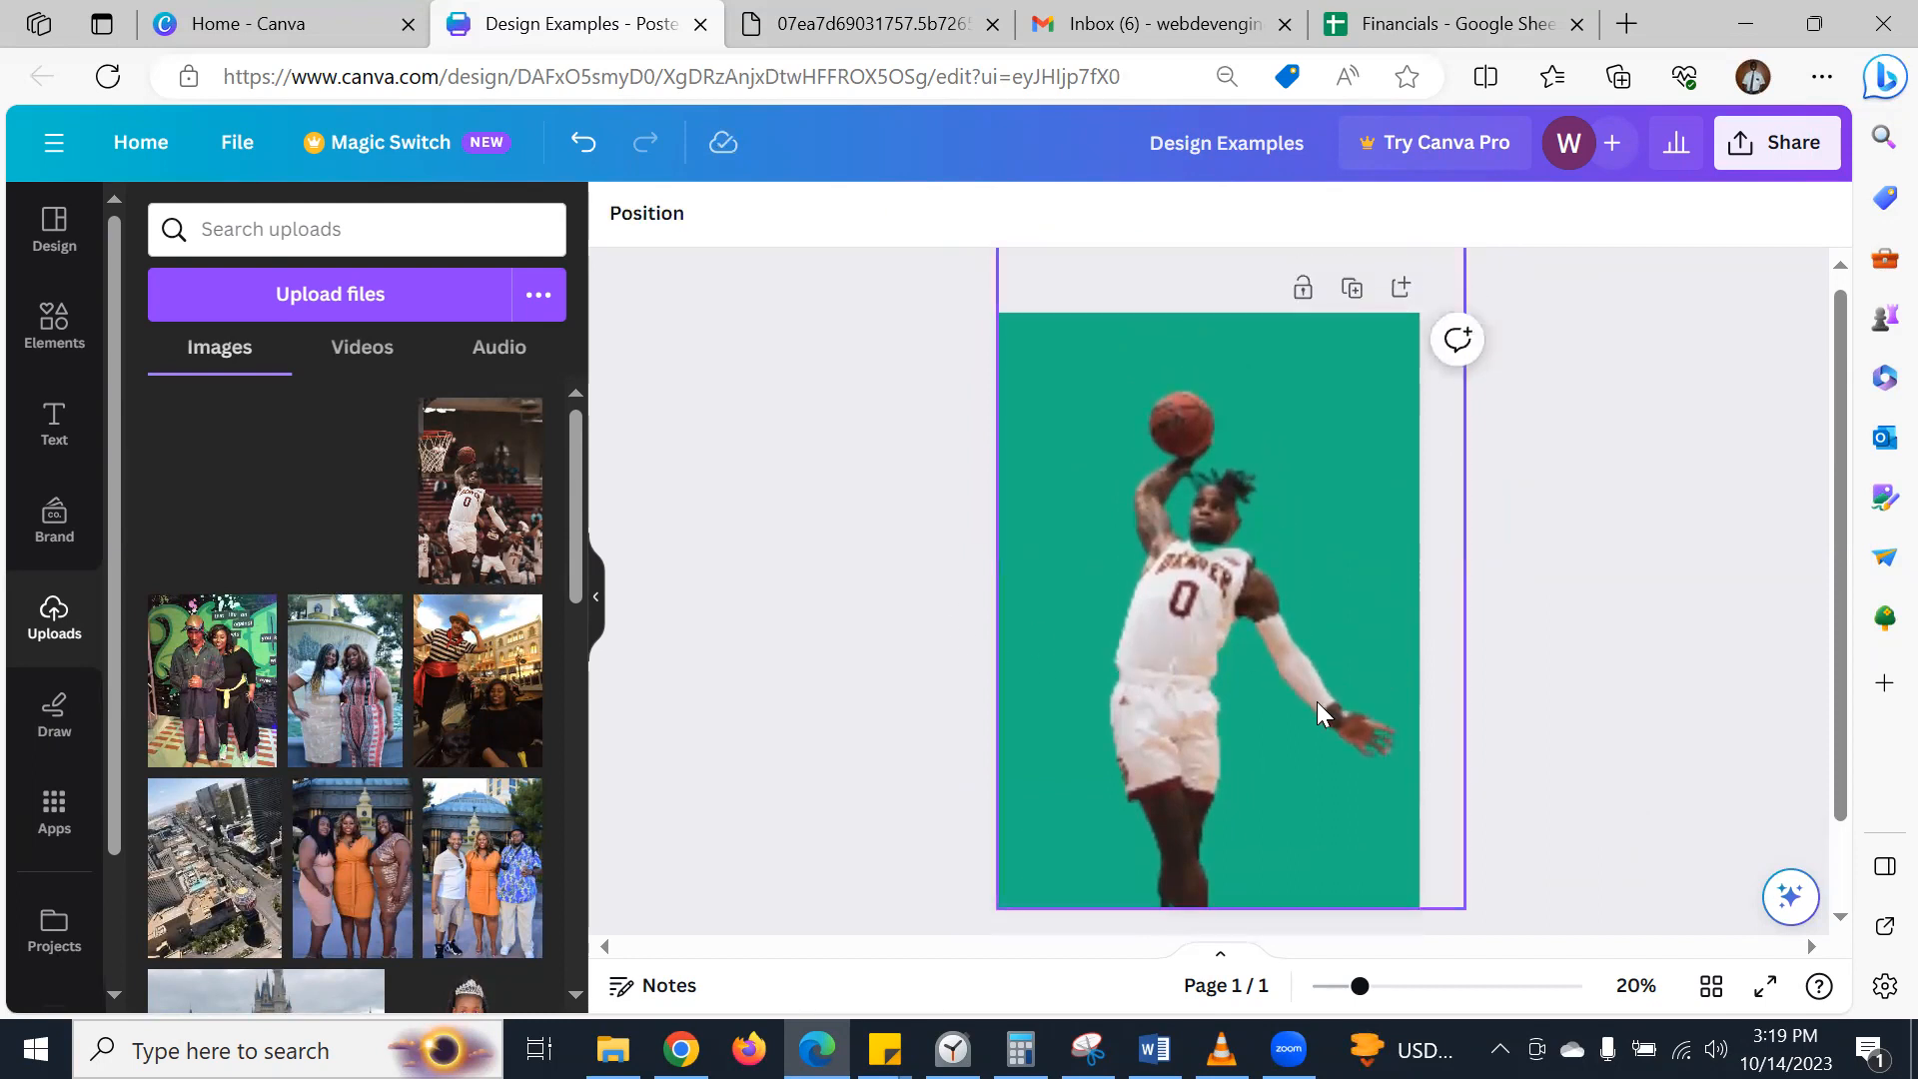
# - Centre the player cutout horizontally on the poster and lower it so the legs run off the bottom edge
pyautogui.scroll(-1, 1373, 663)
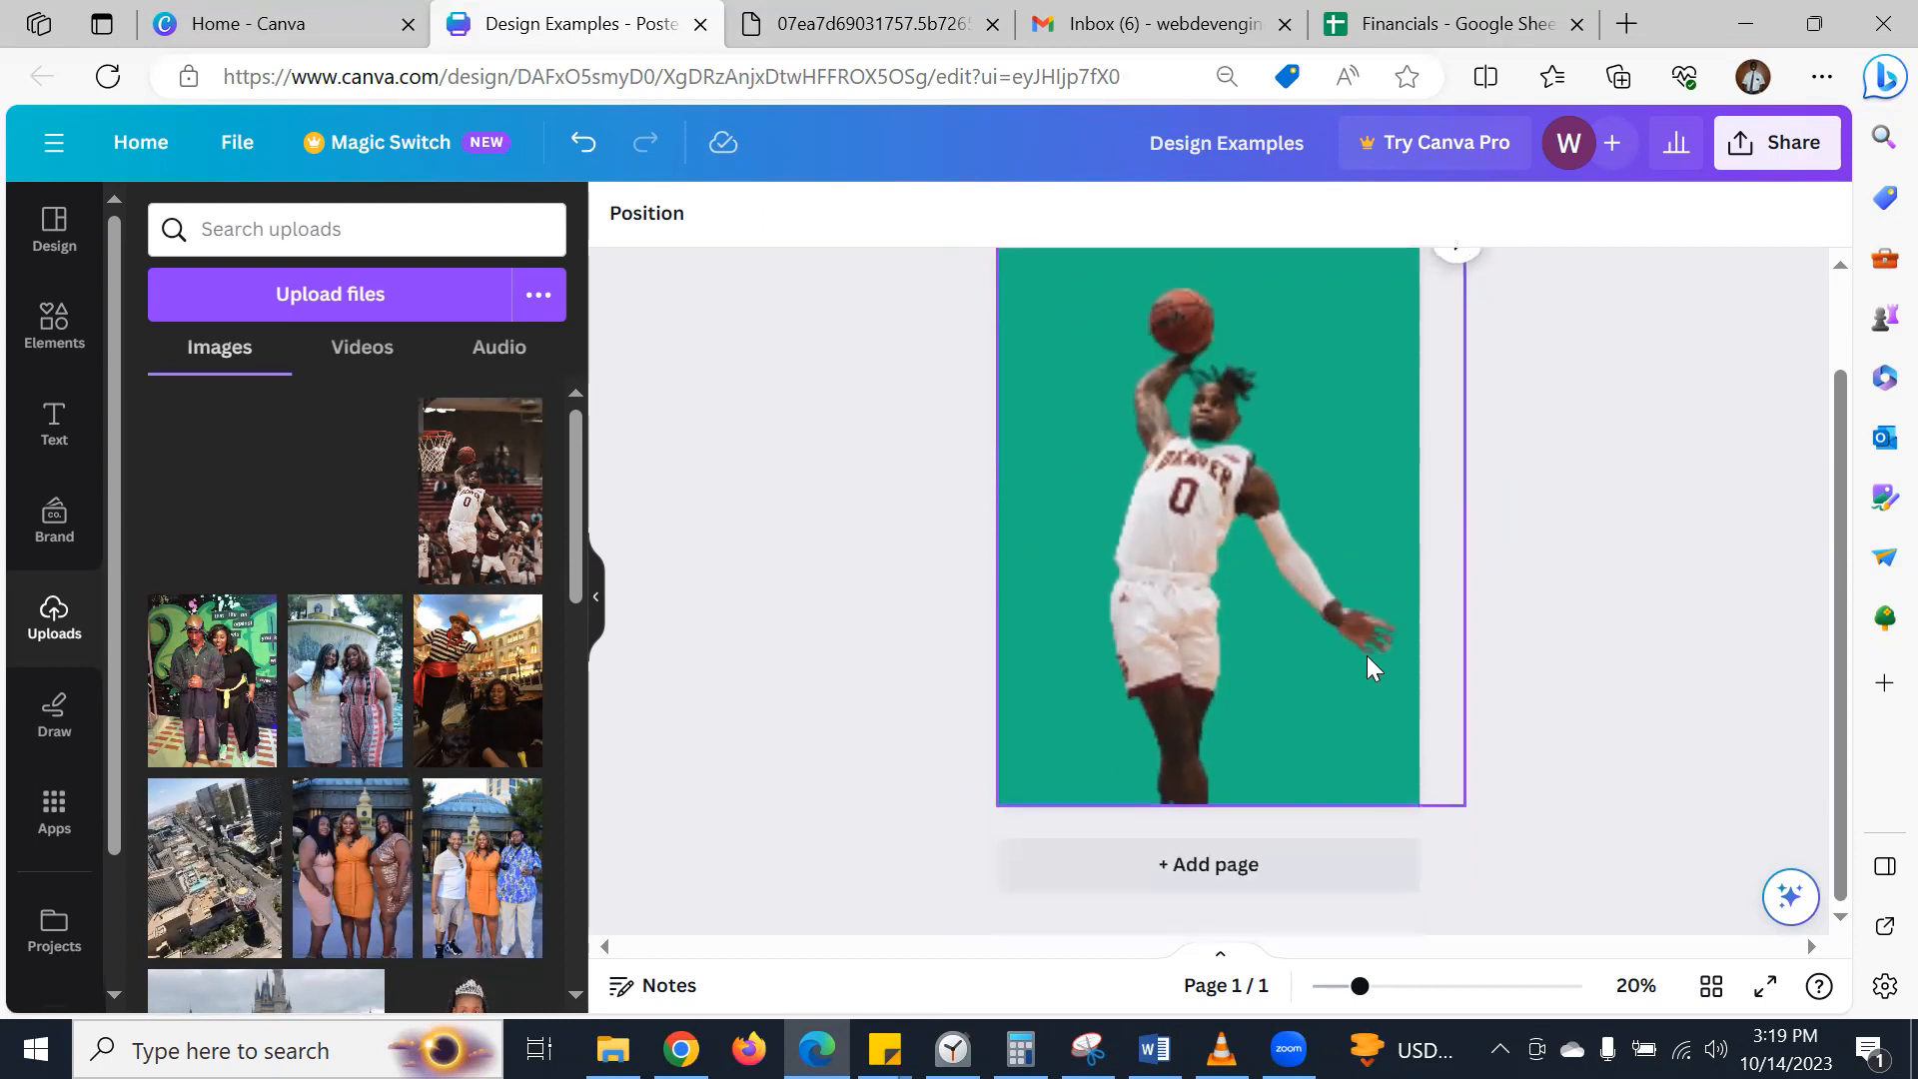
pyautogui.click(1280, 685)
pyautogui.moveTo(1279, 685)
pyautogui.mouseDown()
pyautogui.moveTo(1356, 689)
pyautogui.moveTo(1254, 684)
pyautogui.mouseUp()
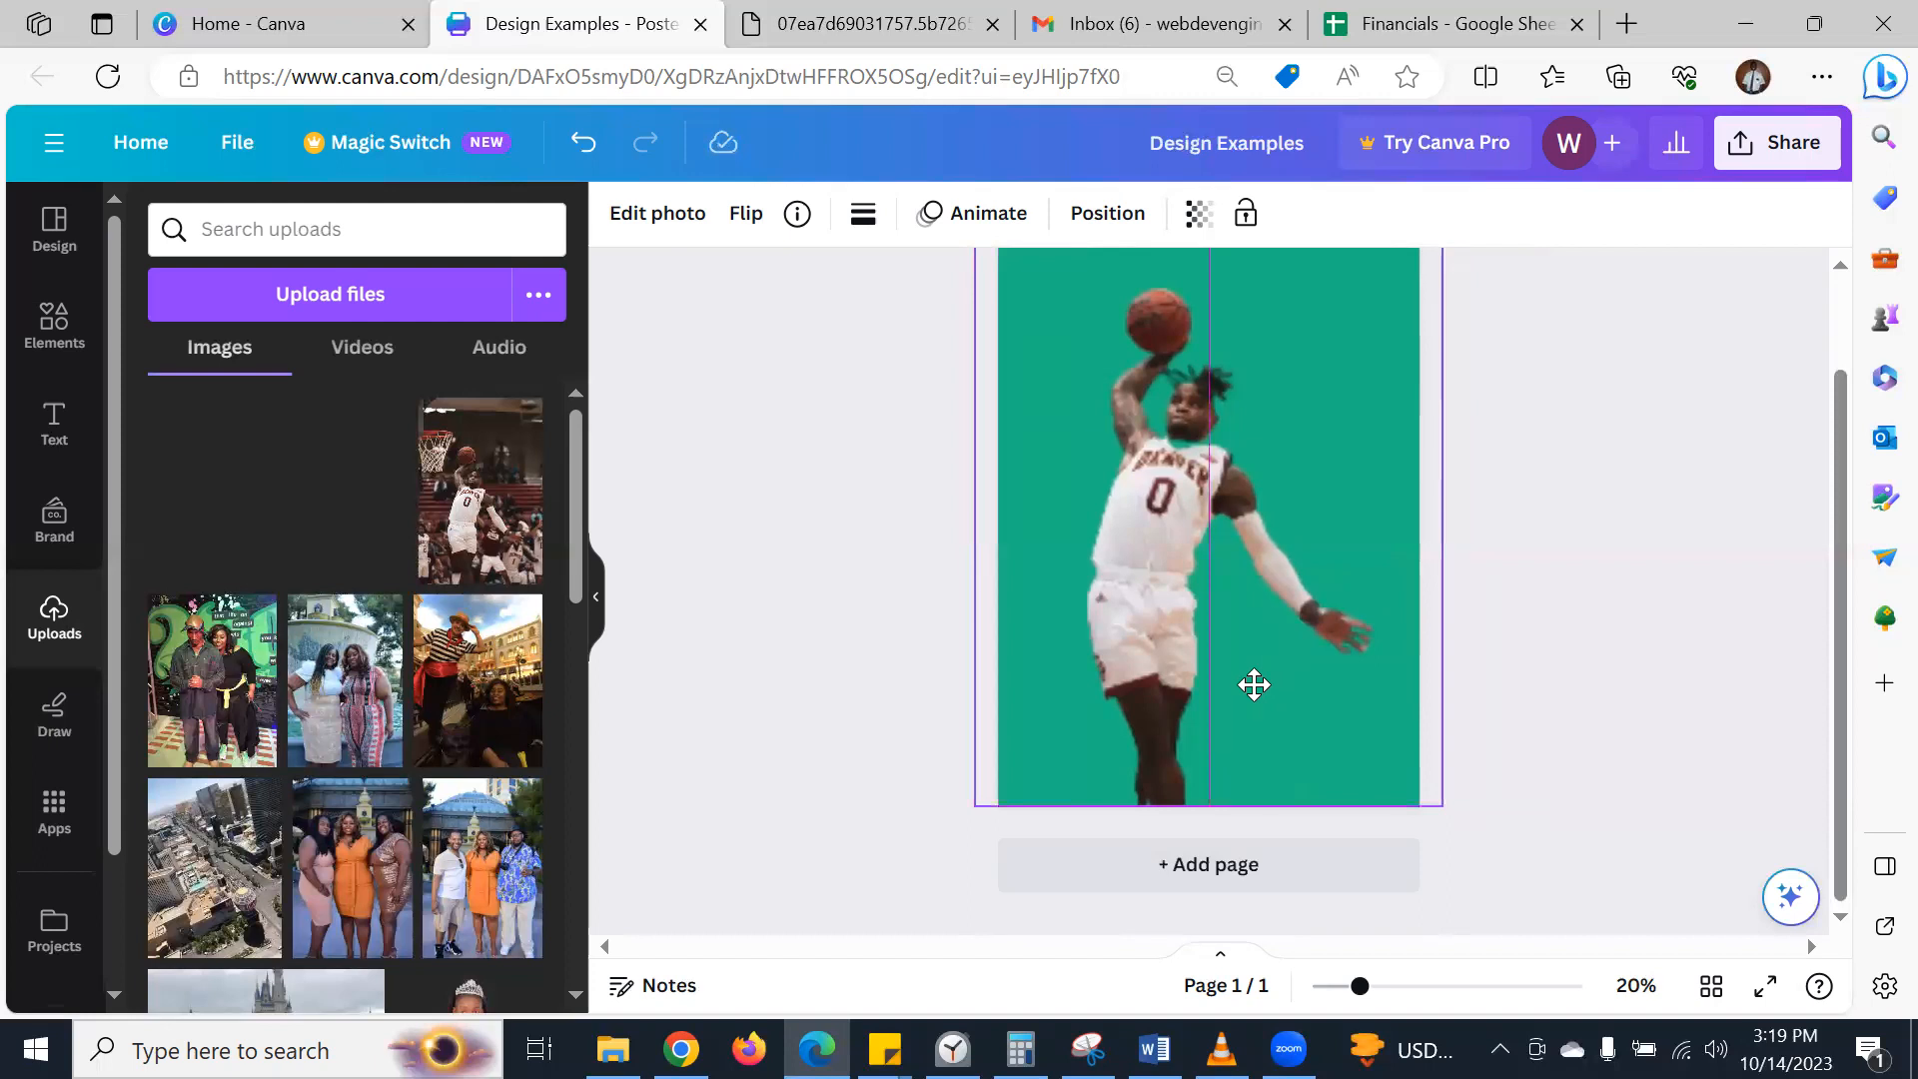
pyautogui.moveTo(1253, 684); pyautogui.dragTo(1277, 730)
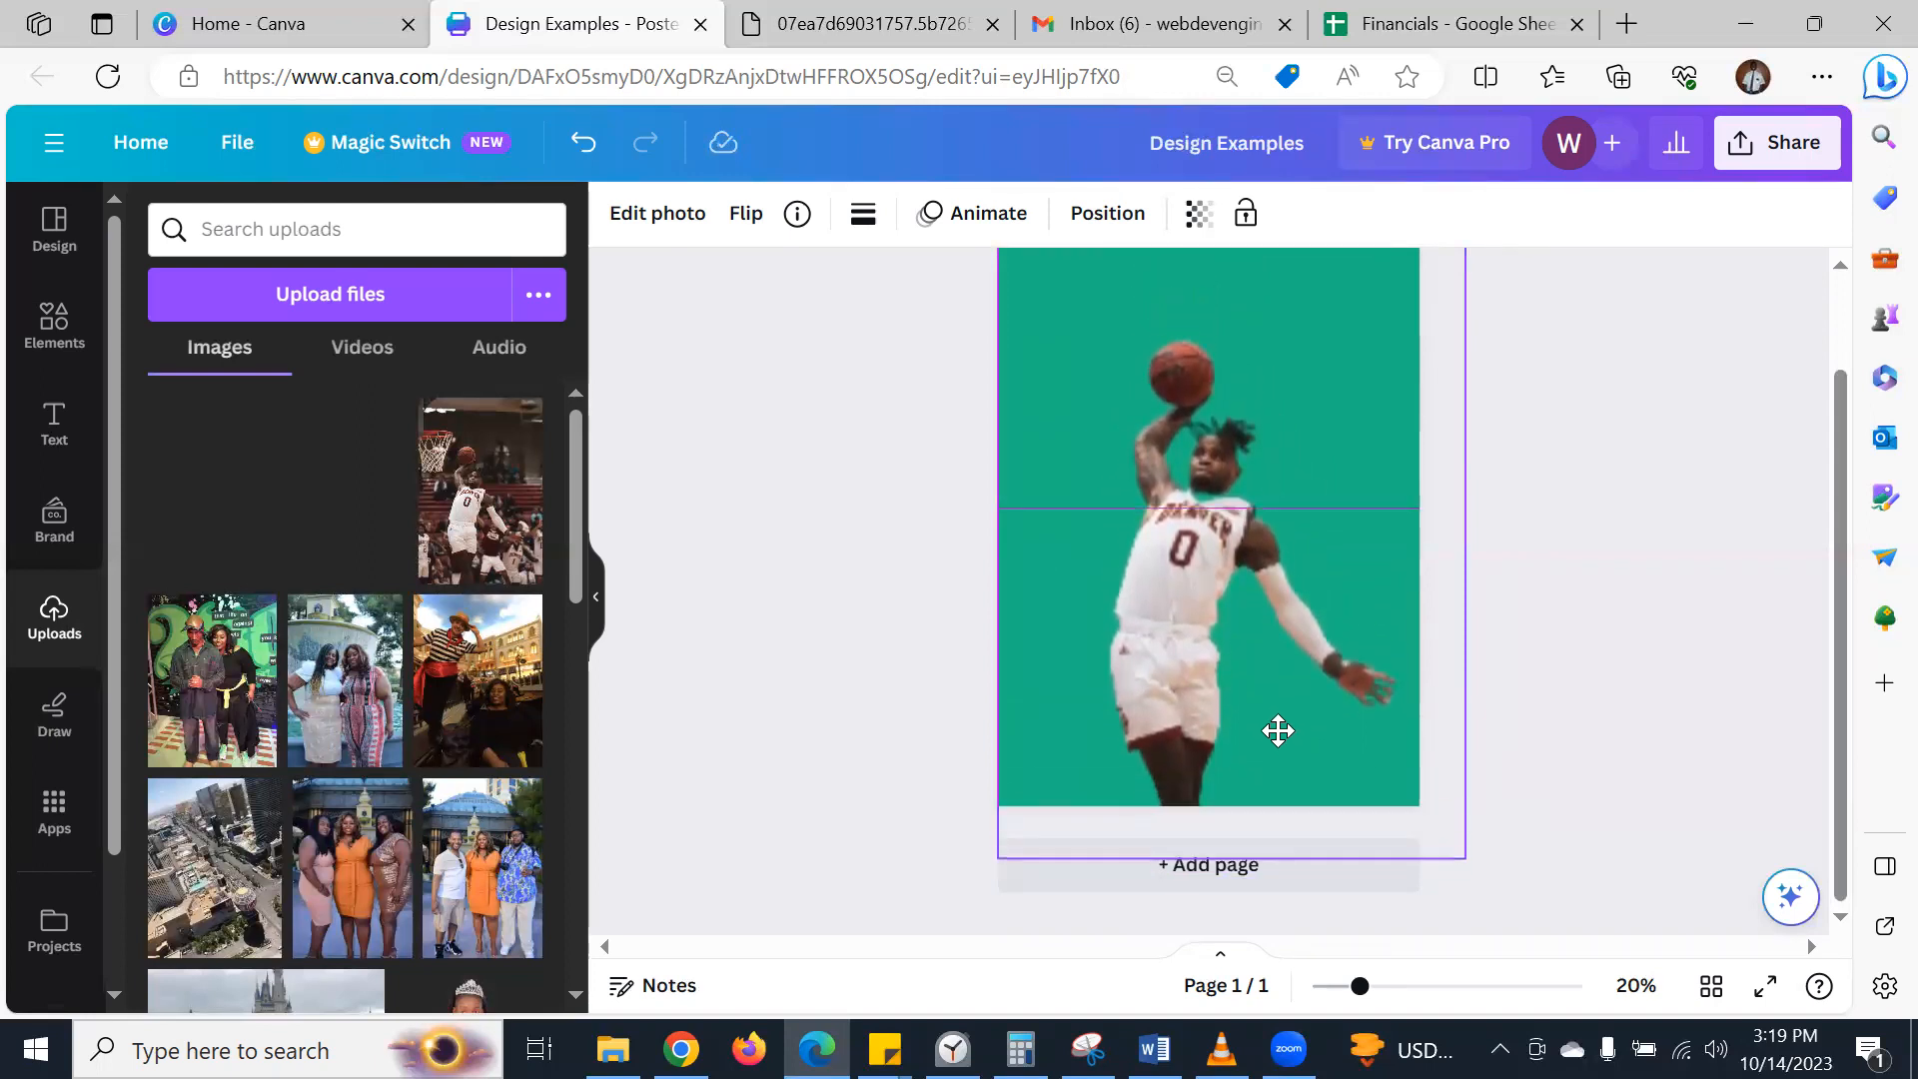
pyautogui.moveTo(1278, 730)
pyautogui.mouseDown()
pyautogui.moveTo(1246, 724)
pyautogui.moveTo(1267, 723)
pyautogui.moveTo(1245, 699)
pyautogui.moveTo(1257, 733)
pyautogui.mouseUp()
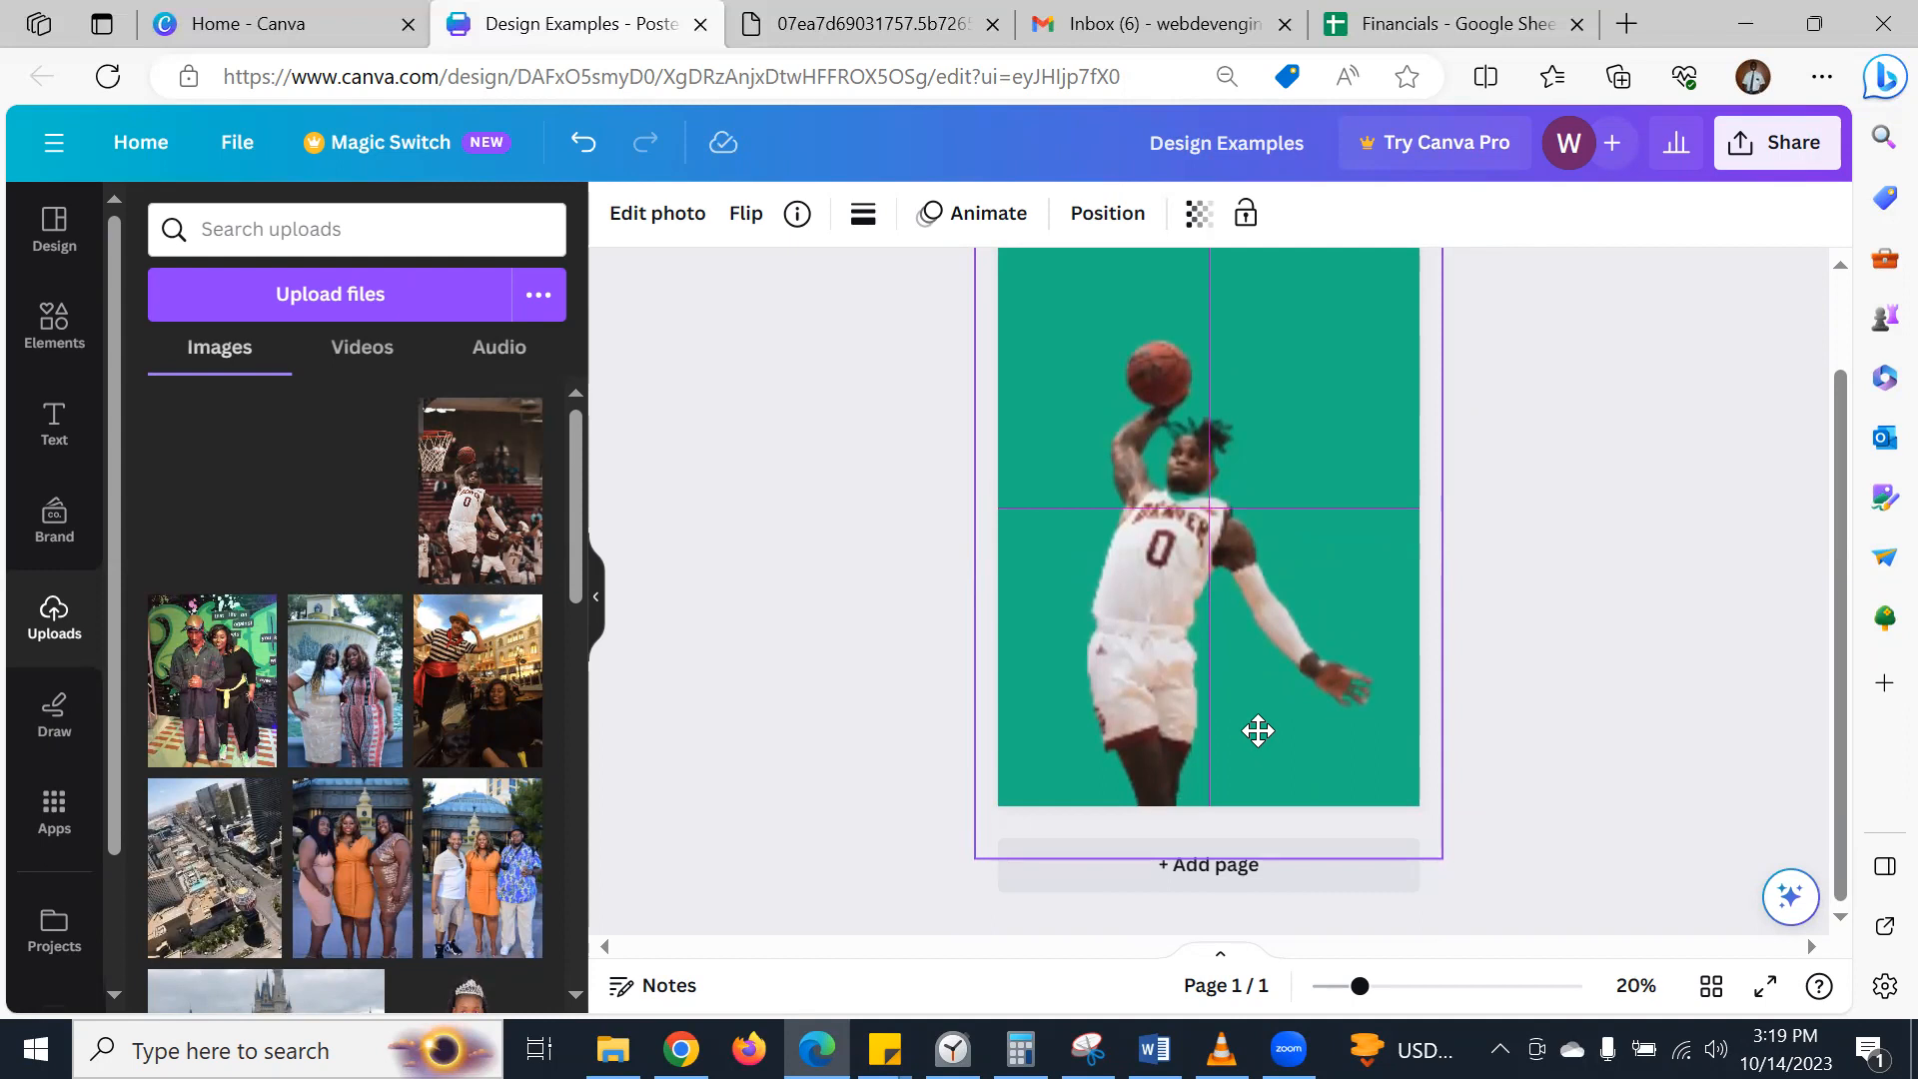
pyautogui.moveTo(1257, 731); pyautogui.dragTo(1257, 734)
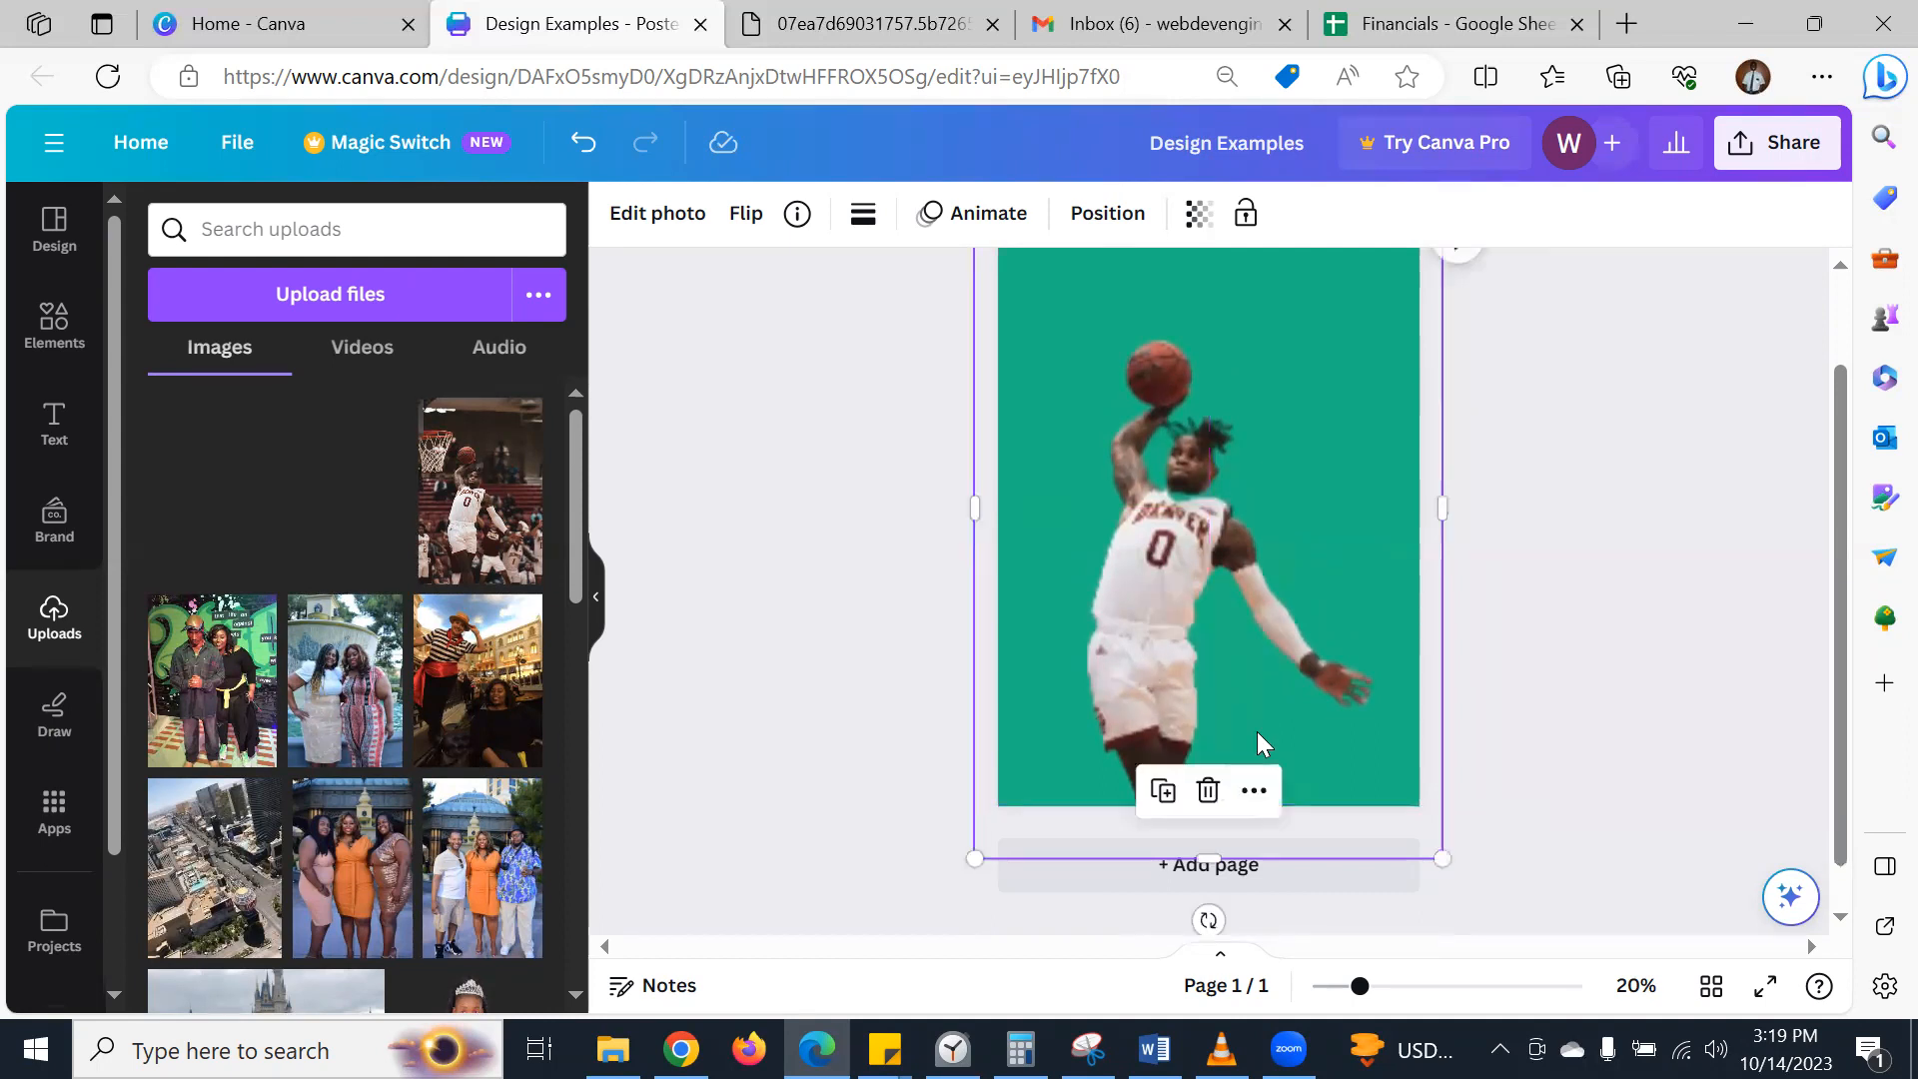
pyautogui.click(1693, 559)
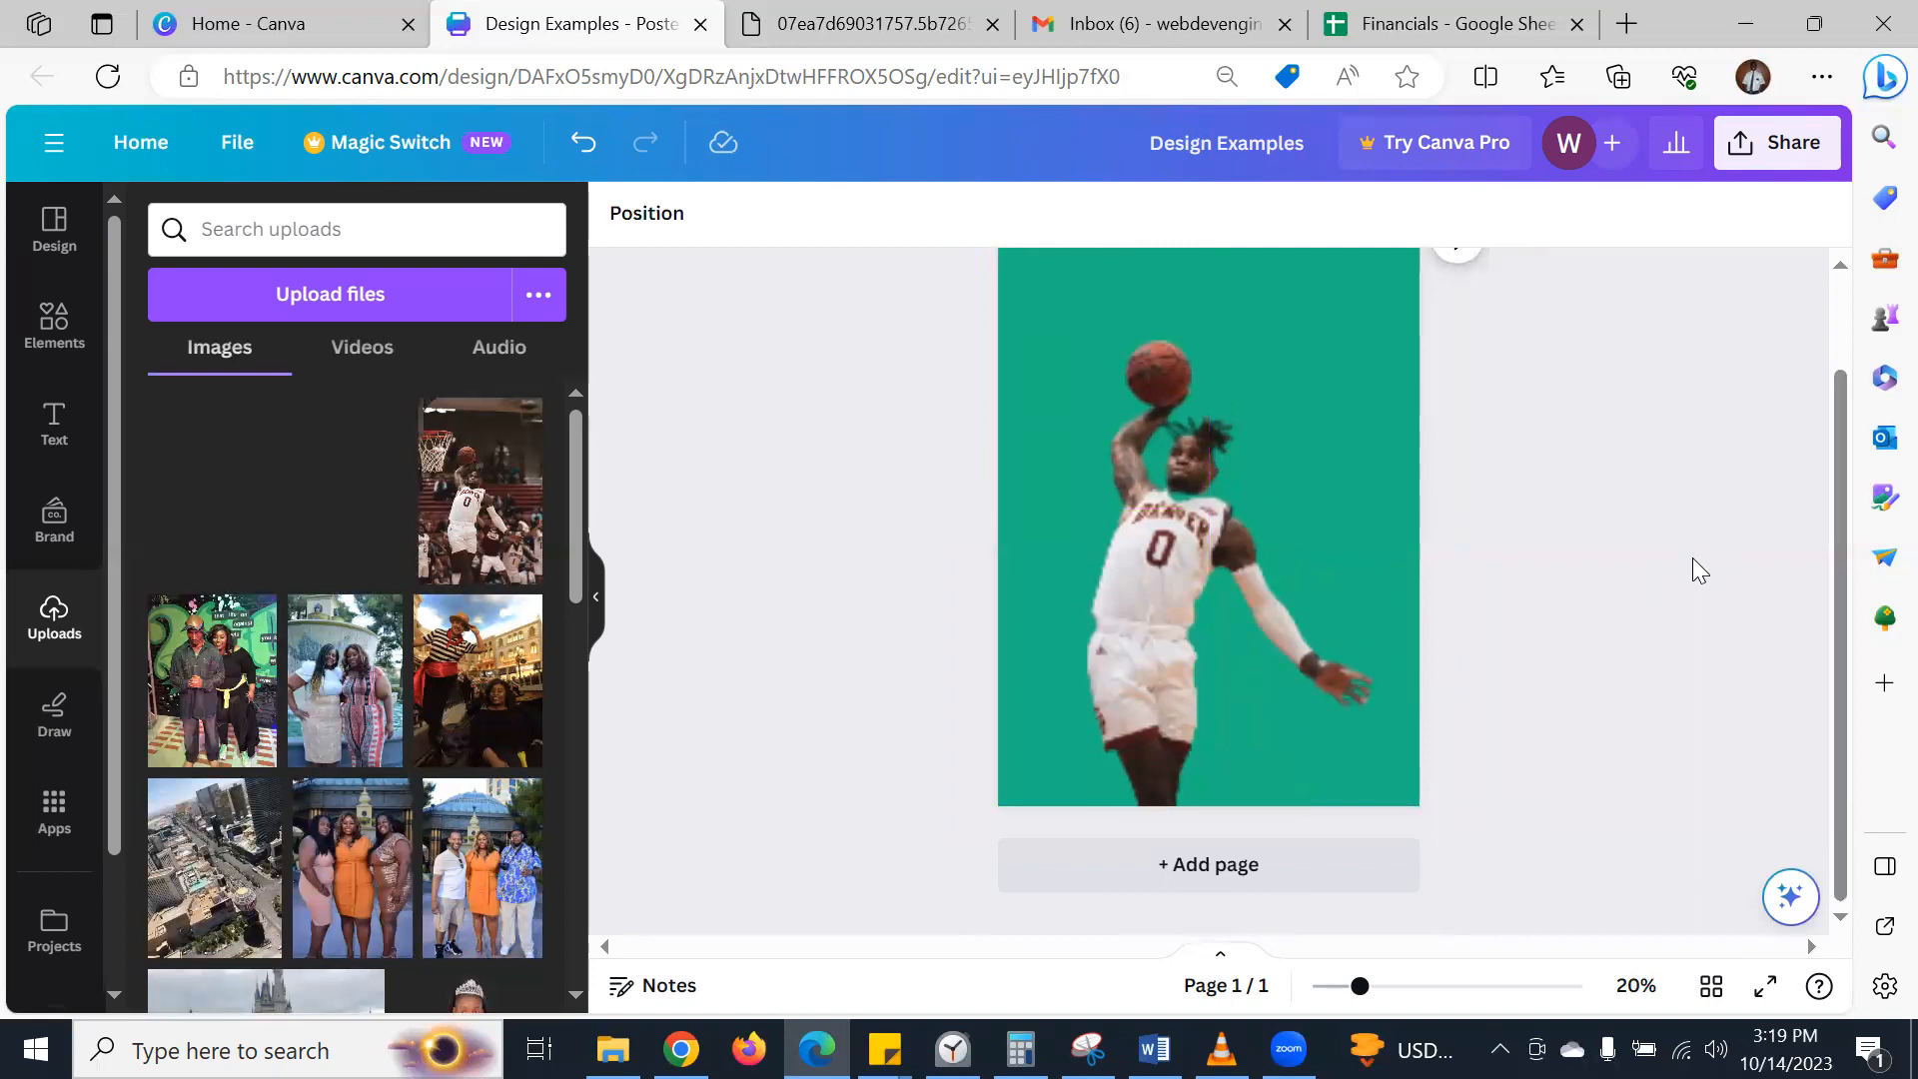
# - Check the reference poster, search the elements for "dots", narrow the search to "Dot line", and show all its graphics
pyautogui.click(829, 12)
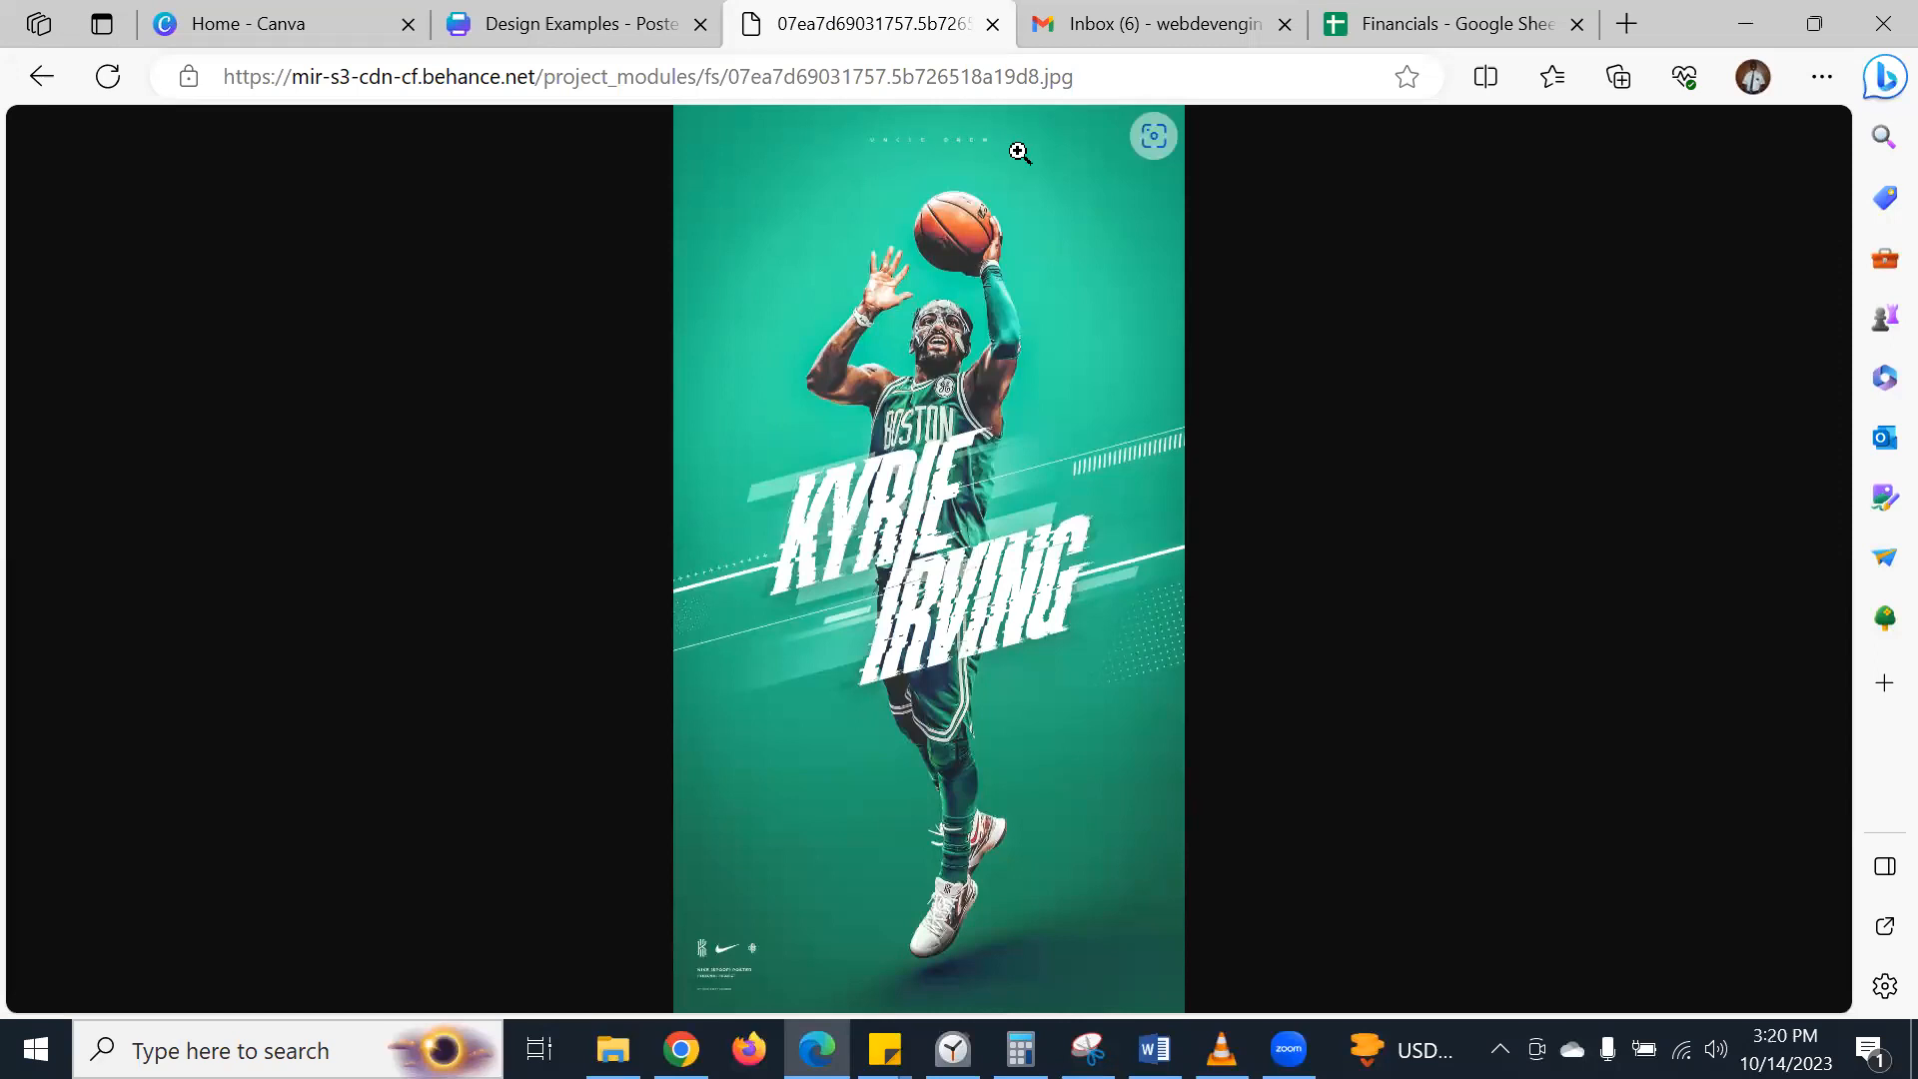
pyautogui.click(592, 14)
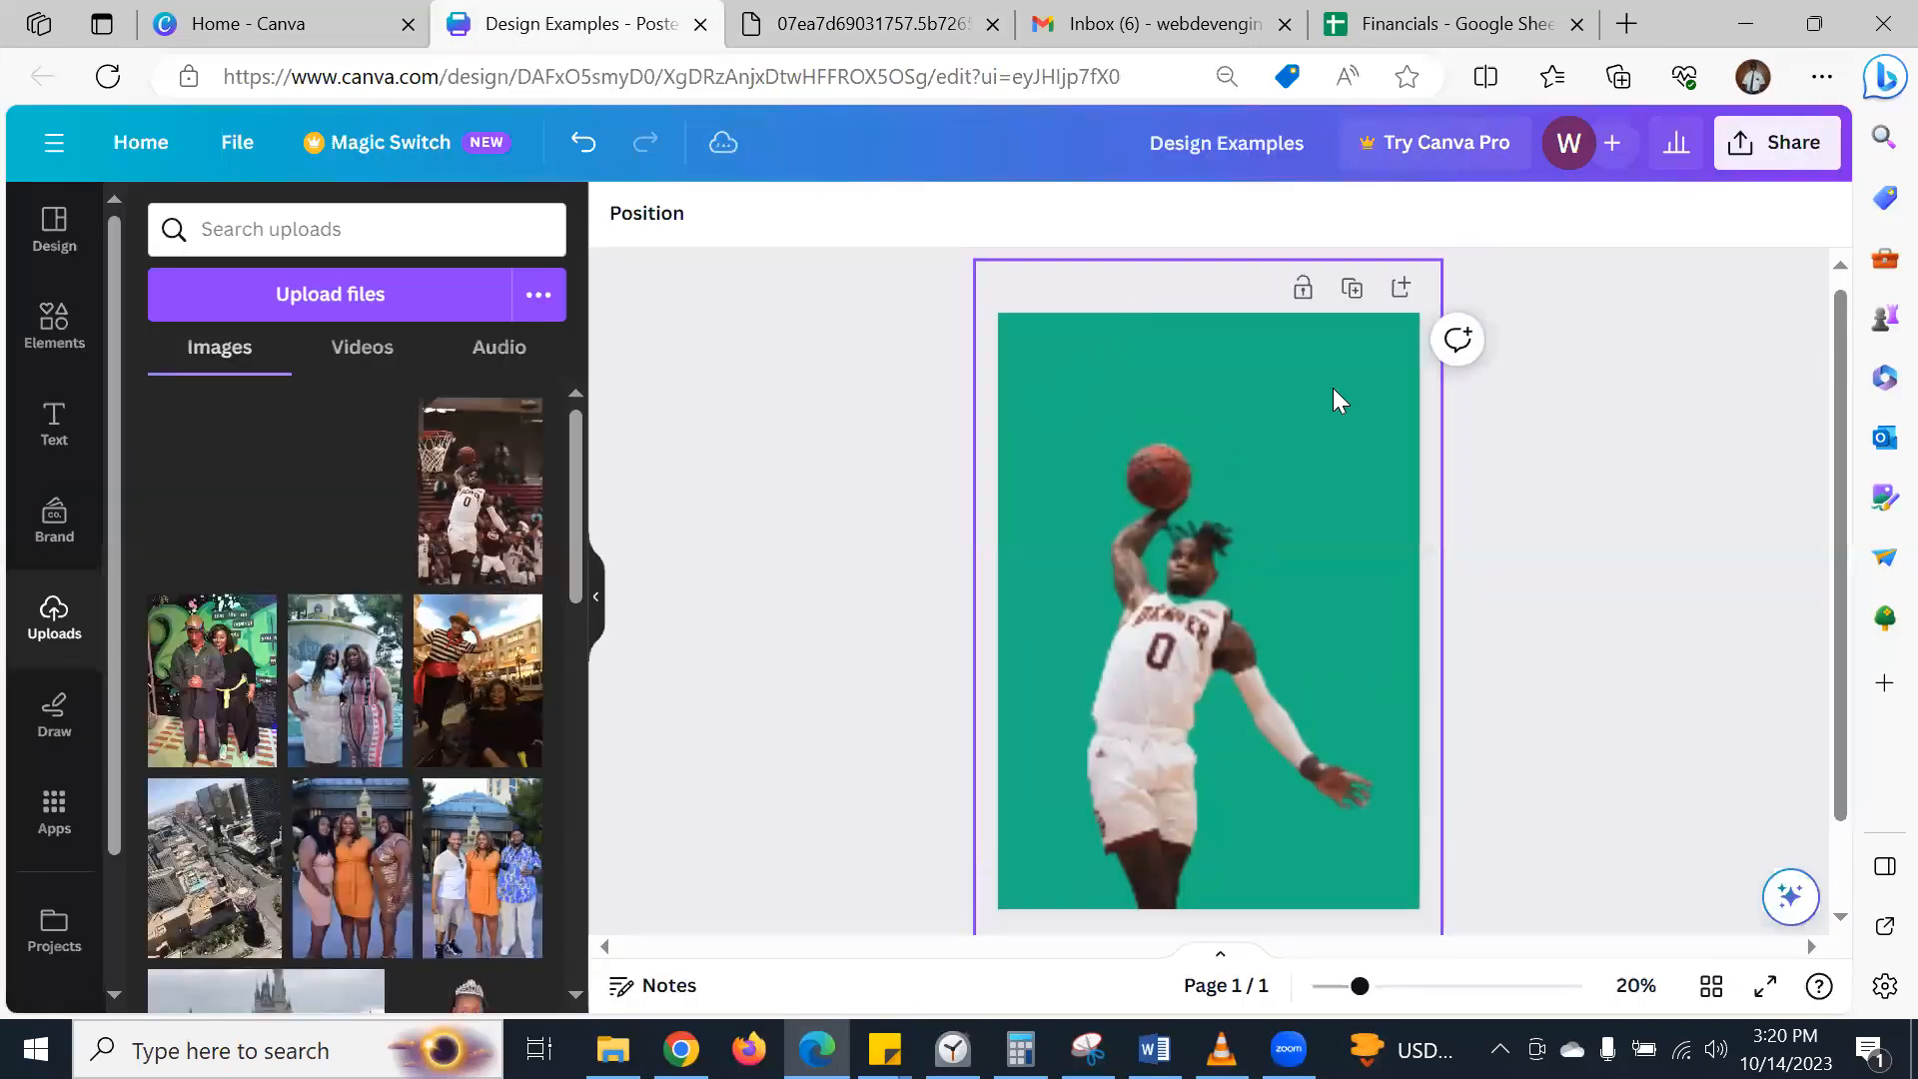
pyautogui.click(50, 317)
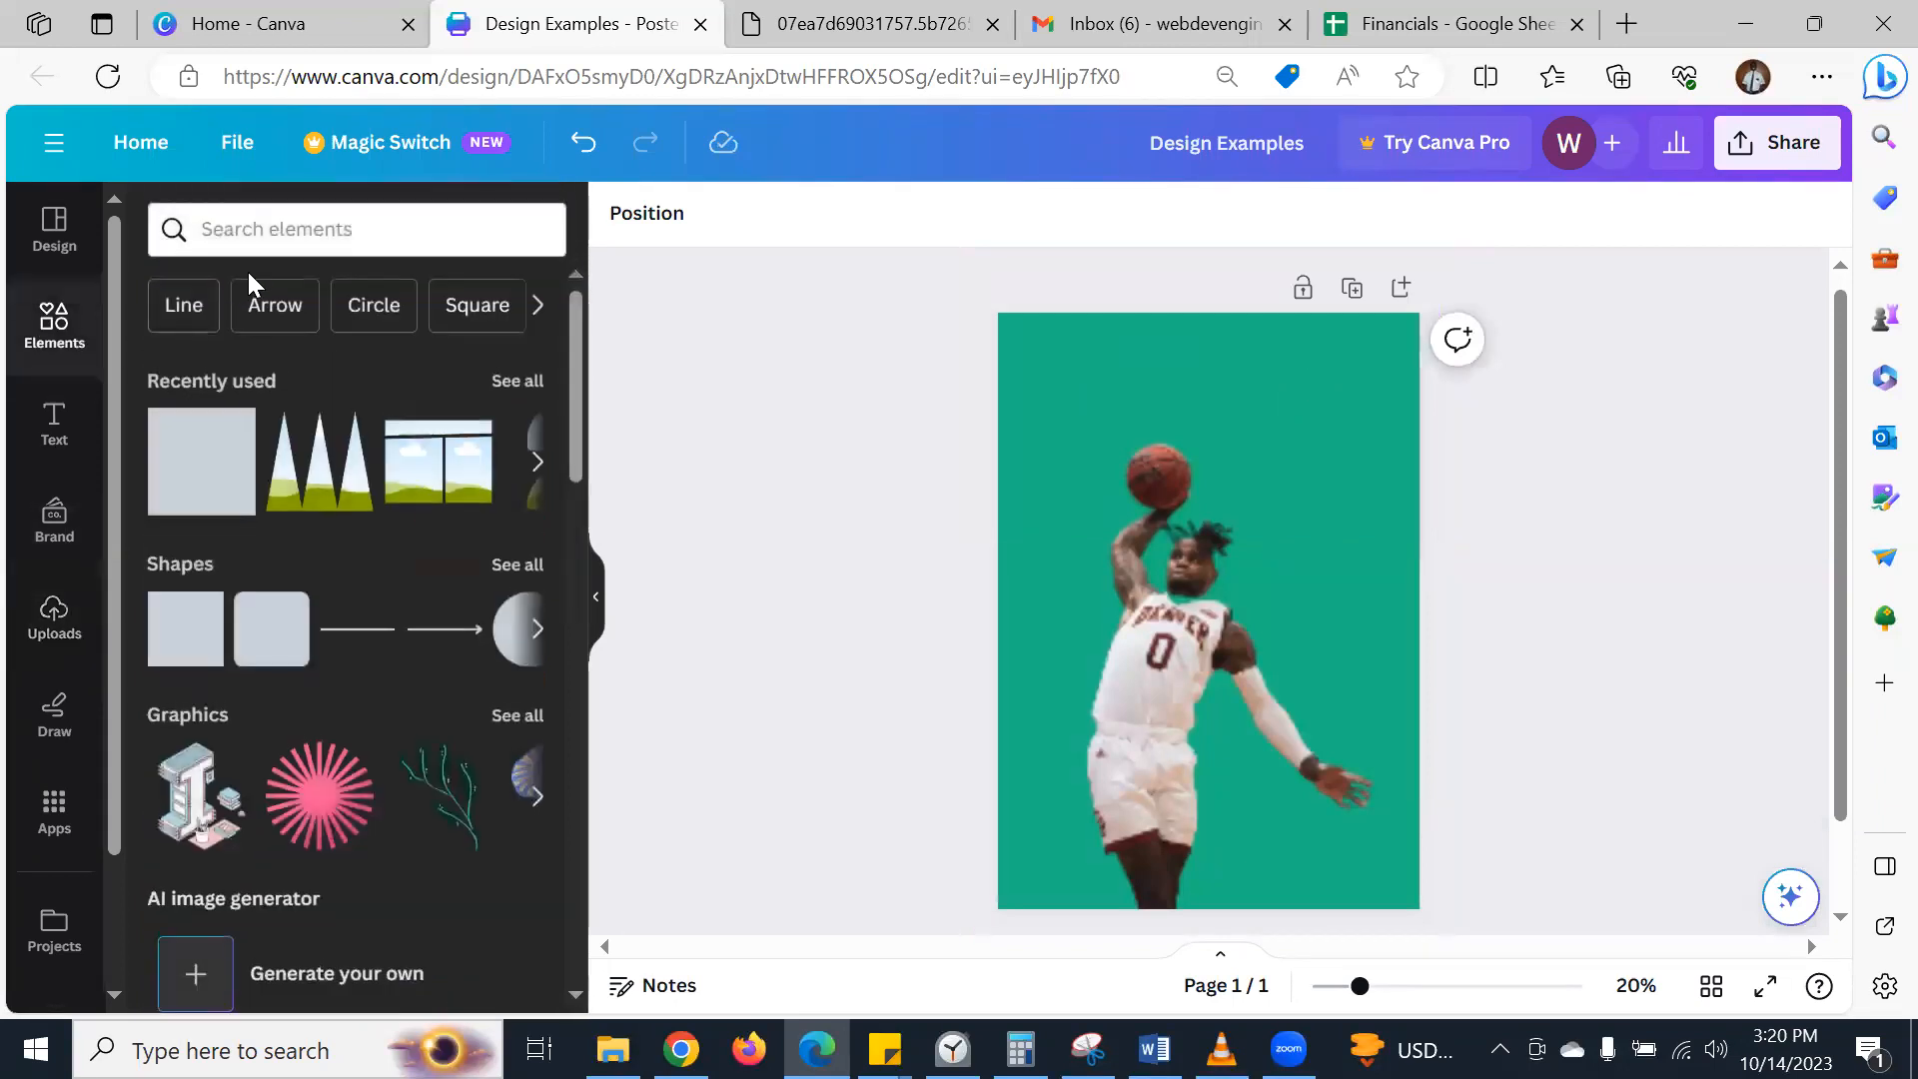
pyautogui.click(255, 250)
pyautogui.write('dots')
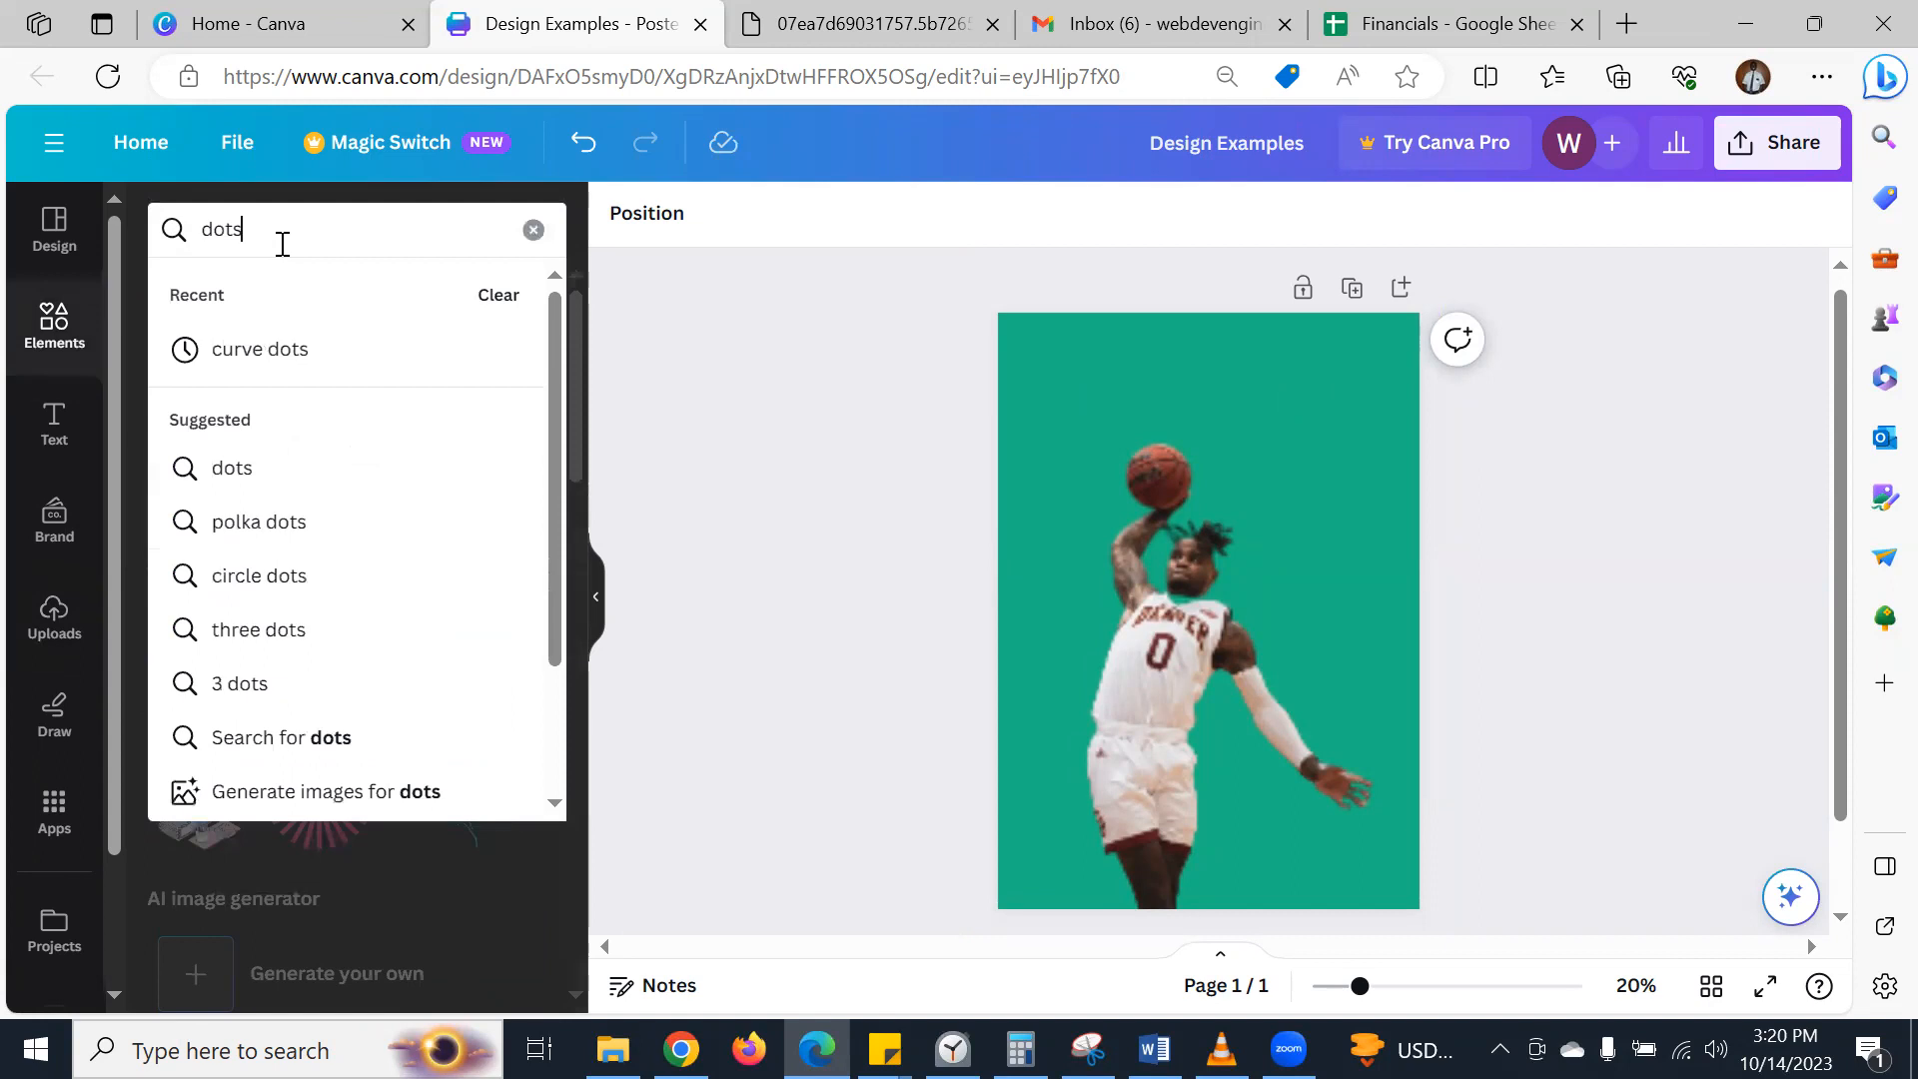
pyautogui.press('Return')
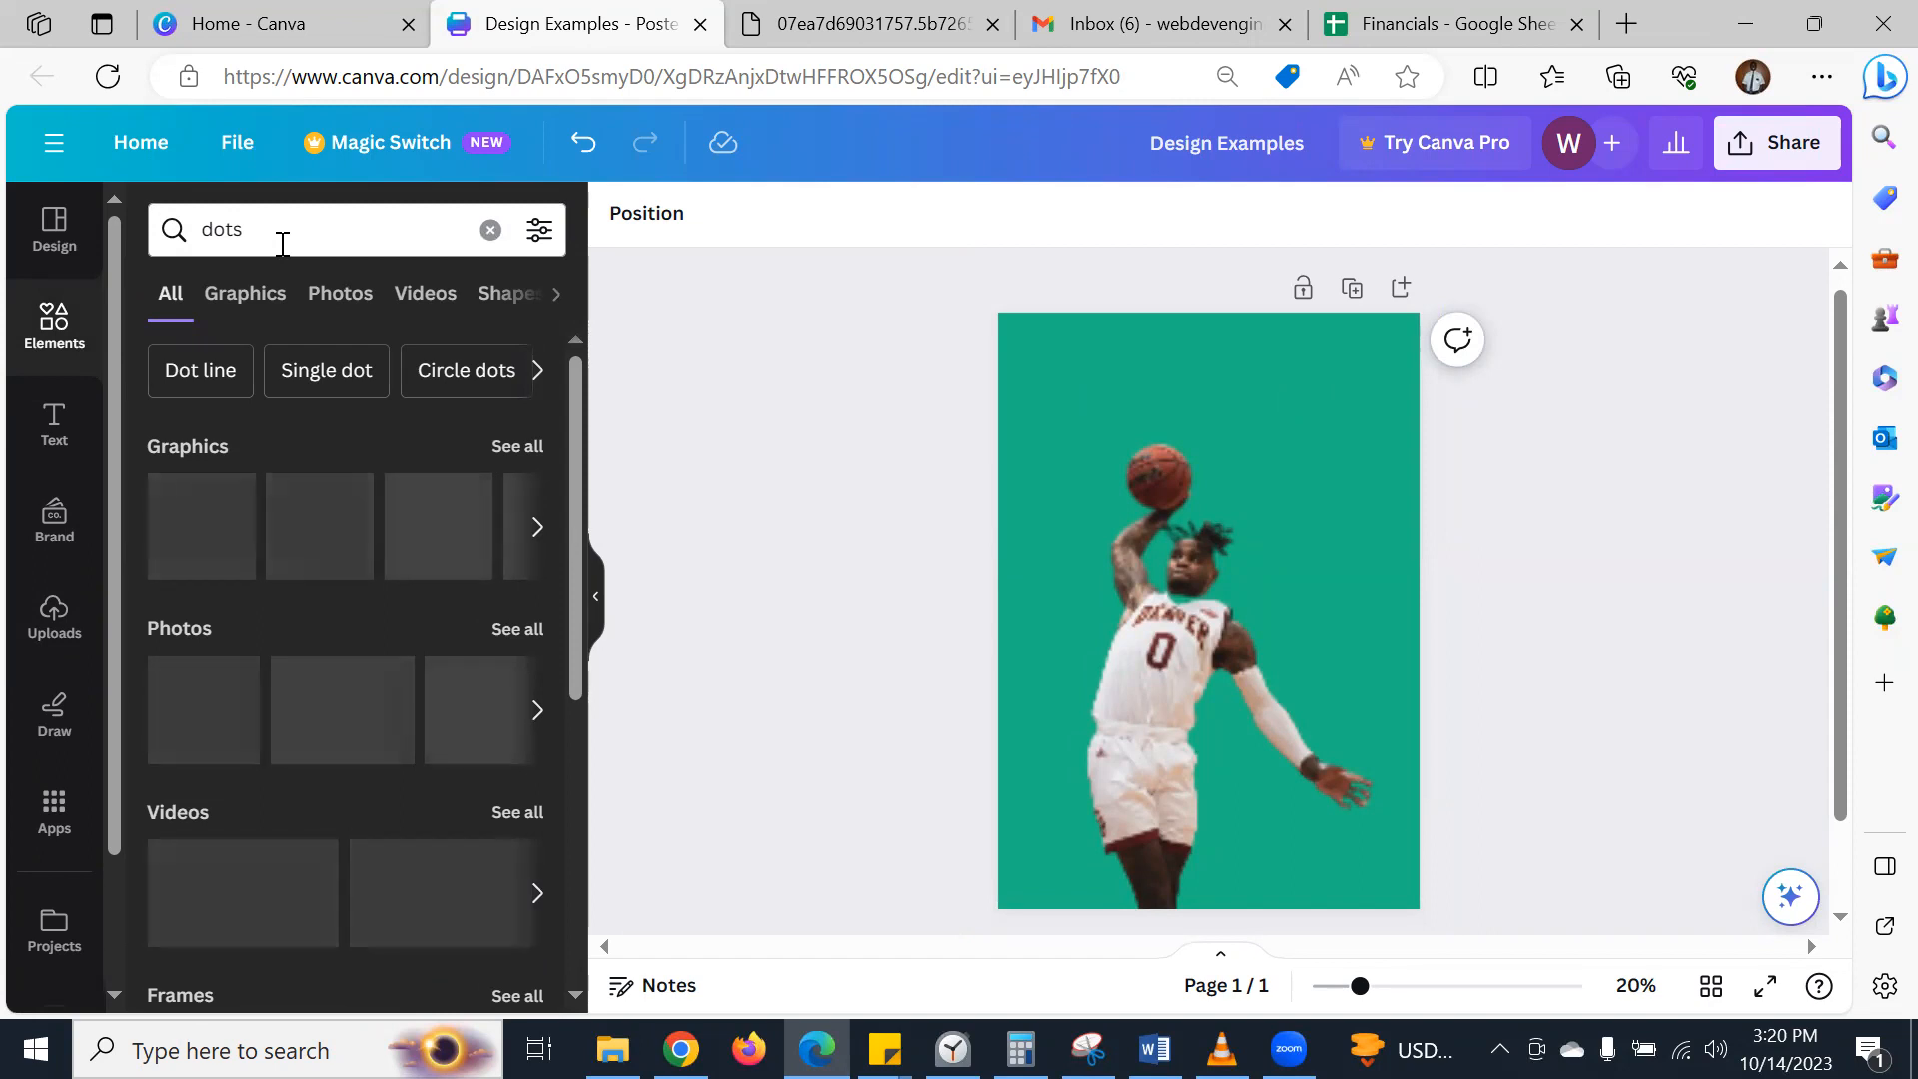
pyautogui.click(197, 378)
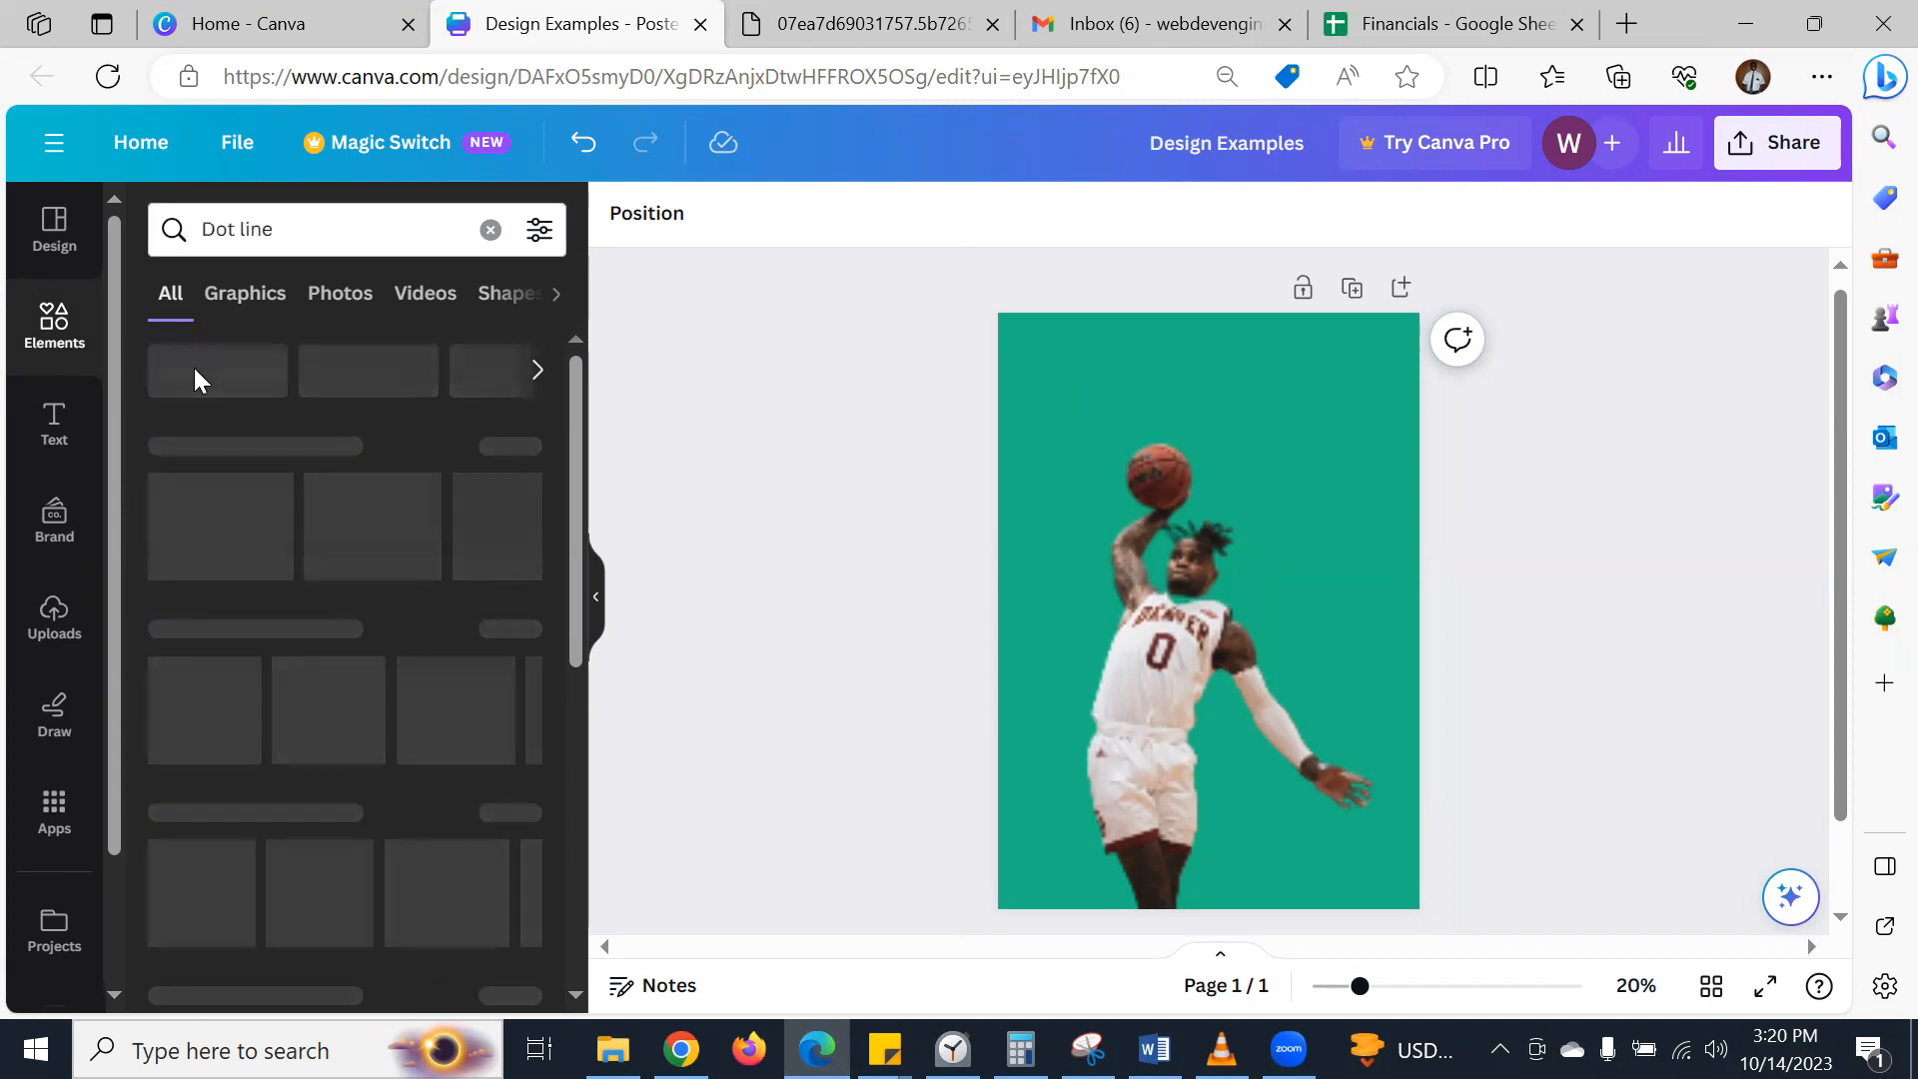
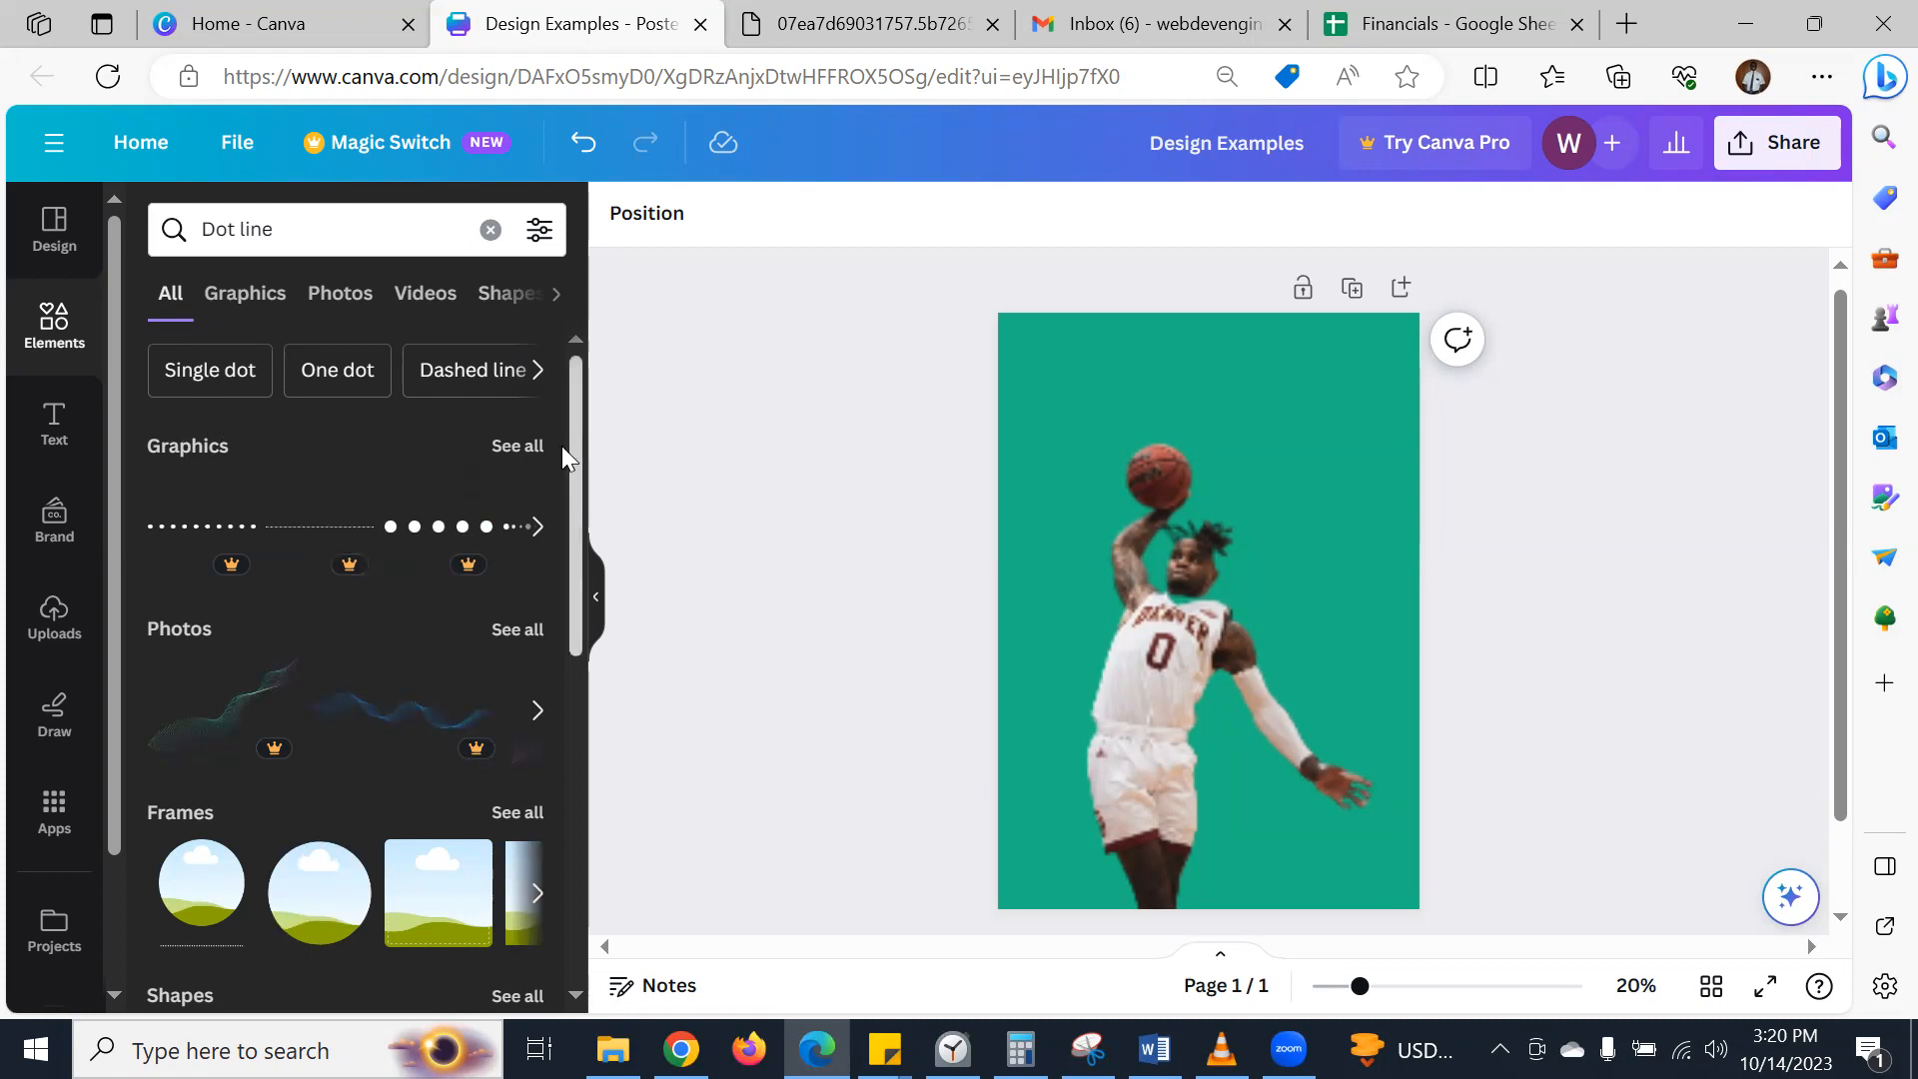
pyautogui.click(509, 448)
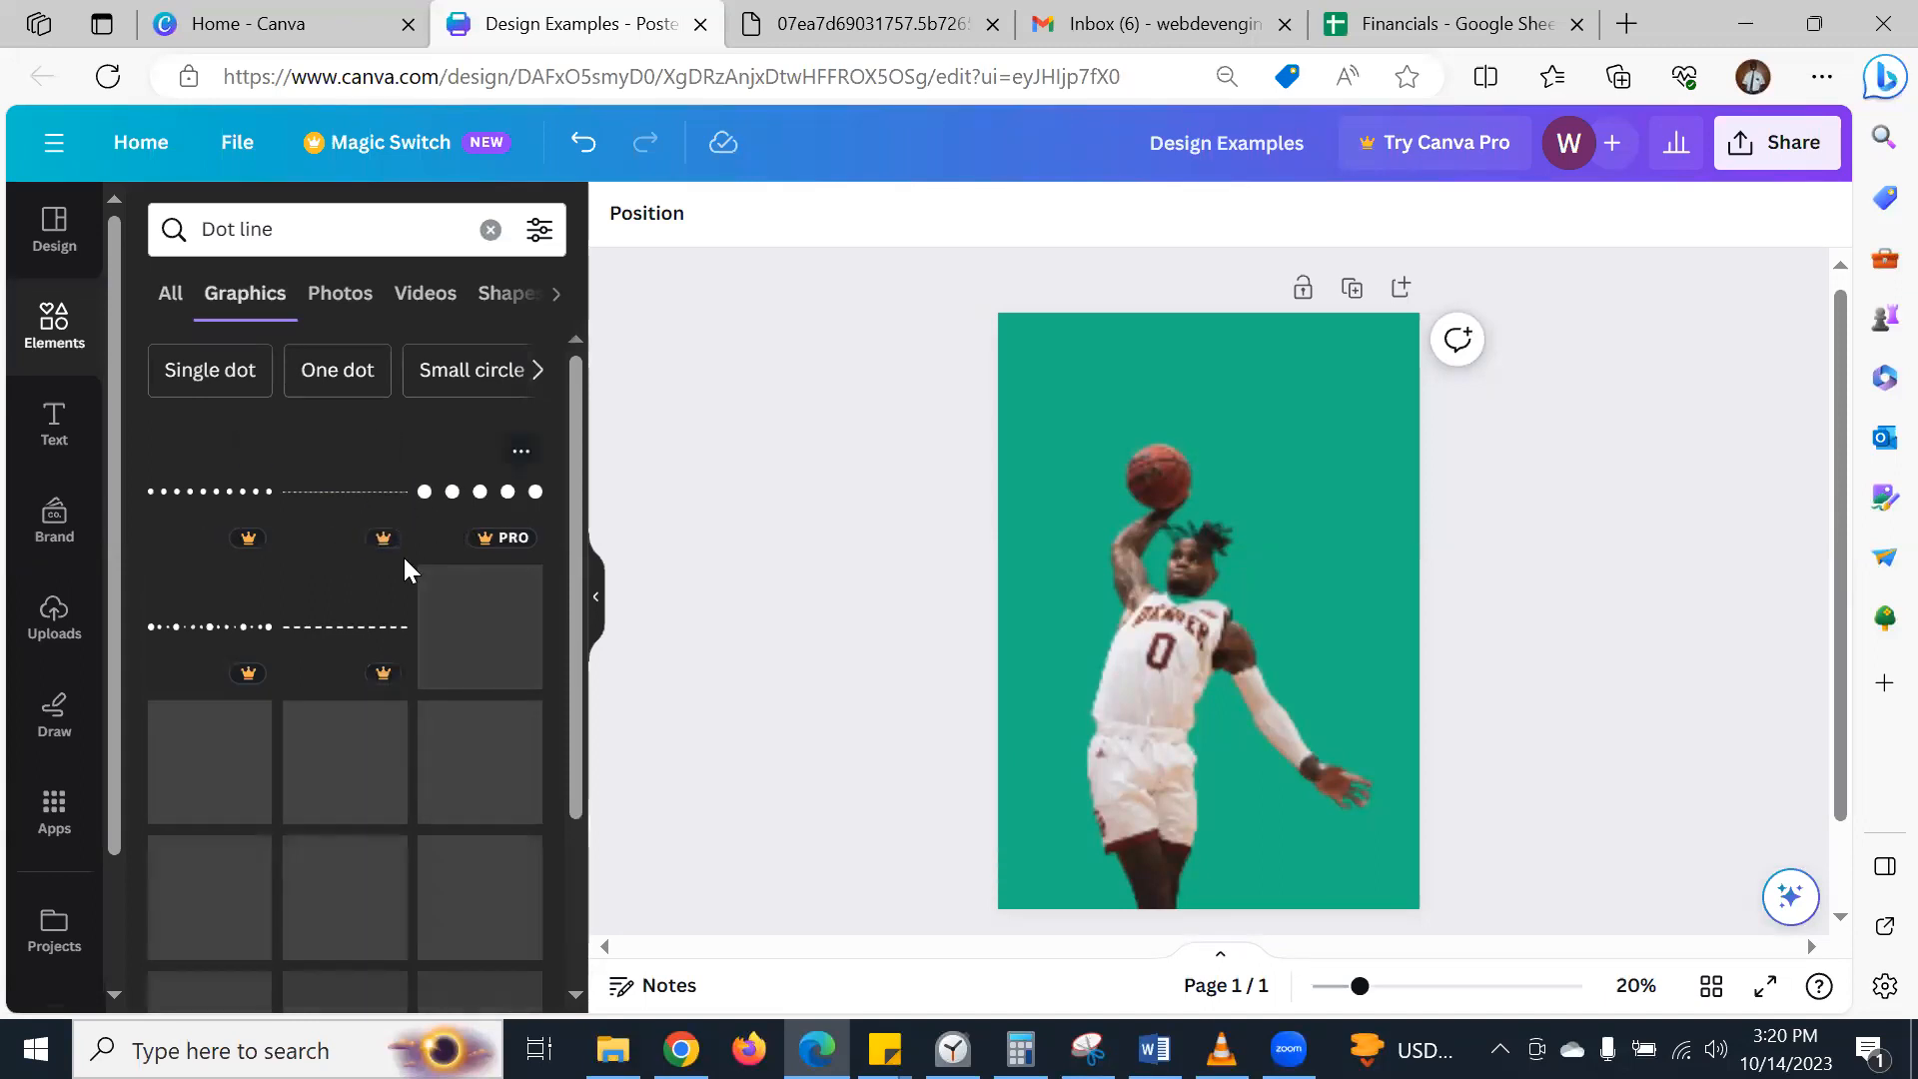
pyautogui.scroll(-1, 300, 614)
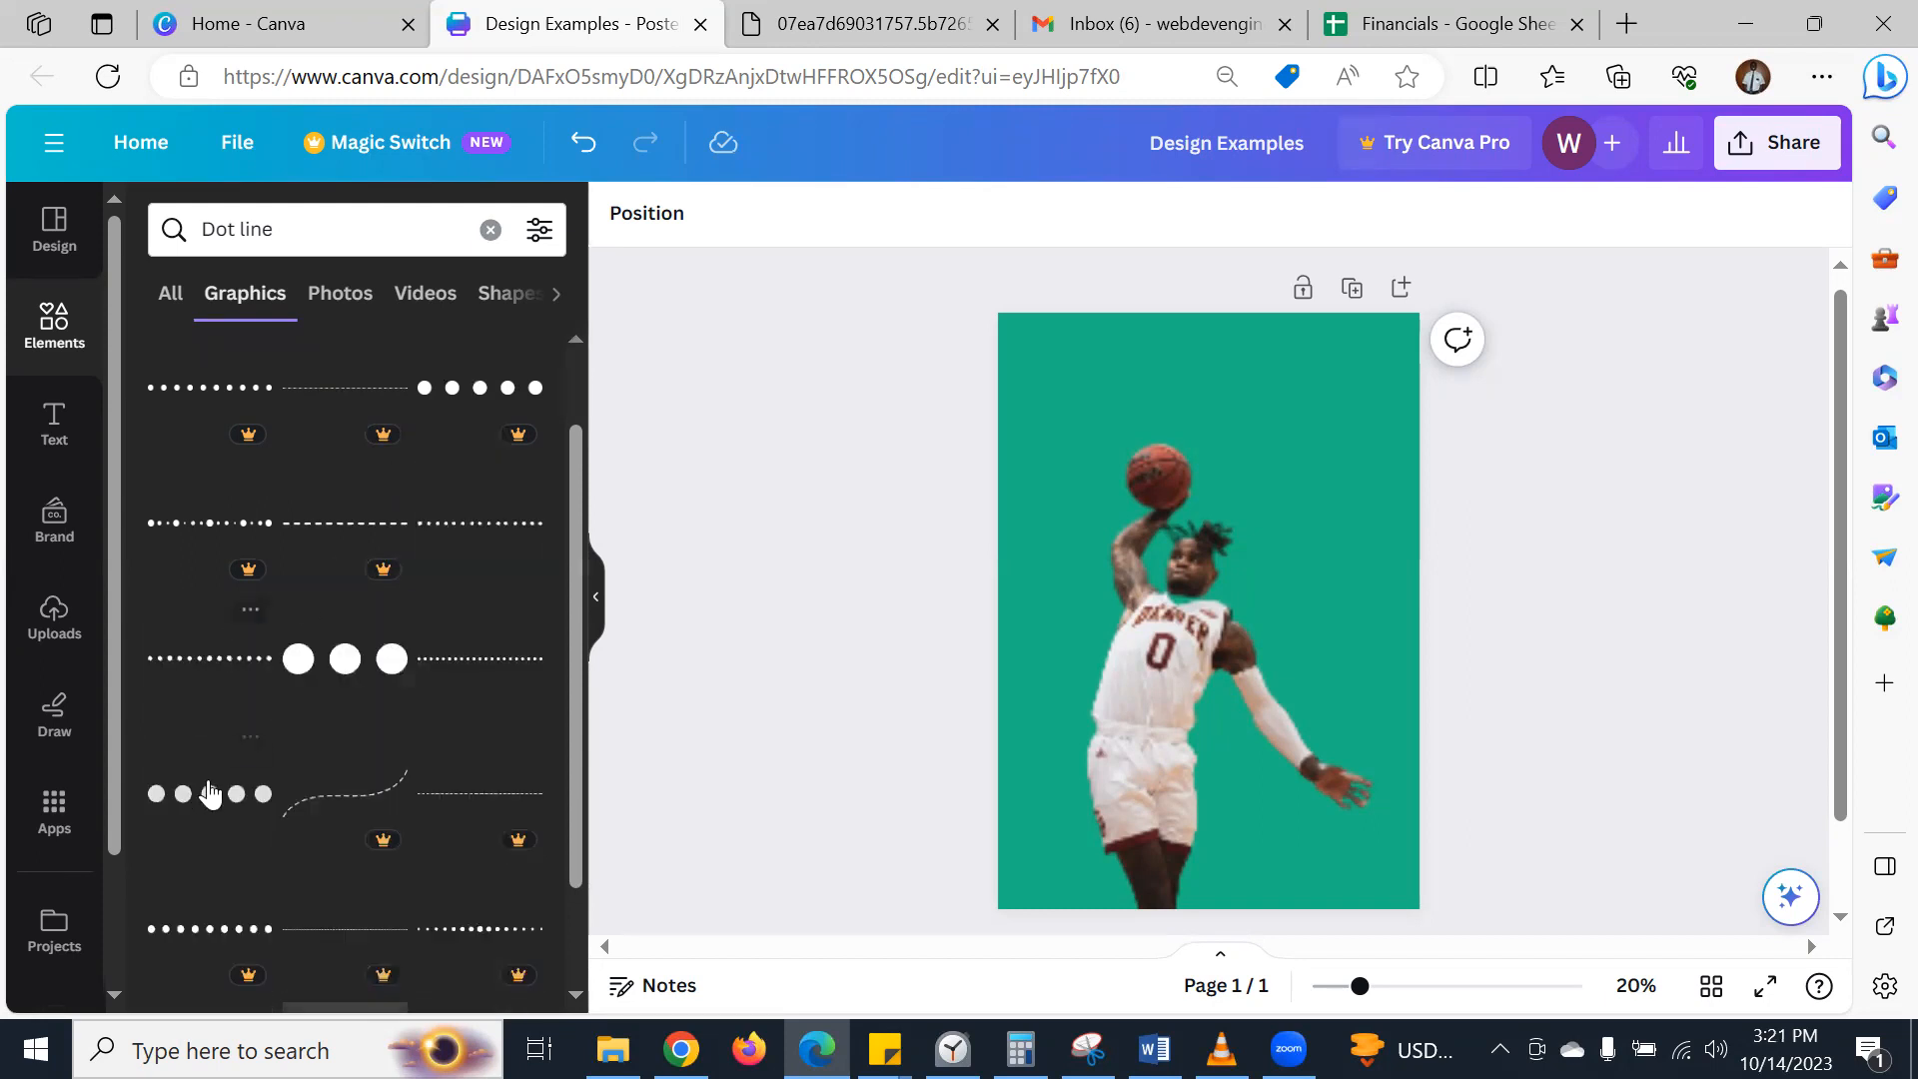
# - Recheck the reference and add a fine white dotted line graphic, centred near the top of the poster above the ball
pyautogui.click(840, 24)
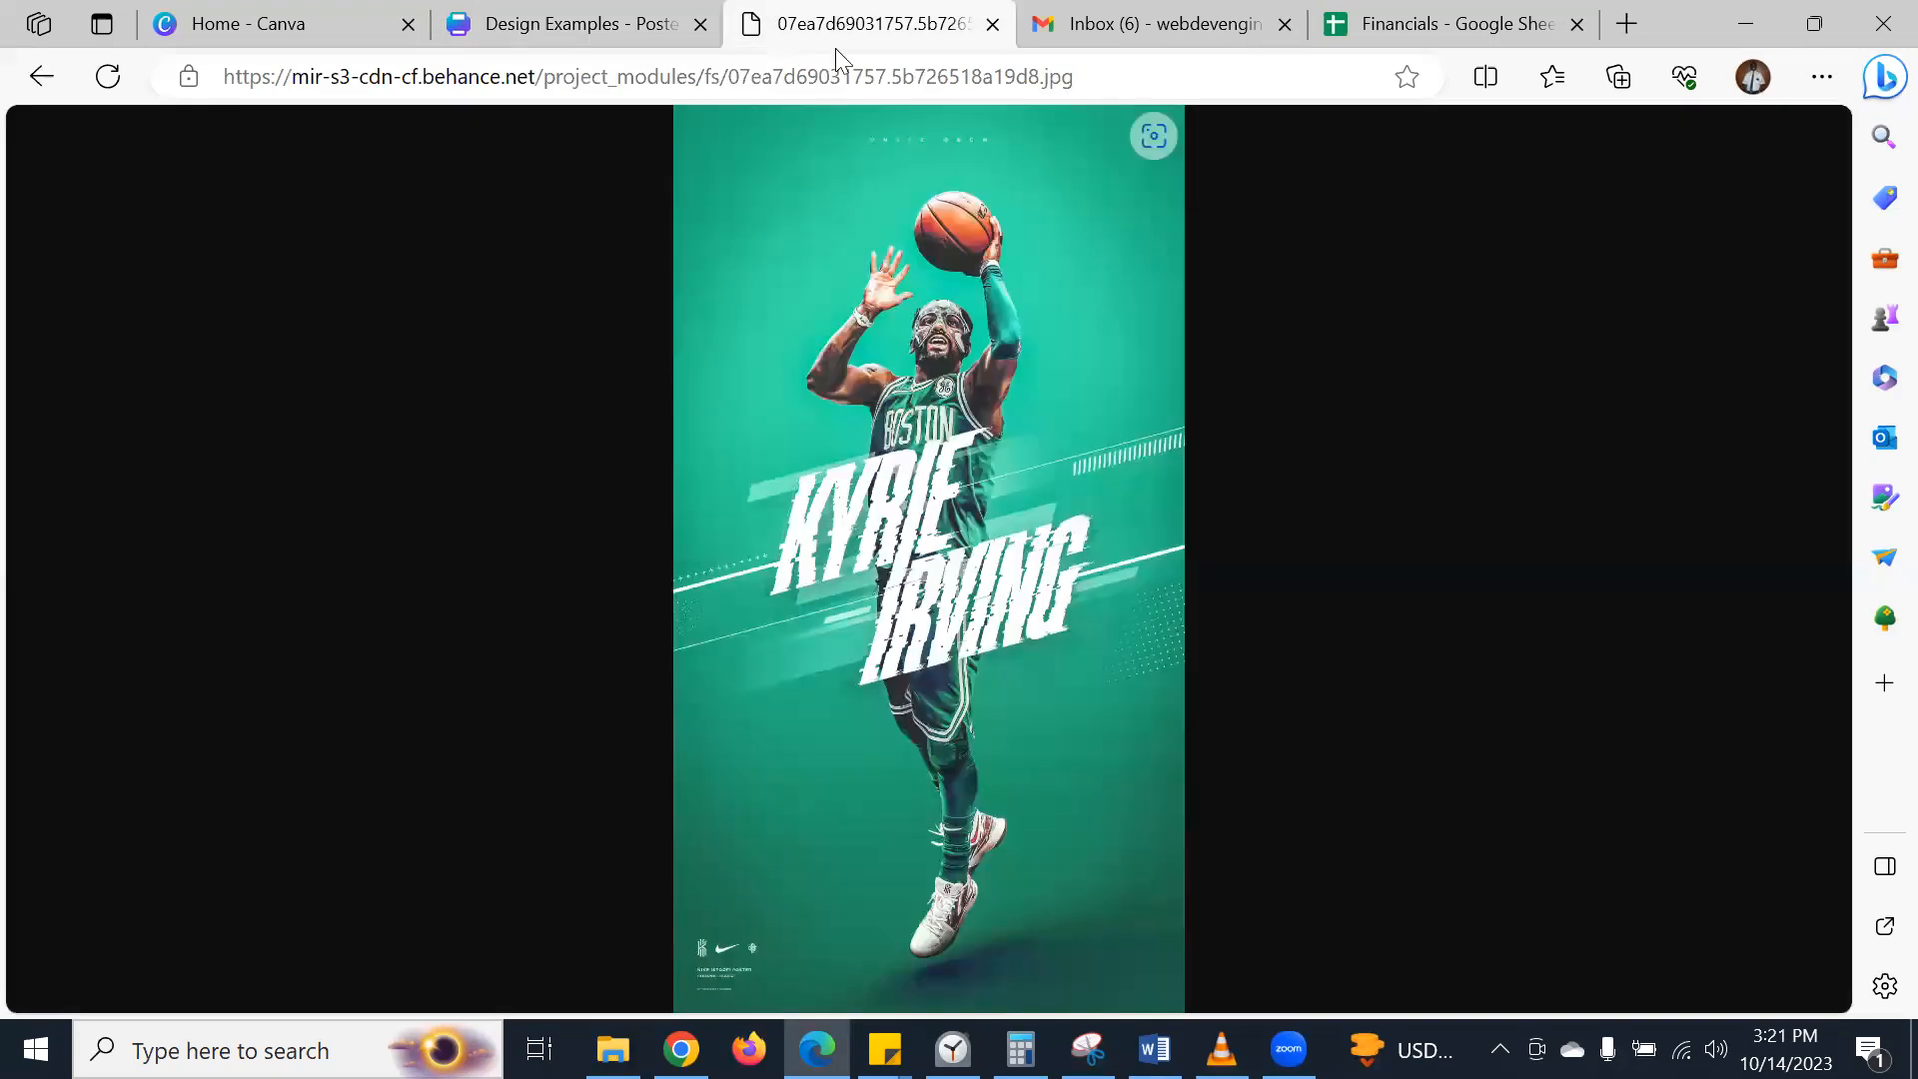
pyautogui.click(607, 30)
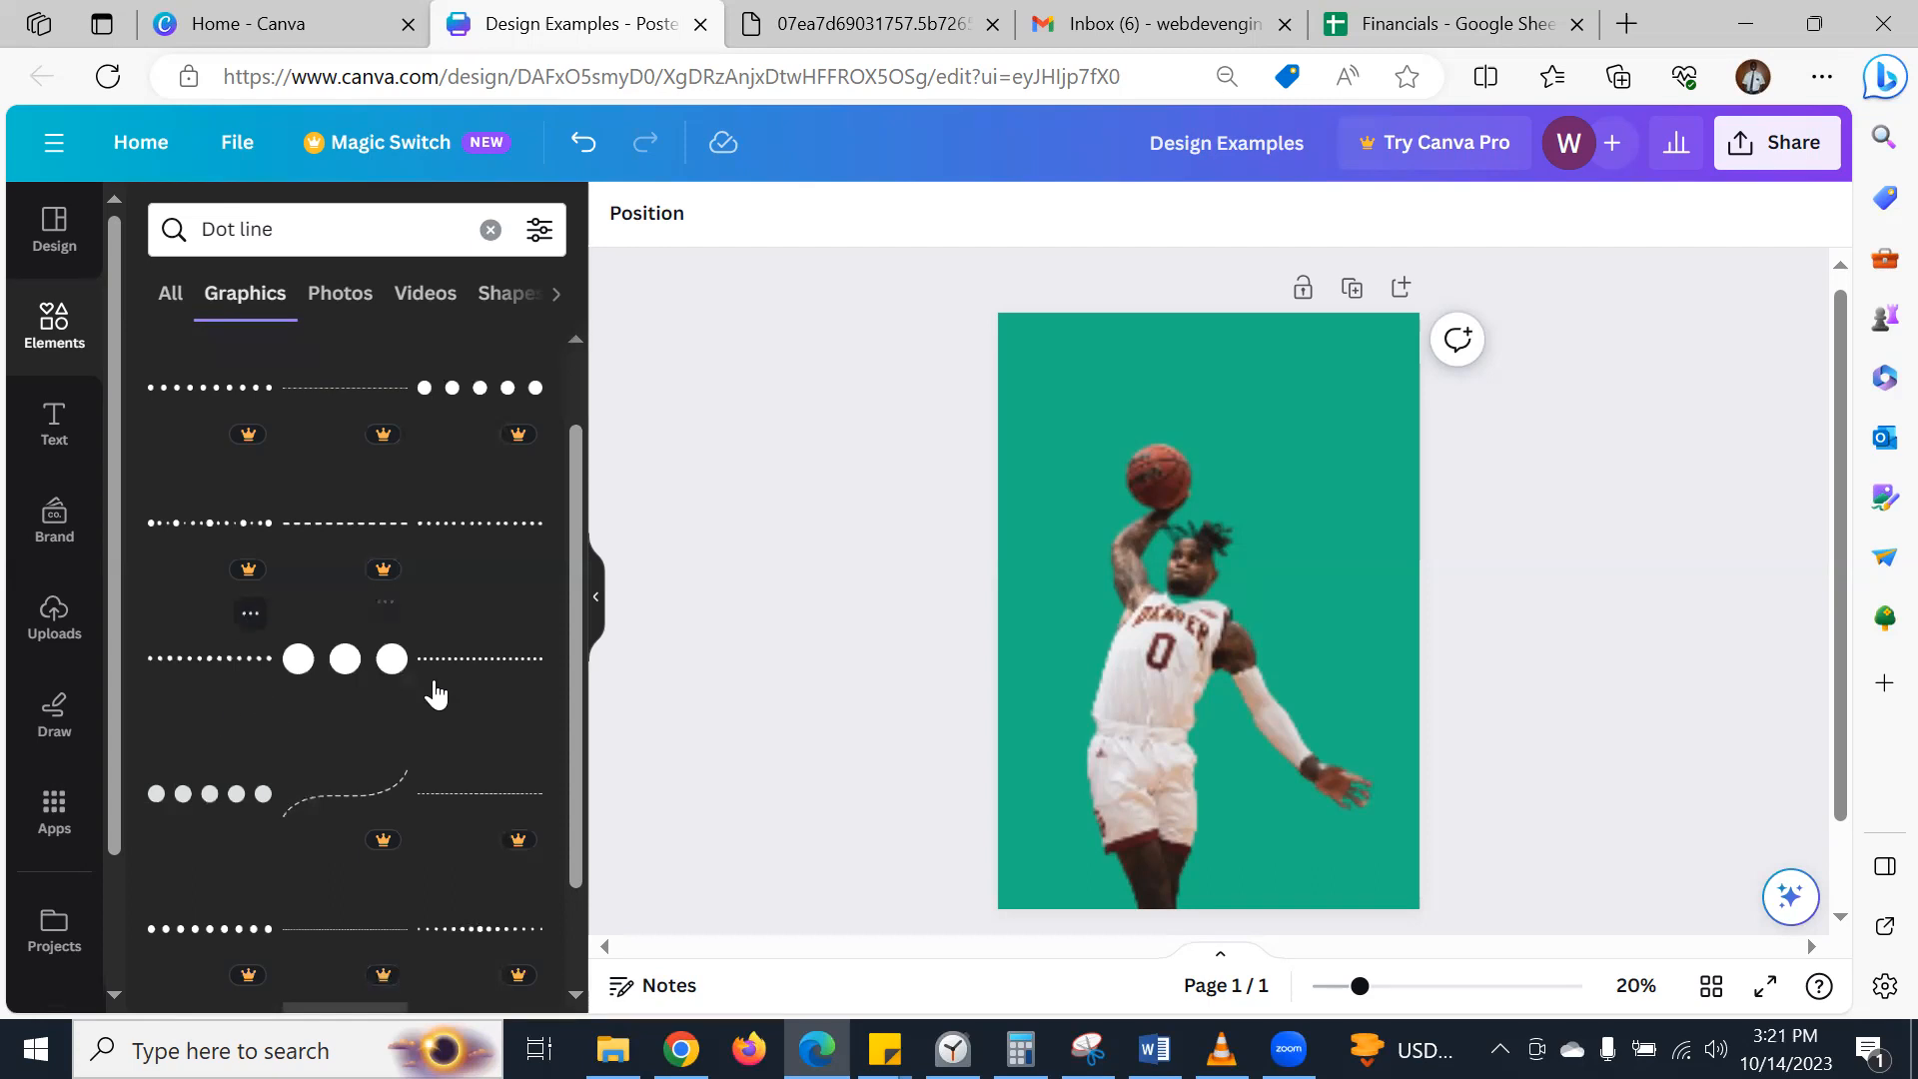
pyautogui.click(466, 659)
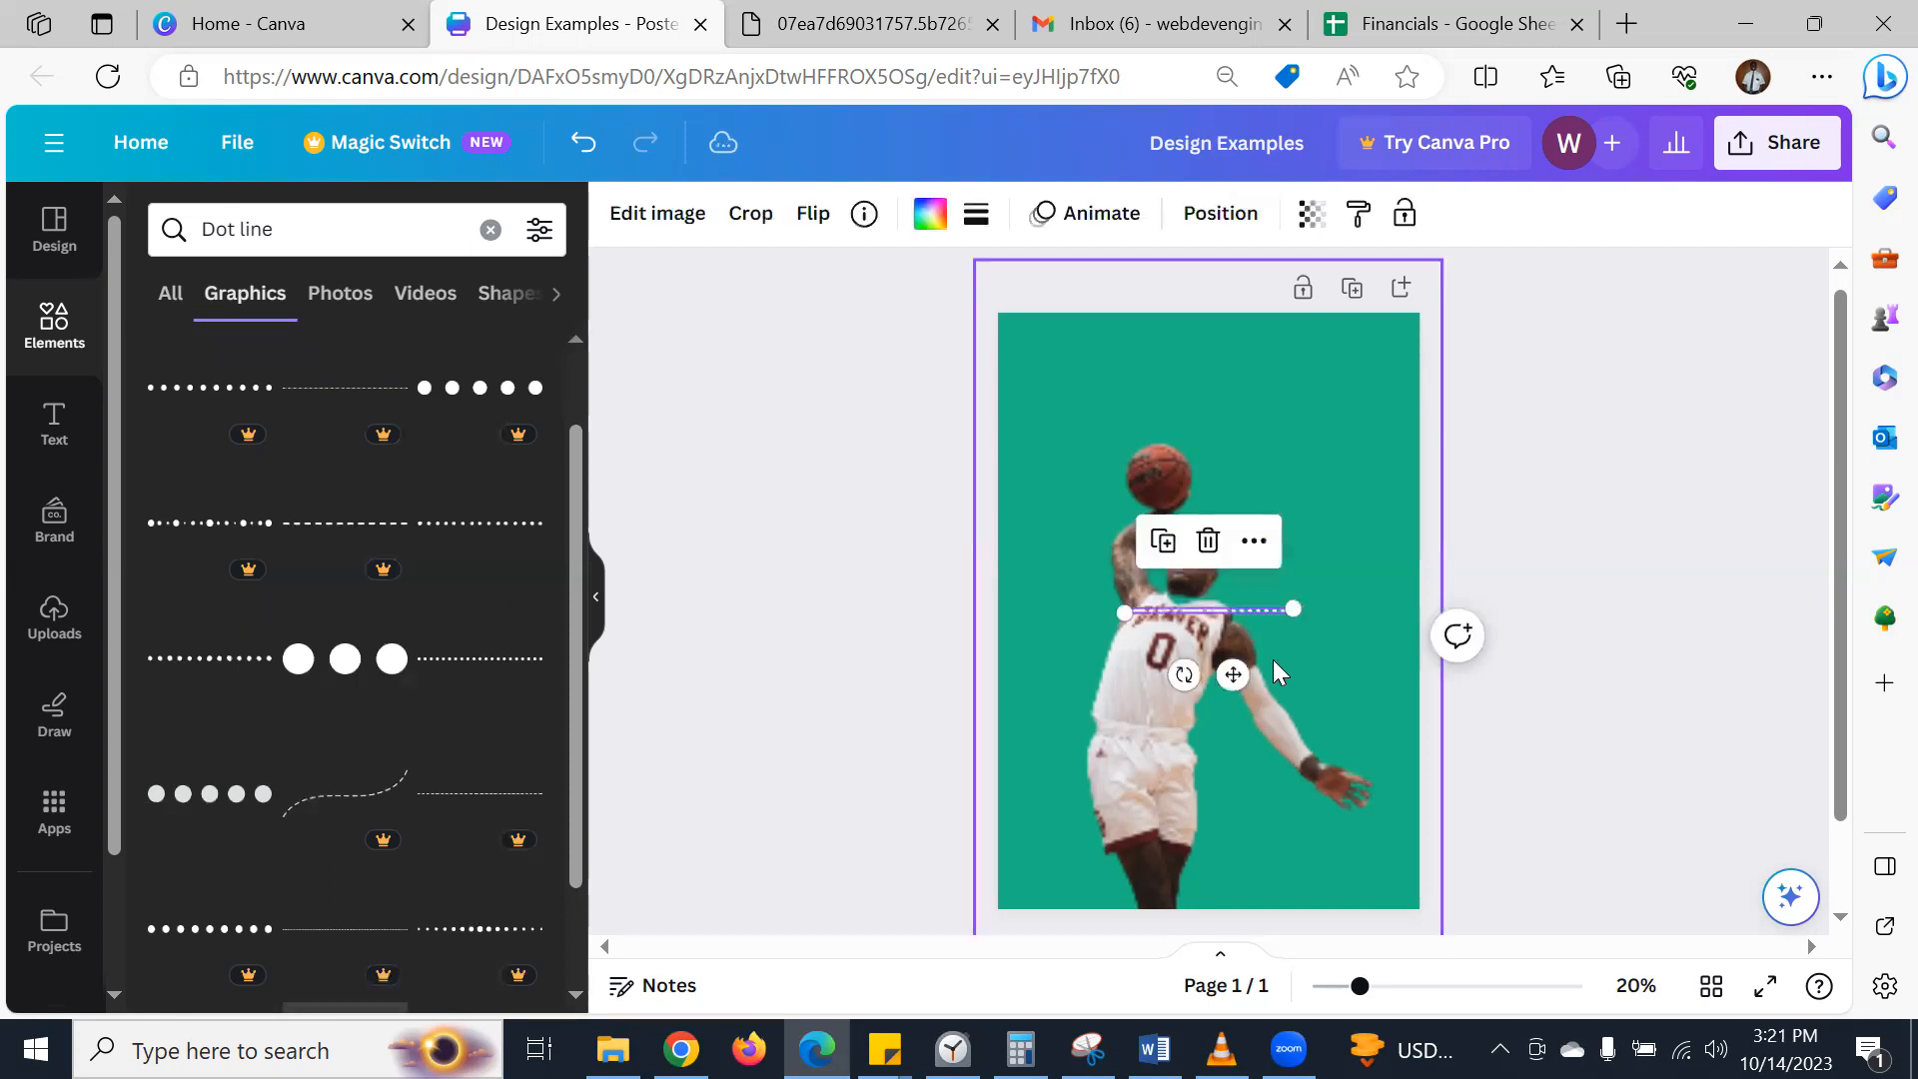
pyautogui.moveTo(1228, 665); pyautogui.dragTo(1220, 415)
pyautogui.click(1059, 432)
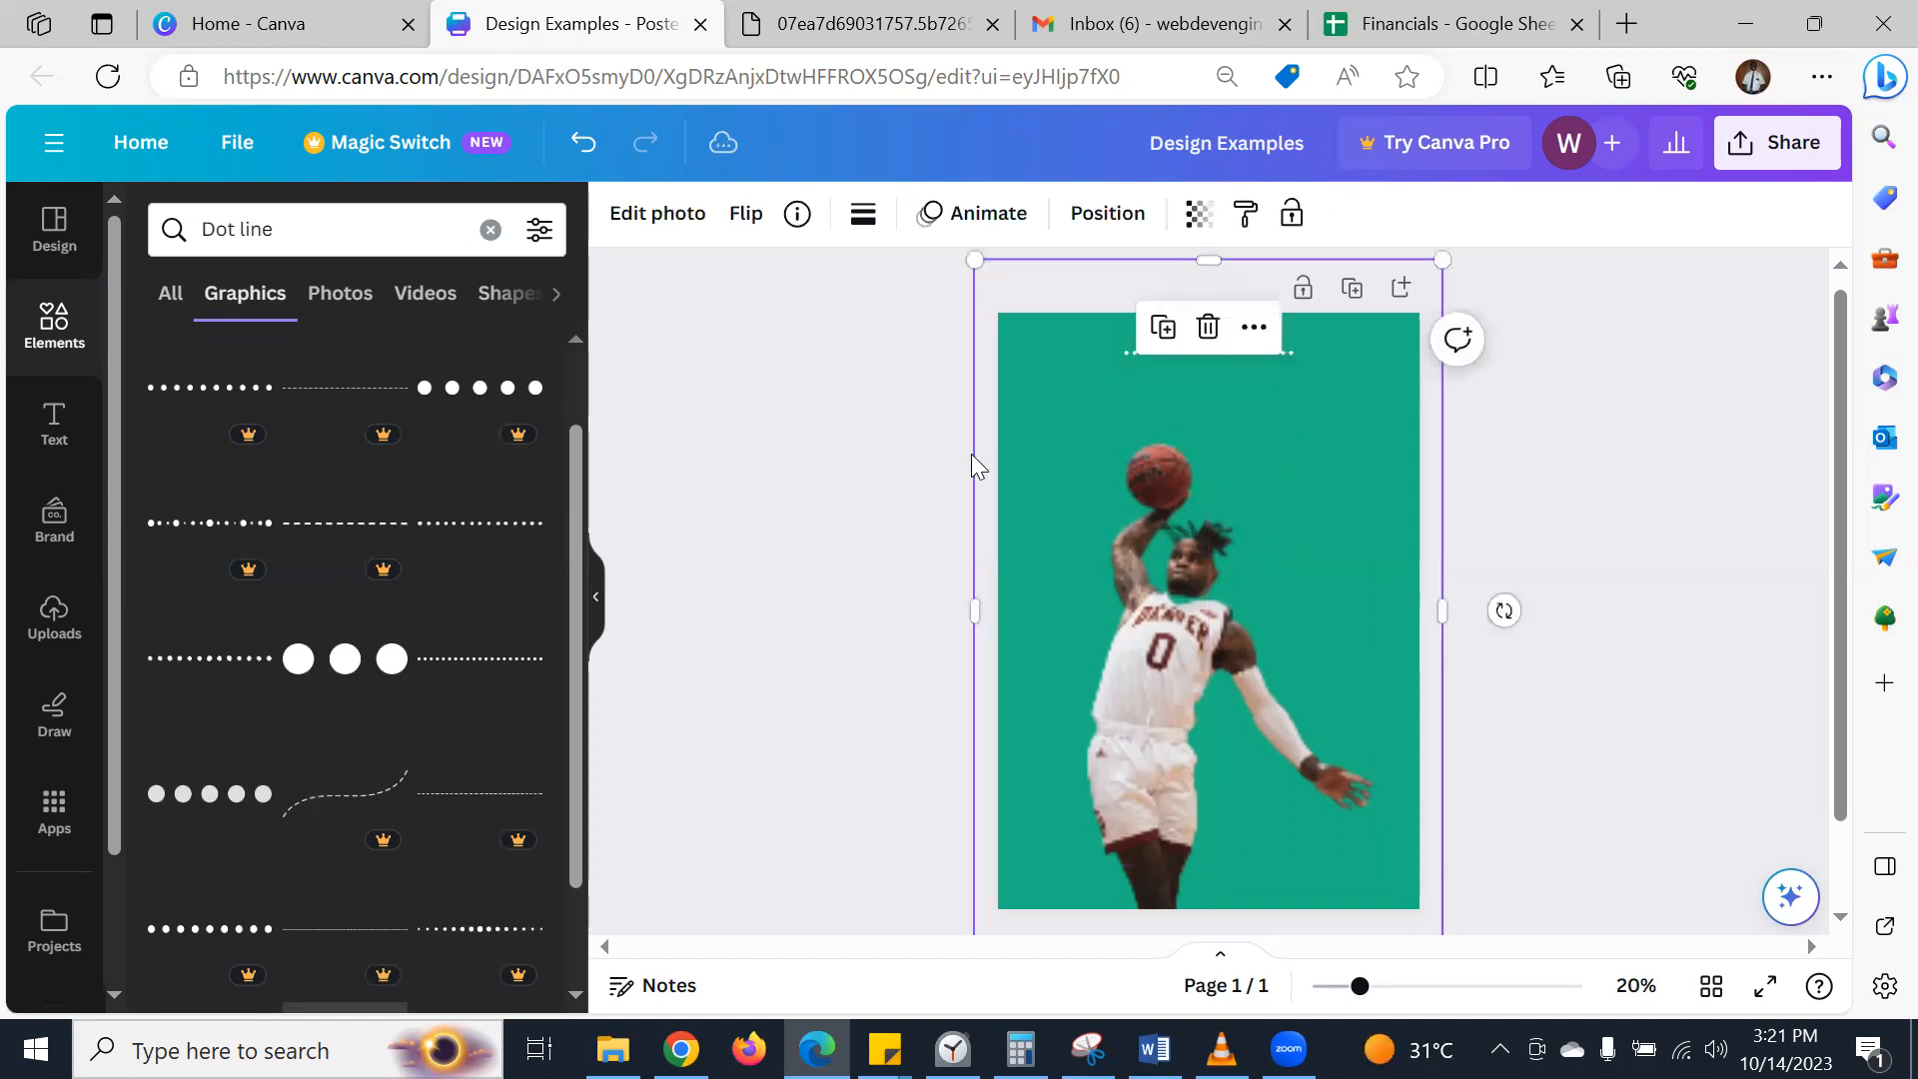
# - Recheck the Kyrie Irving reference and add a dot grid graphic, about 16.8 × 9.22 cm, rotated about -39.9° across the poster's right edge at the player's hand
pyautogui.click(855, 489)
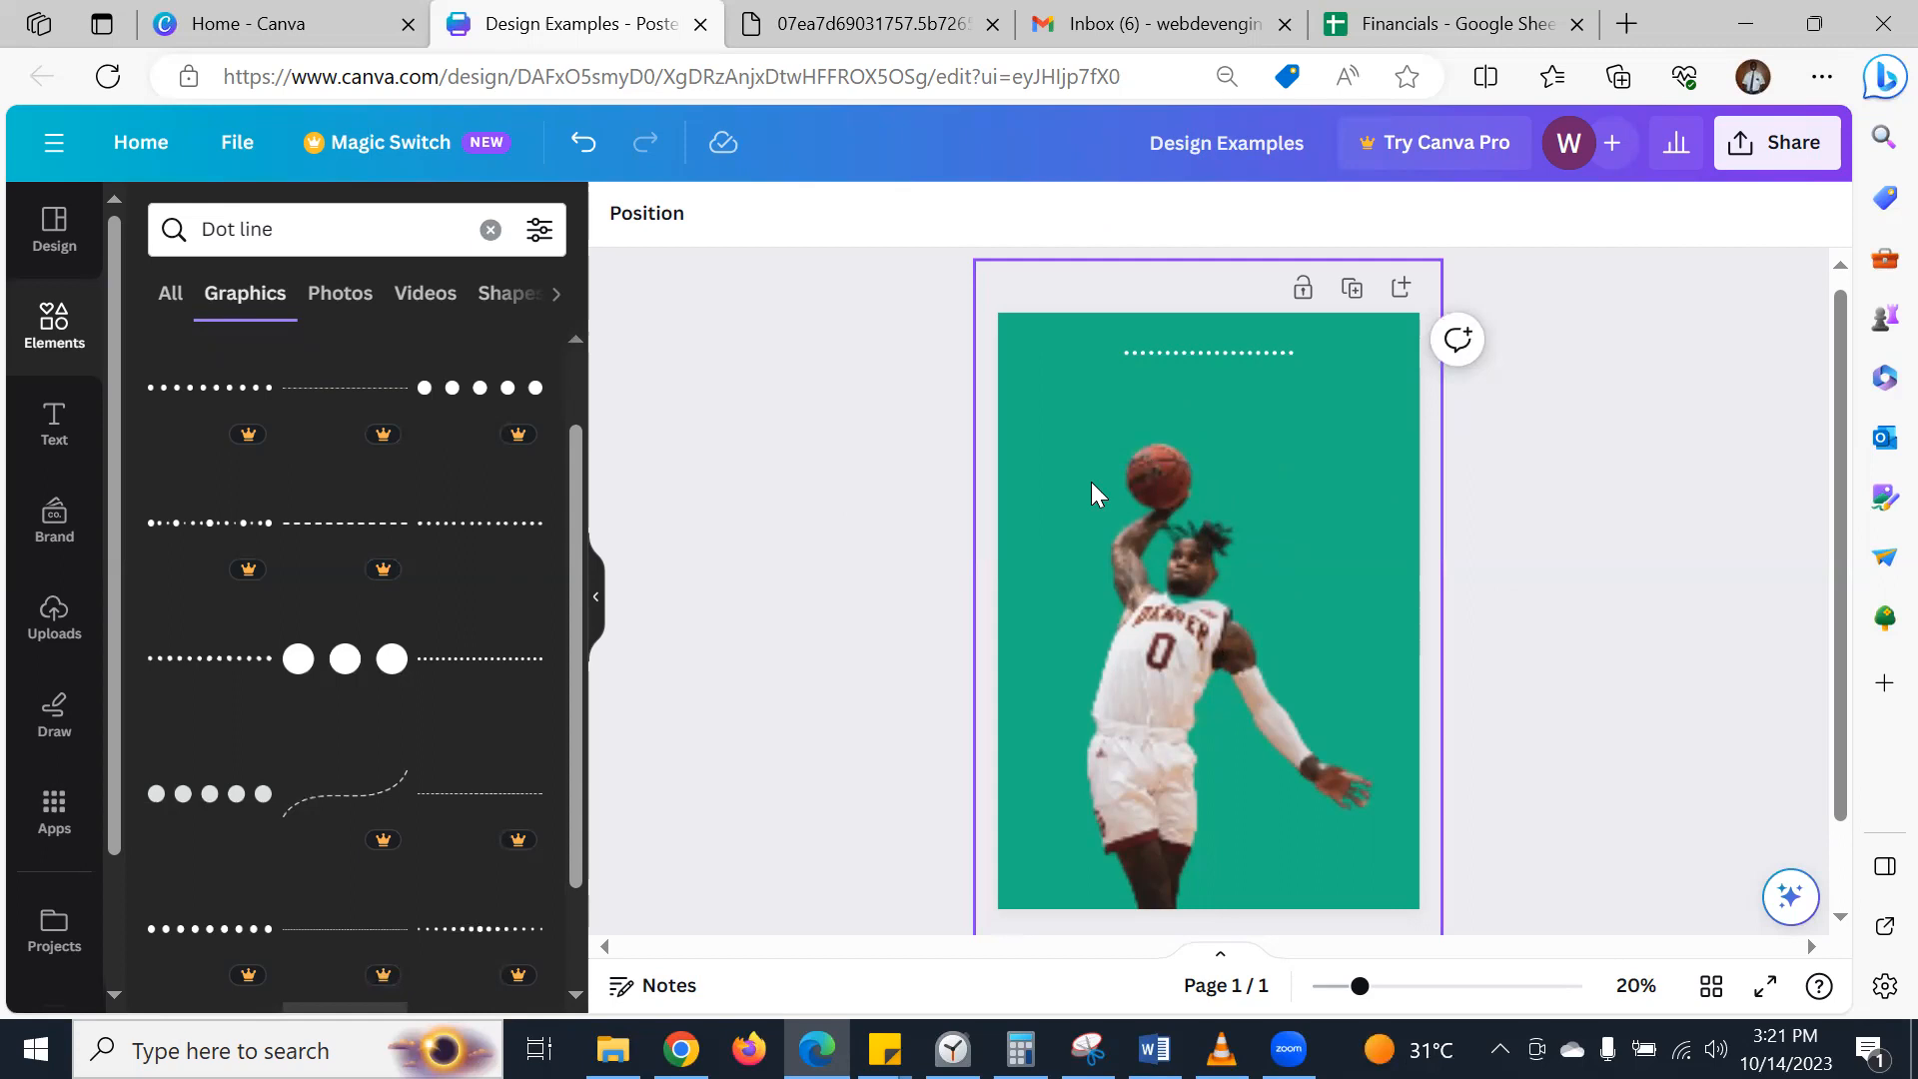
pyautogui.click(896, 12)
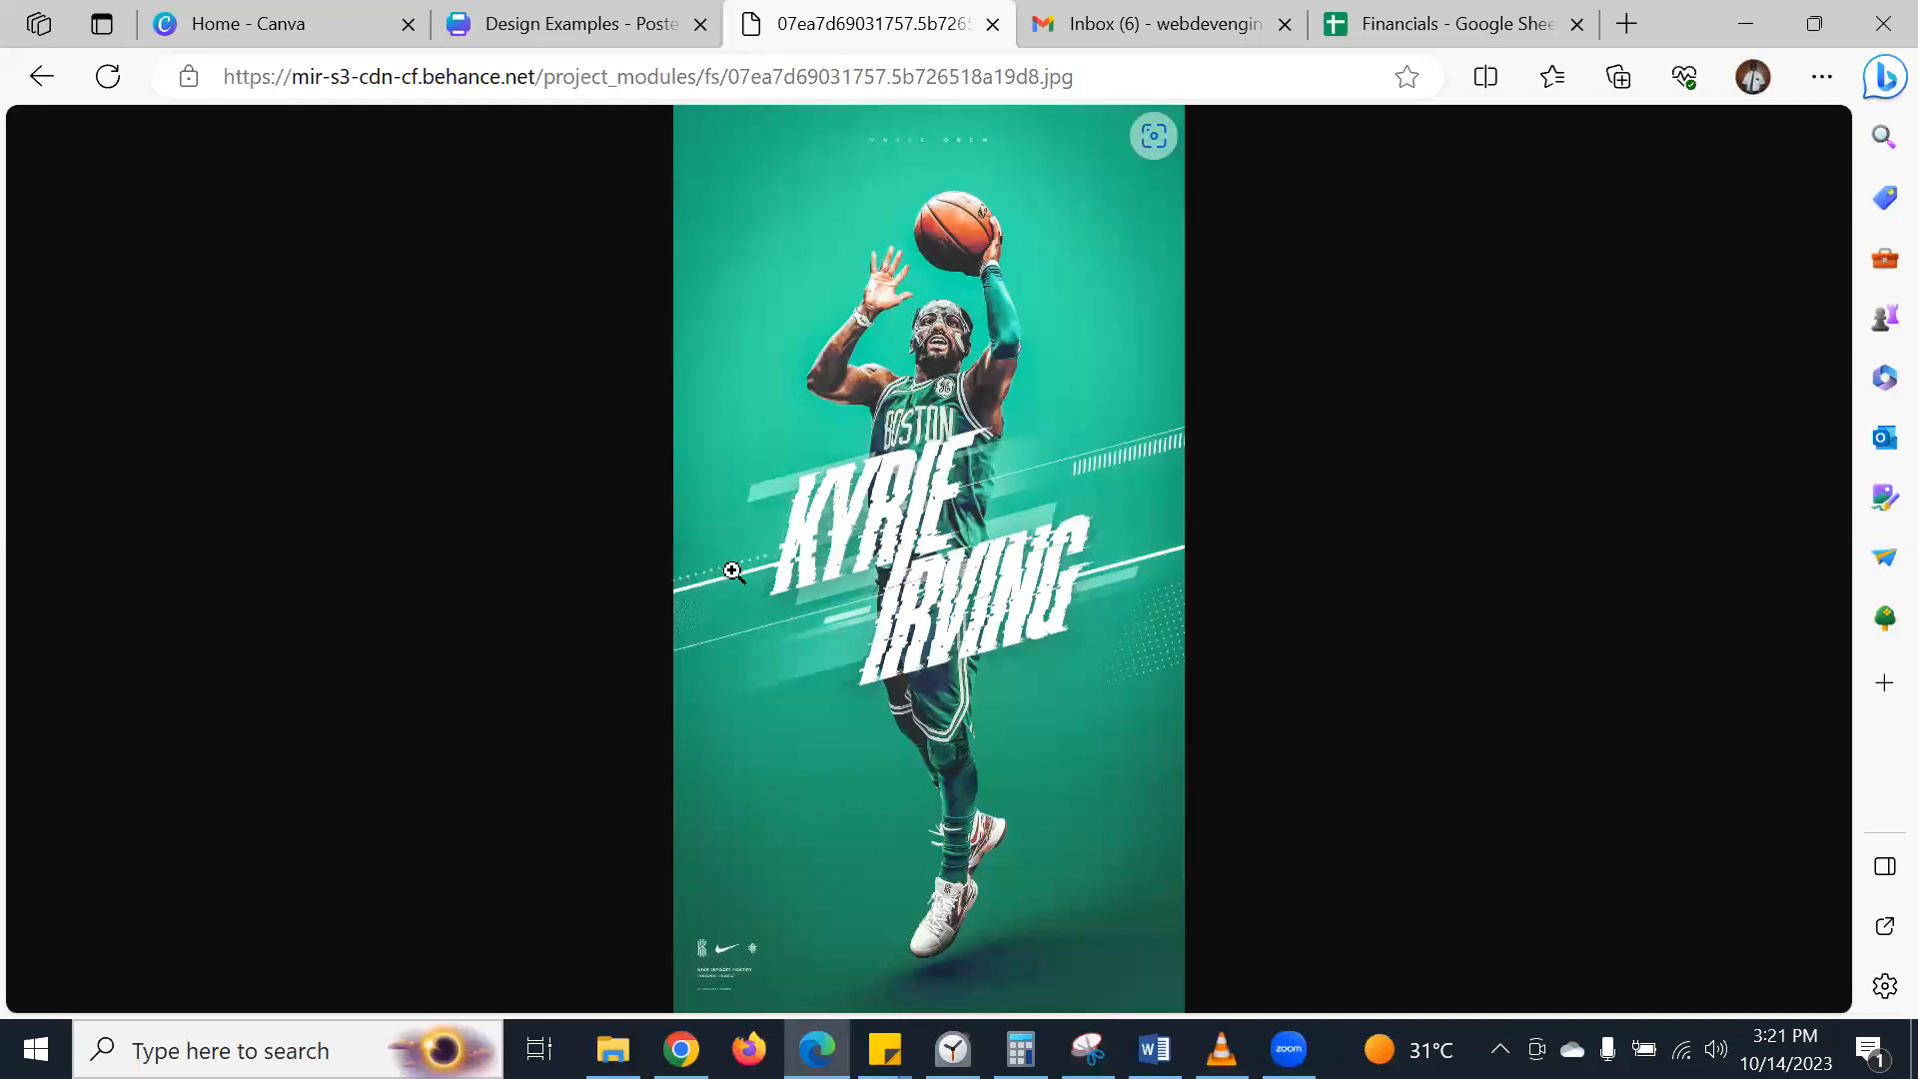
pyautogui.click(616, 12)
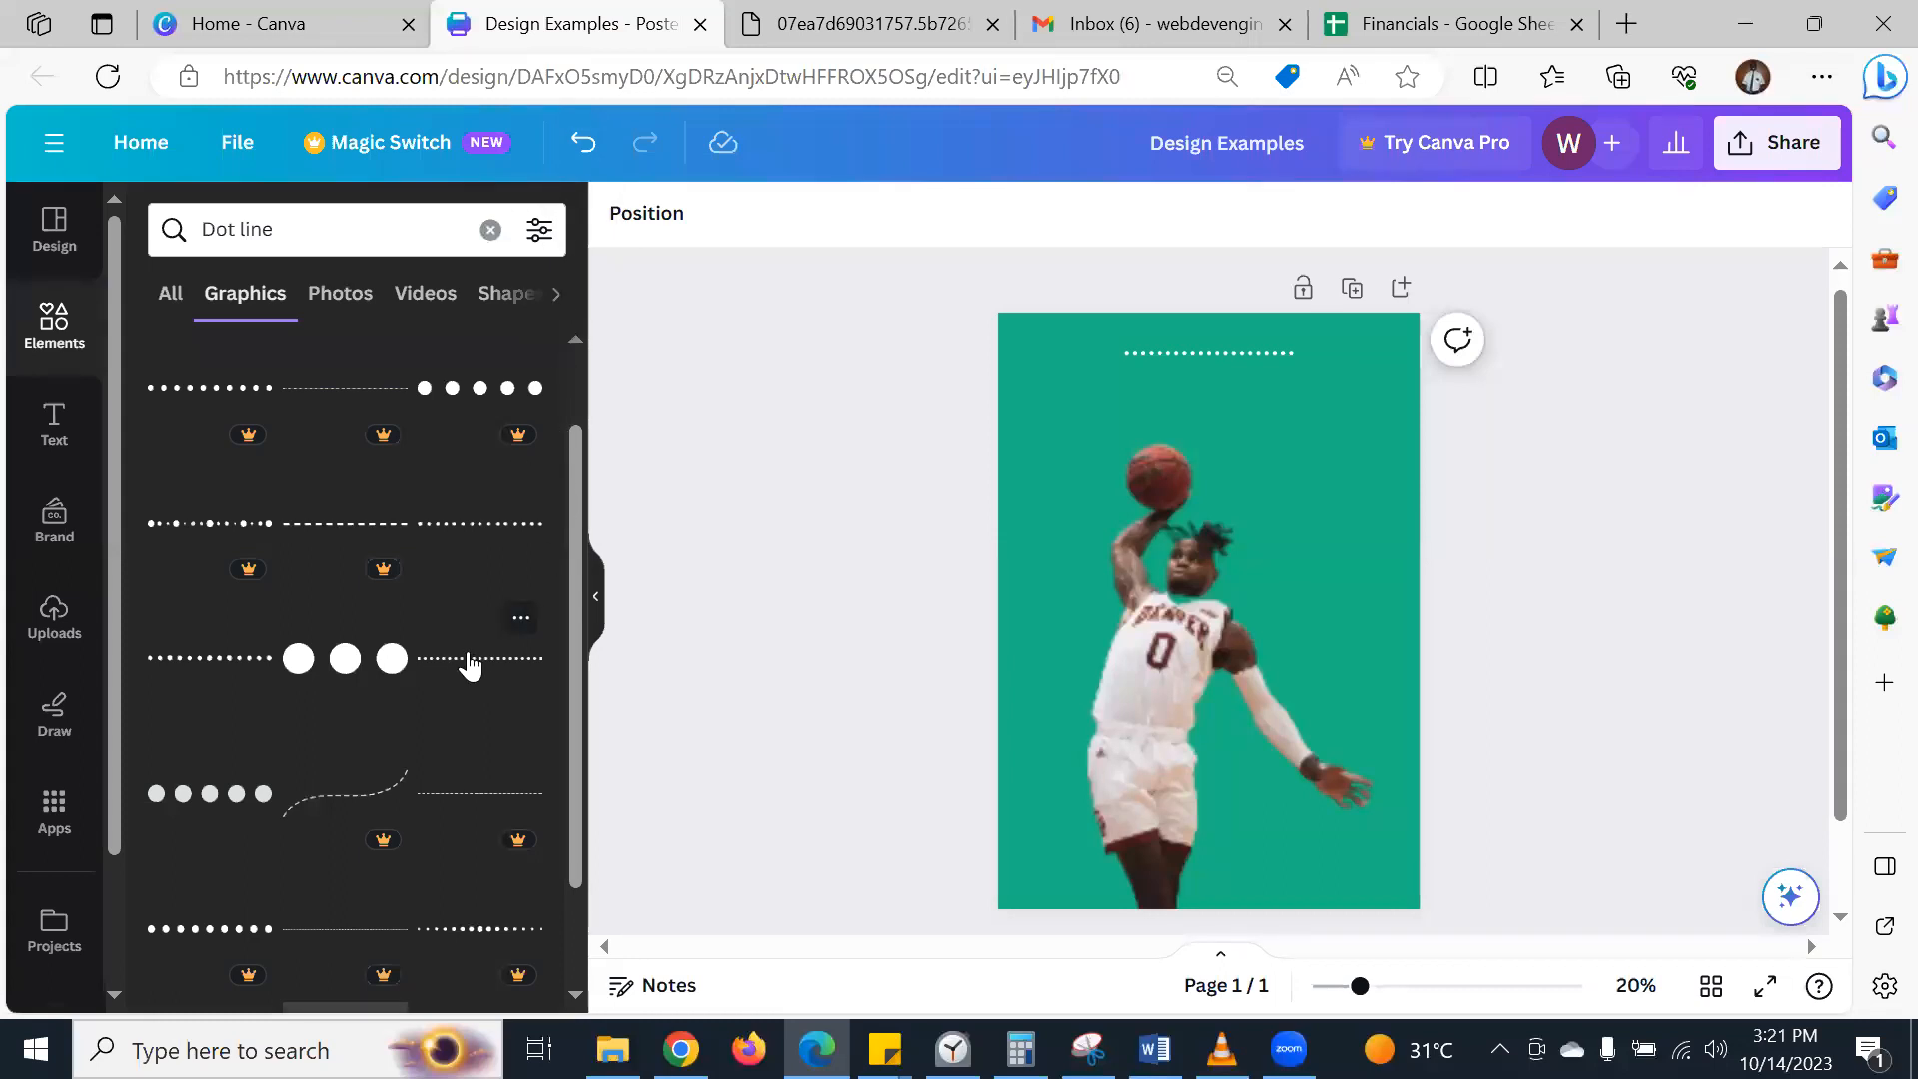
pyautogui.scroll(-3, 469, 664)
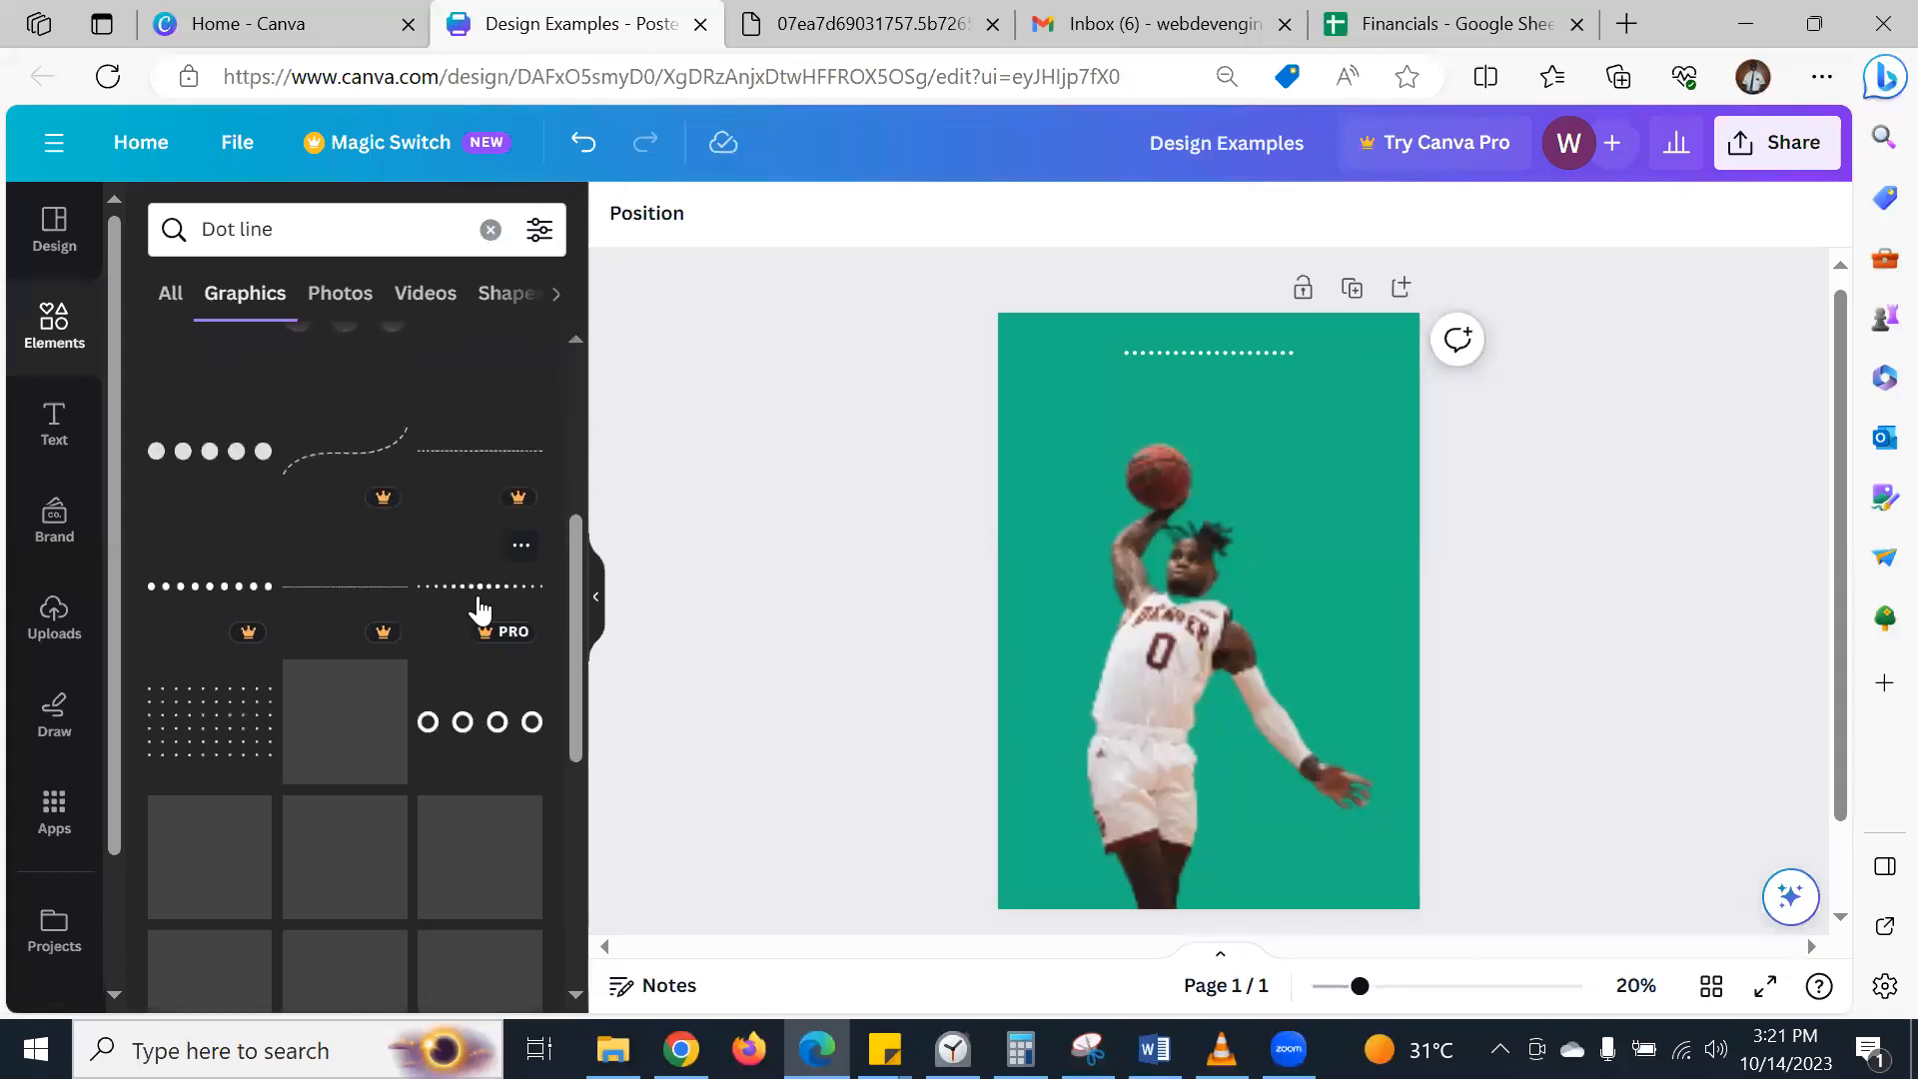
pyautogui.scroll(-2, 478, 597)
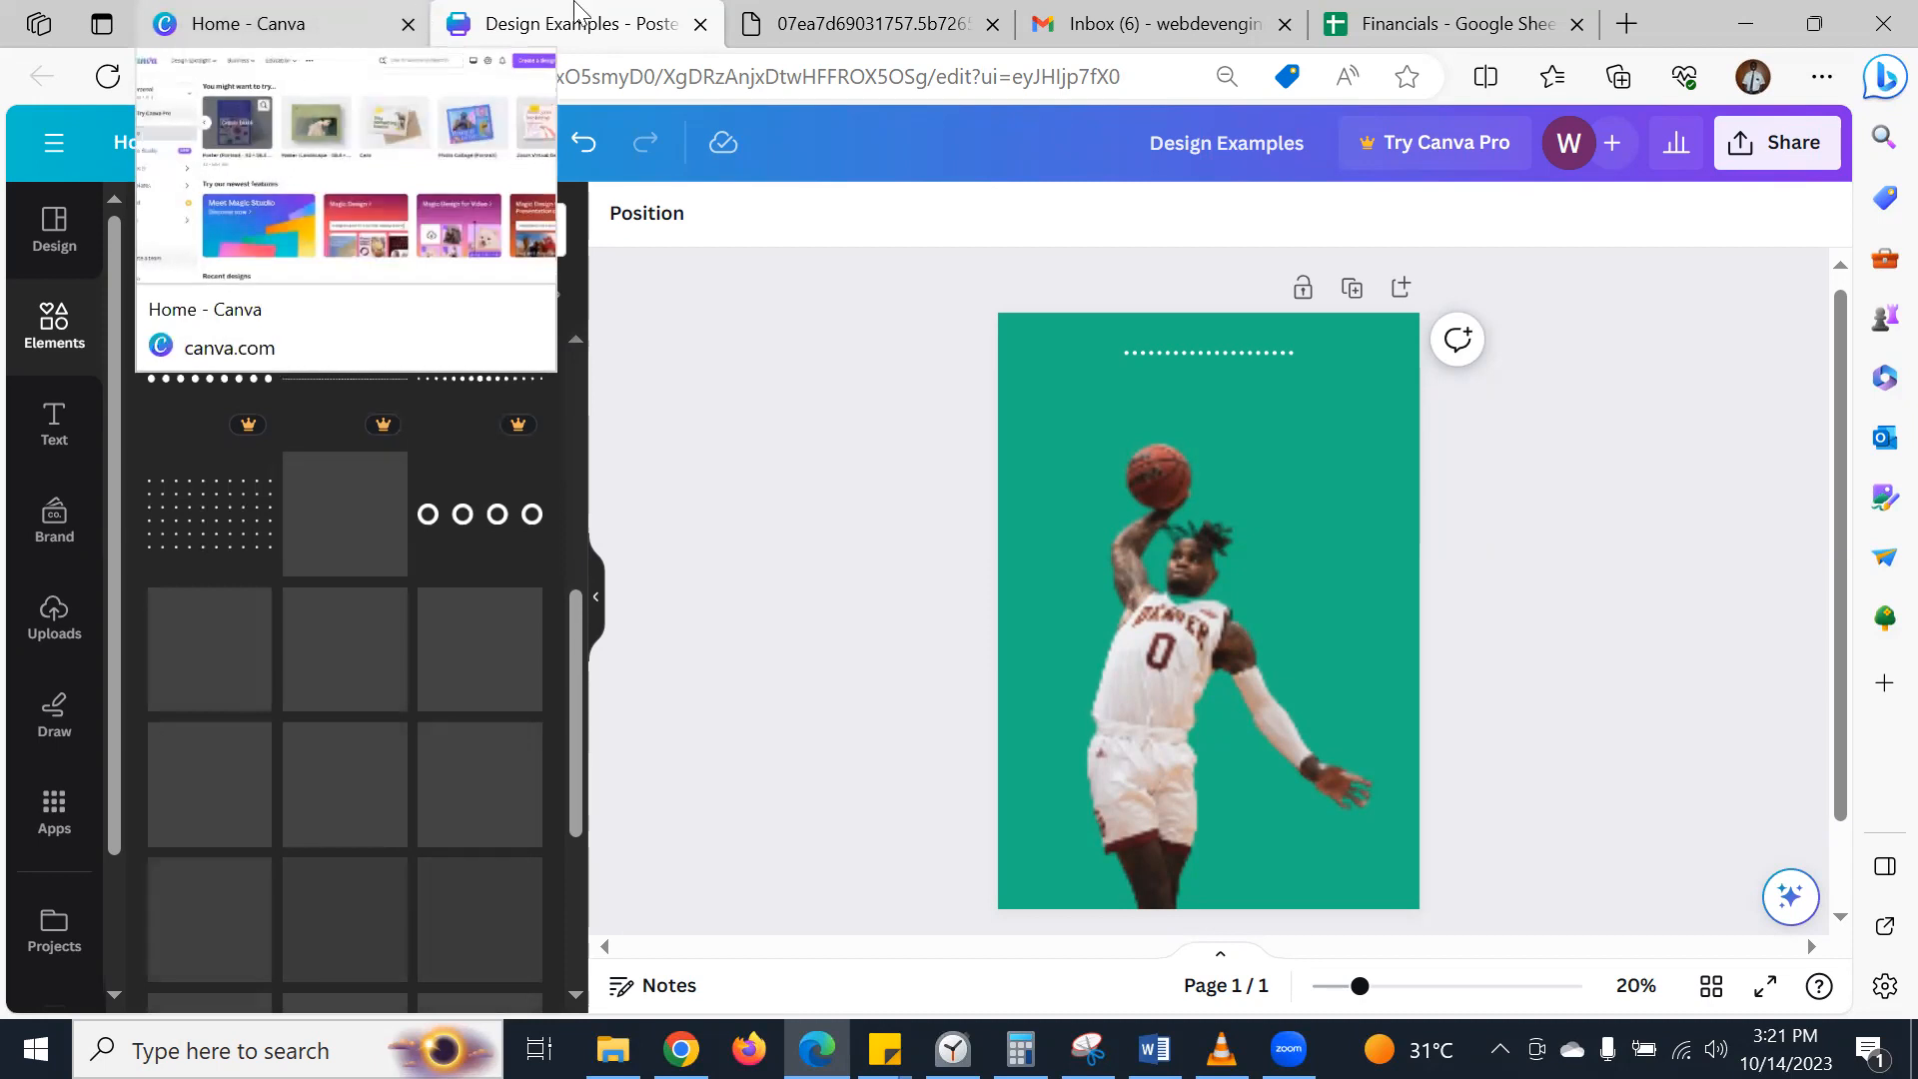
pyautogui.click(871, 20)
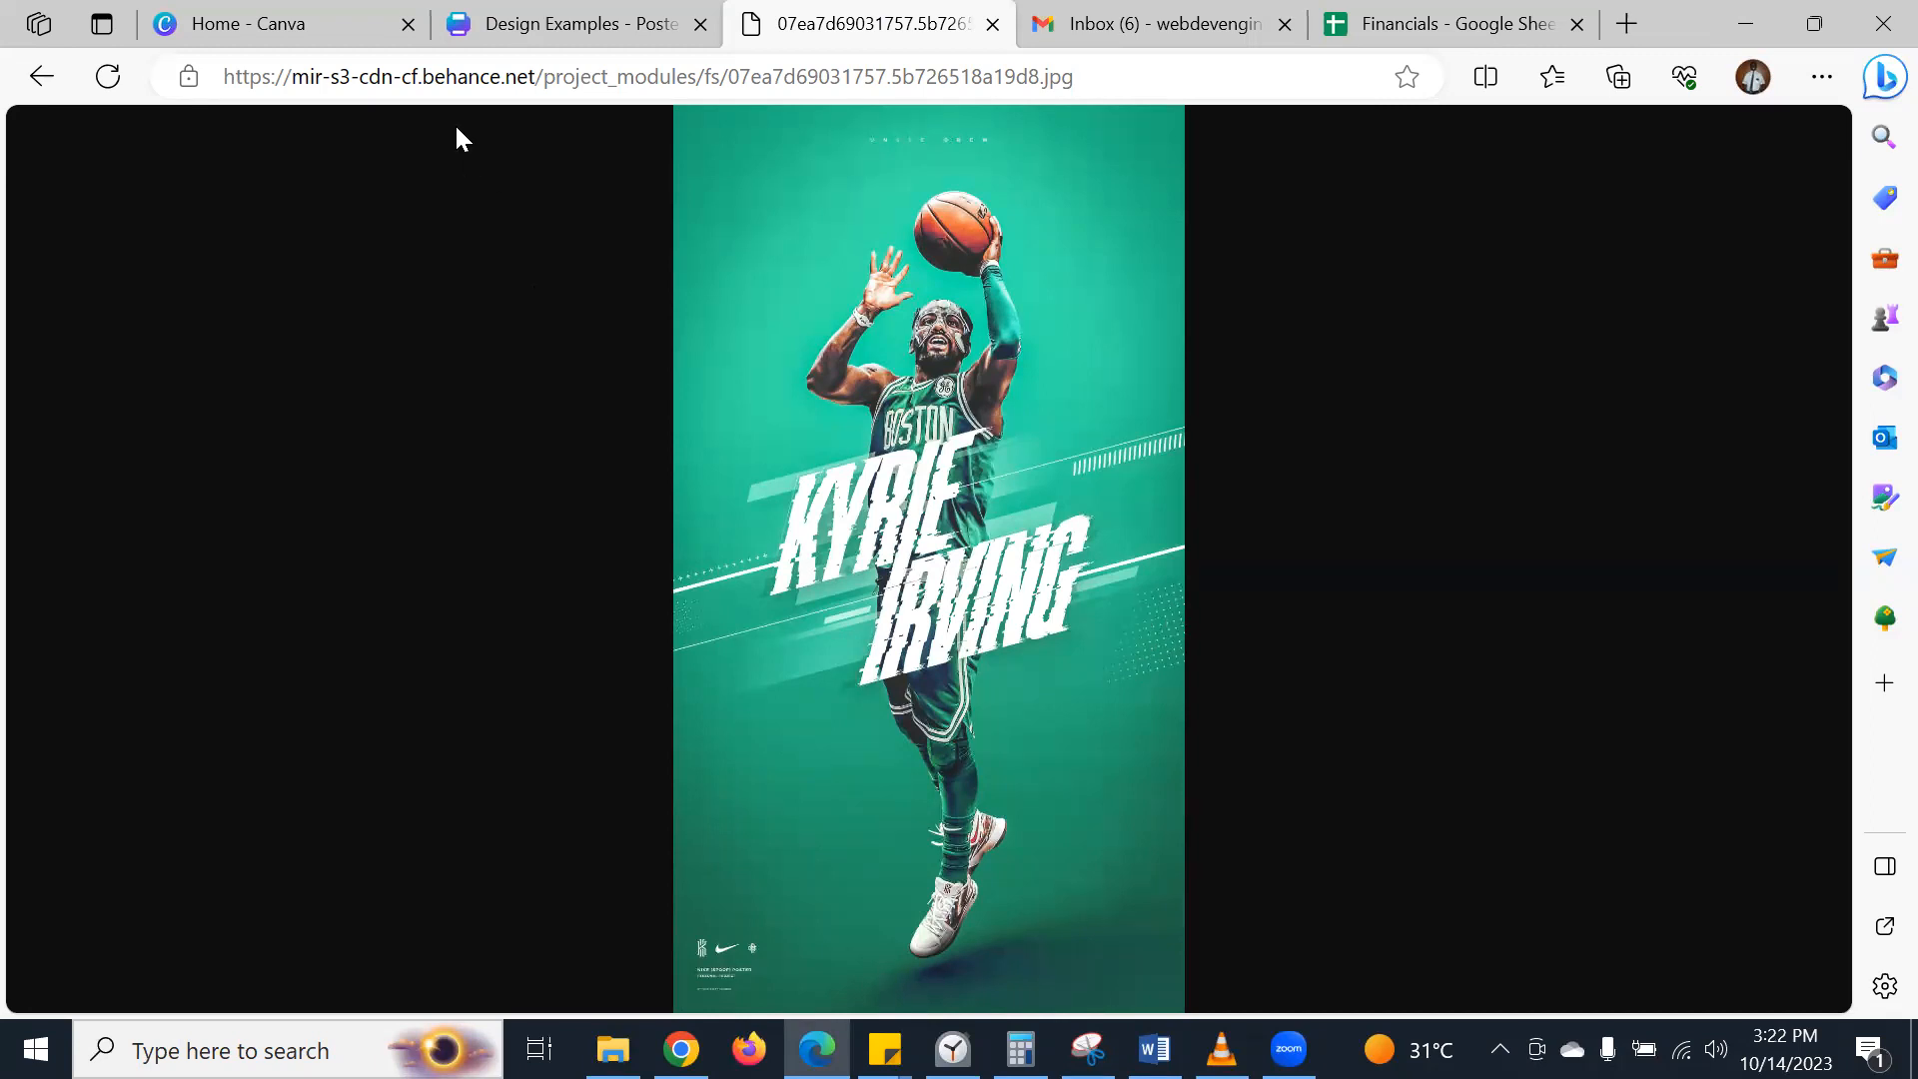
pyautogui.click(469, 24)
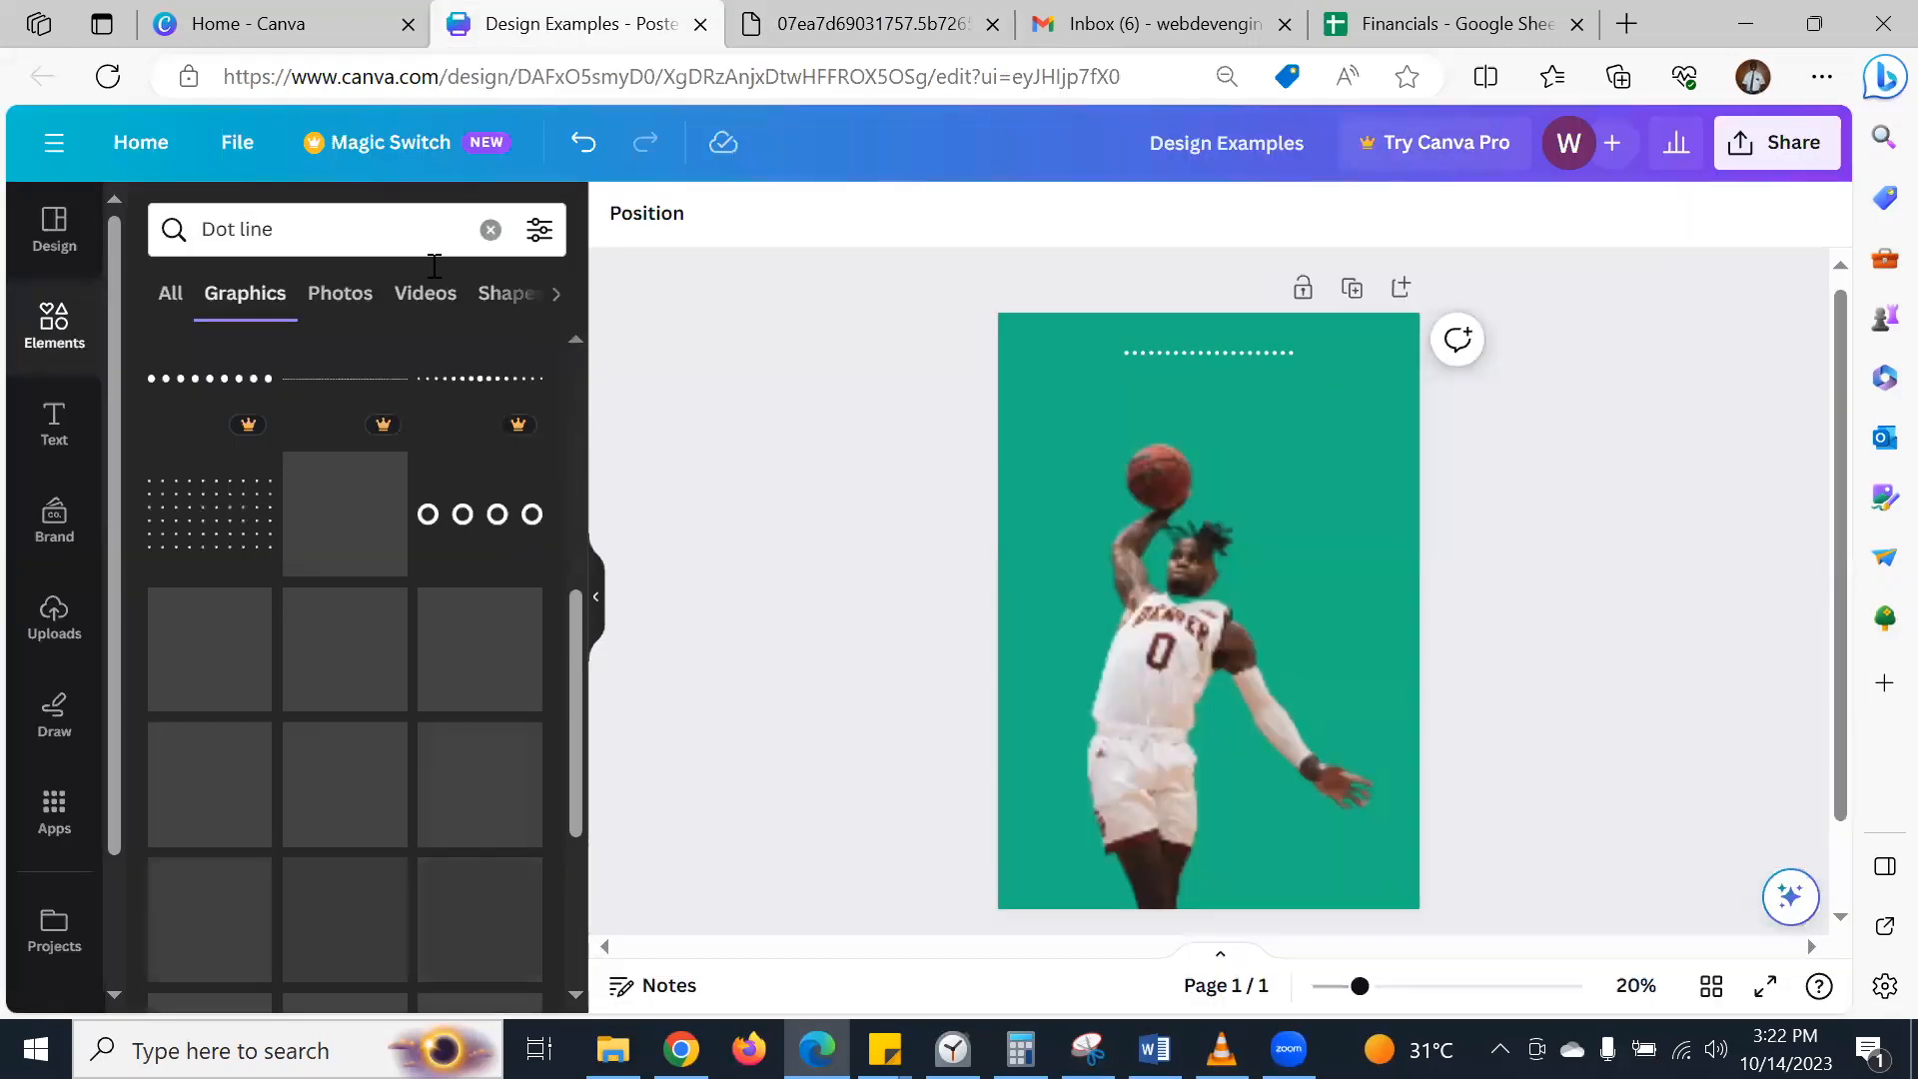
pyautogui.click(226, 524)
pyautogui.moveTo(1205, 720); pyautogui.dragTo(1306, 743)
pyautogui.moveTo(1242, 619); pyautogui.dragTo(1438, 745)
# - Recolour the dot grid graphic white and clear the old colour search
pyautogui.click(931, 222)
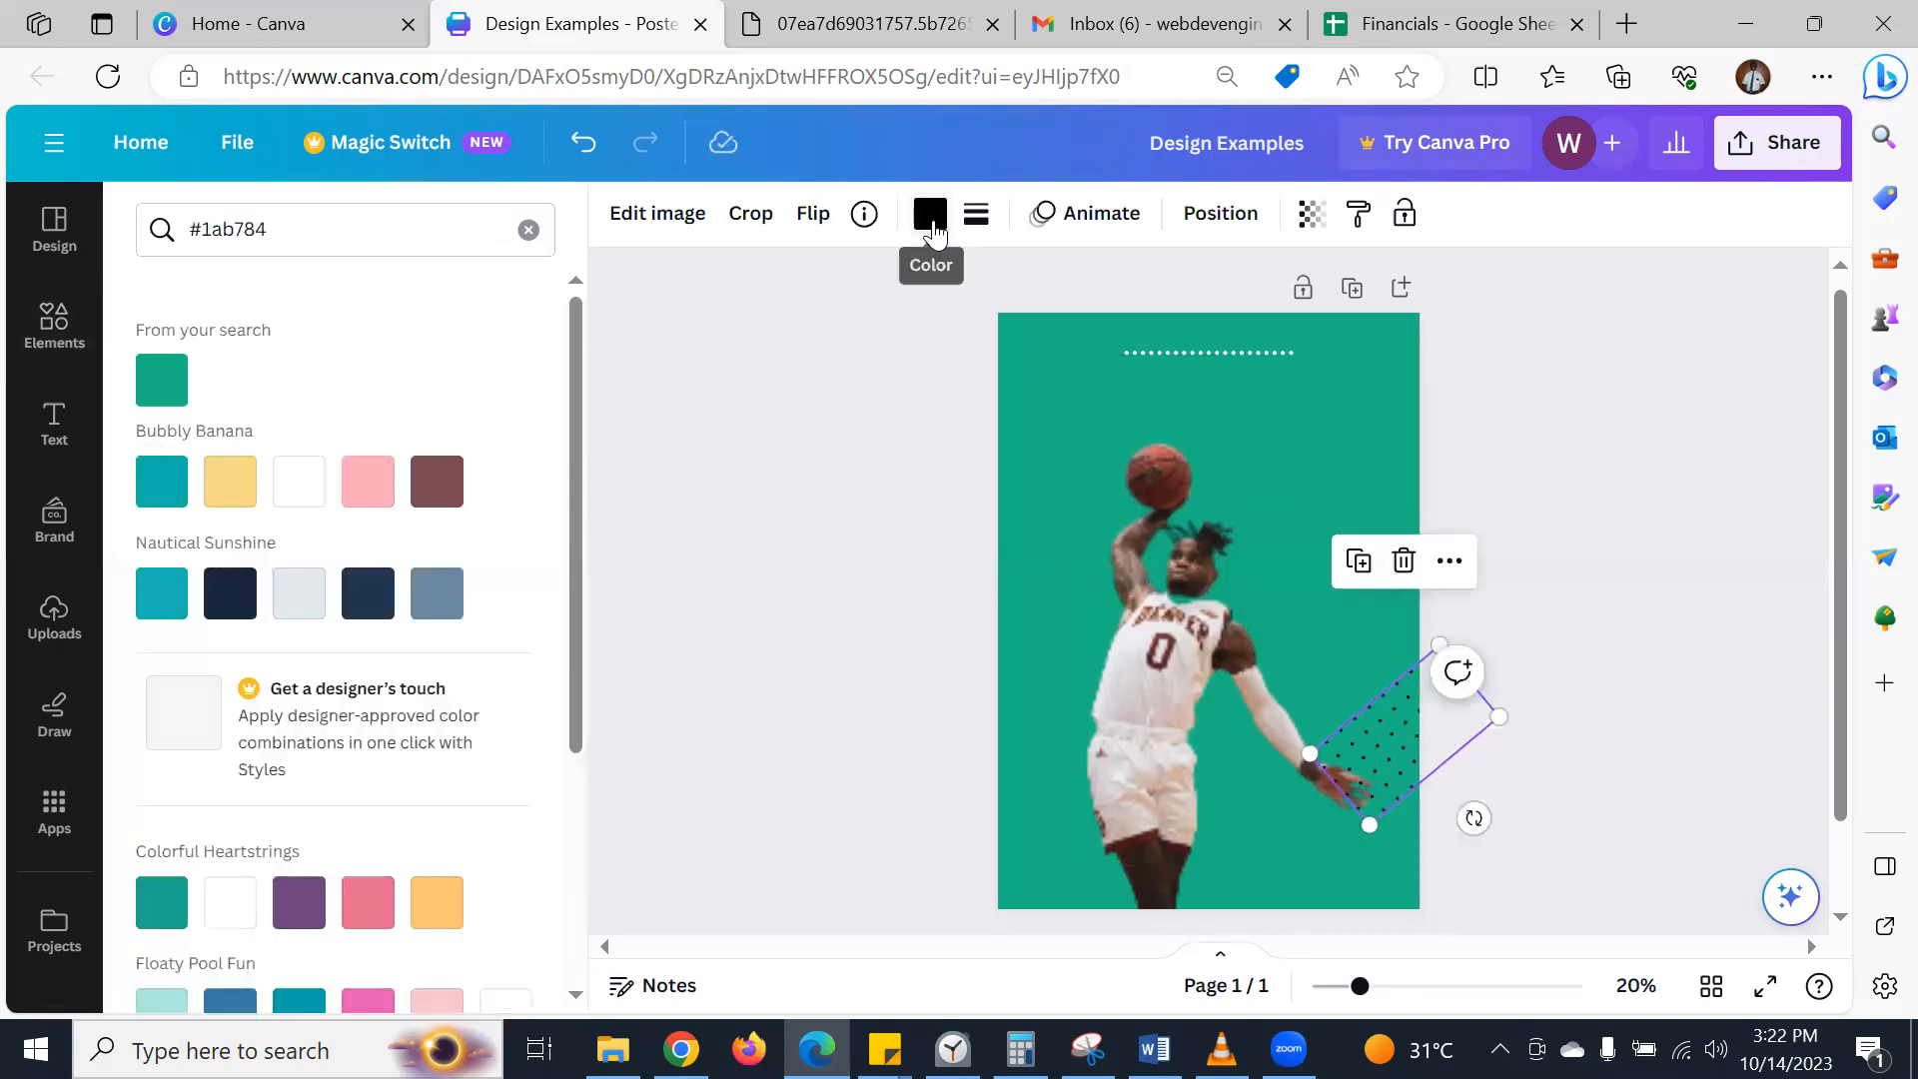
pyautogui.click(306, 497)
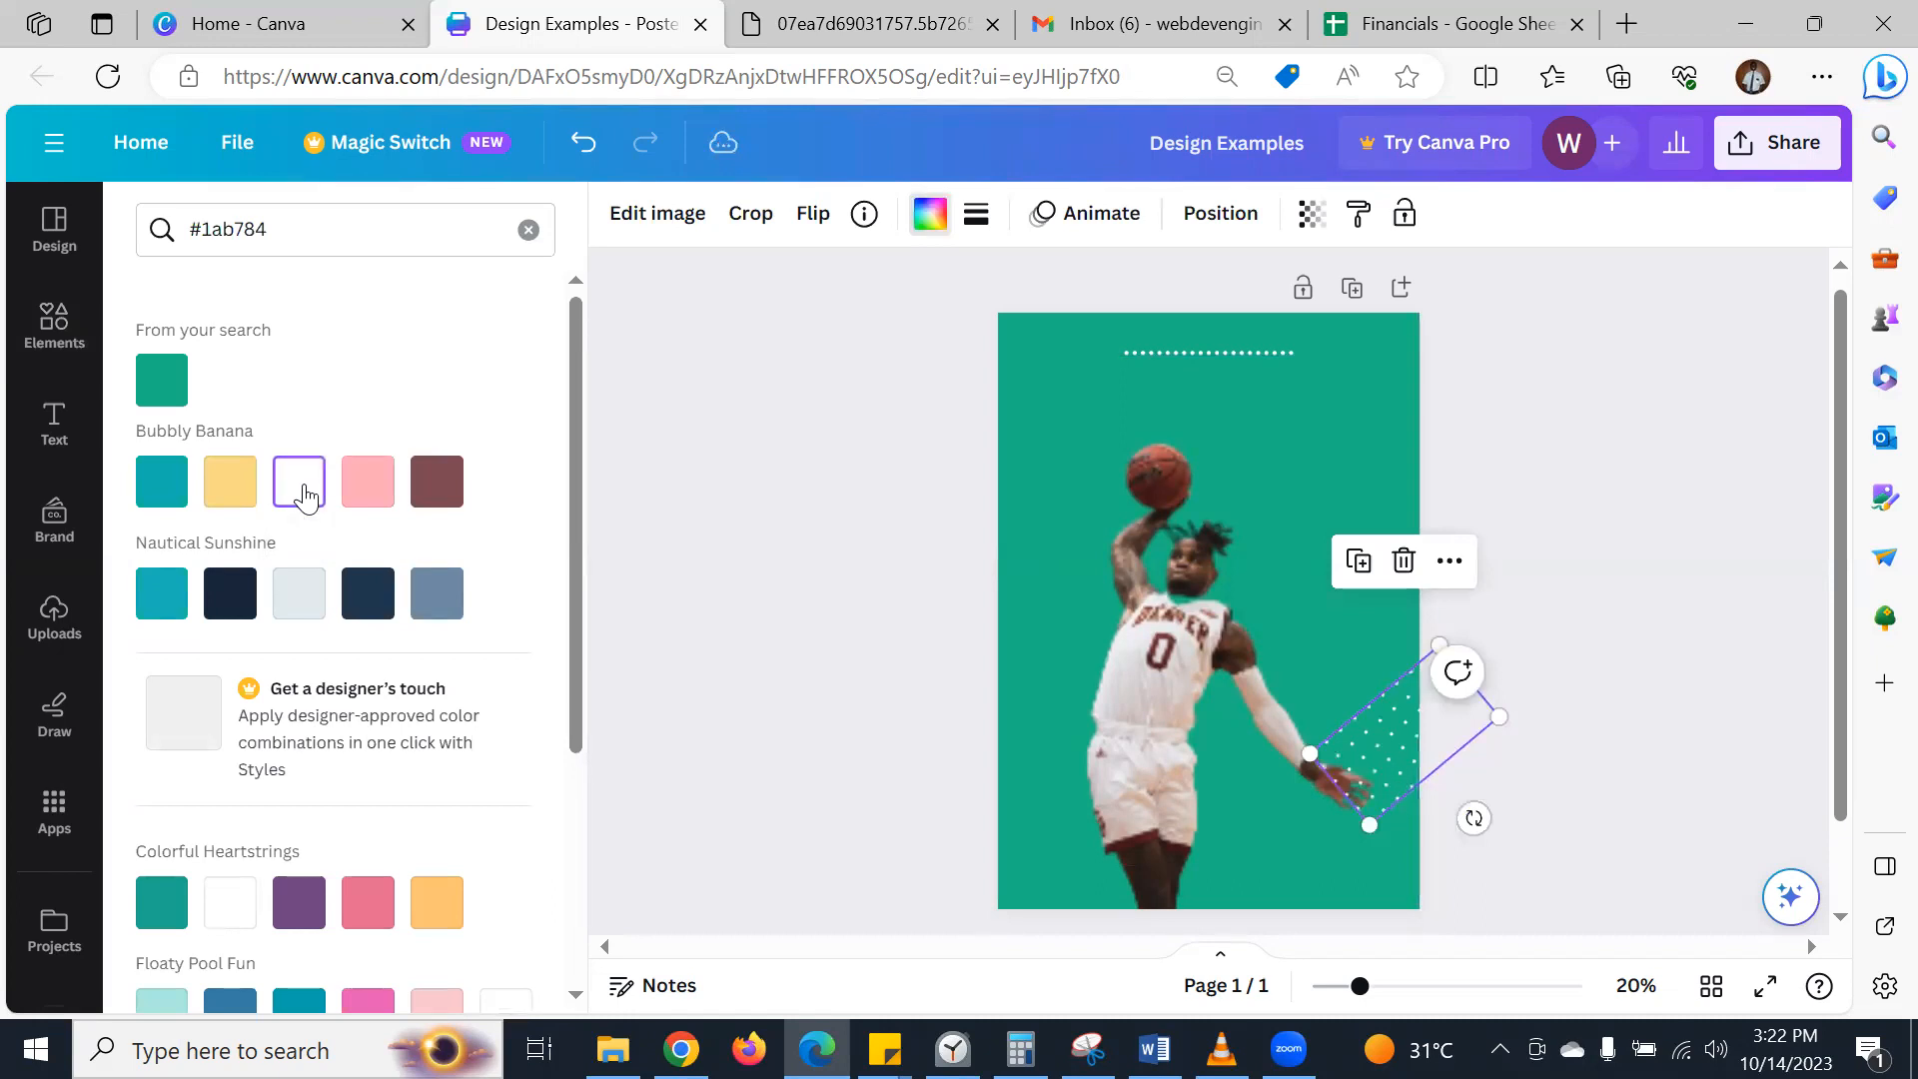
pyautogui.click(529, 229)
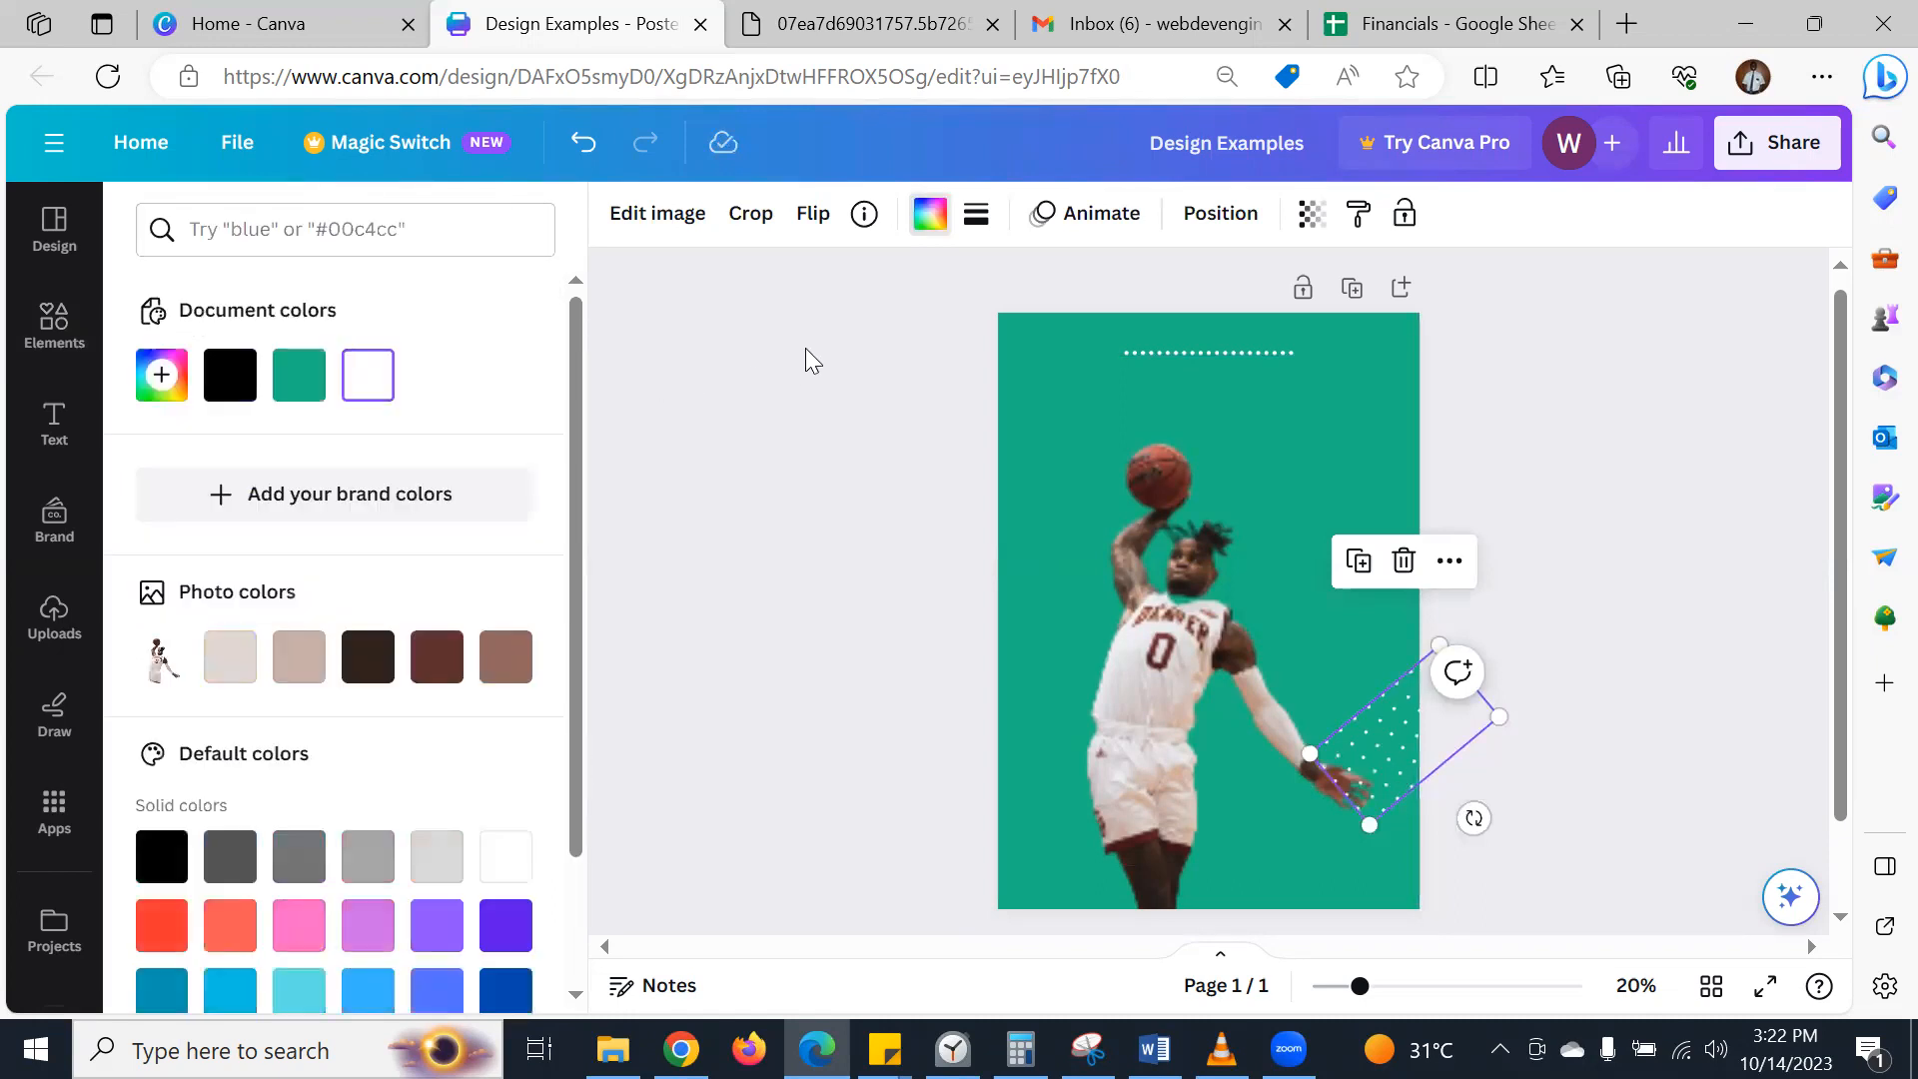
# - Send the dot grid backward so it sits behind the player cutout, and deselect everything
pyautogui.click(1235, 225)
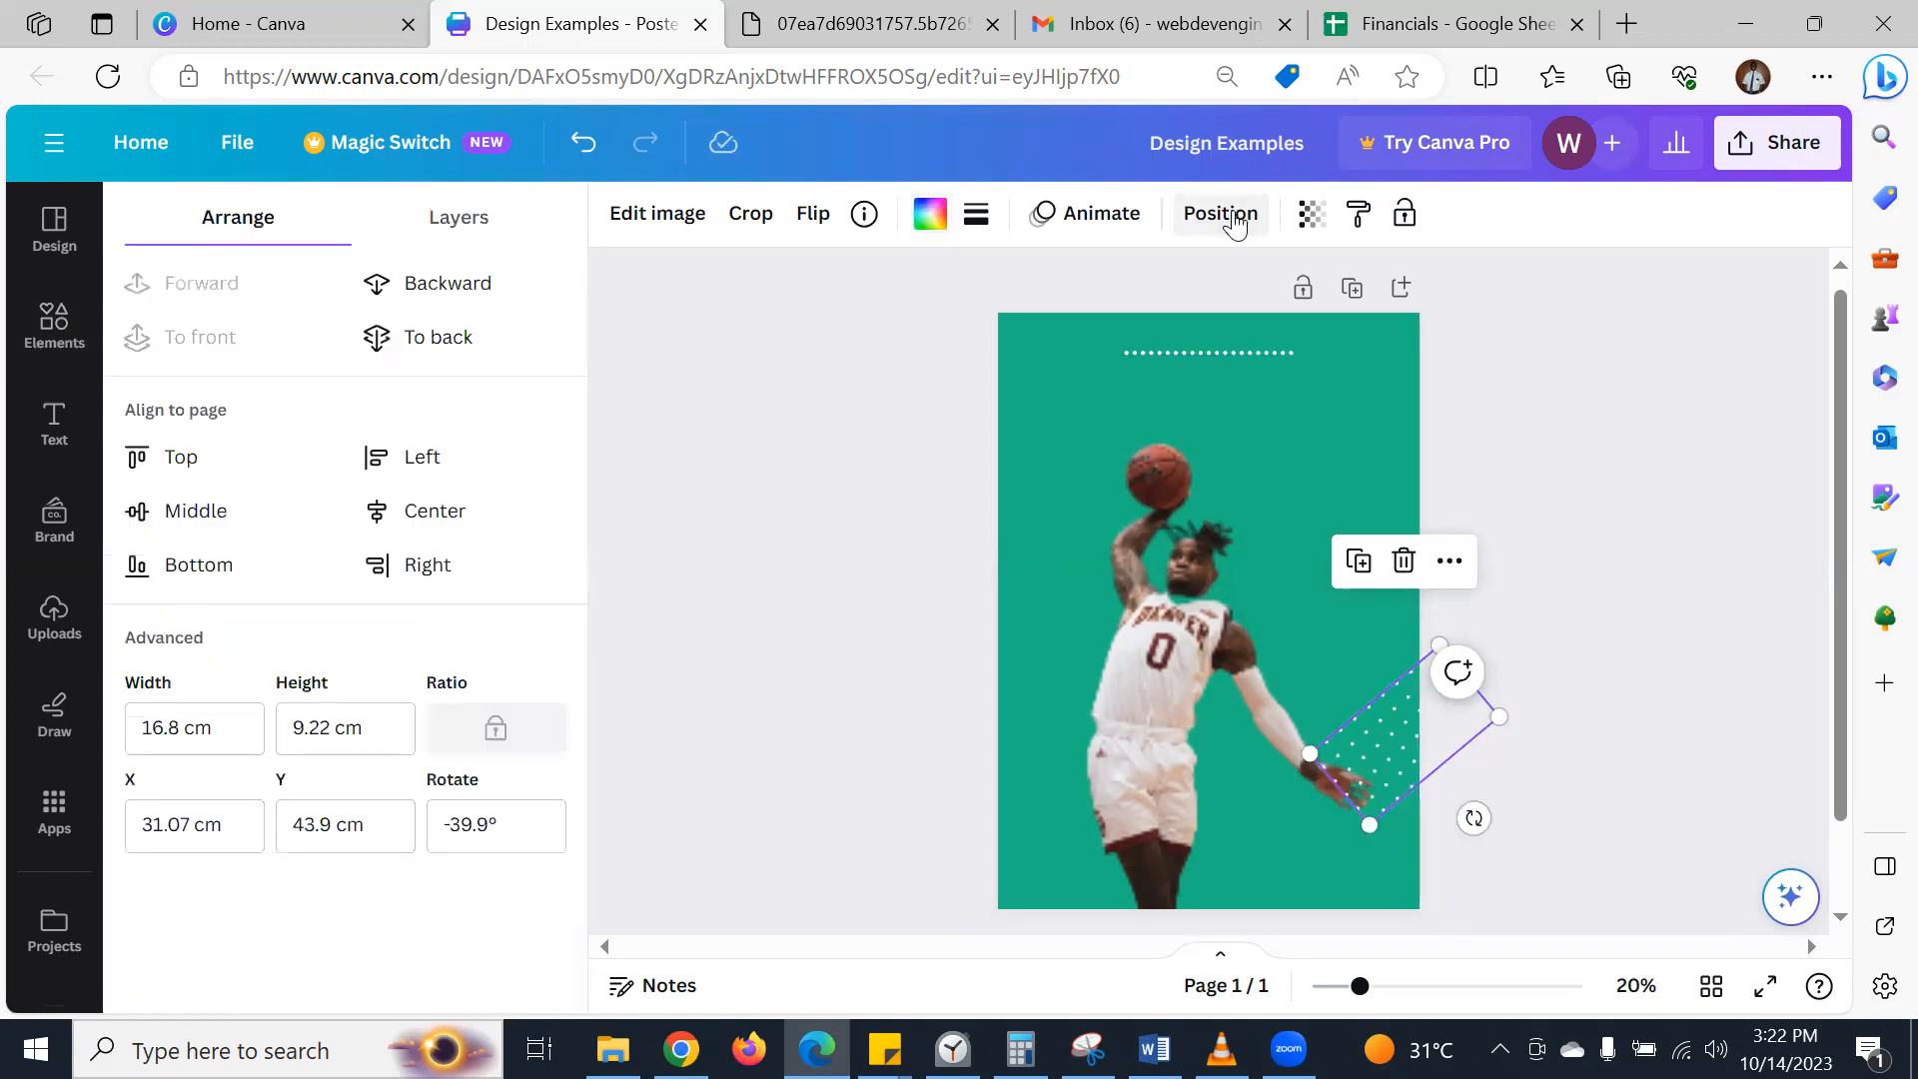
pyautogui.click(455, 279)
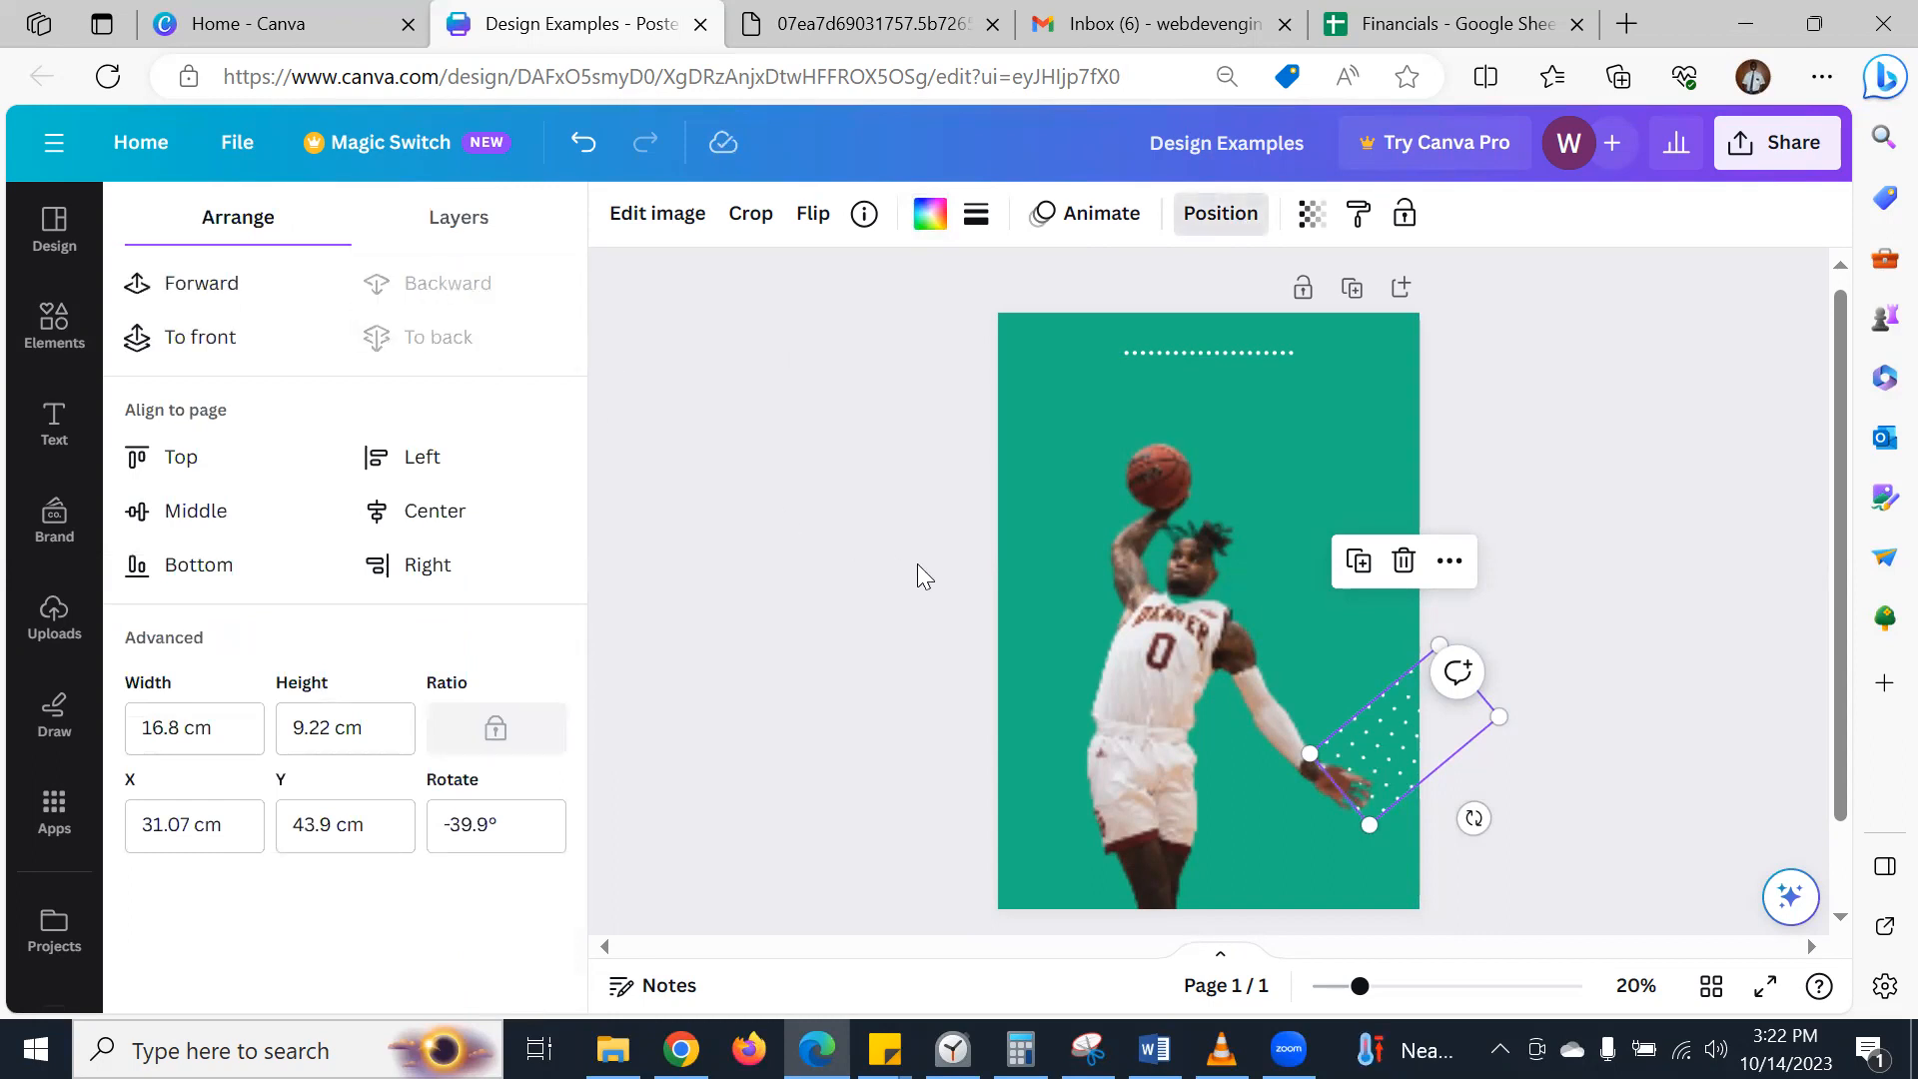
pyautogui.click(1044, 513)
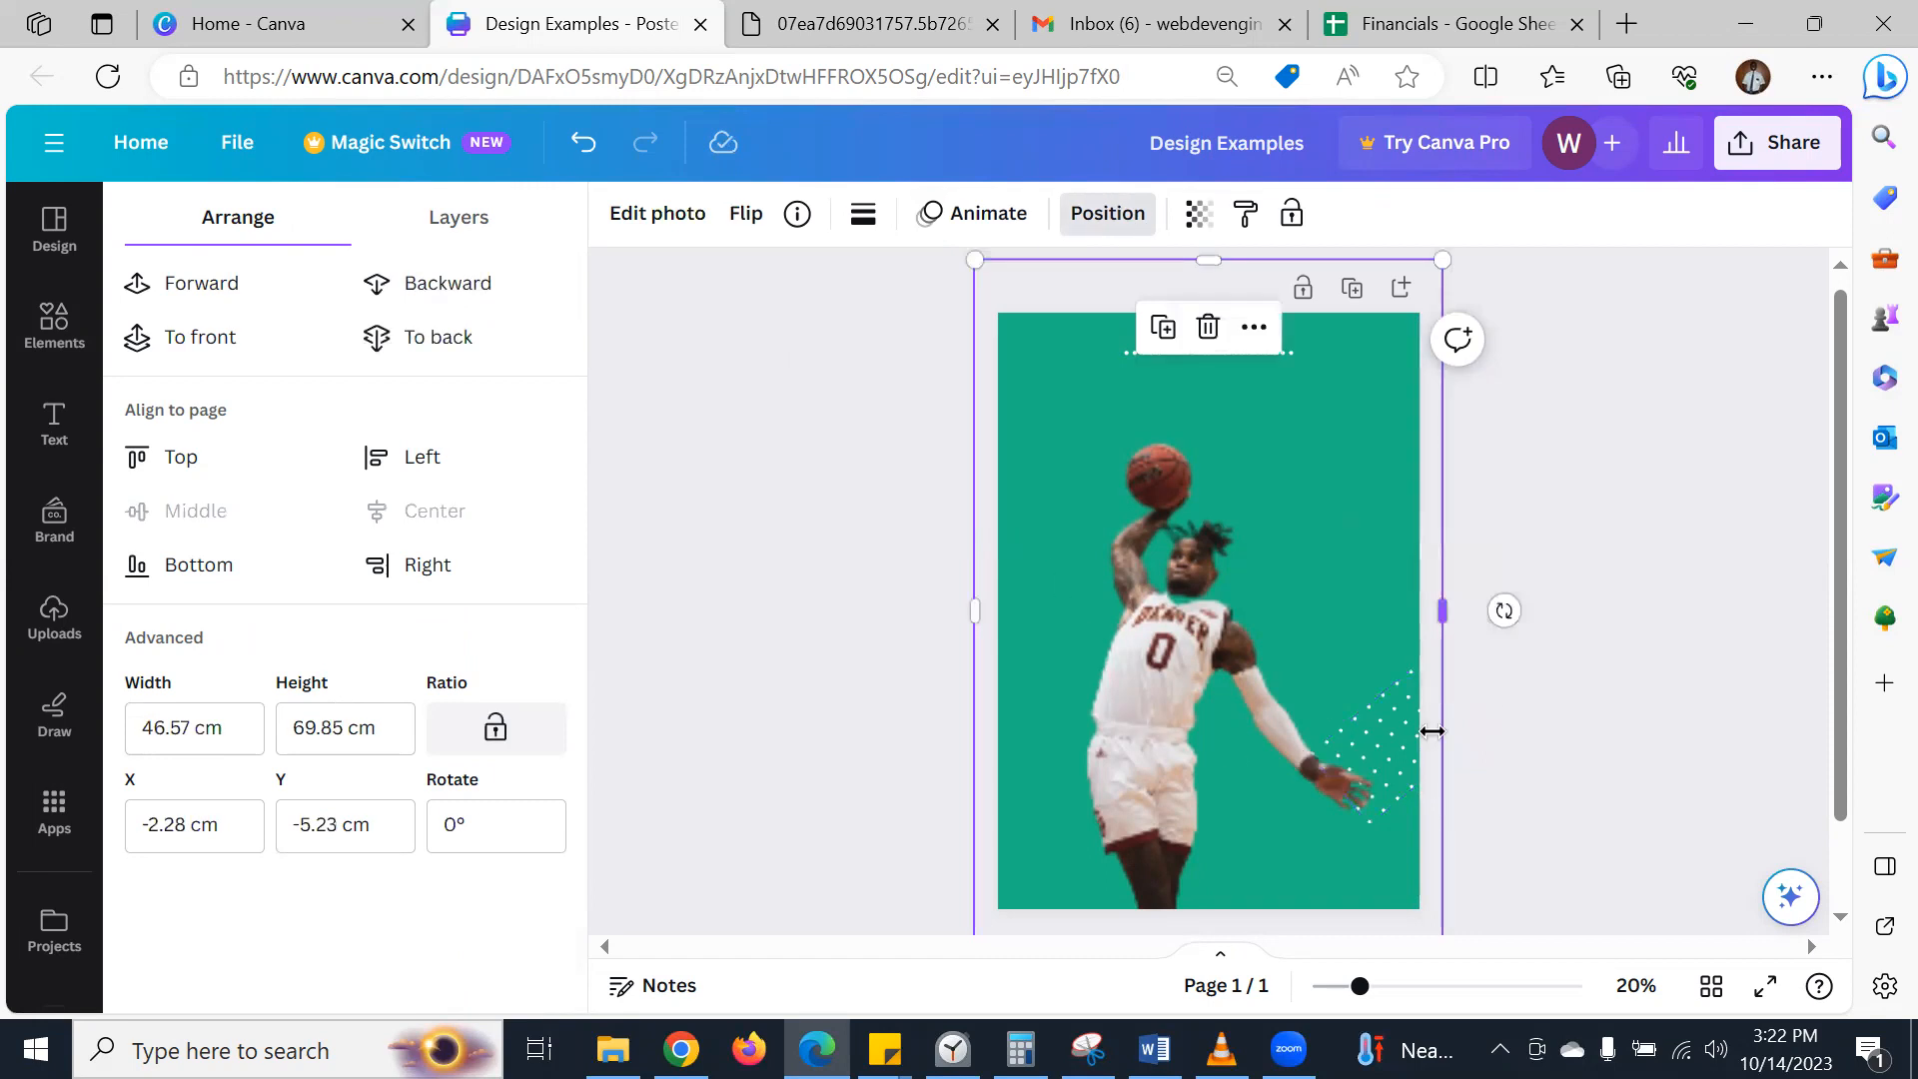
pyautogui.click(1692, 632)
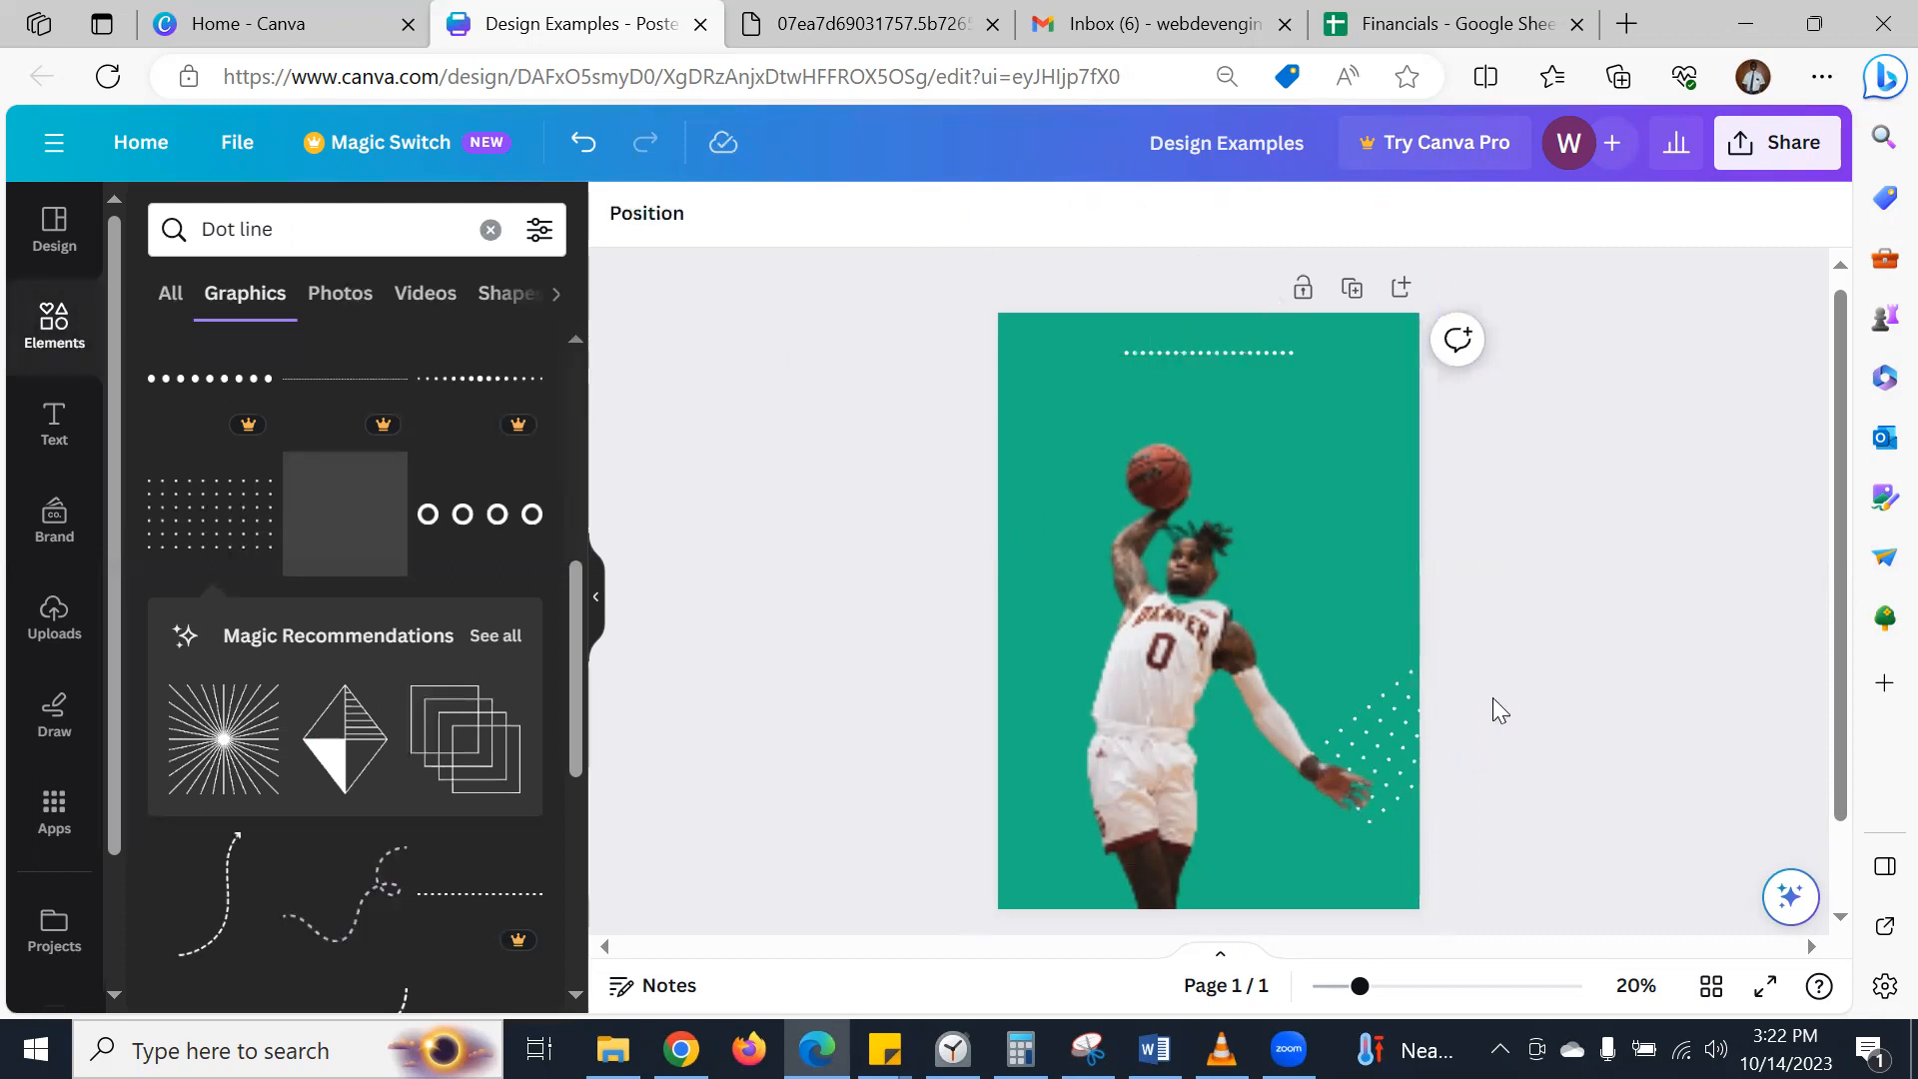
# - Review the poster against the Kyrie Irving reference's decorative lines and look through more "Dot line" graphics
pyautogui.click(1369, 678)
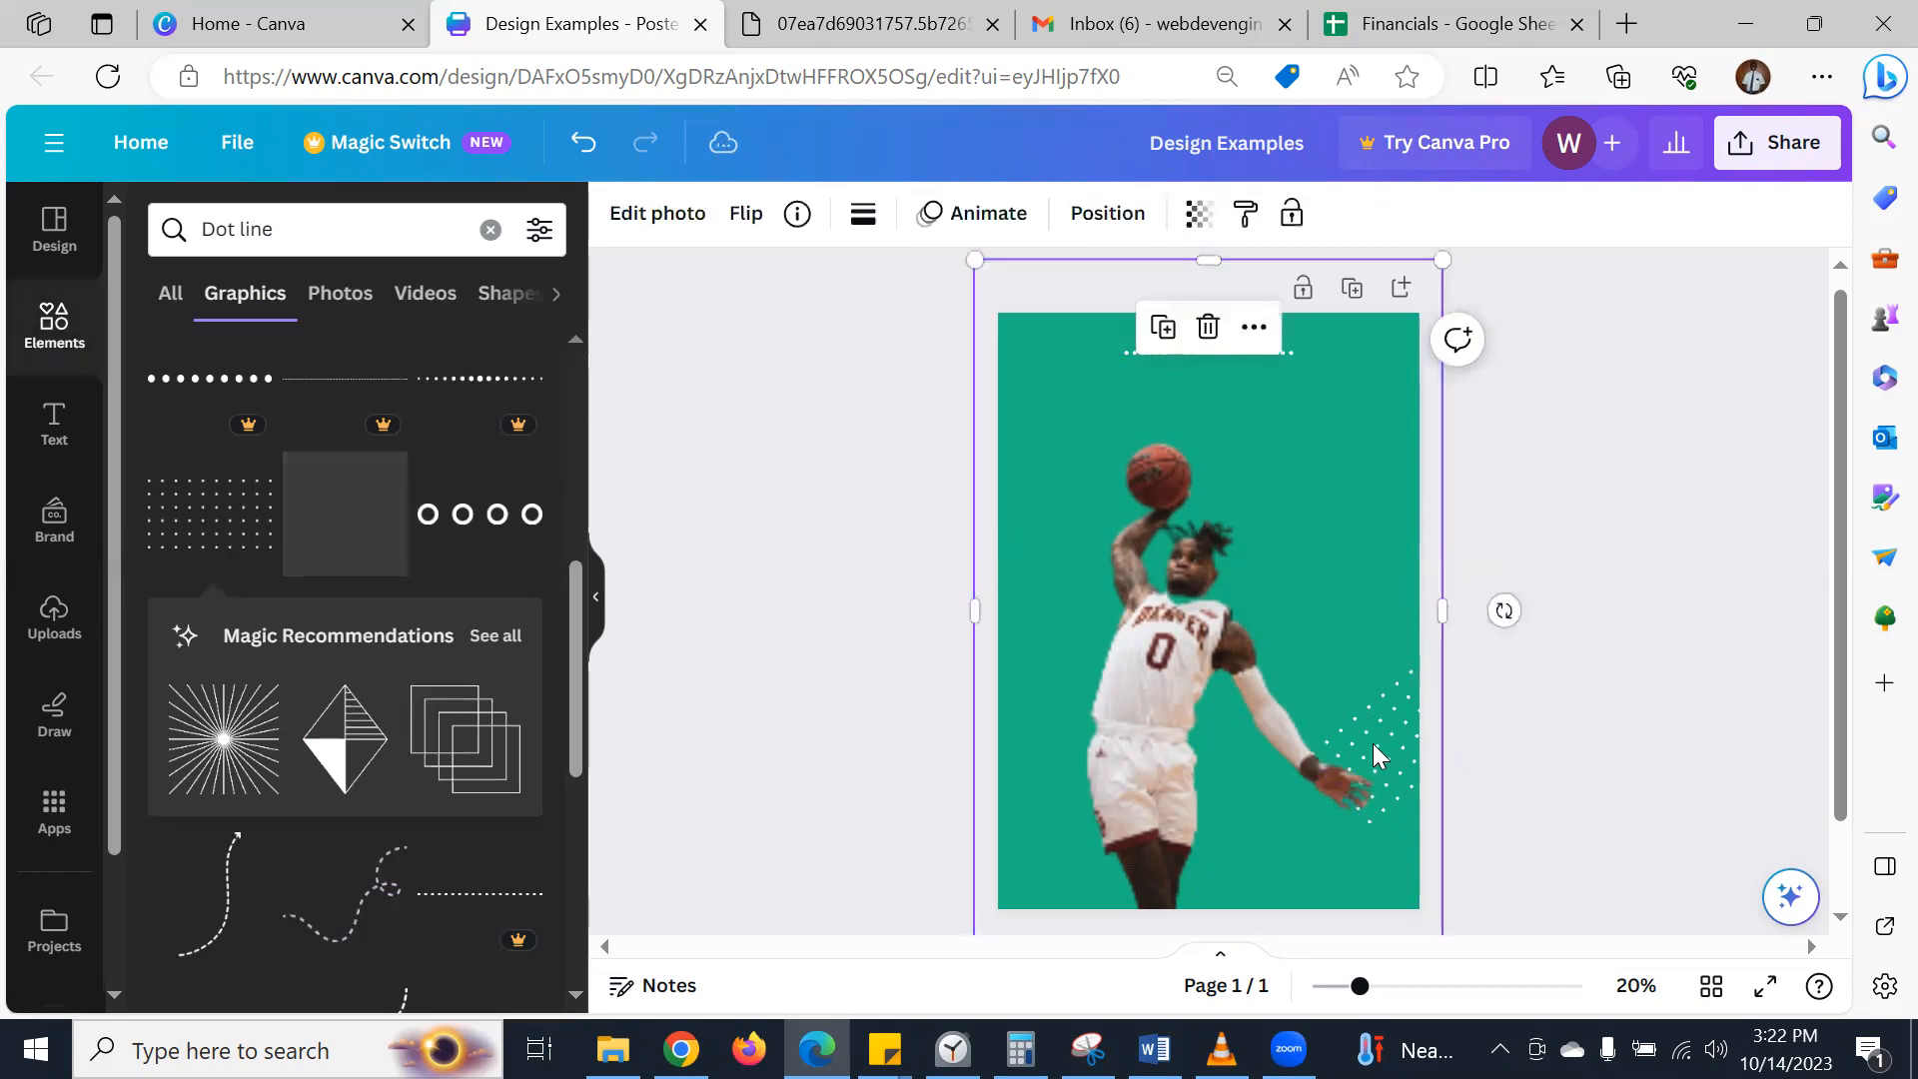
pyautogui.click(1619, 600)
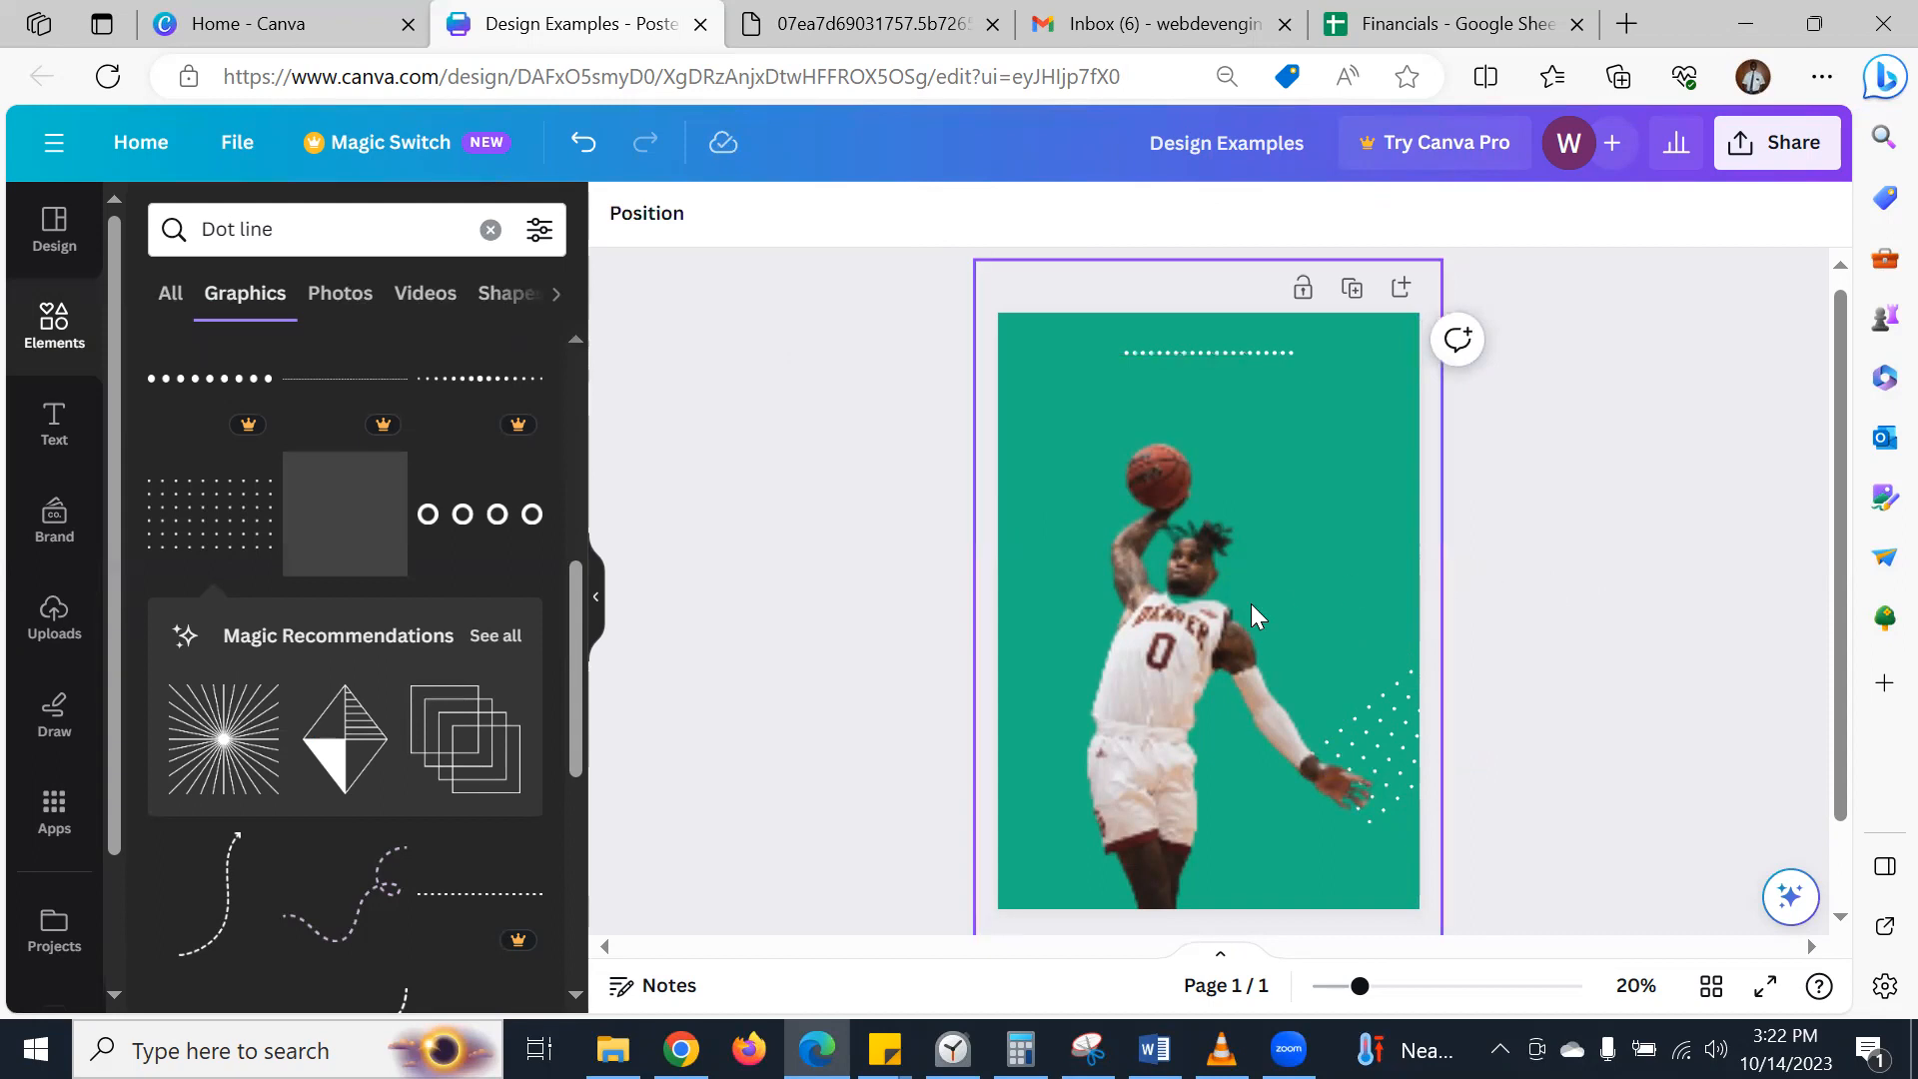
pyautogui.scroll(-1, 1151, 677)
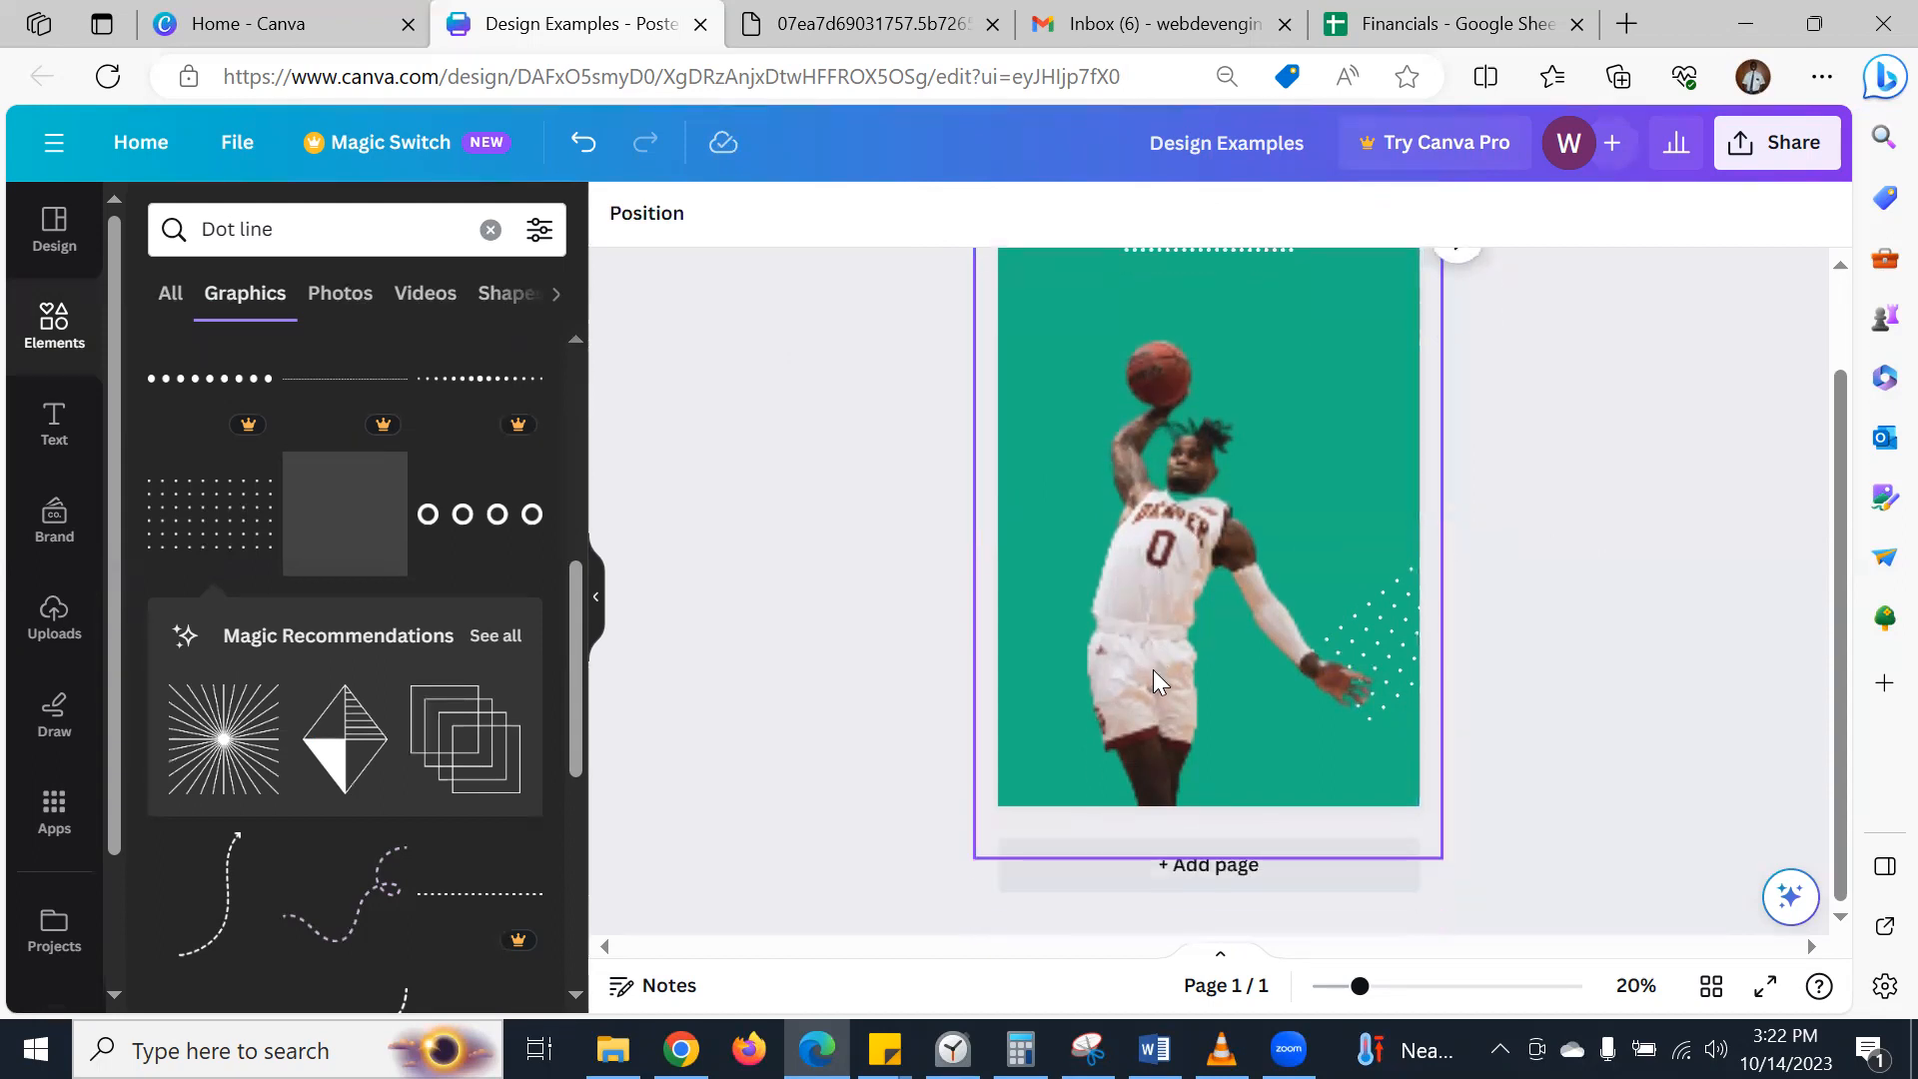
pyautogui.scroll(1, 1151, 658)
pyautogui.scroll(-1, 1150, 657)
pyautogui.scroll(1, 1150, 657)
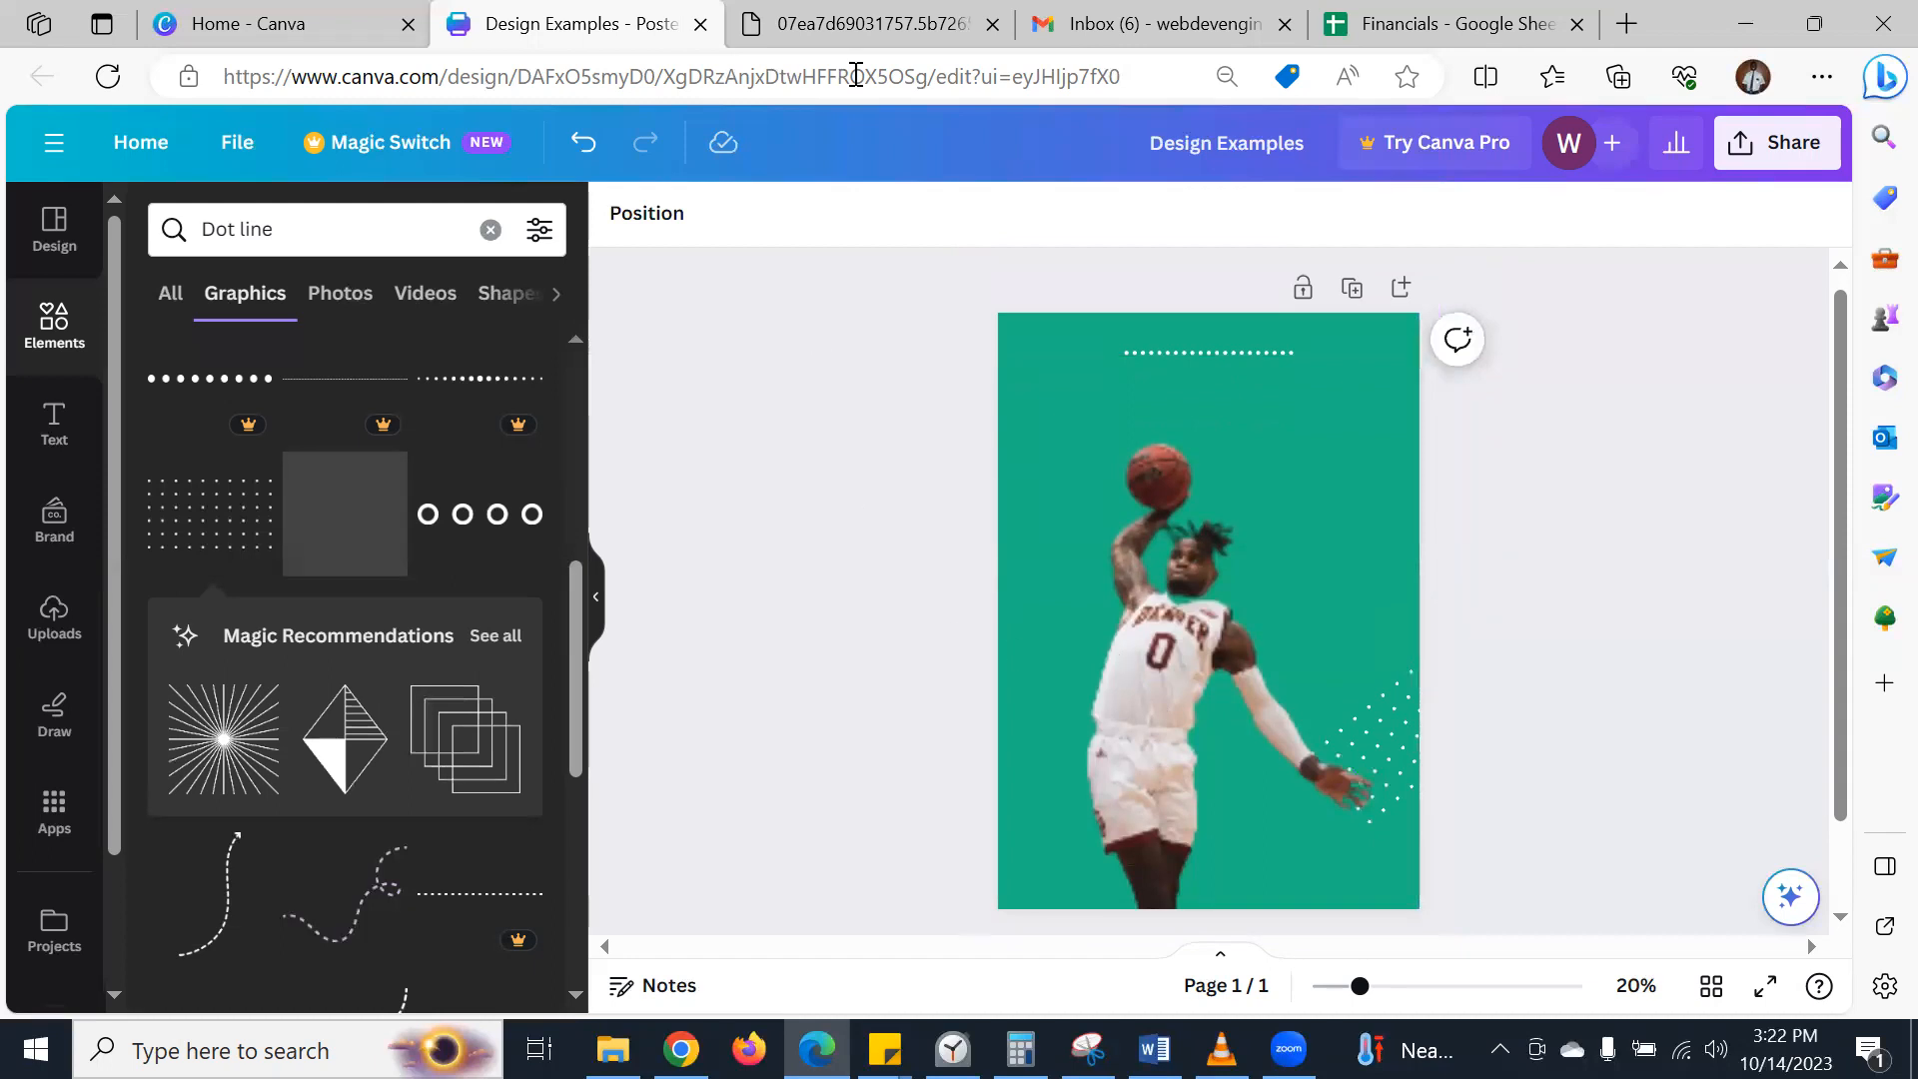
pyautogui.click(860, 23)
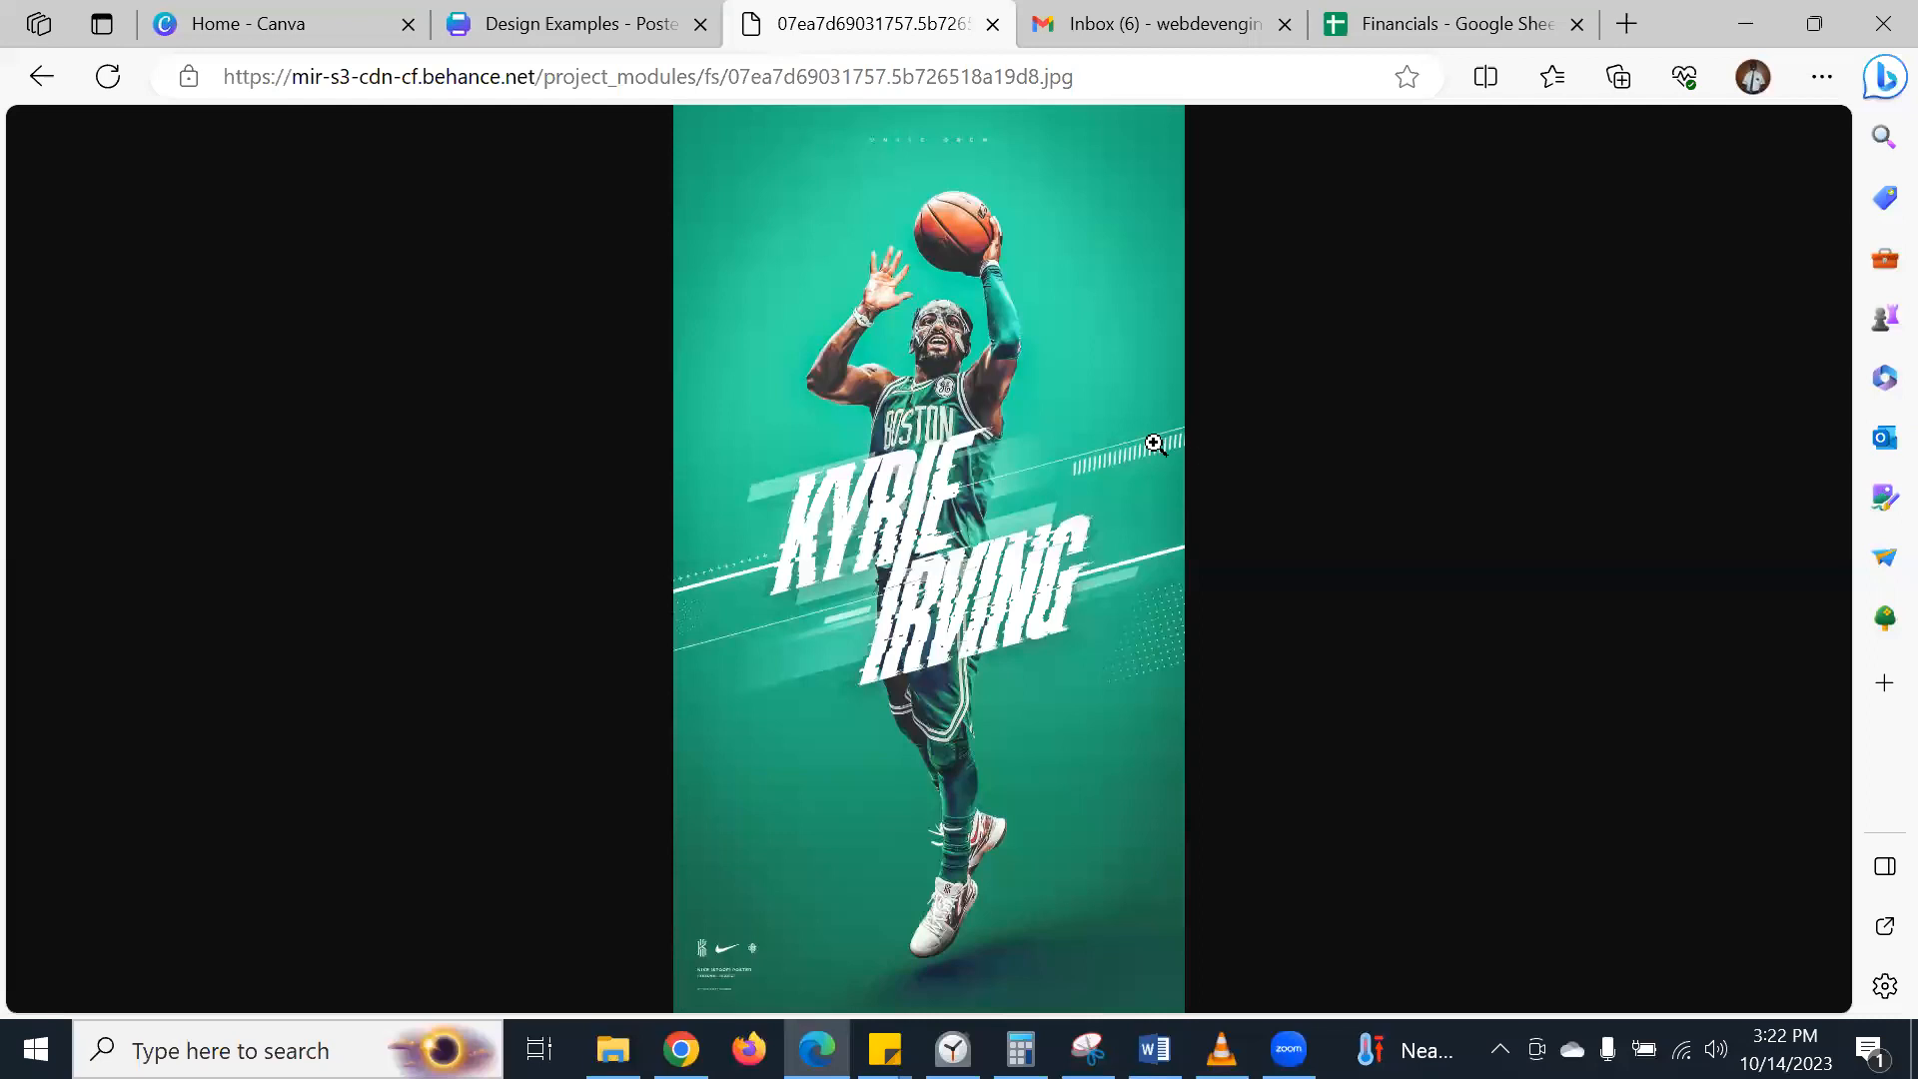
pyautogui.click(619, 22)
pyautogui.scroll(-3, 268, 594)
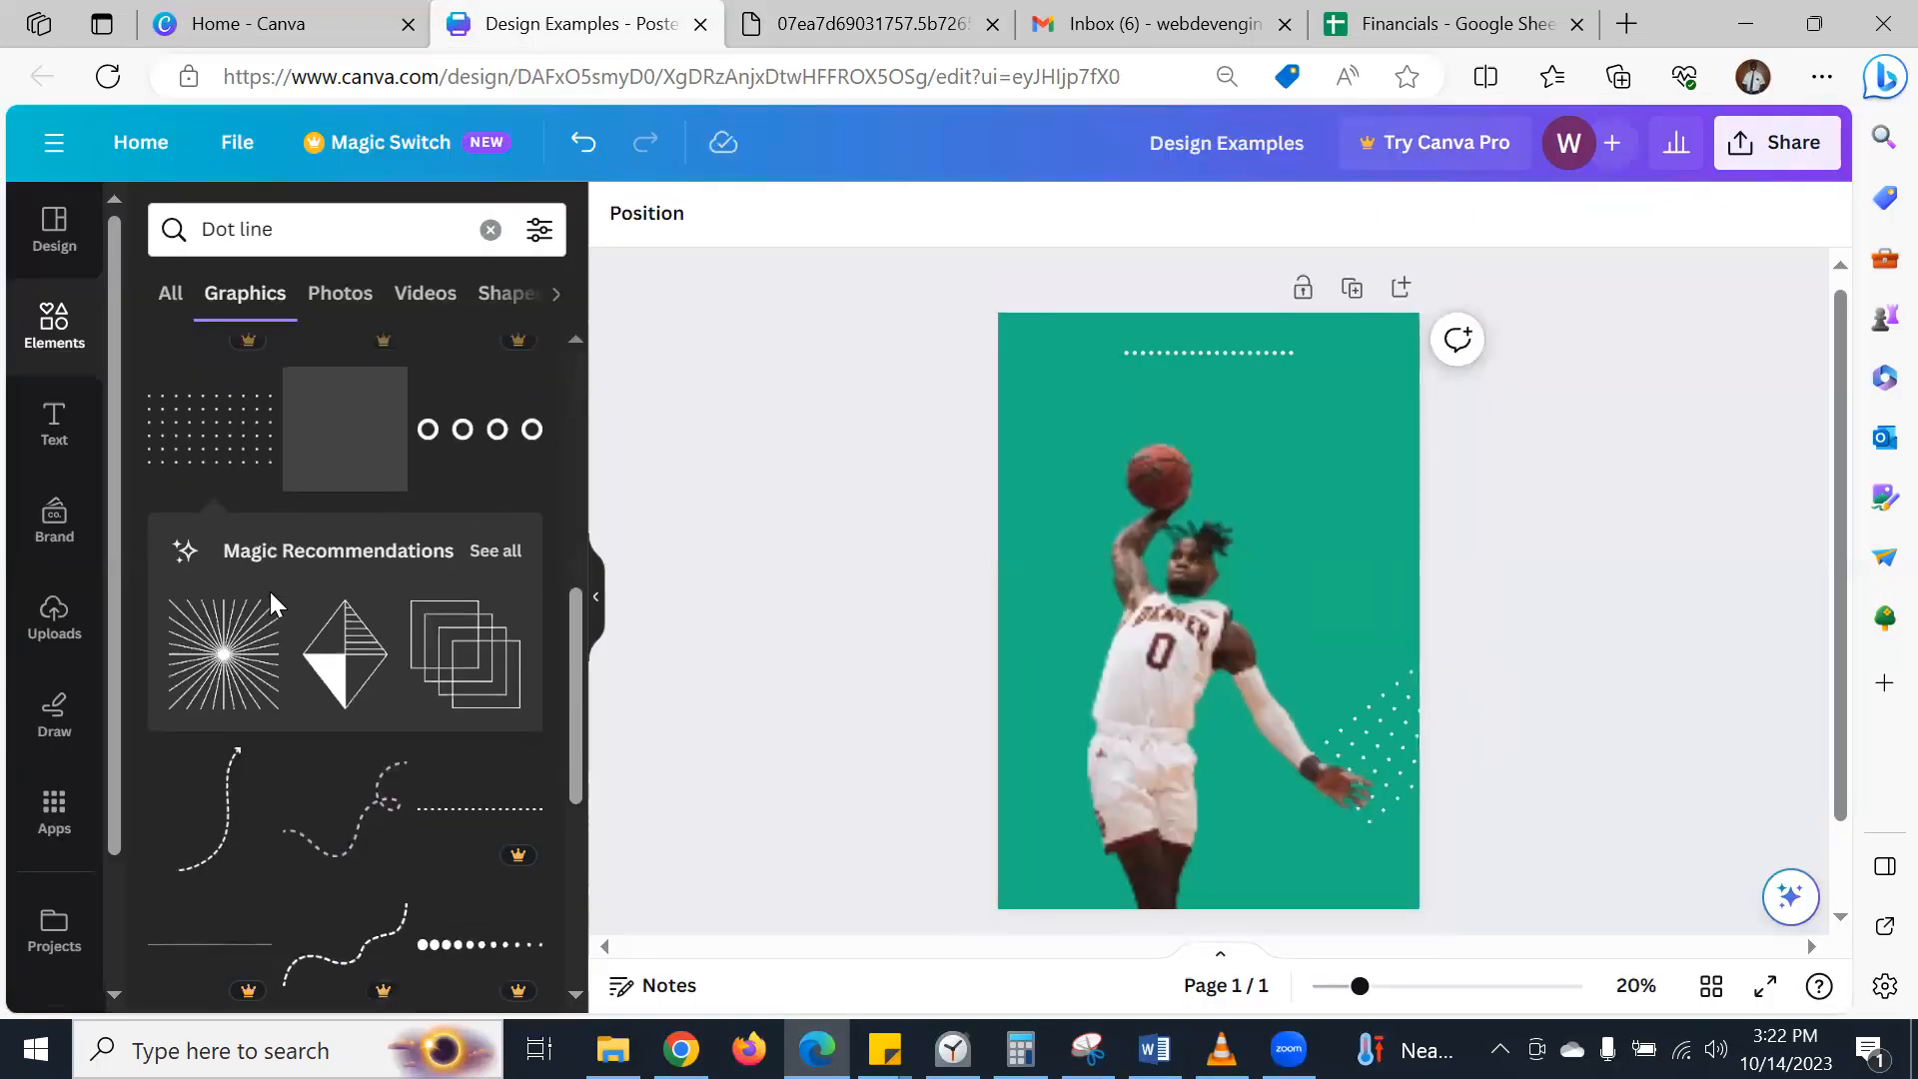
# - Check the Kyrie Irving reference poster and add the fine dotted line from the "Dot line" graphics to the design
pyautogui.scroll(-3, 271, 606)
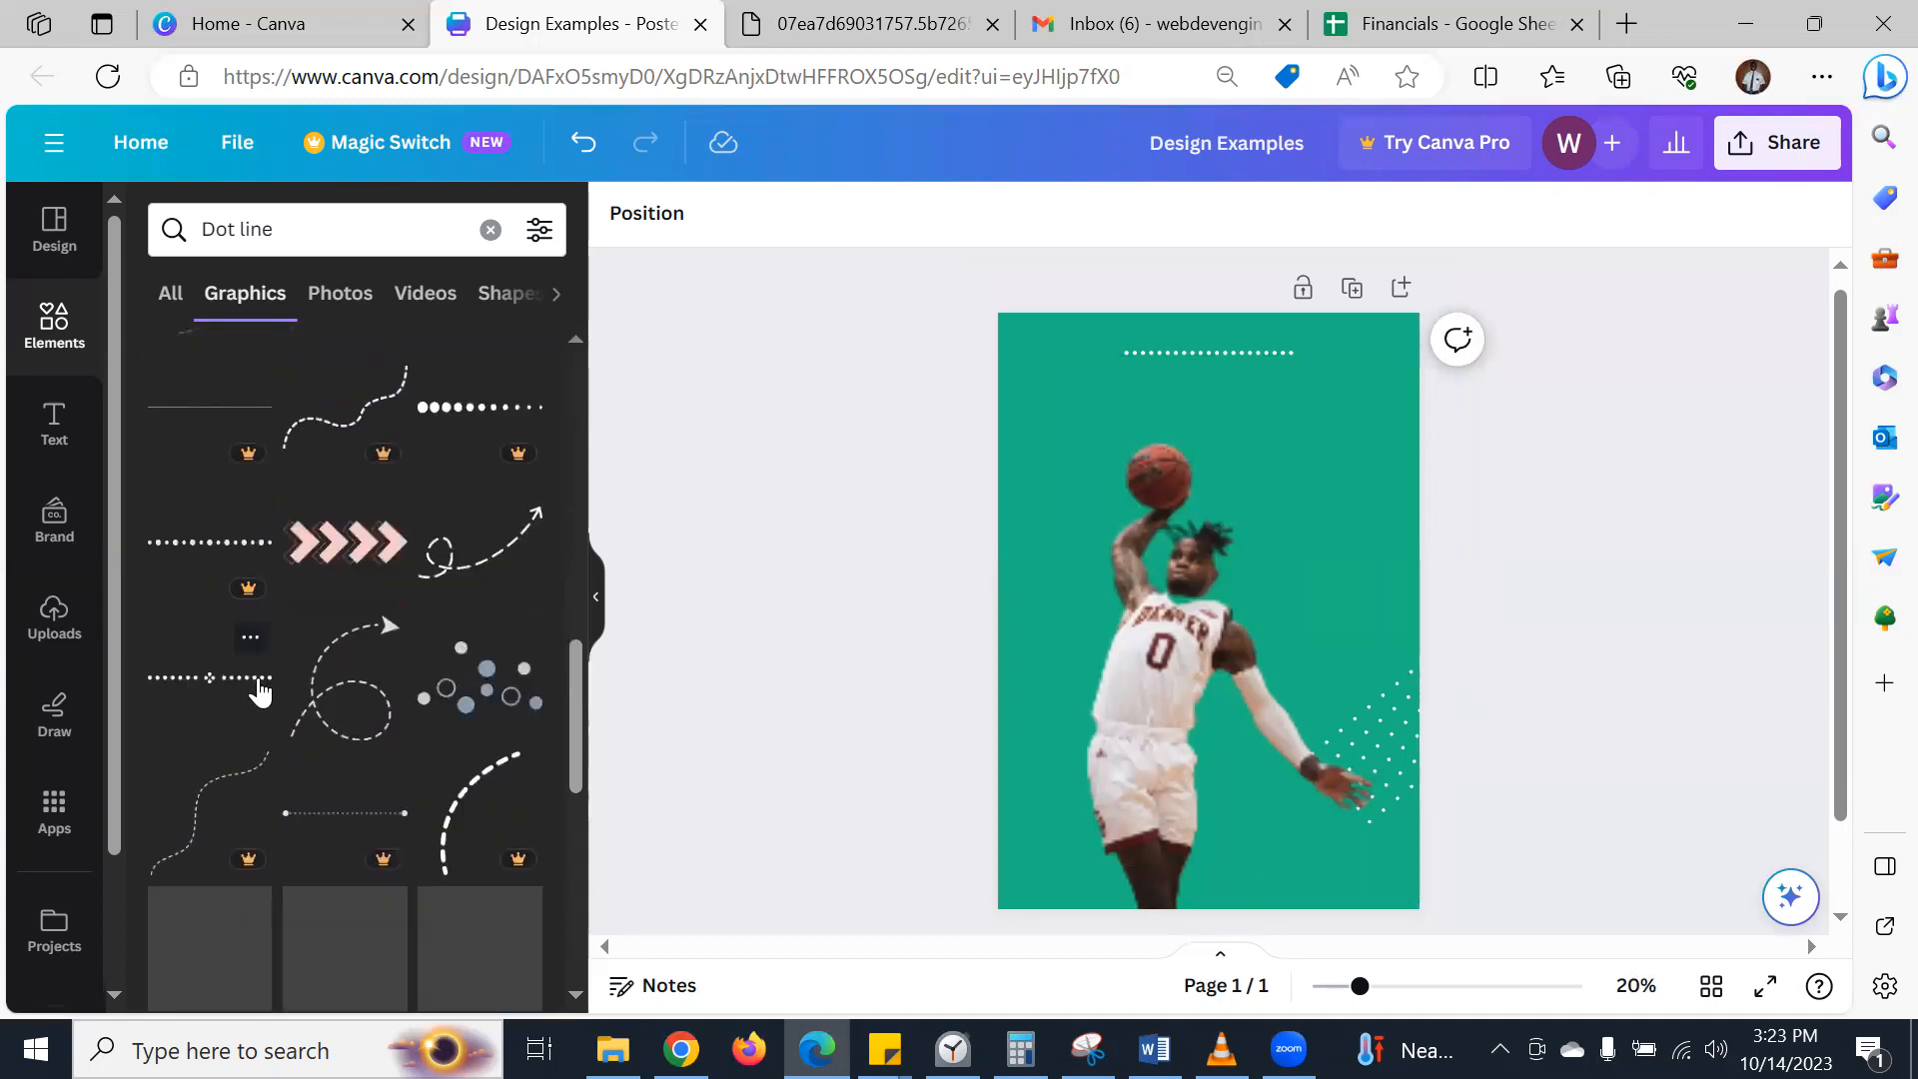
pyautogui.scroll(-3, 257, 680)
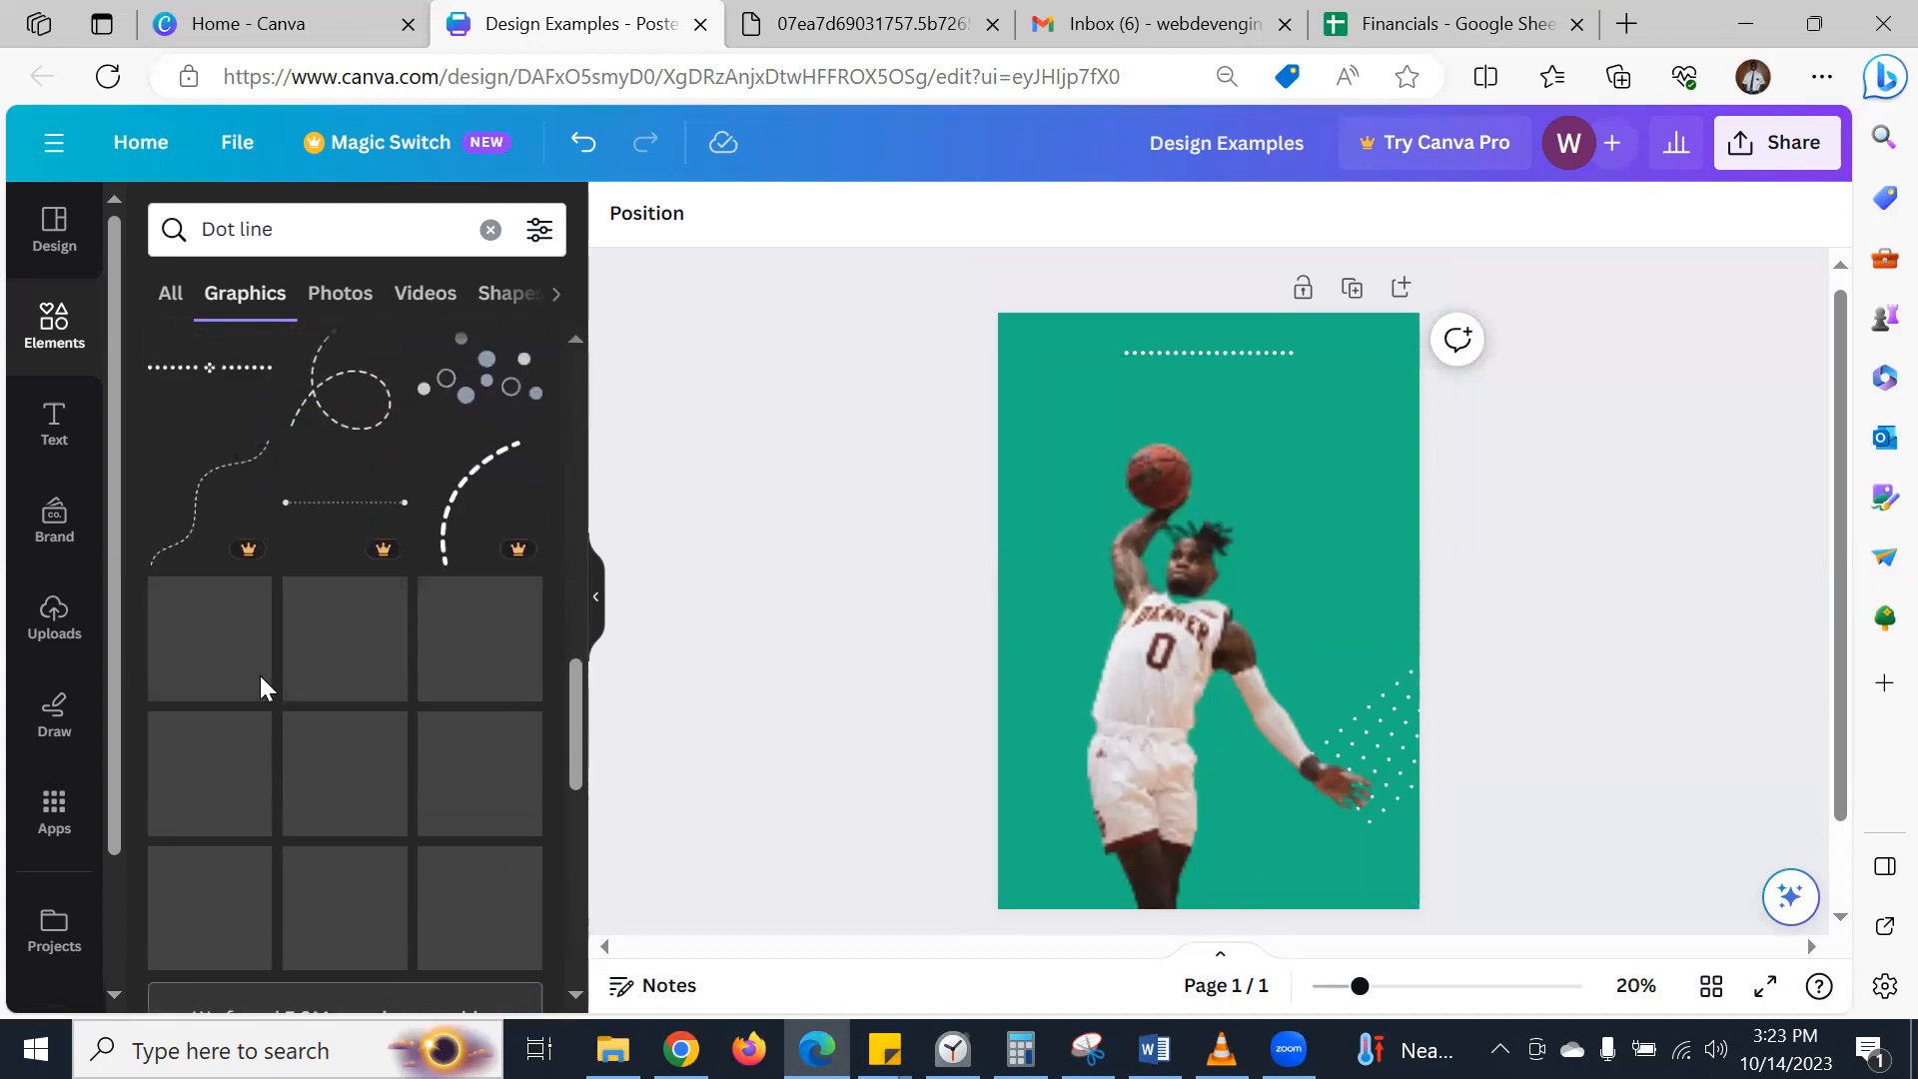
pyautogui.click(950, 12)
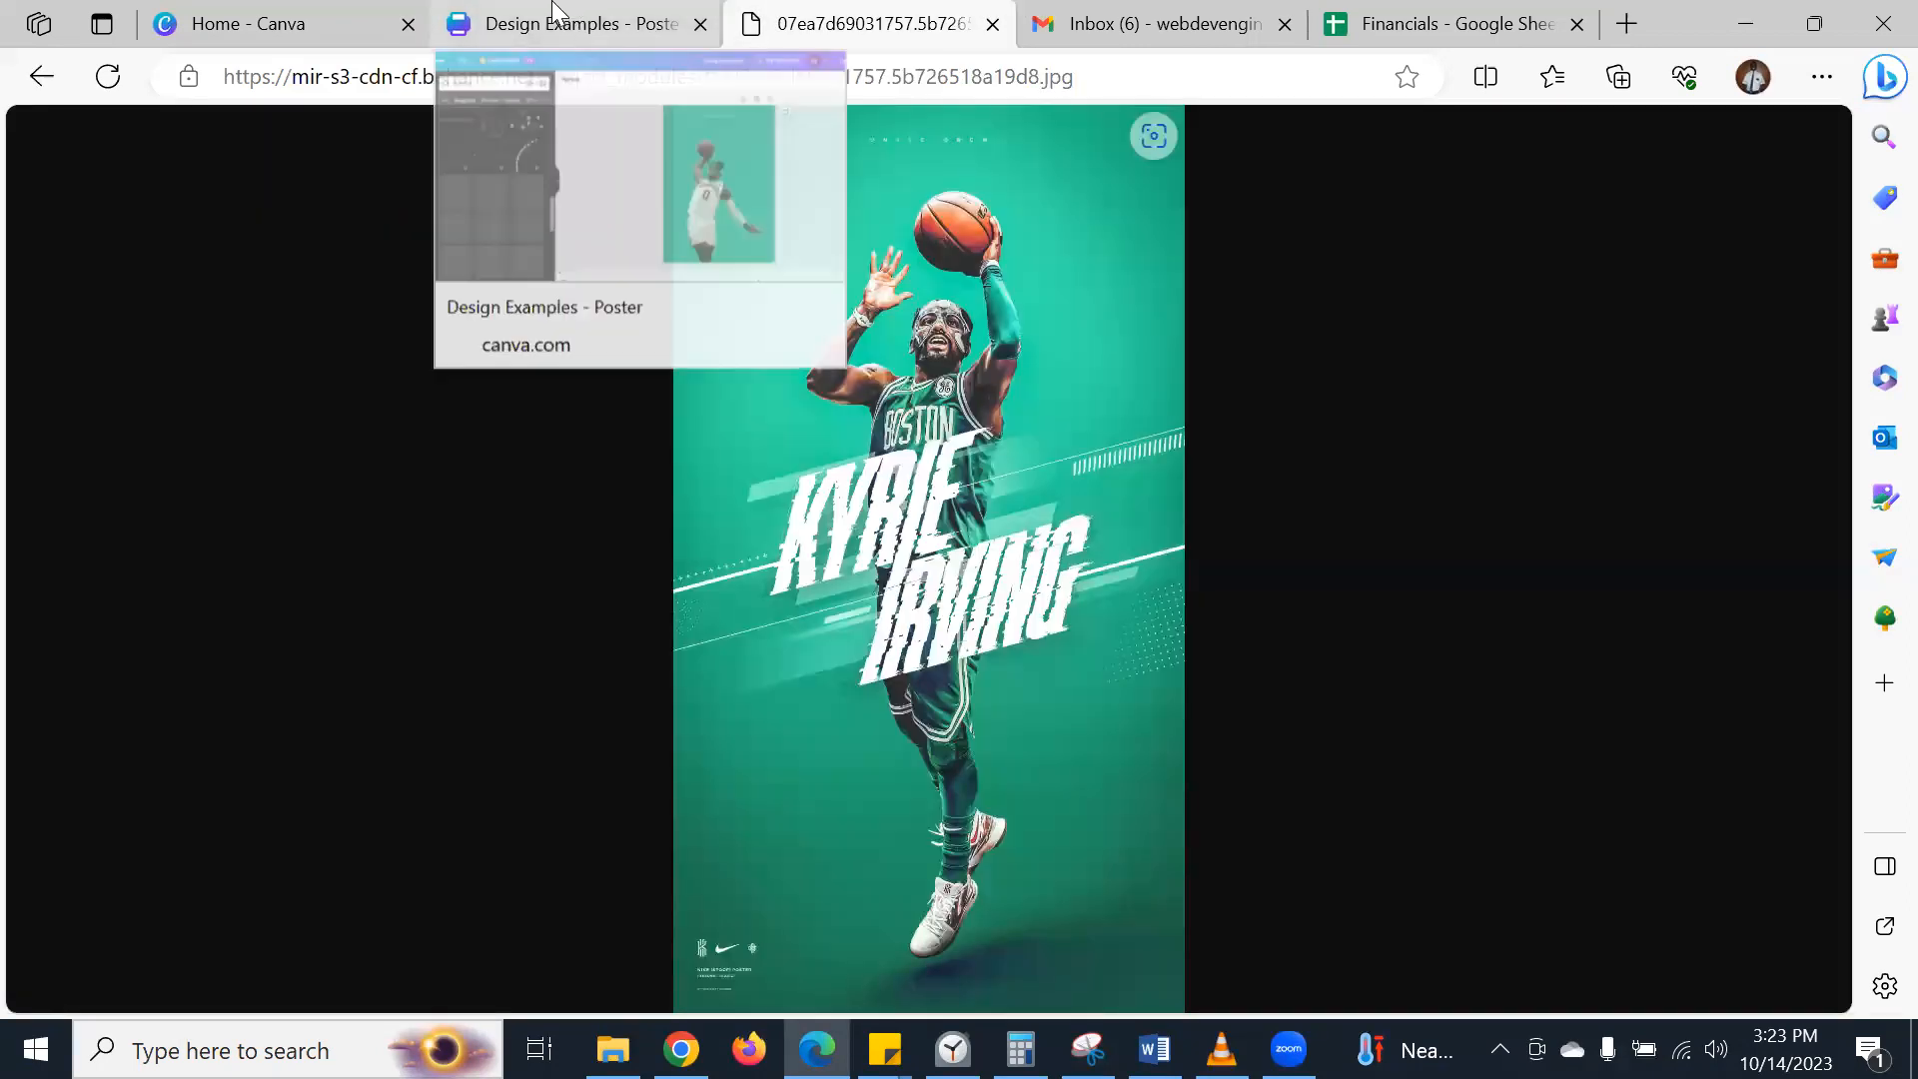
pyautogui.click(585, 25)
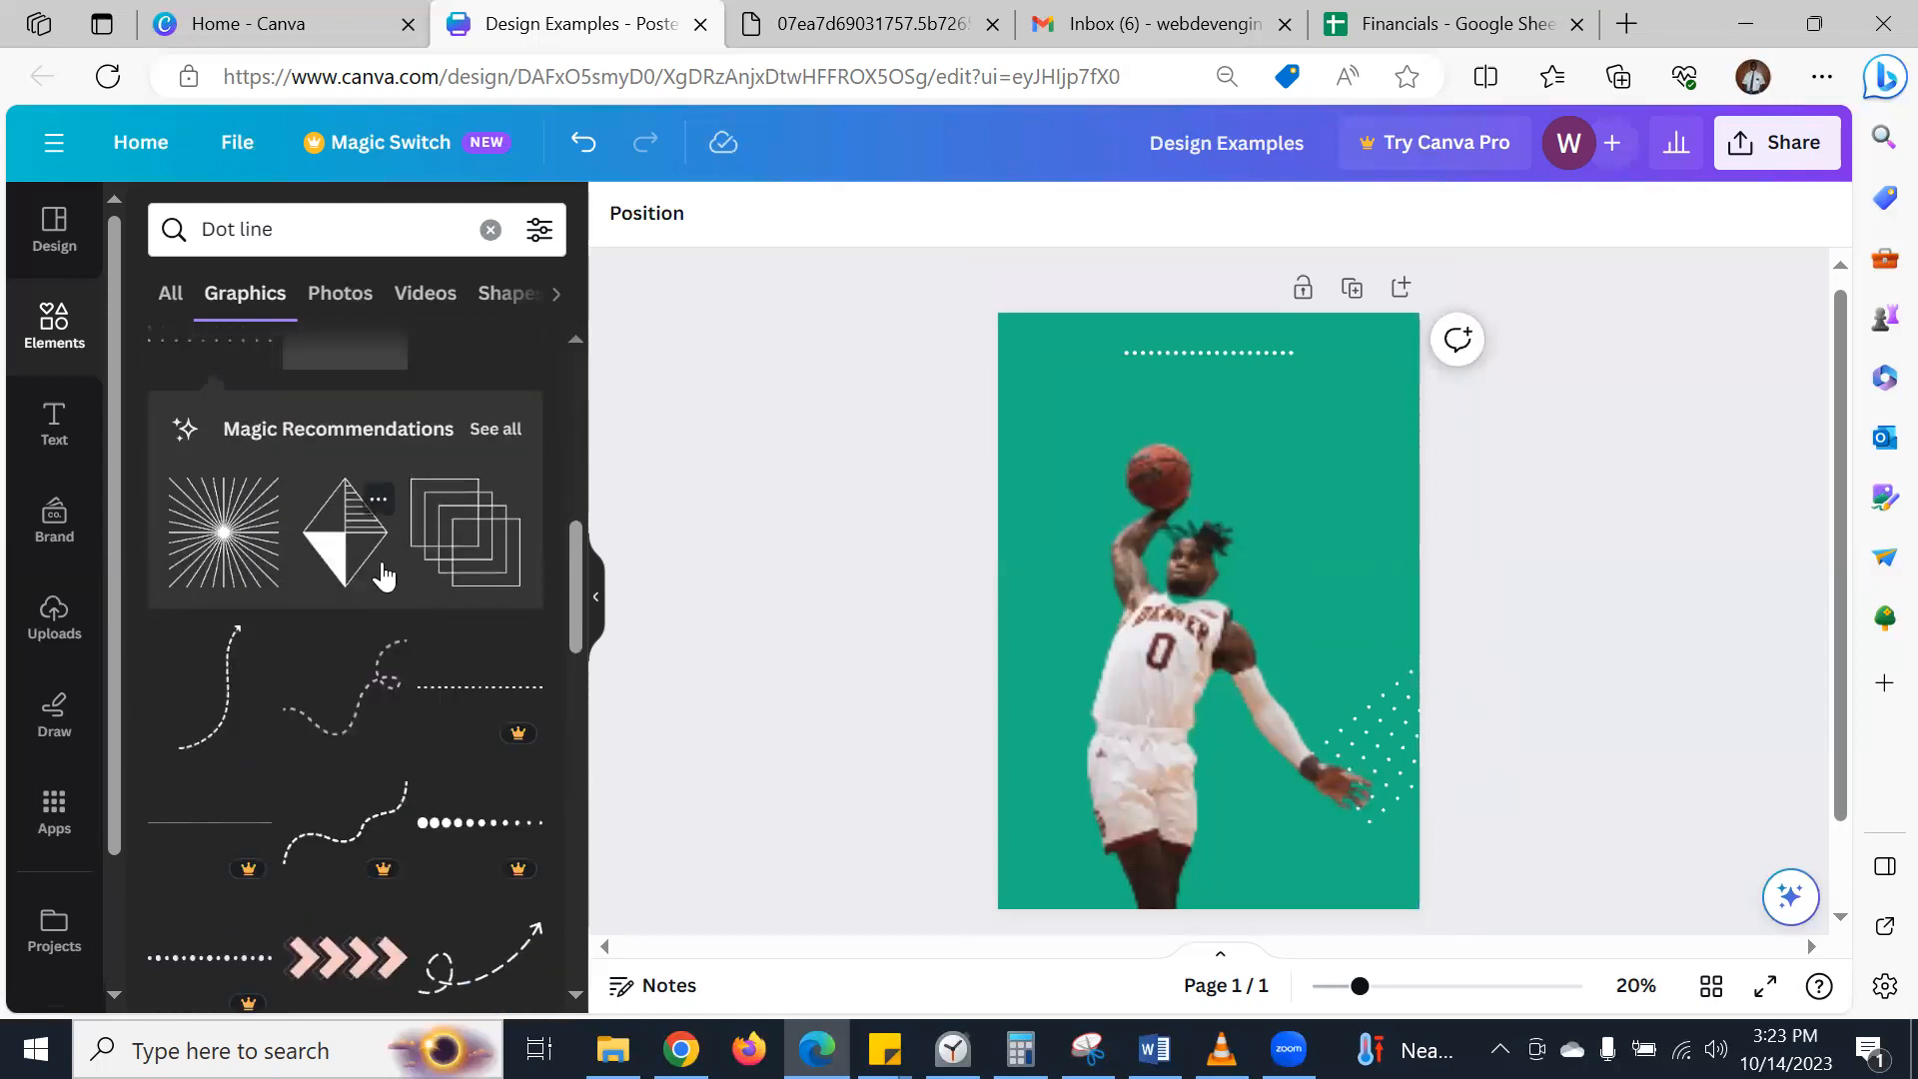
pyautogui.scroll(6, 383, 567)
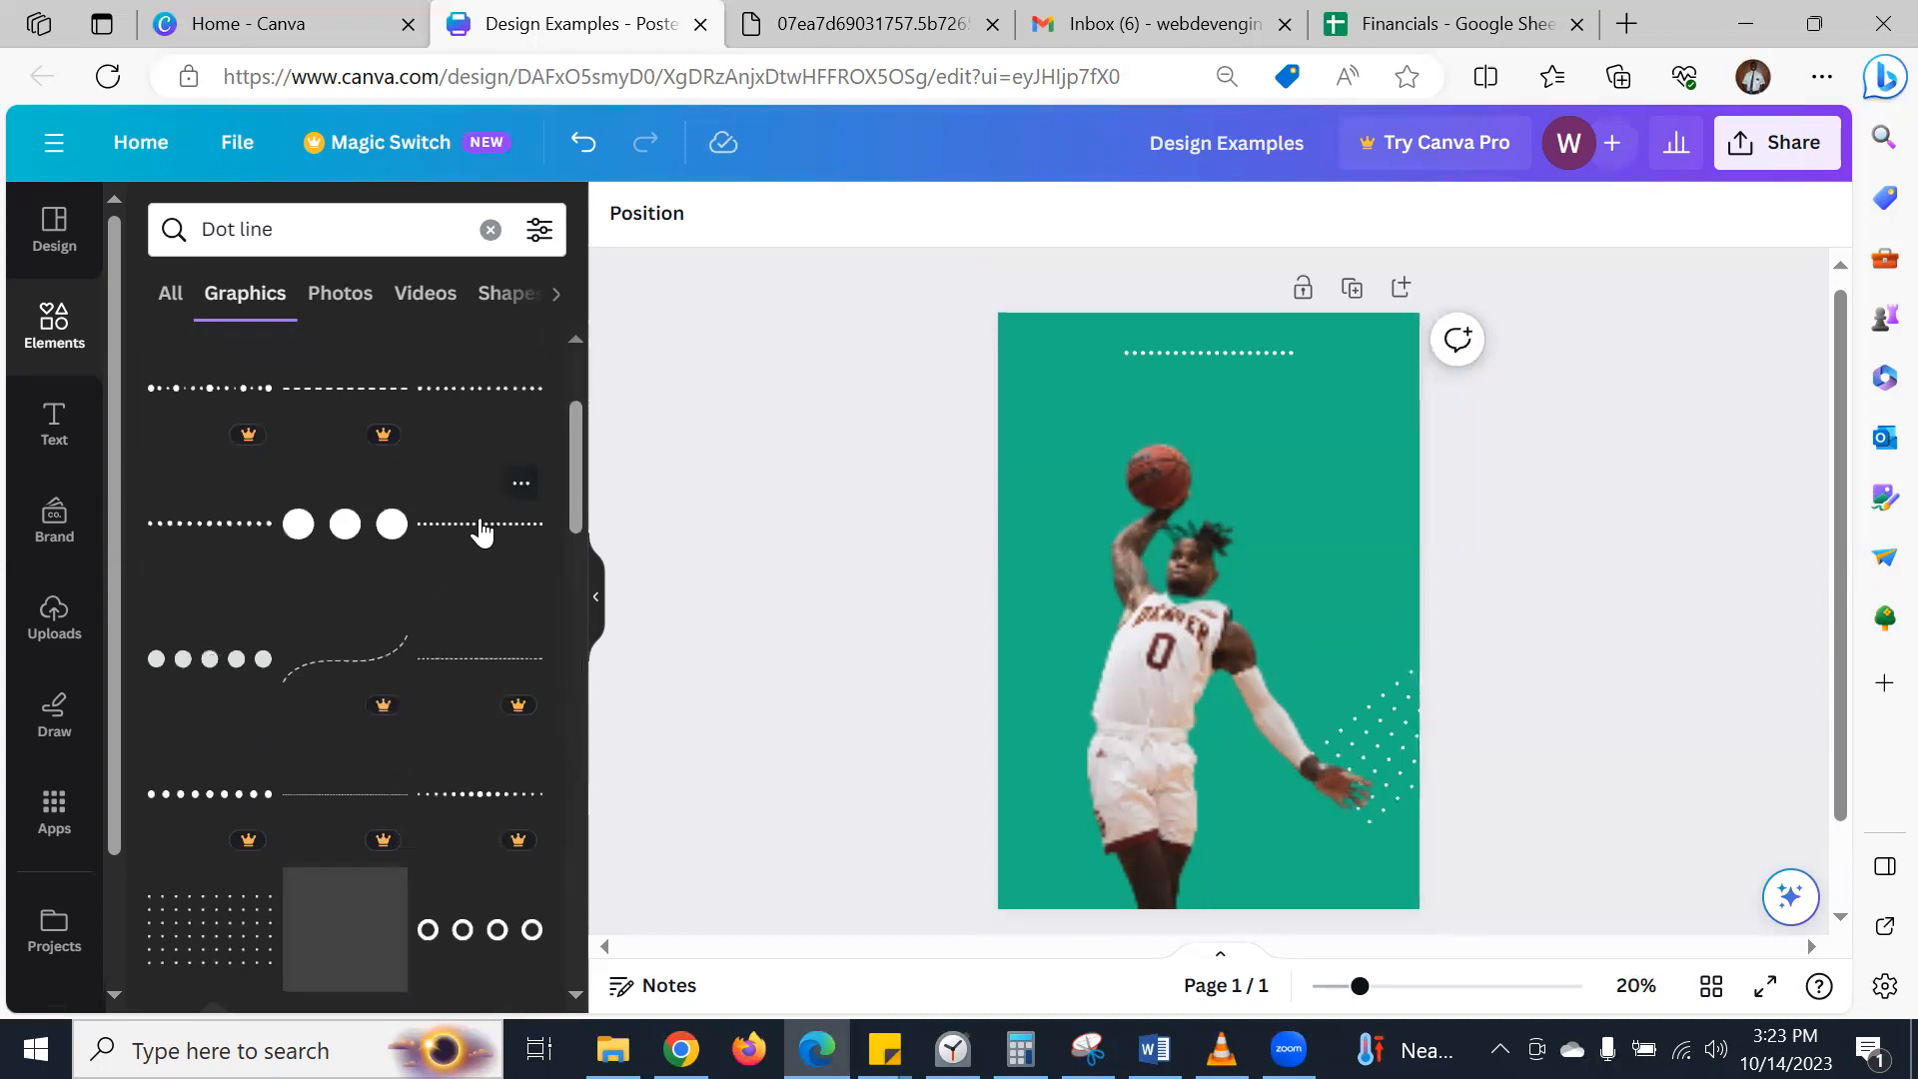
pyautogui.click(480, 531)
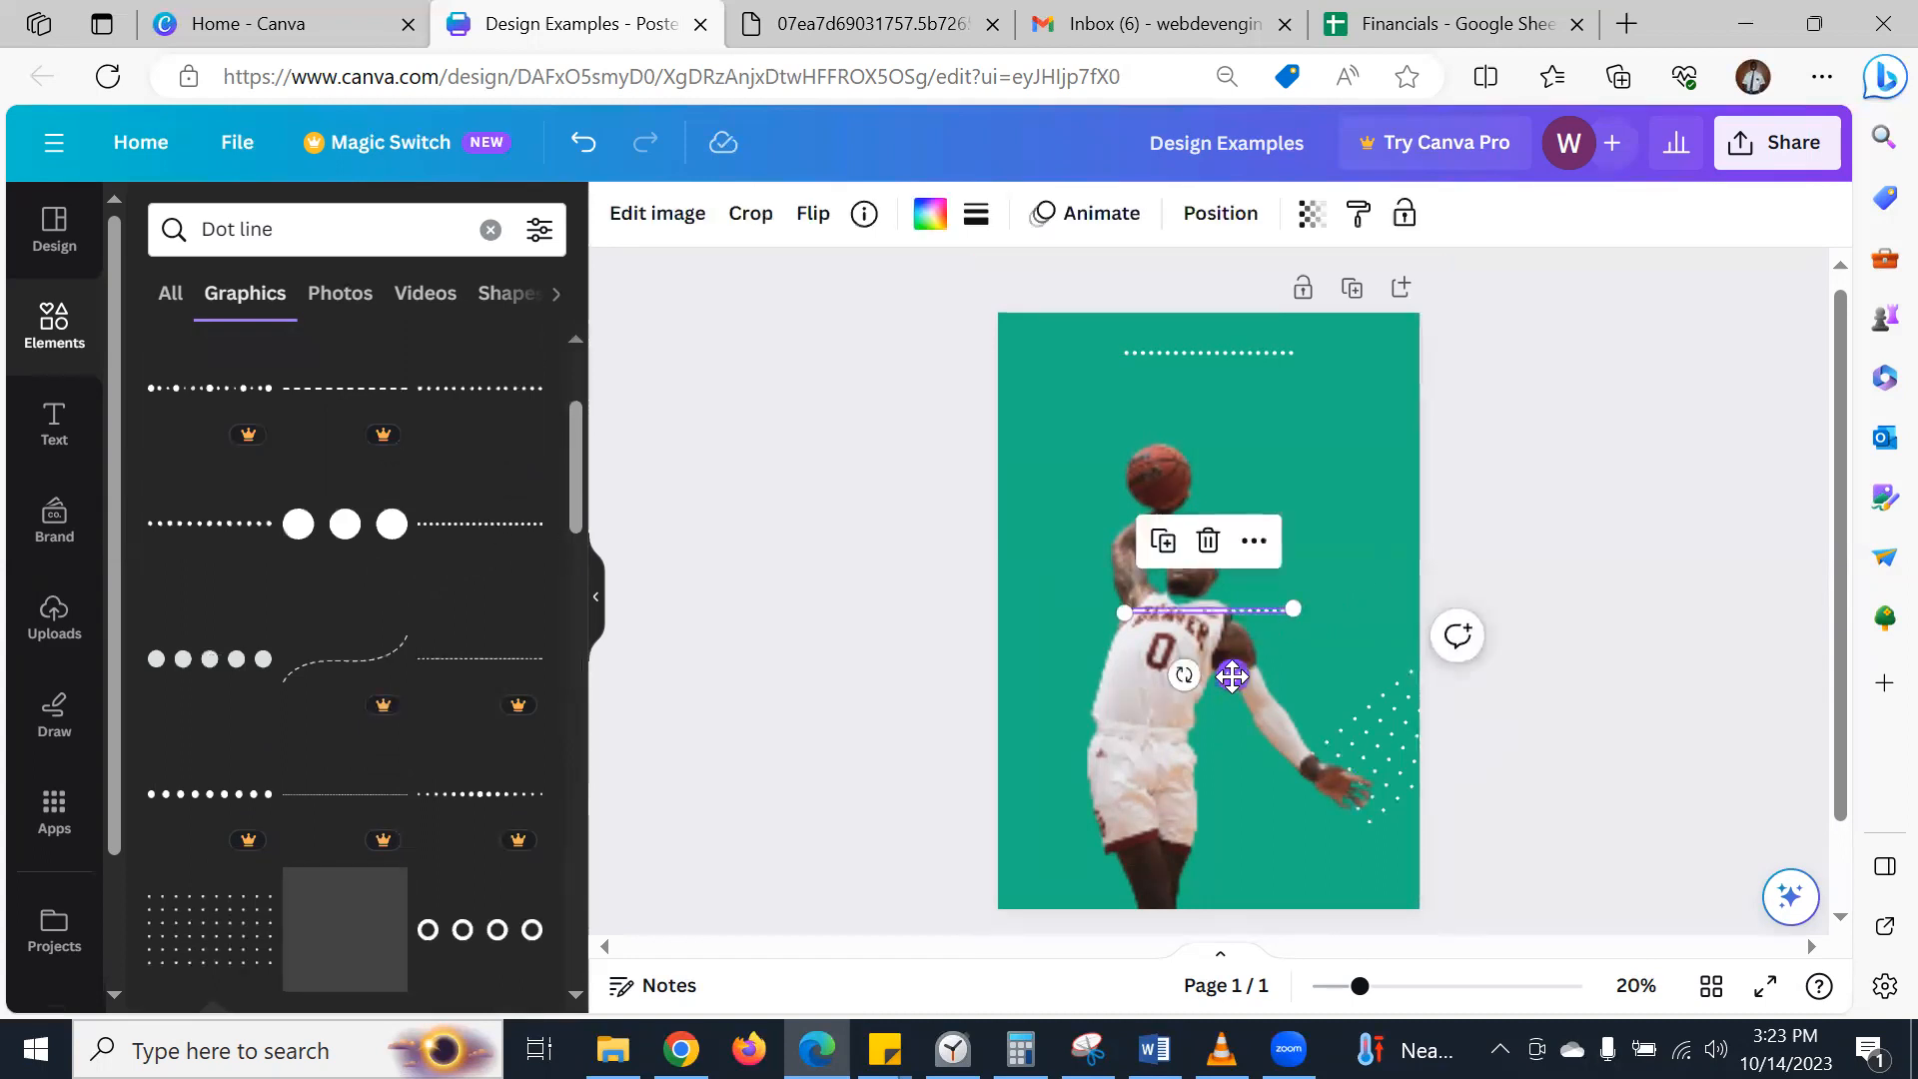
# - Tilt the new dotted line to about -29° and stretch it diagonally across the full page width, about 47.5 cm long
pyautogui.moveTo(1173, 681); pyautogui.dragTo(1231, 703)
pyautogui.moveTo(1252, 583); pyautogui.dragTo(1408, 554)
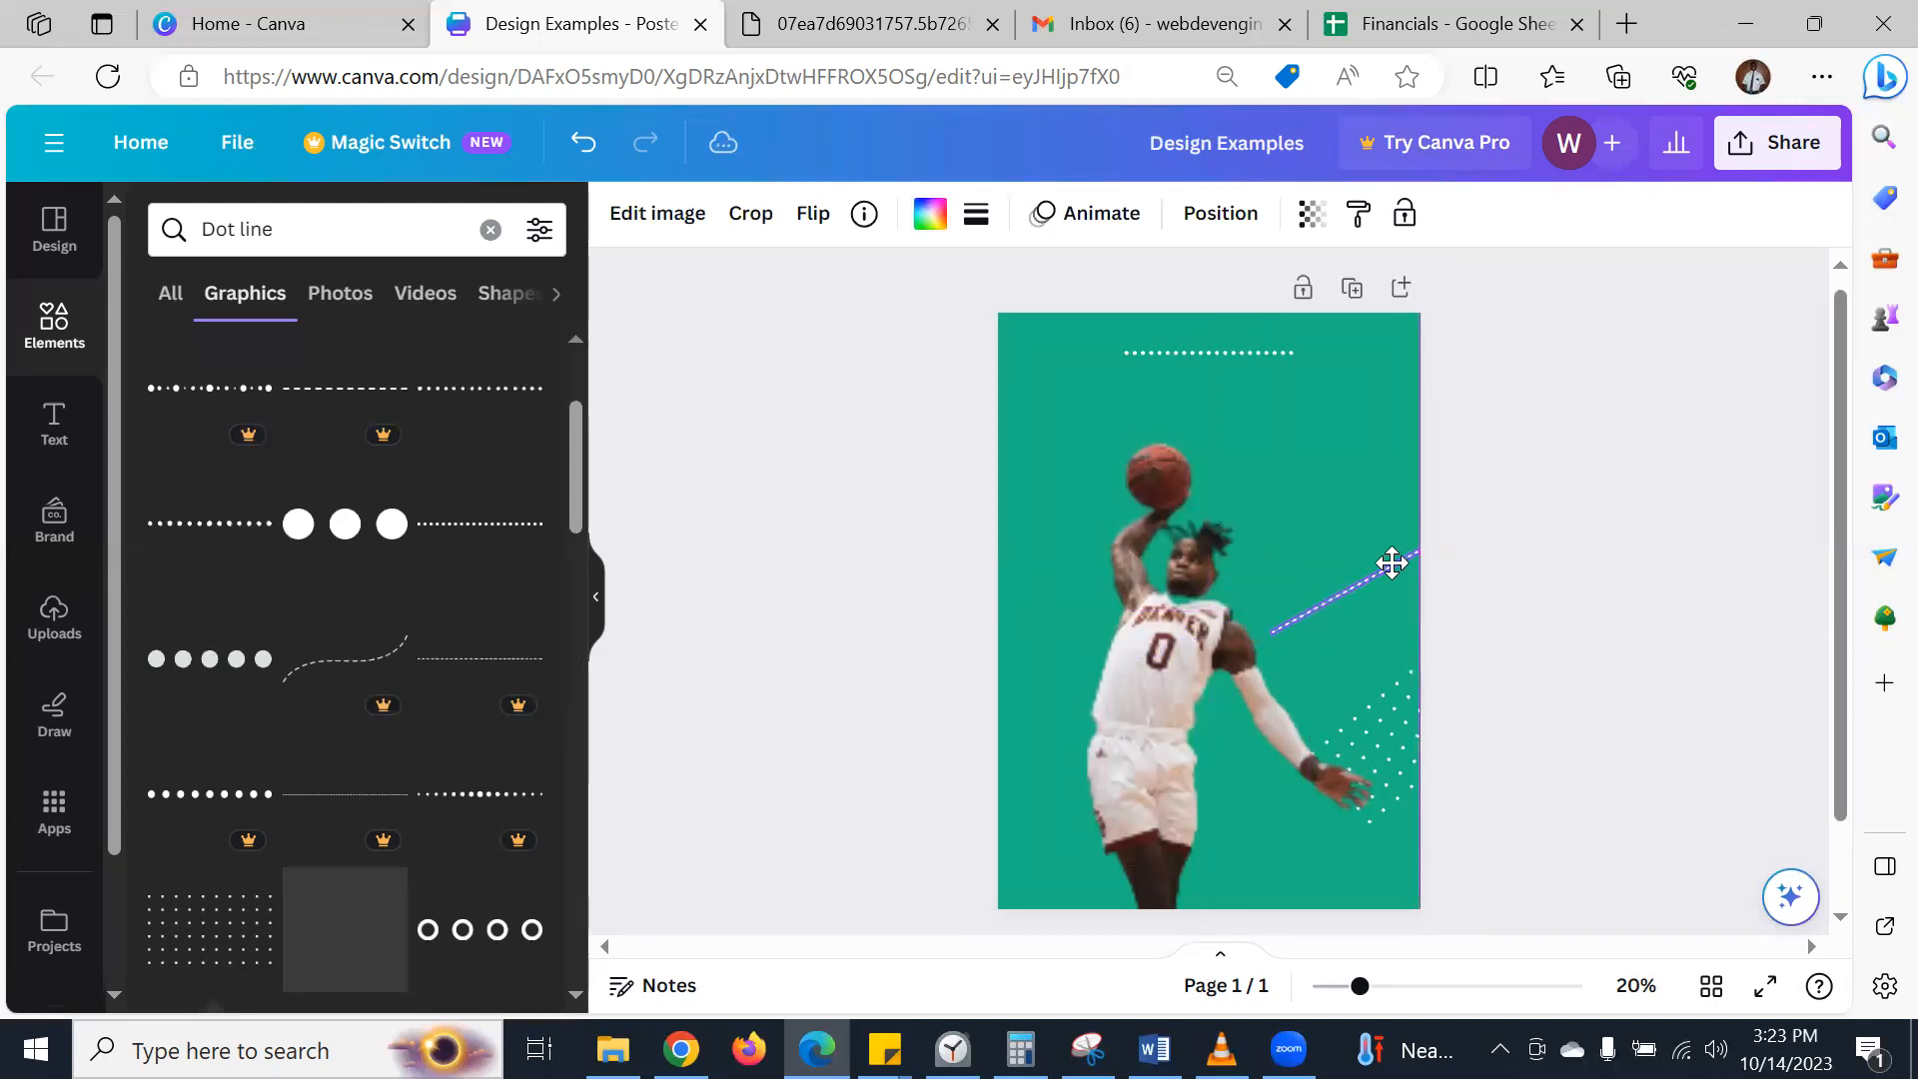
pyautogui.click(1395, 562)
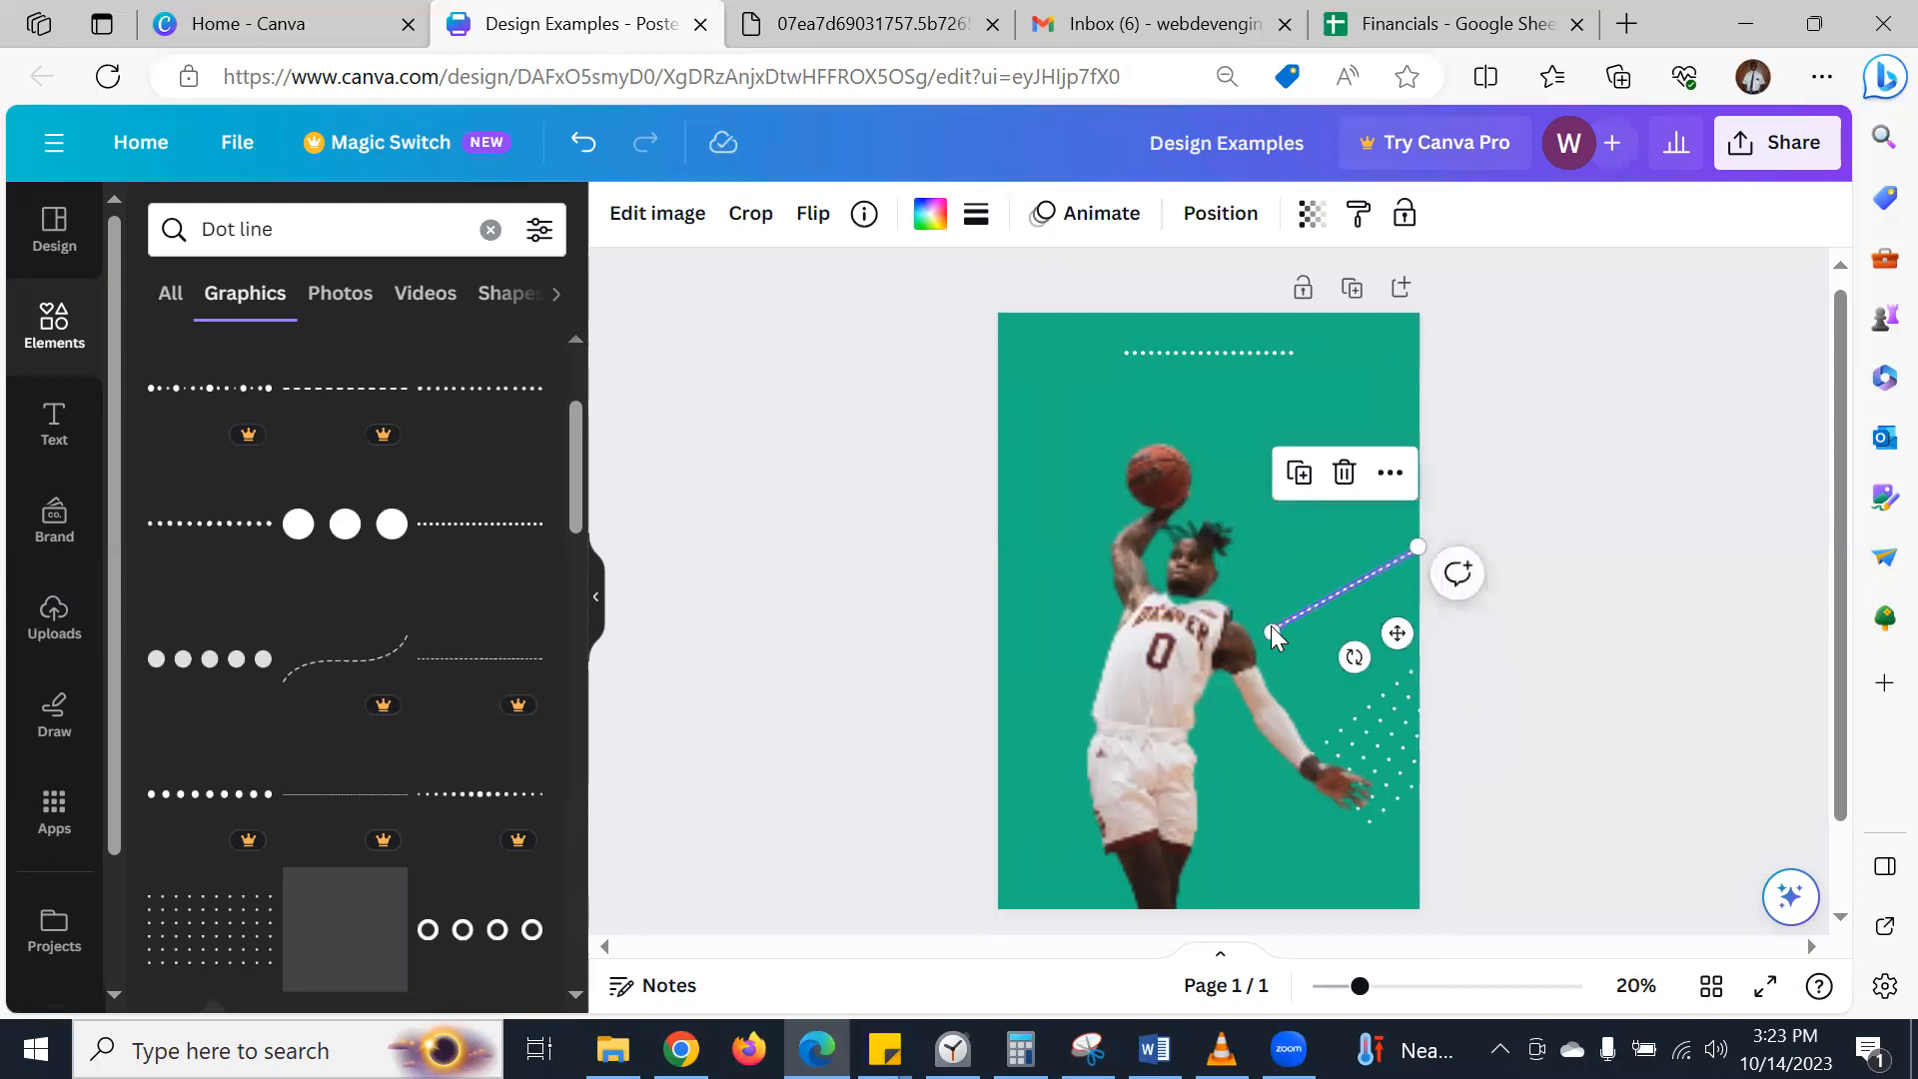
pyautogui.moveTo(1266, 637); pyautogui.dragTo(991, 771)
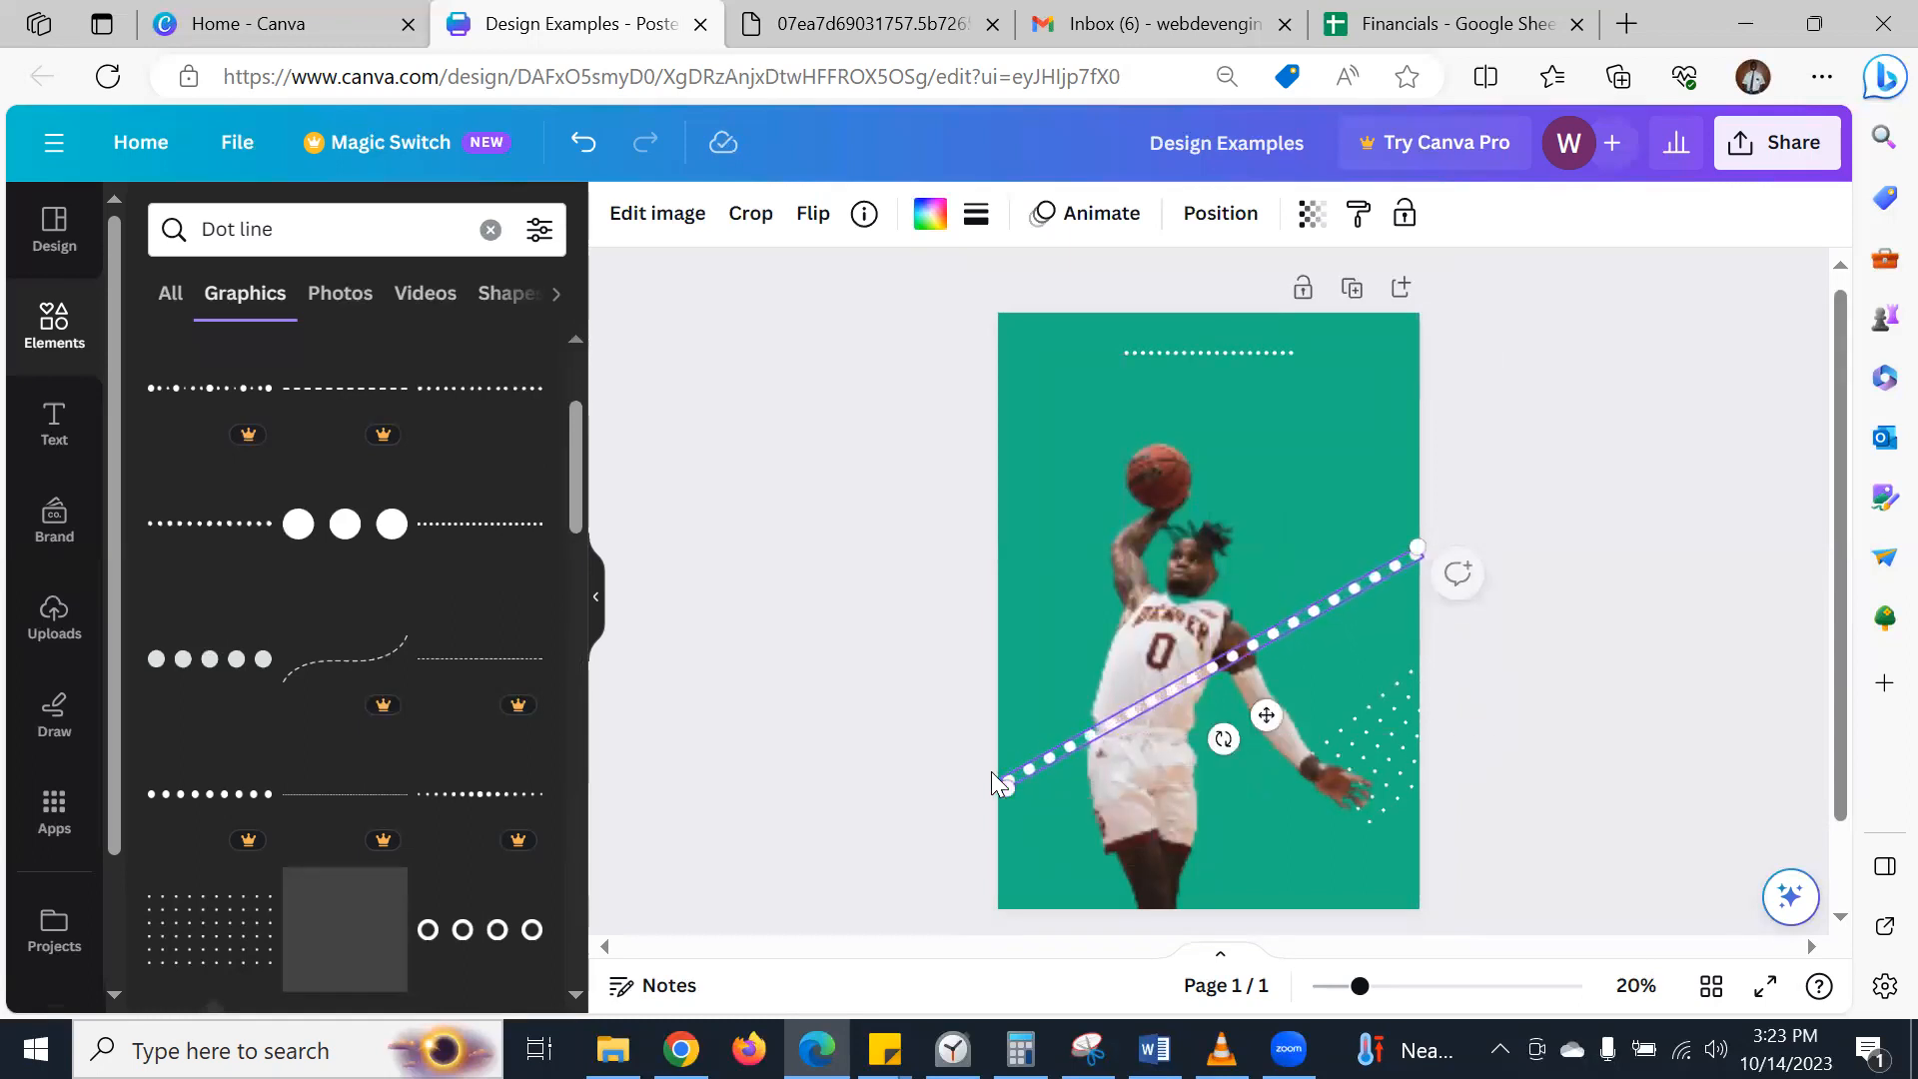
# - Send the diagonal dotted line backward so it sits behind the basketball player
pyautogui.click(1209, 228)
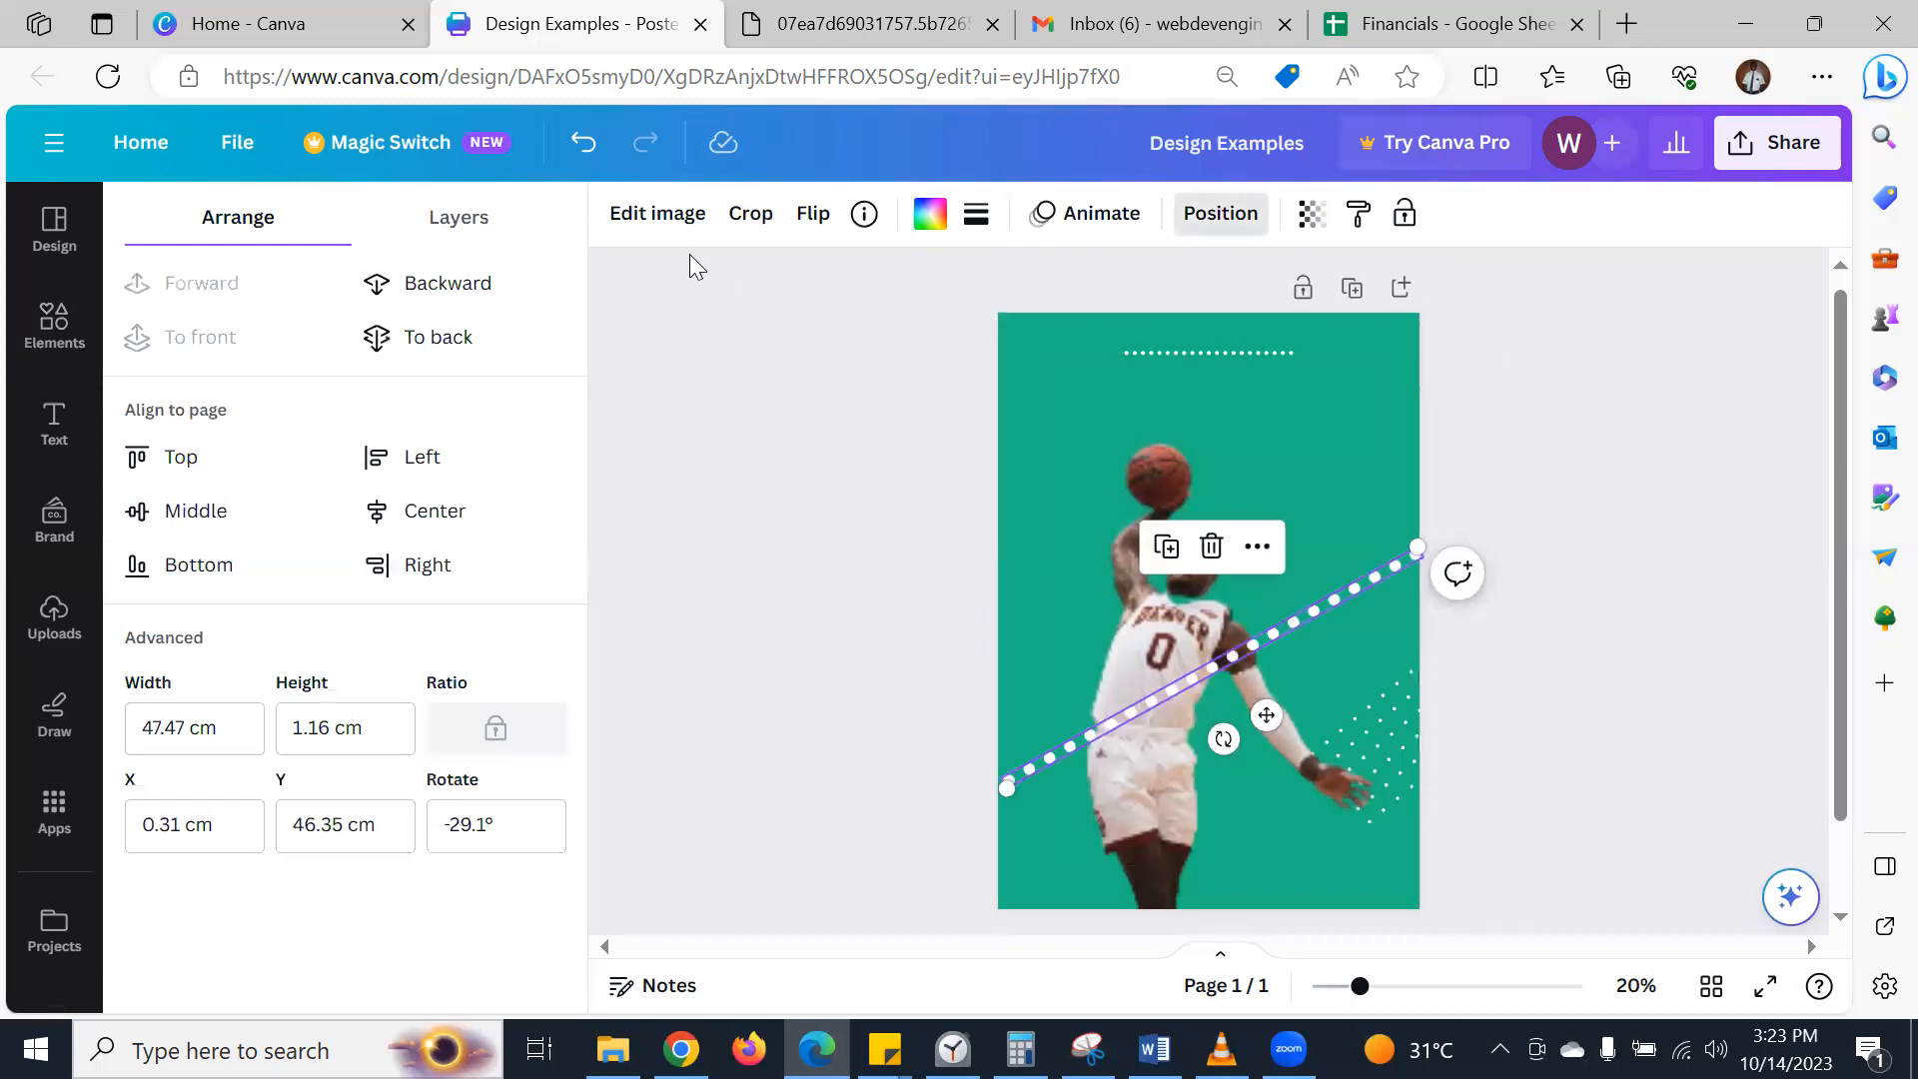
pyautogui.click(430, 282)
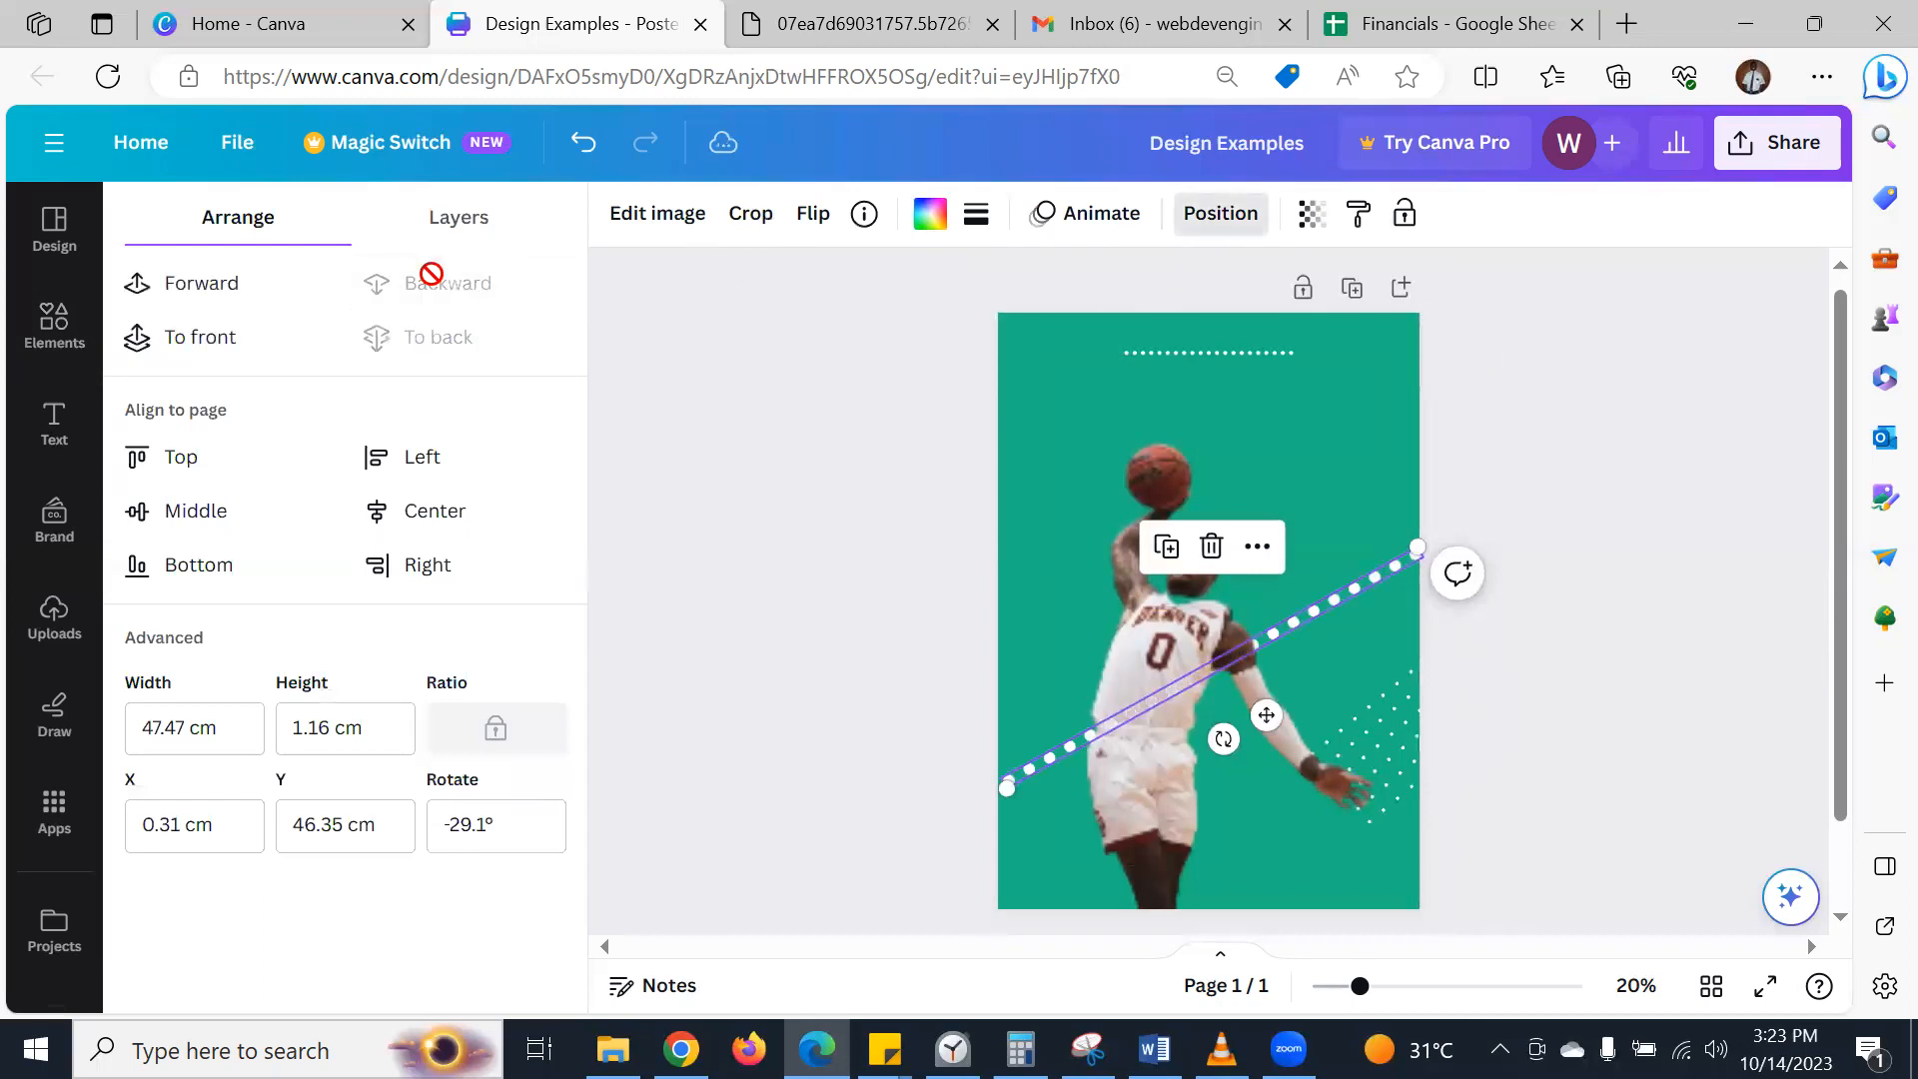
pyautogui.click(1522, 472)
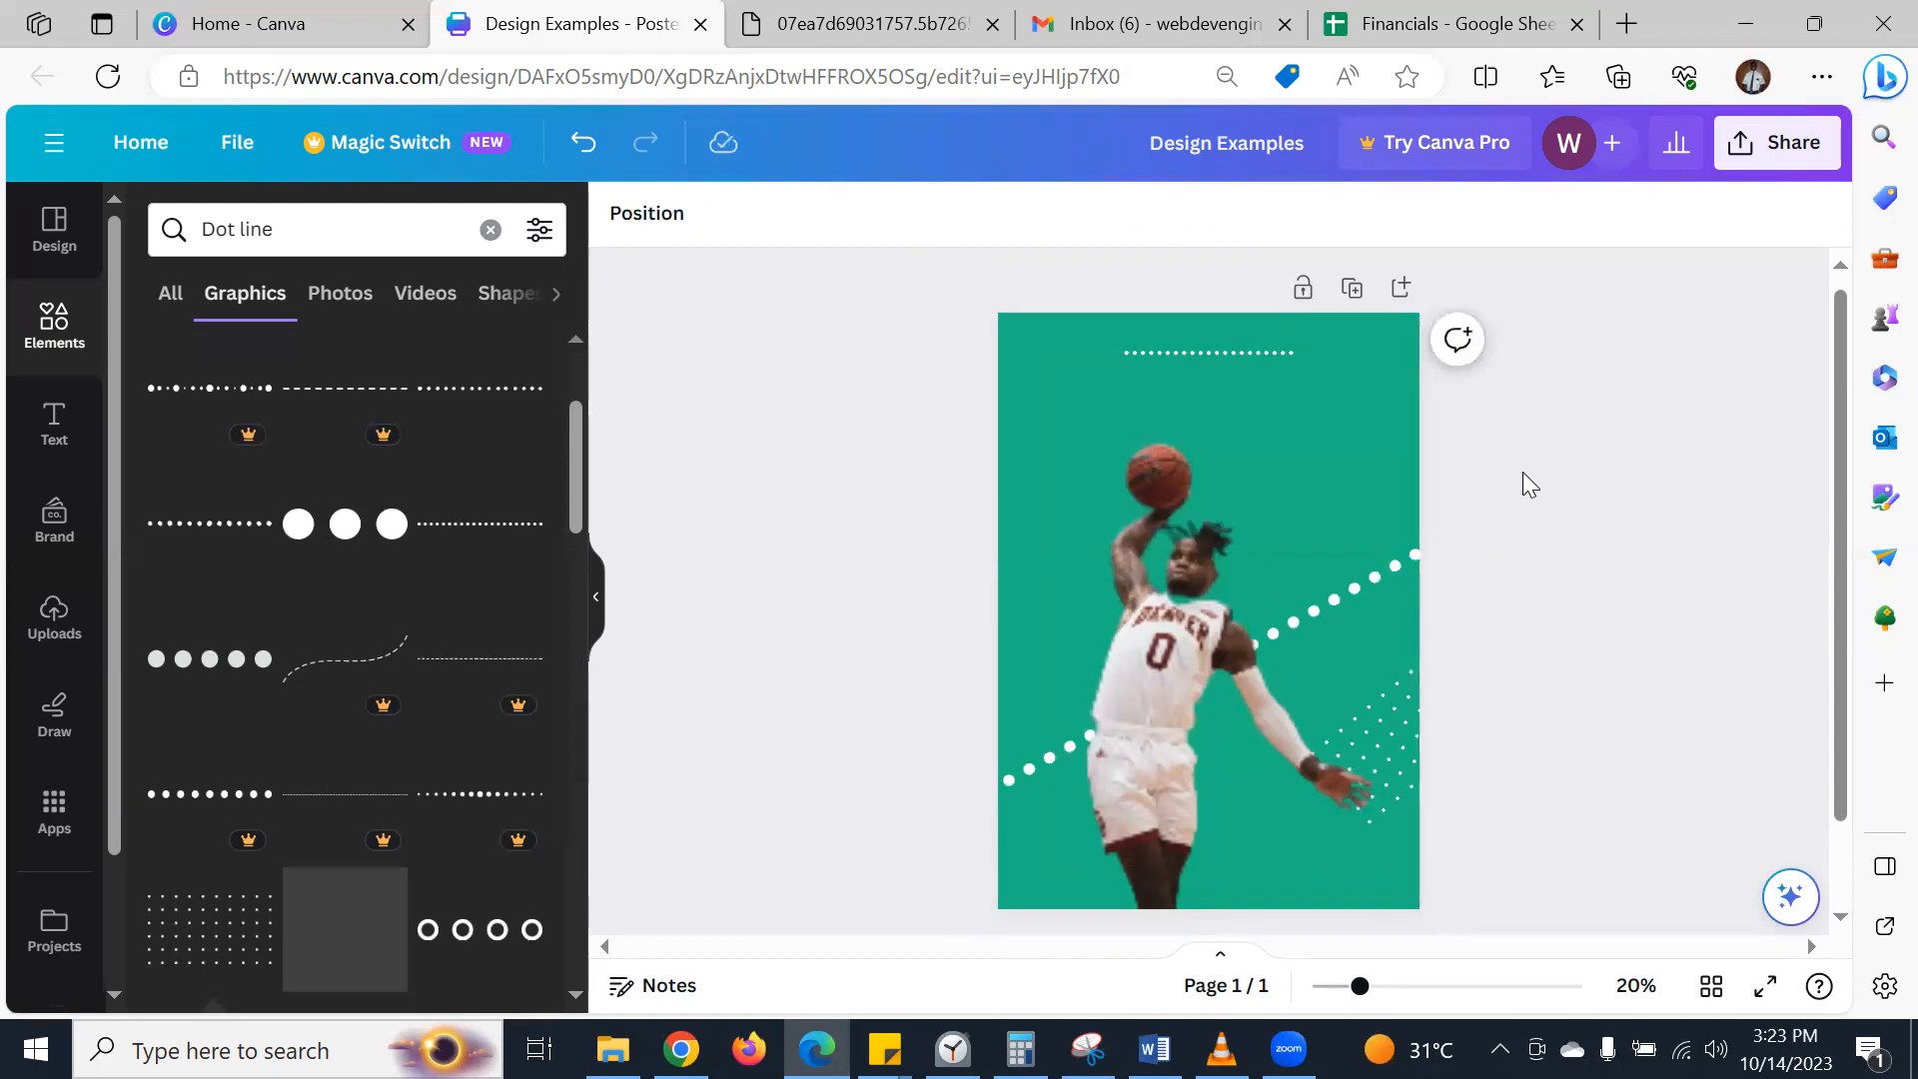
# - Compare the design's line accents with the Kyrie Irving reference poster while looking over the "Dot line" graphics
pyautogui.click(804, 14)
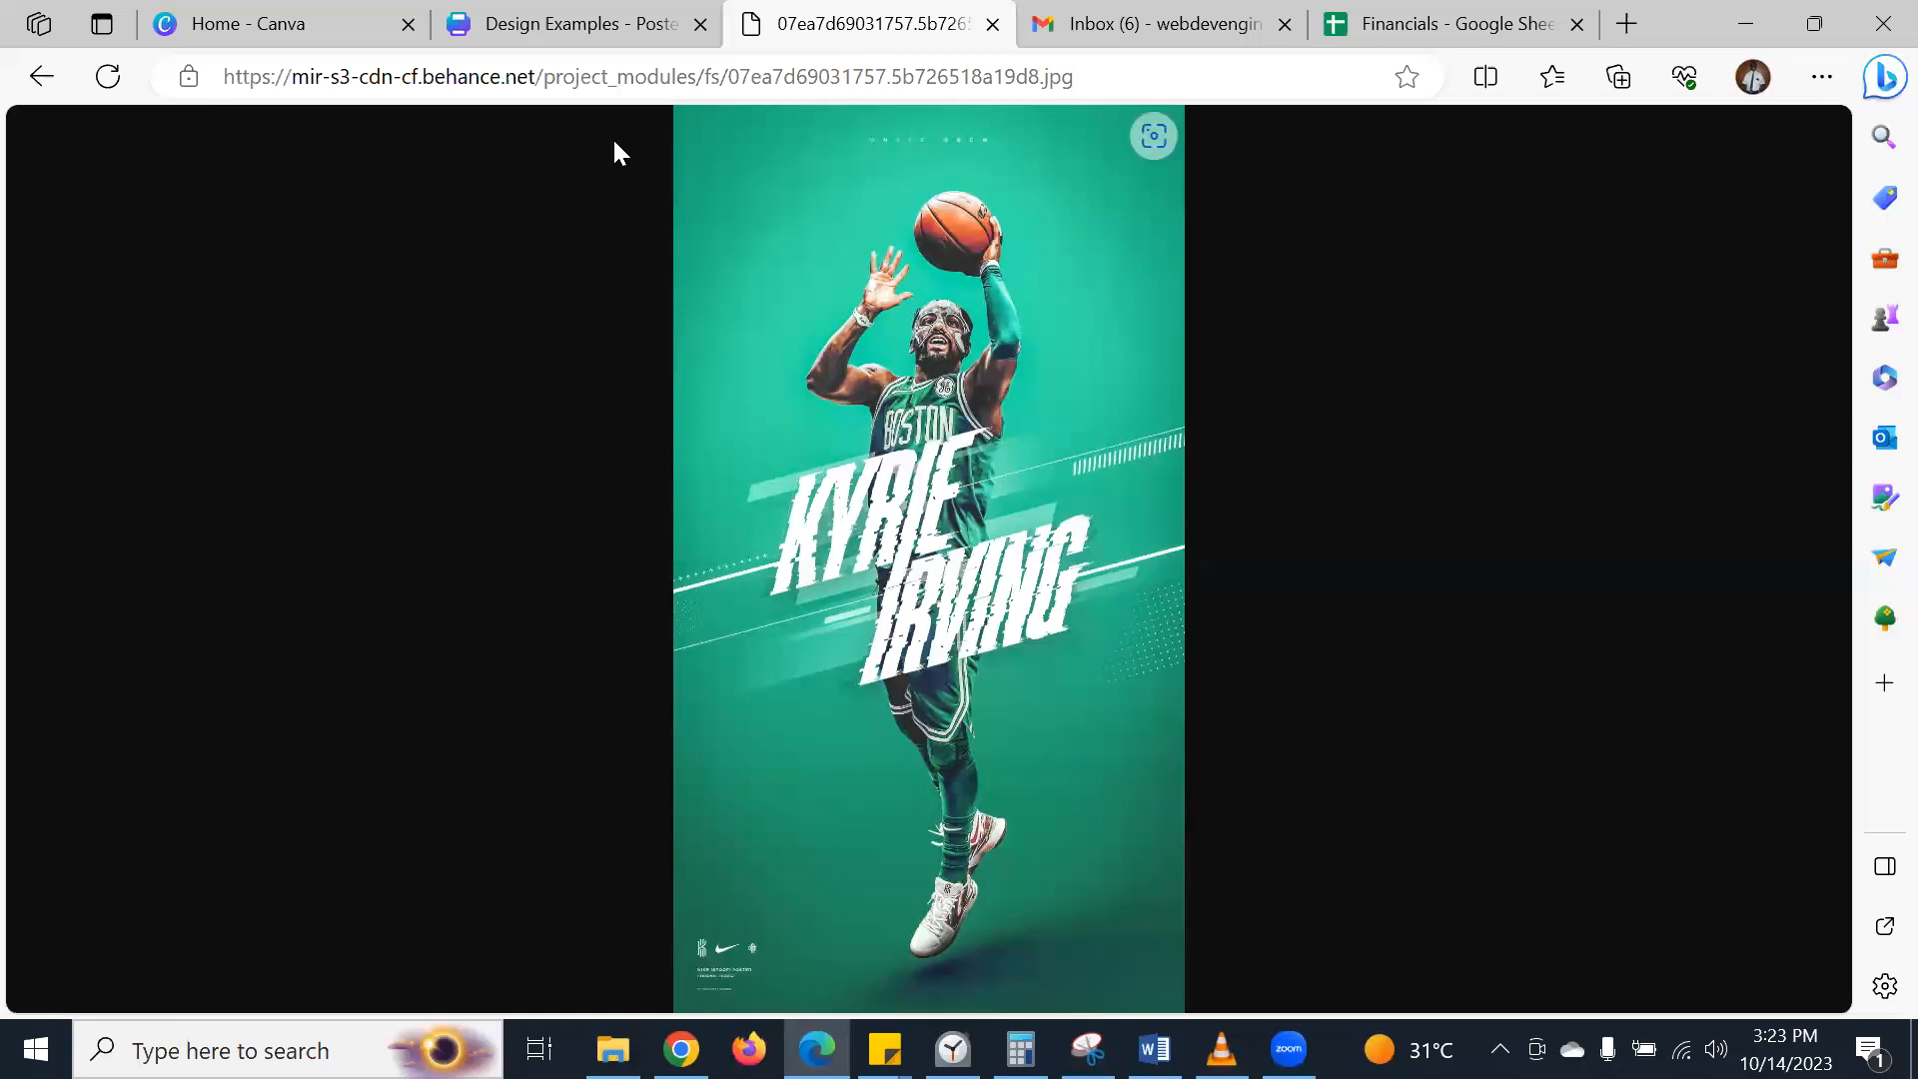
pyautogui.click(548, 10)
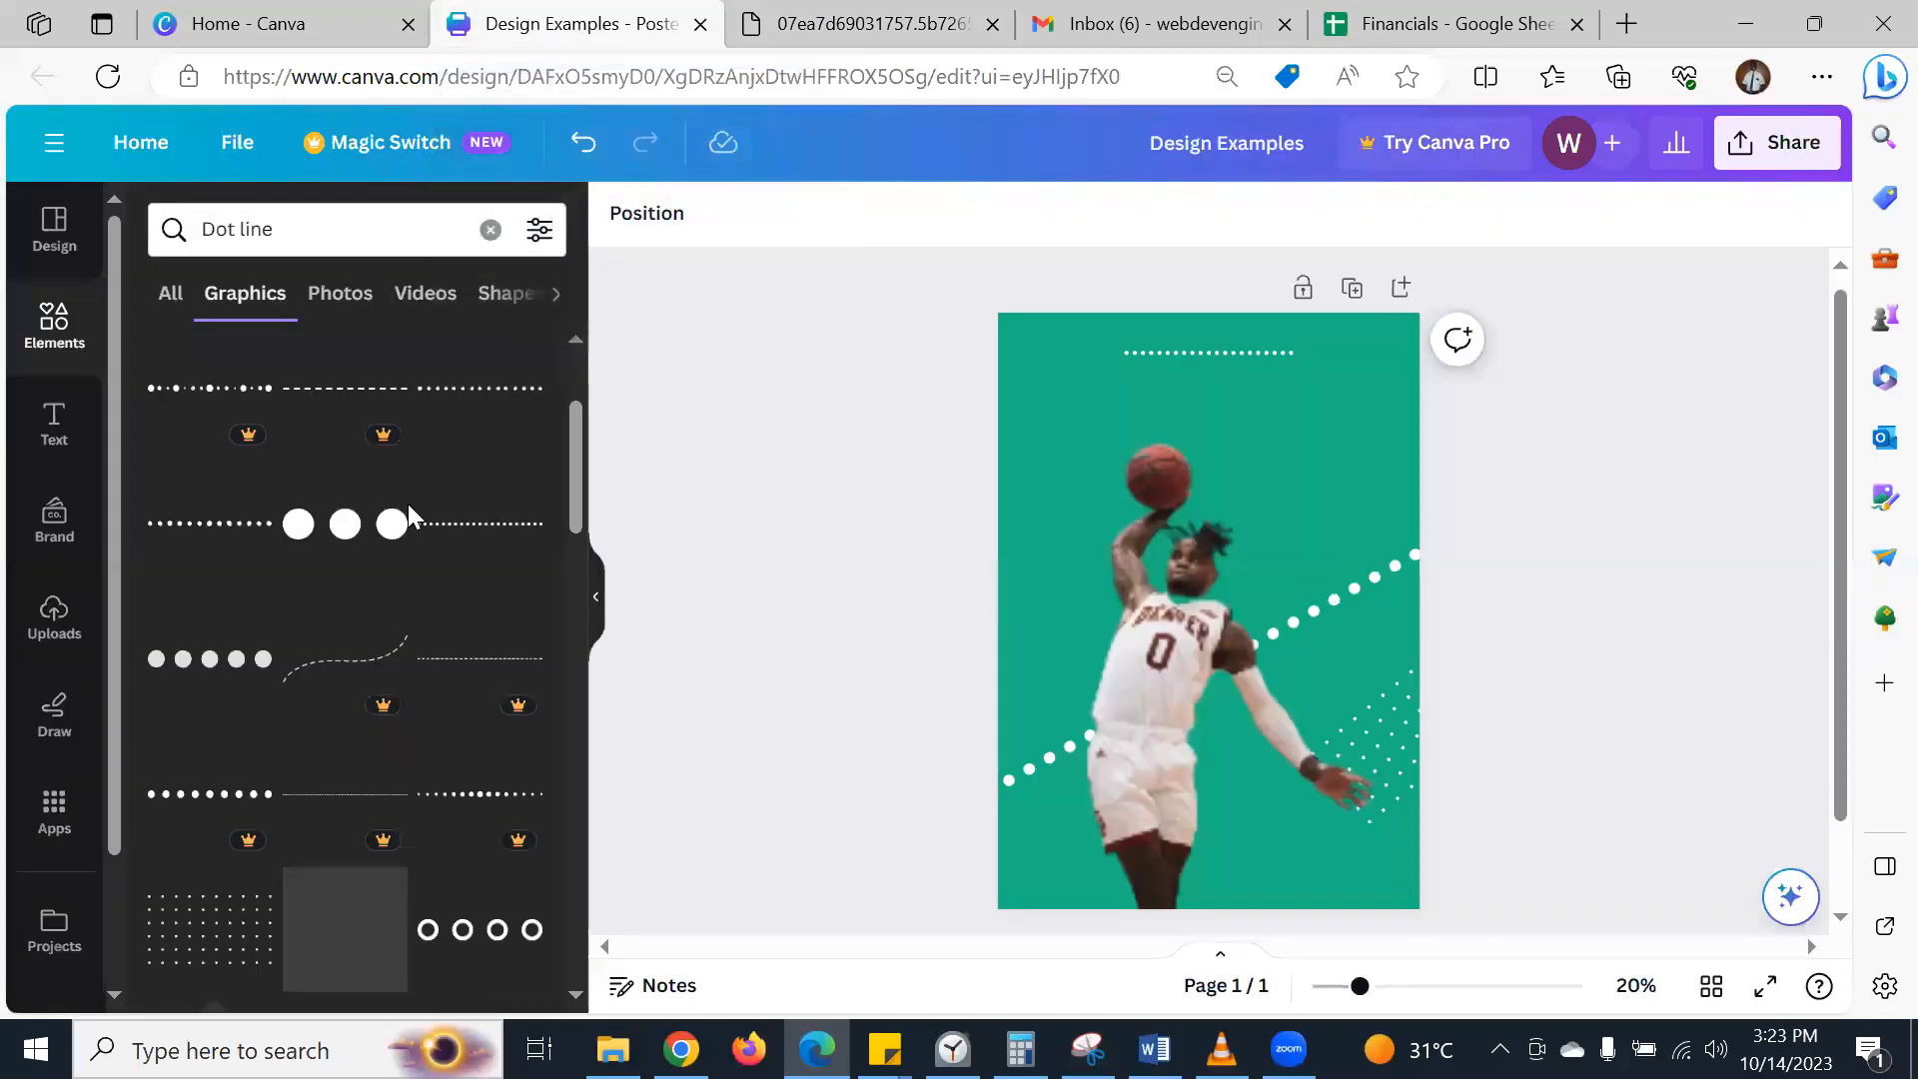
pyautogui.scroll(-7, 408, 504)
pyautogui.scroll(-5, 406, 488)
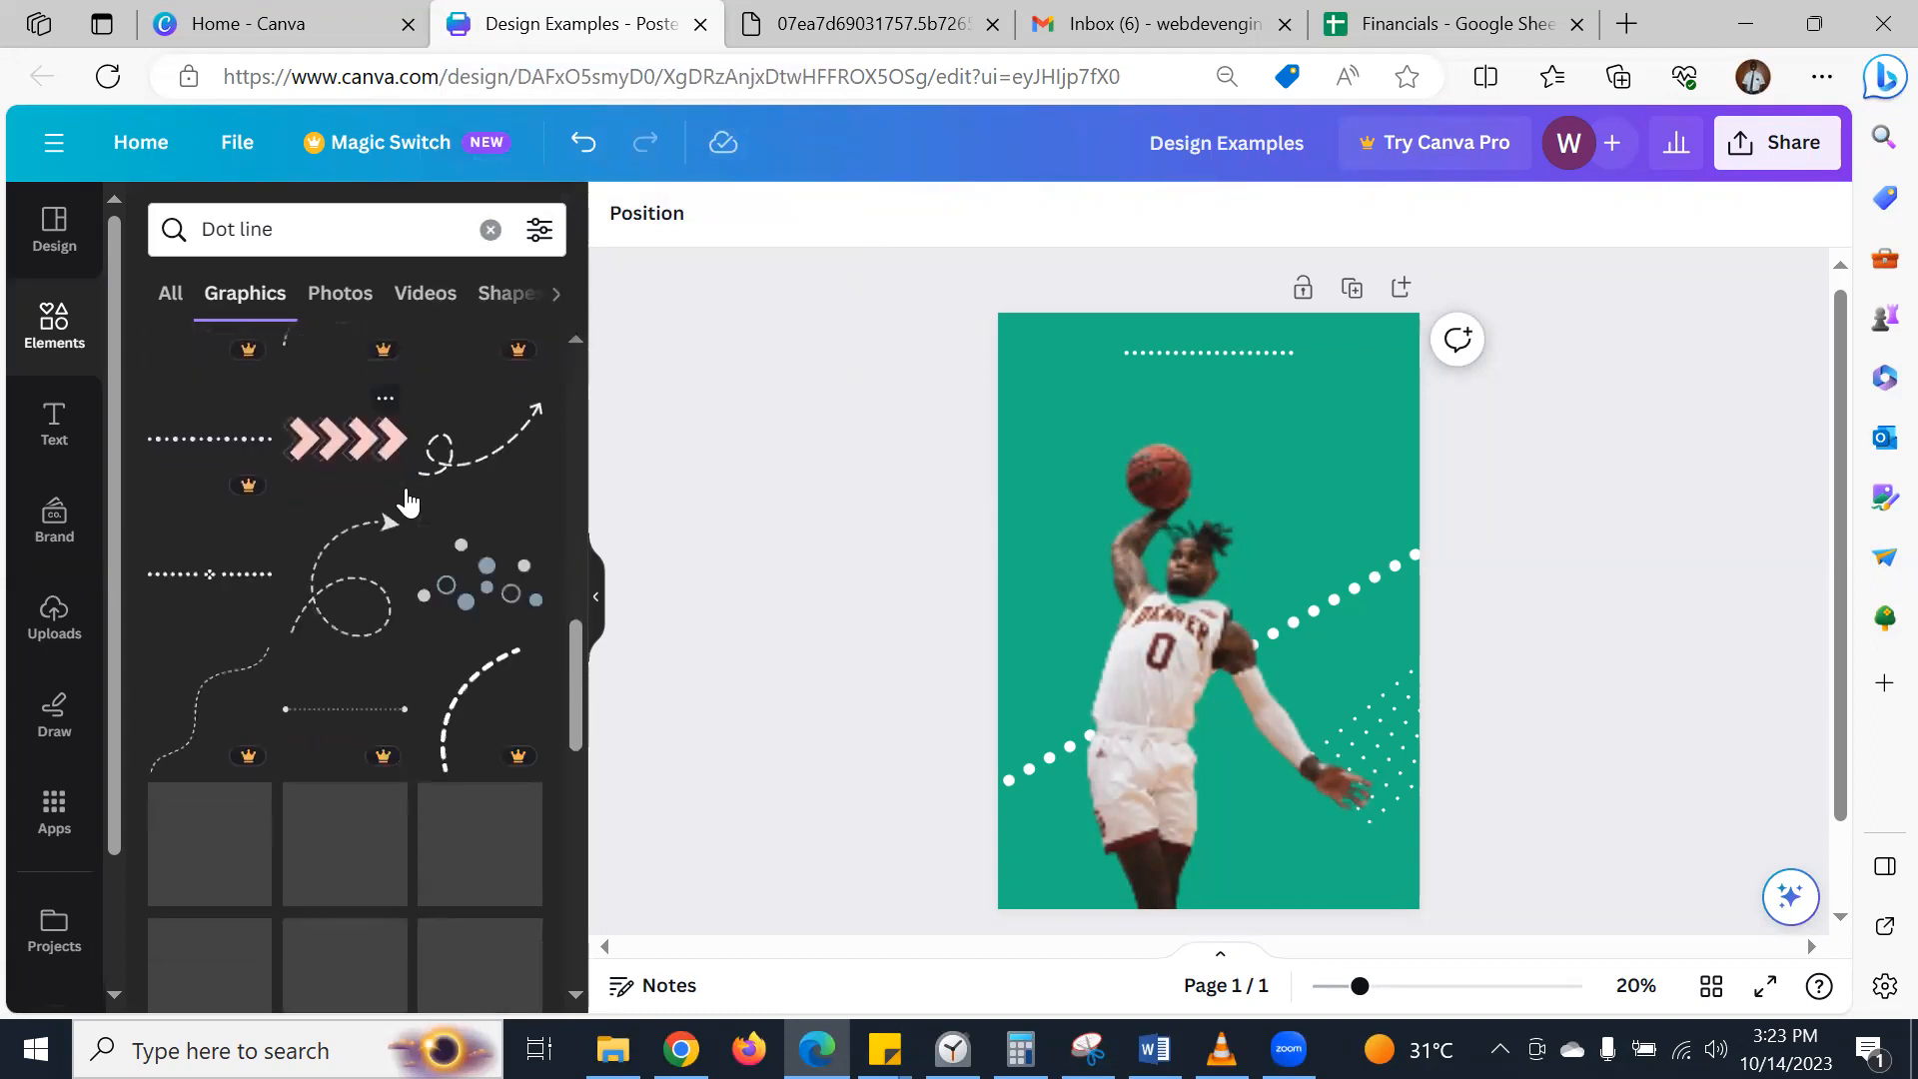
pyautogui.scroll(-3, 405, 489)
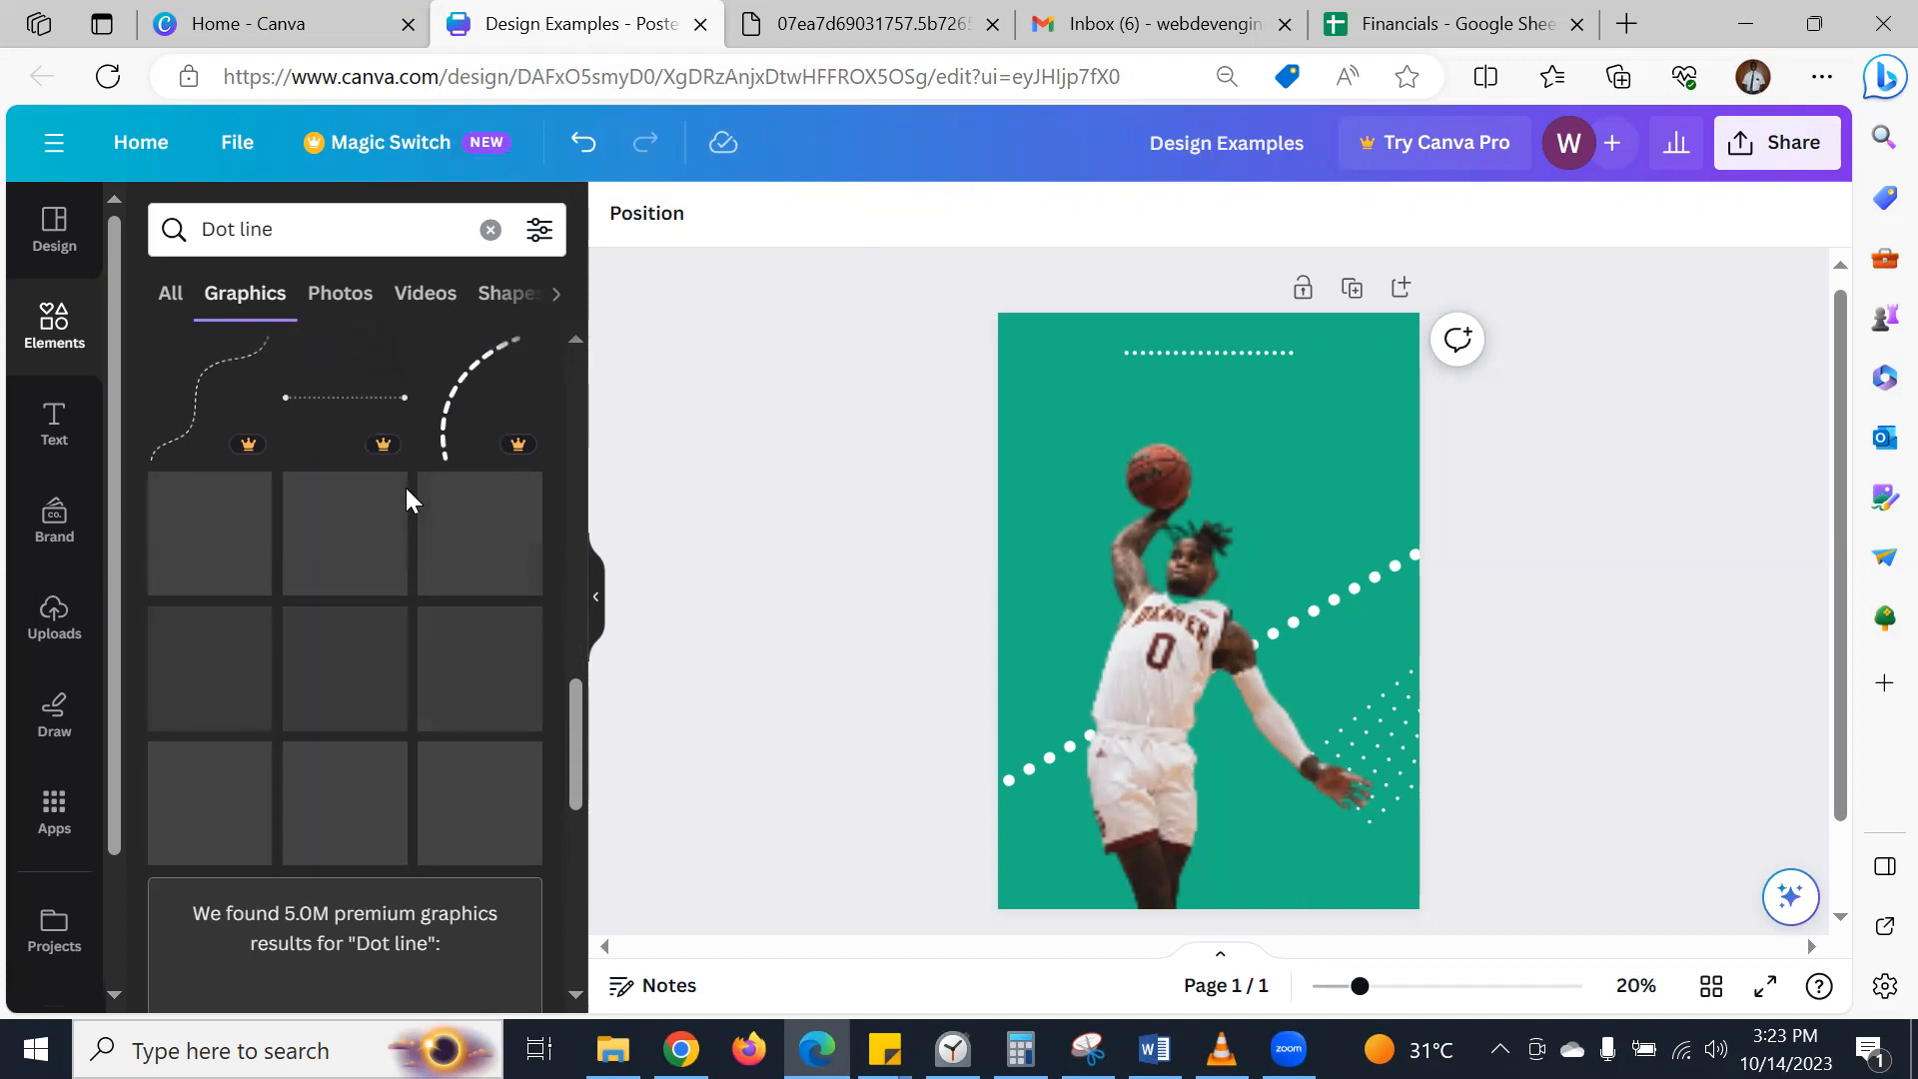
pyautogui.click(830, 13)
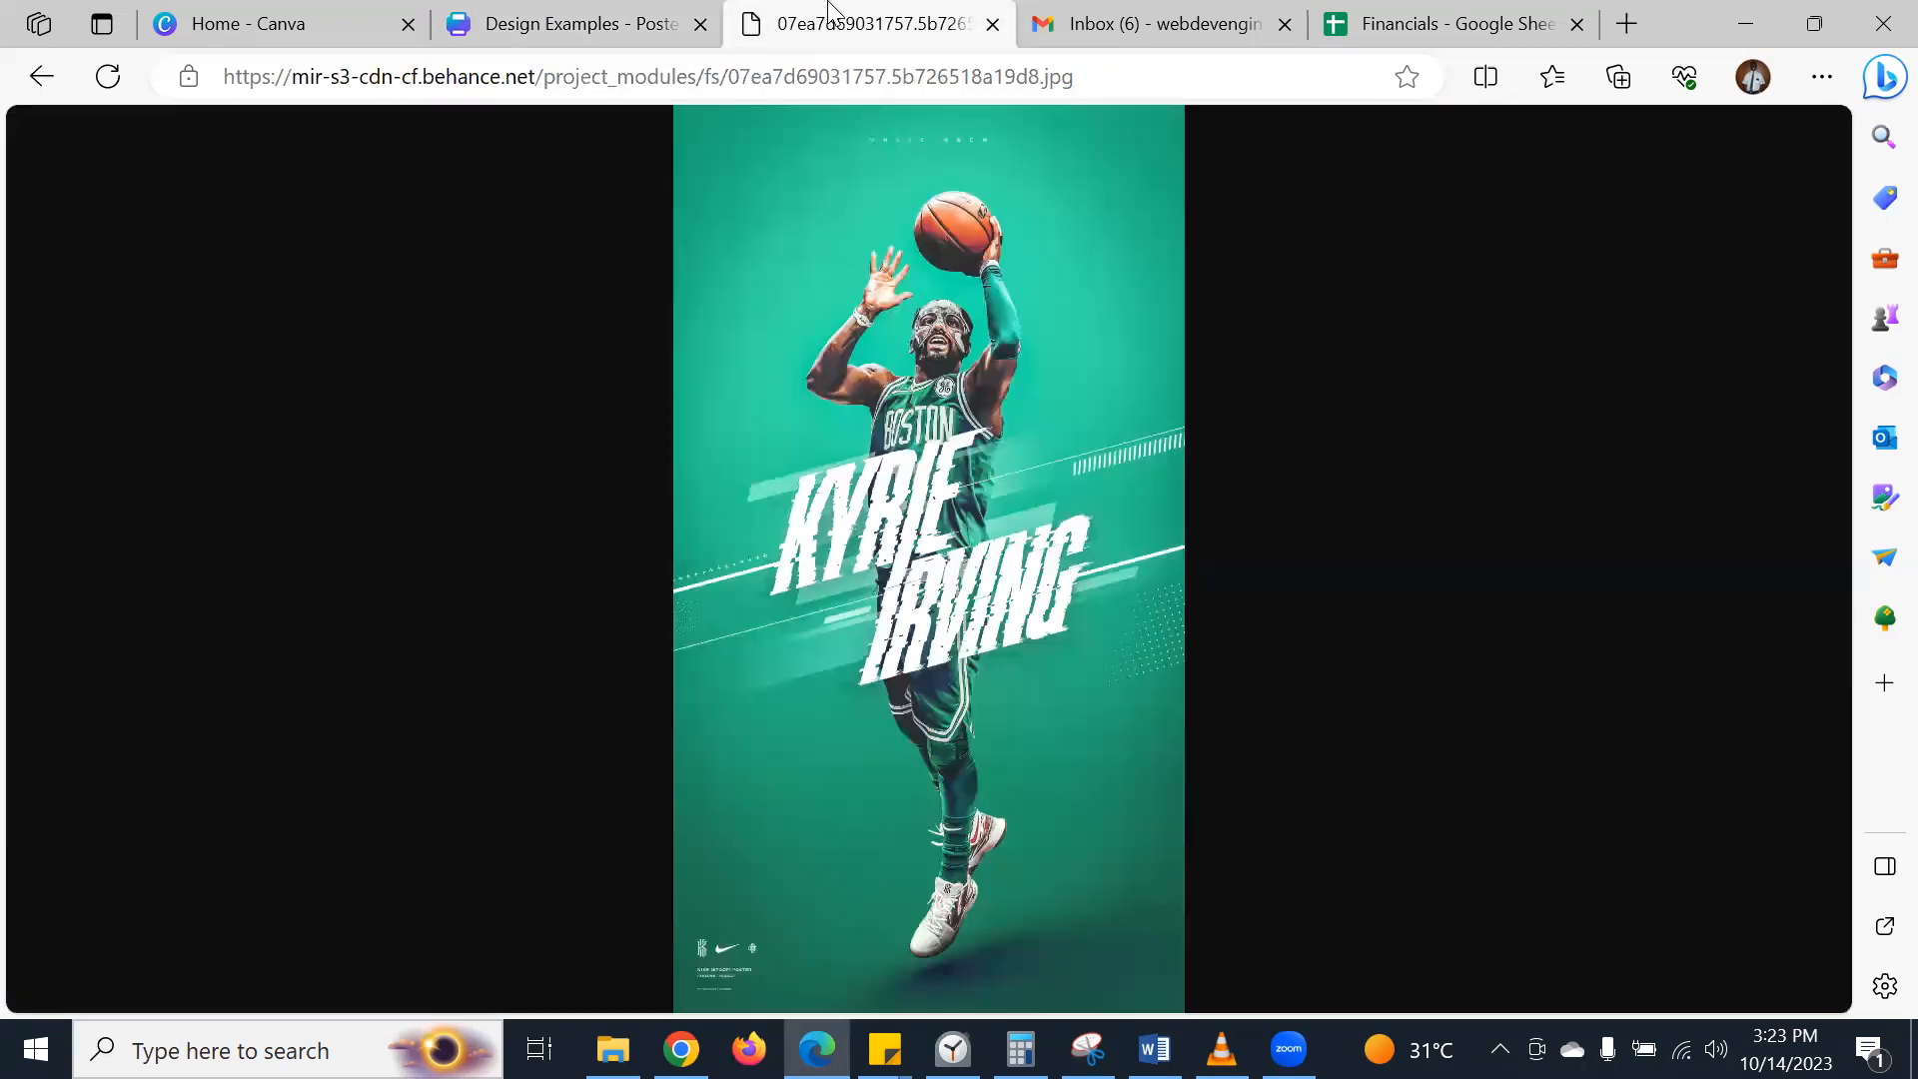
pyautogui.moveTo(705, 22)
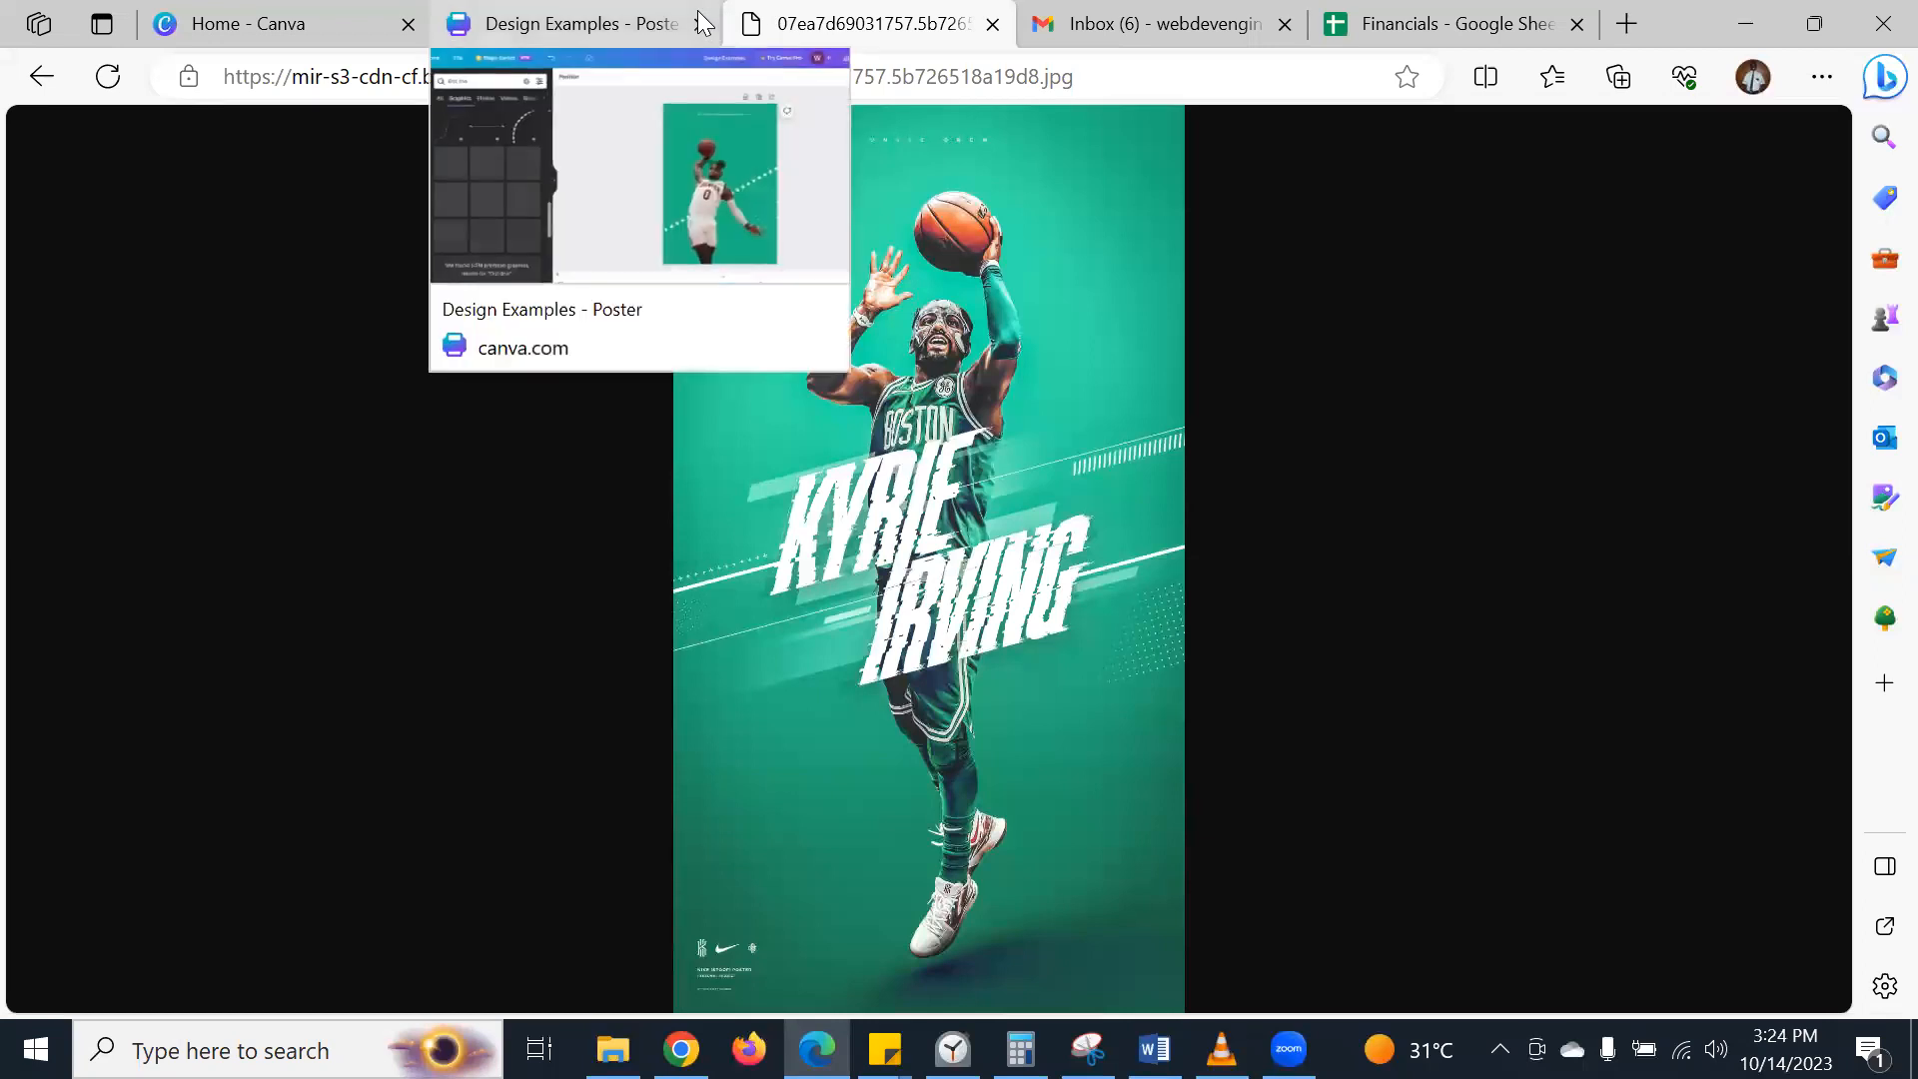
pyautogui.click(698, 14)
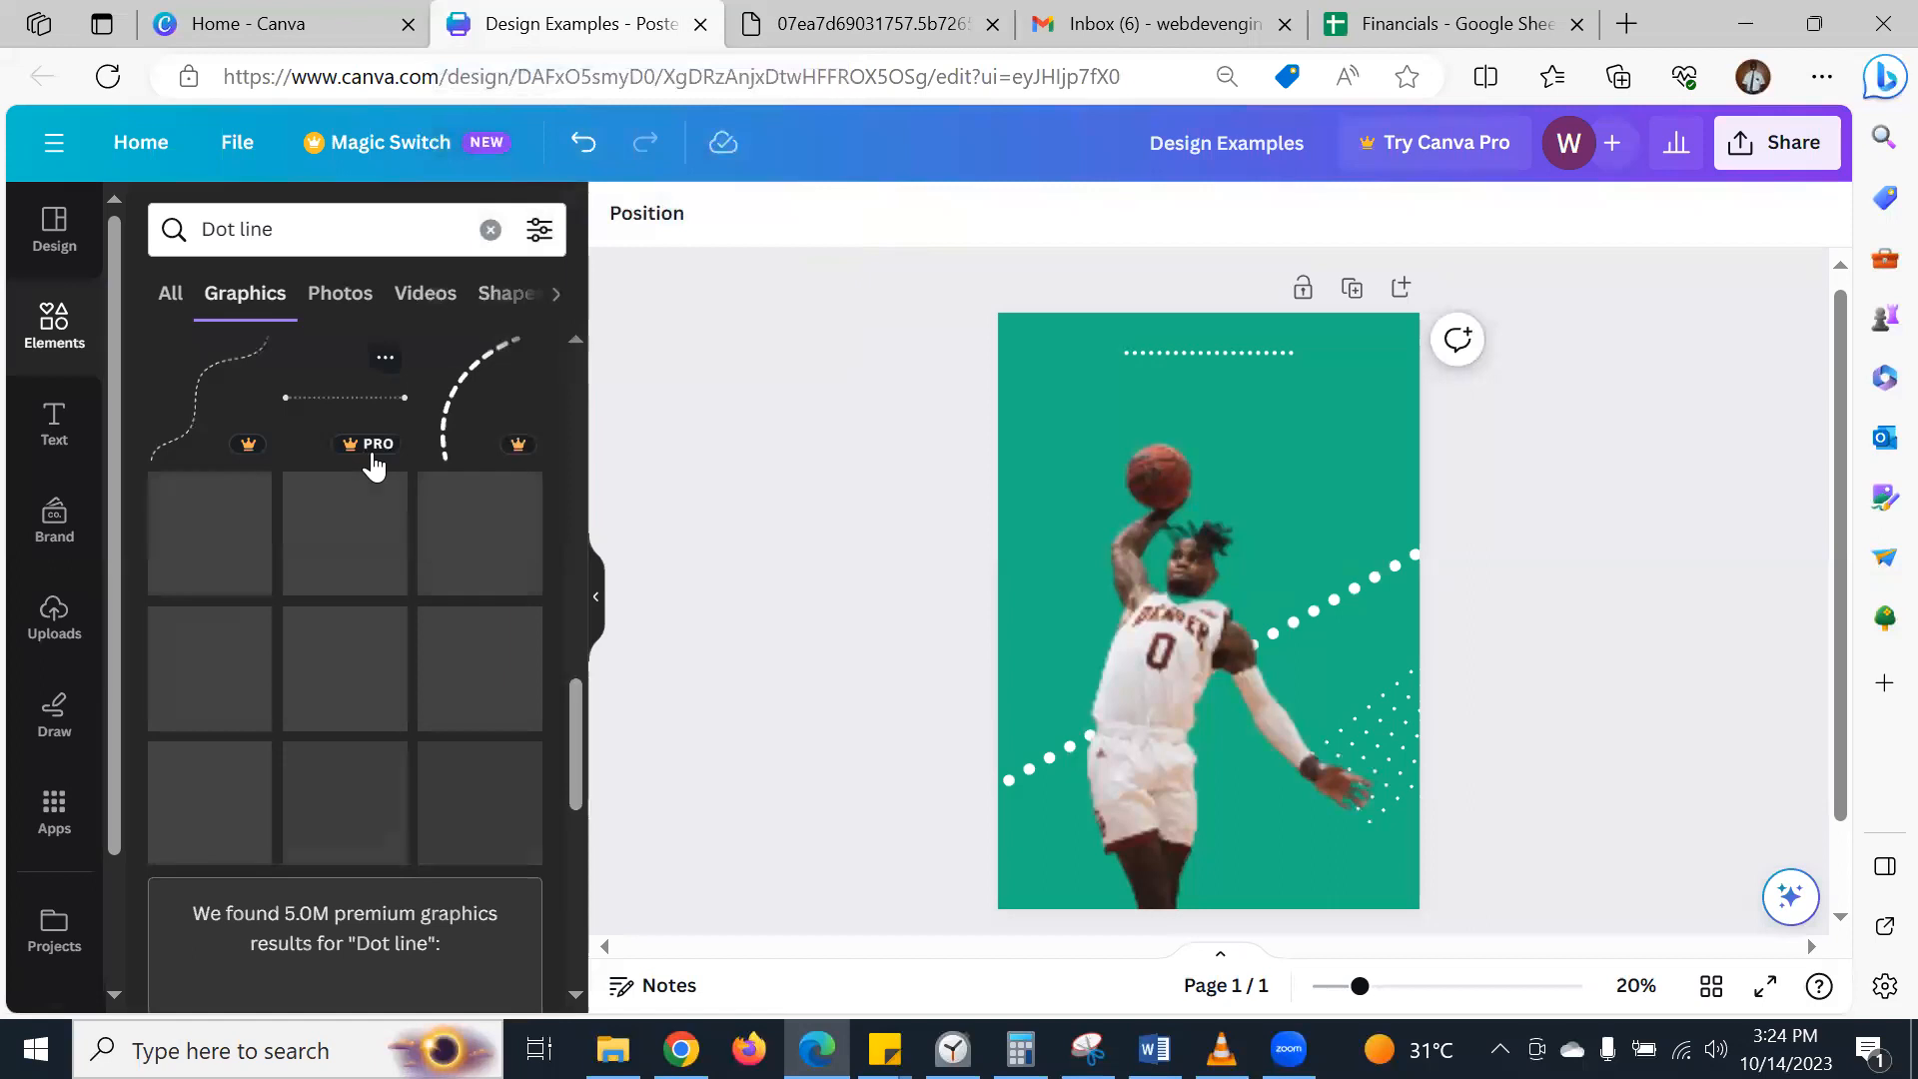
# - Look through the further "Dot line" graphics for another line element that matches the reference poster
pyautogui.scroll(-1, 883, 522)
pyautogui.scroll(1, 883, 510)
pyautogui.scroll(-2, 279, 553)
pyautogui.scroll(-8, 281, 552)
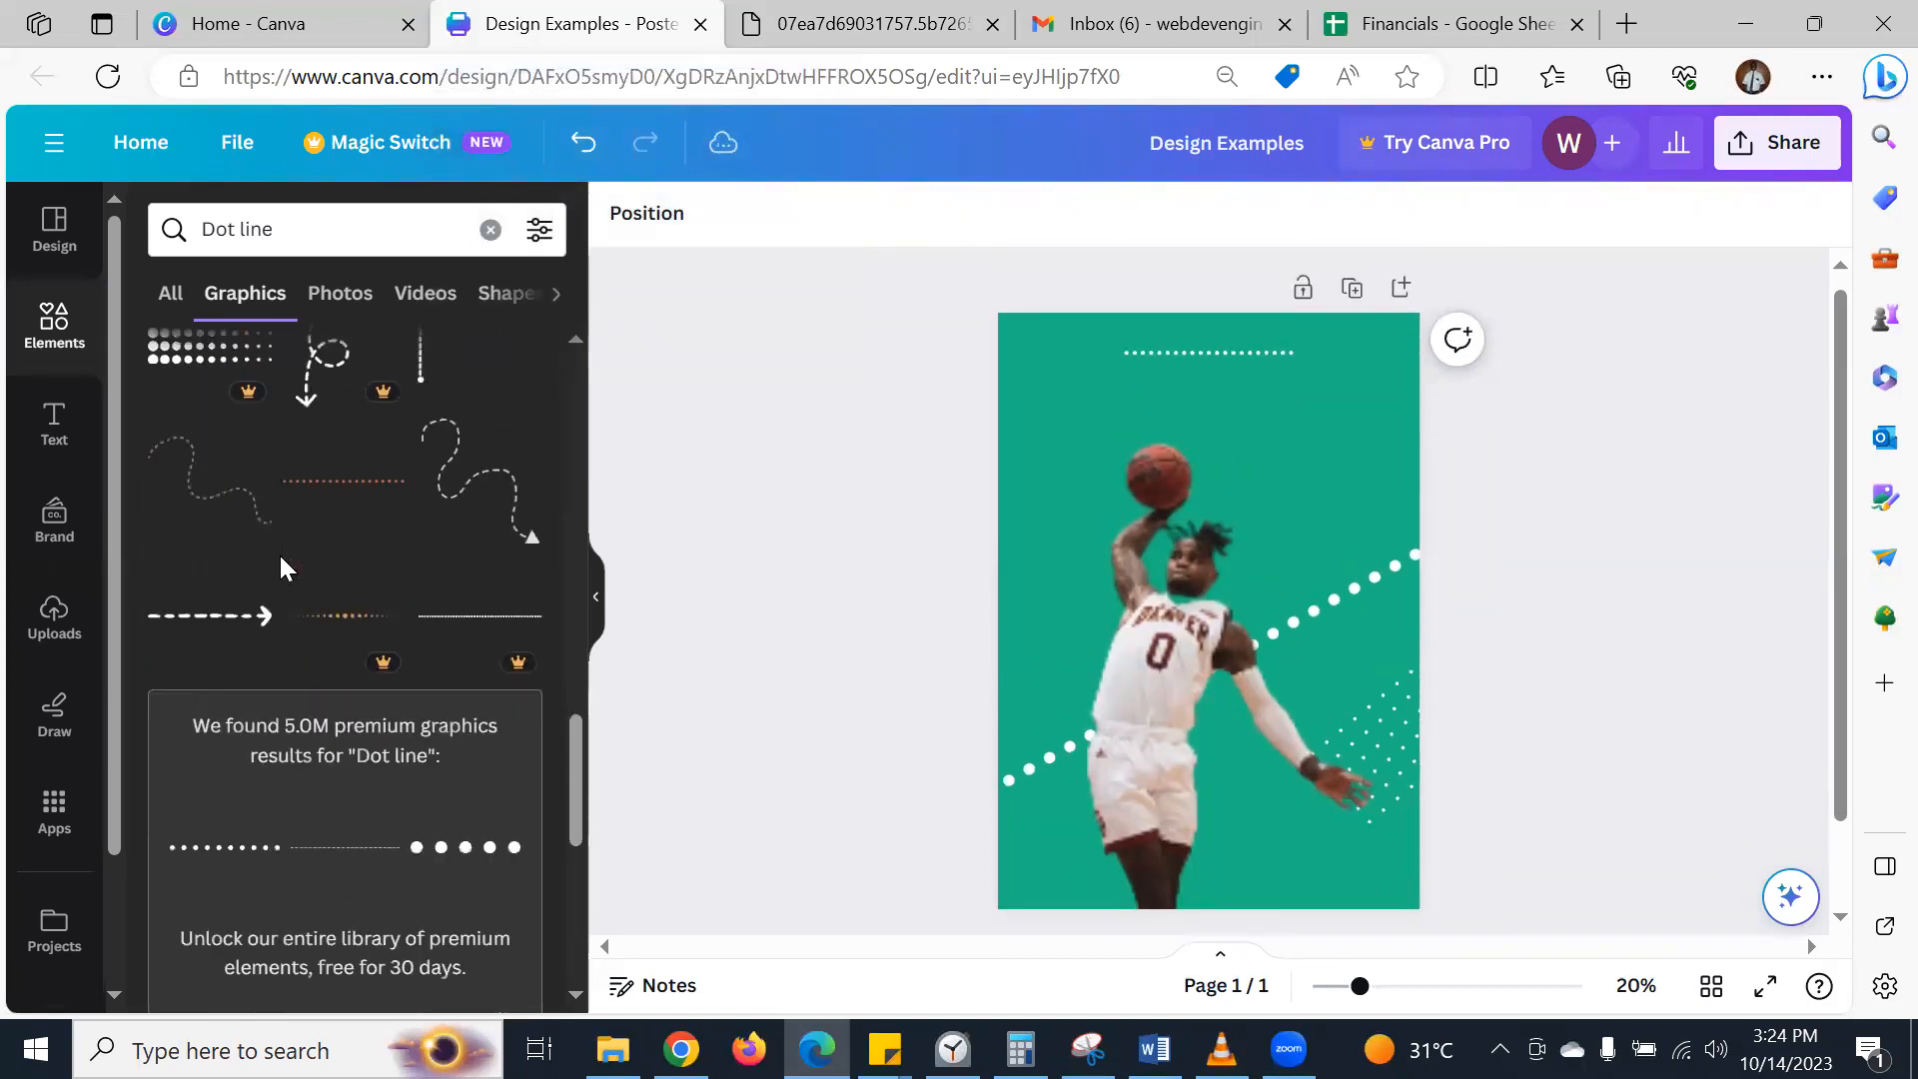
pyautogui.scroll(-3, 287, 555)
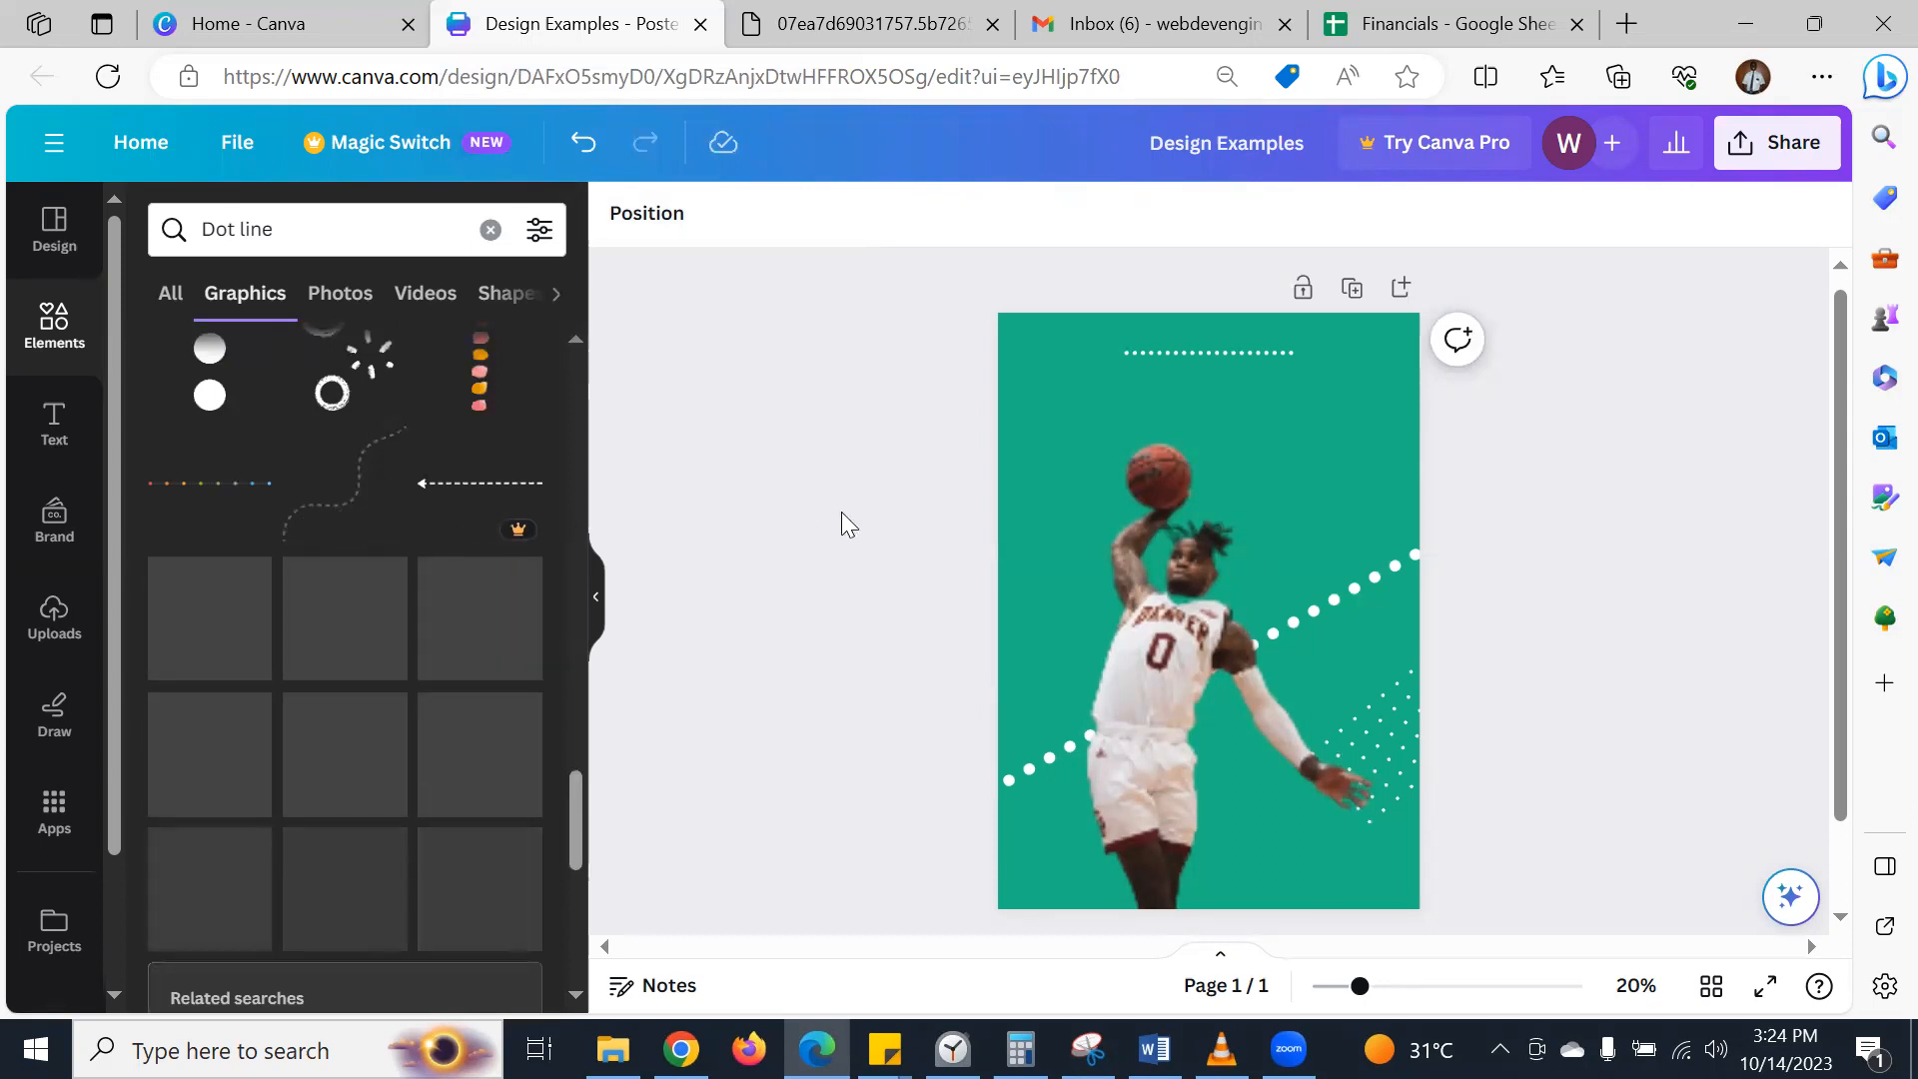
pyautogui.scroll(-1, 844, 511)
pyautogui.scroll(1, 845, 520)
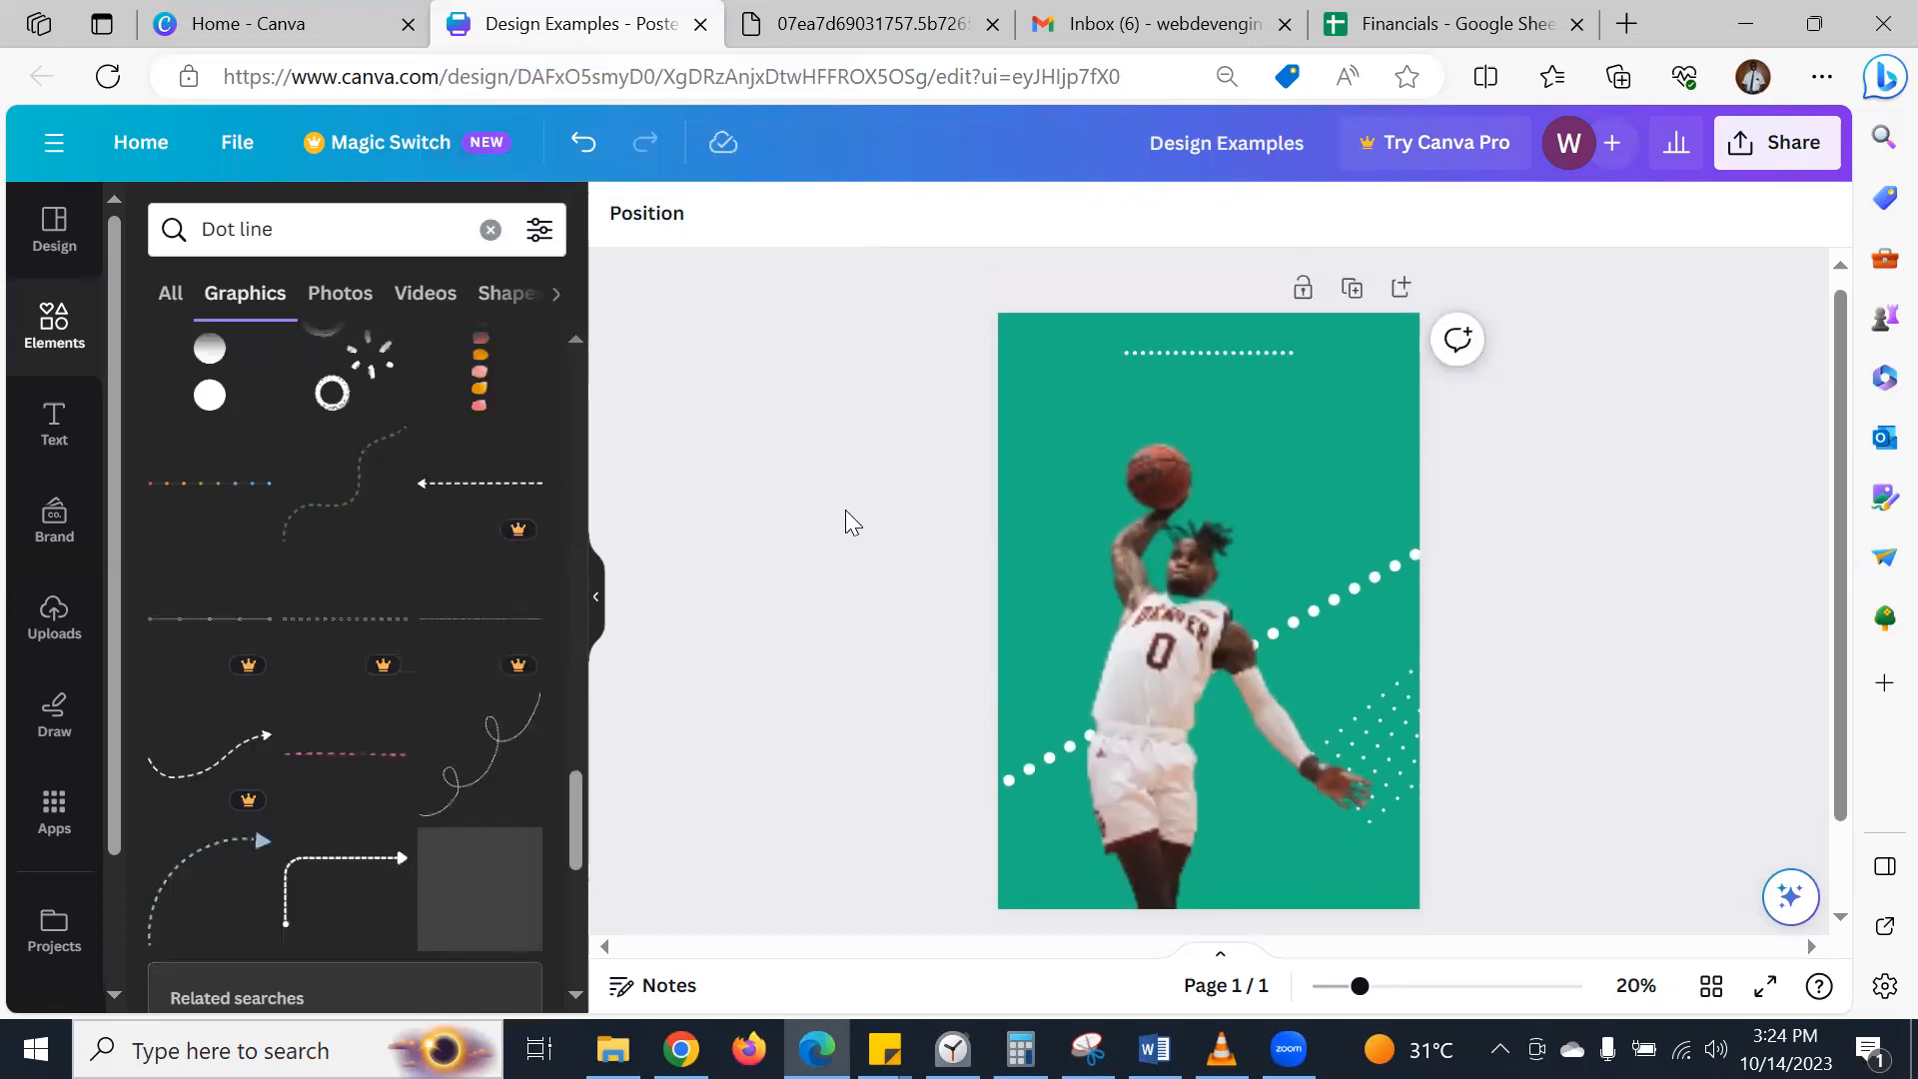
pyautogui.scroll(-1, 329, 506)
pyautogui.scroll(-4, 330, 507)
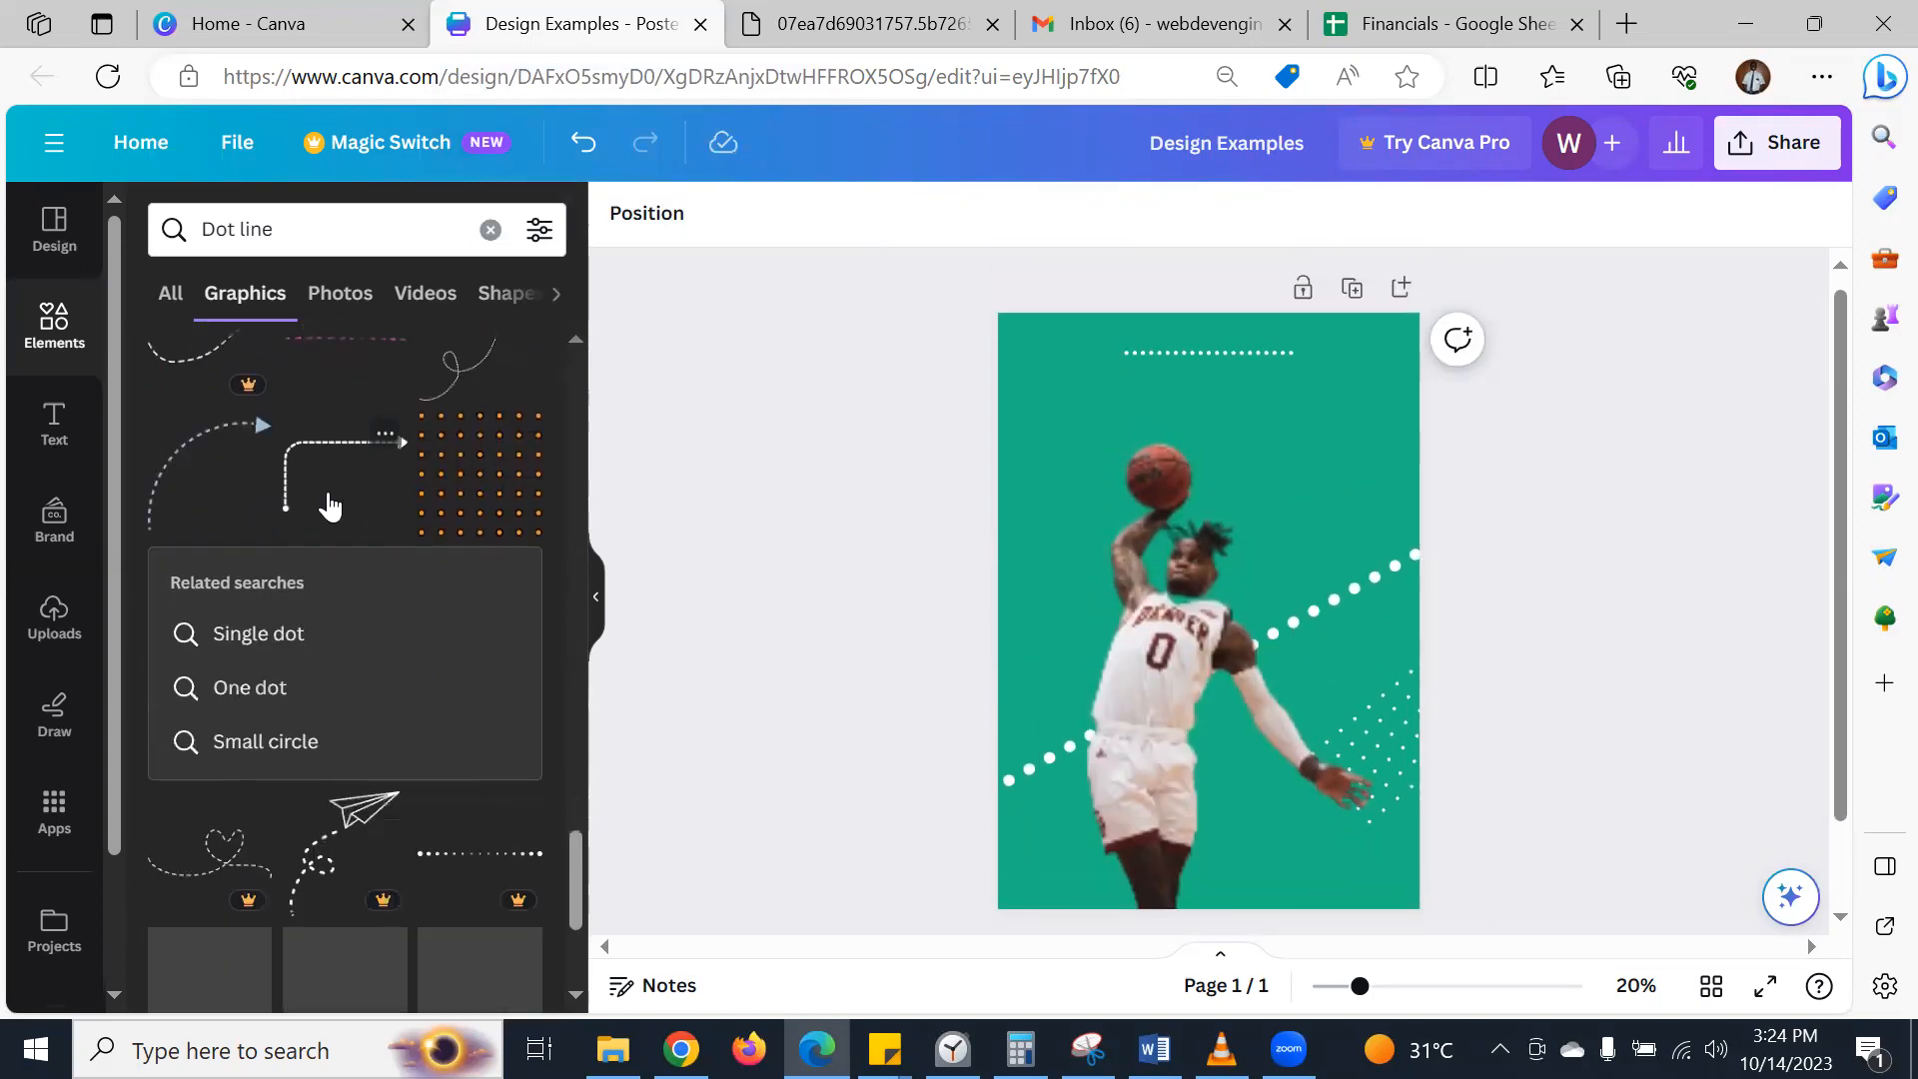
pyautogui.scroll(-4, 329, 506)
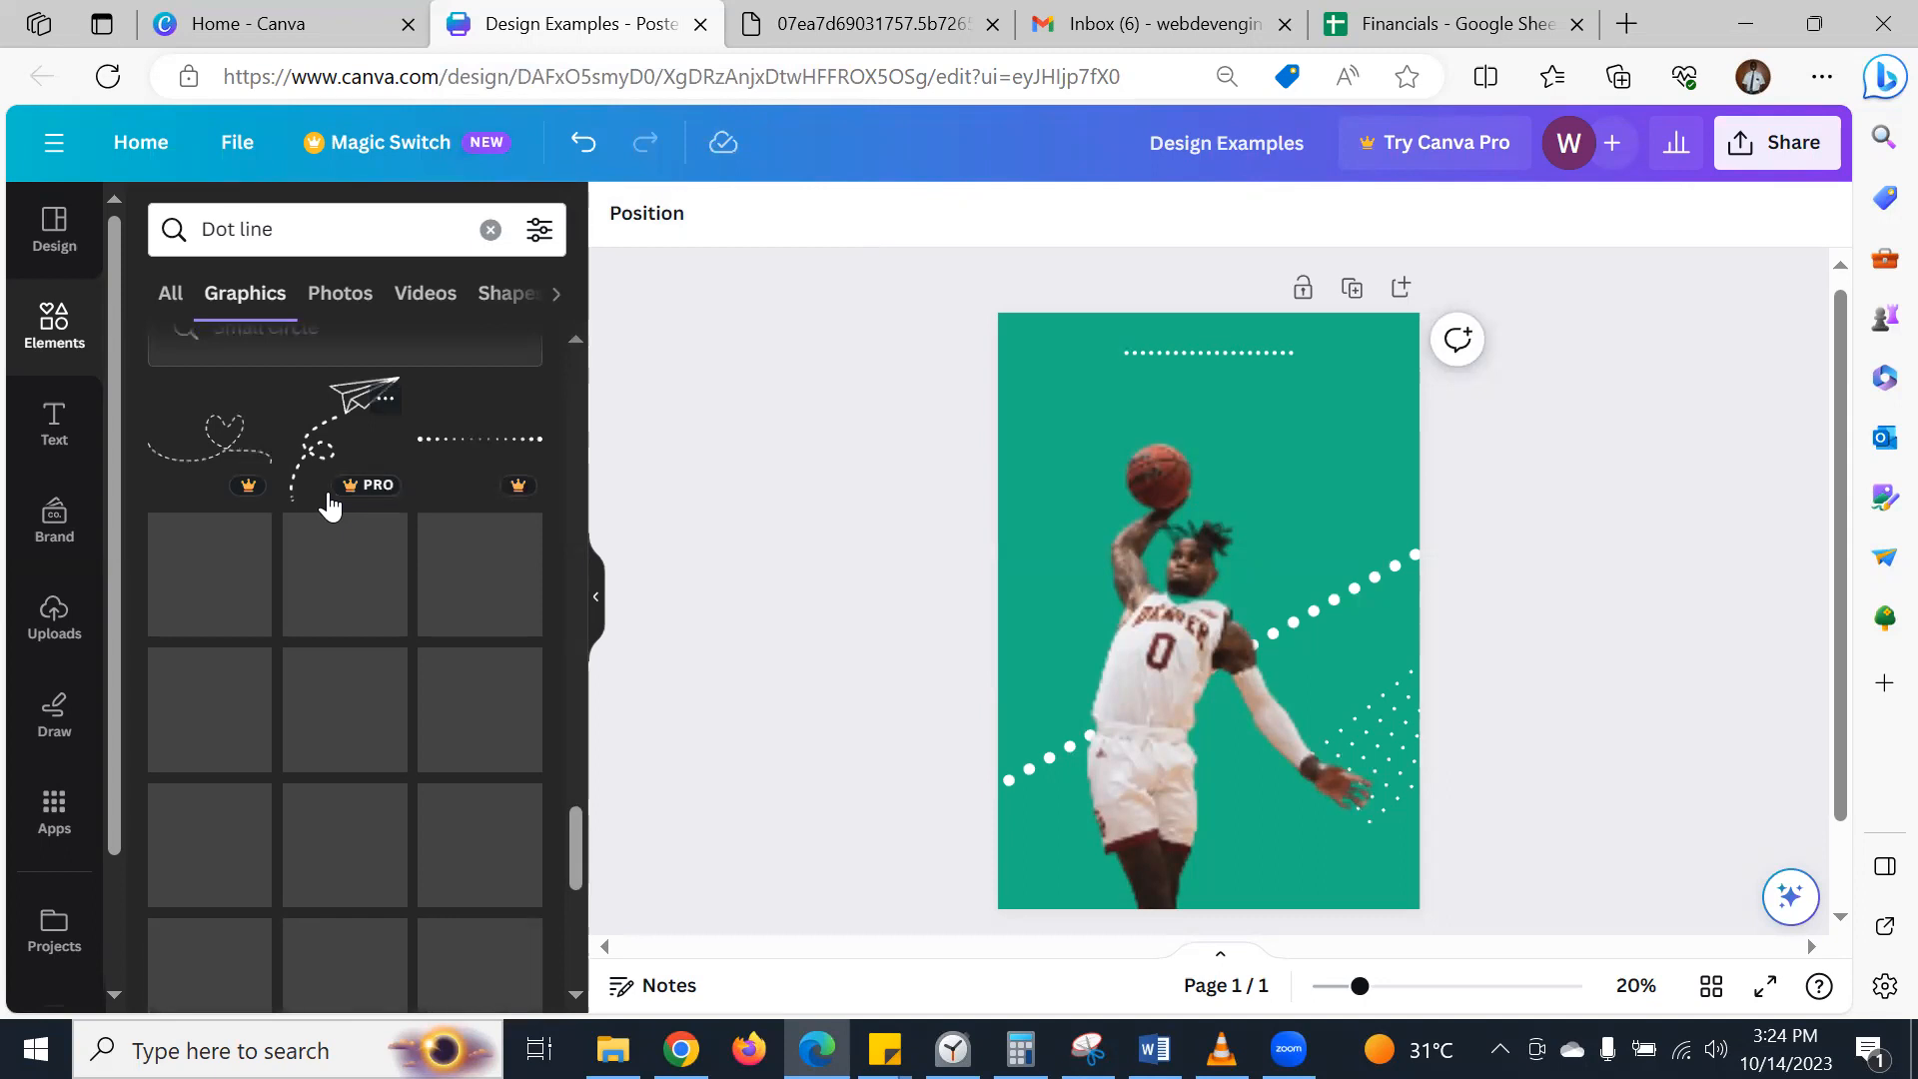
pyautogui.scroll(10, 330, 505)
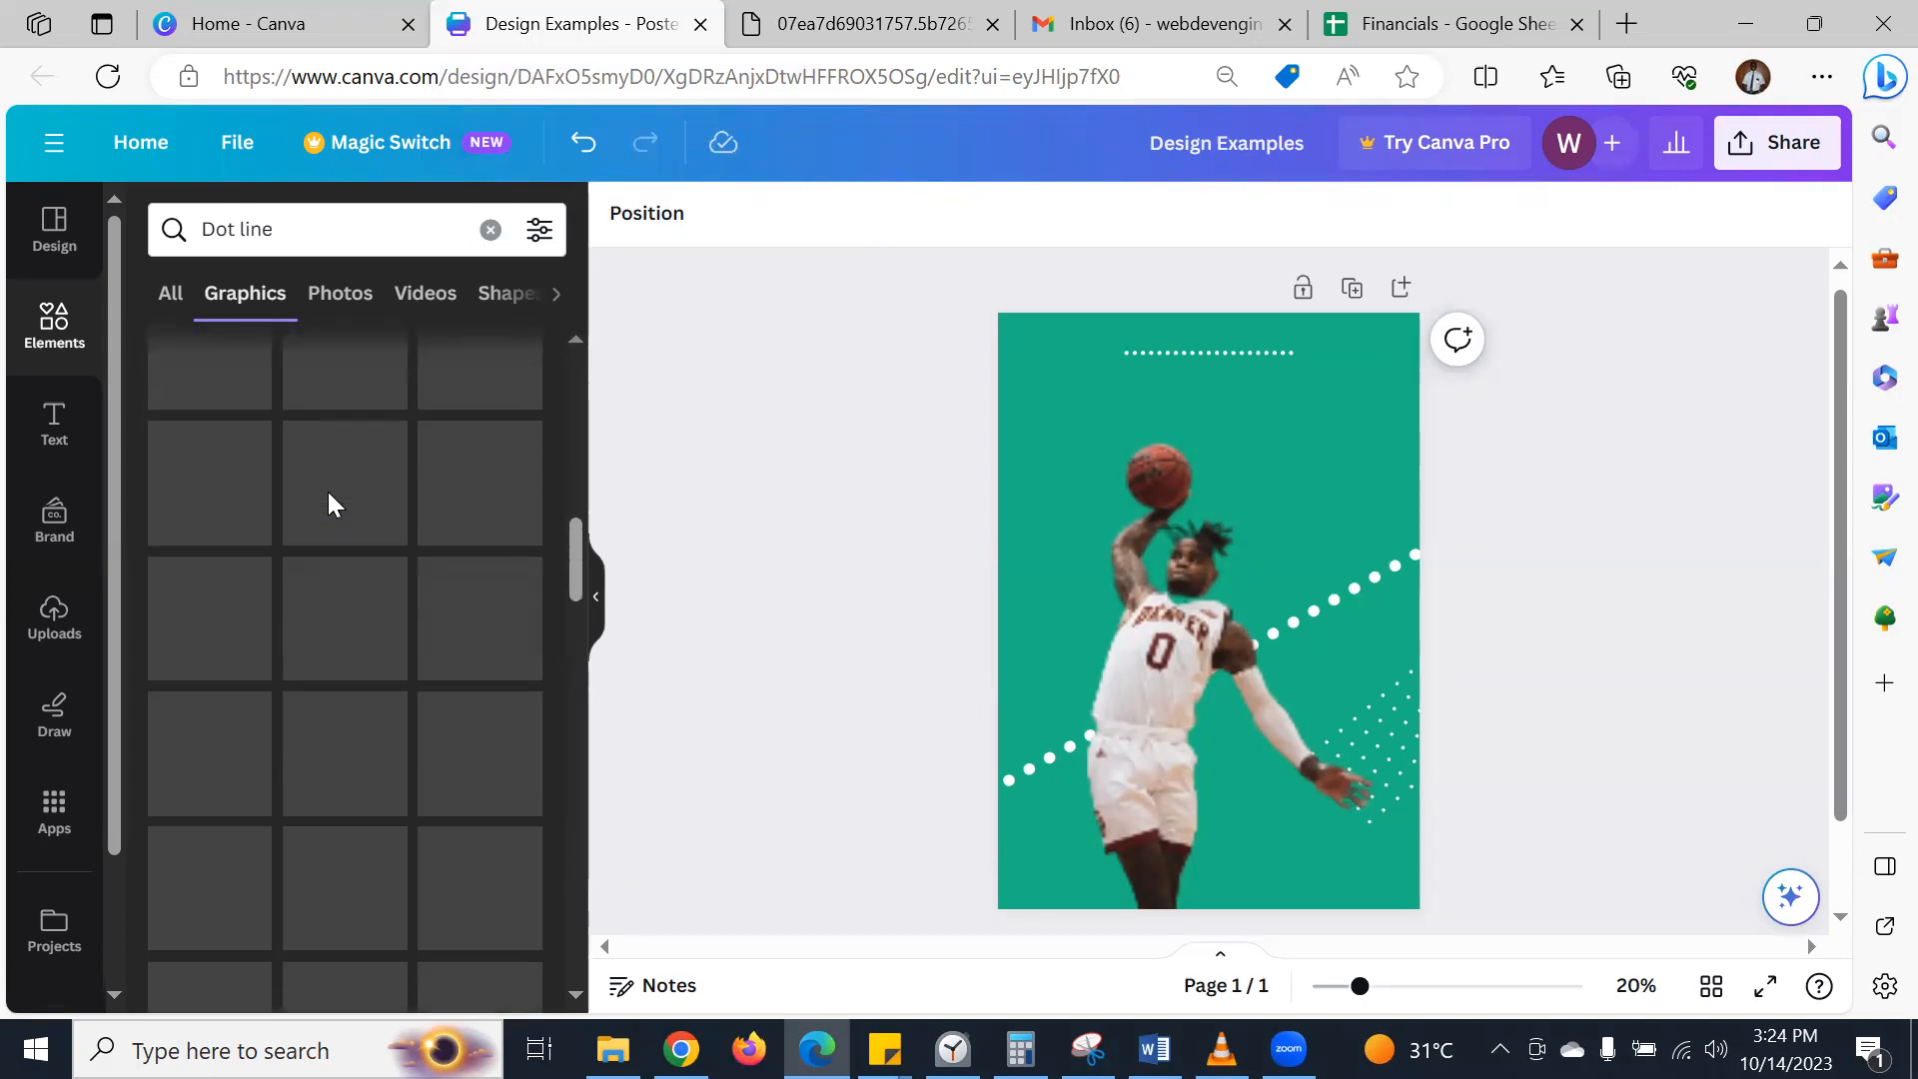
pyautogui.scroll(5, 327, 491)
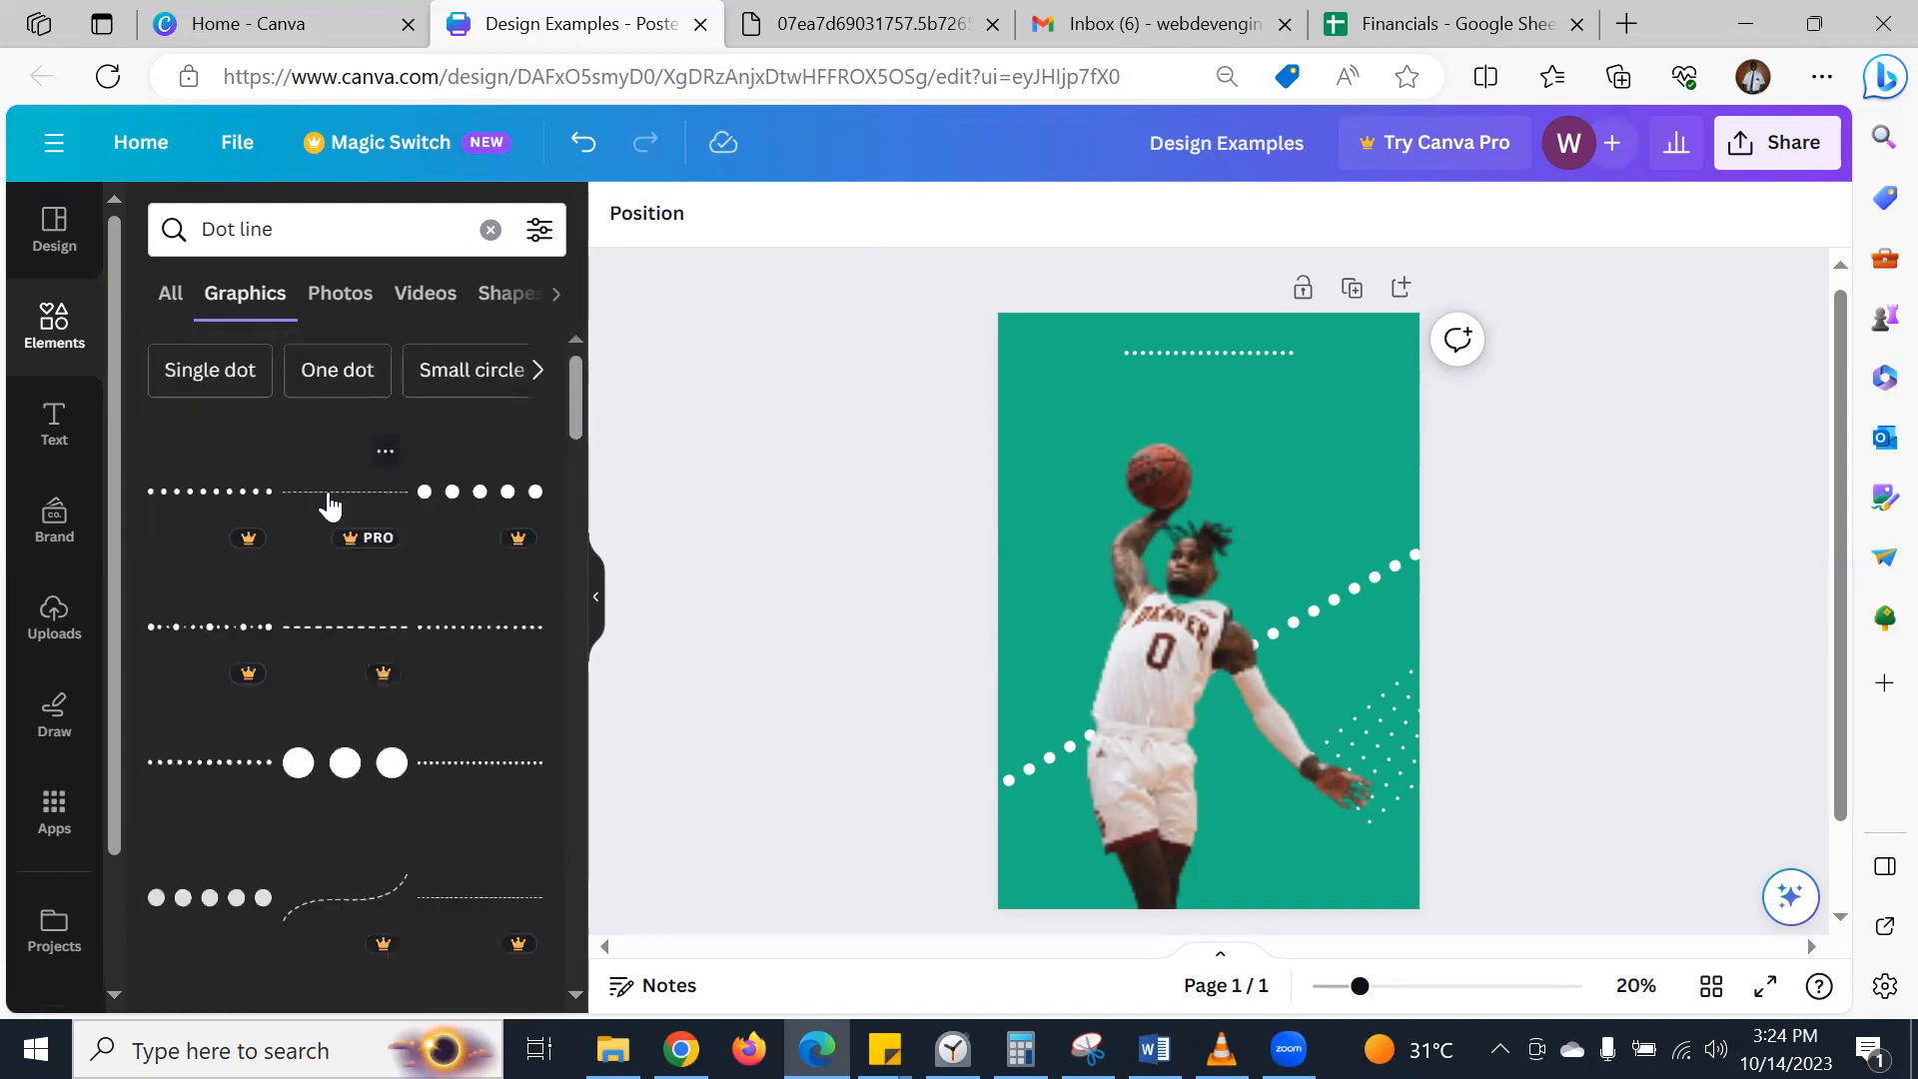
# - Search the graphics using the suggested related term "Dashed line"
pyautogui.click(539, 371)
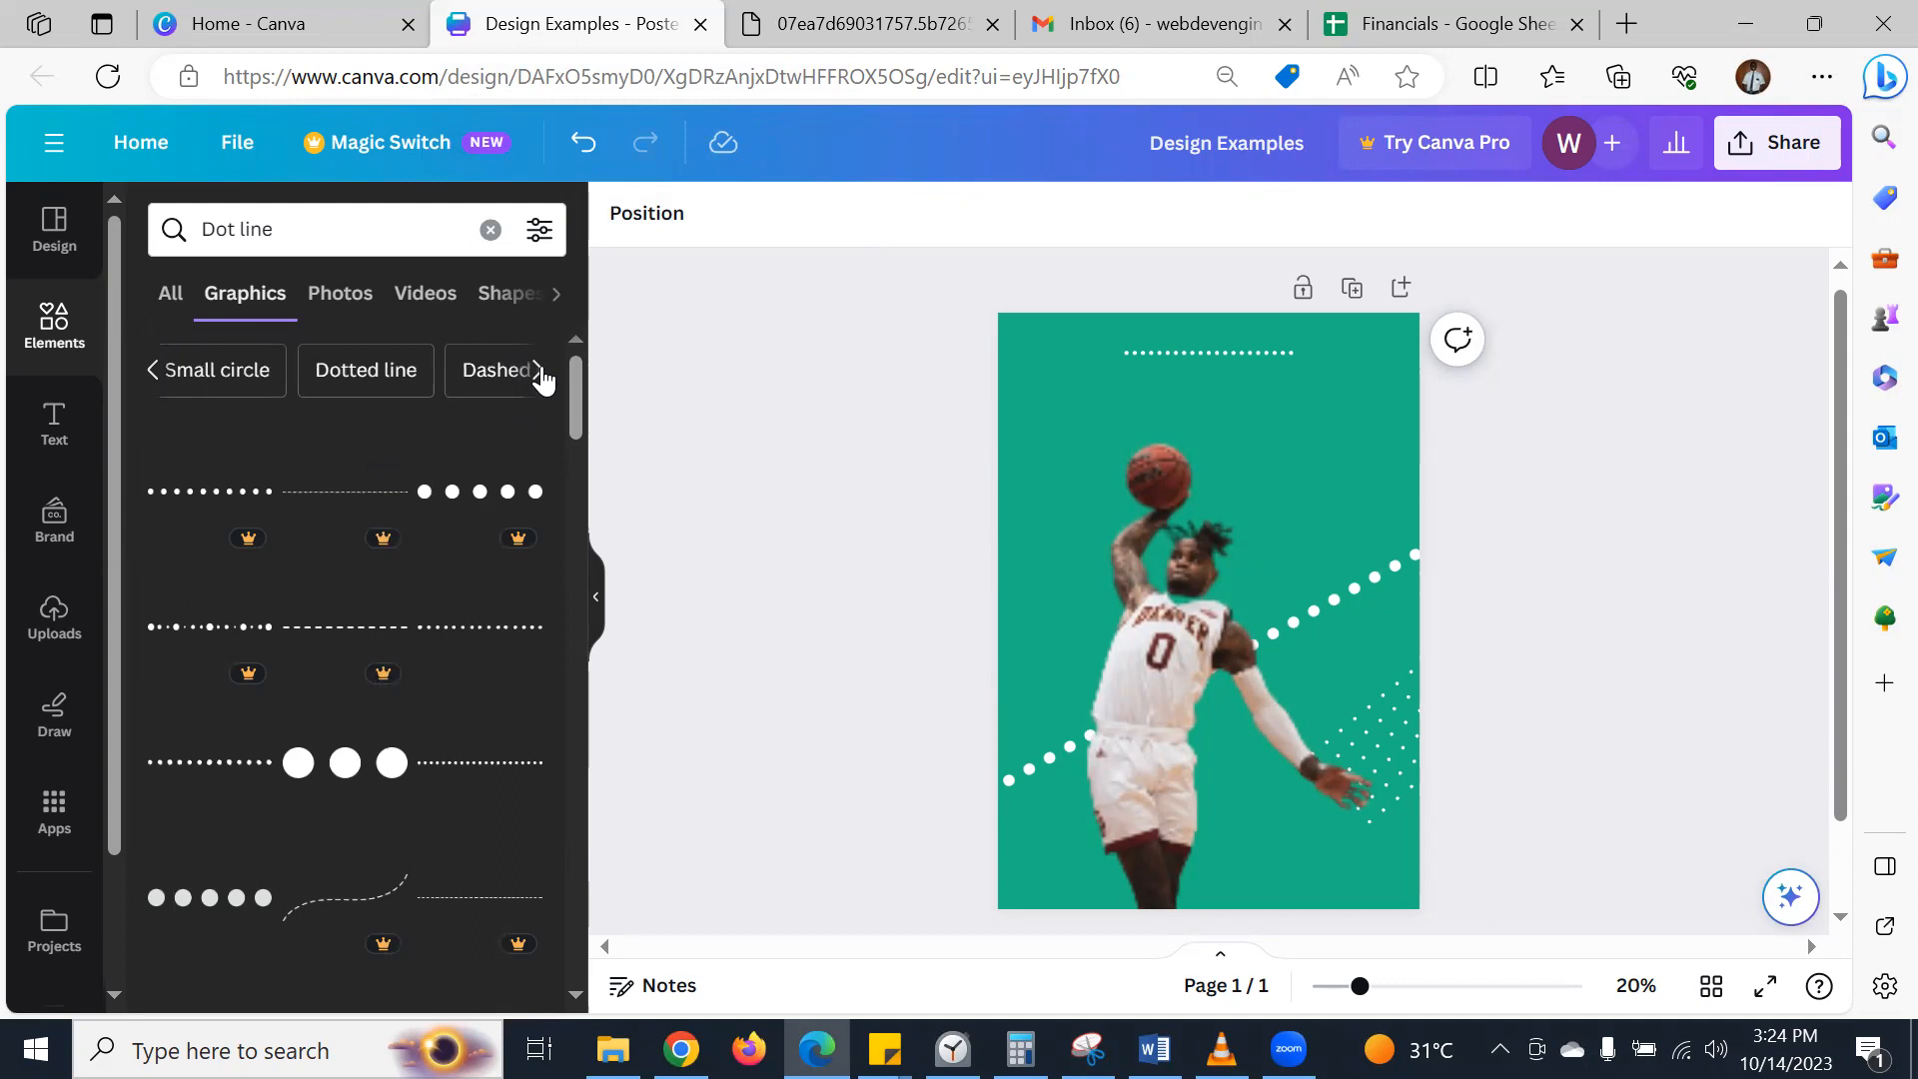
pyautogui.click(539, 371)
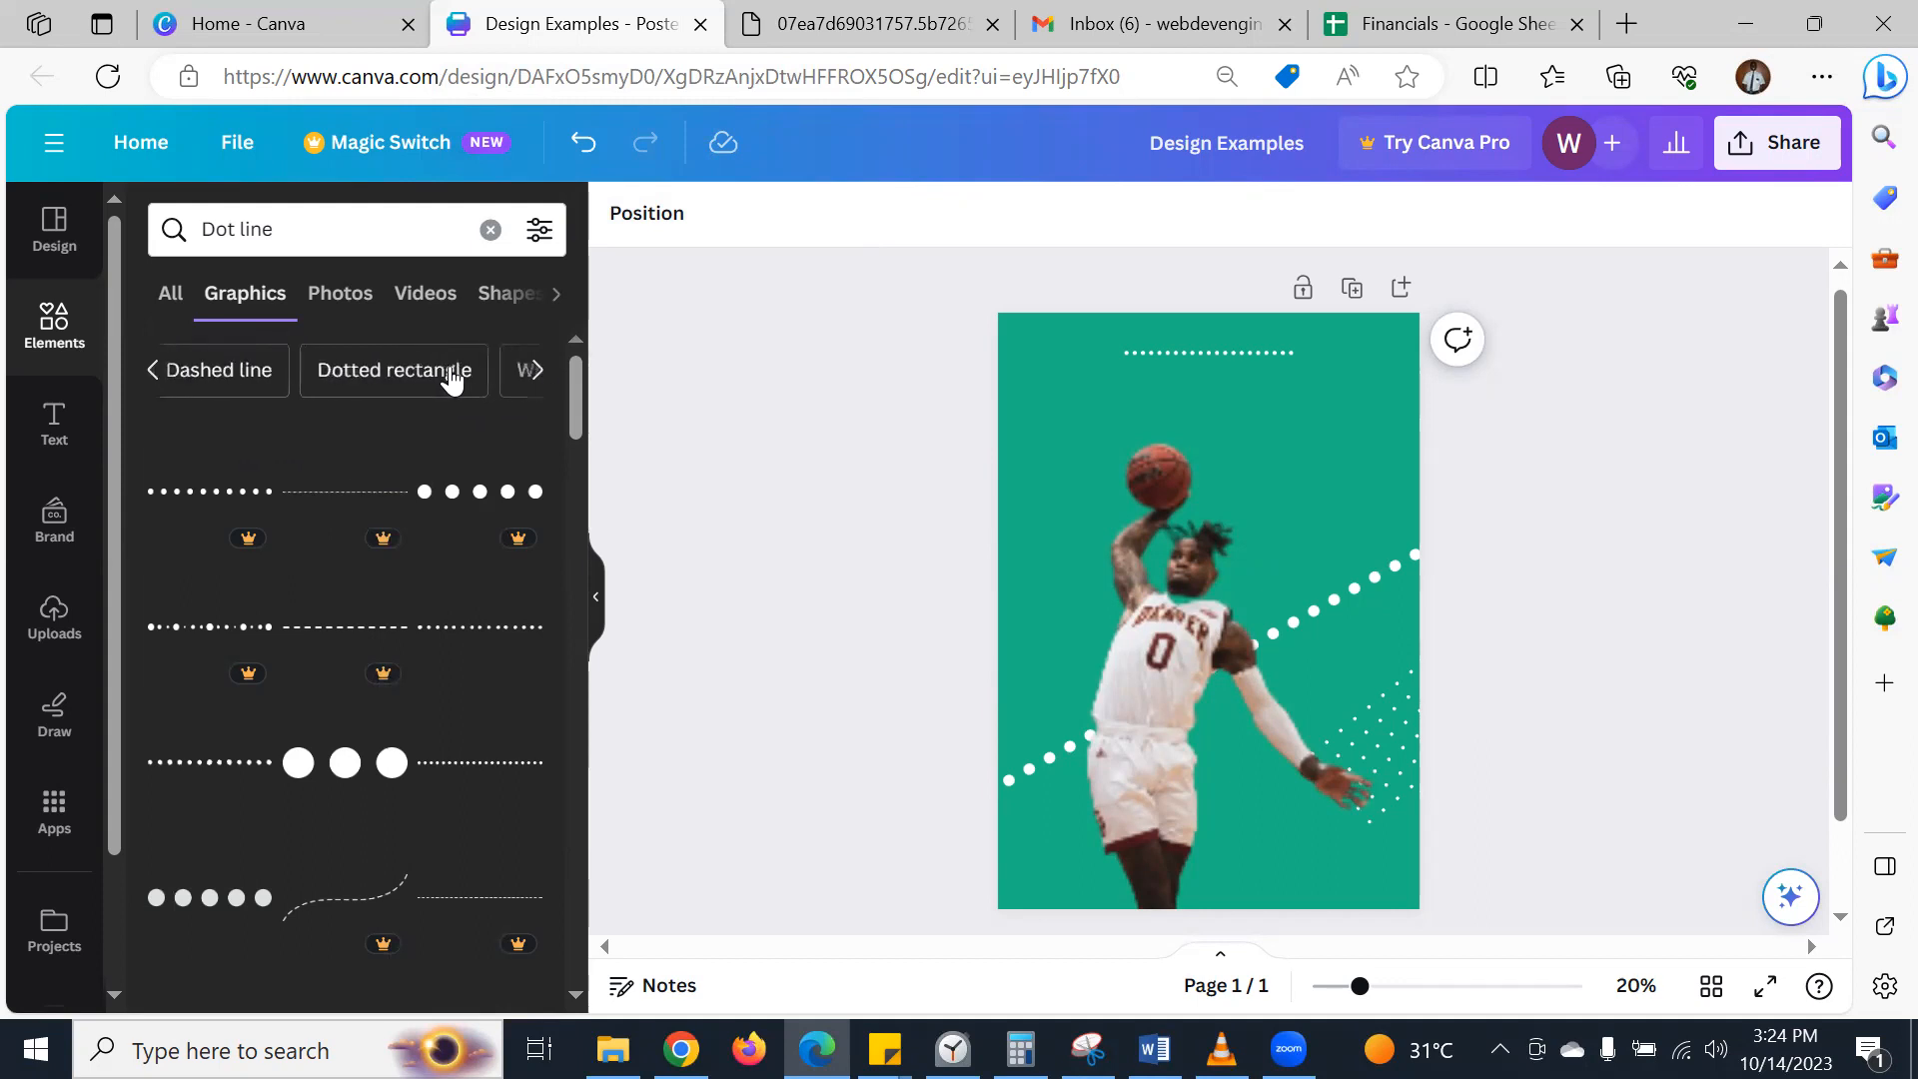
pyautogui.click(250, 380)
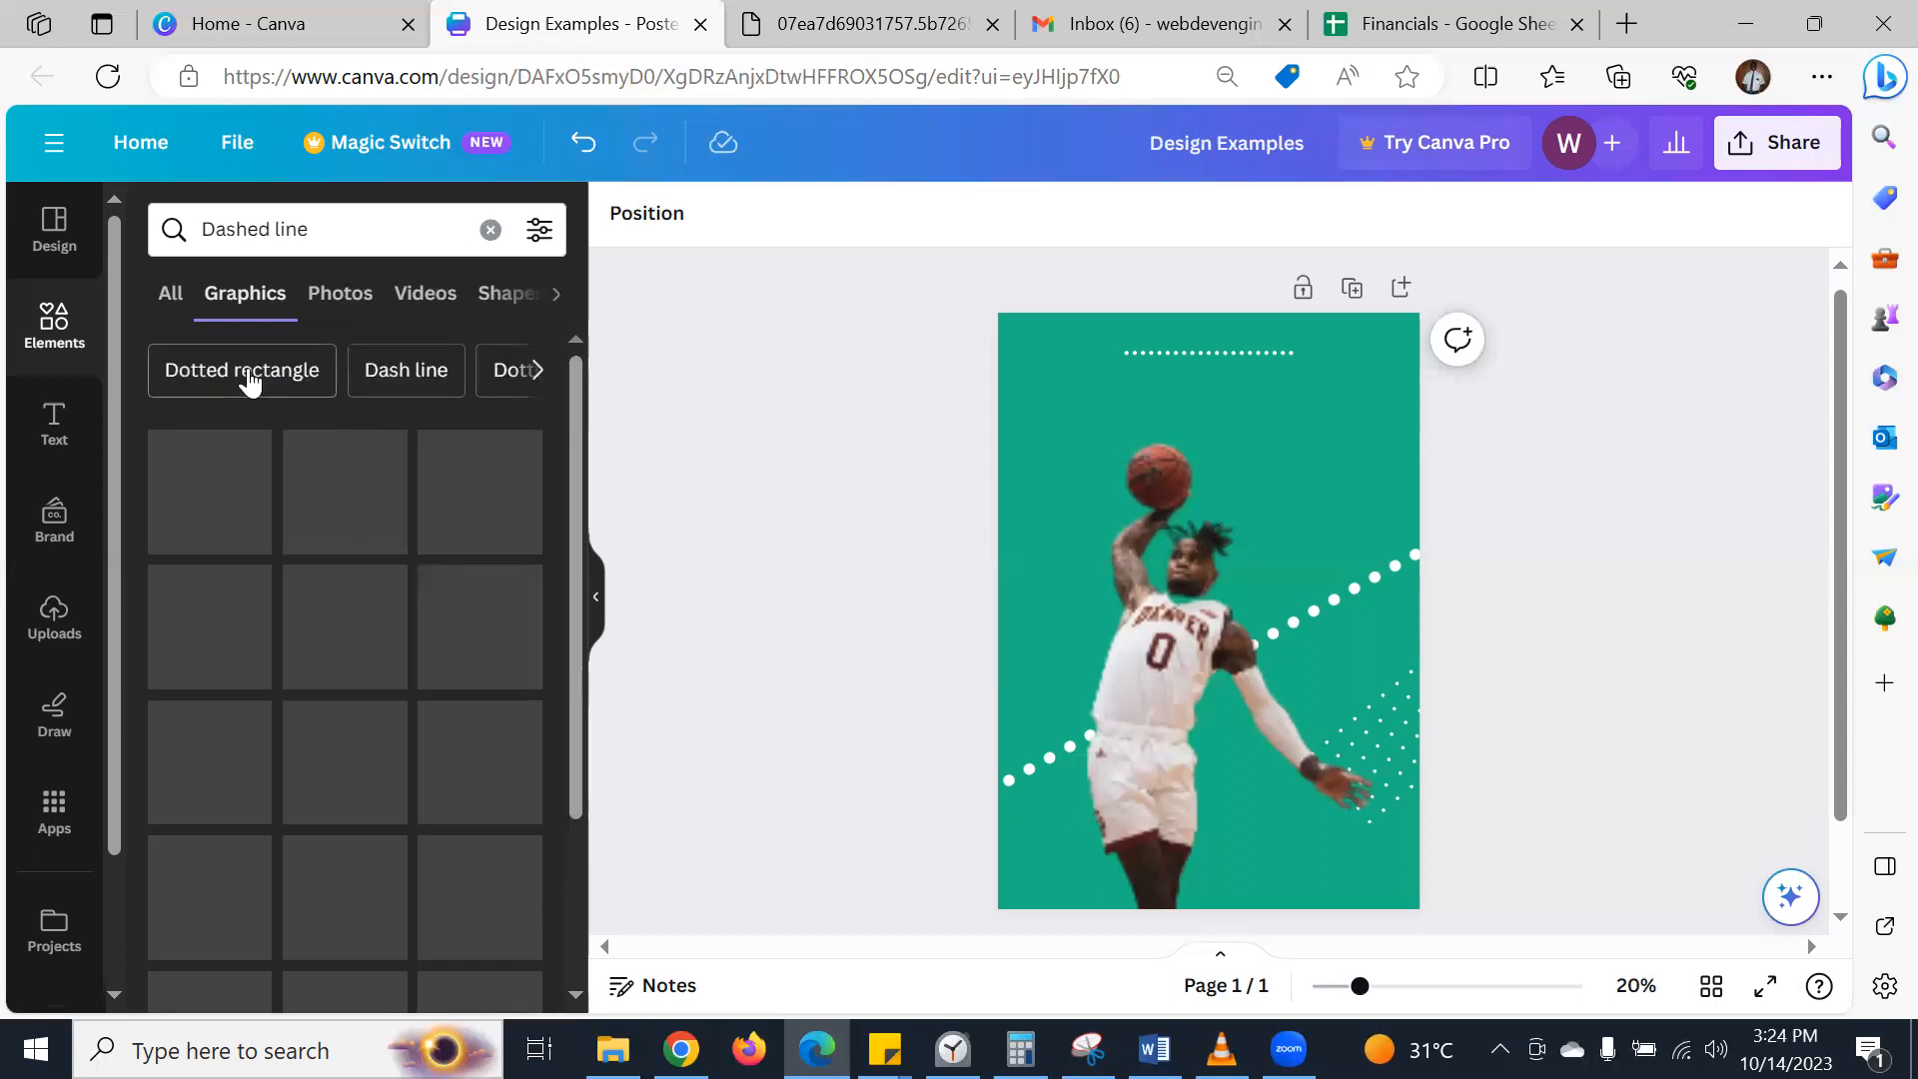
# - Examine the related search suggestions and the "Dashed line" graphics for a suitable line accent
pyautogui.click(539, 371)
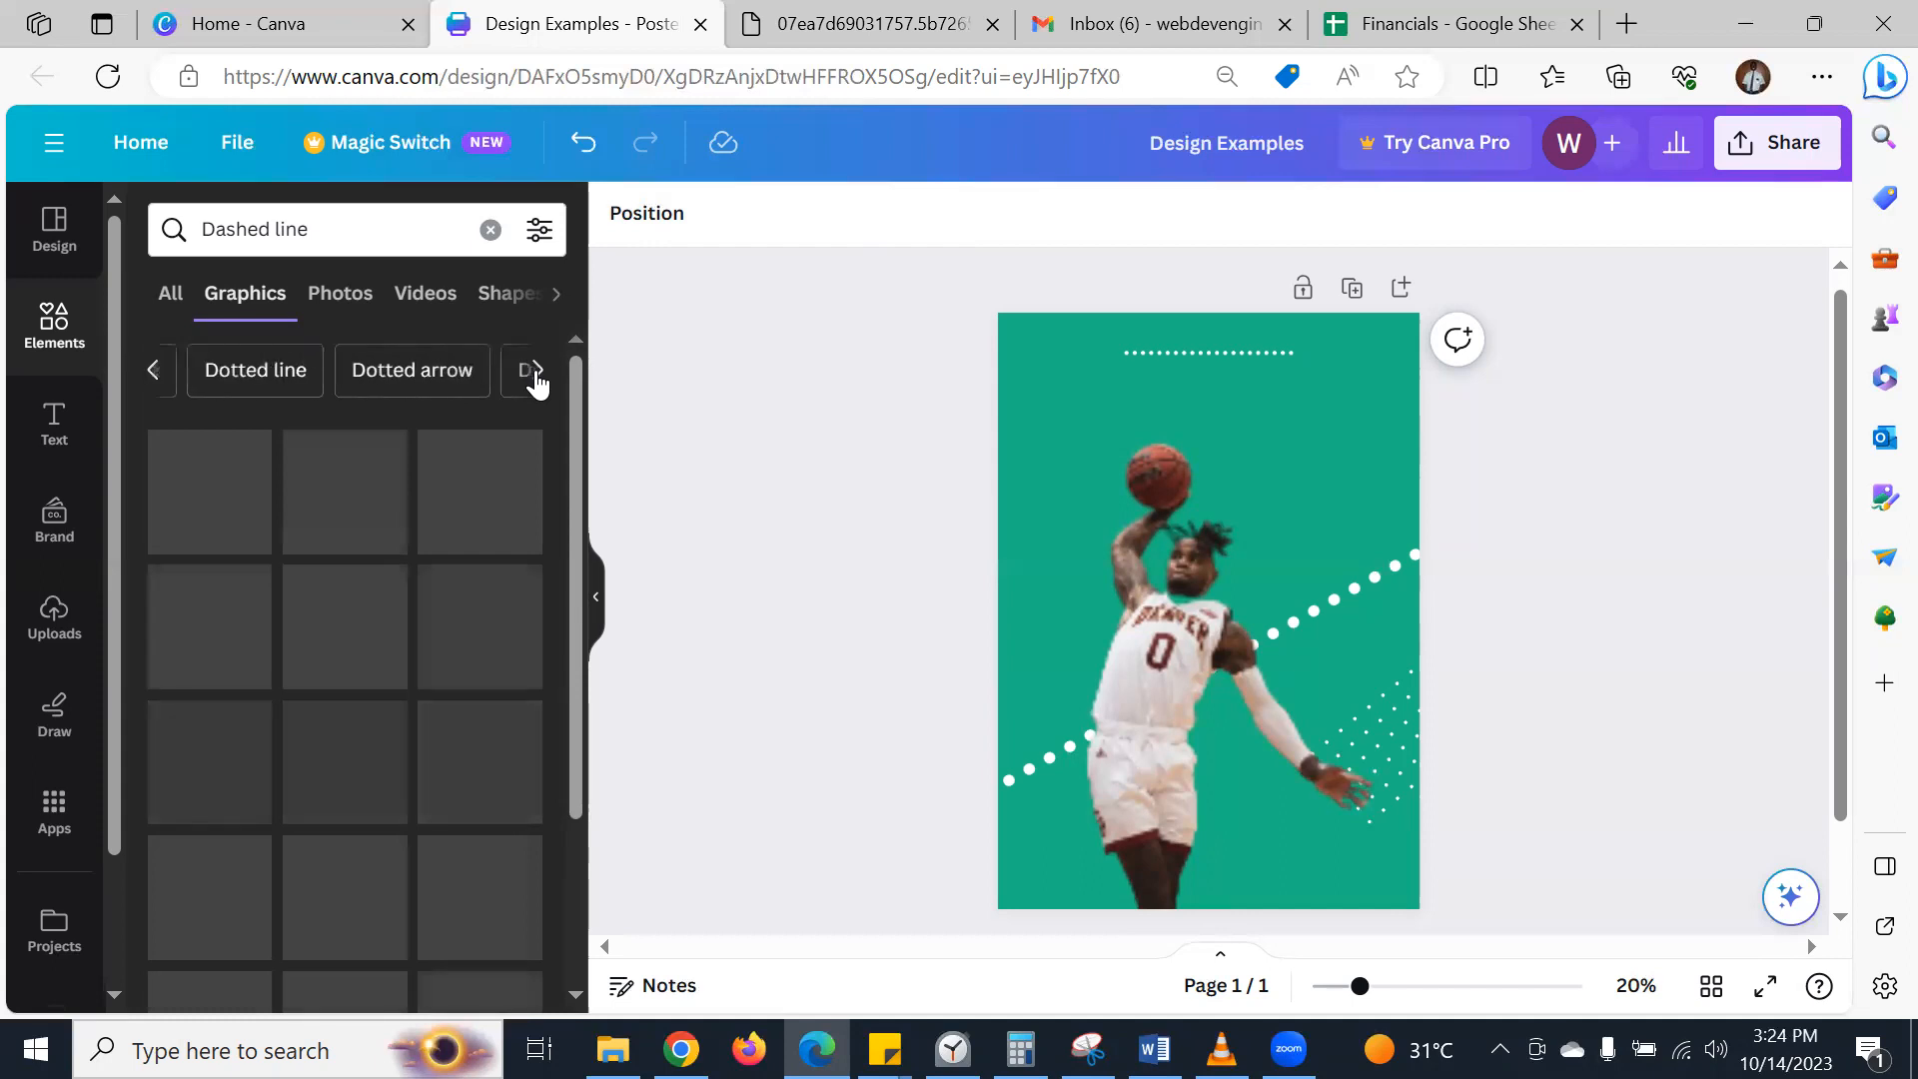
pyautogui.click(538, 372)
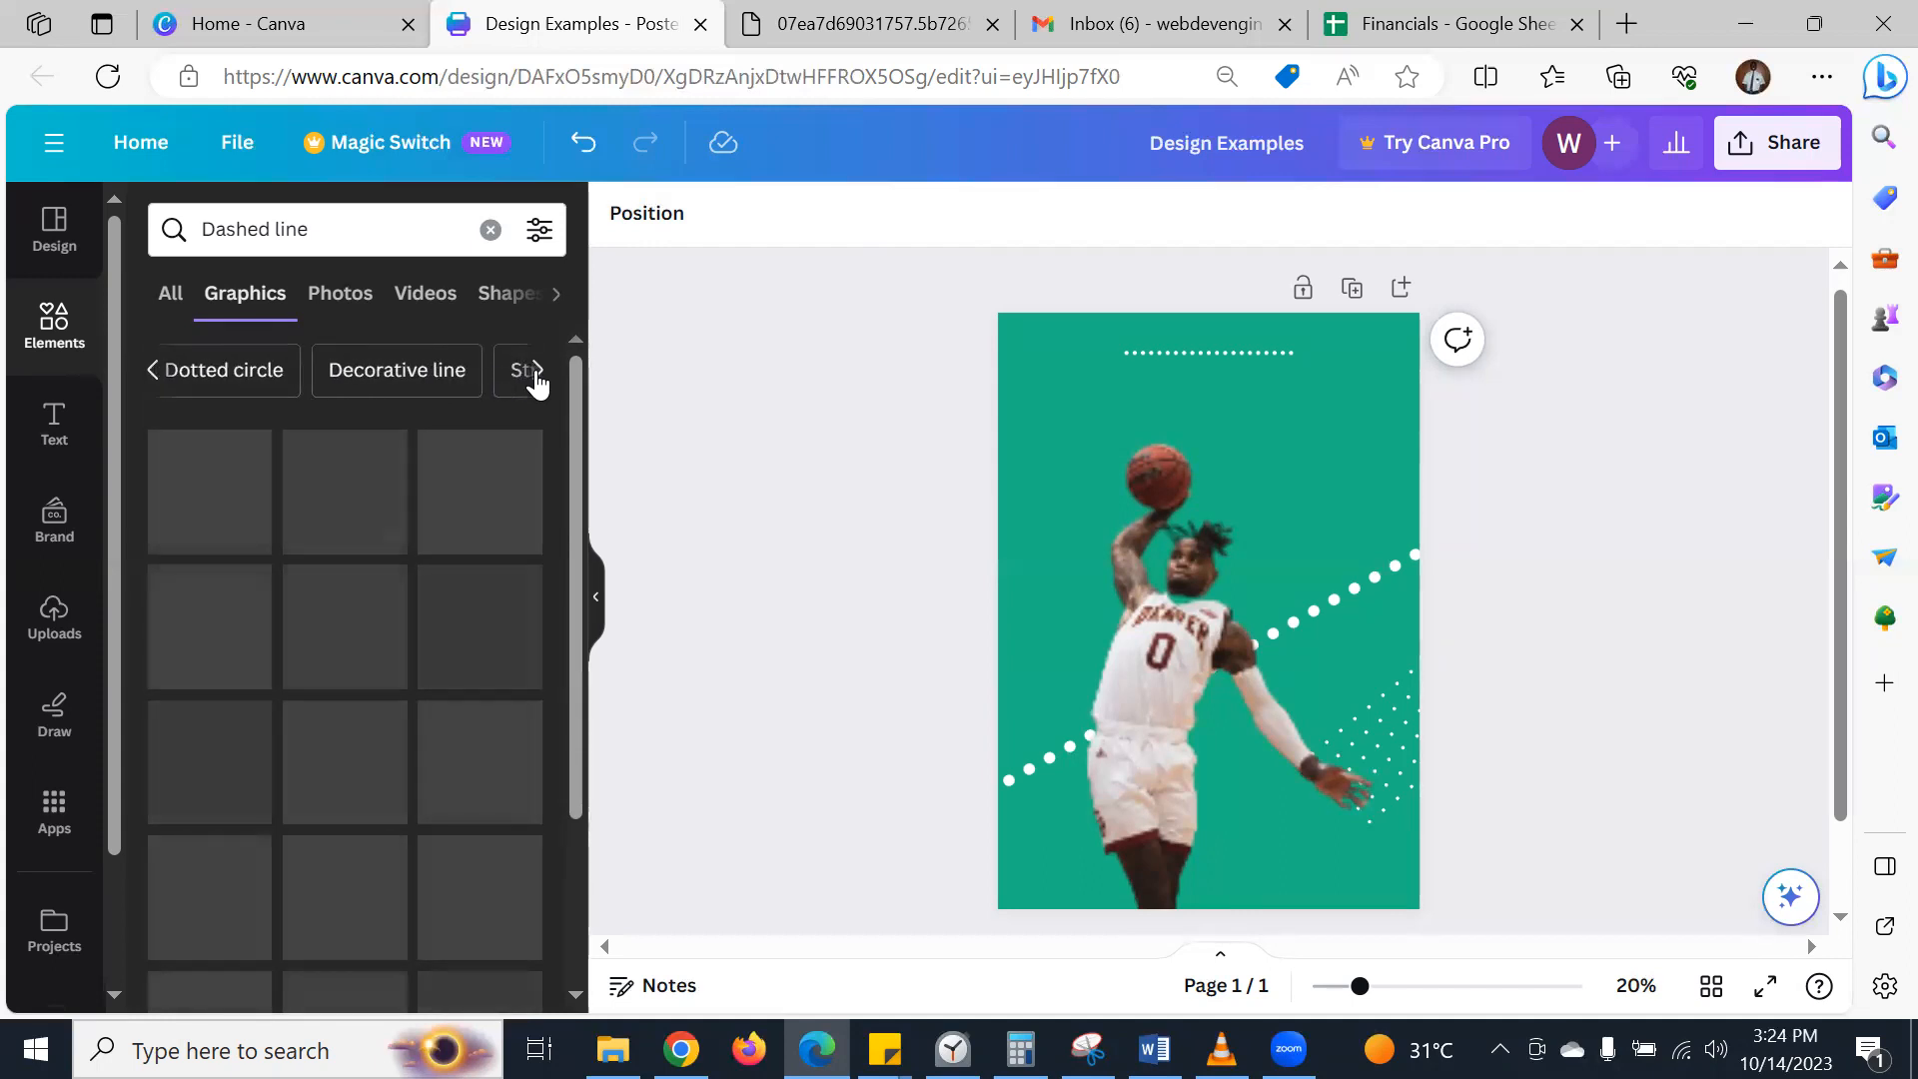
pyautogui.click(538, 372)
pyautogui.click(538, 371)
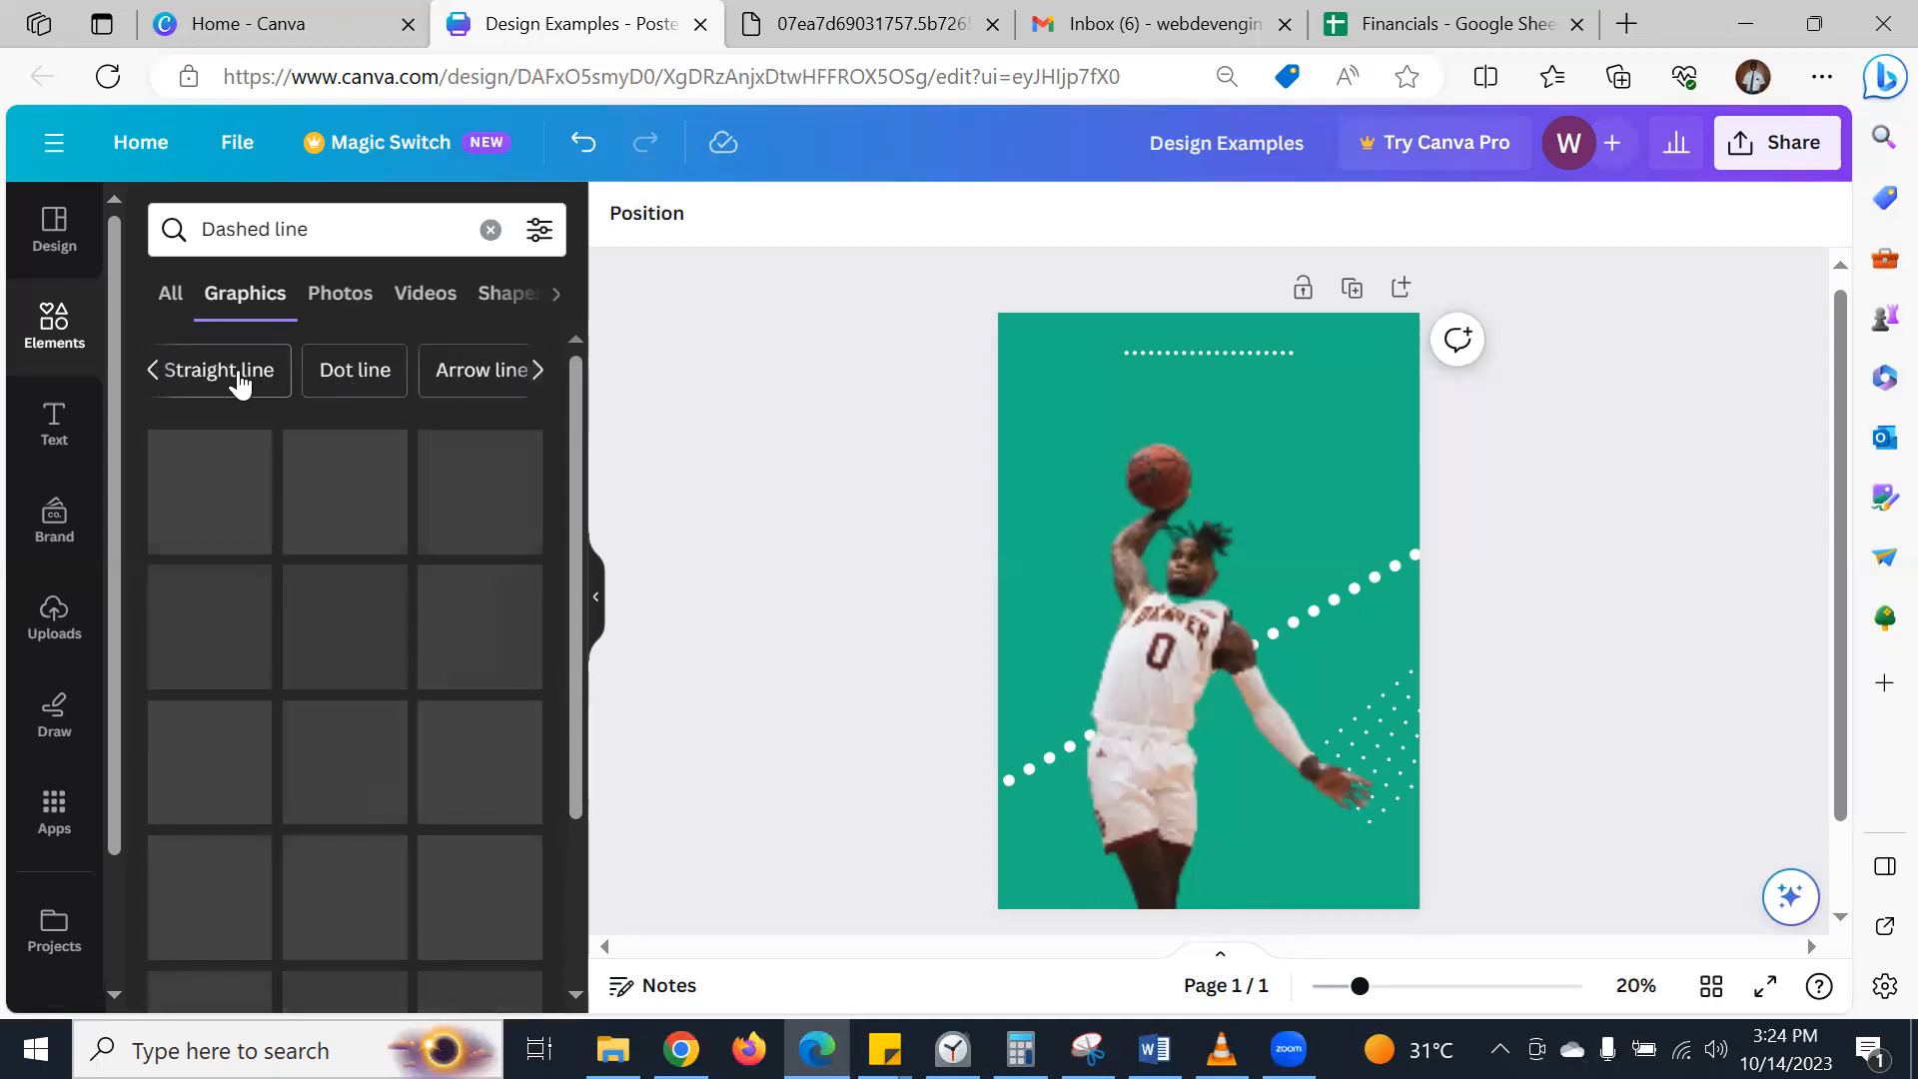
pyautogui.click(540, 372)
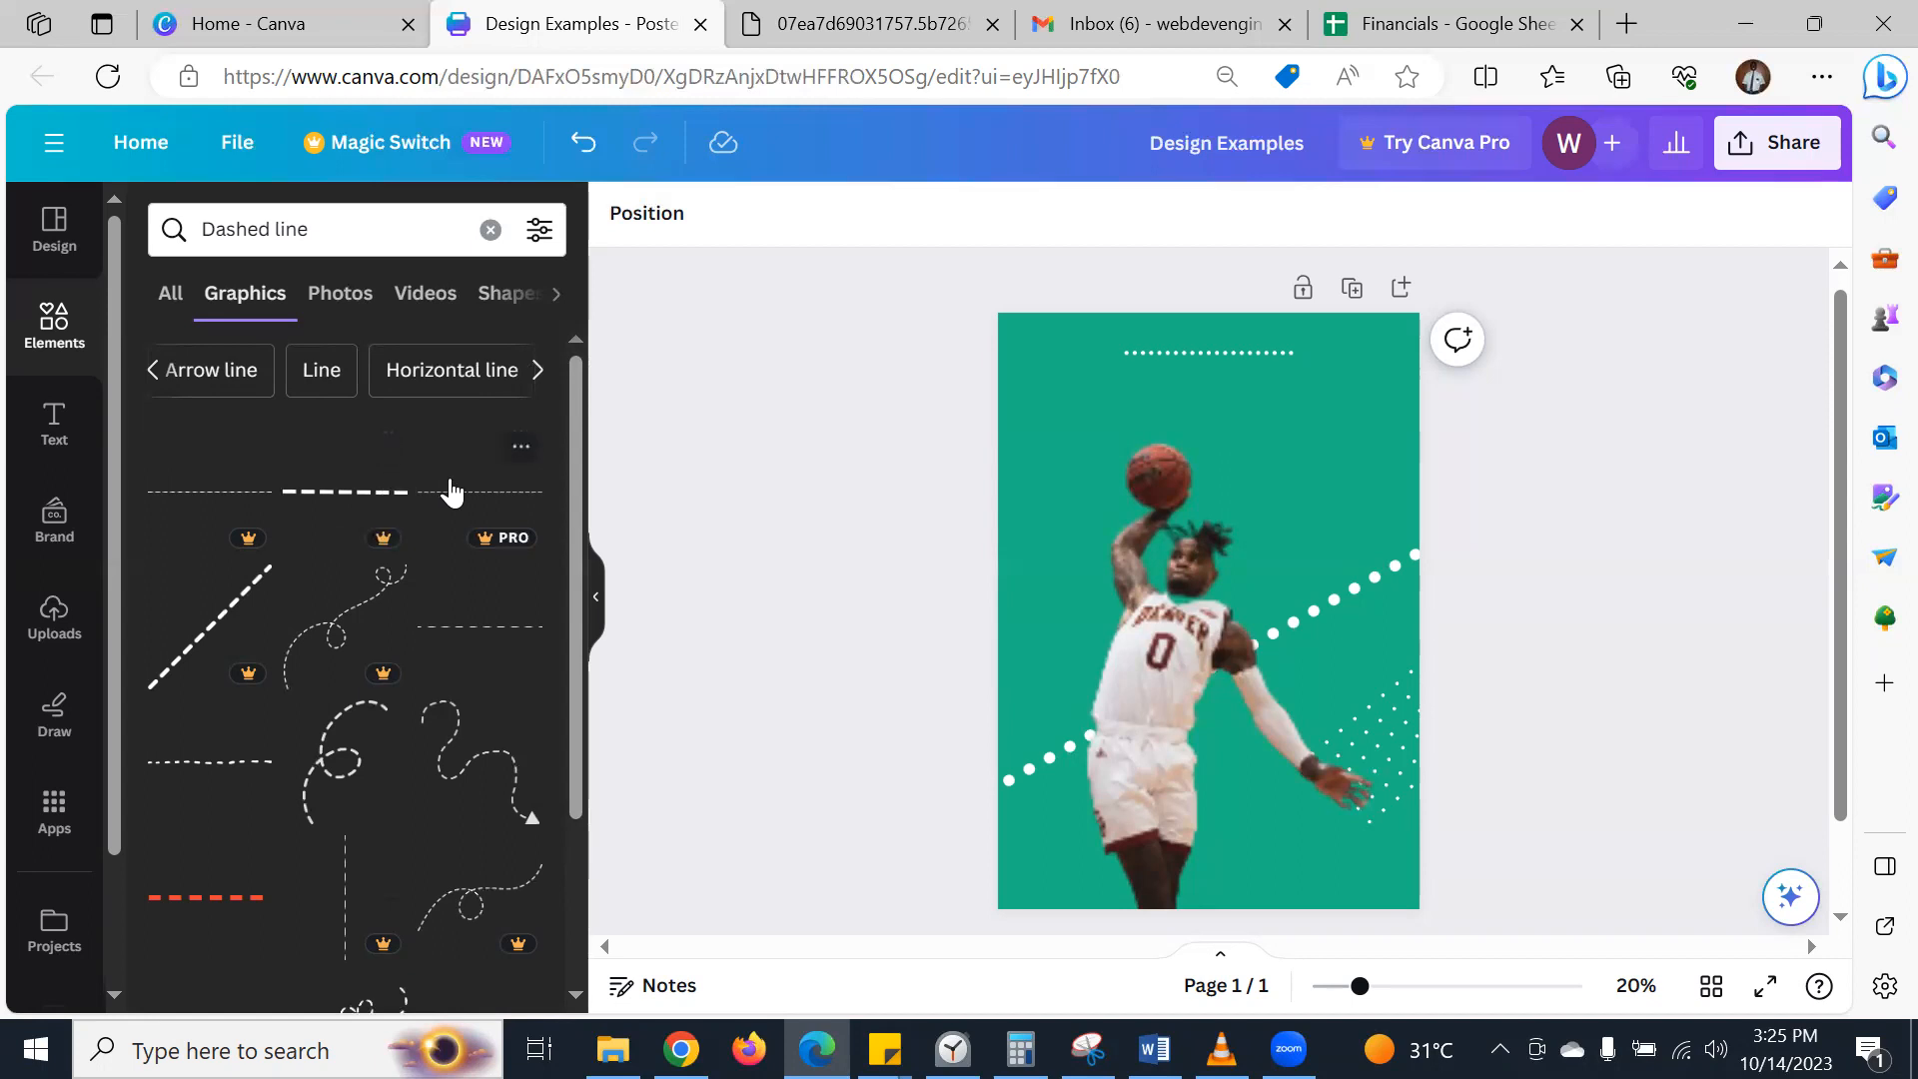
pyautogui.scroll(-5, 451, 491)
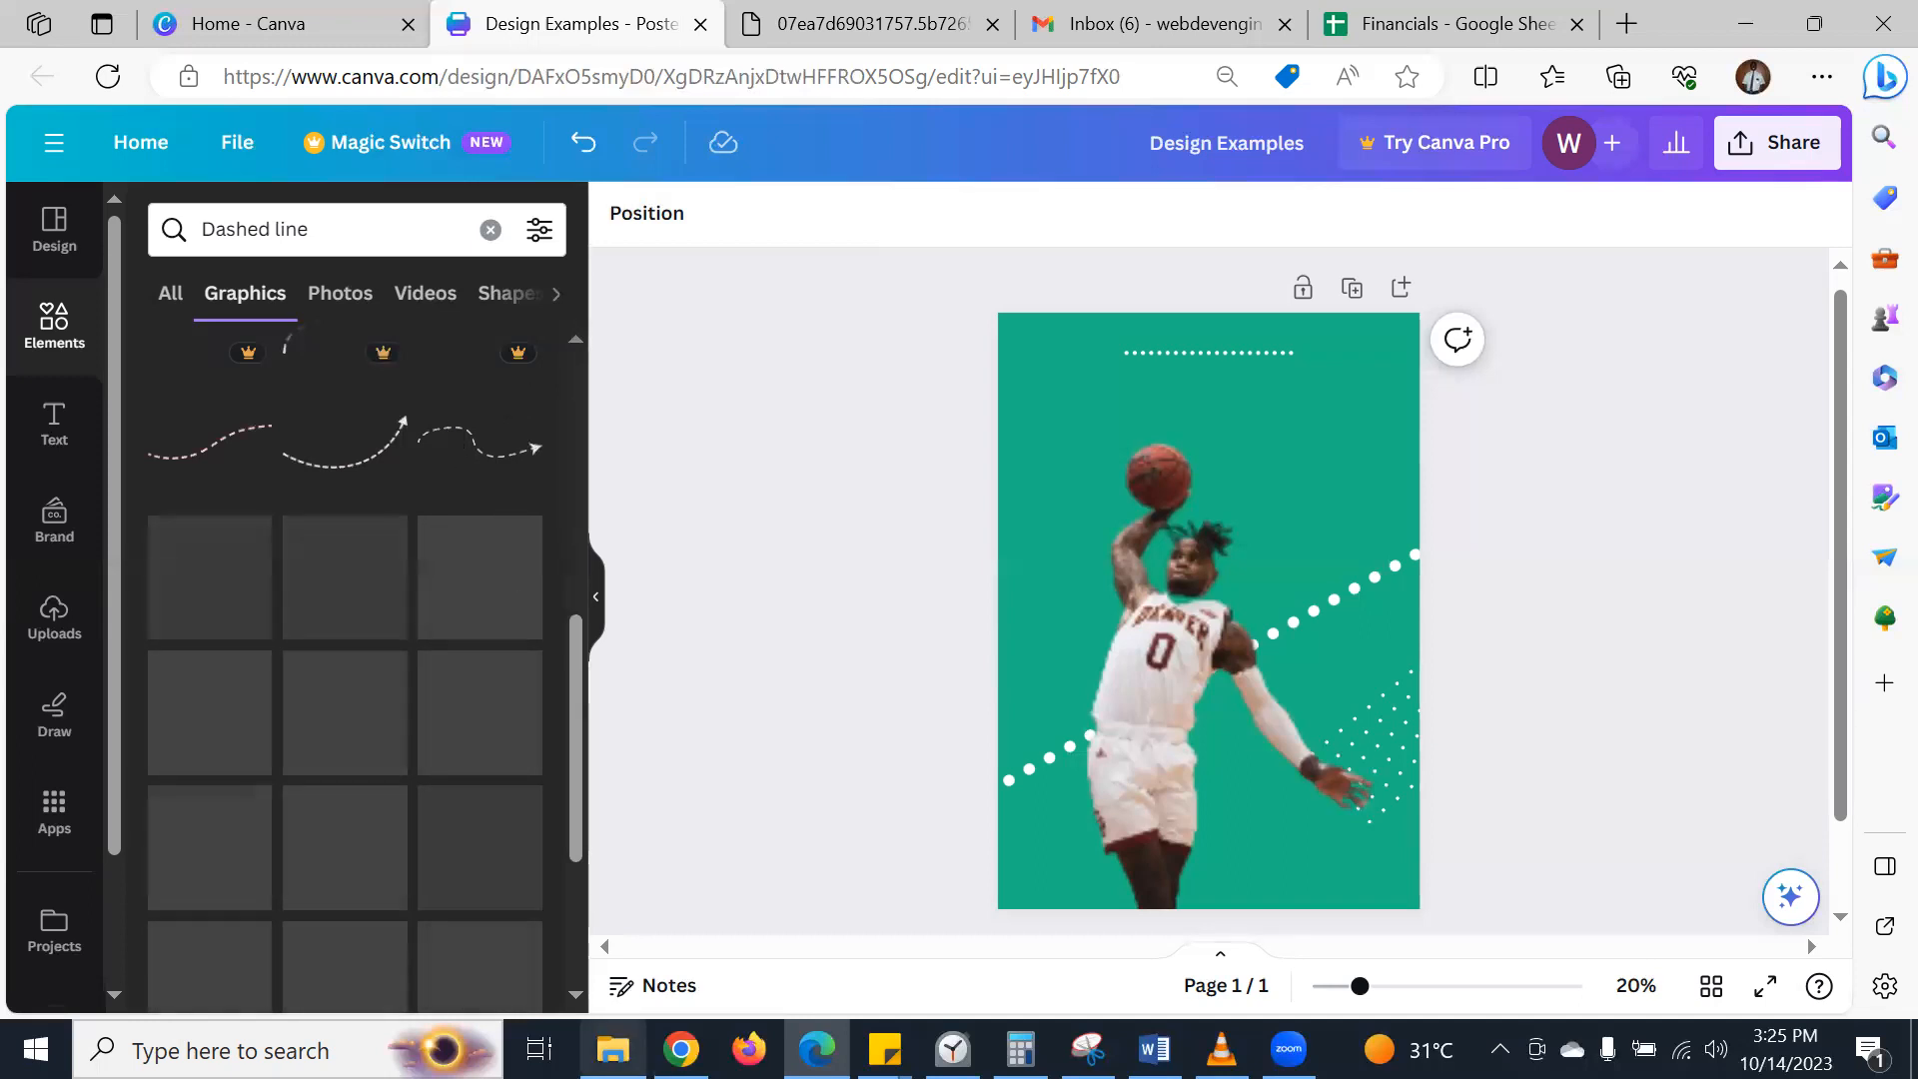
pyautogui.click(681, 1048)
pyautogui.click(816, 1048)
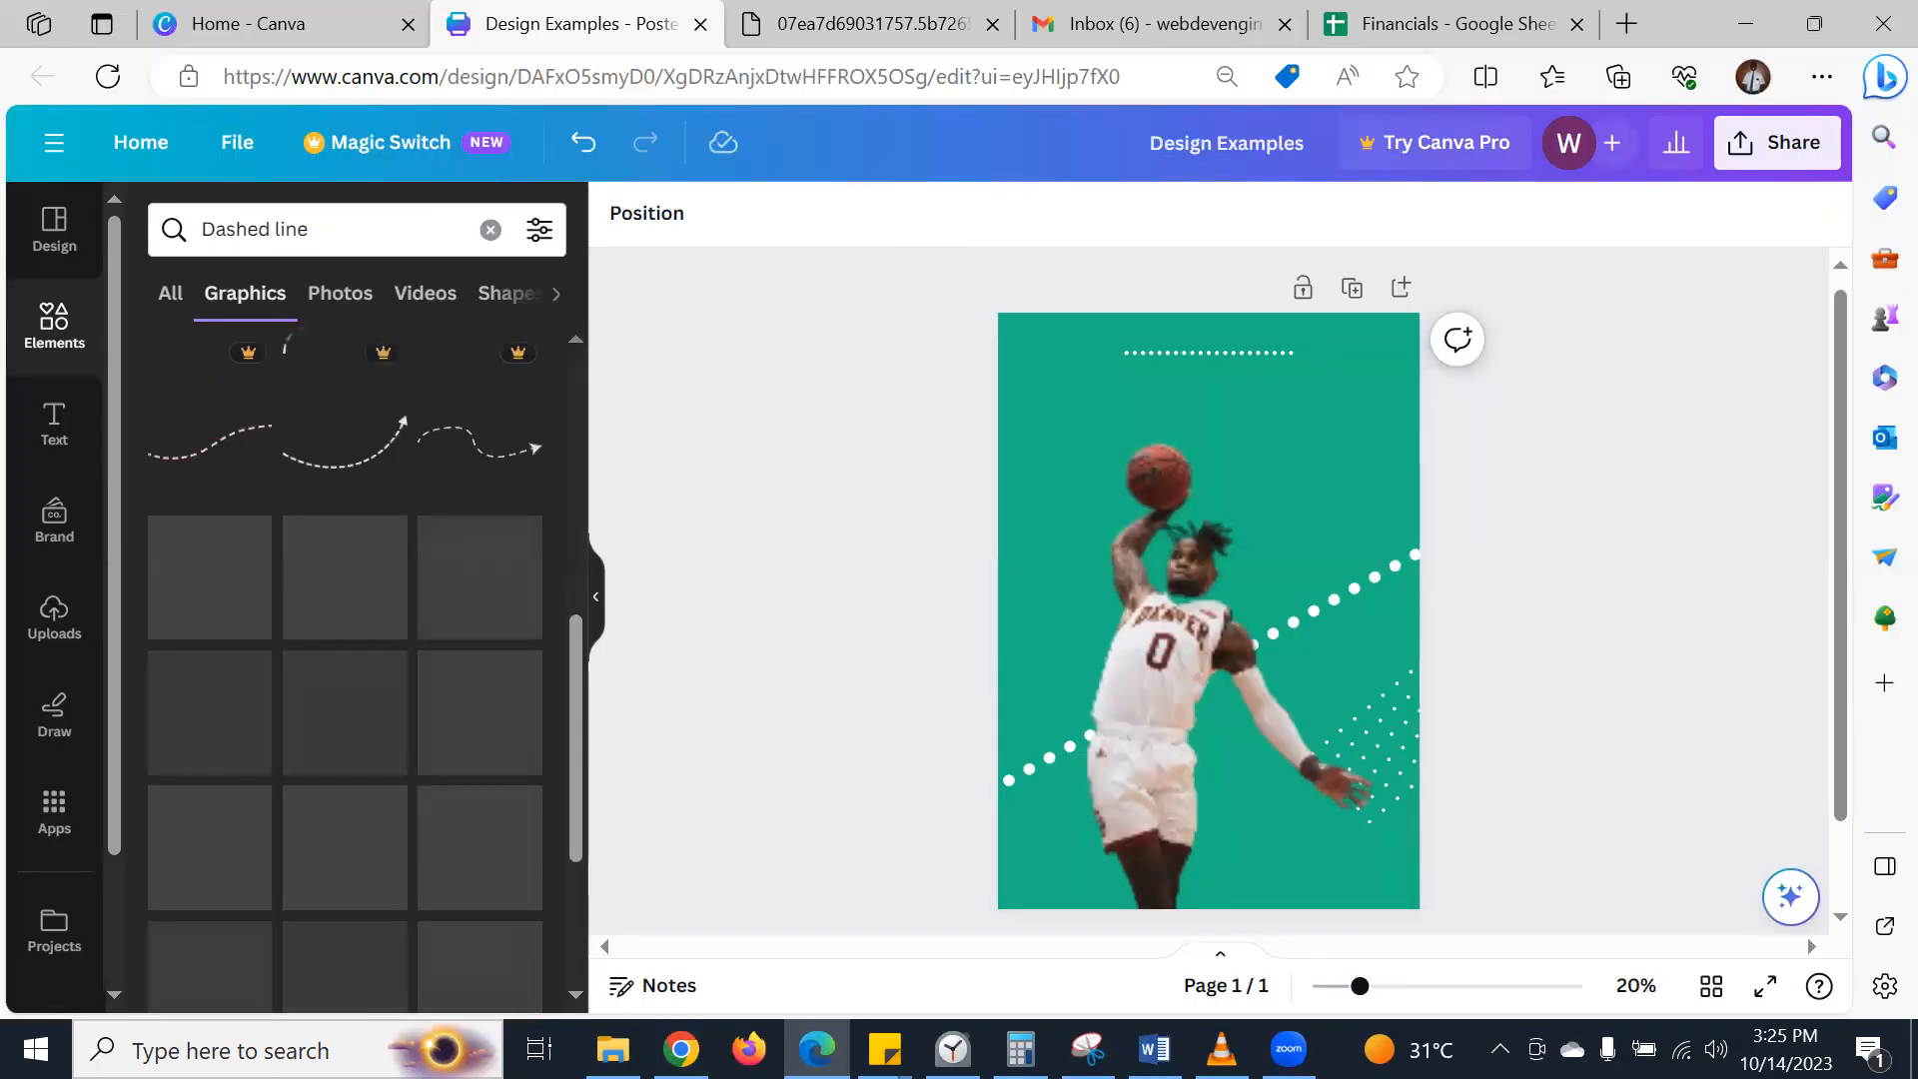
# - Search the graphics using the suggested related term "Line", checking the line accents on the Kyrie Irving reference poster
pyautogui.click(874, 24)
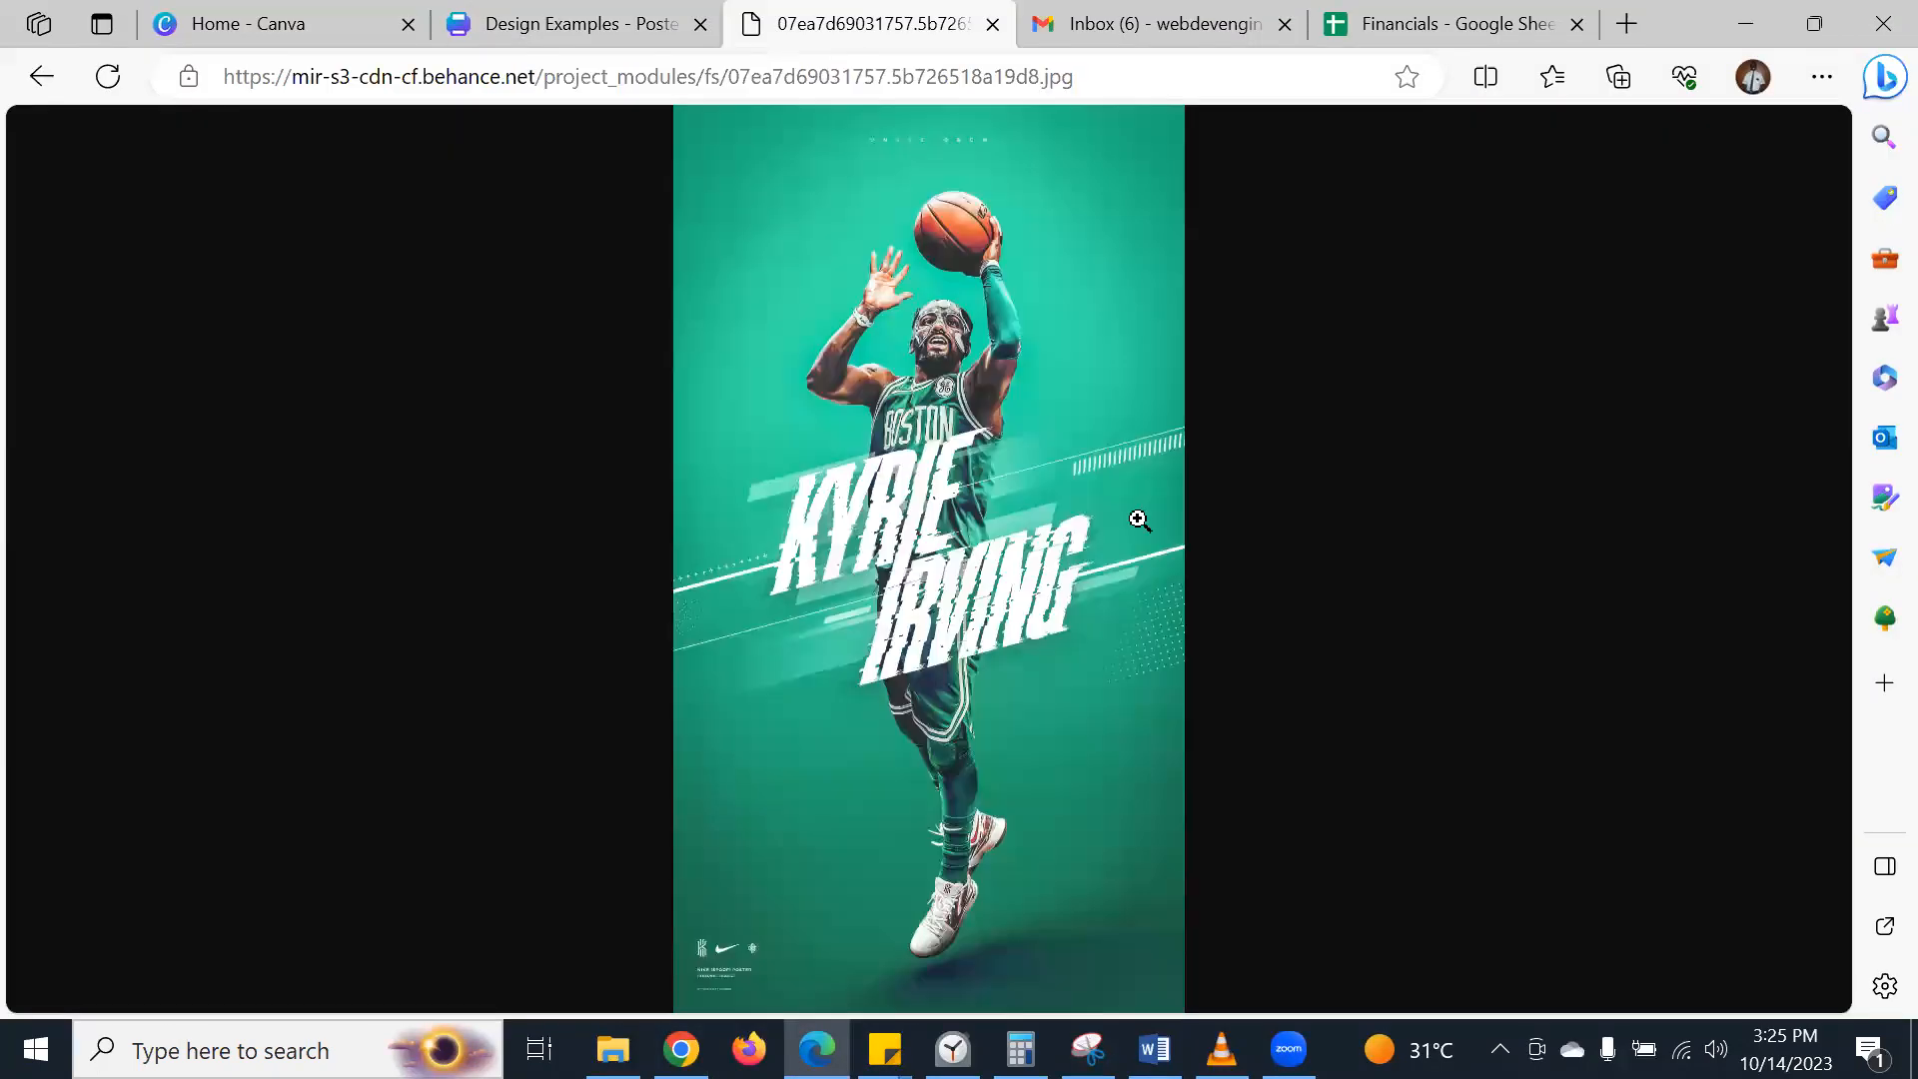
pyautogui.click(614, 20)
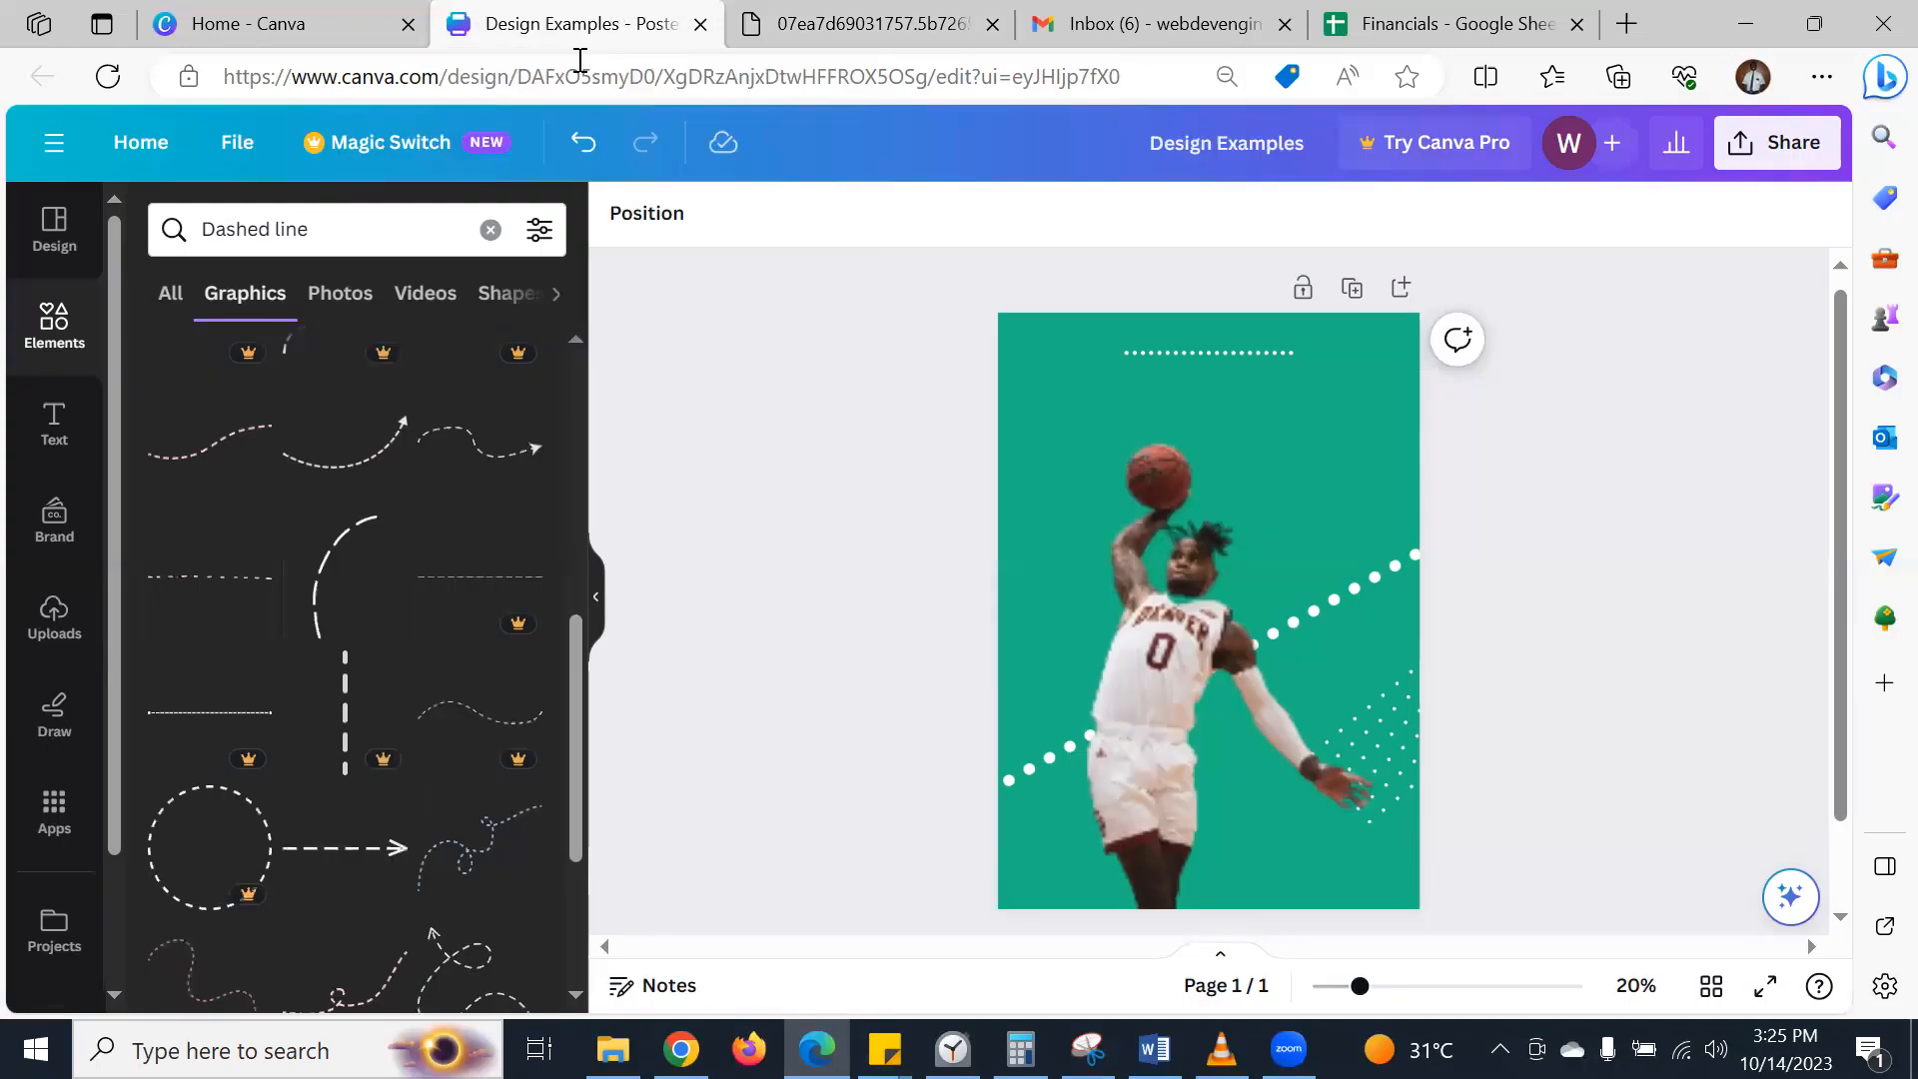
pyautogui.scroll(-10, 414, 567)
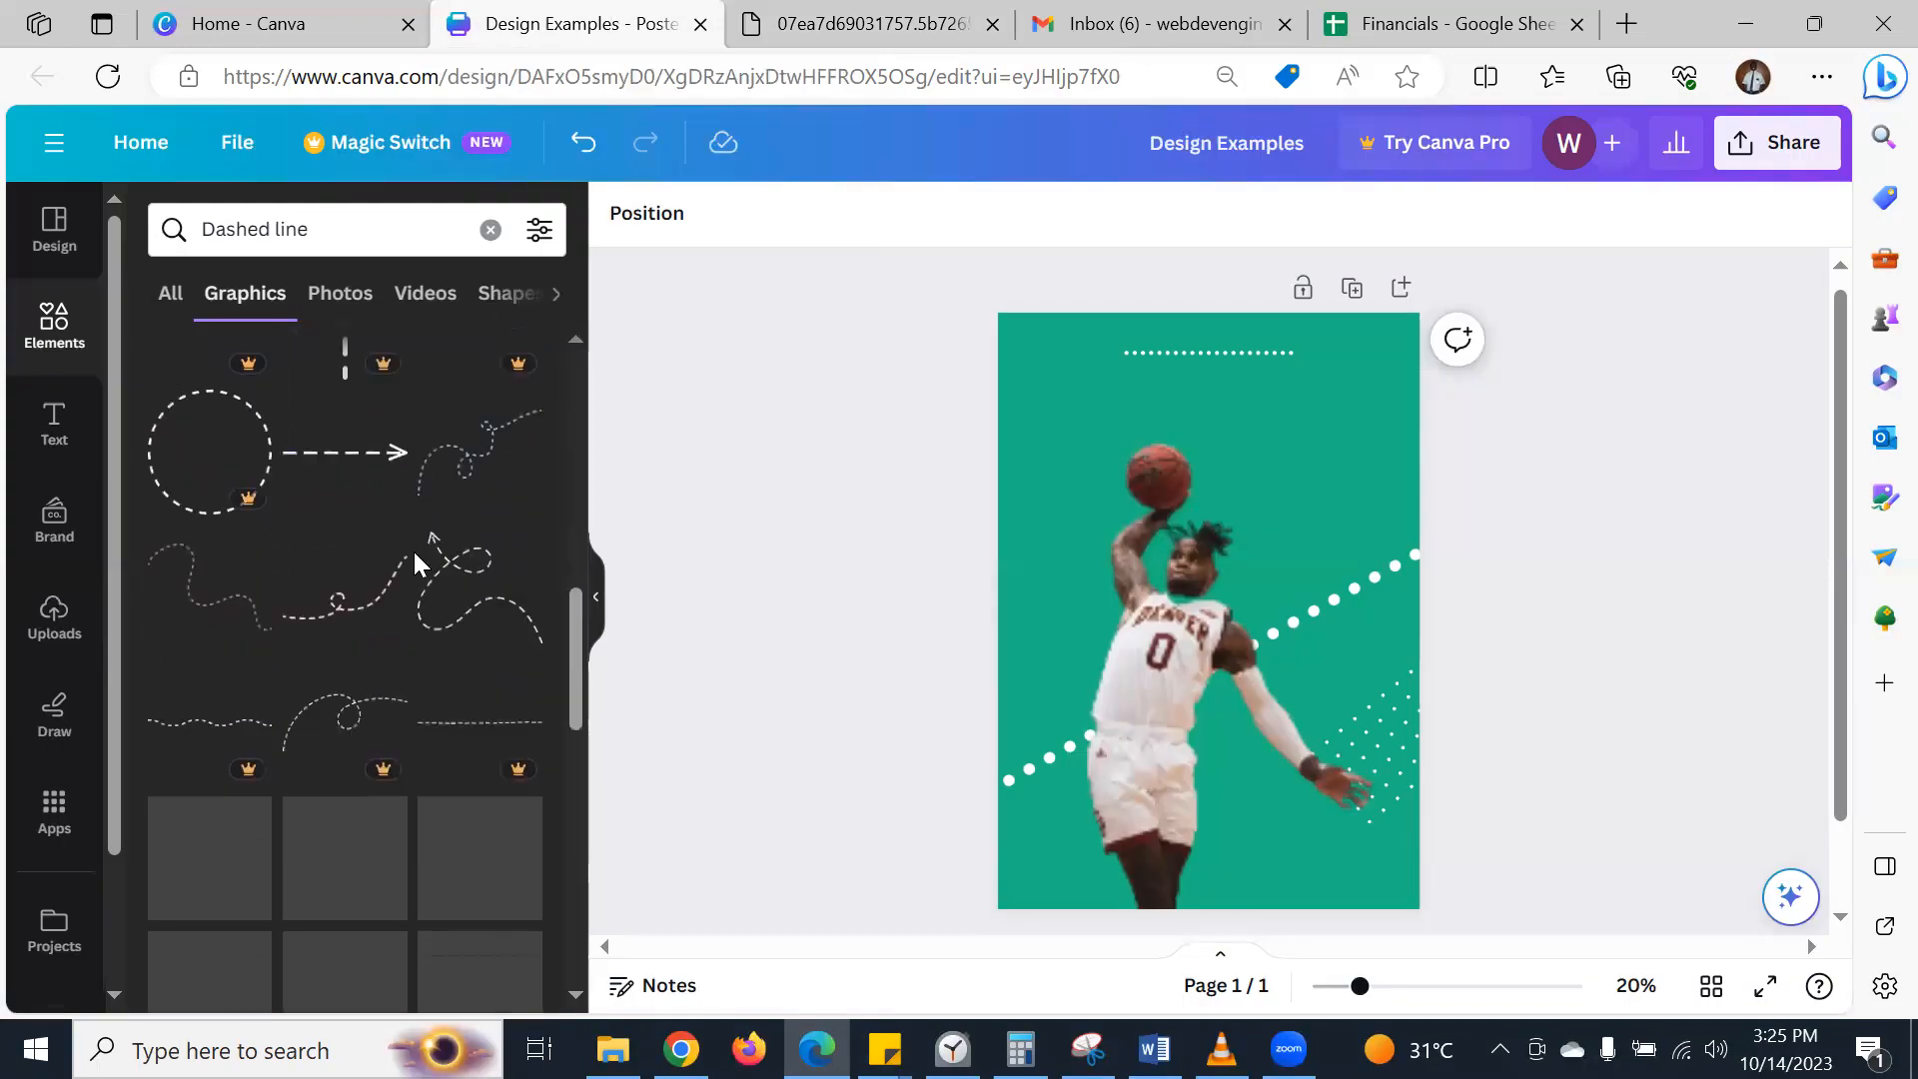
pyautogui.scroll(3, 413, 554)
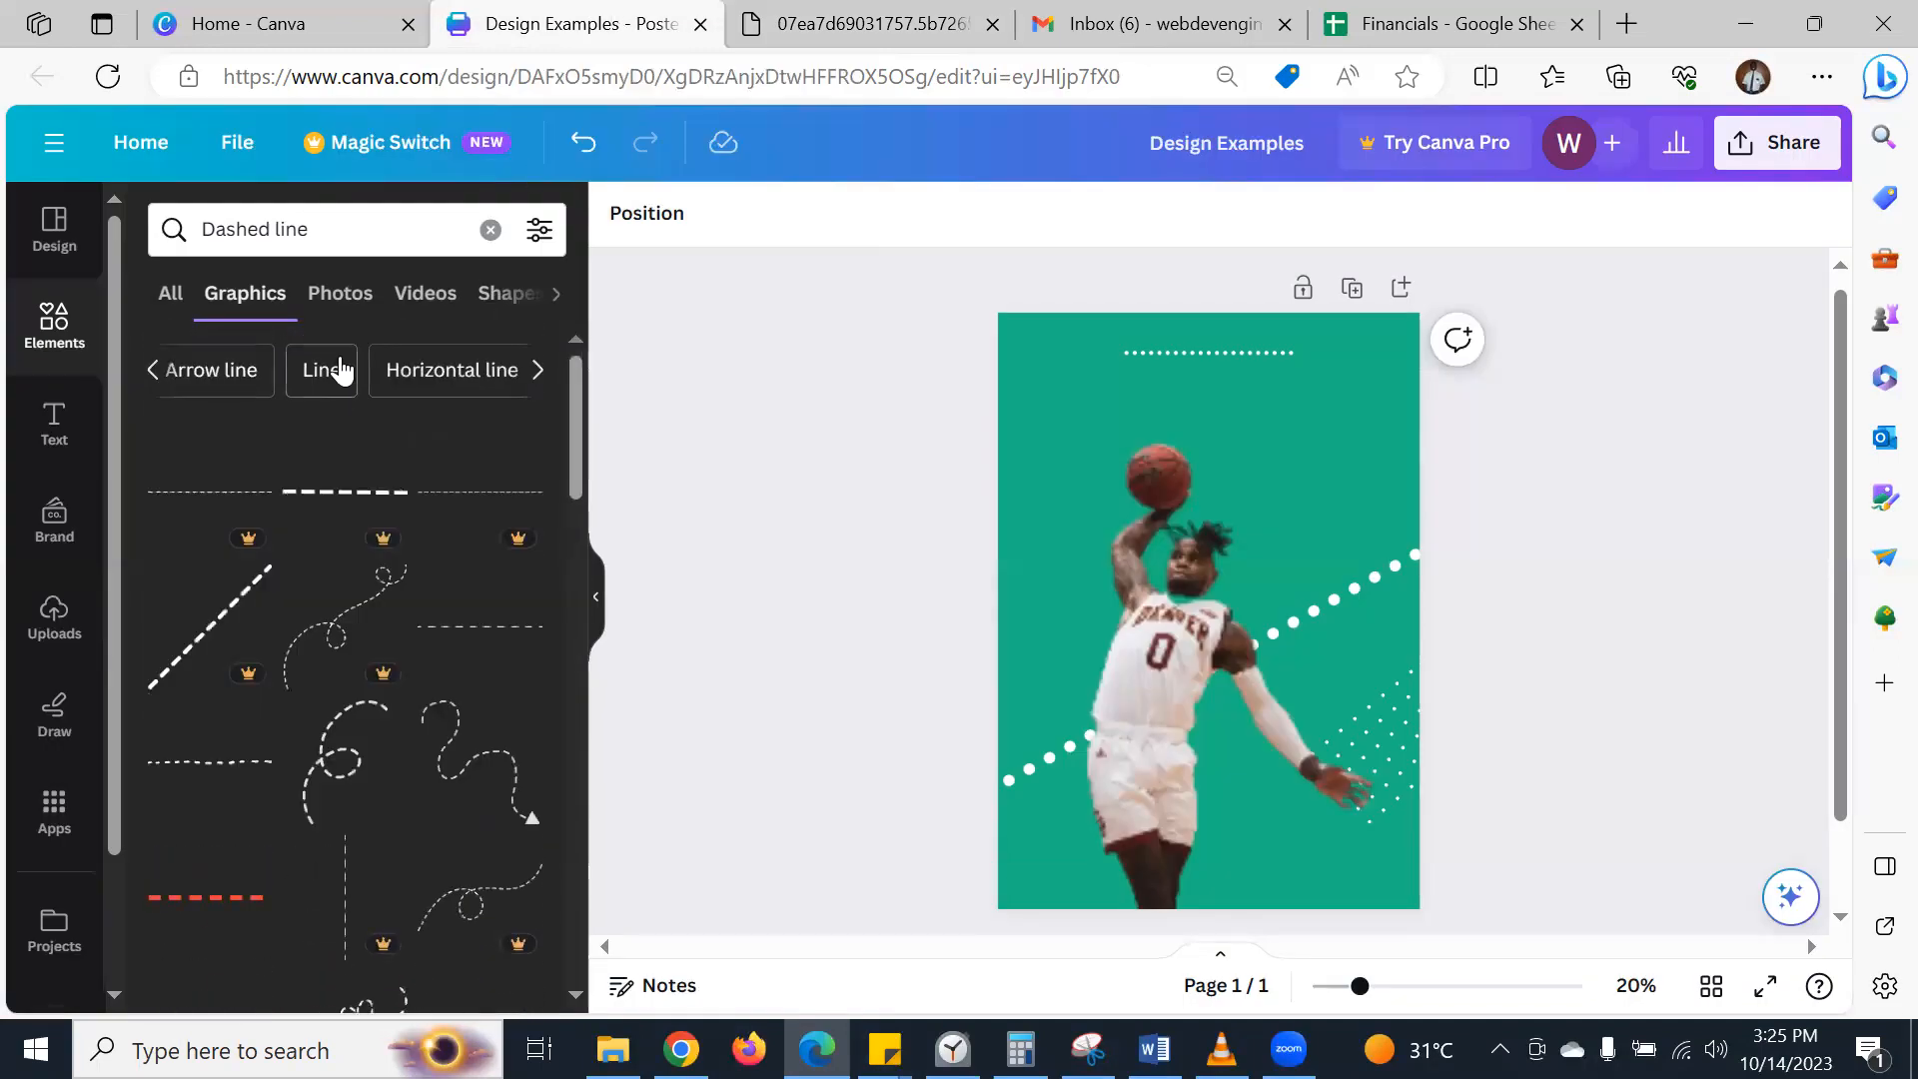
pyautogui.click(341, 371)
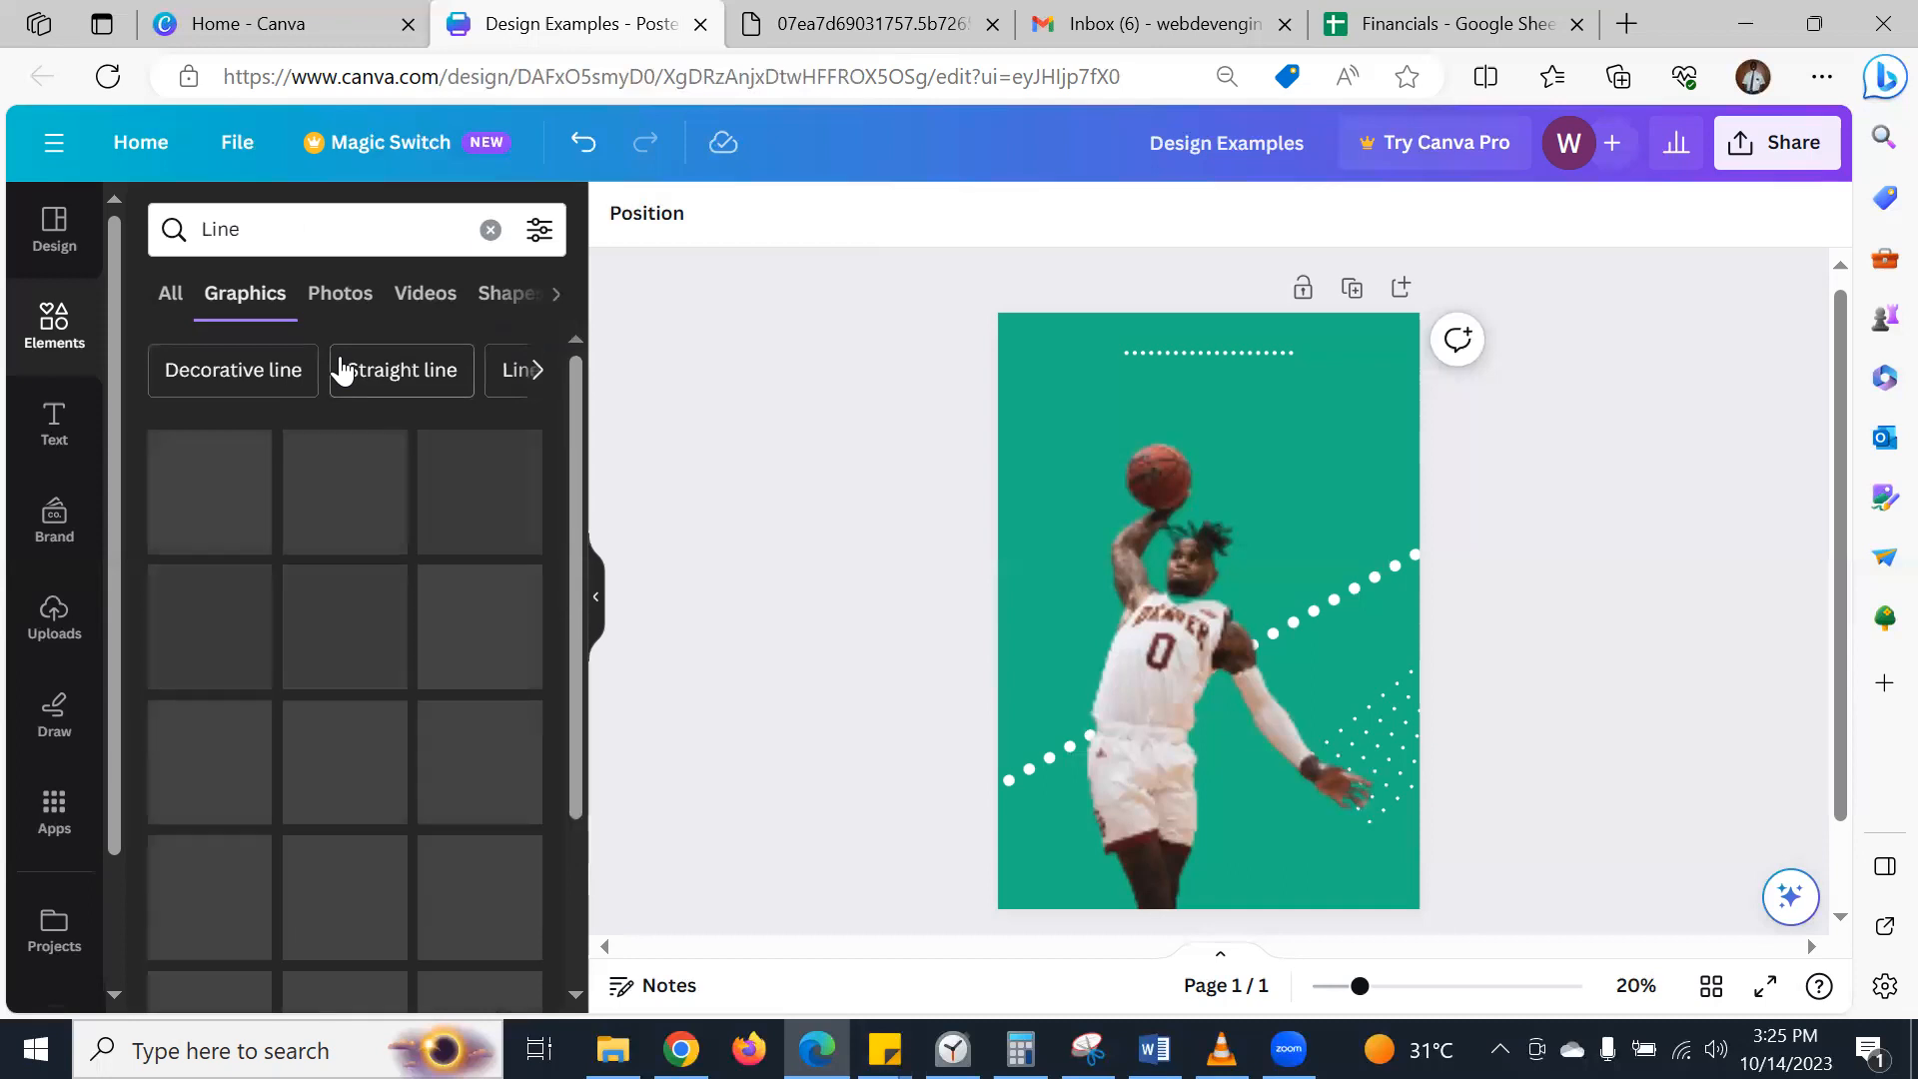
pyautogui.click(851, 12)
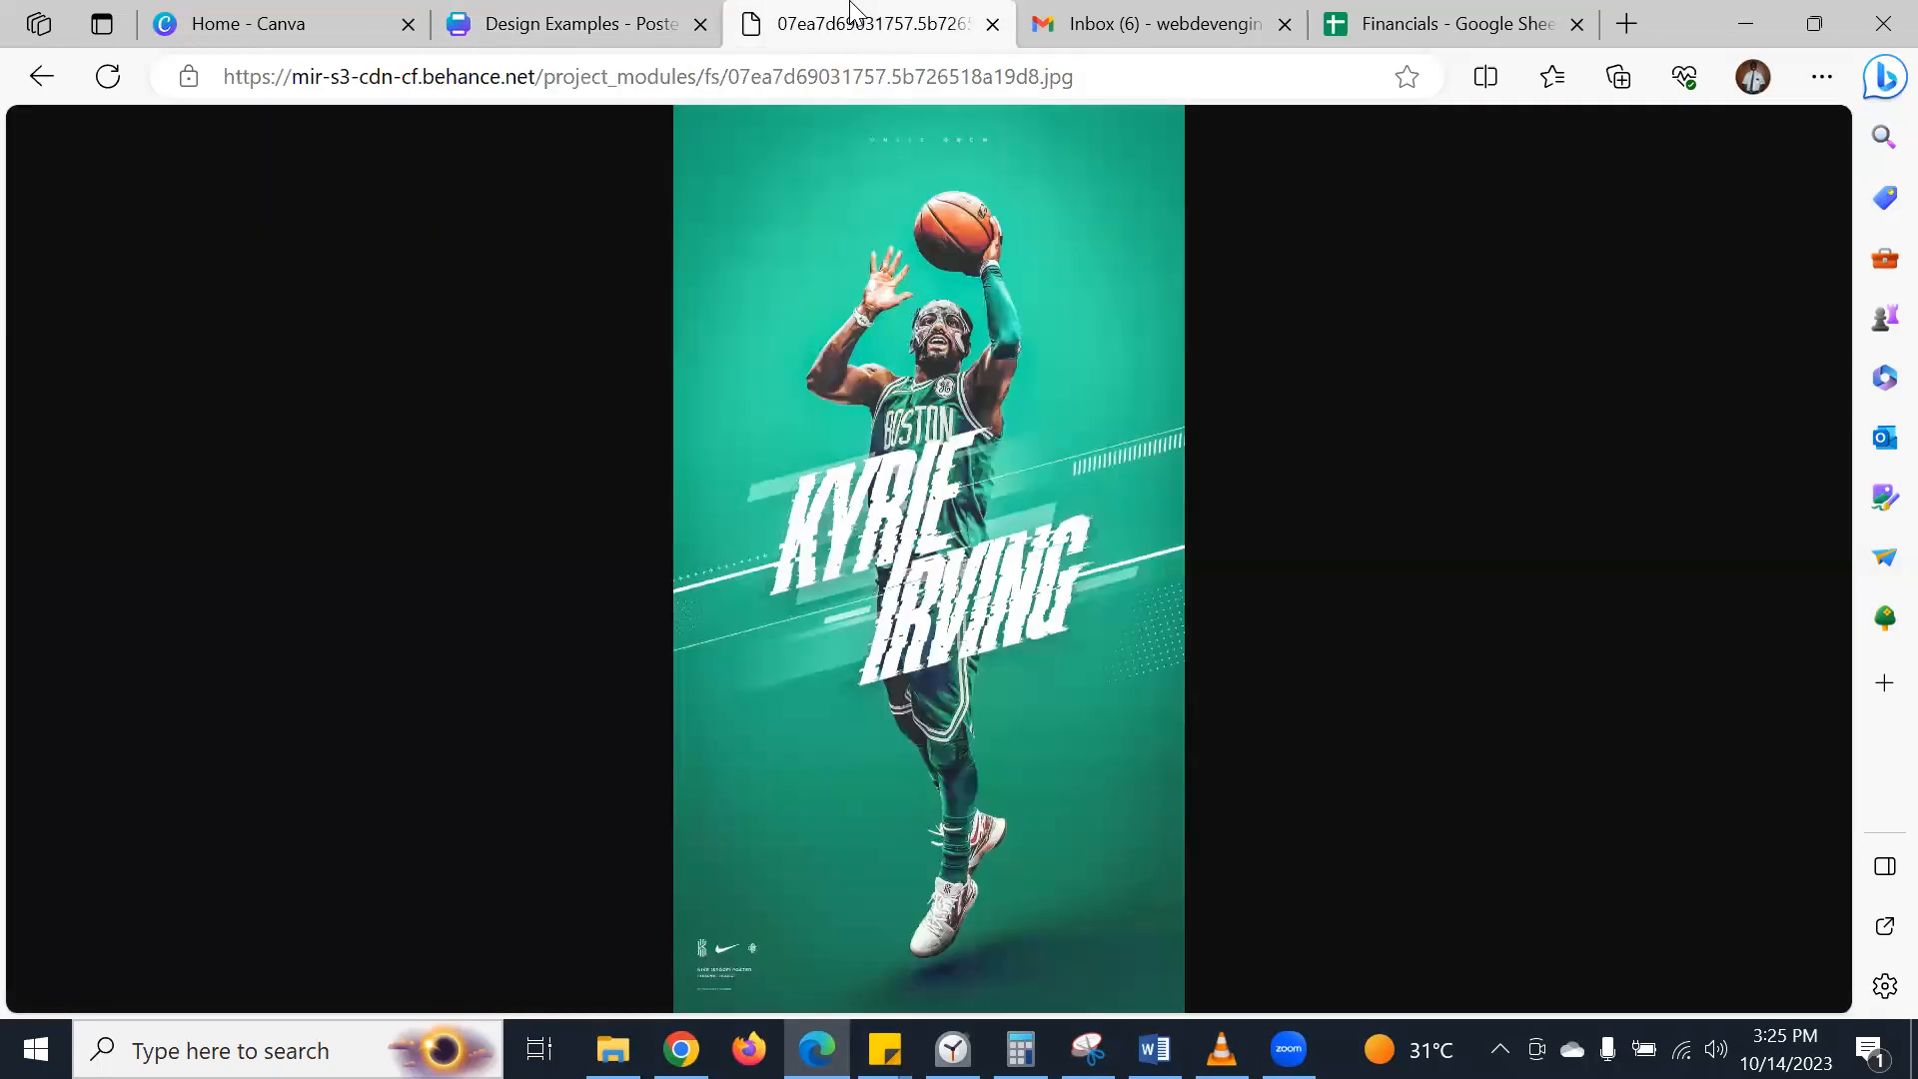
pyautogui.click(679, 14)
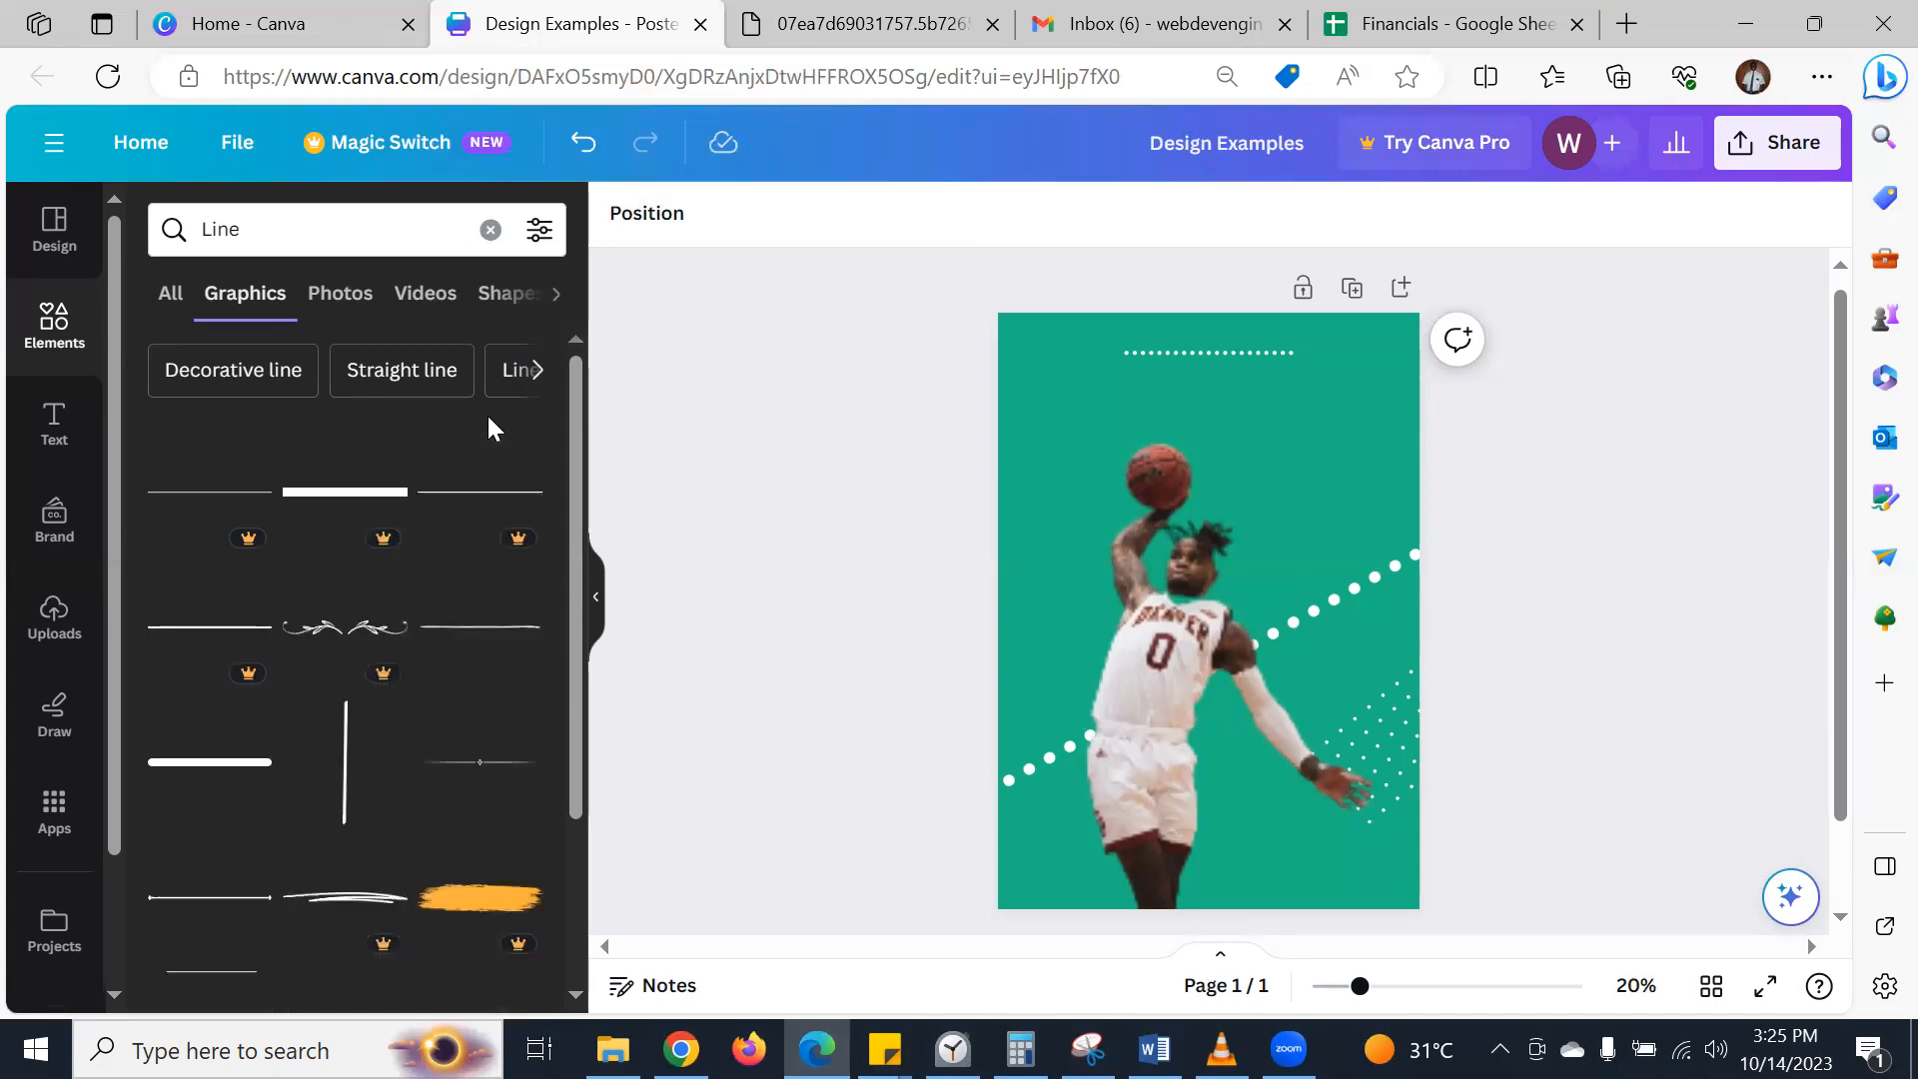
# - Try a black vertical line graphic beside the basketball in the poster's upper right, tilt it diagonally, and delete it
pyautogui.click(335, 779)
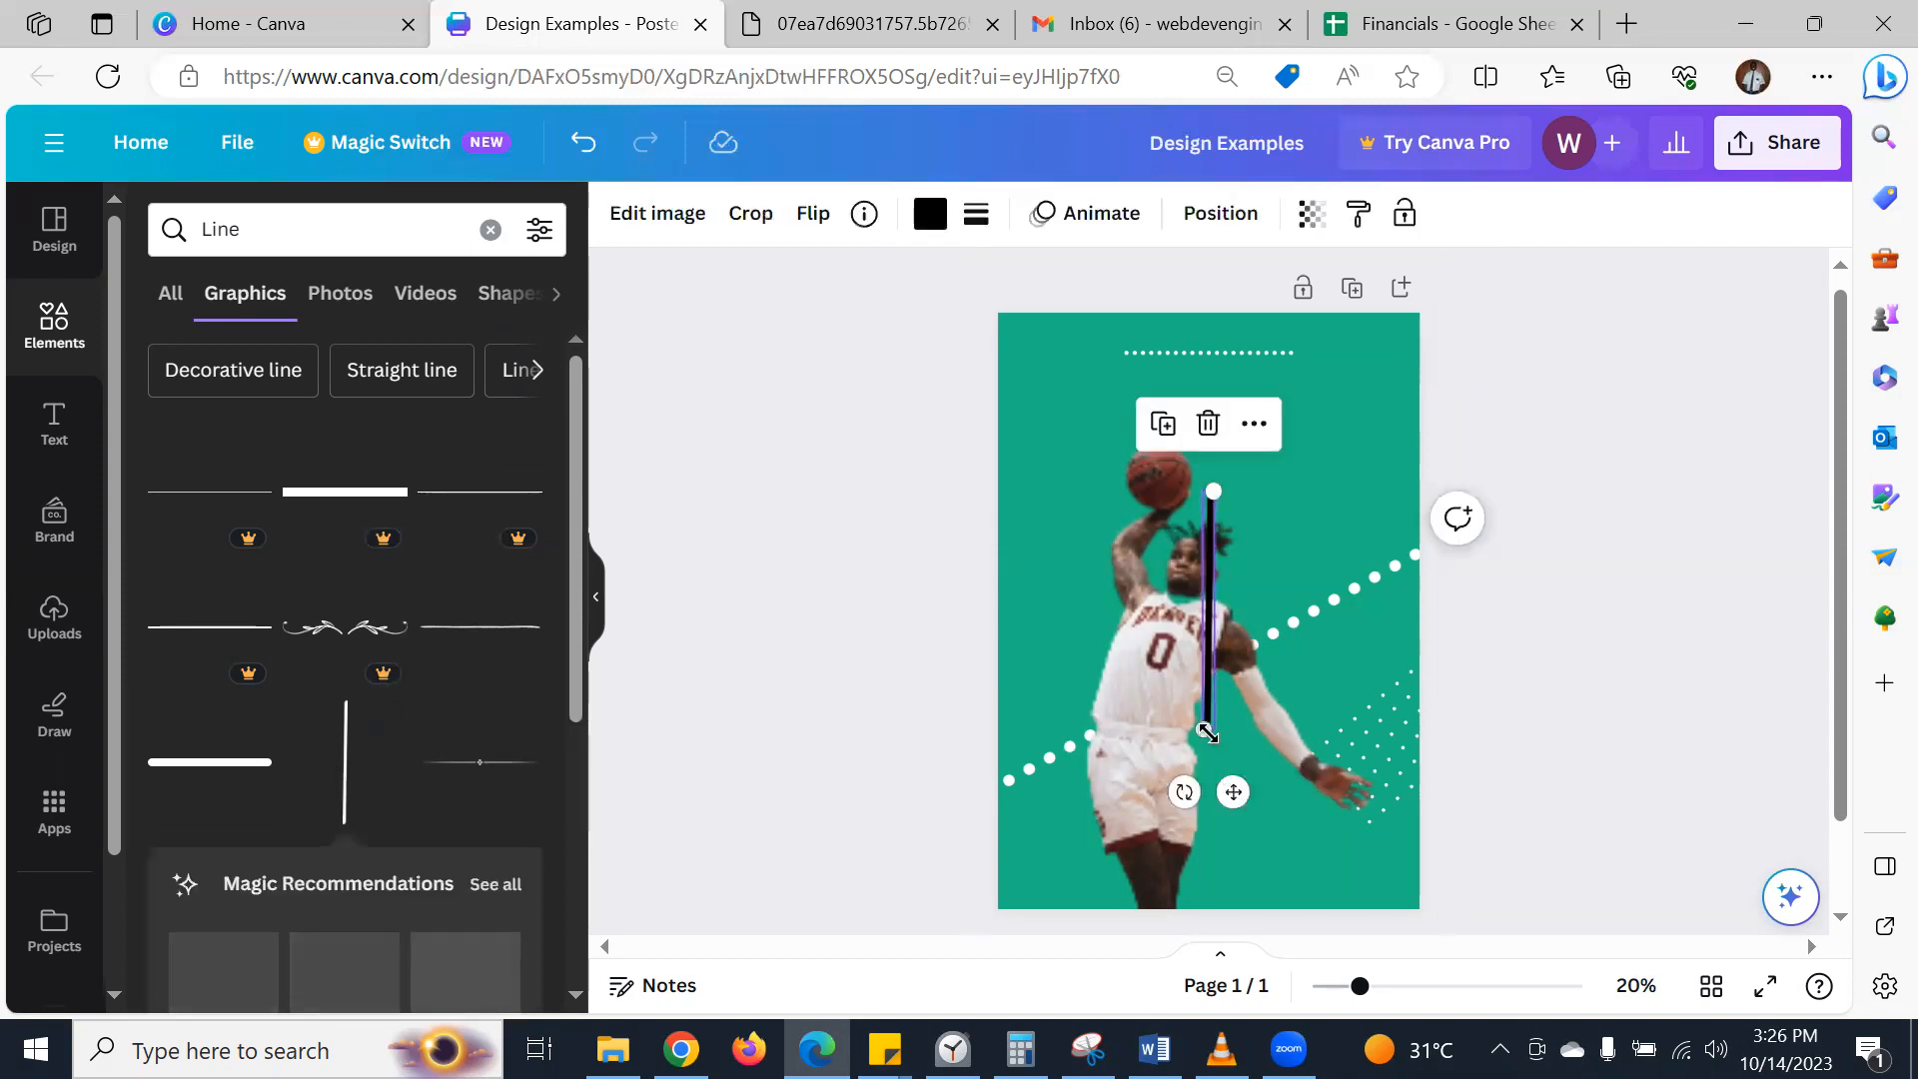
pyautogui.moveTo(1211, 733); pyautogui.dragTo(1210, 650)
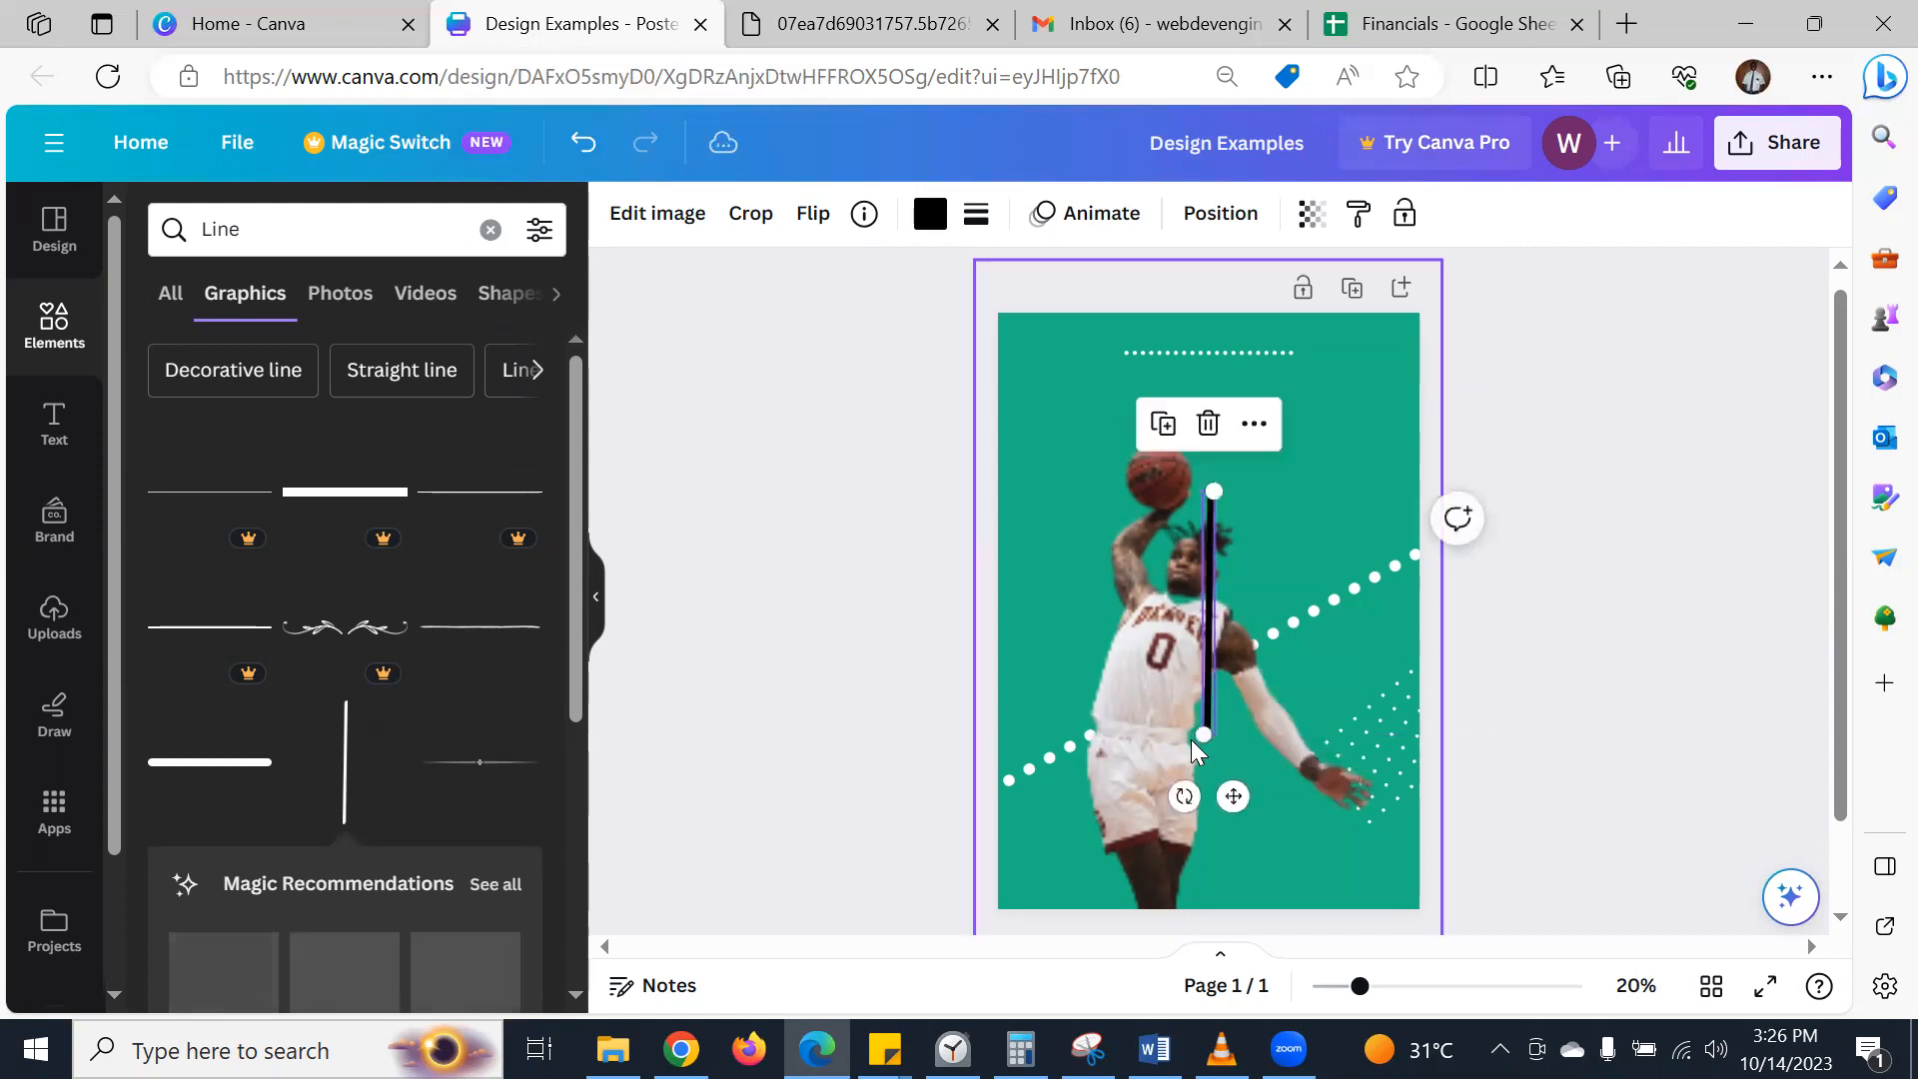
pyautogui.moveTo(1204, 734); pyautogui.dragTo(1214, 611)
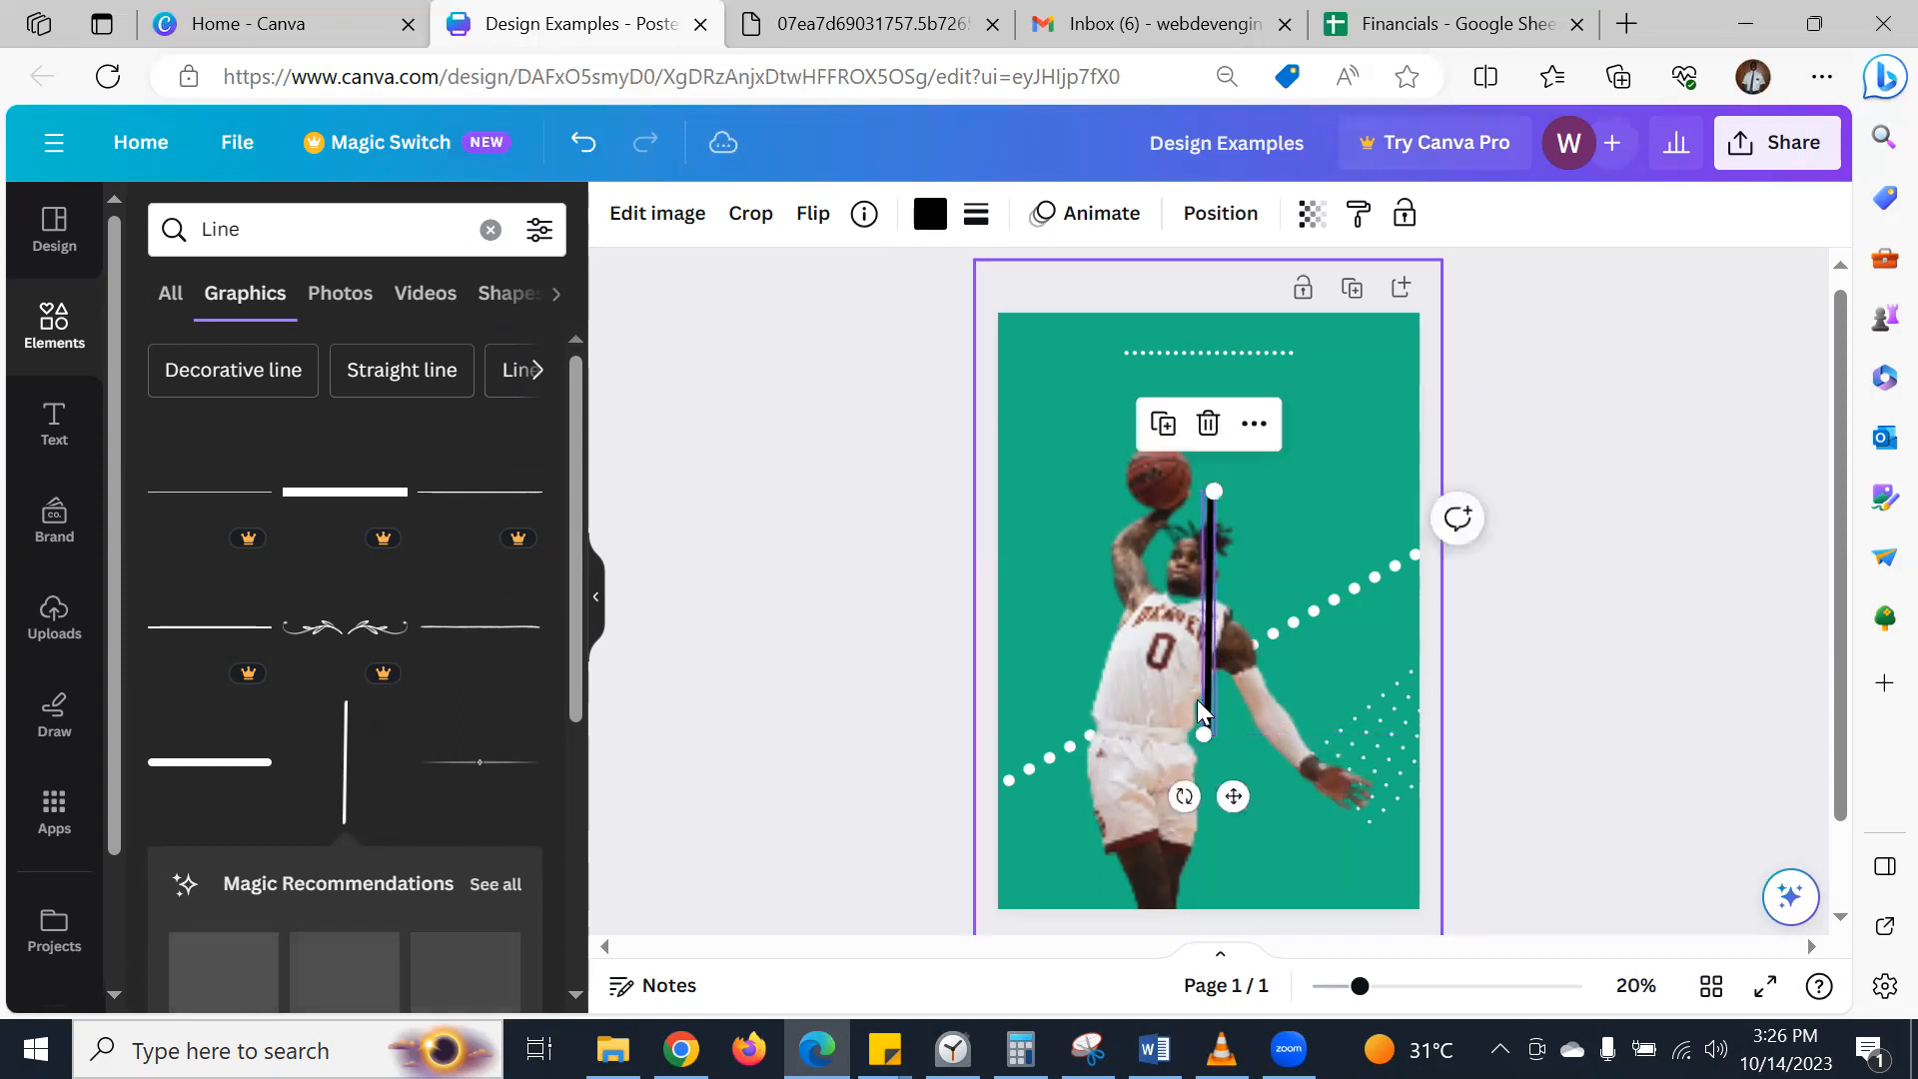
pyautogui.moveTo(1232, 796); pyautogui.dragTo(1331, 649)
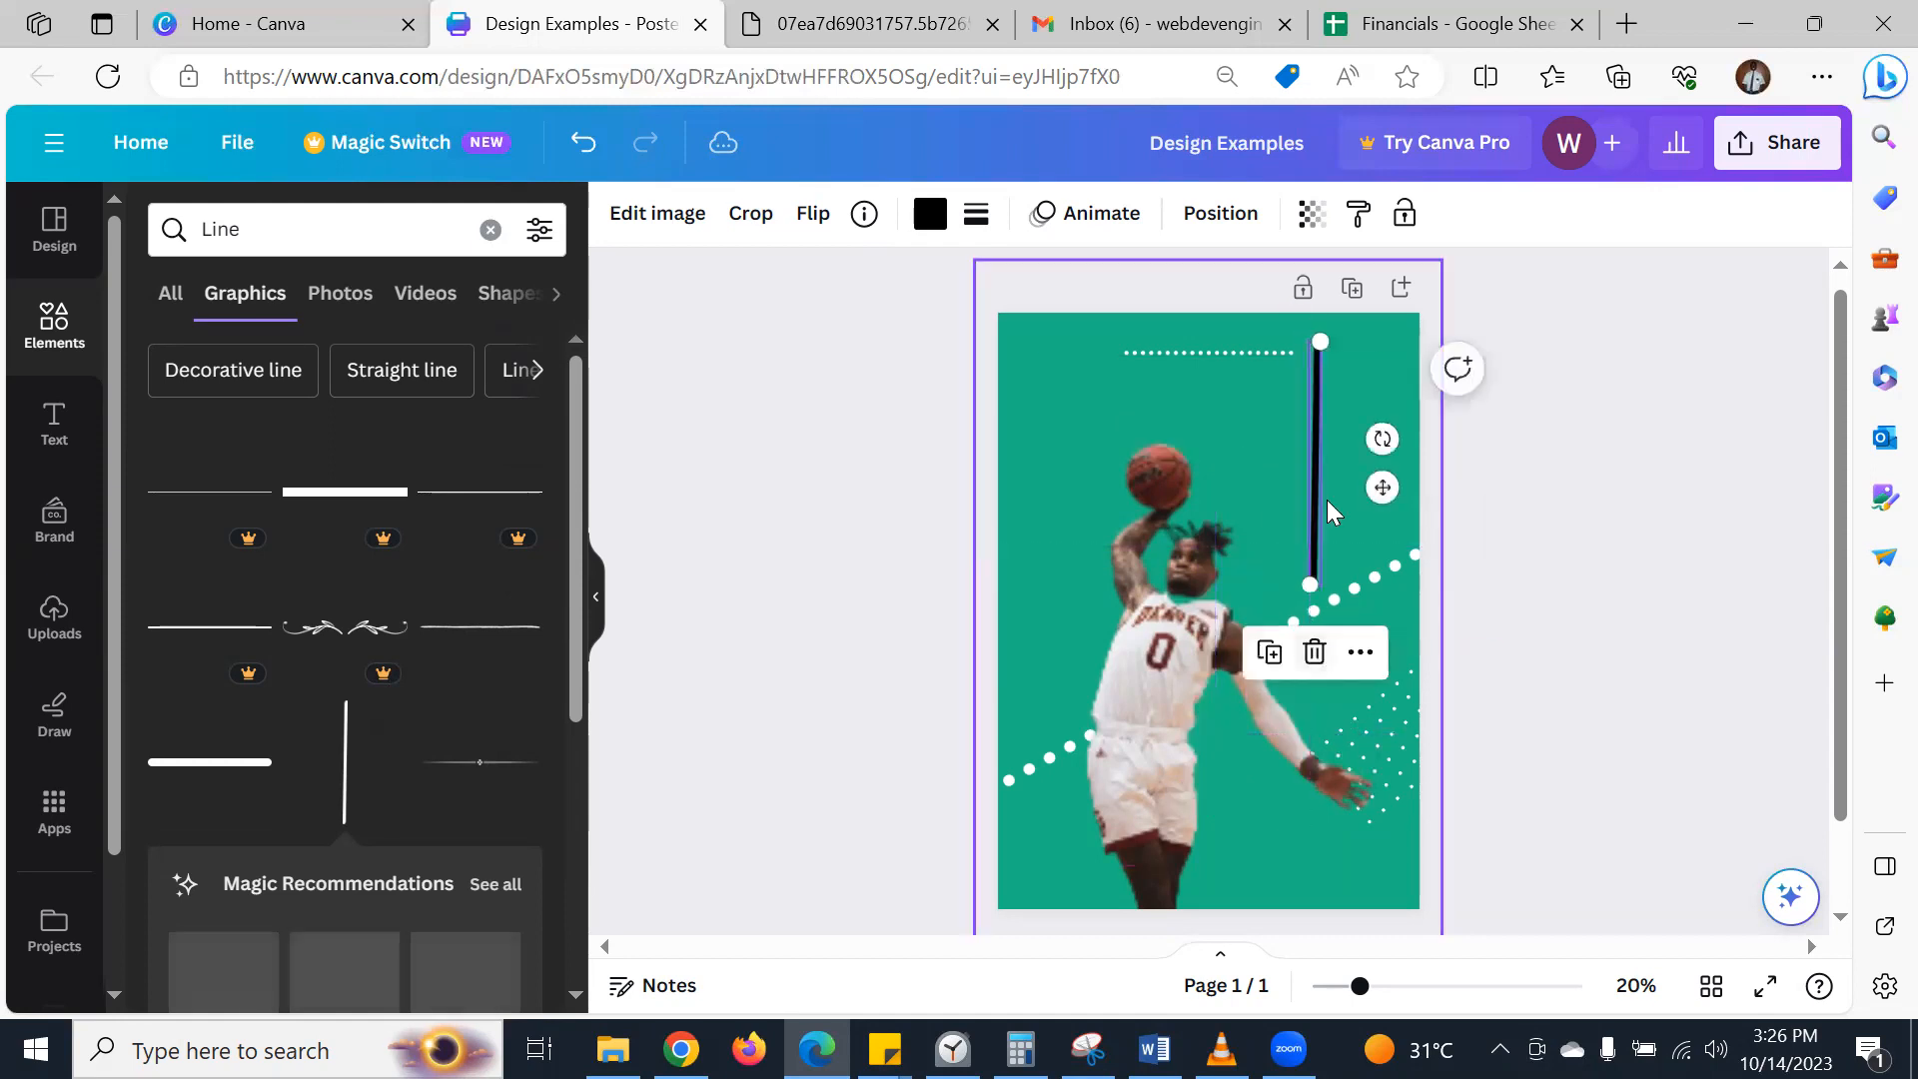
pyautogui.moveTo(1319, 343); pyautogui.dragTo(1371, 501)
pyautogui.moveTo(1279, 665); pyautogui.dragTo(1332, 354)
pyautogui.moveTo(1340, 355); pyautogui.dragTo(1342, 350)
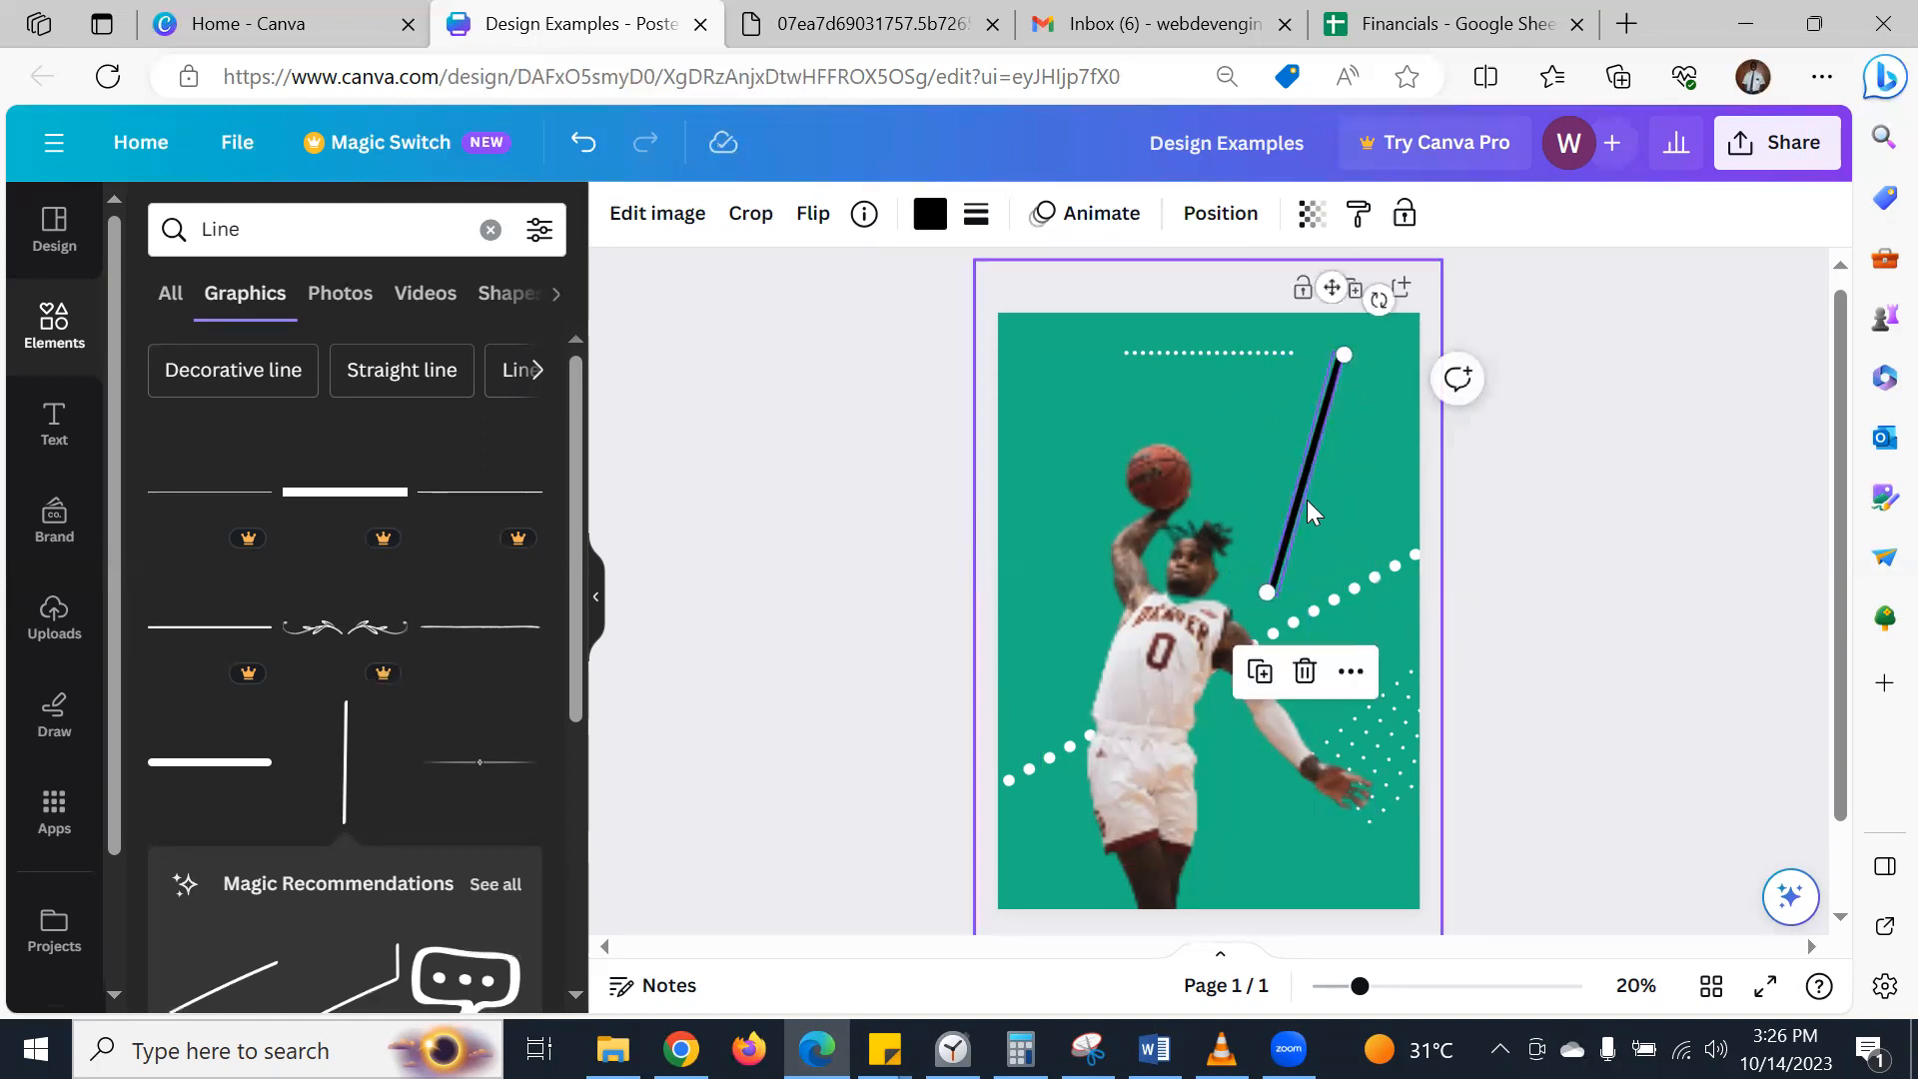
pyautogui.press('Delete')
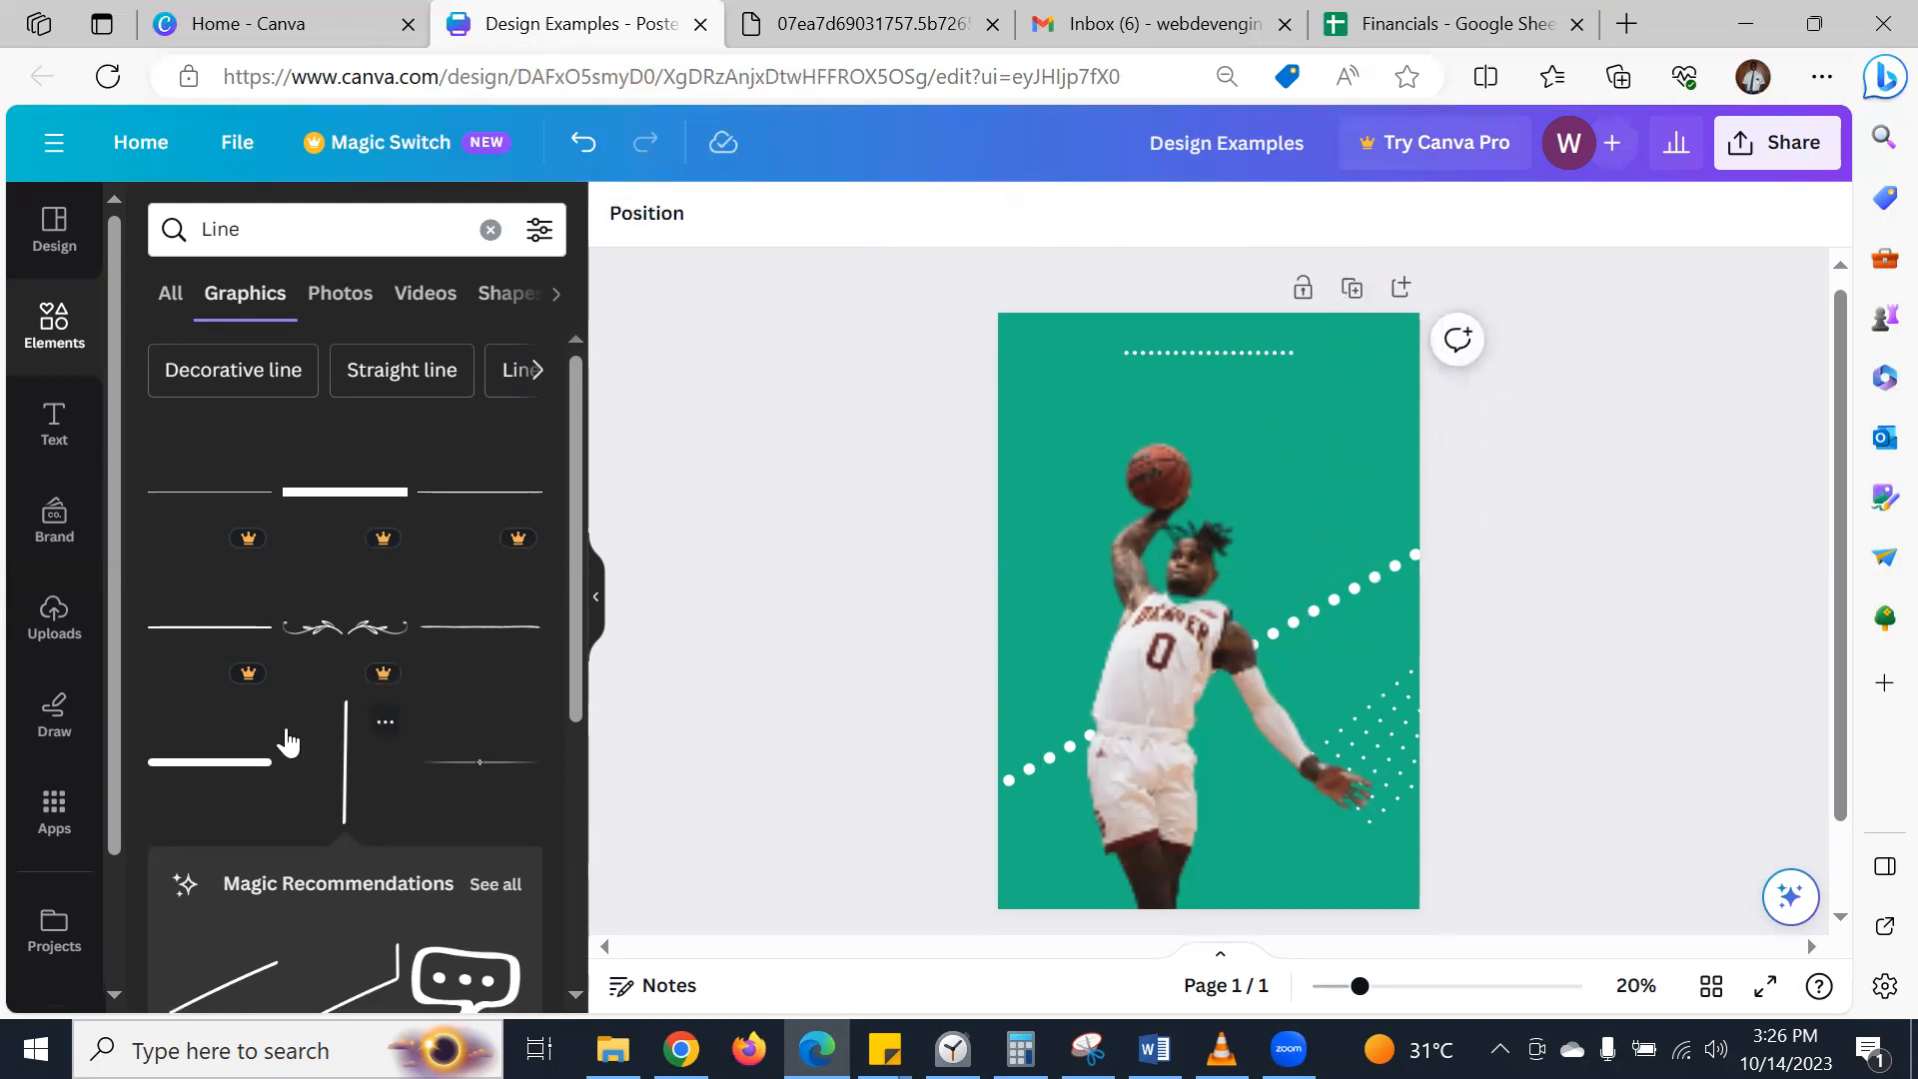
# - Add the graphic of stacked thin horizontal lines, shrink it and place it in the poster's upper right corner area
pyautogui.scroll(-5, 288, 741)
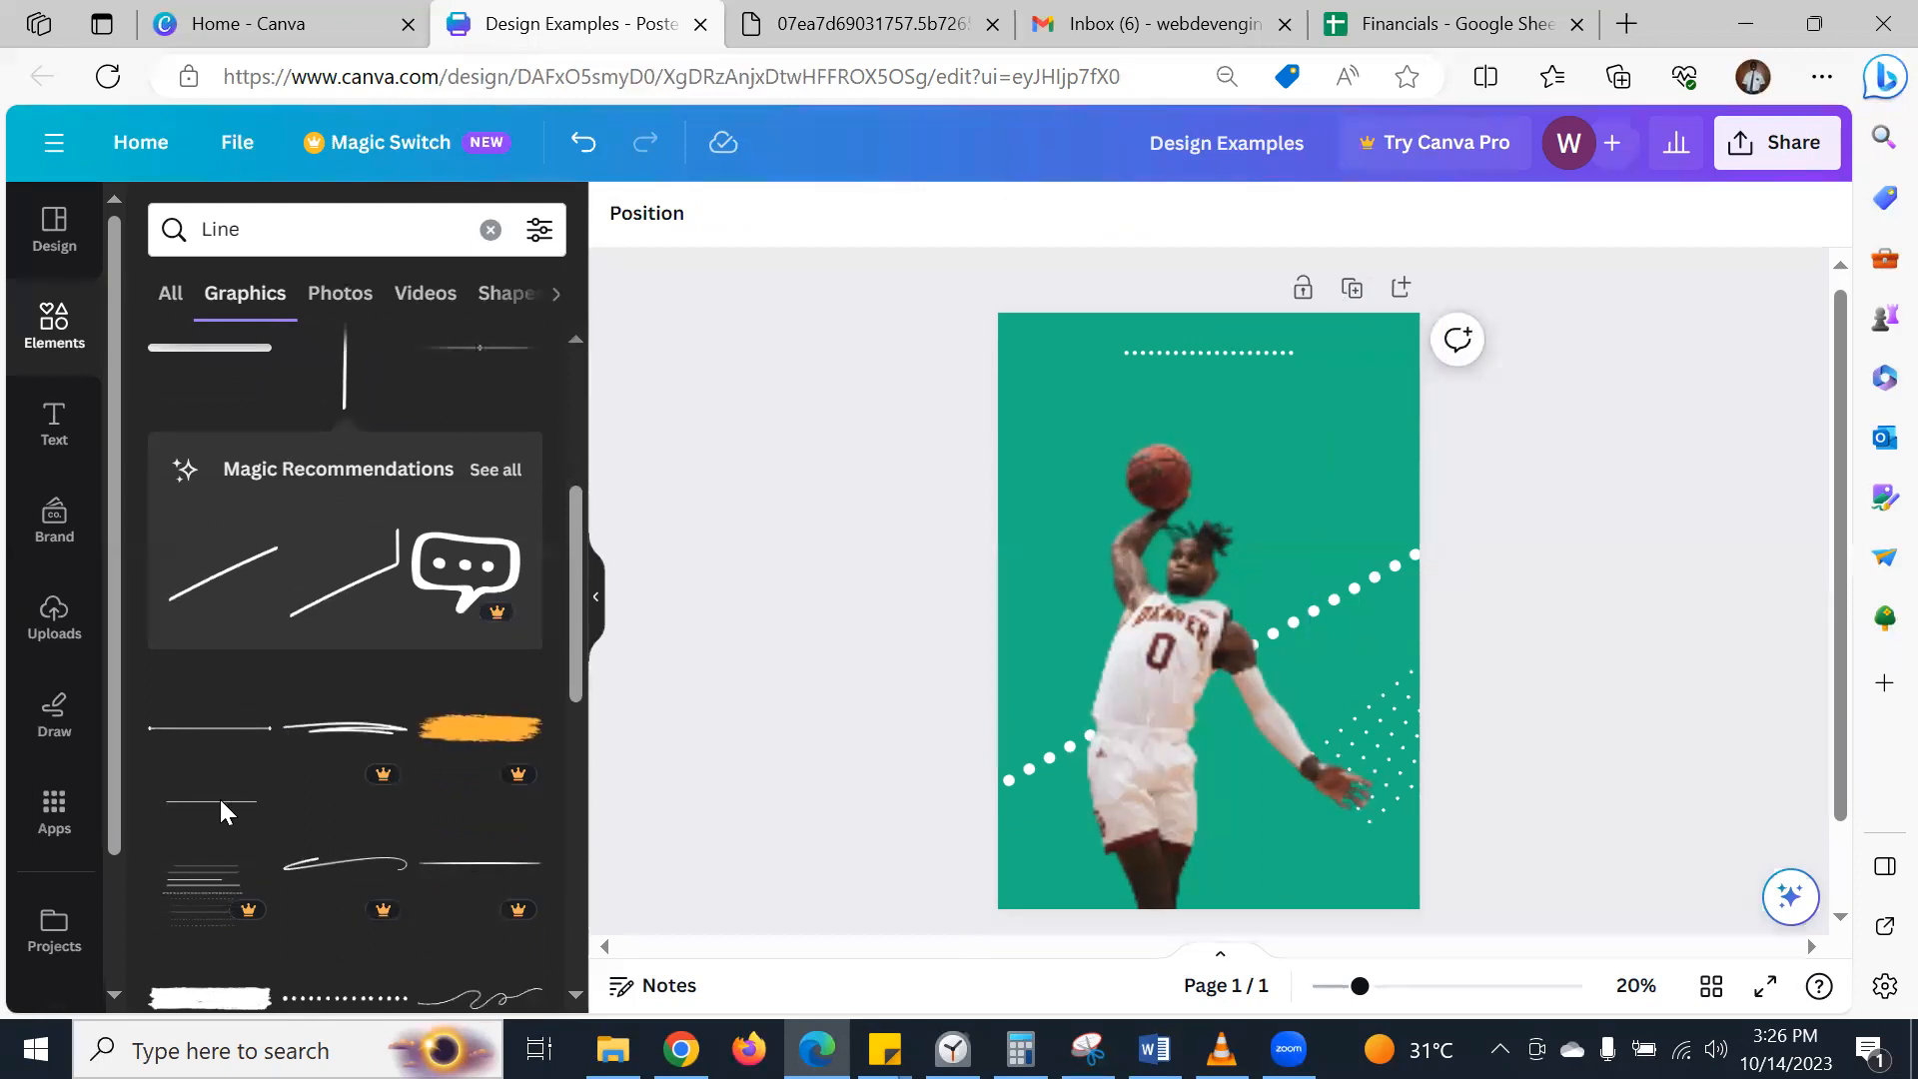
pyautogui.scroll(-1, 218, 699)
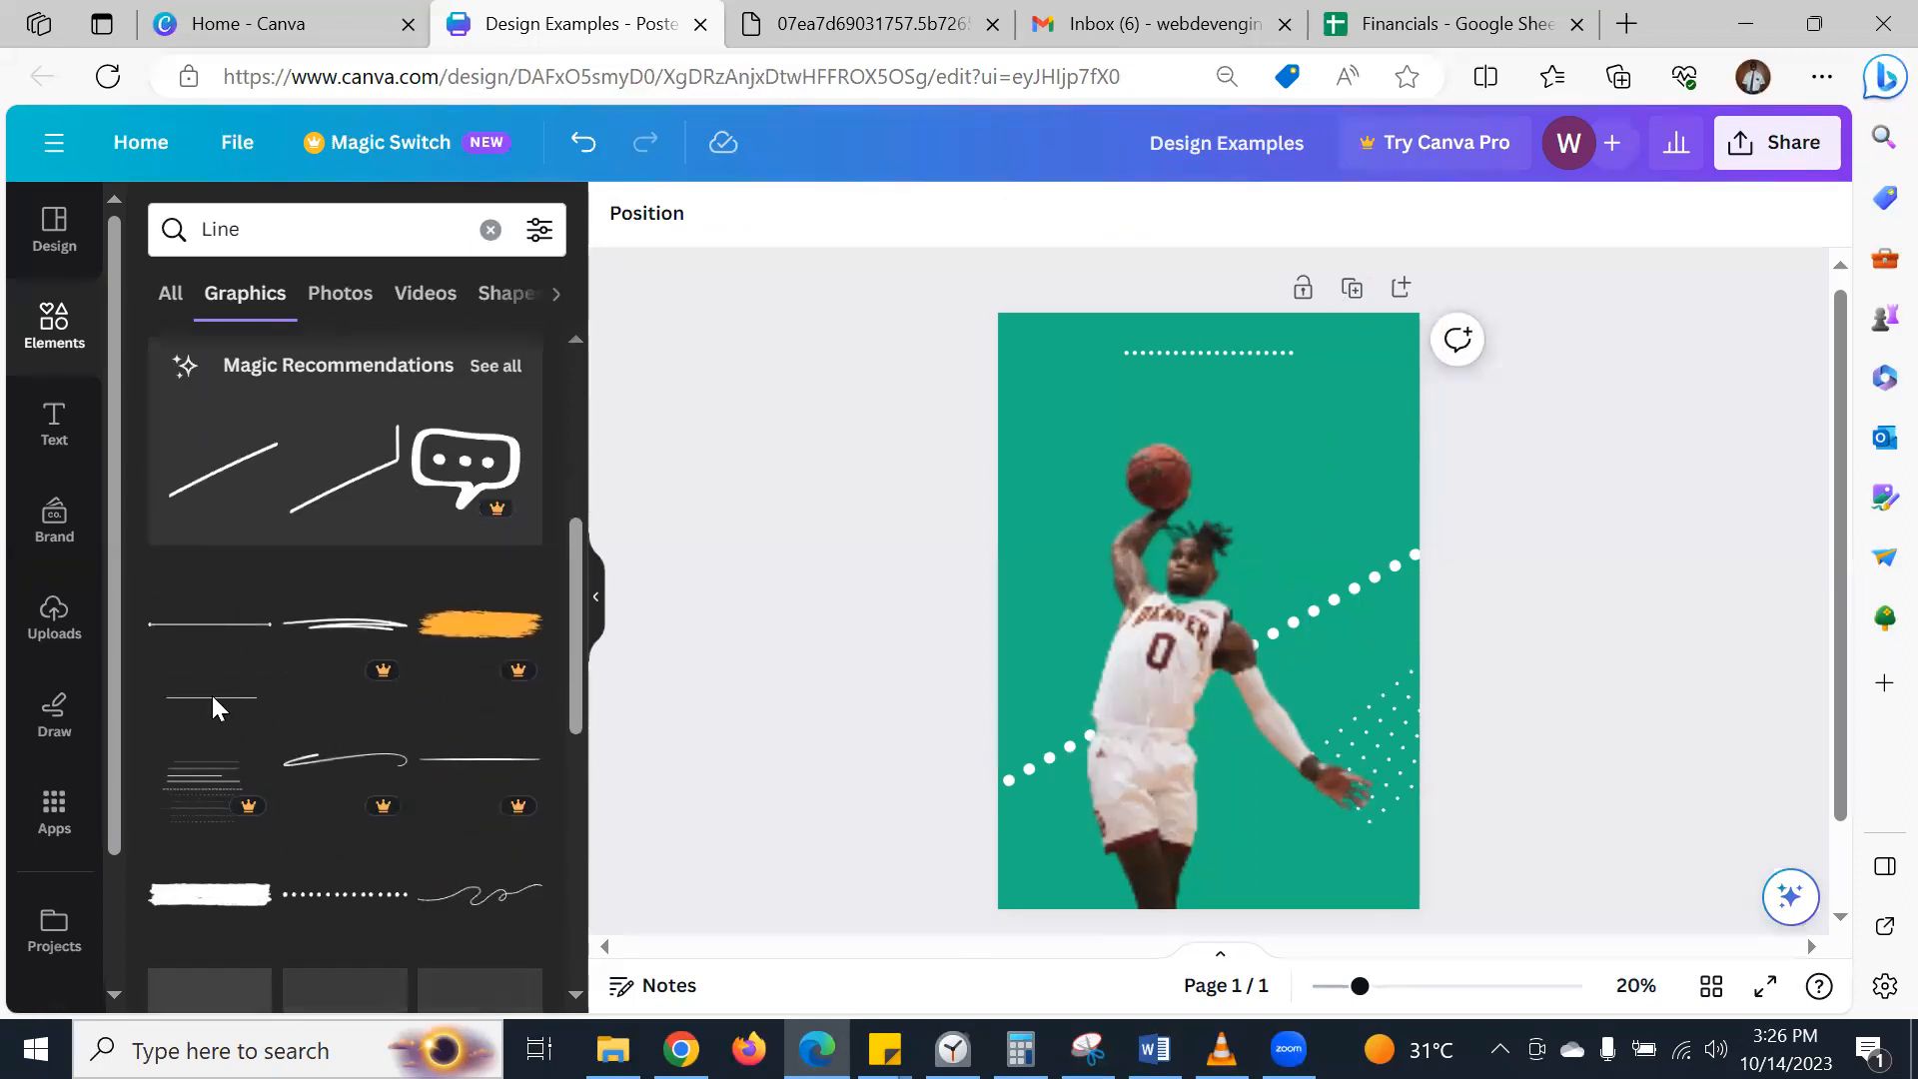
pyautogui.click(214, 713)
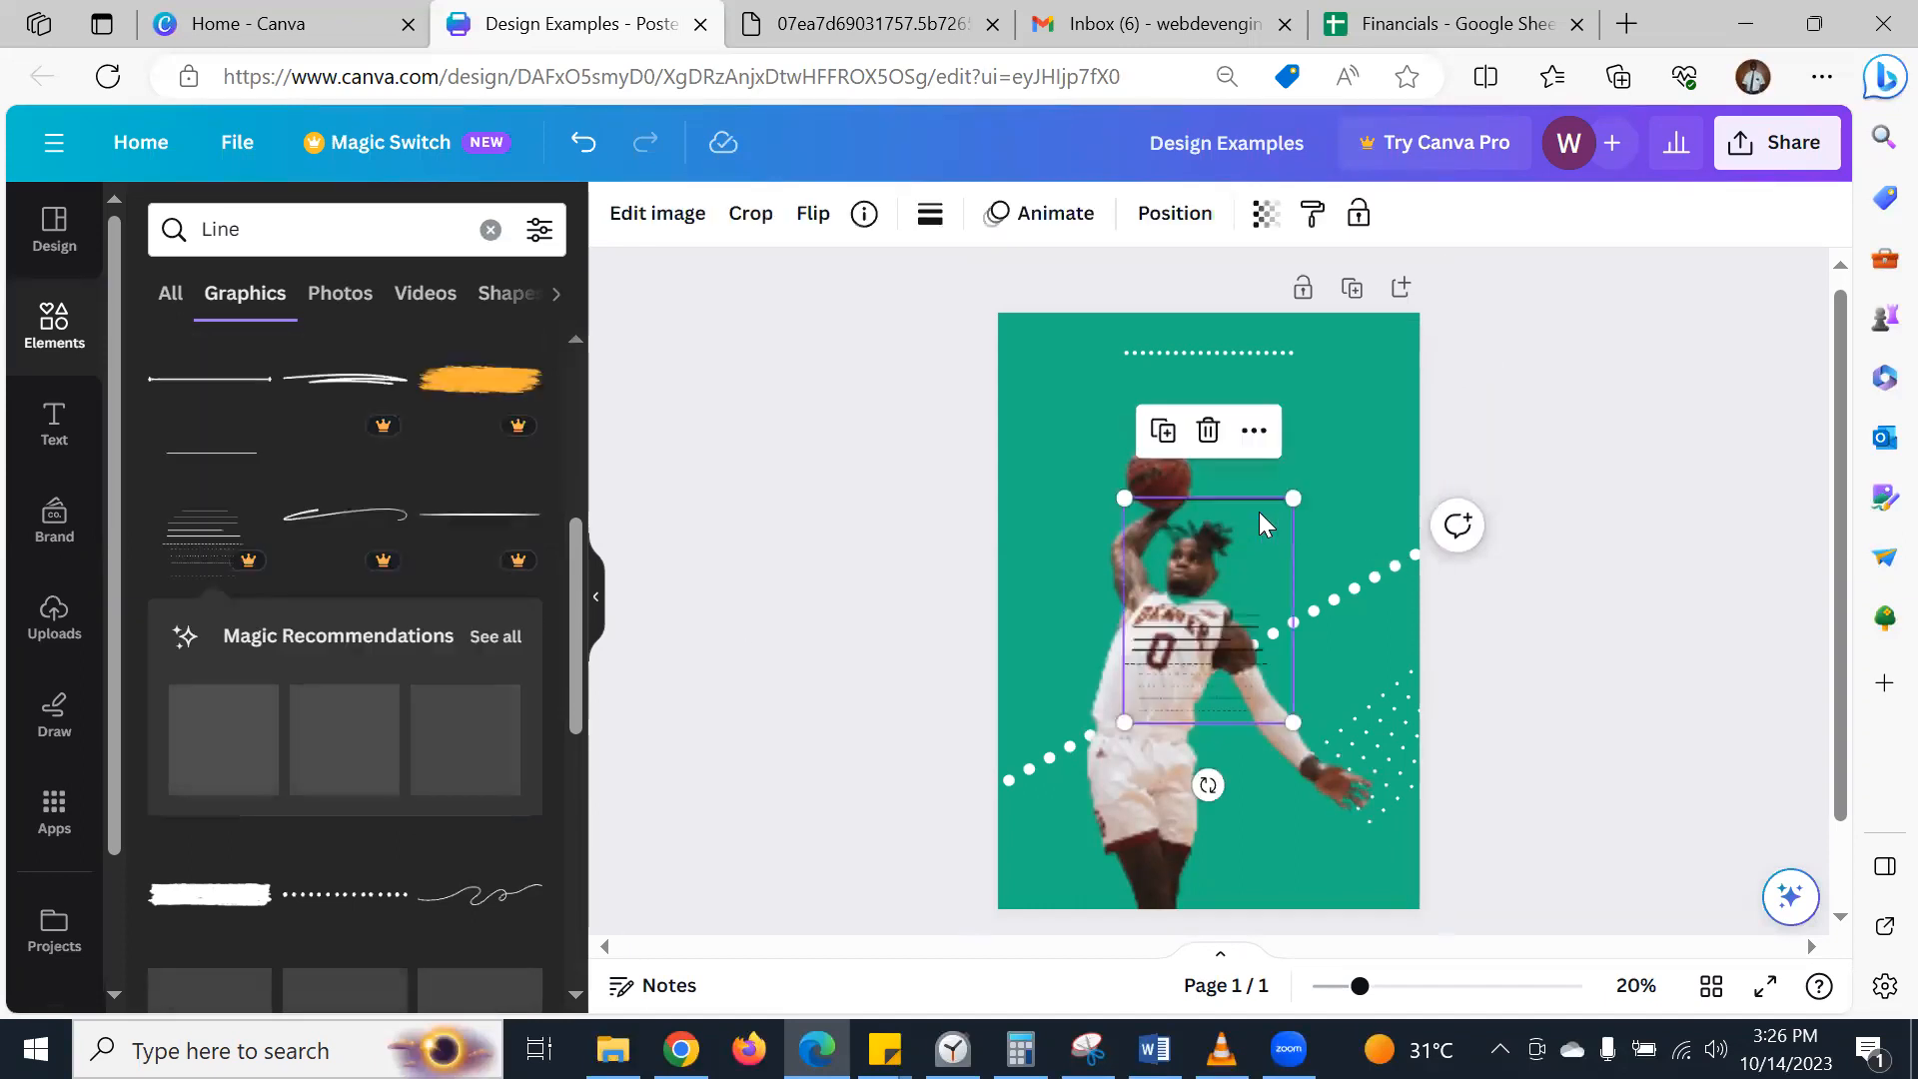
pyautogui.press('Delete')
pyautogui.moveTo(1178, 661); pyautogui.dragTo(1297, 476)
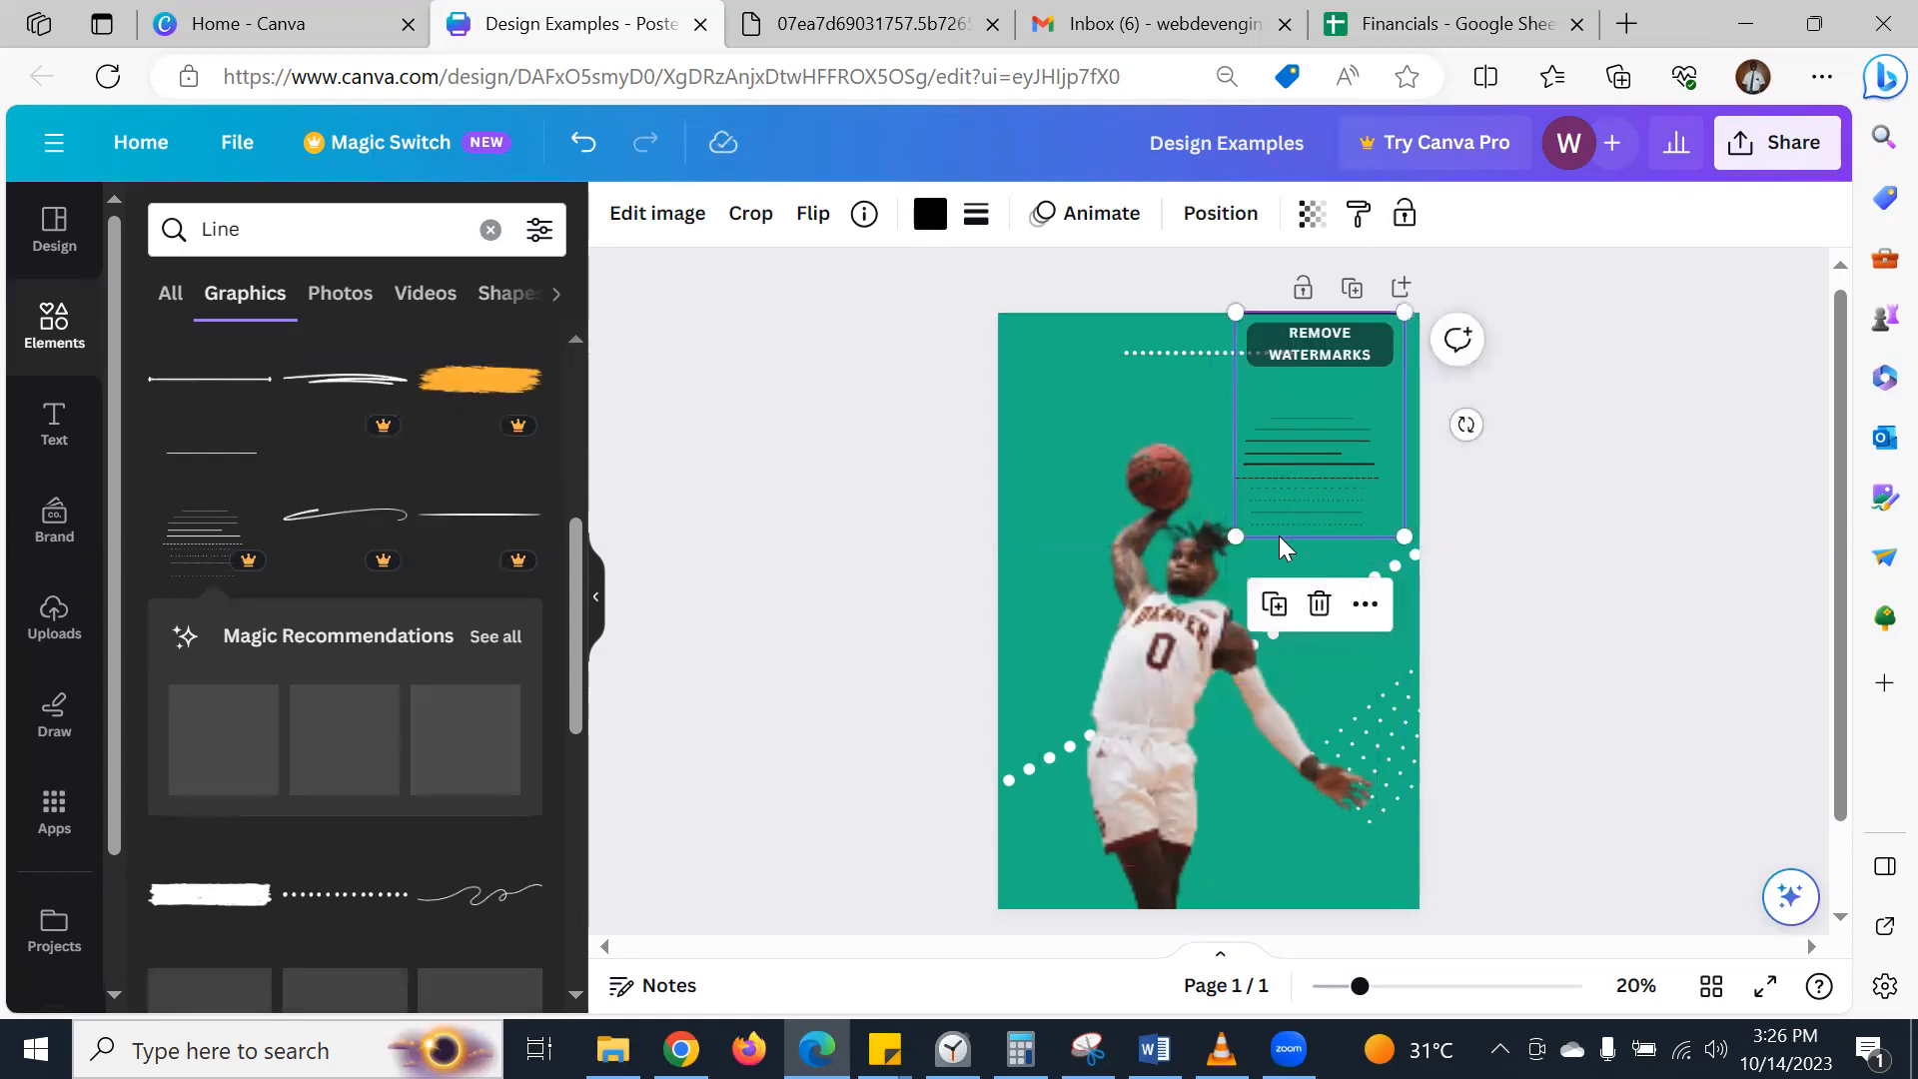
pyautogui.moveTo(1251, 543); pyautogui.dragTo(1295, 461)
pyautogui.moveTo(1382, 390); pyautogui.dragTo(1335, 423)
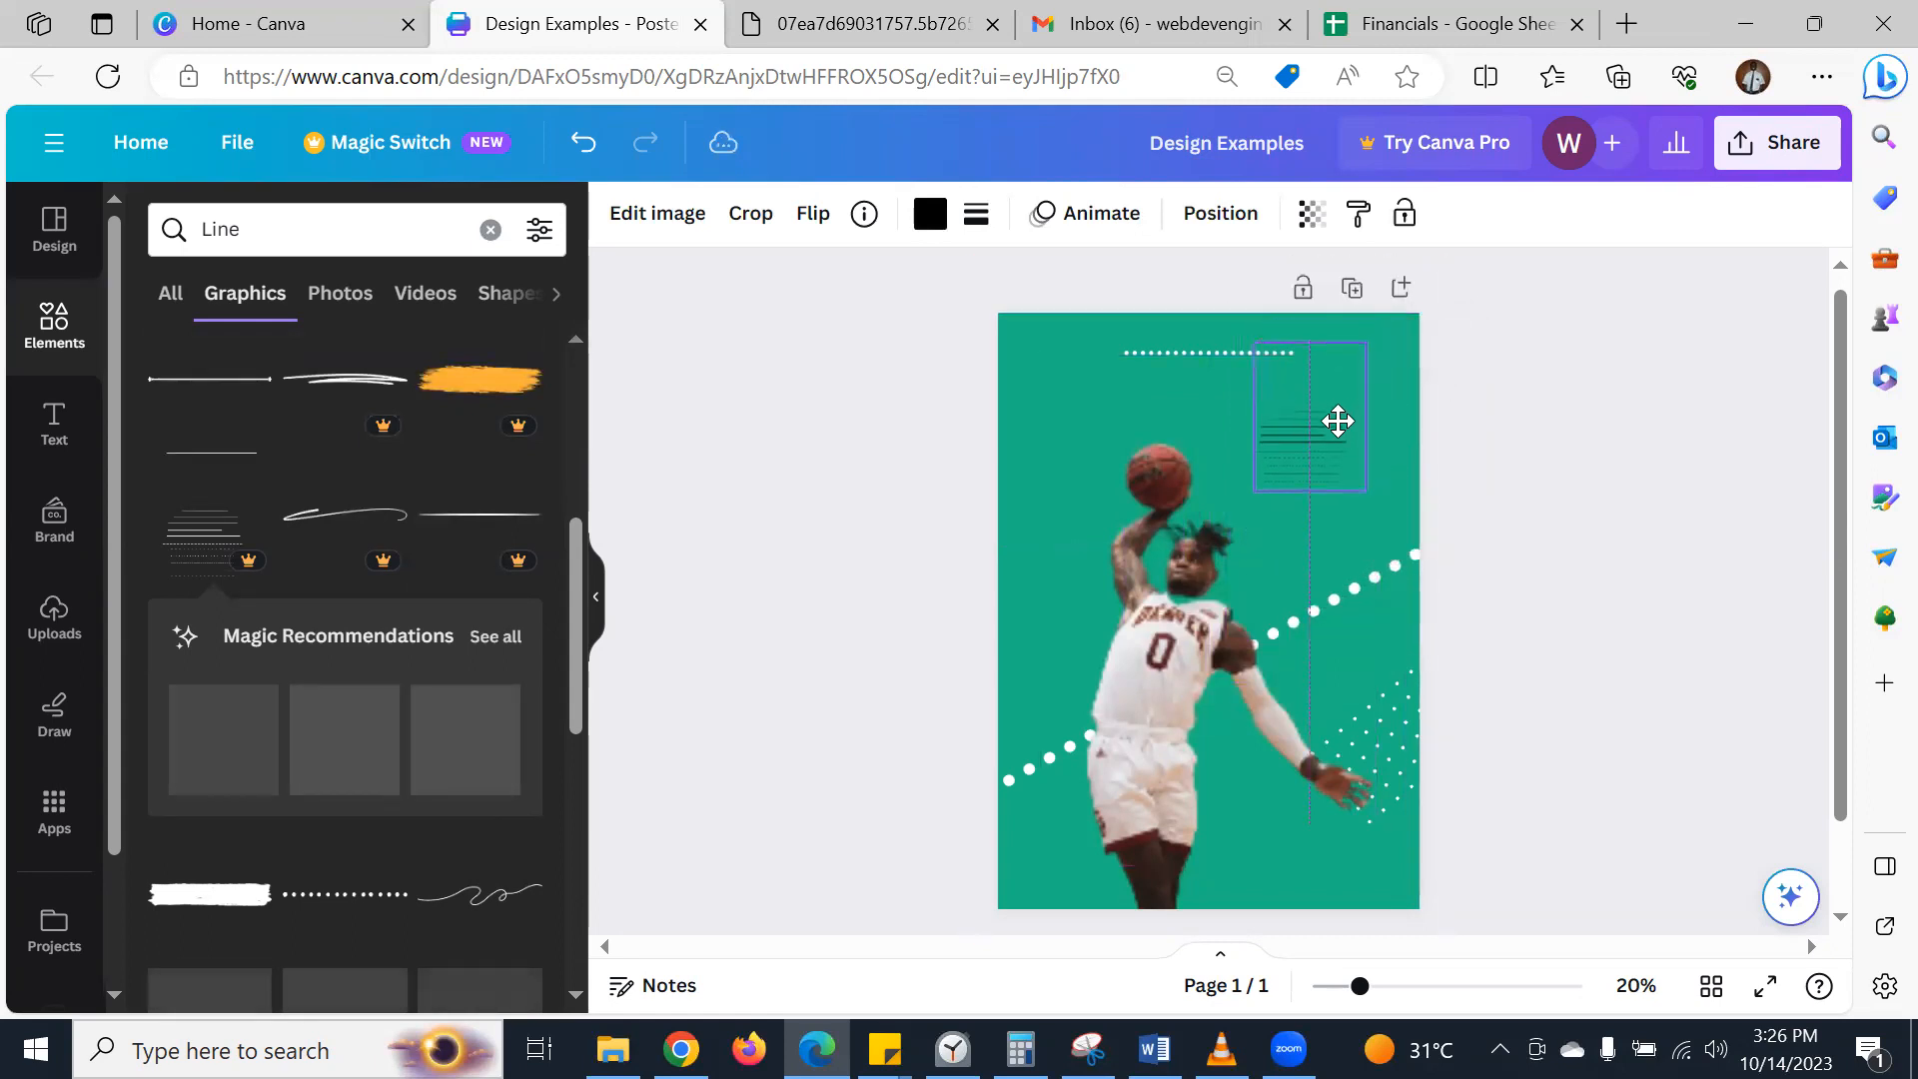
# - Try the stacked lines graphic in white, return it to black #000000, and delete it from the poster
pyautogui.click(942, 219)
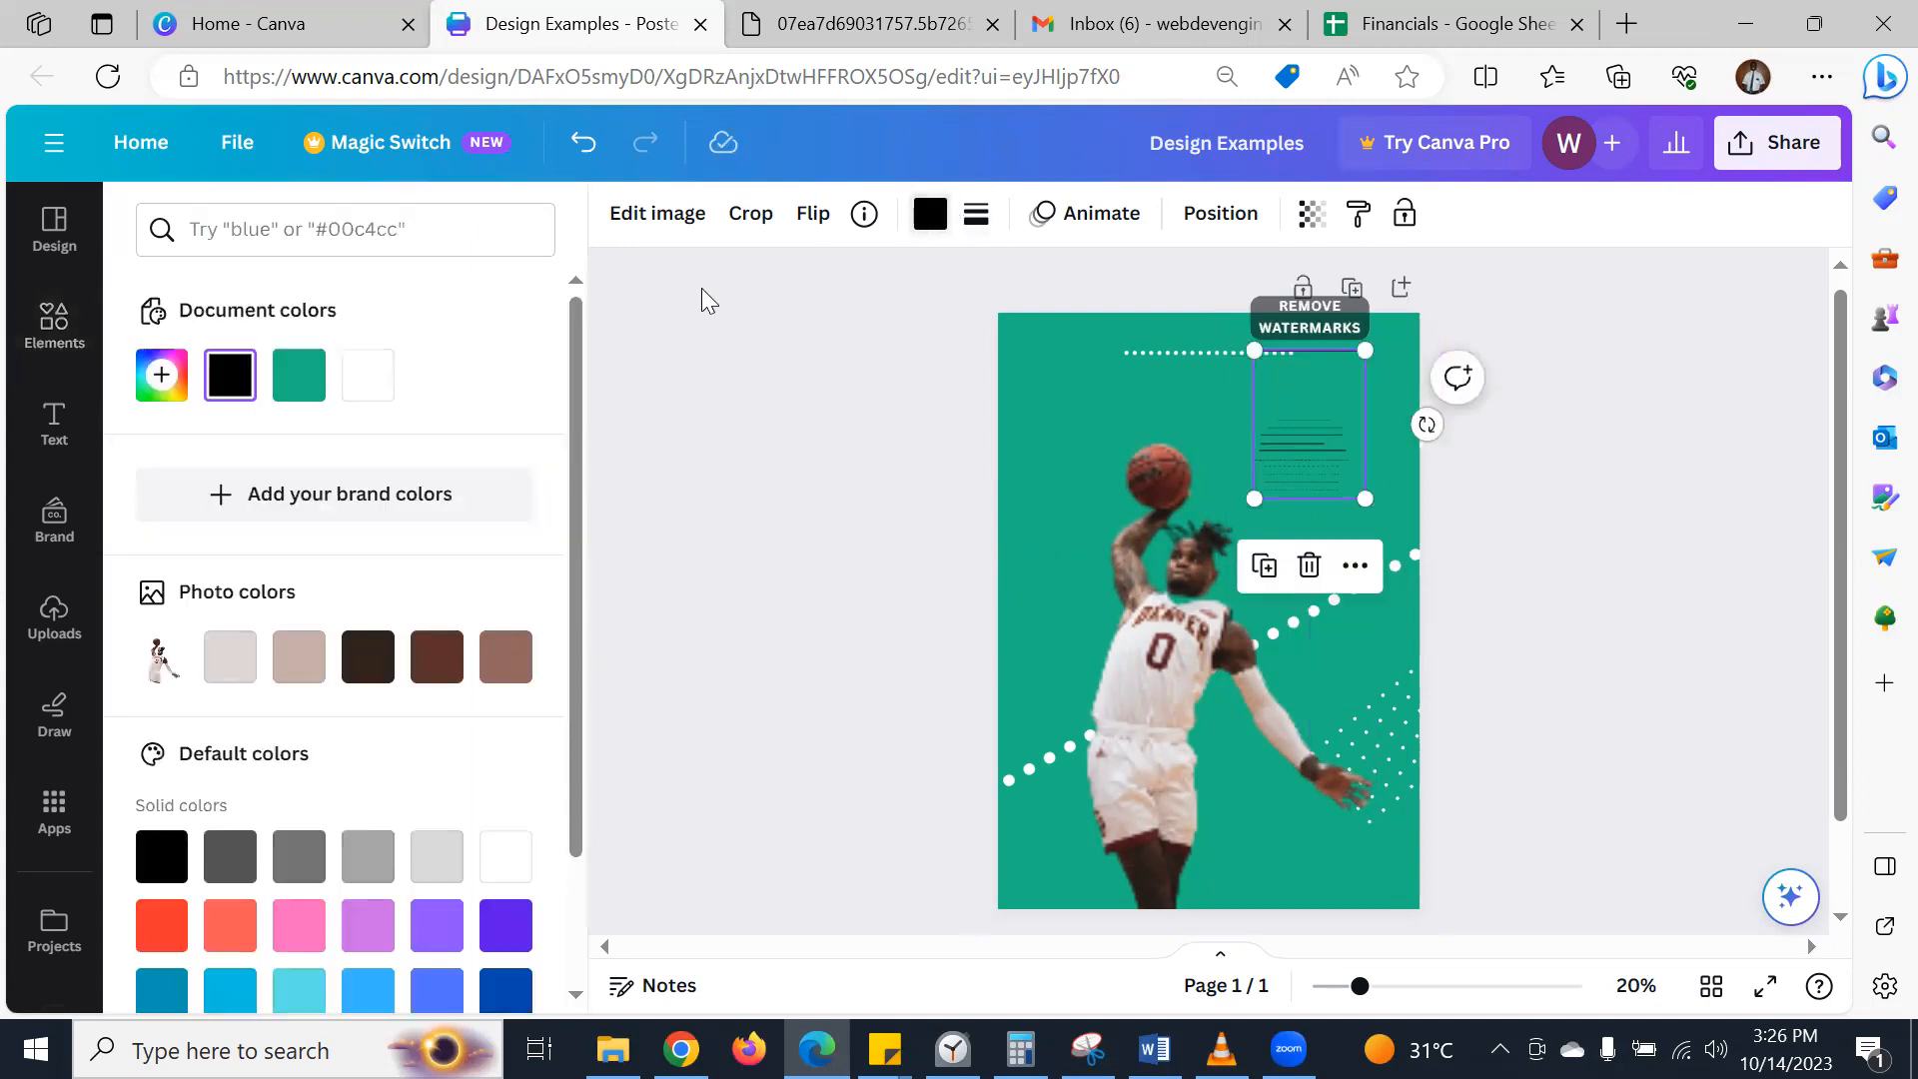
pyautogui.click(367, 376)
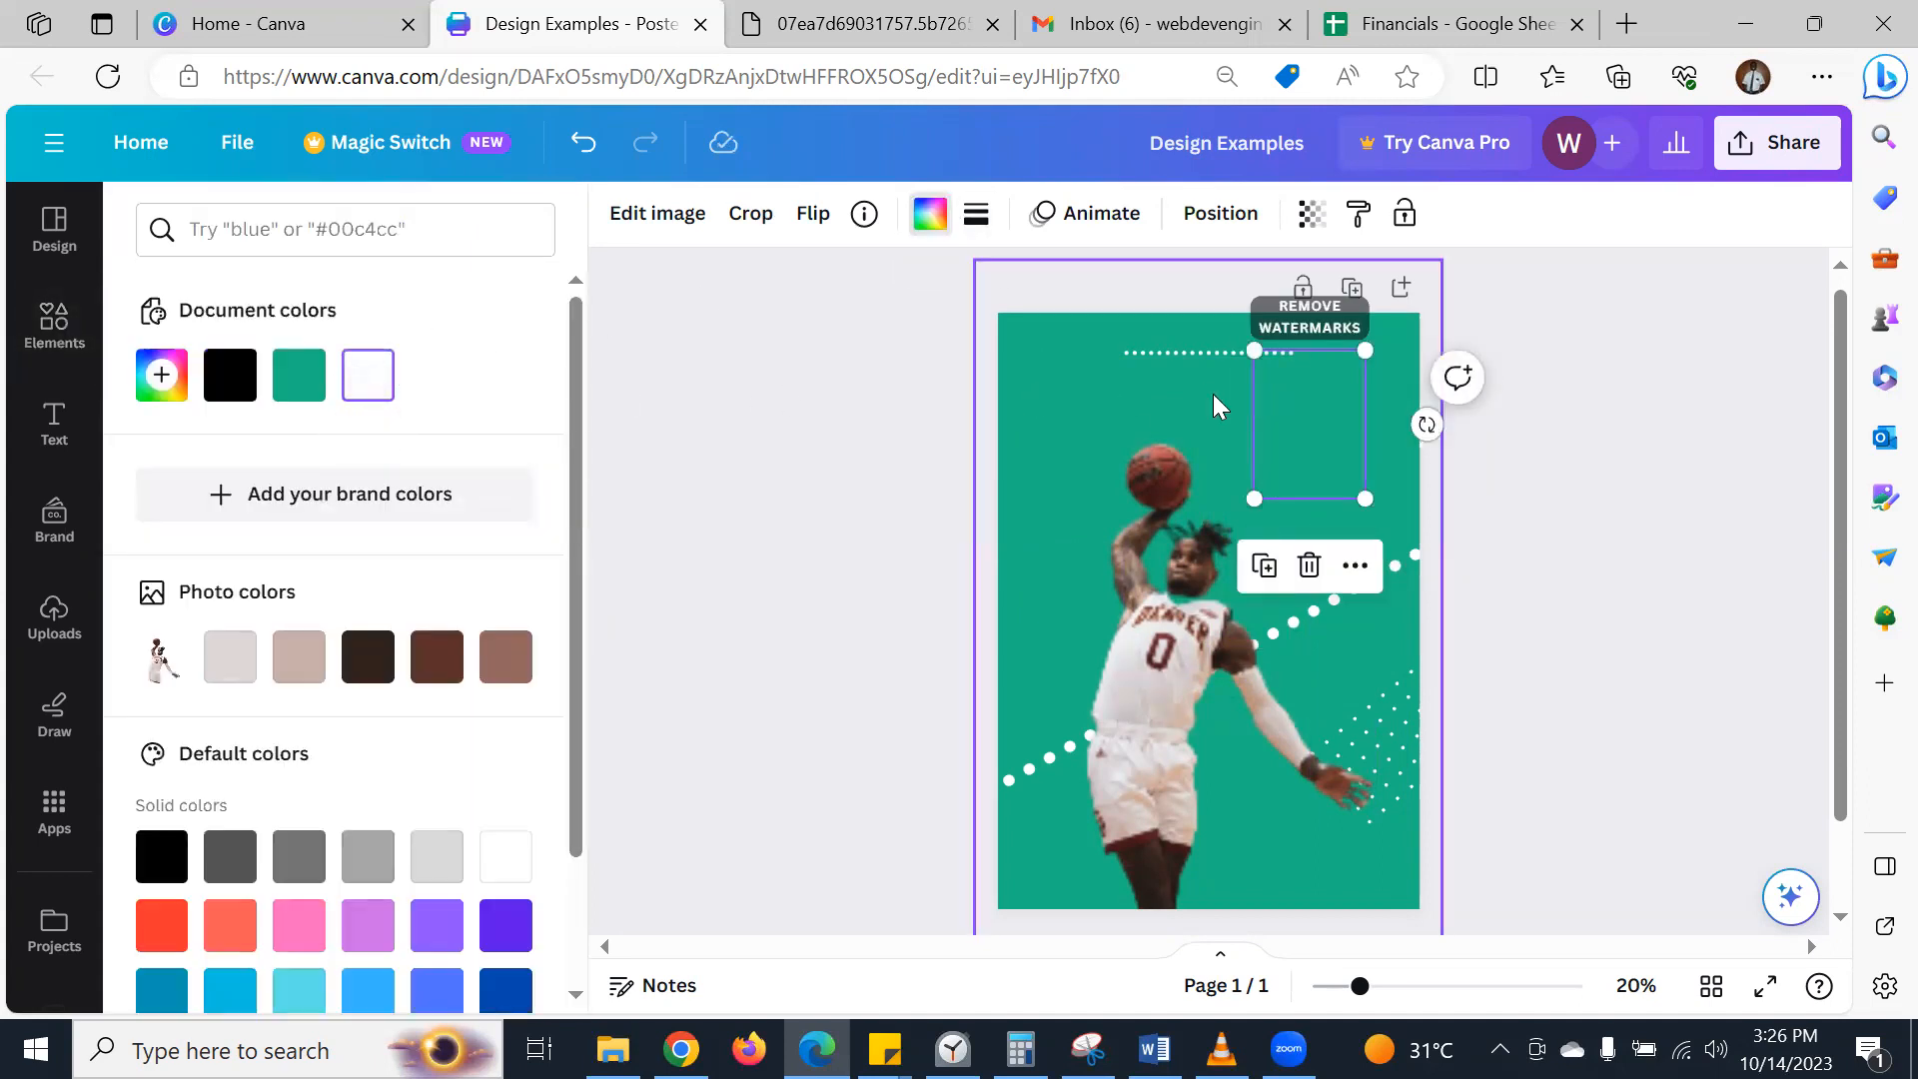
pyautogui.click(229, 375)
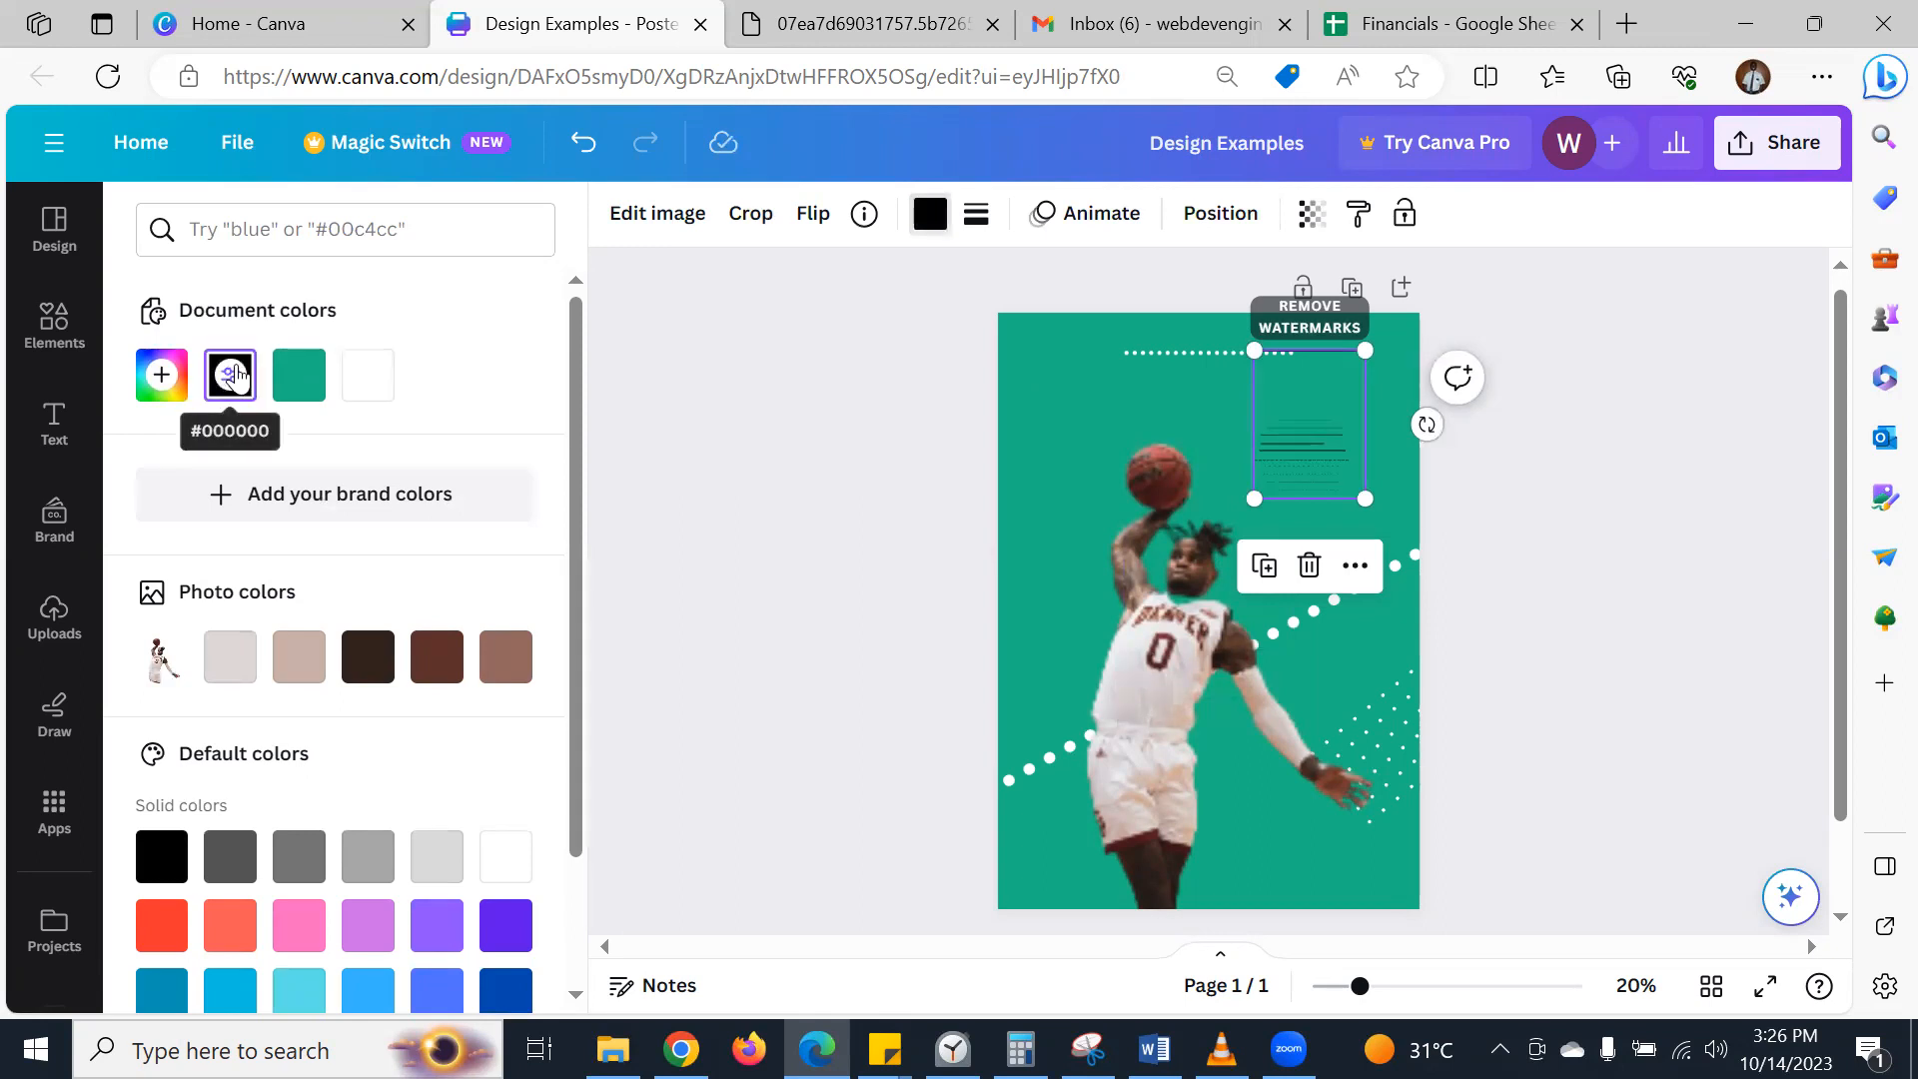
pyautogui.moveTo(1290, 401)
pyautogui.mouseDown()
pyautogui.moveTo(1294, 459)
pyautogui.moveTo(1296, 429)
pyautogui.mouseUp()
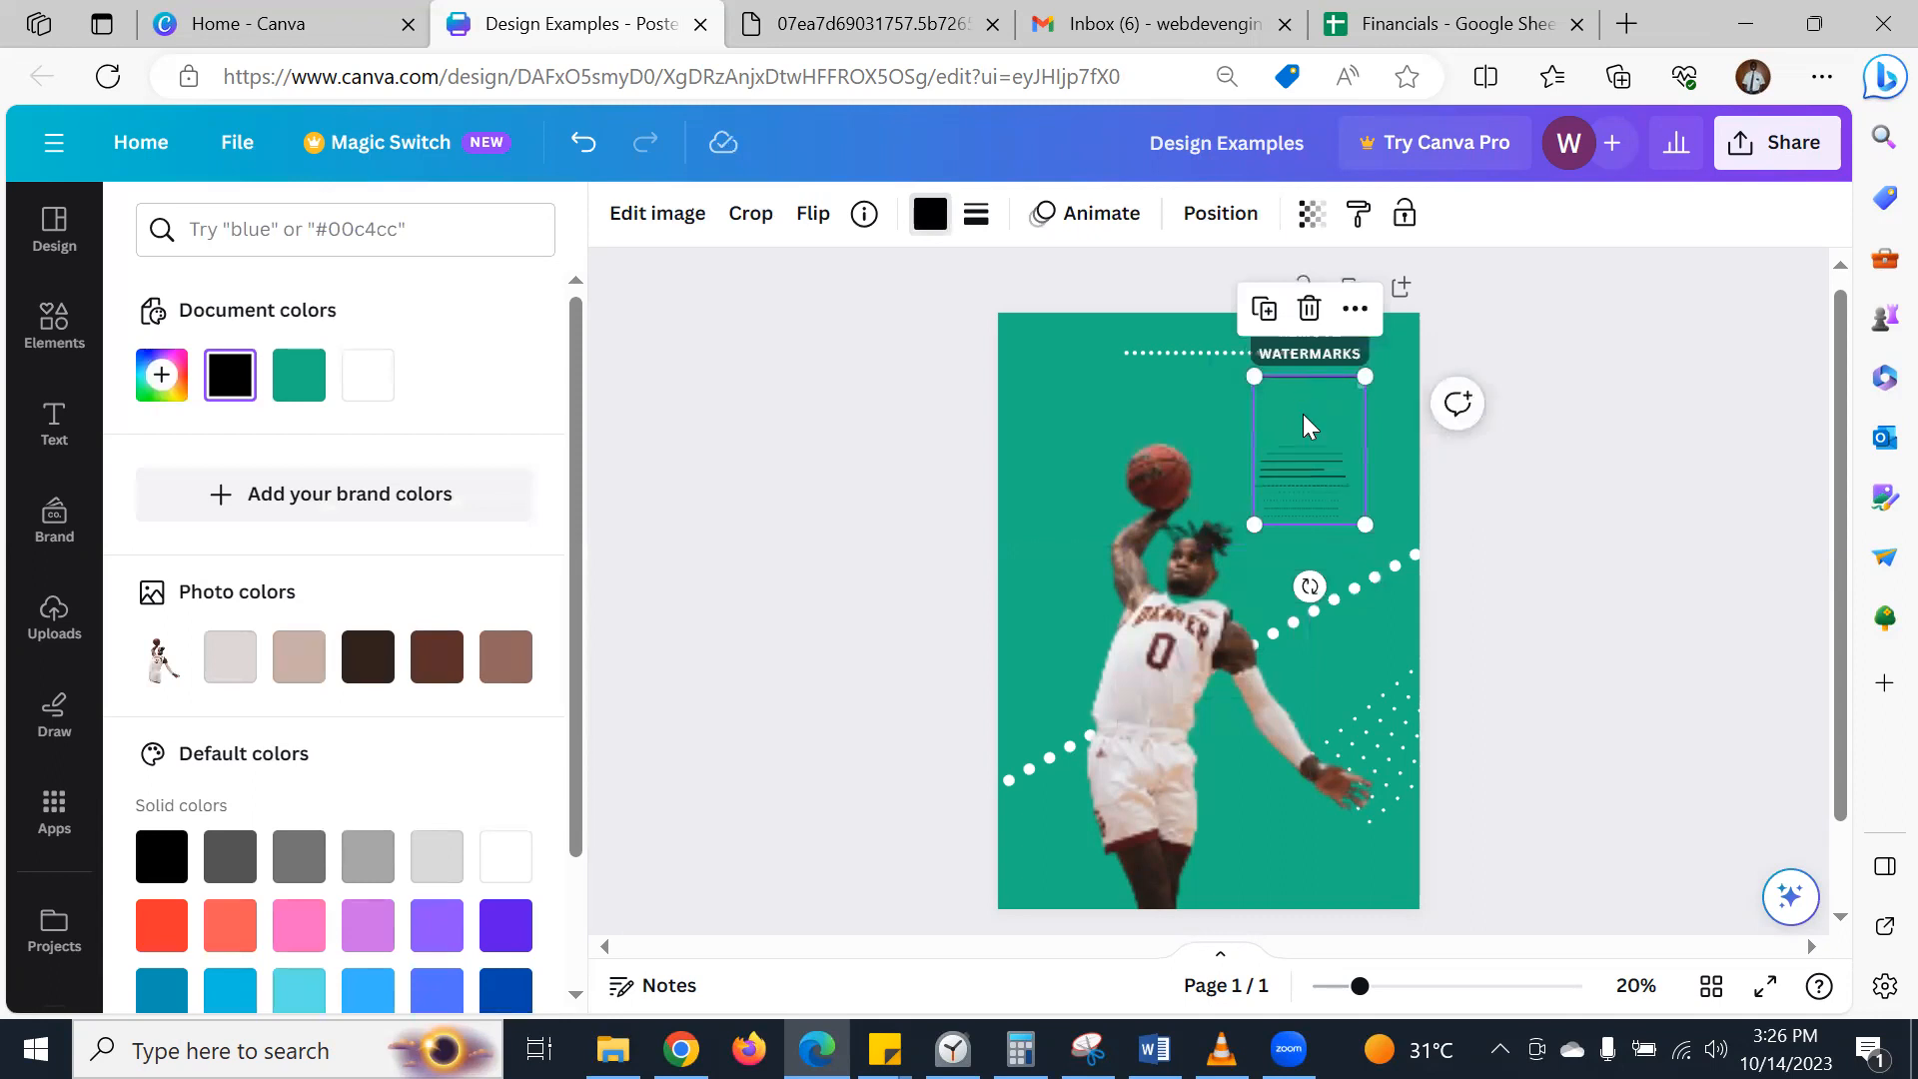
pyautogui.press('Delete')
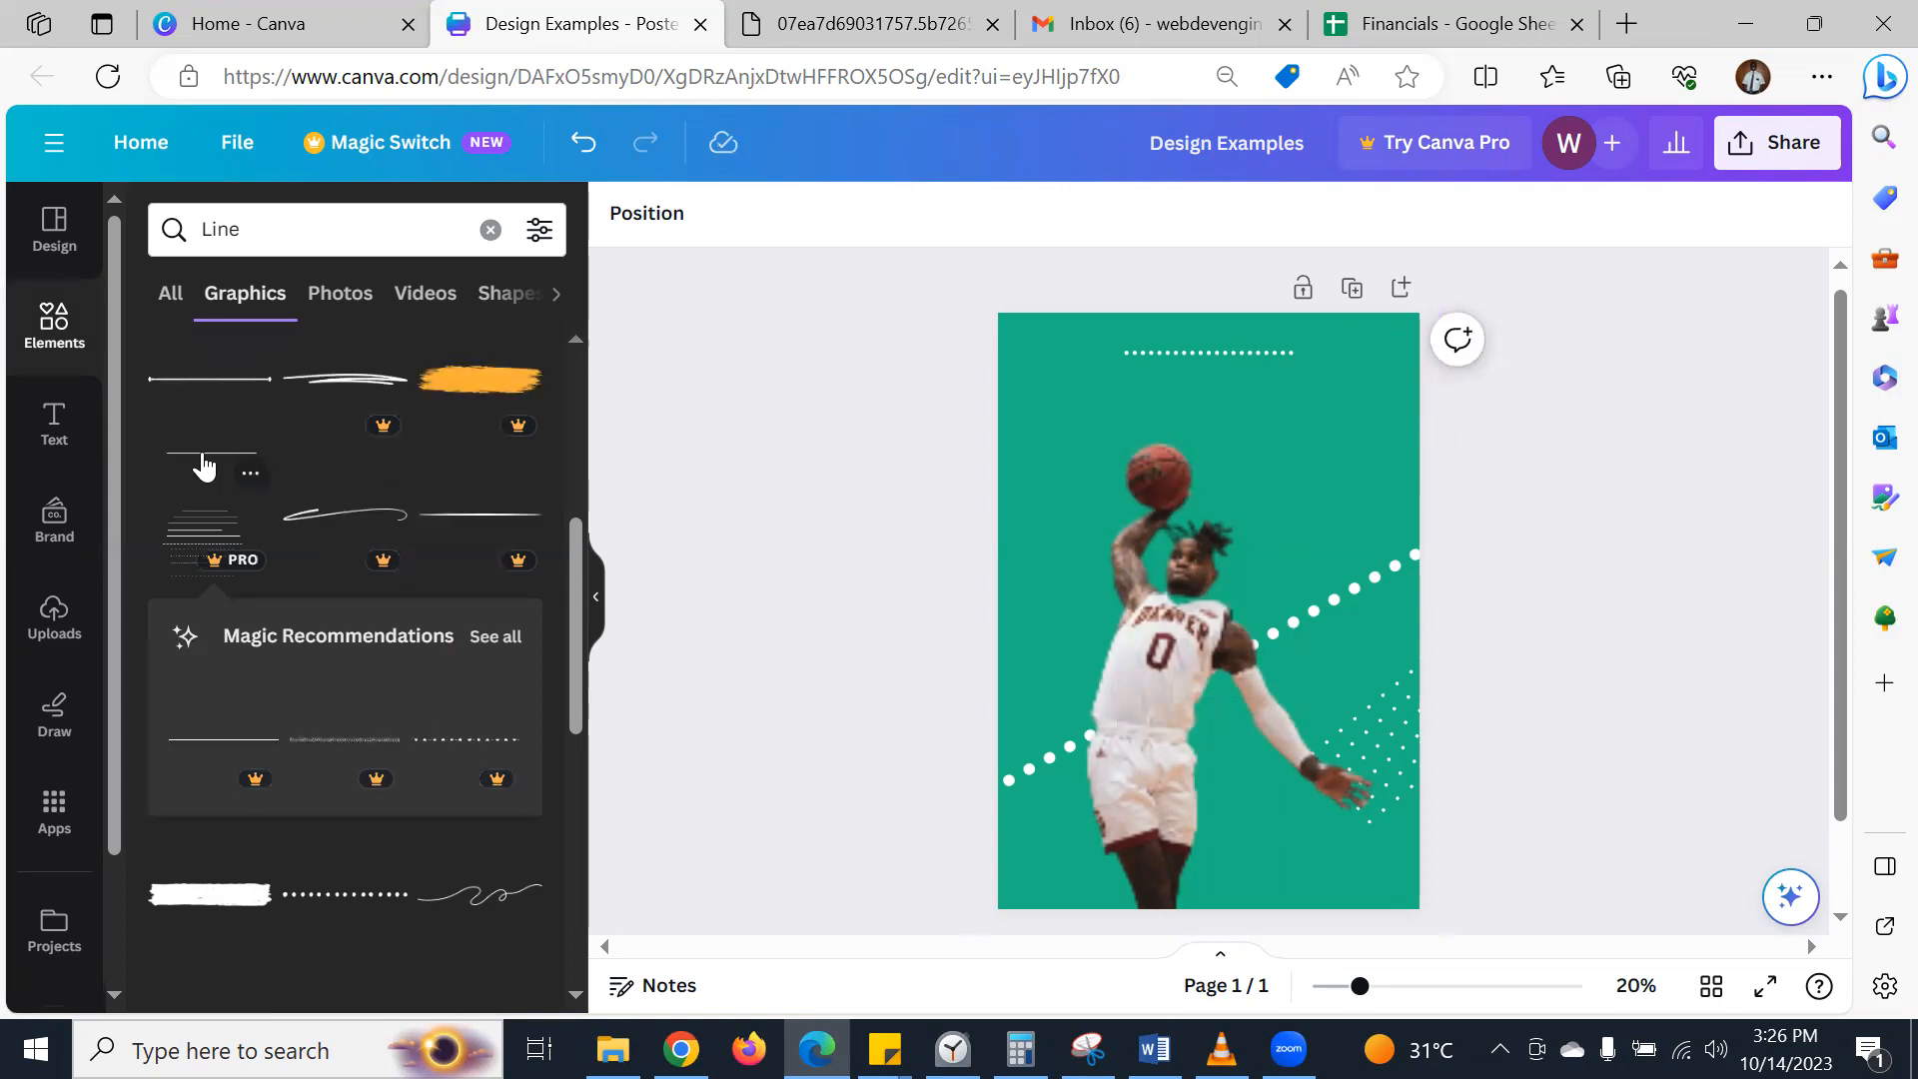
# - Look through the further "Line" graphics for a line element suited to the reference poster's accents
pyautogui.scroll(1, 204, 465)
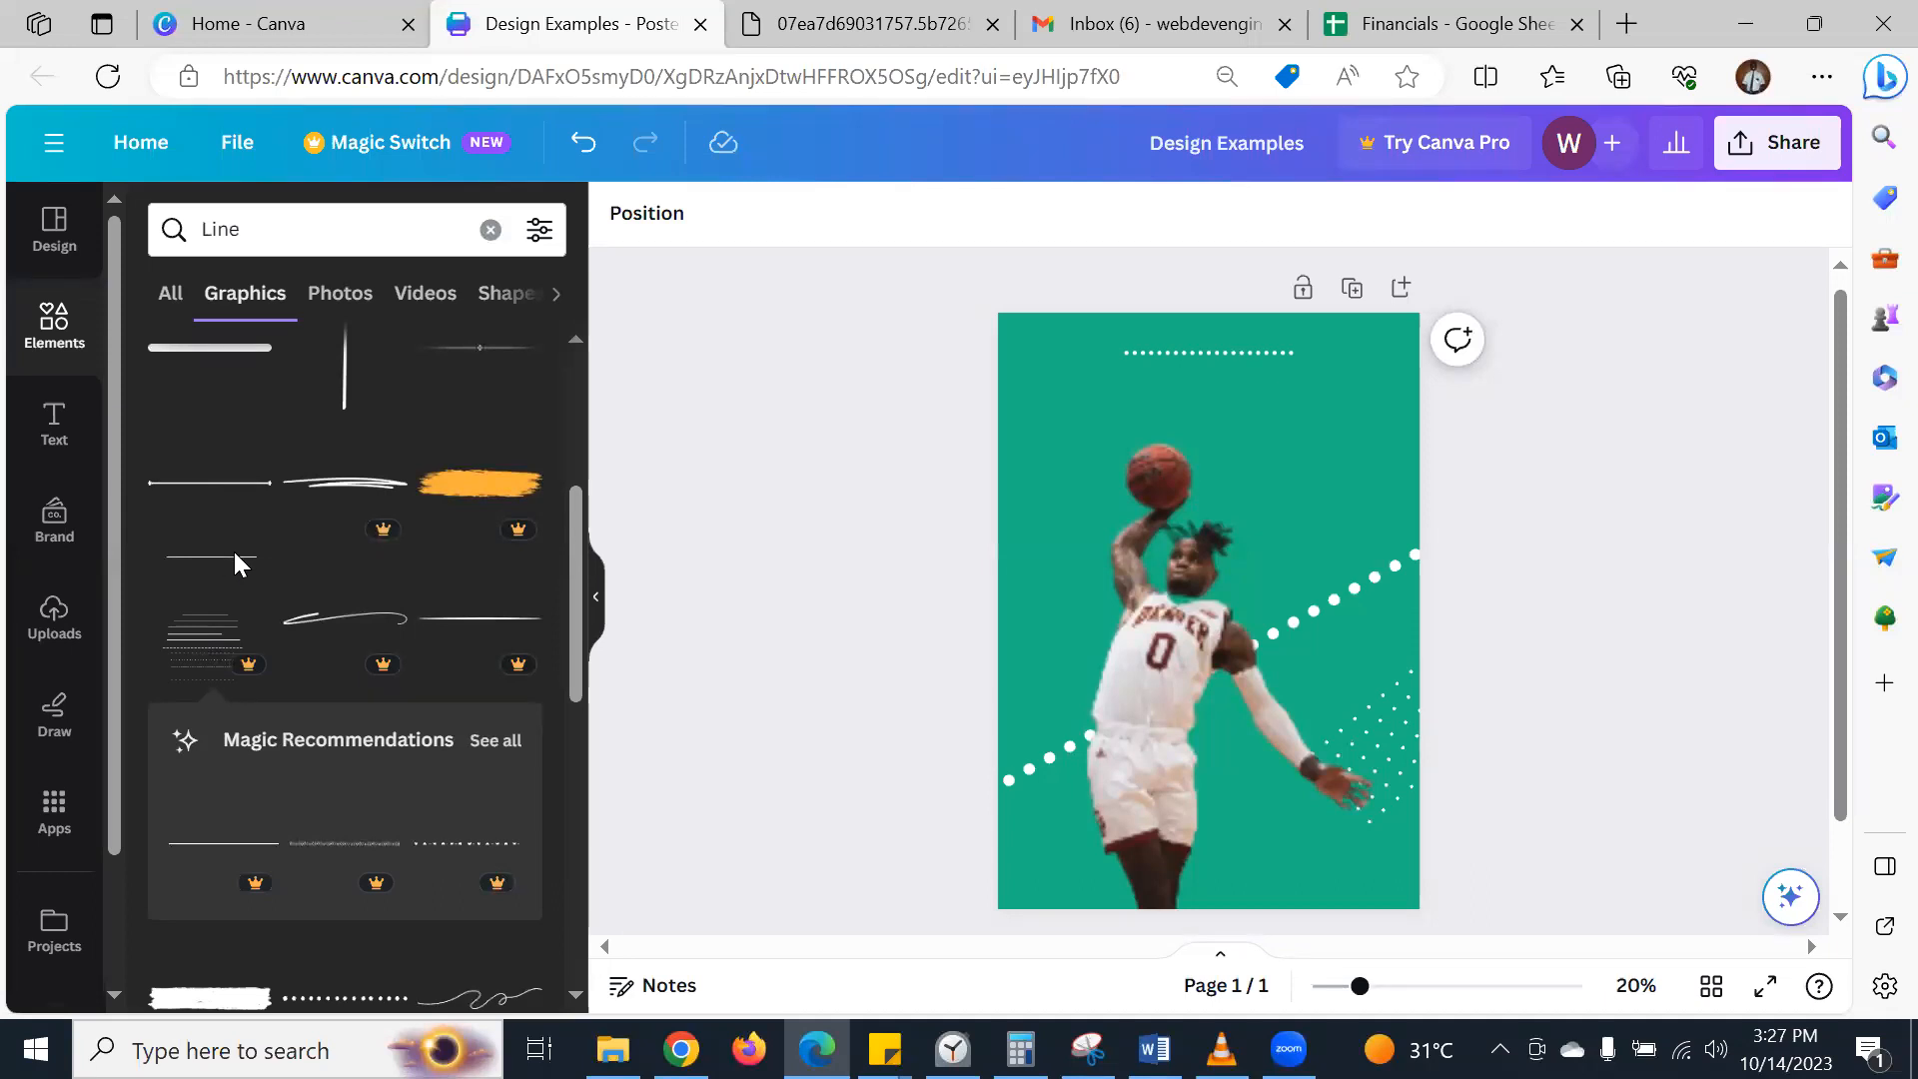
pyautogui.scroll(-3, 212, 651)
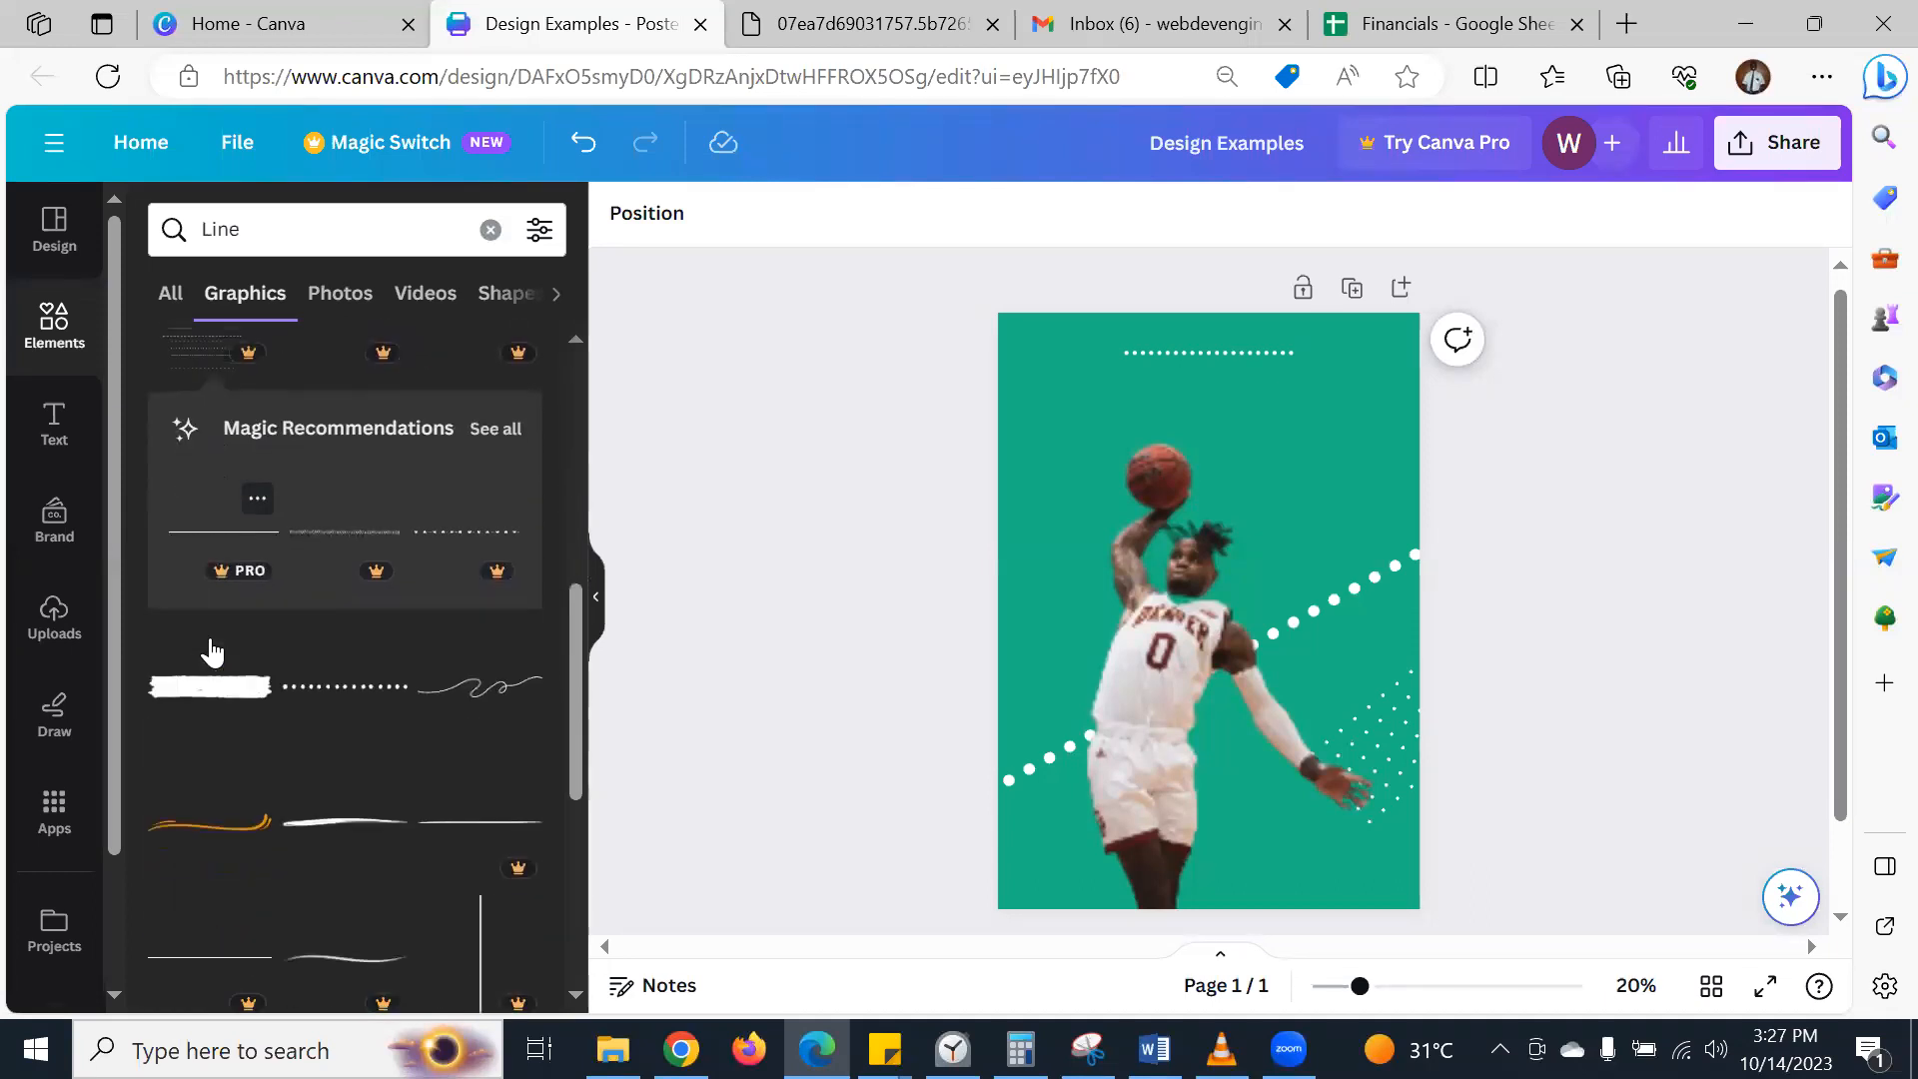
pyautogui.scroll(-1, 212, 651)
pyautogui.scroll(-2, 212, 651)
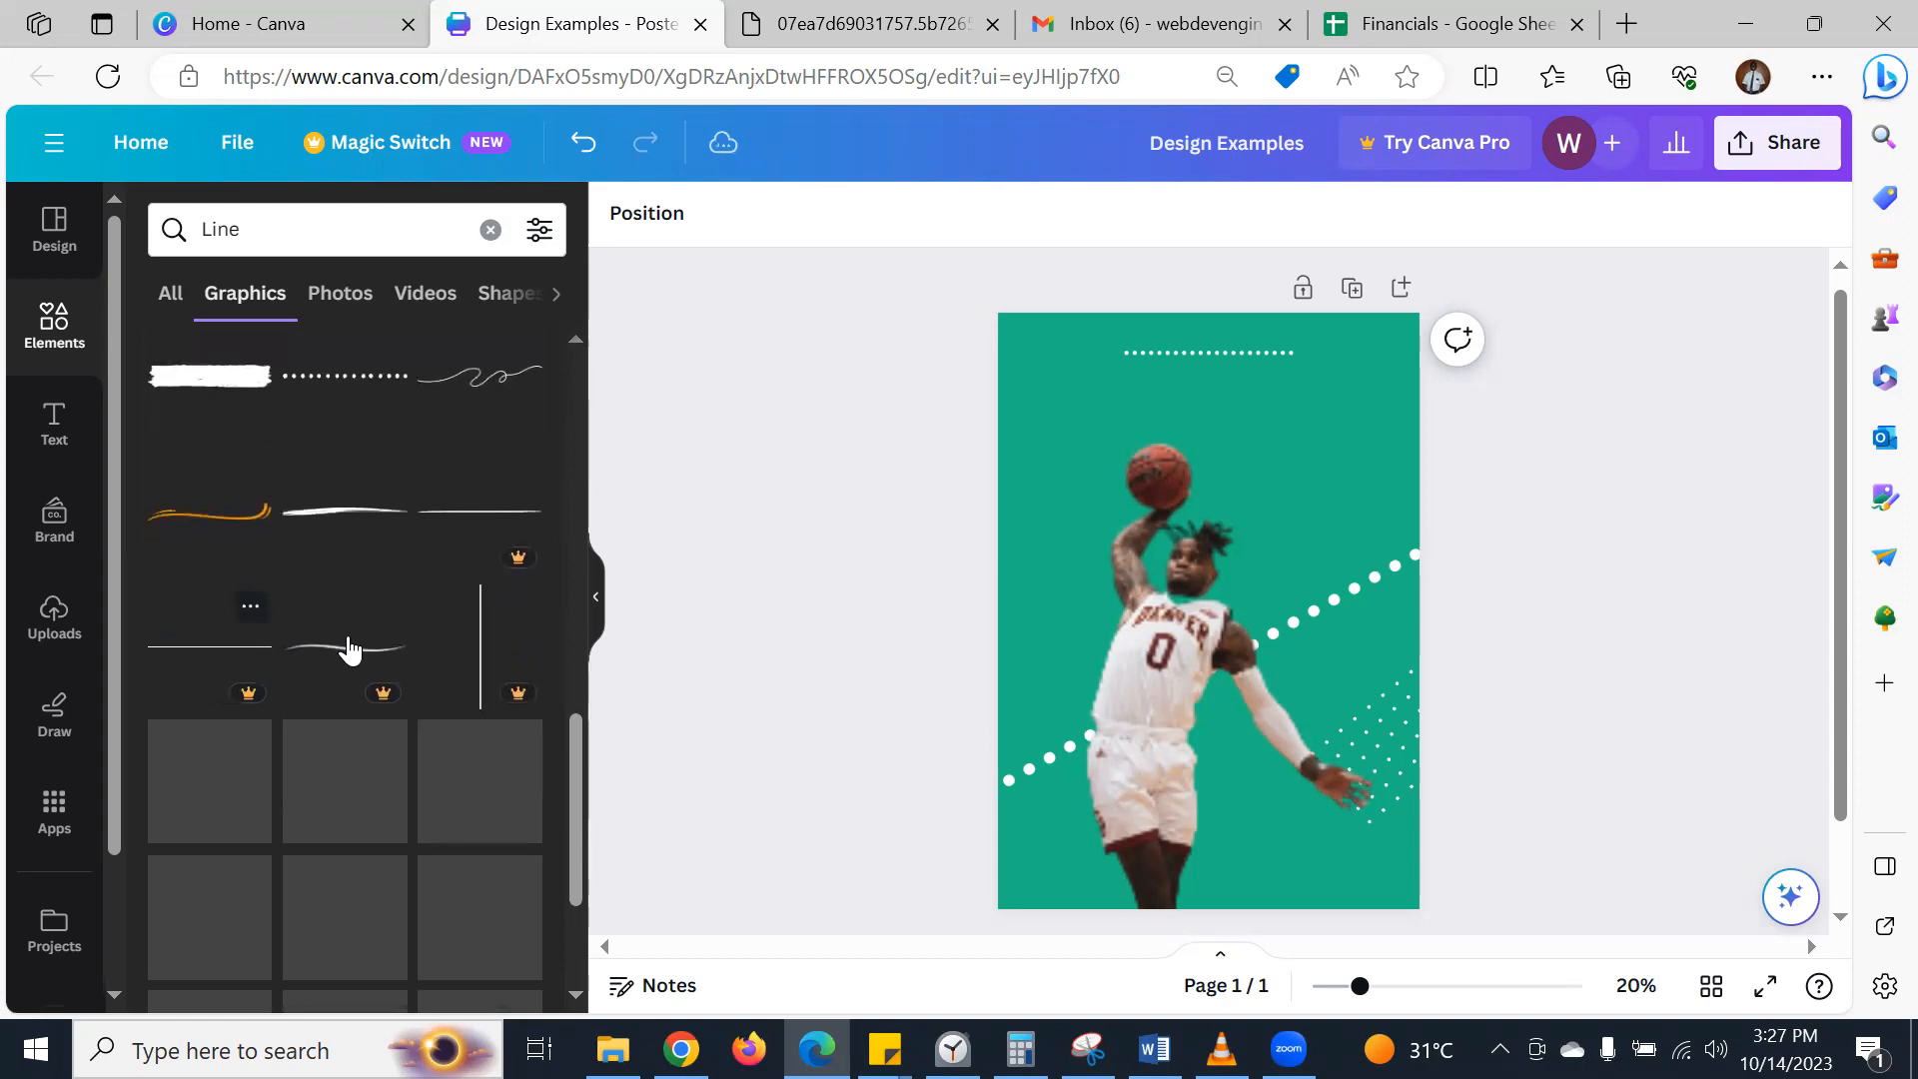
pyautogui.scroll(3, 447, 626)
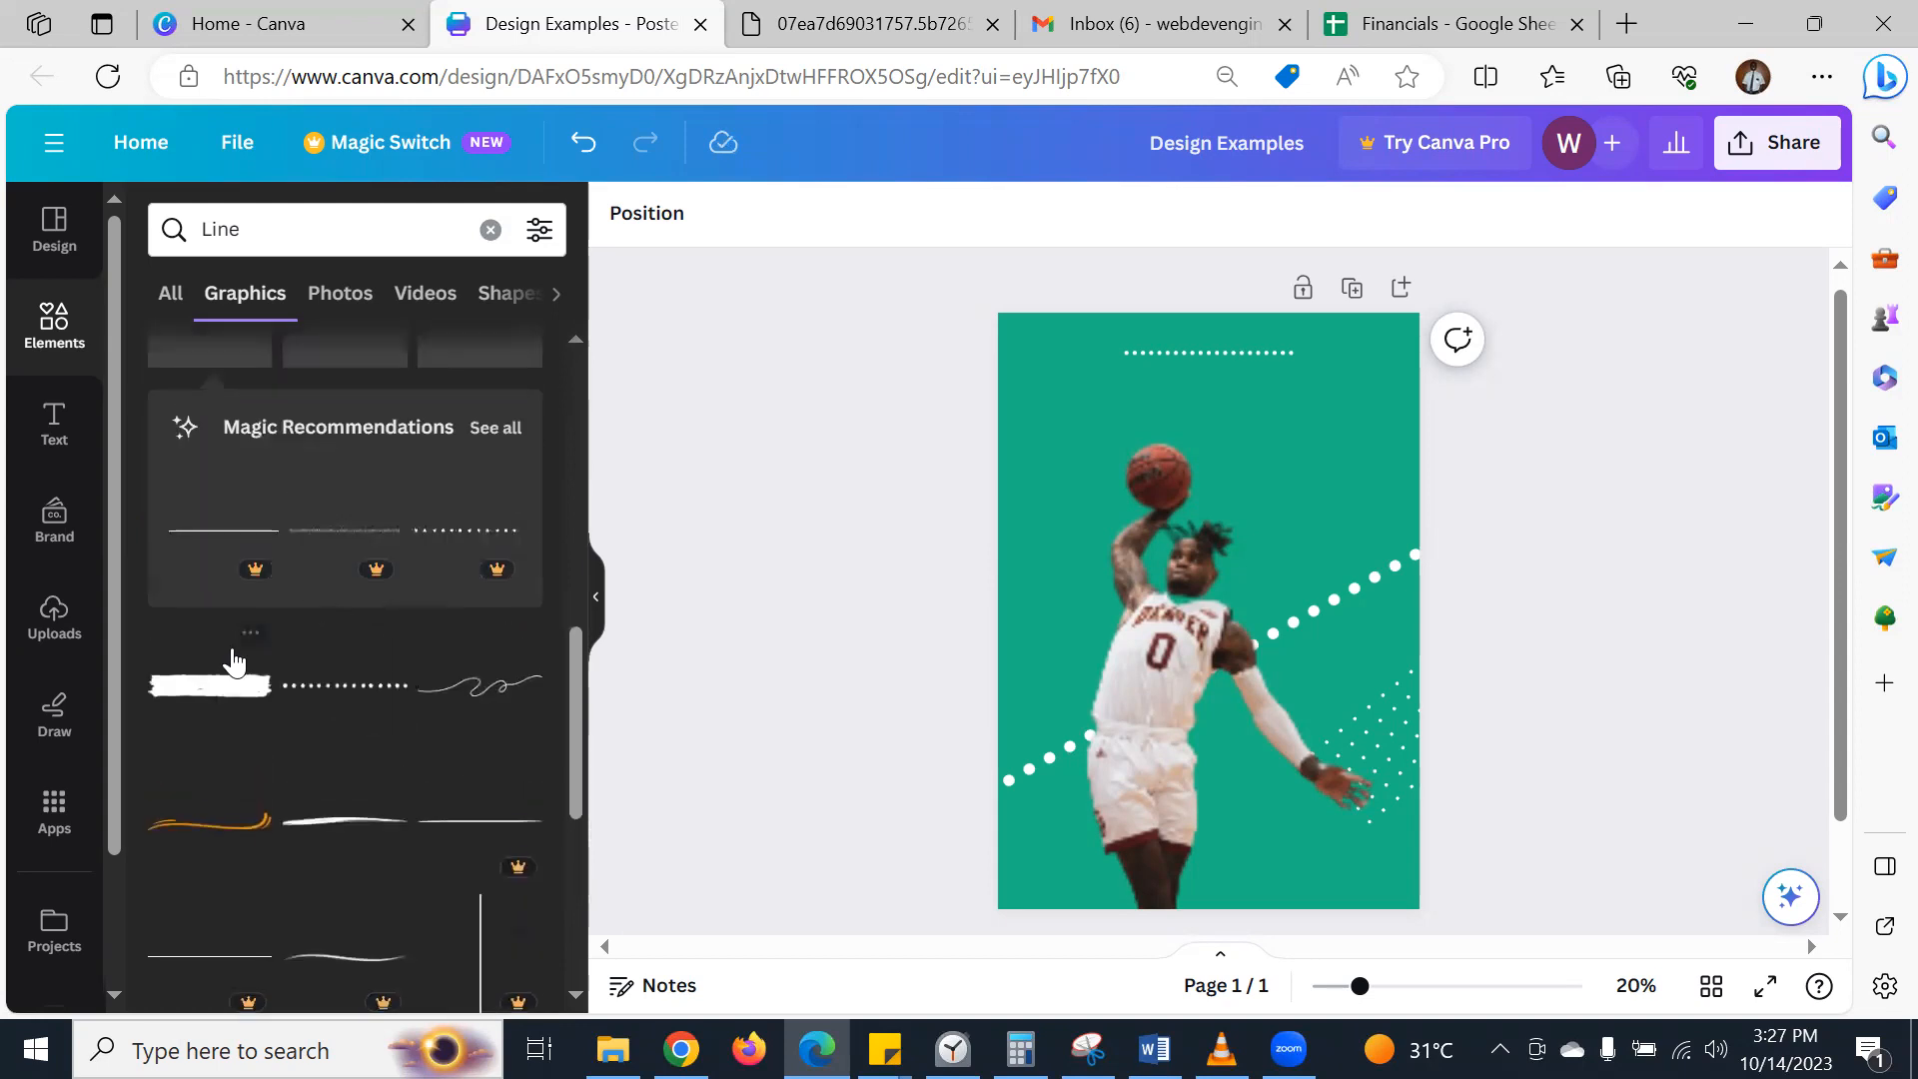
pyautogui.scroll(2, 232, 661)
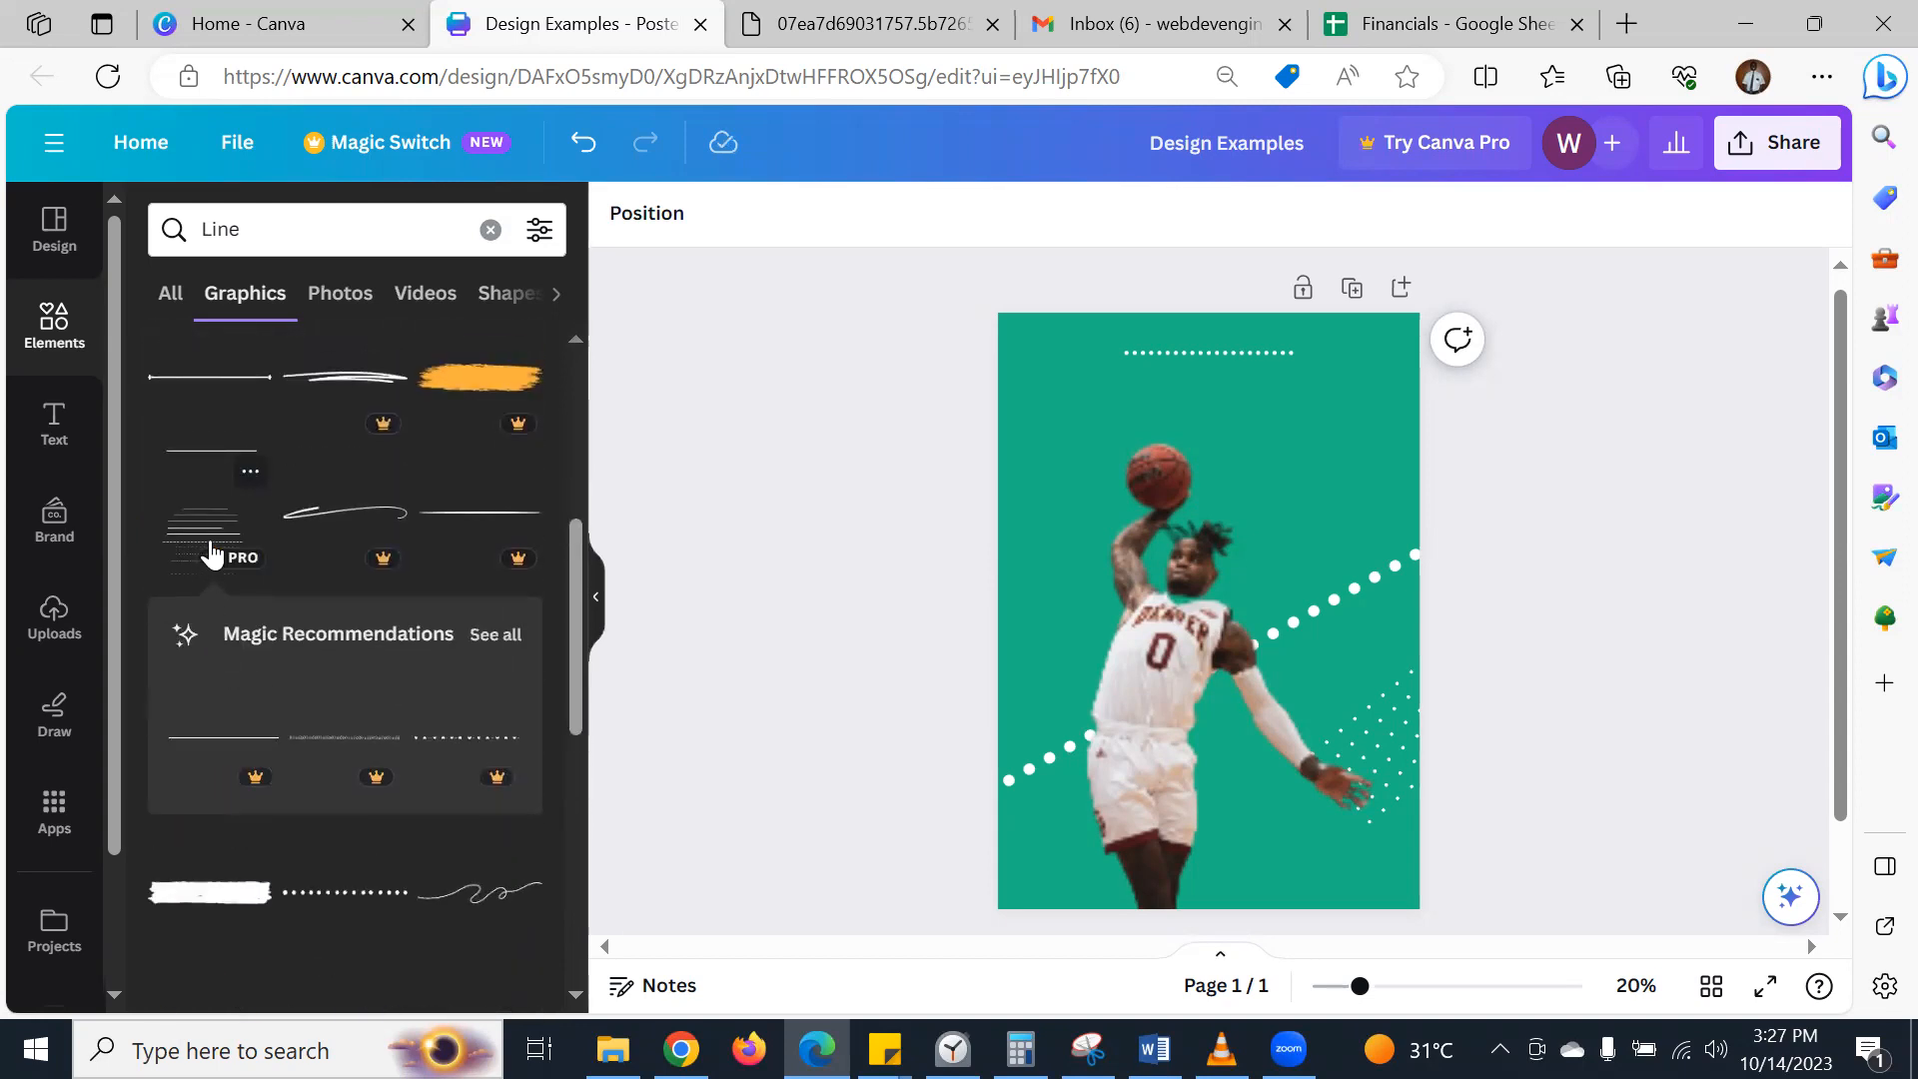
pyautogui.scroll(-5, 360, 549)
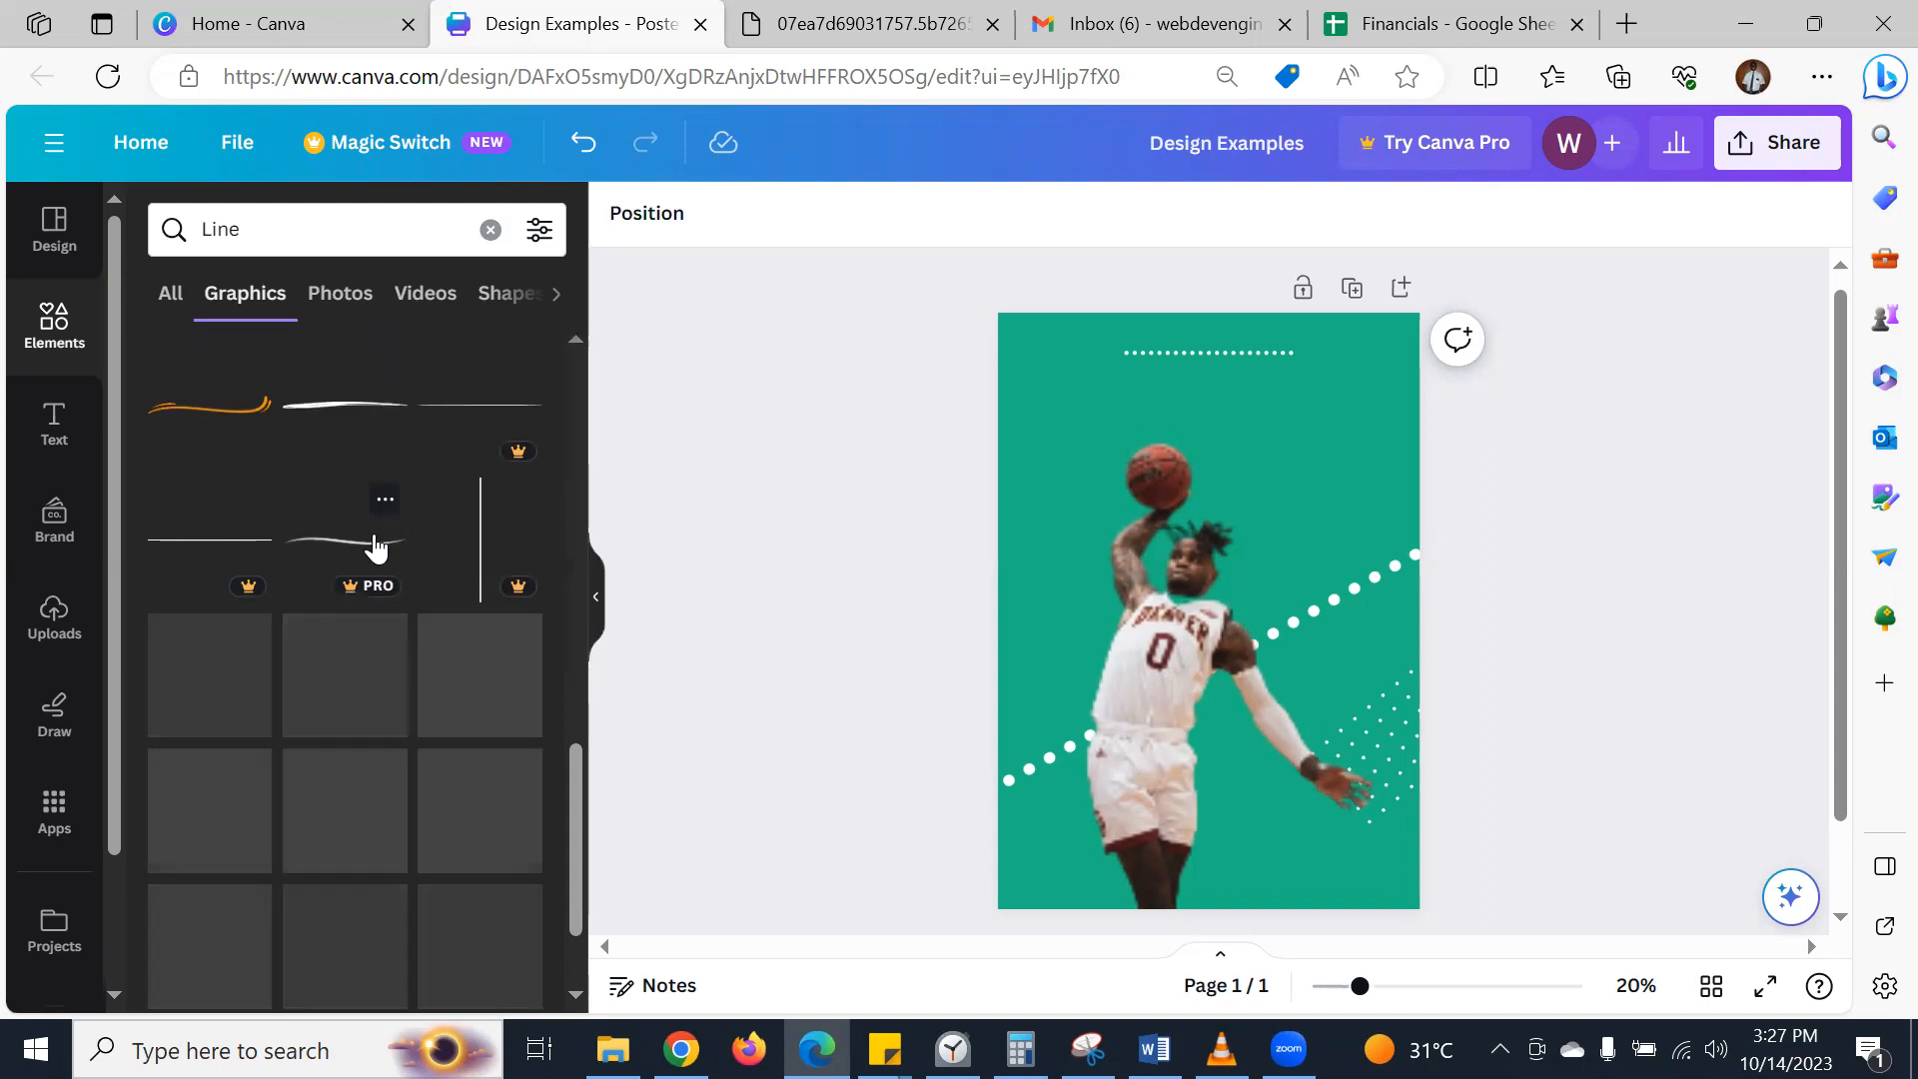
pyautogui.scroll(-1, 375, 547)
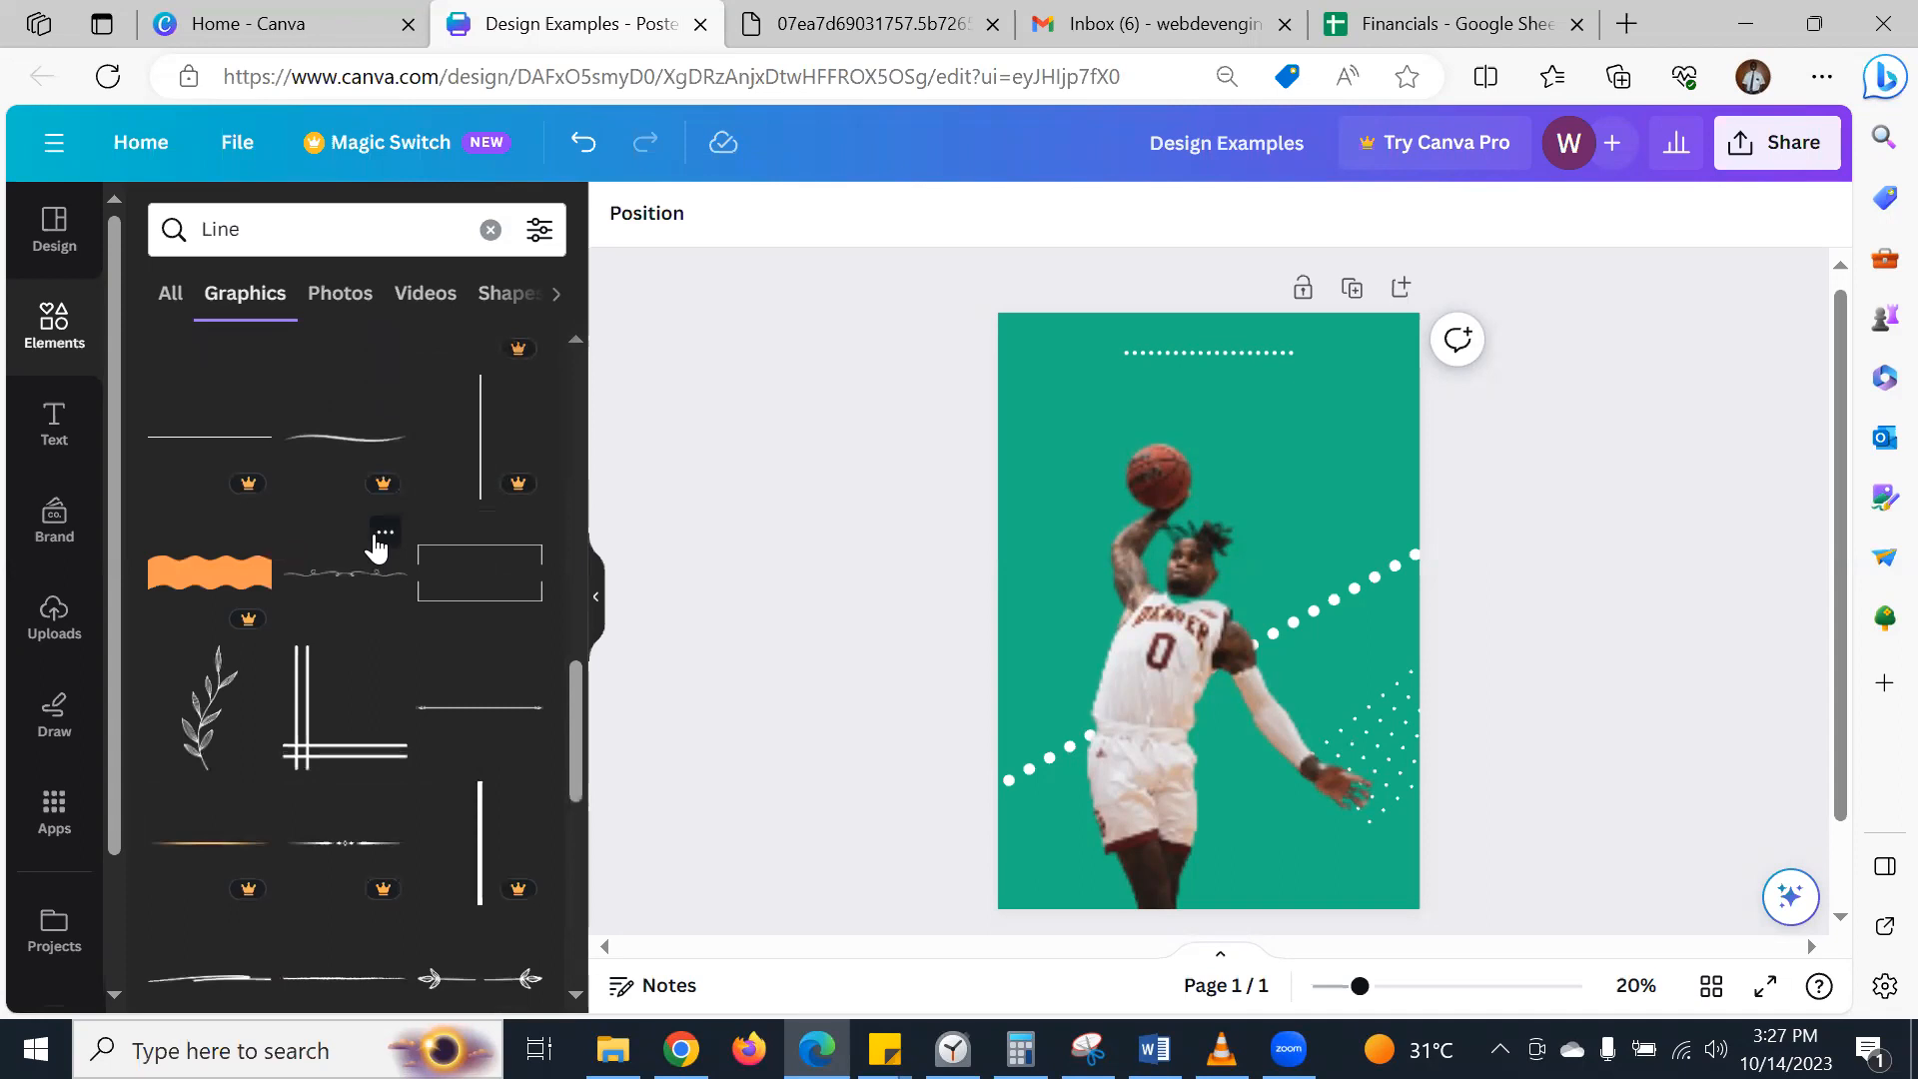
pyautogui.scroll(-1, 385, 579)
# - Try a thin horizontal line graphic above the player in the poster's upper right, and delete it
pyautogui.click(462, 604)
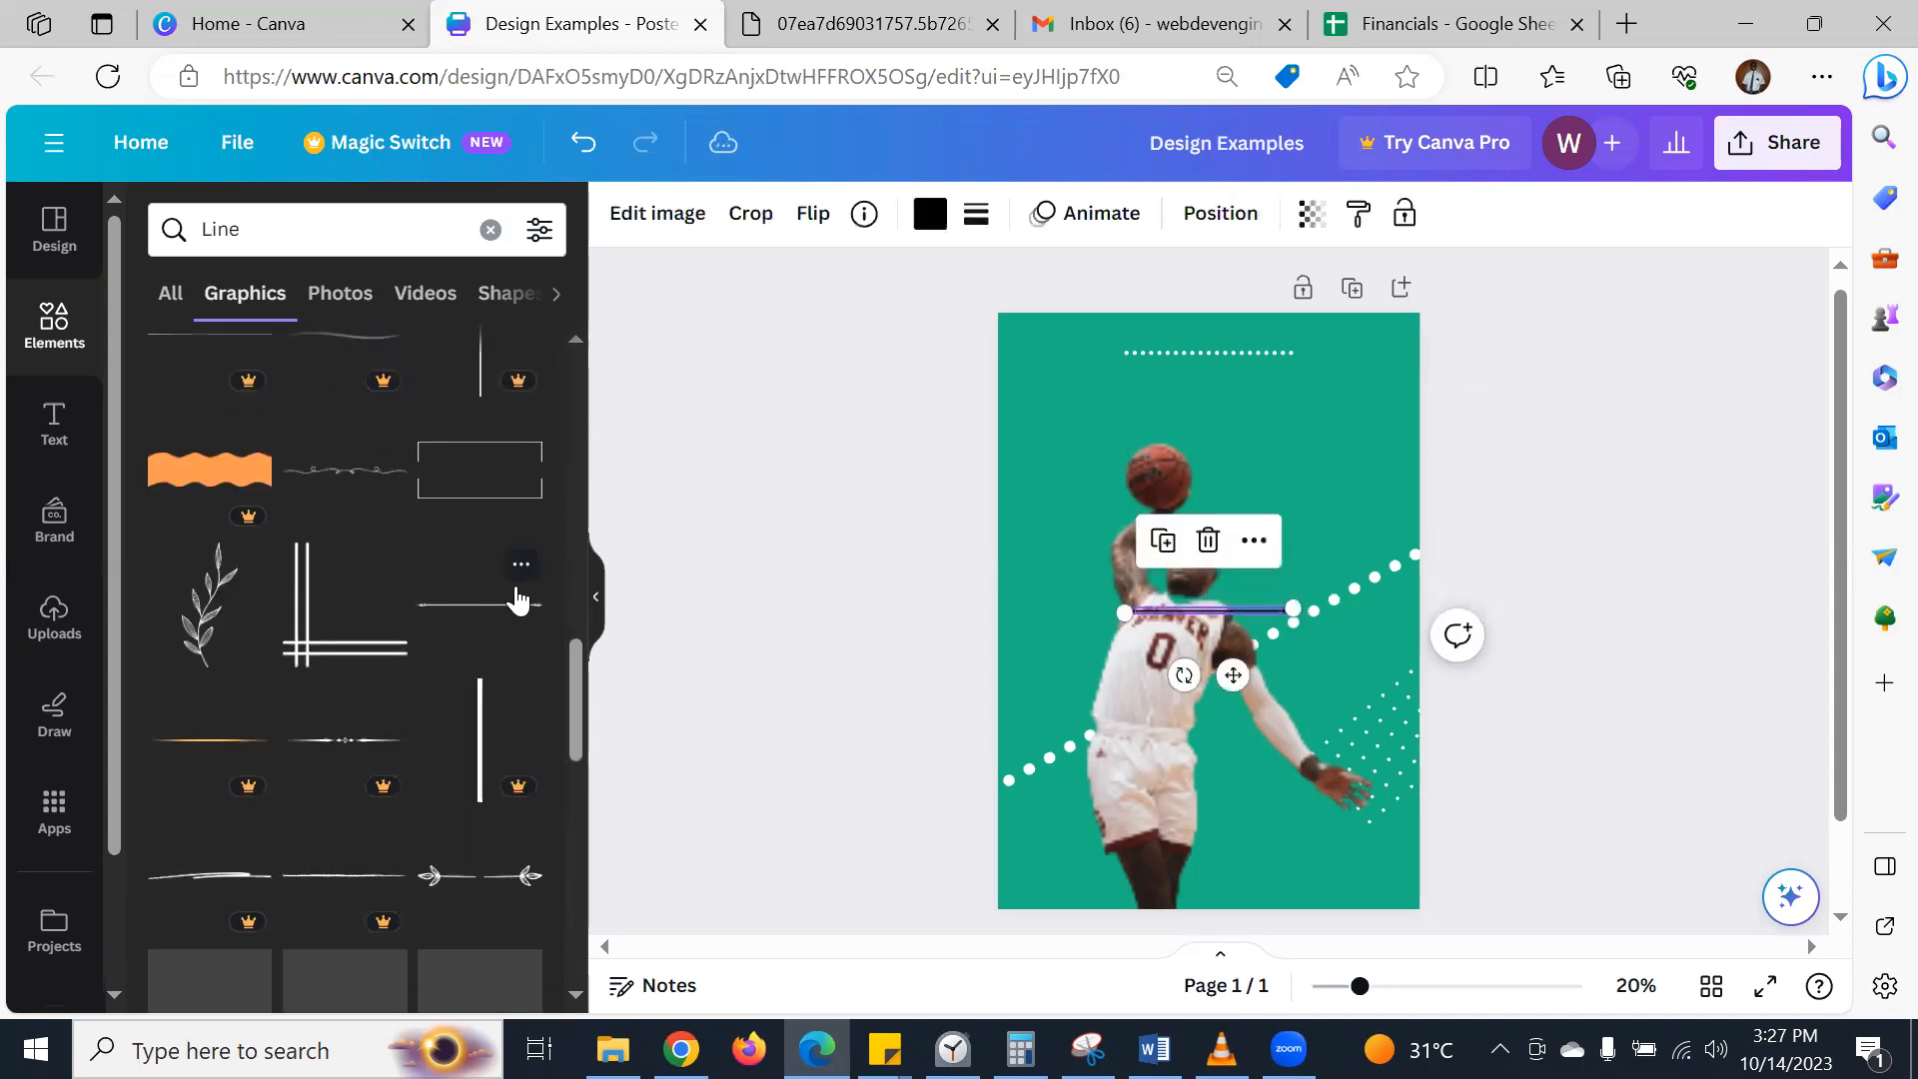
pyautogui.moveTo(1292, 611); pyautogui.dragTo(1324, 464)
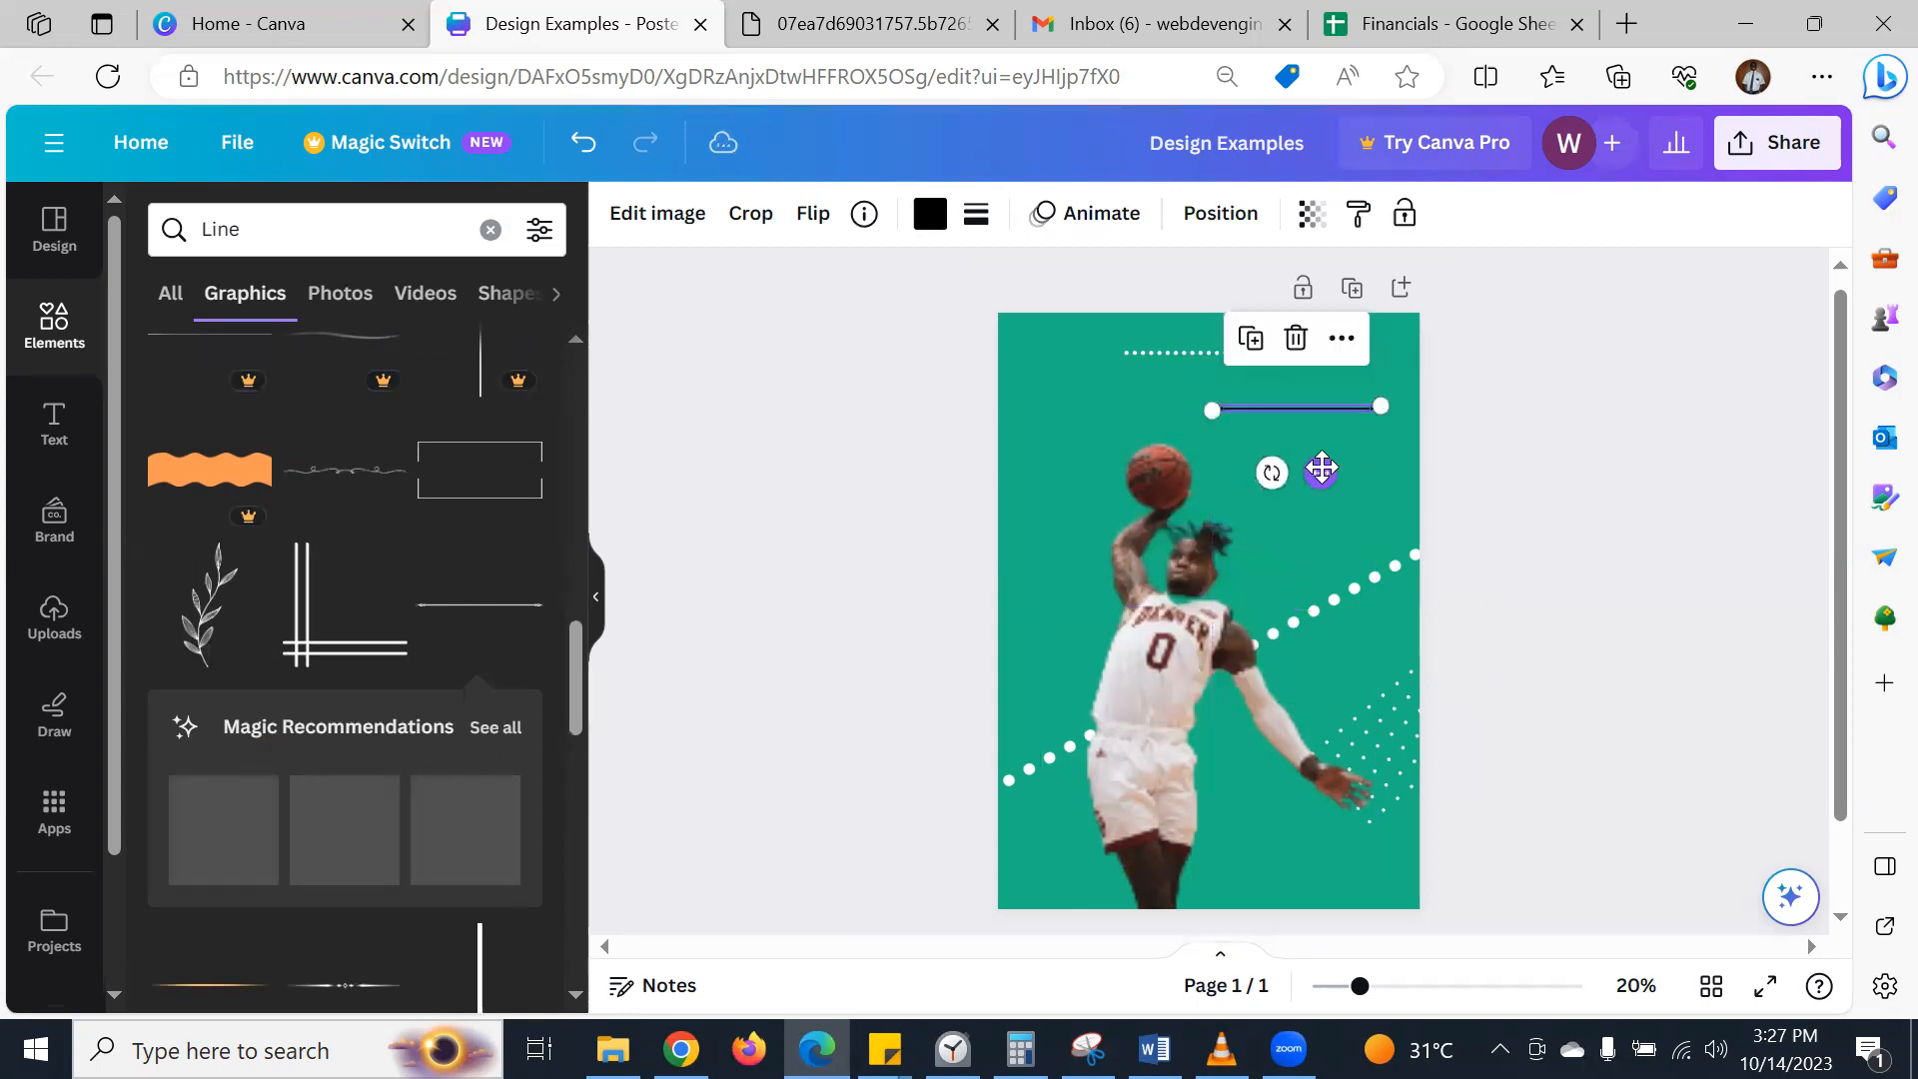
pyautogui.moveTo(1213, 410); pyautogui.dragTo(1263, 413)
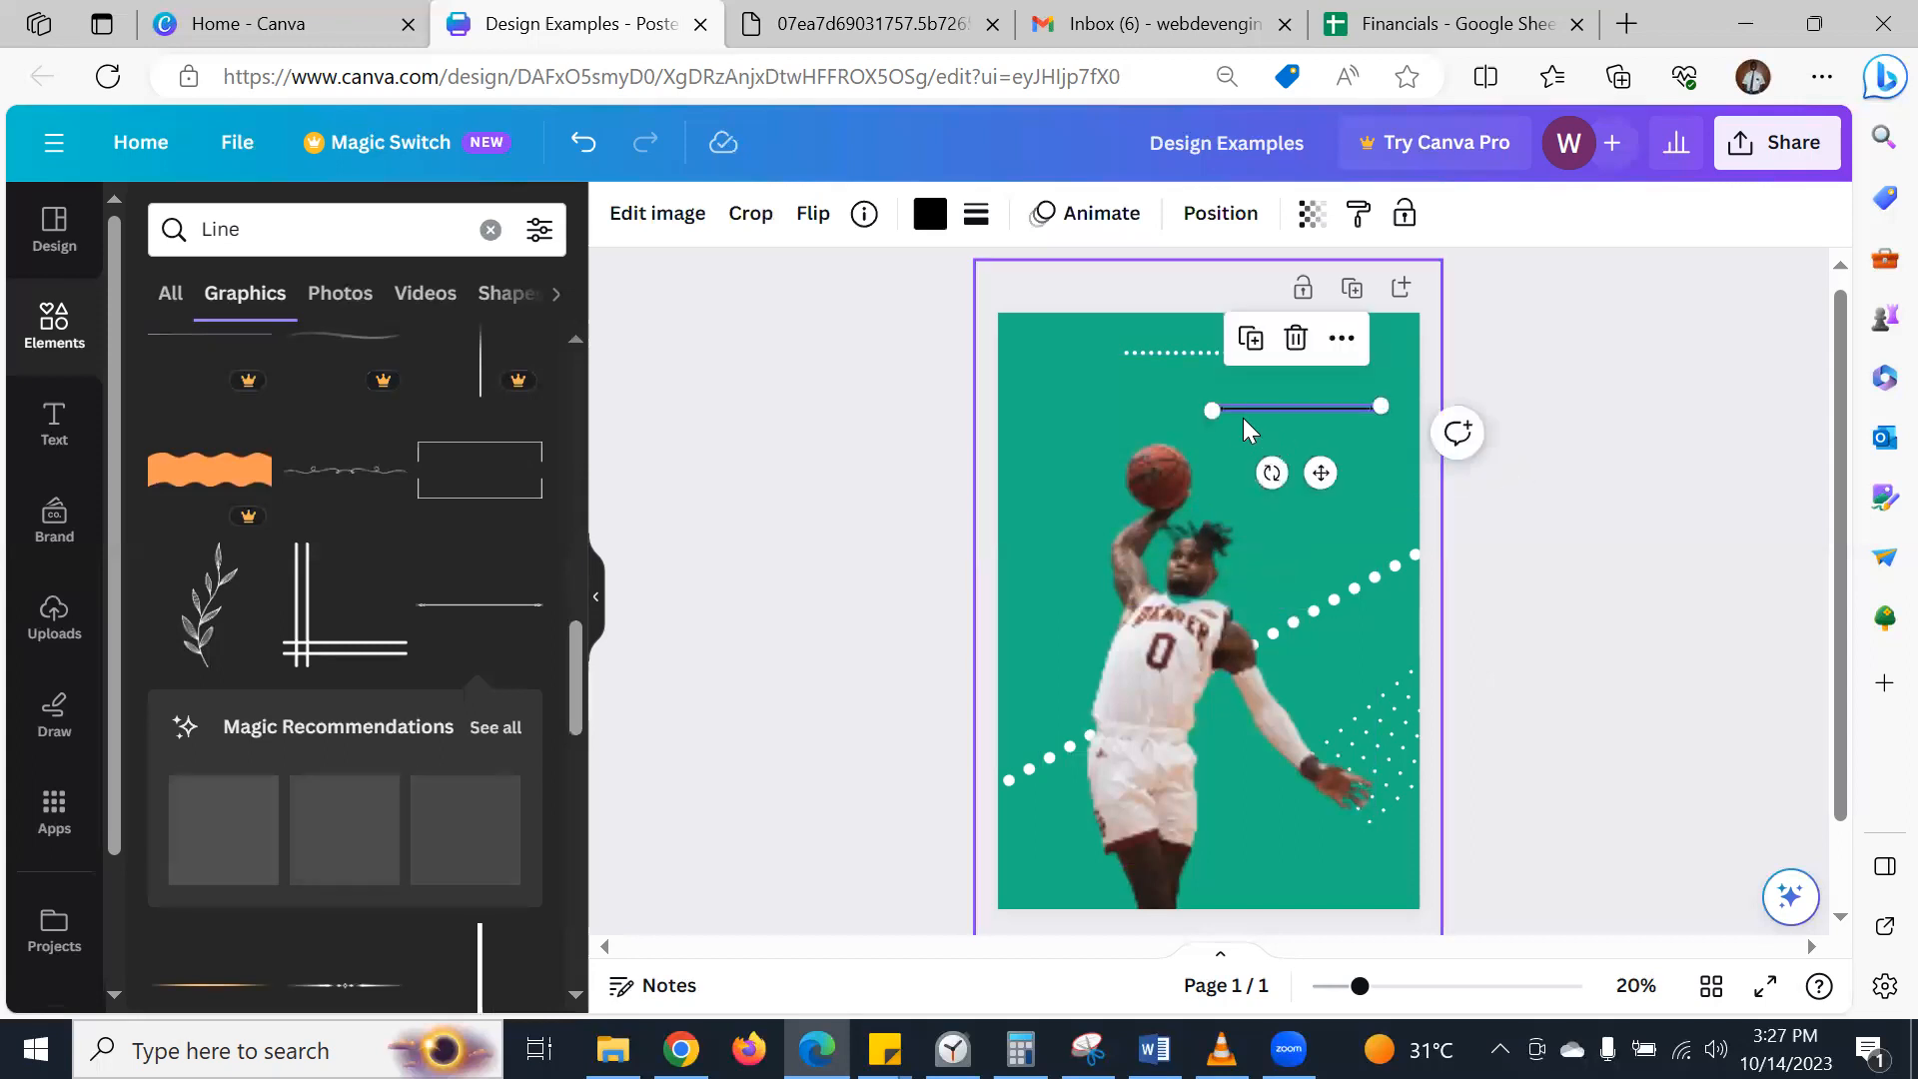
pyautogui.press('Delete')
# - Search the graphics using the suggested related term "Straight line"
pyautogui.scroll(1, 287, 459)
pyautogui.scroll(10, 286, 459)
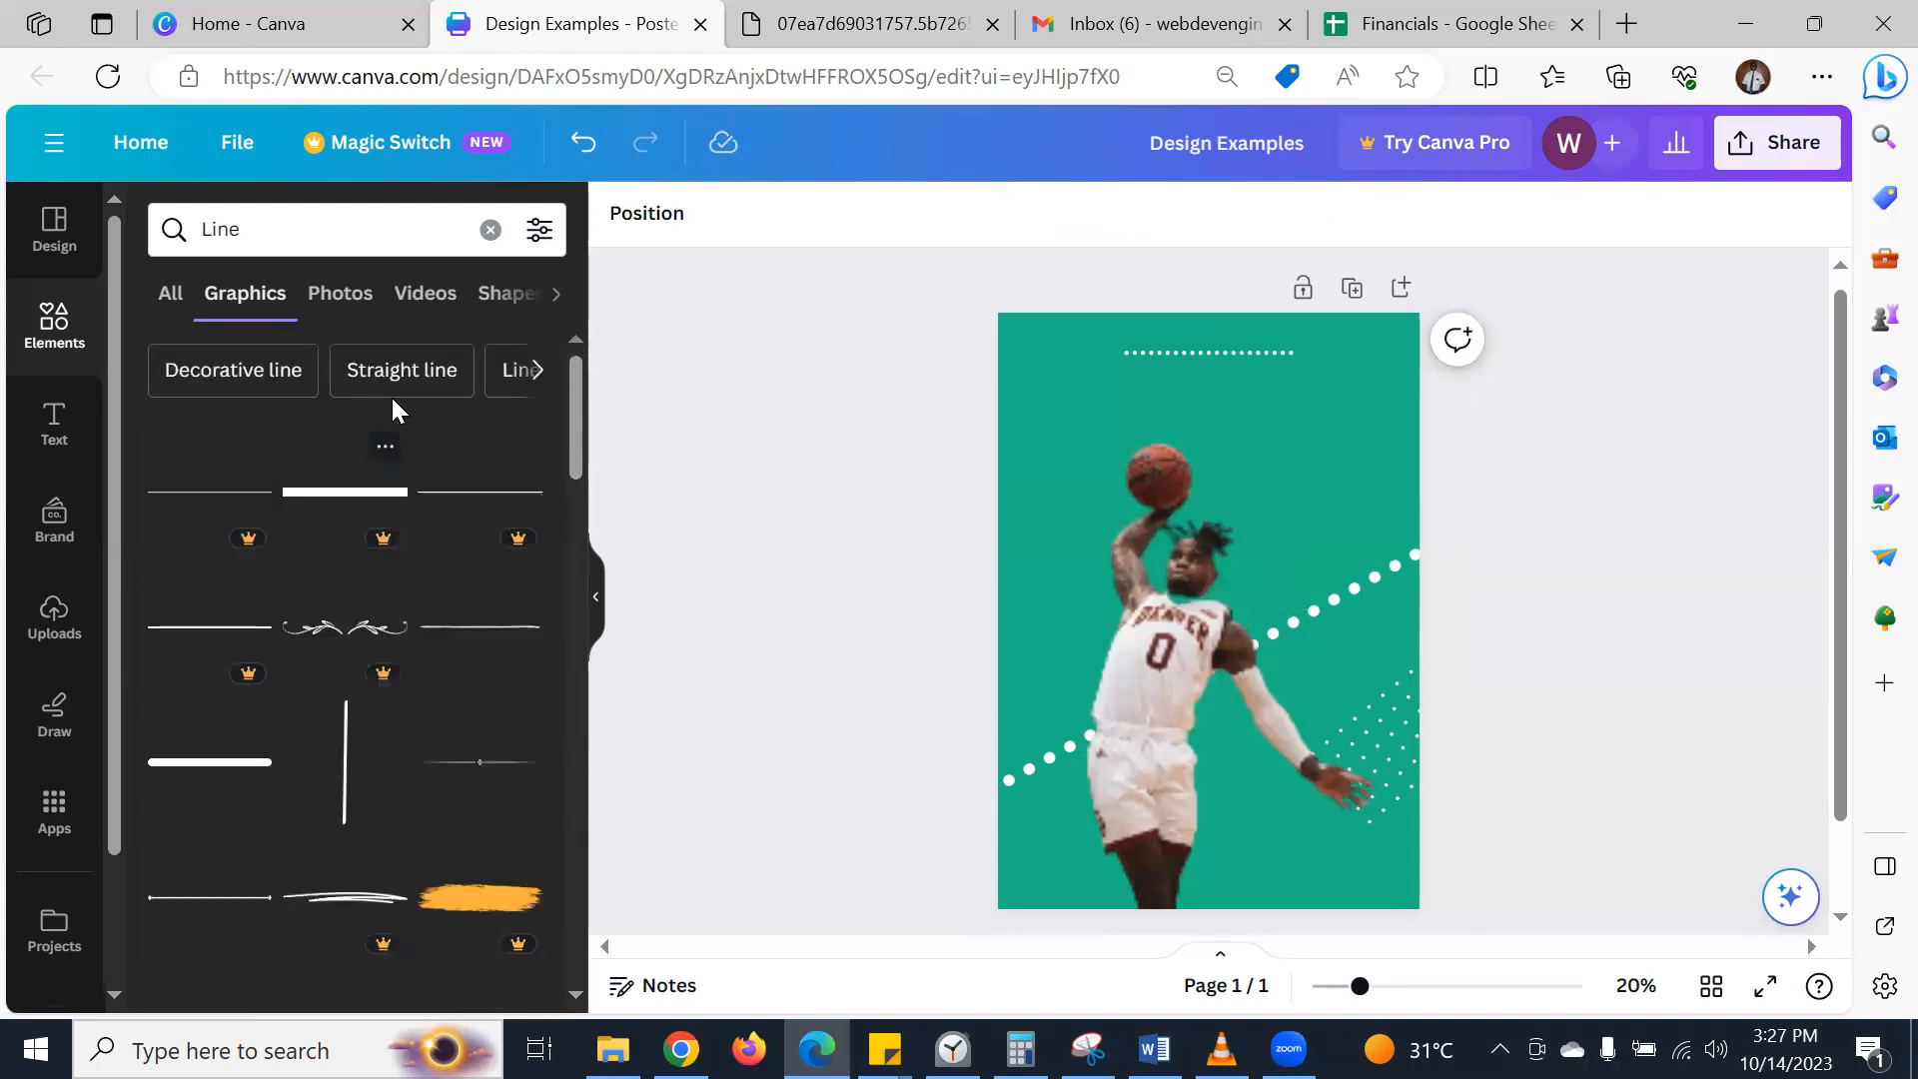
pyautogui.click(402, 372)
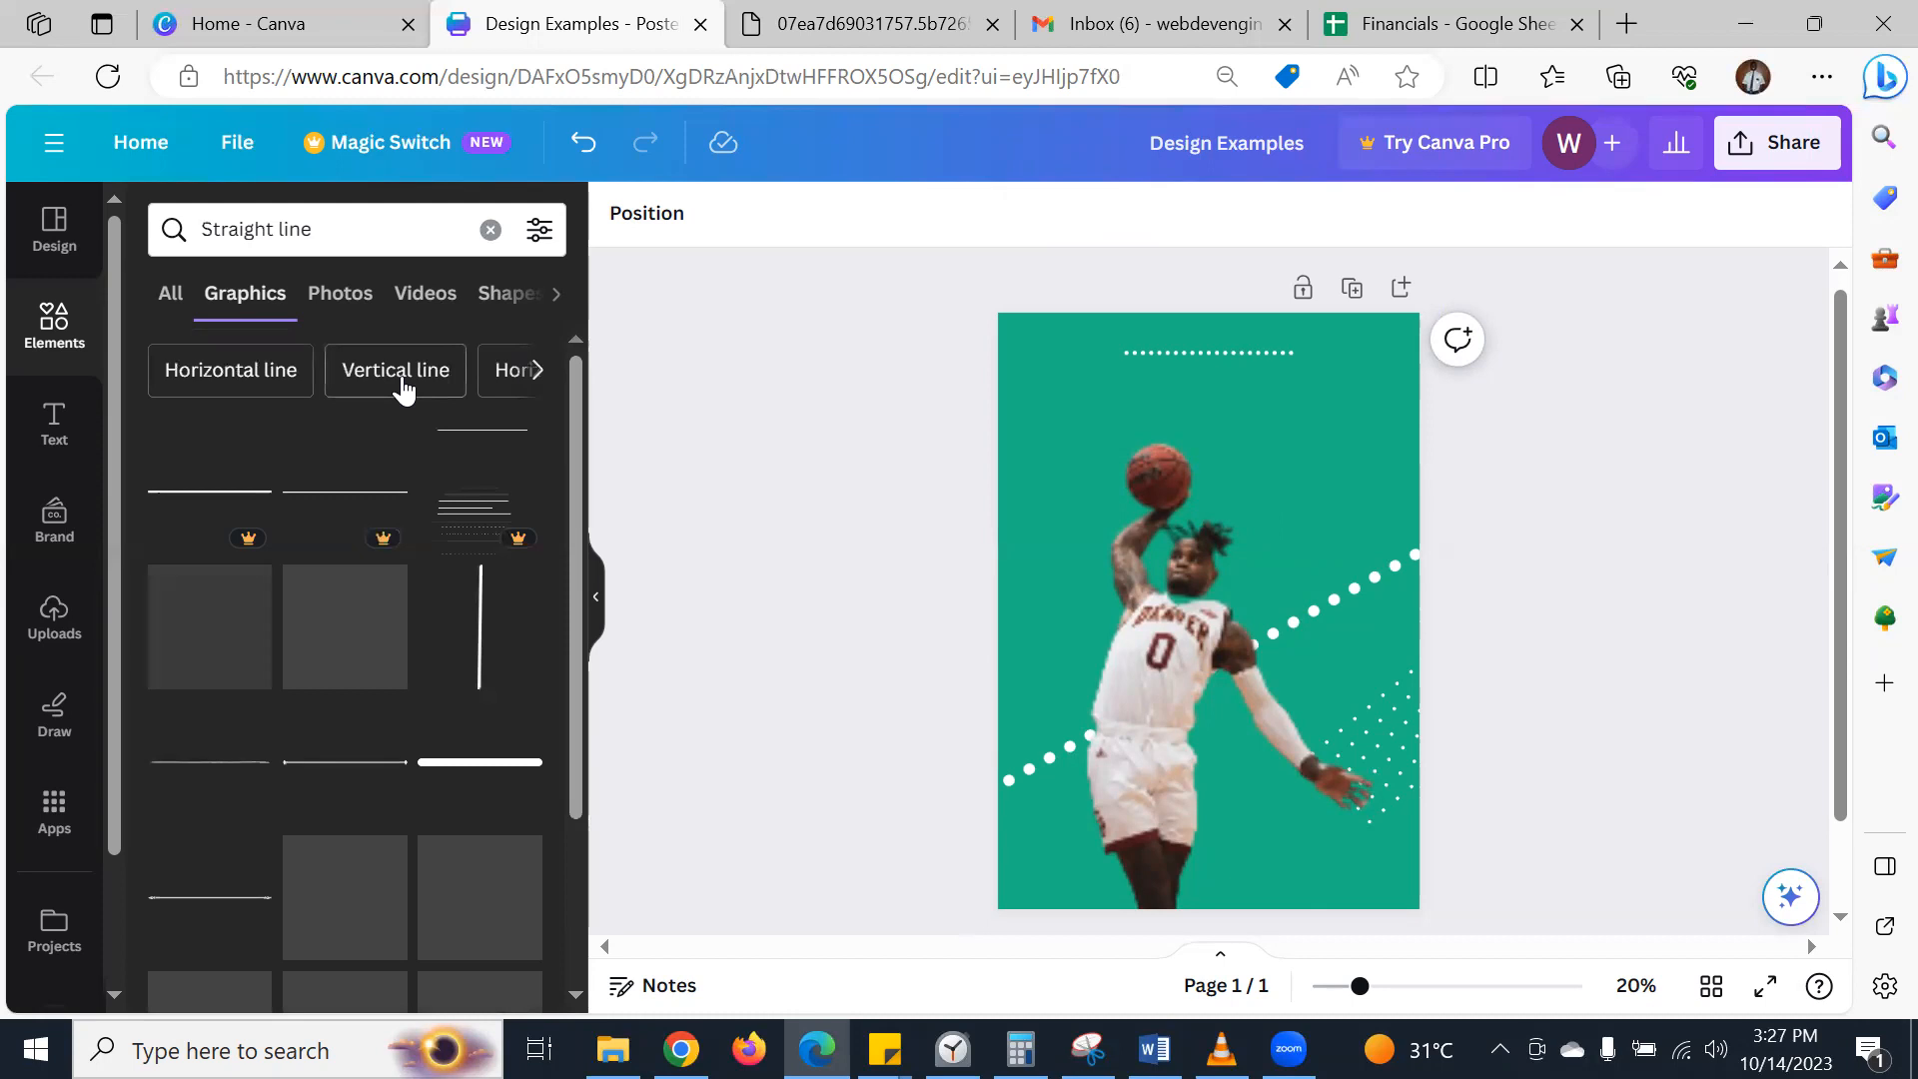
# - Add the premium stacked lines graphic over the player and try to recolour it white #ffffff
pyautogui.click(475, 447)
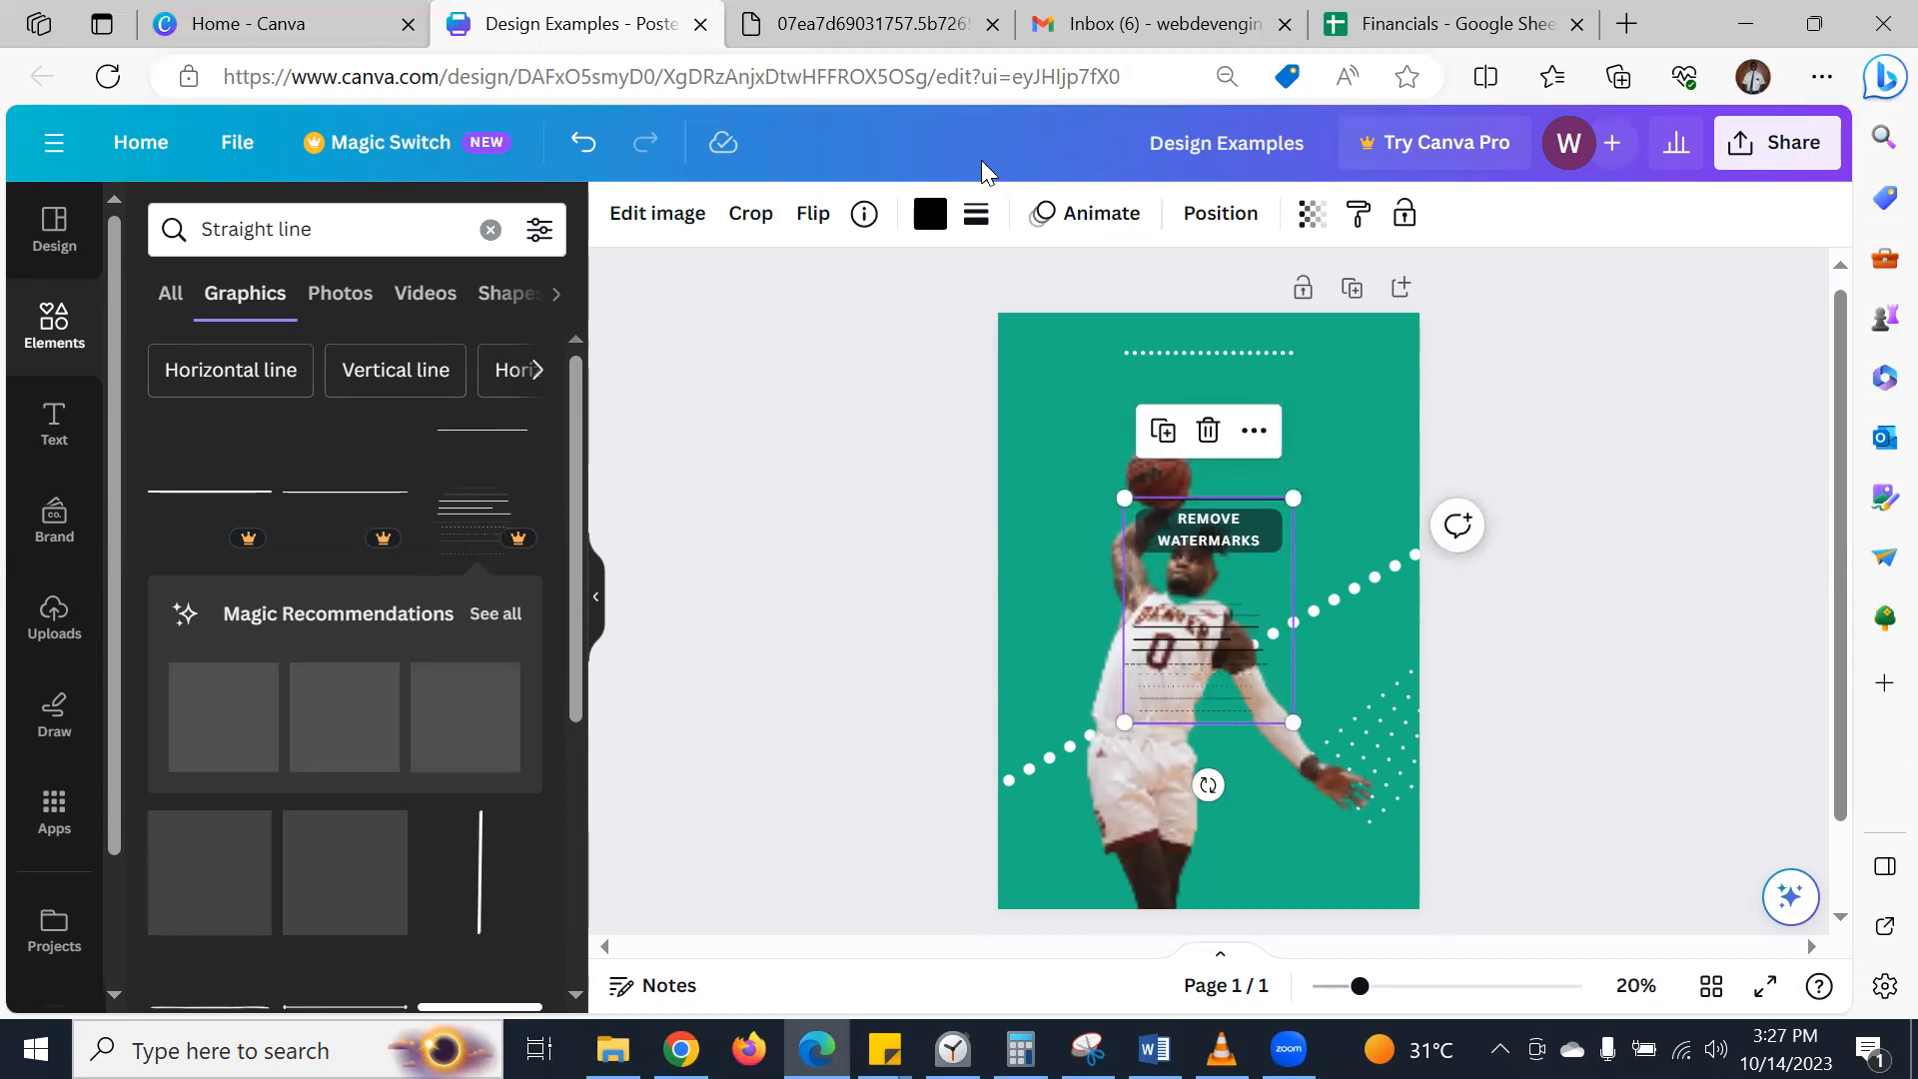
pyautogui.click(930, 213)
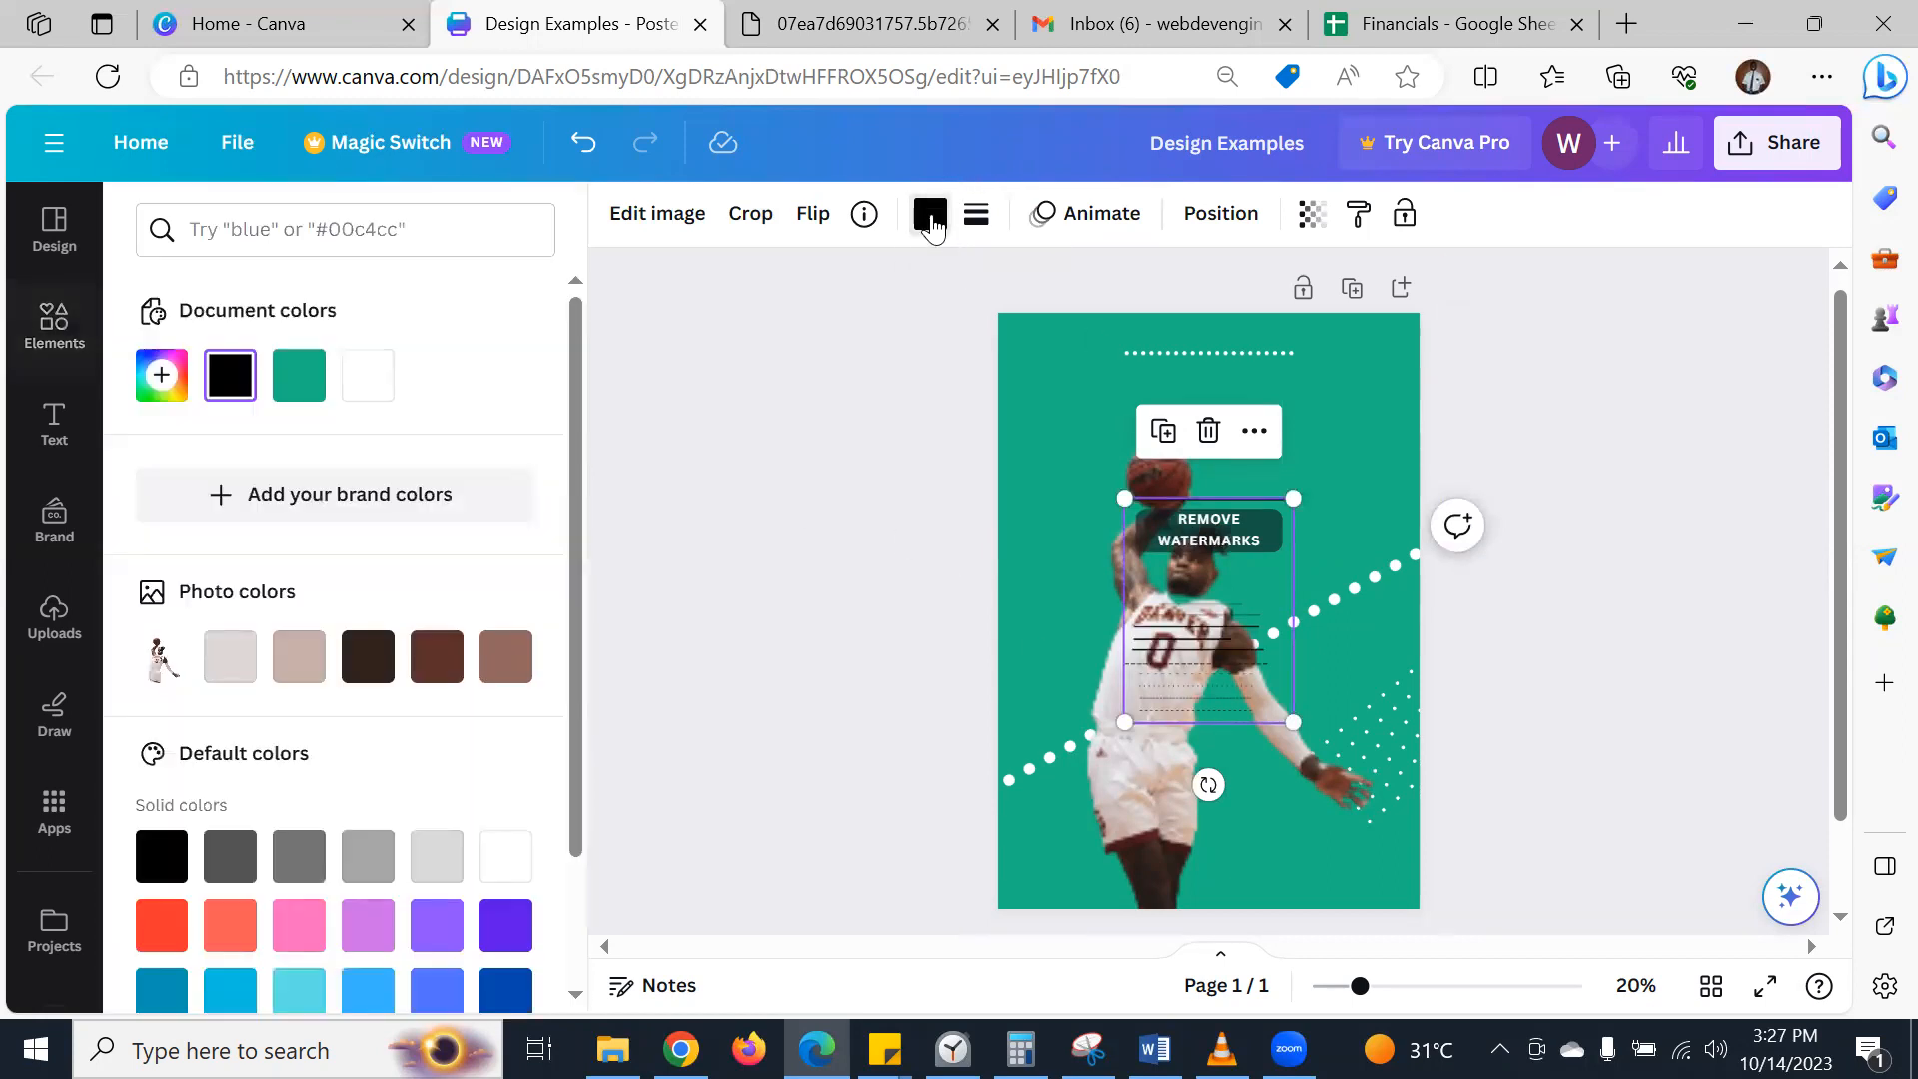
pyautogui.click(358, 386)
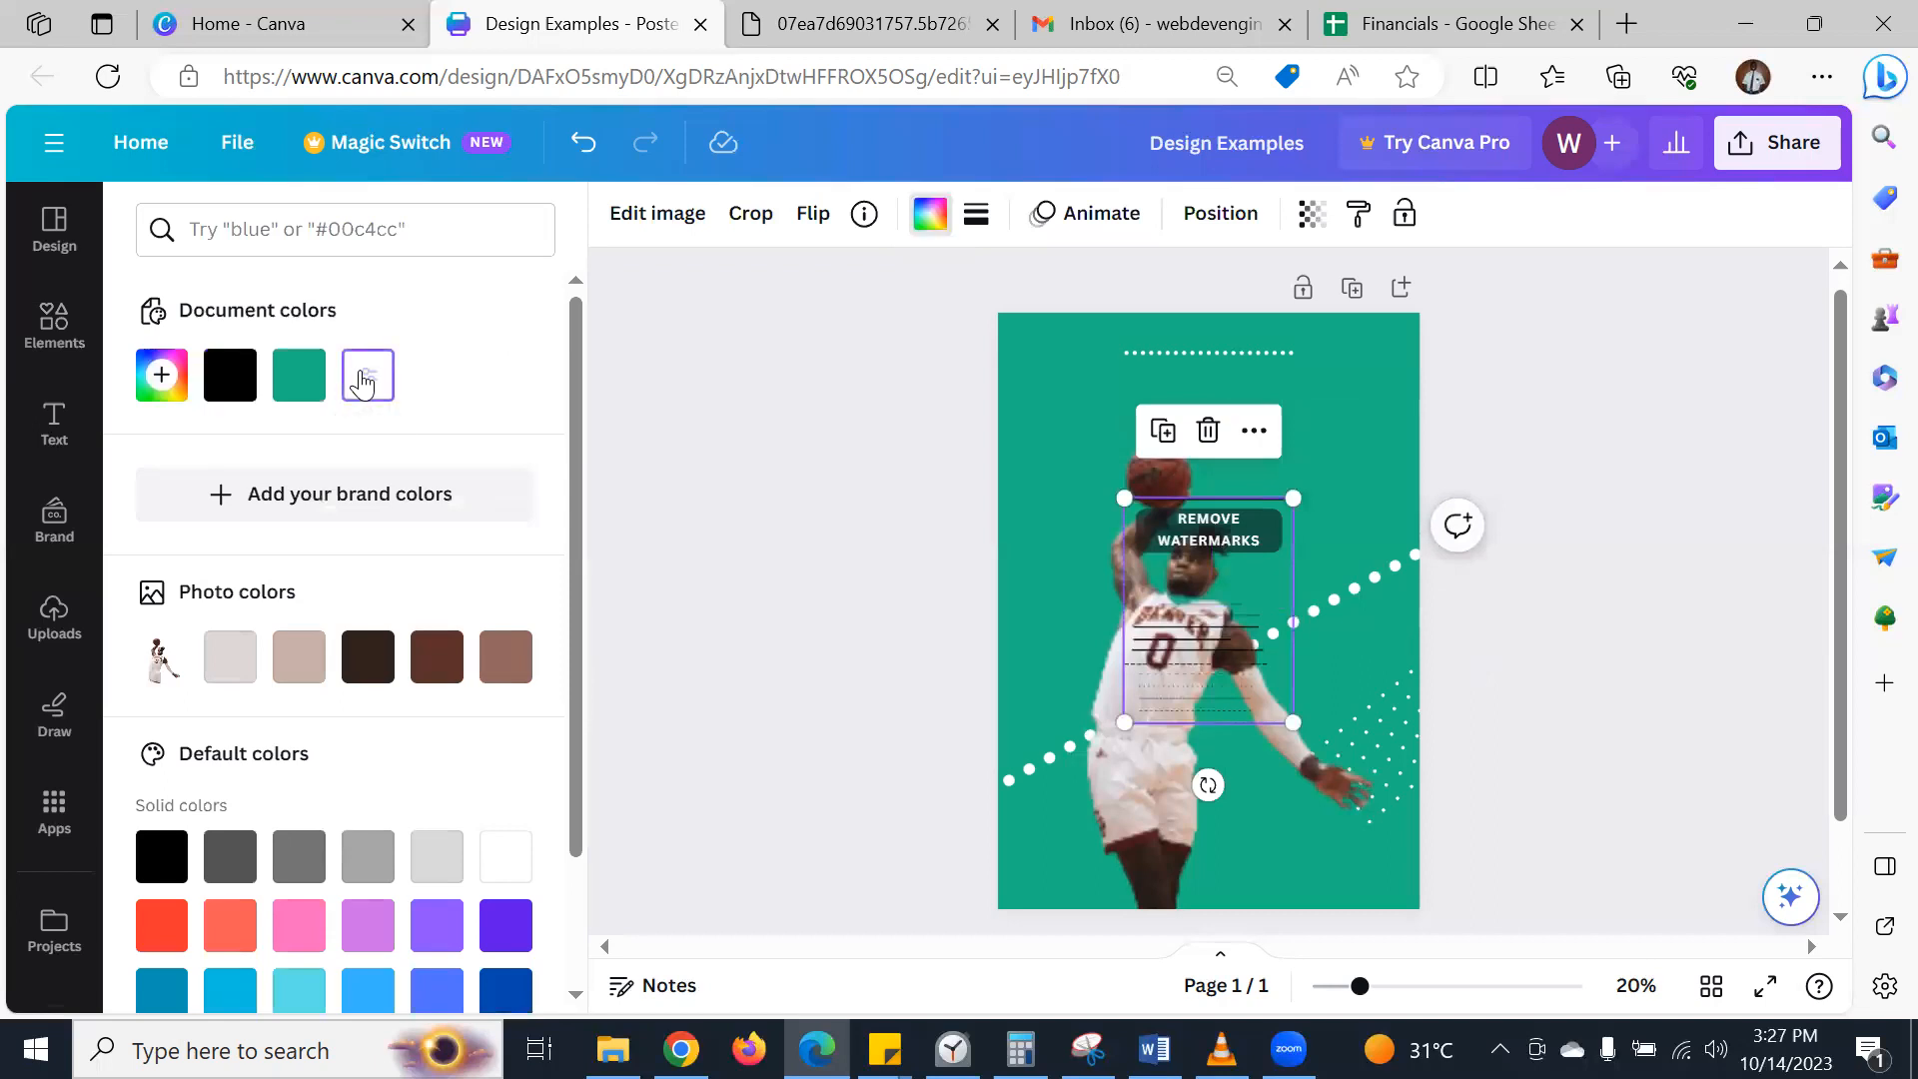
pyautogui.click(1056, 427)
pyautogui.click(1177, 568)
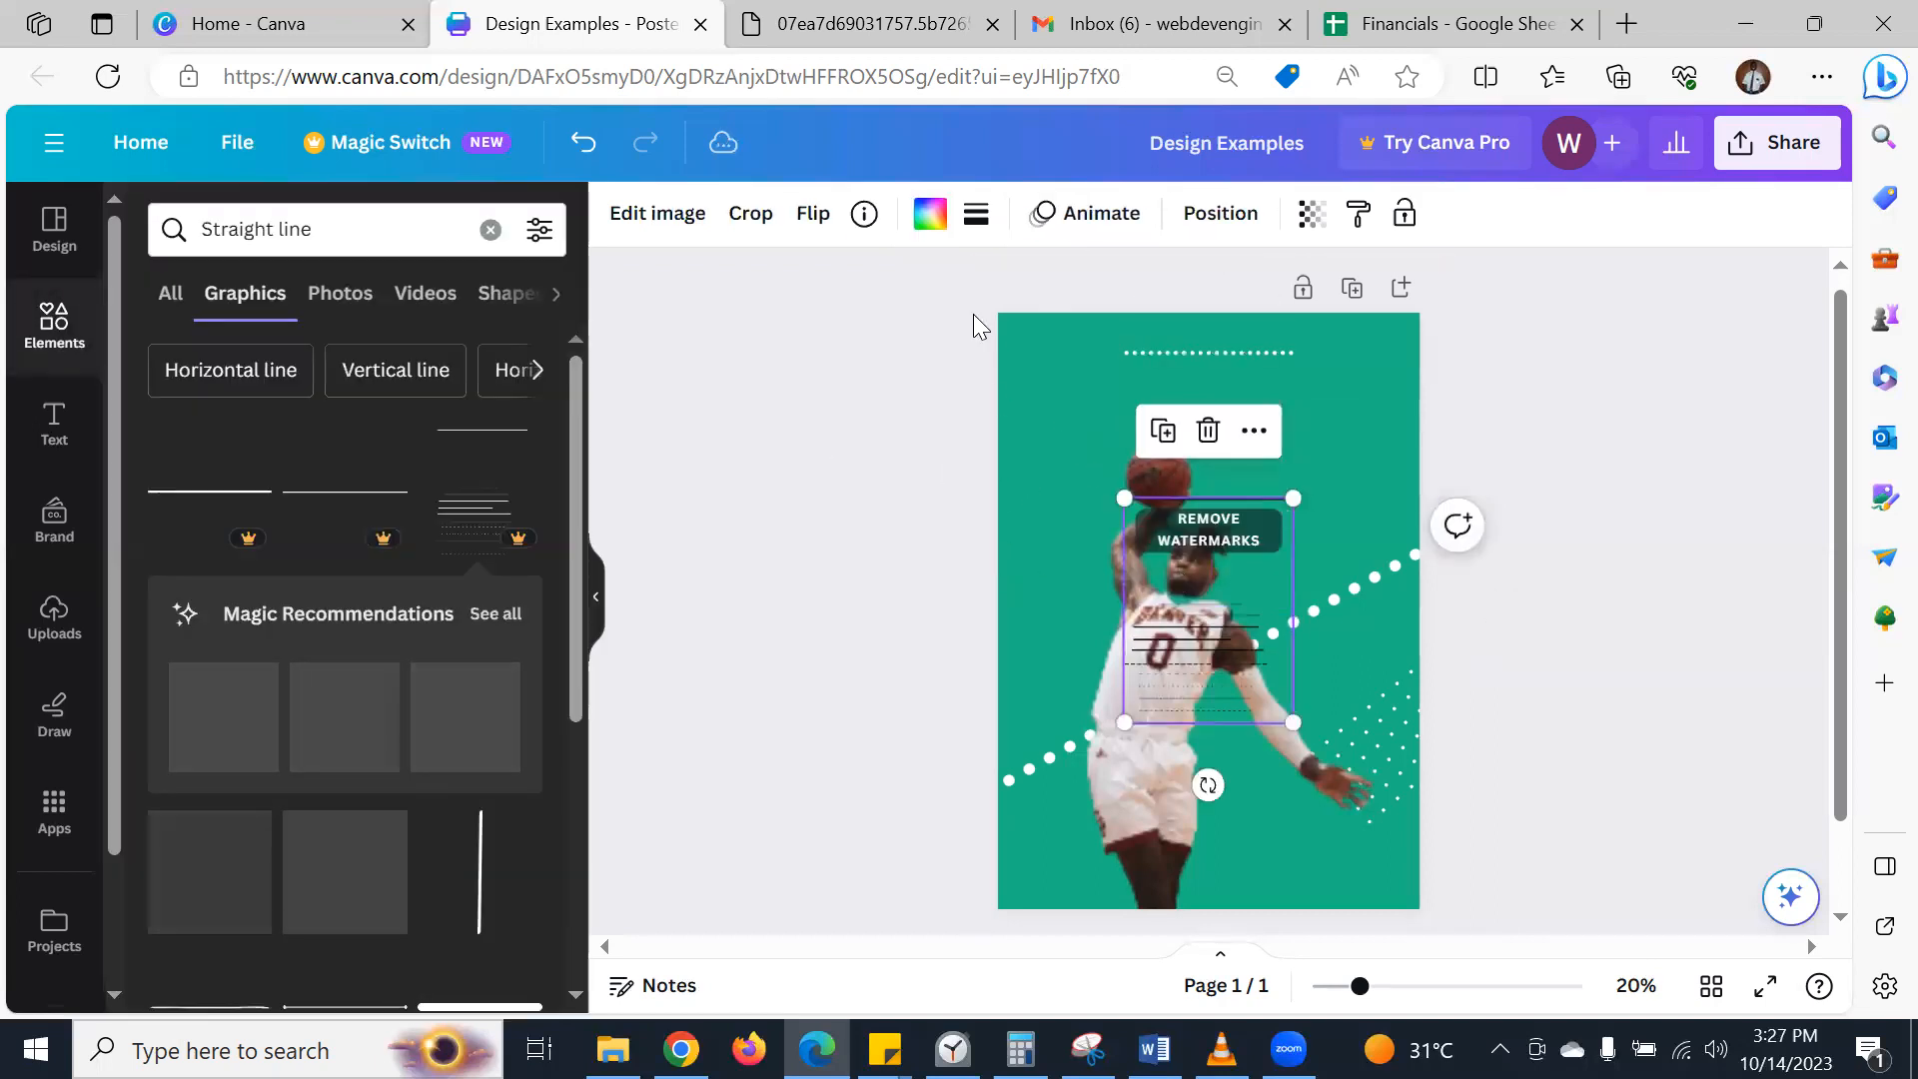
pyautogui.click(930, 213)
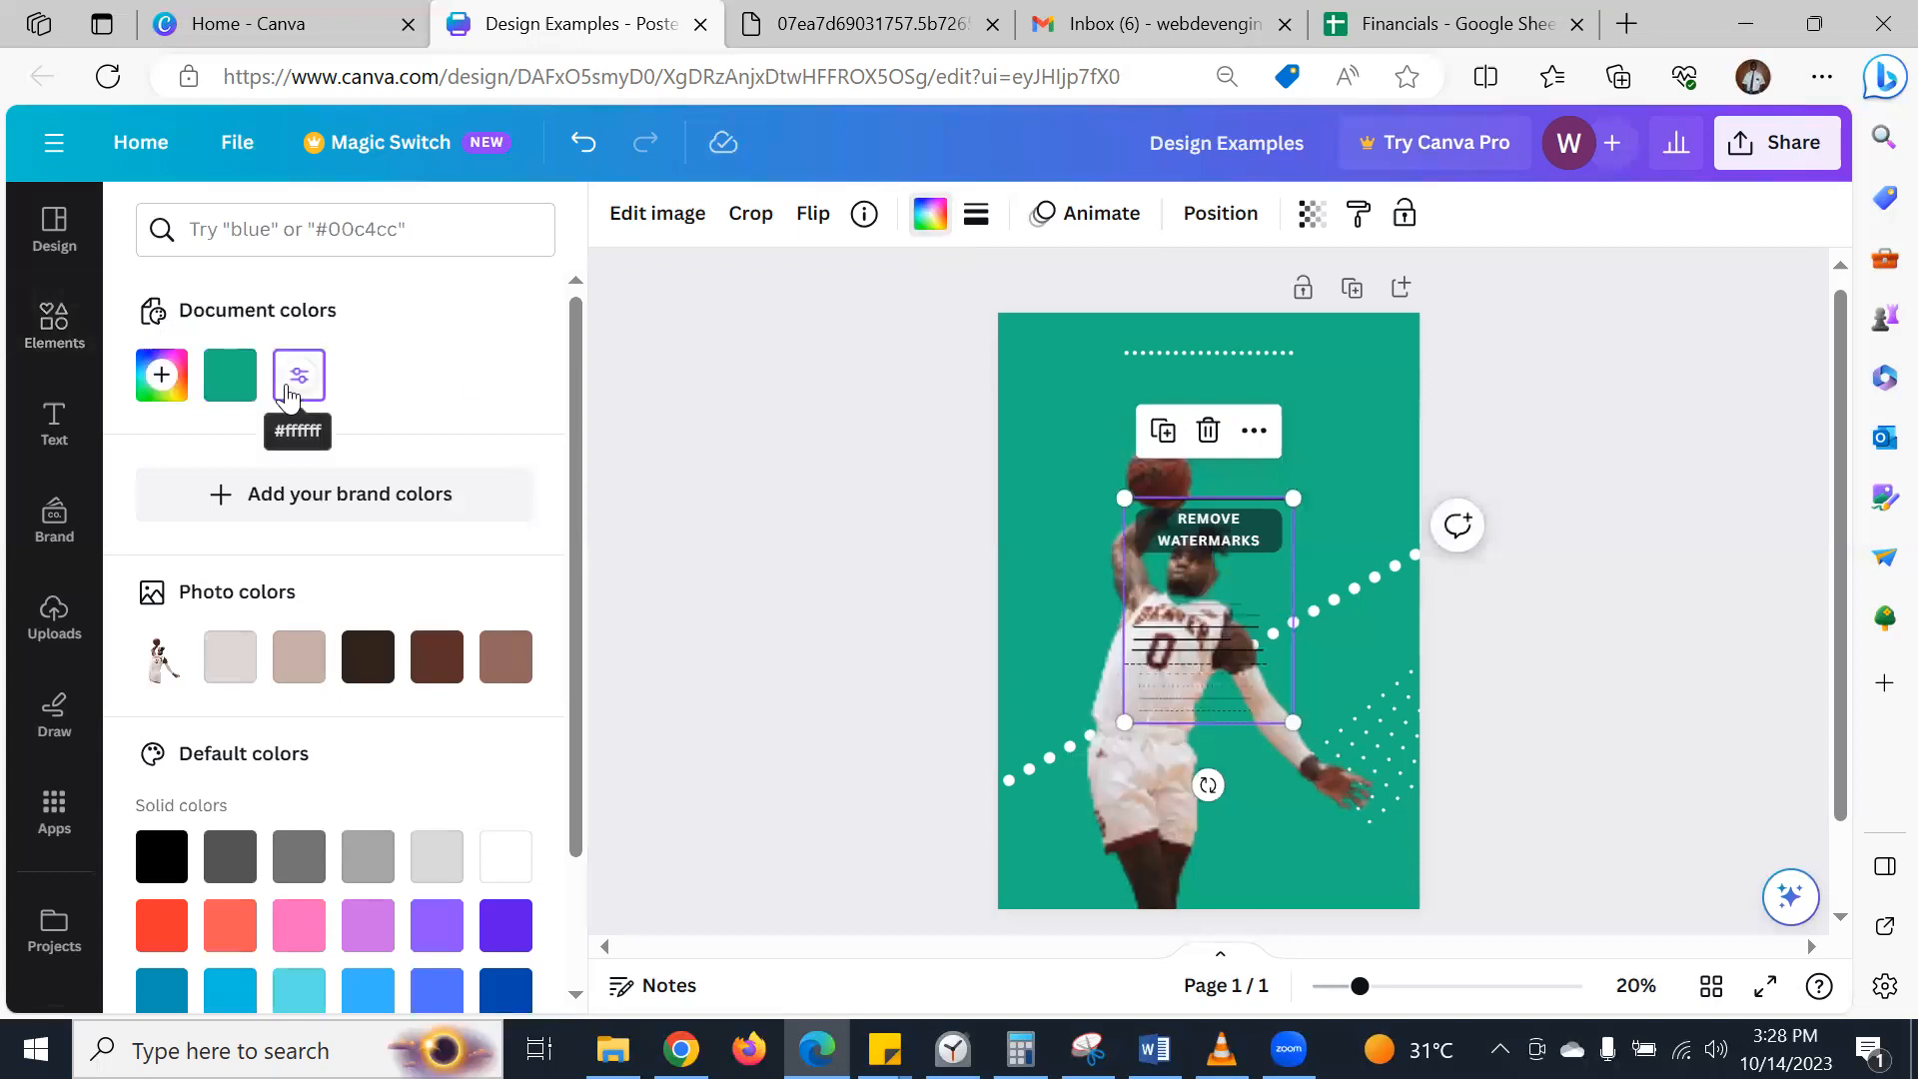
pyautogui.click(290, 397)
pyautogui.click(1059, 460)
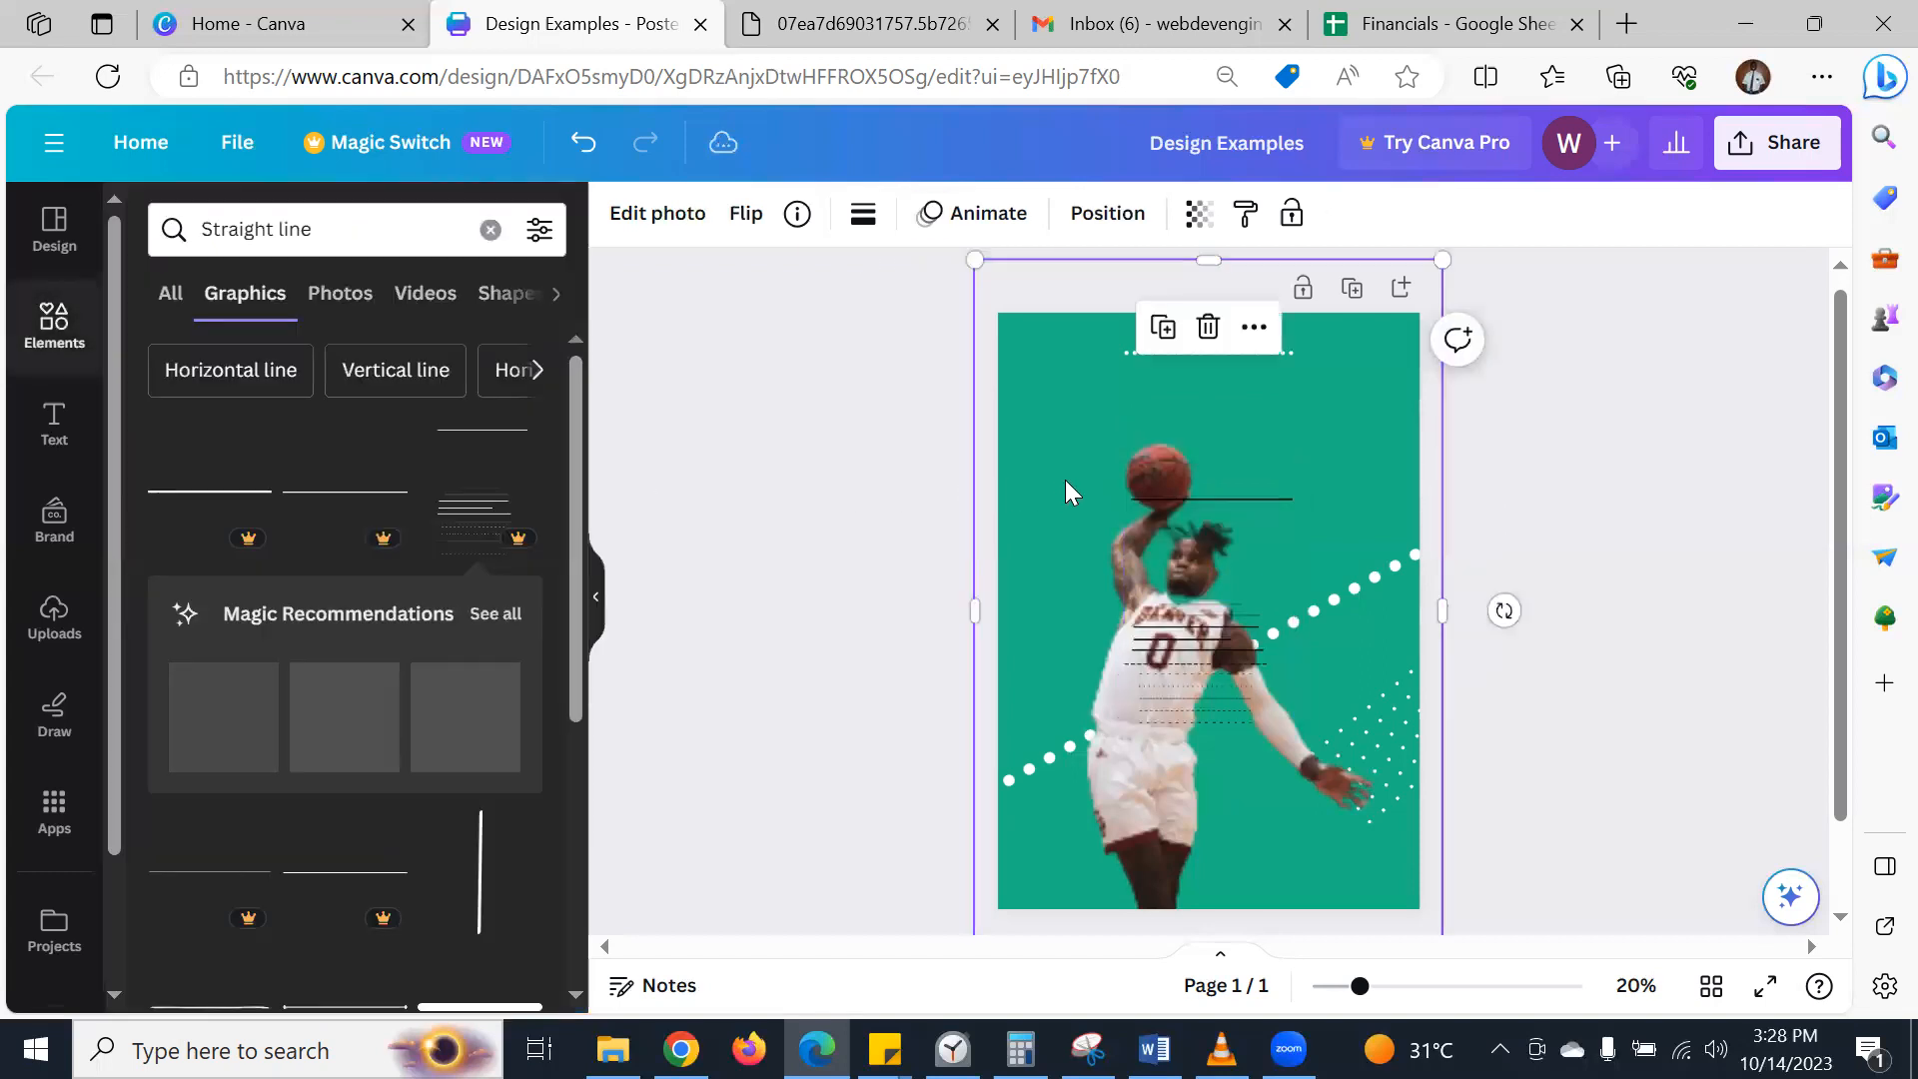
# - Move the stacked lines graphic to the poster's upper right, try the document's green and white on it, and delete it
pyautogui.moveTo(1236, 612); pyautogui.dragTo(1326, 466)
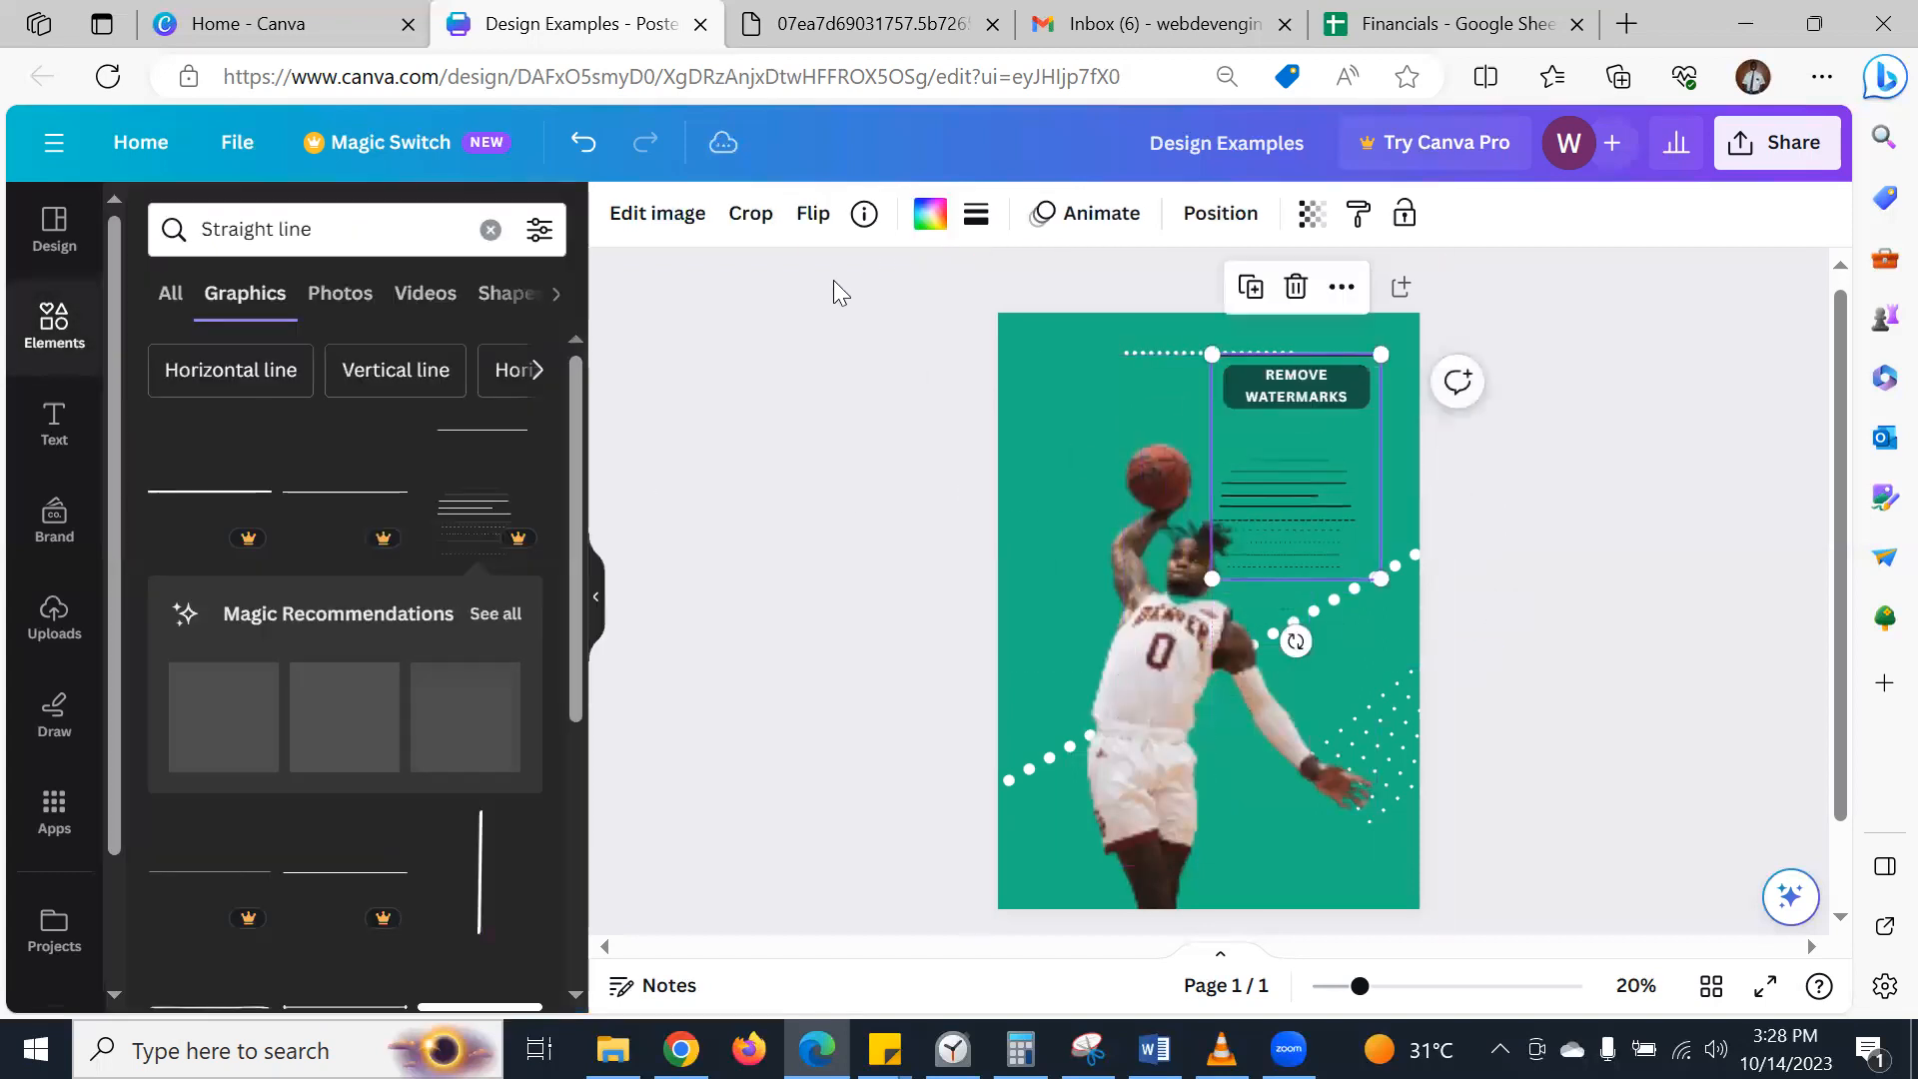
pyautogui.click(928, 214)
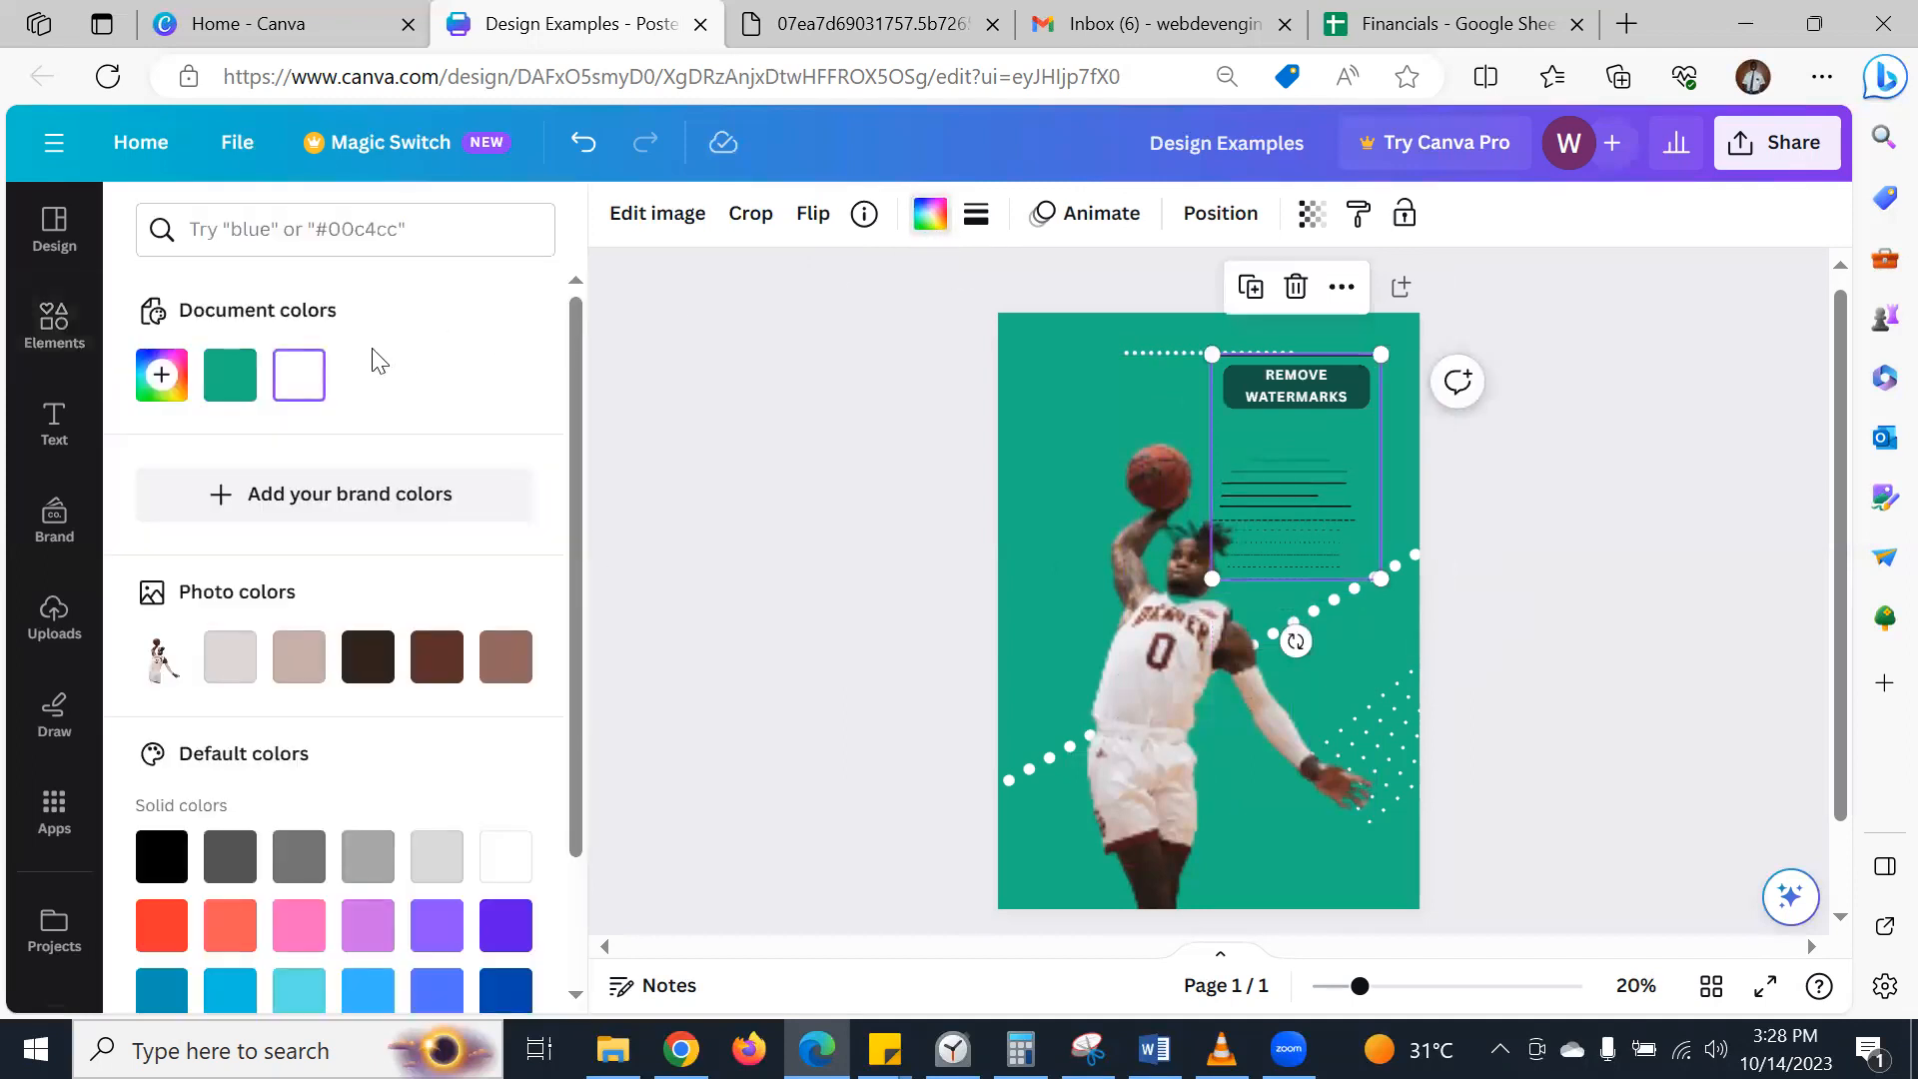
pyautogui.click(293, 389)
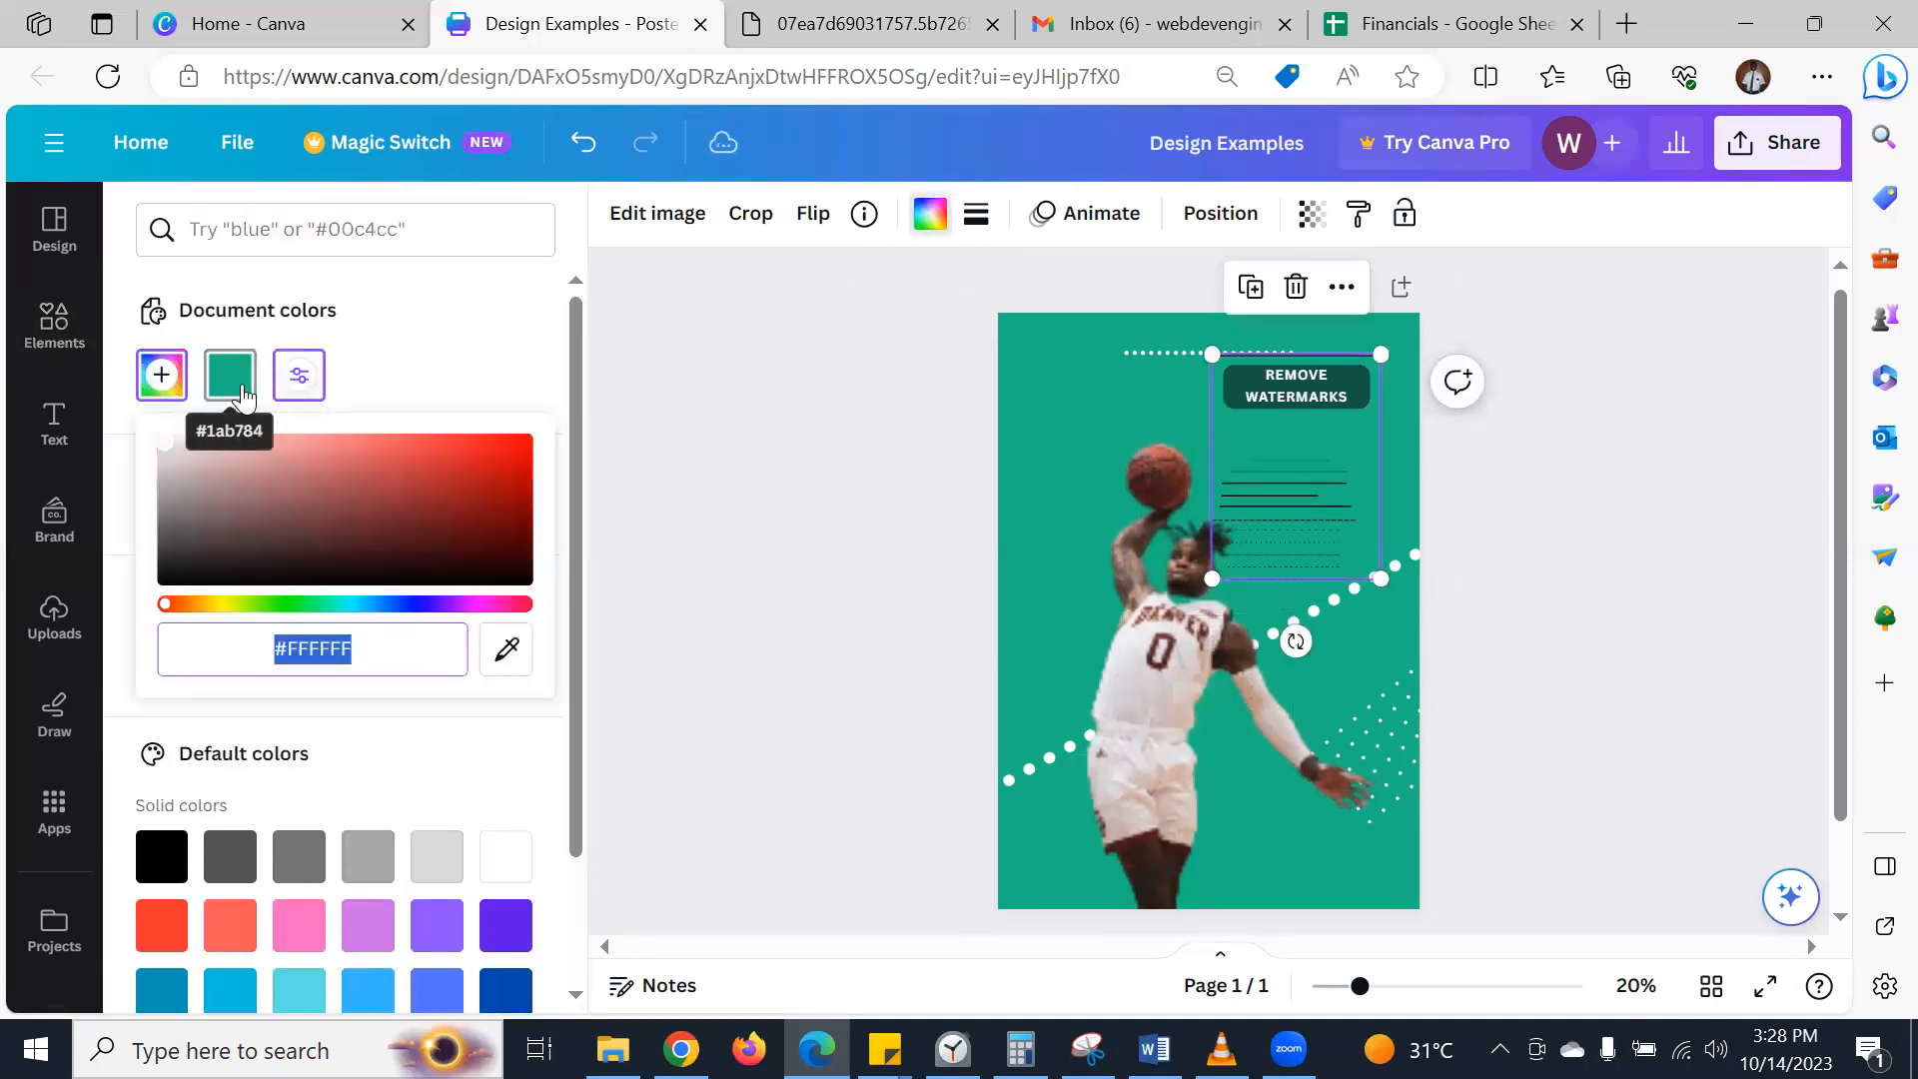
pyautogui.click(242, 396)
pyautogui.click(295, 387)
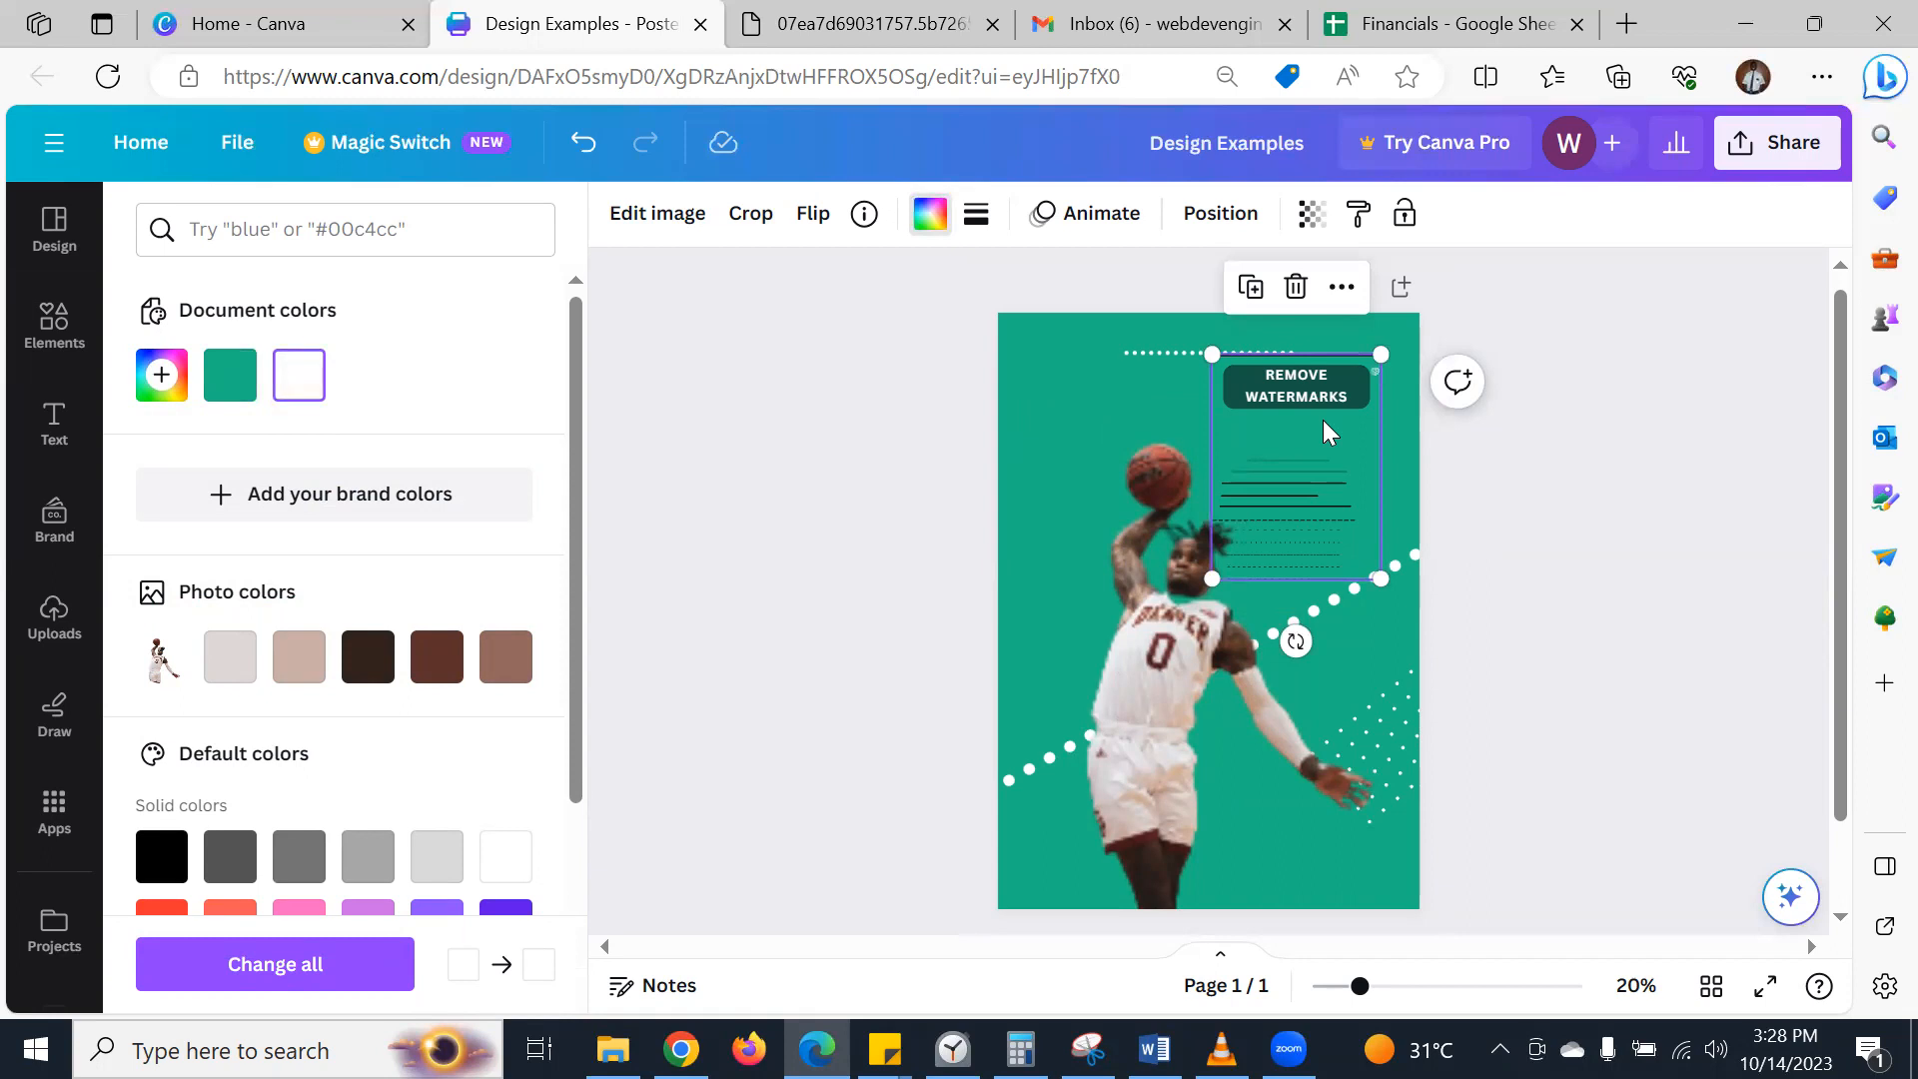
pyautogui.press('Delete')
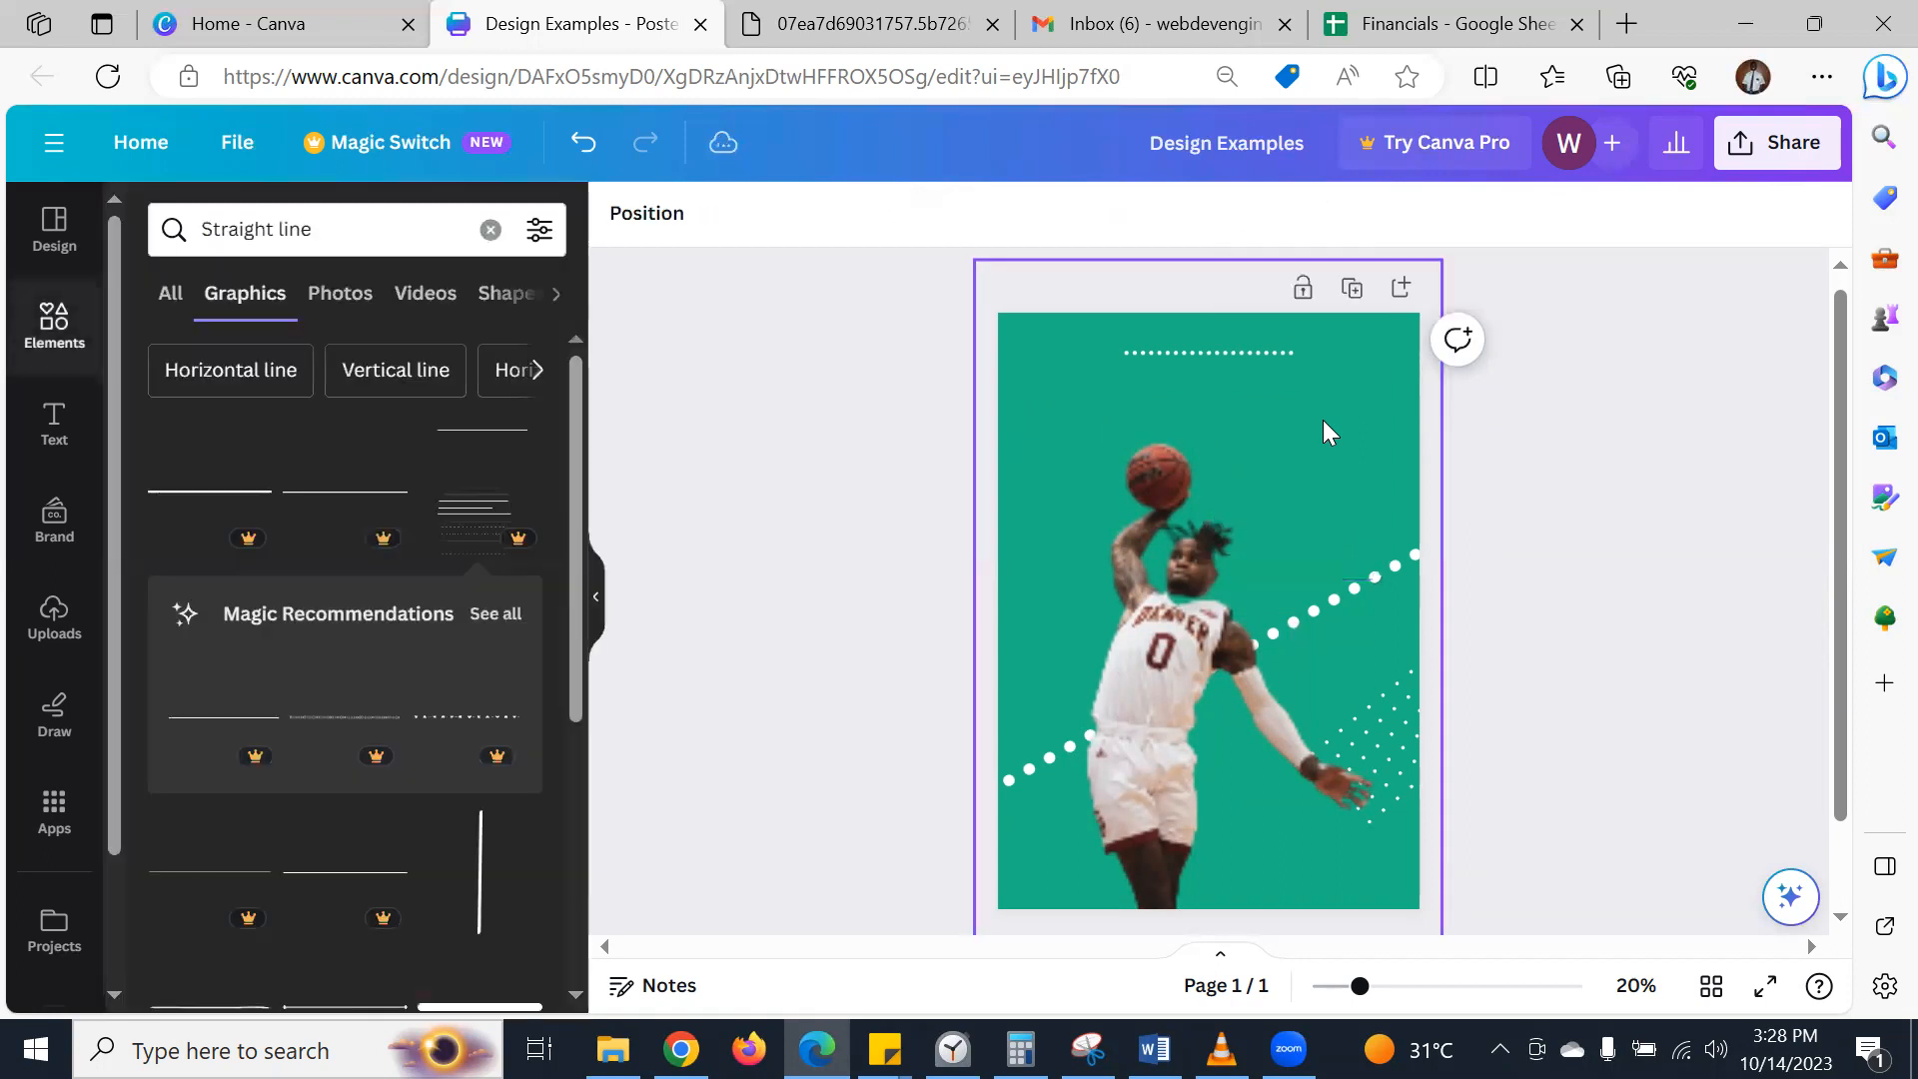
# - Insert a thin straight line graphic, place it above the player's outstretched arm, and rotate it to a steep diagonal
pyautogui.scroll(-4, 317, 610)
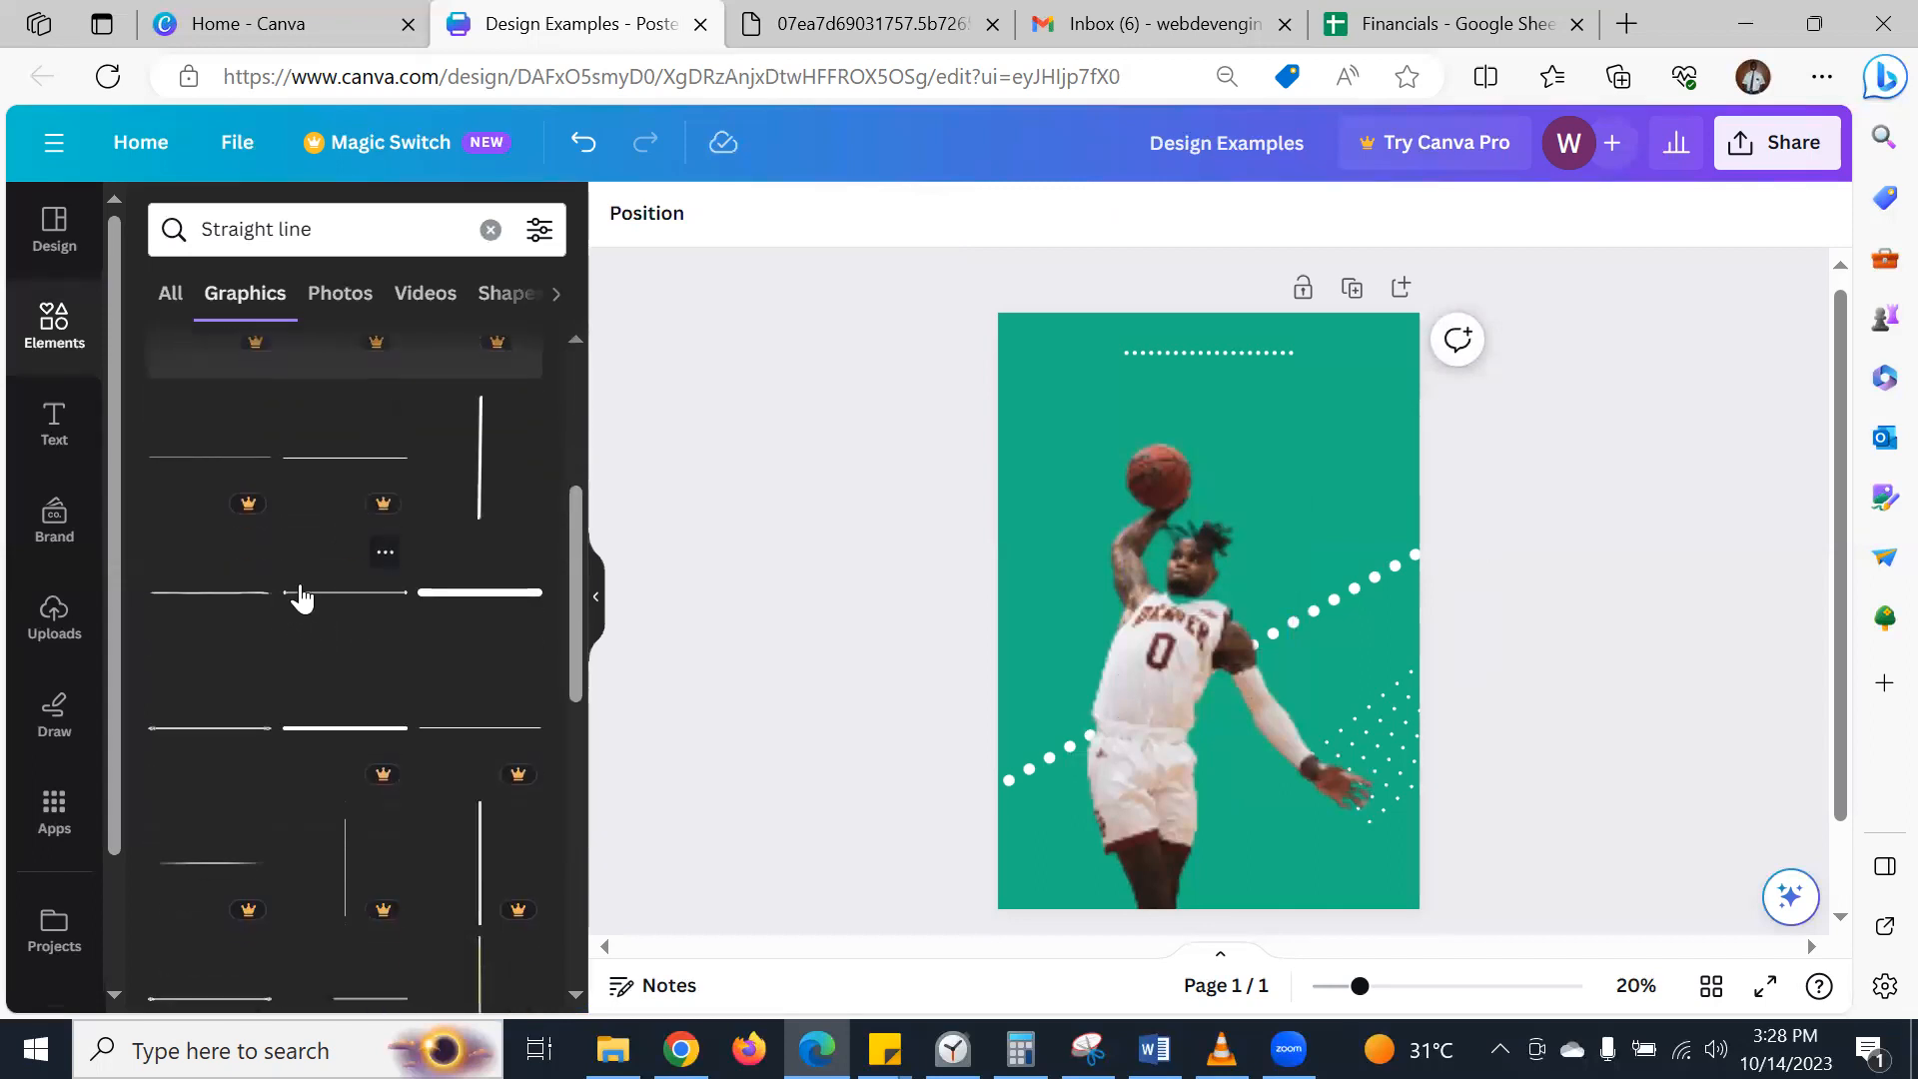
pyautogui.click(317, 599)
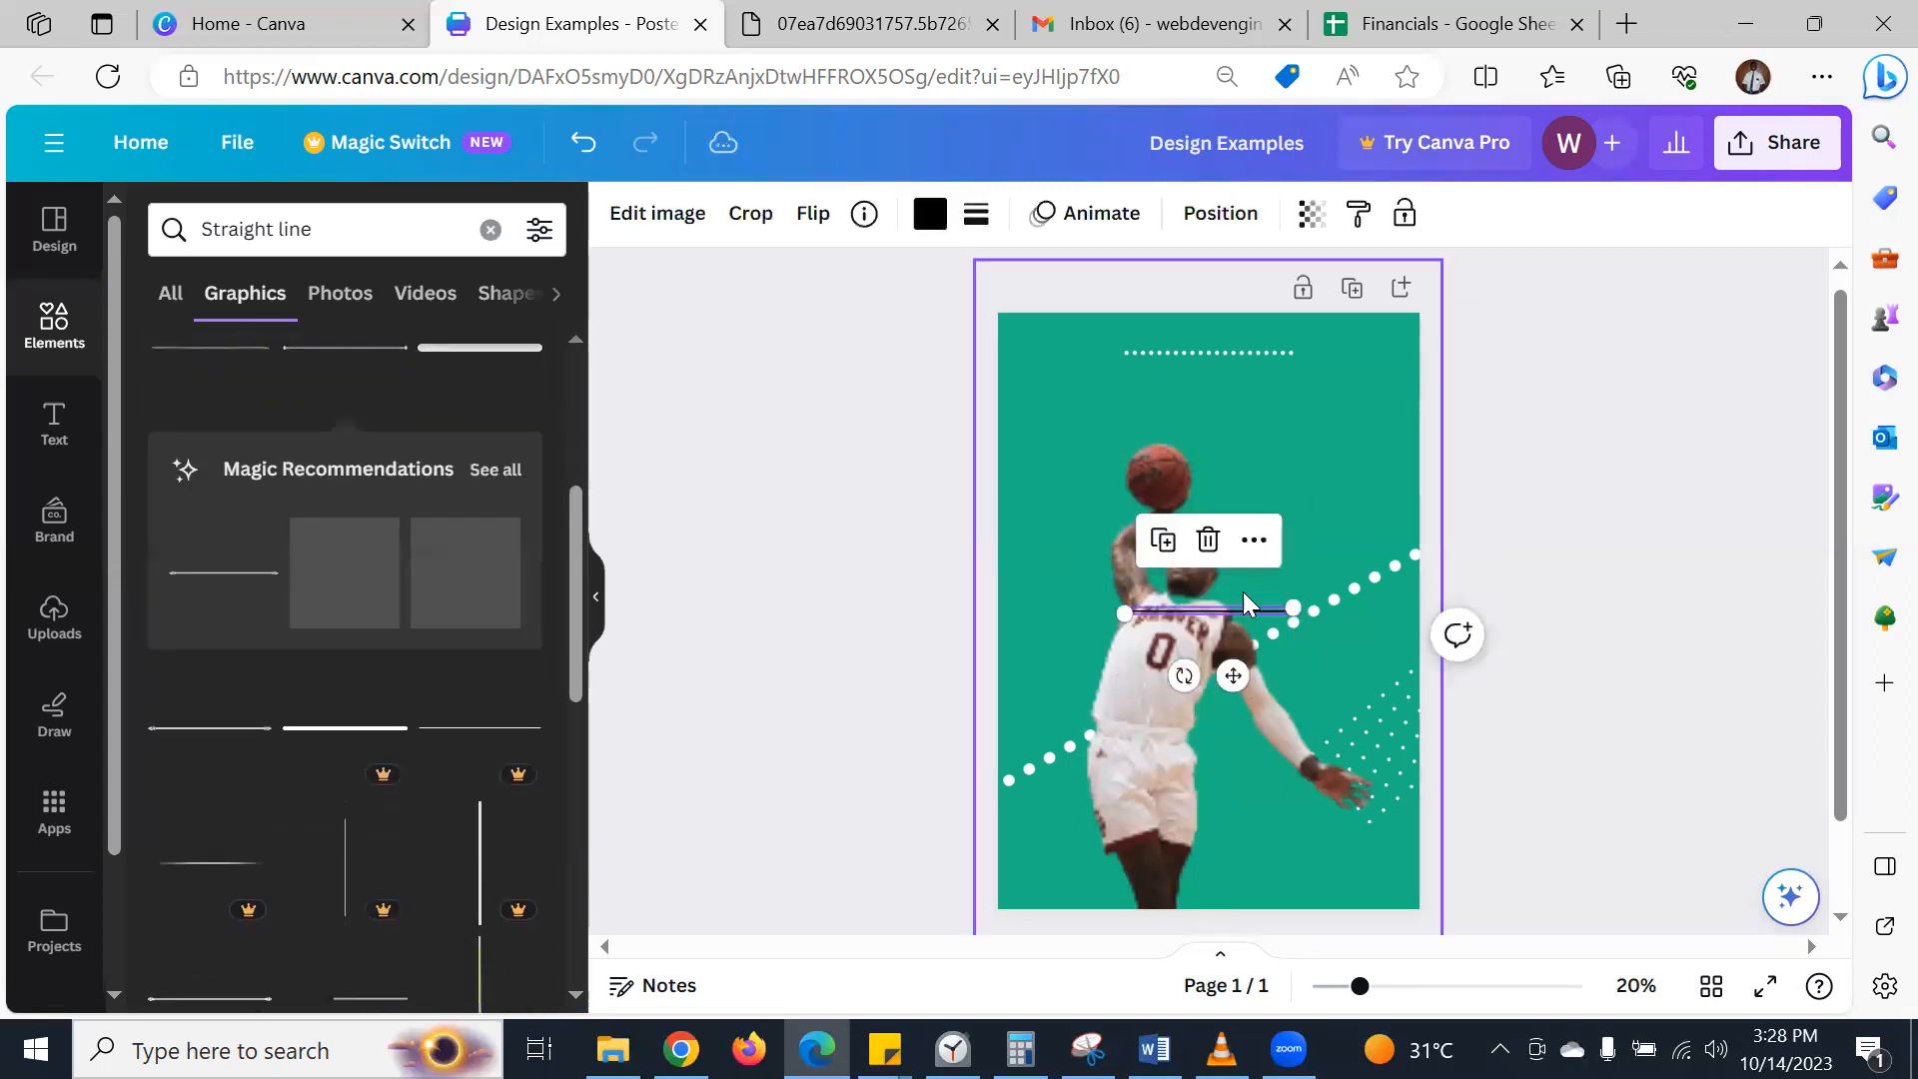
pyautogui.moveTo(1242, 599); pyautogui.dragTo(1364, 452)
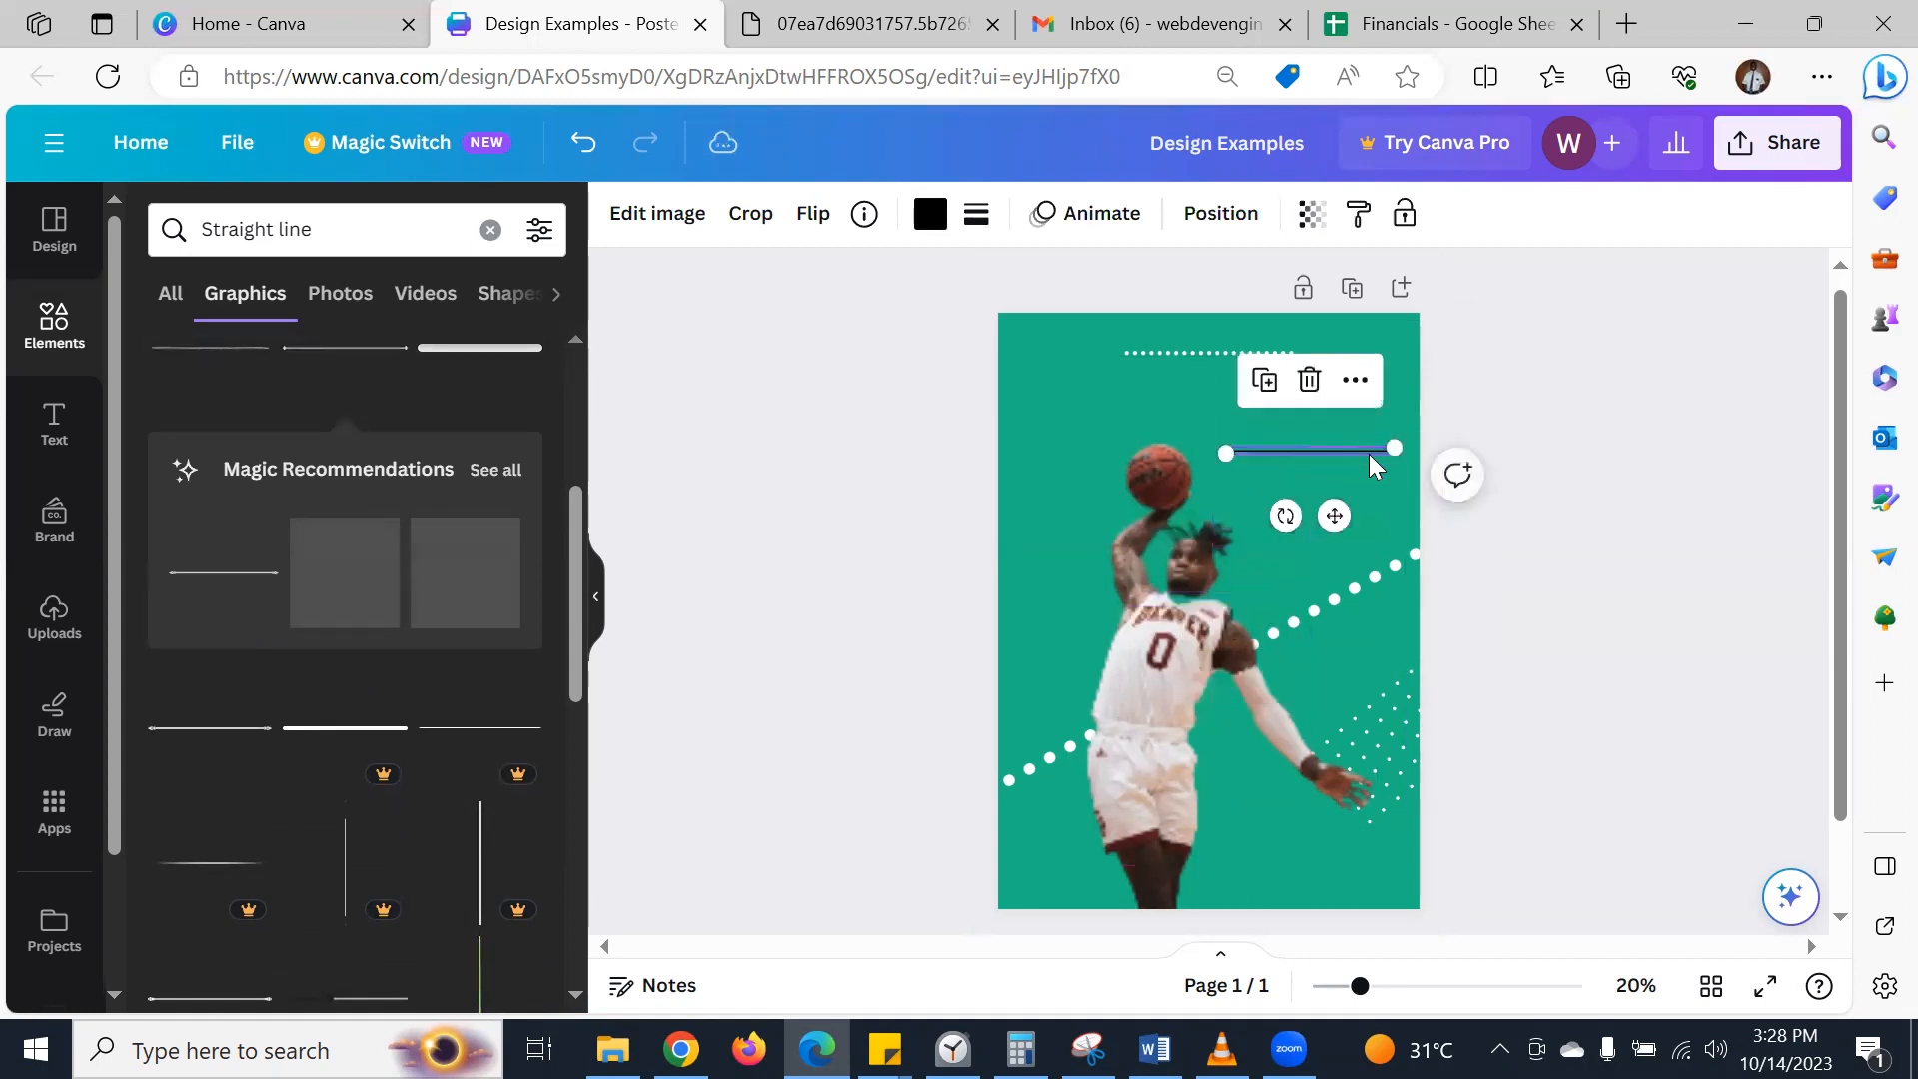
pyautogui.moveTo(1285, 517); pyautogui.dragTo(1282, 459)
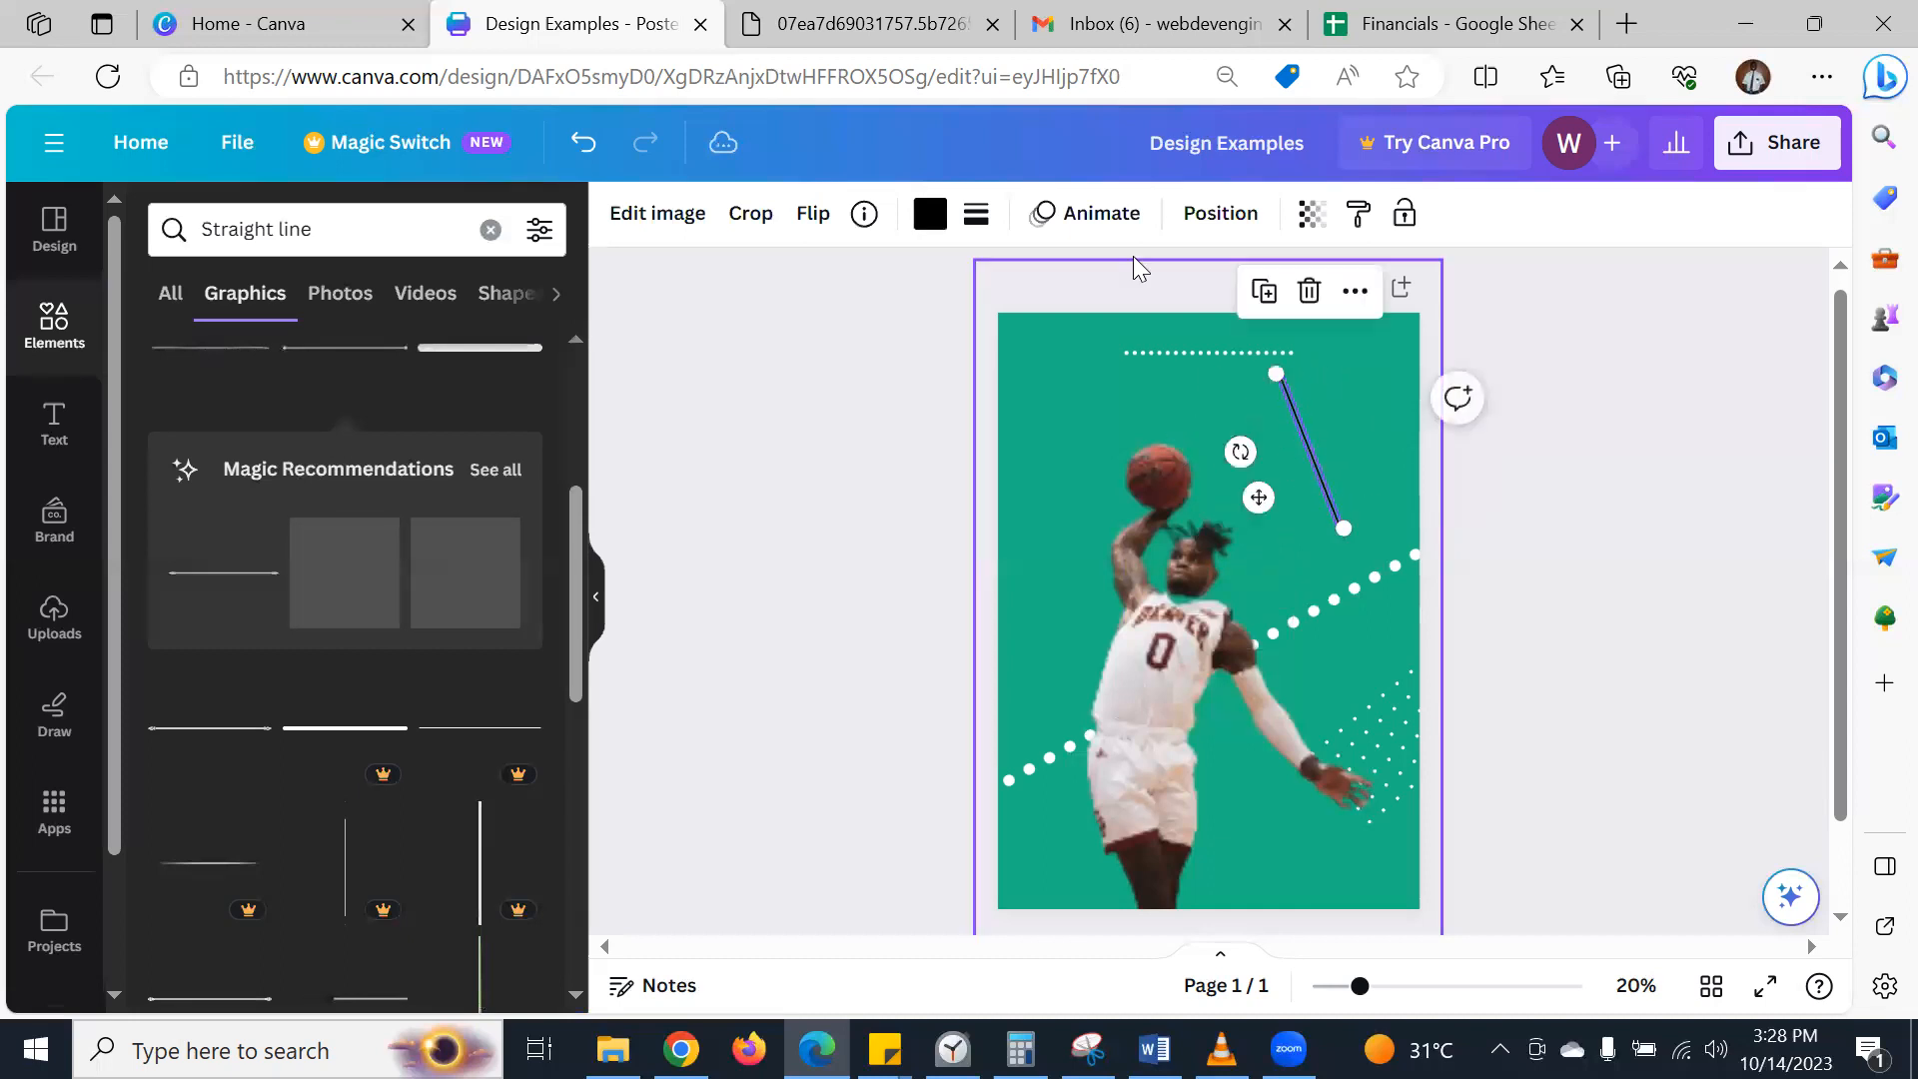
# - Check the stripes on the Kyrie Irving reference poster and set the line at a steep upward slant across the poster's right edge
pyautogui.click(827, 12)
pyautogui.click(649, 14)
pyautogui.moveTo(1238, 453); pyautogui.dragTo(1459, 664)
pyautogui.click(859, 23)
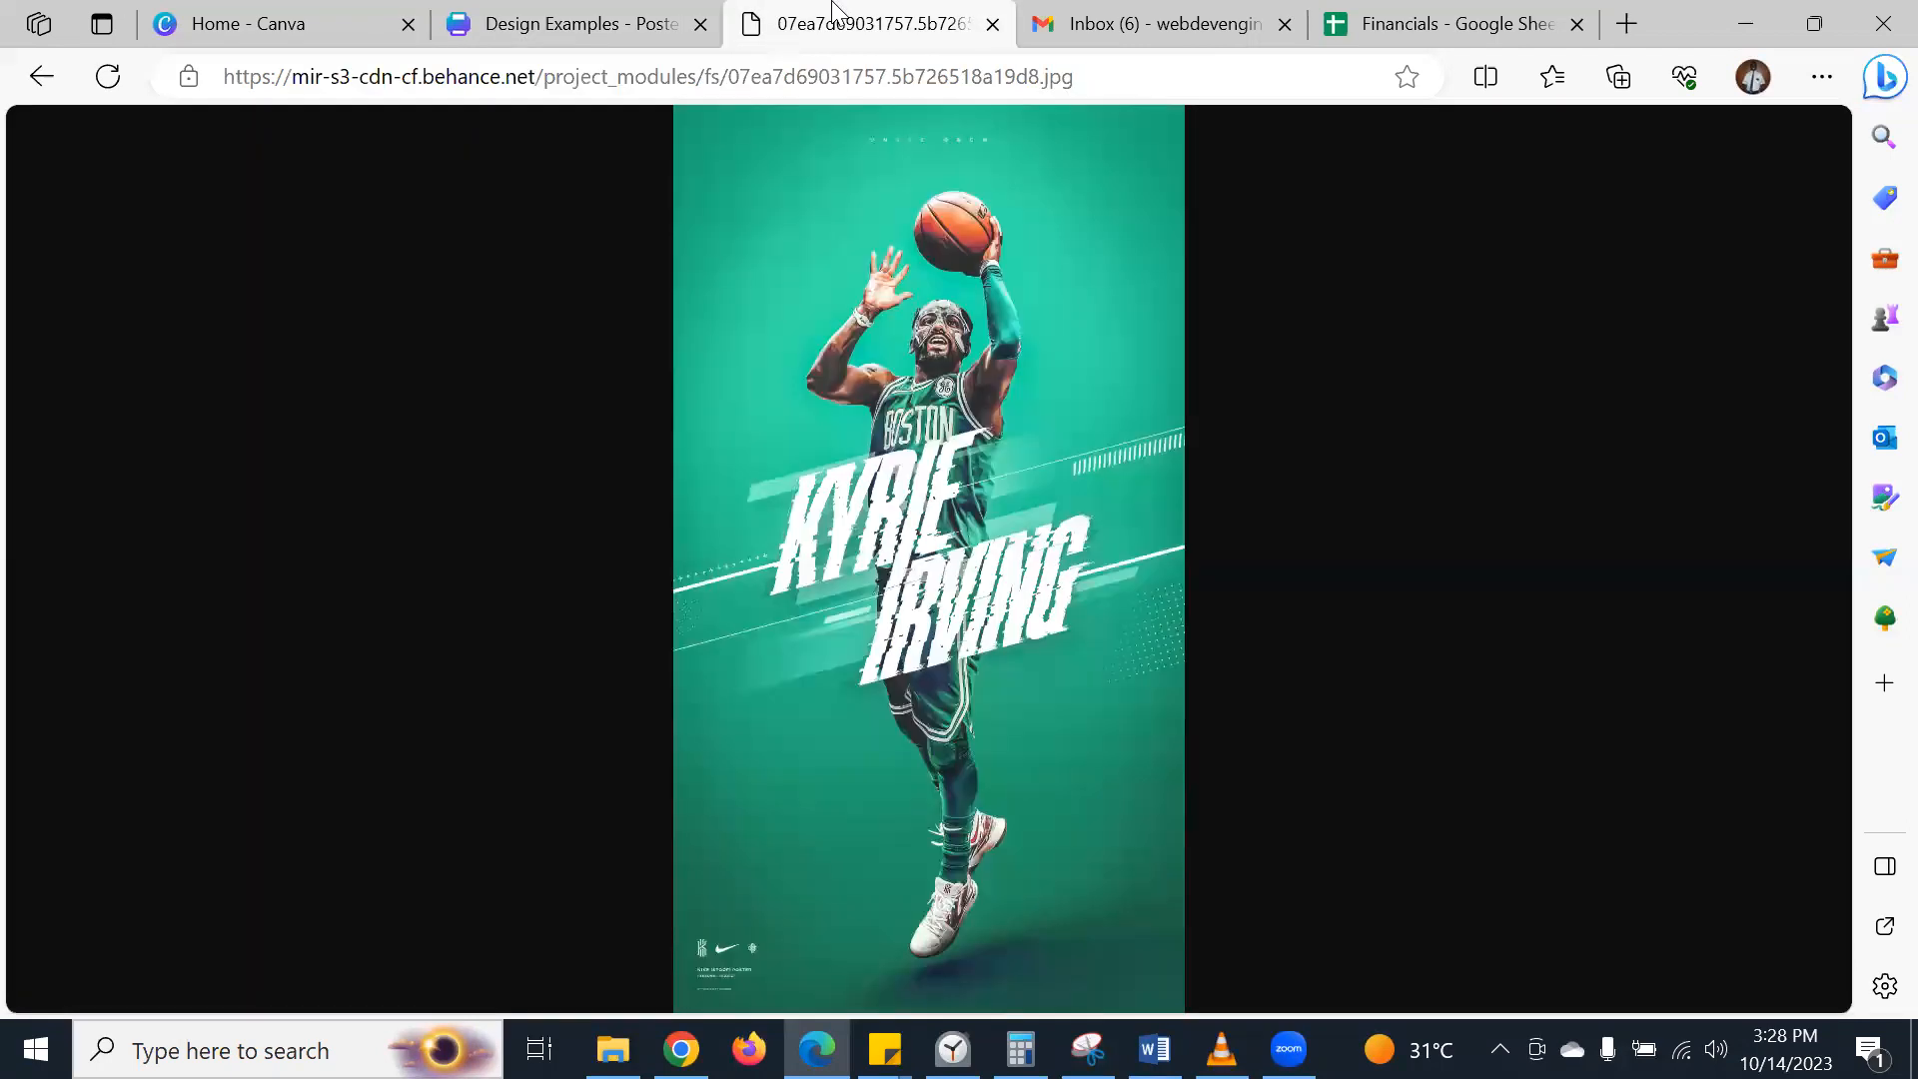
pyautogui.click(635, 23)
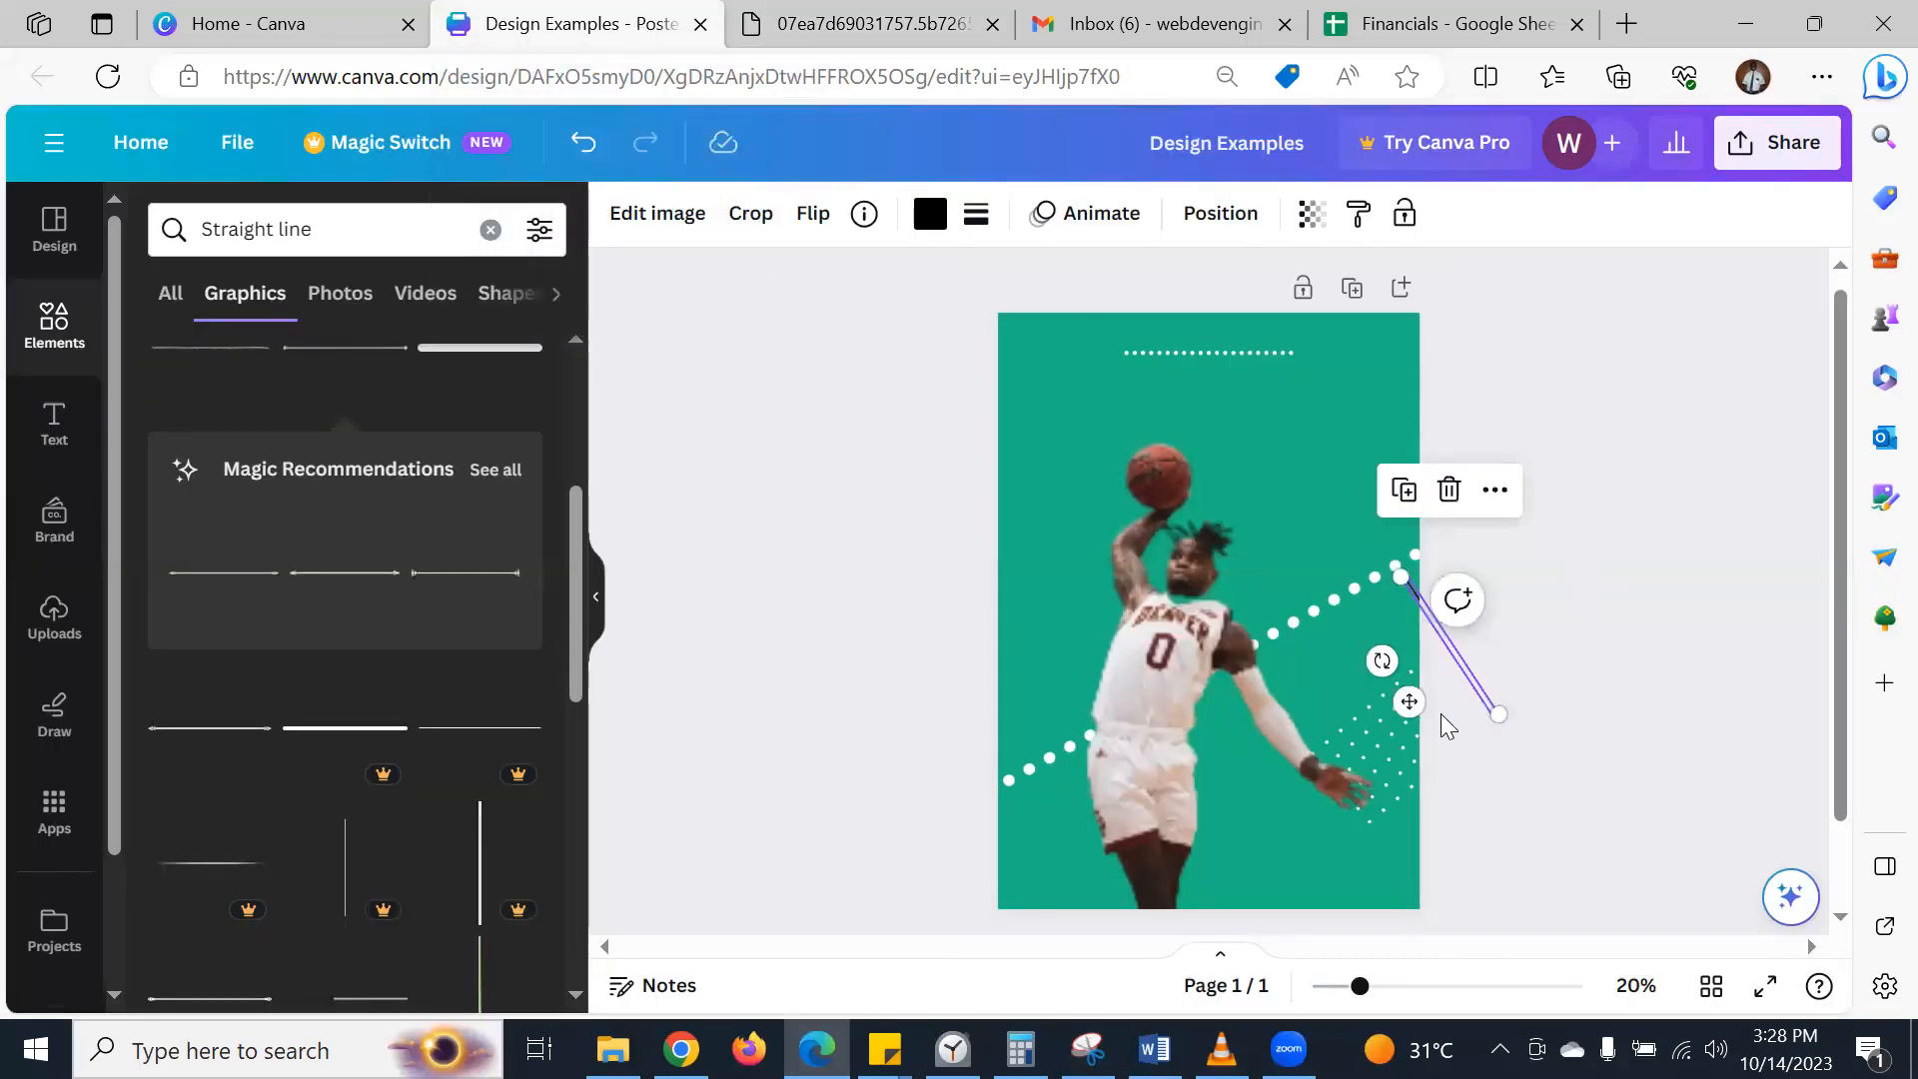
pyautogui.moveTo(1382, 661); pyautogui.dragTo(1219, 611)
pyautogui.moveTo(1387, 672); pyautogui.dragTo(1341, 689)
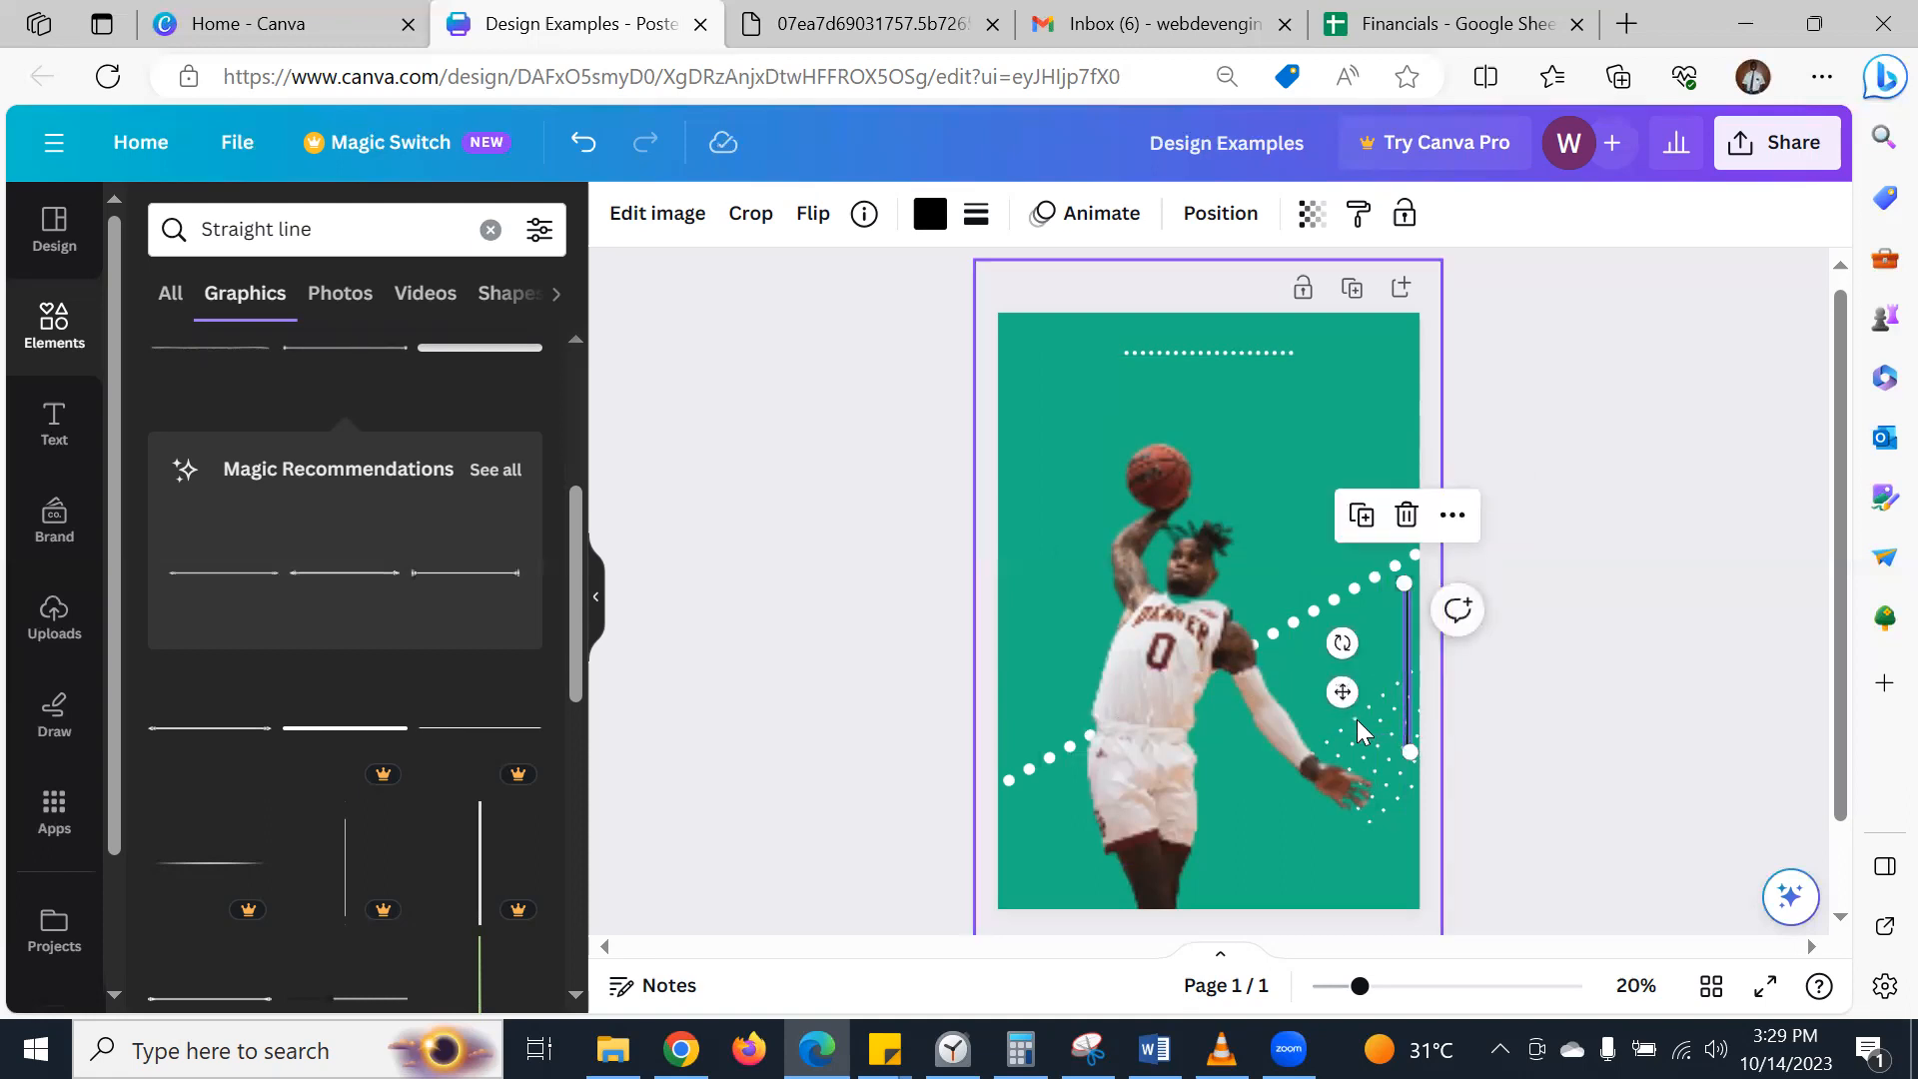
pyautogui.moveTo(1342, 644); pyautogui.dragTo(1431, 515)
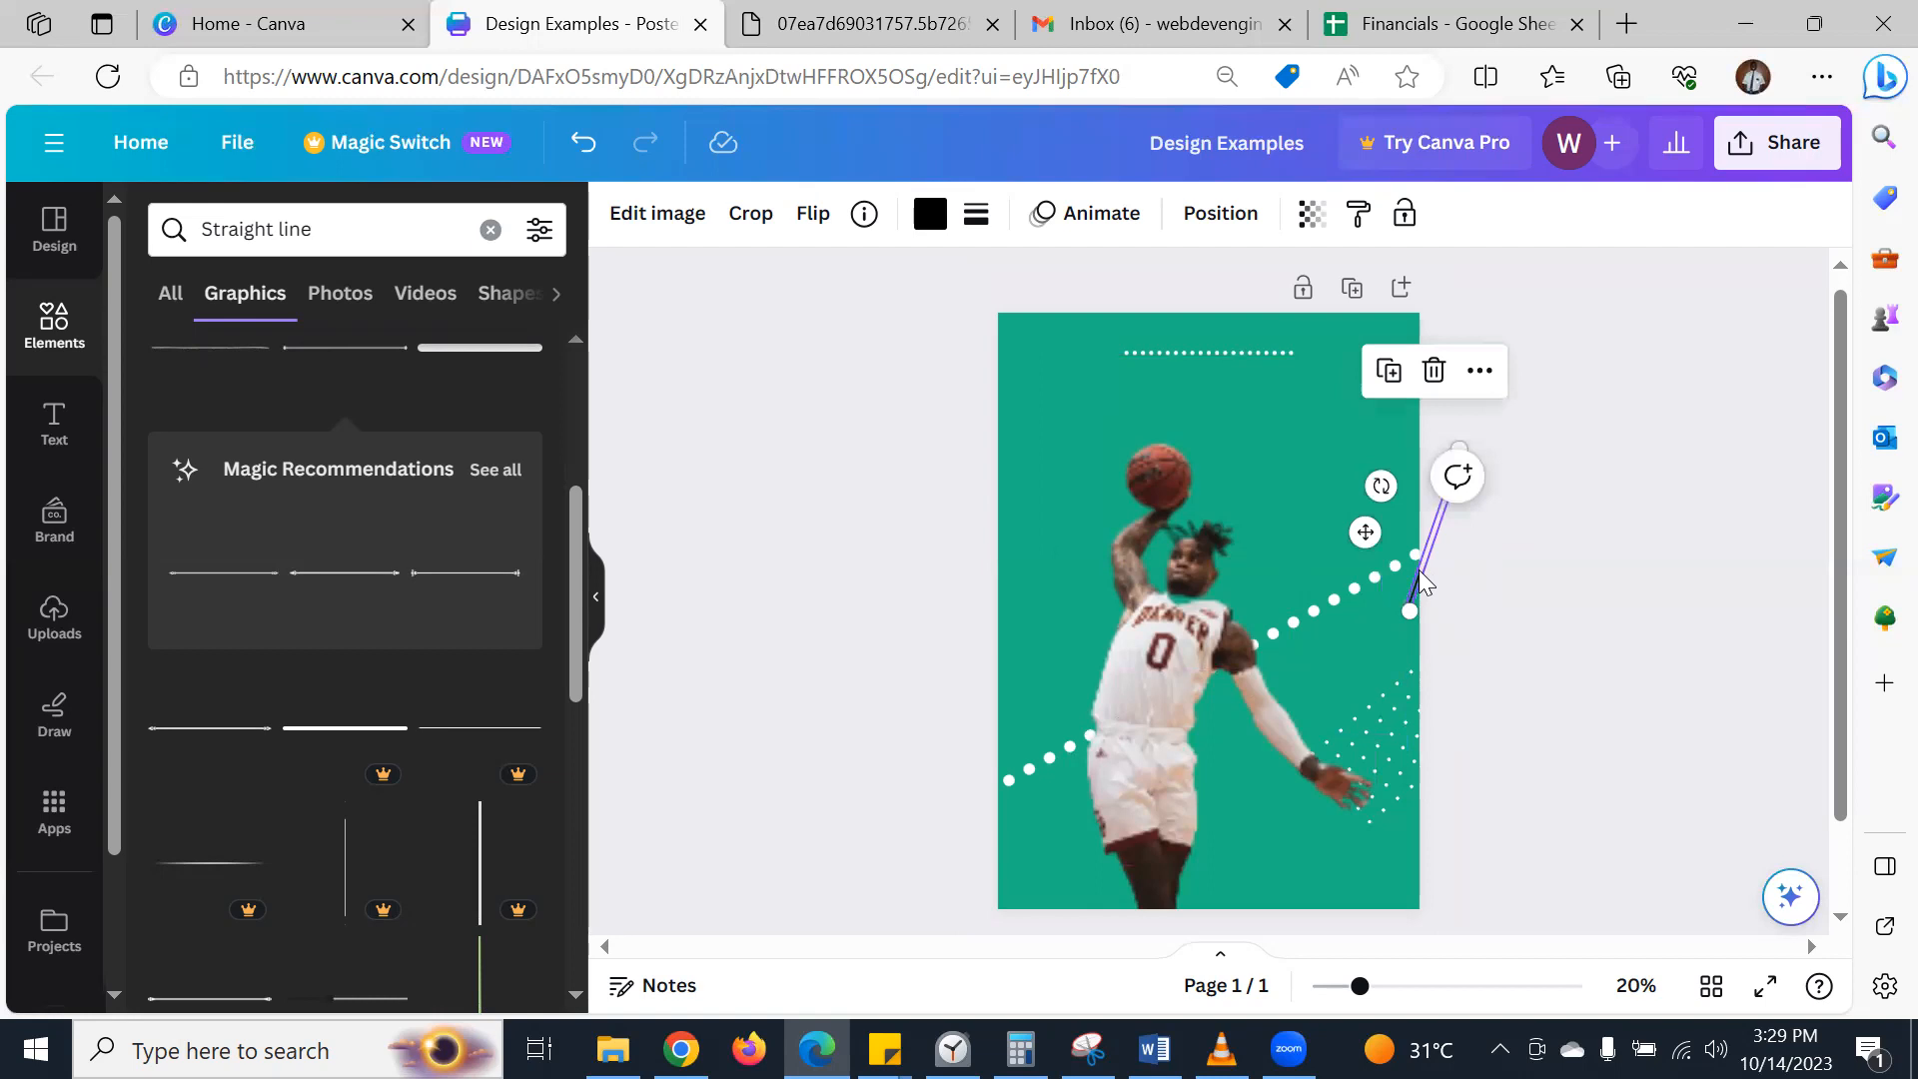
# - Duplicate the slanted line just beside the original and give both lines a thin solid white border
pyautogui.moveTo(1418, 569)
pyautogui.mouseDown()
pyautogui.moveTo(1387, 594)
pyautogui.moveTo(1395, 561)
pyautogui.moveTo(1418, 608)
pyautogui.moveTo(1402, 595)
pyautogui.mouseUp()
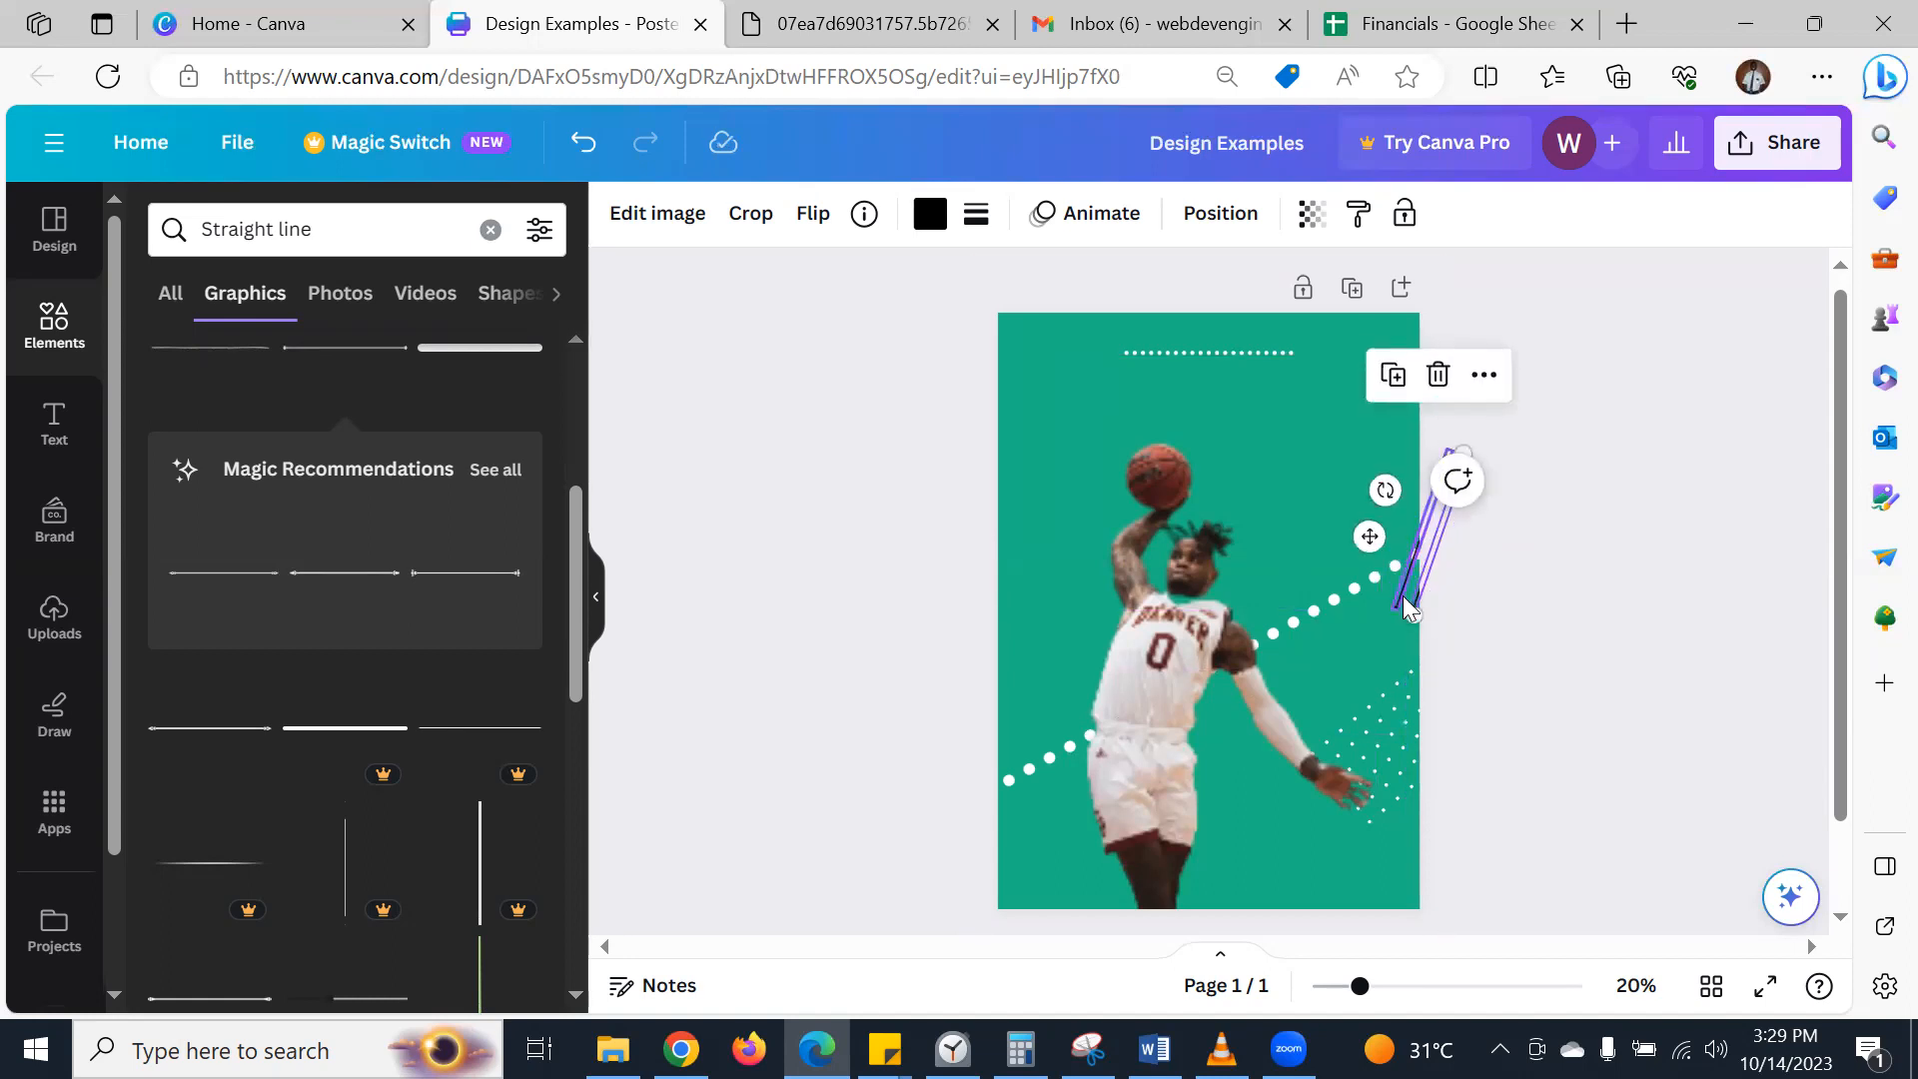
pyautogui.keyDown('shift'); pyautogui.click(1402, 595); pyautogui.keyUp('shift')
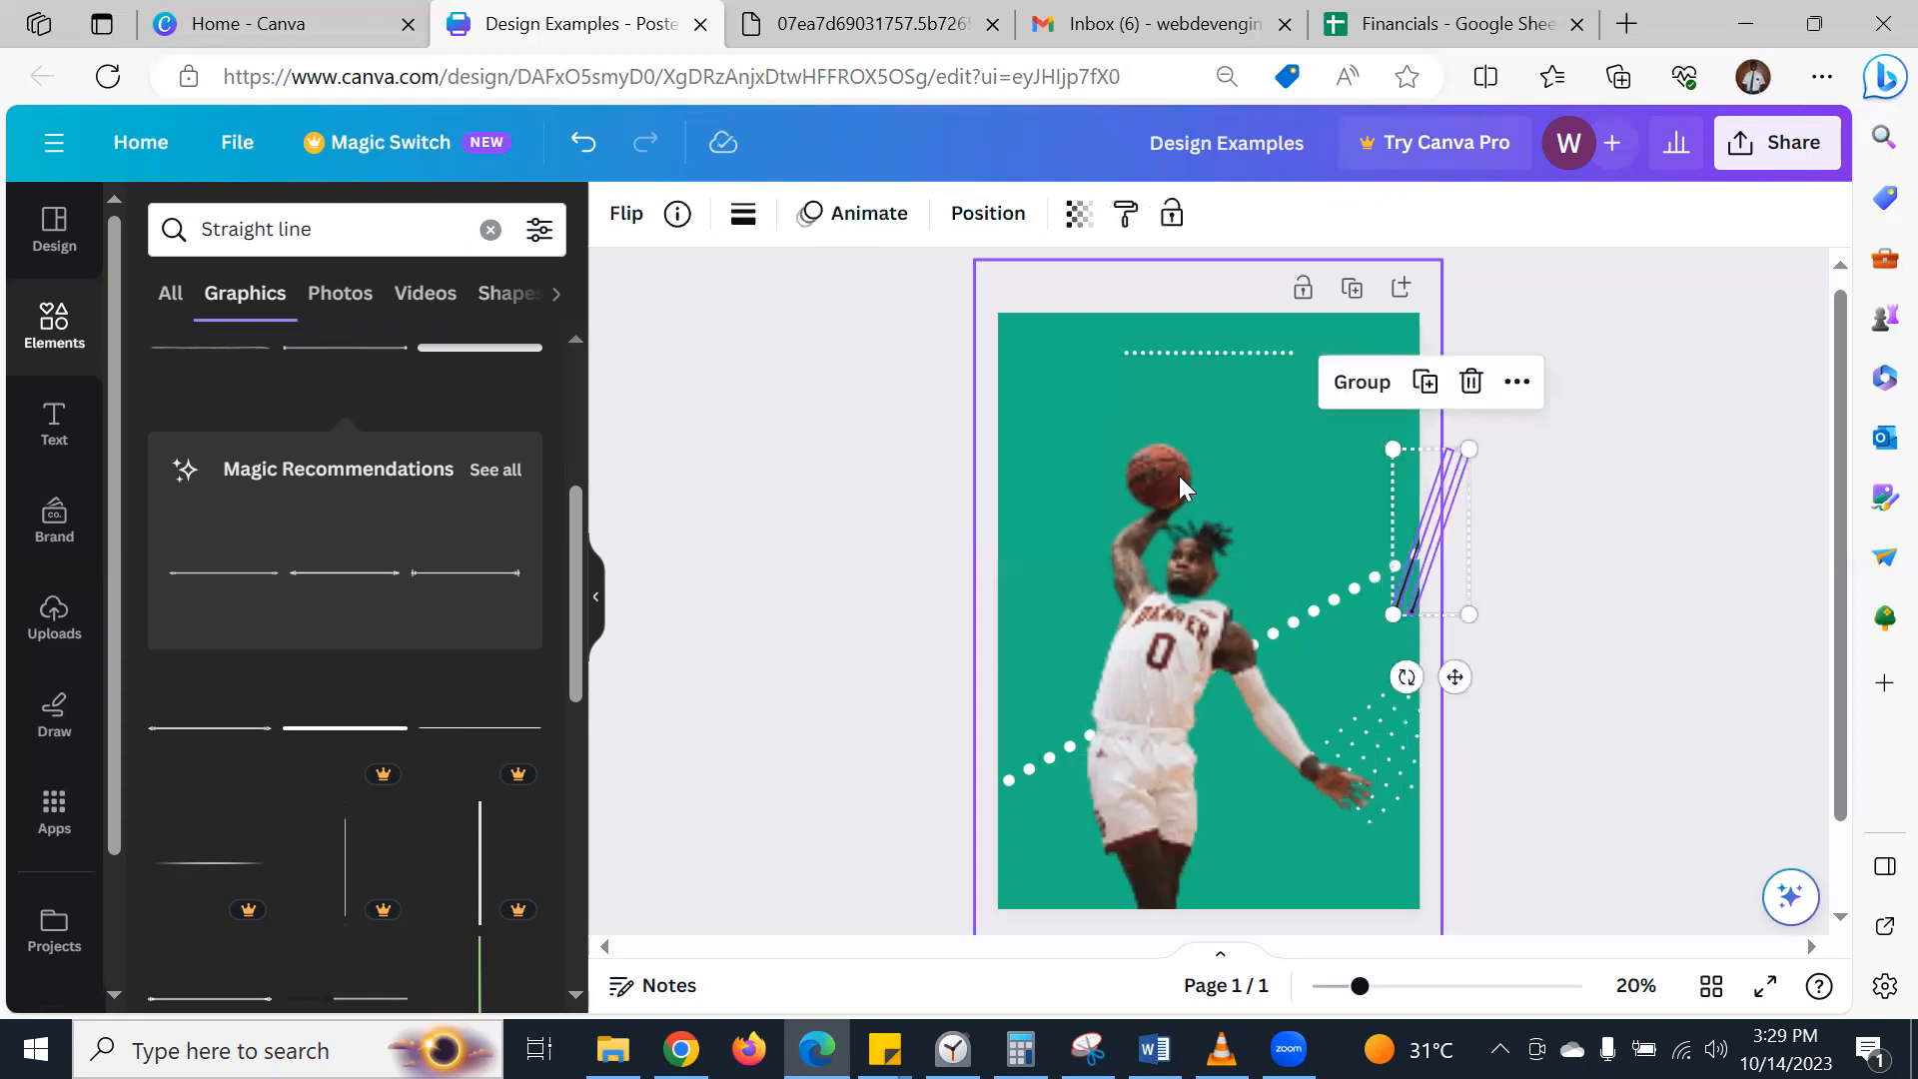
pyautogui.click(742, 216)
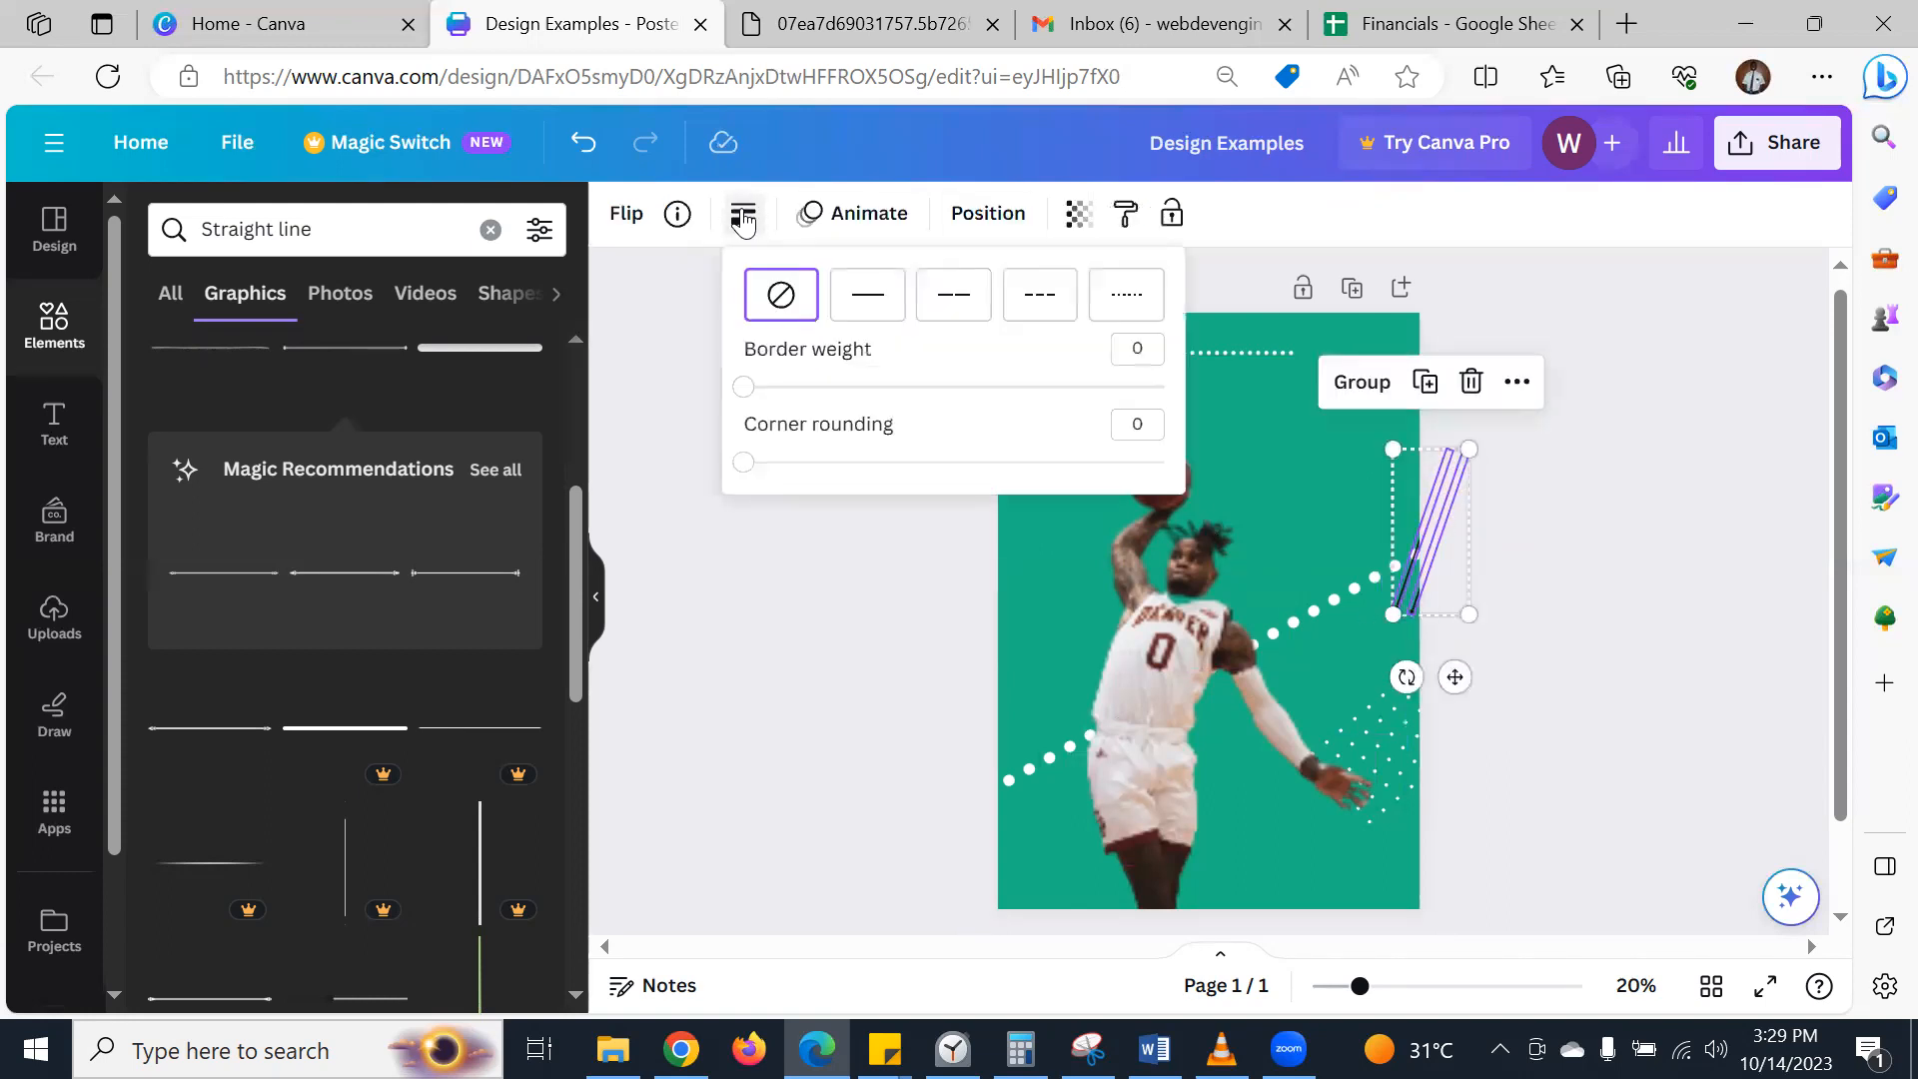
pyautogui.click(864, 310)
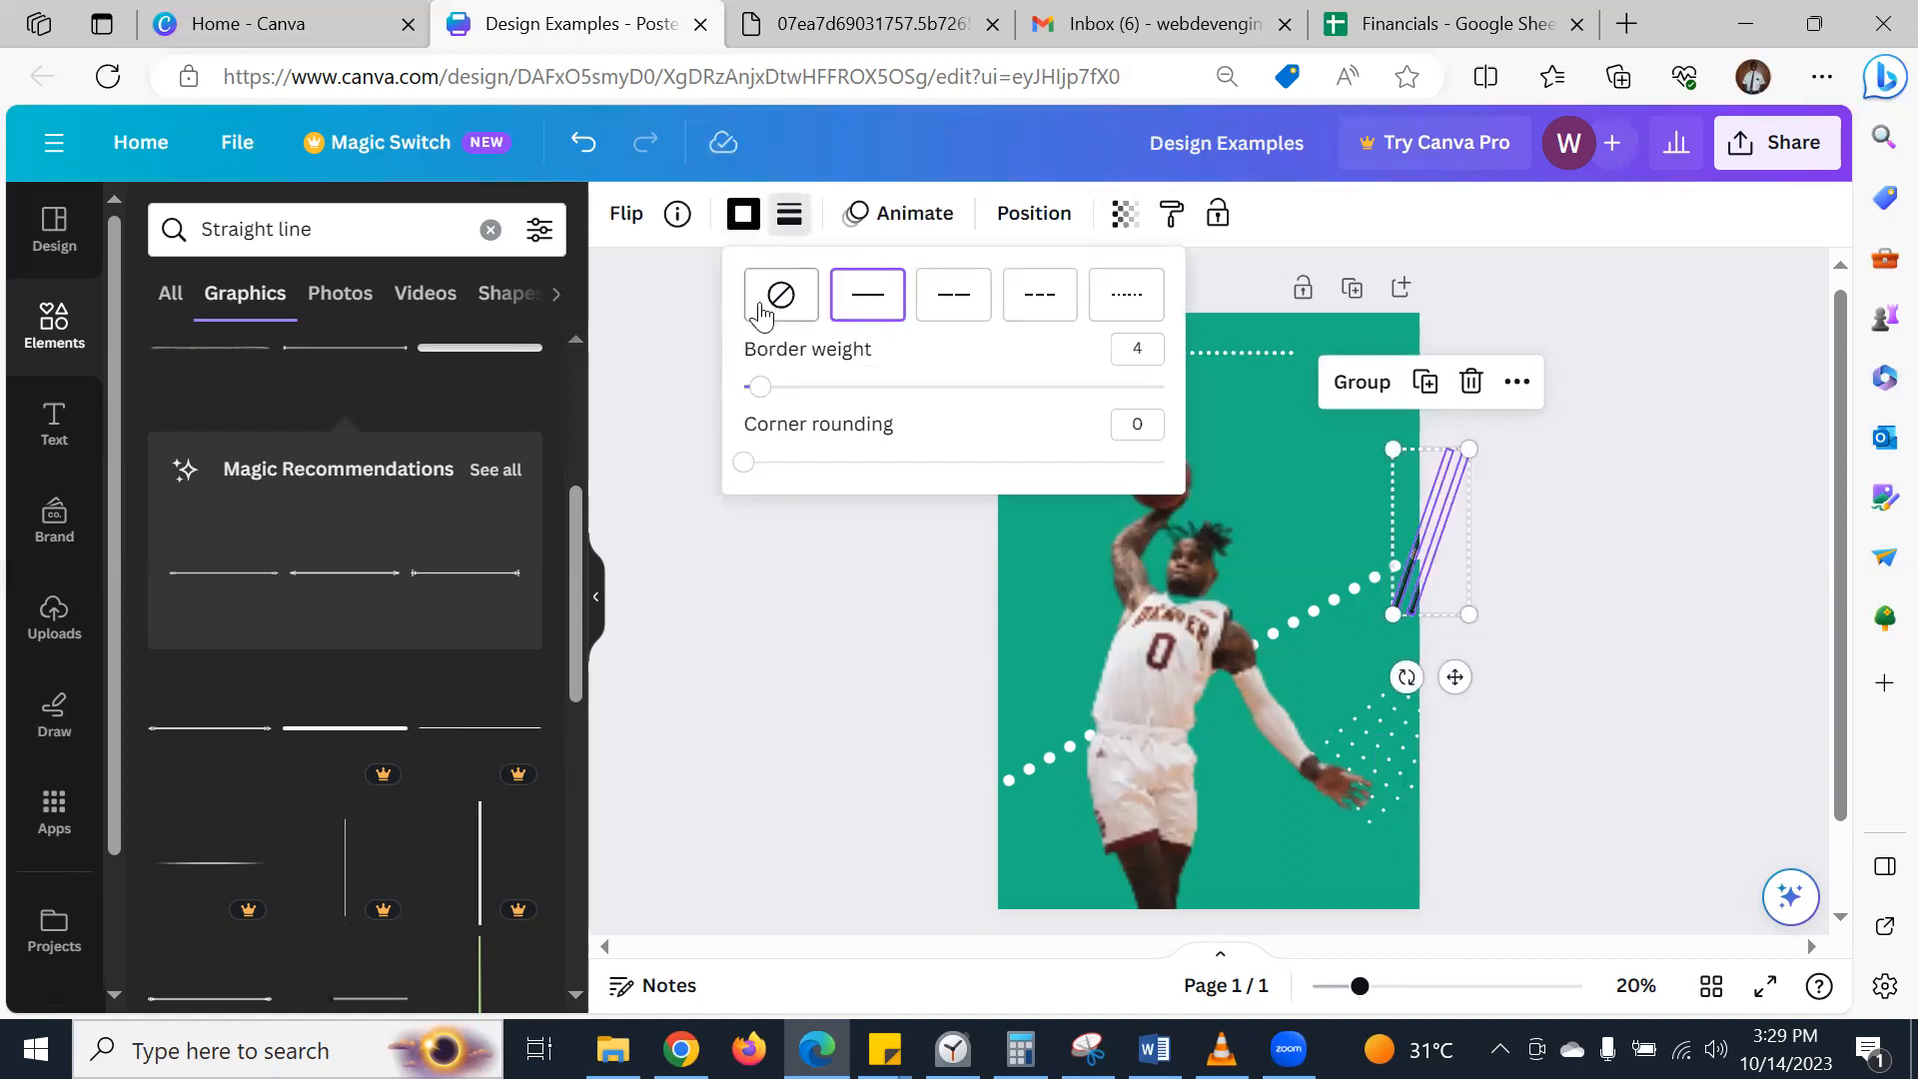
pyautogui.moveTo(770, 396); pyautogui.dragTo(757, 389)
pyautogui.click(739, 216)
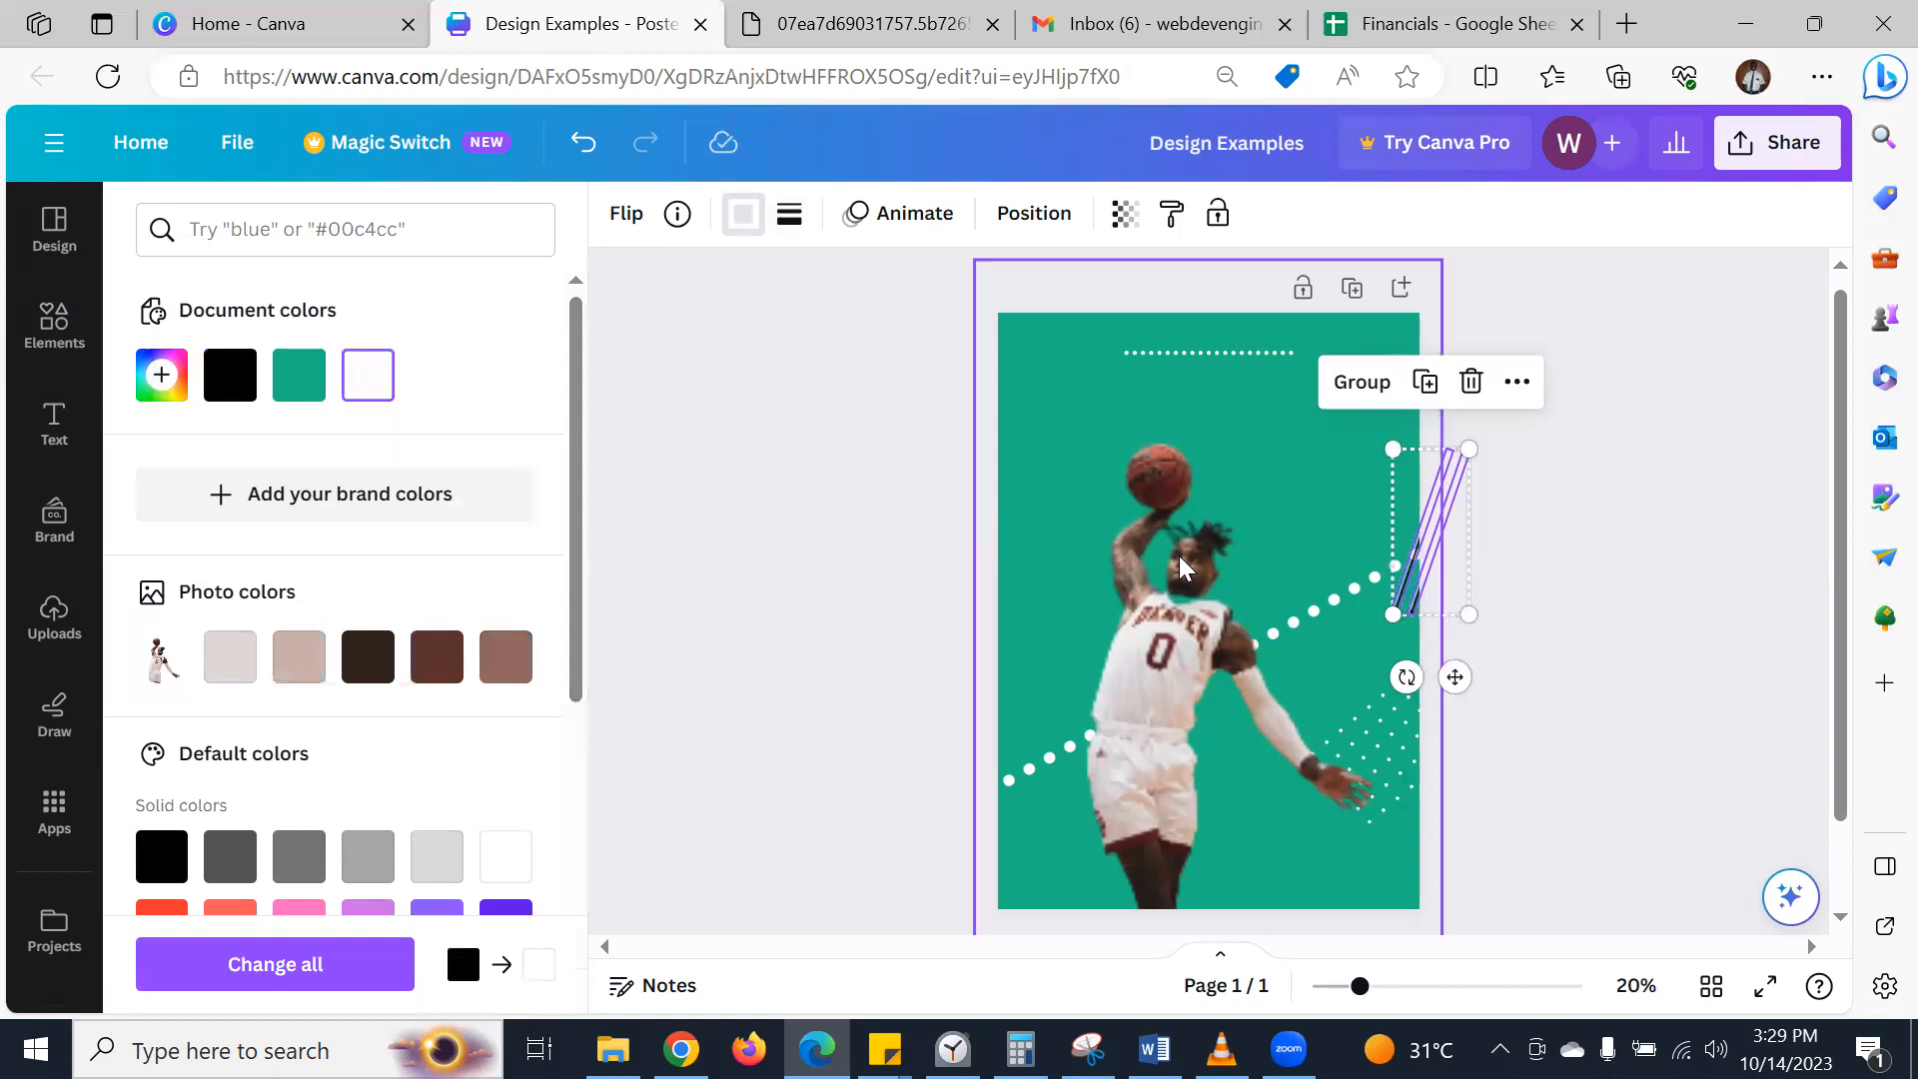
# - Deselect the two lines and nudge the player photo slightly up and to the left
pyautogui.click(1364, 647)
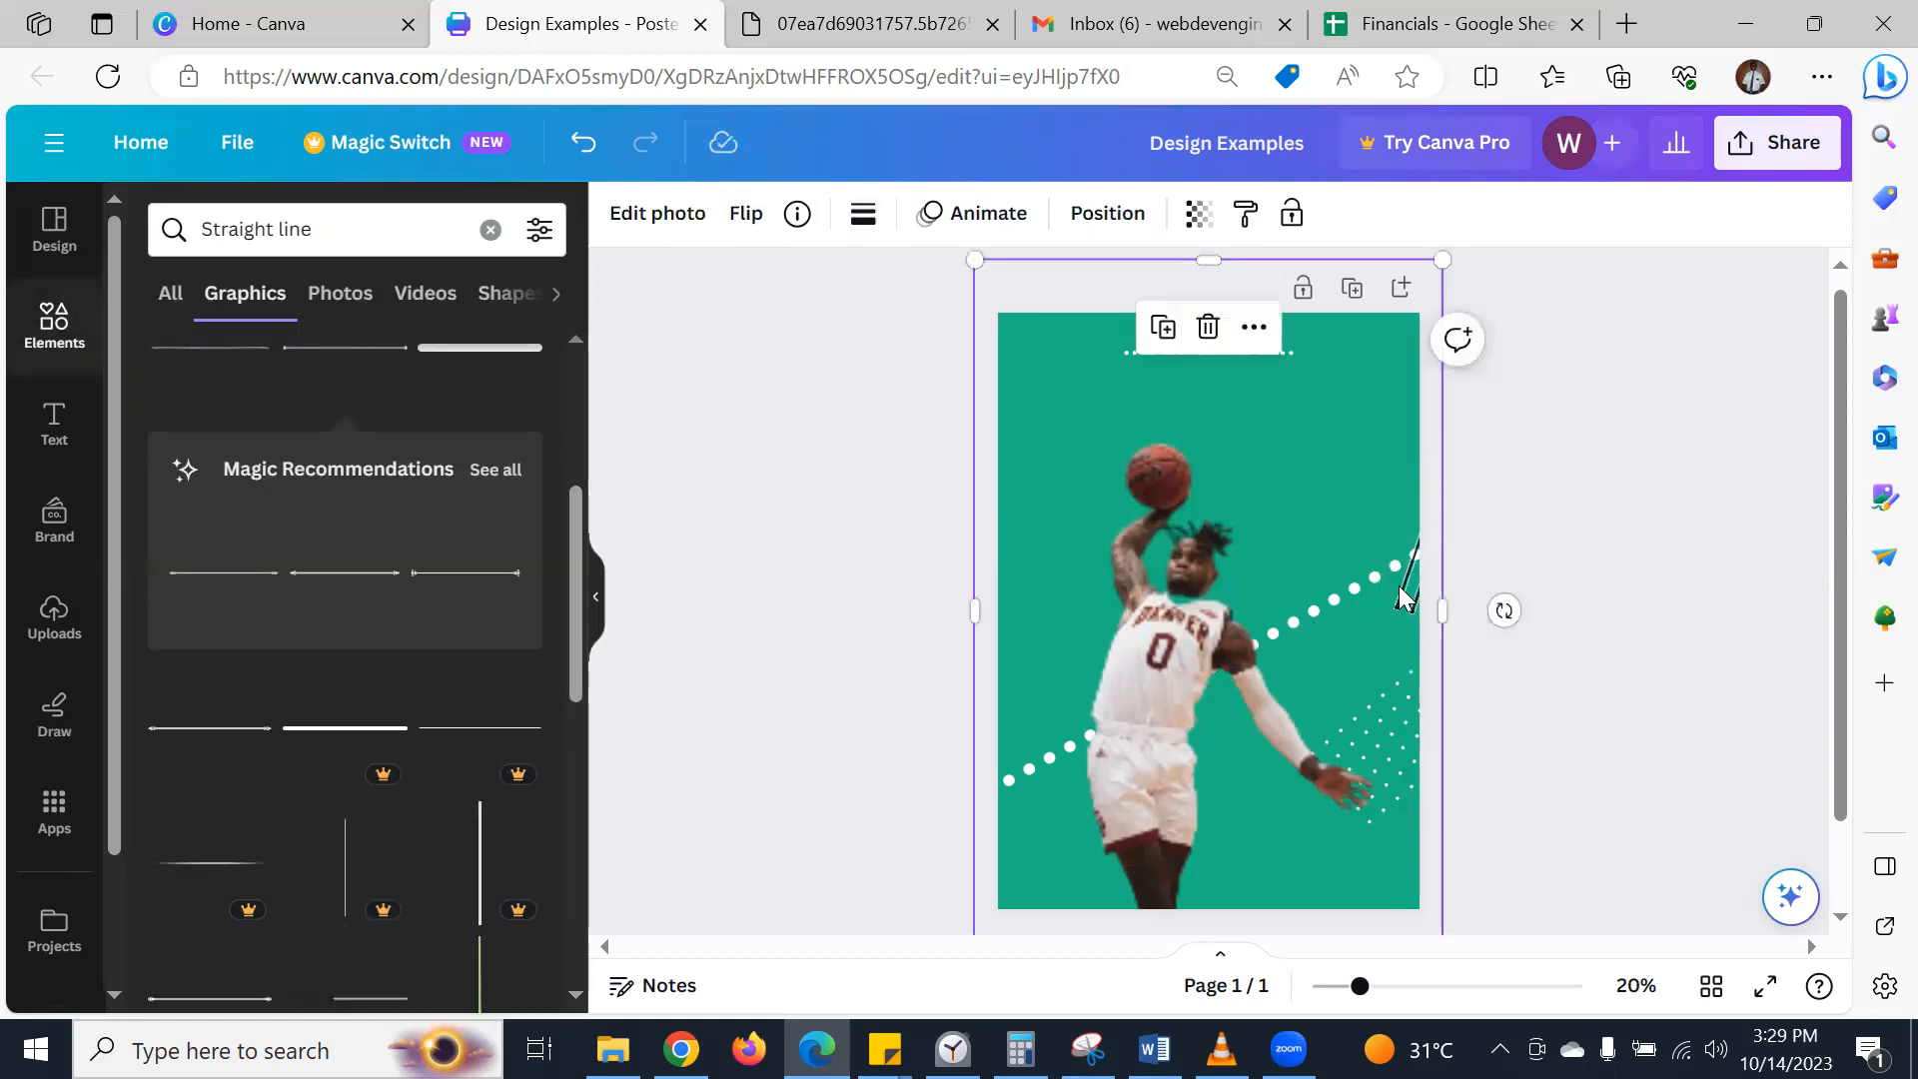
pyautogui.moveTo(1398, 587); pyautogui.dragTo(1400, 579)
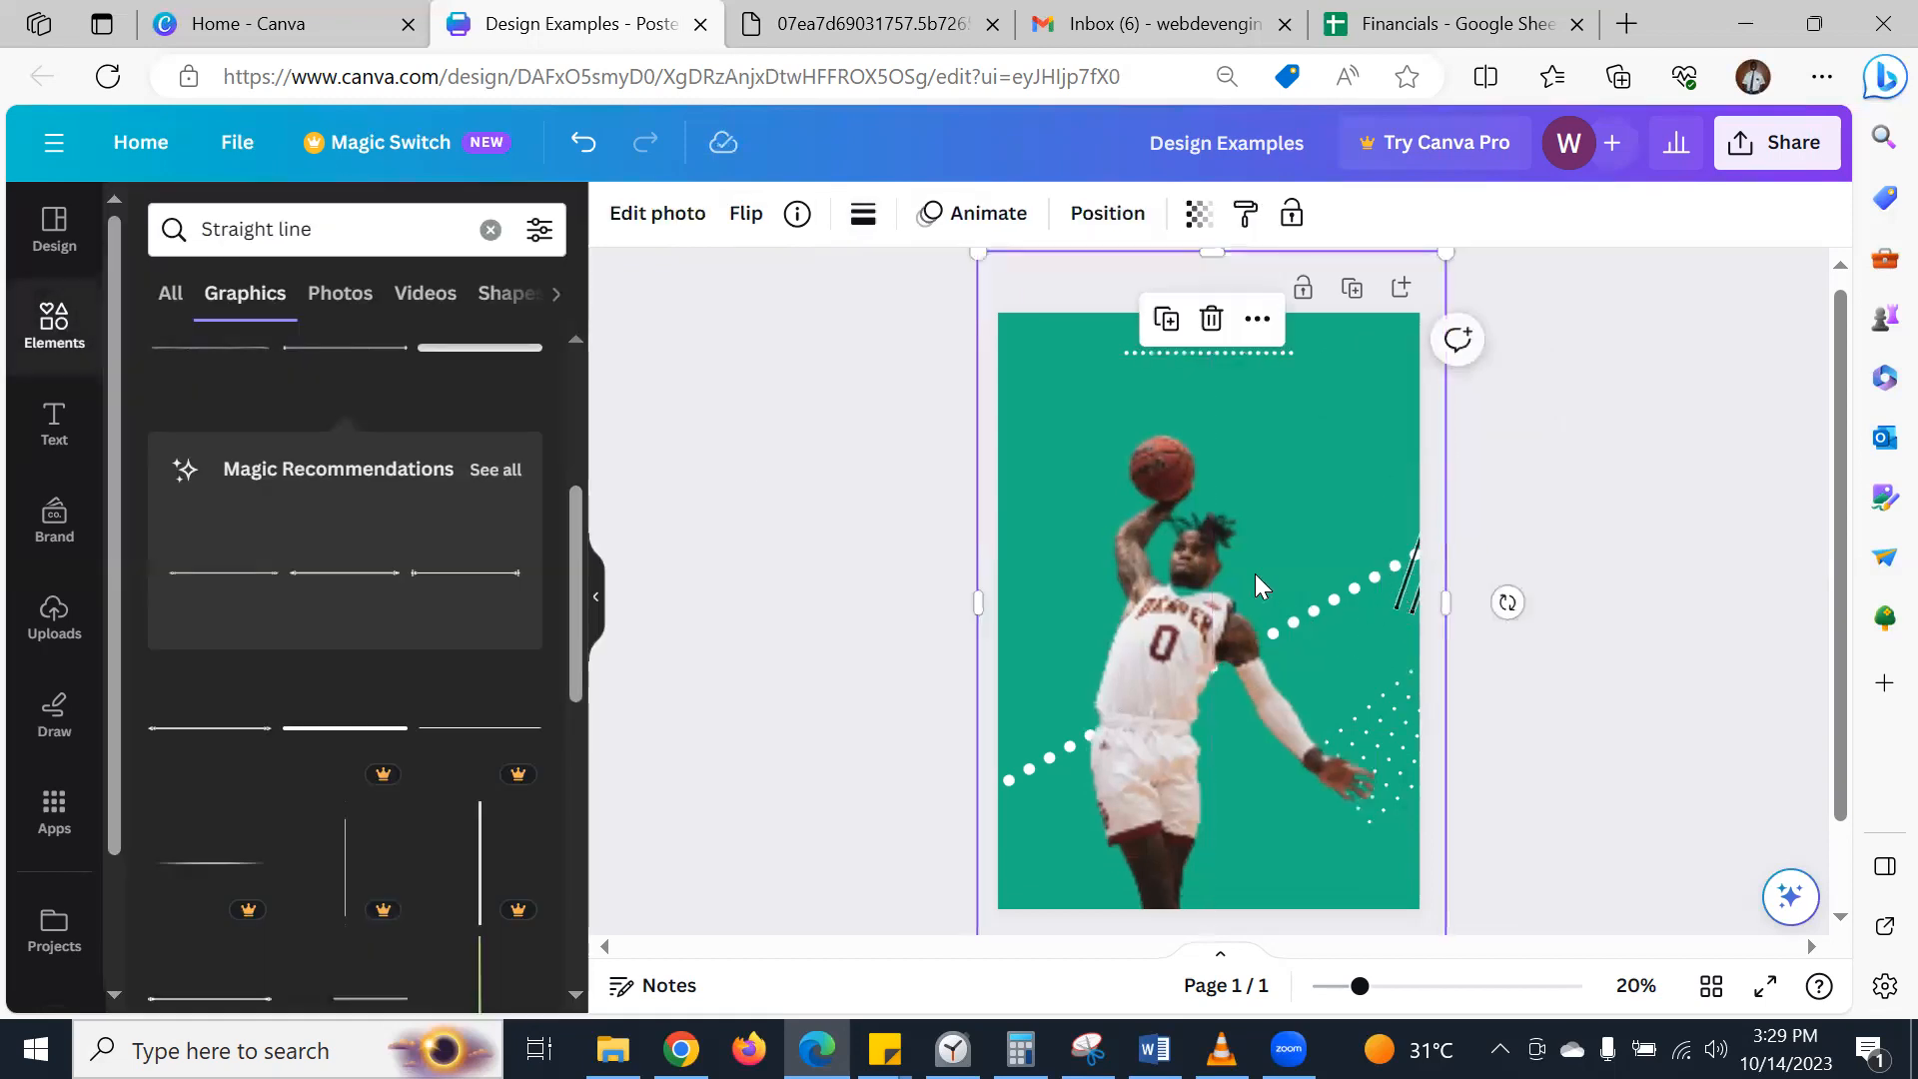
pyautogui.moveTo(1253, 559); pyautogui.dragTo(1247, 556)
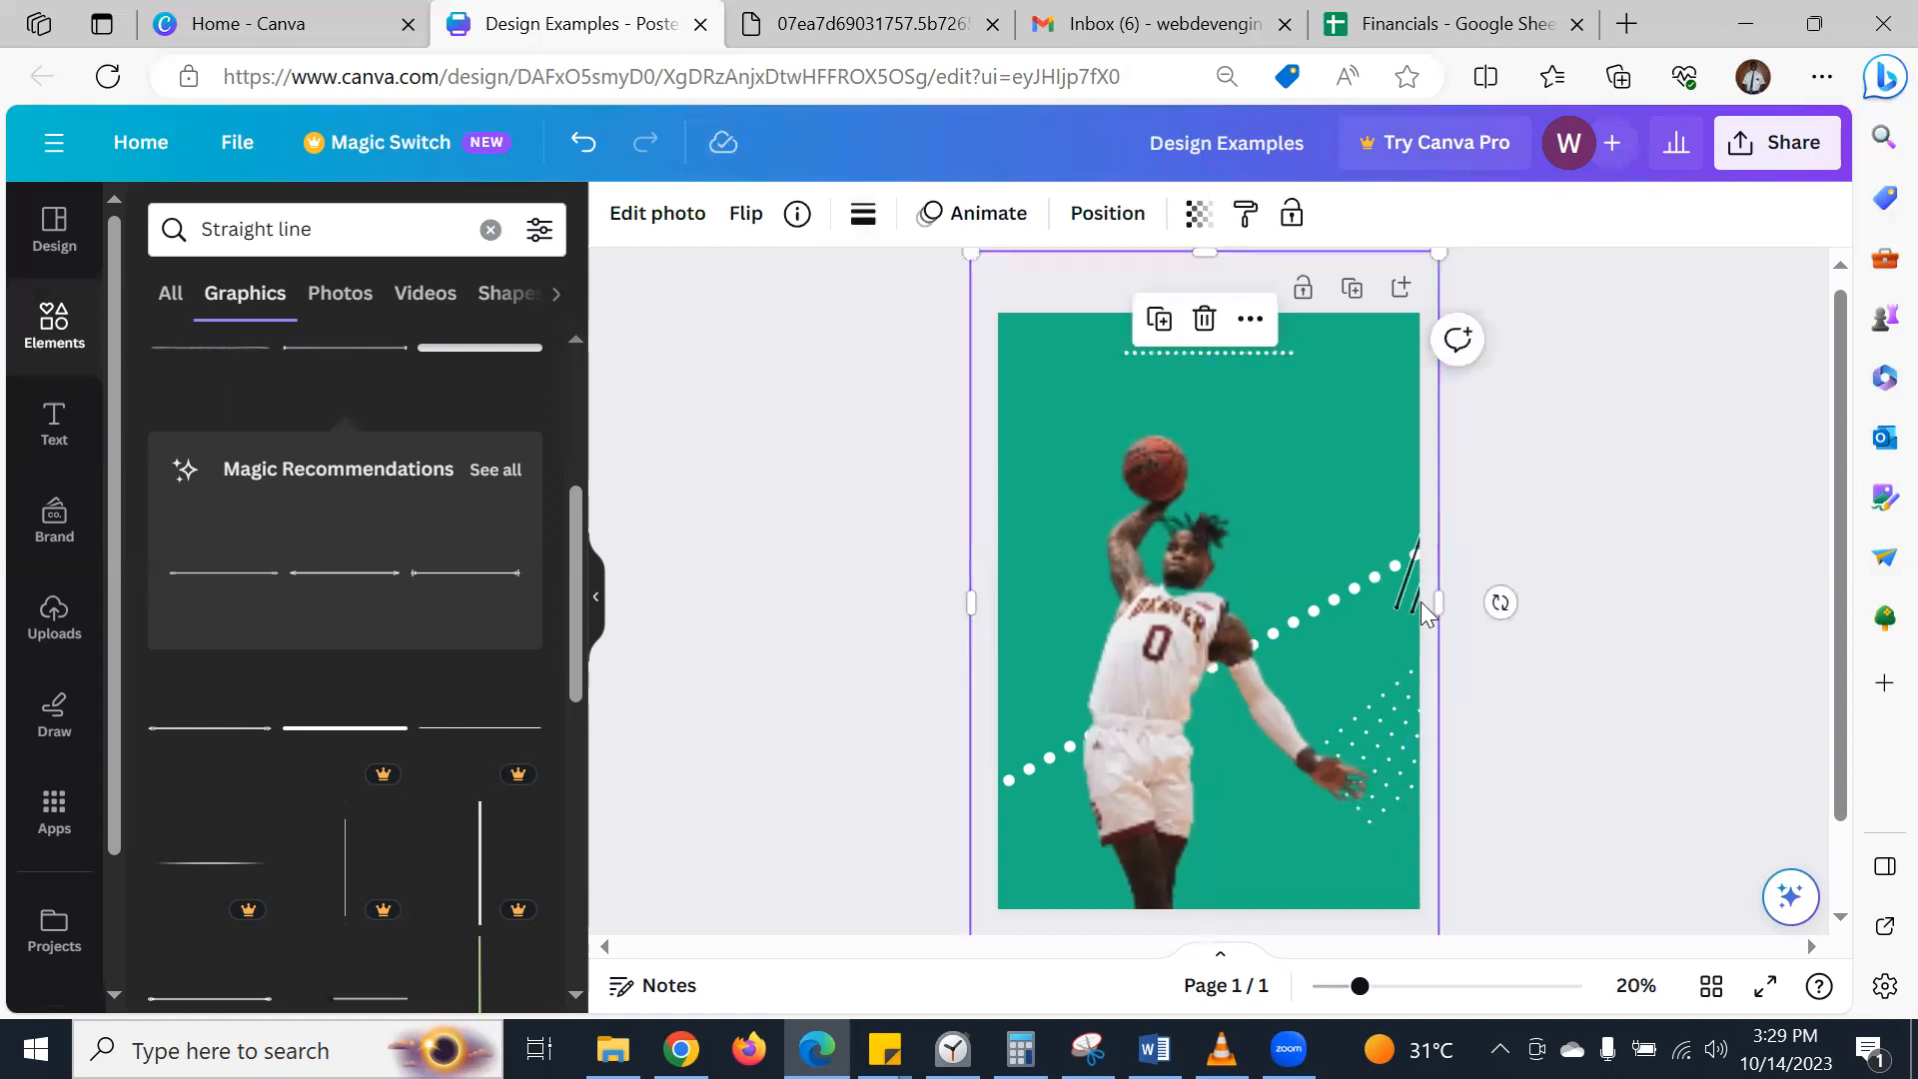
# - Duplicate the slanted line to build a row of four evenly spaced parallel lines at the poster's right edge
pyautogui.click(1401, 607)
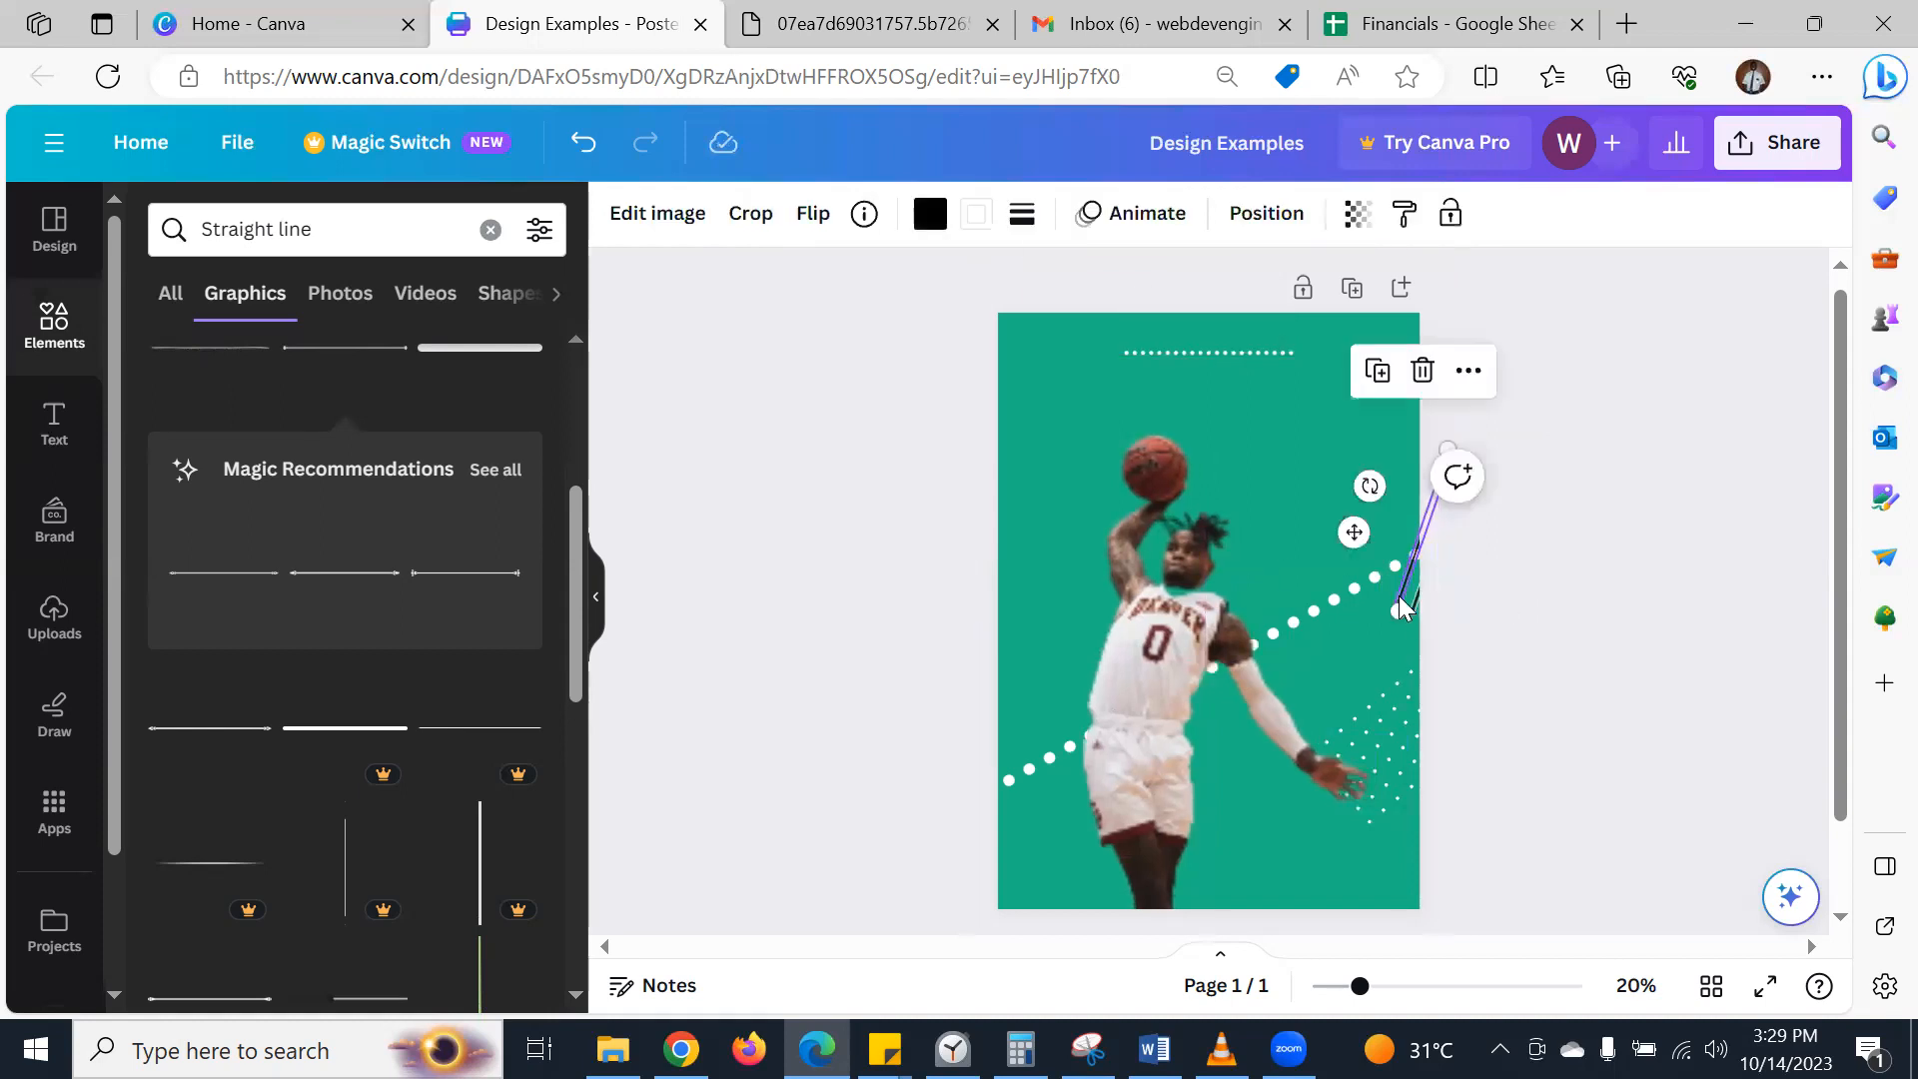
pyautogui.moveTo(1401, 607)
pyautogui.mouseDown()
pyautogui.moveTo(1379, 596)
pyautogui.moveTo(1413, 621)
pyautogui.mouseUp()
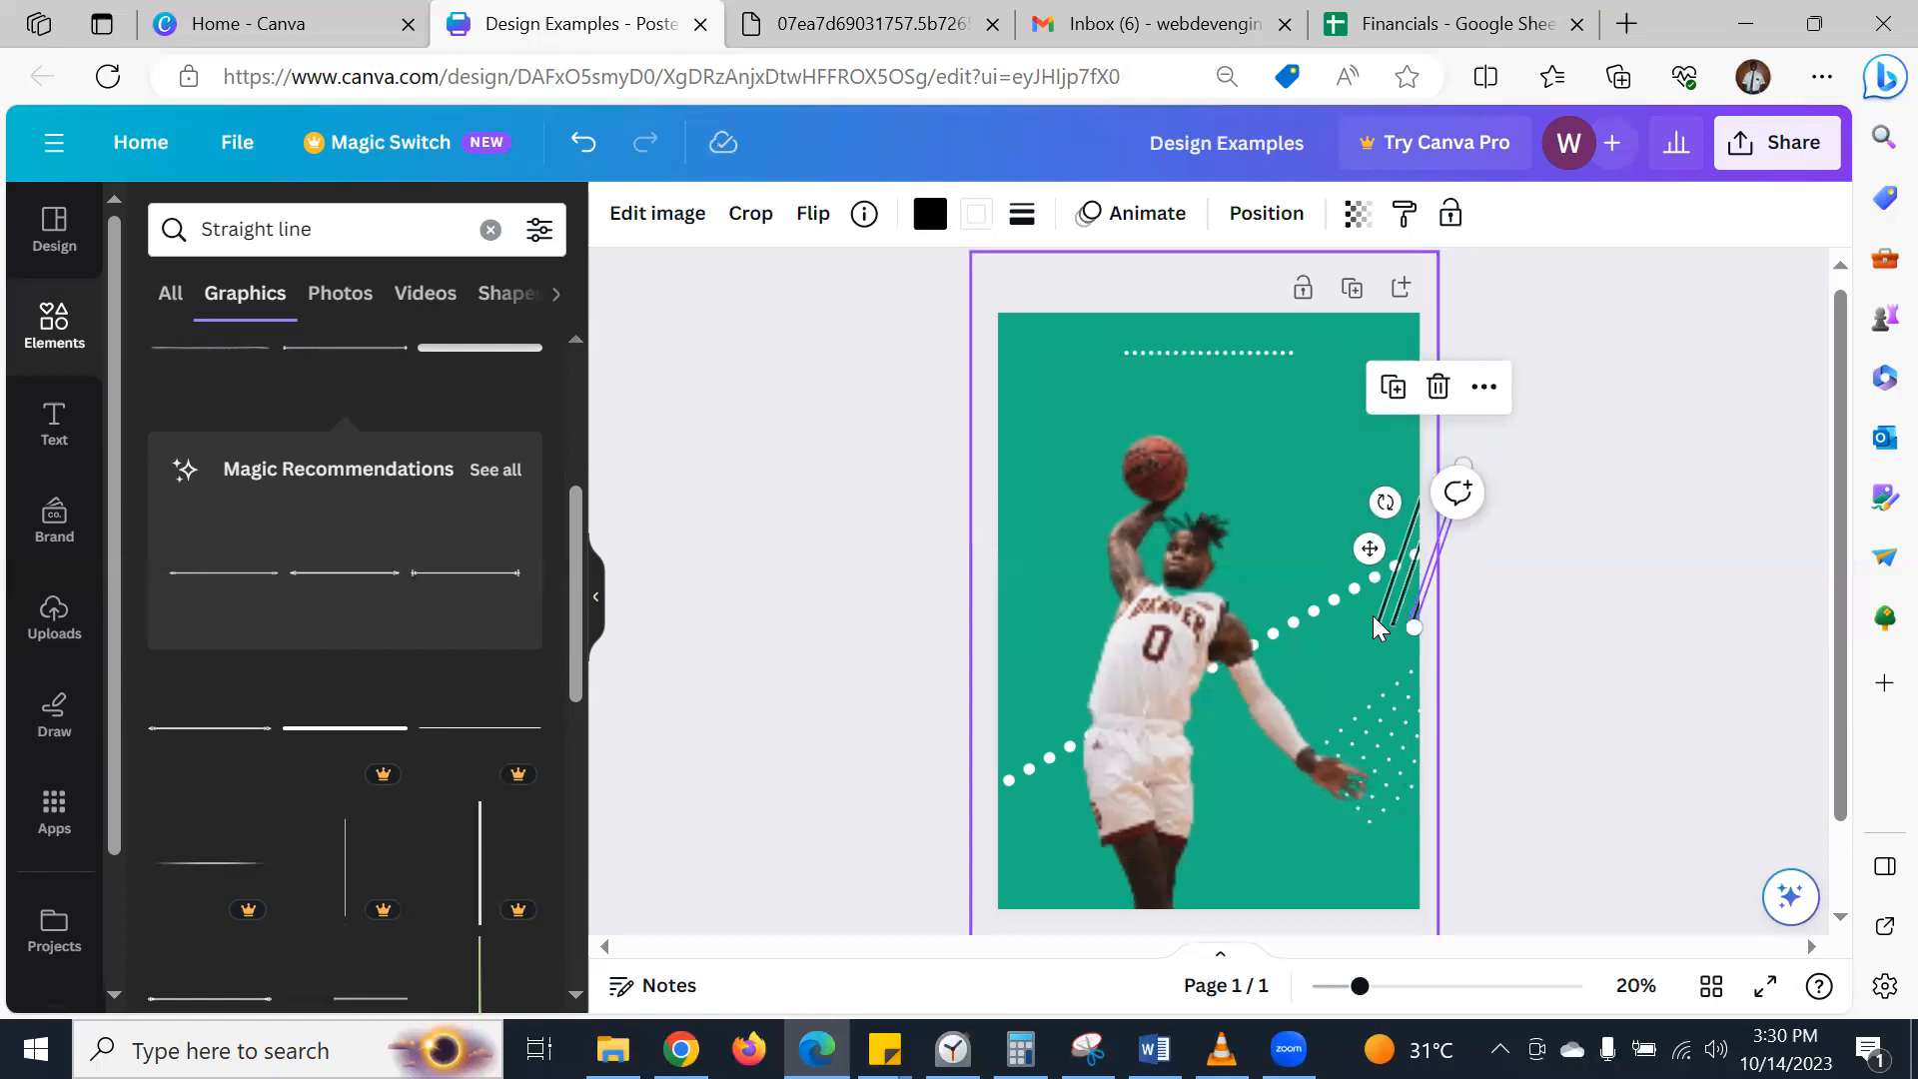
pyautogui.click(1378, 619)
pyautogui.click(1382, 623)
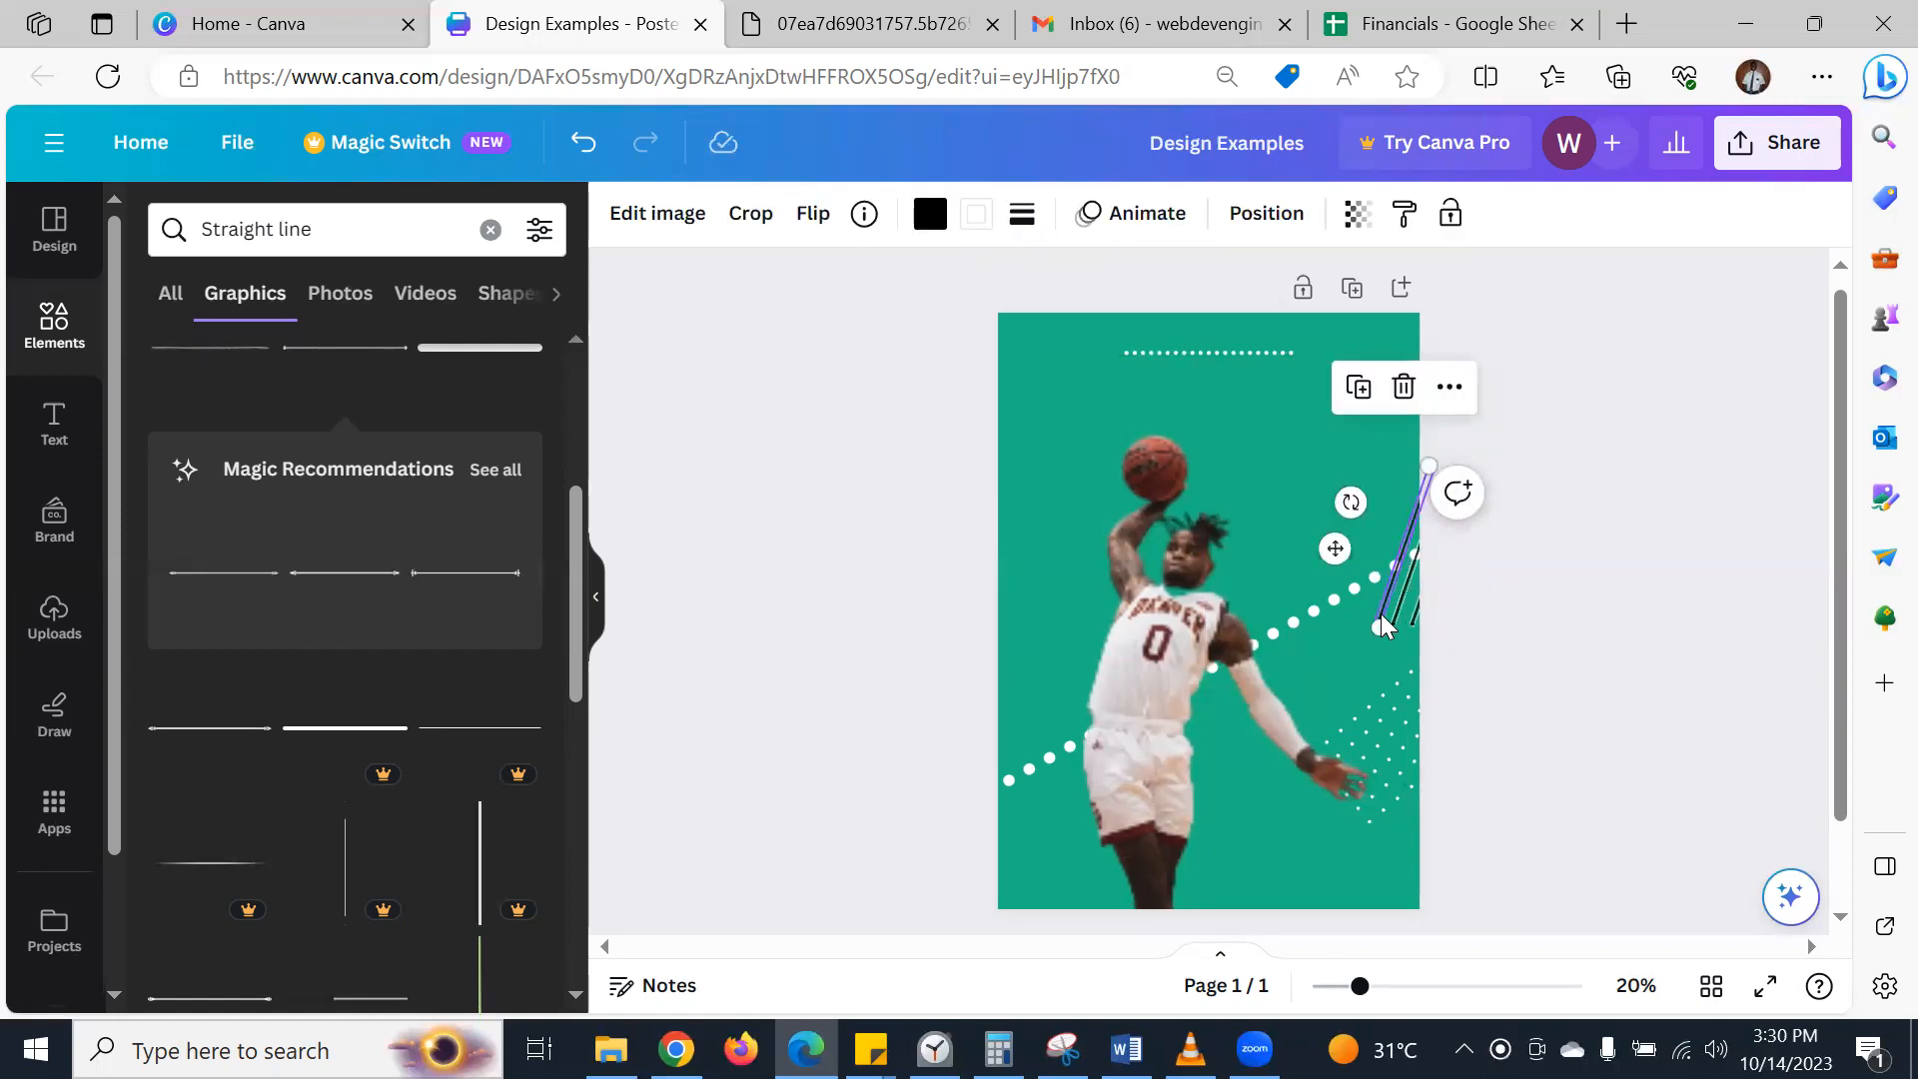
pyautogui.moveTo(1383, 624); pyautogui.dragTo(1368, 612)
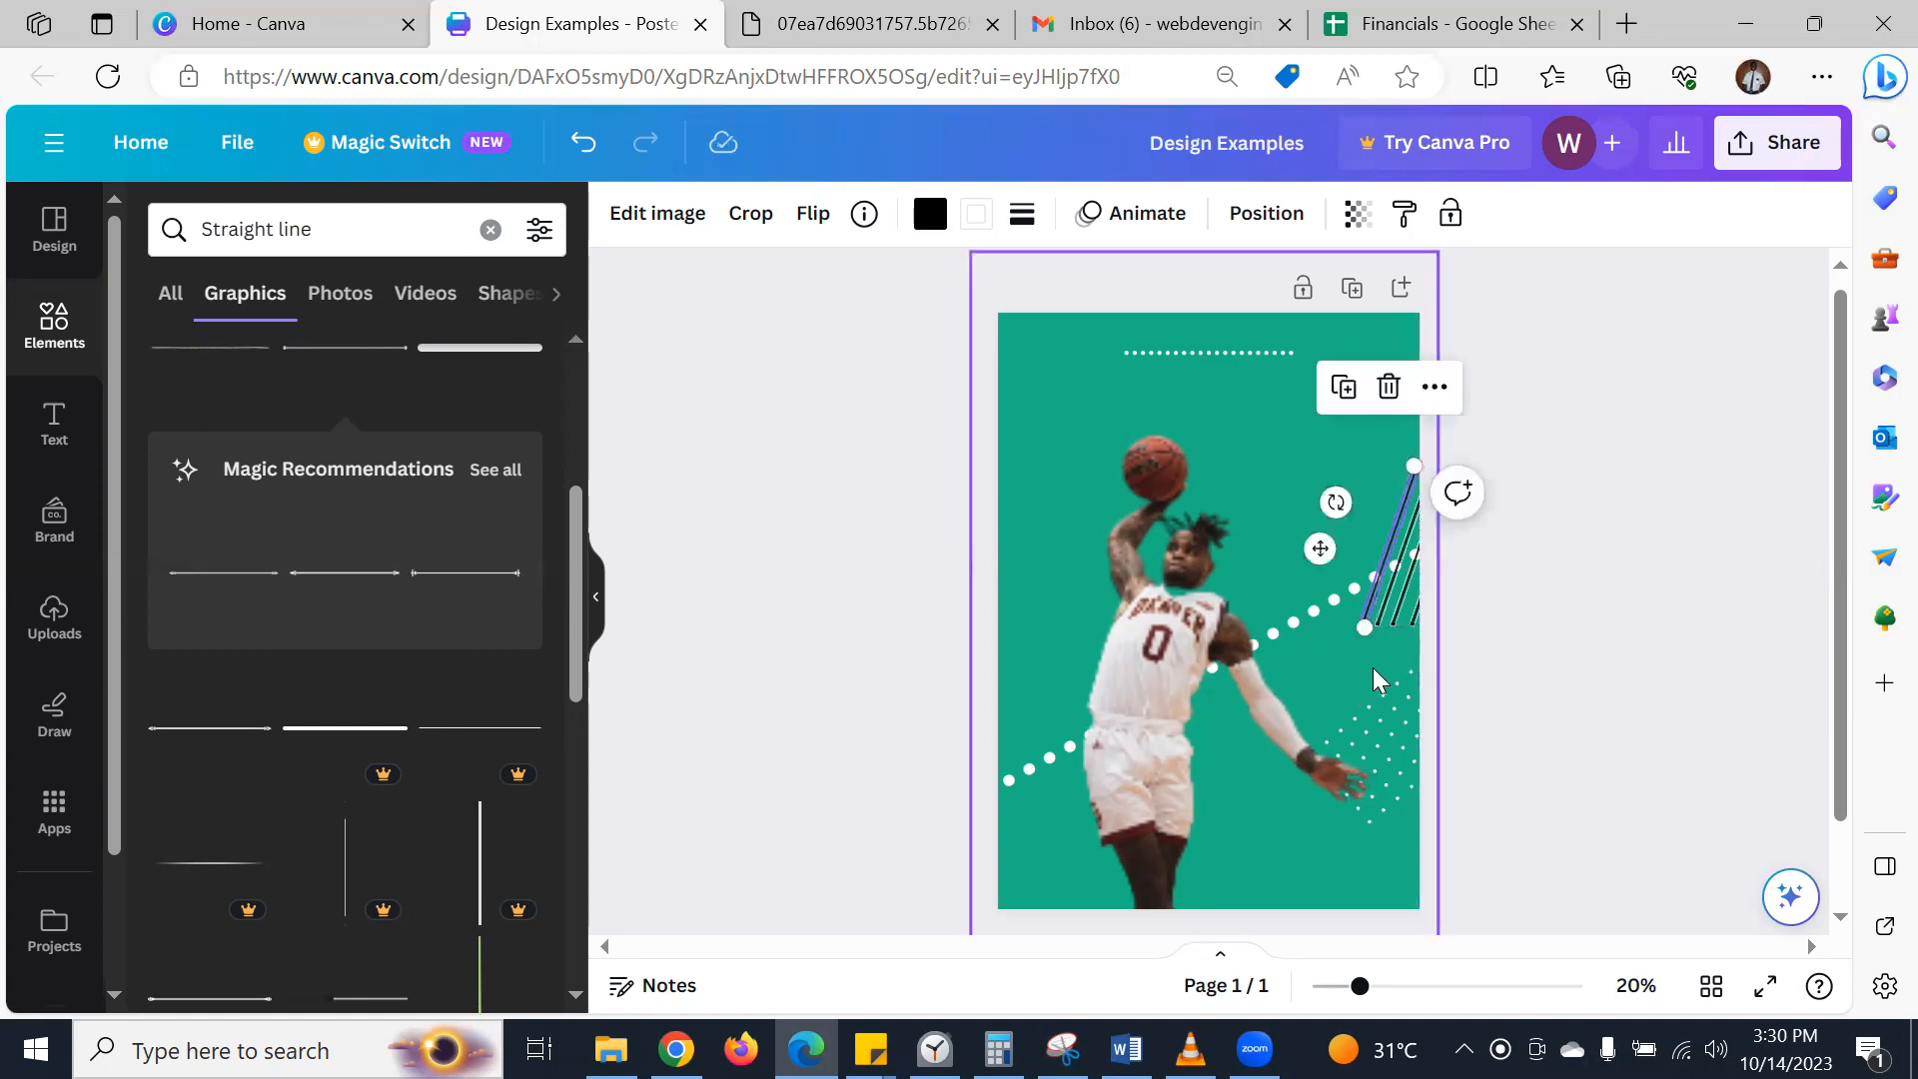
# - Add a fifth parallel line at the left end of the row and lengthen it toward the poster's upper right
pyautogui.moveTo(1384, 607)
pyautogui.mouseDown()
pyautogui.moveTo(1339, 603)
pyautogui.moveTo(1360, 571)
pyautogui.moveTo(1350, 606)
pyautogui.mouseUp()
pyautogui.moveTo(1398, 469); pyautogui.dragTo(1423, 396)
pyautogui.click(1354, 475)
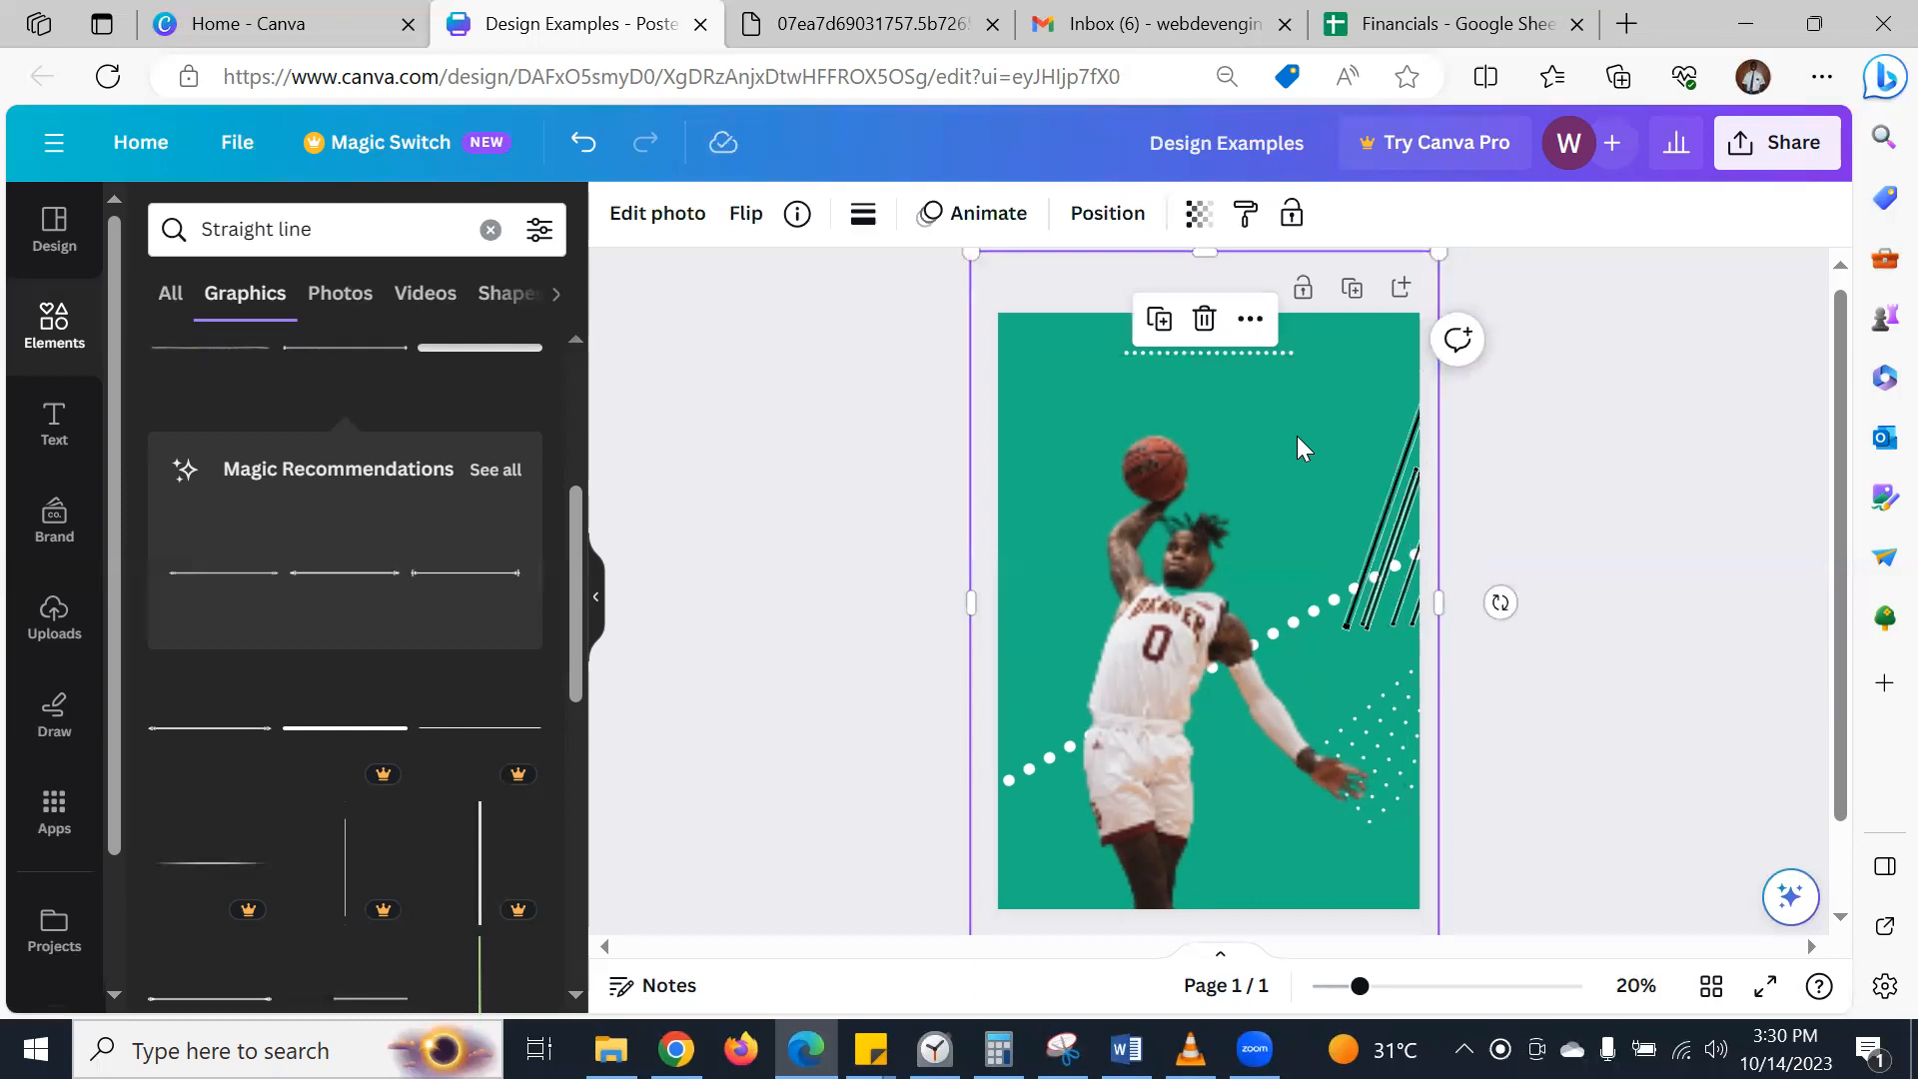
# - Group the five slanted lines and shift the group slightly left and up on the poster
pyautogui.click(1358, 591)
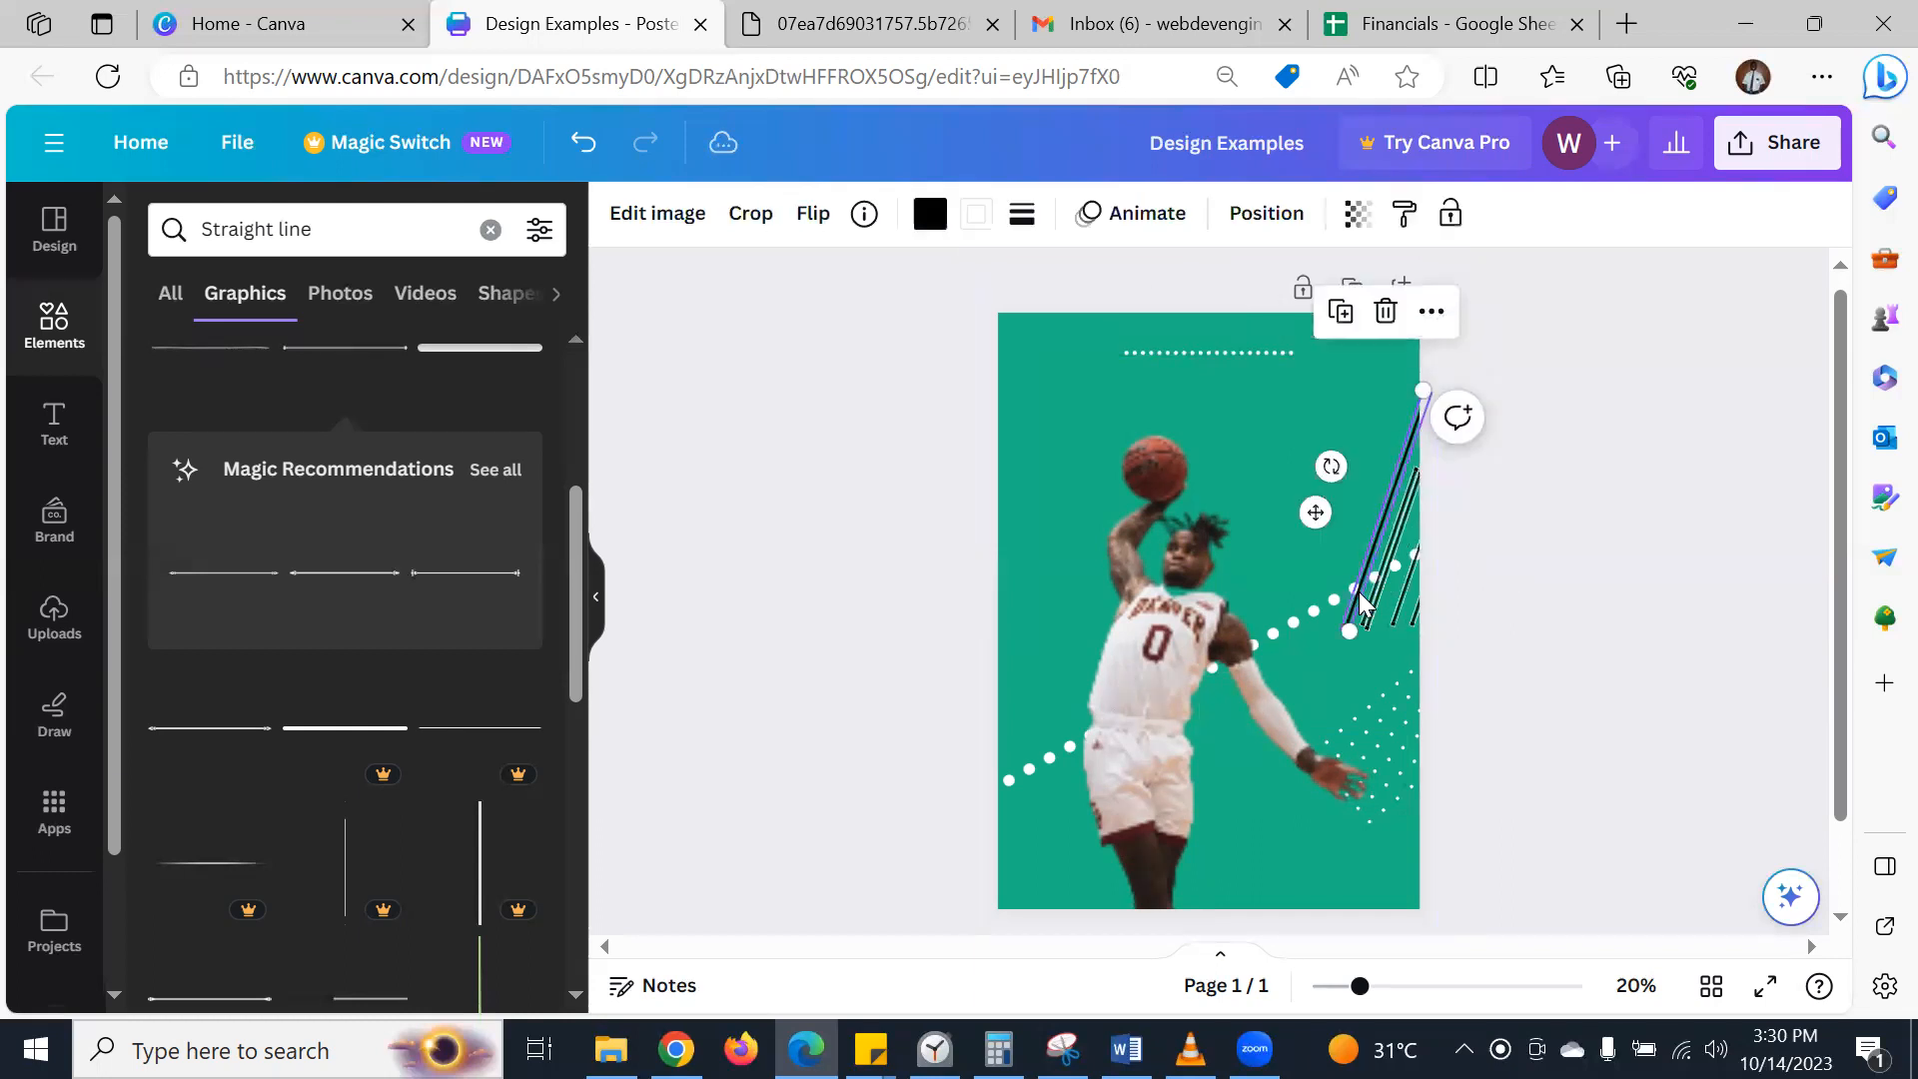
pyautogui.keyDown('shift'); pyautogui.click(1414, 614); pyautogui.keyUp('shift')
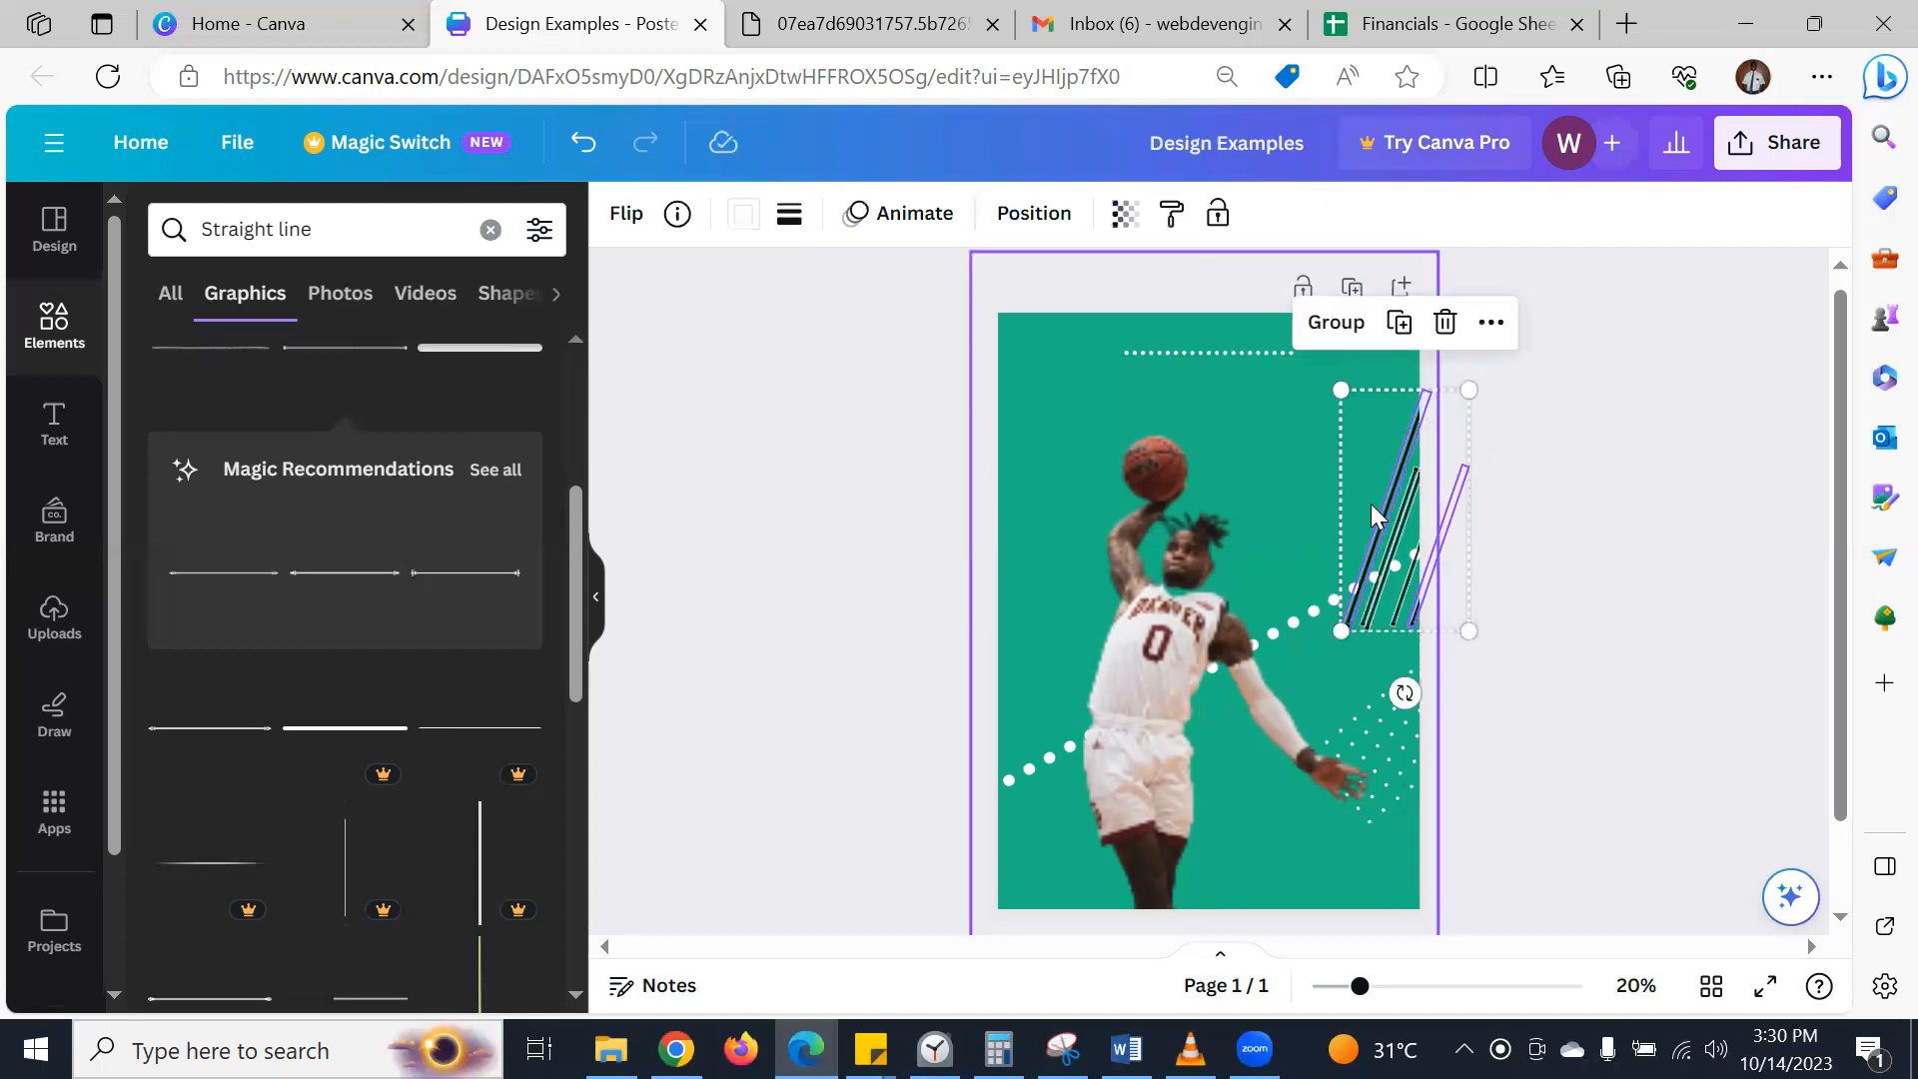
pyautogui.keyDown('shift'); pyautogui.click(1409, 573); pyautogui.keyUp('shift')
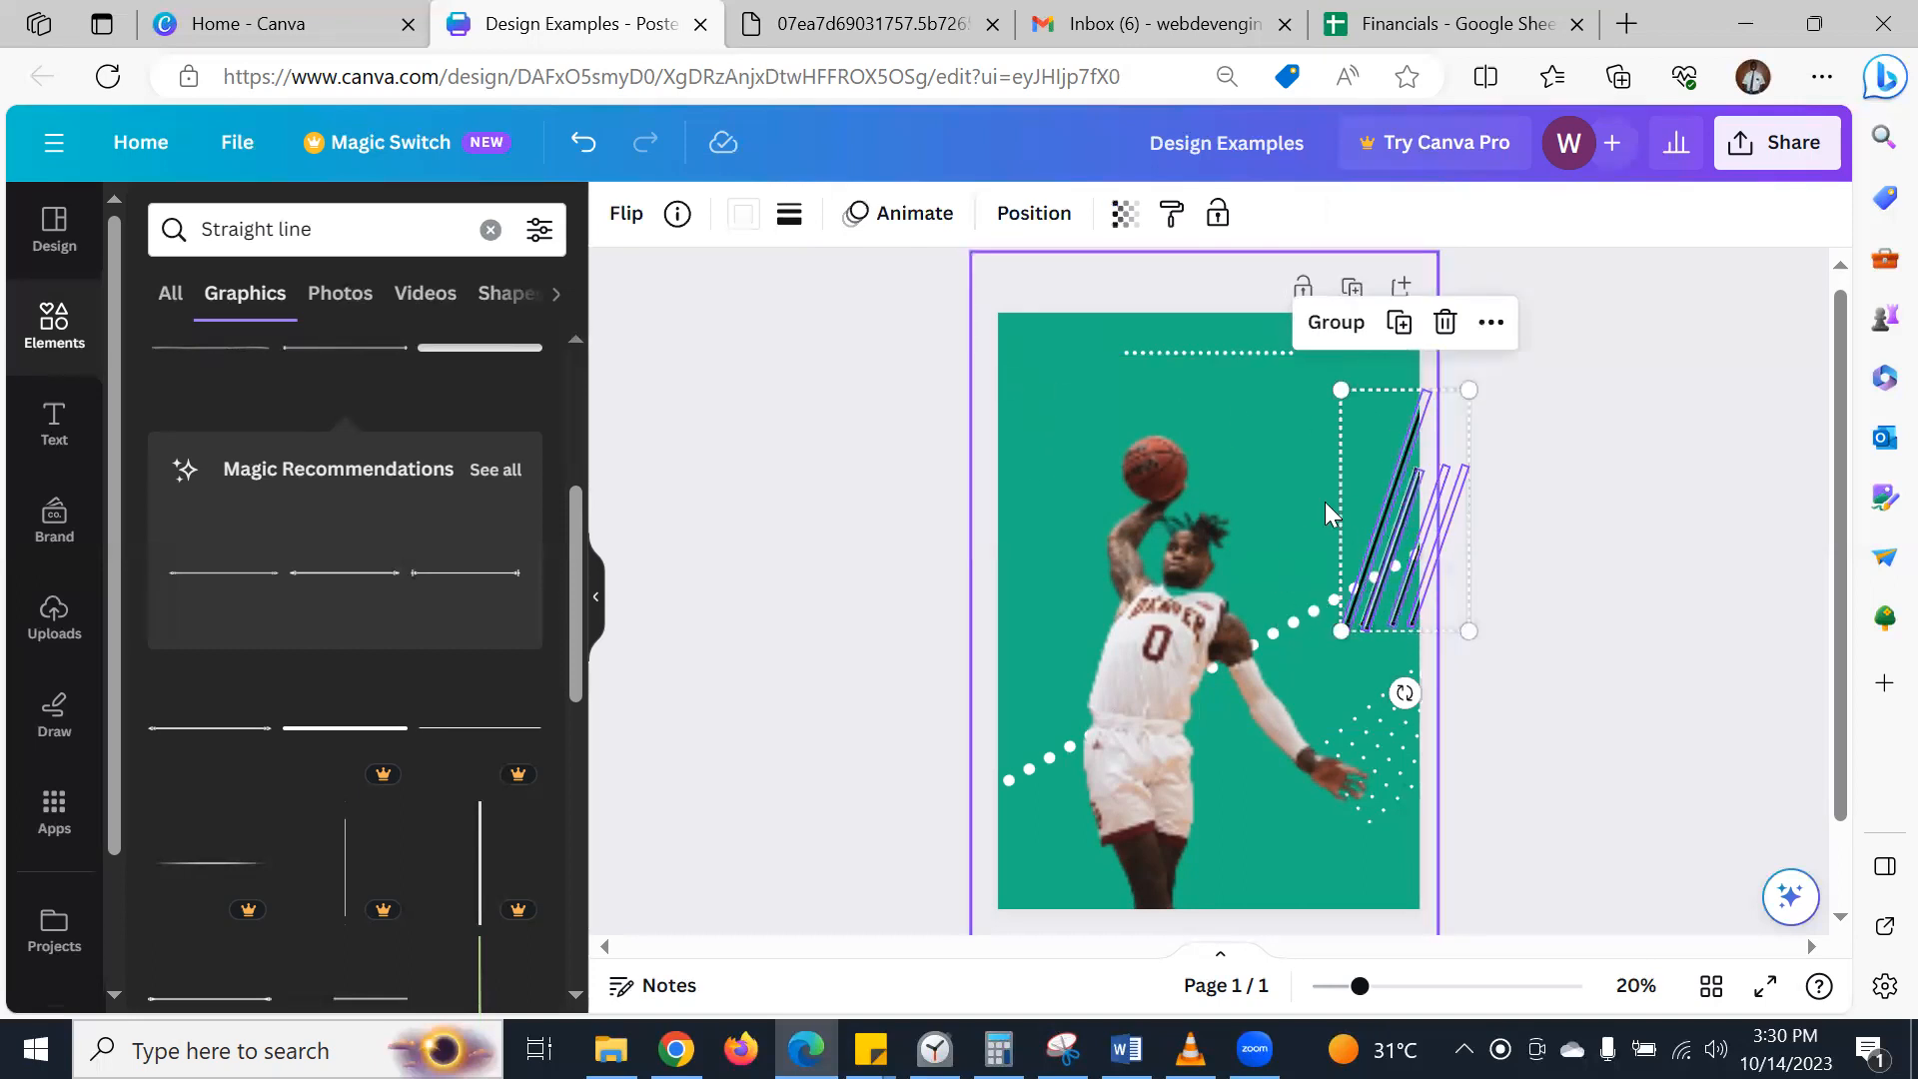
pyautogui.moveTo(1363, 485)
pyautogui.mouseDown()
pyautogui.moveTo(1314, 479)
pyautogui.moveTo(1412, 458)
pyautogui.moveTo(1349, 470)
pyautogui.moveTo(1327, 505)
pyautogui.moveTo(1354, 472)
pyautogui.mouseUp()
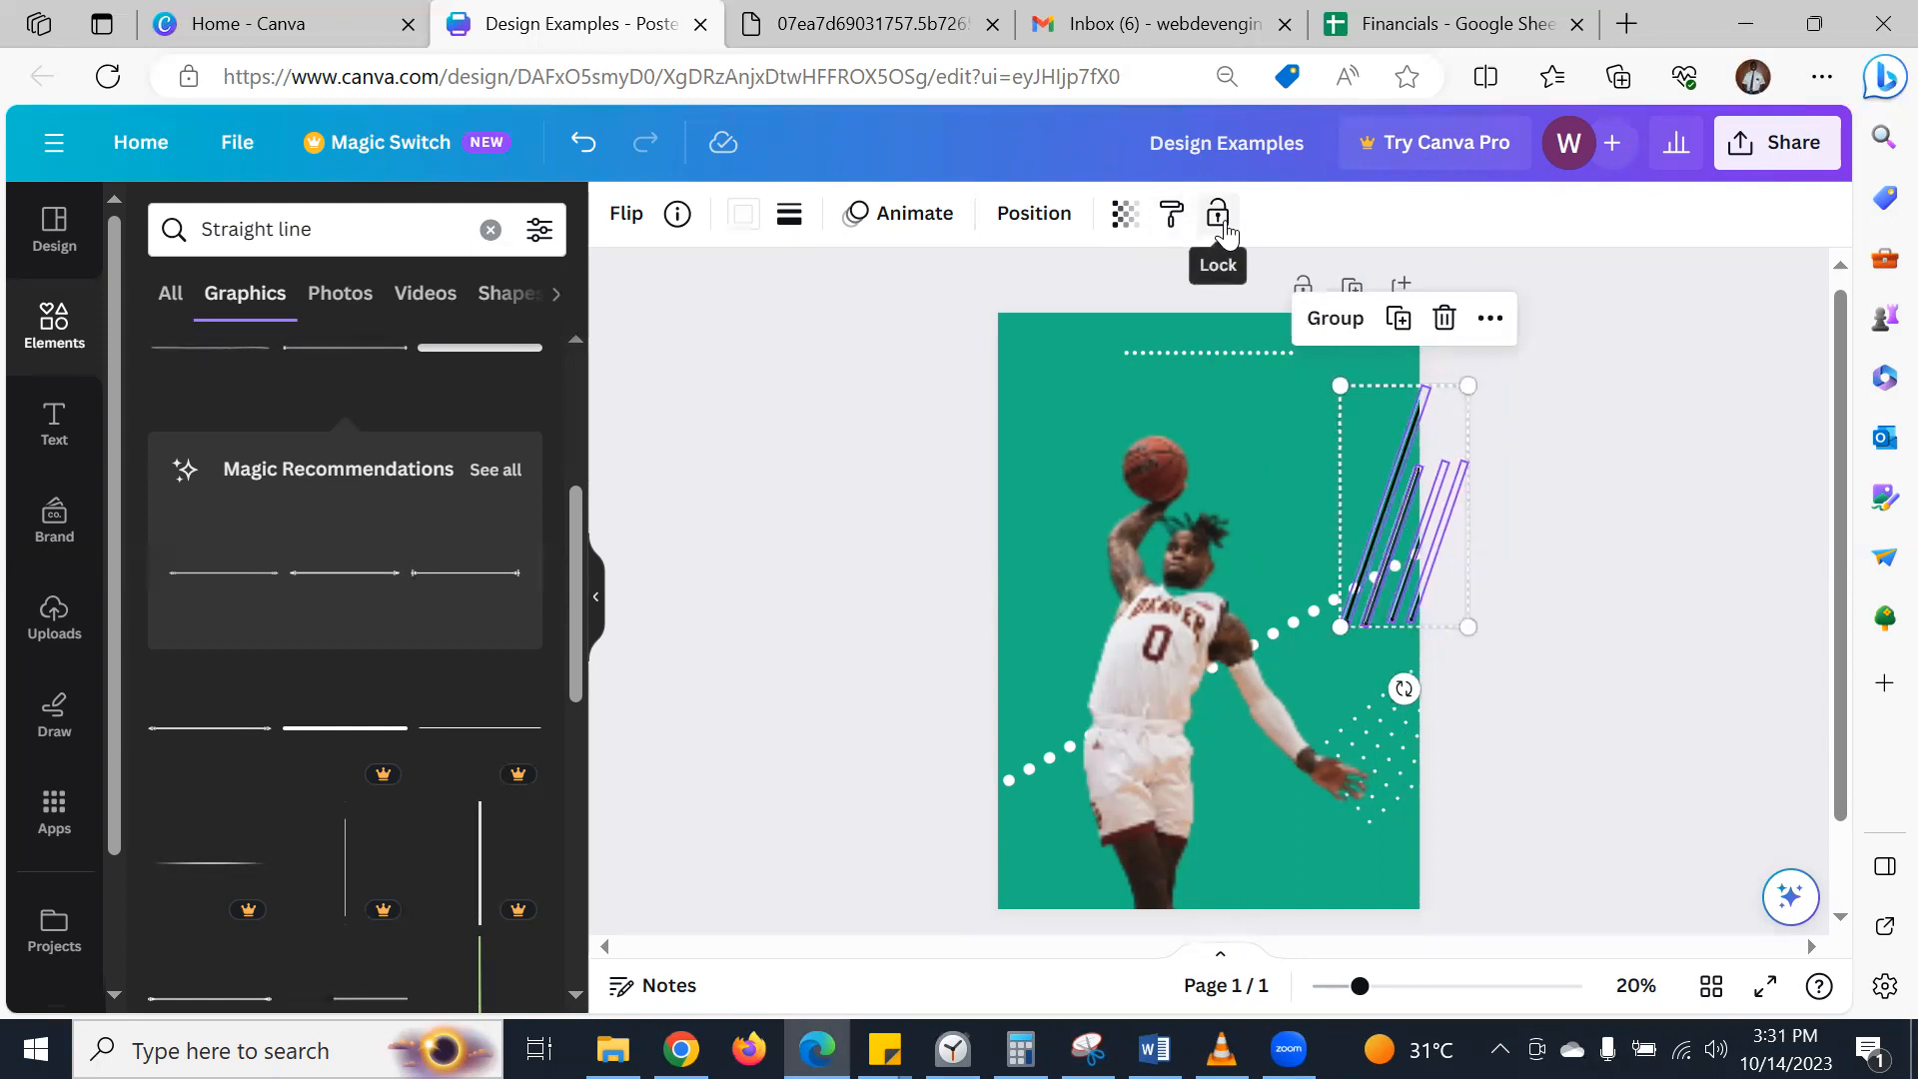
pyautogui.click(1335, 318)
pyautogui.moveTo(1405, 526)
pyautogui.mouseDown()
pyautogui.moveTo(1237, 463)
pyautogui.moveTo(1416, 440)
pyautogui.moveTo(1407, 552)
pyautogui.moveTo(1420, 512)
pyautogui.moveTo(1391, 505)
pyautogui.moveTo(1392, 523)
pyautogui.mouseUp()
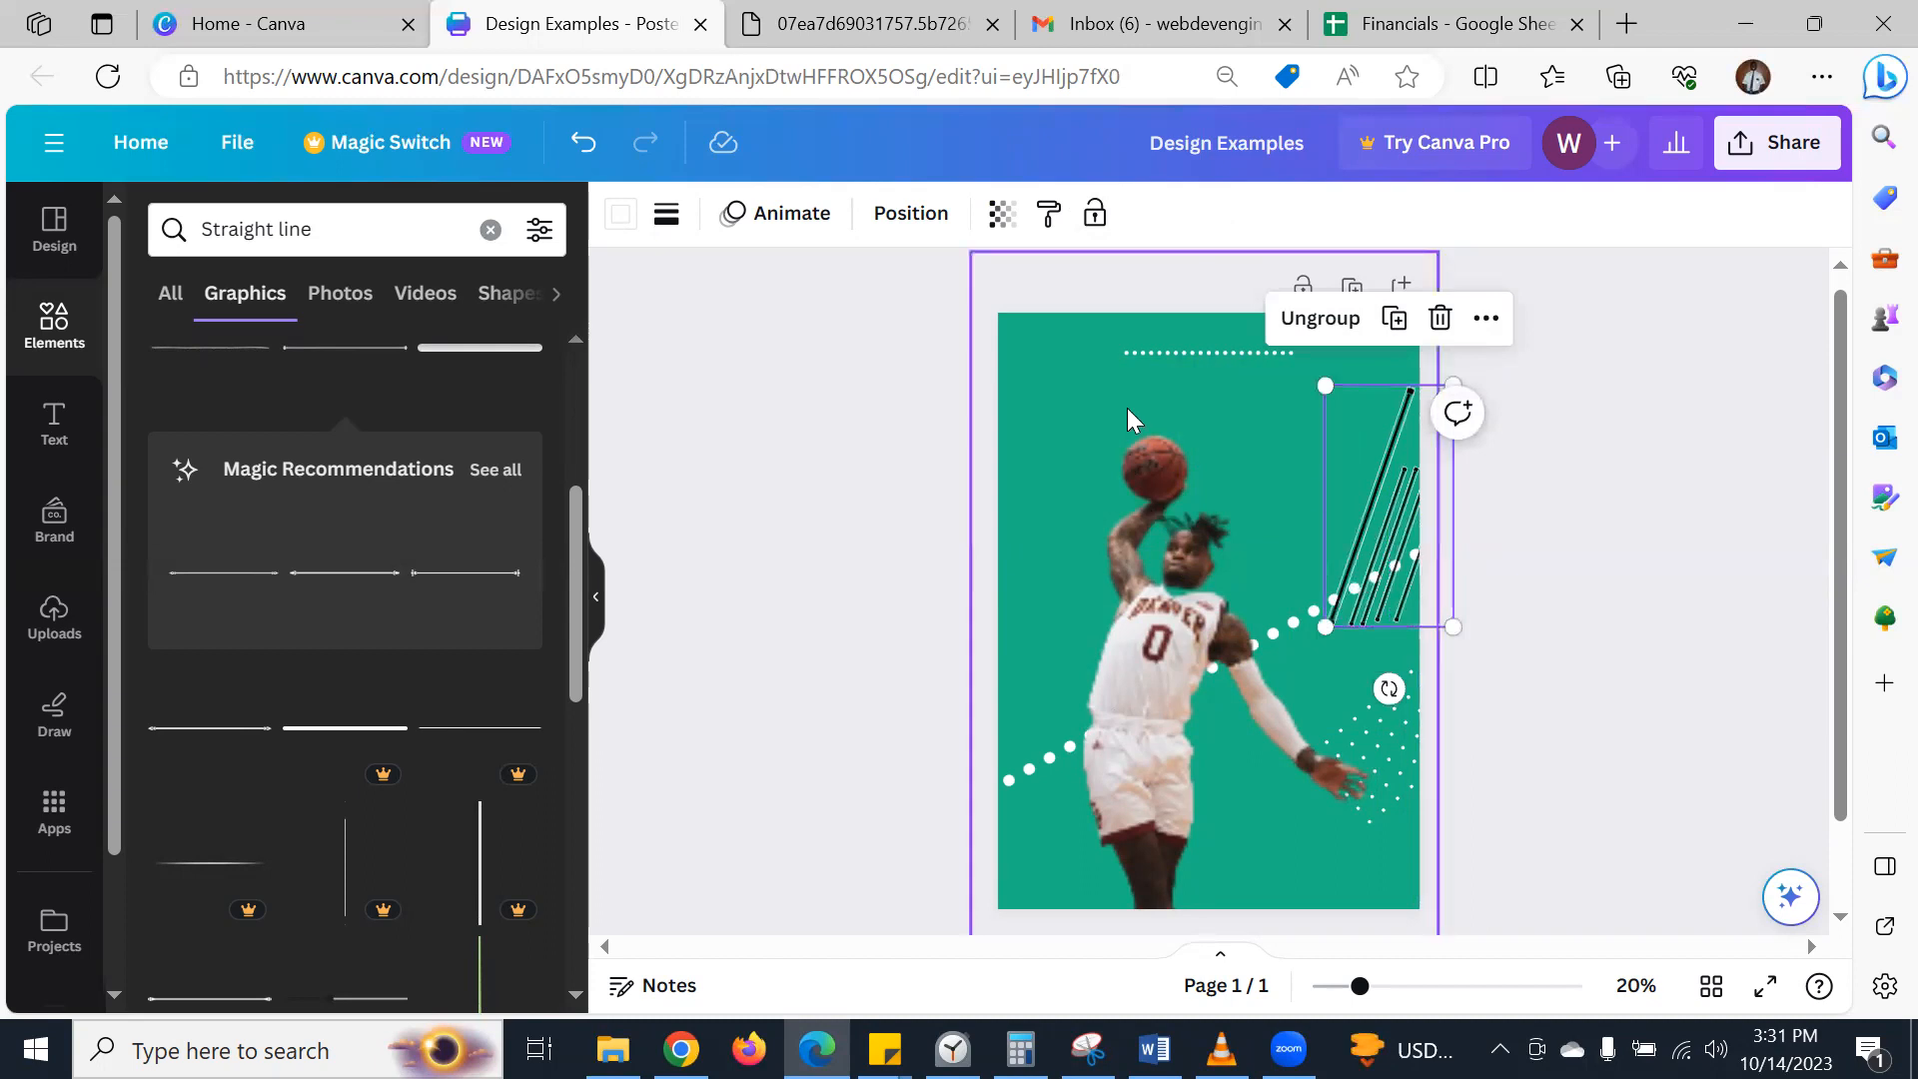
# - Send the grouped slanted lines backward through the layers until they sit behind the player photo and dotted accents
pyautogui.click(925, 222)
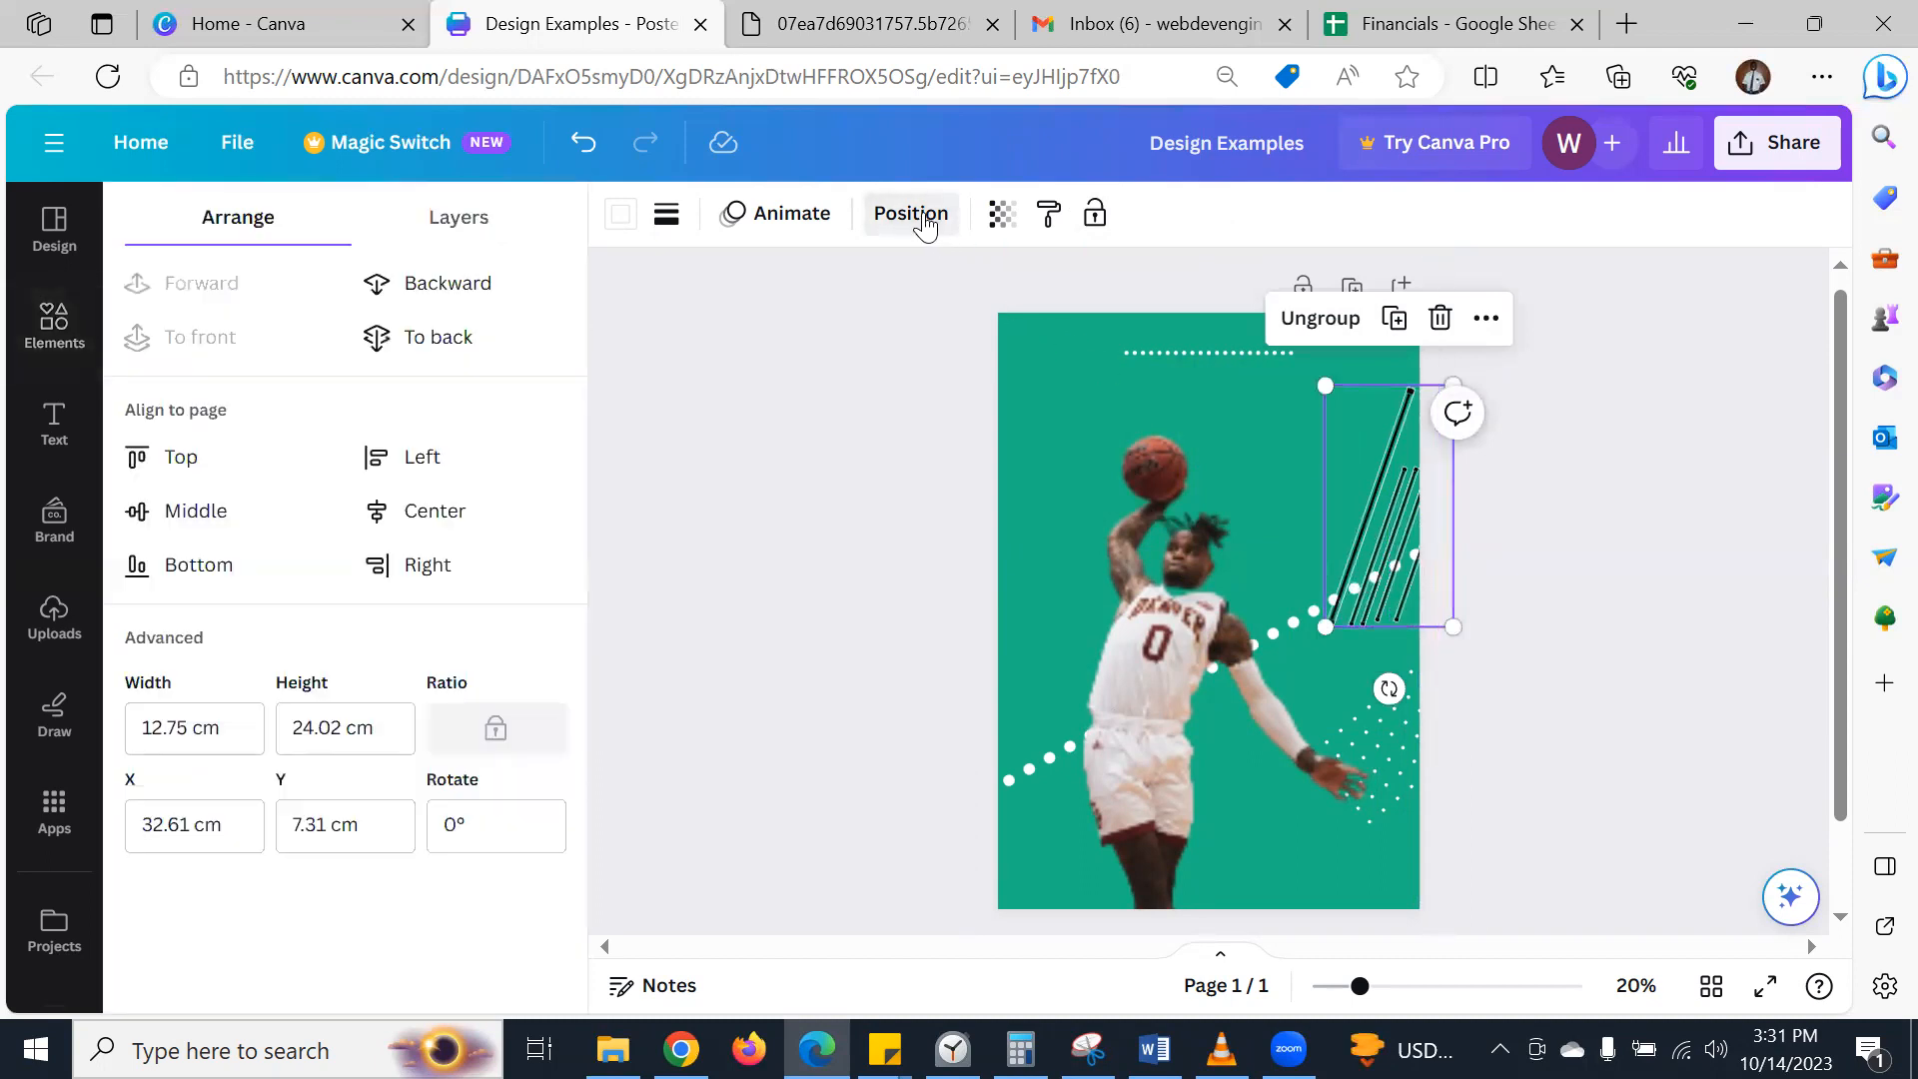
pyautogui.click(442, 290)
pyautogui.click(442, 289)
pyautogui.click(439, 284)
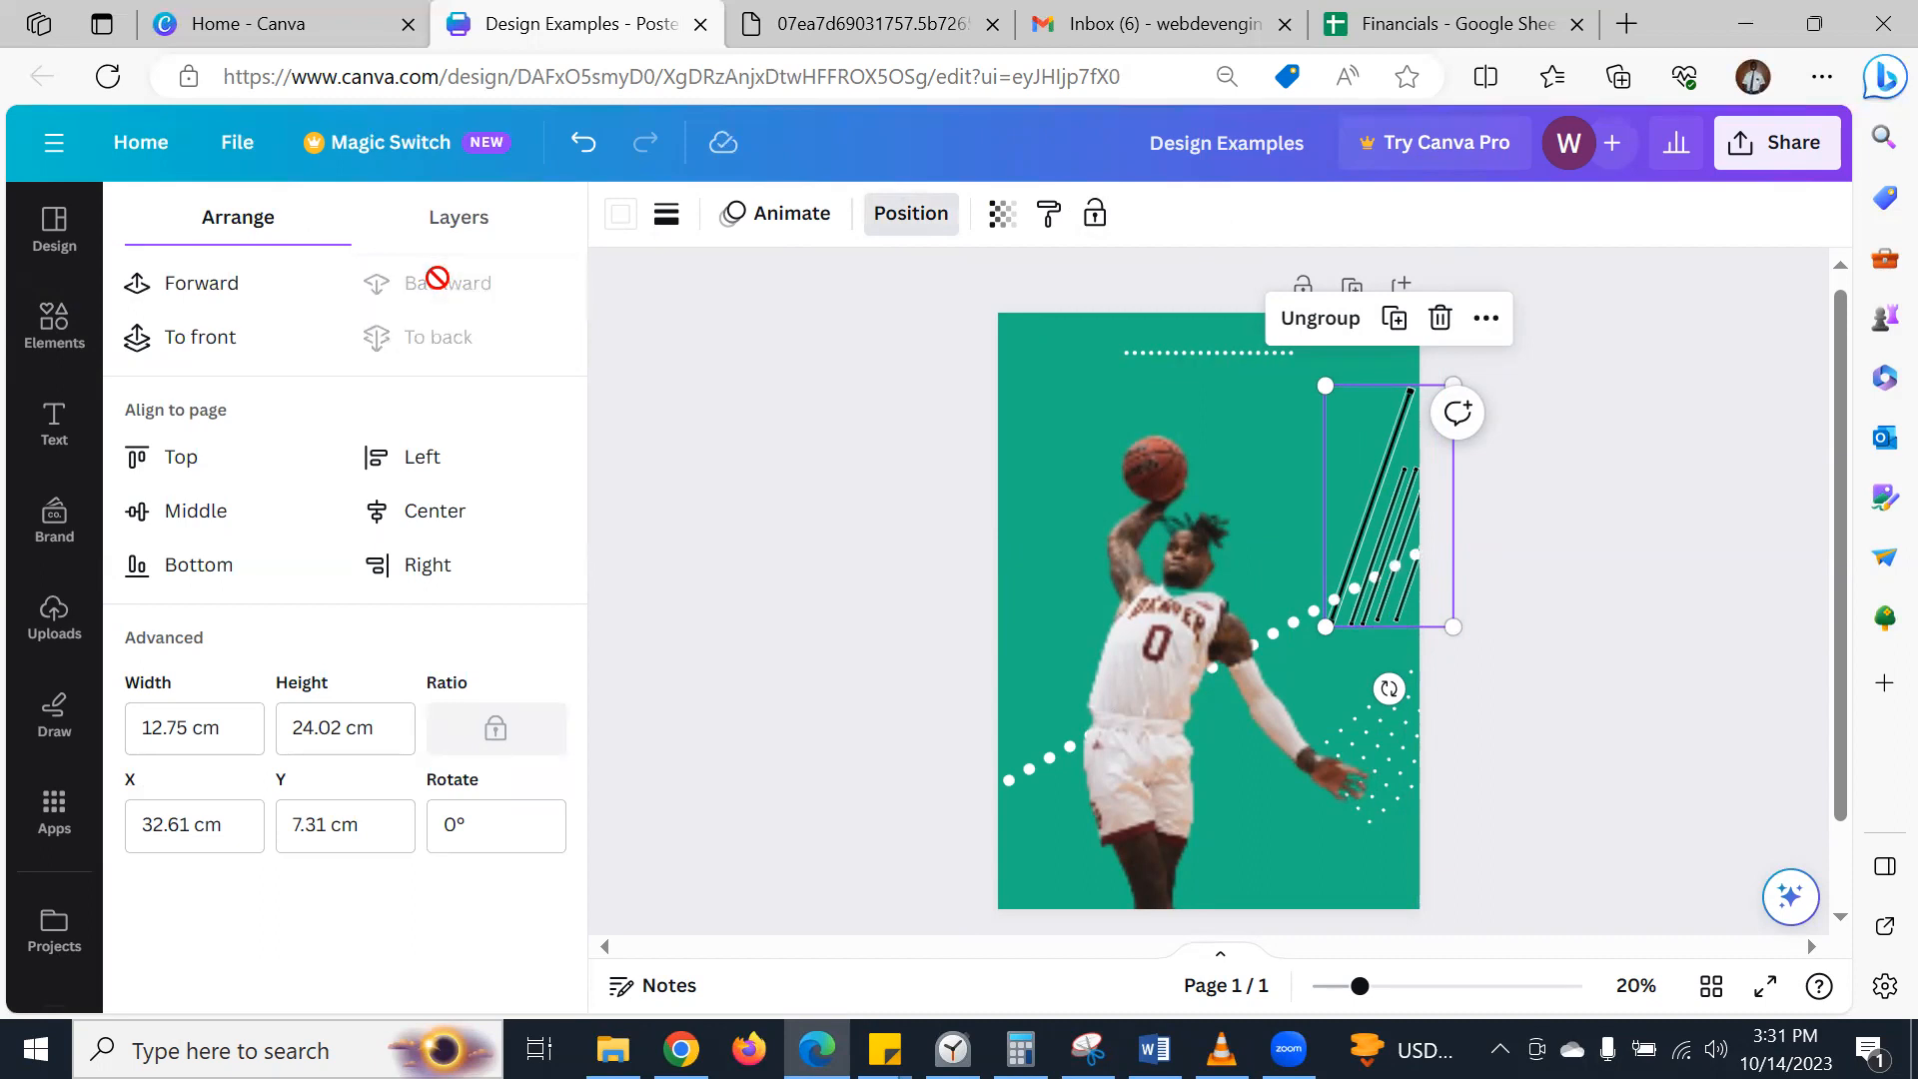
pyautogui.click(1086, 437)
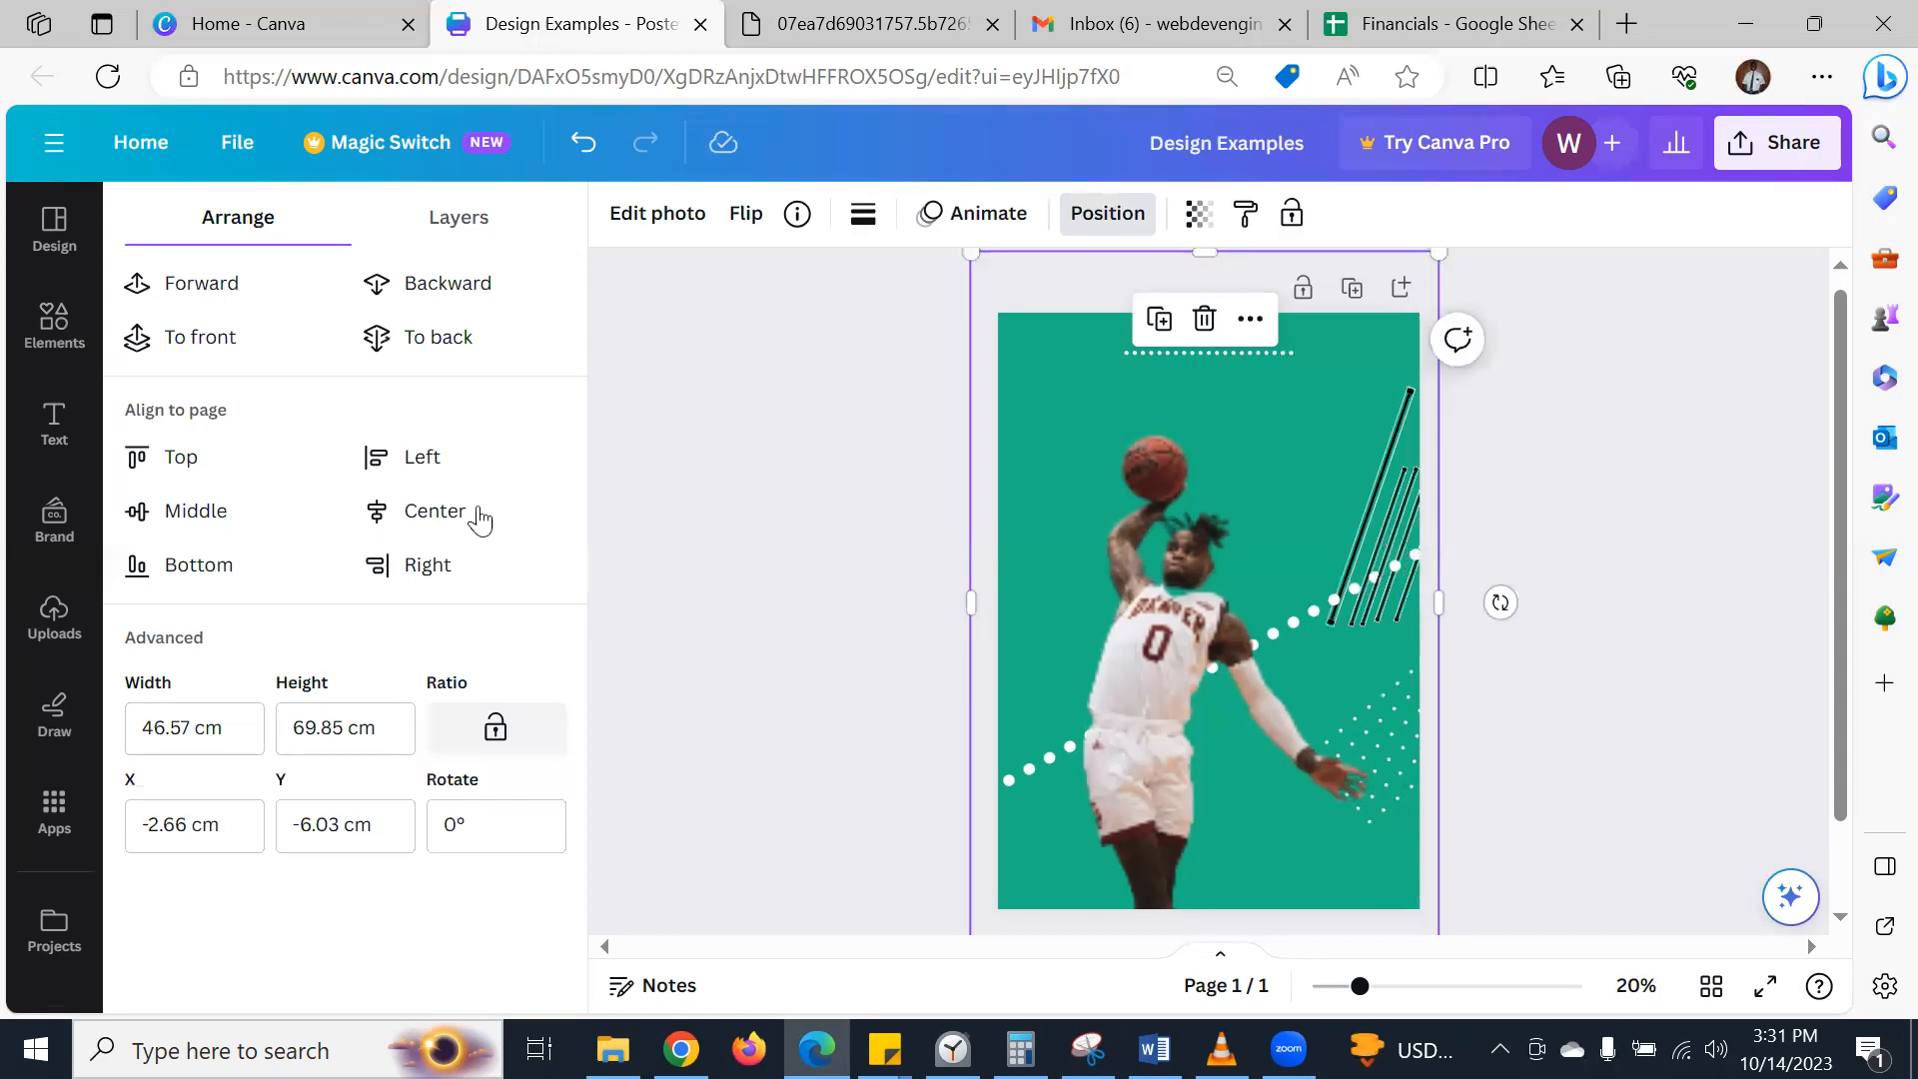
# - Add a square shape, tilt it upward to the right and enlarge it to cover the upper part of the slanted lines
pyautogui.click(58, 325)
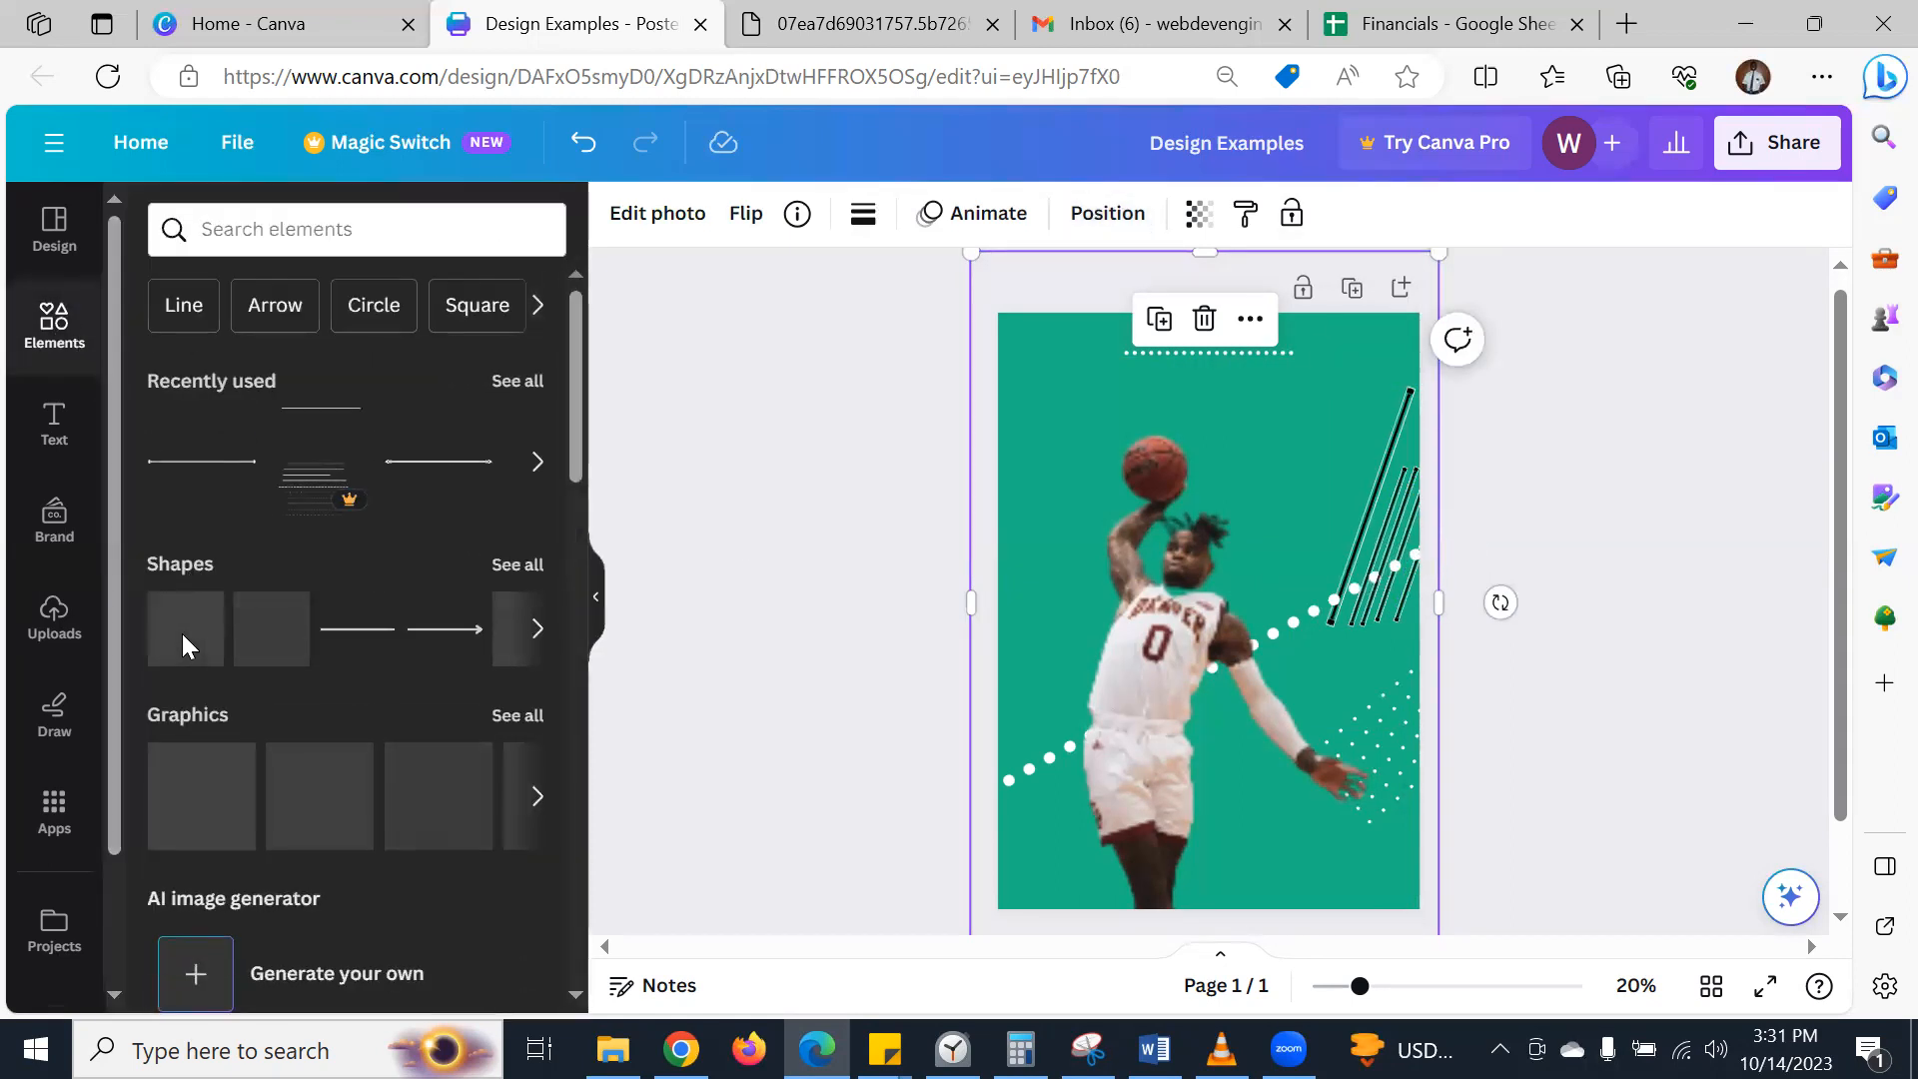
pyautogui.scroll(-1, 176, 601)
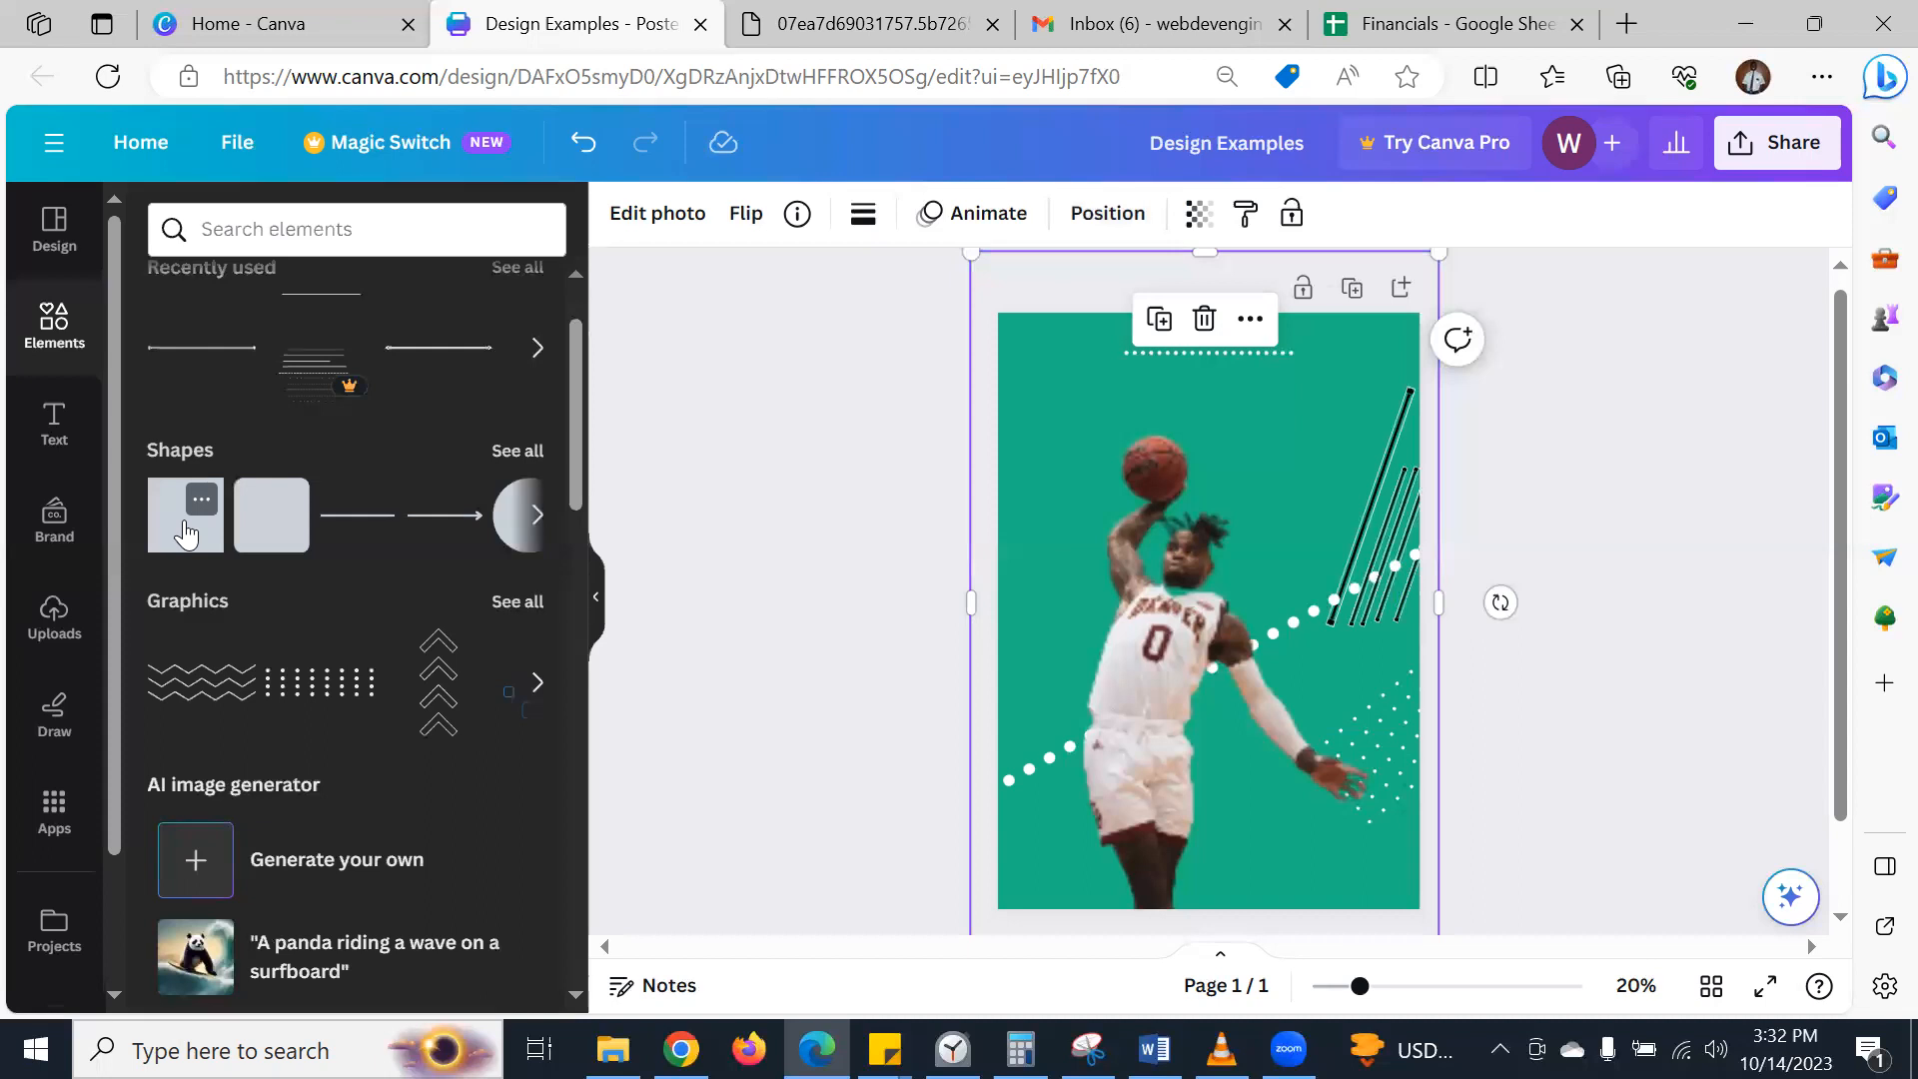
pyautogui.click(186, 534)
pyautogui.moveTo(1211, 617); pyautogui.dragTo(1360, 520)
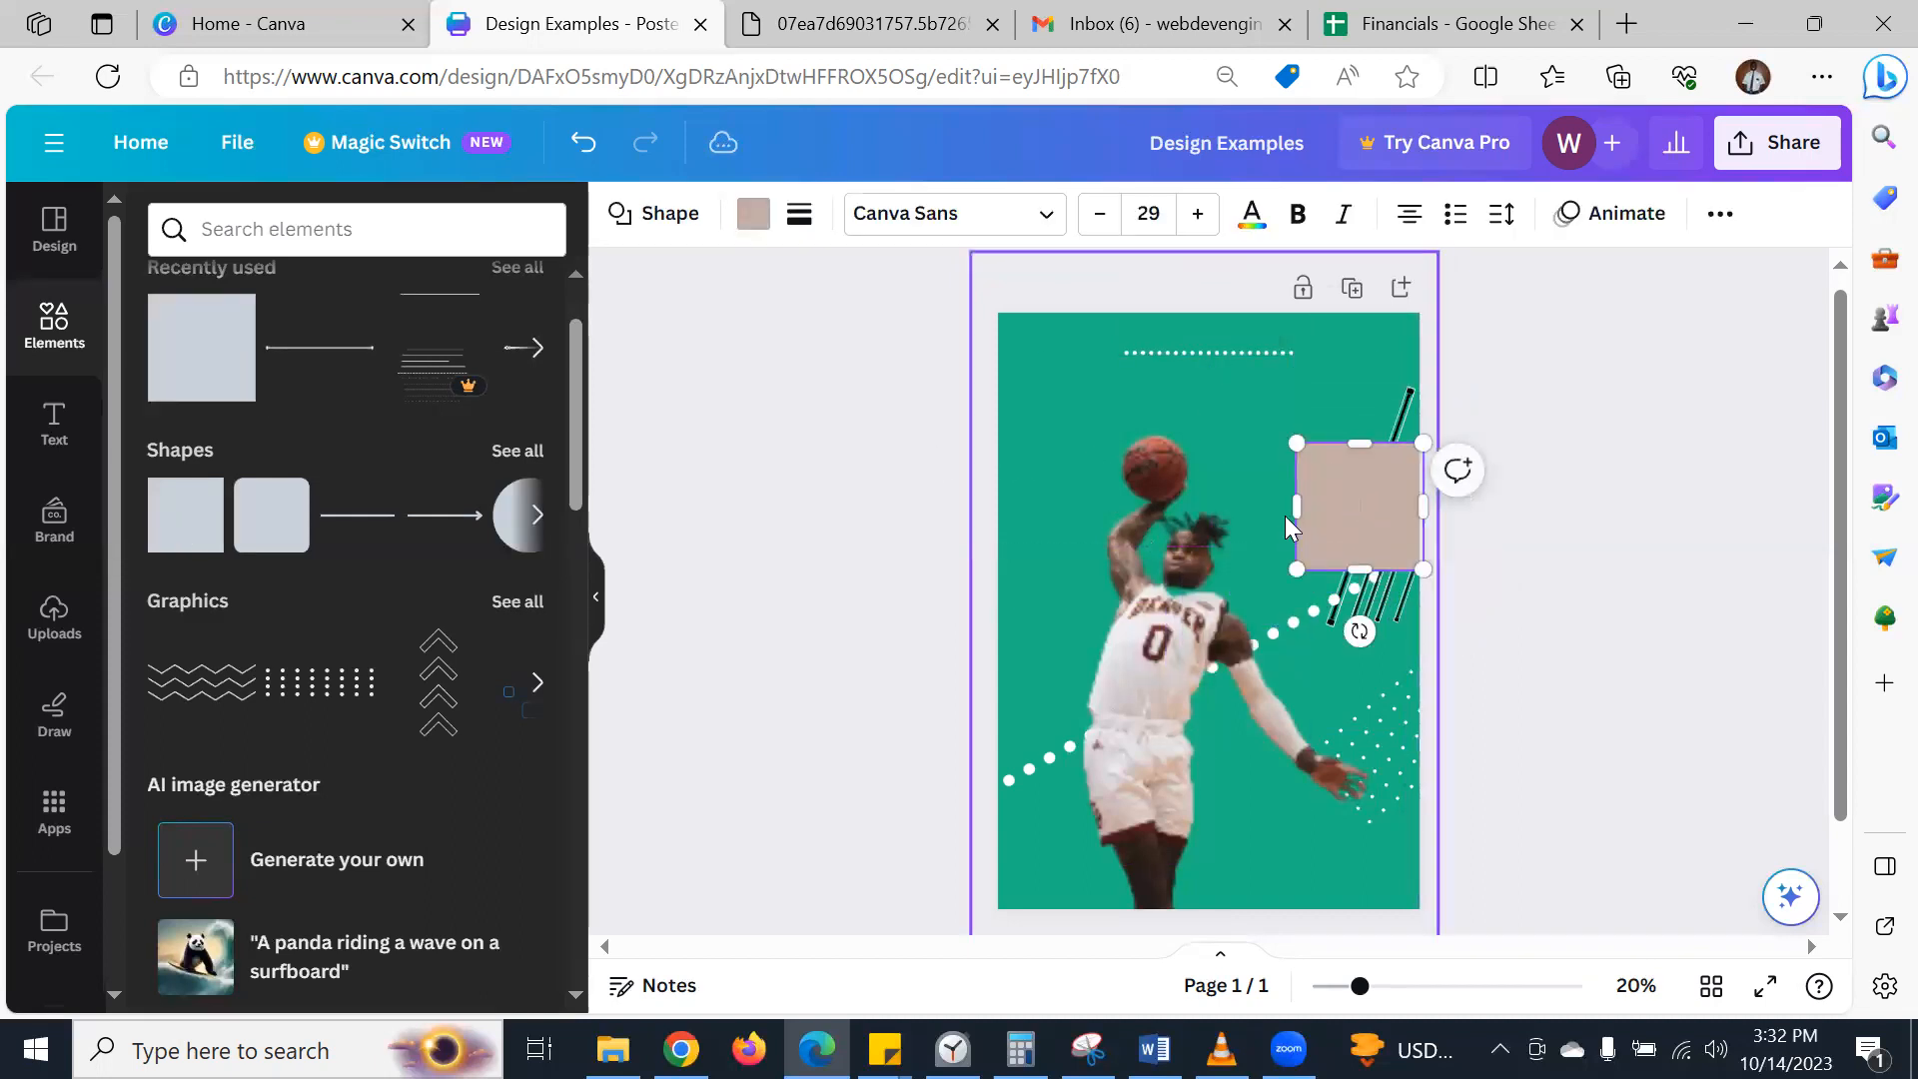
pyautogui.moveTo(1358, 632); pyautogui.dragTo(1413, 611)
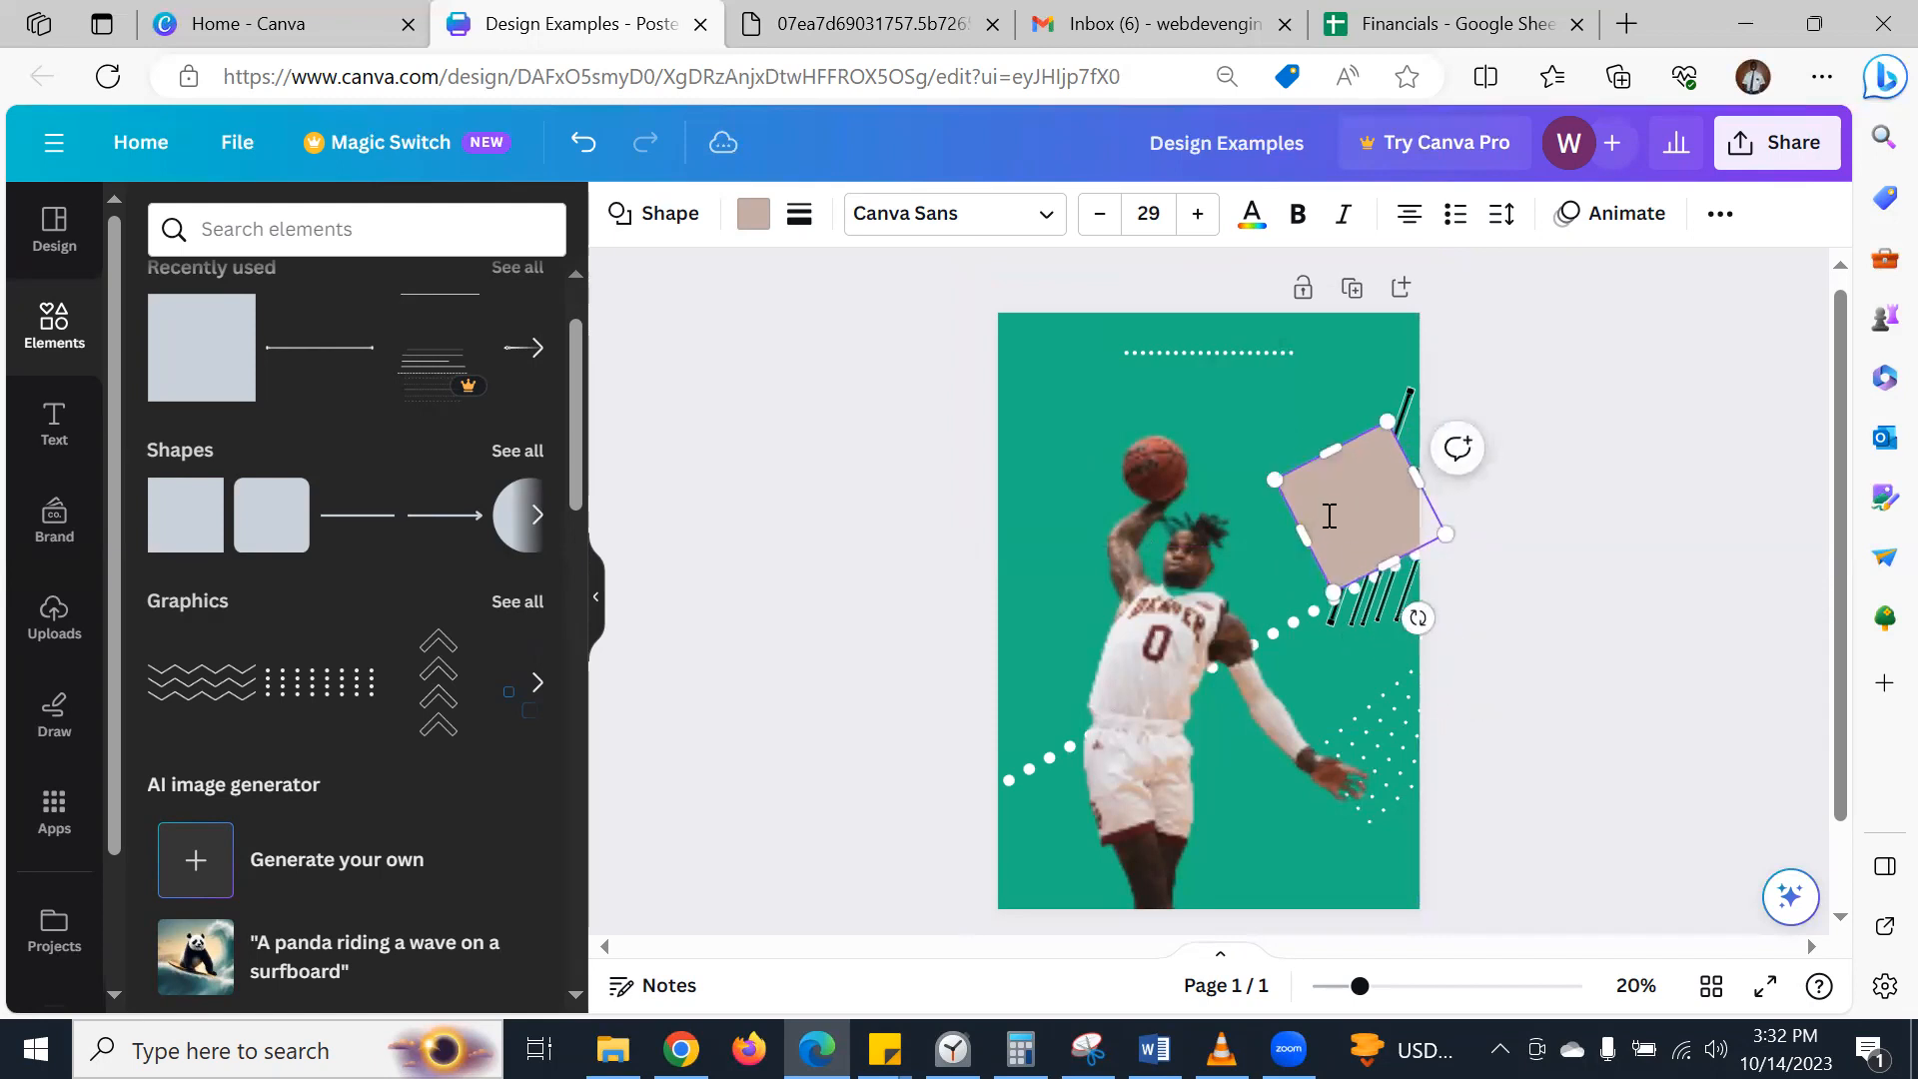
pyautogui.moveTo(1367, 520); pyautogui.dragTo(1470, 451)
pyautogui.moveTo(1361, 432); pyautogui.dragTo(1354, 386)
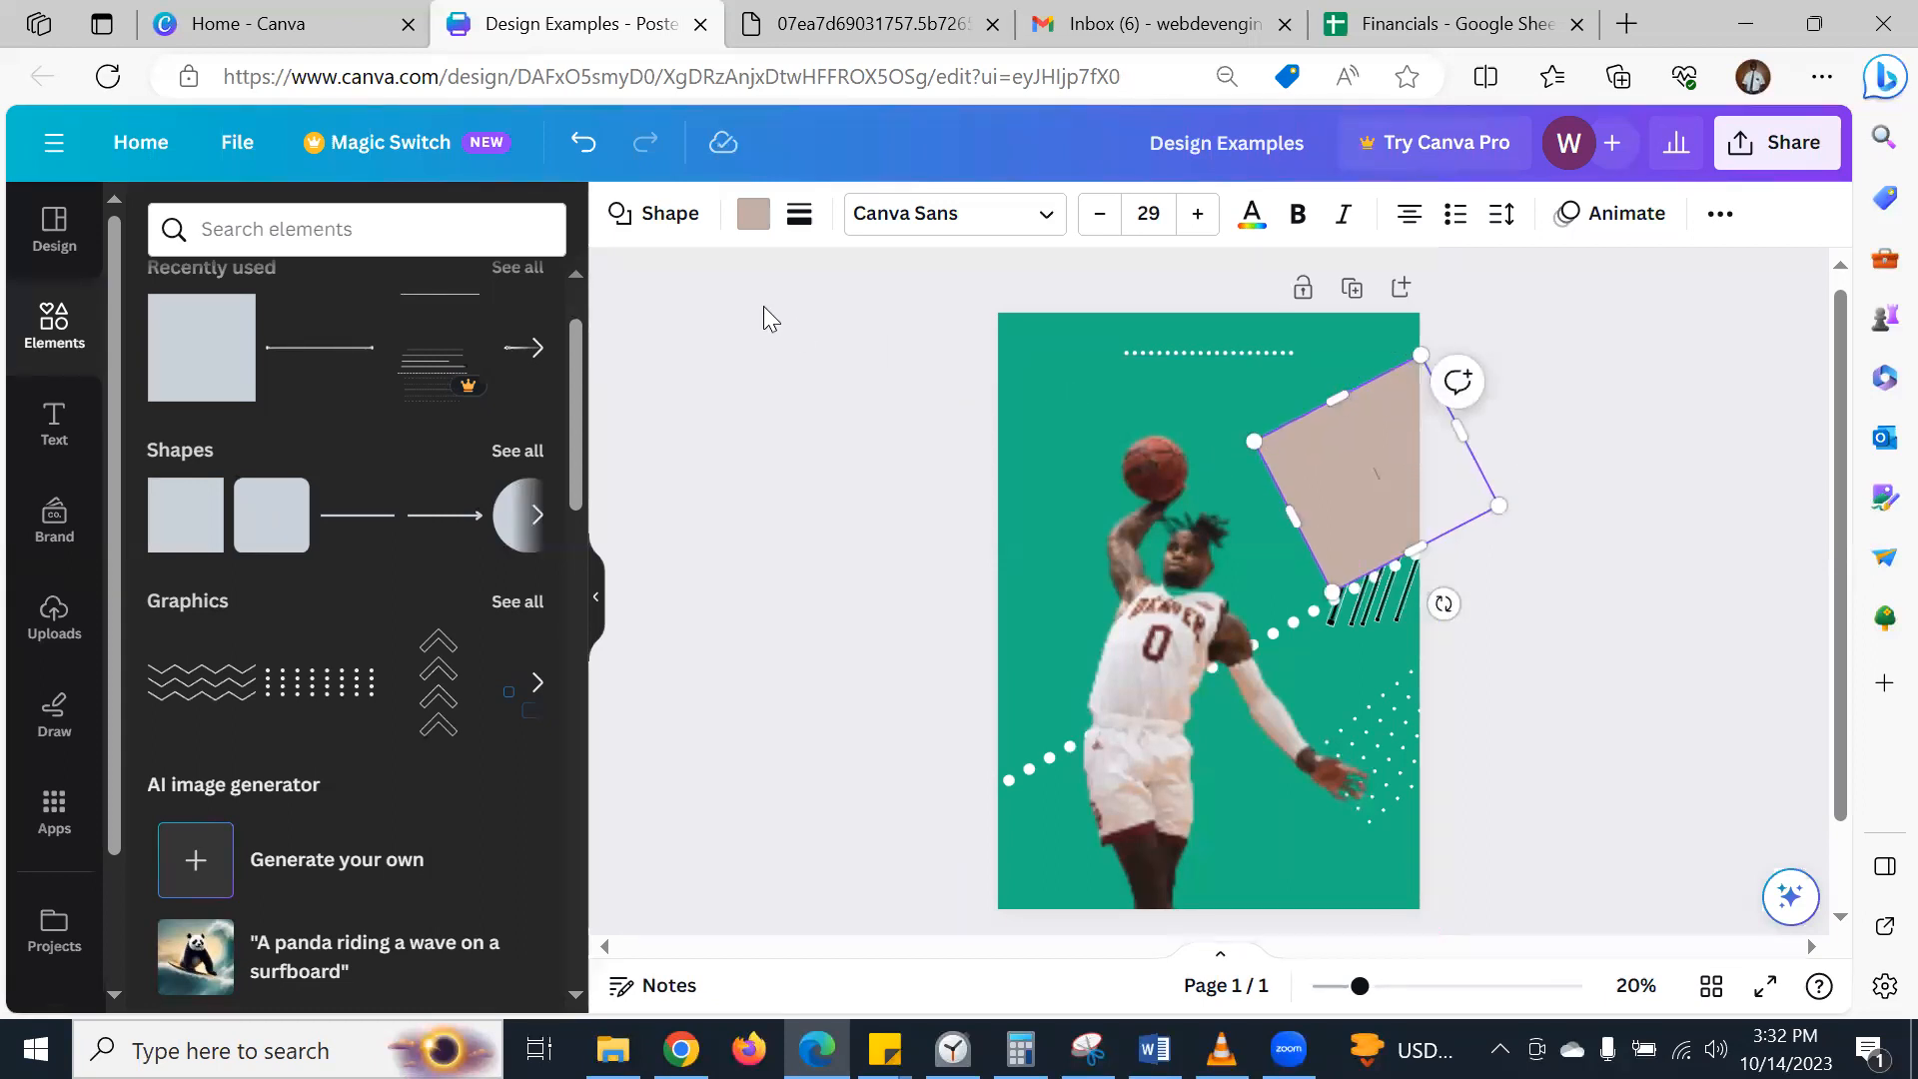
# - Fill the tilted square with the poster's green document color so it masks the upper ends of the lines
pyautogui.click(755, 220)
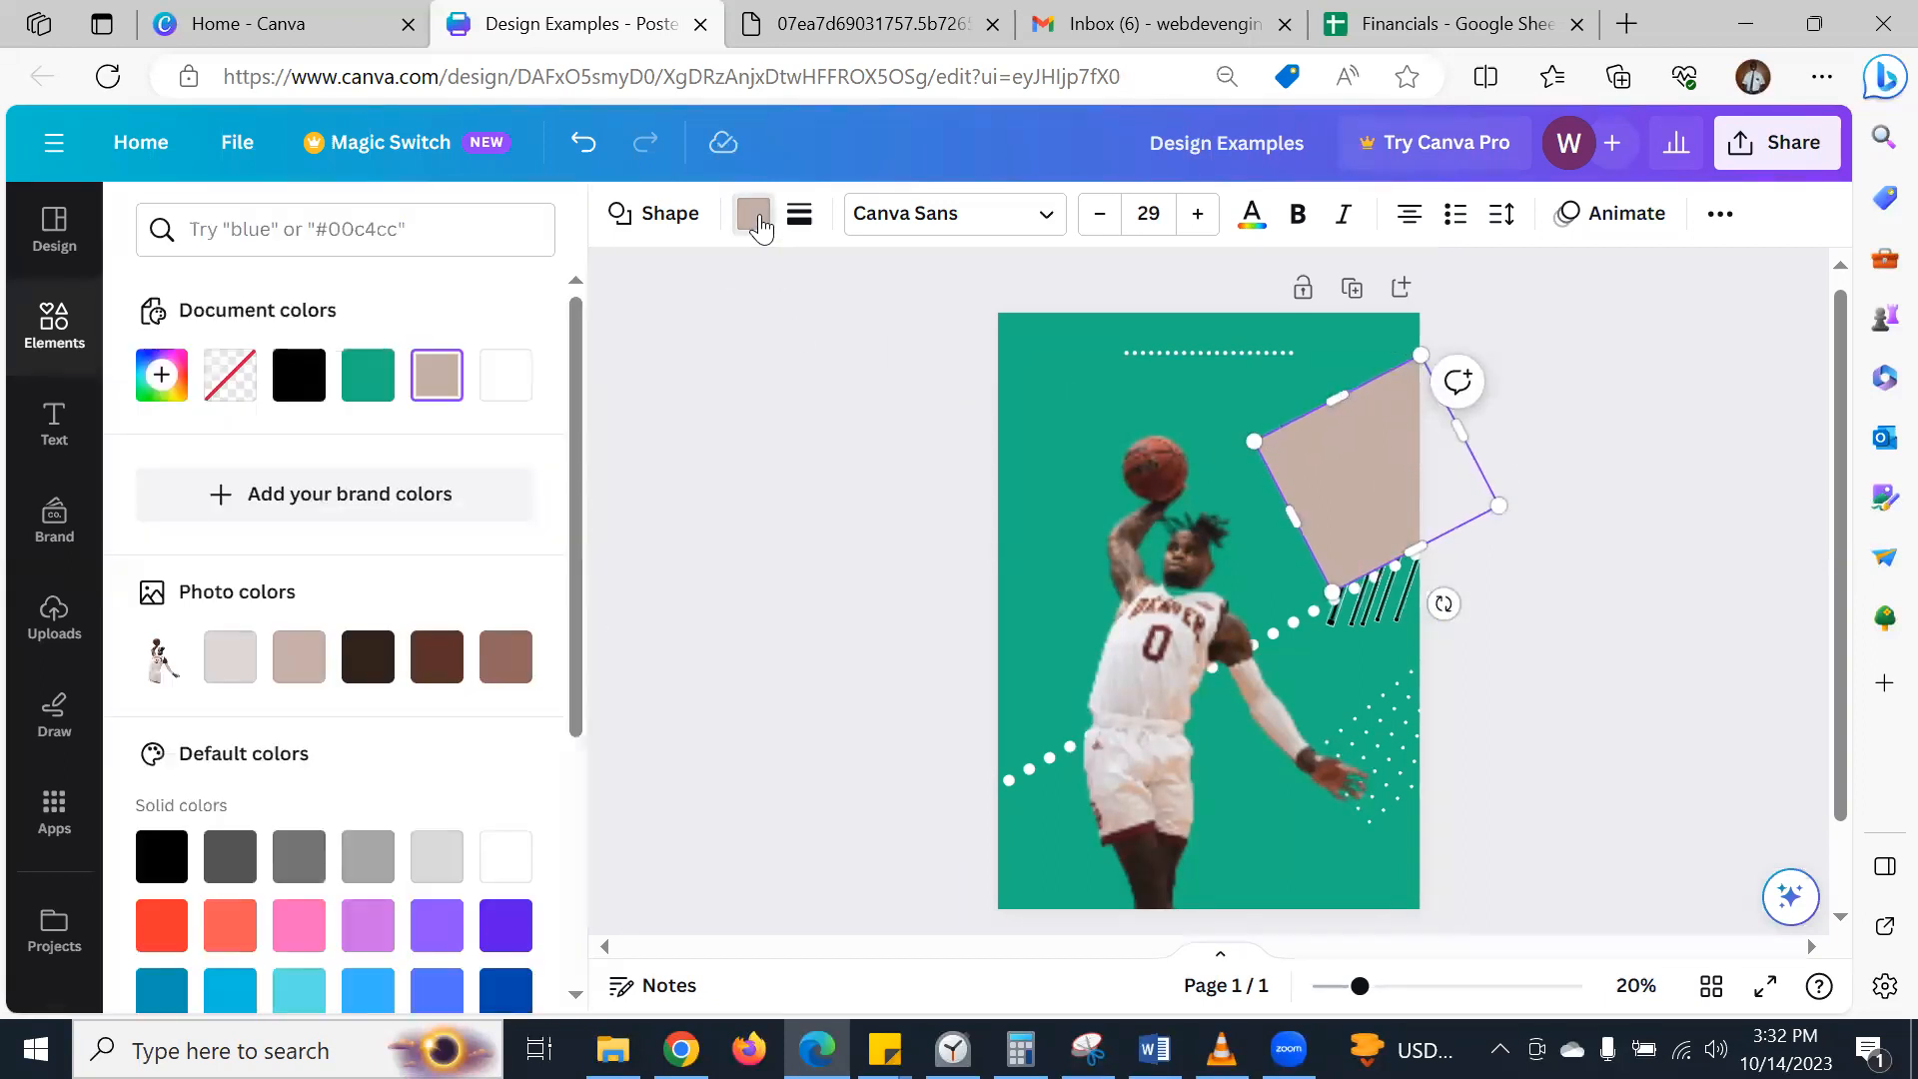
pyautogui.click(351, 388)
pyautogui.click(782, 421)
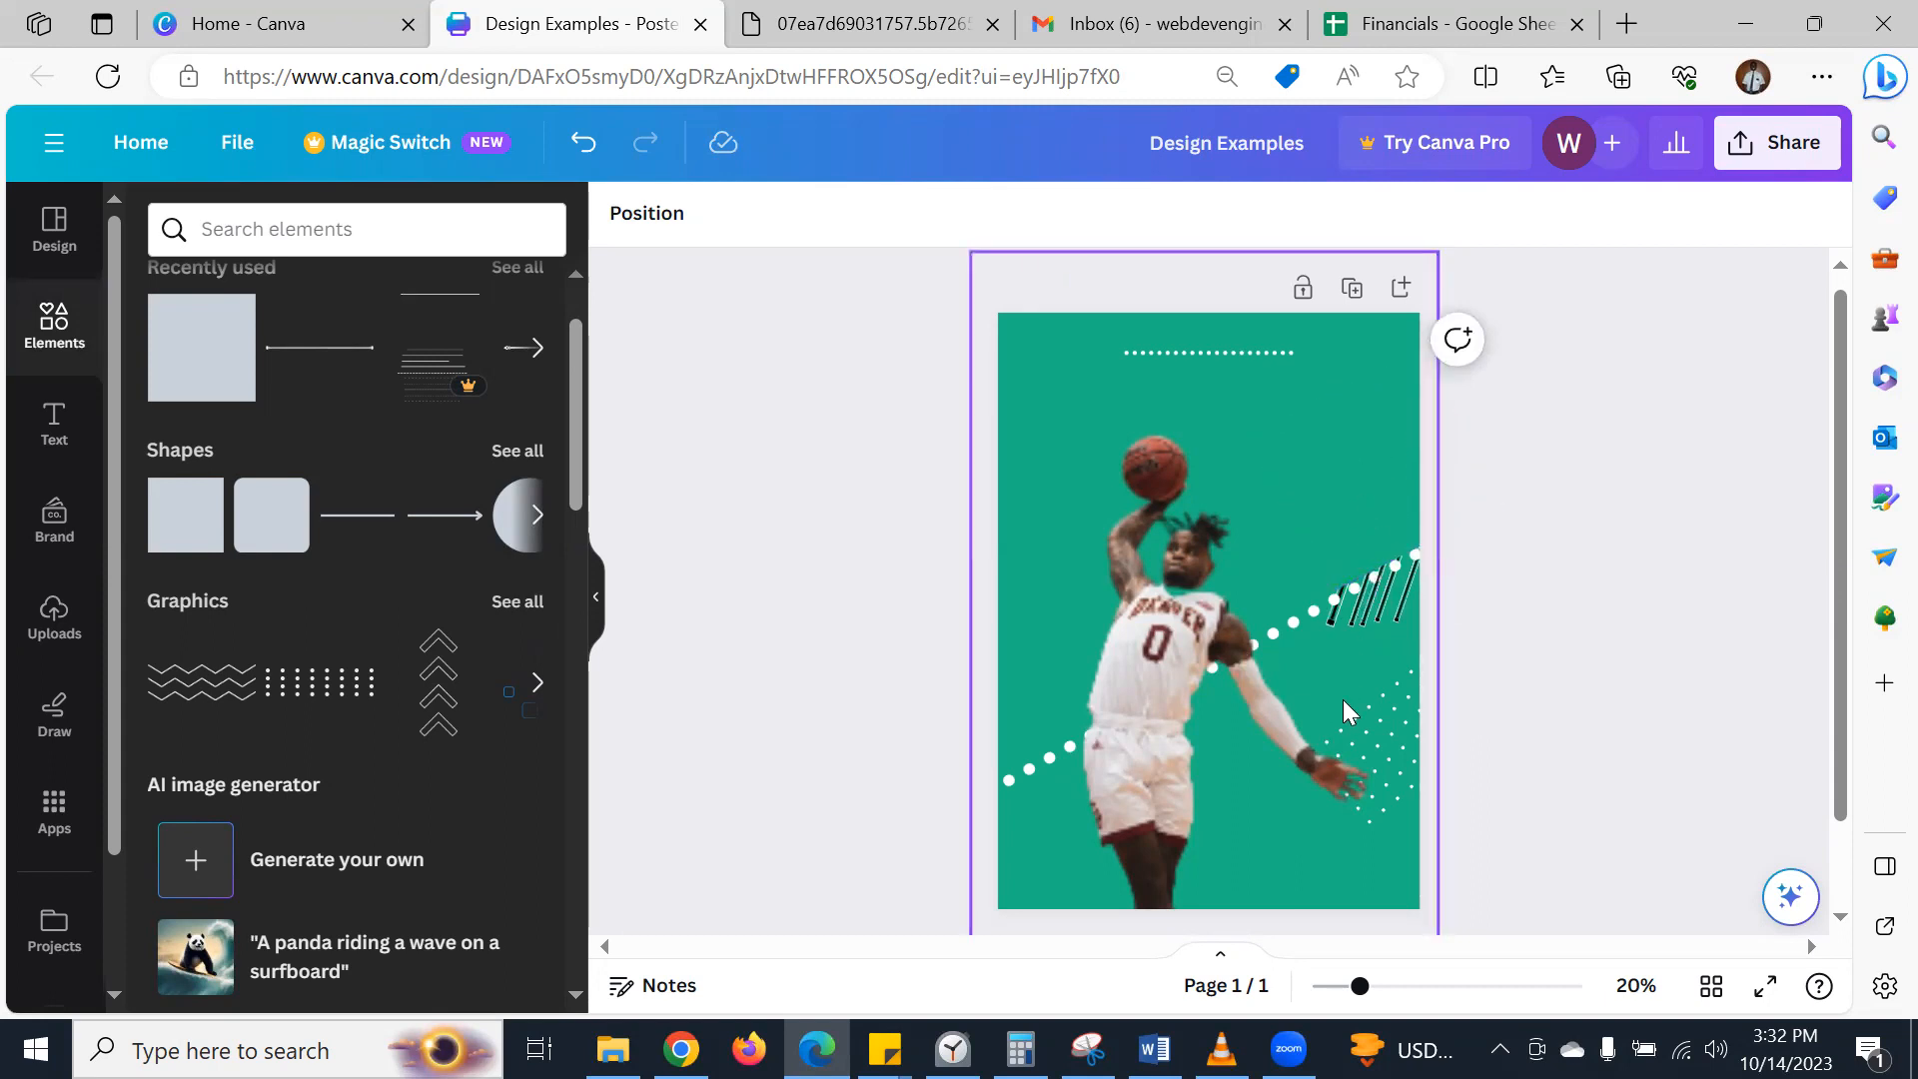
pyautogui.scroll(-1, 1545, 551)
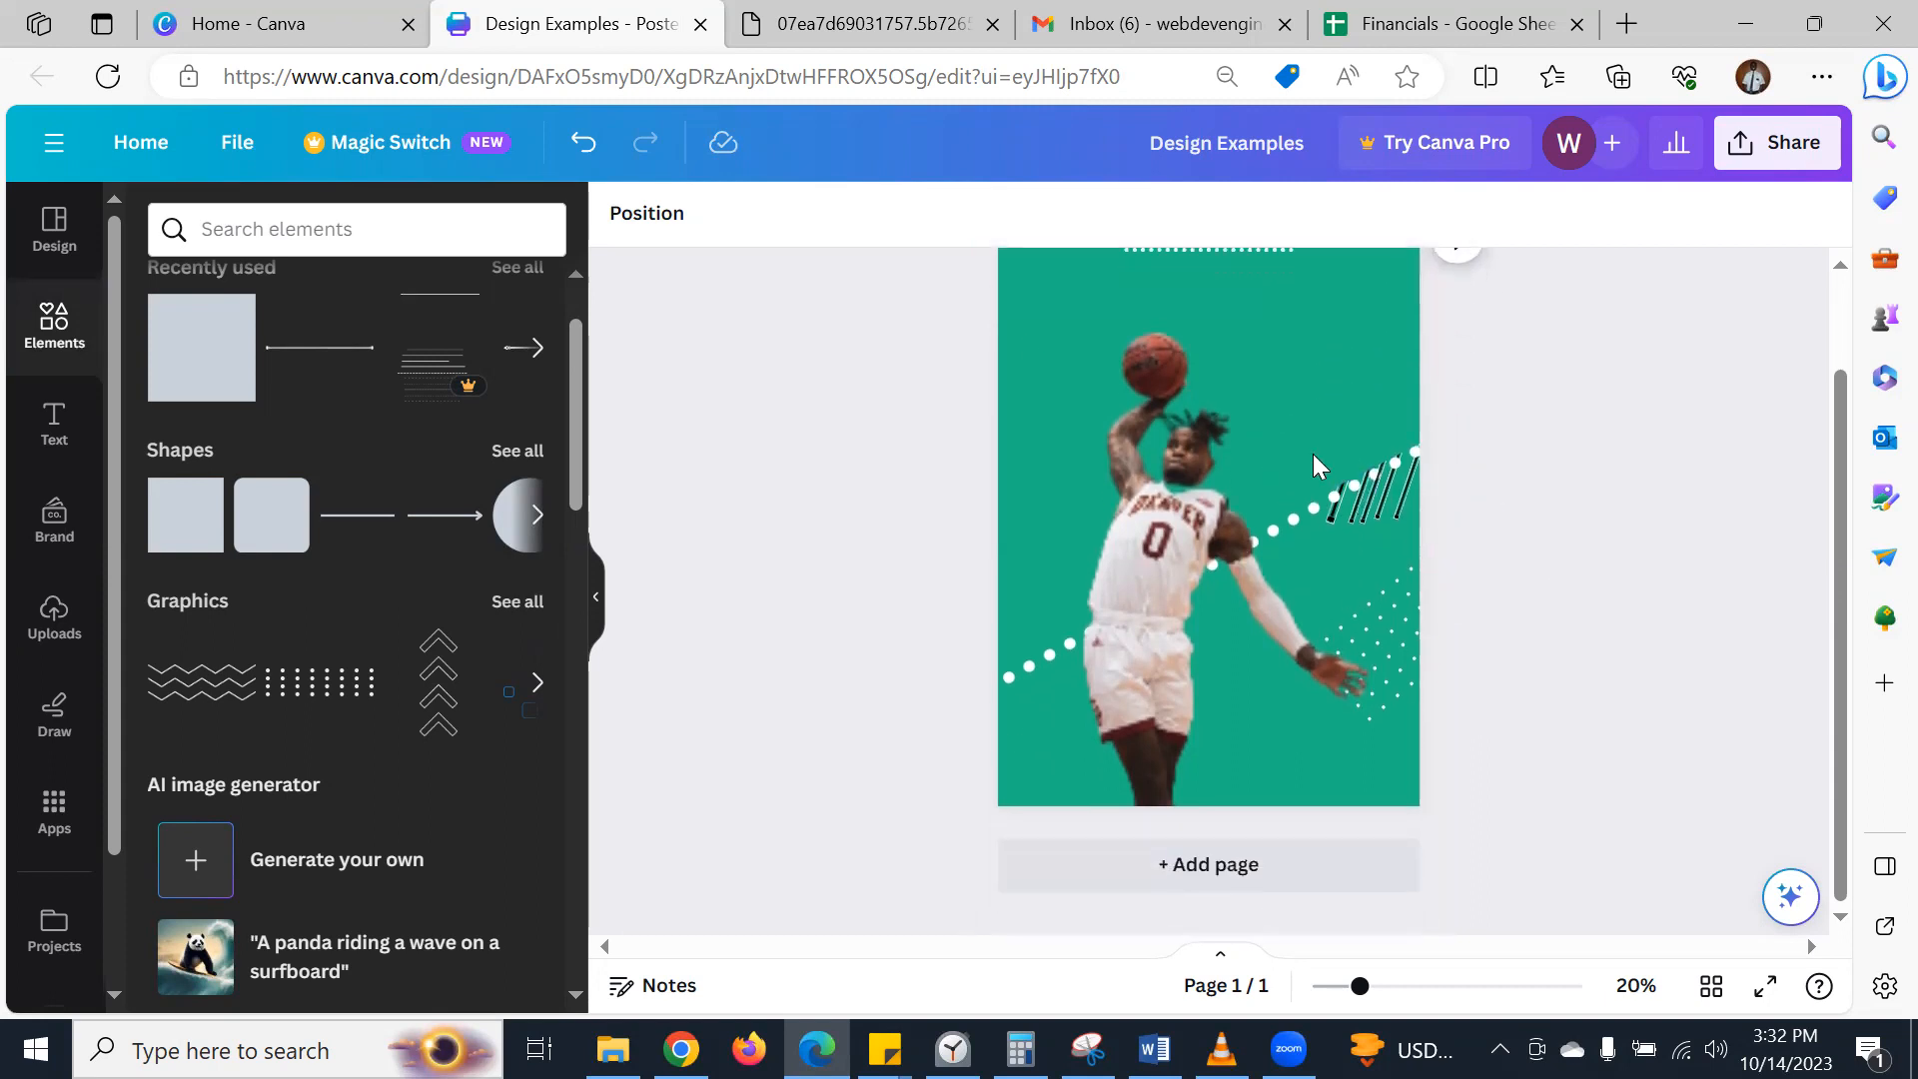
# - Add a square over the player's torso and tilt it about 25° up to the right, following the bars in the reference poster
pyautogui.click(874, 12)
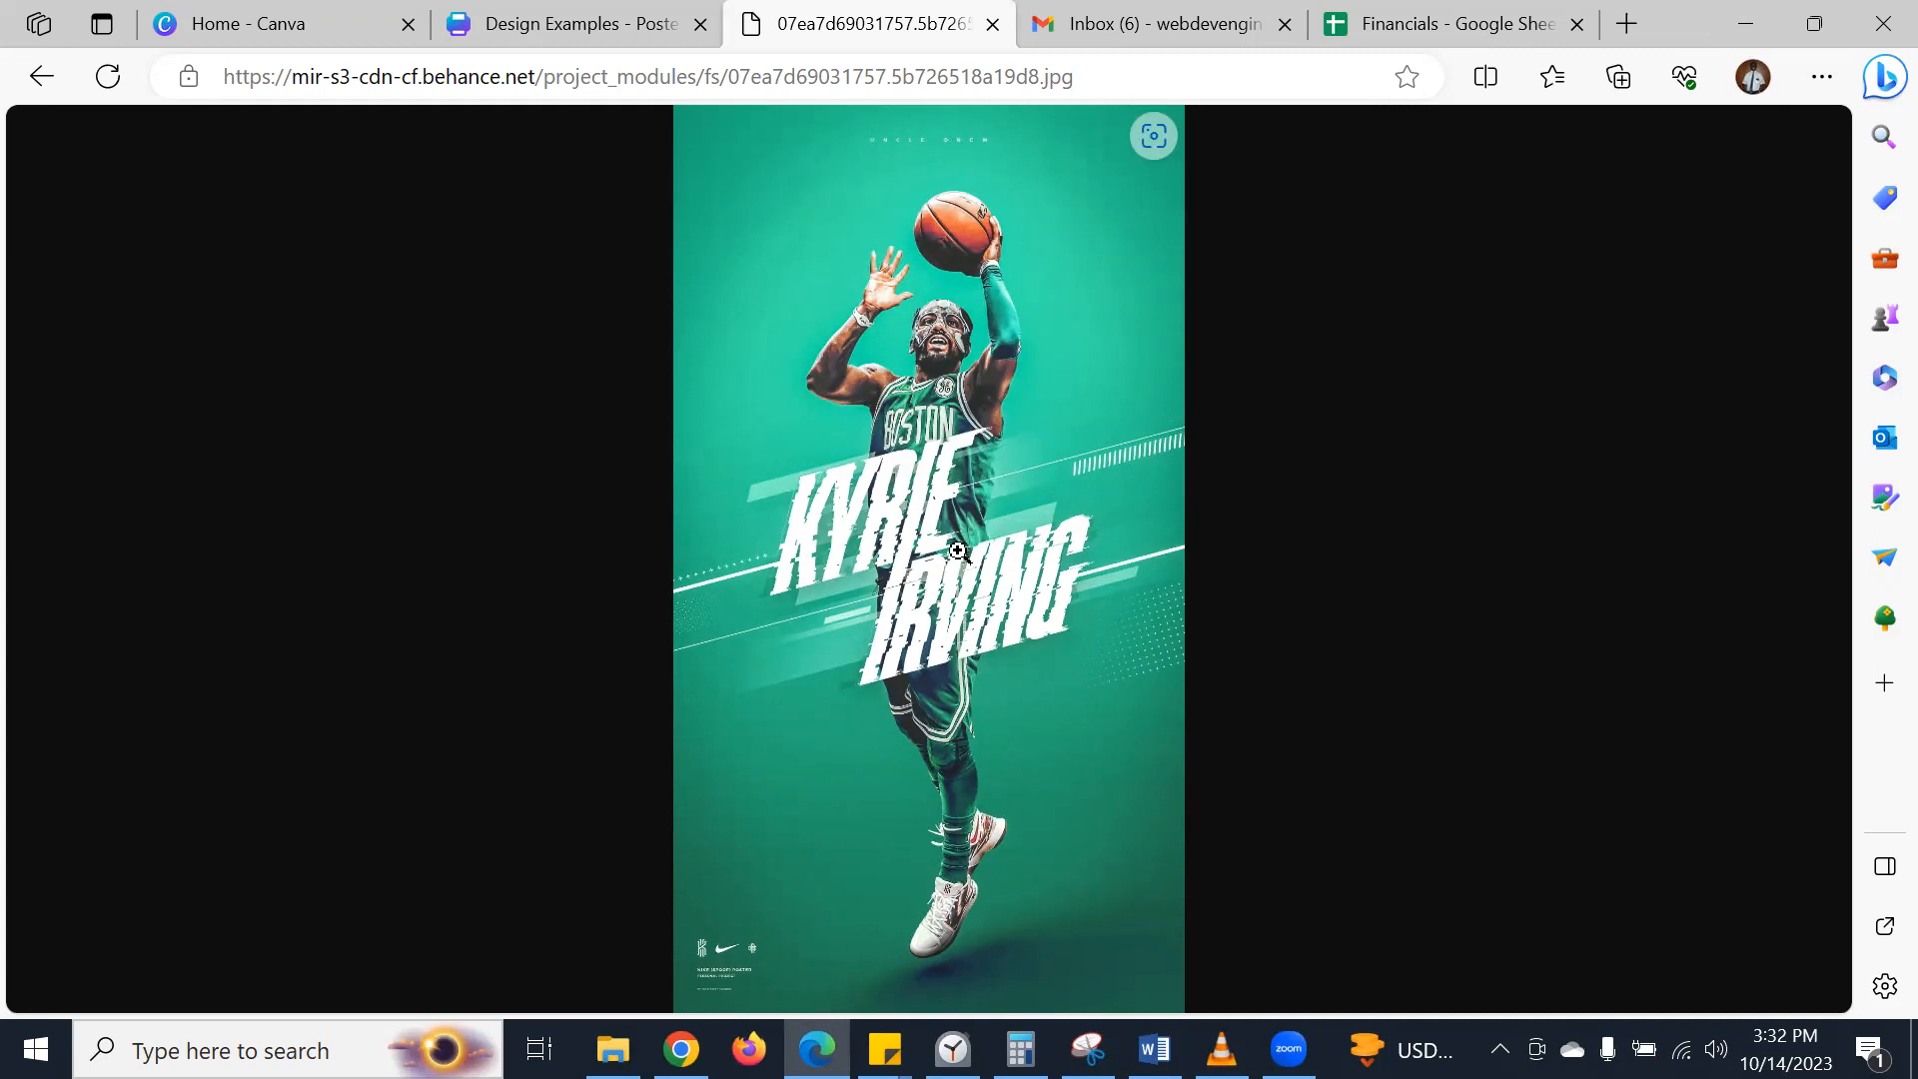
pyautogui.click(595, 16)
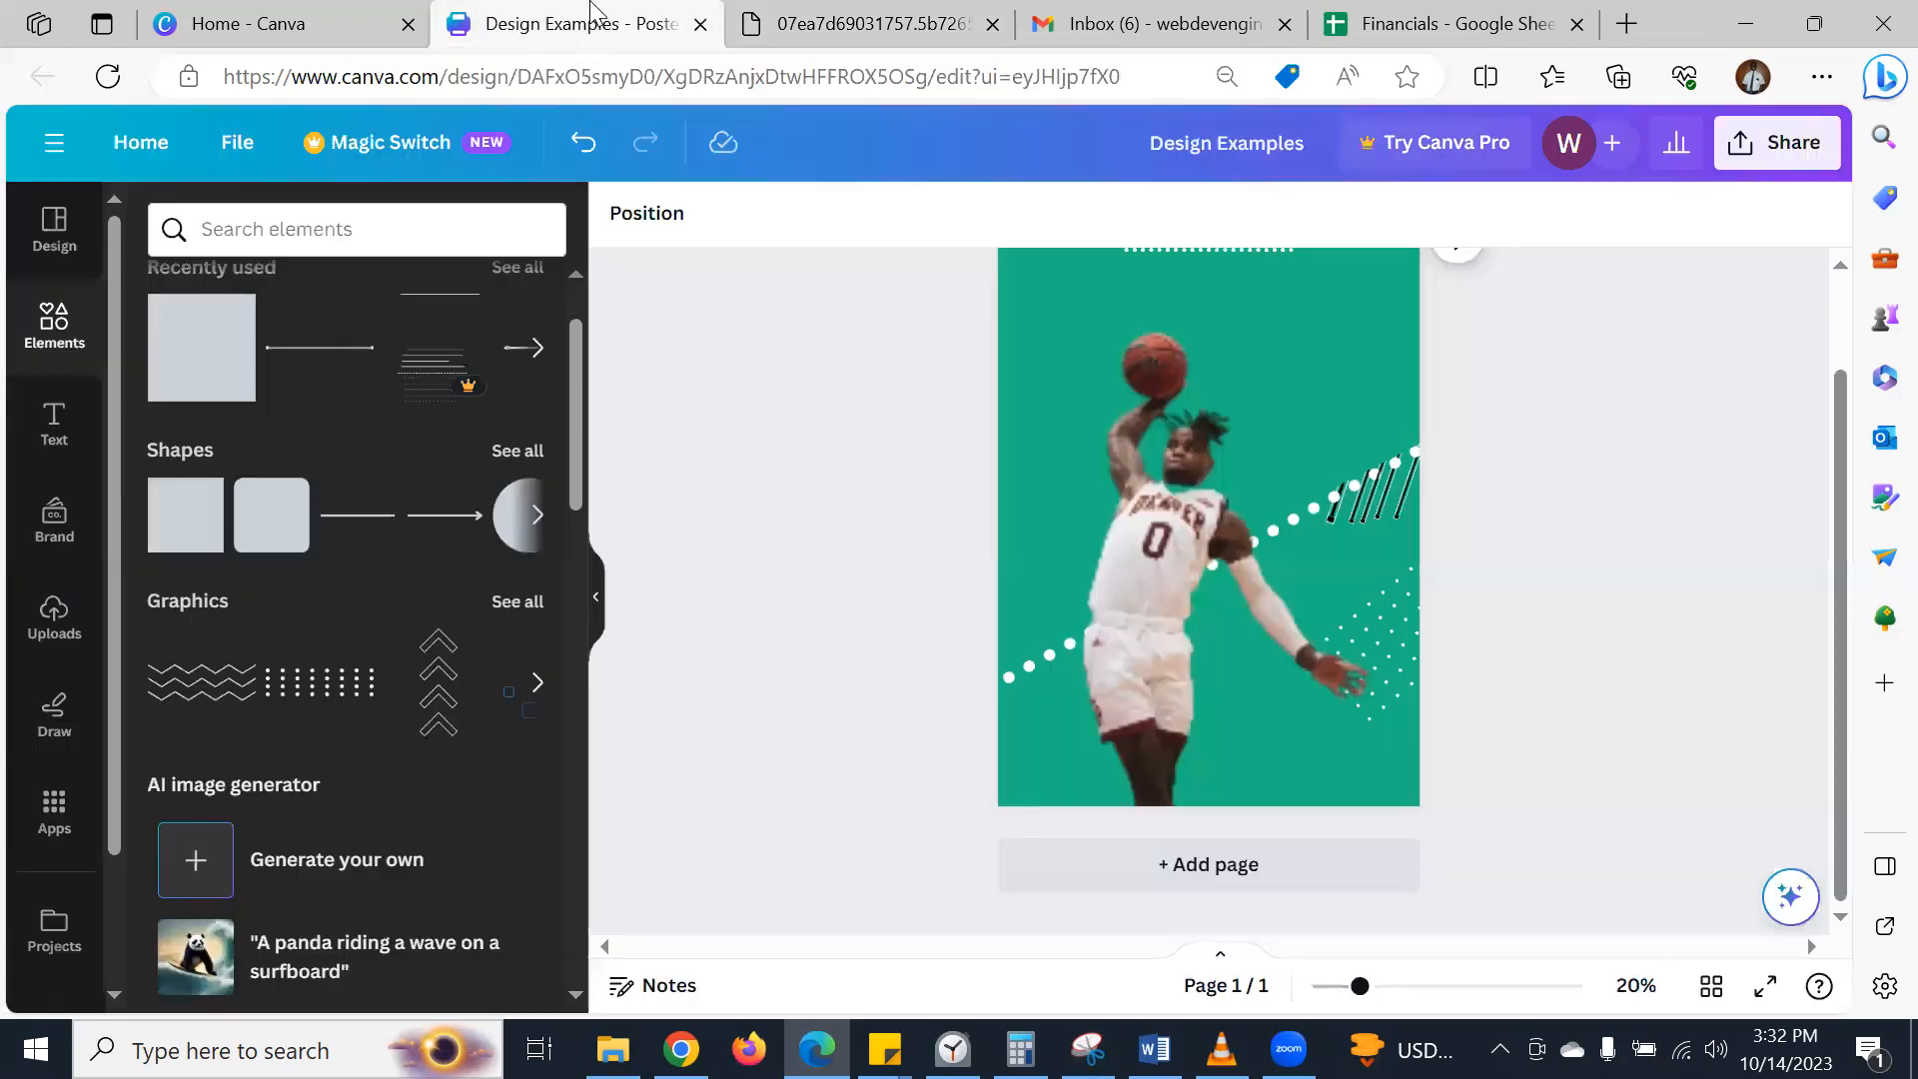
pyautogui.click(201, 356)
pyautogui.moveTo(1208, 570); pyautogui.dragTo(1221, 499)
pyautogui.moveTo(1195, 566); pyautogui.dragTo(1261, 621)
pyautogui.click(786, 12)
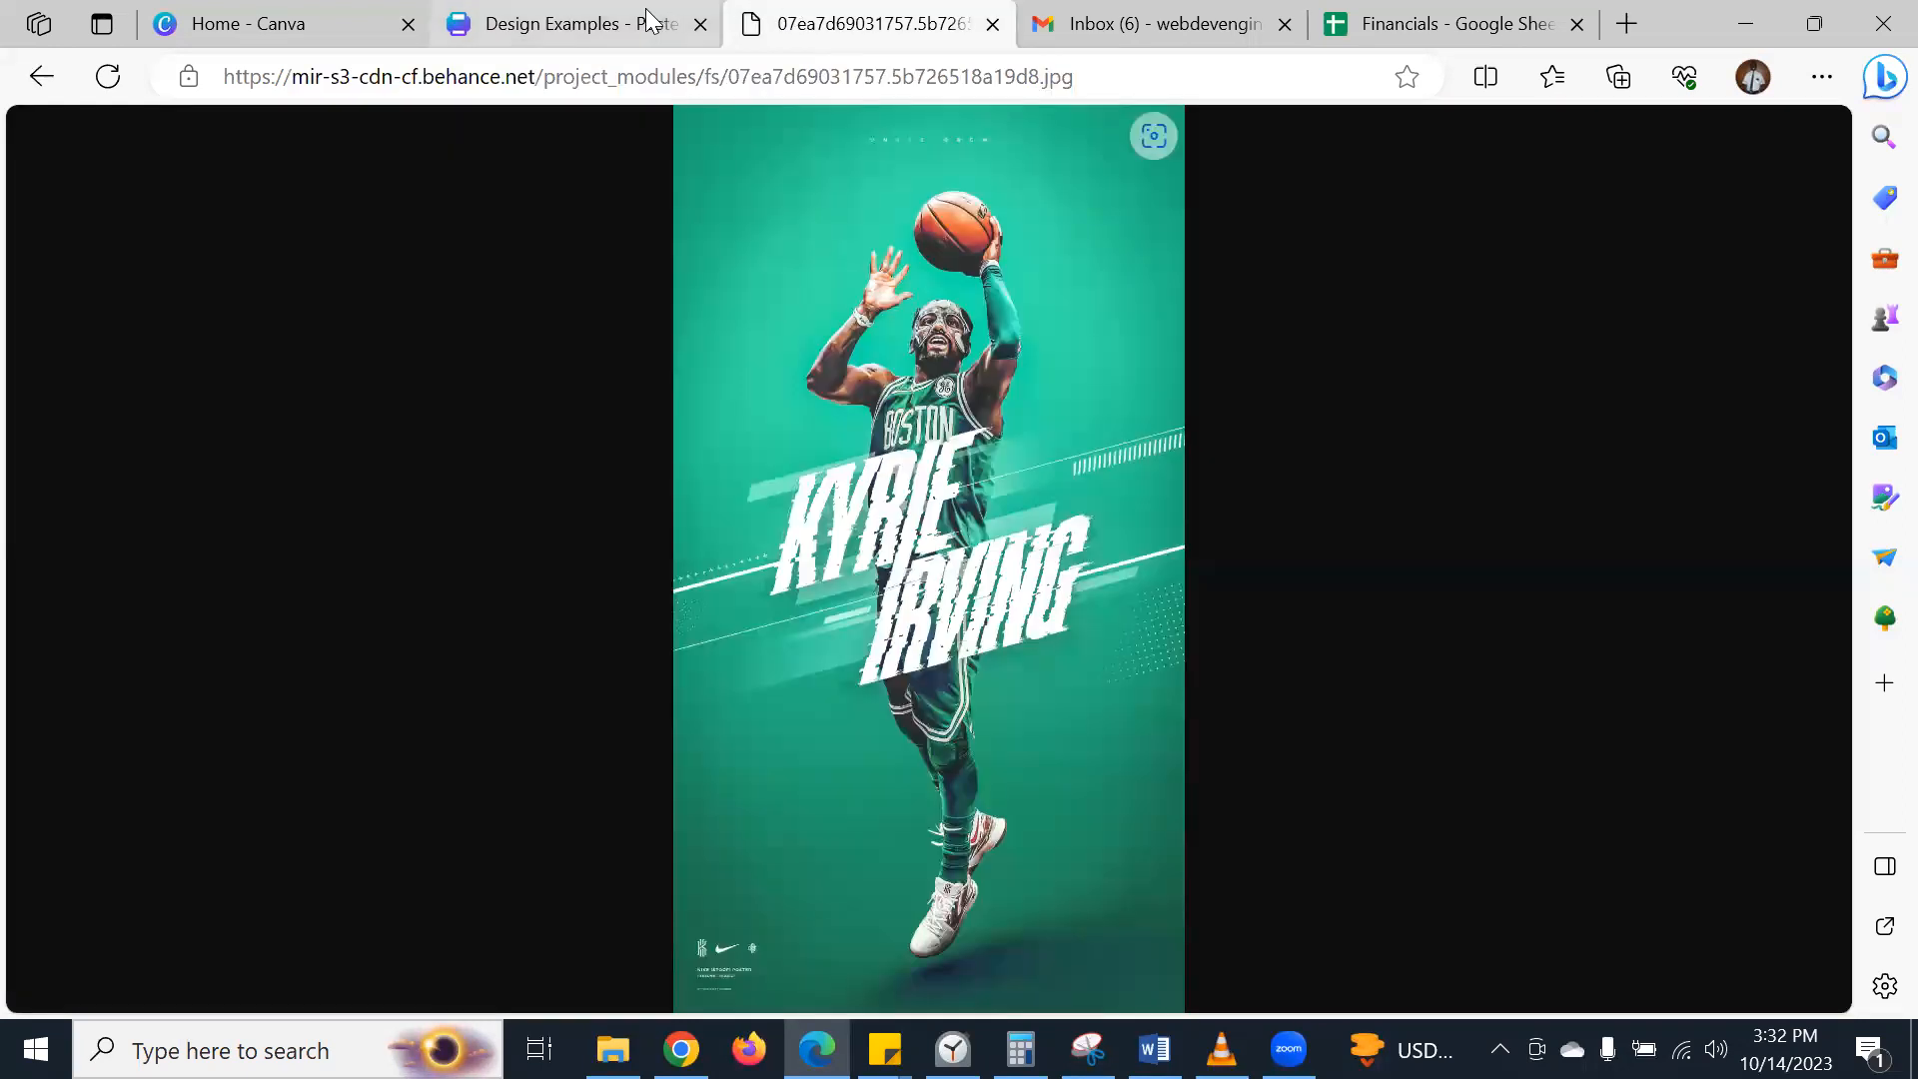
pyautogui.click(642, 21)
# - Reshape the tilted square into a slanted bar about 22 cm by 9.3 cm across the player's waist, using the reference poster as a guide
pyautogui.moveTo(1220, 474); pyautogui.dragTo(1247, 513)
pyautogui.click(857, 12)
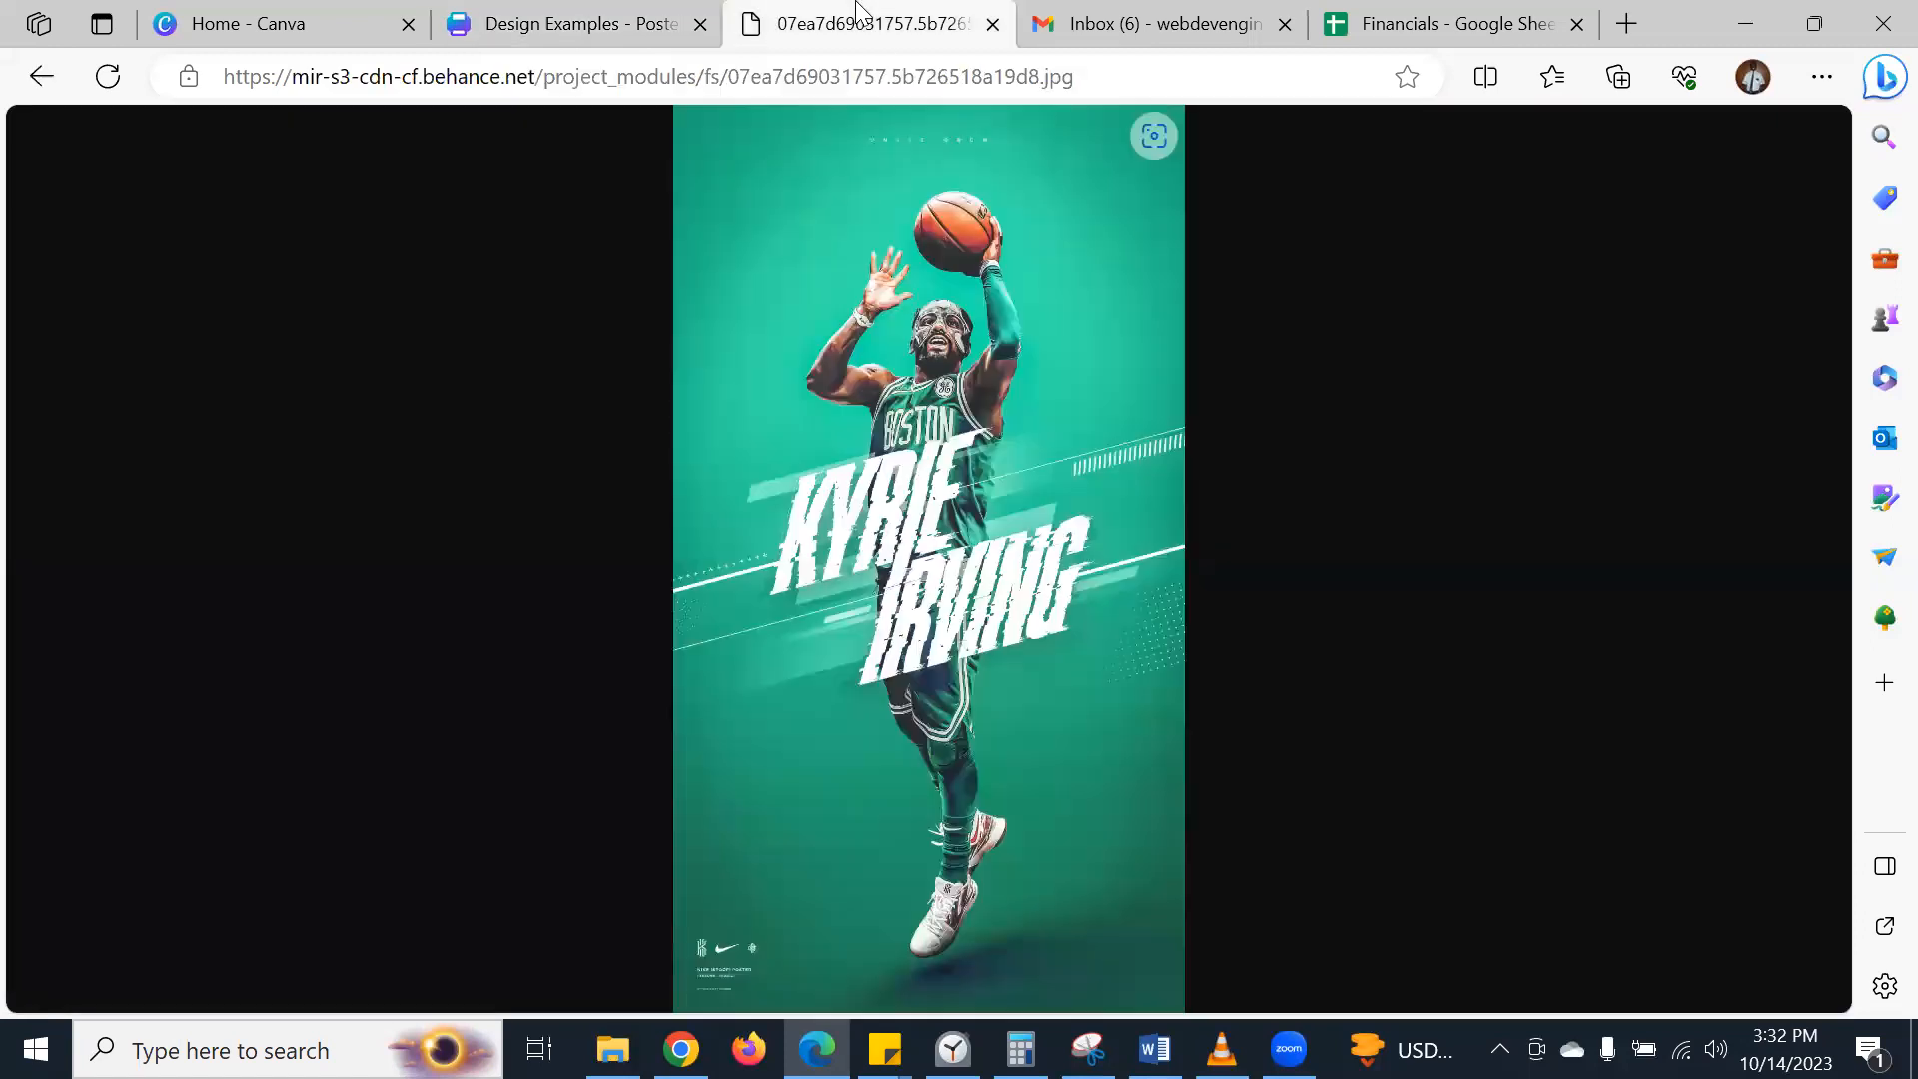
pyautogui.click(603, 17)
pyautogui.moveTo(1247, 514); pyautogui.dragTo(1273, 614)
pyautogui.moveTo(1279, 621); pyautogui.dragTo(1034, 656)
pyautogui.click(859, 22)
pyautogui.click(624, 12)
pyautogui.moveTo(1039, 654); pyautogui.dragTo(1107, 636)
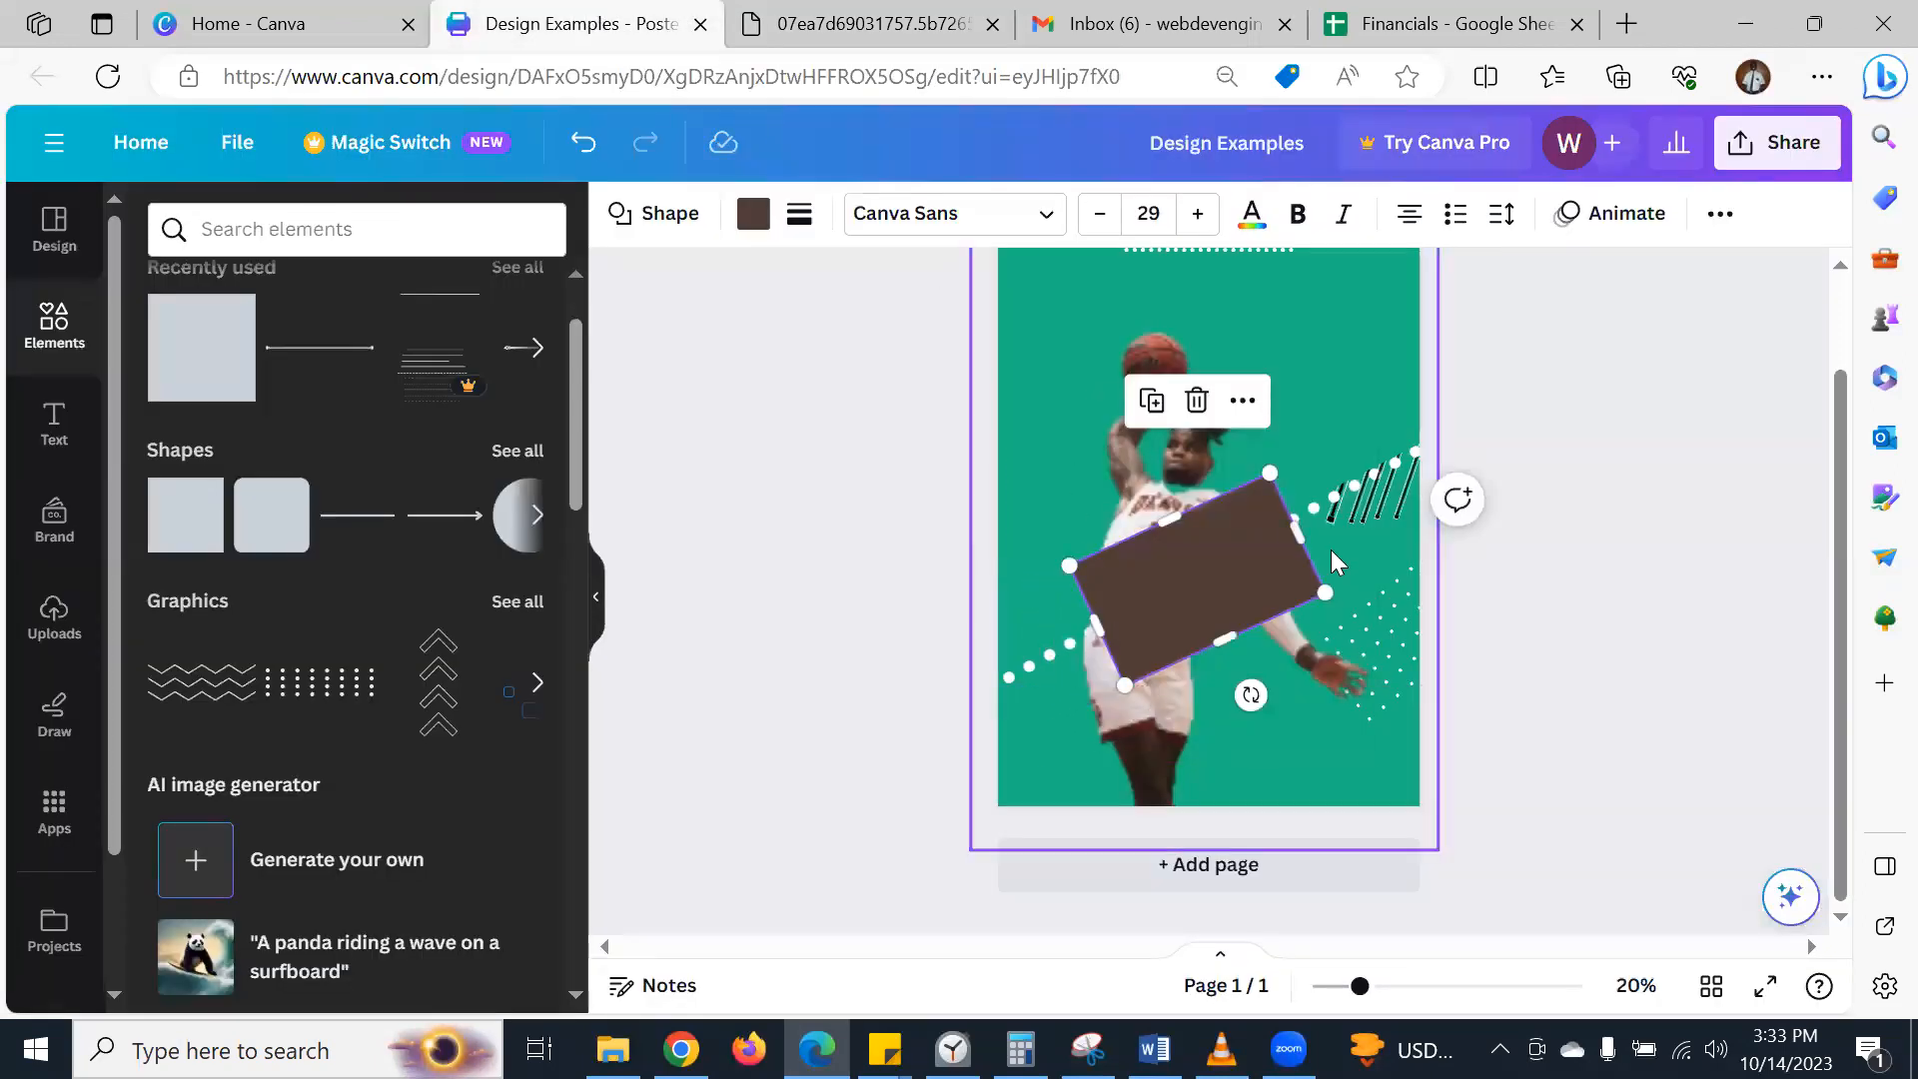
pyautogui.moveTo(1172, 514); pyautogui.dragTo(1188, 549)
# - Fill the slanted bar with white and set its transparency to 53
pyautogui.click(753, 213)
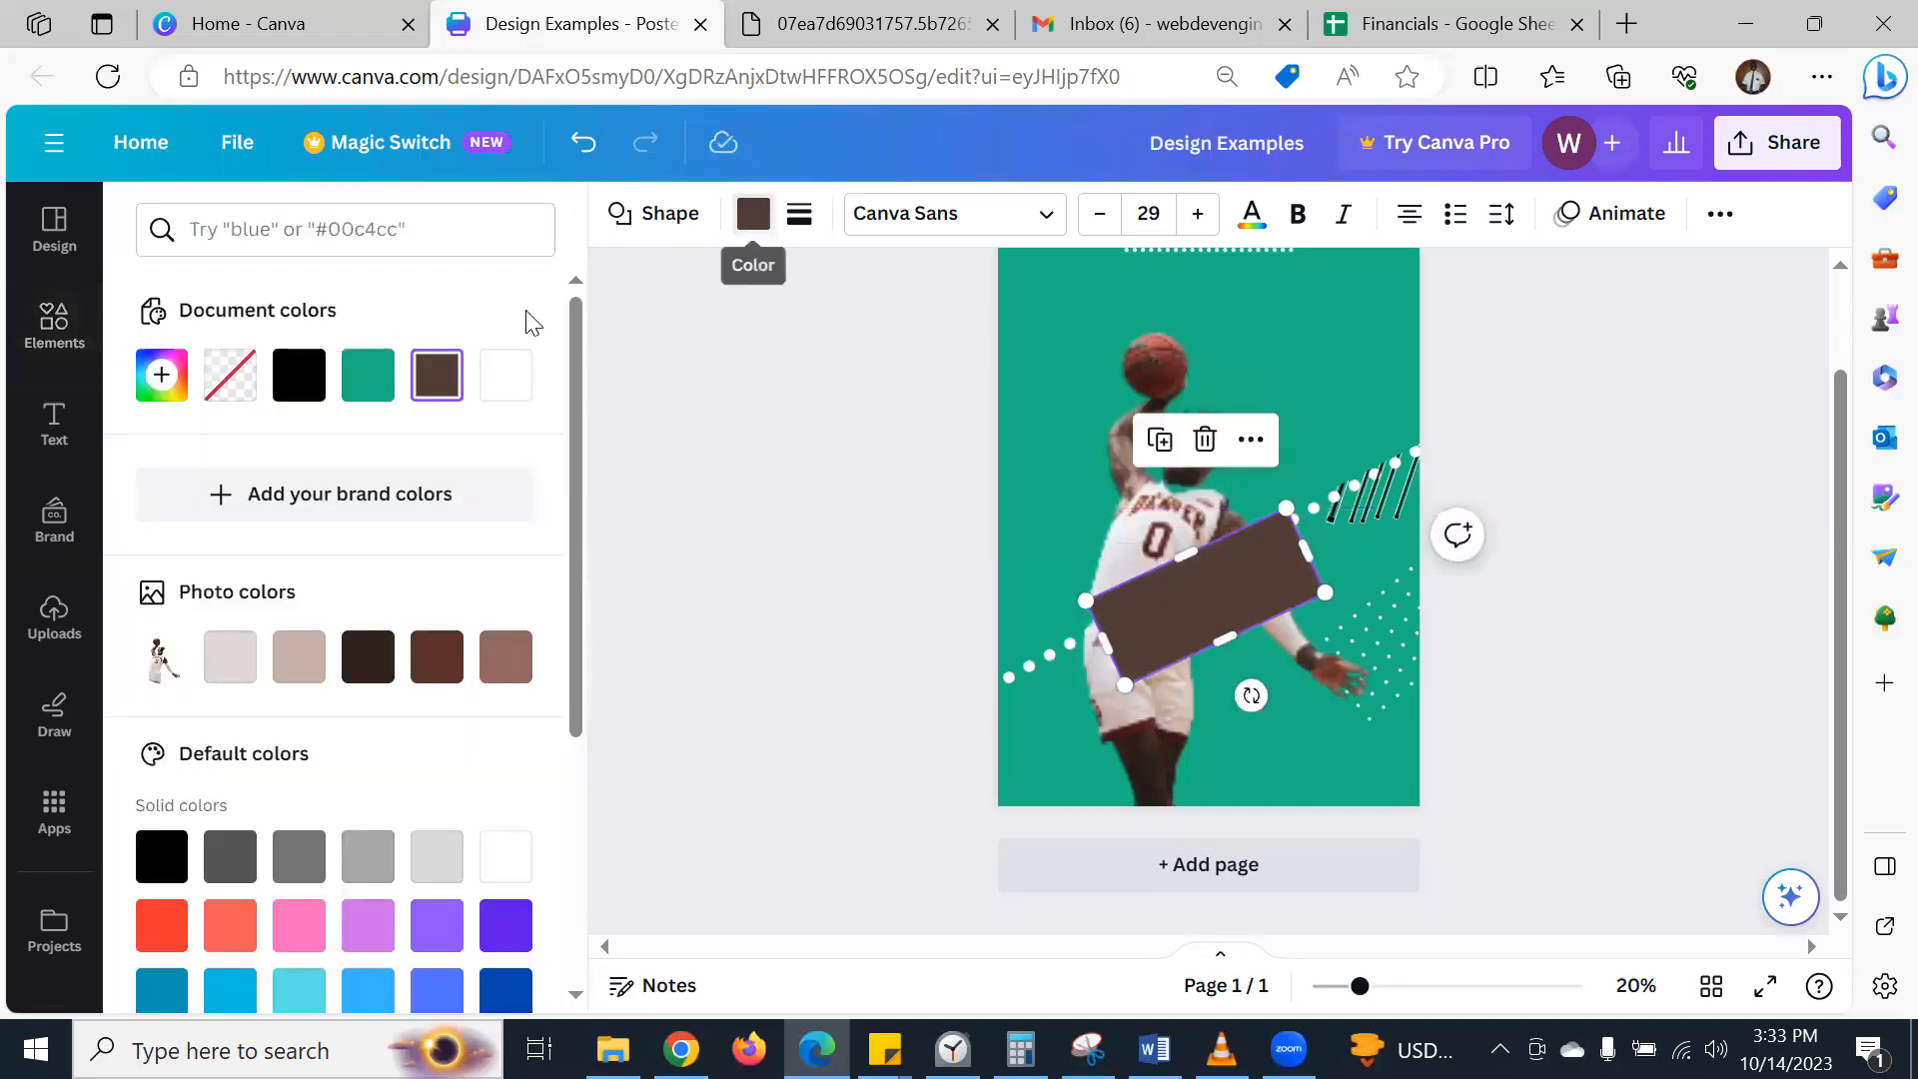
pyautogui.click(506, 392)
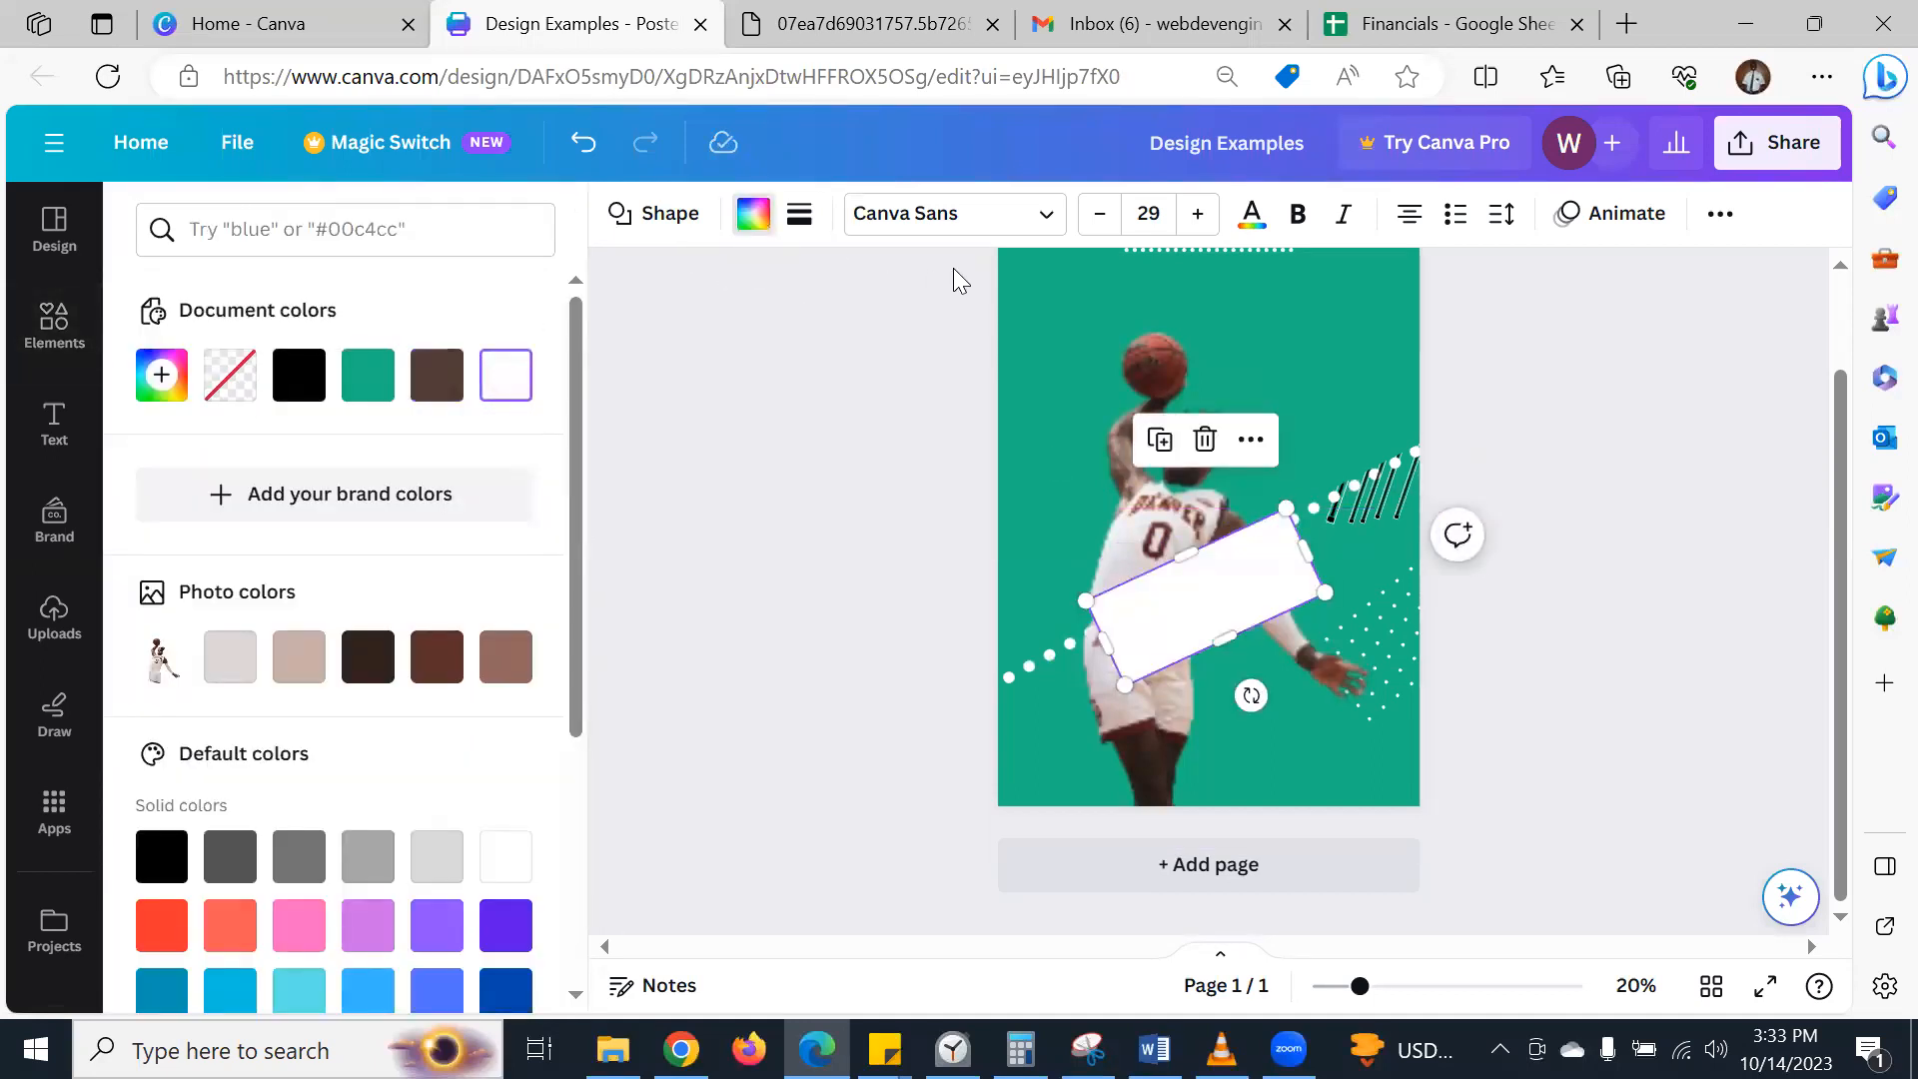
pyautogui.click(1731, 216)
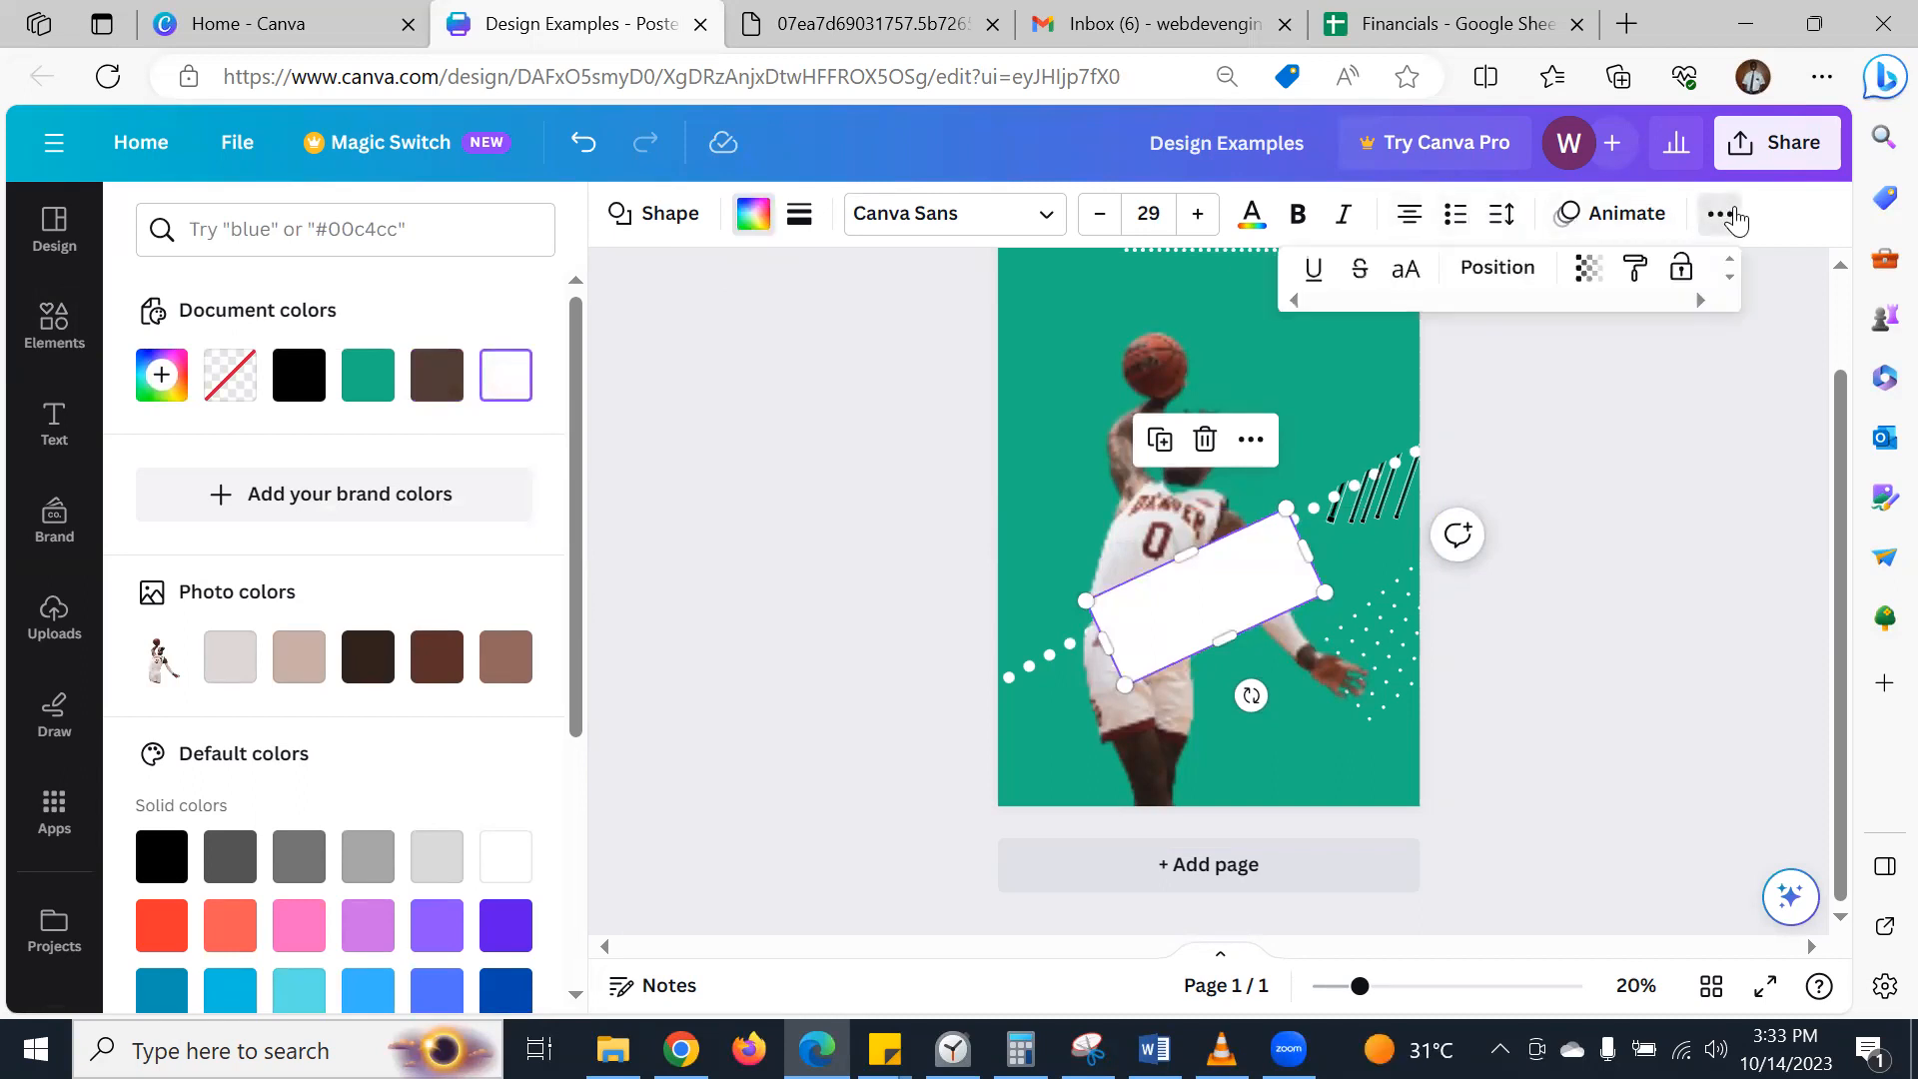
pyautogui.click(1590, 270)
pyautogui.moveTo(1590, 341); pyautogui.dragTo(1468, 362)
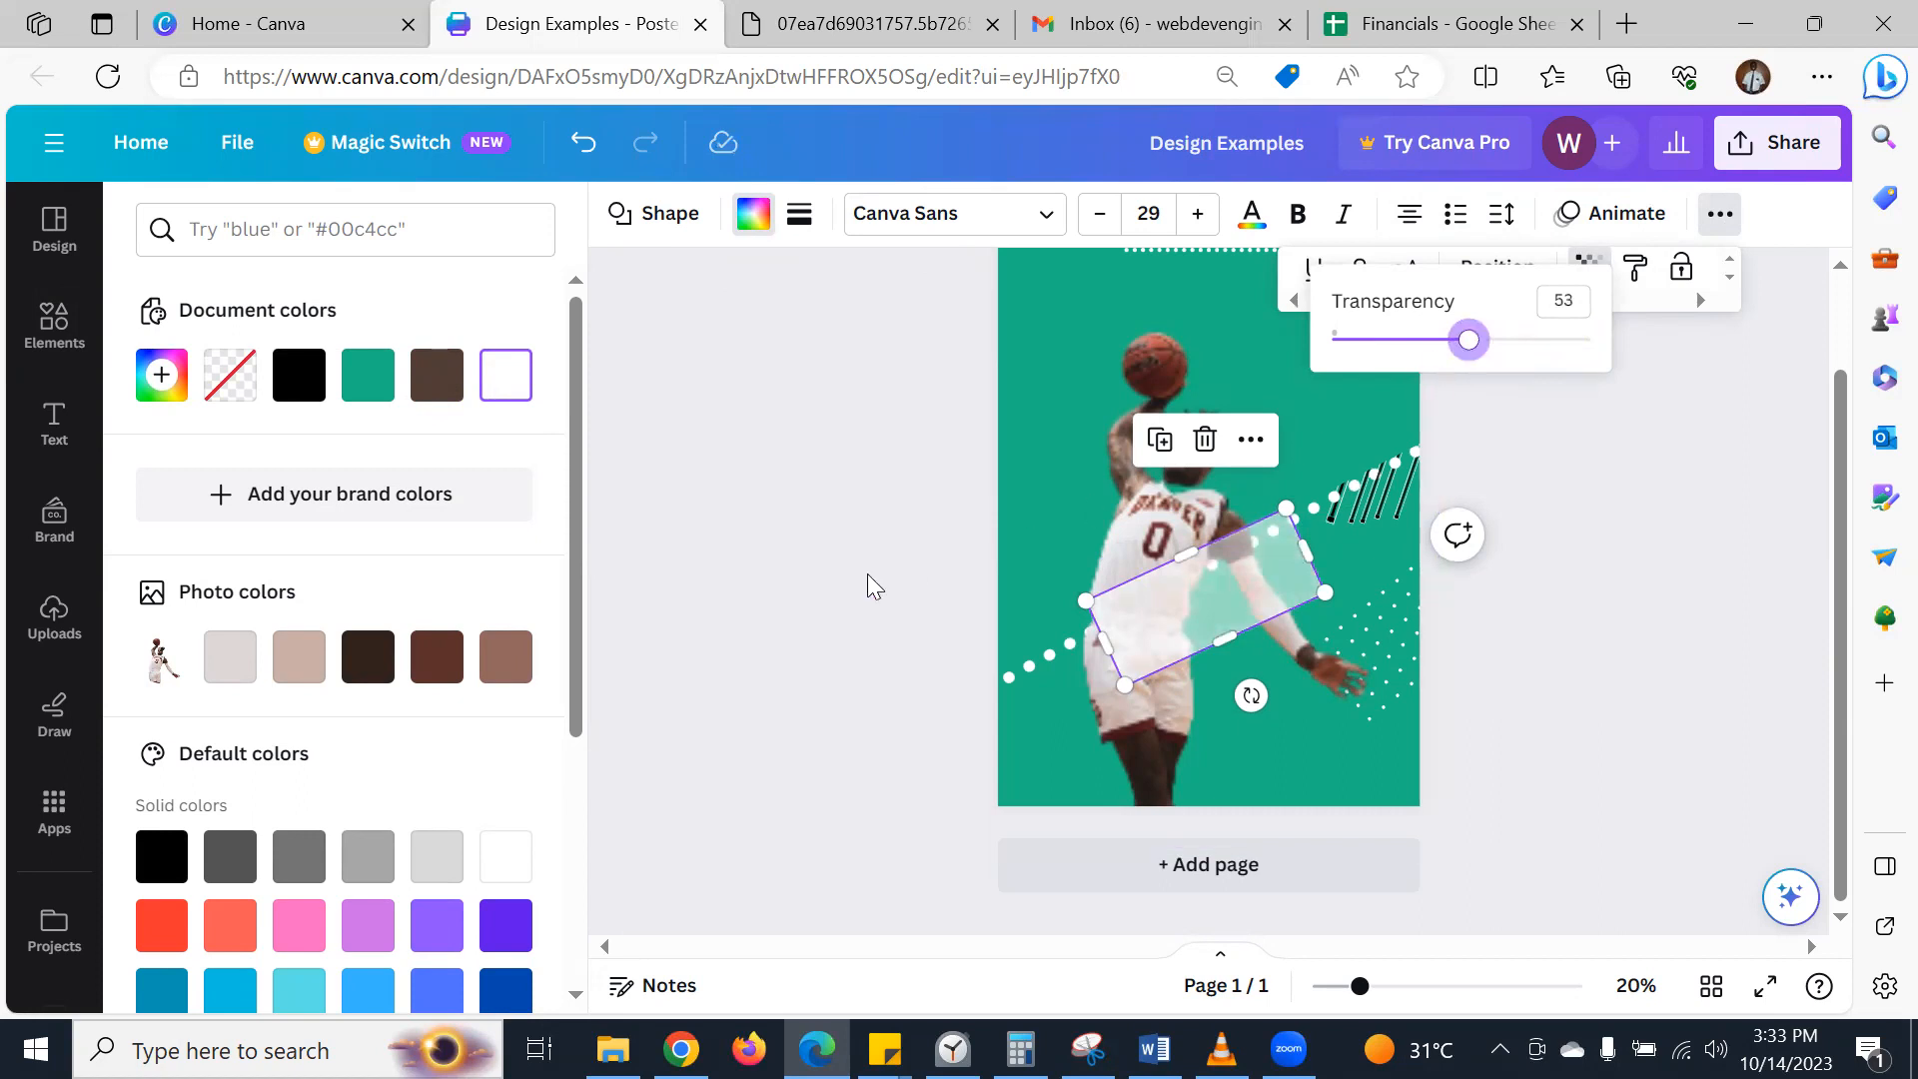
pyautogui.press('Escape')
pyautogui.press('Escape')
pyautogui.press('Escape')
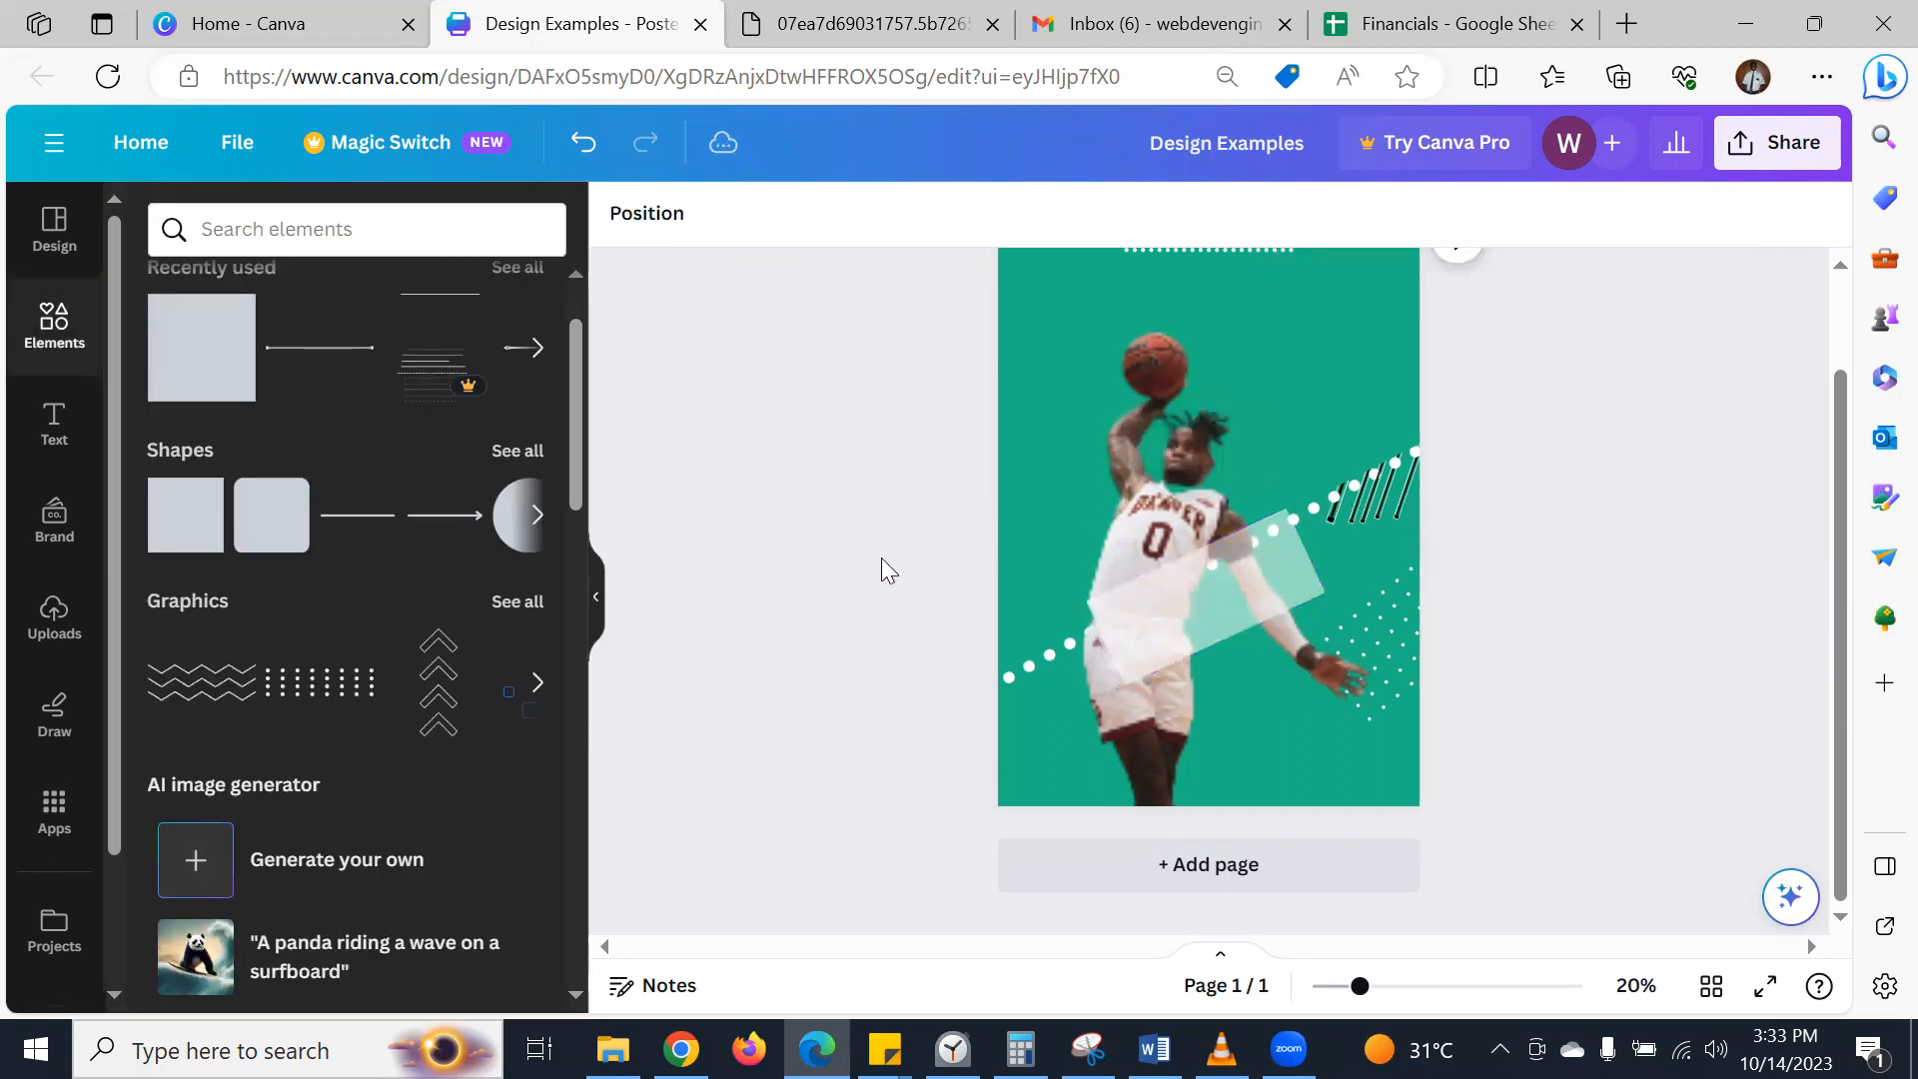
# - Send the translucent white bar backward until it sits behind the player photo
pyautogui.click(1159, 647)
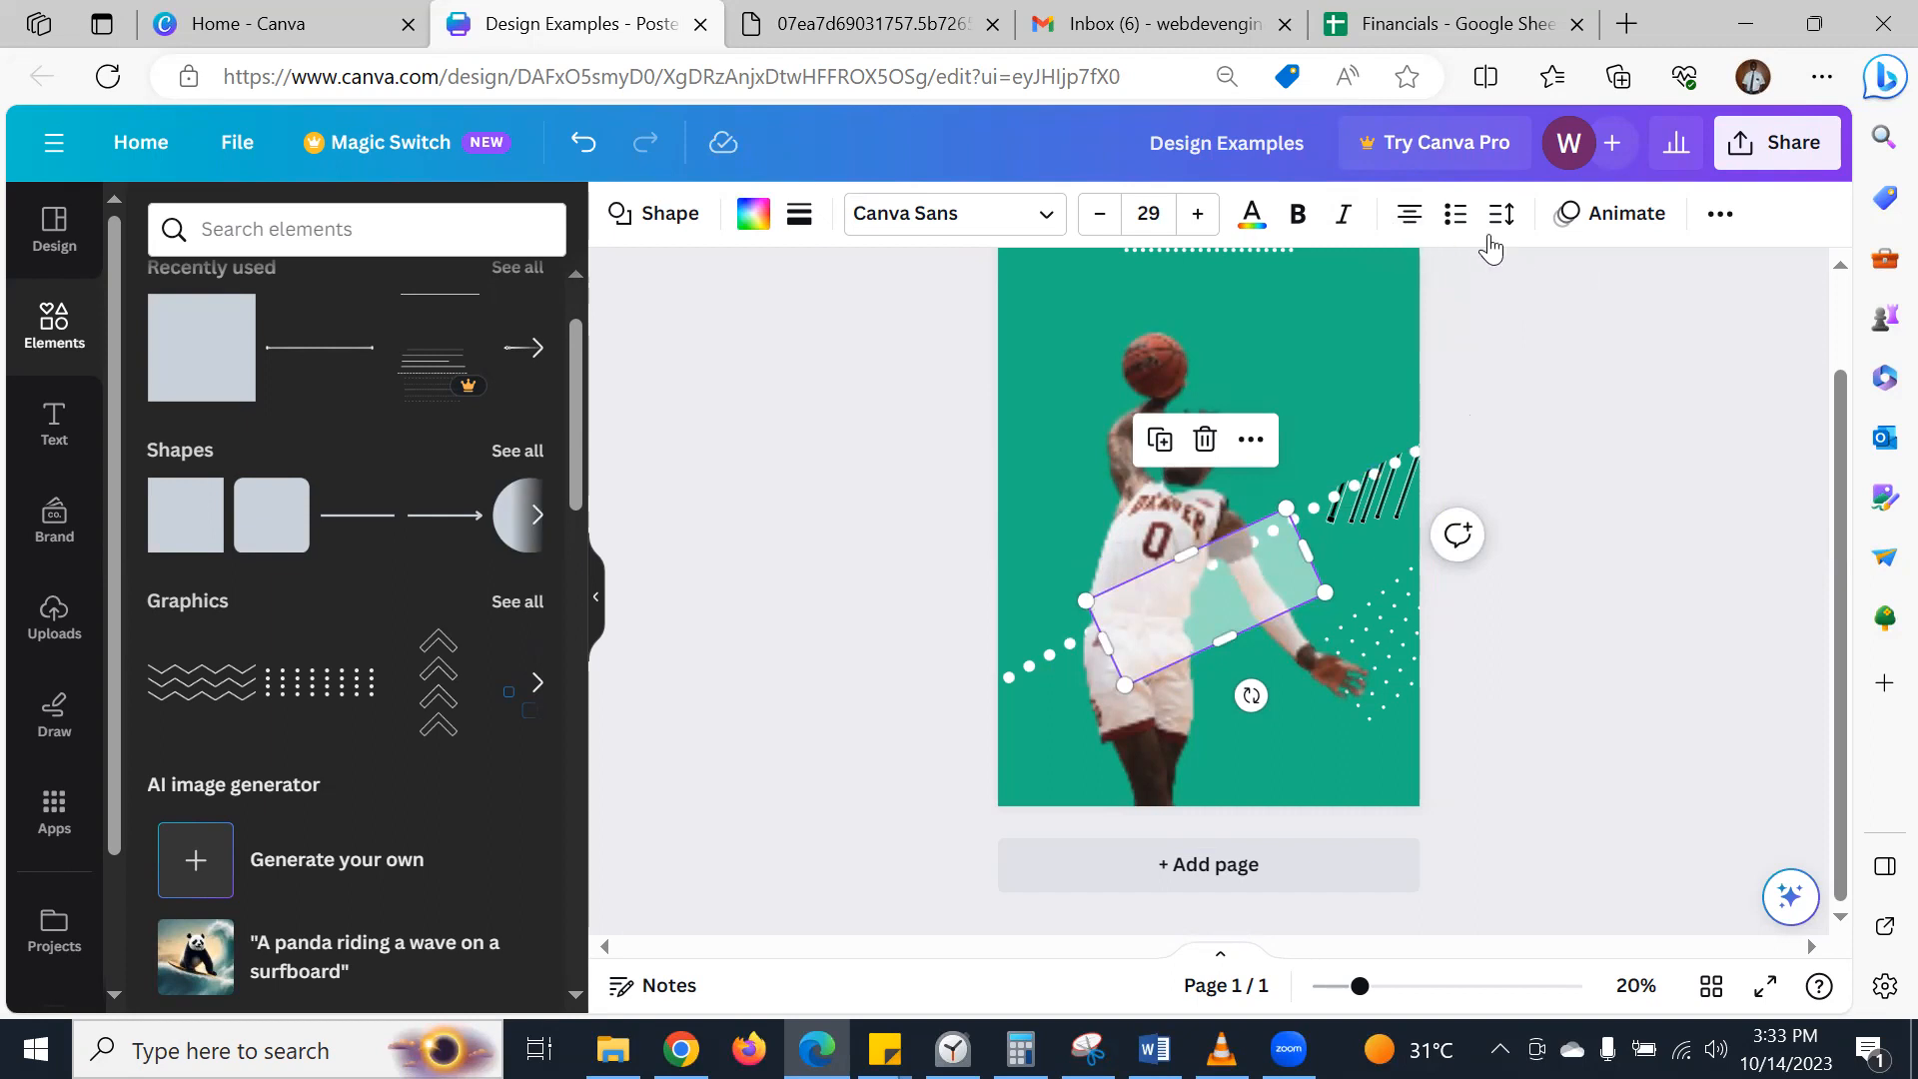
pyautogui.click(1719, 216)
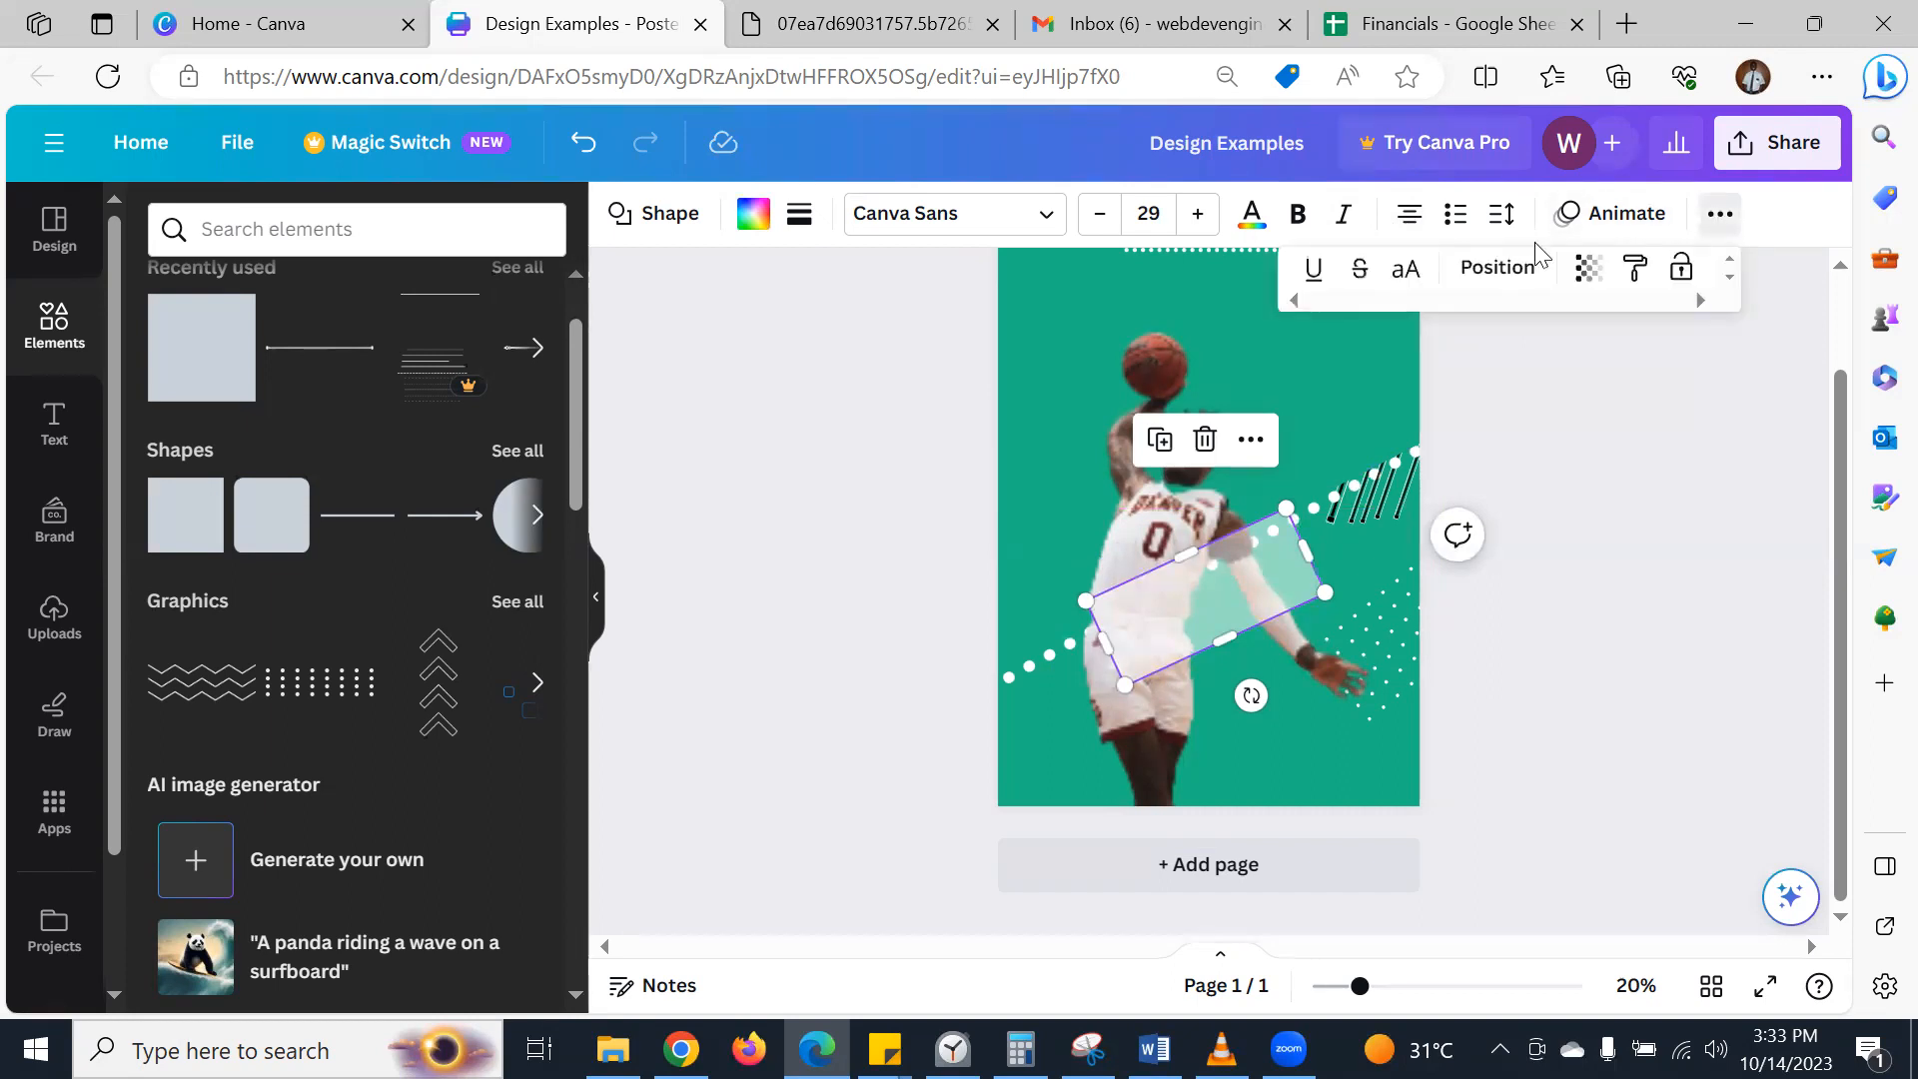
pyautogui.click(1495, 267)
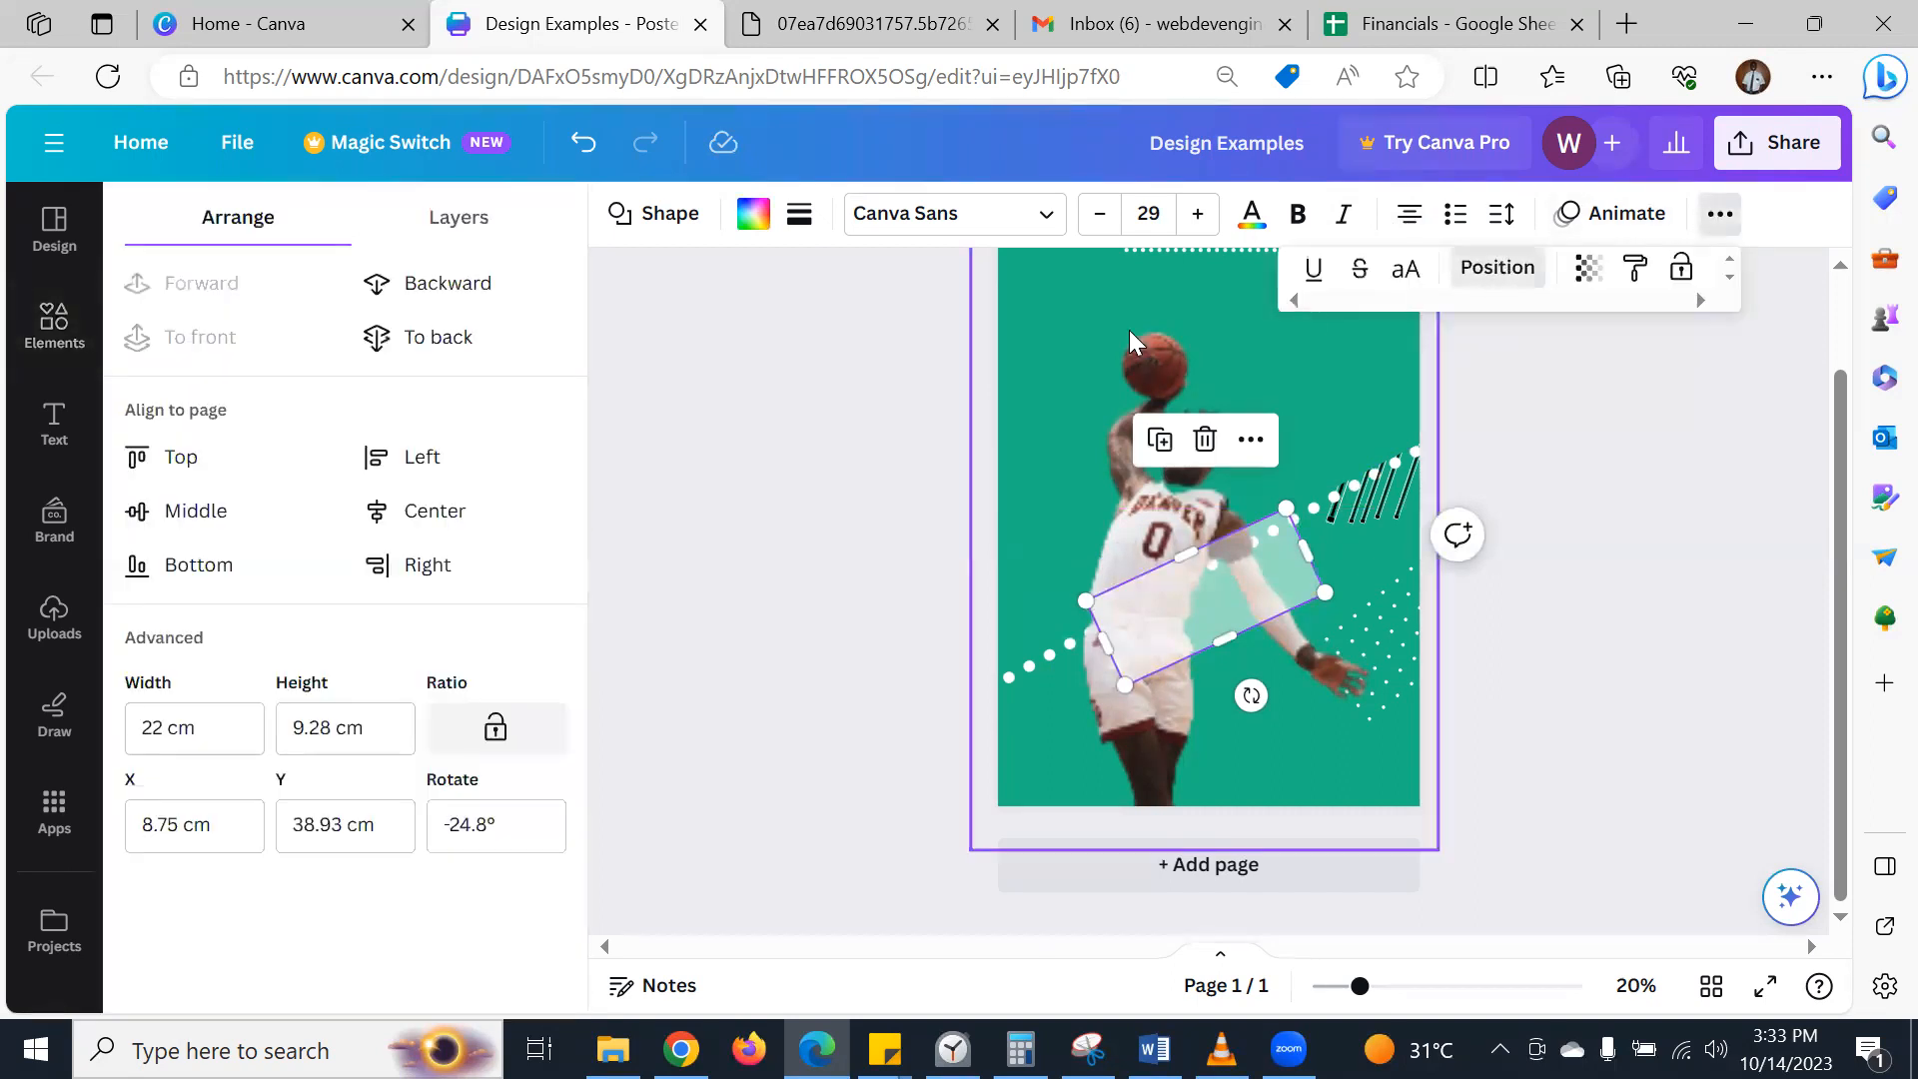
pyautogui.click(446, 287)
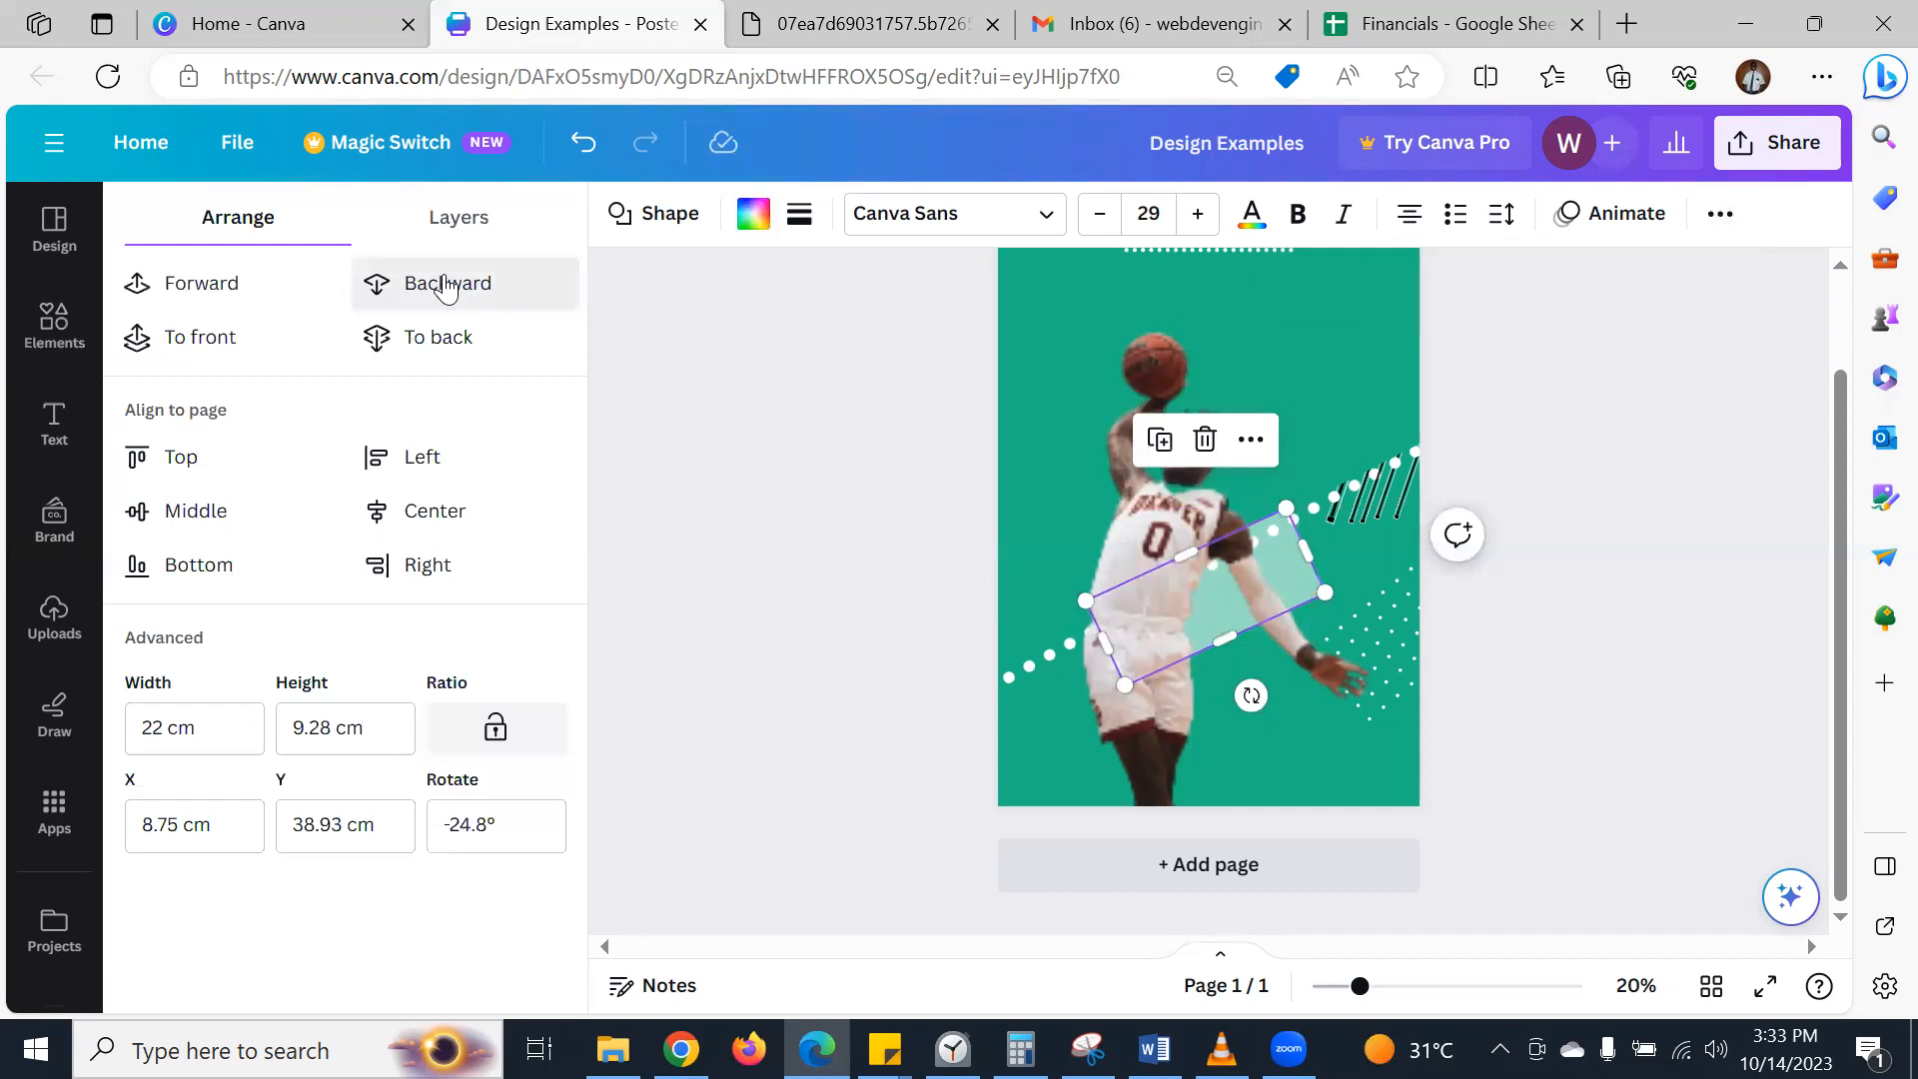
pyautogui.click(446, 285)
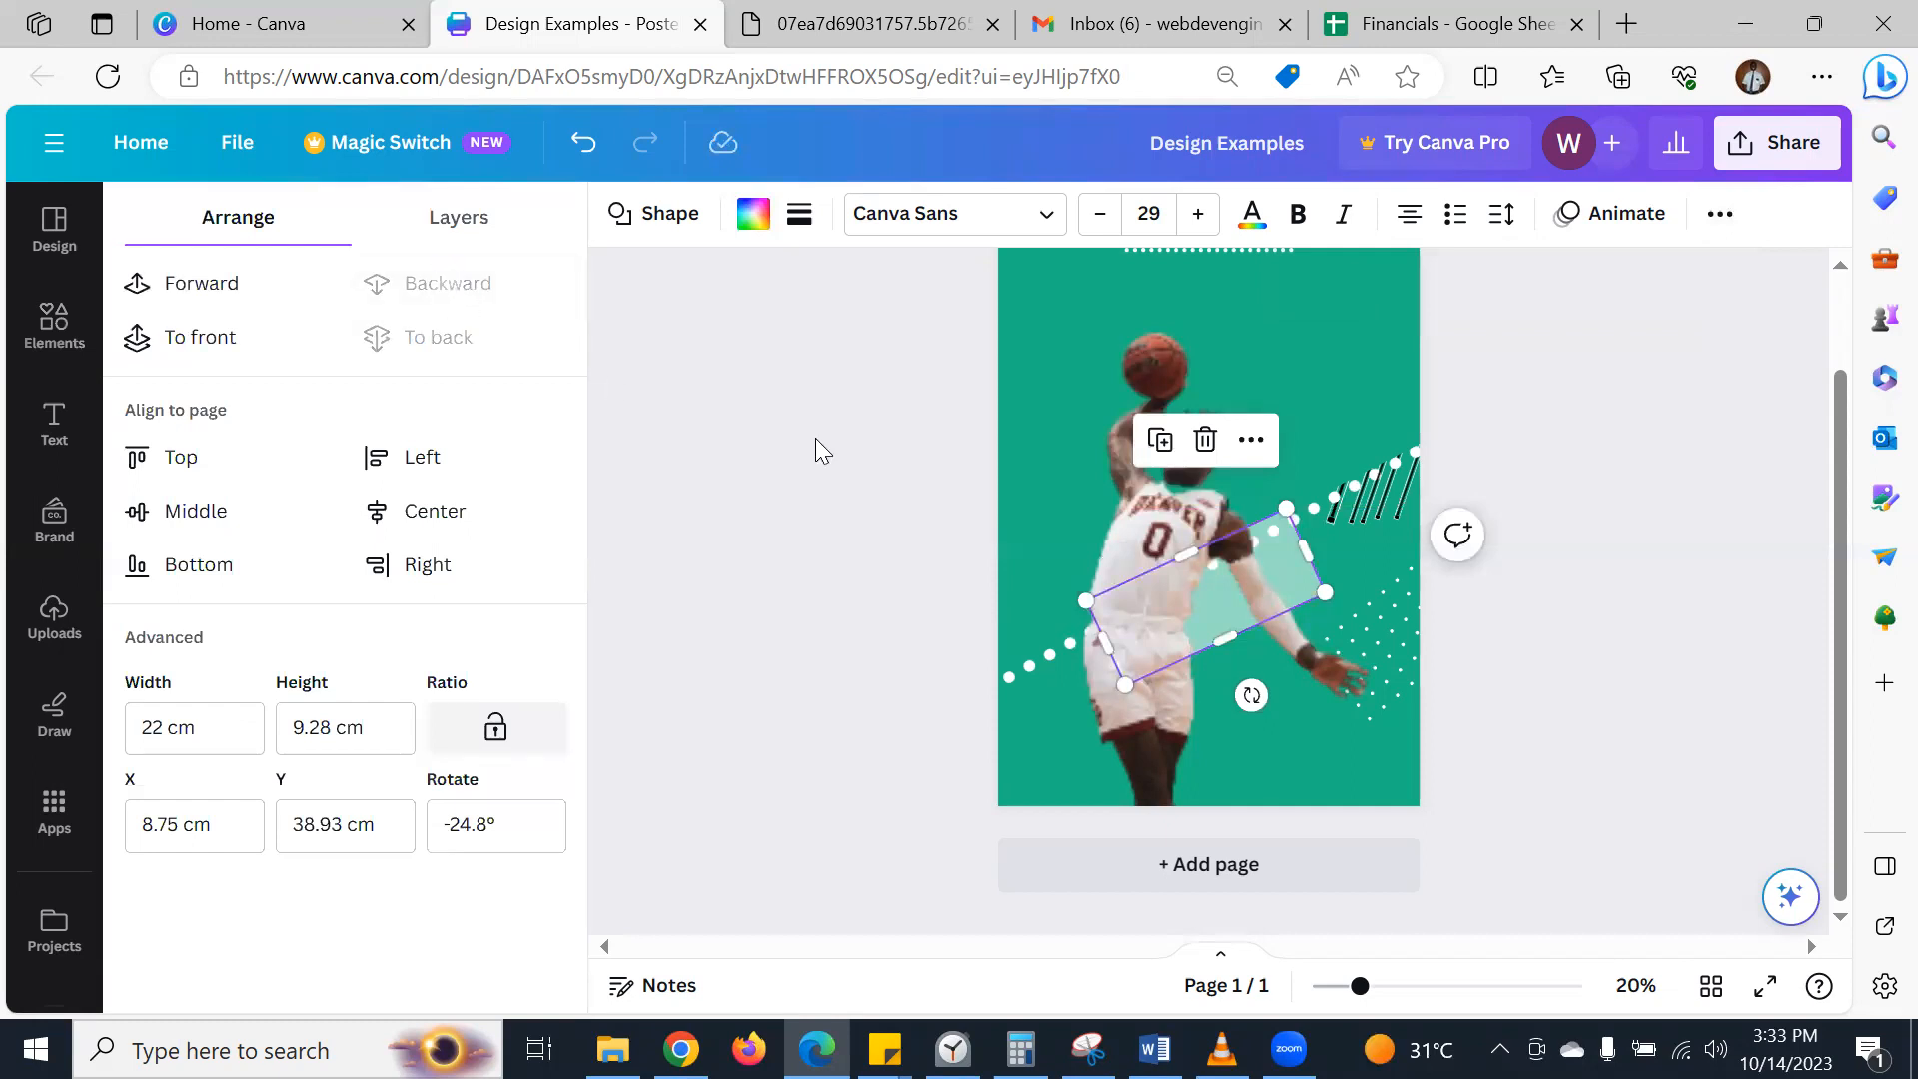
pyautogui.click(817, 501)
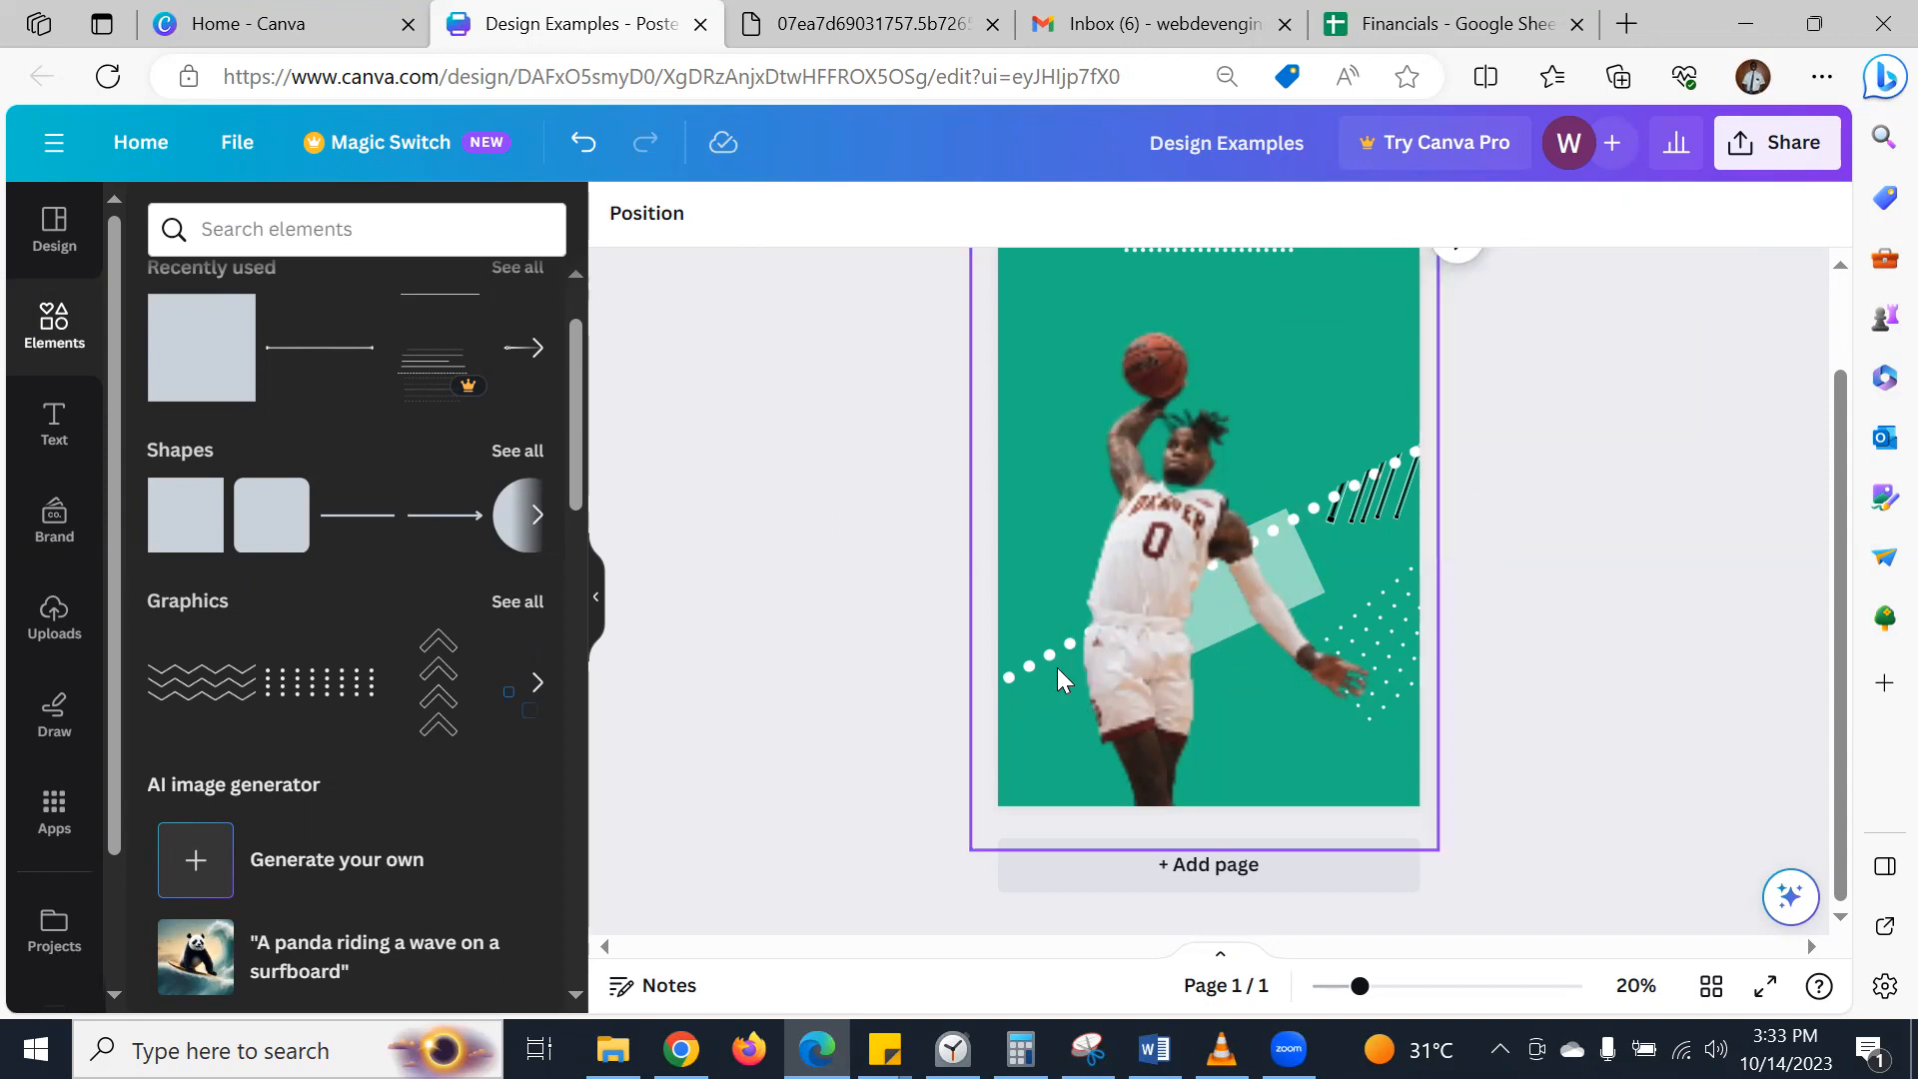
# - Add a second, smaller rectangle tilted up to the right beside the player's hip, below the dotted line, and fill it white
pyautogui.click(211, 383)
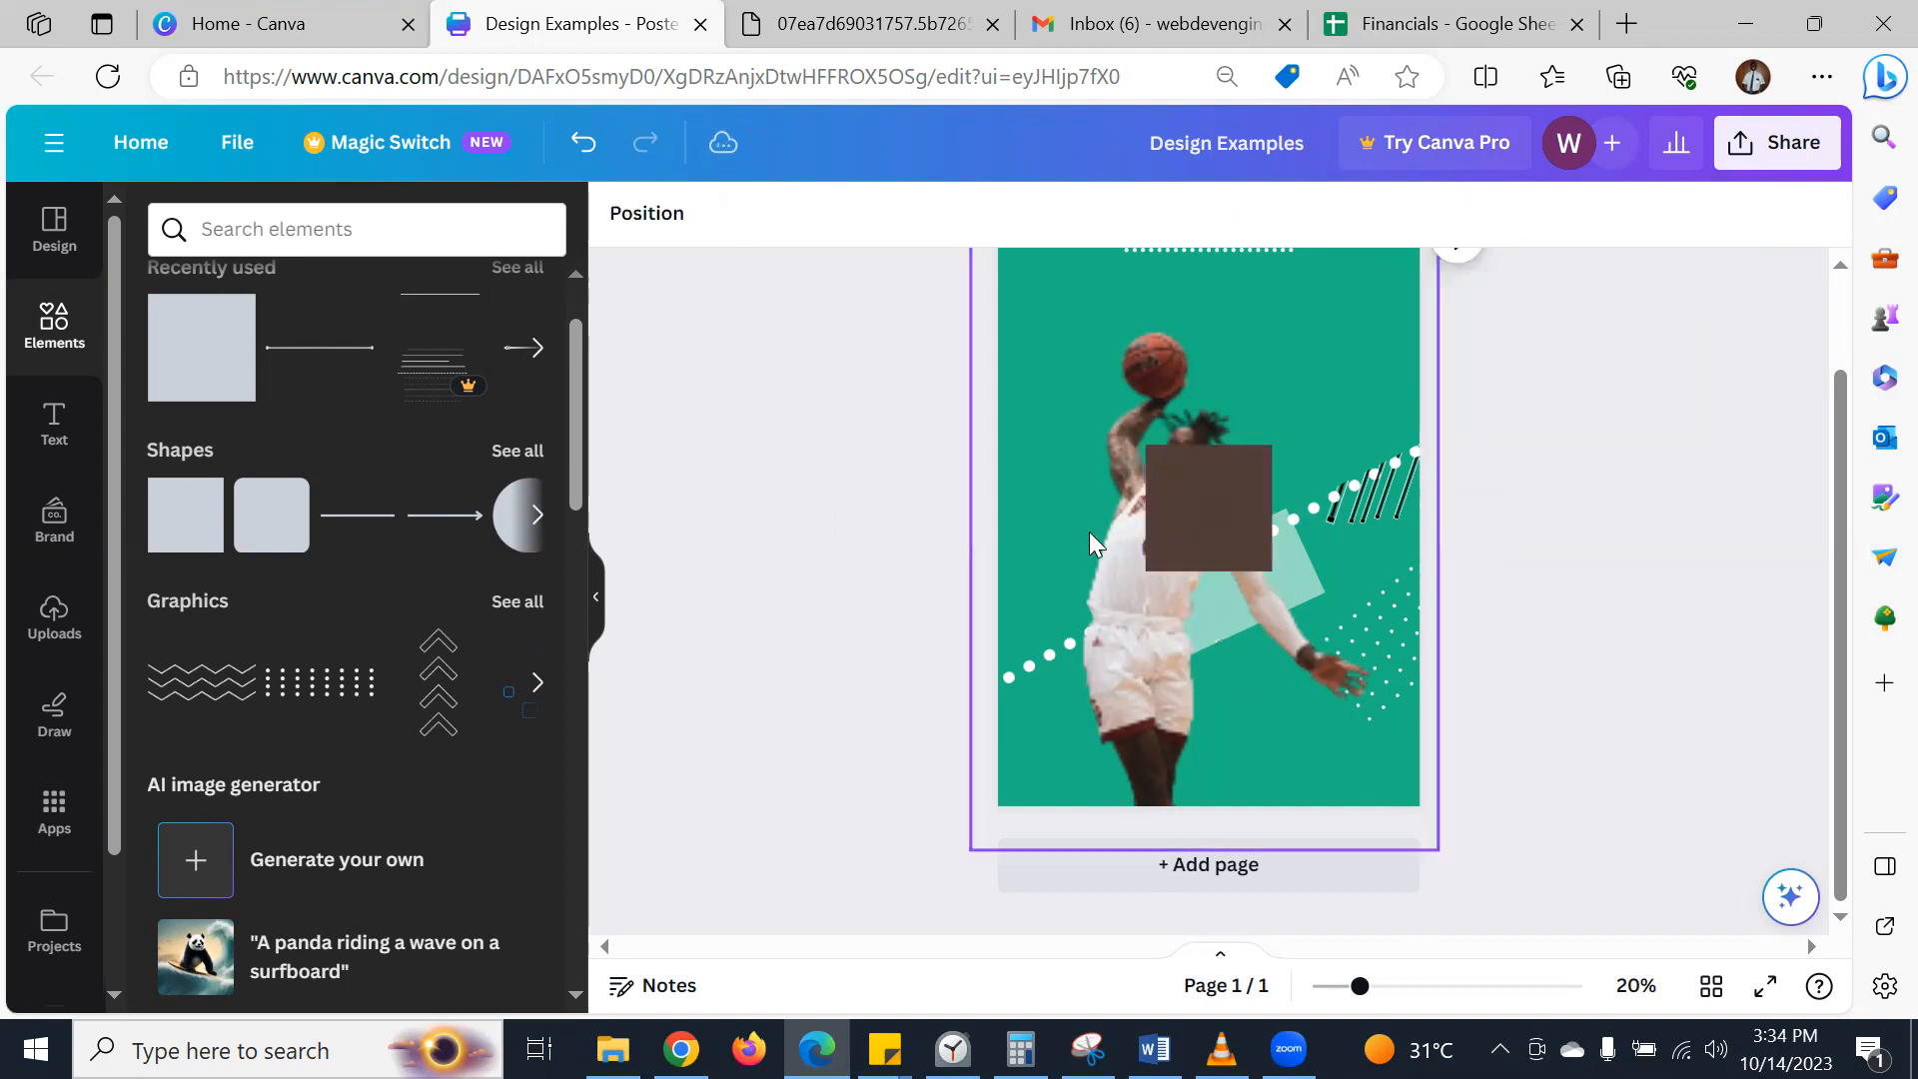
pyautogui.moveTo(1165, 527); pyautogui.dragTo(1075, 720)
pyautogui.moveTo(1043, 789); pyautogui.dragTo(1103, 782)
pyautogui.moveTo(1082, 698); pyautogui.dragTo(1087, 686)
pyautogui.click(756, 214)
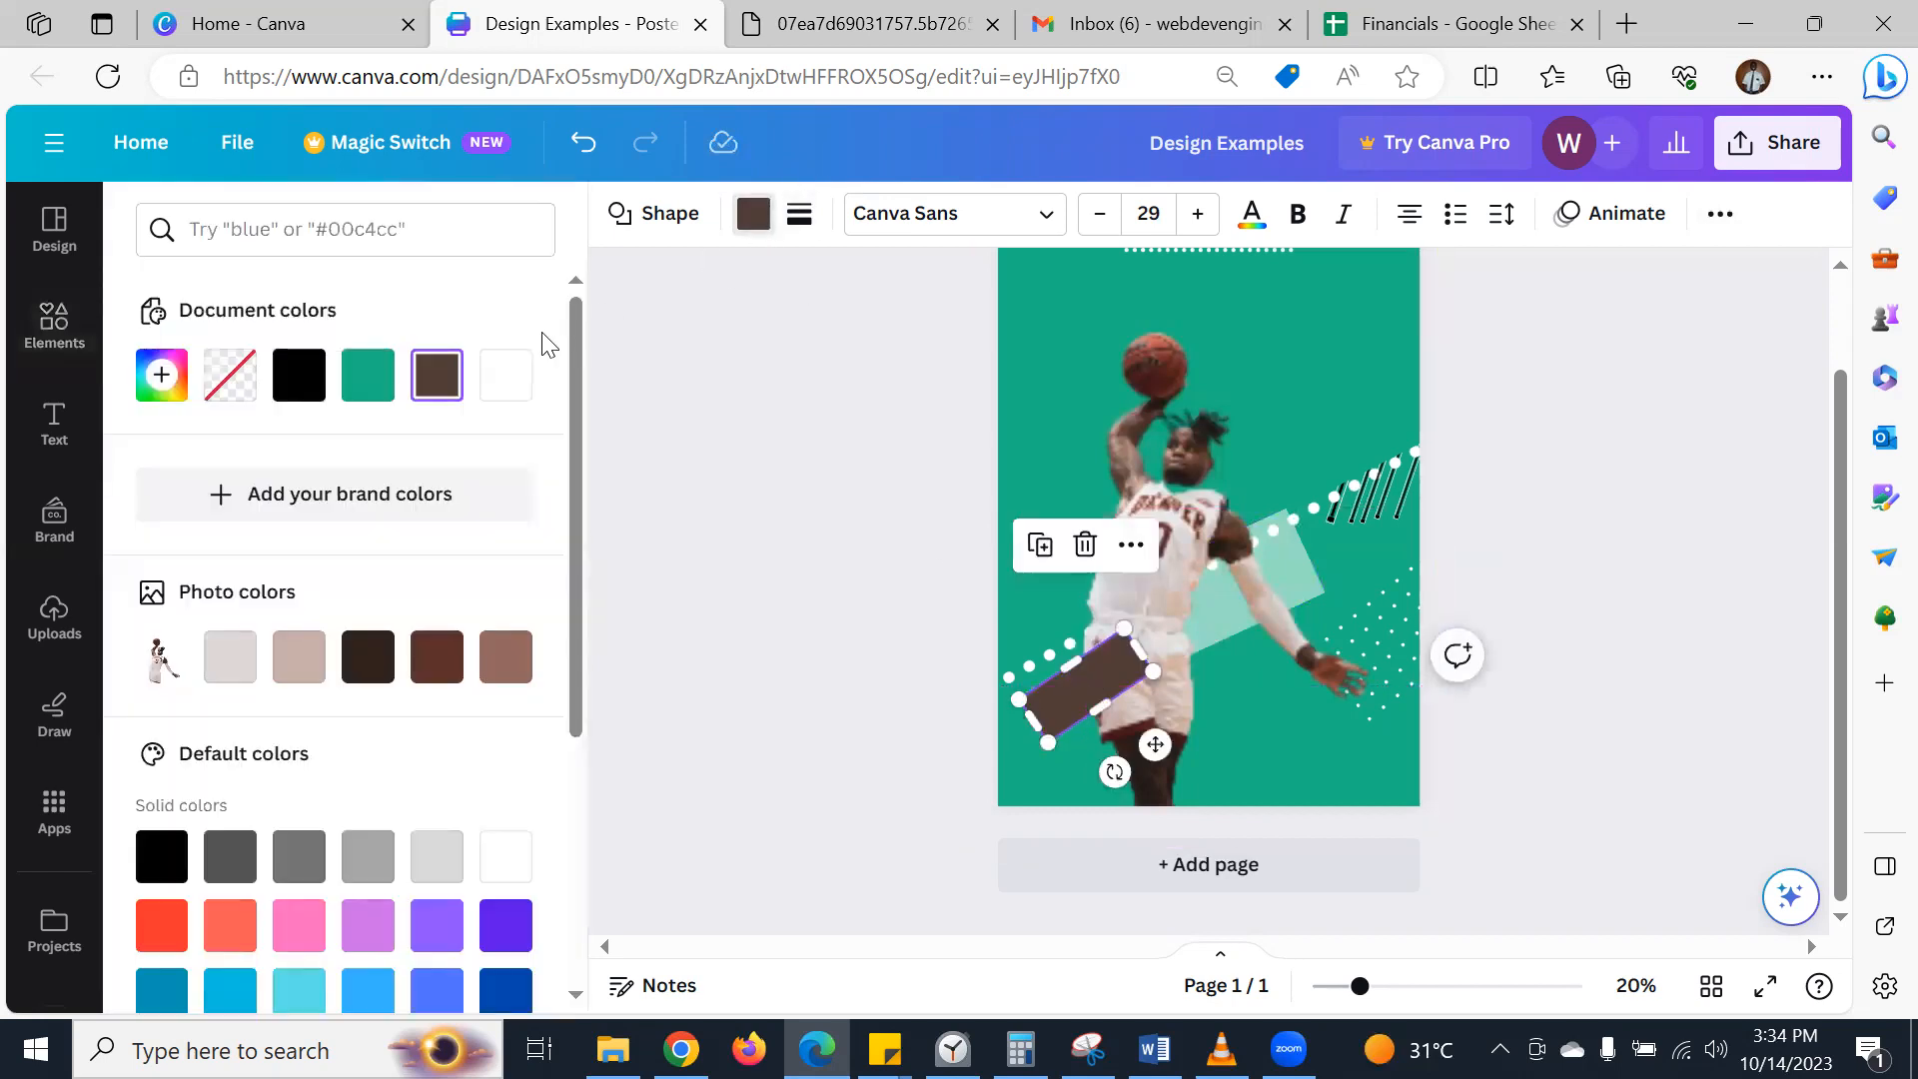
pyautogui.click(504, 374)
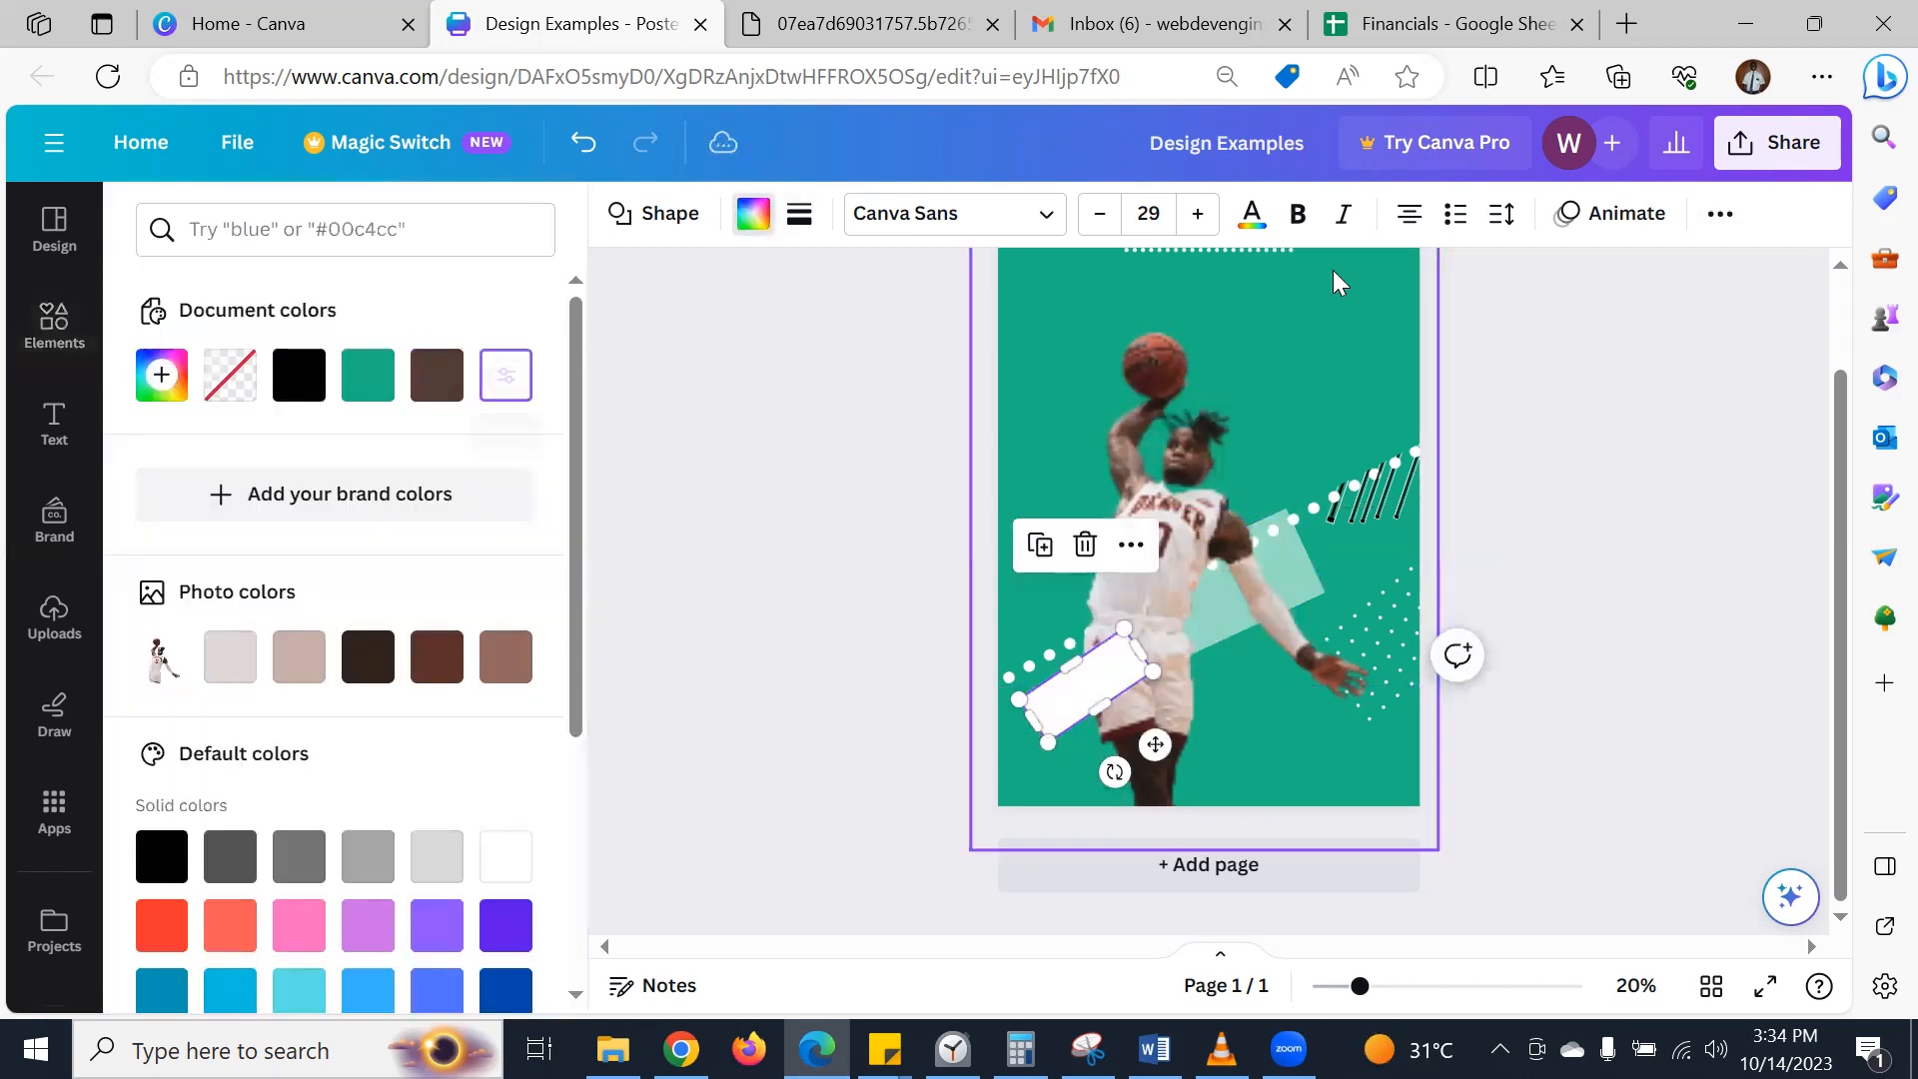
# - Send the smaller white bar beside the player's hip backward until it sits behind the player photo
pyautogui.click(1720, 213)
pyautogui.click(1496, 266)
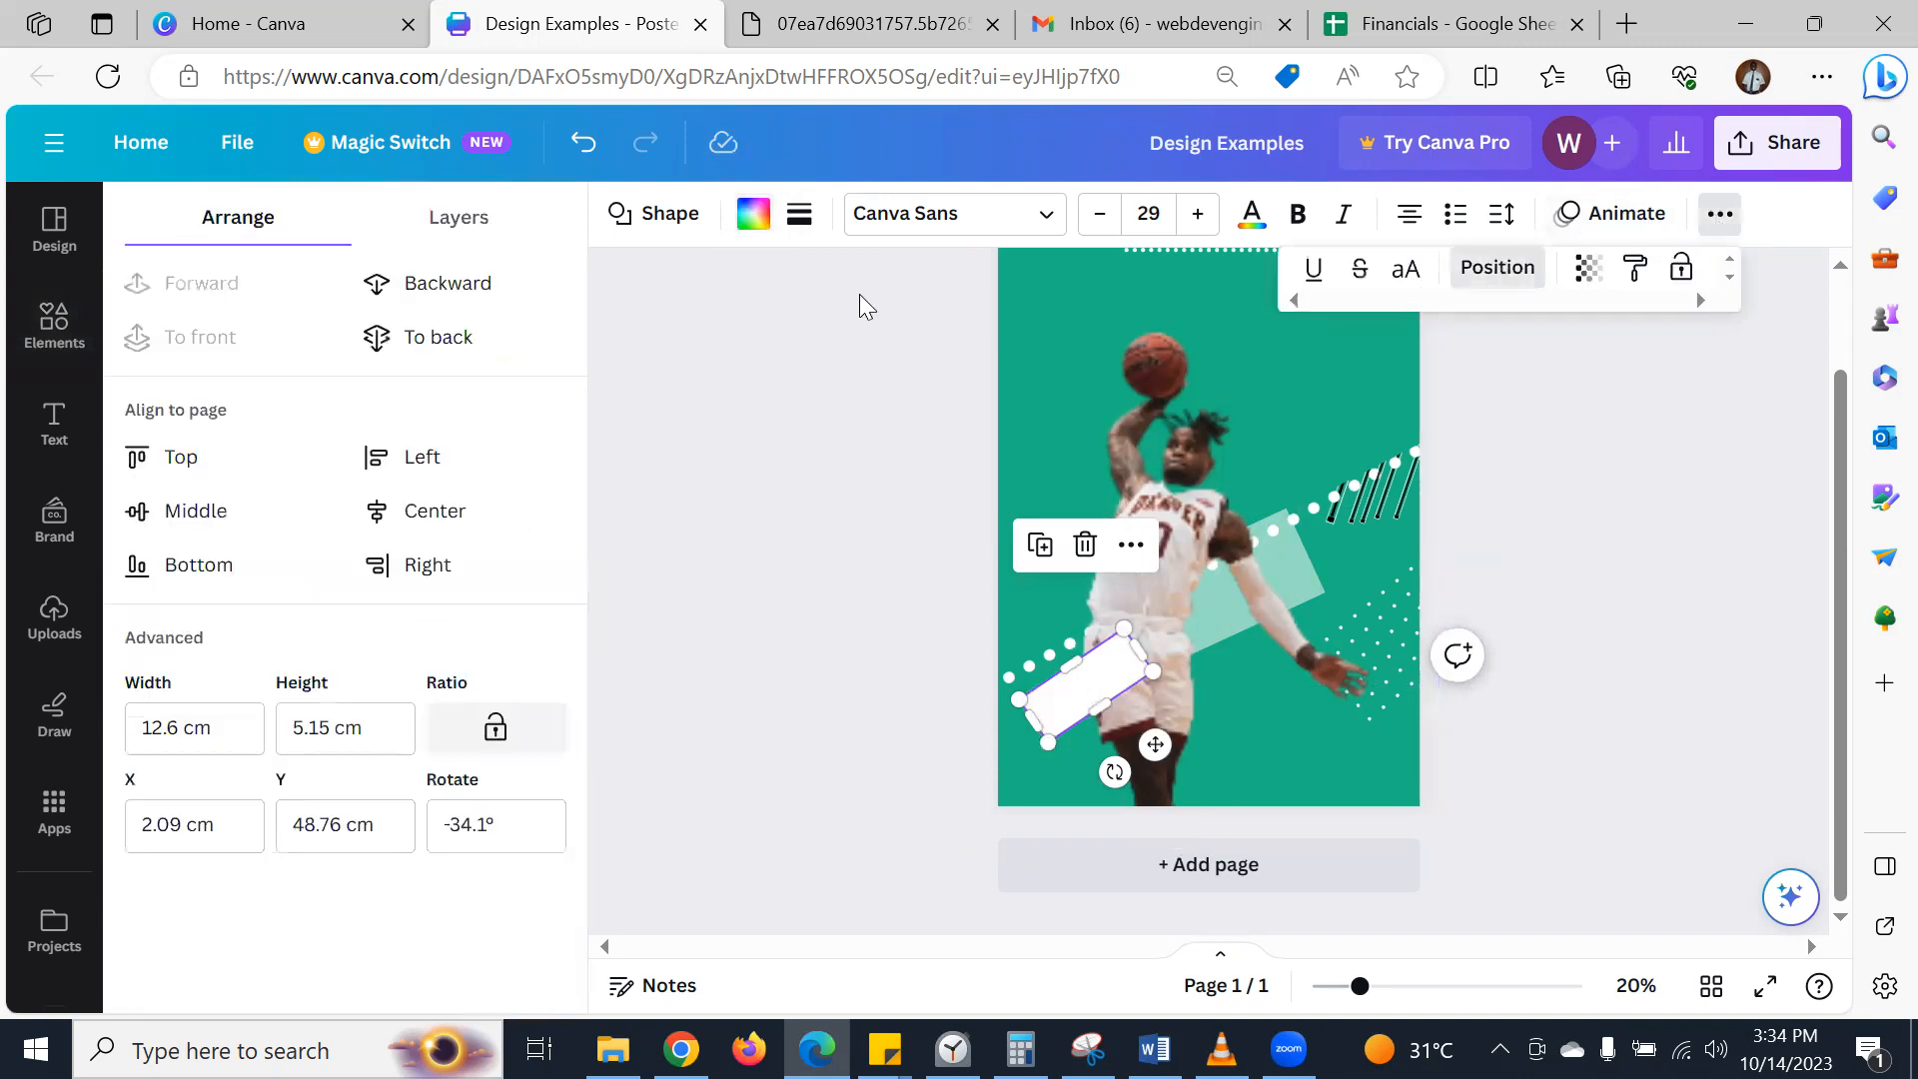
pyautogui.click(444, 289)
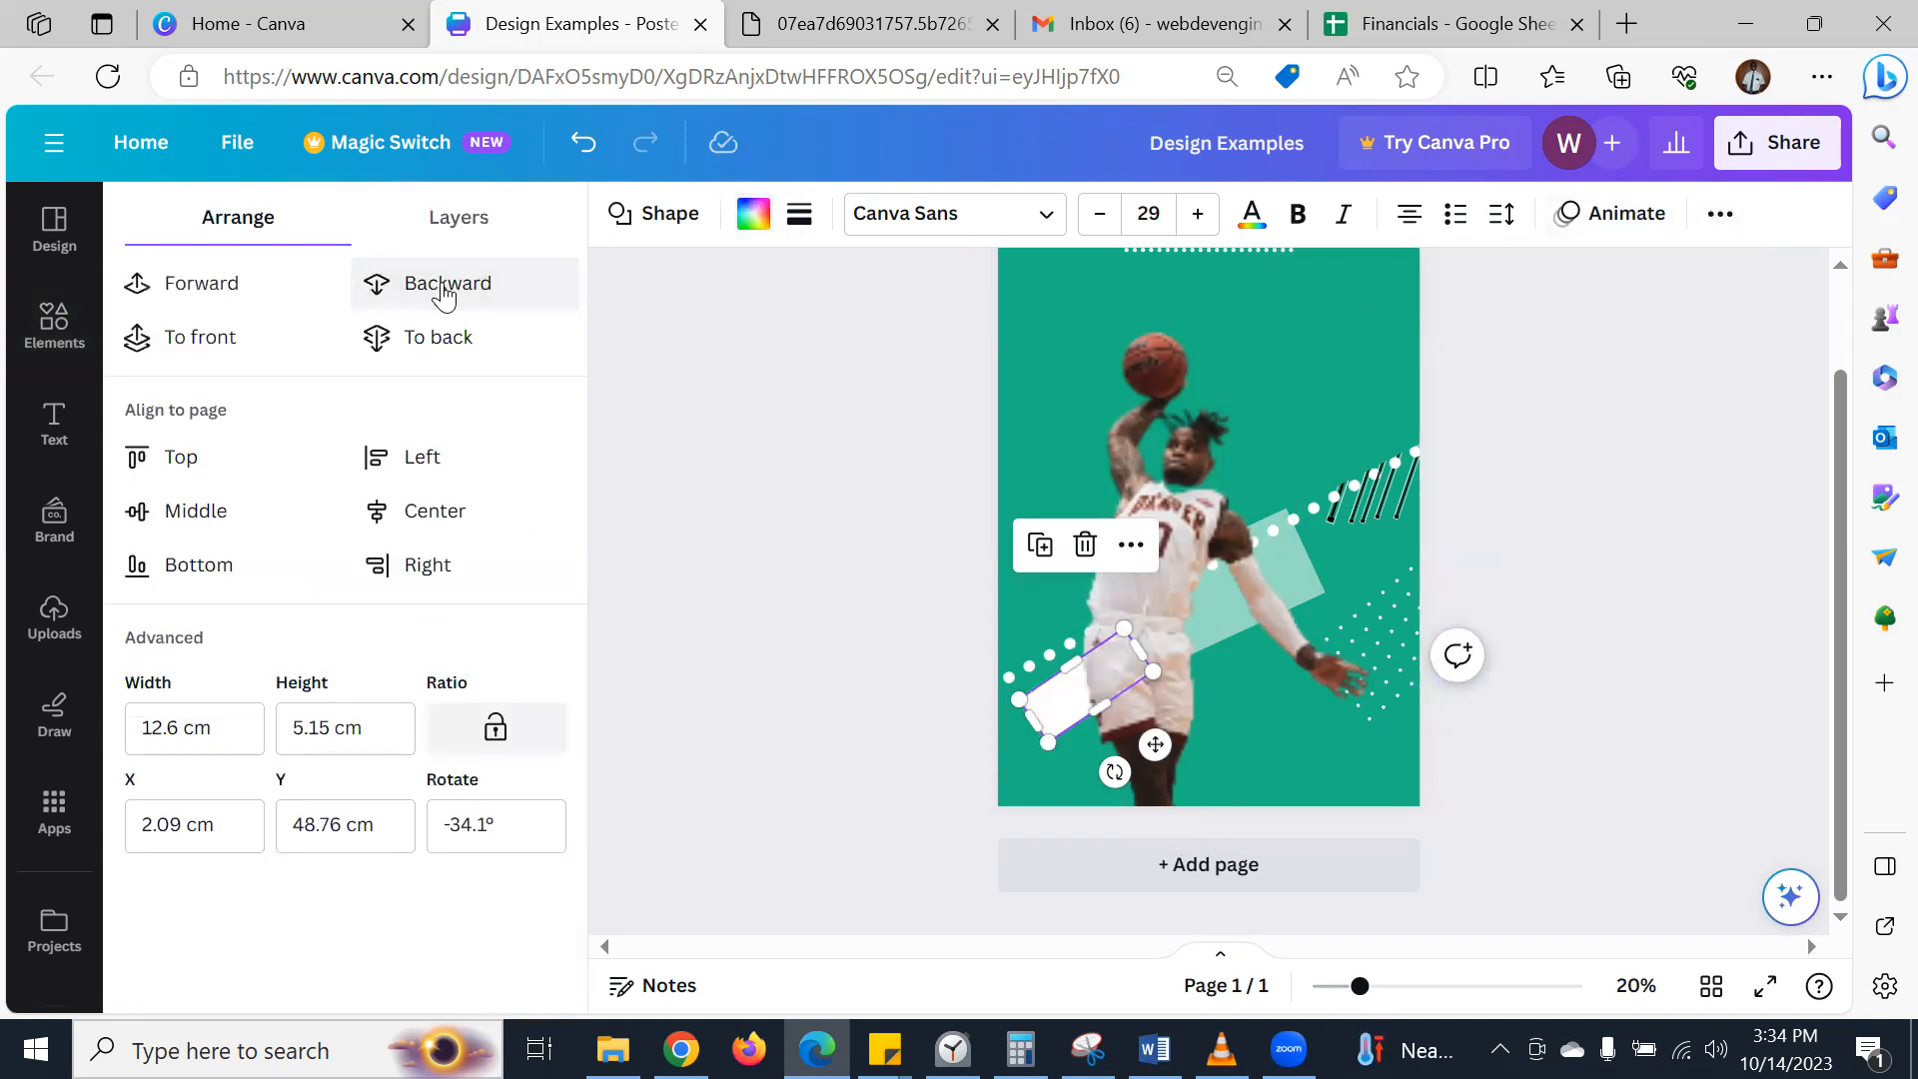
pyautogui.click(445, 291)
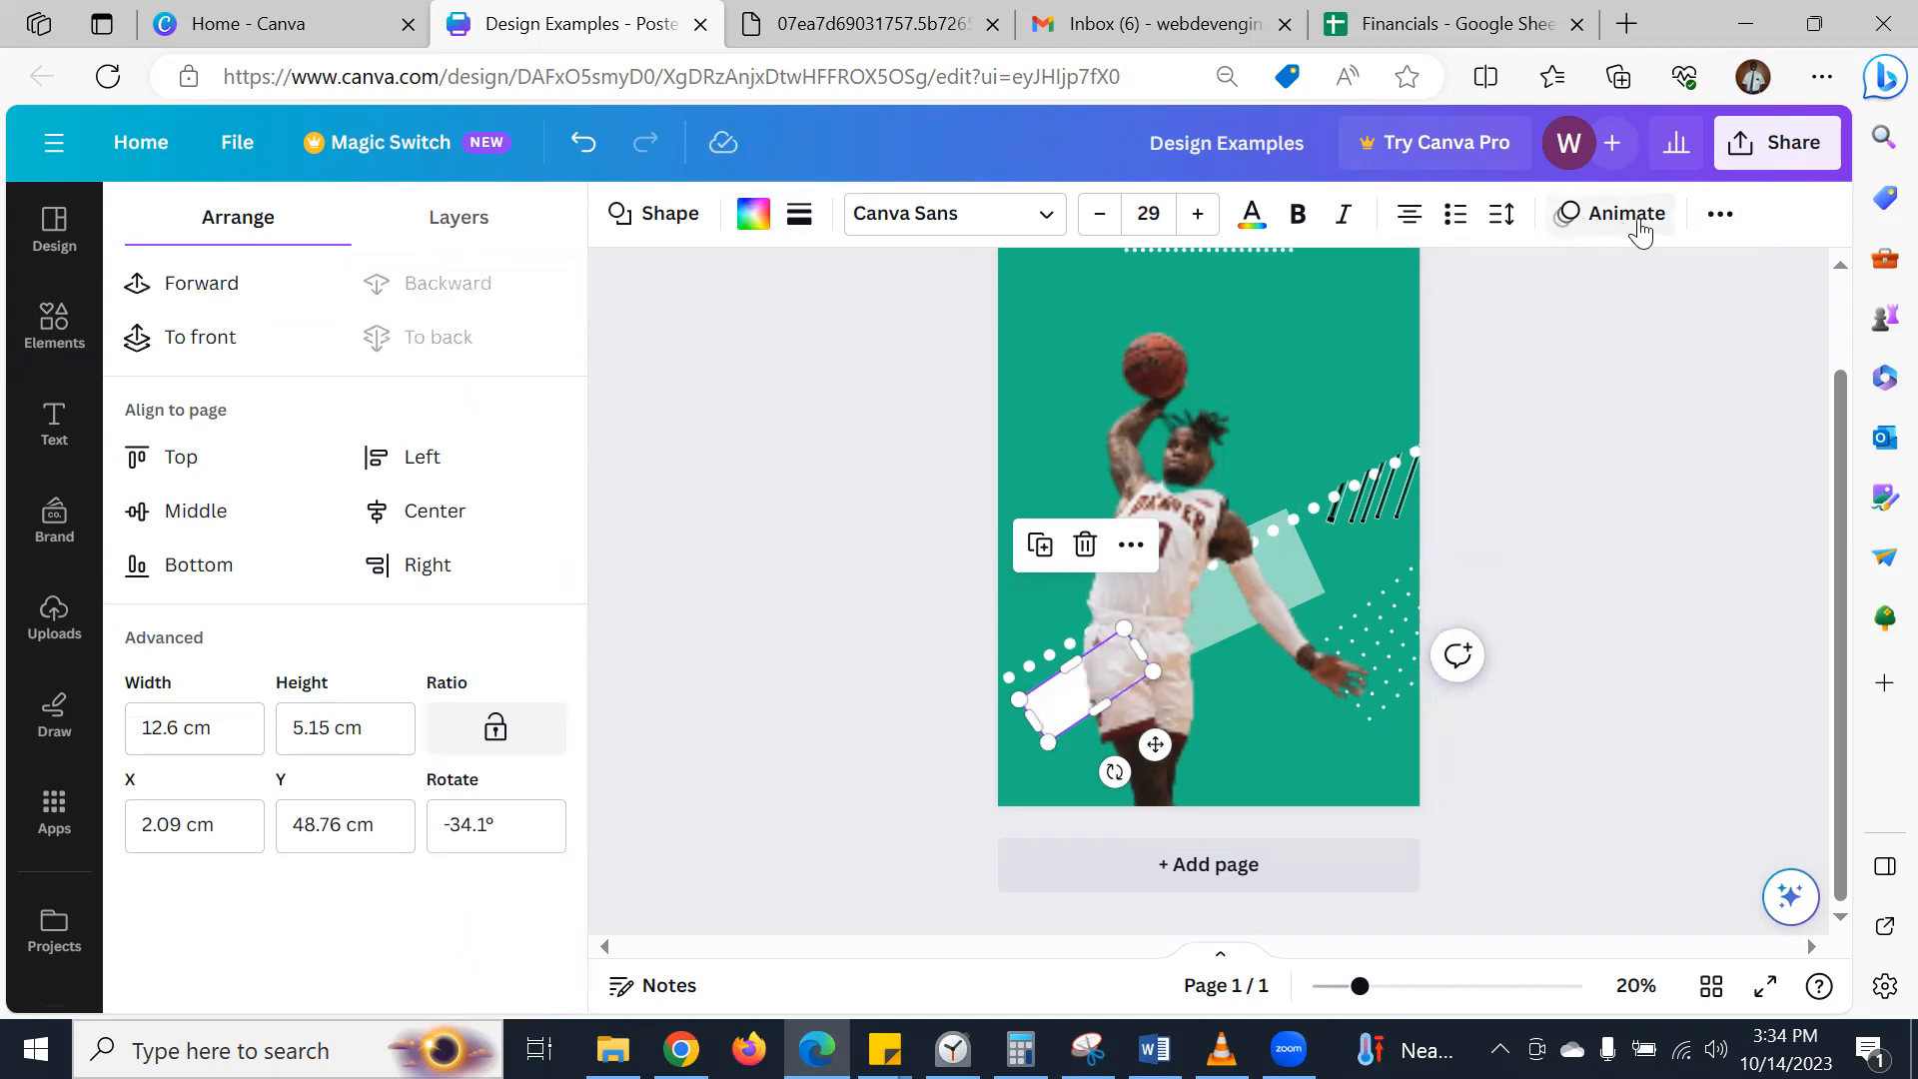
# - Set the smaller bar's transparency to 53 and shift it slightly down and right, to about X 3.3 cm, Y 50 cm
pyautogui.click(1714, 218)
pyautogui.click(1588, 268)
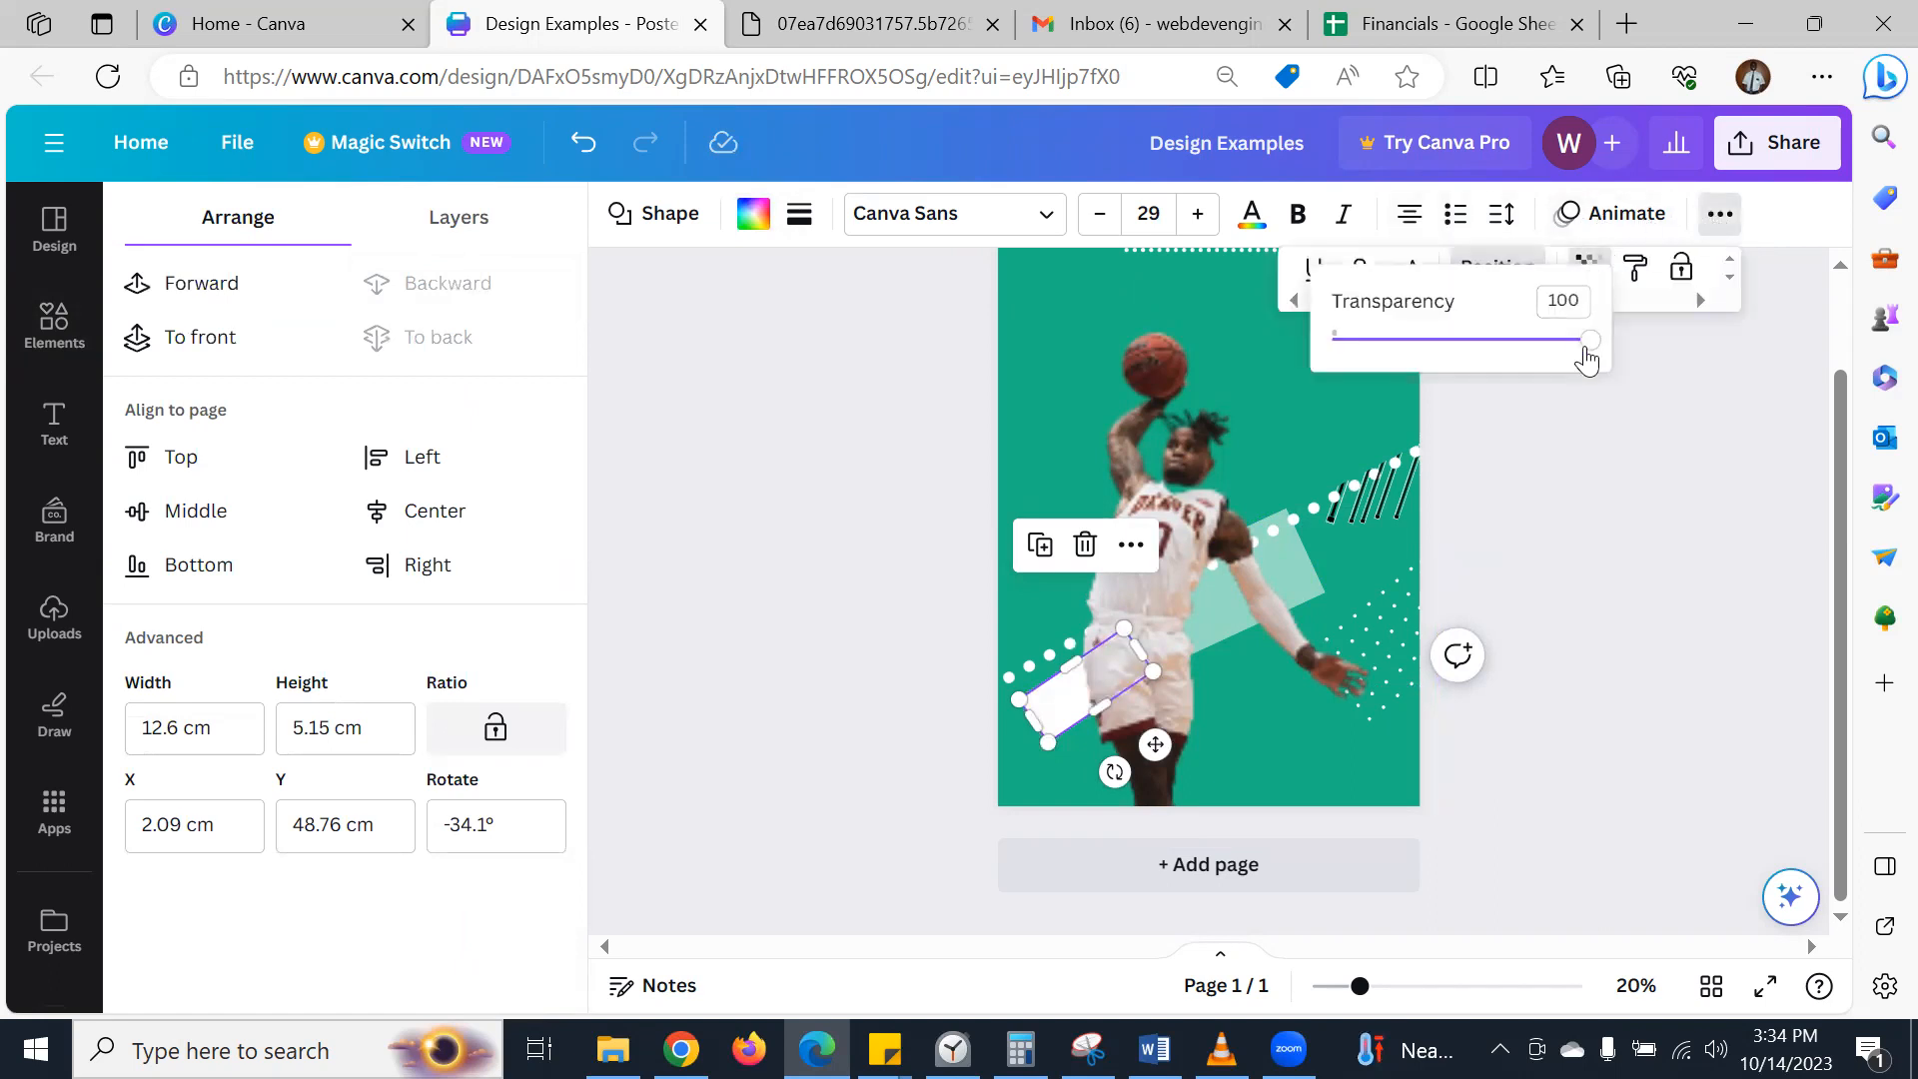
pyautogui.moveTo(1588, 349); pyautogui.dragTo(1470, 362)
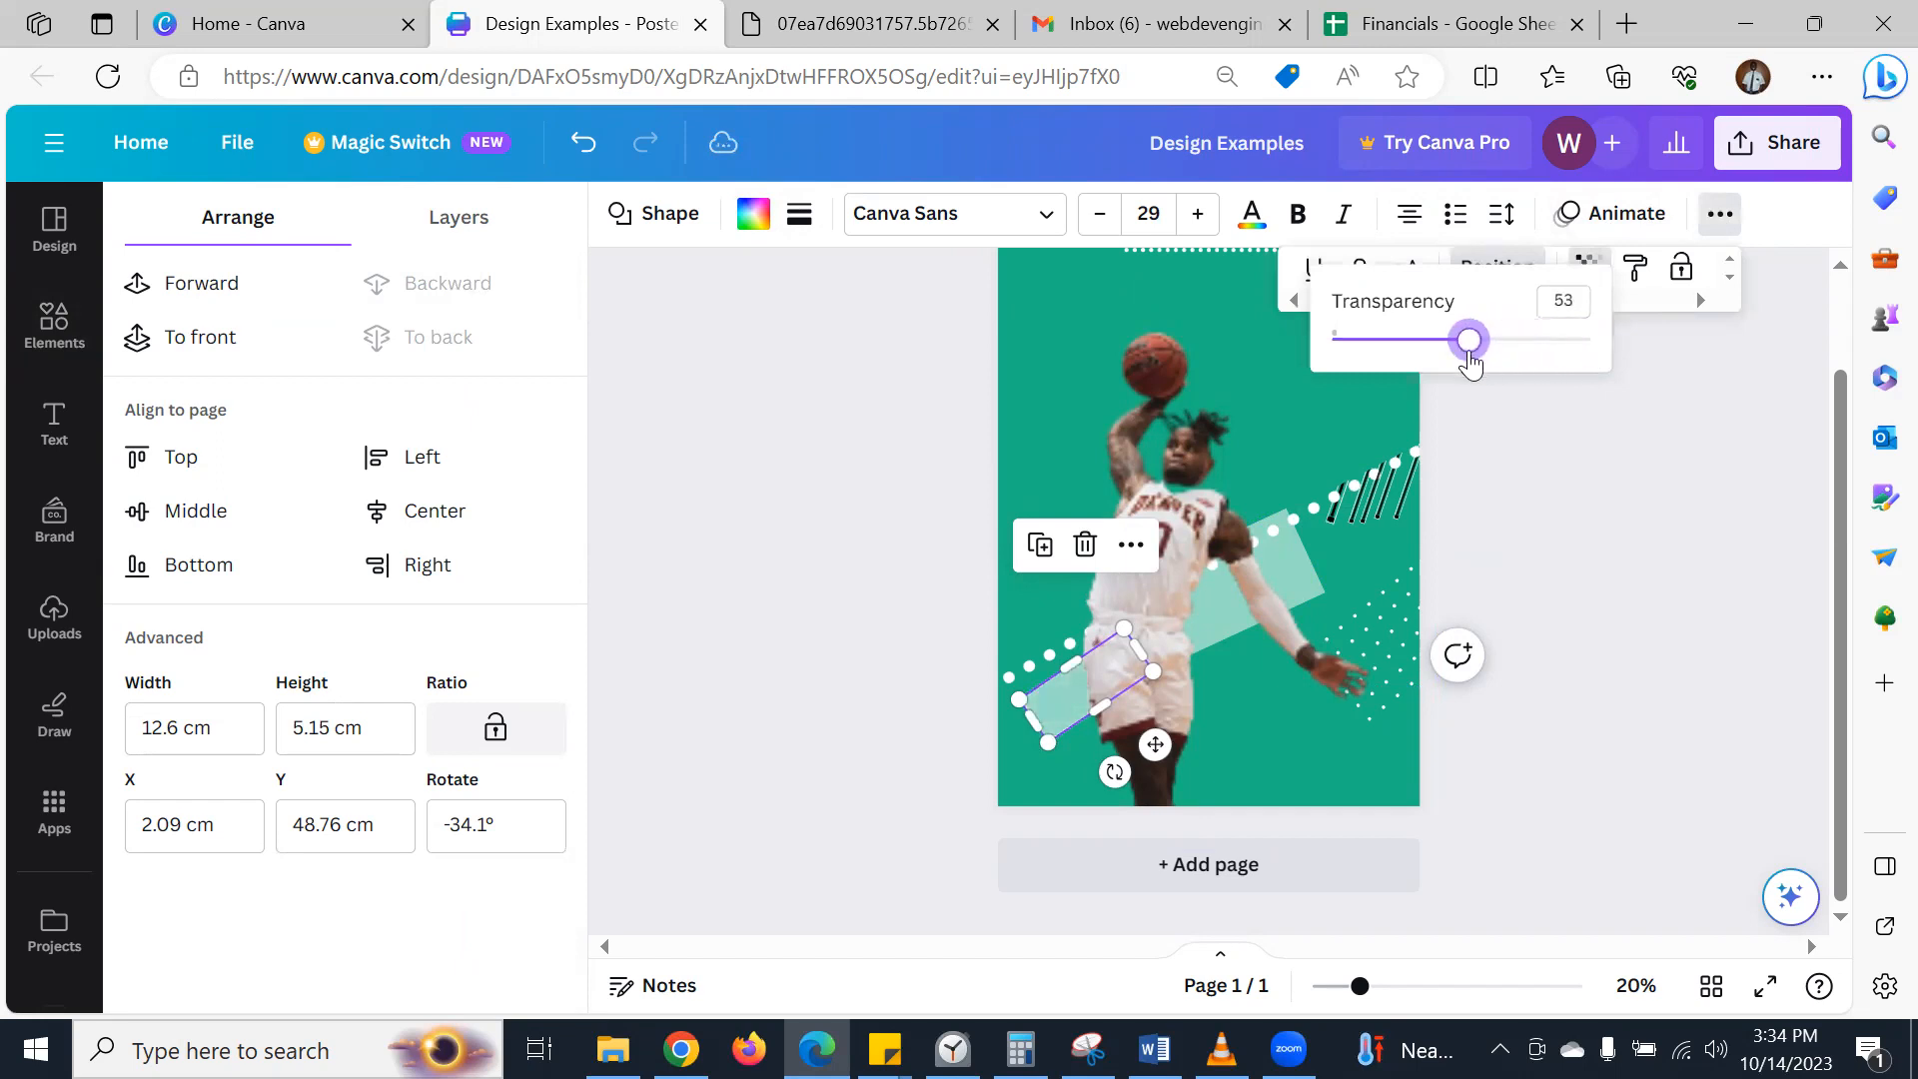
pyautogui.moveTo(1049, 711)
pyautogui.mouseDown()
pyautogui.moveTo(1042, 740)
pyautogui.moveTo(1062, 722)
pyautogui.mouseUp()
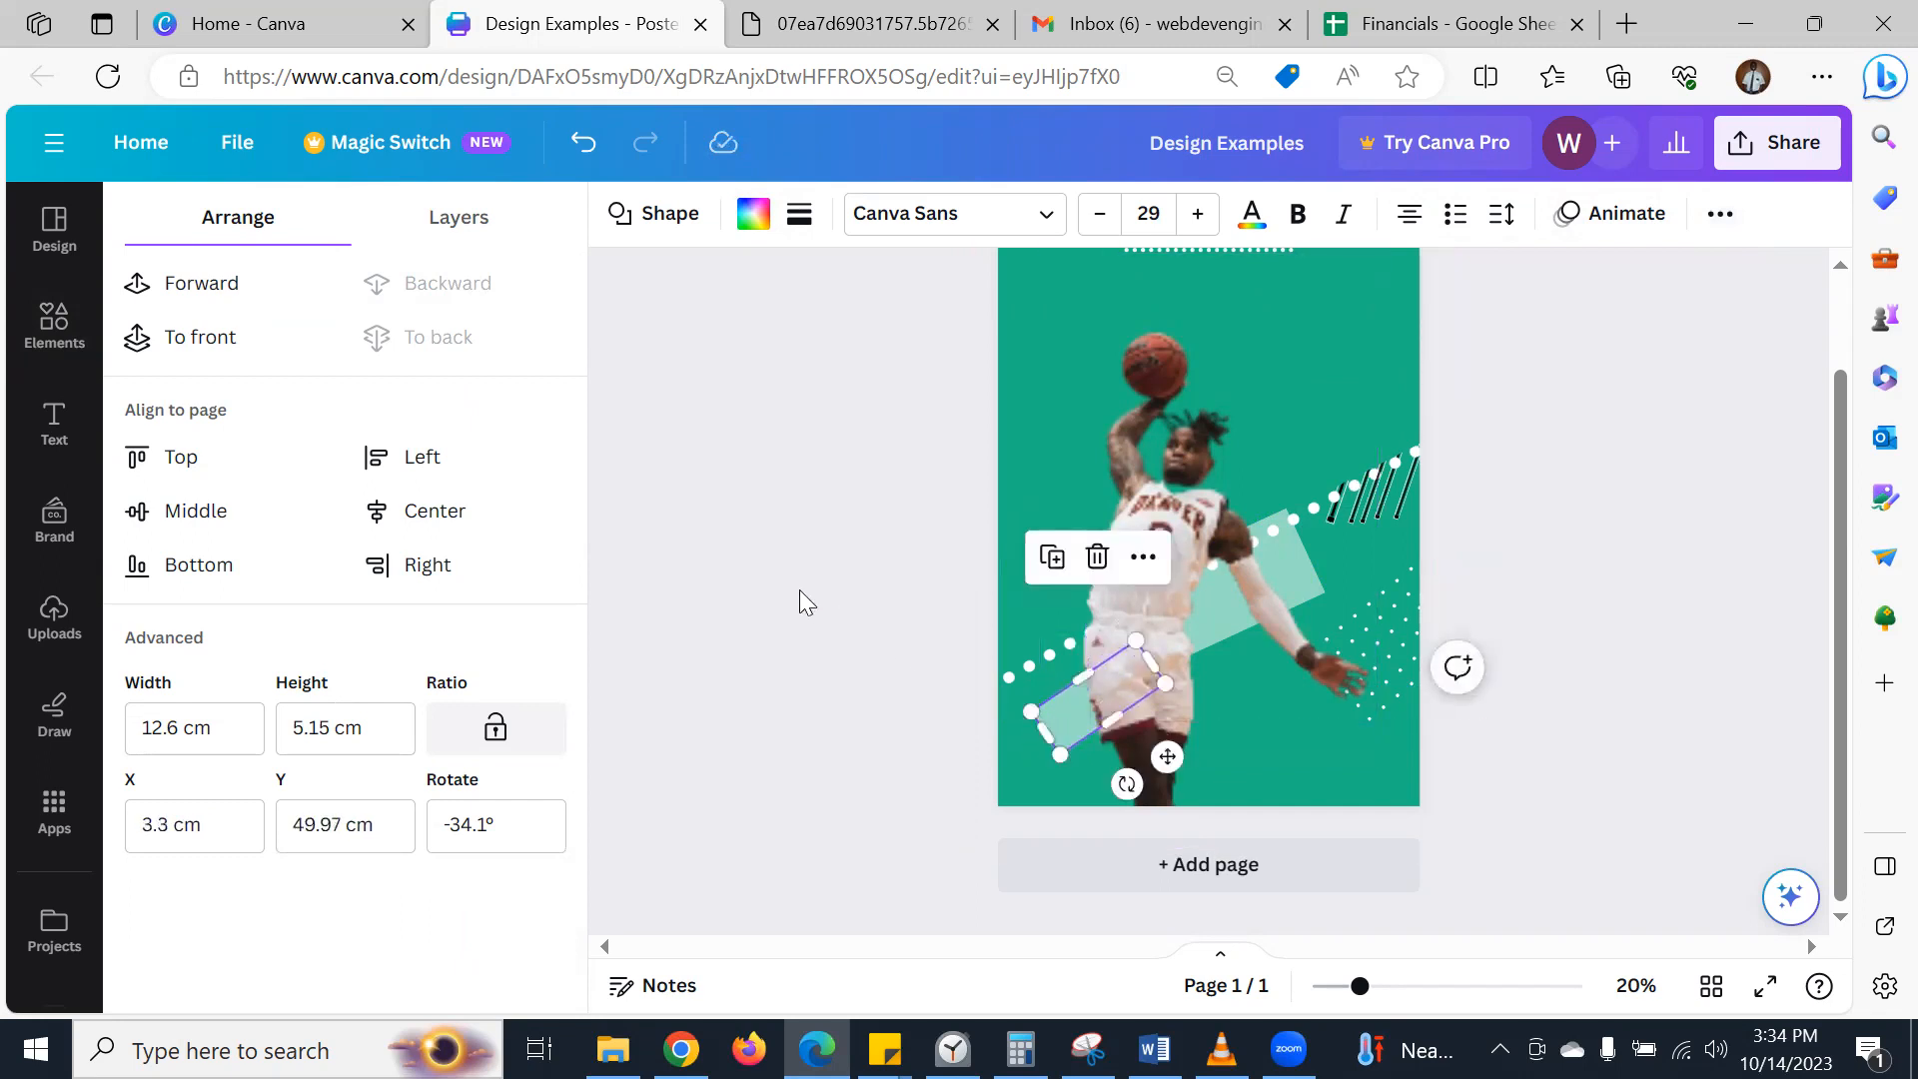
pyautogui.click(799, 589)
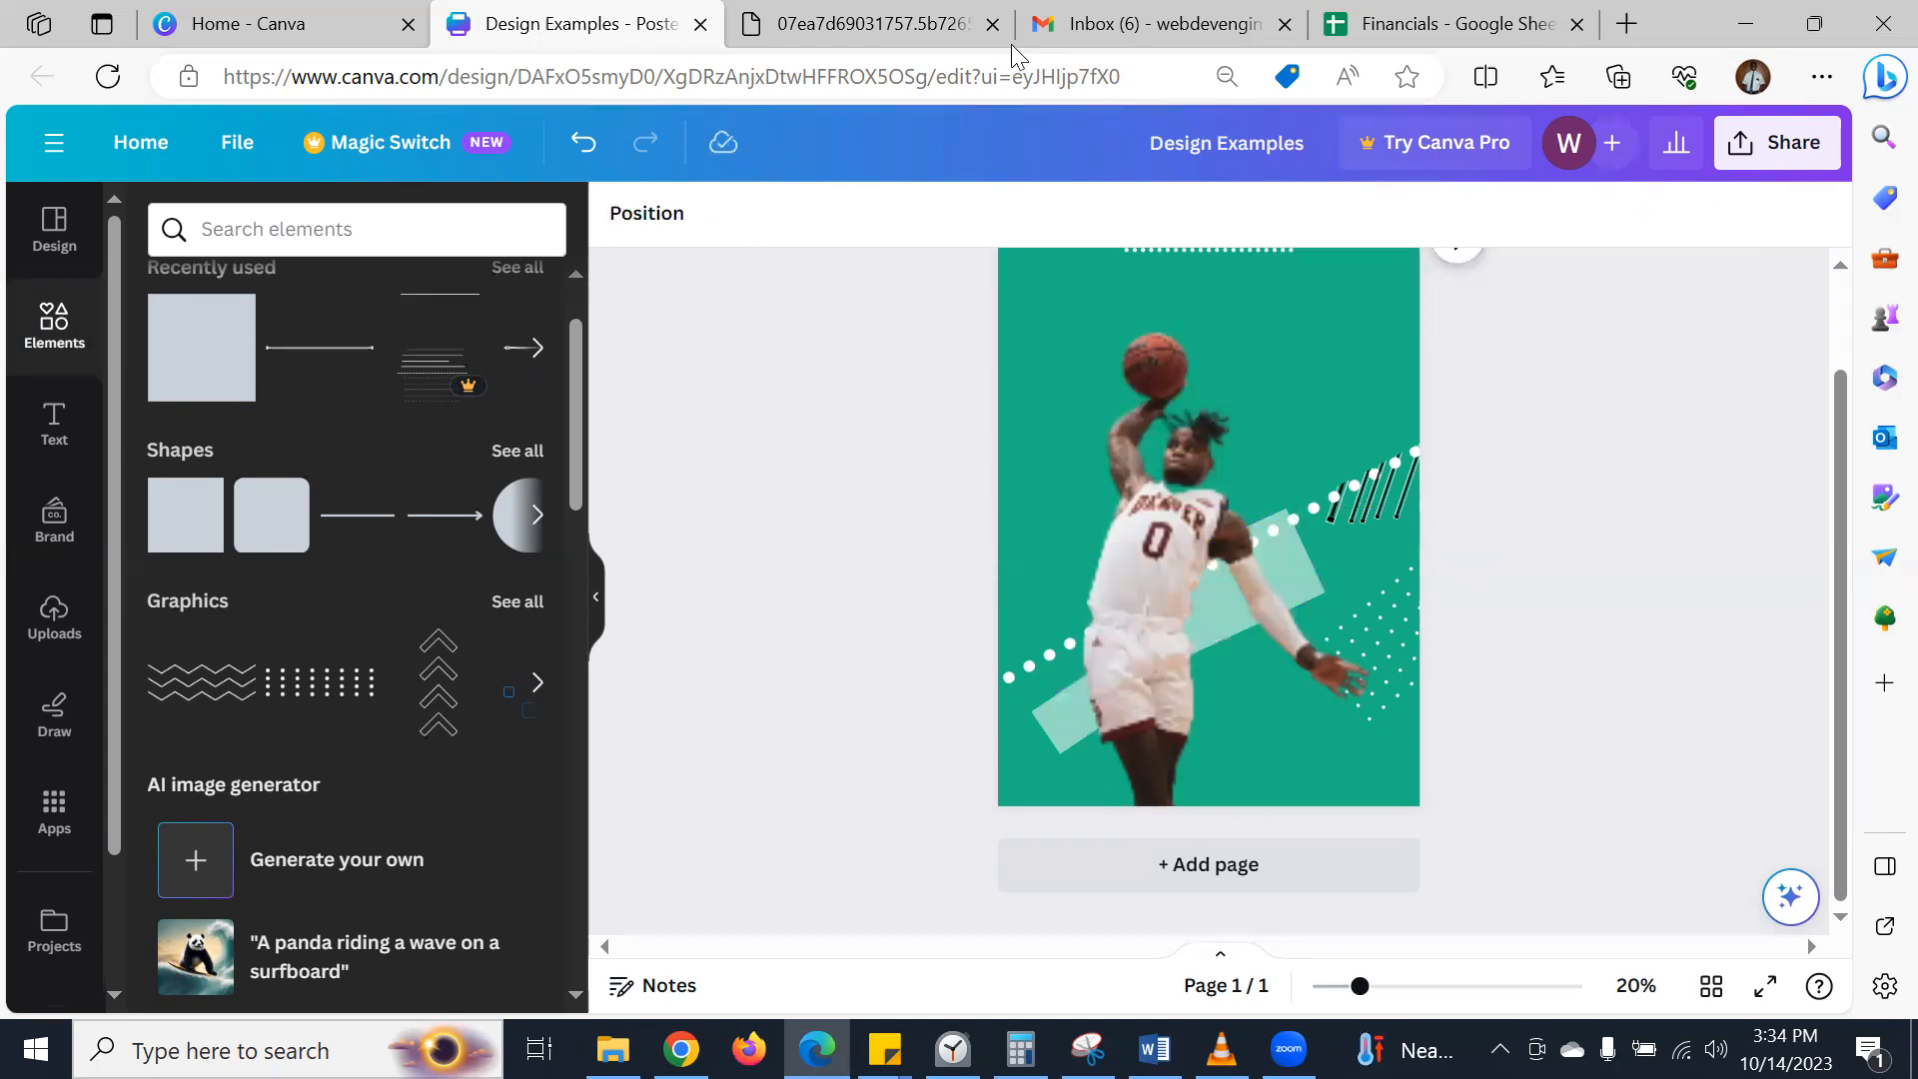
# - Add a heading reading "Kyrie" over the player, following the title in the reference poster
pyautogui.click(924, 22)
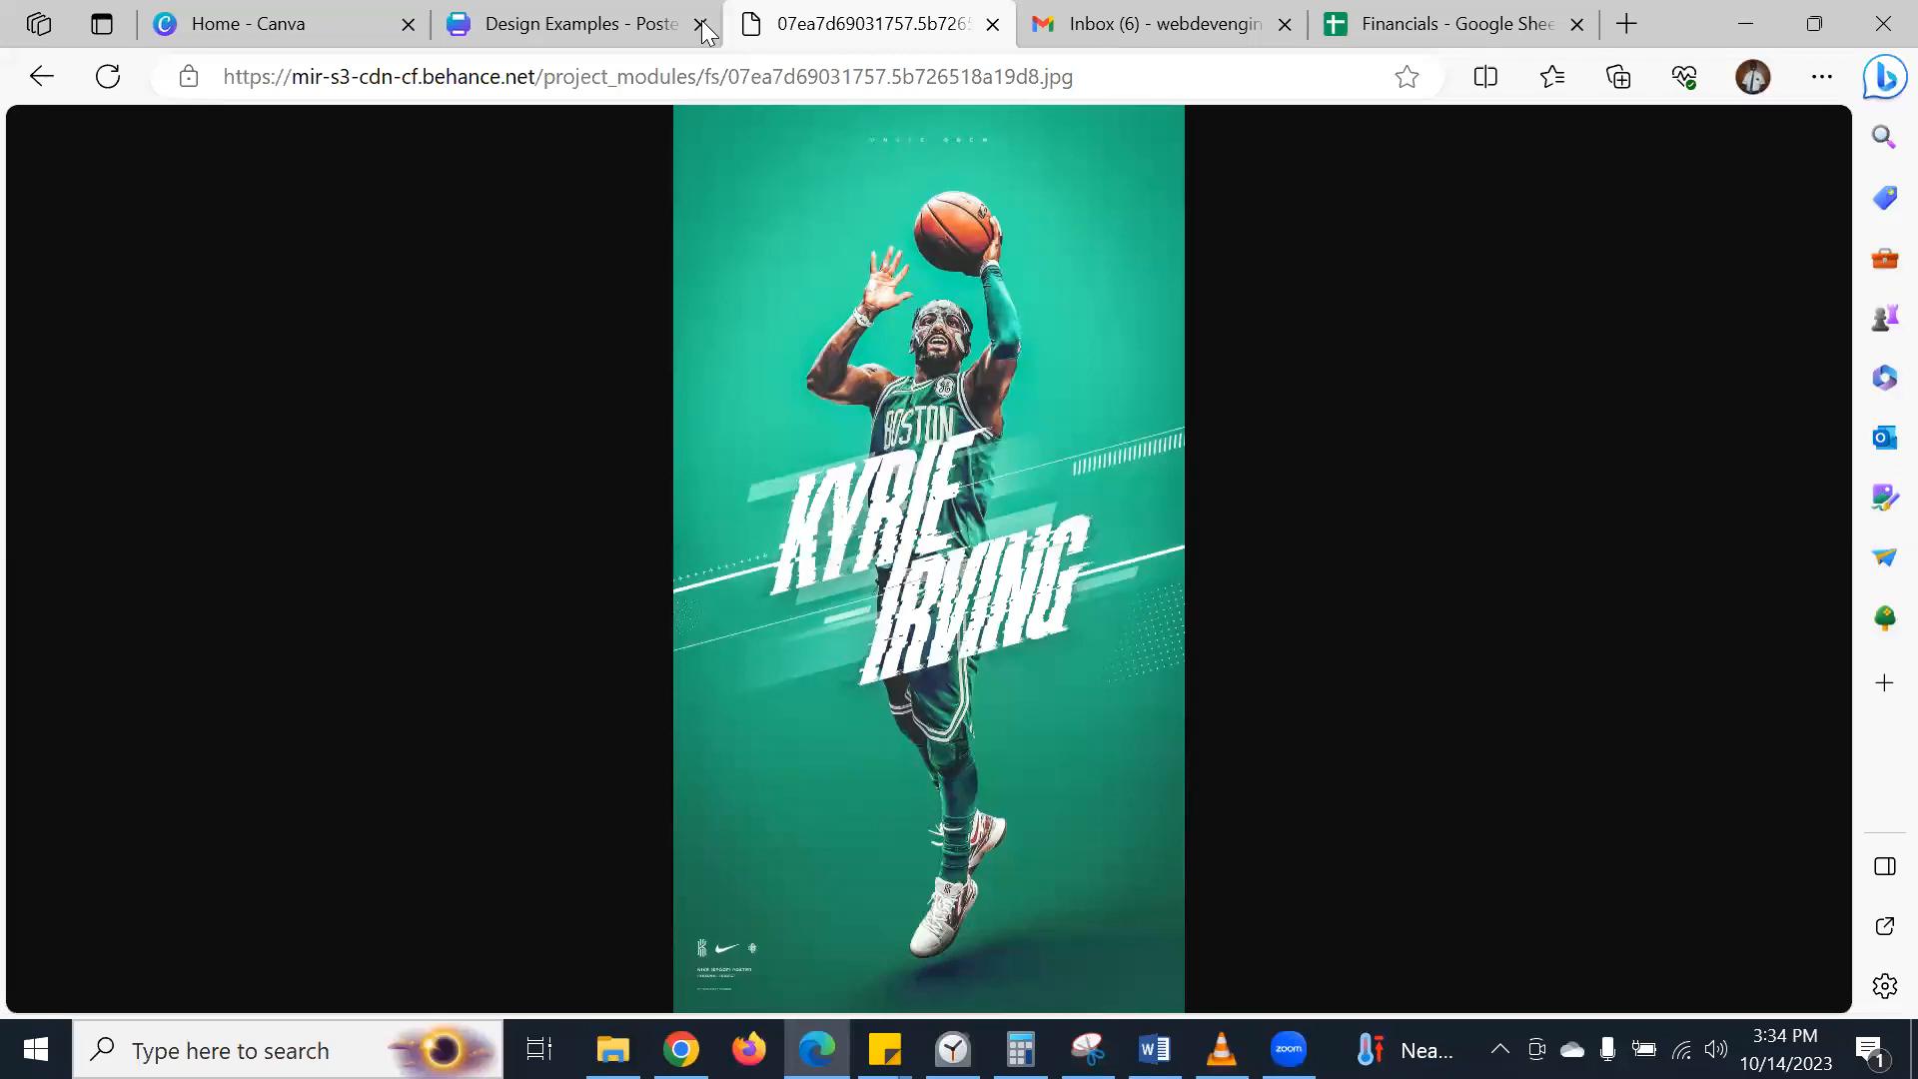
pyautogui.click(640, 12)
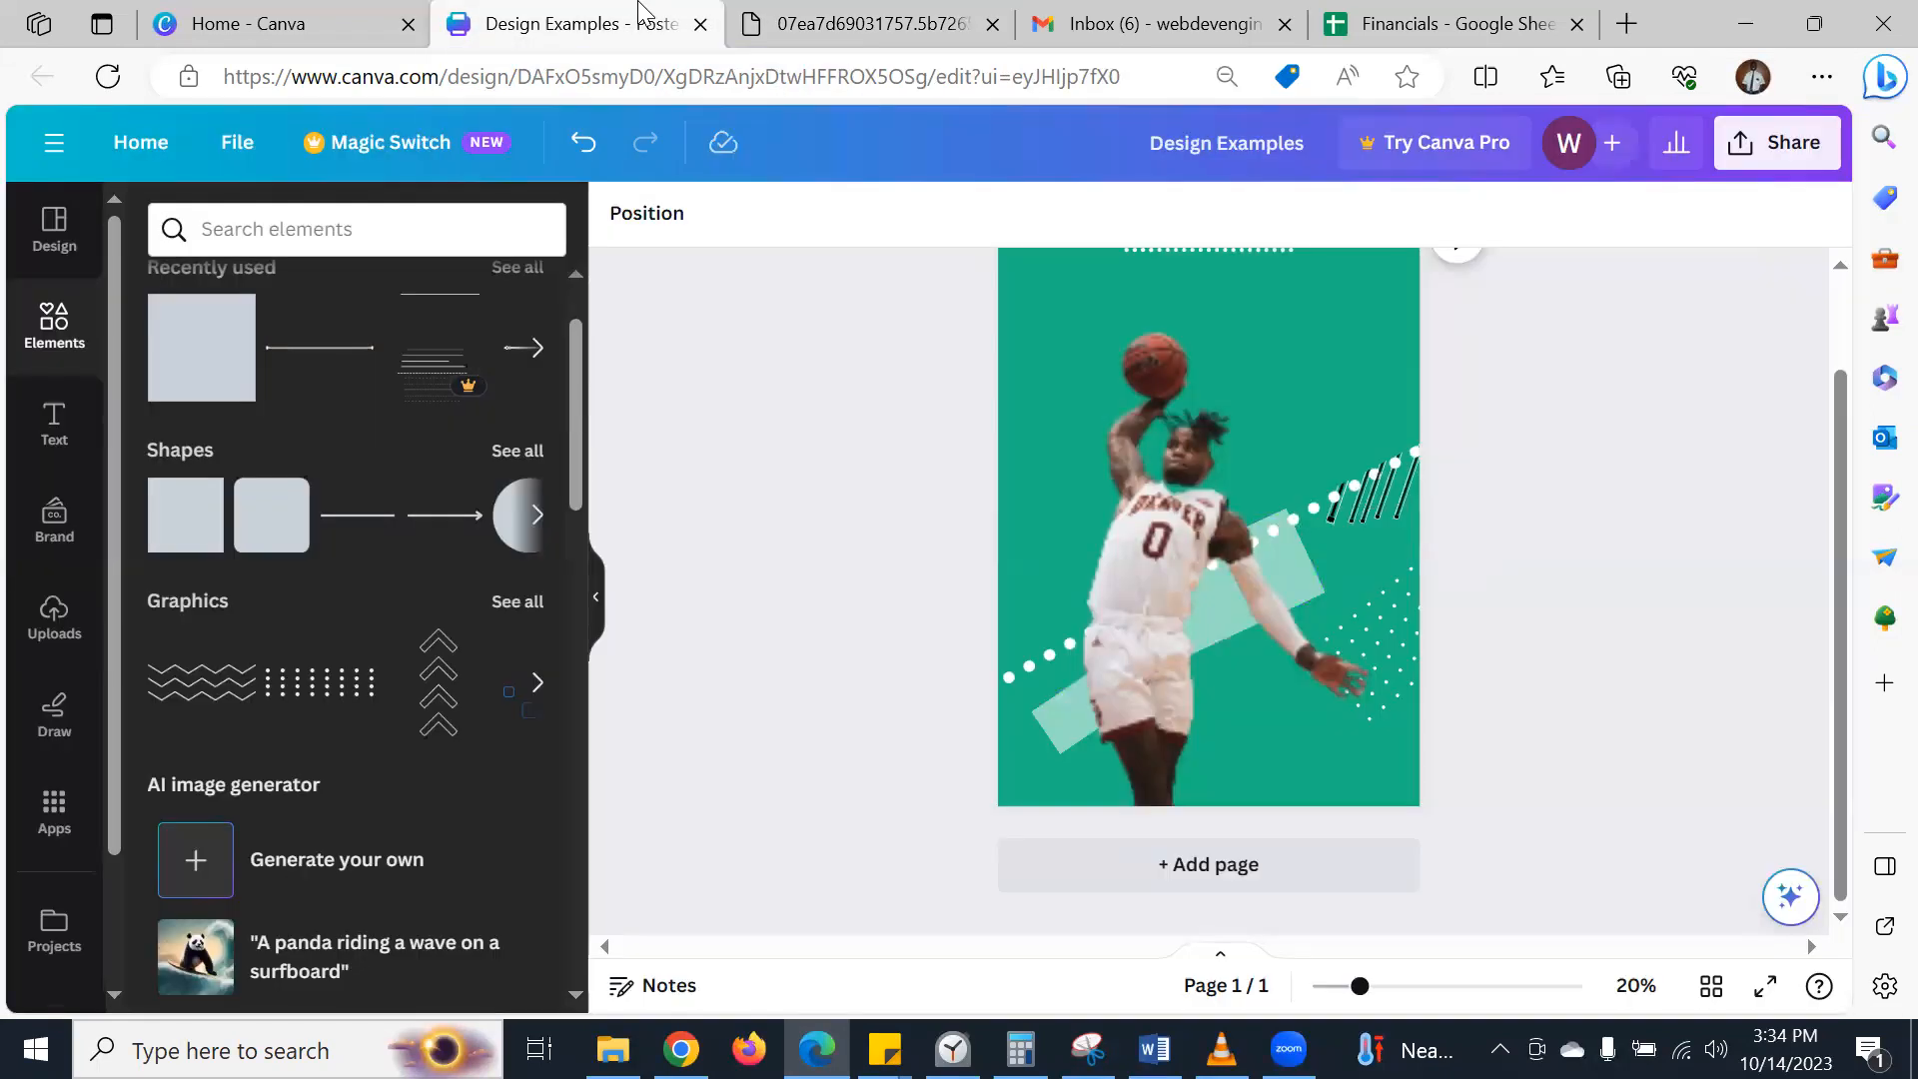
pyautogui.click(46, 433)
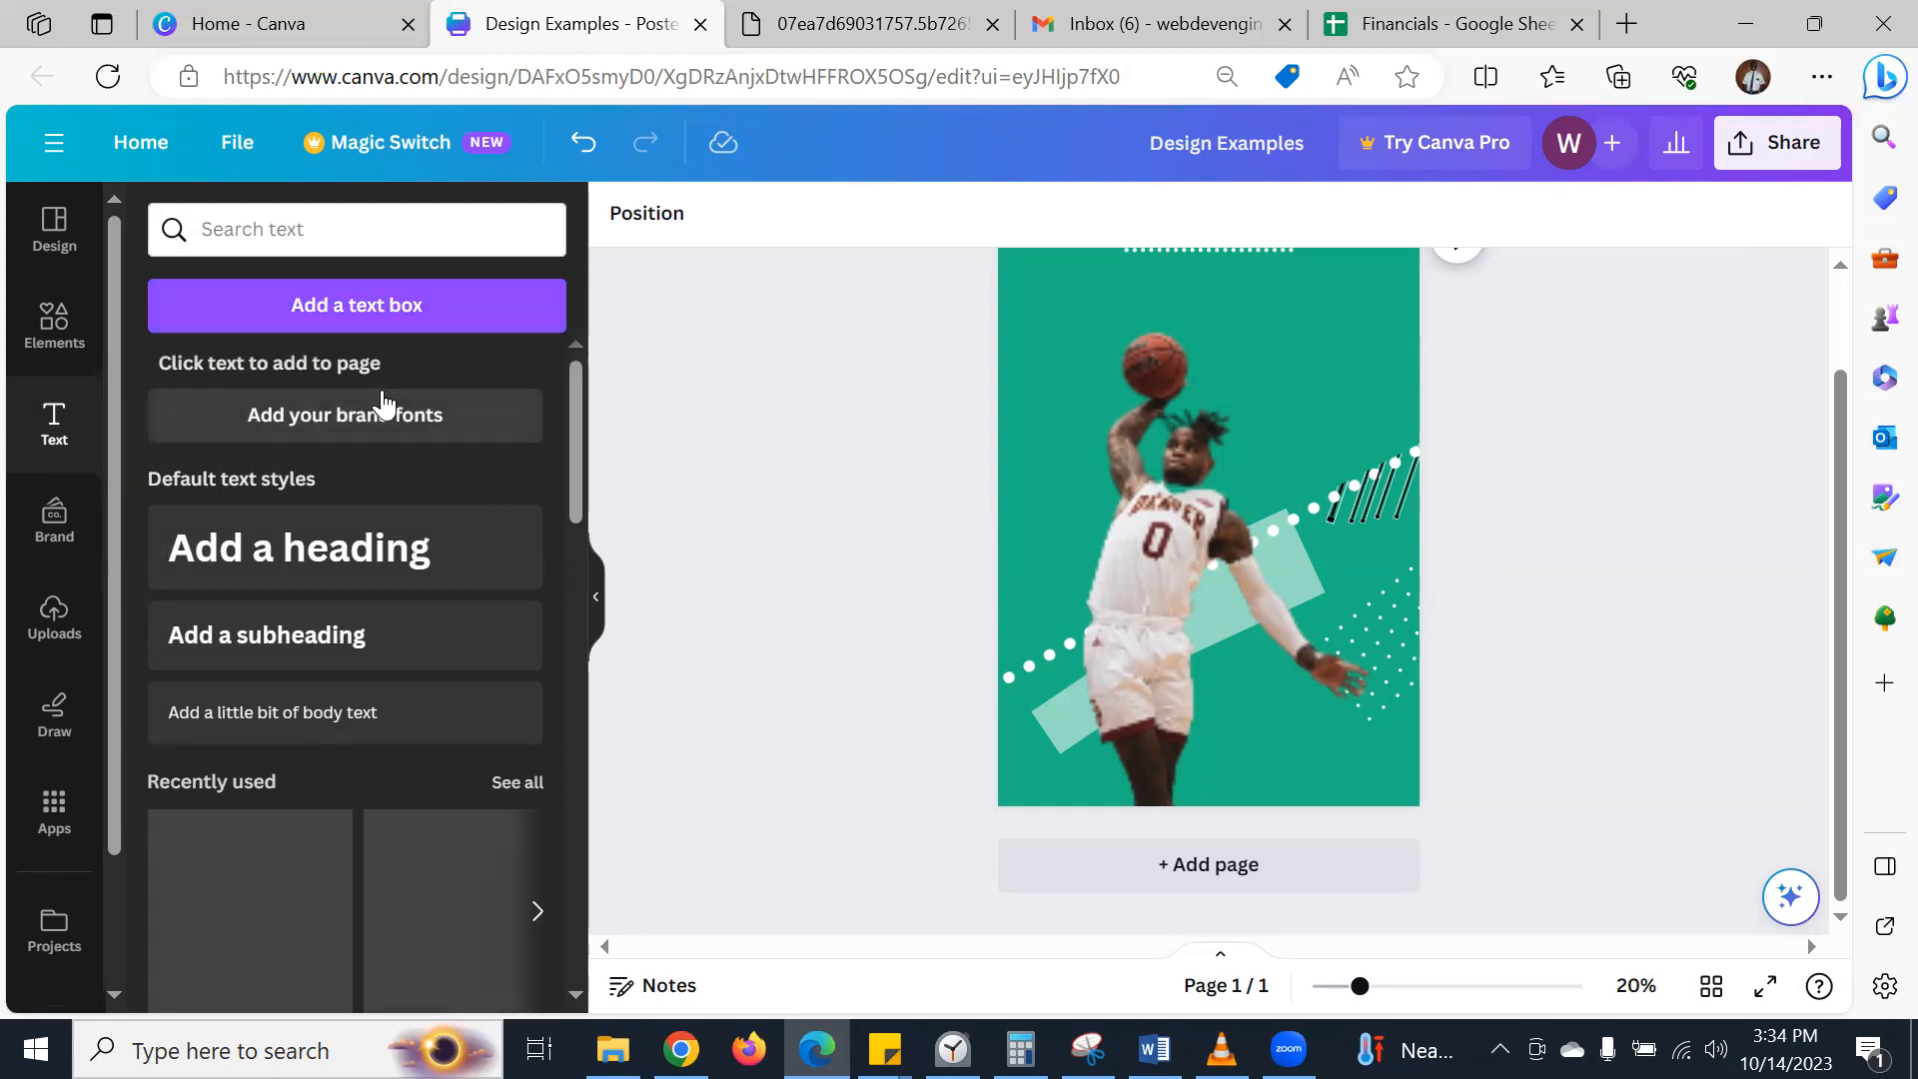
pyautogui.click(316, 424)
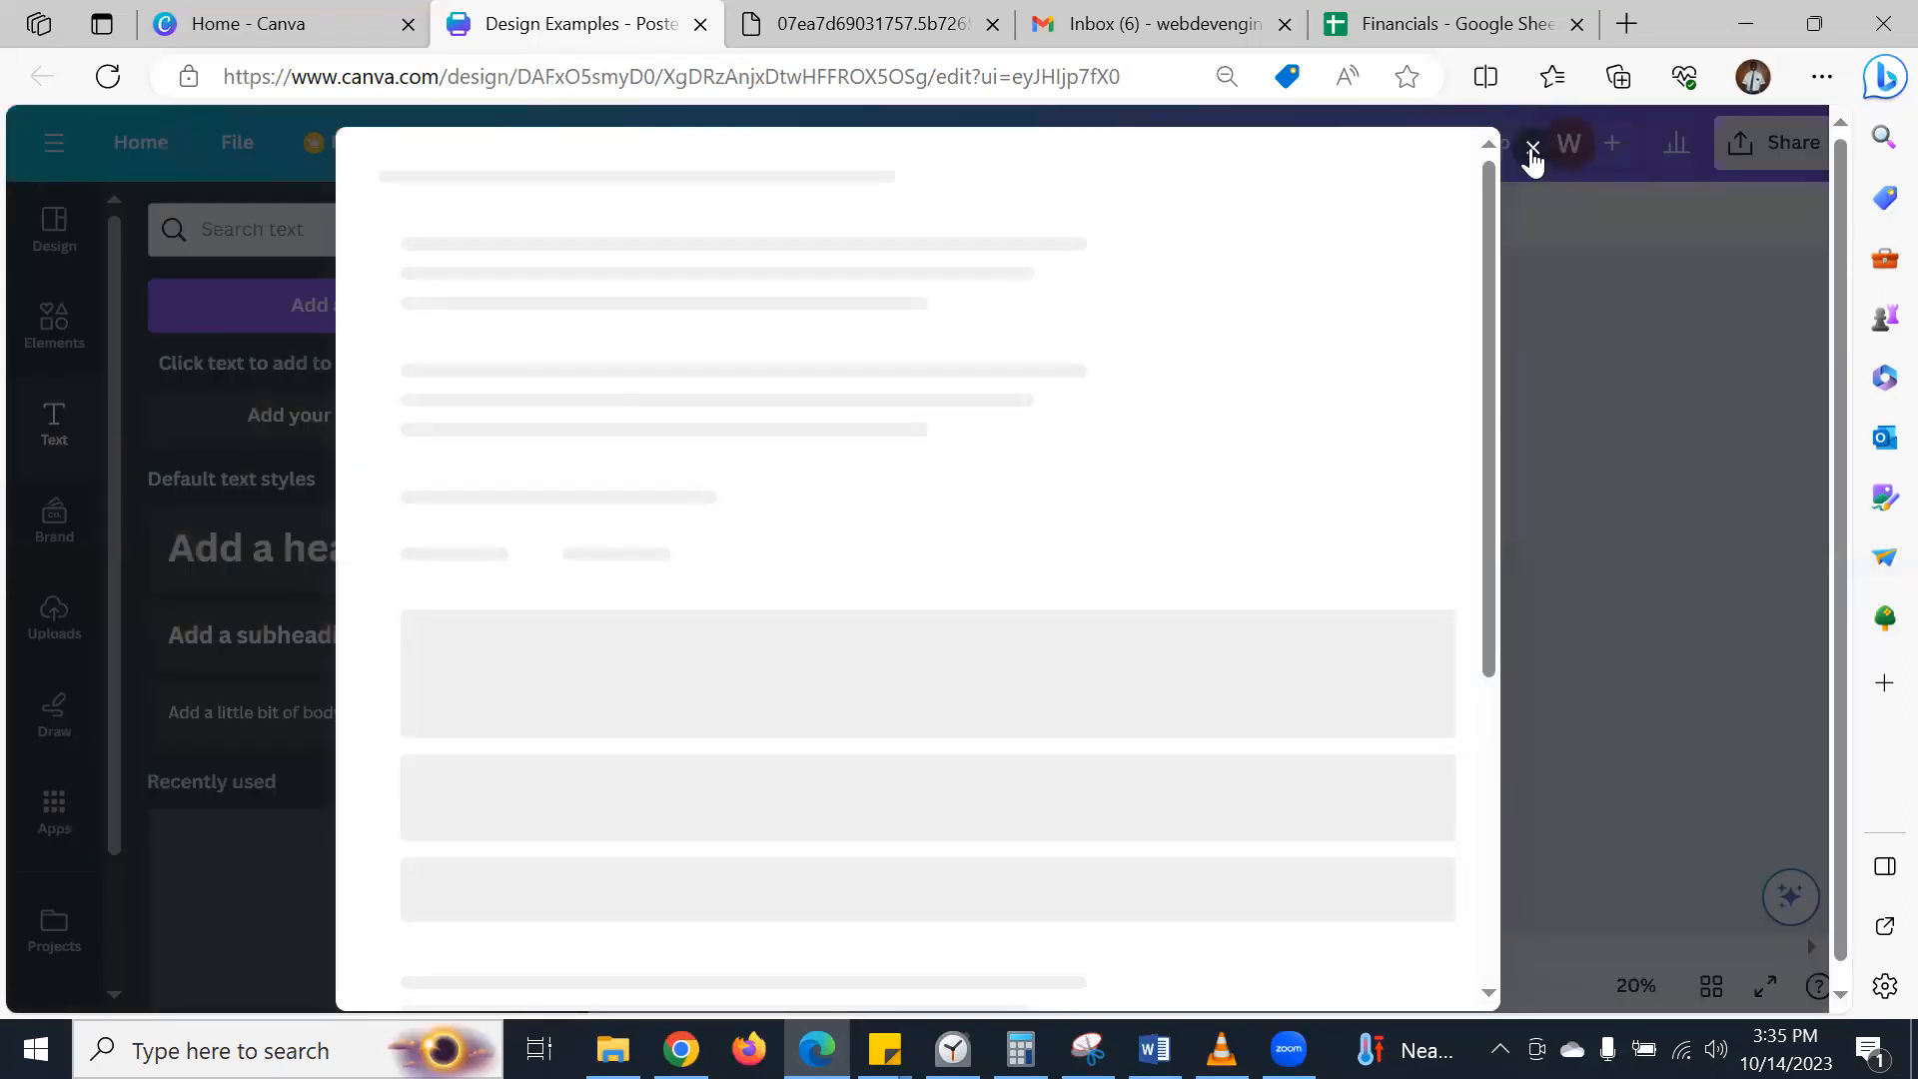
pyautogui.click(1532, 152)
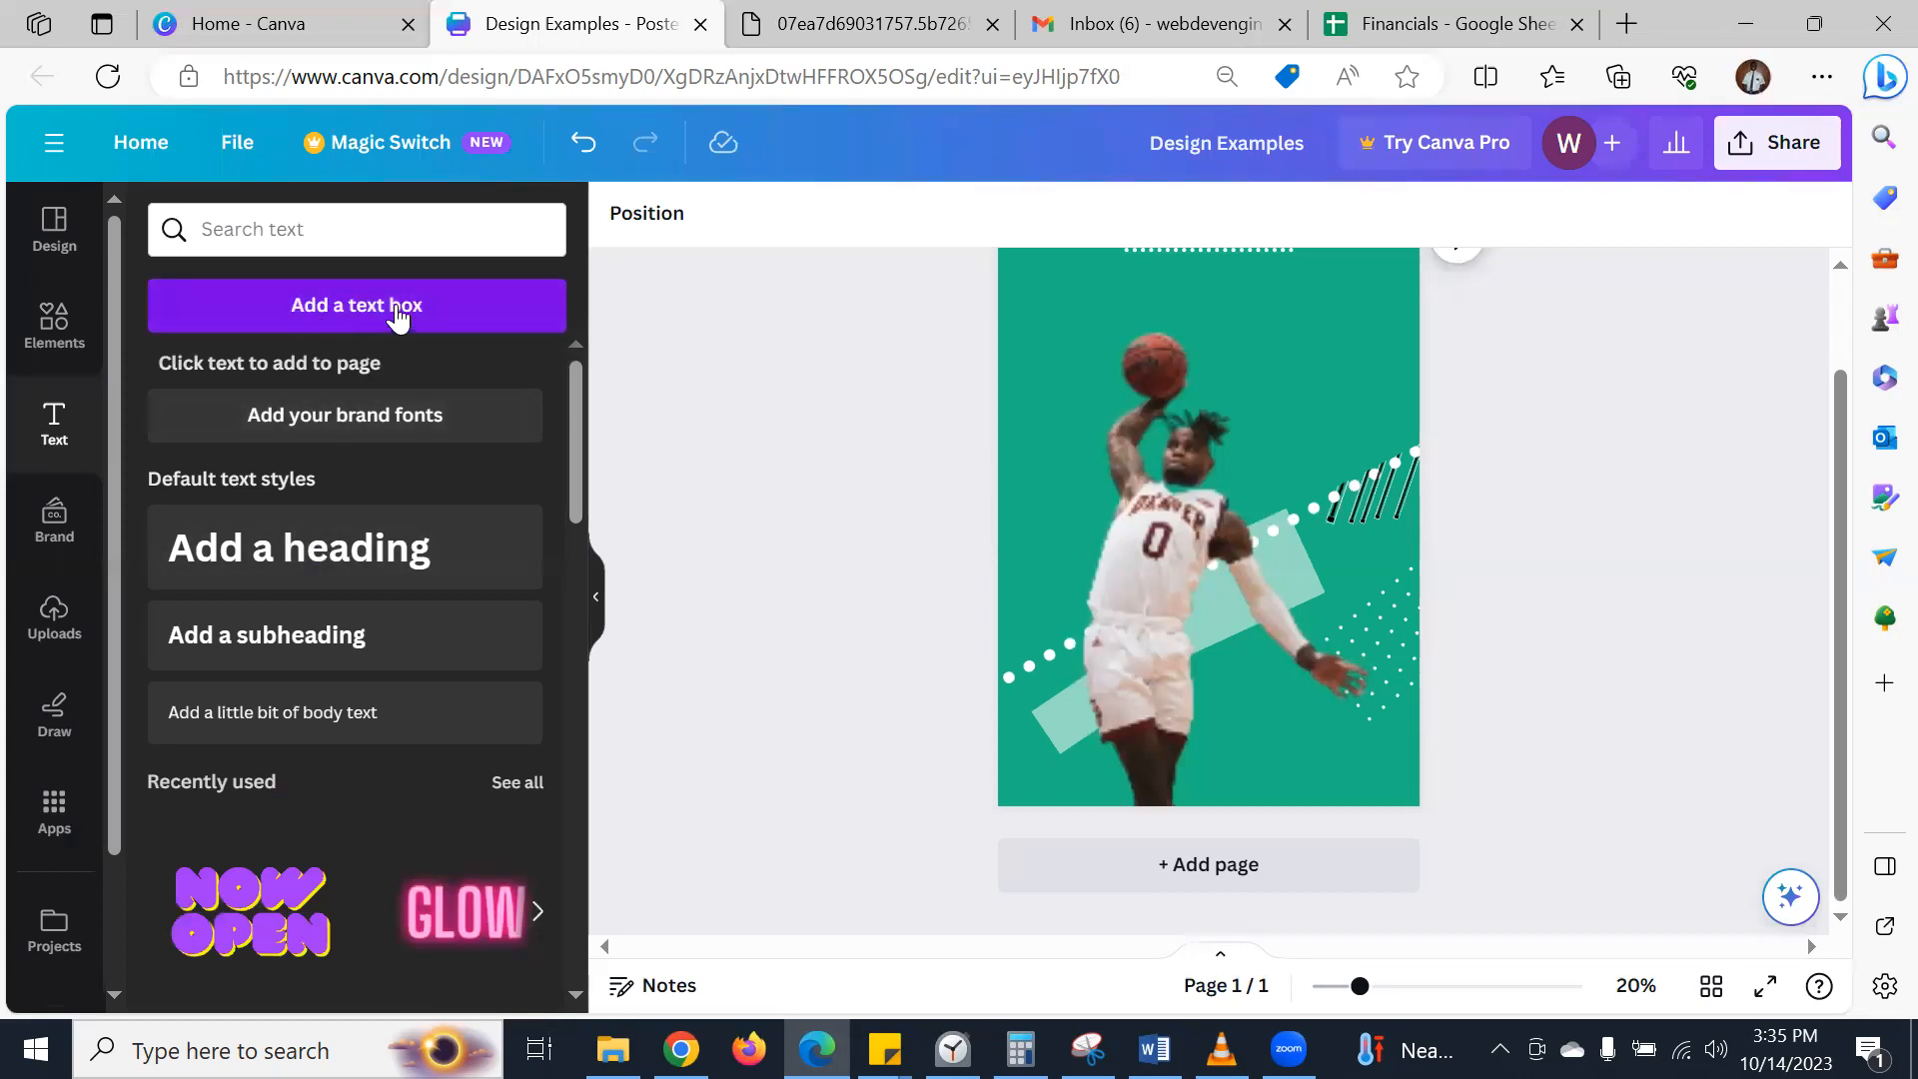
pyautogui.click(300, 559)
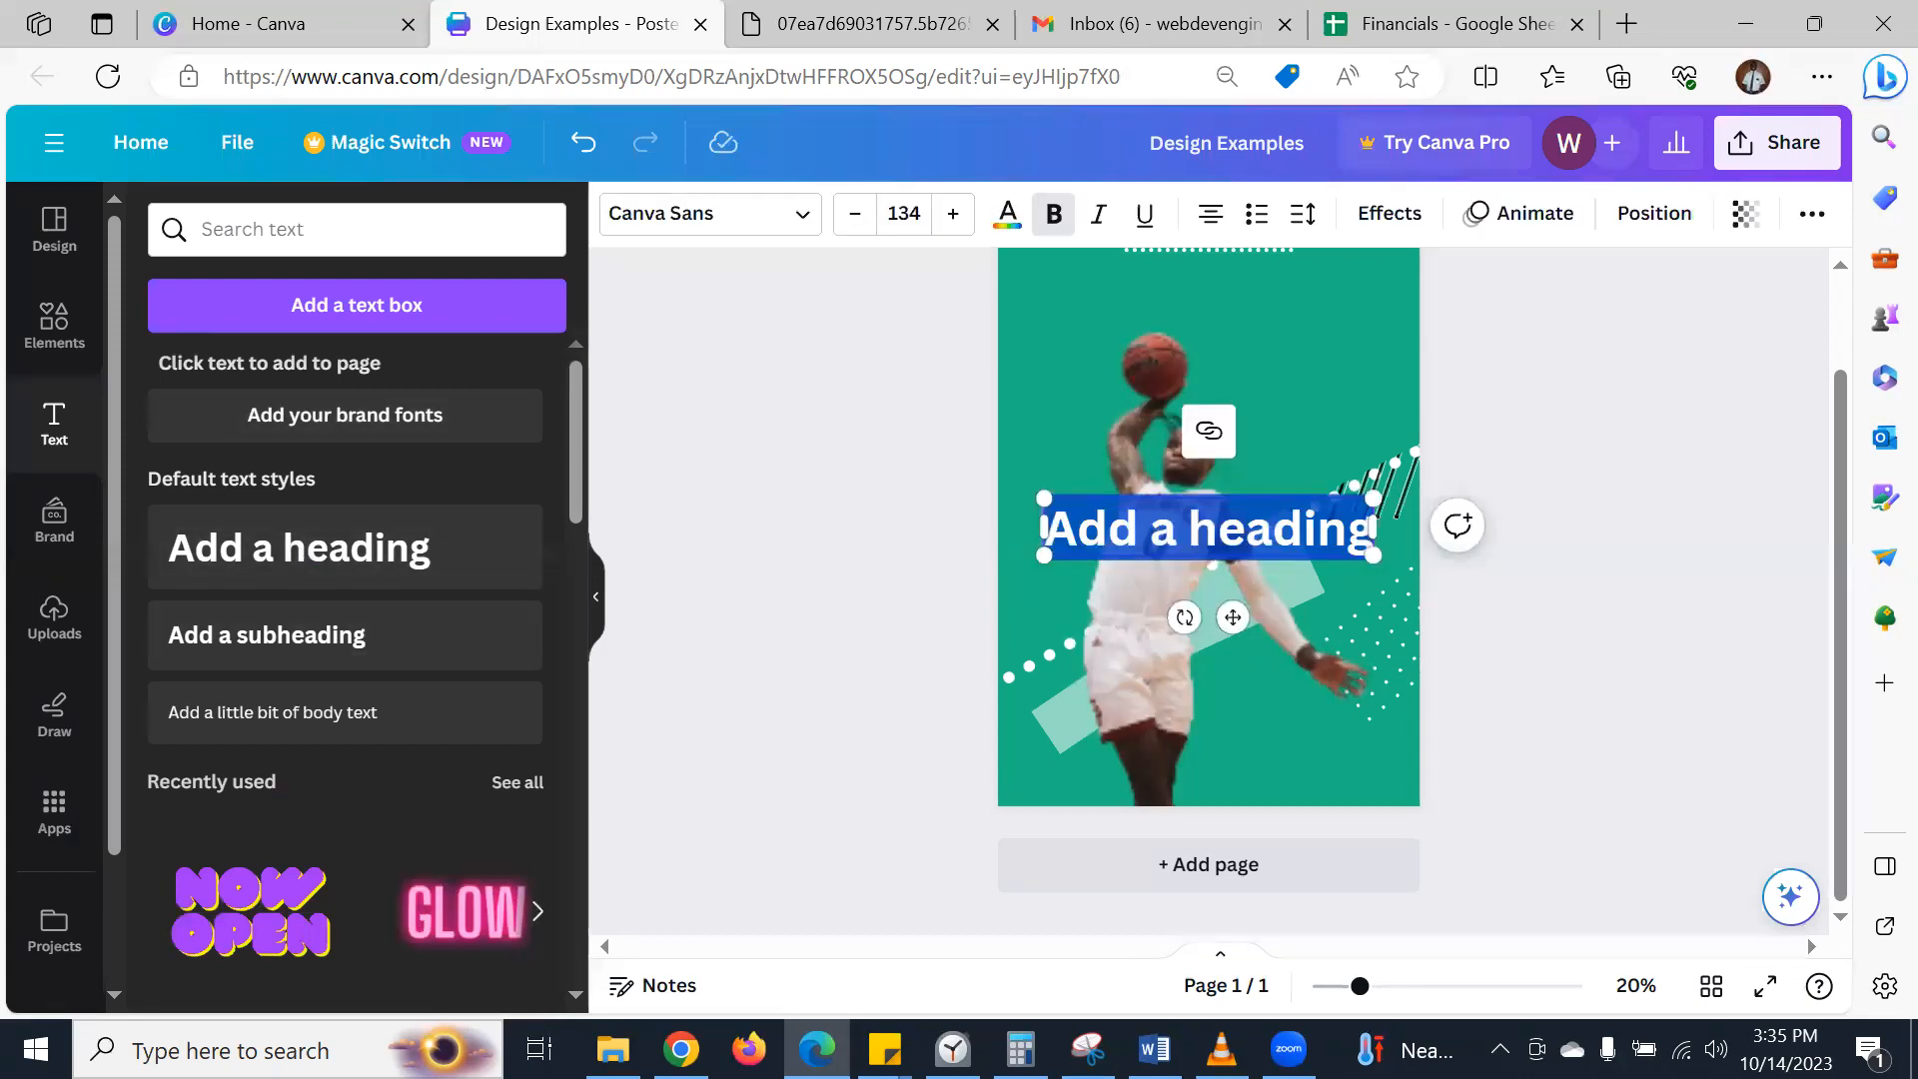
pyautogui.click(863, 42)
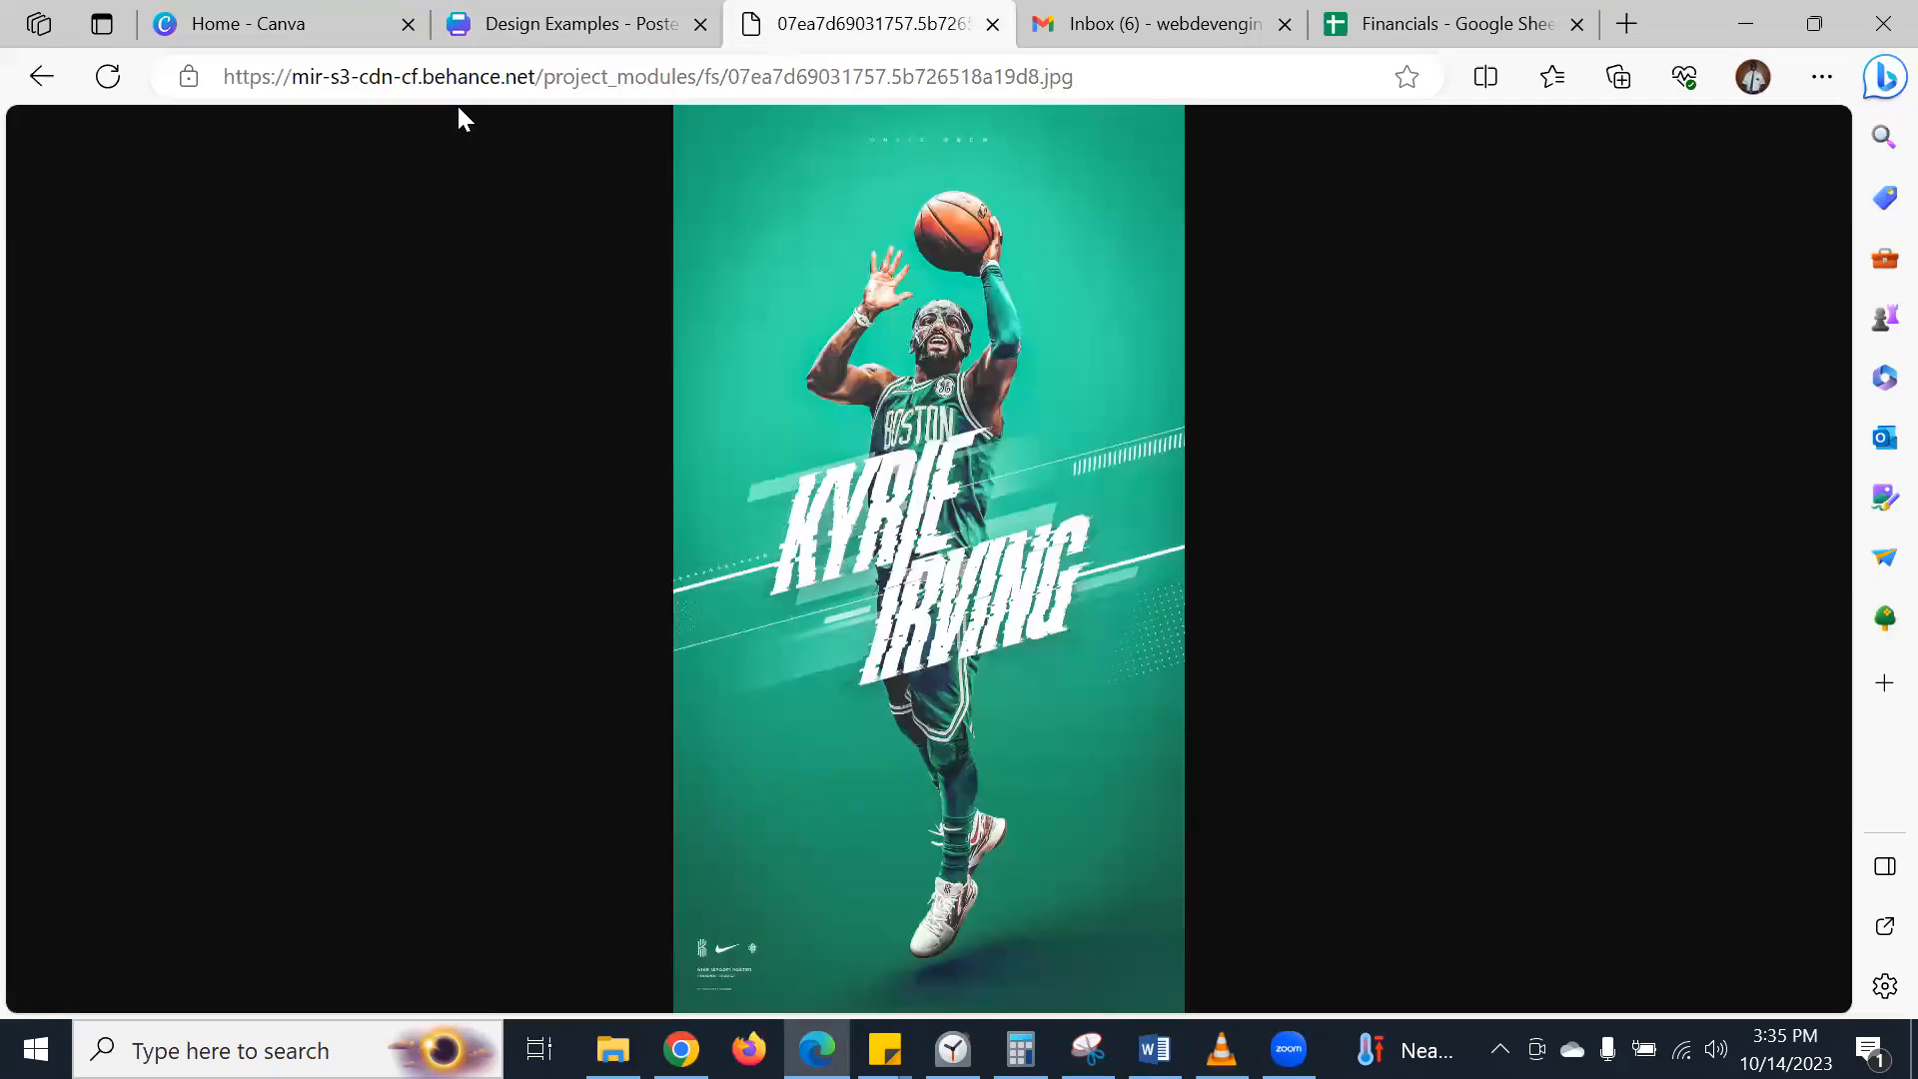
pyautogui.click(564, 23)
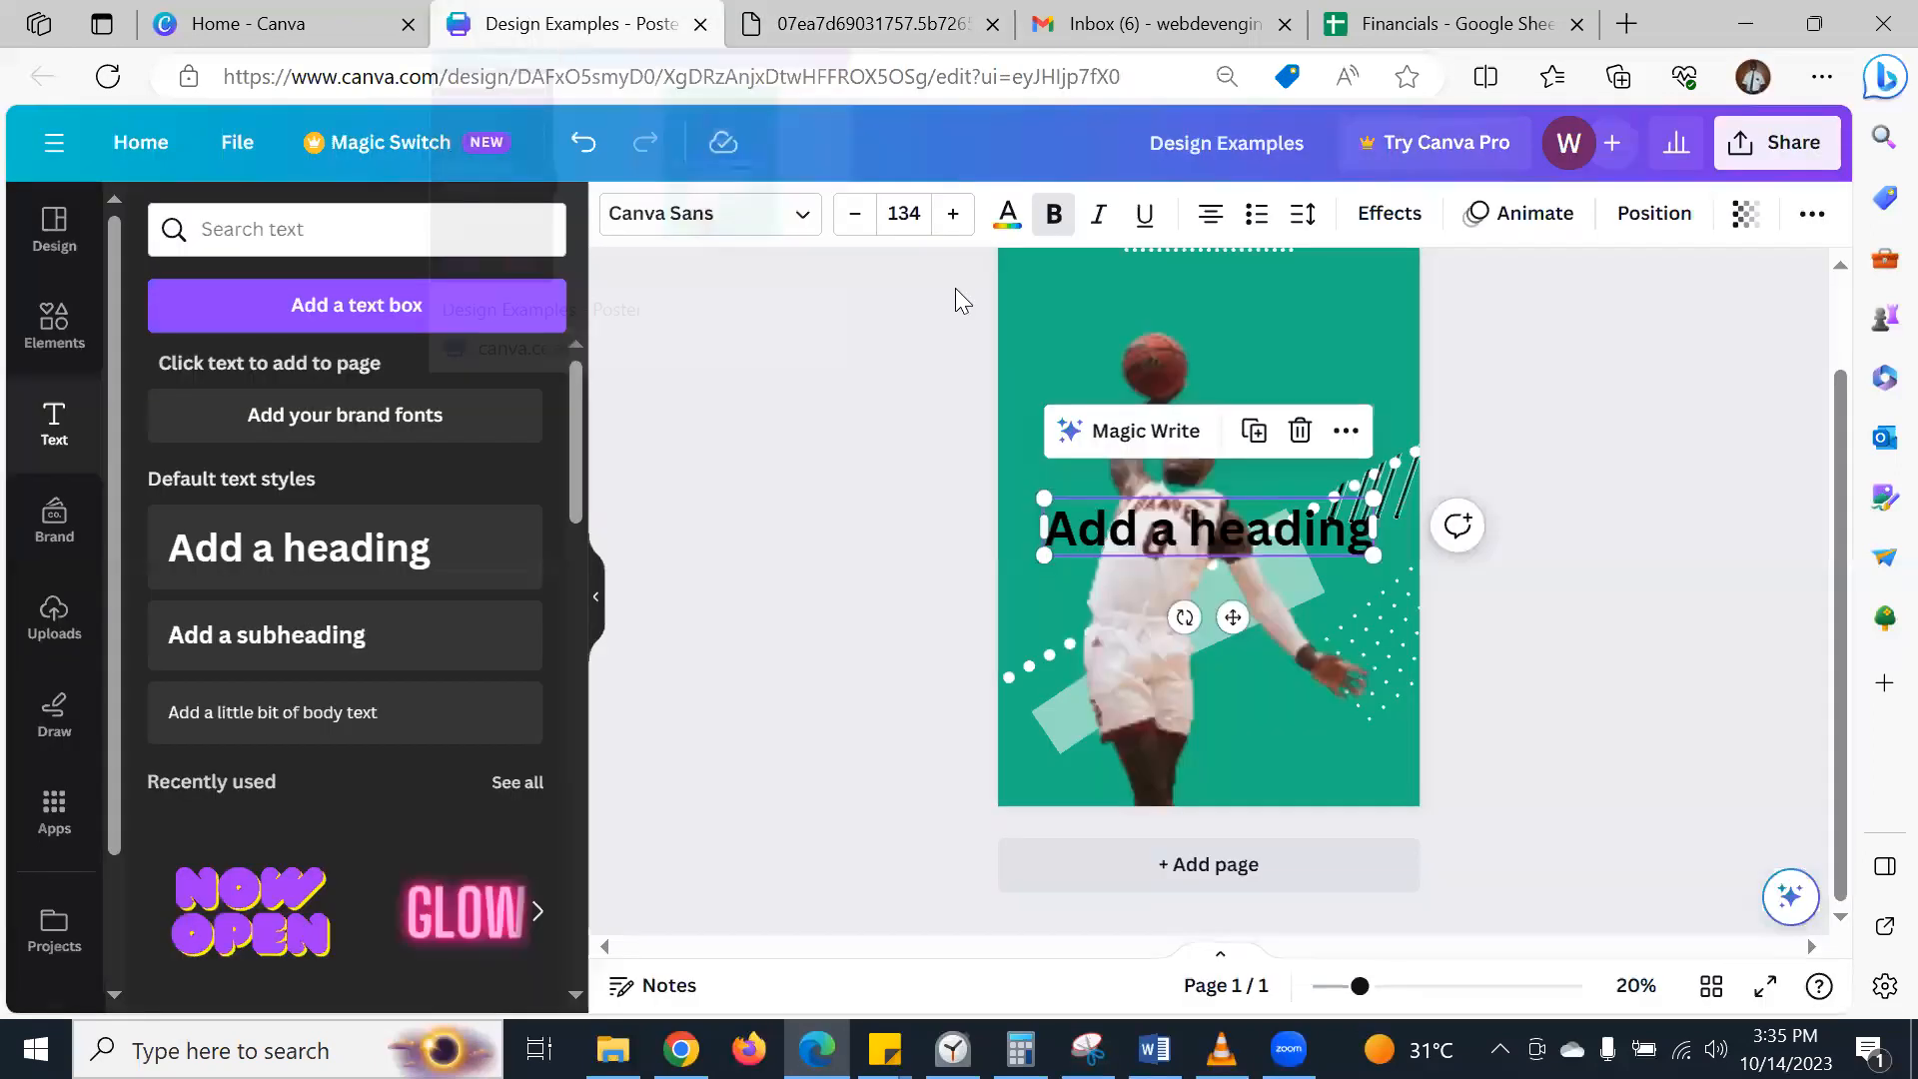
pyautogui.doubleClick(1133, 532)
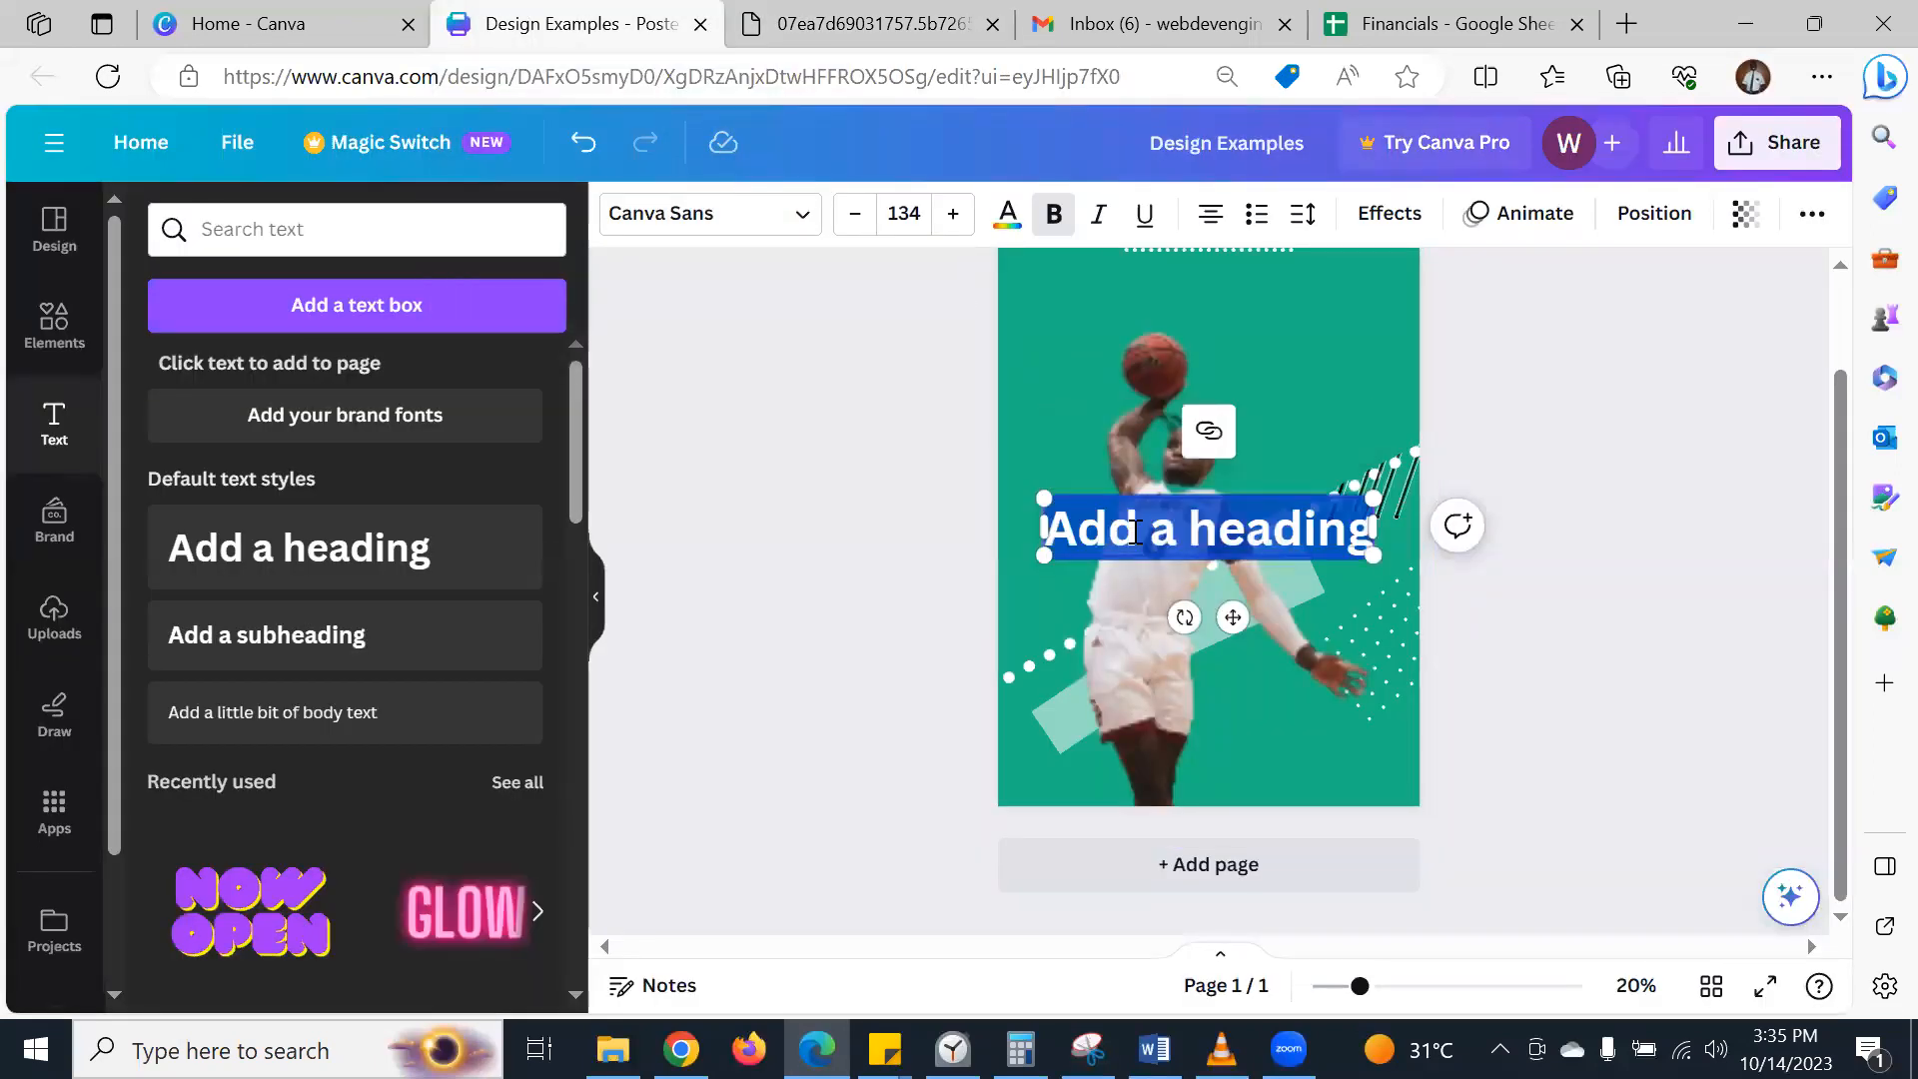
pyautogui.write('Kyrie')
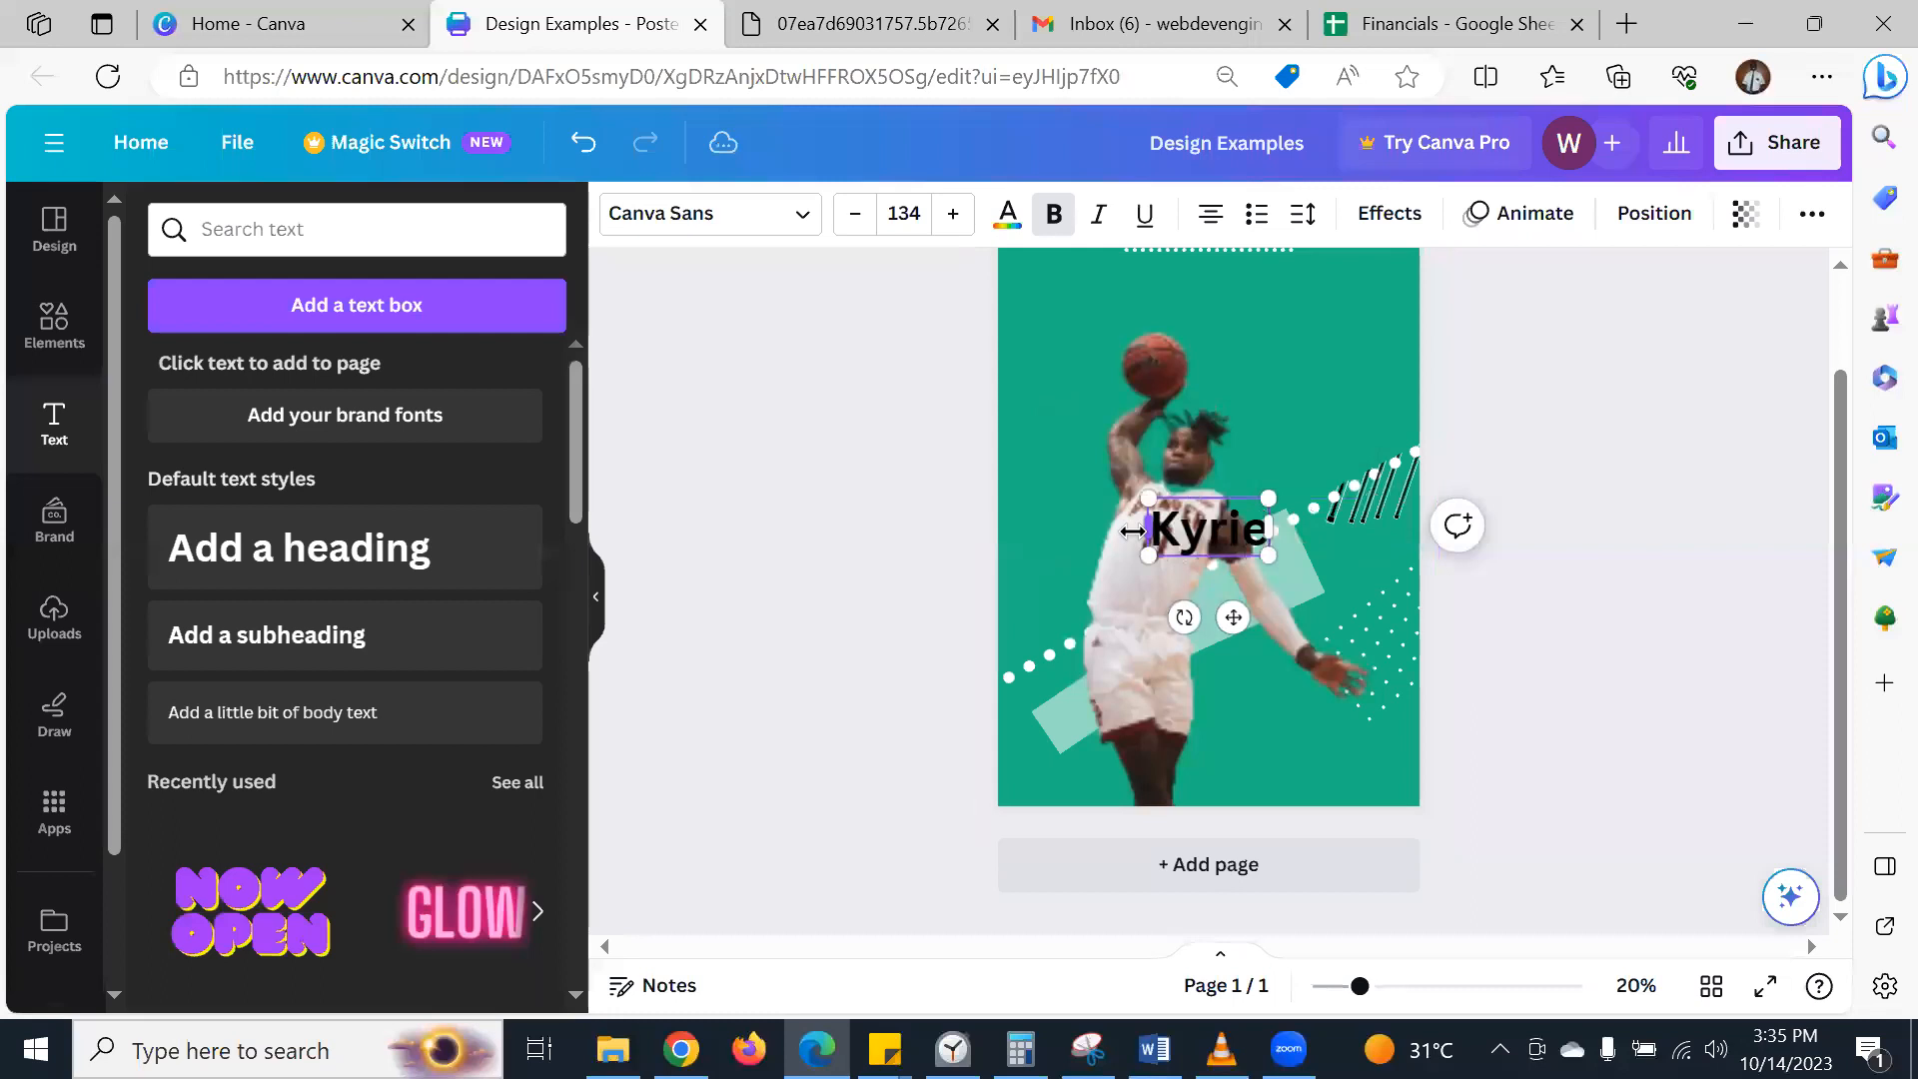
# - Tilt the "Kyrie" heading up to the right like the reference title and move it over the player's waist and lower jersey
pyautogui.moveTo(1184, 616); pyautogui.dragTo(1219, 640)
pyautogui.click(858, 22)
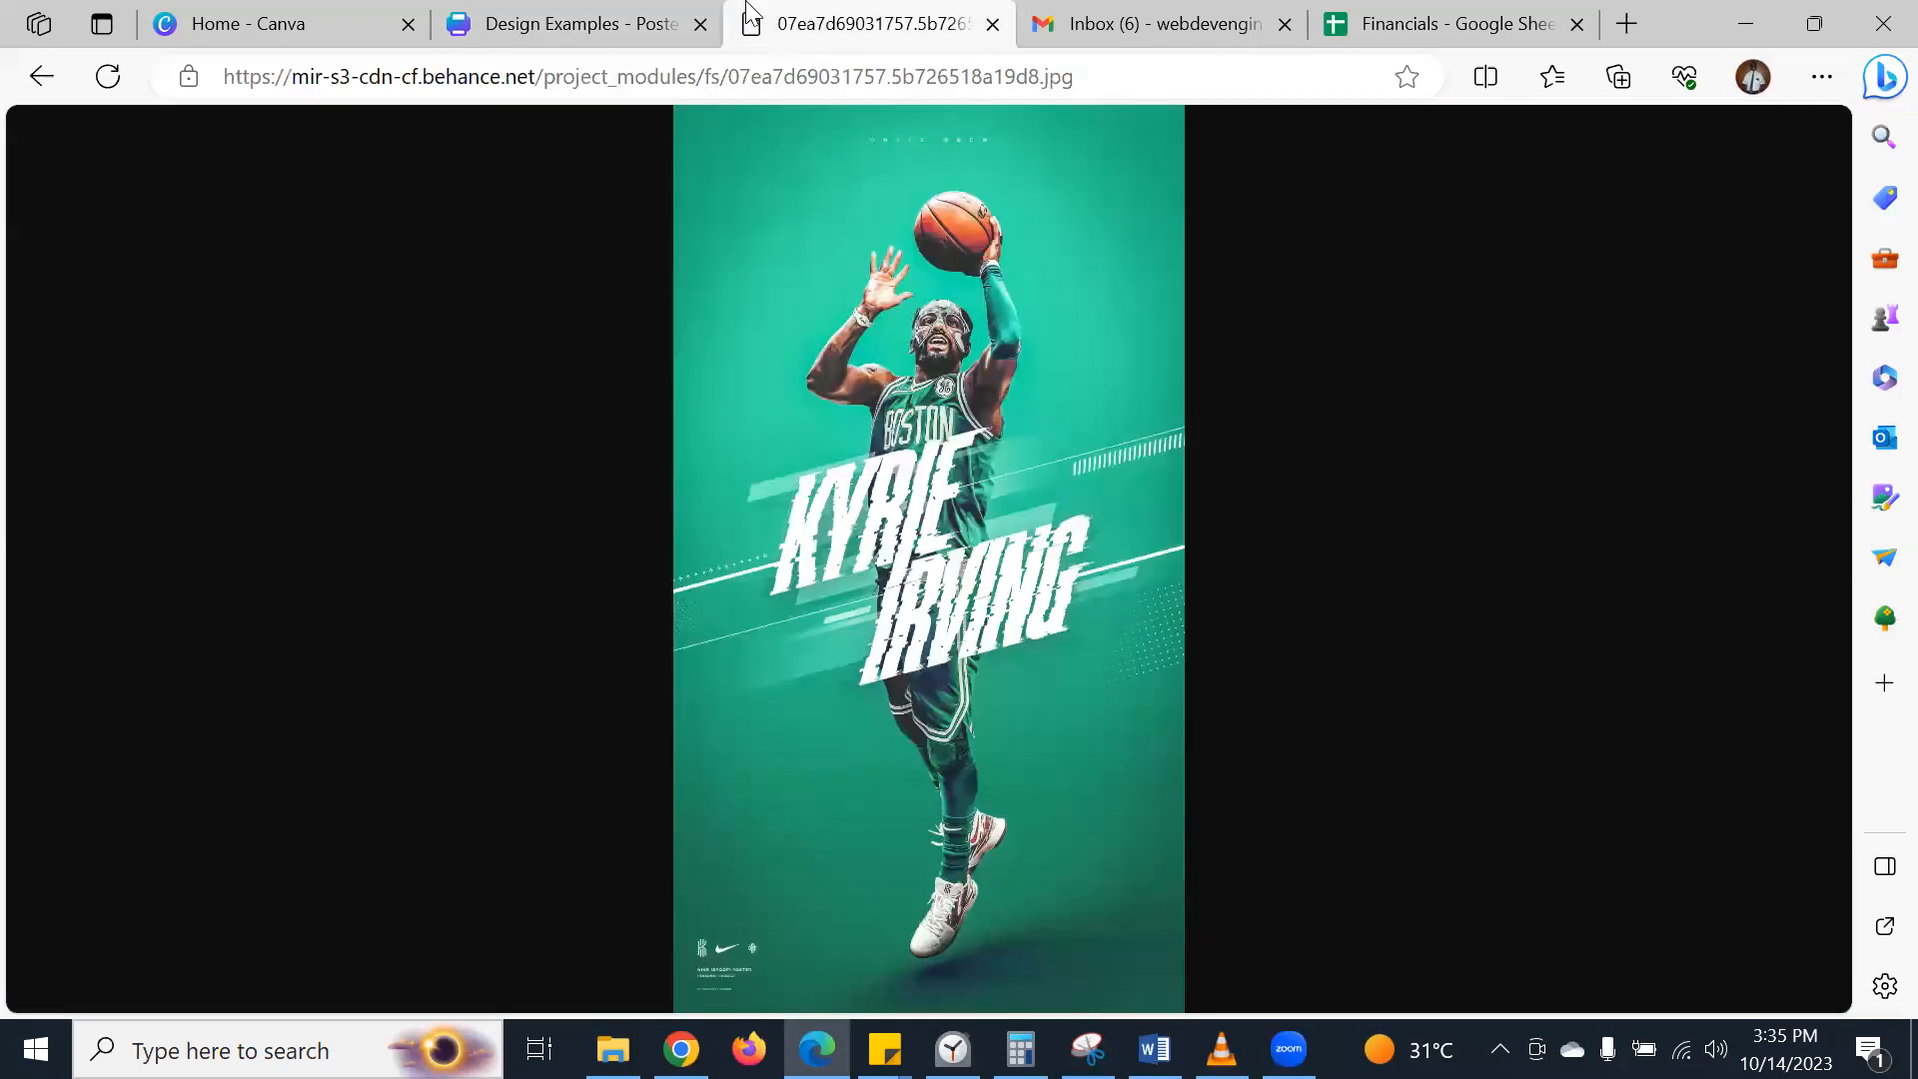
pyautogui.click(630, 23)
pyautogui.moveTo(1262, 603); pyautogui.dragTo(1144, 670)
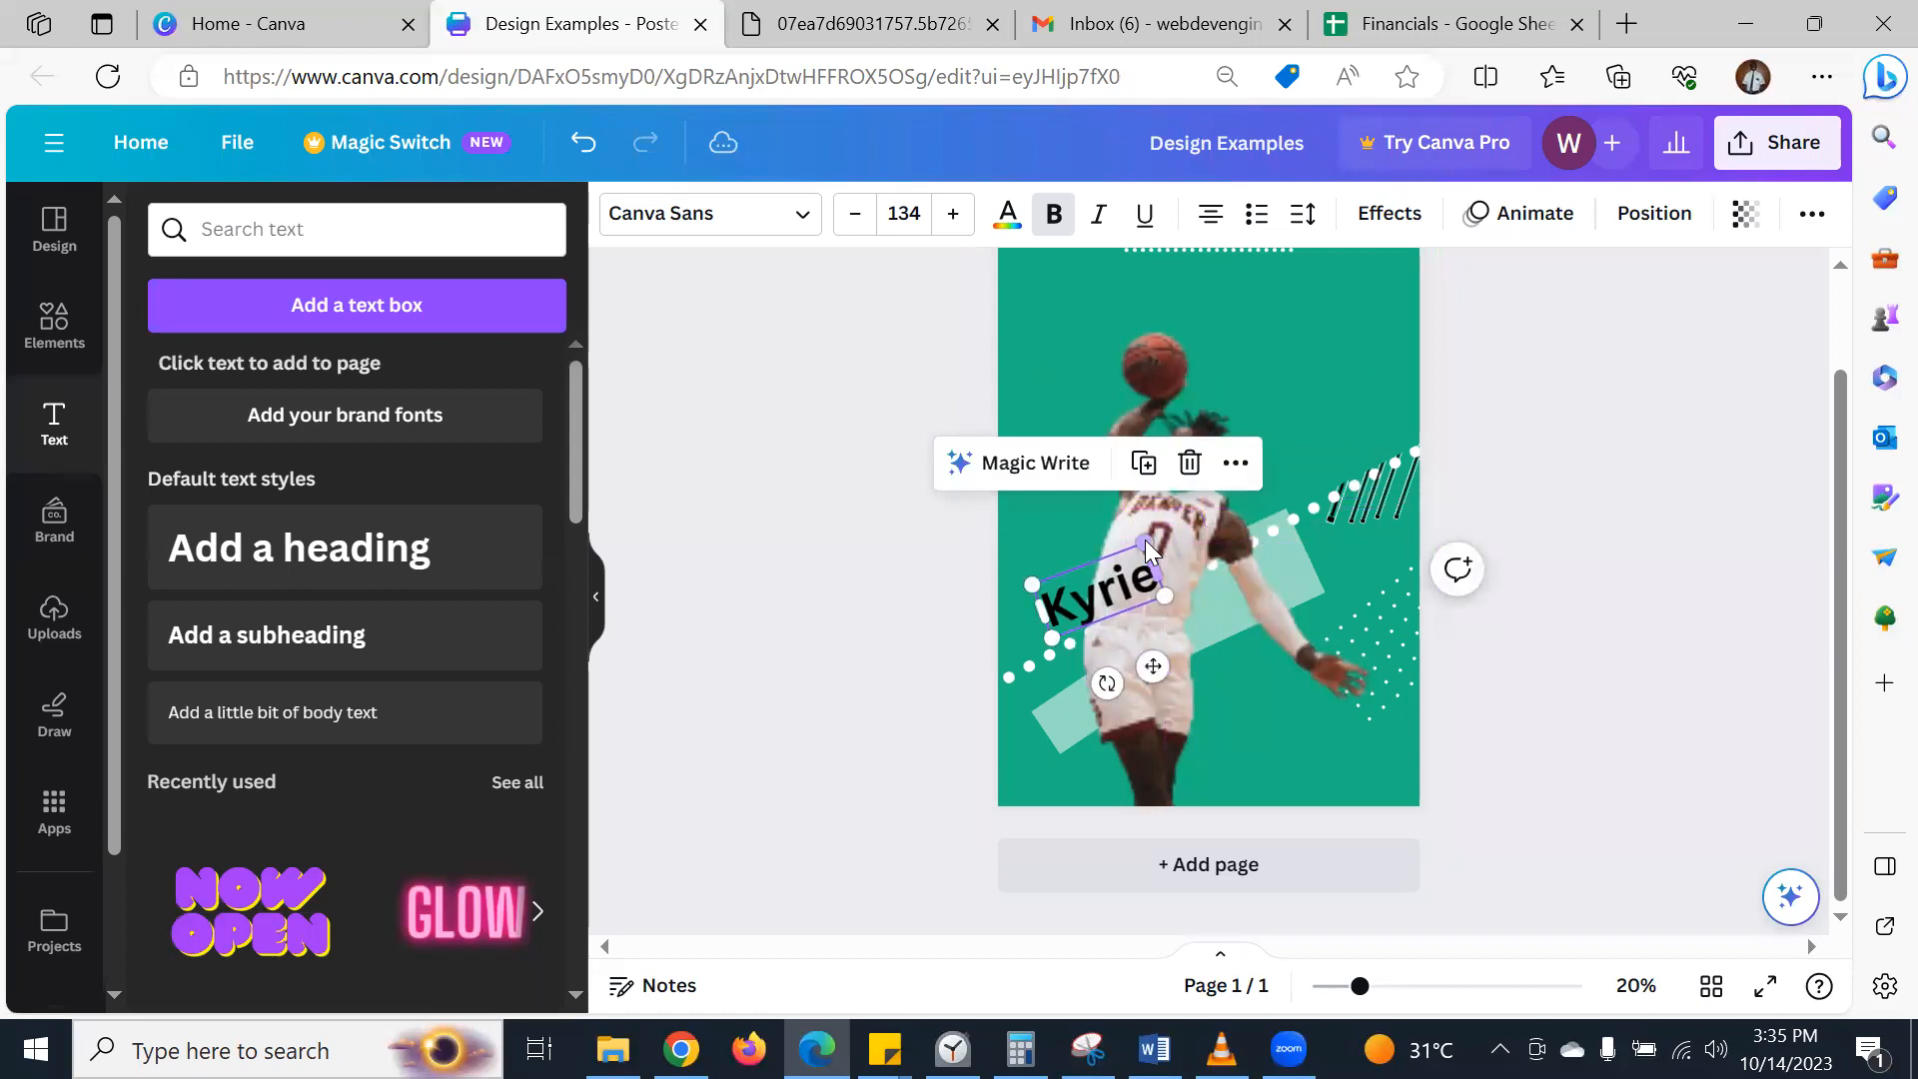
pyautogui.click(1051, 523)
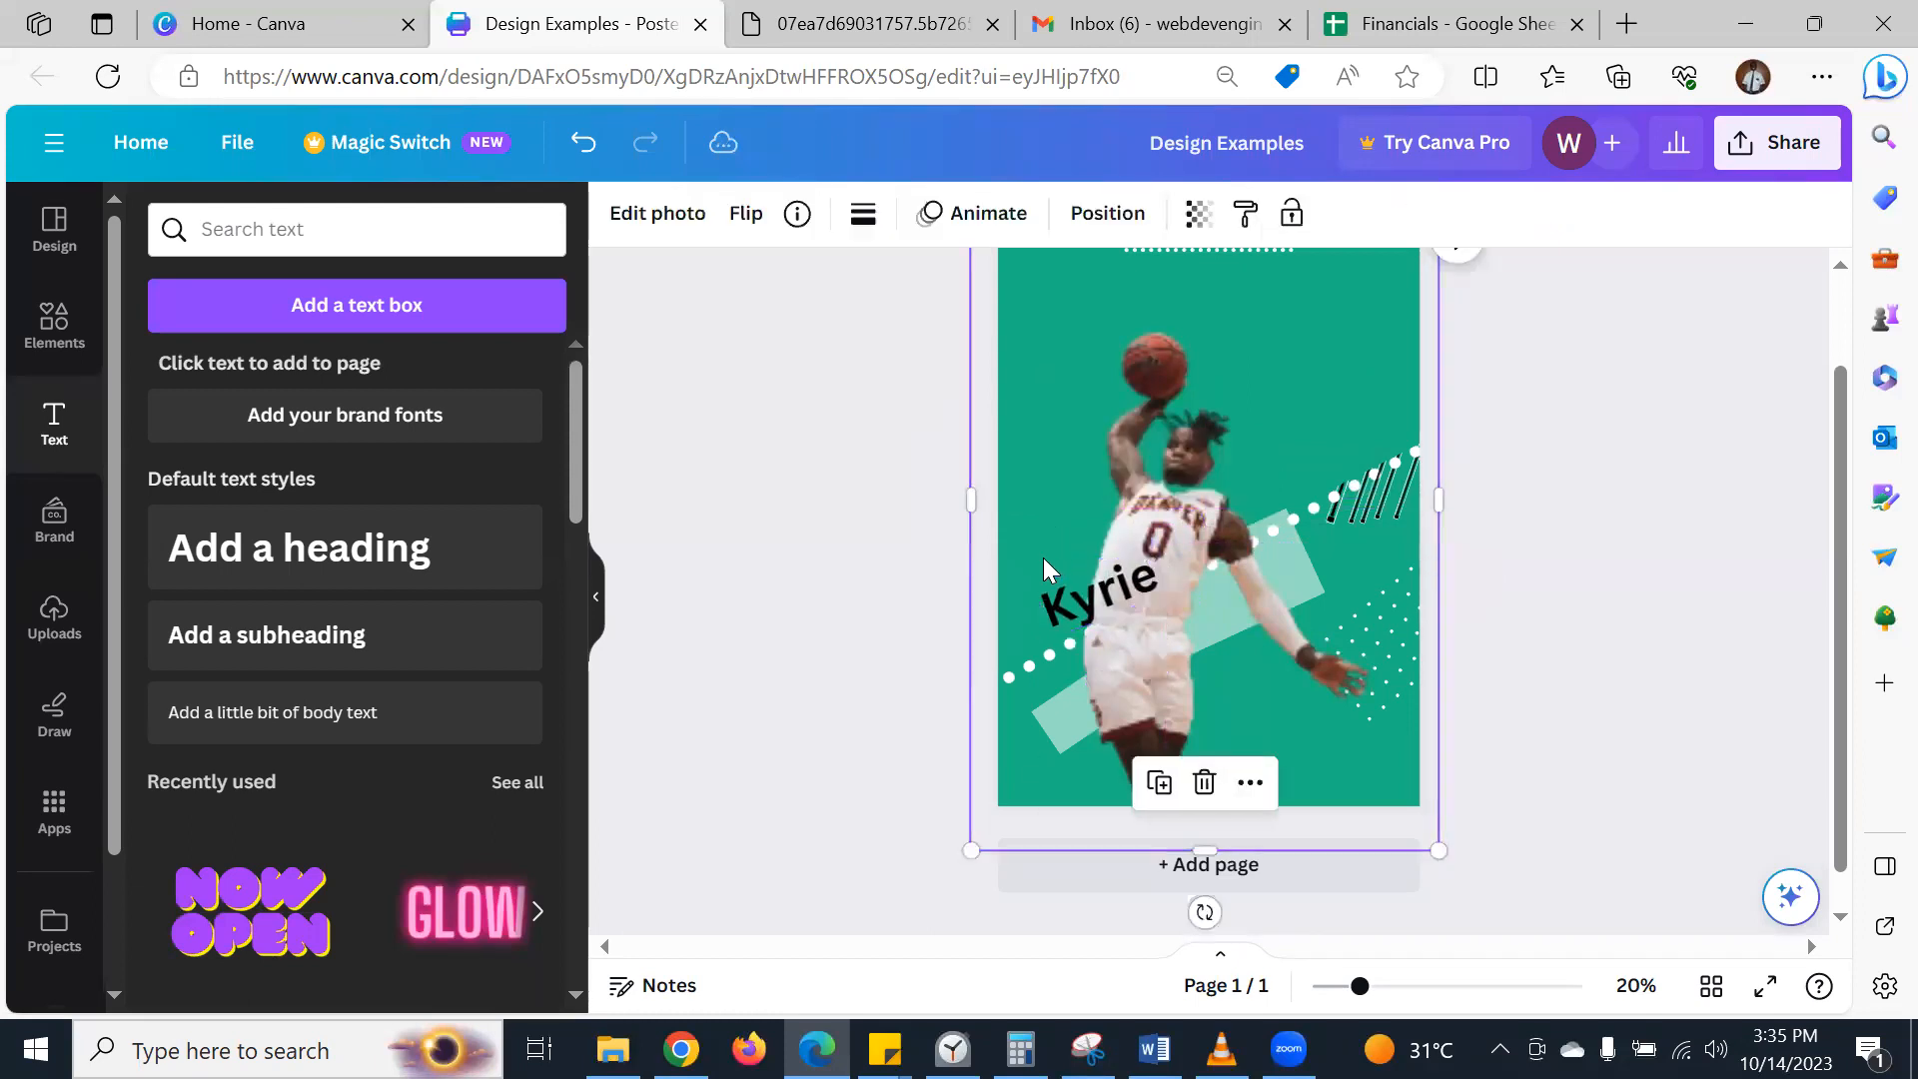
pyautogui.click(1099, 590)
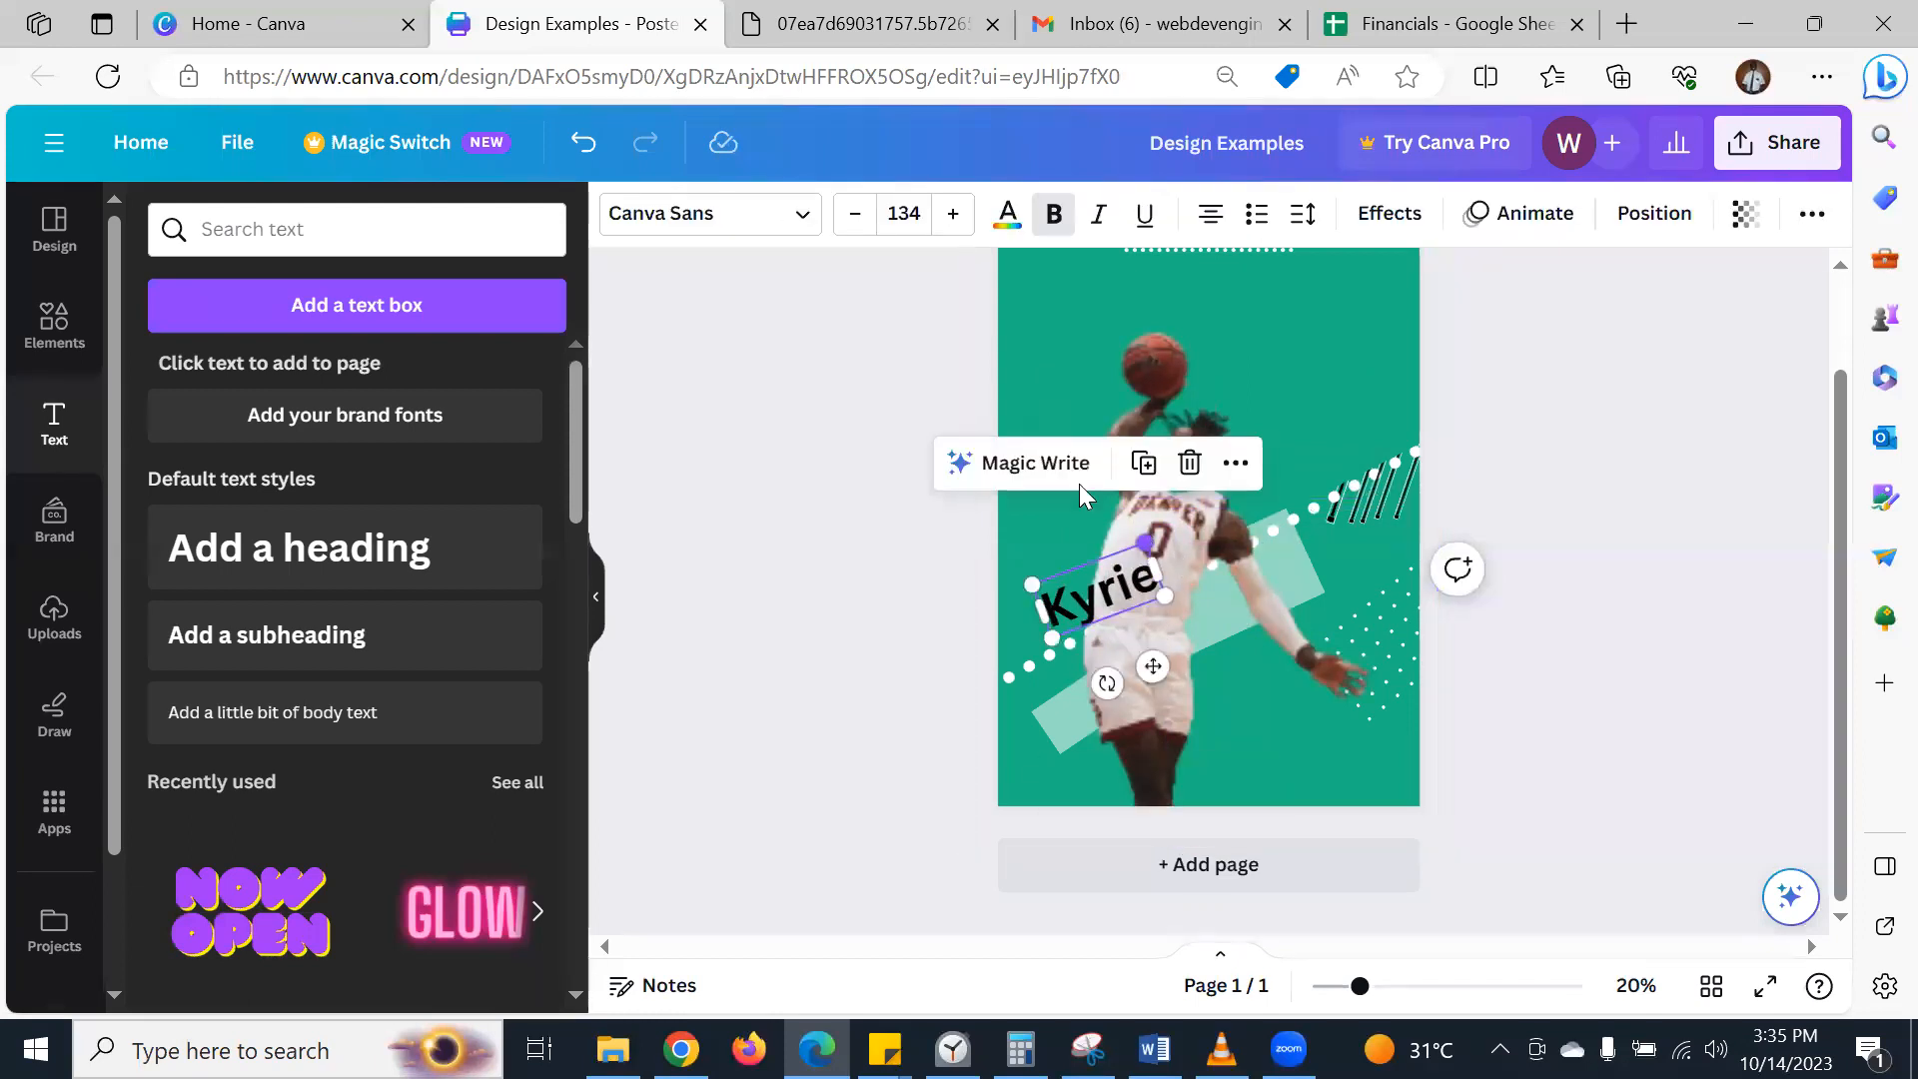
# - Enlarge the "Kyrie" heading to font size 291 and fine-tune its tilt against the reference poster
pyautogui.click(864, 23)
pyautogui.click(647, 12)
pyautogui.moveTo(1149, 547)
pyautogui.mouseDown()
pyautogui.moveTo(1256, 437)
pyautogui.moveTo(1172, 559)
pyautogui.mouseUp()
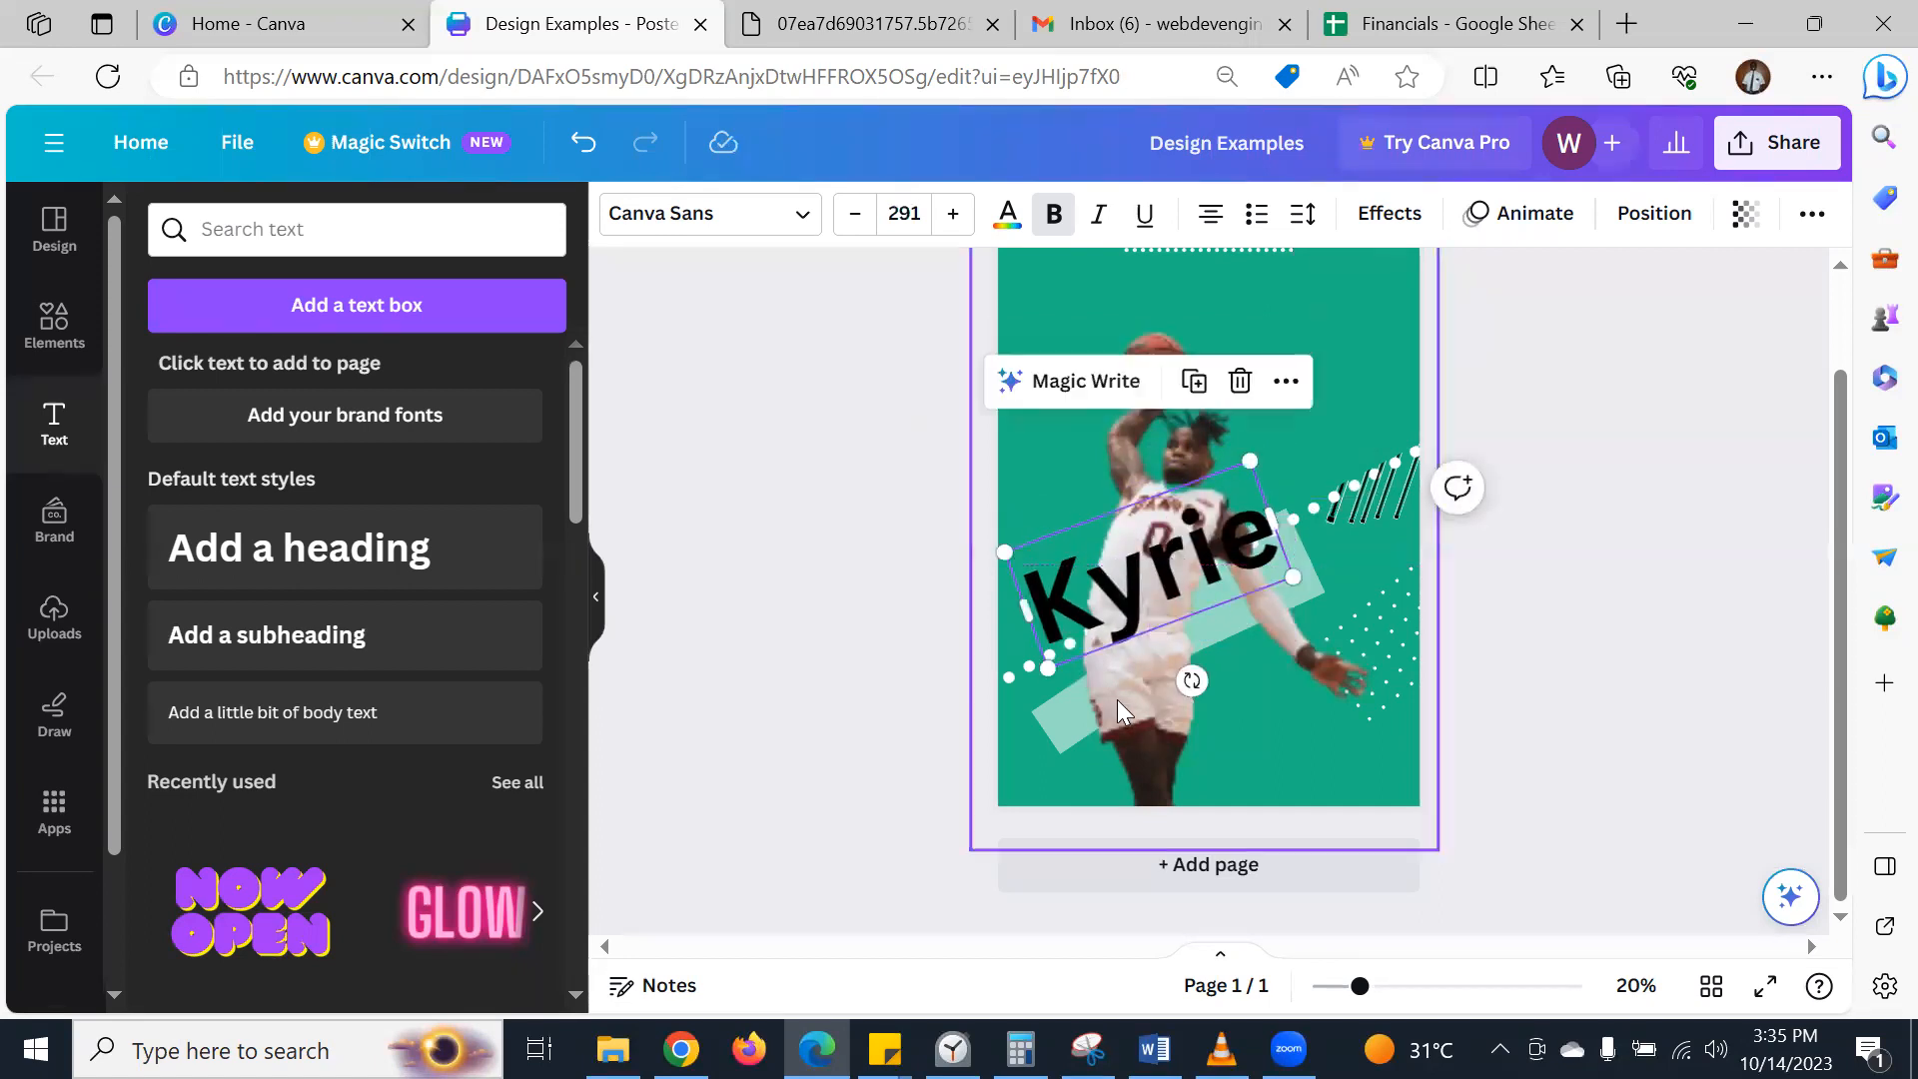
pyautogui.moveTo(1192, 681); pyautogui.dragTo(1211, 686)
pyautogui.click(799, 24)
pyautogui.click(669, 28)
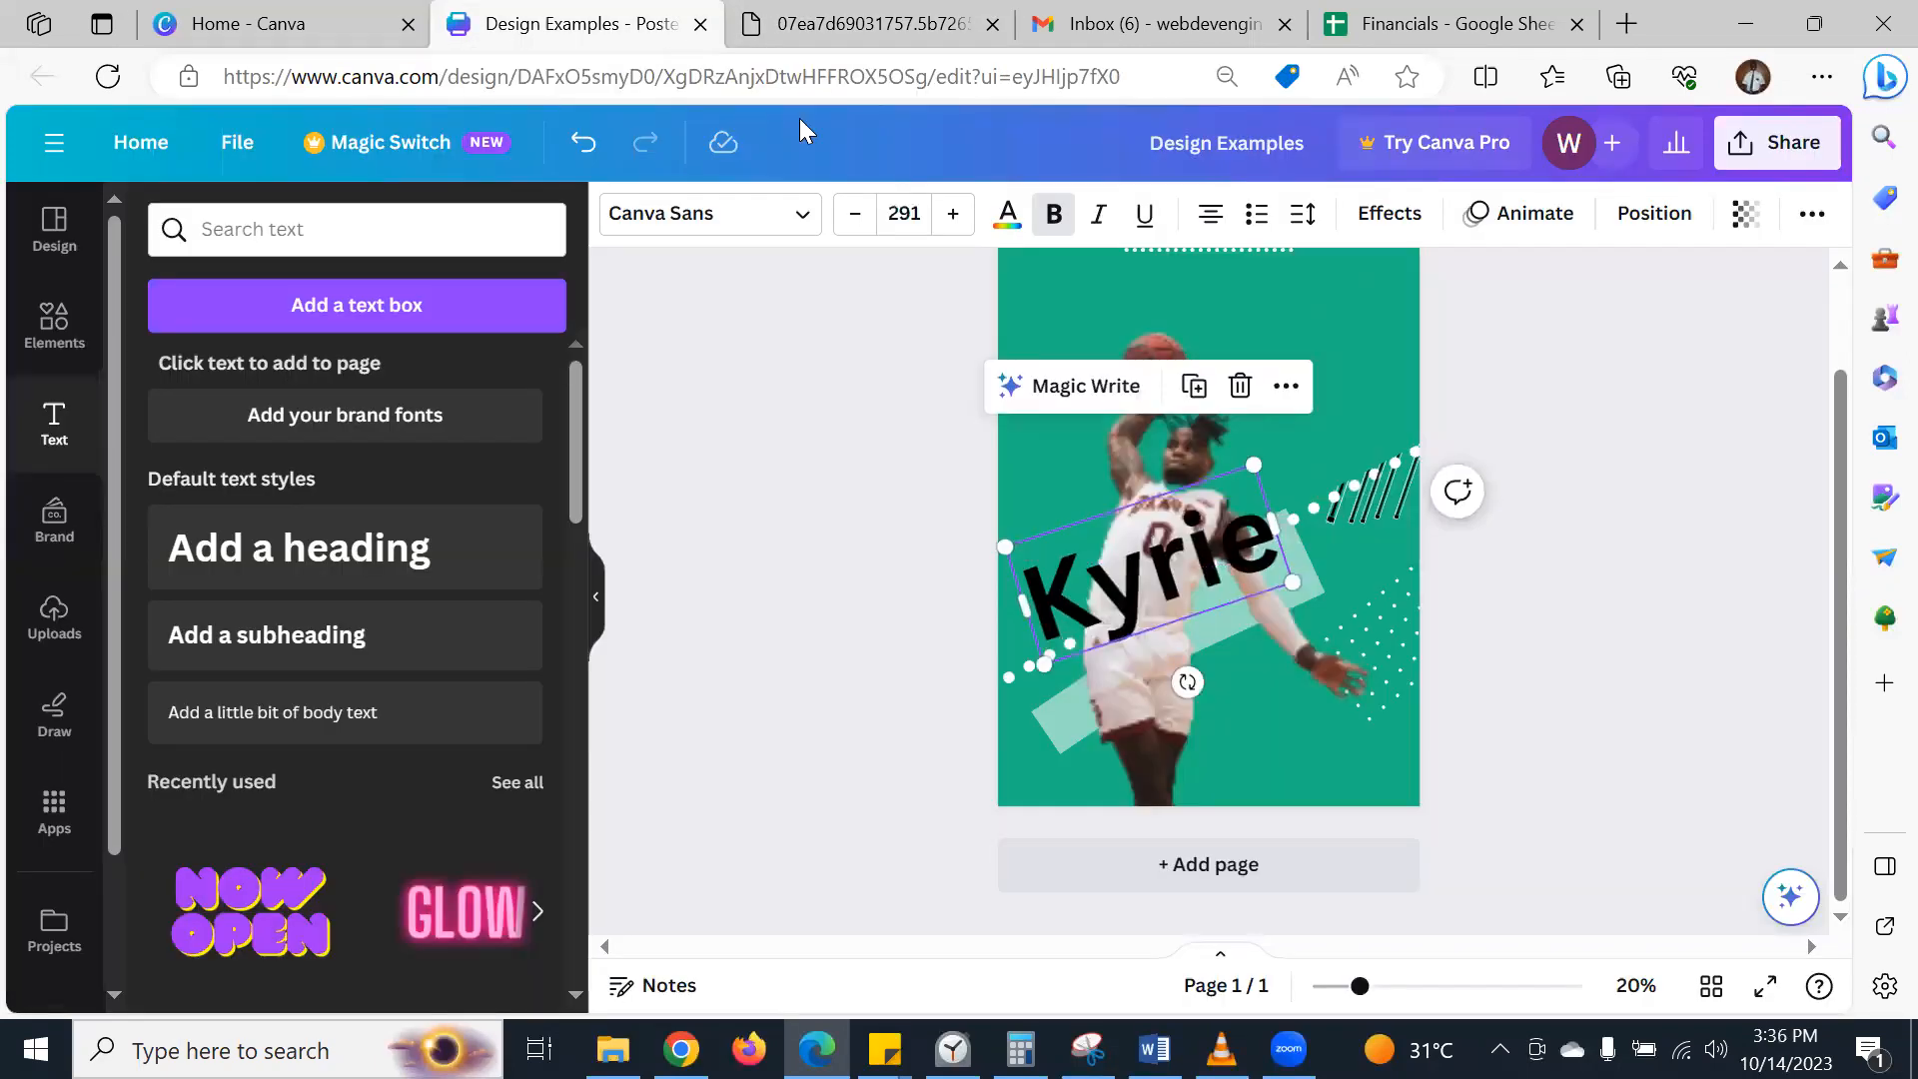
# - Reduce the "Kyrie" heading to font size 200 and position it across the player's lower jersey, above the dotted line
pyautogui.moveTo(1144, 569); pyautogui.dragTo(1151, 552)
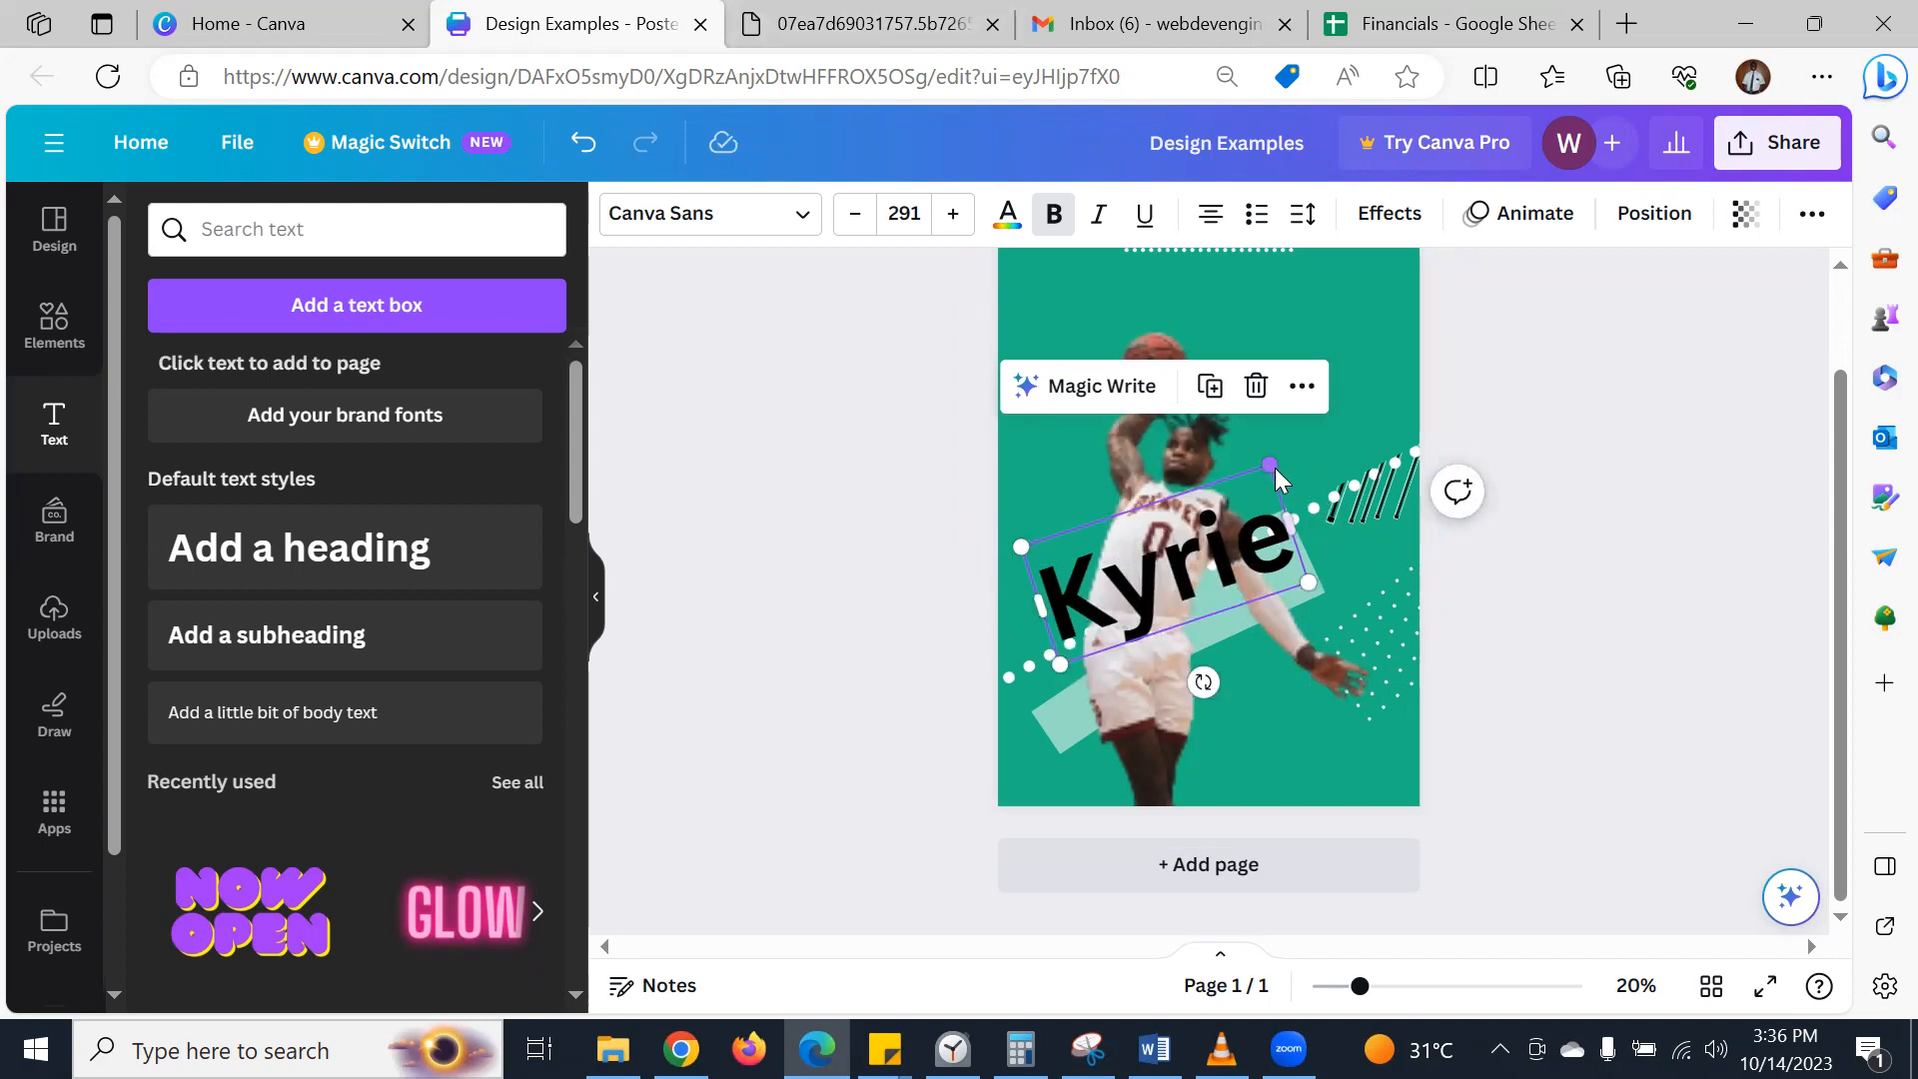
pyautogui.moveTo(1269, 464); pyautogui.dragTo(1238, 524)
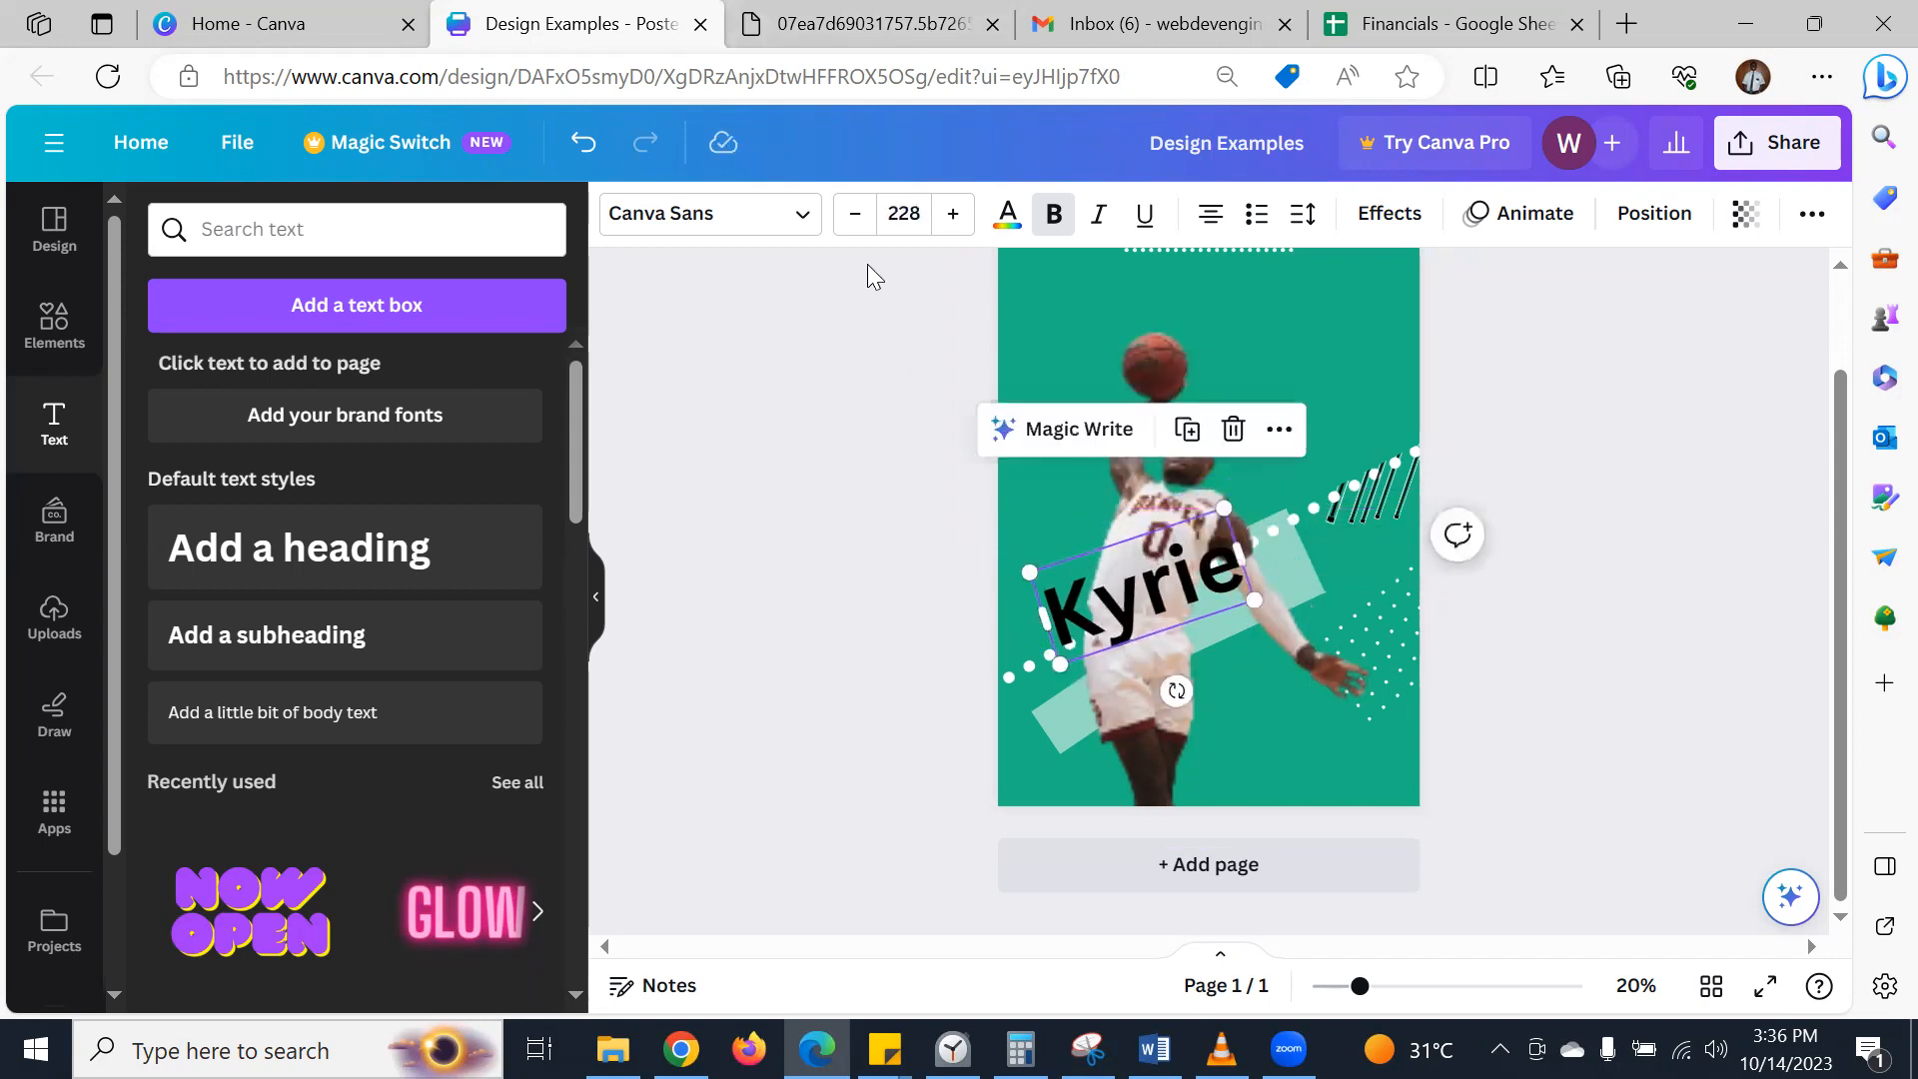
pyautogui.moveTo(1136, 600); pyautogui.dragTo(1122, 575)
pyautogui.moveTo(1207, 486); pyautogui.dragTo(1196, 506)
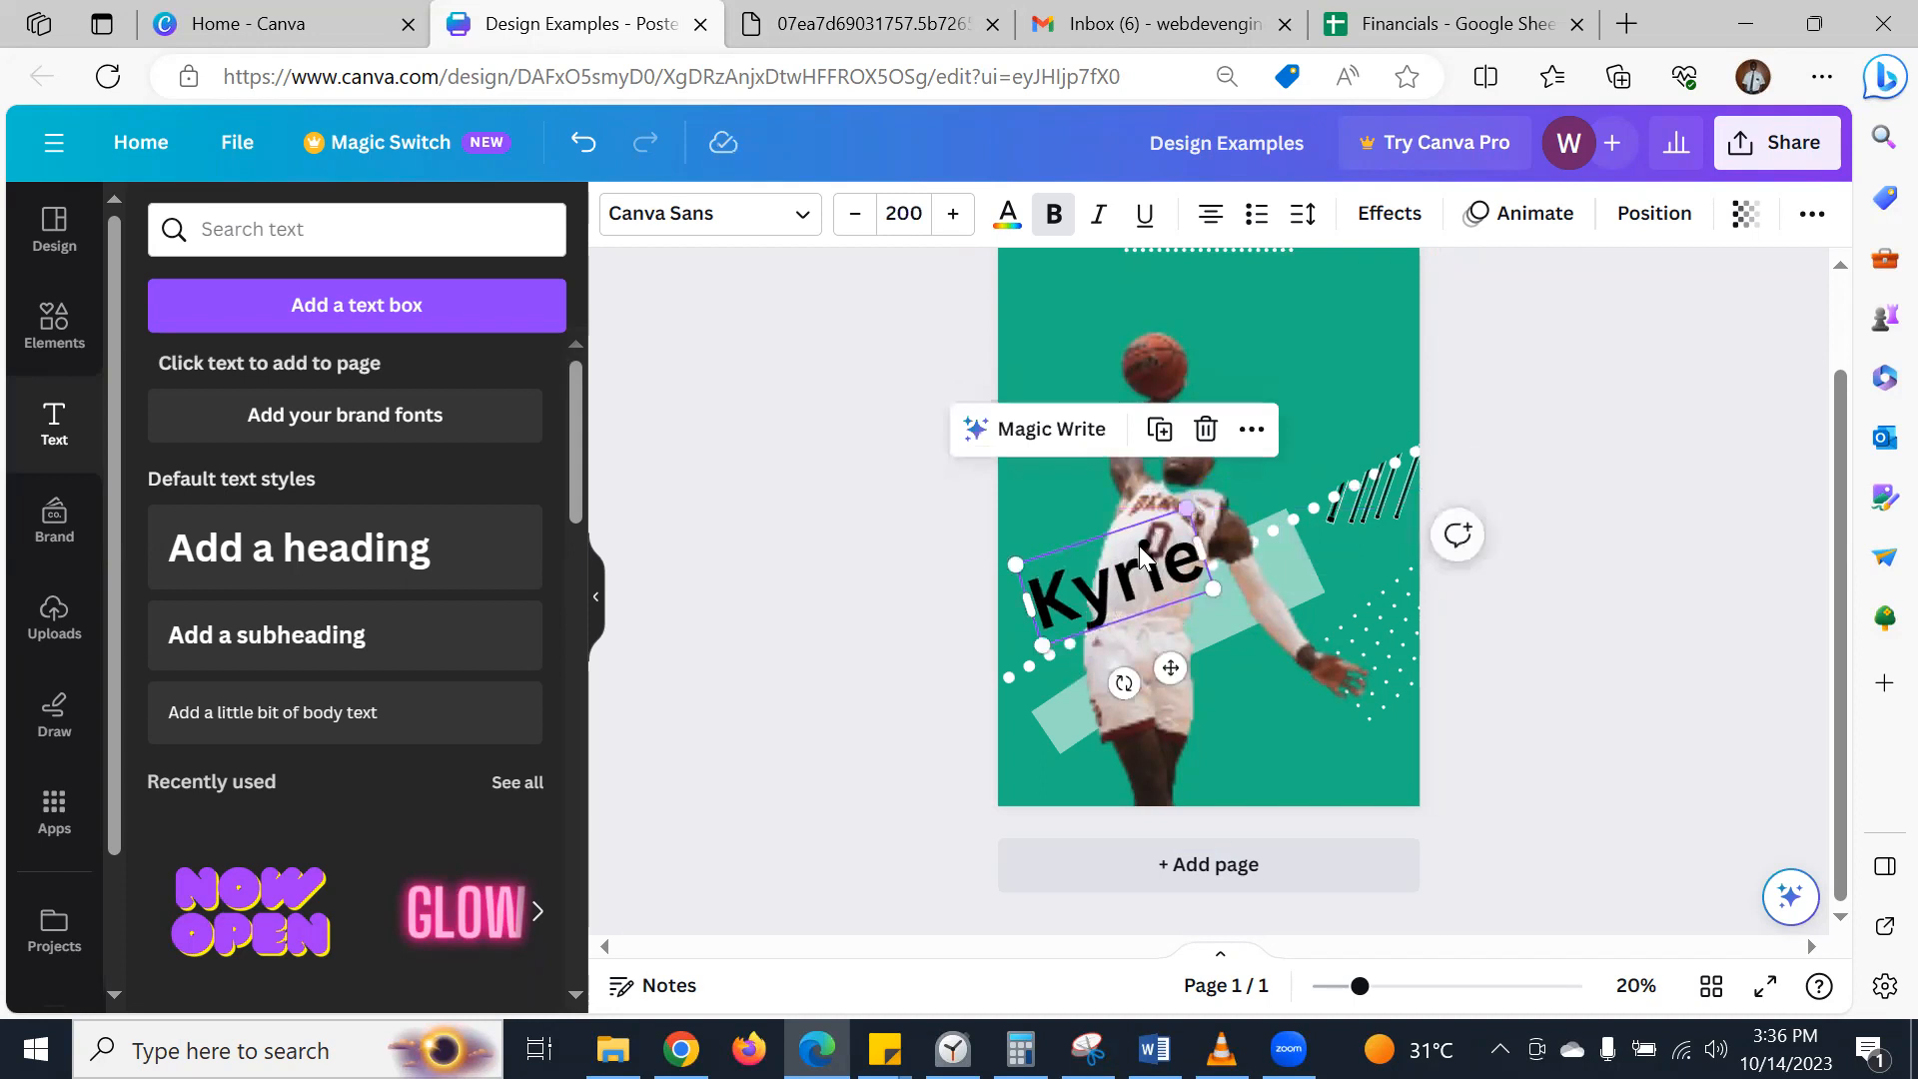
# - Try the DM Sans font on the "Kyrie" heading, comparing with the lettering in the reference poster
pyautogui.click(779, 221)
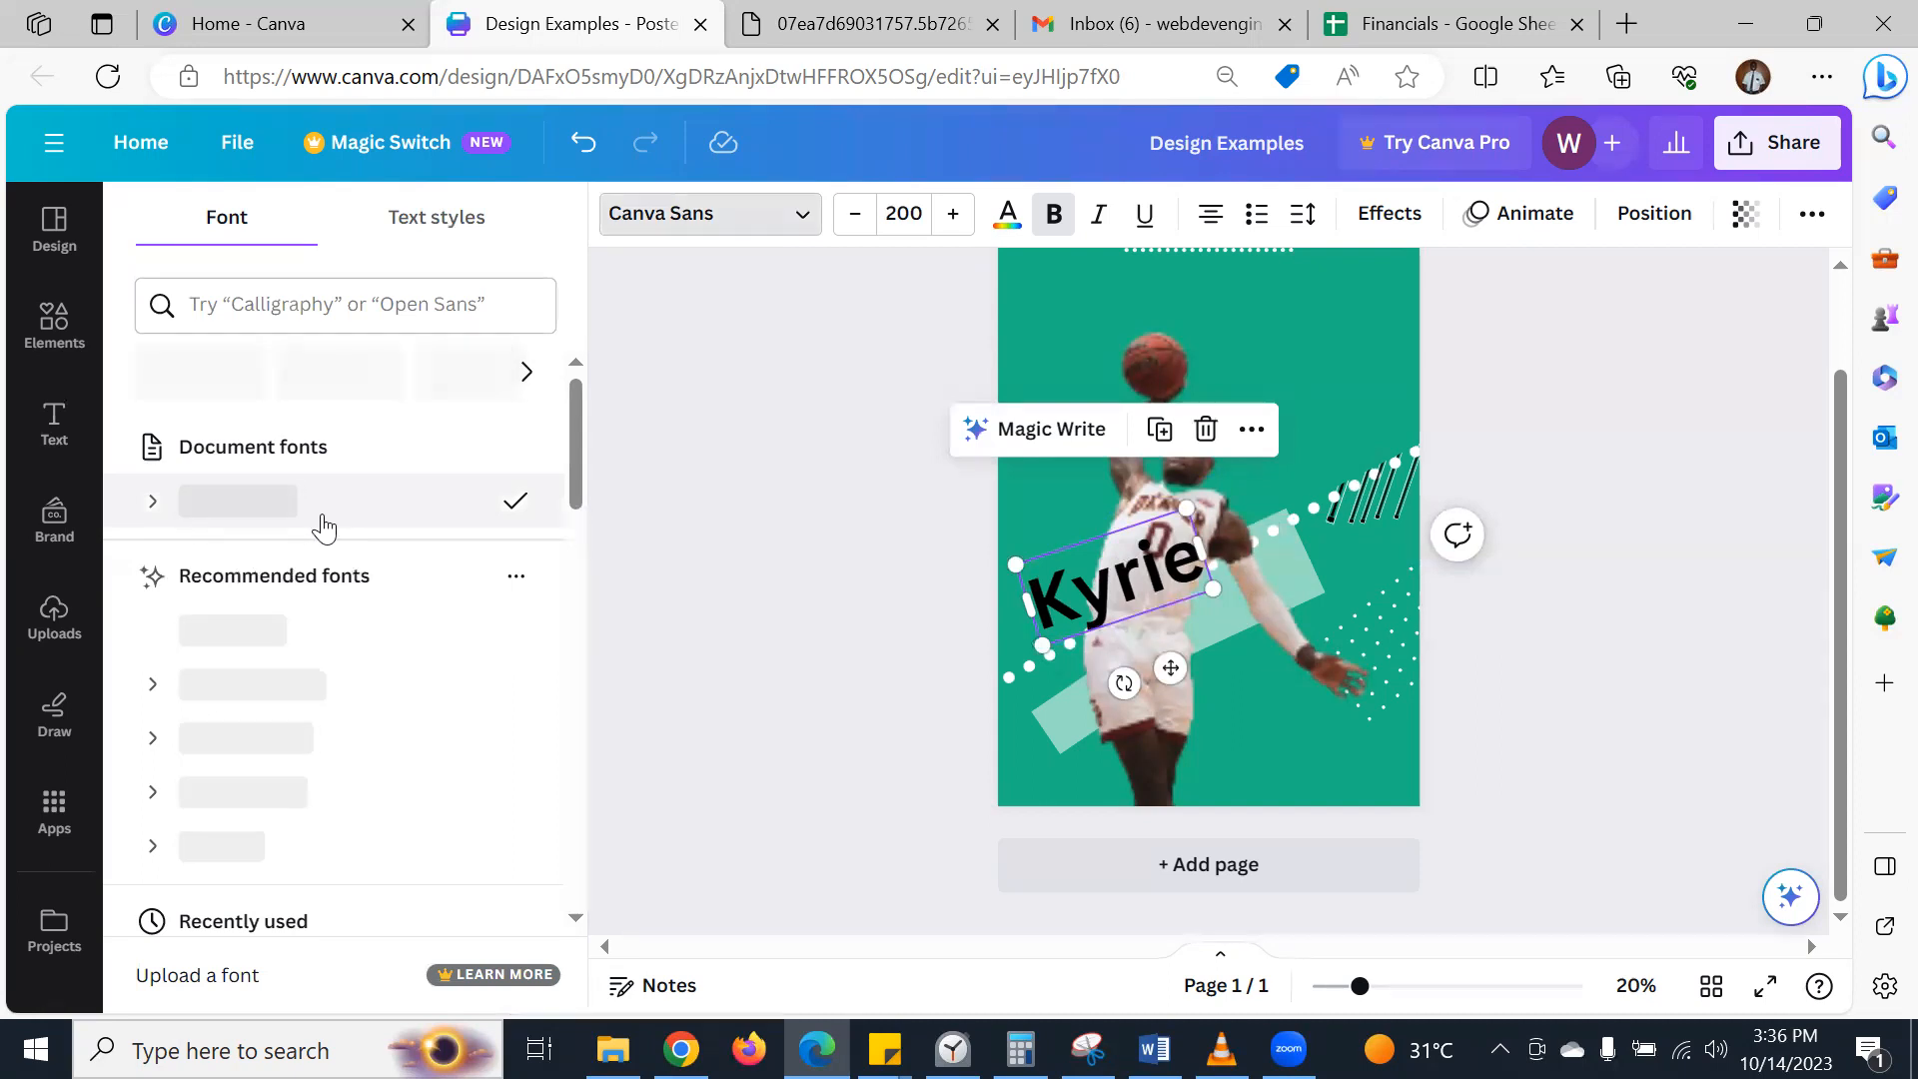
pyautogui.scroll(-2, 322, 527)
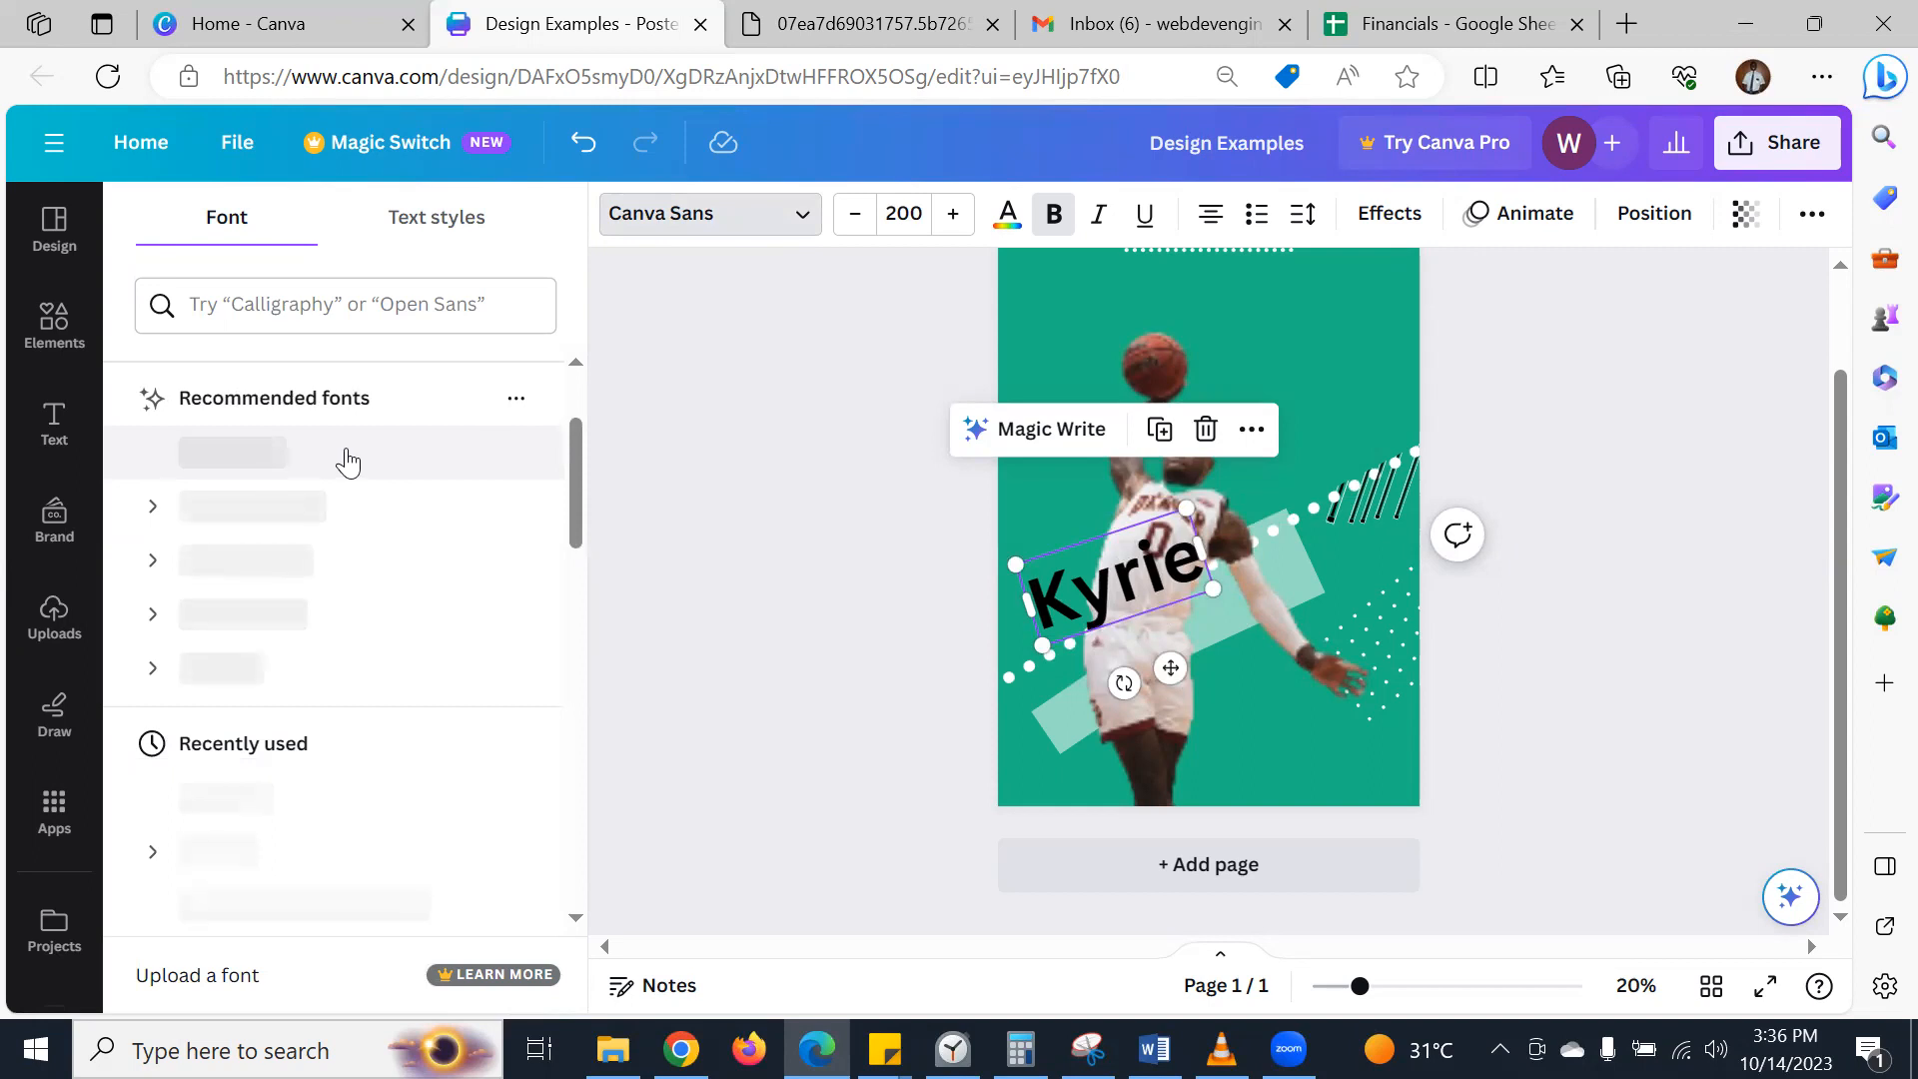
pyautogui.click(861, 22)
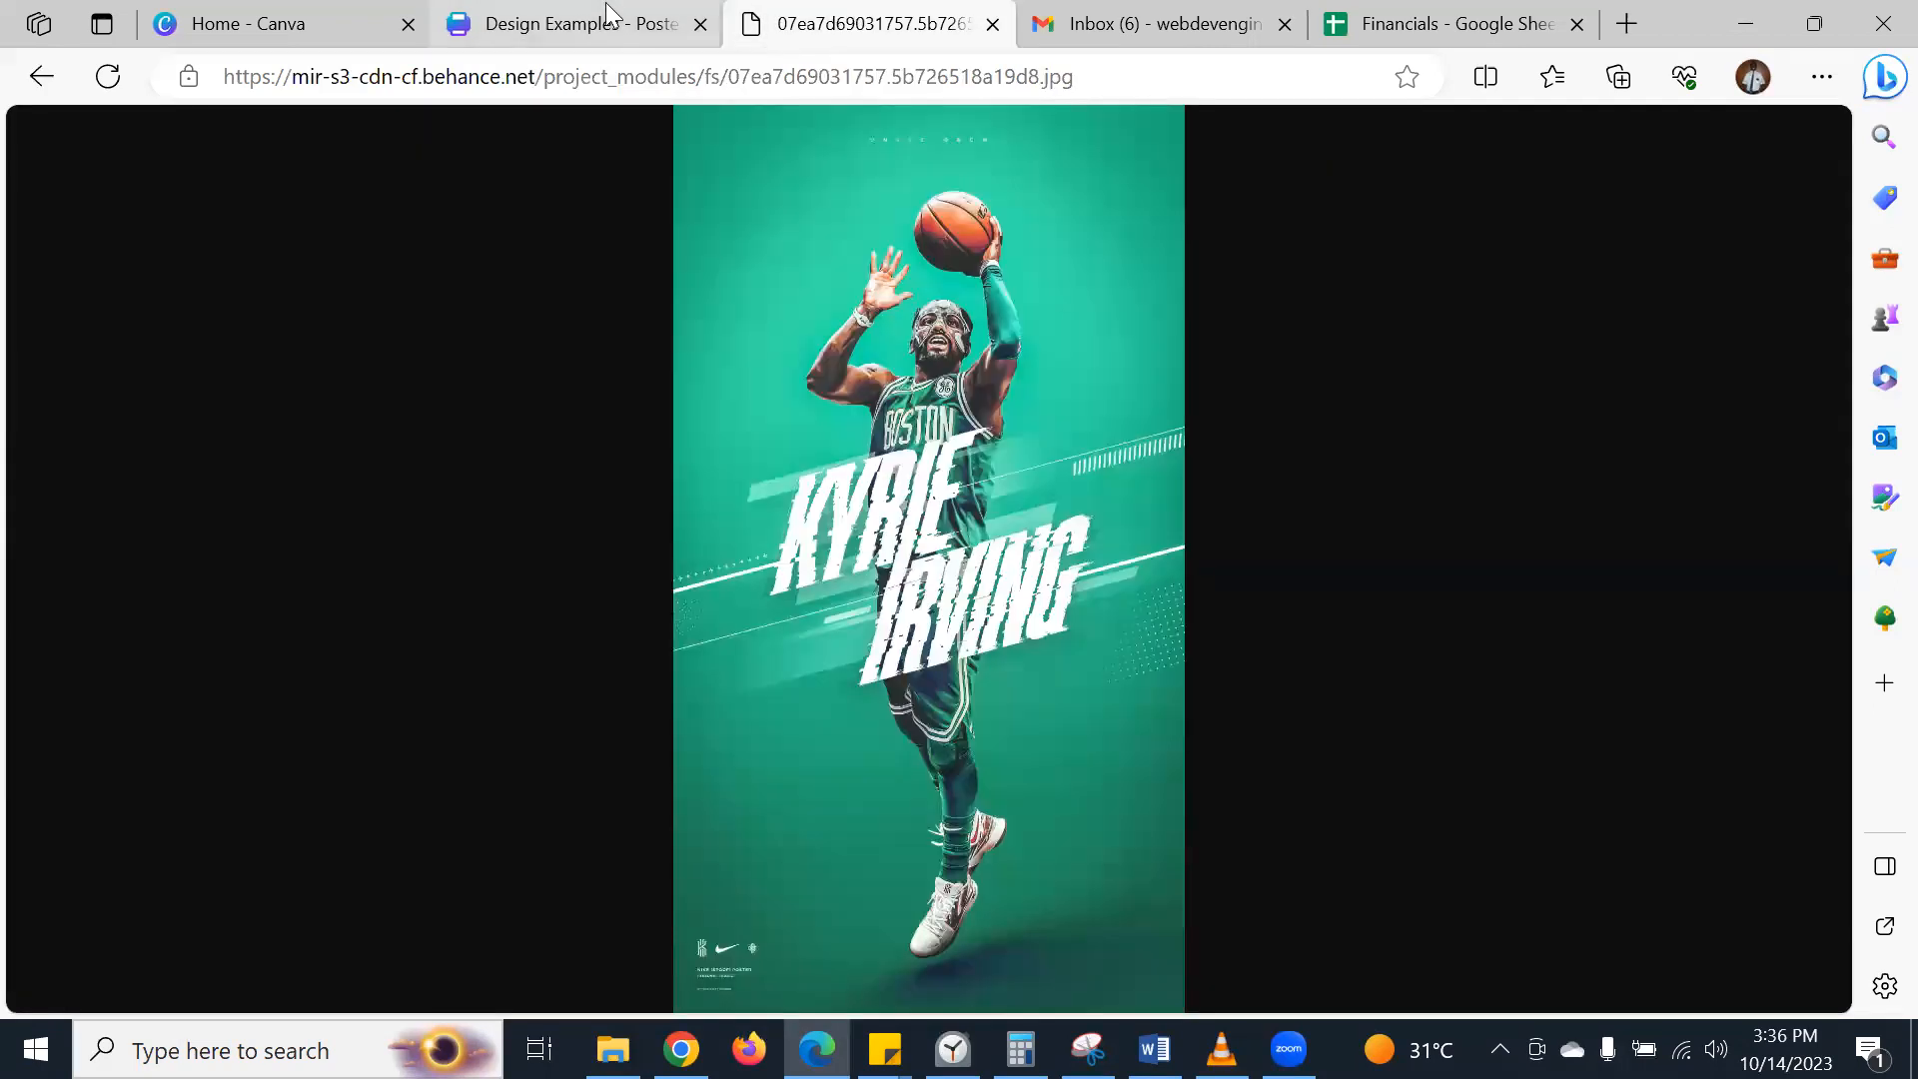
pyautogui.click(610, 18)
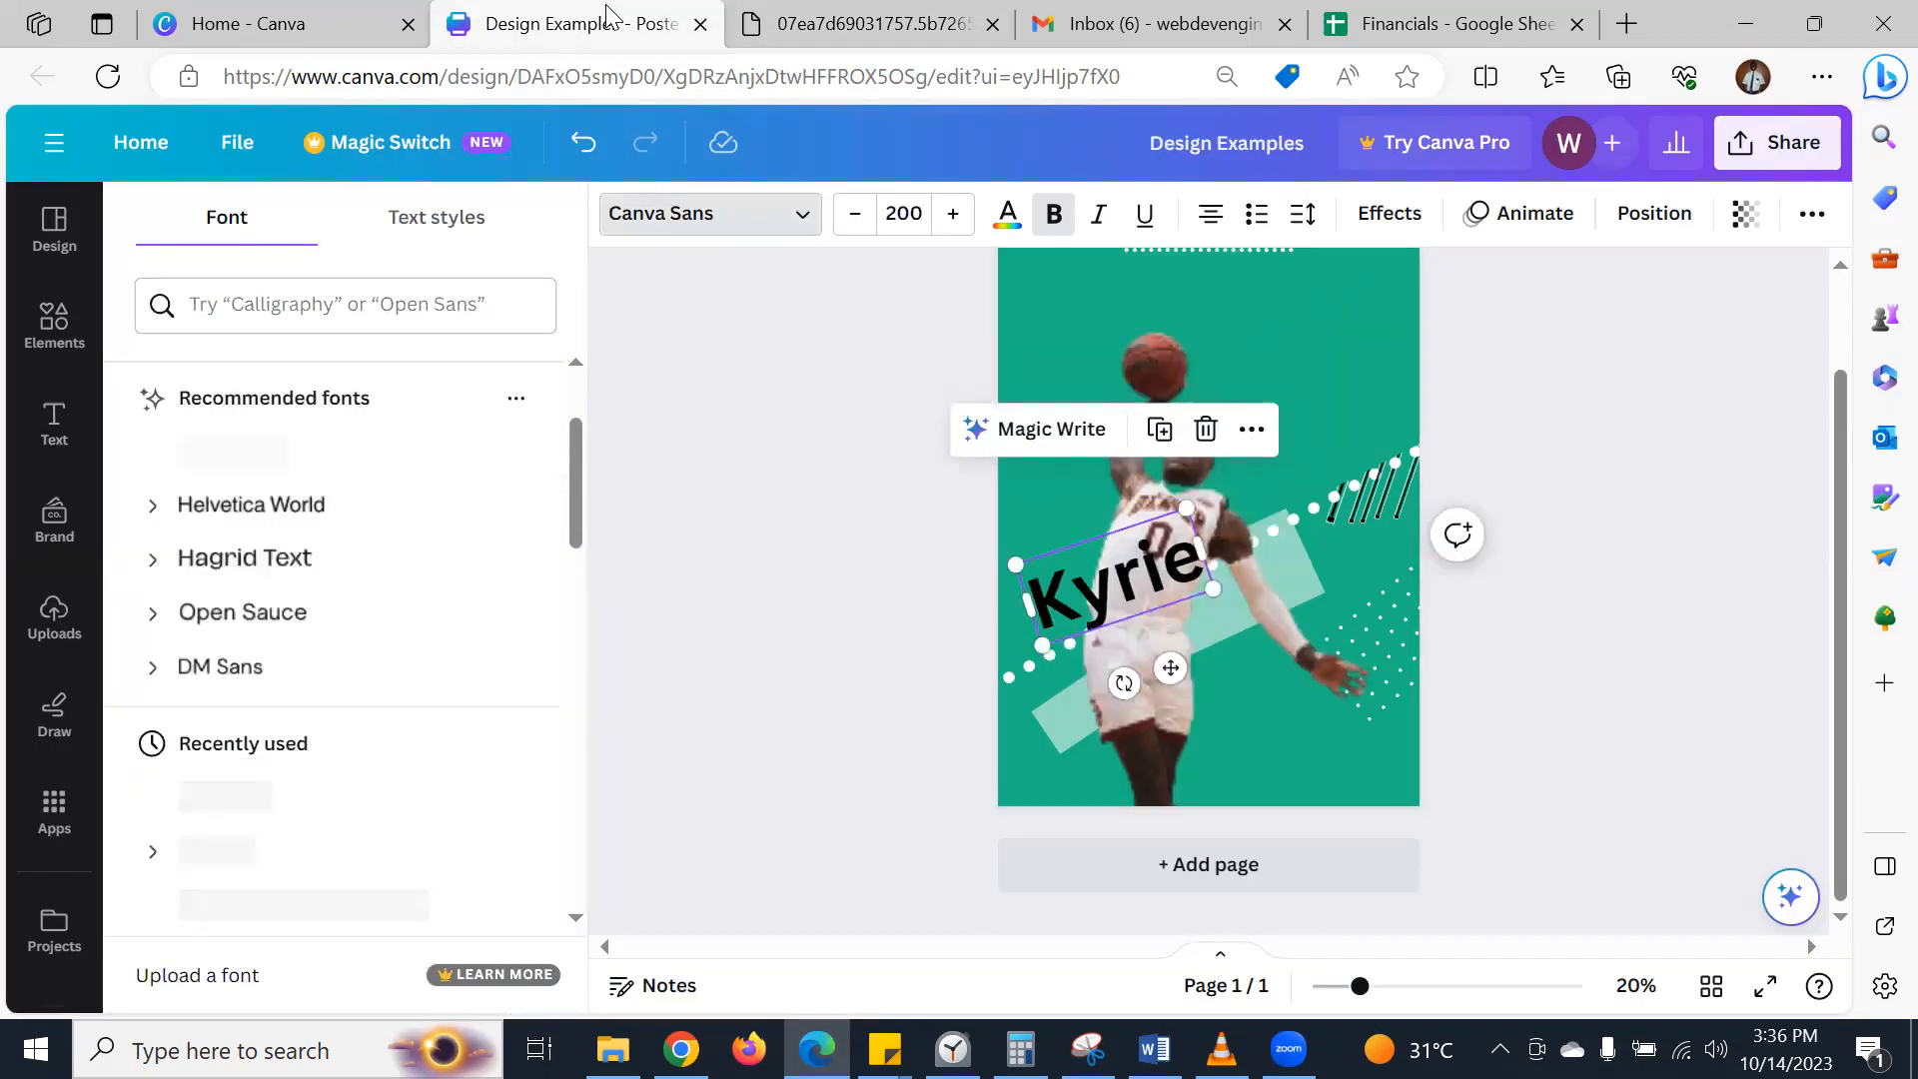
pyautogui.scroll(-2, 257, 609)
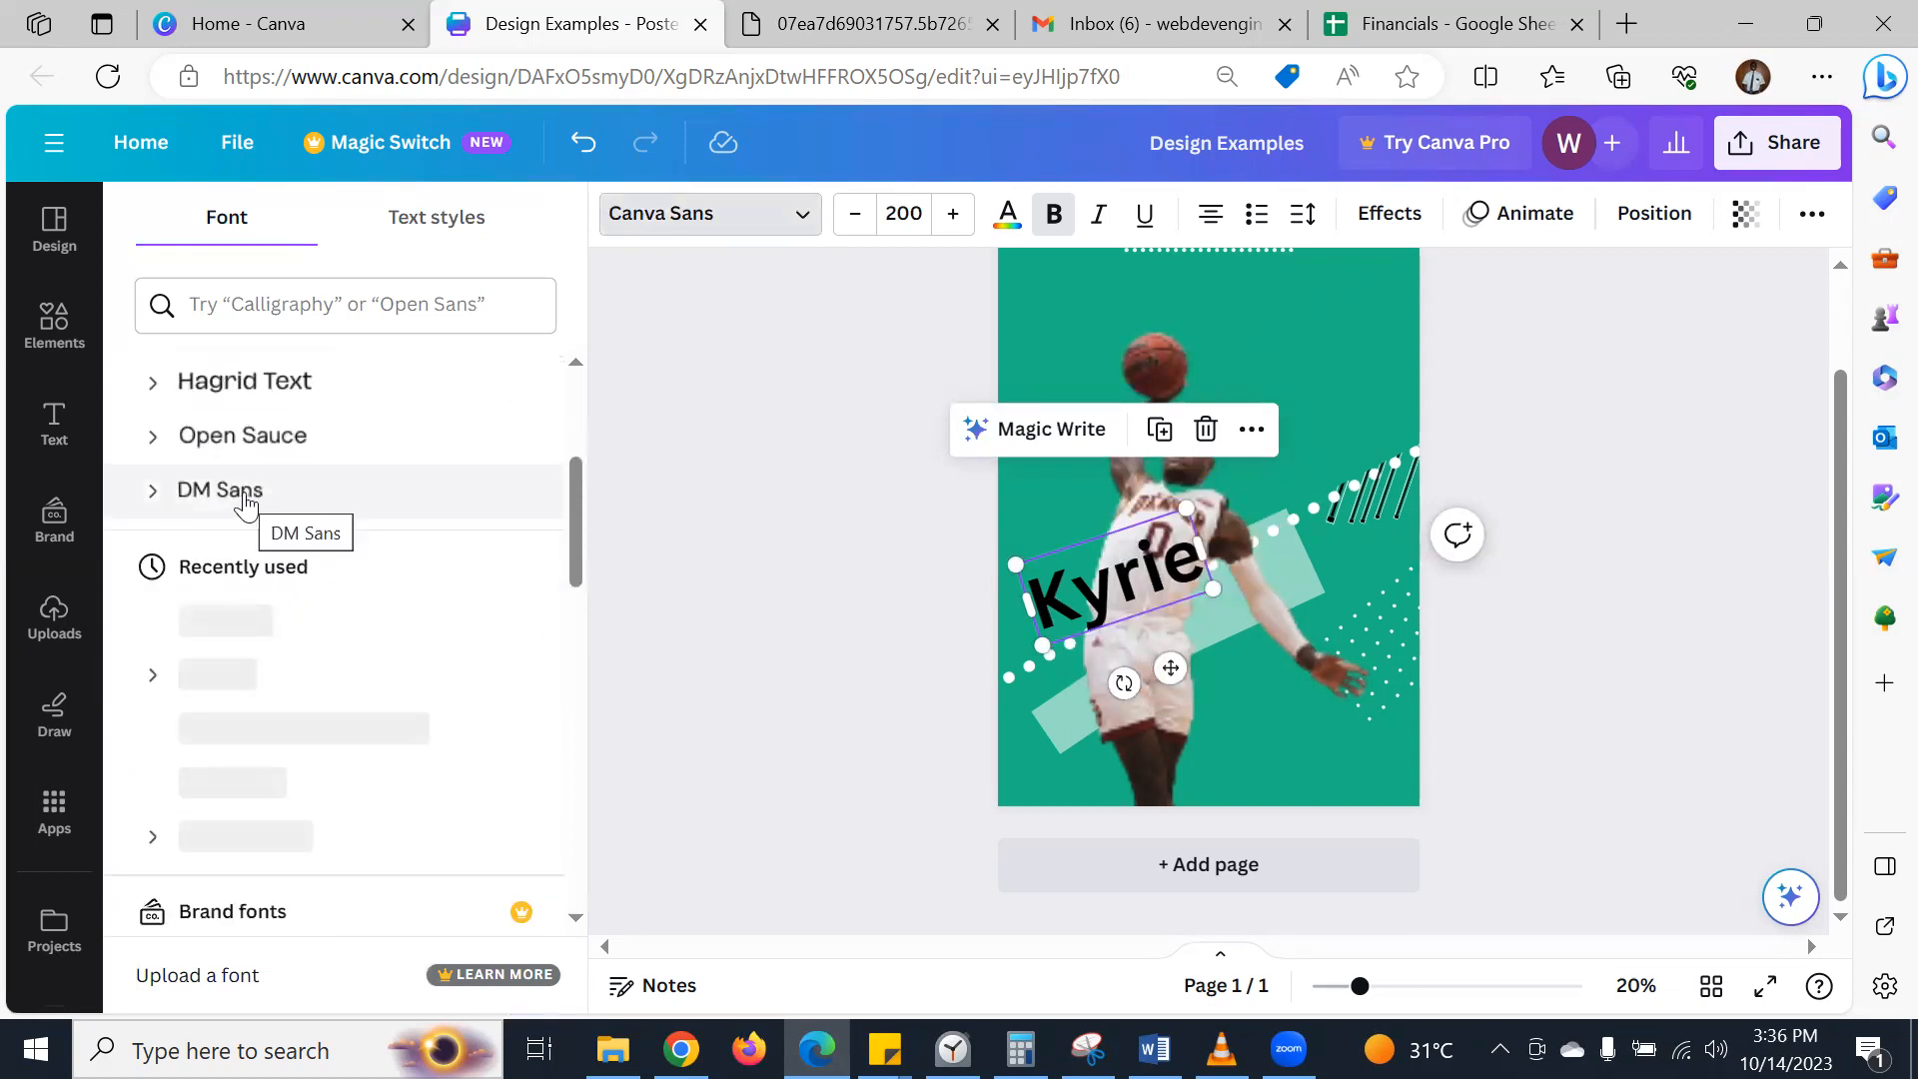
pyautogui.click(244, 502)
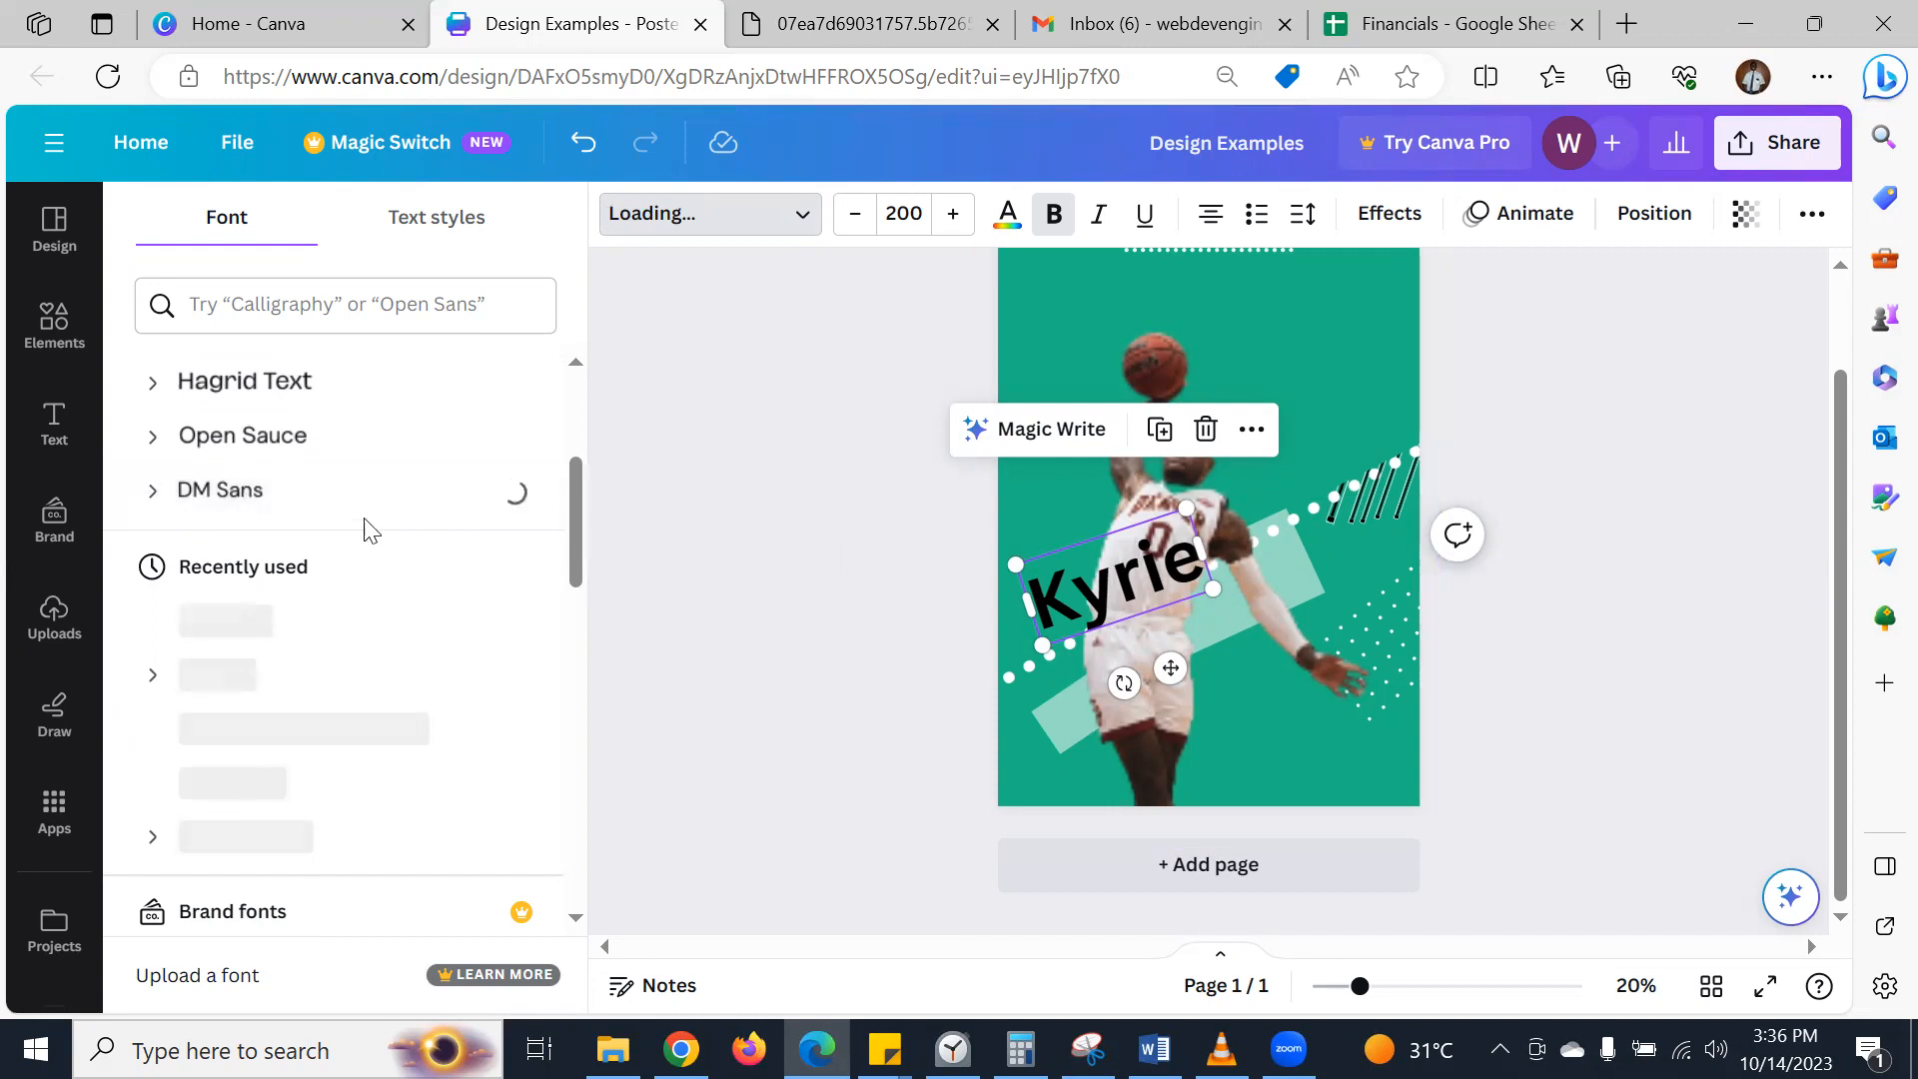
# - Choose Hagrid Text as the font of the "Kyrie" heading
pyautogui.scroll(-2, 351, 522)
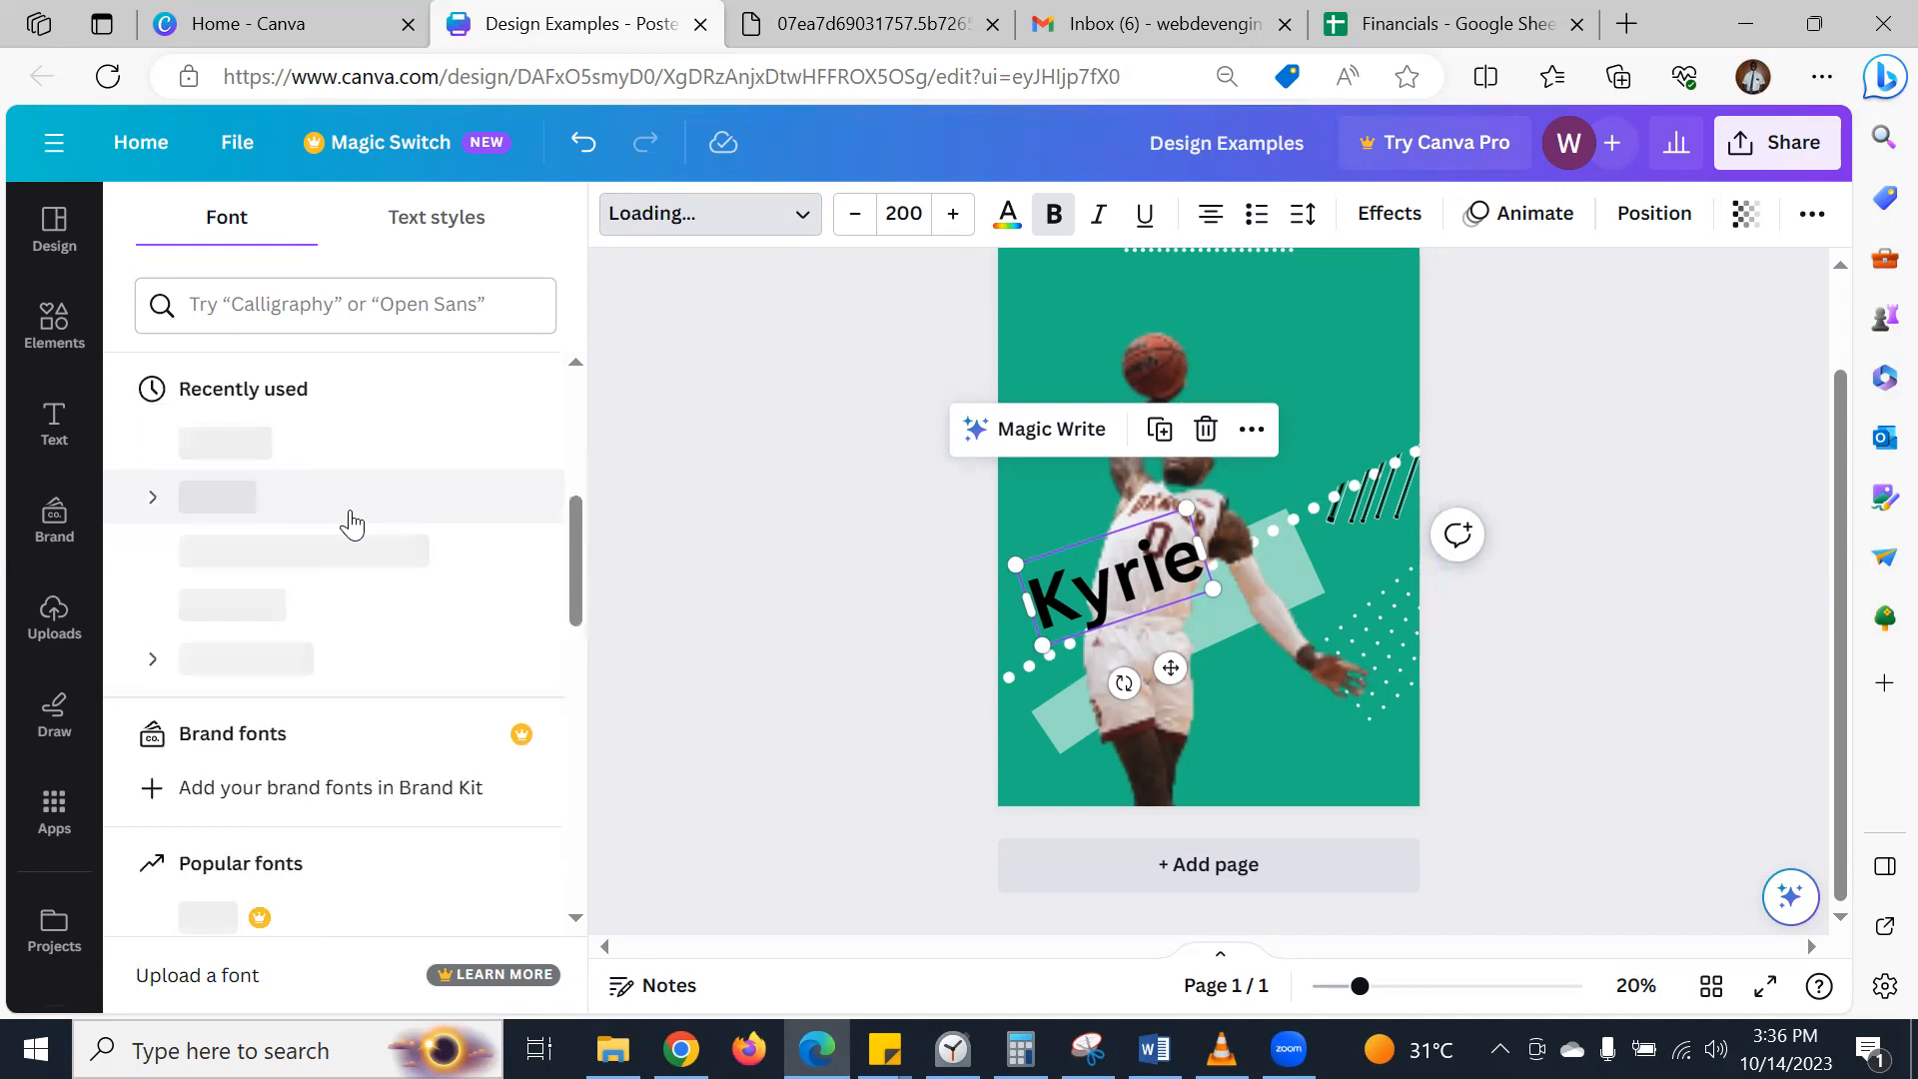
pyautogui.scroll(1, 351, 523)
pyautogui.scroll(1, 351, 522)
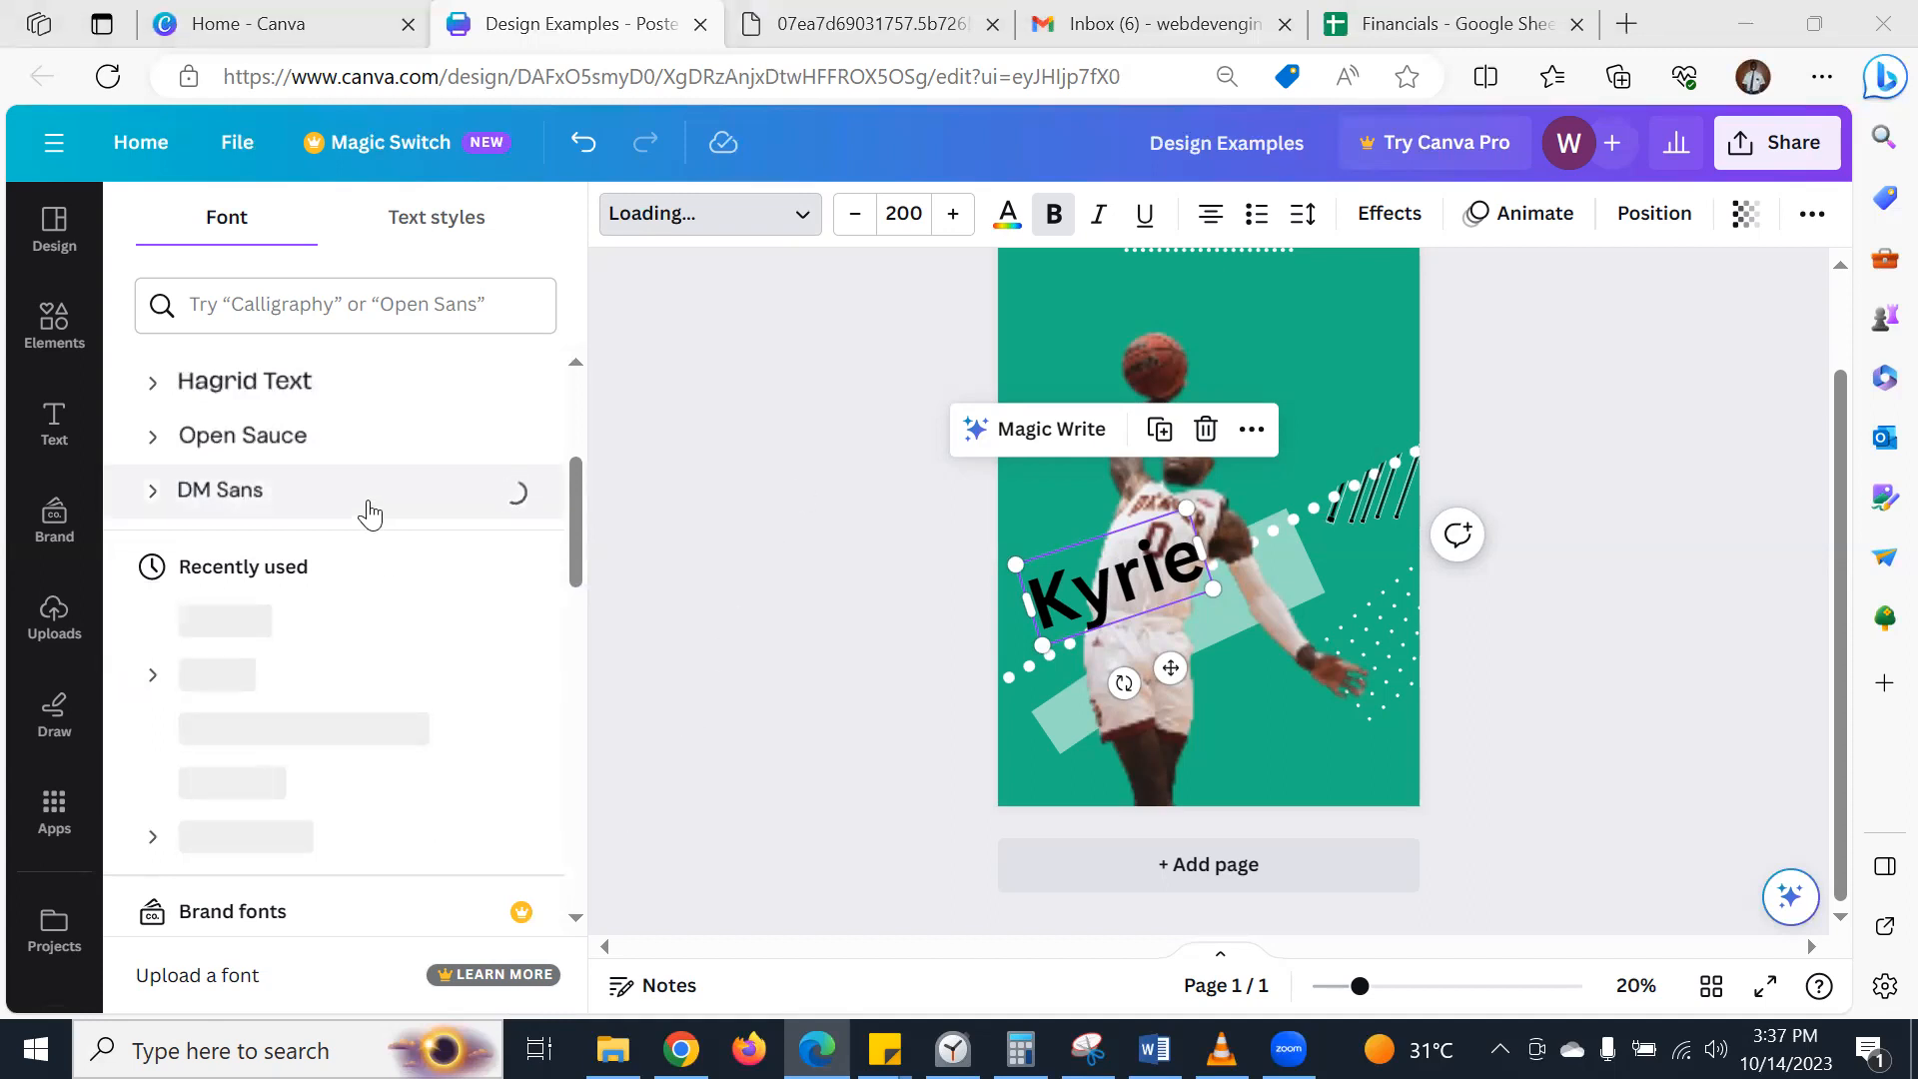
pyautogui.scroll(1, 369, 510)
pyautogui.click(329, 470)
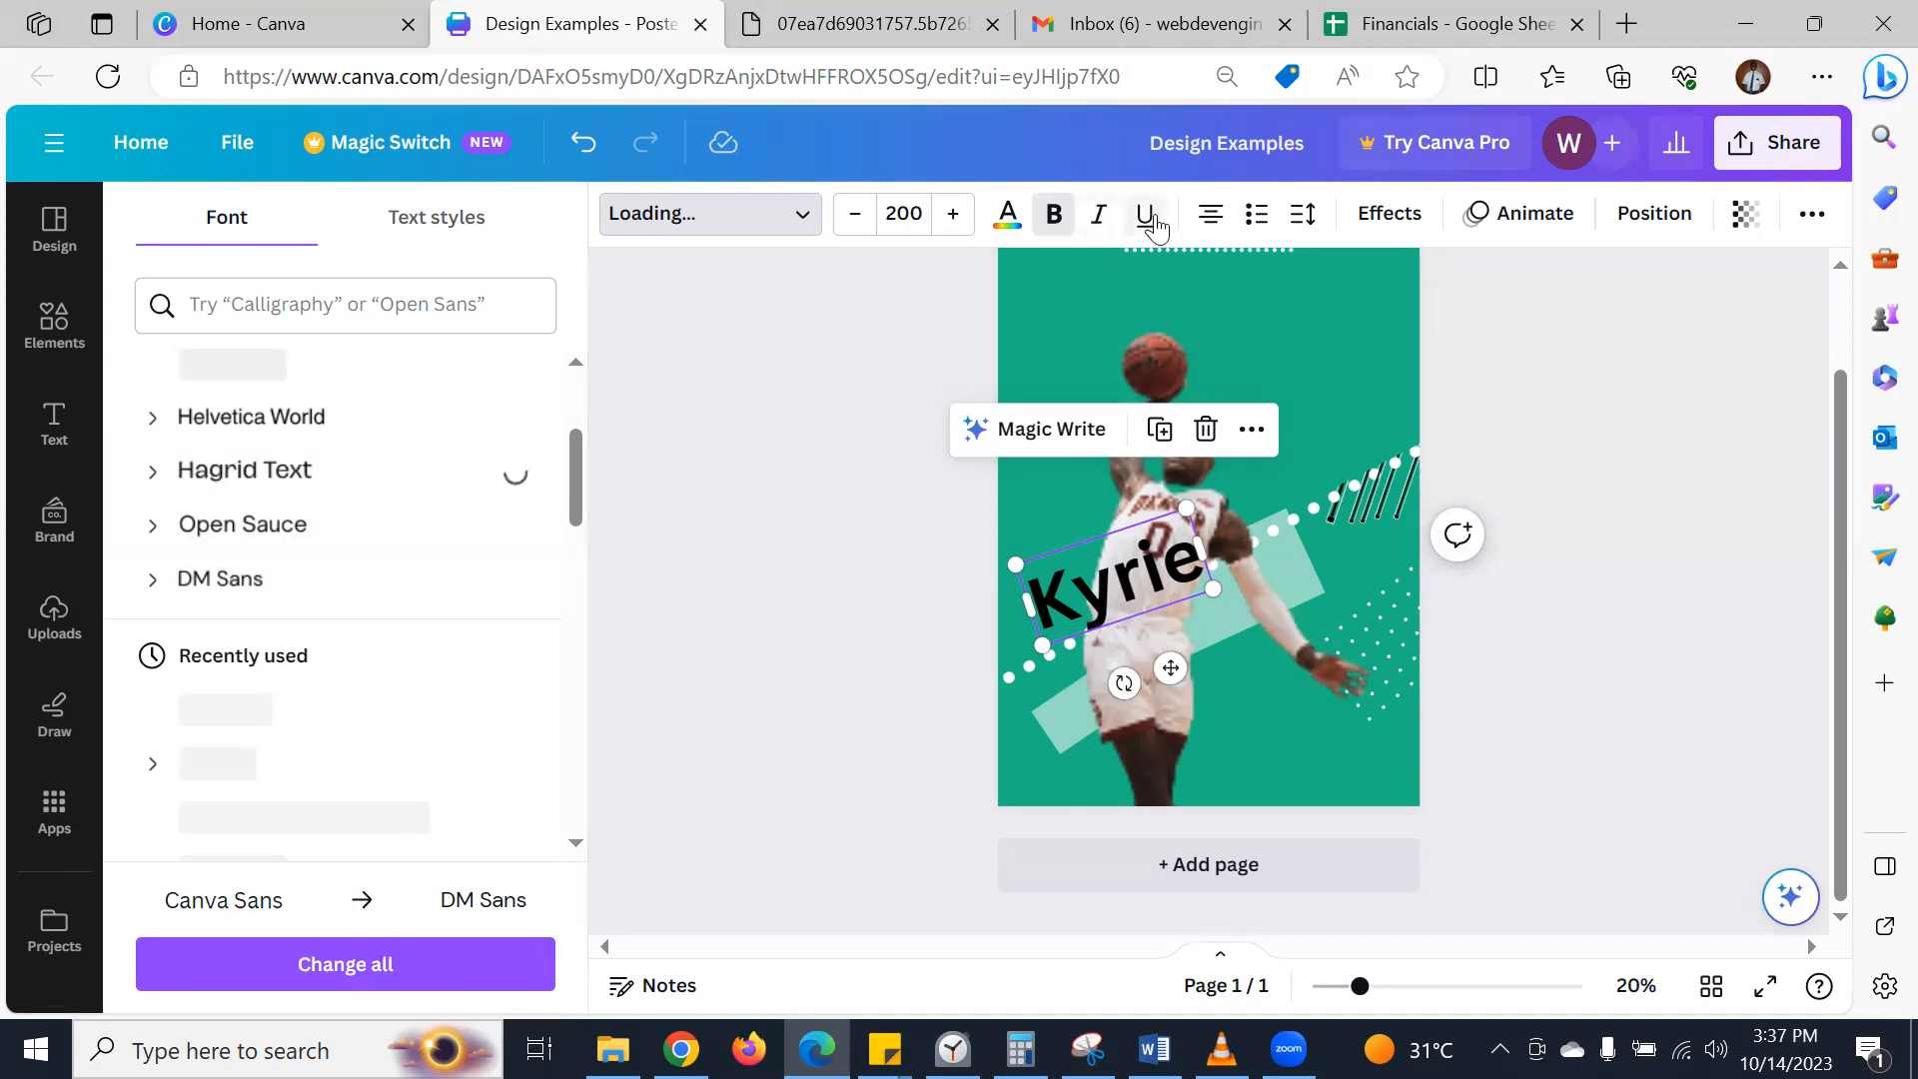
# - Widen the "Kyrie" text box so the word fits on one line, and colour the text white
pyautogui.click(1006, 214)
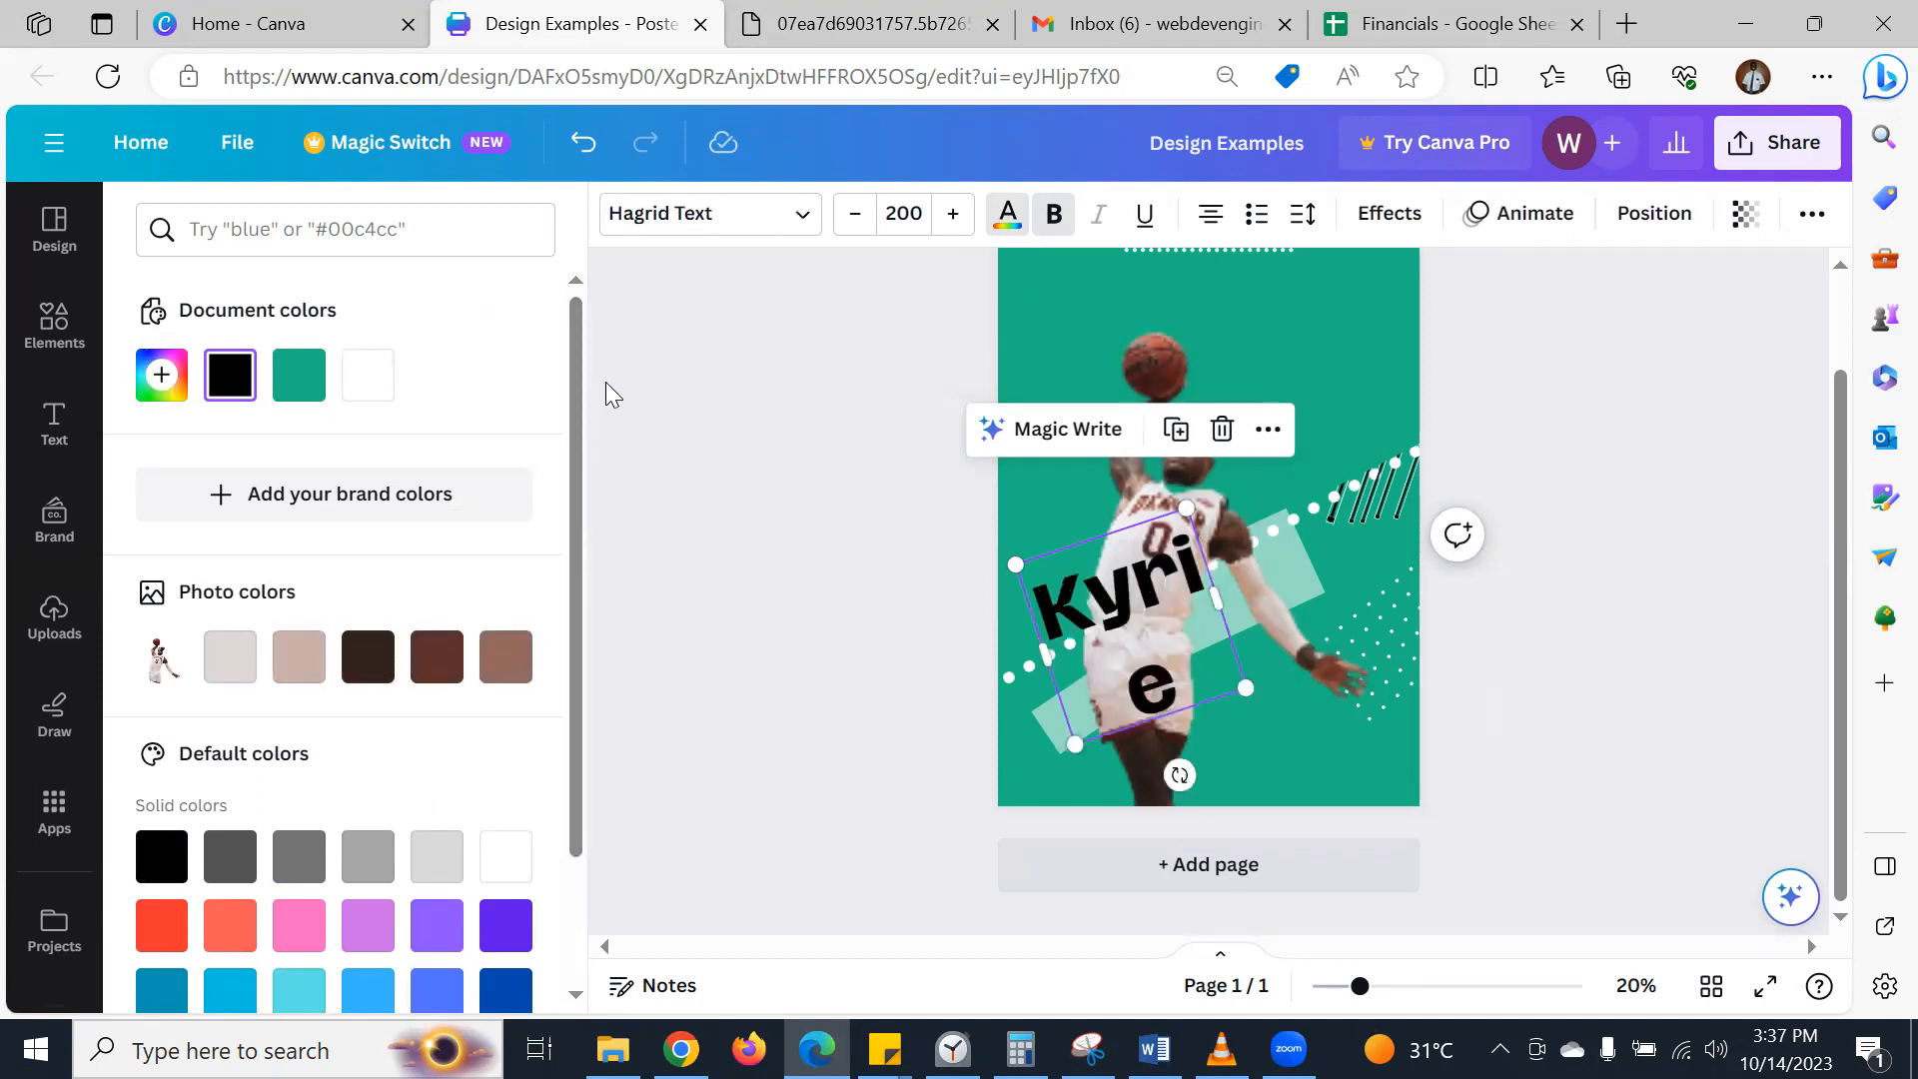
pyautogui.moveTo(1216, 597); pyautogui.dragTo(1290, 547)
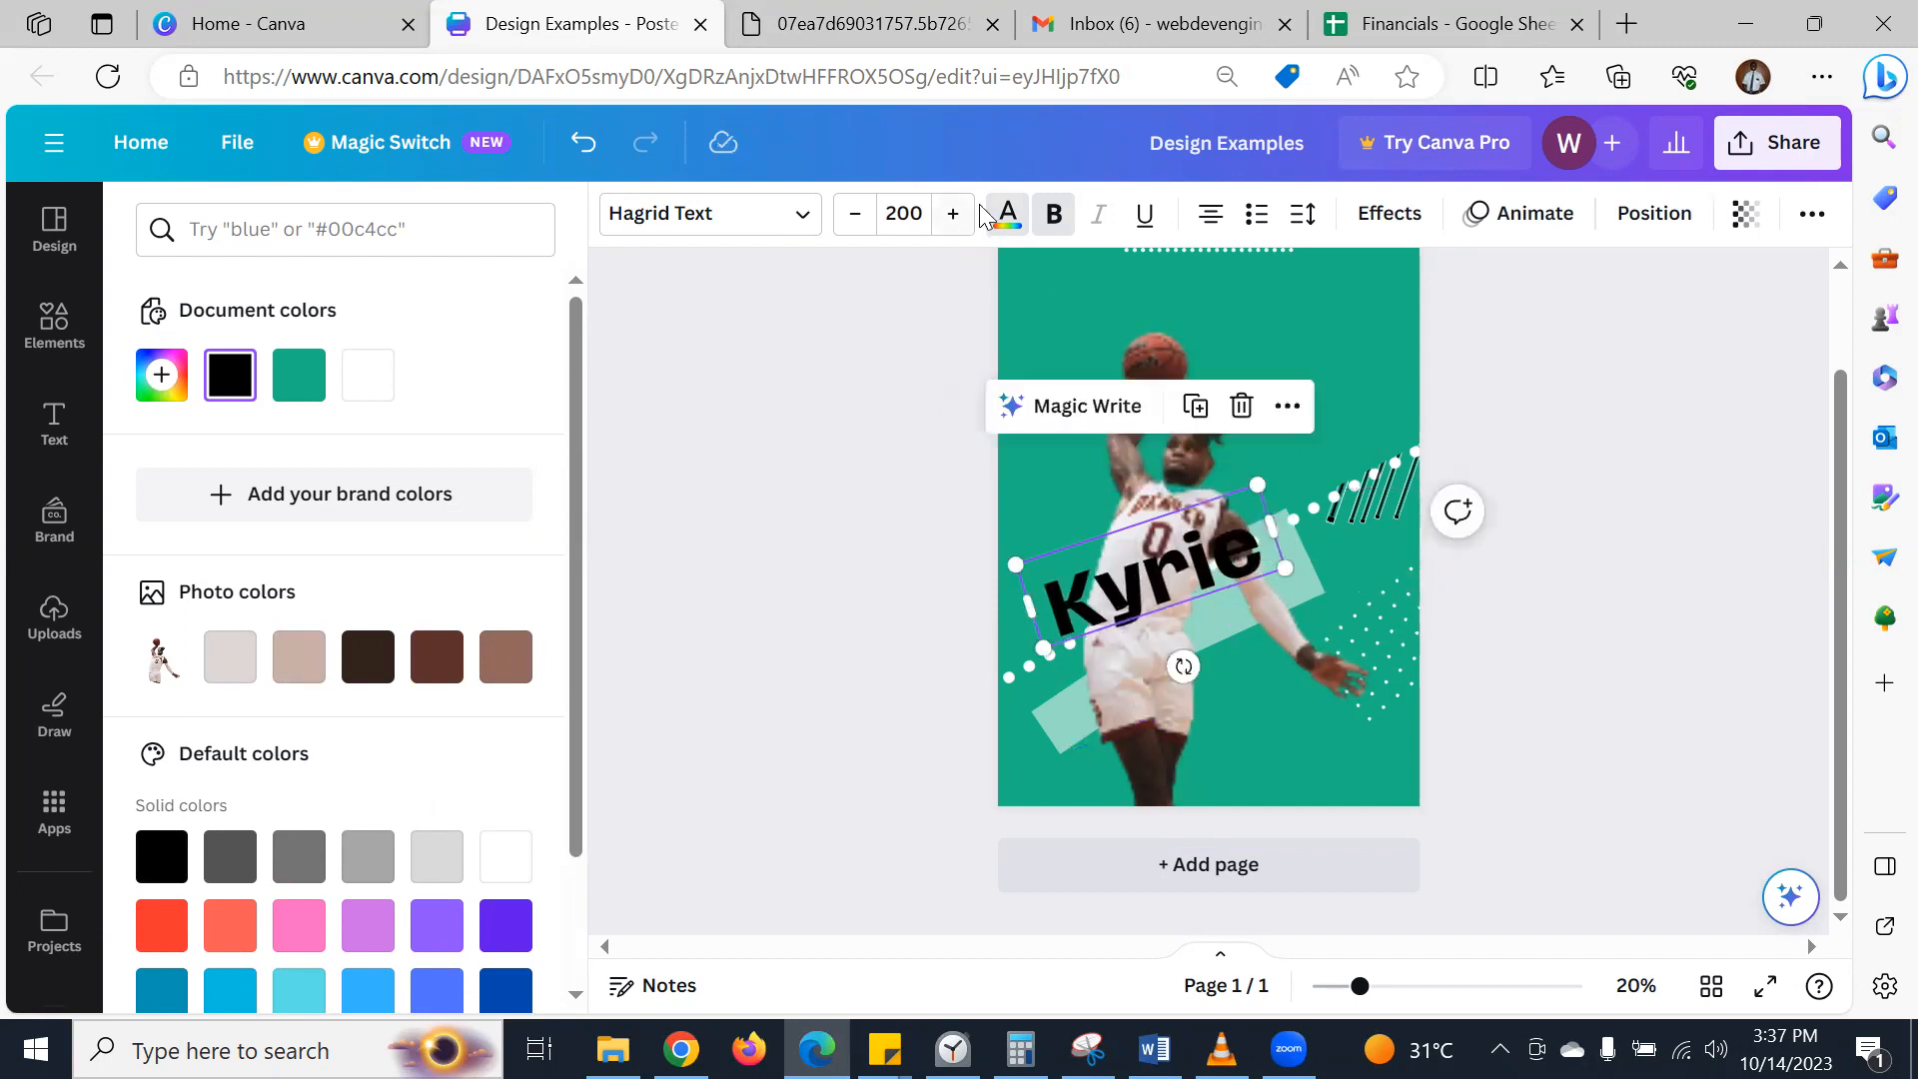
pyautogui.click(802, 230)
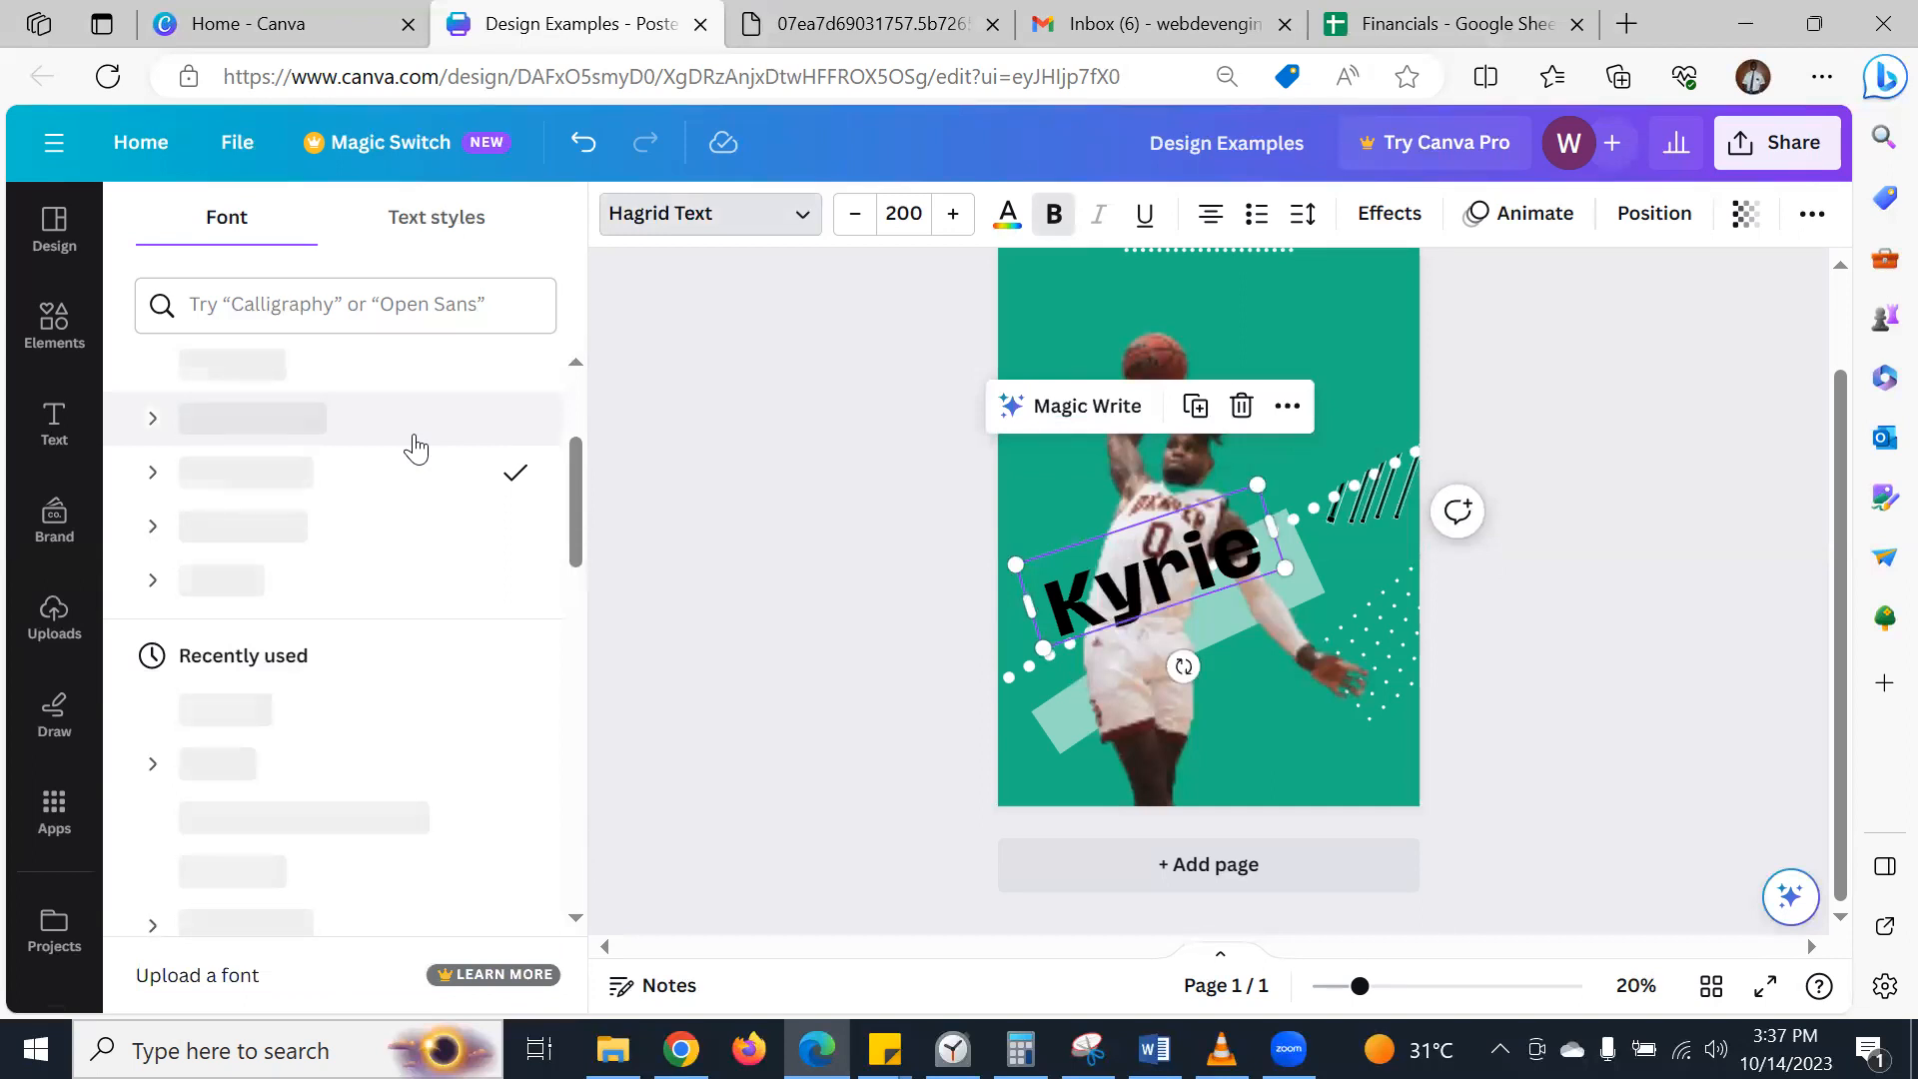
pyautogui.scroll(3, 257, 496)
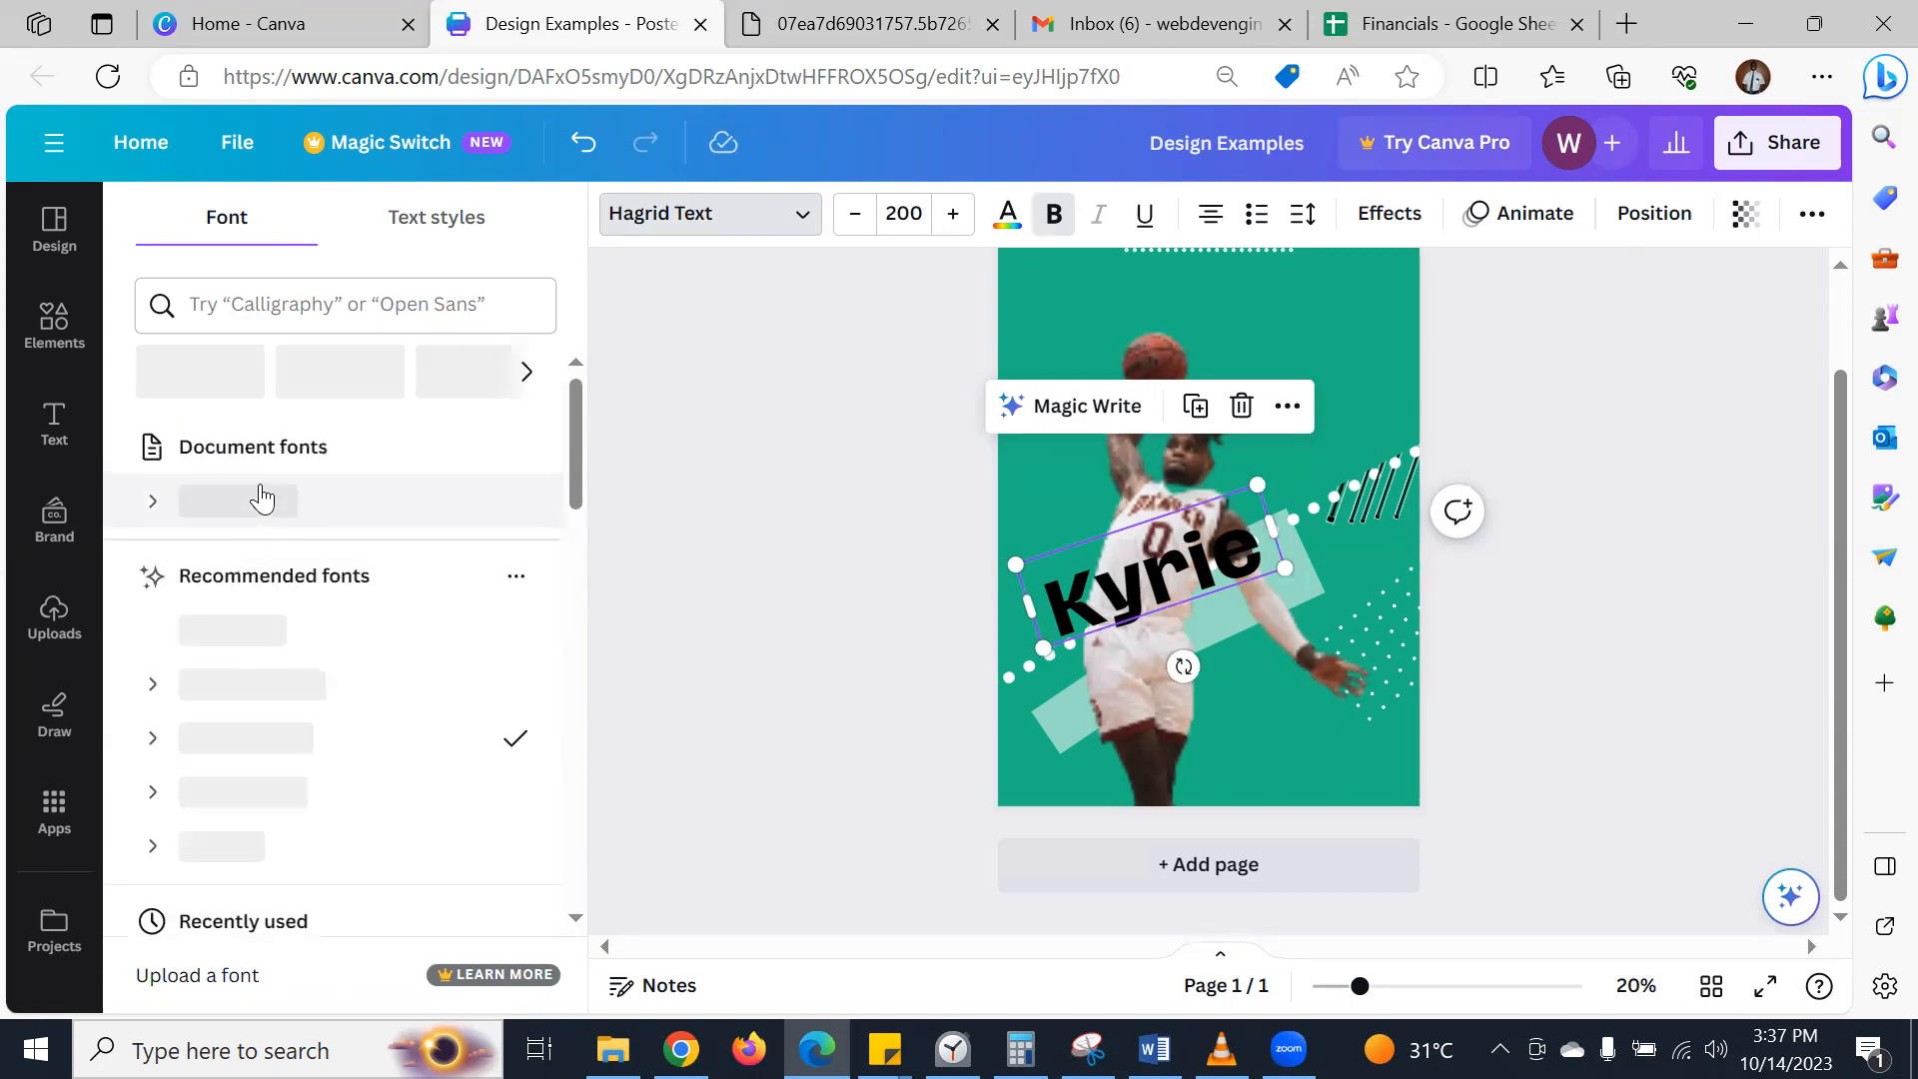
pyautogui.scroll(-3, 262, 497)
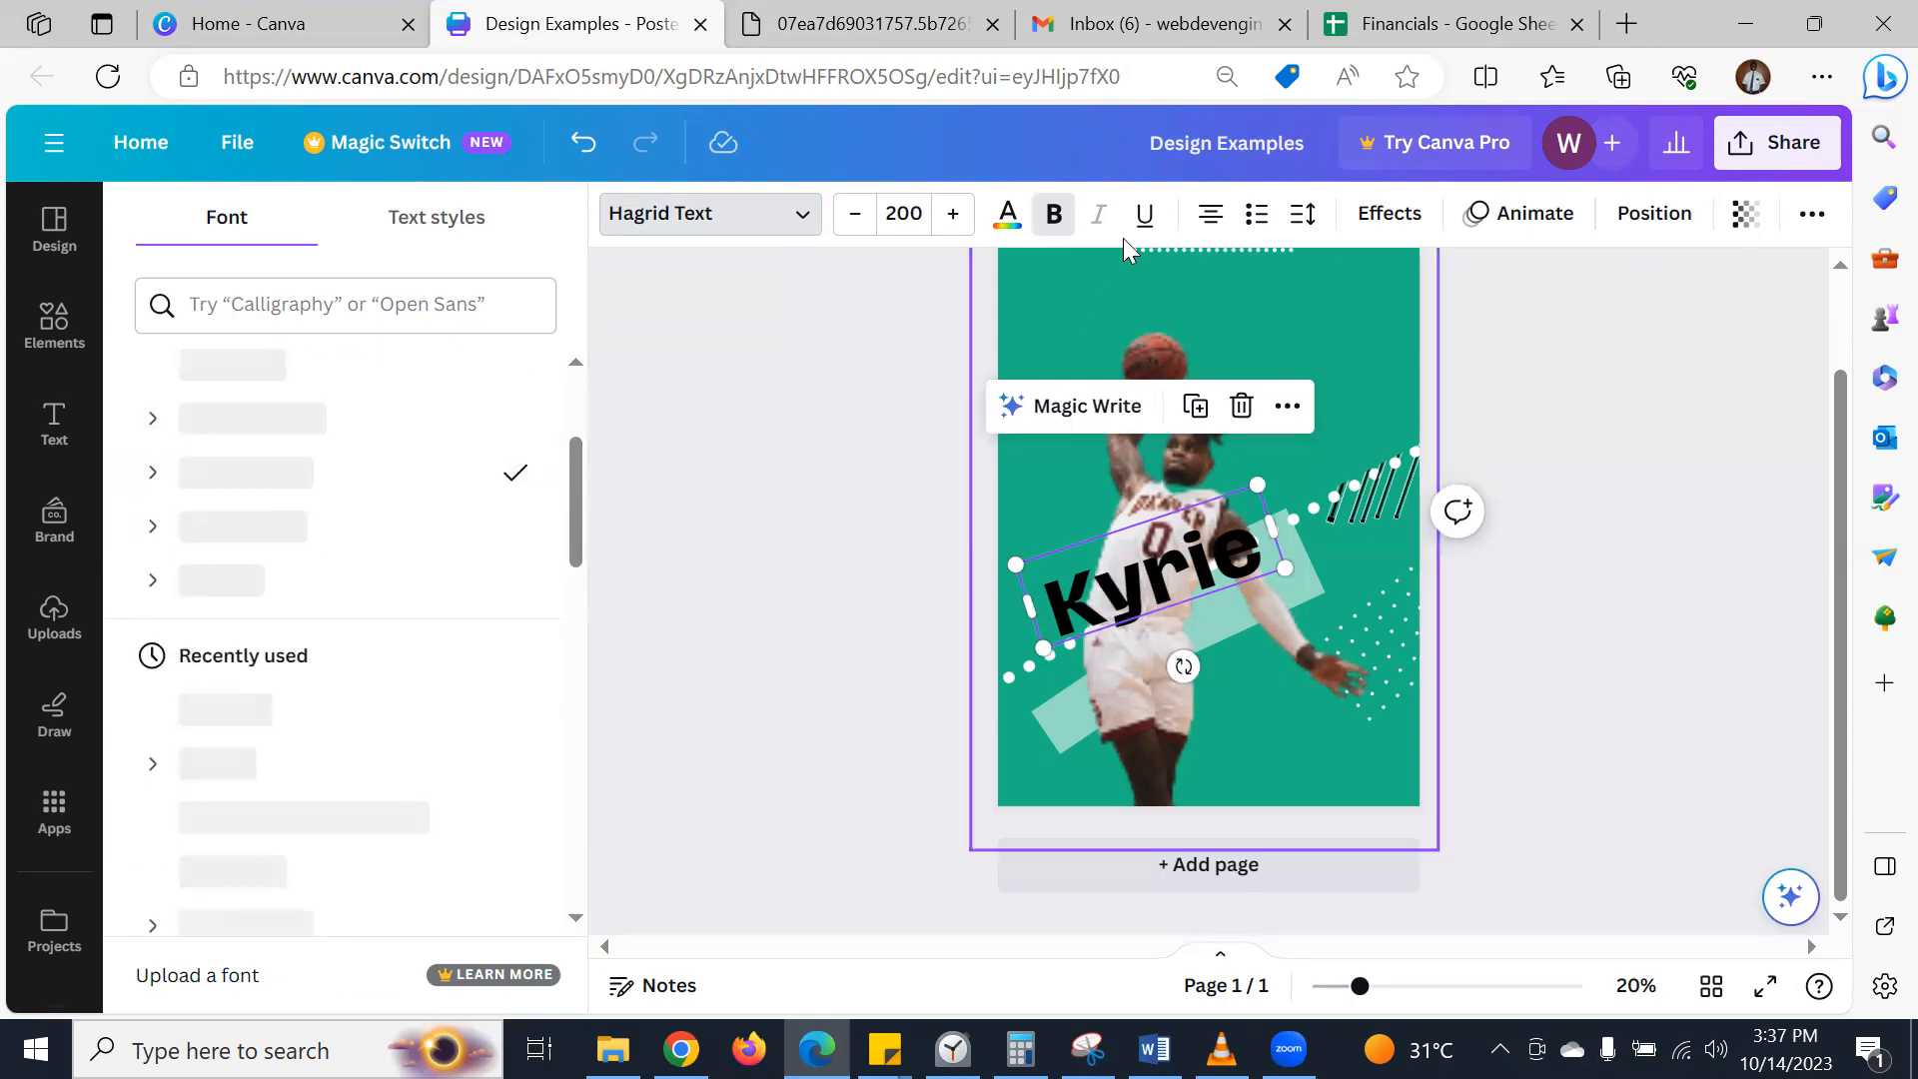
pyautogui.click(1009, 216)
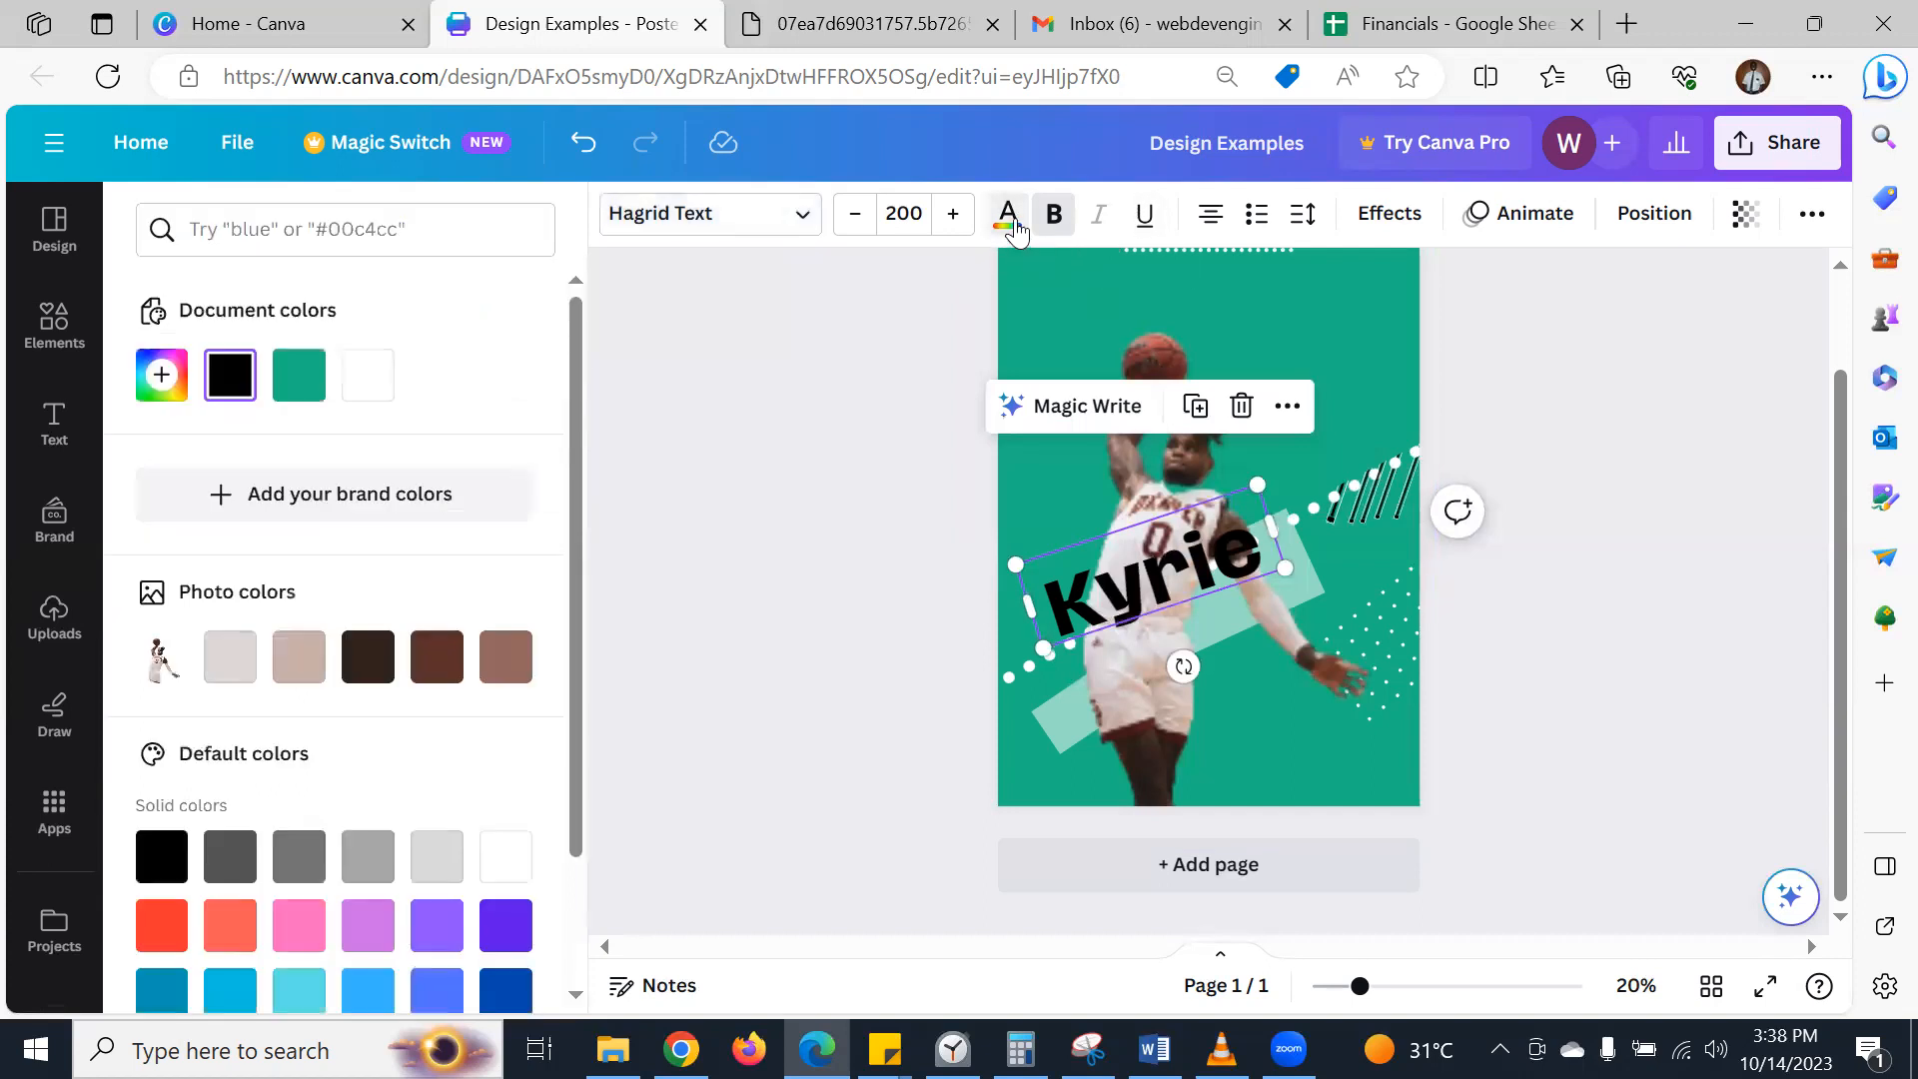
pyautogui.click(357, 384)
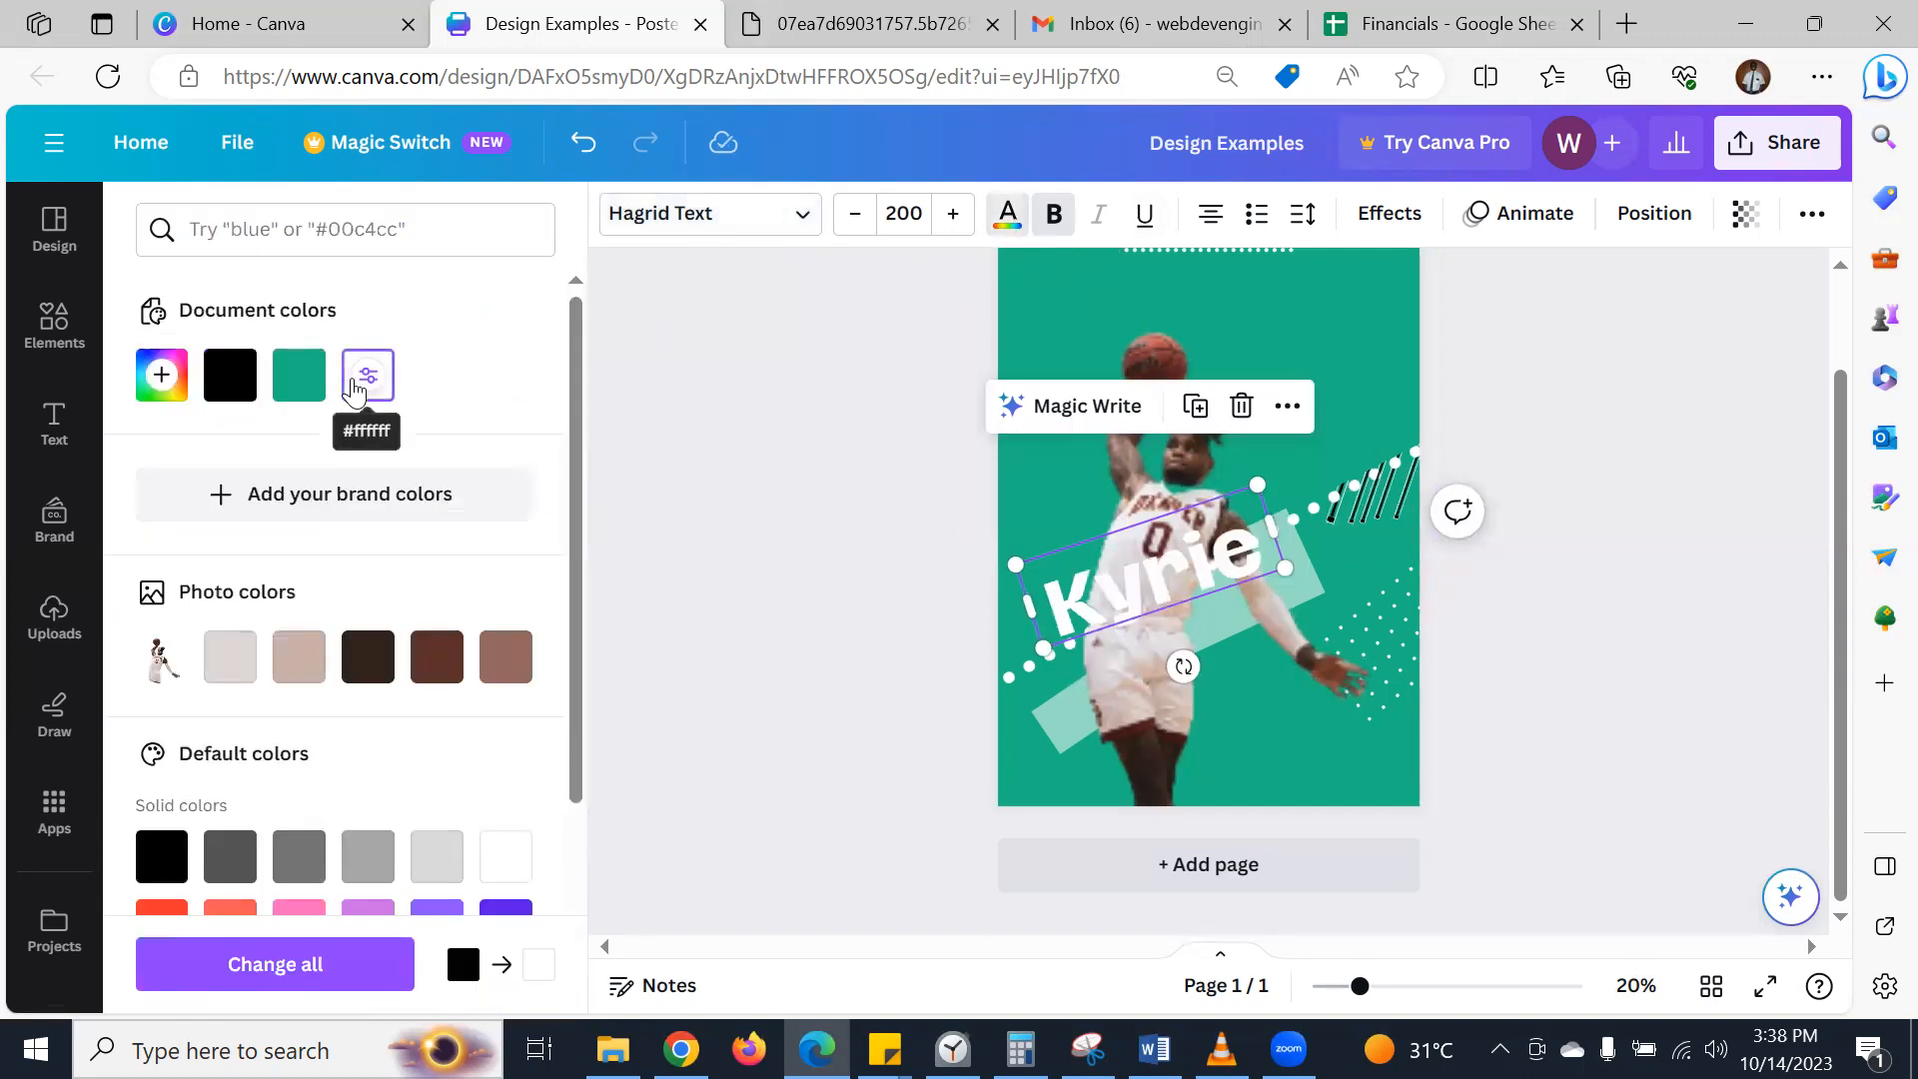
pyautogui.click(881, 598)
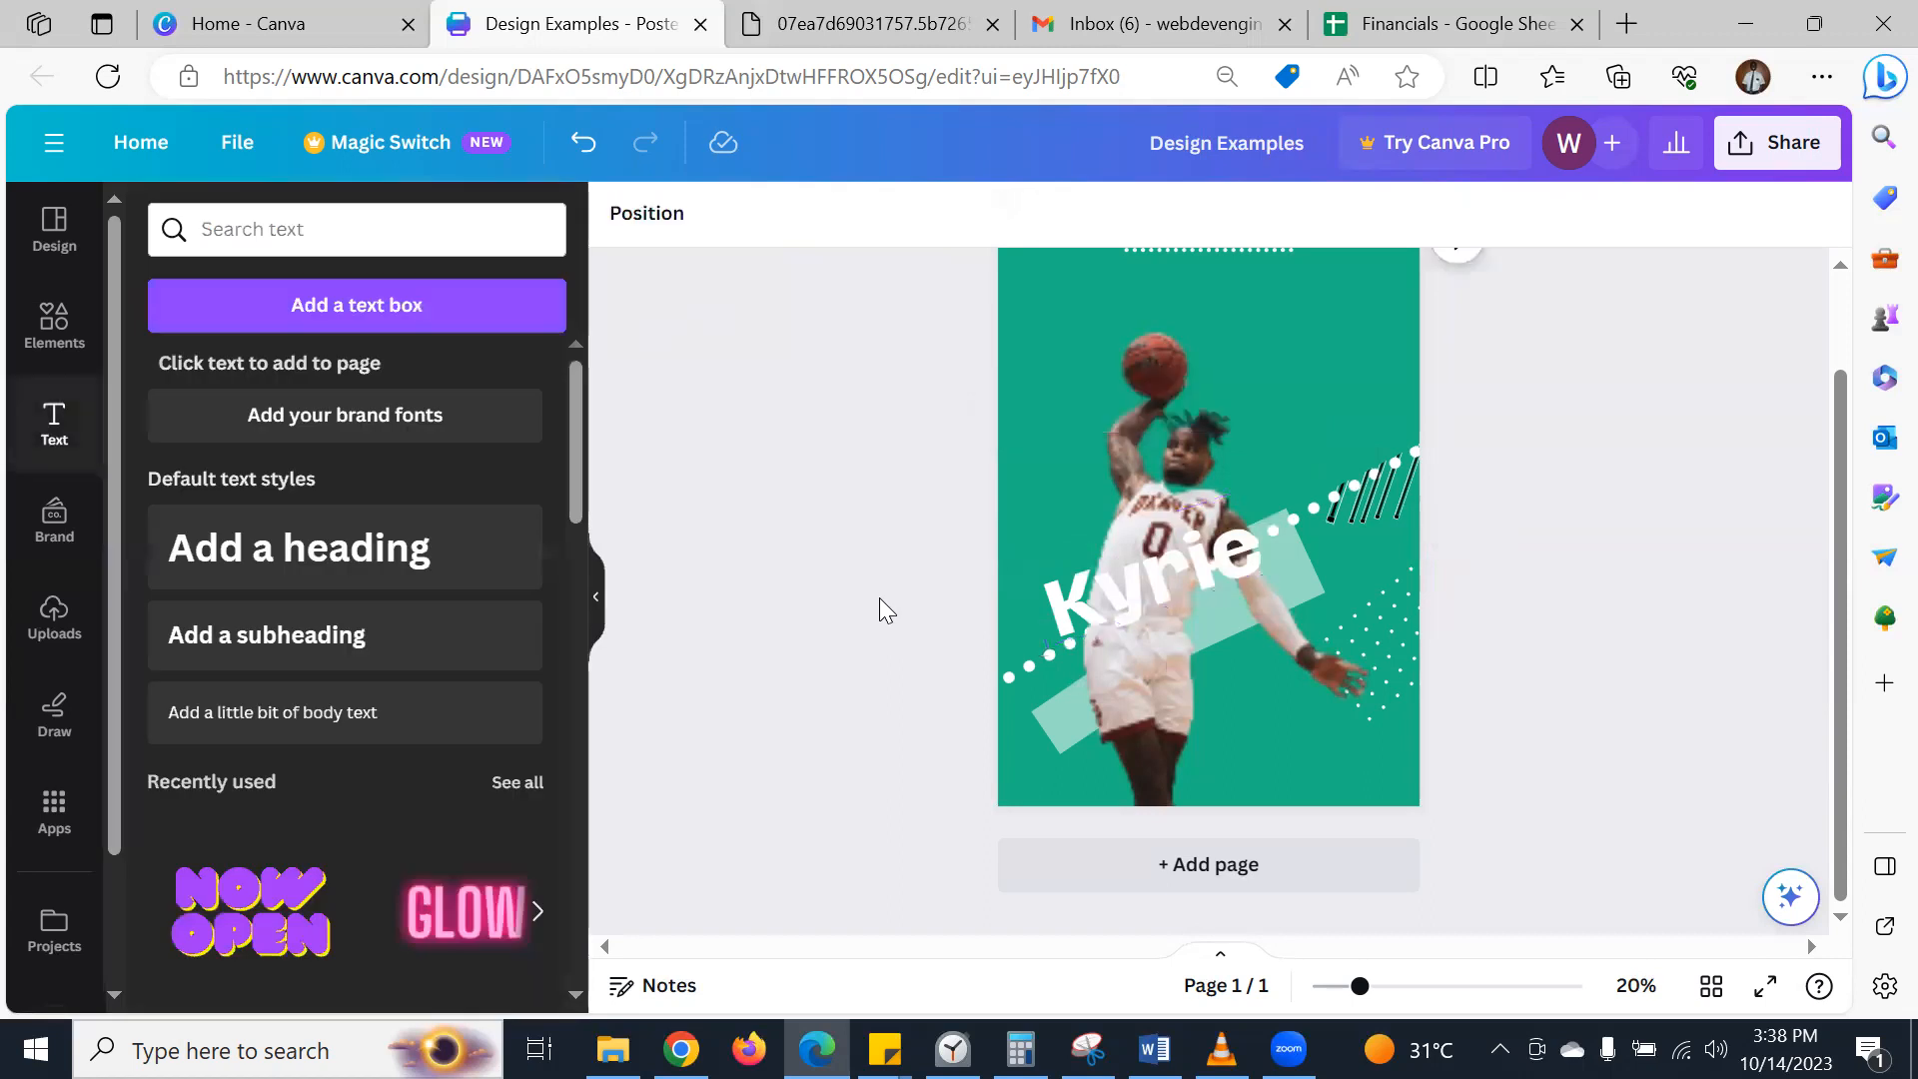
# - Move the "Kyrie" heading slightly lower on the player's jersey and compare it with the reference poster
pyautogui.moveTo(1110, 578); pyautogui.dragTo(1108, 606)
pyautogui.click(896, 30)
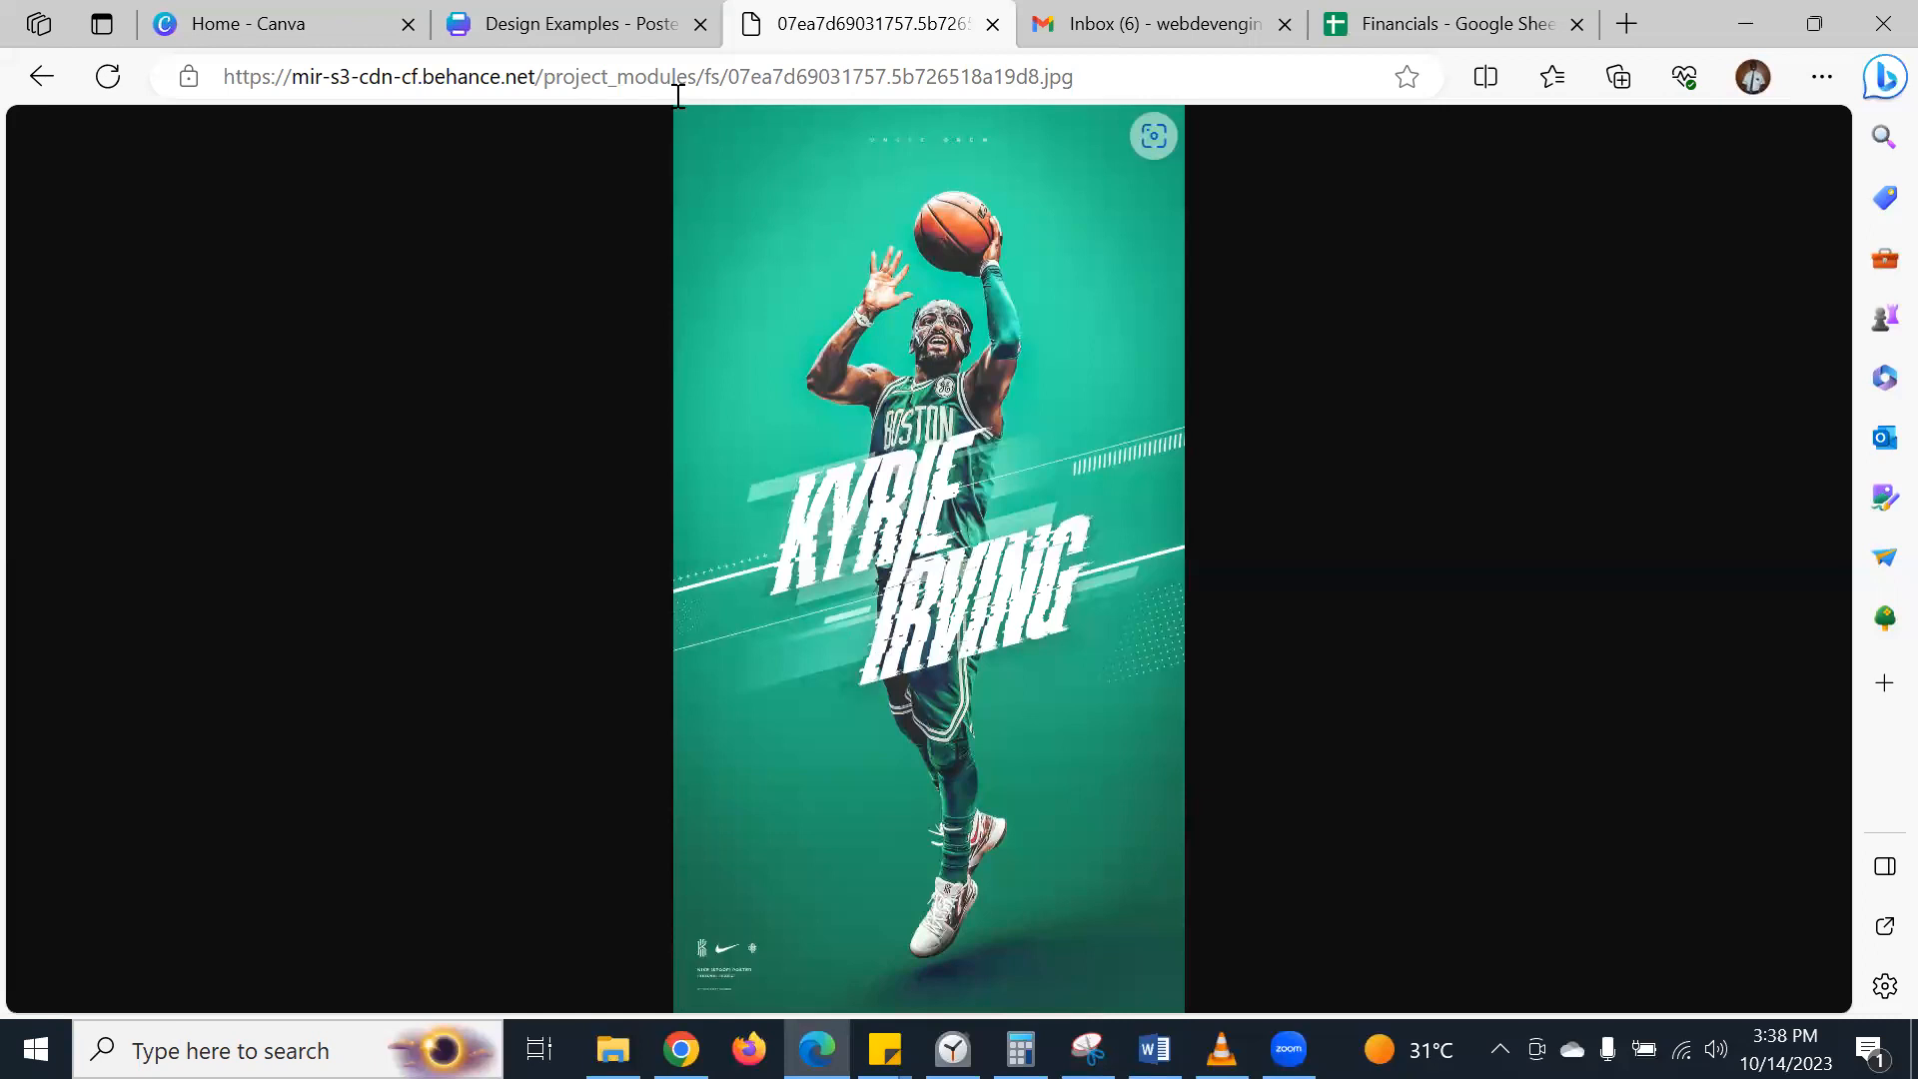
pyautogui.click(629, 32)
# - Replace the letter "i" in the "Kyrie" heading with a blank space
pyautogui.click(1204, 585)
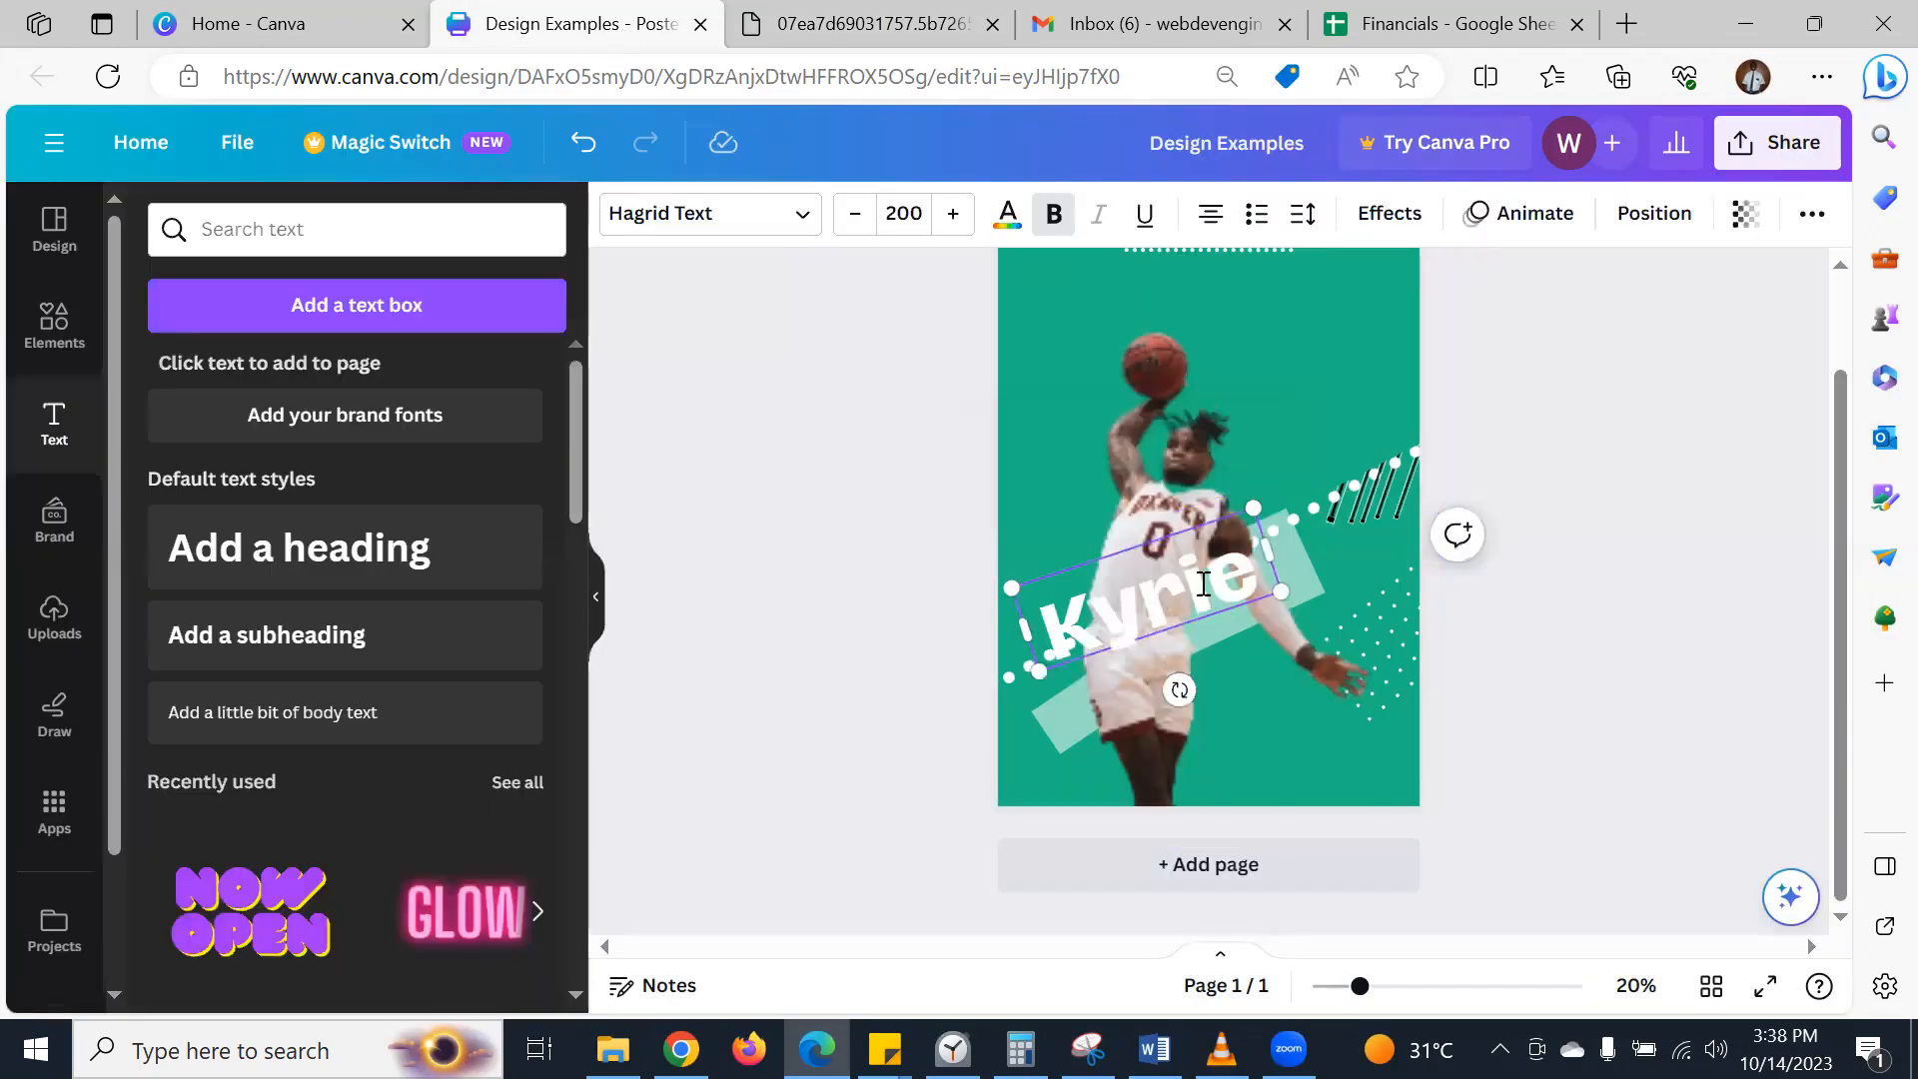
pyautogui.click(1203, 585)
pyautogui.doubleClick(1204, 585)
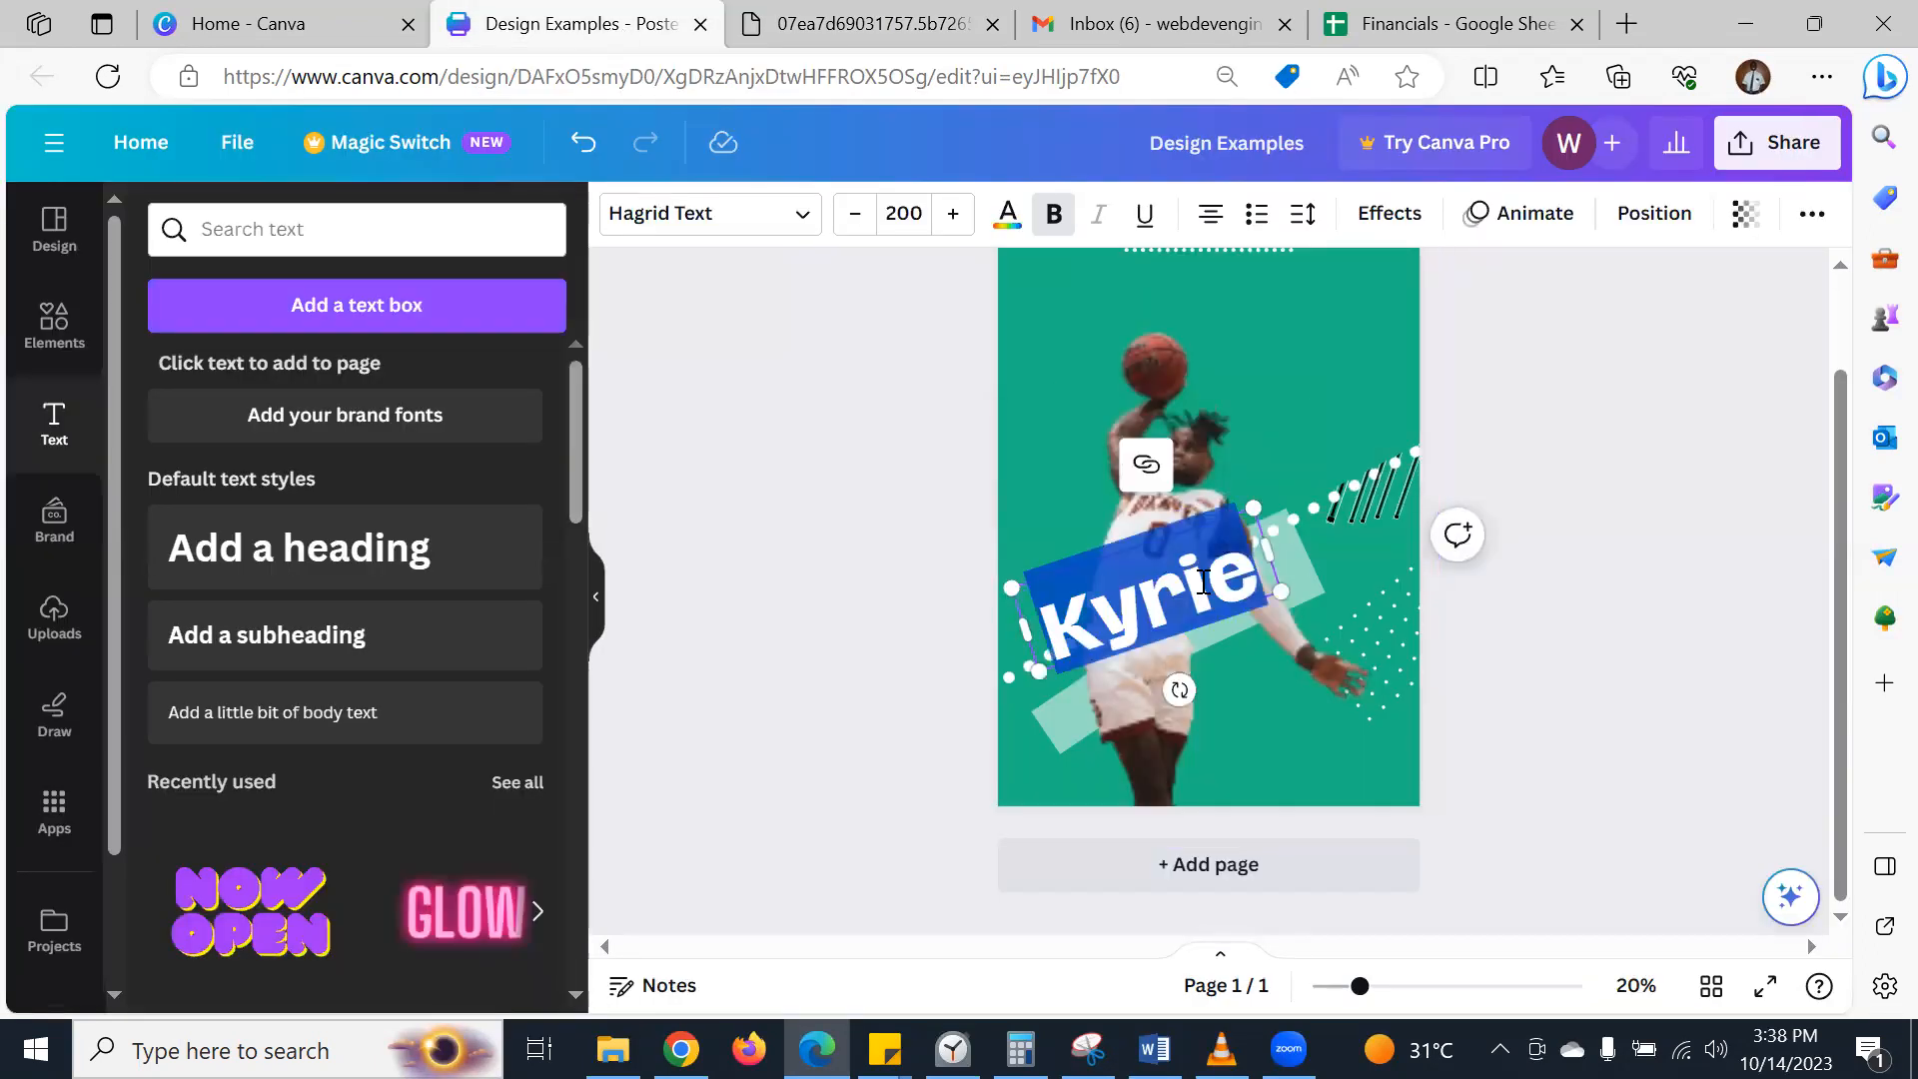
pyautogui.click(1203, 584)
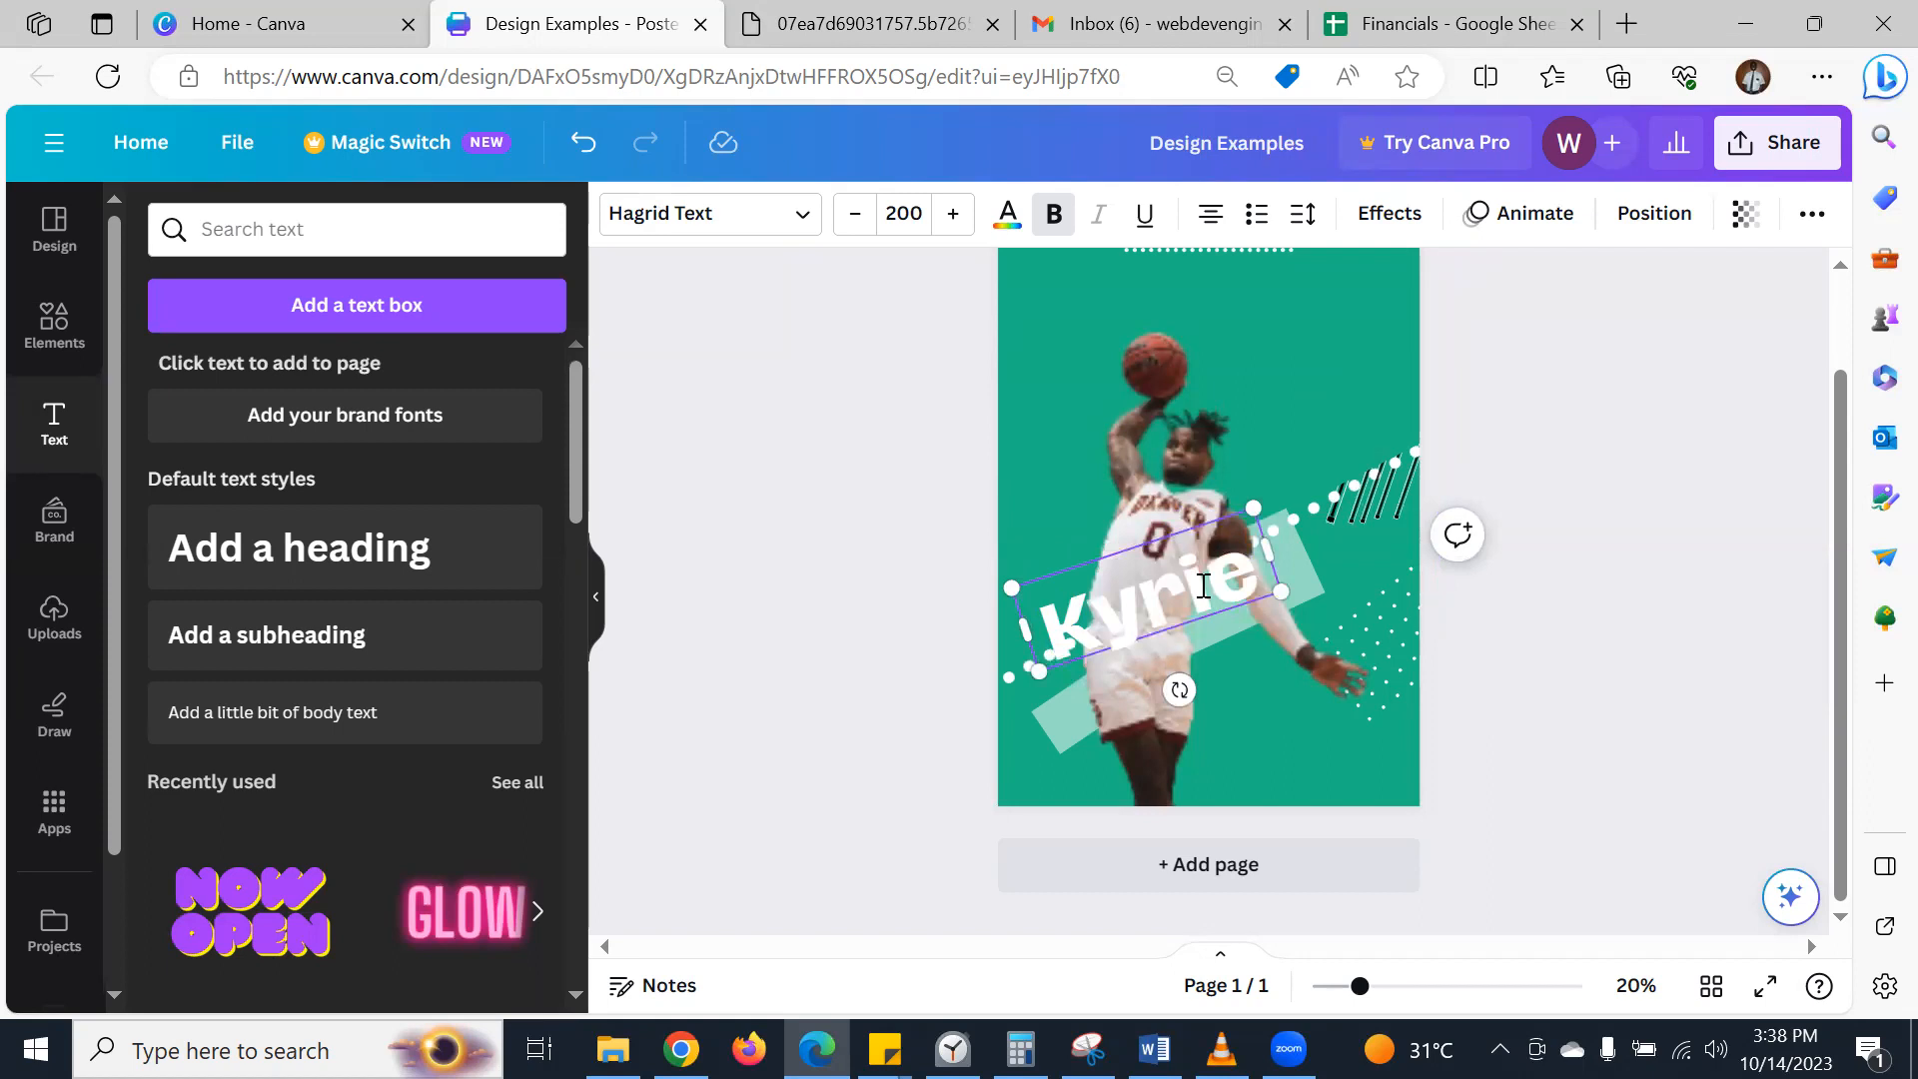
pyautogui.press('BackSpace')
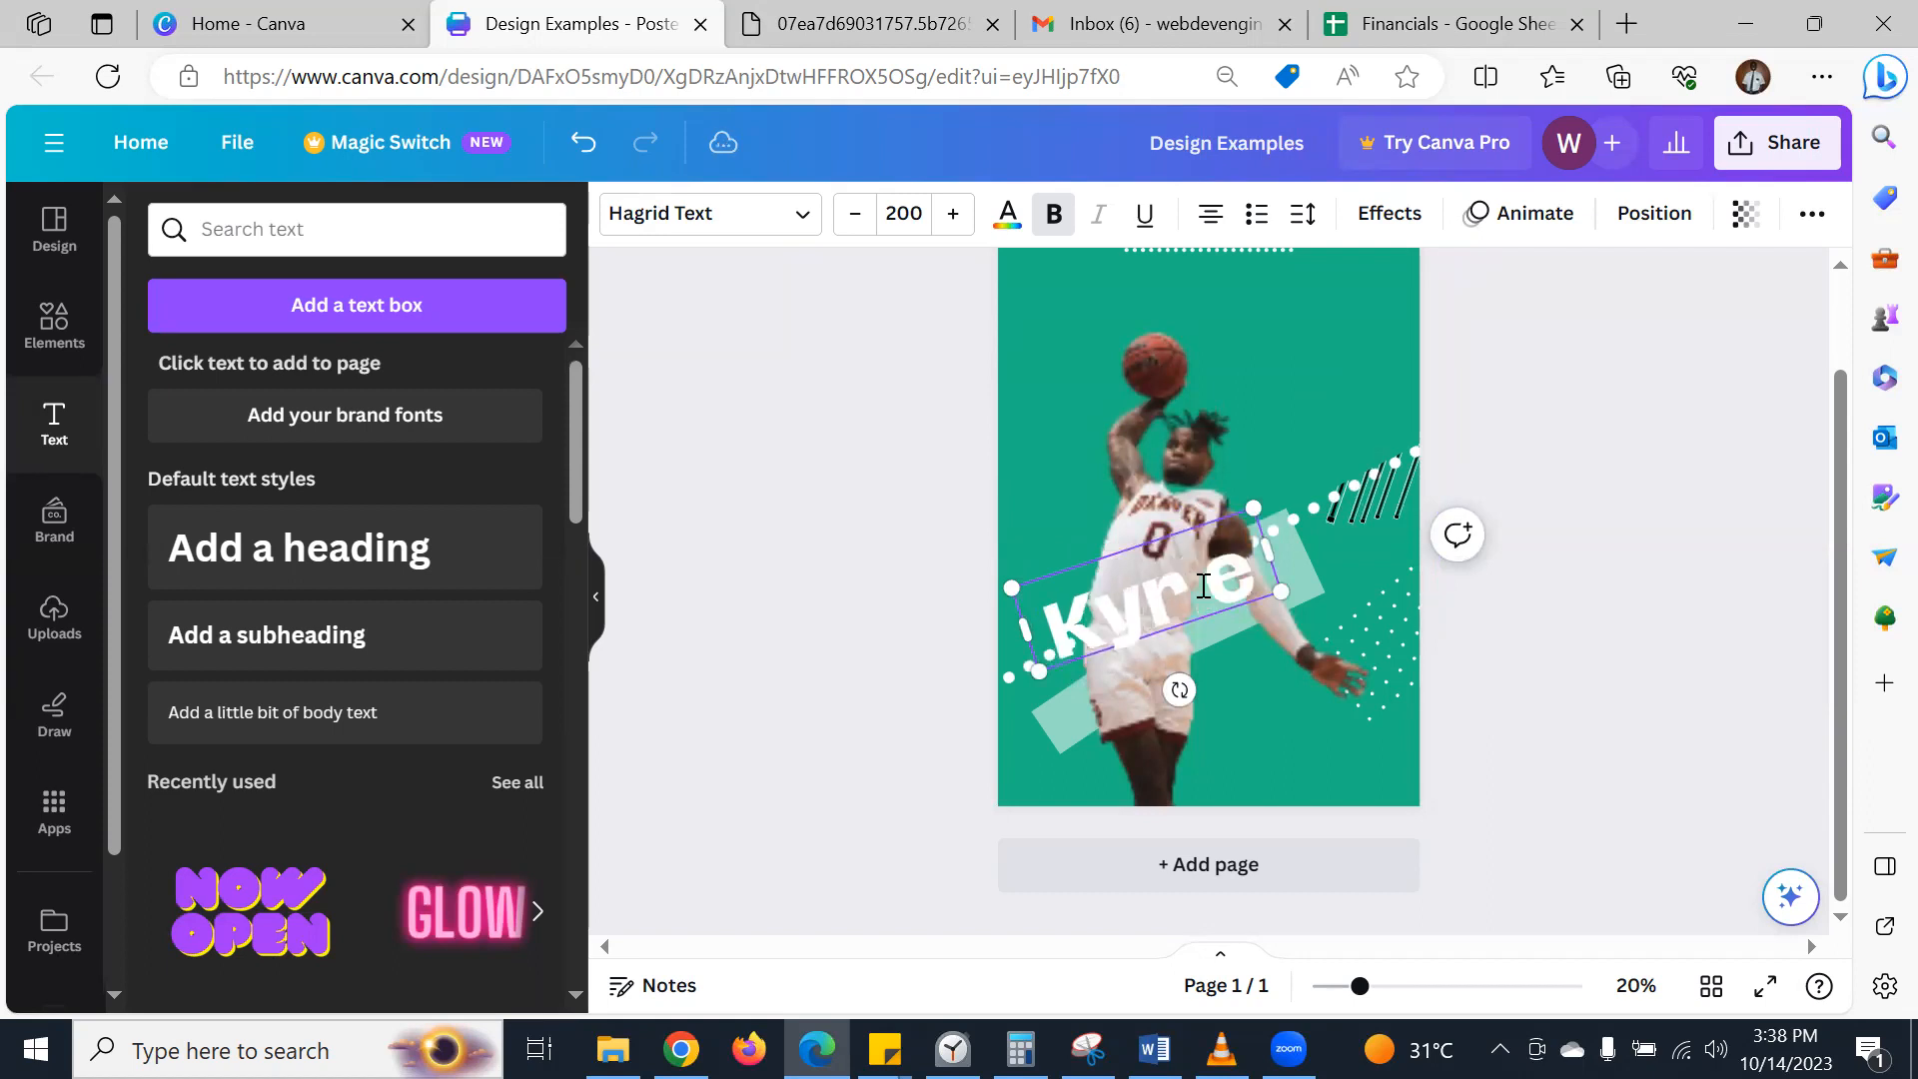
pyautogui.click(906, 623)
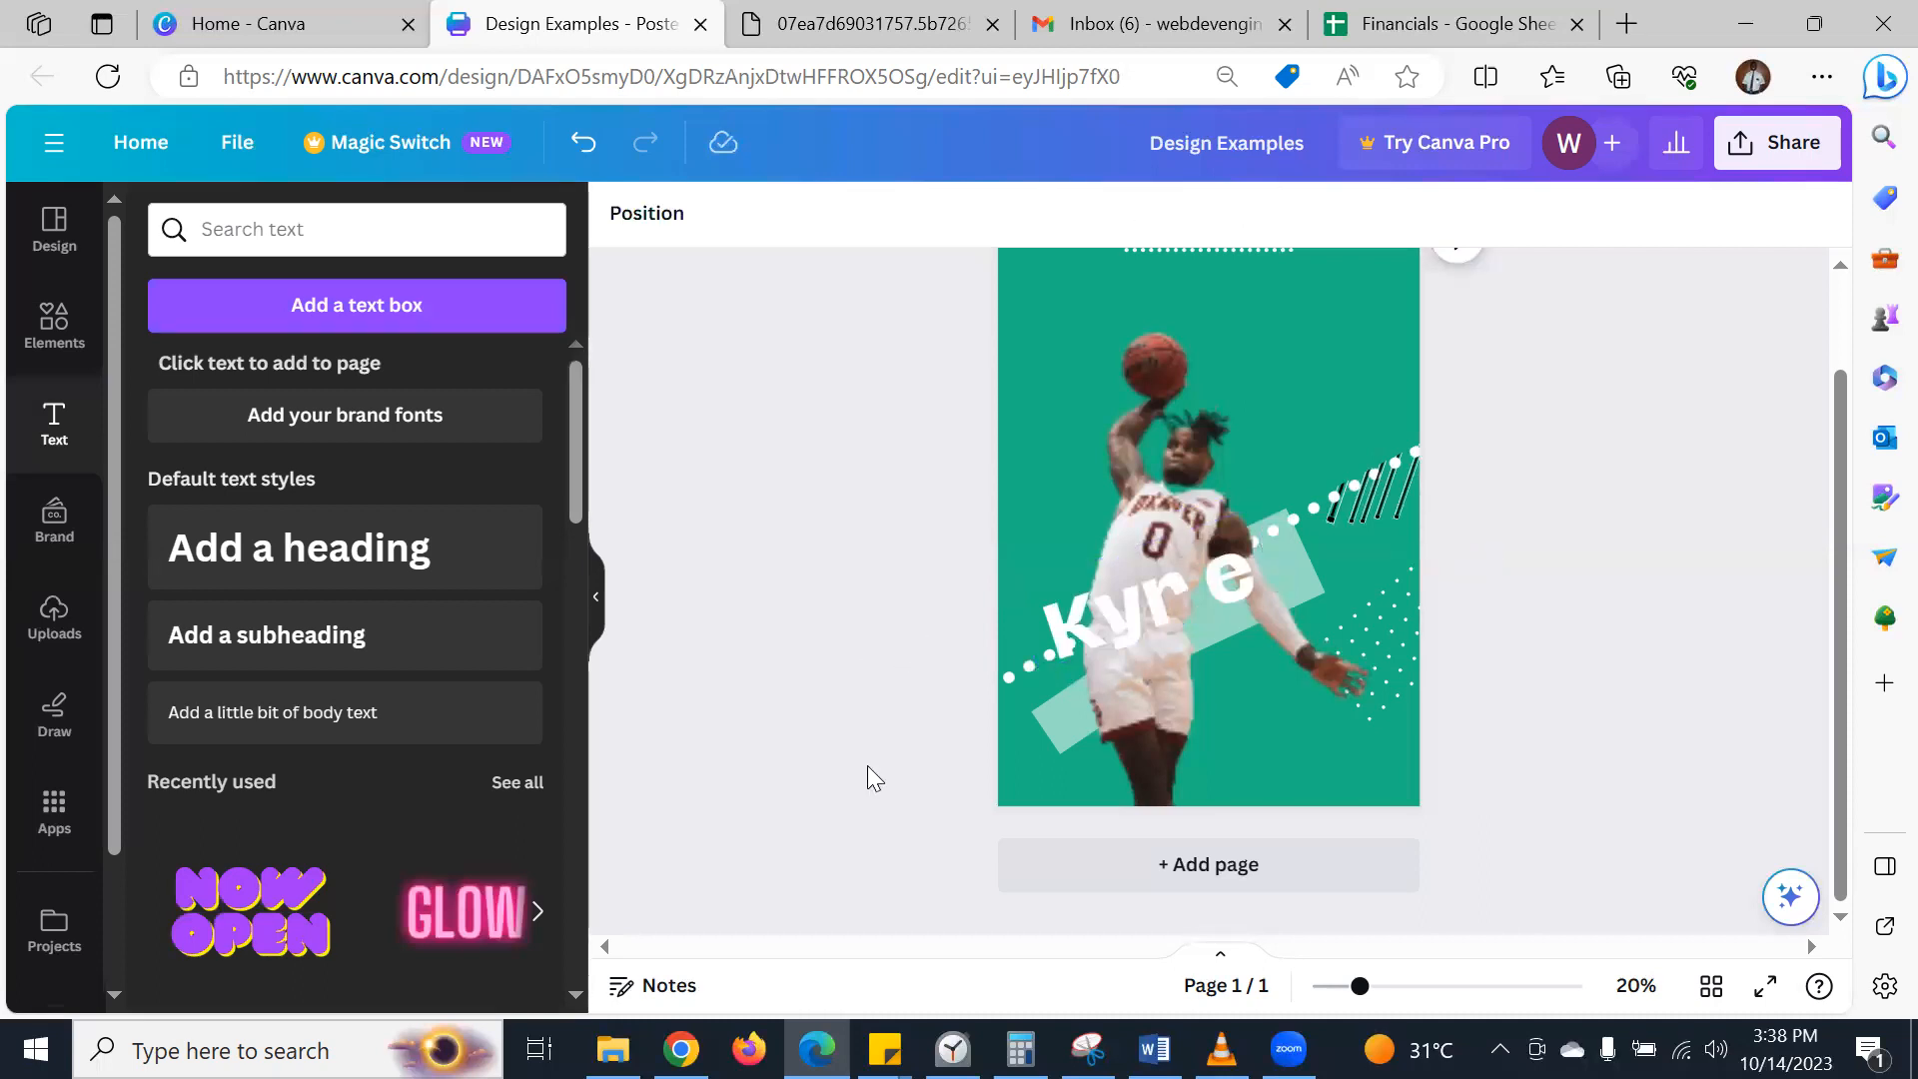
# - Add a heading reading "Irvin" and place it beneath the first title at a matching upward tilt
pyautogui.click(369, 572)
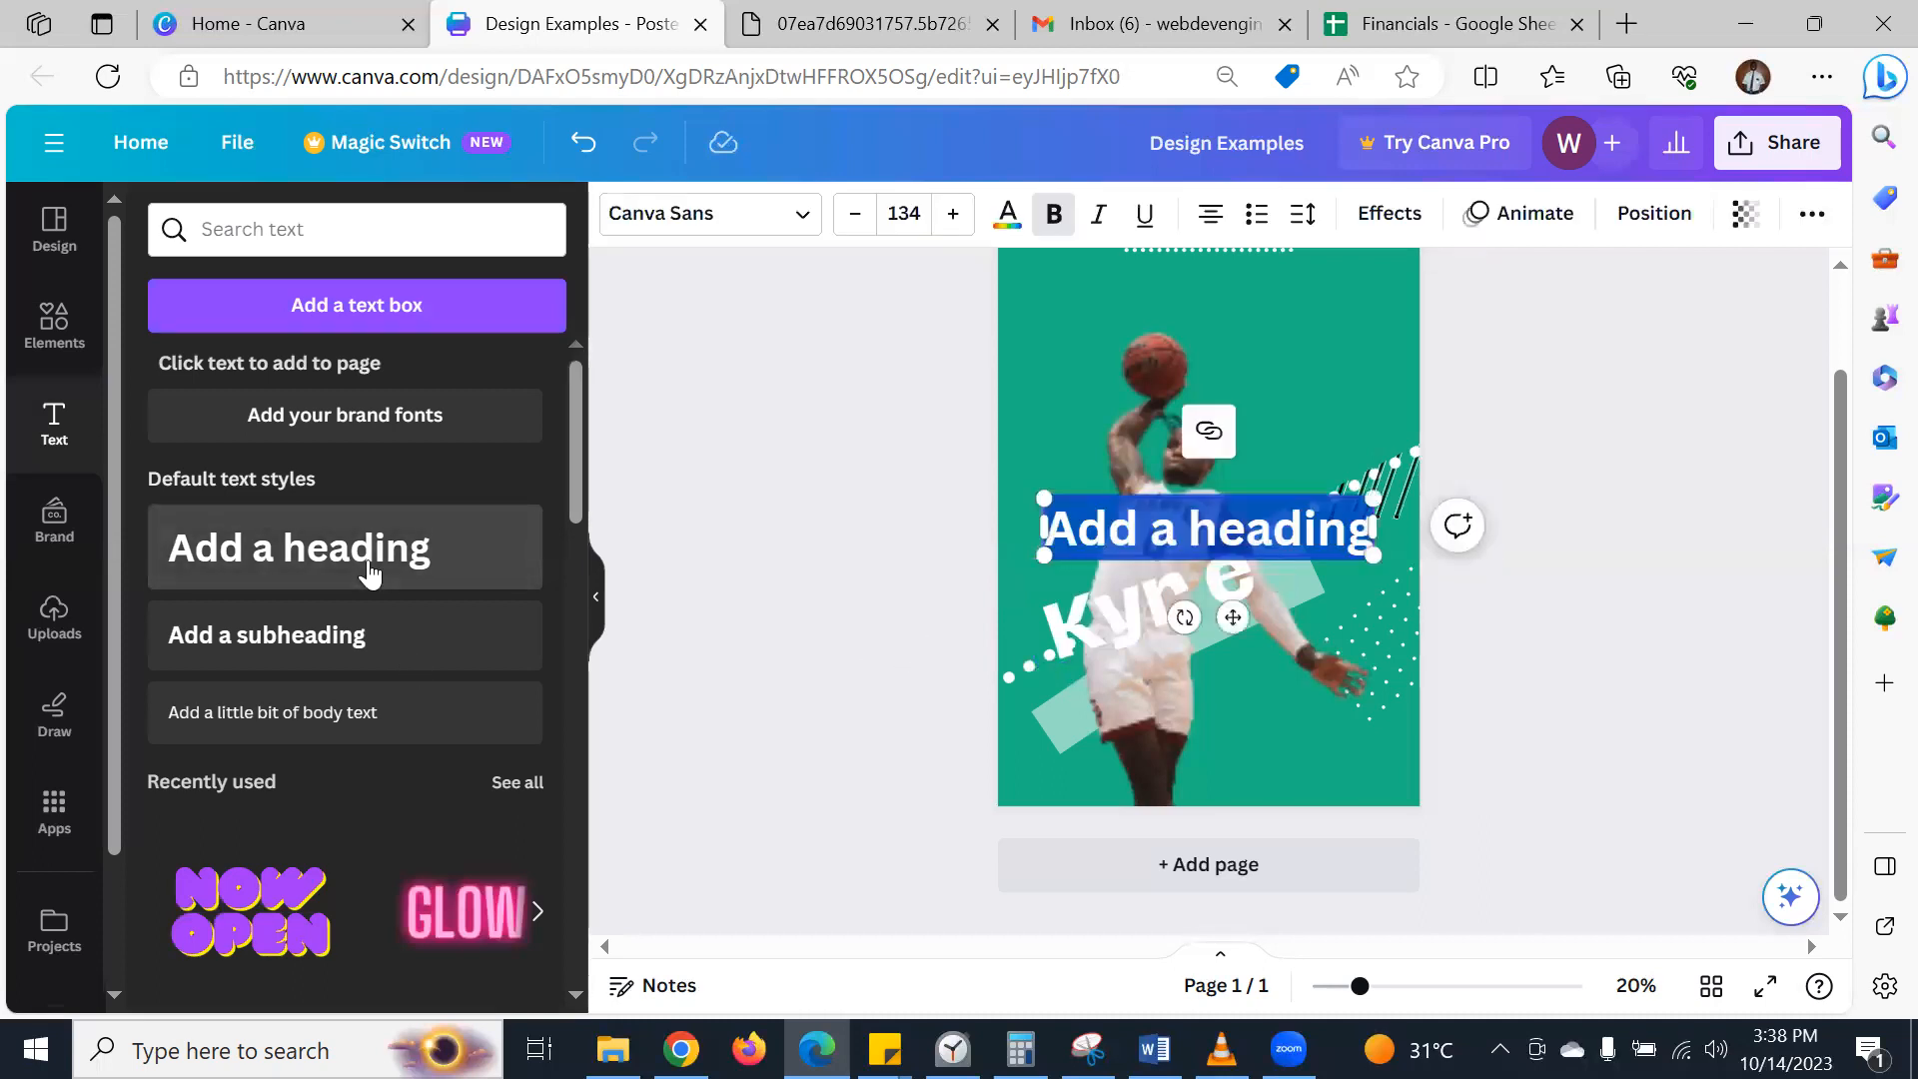
pyautogui.click(849, 22)
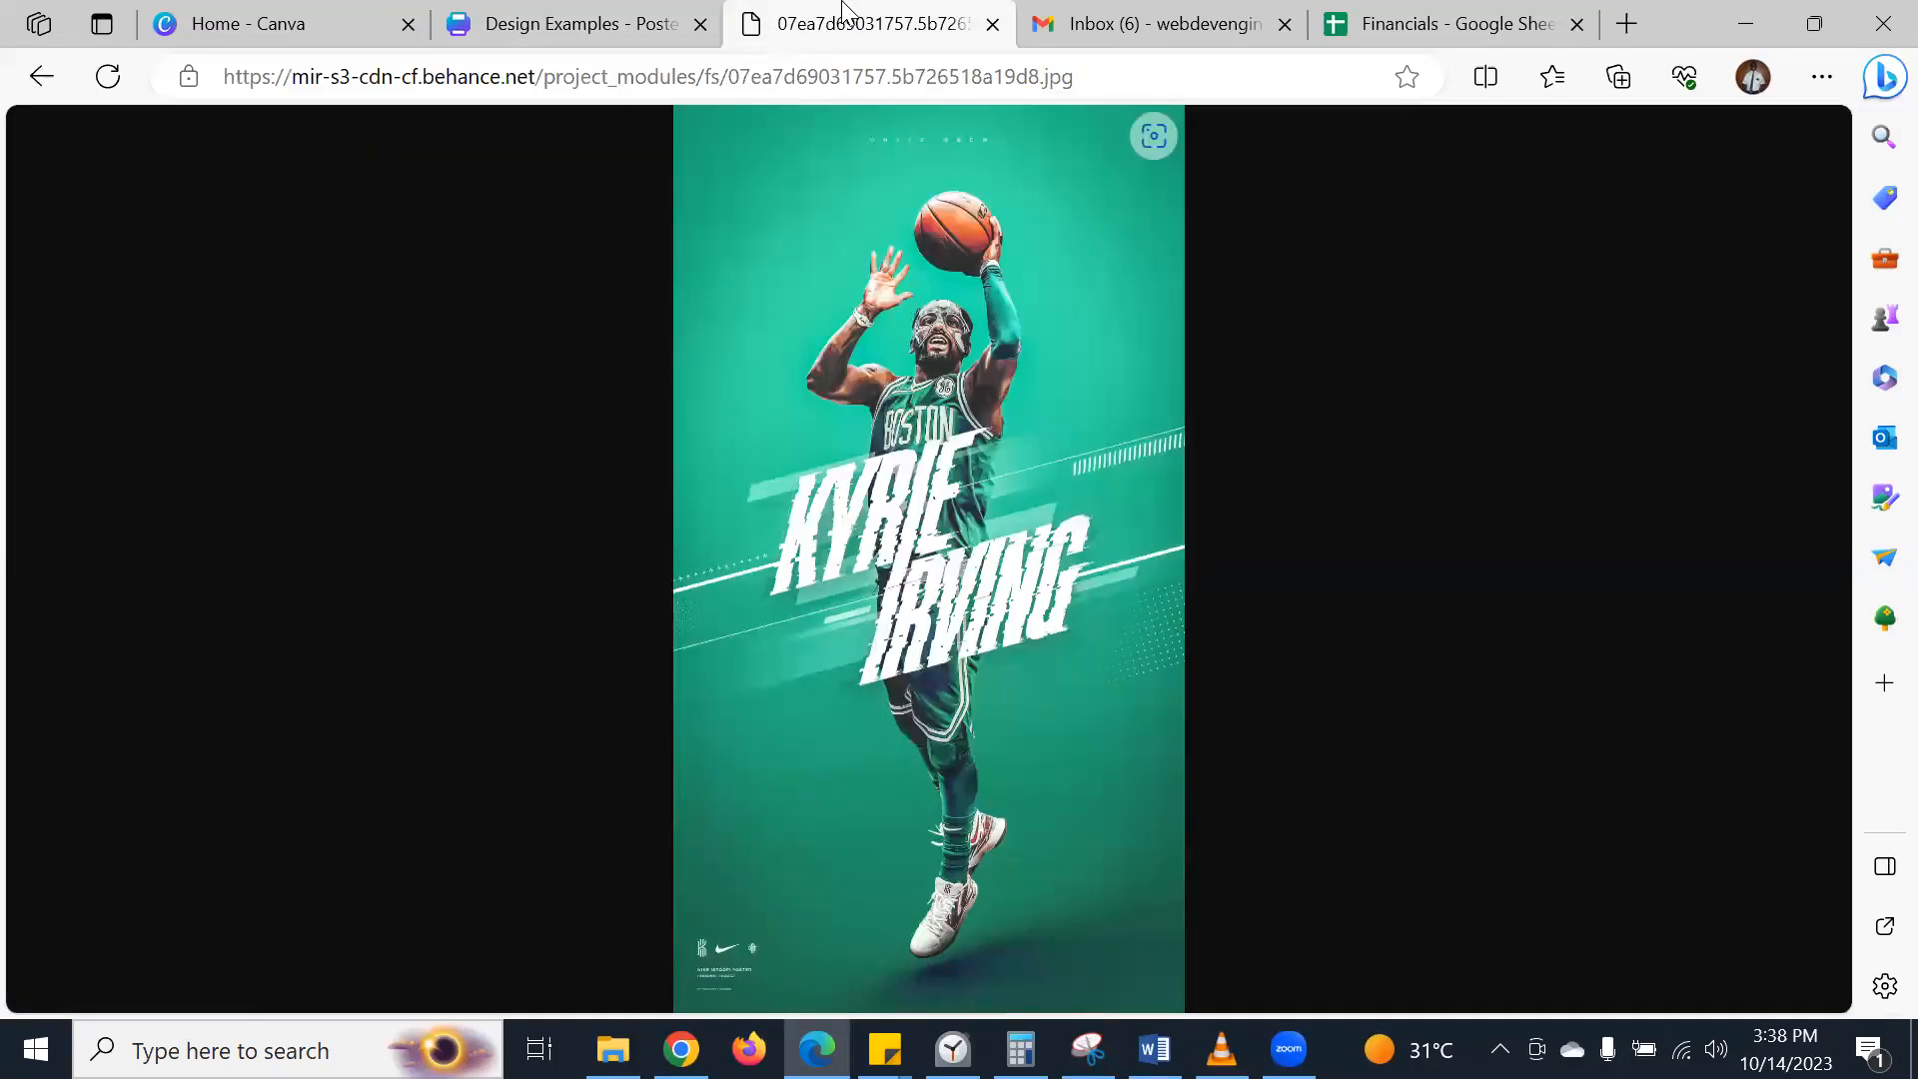
pyautogui.click(594, 20)
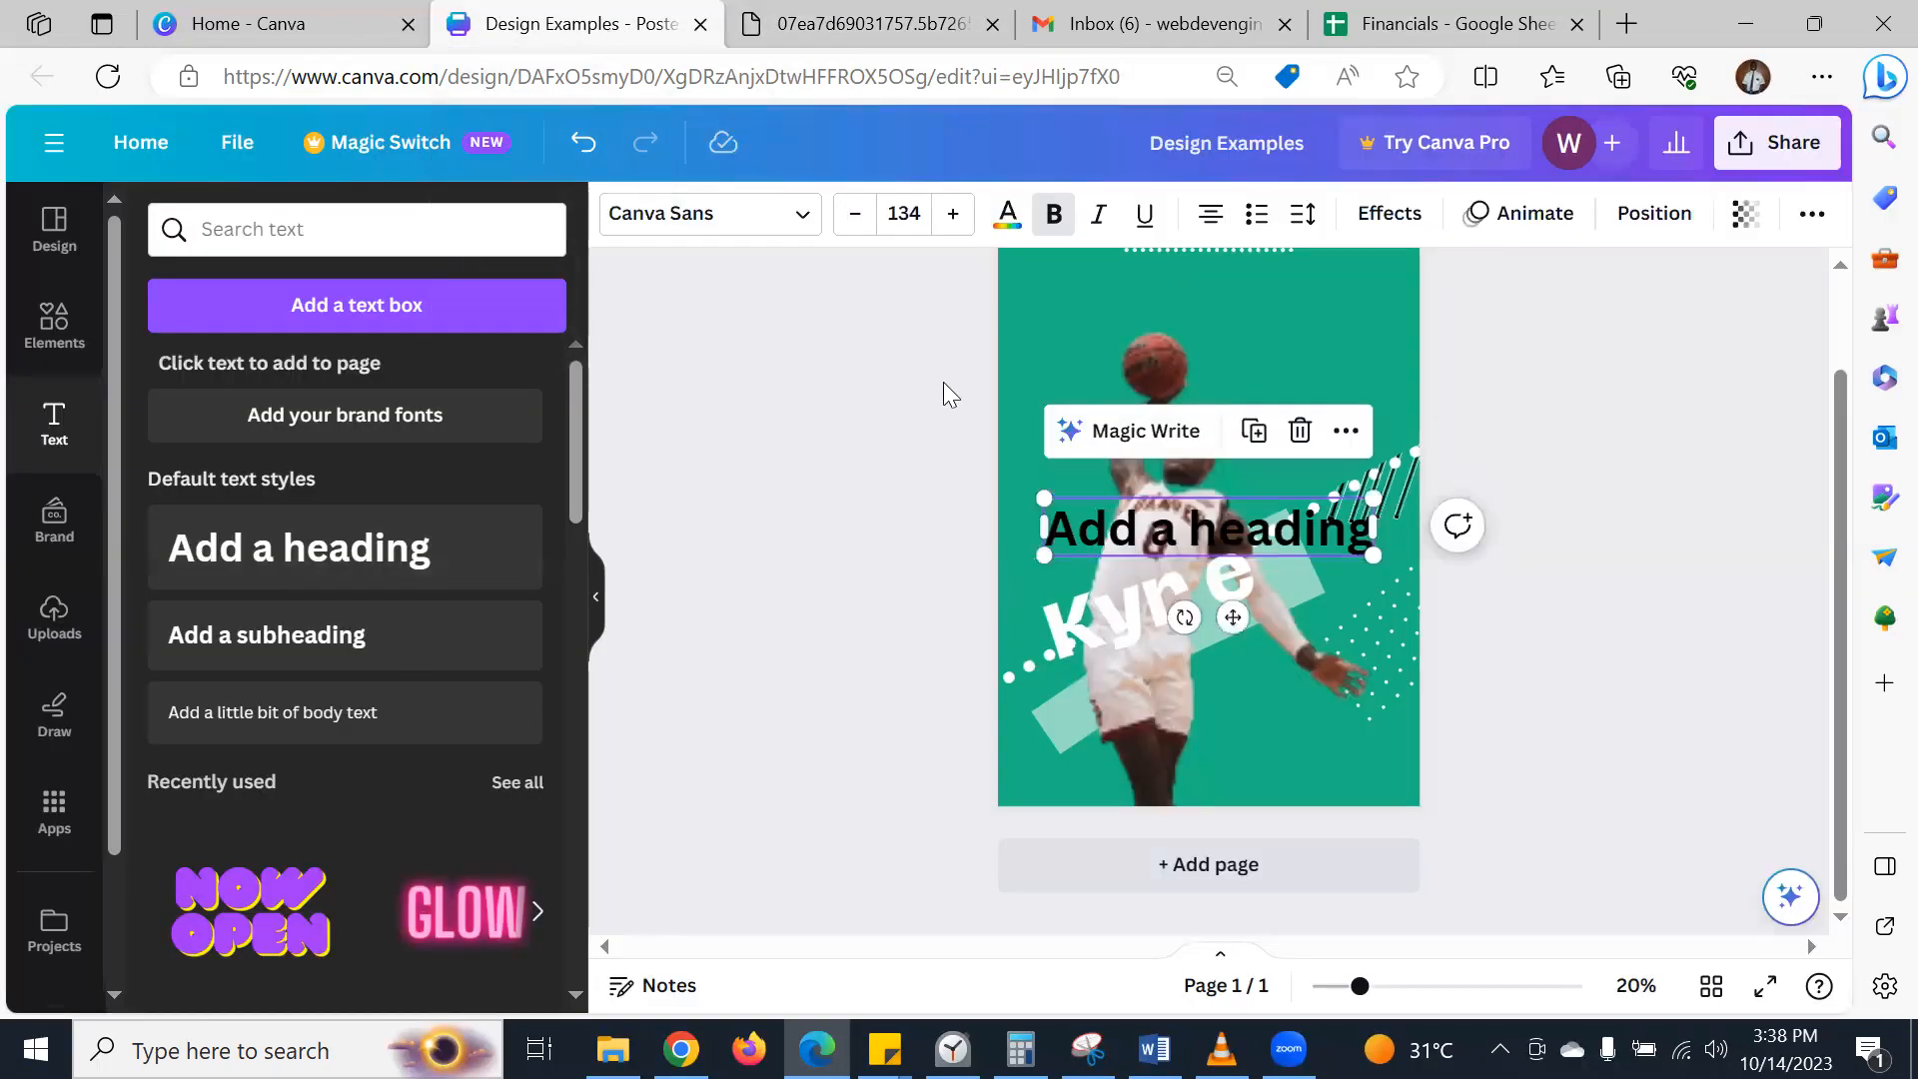
pyautogui.doubleClick(1132, 519)
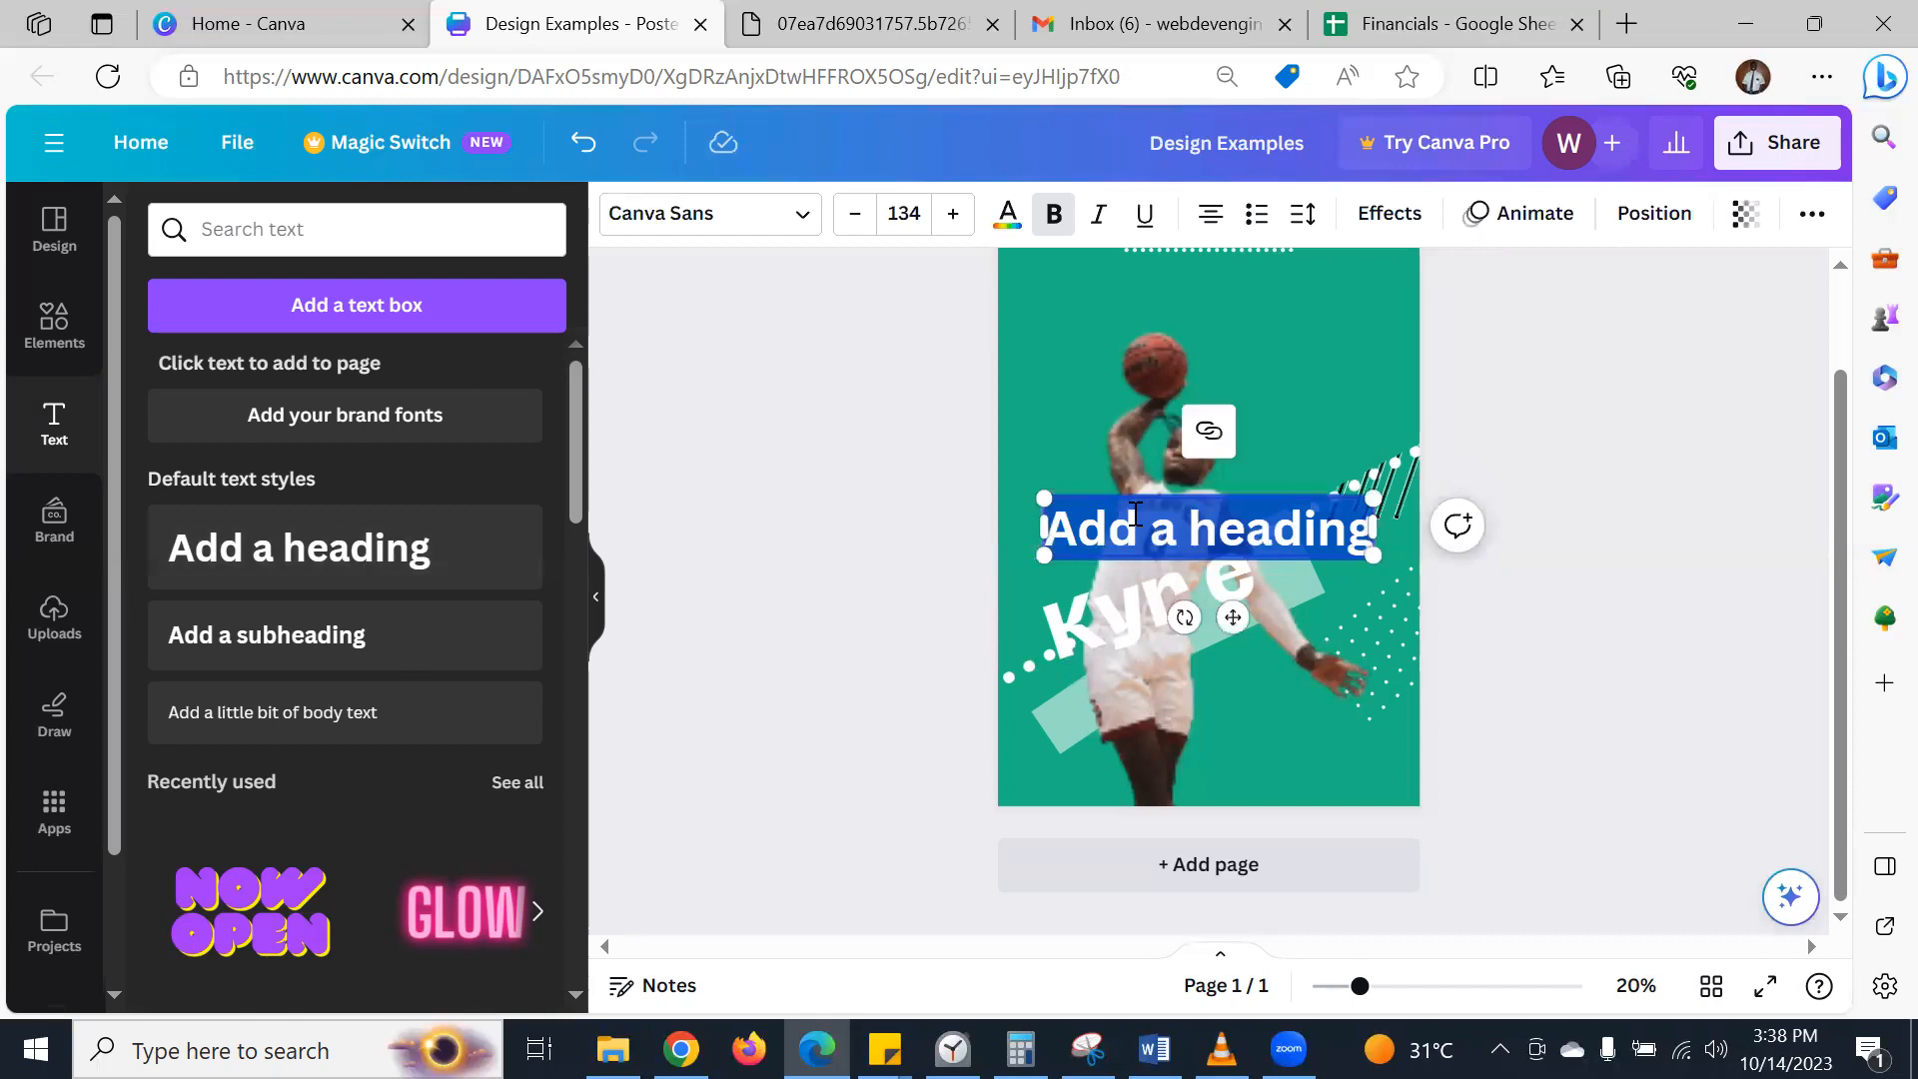
pyautogui.write('Irvin')
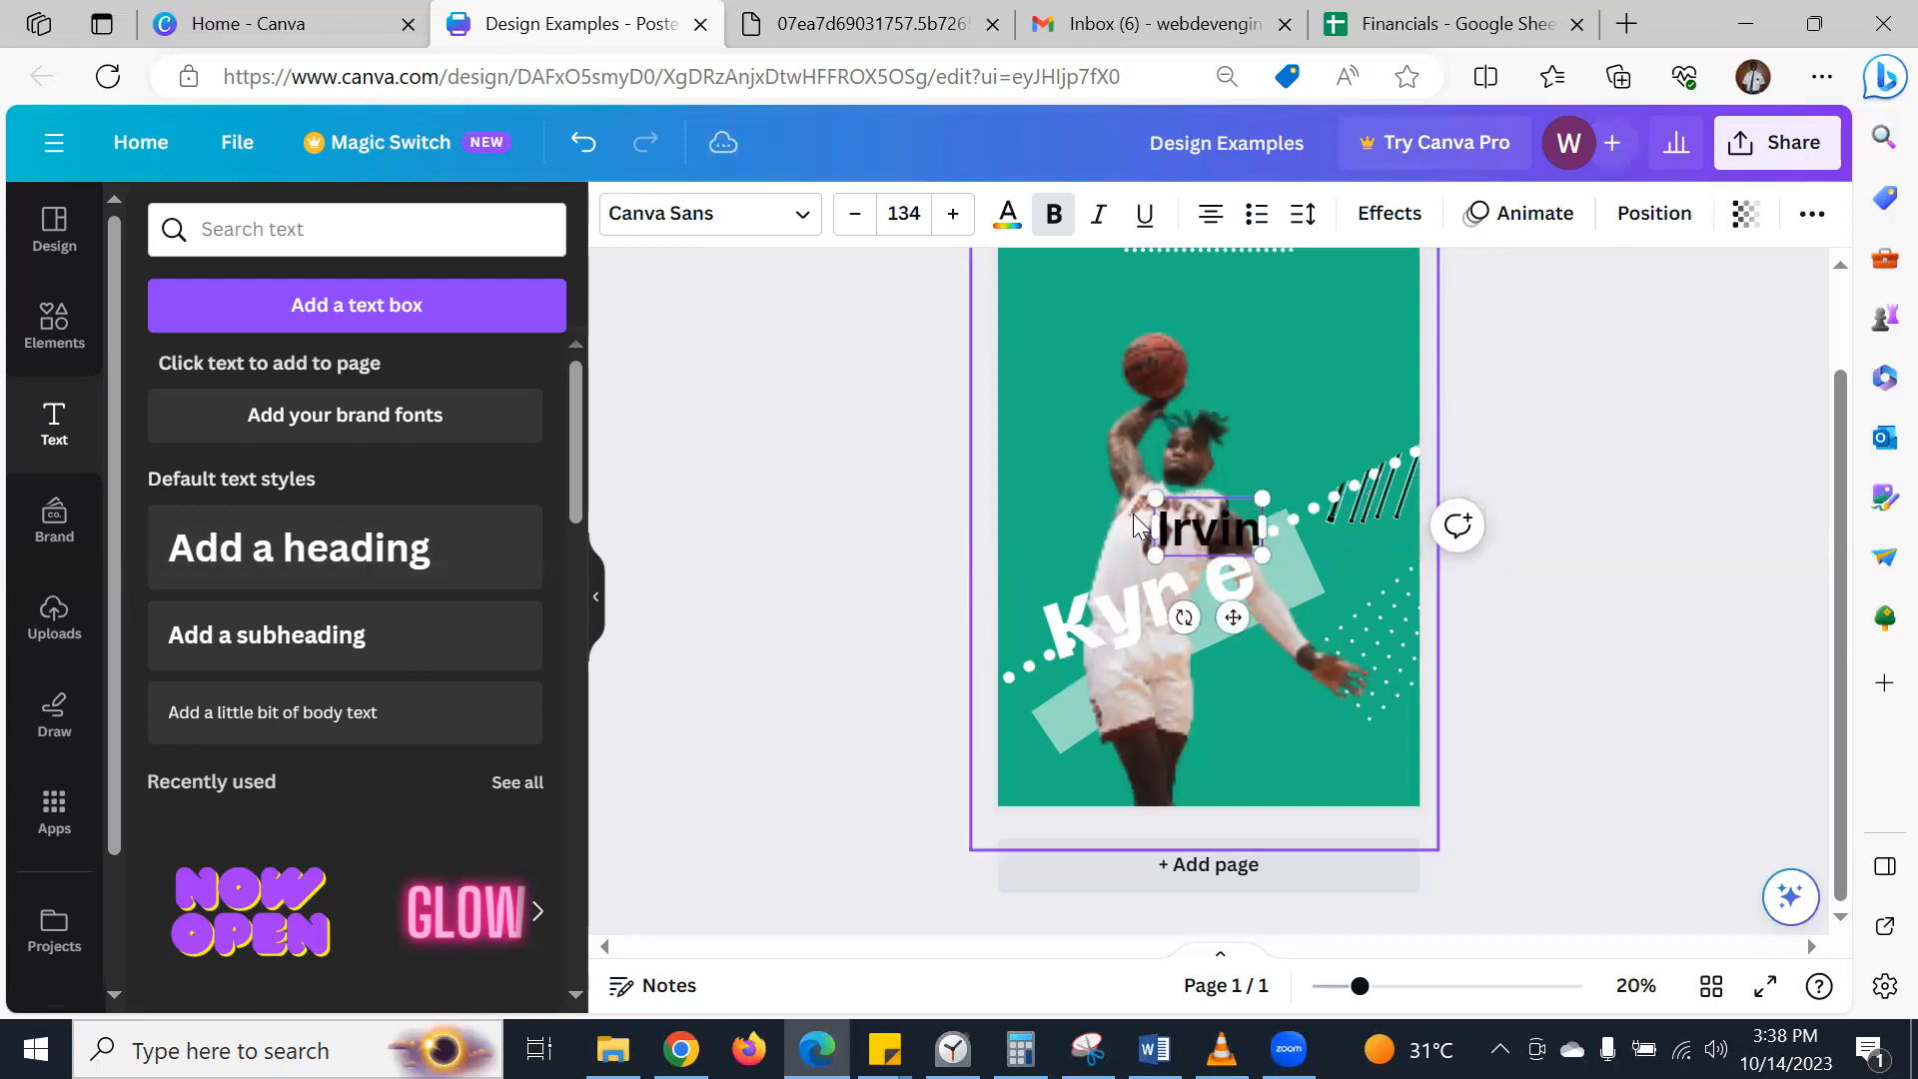
pyautogui.moveTo(1233, 617); pyautogui.dragTo(1211, 764)
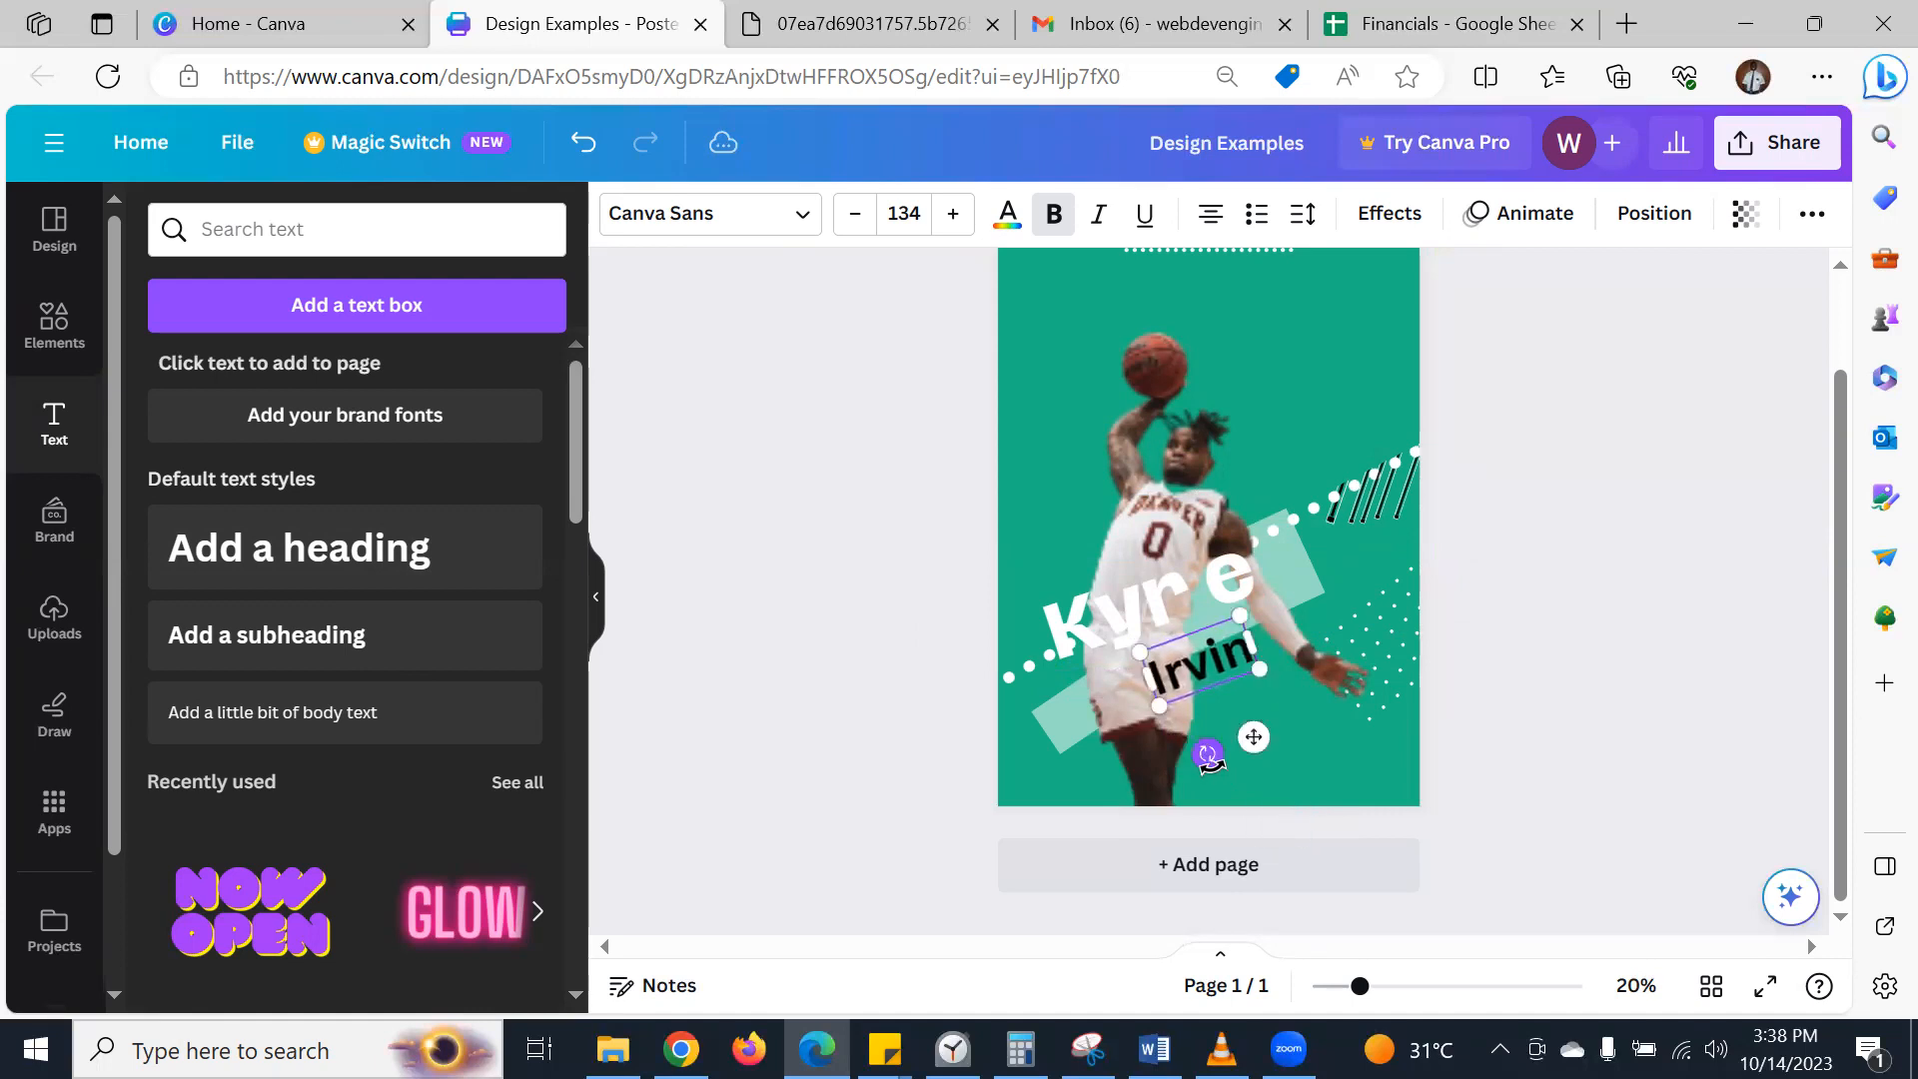
# - Look through the text effects and extra formatting options for the "Irvin" heading
pyautogui.click(1378, 220)
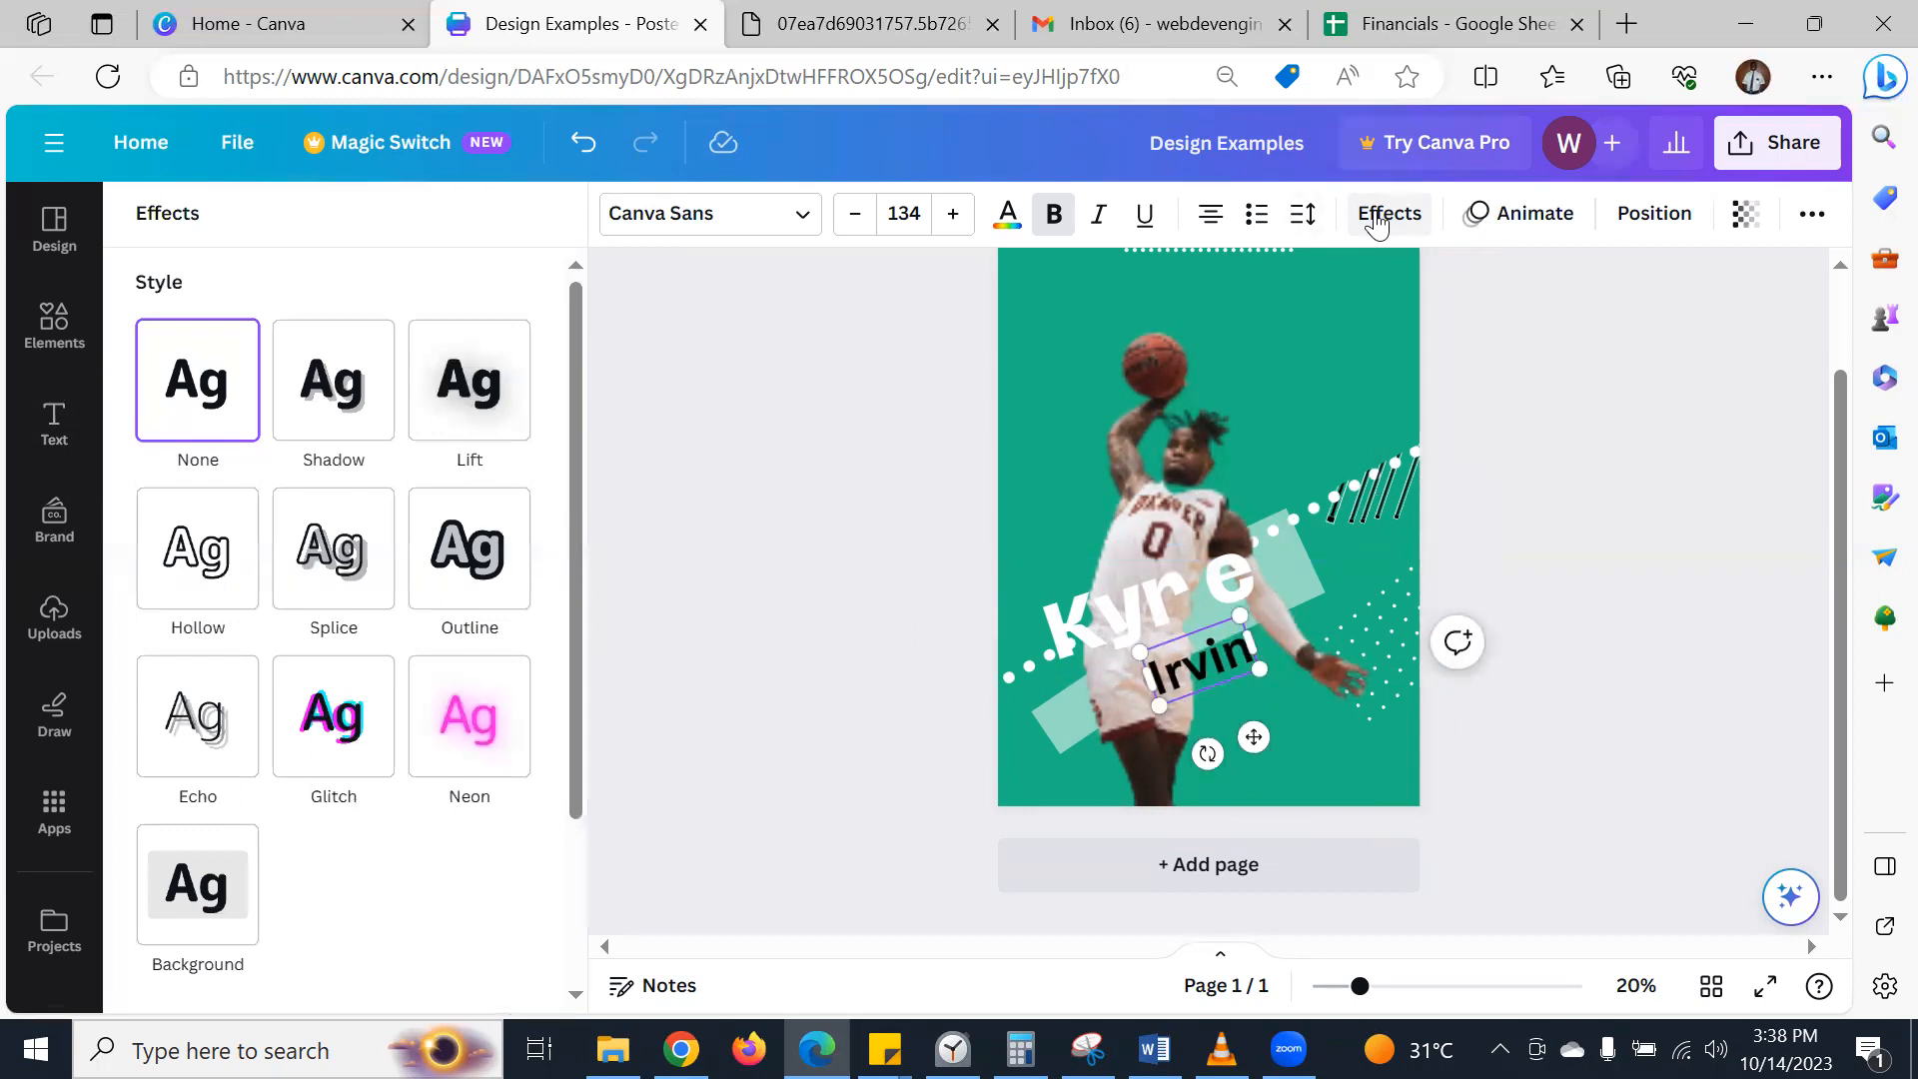
pyautogui.scroll(-3, 320, 462)
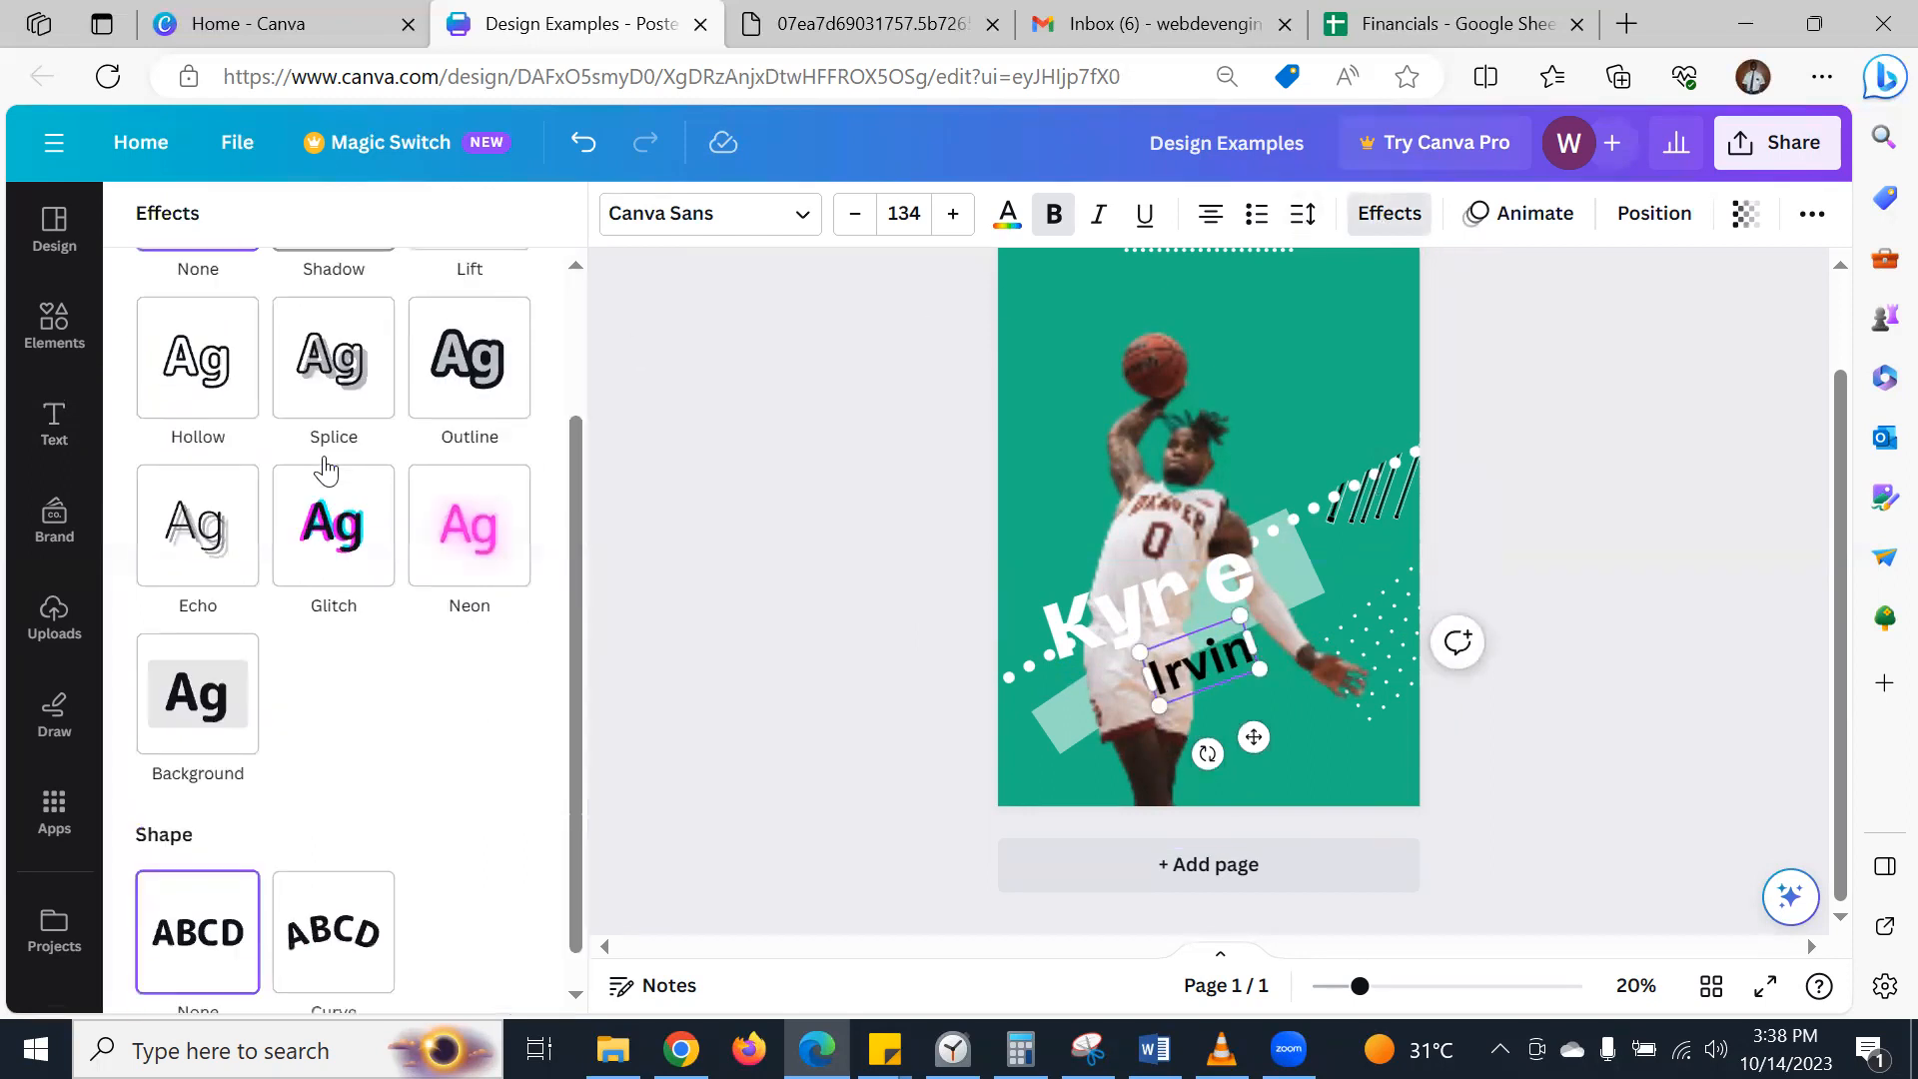
pyautogui.scroll(2, 325, 465)
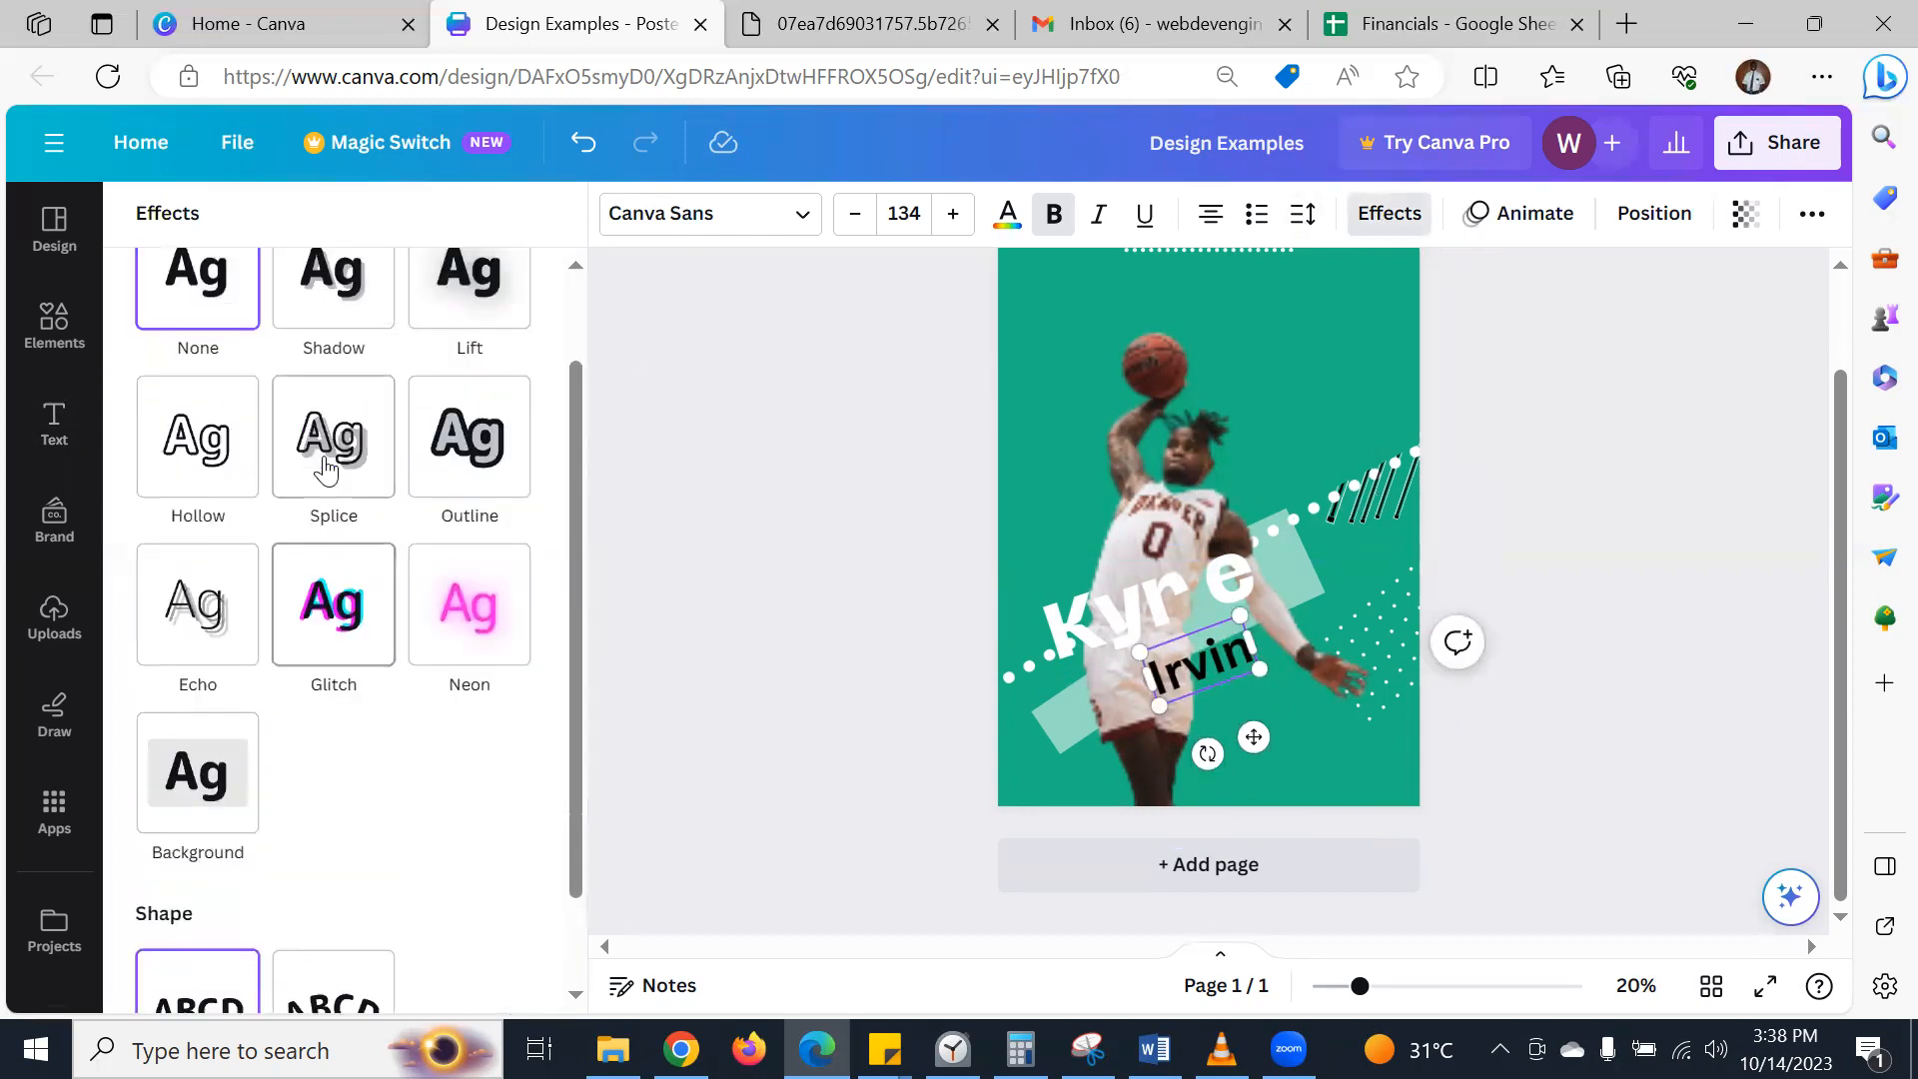
pyautogui.scroll(-2, 324, 464)
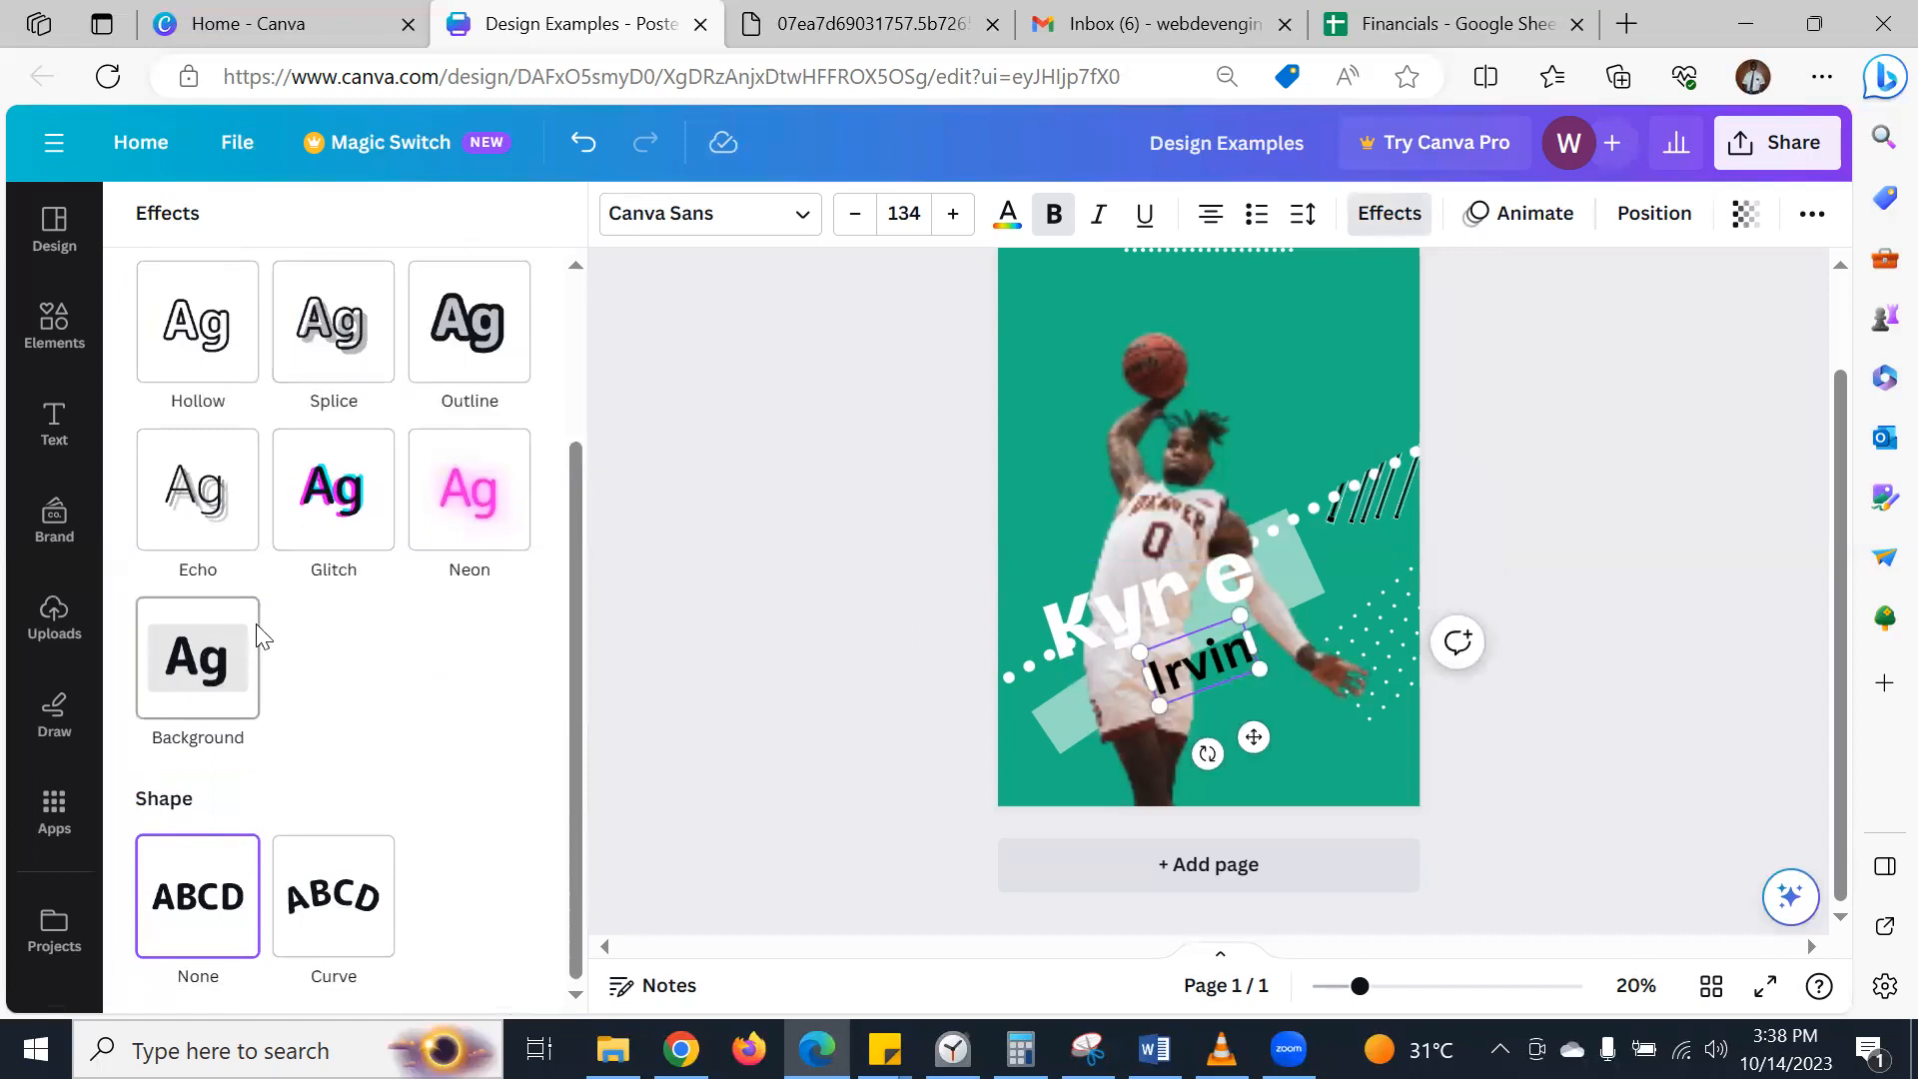
pyautogui.scroll(2, 302, 593)
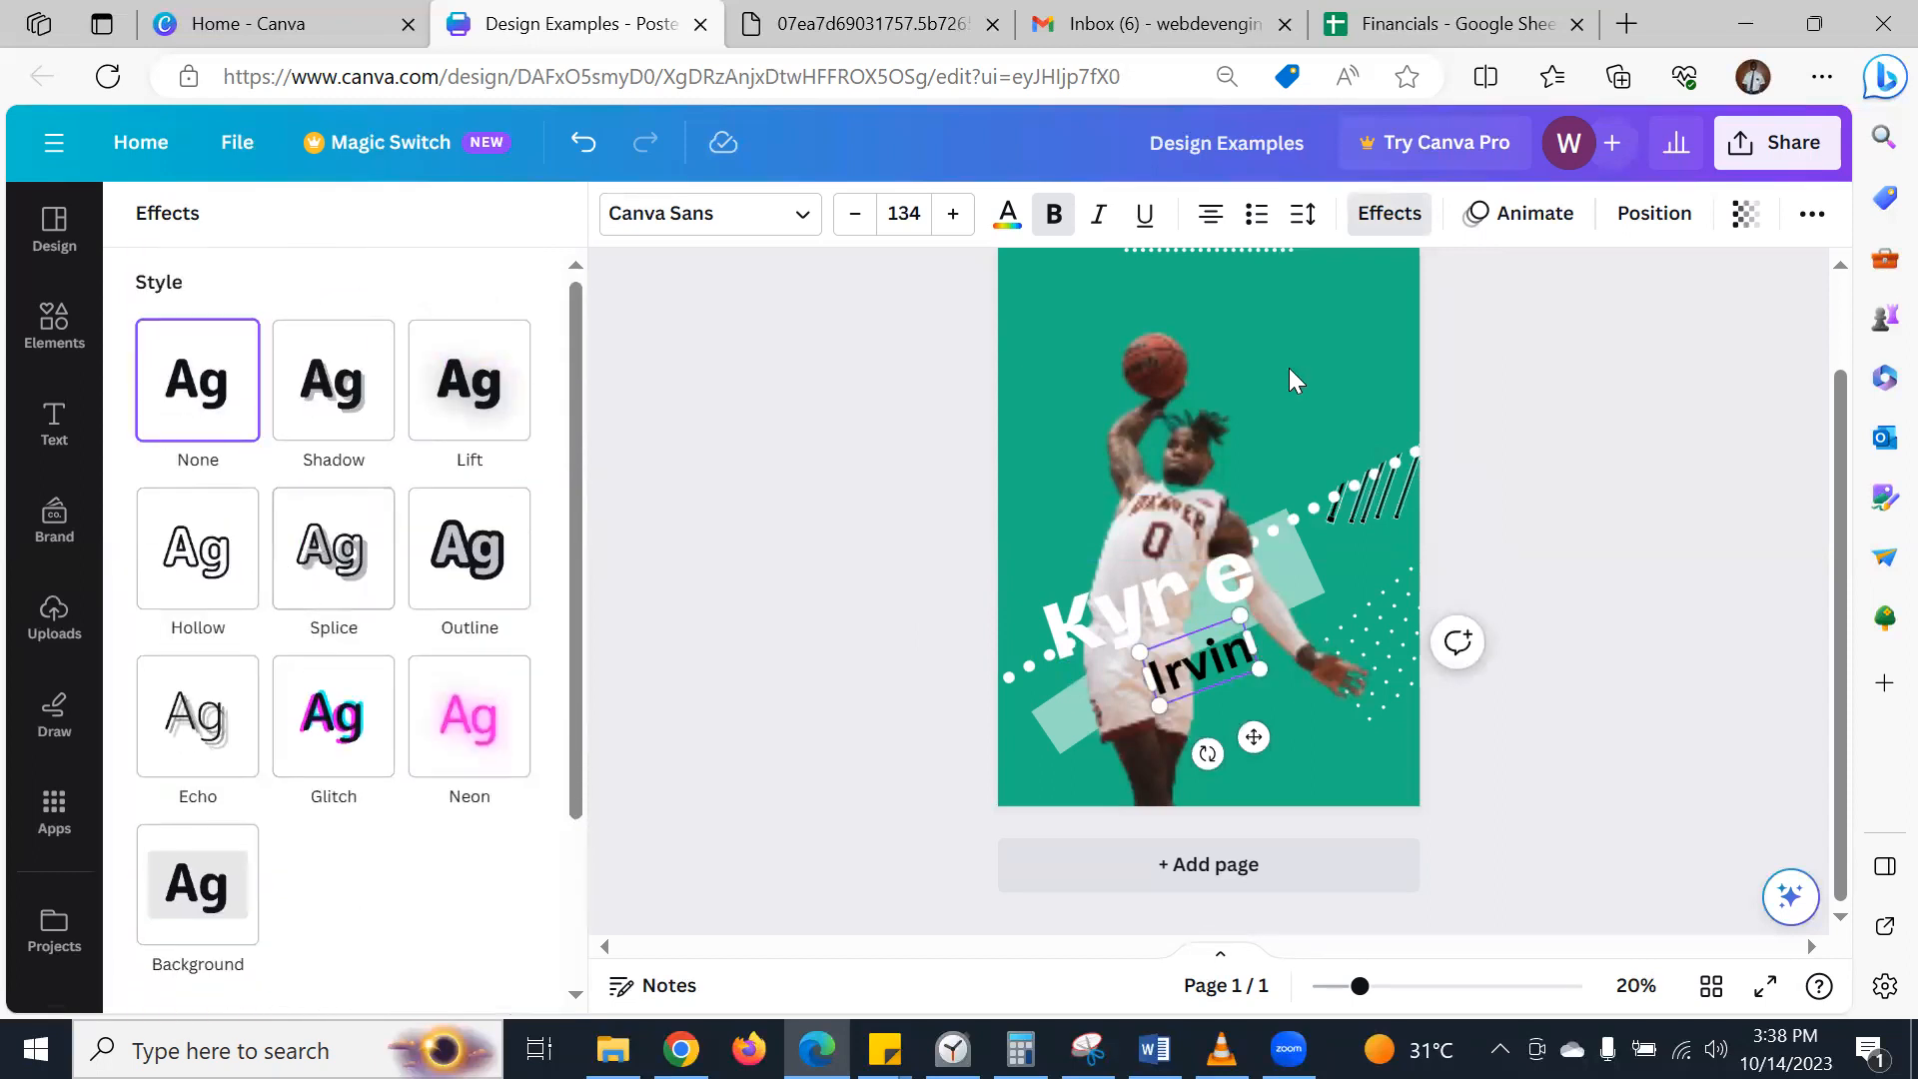
pyautogui.click(1810, 214)
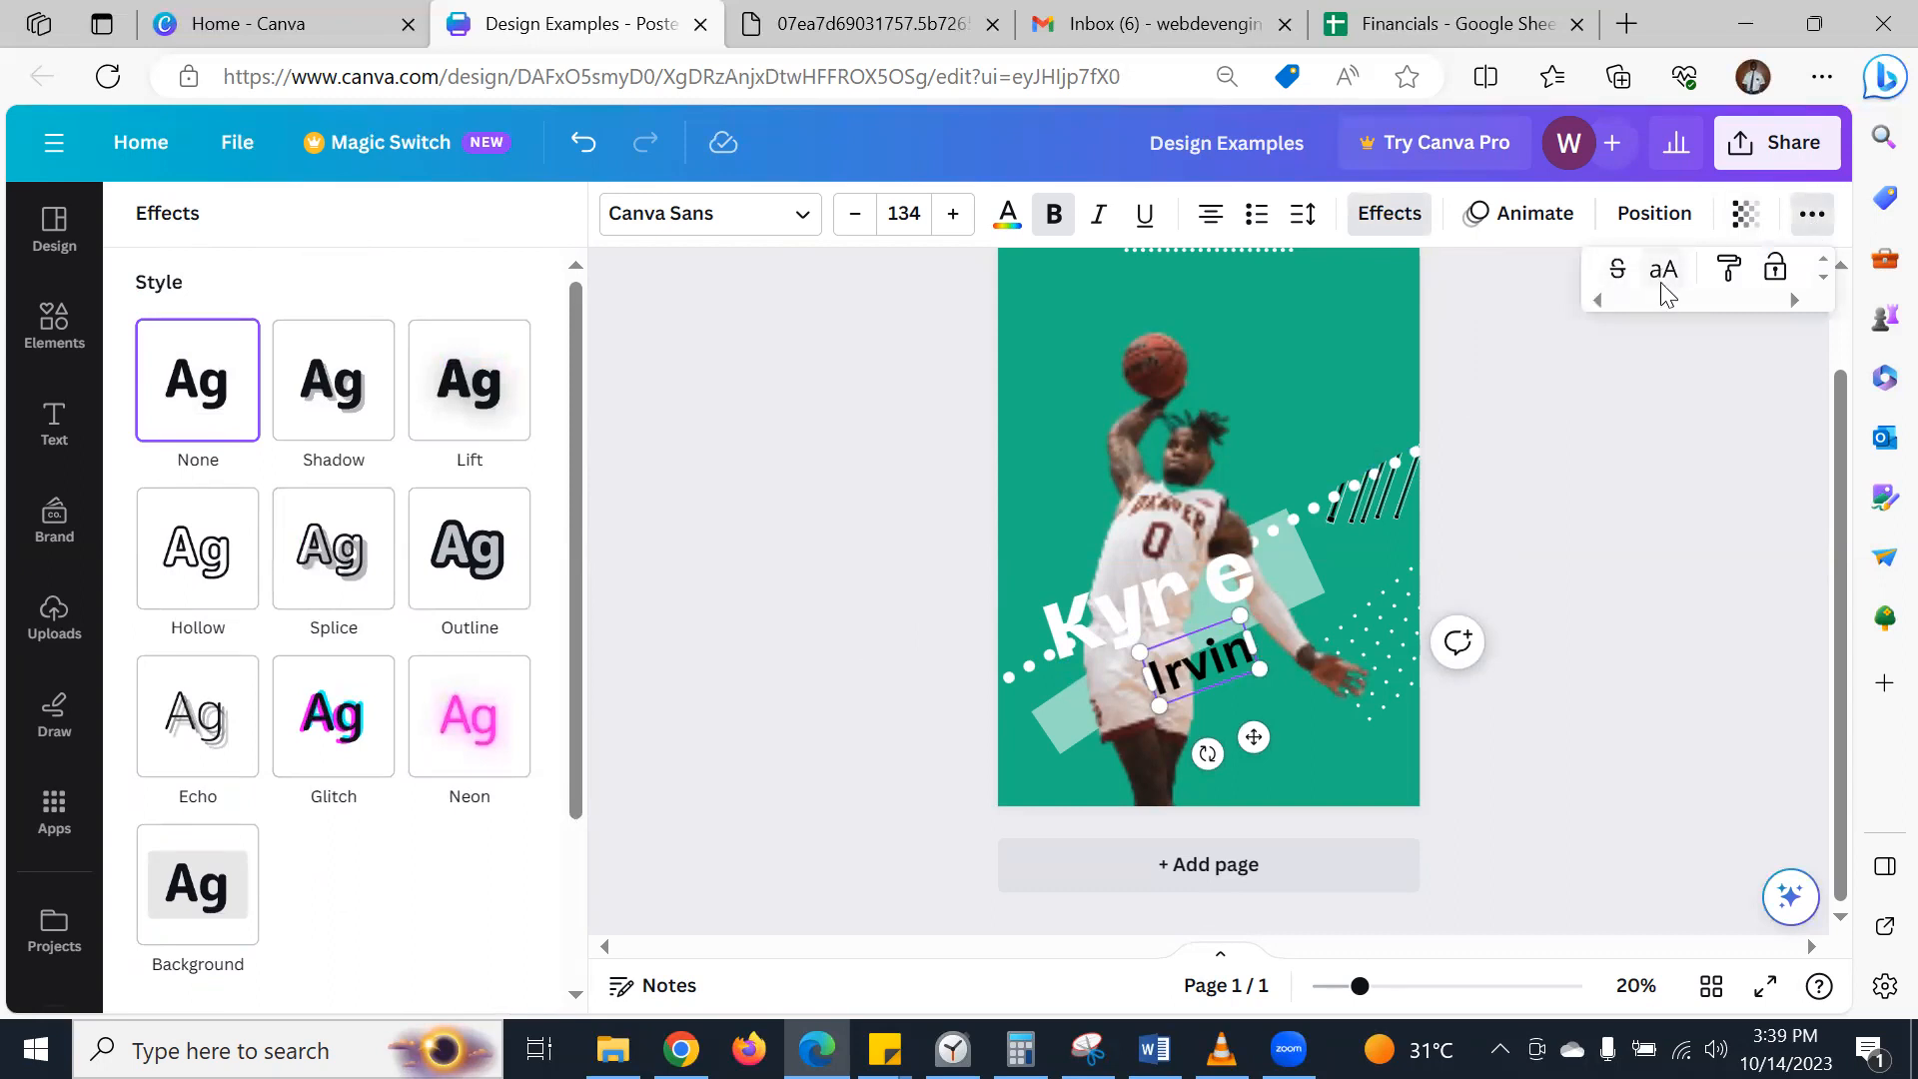
# - Try uppercase lettering on the "Kyr e" heading, then restore its original case
pyautogui.click(1149, 614)
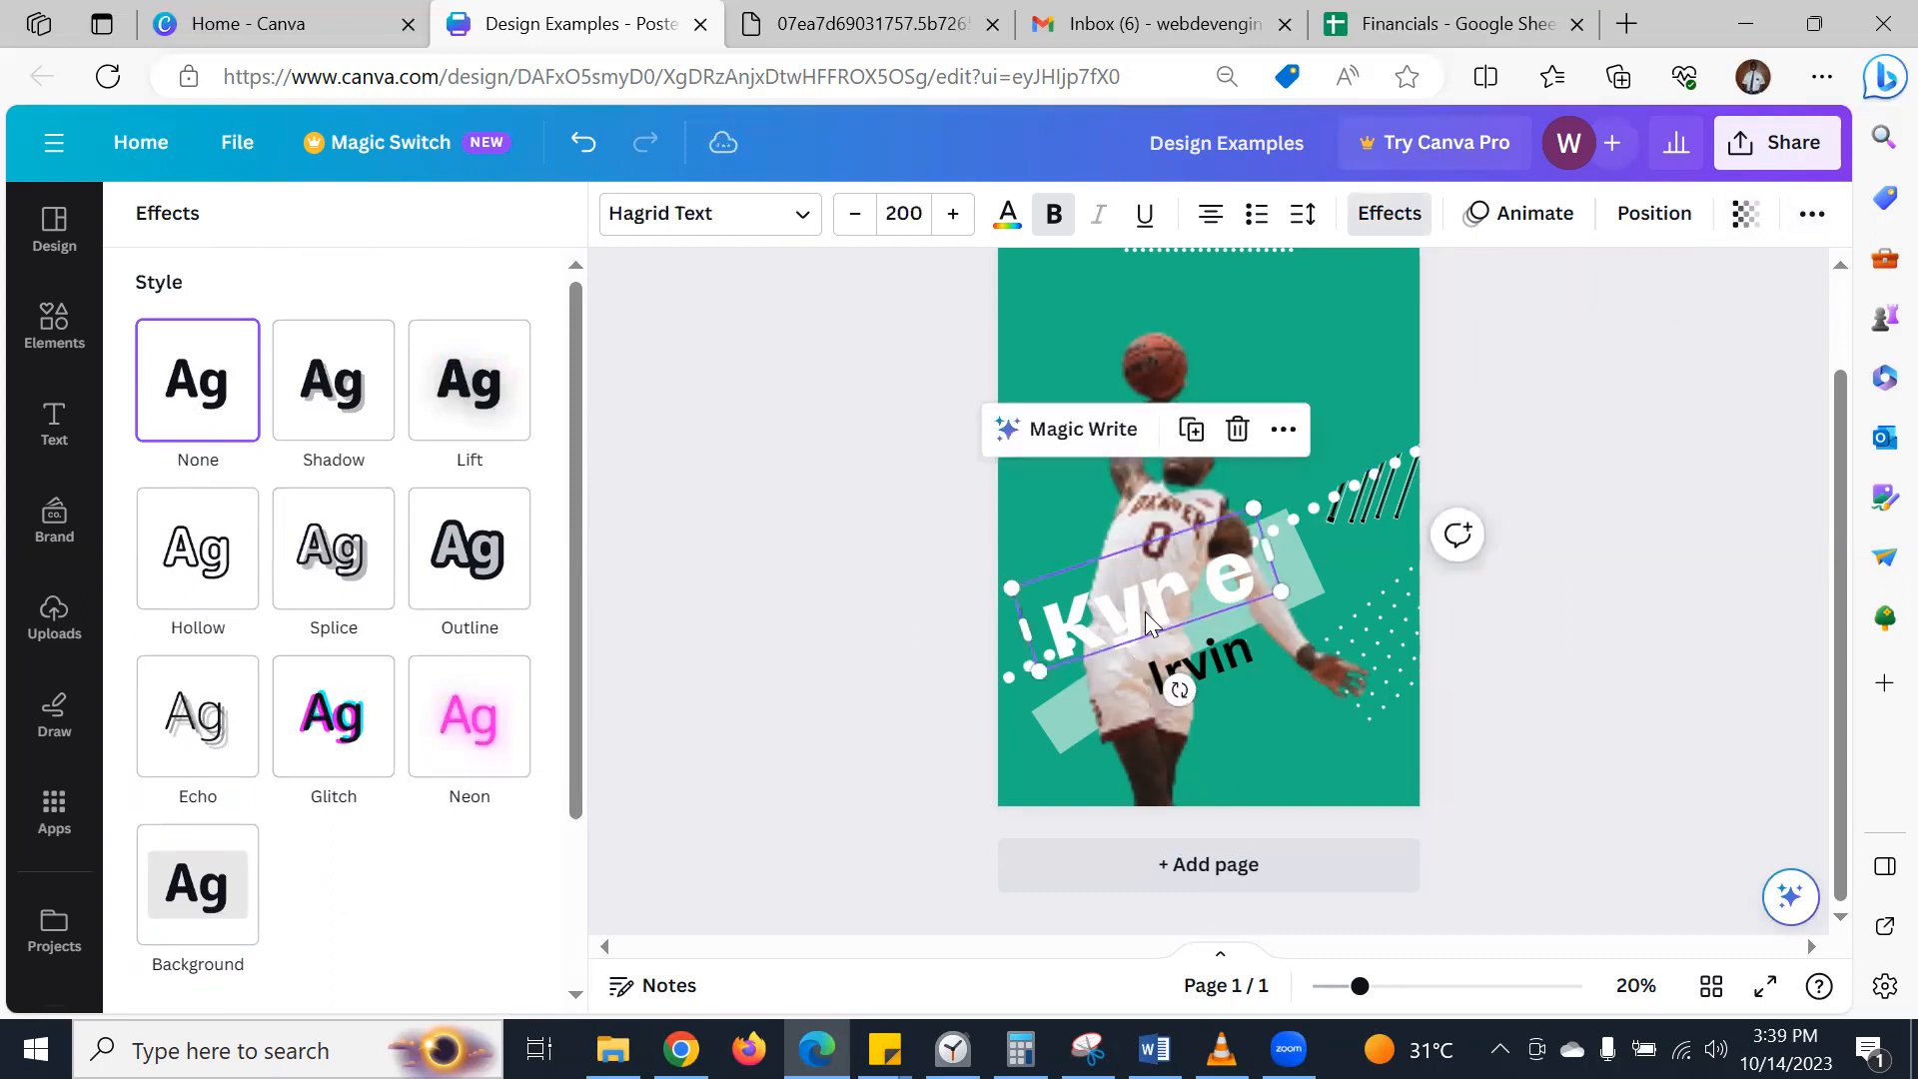
pyautogui.click(1811, 214)
pyautogui.click(1663, 271)
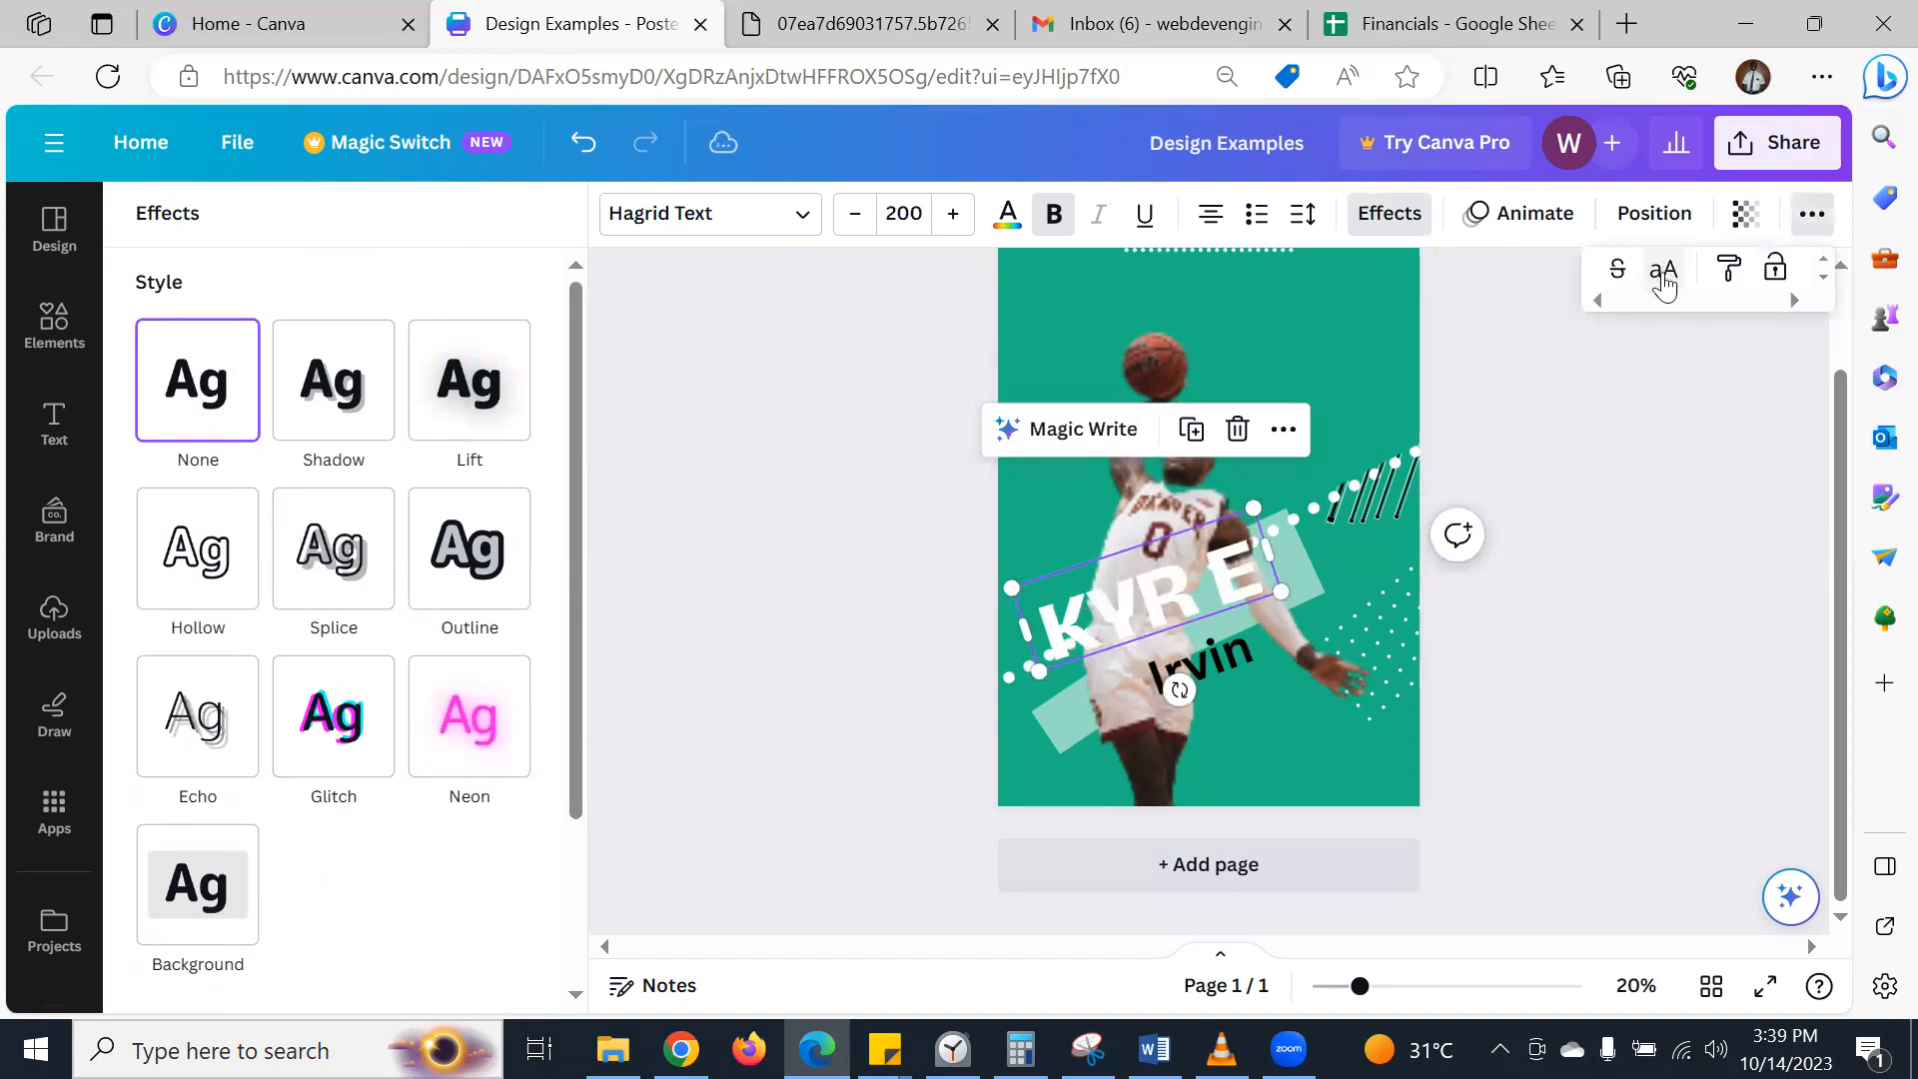
pyautogui.click(1663, 280)
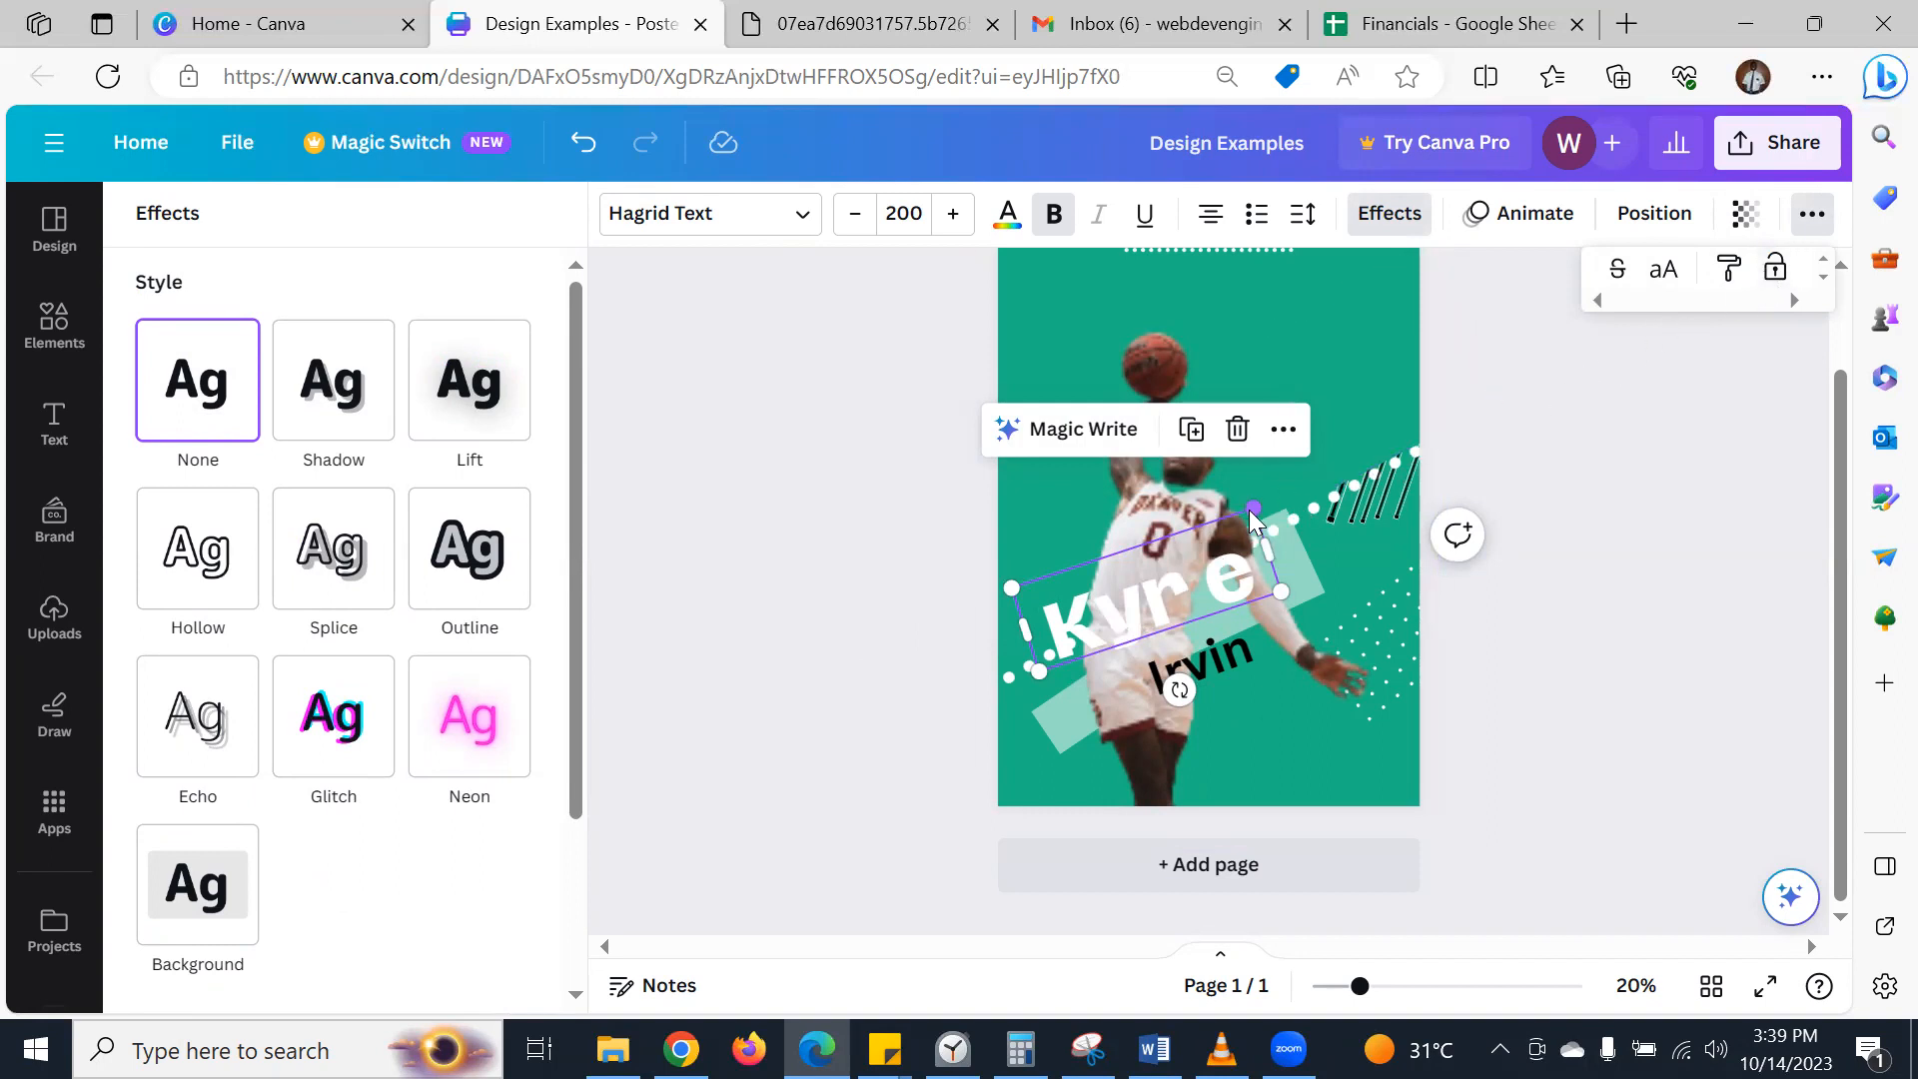
# - Lock the full-page photo in place and shift the "Kyr e" heading slightly to the right
pyautogui.click(1079, 493)
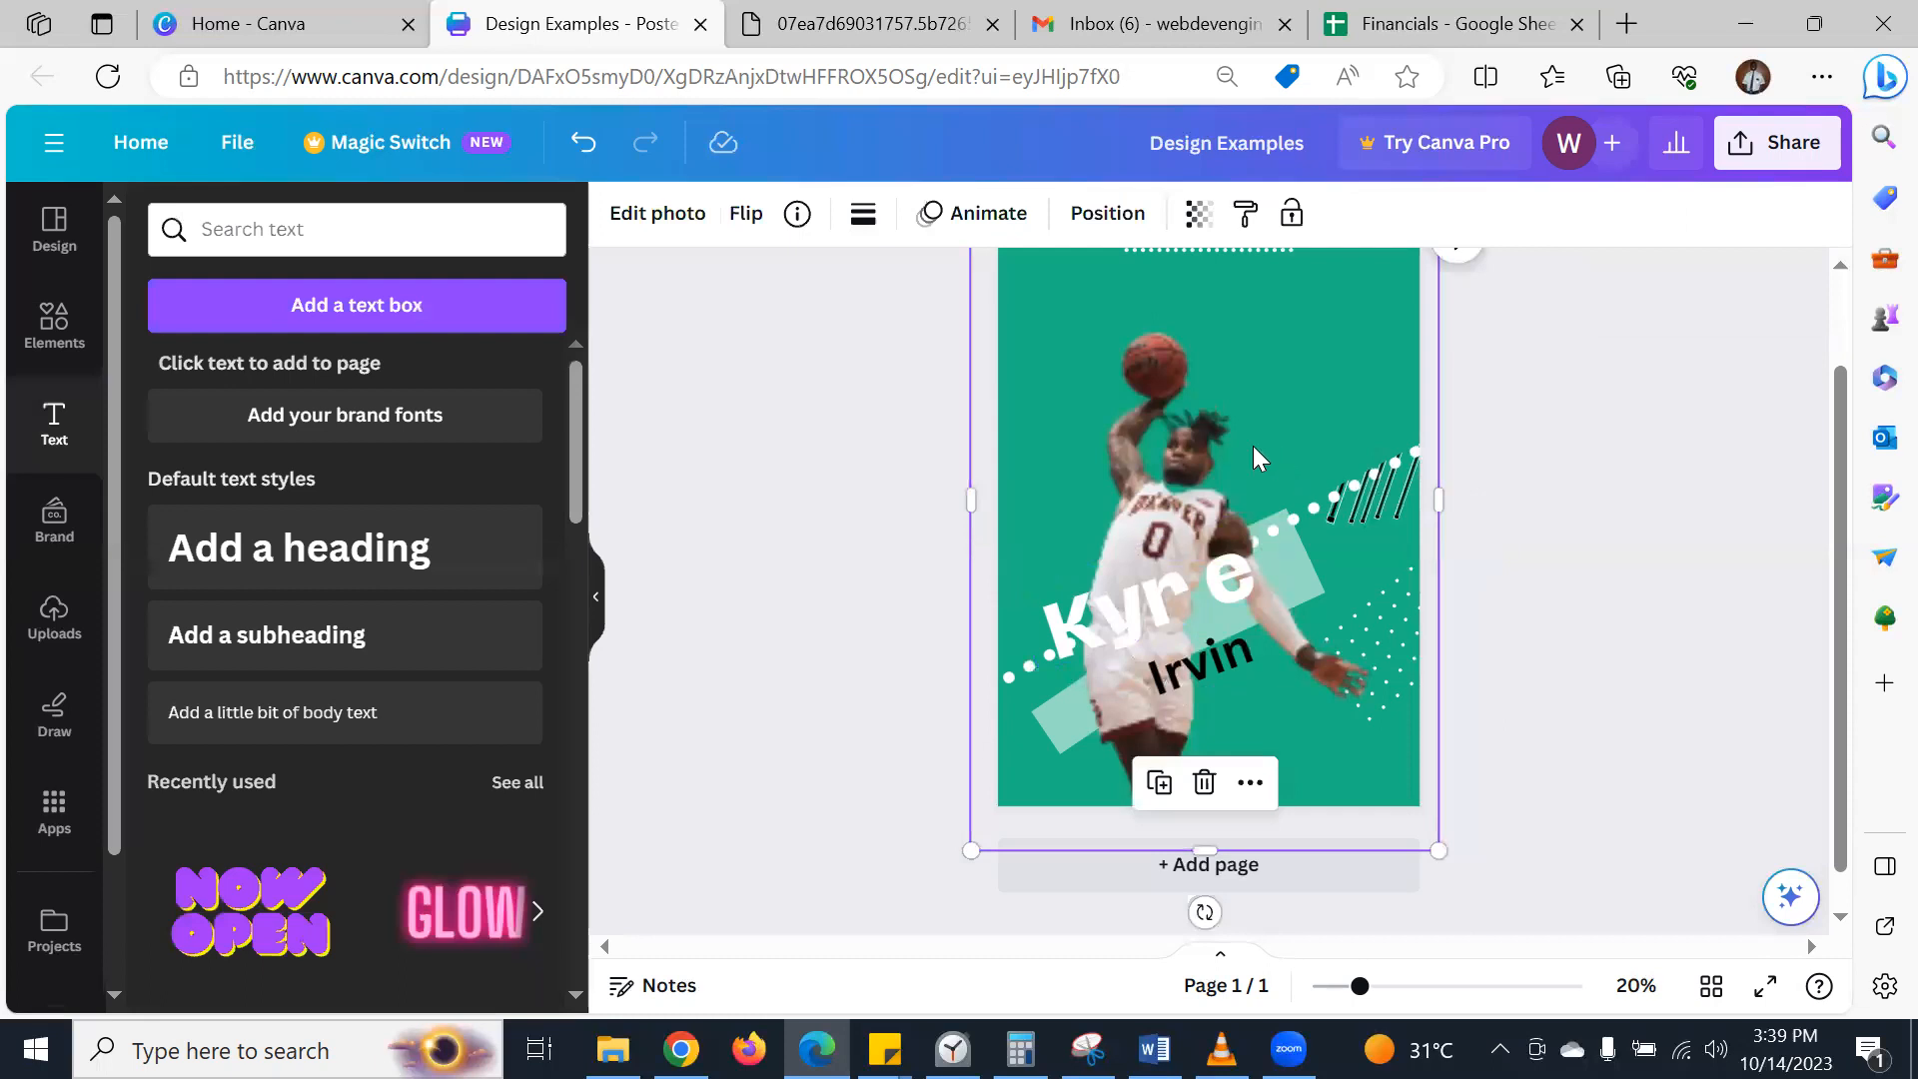
pyautogui.click(1290, 214)
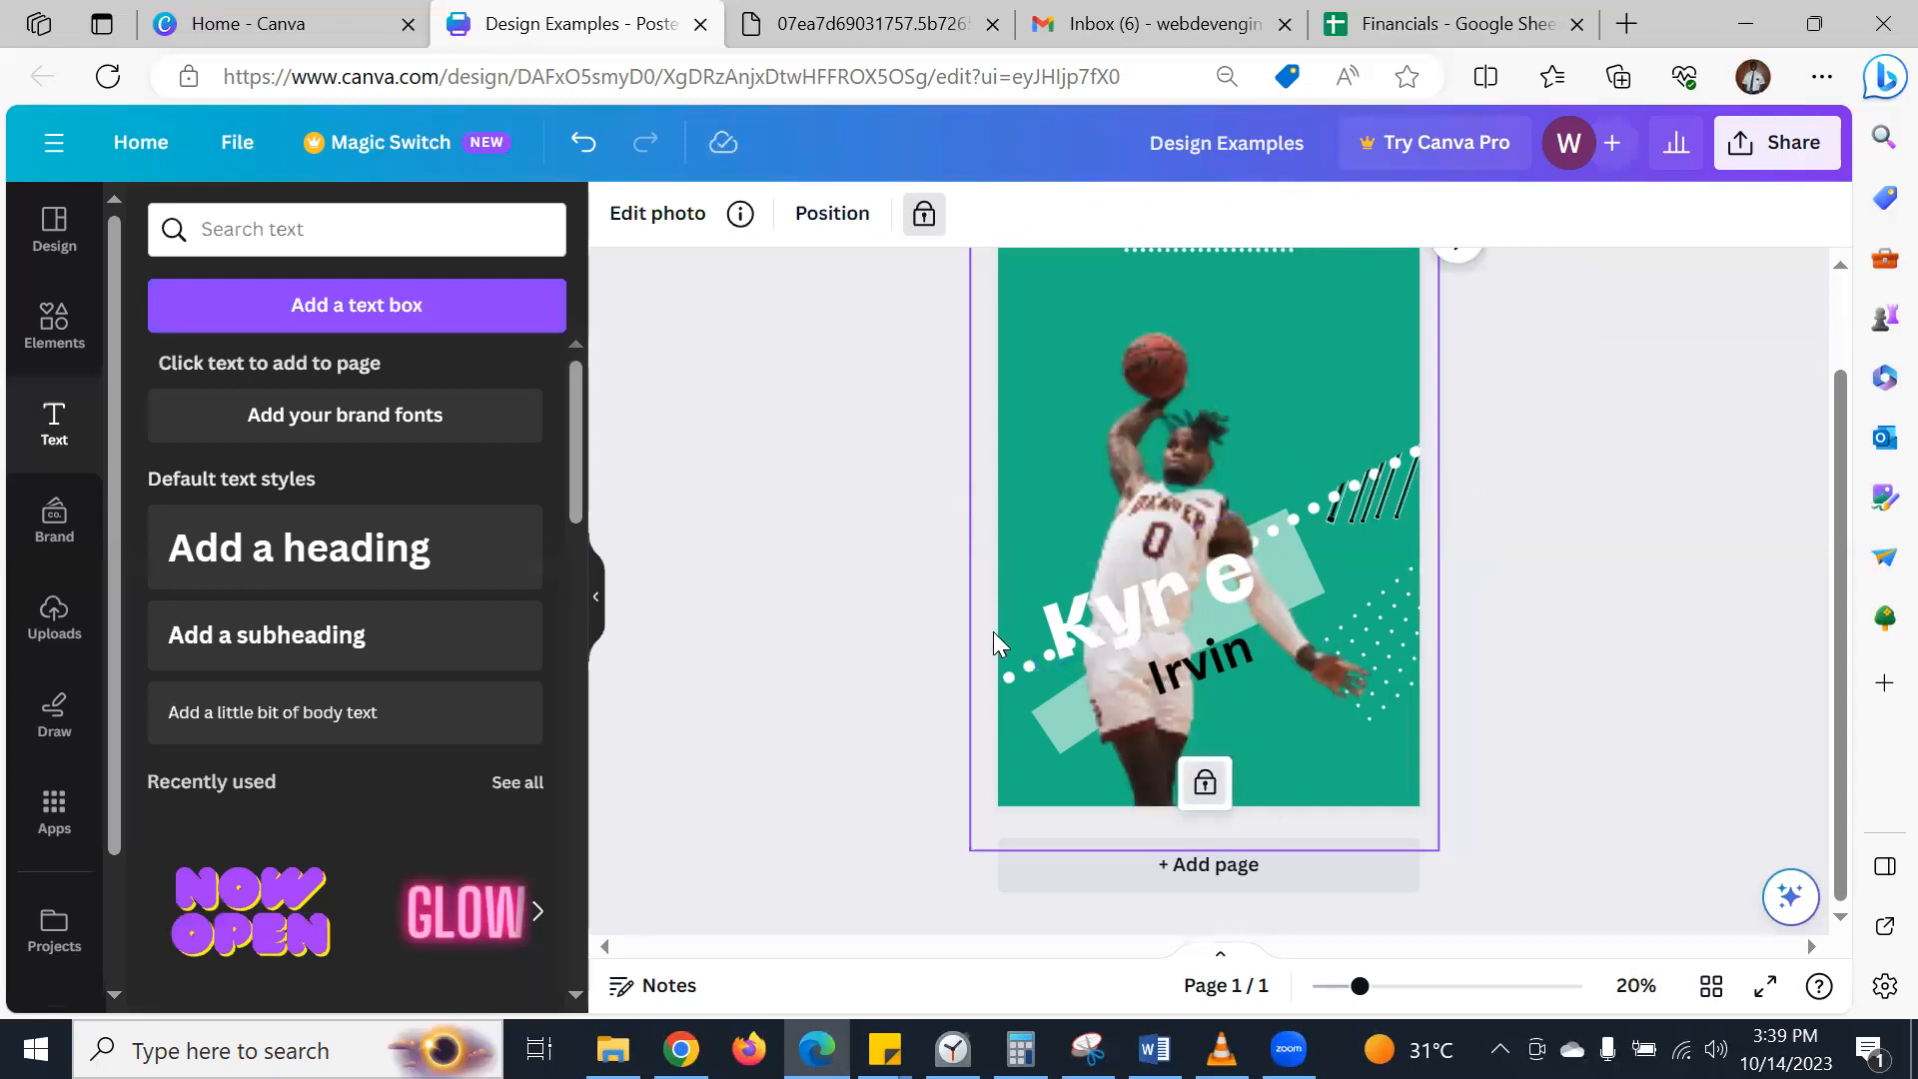
pyautogui.moveTo(1164, 609); pyautogui.dragTo(1178, 606)
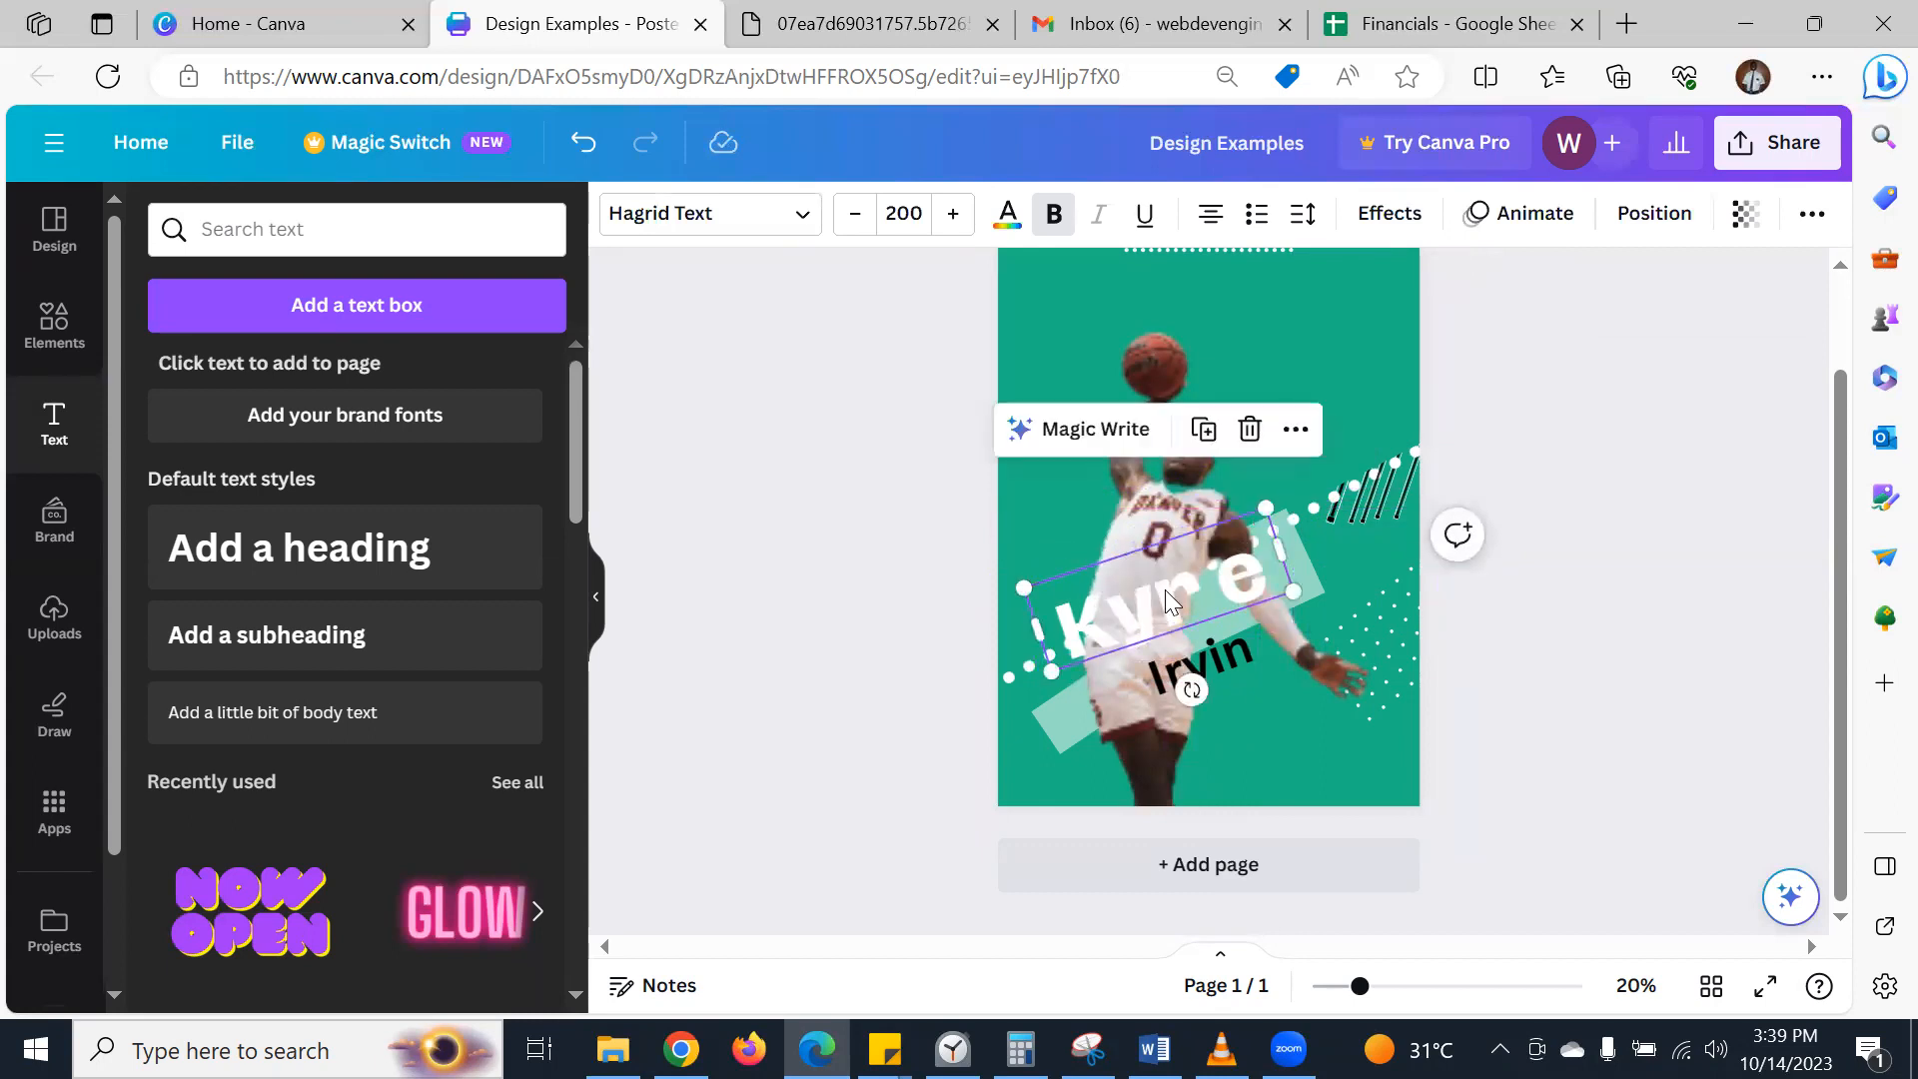
# - Unlock the full-page photo and reselect the "Kyr e" heading
pyautogui.click(1018, 331)
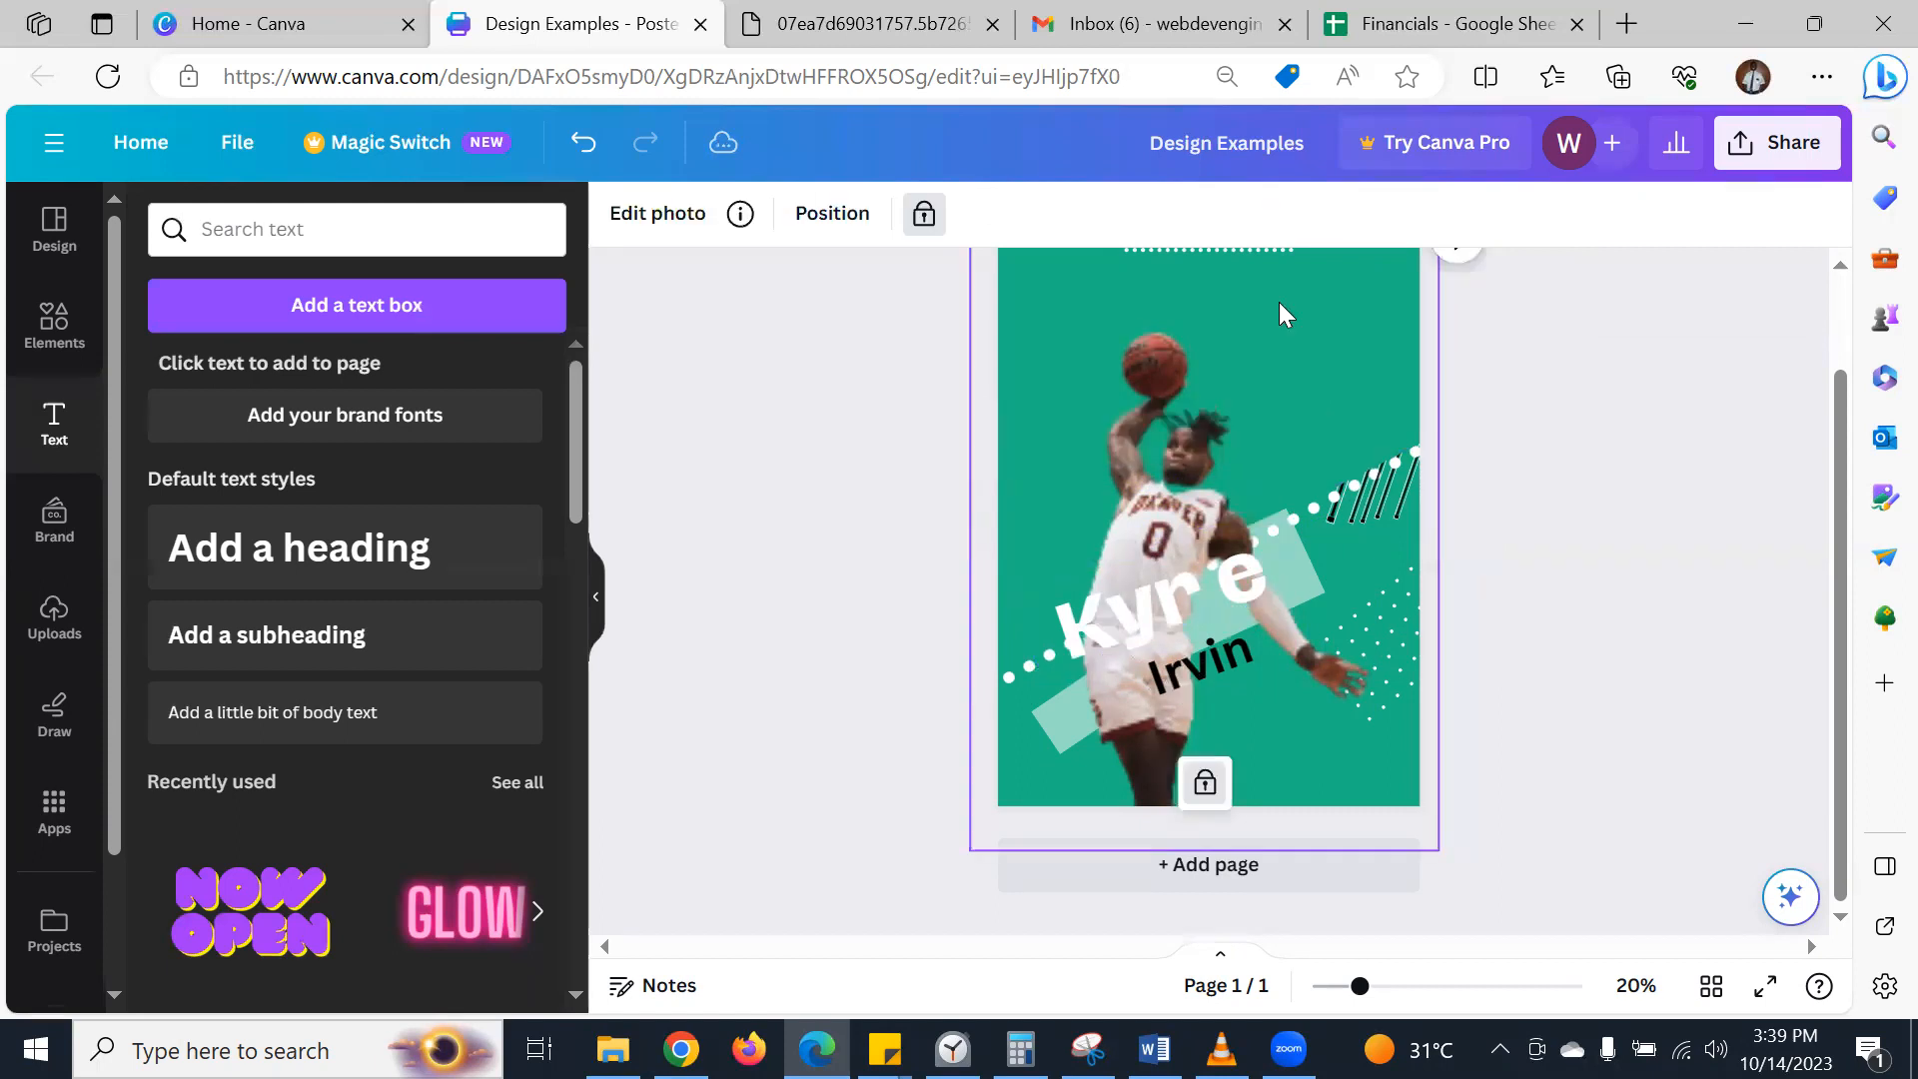
pyautogui.click(928, 214)
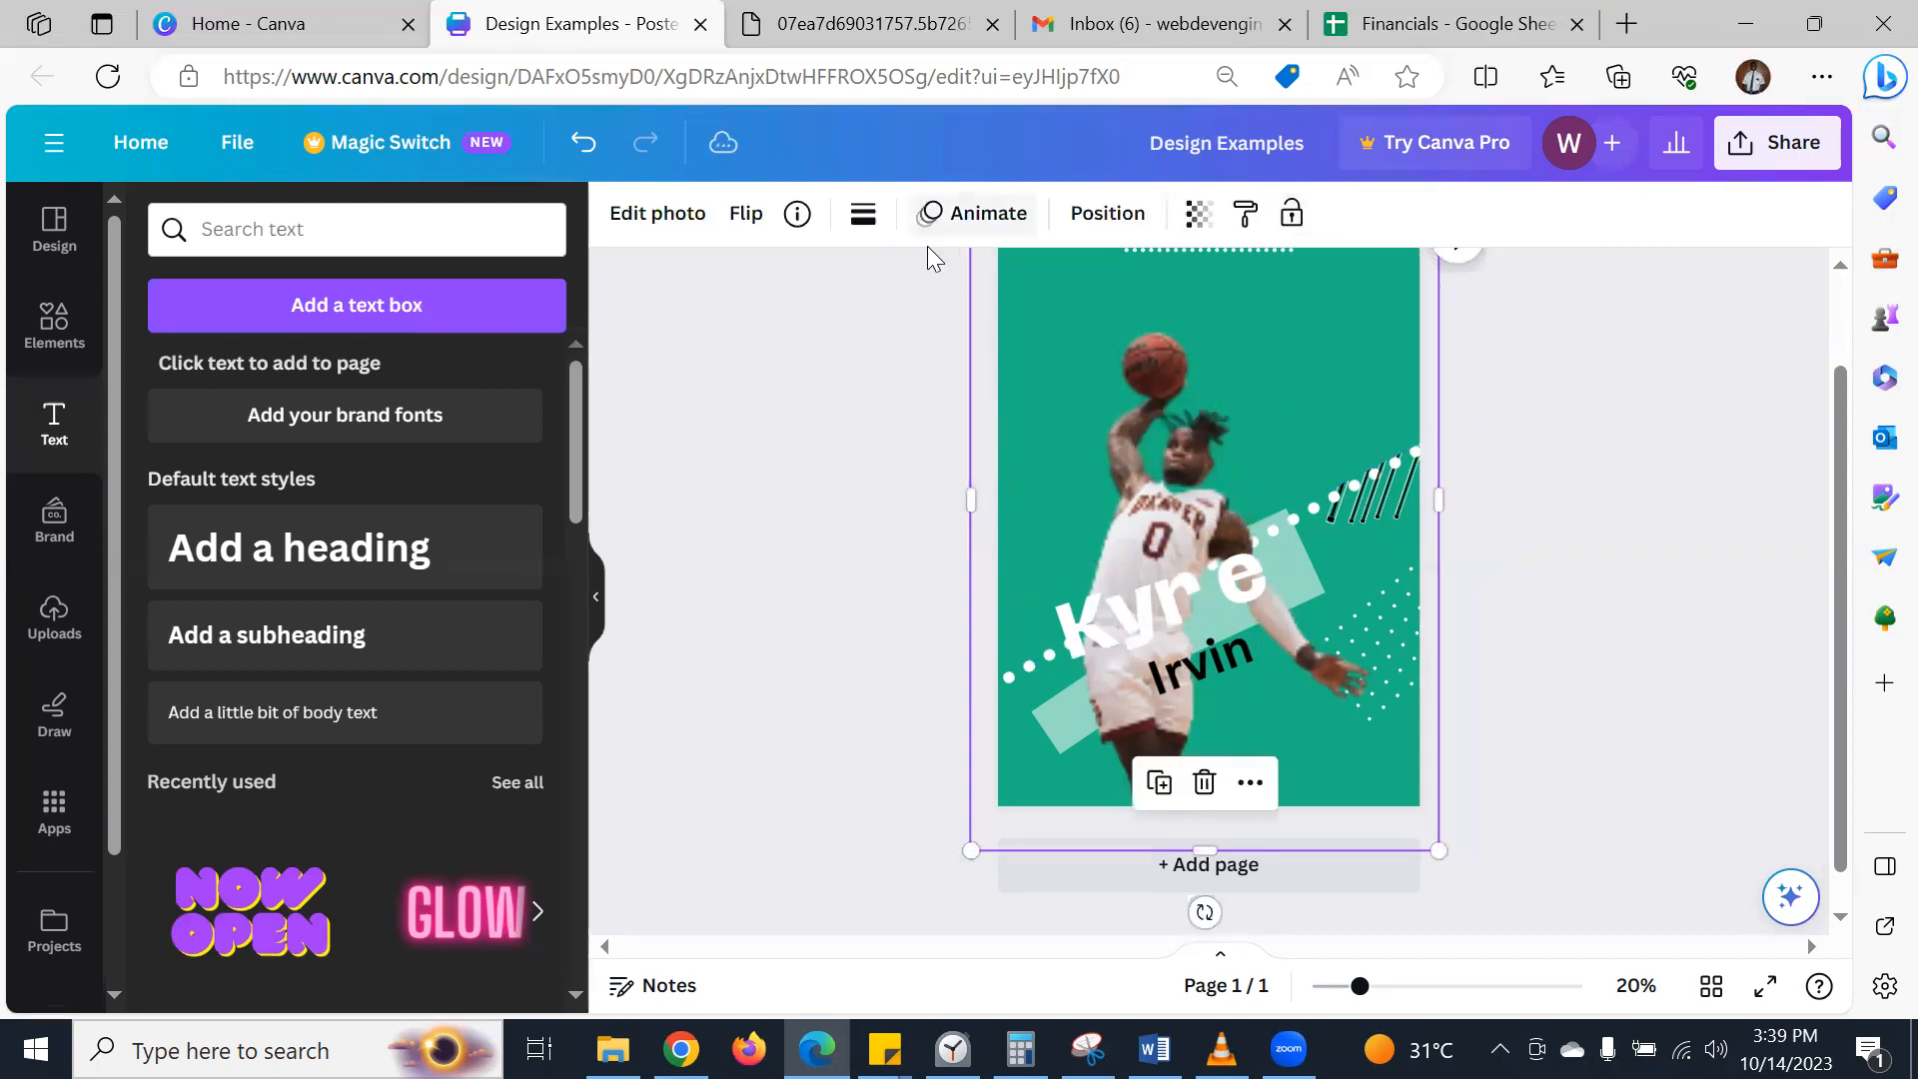
pyautogui.click(1106, 627)
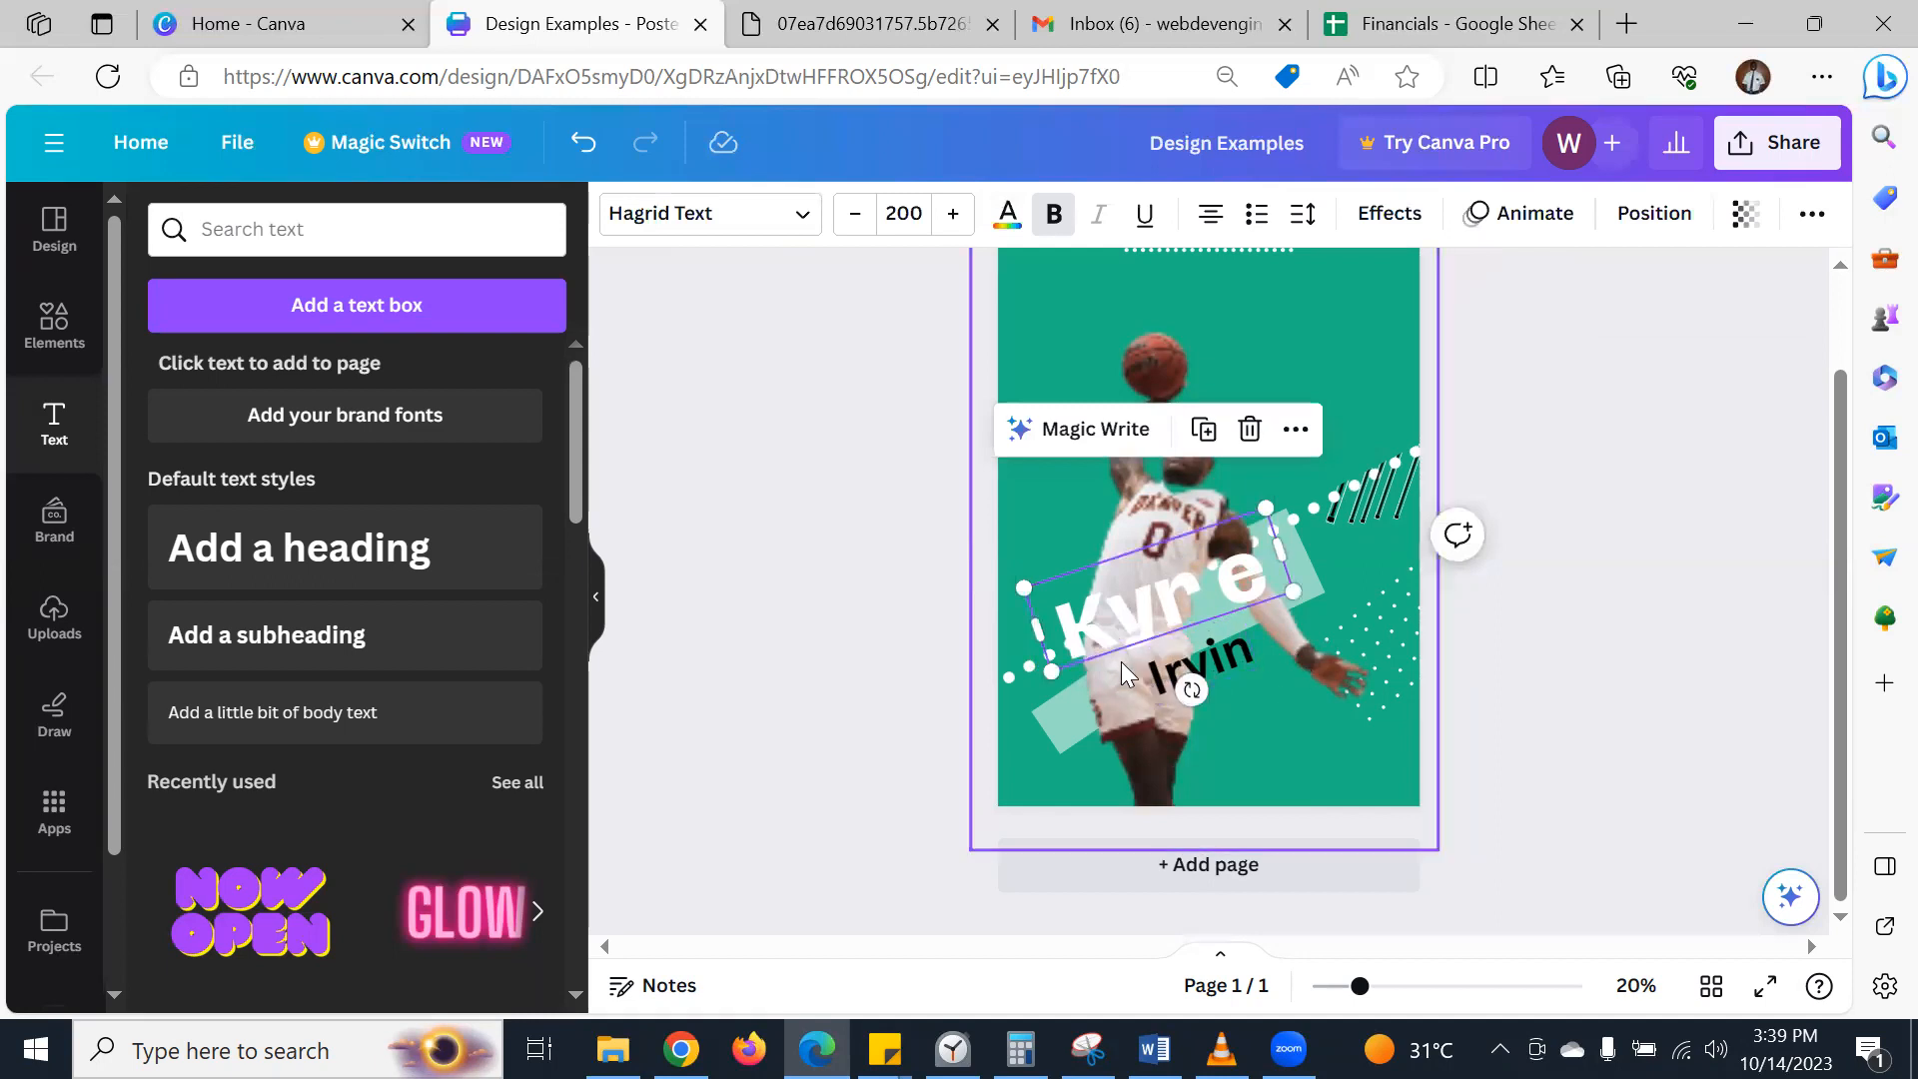
# - Switch the "Kyr e" heading to uppercase lettering and deselect it
pyautogui.click(1811, 213)
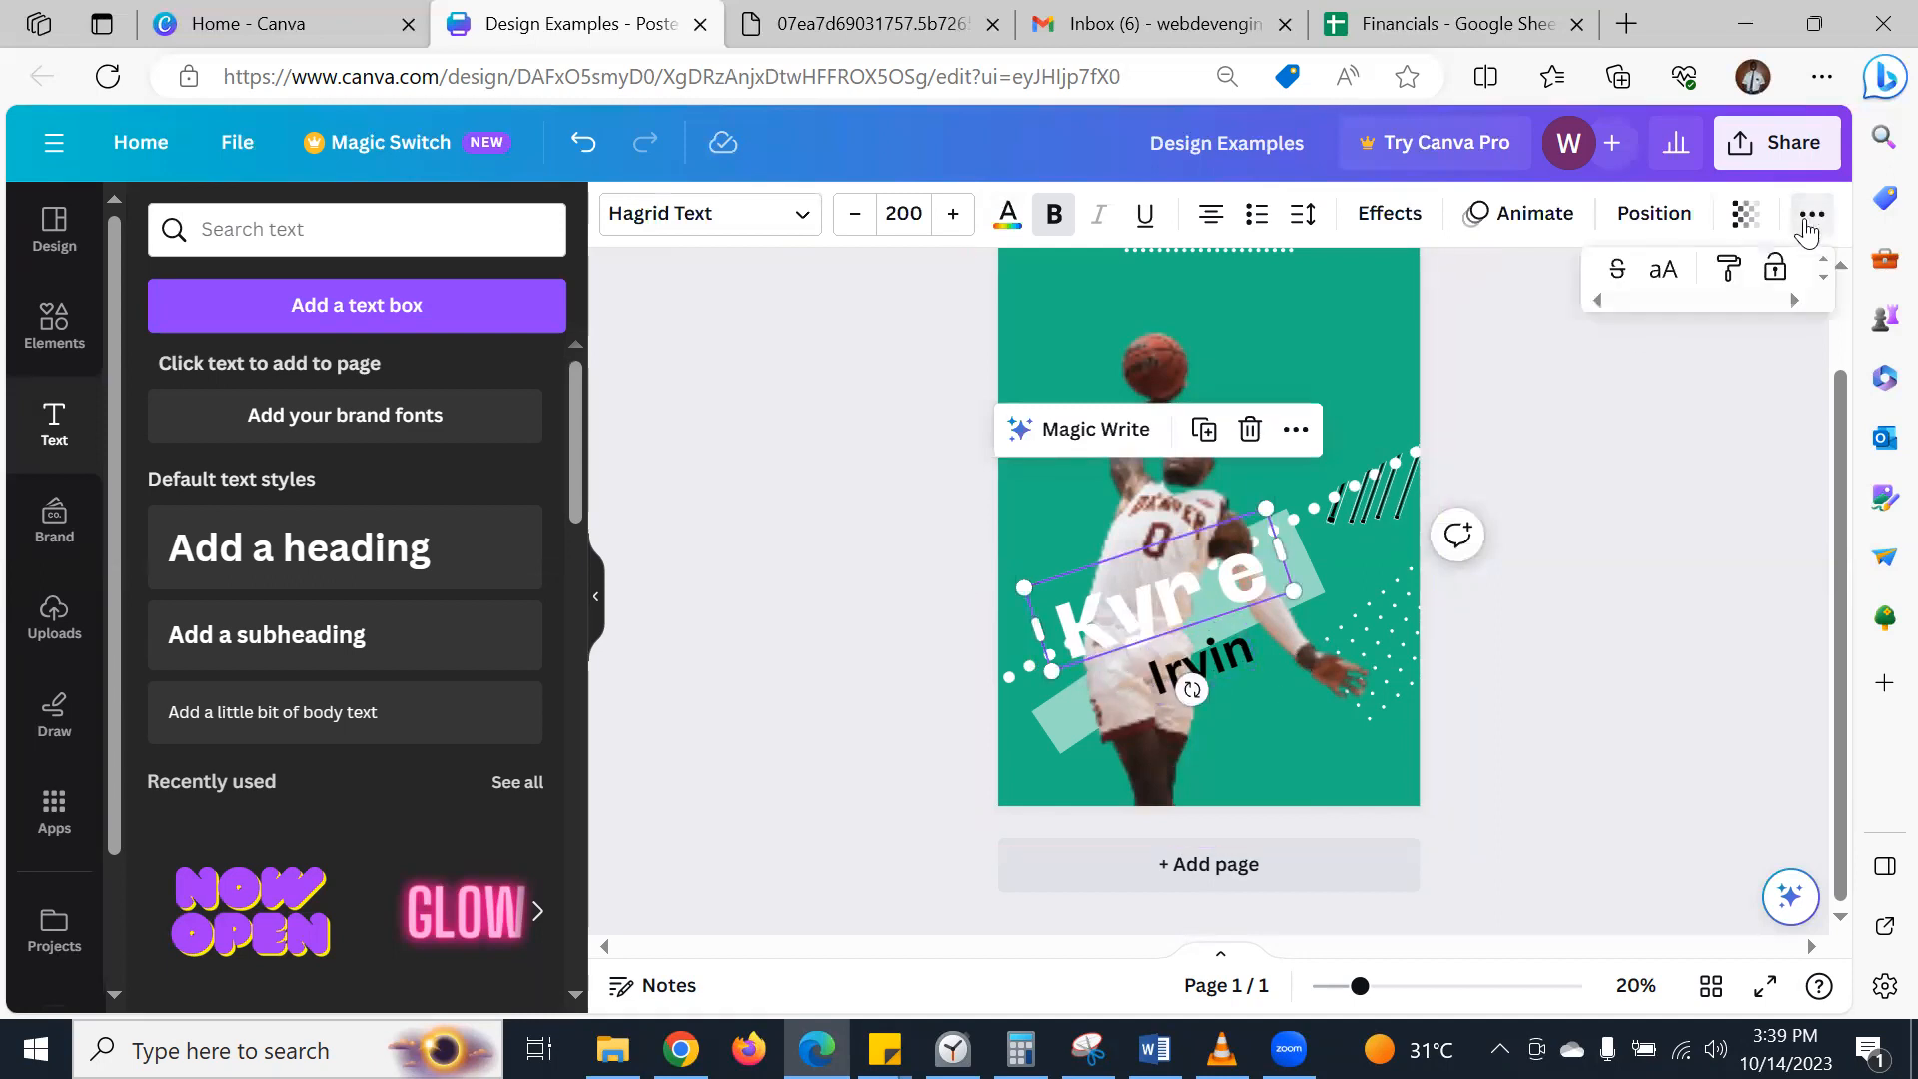
pyautogui.click(1155, 611)
pyautogui.click(925, 677)
pyautogui.click(1075, 631)
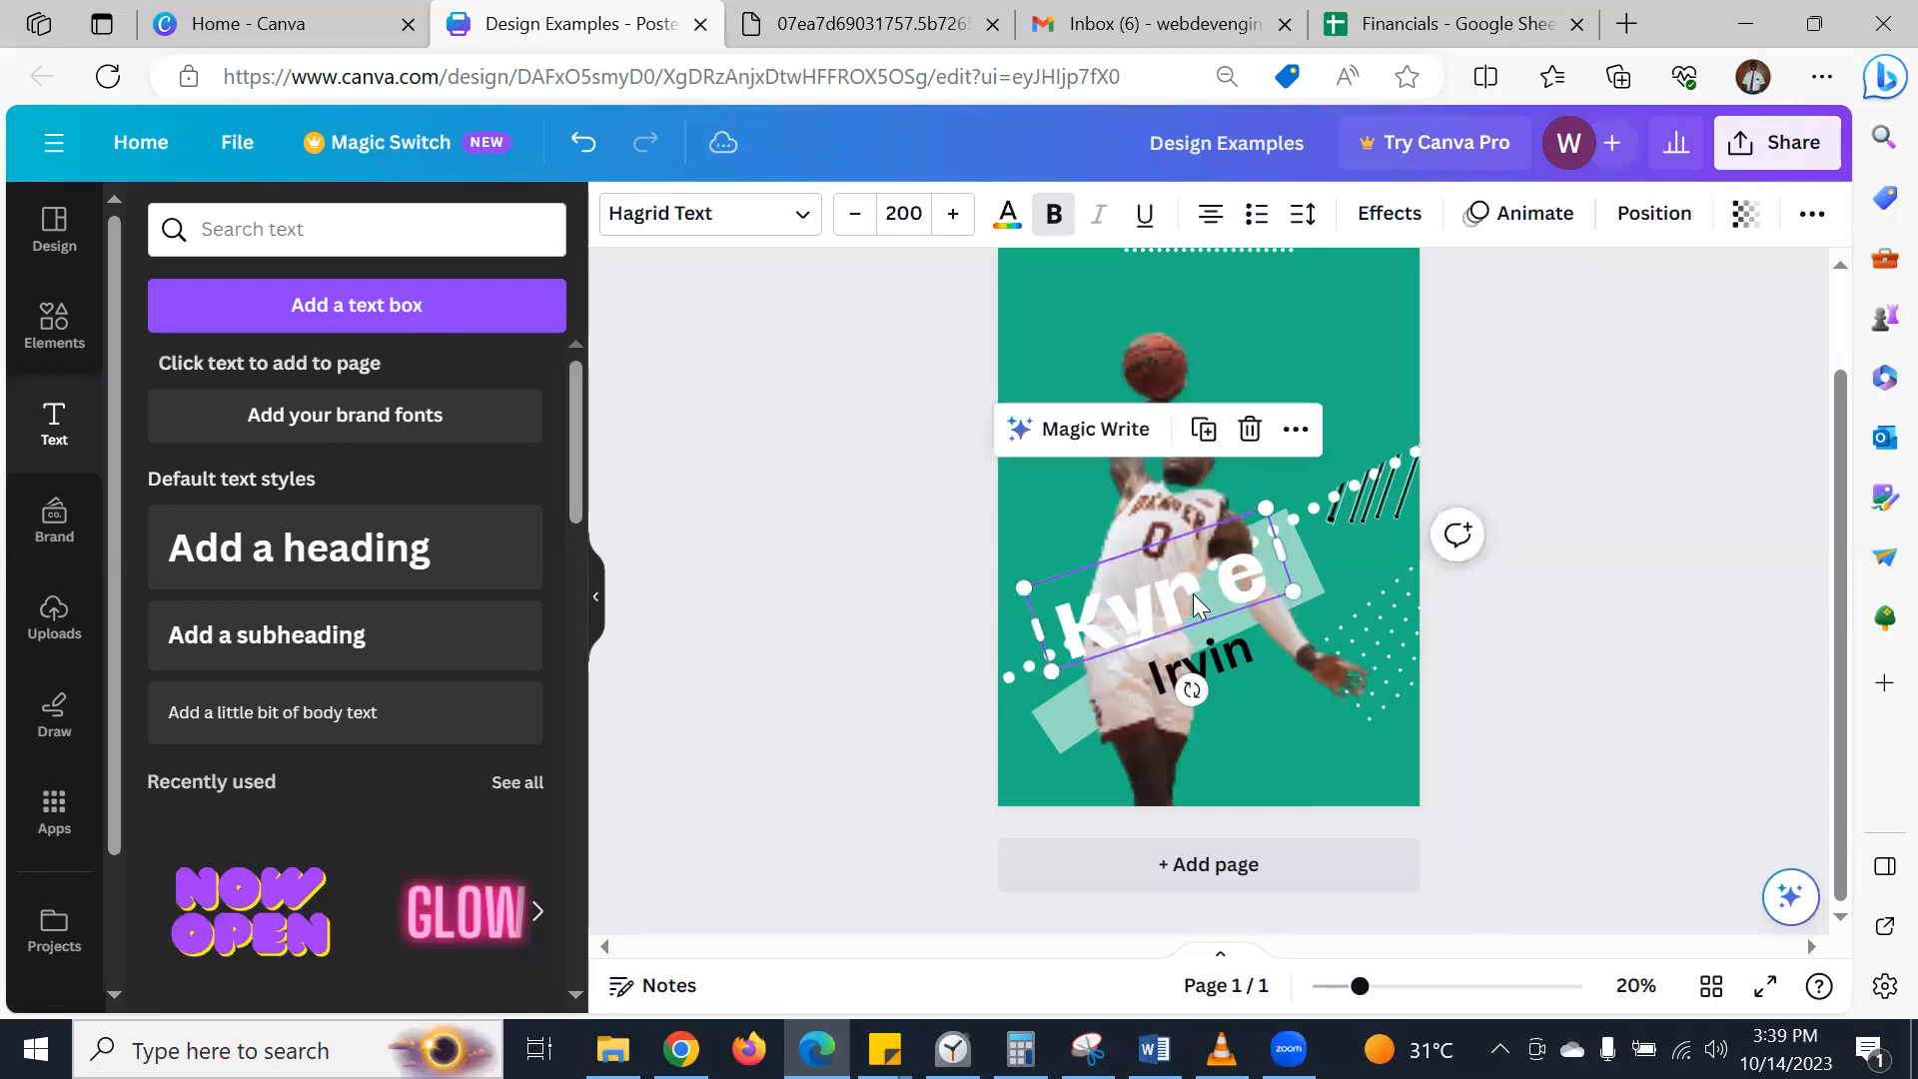
pyautogui.click(1814, 218)
pyautogui.click(1663, 270)
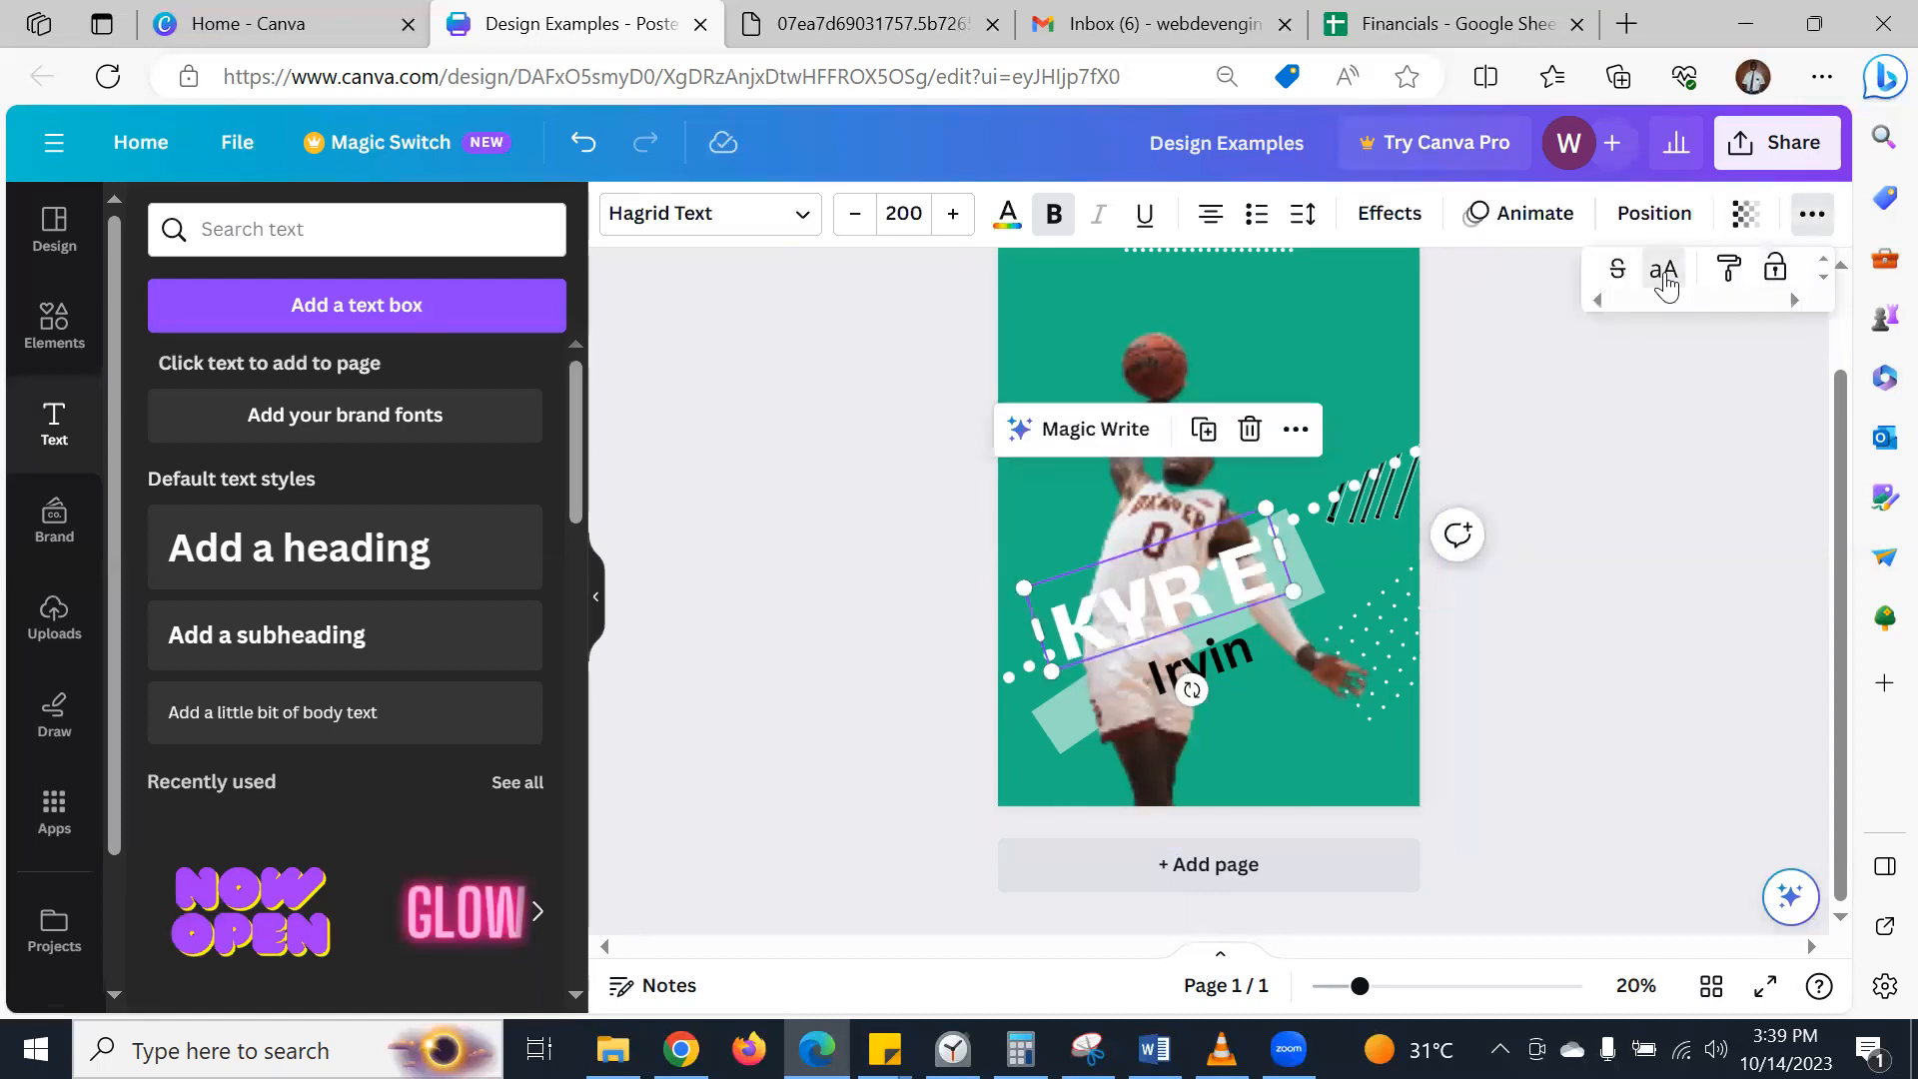
pyautogui.click(1522, 510)
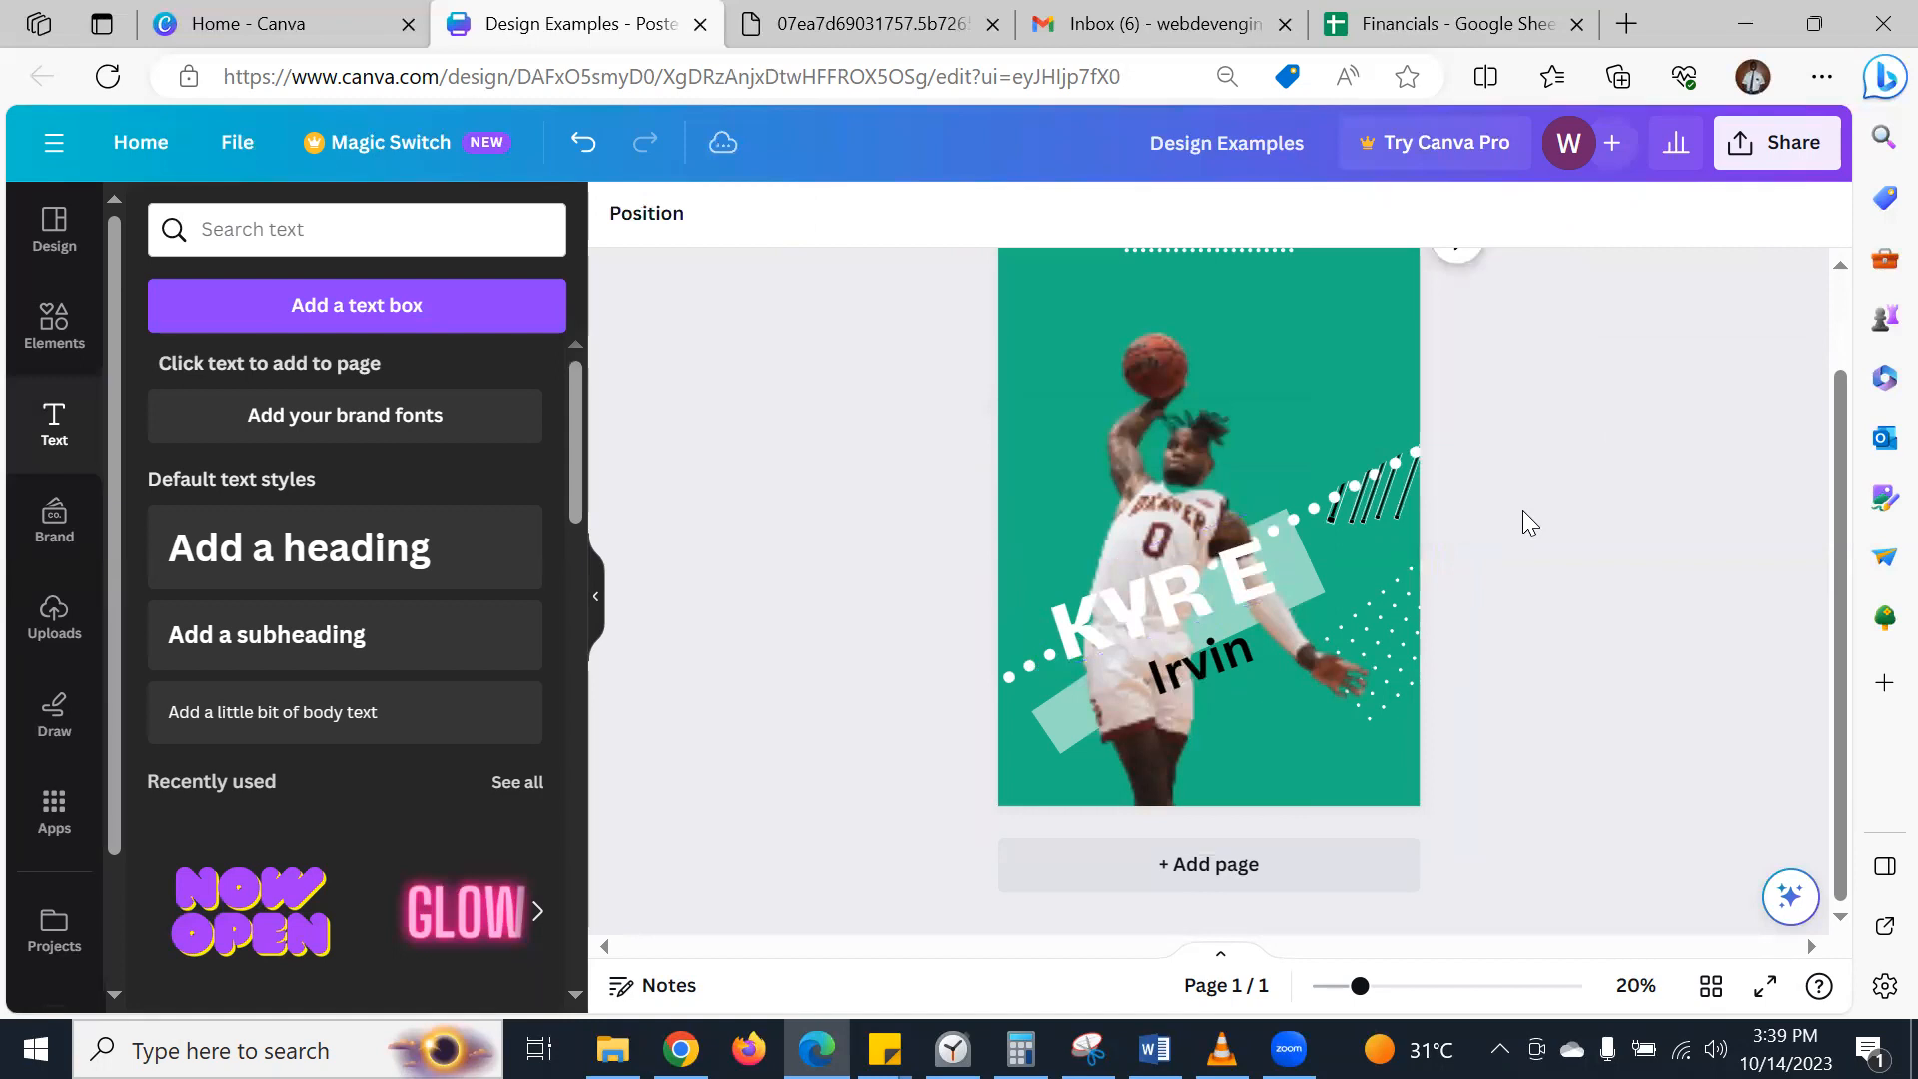
# - Look through the extra formatting, transparency, position and text effect options for the "Irvin" heading
pyautogui.click(1212, 655)
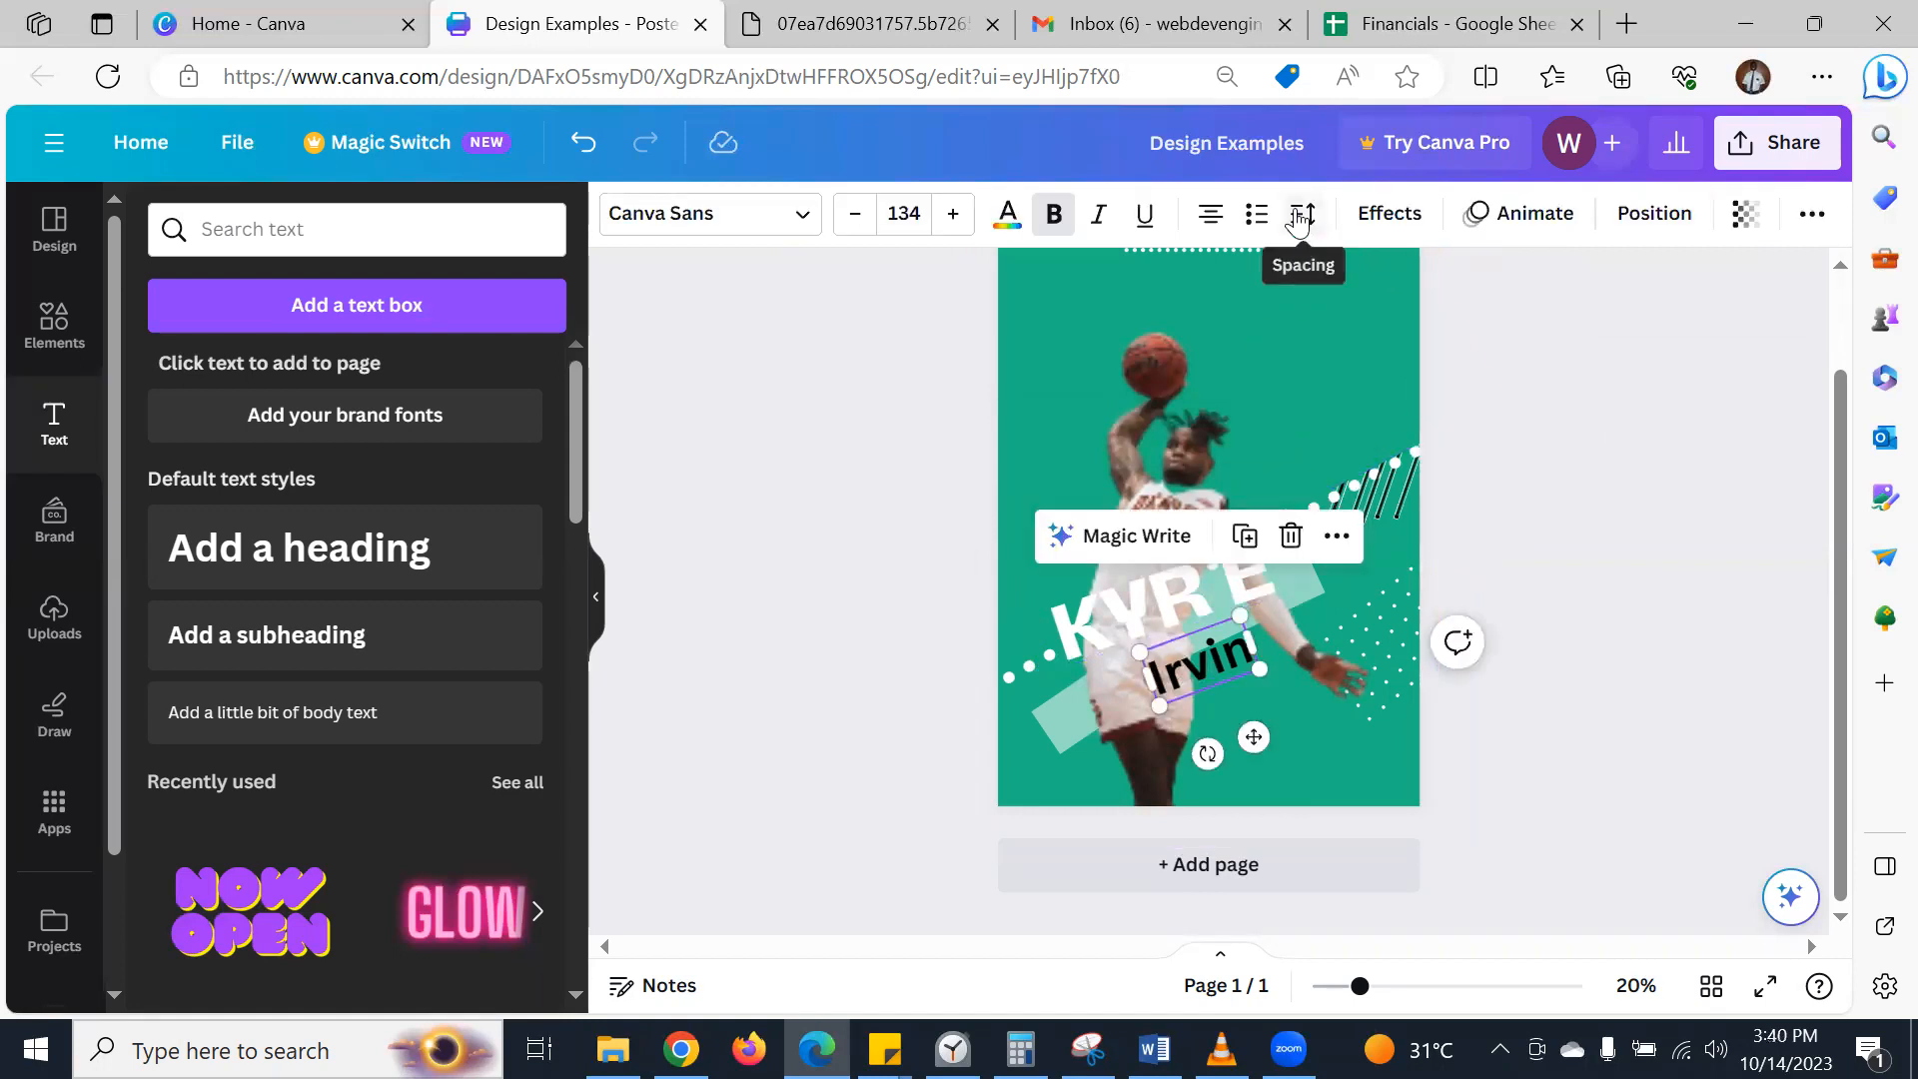
pyautogui.click(1809, 216)
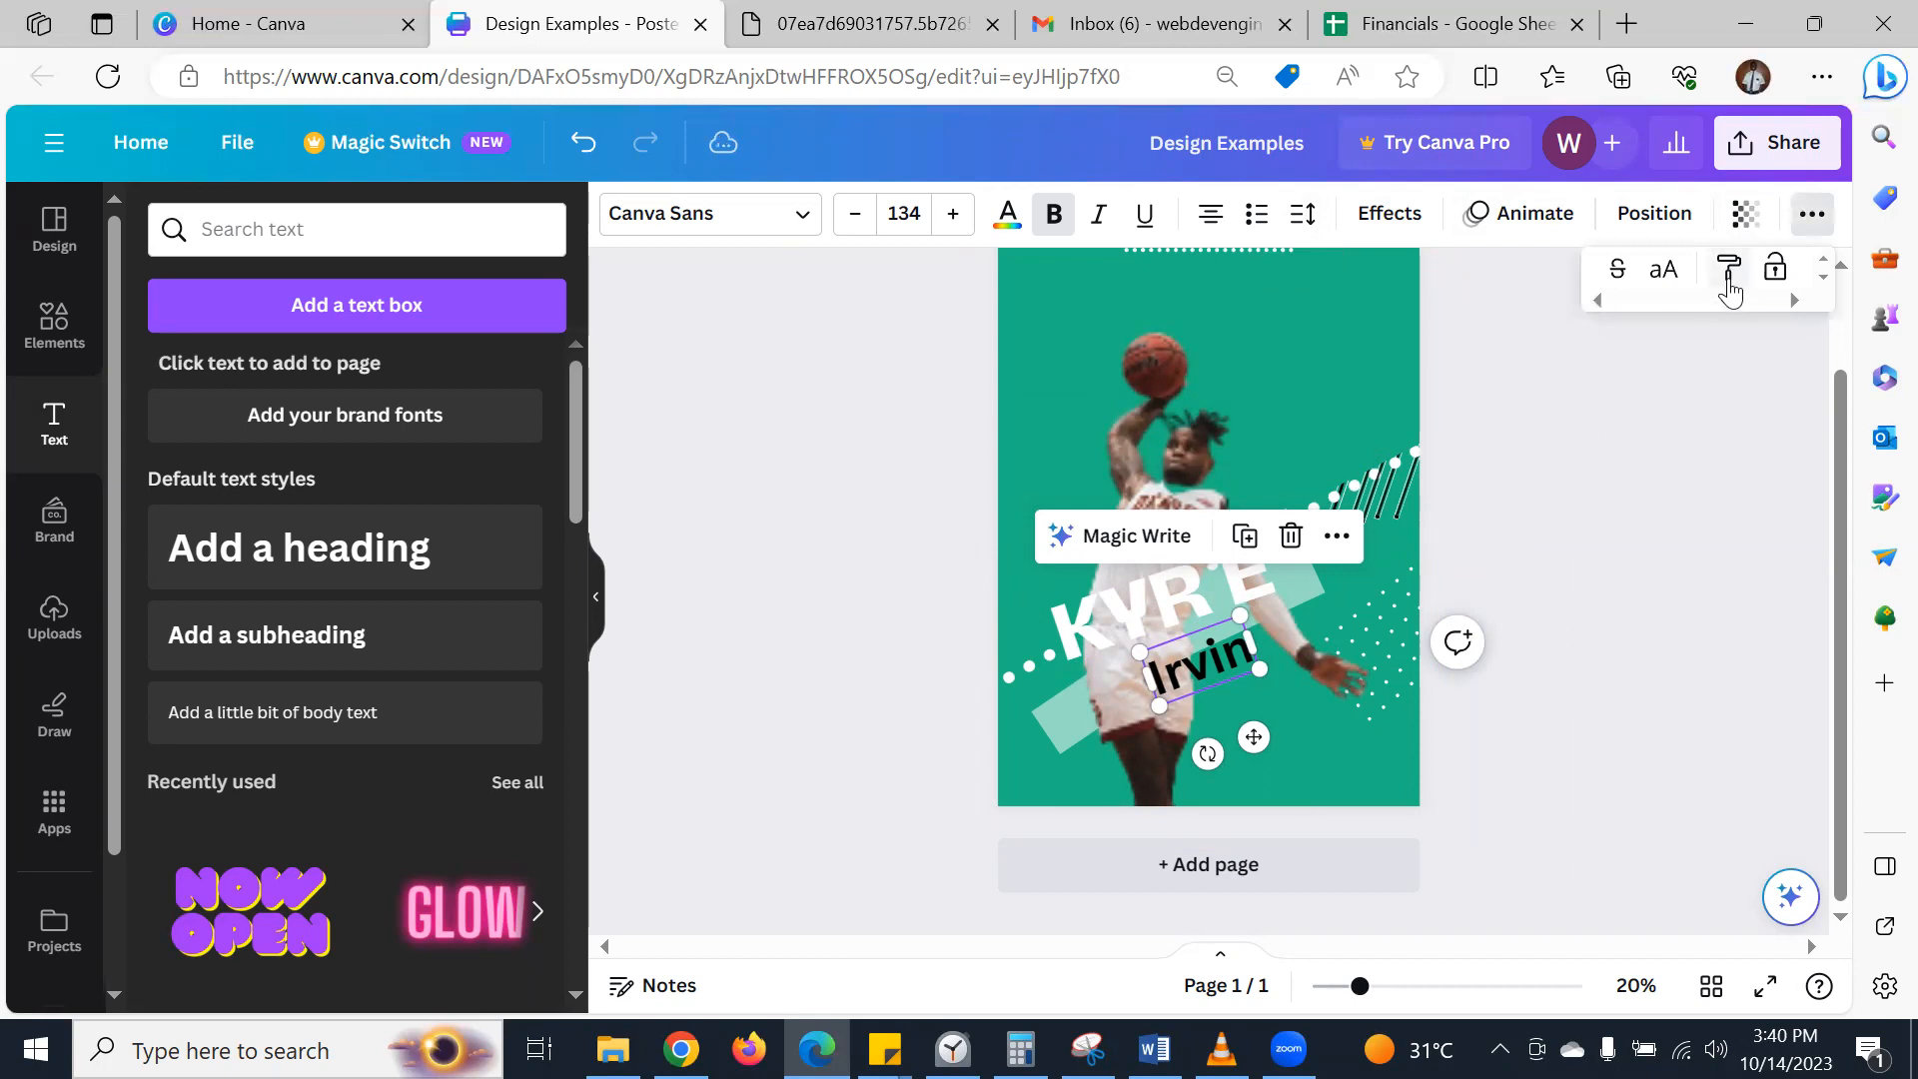
pyautogui.click(1745, 228)
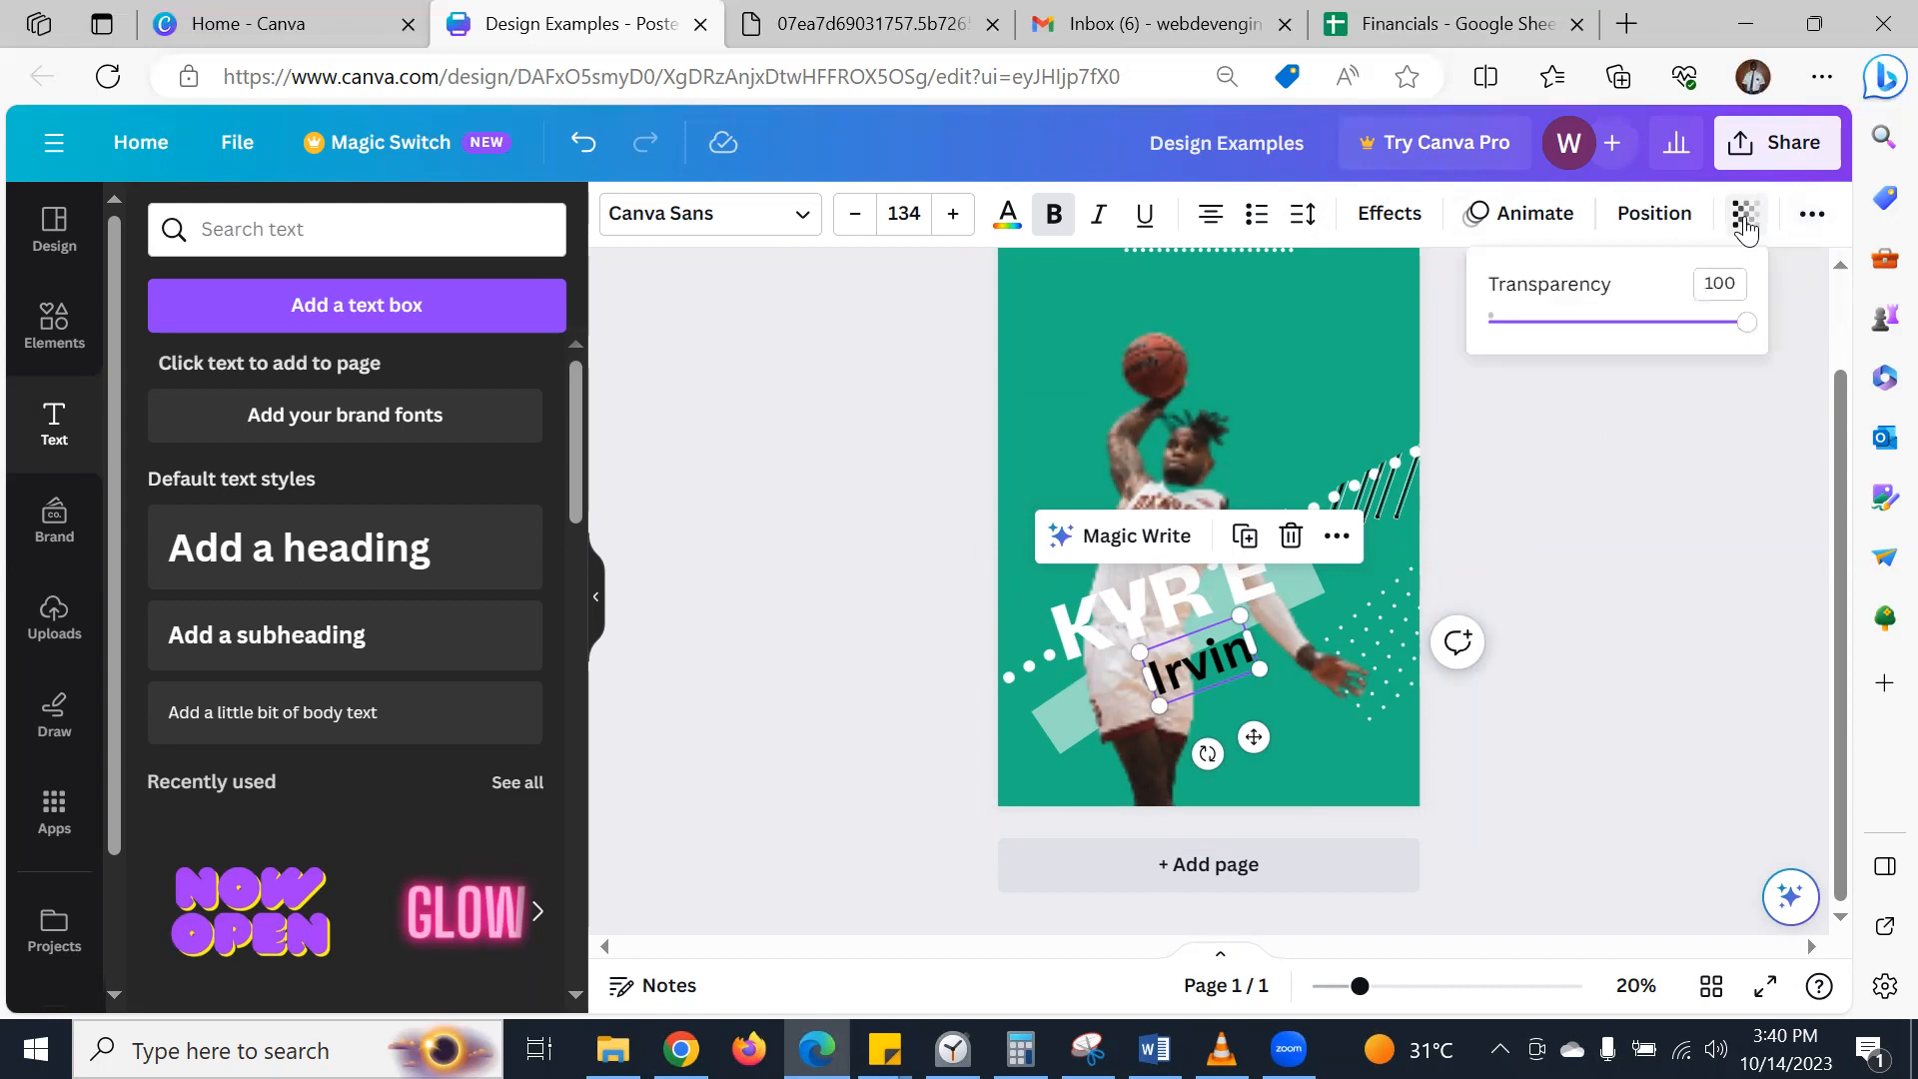
pyautogui.click(1653, 220)
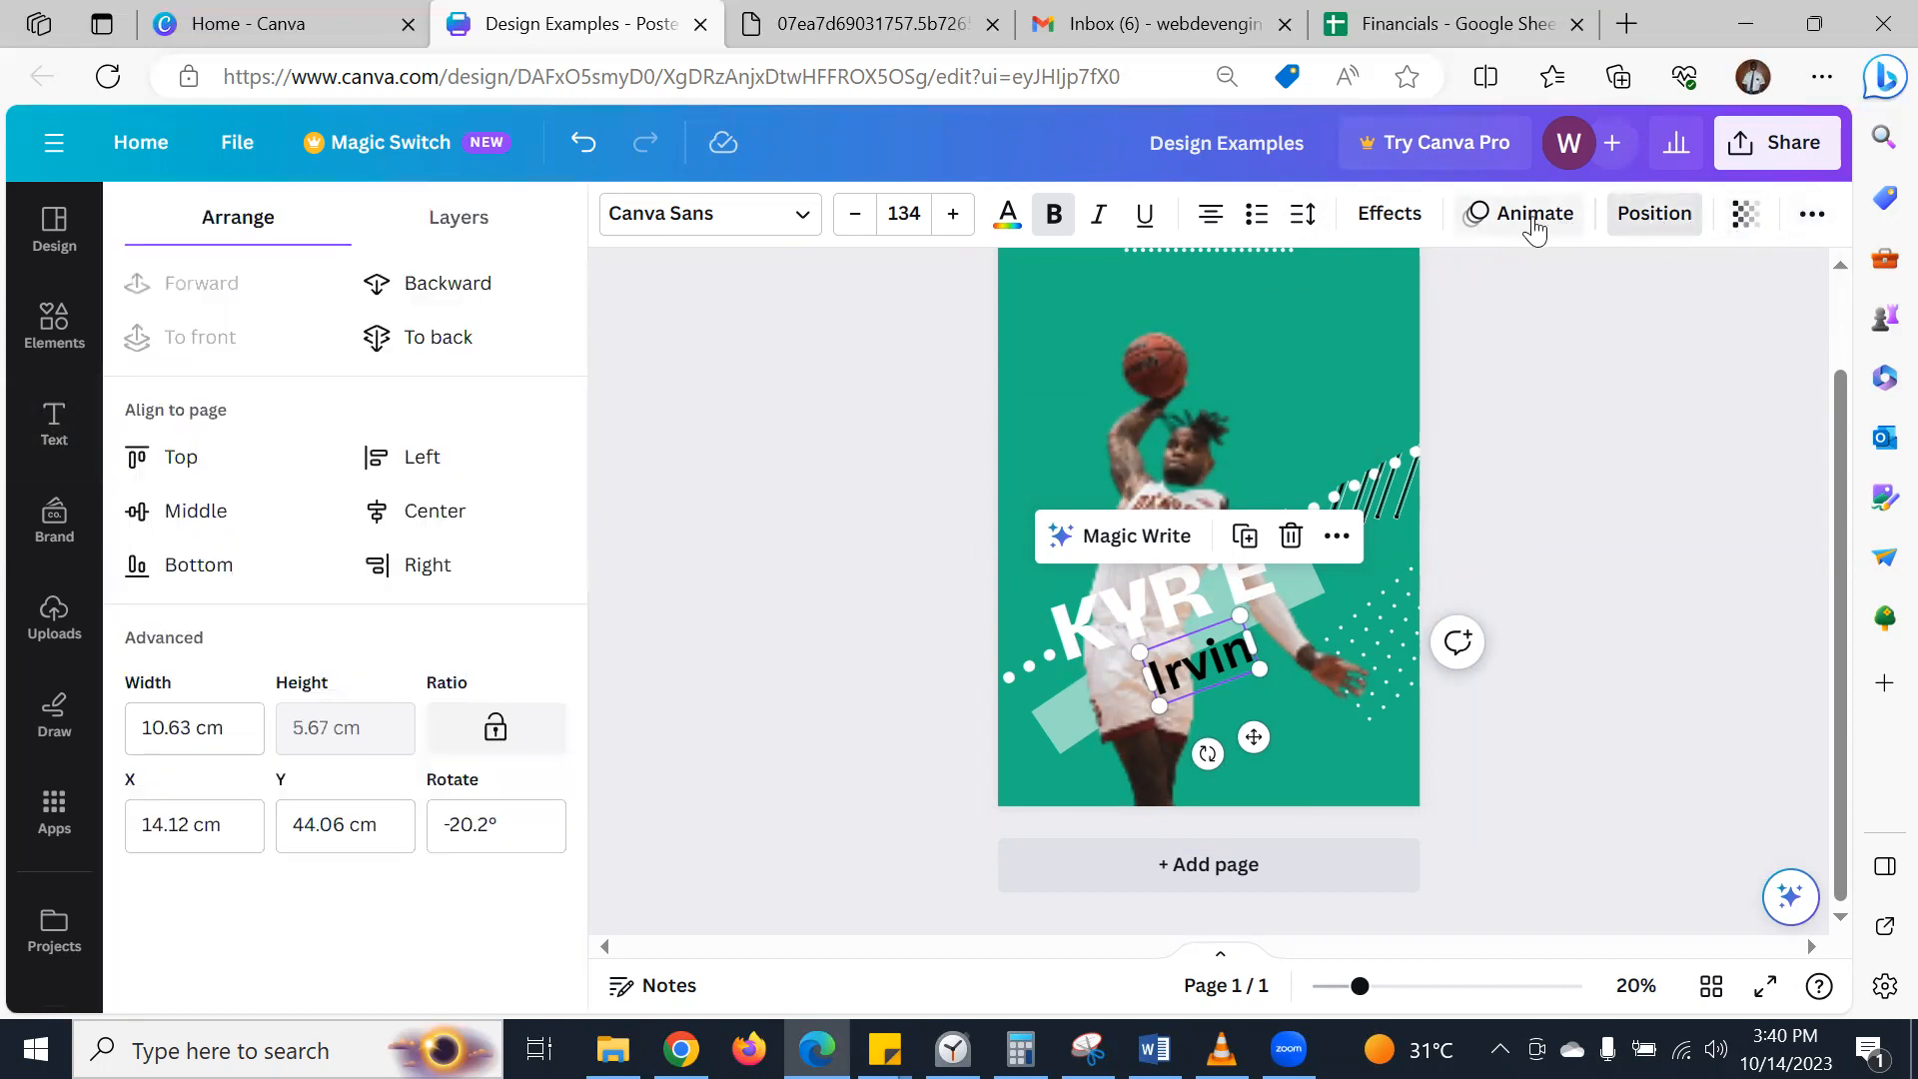
pyautogui.click(1393, 221)
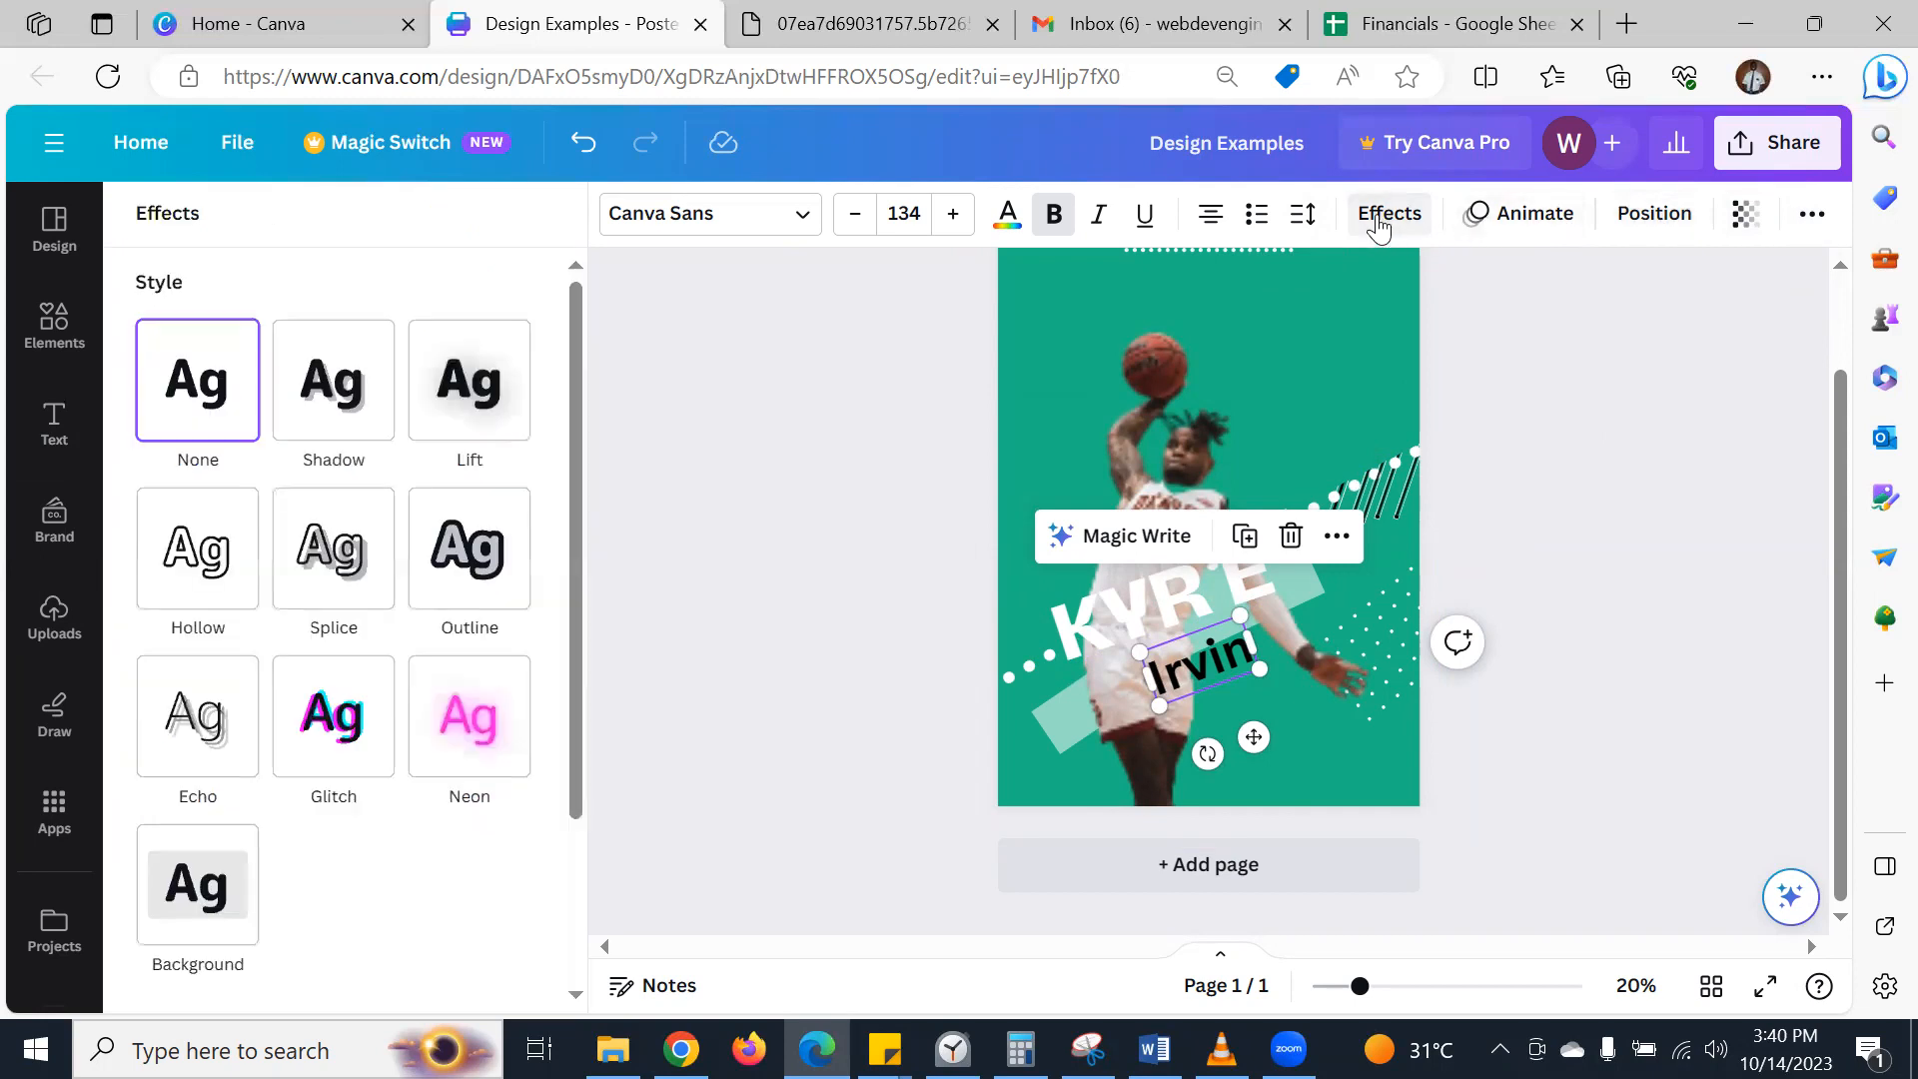
pyautogui.scroll(-2, 429, 419)
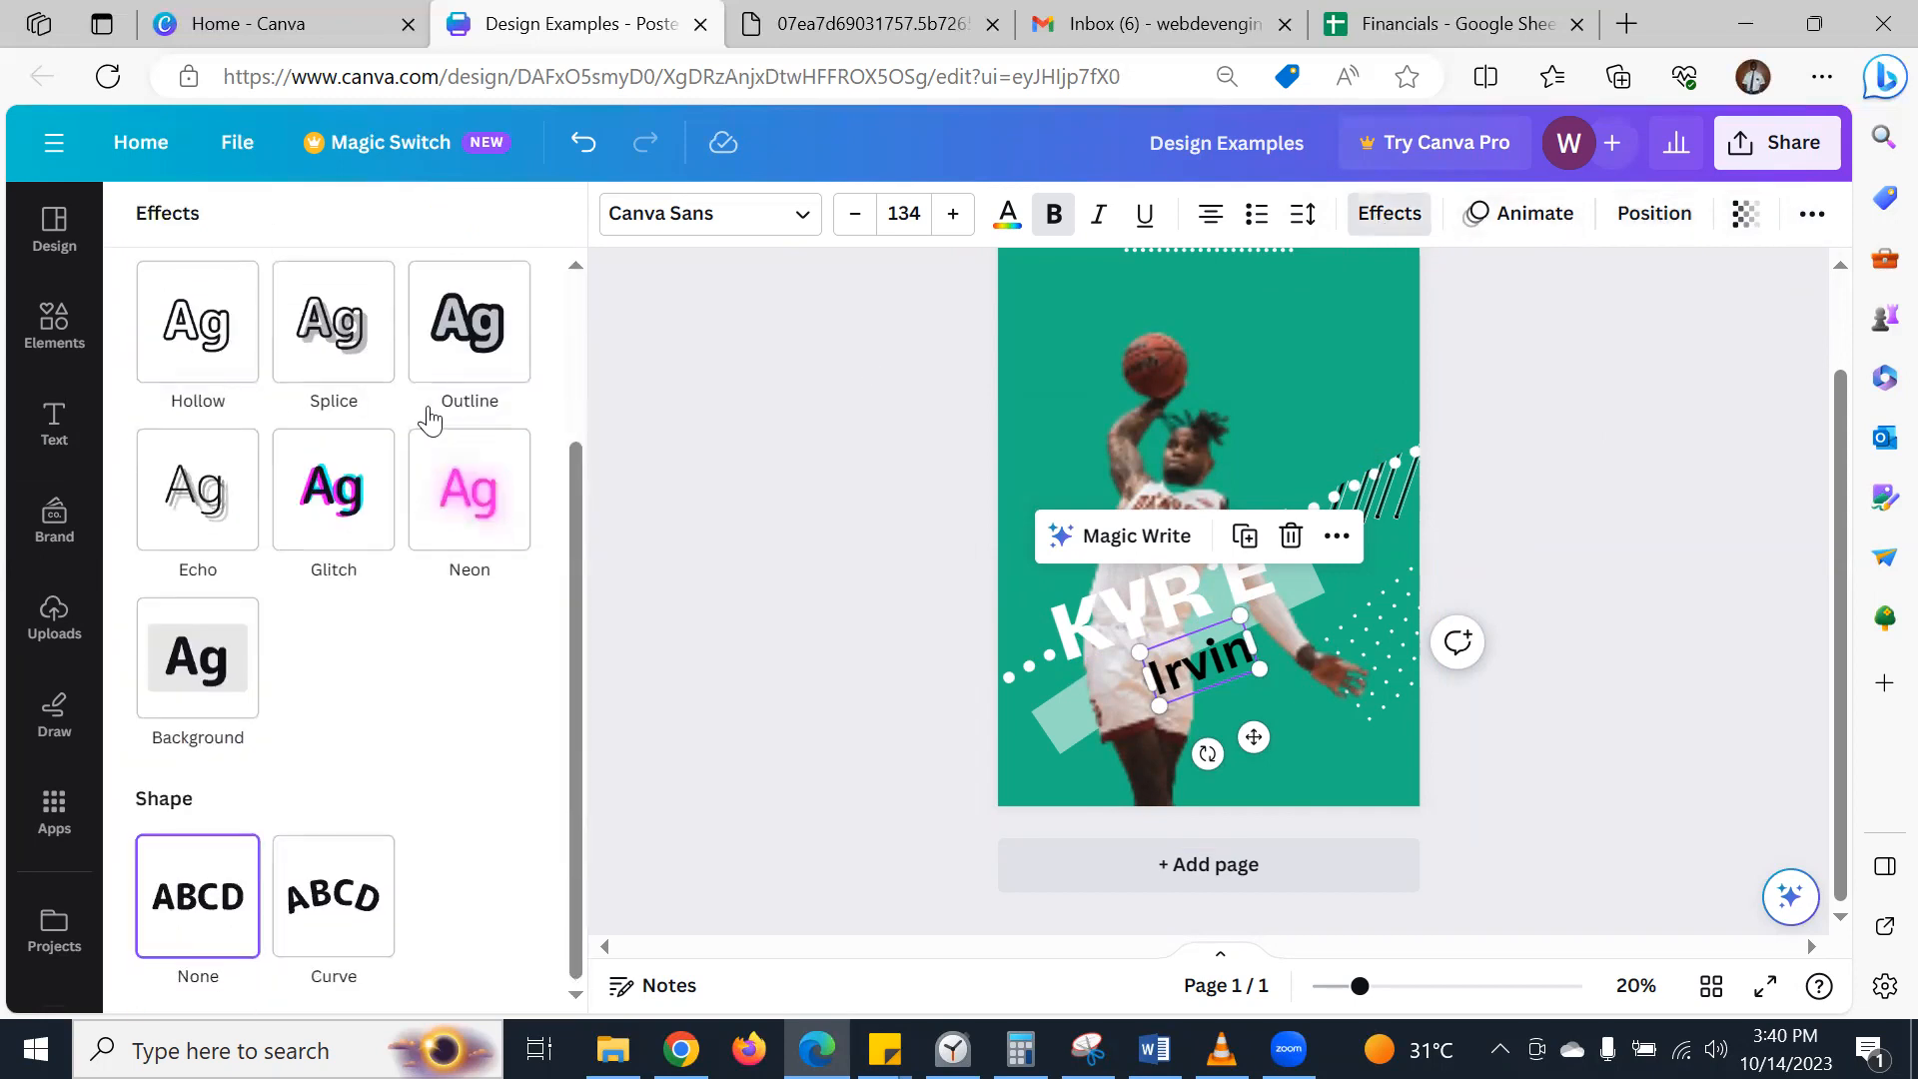
pyautogui.scroll(2, 429, 420)
pyautogui.scroll(-2, 430, 419)
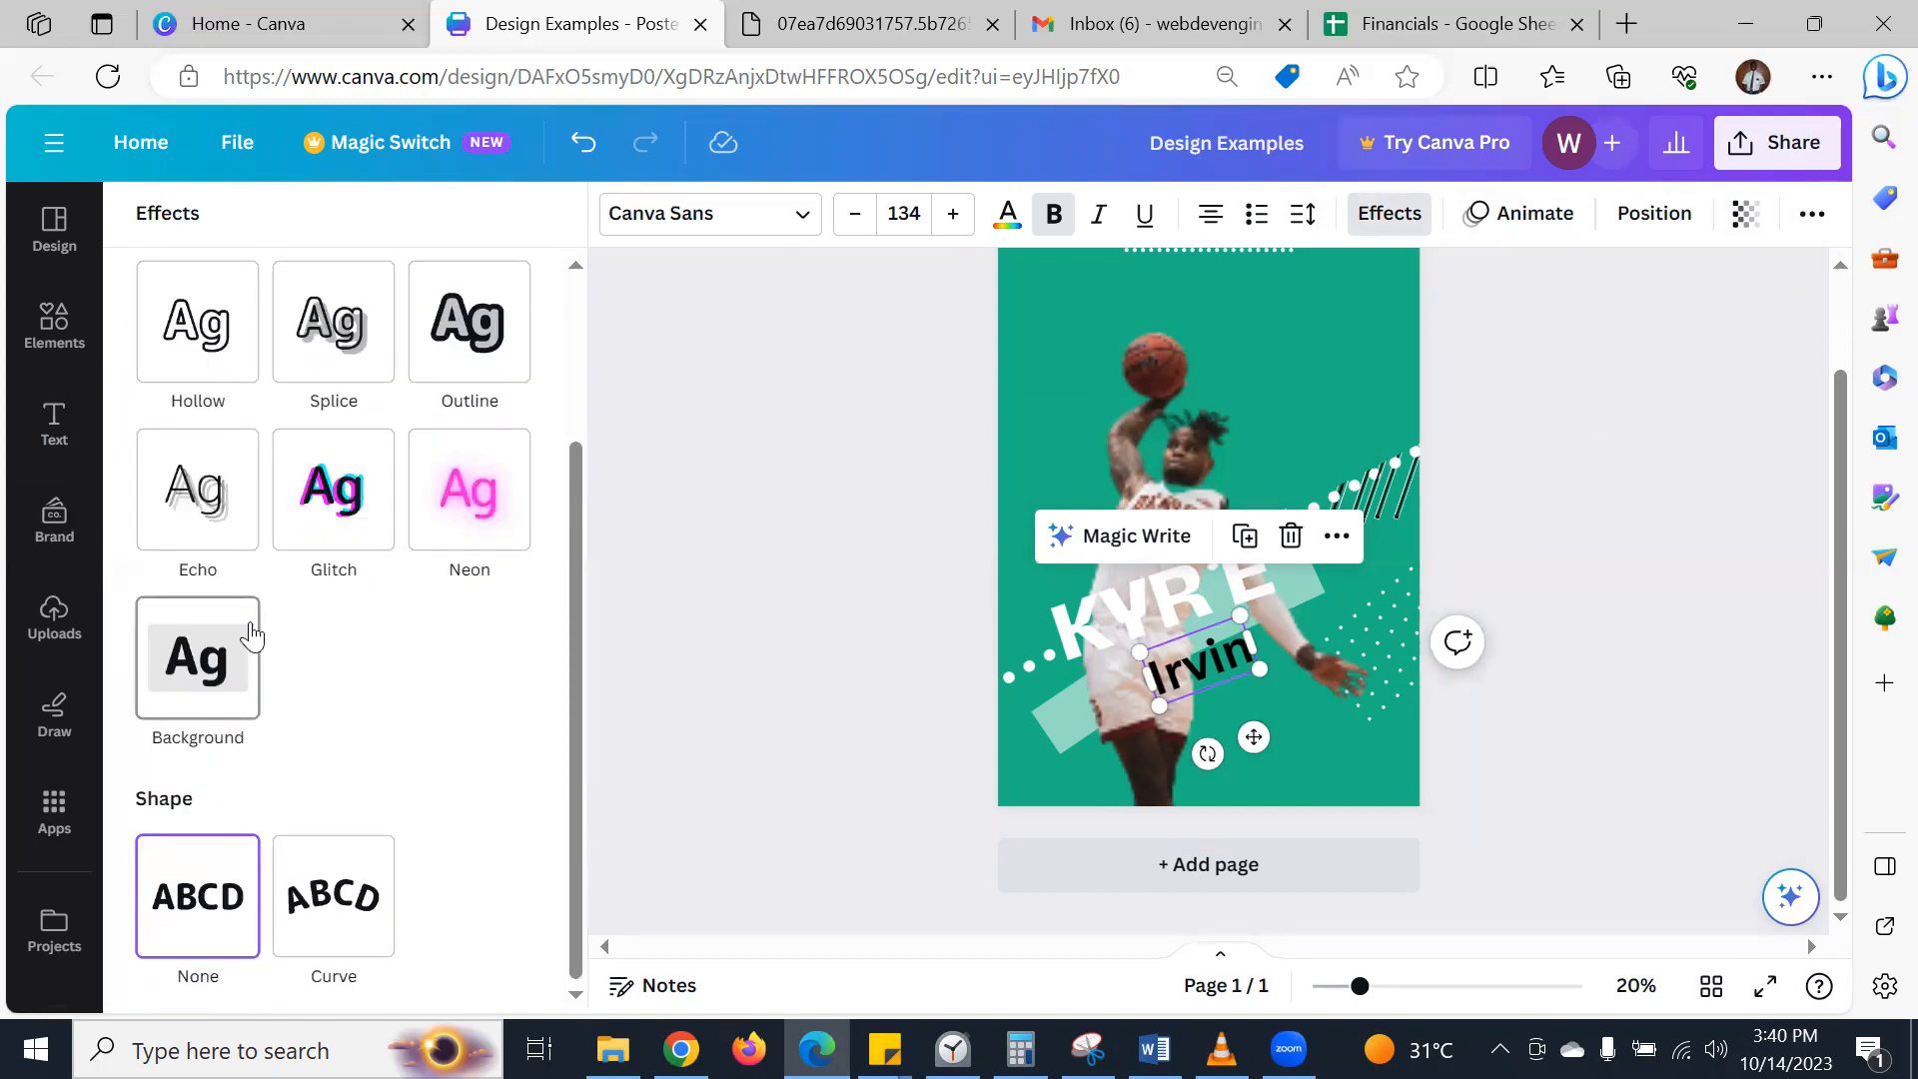
pyautogui.scroll(2, 255, 633)
pyautogui.scroll(-2, 254, 633)
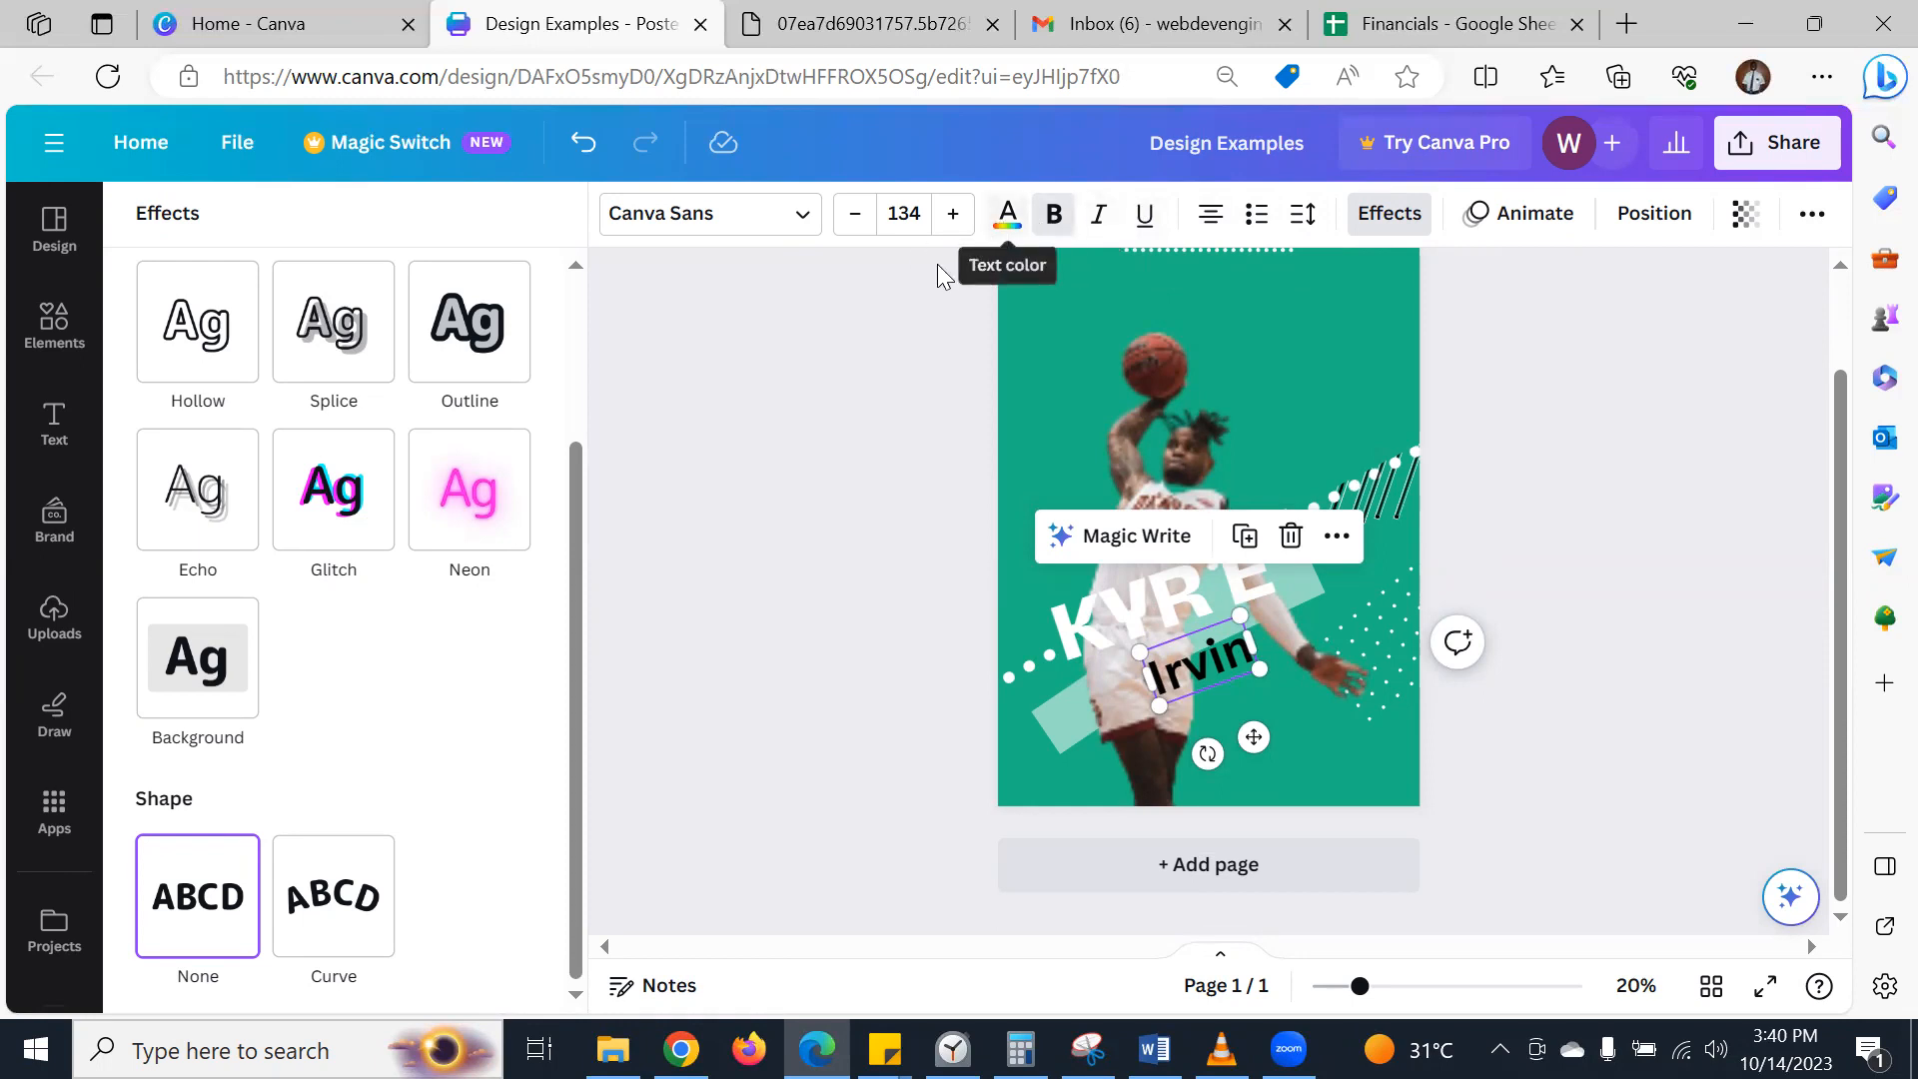
pyautogui.scroll(3, 193, 556)
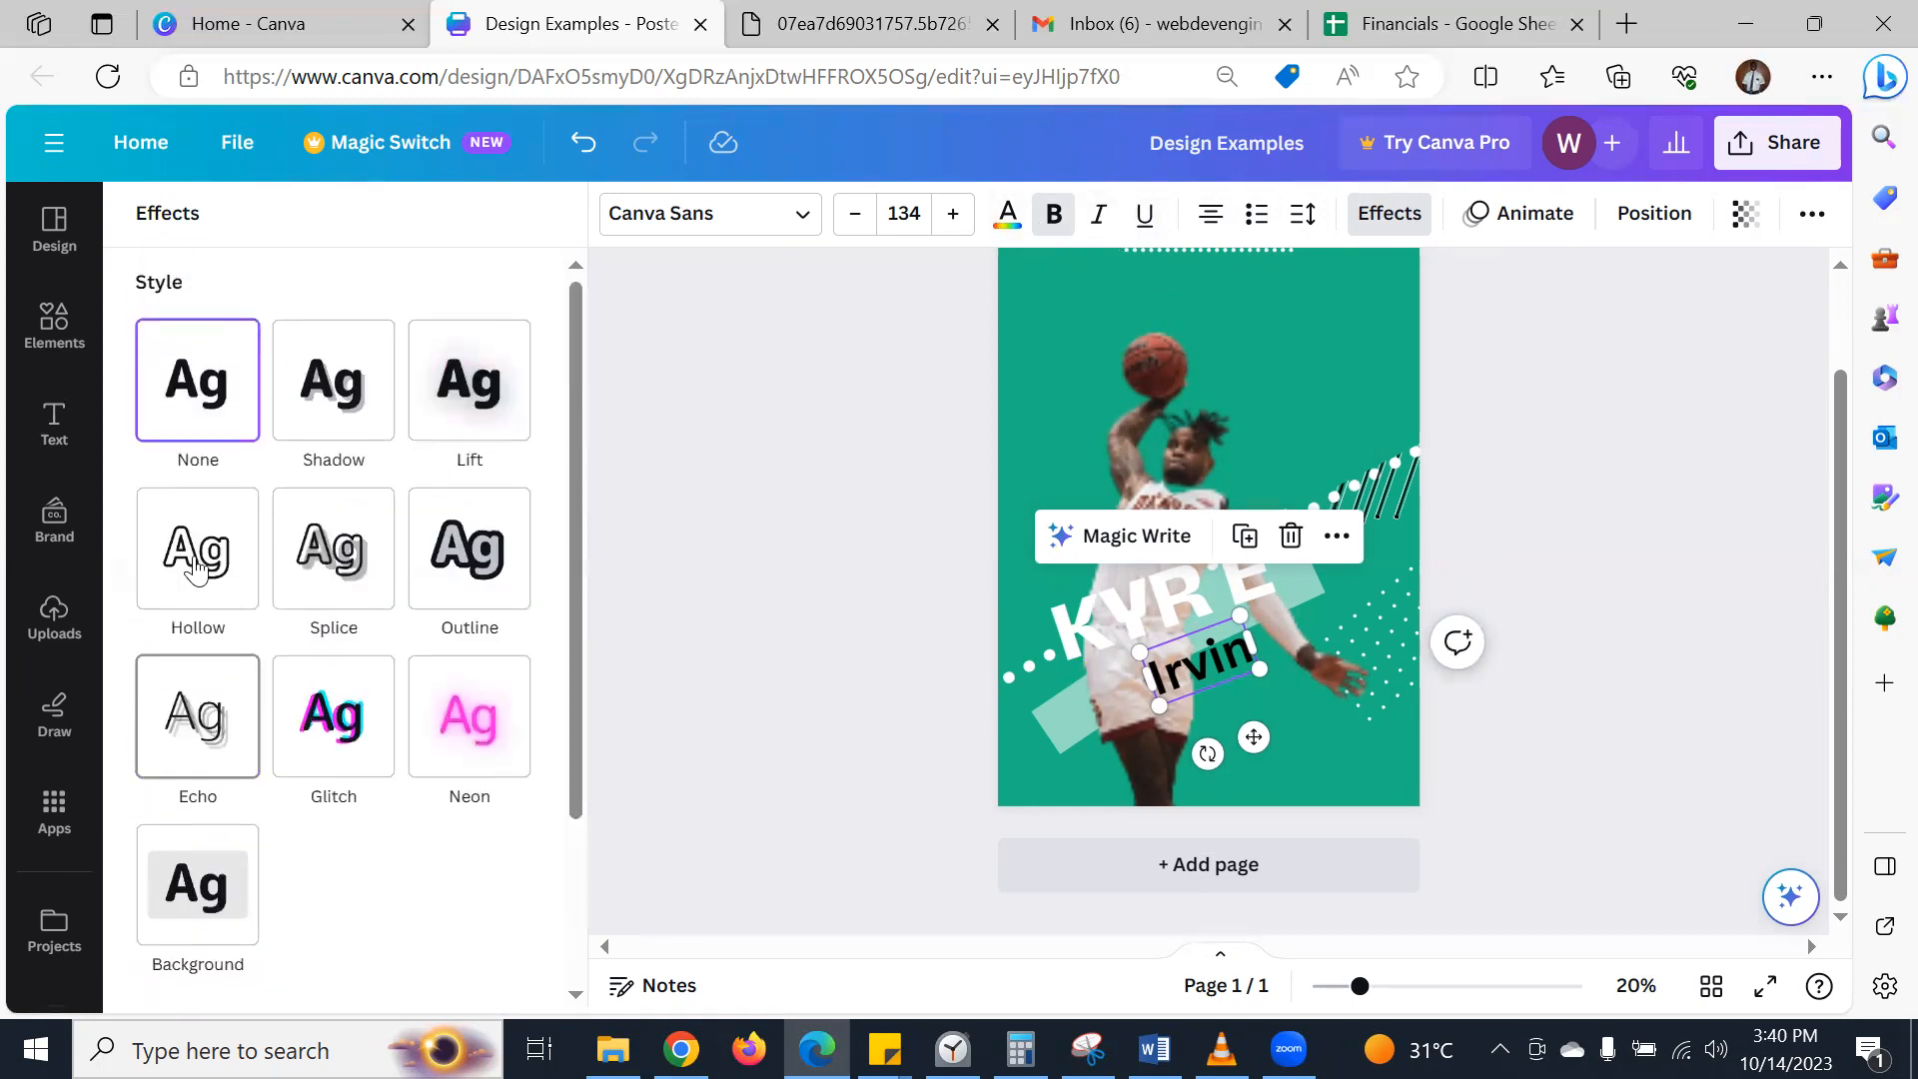
pyautogui.scroll(-3, 334, 524)
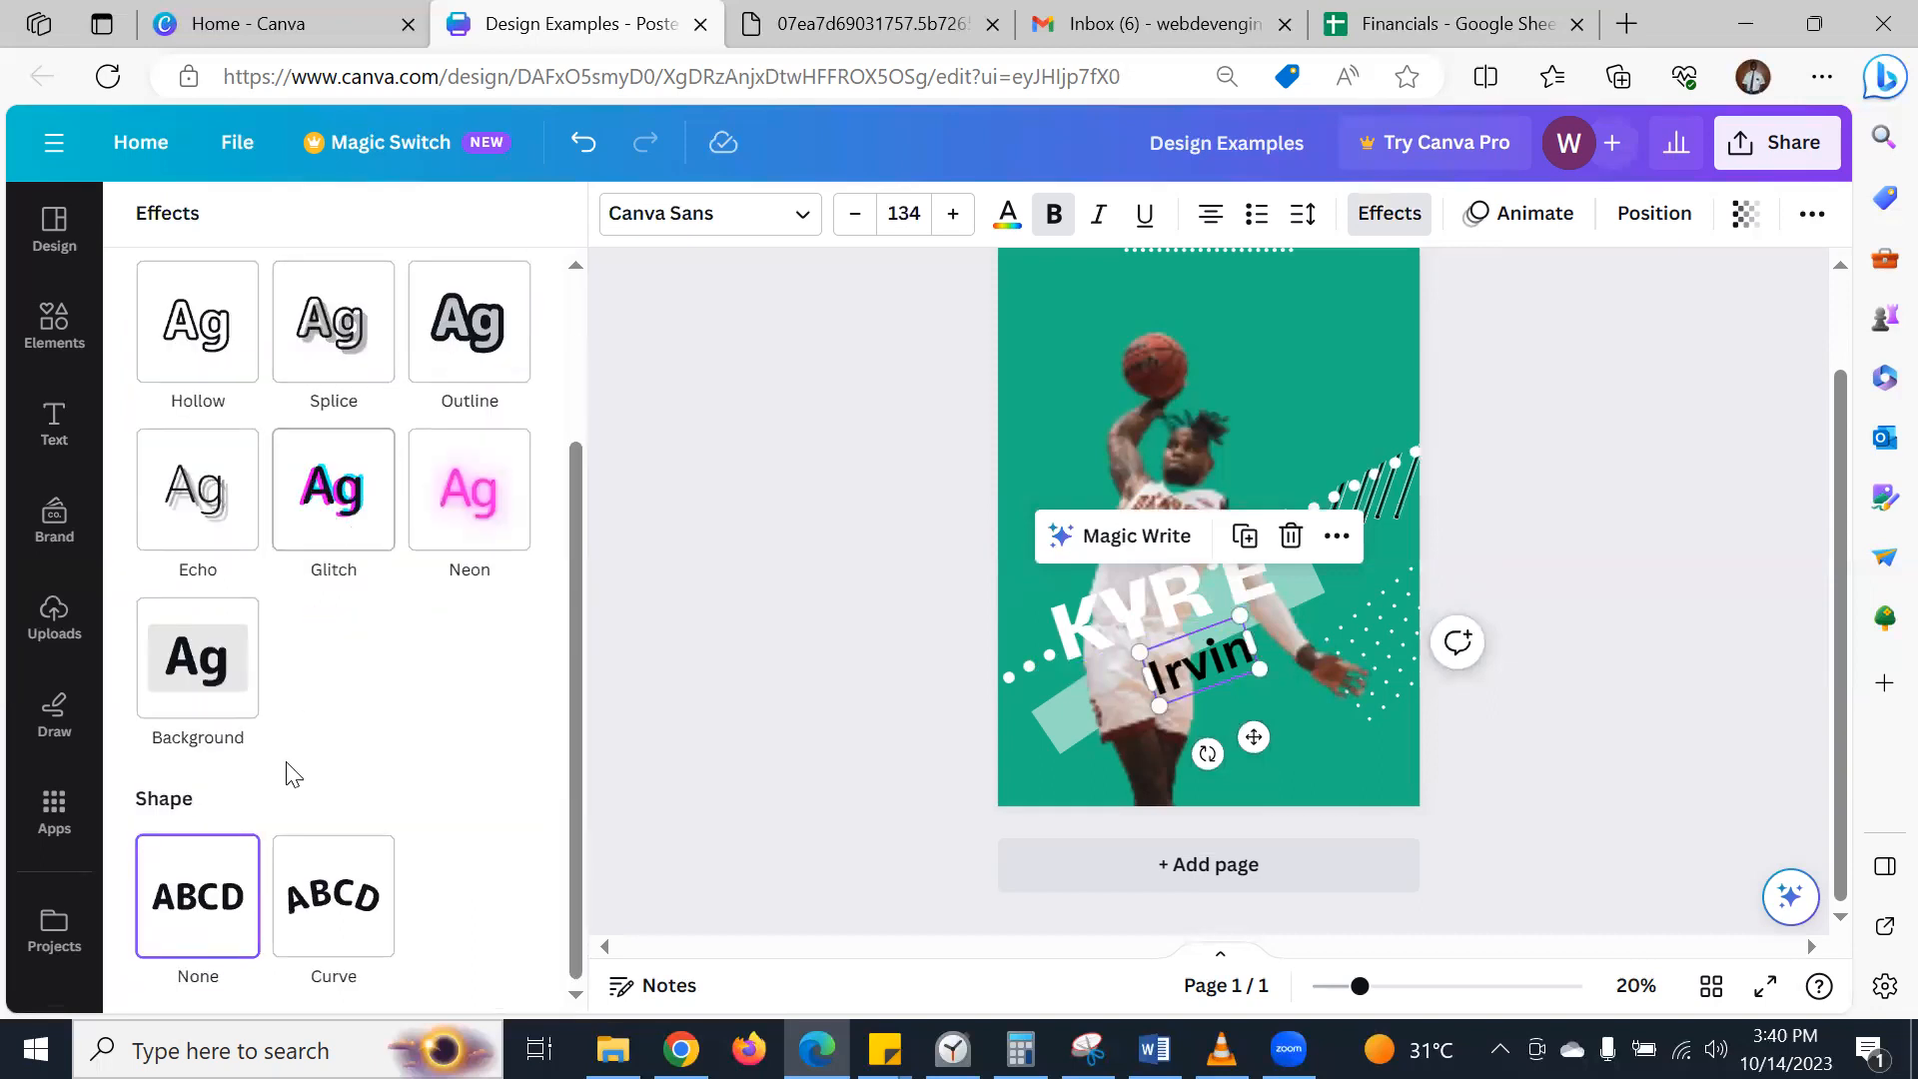
pyautogui.scroll(1, 313, 711)
pyautogui.scroll(1, 316, 714)
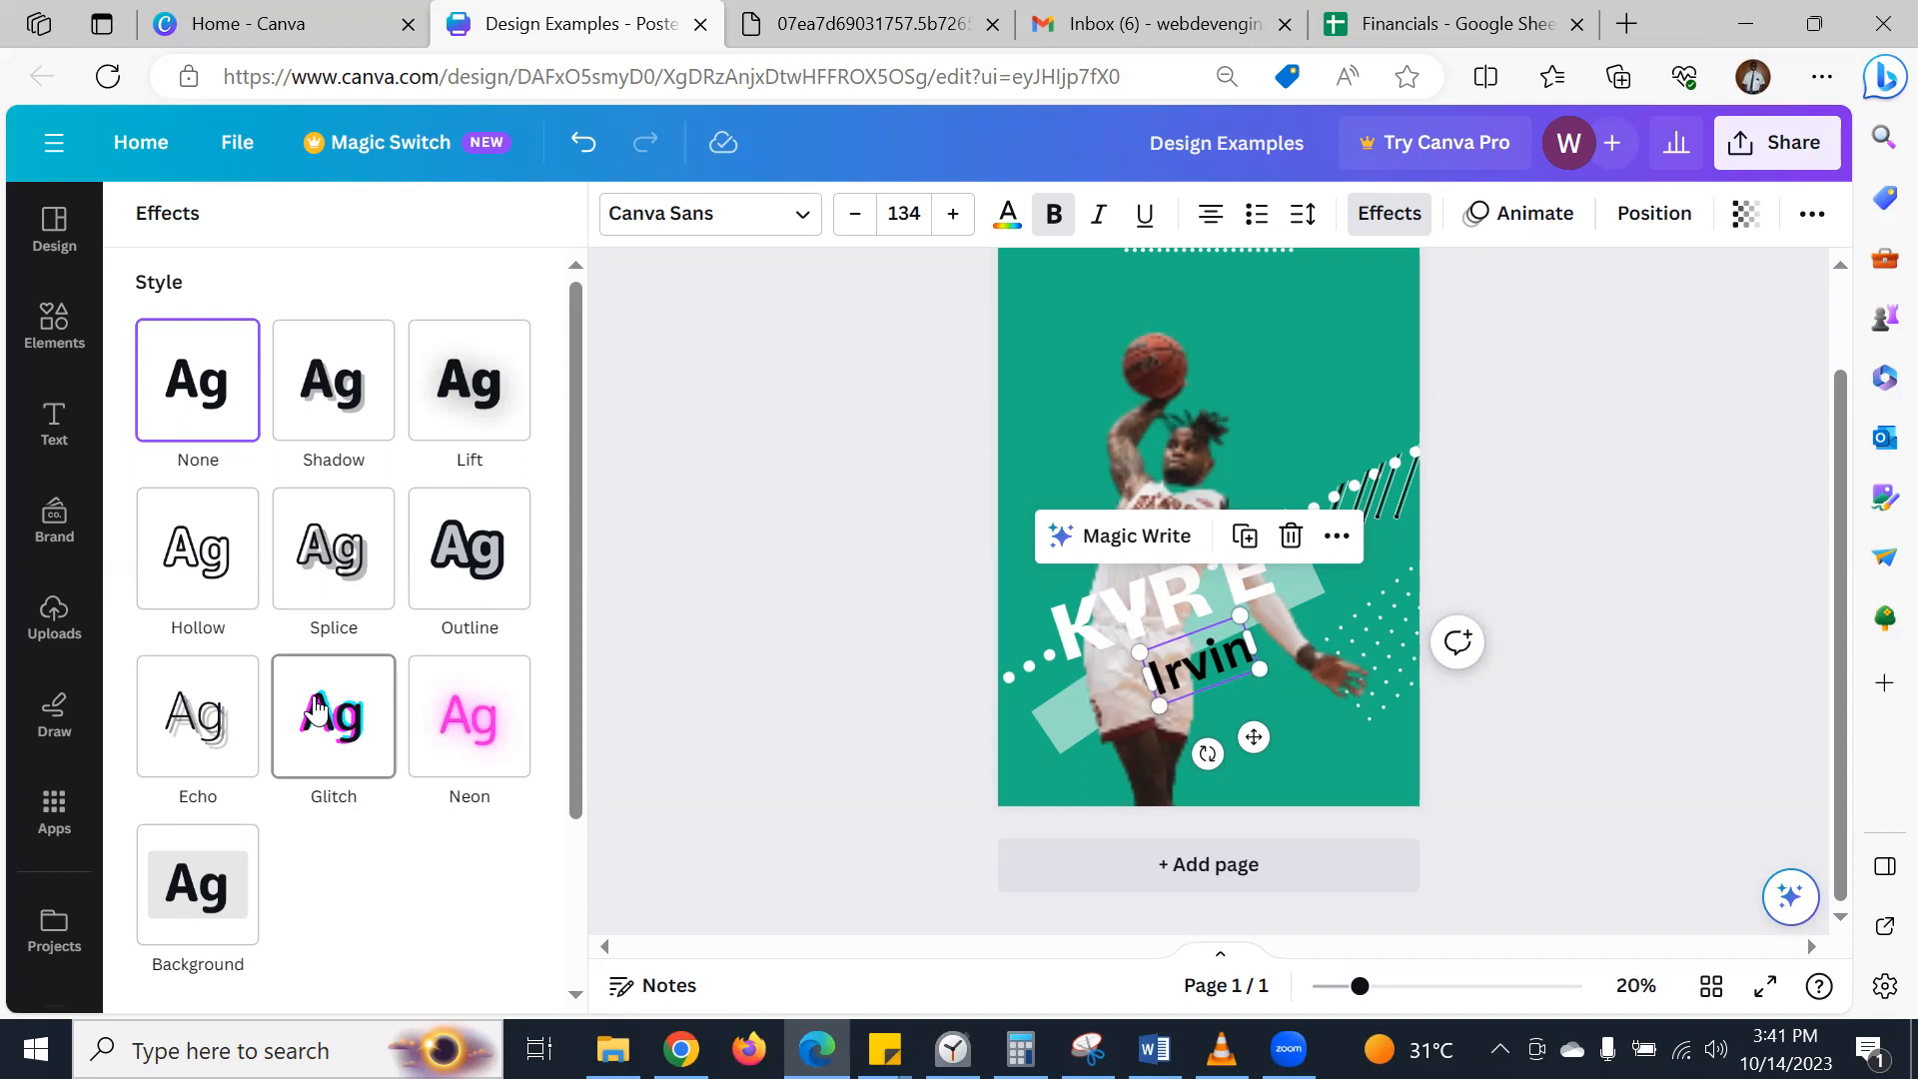
pyautogui.scroll(-3, 278, 650)
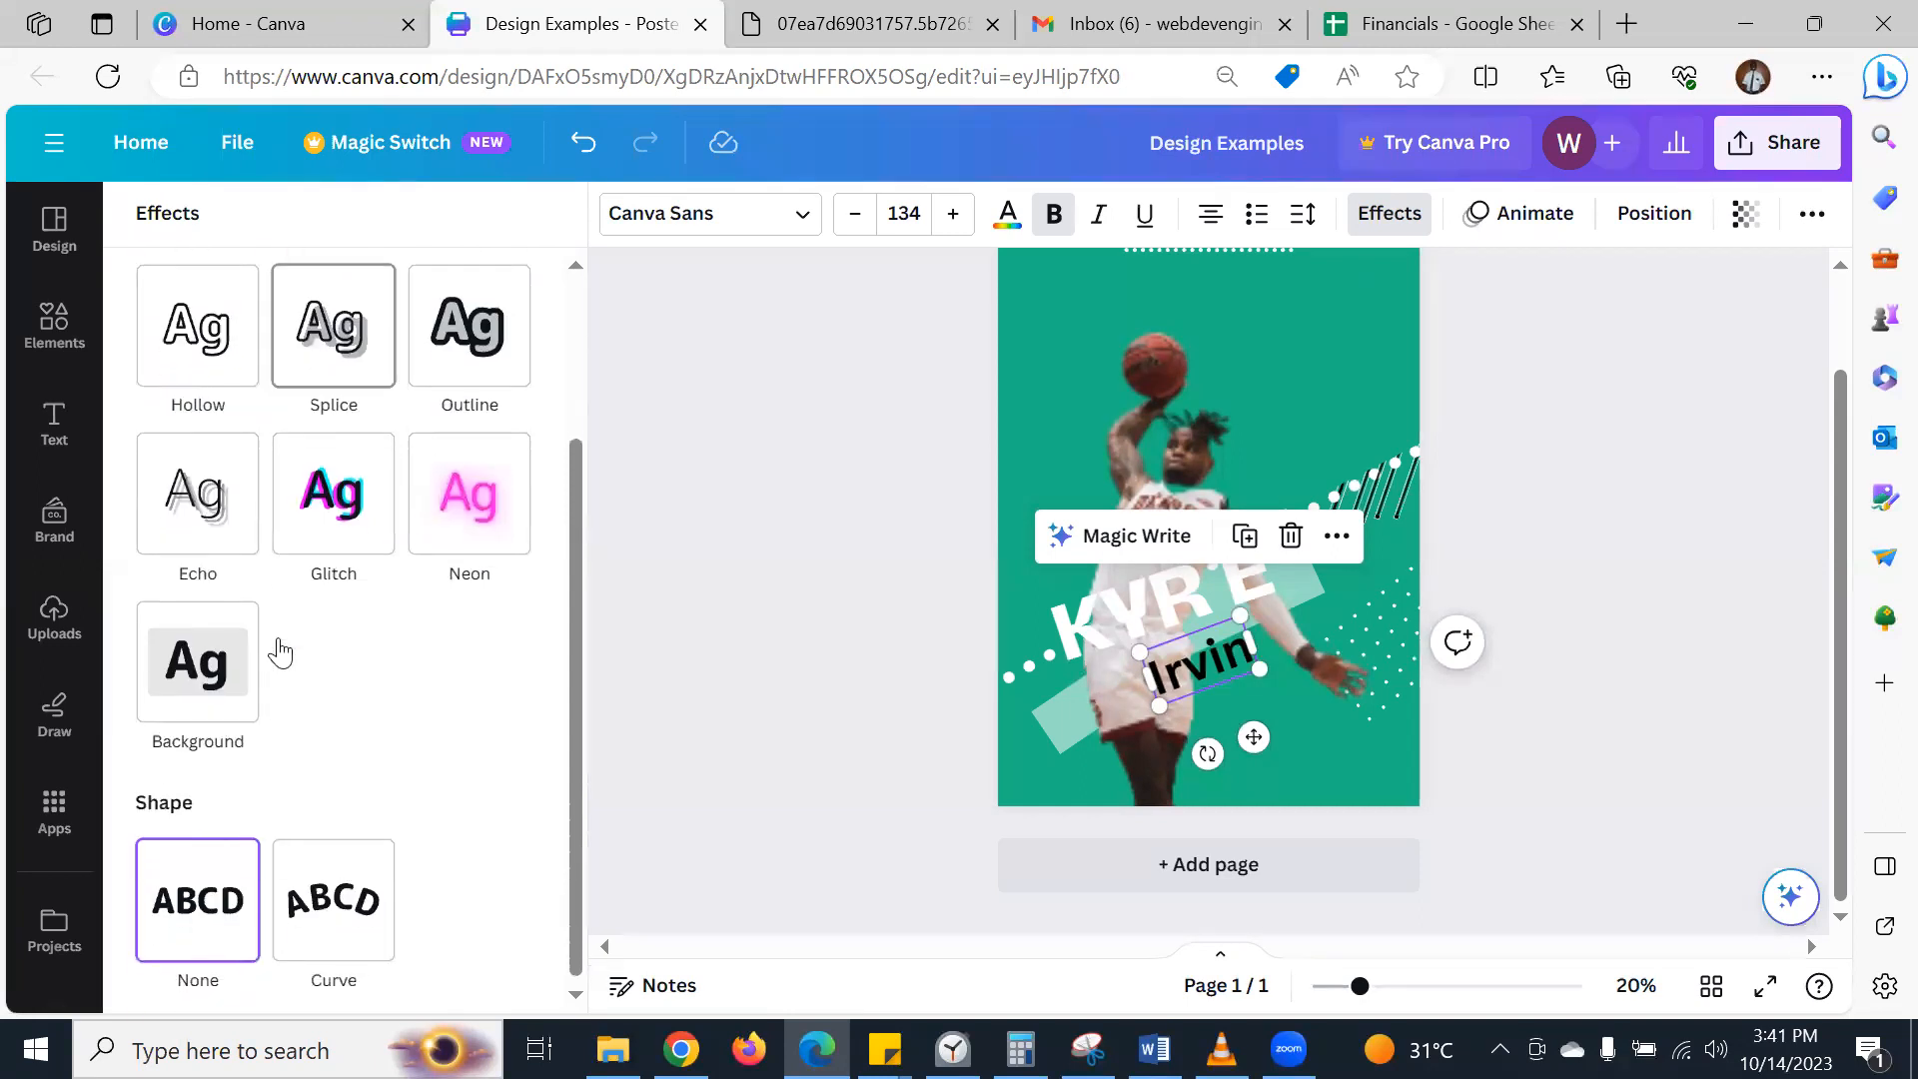
pyautogui.scroll(3, 296, 673)
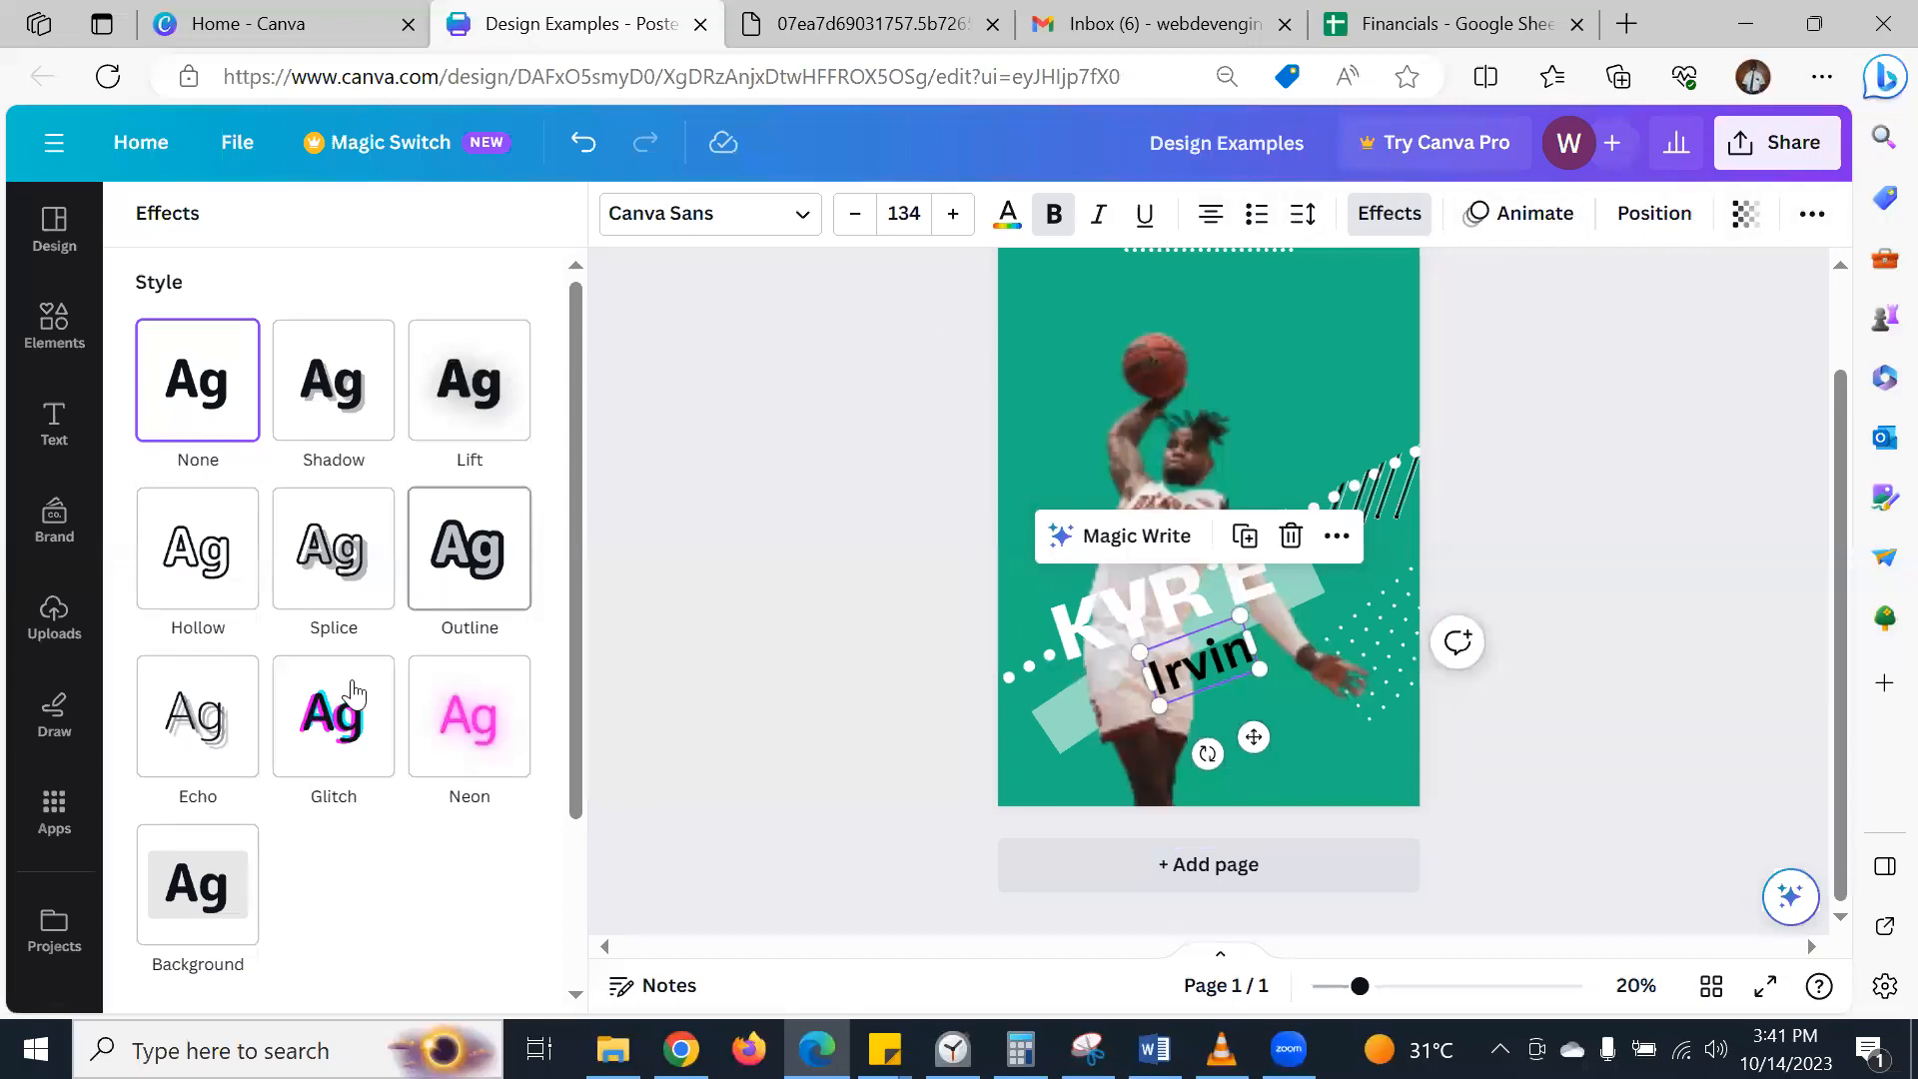
pyautogui.scroll(-2, 250, 794)
pyautogui.scroll(2, 252, 789)
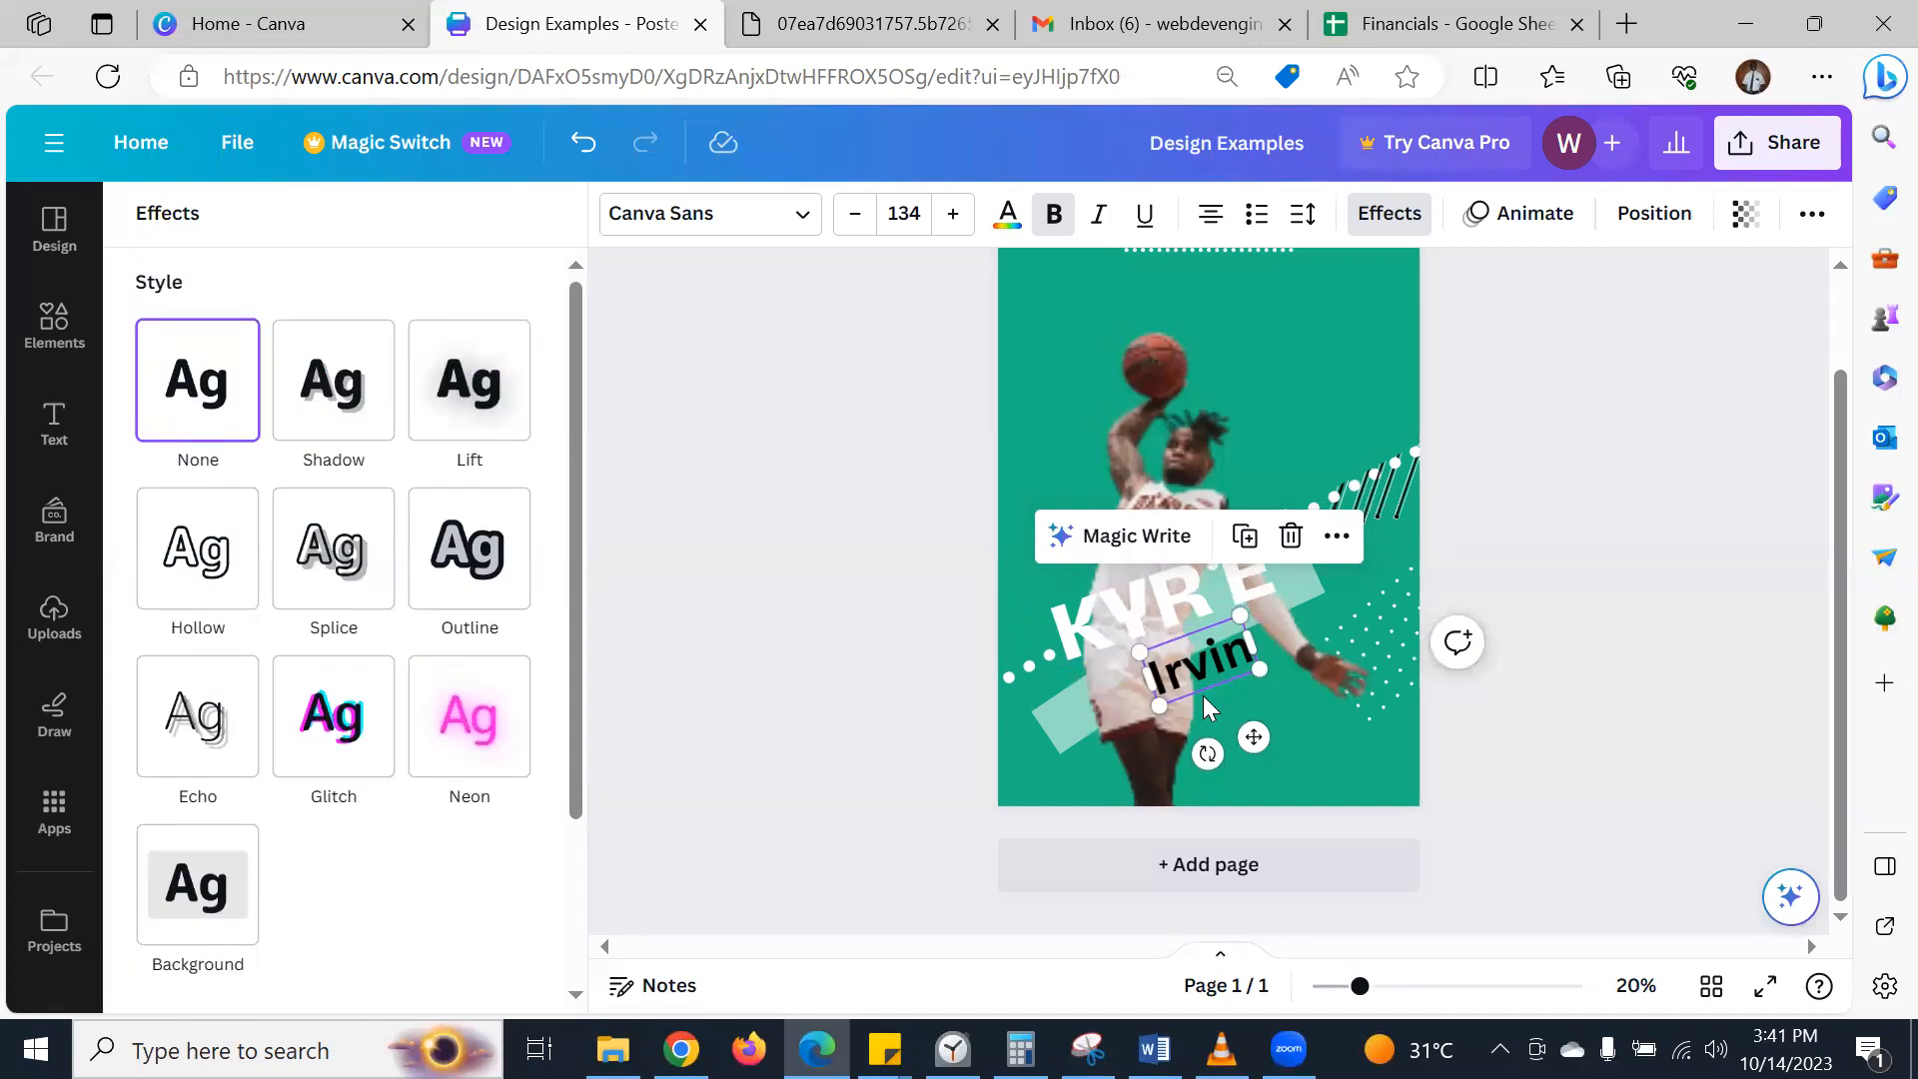
# - Duplicate the "Irvin" heading below the player's outstretched hand and reduce the upper one to the single letter "I"
pyautogui.click(1220, 648)
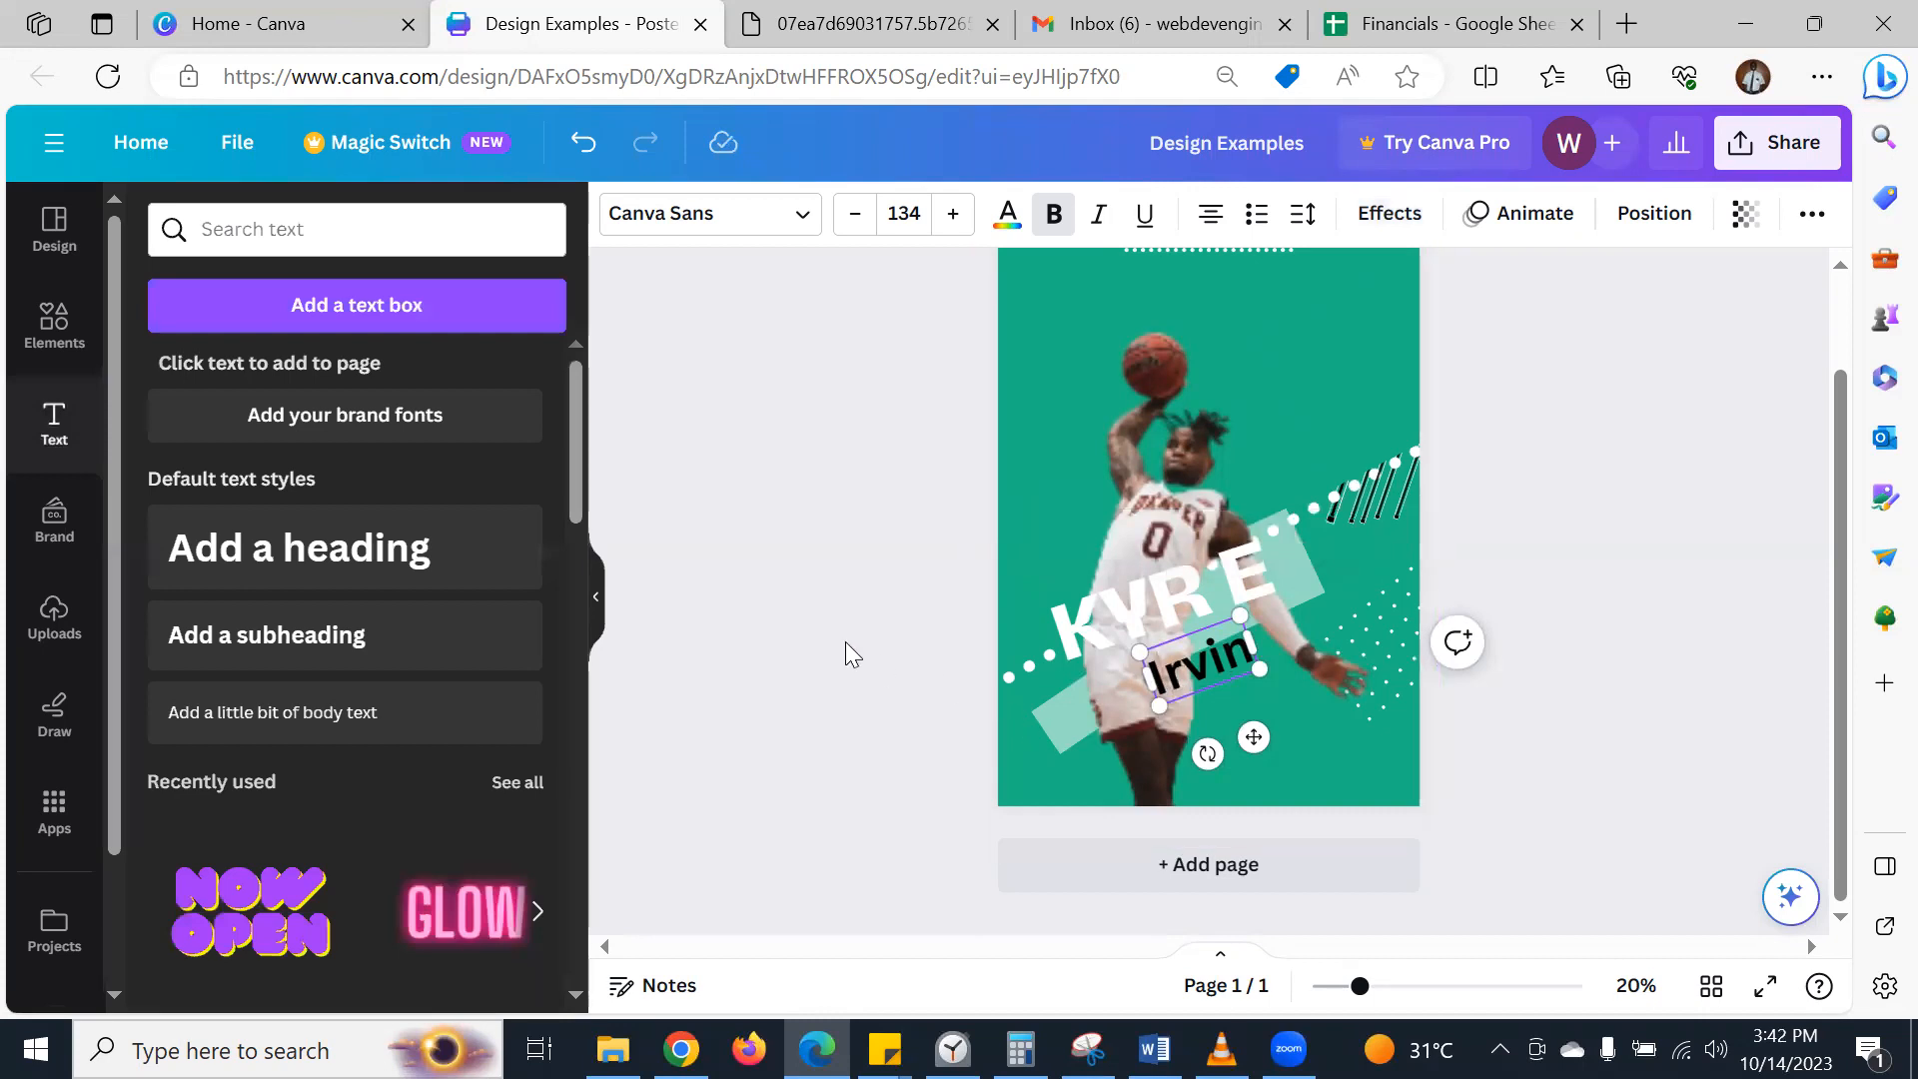
pyautogui.click(845, 644)
pyautogui.click(1202, 673)
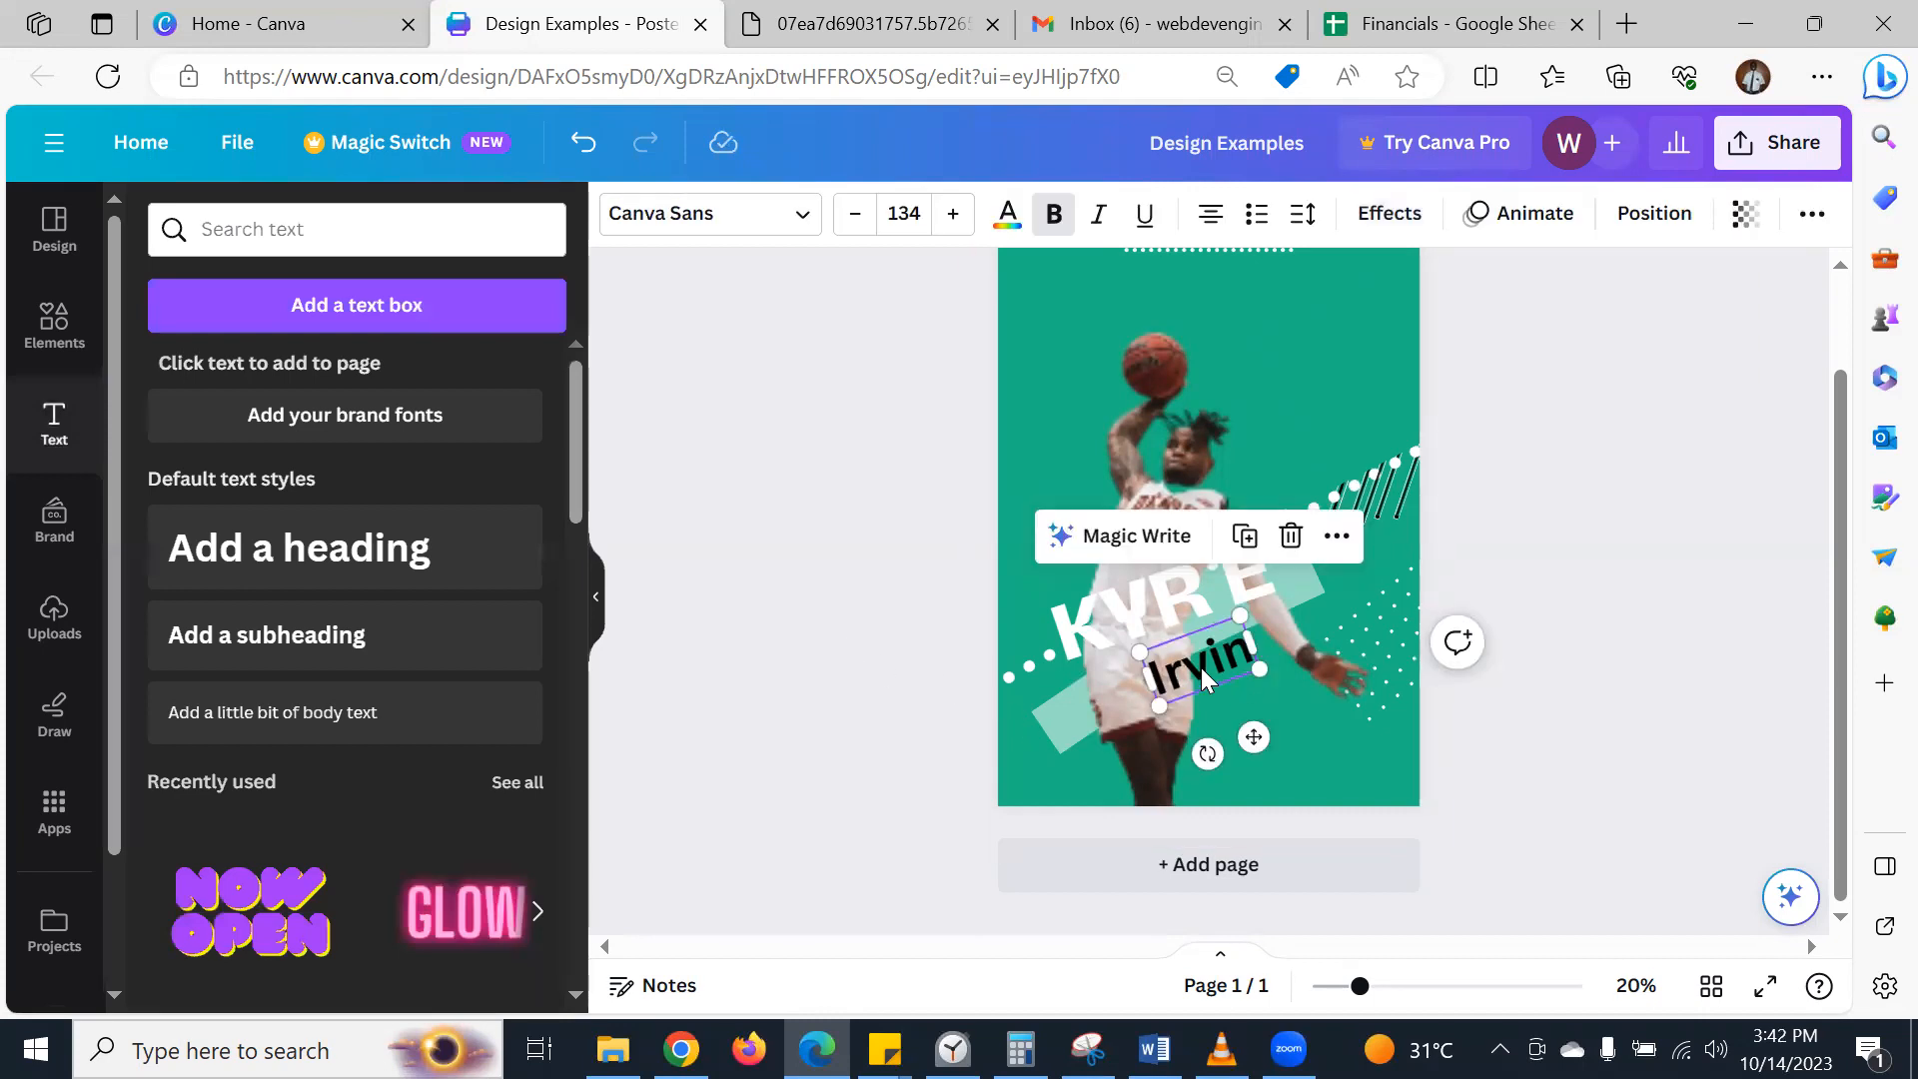
pyautogui.hotkey('ctrl', 'd')
pyautogui.moveTo(1209, 674); pyautogui.dragTo(1315, 743)
pyautogui.click(1166, 680)
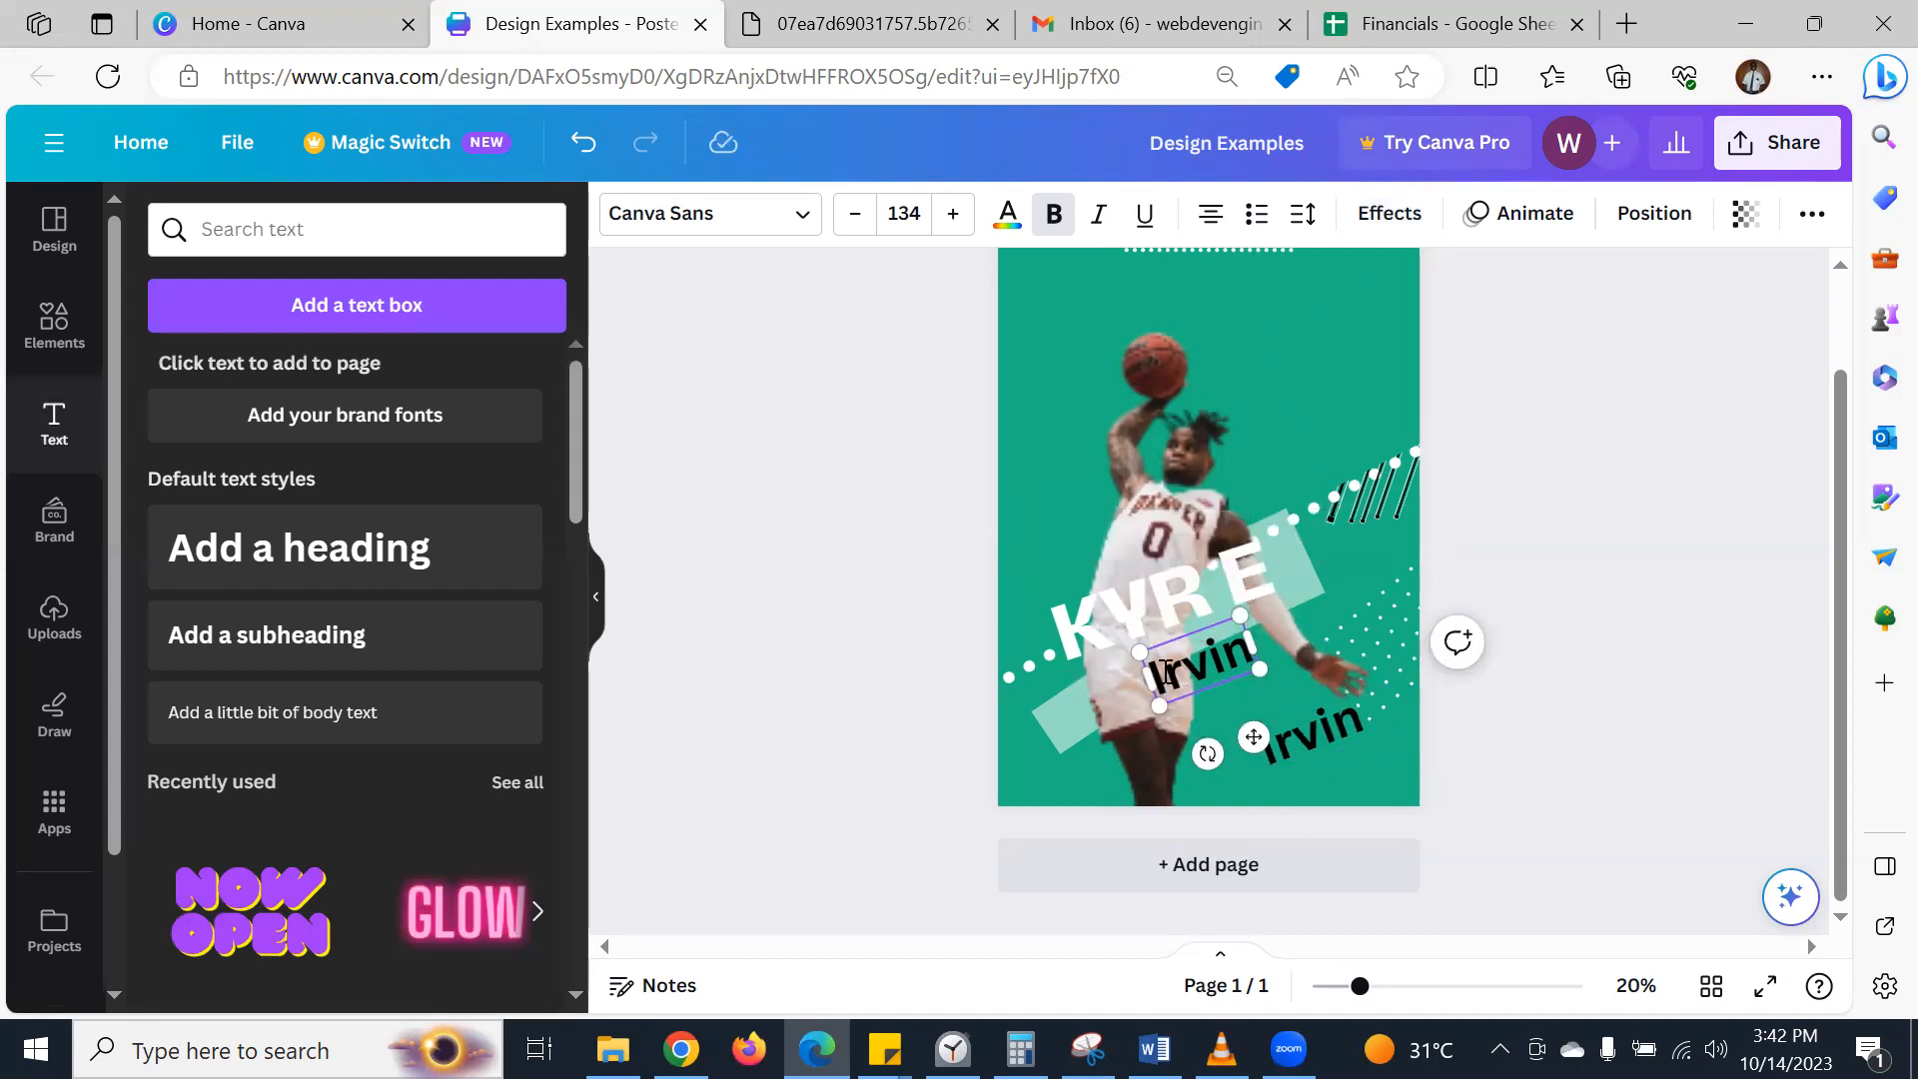
pyautogui.doubleClick(1168, 679)
pyautogui.press('BackSpace')
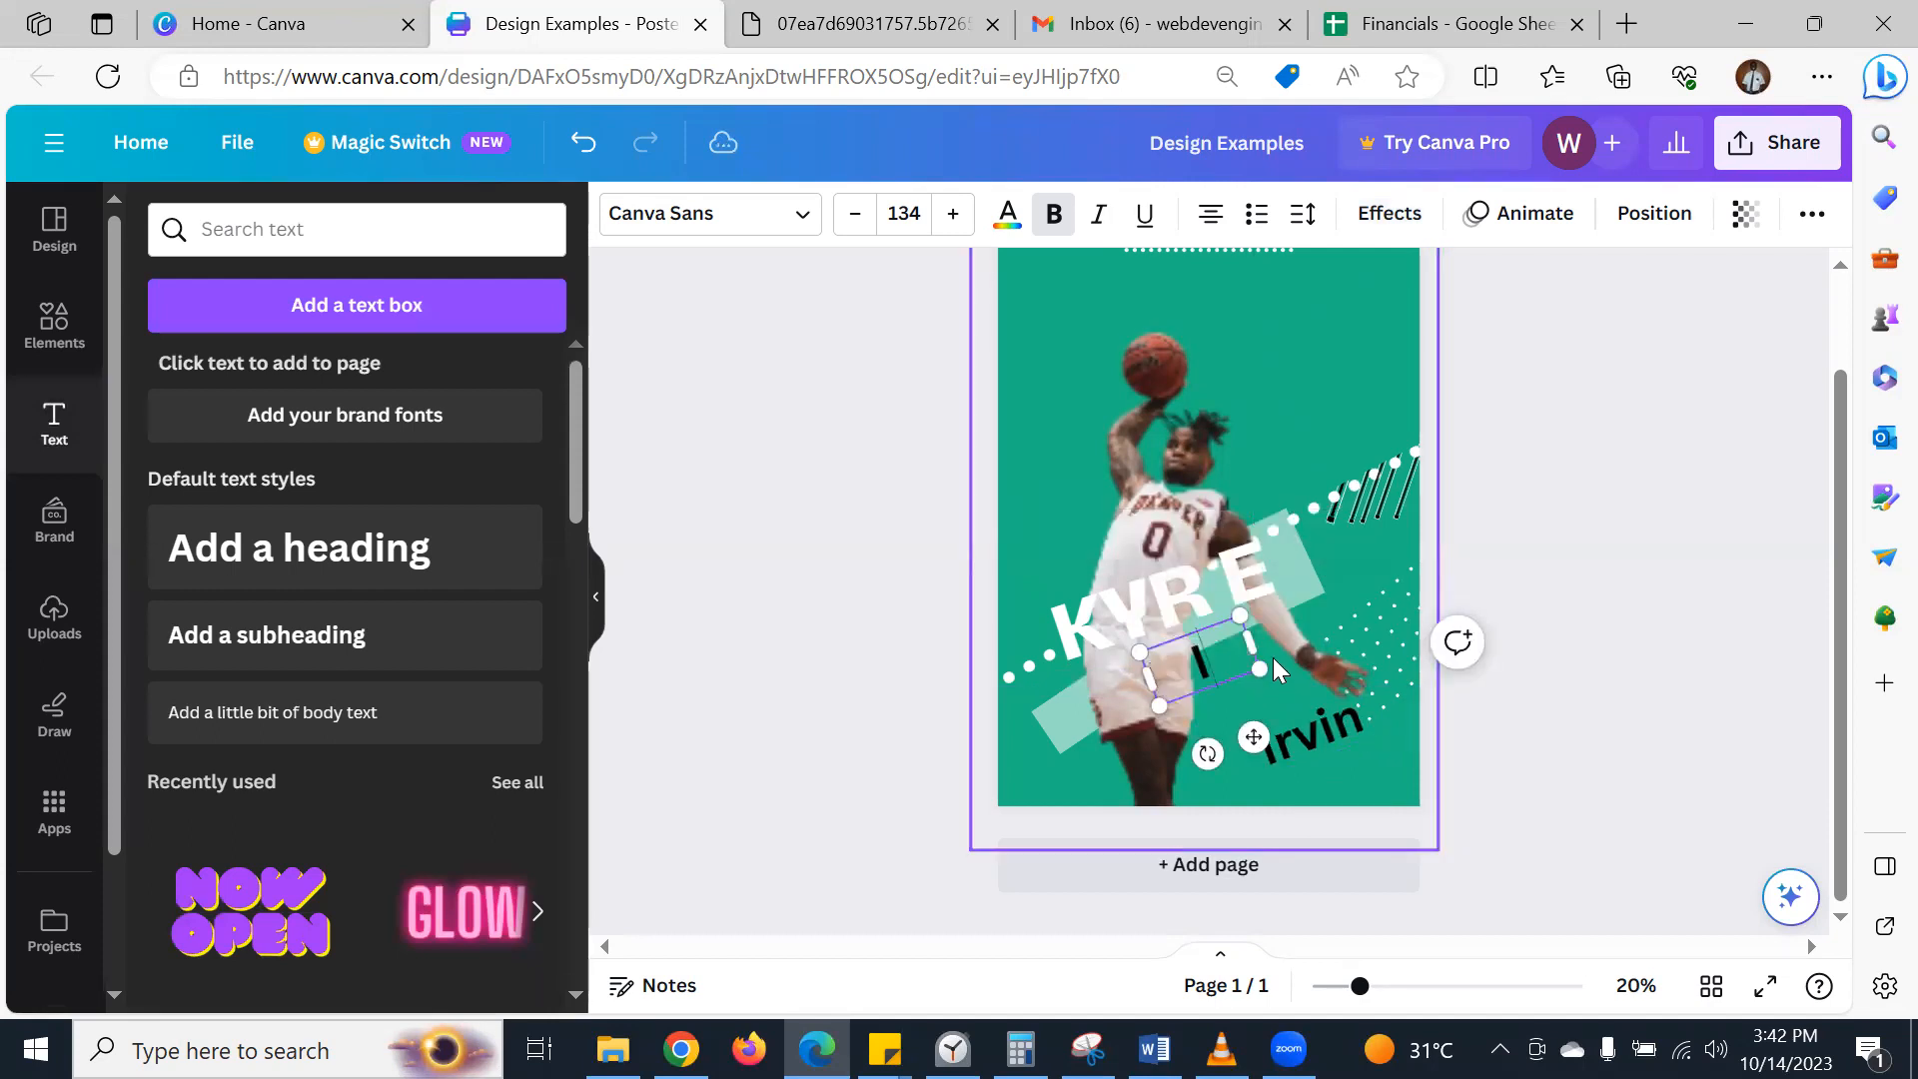
pyautogui.click(844, 674)
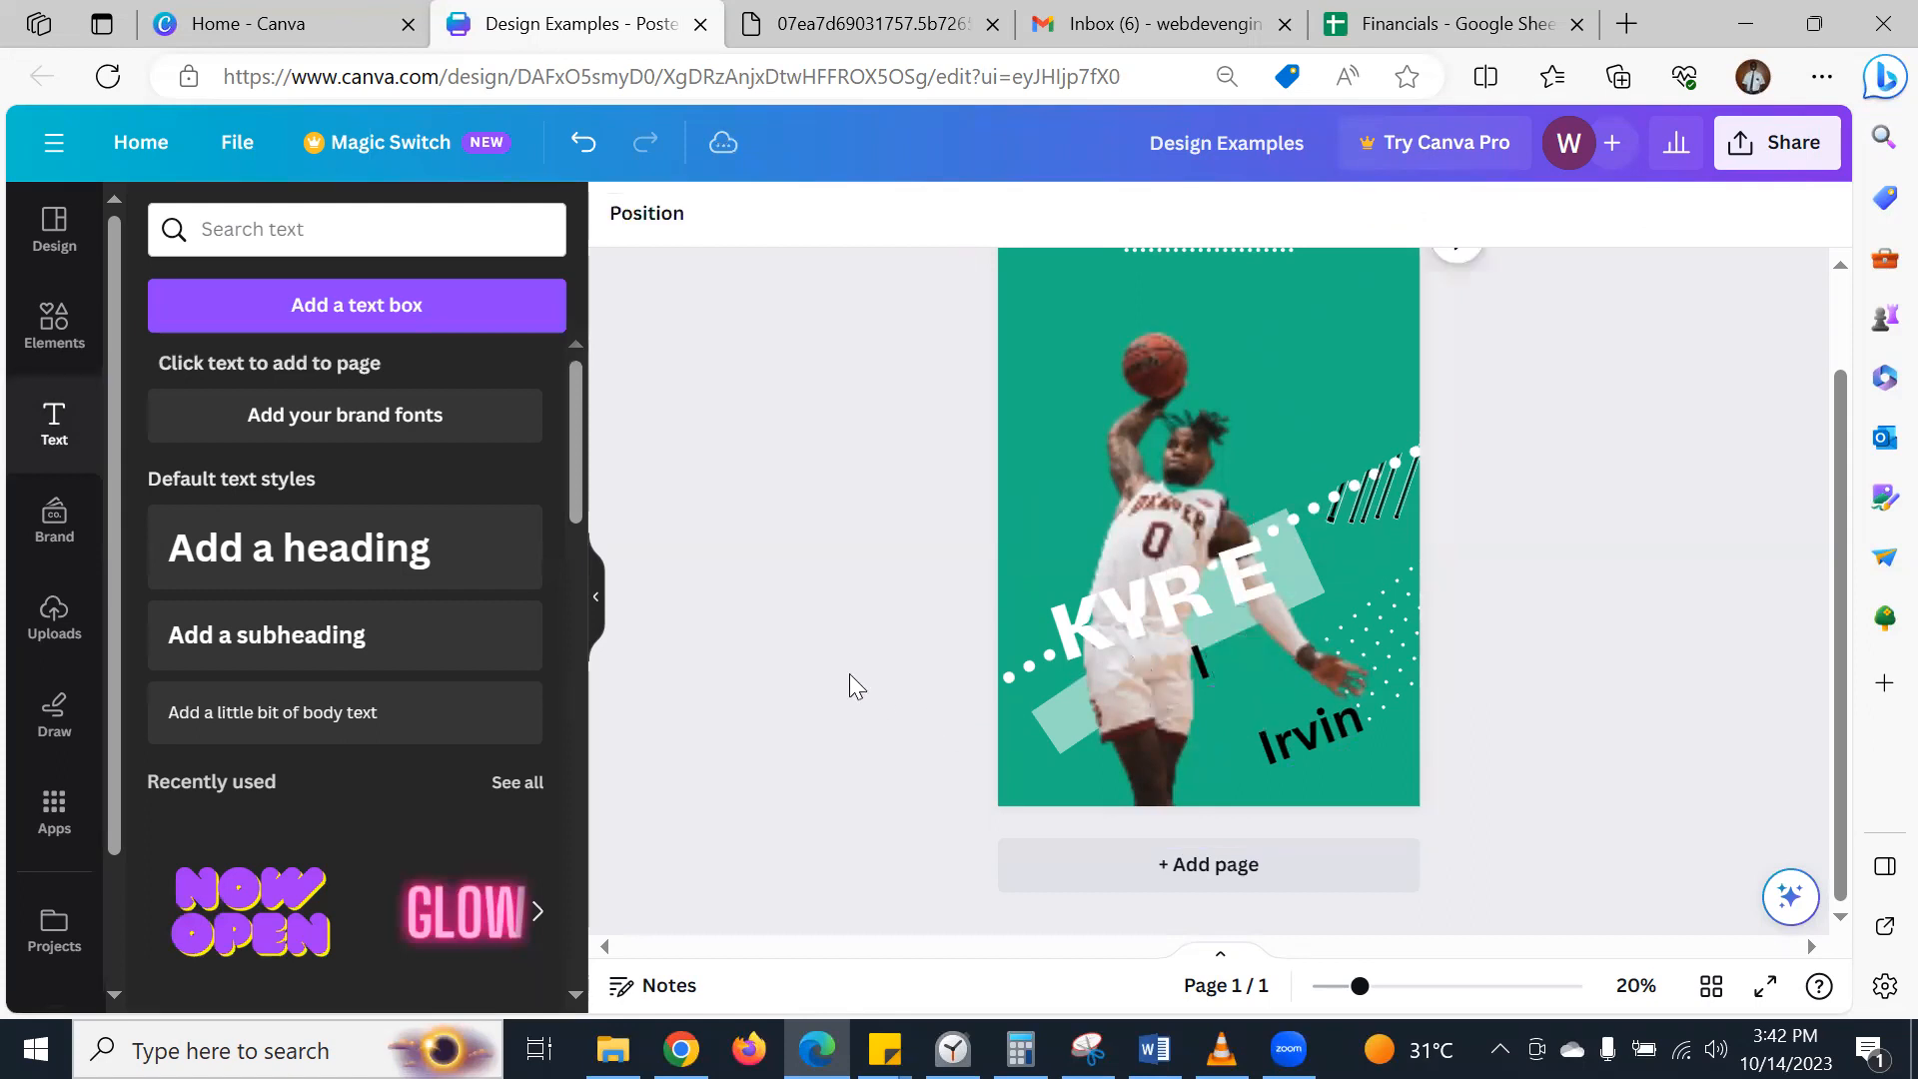
# - Enlarge the single "I" to about size 800, place it in the gap between "KYR" and "E", and narrow its text box
pyautogui.click(1209, 665)
pyautogui.moveTo(1249, 640); pyautogui.dragTo(1186, 670)
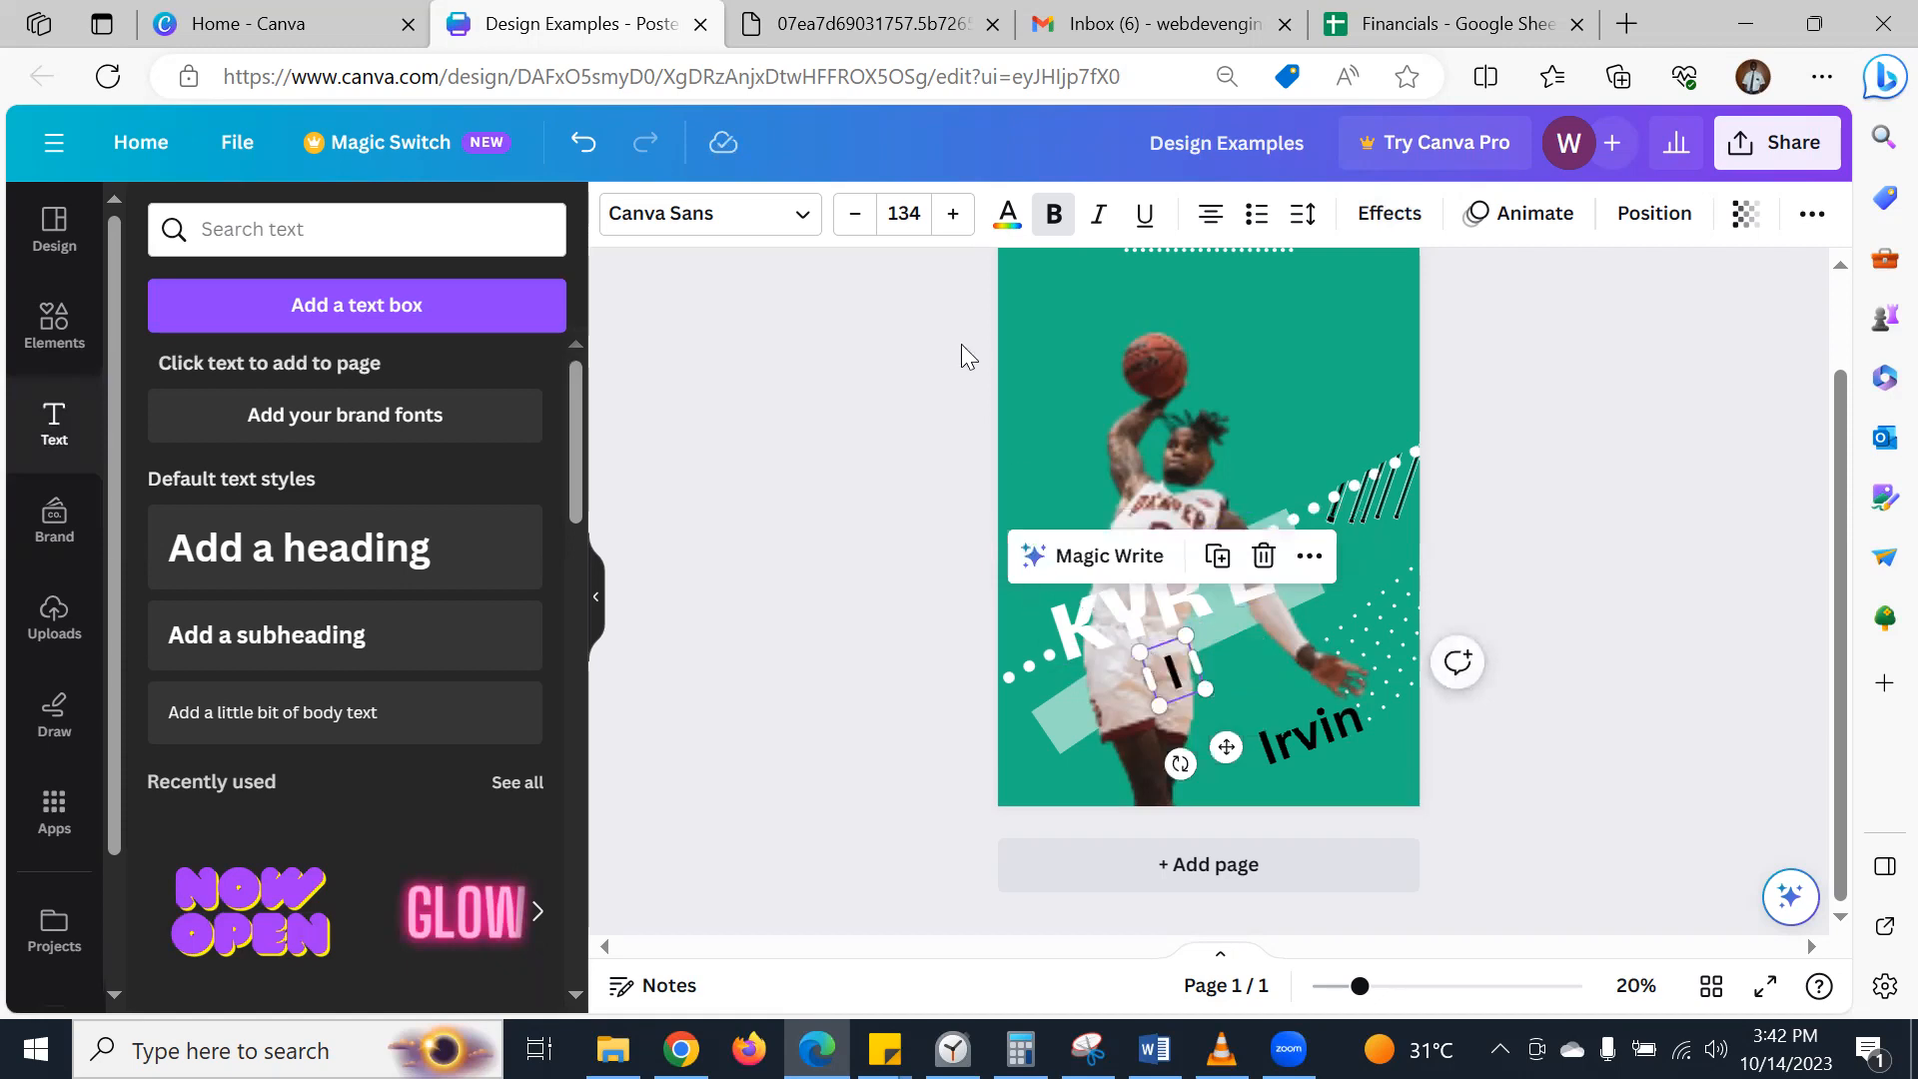
pyautogui.moveTo(949, 224); pyautogui.dragTo(949, 224)
pyautogui.moveTo(1208, 699); pyautogui.dragTo(1311, 824)
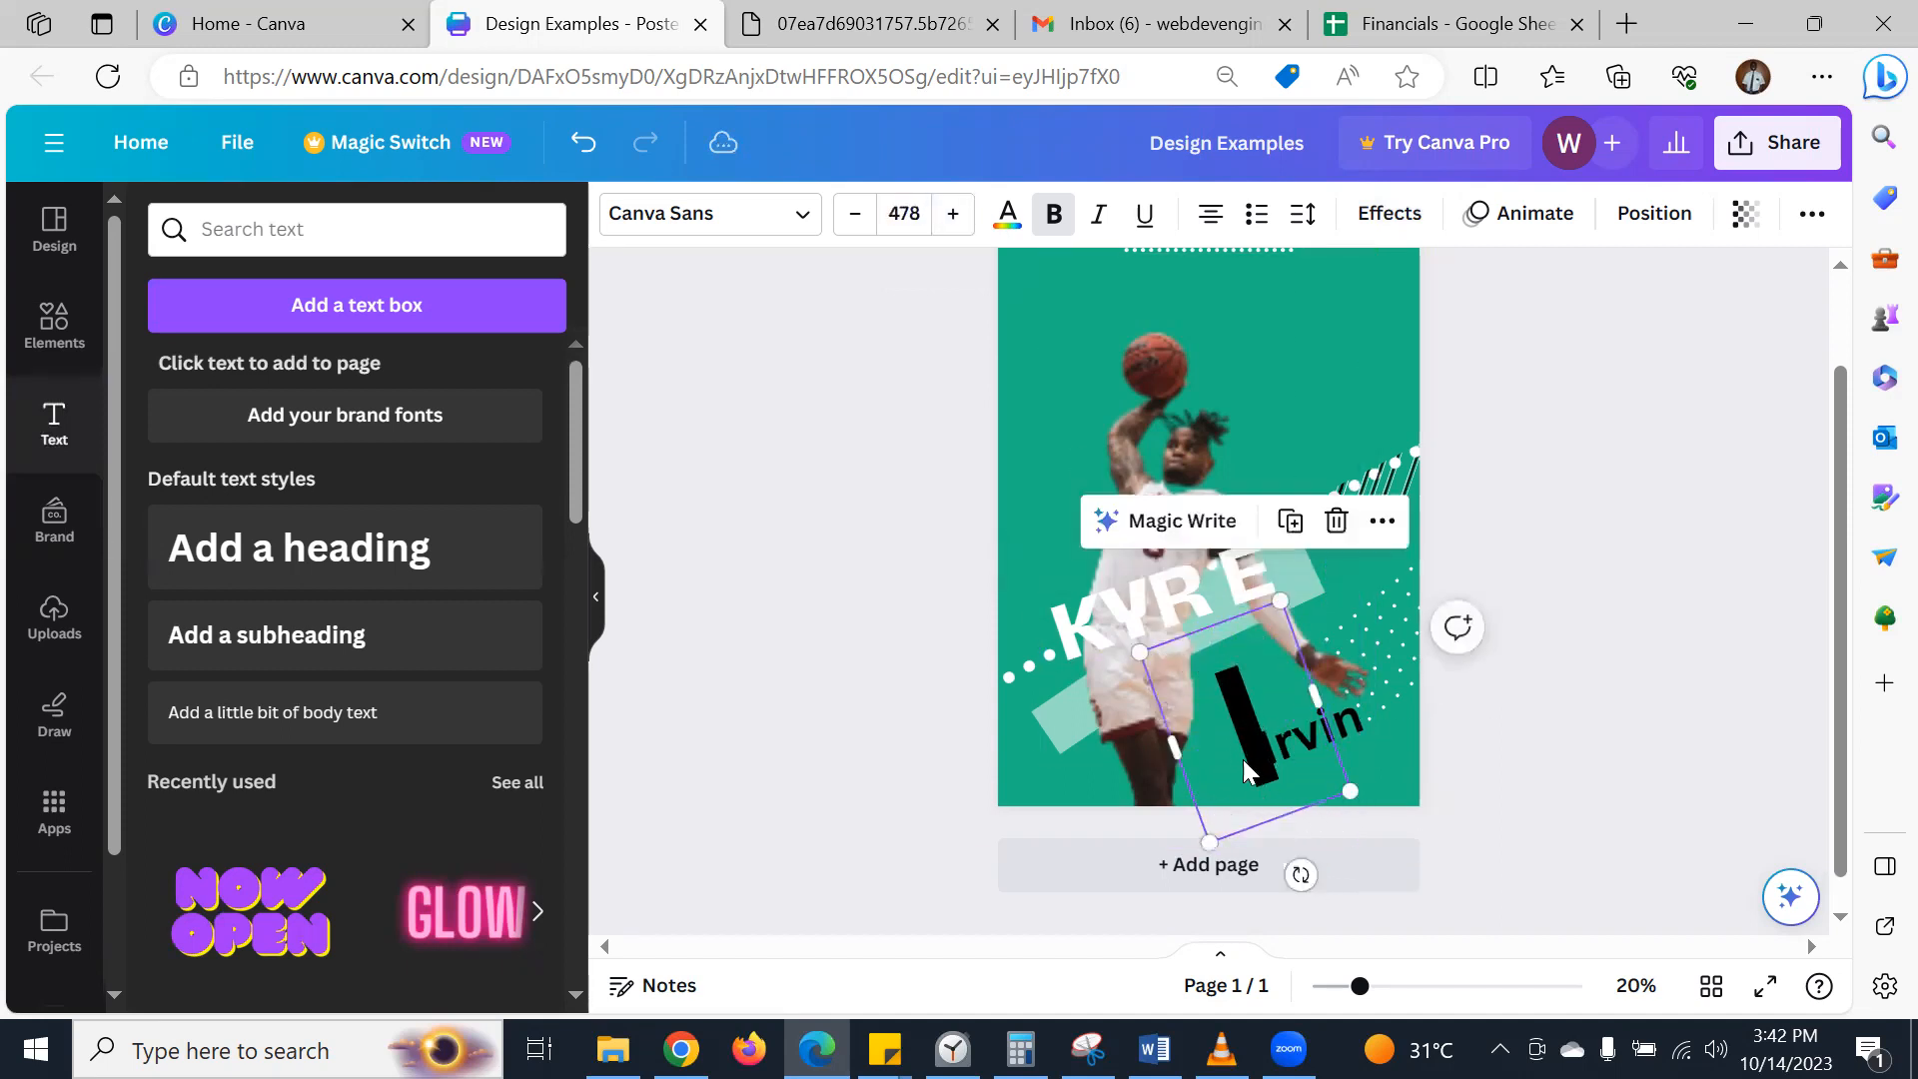
pyautogui.moveTo(1229, 739); pyautogui.dragTo(1209, 627)
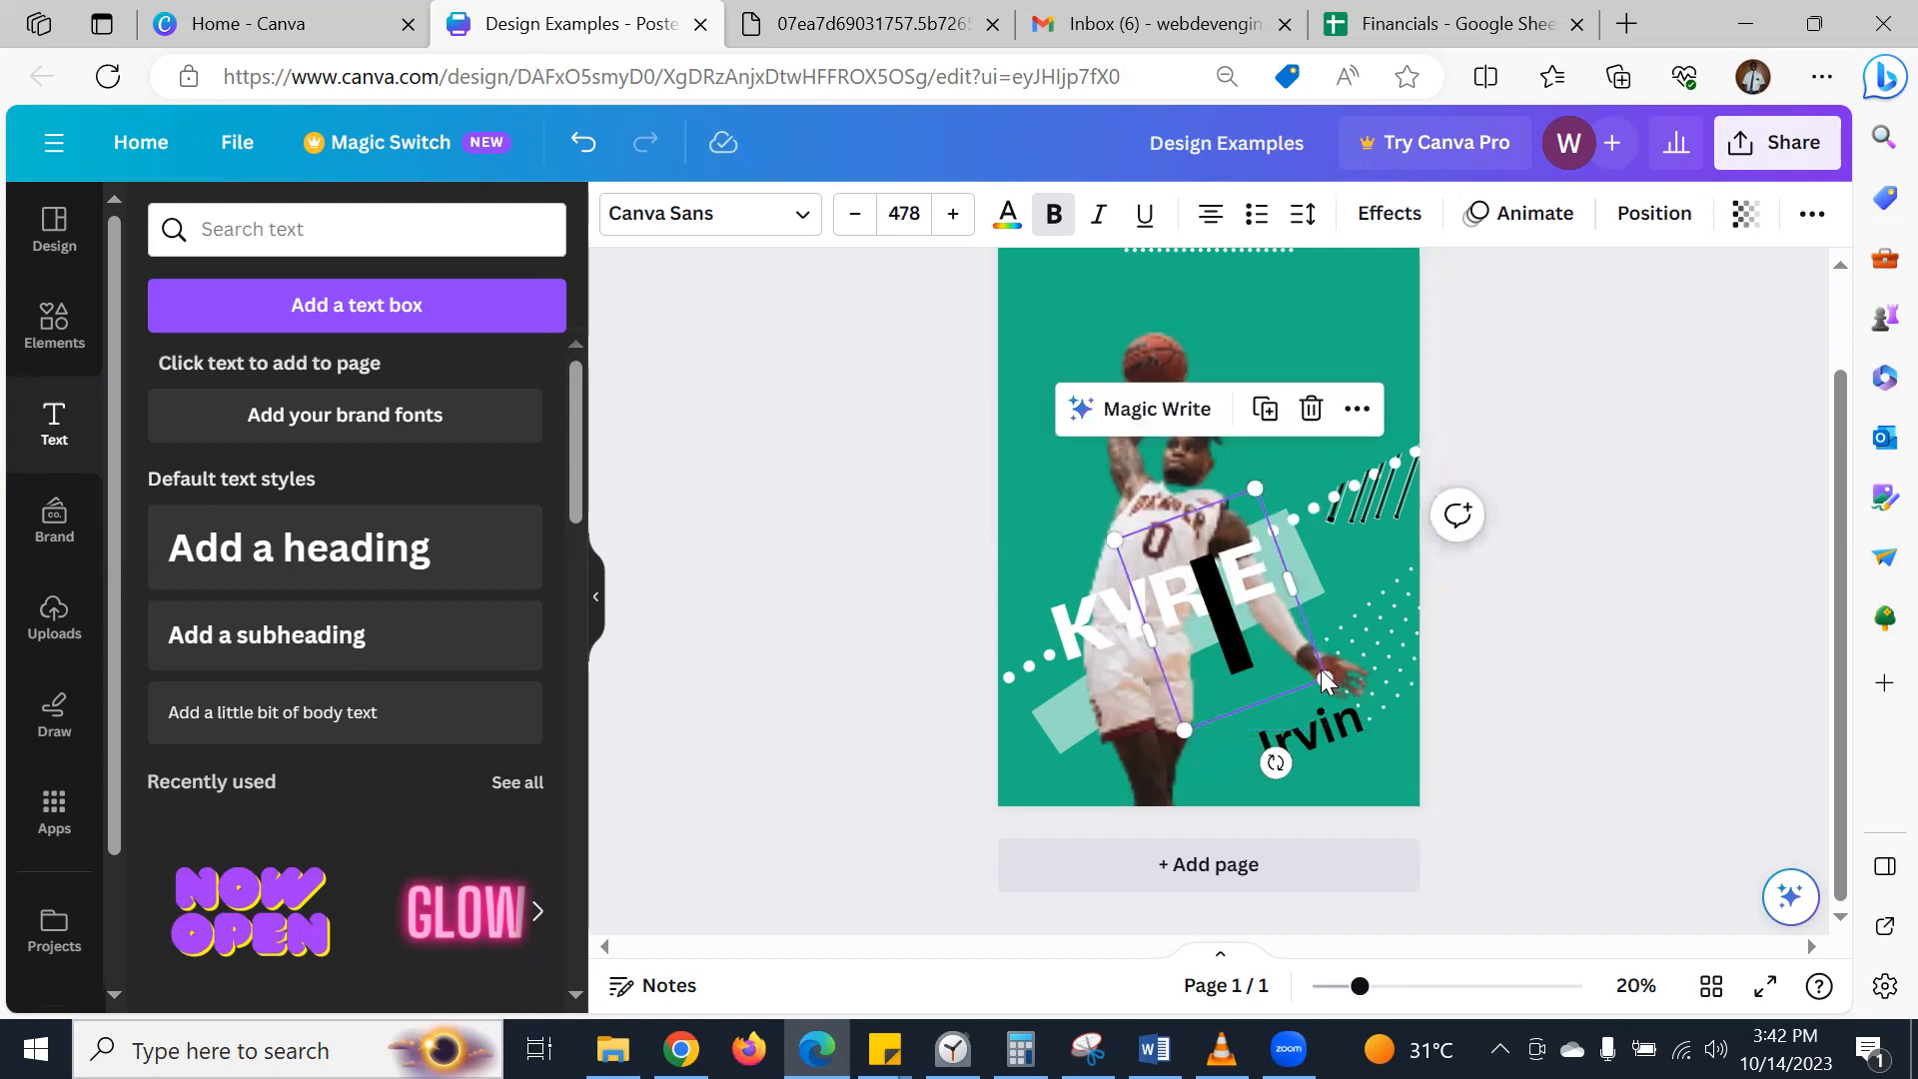
pyautogui.moveTo(1321, 678); pyautogui.dragTo(1029, 475)
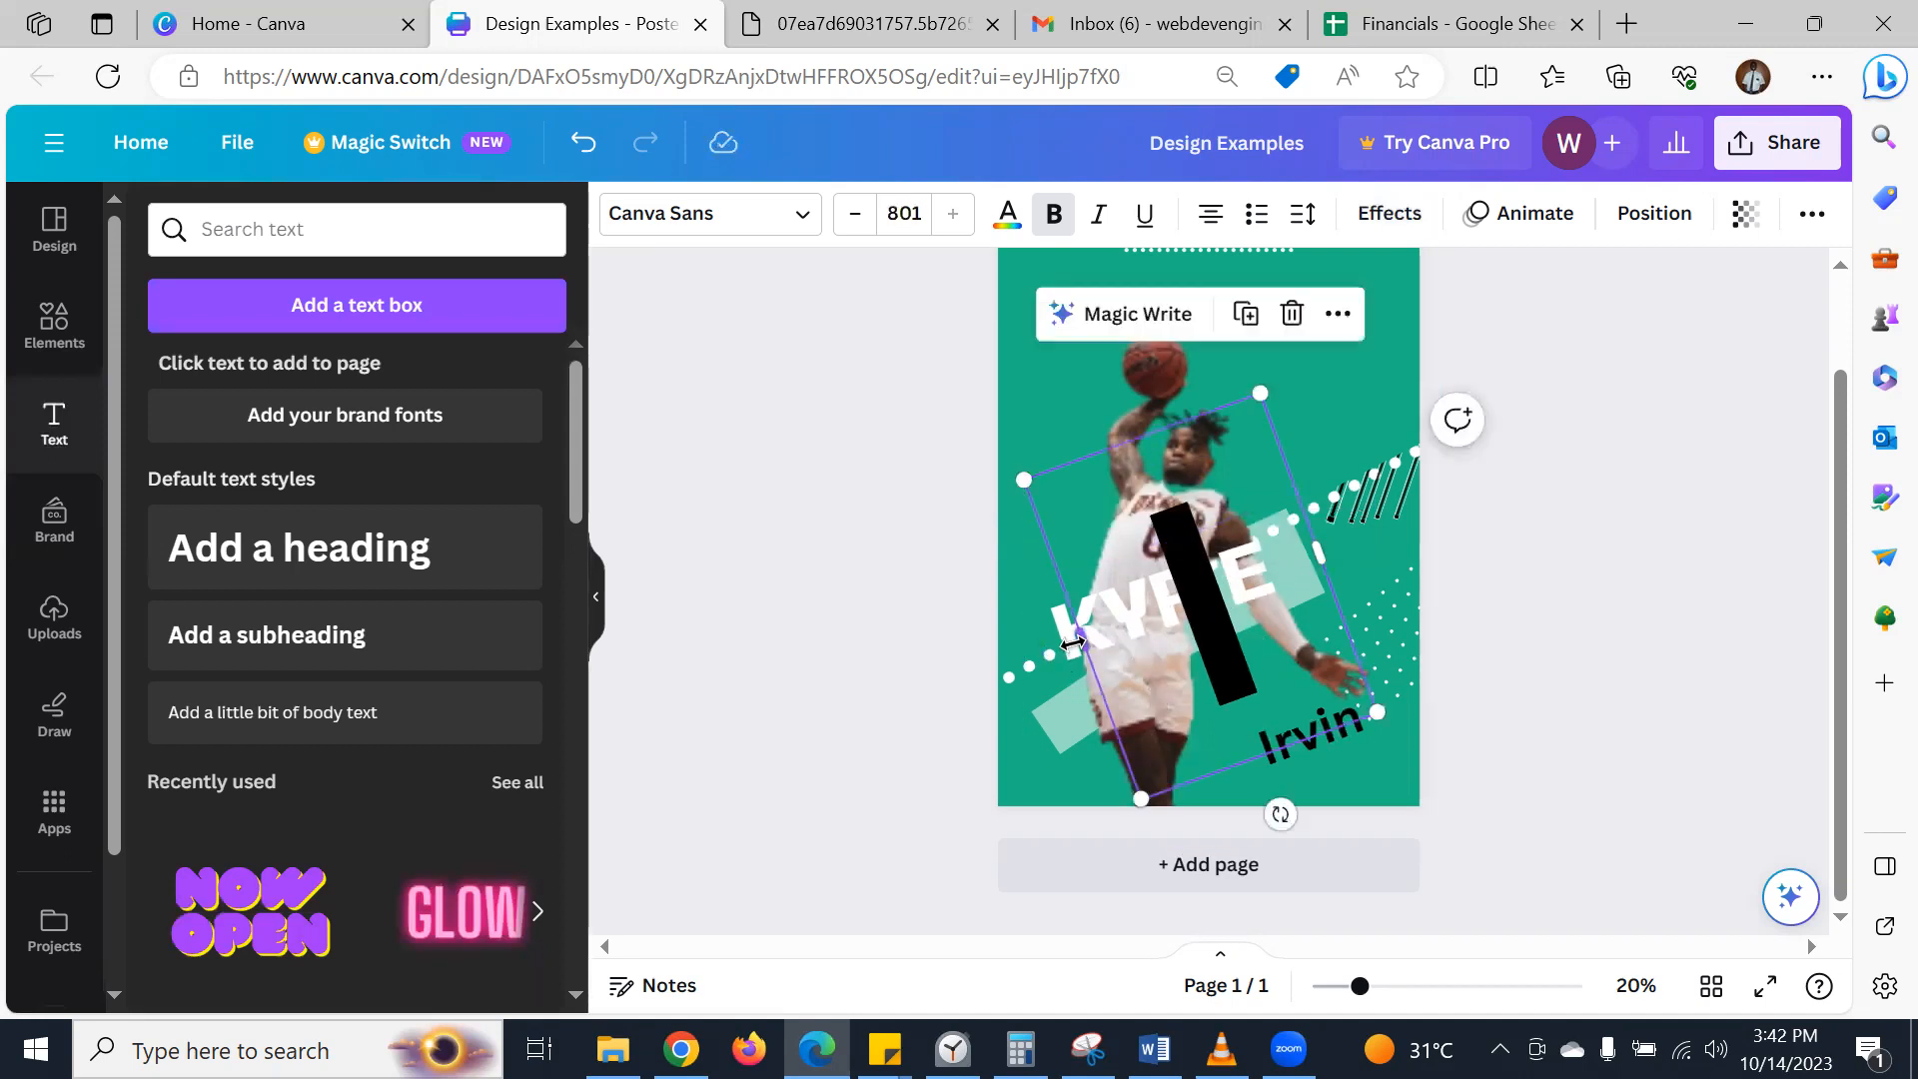
pyautogui.moveTo(1072, 642); pyautogui.dragTo(1253, 637)
# - Check the Kyrie Irving reference poster, then shrink the "I" to about size 557 and realign it in the "KYR E" gap
pyautogui.click(859, 22)
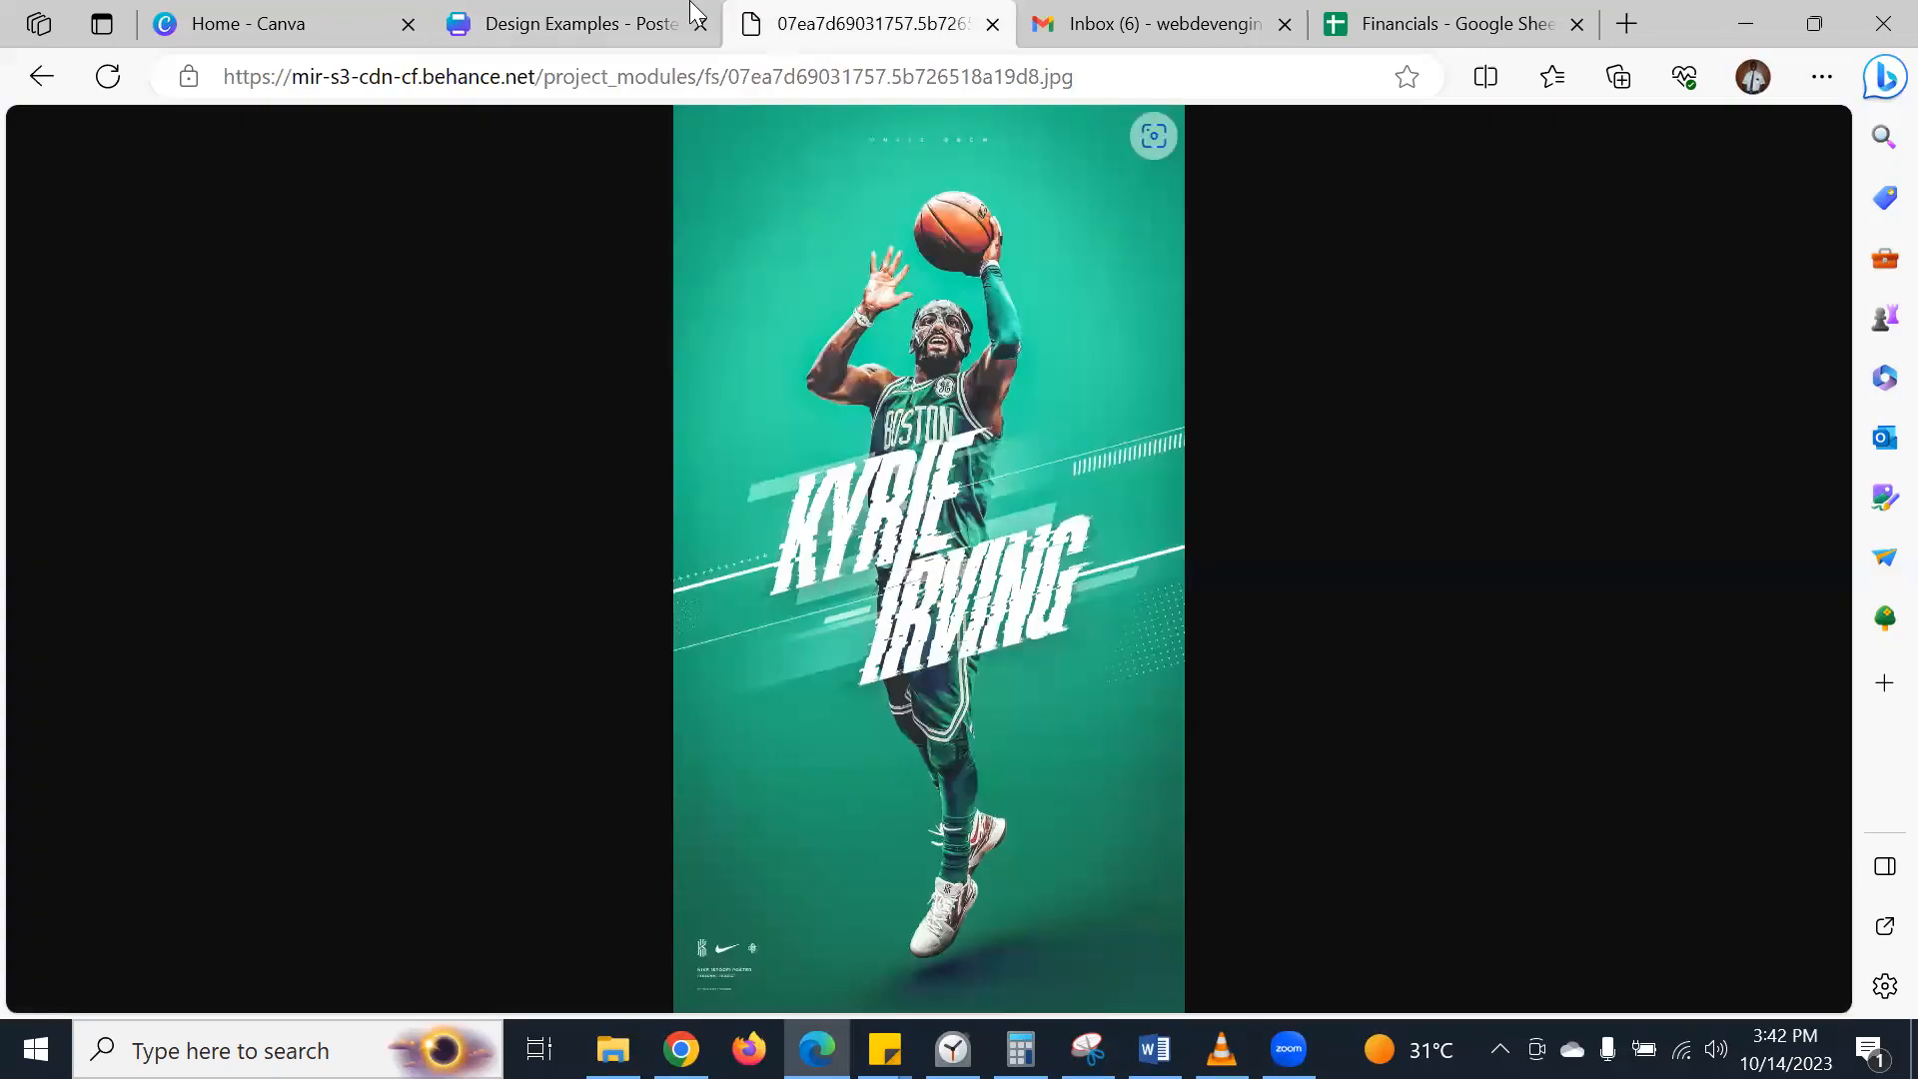
pyautogui.click(643, 20)
pyautogui.moveTo(1232, 588); pyautogui.dragTo(1241, 635)
pyautogui.moveTo(1334, 781); pyautogui.dragTo(1198, 653)
pyautogui.click(1104, 621)
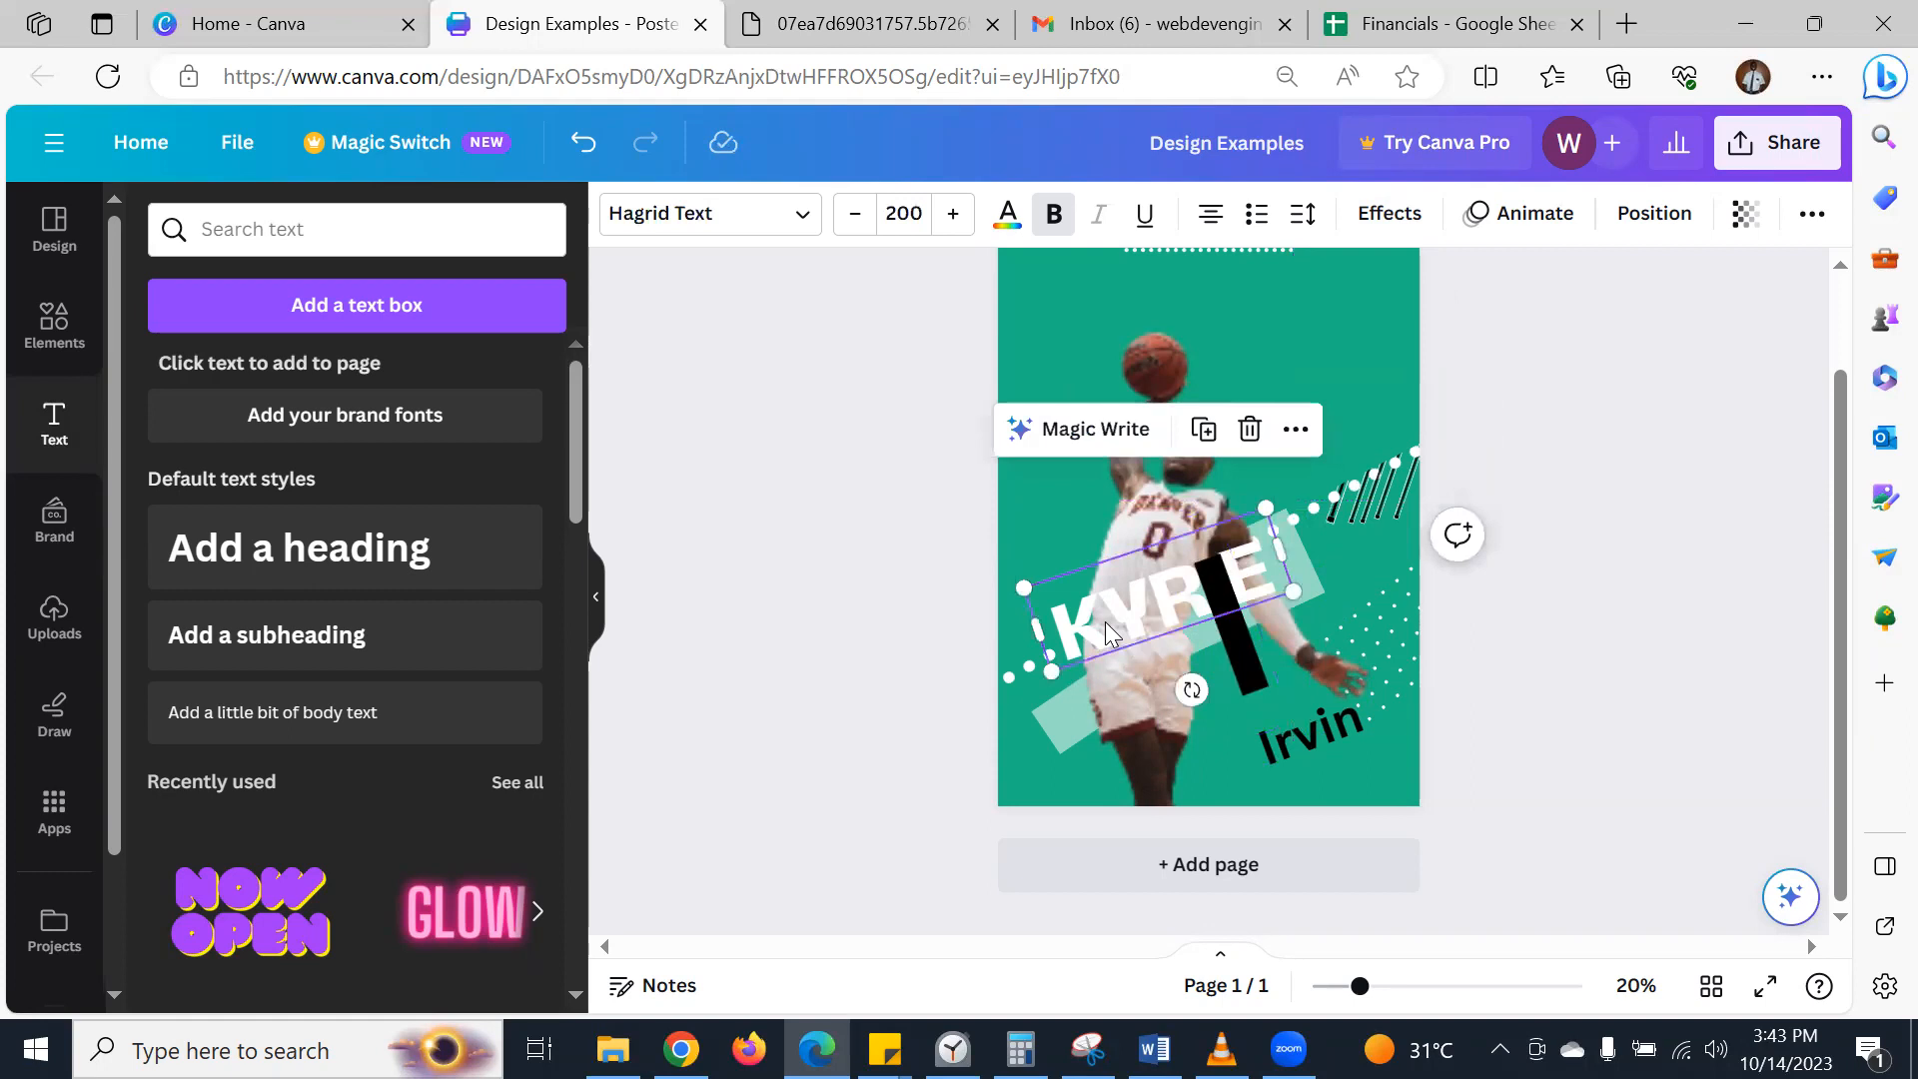
pyautogui.click(1242, 659)
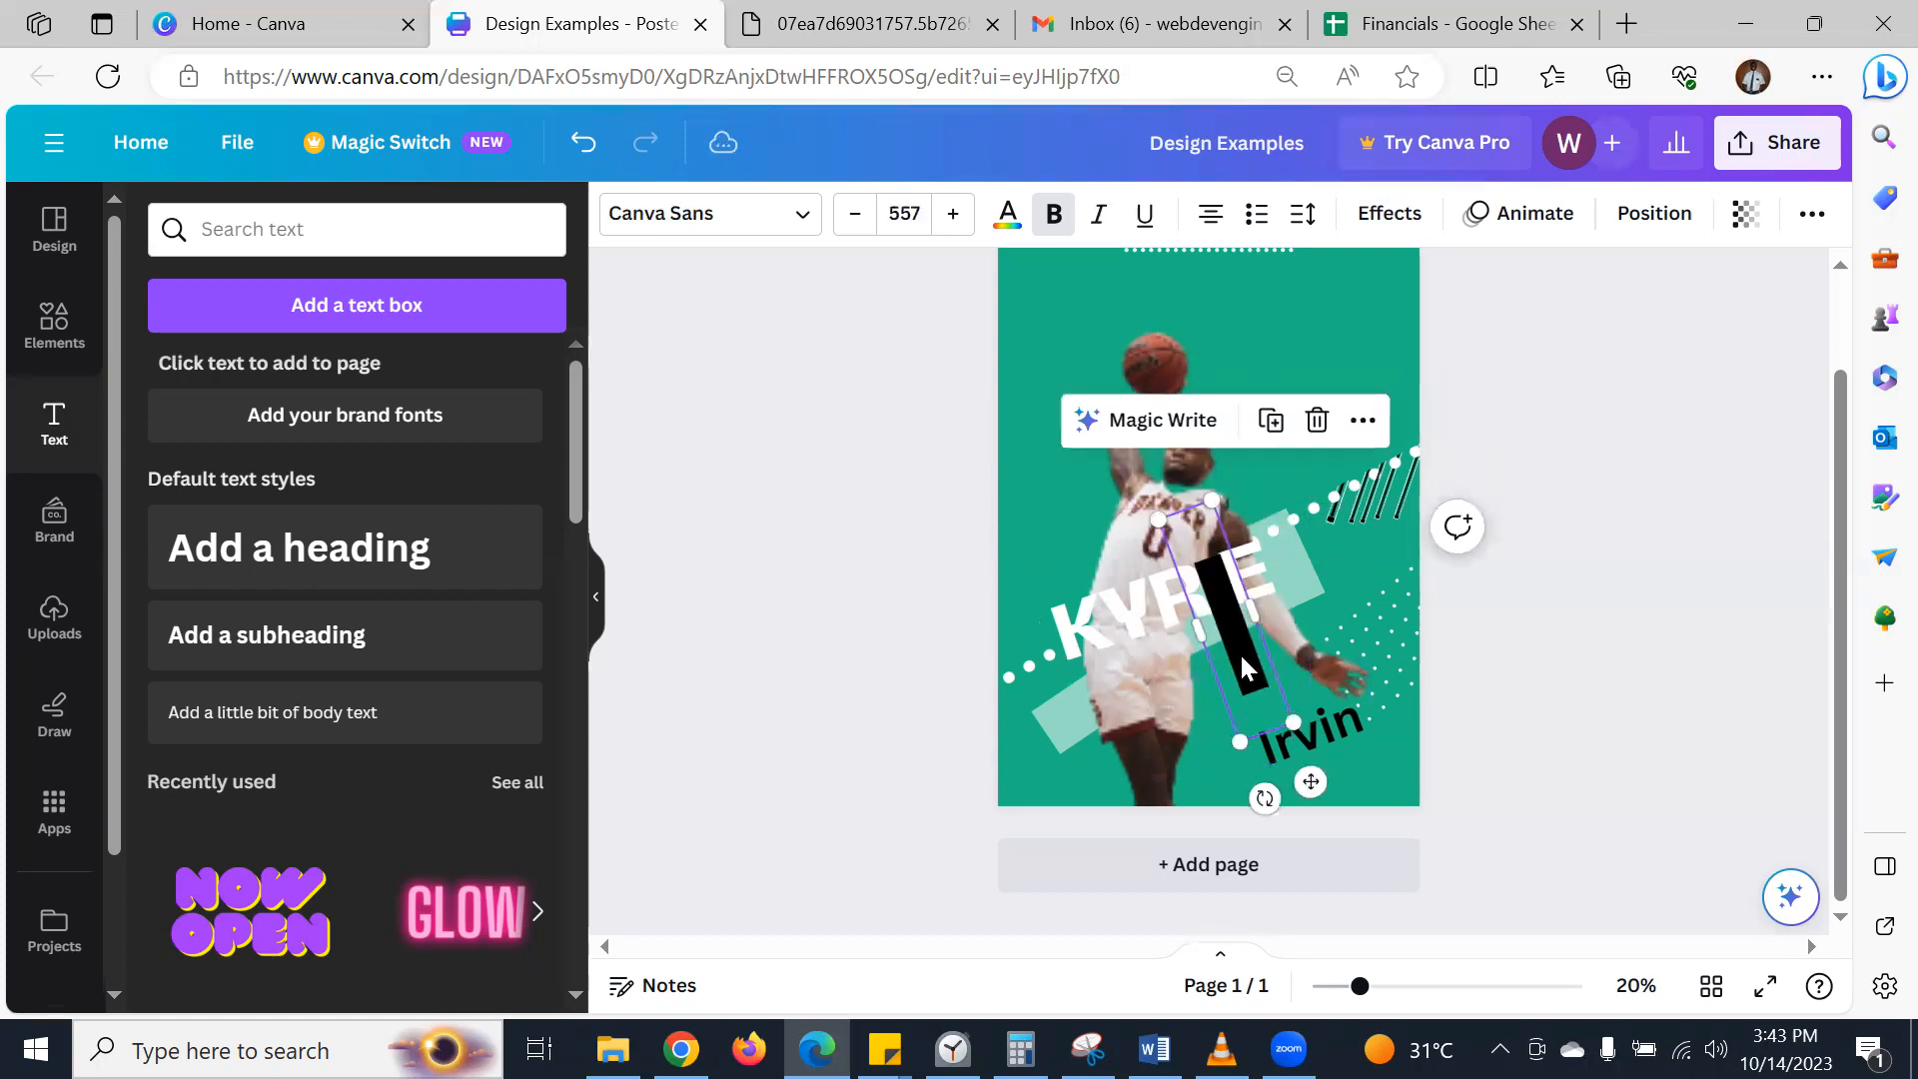
# - Set the "I" letter's font size to 420 and nudge it within the gap before the "E"
pyautogui.click(903, 208)
pyautogui.click(905, 210)
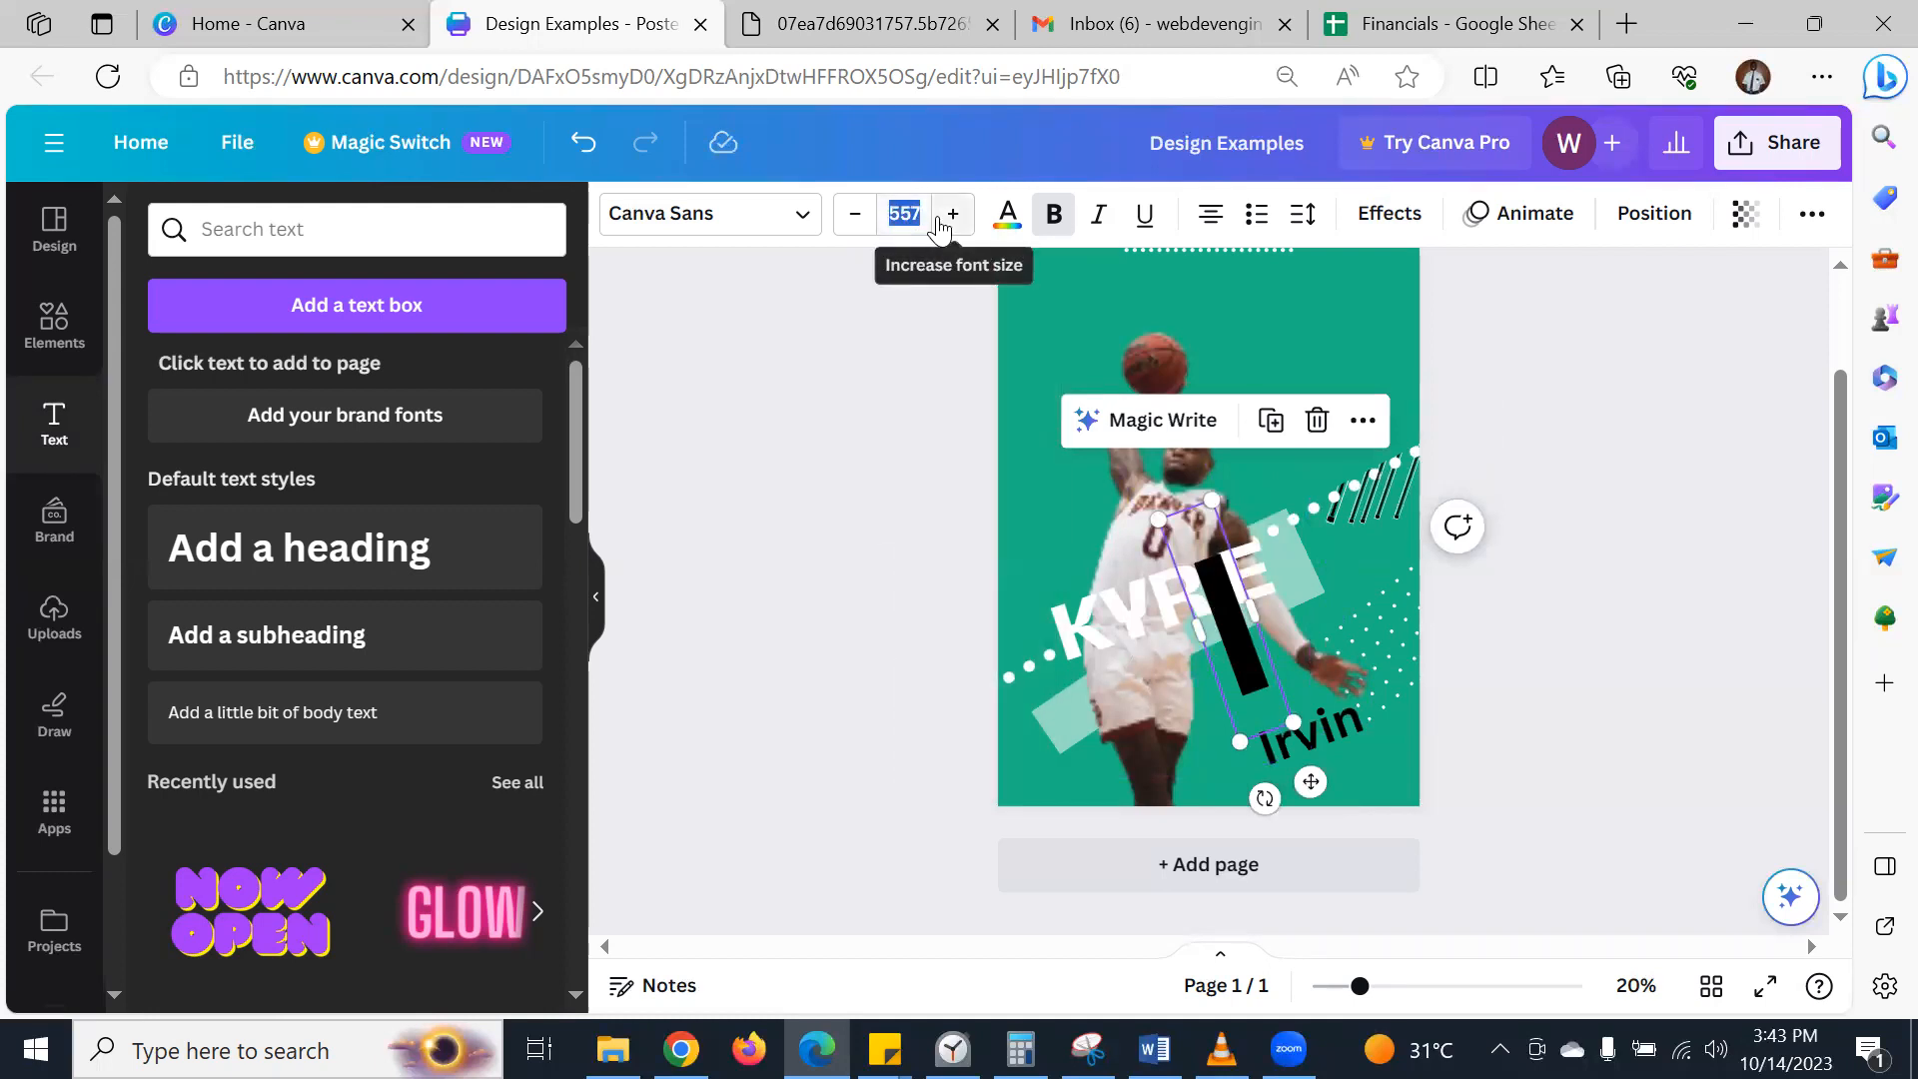
pyautogui.write('420')
pyautogui.press('Return')
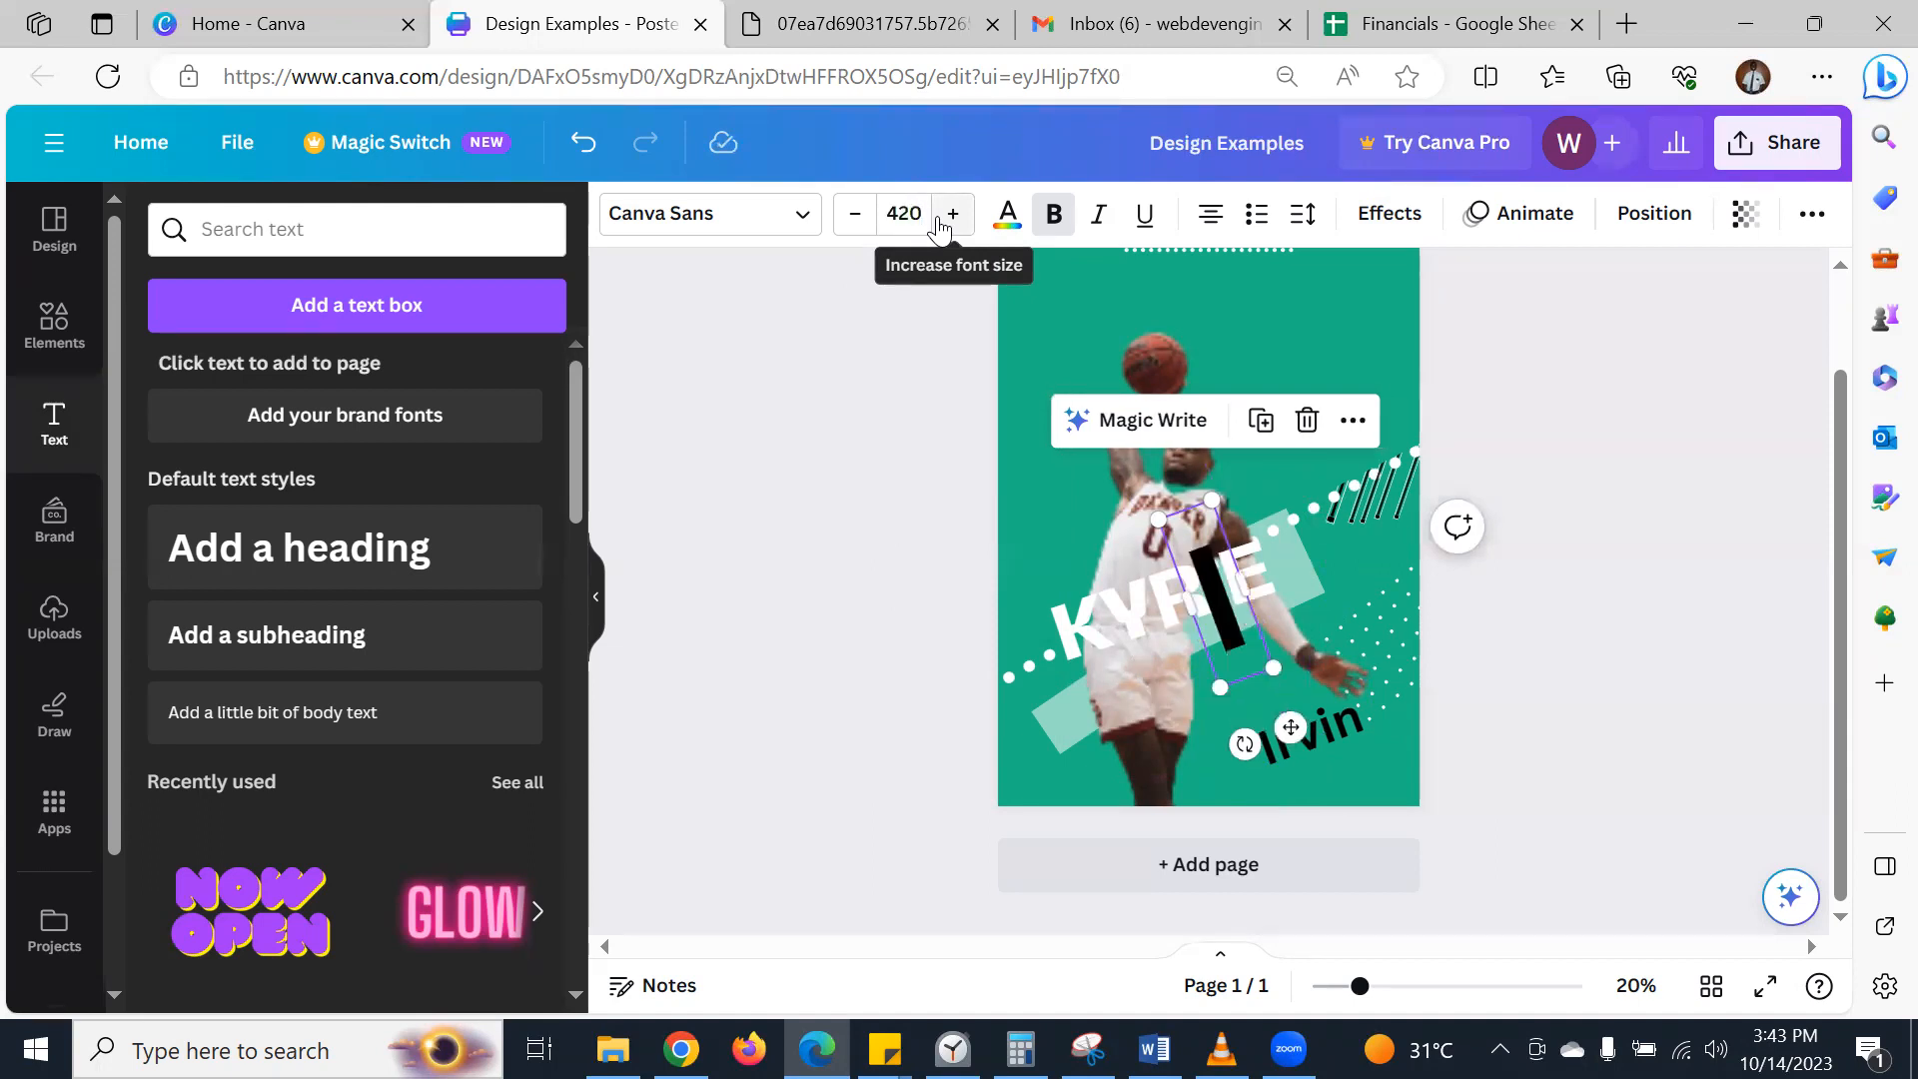
pyautogui.moveTo(1213, 607); pyautogui.dragTo(1212, 622)
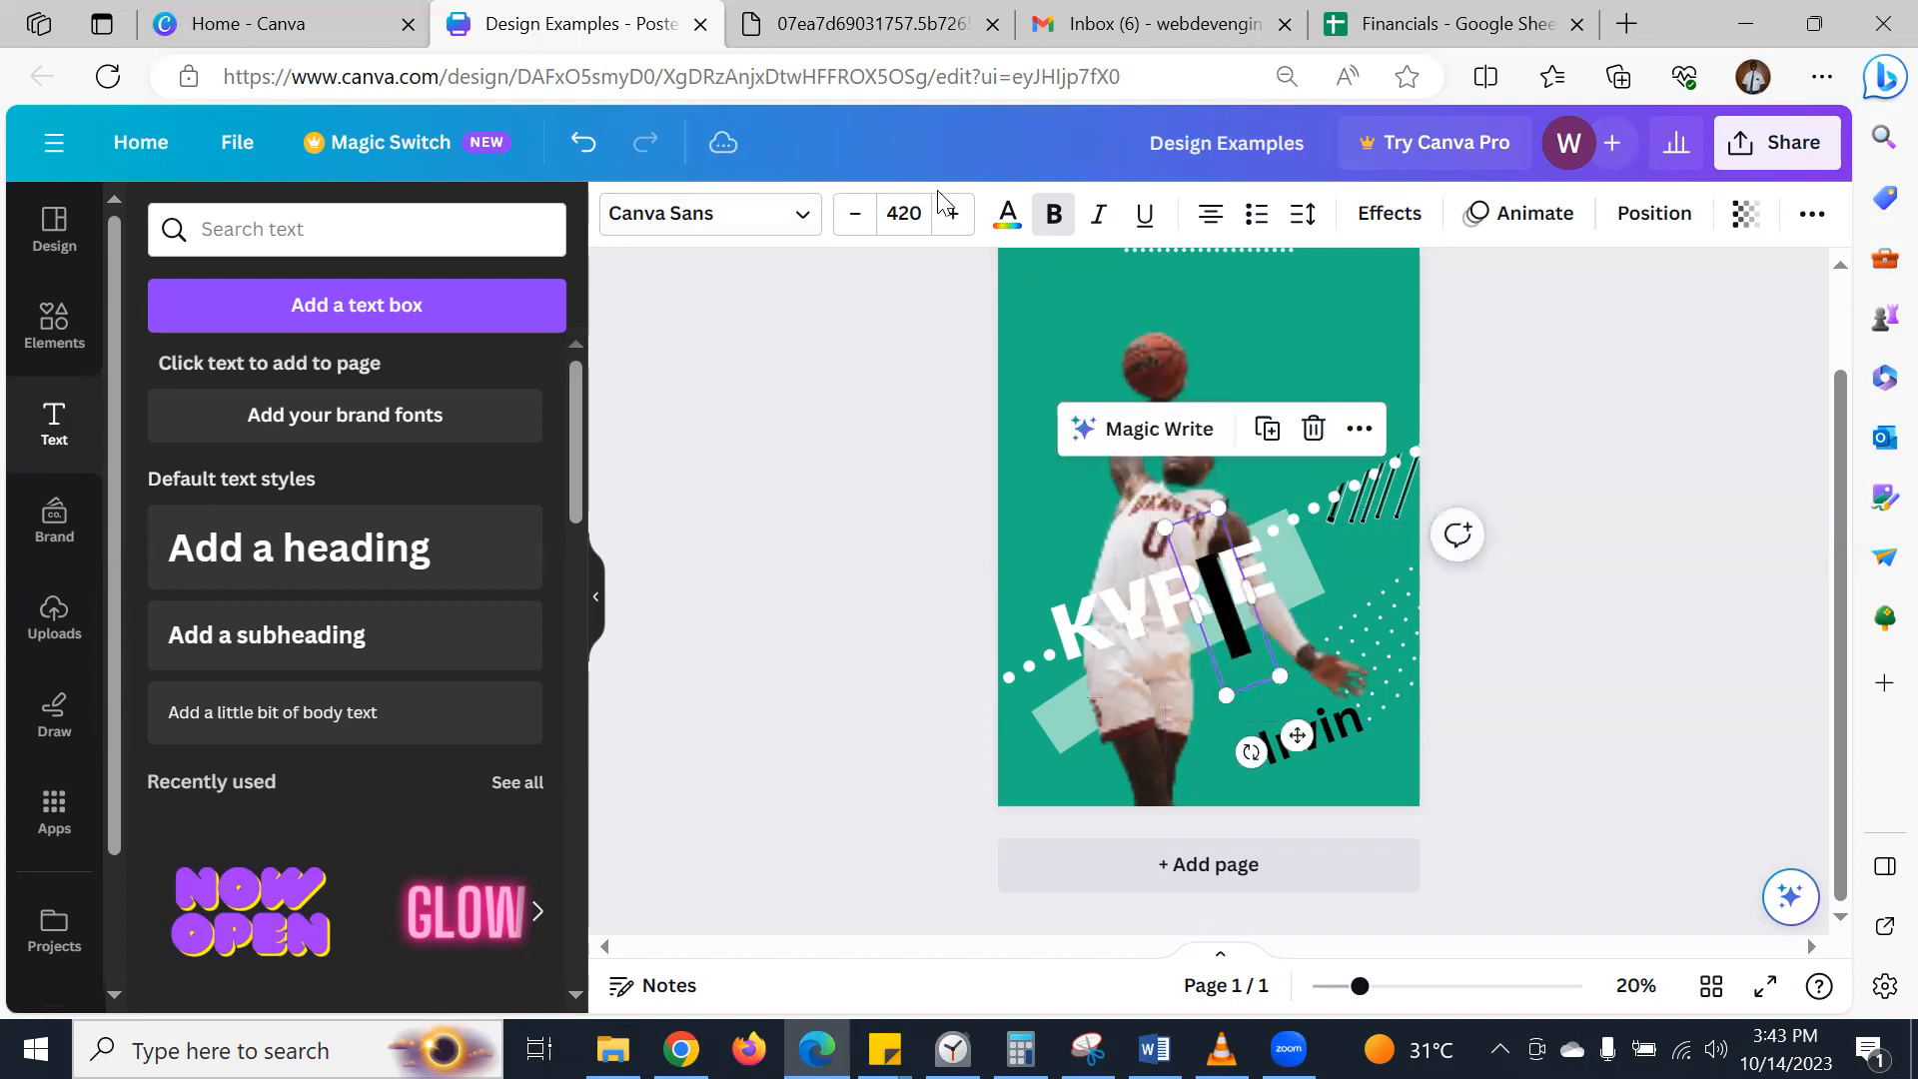
# - Set the font size of the "I" in the "KYR E" gap to 450
pyautogui.click(905, 212)
pyautogui.click(910, 209)
pyautogui.write('450')
pyautogui.press('Return')
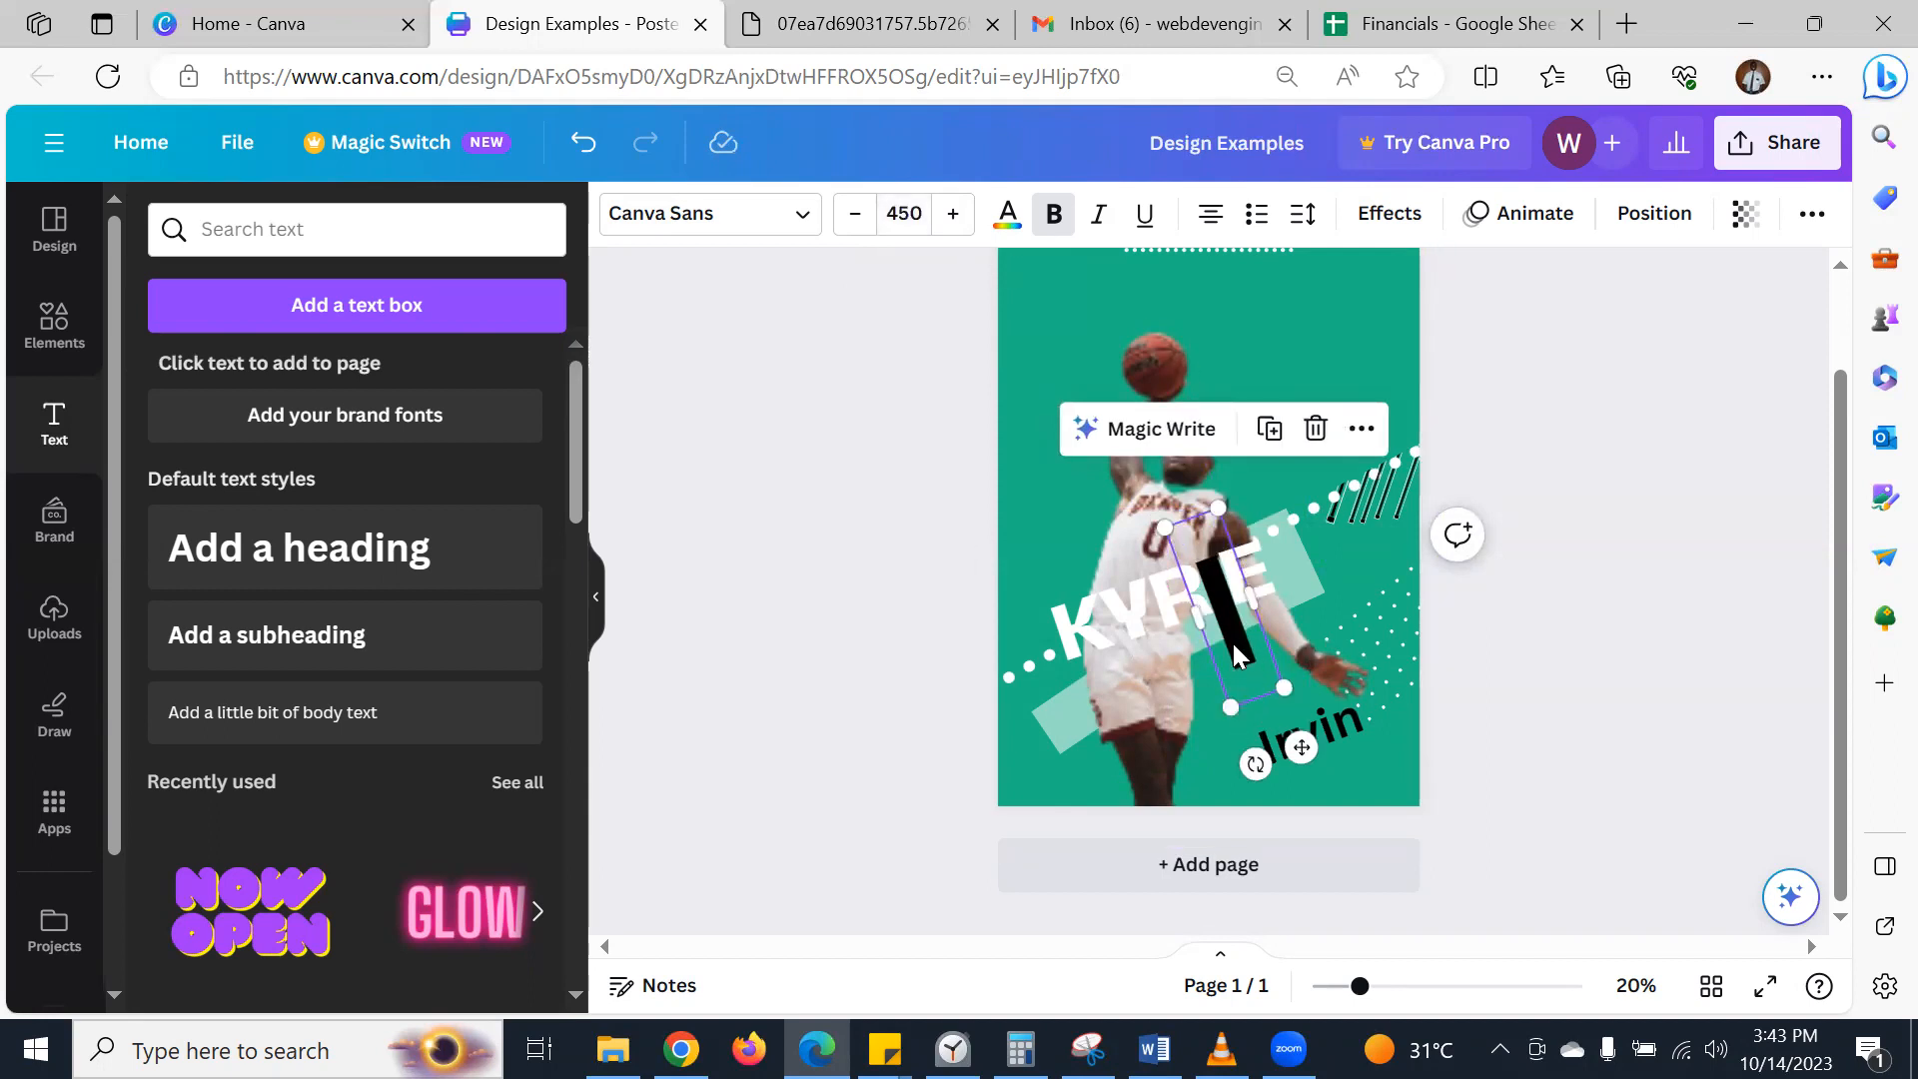
# - Change the text colour of the oversized "I" in the title to white (#ffffff)
pyautogui.click(789, 215)
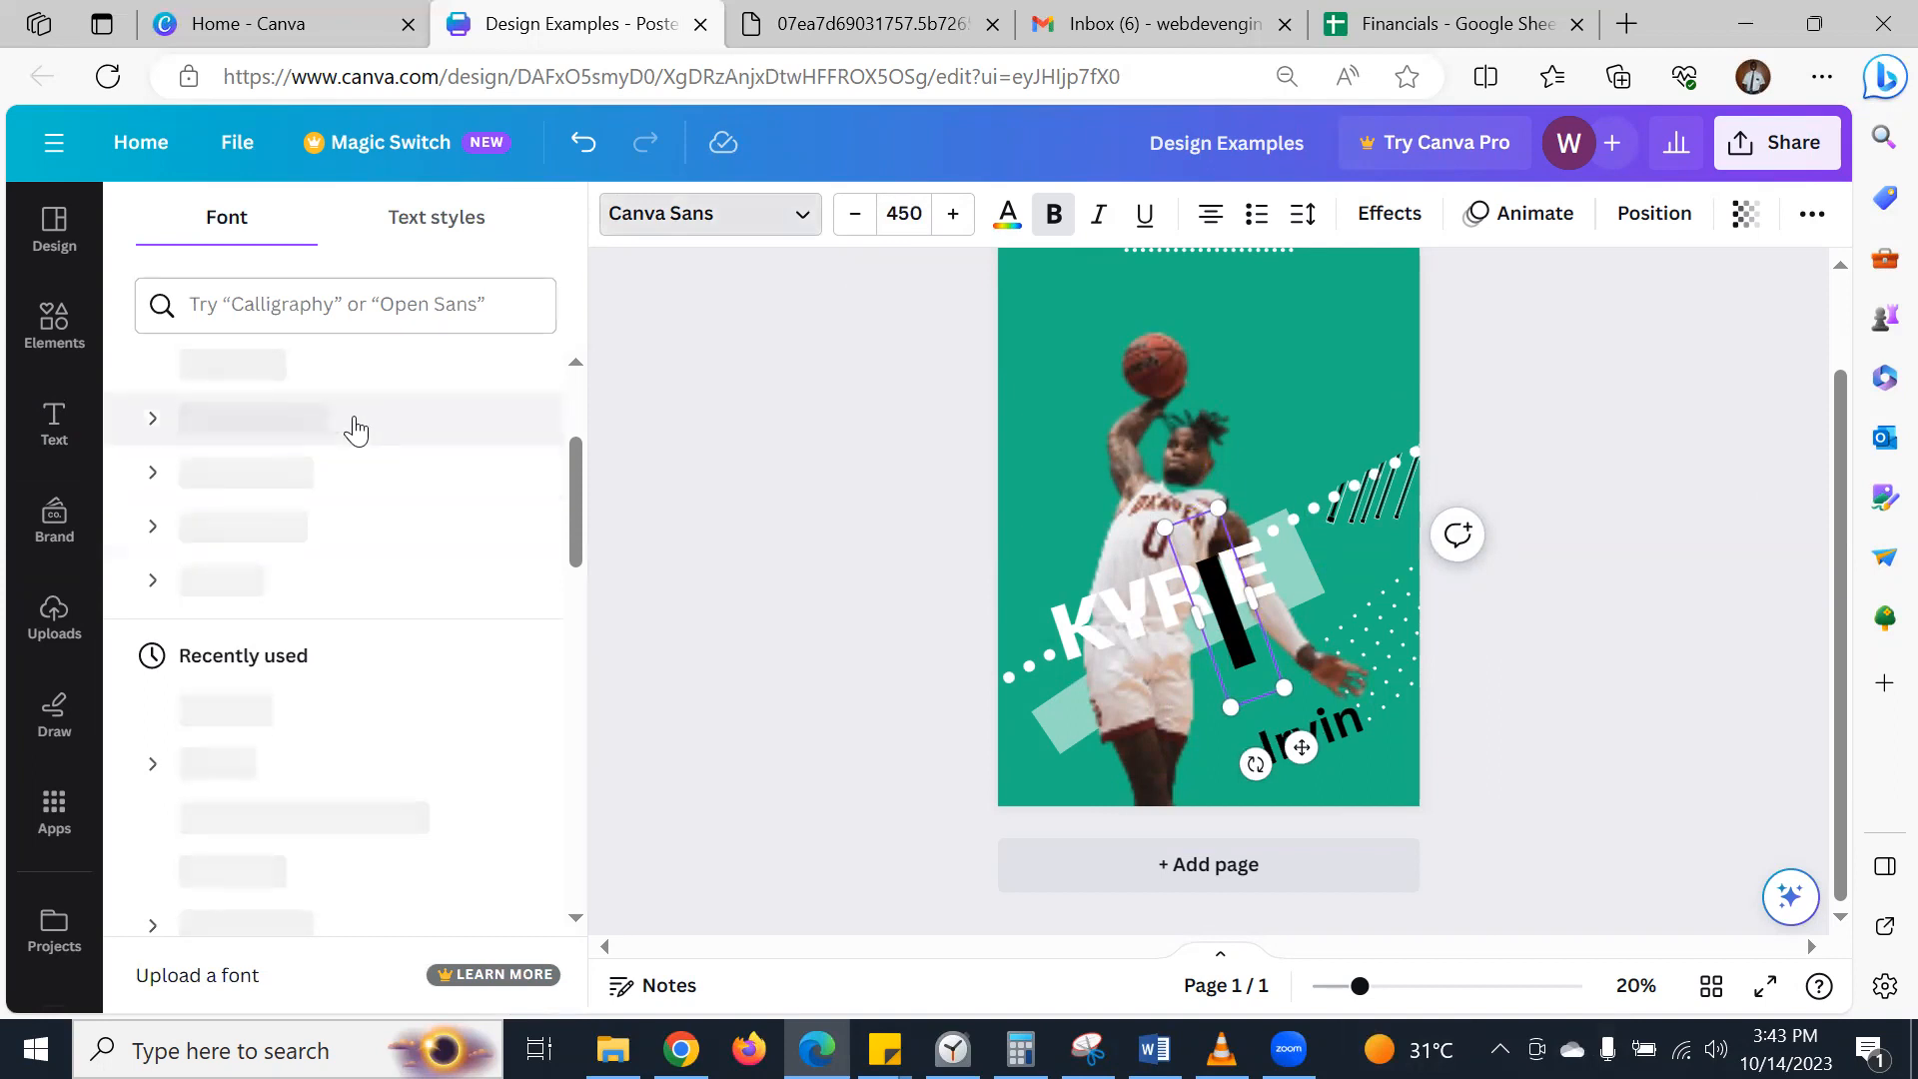
pyautogui.click(1008, 226)
pyautogui.click(370, 378)
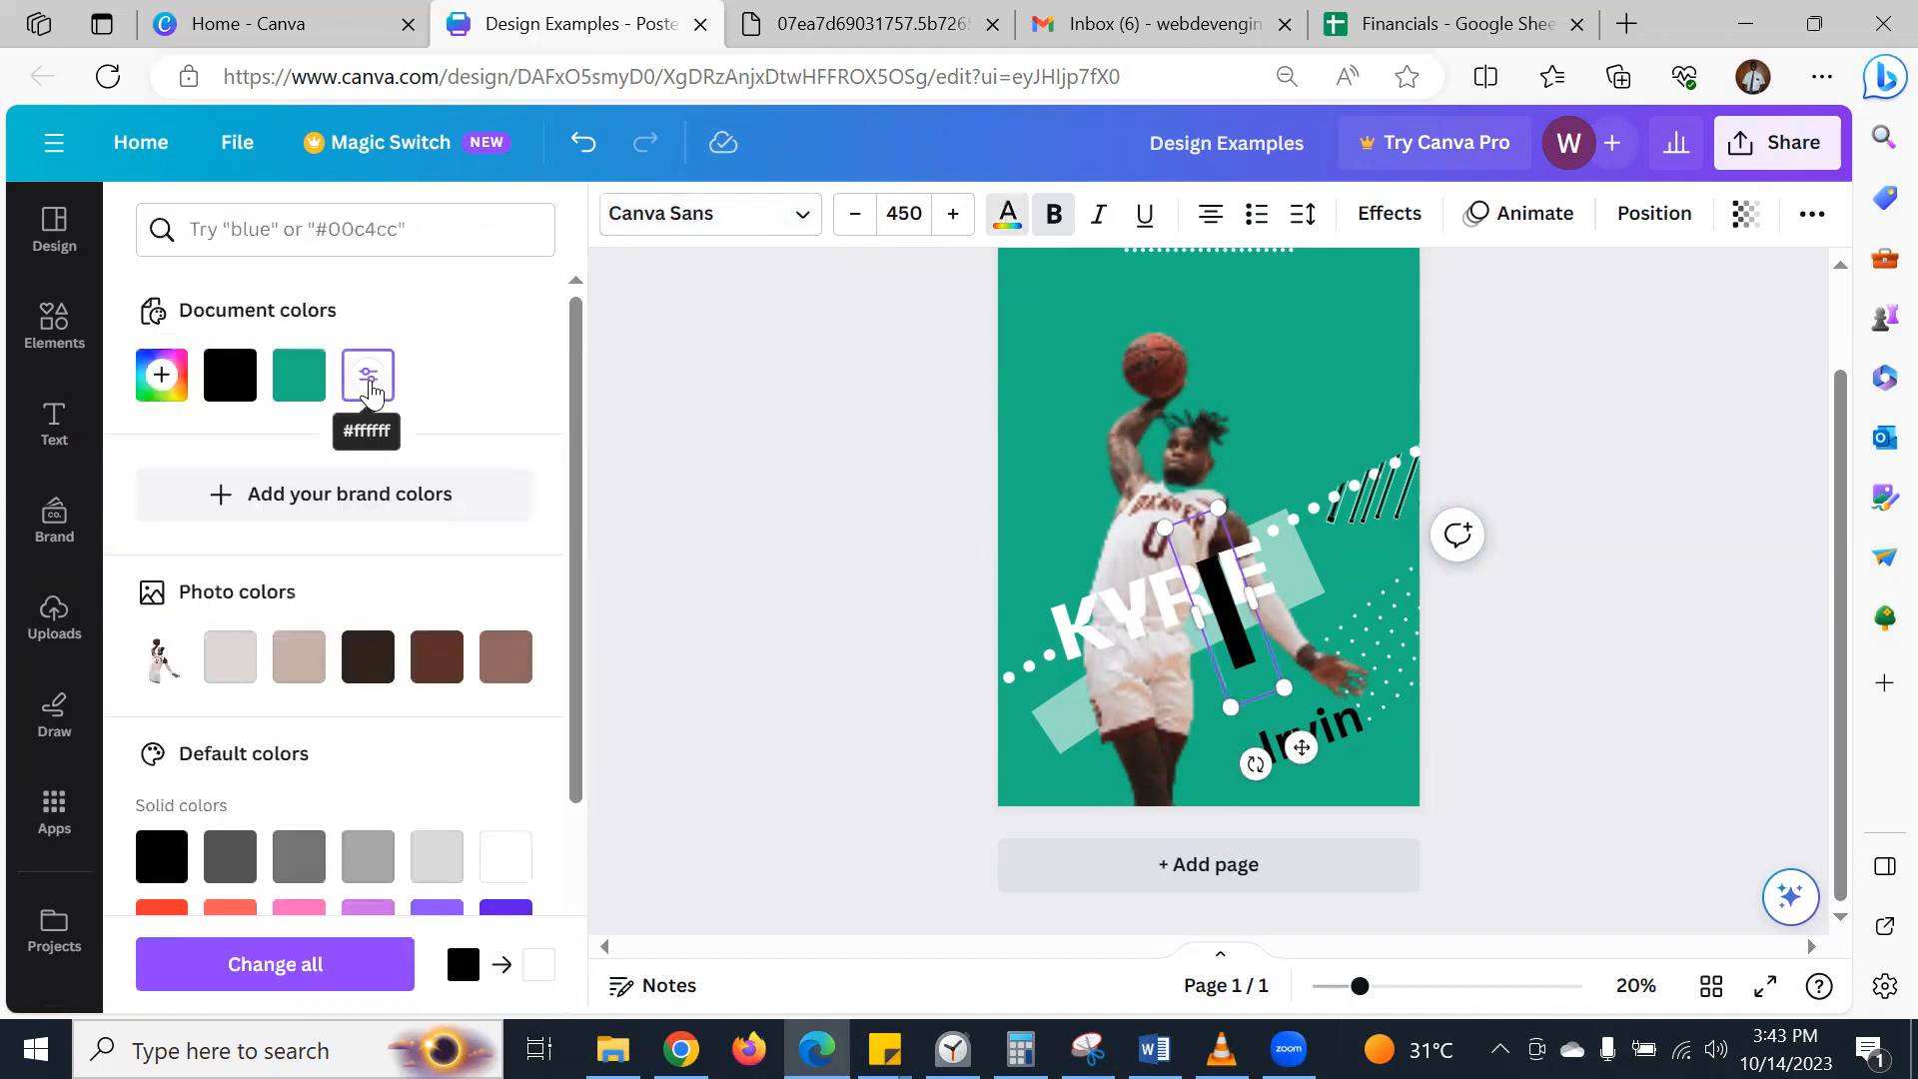
pyautogui.click(775, 620)
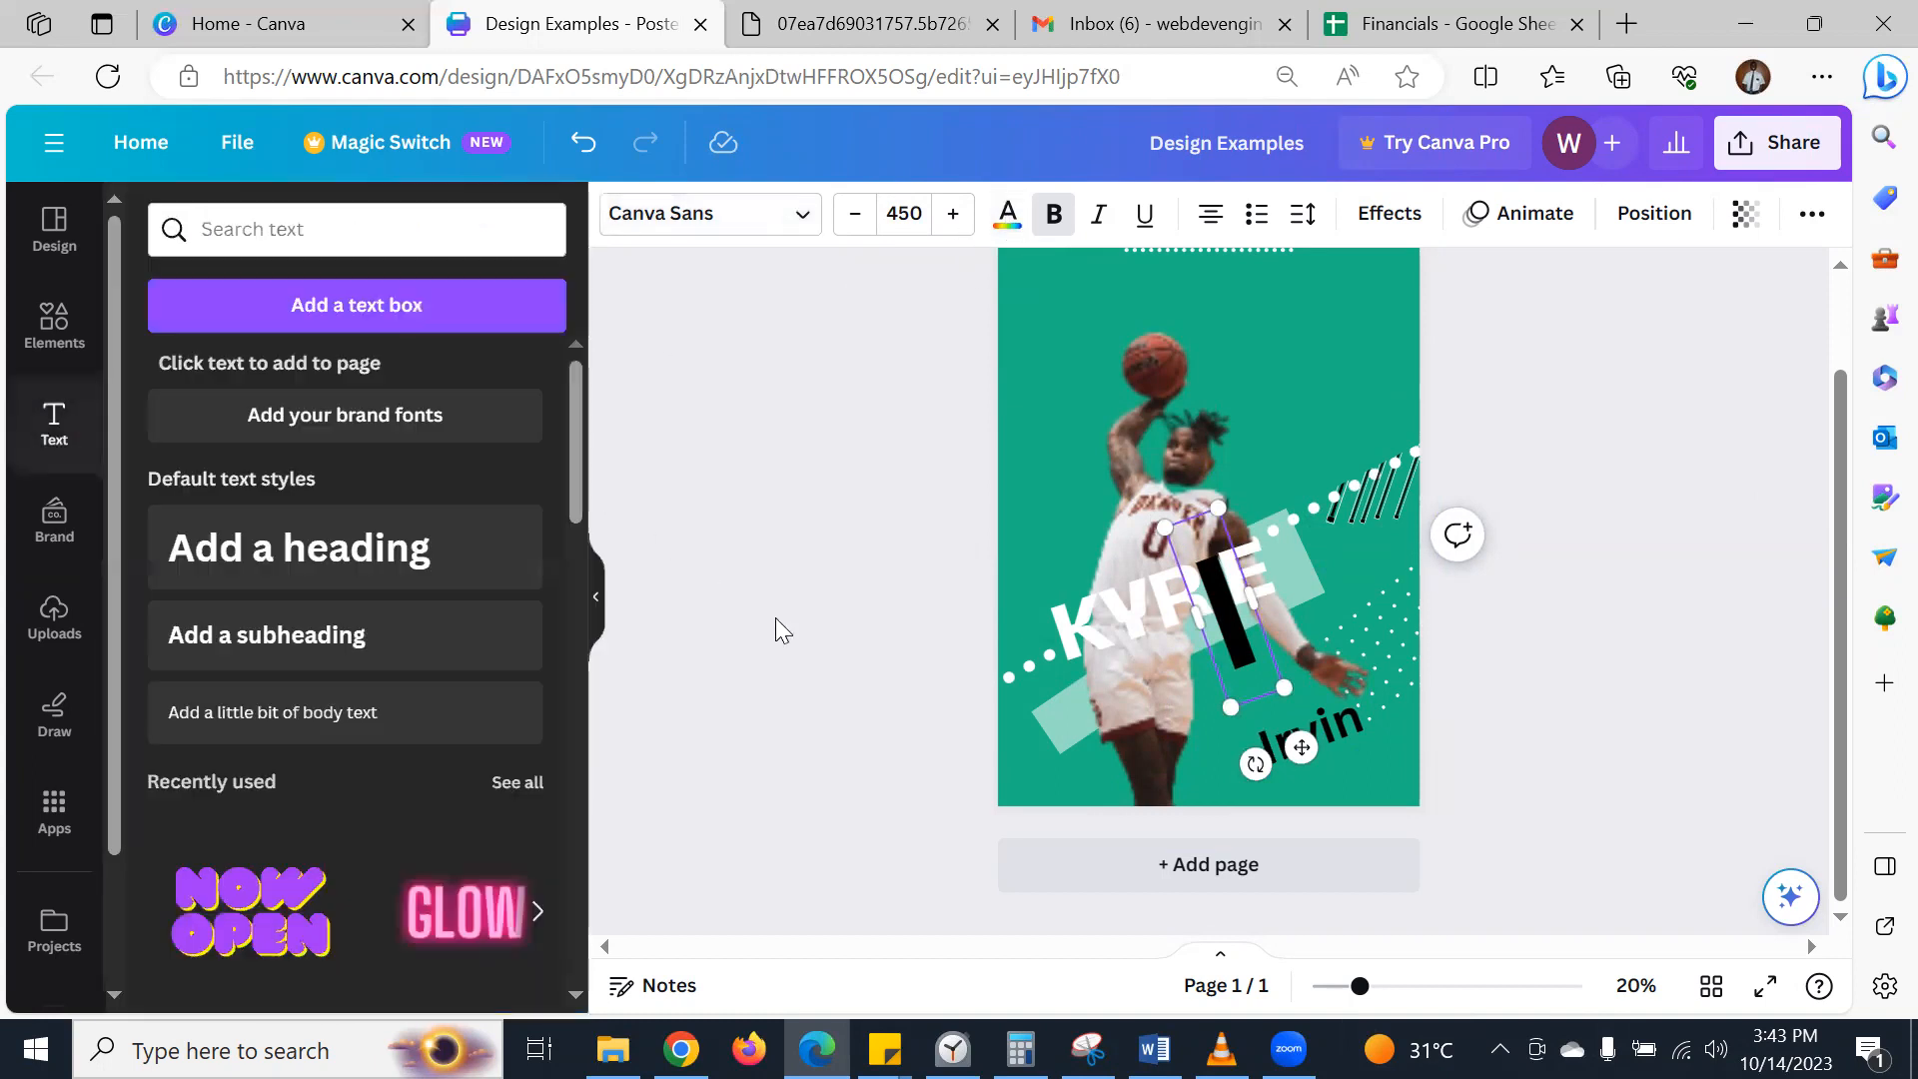
pyautogui.click(1241, 653)
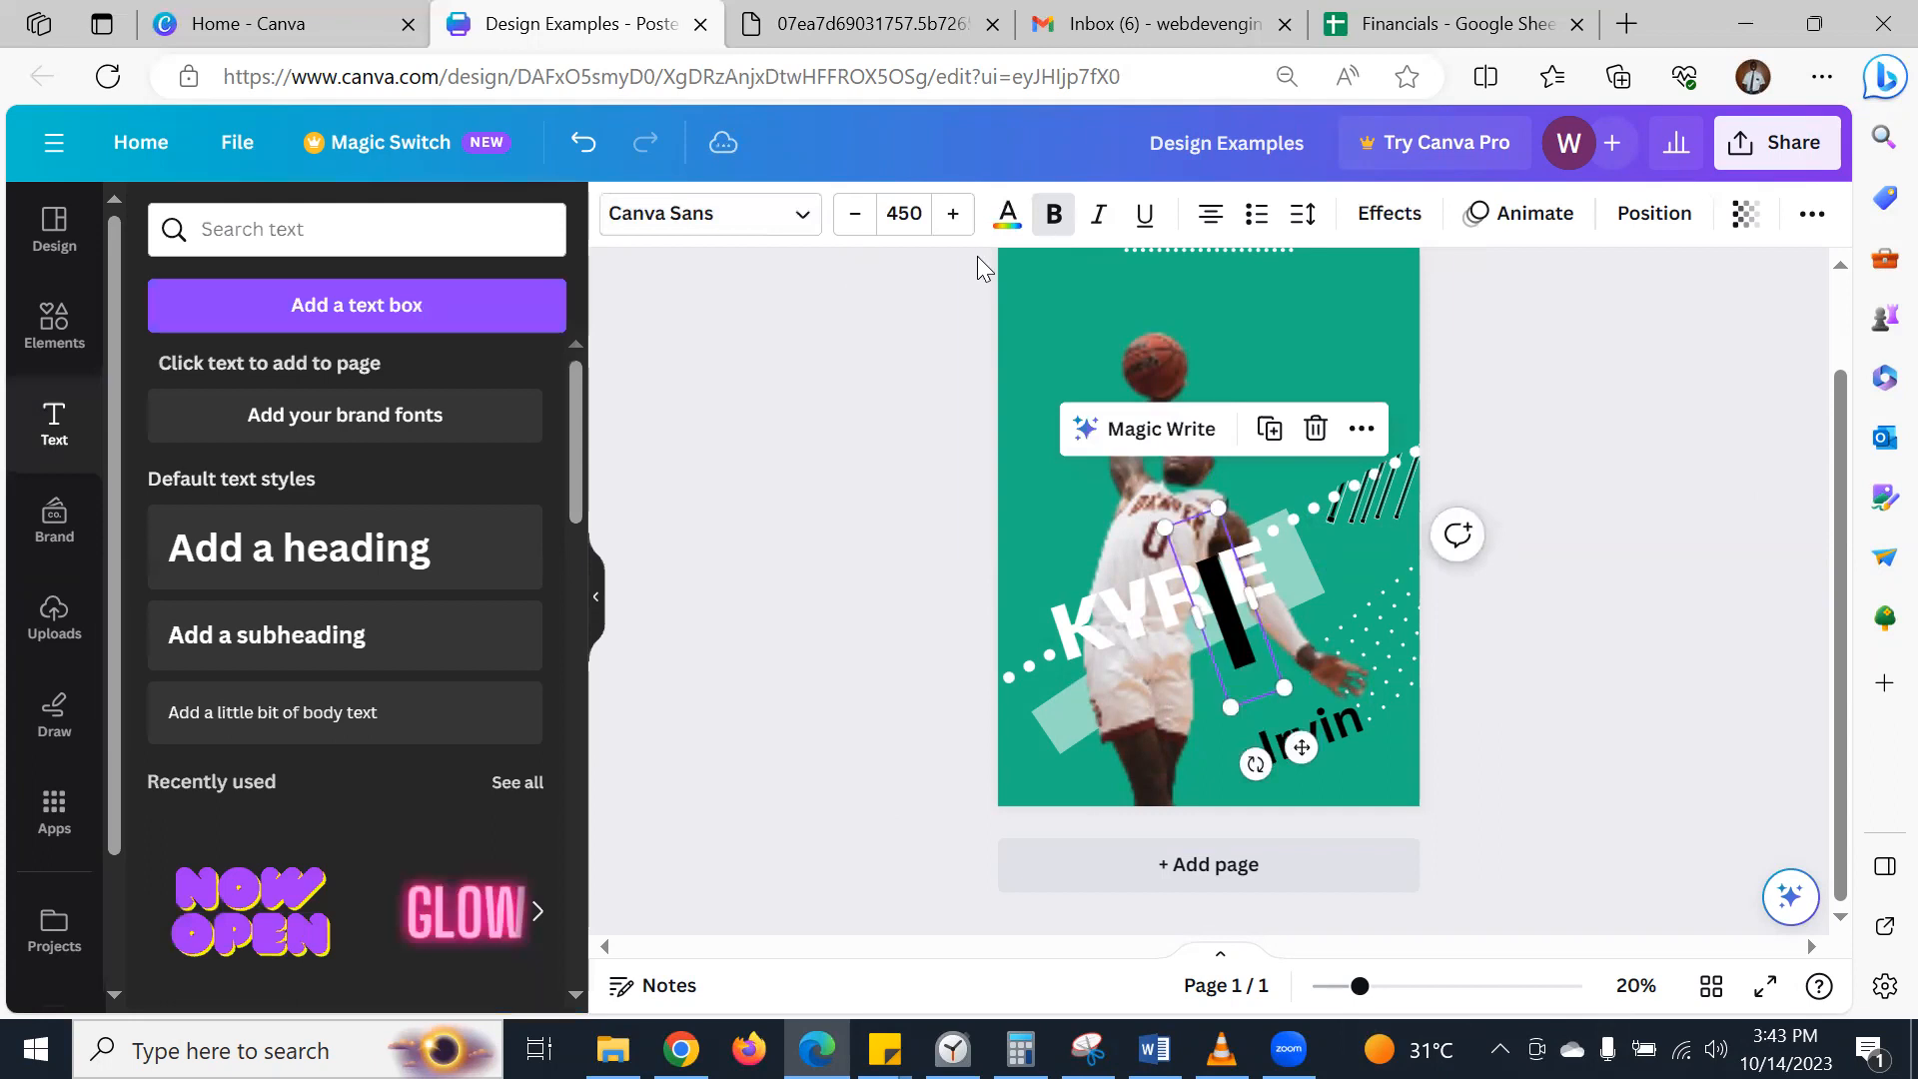
pyautogui.click(1007, 213)
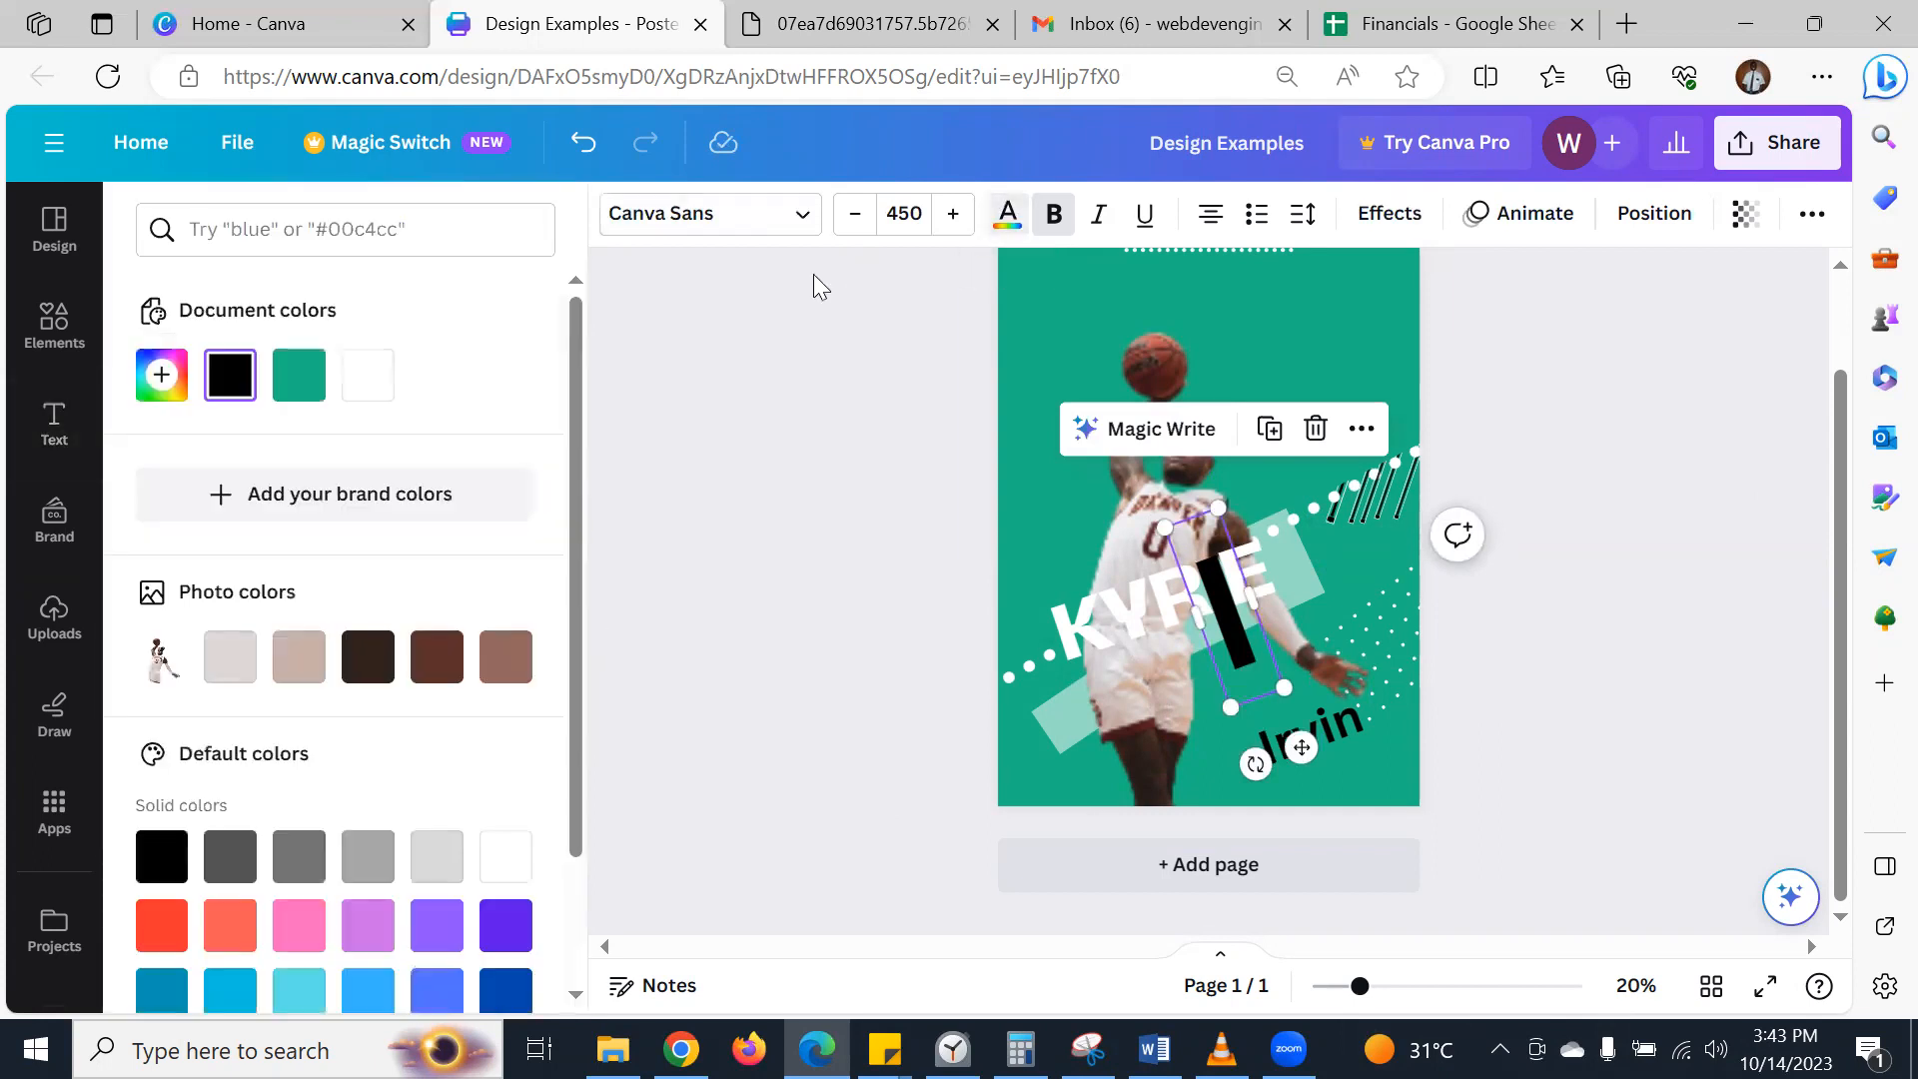
pyautogui.click(357, 402)
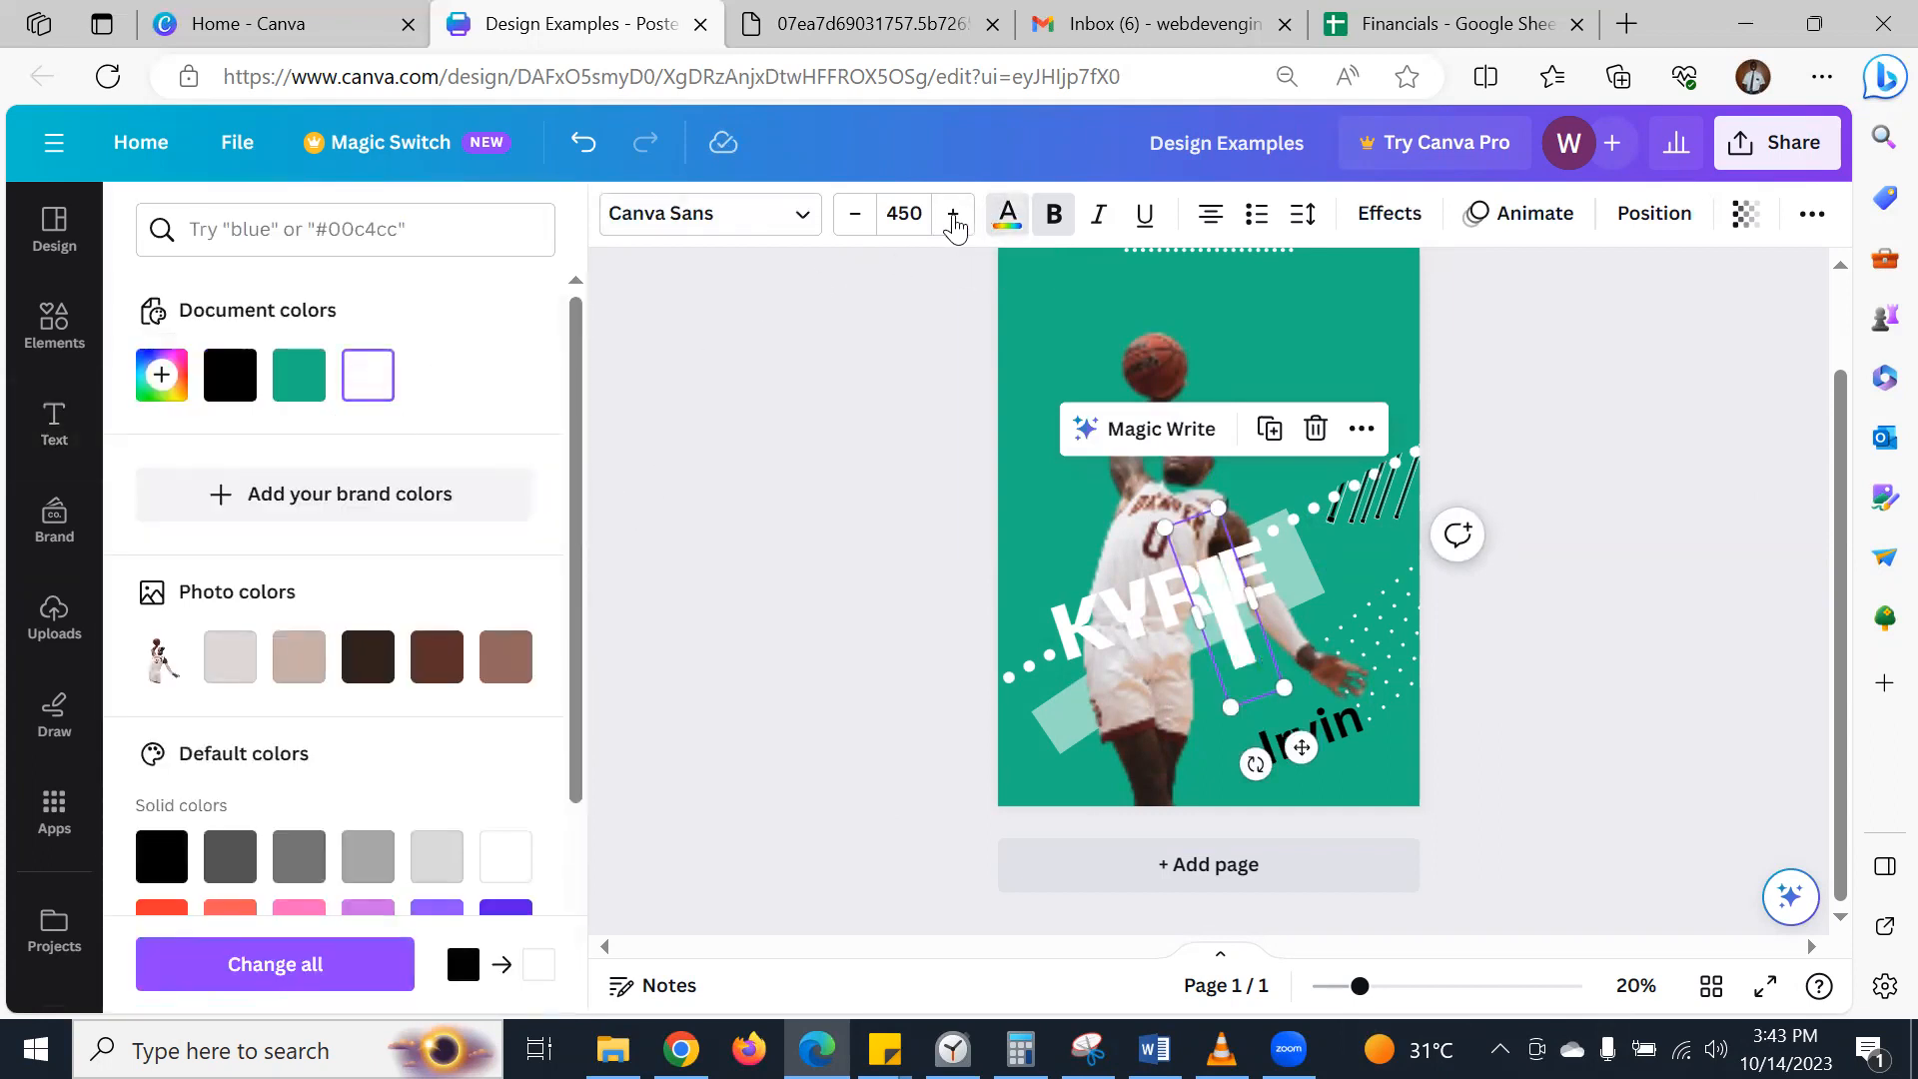
pyautogui.click(739, 238)
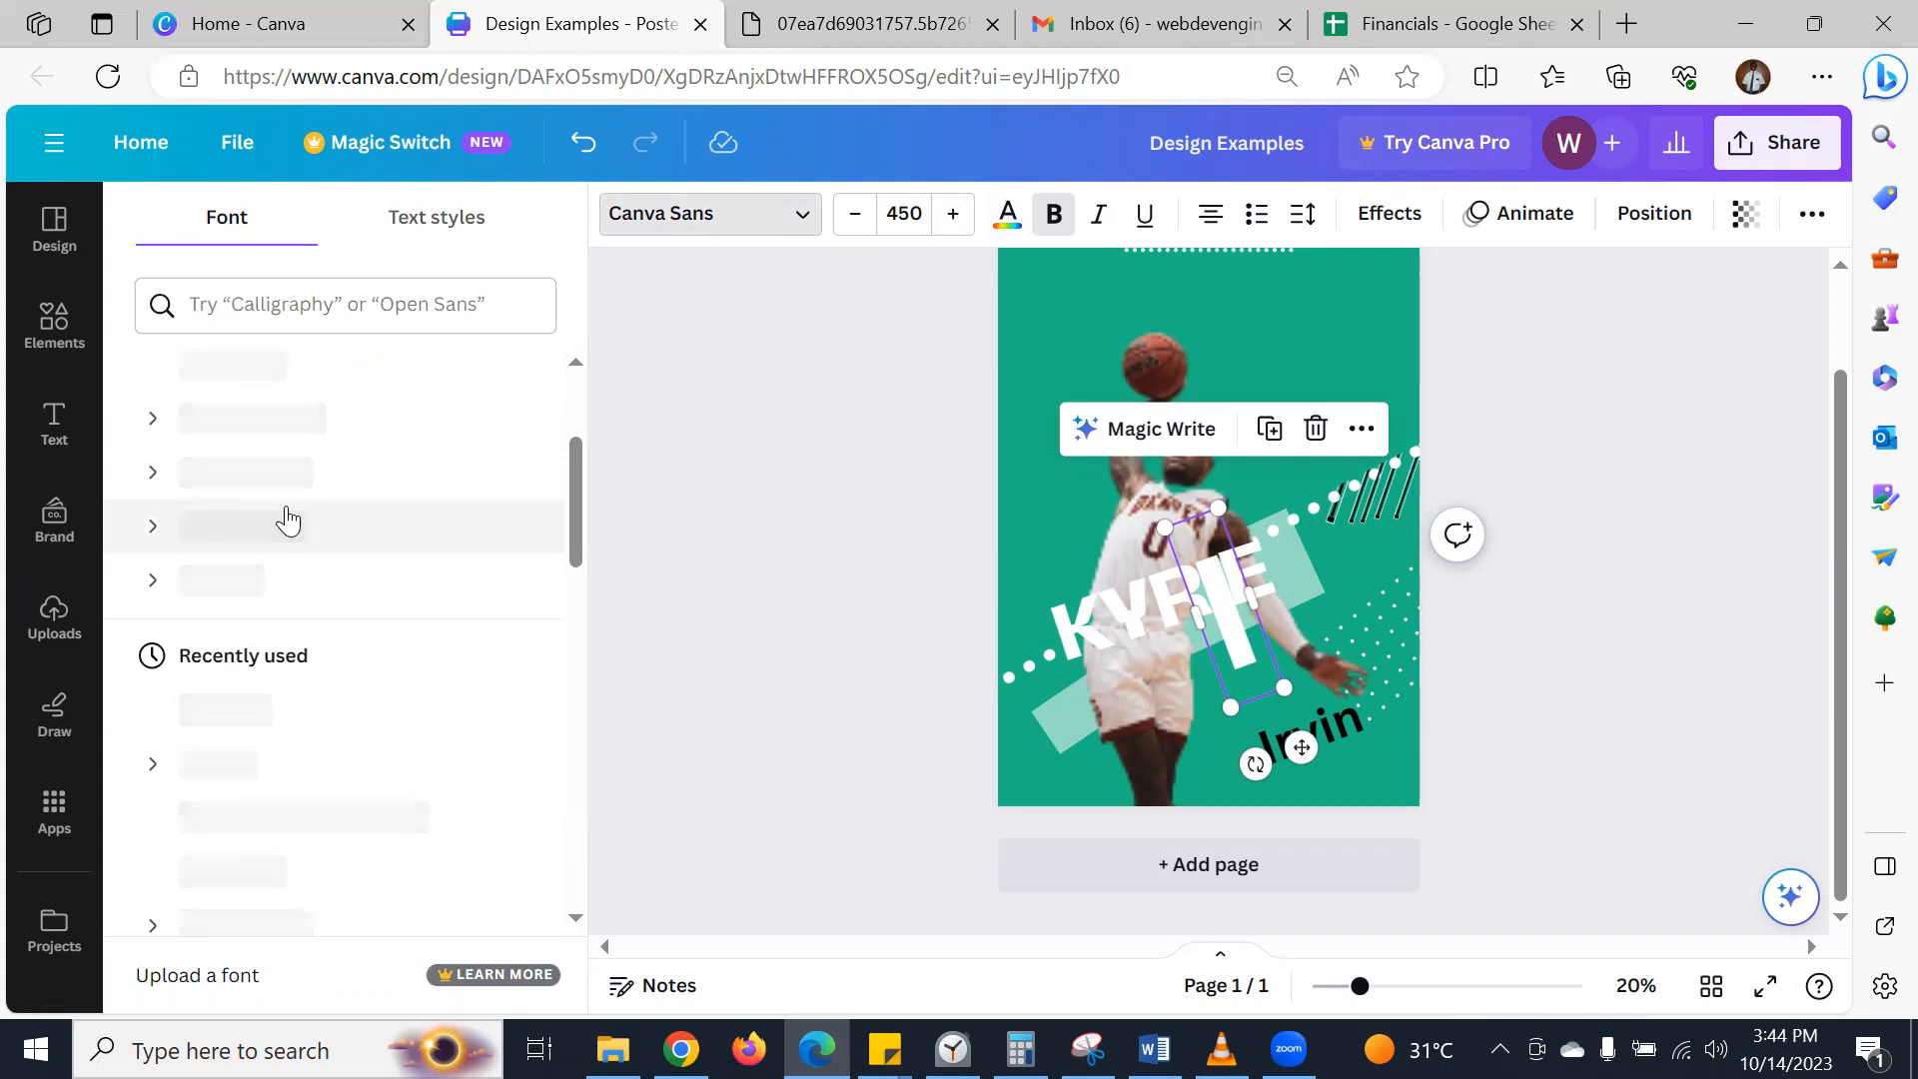
pyautogui.scroll(-5, 287, 521)
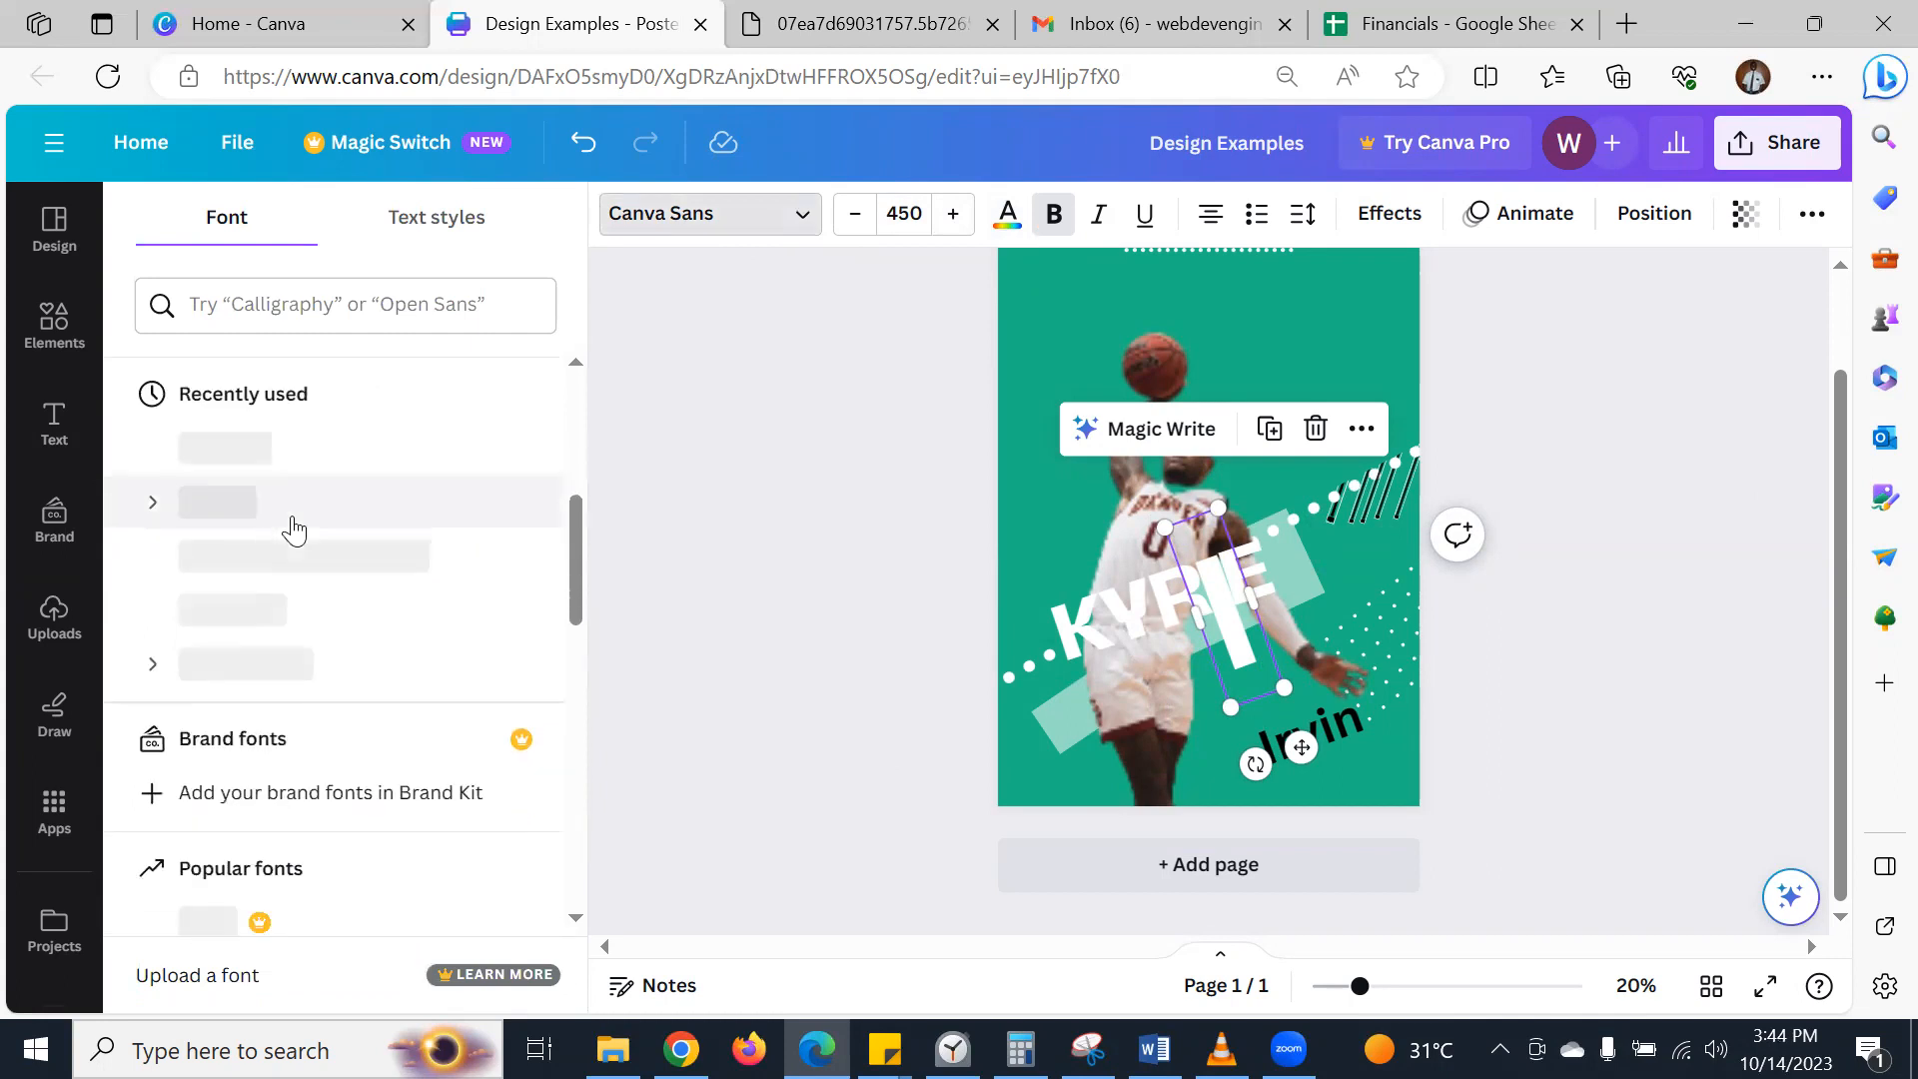
pyautogui.scroll(5, 293, 529)
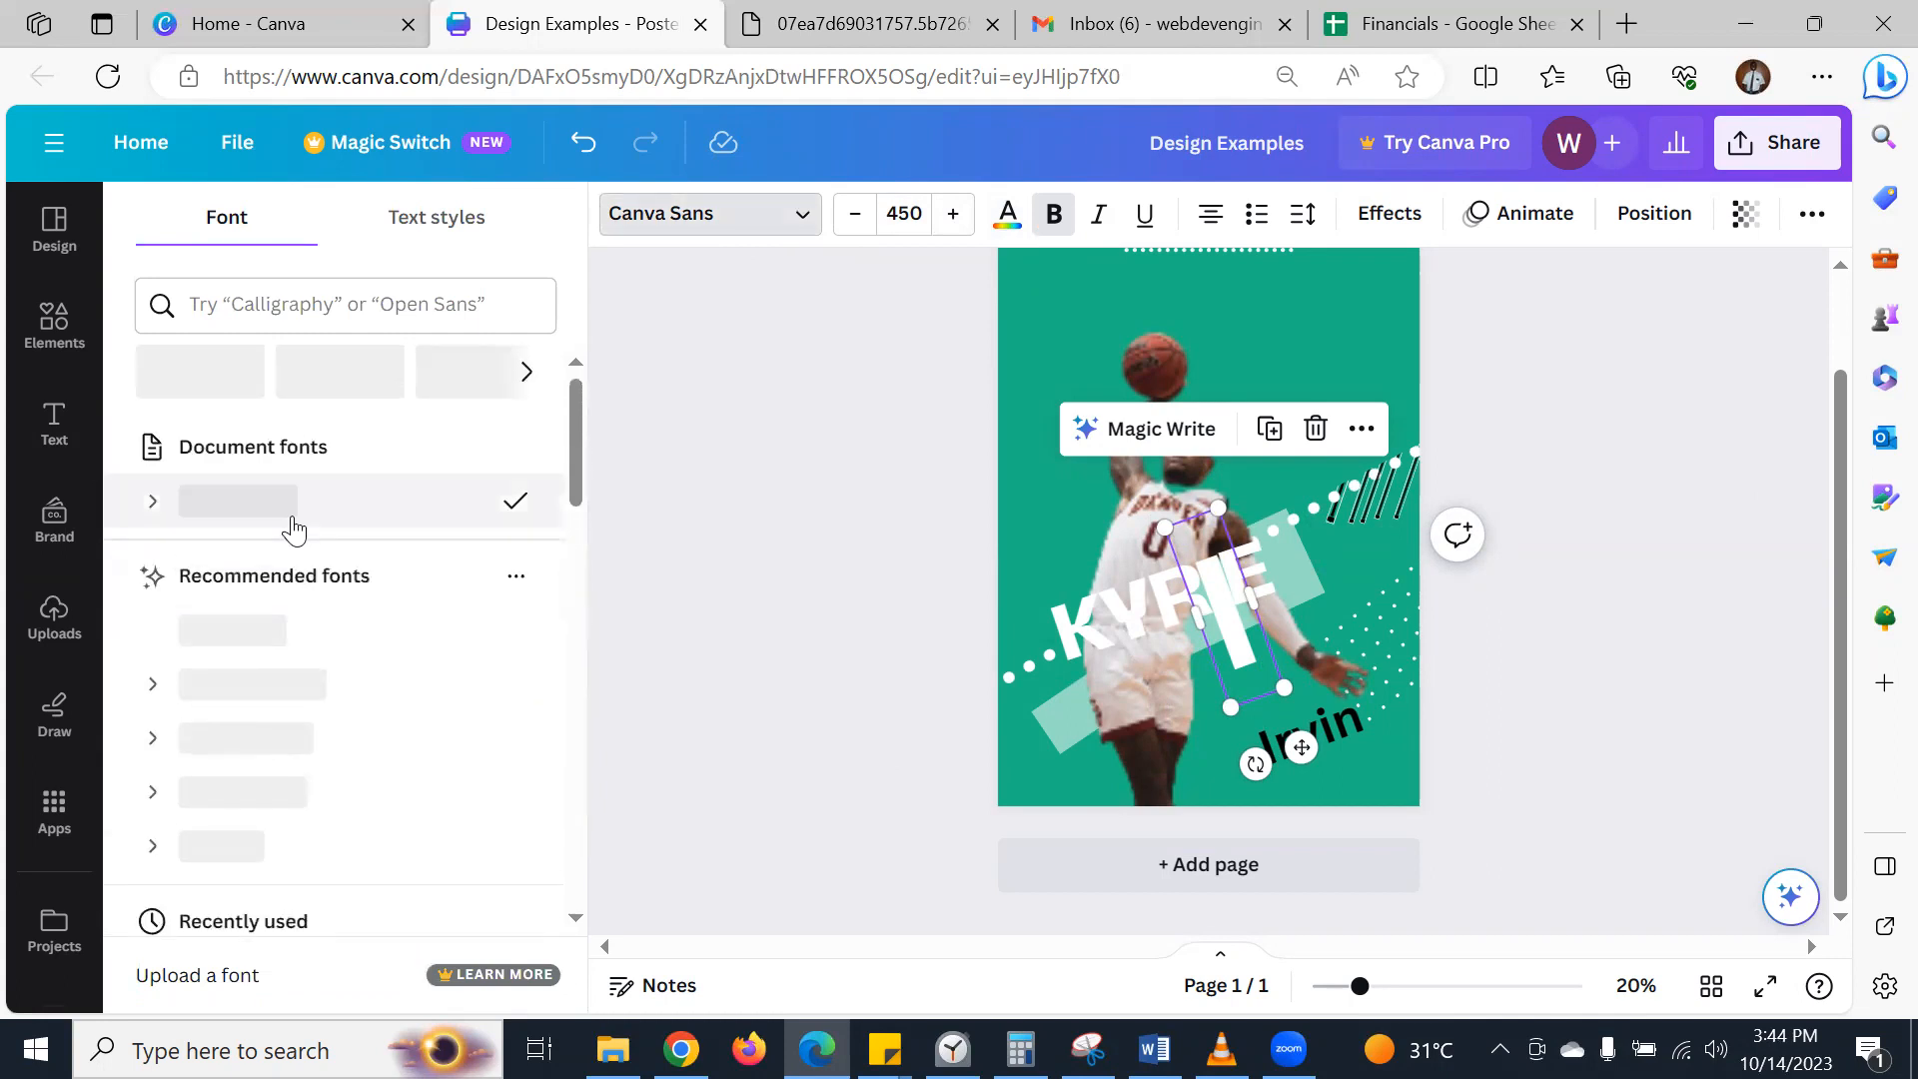
# - Move "Irvin" up beside the oversized "I", set its font size to 200, and widen its box to about 17 so it fits one line
pyautogui.moveTo(1326, 737); pyautogui.dragTo(1302, 630)
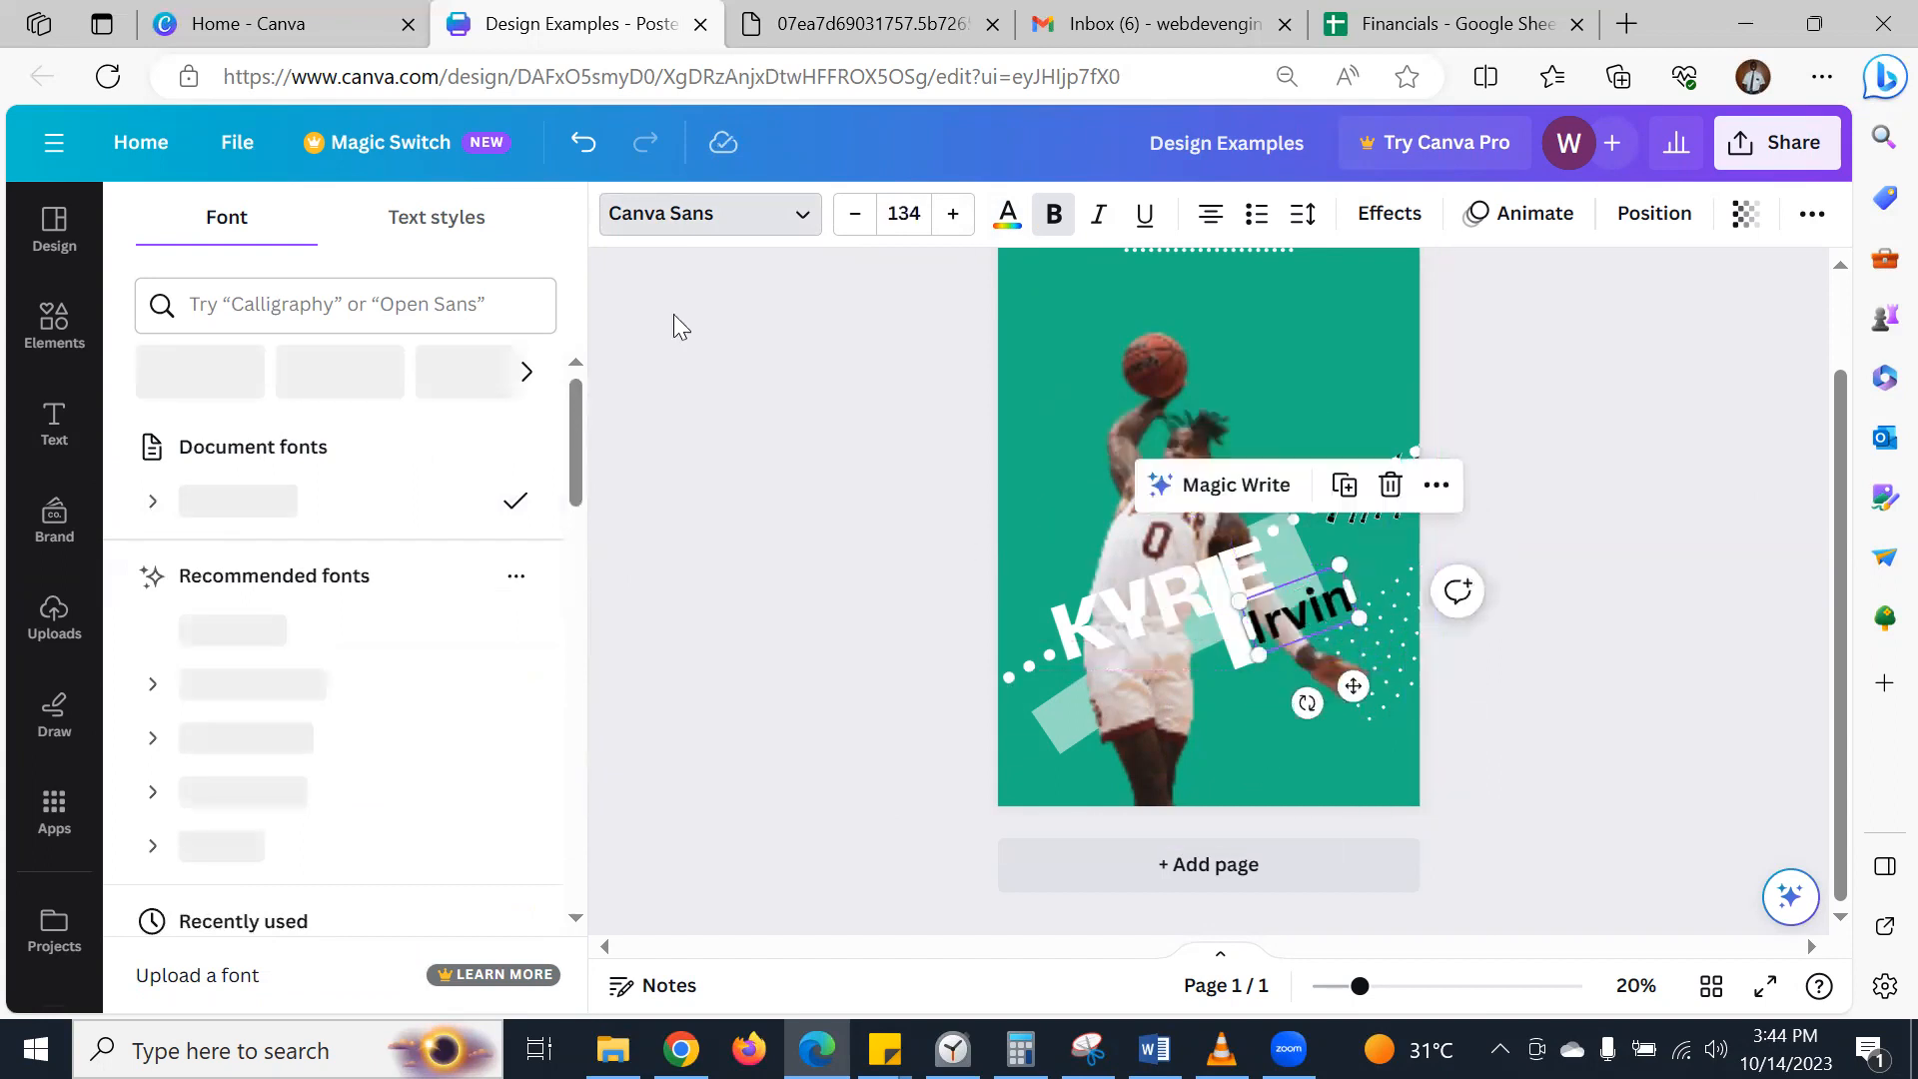
pyautogui.click(908, 210)
pyautogui.write('200')
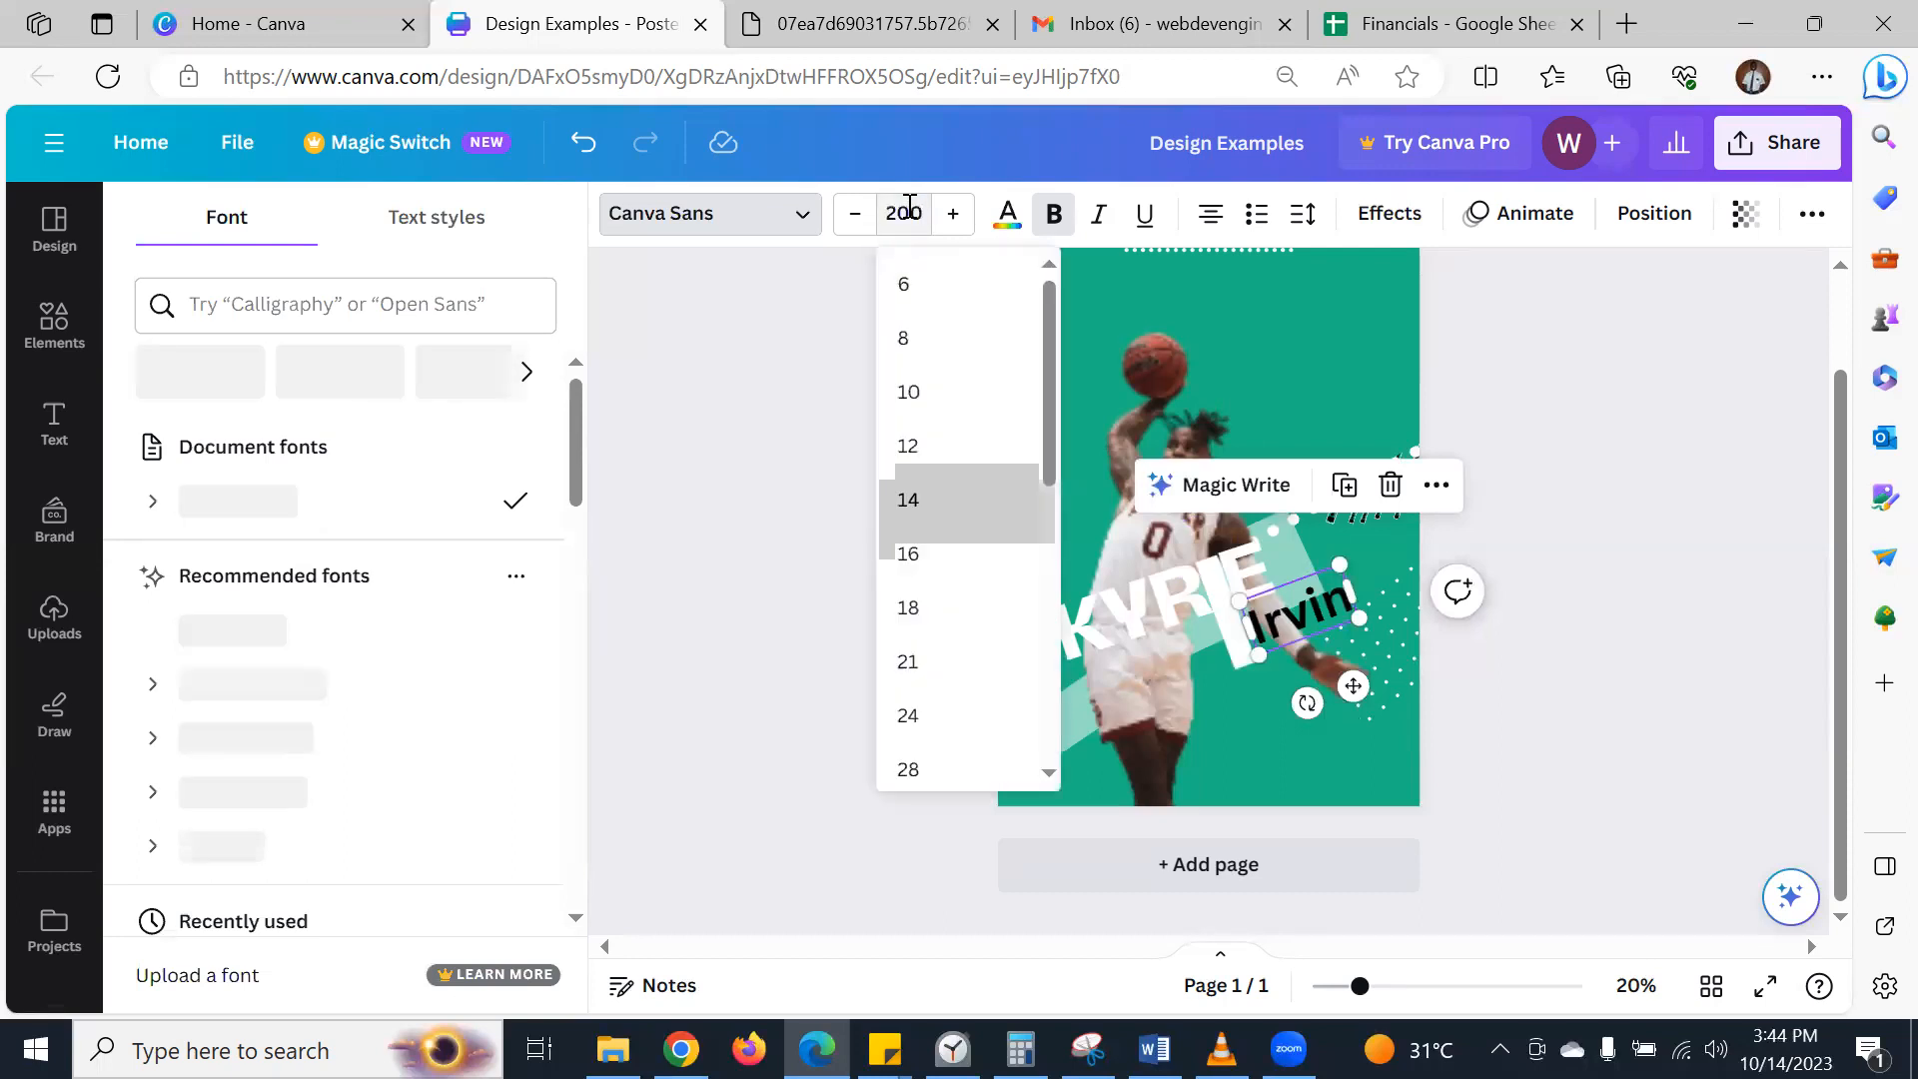
pyautogui.press('Return')
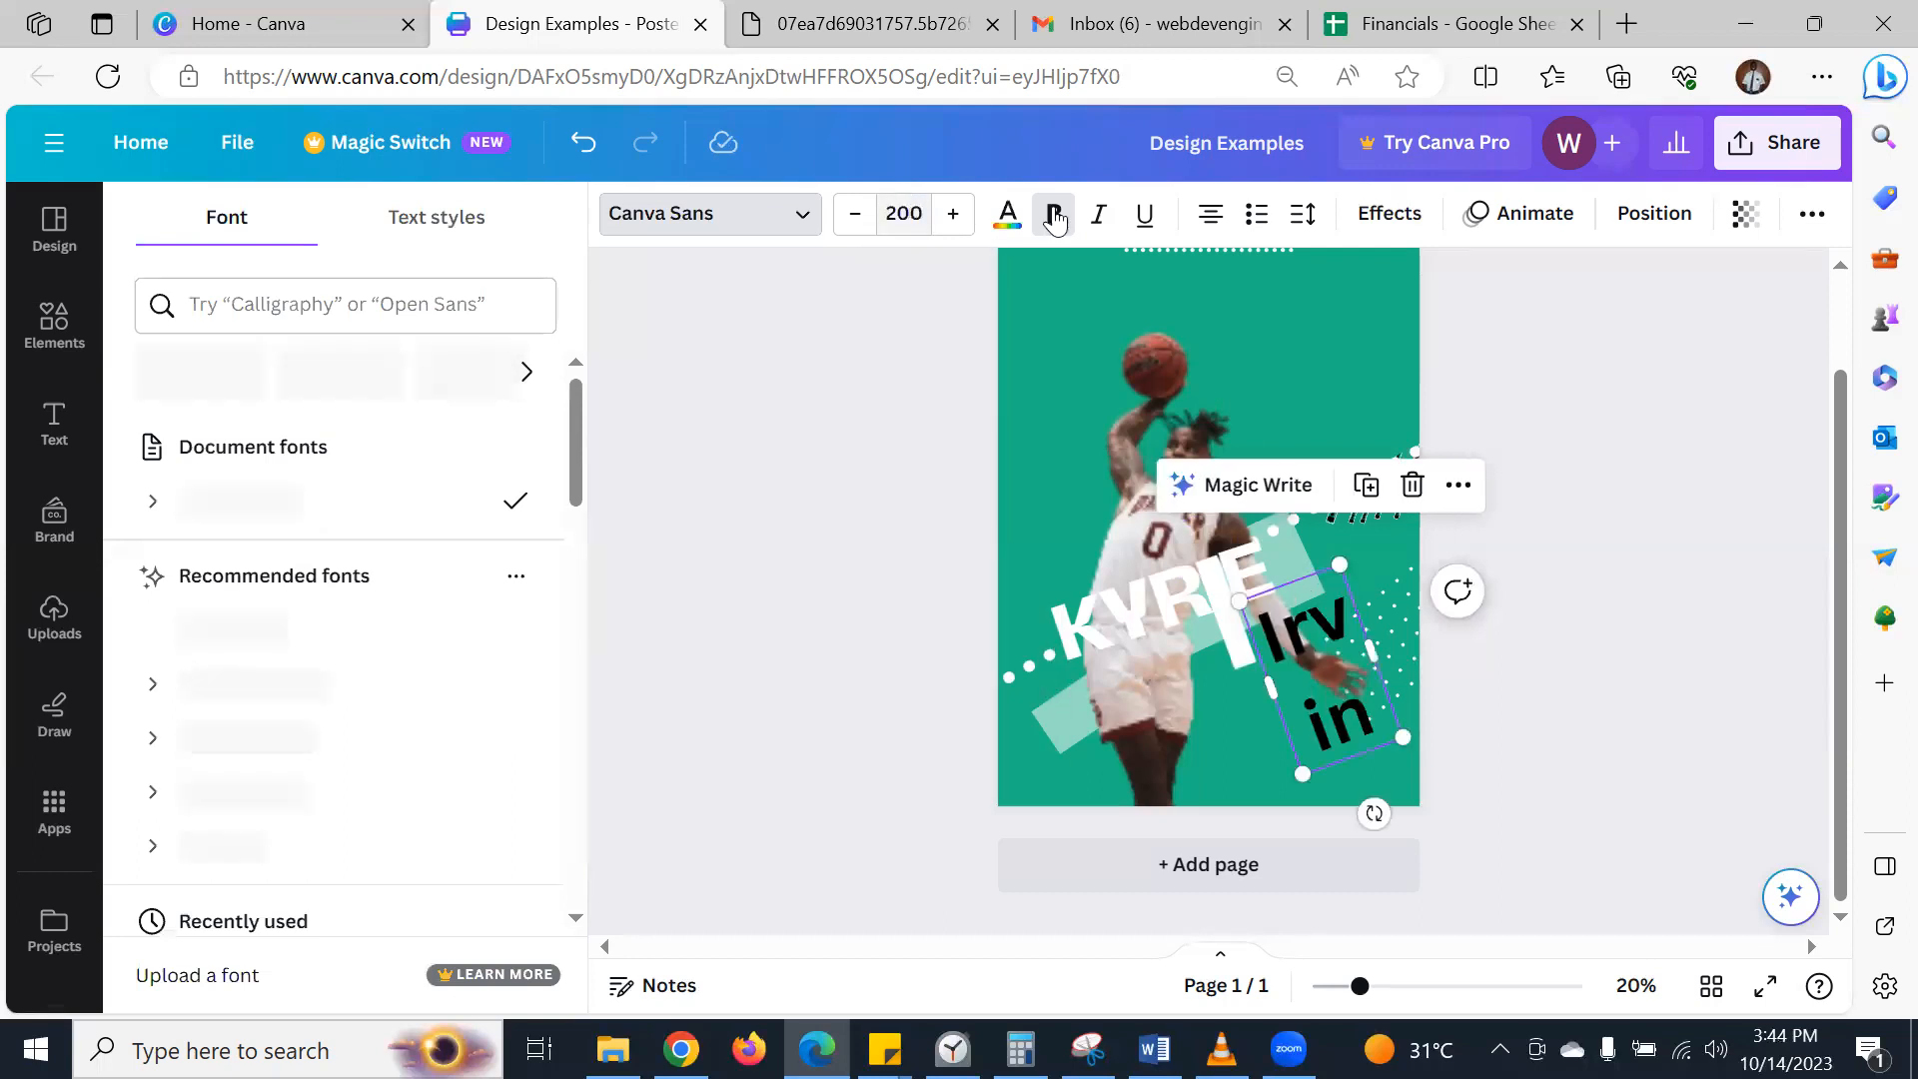
pyautogui.moveTo(1388, 648); pyautogui.dragTo(1429, 603)
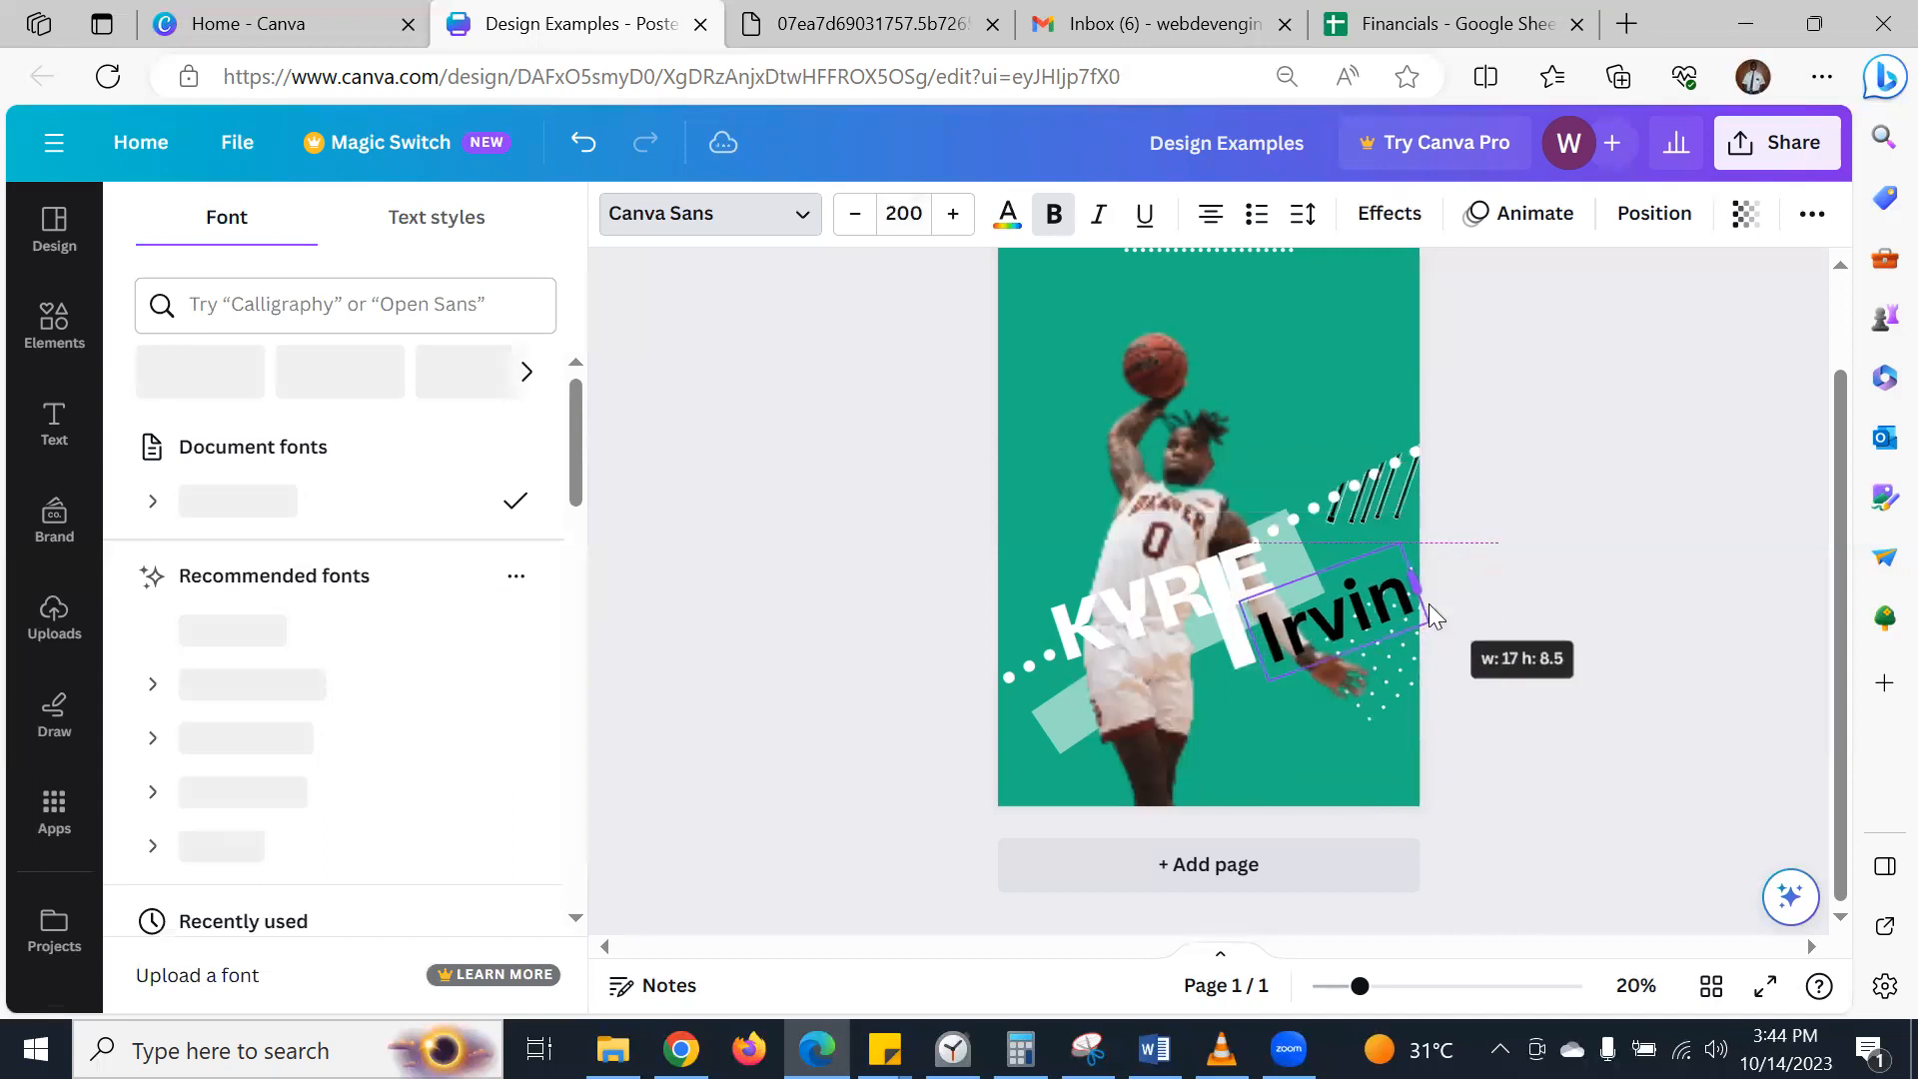
# - Remove the leading "I" from "Irvin" and shift the remaining "rvin" closer to the oversized "I"
pyautogui.doubleClick(1268, 629)
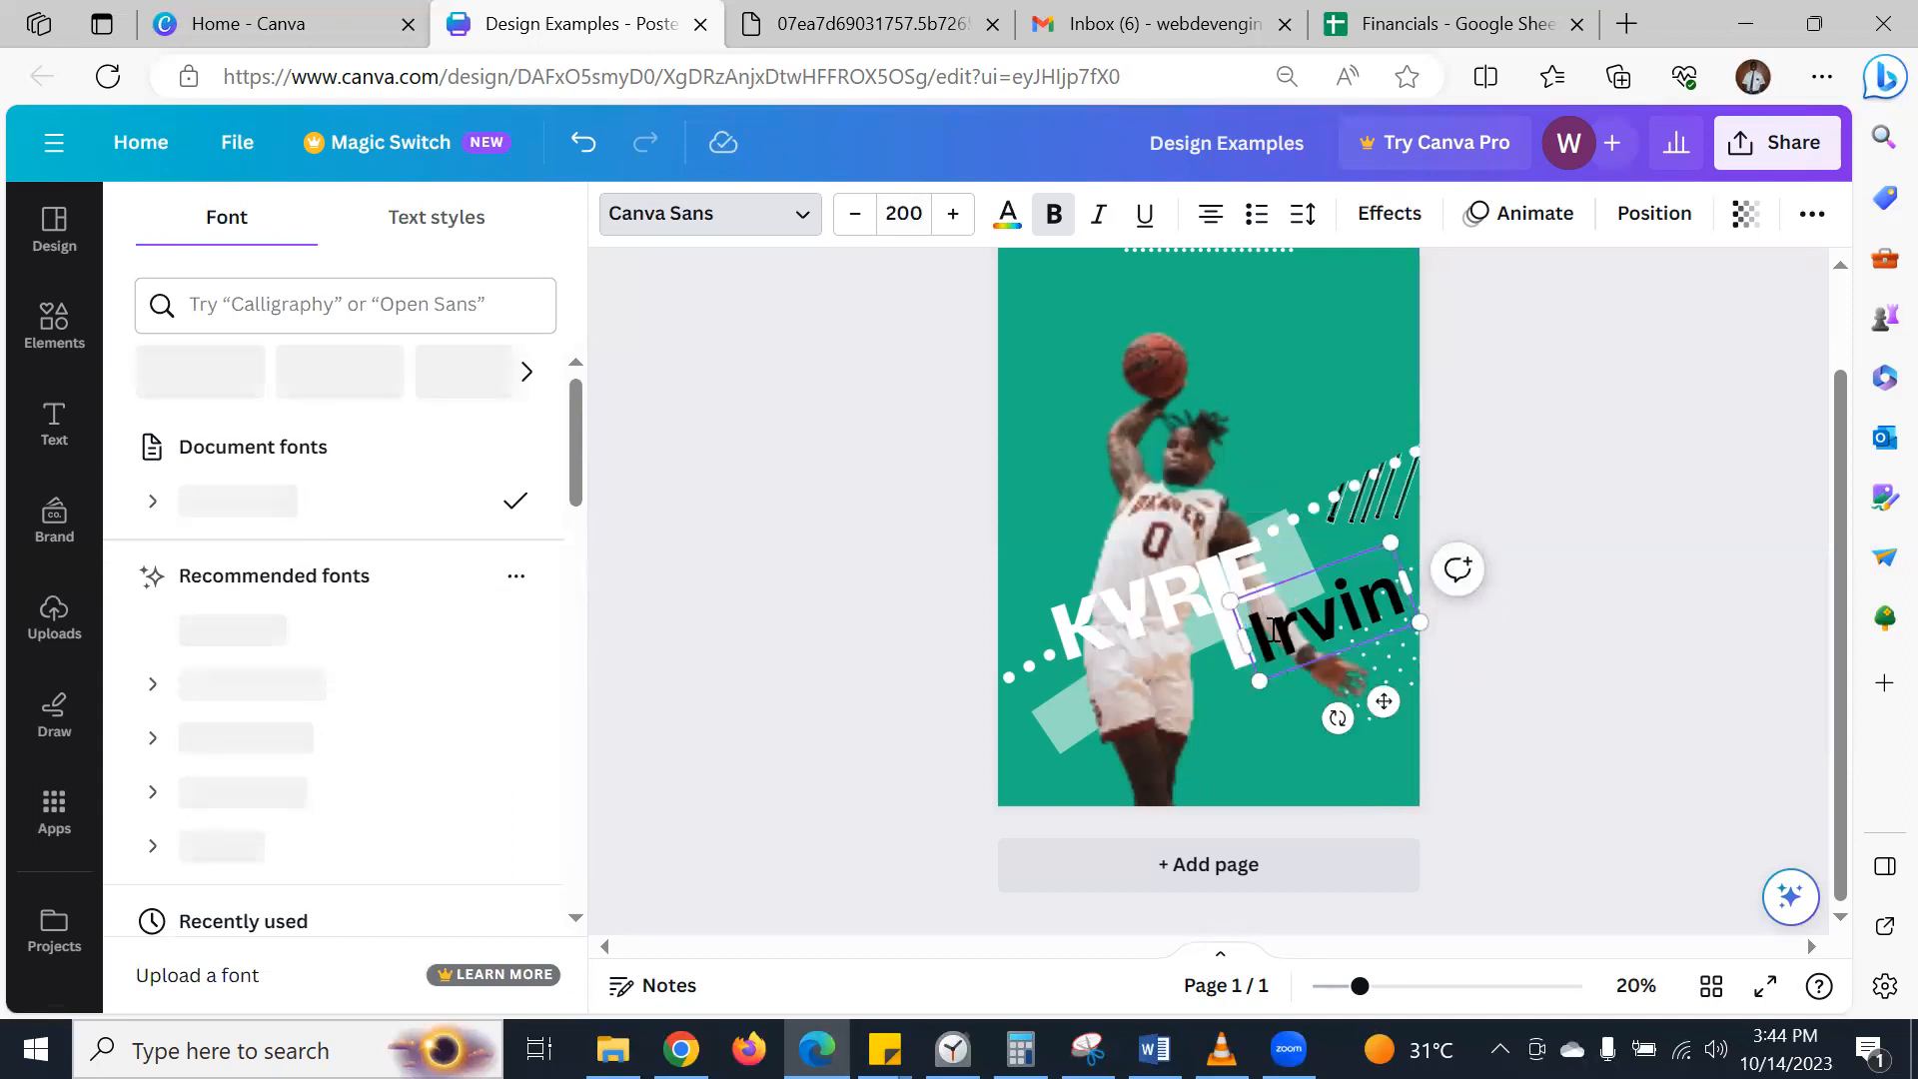
pyautogui.click(1270, 629)
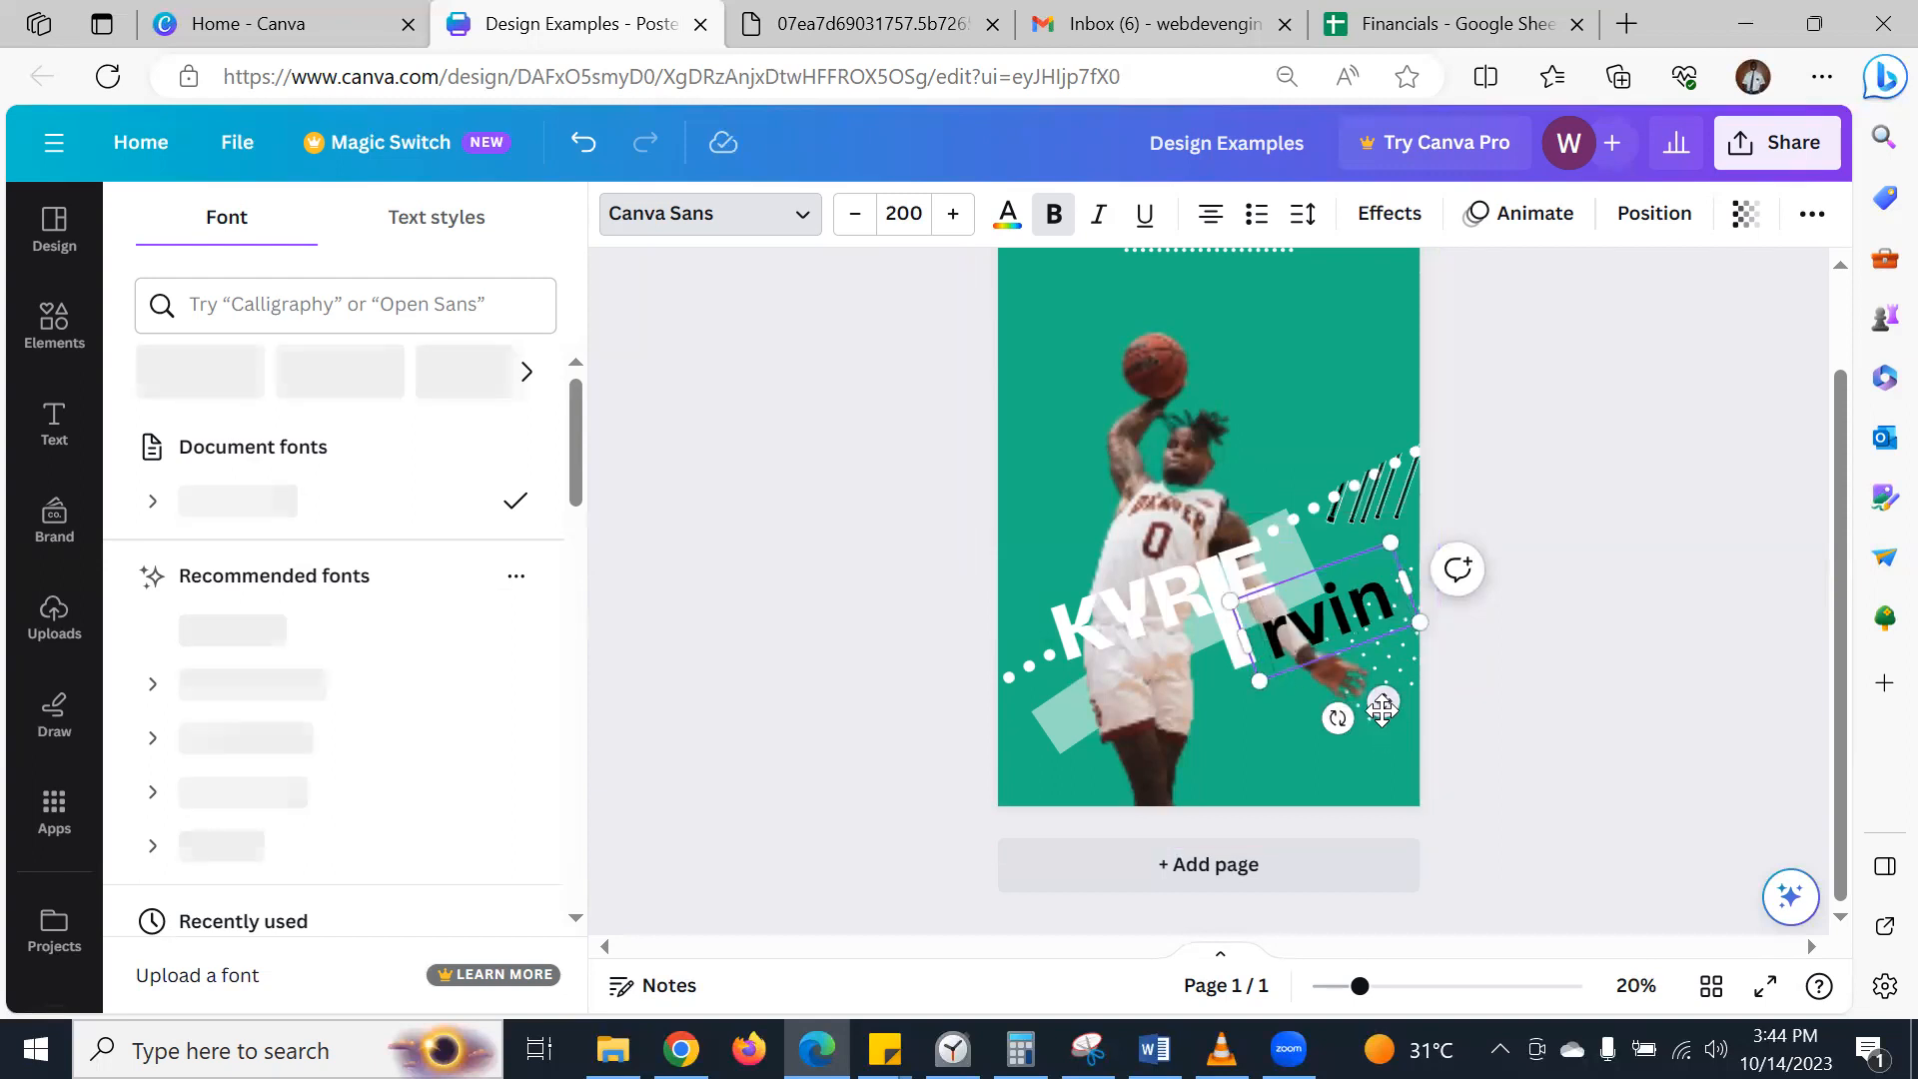
pyautogui.moveTo(1384, 701); pyautogui.dragTo(1363, 702)
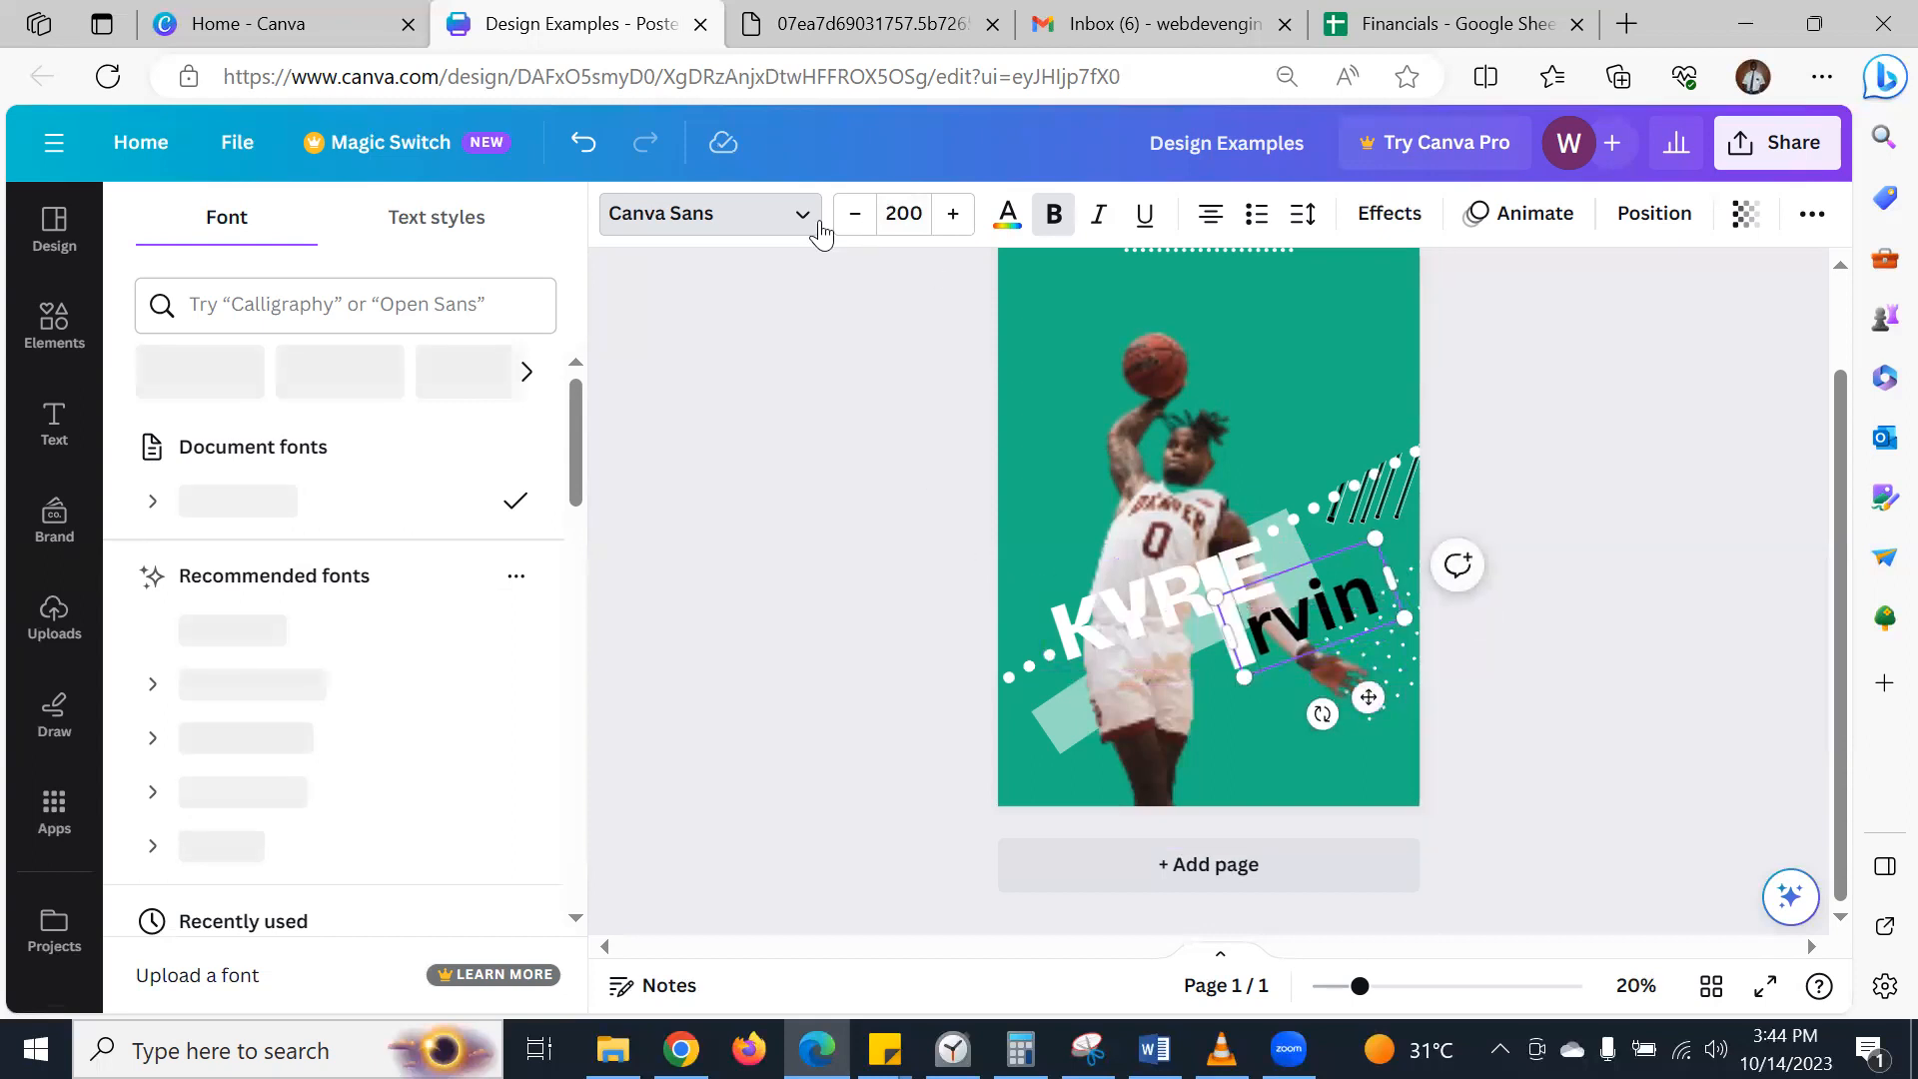
# - Change the text colour of "rvin" to white, matching the title lettering
pyautogui.click(1007, 213)
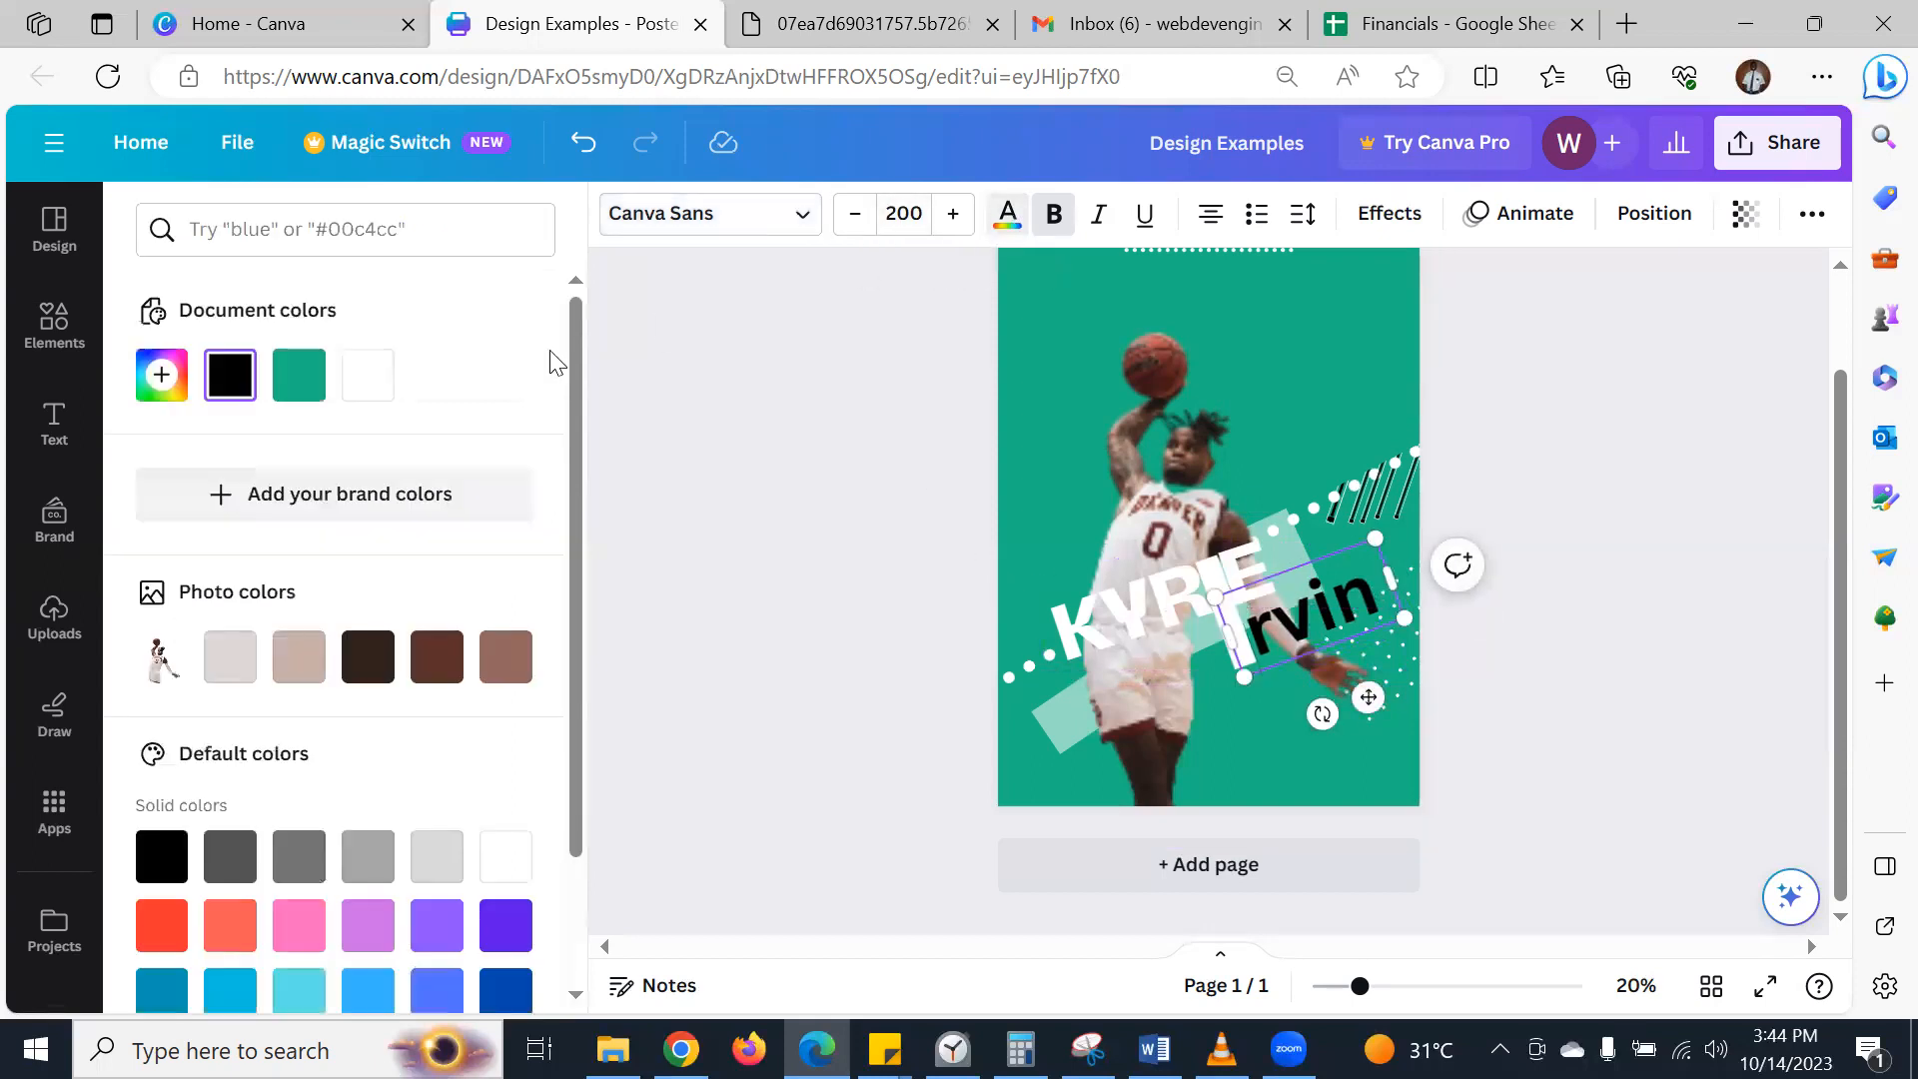
pyautogui.click(367, 379)
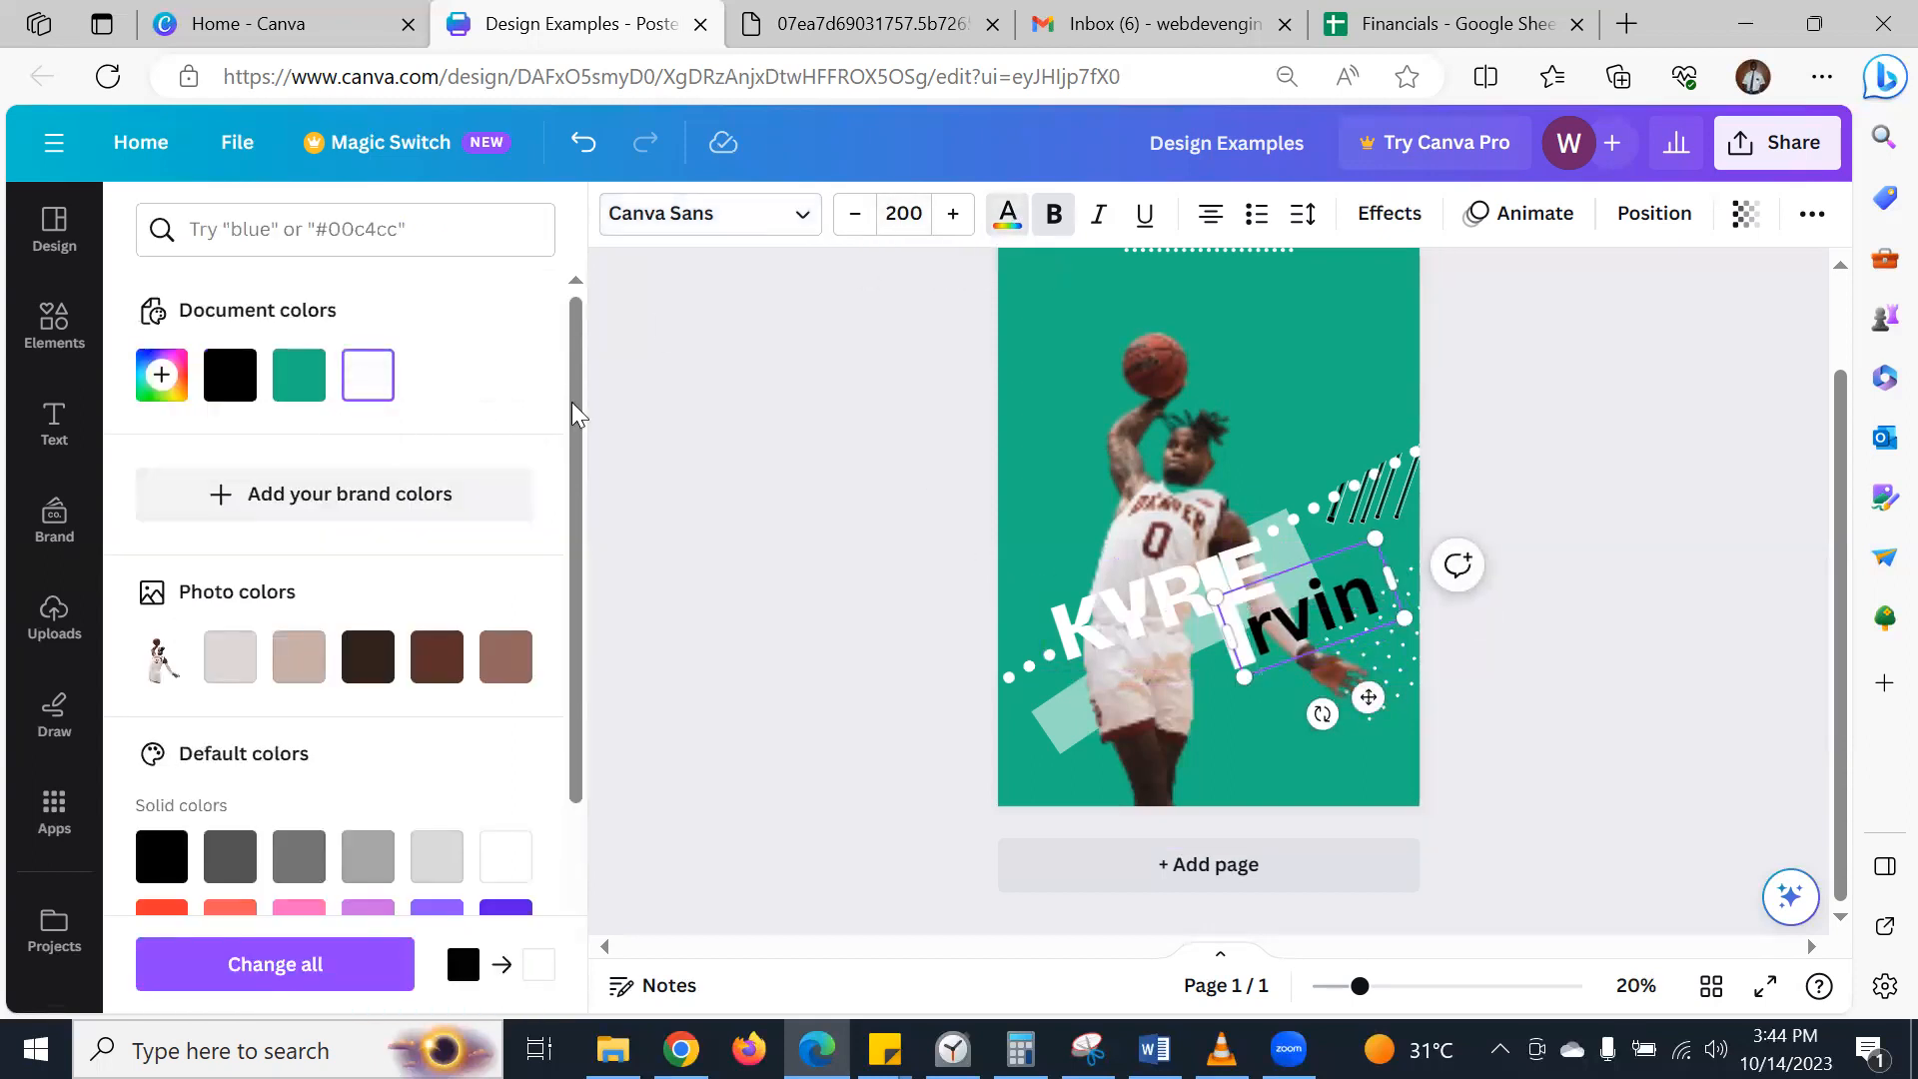
pyautogui.press('Escape')
pyautogui.press('Escape')
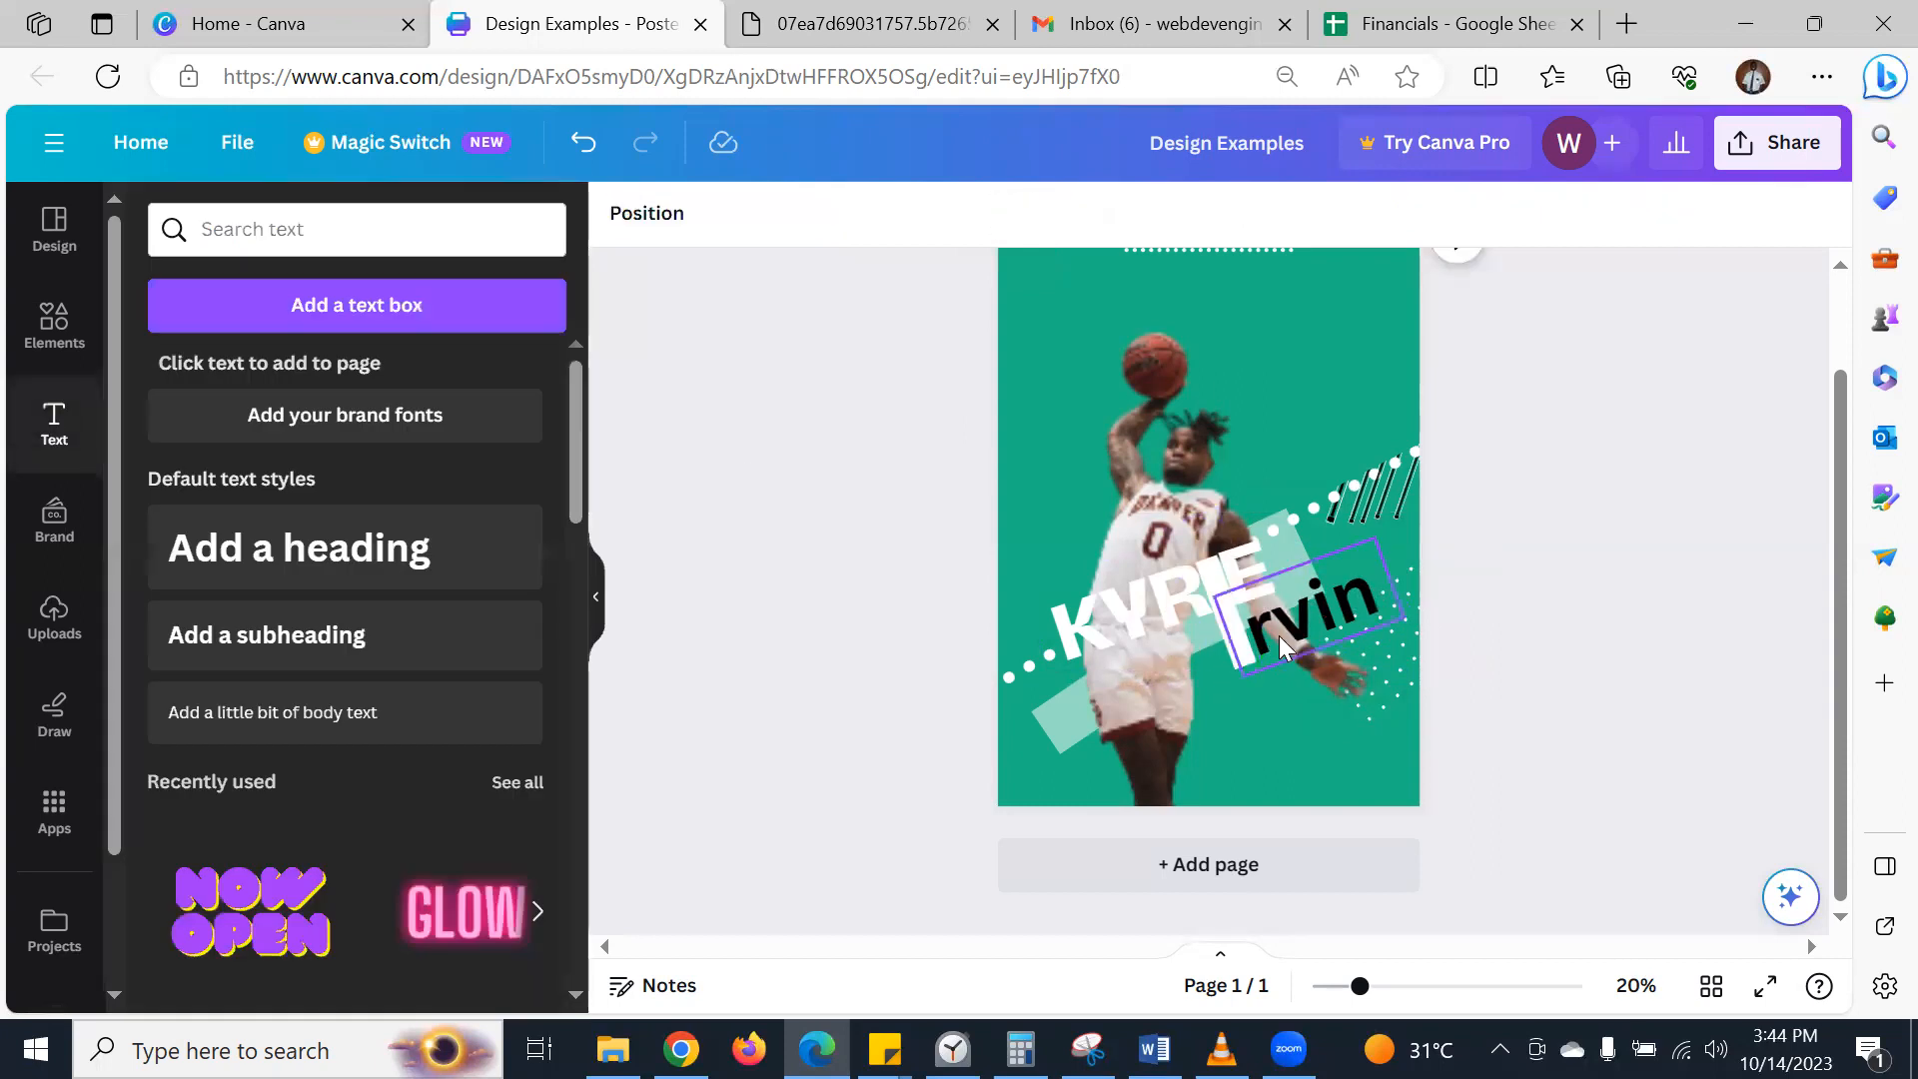
pyautogui.click(1278, 636)
pyautogui.click(1007, 214)
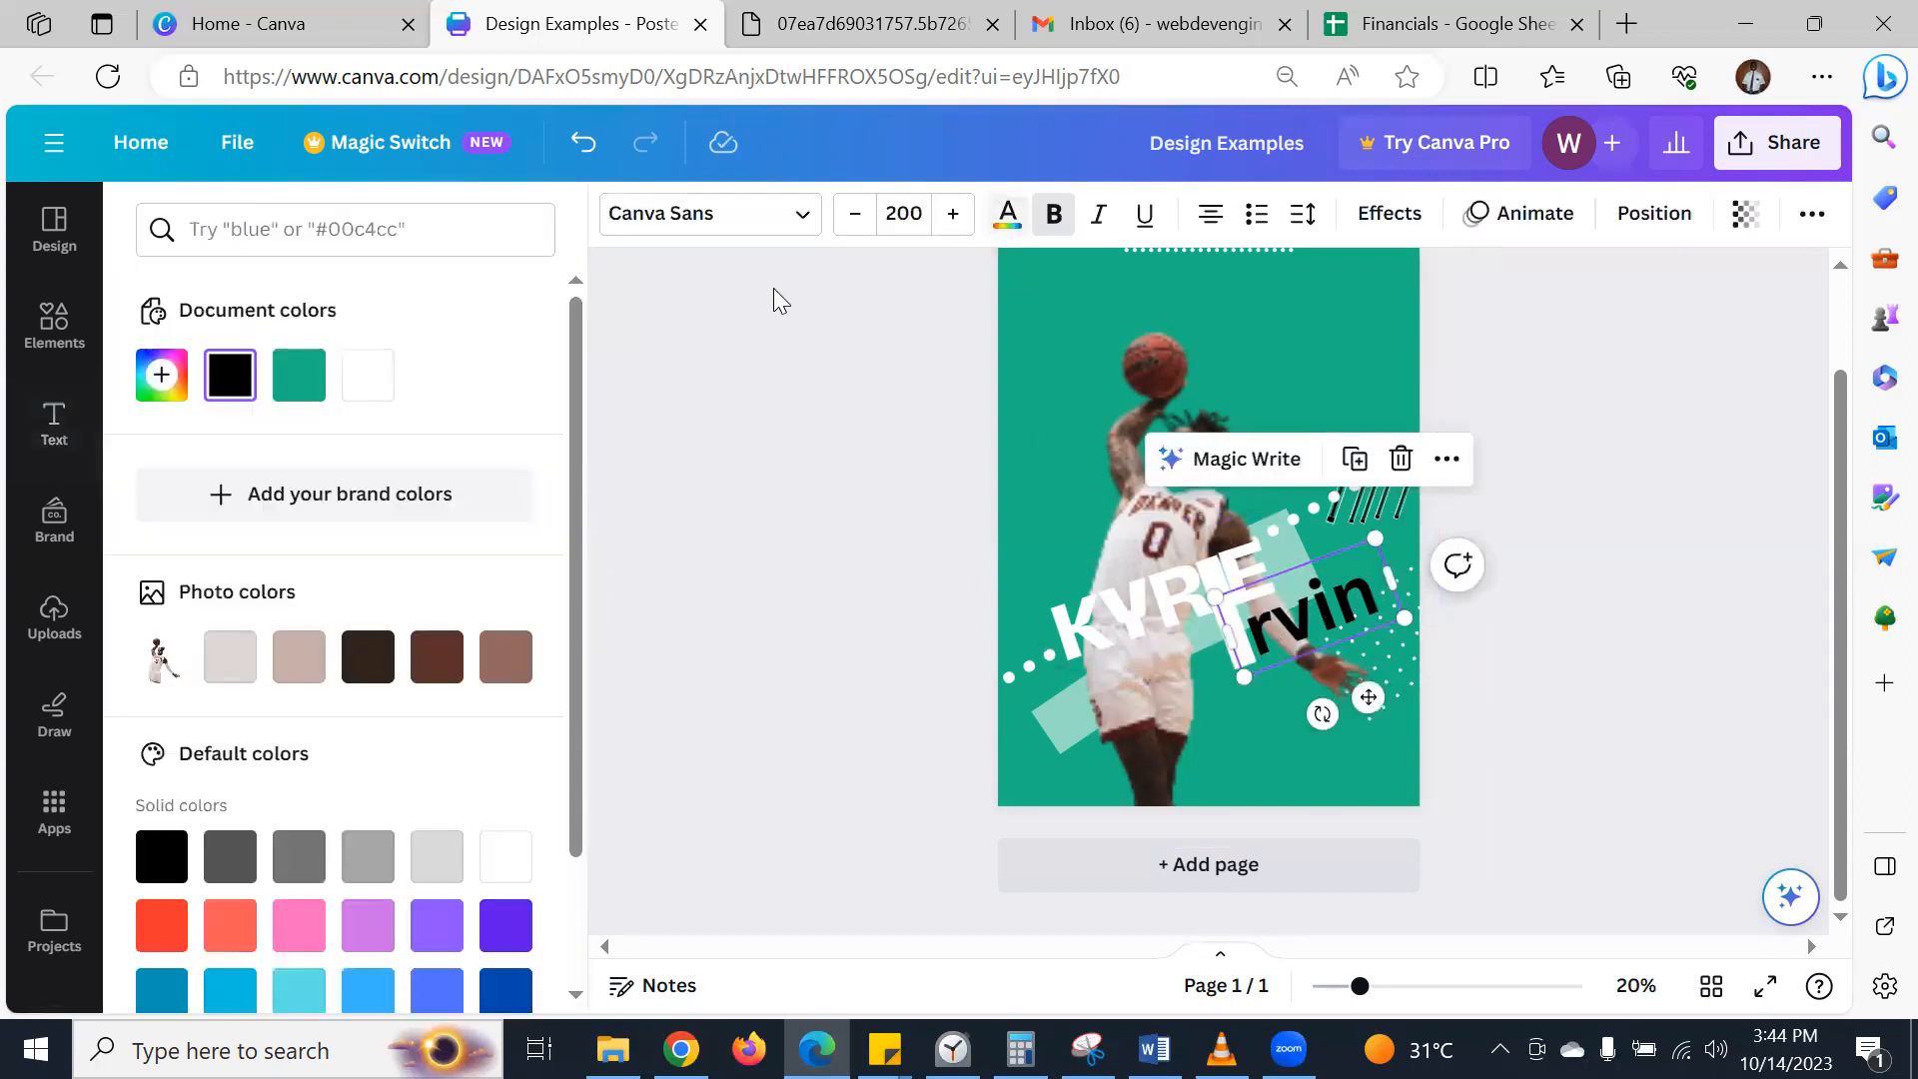
pyautogui.click(371, 379)
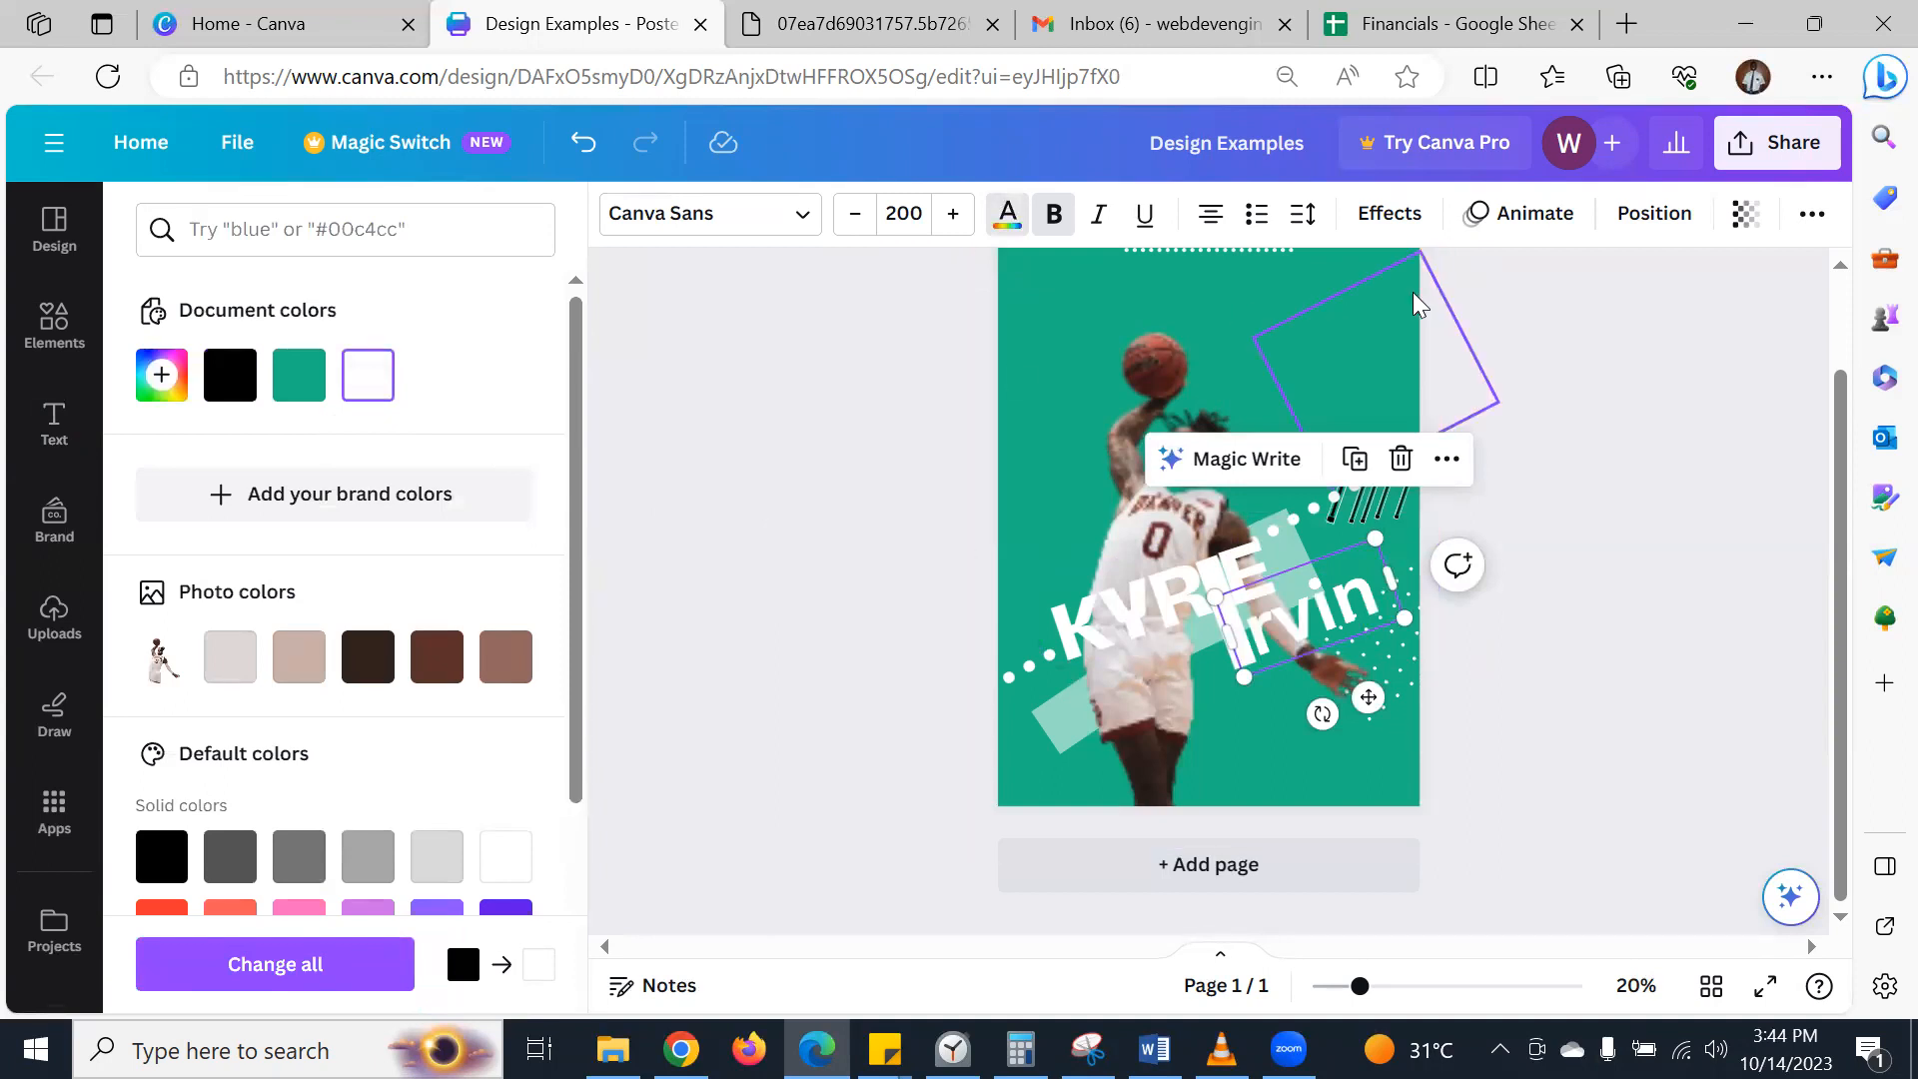
# - Convert "rvin" to uppercase, widen its text box so the word fits on one line, and nudge it against the oversized "I"
pyautogui.click(1743, 232)
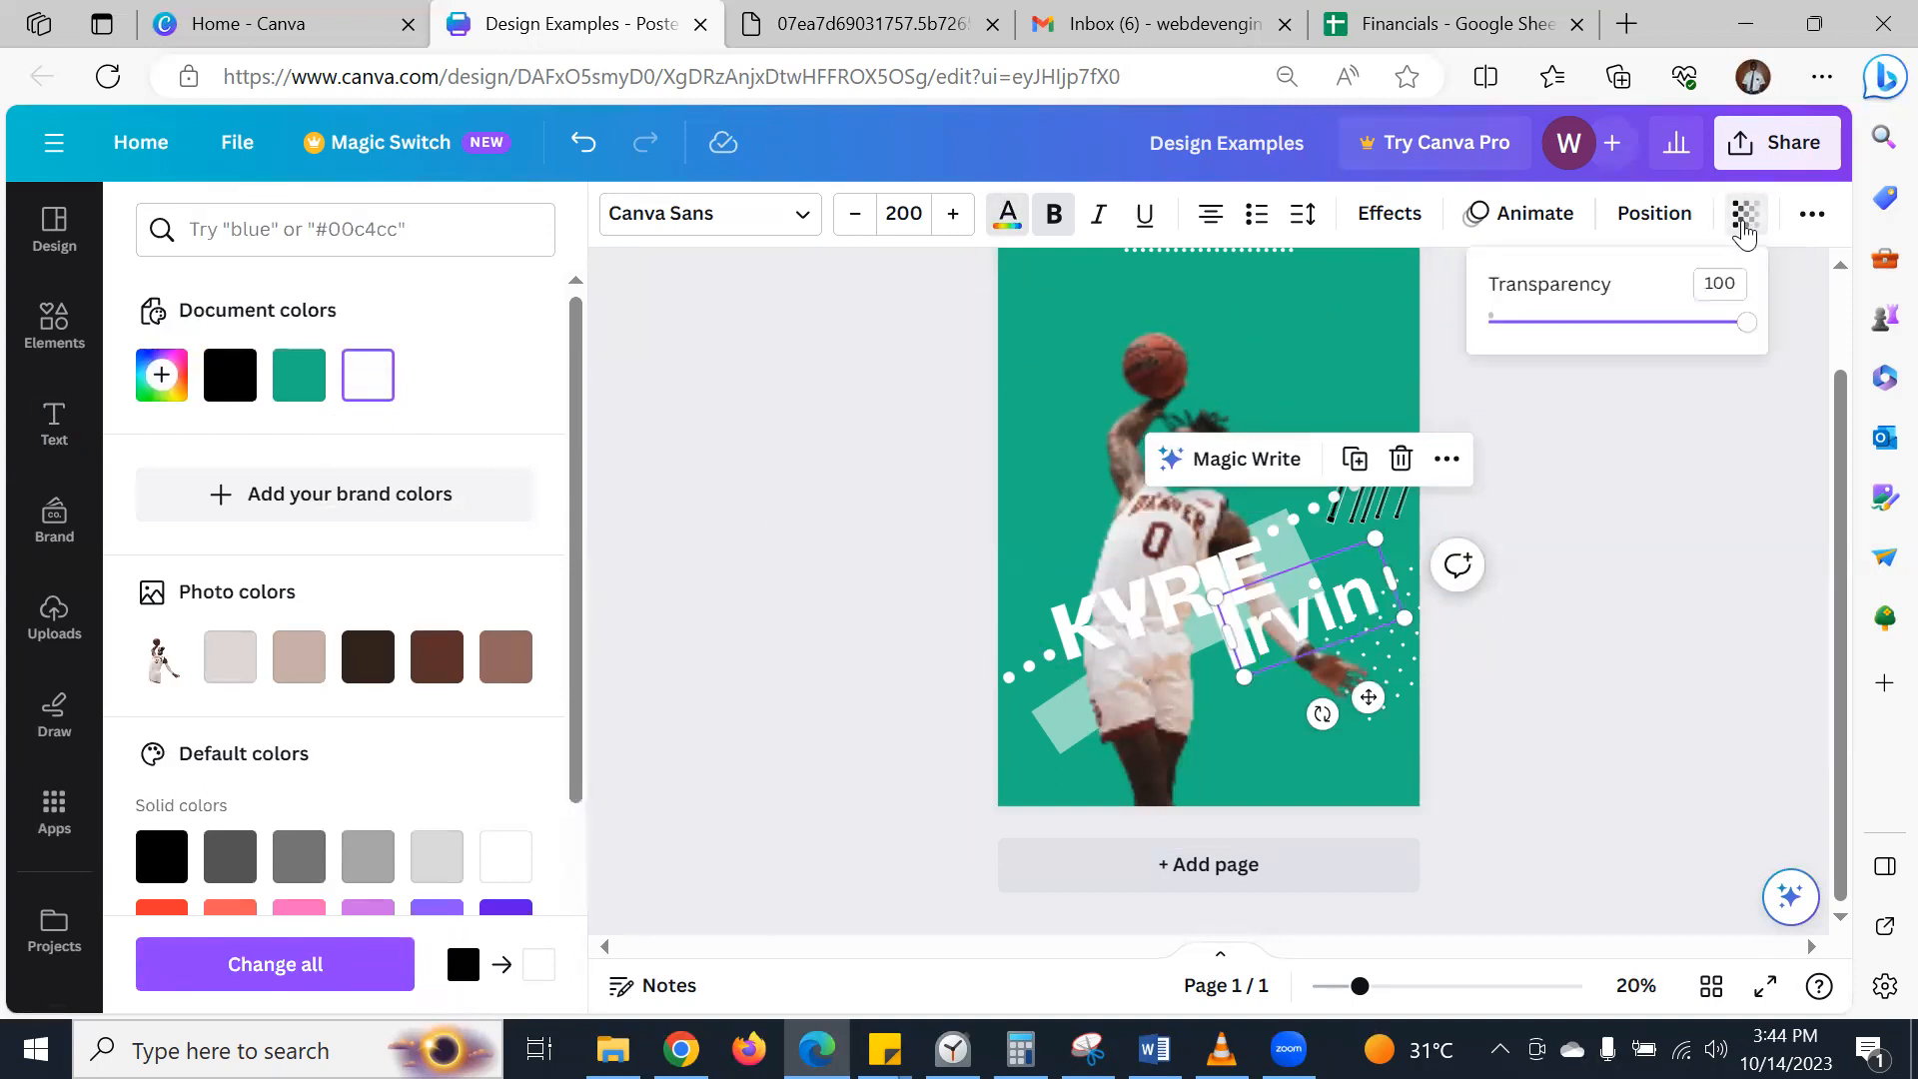
pyautogui.click(1808, 227)
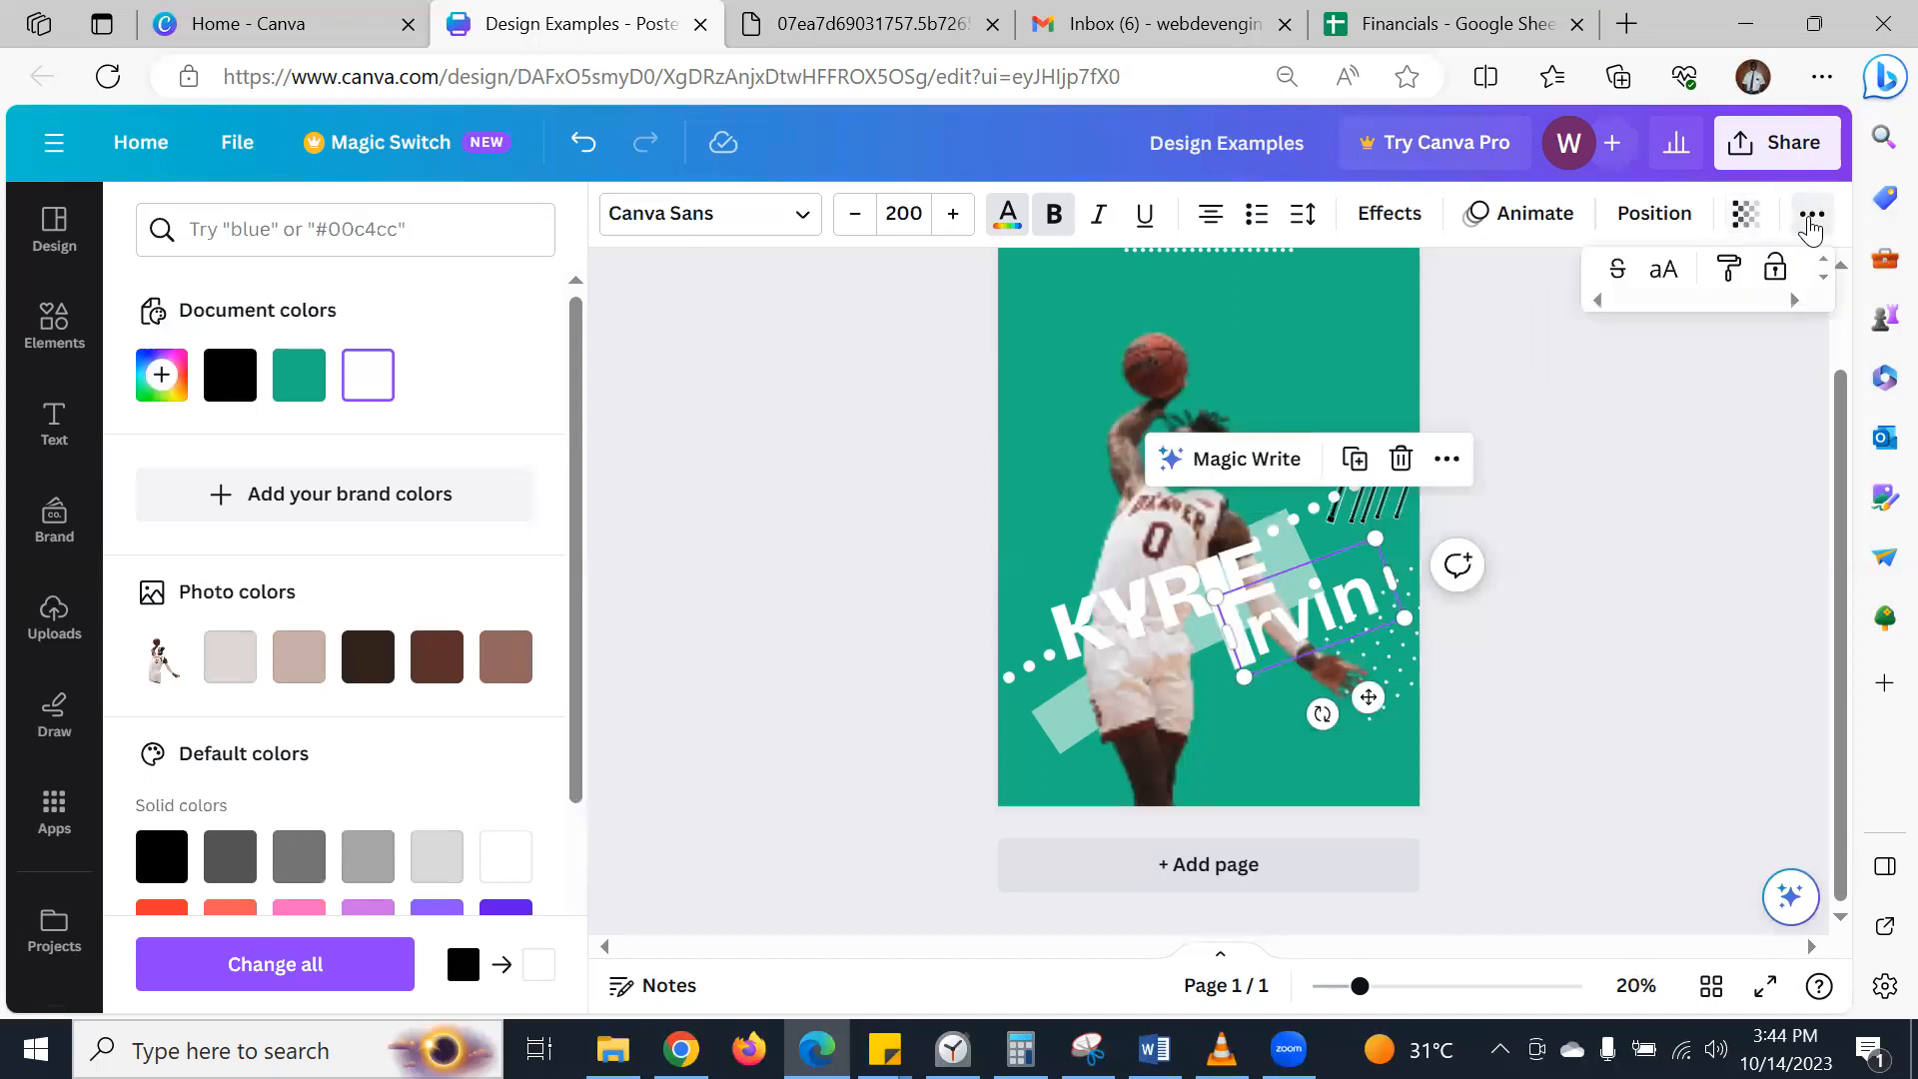
pyautogui.click(1663, 270)
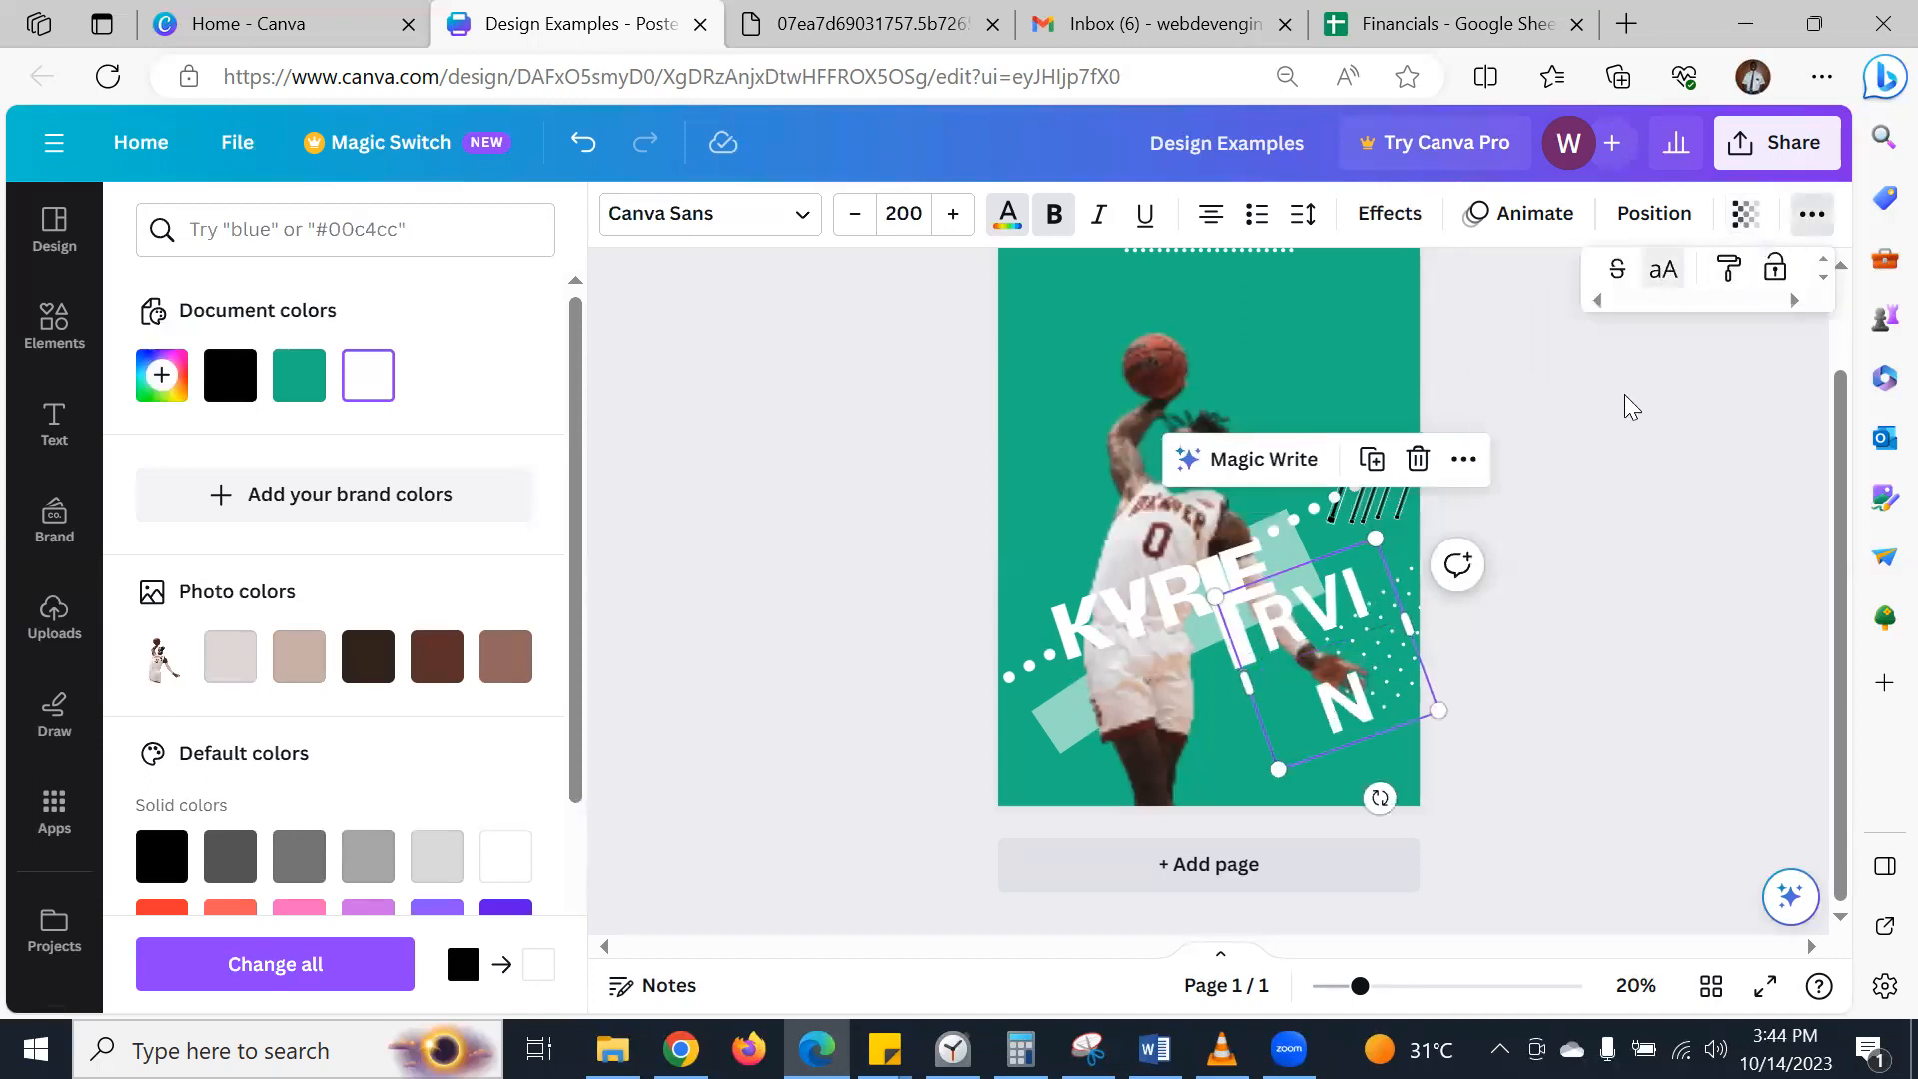
pyautogui.click(1430, 620)
pyautogui.moveTo(1430, 620)
pyautogui.mouseDown()
pyautogui.moveTo(1460, 610)
pyautogui.moveTo(1439, 605)
pyautogui.mouseUp()
pyautogui.moveTo(1295, 631); pyautogui.dragTo(1292, 627)
pyautogui.click(850, 474)
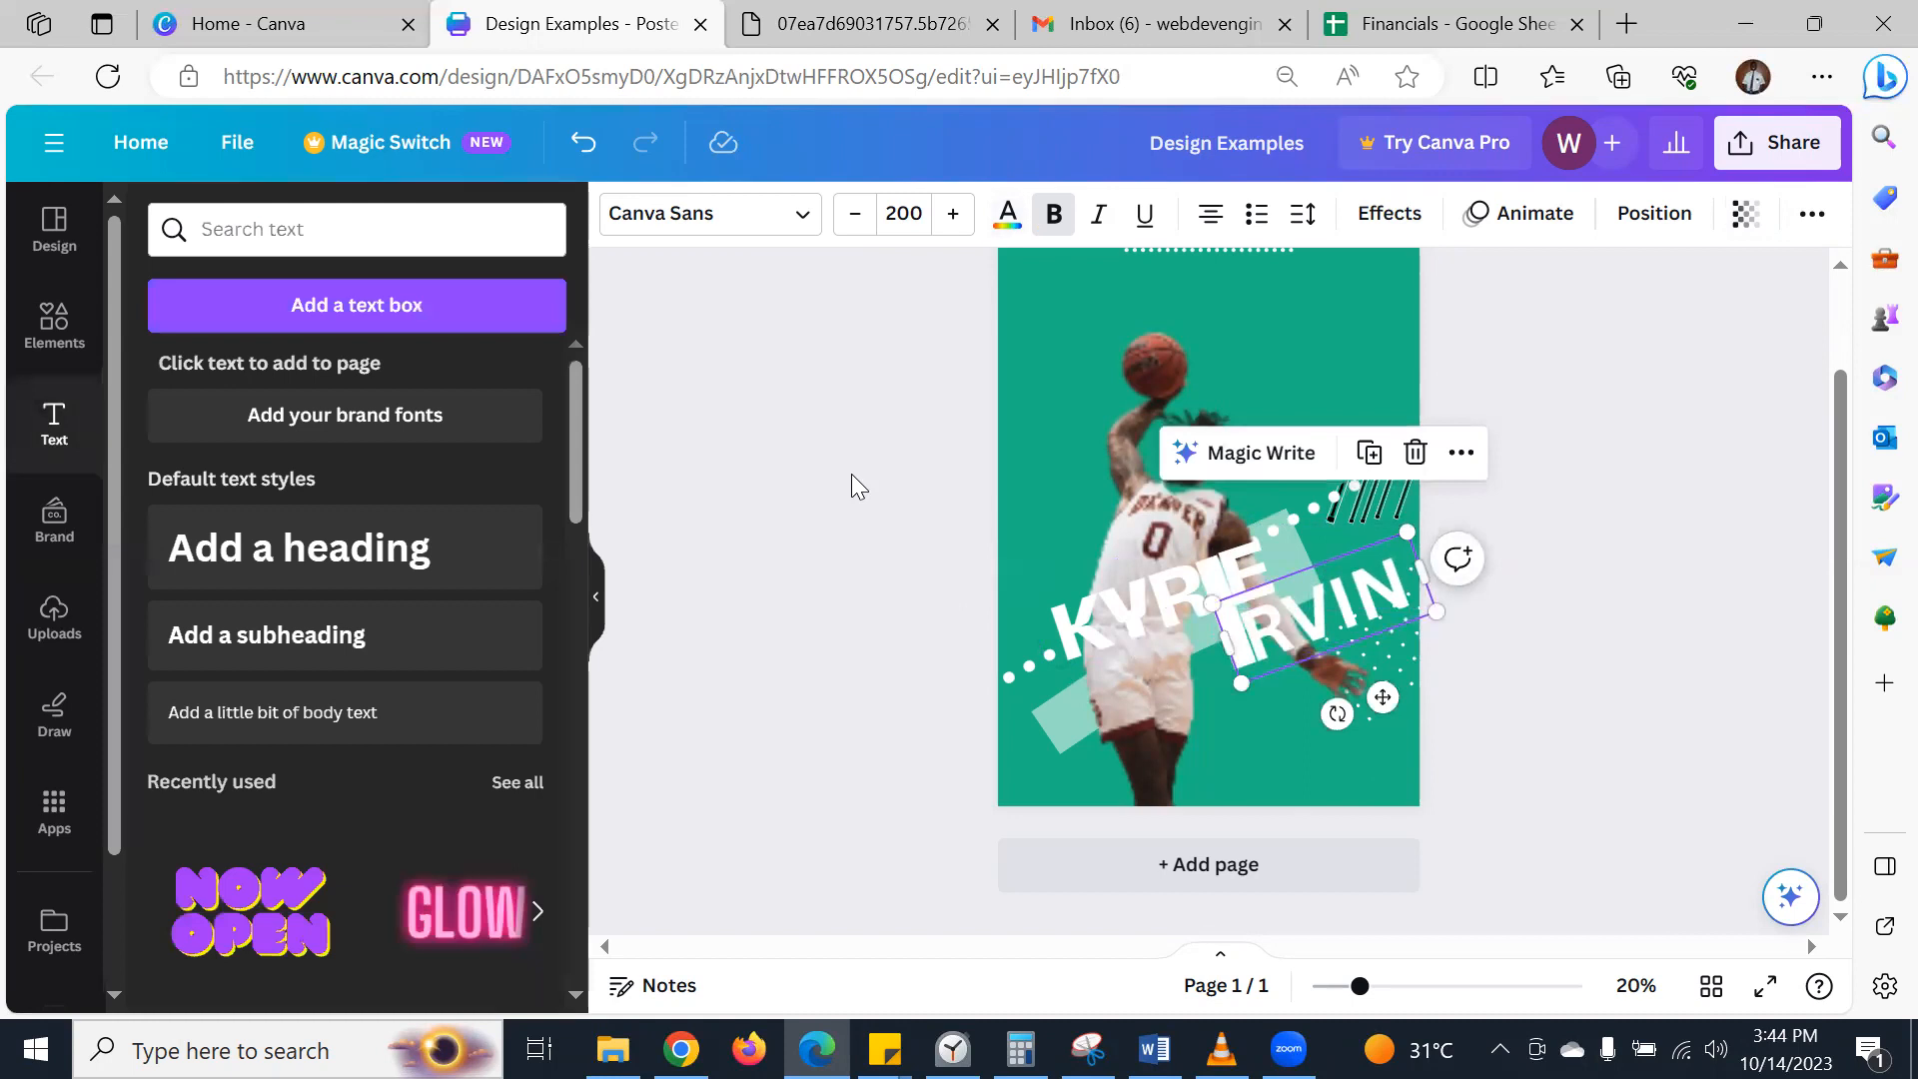
pyautogui.click(851, 474)
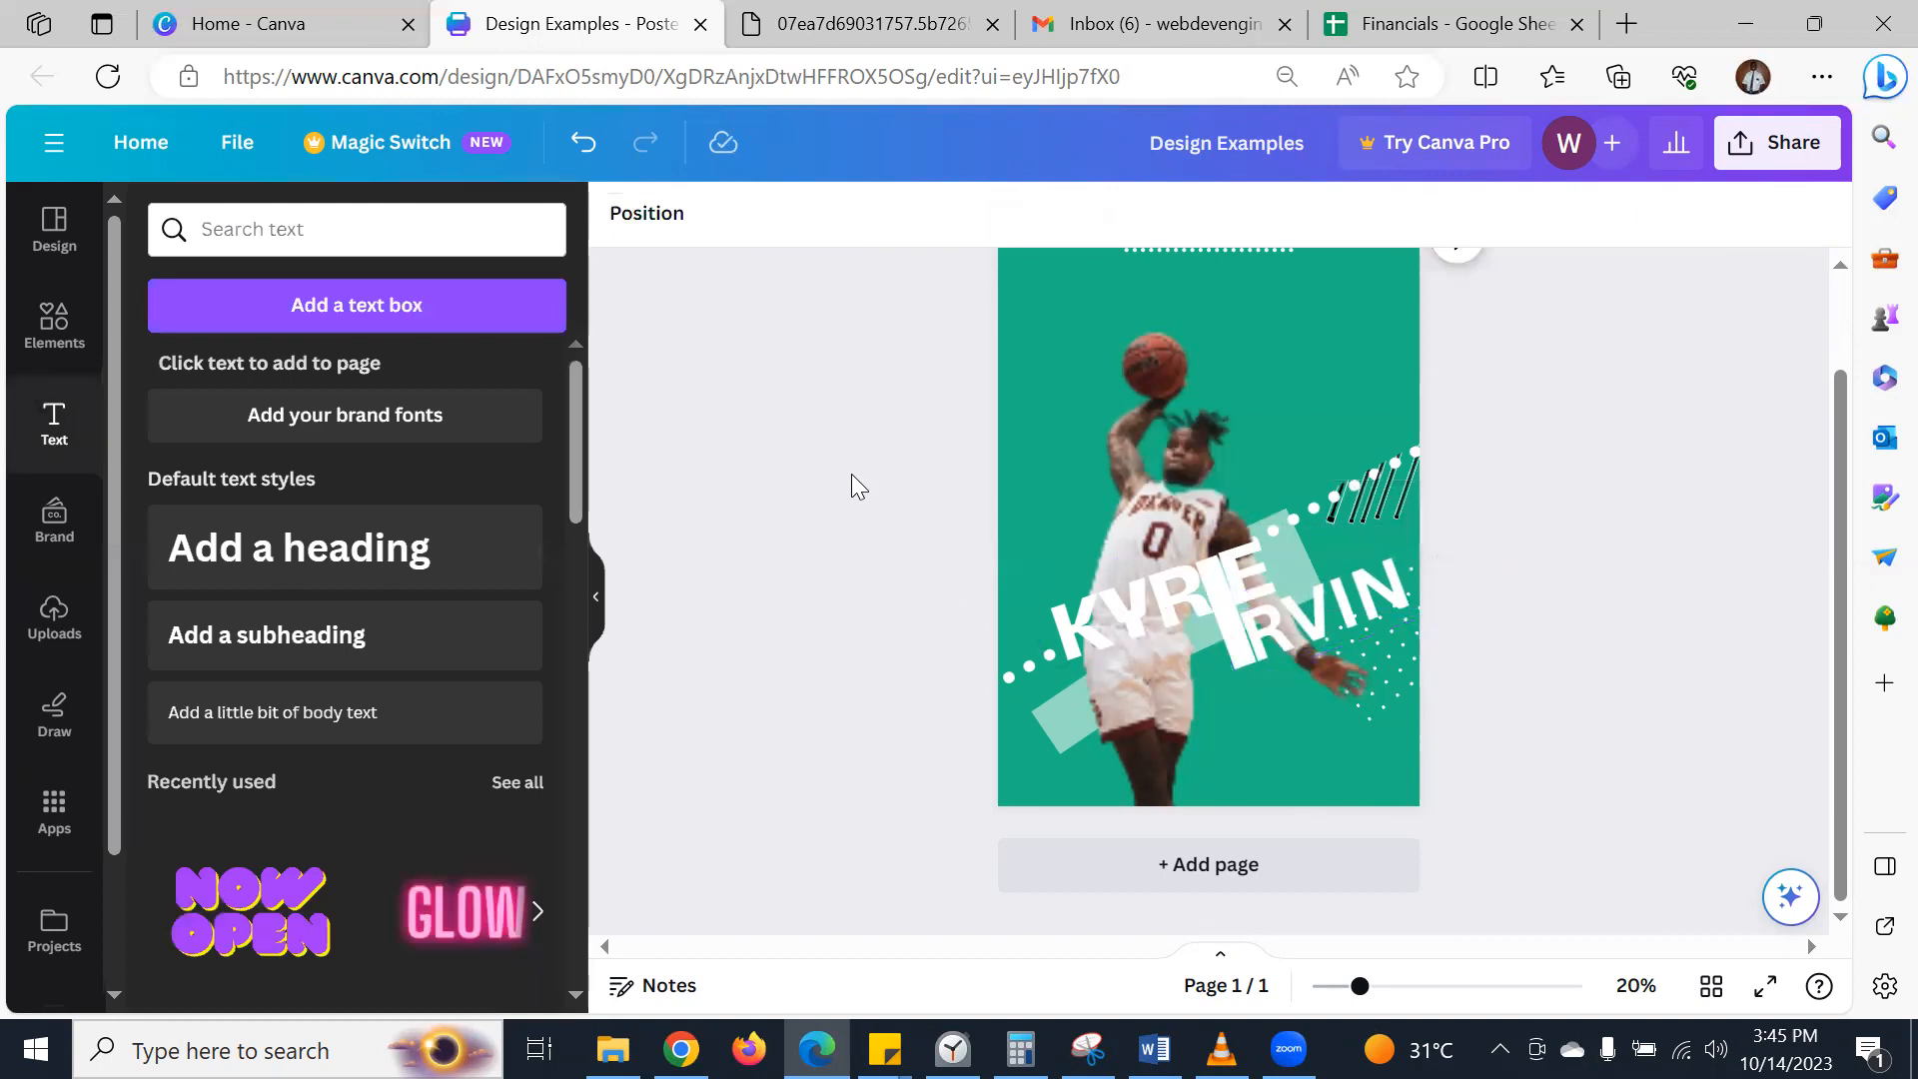
pyautogui.click(1325, 580)
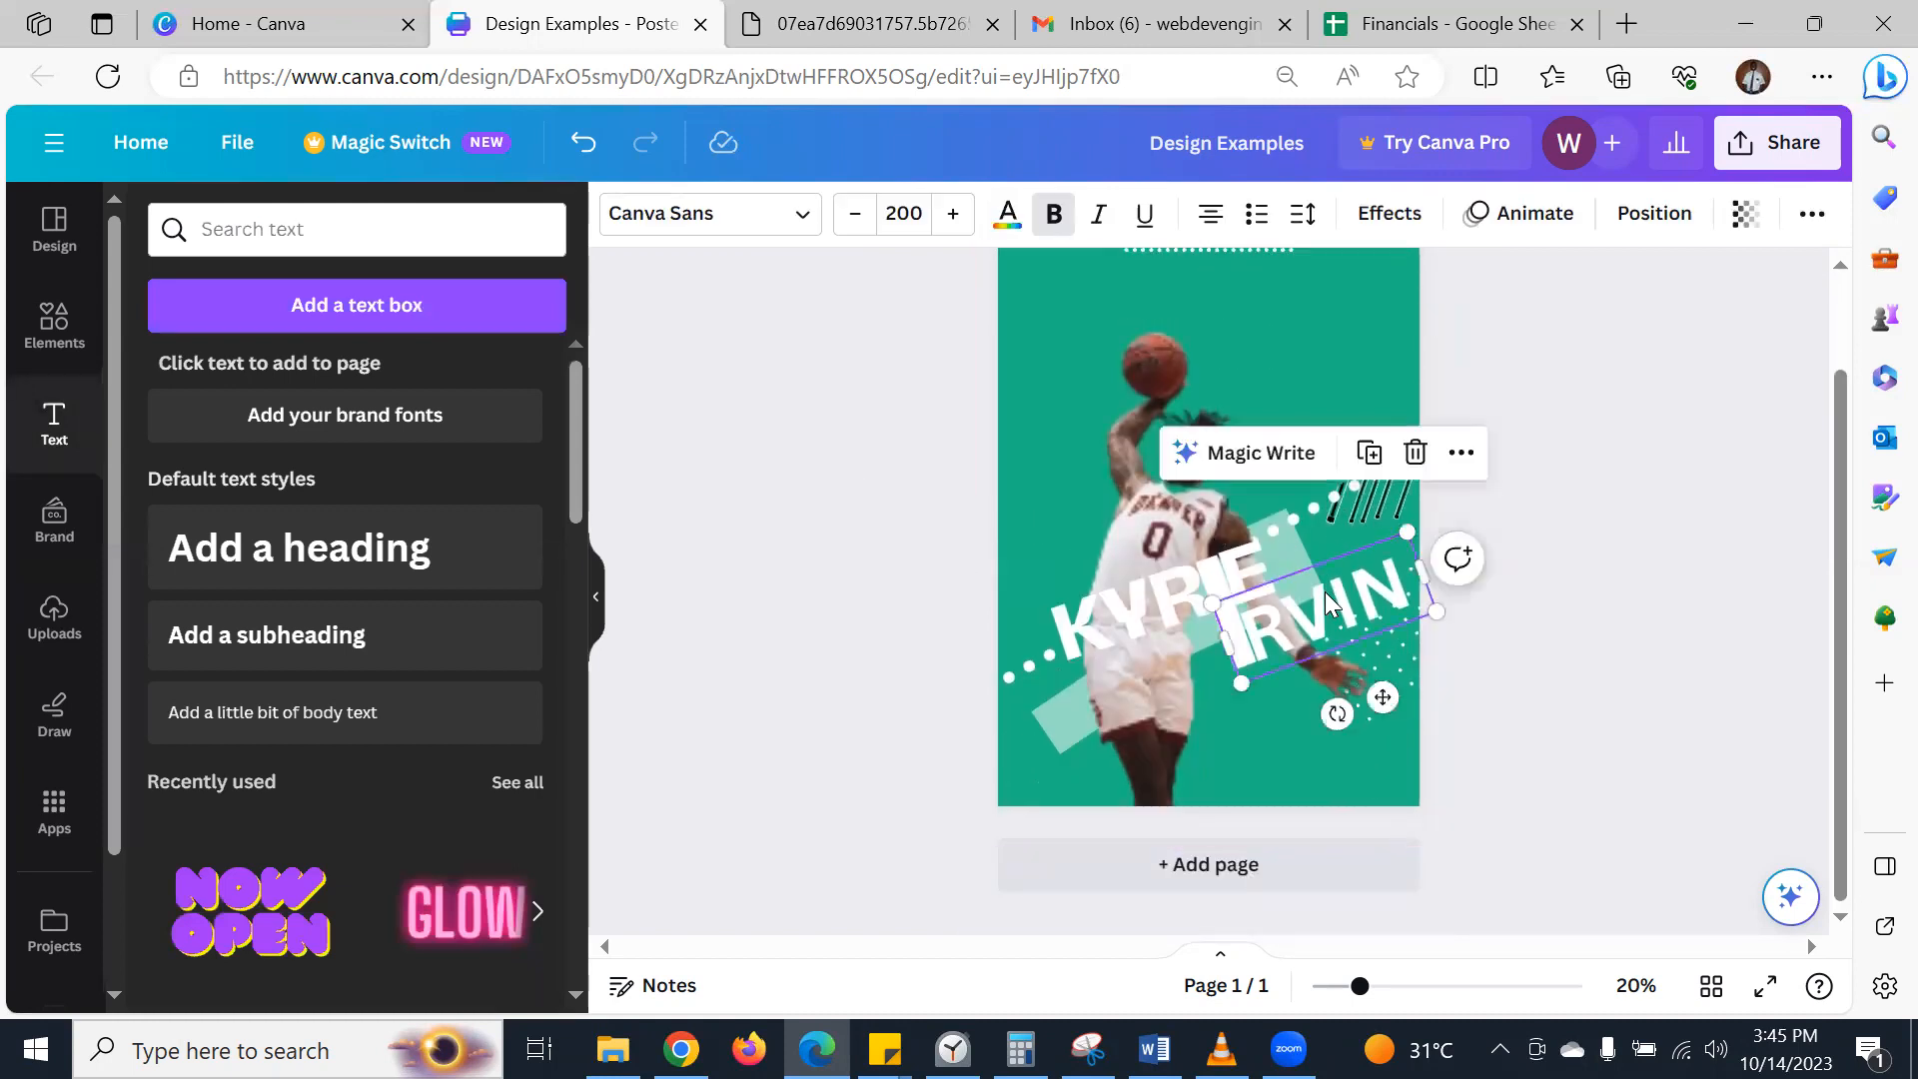
pyautogui.click(777, 229)
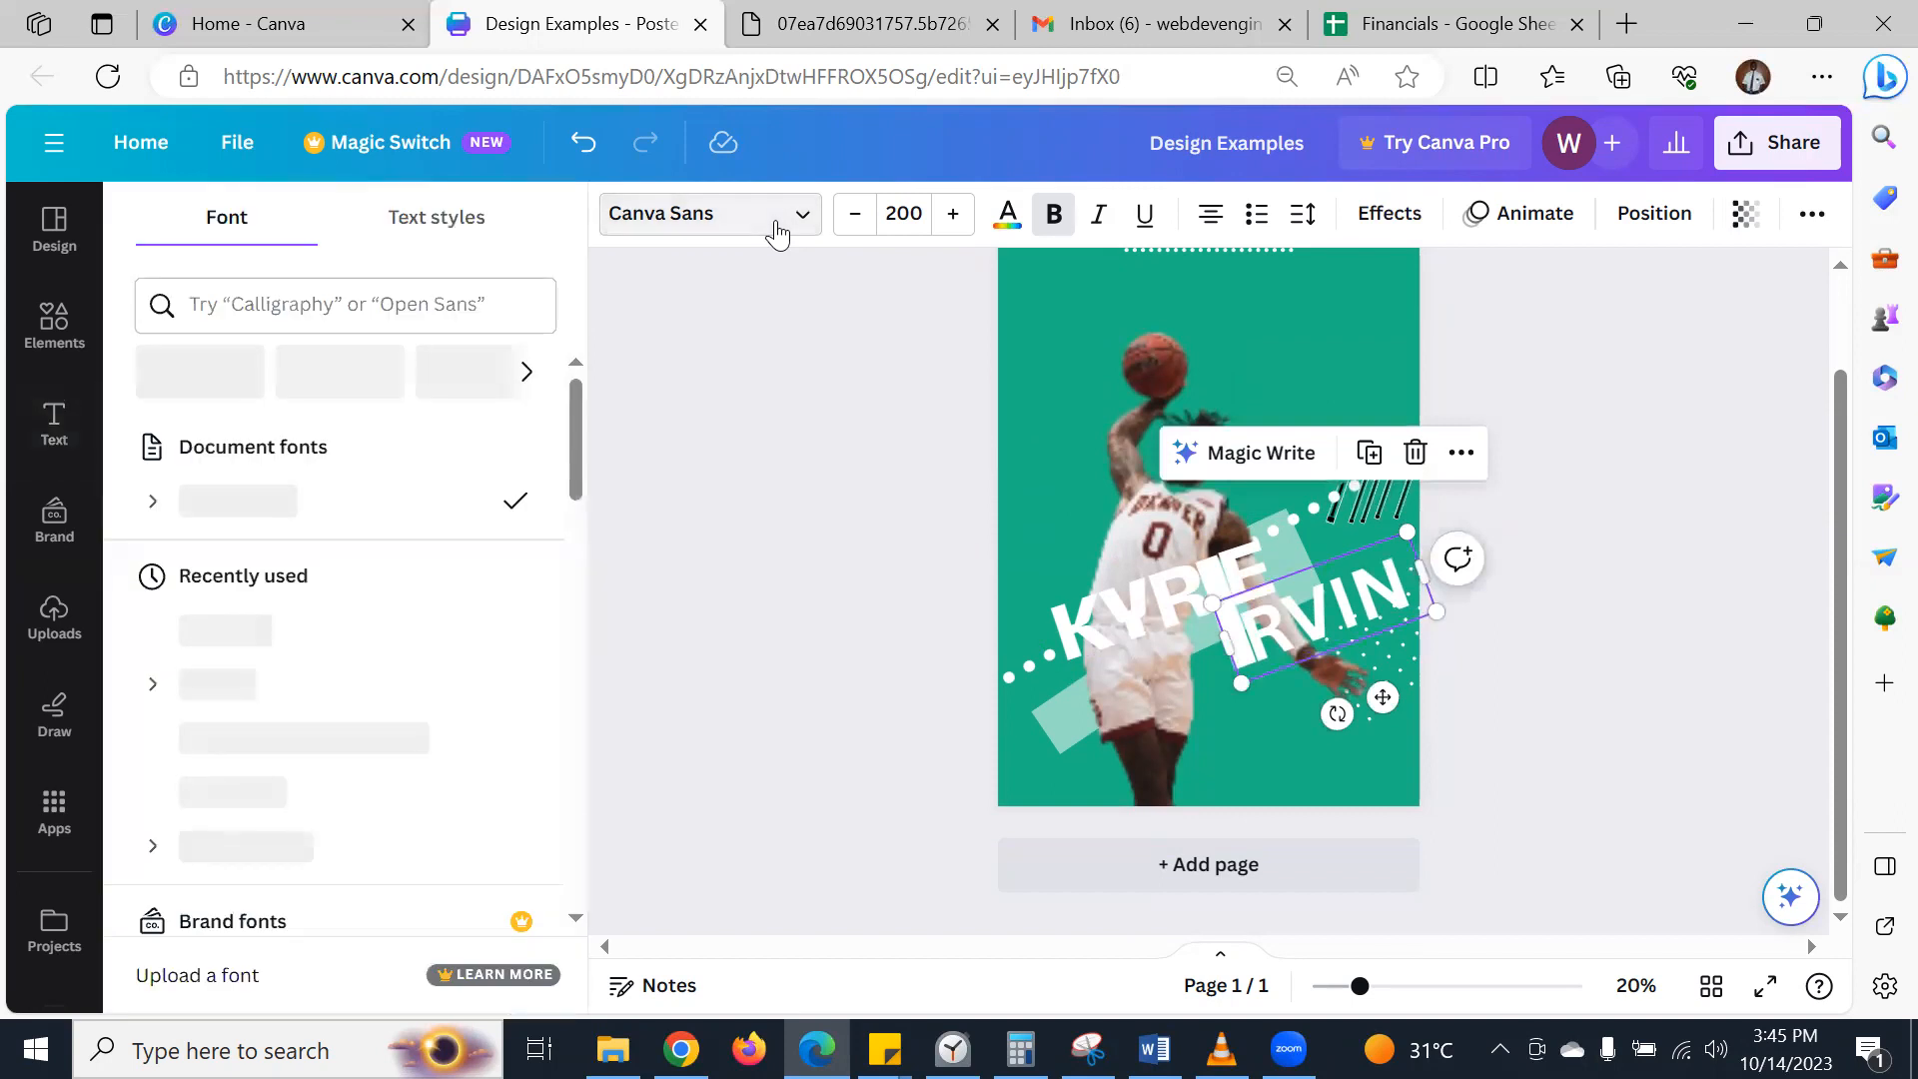
pyautogui.press('Escape')
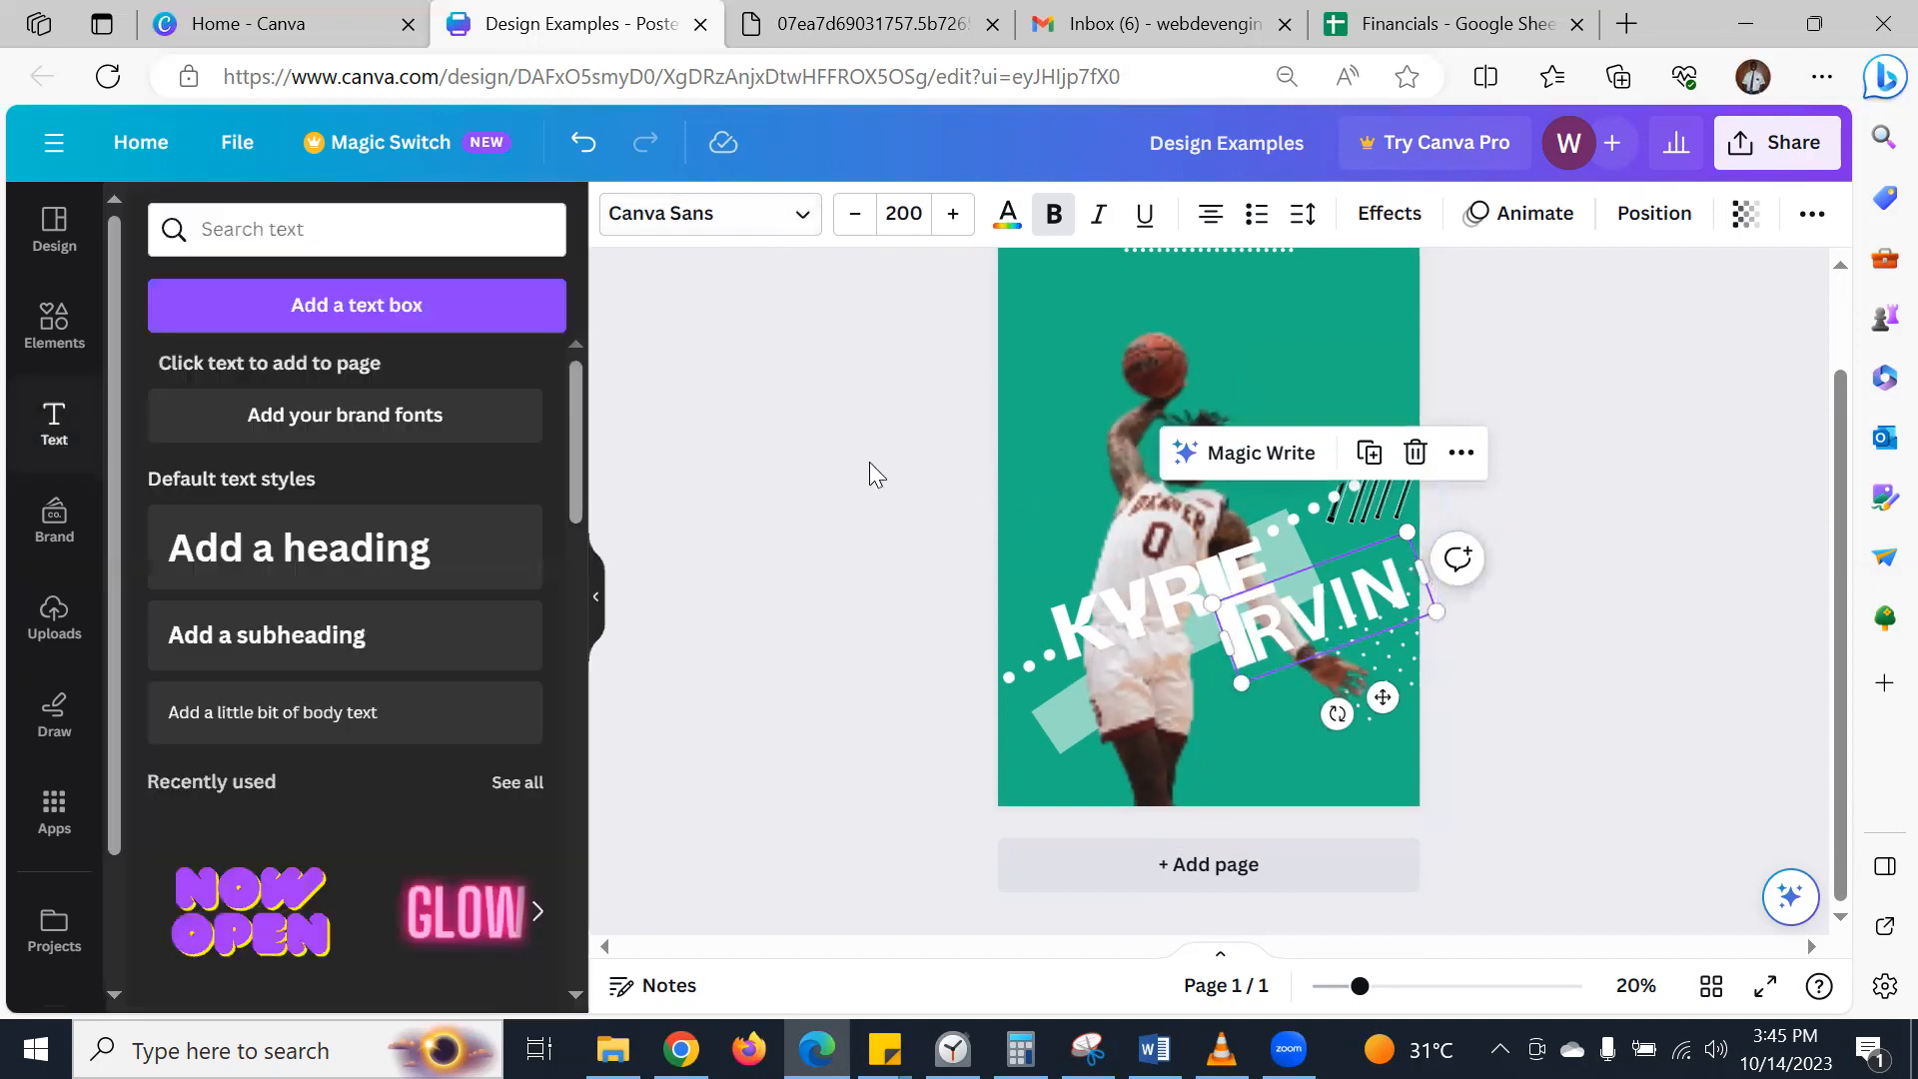
pyautogui.press('Escape')
# - Compare the "KYRIE IRVIN" title with the Kyrie Irving reference poster and review the overall poster layout
pyautogui.click(837, 14)
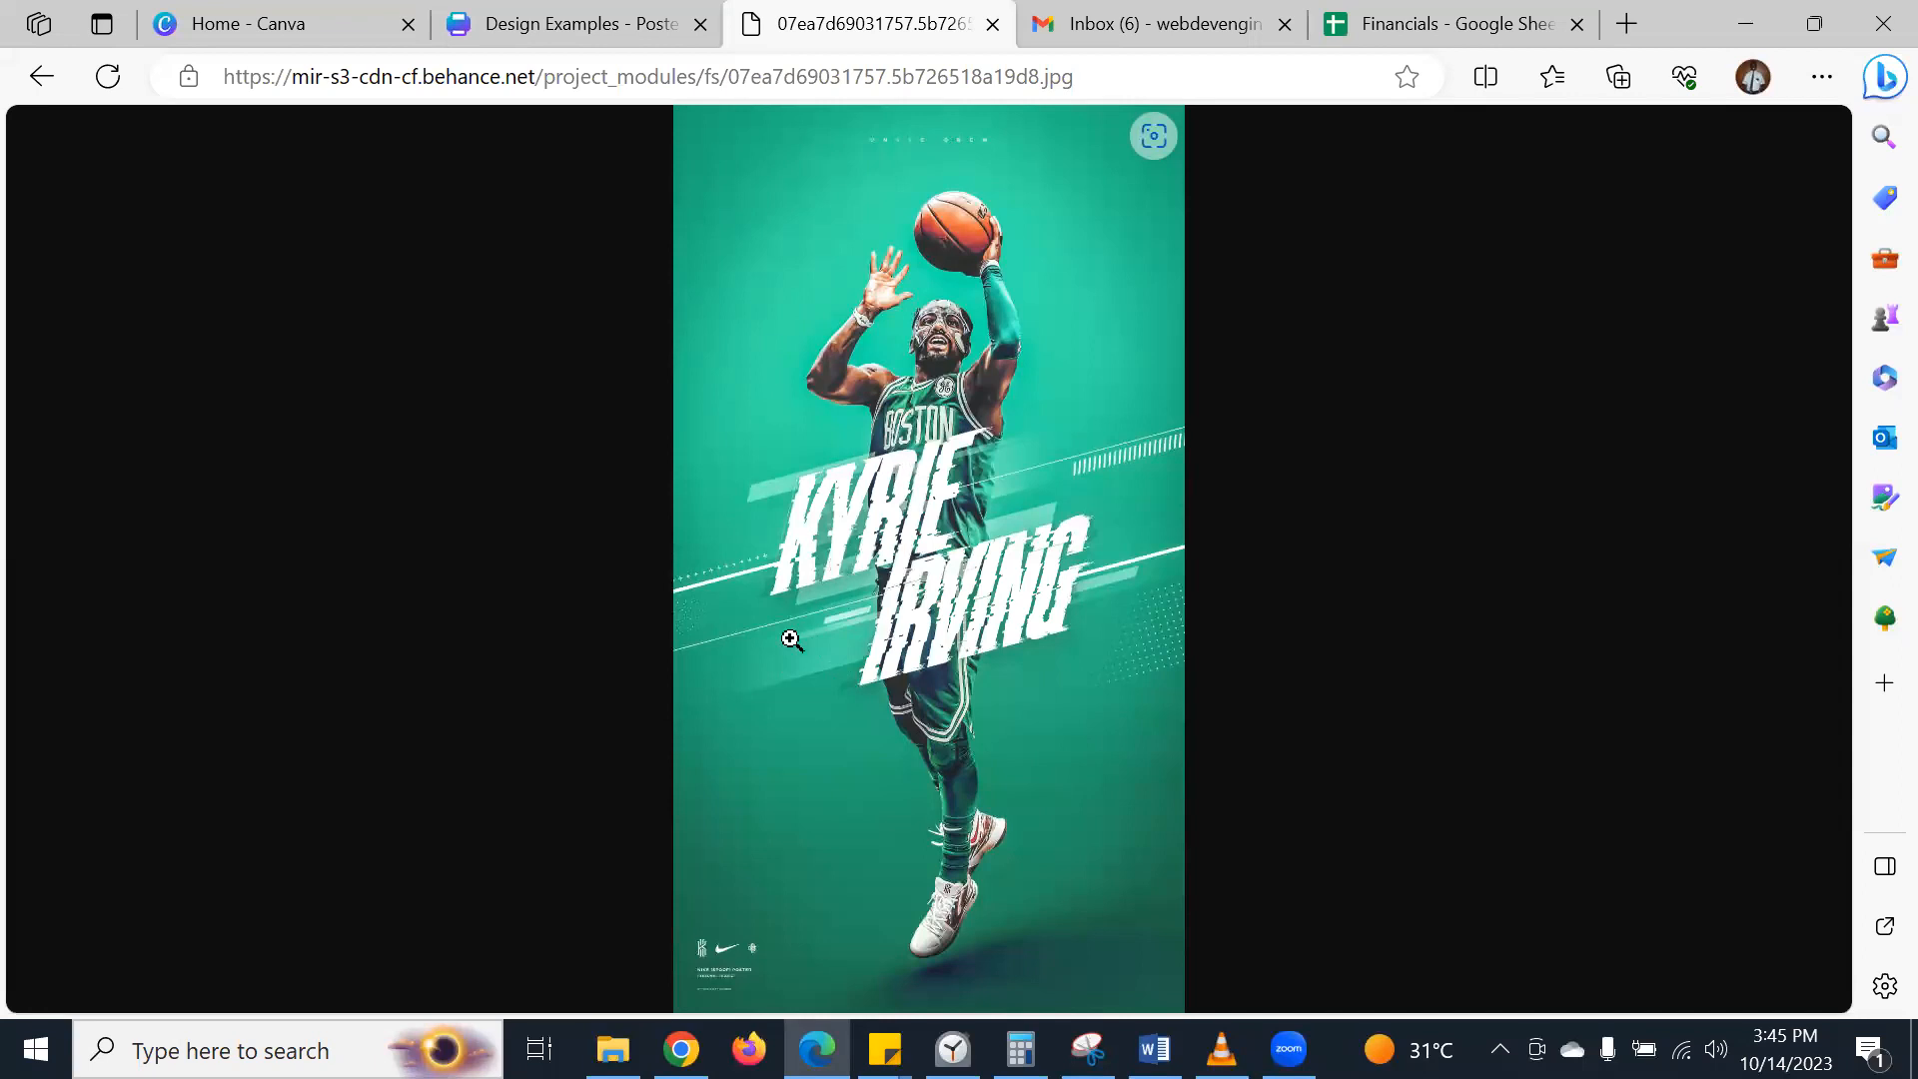
pyautogui.click(603, 12)
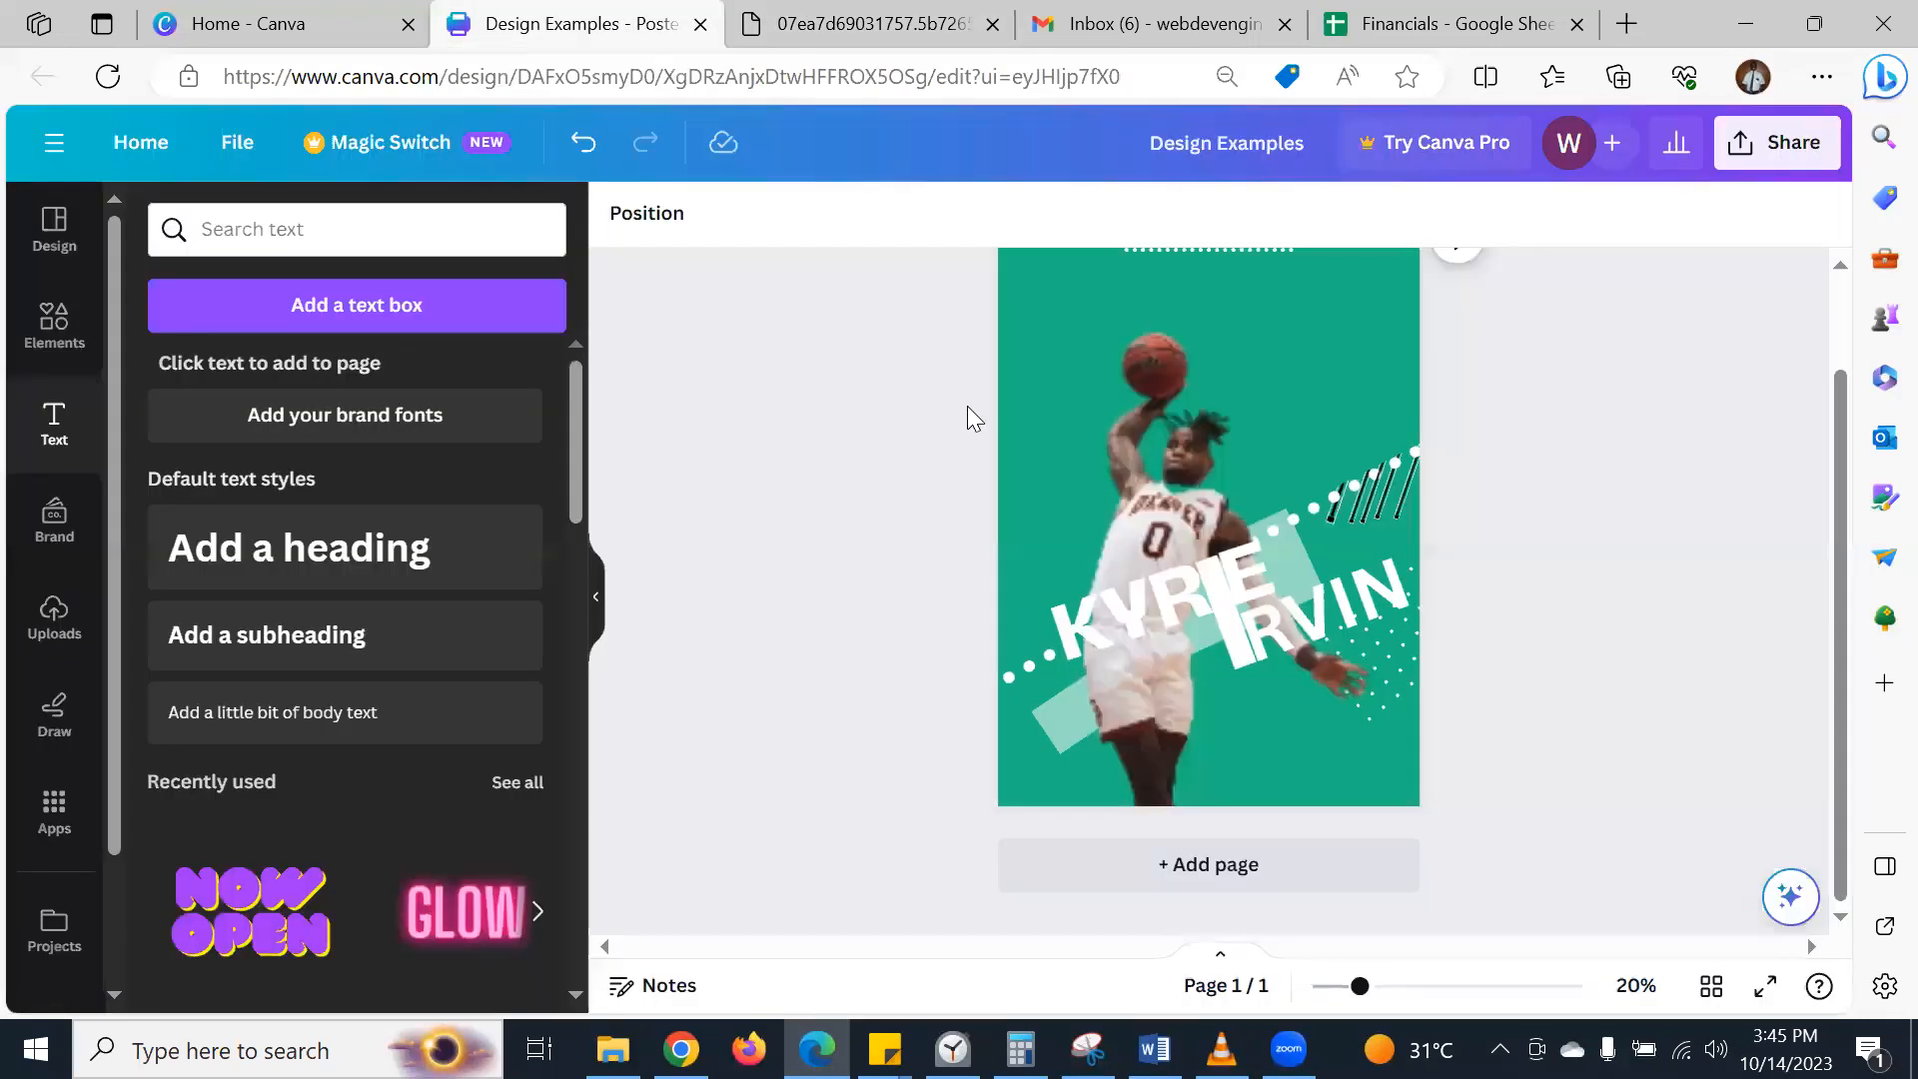
pyautogui.click(1059, 630)
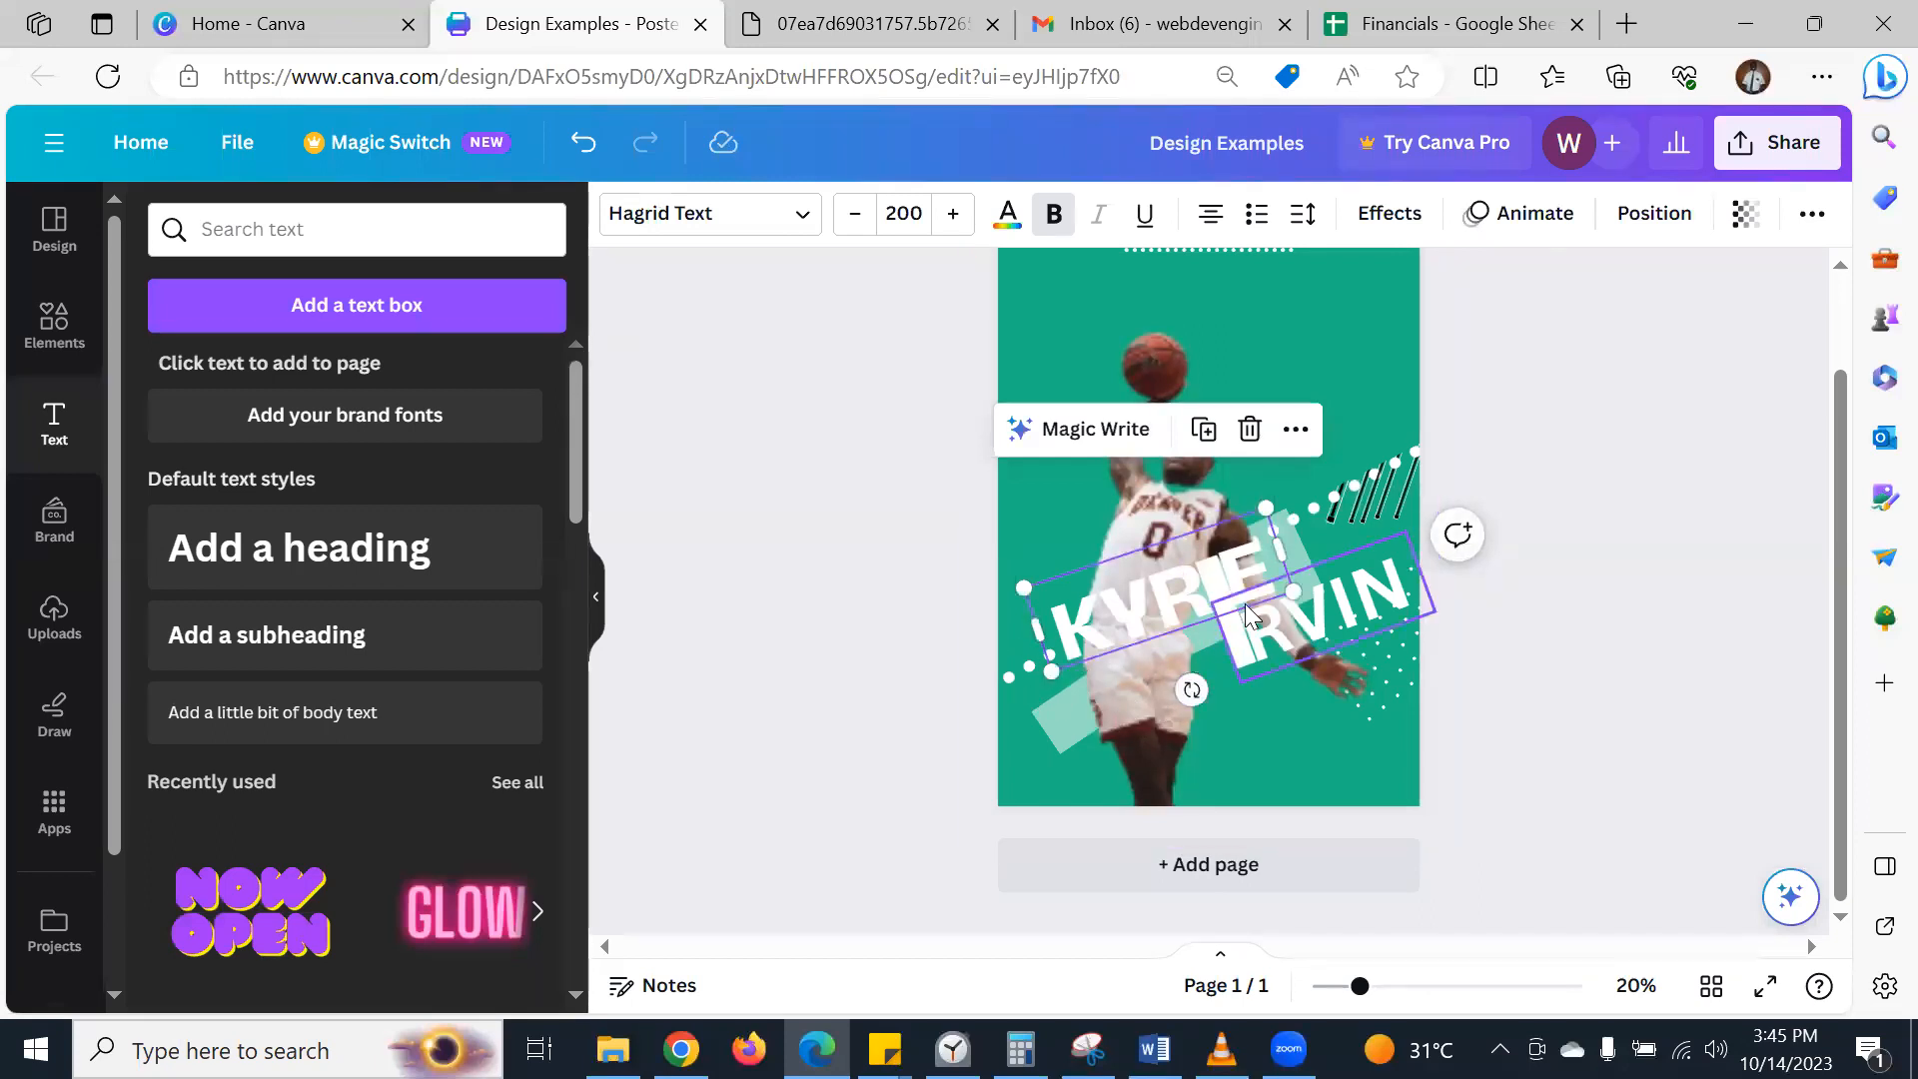
pyautogui.click(841, 579)
pyautogui.scroll(2, 841, 579)
pyautogui.scroll(-1, 841, 579)
pyautogui.scroll(1, 841, 579)
pyautogui.scroll(-1, 841, 580)
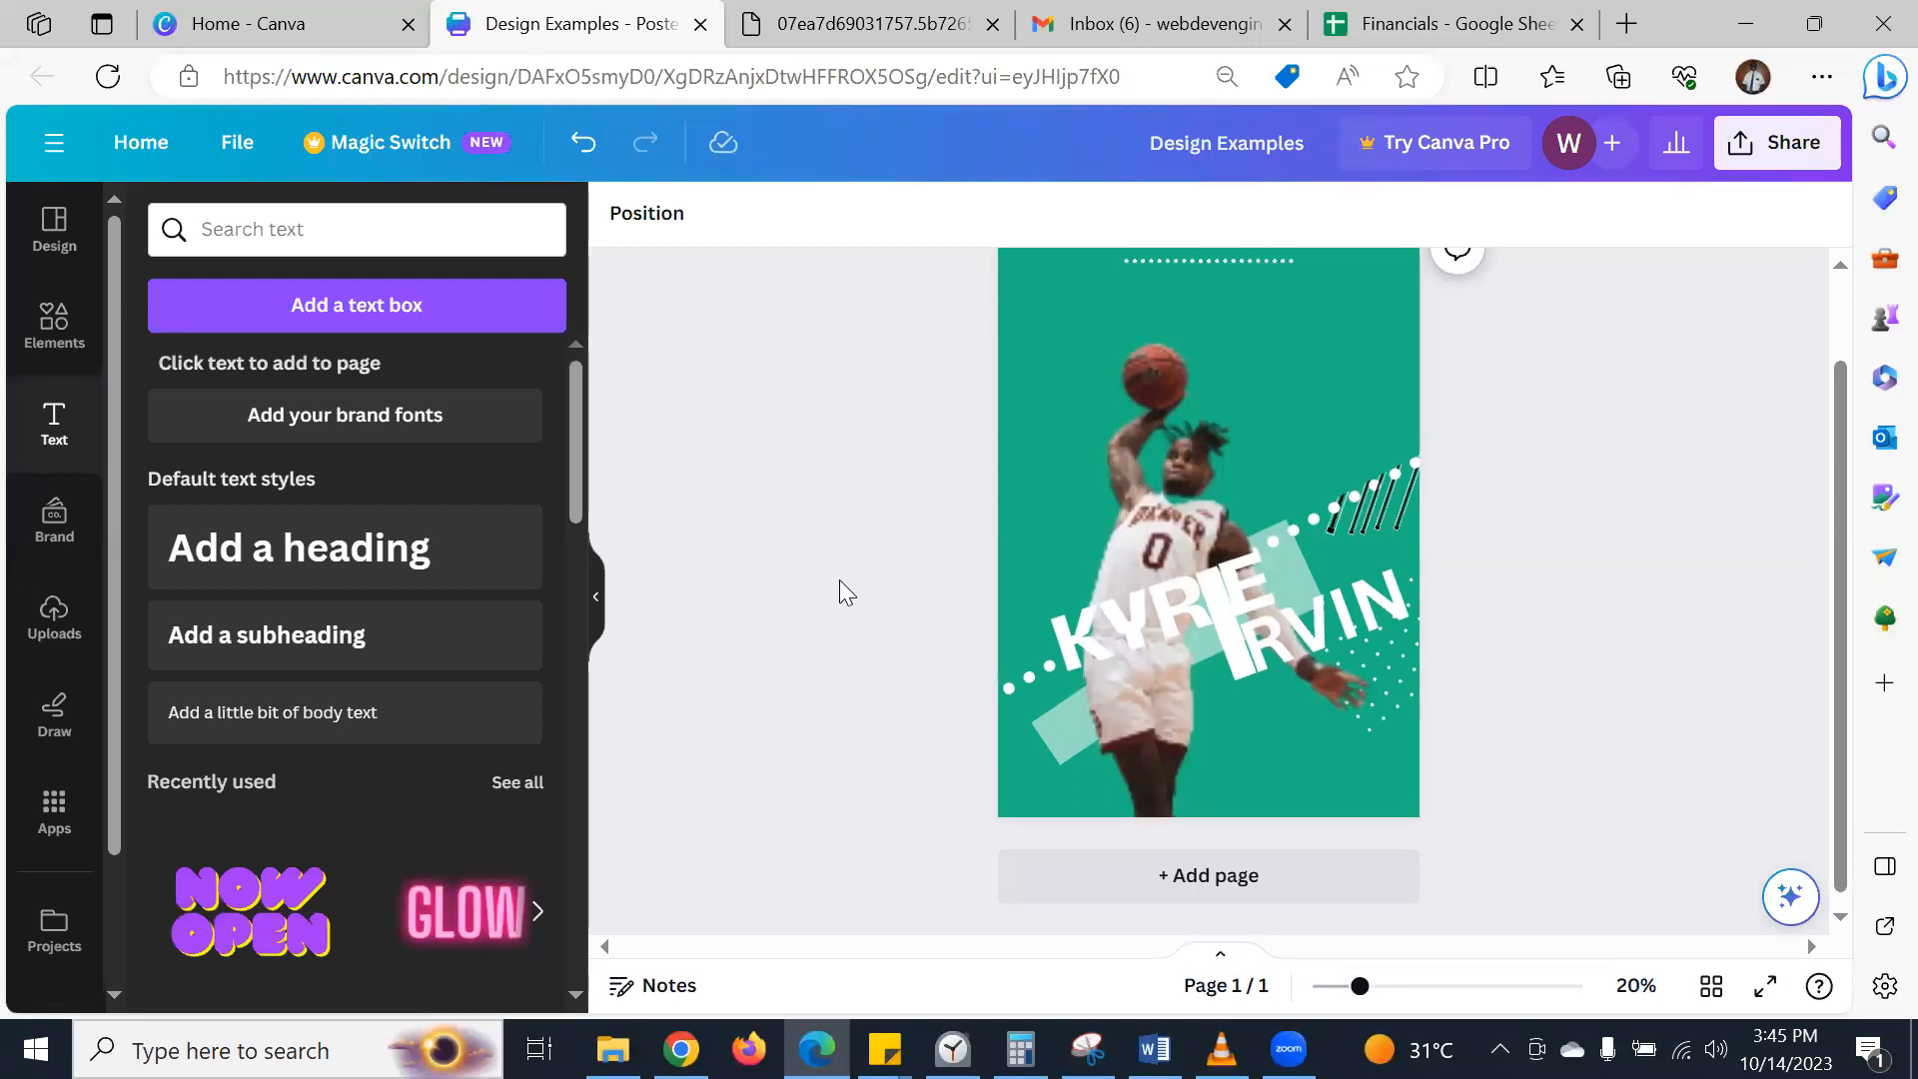
pyautogui.scroll(1, 994, 472)
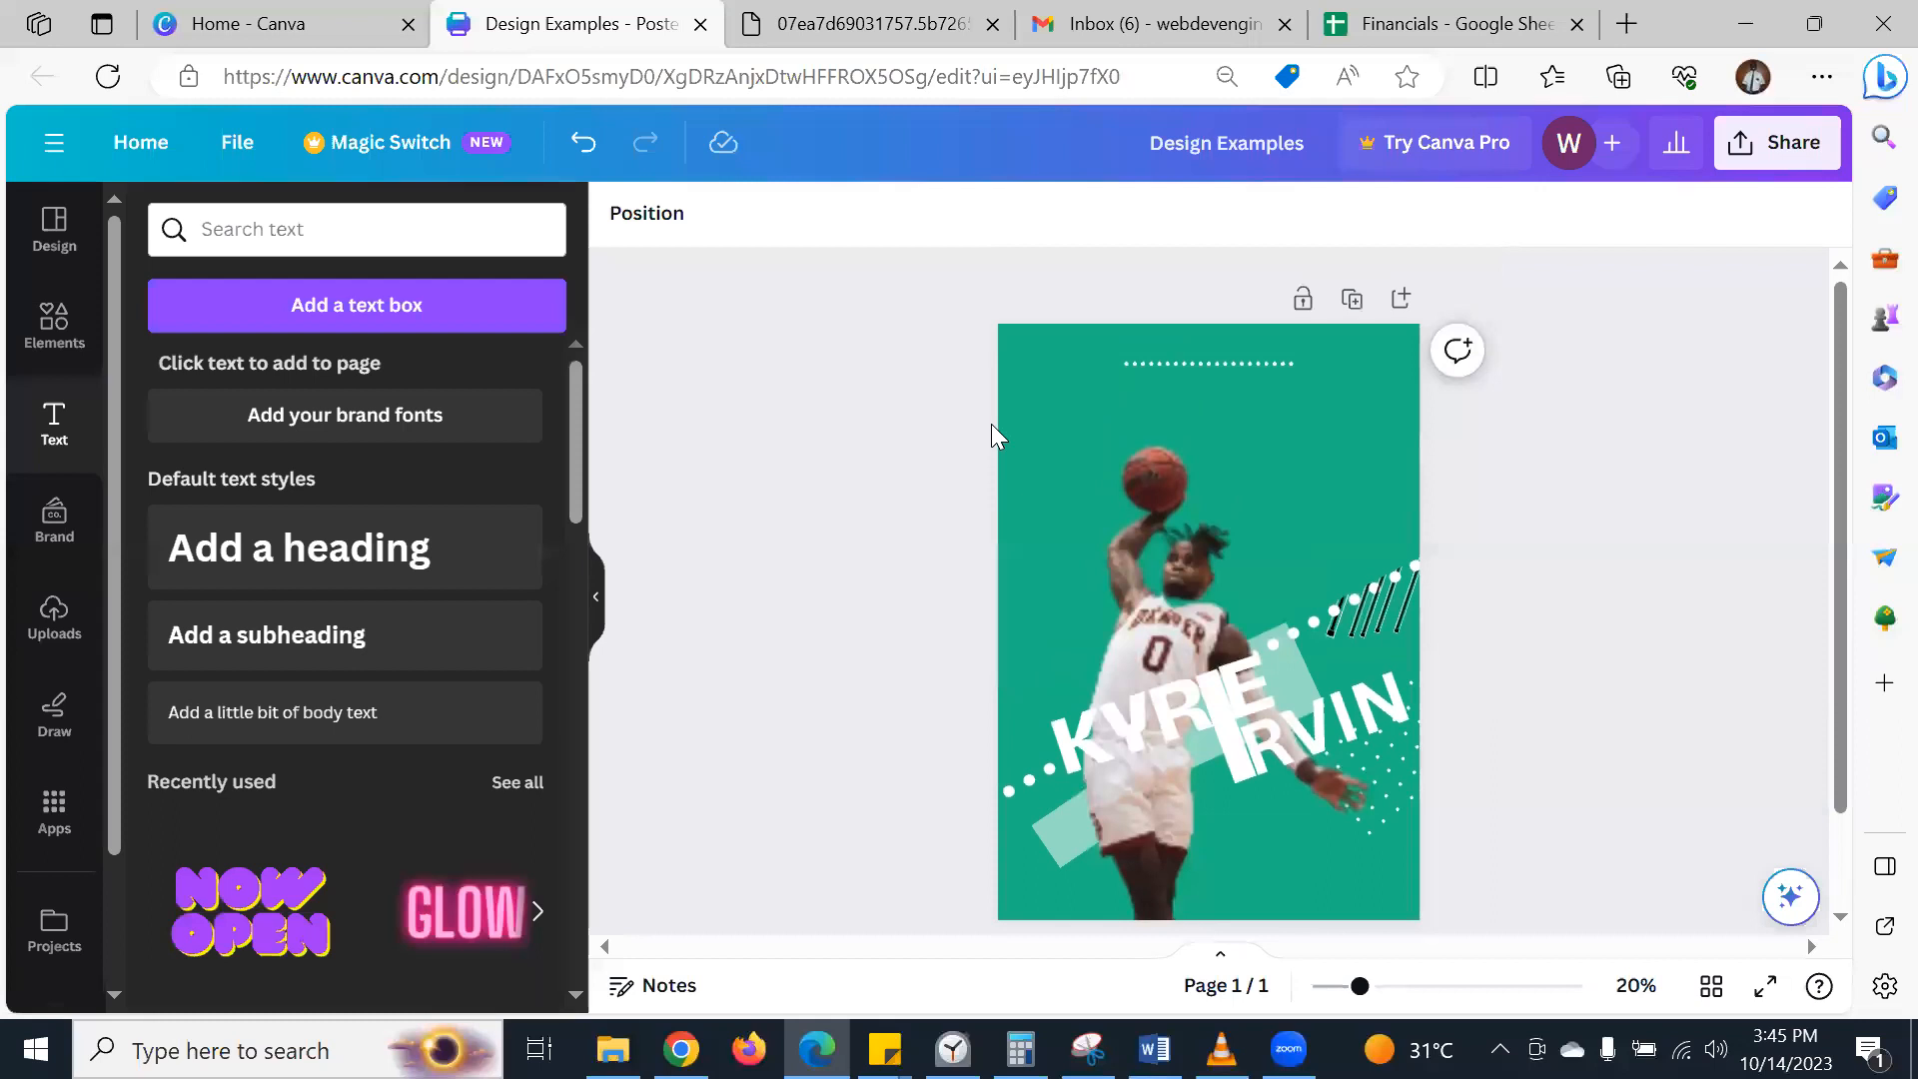
pyautogui.scroll(-1, 991, 423)
pyautogui.scroll(1, 990, 395)
pyautogui.scroll(-1, 991, 395)
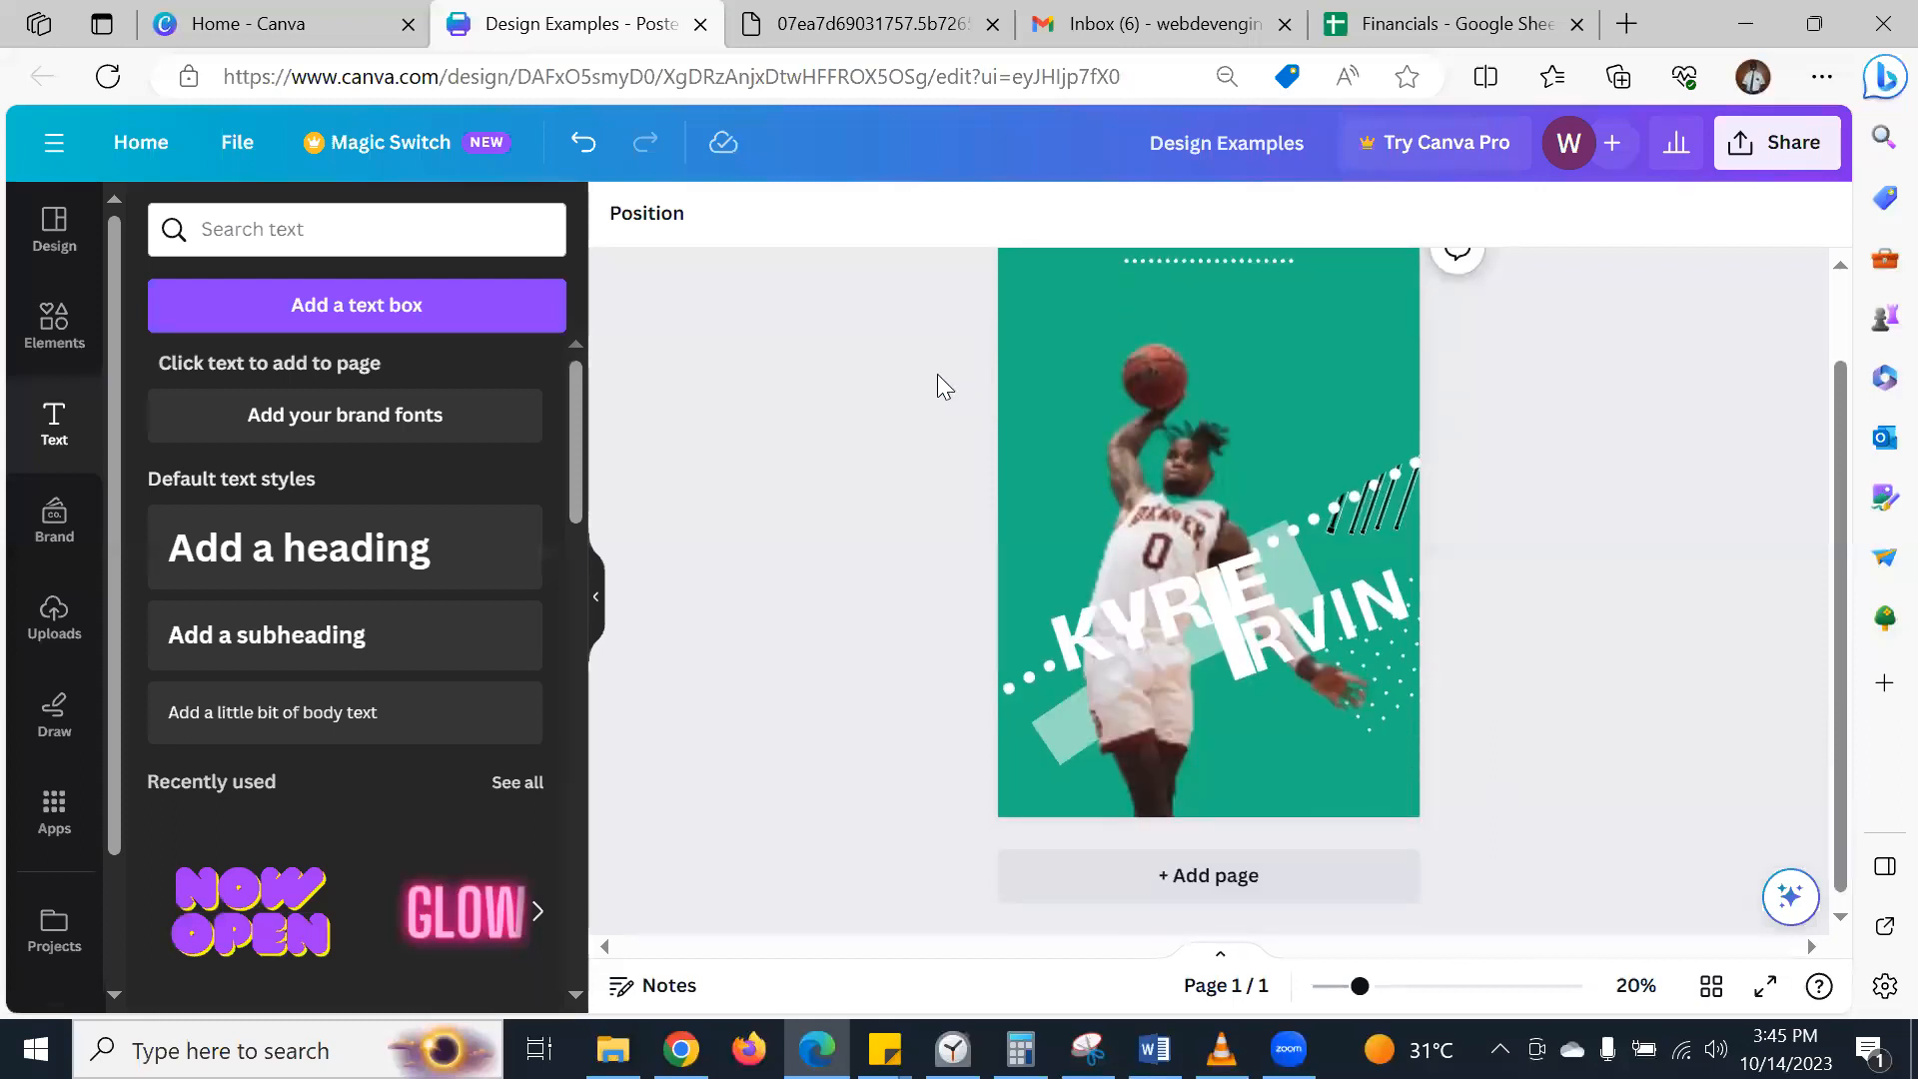
pyautogui.scroll(1, 935, 373)
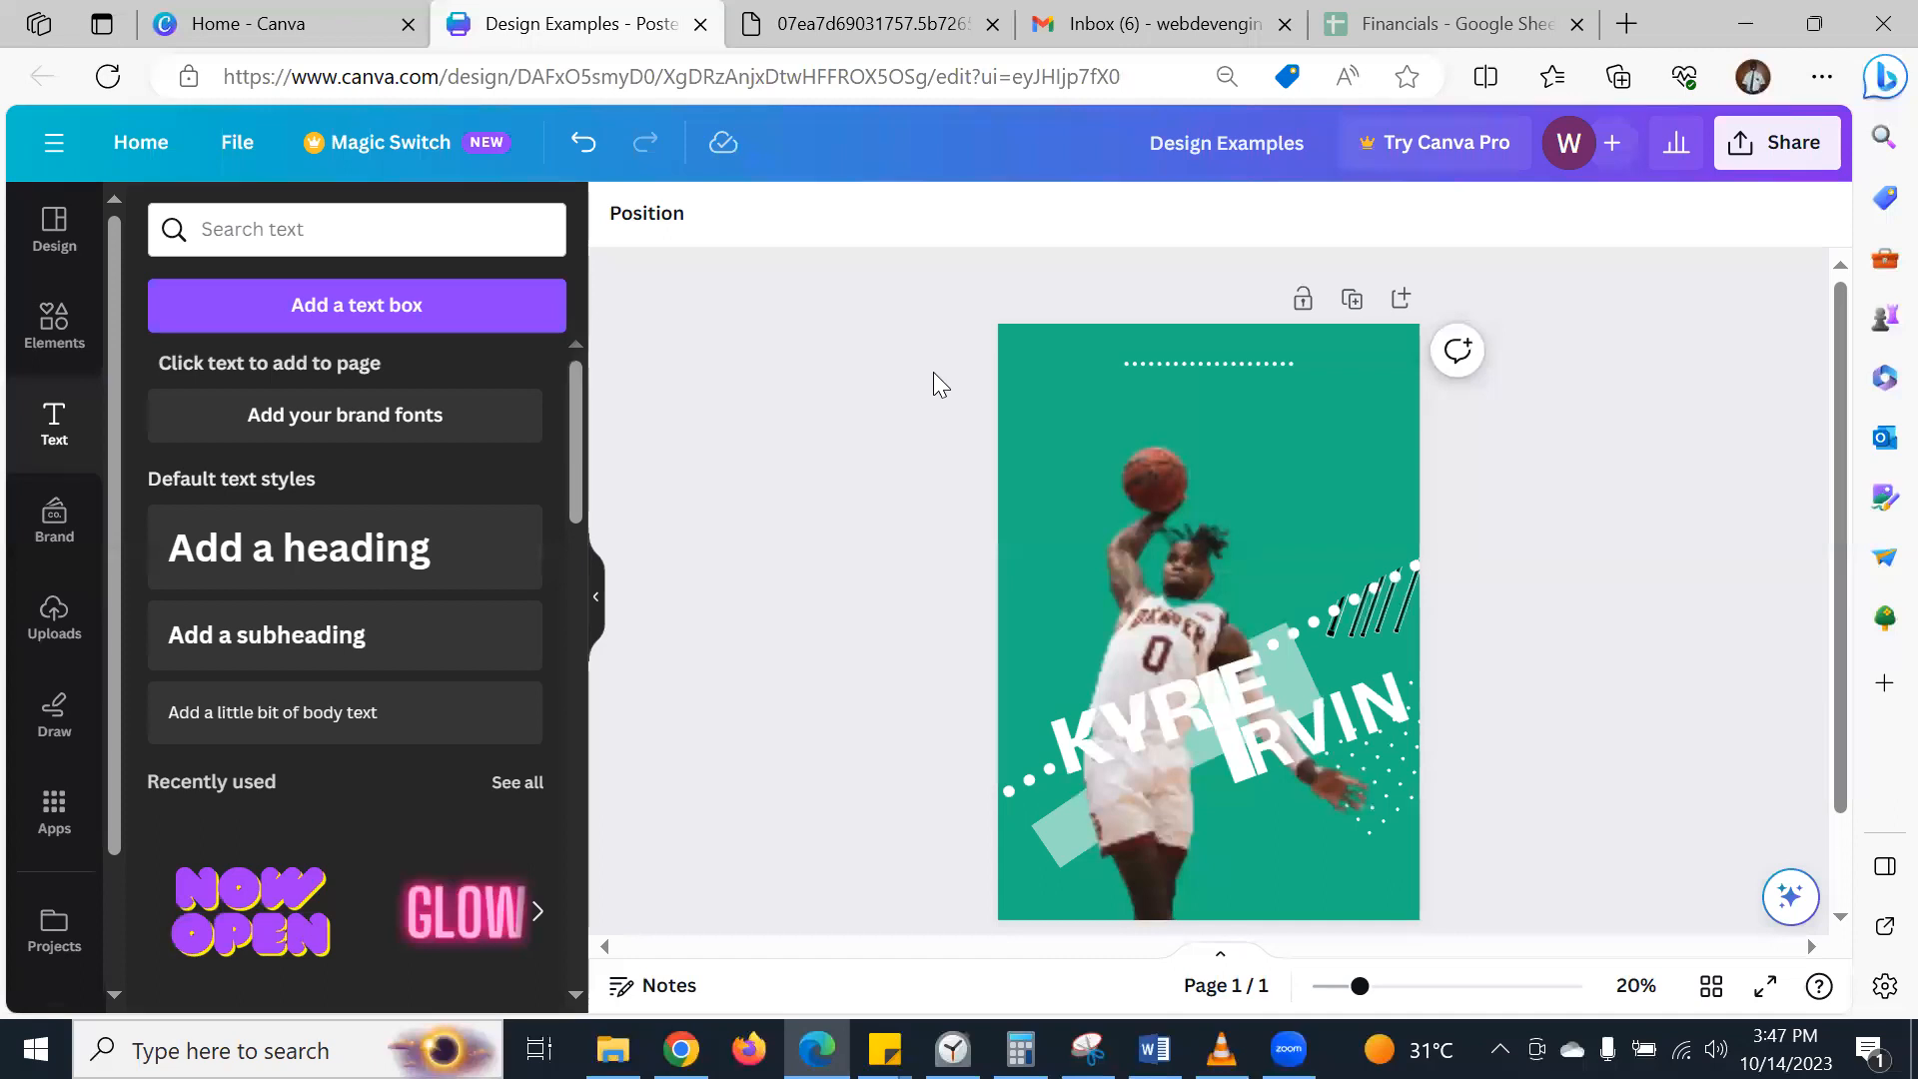
pyautogui.scroll(-2, 1017, 490)
pyautogui.scroll(1, 956, 487)
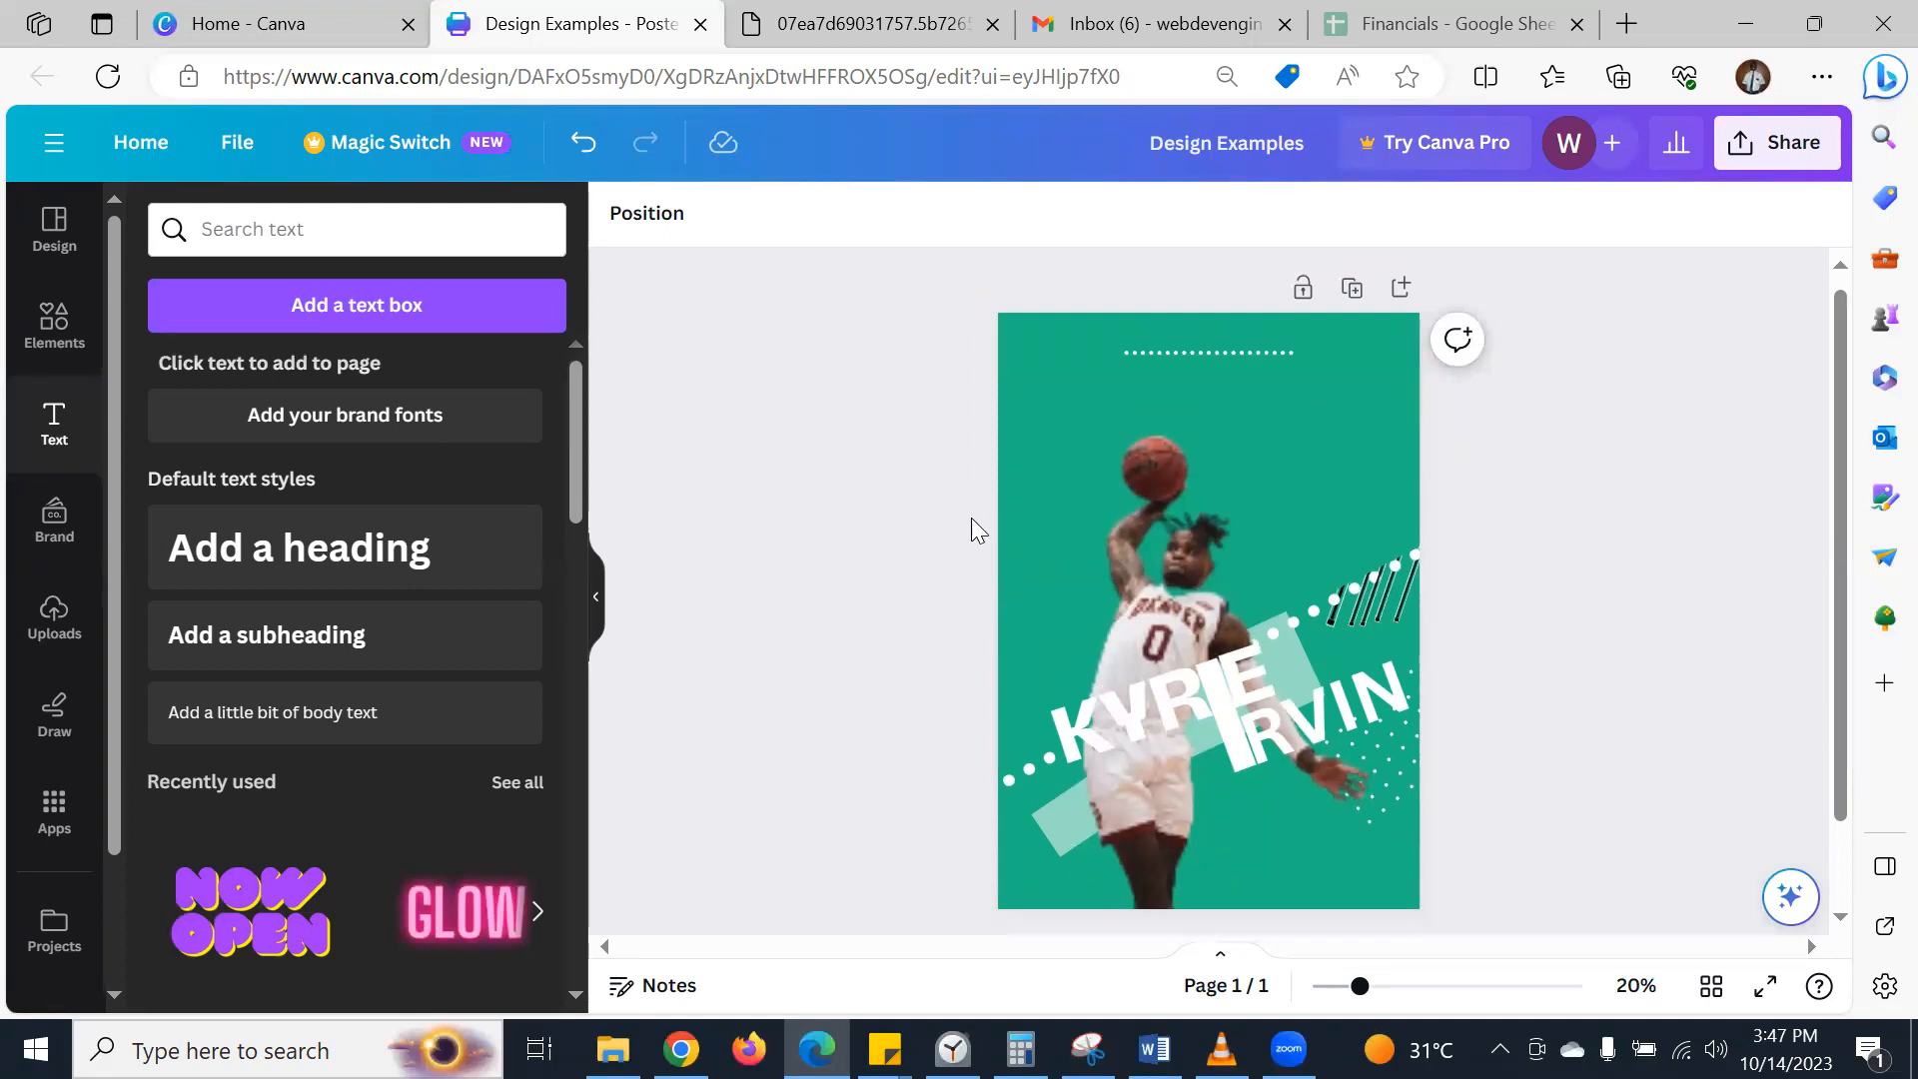
pyautogui.scroll(-2, 973, 500)
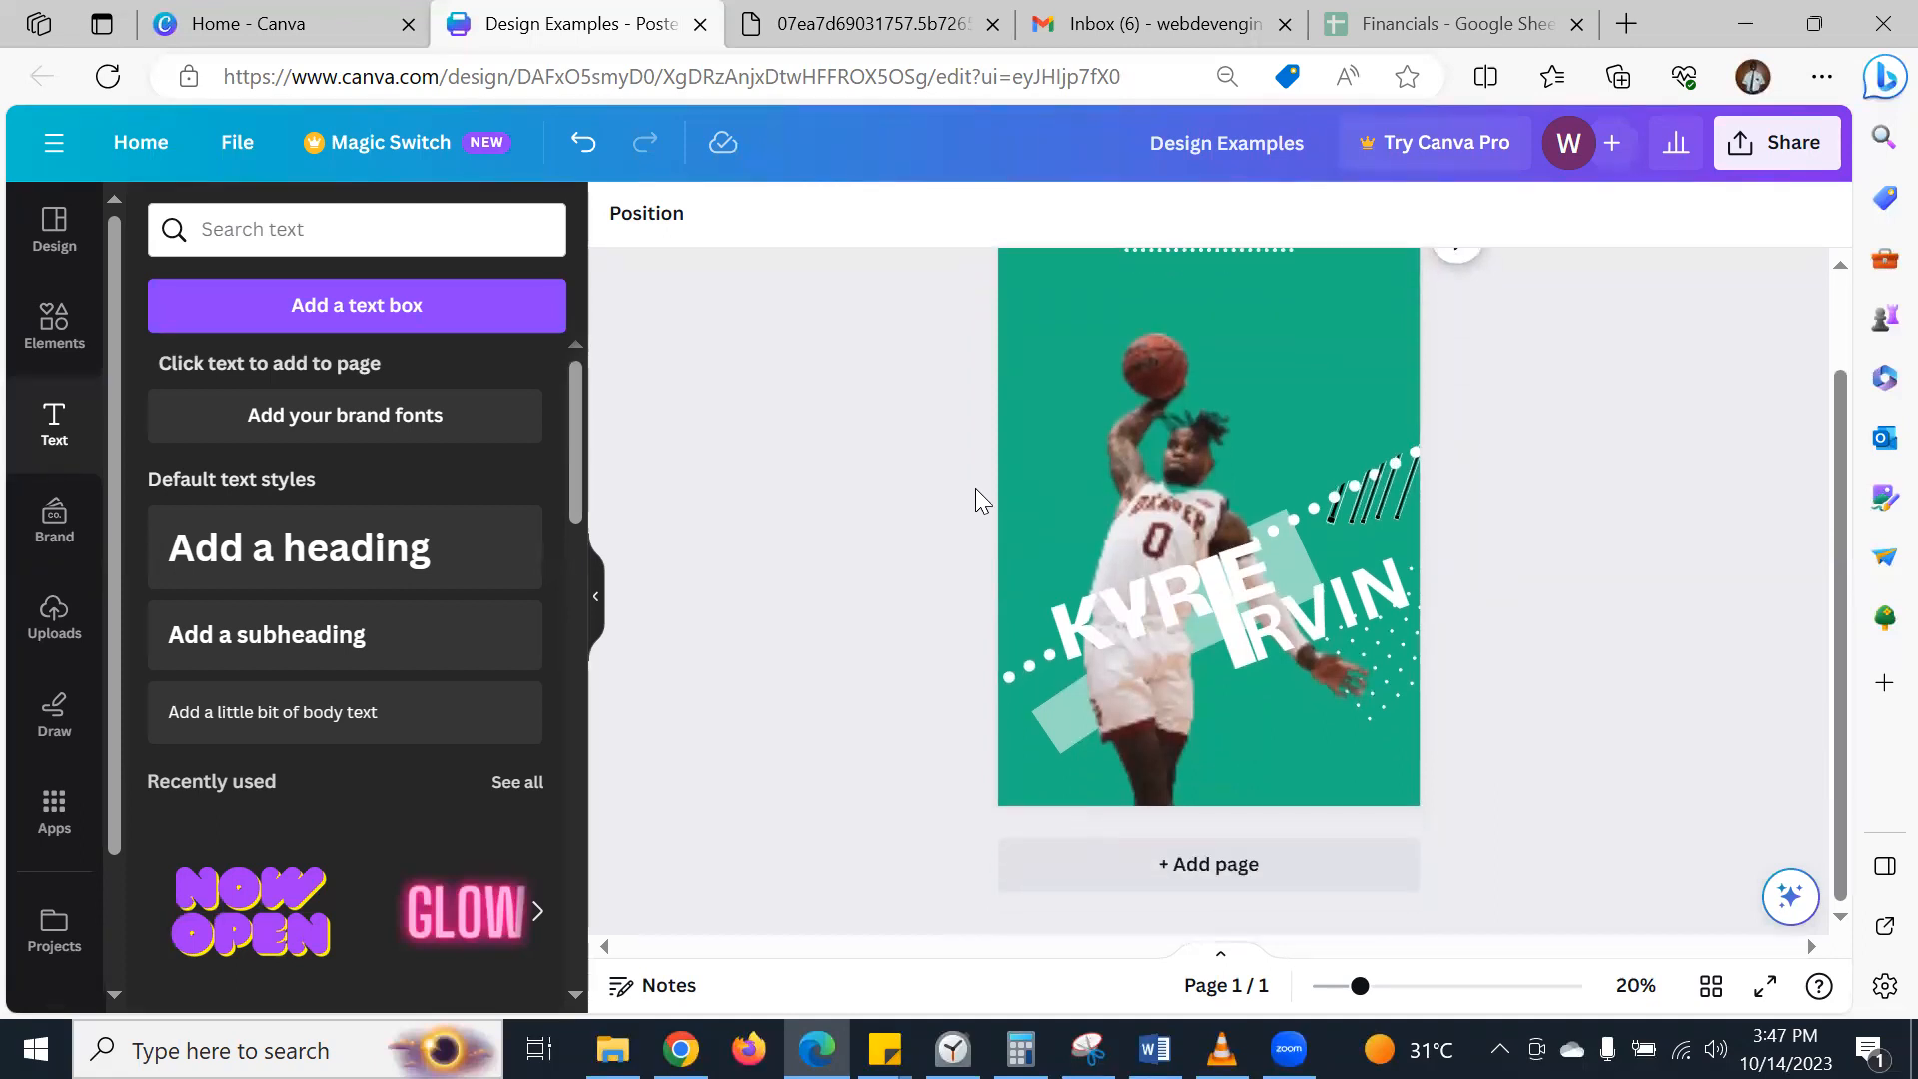
pyautogui.scroll(2, 975, 489)
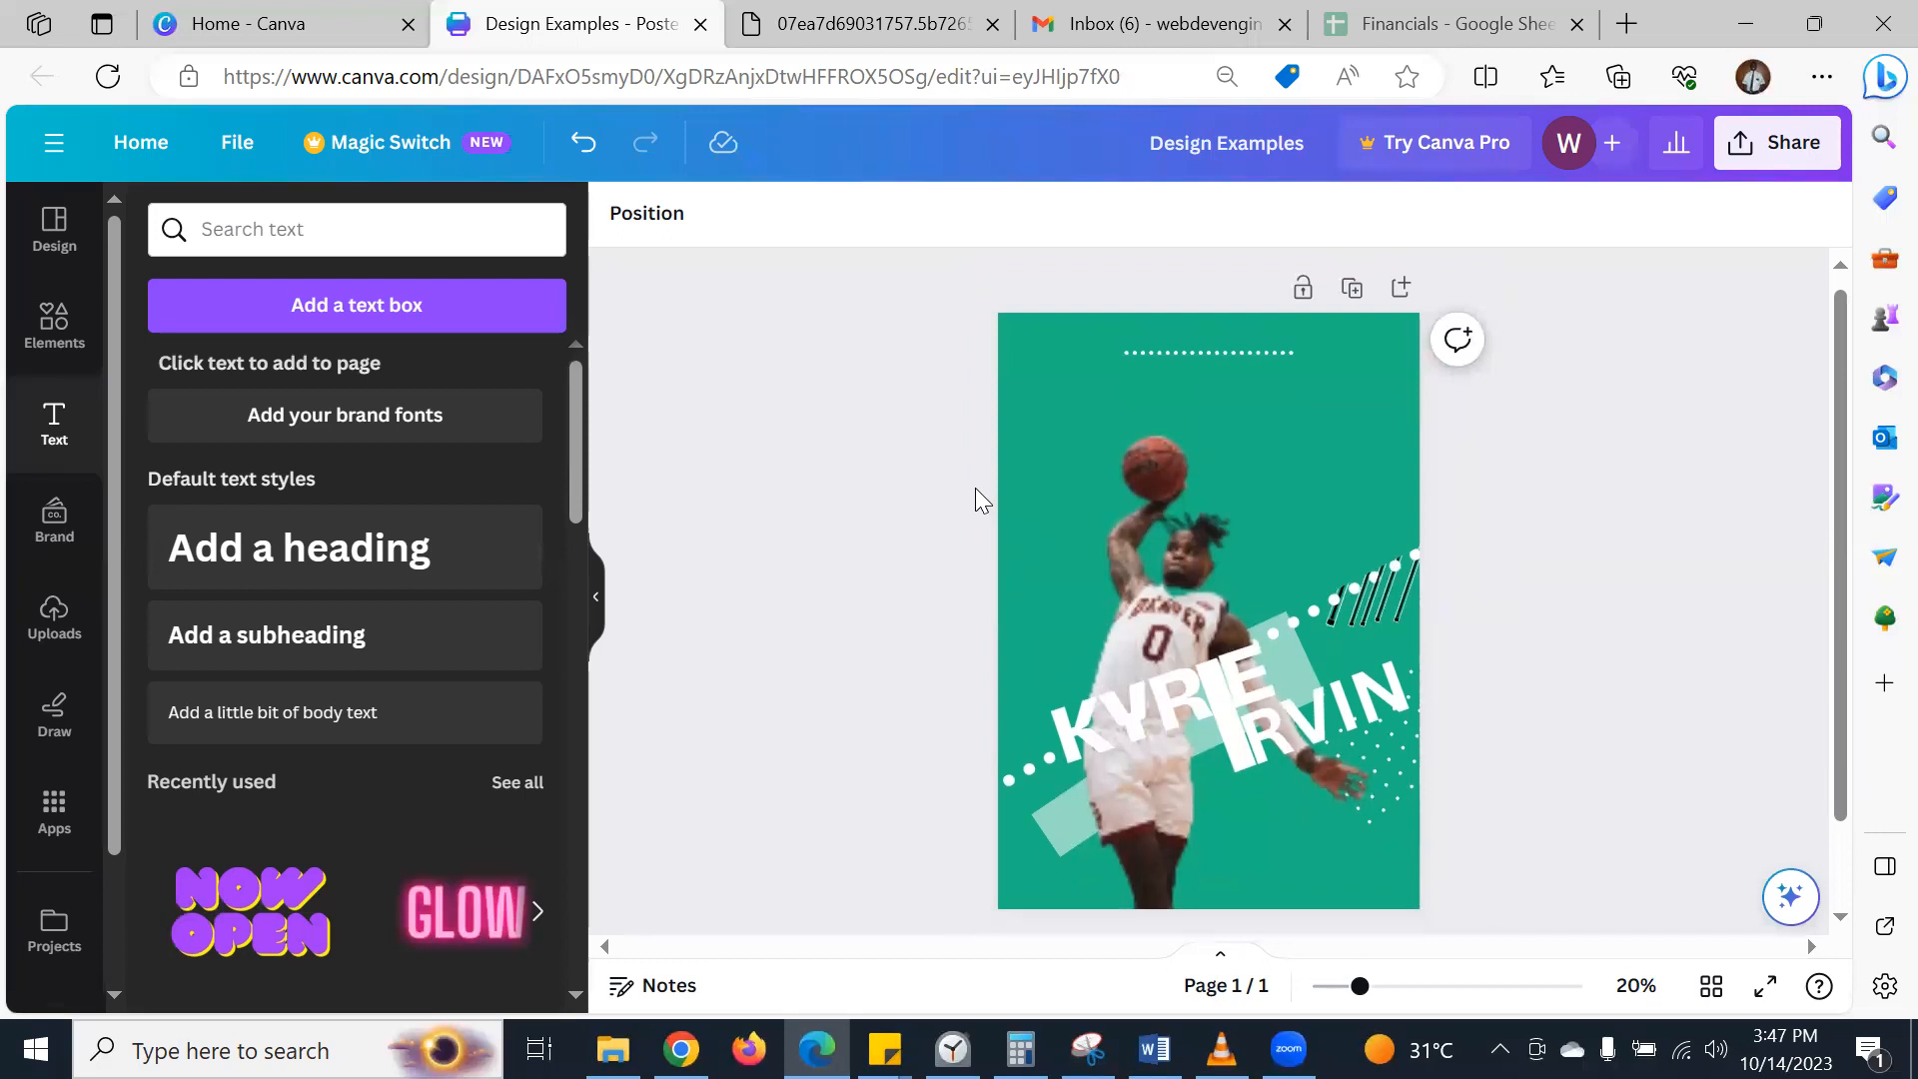
pyautogui.scroll(-2, 975, 490)
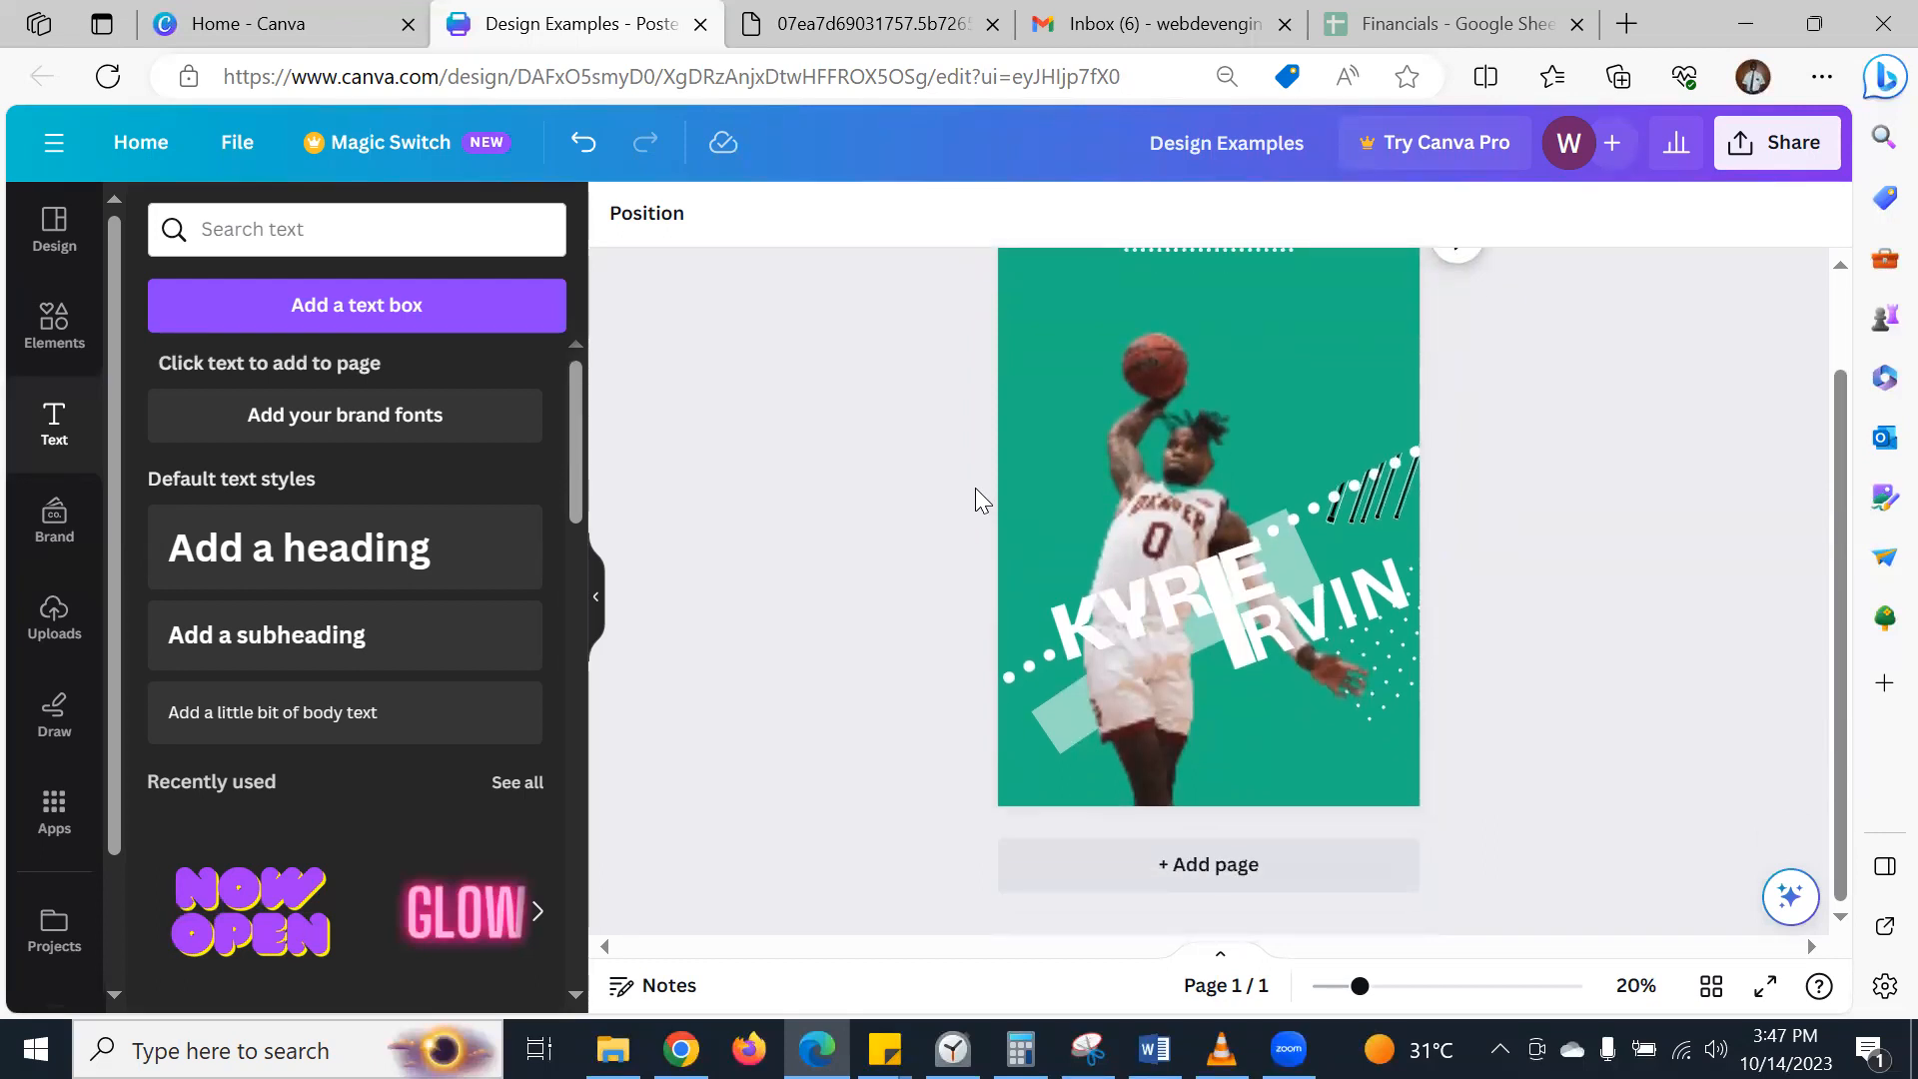
pyautogui.scroll(2, 975, 489)
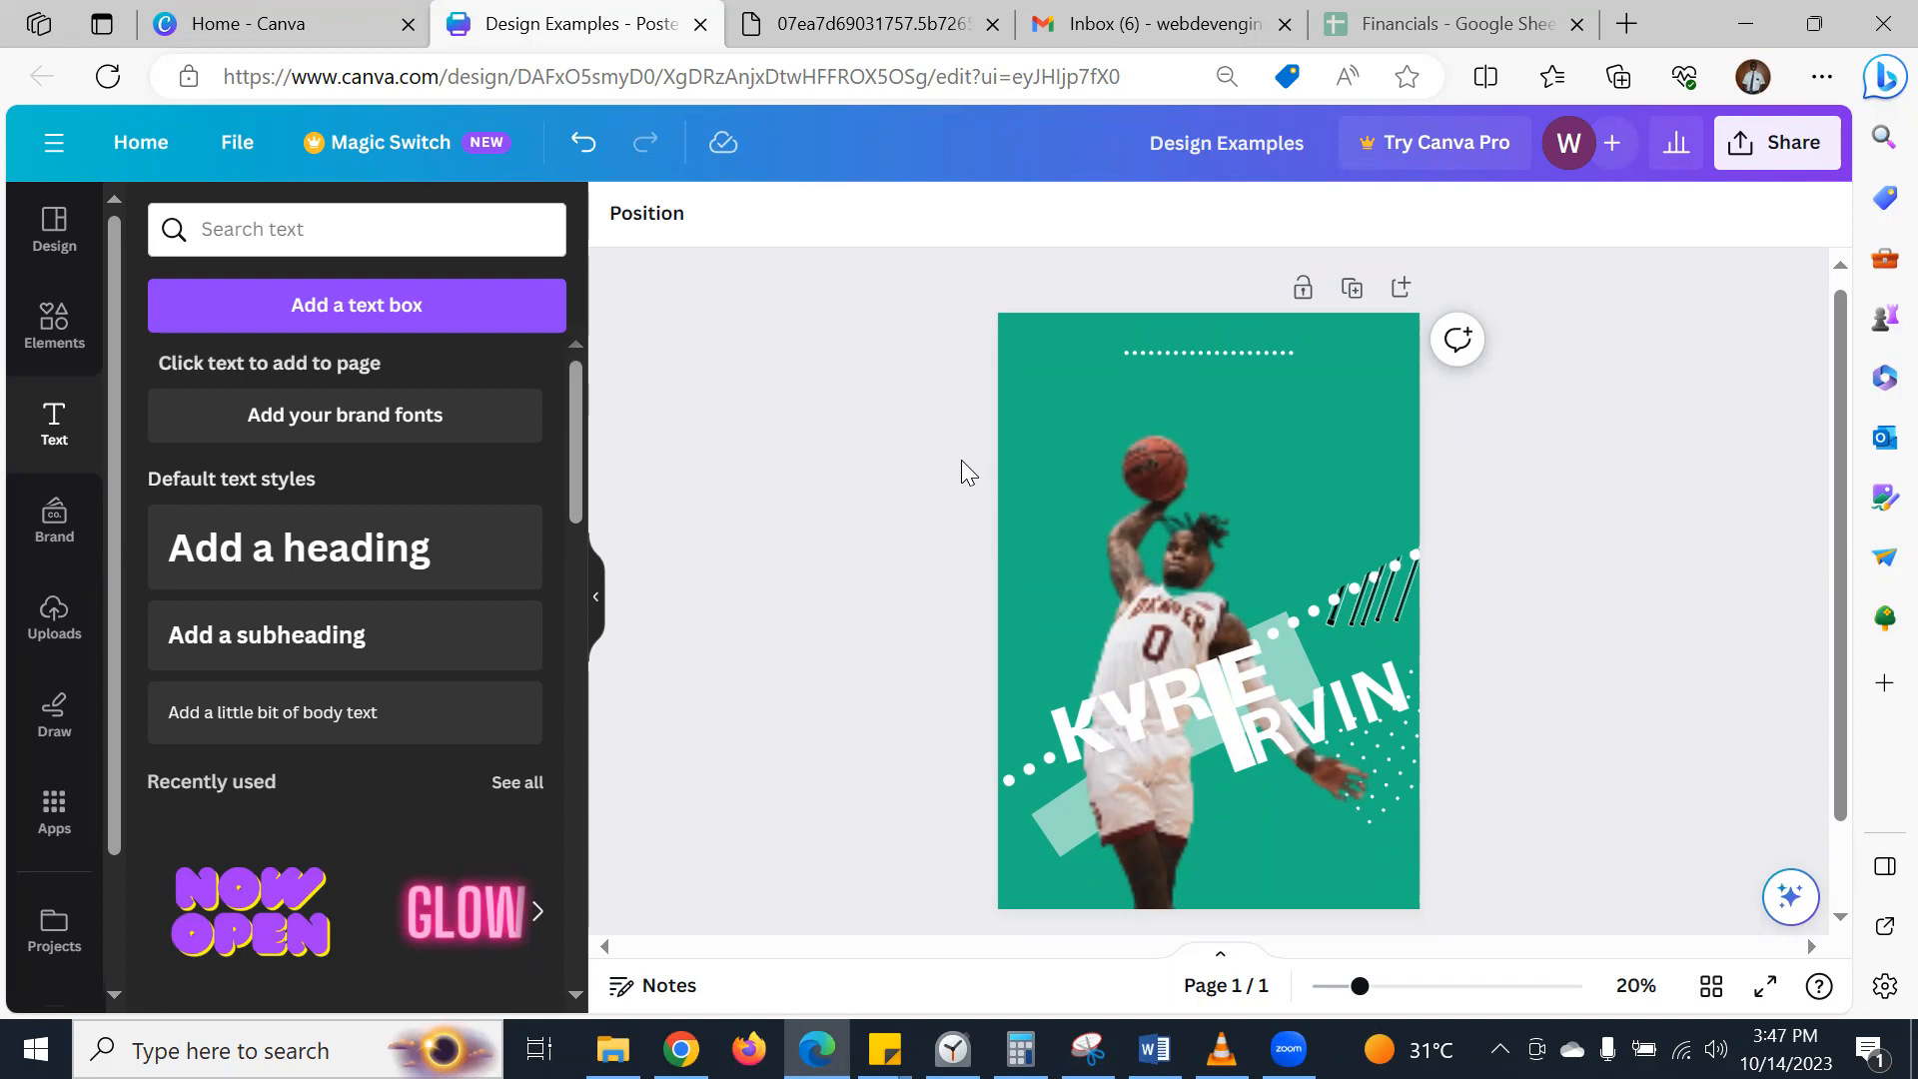
pyautogui.scroll(-2, 961, 459)
pyautogui.scroll(2, 961, 460)
pyautogui.scroll(-2, 961, 460)
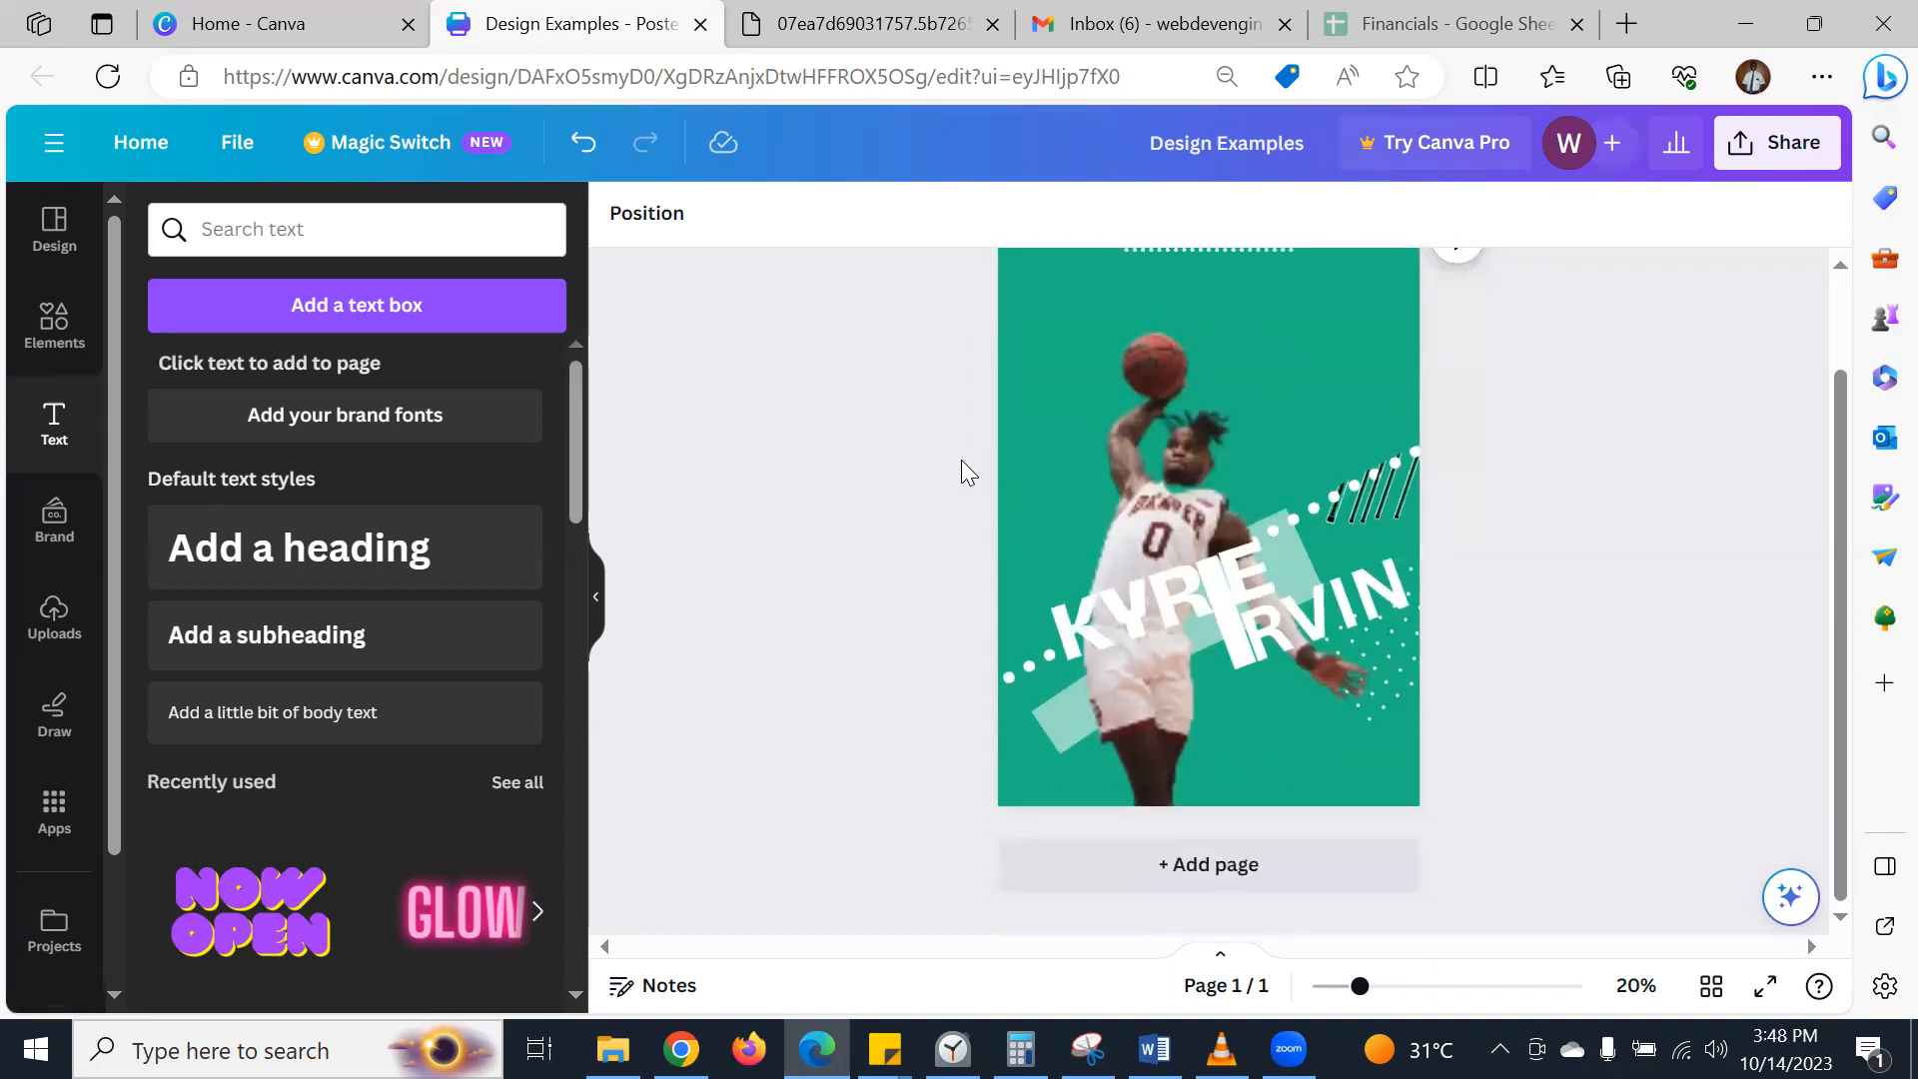